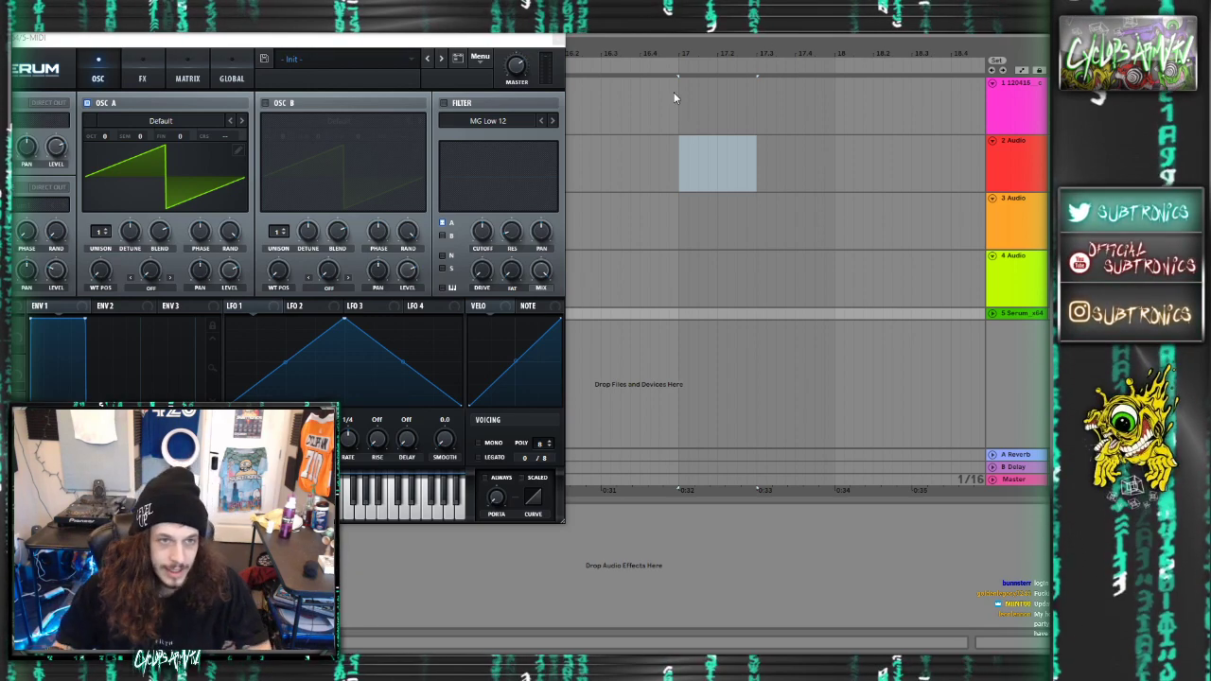
# Close the Serum window and expand the kick folder within drums in the Splice sample pack, sorting the file names in reverse order
pyautogui.click(559, 39)
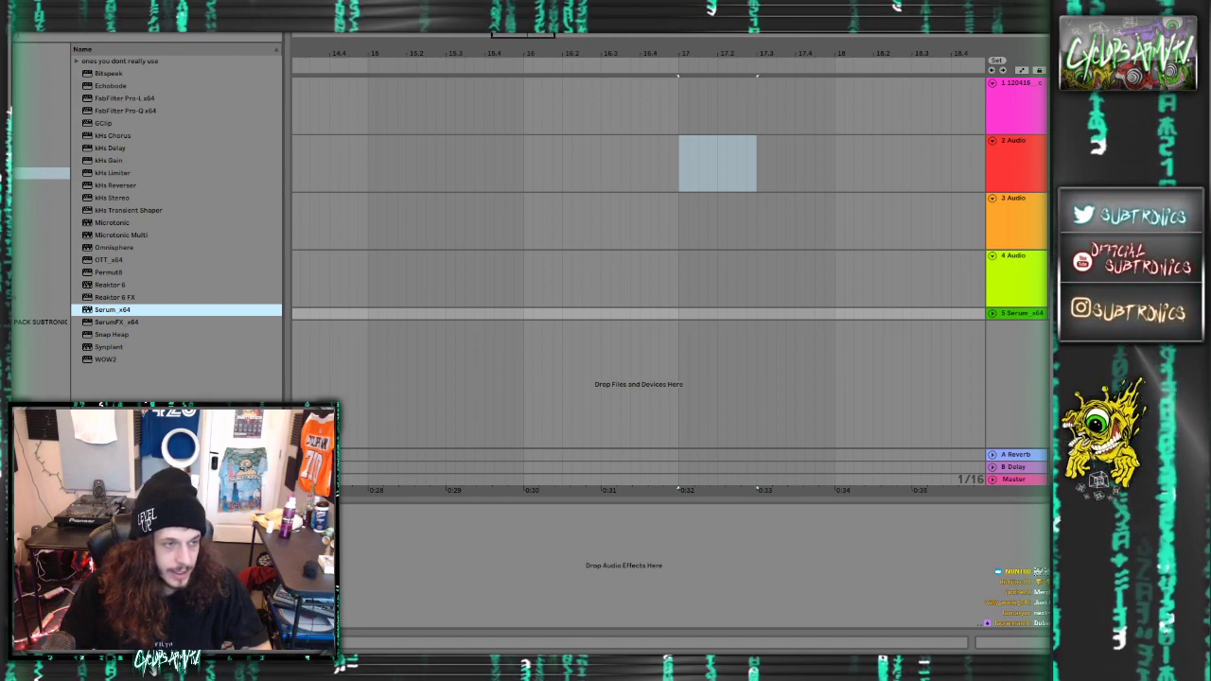
pyautogui.click(40, 322)
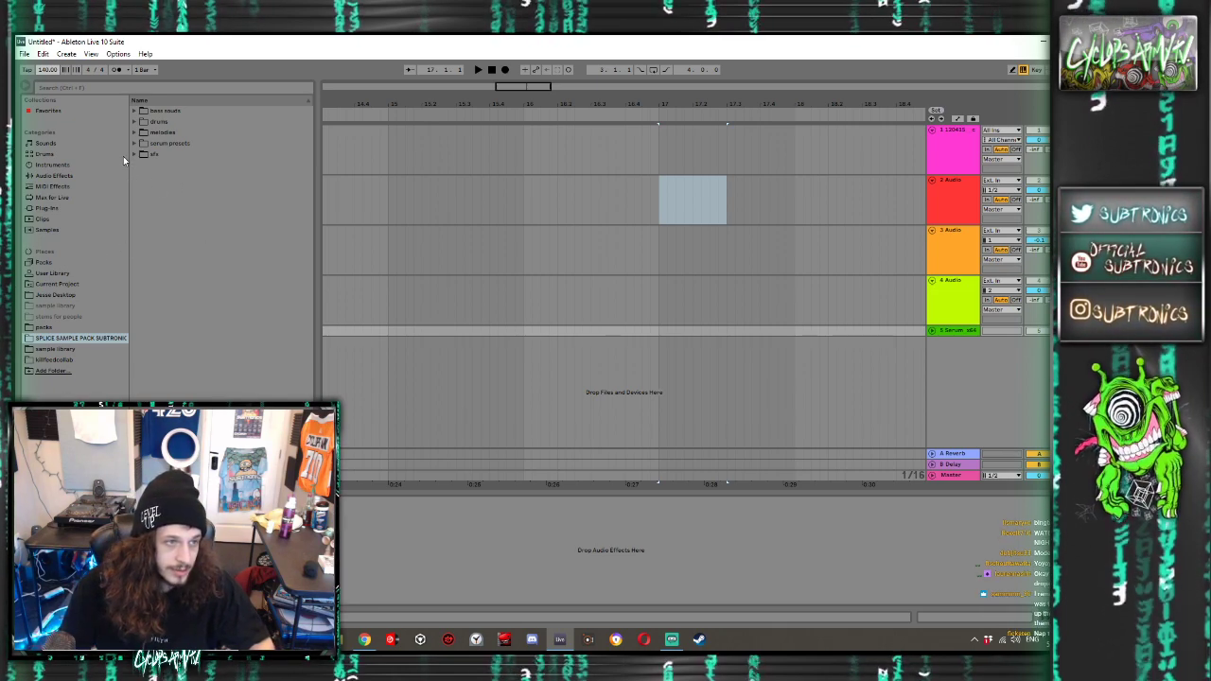
pyautogui.click(138, 100)
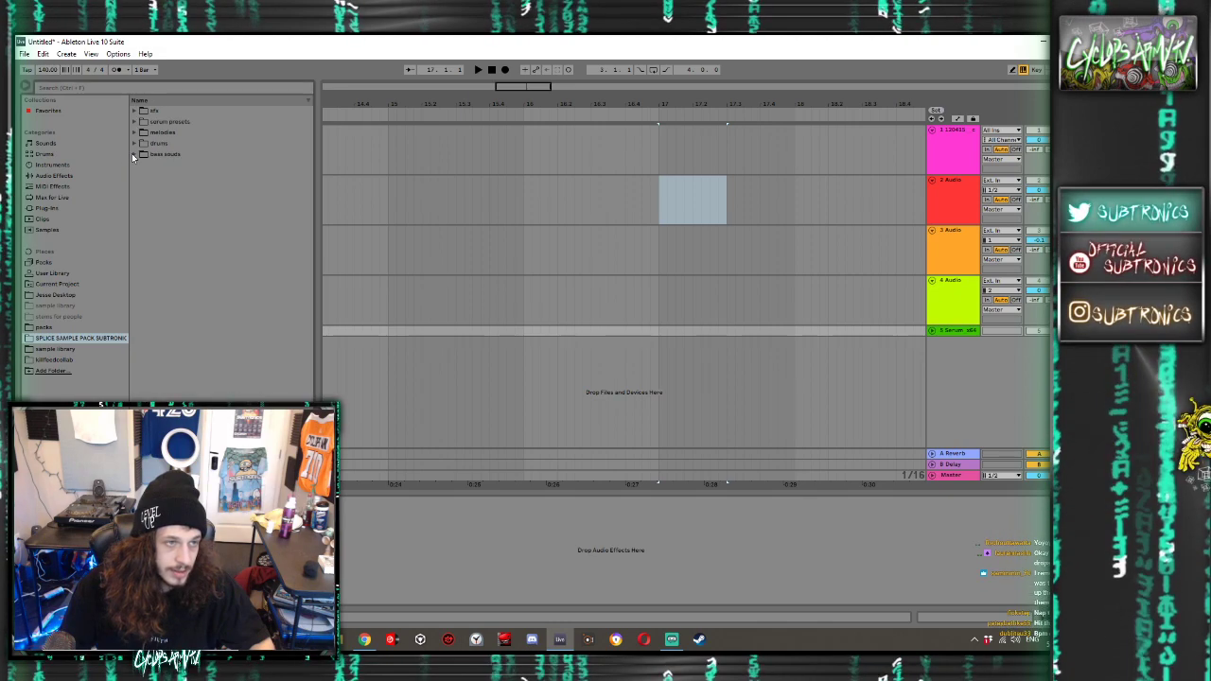
pyautogui.click(133, 154)
pyautogui.click(134, 143)
pyautogui.click(141, 165)
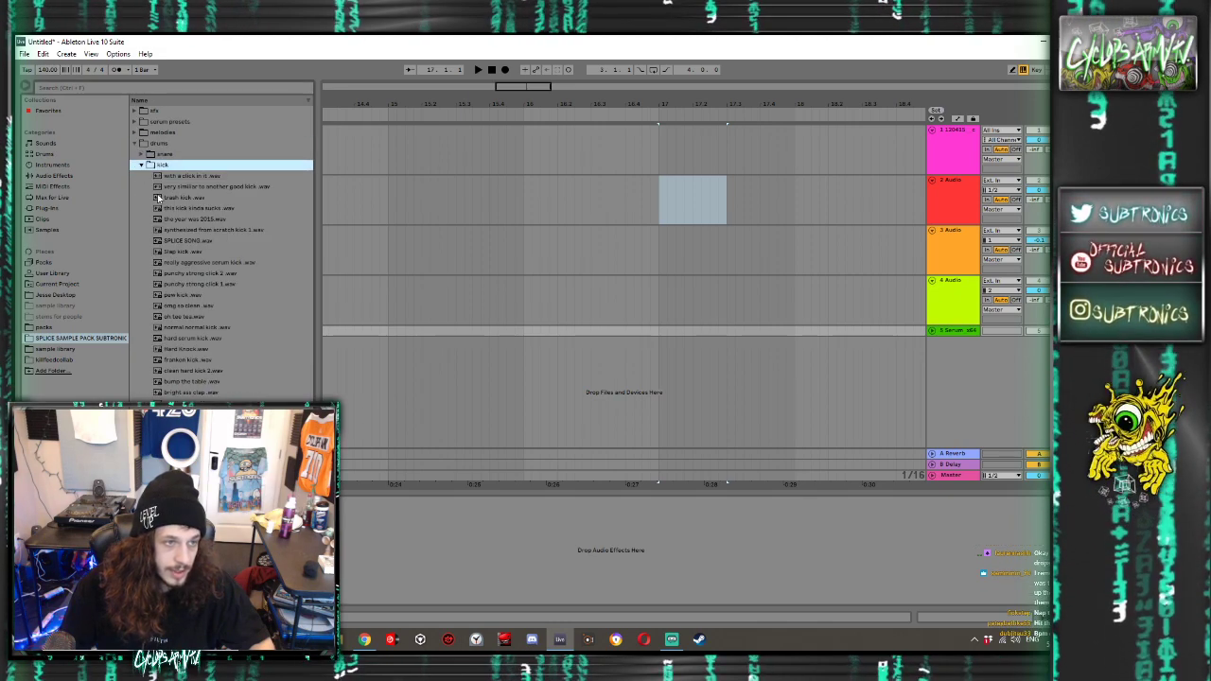
# Place the sample "another good ass kick 2" at bar 16 on a new audio track and add a fade-out across its full length
pyautogui.click(186, 250)
pyautogui.click(186, 262)
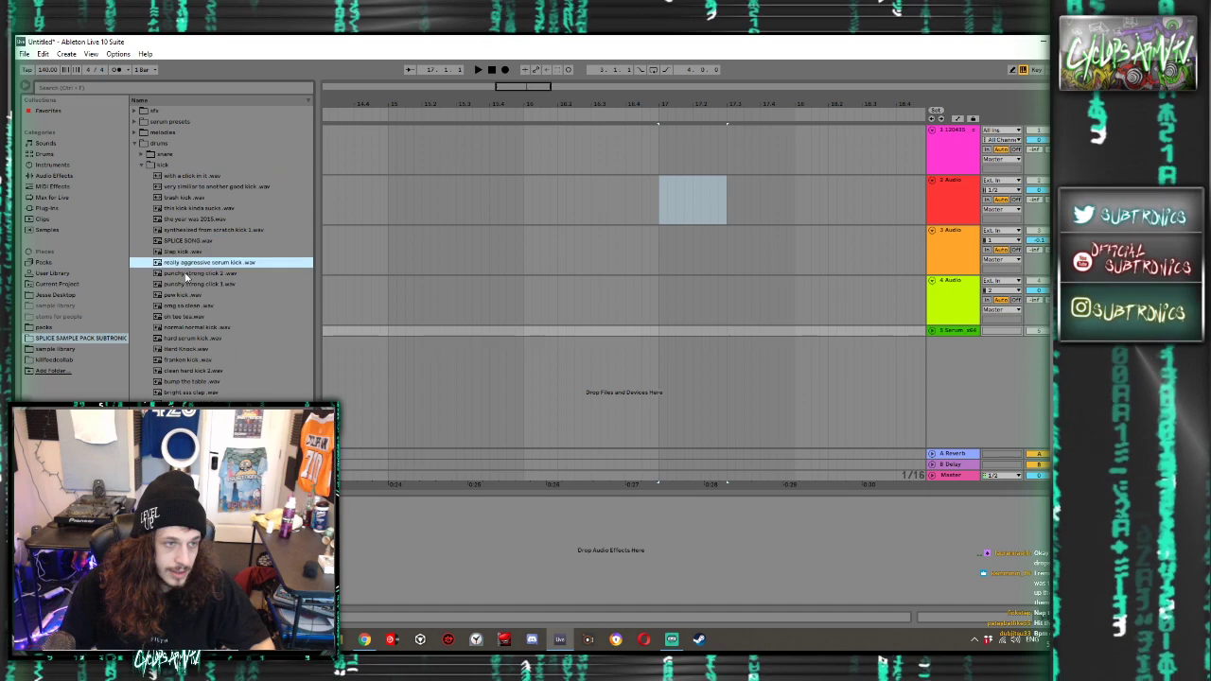
pyautogui.click(186, 286)
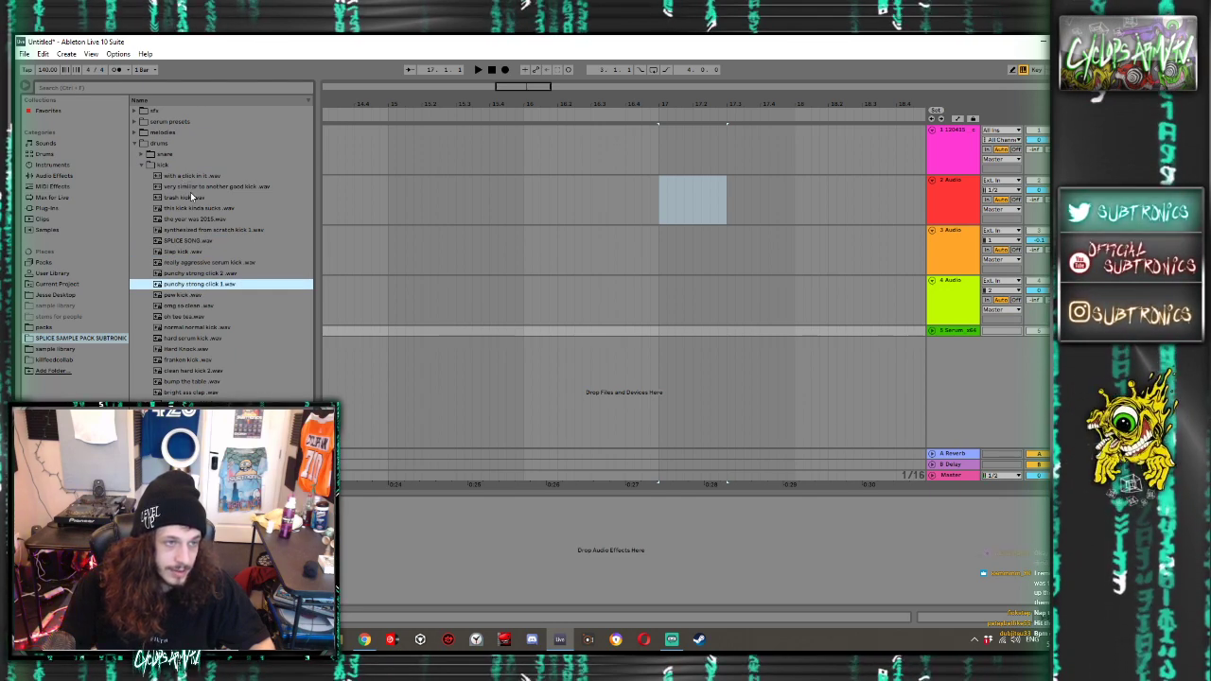
pyautogui.moveTo(199, 284)
pyautogui.mouseDown()
pyautogui.moveTo(514, 364)
pyautogui.moveTo(526, 352)
pyautogui.mouseUp()
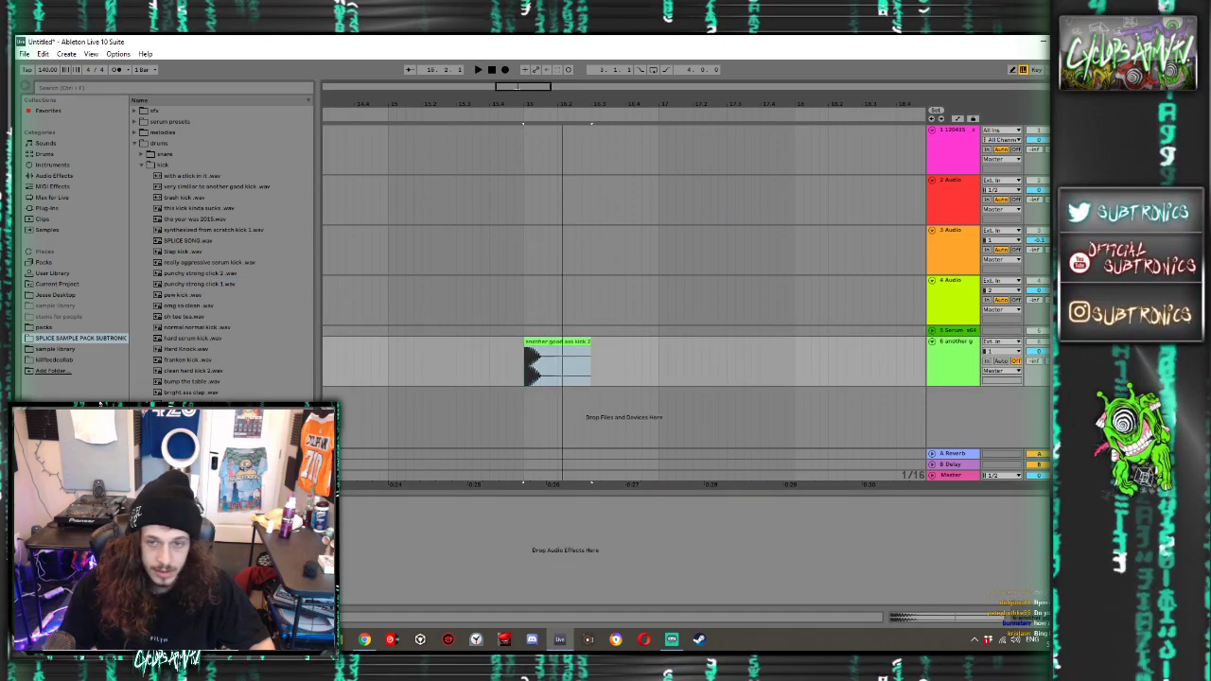
pyautogui.press('space')
pyautogui.moveTo(589, 349); pyautogui.dragTo(526, 350)
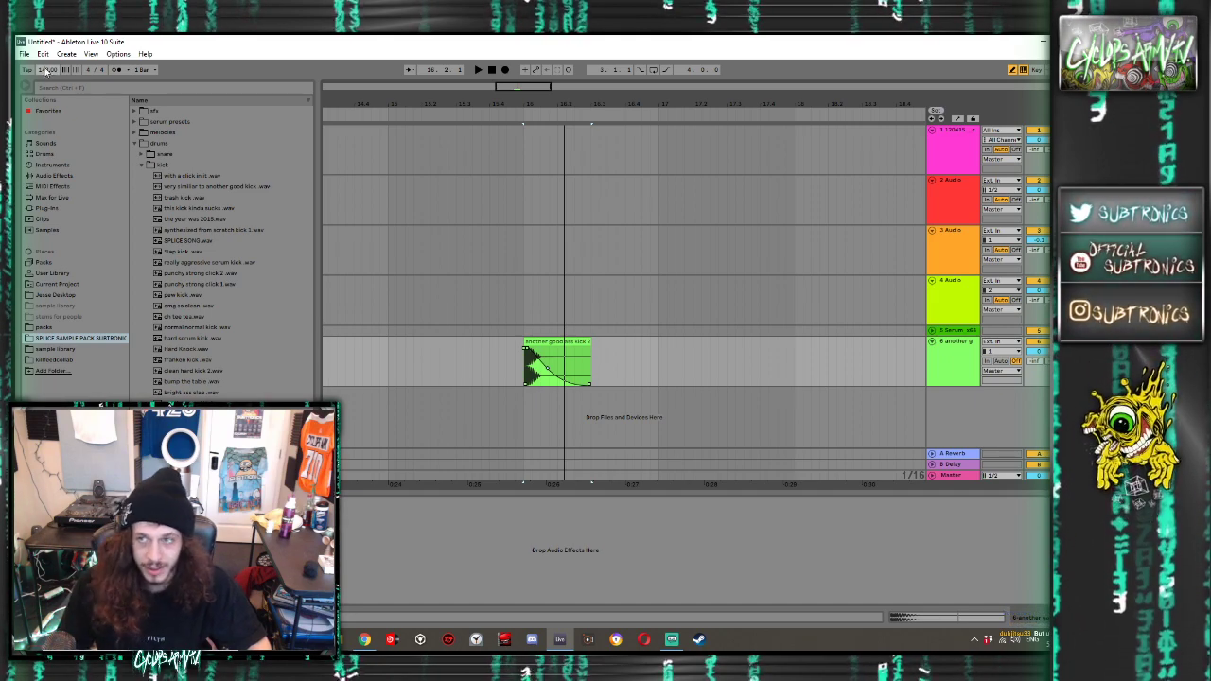
# Unfold the Master track and show the automation lanes in the arrangement
pyautogui.click(933, 476)
pyautogui.press('a')
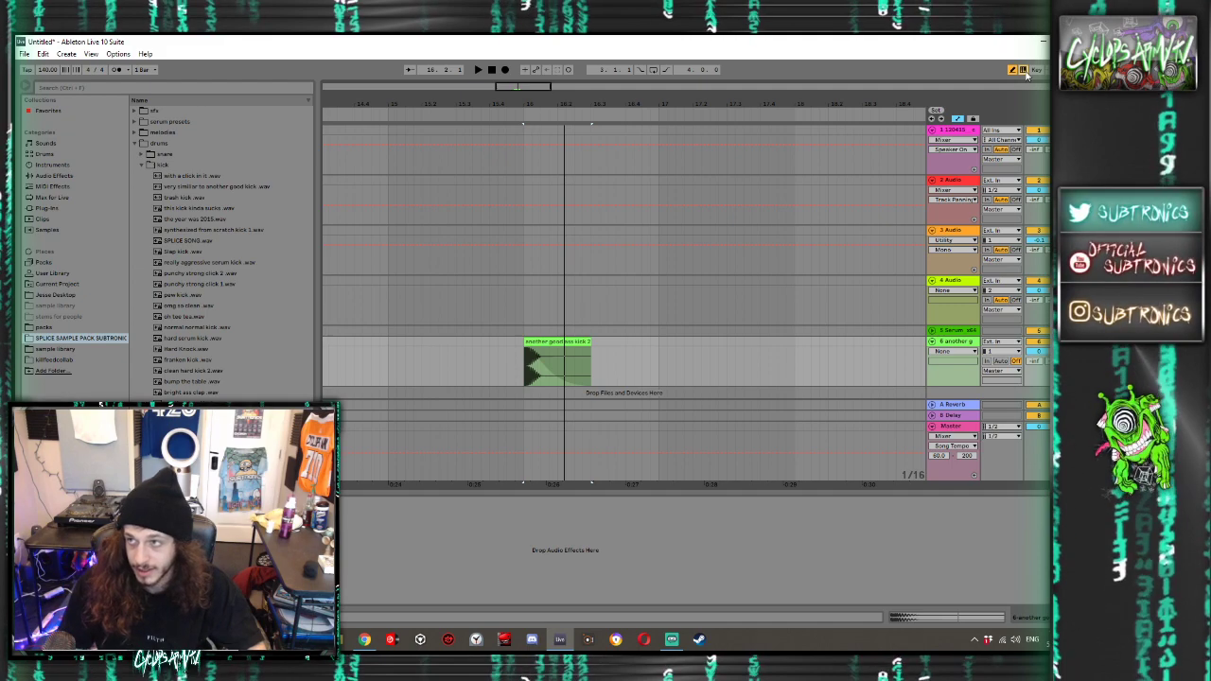
pyautogui.press('a')
pyautogui.press('a')
pyautogui.press('a')
pyautogui.press('a')
pyautogui.press('a')
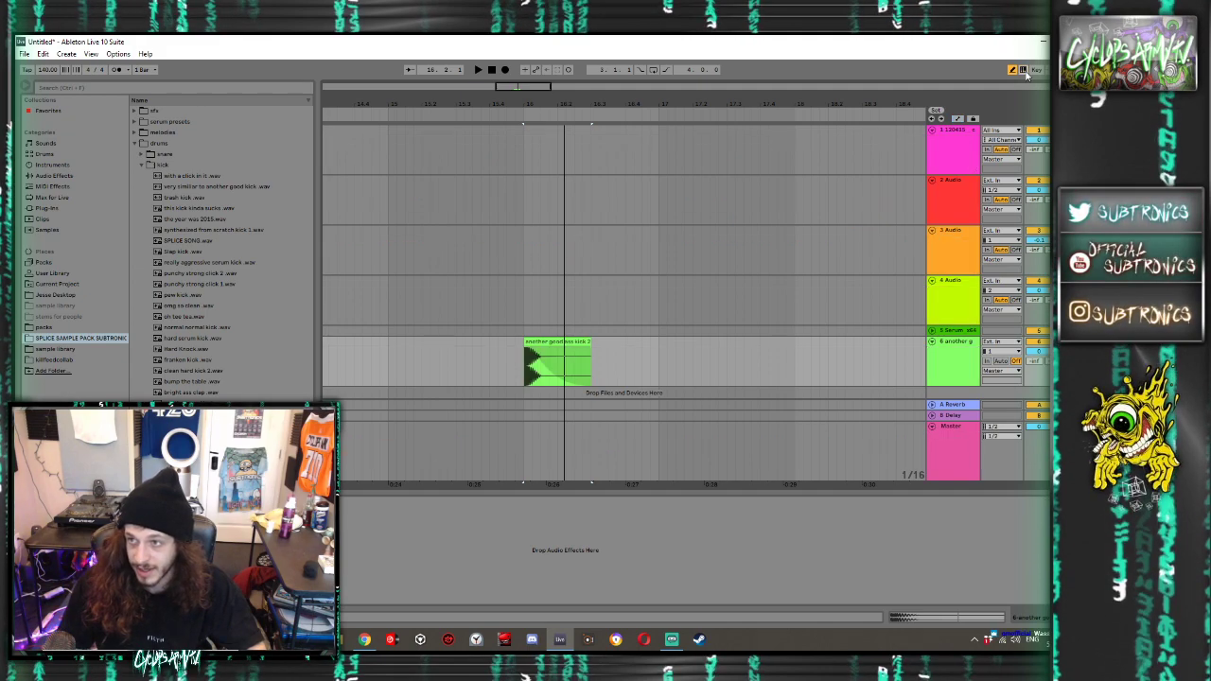
pyautogui.click(1024, 71)
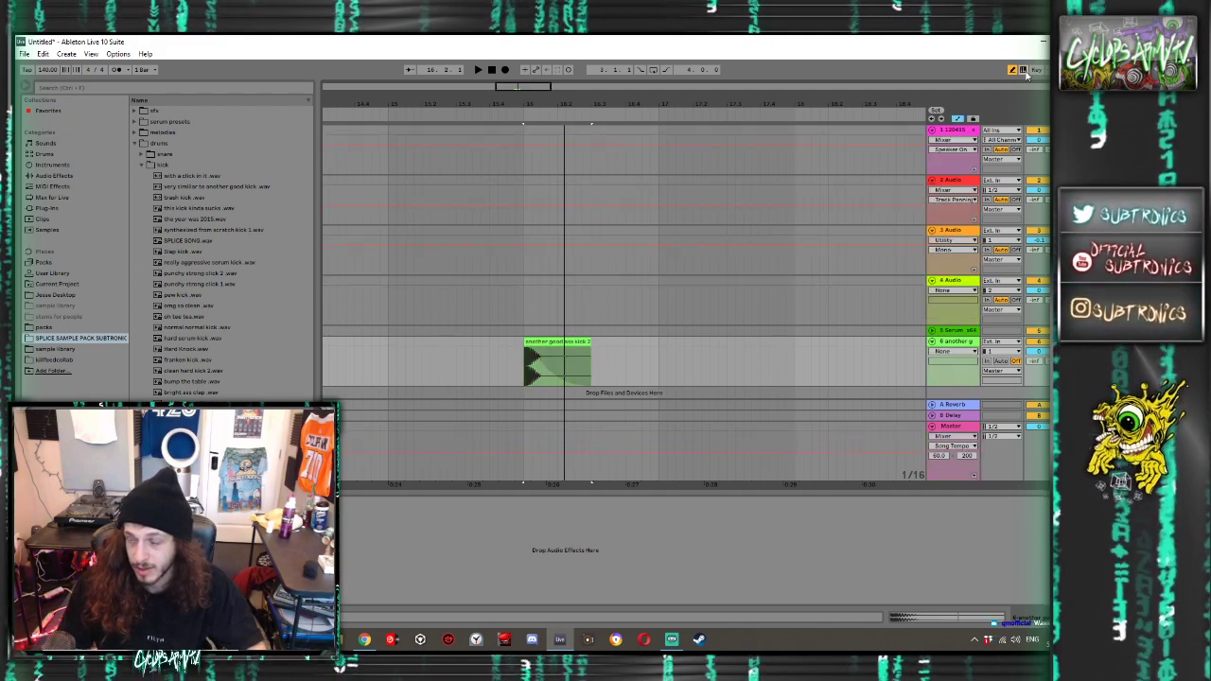
pyautogui.click(1024, 71)
pyautogui.click(1024, 71)
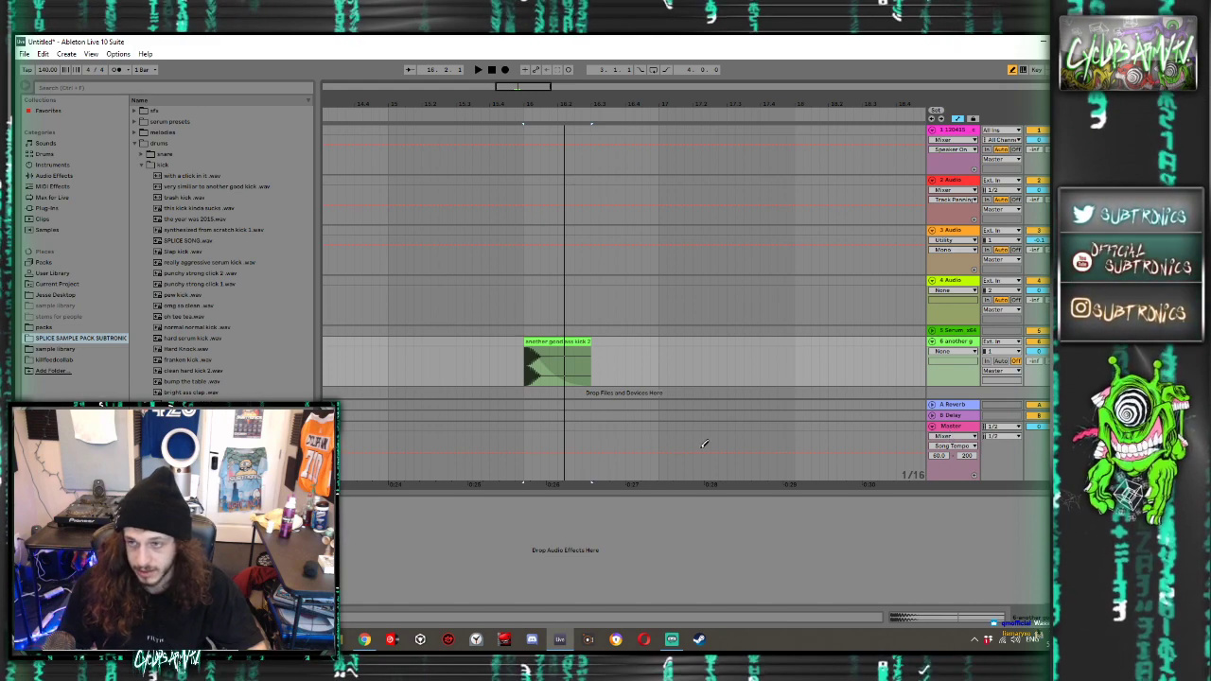
# Try drawing a freehand Song Tempo automation curve on the Master track around bar 17, and undo it
pyautogui.press('b')
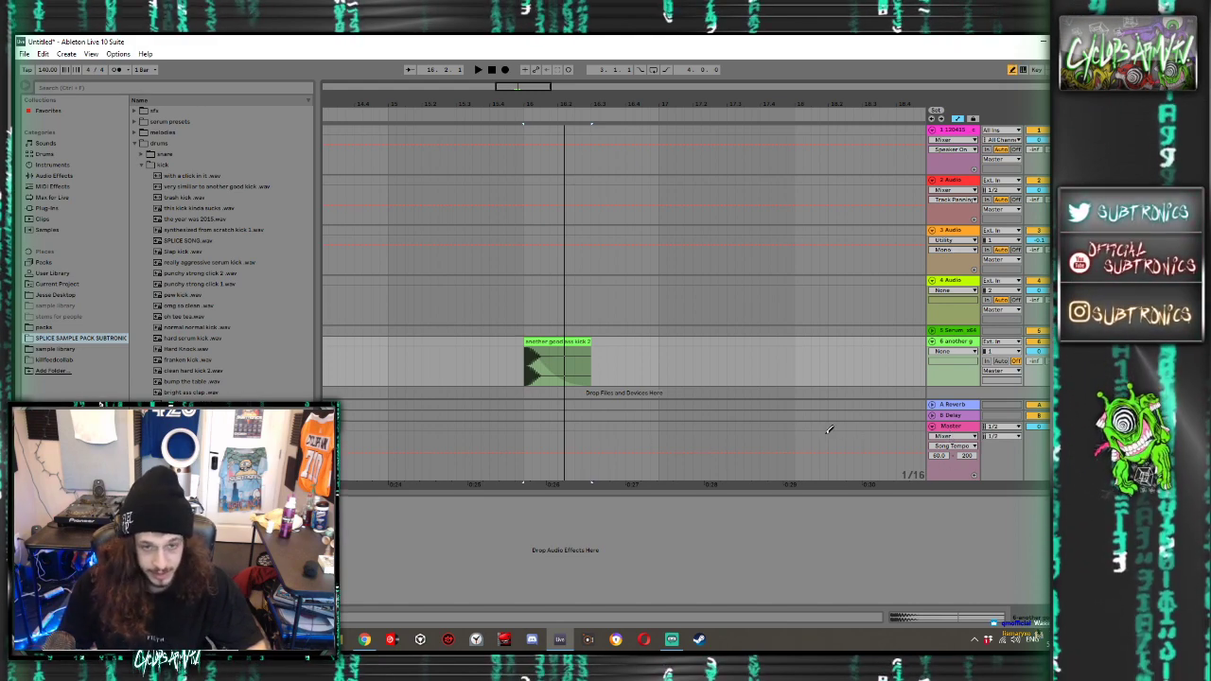
pyautogui.moveTo(784, 453); pyautogui.dragTo(661, 442)
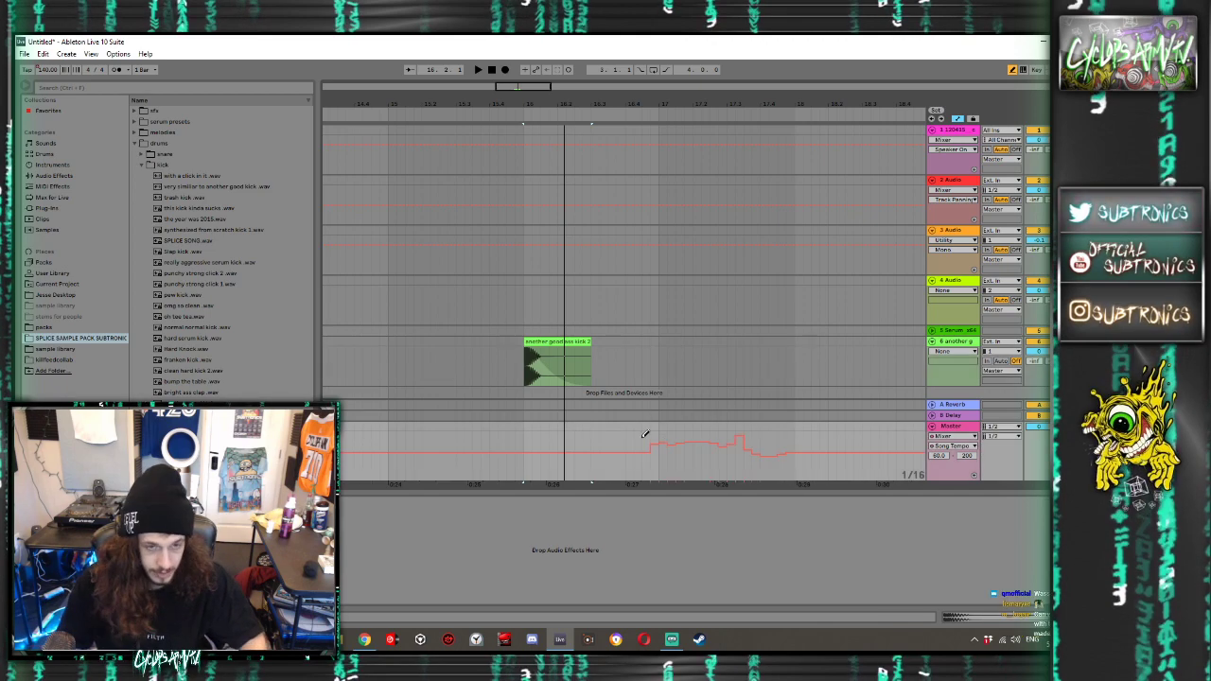
pyautogui.hotkey('ctrl', 'z')
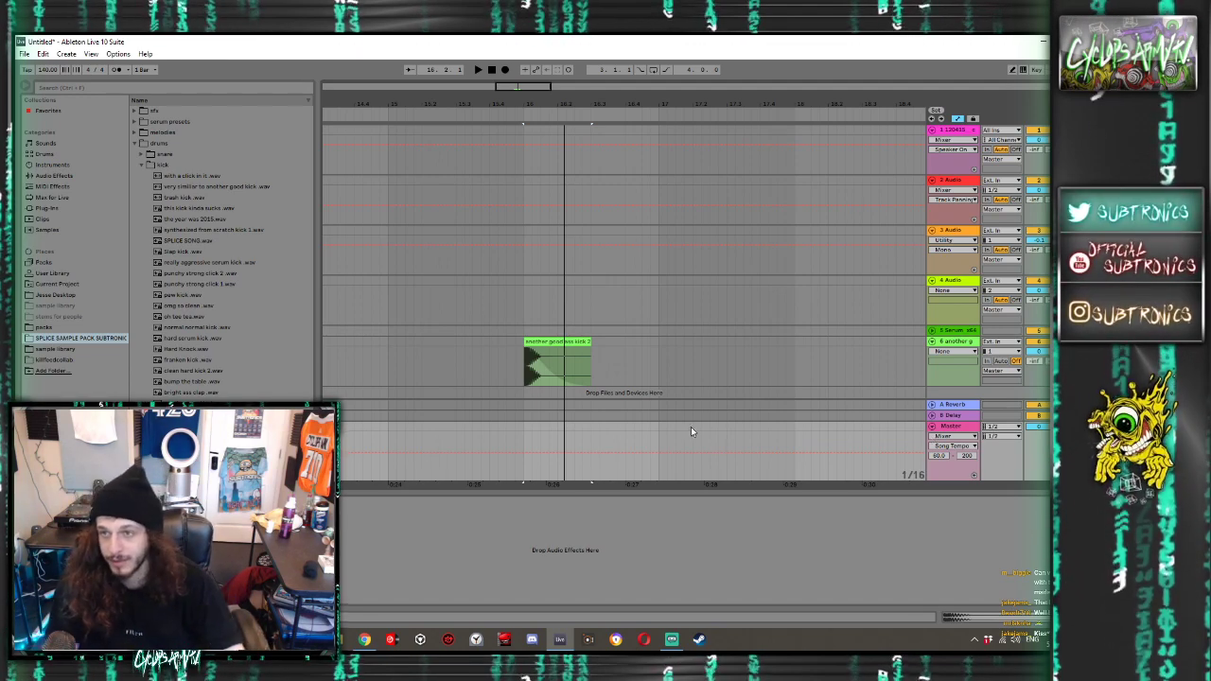
# Play the kick clip at bar 16 and examine the start of its waveform up close
pyautogui.click(566, 343)
pyautogui.press('space')
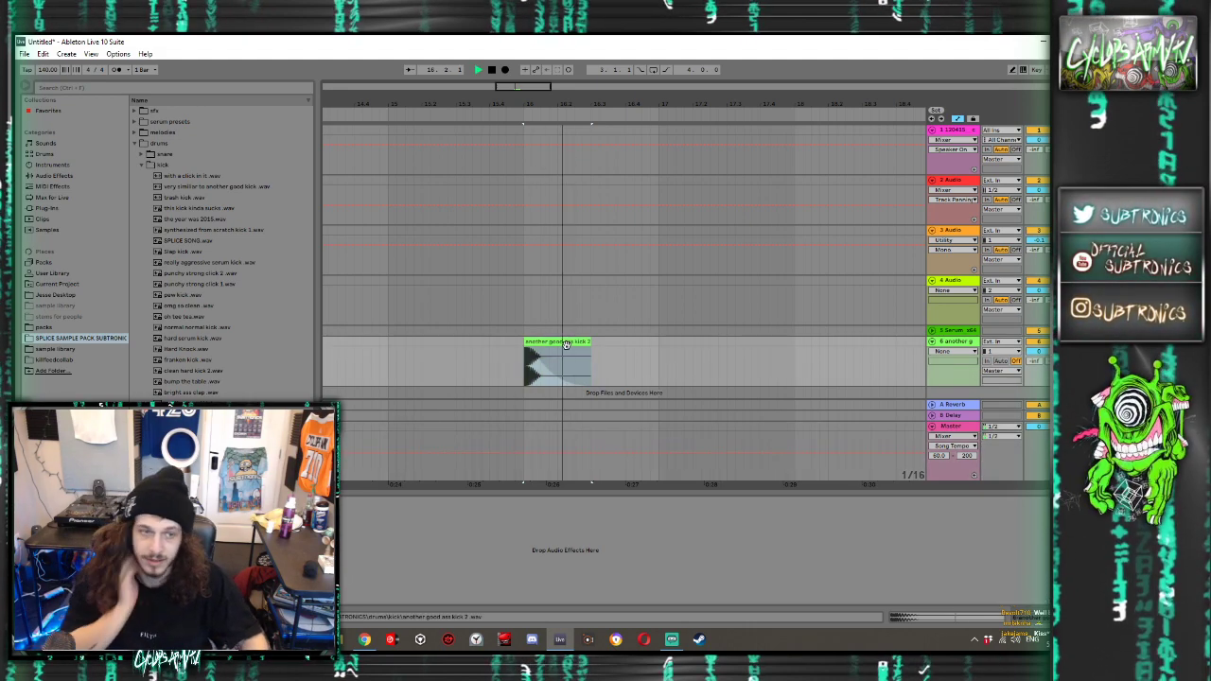
pyautogui.press('space')
pyautogui.keyDown('ctrl'); pyautogui.scroll(15, 524, 359); pyautogui.keyUp('ctrl')
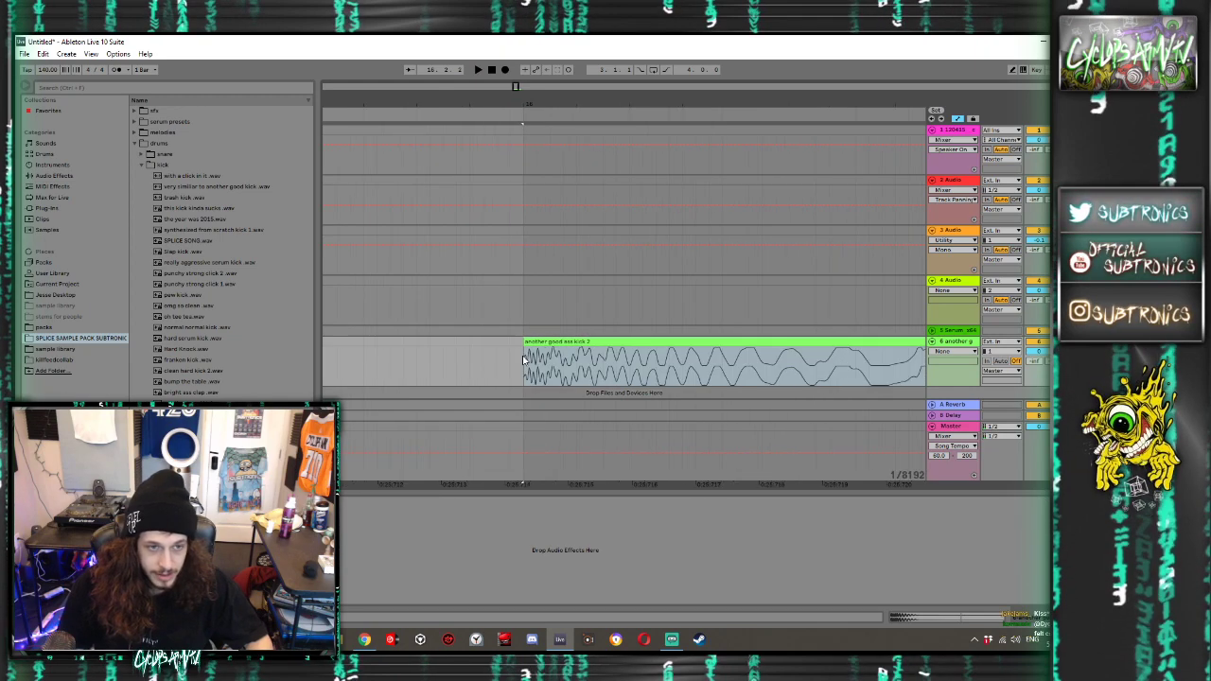
pyautogui.keyDown('ctrl'); pyautogui.scroll(-15, 523, 359); pyautogui.keyUp('ctrl')
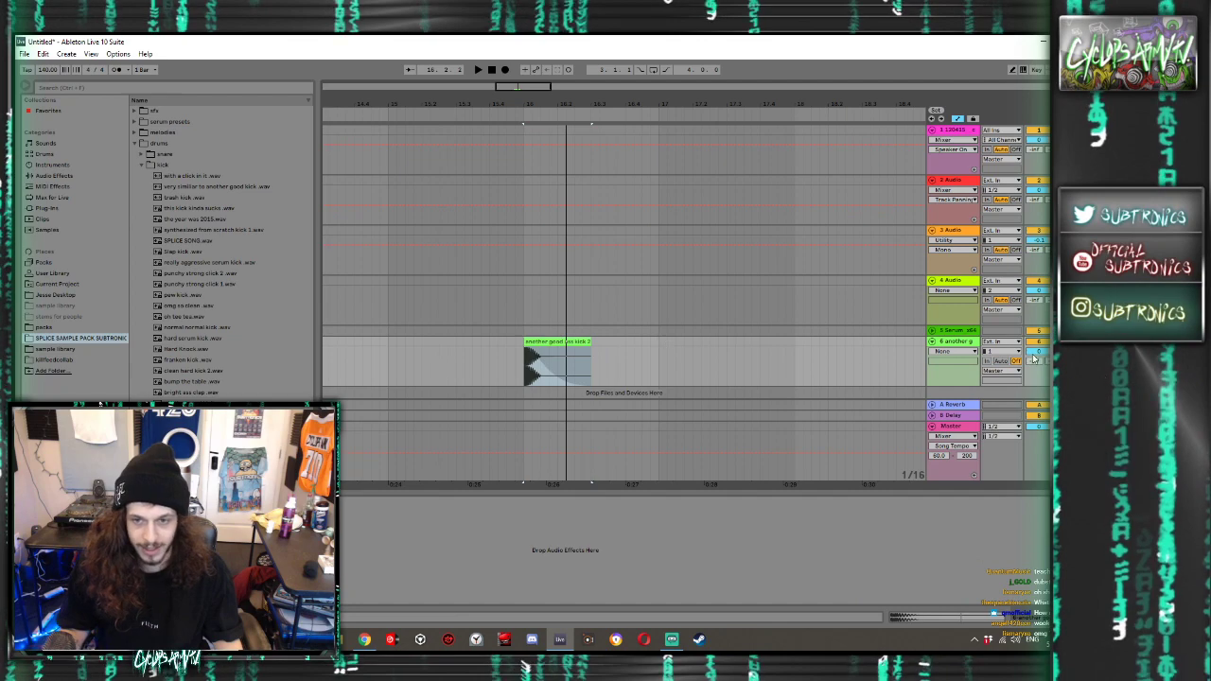
# Duplicate the kick track, try shifting the copied clip slightly later than the original, and remove the duplicate track
pyautogui.click(952, 345)
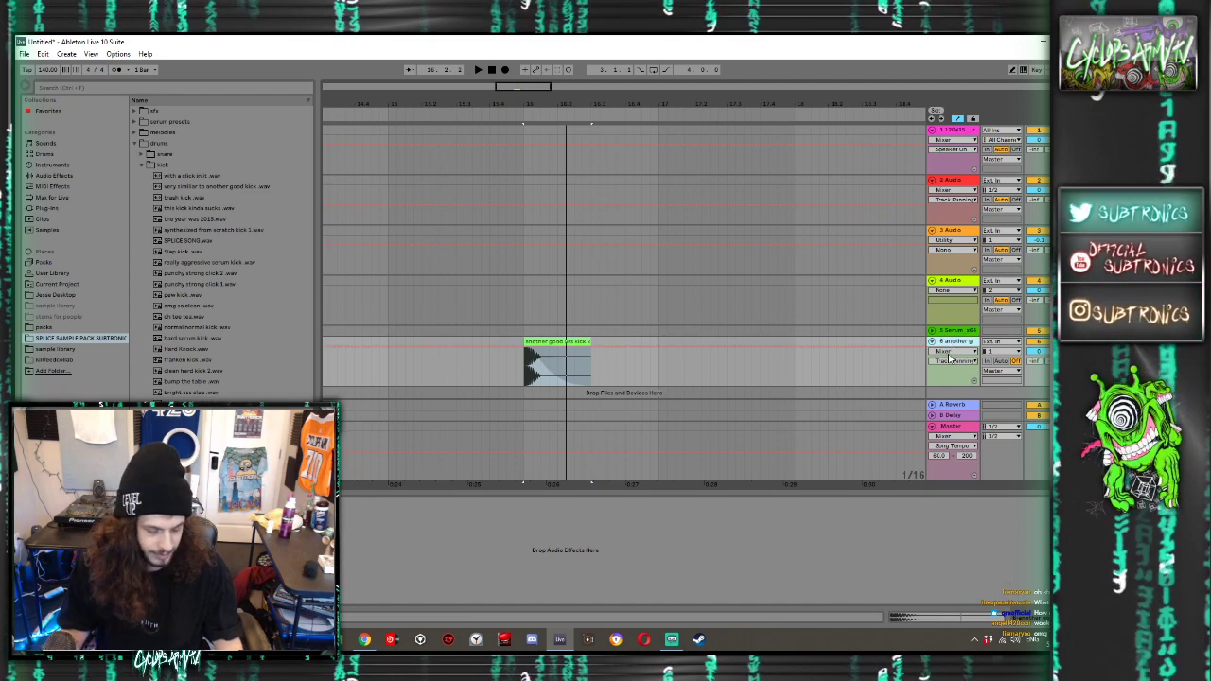
pyautogui.hotkey('ctrl', 'd')
pyautogui.moveTo(1060, 364); pyautogui.dragTo(1060, 406)
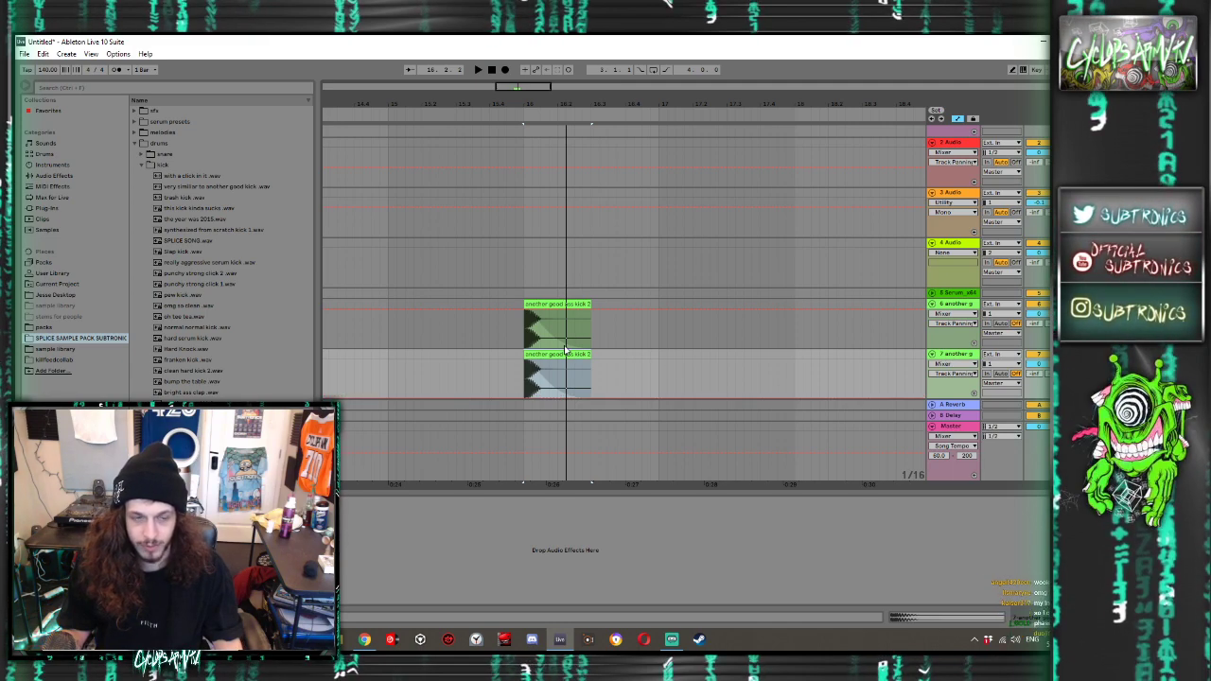
pyautogui.keyDown('ctrl'); pyautogui.scroll(4, 543, 356); pyautogui.keyUp('ctrl')
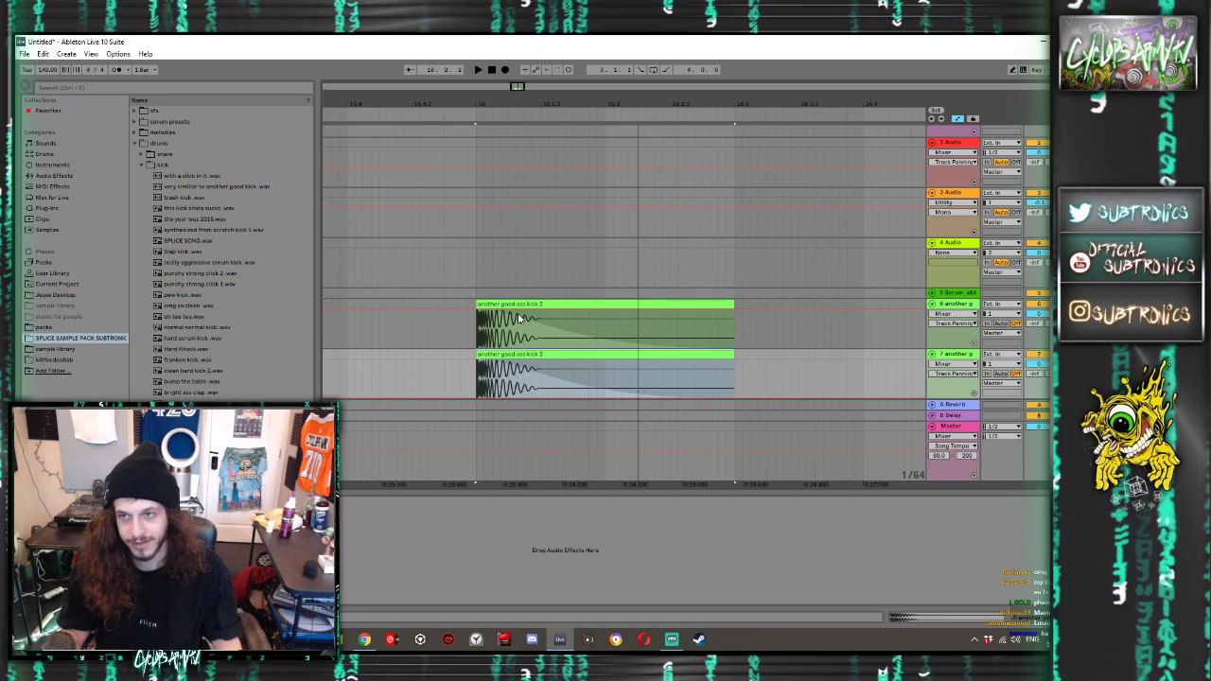
pyautogui.keyDown('ctrl'); pyautogui.scroll(6, 449, 374); pyautogui.keyUp('ctrl')
pyautogui.moveTo(714, 354); pyautogui.dragTo(728, 355)
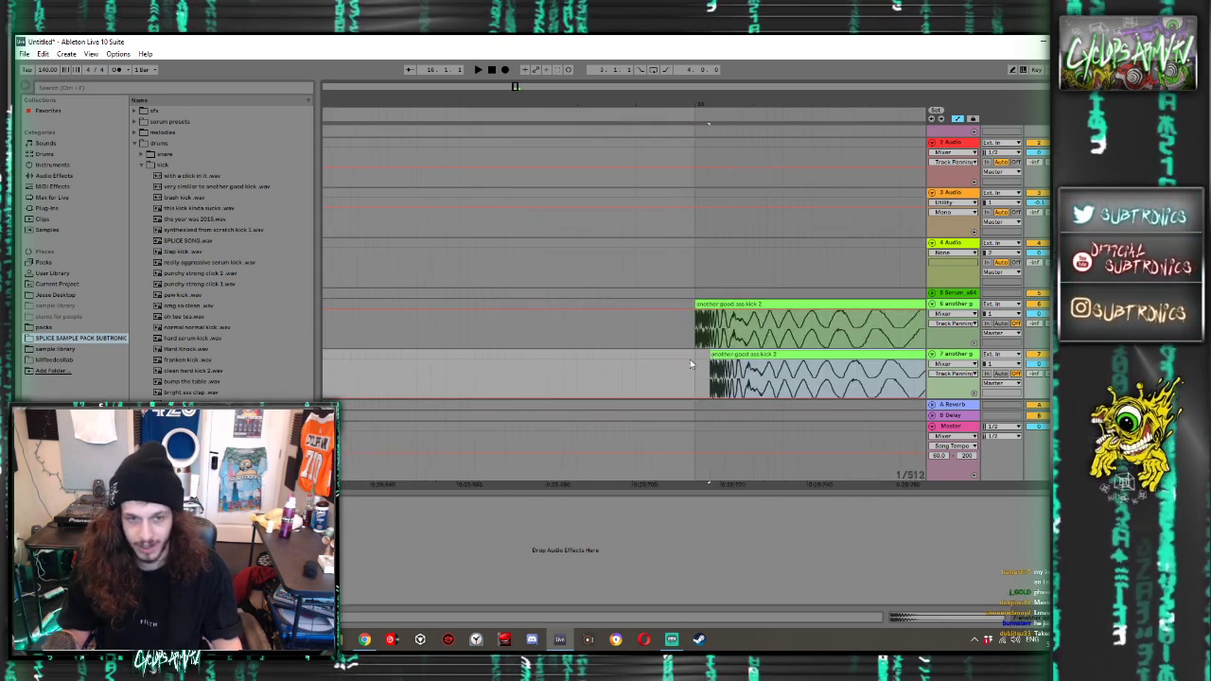
pyautogui.hotkey('ctrl', 'z')
pyautogui.press('Delete')
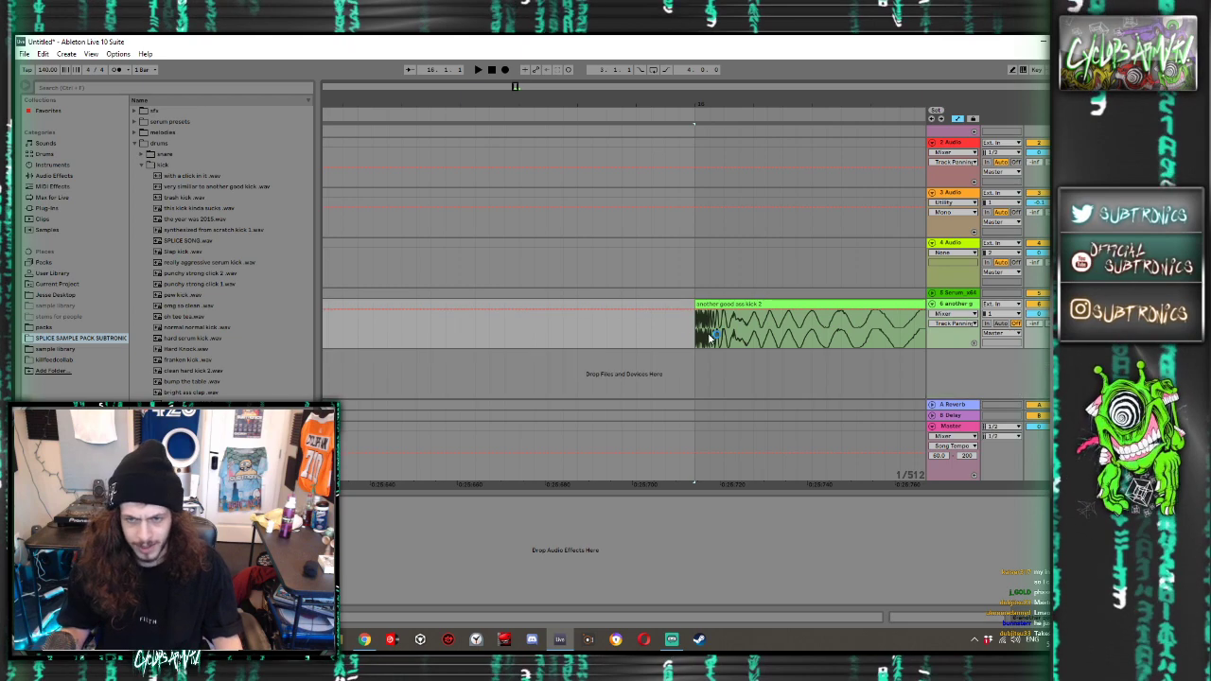
pyautogui.keyDown('ctrl'); pyautogui.scroll(1, 808, 340); pyautogui.keyUp('ctrl')
pyautogui.keyDown('ctrl'); pyautogui.scroll(-5, 795, 341); pyautogui.keyUp('ctrl')
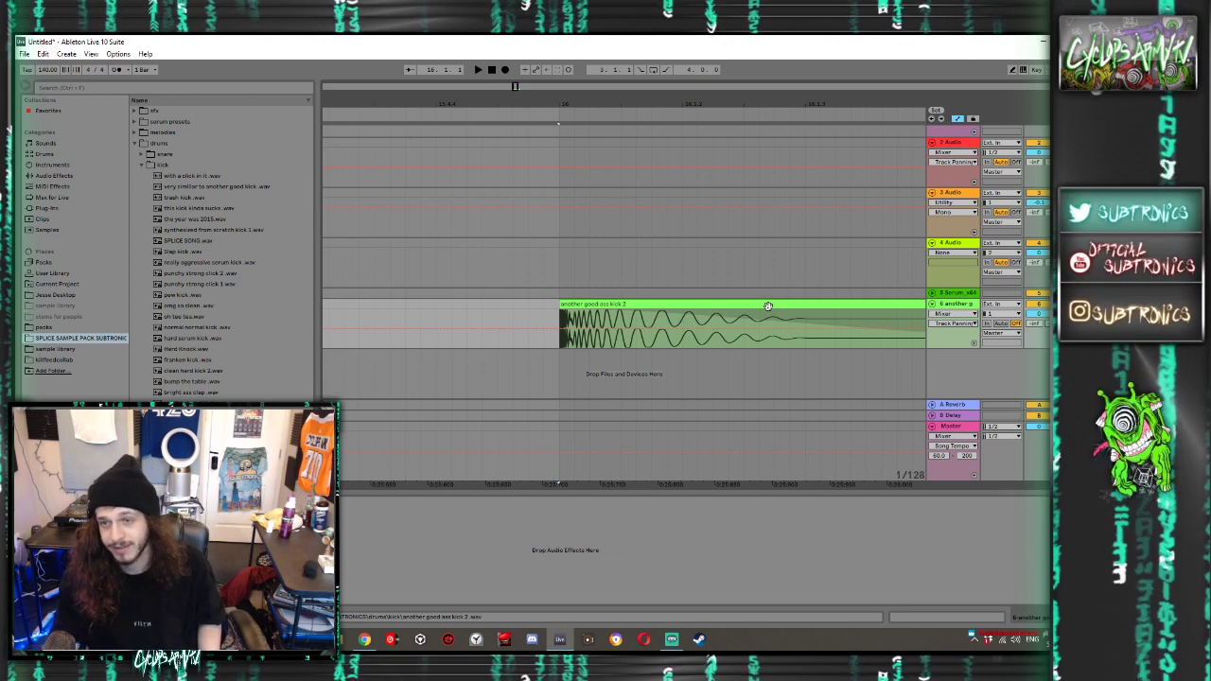
# Audition more kick samples and place "pow kick.wav" at beat 15.3 on the kick track, ahead of the existing clip
pyautogui.click(761, 306)
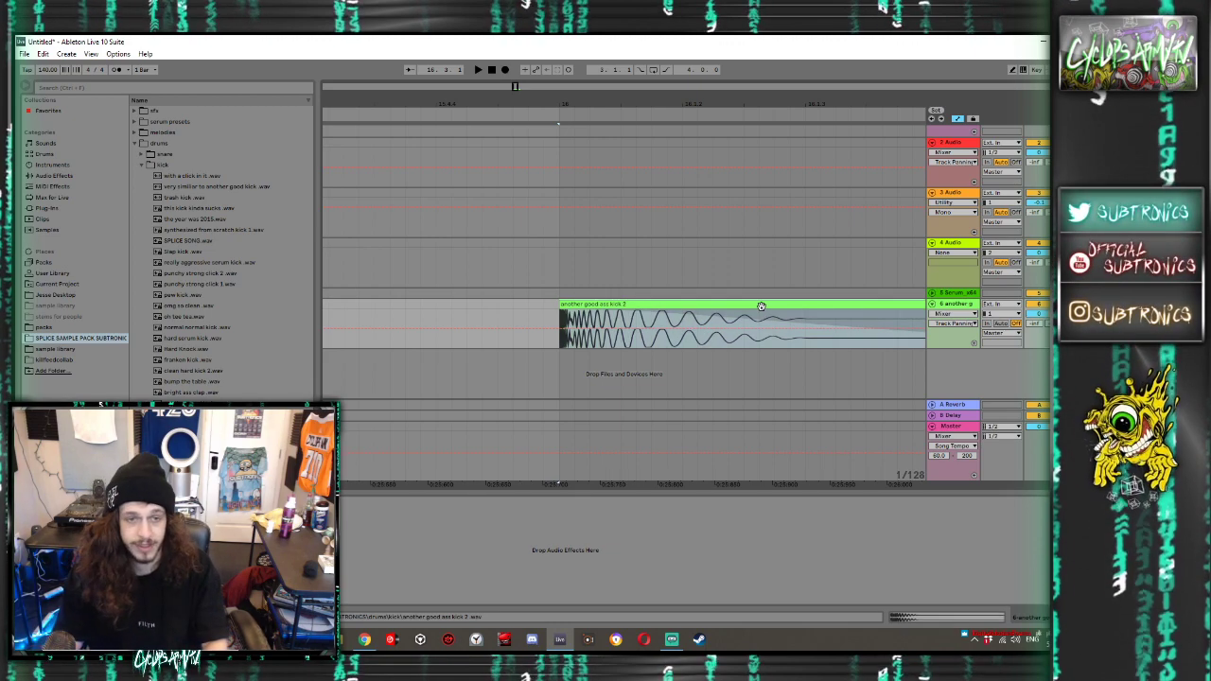
pyautogui.scroll(-2, 544, 317)
pyautogui.hscroll(-2, 490, 316)
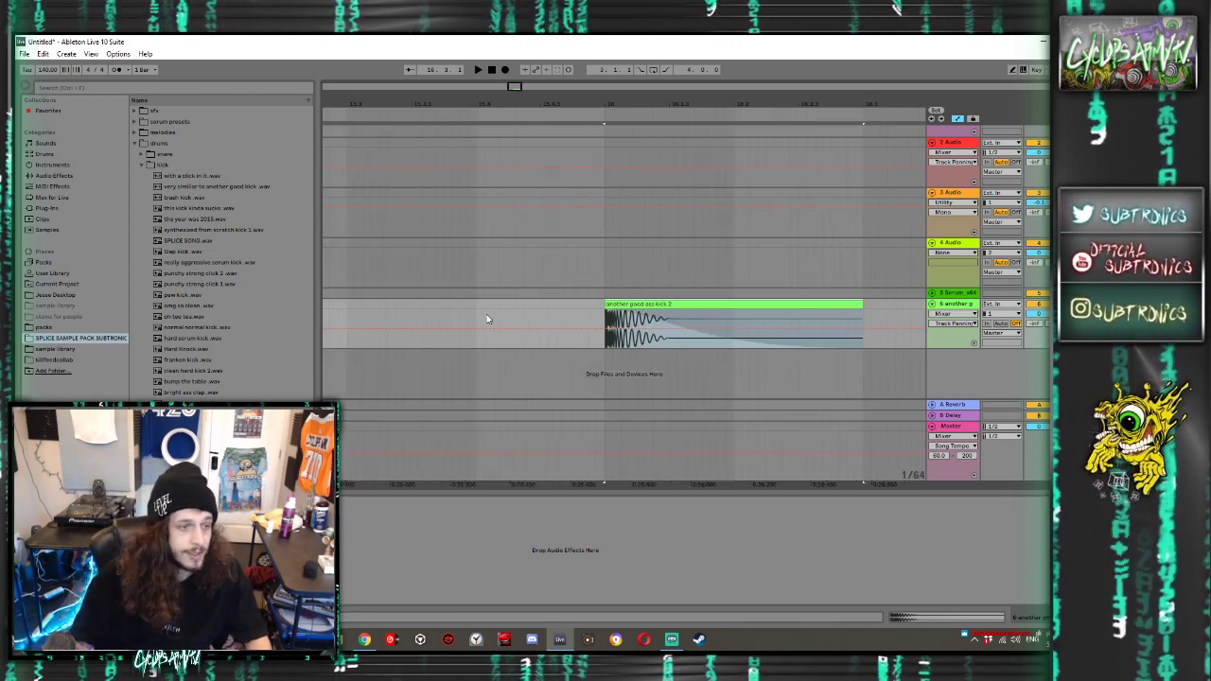
pyautogui.click(196, 327)
pyautogui.click(195, 317)
pyautogui.click(194, 306)
pyautogui.click(189, 295)
pyautogui.moveTo(190, 295); pyautogui.dragTo(362, 304)
pyautogui.scroll(5, 362, 304)
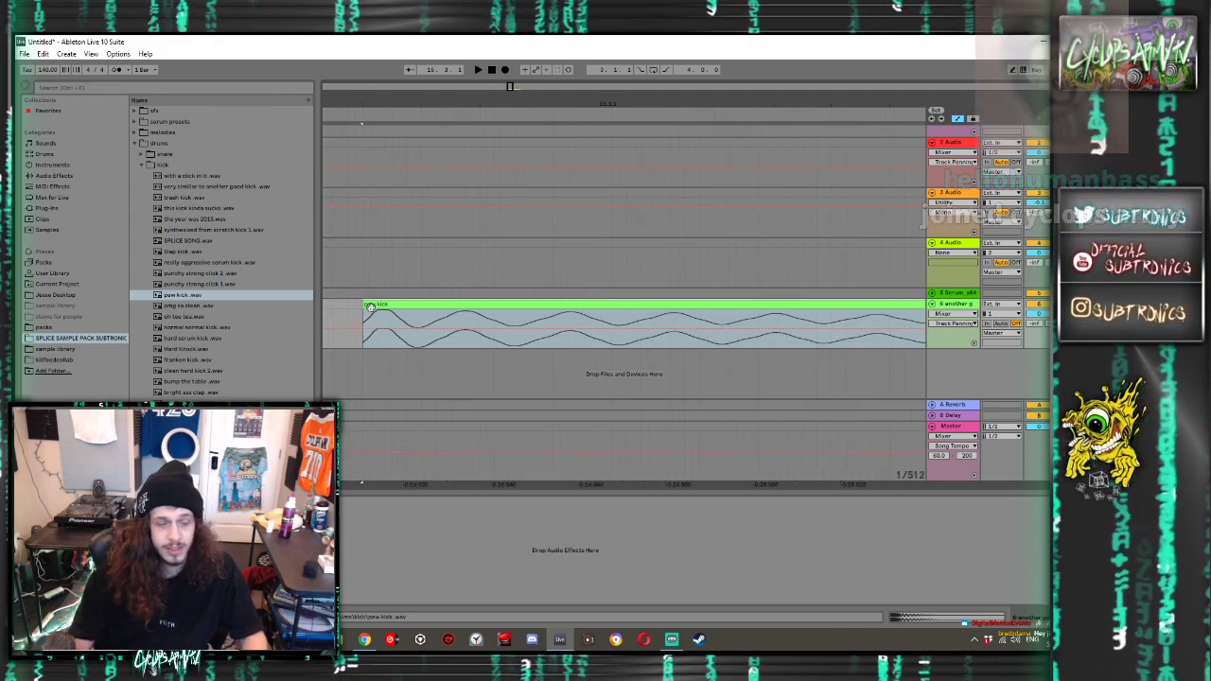
pyautogui.scroll(4, 351, 318)
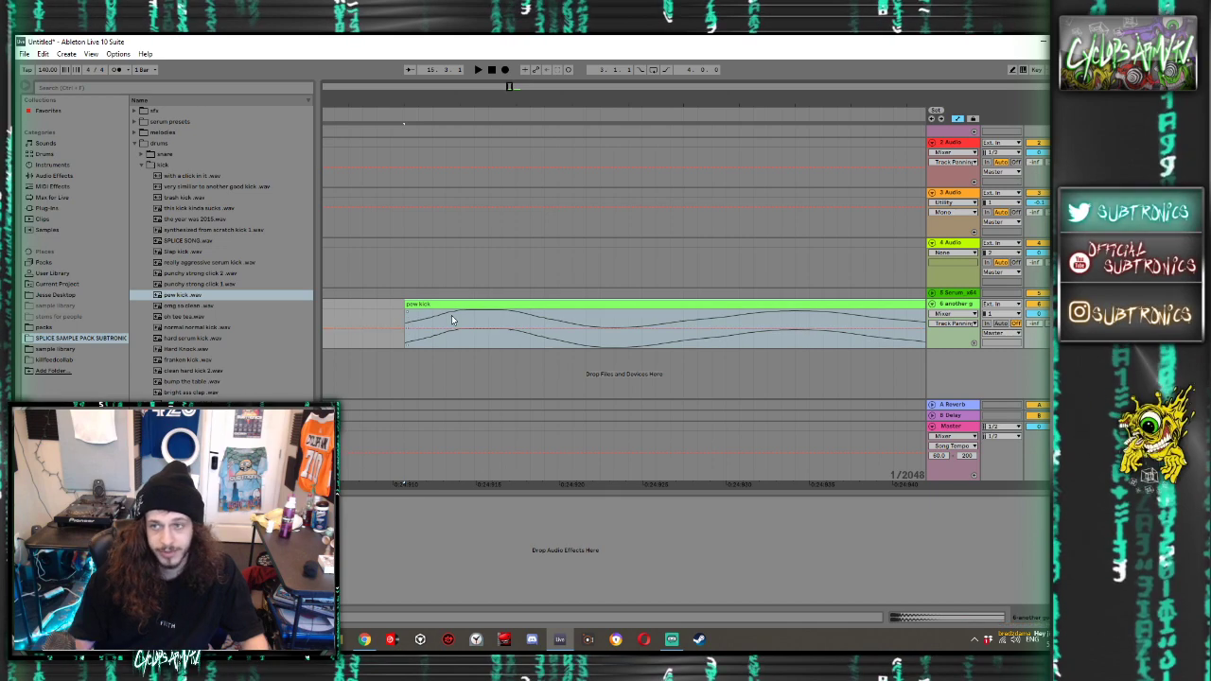
# Try two different start points on the pow kick clip and play it to hear the cut-off onset
pyautogui.moveTo(405, 305); pyautogui.dragTo(540, 317)
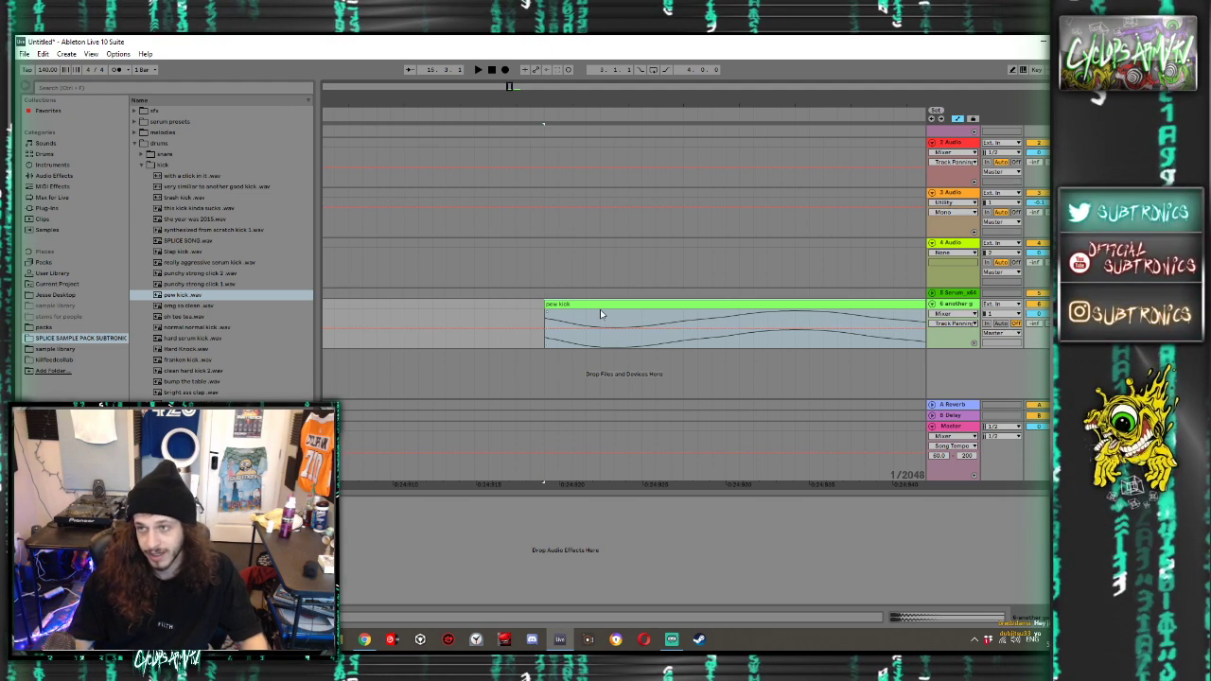
pyautogui.moveTo(545, 318); pyautogui.dragTo(420, 317)
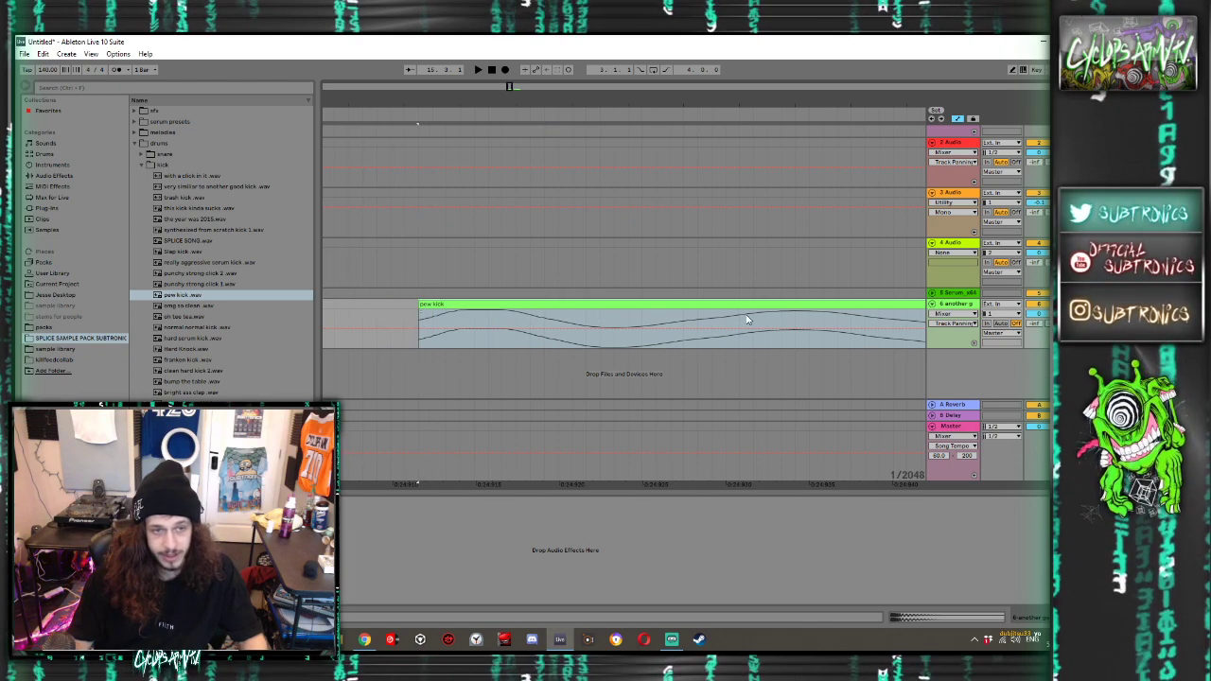
pyautogui.press('space')
# Extend the pow kick clip's start earlier to reveal its transient, and fine-trim the edge right at the waveform's onset
pyautogui.scroll(-6, 480, 283)
pyautogui.moveTo(484, 303); pyautogui.dragTo(347, 303)
pyautogui.scroll(6, 448, 308)
pyautogui.scroll(-3, 352, 303)
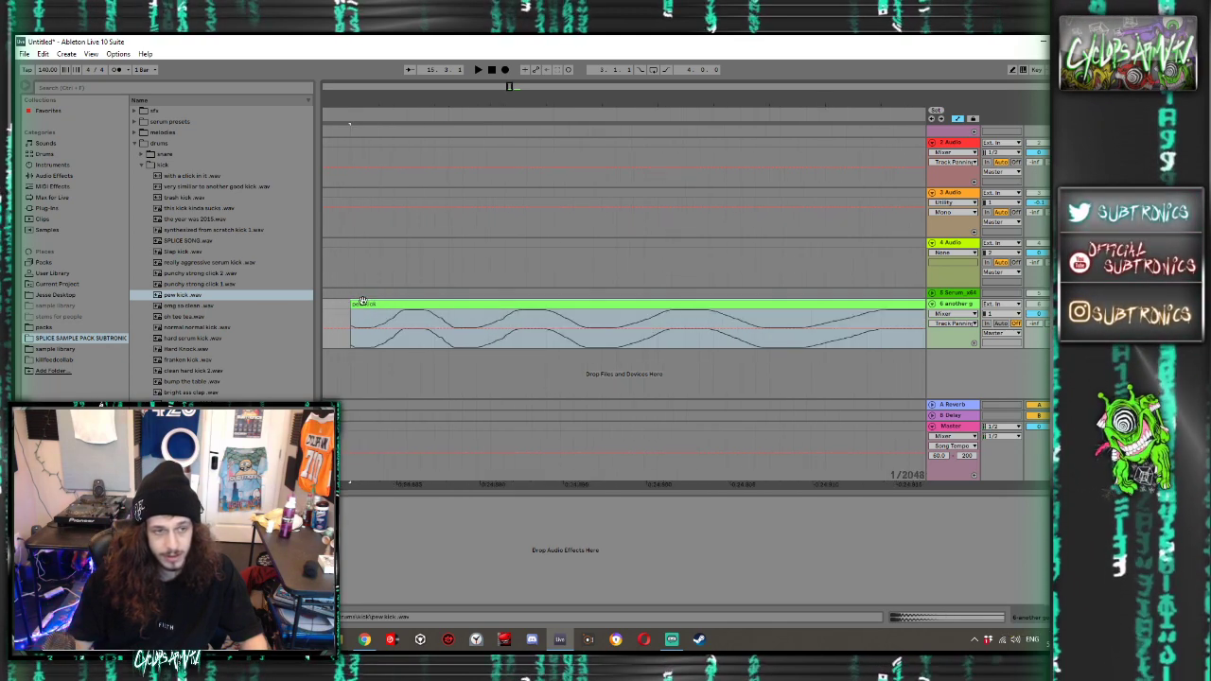
pyautogui.hscroll(-3, 362, 302)
pyautogui.moveTo(455, 304)
pyautogui.mouseDown()
pyautogui.moveTo(360, 306)
pyautogui.moveTo(441, 305)
pyautogui.mouseUp()
pyautogui.scroll(5, 399, 303)
pyautogui.scroll(2, 398, 303)
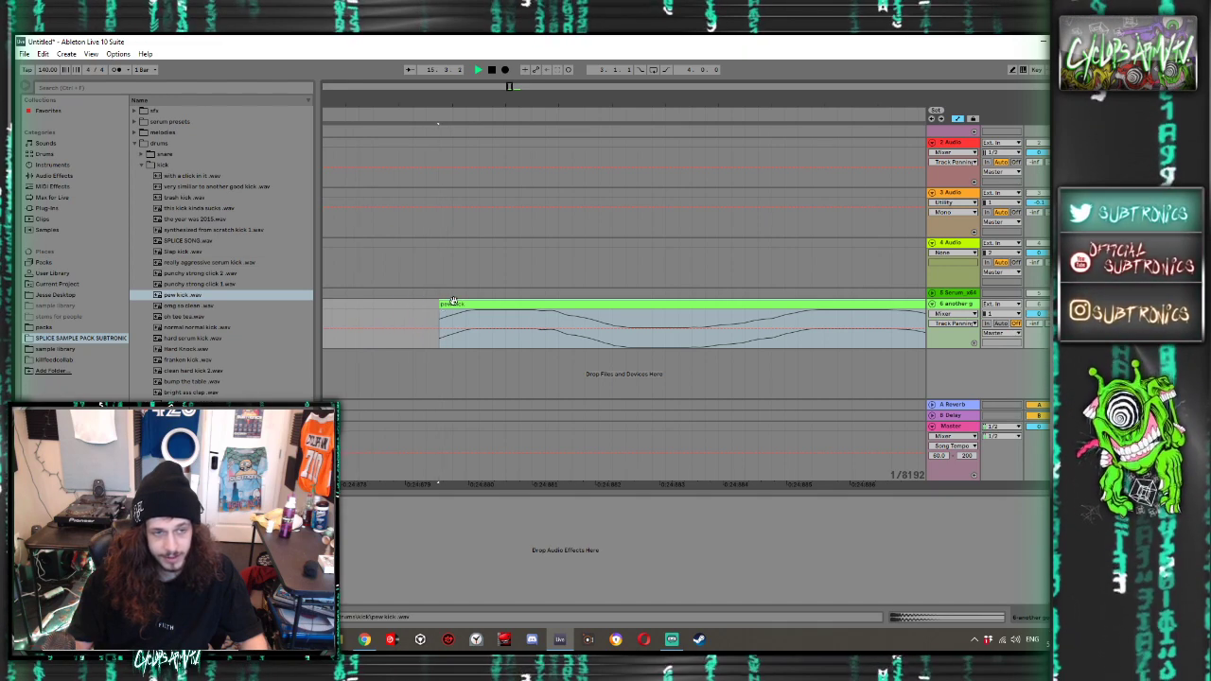
pyautogui.scroll(-4, 464, 303)
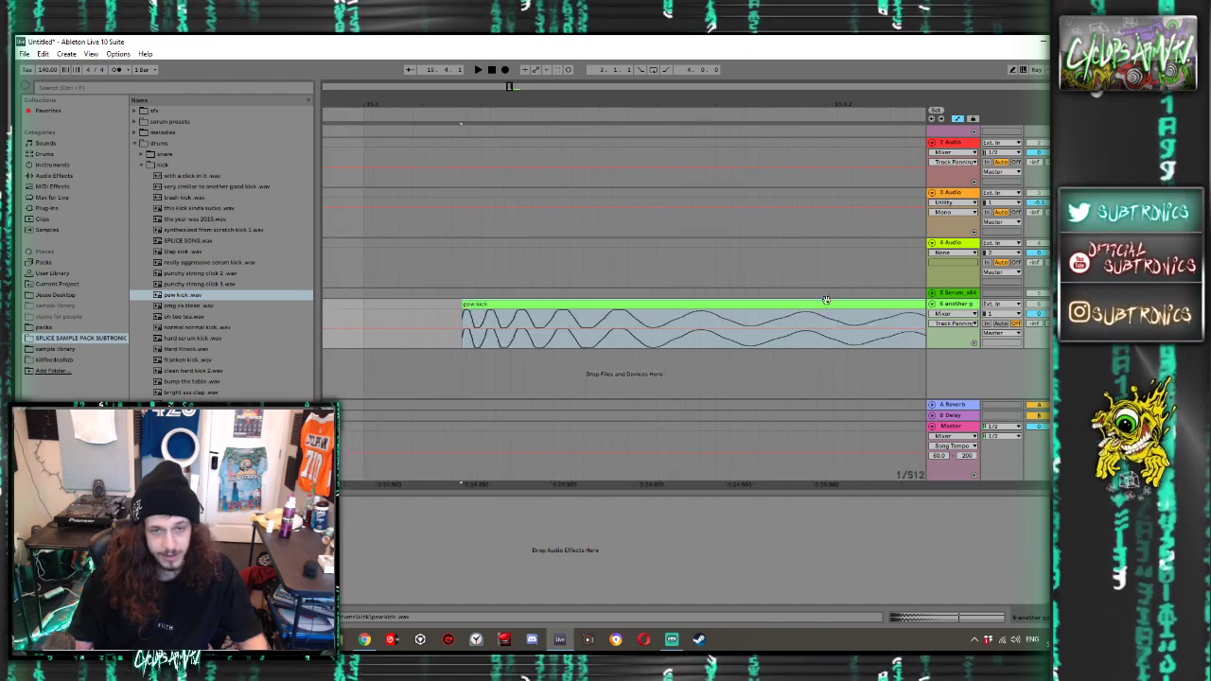
# Place "omg so clean.wav" on a new track beneath pow kick and line up the starts of the two clips
pyautogui.moveTo(189, 306); pyautogui.dragTo(460, 367)
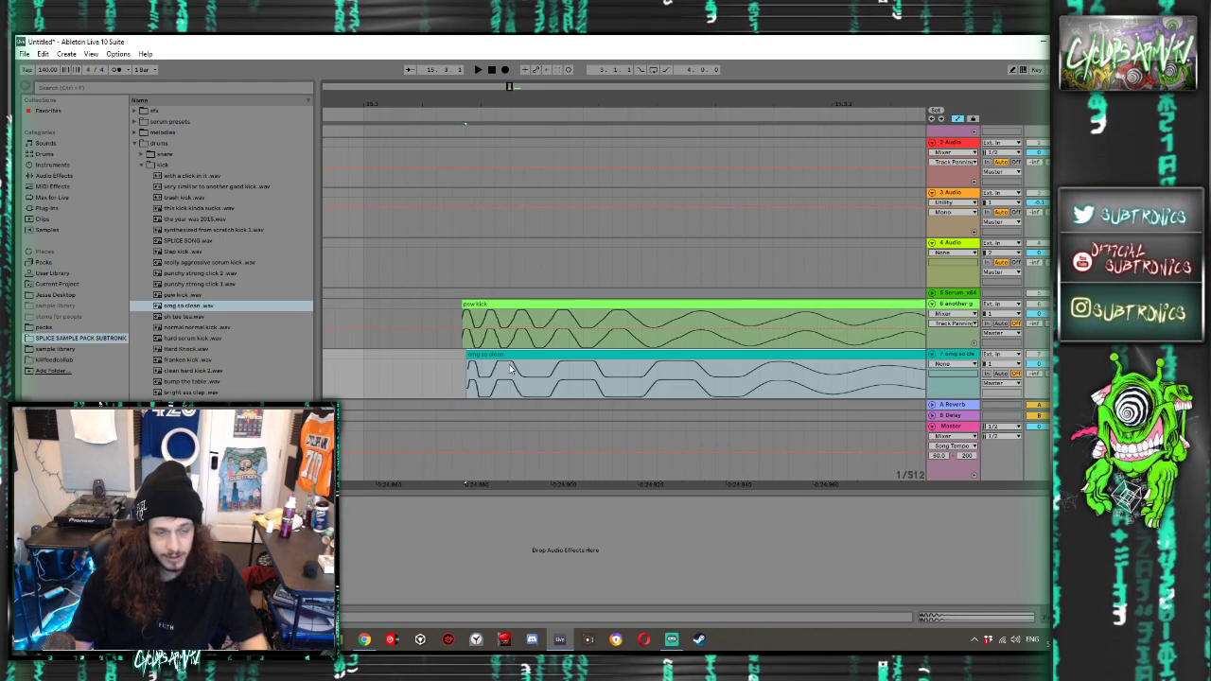
pyautogui.scroll(2, 455, 361)
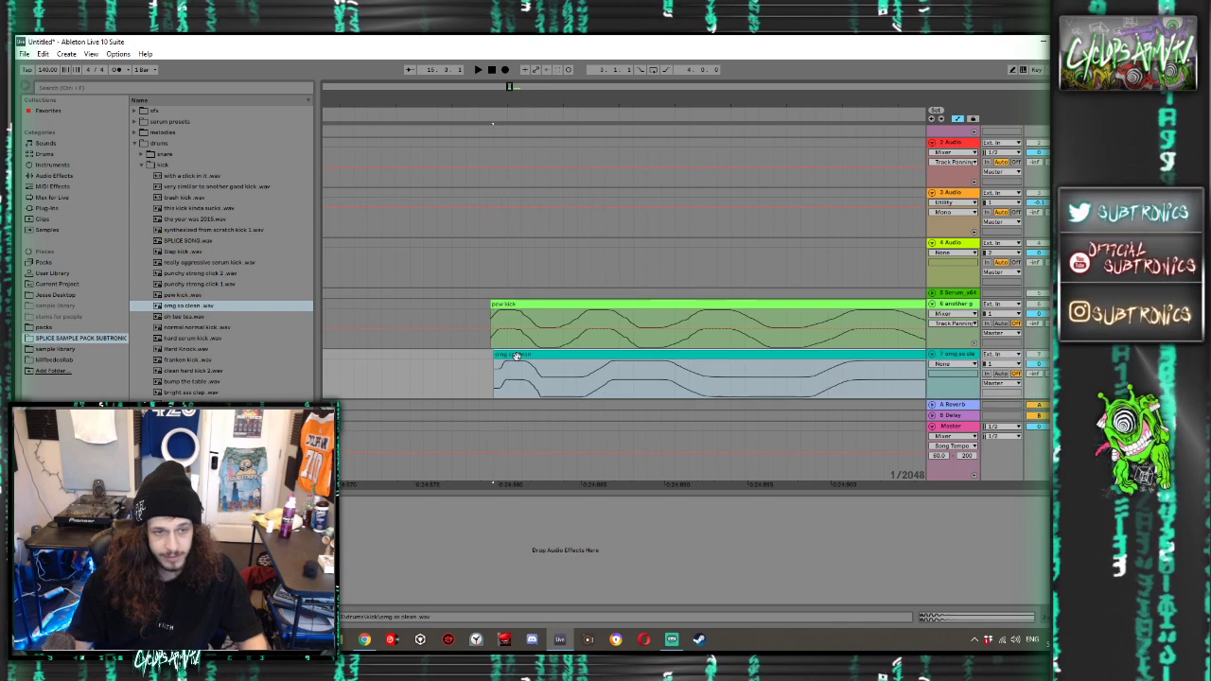
pyautogui.scroll(2, 502, 355)
pyautogui.moveTo(501, 355); pyautogui.dragTo(480, 371)
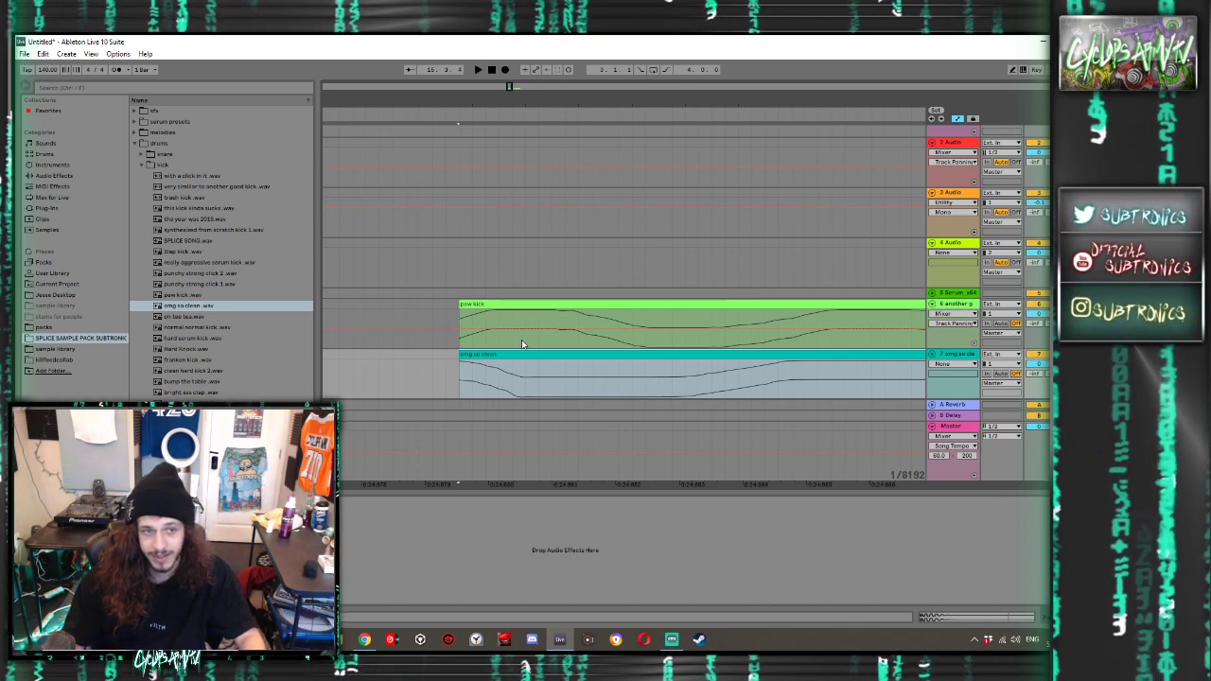
# Try a different start point on the omg so clean clip, slide it back under pow kick's onset, and undo the changes
pyautogui.moveTo(441, 357); pyautogui.dragTo(588, 356)
pyautogui.moveTo(560, 354)
pyautogui.mouseDown()
pyautogui.moveTo(593, 355)
pyautogui.moveTo(489, 356)
pyautogui.mouseUp()
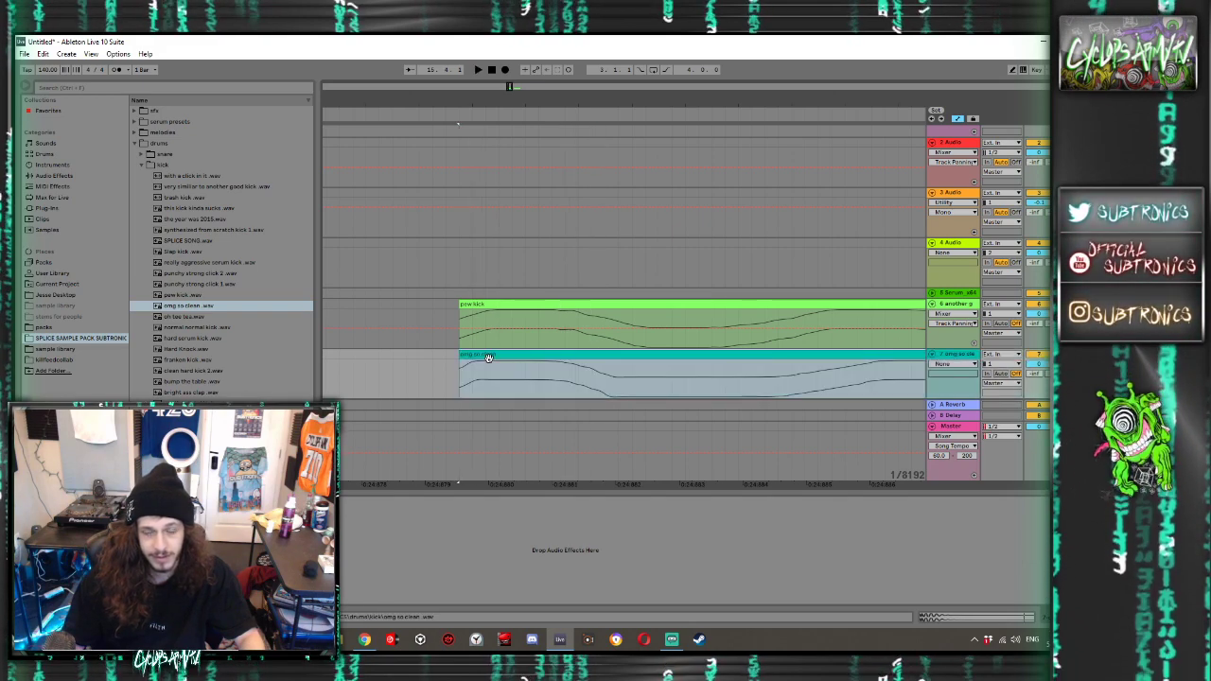
pyautogui.press('space')
pyautogui.hotkey('ctrl', 'z')
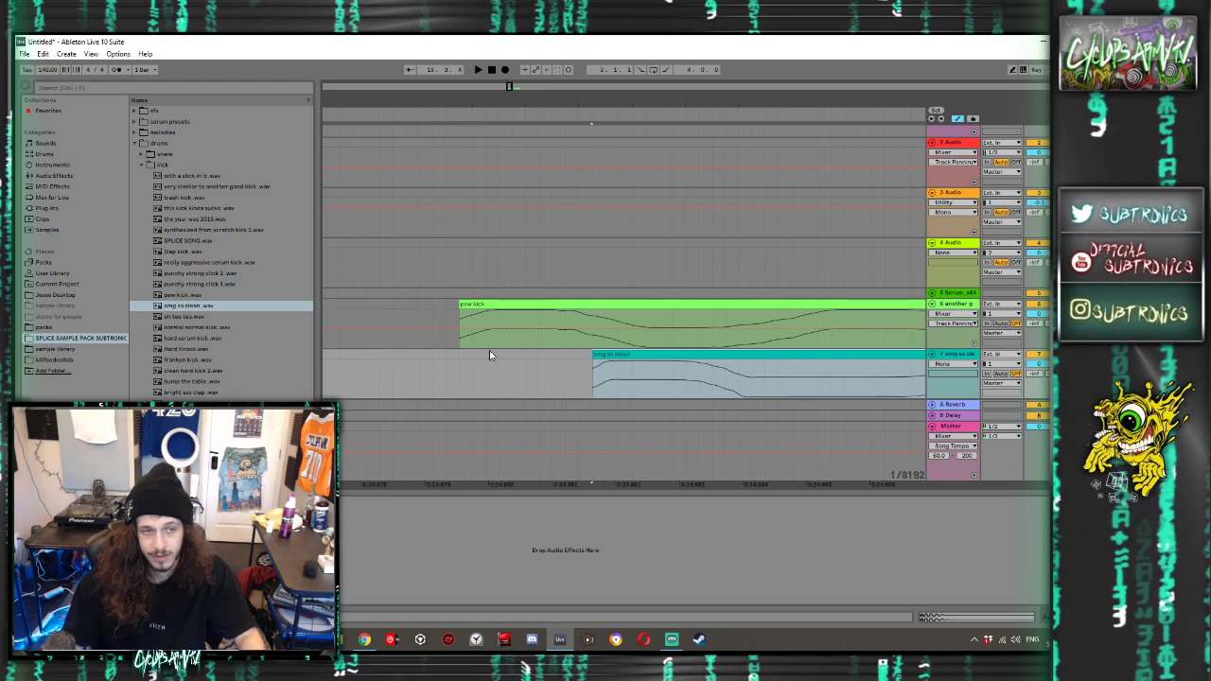
pyautogui.hotkey('ctrl', 'z')
pyautogui.hotkey('ctrl', 'z')
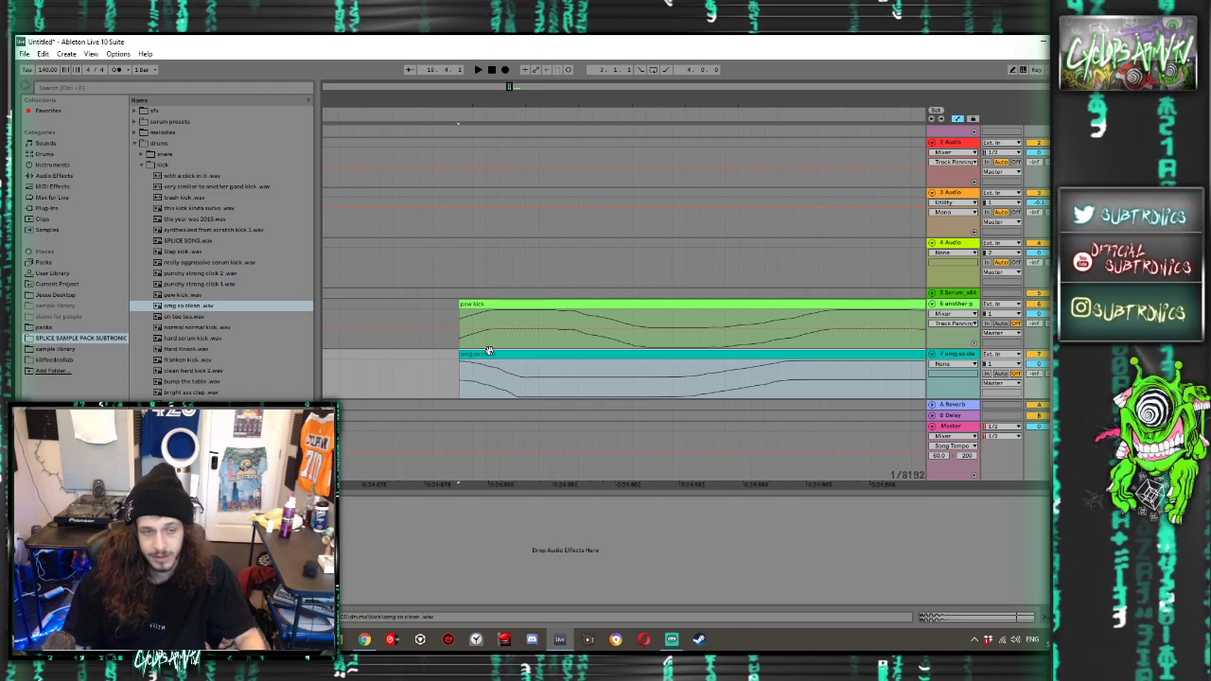
# Shift the omg so clean clip's start point, realign it flush with pow kick's start, and play the layered kicks
pyautogui.moveTo(465, 355); pyautogui.dragTo(717, 354)
pyautogui.moveTo(749, 354); pyautogui.dragTo(485, 355)
pyautogui.press('space')
pyautogui.press('space')
pyautogui.moveTo(504, 356); pyautogui.dragTo(475, 356)
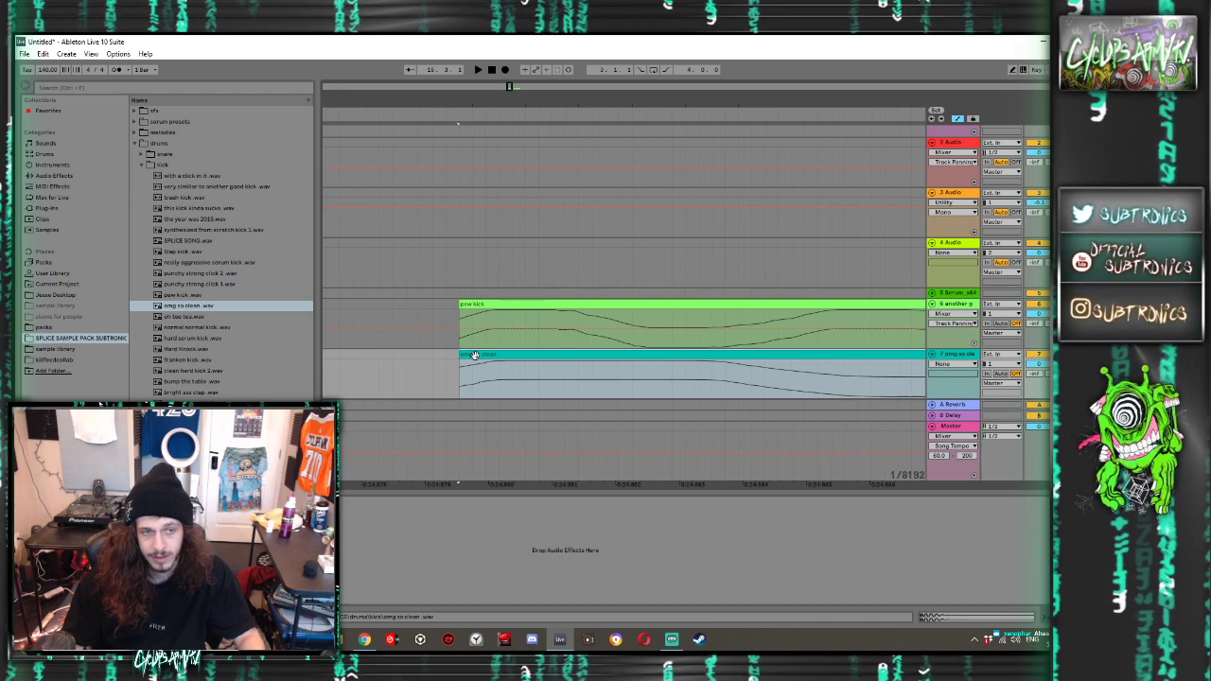
pyautogui.press('space')
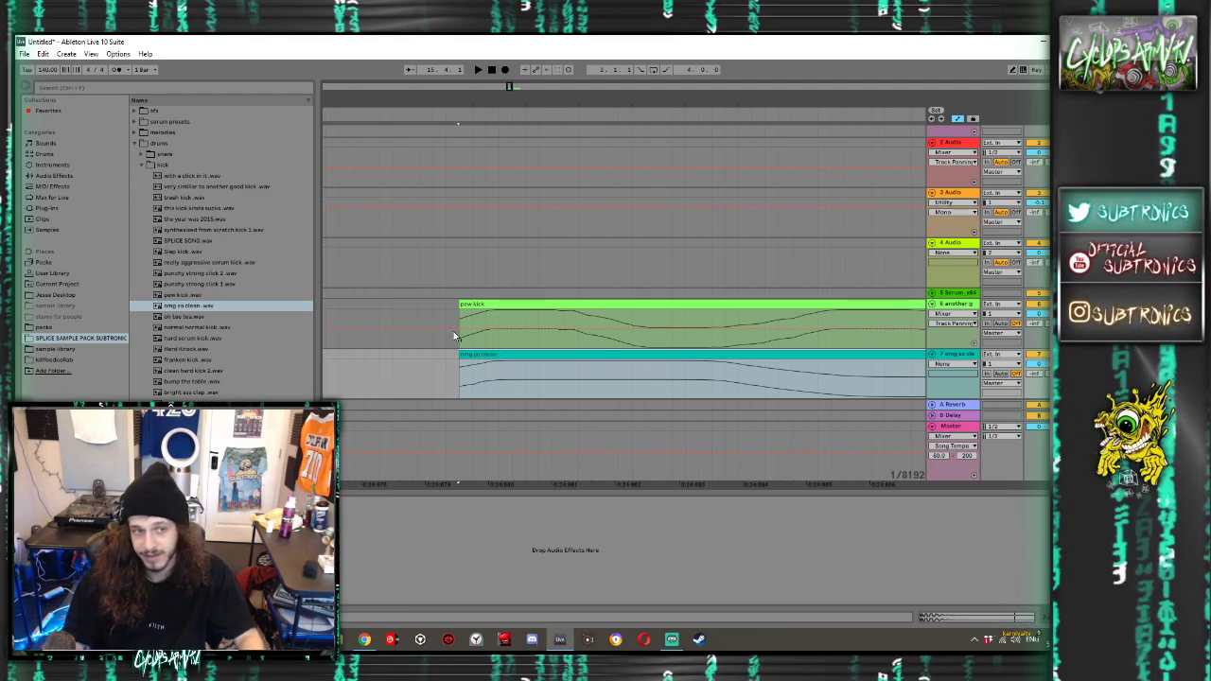
# Remove the omg so clean clip from the layer track and move the pow kick clip to start exactly on 15.3
pyautogui.press('-')
pyautogui.press('-')
pyautogui.press('+')
pyautogui.press('+')
pyautogui.press('+')
pyautogui.press('+')
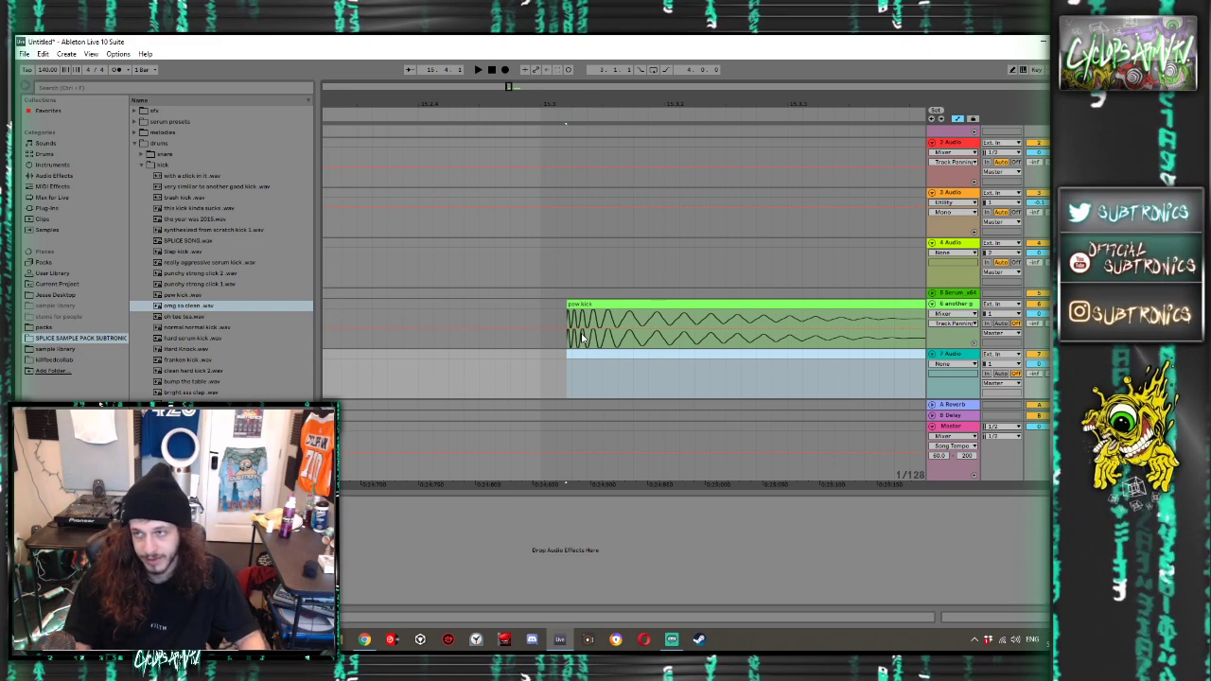
pyautogui.hscroll(1, 582, 338)
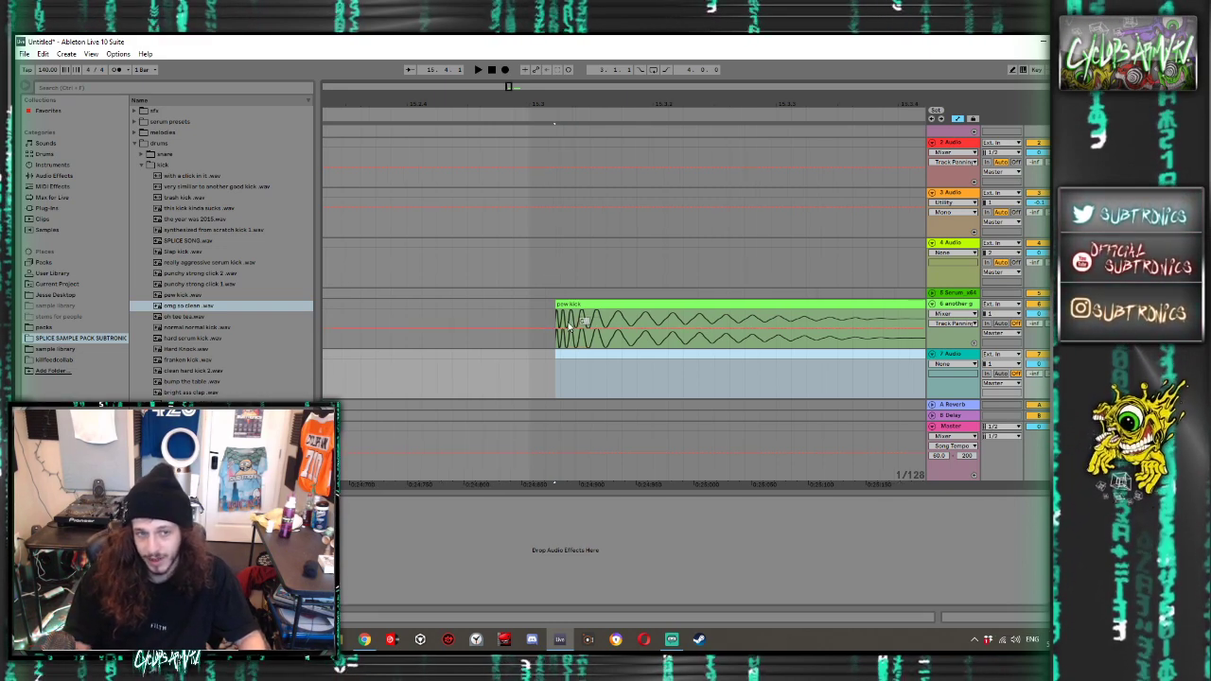
pyautogui.moveTo(680, 326); pyautogui.dragTo(553, 315)
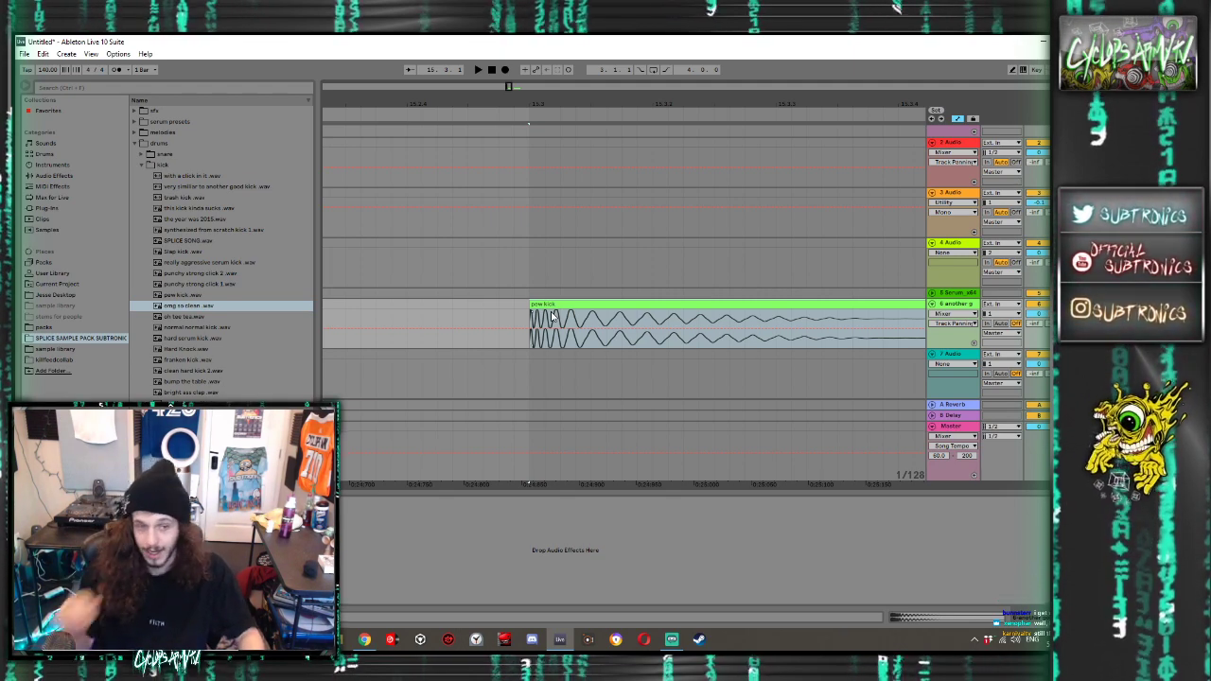
# Examine the pow kick waveform's onset closely at the clip's start on 15.3
pyautogui.press('+')
pyautogui.press('+')
pyautogui.press('+')
pyautogui.press('+')
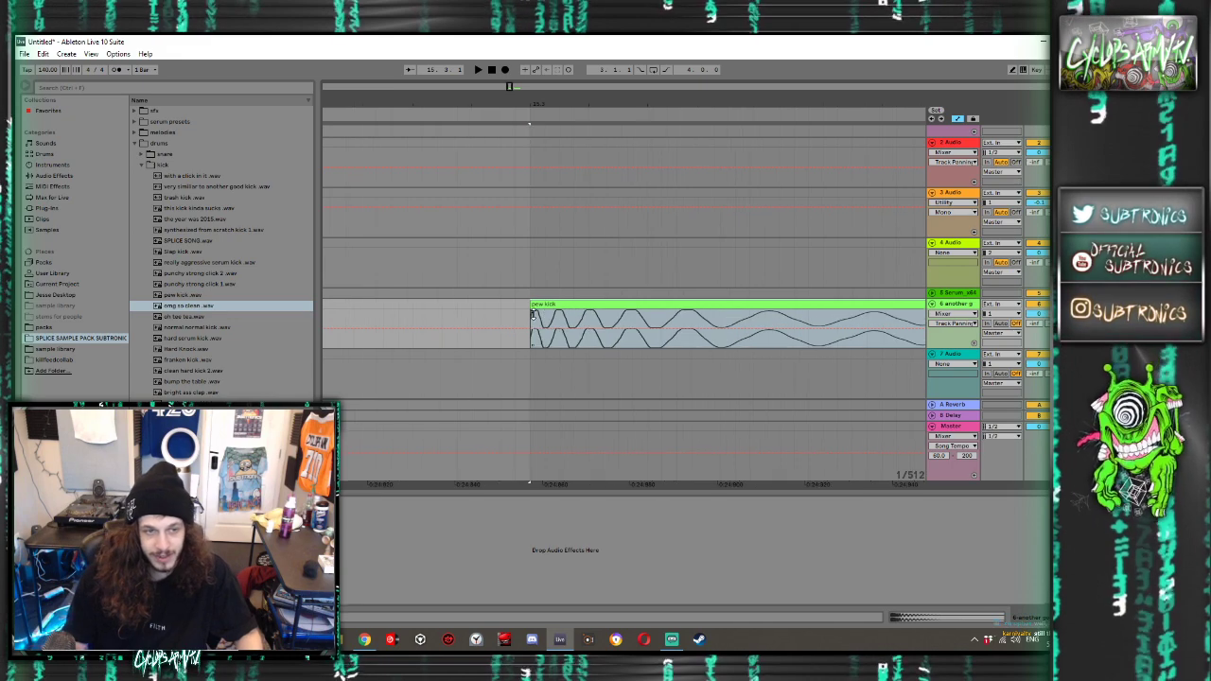
pyautogui.scroll(2, 533, 315)
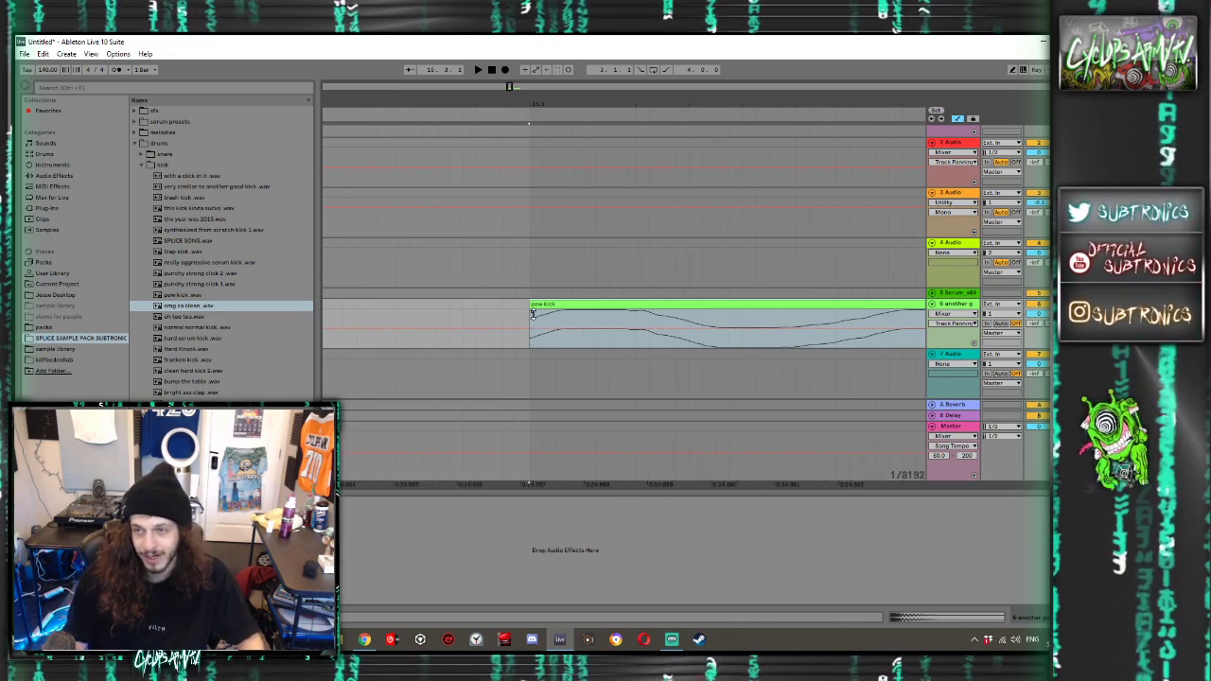
pyautogui.scroll(-2, 533, 315)
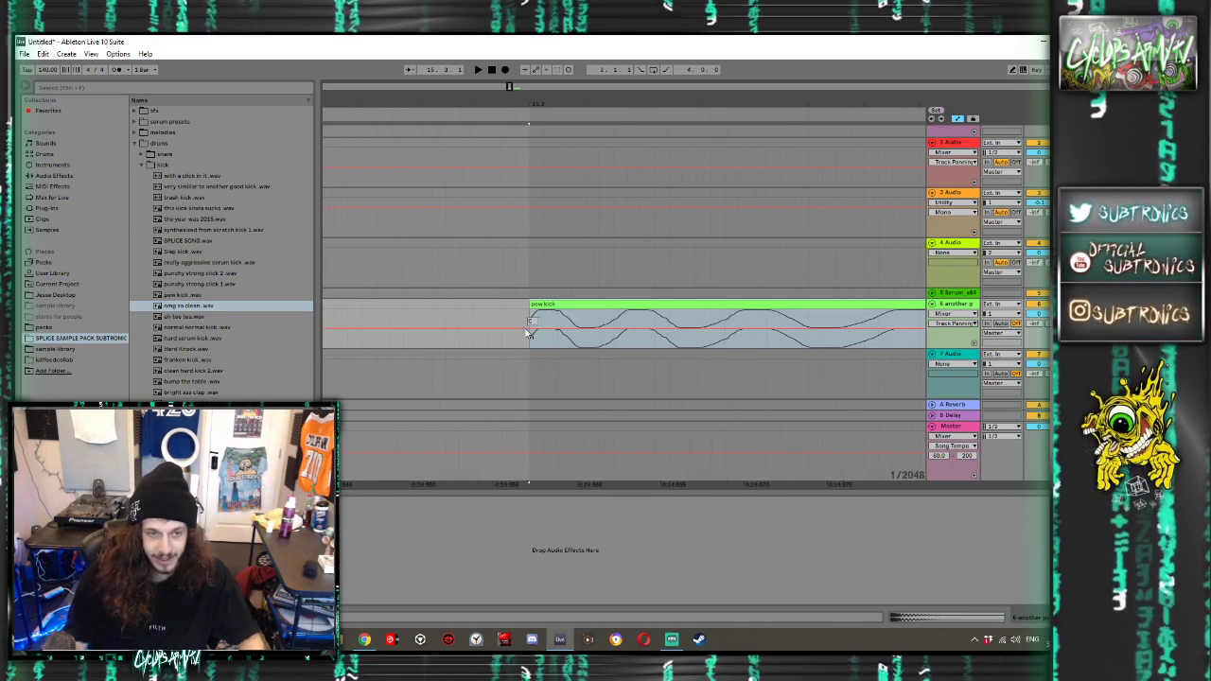
pyautogui.scroll(2, 534, 333)
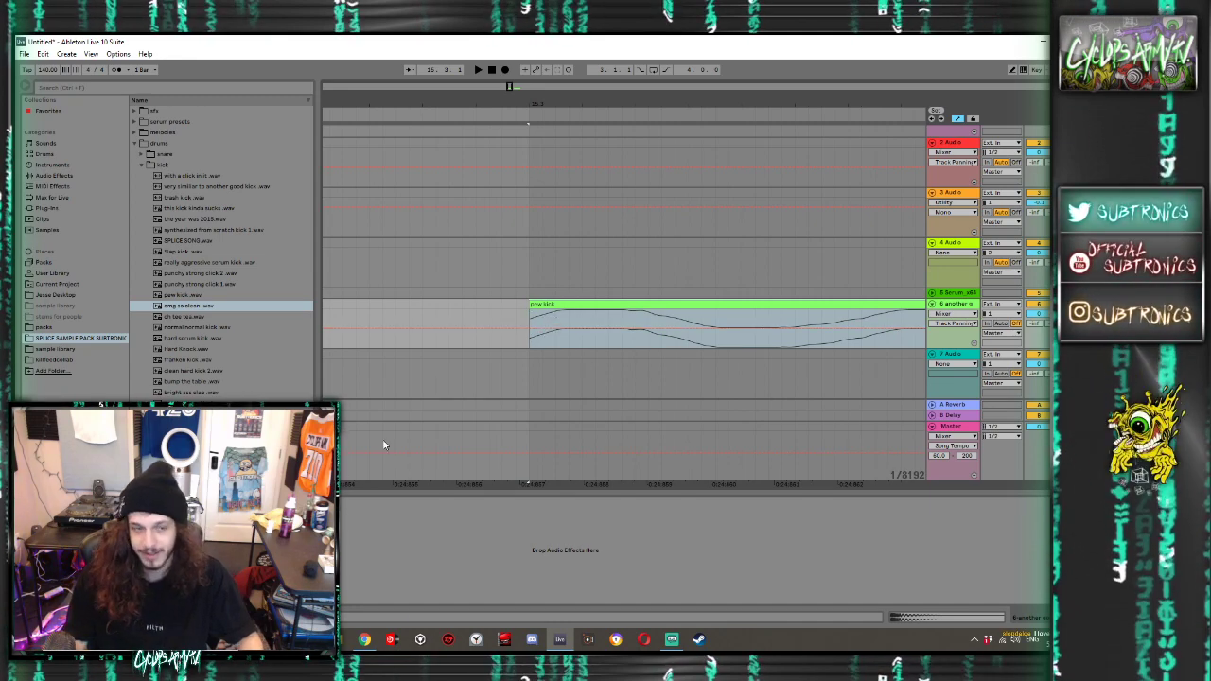
# Open the existing Serum instrument on track 5, adjust oscillator A's phase, and close the instrument's window
pyautogui.click(949, 295)
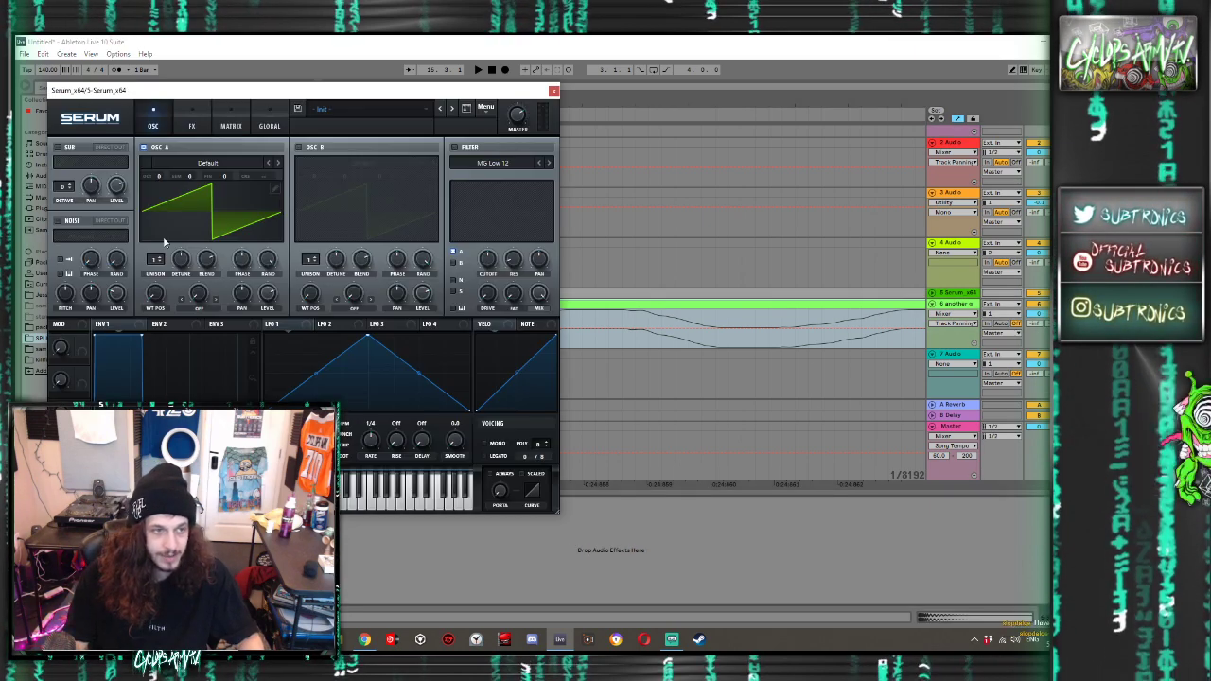
pyautogui.moveTo(241, 259); pyautogui.dragTo(241, 269)
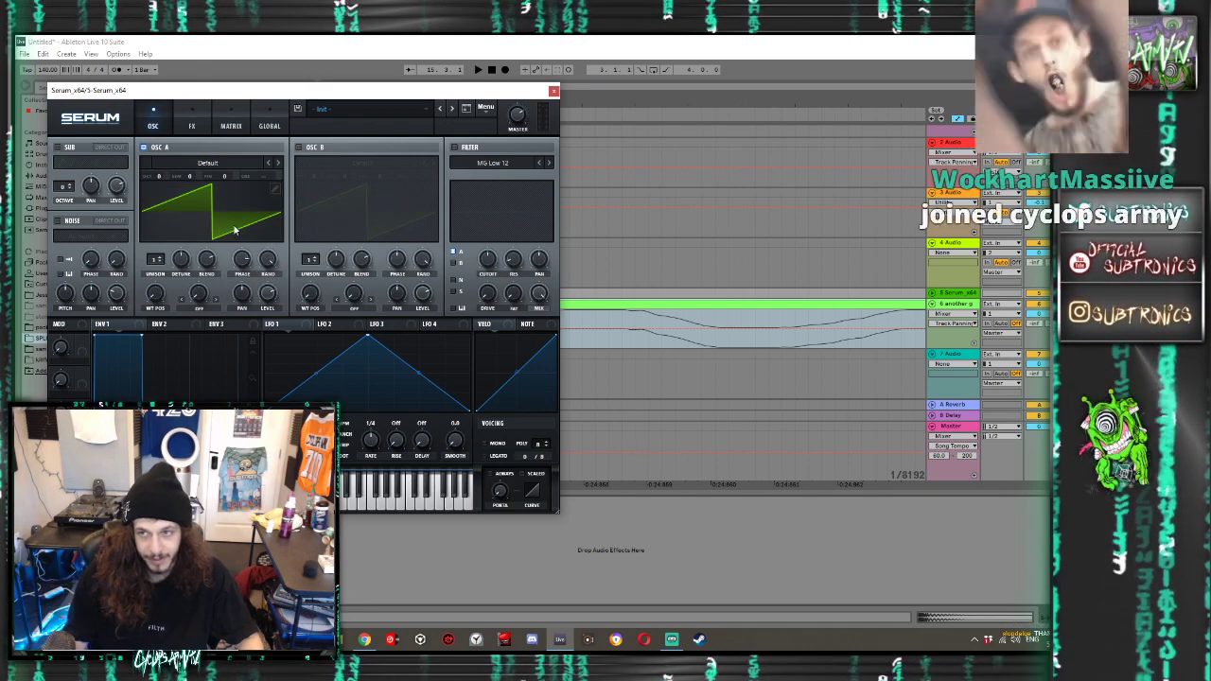
pyautogui.moveTo(240, 261); pyautogui.dragTo(222, 335)
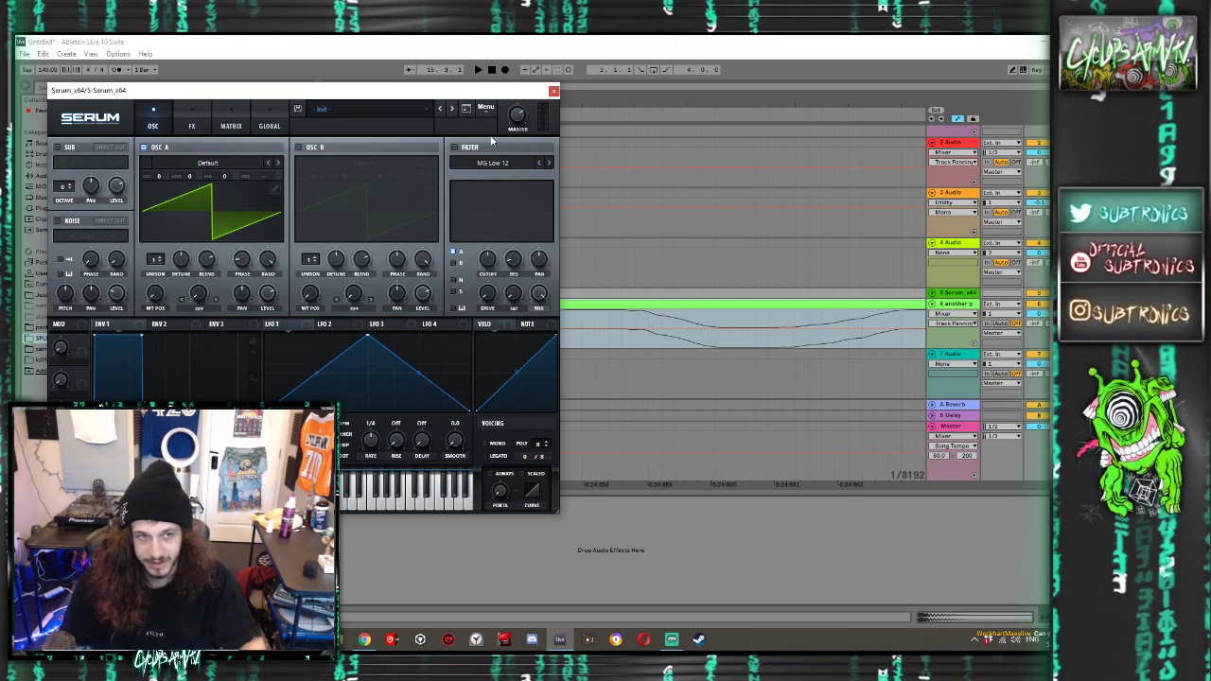
pyautogui.click(554, 93)
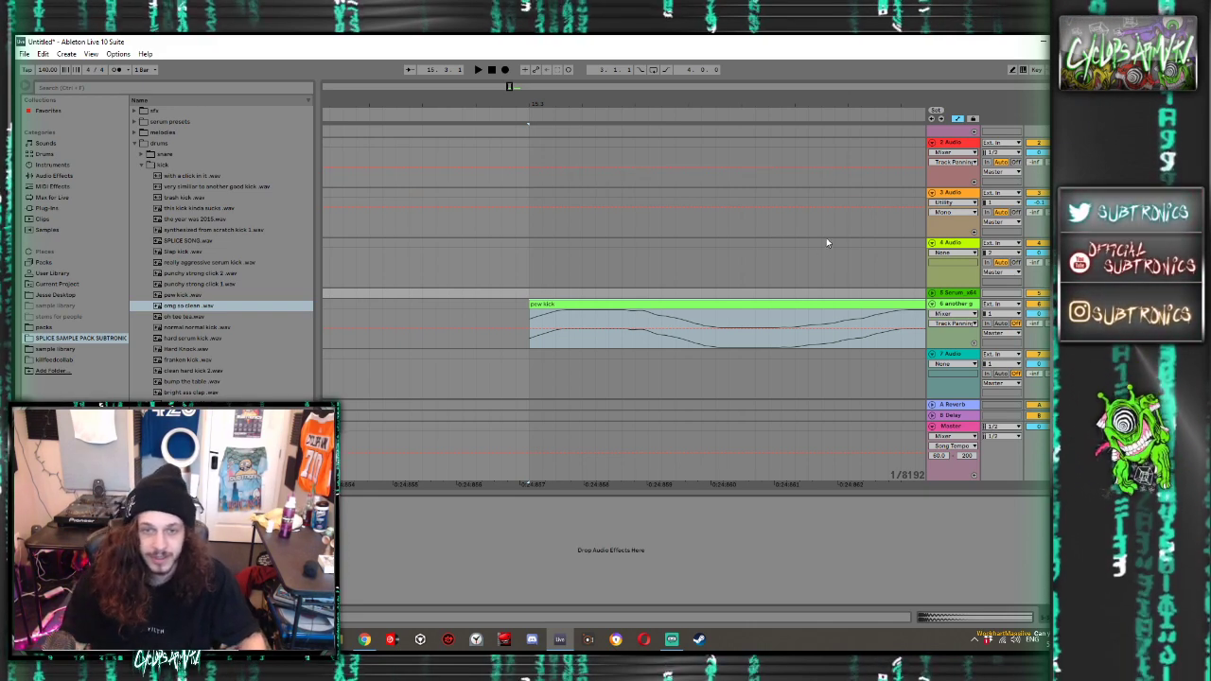
# Load Serum_x64 on a new MIDI track below the audio tracks, play test notes on it, and close its window
pyautogui.scroll(-1, 965, 285)
pyautogui.scroll(-3, 849, 284)
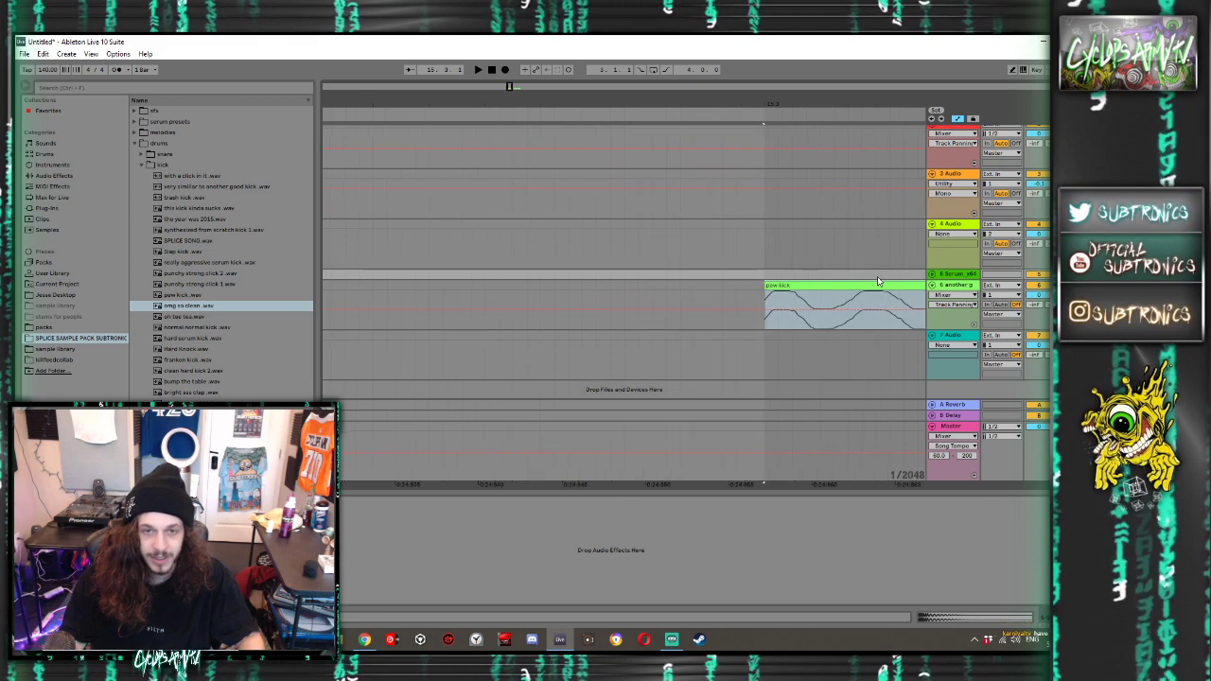
pyautogui.scroll(-5, 666, 282)
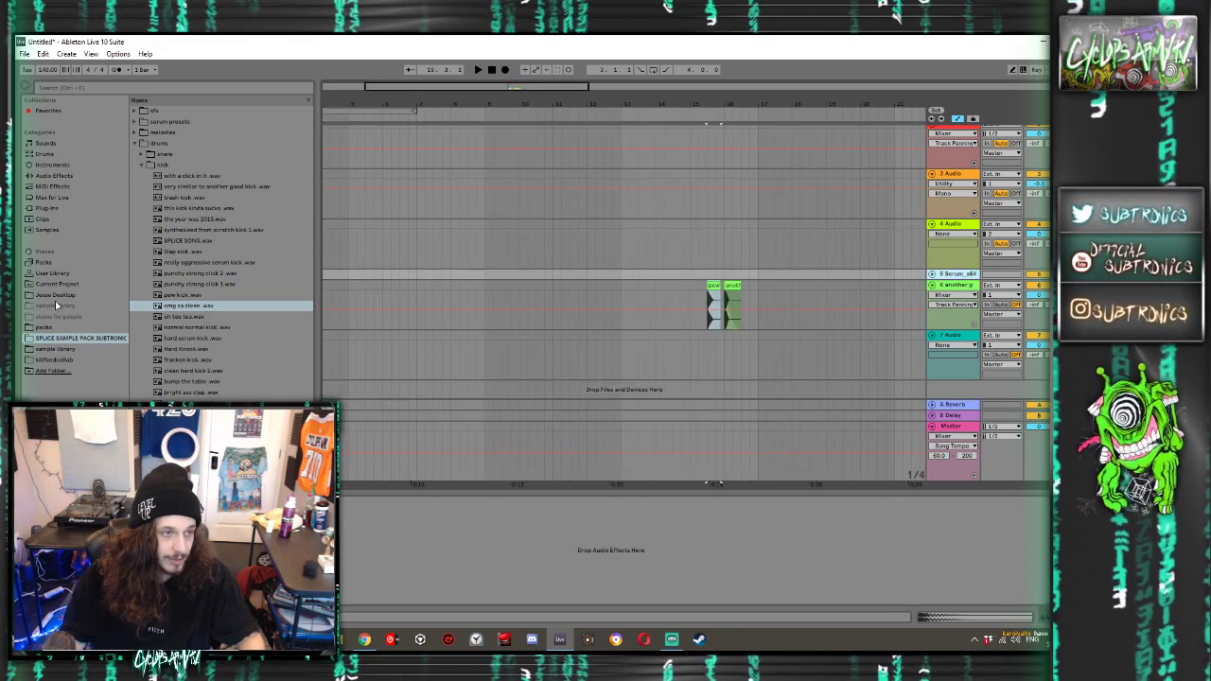
pyautogui.click(47, 207)
pyautogui.click(165, 327)
pyautogui.moveTo(165, 326); pyautogui.dragTo(538, 384)
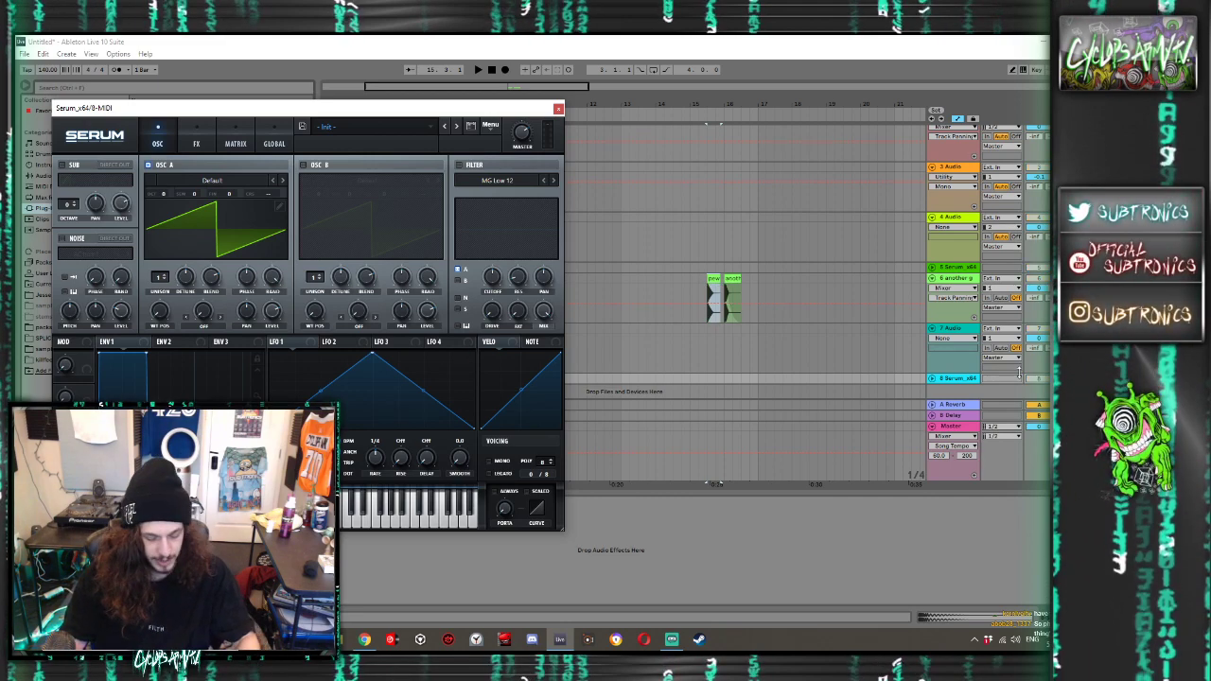
pyautogui.press('a')
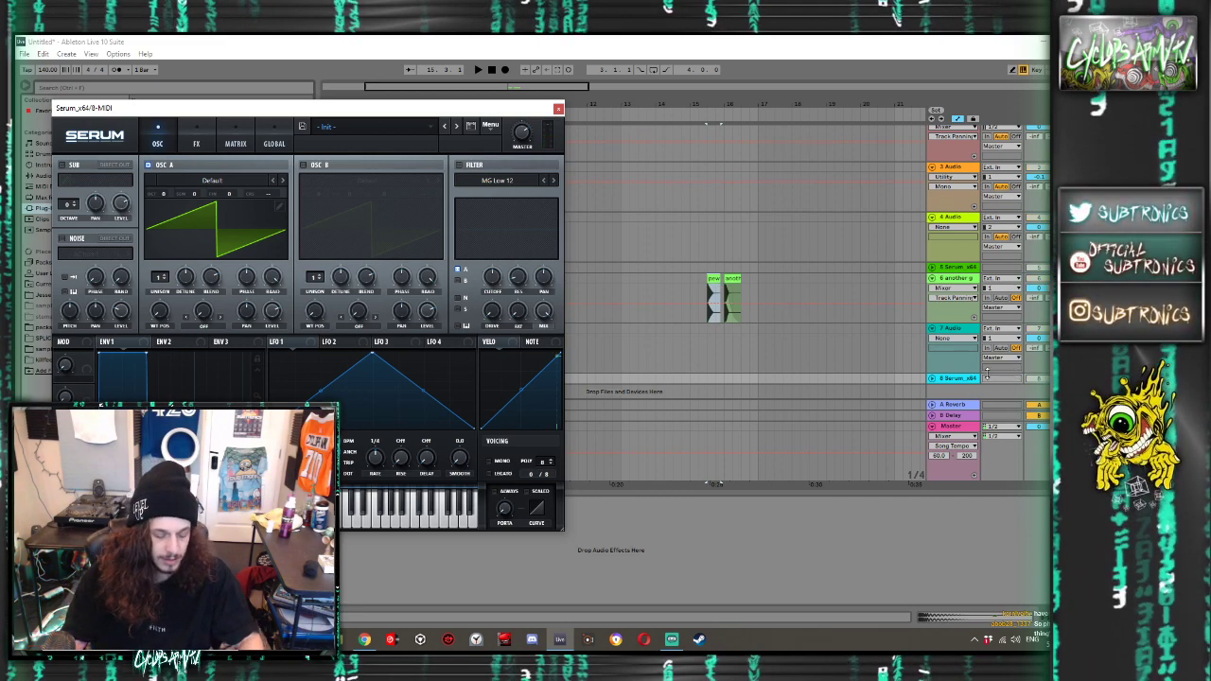
pyautogui.press('a')
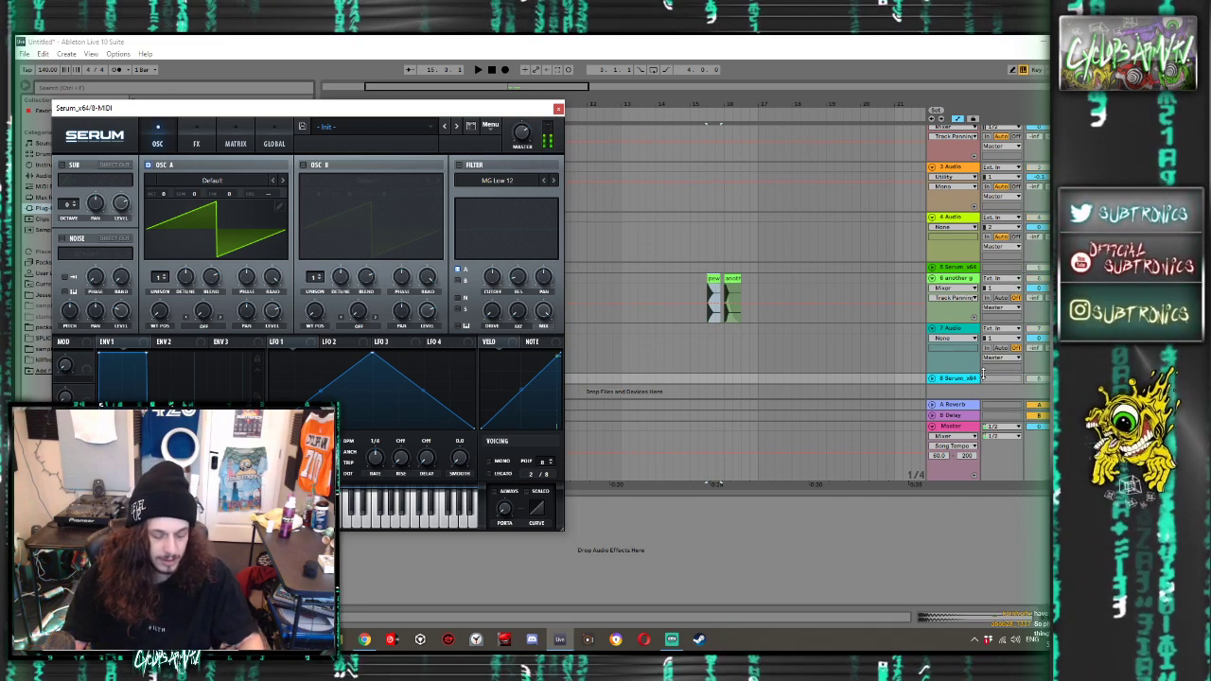
pyautogui.click(558, 109)
# Add an Arpeggiator and OTT_x64 to the new Serum track, and lower OTT's downward compression to 37%
pyautogui.click(57, 187)
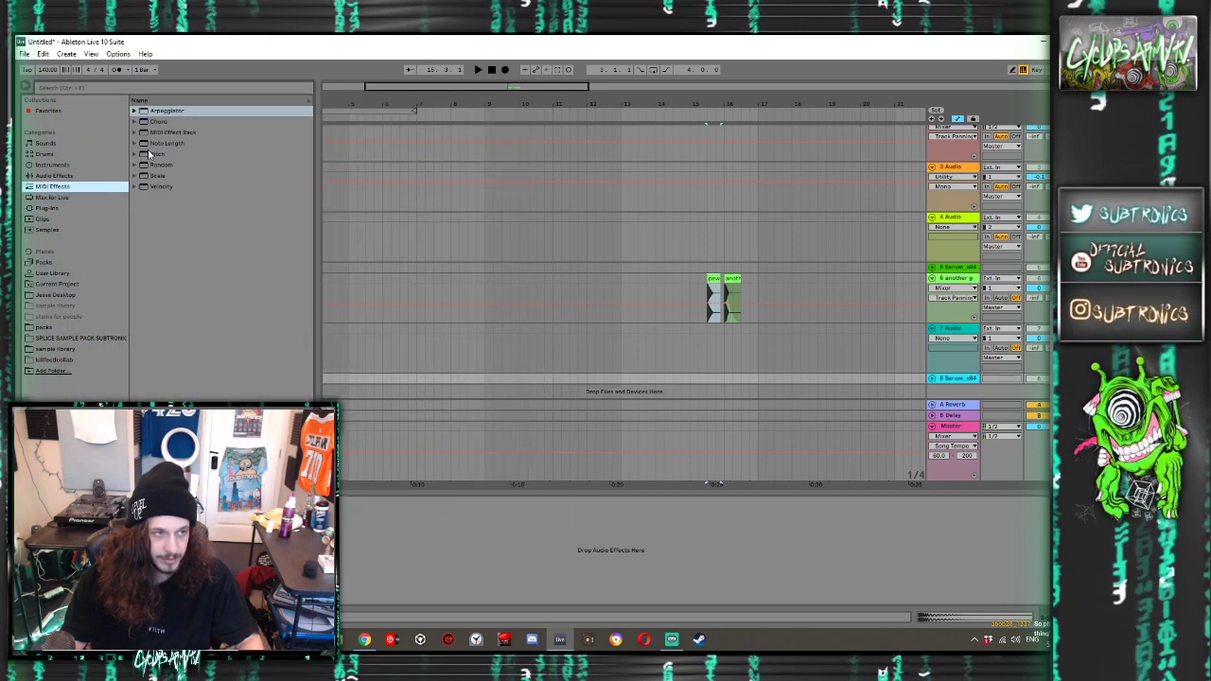
pyautogui.doubleClick(147, 111)
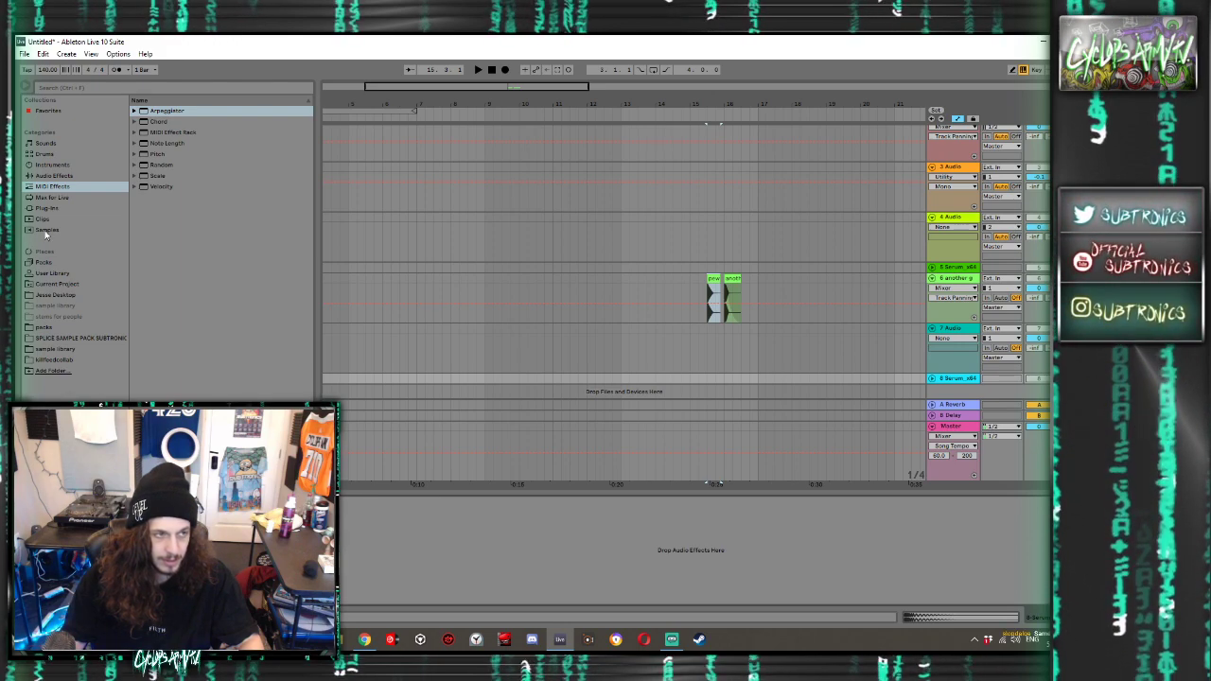
pyautogui.click(46, 207)
pyautogui.click(161, 284)
pyautogui.doubleClick(160, 284)
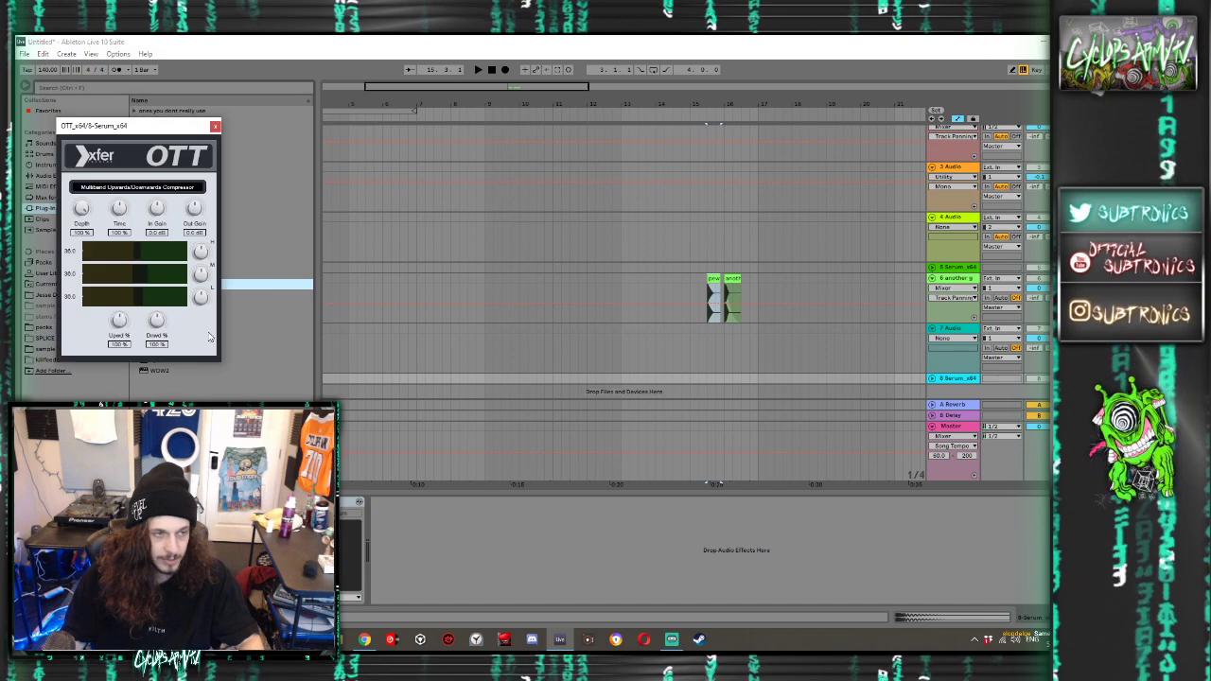
pyautogui.moveTo(165, 326); pyautogui.dragTo(156, 351)
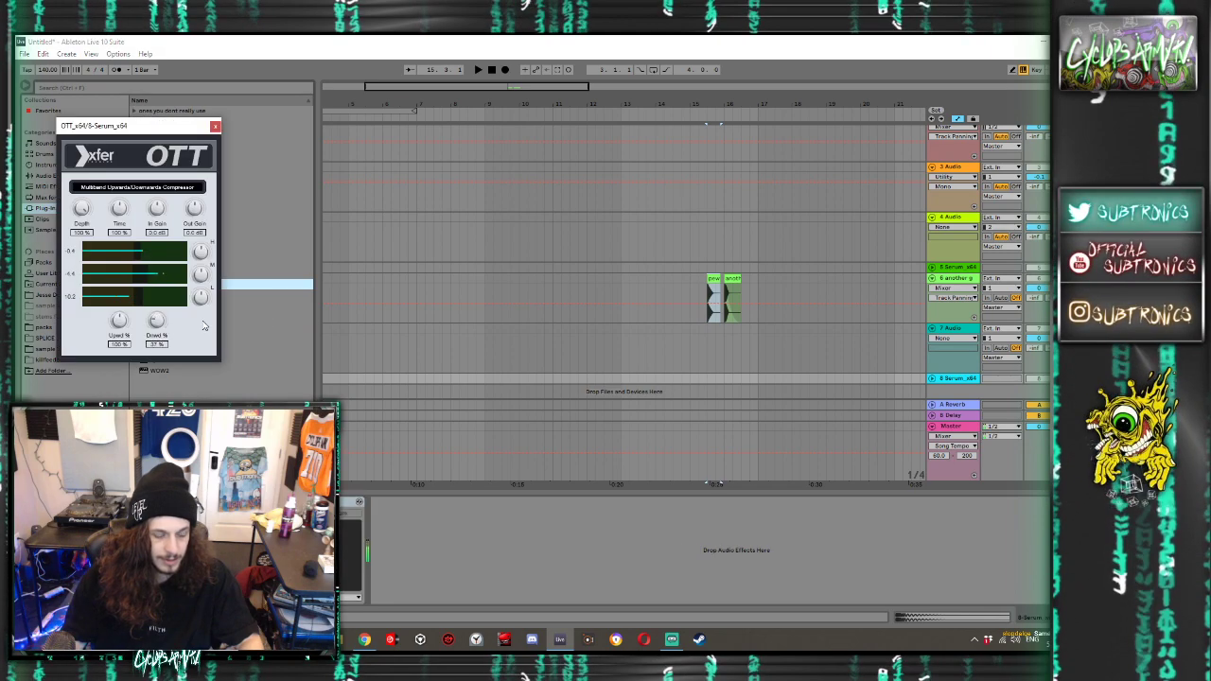
pyautogui.click(214, 125)
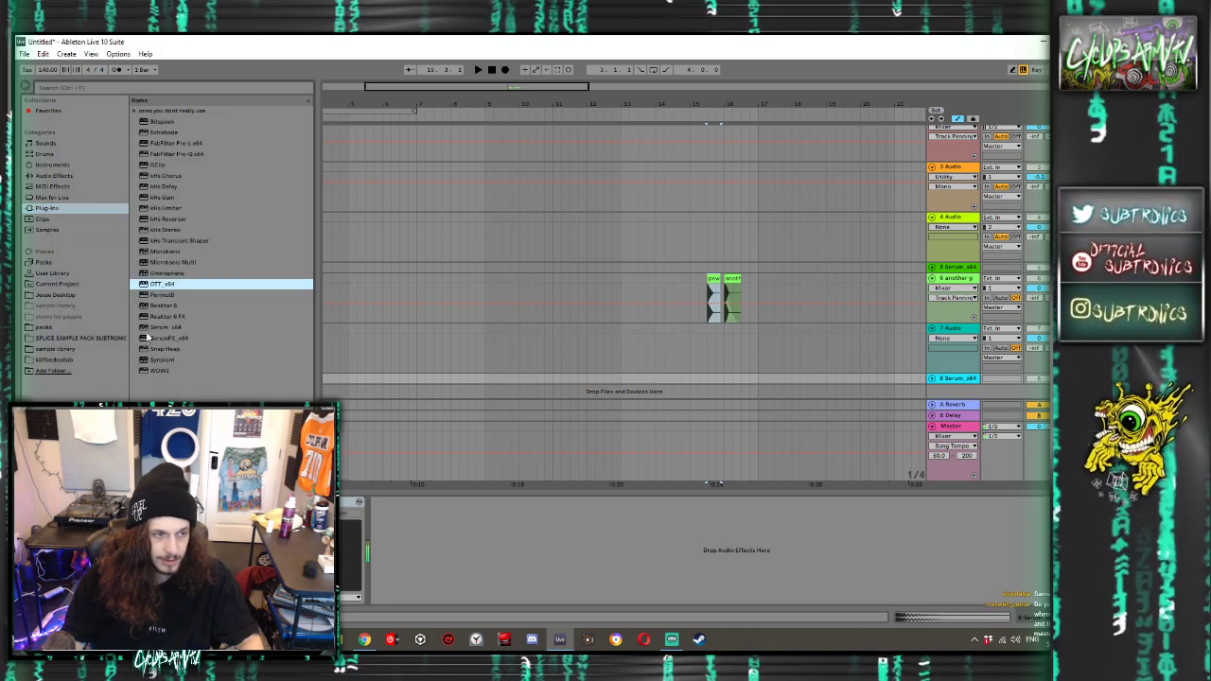
# In the new track's Serum effects, enable the multiband compressor and an EQ with its lower band set to a low-cut shape
pyautogui.hotkey('ctrl', 'alt', 'p')
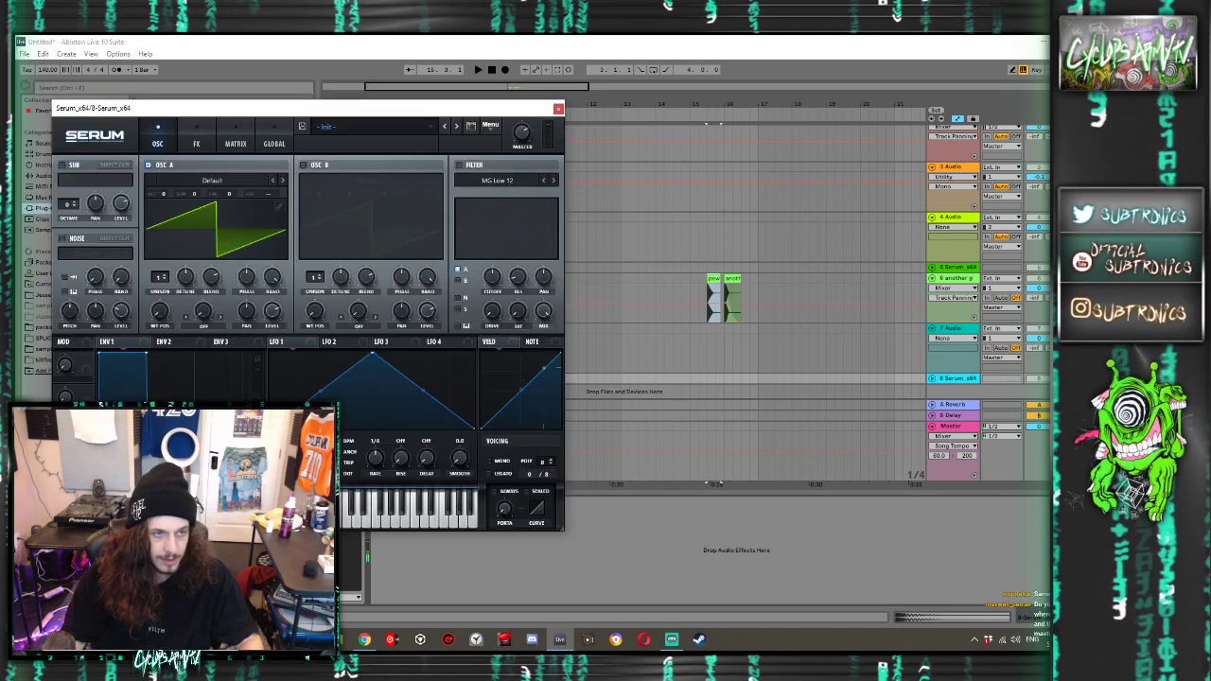
pyautogui.click(196, 144)
pyautogui.click(65, 270)
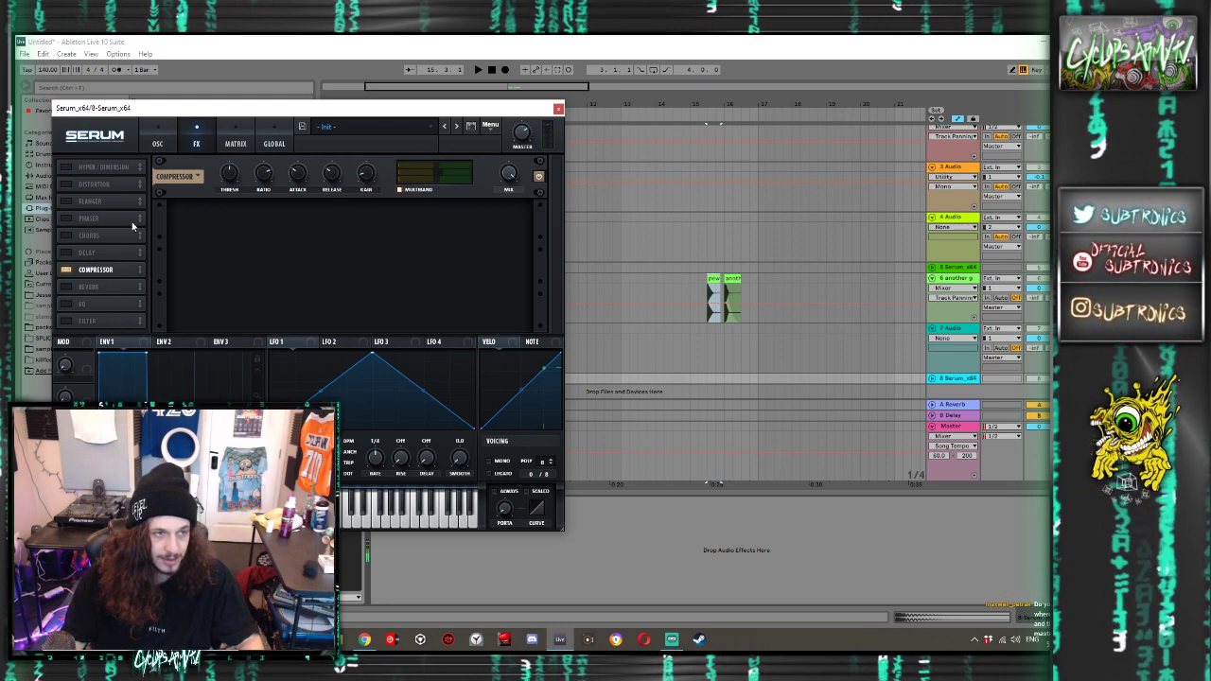
pyautogui.click(65, 303)
pyautogui.click(316, 232)
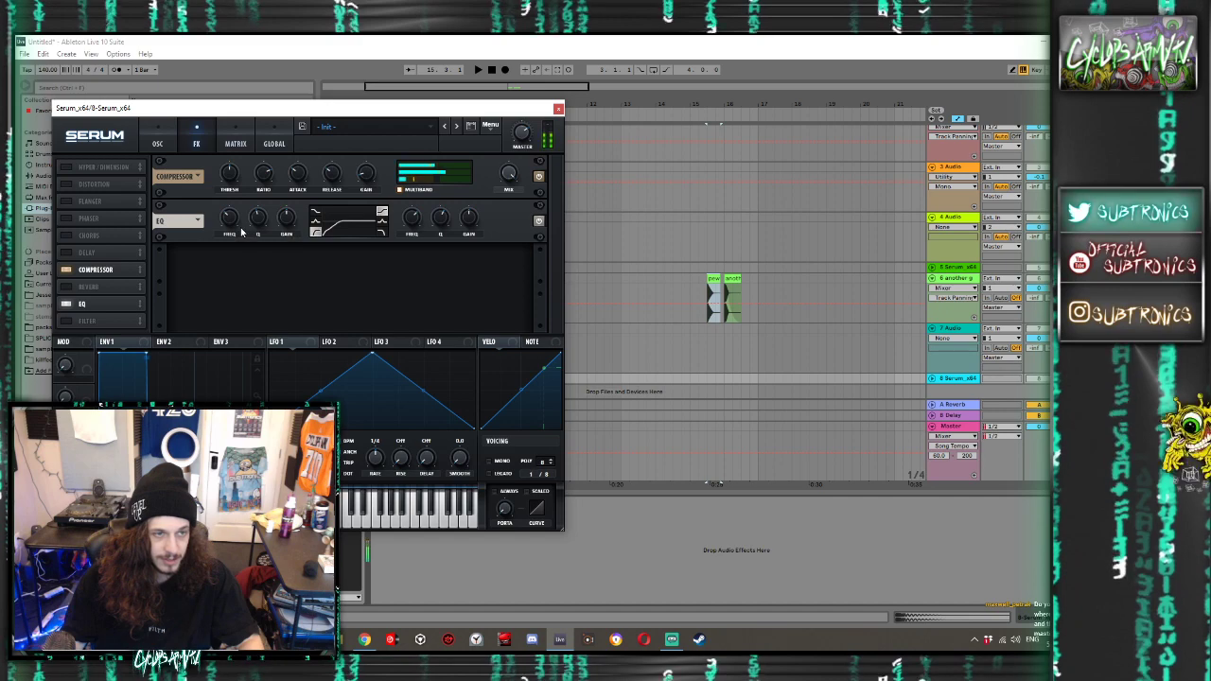
# Enable Serum's chorus with adjusted LPF and Delay 2 settings, and turn on Tube distortion
pyautogui.click(66, 236)
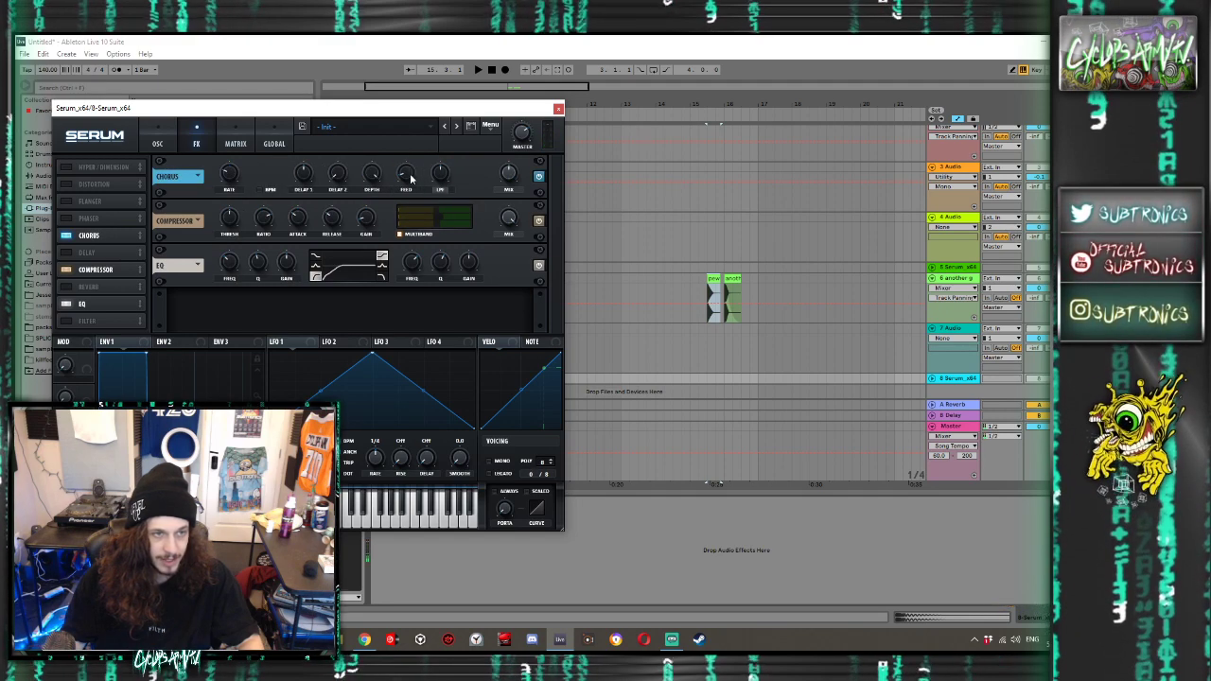
pyautogui.moveTo(440, 174); pyautogui.dragTo(362, 213)
pyautogui.moveTo(337, 174); pyautogui.dragTo(363, 171)
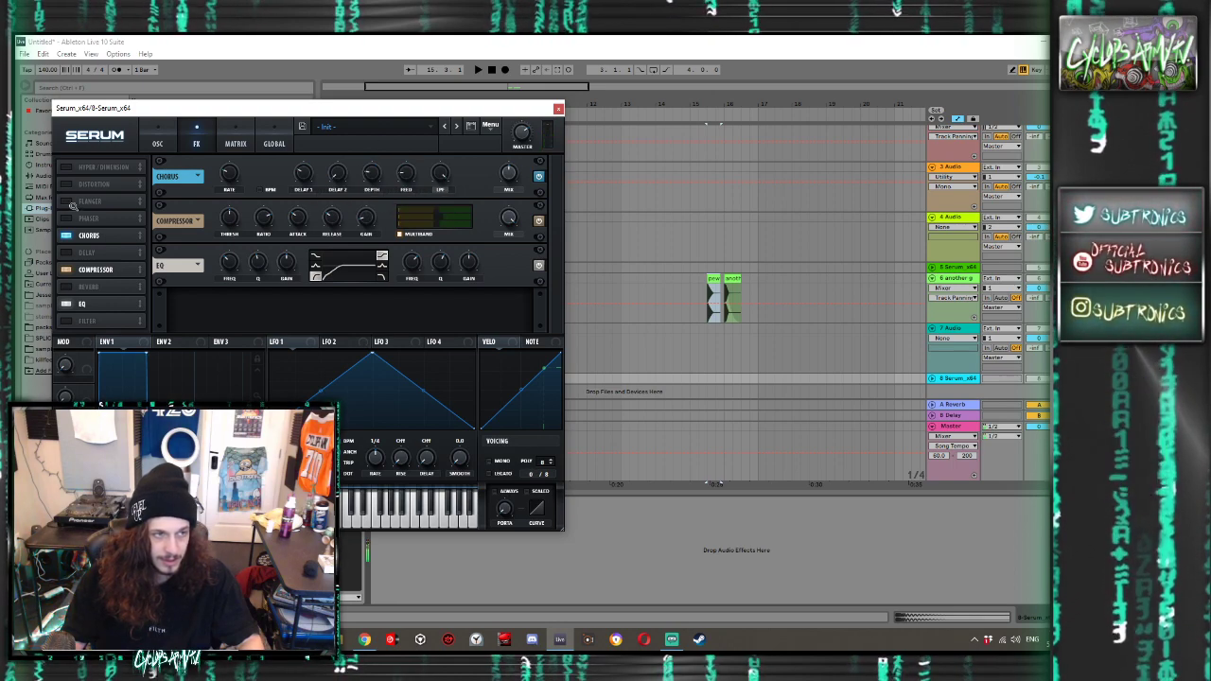
pyautogui.click(66, 184)
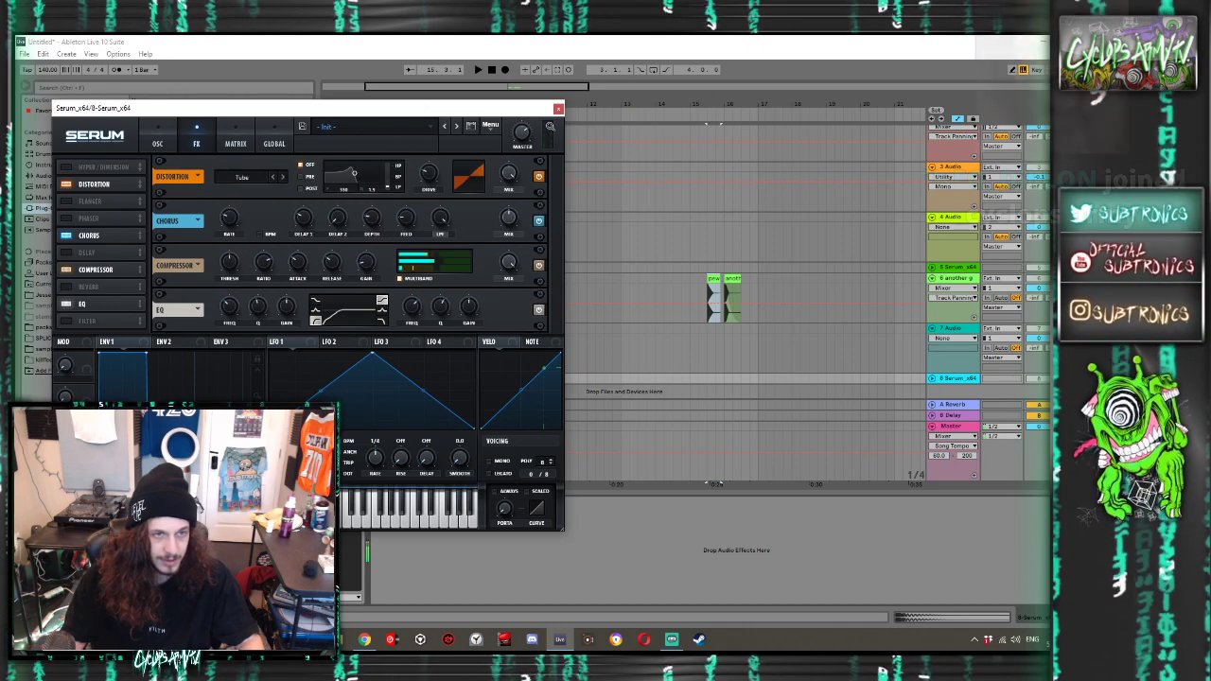
# Close the Serum window and add Erosion to its track, set to Wide Noise at about 15 kHz with a raised amount
pyautogui.click(559, 108)
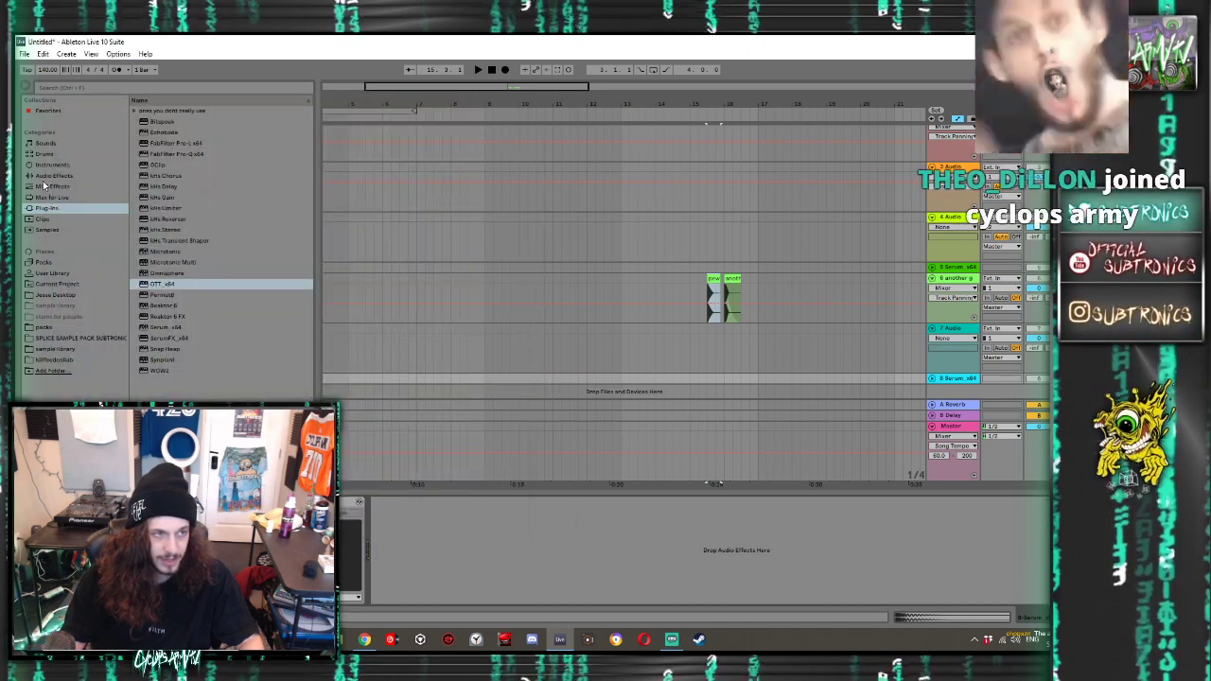
pyautogui.click(48, 176)
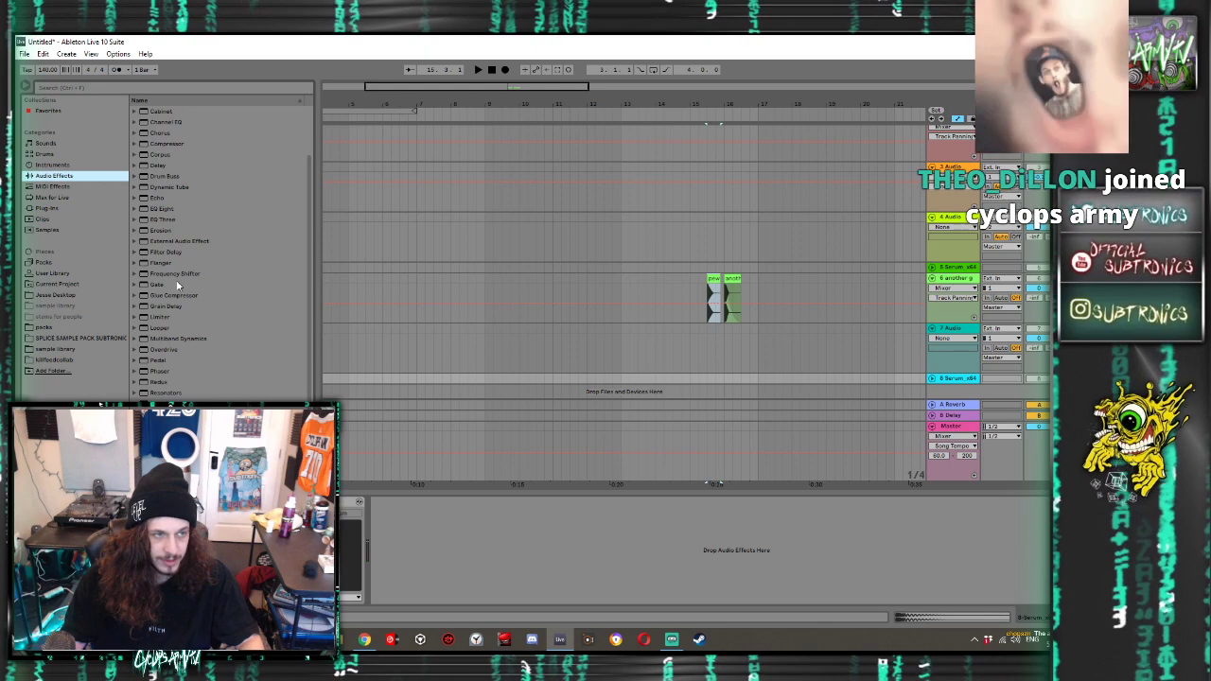
pyautogui.doubleClick(161, 230)
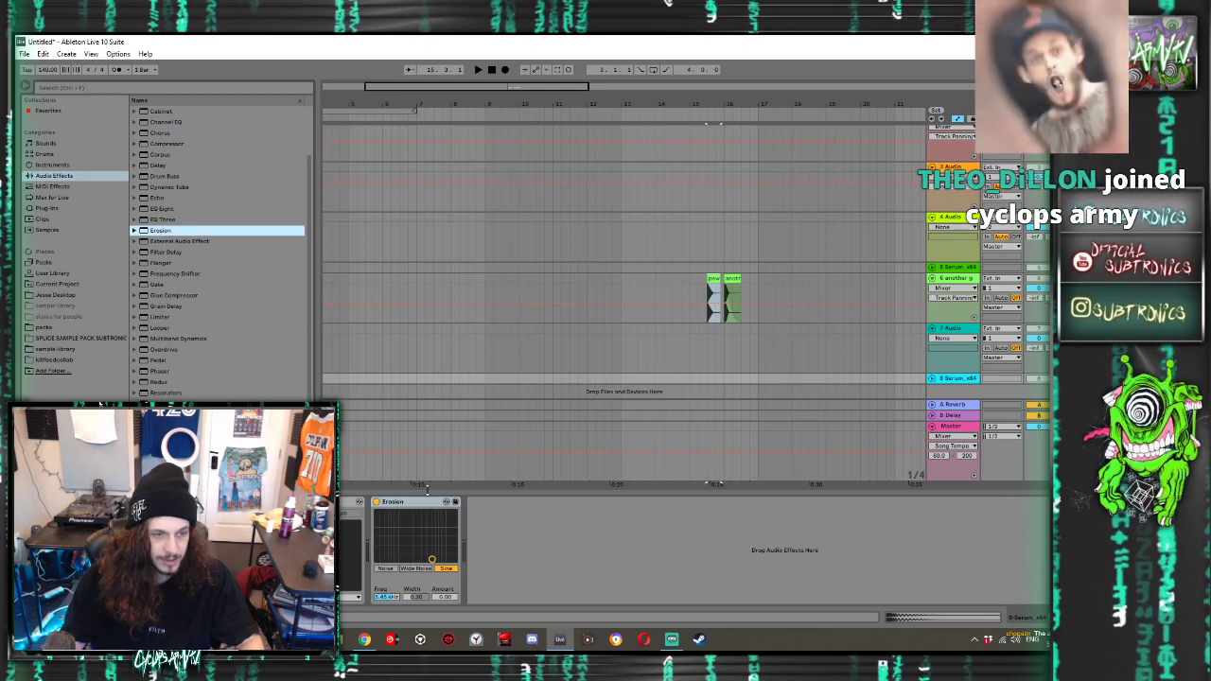
pyautogui.moveTo(432, 560); pyautogui.dragTo(449, 534)
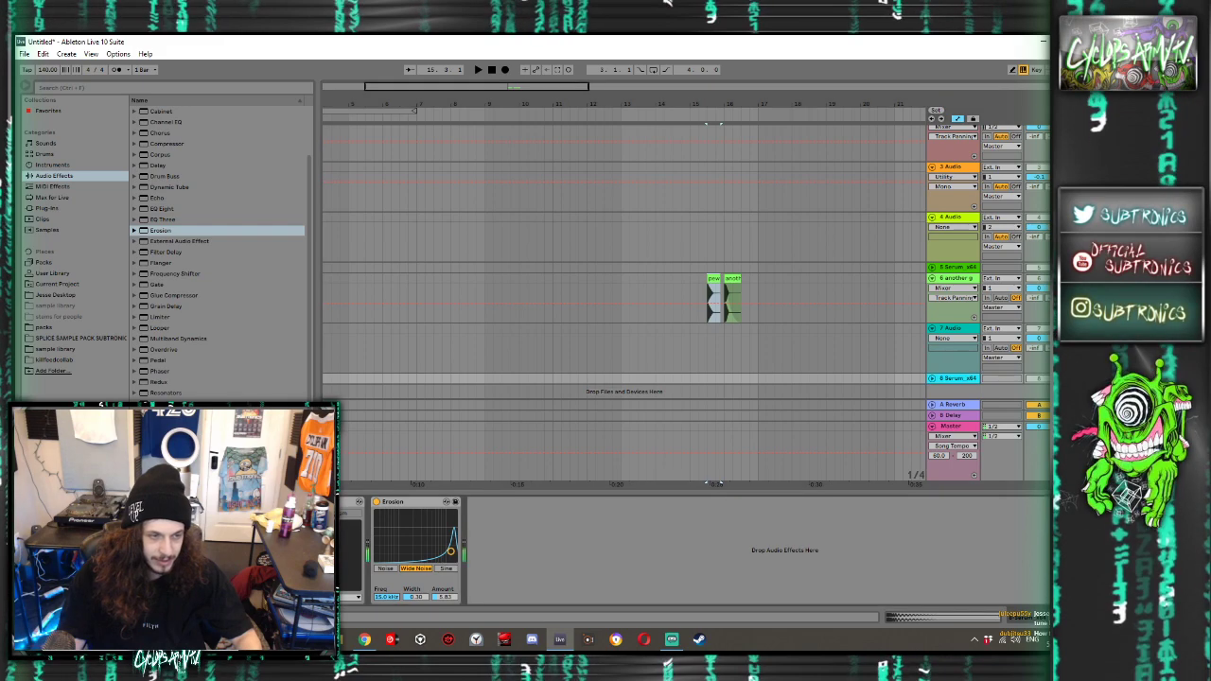
# Reopen the new track's Serum window and move it clear of the file browser
pyautogui.hotkey('ctrl', 'alt', 'p')
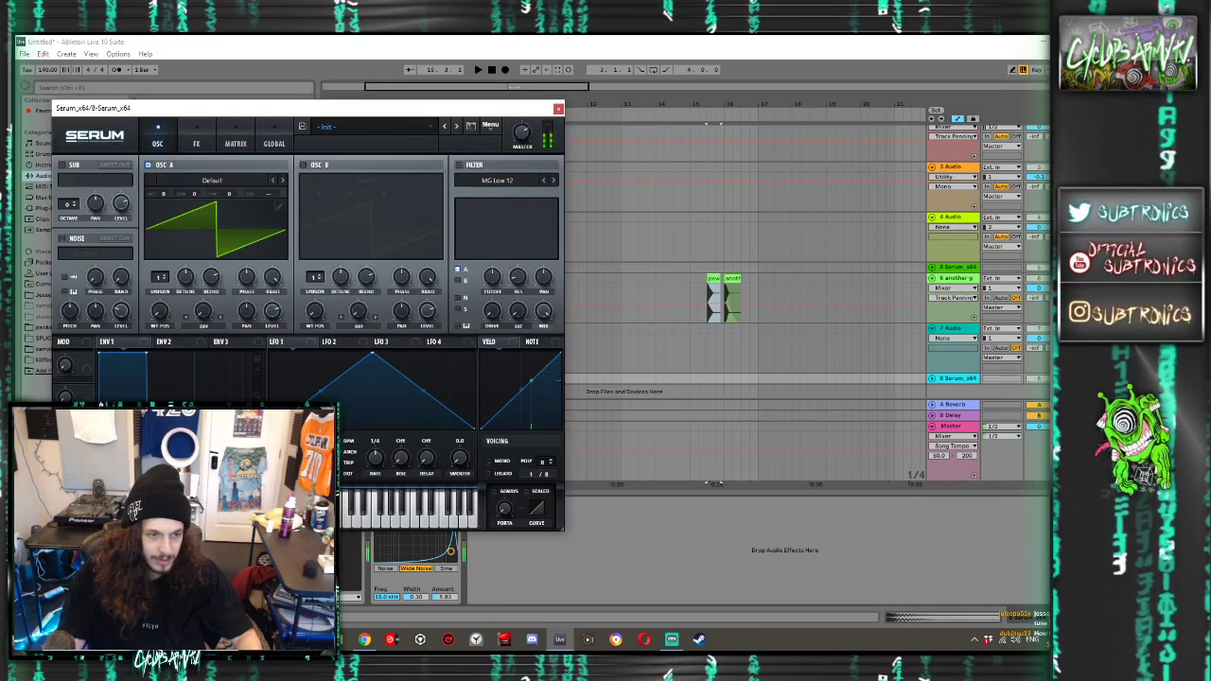
pyautogui.click(362, 641)
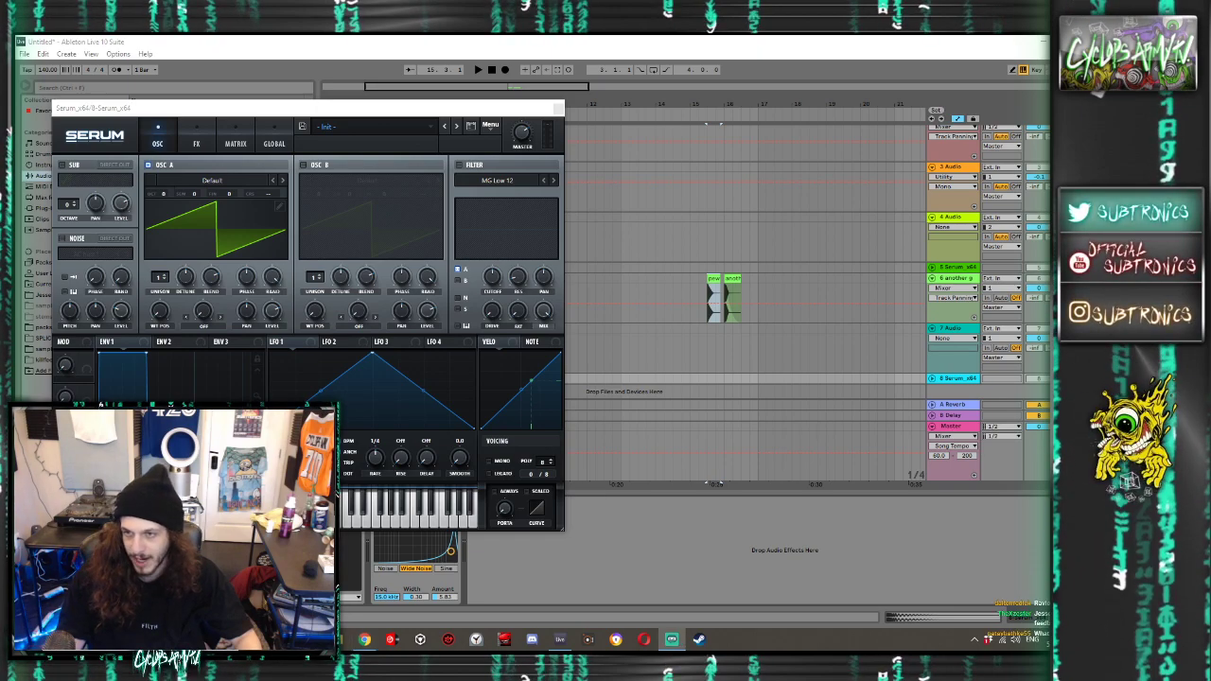
pyautogui.moveTo(262, 110); pyautogui.dragTo(653, 148)
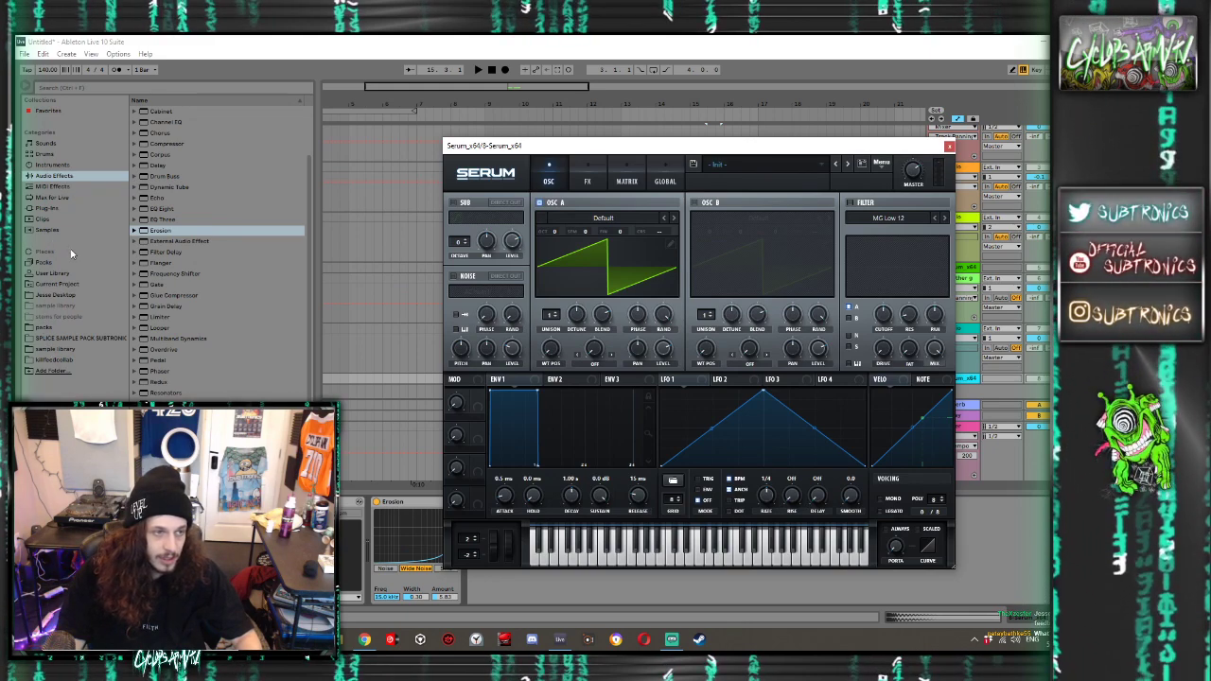
# Look through the browser's Clips and try to load Randomizer Analog.alc as Oscillator A's wavetable
pyautogui.click(46, 208)
pyautogui.click(43, 218)
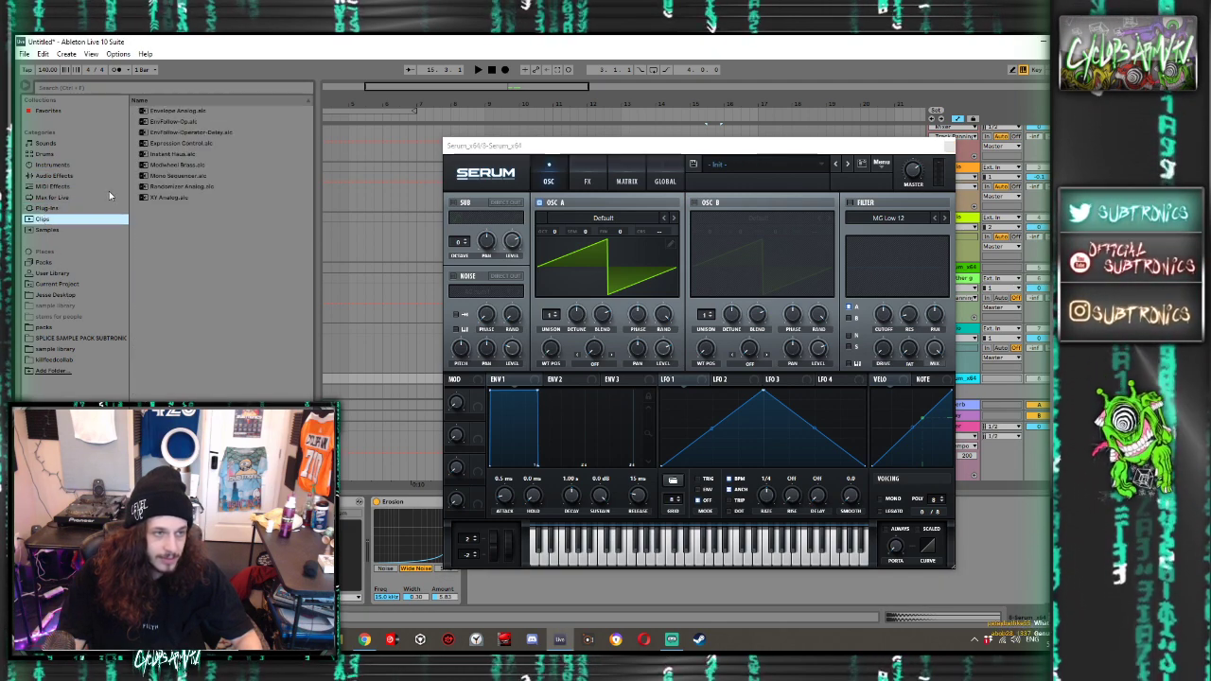
pyautogui.click(176, 166)
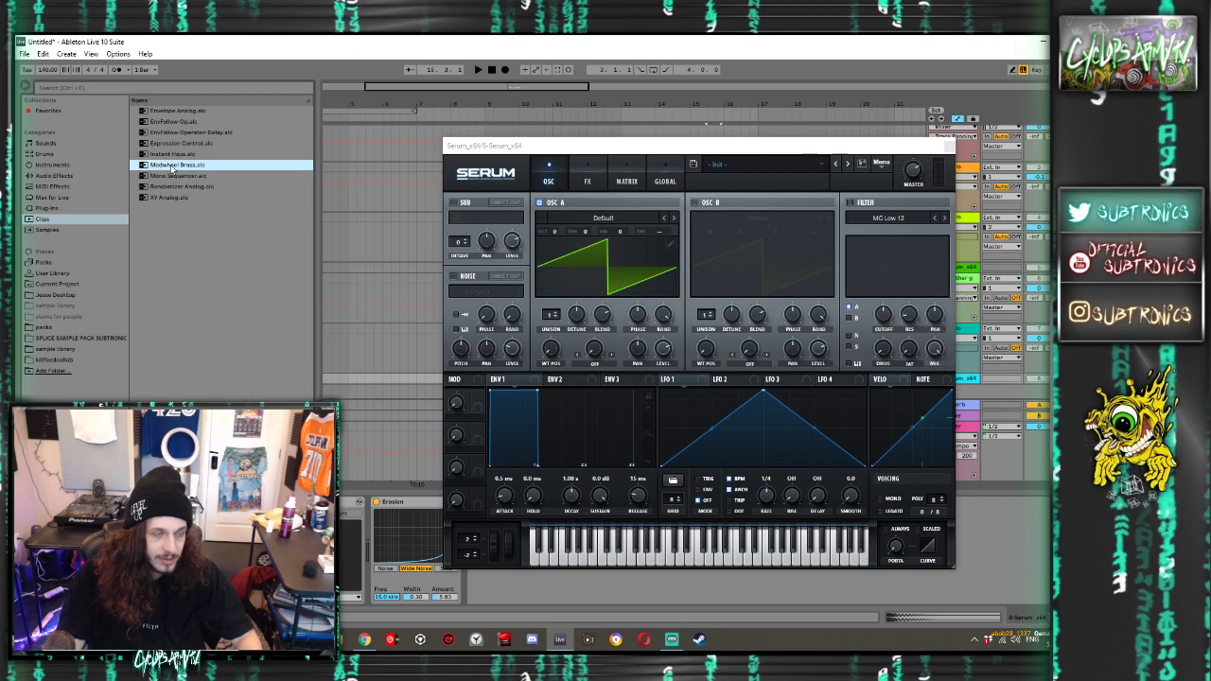
pyautogui.click(166, 155)
pyautogui.click(166, 145)
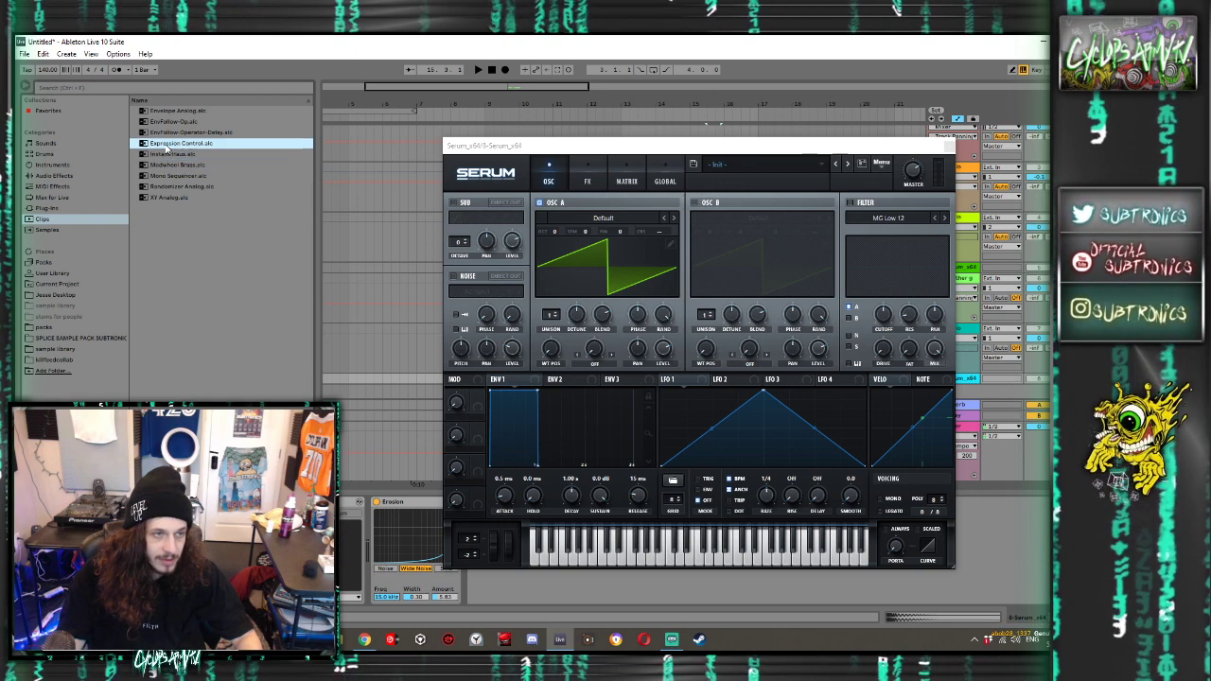
pyautogui.click(166, 133)
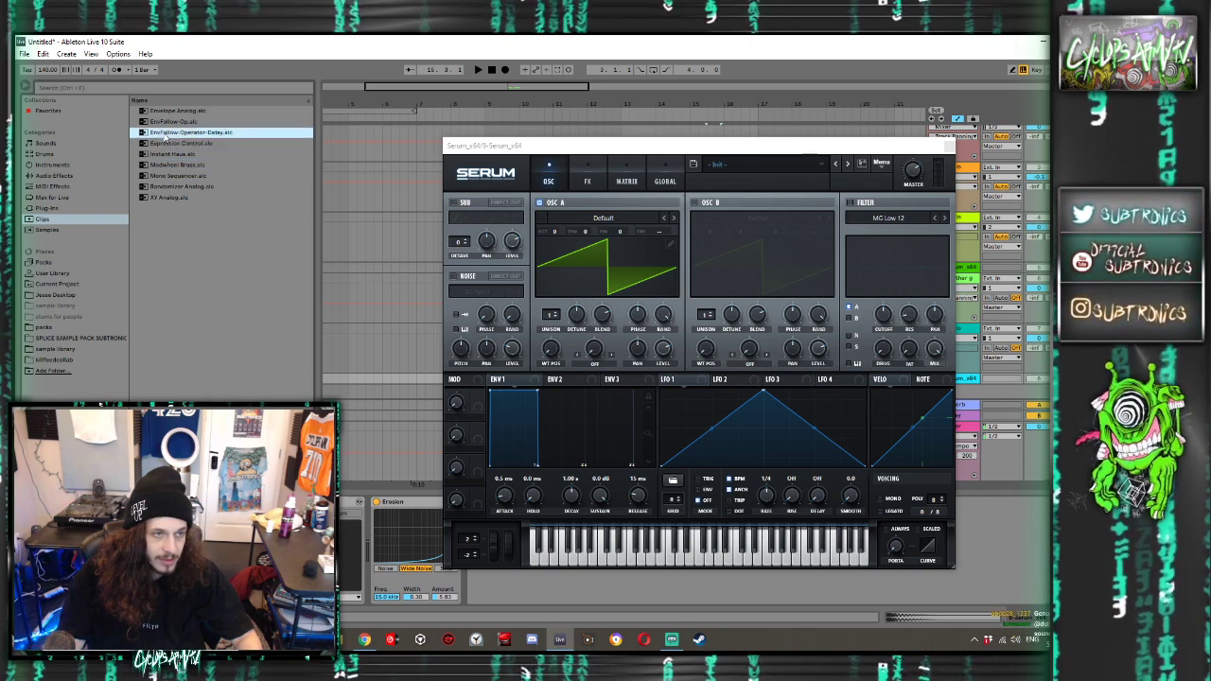
pyautogui.click(163, 122)
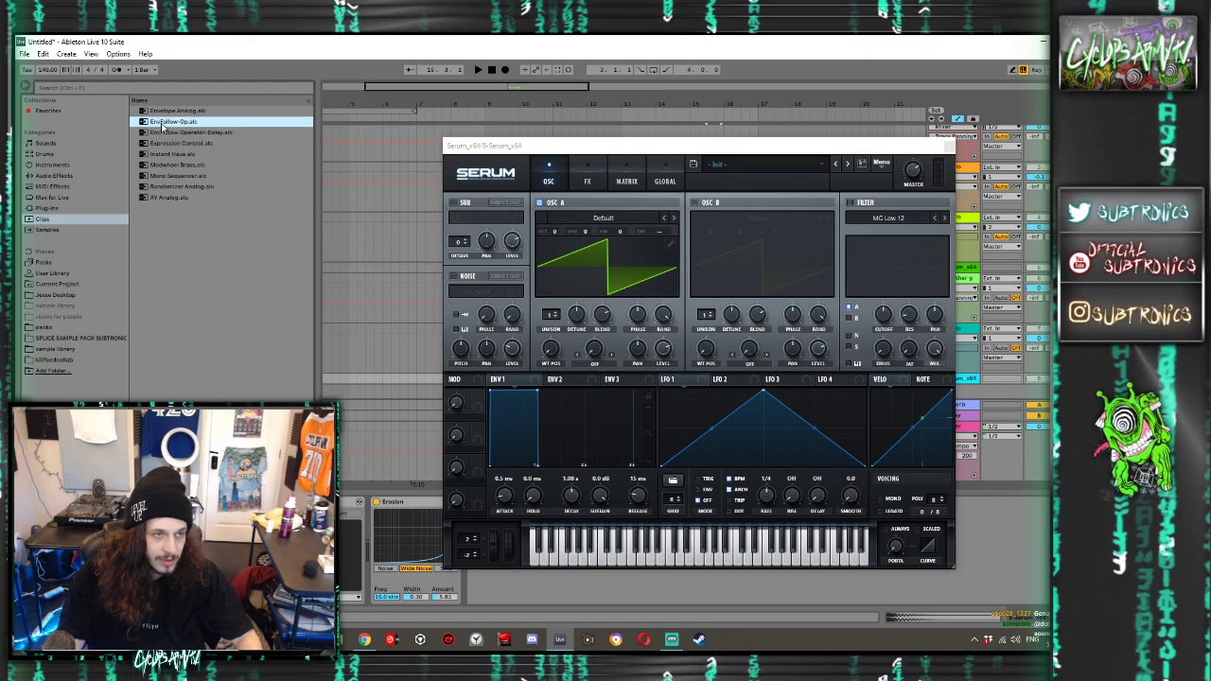
pyautogui.click(163, 111)
pyautogui.click(168, 197)
pyautogui.click(173, 186)
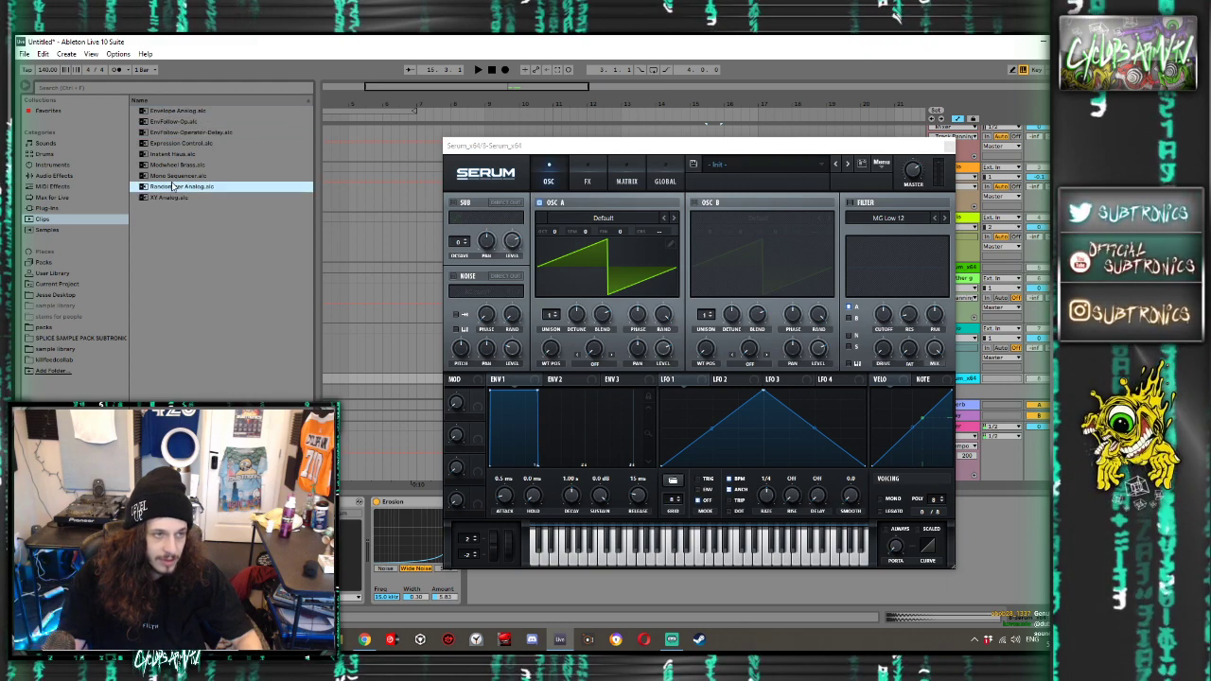
pyautogui.moveTo(173, 186); pyautogui.dragTo(601, 266)
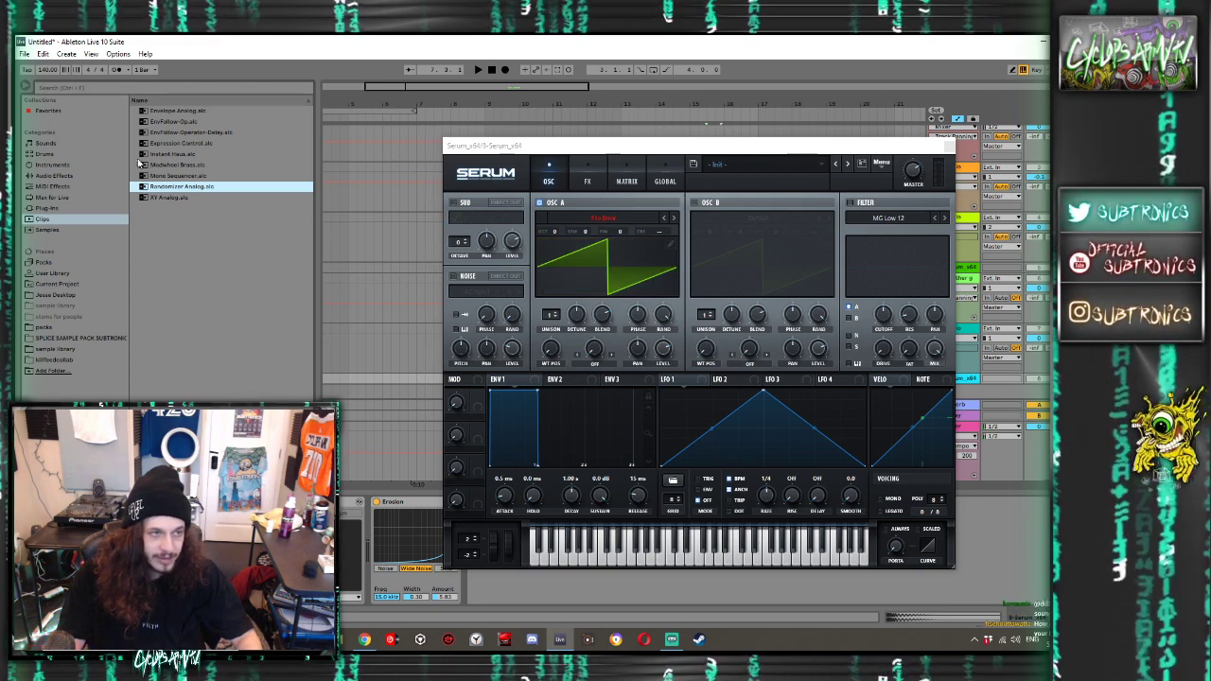
# Load tonal rob wob.wav from the Splice sample pack's bass sounds folder as Oscillator A's wavetable
pyautogui.click(79, 337)
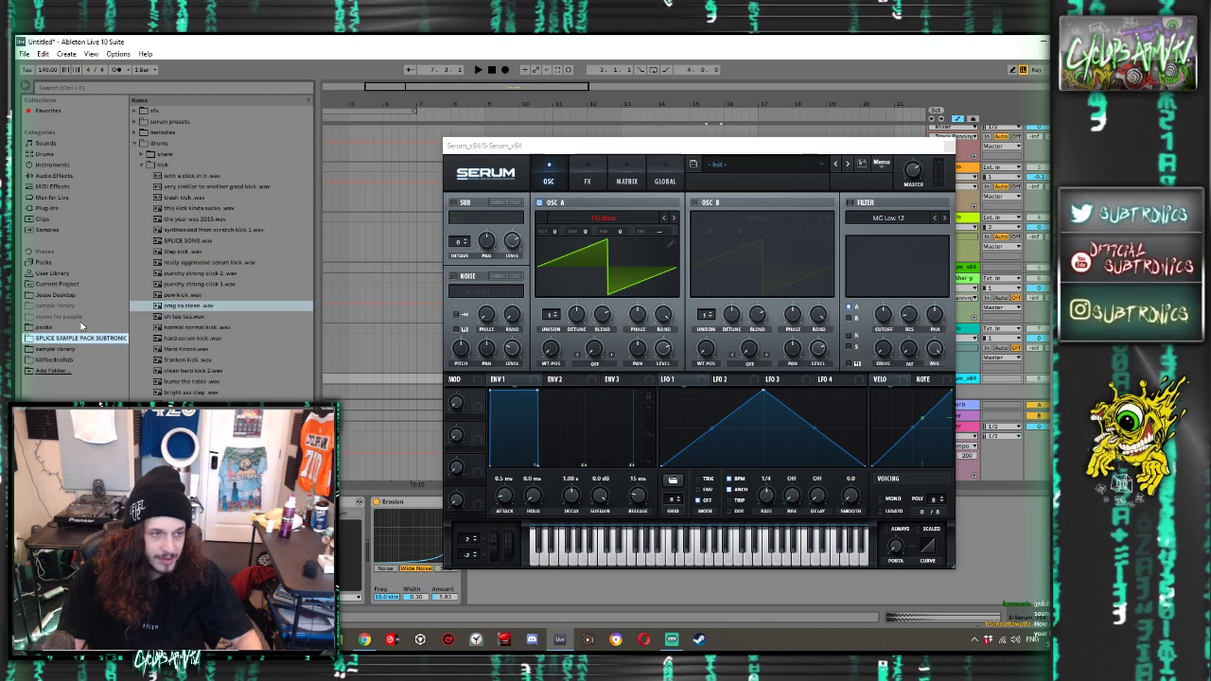
pyautogui.click(134, 143)
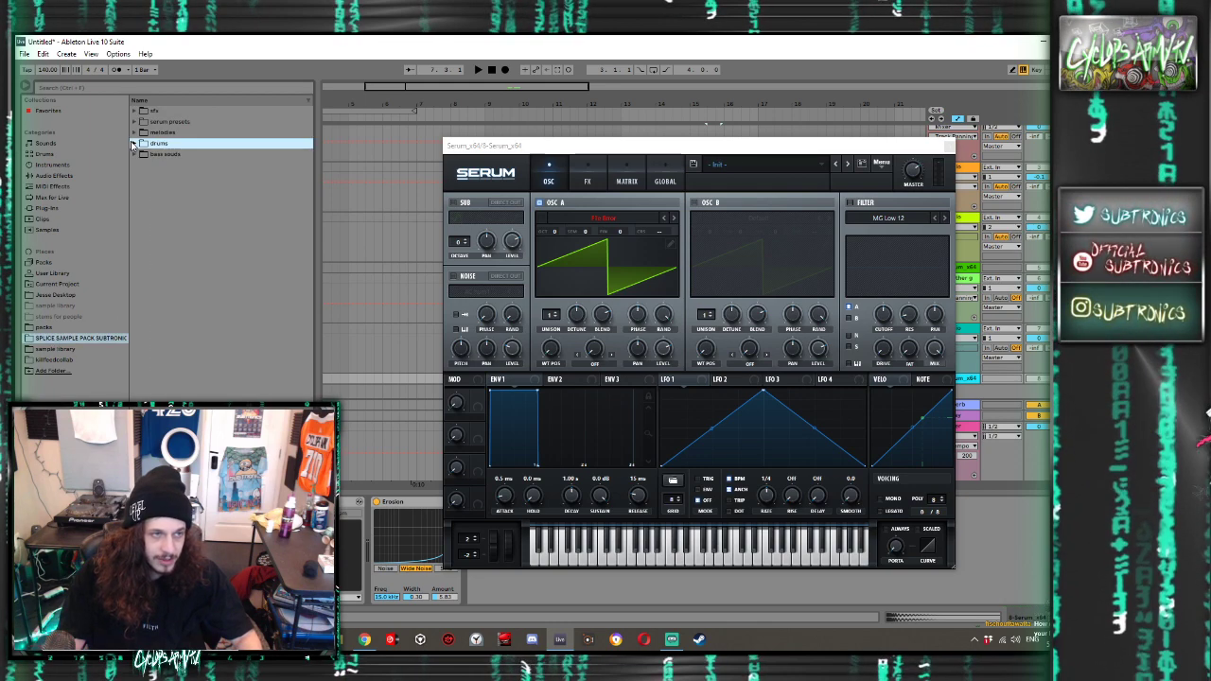
pyautogui.click(135, 153)
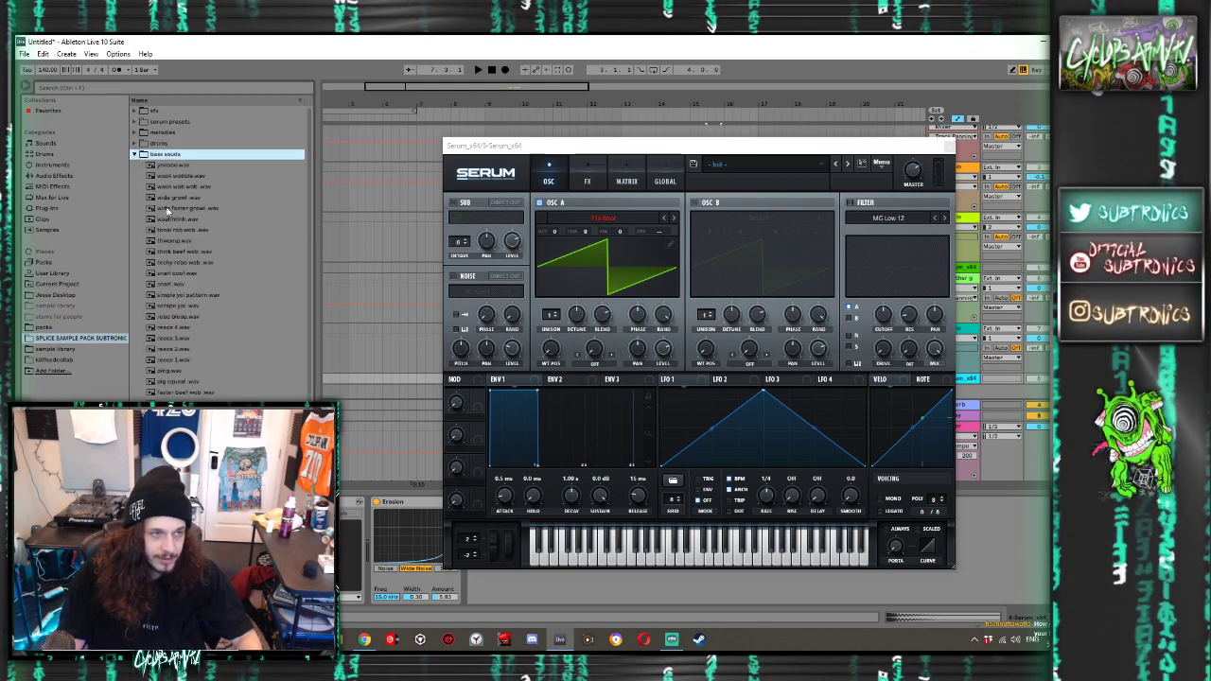
pyautogui.click(157, 230)
pyautogui.moveTo(183, 232); pyautogui.dragTo(621, 292)
# Modulate Oscillator A's wavetable position and level with LFO 1 reshaped to an early peak, and enable the MG Low 12 filter
pyautogui.moveTo(554, 347)
pyautogui.mouseDown()
pyautogui.moveTo(561, 322)
pyautogui.moveTo(554, 367)
pyautogui.moveTo(567, 308)
pyautogui.moveTo(541, 361)
pyautogui.moveTo(551, 366)
pyautogui.moveTo(547, 341)
pyautogui.mouseUp()
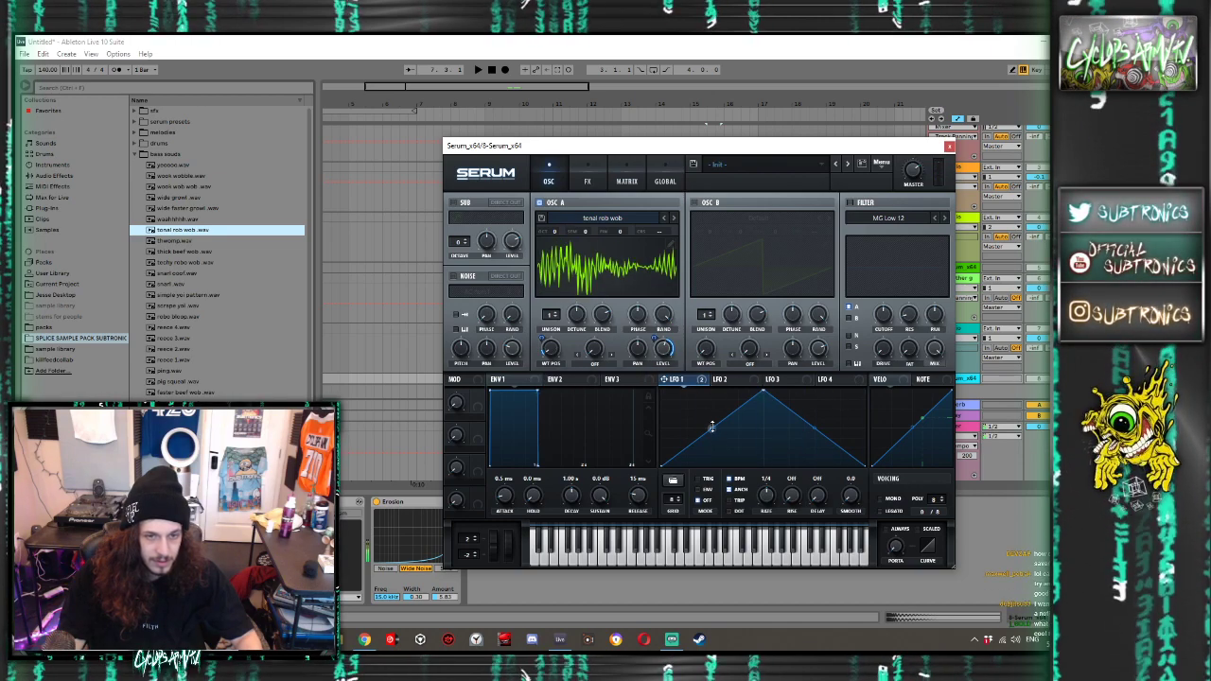
pyautogui.moveTo(762, 392); pyautogui.dragTo(711, 398)
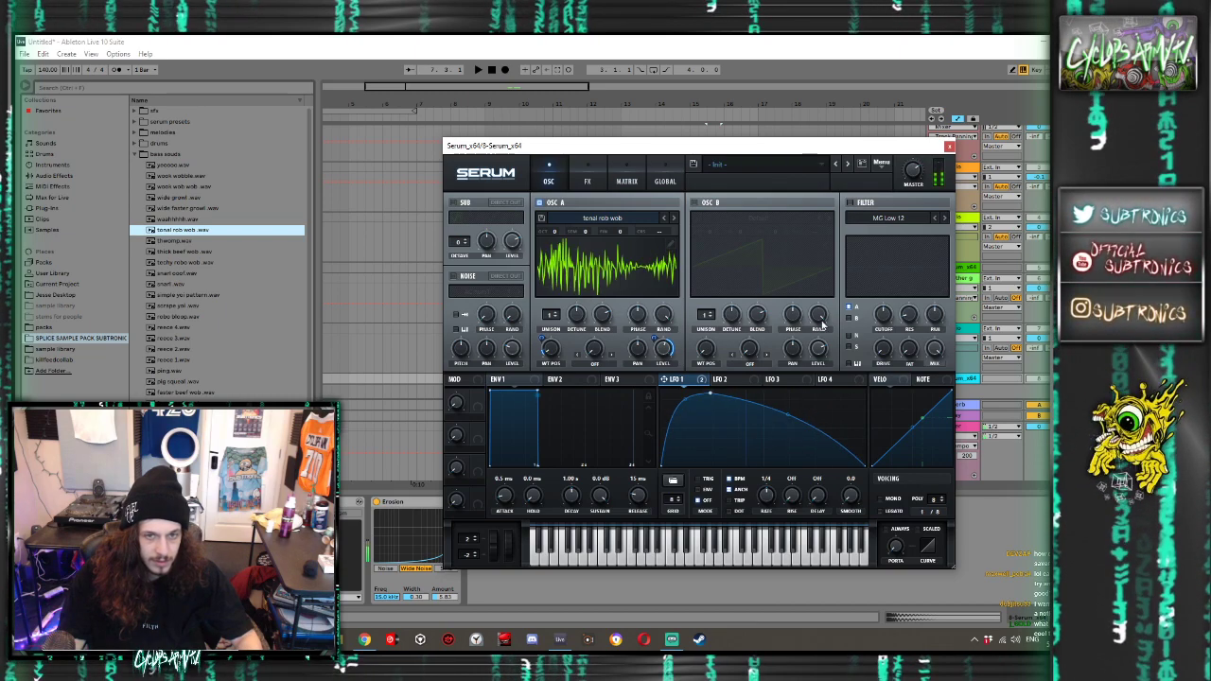
pyautogui.click(850, 204)
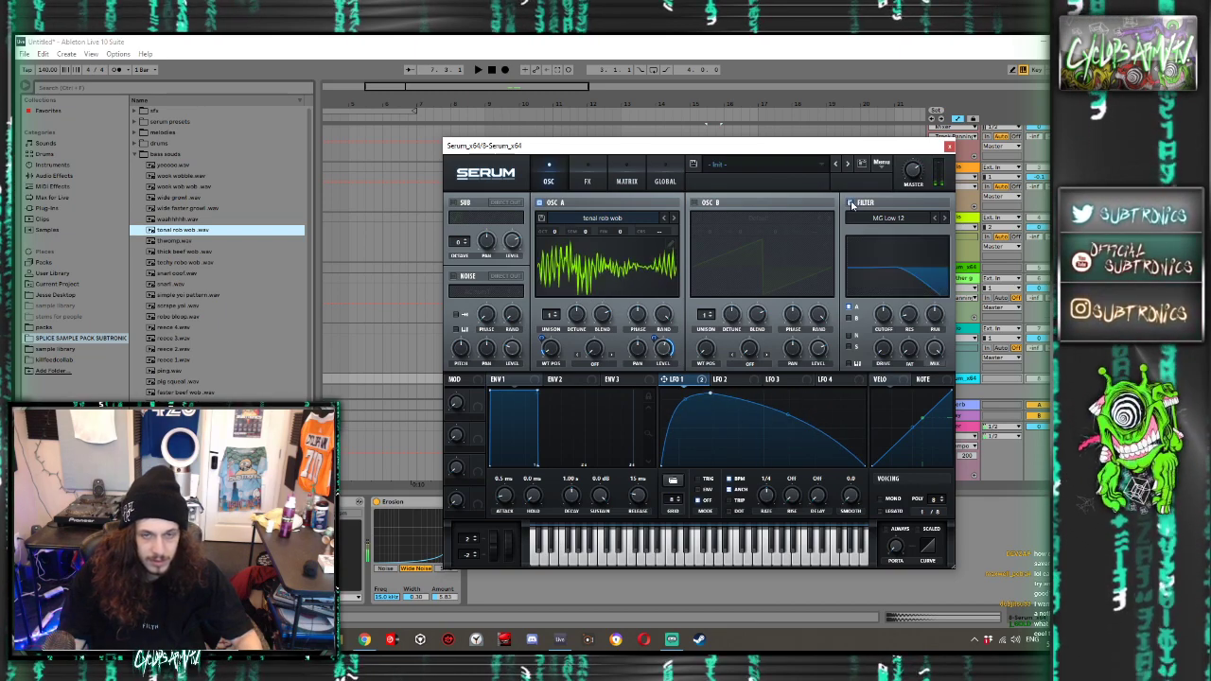
# Set Oscillator A's warp mode to FM (from B) and enable Oscillator B, with octaves at -3 for A and +2 for B
pyautogui.click(594, 364)
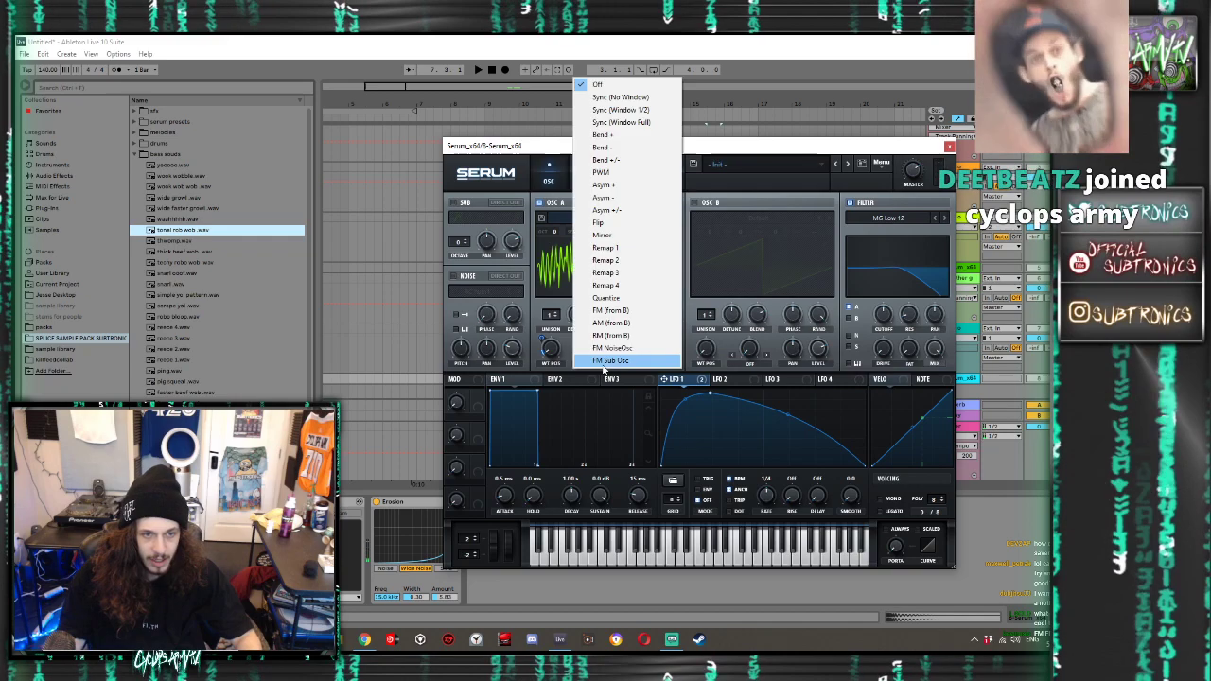
pyautogui.click(611, 310)
pyautogui.click(694, 203)
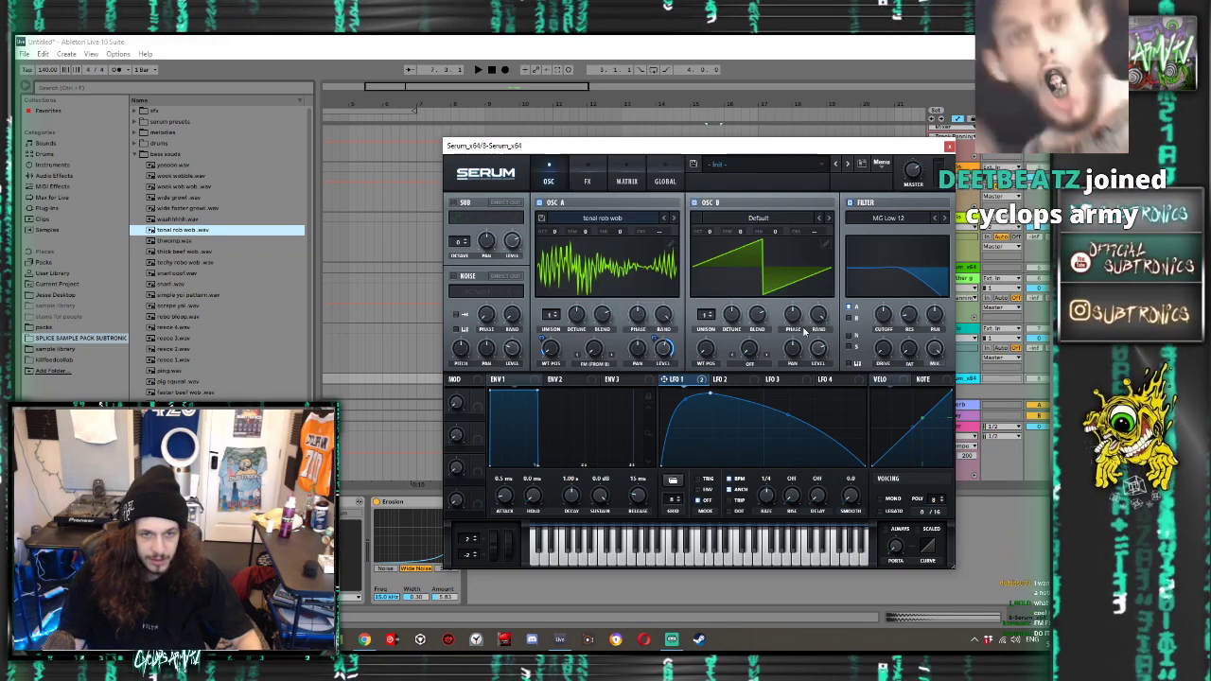
pyautogui.moveTo(709, 234); pyautogui.dragTo(710, 210)
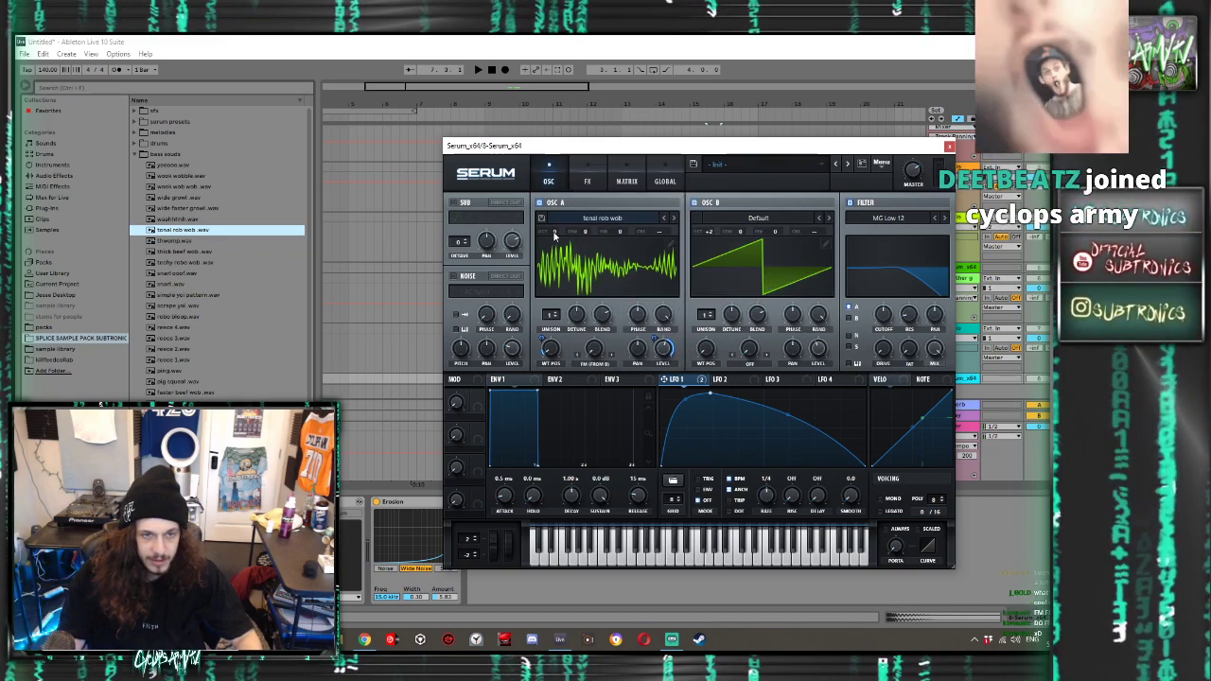
pyautogui.moveTo(554, 232); pyautogui.dragTo(555, 267)
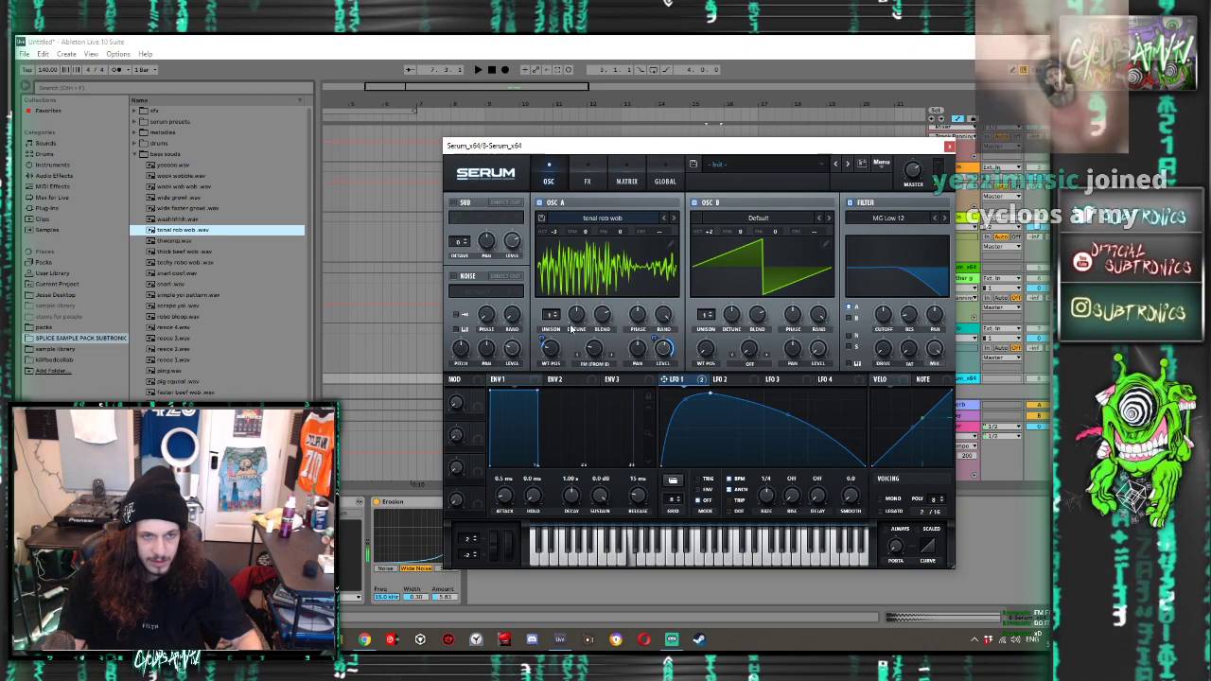
# Try the snarl ooof sample as Oscillator A's wavetable, and replace it with Phasy Monsters from Monsters Wavetables
pyautogui.moveTo(177, 273); pyautogui.dragTo(606, 265)
pyautogui.moveTo(551, 358); pyautogui.dragTo(554, 284)
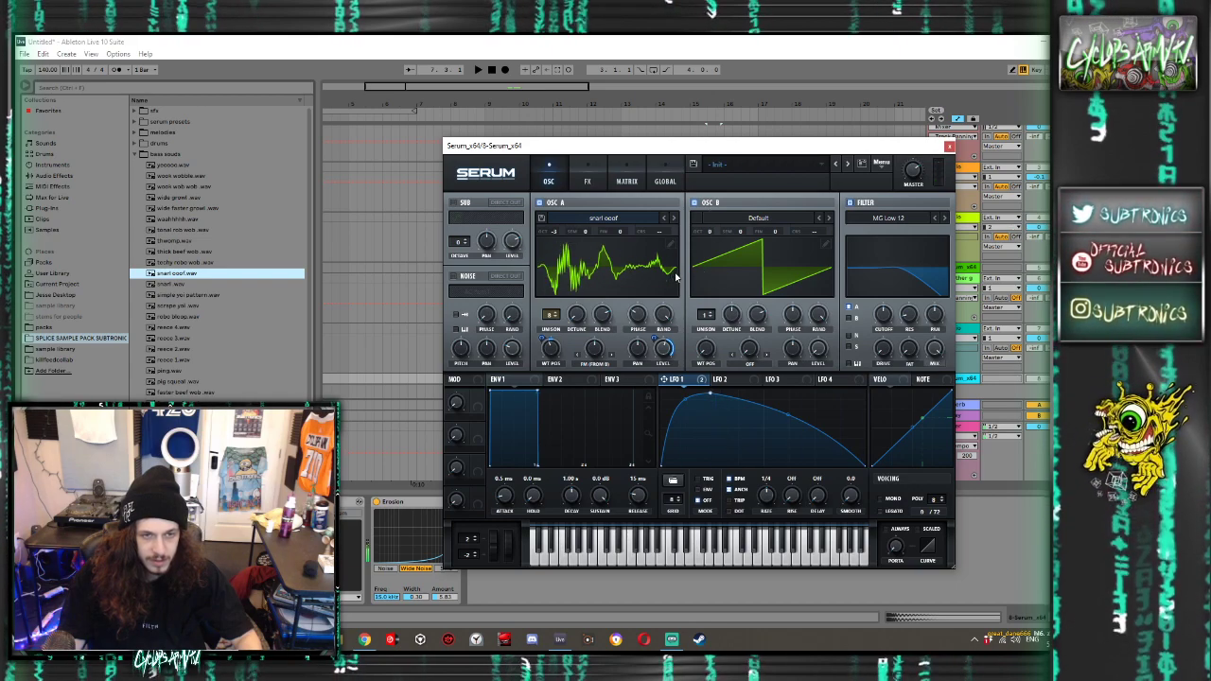
pyautogui.click(667, 220)
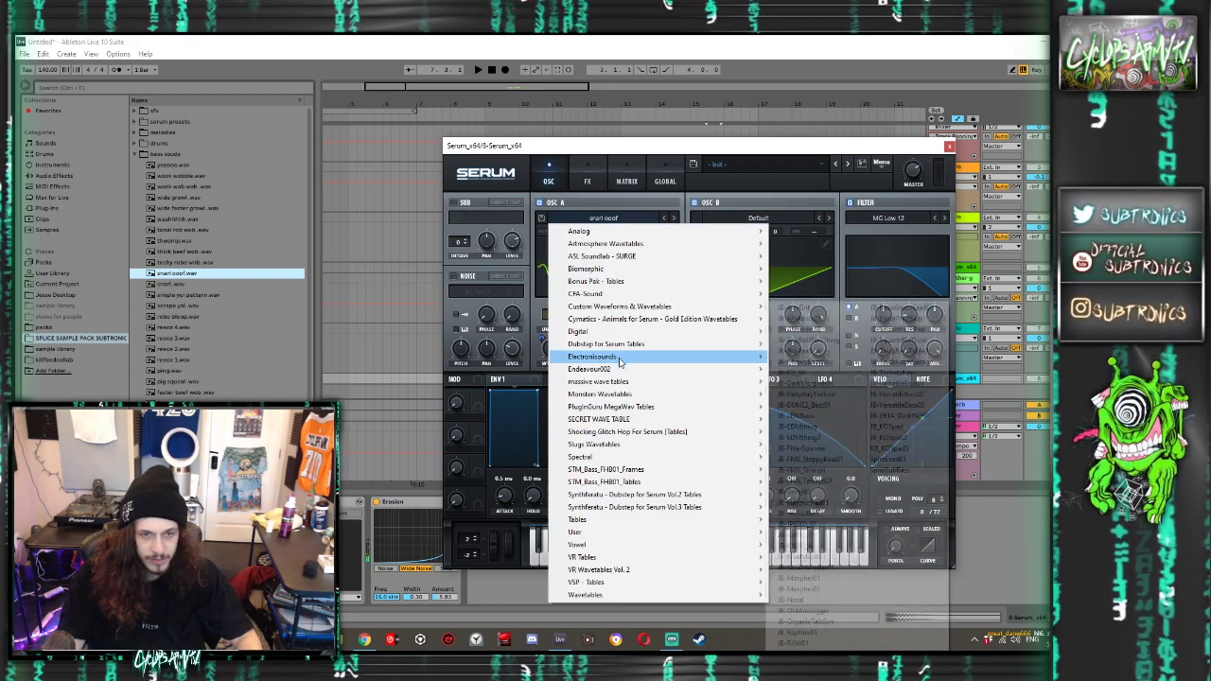
pyautogui.moveTo(662, 394)
pyautogui.click(820, 408)
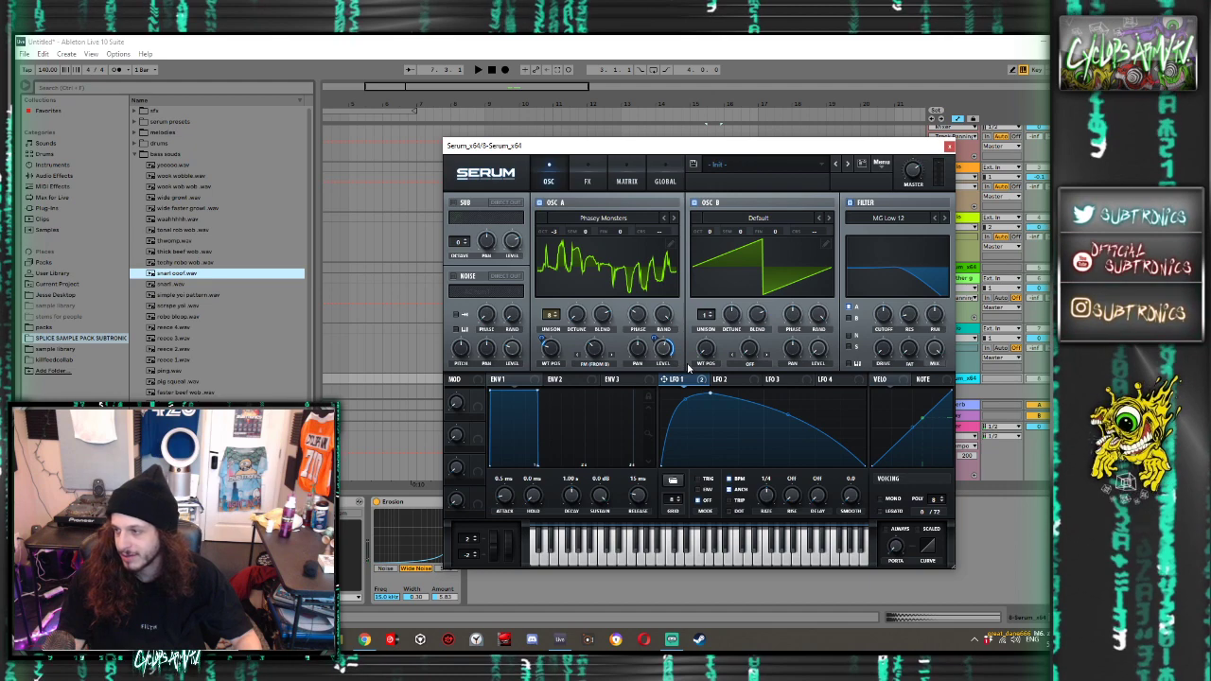
# Switch Oscillator A's warp to FM from the sub oscillator, enable the sub at octave 2, and turn off Oscillator B
pyautogui.click(592, 364)
pyautogui.click(626, 365)
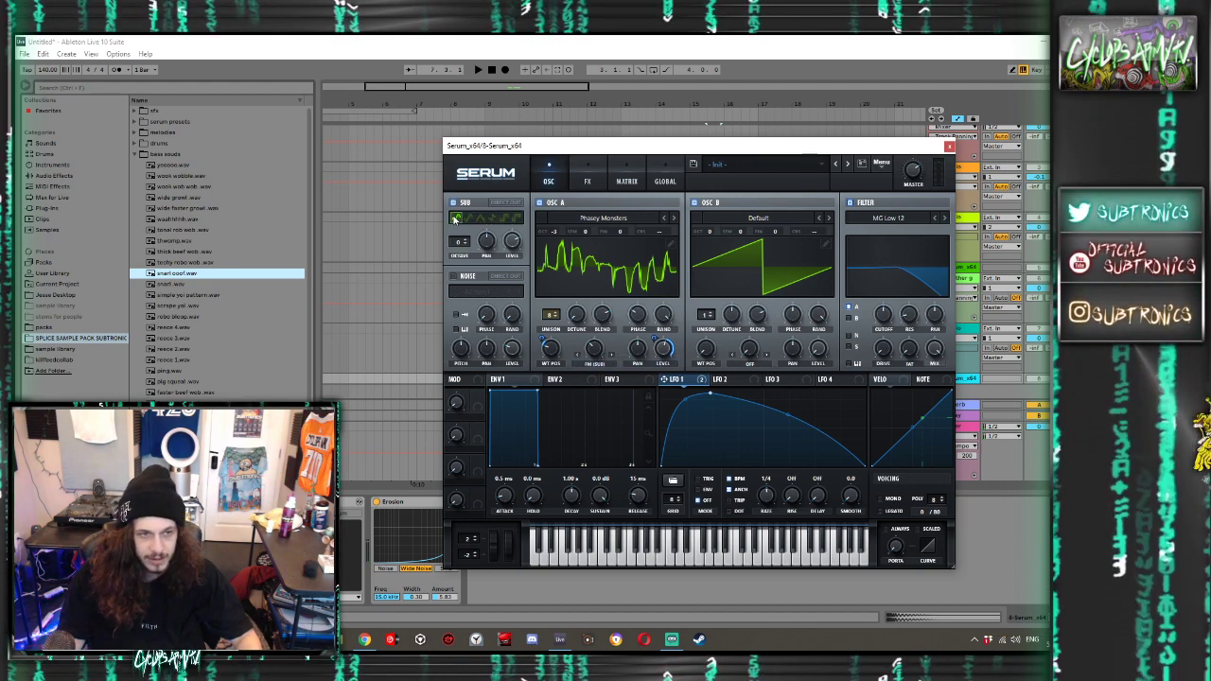
pyautogui.moveTo(458, 245); pyautogui.dragTo(444, 204)
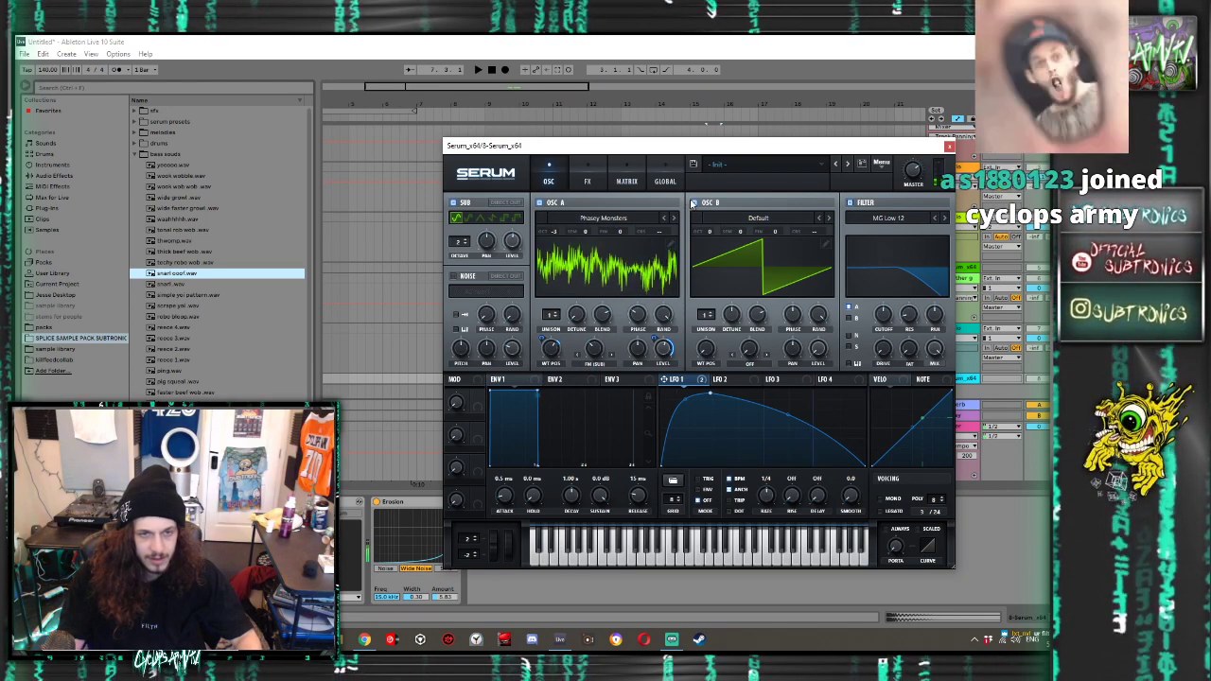
pyautogui.click(695, 203)
# Try a Notch 12 filter with its cutoff modulated by LFO 1, and switch the filter type to LP 12
pyautogui.click(889, 217)
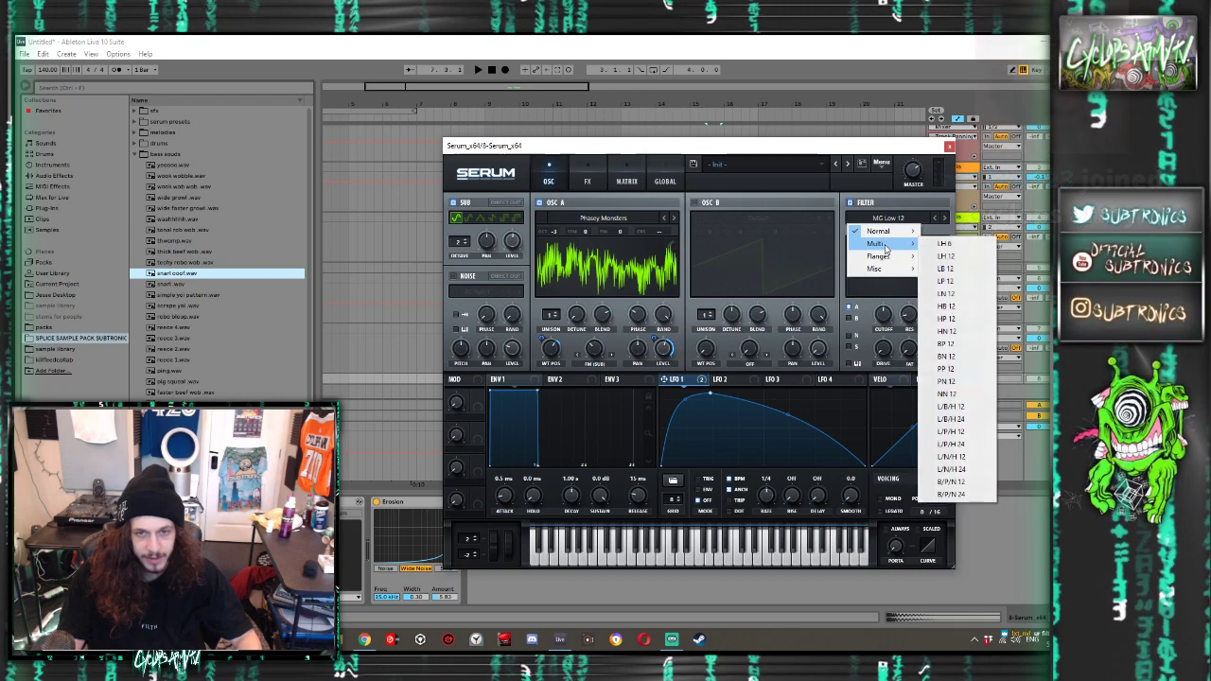
pyautogui.moveTo(887, 263)
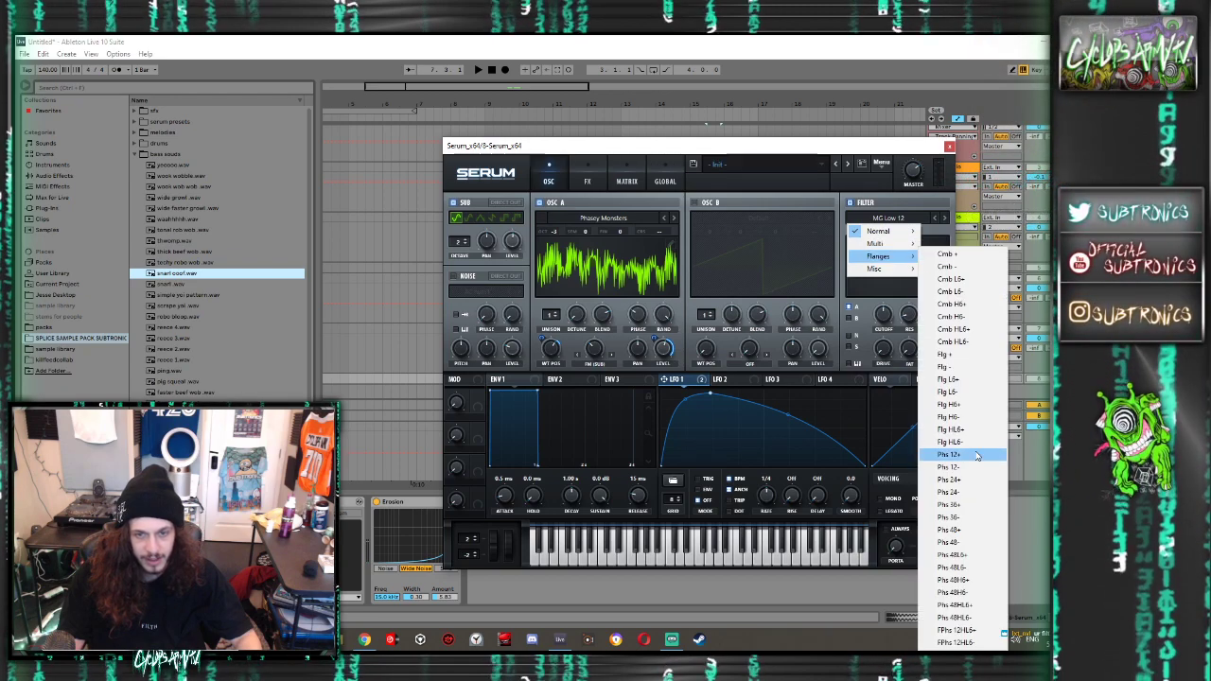
pyautogui.moveTo(878, 232)
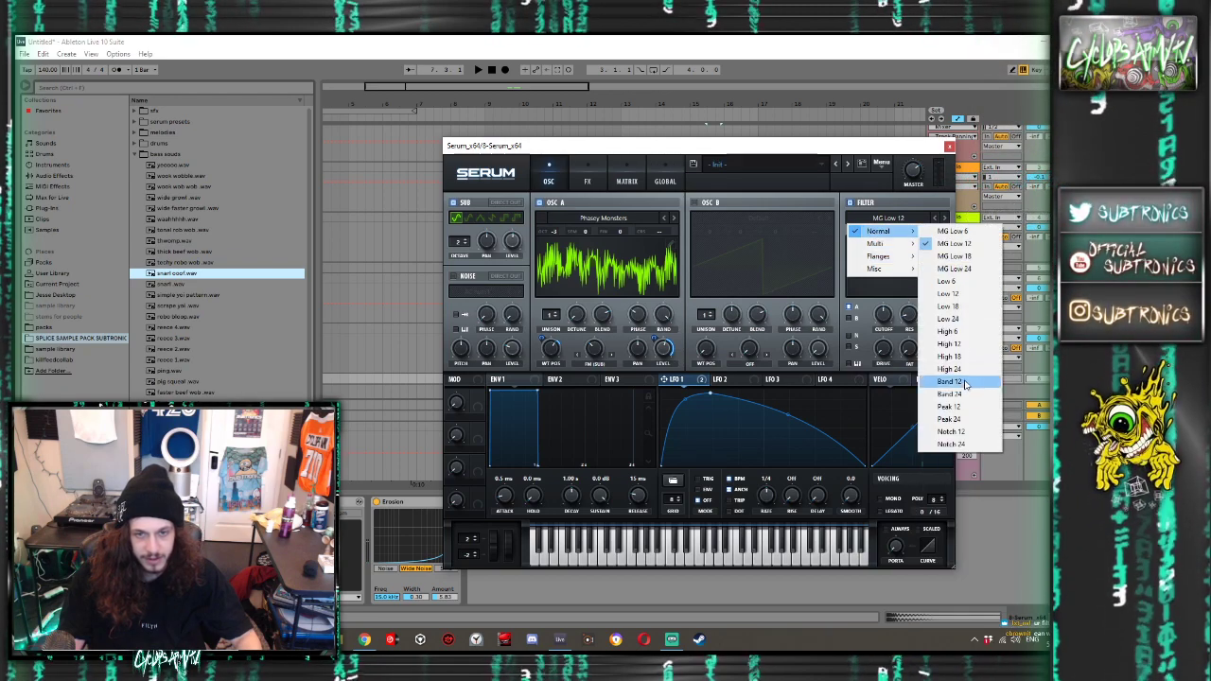
pyautogui.click(951, 432)
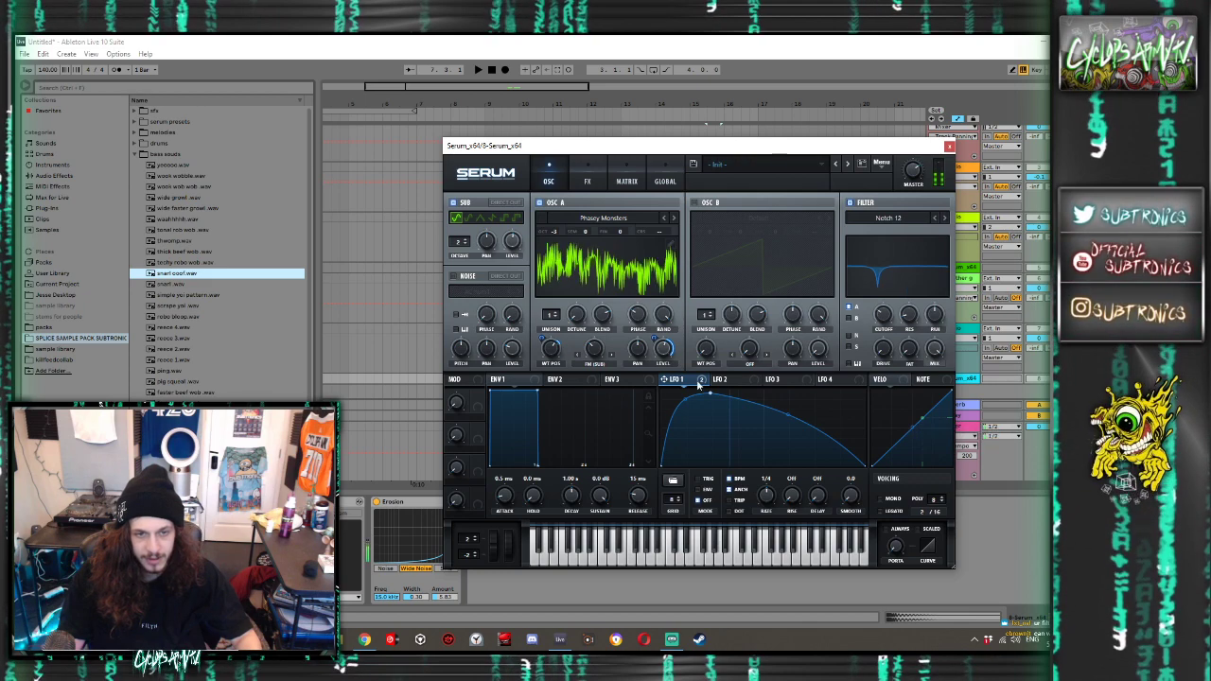
pyautogui.moveTo(883, 315); pyautogui.dragTo(904, 317)
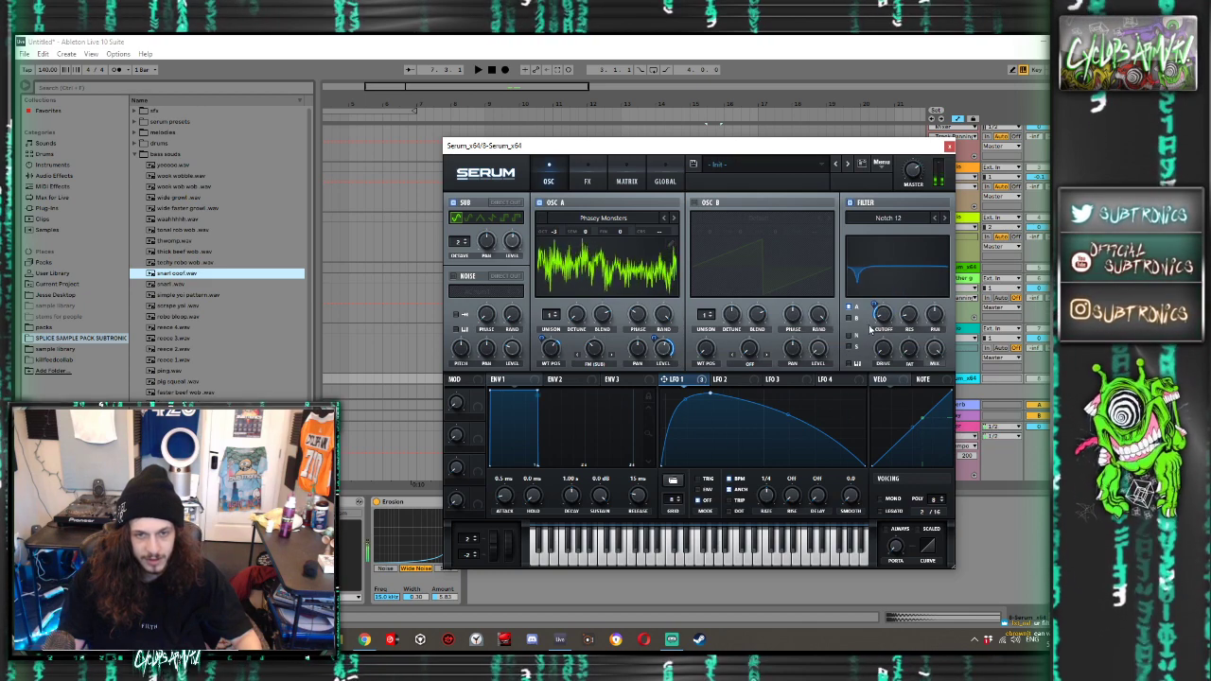
pyautogui.click(945, 219)
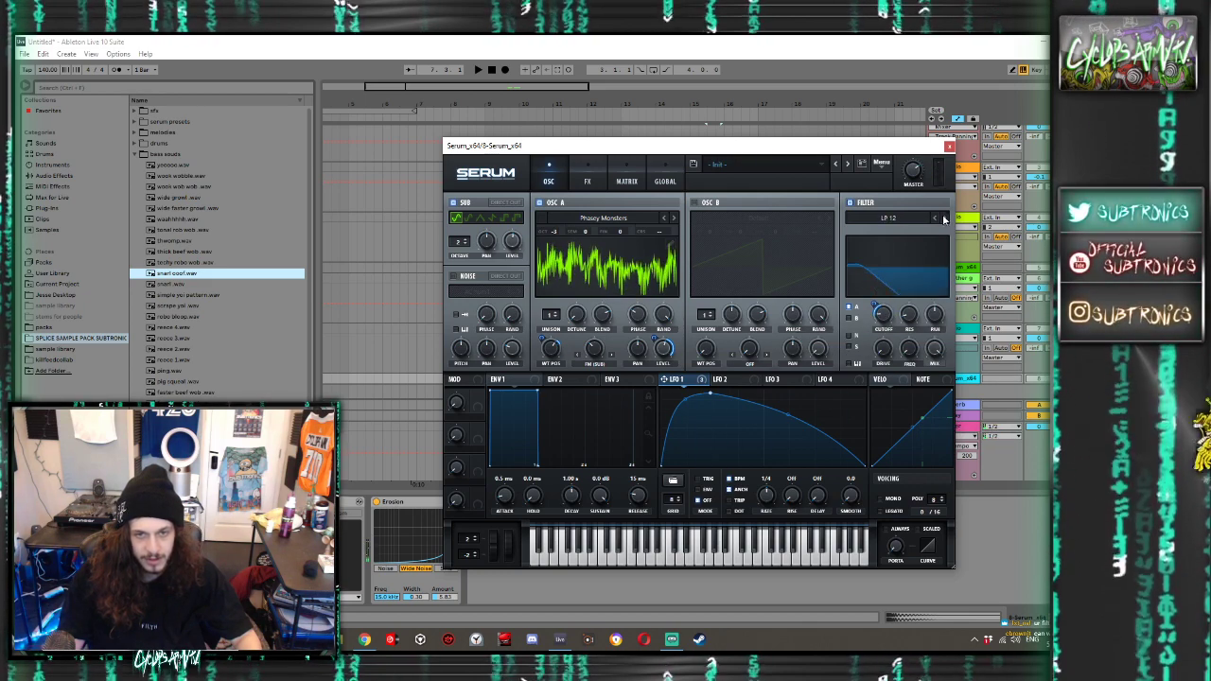
# Set the filter to BN 12 with LFO 2 modulating its resonance and frequency, and load Brains Jittery FM Sine into Oscillator A
pyautogui.click(944, 218)
pyautogui.click(945, 218)
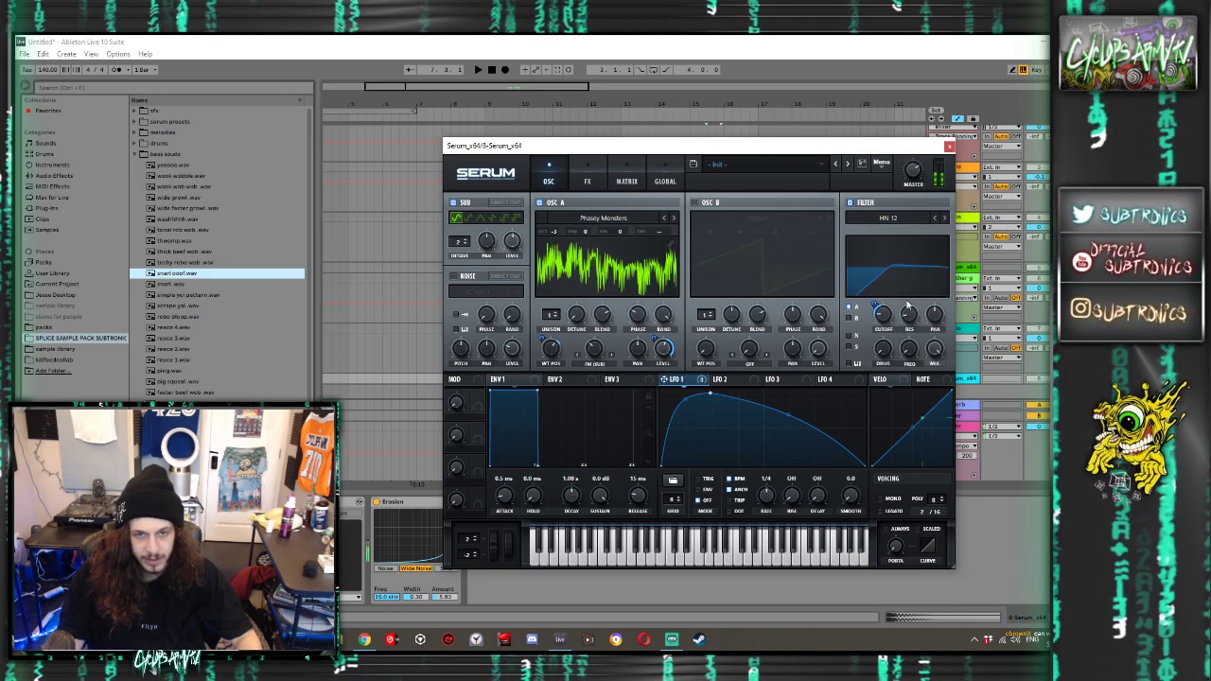
pyautogui.moveTo(875, 305); pyautogui.dragTo(881, 329)
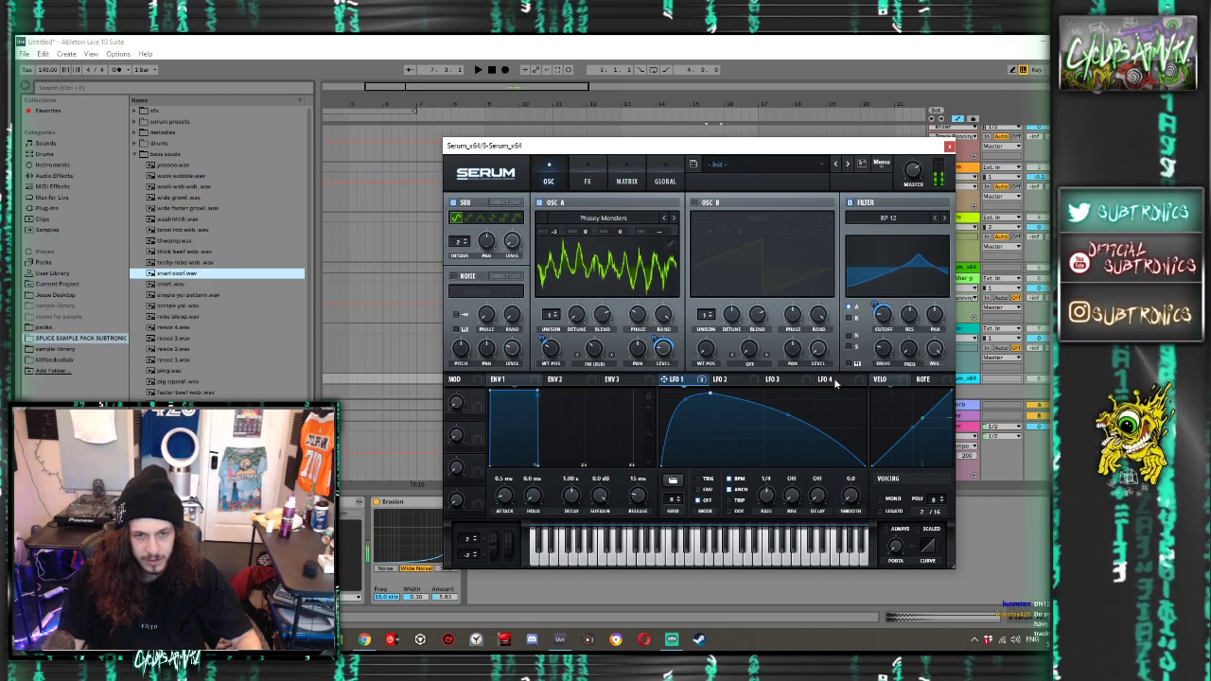
pyautogui.click(724, 379)
pyautogui.moveTo(716, 378); pyautogui.dragTo(908, 317)
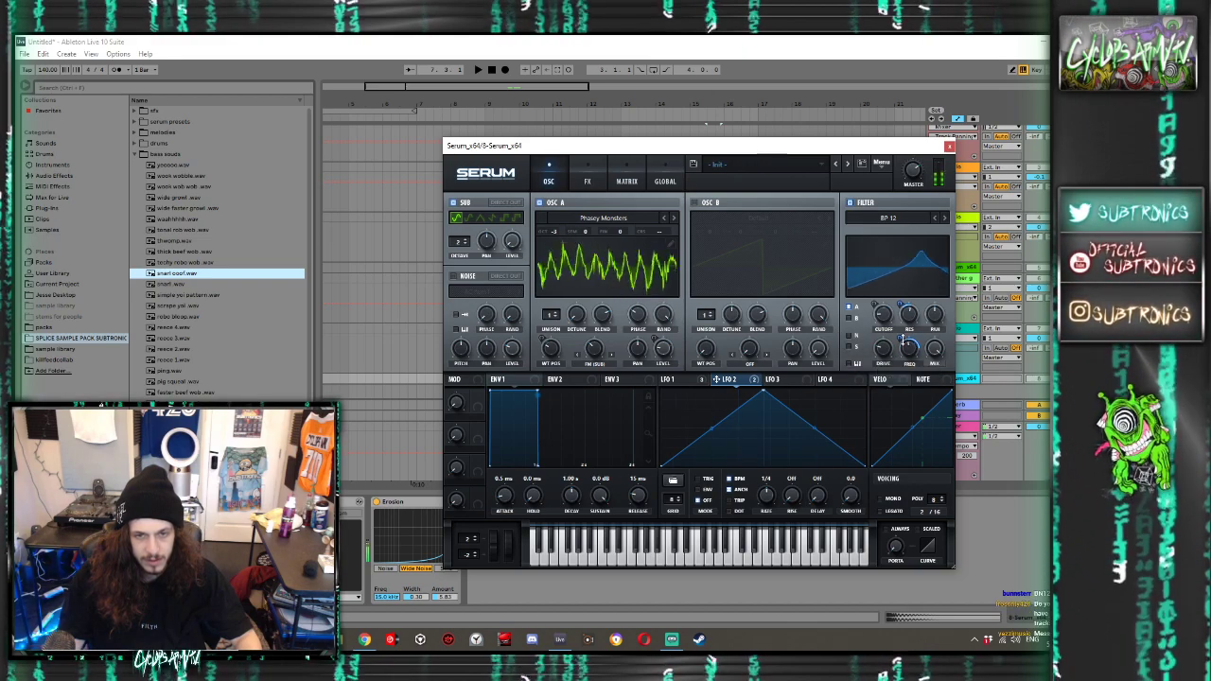
pyautogui.click(944, 219)
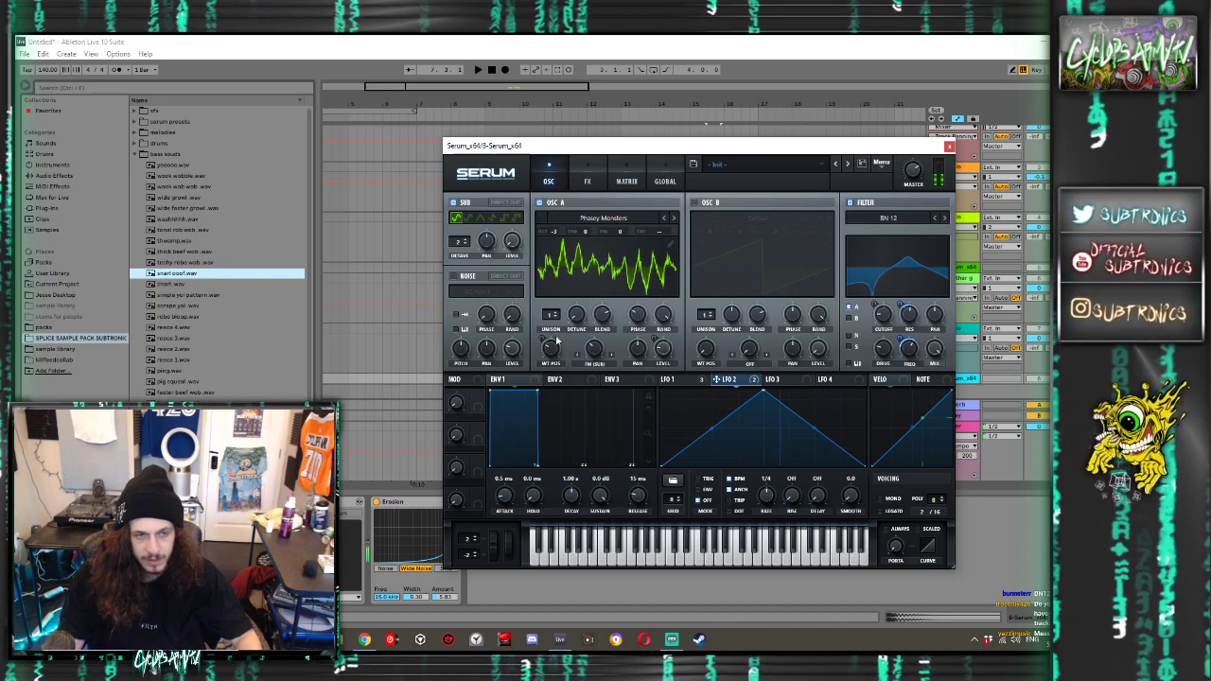
pyautogui.click(674, 218)
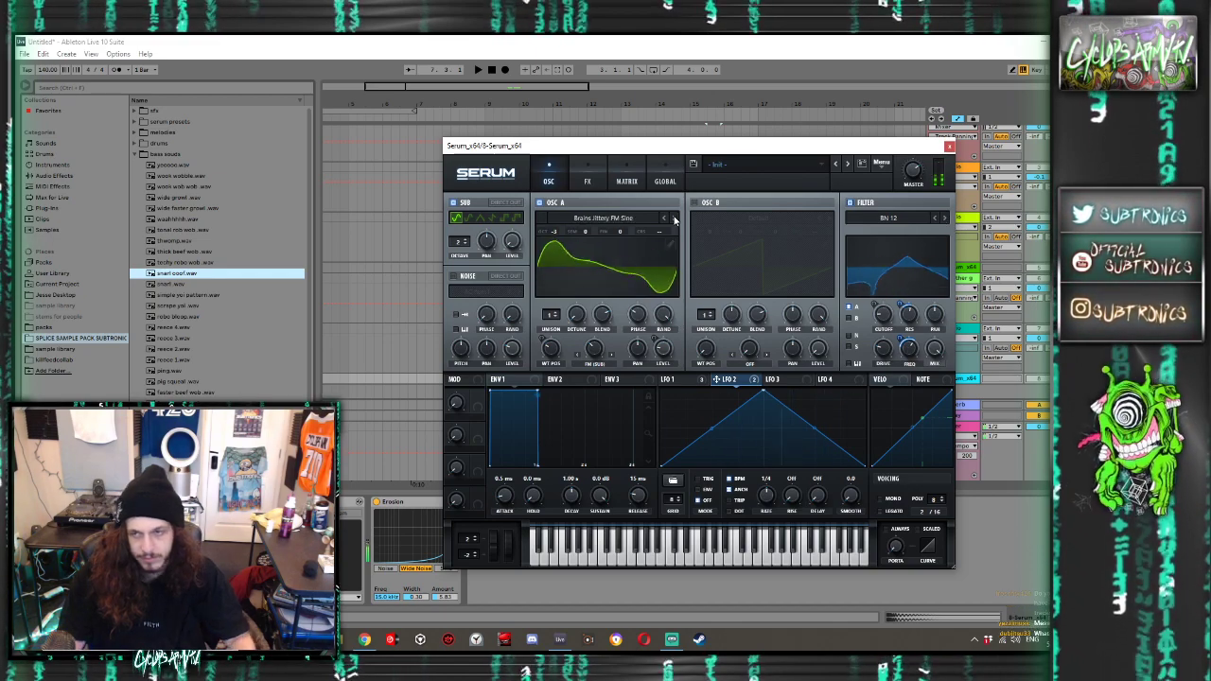
# Set the distortion to Diode 2 at 30% drive, with its pre-filter frequency modulated by LFO 2 reshaped to a fast rise and slower fall
pyautogui.click(587, 181)
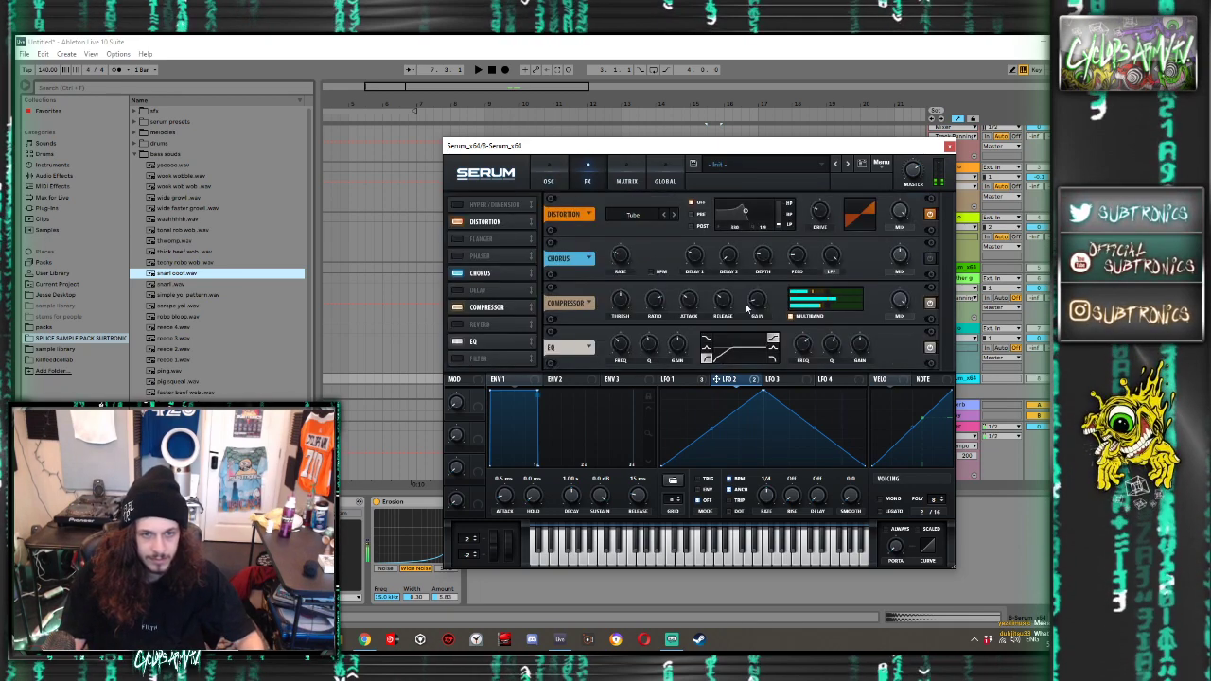
pyautogui.click(674, 214)
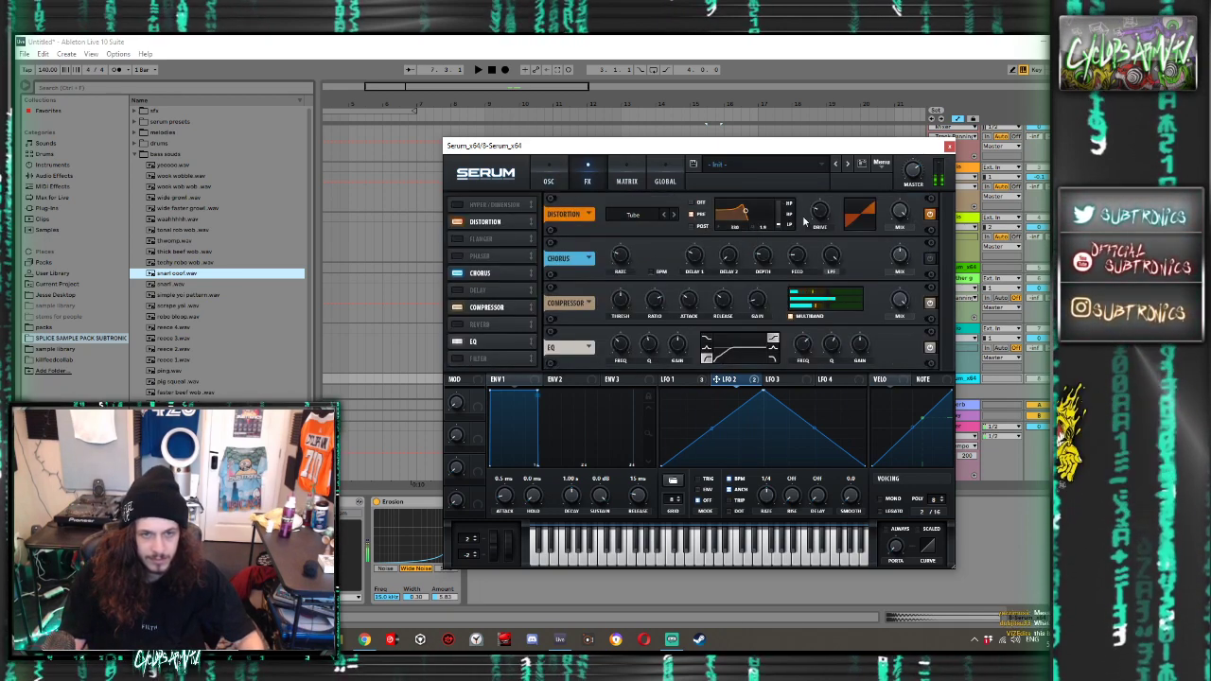
pyautogui.click(693, 202)
pyautogui.moveTo(821, 211); pyautogui.dragTo(802, 246)
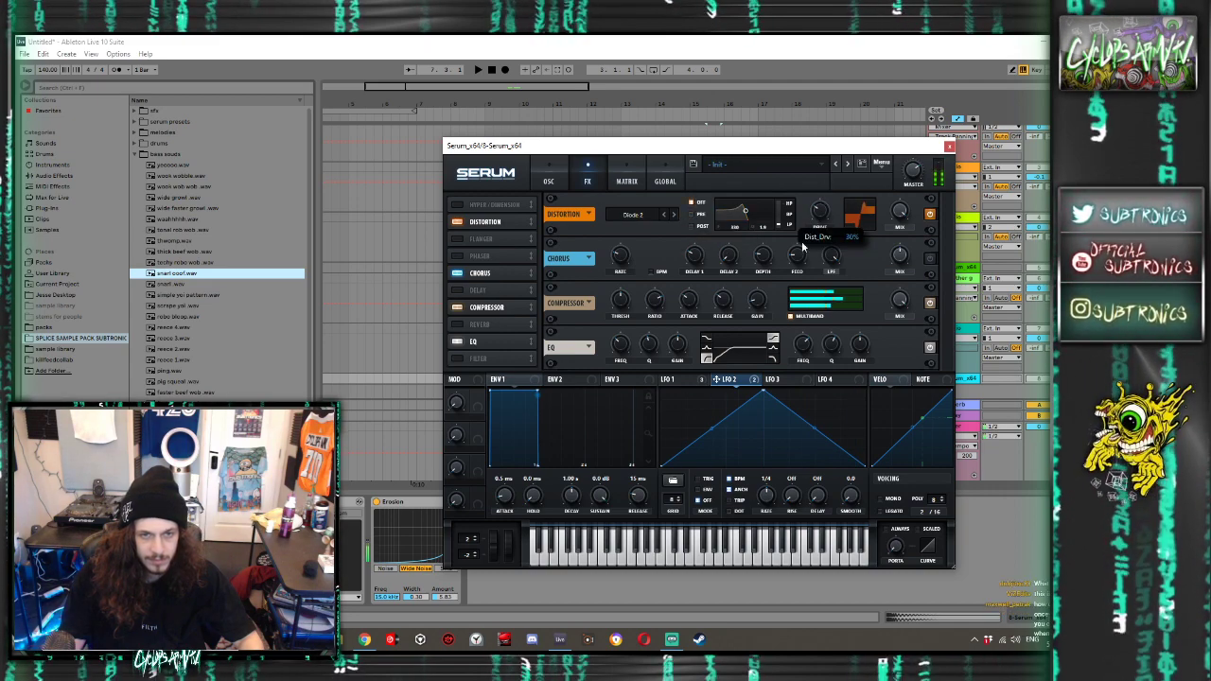
pyautogui.click(701, 214)
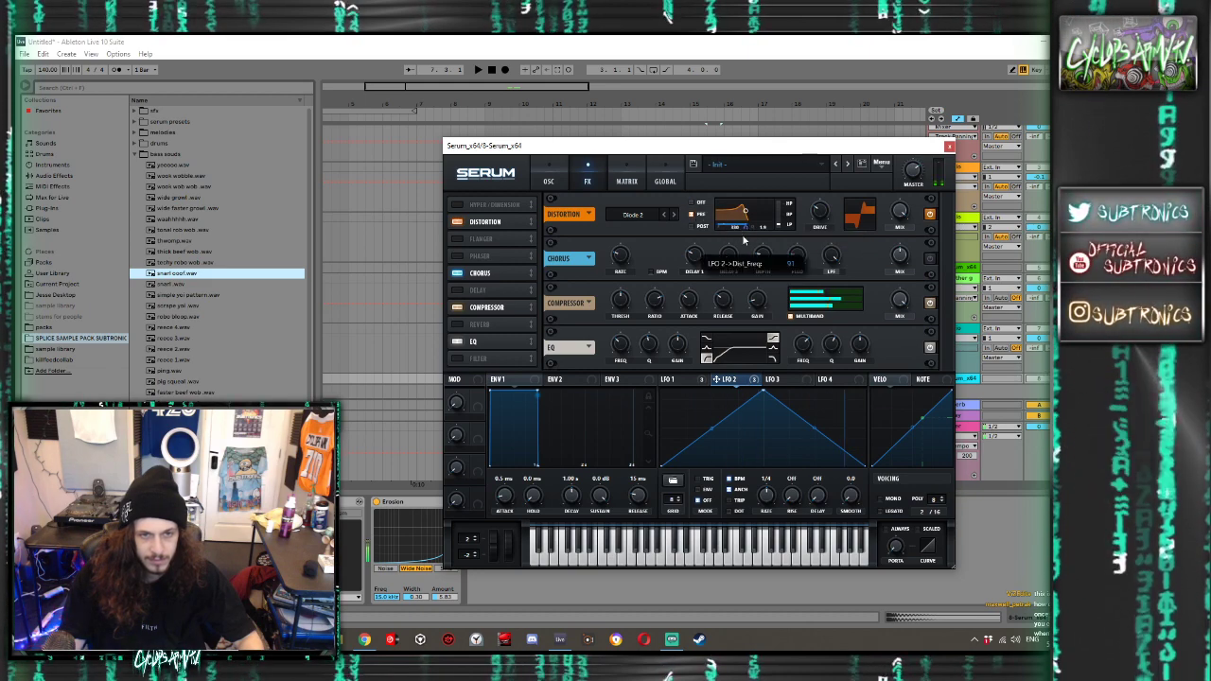
pyautogui.moveTo(707, 445); pyautogui.dragTo(738, 399)
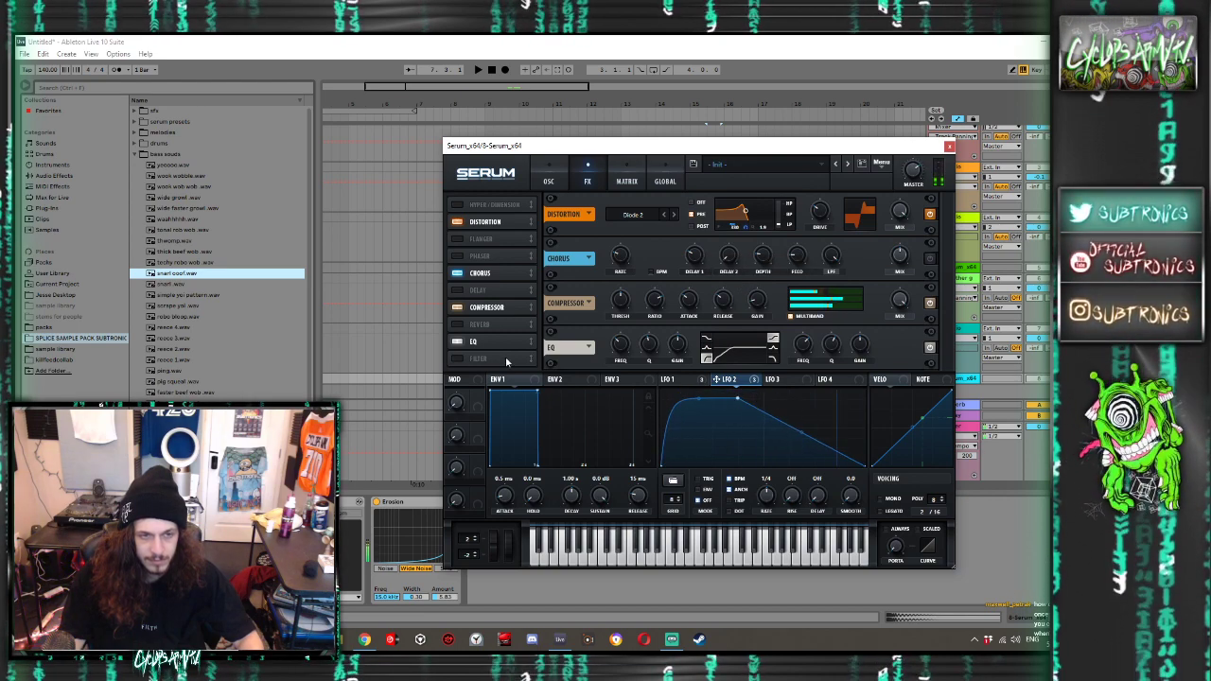
# Enable the Filter effect, try Ring Mod with LFO 1 modulating its cutoff, and switch its type to SampHold
pyautogui.scroll(-2, 939, 301)
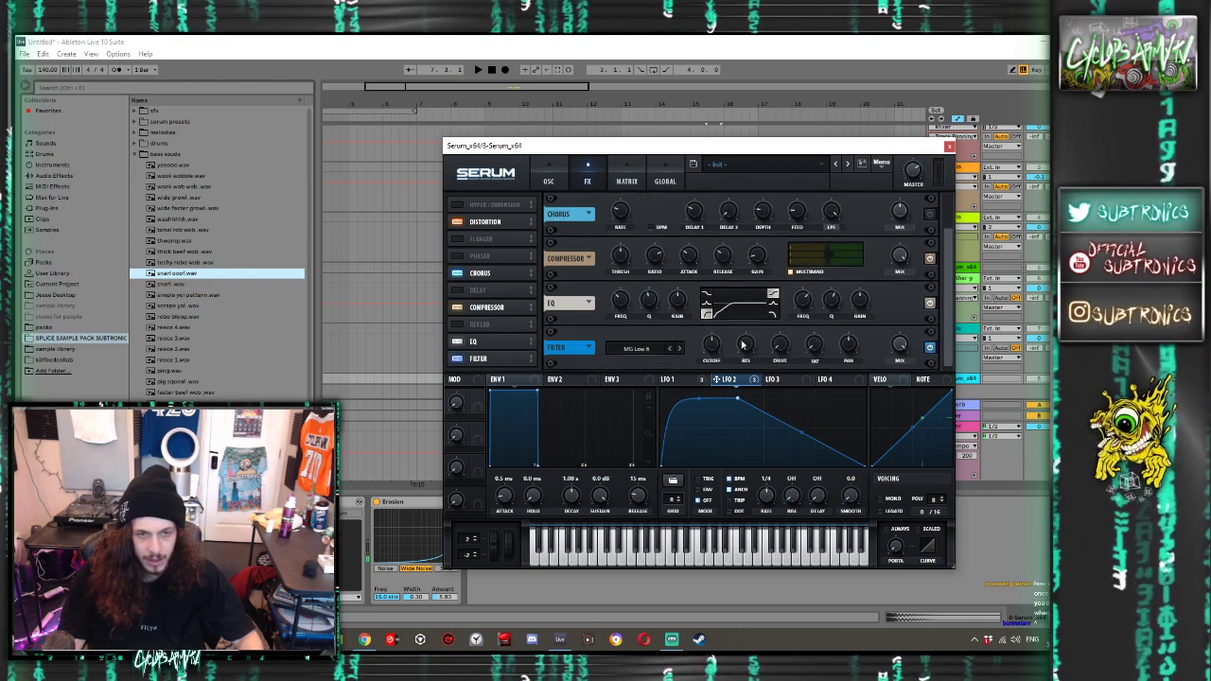
pyautogui.click(636, 348)
pyautogui.moveTo(676, 390)
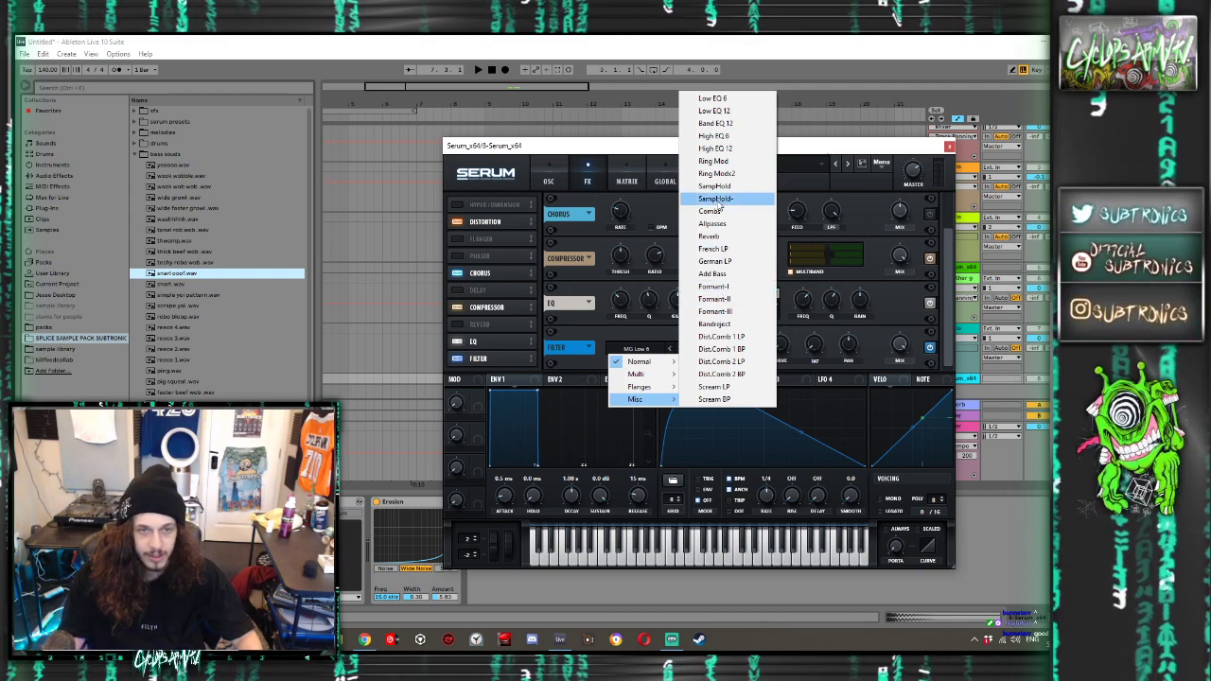
pyautogui.click(715, 162)
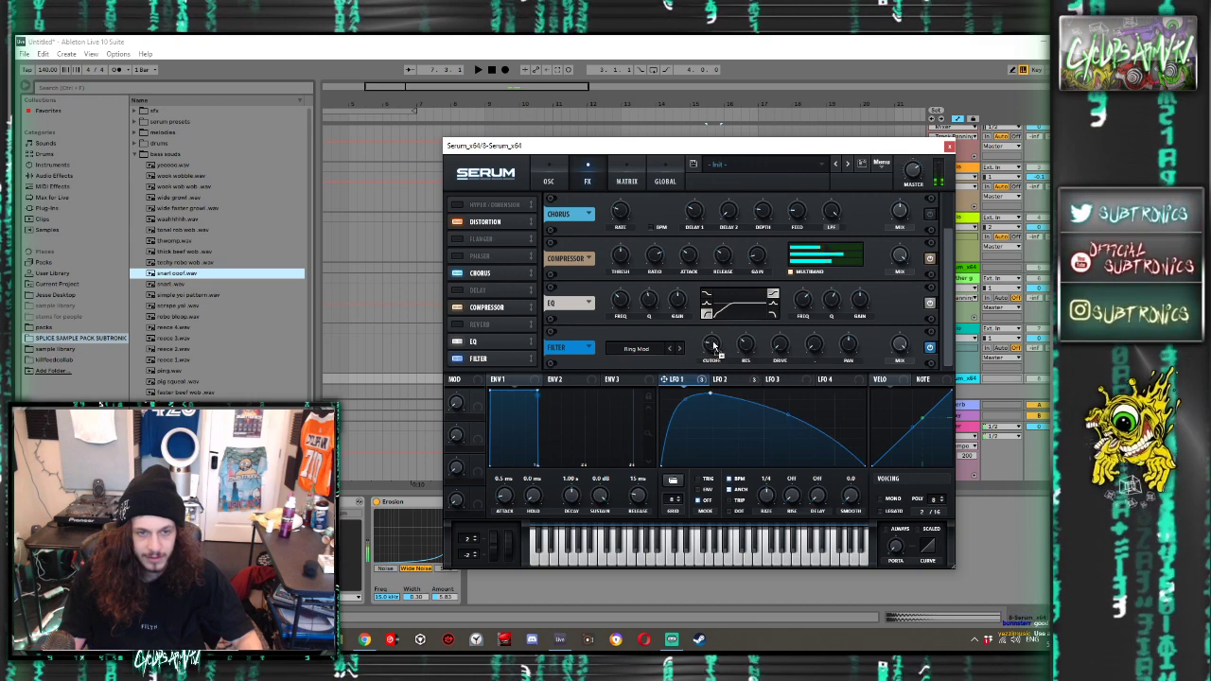
pyautogui.moveTo(673, 378); pyautogui.dragTo(710, 345)
pyautogui.click(681, 348)
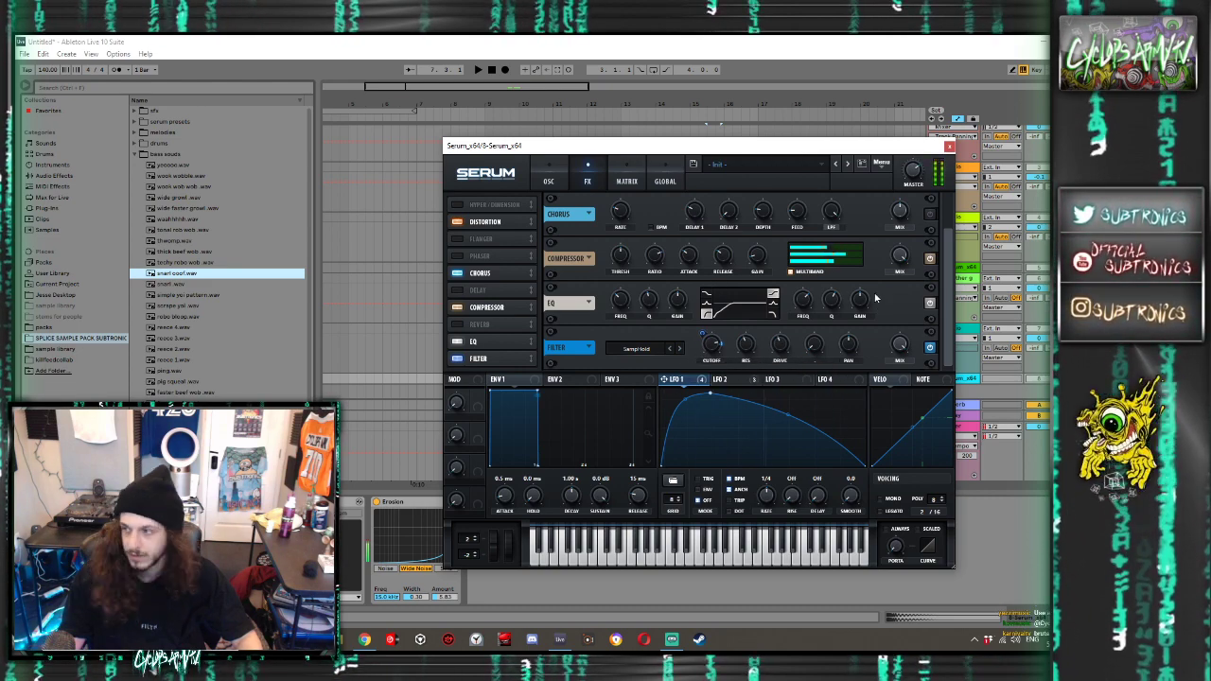
# Try Brains PLUK as Oscillator A's wavetable, return to Brains Jittery FM Sine, and adjust the wavetable position
pyautogui.click(549, 181)
pyautogui.click(674, 219)
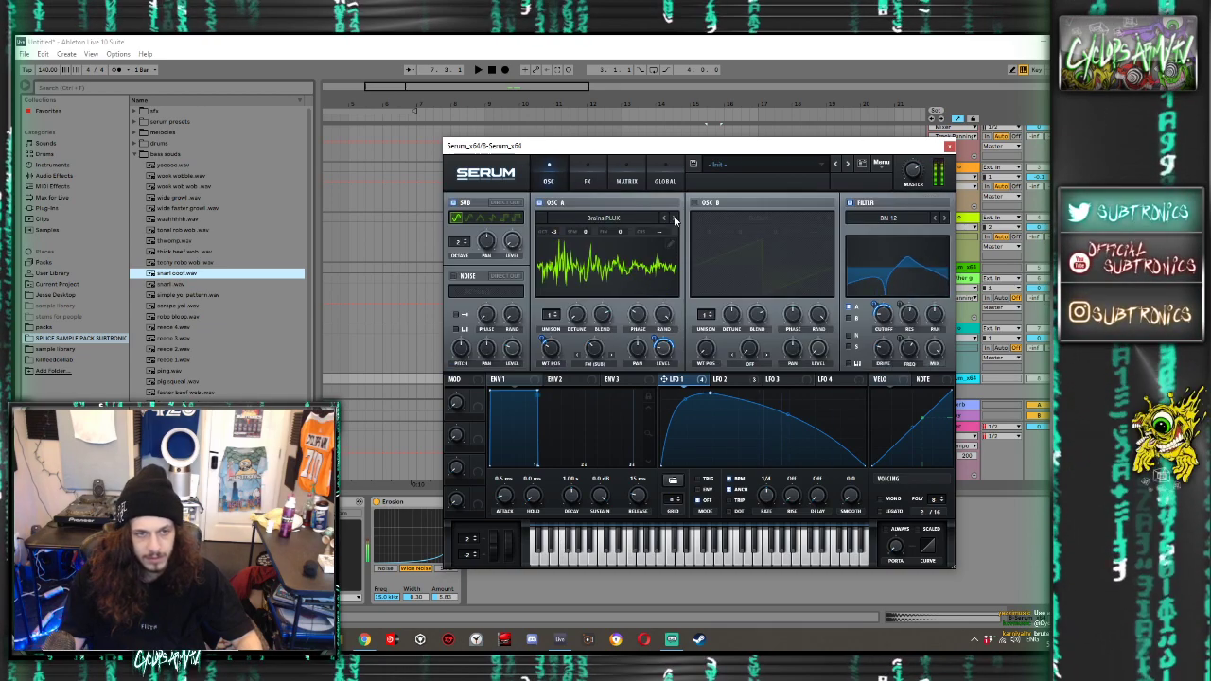
pyautogui.click(665, 218)
pyautogui.moveTo(548, 354); pyautogui.dragTo(565, 310)
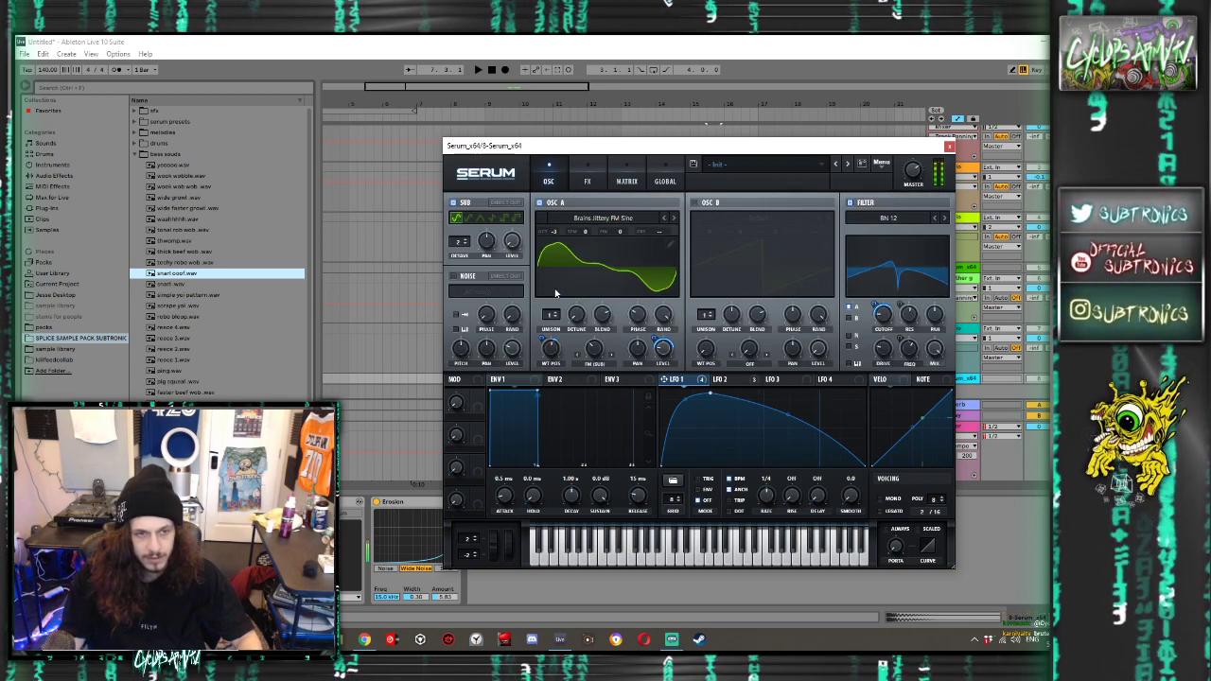
# Try a square sub oscillator waveform at octave -2, and return the sub to a sine at octave 2
pyautogui.click(505, 219)
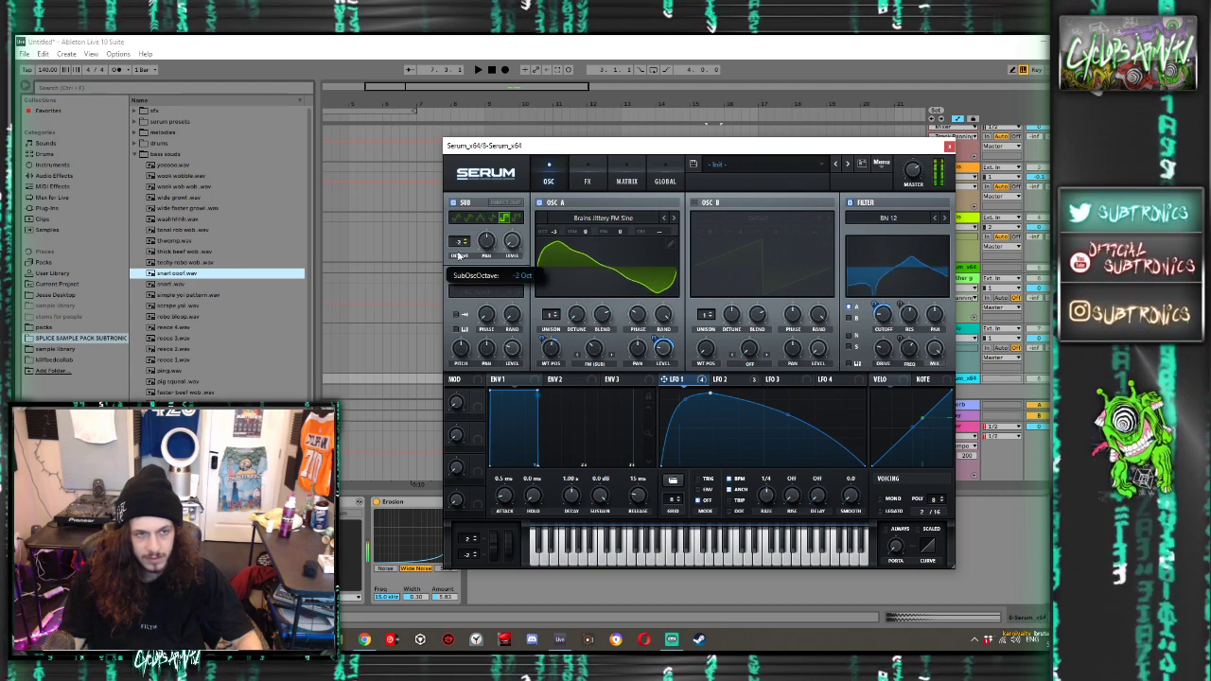
pyautogui.moveTo(459, 263)
pyautogui.mouseDown()
pyautogui.moveTo(457, 276)
pyautogui.moveTo(458, 265)
pyautogui.mouseUp()
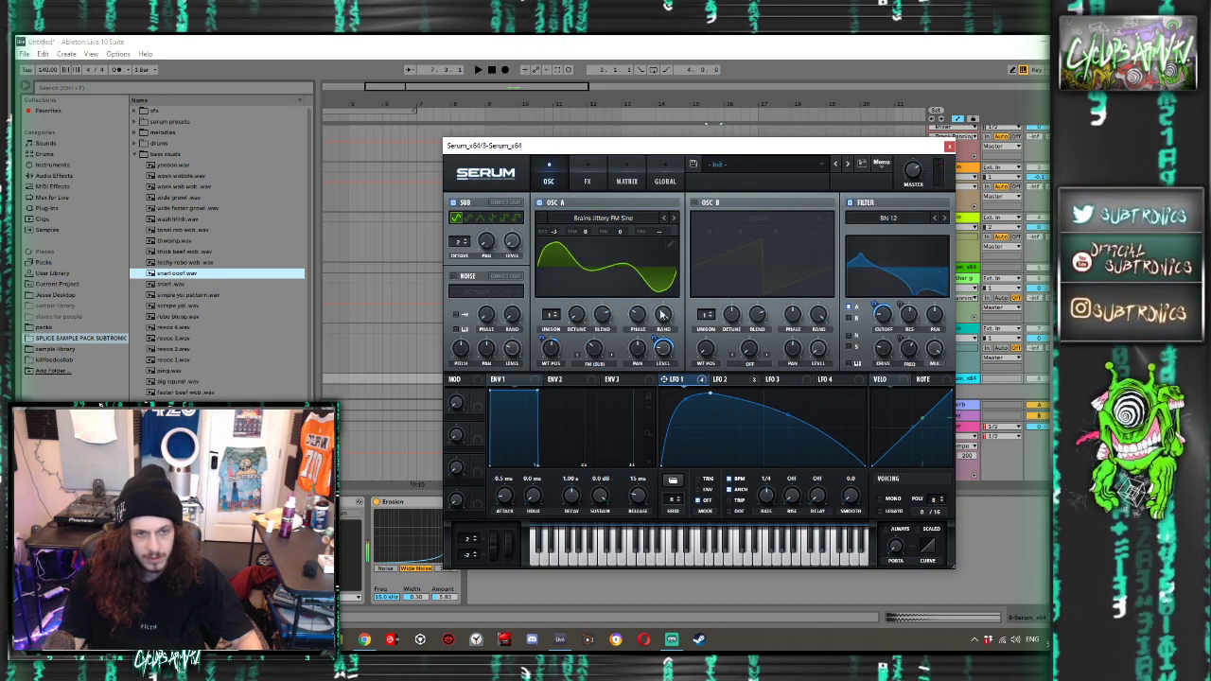
pyautogui.moveTo(637, 320); pyautogui.dragTo(635, 287)
pyautogui.moveTo(633, 237)
pyautogui.mouseDown()
pyautogui.moveTo(640, 274)
pyautogui.moveTo(625, 371)
pyautogui.moveTo(638, 325)
pyautogui.moveTo(625, 246)
pyautogui.mouseUp()
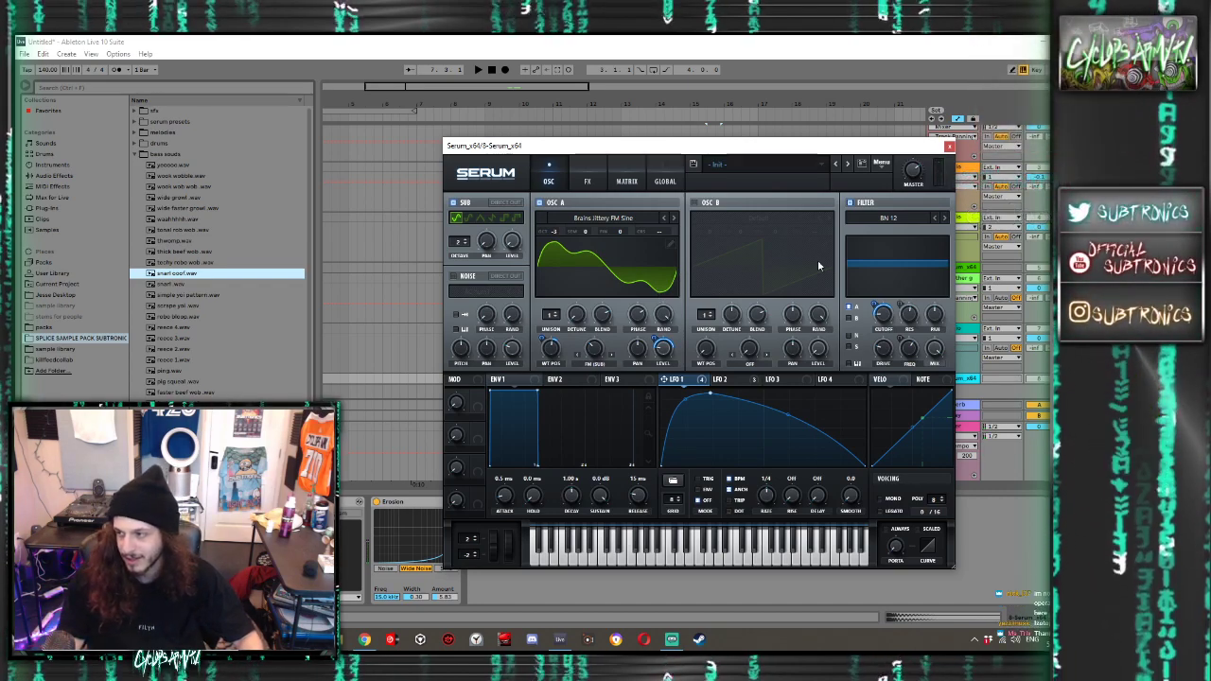
# Close the Serum window and give the Erosion effect a lower noise frequency and a higher amount
pyautogui.click(586, 180)
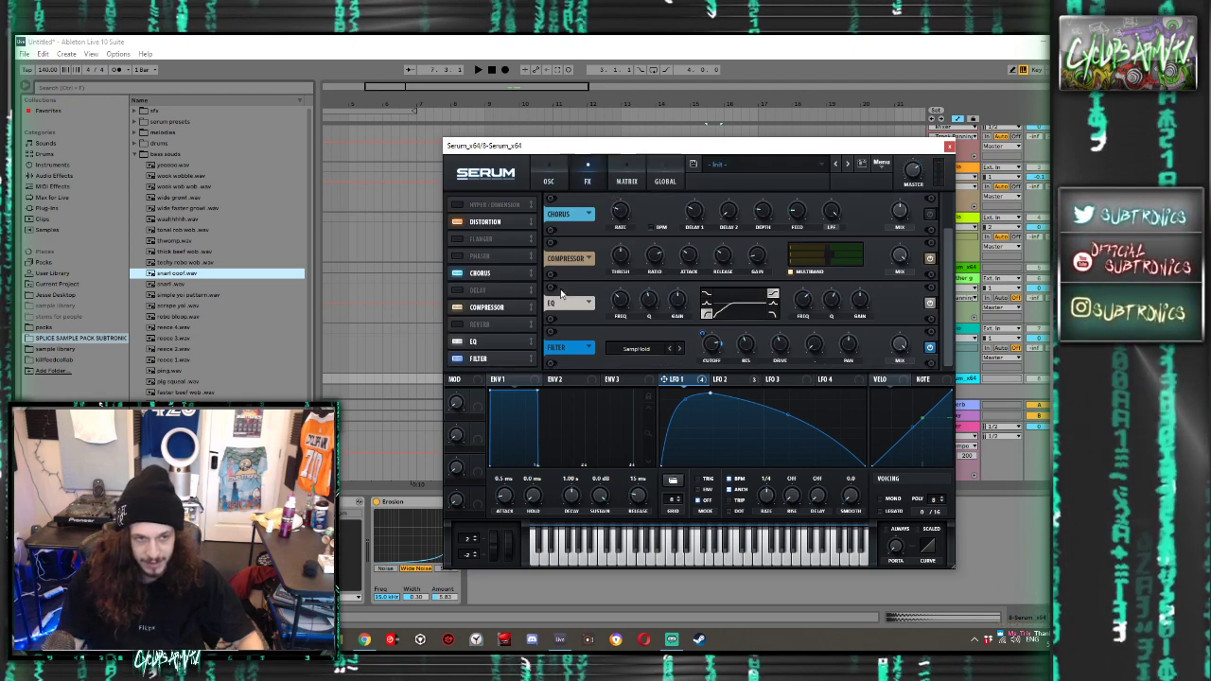
pyautogui.click(950, 146)
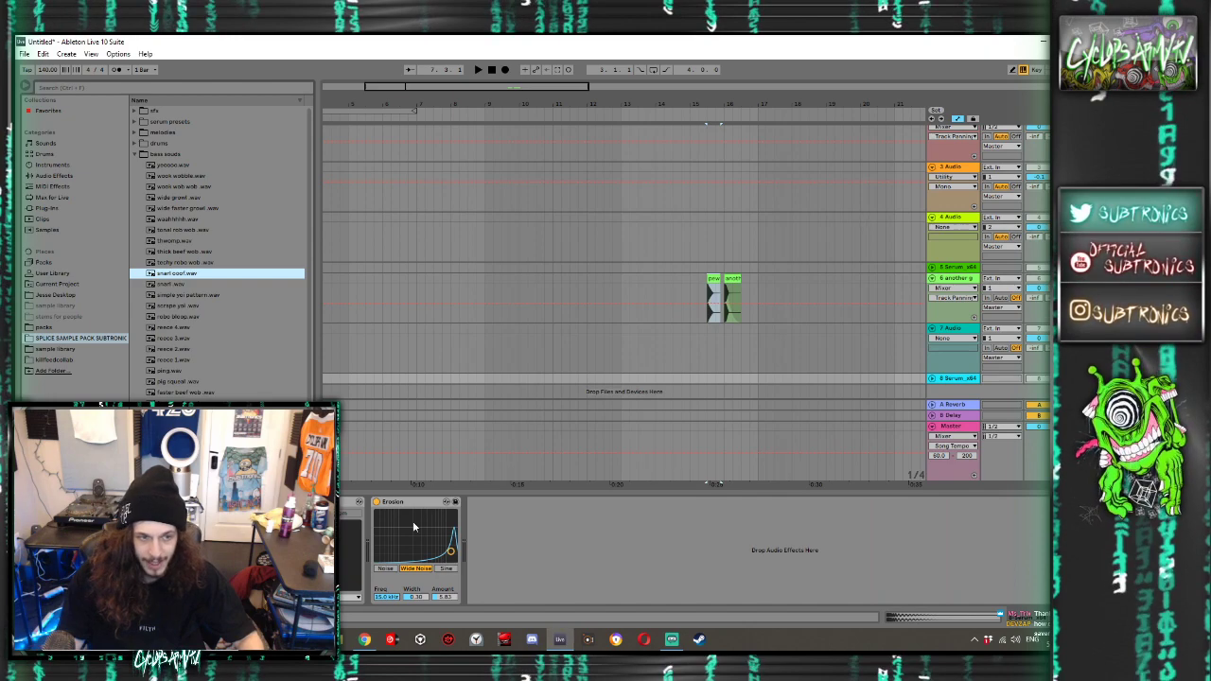
pyautogui.moveTo(451, 551); pyautogui.dragTo(431, 538)
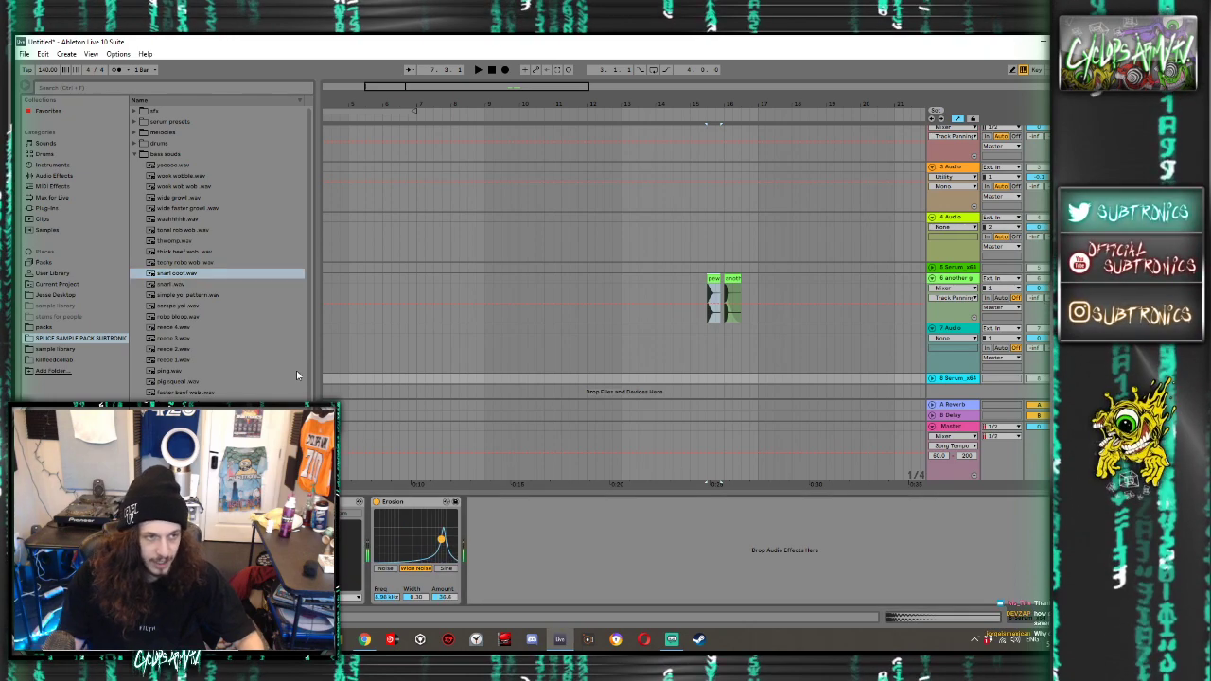
# Add the Delay audio effect after Erosion and set its dry/wet mix to 100%
pyautogui.click(52, 176)
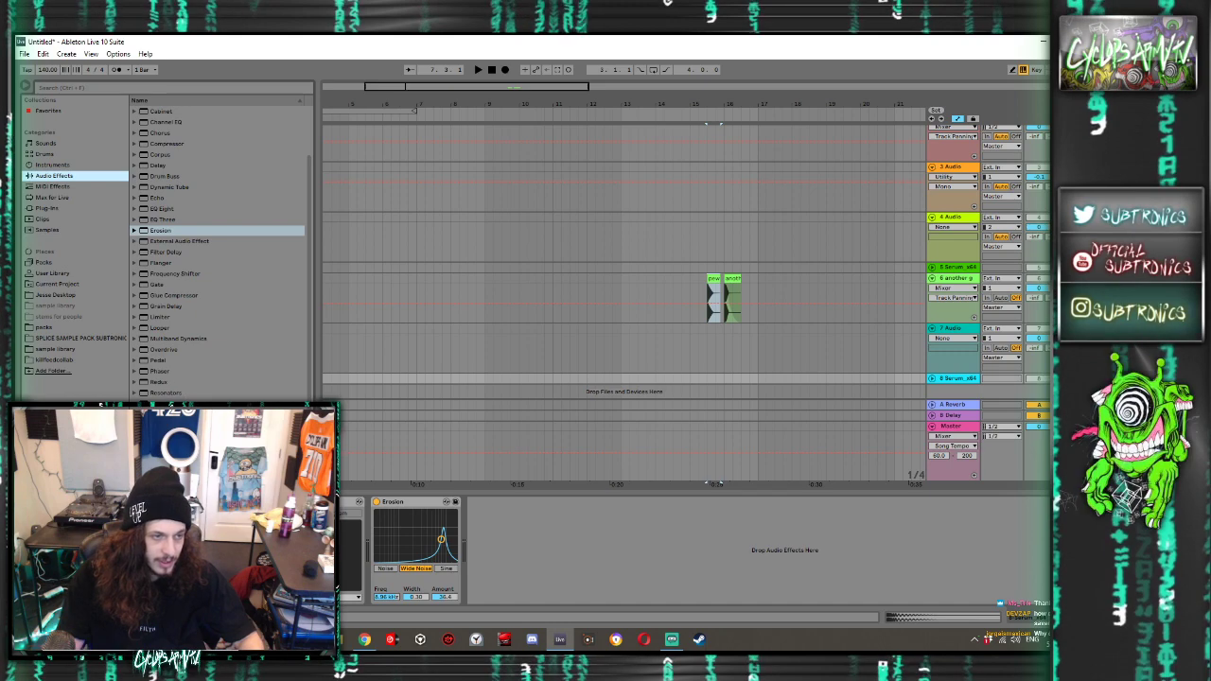
pyautogui.doubleClick(182, 166)
pyautogui.moveTo(656, 593); pyautogui.dragTo(656, 540)
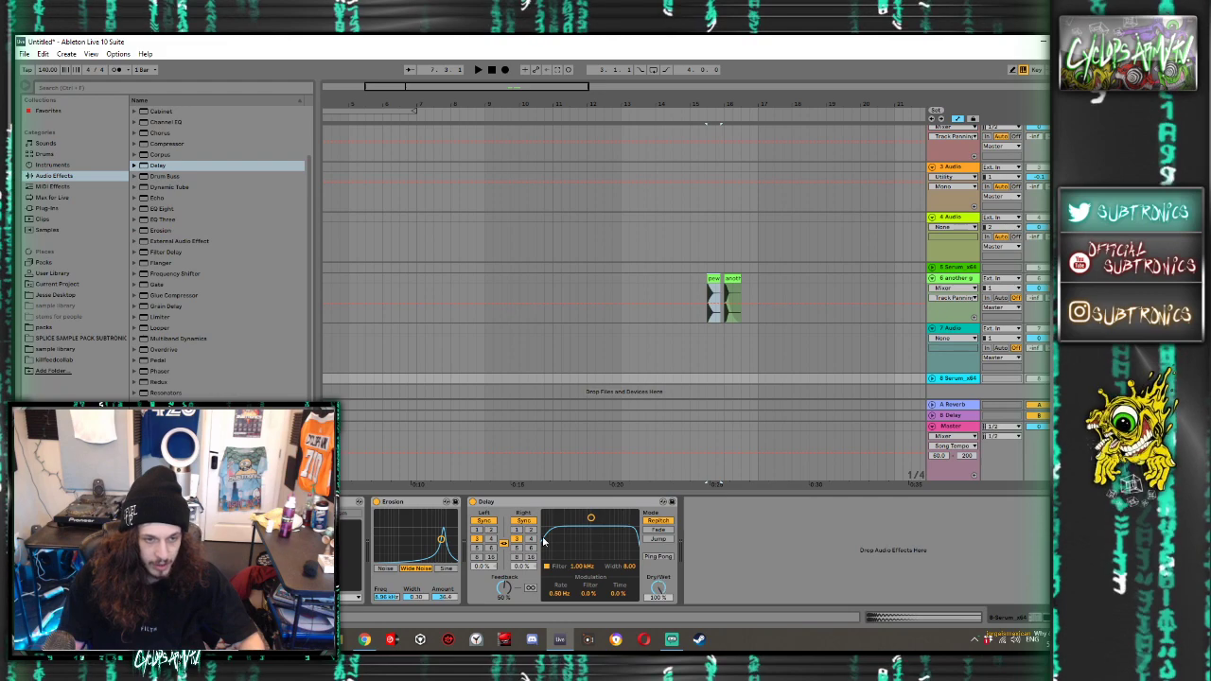
# Switch both Delay channels from tempo sync to free time at about 11.9 ms, and set the feedback to 20%
pyautogui.click(518, 530)
pyautogui.click(523, 521)
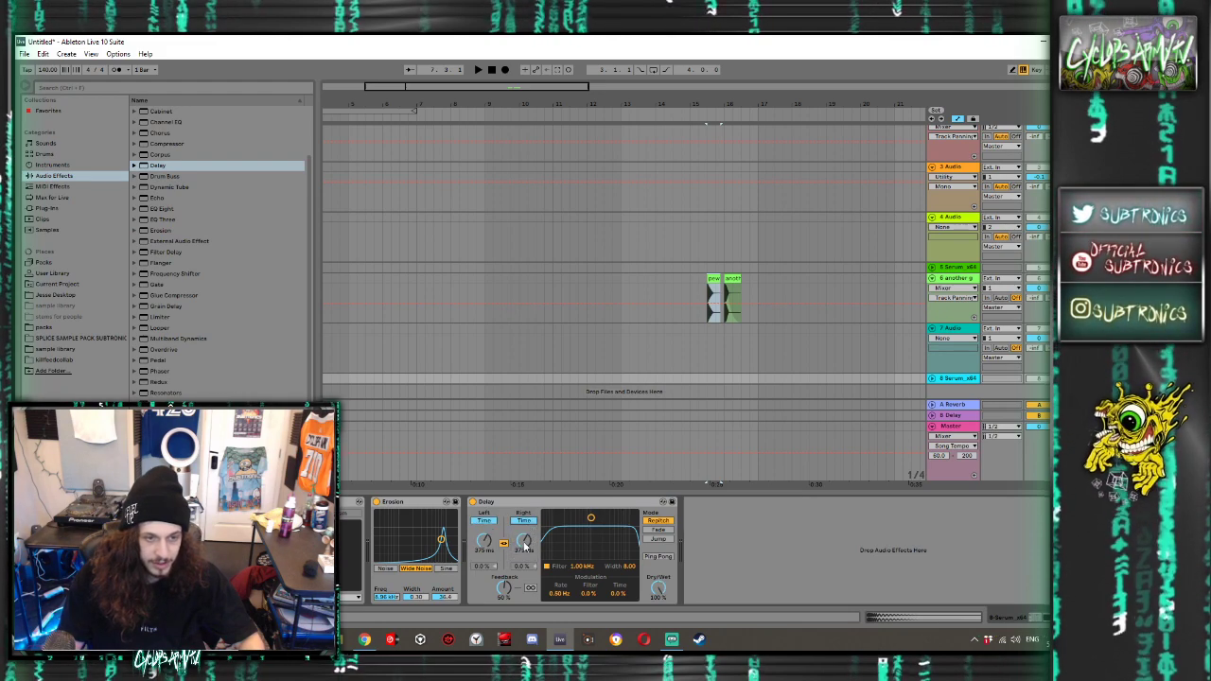
pyautogui.moveTo(505, 588); pyautogui.dragTo(505, 616)
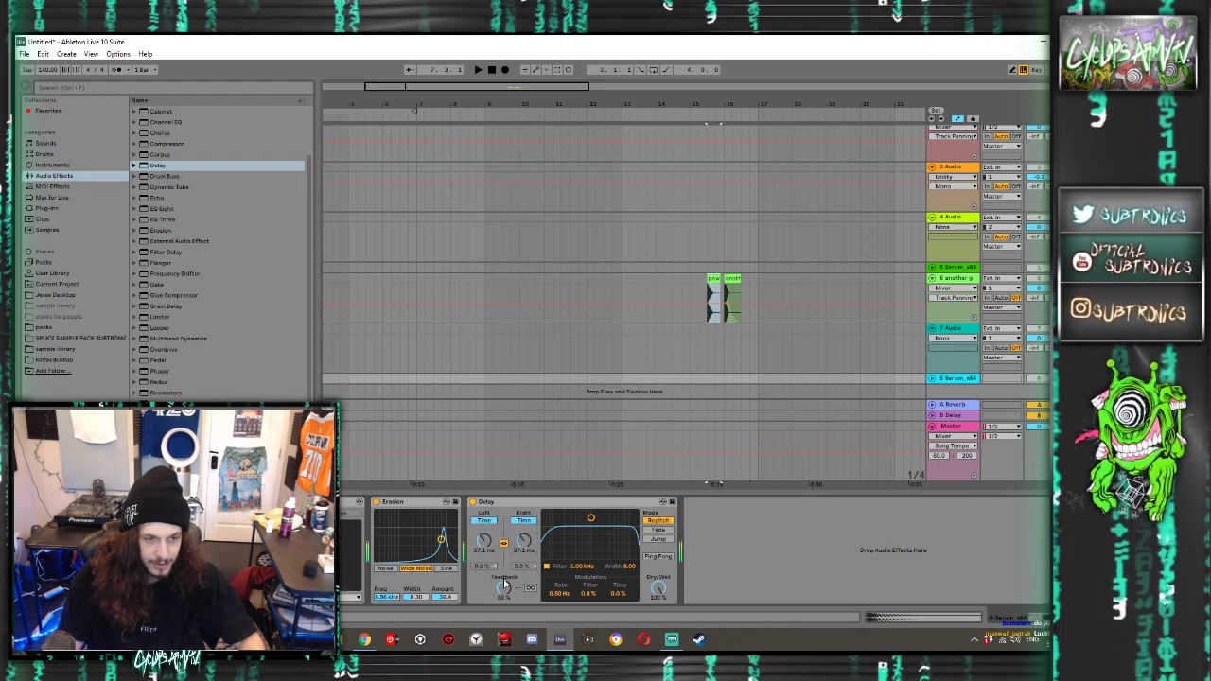
pyautogui.moveTo(523, 541); pyautogui.dragTo(523, 515)
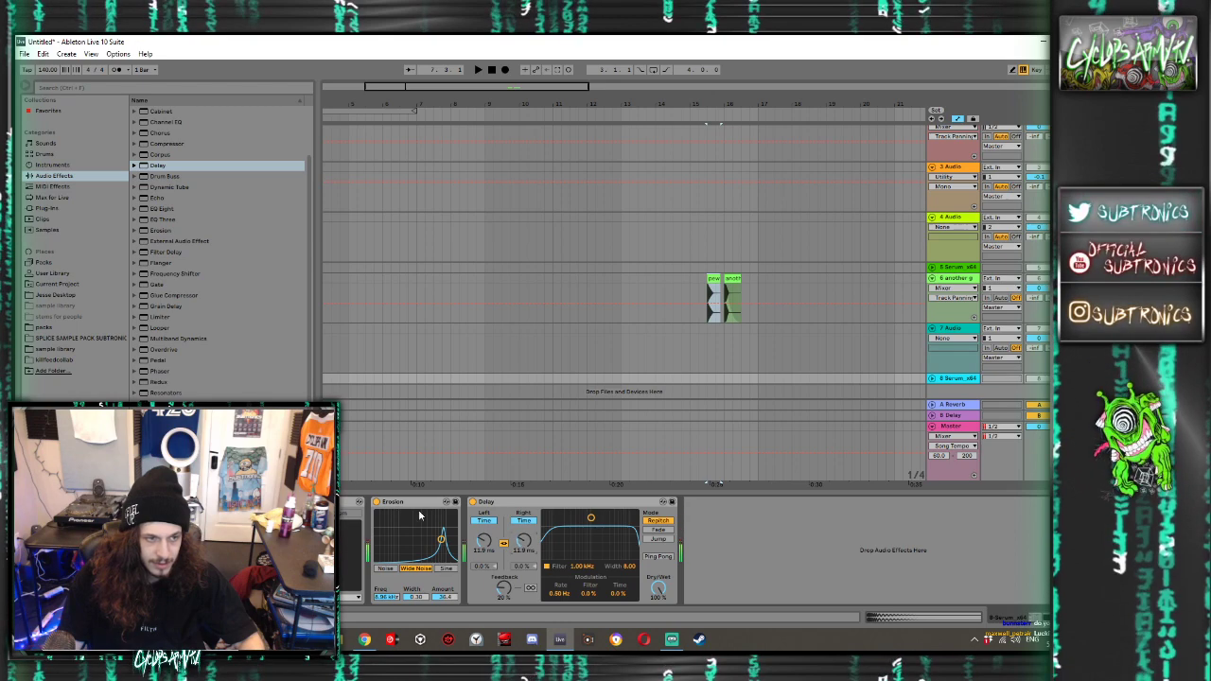
# Add the Max for Live LFO audio effect after the Delay, mapped to the left delay time with a depth of about 18%
pyautogui.click(53, 186)
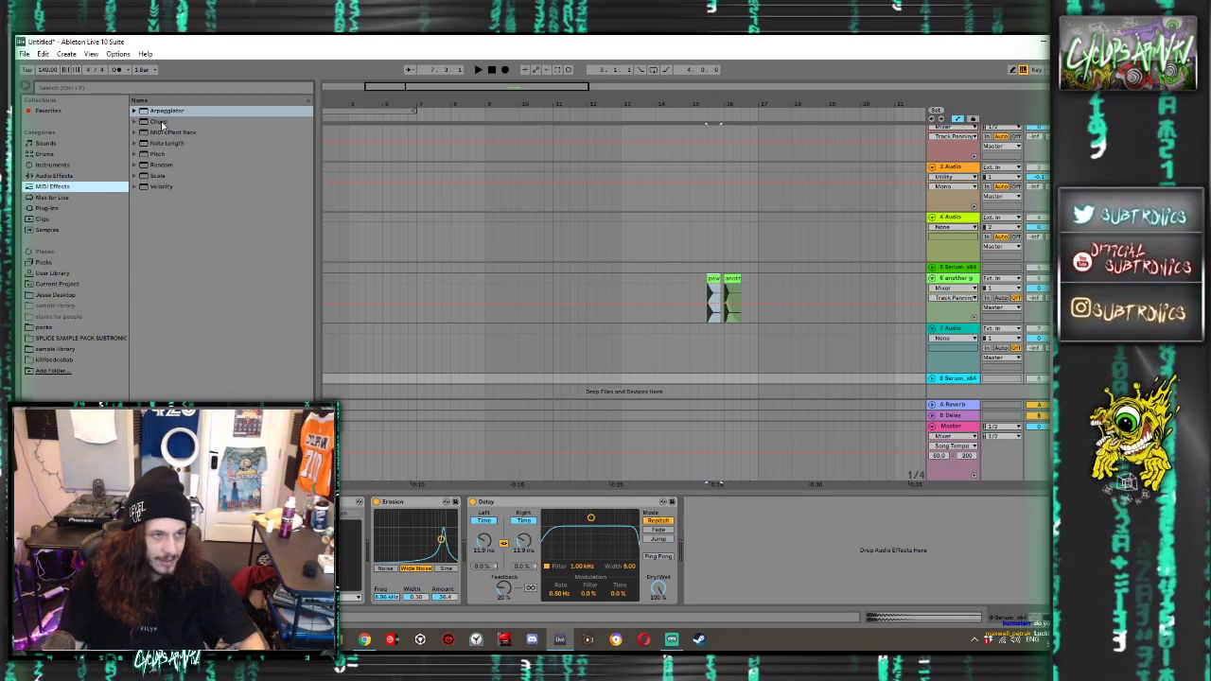
pyautogui.click(49, 197)
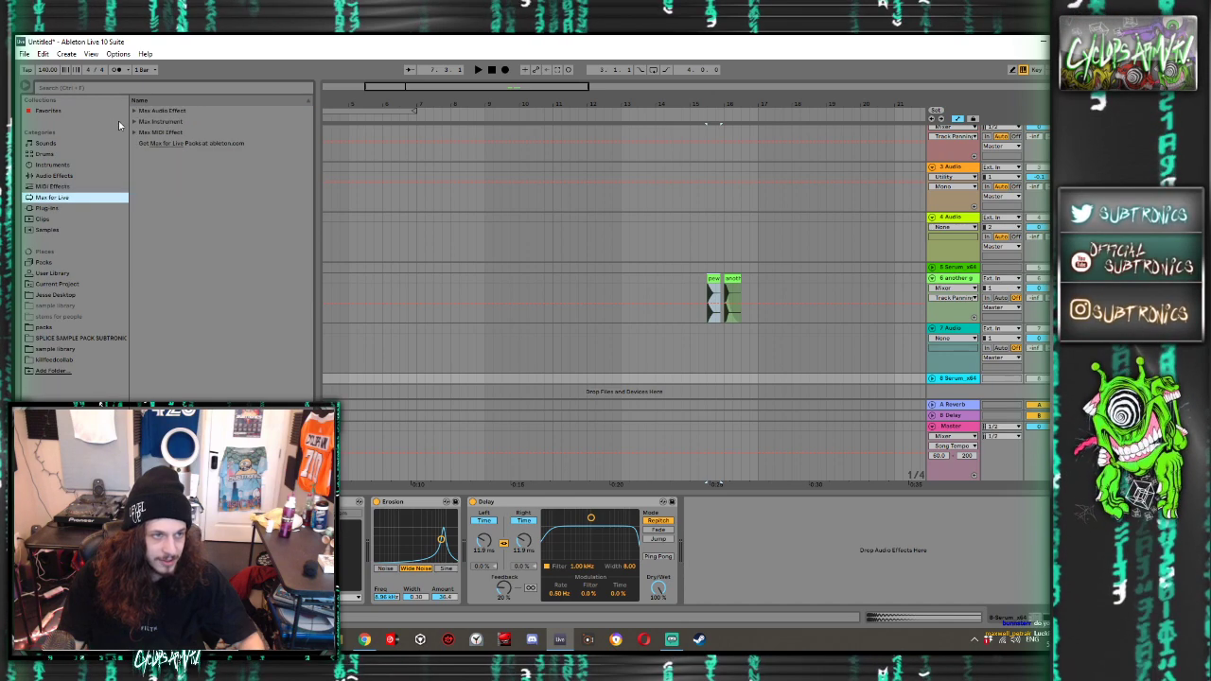
pyautogui.click(134, 111)
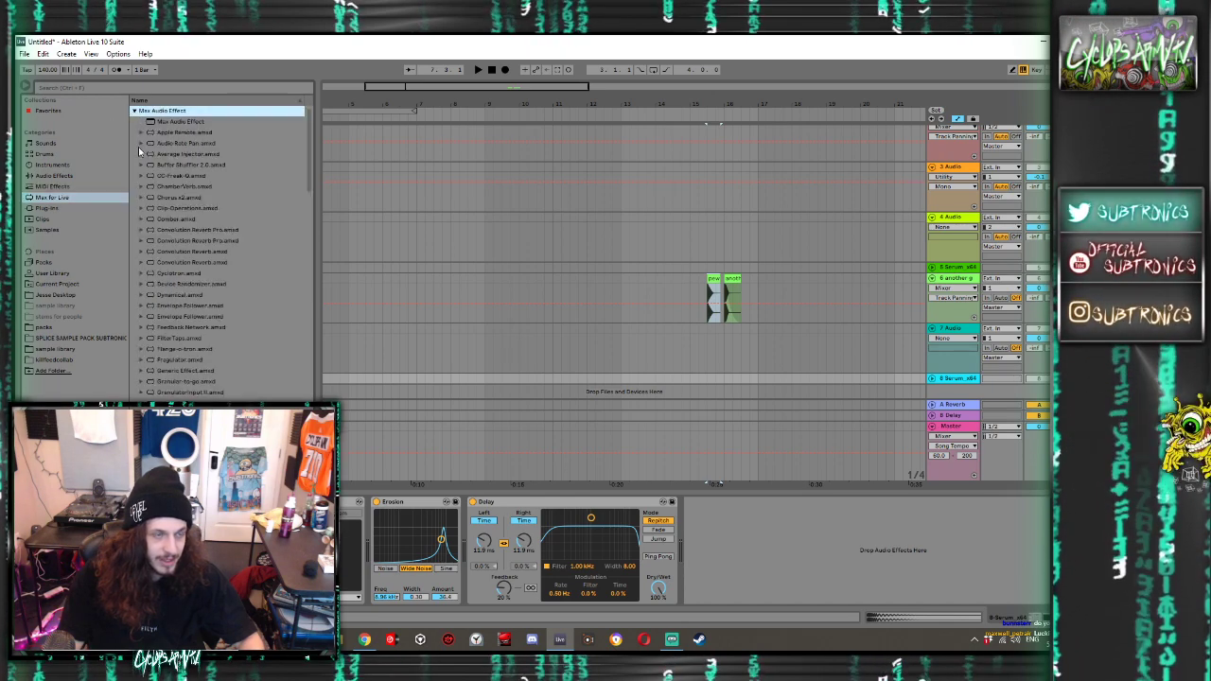
pyautogui.click(135, 111)
pyautogui.click(135, 122)
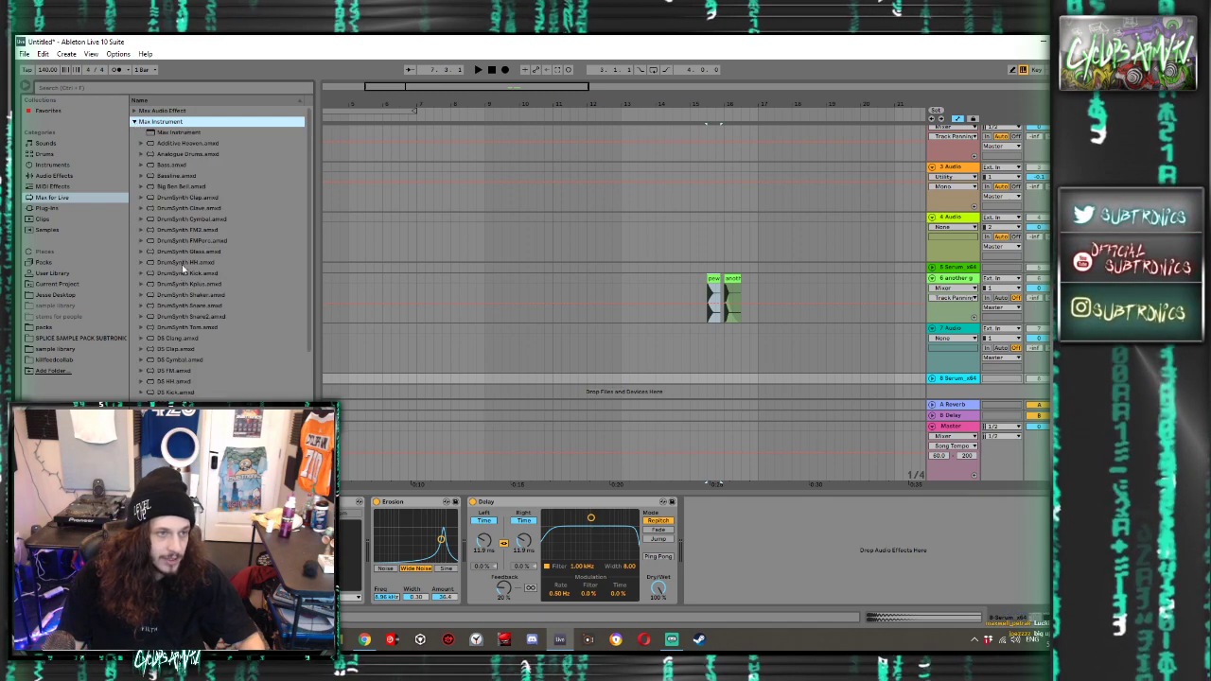
pyautogui.click(135, 123)
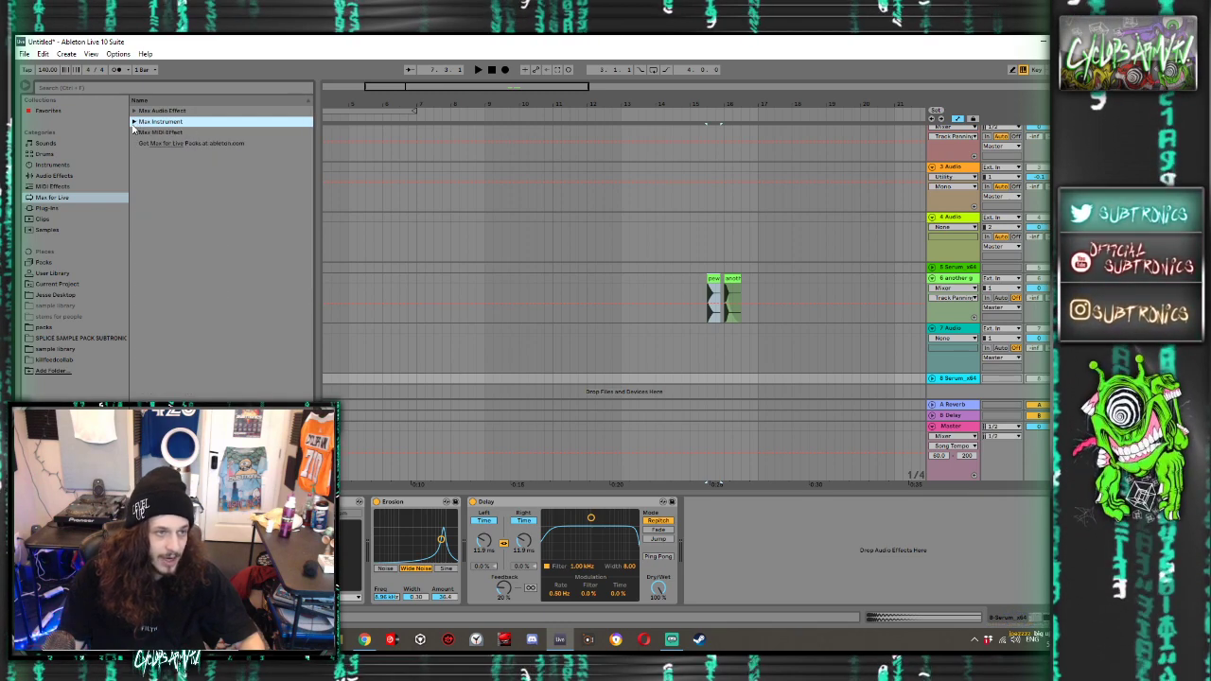
pyautogui.click(135, 111)
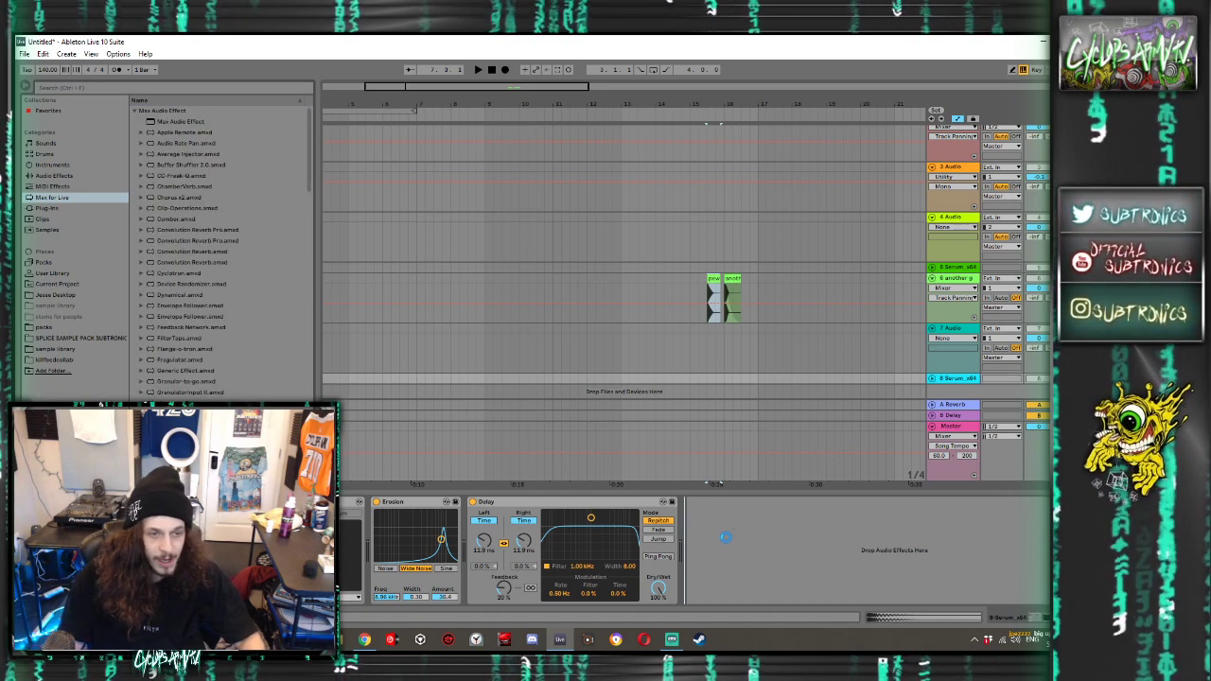
pyautogui.moveTo(731, 537); pyautogui.dragTo(737, 529)
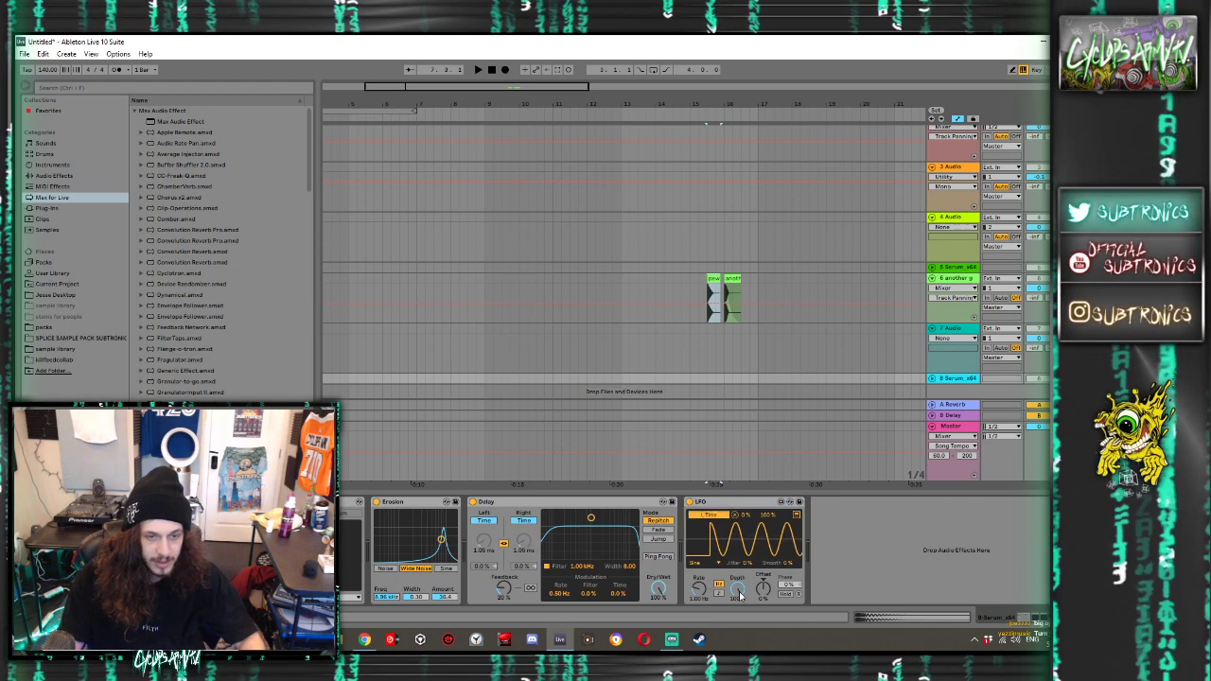
pyautogui.moveTo(738, 588); pyautogui.dragTo(737, 651)
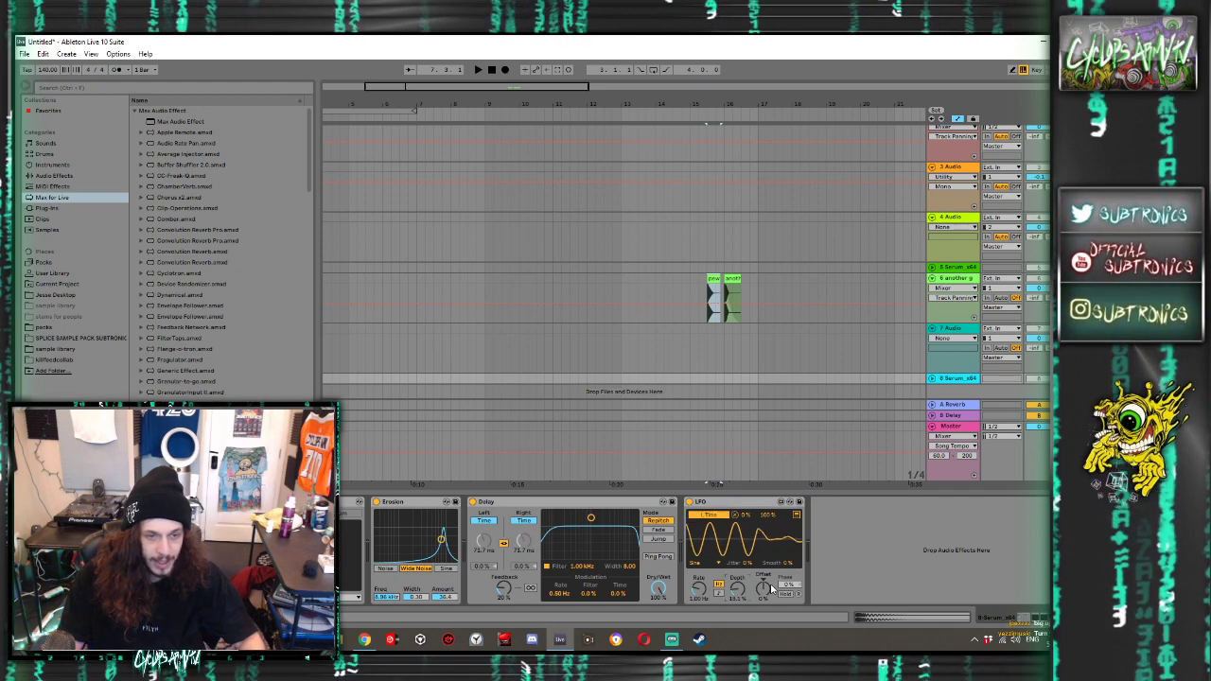
# Lower the LFO offset to about -56%, sync its rate to 1/4 with a depth of about 20.7%, and bypass Erosion
pyautogui.moveTo(763, 589); pyautogui.dragTo(759, 611)
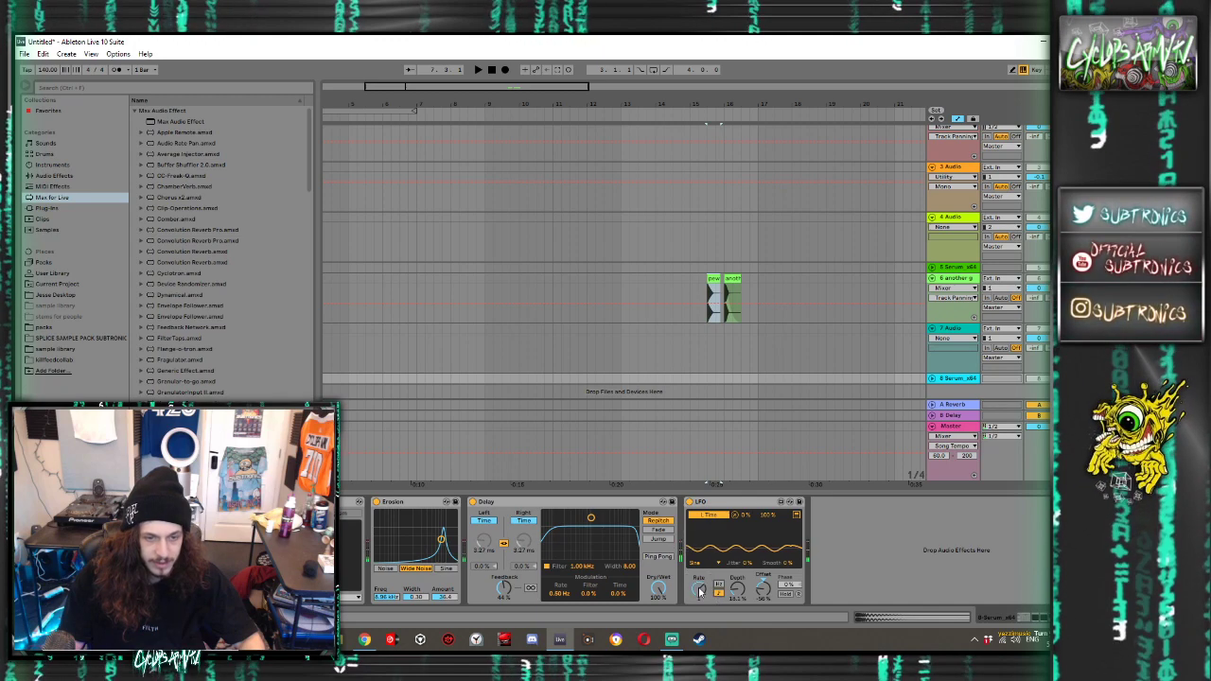
pyautogui.moveTo(699, 589); pyautogui.dragTo(698, 577)
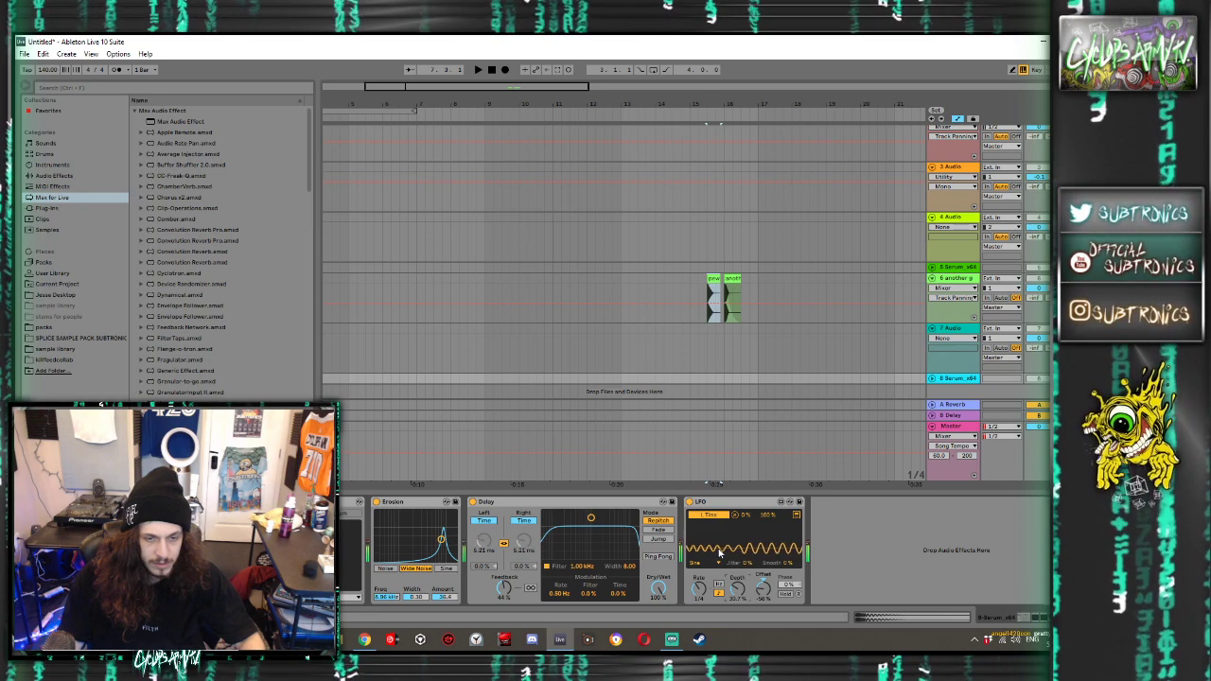
pyautogui.moveTo(788, 588); pyautogui.dragTo(789, 568)
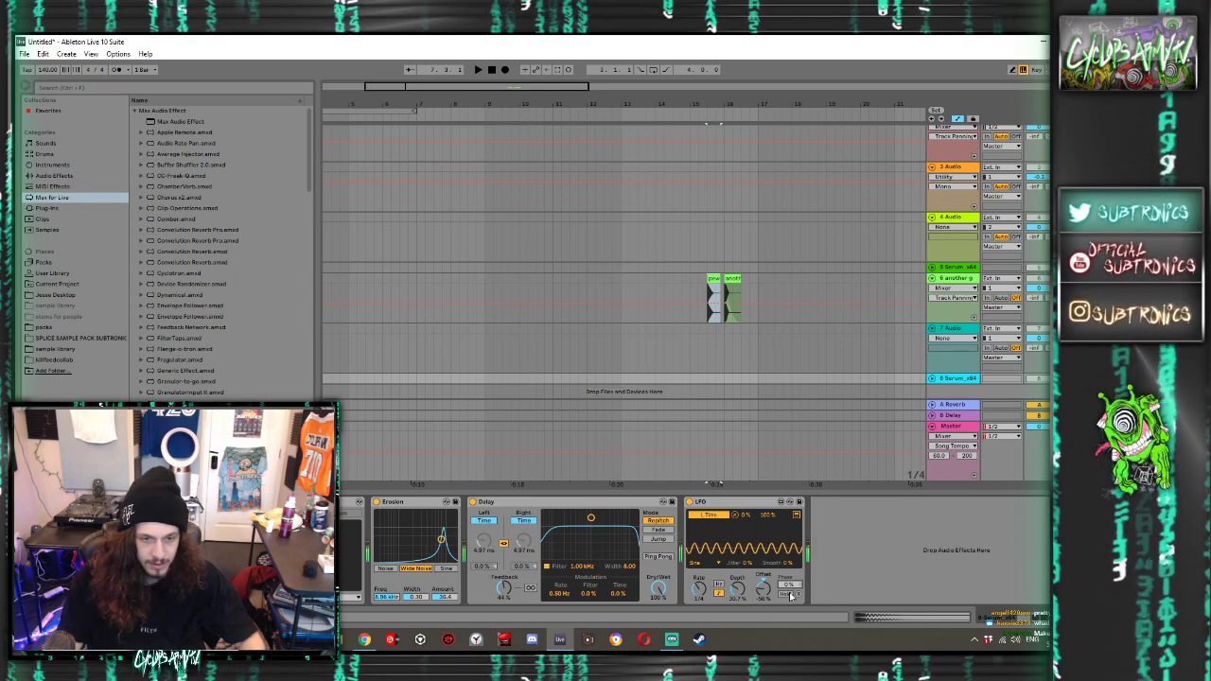
pyautogui.click(376, 501)
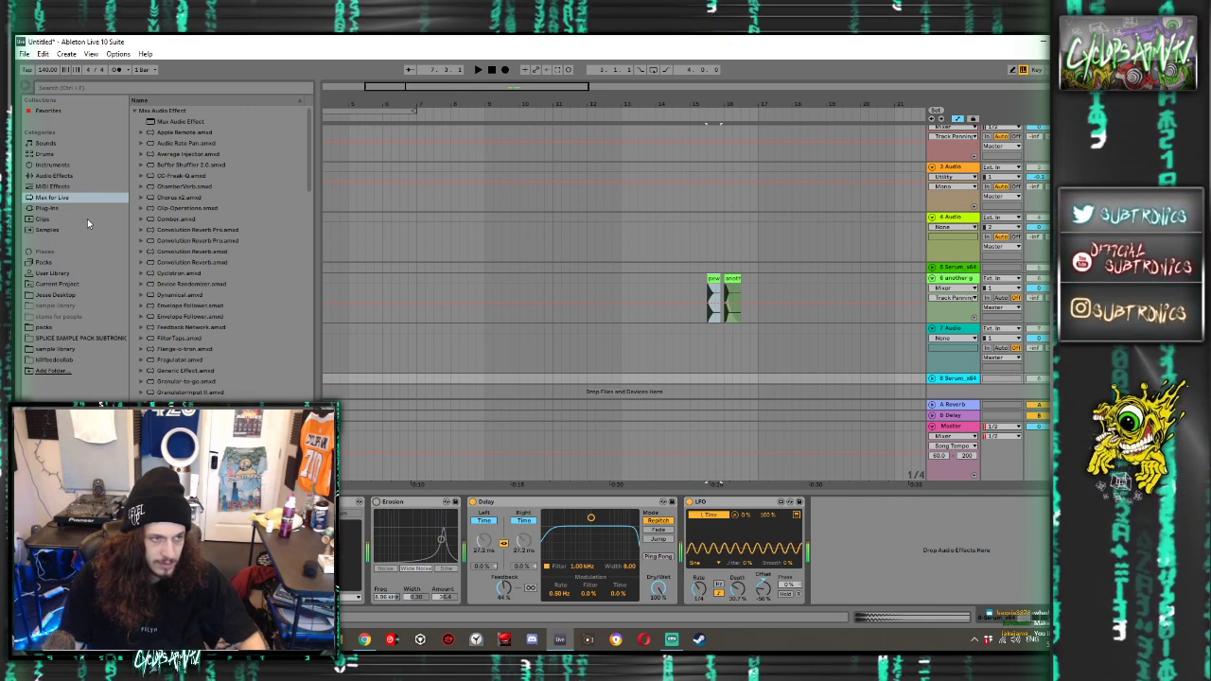
pyautogui.click(47, 207)
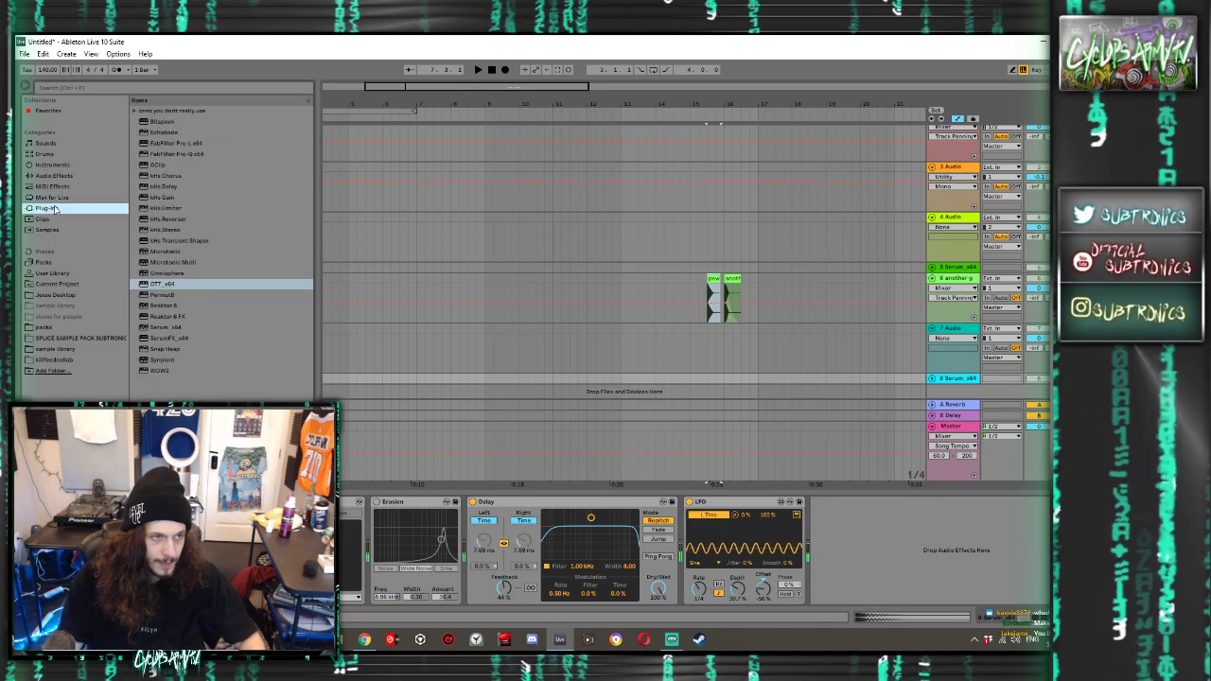
pyautogui.doubleClick(162, 295)
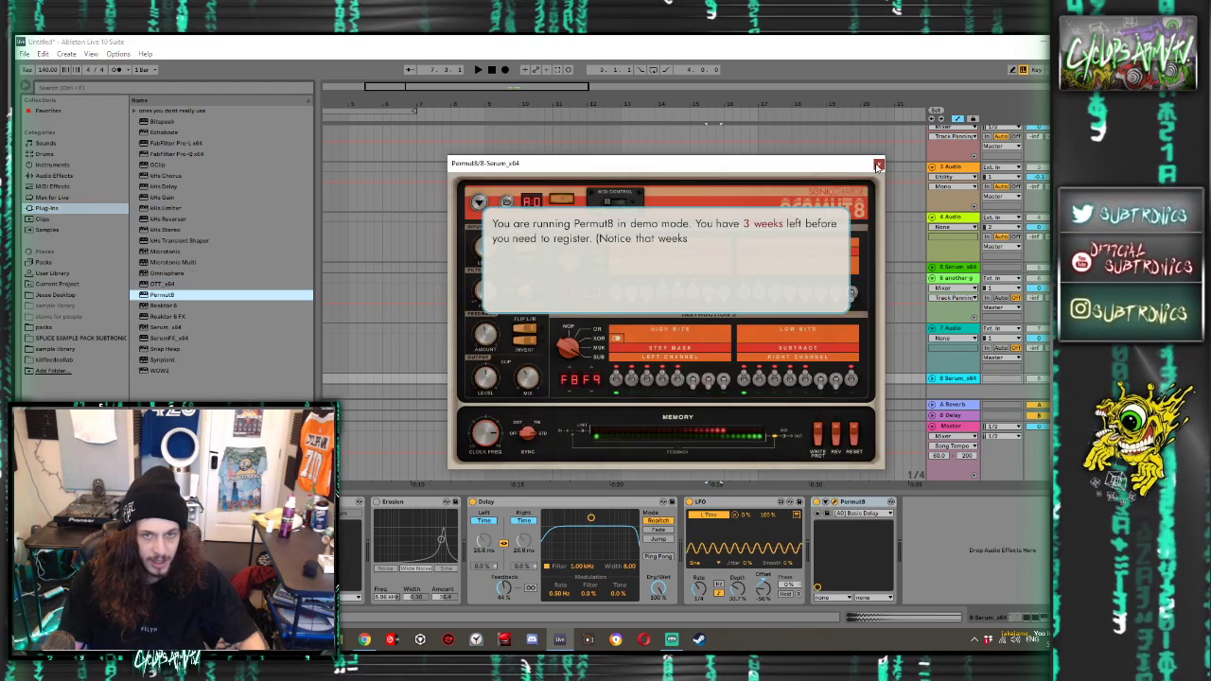
pyautogui.click(879, 164)
pyautogui.click(850, 502)
pyautogui.press('Delete')
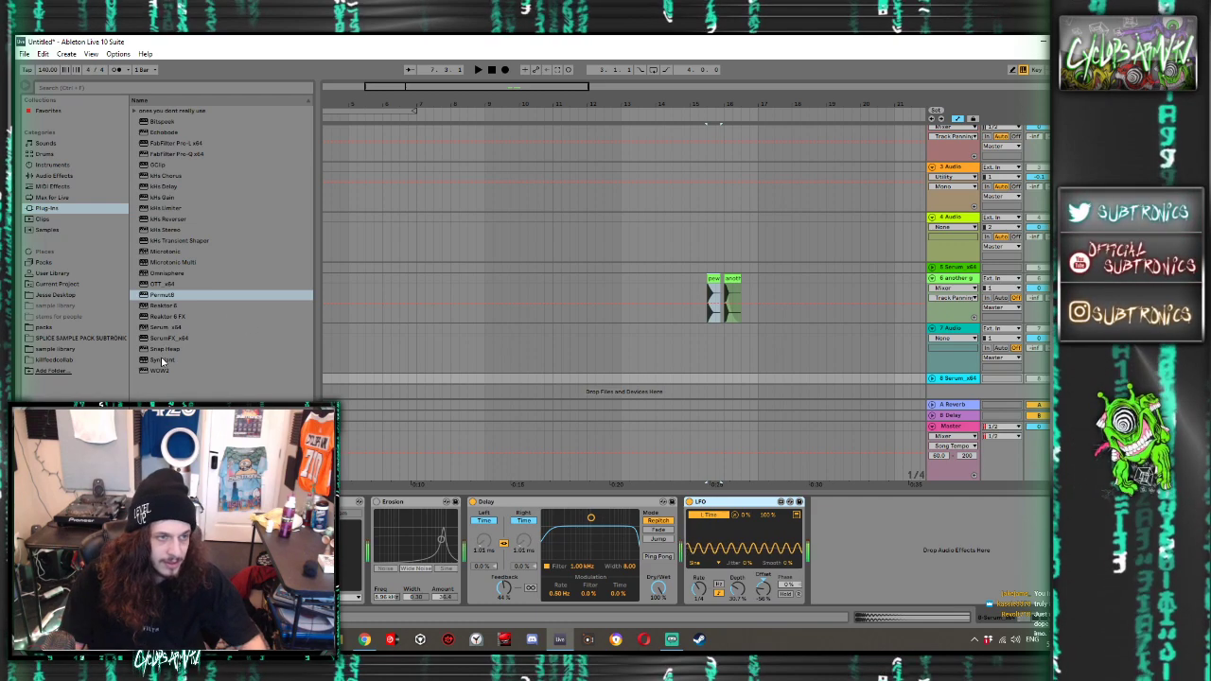
# Reopen Serum, move the peak of the LFO 1 curve later, and set the filter cutoff to about 18 Hz
pyautogui.click(254, 502)
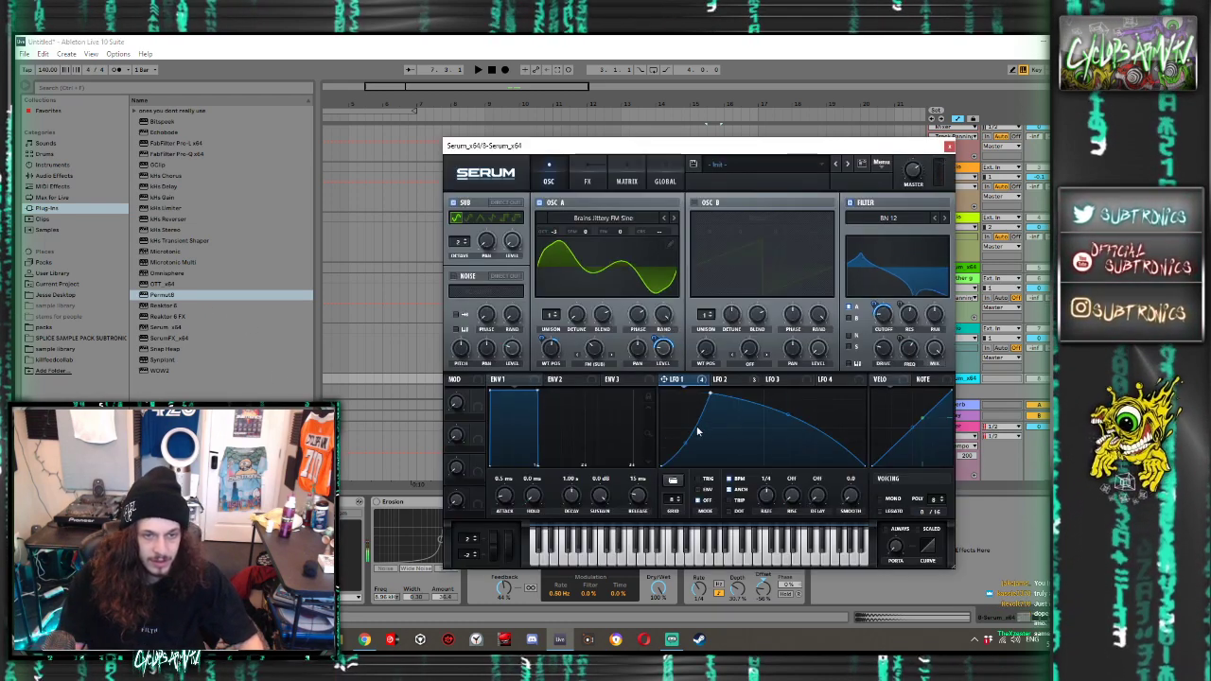
pyautogui.moveTo(710, 393); pyautogui.dragTo(765, 394)
pyautogui.moveTo(712, 427); pyautogui.dragTo(721, 391)
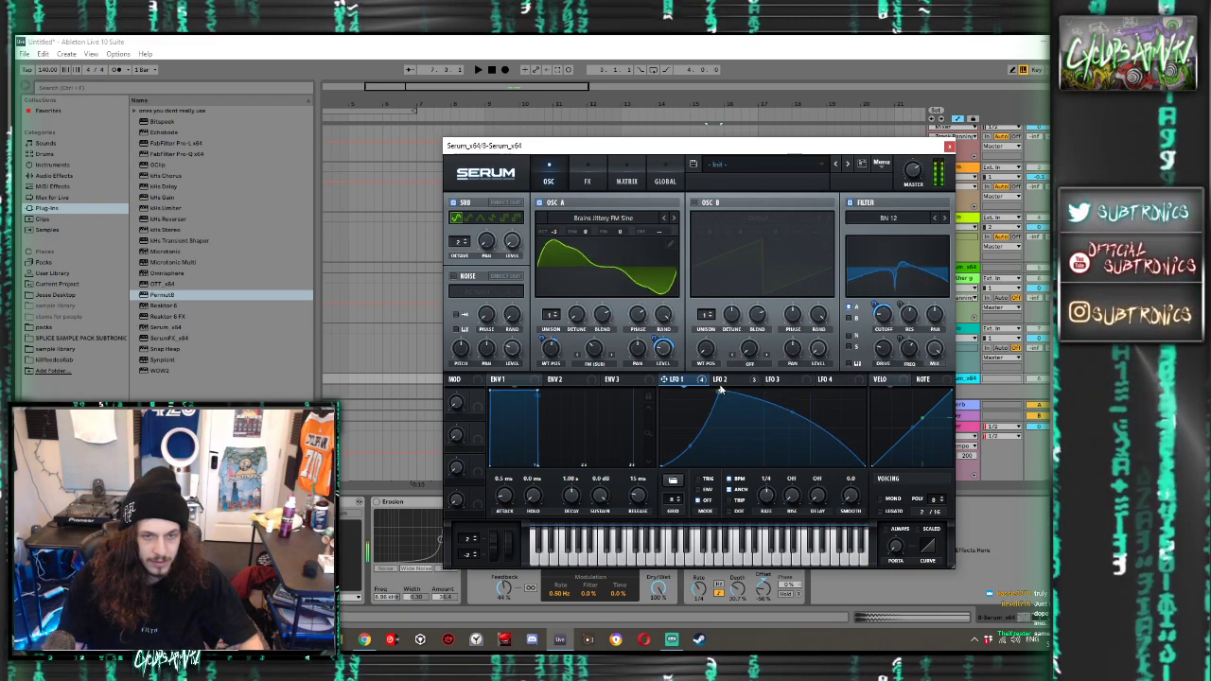
pyautogui.moveTo(882, 314); pyautogui.dragTo(886, 299)
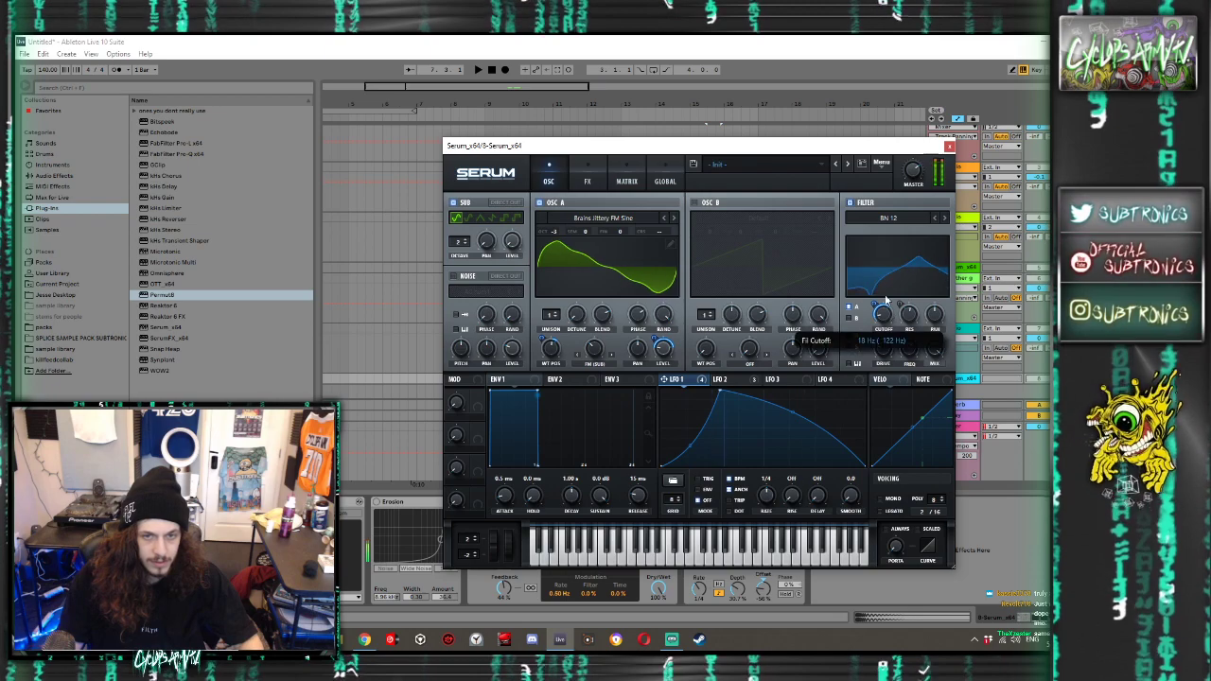
# Set oscillator A's FM warp to about 16% and its wavetable position to about 105, closing Serum
pyautogui.moveTo(552, 347); pyautogui.dragTo(594, 314)
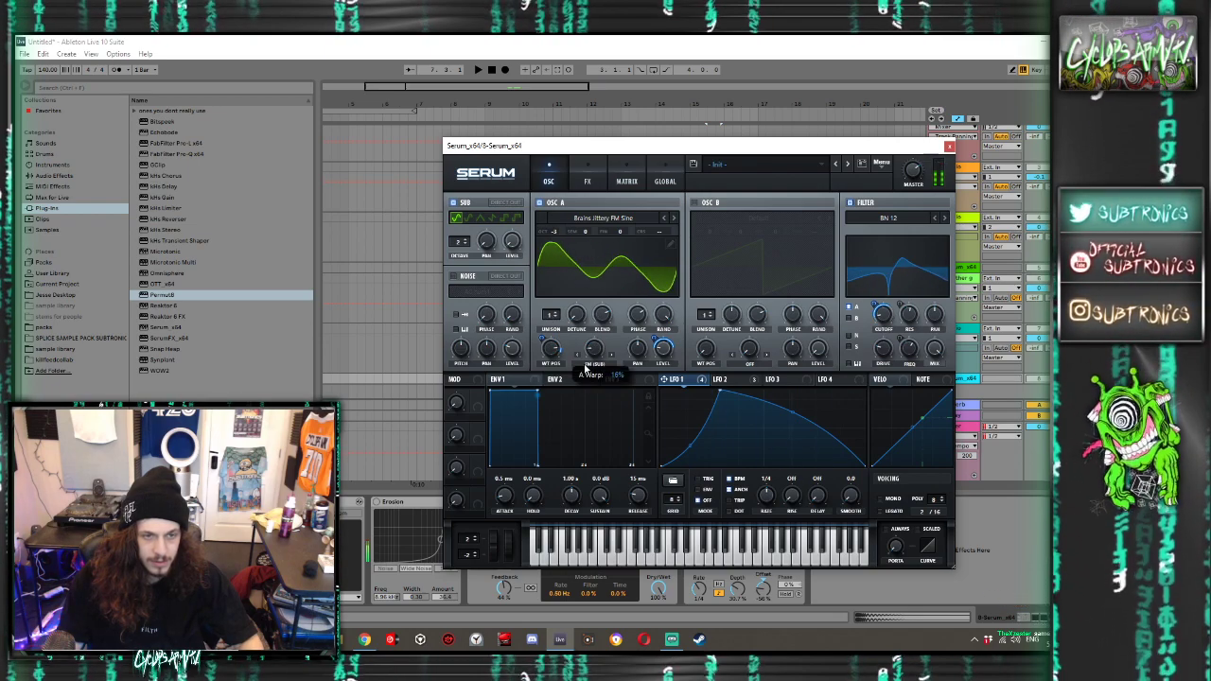
pyautogui.moveTo(554, 352); pyautogui.dragTo(537, 395)
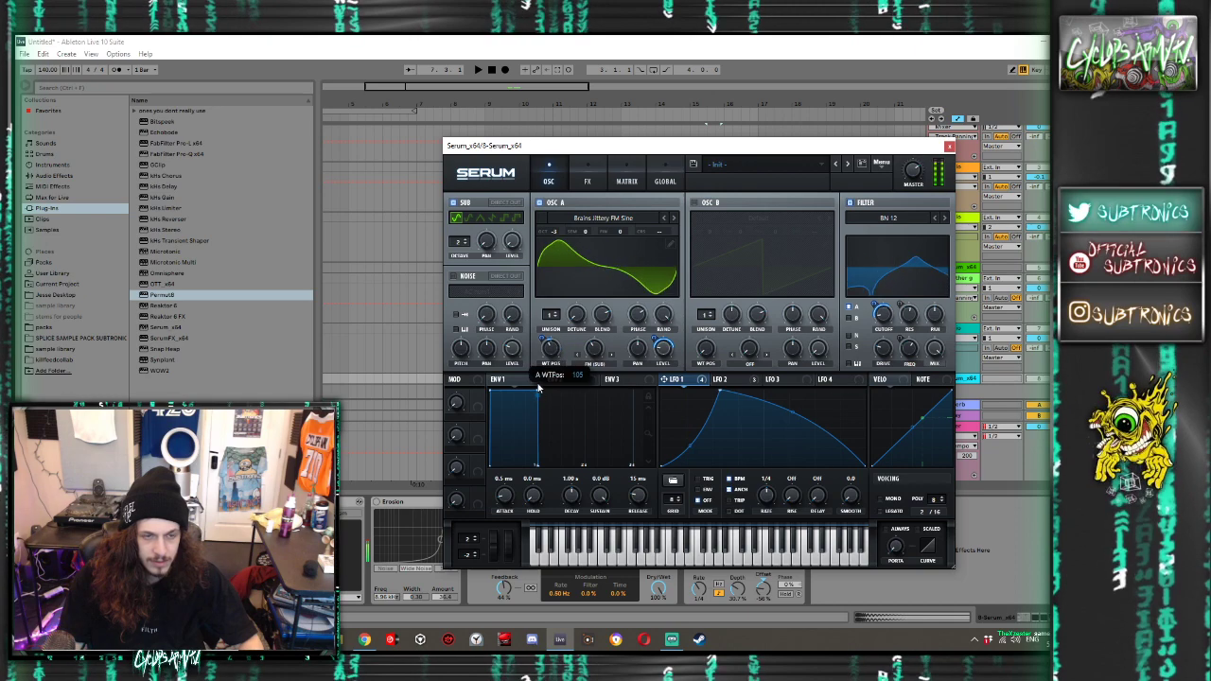
pyautogui.click(949, 145)
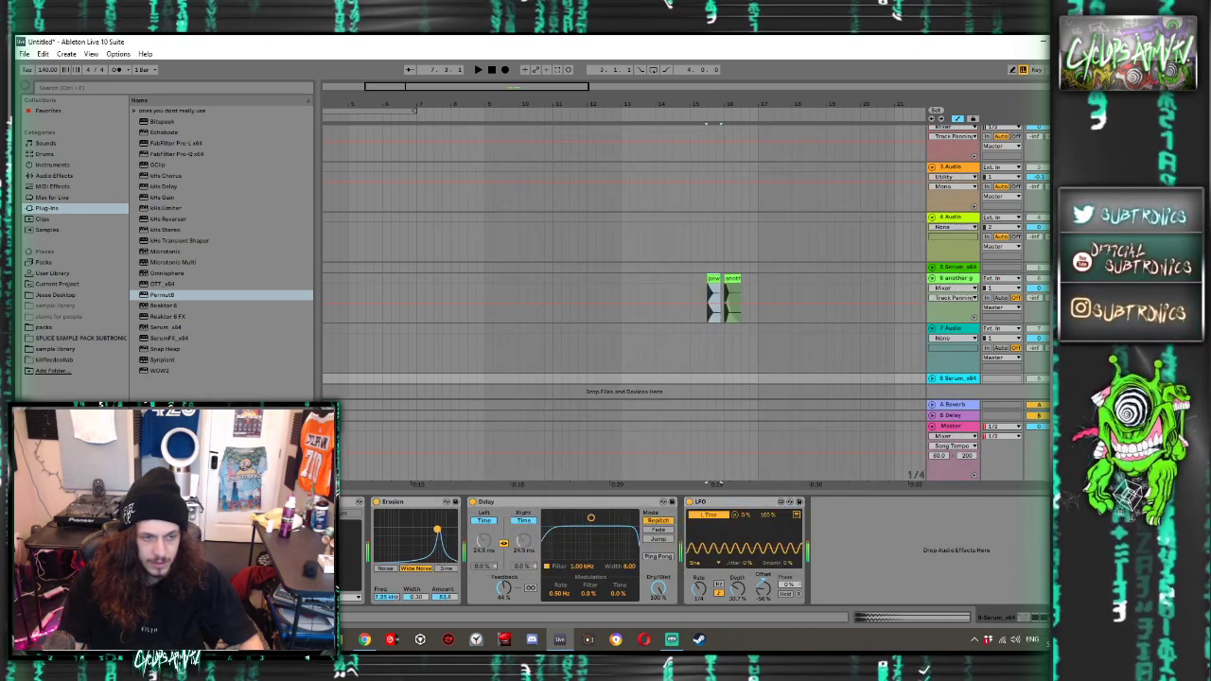
# Raise the frequency of the re-enabled Erosion and its amount to 104, and add the GClip plug-in at the end of the chain
pyautogui.moveTo(441, 540); pyautogui.dragTo(447, 526)
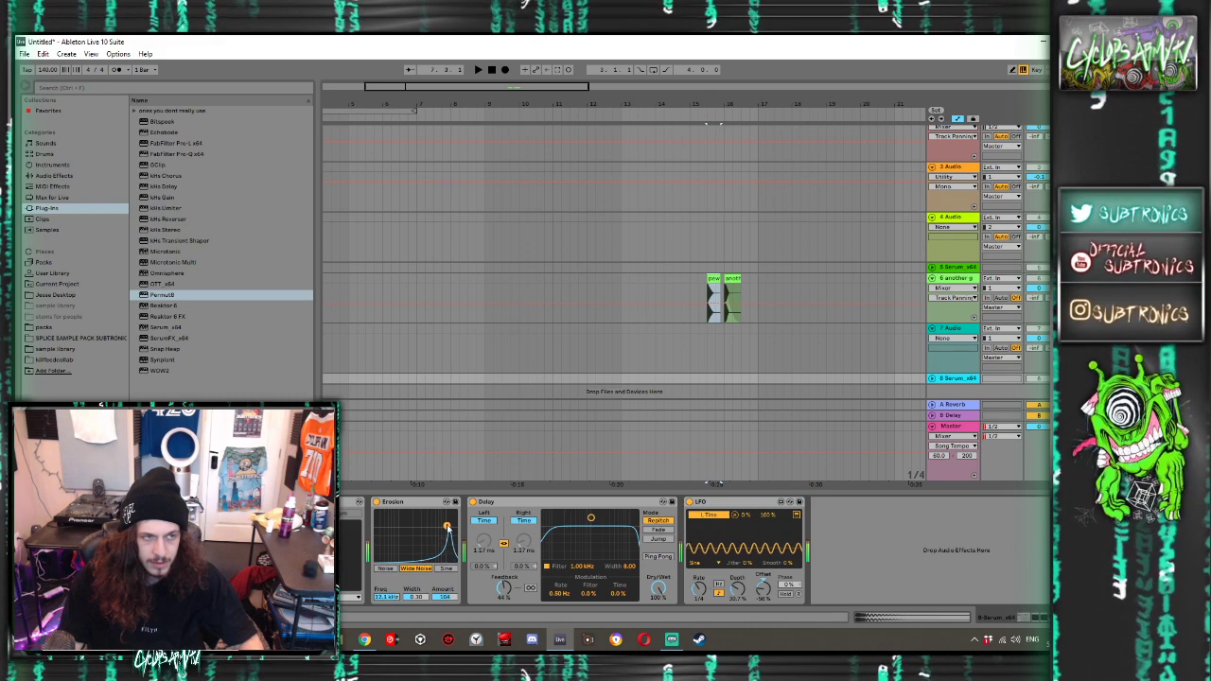
pyautogui.doubleClick(156, 166)
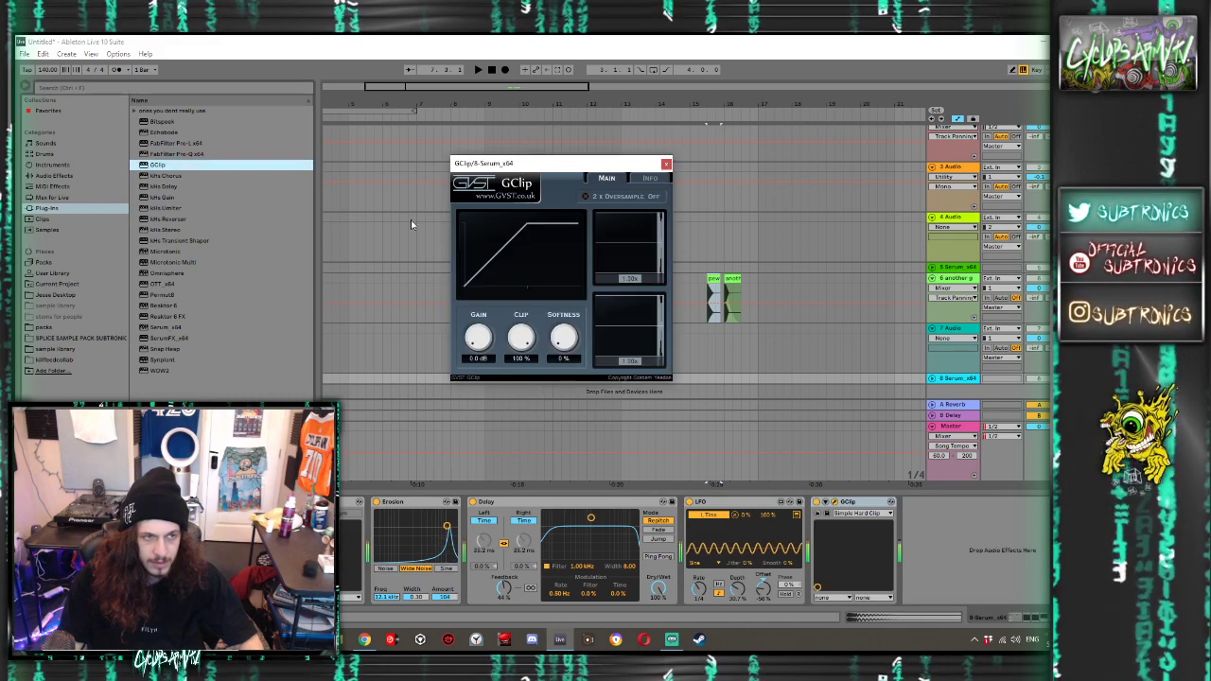
pyautogui.click(666, 164)
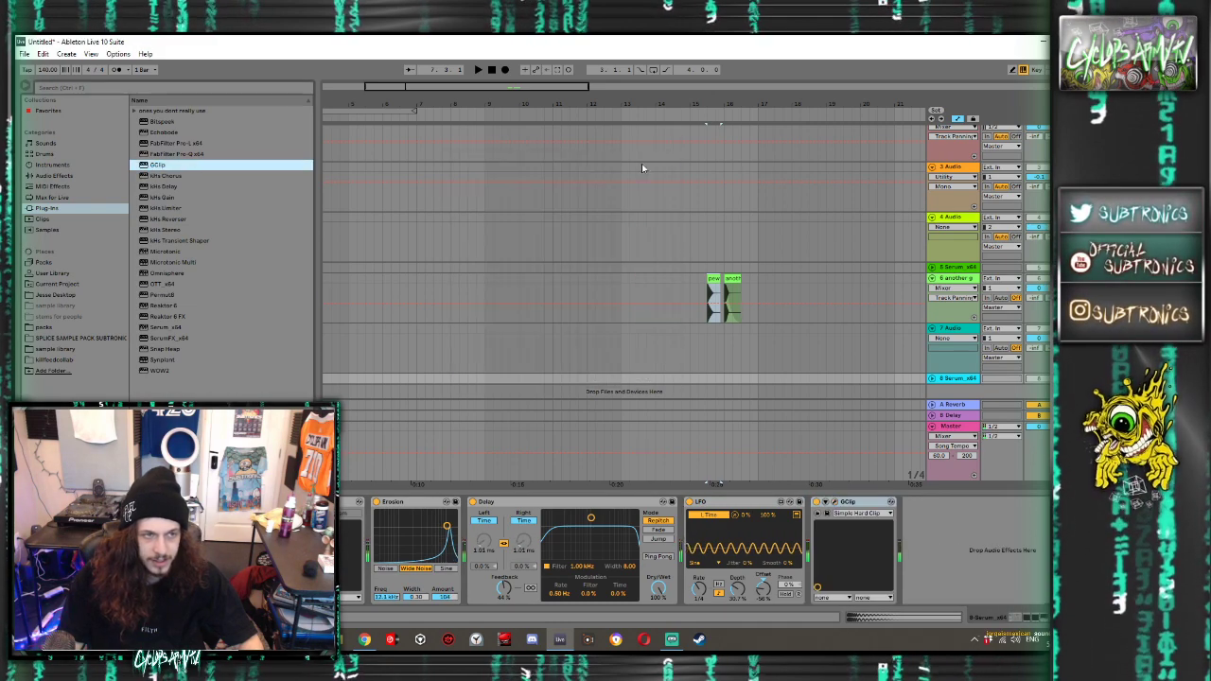
# Add the Echobode plug-in after GClip, adjust its mix, and give it a small positive frequency shift
pyautogui.doubleClick(163, 133)
pyautogui.moveTo(653, 245); pyautogui.dragTo(566, 277)
pyautogui.moveTo(527, 346); pyautogui.dragTo(528, 386)
pyautogui.moveTo(663, 288); pyautogui.dragTo(596, 332)
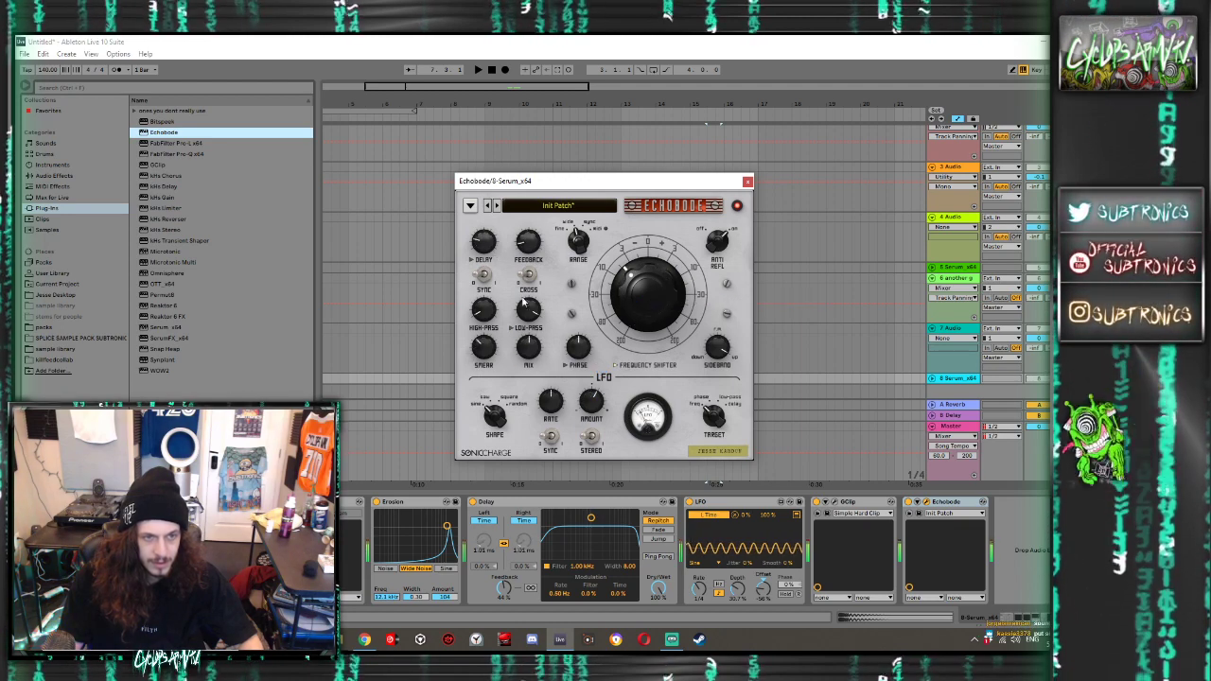
pyautogui.moveTo(647, 298); pyautogui.dragTo(651, 267)
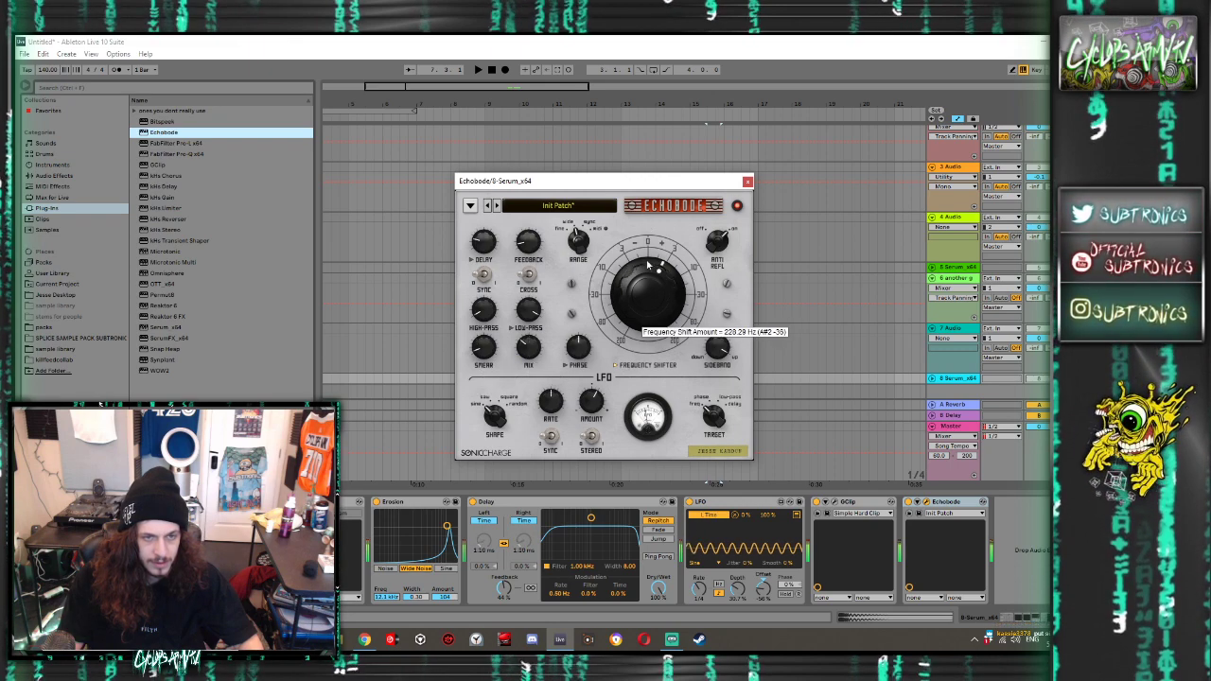
pyautogui.rightClick(596, 402)
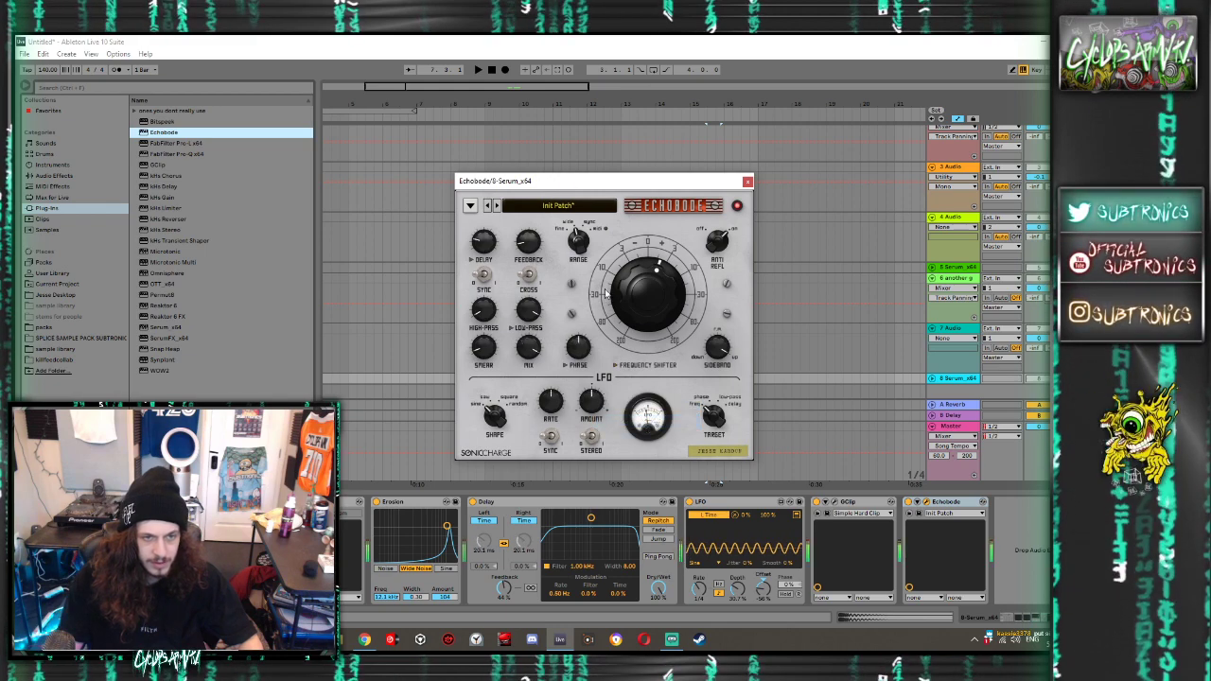
pyautogui.moveTo(653, 282)
pyautogui.mouseDown()
pyautogui.moveTo(643, 307)
pyautogui.moveTo(646, 277)
pyautogui.mouseUp()
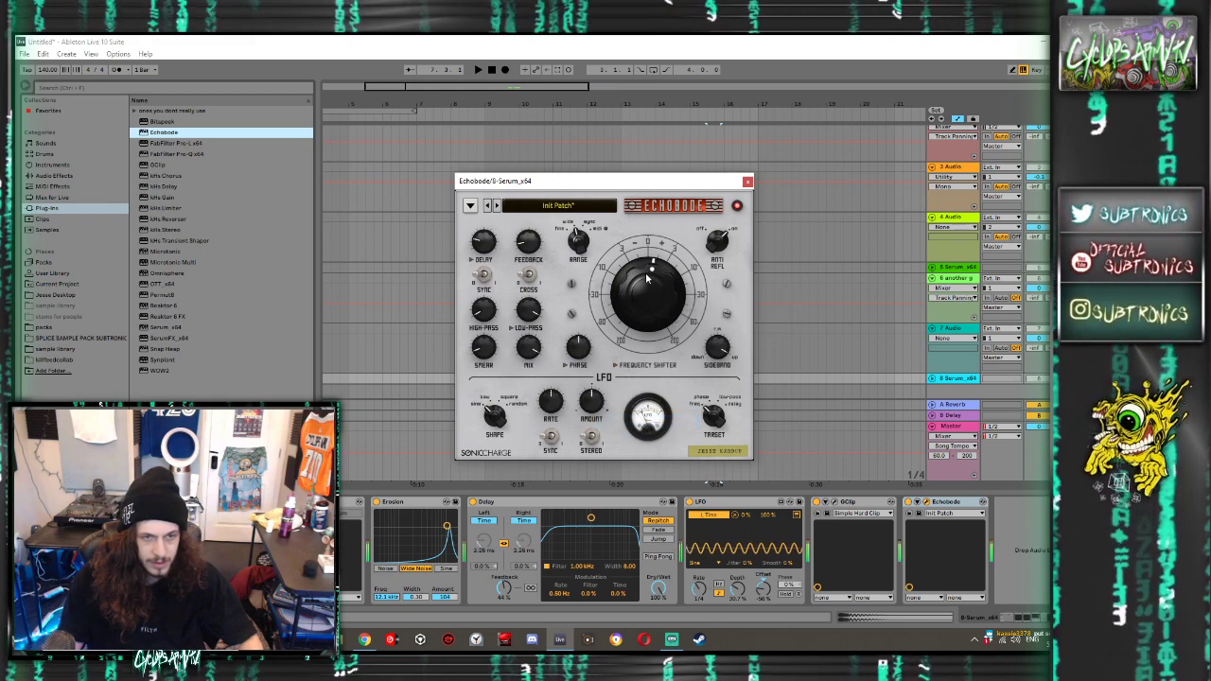
pyautogui.moveTo(573, 236); pyautogui.dragTo(565, 288)
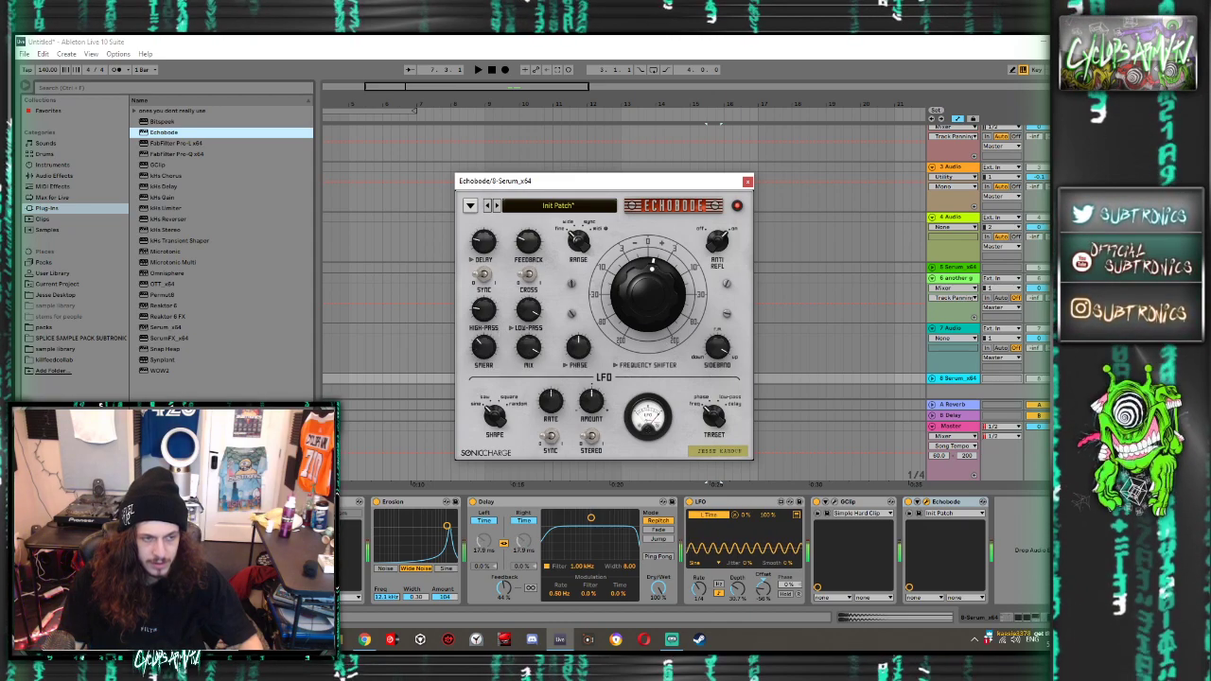
# Reopen Serum with mono and legato voicing enabled, move LFO 1's peak earlier, and set the LFO 1 rate to 1/8
pyautogui.click(304, 502)
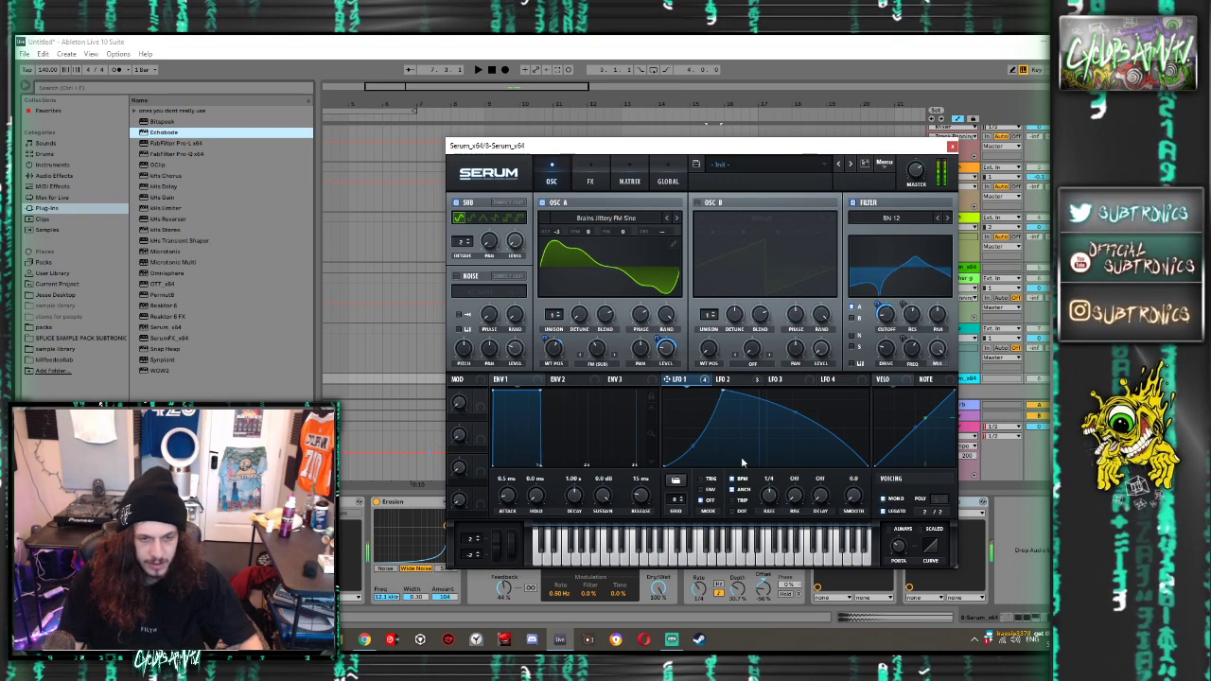
pyautogui.moveTo(702, 387); pyautogui.dragTo(688, 389)
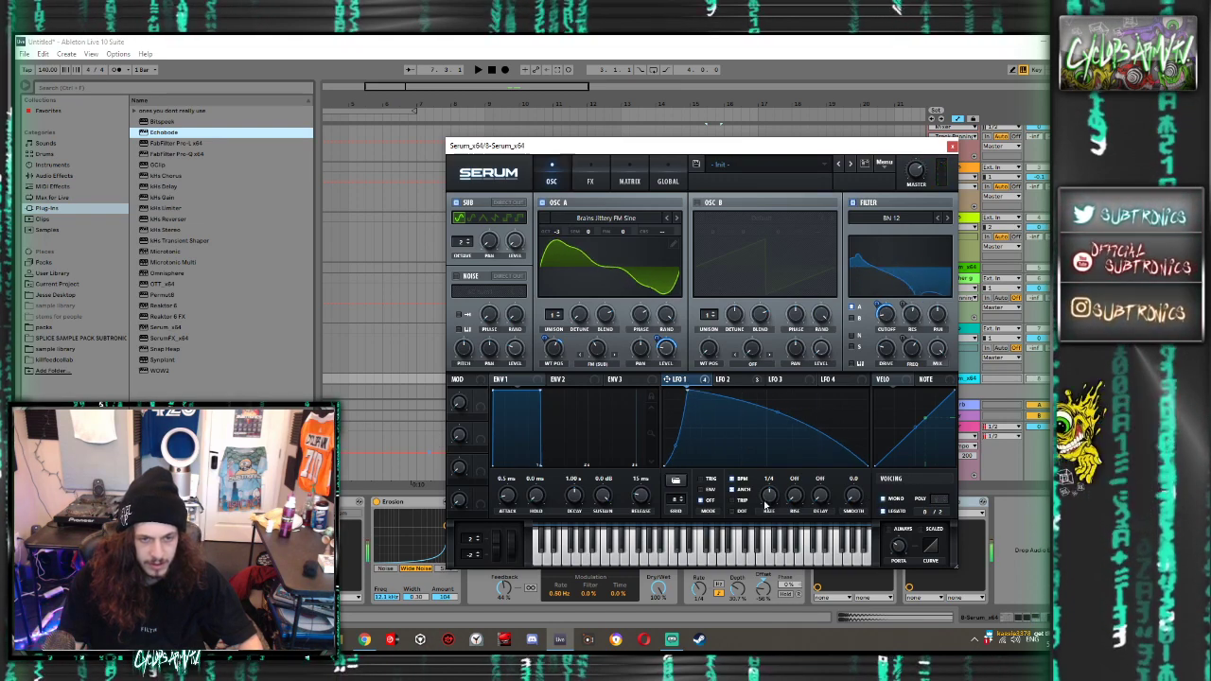
pyautogui.moveTo(764, 504); pyautogui.dragTo(772, 494)
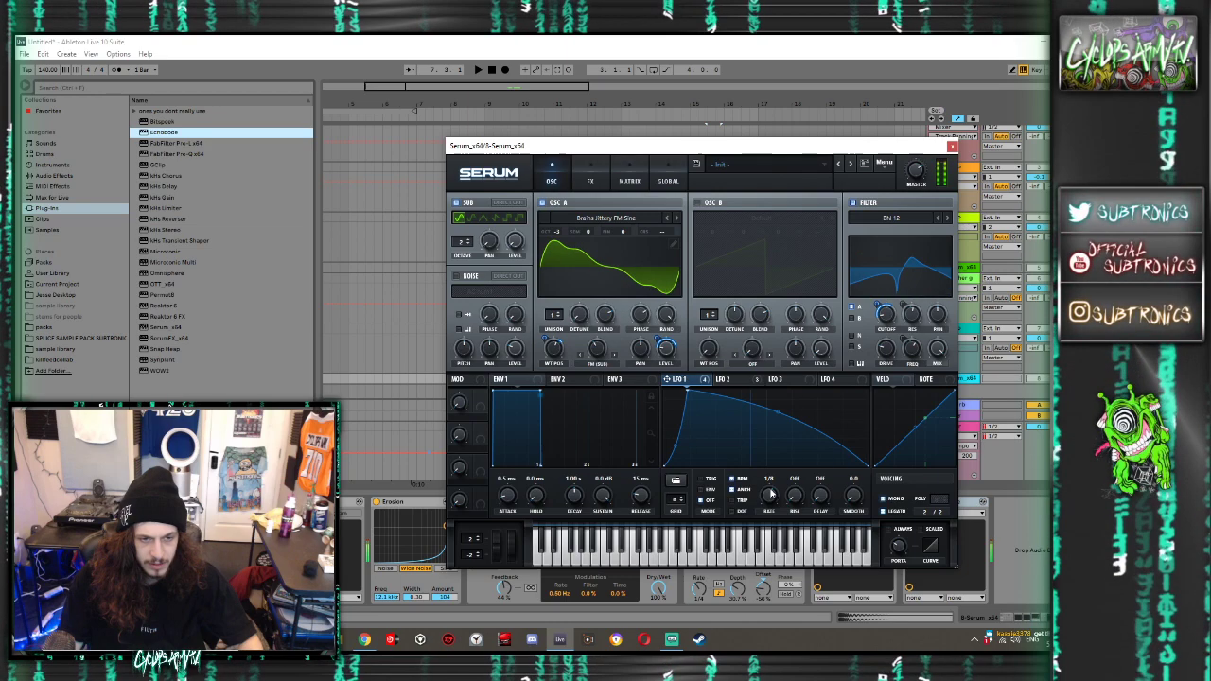
pyautogui.click(952, 146)
# Review the Echobode and Serum plug-in settings, including Serum's effects, and close both windows
pyautogui.click(927, 501)
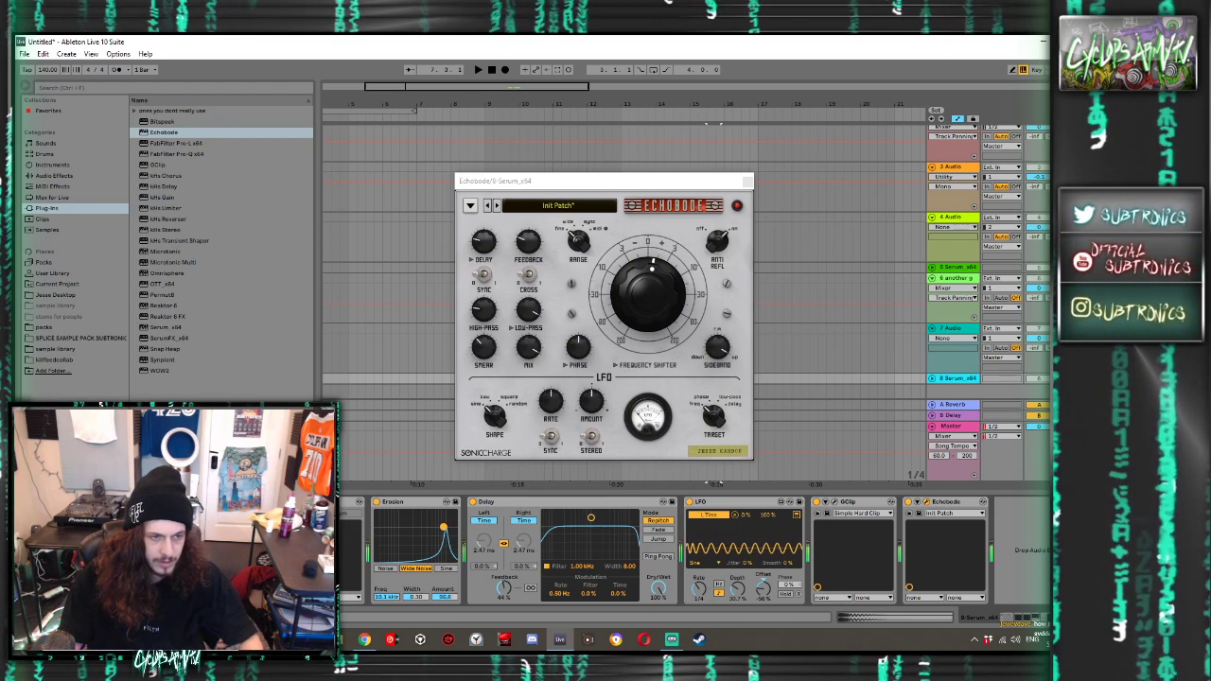
pyautogui.click(296, 501)
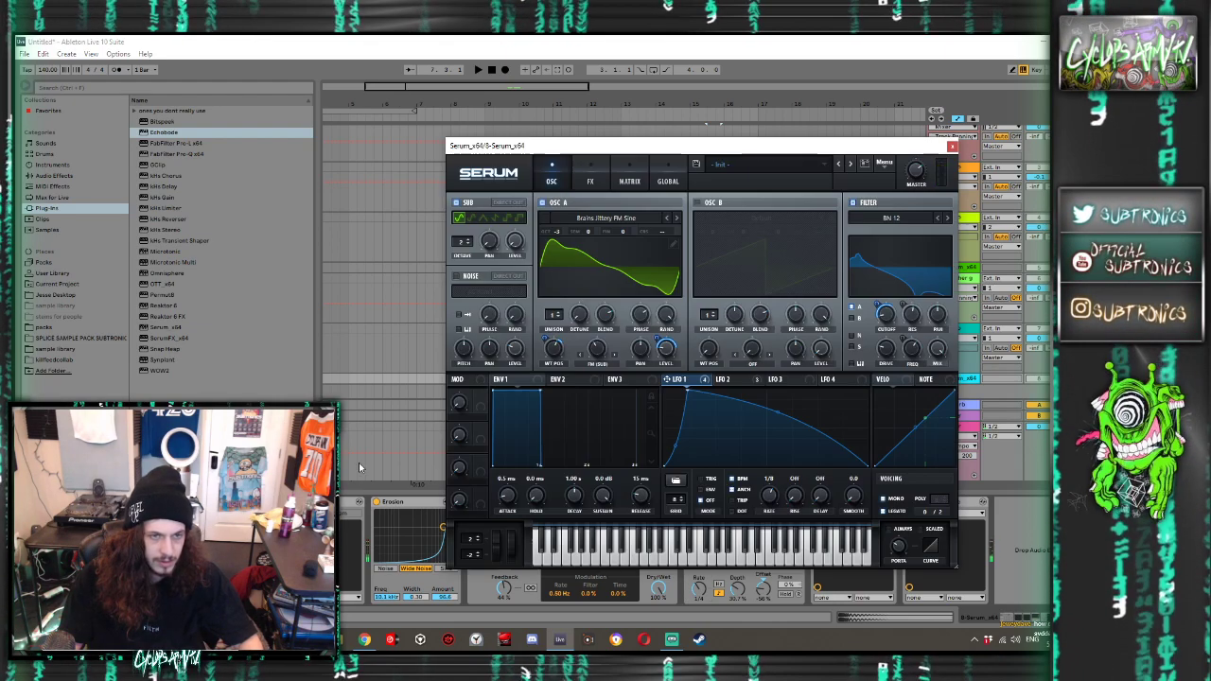
pyautogui.click(604, 172)
pyautogui.click(952, 147)
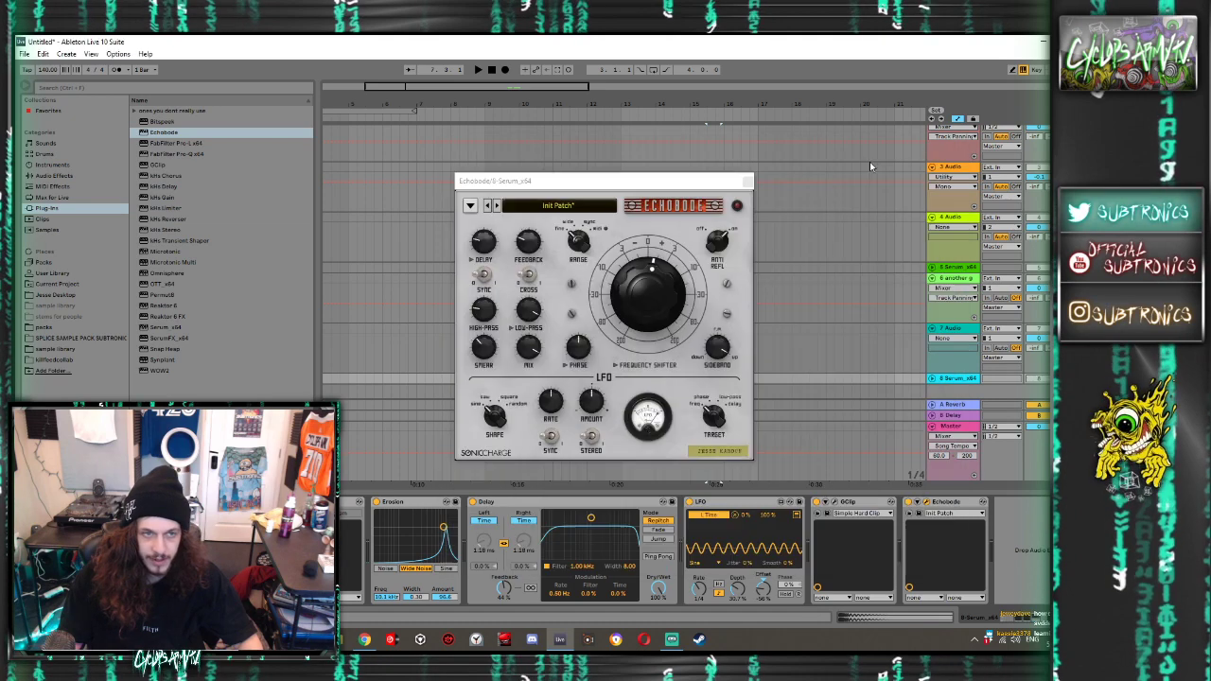
pyautogui.click(745, 181)
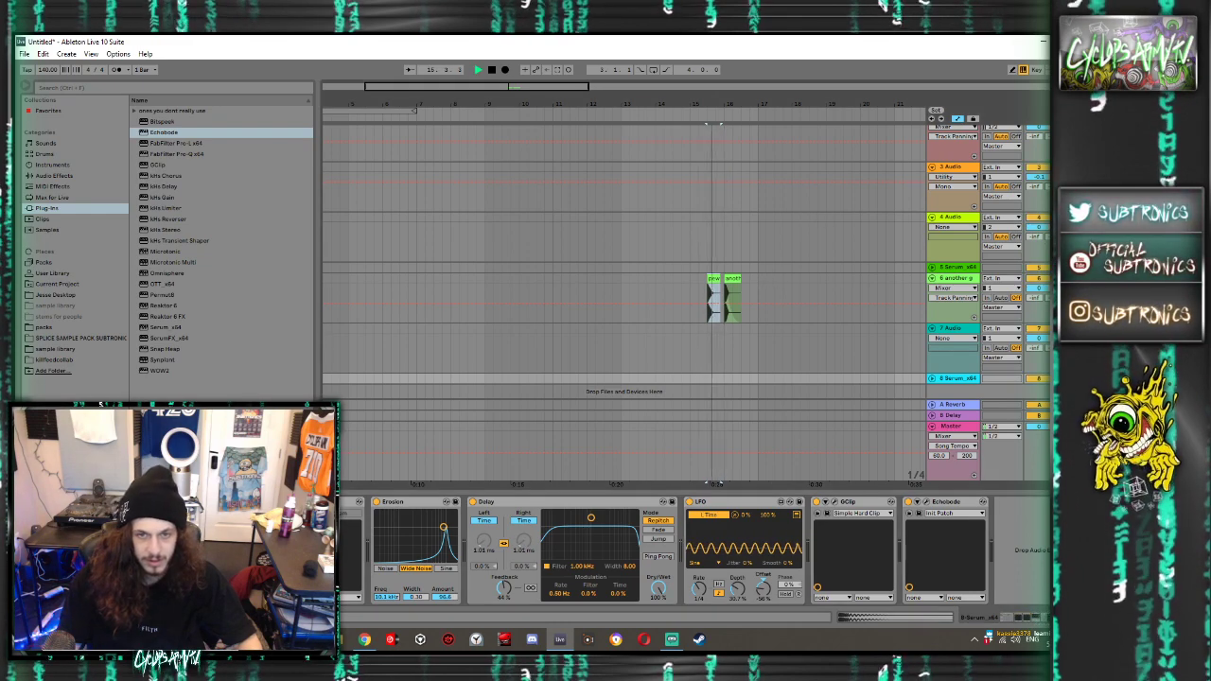
# Delete the first of the two kick clips on track 6 and play back the remaining one
pyautogui.press('space')
pyautogui.click(710, 276)
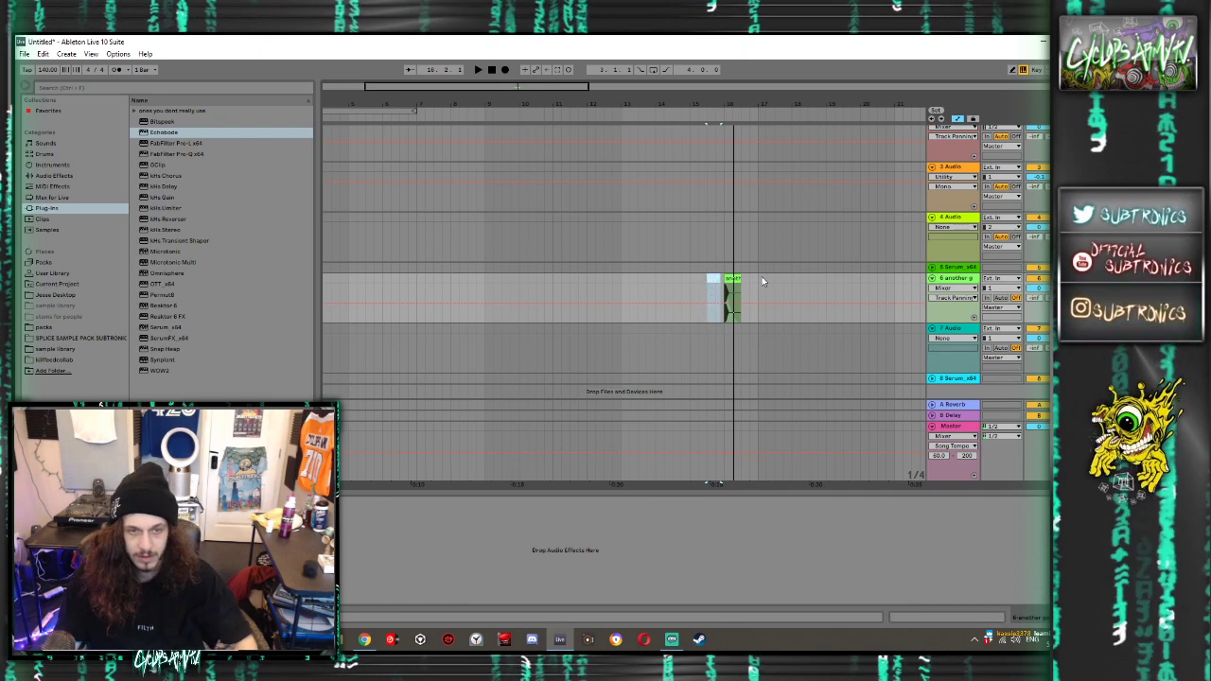
pyautogui.click(730, 278)
pyautogui.press('space')
pyautogui.press('space')
pyautogui.press('space')
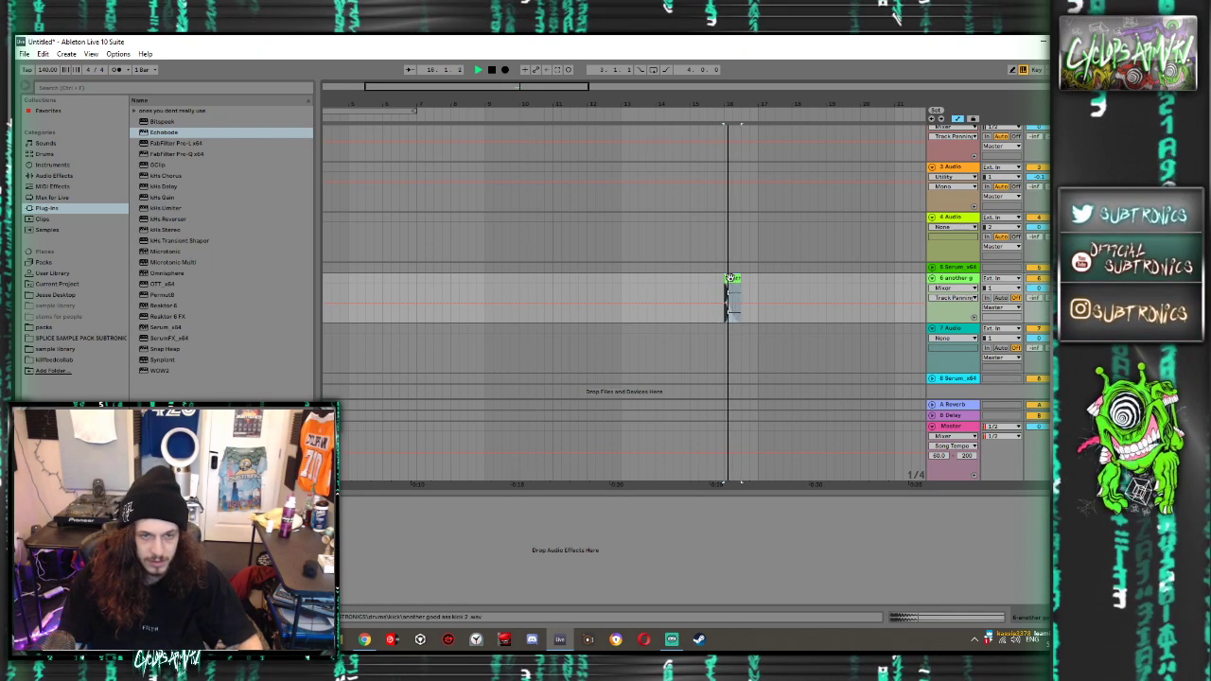
pyautogui.press('space')
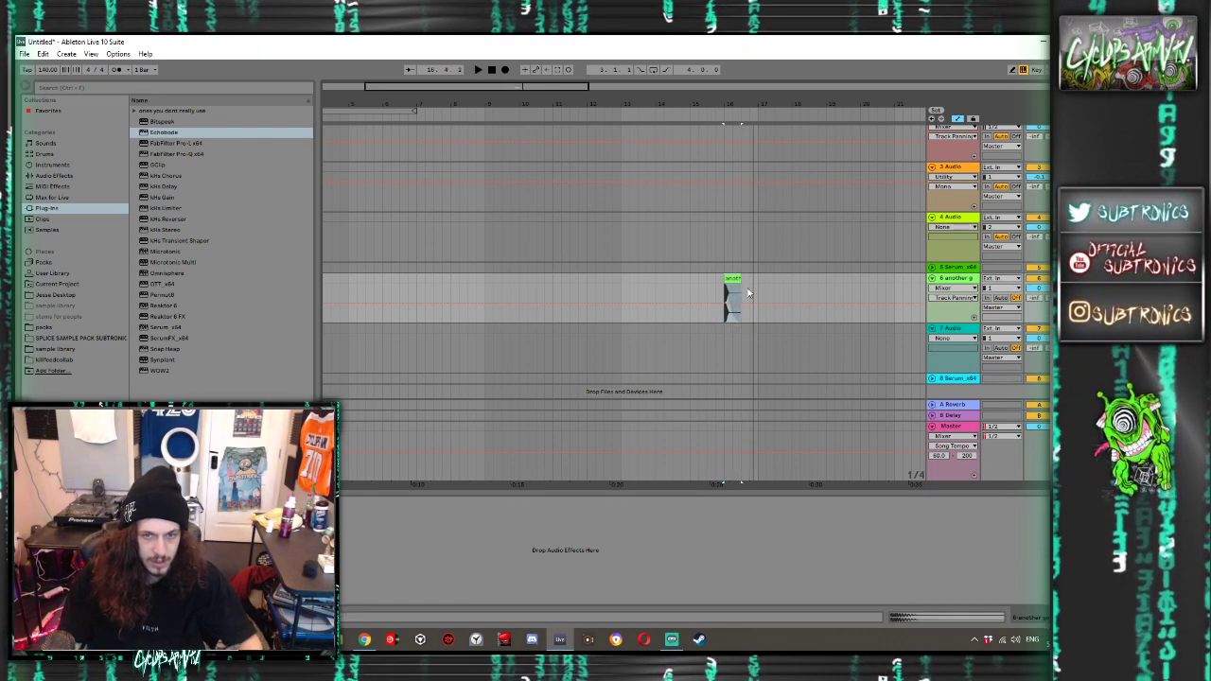
# Record a MIDI bass performance about 2.5 bars long on the 8-Serum_x64 track, starting at bar 17
pyautogui.click(956, 378)
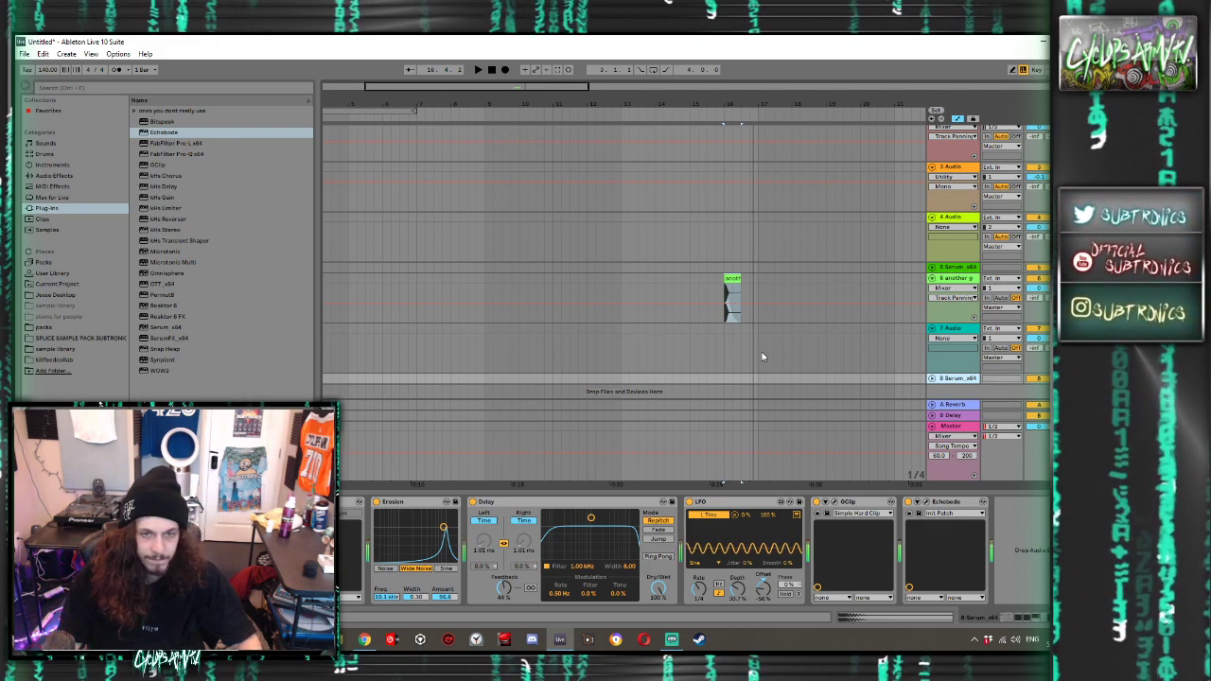
pyautogui.click(756, 379)
pyautogui.click(505, 70)
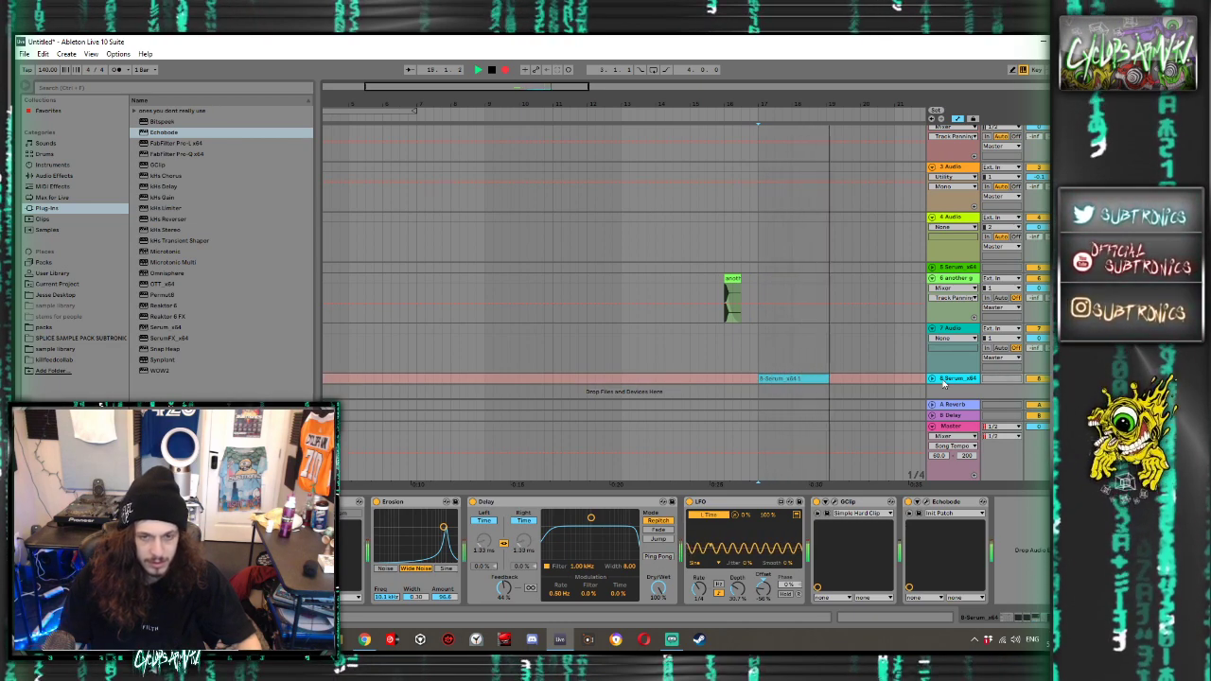
pyautogui.press('space')
# Unfold the 8-Serum_x64 track to show the recorded notes and reopen its Serum window
pyautogui.click(932, 379)
pyautogui.scroll(-2, 874, 381)
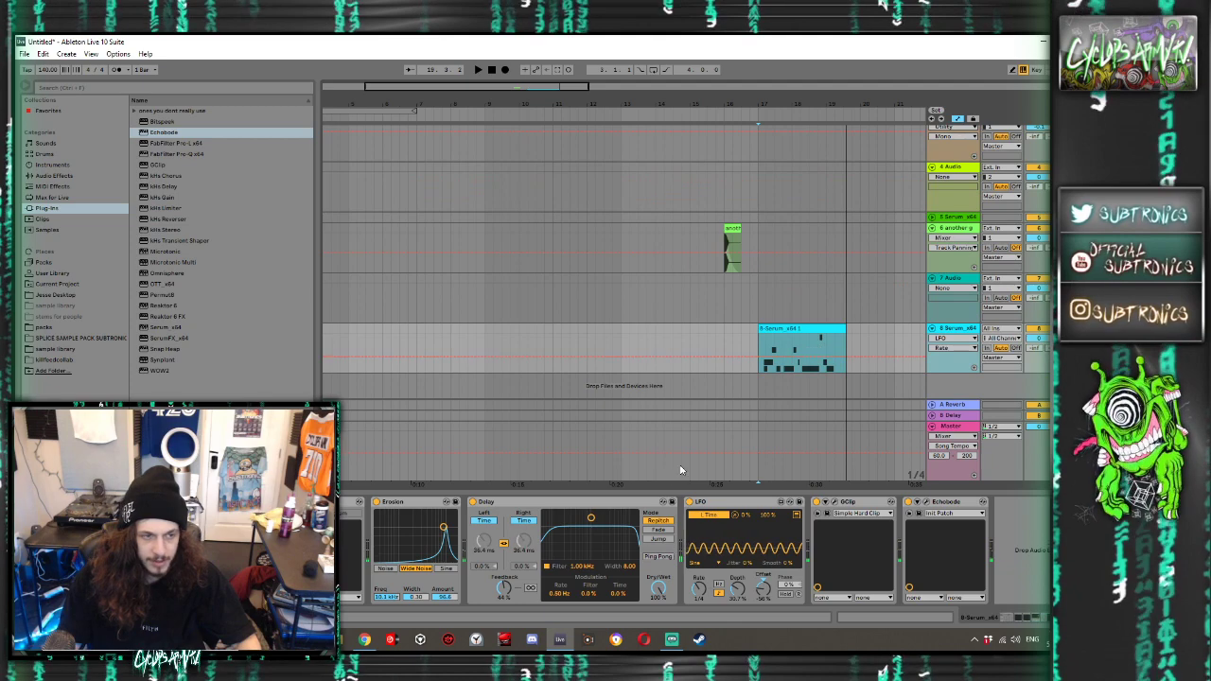
pyautogui.scroll(1, 691, 551)
pyautogui.click(270, 501)
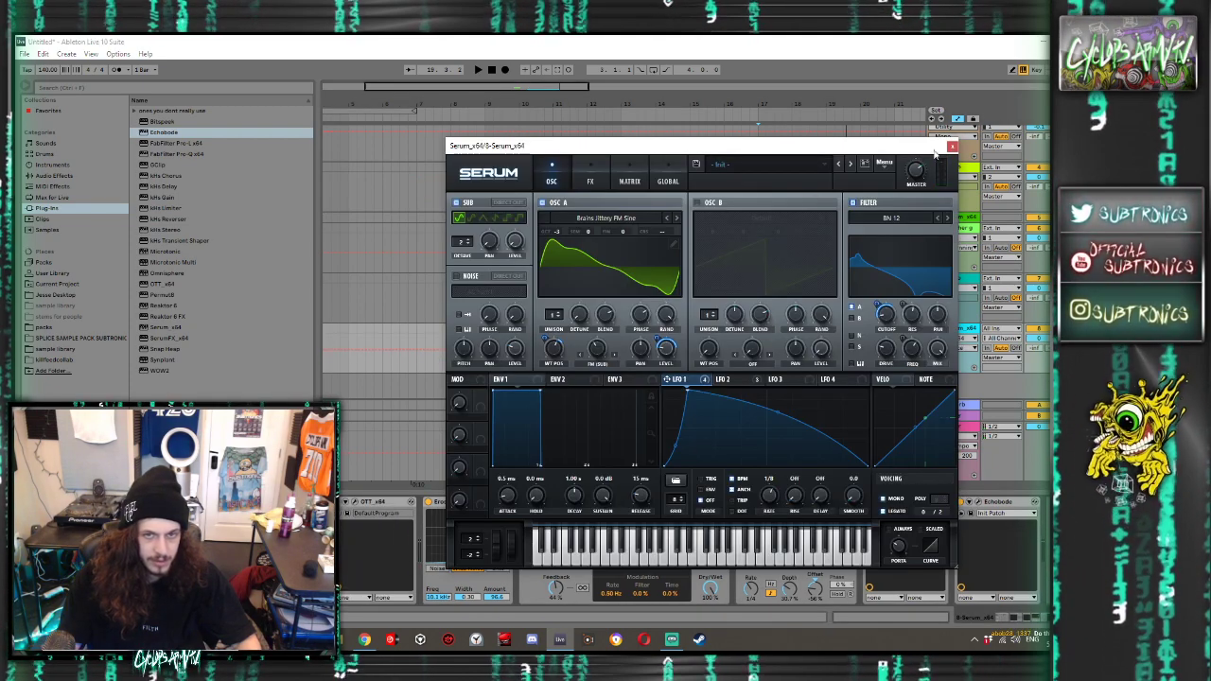
# Close the Serum window, then draw freehand LFO1 Rate automation across the bass clip and play it back
pyautogui.click(952, 146)
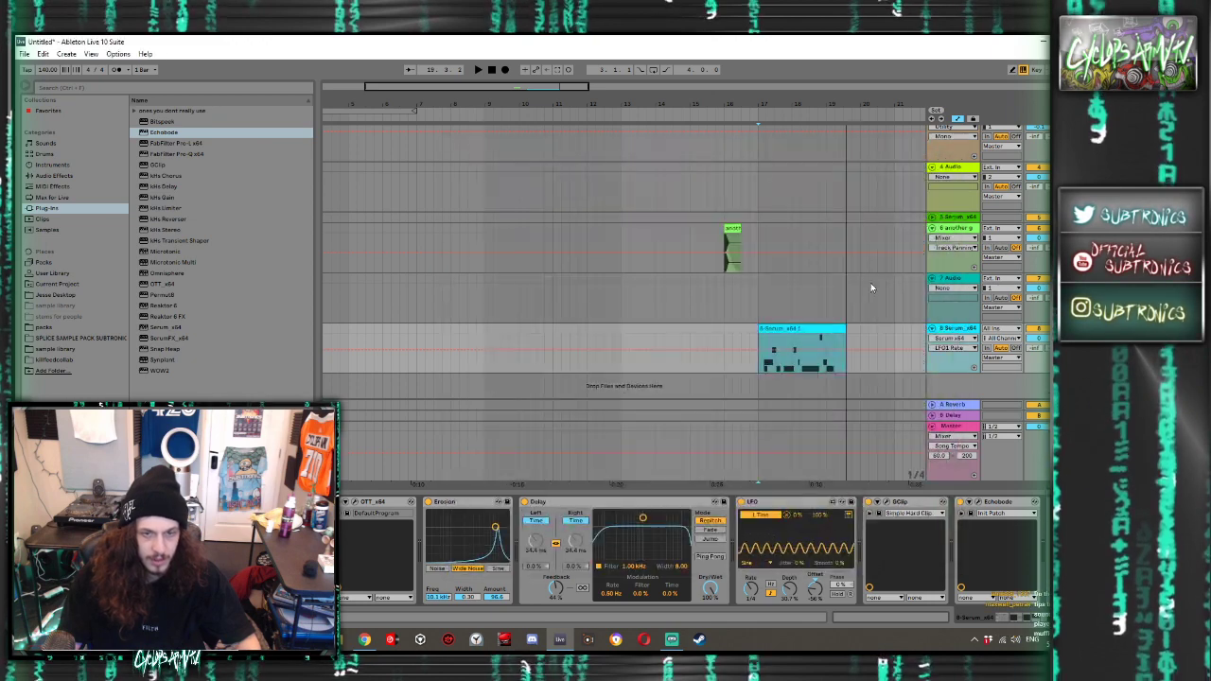
pyautogui.scroll(3, 874, 281)
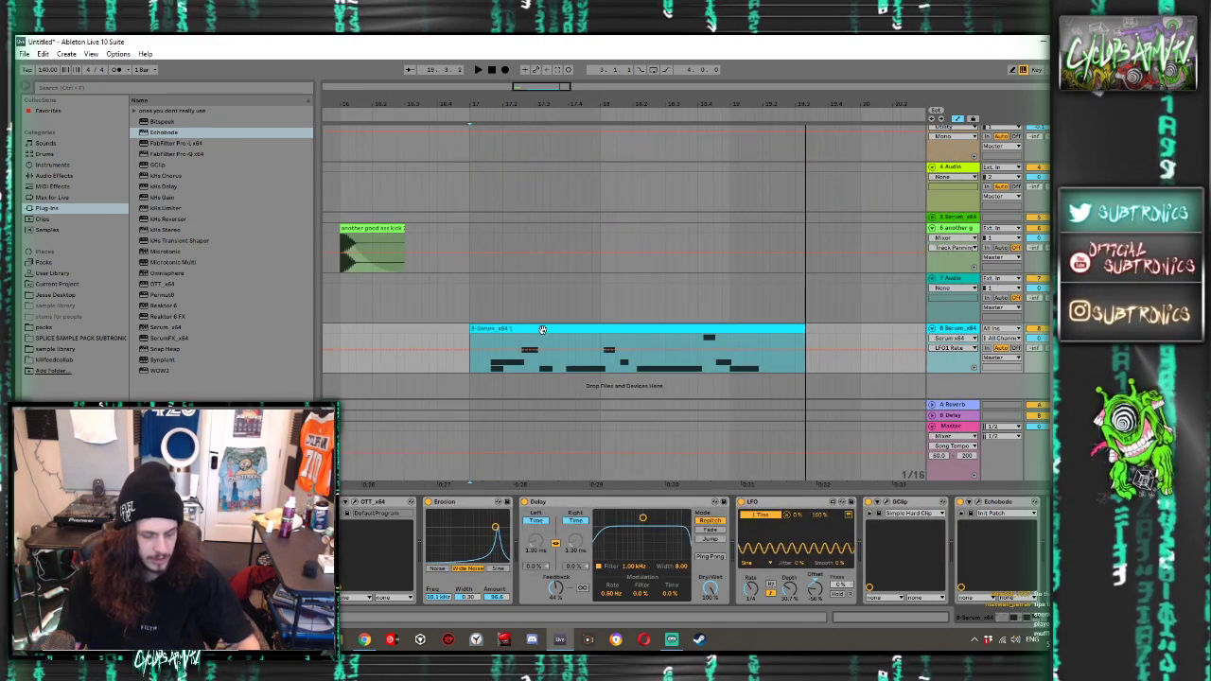
pyautogui.click(468, 358)
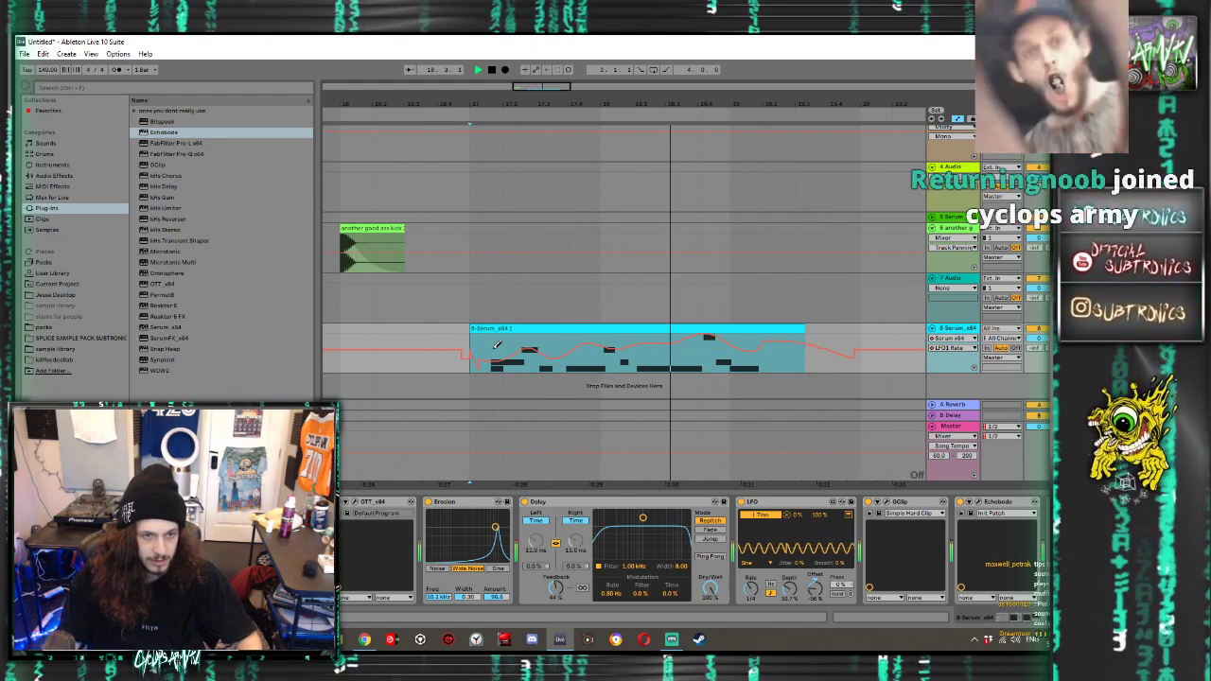
pyautogui.press('space')
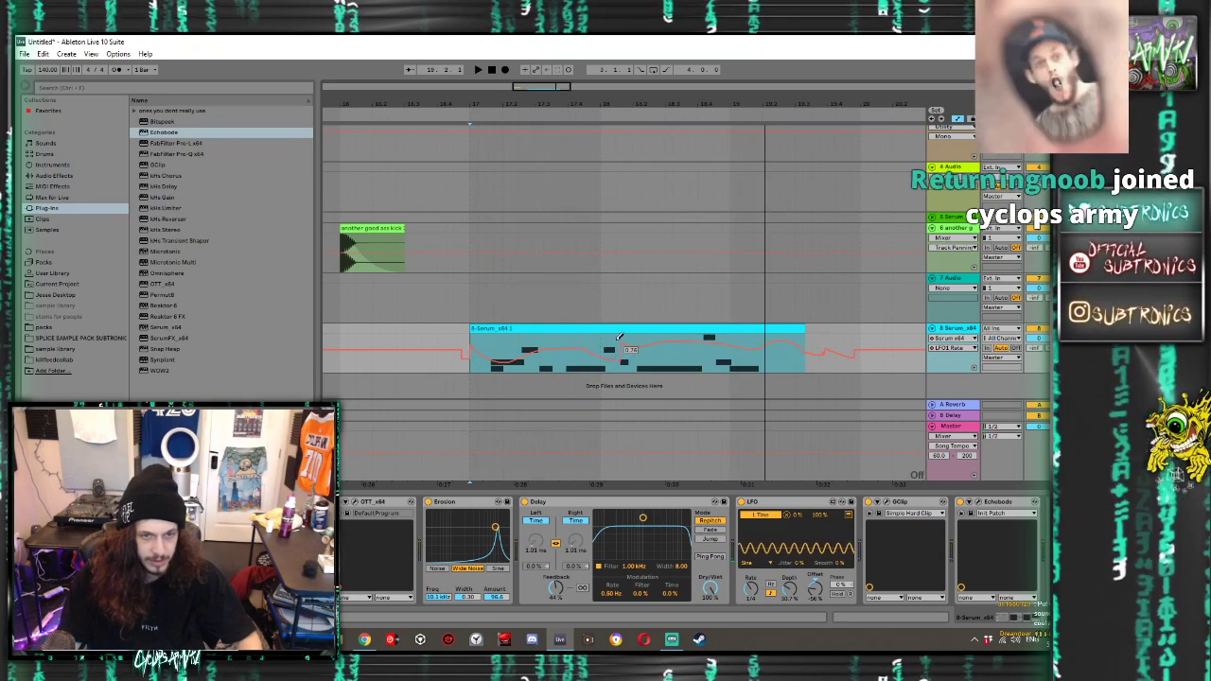
pyautogui.press('space')
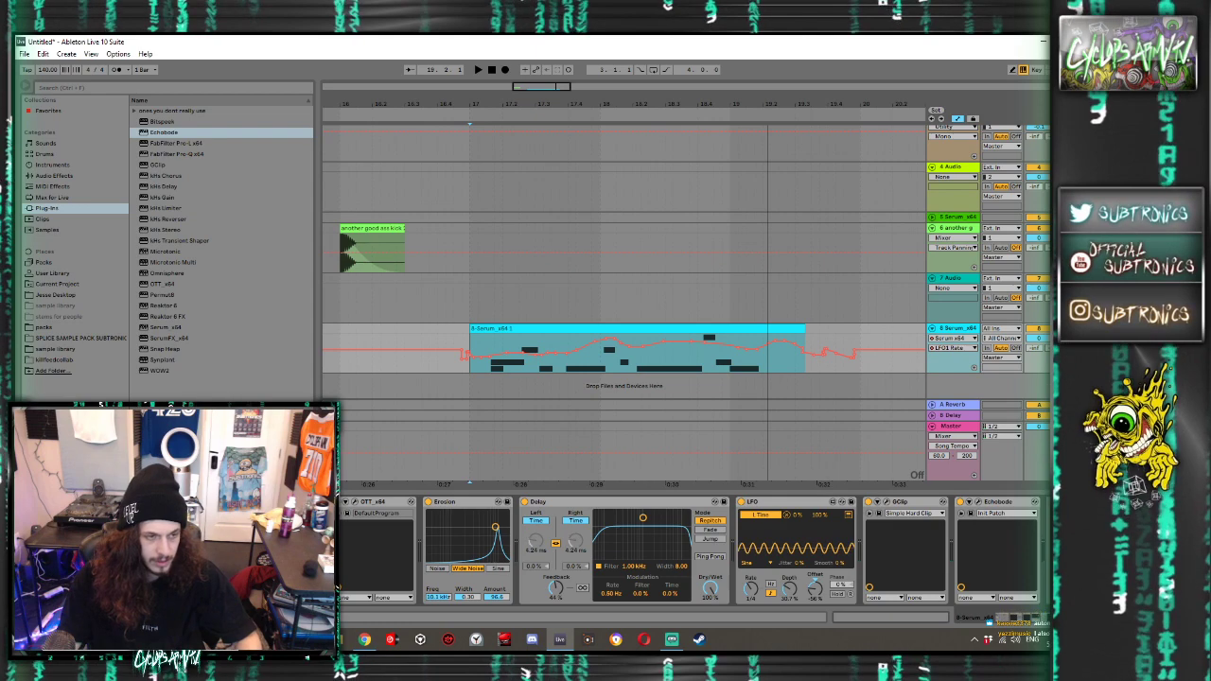
# Group the bass track's device chain into an Instrument Rack and map Serum's LFO1 Rate to a macro, adjusting its mapping range
pyautogui.hotkey('ctrl', 'g')
pyautogui.doubleClick(345, 517)
pyautogui.click(434, 520)
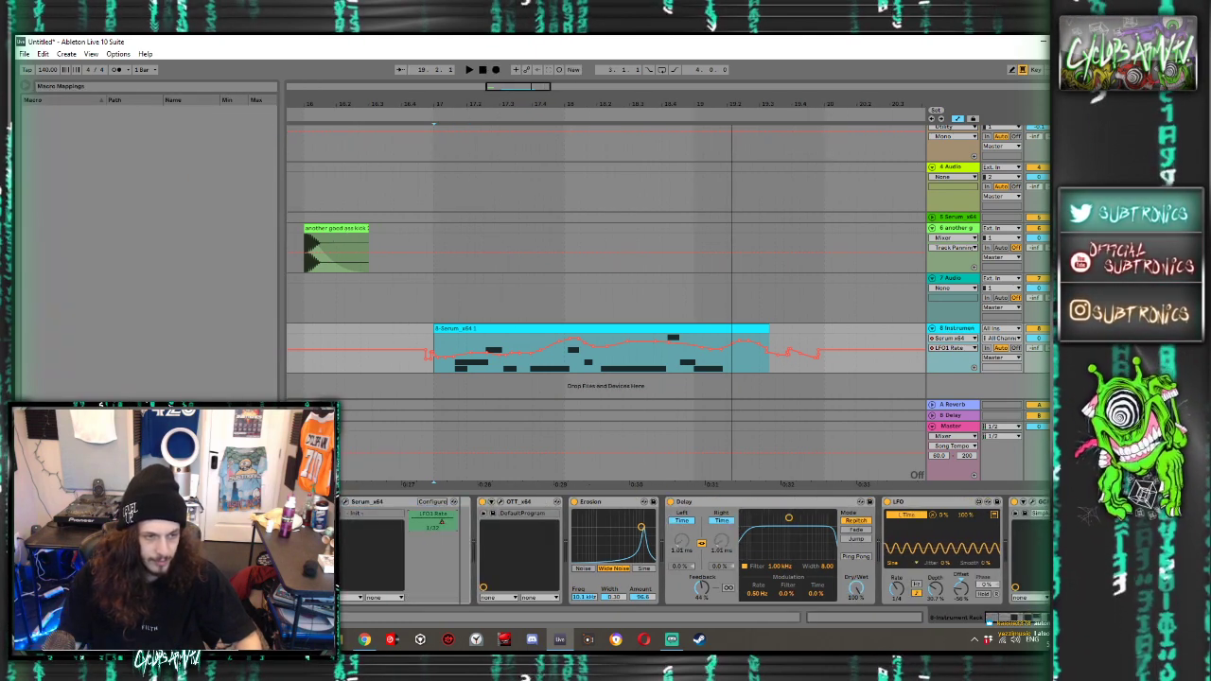
pyautogui.moveTo(256, 115)
pyautogui.mouseDown()
pyautogui.moveTo(257, 147)
pyautogui.moveTo(256, 125)
pyautogui.mouseUp()
pyautogui.press('Escape')
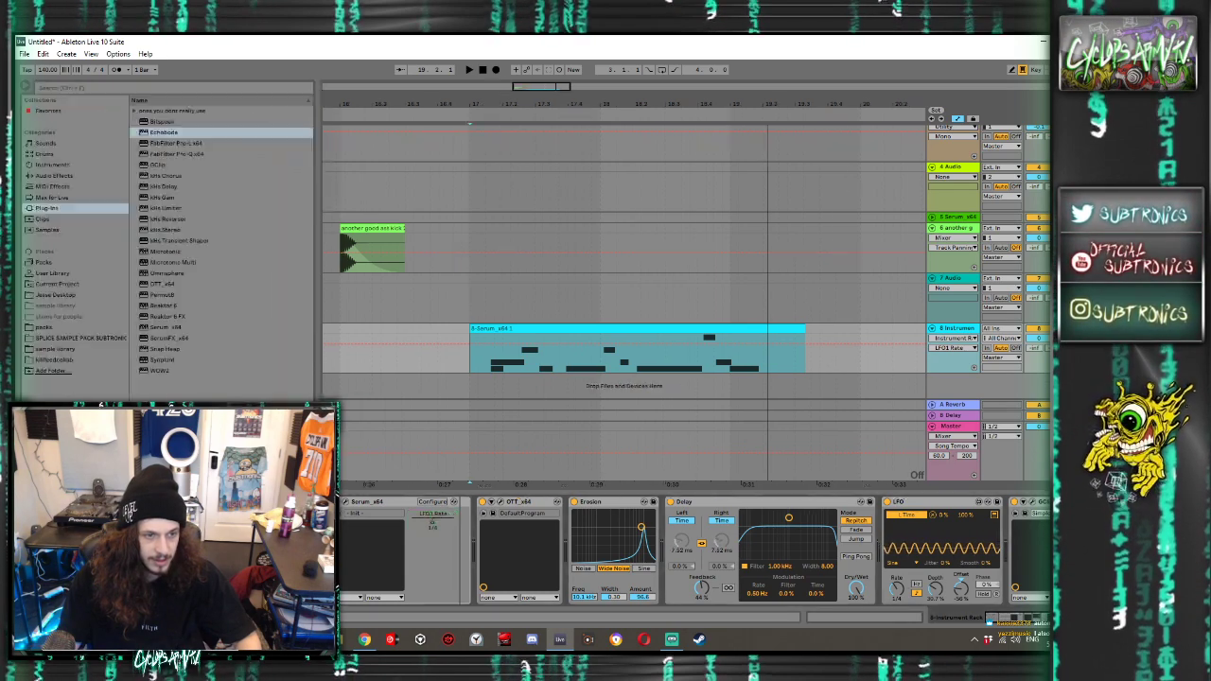
# Show the rack's LFO1 Rate automation, draw a wavy freehand curve across the whole bass clip and play it back
pyautogui.rightClick(432, 526)
pyautogui.click(430, 526)
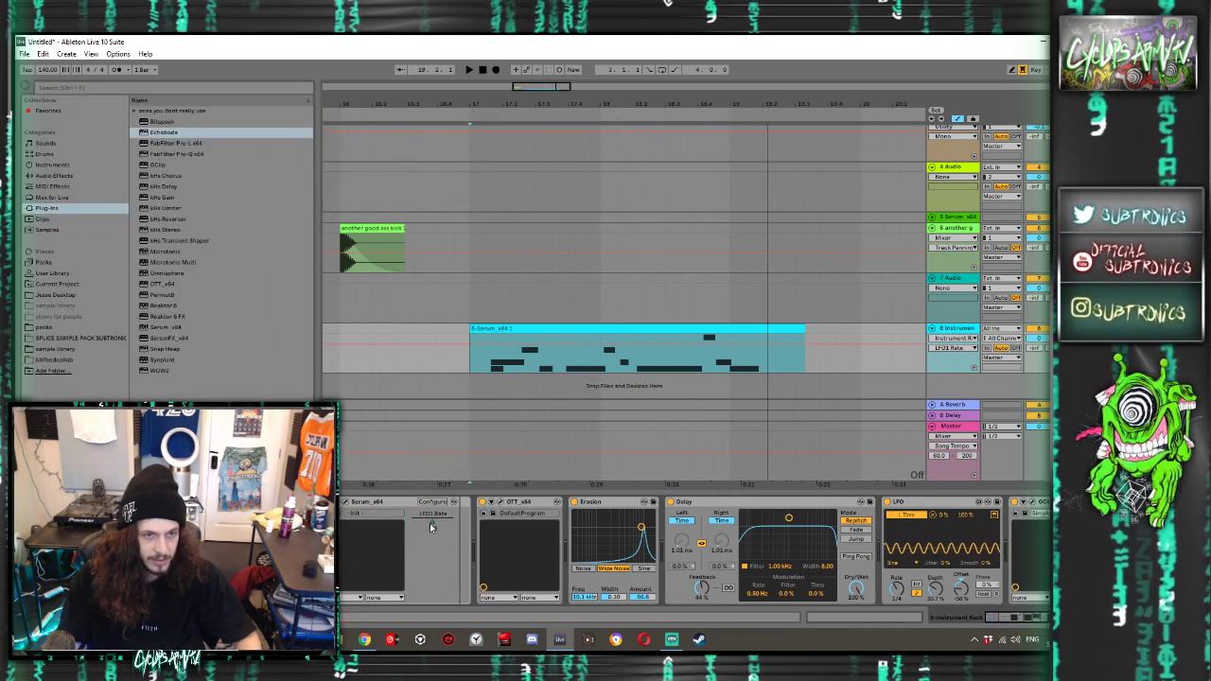
pyautogui.rightClick(430, 521)
pyautogui.click(416, 533)
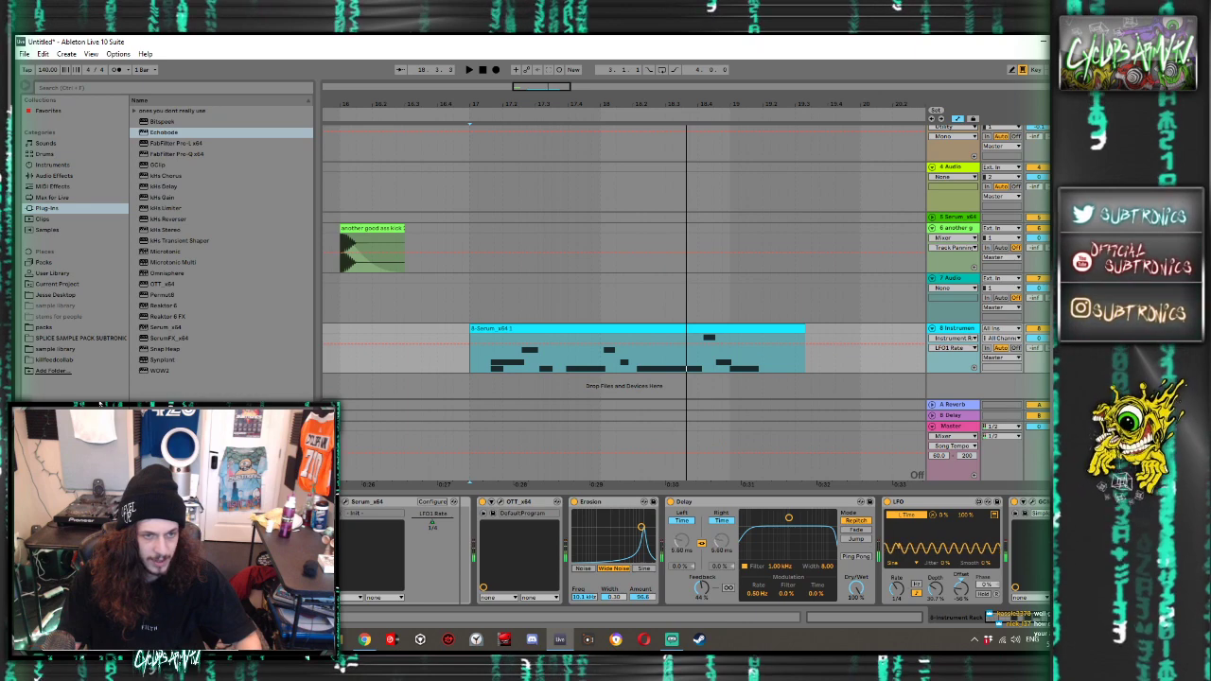
pyautogui.press('b')
pyautogui.moveTo(466, 348)
pyautogui.mouseDown()
pyautogui.moveTo(500, 368)
pyautogui.moveTo(648, 377)
pyautogui.moveTo(771, 344)
pyautogui.mouseUp()
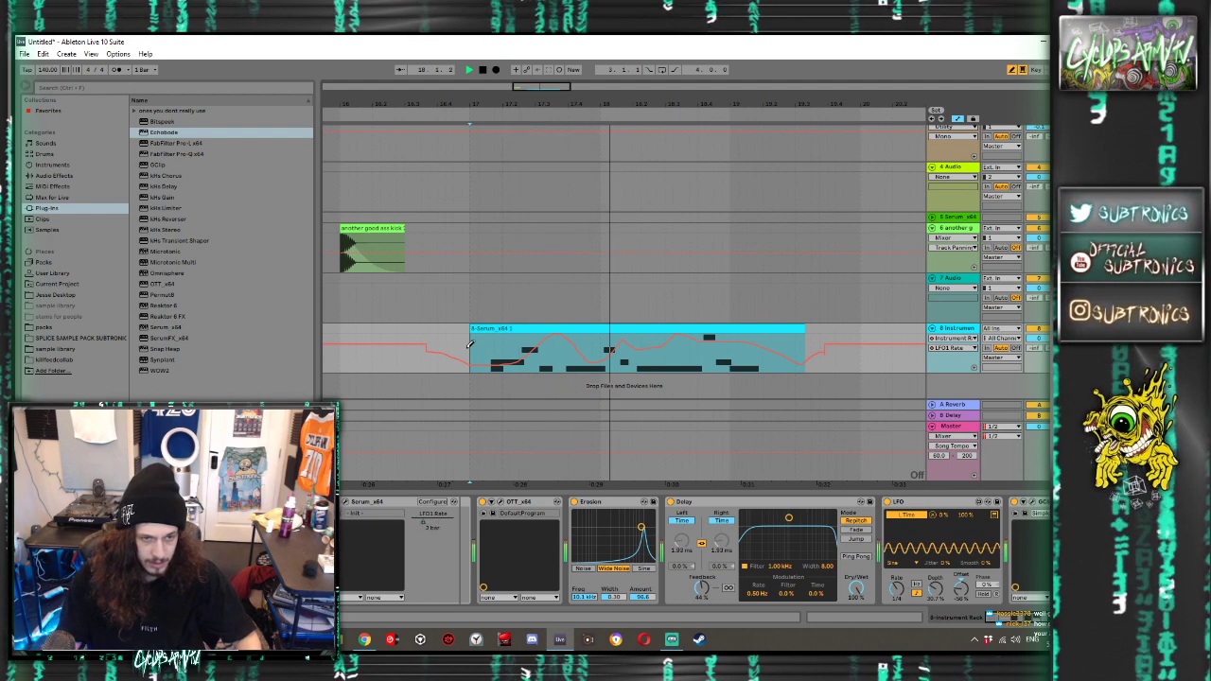
pyautogui.press('space')
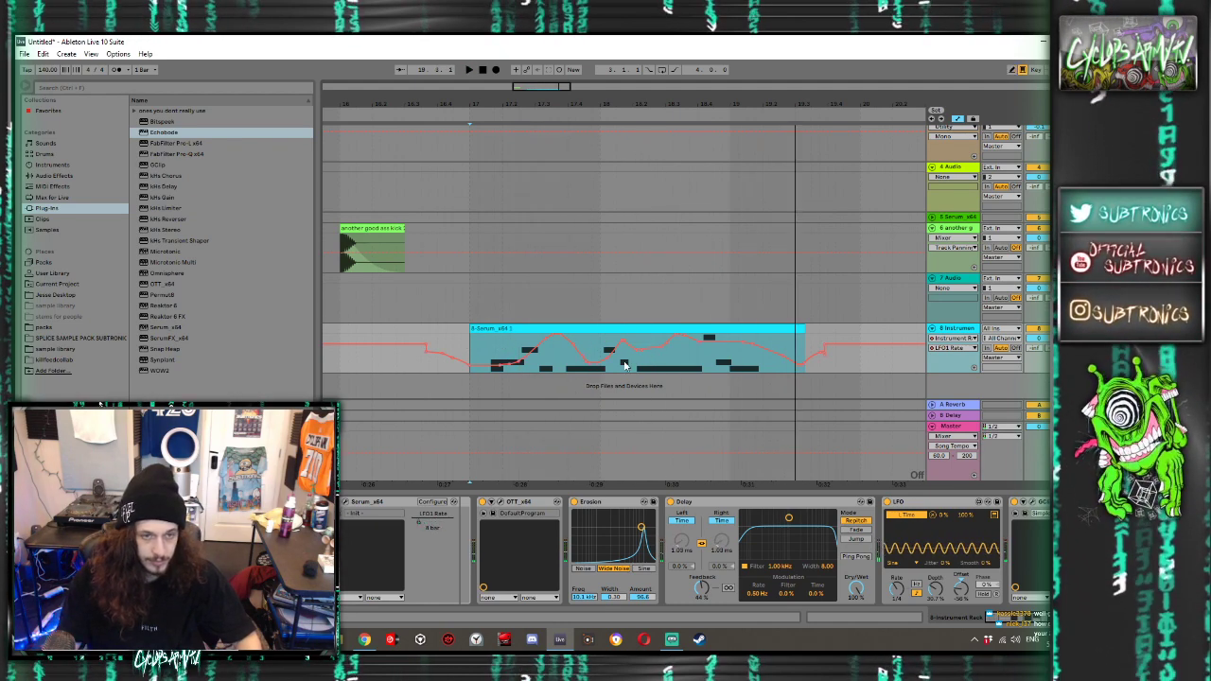
# Open the bass clip's notes in the MIDI editor, listen to the clip and return to the device chain
pyautogui.doubleClick(634, 362)
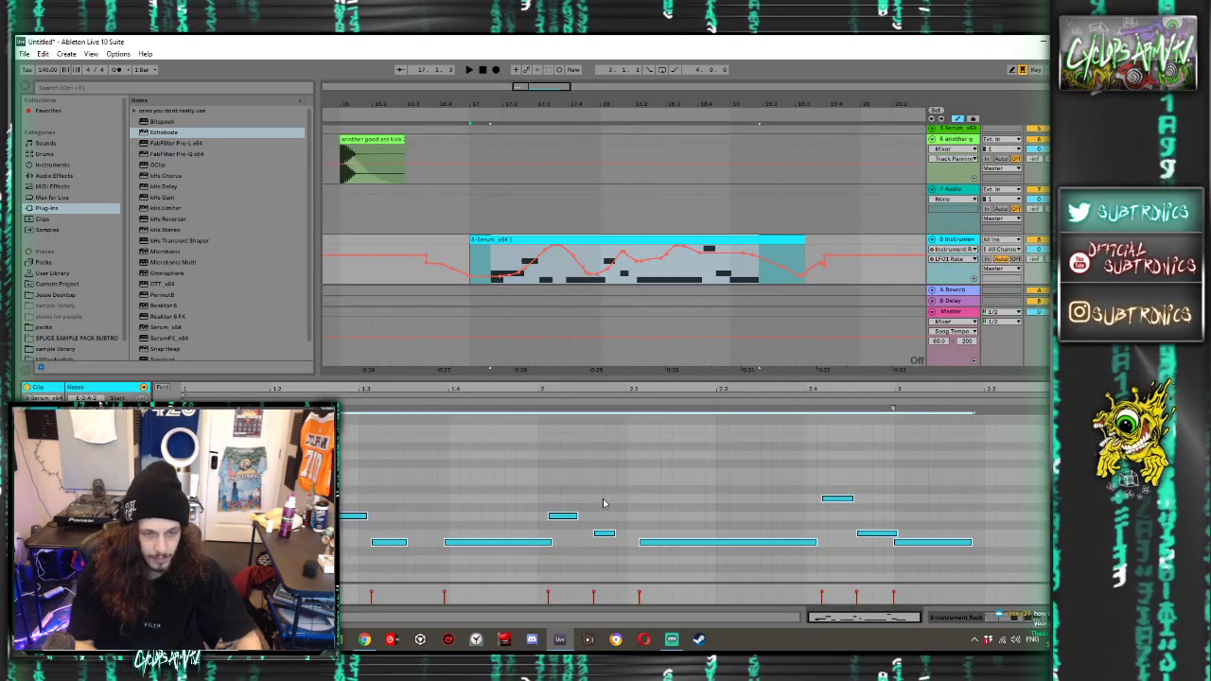
pyautogui.scroll(3, 603, 503)
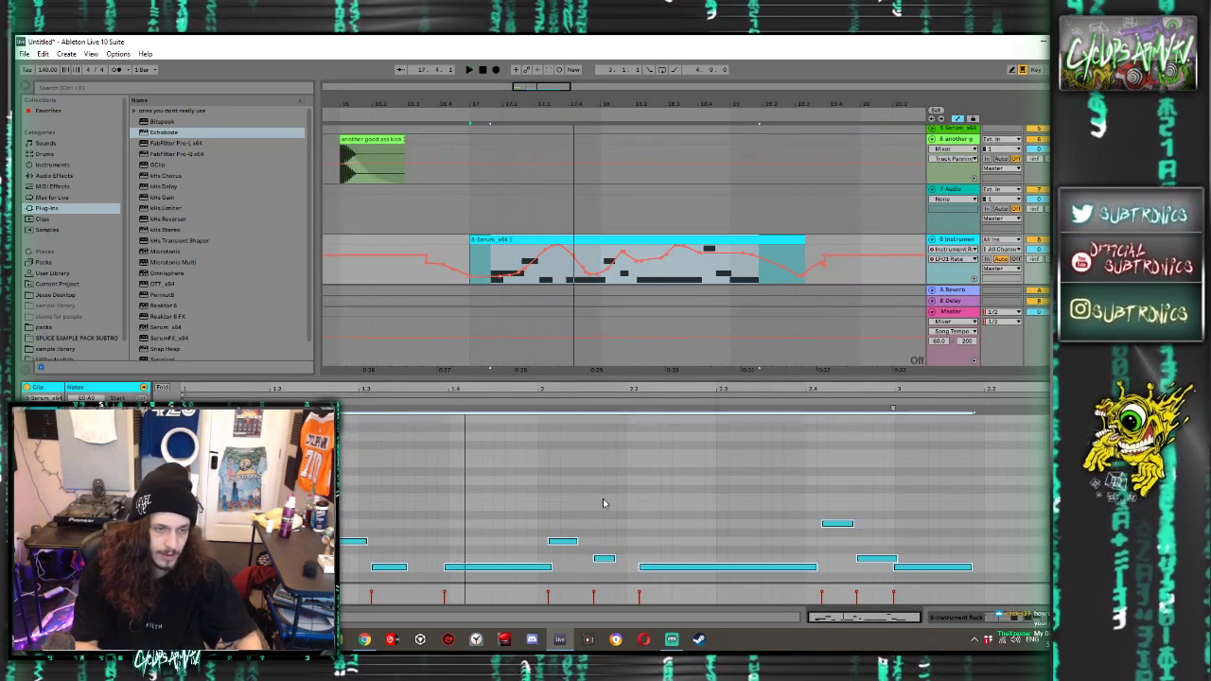
pyautogui.scroll(1, 602, 503)
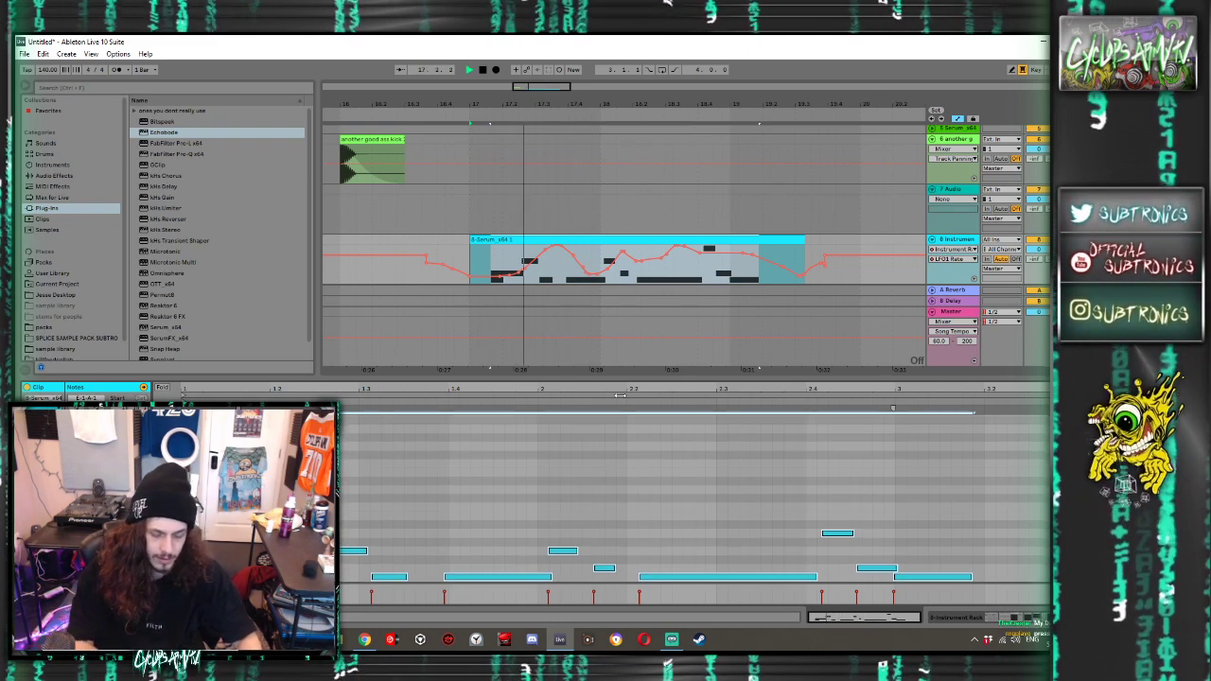
pyautogui.hotkey('shift', 'Tab')
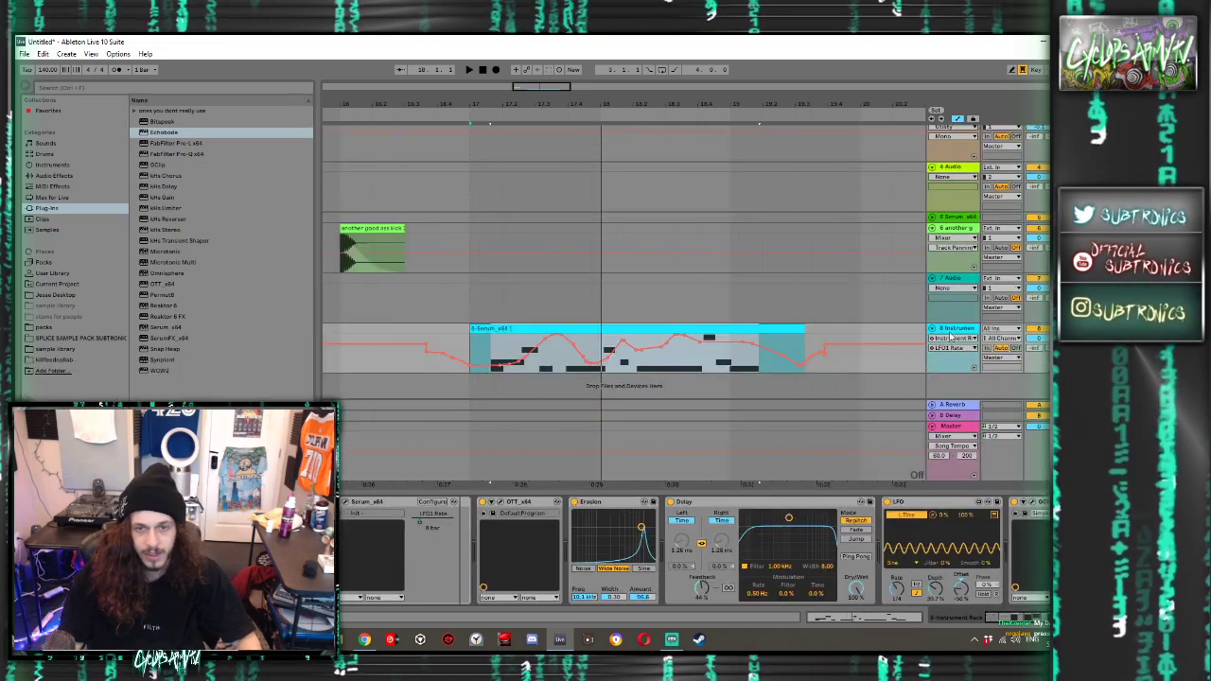
# Freeze the 8-Instrument Rack track and place its frozen clip on a new audio track below it
pyautogui.rightClick(943, 325)
pyautogui.click(958, 338)
pyautogui.click(960, 338)
pyautogui.rightClick(964, 333)
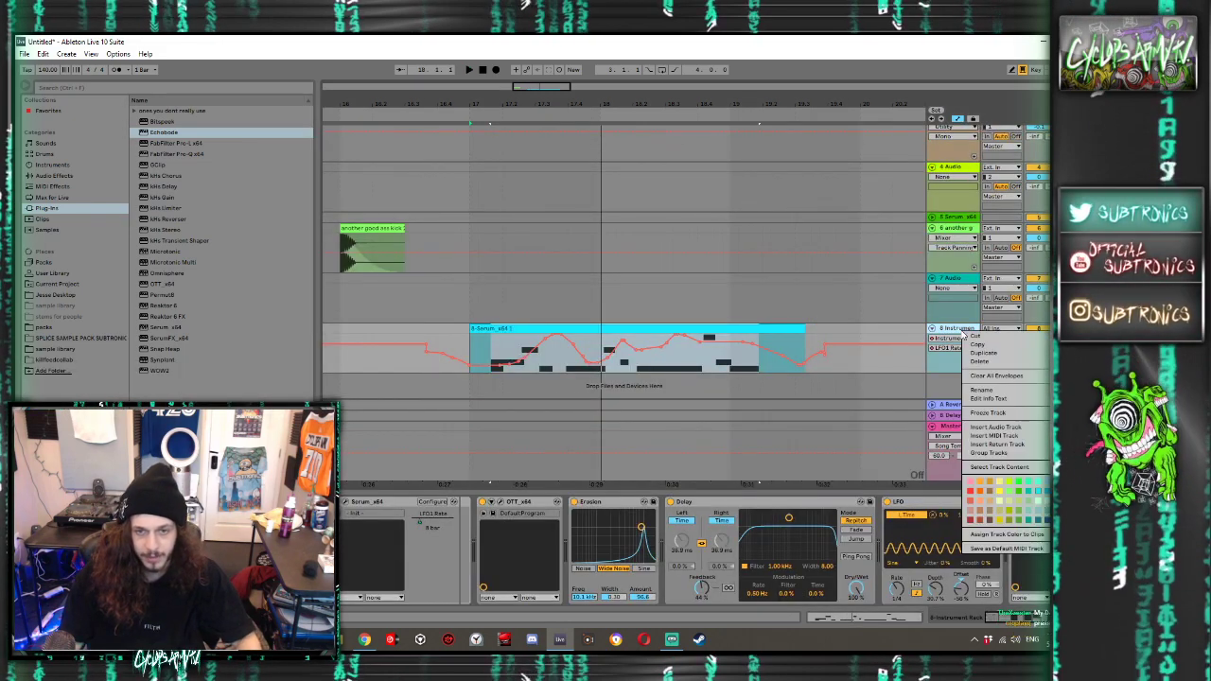
pyautogui.click(979, 414)
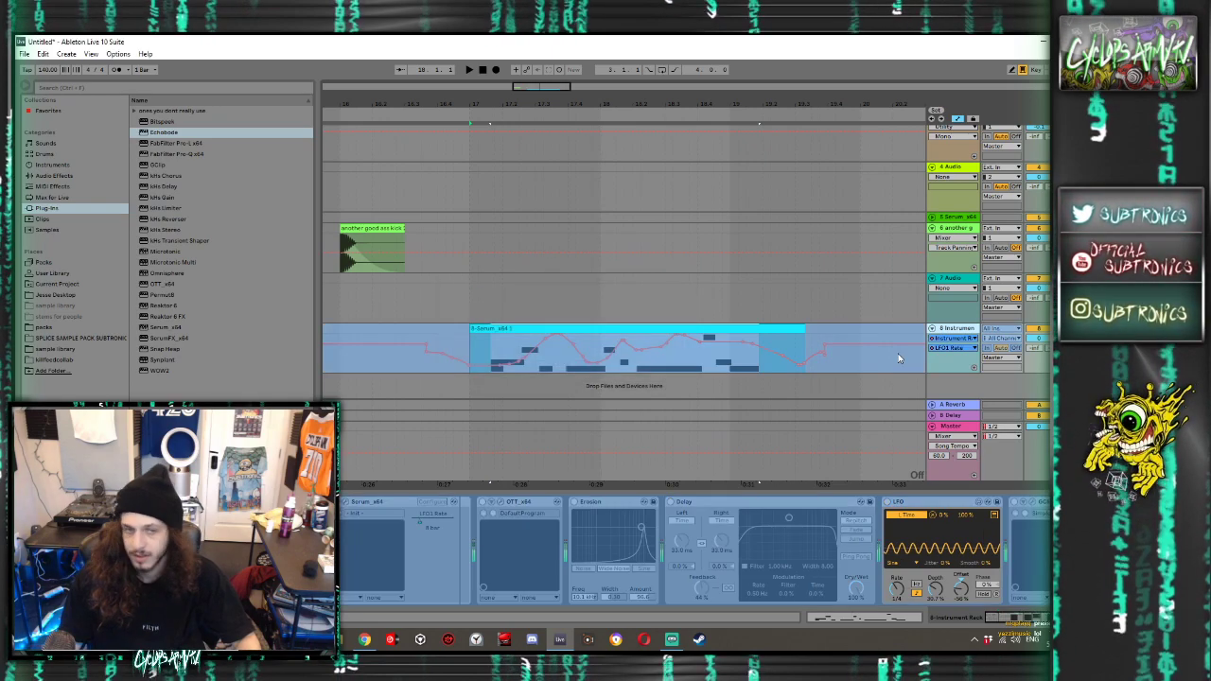
pyautogui.hotkey('ctrl', 't')
pyautogui.moveTo(632, 305); pyautogui.dragTo(626, 357)
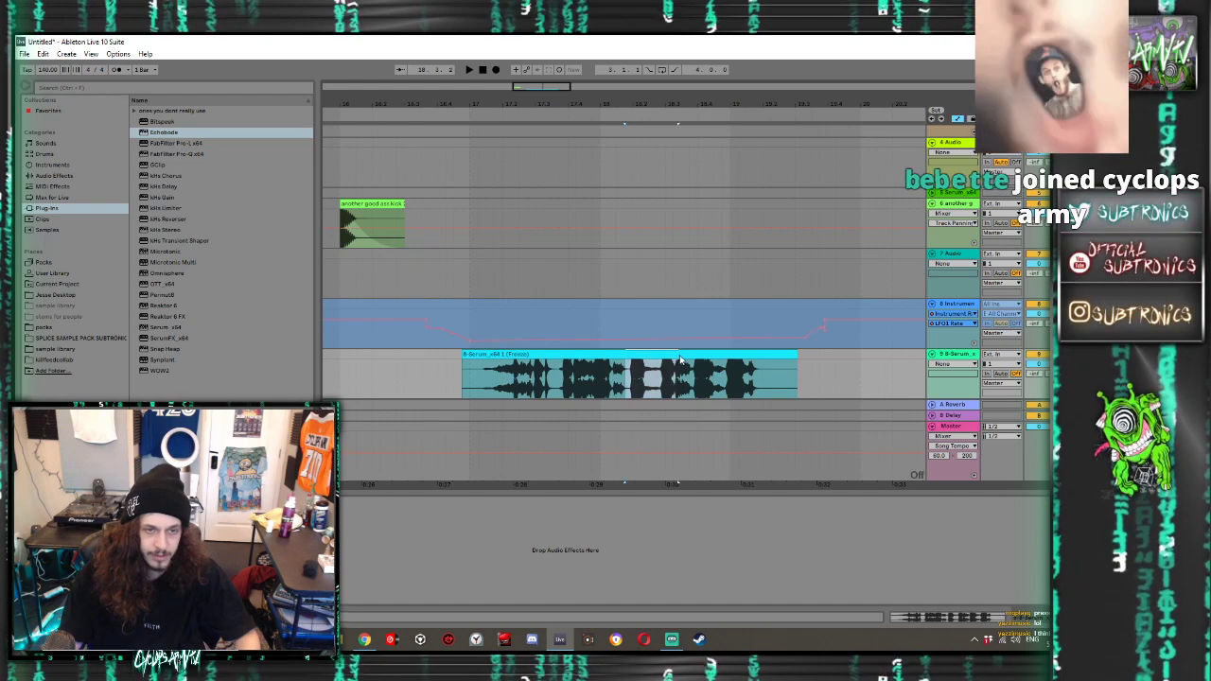
# Place an excerpt of the frozen bass audio near bar 22 on the same track, play it and adjust its end
pyautogui.scroll(-4, 721, 390)
pyautogui.click(846, 371)
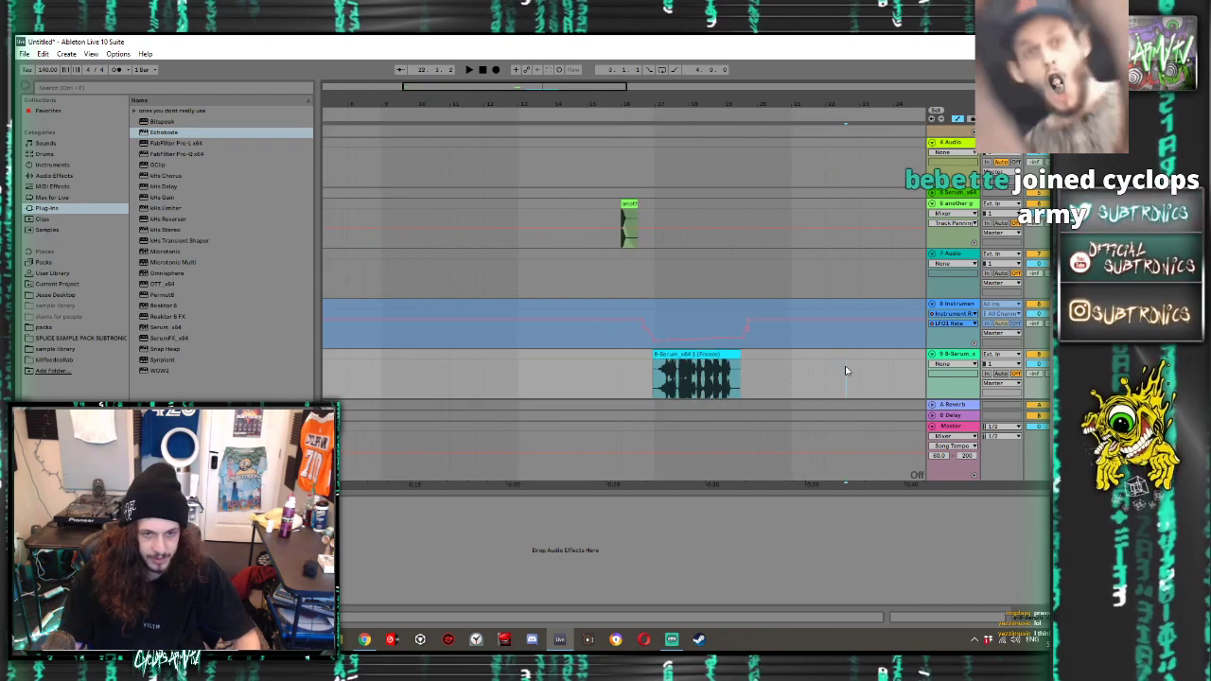
pyautogui.keyDown('ctrl'); pyautogui.scroll(5, 847, 369); pyautogui.keyUp('ctrl')
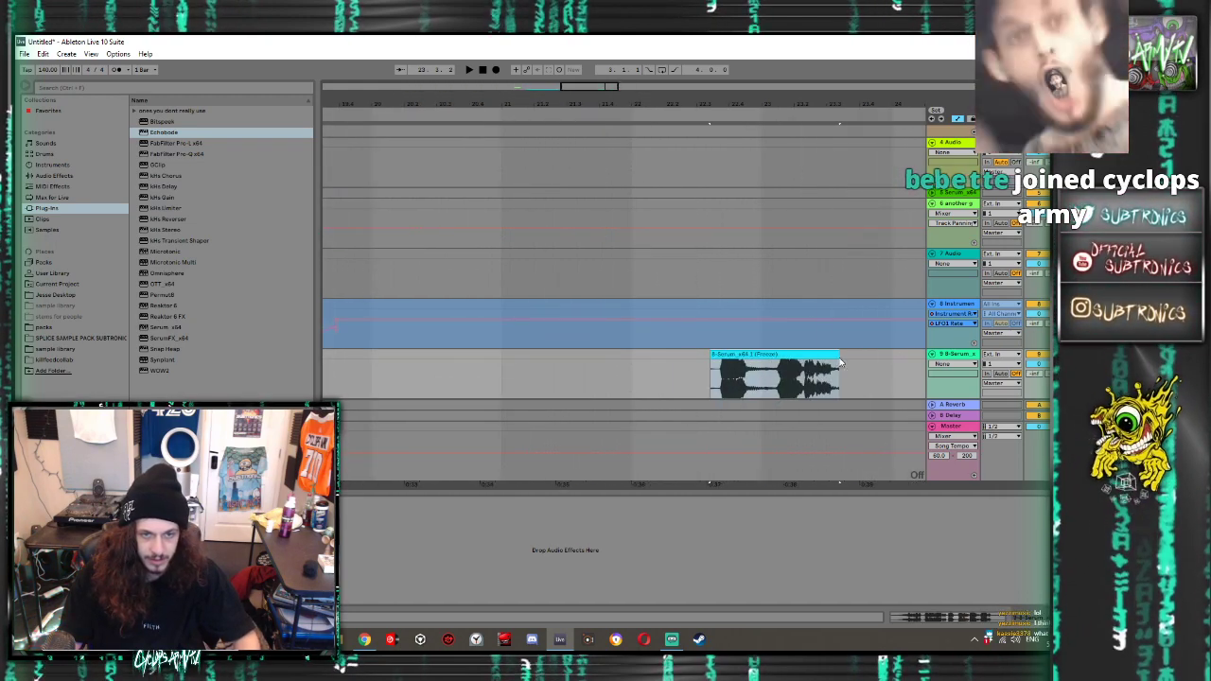
pyautogui.press('space')
pyautogui.doubleClick(776, 354)
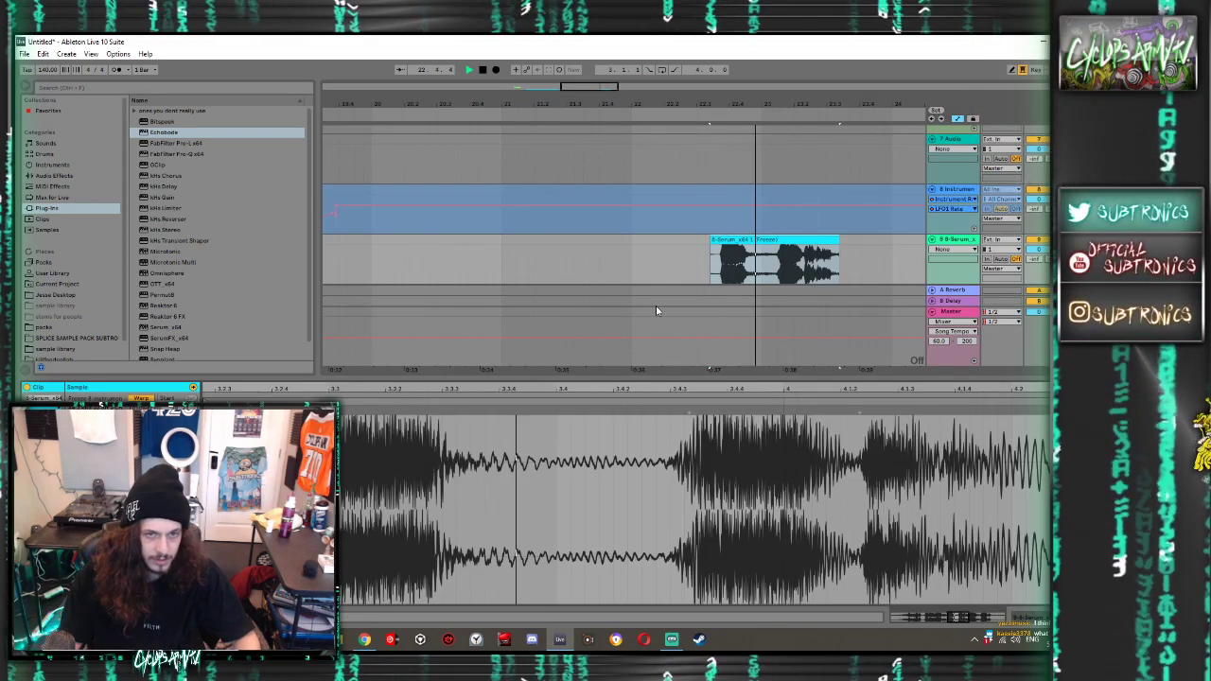
pyautogui.moveTo(841, 247); pyautogui.dragTo(776, 256)
pyautogui.press('space')
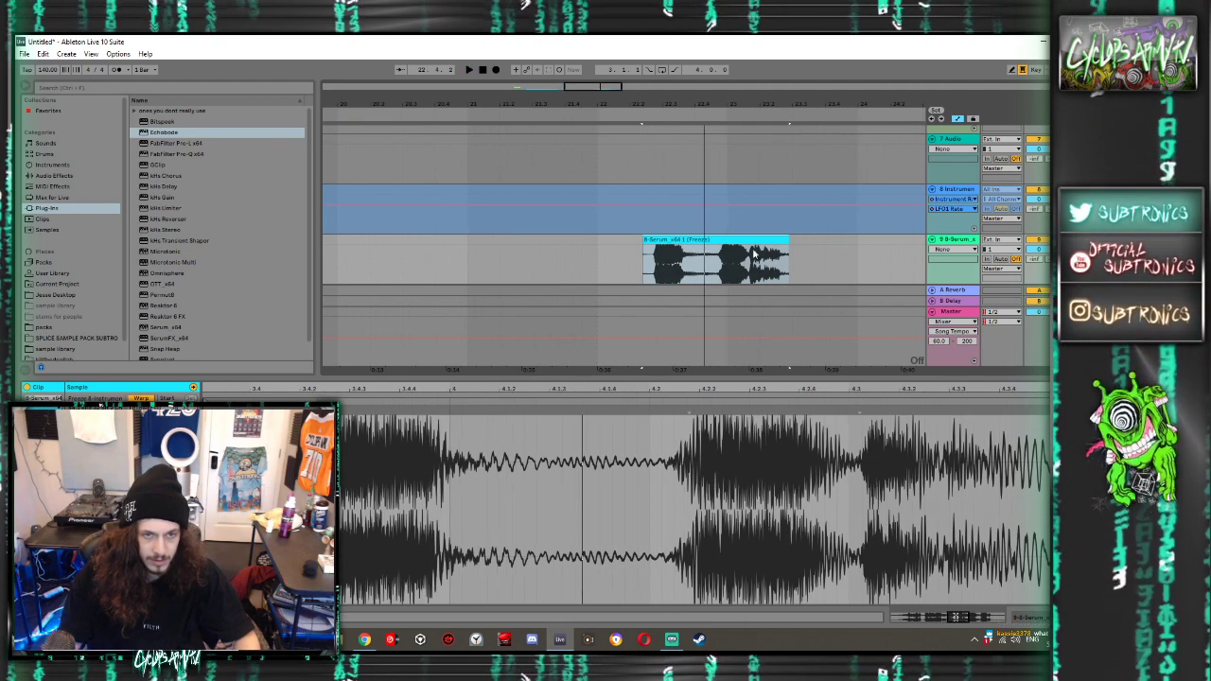
# Replay the excerpt from near its start several times and restore the clip's full length
pyautogui.click(652, 263)
pyautogui.press('space')
pyautogui.press('space')
pyautogui.press('space')
pyautogui.press('space')
pyautogui.press('space')
pyautogui.press('space')
pyautogui.press('space')
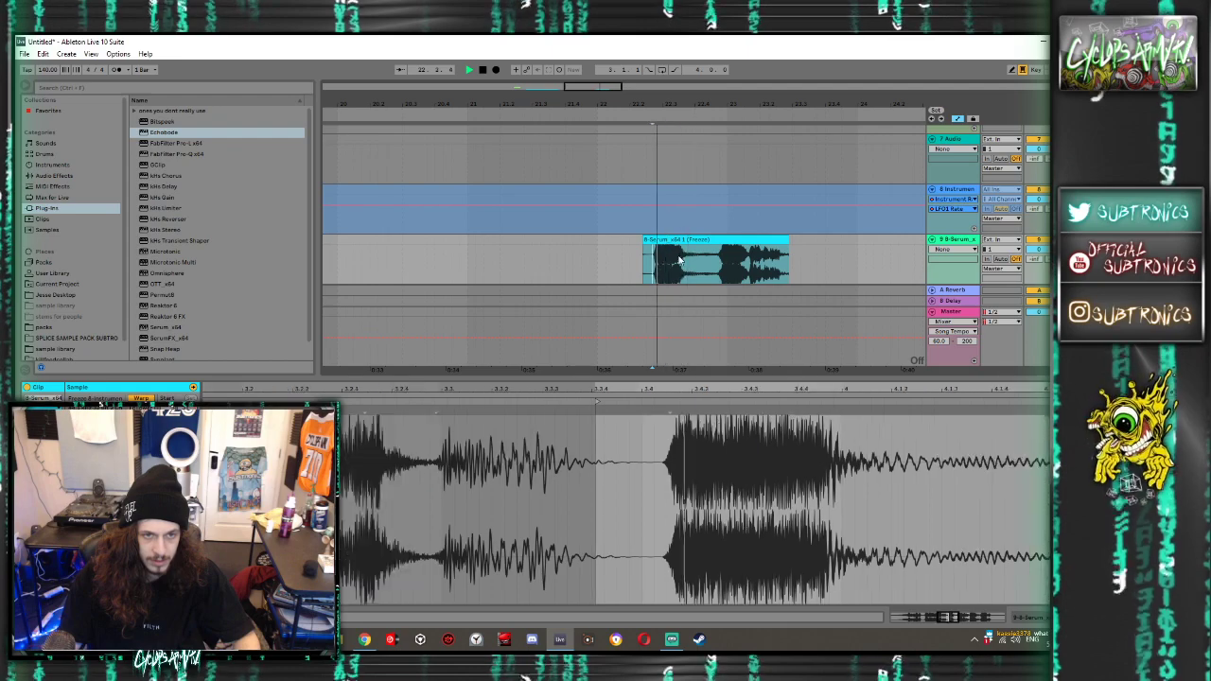
pyautogui.press('space')
pyautogui.hotkey('ctrl', 'z')
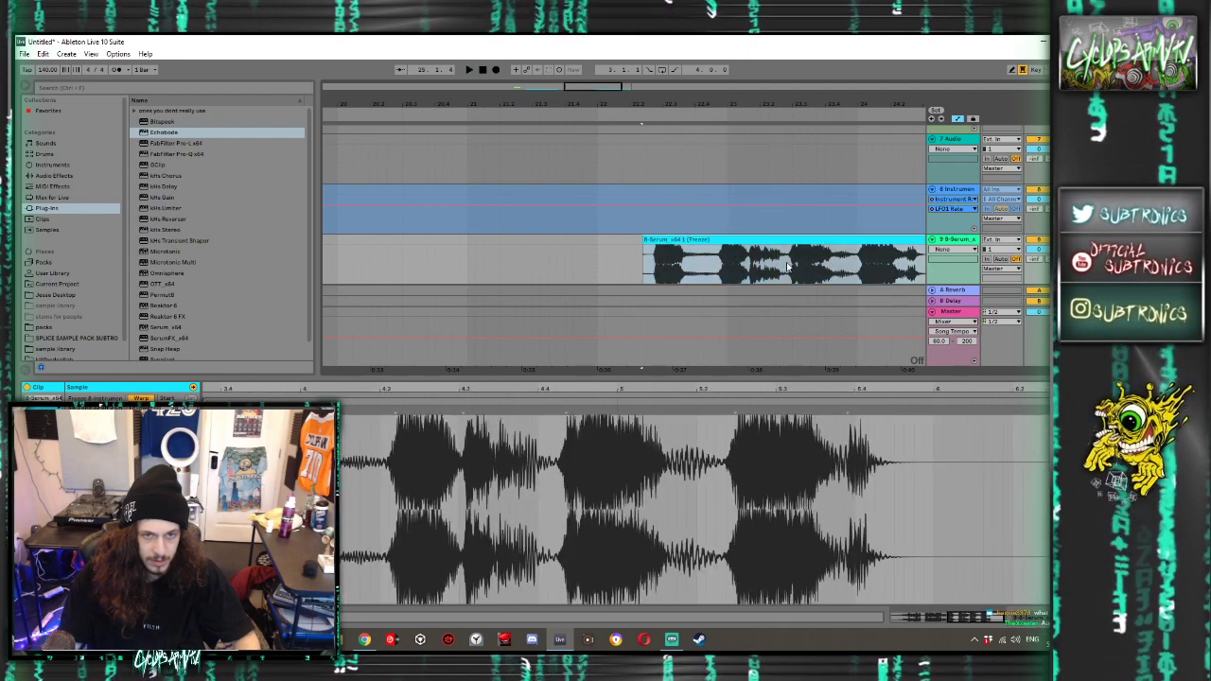
# Audition the lengthened bass clip, split out a short slice near bar 24 and delete the surrounding audio
pyautogui.press('space')
pyautogui.click(792, 261)
pyautogui.press('space')
pyautogui.hscroll(3, 855, 258)
pyautogui.press('space')
pyautogui.click(751, 266)
pyautogui.press('space')
pyautogui.hotkey('ctrl', 'e')
pyautogui.moveTo(784, 240); pyautogui.dragTo(811, 243)
pyautogui.click(856, 249)
pyautogui.hotkey('ctrl', 'e')
pyautogui.click(869, 242)
pyautogui.press('Delete')
# Replay the isolated bass slice, hide the automation lanes and add short fades to the slice's edges
pyautogui.press('space')
pyautogui.press('space')
pyautogui.press('space')
pyautogui.press('space')
pyautogui.press('space')
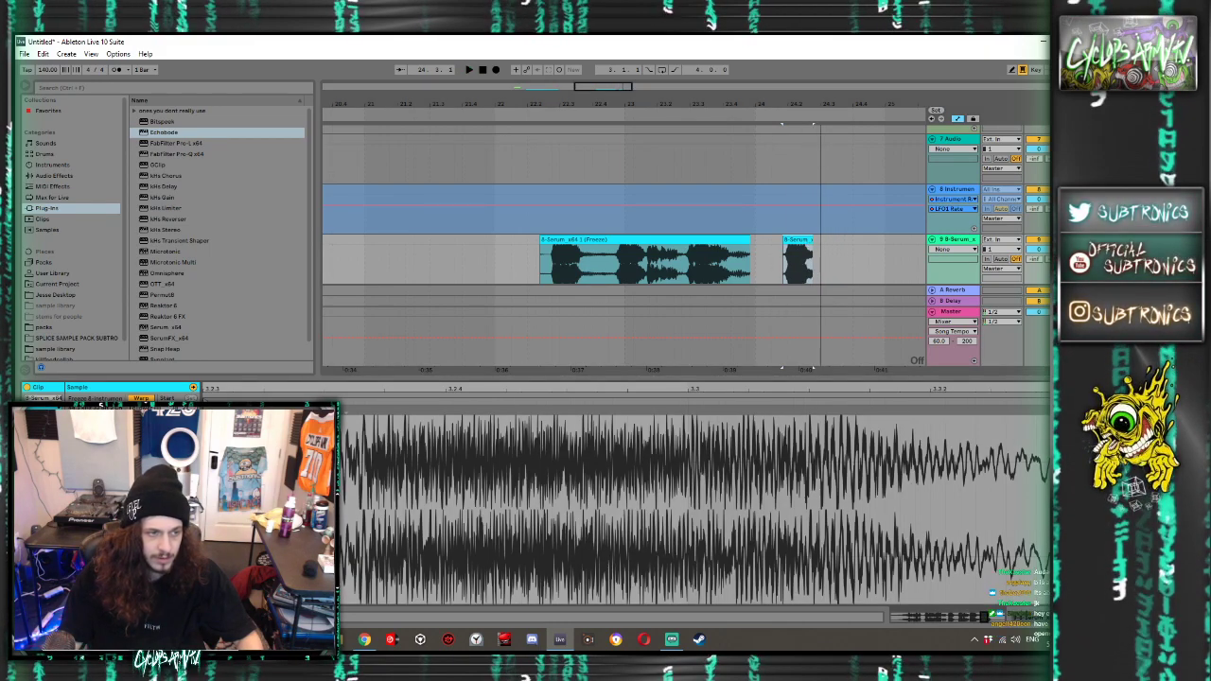
pyautogui.press('space')
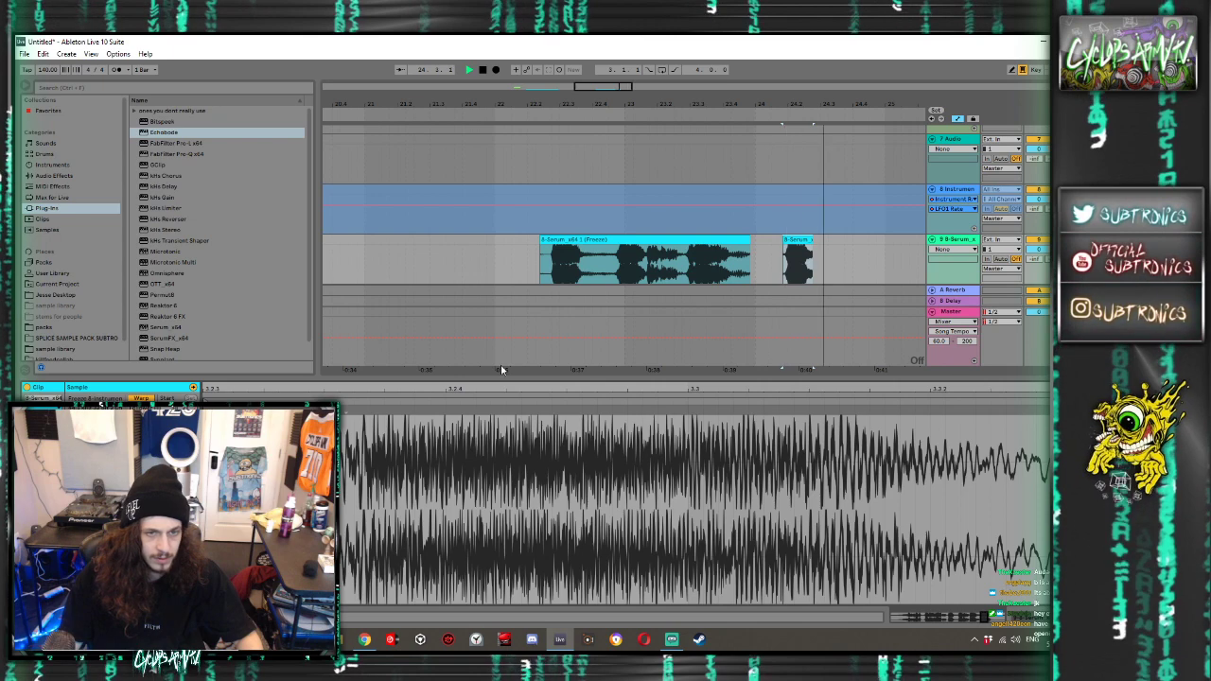
pyautogui.press('a')
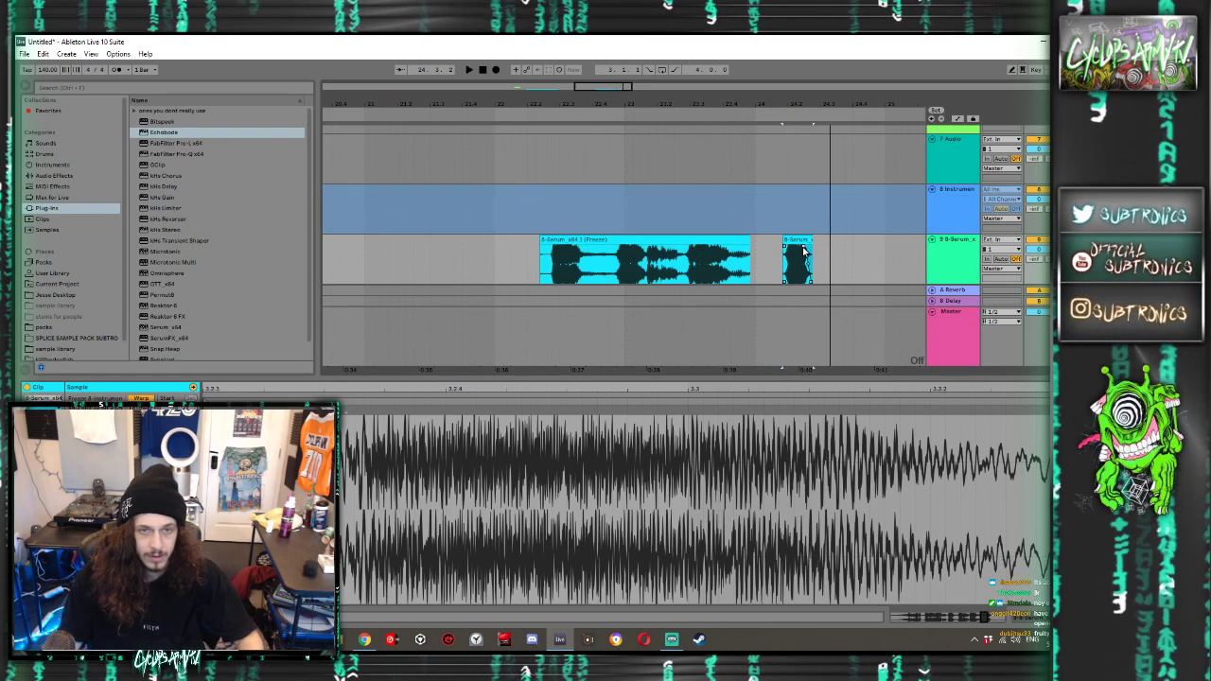
pyautogui.moveTo(775, 248); pyautogui.dragTo(785, 244)
pyautogui.press('space')
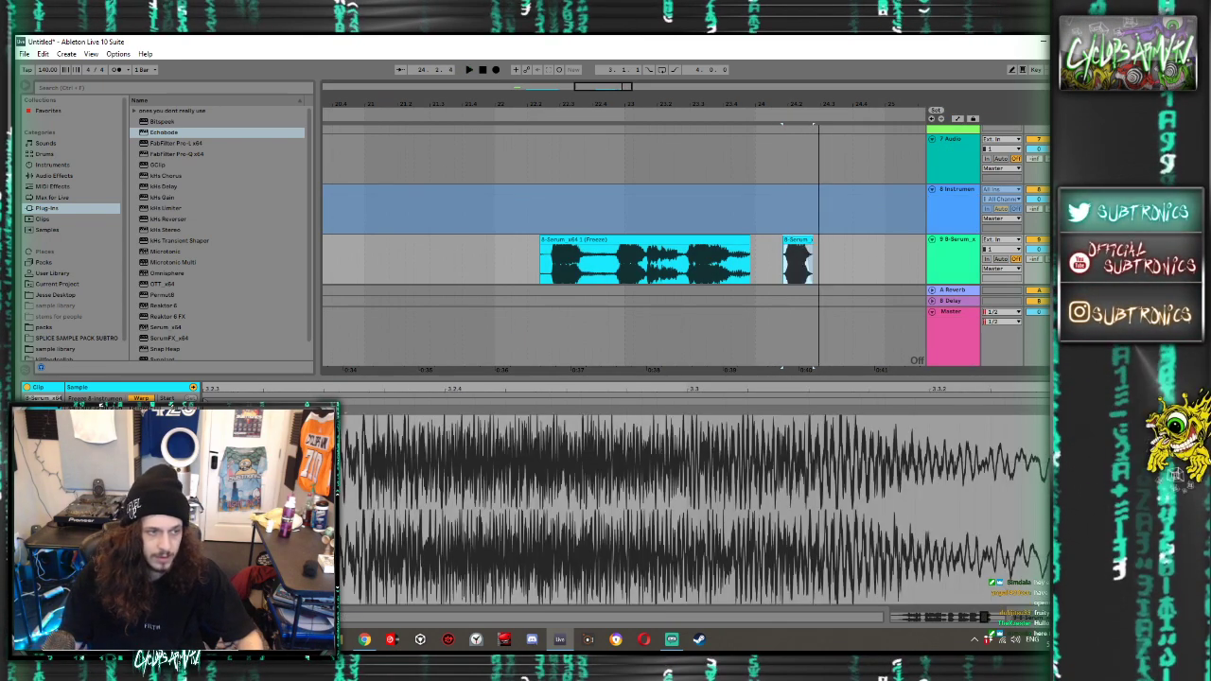
# Load Echobode on the frozen bass audio track, set its frequency shift to about 9.82 Hz and play the slice
pyautogui.doubleClick(163, 132)
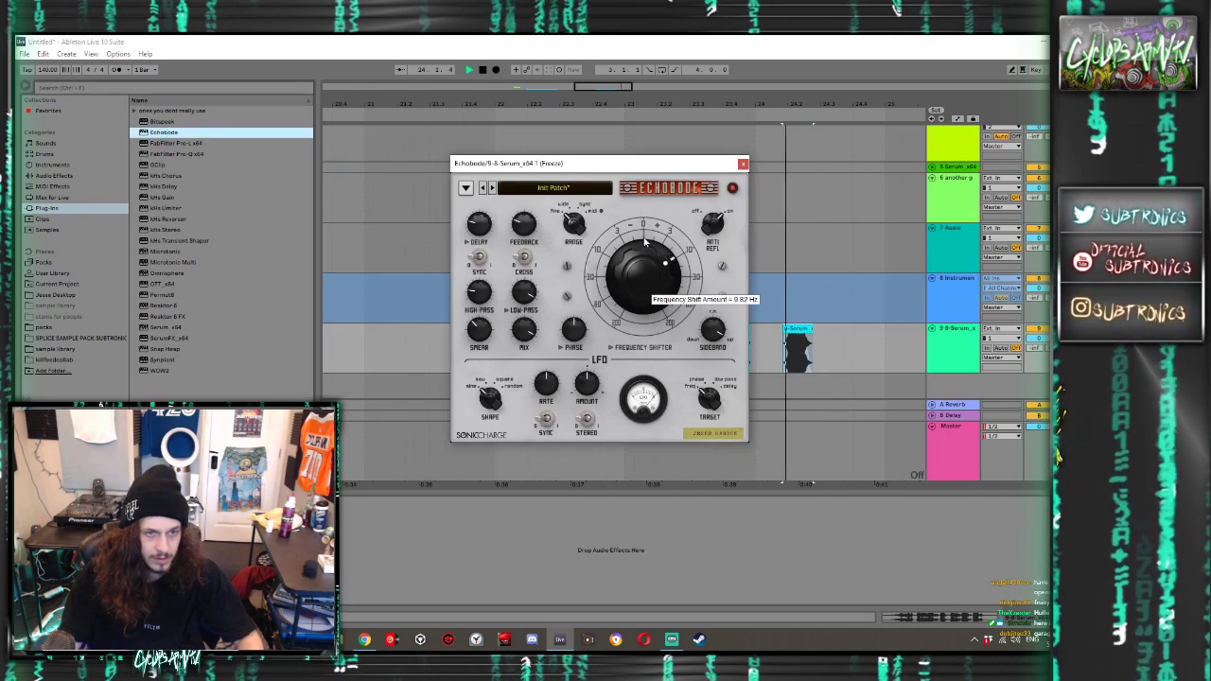
pyautogui.press('space')
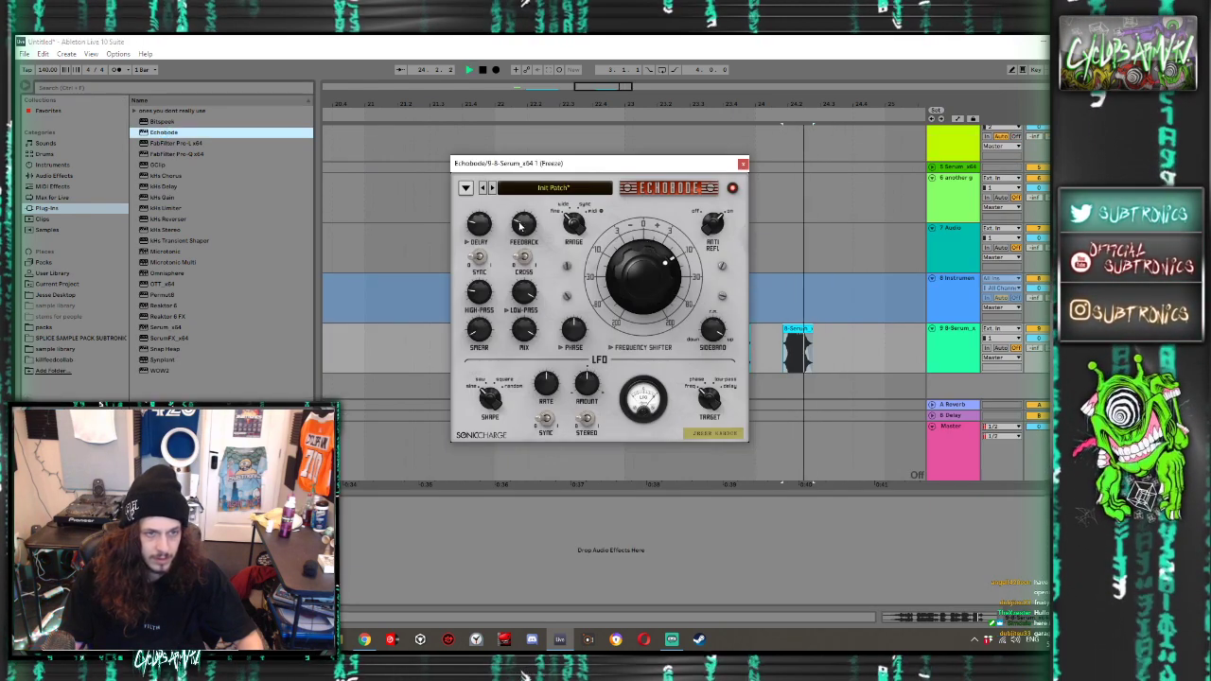
pyautogui.click(391, 397)
pyautogui.press('space')
# Try Echobode's delay time at about 40.43 ms, reset the frequency shift to zero and close the plug-in
pyautogui.moveTo(524, 223); pyautogui.dragTo(475, 191)
pyautogui.press('space')
pyautogui.press('space')
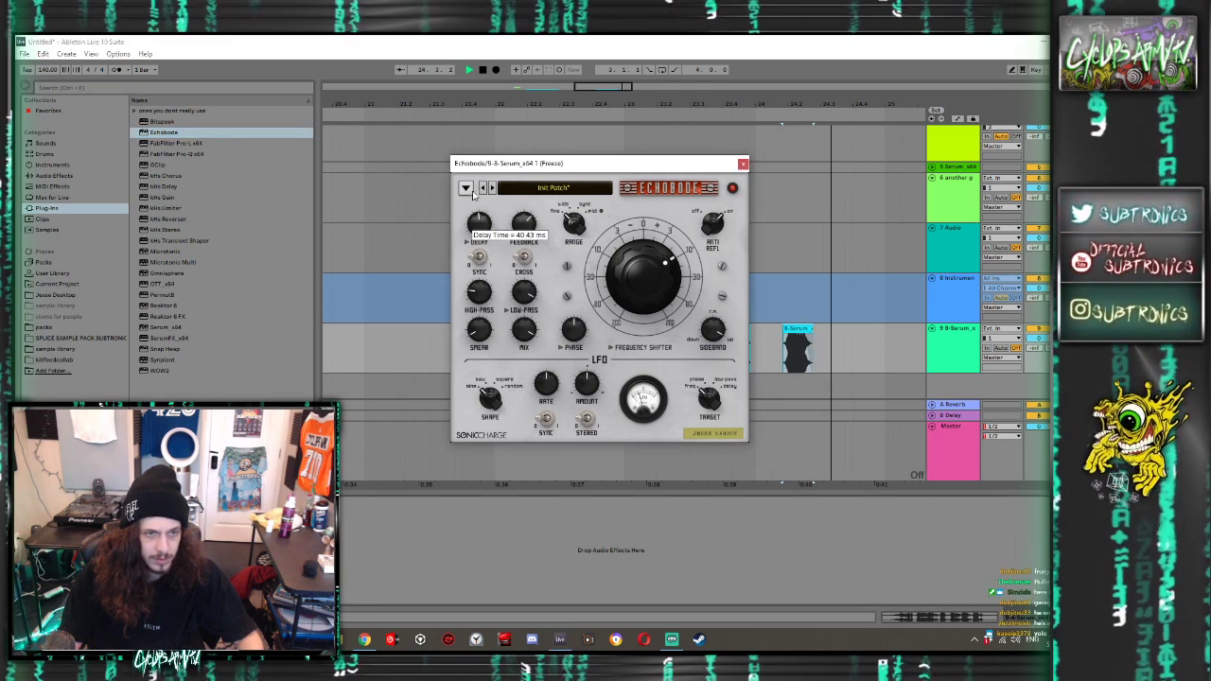
pyautogui.press('space')
pyautogui.doubleClick(645, 254)
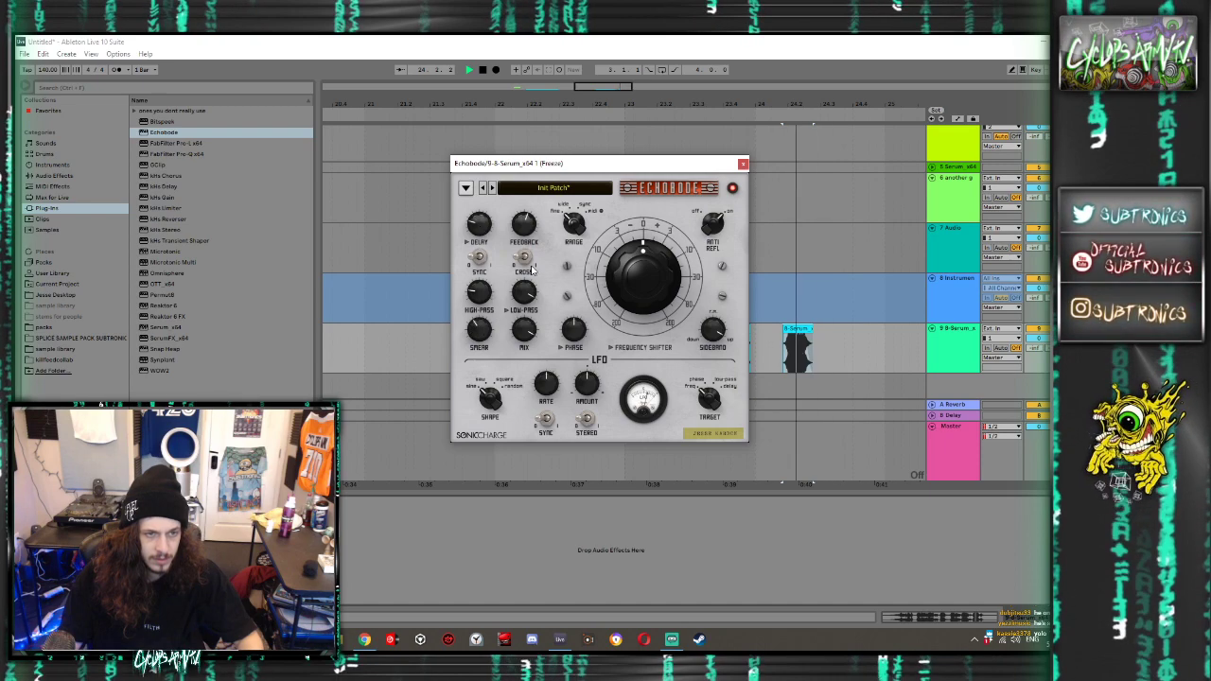
pyautogui.click(743, 165)
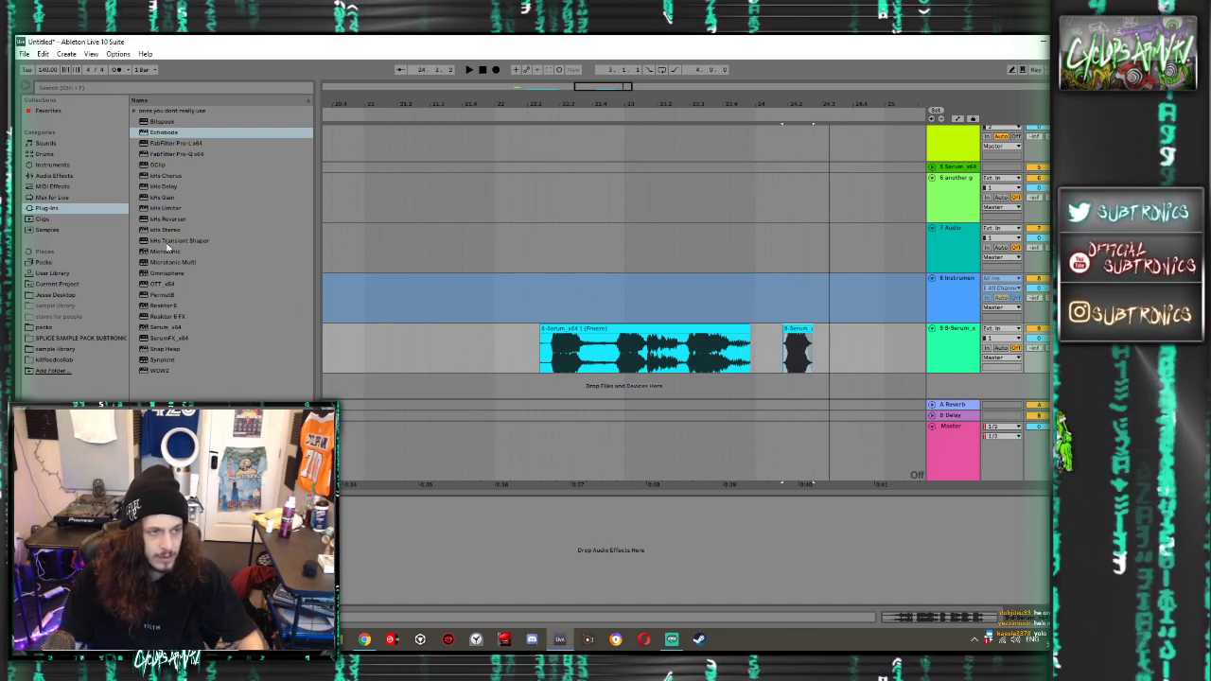
# Load the WOW2 filter plug-in on the frozen bass audio track after Echobode
pyautogui.doubleClick(155, 370)
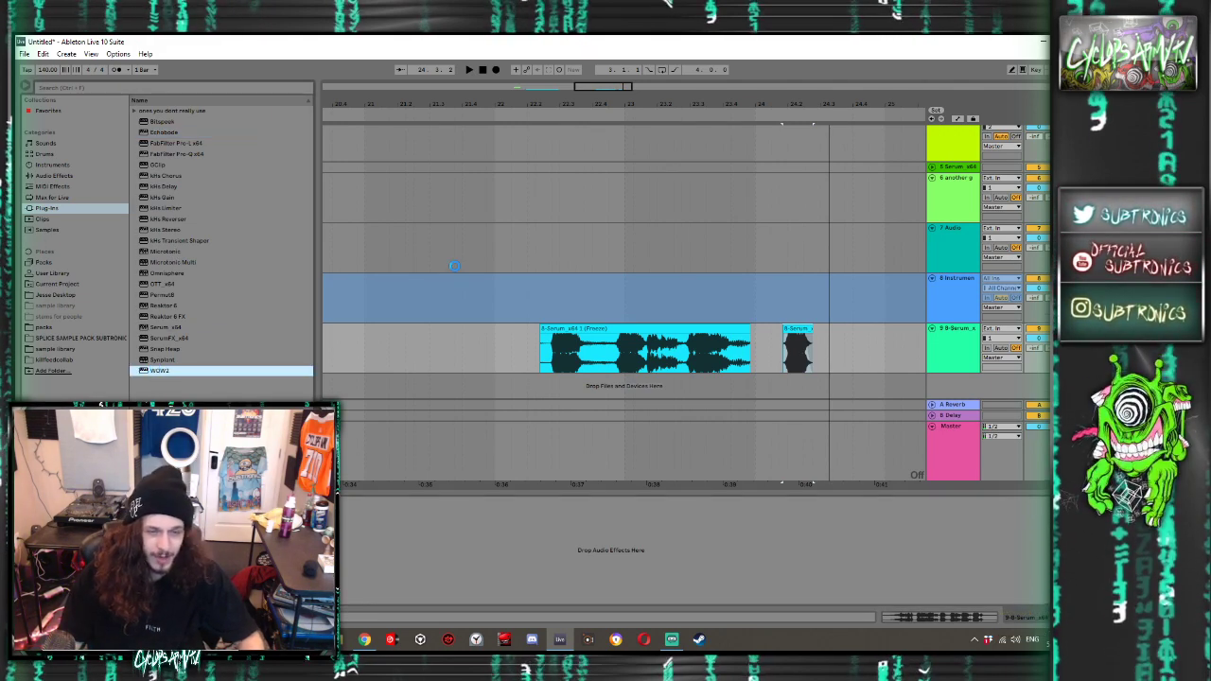
pyautogui.click(610, 371)
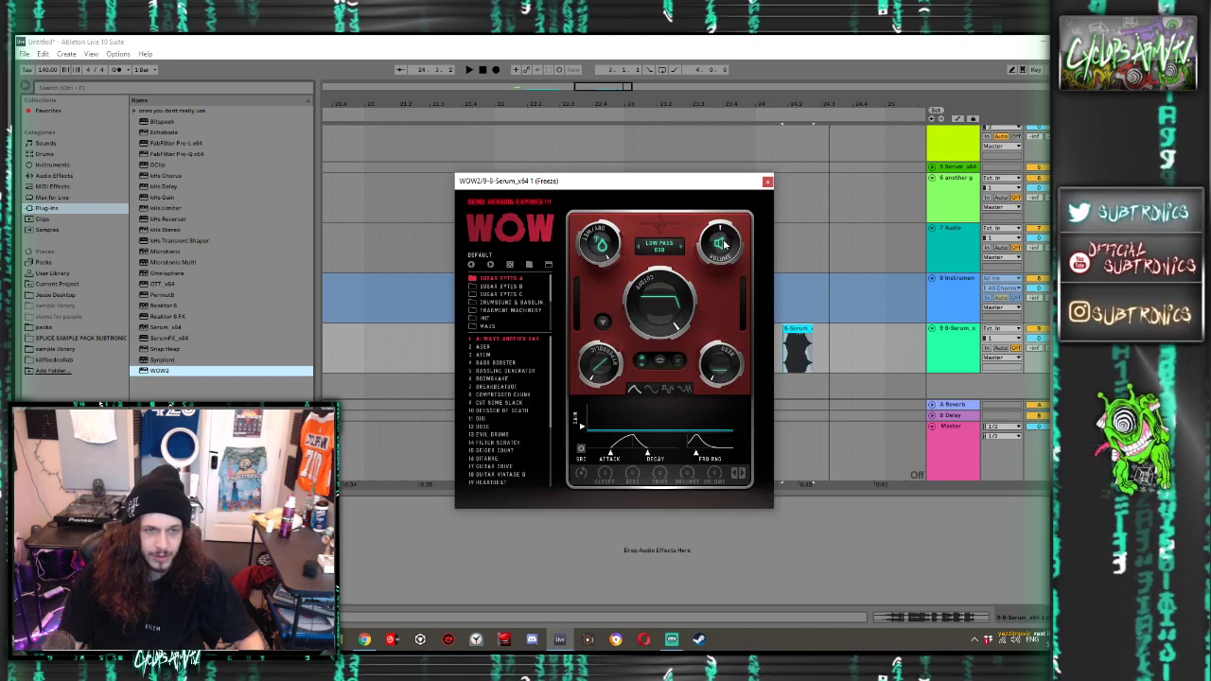
# Close WOW2, remove it from the frozen bass audio track and open the isolated bass slice's waveform
pyautogui.click(767, 181)
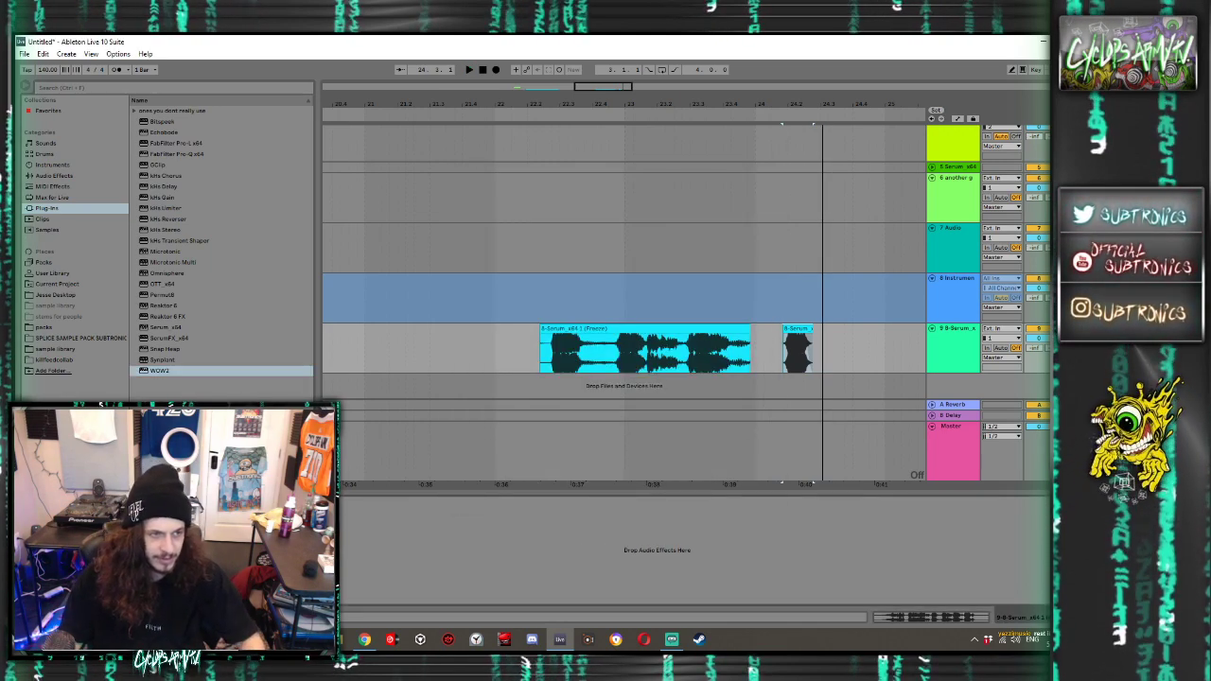
pyautogui.click(174, 283)
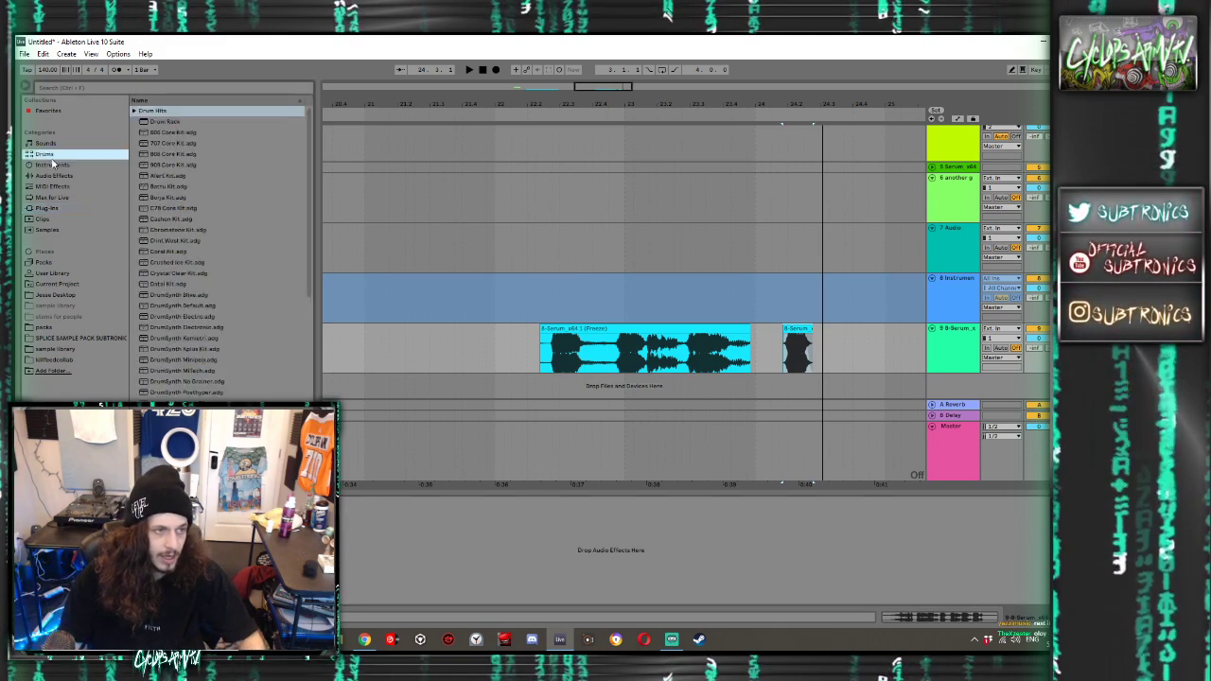
pyautogui.click(54, 176)
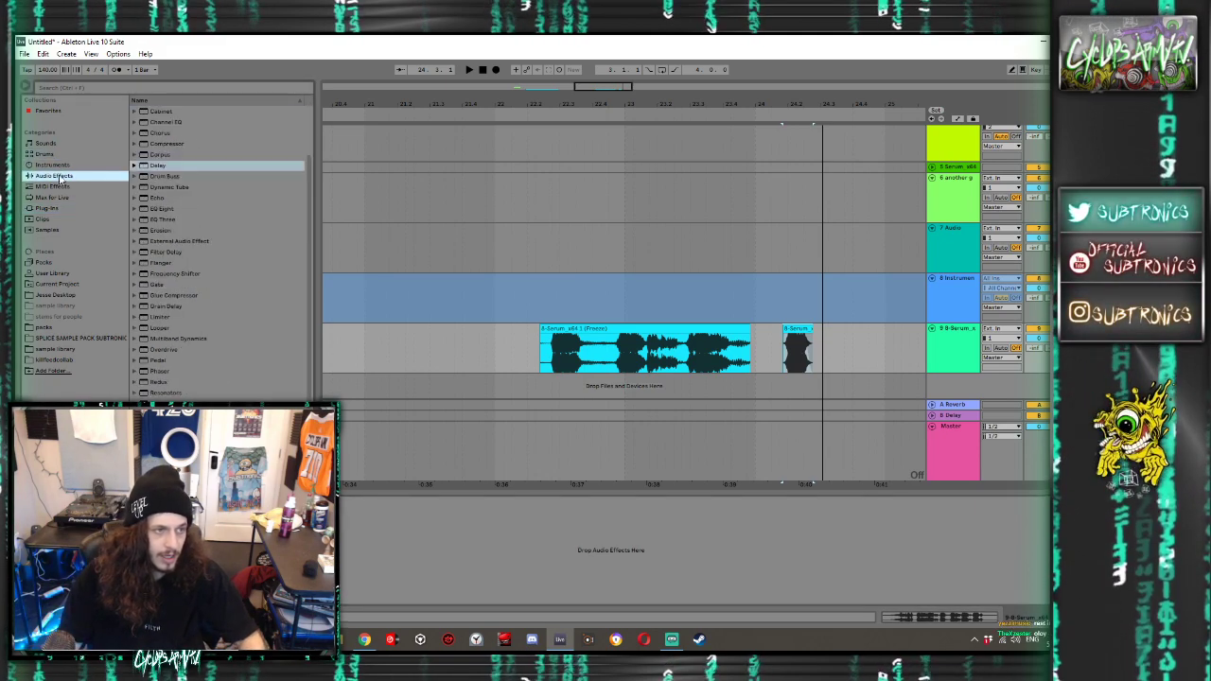
pyautogui.doubleClick(798, 330)
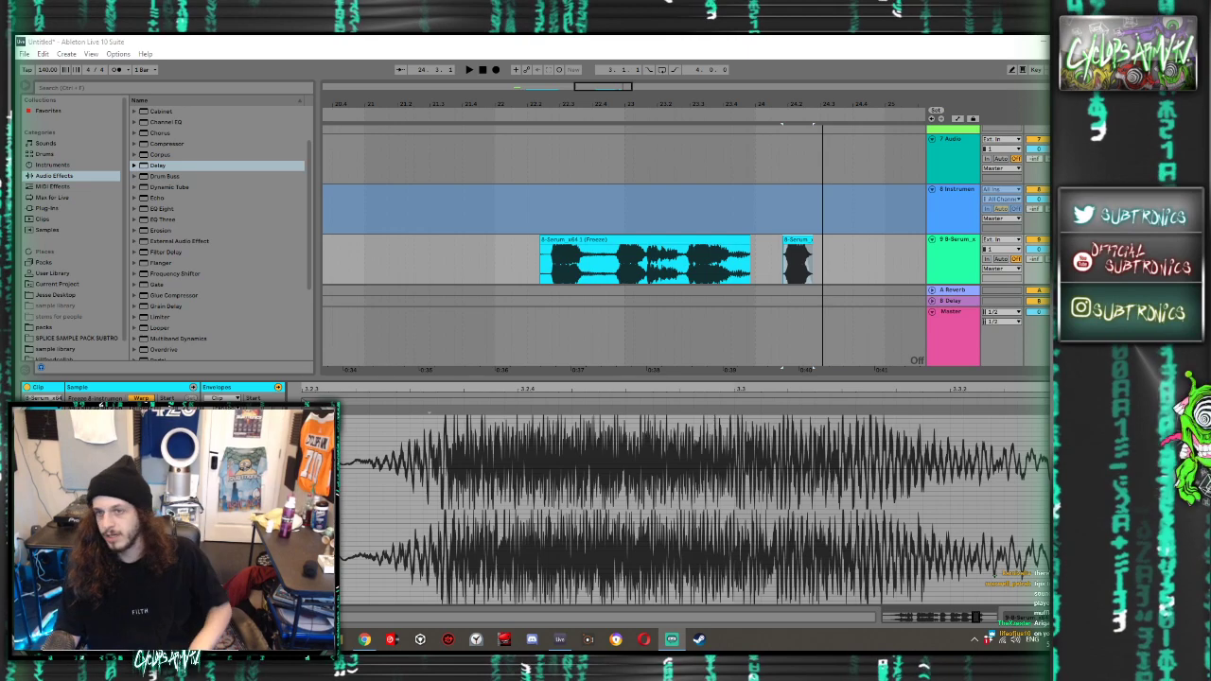
pyautogui.moveTo(1049, 142); pyautogui.dragTo(593, 138)
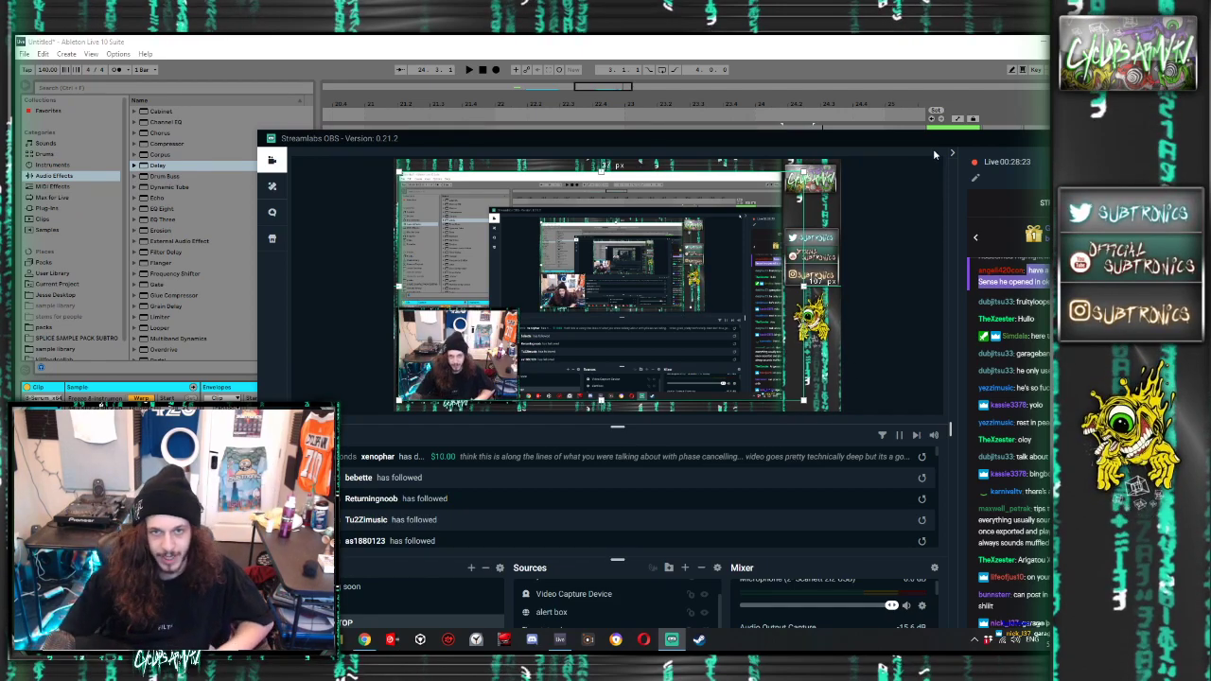
pyautogui.moveTo(935, 144); pyautogui.dragTo(753, 69)
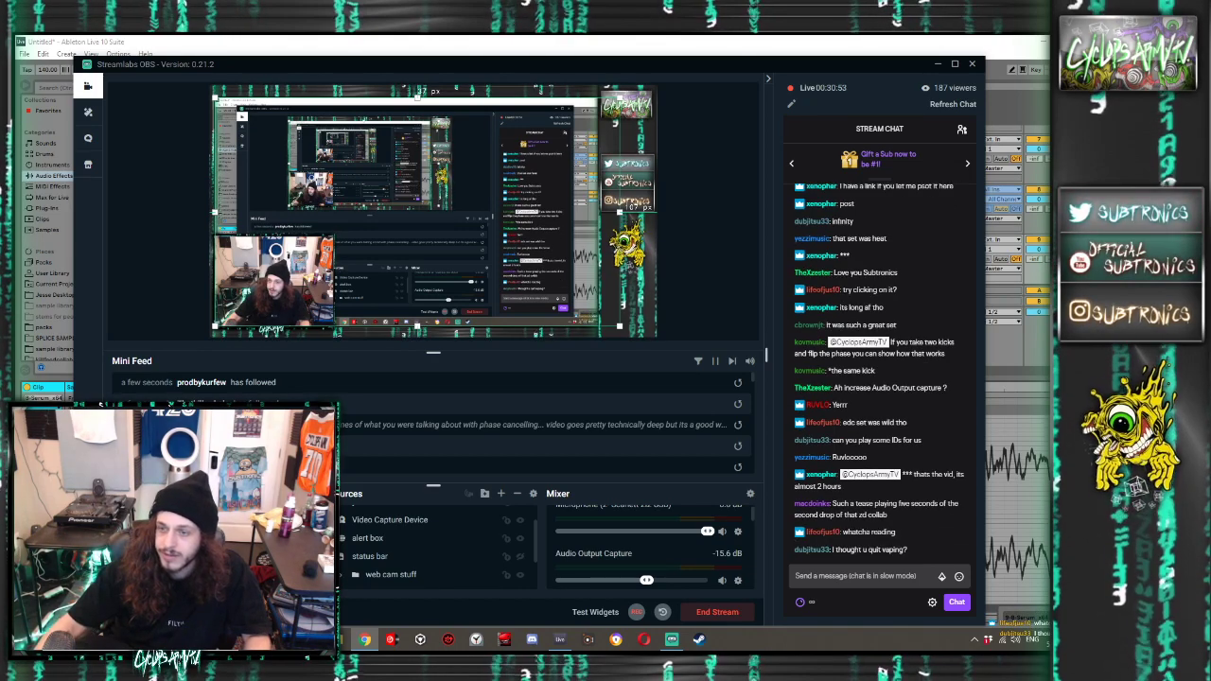
pyautogui.write('https://www.youtube.com/watch?v=dWzp9QX65OA&fbclid=IwAR160_Q8-EZqogh4gCHquYZY880yXqUAWRkrUzoqIFF7SNjv2p-aEQAhXU')
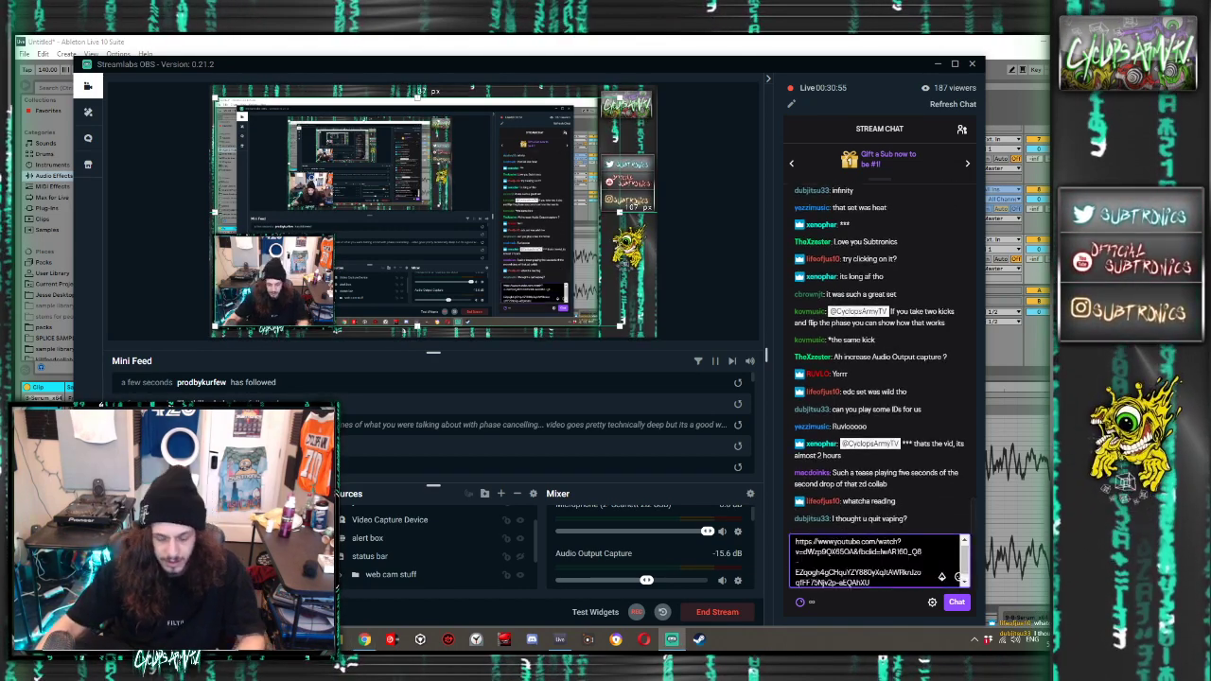
pyautogui.press('Return')
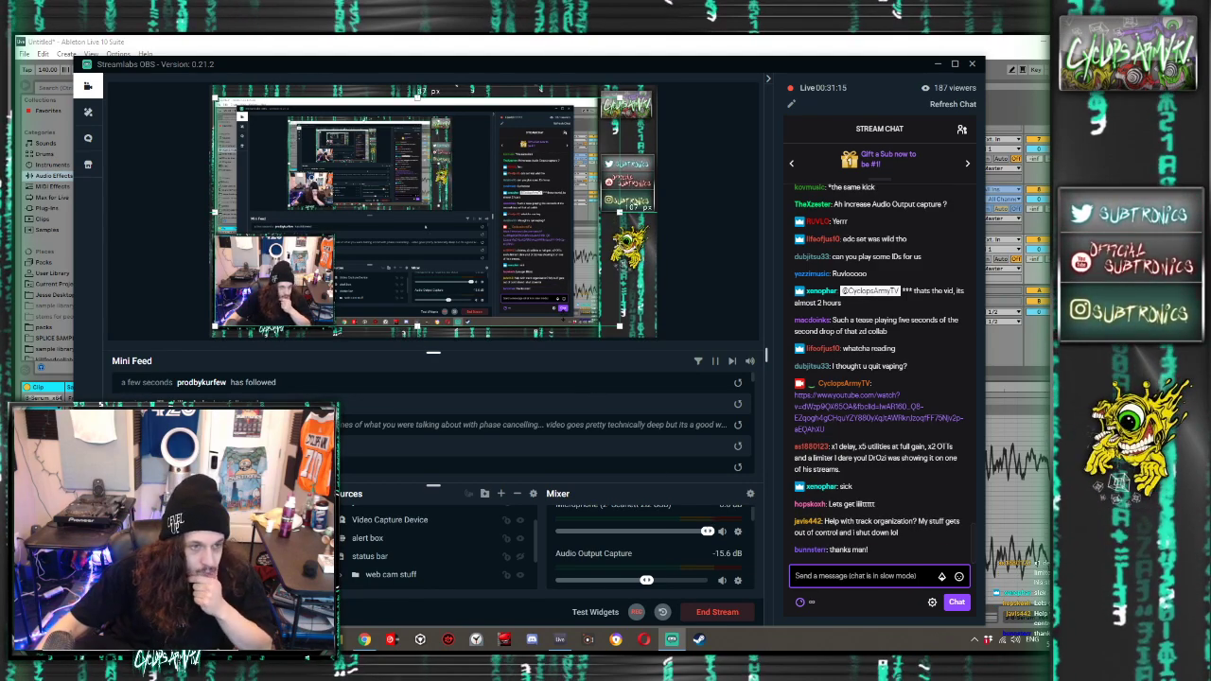
# Move Streamlabs OBS out of view, return to Ableton Live and reopen the isolated bass slice's waveform
pyautogui.click(671, 640)
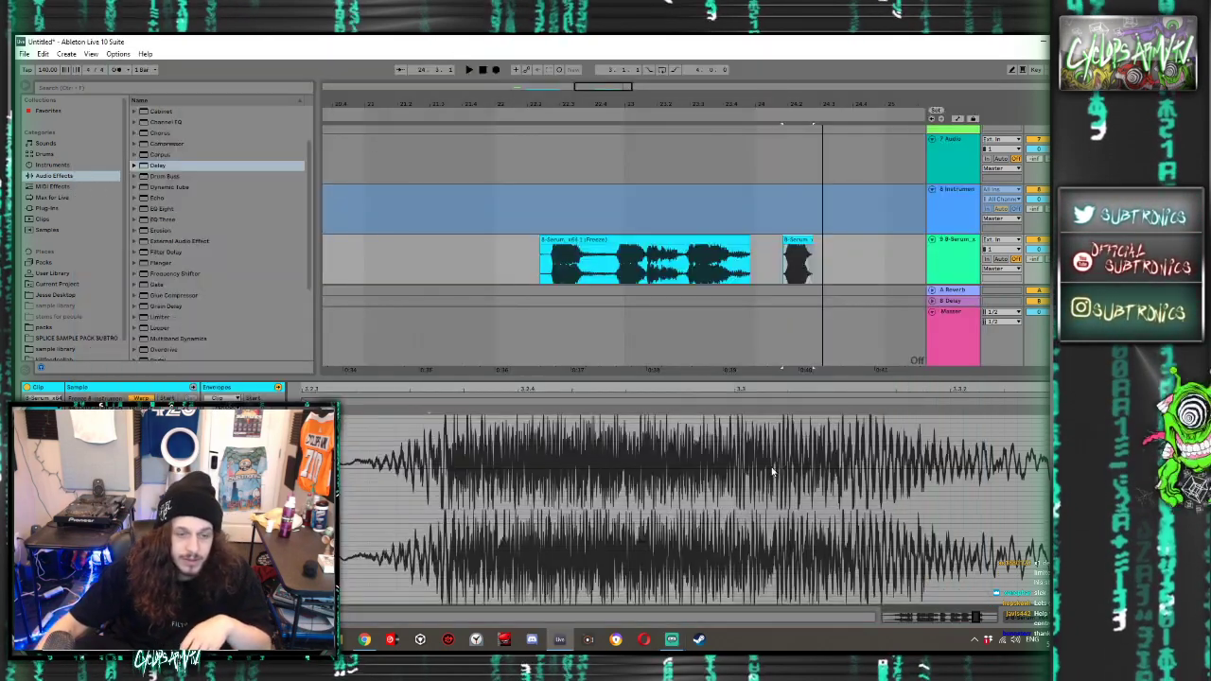
pyautogui.click(669, 644)
pyautogui.moveTo(548, 74); pyautogui.dragTo(1210, 149)
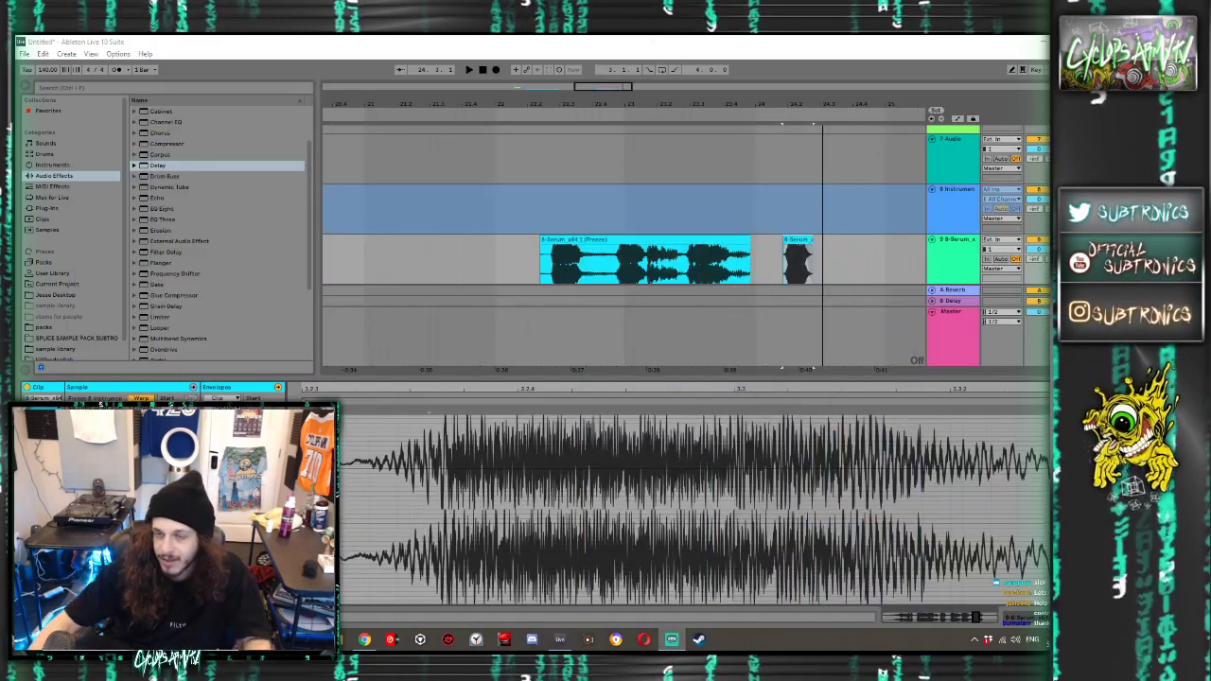
pyautogui.click(780, 278)
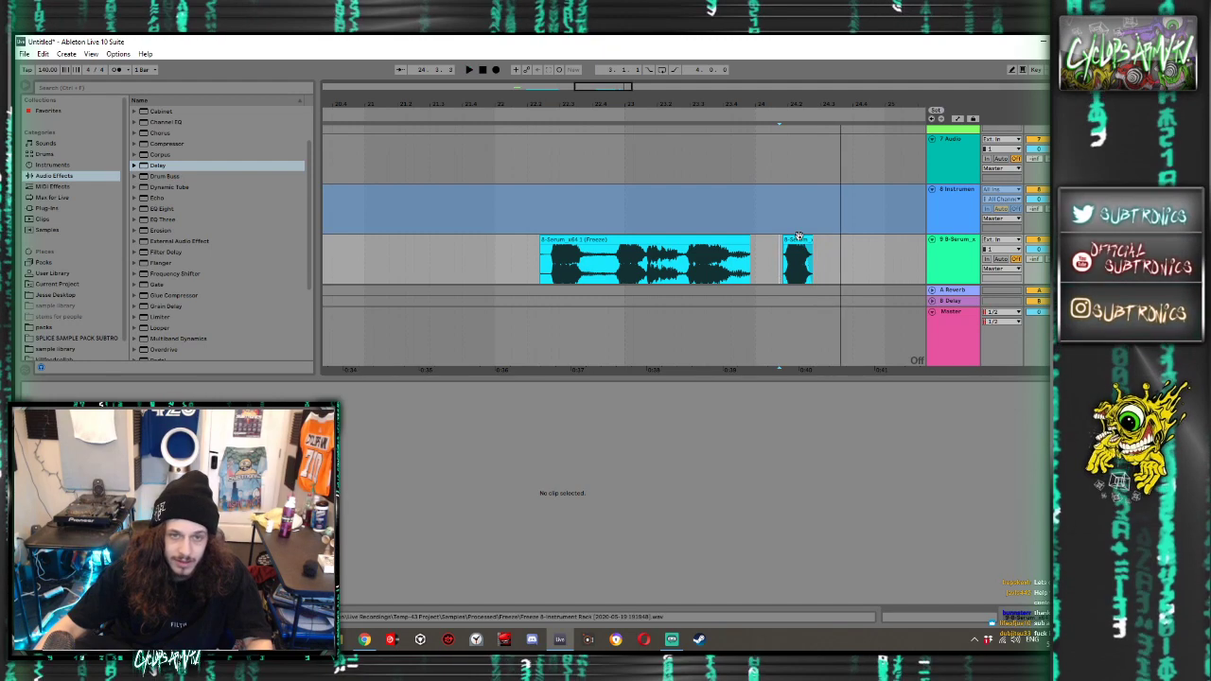
pyautogui.click(795, 263)
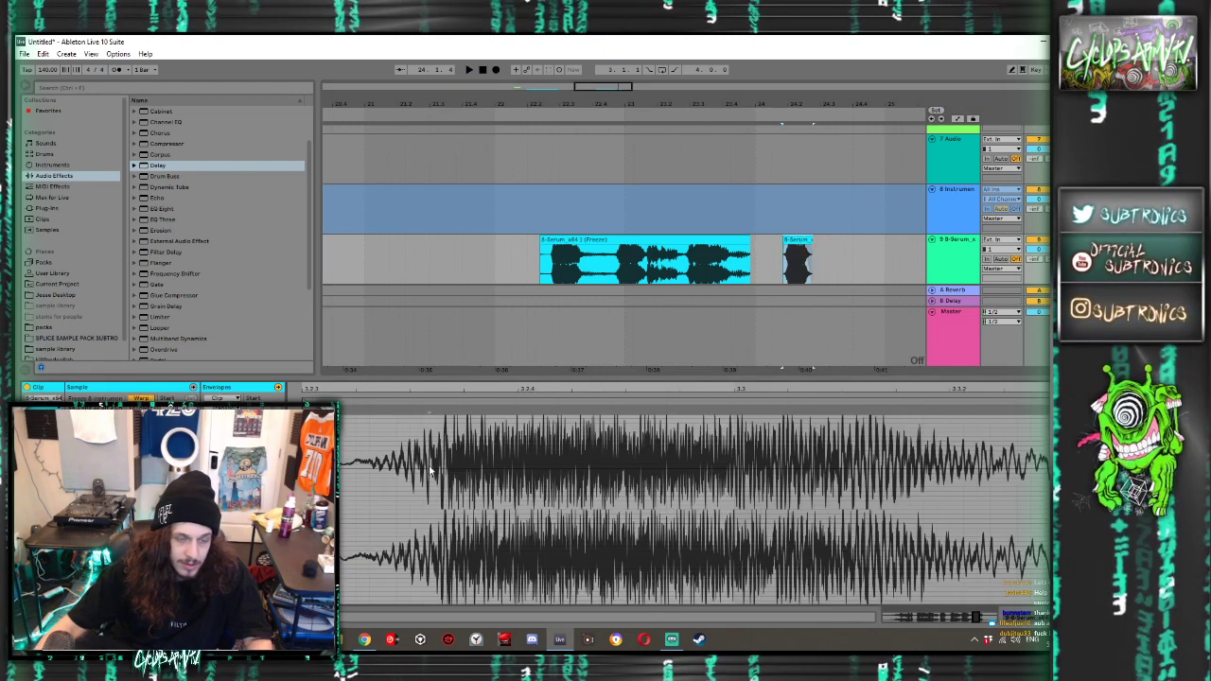
pyautogui.scroll(-3, 495, 485)
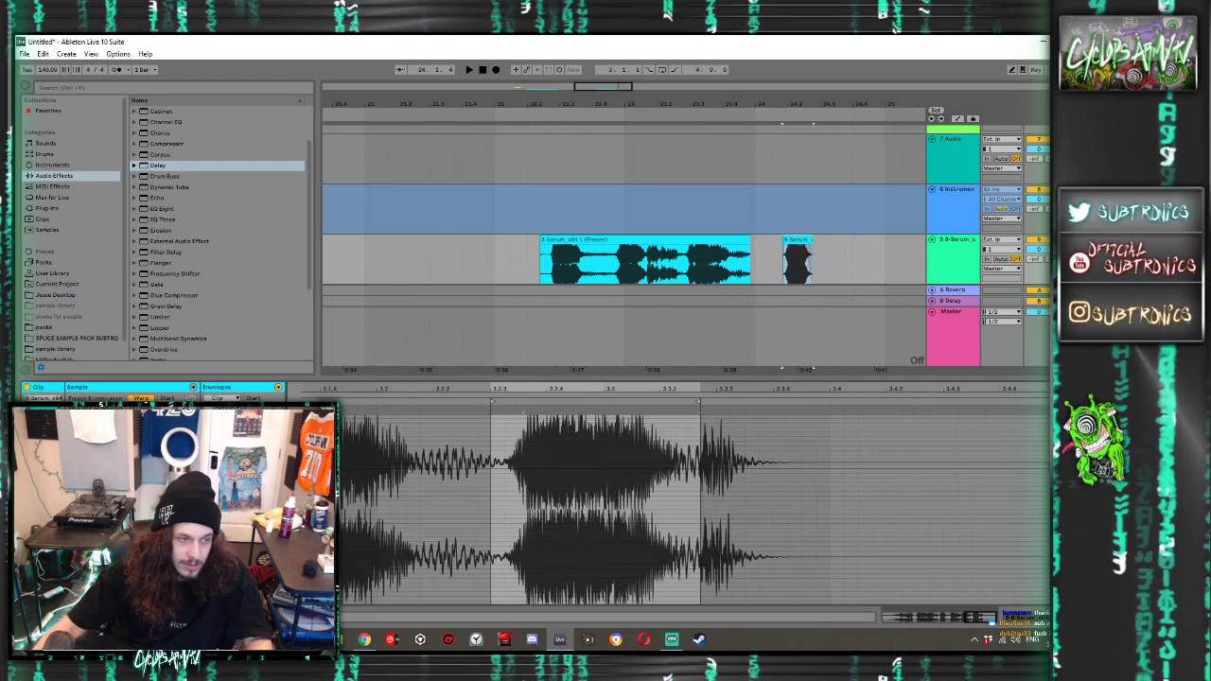
# Draw a stepped transposition envelope of rises and drops across the isolated bass slice and play it
pyautogui.click(504, 486)
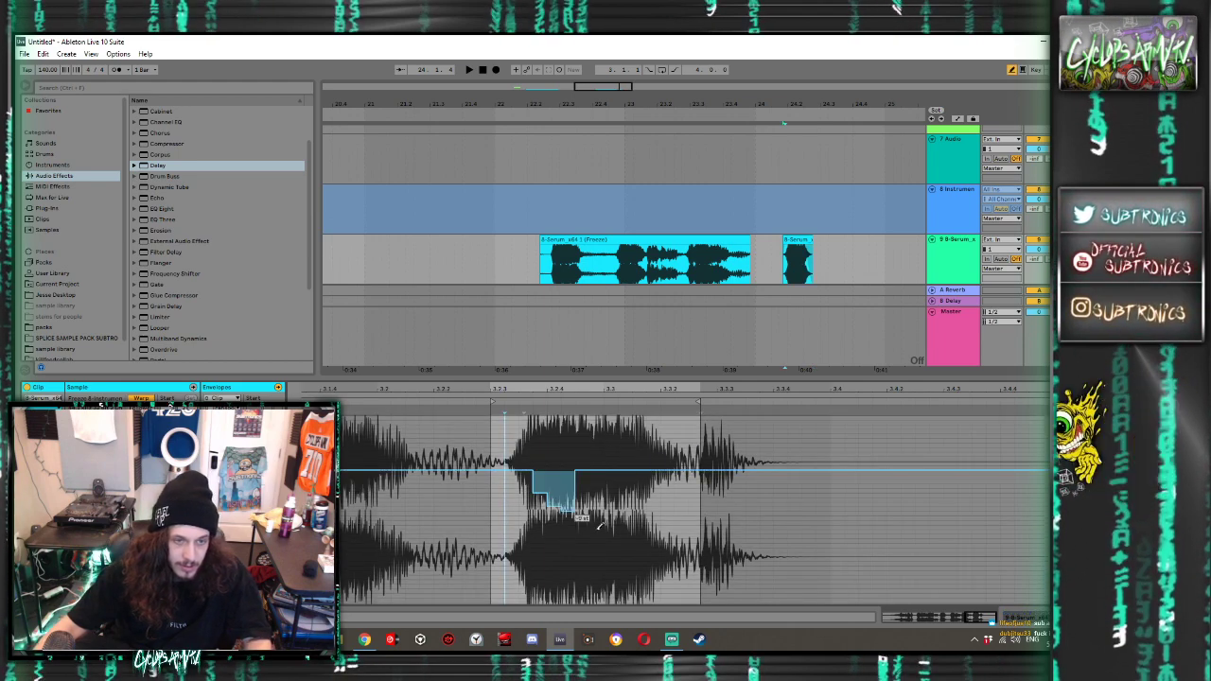
pyautogui.moveTo(540, 474); pyautogui.dragTo(823, 494)
pyautogui.press('space')
pyautogui.moveTo(710, 442); pyautogui.dragTo(651, 532)
pyautogui.press('space')
pyautogui.press('space')
pyautogui.press('space')
pyautogui.moveTo(653, 448); pyautogui.dragTo(625, 471)
pyautogui.press('space')
pyautogui.moveTo(569, 433); pyautogui.dragTo(524, 425)
pyautogui.press('space')
pyautogui.press('space')
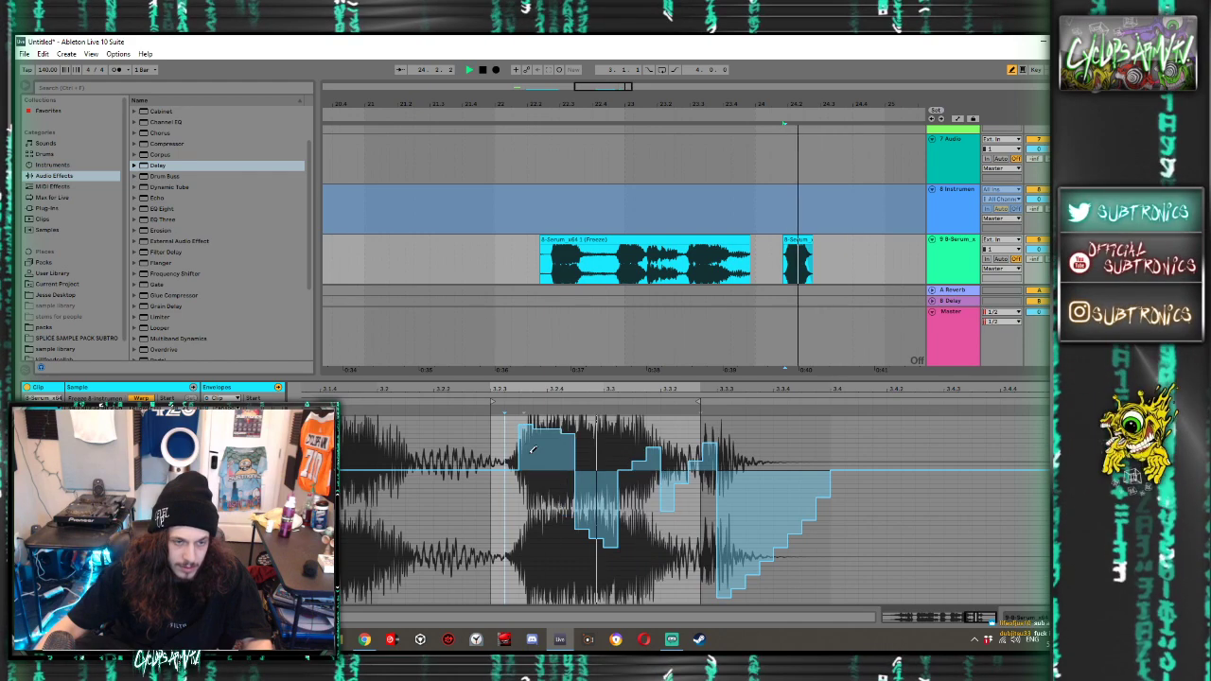
# Redraw the first half of the slice's transposition envelope with alternating high and low steps and replay the slice
pyautogui.moveTo(511, 507); pyautogui.dragTo(554, 538)
pyautogui.press('space')
pyautogui.press('space')
pyautogui.press('space')
pyautogui.press('space')
pyautogui.moveTo(531, 433)
pyautogui.mouseDown()
pyautogui.moveTo(563, 473)
pyautogui.moveTo(624, 445)
pyautogui.mouseUp()
pyautogui.press('space')
pyautogui.press('space')
pyautogui.press('space')
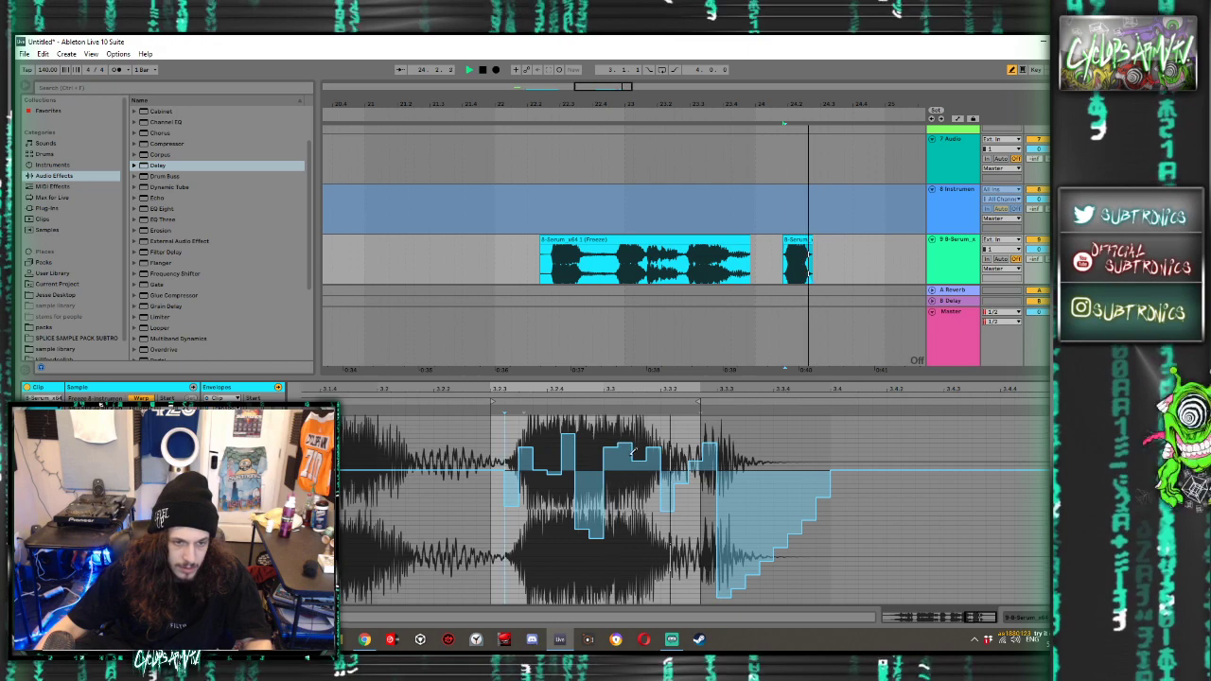
pyautogui.press('space')
pyautogui.press('space')
# Show the bass track's device chain, reopen Echobode while playing the slice and close the plug-in
pyautogui.hotkey('shift', 'Tab')
pyautogui.press('space')
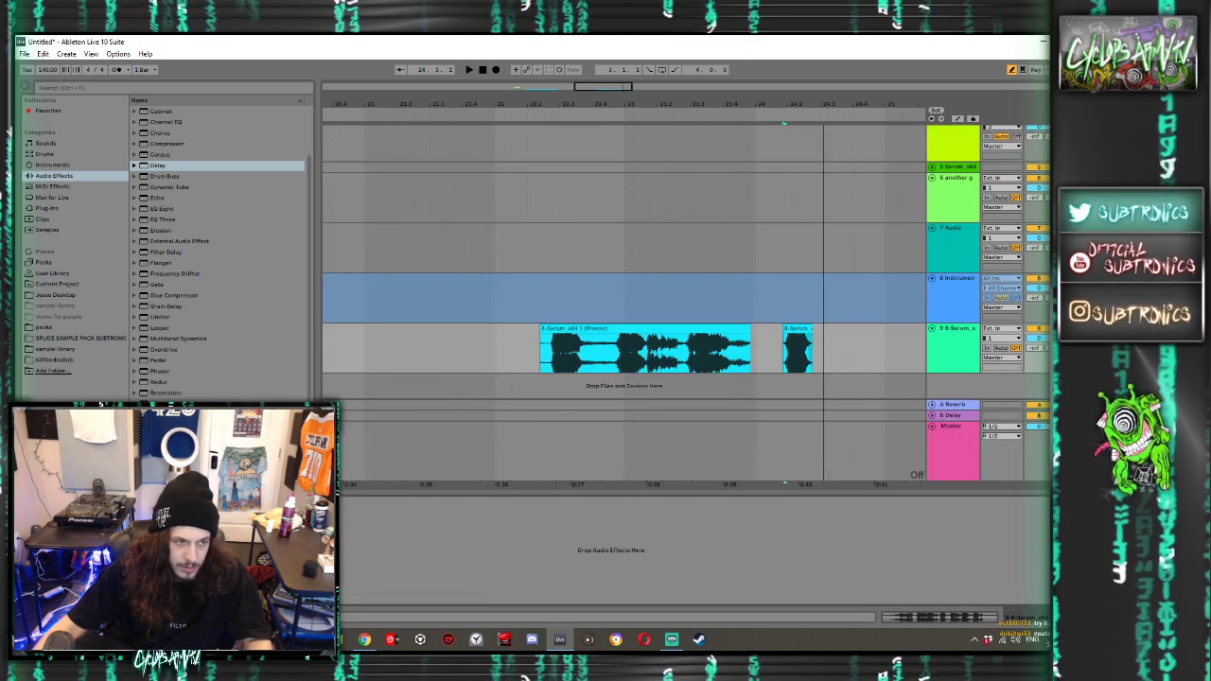
pyautogui.hotkey('ctrl', 'alt', 'p')
pyautogui.press('space')
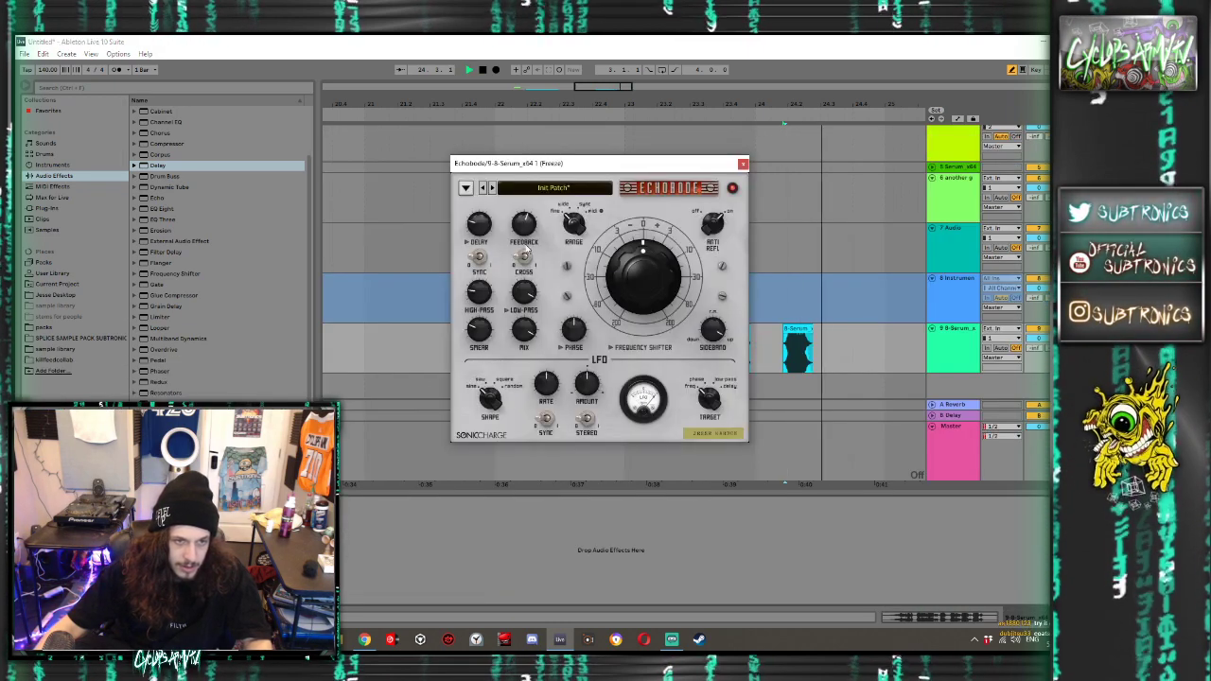
pyautogui.click(742, 165)
pyautogui.press('space')
# Load the Amp audio effect on the frozen bass audio track and play the slice repeatedly
pyautogui.scroll(2, 180, 167)
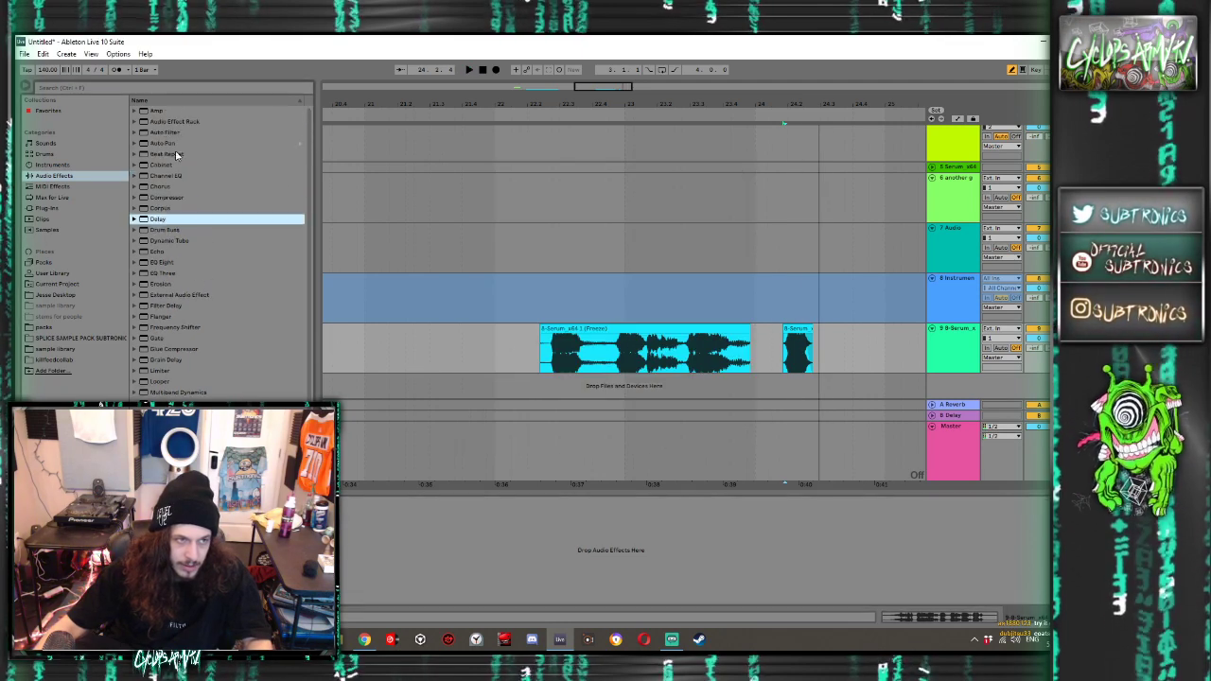
pyautogui.click(154, 112)
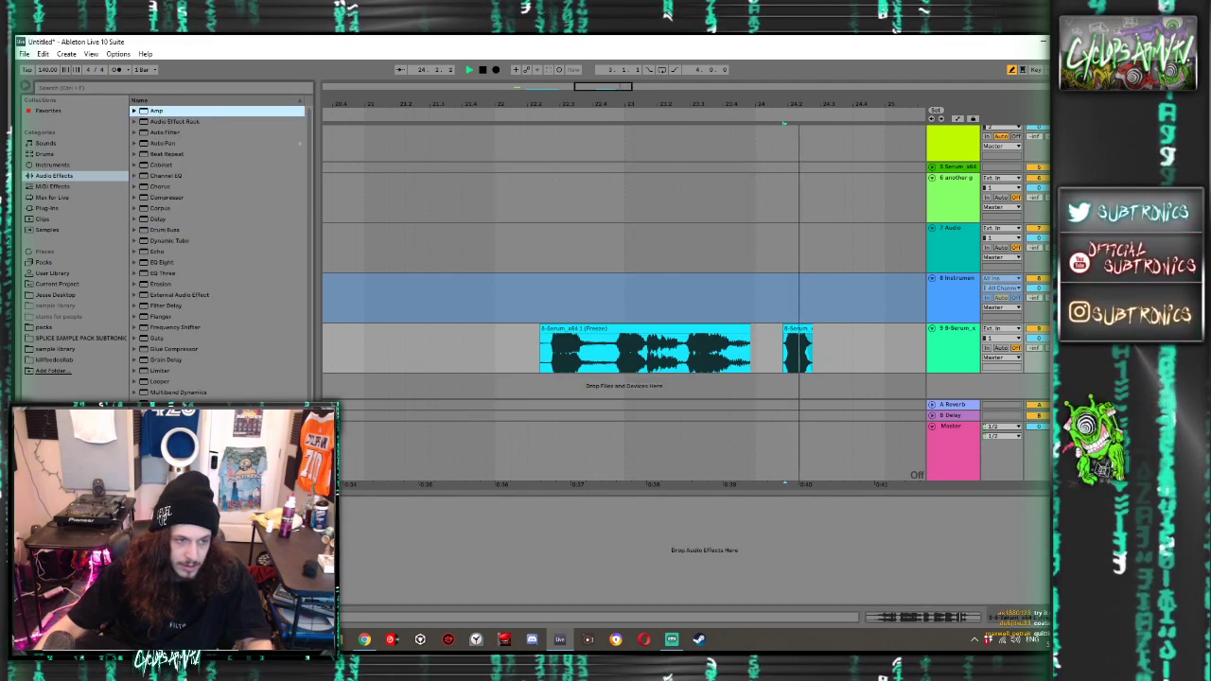
pyautogui.press('space')
pyautogui.press('space')
pyautogui.press('space')
pyautogui.press('space')
pyautogui.press('space')
pyautogui.press('space')
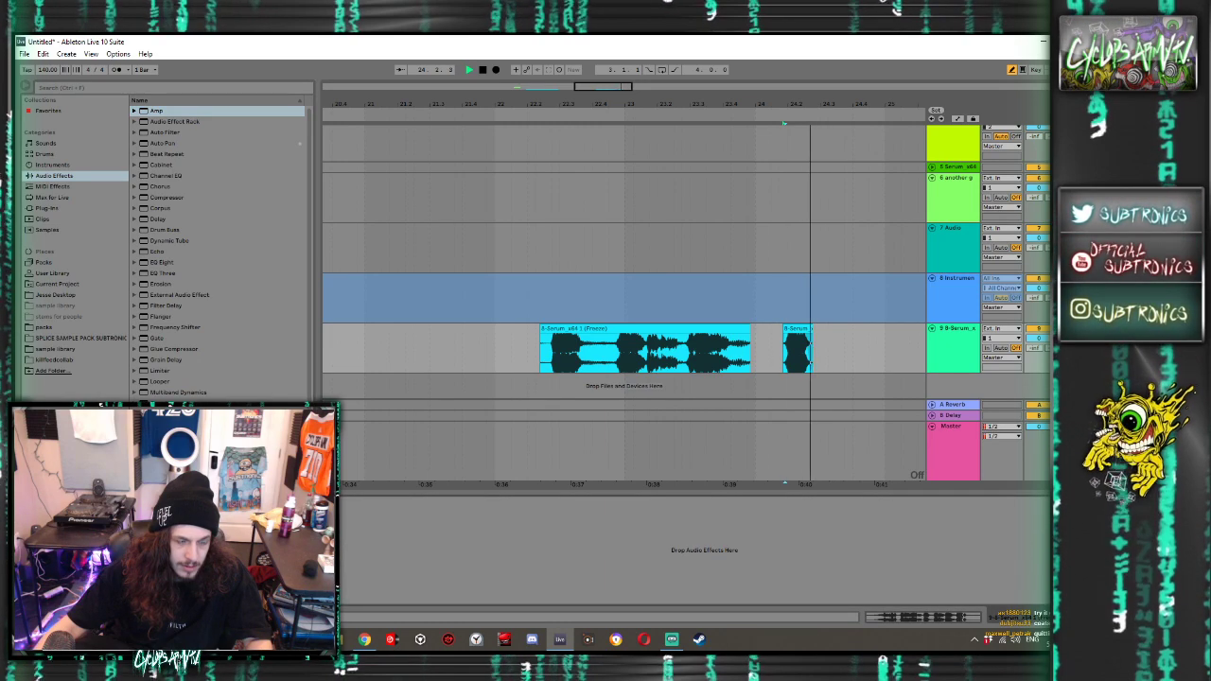
pyautogui.press('space')
pyautogui.press('space')
pyautogui.press('space')
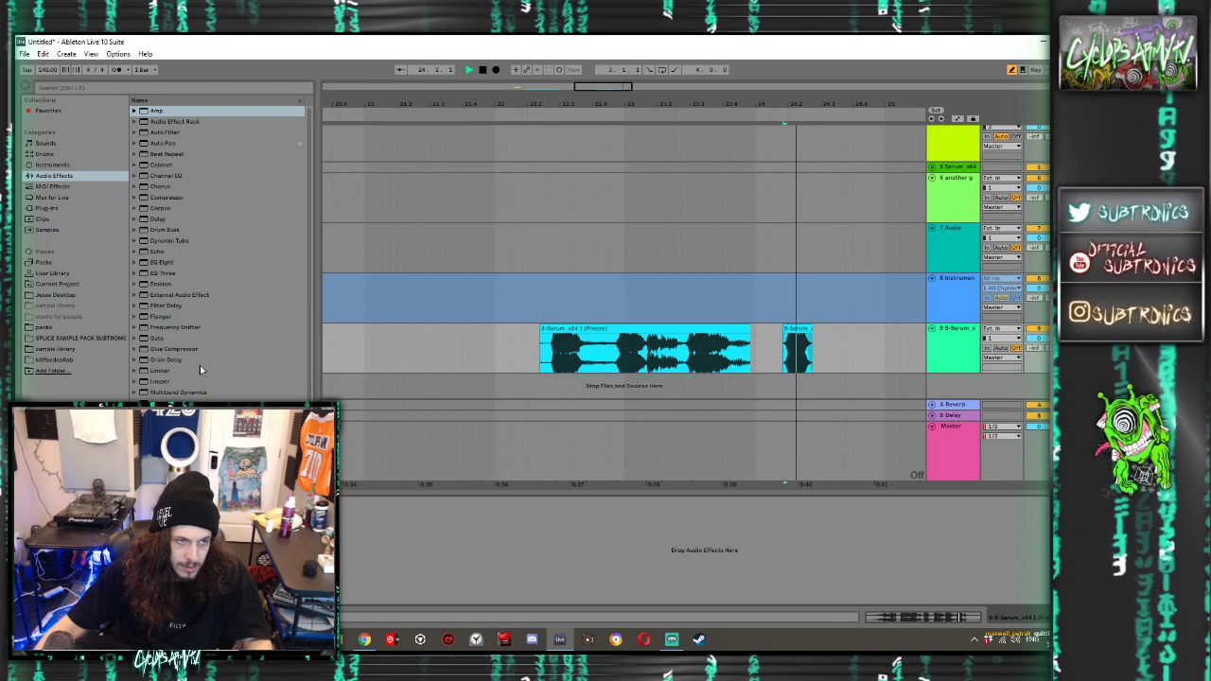
pyautogui.press('space')
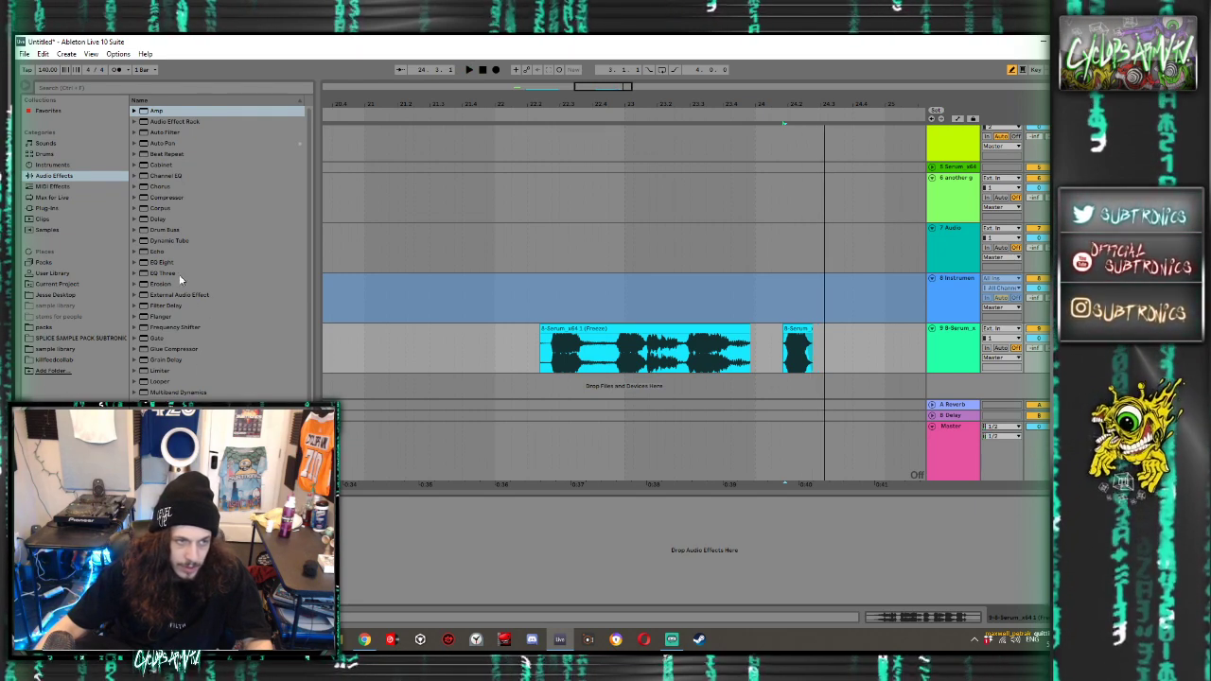
# Load Auto Filter on the frozen bass audio track, set it to notch and show its frequency automation for drawing
pyautogui.click(160, 131)
pyautogui.click(372, 576)
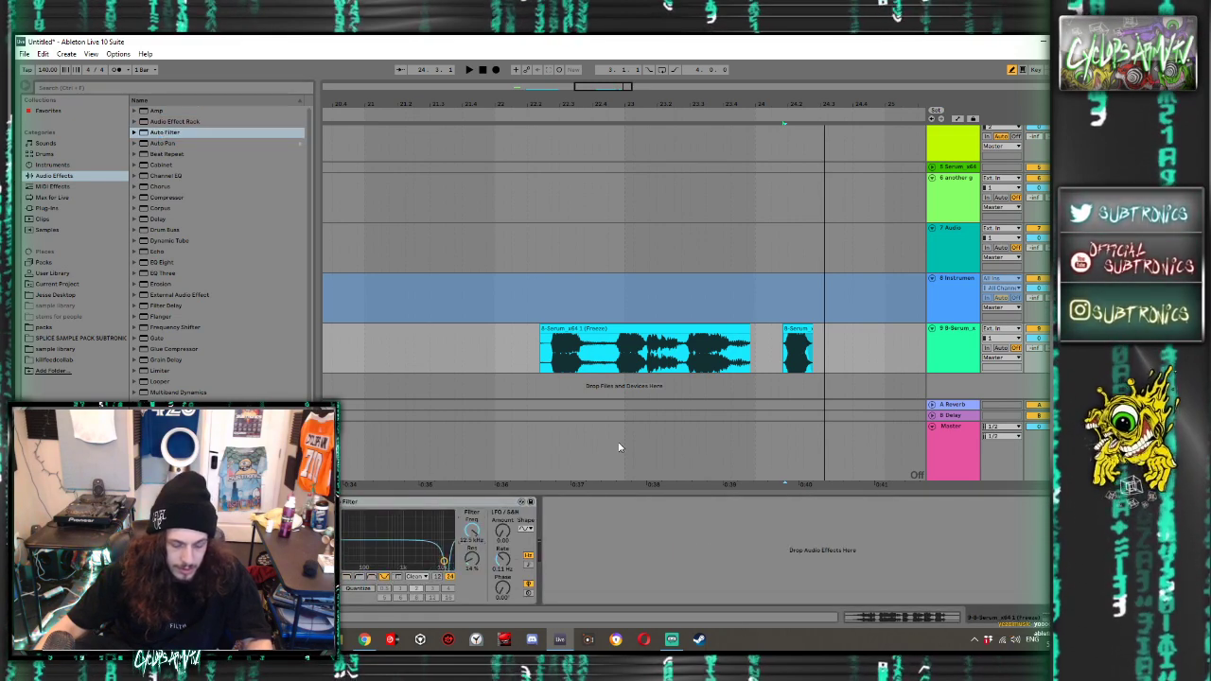
pyautogui.press('a')
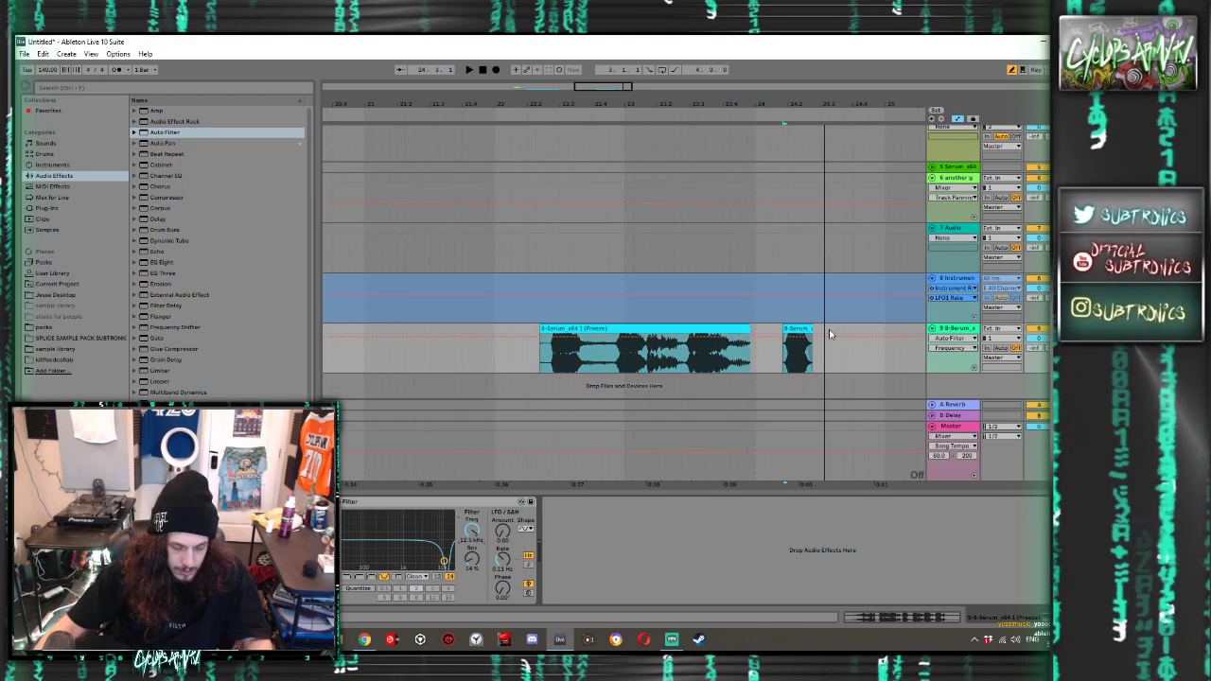
pyautogui.press('b')
# Draw a dipping Auto Filter frequency curve over the isolated bass slice and play it repeatedly
pyautogui.moveTo(812, 337)
pyautogui.mouseDown()
pyautogui.moveTo(775, 354)
pyautogui.moveTo(789, 371)
pyautogui.moveTo(810, 370)
pyautogui.moveTo(793, 349)
pyautogui.mouseUp()
pyautogui.press('space')
pyautogui.press('space')
pyautogui.press('space')
pyautogui.press('space')
pyautogui.press('space')
pyautogui.press('space')
pyautogui.press('space')
pyautogui.press('space')
pyautogui.press('space')
pyautogui.press('space')
pyautogui.press('space')
pyautogui.press('space')
pyautogui.press('space')
pyautogui.press('space')
pyautogui.press('space')
pyautogui.press('space')
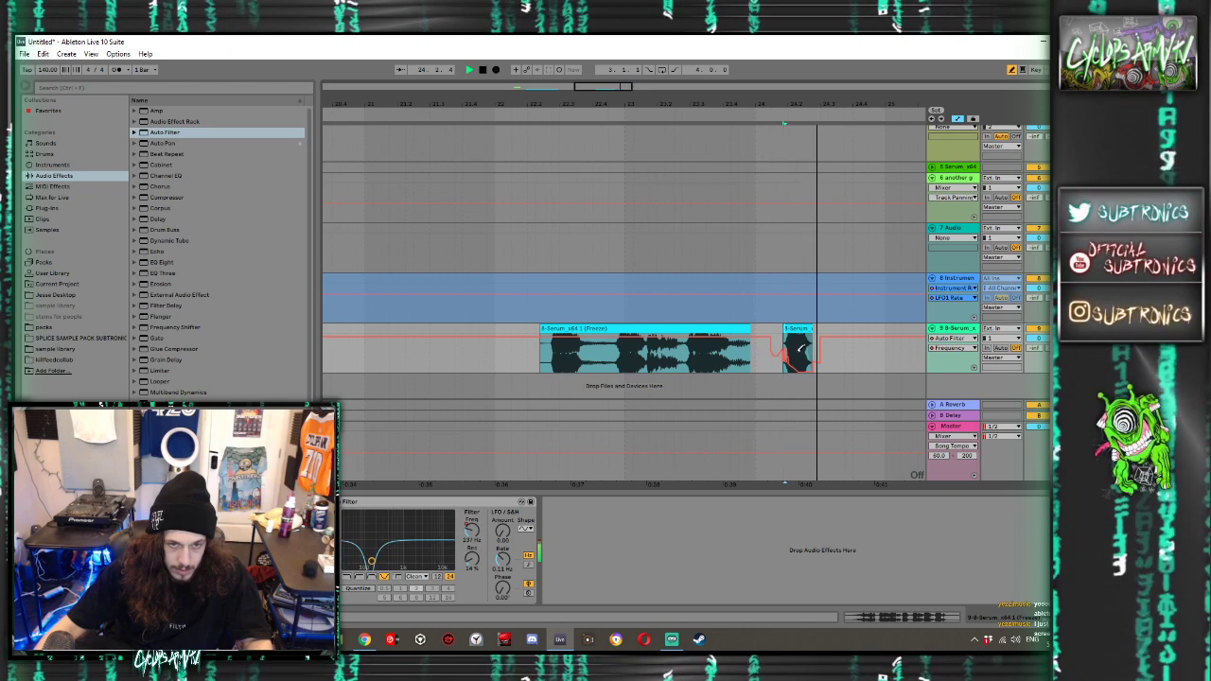
pyautogui.press('space')
pyautogui.press('space')
# Redraw the Auto Filter frequency automation as rapid jagged movements over the slice, replay it and leave draw mode
pyautogui.moveTo(789, 360); pyautogui.dragTo(811, 360)
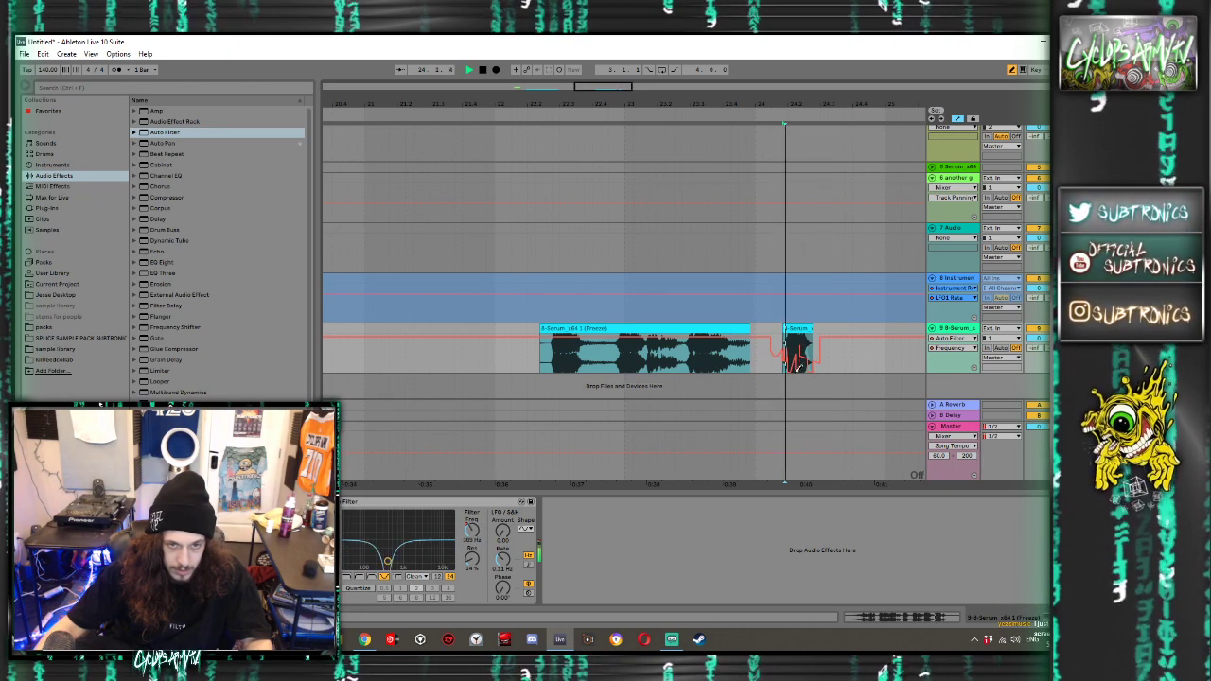
pyautogui.press('space')
pyautogui.press('space')
pyautogui.press('space')
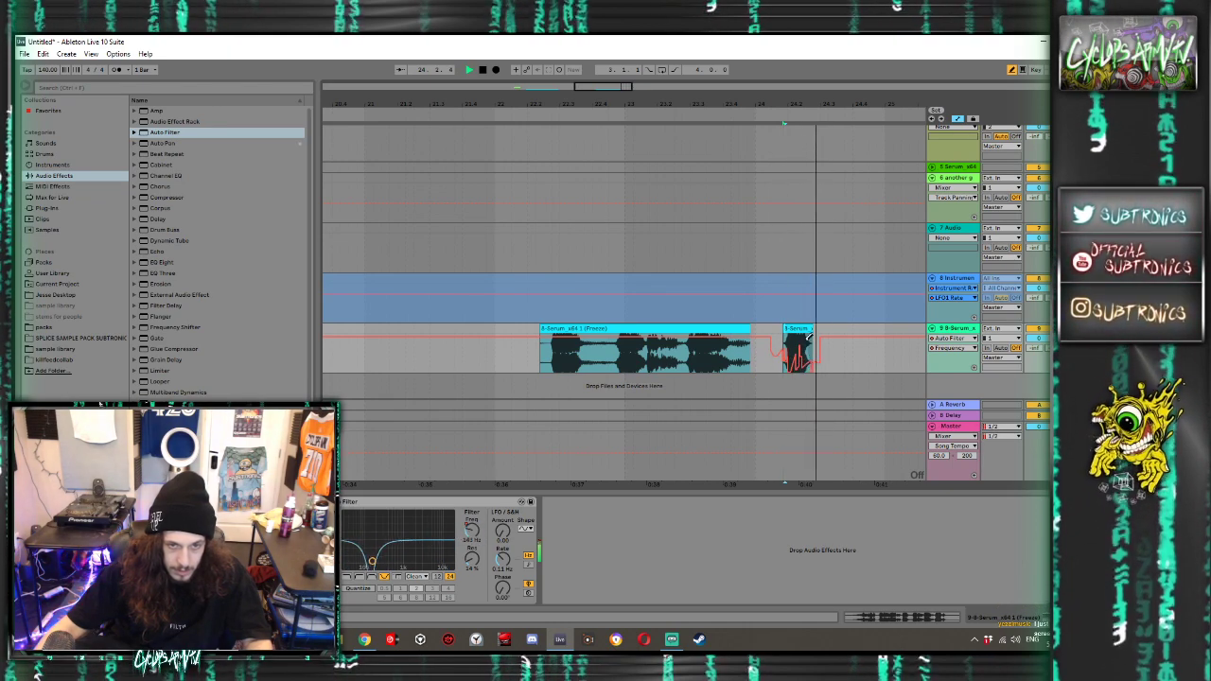
pyautogui.scroll(4, 796, 338)
pyautogui.press('space')
pyautogui.press('space')
pyautogui.press('space')
pyautogui.press('space')
pyautogui.press('b')
# Reopen Echobode, try its smear and feedback controls while playing the slice, and close the plug-in
pyautogui.hotkey('ctrl', 'alt', 'p')
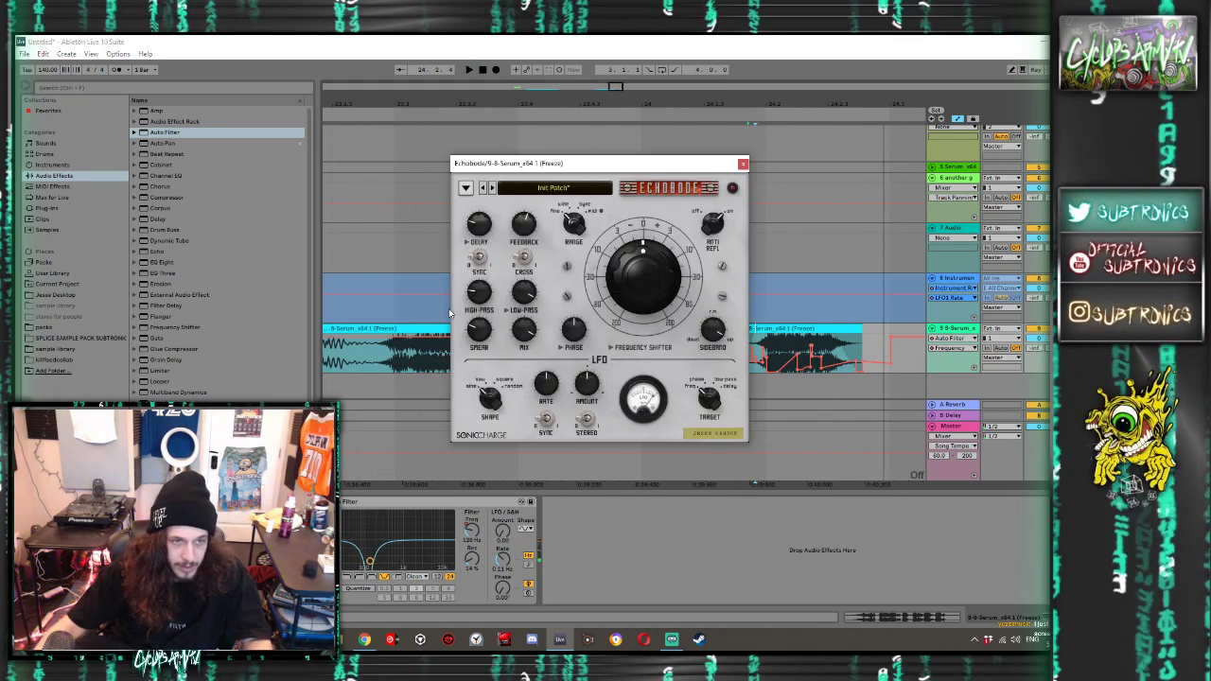
pyautogui.click(479, 332)
pyautogui.press('space')
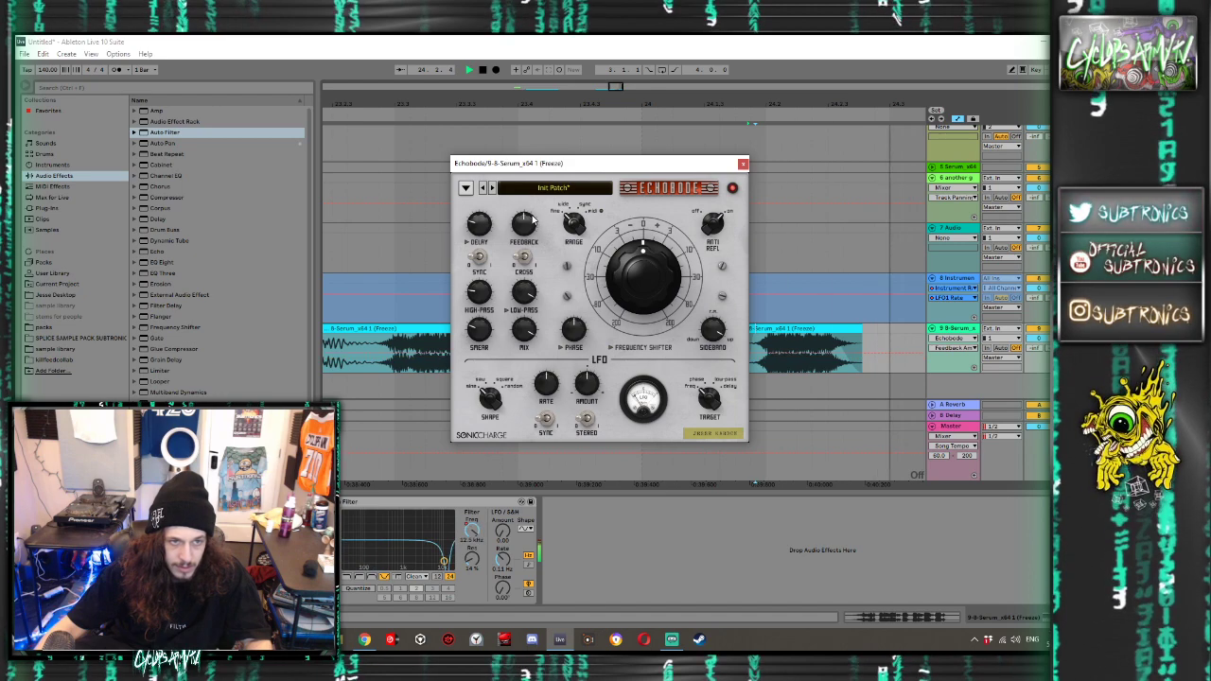
pyautogui.click(743, 164)
pyautogui.press('space')
# Play the shorter frozen bass clip and the original long bass clip to compare them through the effects
pyautogui.scroll(-5, 739, 200)
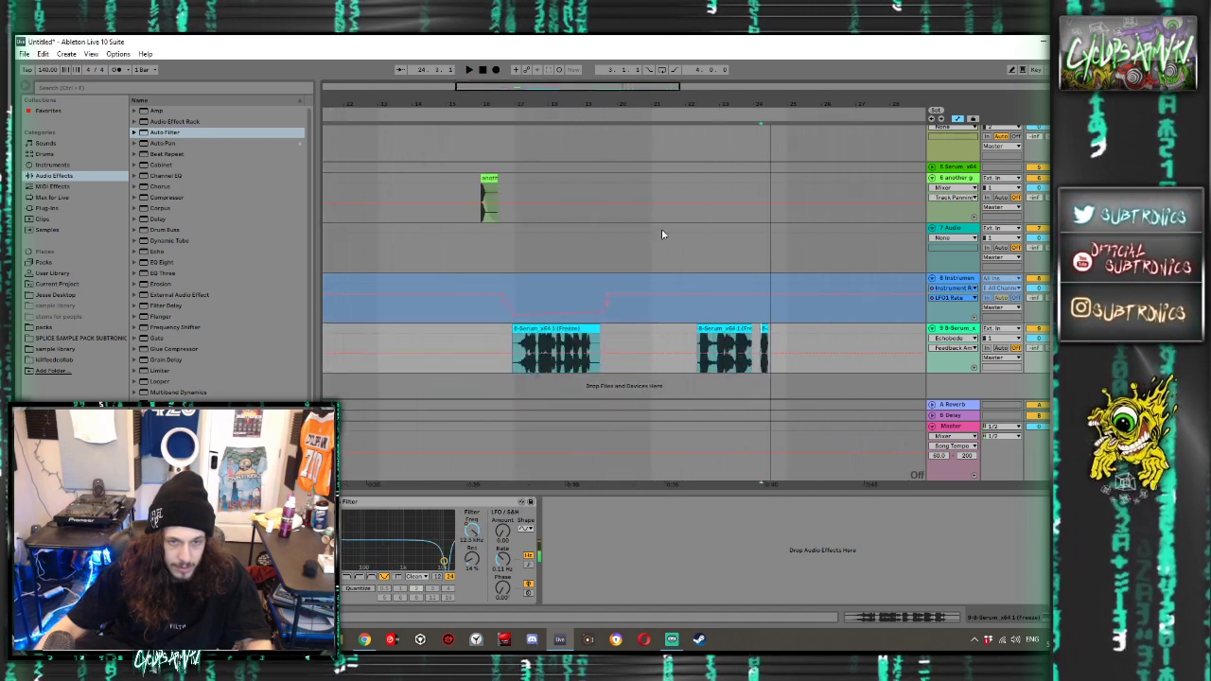
pyautogui.click(746, 327)
pyautogui.press('space')
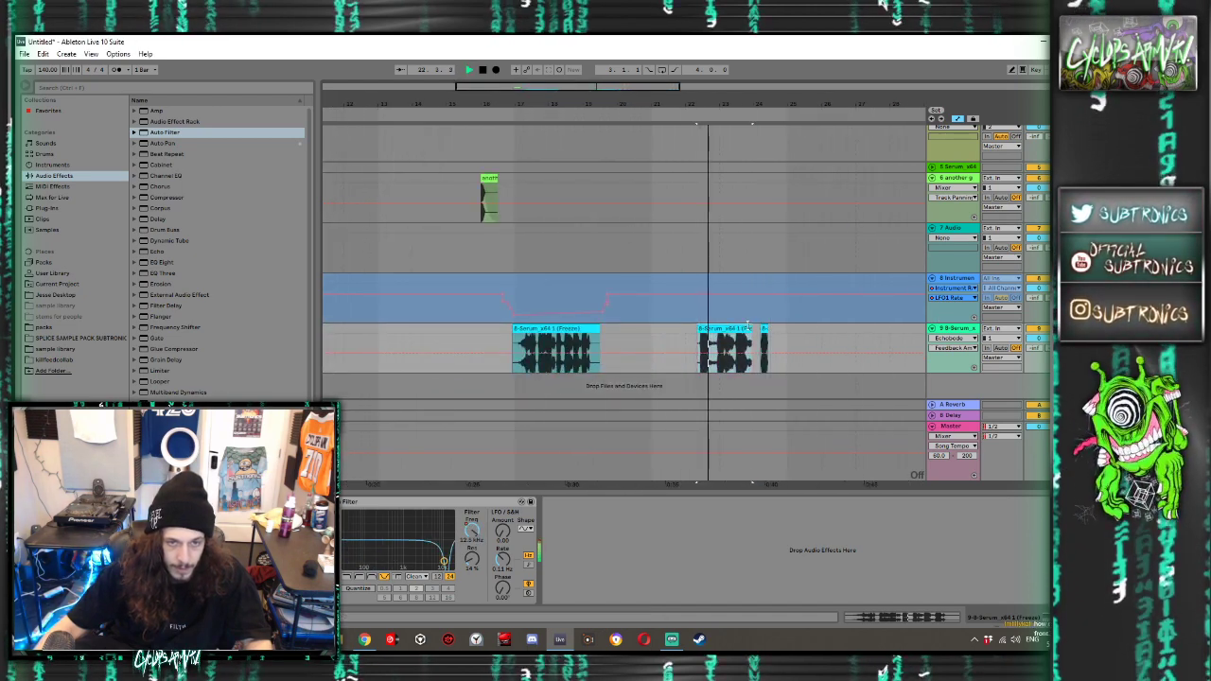
pyautogui.click(574, 345)
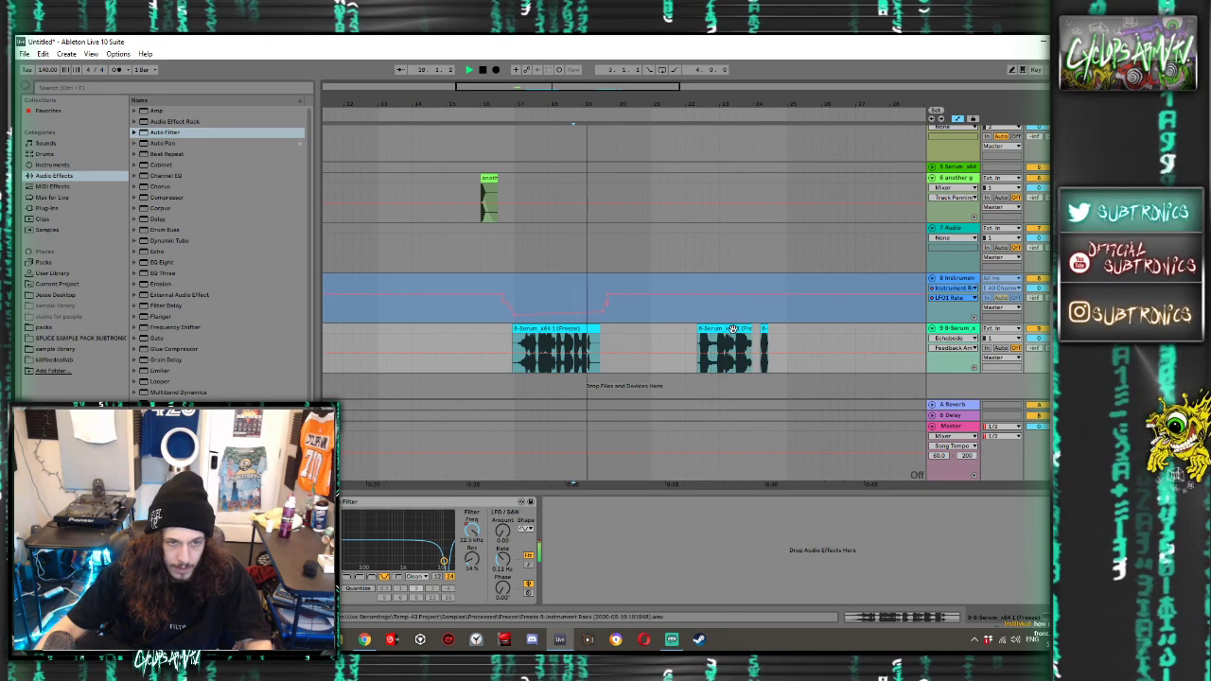
# Add a new audio track below the frozen bass track with its input set to Resampling
pyautogui.scroll(1, 955, 333)
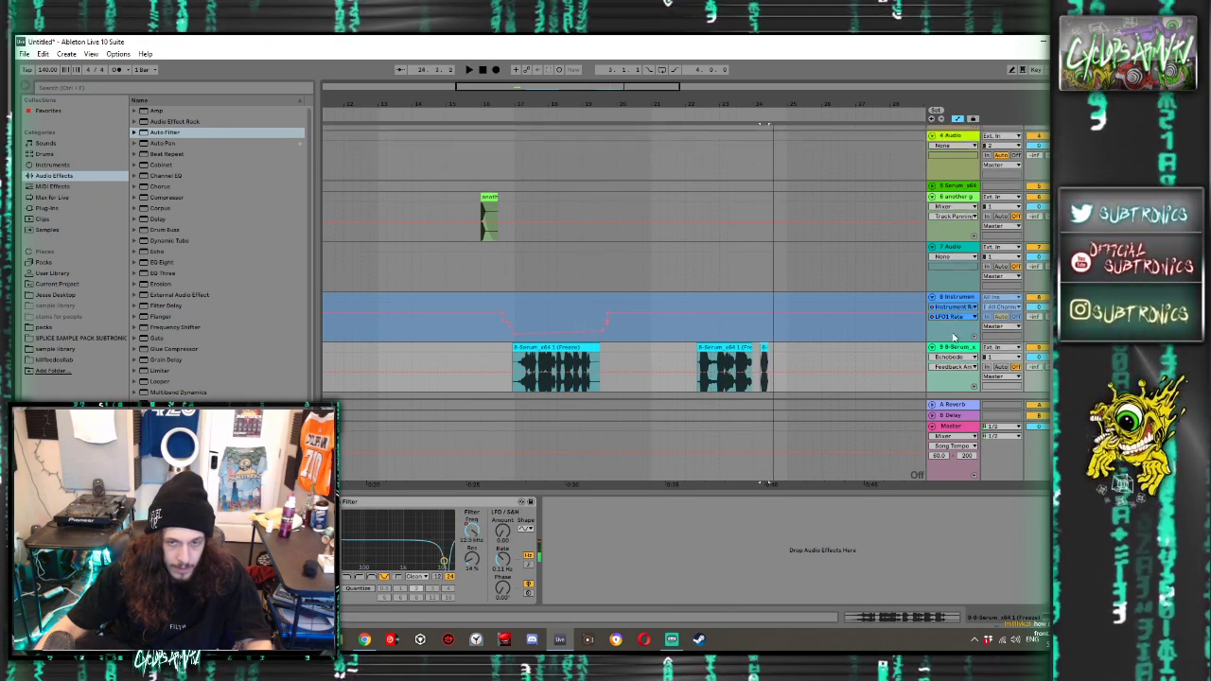
pyautogui.hotkey('ctrl', 't')
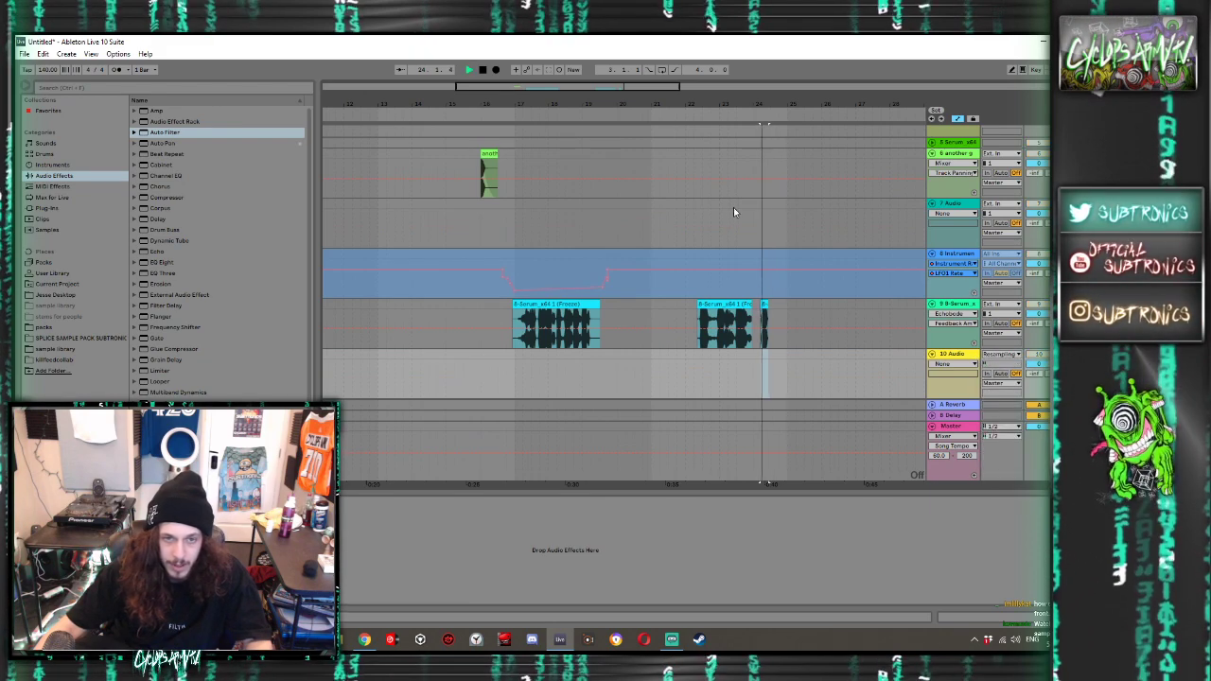
# Enable recording on the Resampling track and record the processed bass slice into it as a new audio clip
pyautogui.click(987, 373)
pyautogui.click(495, 69)
pyautogui.press('space')
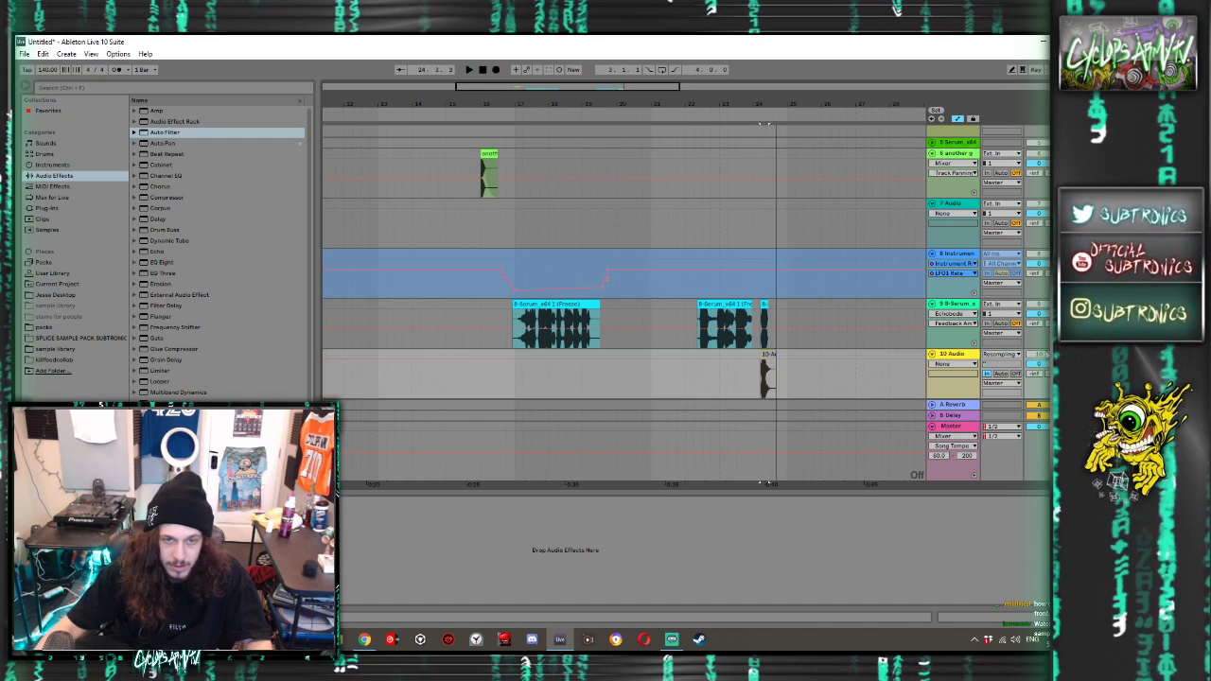
# Move the resampled clip to about 25.1.4 and set its track's monitoring to Auto and input to Ext. In, playing it back
pyautogui.scroll(5, 906, 367)
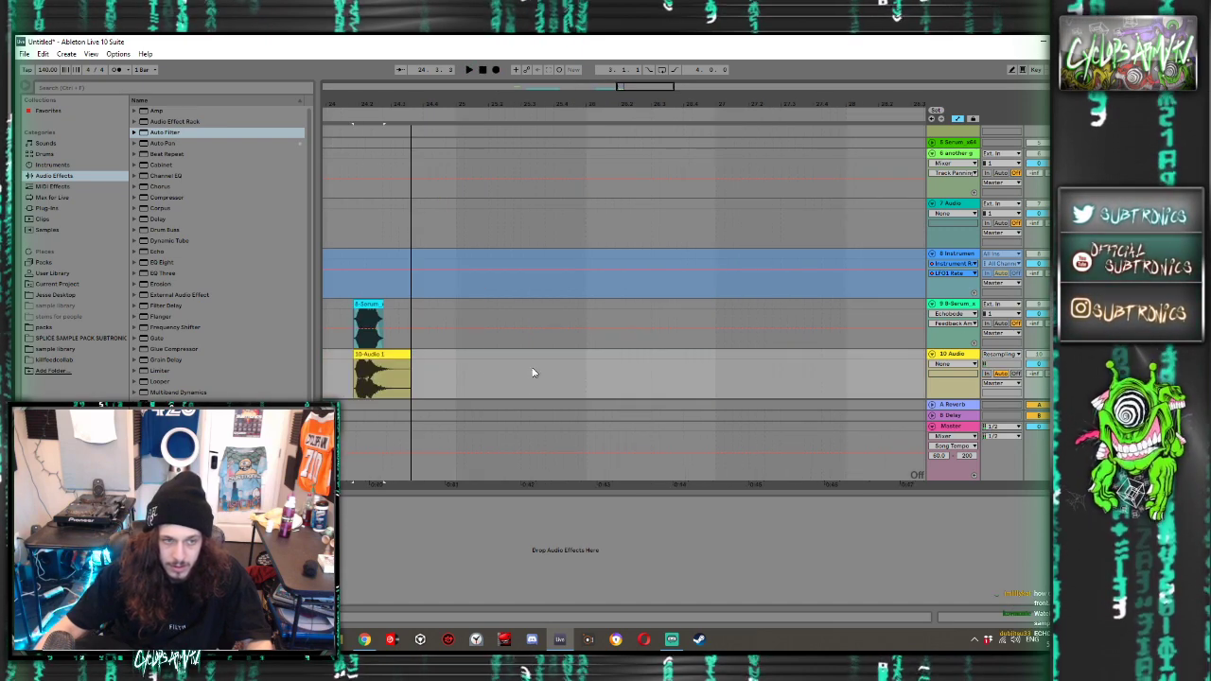
pyautogui.moveTo(389, 353); pyautogui.dragTo(516, 353)
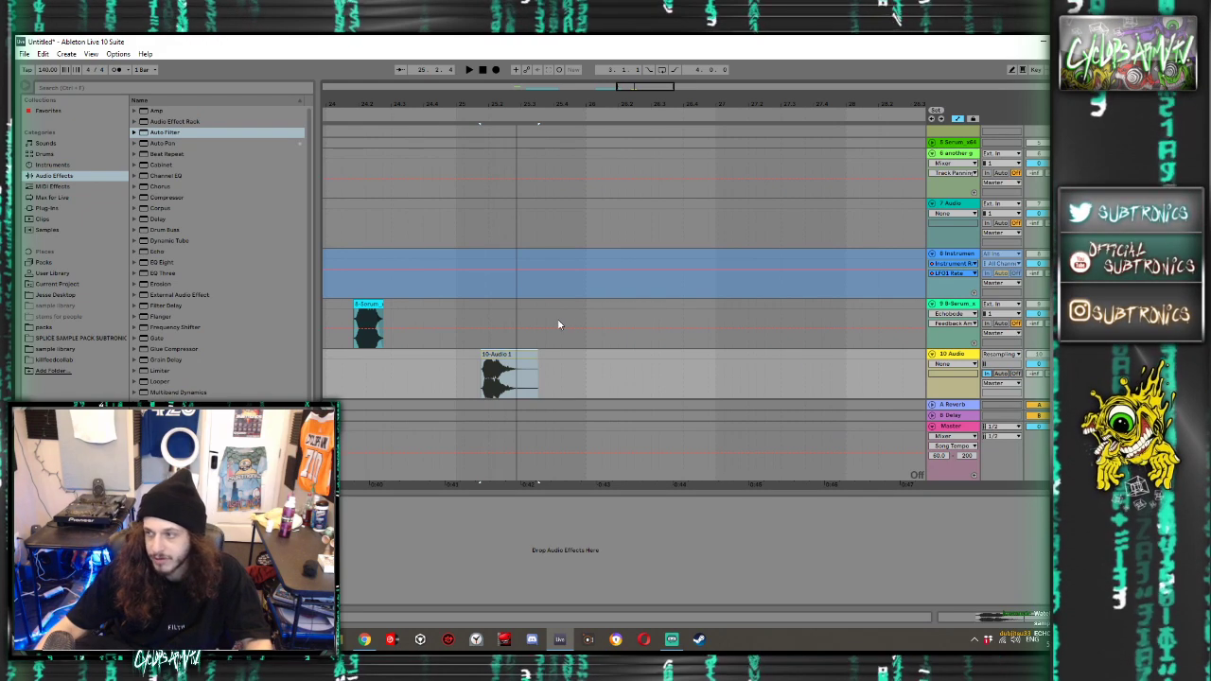
pyautogui.press('space')
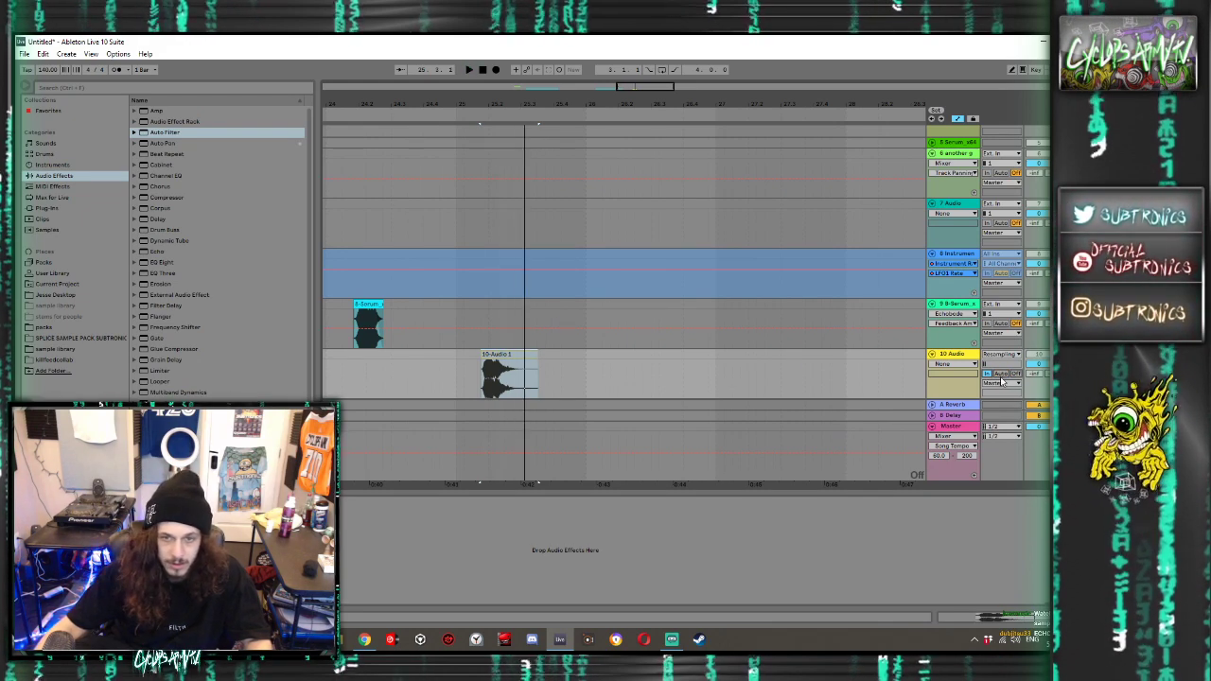
pyautogui.click(1001, 374)
pyautogui.press('space')
pyautogui.press('space')
pyautogui.click(1001, 355)
pyautogui.click(994, 368)
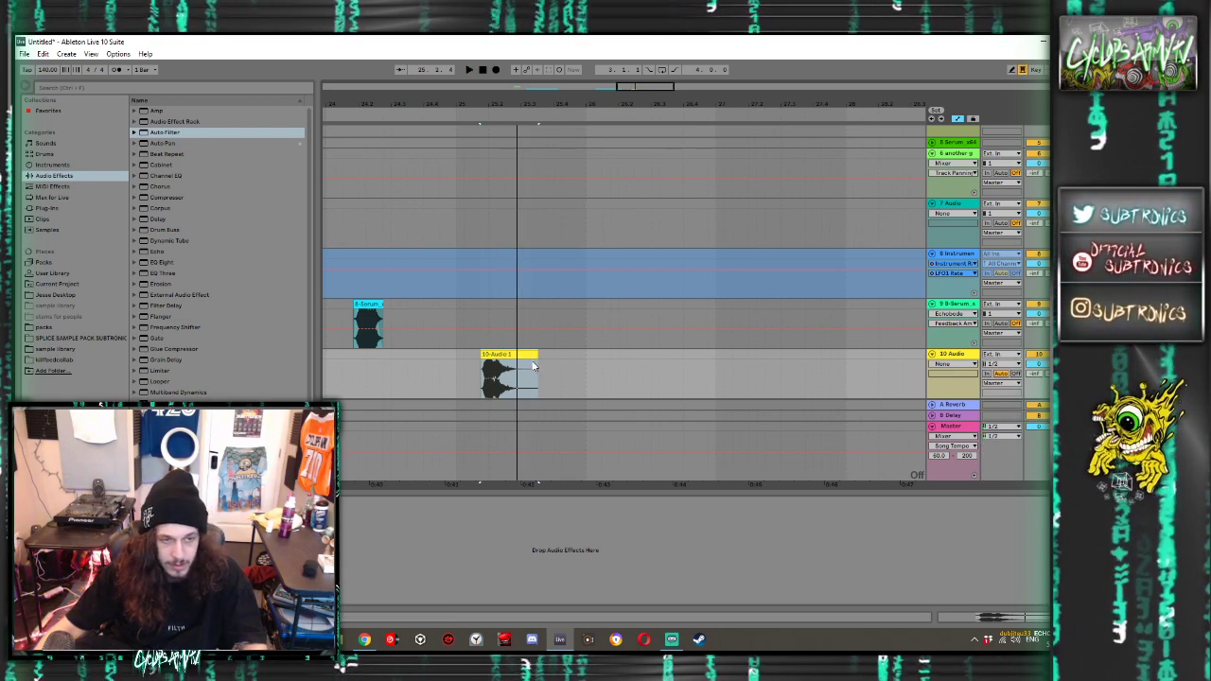
# Hide the automation lanes, play the resampled clip and shape a long curved fade-out across it
pyautogui.press('a')
pyautogui.click(427, 361)
pyautogui.press('space')
pyautogui.moveTo(502, 377); pyautogui.dragTo(493, 388)
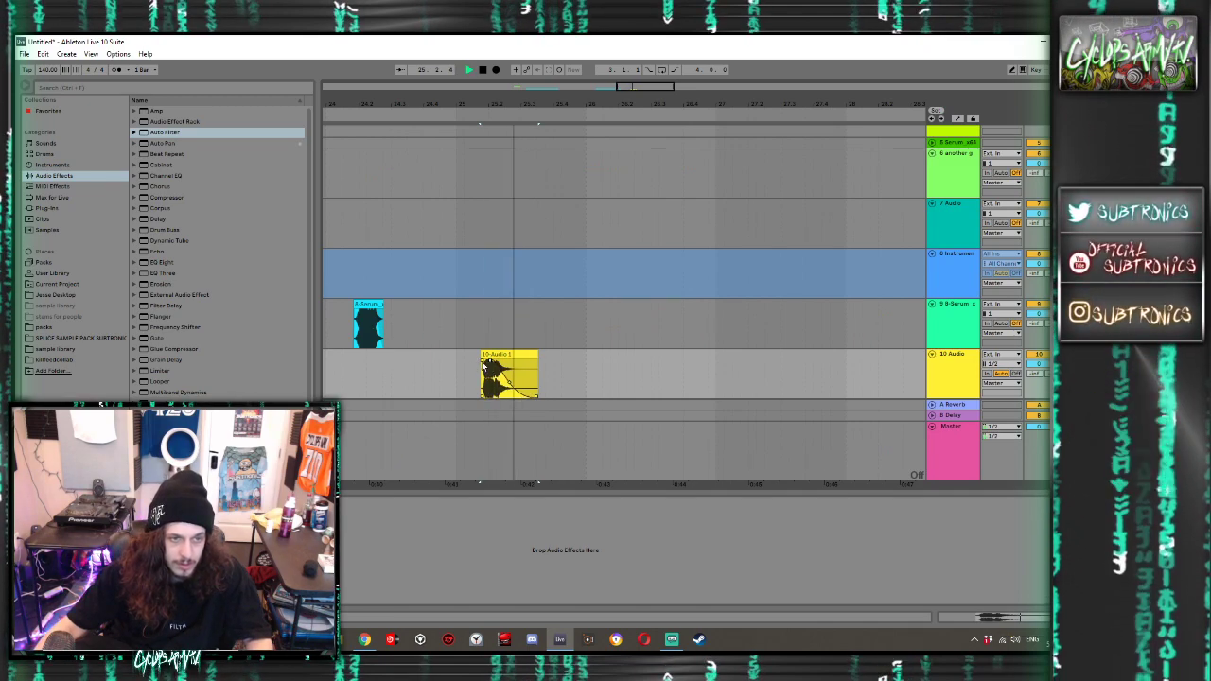
# Shorten the resampled clip's end to about 25.2.4 and add a fade-in over its start while replaying it
pyautogui.scroll(4, 481, 364)
pyautogui.press('space')
pyautogui.press('space')
pyautogui.moveTo(699, 396); pyautogui.dragTo(579, 399)
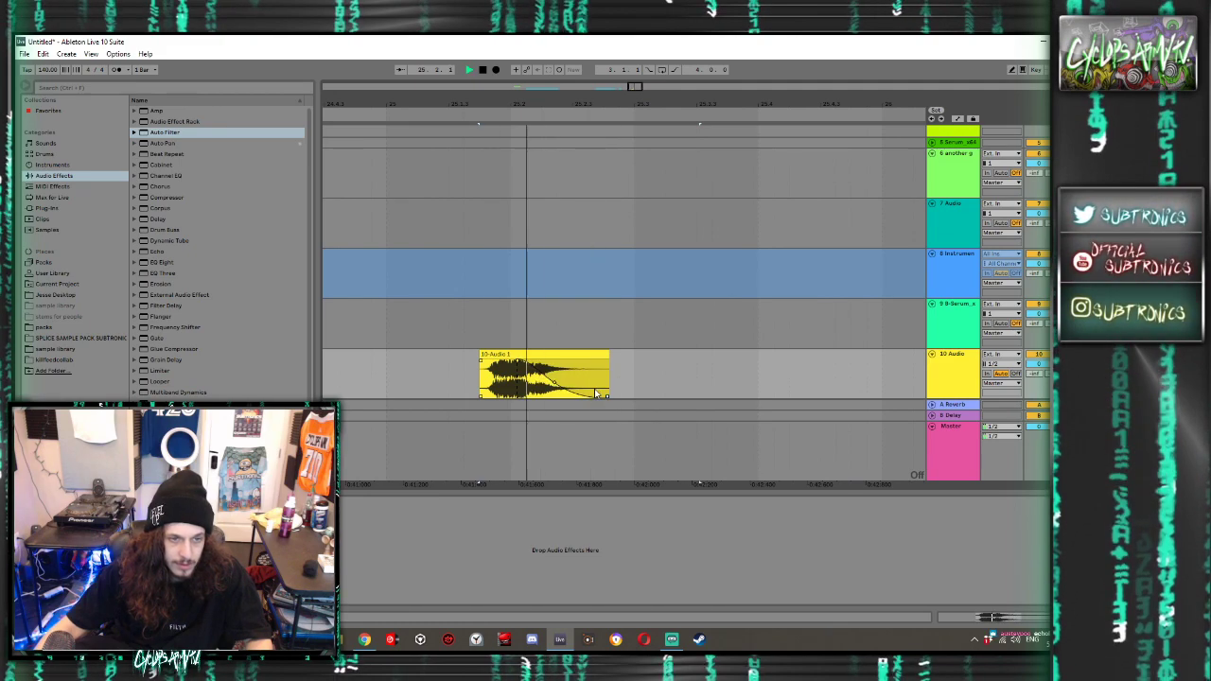
pyautogui.press('space')
pyautogui.moveTo(481, 363); pyautogui.dragTo(517, 370)
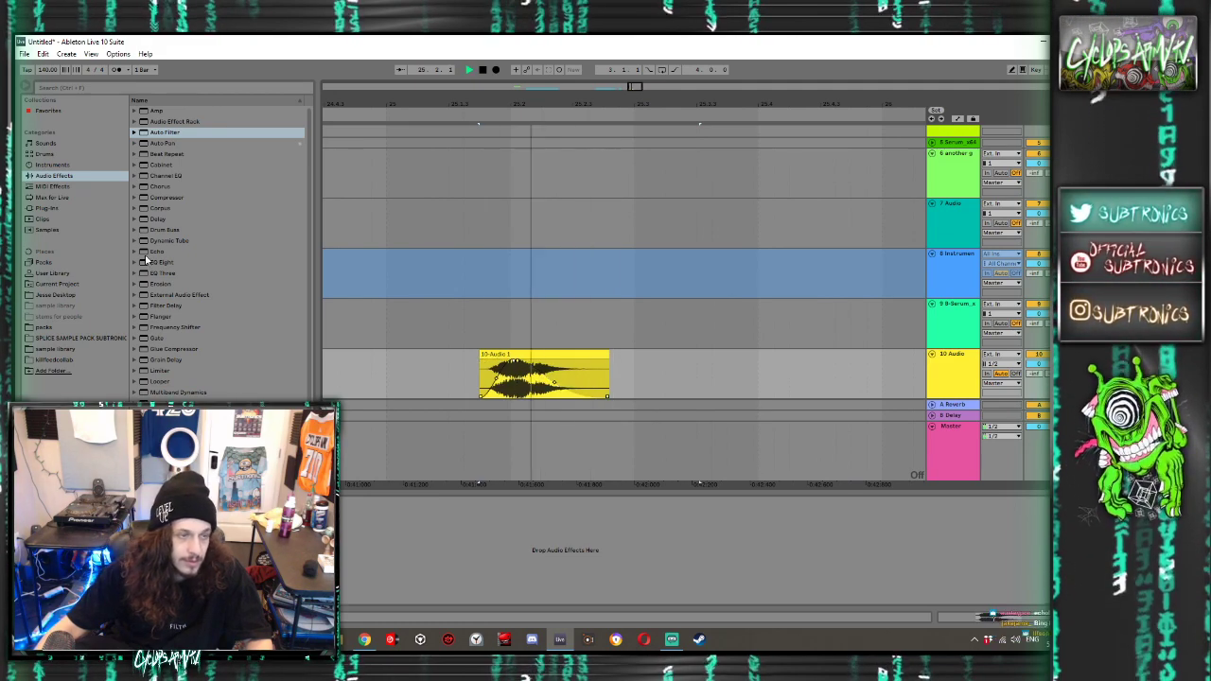
# Try a Chorus preset on the resampled track, replay the clip several times and collapse the Chorus presets
pyautogui.click(161, 185)
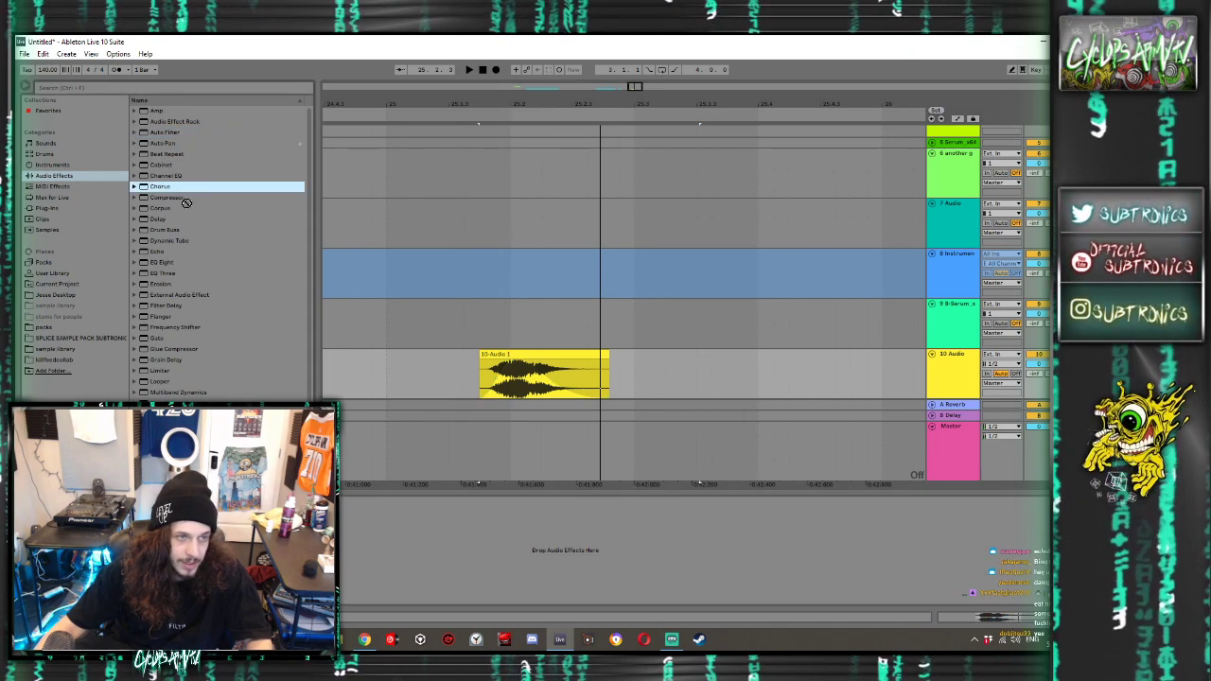
pyautogui.click(133, 187)
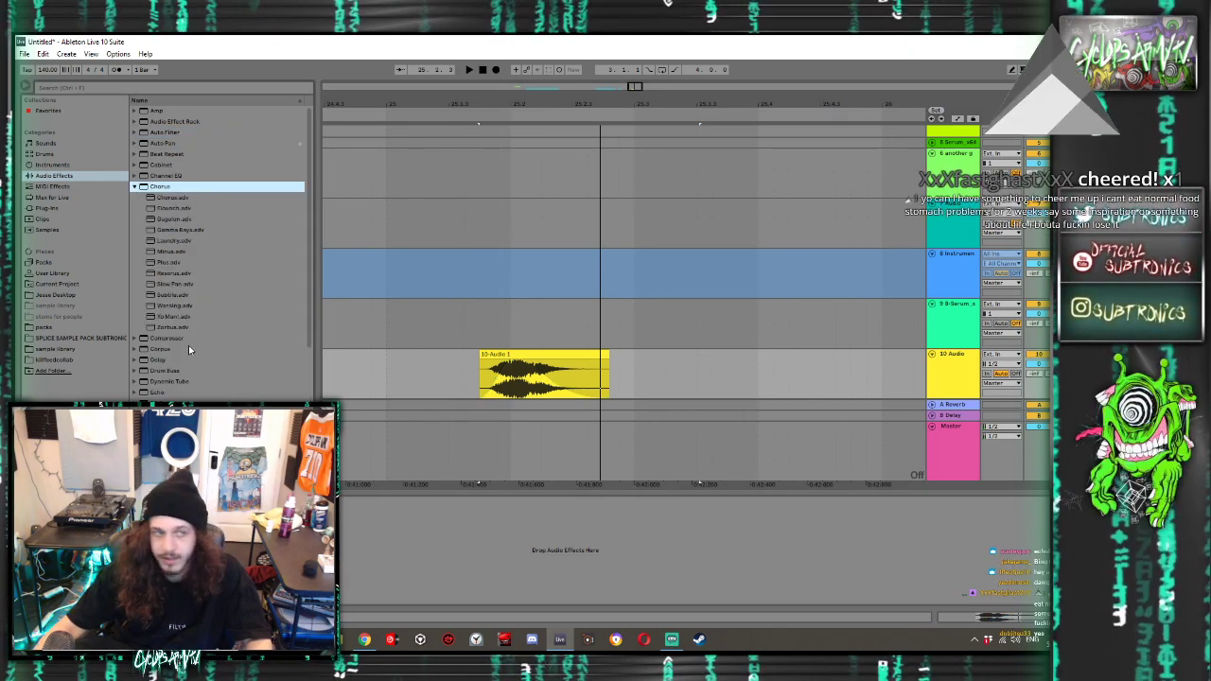
pyautogui.click(170, 316)
pyautogui.press('space')
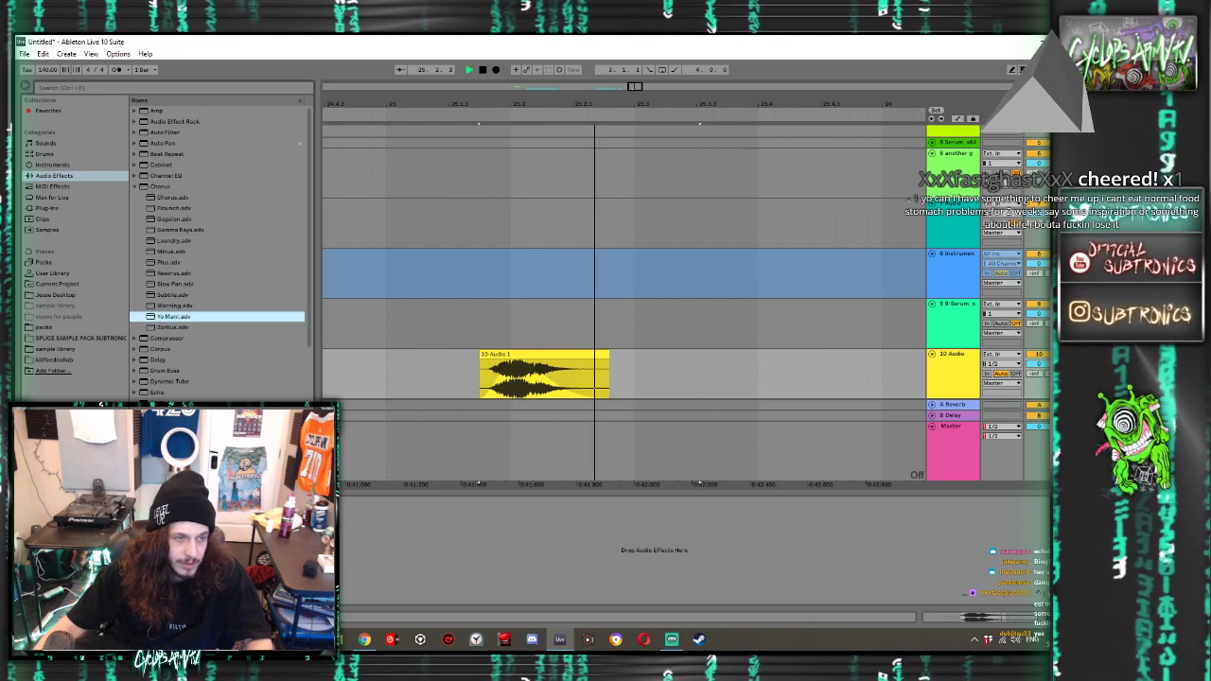
pyautogui.press('space')
pyautogui.press('space')
pyautogui.press('space')
pyautogui.press('space')
pyautogui.press('space')
pyautogui.press('space')
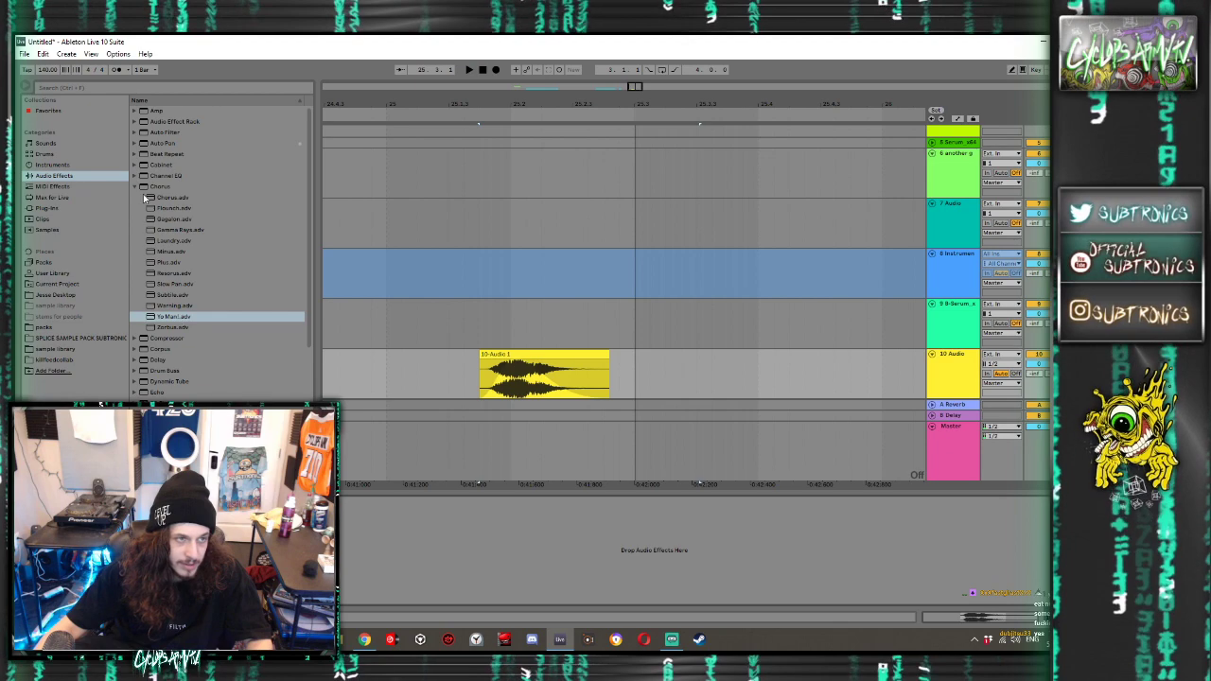
pyautogui.click(138, 187)
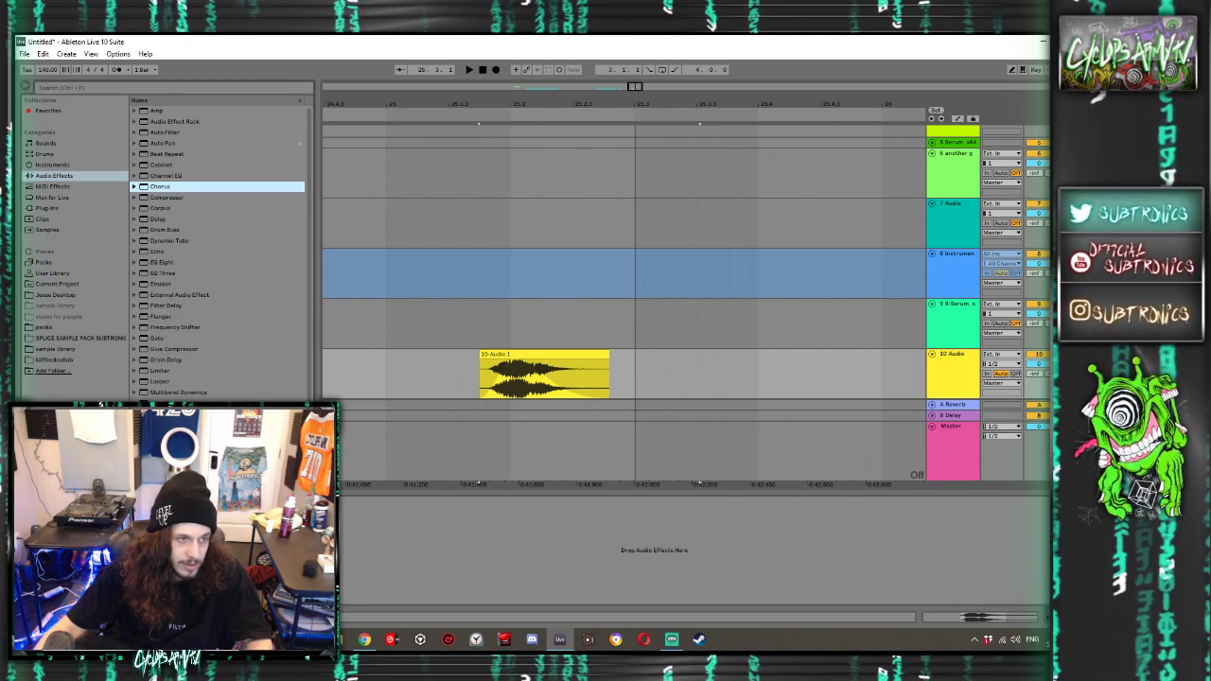
# Try a Phaser preset on the resampled clip, remove it and collapse the Phaser presets
pyautogui.click(135, 424)
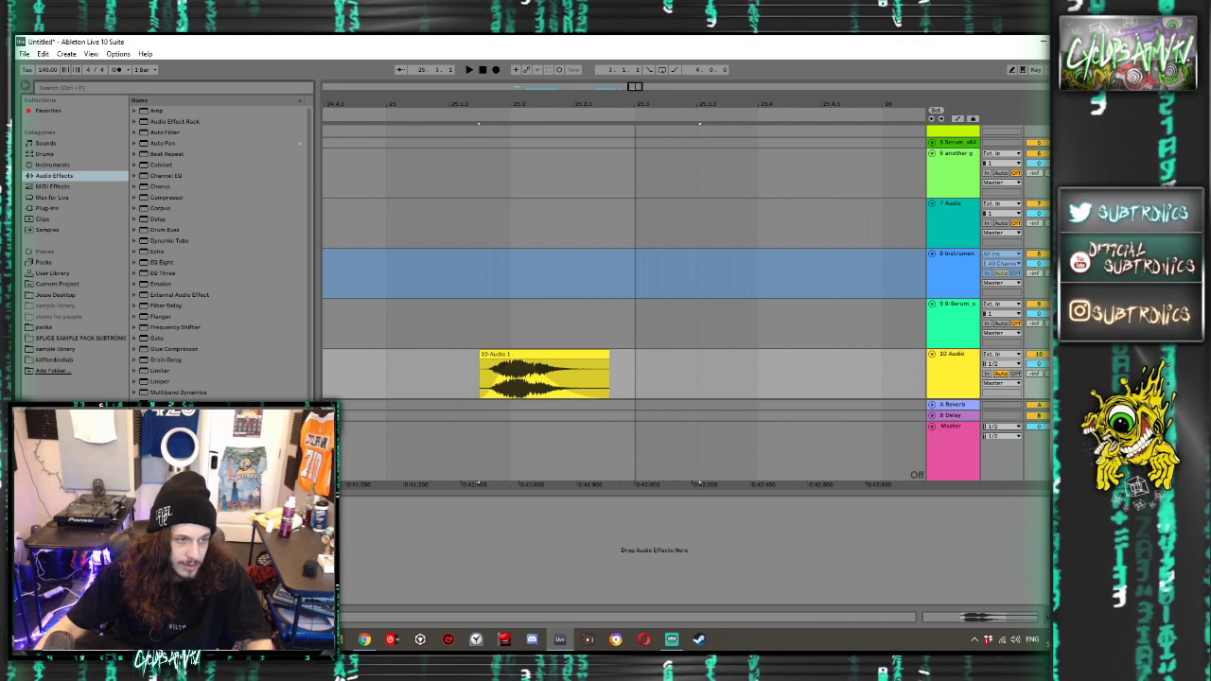
pyautogui.scroll(-3, 217, 250)
pyautogui.scroll(-1, 216, 284)
pyautogui.doubleClick(189, 426)
pyautogui.press('space')
pyautogui.press('space')
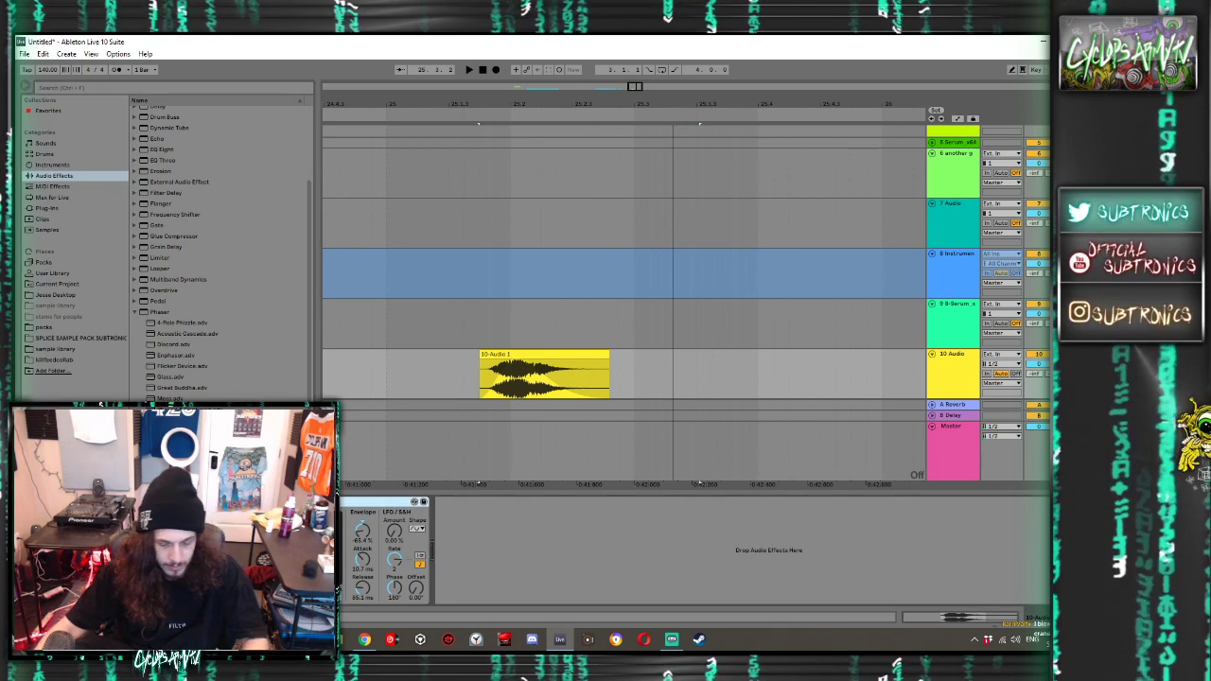
pyautogui.press('Delete')
pyautogui.press('space')
pyautogui.press('space')
pyautogui.click(135, 312)
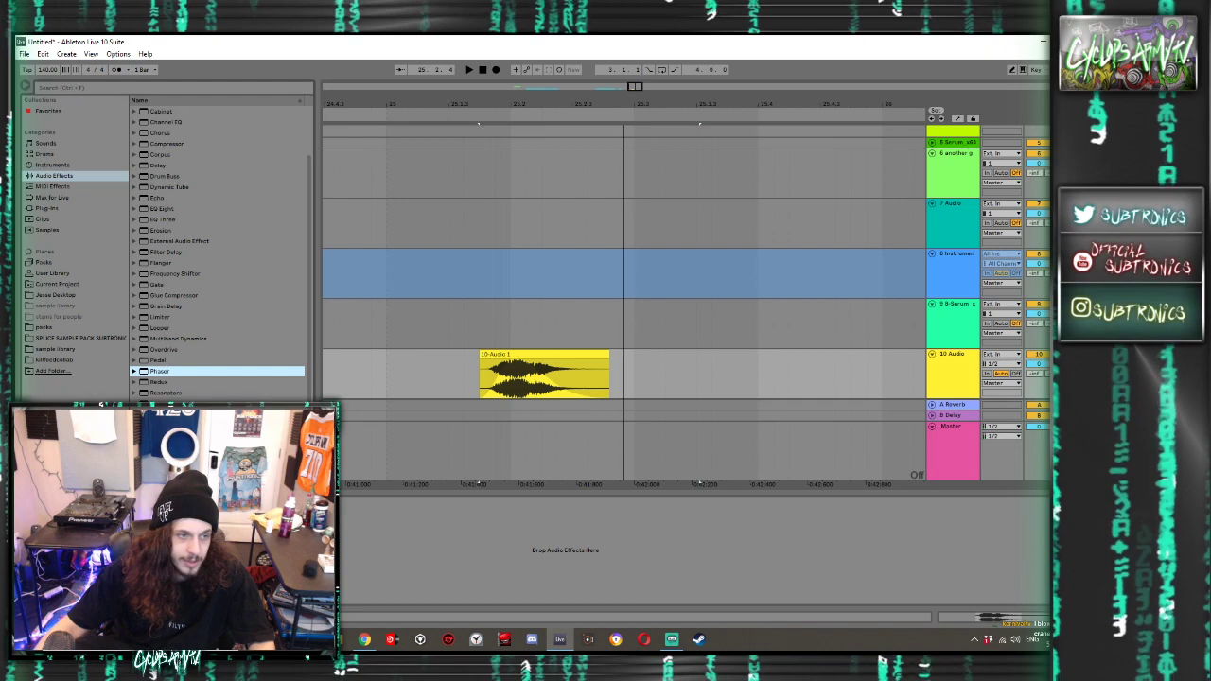
# Load Vocoder on the resampled audio track and replay the clip through it
pyautogui.press('Escape')
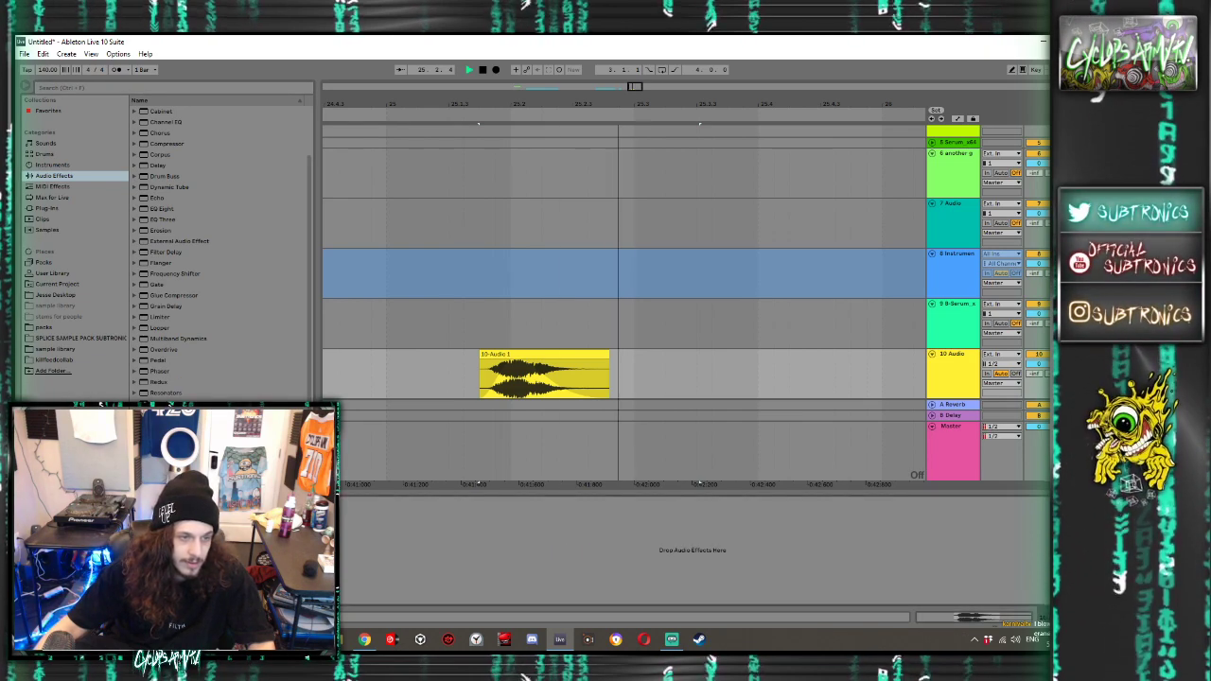
pyautogui.press('space')
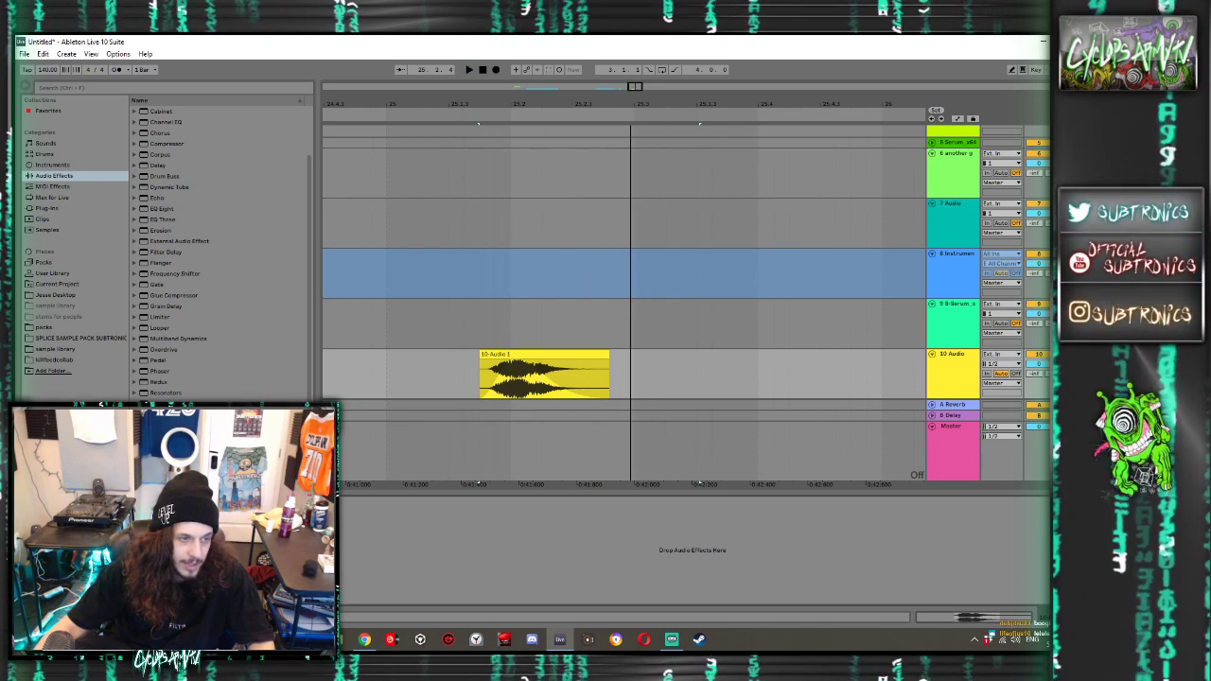
pyautogui.press('space')
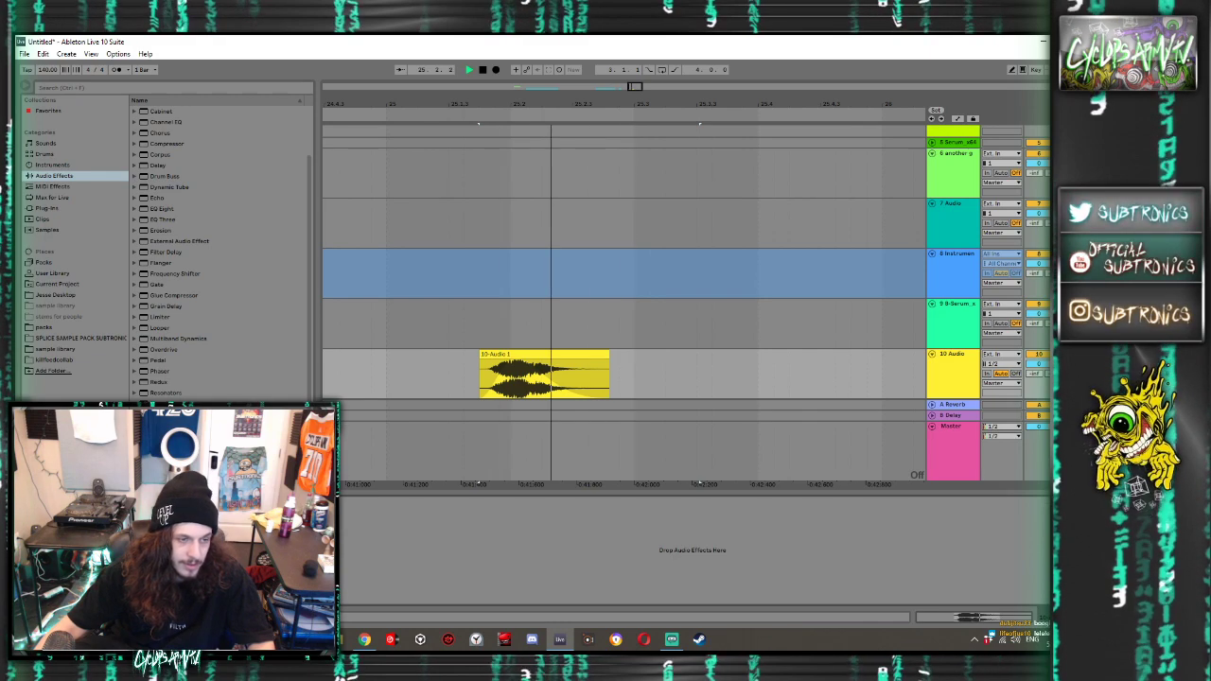
pyautogui.press('space')
pyautogui.press('space')
pyautogui.press('space')
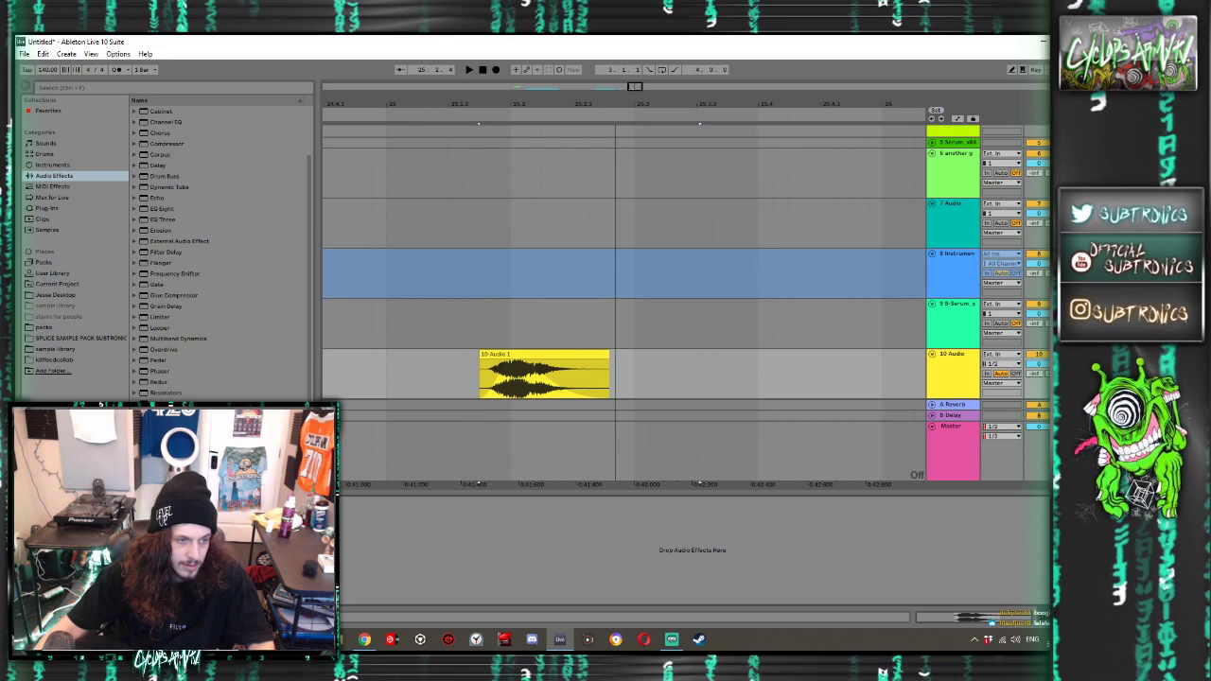
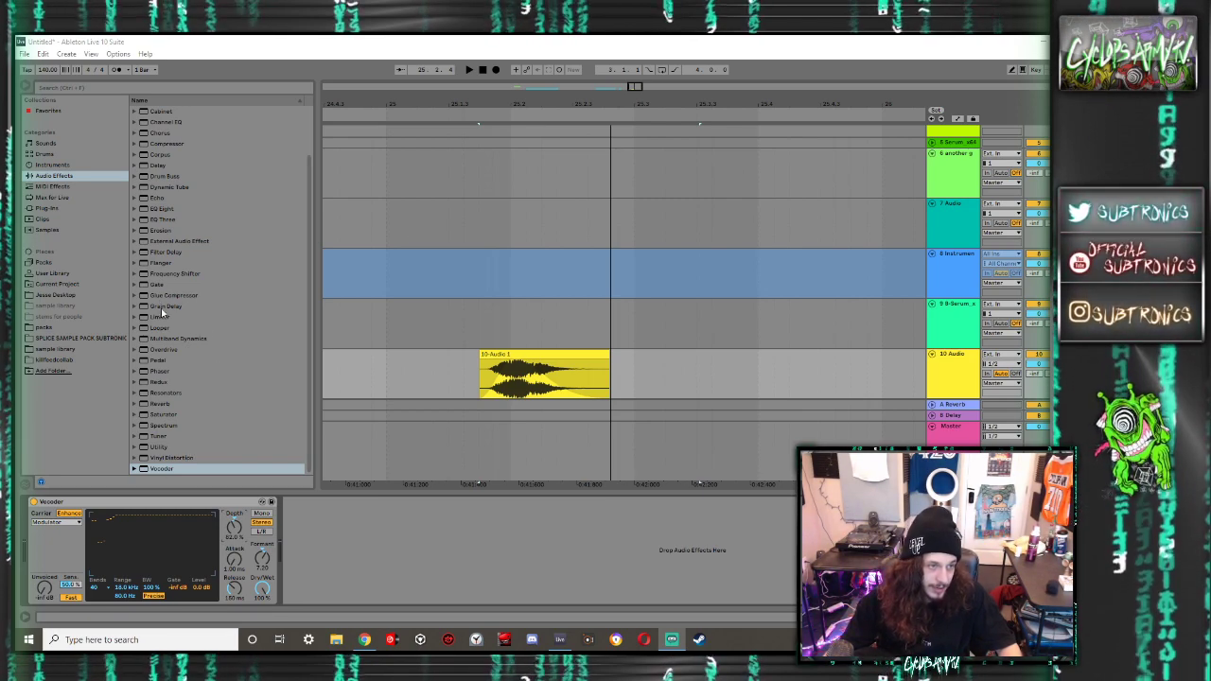
# Add Glue Compressor and Grain Delay after Vocoder, and switch Grain Delay's delay time to Time mode
pyautogui.moveTo(167, 296); pyautogui.dragTo(323, 513)
pyautogui.moveTo(165, 305); pyautogui.dragTo(489, 632)
pyautogui.click(461, 588)
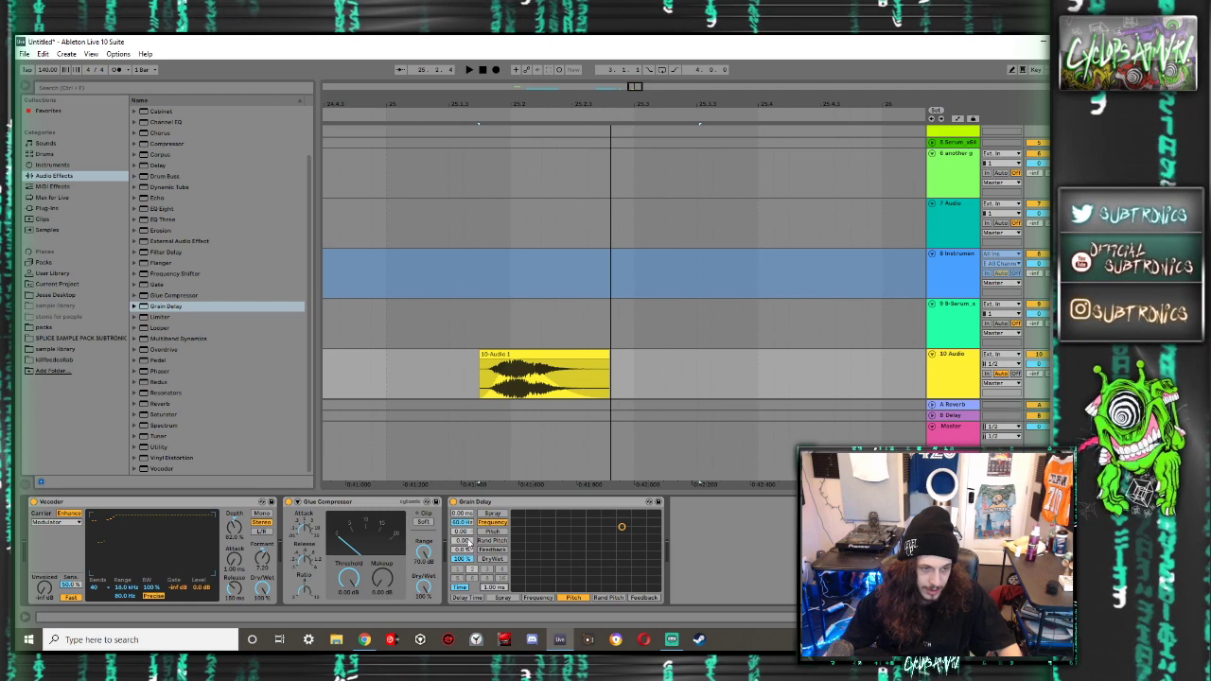
# Try Grain Delay's feedback, pitch and delay time while repeatedly playing the clip, and remove Grain Delay from the chain
pyautogui.press('space')
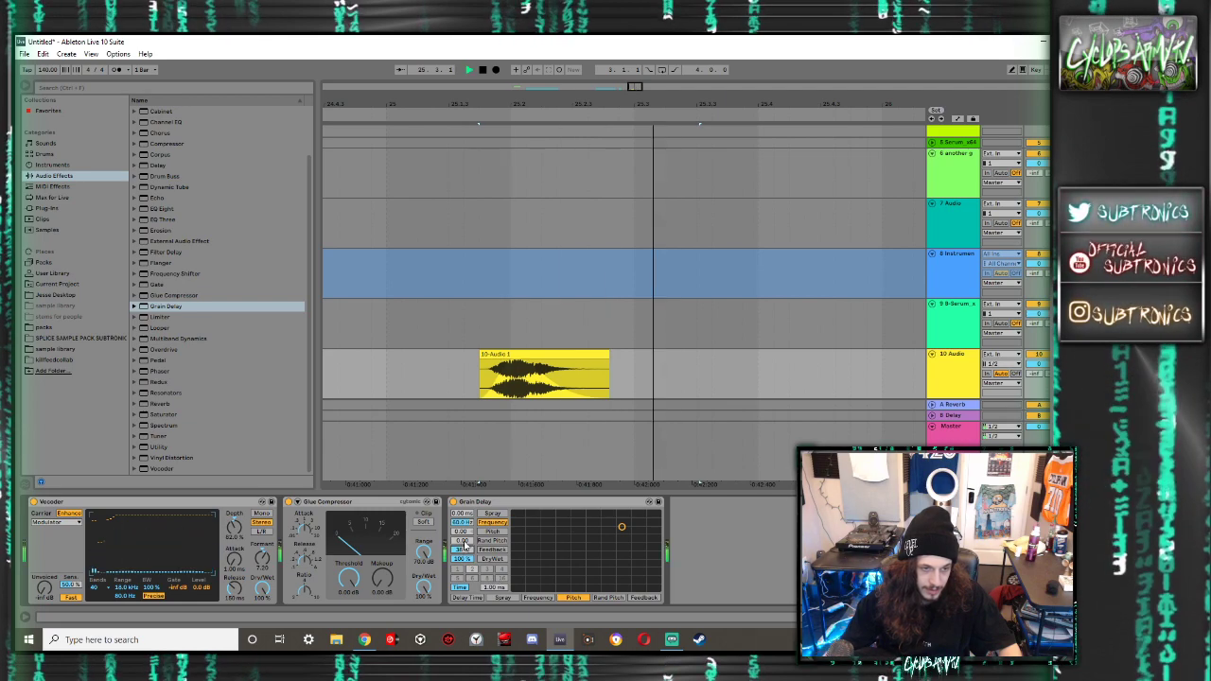
pyautogui.moveTo(463, 533); pyautogui.dragTo(462, 511)
pyautogui.moveTo(489, 587)
pyautogui.mouseDown()
pyautogui.moveTo(489, 558)
pyautogui.moveTo(462, 530)
pyautogui.moveTo(462, 559)
pyautogui.moveTo(489, 567)
pyautogui.mouseUp()
pyautogui.press('space')
pyautogui.press('space')
pyautogui.press('space')
pyautogui.press('space')
pyautogui.press('space')
pyautogui.press('space')
pyautogui.press('space')
pyautogui.press('space')
pyautogui.press('space')
pyautogui.press('space')
pyautogui.press('space')
pyautogui.press('space')
pyautogui.press('space')
pyautogui.press('Delete')
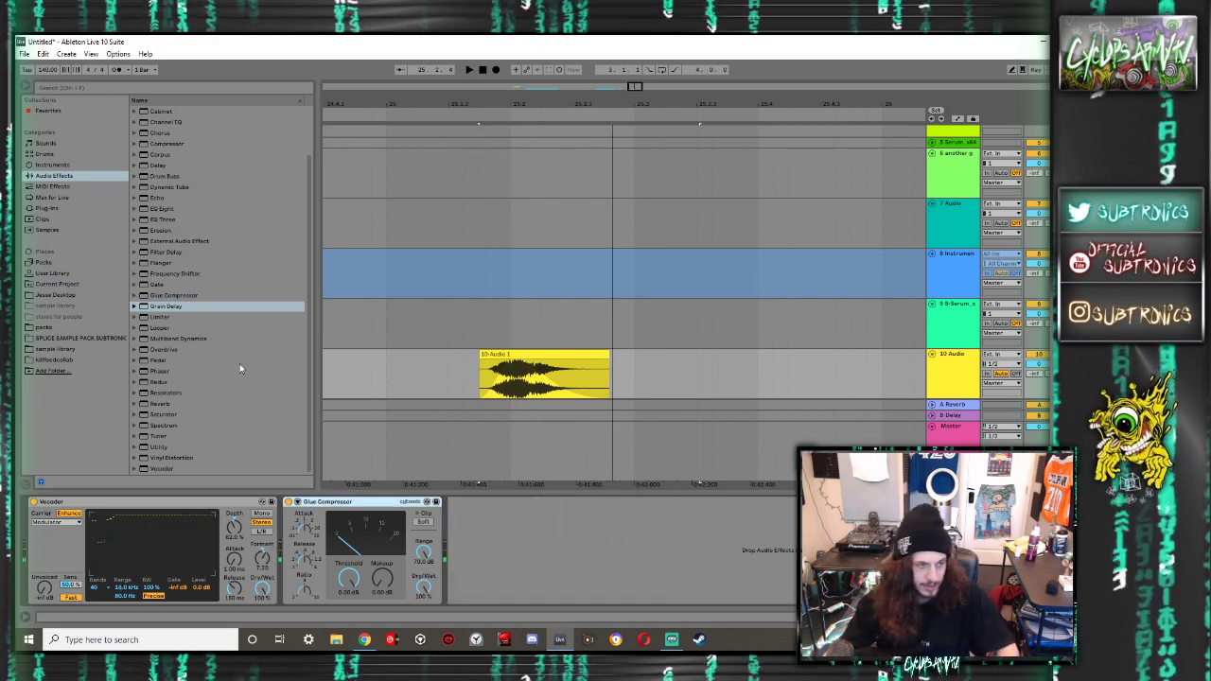
# Browse the plug-ins and Max for Live devices, search for "convol" and clear the search
pyautogui.click(57, 207)
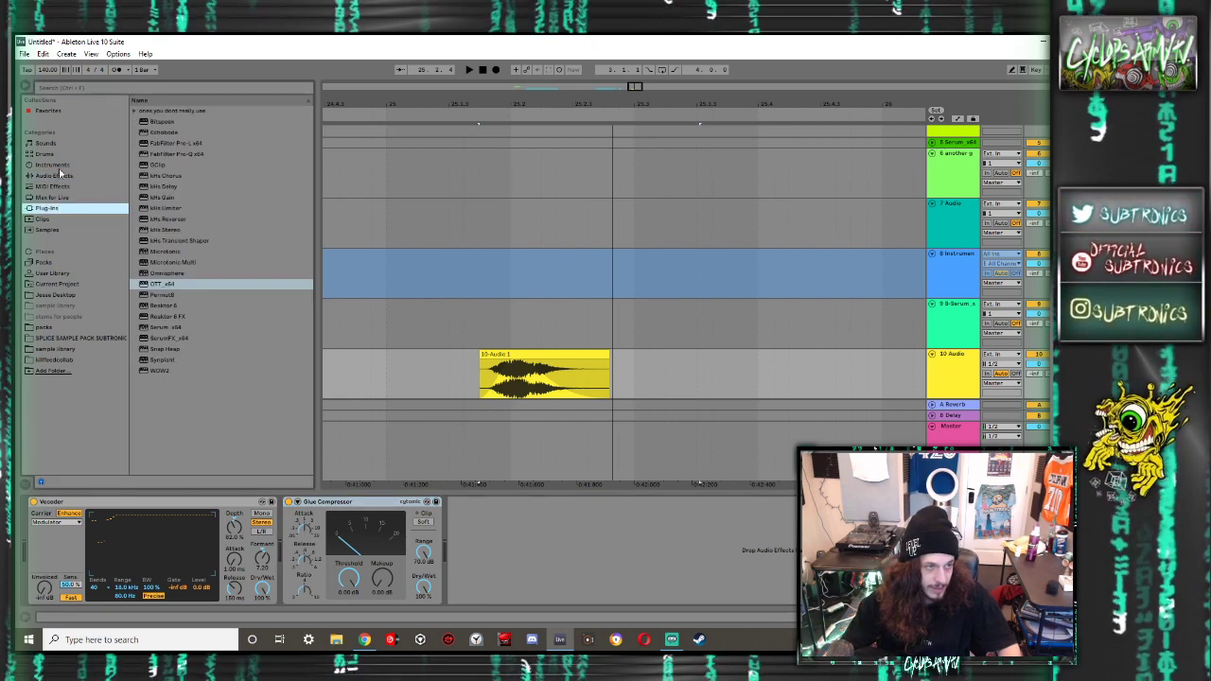
pyautogui.click(55, 198)
pyautogui.click(133, 111)
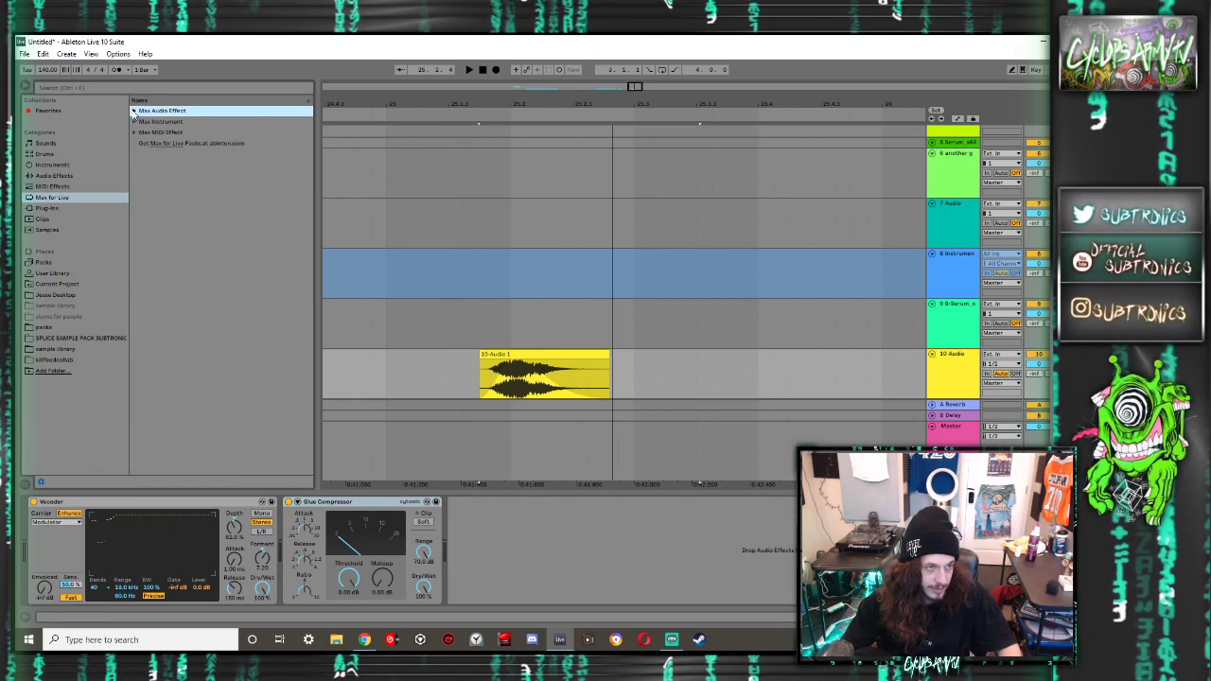
pyautogui.click(130, 88)
pyautogui.write('convol')
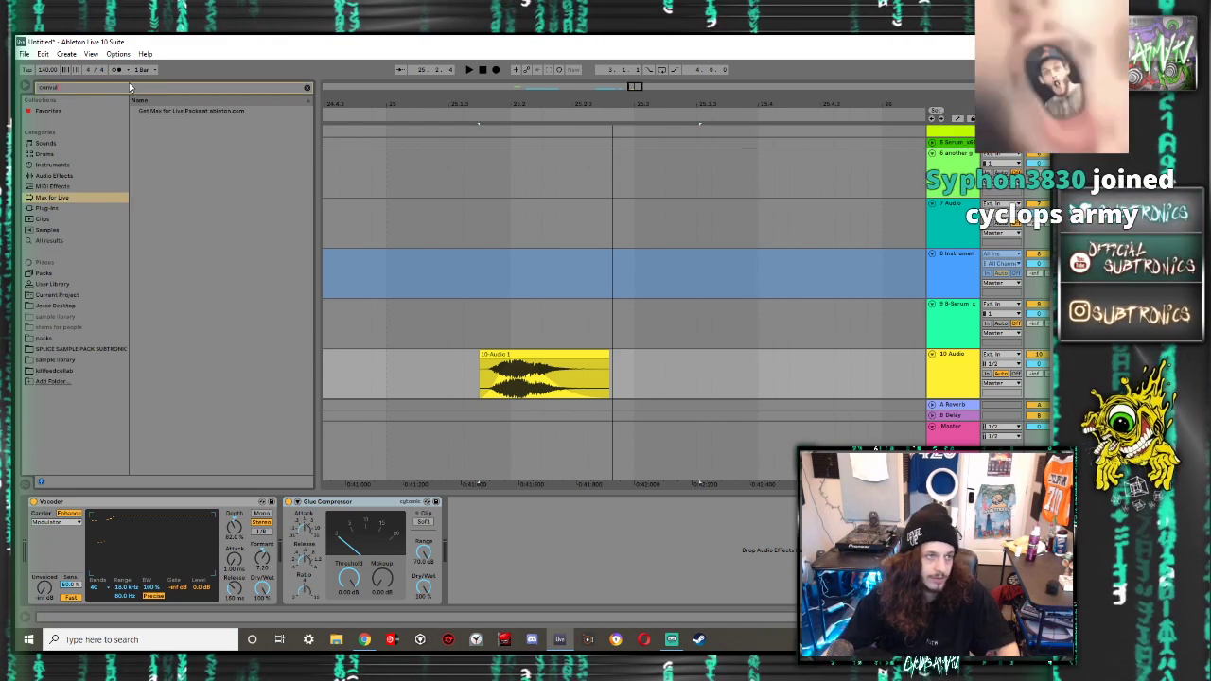
pyautogui.press('Escape')
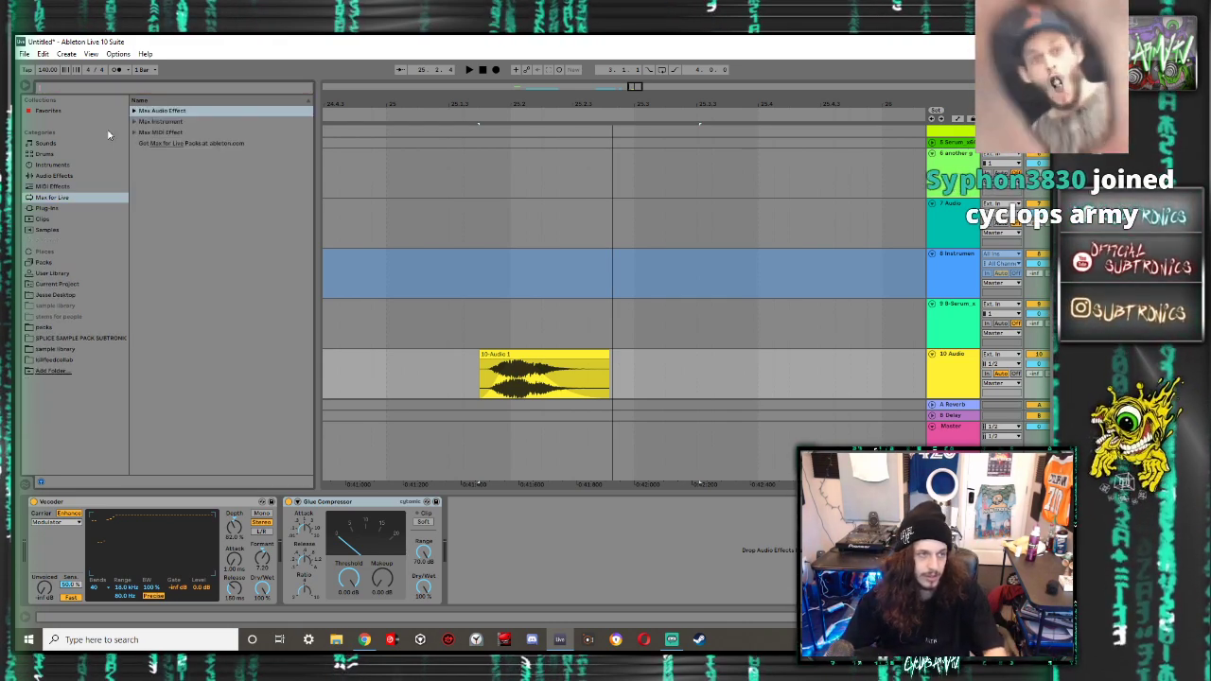
# Add Reverb after Glue Compressor on the resampled track with a very short decay time
pyautogui.click(65, 187)
pyautogui.click(54, 176)
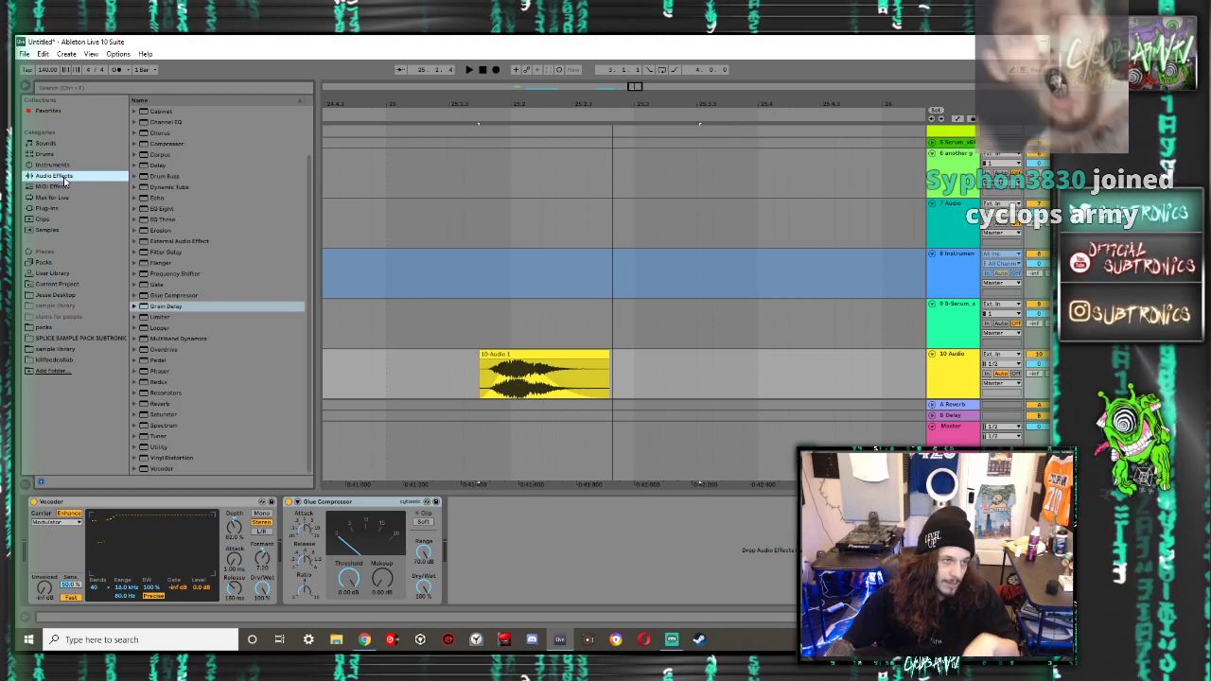
pyautogui.moveTo(180, 404); pyautogui.dragTo(536, 508)
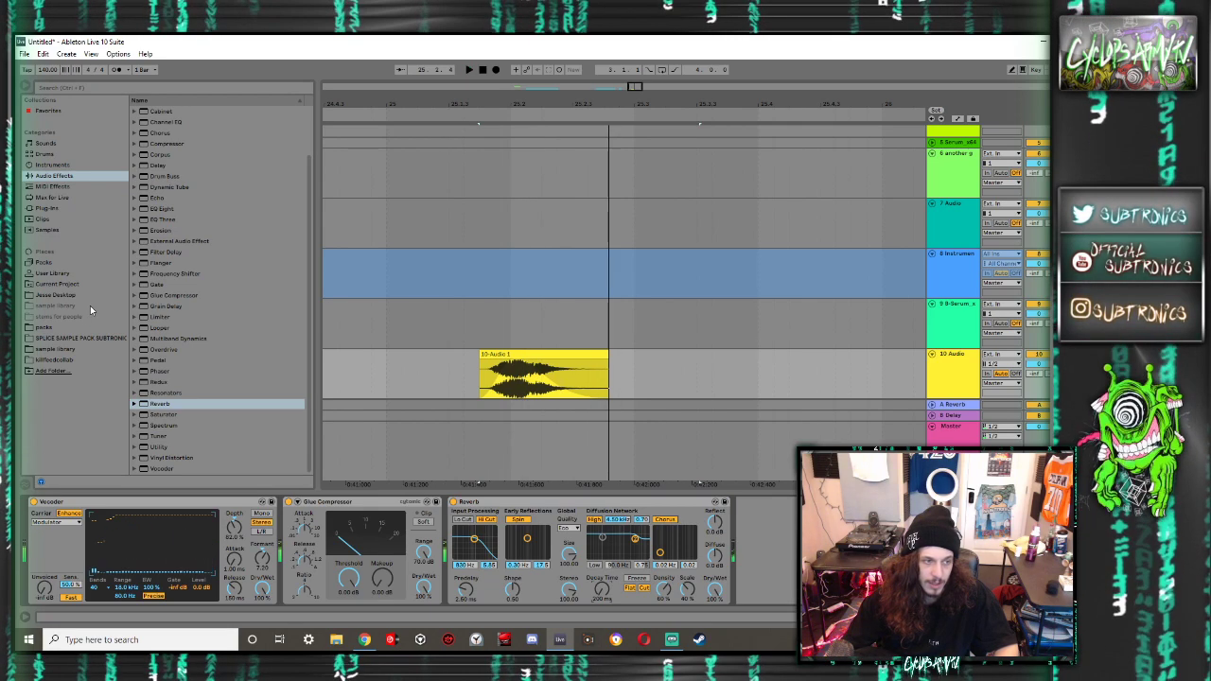
# Add OTT after Reverb, set its downward compression to about 24% during playback and close the plug-in window
pyautogui.click(46, 208)
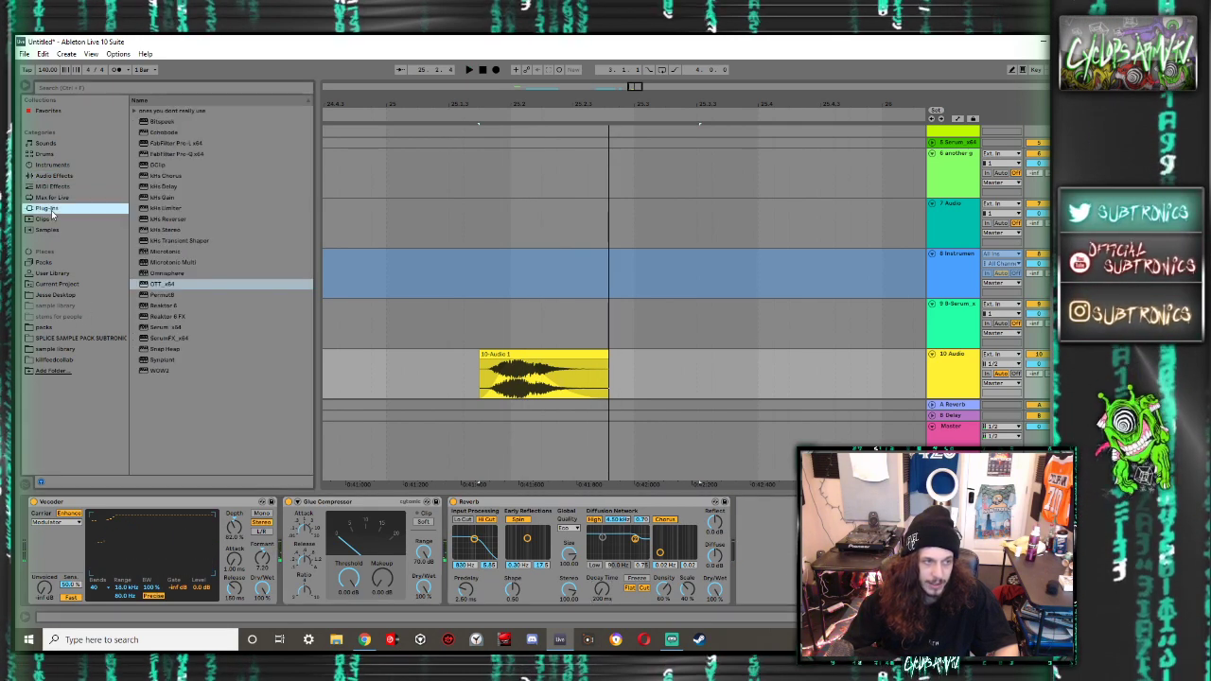
pyautogui.doubleClick(163, 284)
pyautogui.press('space')
pyautogui.moveTo(556, 378); pyautogui.dragTo(549, 425)
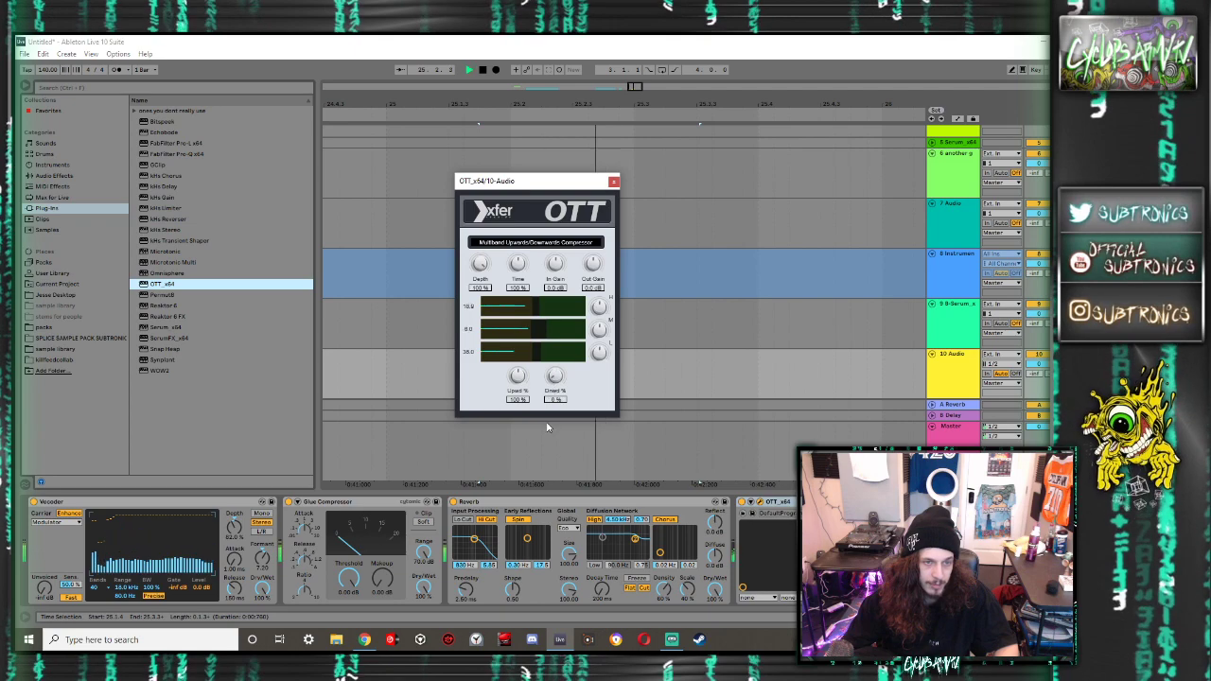
pyautogui.press('space')
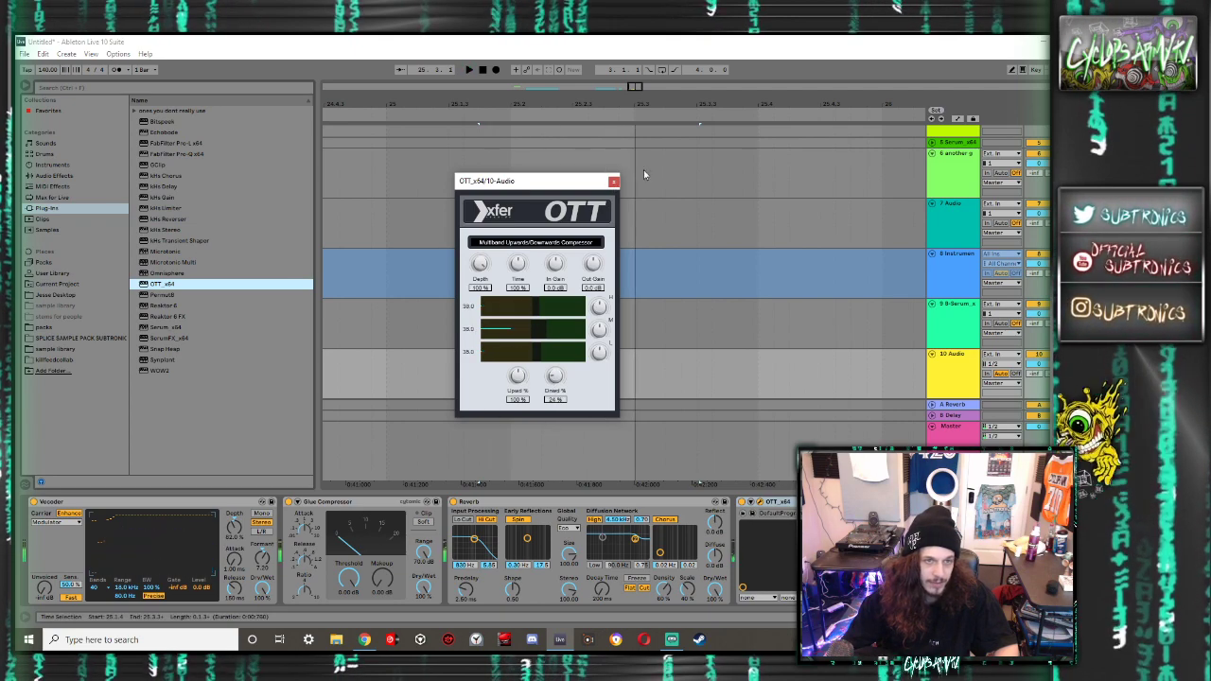
pyautogui.click(614, 181)
# Add Saturator with its default preset between Glue Compressor and Reverb on the resampled track, playing the clip and undoing misplaced changes
pyautogui.click(59, 176)
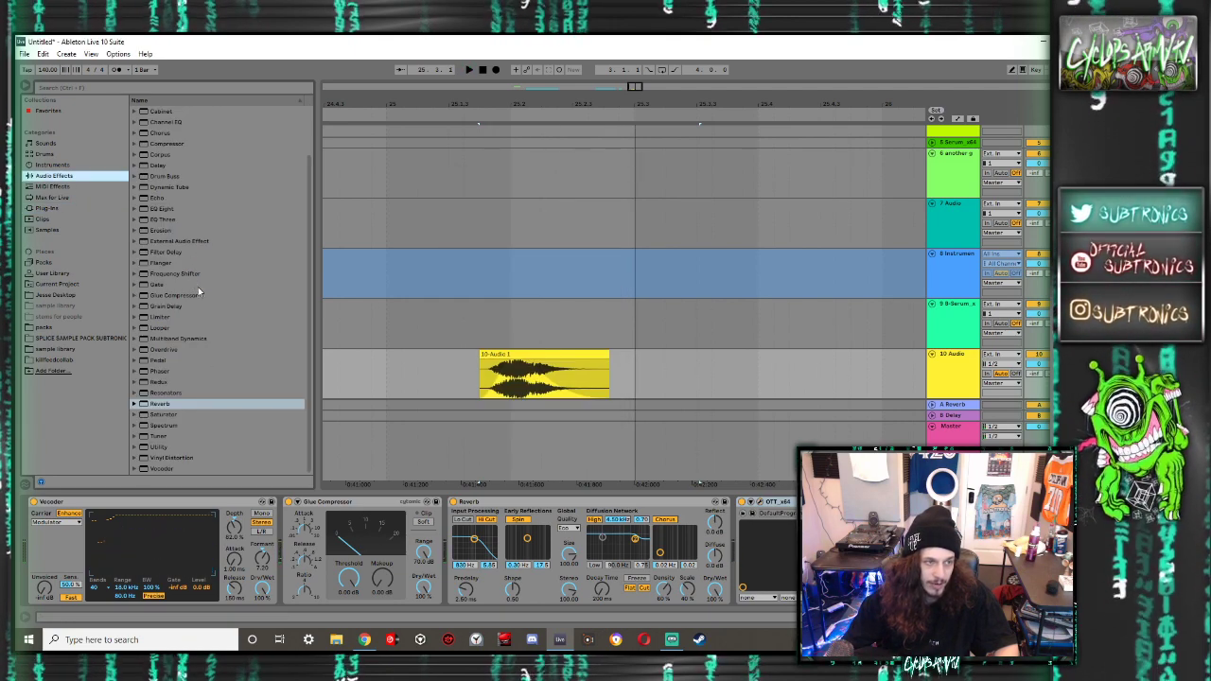
pyautogui.click(166, 415)
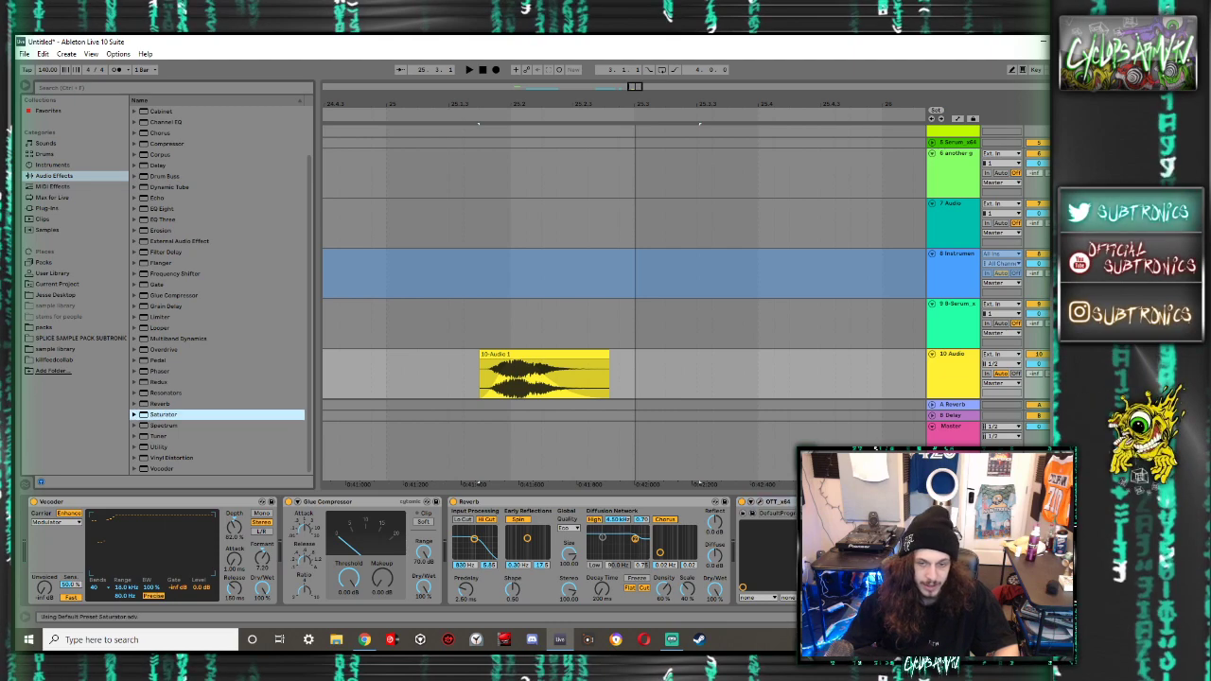
pyautogui.press('space')
pyautogui.press('space')
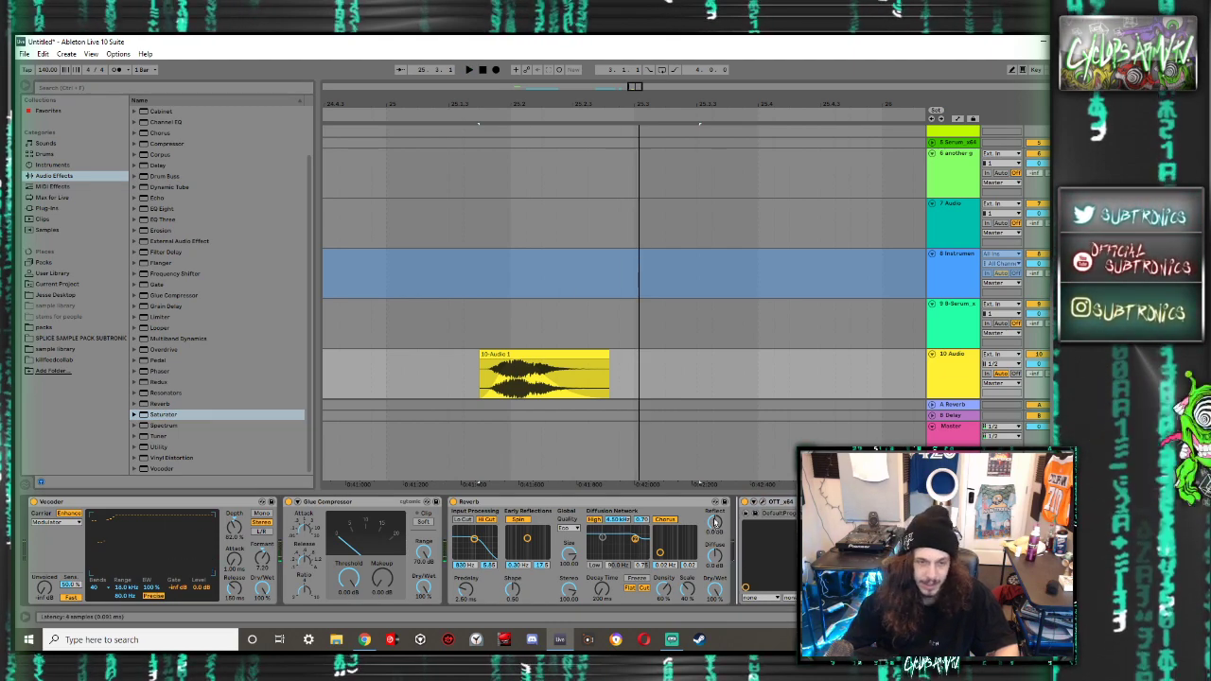
pyautogui.hotkey('ctrl', 'z')
pyautogui.hotkey('ctrl', 'z')
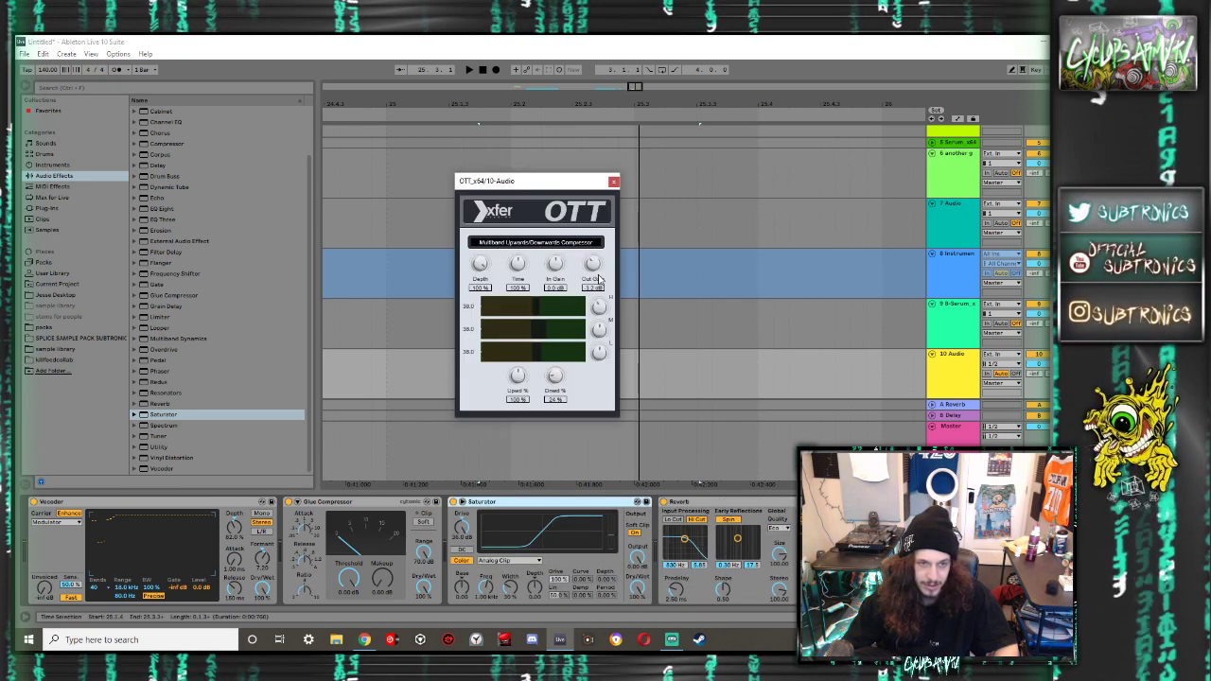
# Lower OTT's output gain and turn off Reverb while playing the resampled clip
pyautogui.press('space')
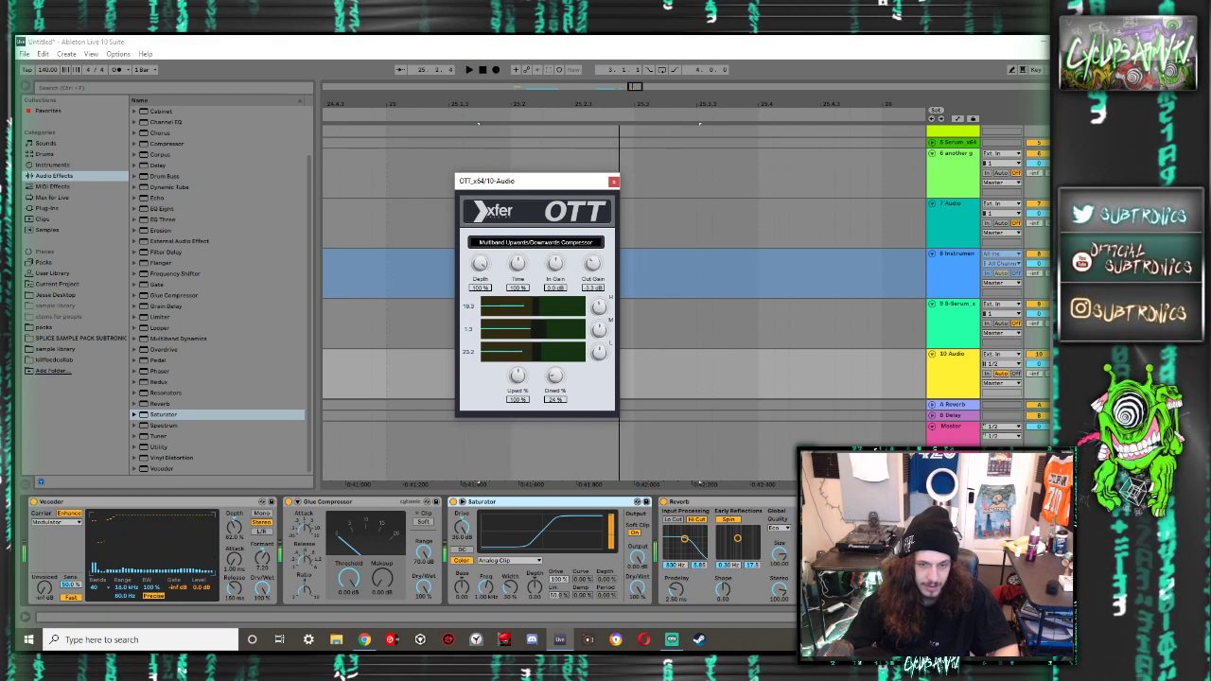
pyautogui.click(665, 502)
pyautogui.press('space')
pyautogui.press('space')
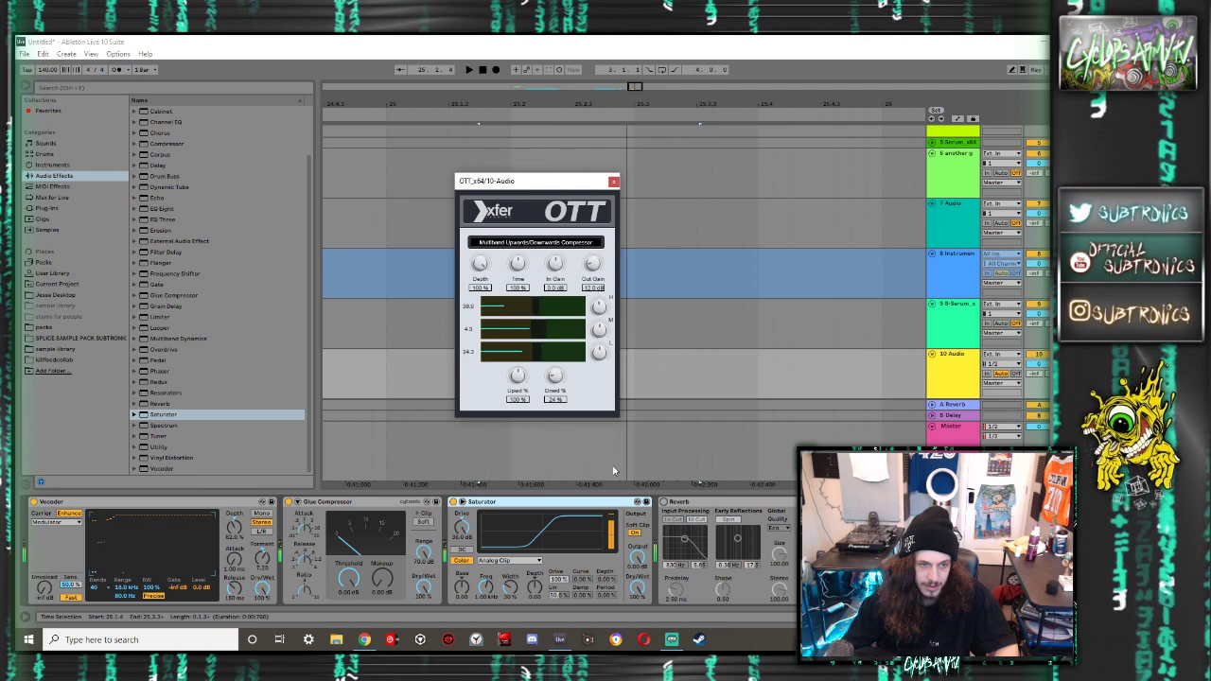
# Set Saturator to the Sinoid Fold curve, reduce its drive to about 13 dB, and adjust the Color width and depth during playback
pyautogui.click(465, 527)
pyautogui.click(492, 563)
pyautogui.click(497, 600)
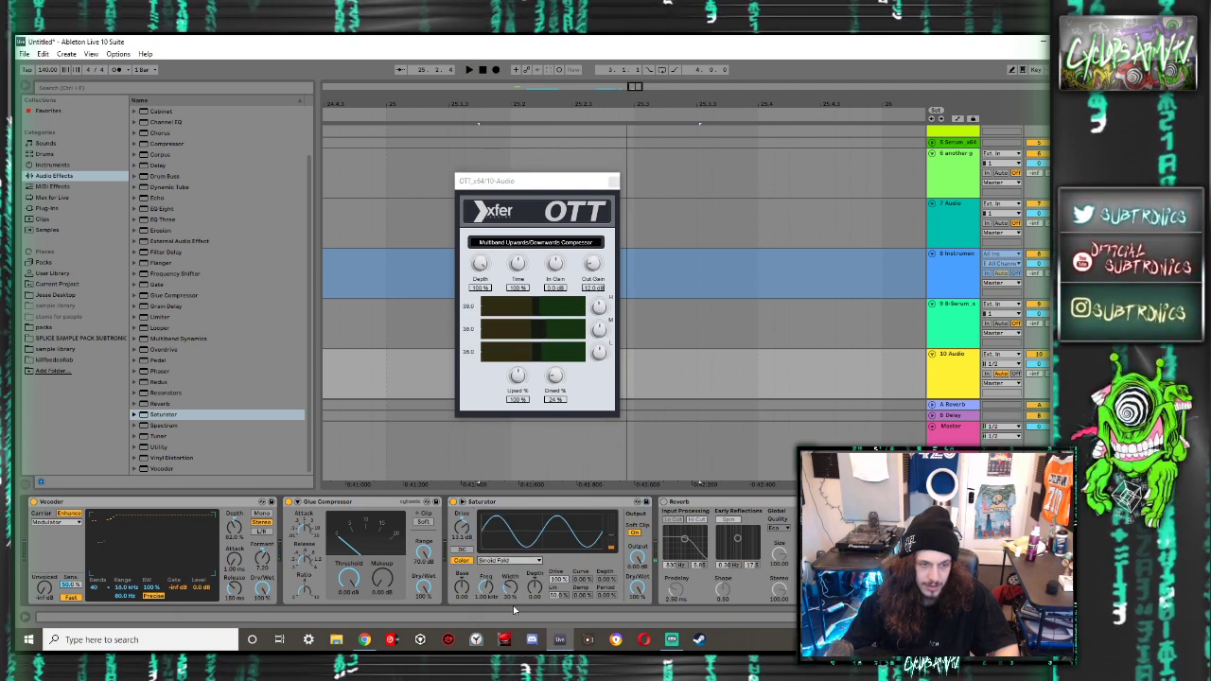
pyautogui.moveTo(510, 589); pyautogui.dragTo(510, 551)
pyautogui.moveTo(537, 594); pyautogui.dragTo(537, 566)
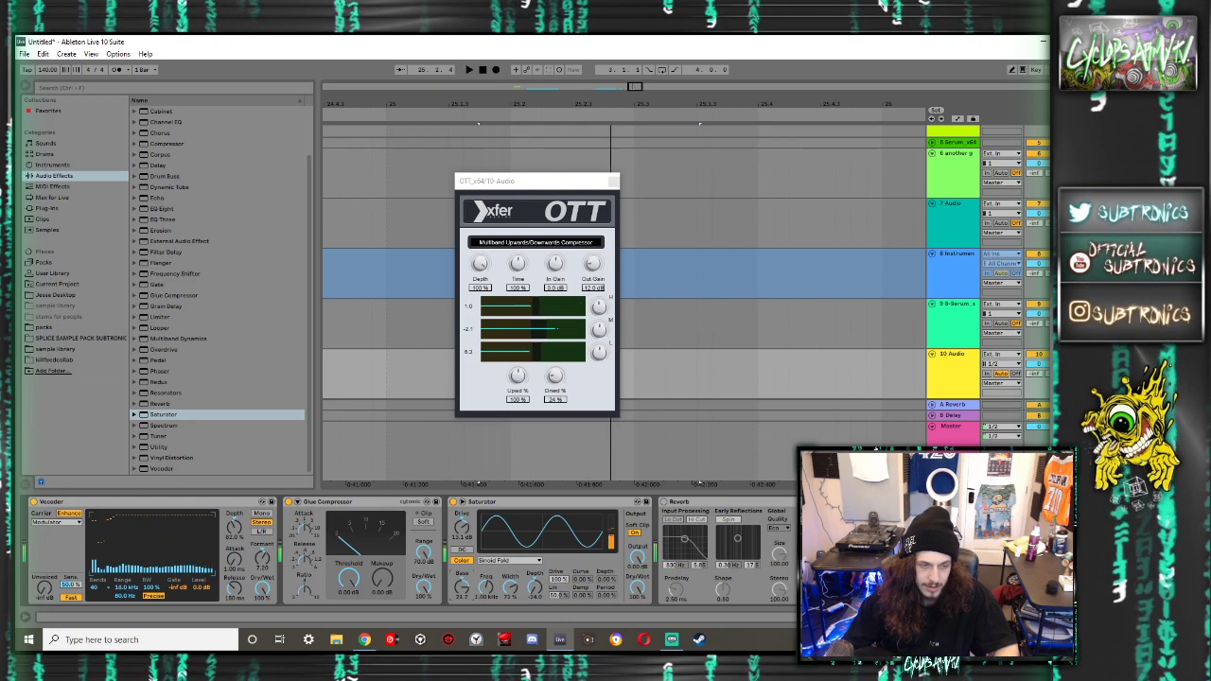
pyautogui.press('space')
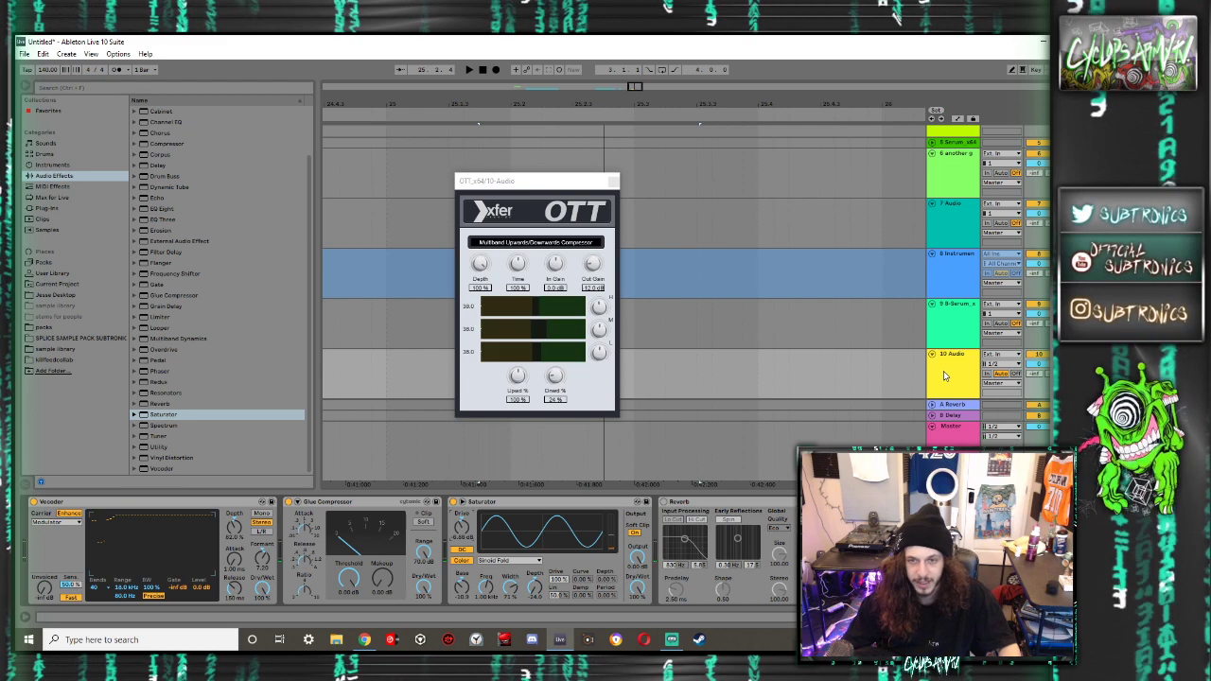
# Delete the last three tracks, from the instrument track through the resampled 10 Audio track, and review the remaining tracks
pyautogui.scroll(-1, 937, 374)
pyautogui.keyDown('shift'); pyautogui.click(952, 266); pyautogui.keyUp('shift')
pyautogui.press('Delete')
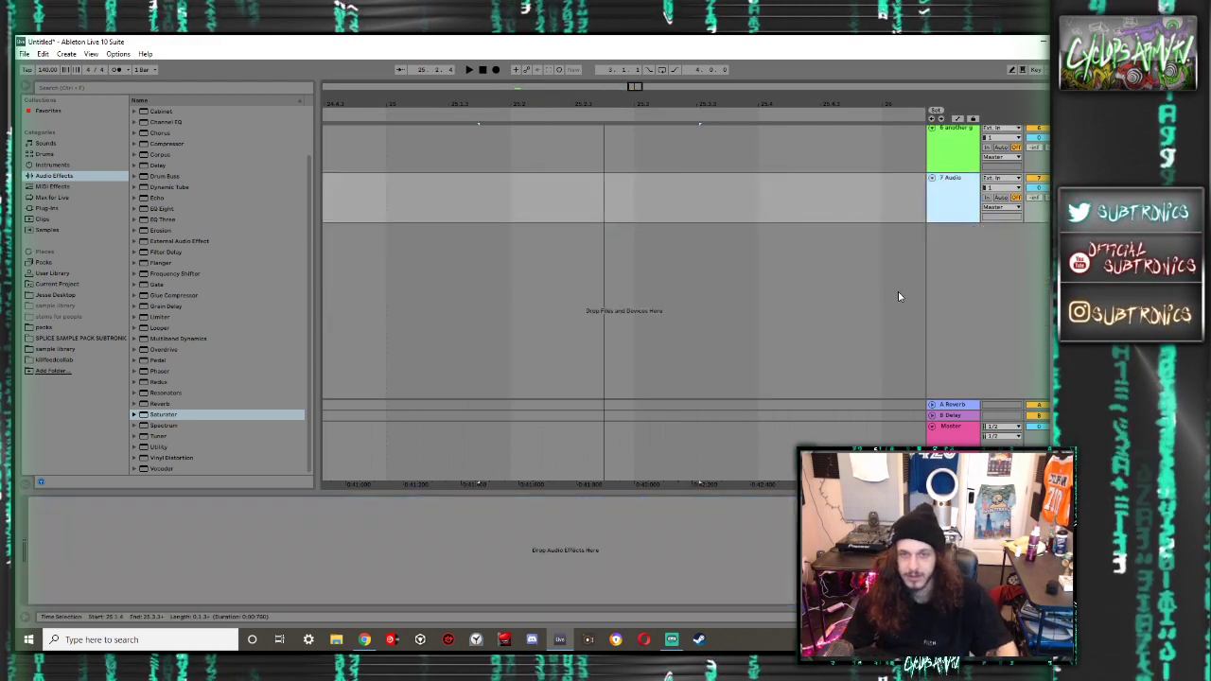
pyautogui.scroll(4, 800, 251)
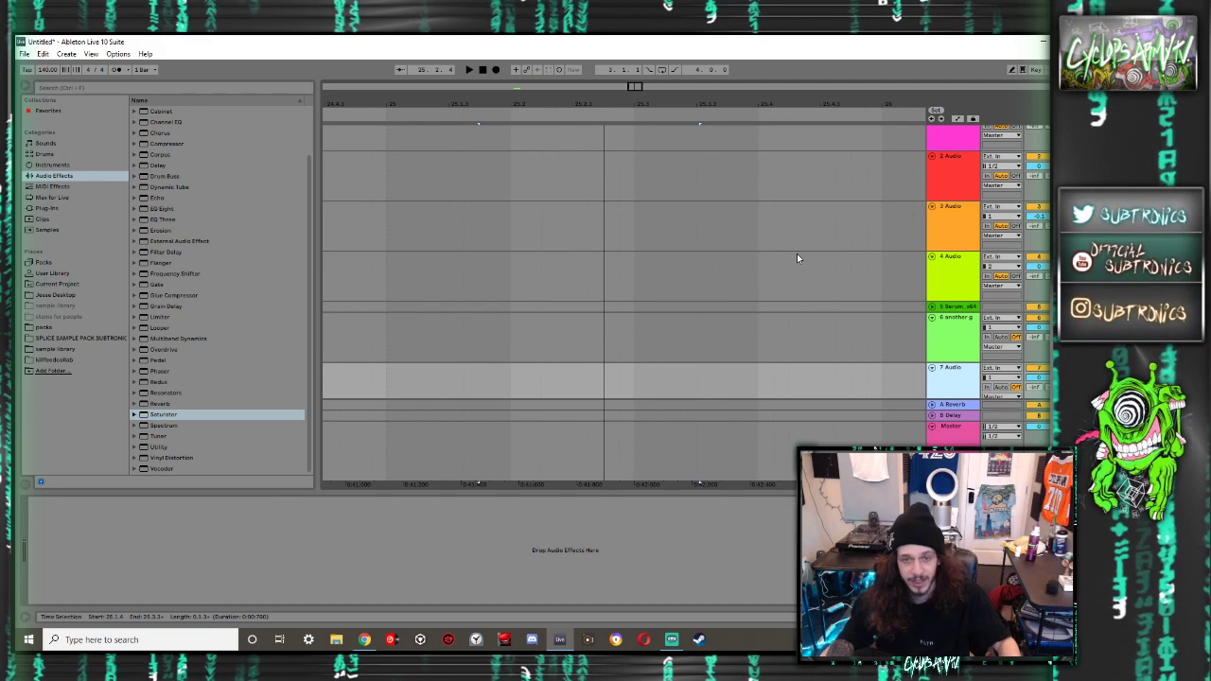
pyautogui.scroll(-2, 890, 299)
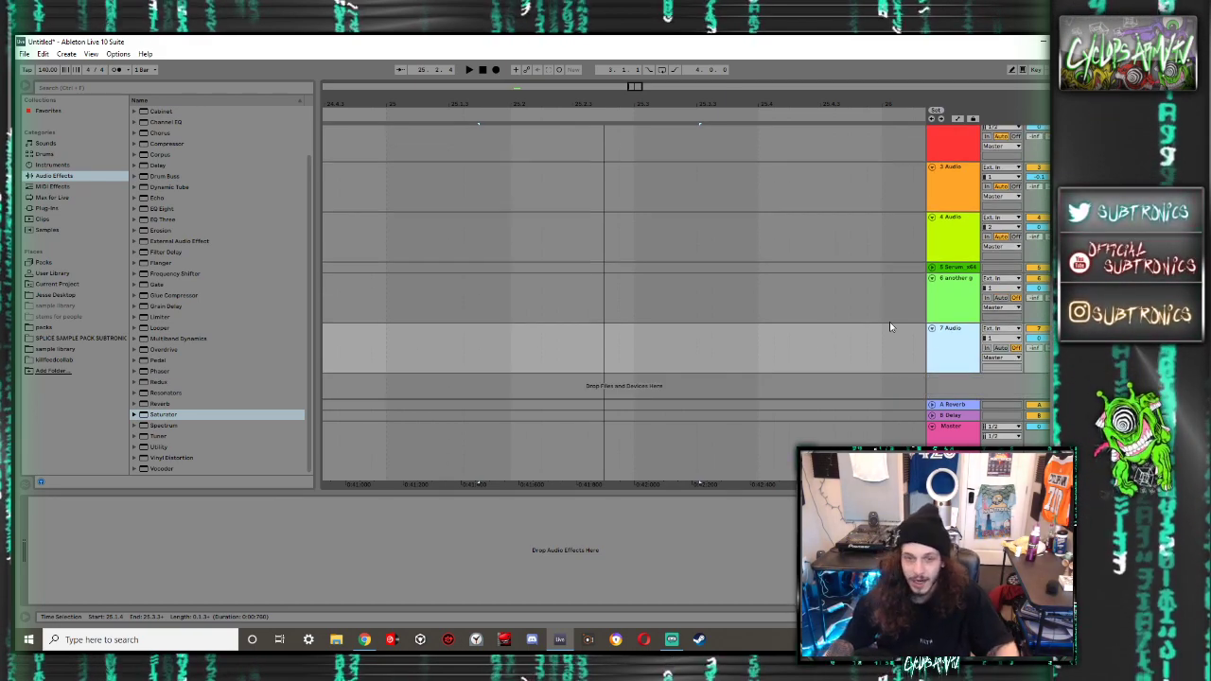
pyautogui.scroll(3, 717, 325)
# Open the recent set "bruh omg it didnt crash nice.als", saving the current set in the mr bill podcast Project folder and leaving its temporary files in place
pyautogui.click(24, 53)
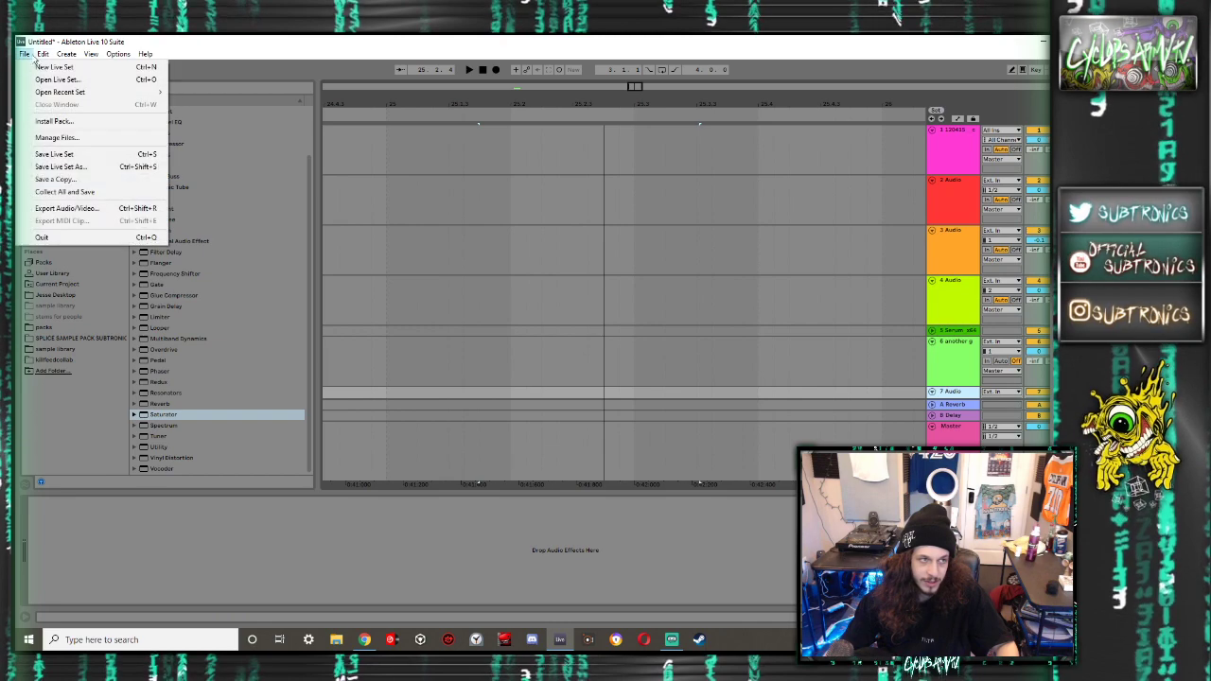
pyautogui.moveTo(49, 93)
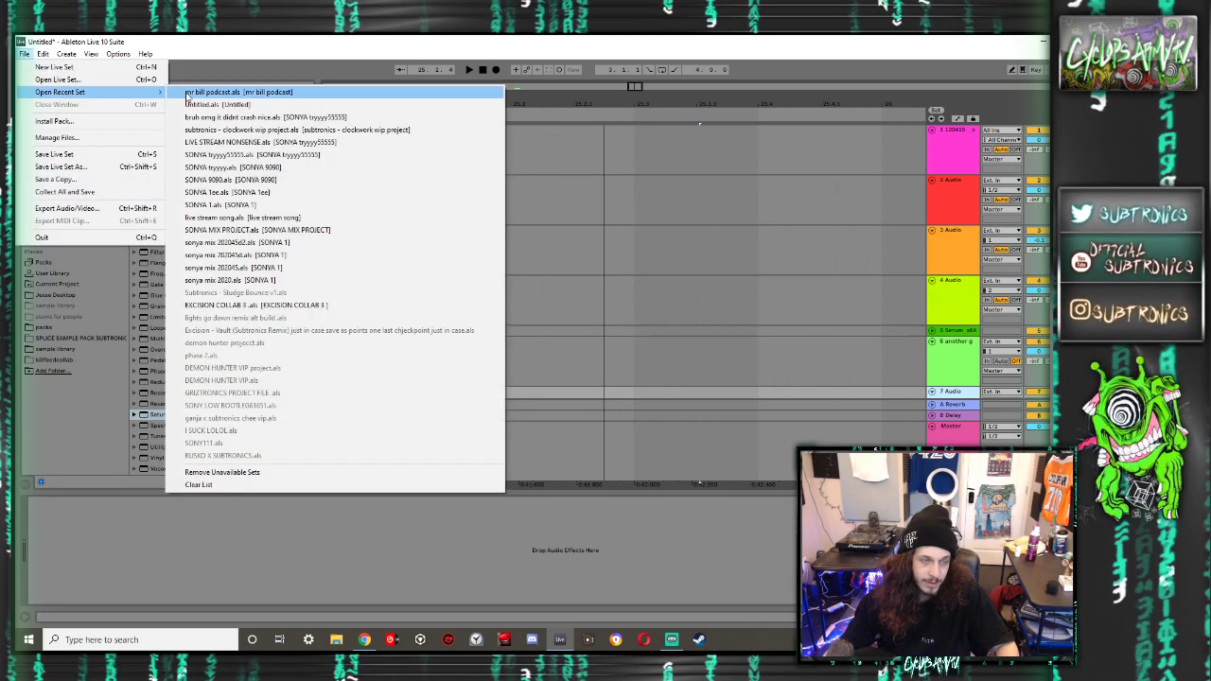
pyautogui.click(312, 117)
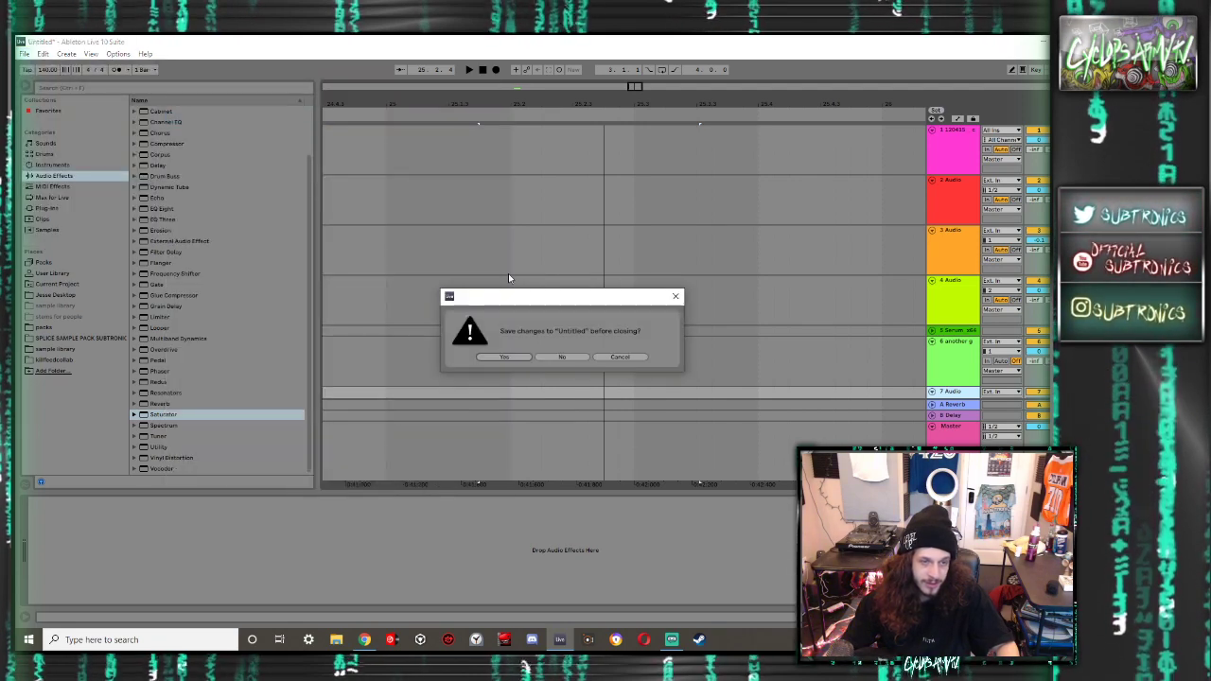
pyautogui.click(518, 357)
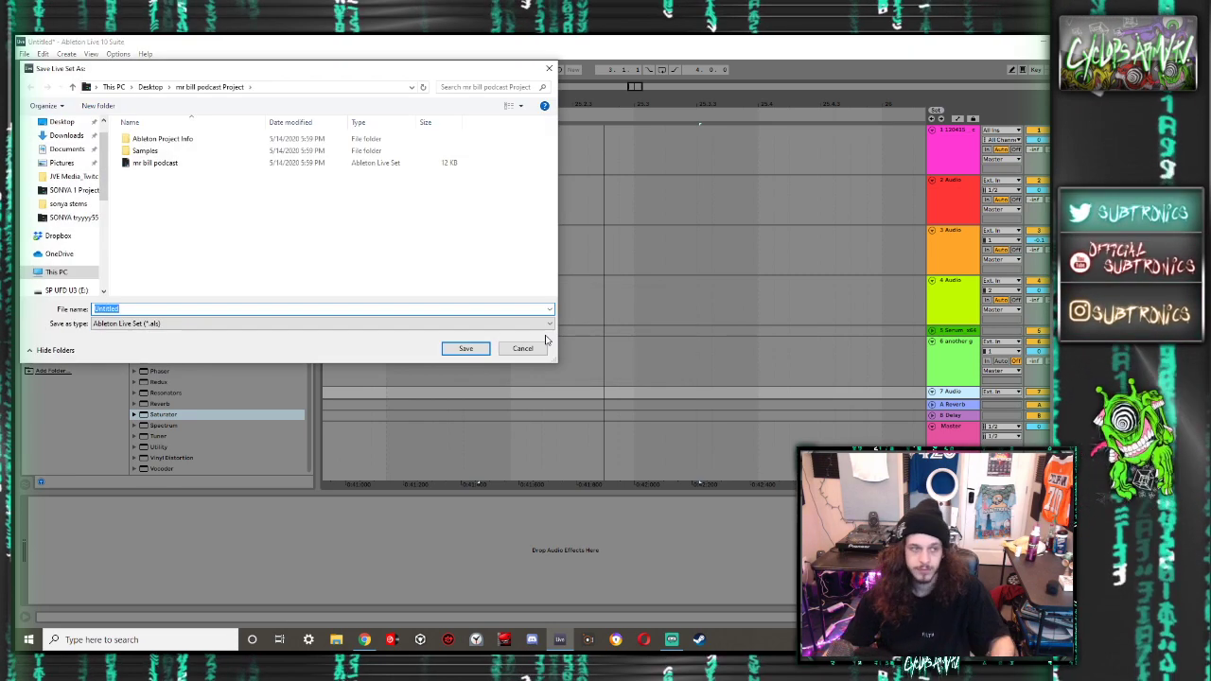
pyautogui.press('Return')
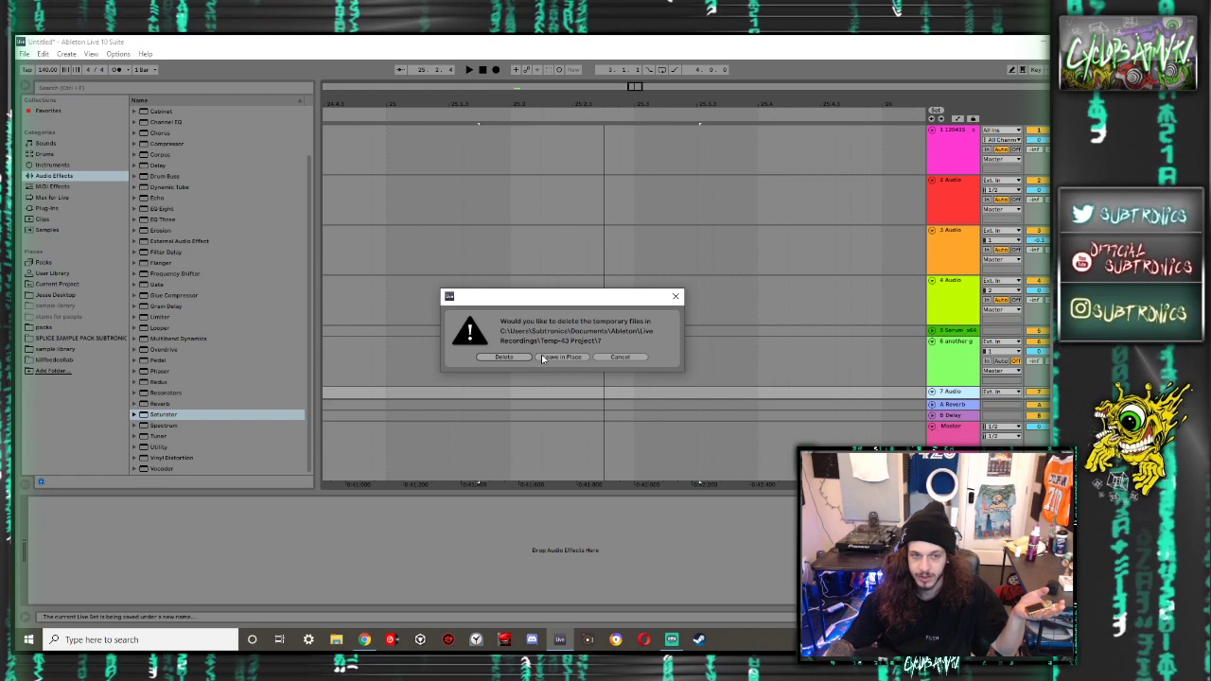
pyautogui.click(545, 357)
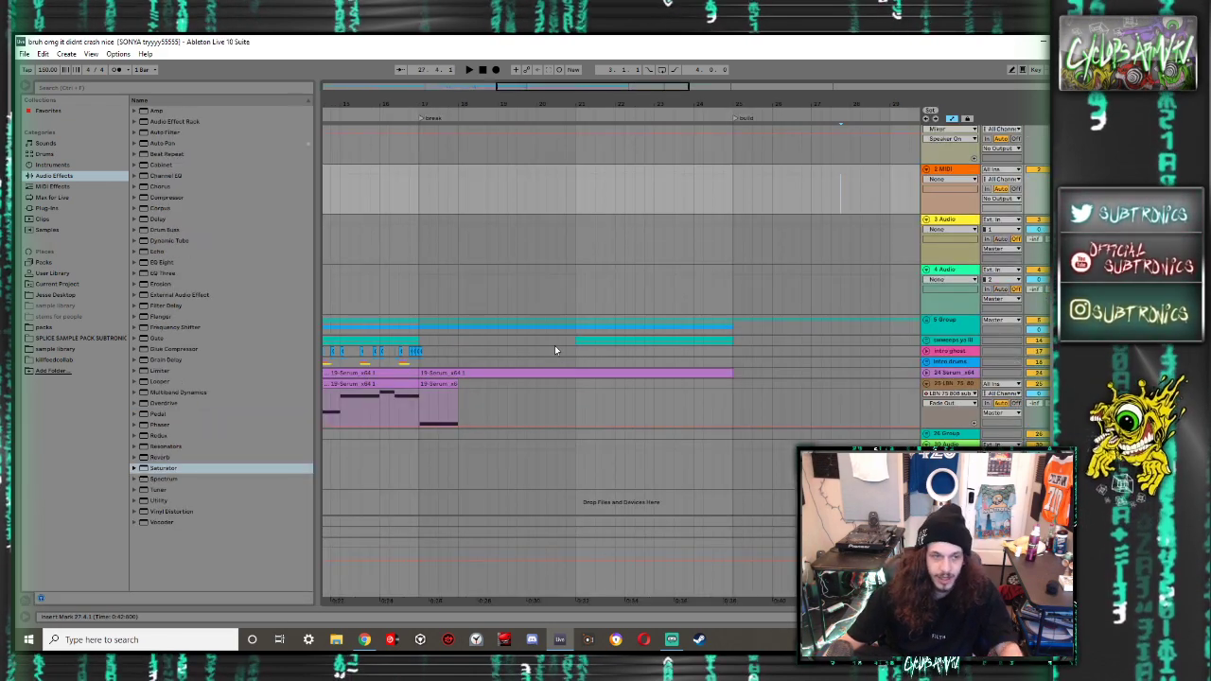
# Try to play the arrangement from around the break marker, recovering the set after the unexpected quit and starting playback again
pyautogui.click(421, 353)
pyautogui.press('space')
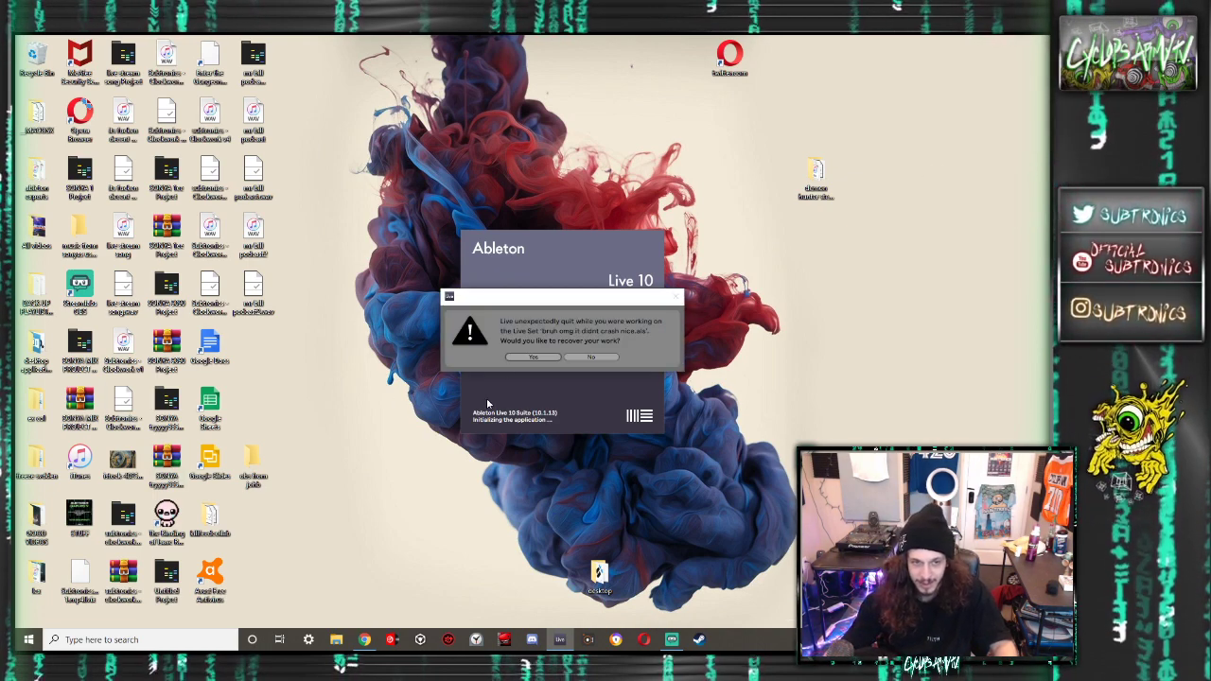
pyautogui.click(533, 357)
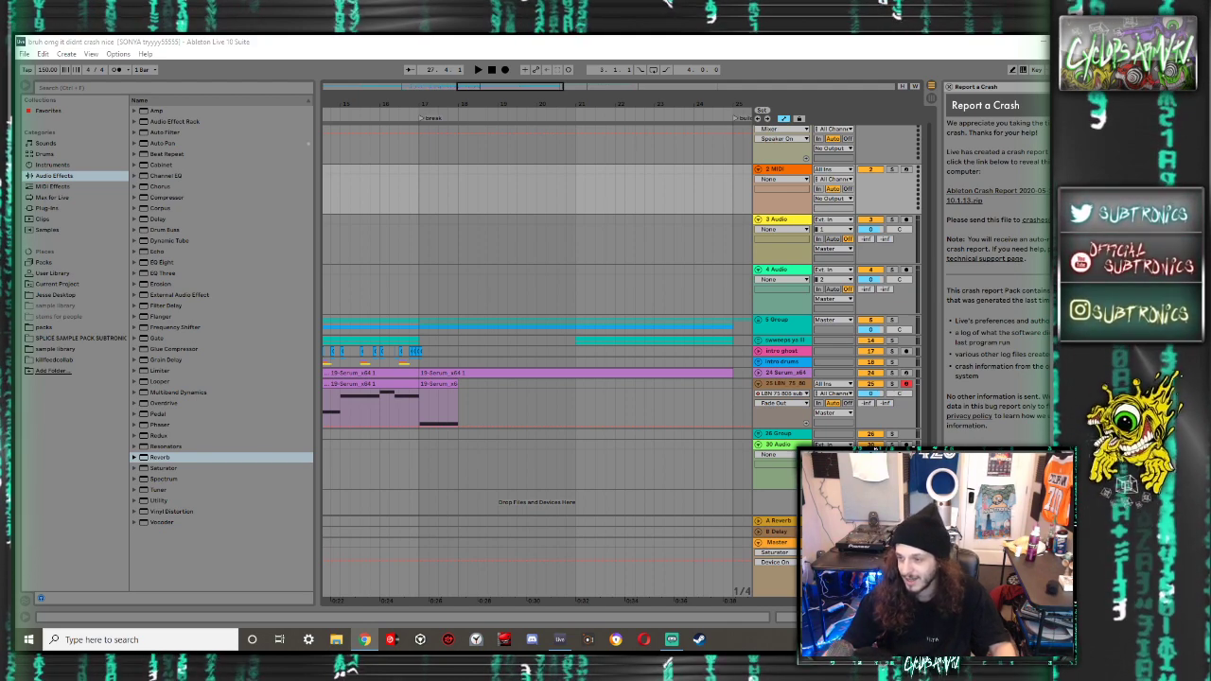
pyautogui.click(399, 270)
pyautogui.scroll(-4, 399, 270)
pyautogui.hscroll(-3, 398, 270)
pyautogui.click(374, 278)
pyautogui.press('space')
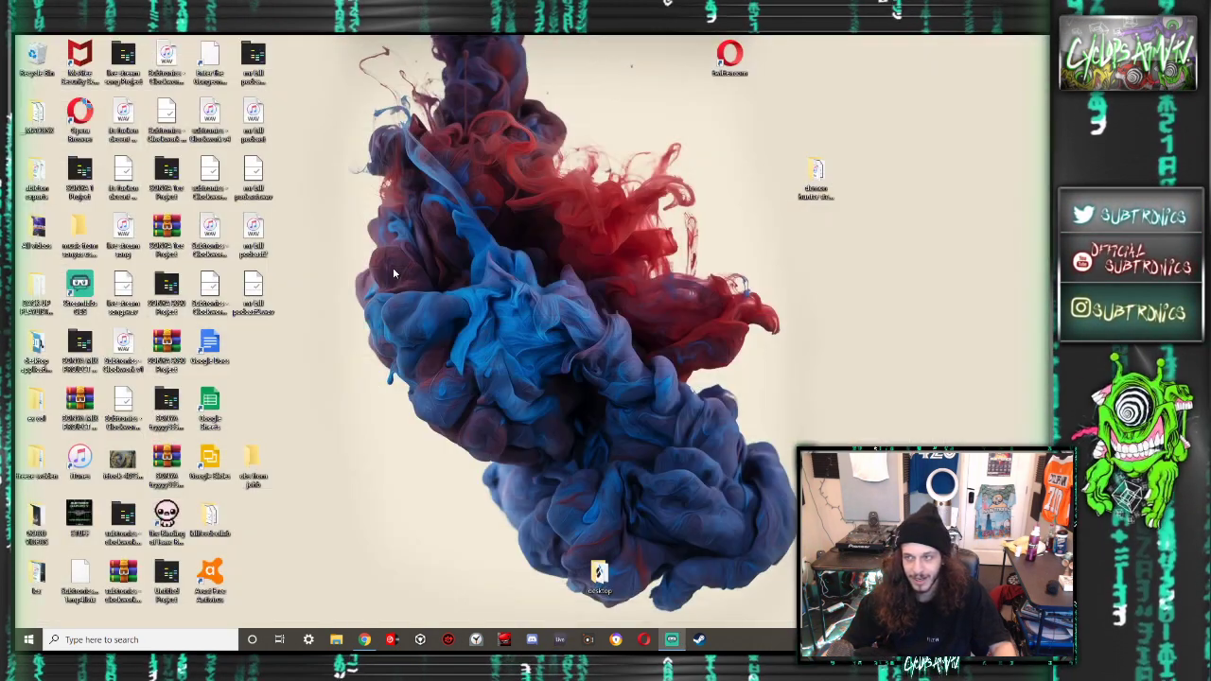
# Relaunch Ableton Live without recovering the crashed set and open the recent set "subtronics - clockwork wip project.als"
pyautogui.click(560, 642)
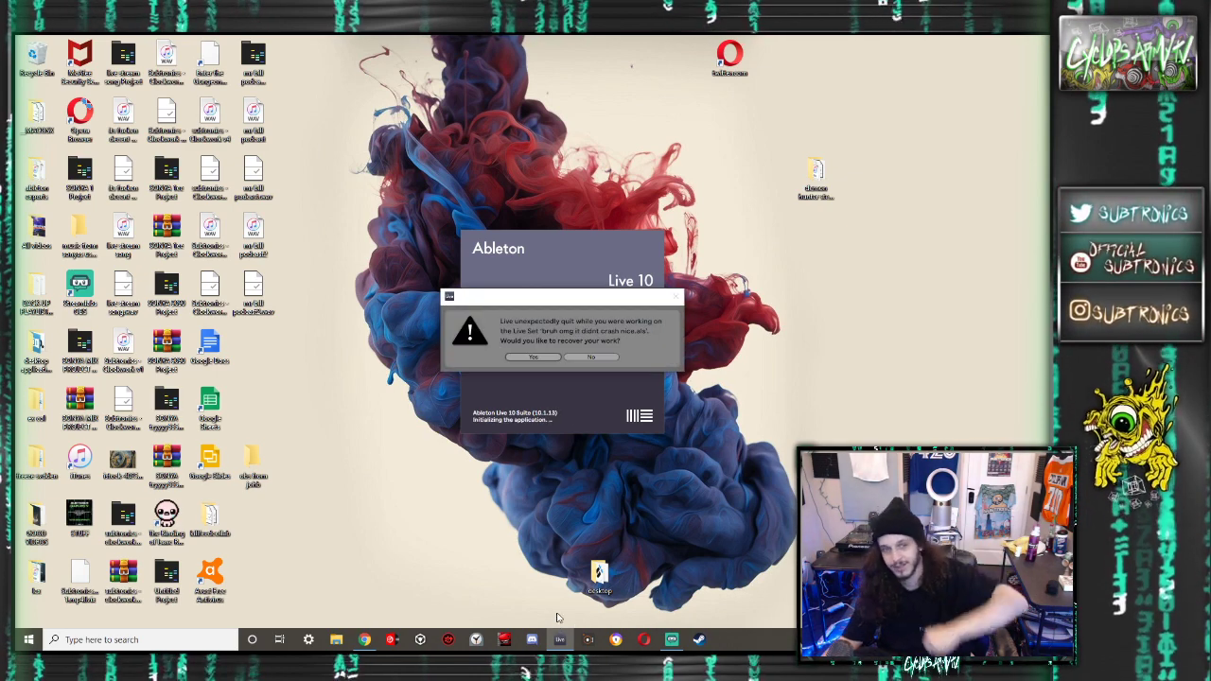
pyautogui.click(591, 357)
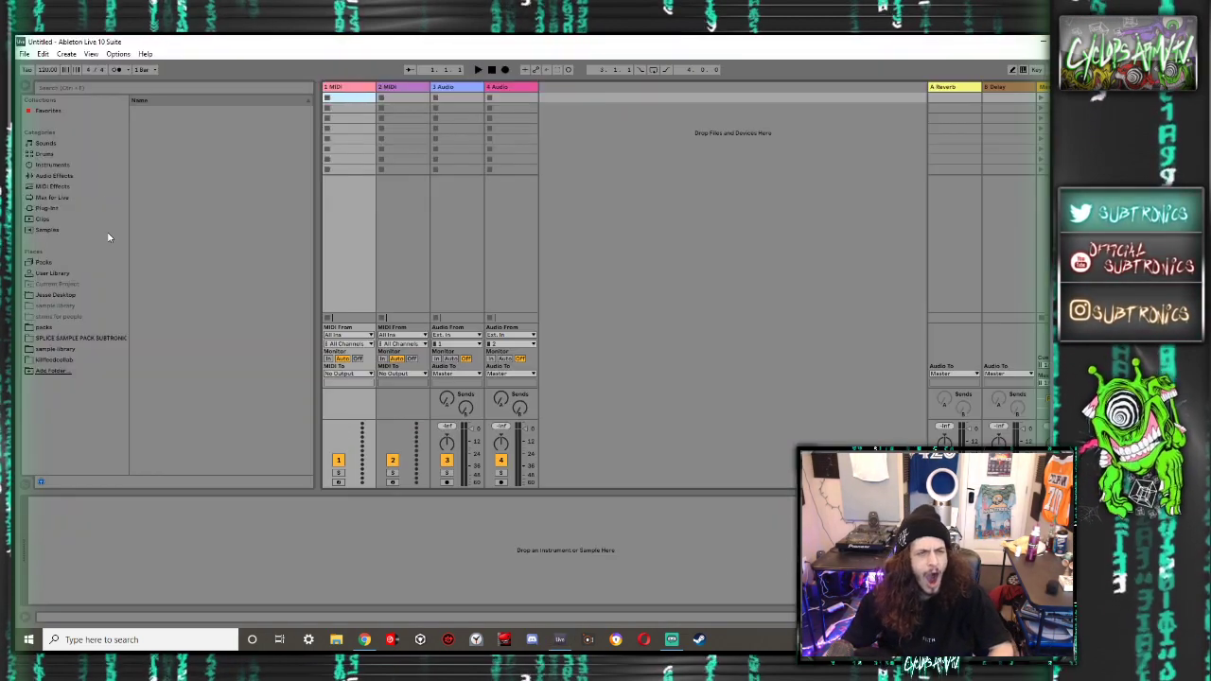
pyautogui.click(30, 54)
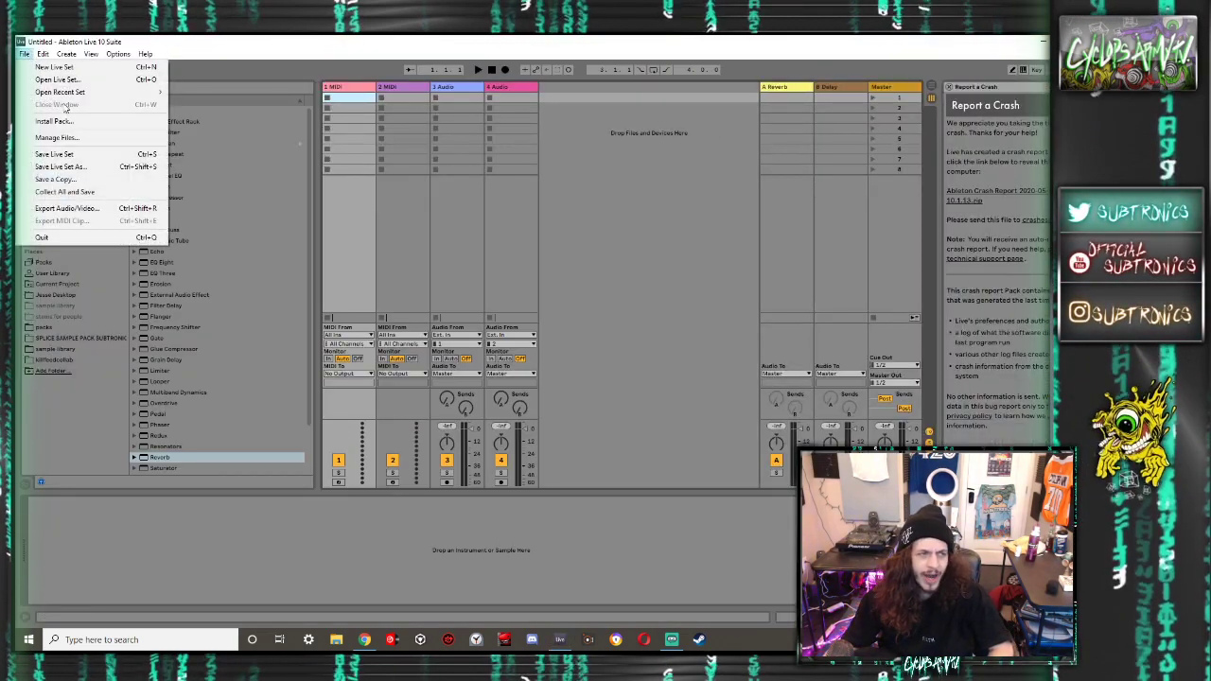
pyautogui.moveTo(62, 94)
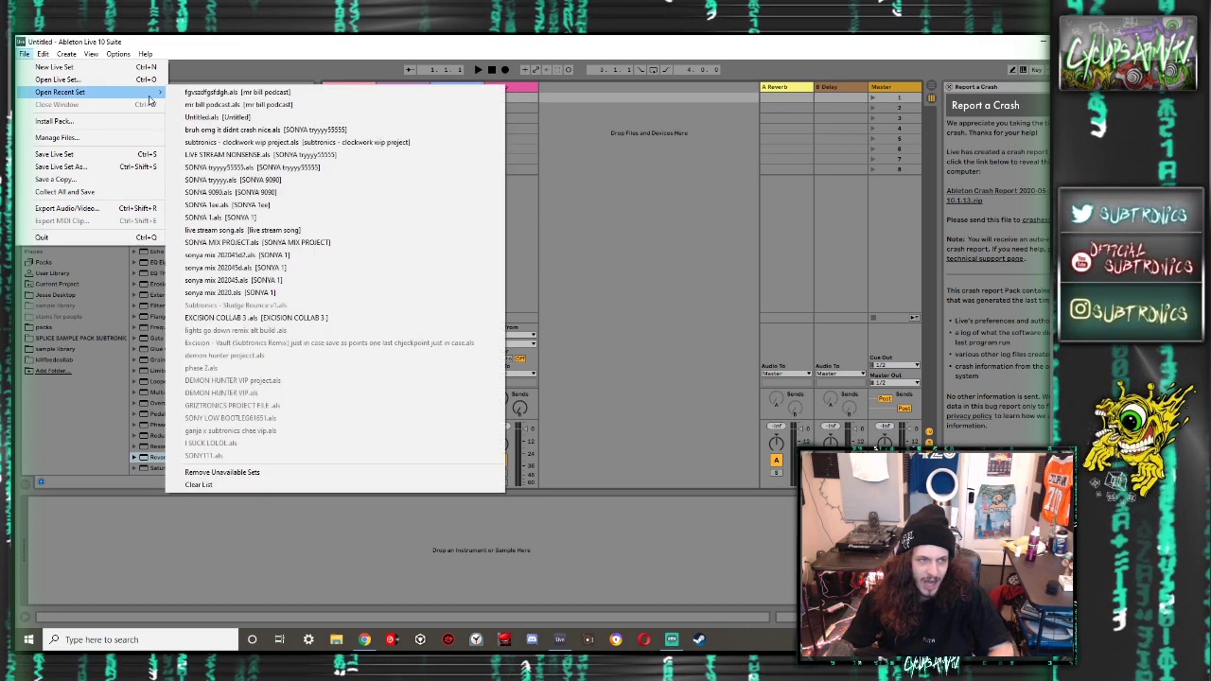
pyautogui.click(219, 142)
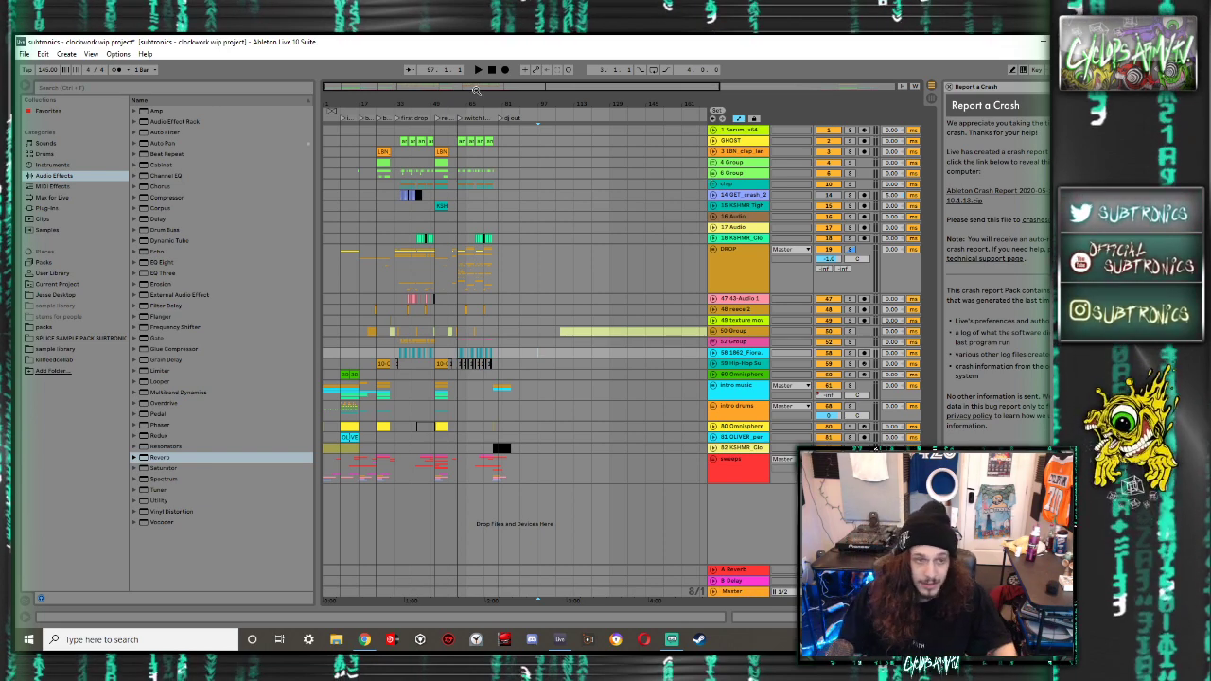
# Play the arrangement's first drop, restarting from bar 32 just ahead of the first drop marker
pyautogui.scroll(8, 398, 175)
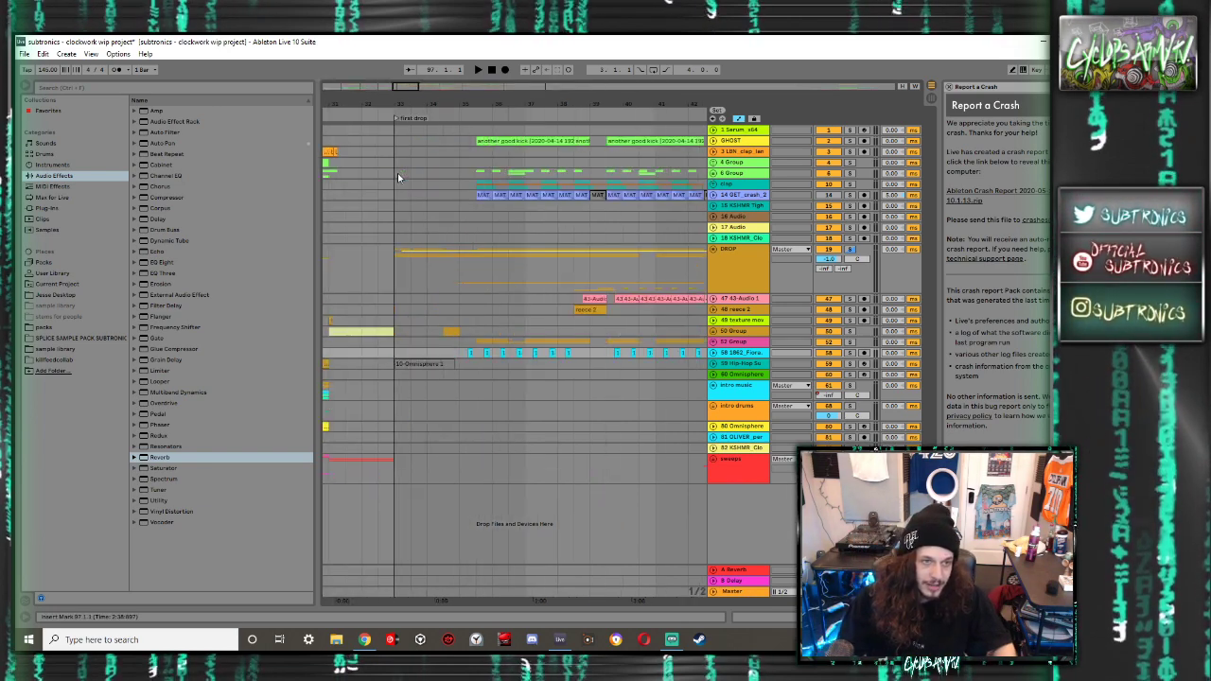
pyautogui.click(477, 173)
pyautogui.press('space')
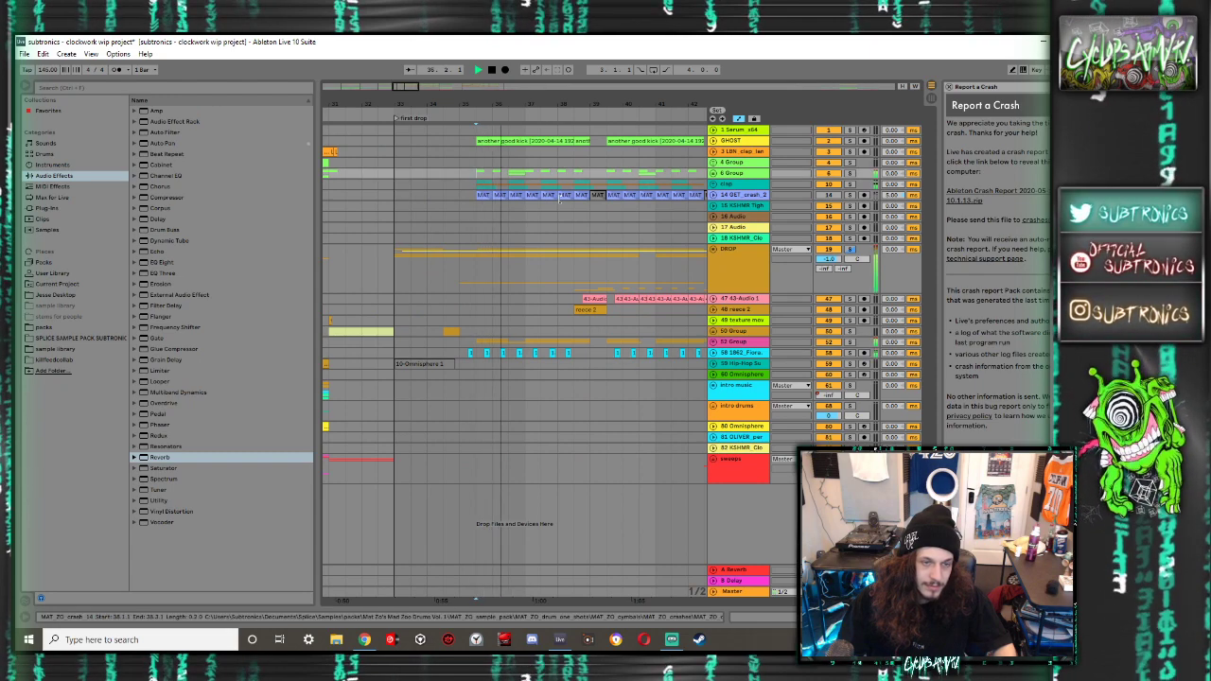
pyautogui.click(380, 218)
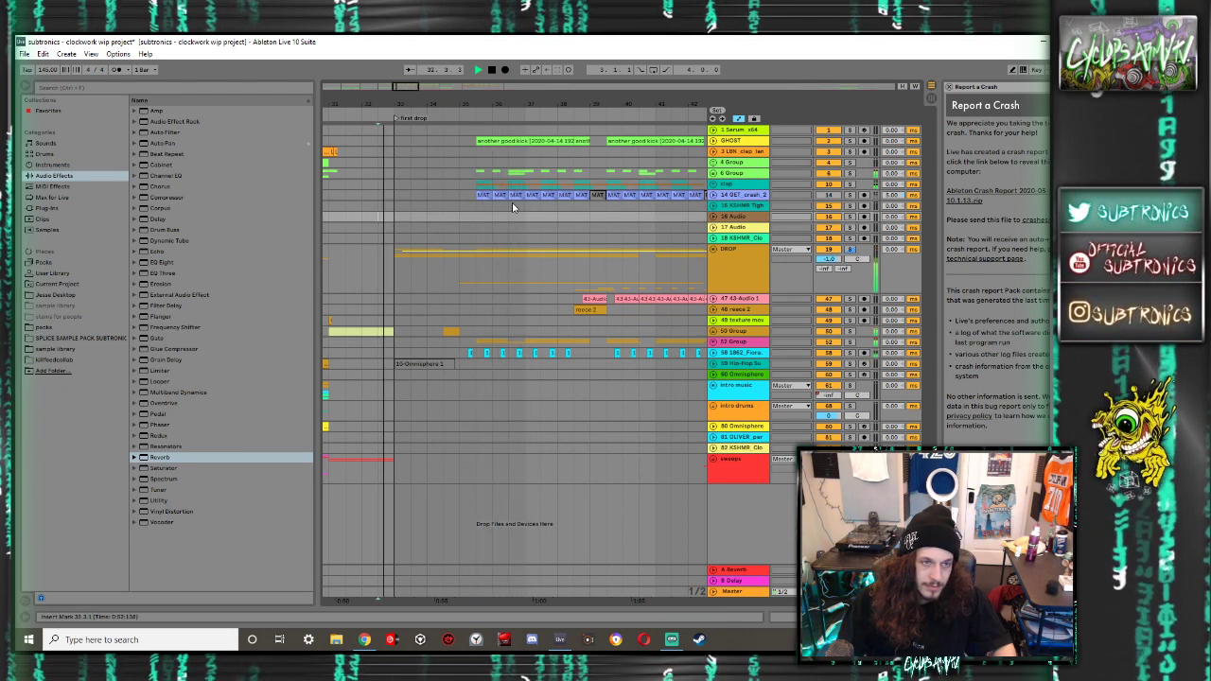
# Unfold the GHOST track to show its kick clips during the drop and stop playback
pyautogui.click(713, 129)
pyautogui.click(713, 130)
pyautogui.click(714, 140)
pyautogui.scroll(8, 474, 168)
pyautogui.scroll(-6, 478, 166)
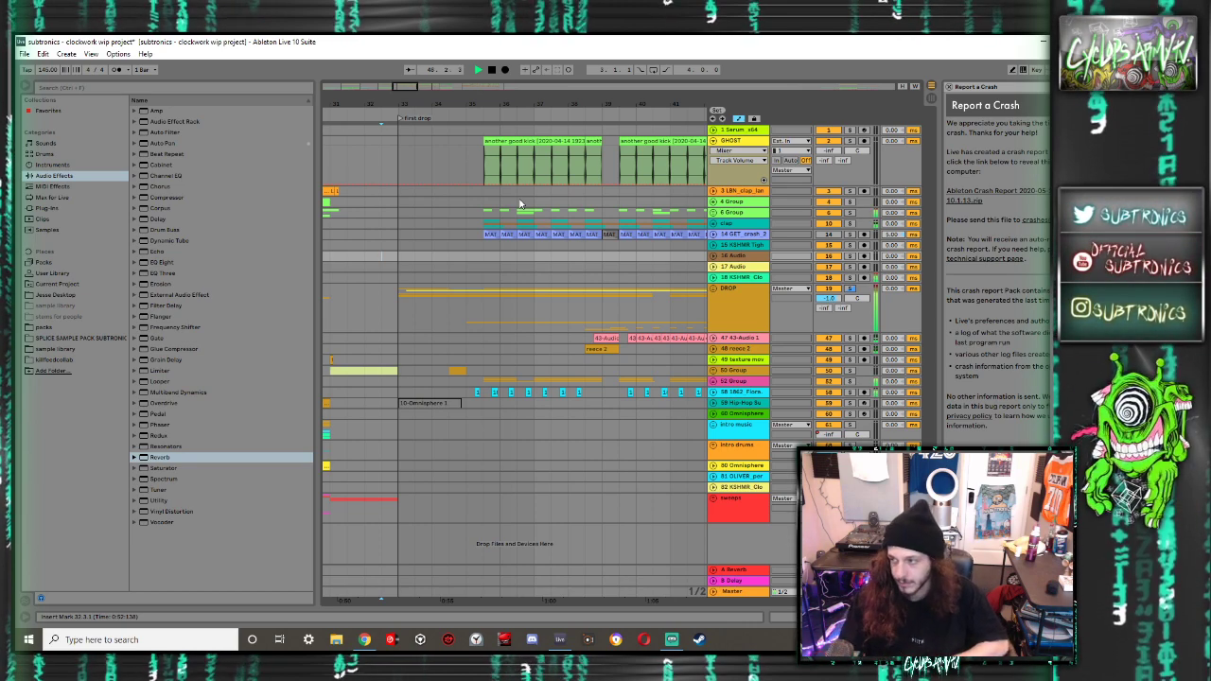
pyautogui.press('space')
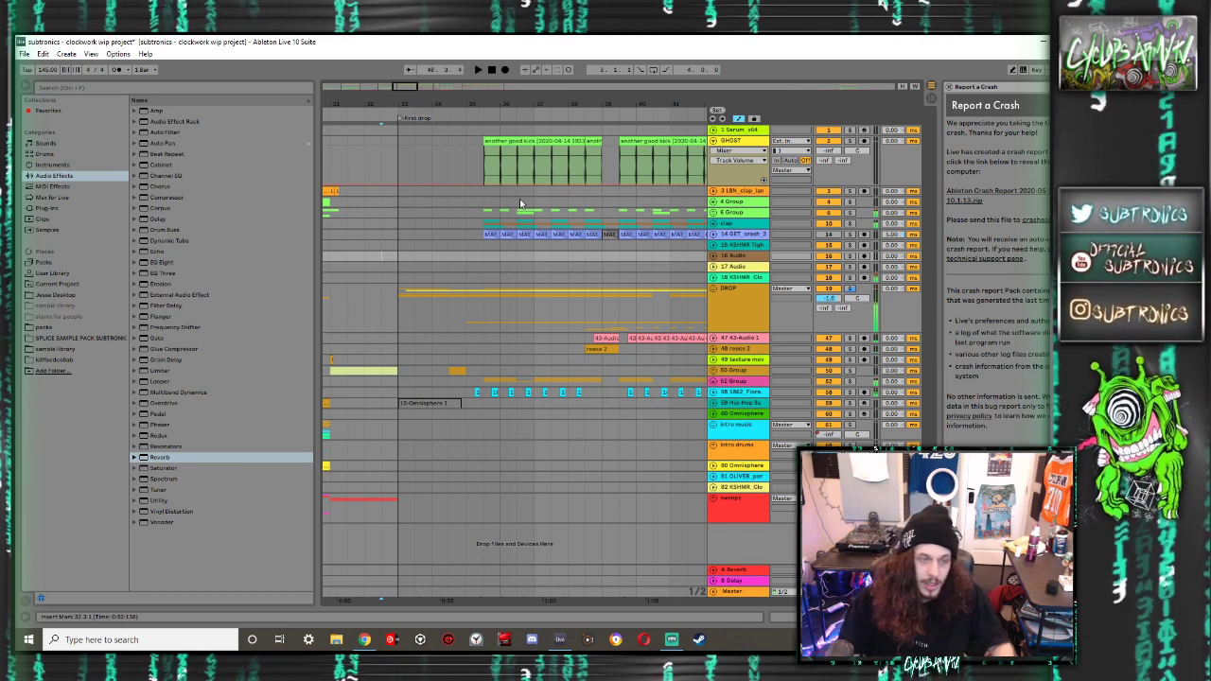
# Unfold the 6 Group drum tracks, solo the kick track and play it from the start of its first clip in the drop
pyautogui.click(714, 212)
pyautogui.scroll(4, 500, 269)
pyautogui.click(433, 290)
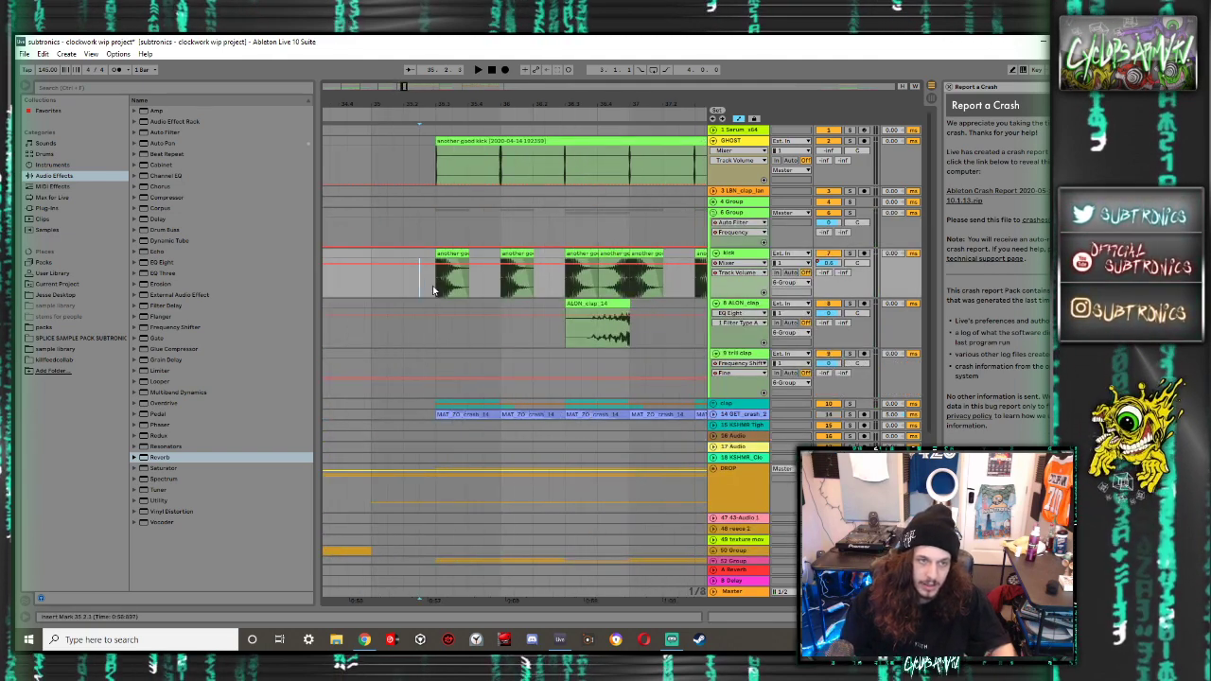
pyautogui.click(850, 252)
pyautogui.press('space')
pyautogui.click(435, 284)
pyautogui.press('space')
pyautogui.press('space')
pyautogui.press('space')
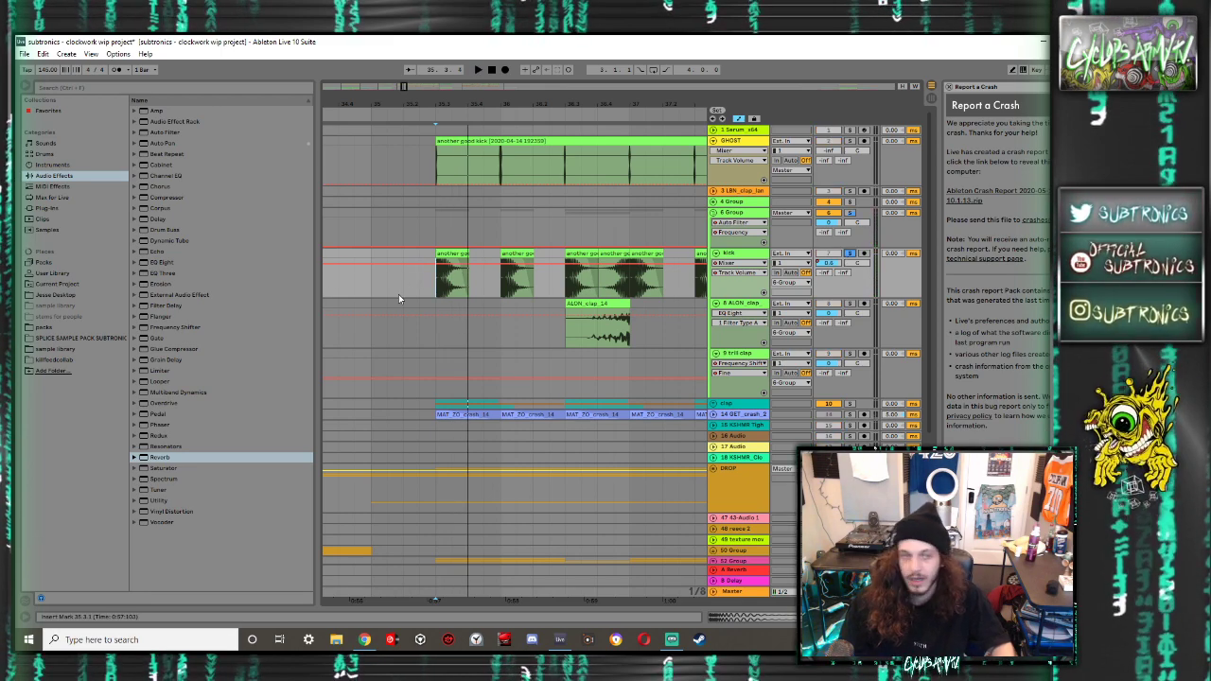
# Select the opening transient of the first "another good kick" clip on the kick track
pyautogui.keyDown('ctrl'); pyautogui.scroll(10, 426, 304); pyautogui.keyUp('ctrl')
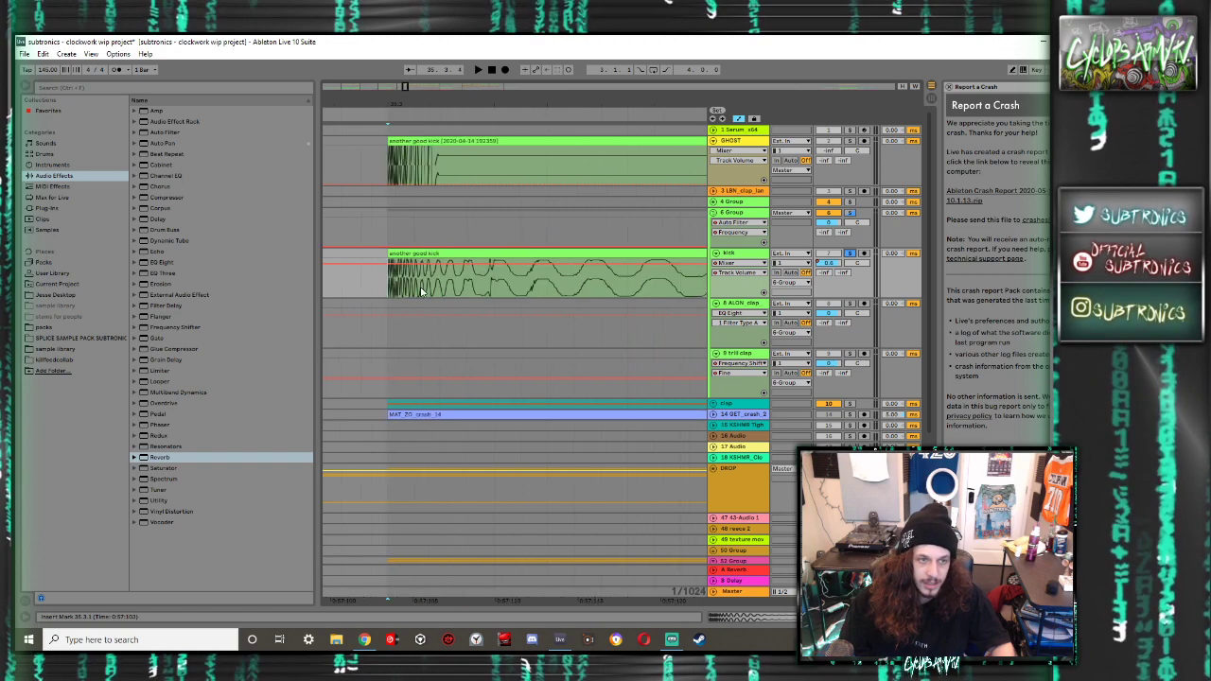
pyautogui.moveTo(388, 283); pyautogui.dragTo(444, 257)
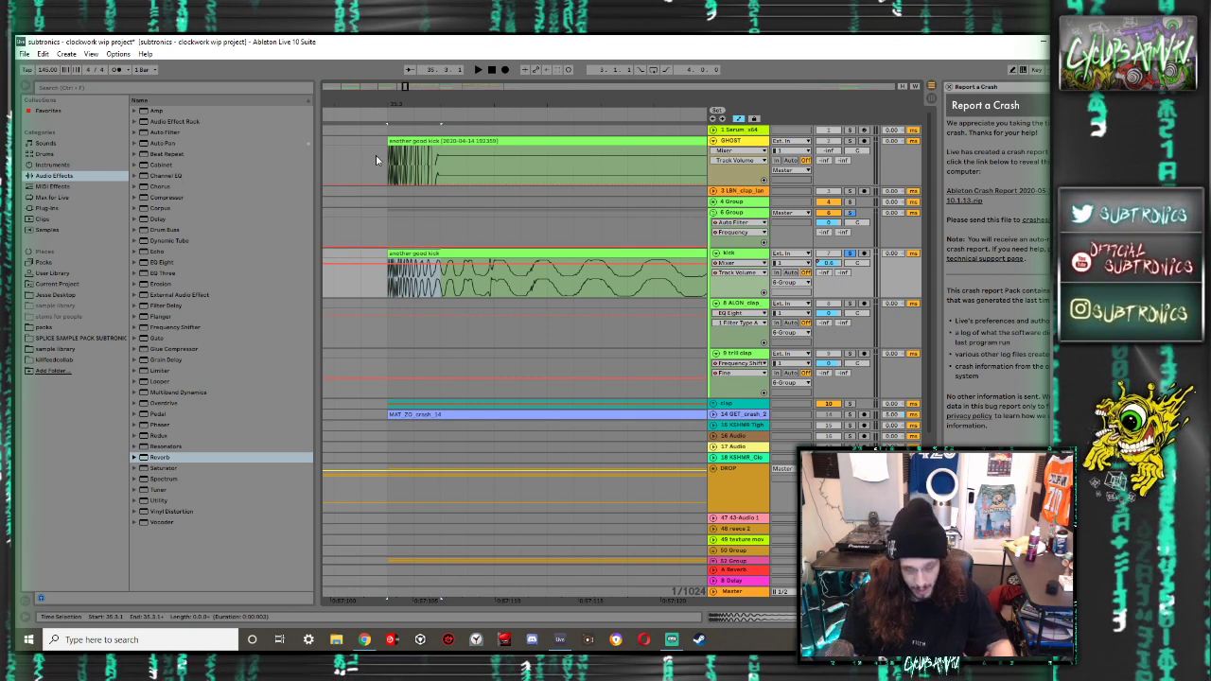
# Examine the consolidated GHOST kick clip's waveform against the kick track's clips across the first drop
pyautogui.click(403, 140)
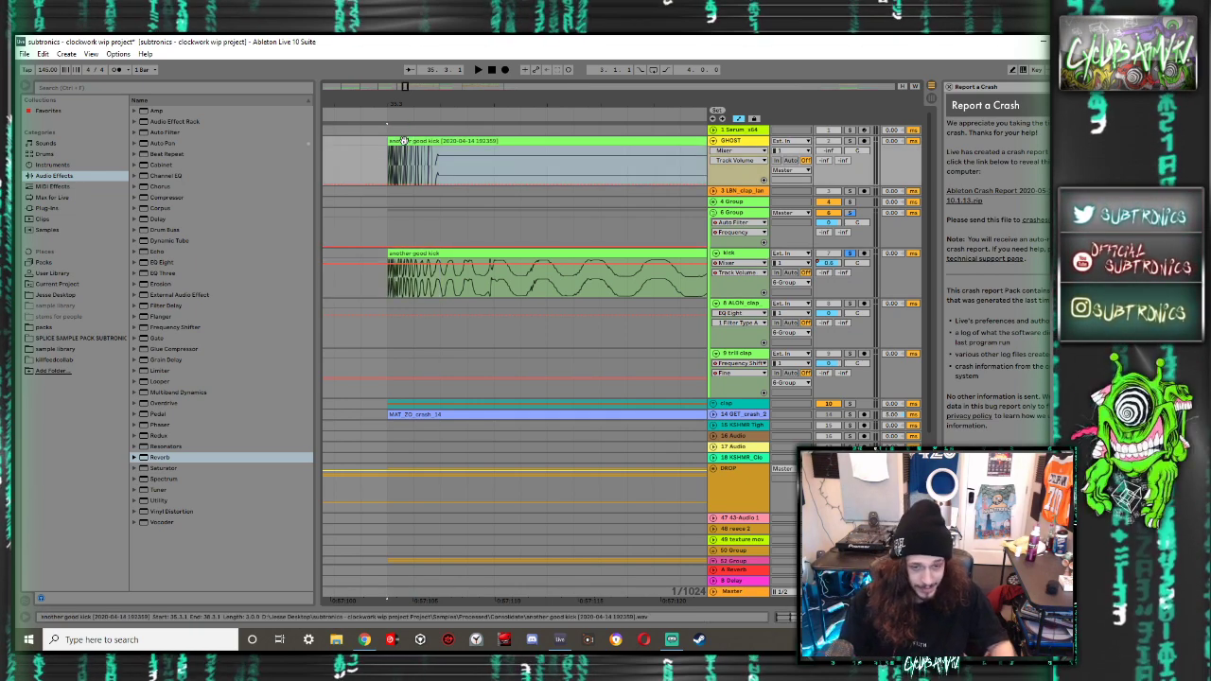
pyautogui.doubleClick(403, 140)
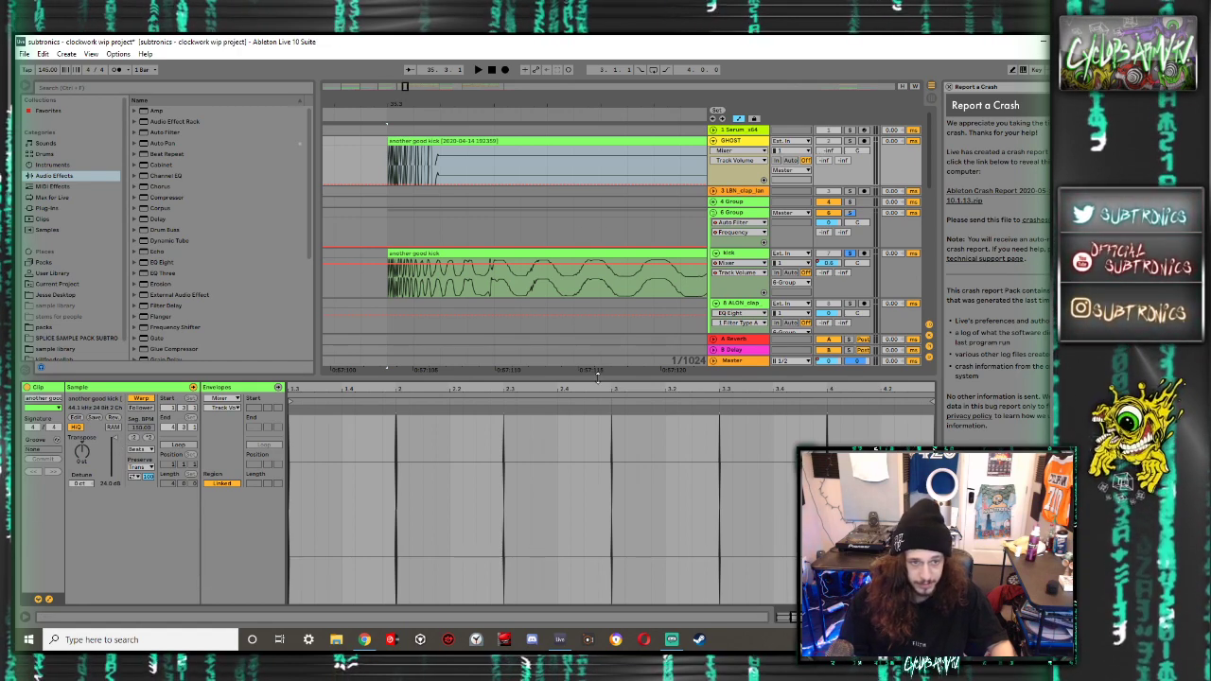
pyautogui.moveTo(597, 378); pyautogui.dragTo(597, 606)
pyautogui.scroll(-10, 536, 274)
pyautogui.hscroll(2, 535, 277)
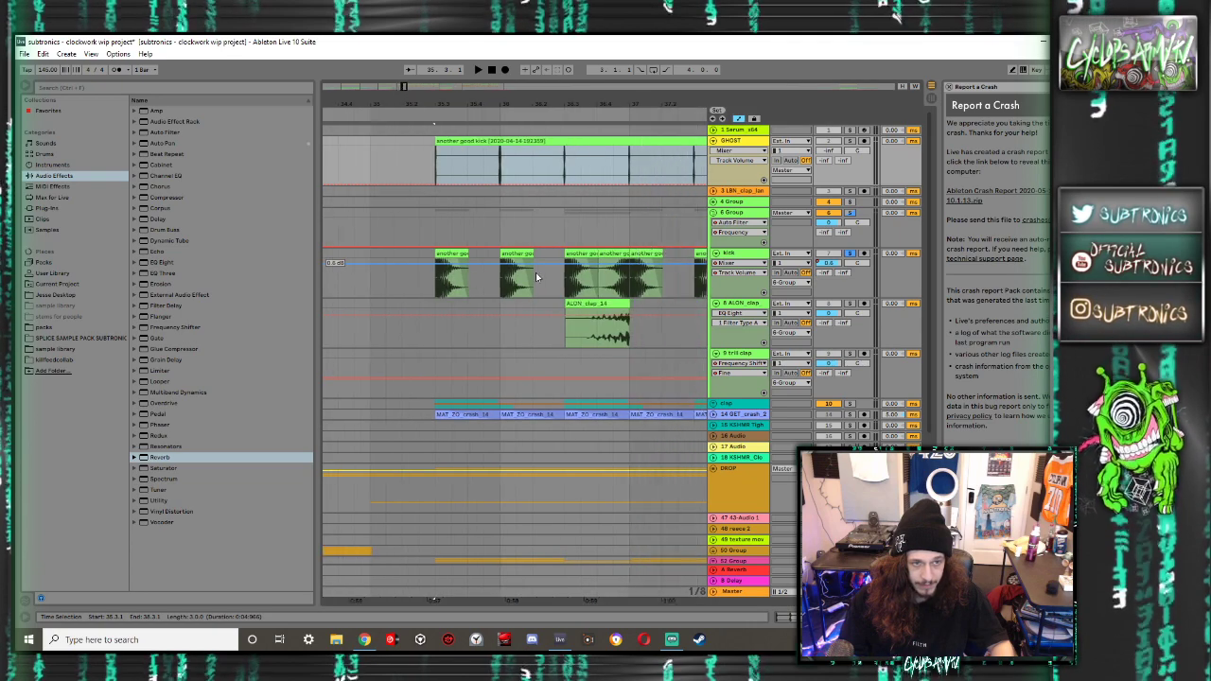
pyautogui.hscroll(2, 534, 278)
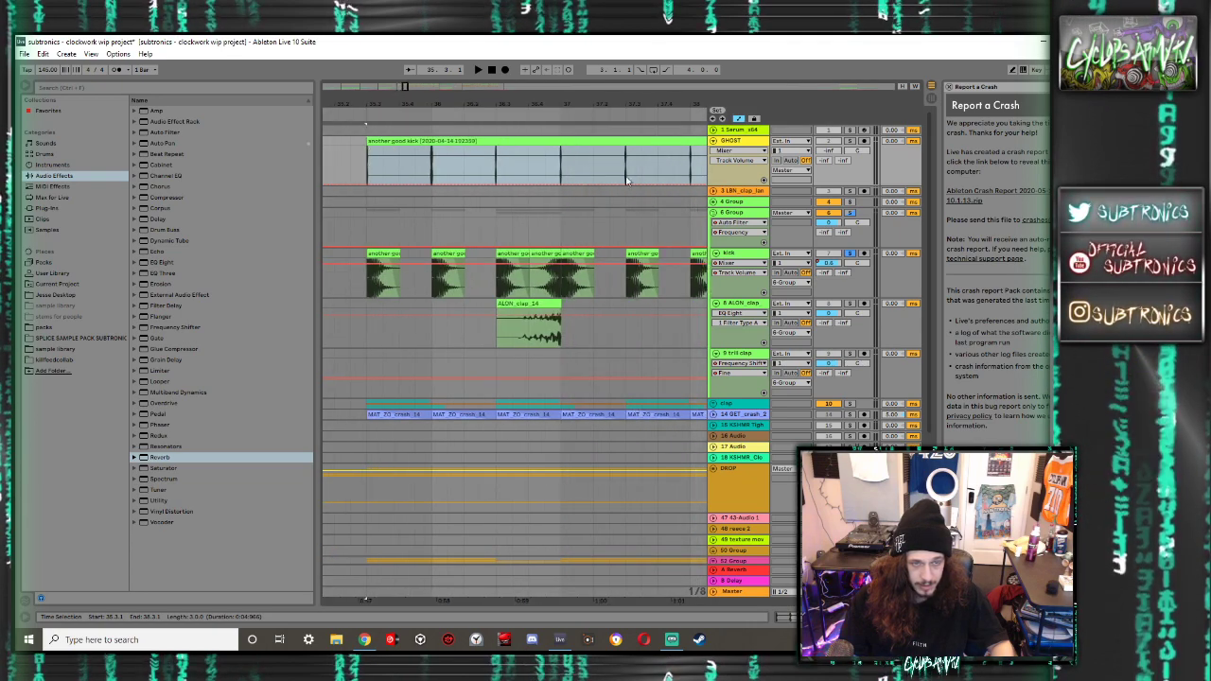
pyautogui.hscroll(2, 688, 178)
pyautogui.scroll(-10, 686, 179)
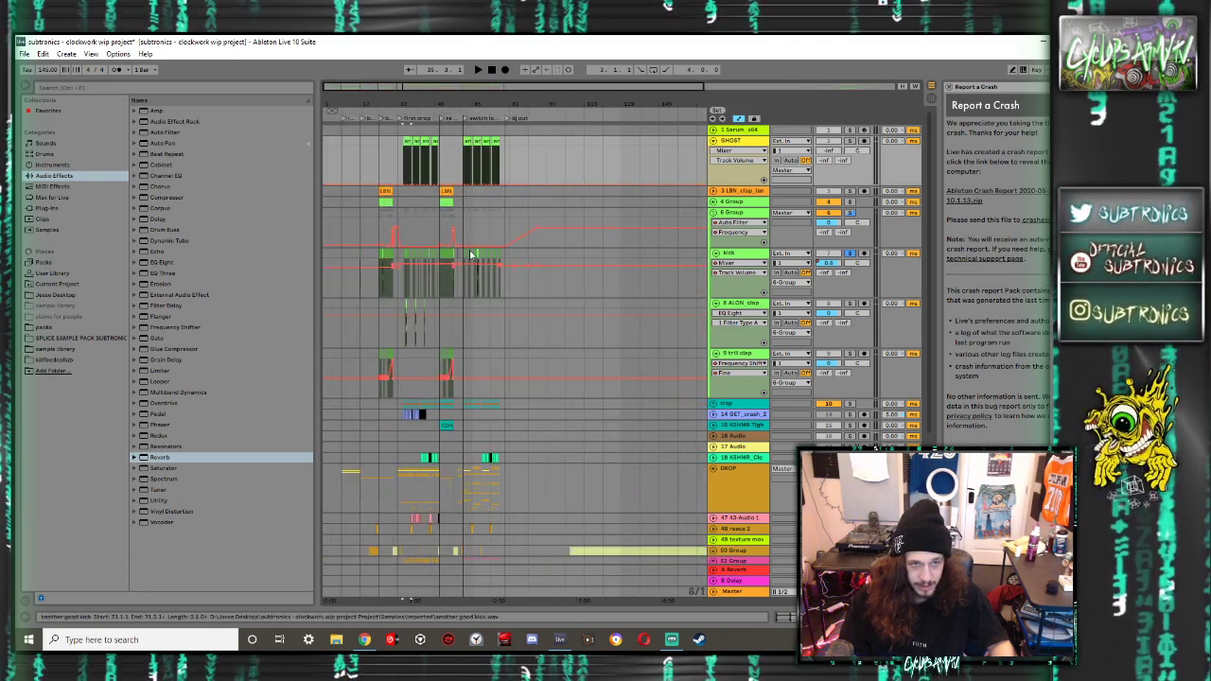
# Fold the 6 Group to show the DROP group's device chain, and play the drop from bar 33
pyautogui.click(713, 213)
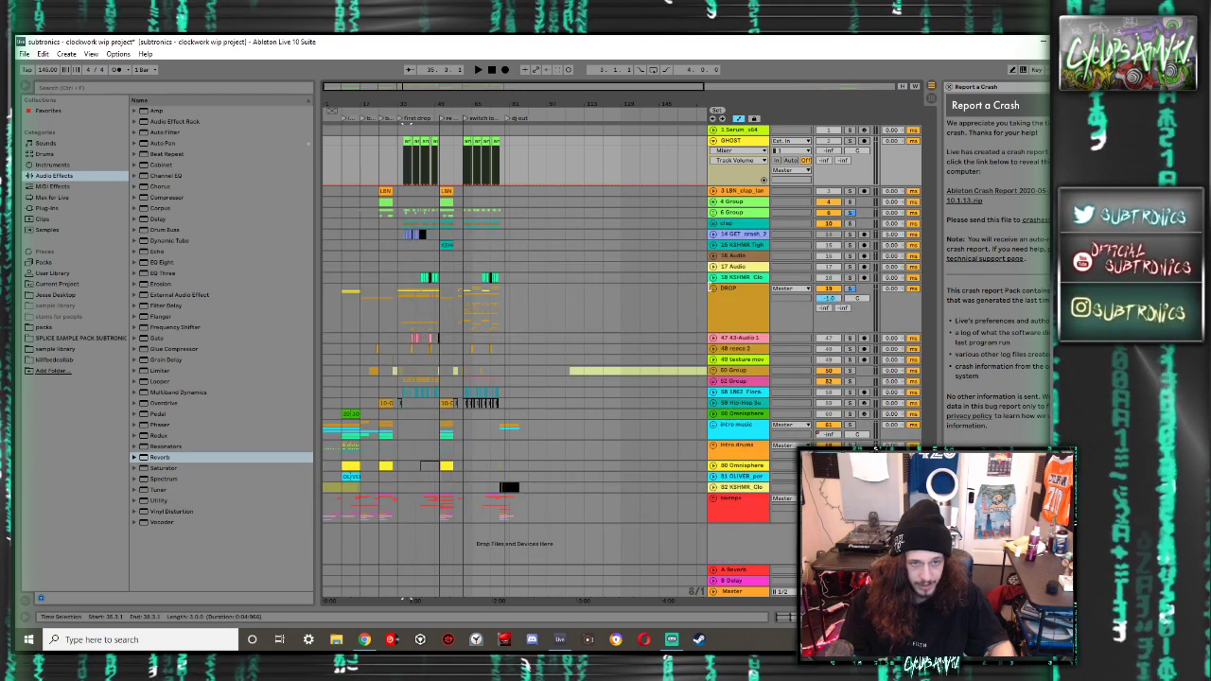
pyautogui.doubleClick(725, 305)
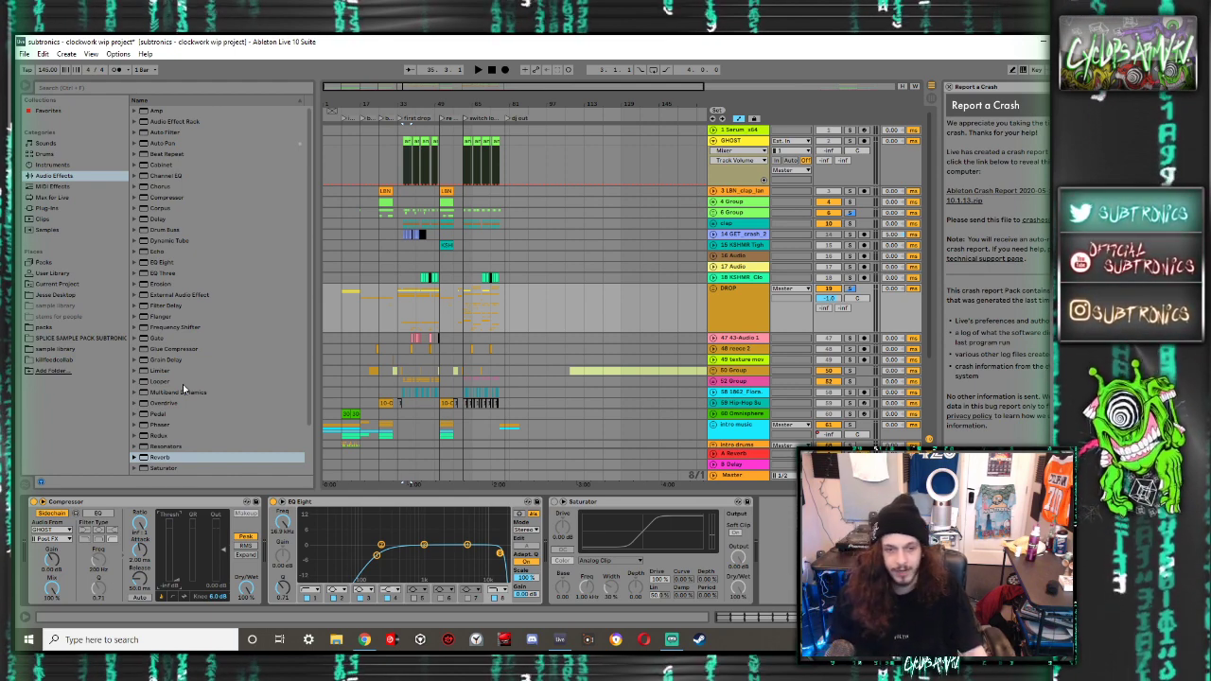
pyautogui.click(437, 424)
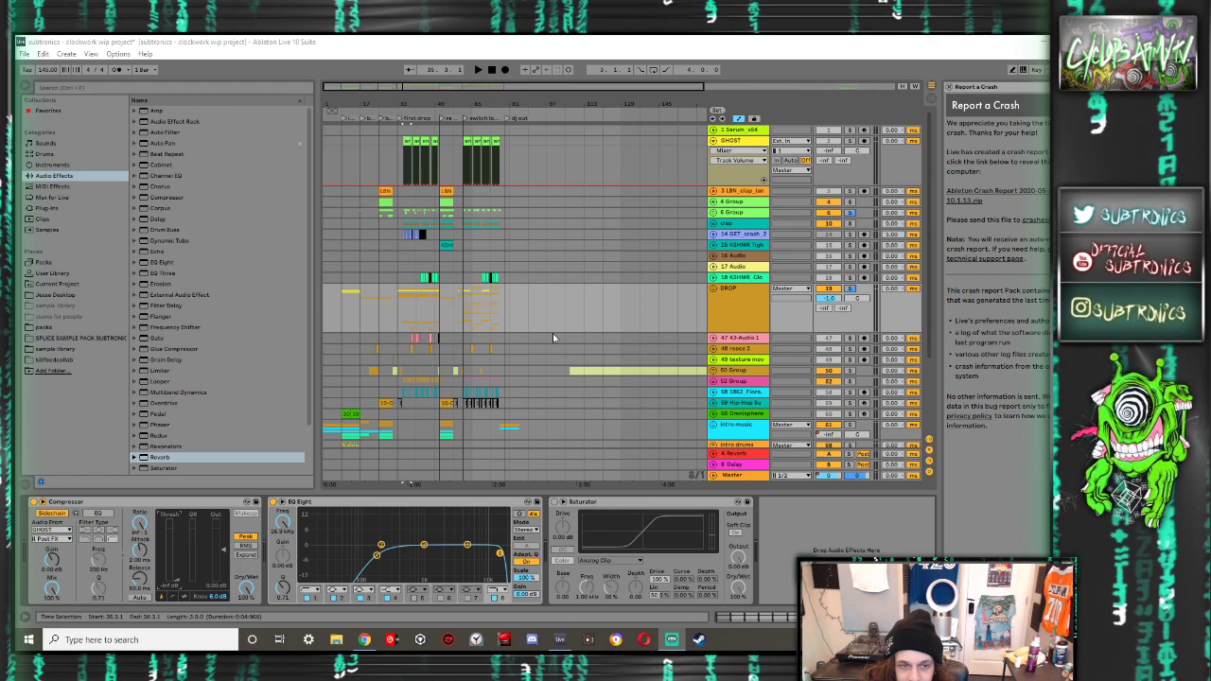
pyautogui.click(401, 318)
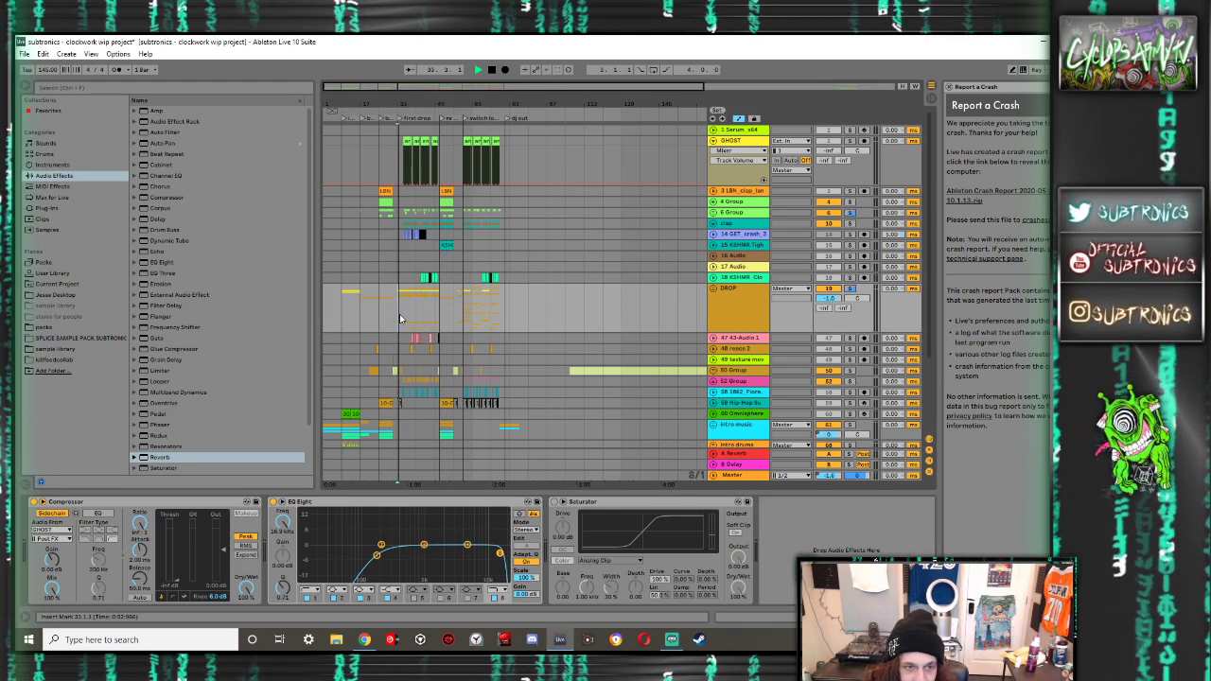
pyautogui.press('space')
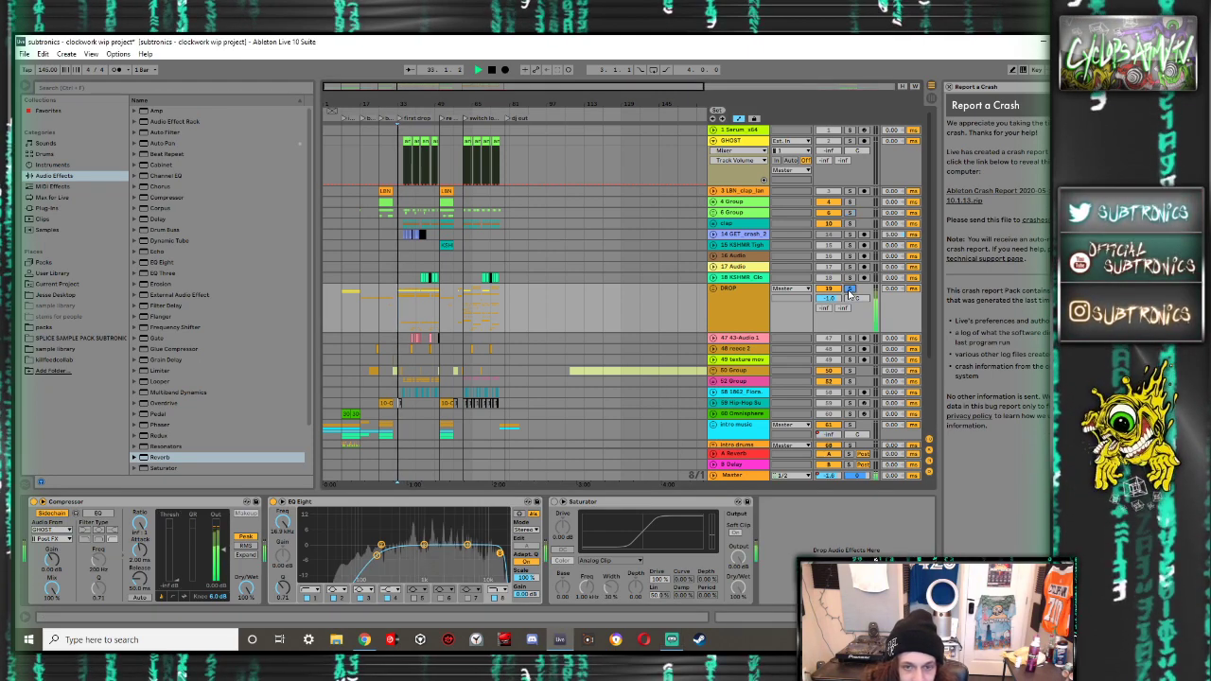
# Switch to Session View and inspect the GClip plug-in in the Master track's device chain
pyautogui.press('Tab')
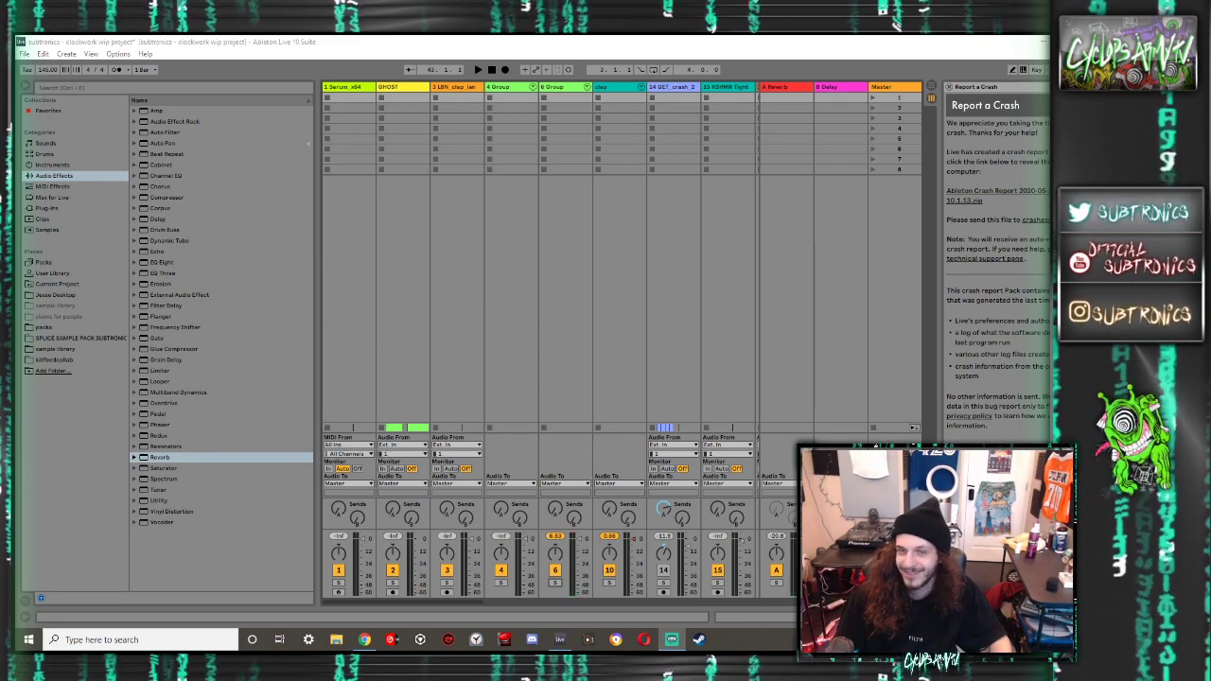
pyautogui.doubleClick(907, 88)
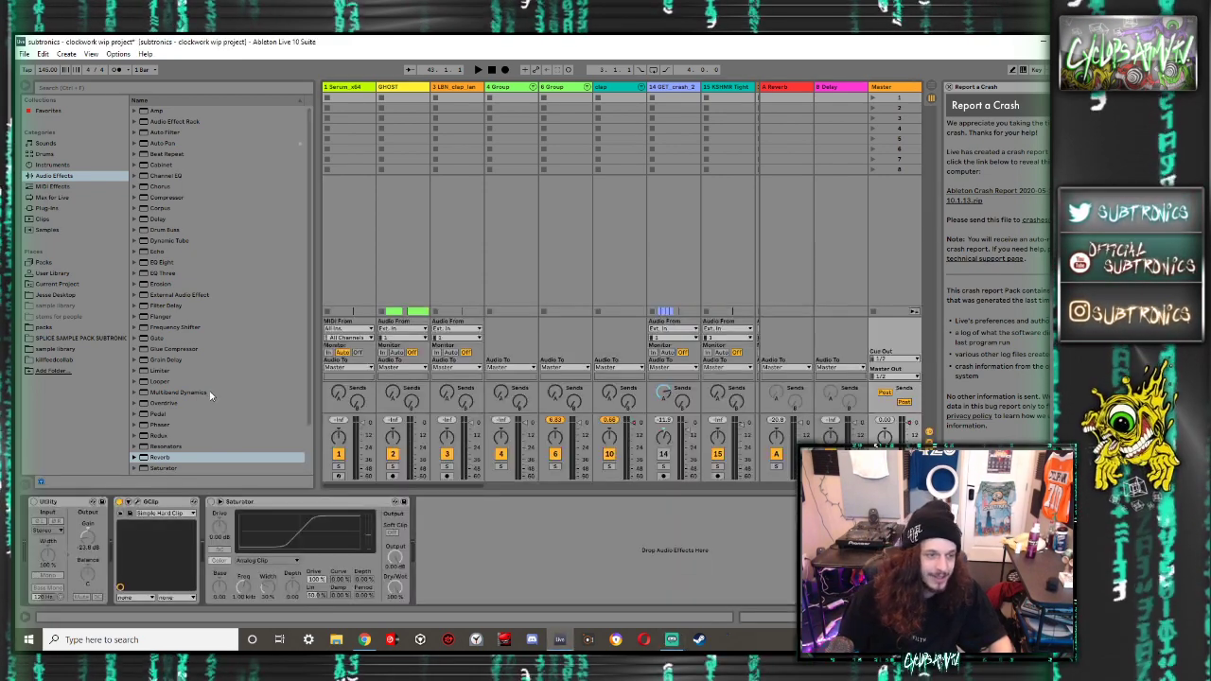
pyautogui.click(137, 505)
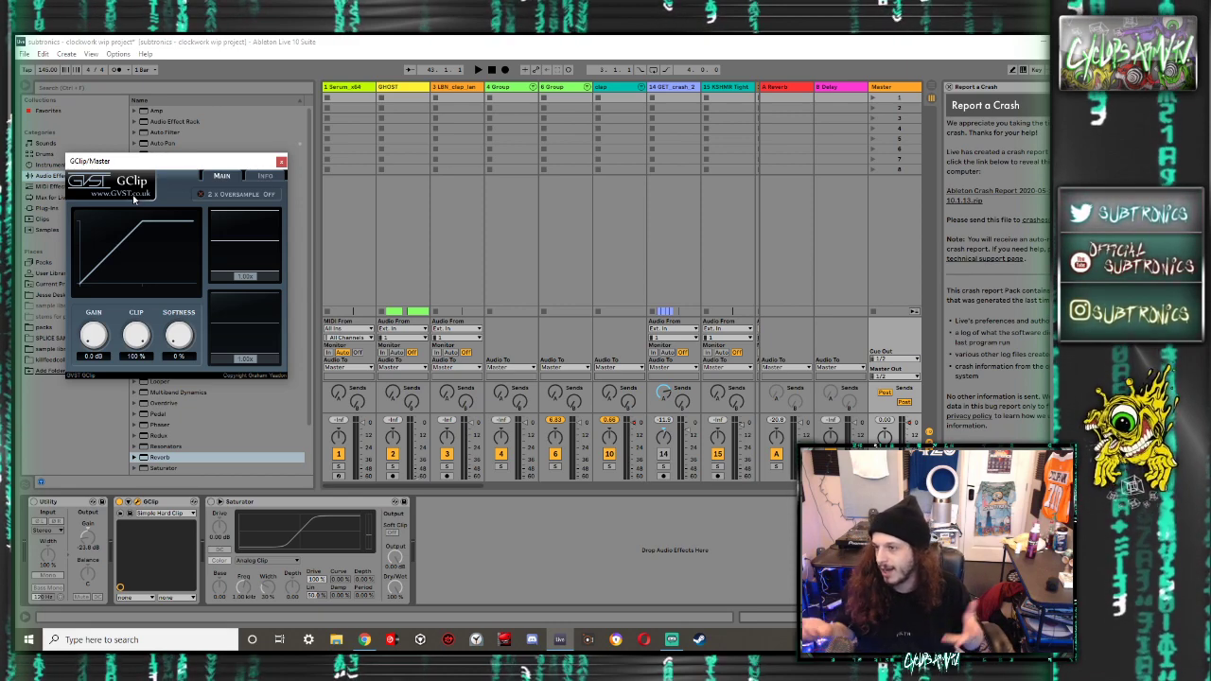
pyautogui.click(281, 163)
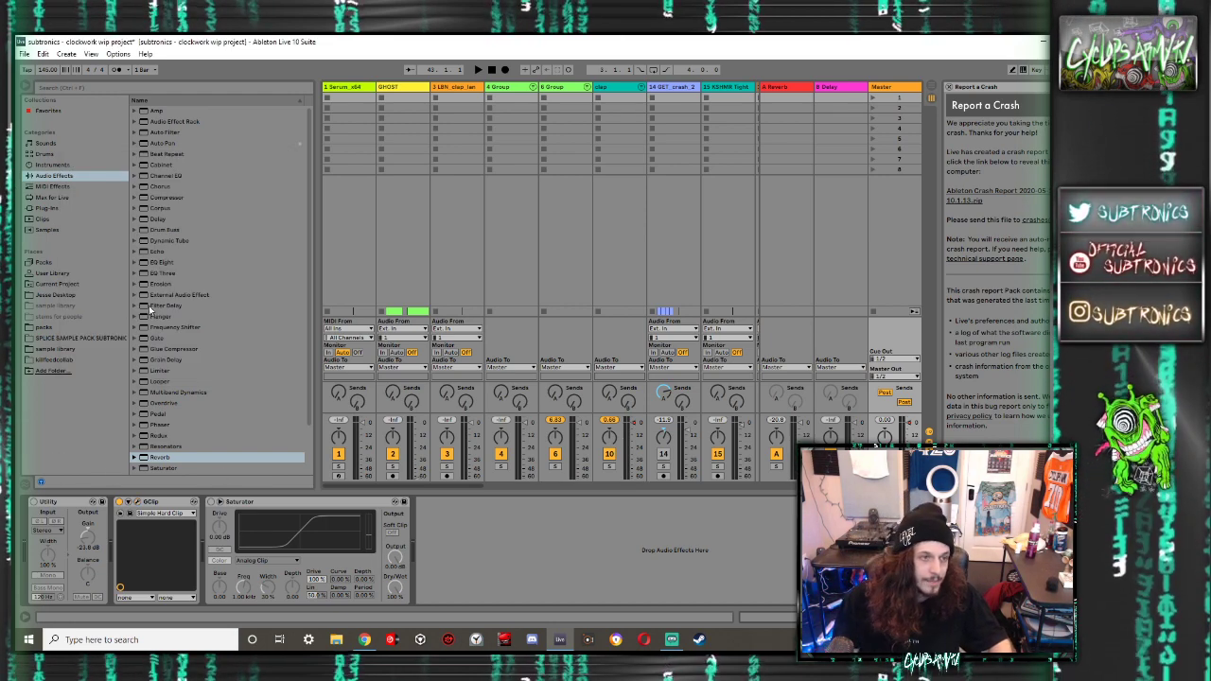
# Insert an EQ Eight between GClip and Saturator on the Master track
pyautogui.click(72, 186)
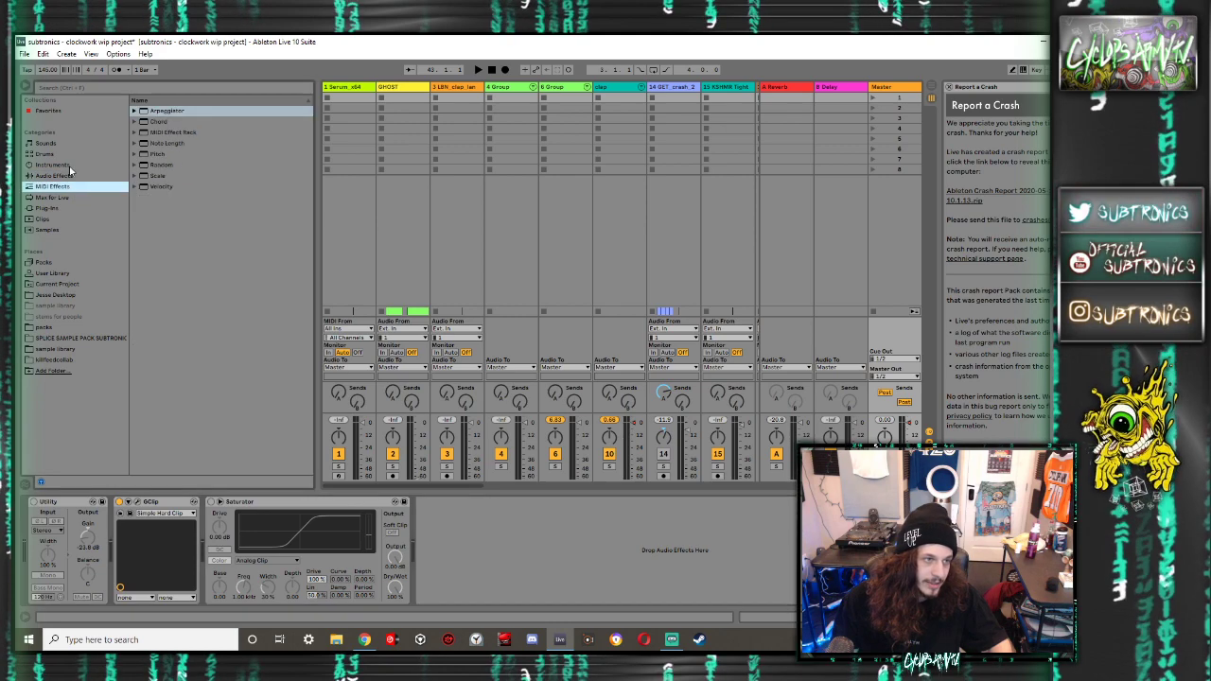
pyautogui.click(70, 176)
pyautogui.click(163, 262)
pyautogui.moveTo(198, 547); pyautogui.dragTo(201, 548)
# Set the EQ Eight's band 1 to a low-shelf cut at 235 Hz and place the device ahead of GClip
pyautogui.click(250, 590)
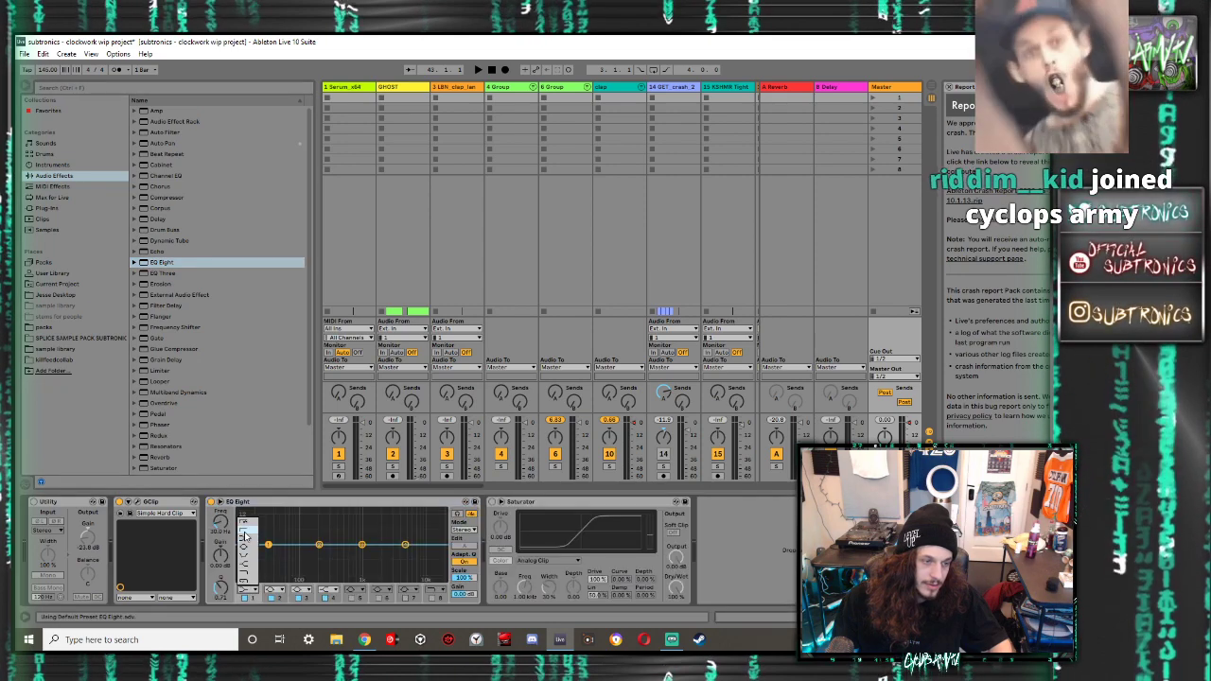
pyautogui.click(249, 531)
pyautogui.click(250, 590)
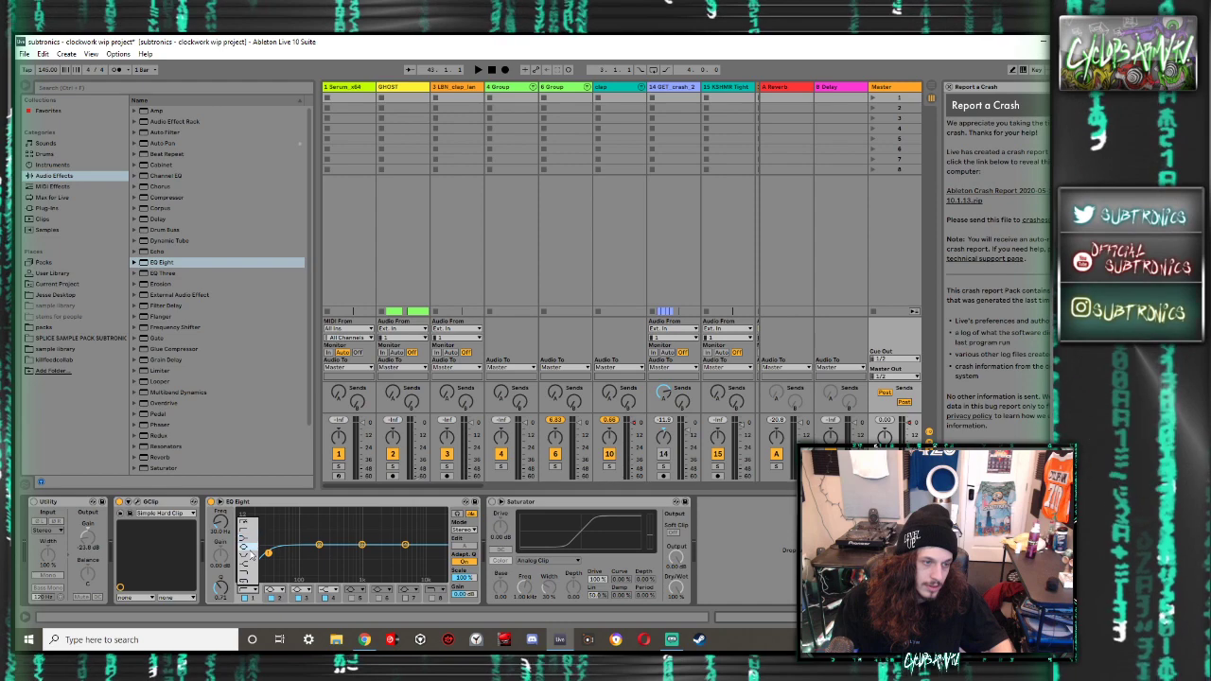
pyautogui.click(247, 548)
pyautogui.moveTo(273, 554); pyautogui.dragTo(308, 568)
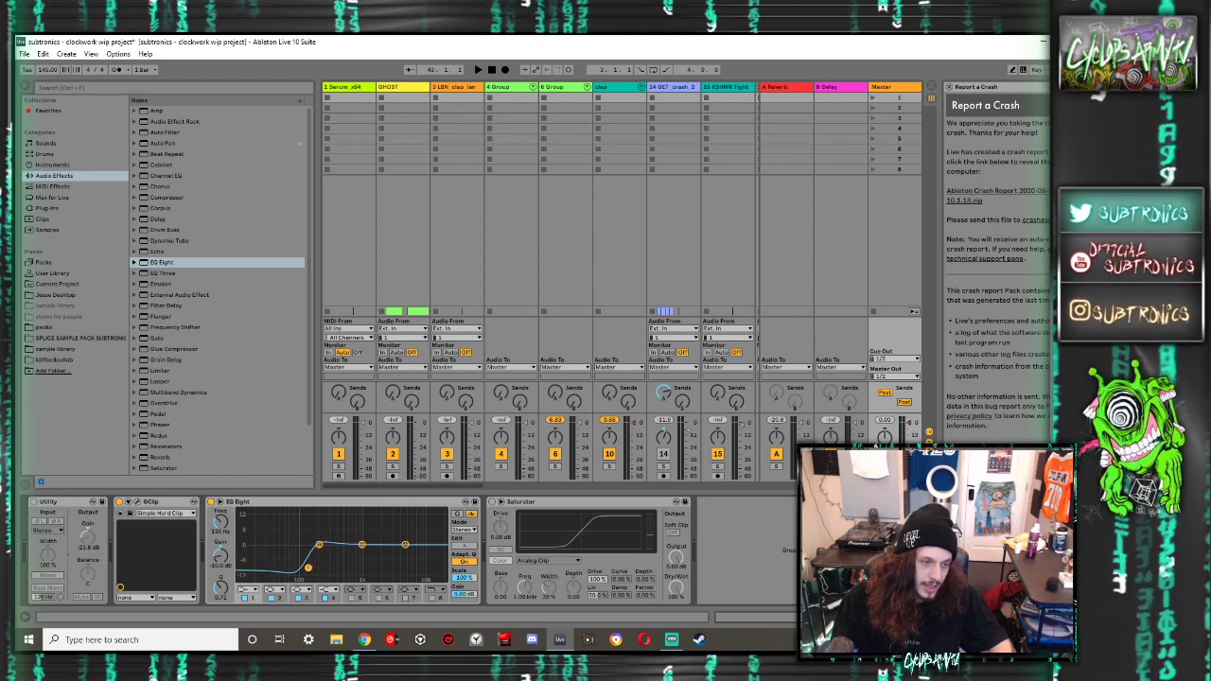
pyautogui.moveTo(290, 504); pyautogui.dragTo(147, 502)
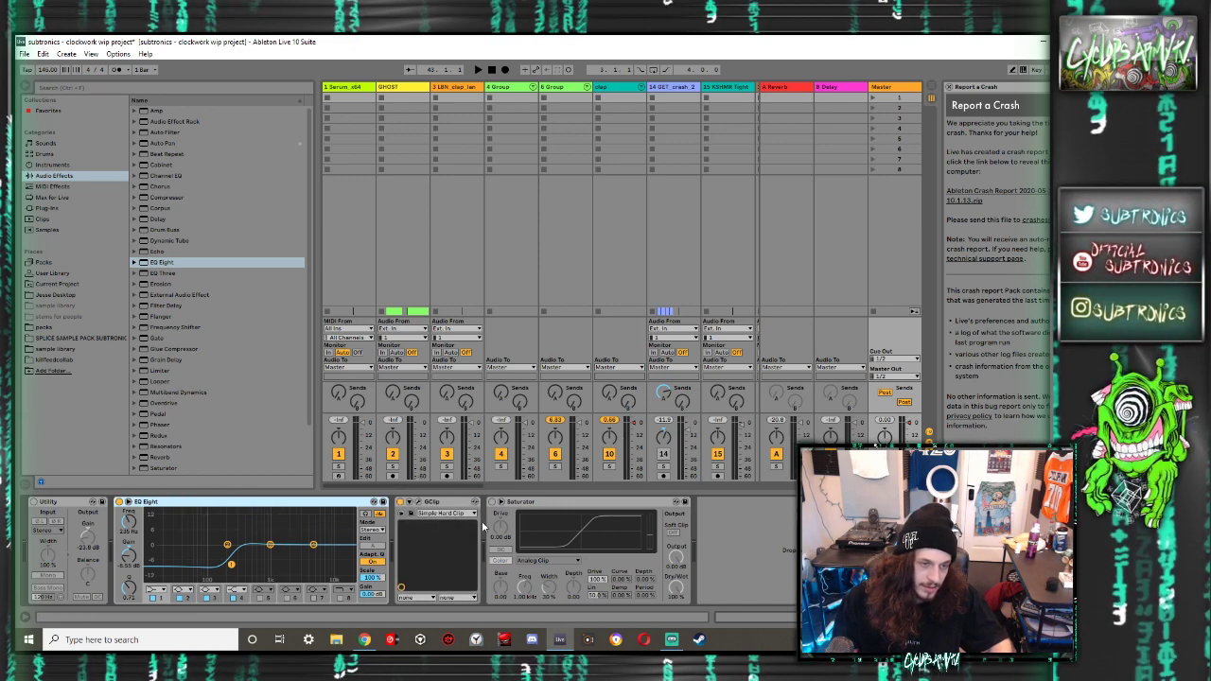
# Add a second EQ Eight after GClip with a low-shelf boost at 174 Hz, followed by another GClip
pyautogui.click(159, 264)
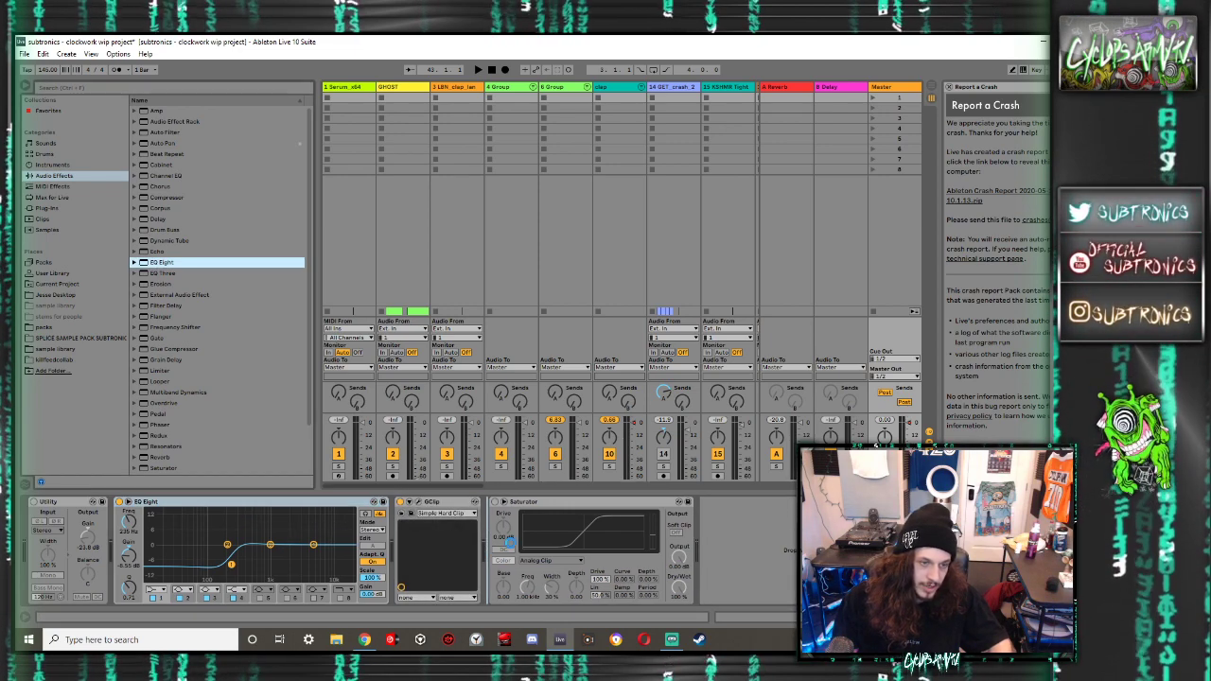
pyautogui.moveTo(546, 547); pyautogui.dragTo(599, 525)
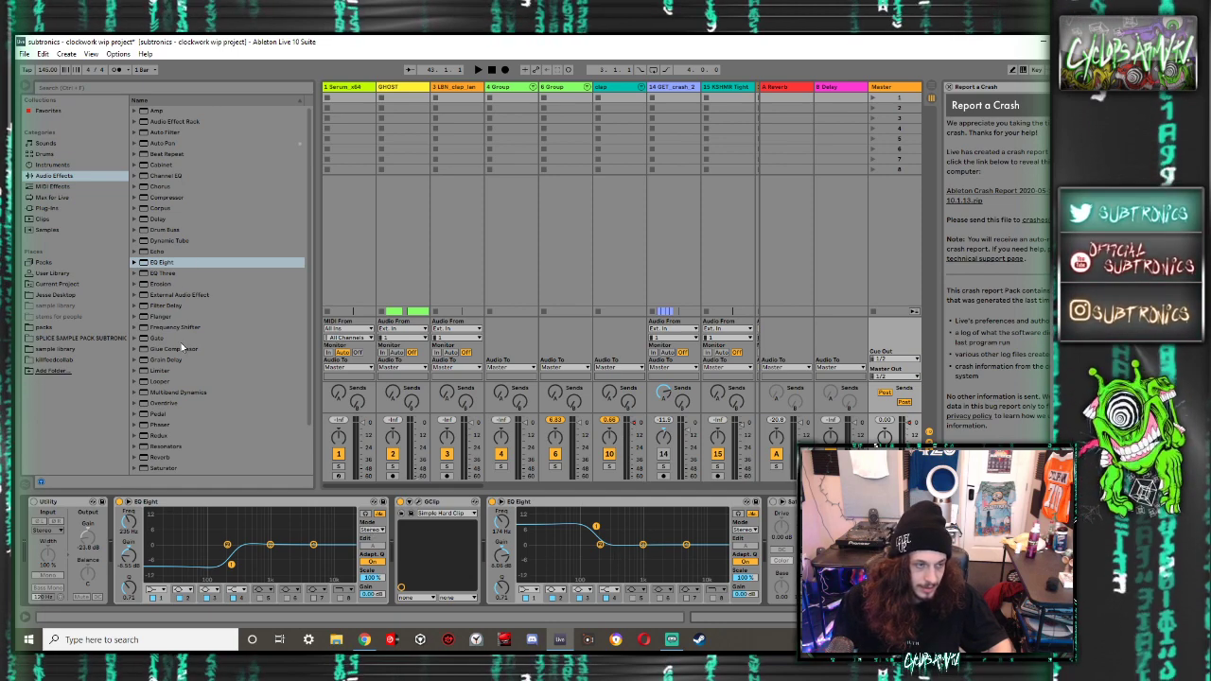
pyautogui.click(48, 208)
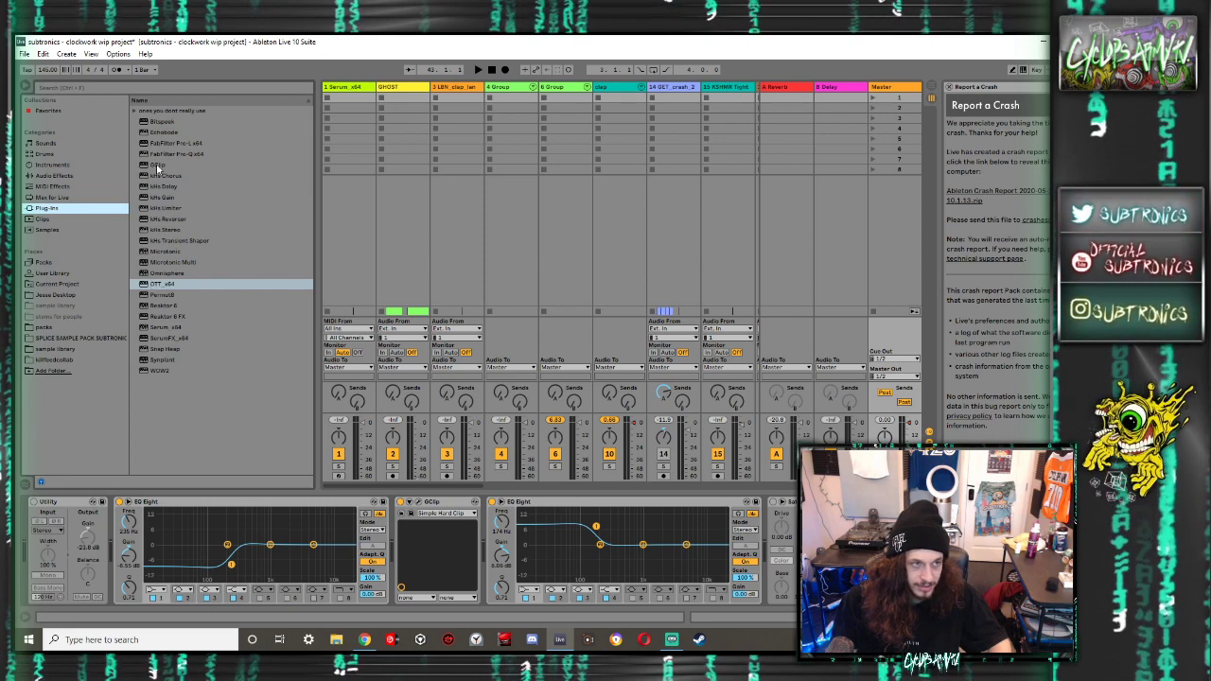
pyautogui.doubleClick(157, 164)
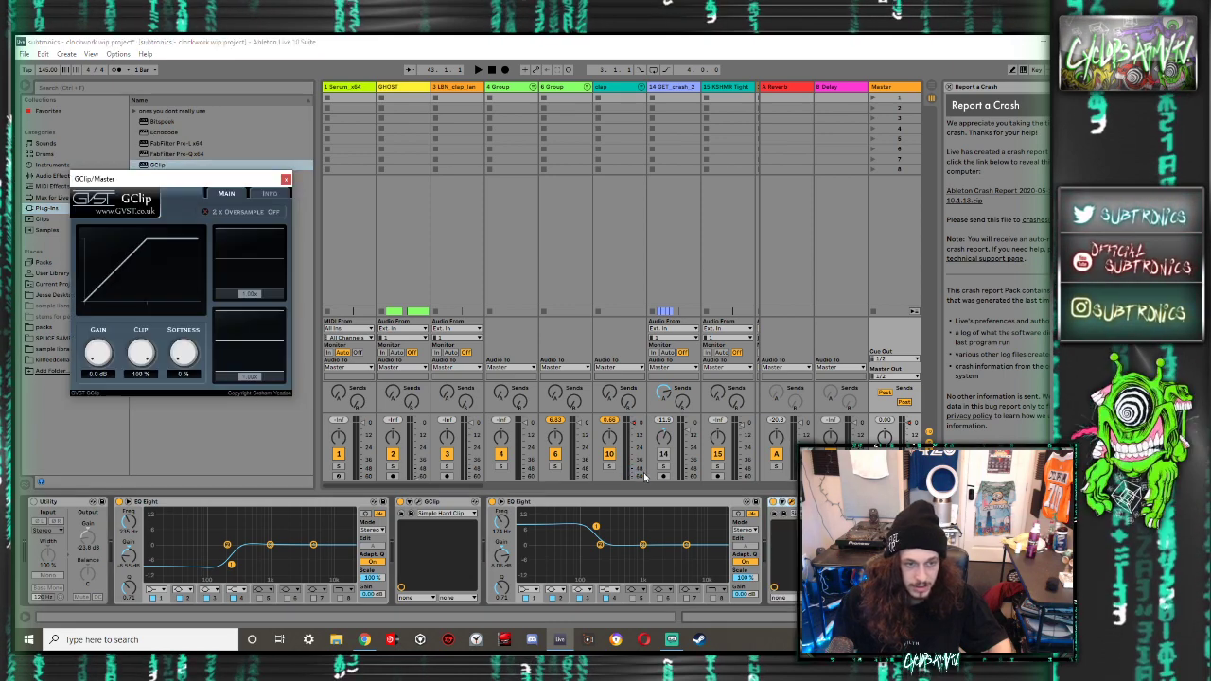
# Group the Master's EQ Eight and GClip devices into an Audio Effect Rack and deactivate the rack
pyautogui.click(300, 508)
pyautogui.hotkey('ctrl', 'g')
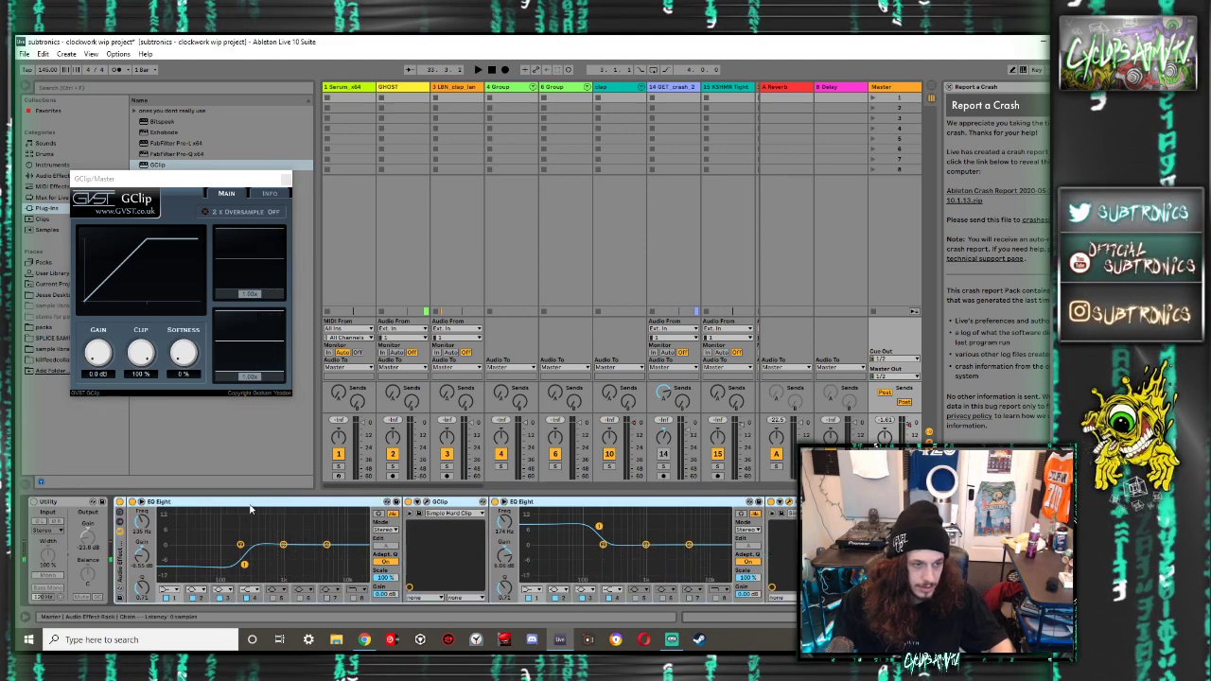
pyautogui.click(118, 502)
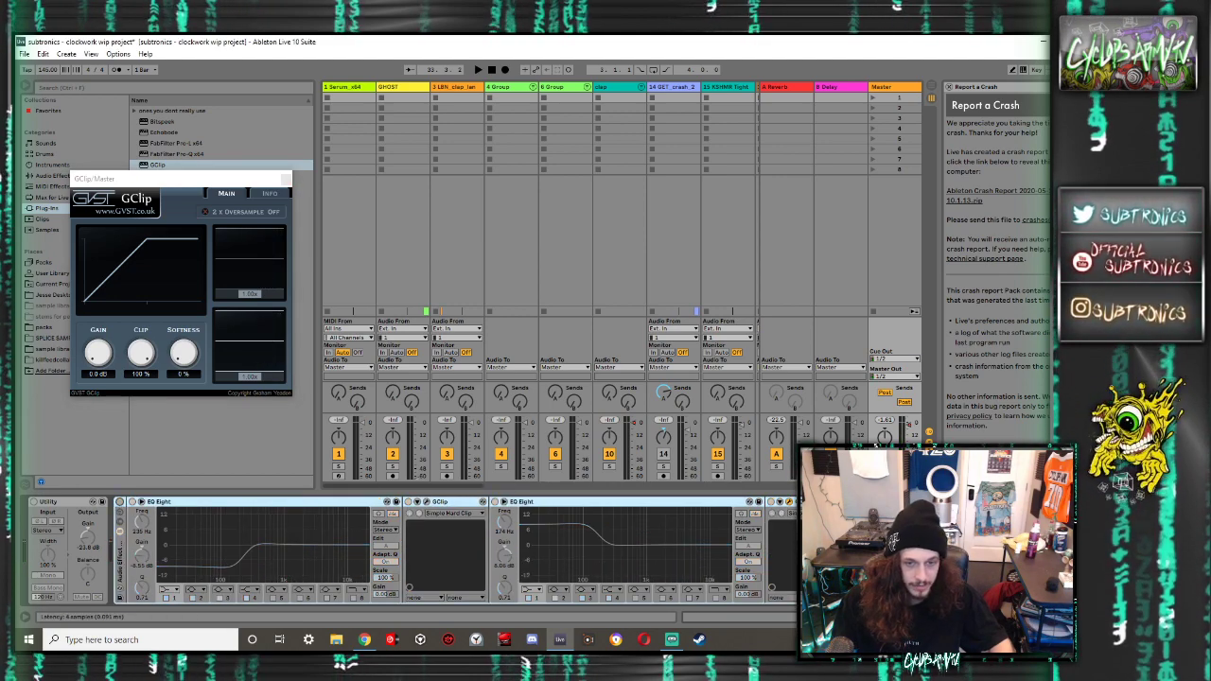
# Place the playback start at the first drop, bar 33, in the arrangement and show the Master track's devices
pyautogui.press('Tab')
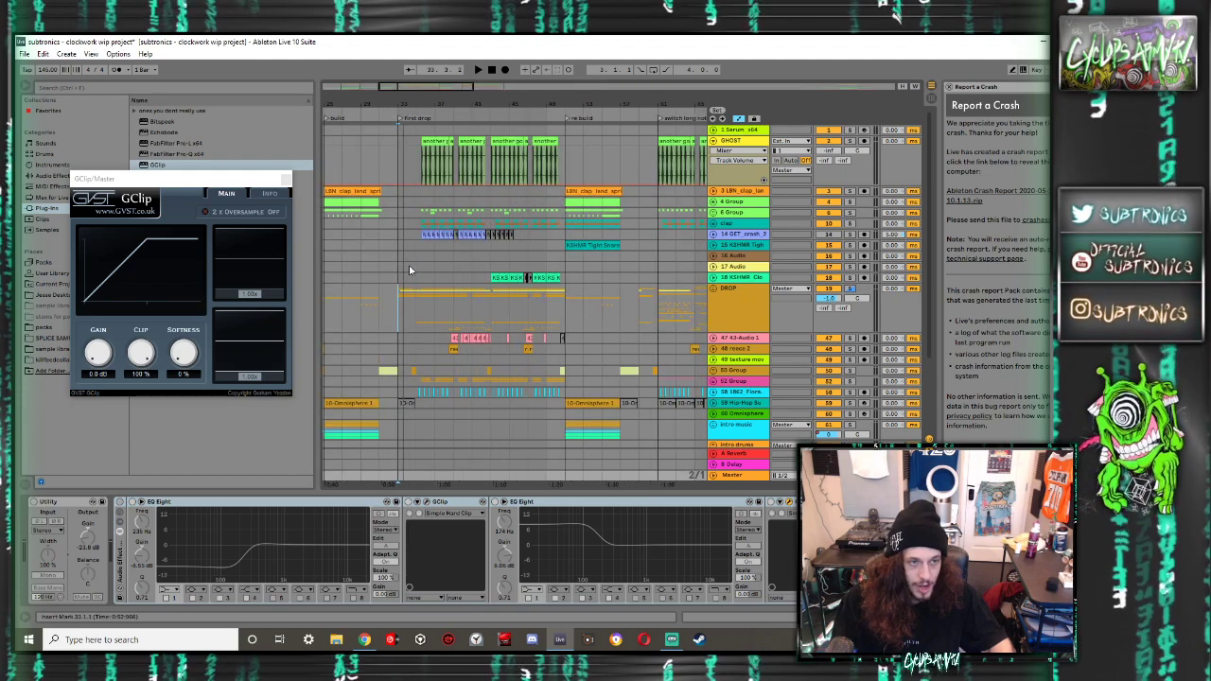
pyautogui.click(398, 278)
pyautogui.press('Tab')
pyautogui.press('Tab')
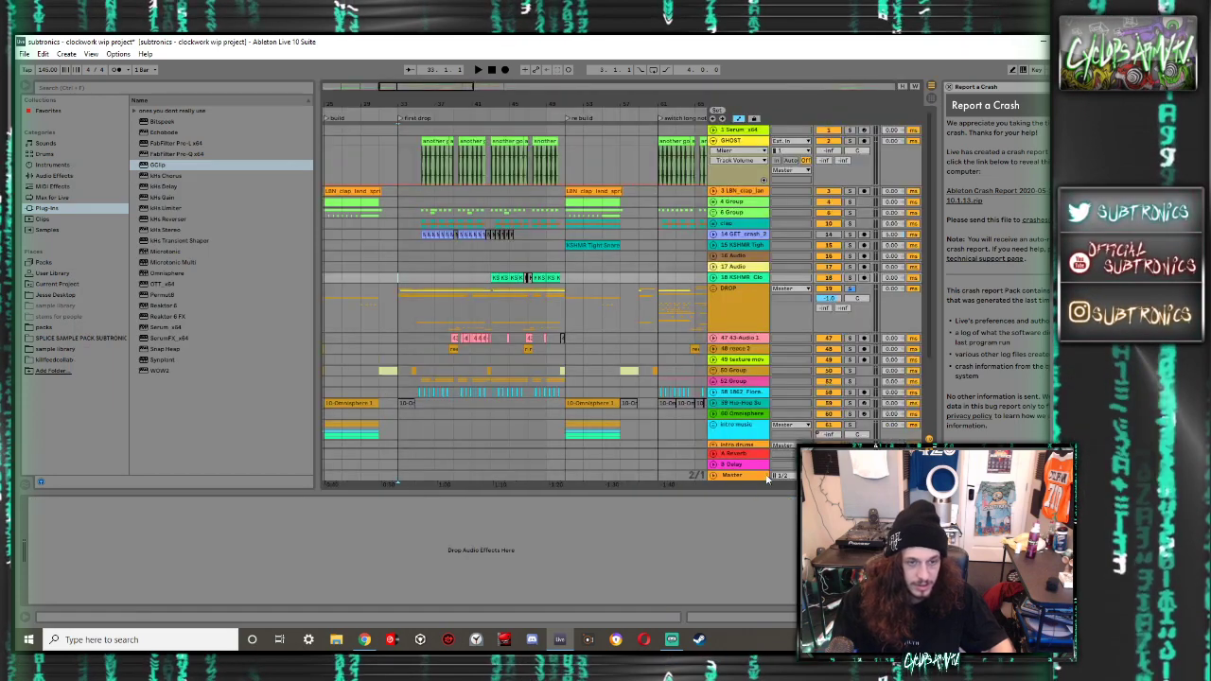
pyautogui.click(755, 476)
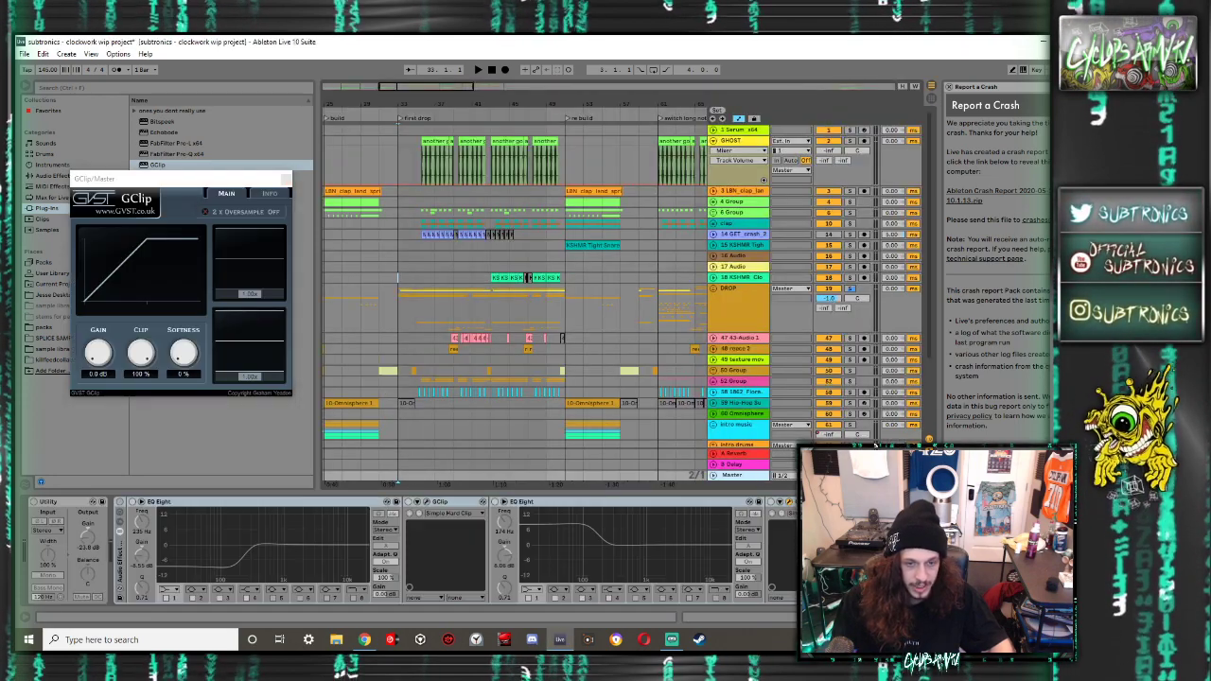
pyautogui.hscroll(3, 407, 549)
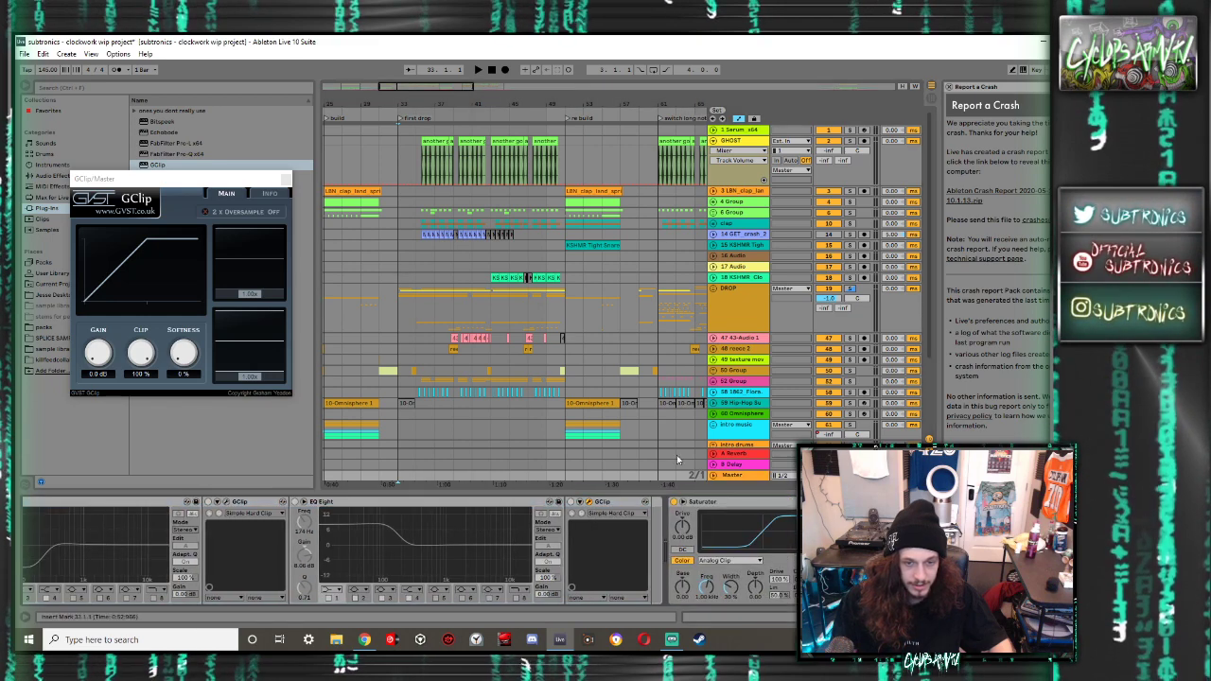
pyautogui.scroll(5, 545, 547)
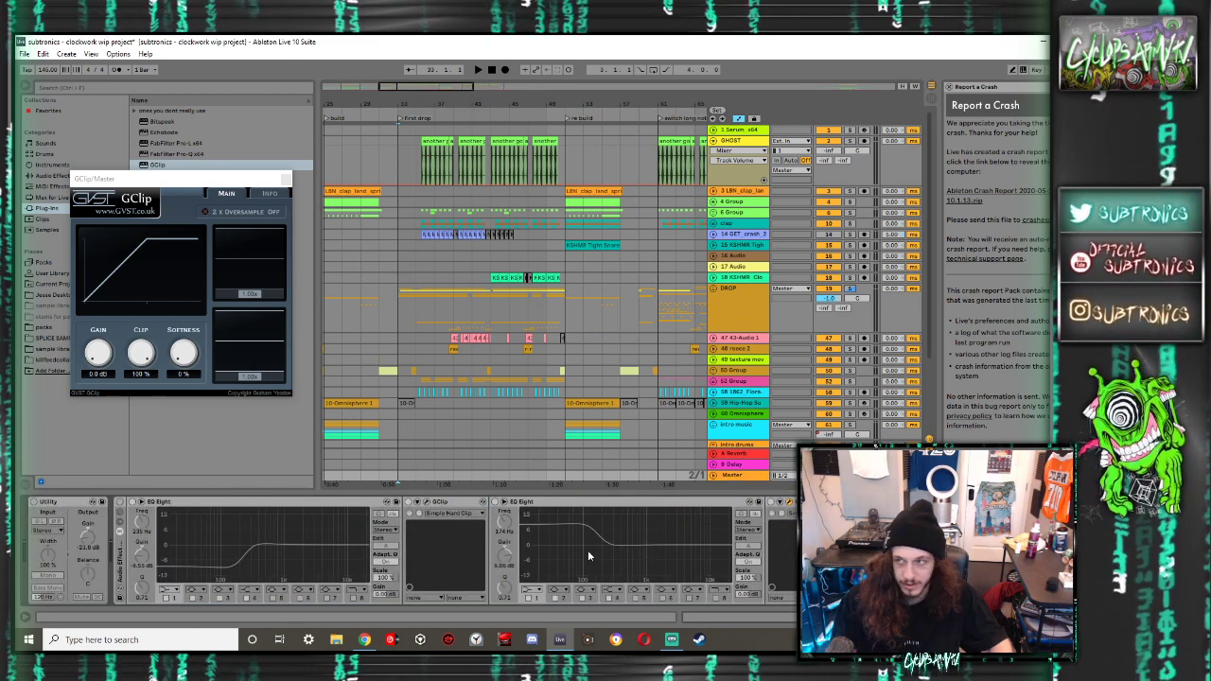
pyautogui.press('space')
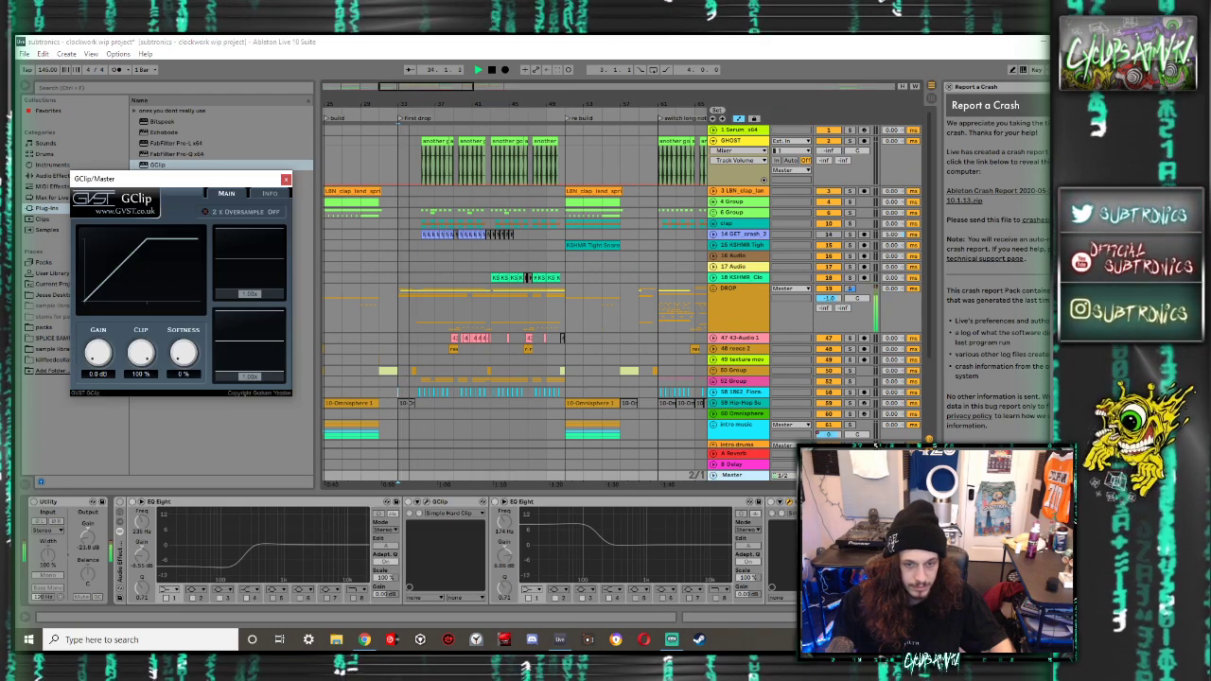
pyautogui.scroll(-5, 746, 513)
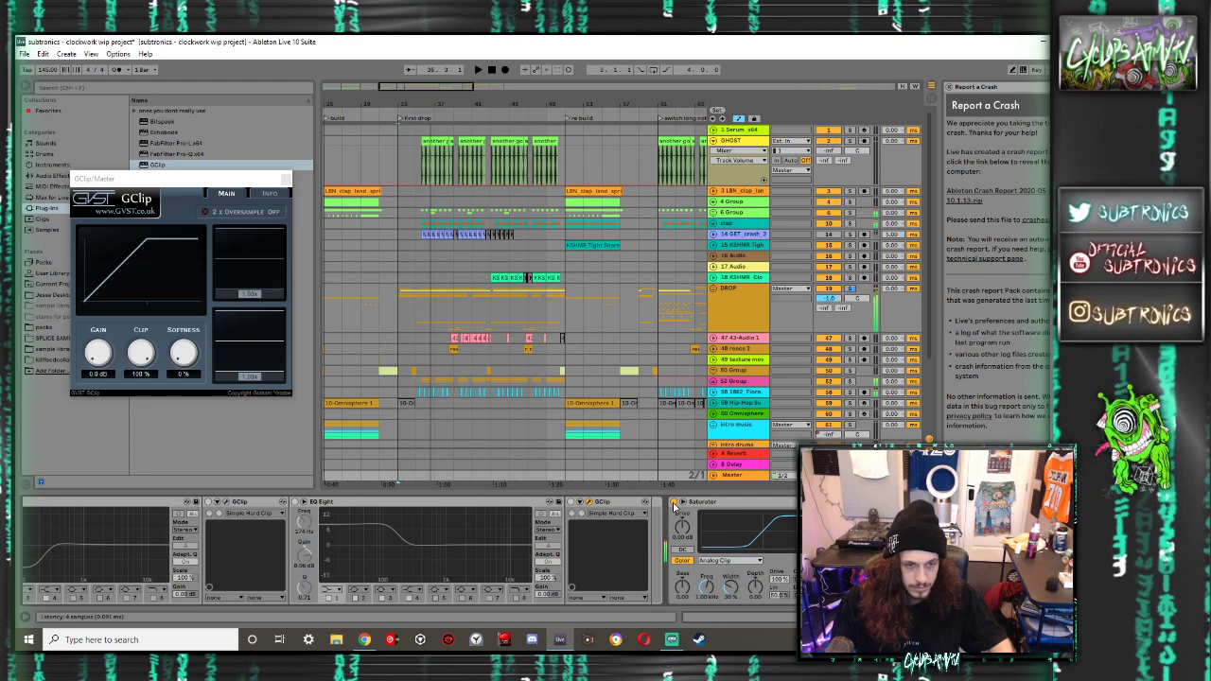
pyautogui.scroll(5, 593, 605)
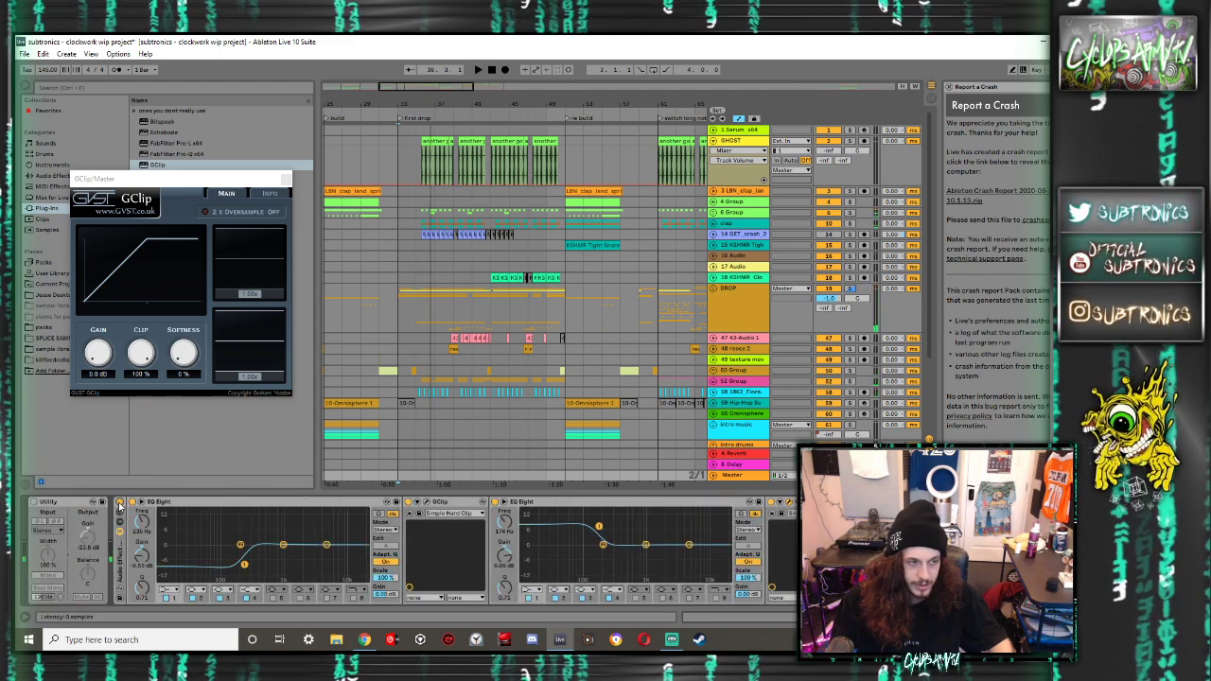
pyautogui.press('space')
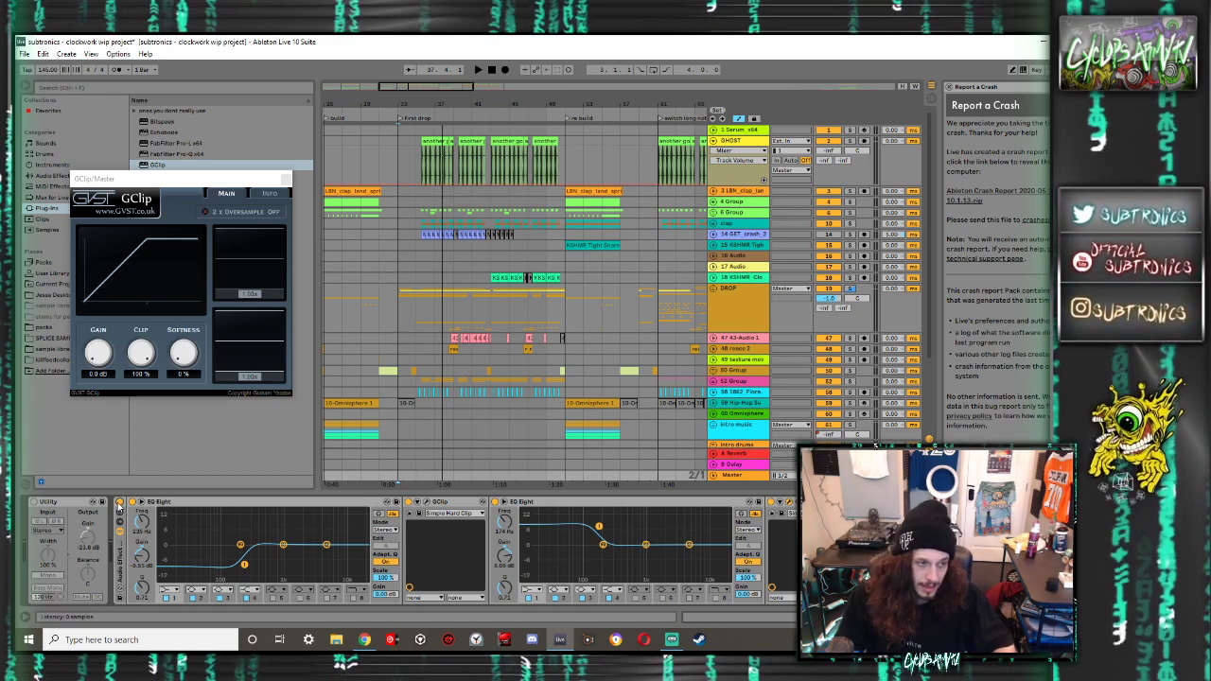
# Play the first drop from bar 37 and check the Master's level in the mixer
pyautogui.click(399, 362)
pyautogui.press('Tab')
pyautogui.press('space')
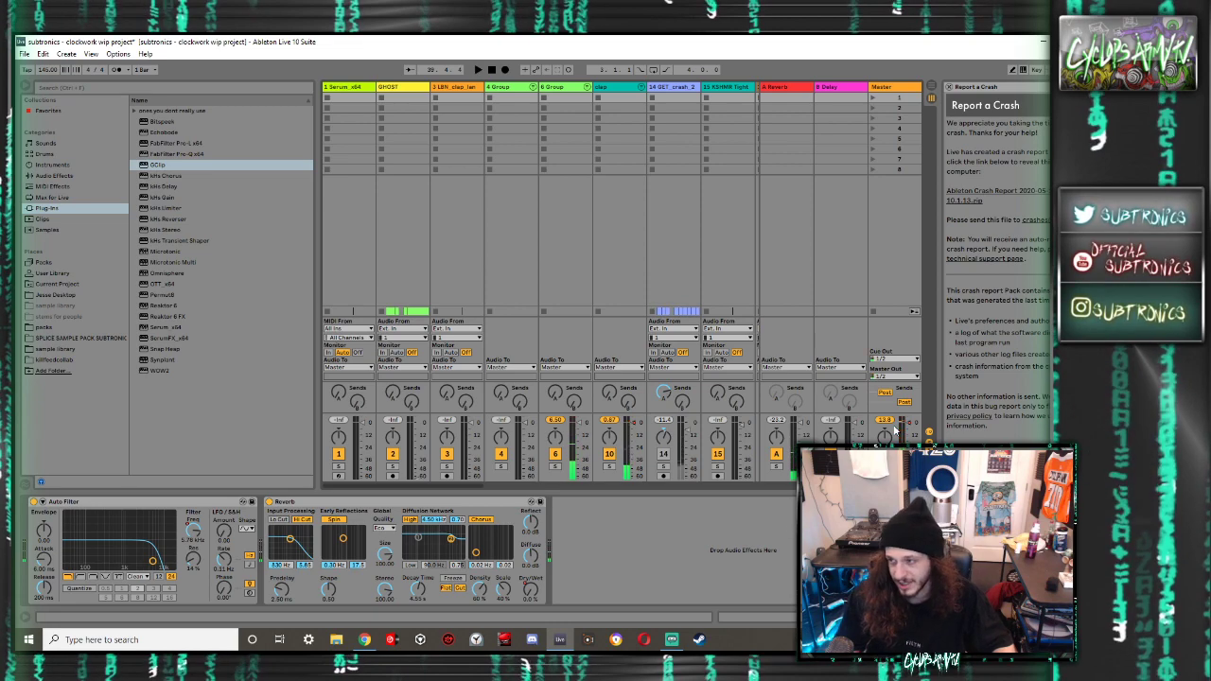
pyautogui.press('Tab')
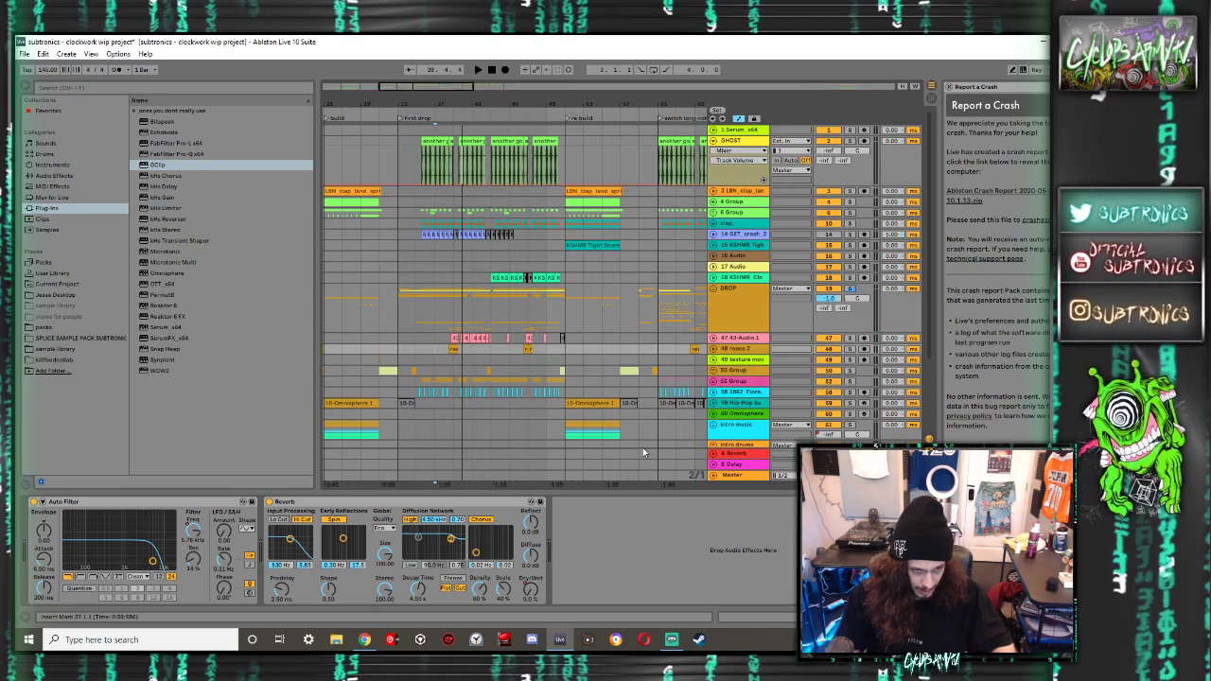
# Activate the Utility on the Master track, set its gain to 0 dB and audition the drop
pyautogui.click(745, 476)
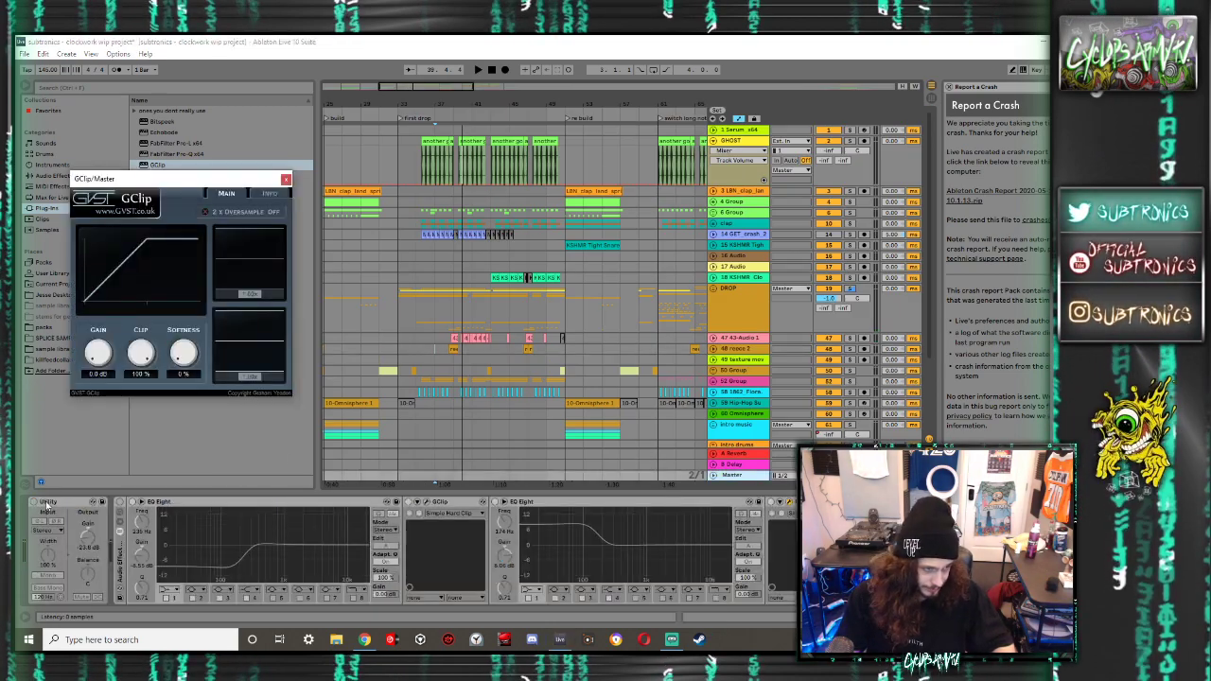
pyautogui.click(87, 546)
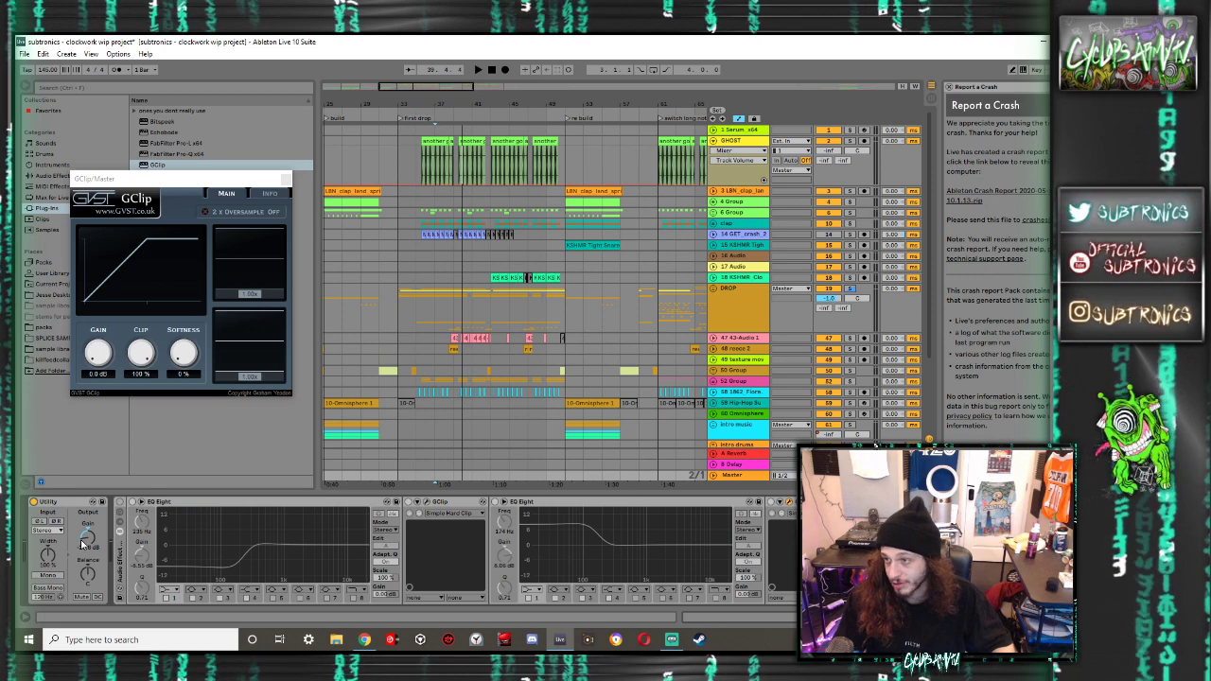
pyautogui.press('space')
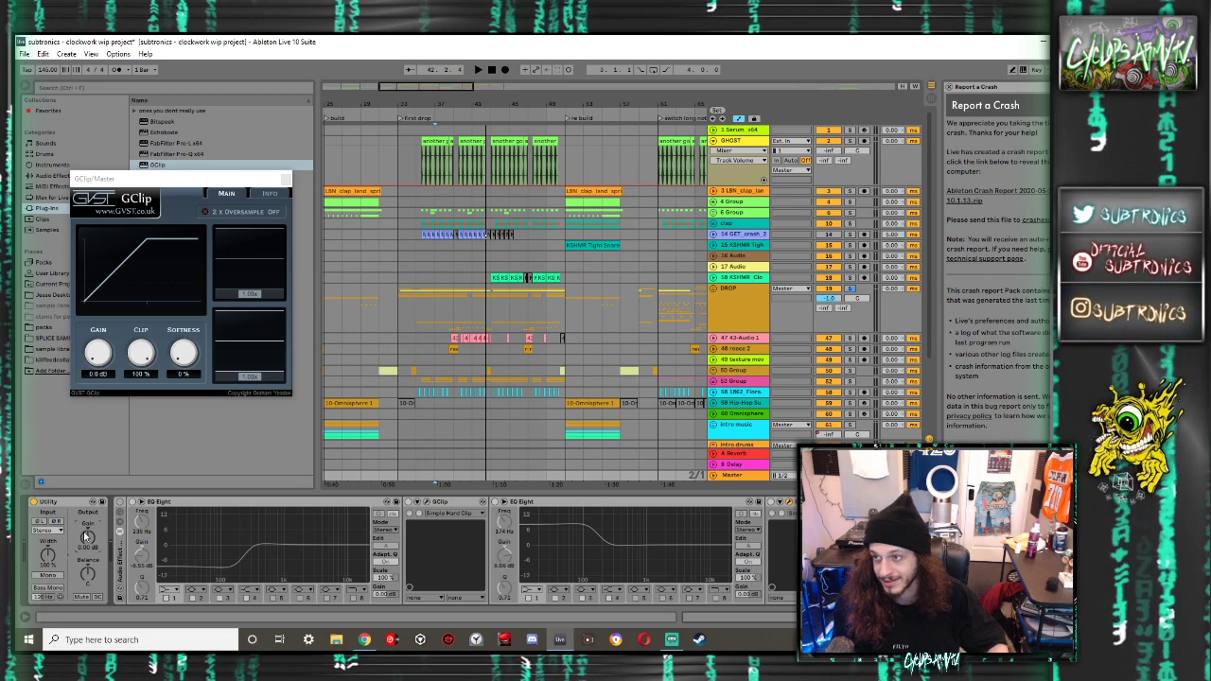
# Reactivate the Master's effect rack and play the drop through it, closing the GClip window when done
pyautogui.click(120, 501)
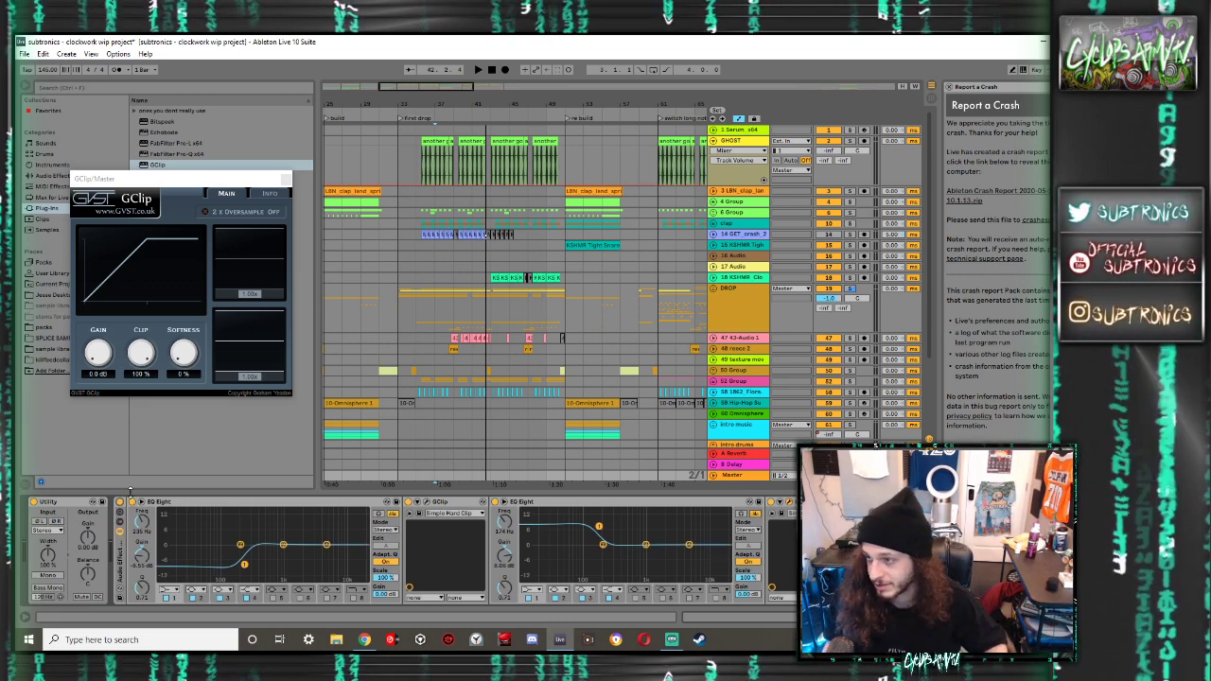
pyautogui.press('space')
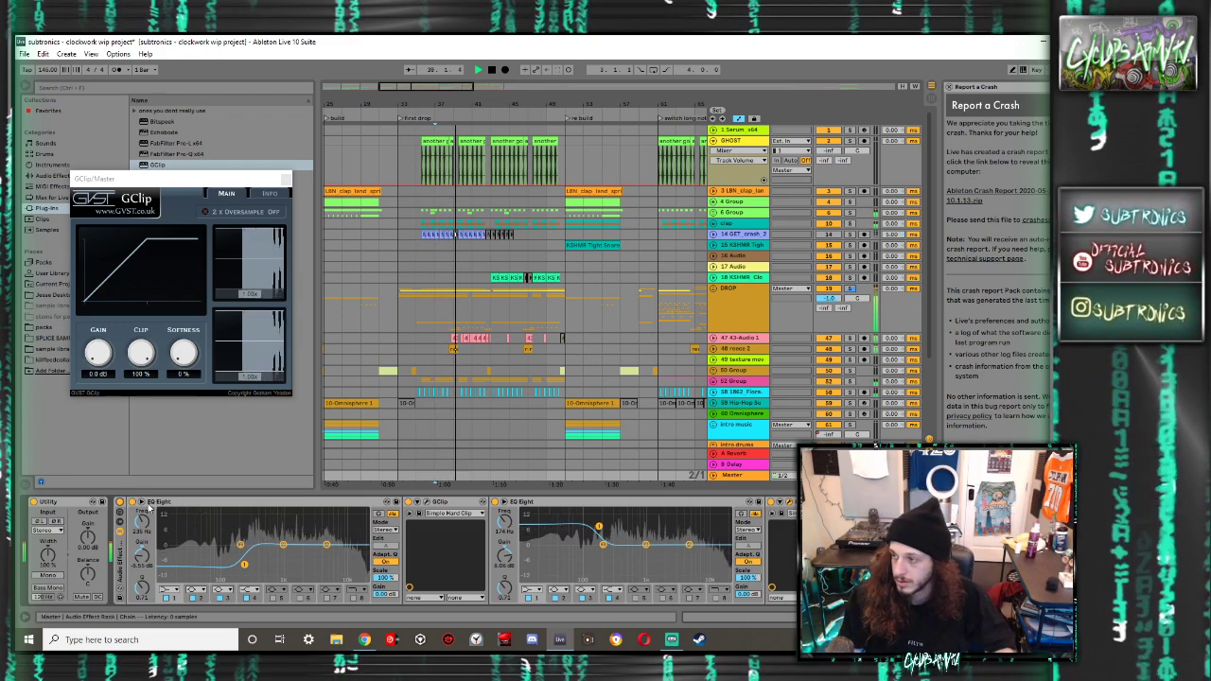
pyautogui.press('space')
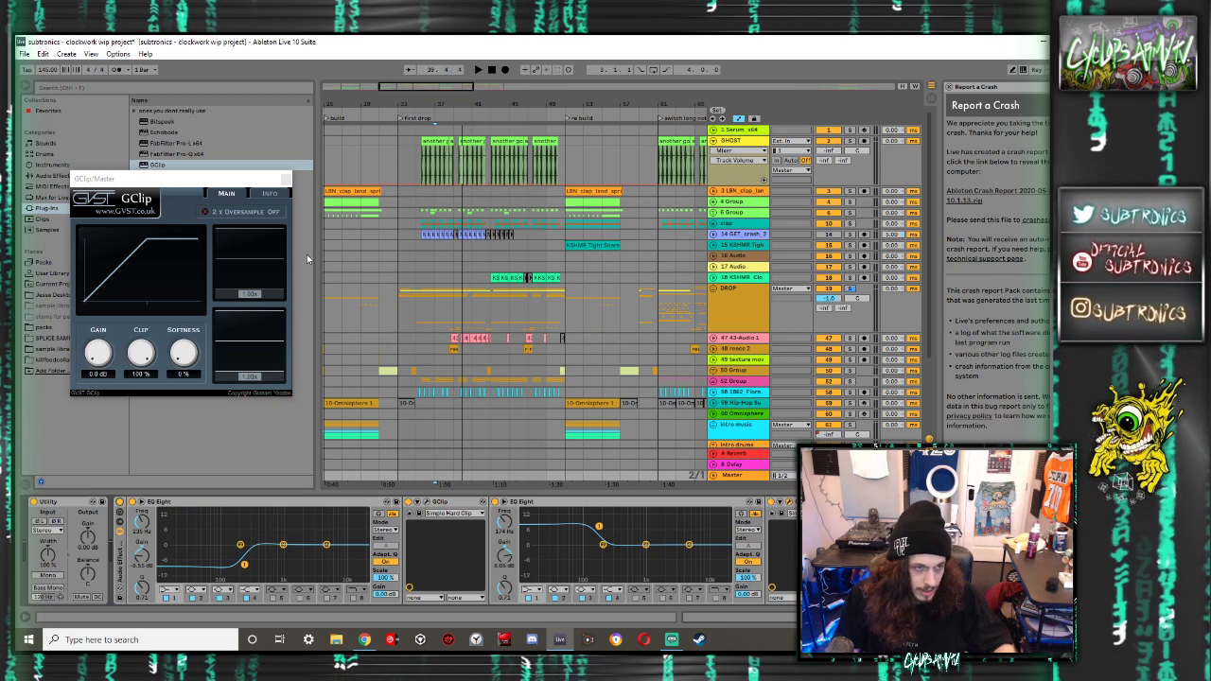
pyautogui.click(287, 180)
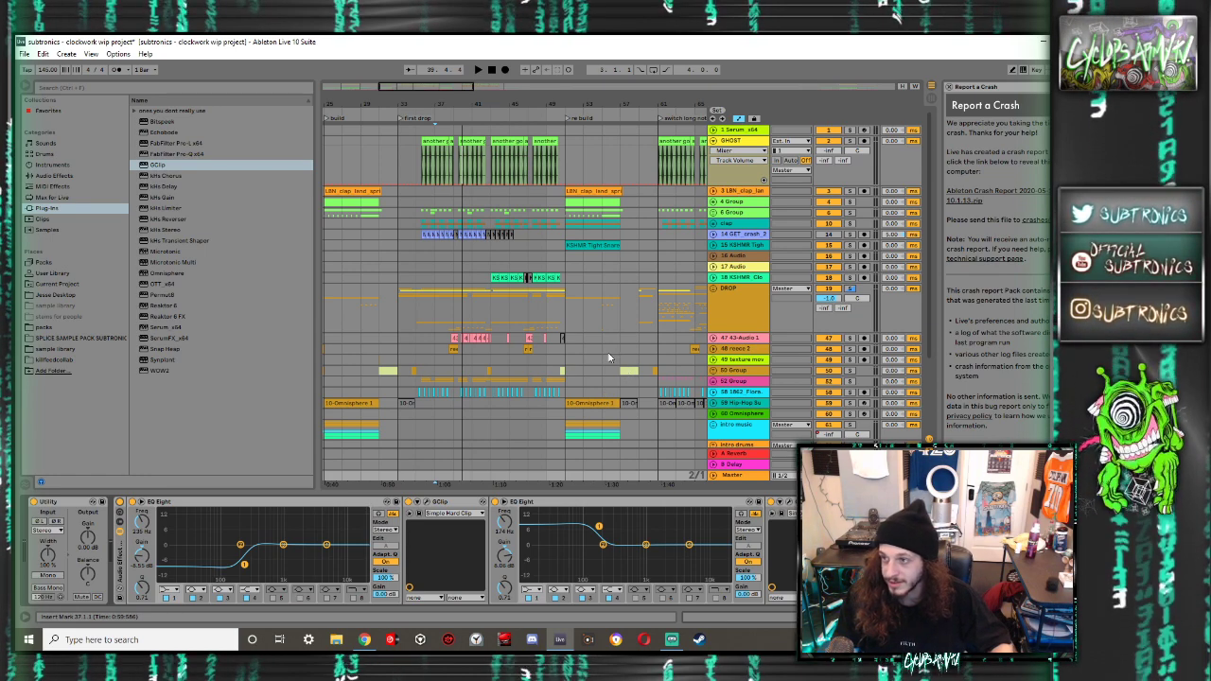
# Expand 6 Group and select the section of the kick clip from 36.3.1 to 36.4.1
pyautogui.click(344, 303)
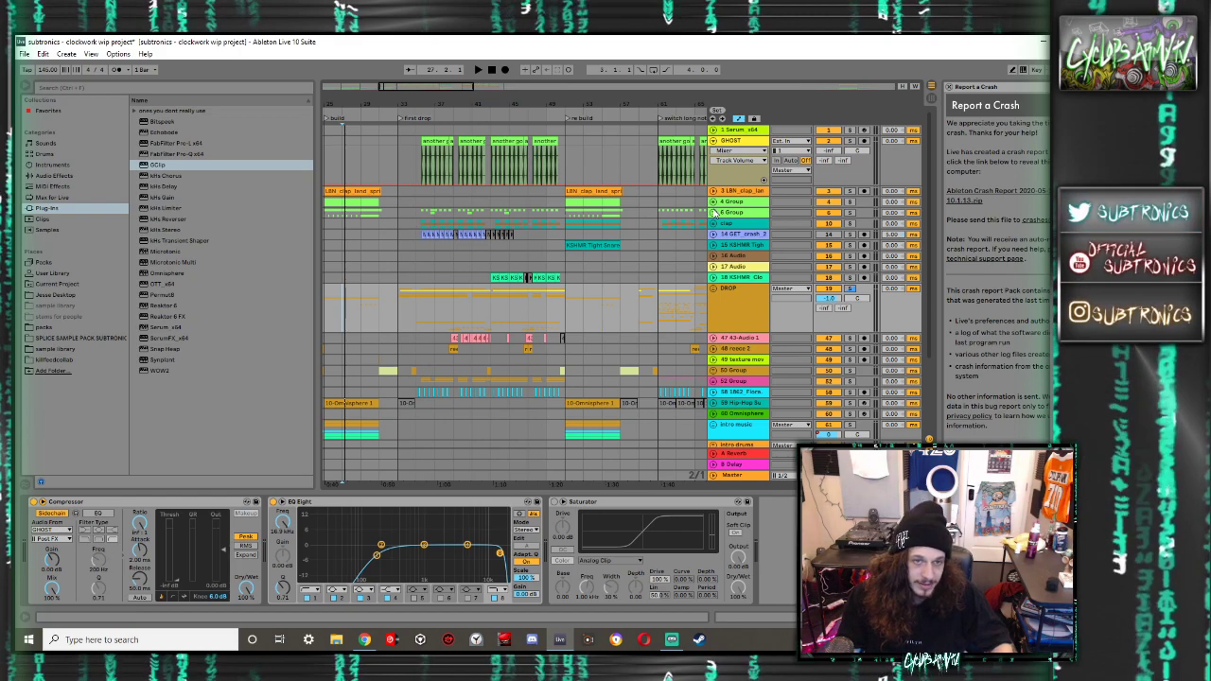
pyautogui.click(715, 213)
pyautogui.scroll(8, 432, 265)
pyautogui.click(451, 253)
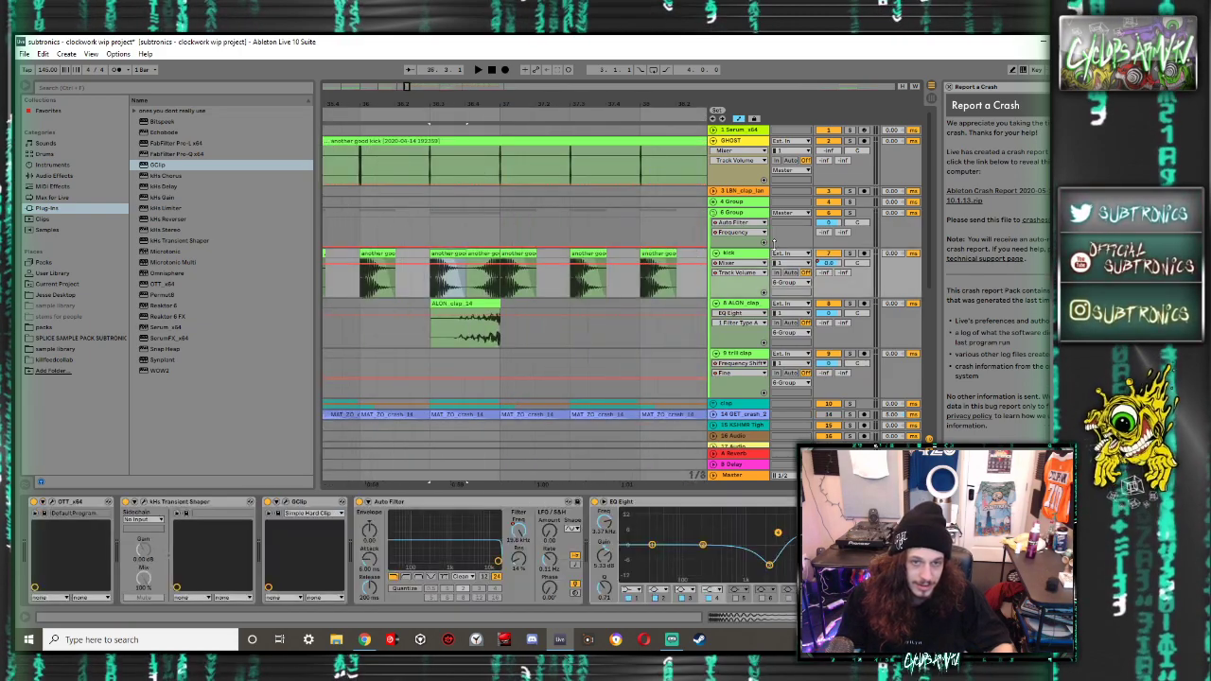
# Play the soloed kick from bar 36 and check its level in the mixer
pyautogui.press('space')
pyautogui.press('Tab')
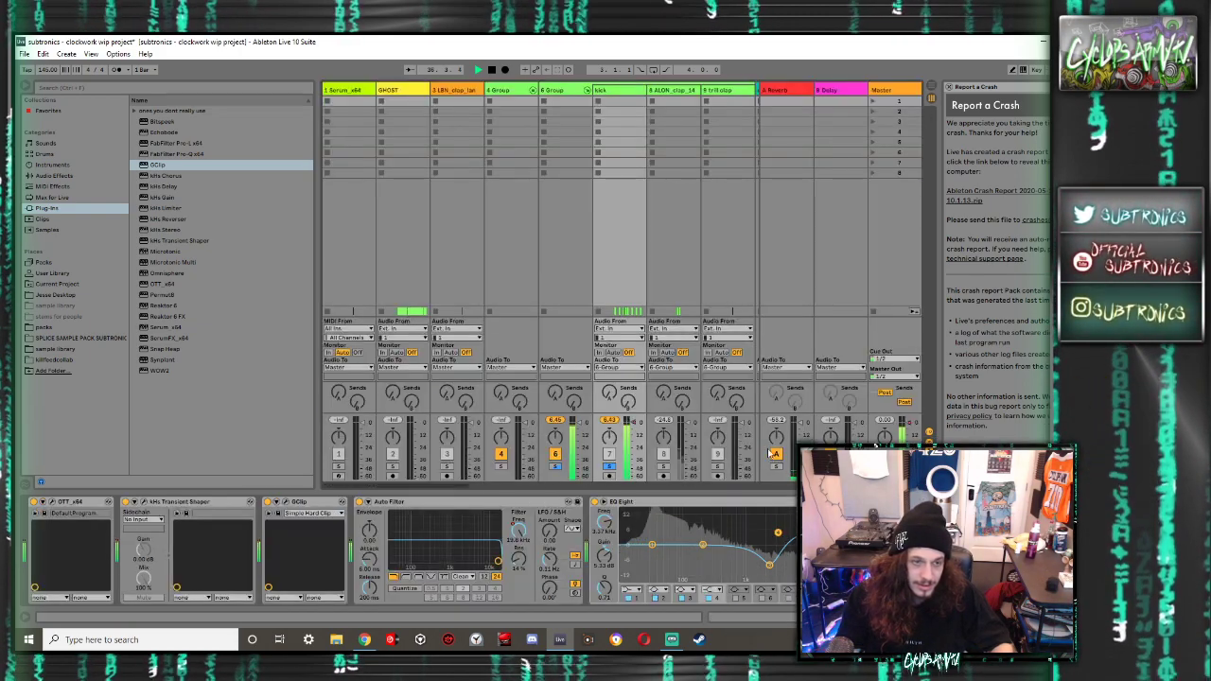
pyautogui.press('space')
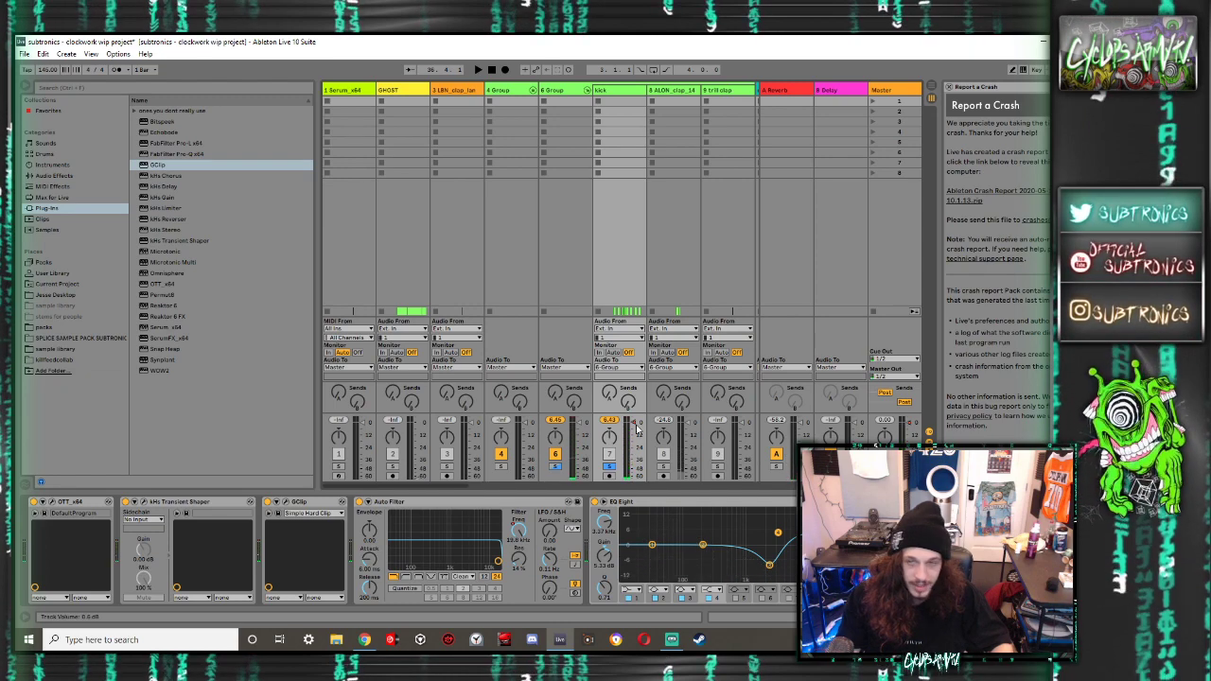
pyautogui.press('Tab')
pyautogui.press('space')
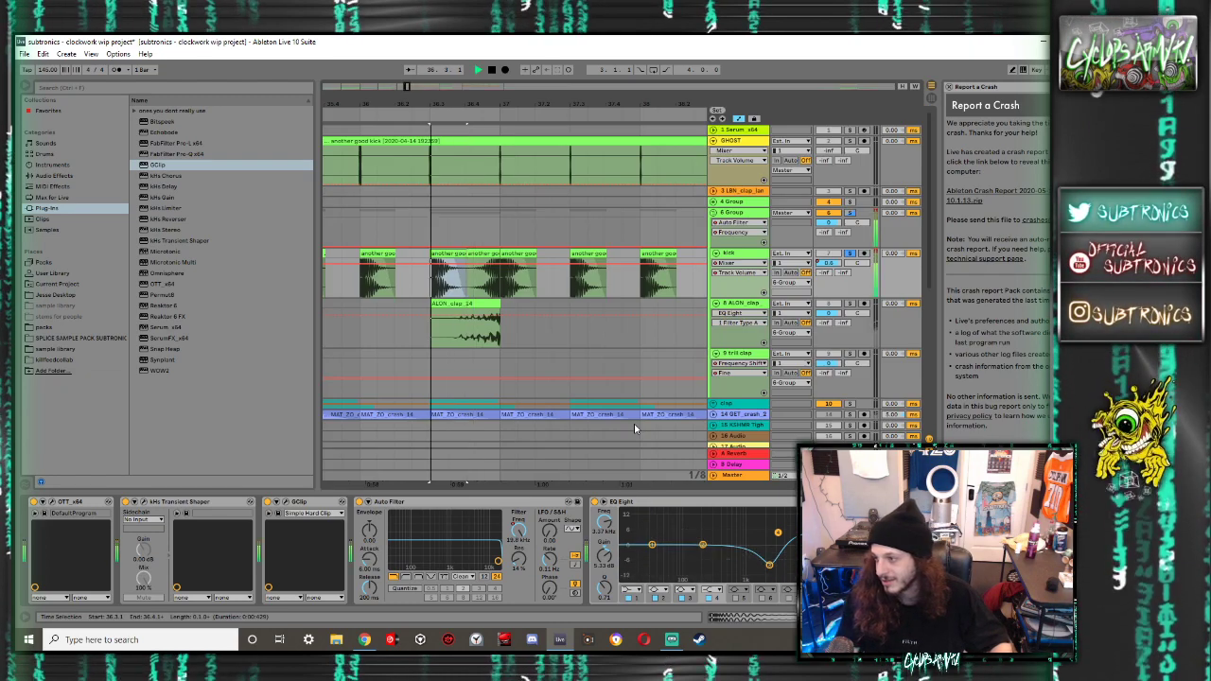
# Unsolo the kick track and play the drop with all tracks
pyautogui.click(850, 253)
pyautogui.scroll(-2, 643, 291)
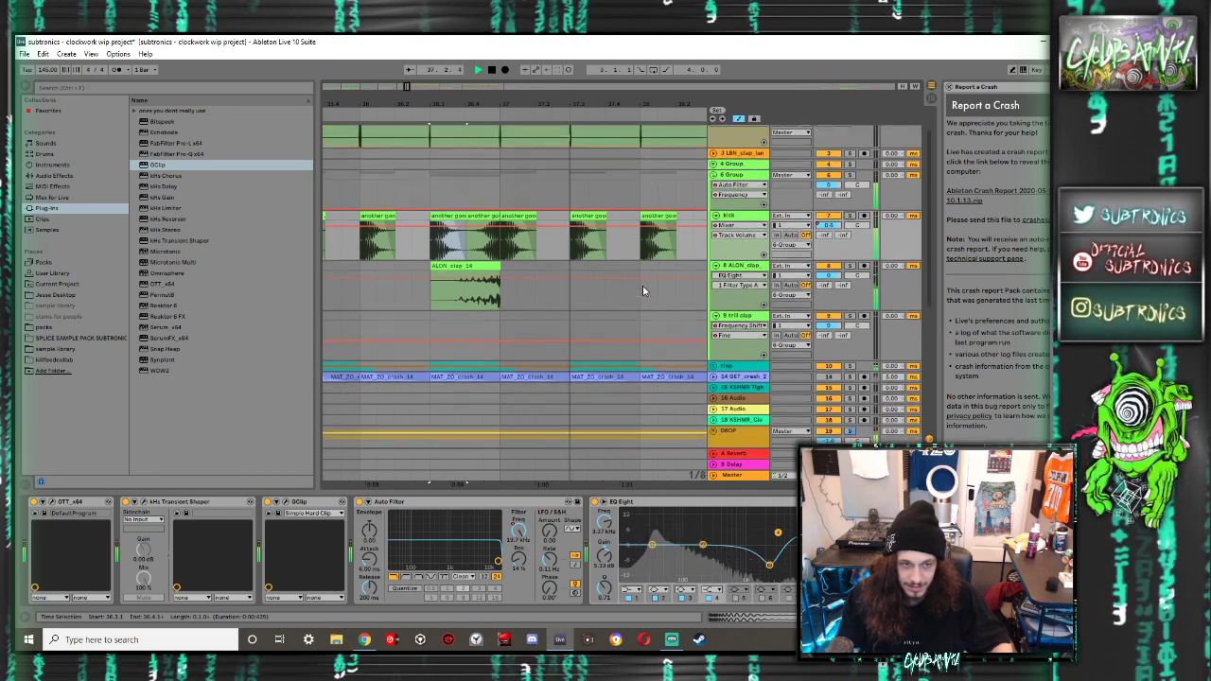
pyautogui.scroll(-5, 644, 291)
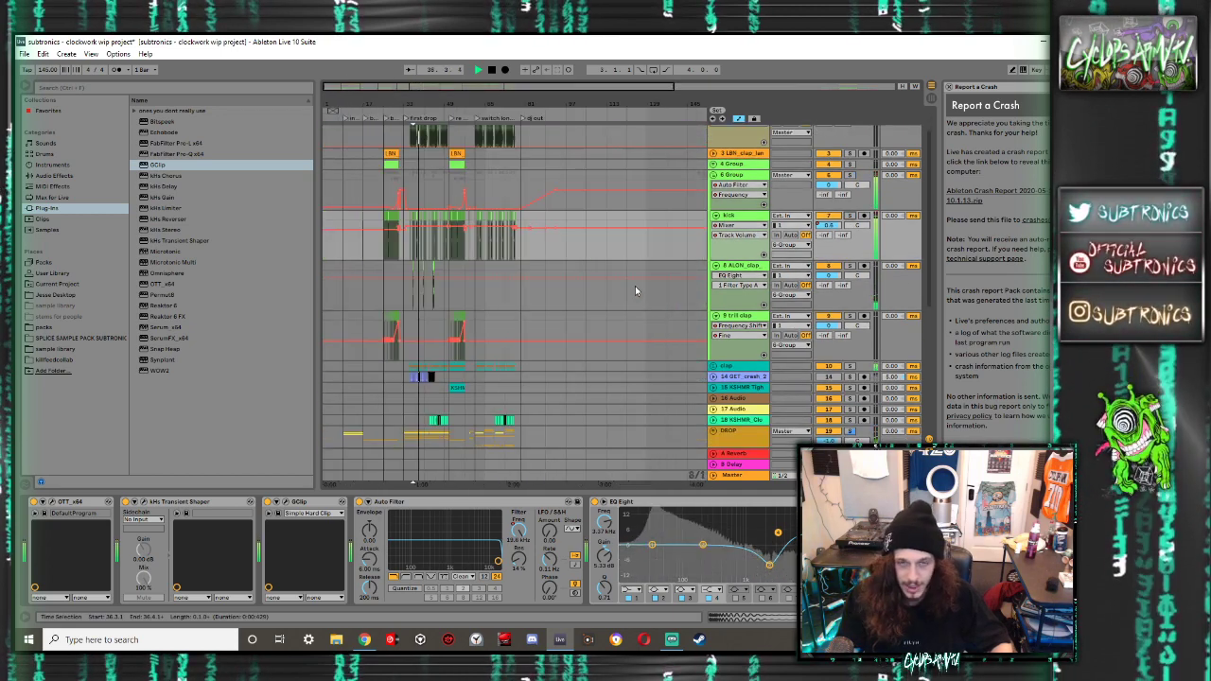
pyautogui.press('space')
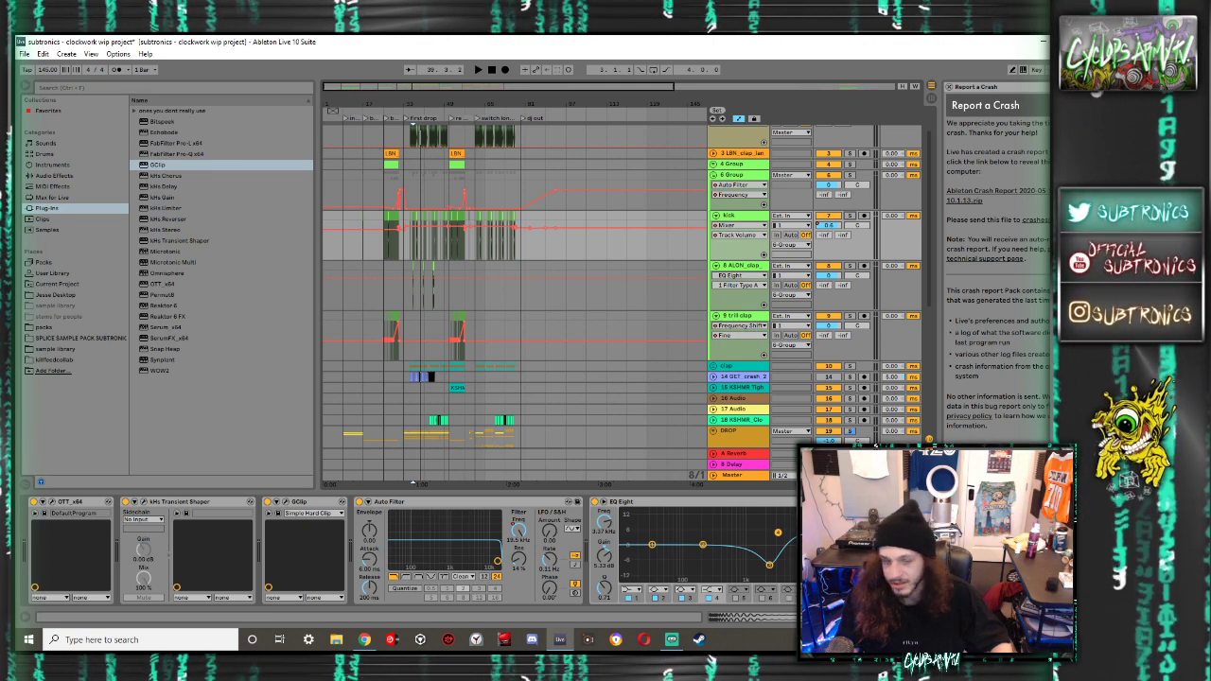
pyautogui.click(757, 475)
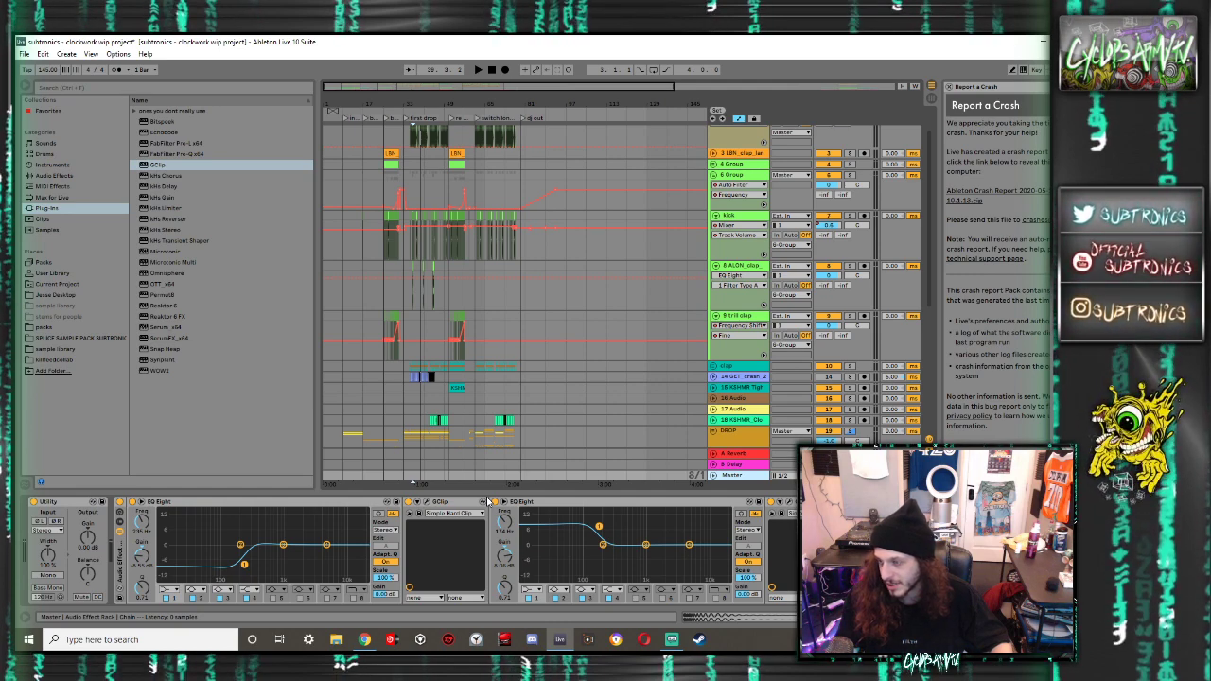
pyautogui.click(455, 393)
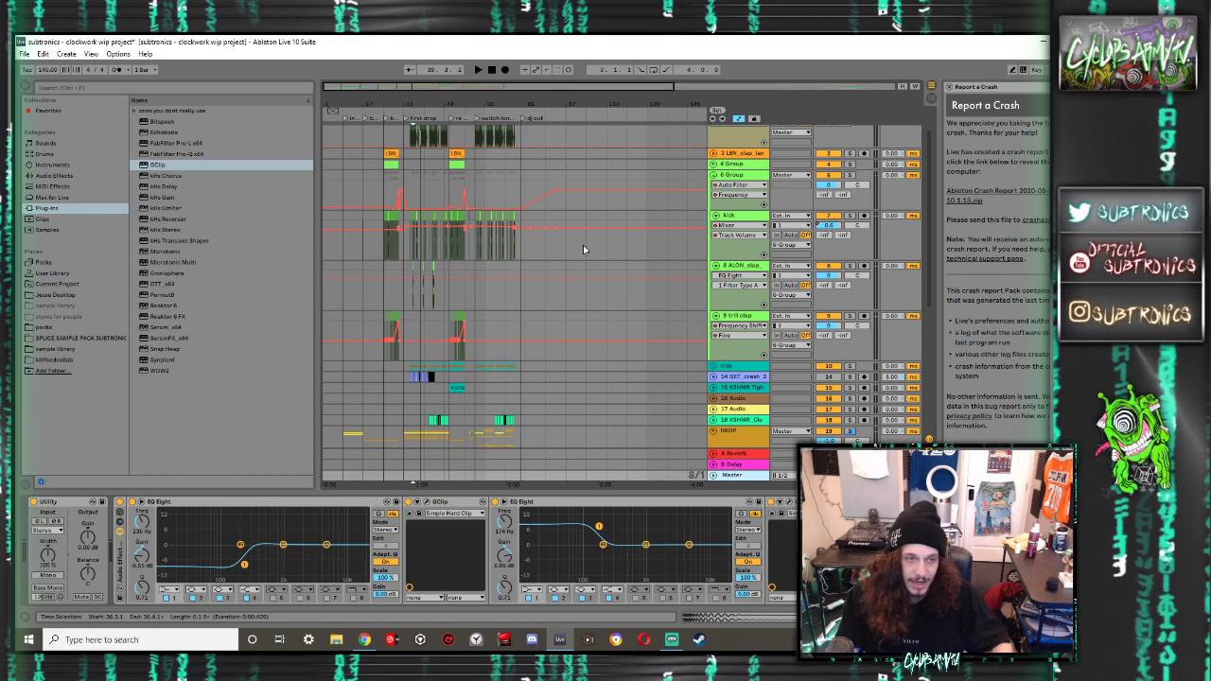
pyautogui.scroll(2, 583, 243)
pyautogui.moveTo(524, 492); pyautogui.dragTo(524, 567)
pyautogui.scroll(-4, 426, 325)
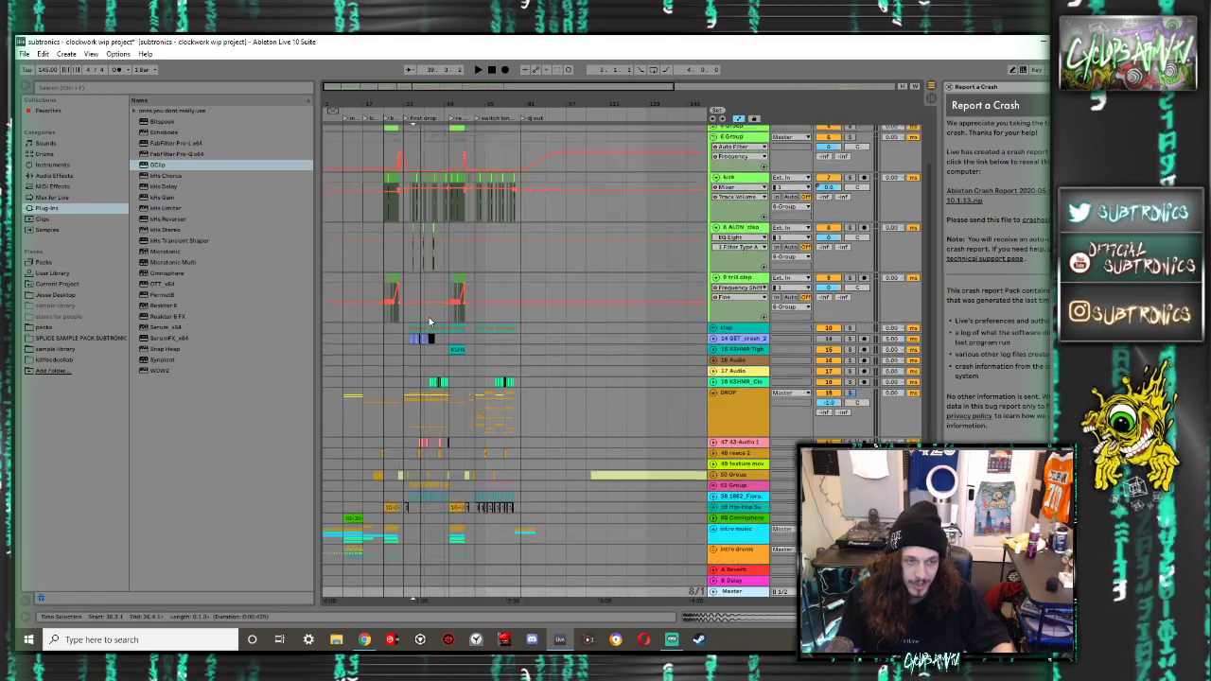
# Expand the DROP group to show its Omnisphere and Serum tracks around the first drop
pyautogui.scroll(4, 427, 325)
pyautogui.click(714, 303)
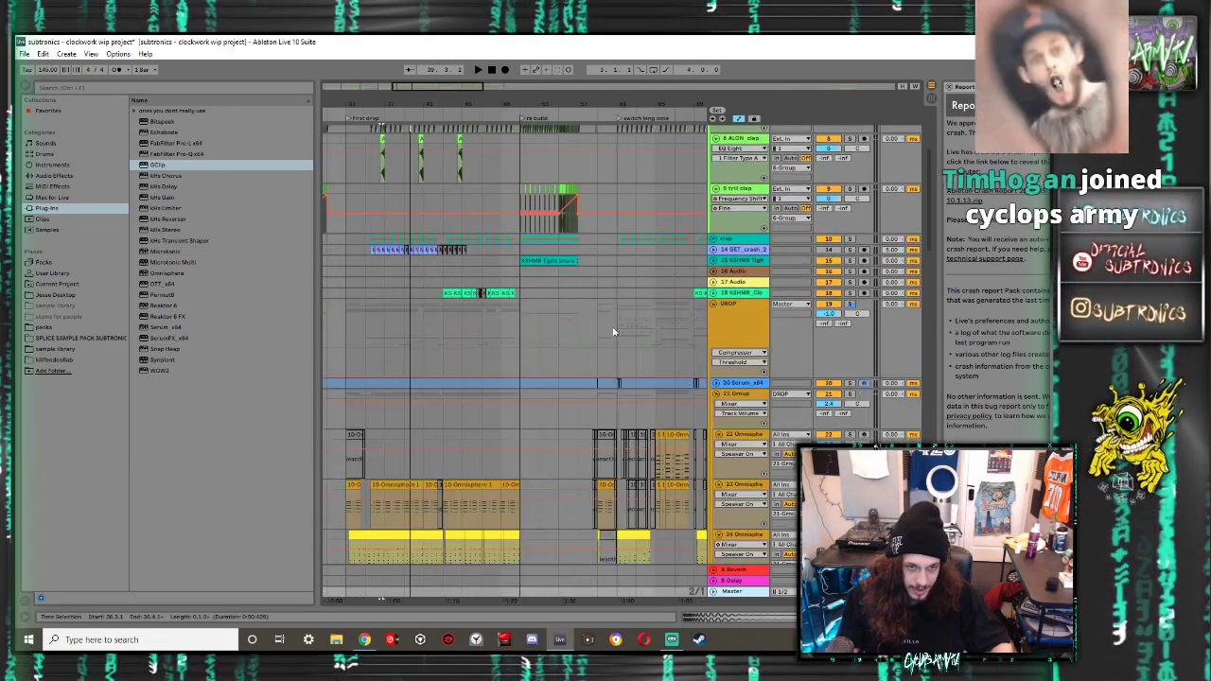
pyautogui.hscroll(-2, 431, 369)
pyautogui.scroll(-5, 438, 374)
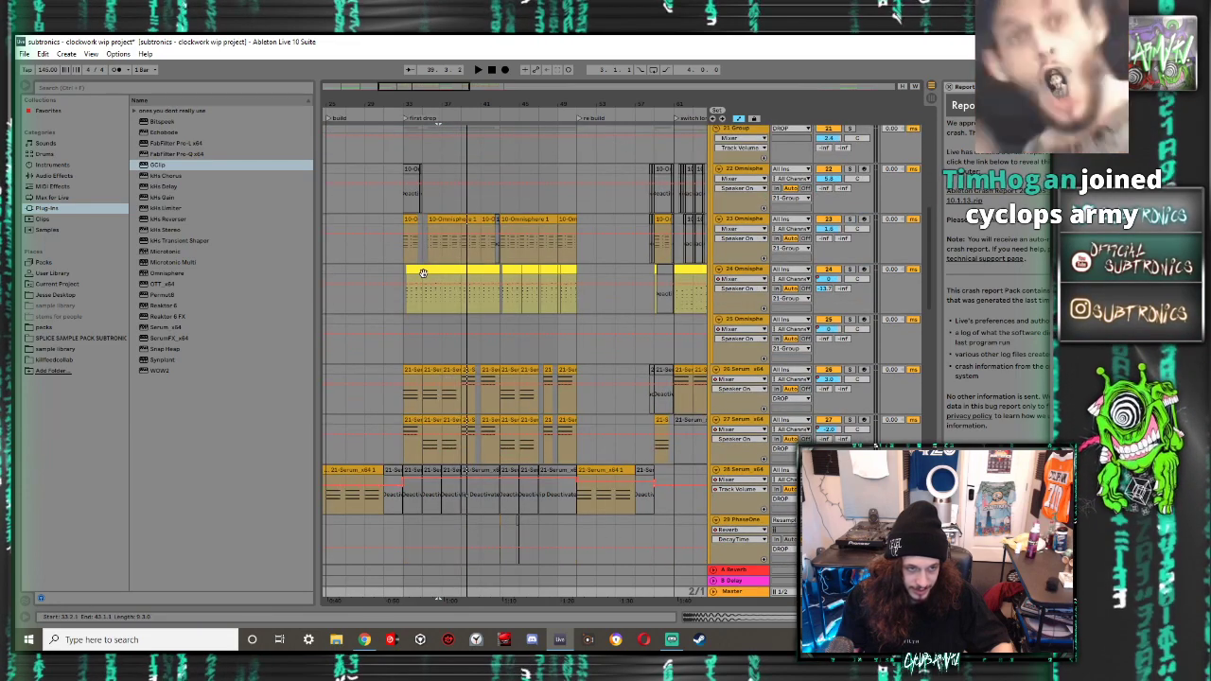
# Loop the yellow Omnisphere clip on track 24 at the first drop, solo the track and audition it with its devices shown
pyautogui.click(419, 271)
pyautogui.hotkey('ctrl', 'l')
pyautogui.press('s')
pyautogui.press('space')
pyautogui.doubleClick(743, 270)
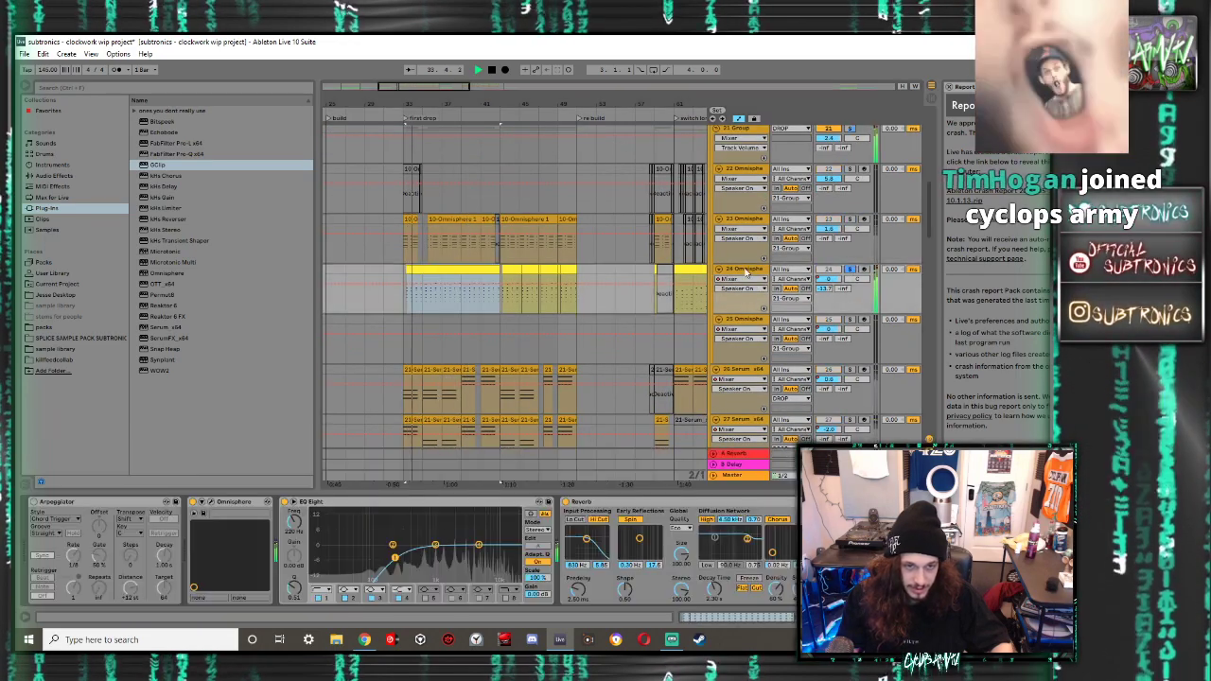
pyautogui.press('space')
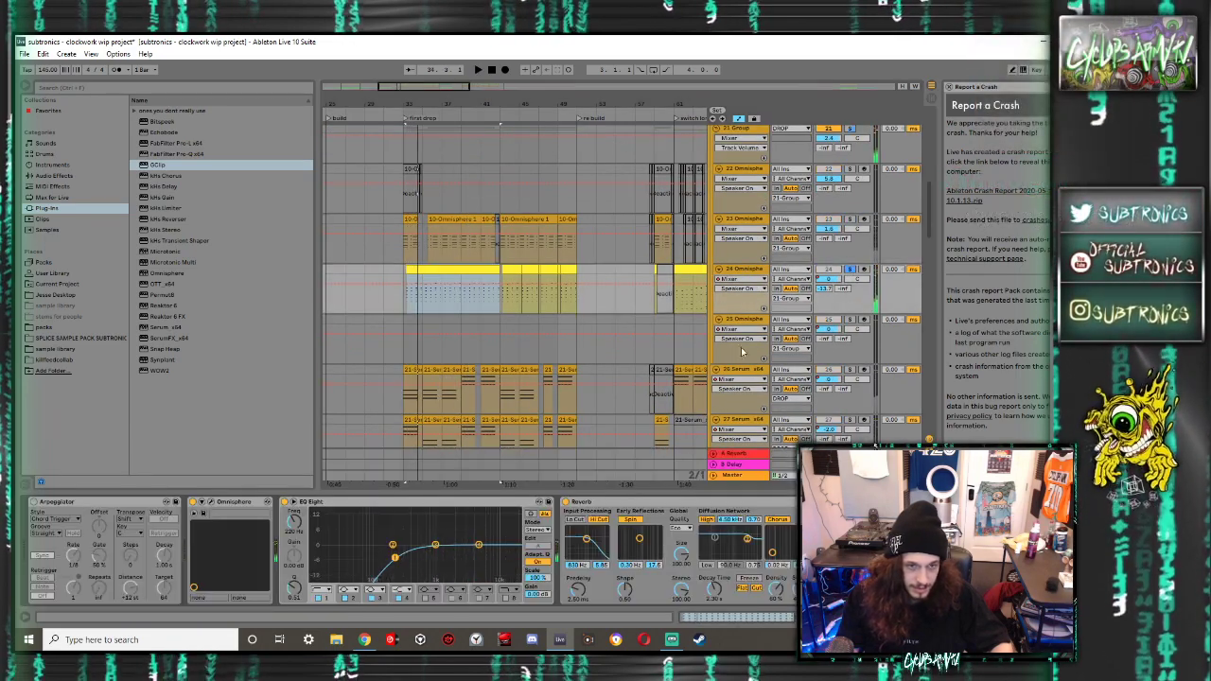
# Inspect the device chains of Serum track 26 and GYUNK track 42, soloing track 42 to audition it at the first drop
pyautogui.click(728, 373)
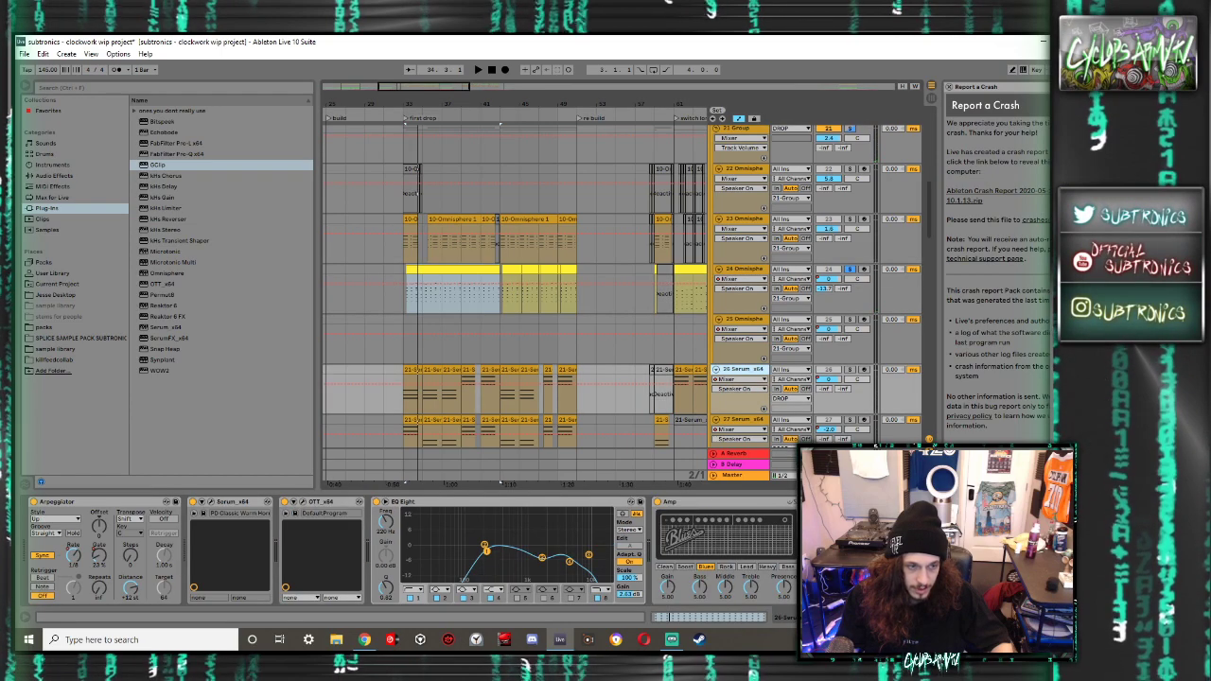
pyautogui.click(787, 617)
pyautogui.scroll(-4, 786, 413)
pyautogui.scroll(-10, 787, 412)
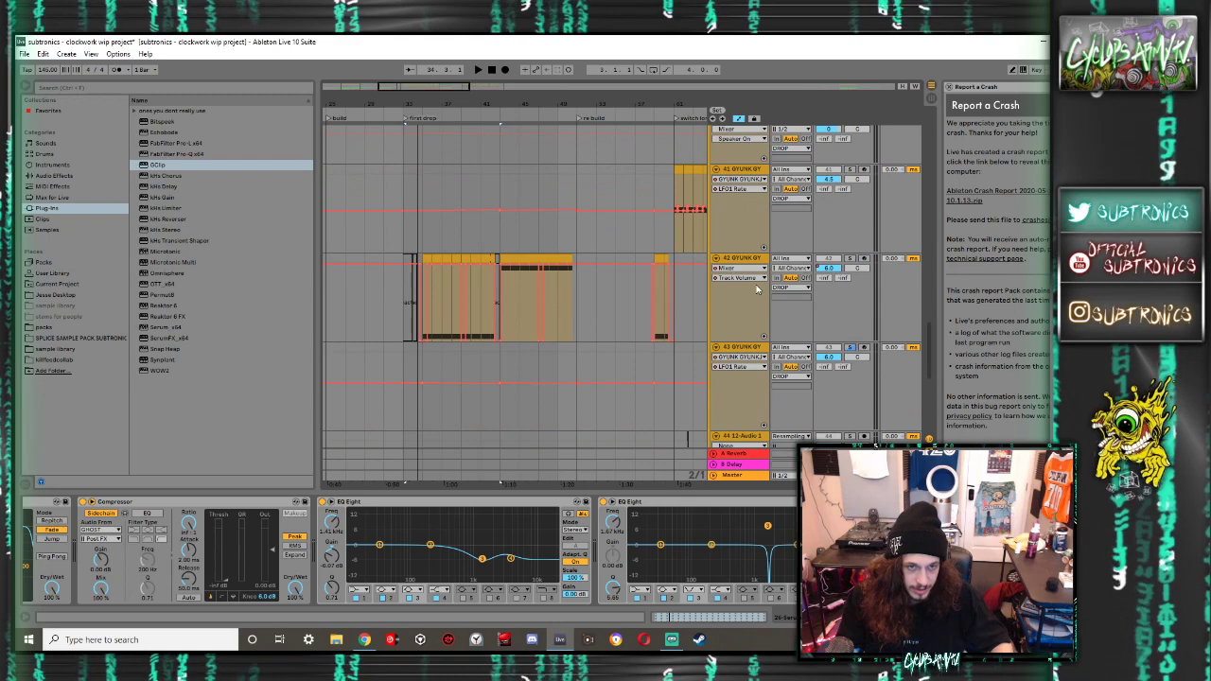
pyautogui.click(757, 261)
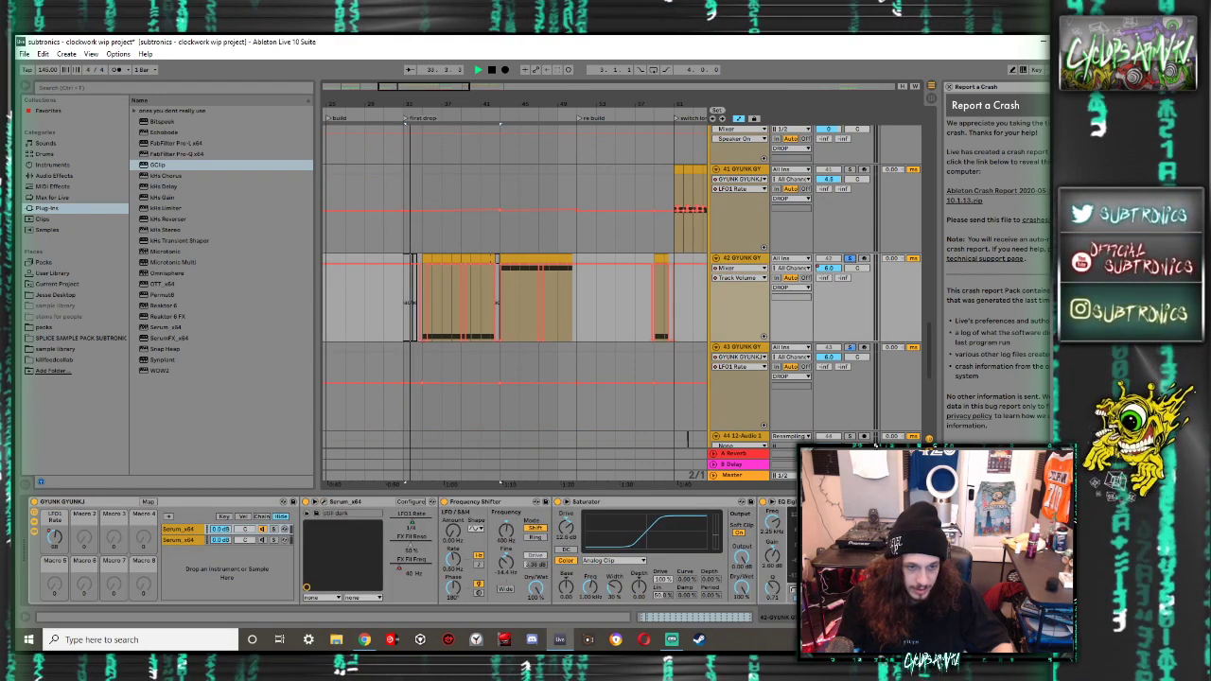
pyautogui.hscroll(5, 412, 551)
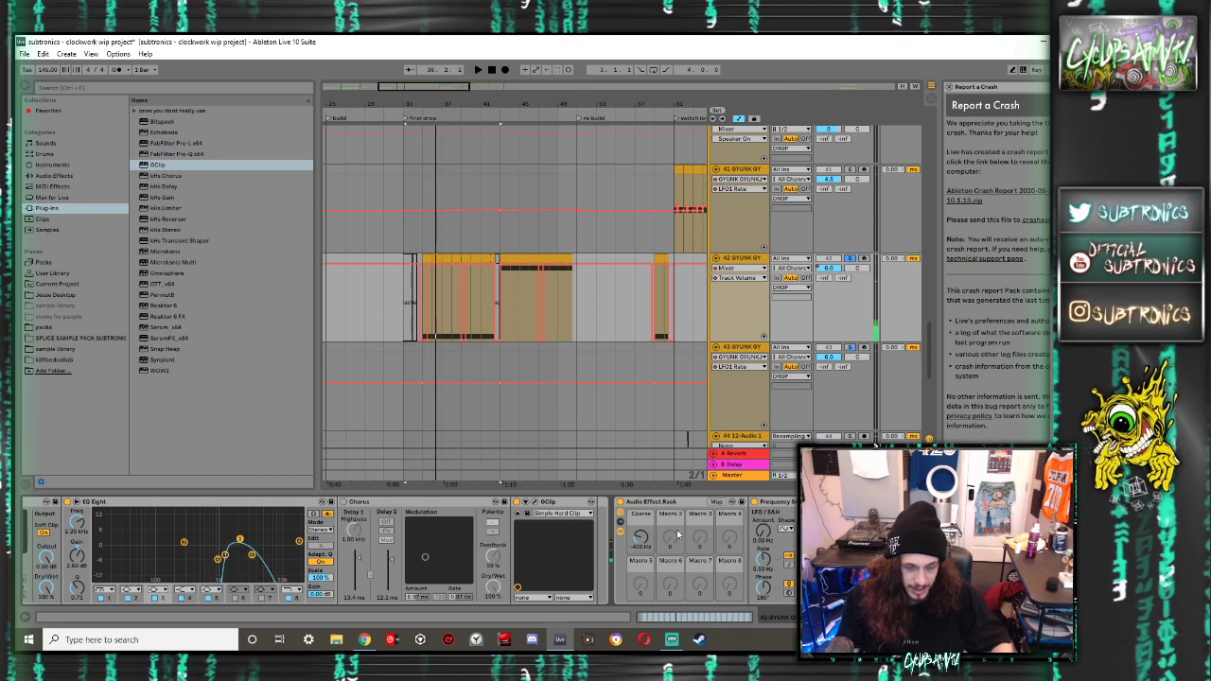
# Delete GClip from track 42's device chain and audition the track from its first clip in the drop
pyautogui.click(544, 512)
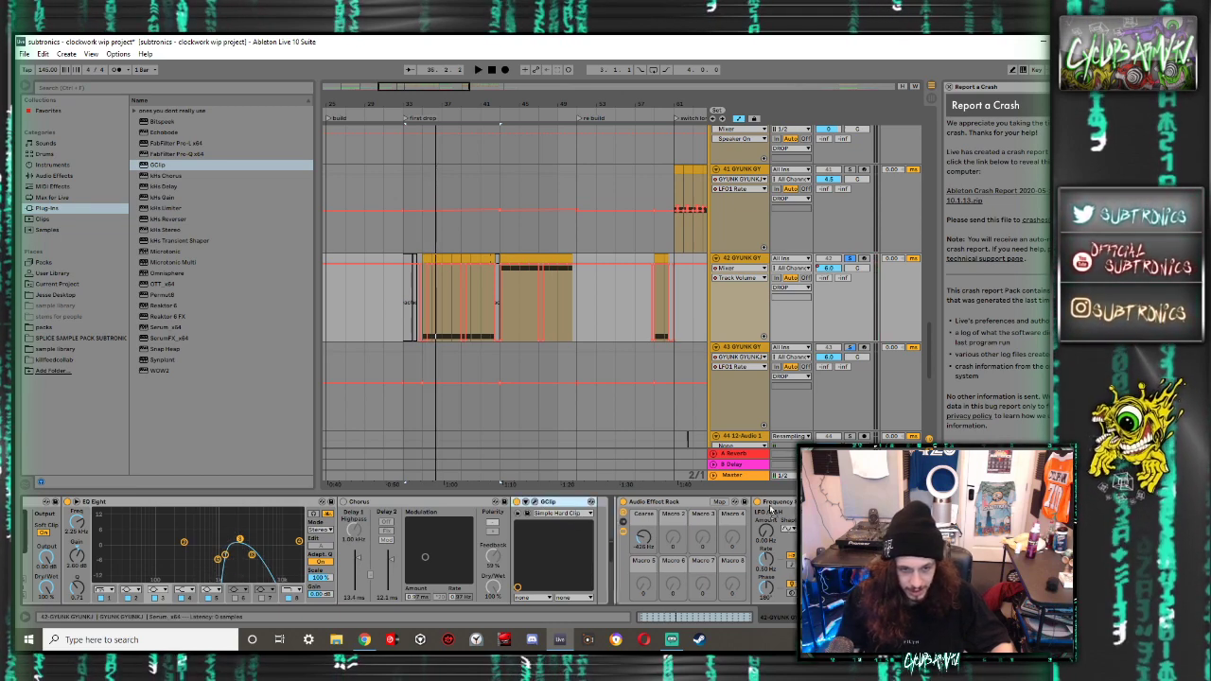
pyautogui.press('Delete')
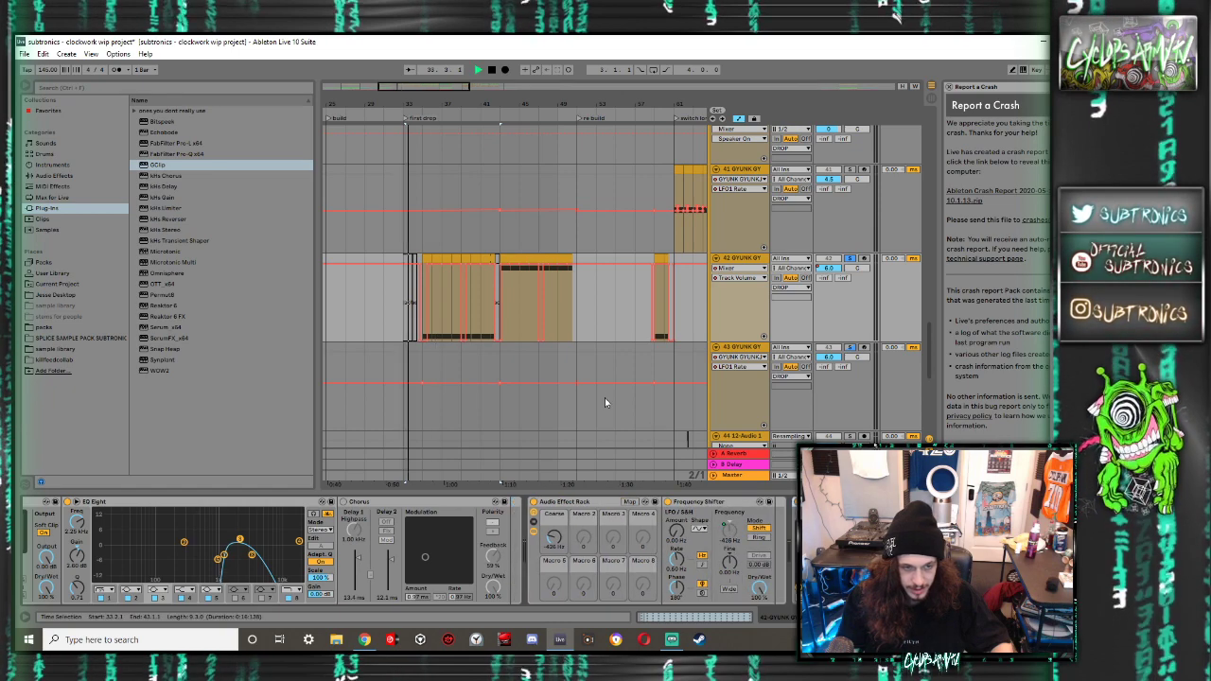
pyautogui.click(426, 260)
pyautogui.press('space')
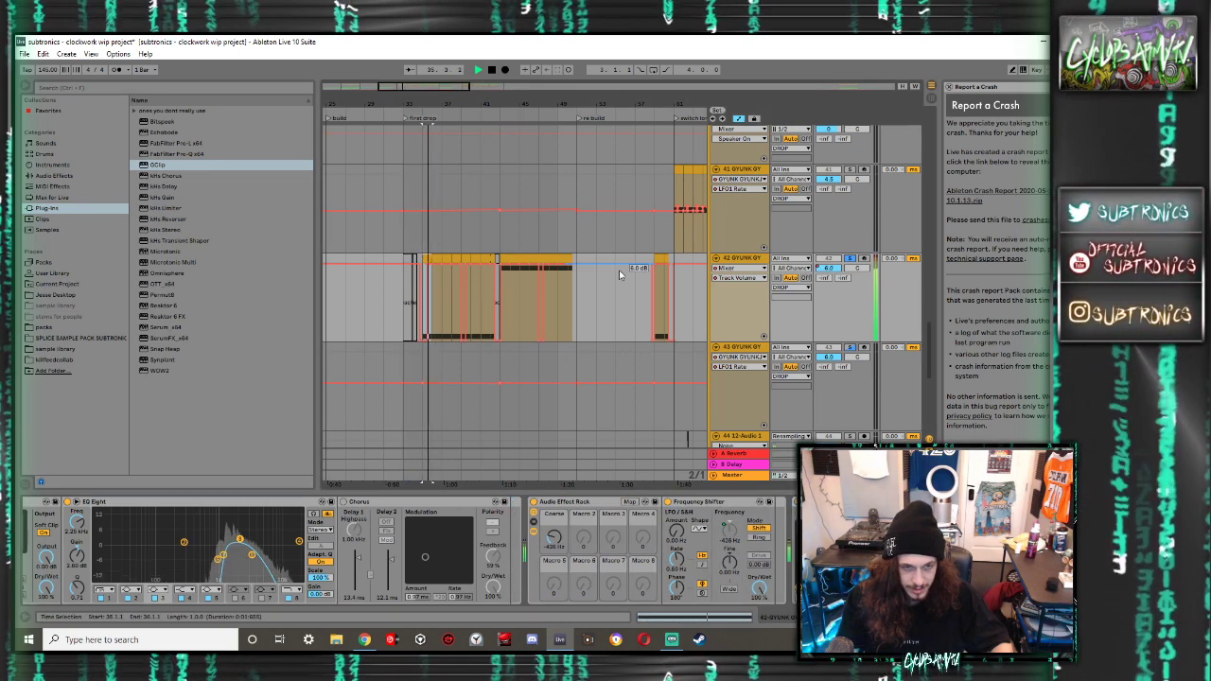
pyautogui.scroll(-5, 719, 312)
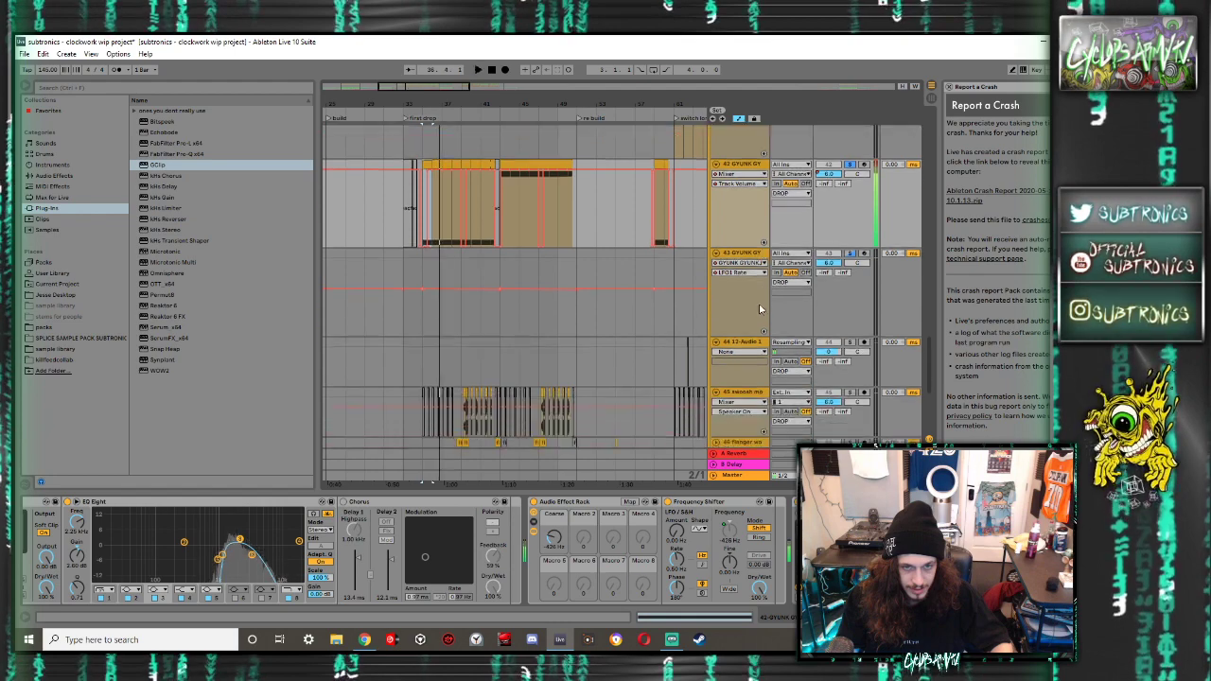
pyautogui.press('space')
# Look through the device chains of the tracks from track 45 down to the 50 Group
pyautogui.click(743, 298)
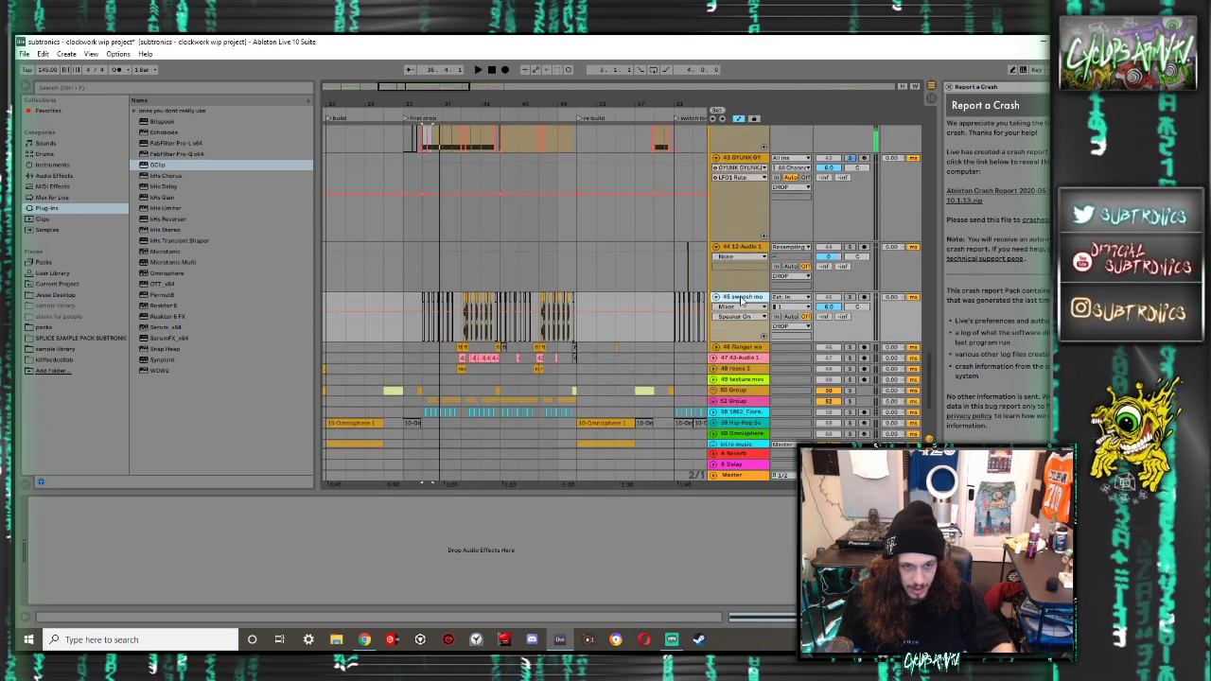
pyautogui.click(744, 349)
pyautogui.click(735, 358)
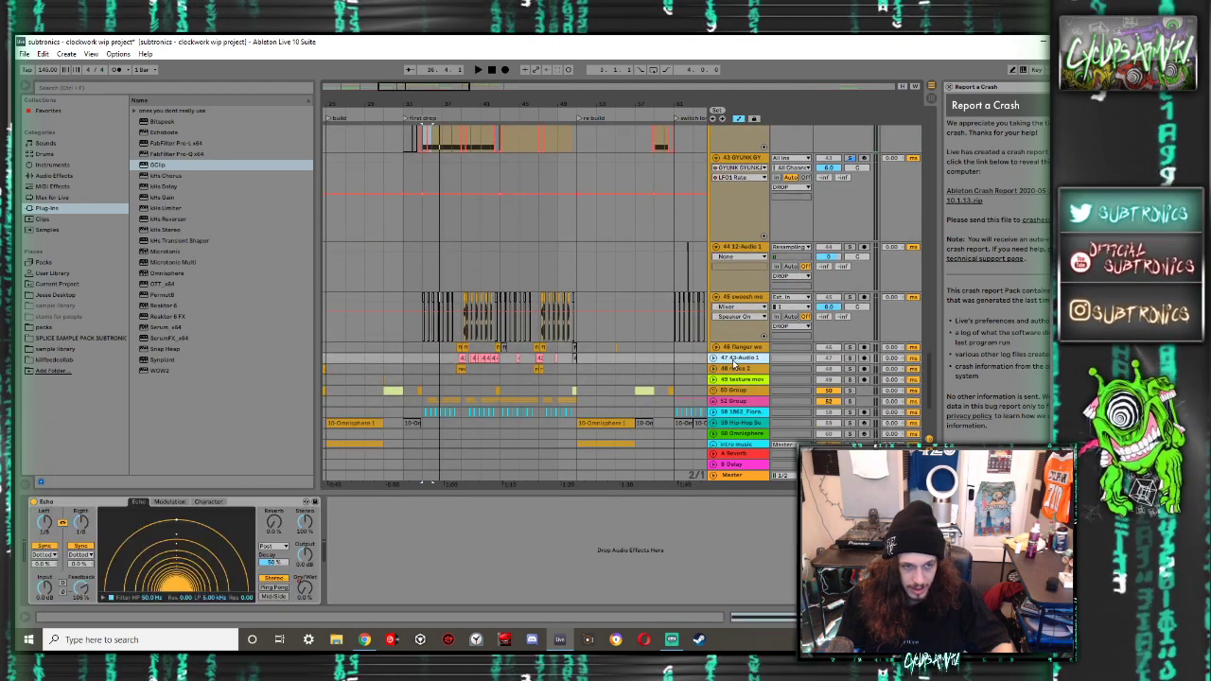
pyautogui.click(733, 369)
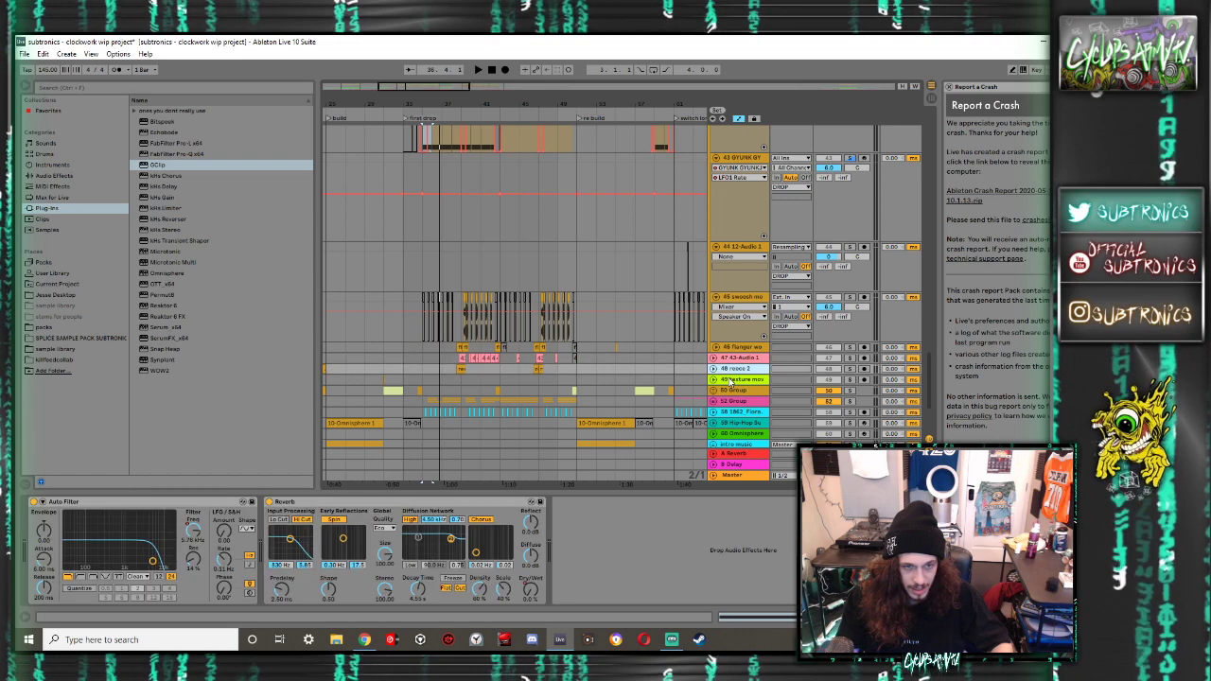
pyautogui.click(730, 379)
pyautogui.click(730, 391)
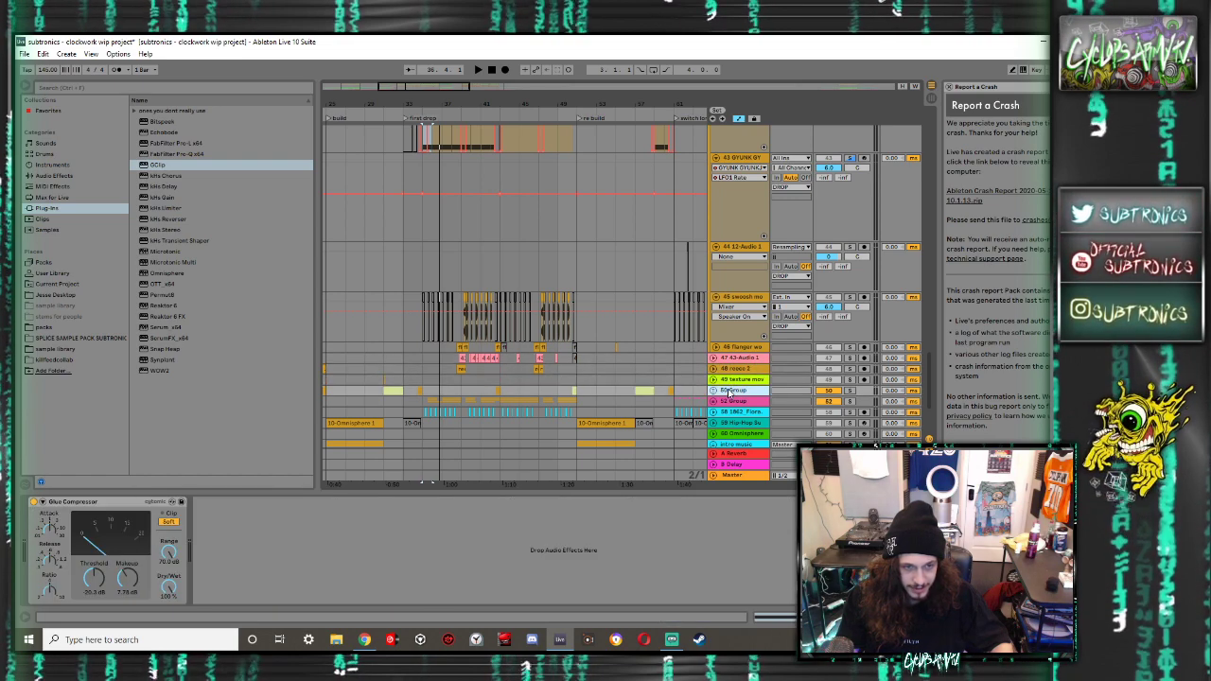
pyautogui.scroll(-1, 730, 391)
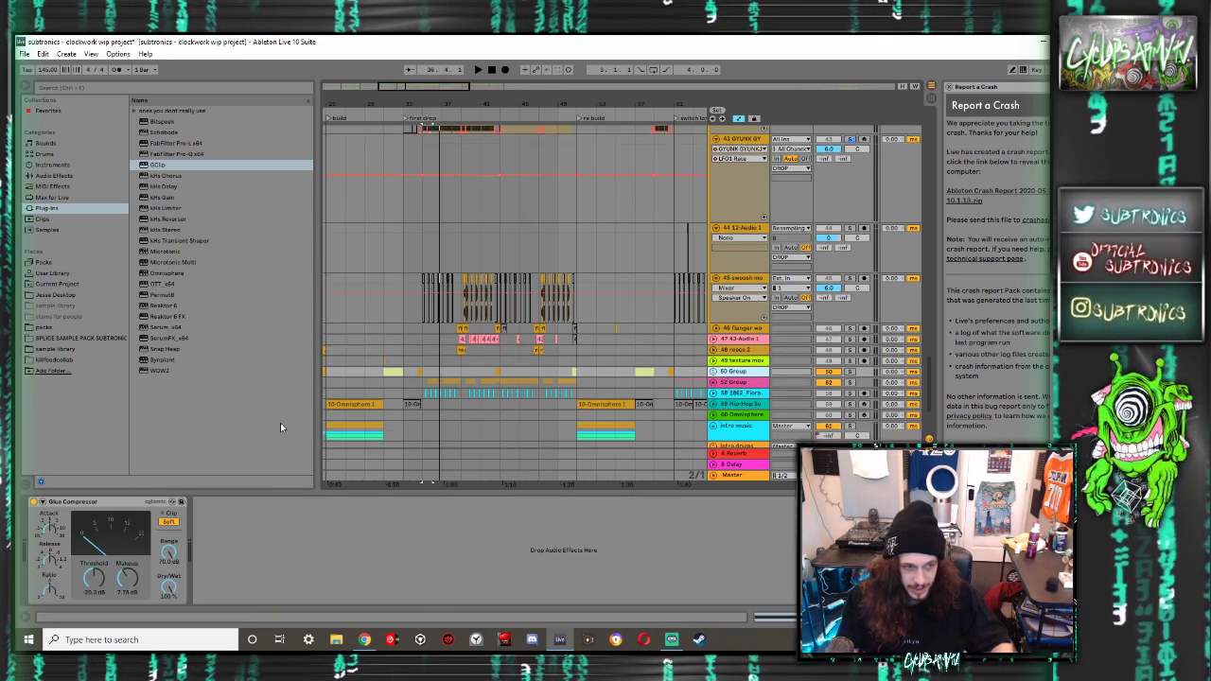
# Expand the 50 Group and audition its Wait-for-it shout clip at the first drop, both soloed and with all tracks
pyautogui.click(650, 369)
pyautogui.click(713, 372)
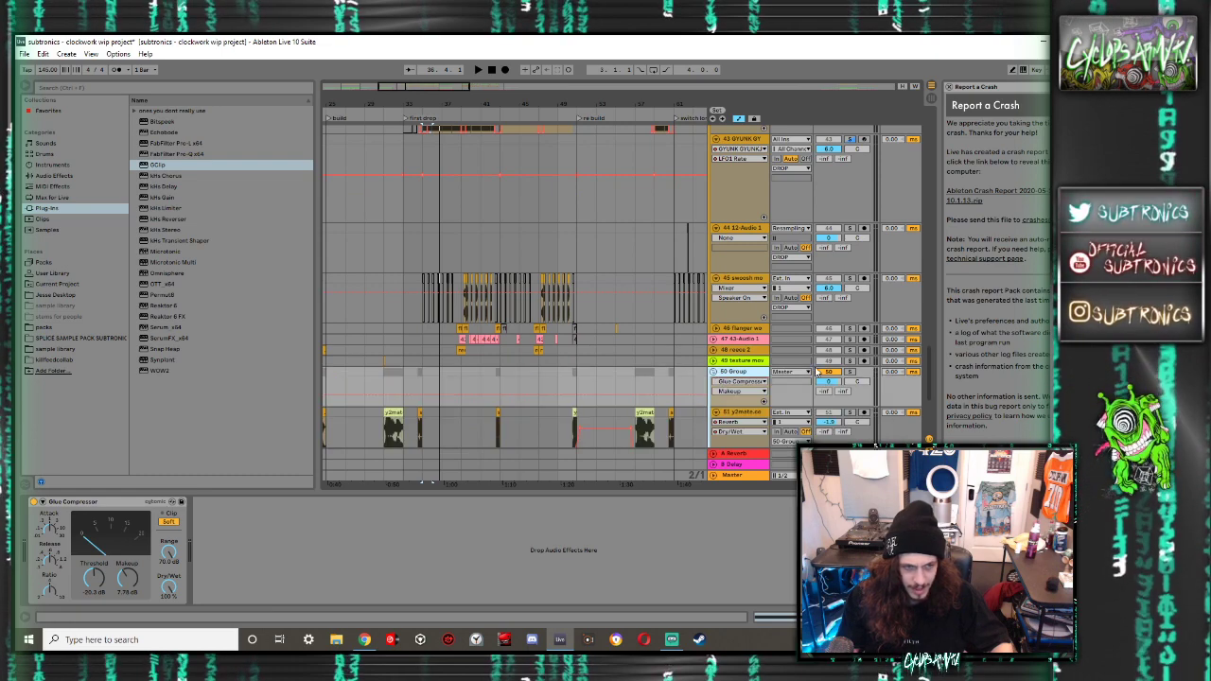
pyautogui.press('space')
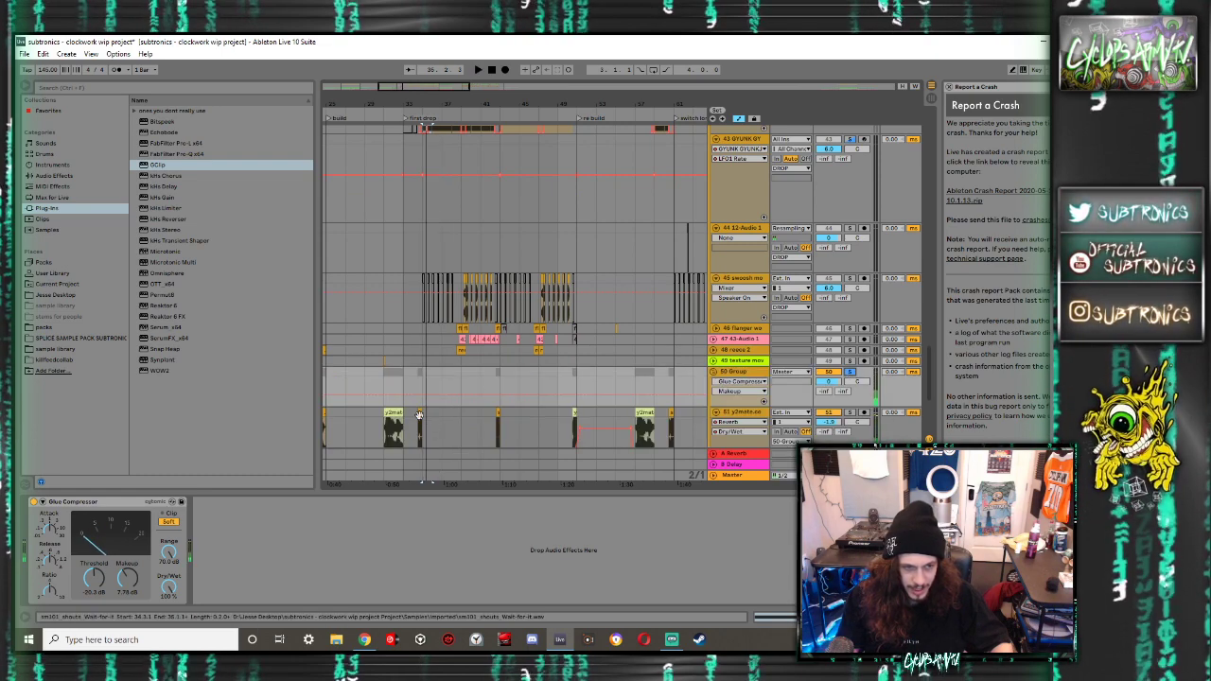
pyautogui.click(419, 412)
pyautogui.press('space')
pyautogui.press('space')
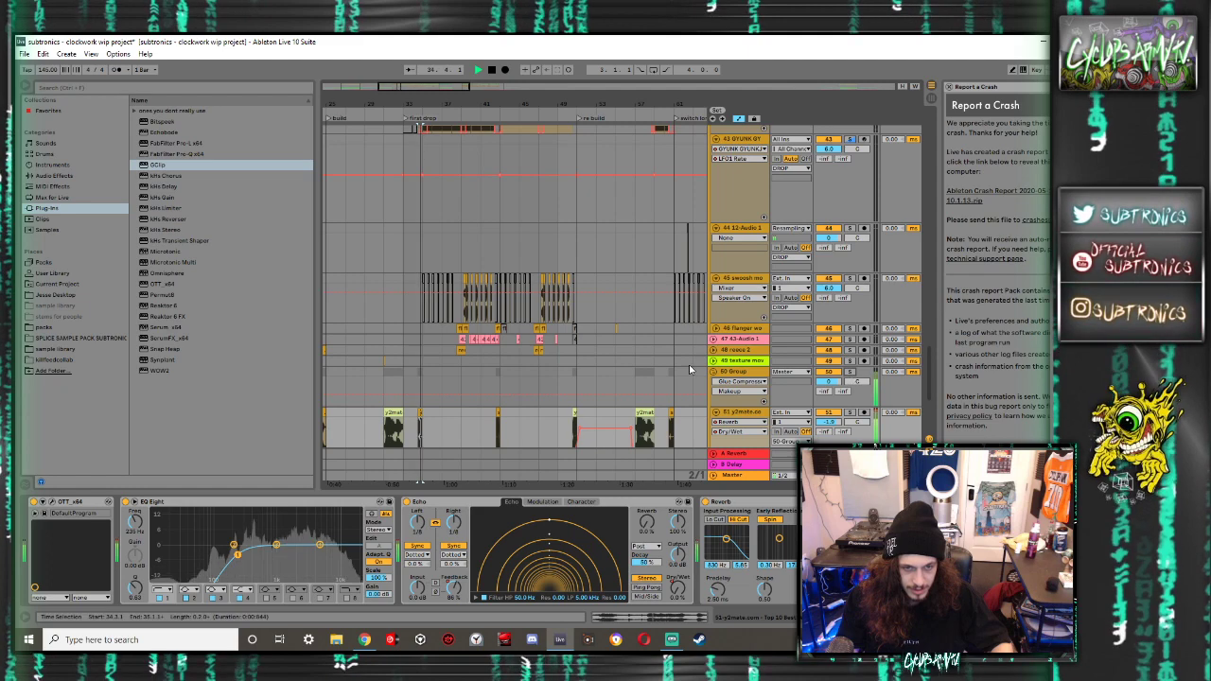
# Expand the 52 Group and examine the device chain of its Hip-Hop Sub Bass track
pyautogui.scroll(-5, 644, 362)
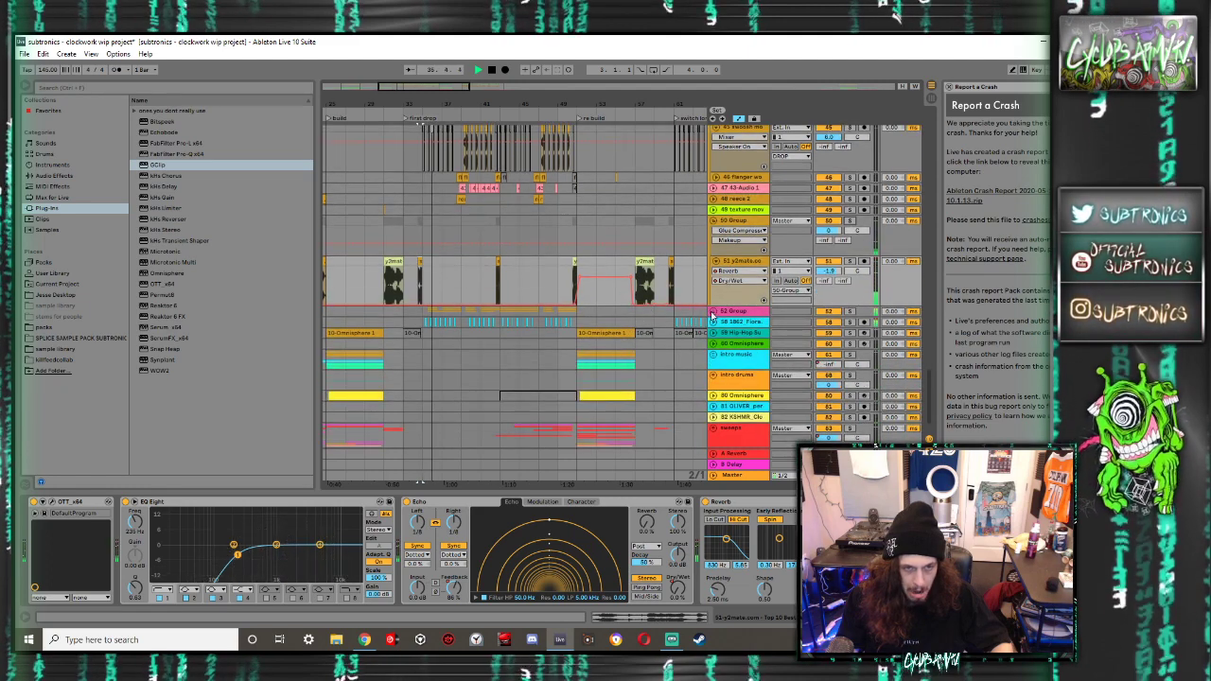
pyautogui.click(715, 318)
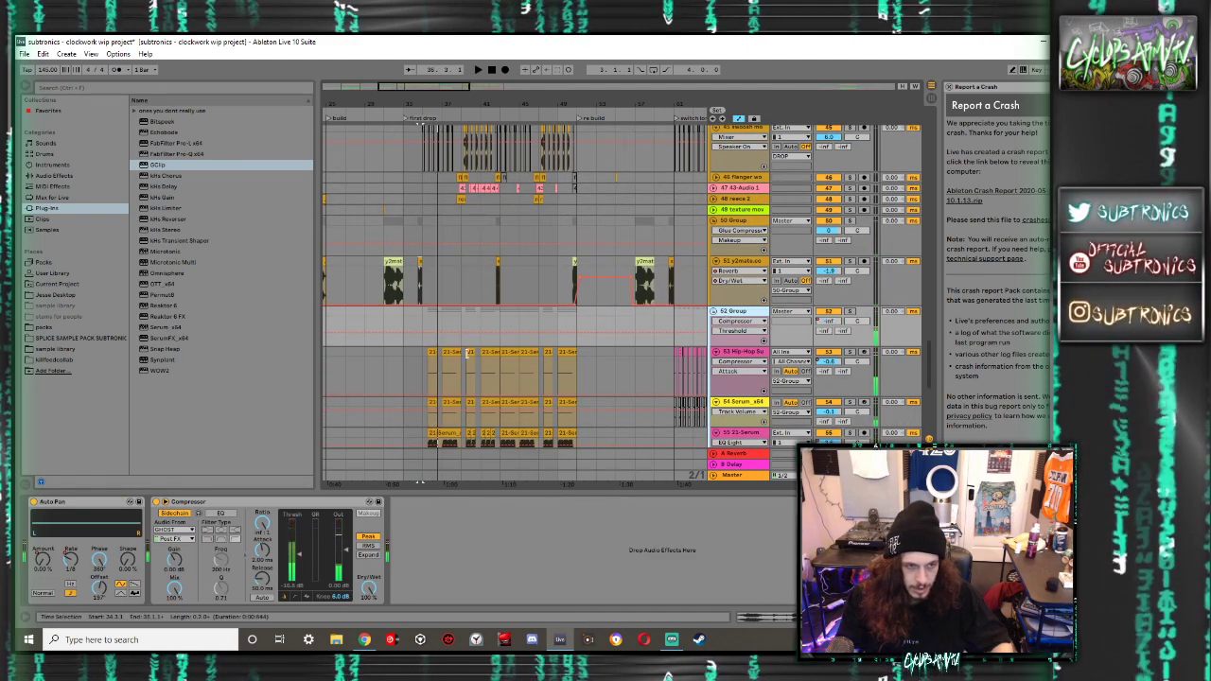
pyautogui.click(437, 364)
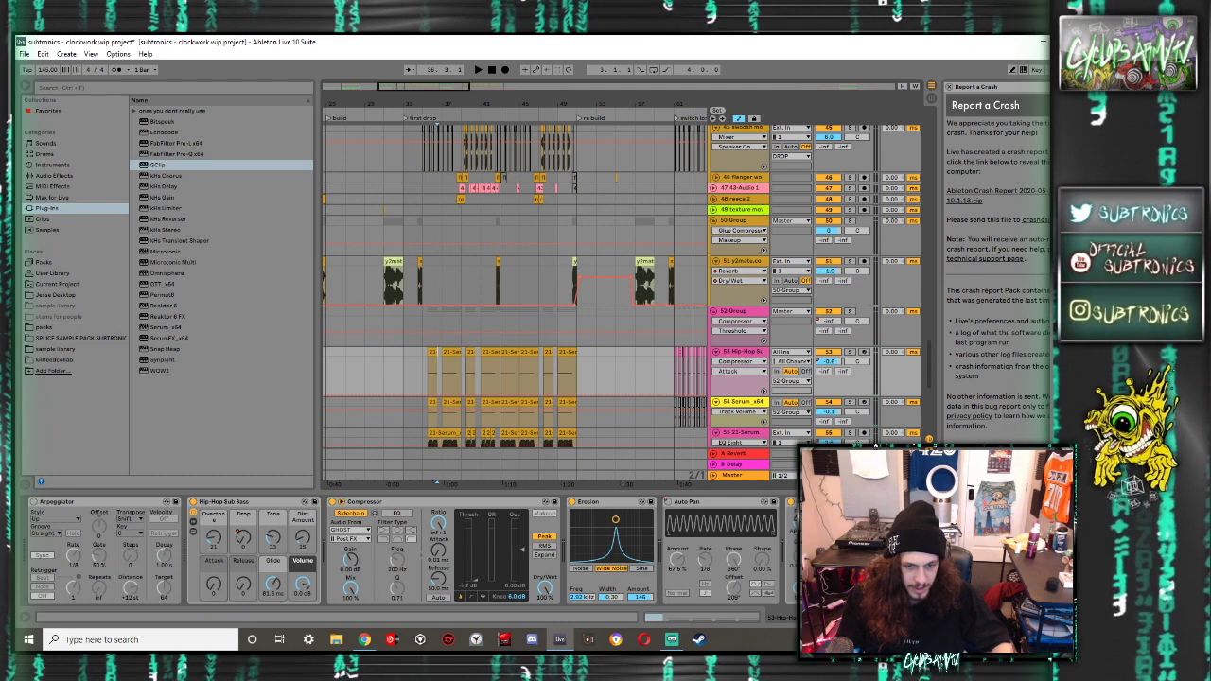
pyautogui.scroll(-2, 407, 554)
pyautogui.scroll(-3, 729, 388)
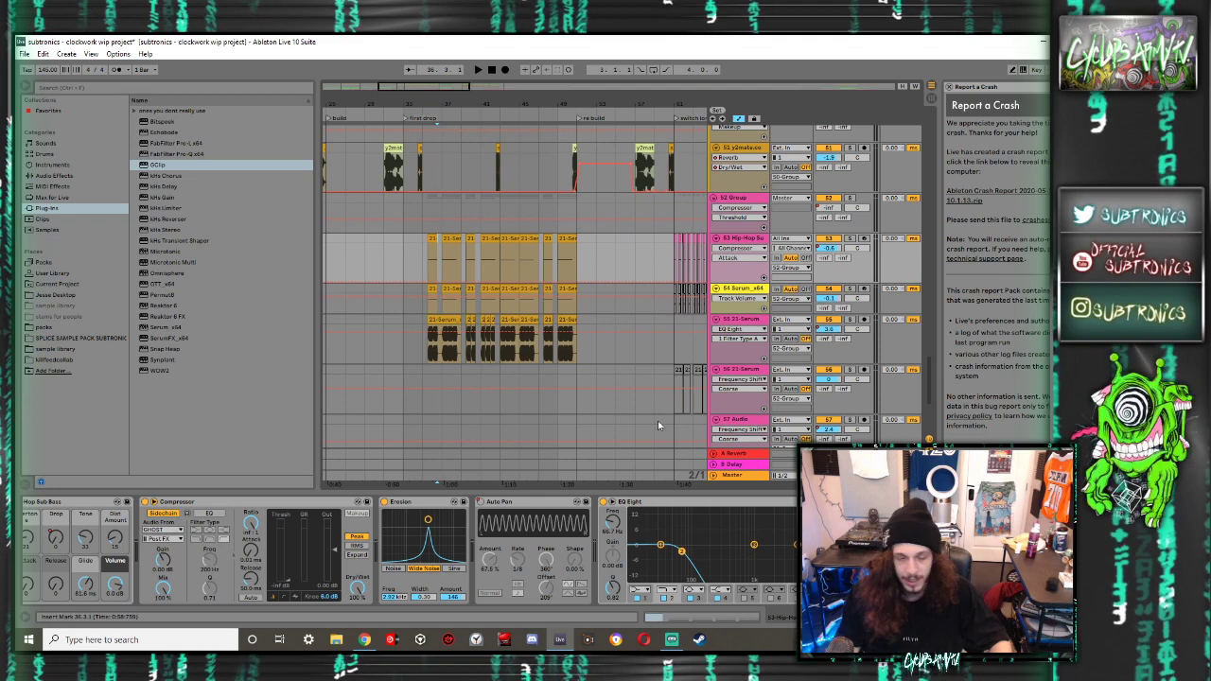
pyautogui.click(744, 477)
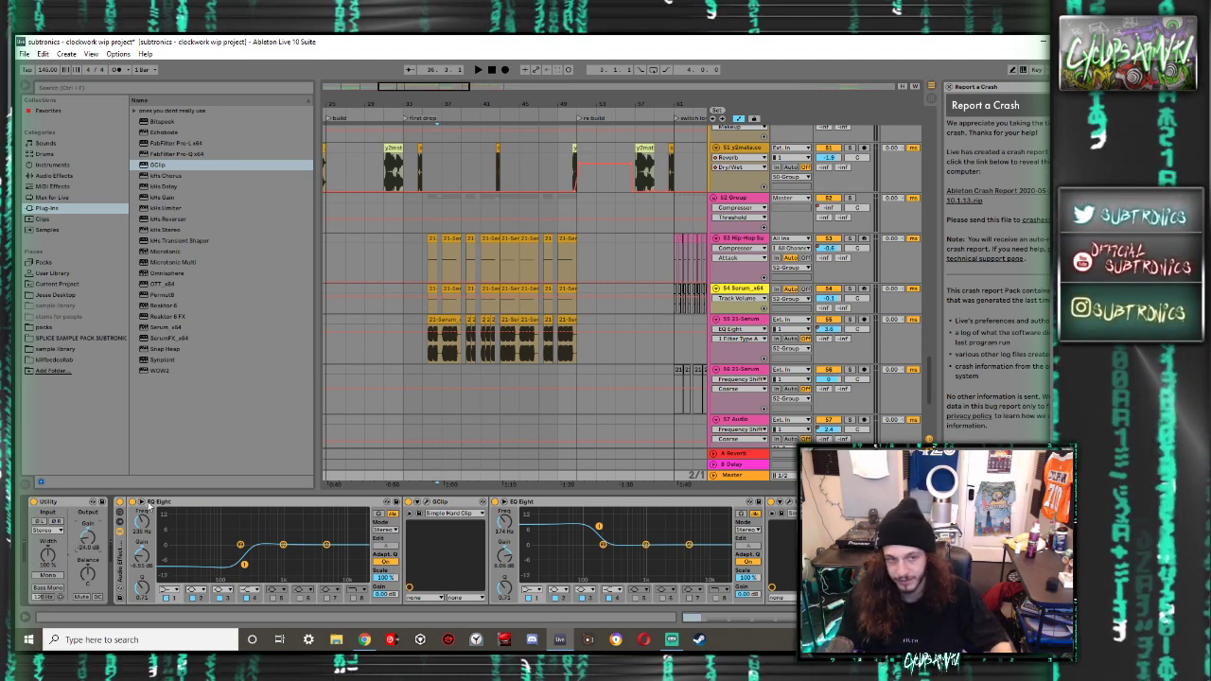
pyautogui.press('space')
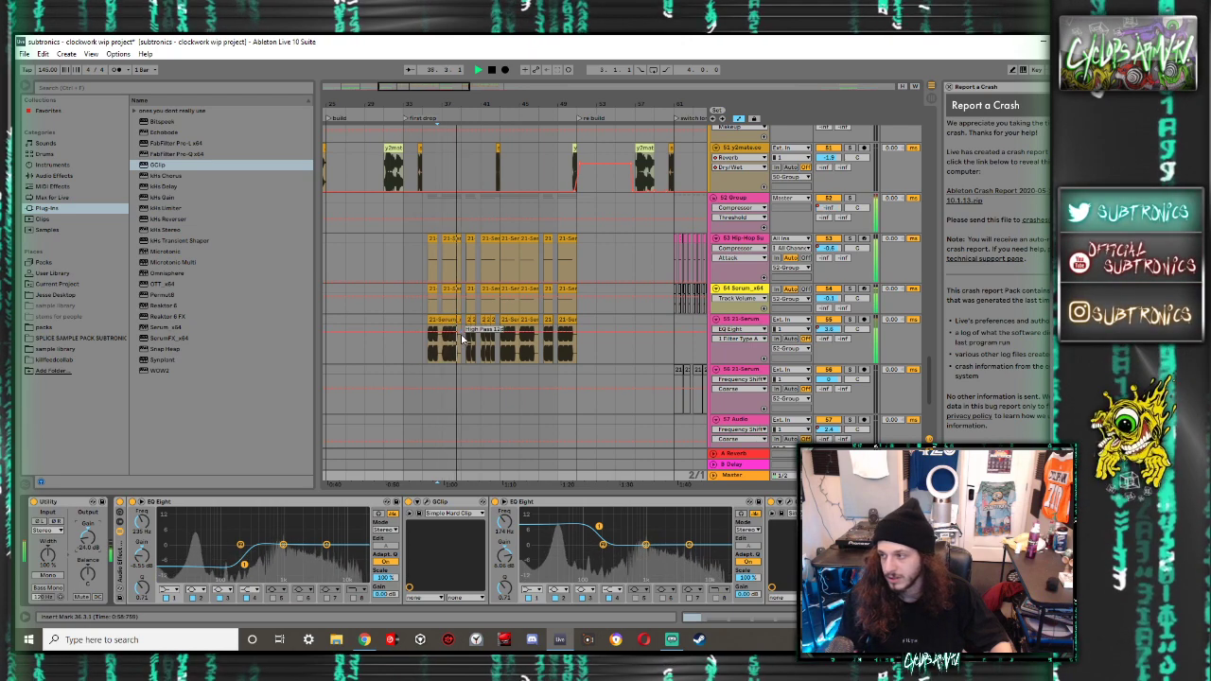
pyautogui.press('space')
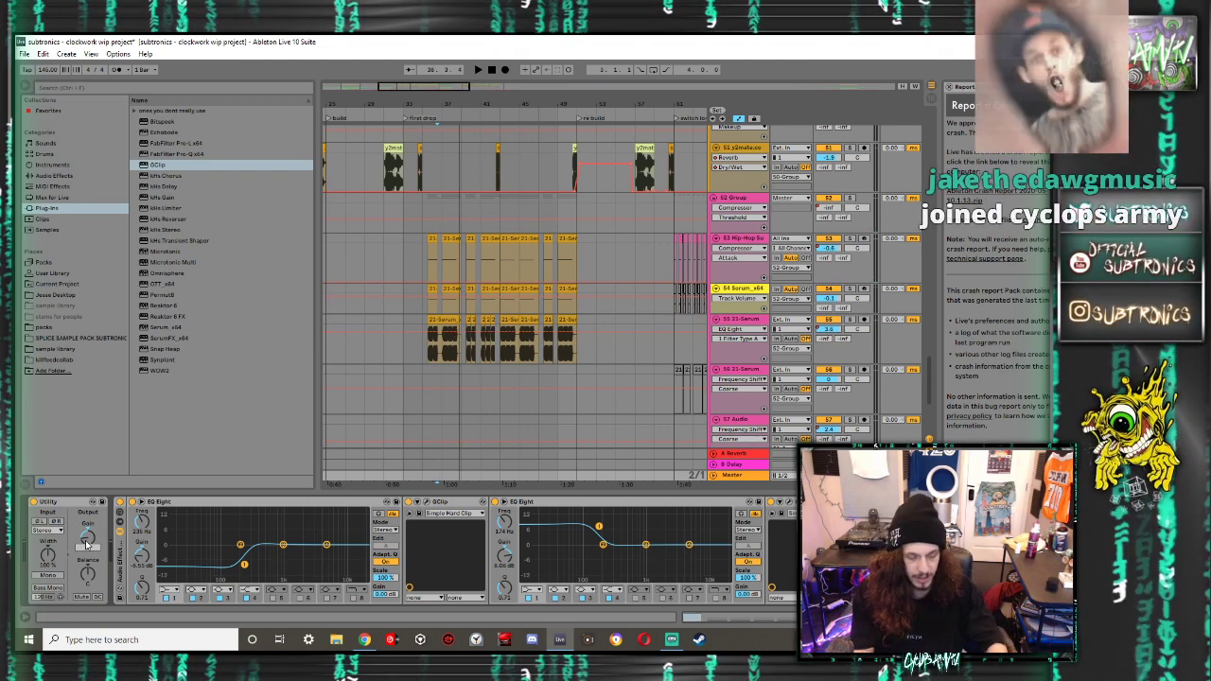
pyautogui.press('space')
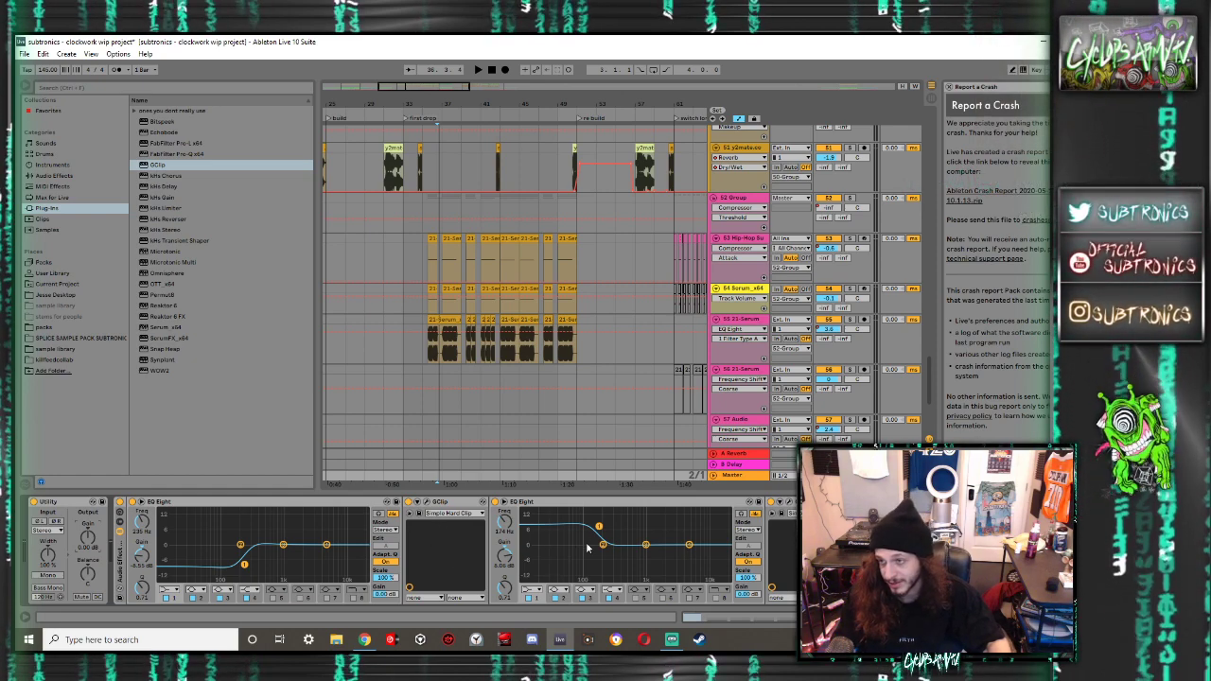
pyautogui.hscroll(3, 587, 547)
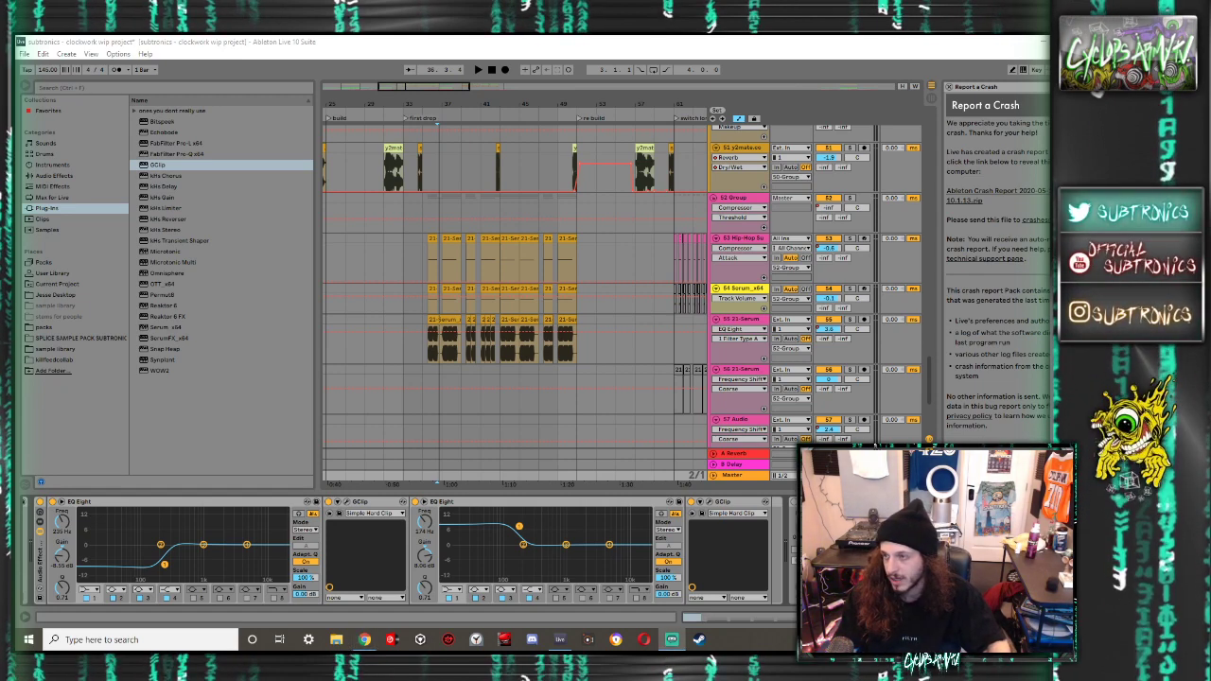
# Switch to Streamlabs OBS to check the stream chat, and return to Ableton Live
pyautogui.hotkey('alt', 'Tab')
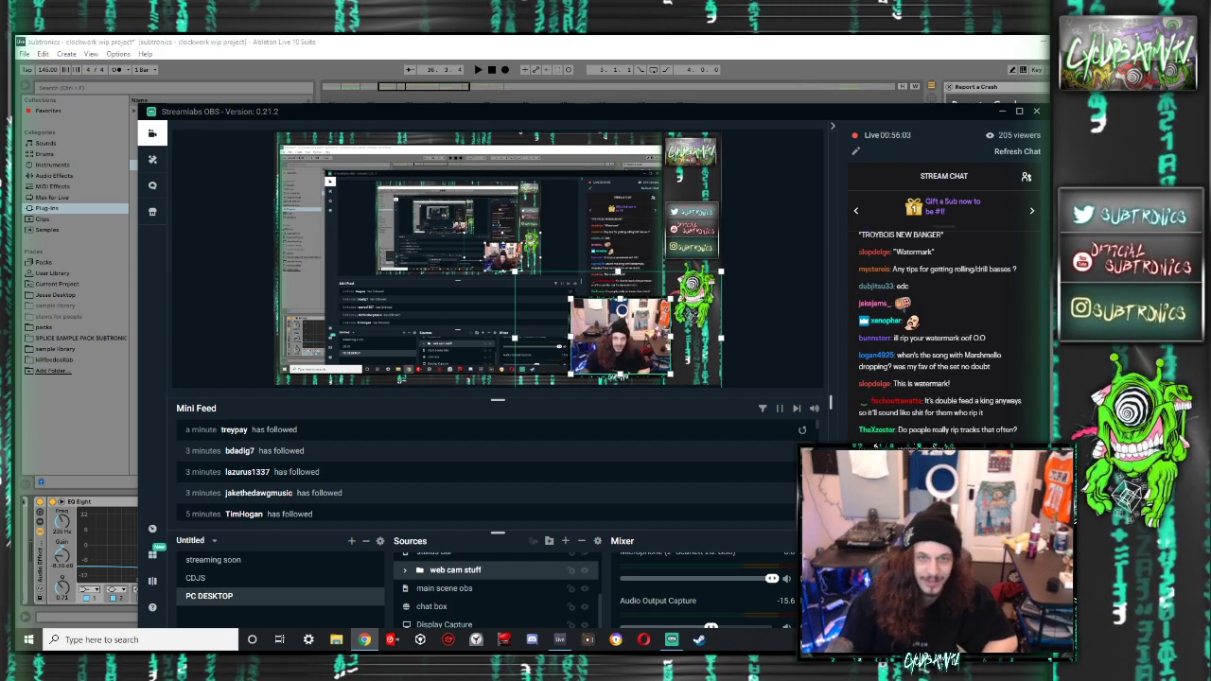
pyautogui.click(812, 106)
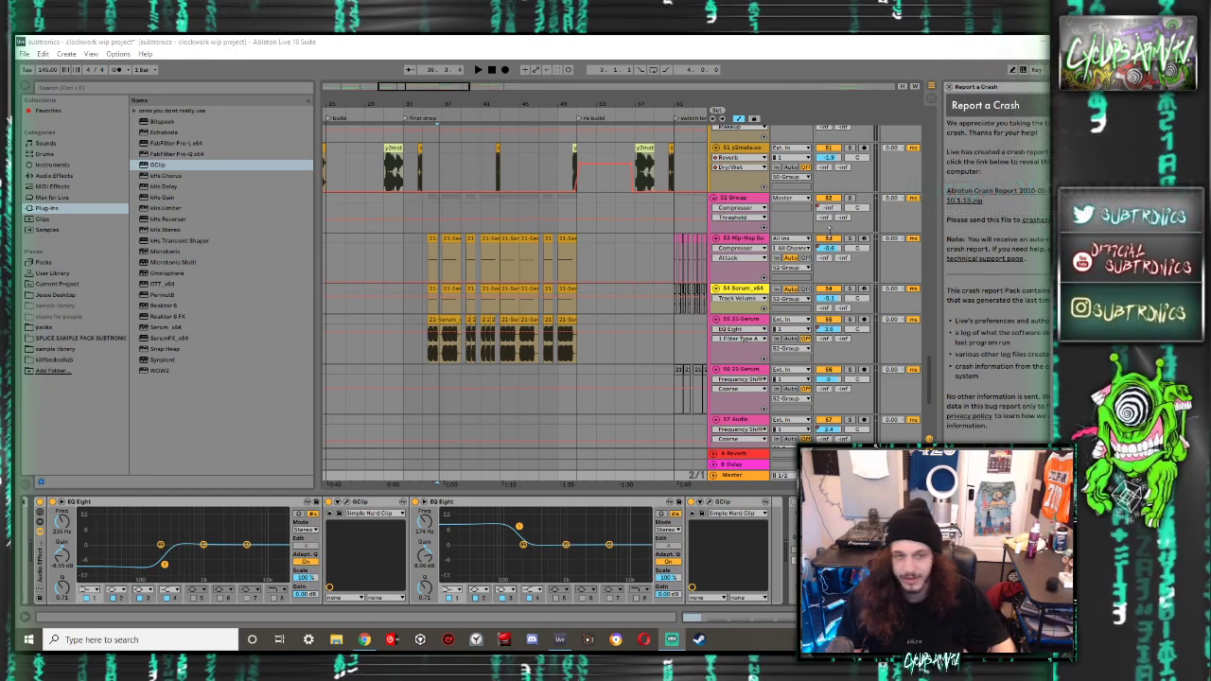
# Create a new Live Set without saving the changes to the clockwork project, and show its Arrangement View
pyautogui.click(24, 54)
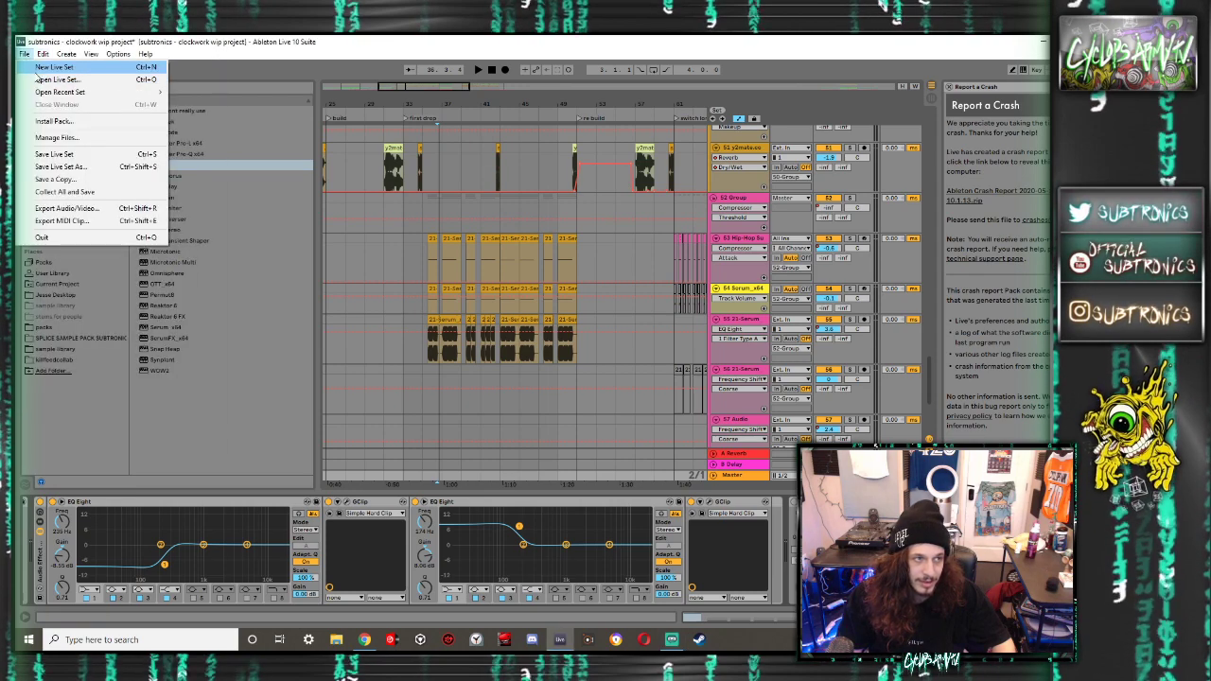
pyautogui.click(35, 79)
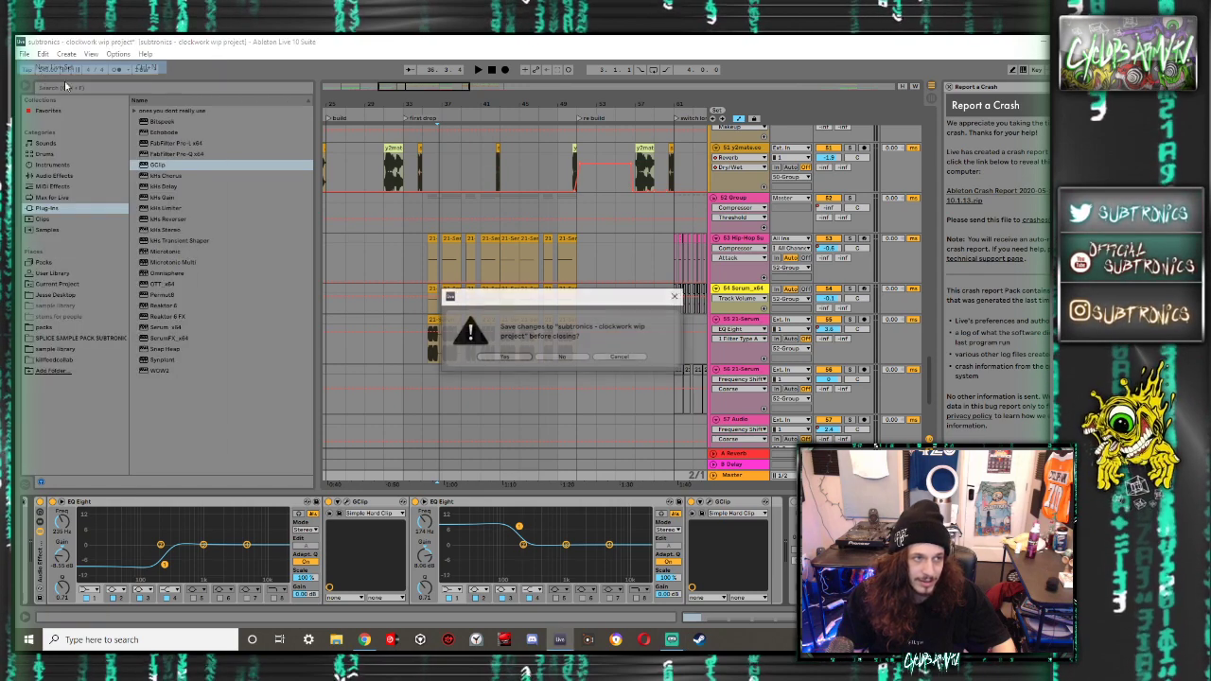
pyautogui.click(542, 357)
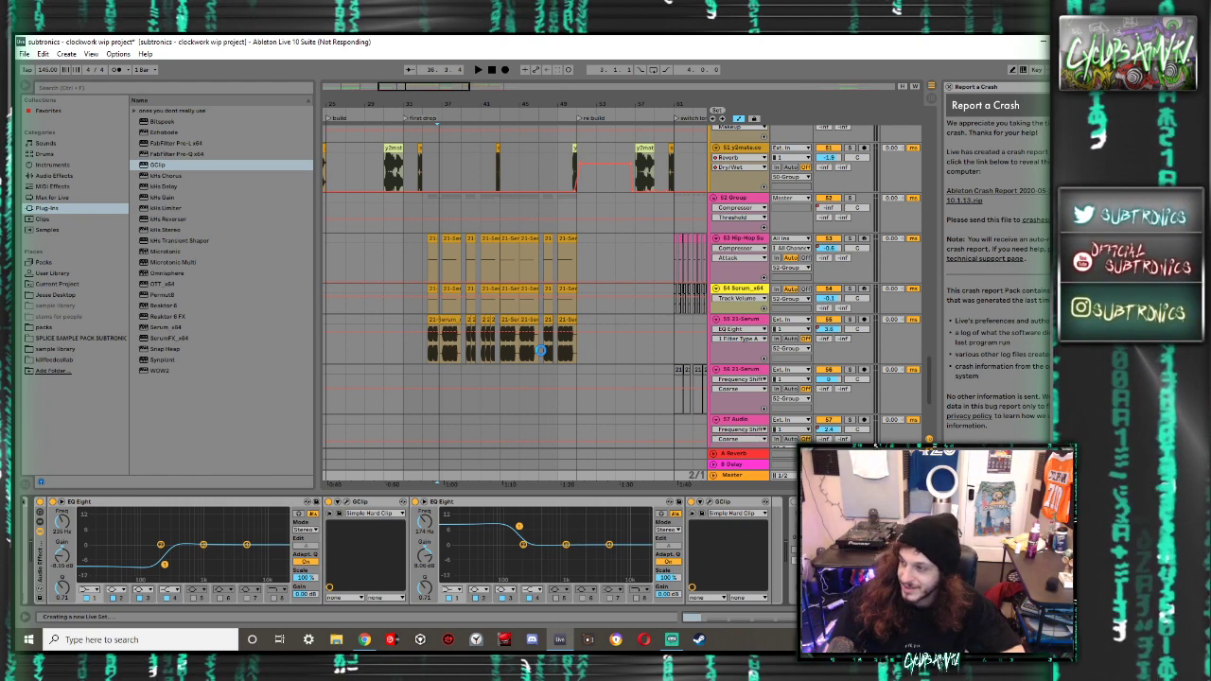
pyautogui.press('Tab')
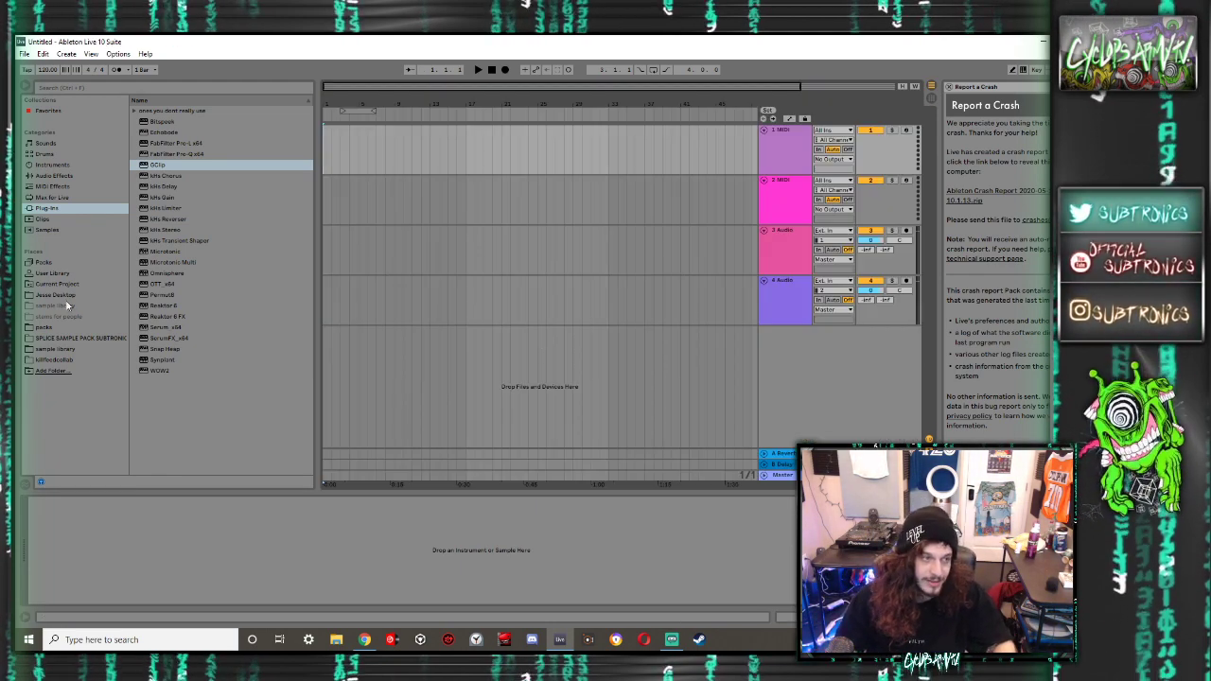
# Find Hip-Hop Sub Bass.adg among the favorites with the search "hip hop" and add it as a new MIDI track
pyautogui.click(67, 111)
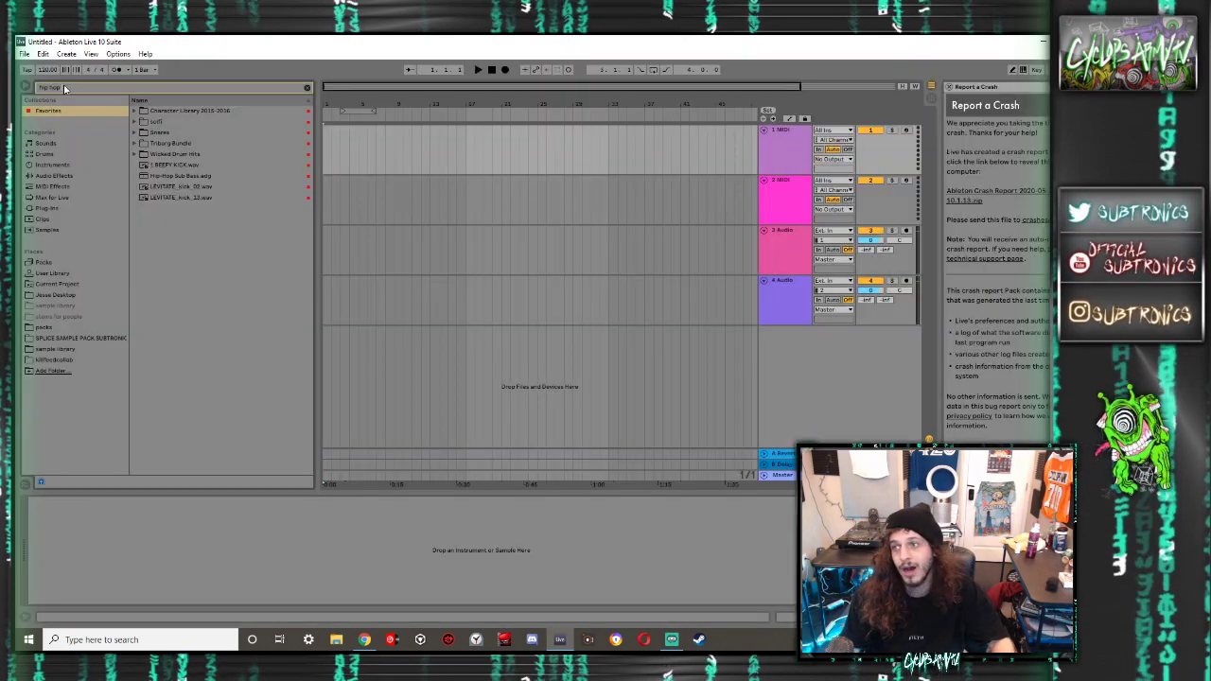
pyautogui.moveTo(179, 110); pyautogui.dragTo(476, 376)
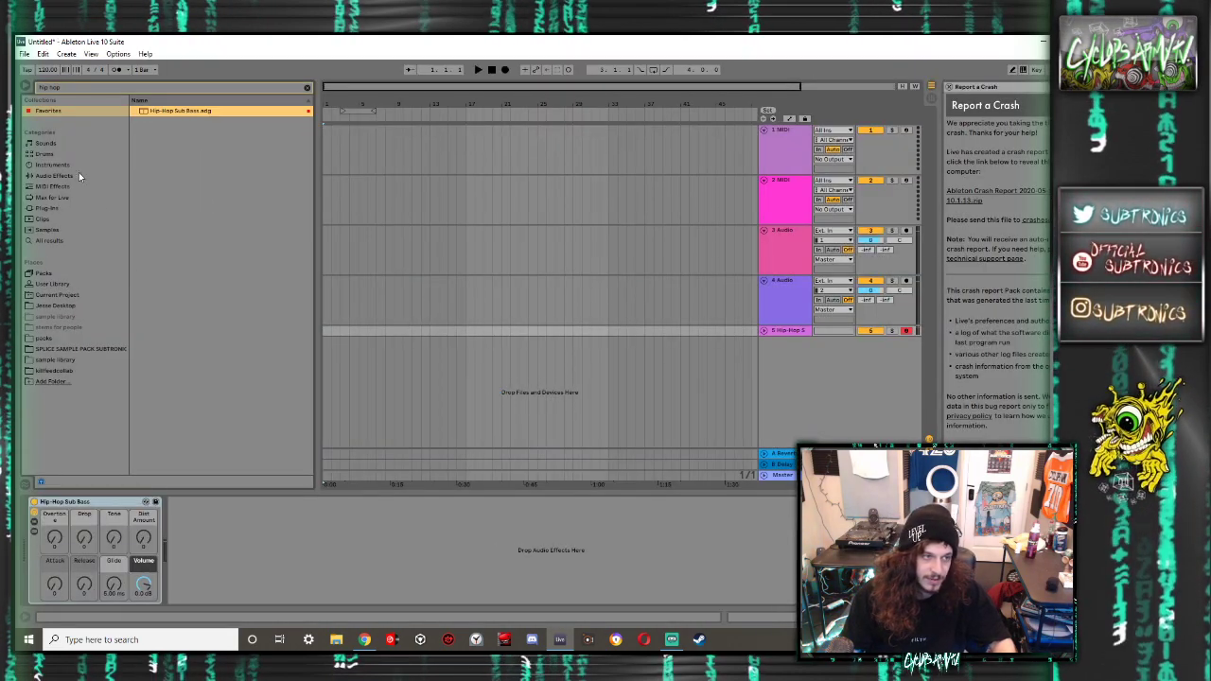
# Clear the browser search, open the bass folder of SPLICE SAMPLE PACK SUBTRONICS and preview wide growl.wav
pyautogui.click(75, 349)
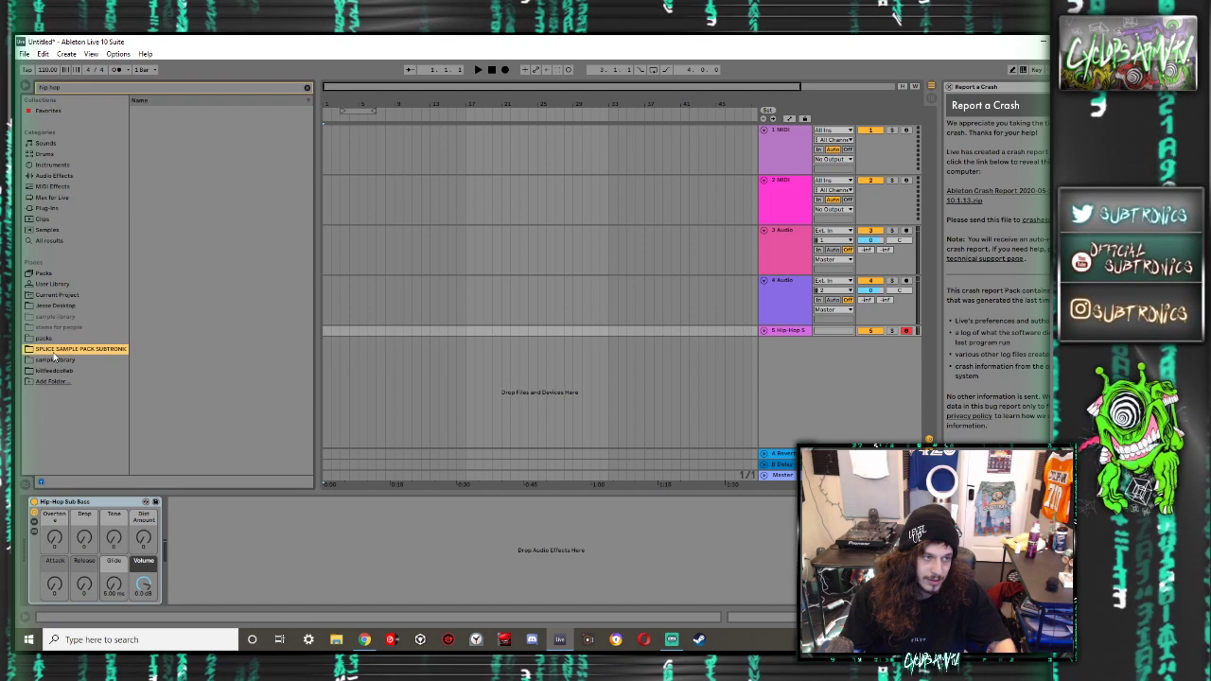
pyautogui.click(305, 89)
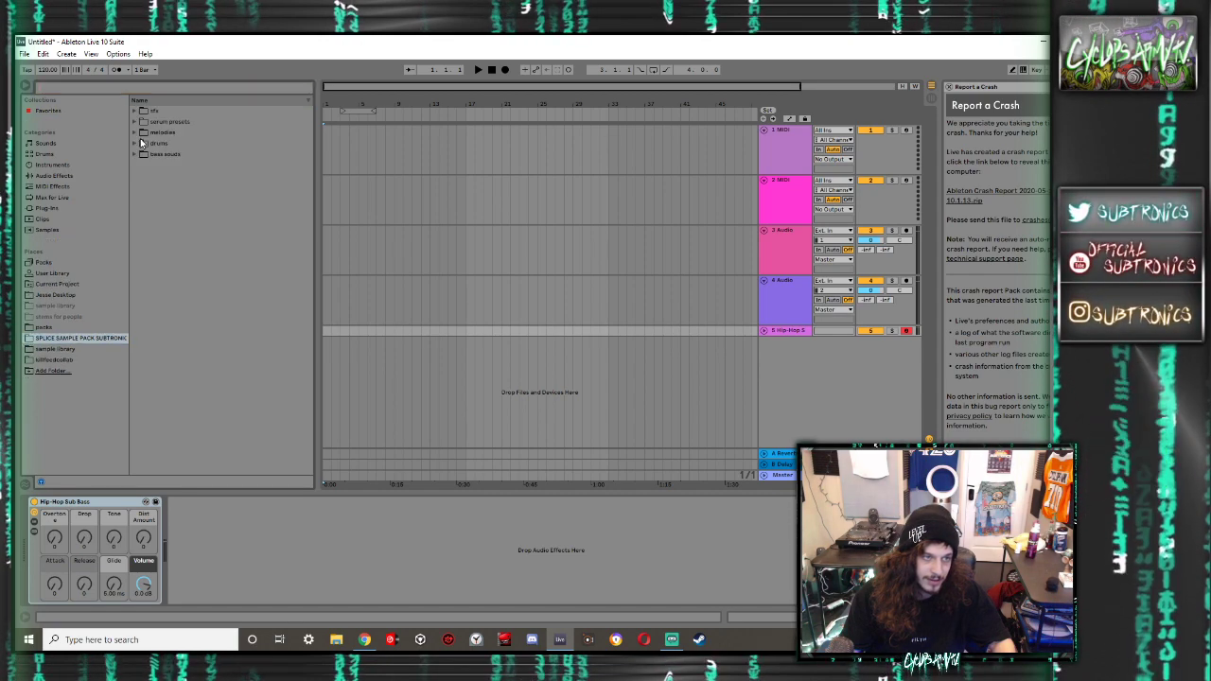
pyautogui.click(134, 155)
pyautogui.click(179, 197)
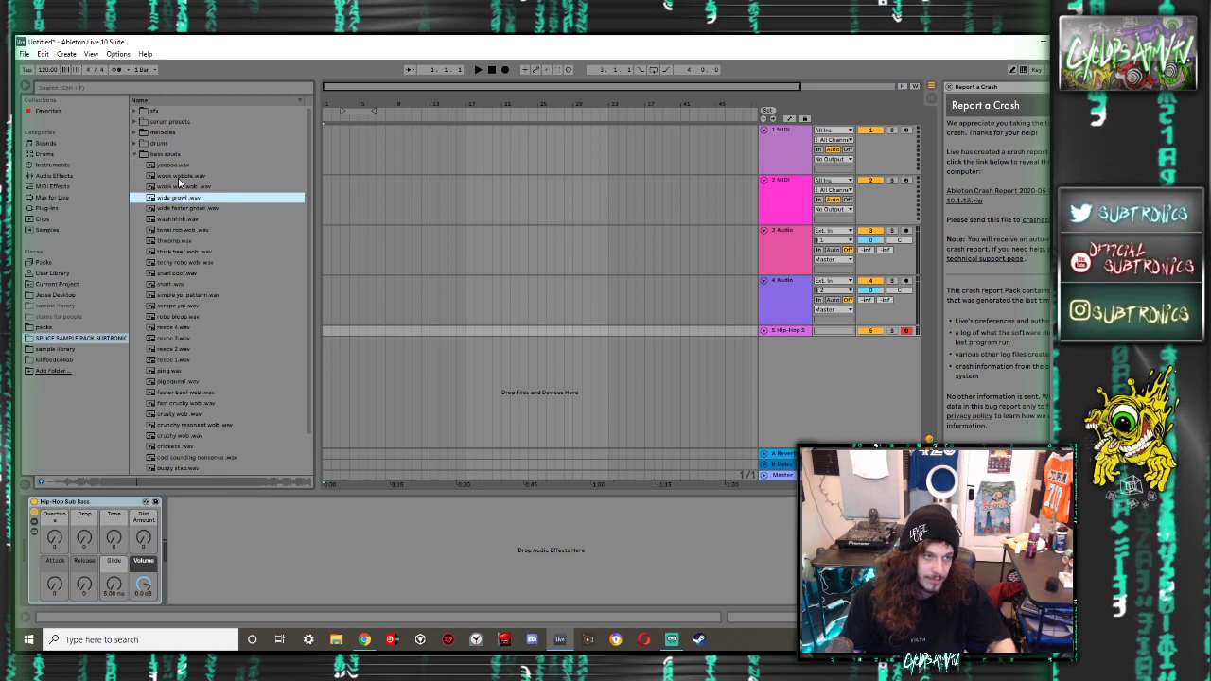
# Add yooooo.wav at bar 17 on a new audio track below the Hip-Hop Sub Bass track, cancelling the audio-to-MIDI conversion
pyautogui.click(173, 165)
pyautogui.click(451, 313)
pyautogui.moveTo(451, 305); pyautogui.dragTo(466, 330)
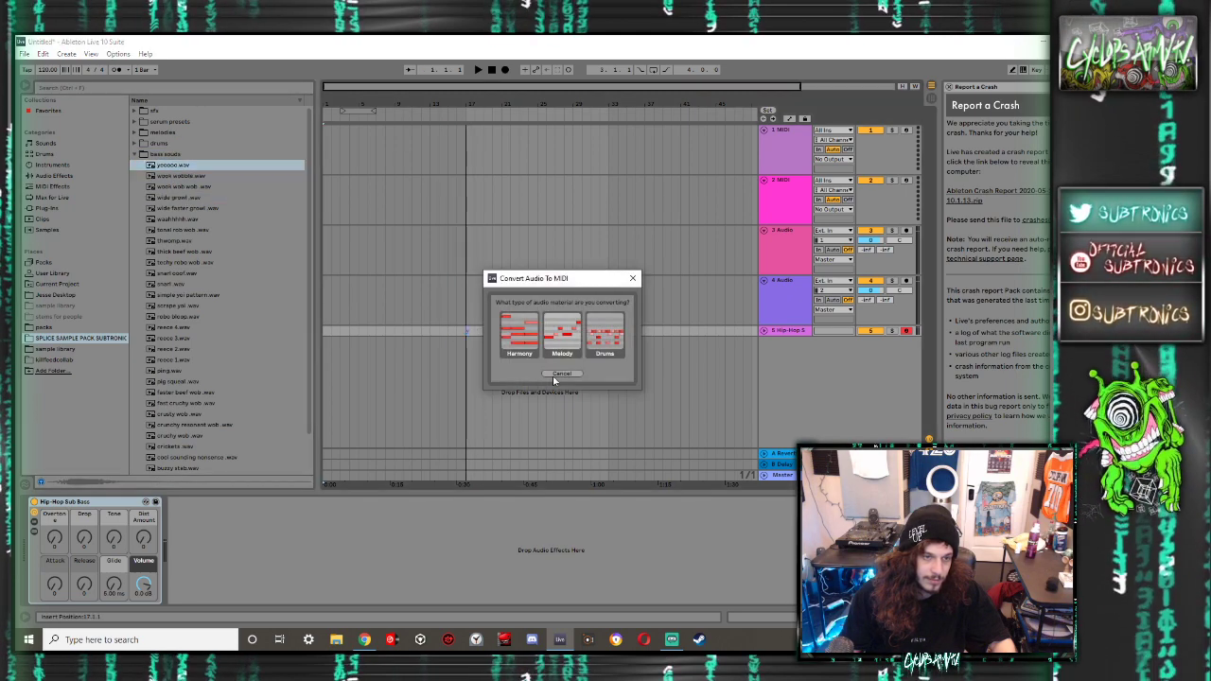
pyautogui.click(553, 374)
pyautogui.moveTo(173, 165); pyautogui.dragTo(380, 343)
pyautogui.scroll(5, 467, 343)
pyautogui.scroll(-2, 416, 344)
# Duplicate the yooooo clip four times in a row and play the sequence
pyautogui.press('space')
pyautogui.press('space')
pyautogui.hotkey('ctrl', 'd')
pyautogui.hotkey('ctrl', 'd')
pyautogui.hotkey('ctrl', 'd')
pyautogui.hotkey('ctrl', 'd')
pyautogui.press('space')
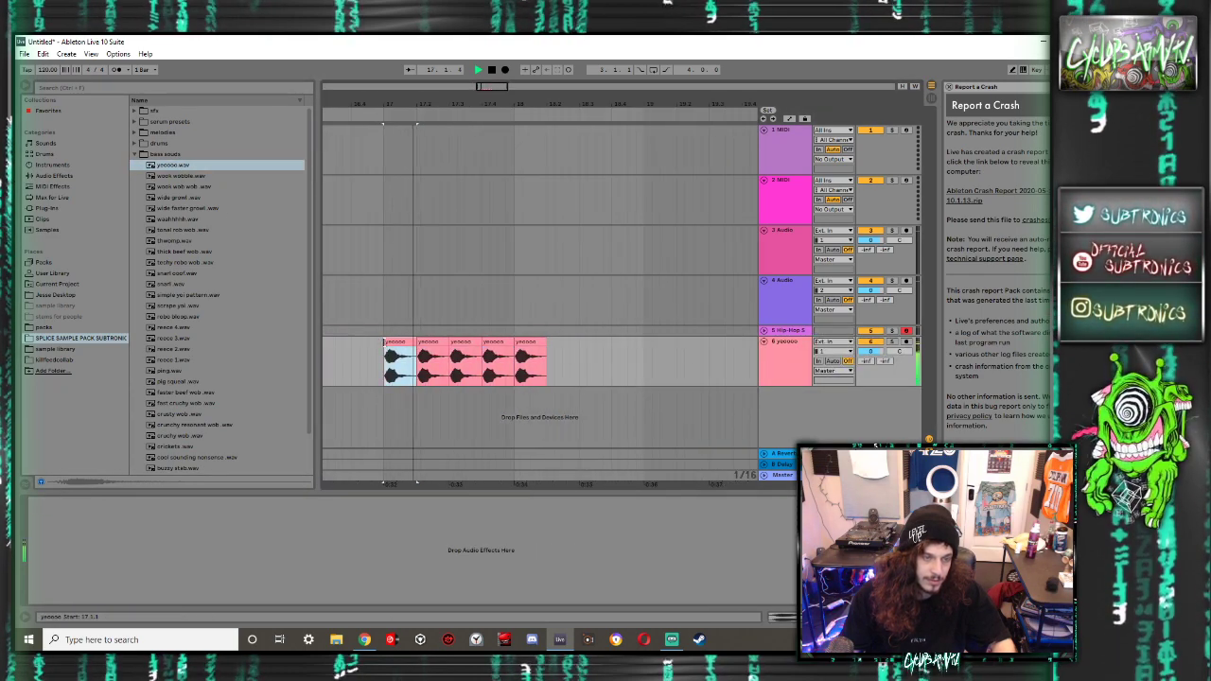
# Set the tempo to 150 BPM and delete the fifth yooooo clip
pyautogui.click(52, 72)
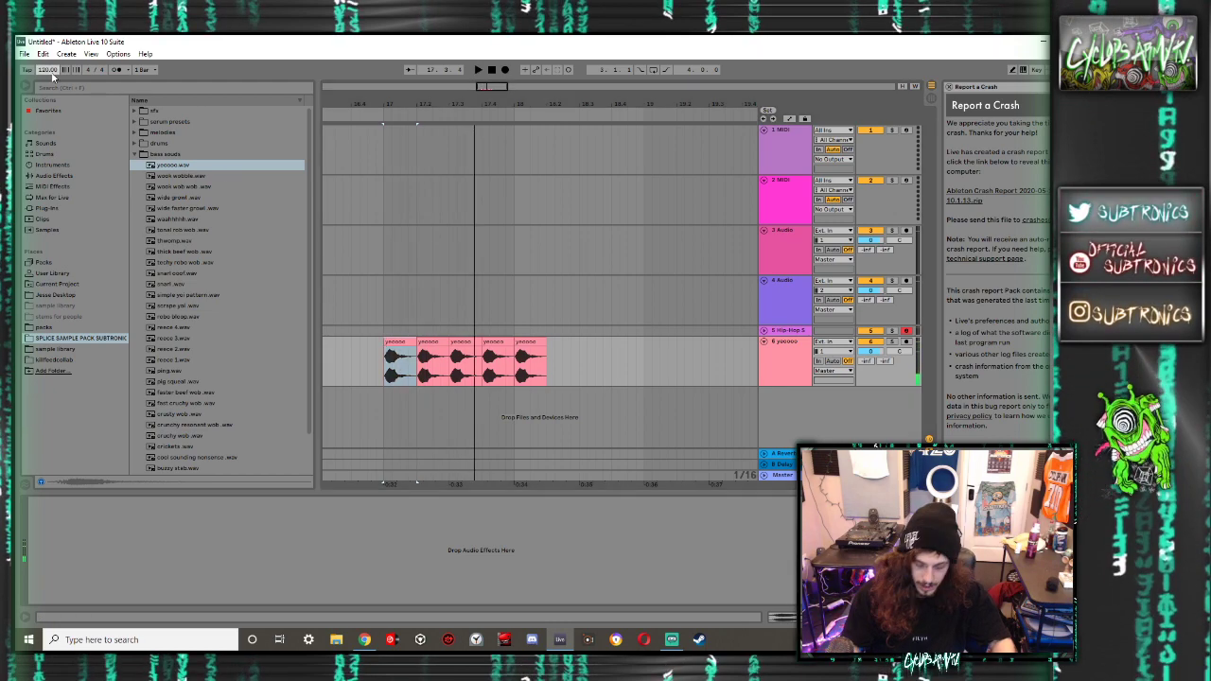
pyautogui.write('150')
pyautogui.press('Return')
pyautogui.press('space')
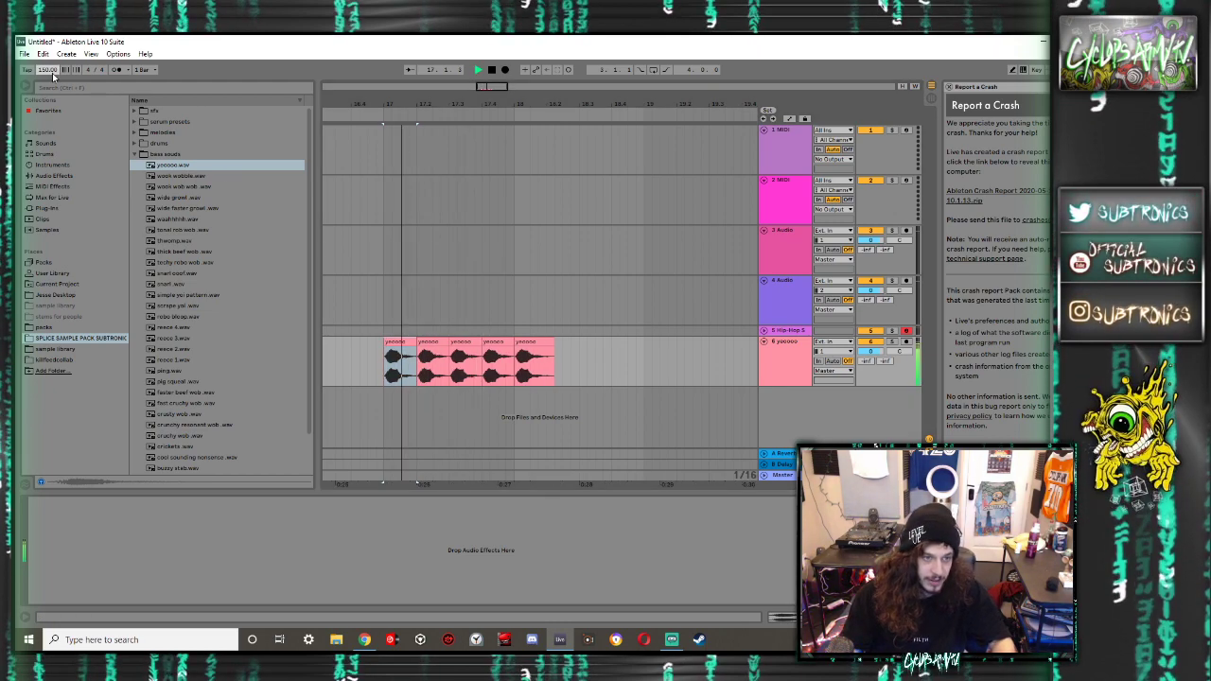
pyautogui.press('space')
pyautogui.click(532, 339)
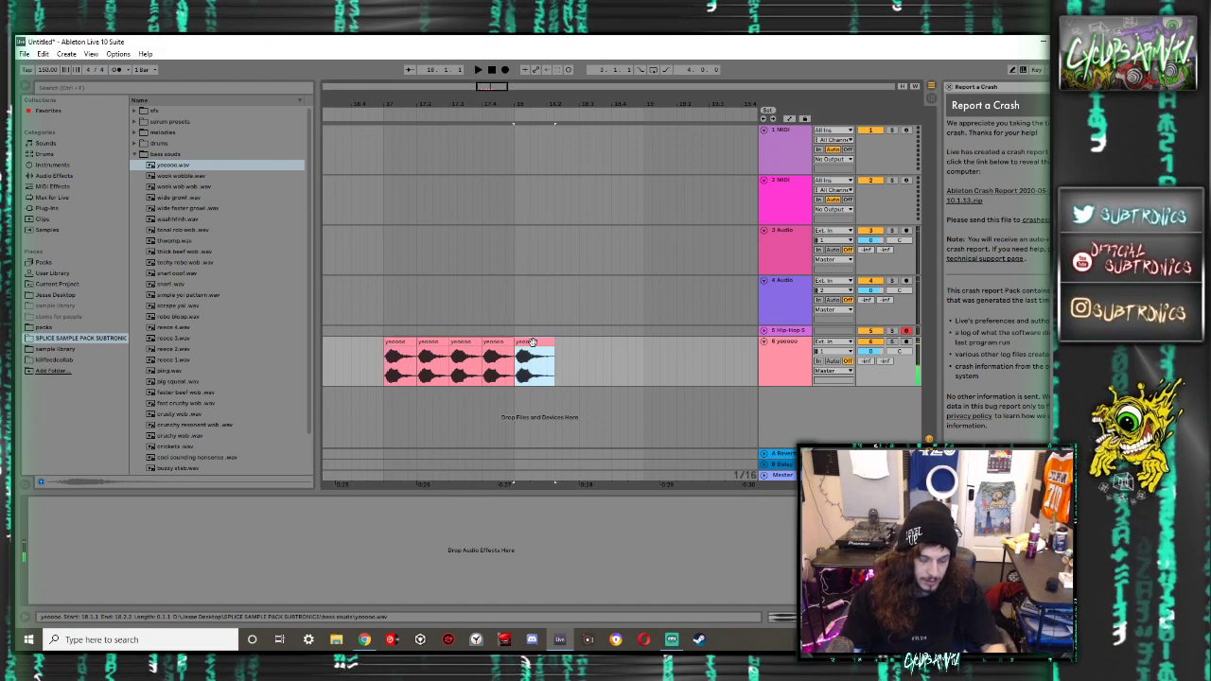
pyautogui.press('Delete')
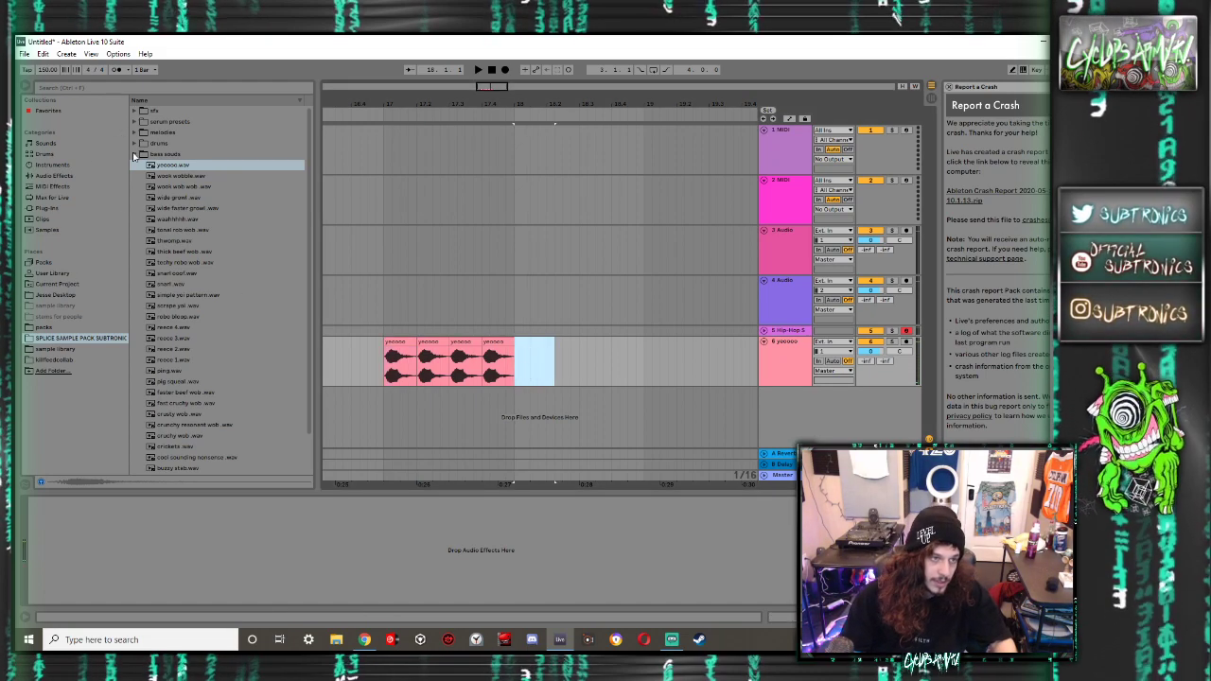
# Add another good ass kick 2.wav from the pack's kick folder at bar 17 on a new track and play it
pyautogui.click(133, 153)
pyautogui.click(135, 143)
pyautogui.click(145, 164)
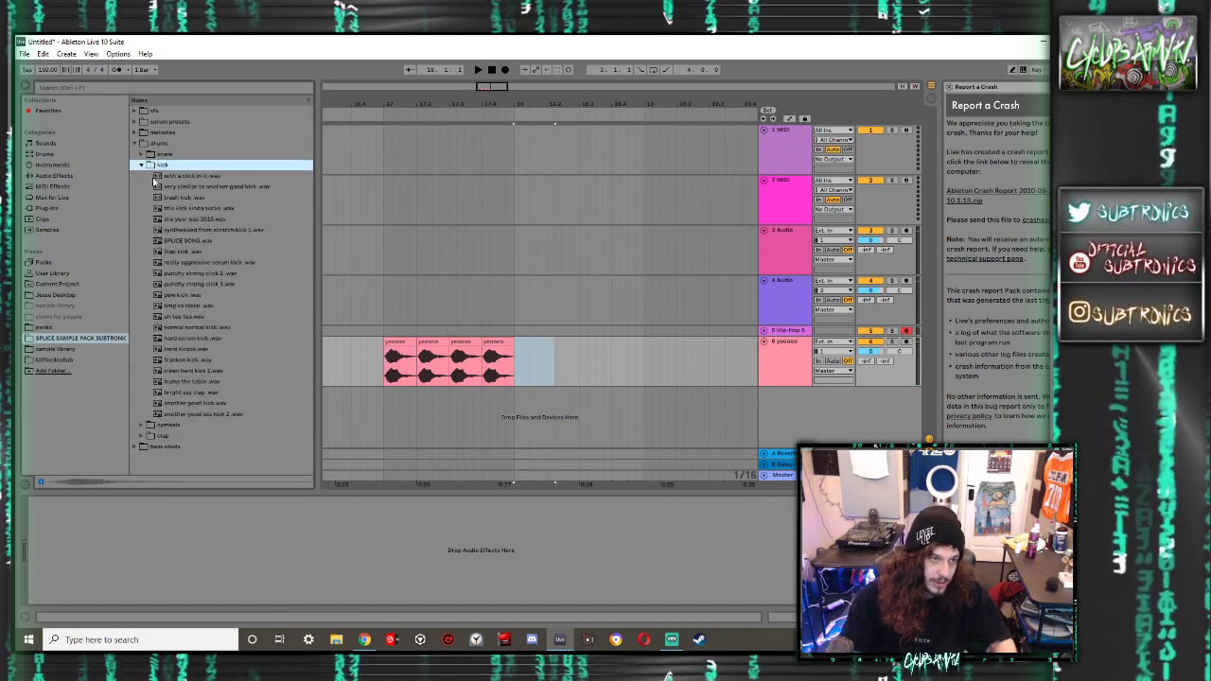
pyautogui.click(157, 176)
pyautogui.click(164, 186)
pyautogui.moveTo(203, 414); pyautogui.dragTo(383, 413)
pyautogui.press('space')
pyautogui.press('space')
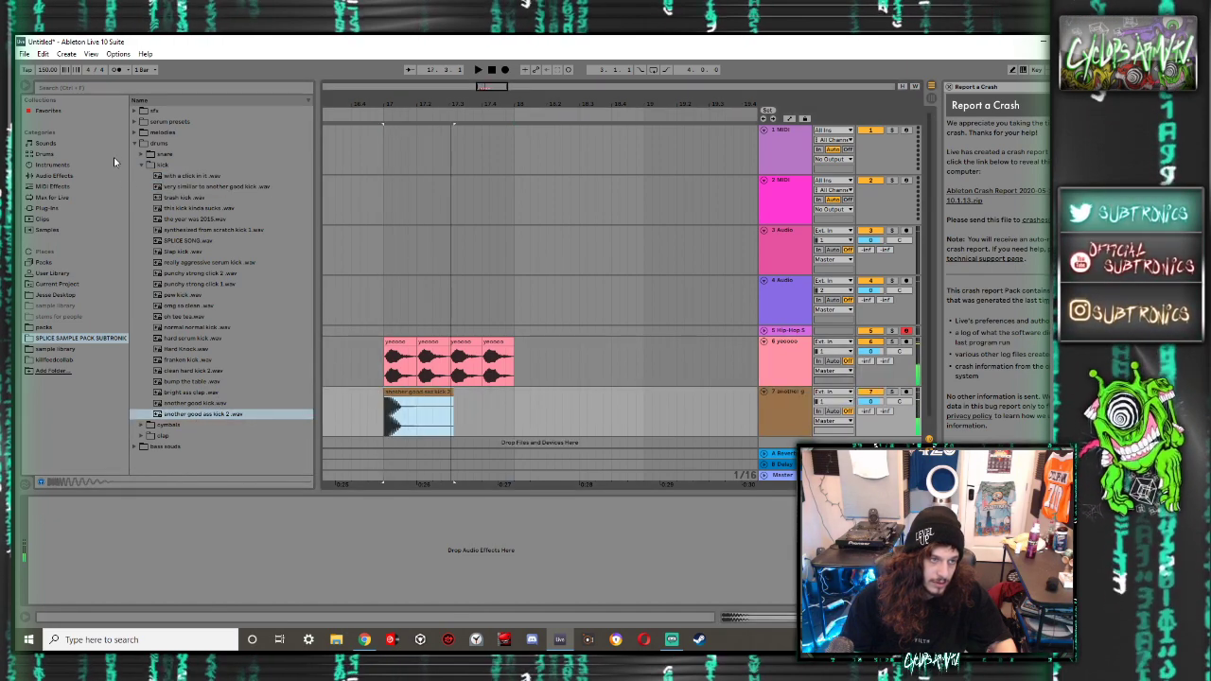
# Open the pack's snare folder and audition its snare samples one after another
pyautogui.click(150, 165)
pyautogui.click(149, 153)
pyautogui.click(169, 197)
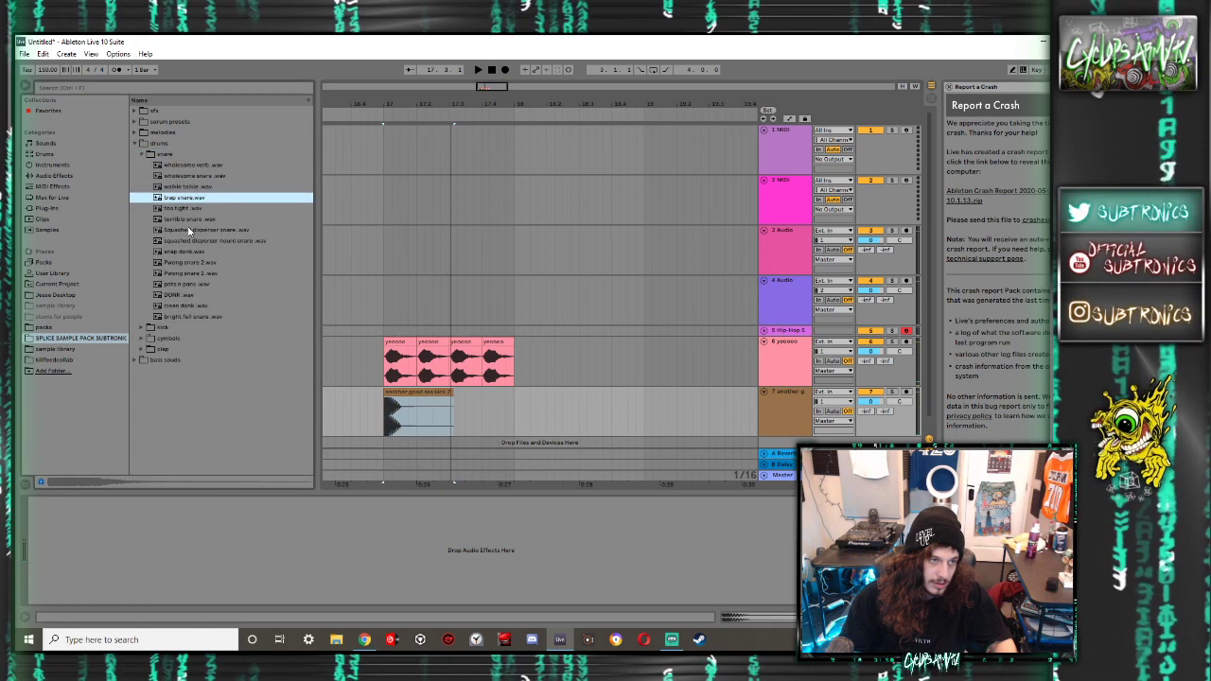
pyautogui.click(189, 230)
pyautogui.click(189, 251)
pyautogui.click(189, 274)
pyautogui.click(189, 306)
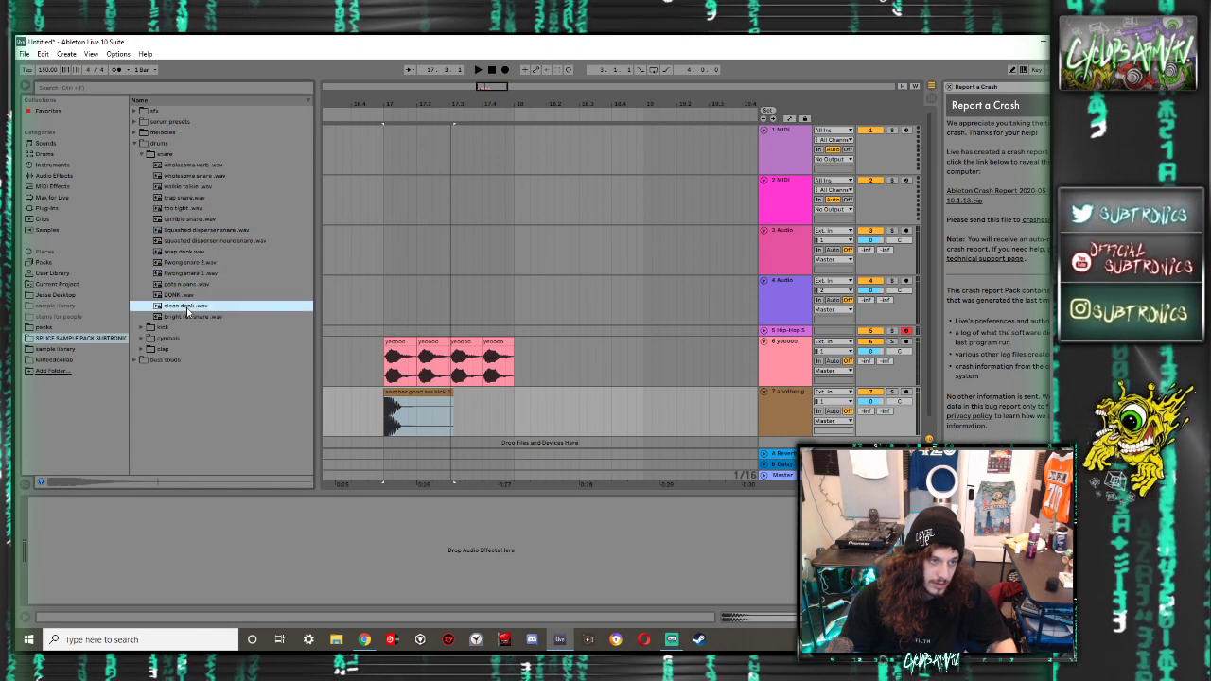
pyautogui.press('Down')
pyautogui.click(169, 166)
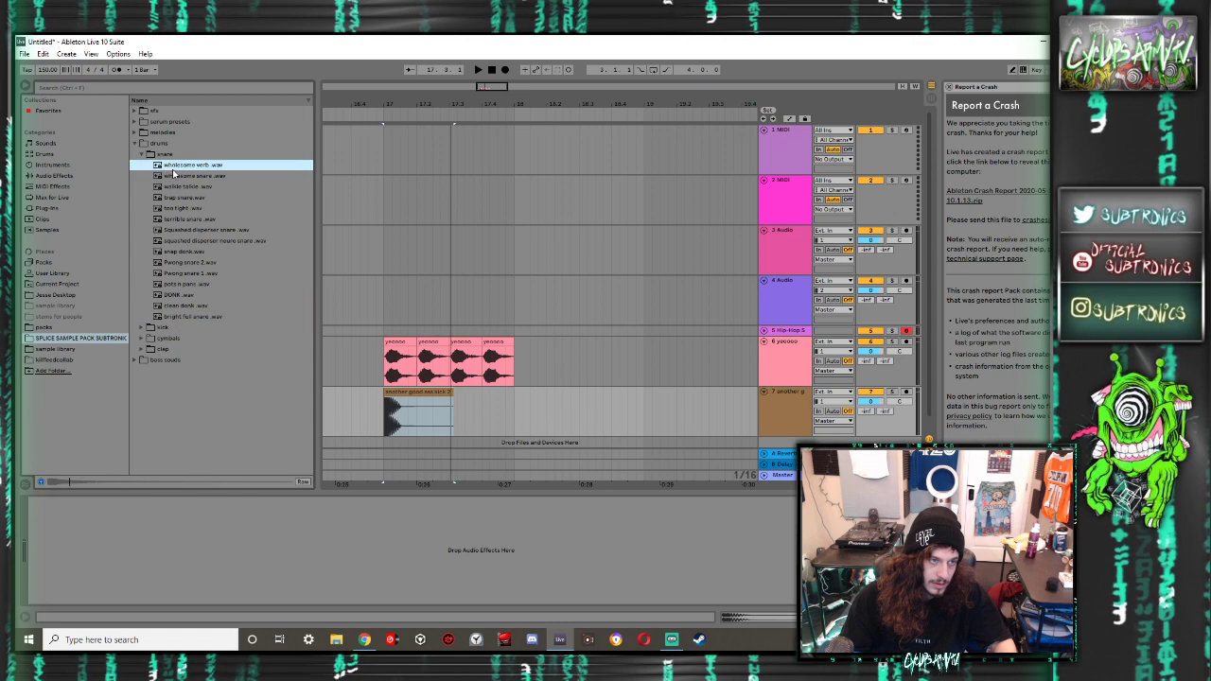
pyautogui.click(179, 176)
pyautogui.click(184, 187)
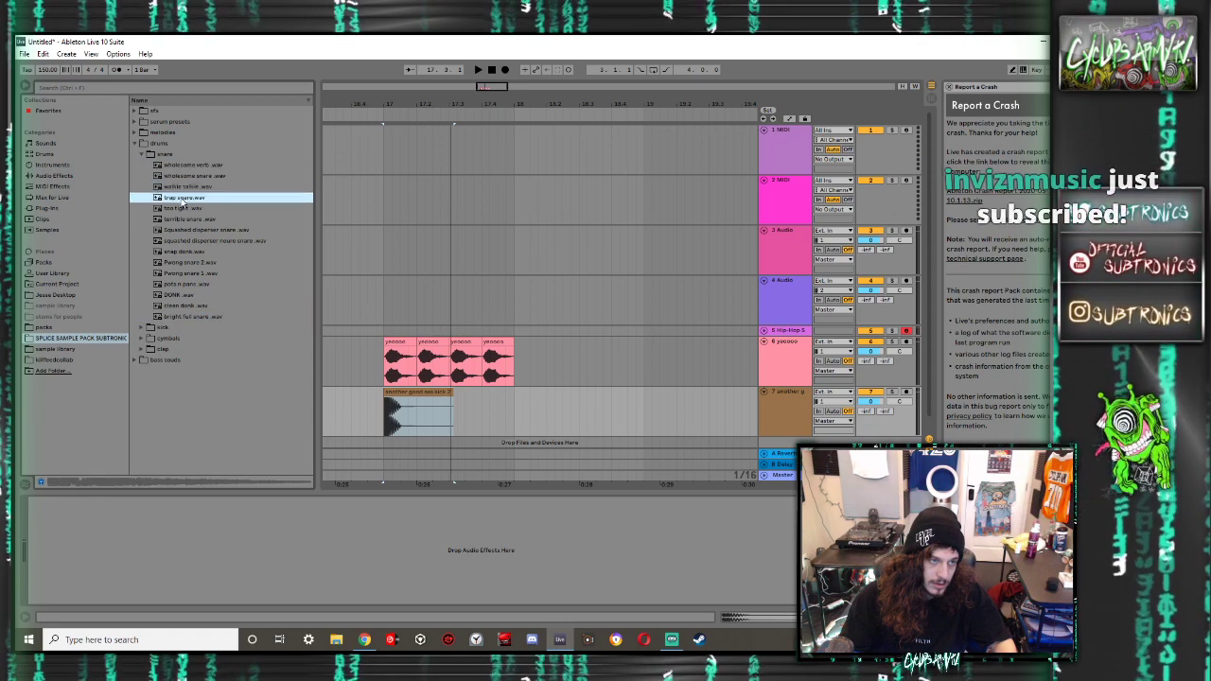
pyautogui.click(183, 198)
pyautogui.click(185, 208)
pyautogui.click(187, 219)
pyautogui.click(190, 230)
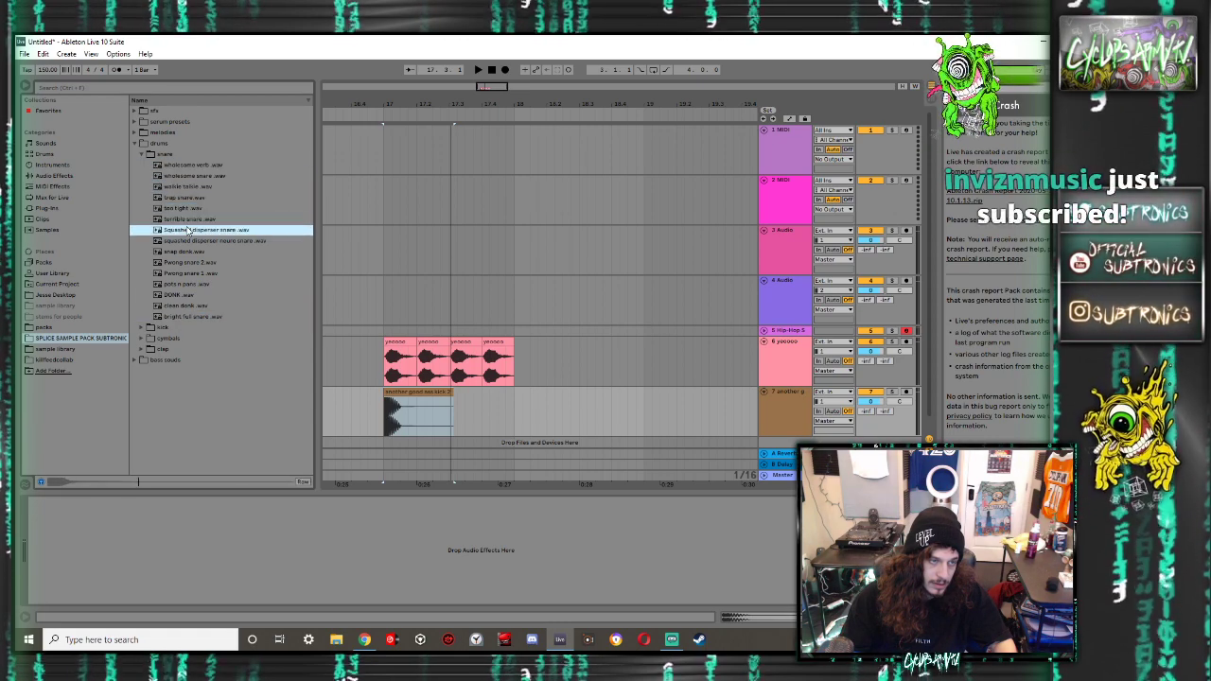
# Add Squashed disperser snare.wav at beat 17.3 on a new track below the kick and play the section
pyautogui.press('Up')
pyautogui.moveTo(180, 234); pyautogui.dragTo(241, 408)
pyautogui.moveTo(513, 428); pyautogui.dragTo(417, 431)
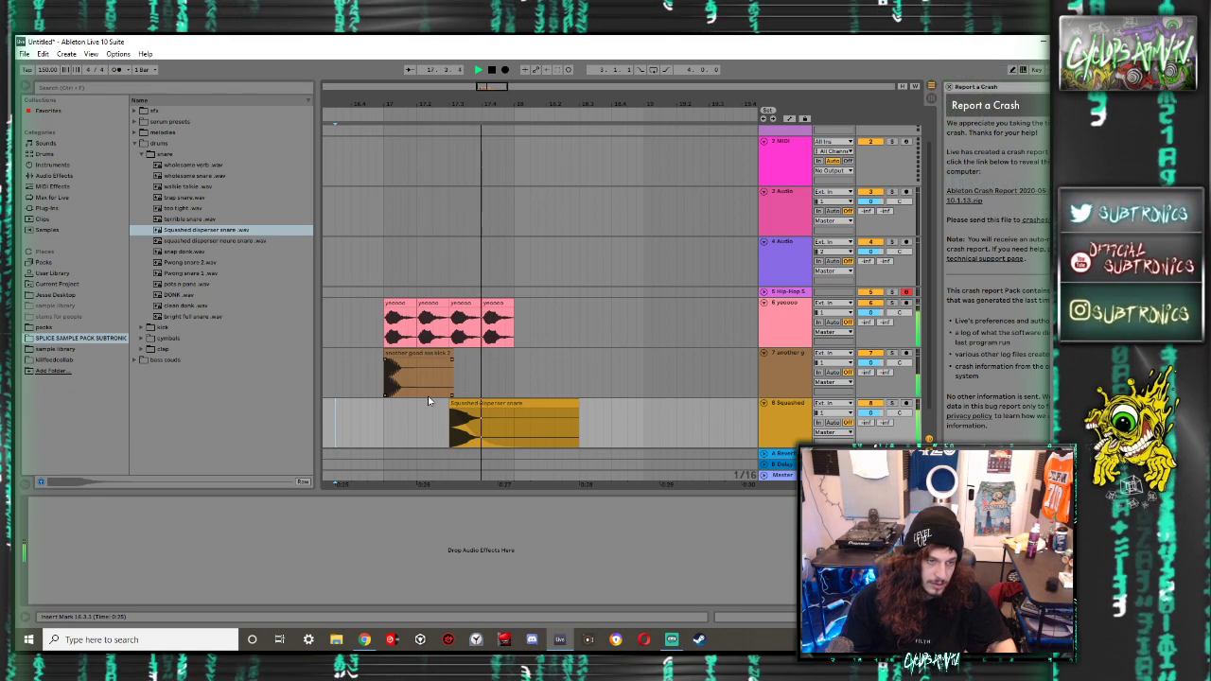
pyautogui.press('space')
pyautogui.keyDown('ctrl'); pyautogui.scroll(5, 455, 404); pyautogui.keyUp('ctrl')
pyautogui.keyDown('ctrl'); pyautogui.scroll(-5, 366, 401); pyautogui.keyUp('ctrl')
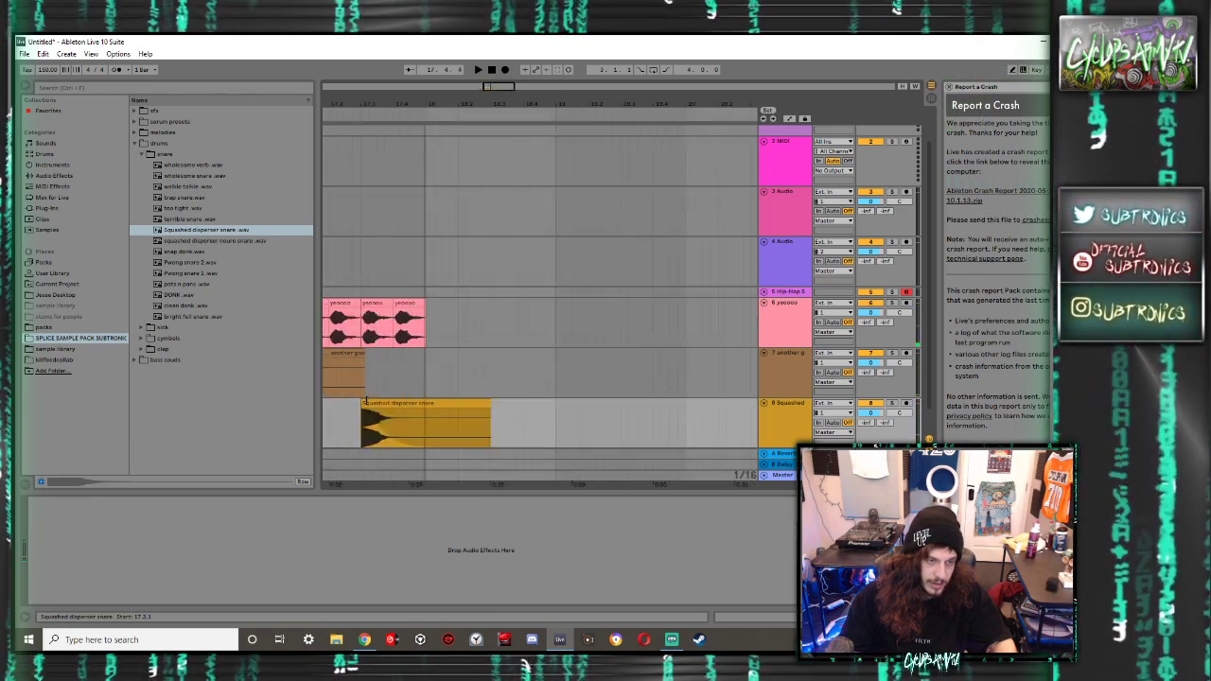
# Shorten the Squashed disperser snare clip to end at bar 18 and play it
pyautogui.click(369, 403)
pyautogui.press('space')
pyautogui.moveTo(492, 405); pyautogui.dragTo(426, 406)
pyautogui.press('space')
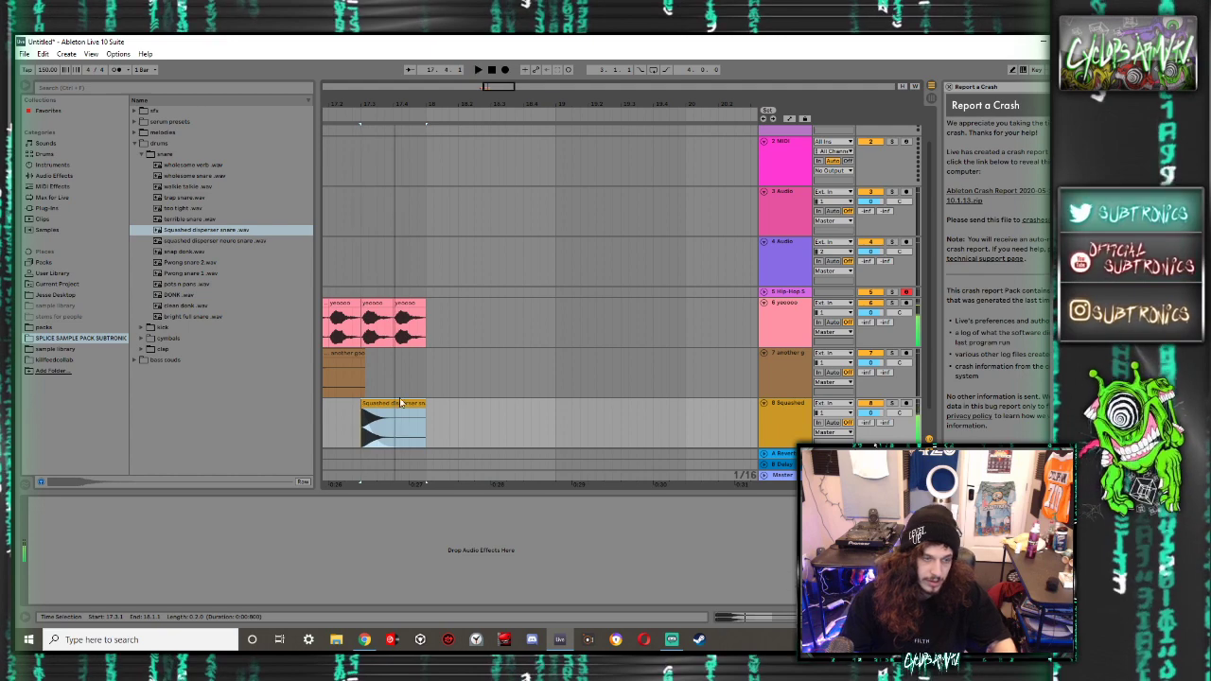
# Replace the Squashed disperser snare clip at beat 17.3 with snap donk.wav, play it and hide the clip's detail view
pyautogui.hscroll(-1, 379, 386)
pyautogui.click(186, 242)
pyautogui.moveTo(184, 258); pyautogui.dragTo(435, 407)
pyautogui.press('space')
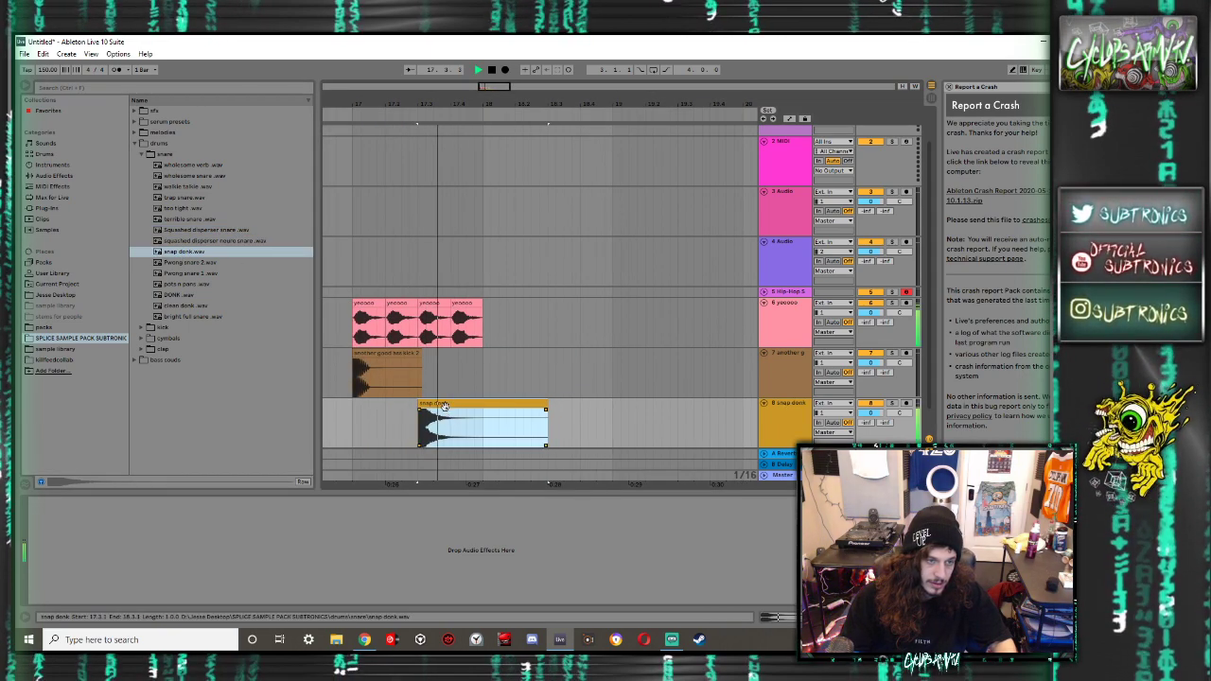
pyautogui.doubleClick(500, 407)
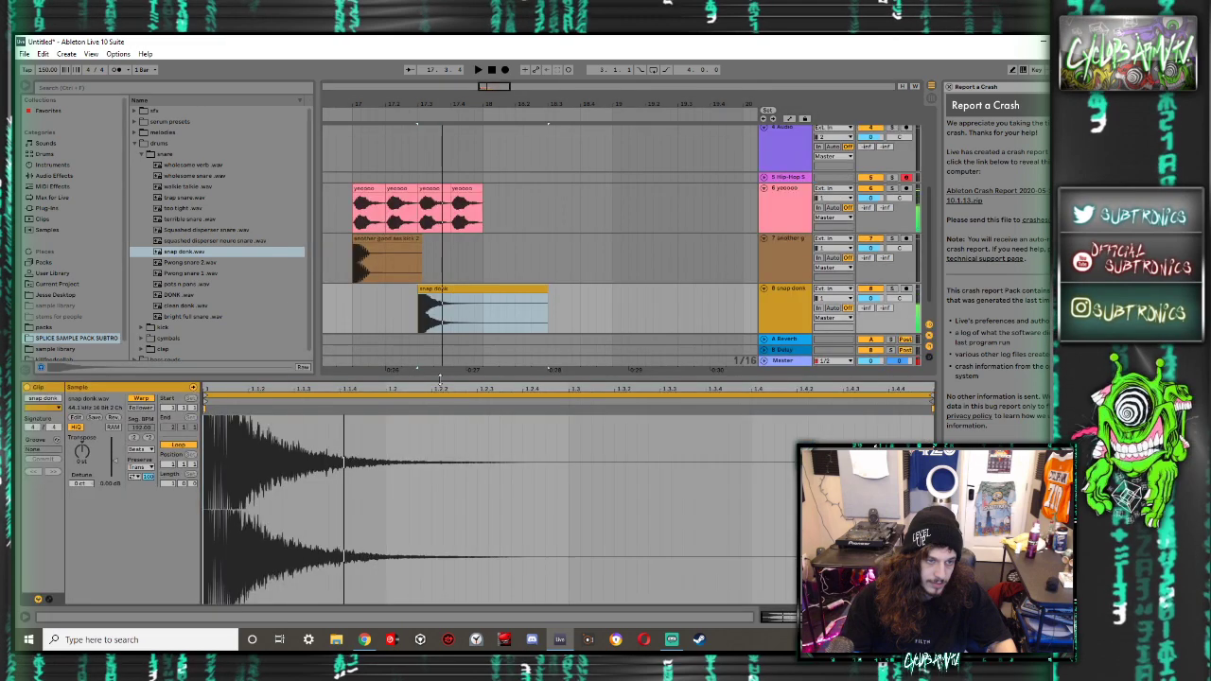
pyautogui.hotkey('ctrl', 'alt', 'l')
pyautogui.press('space')
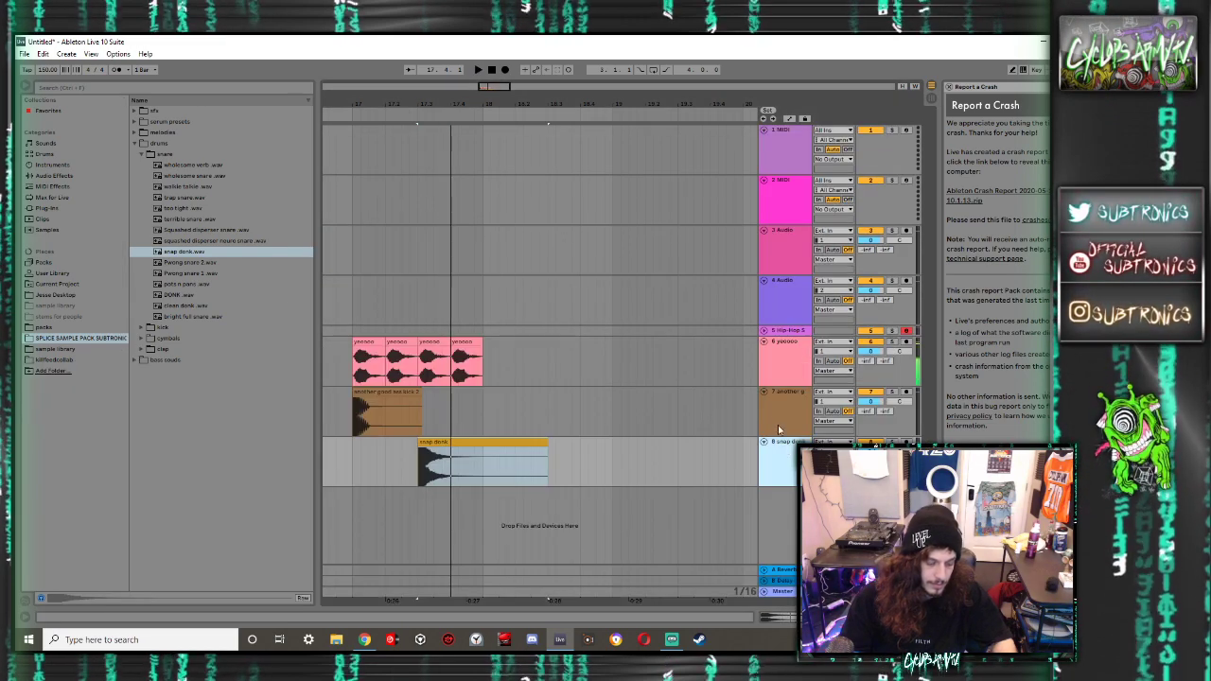
# Insert an audio track below the snare and place wholesome verb.wav on it at beat 17.3
pyautogui.hotkey('ctrl', 't')
pyautogui.click(190, 293)
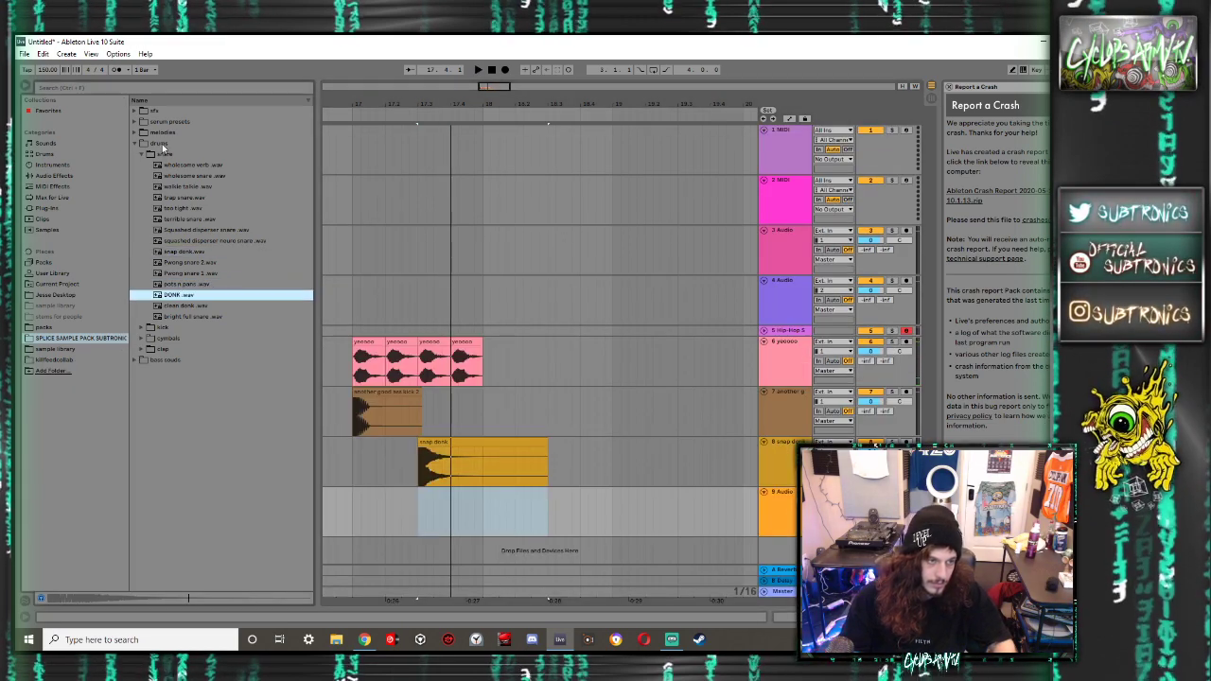
pyautogui.click(172, 165)
pyautogui.moveTo(172, 164); pyautogui.dragTo(424, 496)
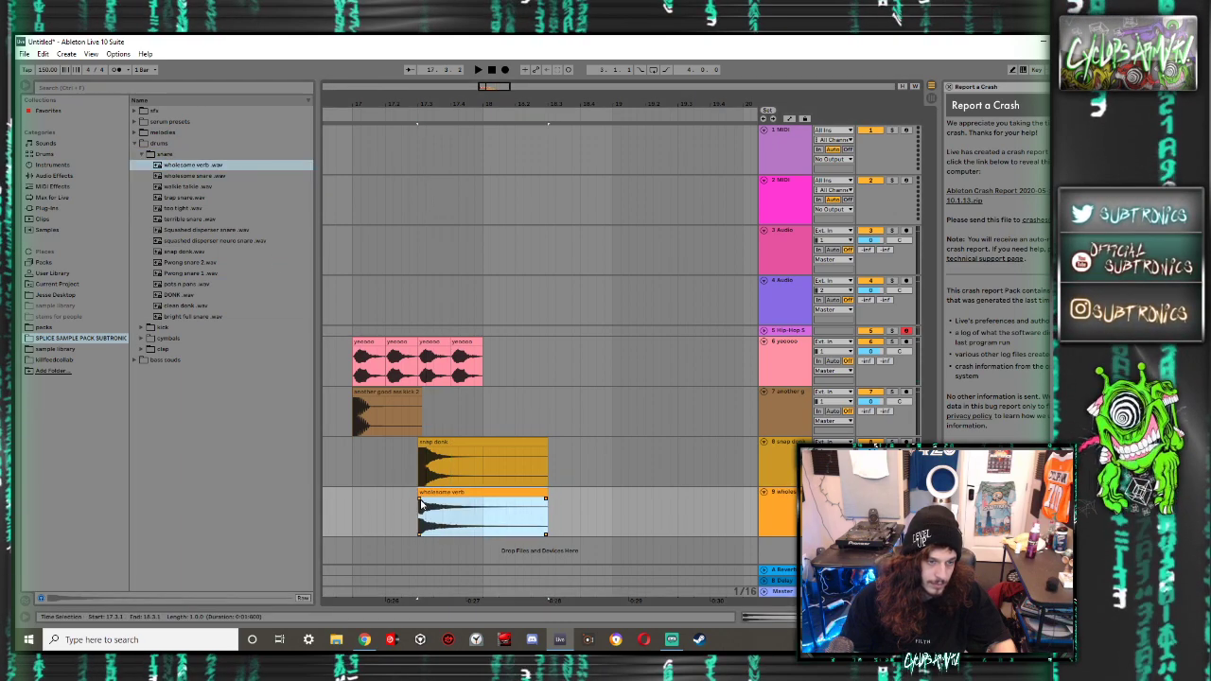
pyautogui.press('space')
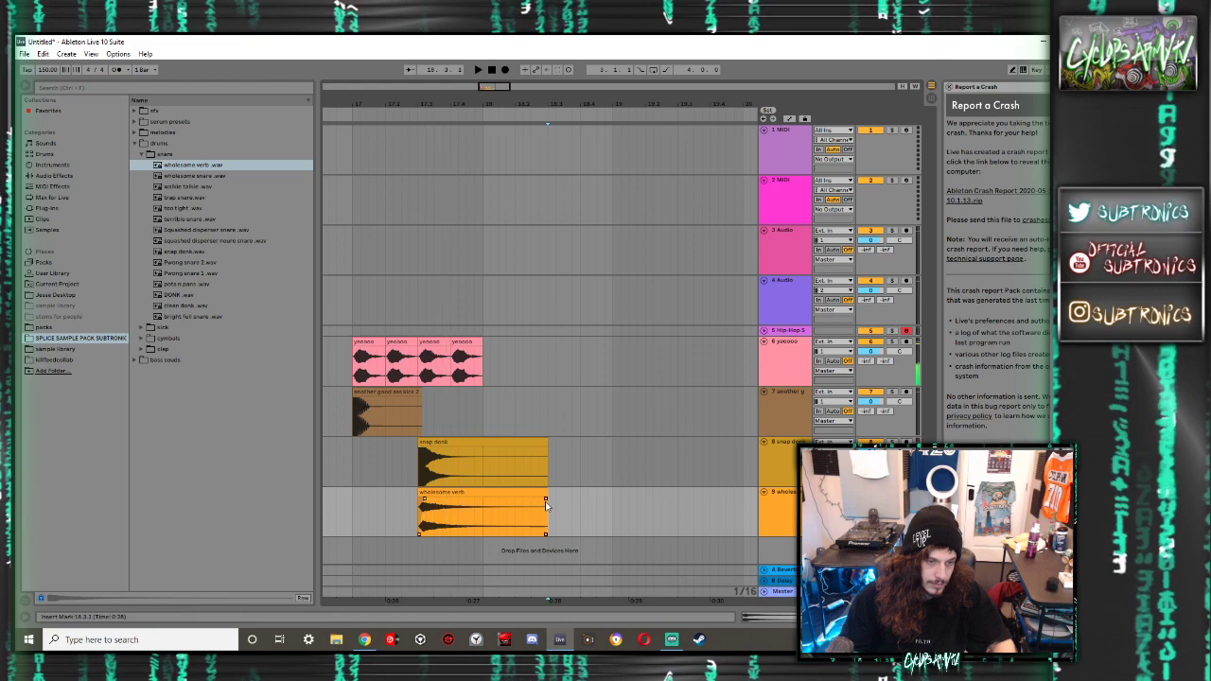
# Add a curved fade-out across the whole wholesome verb clip and play the section repeatedly to check it
pyautogui.moveTo(546, 506); pyautogui.dragTo(328, 542)
pyautogui.moveTo(485, 517); pyautogui.dragTo(421, 501)
pyautogui.press('space')
pyautogui.press('space')
pyautogui.press('space')
pyautogui.press('space')
pyautogui.press('space')
pyautogui.press('space')
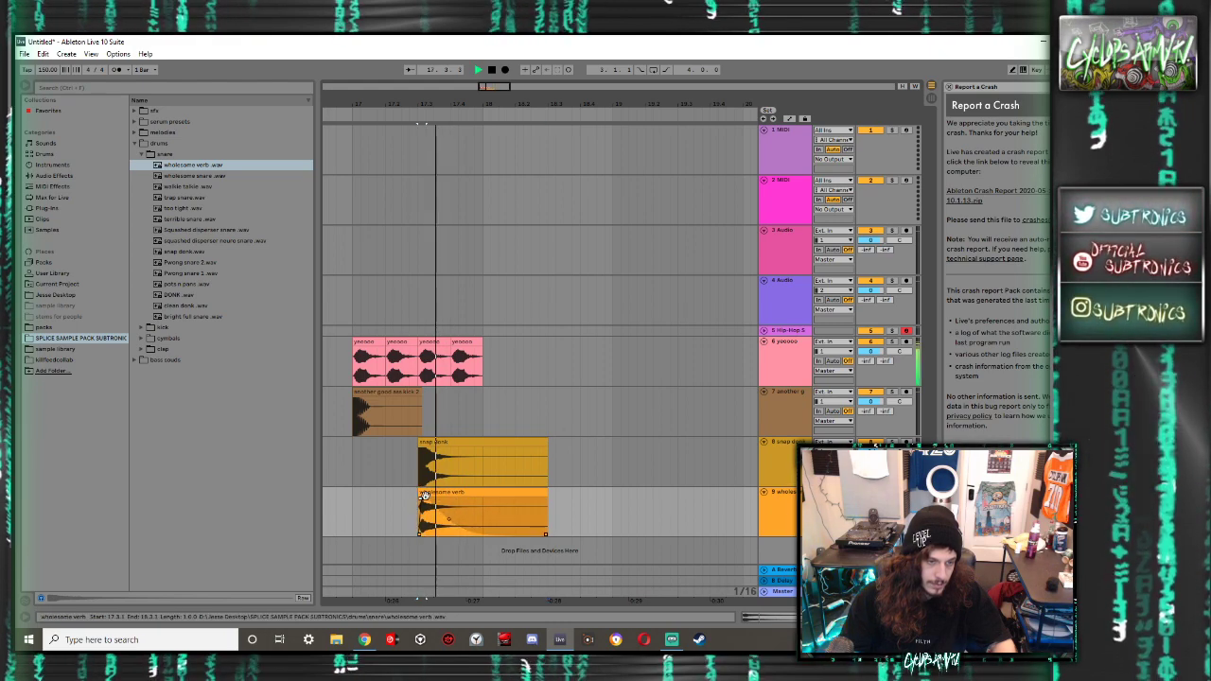
pyautogui.click(369, 342)
pyautogui.press('space')
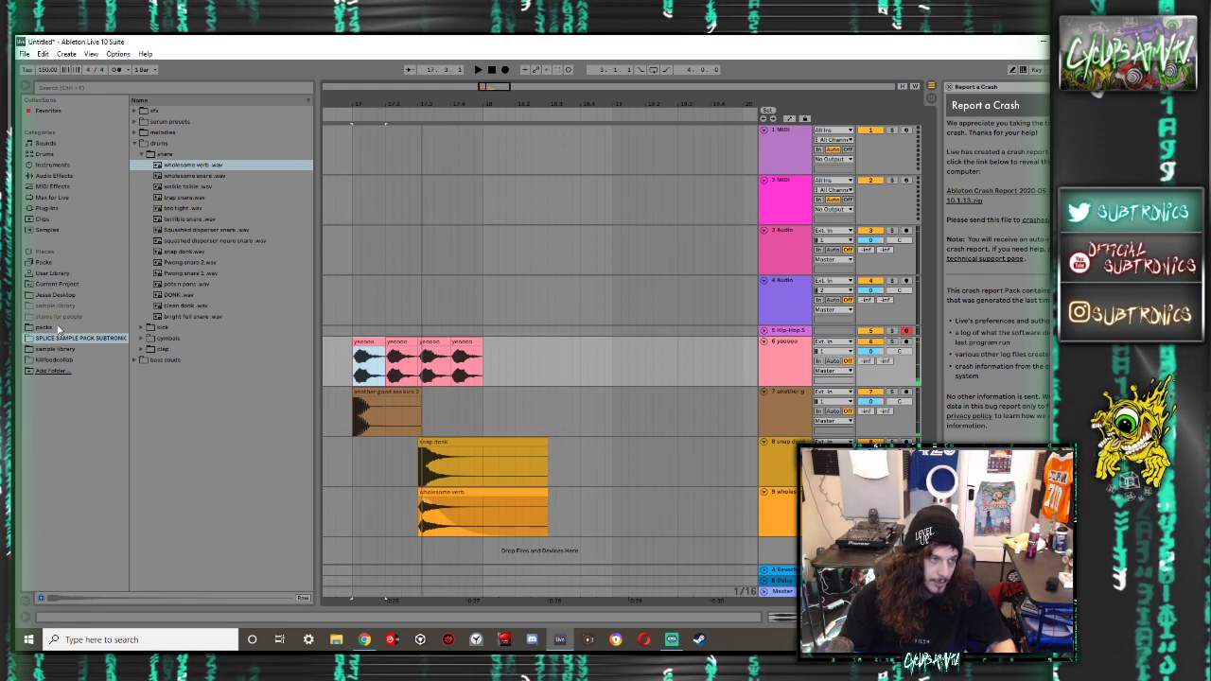
# Audition samples in the pack's bass folder and replace the third yooooo clip at beat 17.3 with faster beef wob.wav
pyautogui.click(135, 143)
pyautogui.click(133, 154)
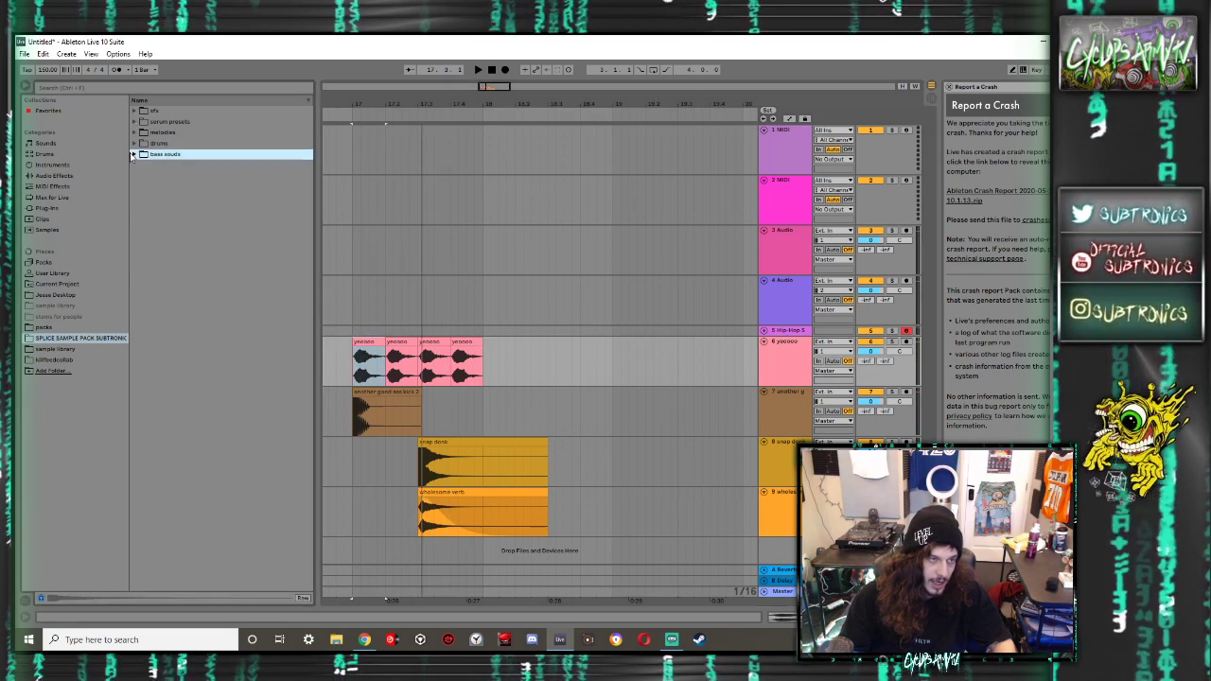
pyautogui.click(134, 154)
pyautogui.click(172, 359)
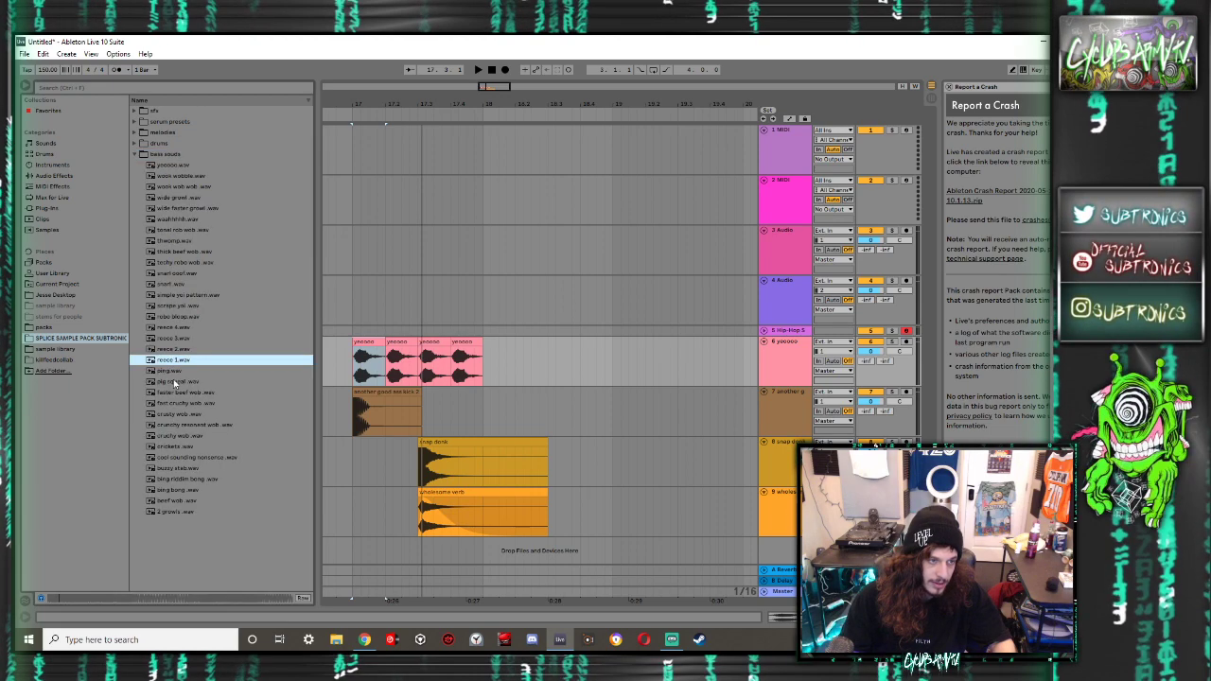
pyautogui.click(174, 372)
pyautogui.click(174, 382)
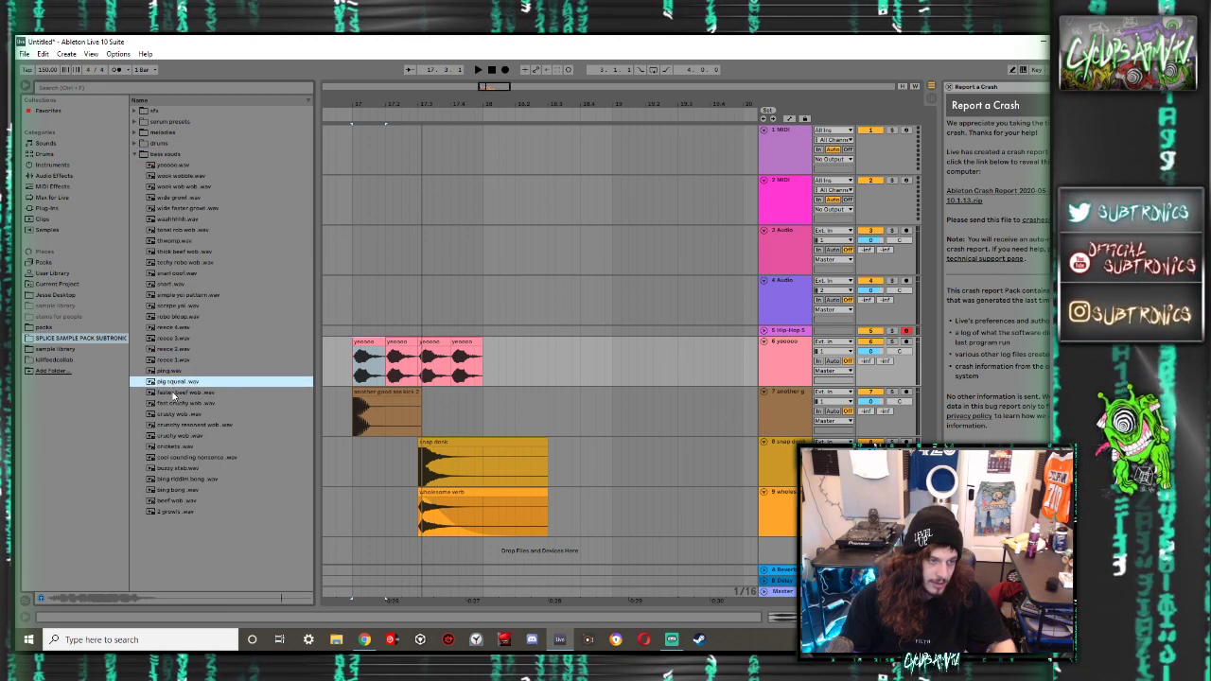
pyautogui.click(176, 393)
pyautogui.moveTo(178, 398); pyautogui.dragTo(421, 360)
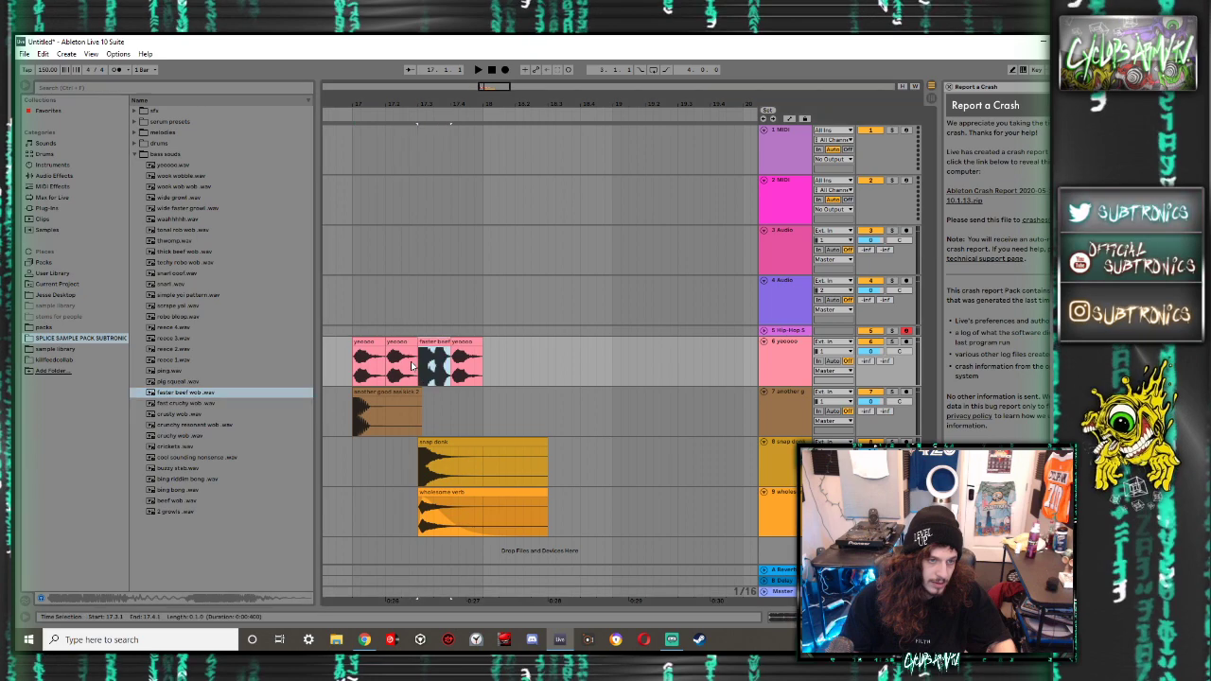
# Play the section and give the faster beef wob clip a short fade-in
pyautogui.press('space')
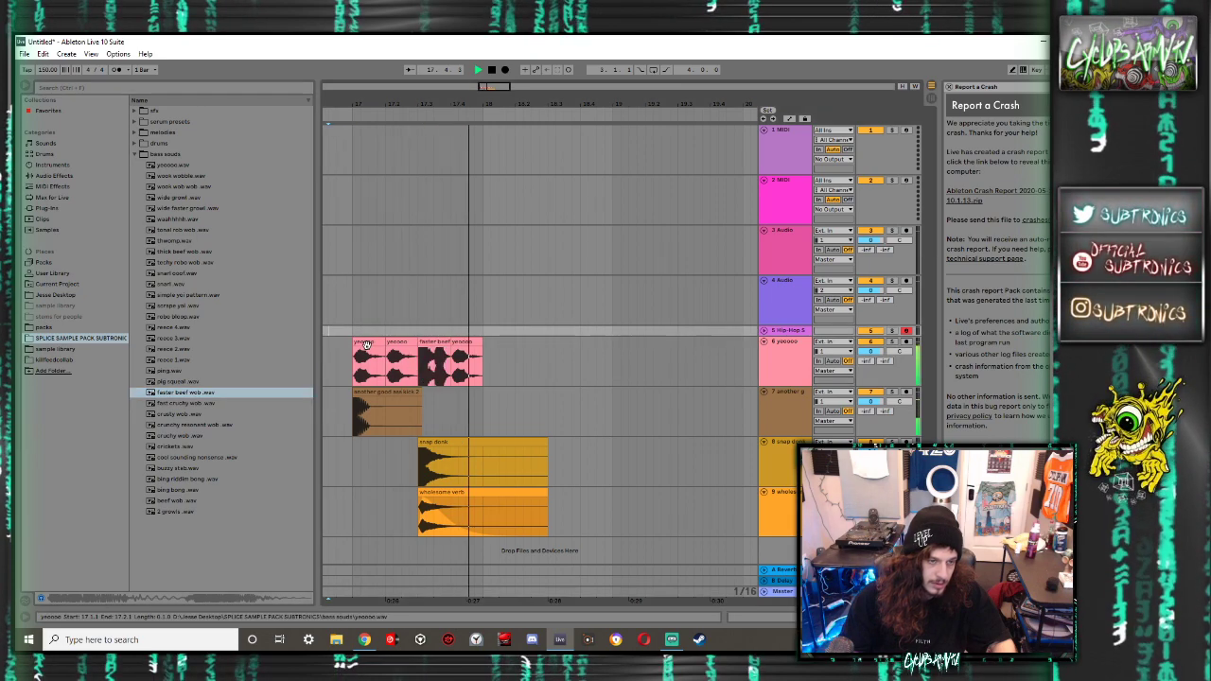
pyautogui.press('space')
pyautogui.moveTo(419, 348); pyautogui.dragTo(433, 349)
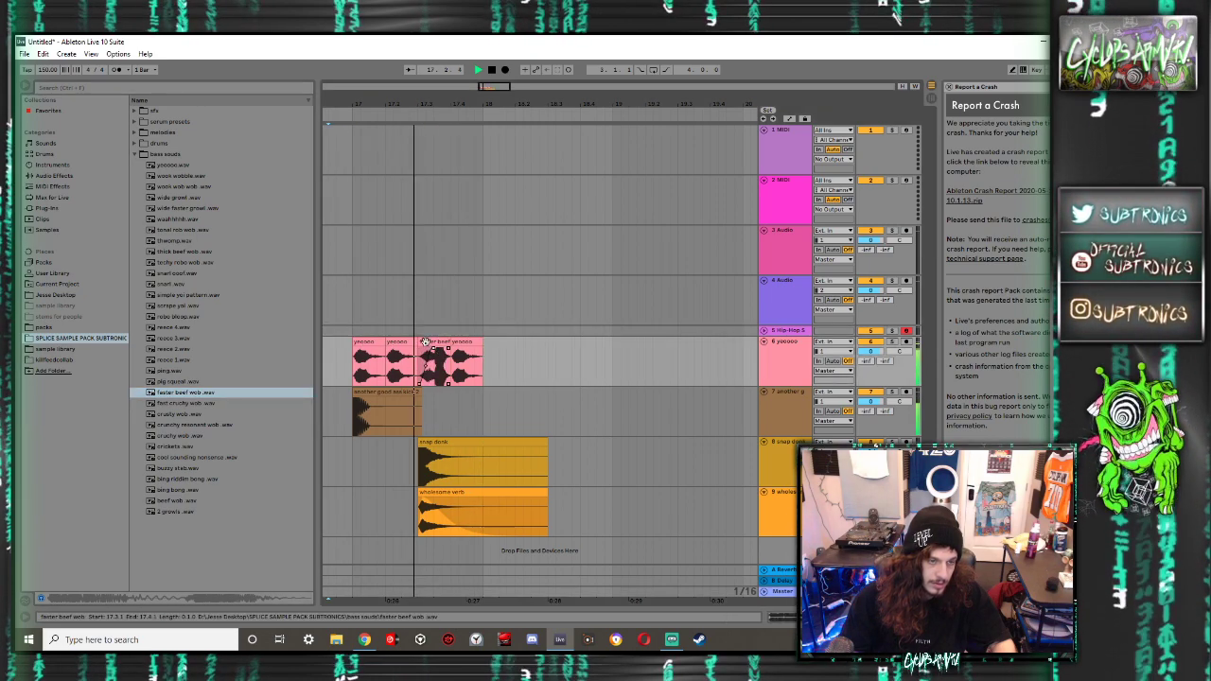
# Audition more bass samples, insert an audio track below yooooo, place crickets.wav on it at bar 17 and play it
pyautogui.click(174, 415)
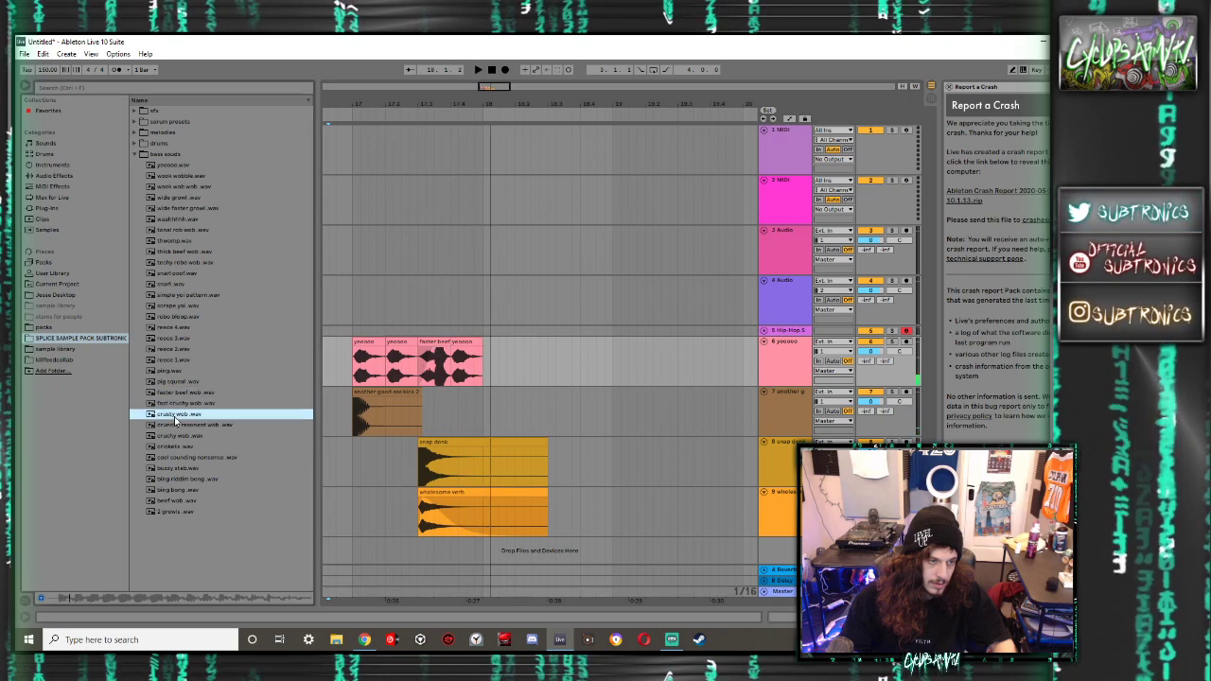
pyautogui.hotkey('ctrl', 't')
pyautogui.click(172, 446)
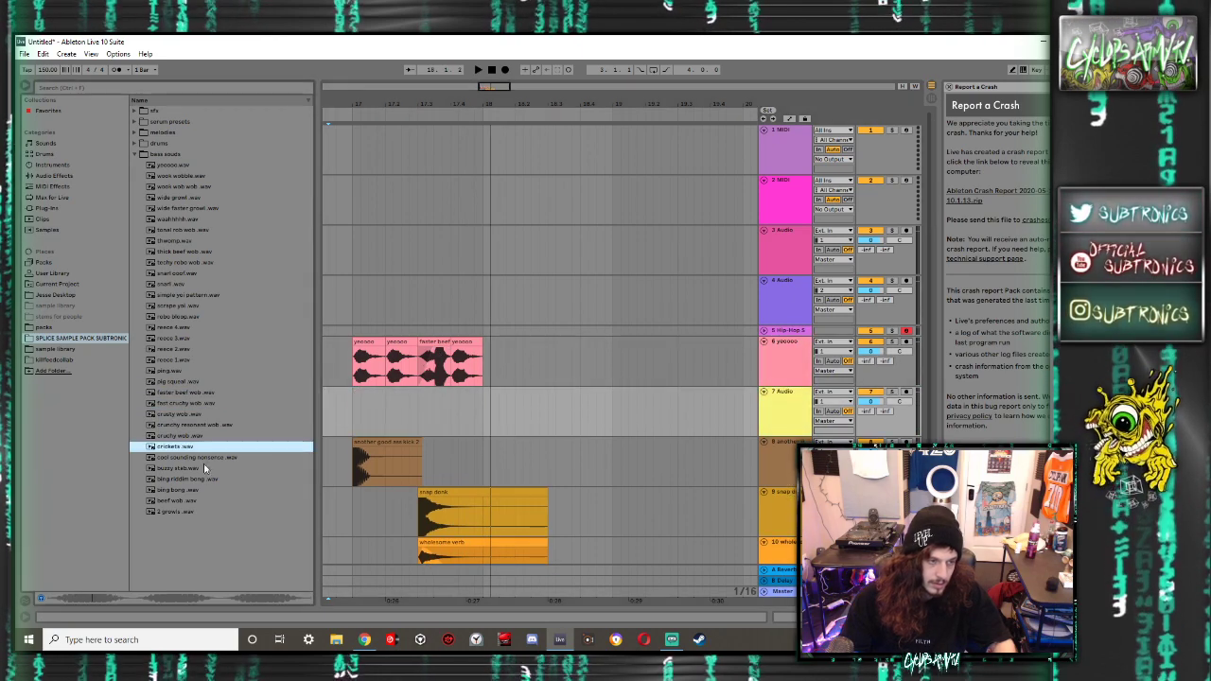
pyautogui.moveTo(168, 452); pyautogui.dragTo(358, 407)
pyautogui.press('space')
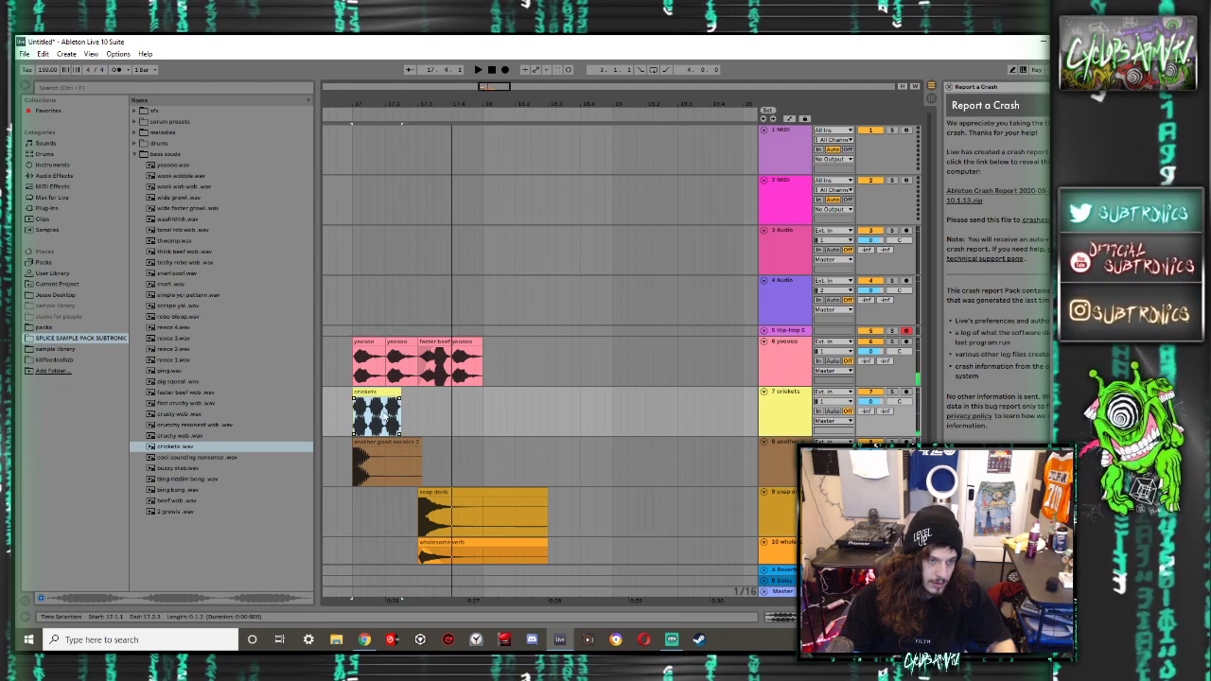
# Consolidate the crickets material into a single clip filling bar 17 and review the clip's warp mode options
pyautogui.hotkey('ctrl', 'j')
pyautogui.doubleClick(361, 391)
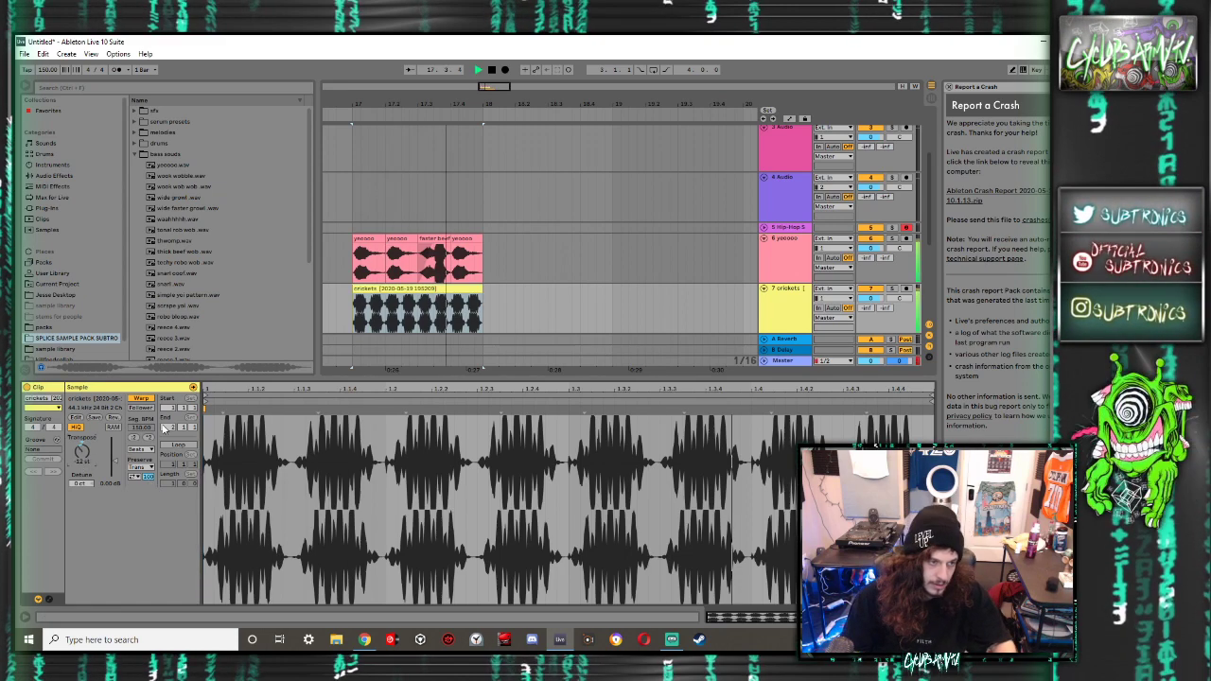
pyautogui.press('space')
pyautogui.click(140, 450)
pyautogui.click(140, 501)
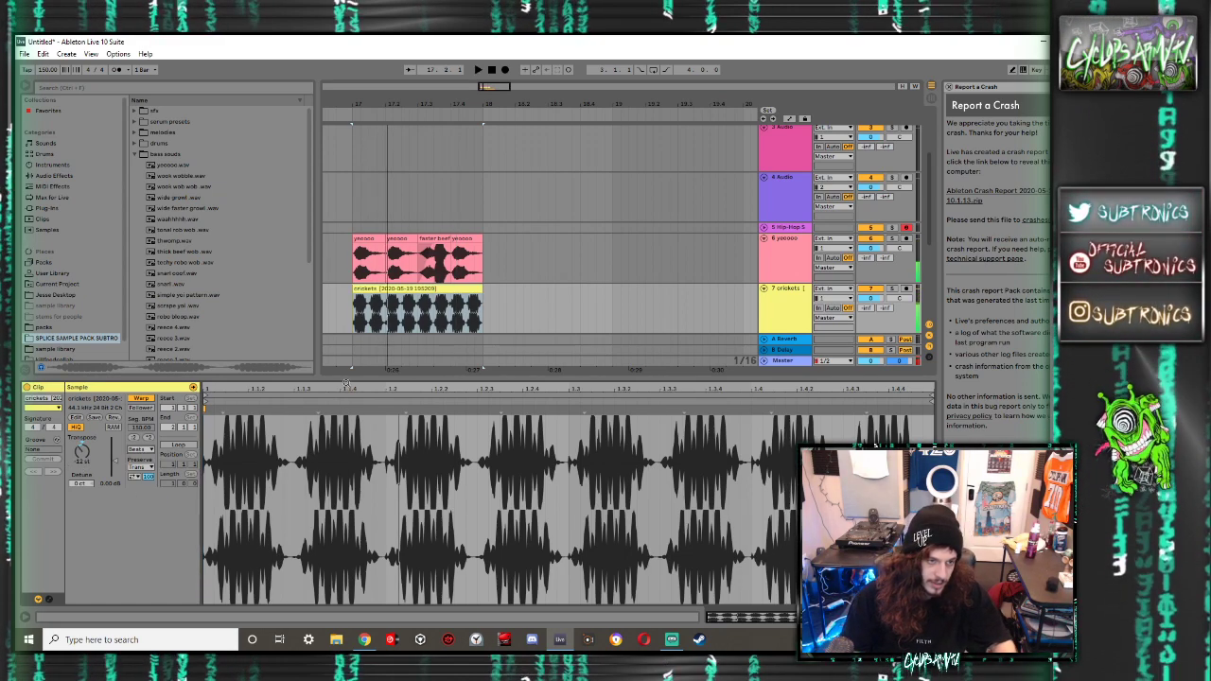
pyautogui.hotkey('ctrl', 'alt', 'l')
# Add Auto Pan to the crickets track with Amount 100%, Phase 360°, a tempo-synced 1/8 Rate and a raised Offset
pyautogui.click(66, 165)
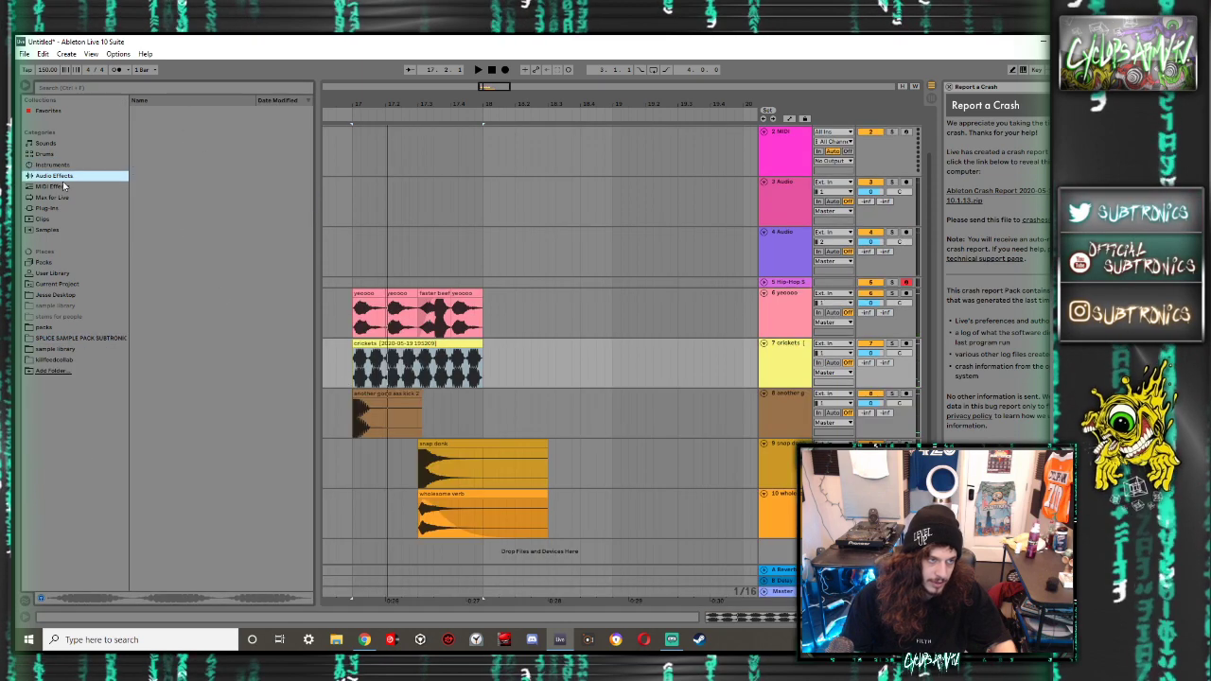
pyautogui.click(66, 176)
pyautogui.doubleClick(151, 143)
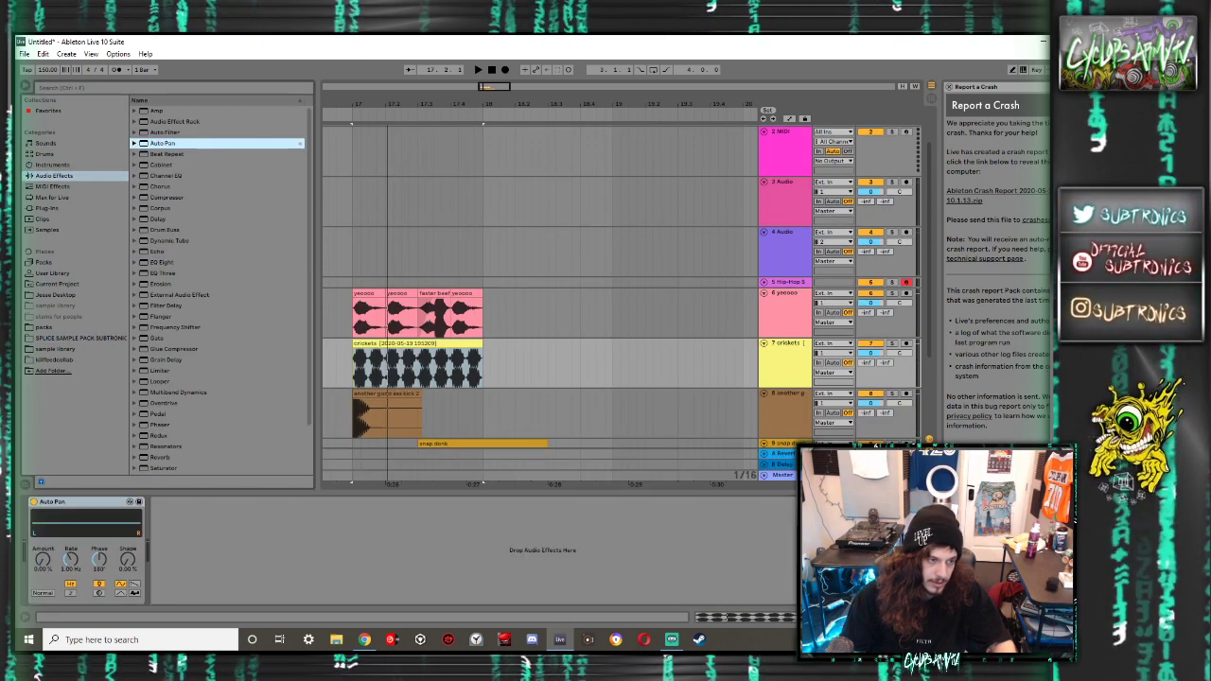
pyautogui.moveTo(42, 563); pyautogui.dragTo(42, 473)
pyautogui.moveTo(98, 561); pyautogui.dragTo(98, 487)
pyautogui.click(70, 593)
pyautogui.click(69, 563)
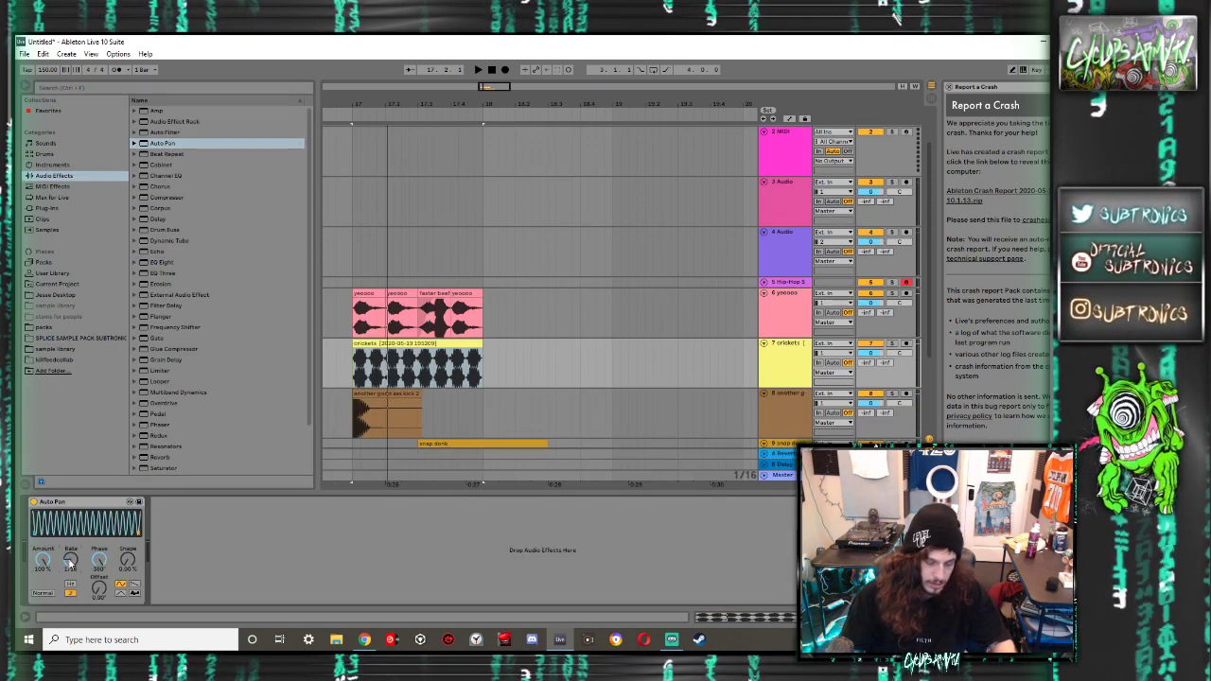
pyautogui.moveTo(96, 591); pyautogui.dragTo(96, 516)
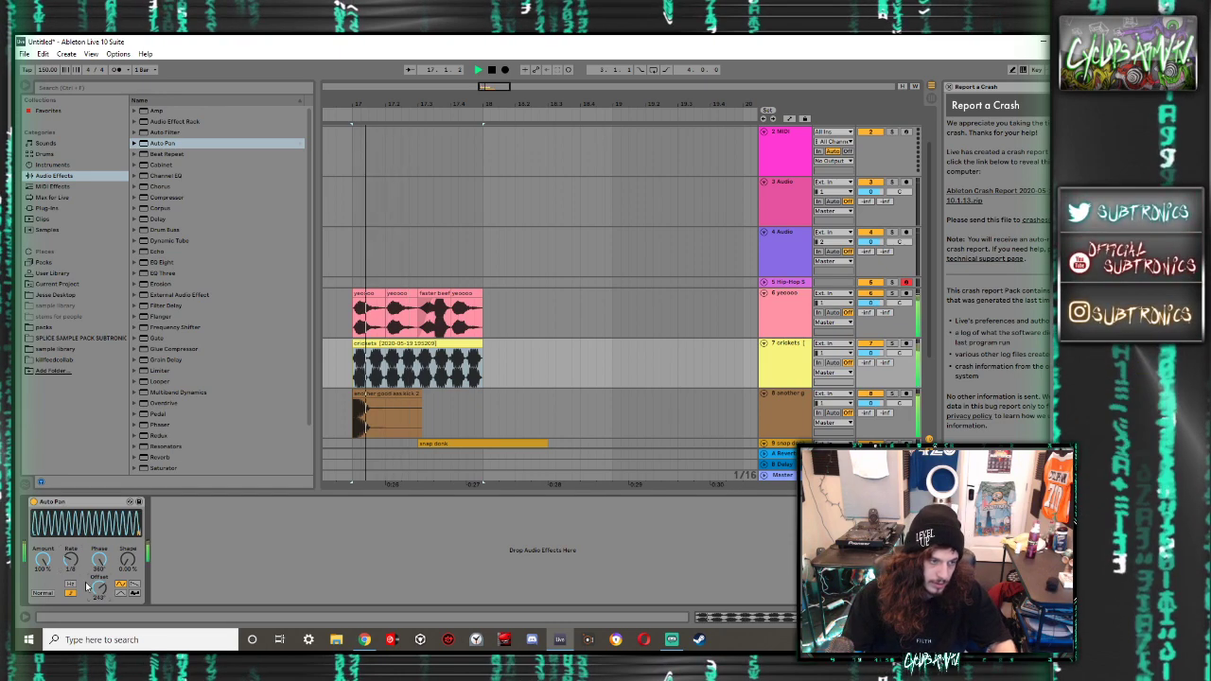
pyautogui.moveTo(72, 559); pyautogui.dragTo(72, 545)
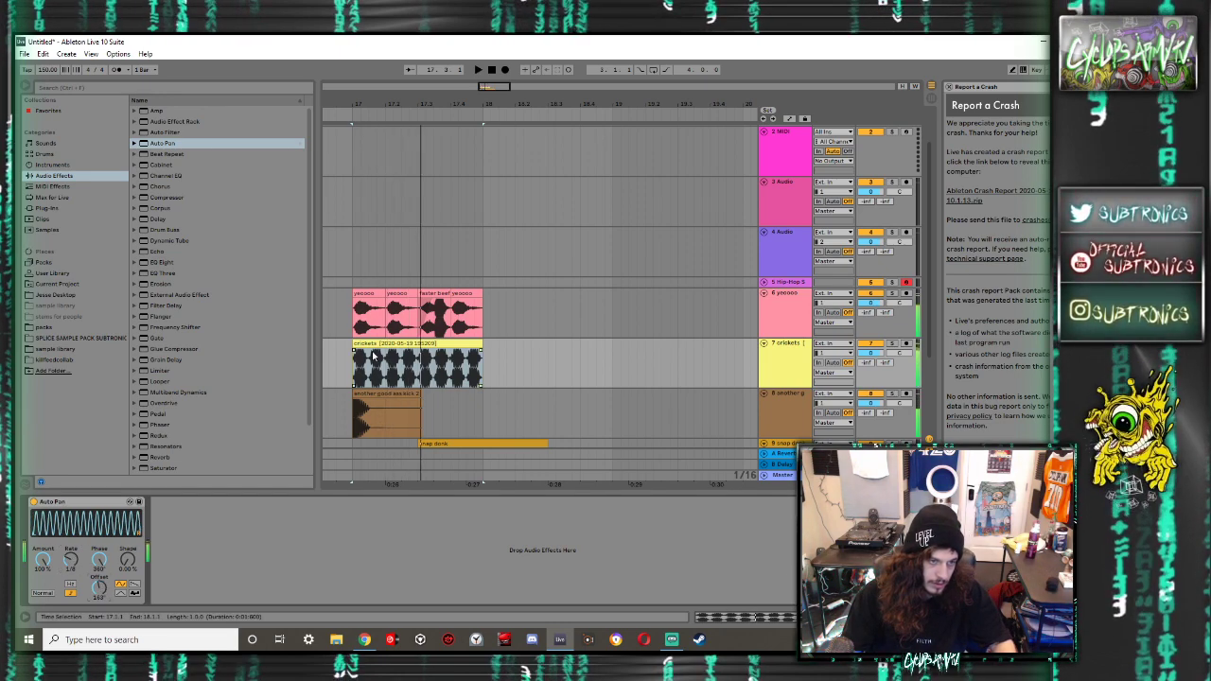
# Raise the crickets clip's transposition and lower its gain to about -3.4 dB during playback
pyautogui.hotkey('shift', 'Tab')
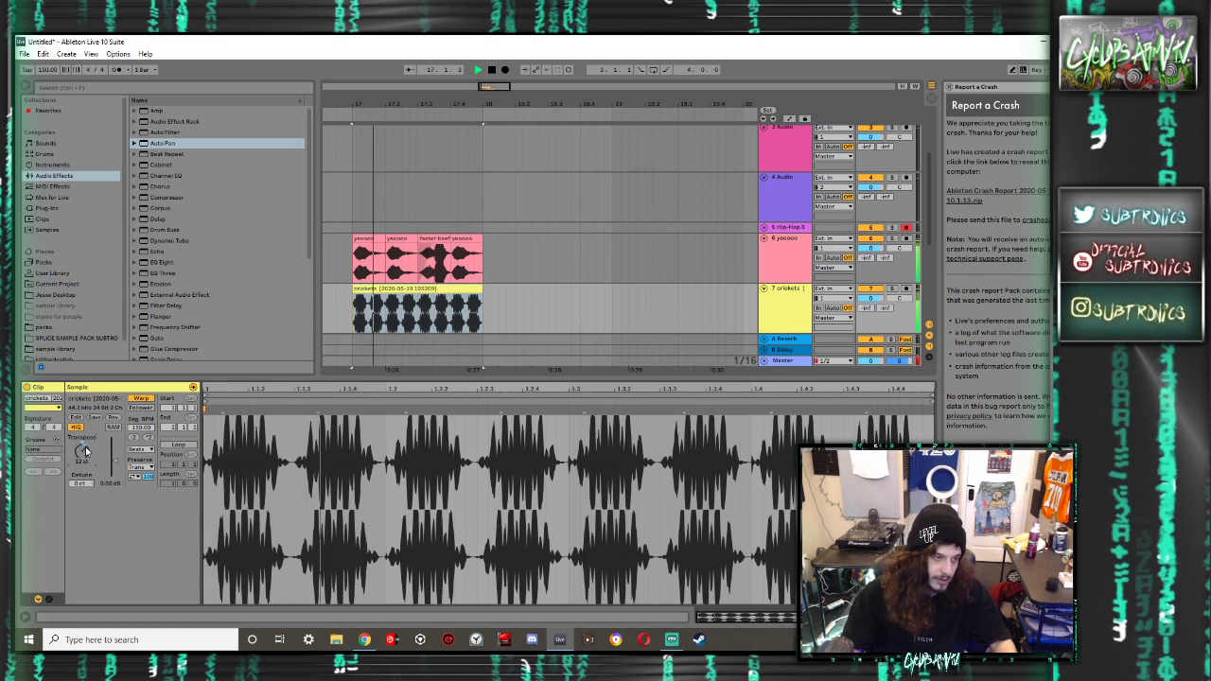
pyautogui.press('space')
pyautogui.moveTo(113, 460); pyautogui.dragTo(114, 465)
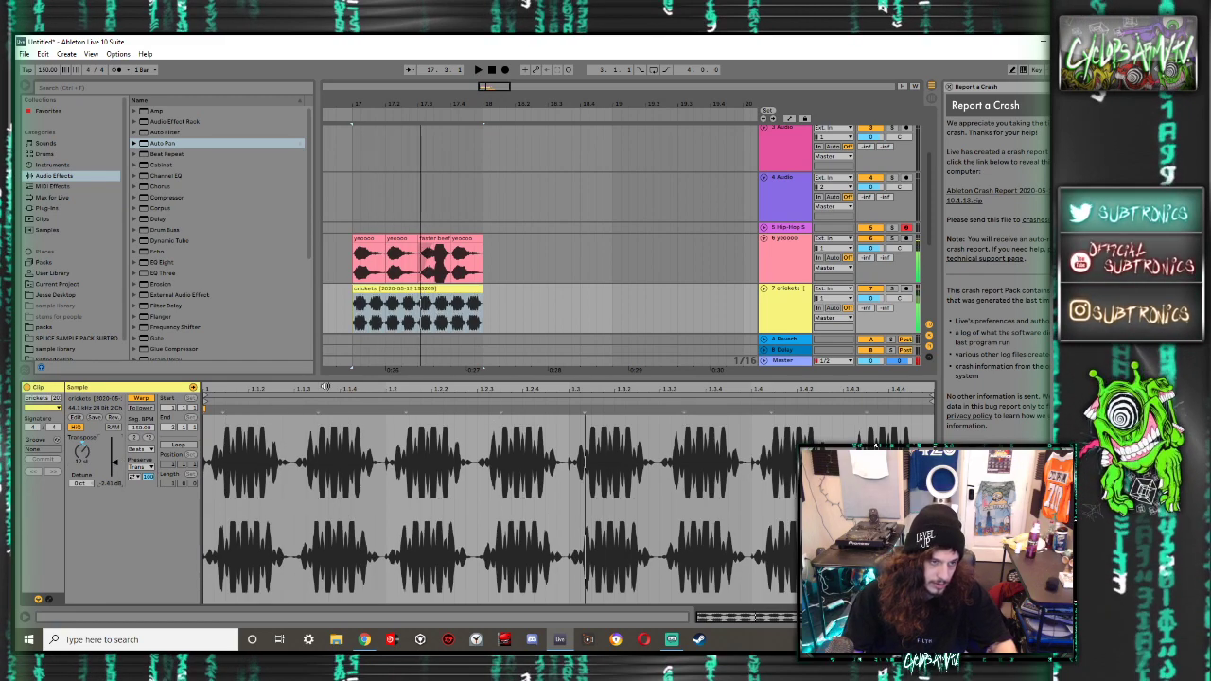
pyautogui.hotkey('shift', 'Tab')
# Delete the crickets clip together with its audio track
pyautogui.click(430, 288)
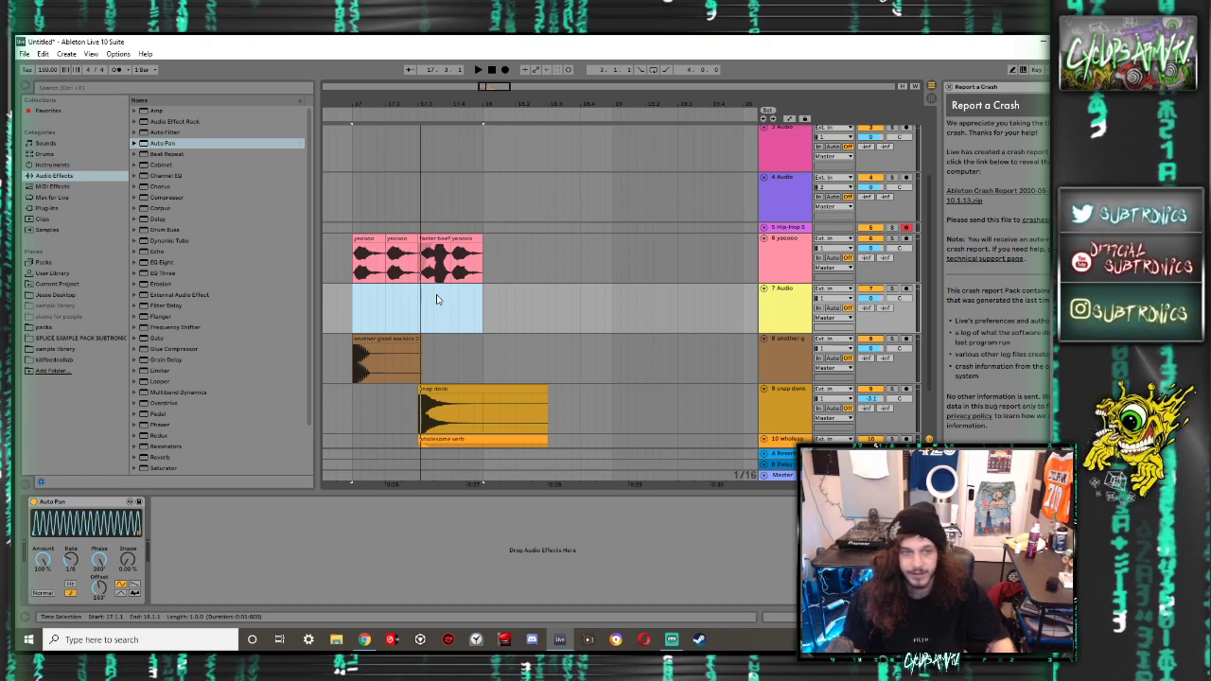
pyautogui.click(777, 295)
pyautogui.press('Delete')
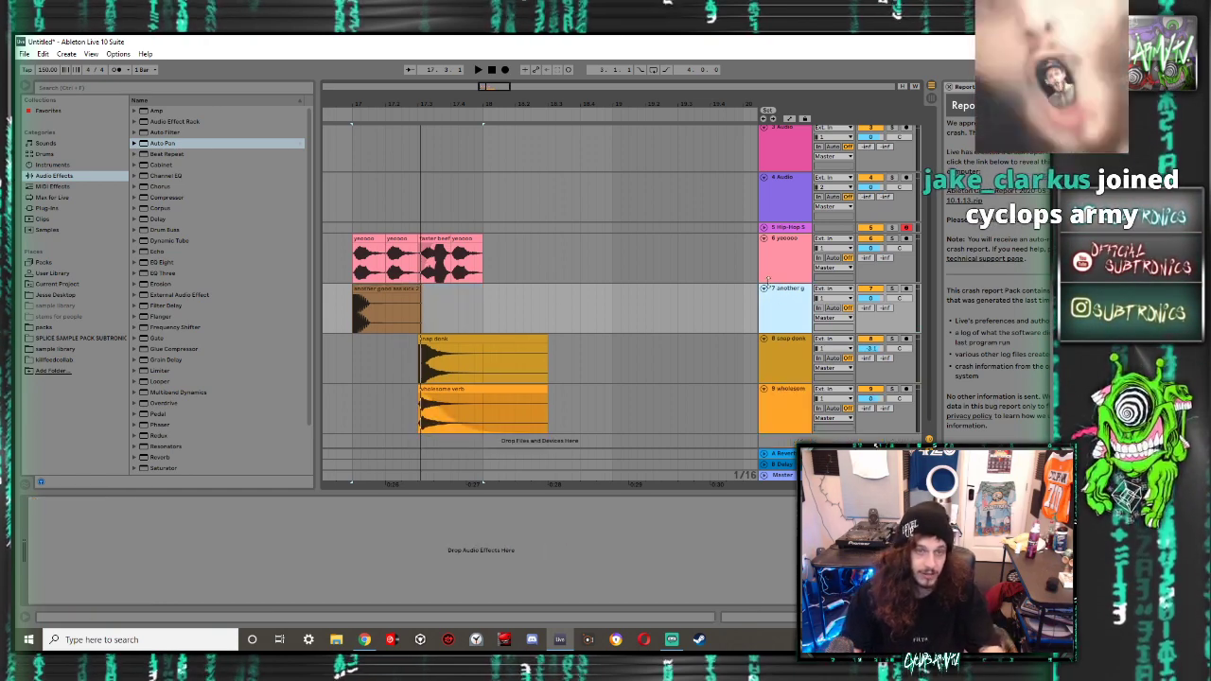
# Create a one-bar MIDI clip at bar 17 on the Hip-Hop Sub Bass track with E0 notes just after beats 1 and 2
pyautogui.click(764, 227)
pyautogui.moveTo(353, 242); pyautogui.dragTo(484, 239)
pyautogui.hotkey('ctrl', 'shift', 'm')
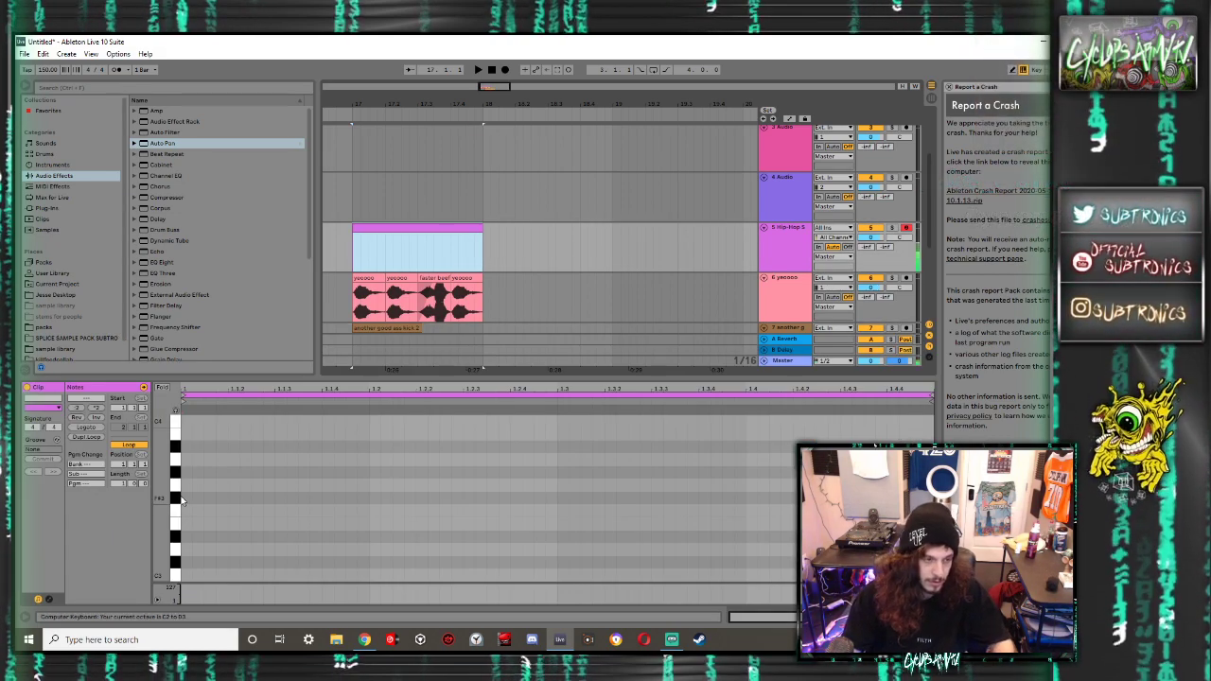
pyautogui.press('z')
pyautogui.scroll(-1, 233, 483)
pyautogui.scroll(-8, 220, 490)
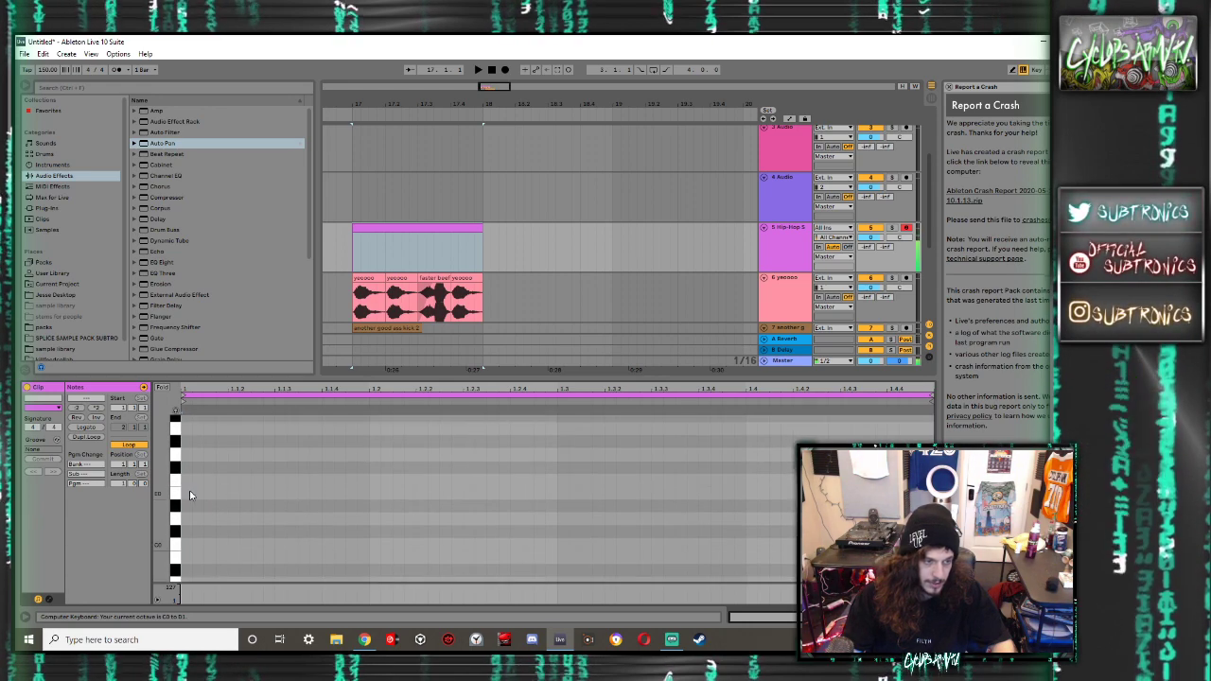
pyautogui.doubleClick(195, 495)
pyautogui.moveTo(272, 494); pyautogui.dragTo(475, 503)
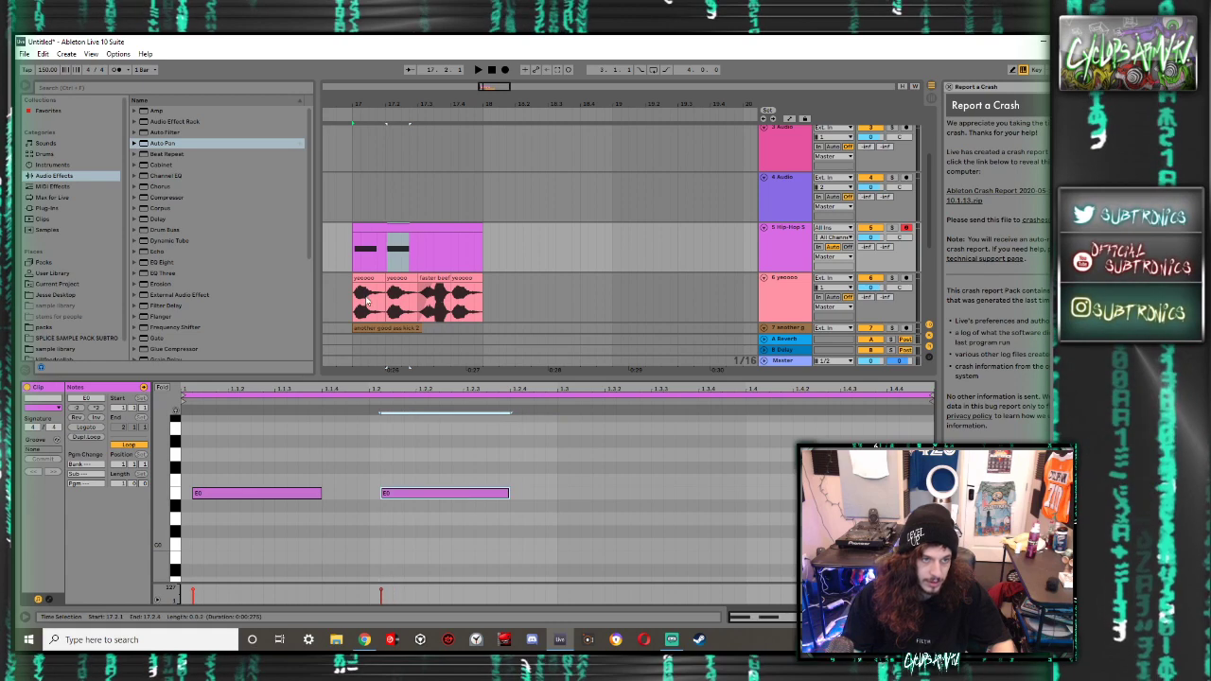
# Shorten the sub bass E0 note to match the yooooo sound and duplicate it onto every beat of the bar
pyautogui.scroll(6, 372, 271)
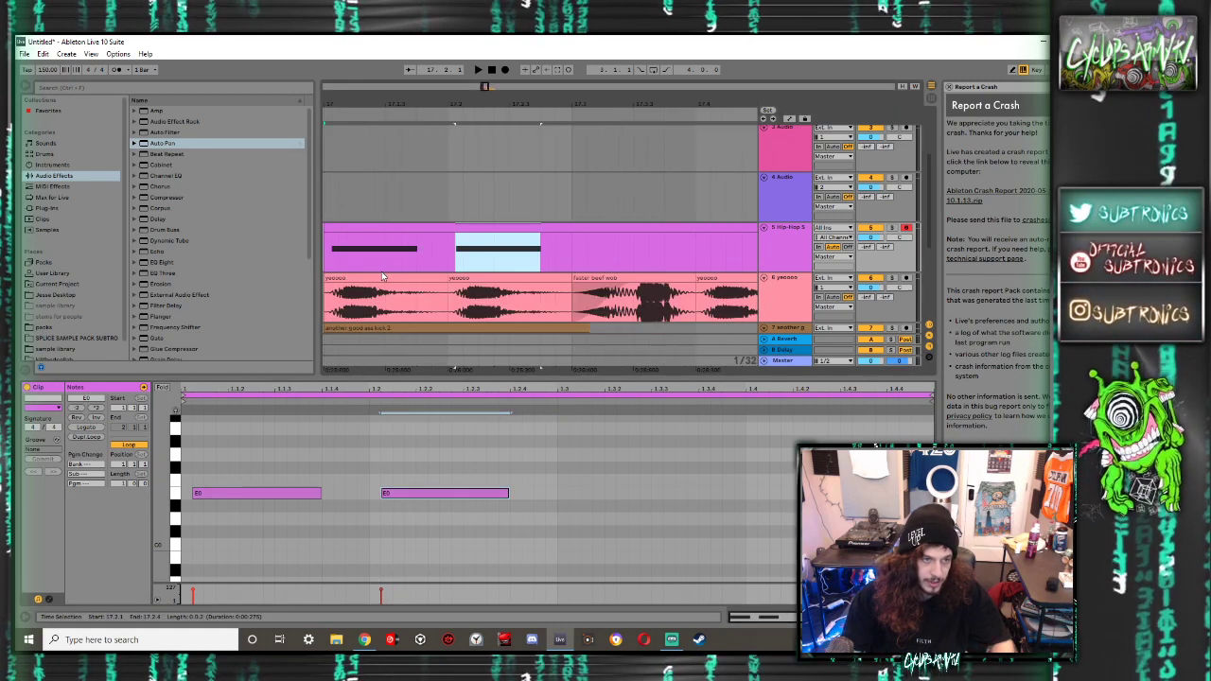
pyautogui.hscroll(-1, 384, 277)
pyautogui.moveTo(322, 492); pyautogui.dragTo(310, 492)
pyautogui.click(352, 496)
pyautogui.click(308, 493)
pyautogui.hotkey('ctrl', 'd')
pyautogui.hotkey('ctrl', 'd')
pyautogui.hotkey('ctrl', 'd')
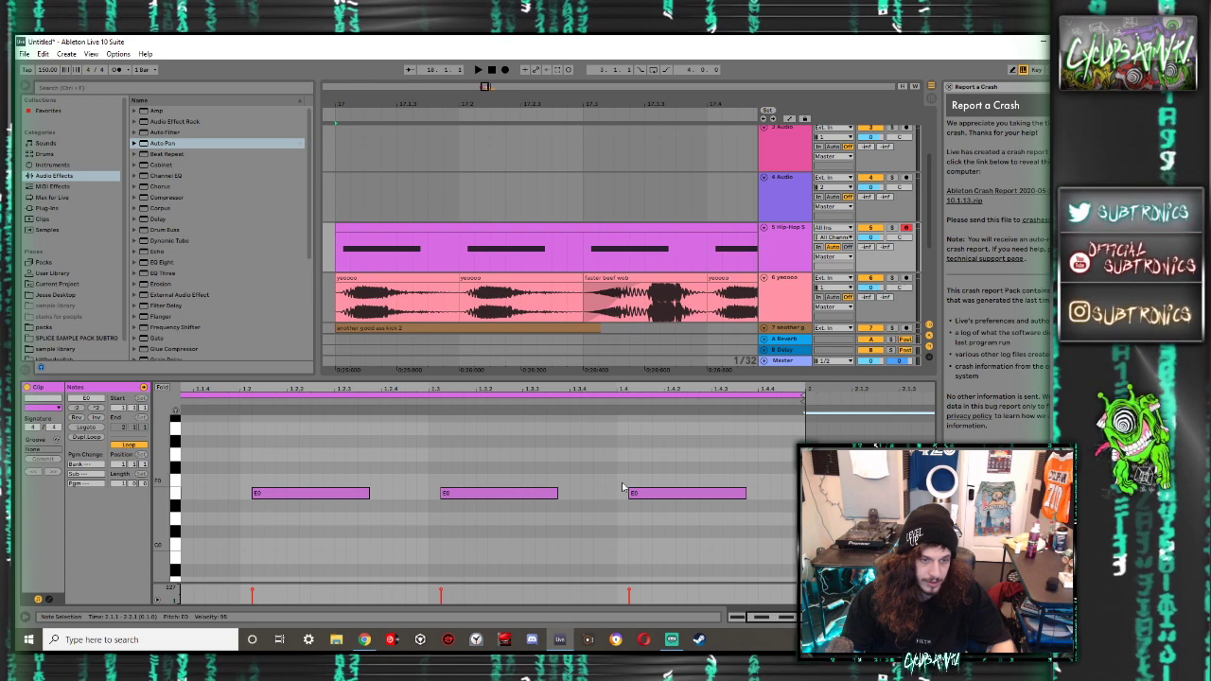
# Rework the third-beat sub bass note into two shorter E0 notes that follow the faster beef wob
pyautogui.moveTo(553, 494); pyautogui.dragTo(591, 493)
pyautogui.hotkey('ctrl', 'z')
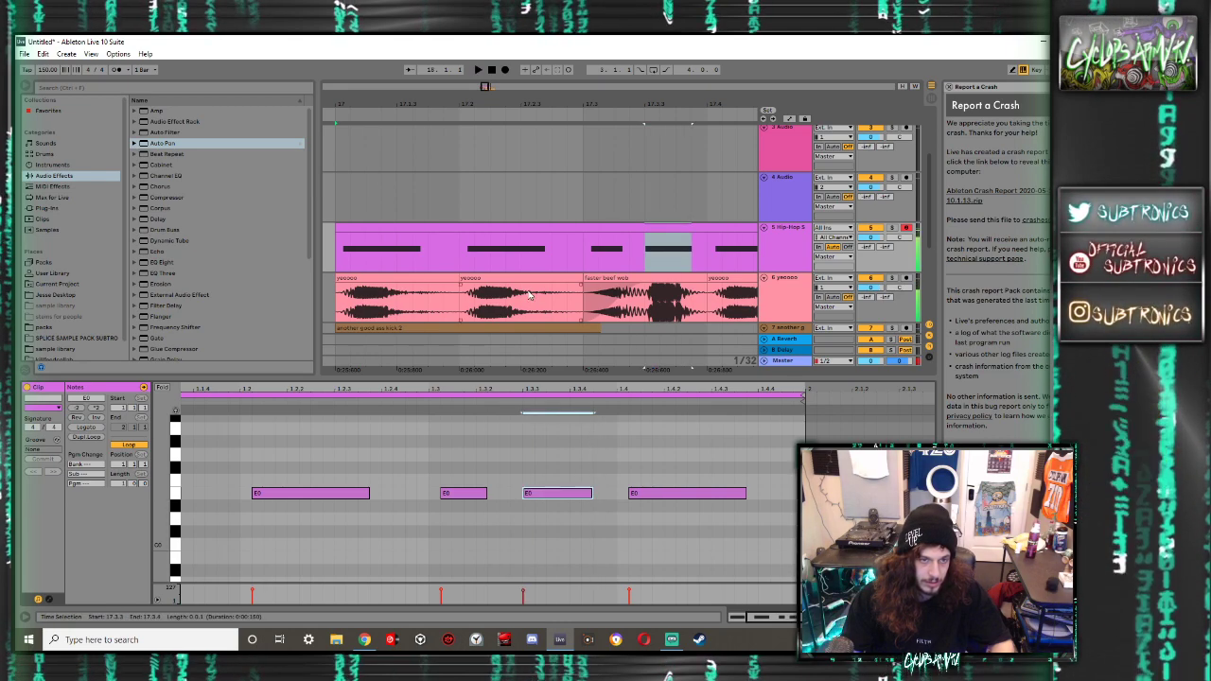
pyautogui.scroll(-5, 518, 292)
pyautogui.hotkey('ctrl', 'z')
# Raise the soloed Hip-Hop Sub Bass's Dist Amount during playback and add a Compressor to its track
pyautogui.doubleClick(784, 228)
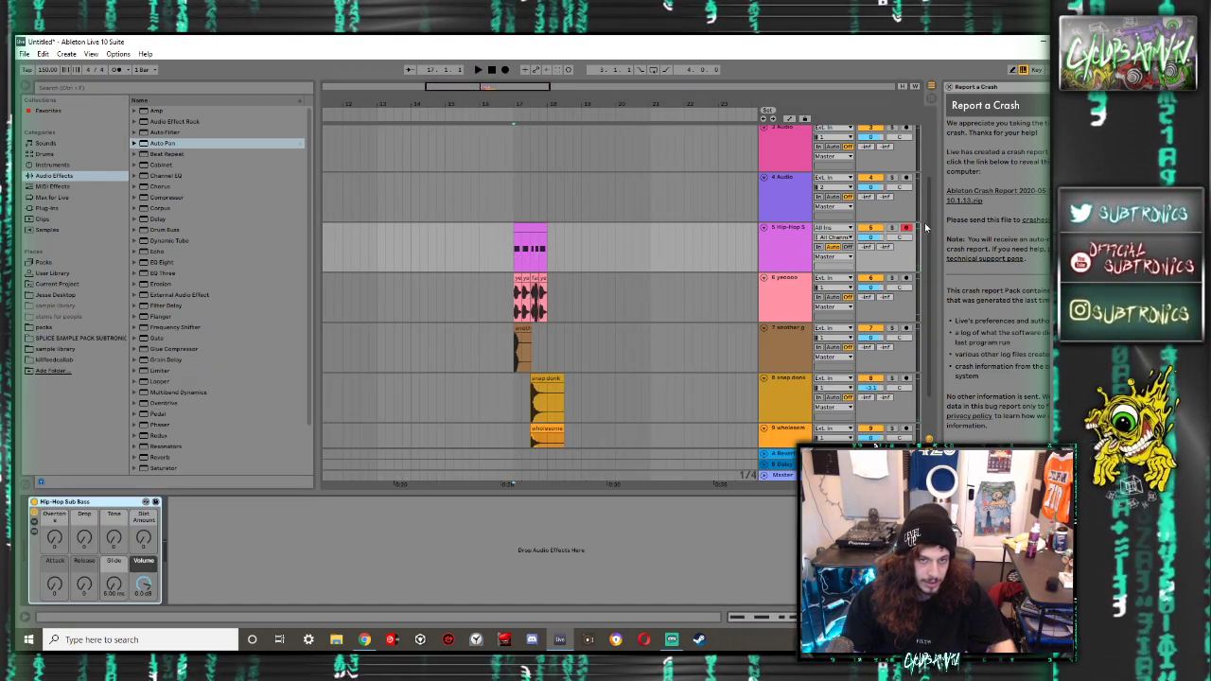
pyautogui.click(892, 227)
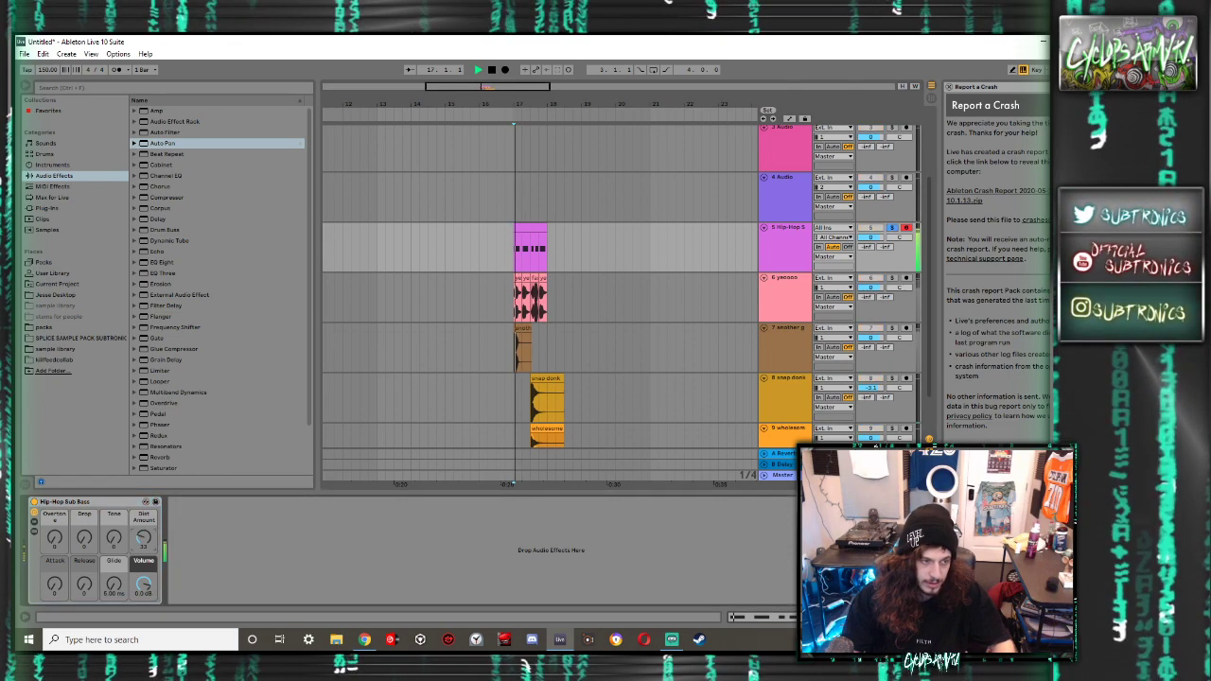
pyautogui.press('space')
pyautogui.doubleClick(168, 197)
# Insert an audio track below the kick and copy a very short slice of the kick's start onto it at bar 17
pyautogui.scroll(4, 543, 320)
pyautogui.scroll(6, 426, 355)
pyautogui.click(777, 338)
pyautogui.hotkey('ctrl', 't')
pyautogui.hscroll(-1, 441, 331)
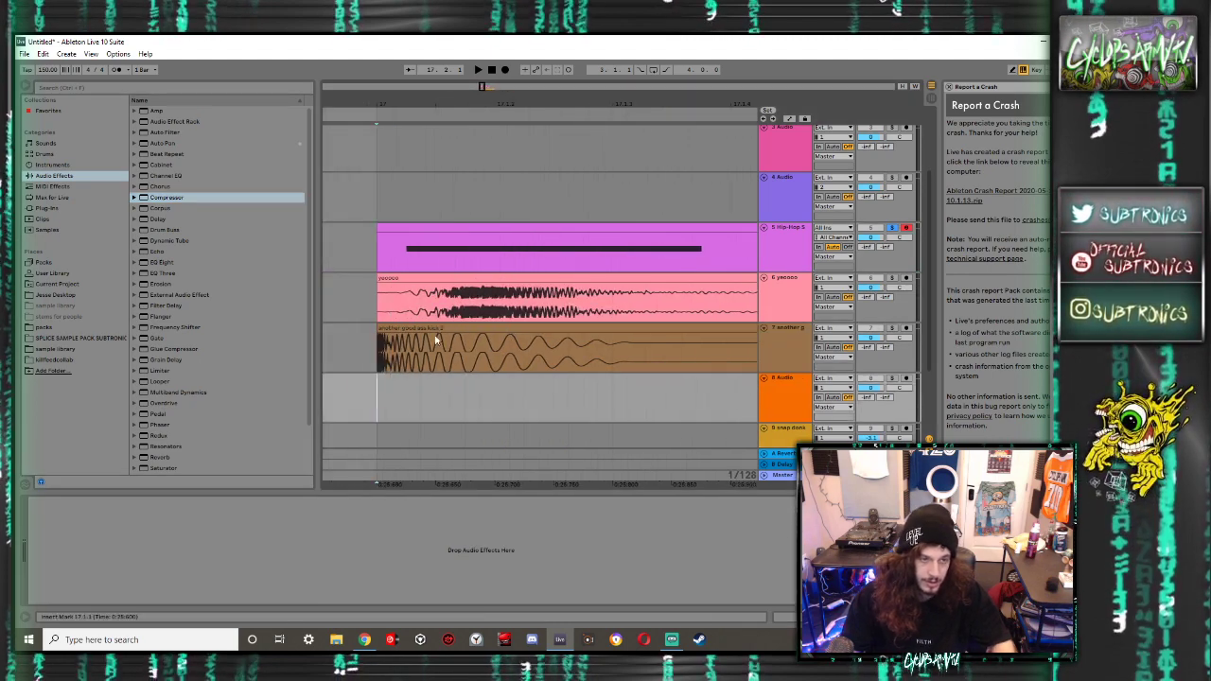
pyautogui.hscroll(-1, 441, 331)
pyautogui.scroll(6, 433, 354)
pyautogui.moveTo(485, 351); pyautogui.dragTo(466, 379)
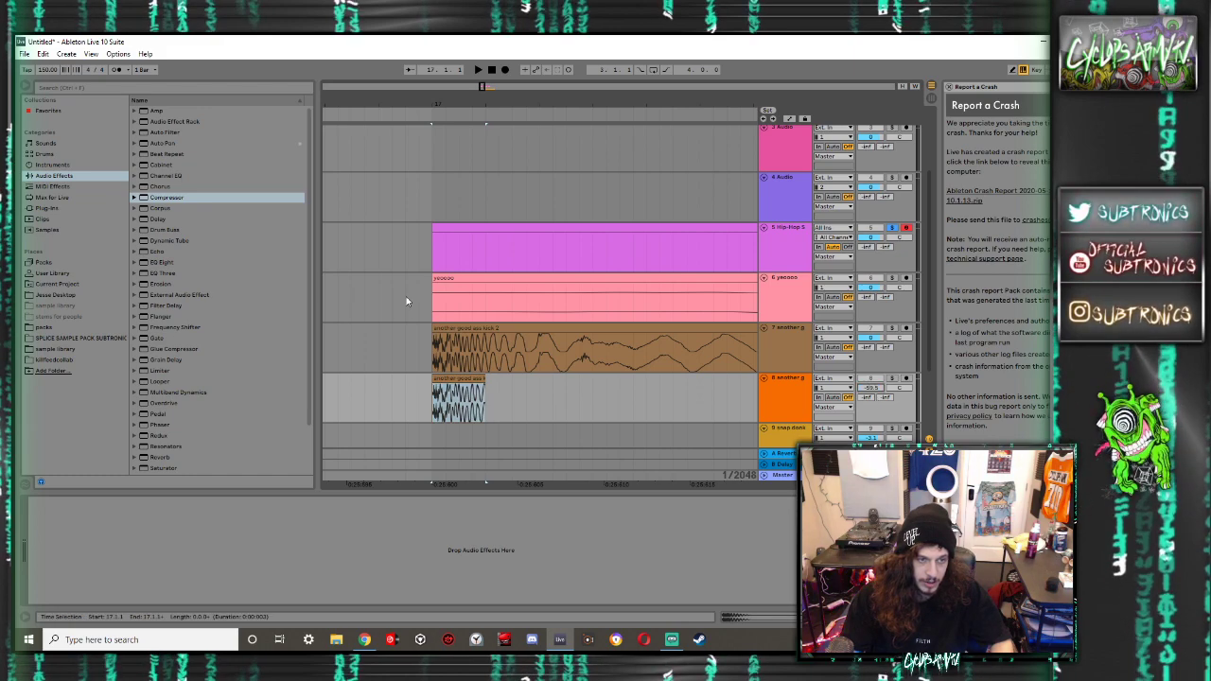
# Raise the clip gain of the short kick slice to 24 dB
pyautogui.doubleClick(455, 378)
pyautogui.moveTo(113, 461); pyautogui.dragTo(113, 438)
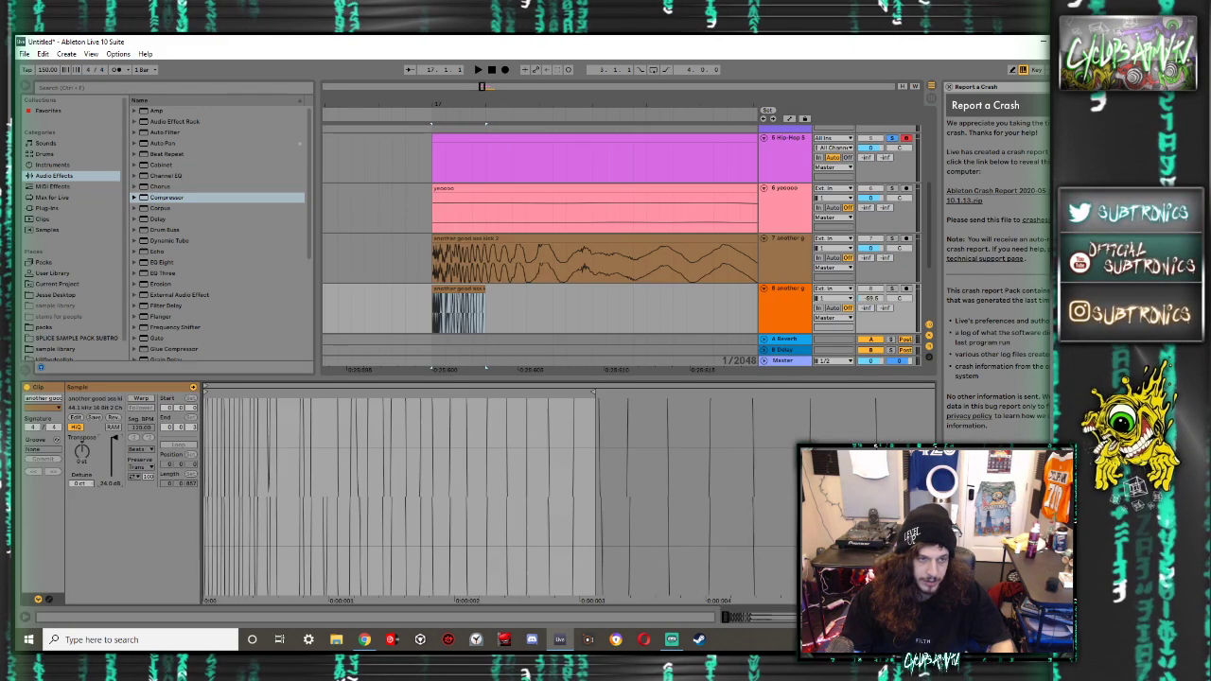
pyautogui.hotkey('ctrl', 'alt', 'l')
# Repeat the short kick slice at half-bar intervals from bar 17 onward on its own track
pyautogui.scroll(-5, 549, 419)
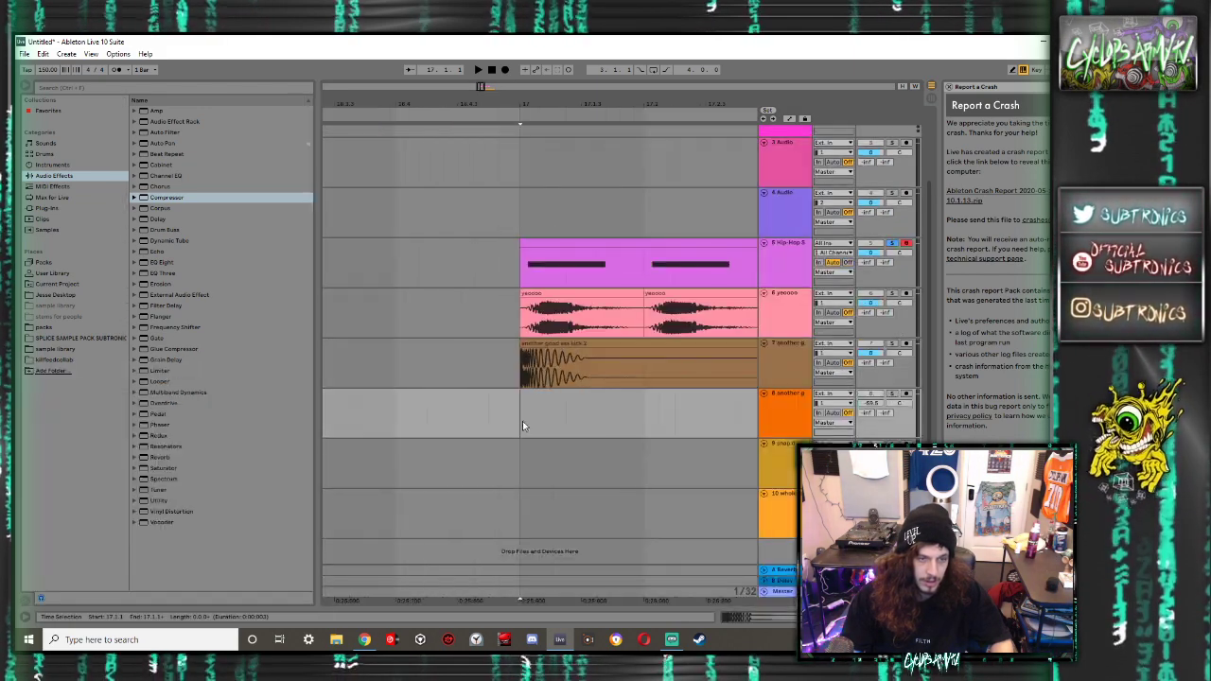
pyautogui.moveTo(551, 413); pyautogui.dragTo(538, 413)
pyautogui.press('Right')
pyautogui.press('Right')
pyautogui.press('Right')
pyautogui.press('Right')
pyautogui.press('Right')
pyautogui.press('Right')
pyautogui.press('Right')
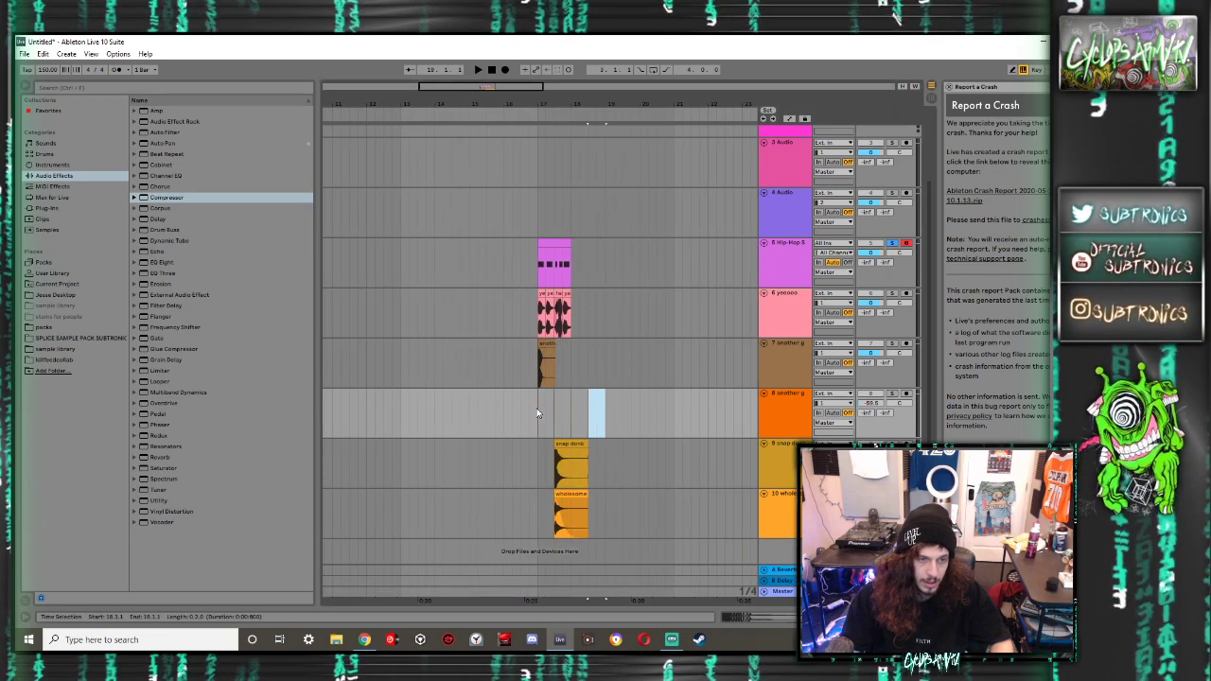
# Duplicate the one-bar kick region on track 7 four times
pyautogui.moveTo(572, 354); pyautogui.dragTo(540, 357)
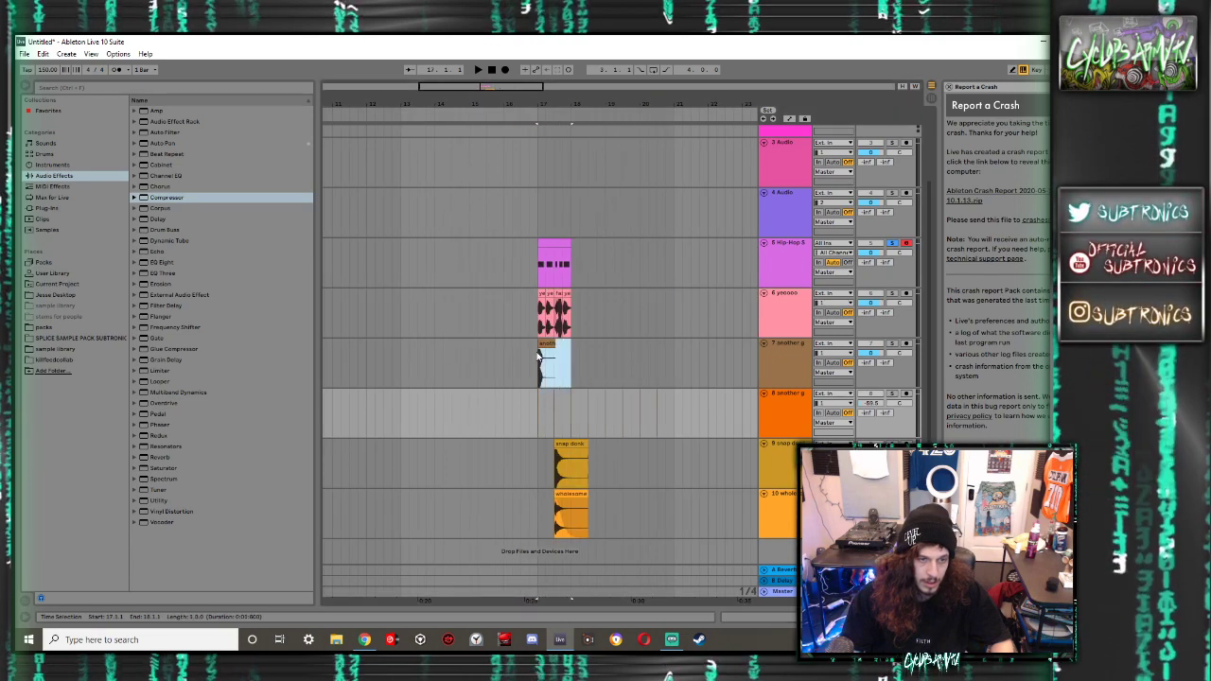
pyautogui.hotkey('ctrl', 'd')
pyautogui.hotkey('ctrl', 'd')
pyautogui.hotkey('ctrl', 'd')
pyautogui.hotkey('ctrl', 'd')
# Duplicate the snap donk and wholesome verb clips three times and delete all drum material past bar 21
pyautogui.moveTo(589, 525); pyautogui.dragTo(554, 452)
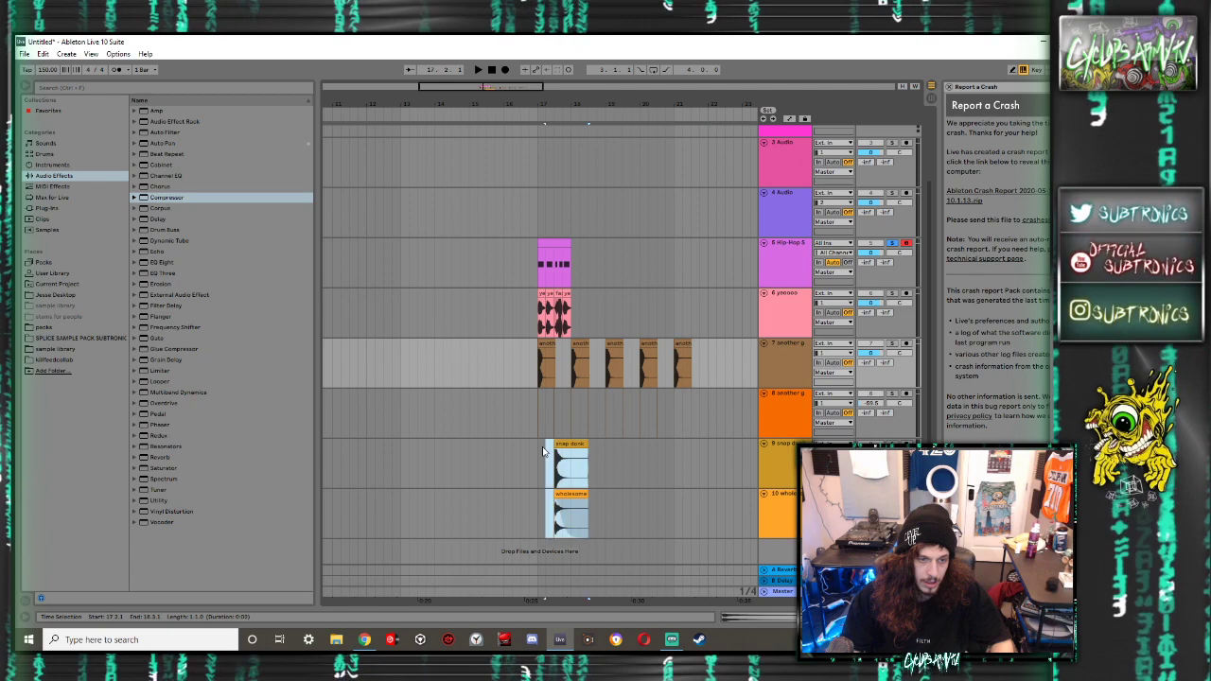
pyautogui.hotkey('ctrl', 'd')
pyautogui.hotkey('ctrl', 'd')
pyautogui.hotkey('ctrl', 'd')
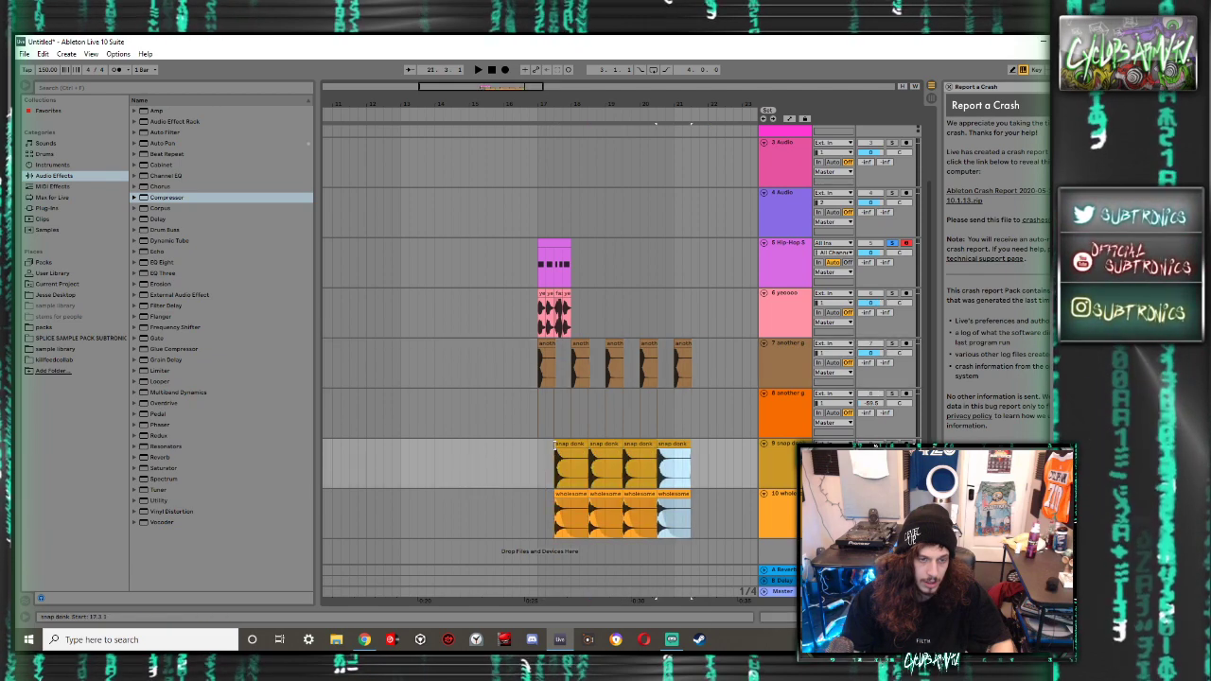
pyautogui.moveTo(725, 522); pyautogui.dragTo(674, 355)
pyautogui.press('Delete')
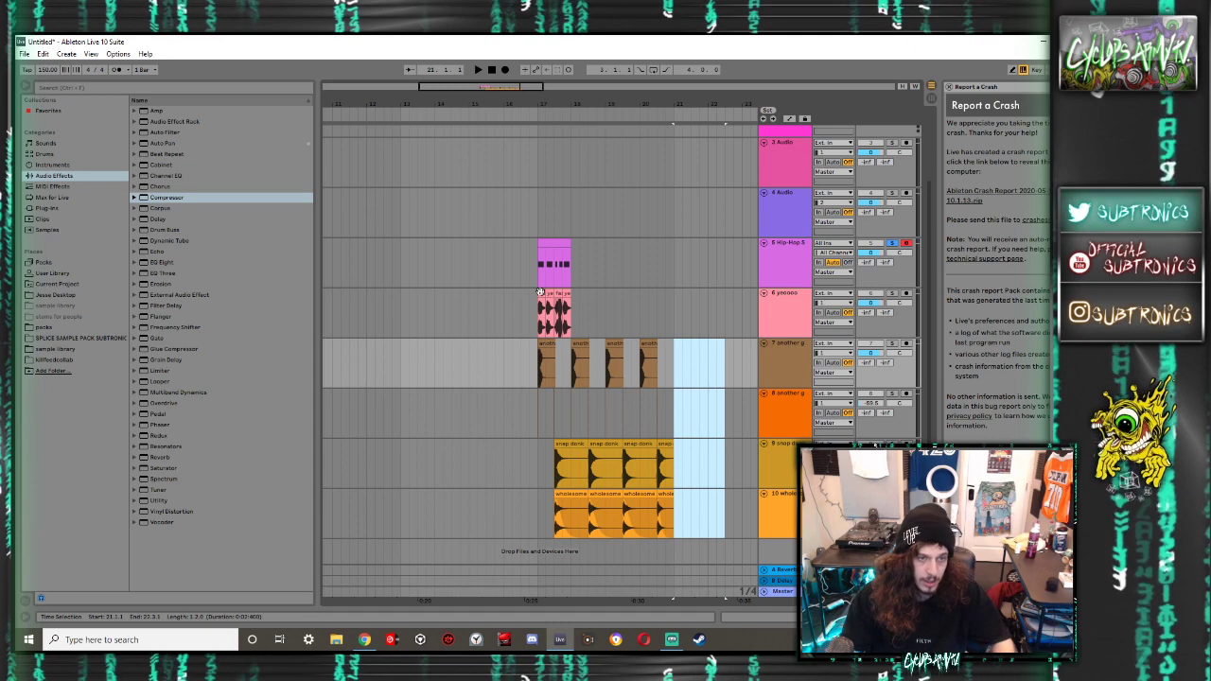
# Duplicate the Hip-Hop Sub Bass clip three times to fill bars 17 to 20 and play from bar 17
pyautogui.click(539, 255)
pyautogui.hotkey('ctrl', 'd')
pyautogui.hotkey('ctrl', 'd')
pyautogui.hotkey('ctrl', 'd')
pyautogui.click(535, 252)
pyautogui.press('space')
pyautogui.press('space')
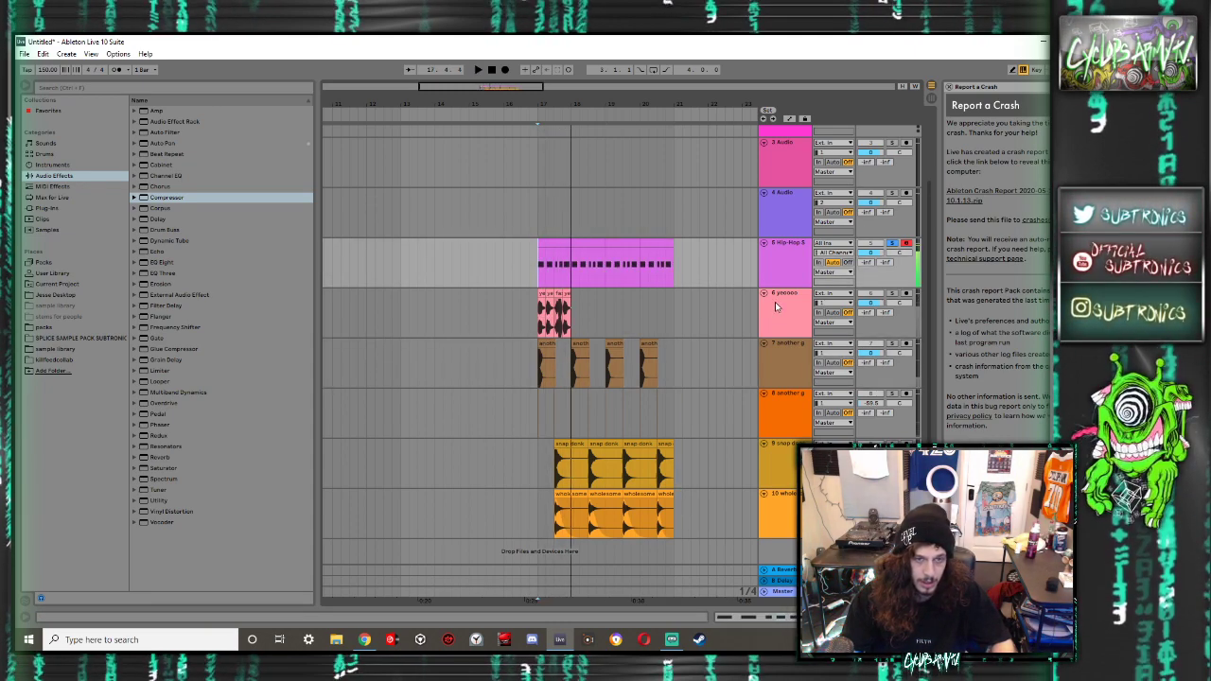
# Add a Compressor to the yooooo track and sidechain it from the short kick slices on track 8
pyautogui.doubleClick(776, 302)
pyautogui.moveTo(161, 197); pyautogui.dragTo(62, 546)
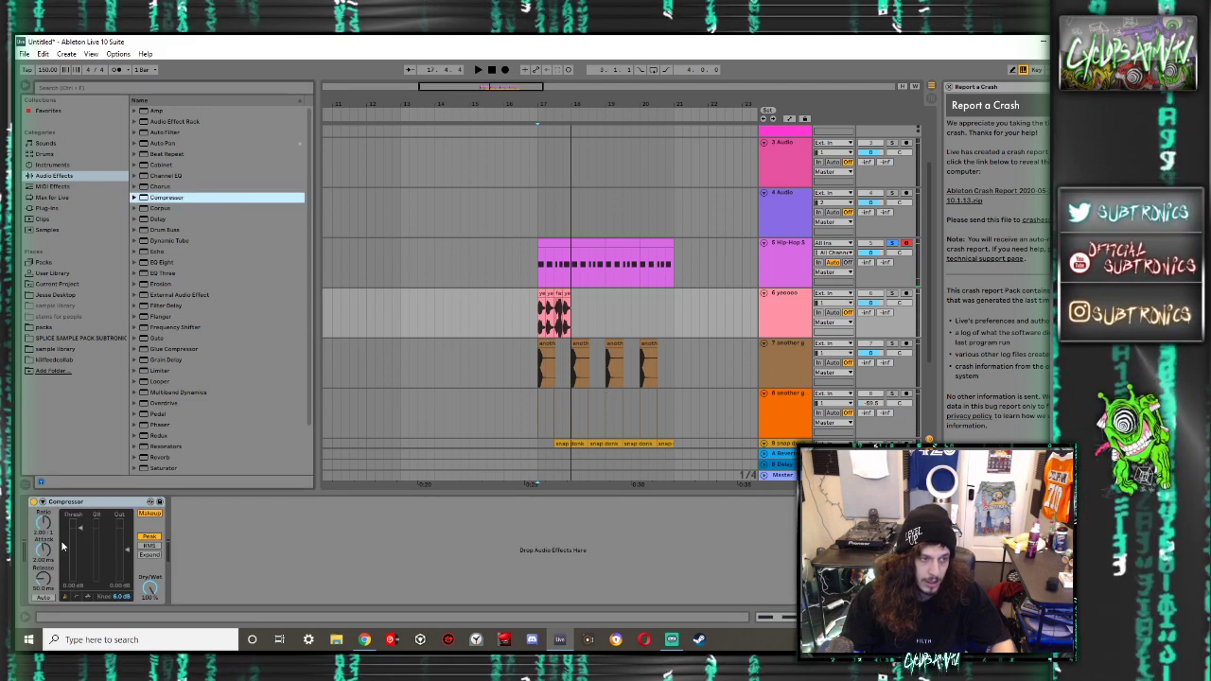
pyautogui.click(43, 503)
pyautogui.click(49, 531)
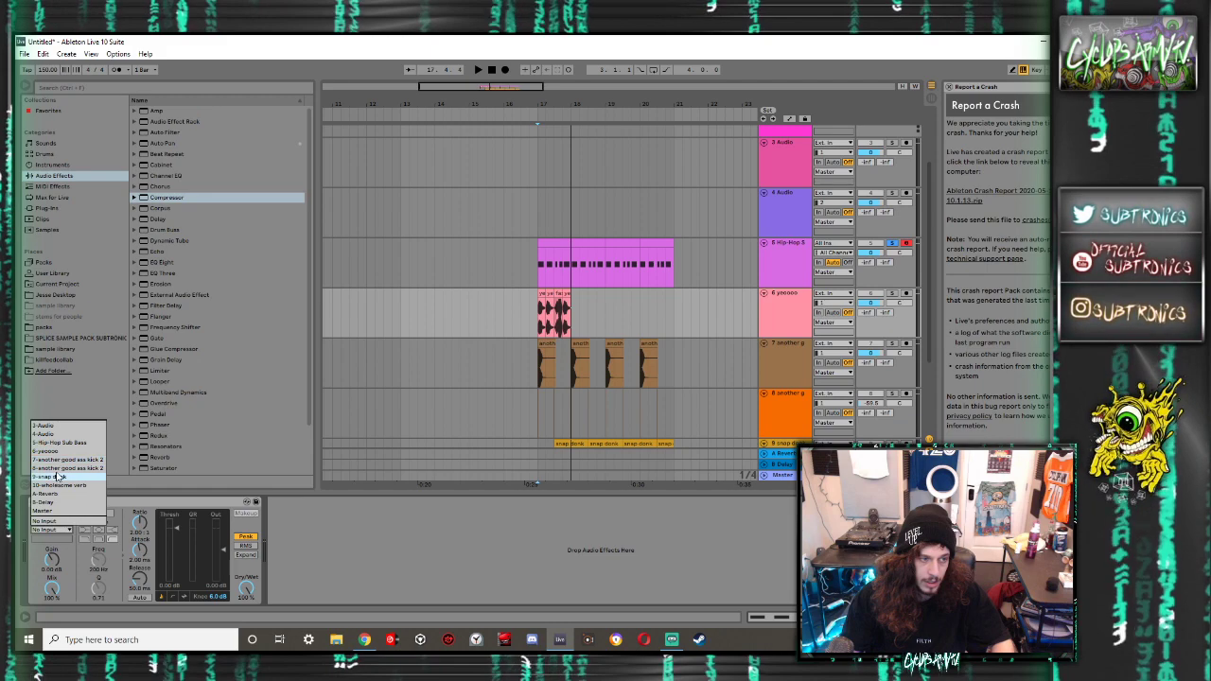
pyautogui.click(57, 467)
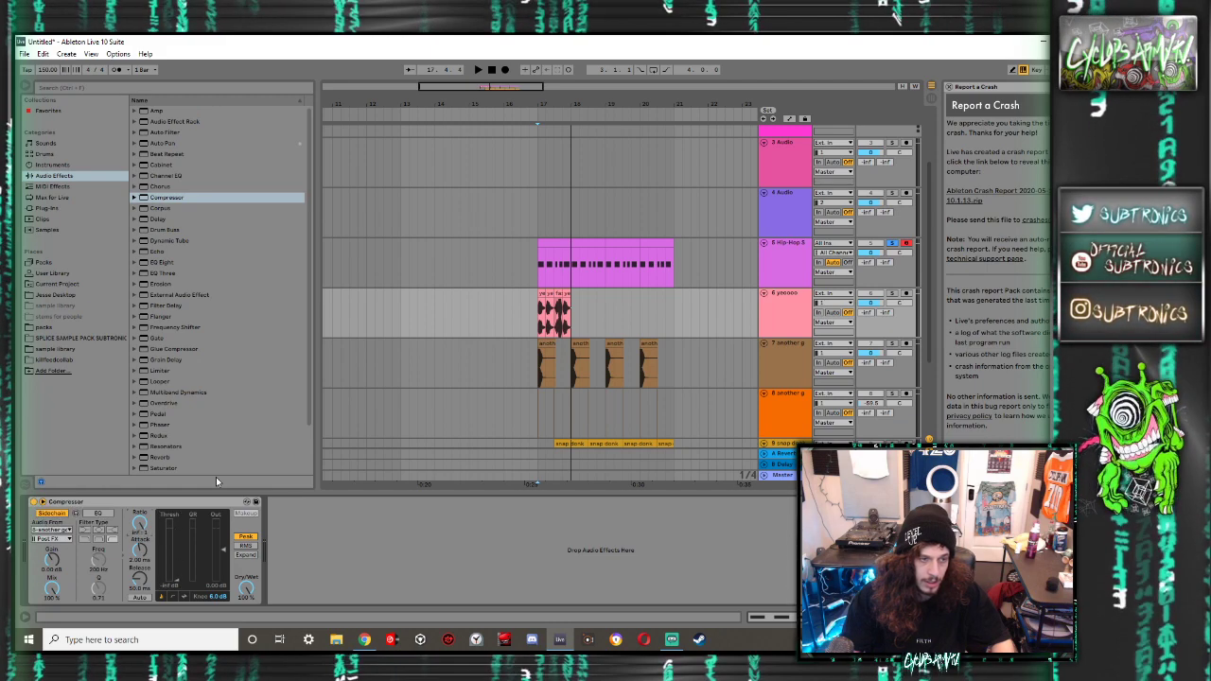
# Duplicate the one-bar bass pattern on the yooooo track three times to fill bars 17 to 20 and play it from bar 17
pyautogui.press('space')
pyautogui.click(906, 244)
pyautogui.press('space')
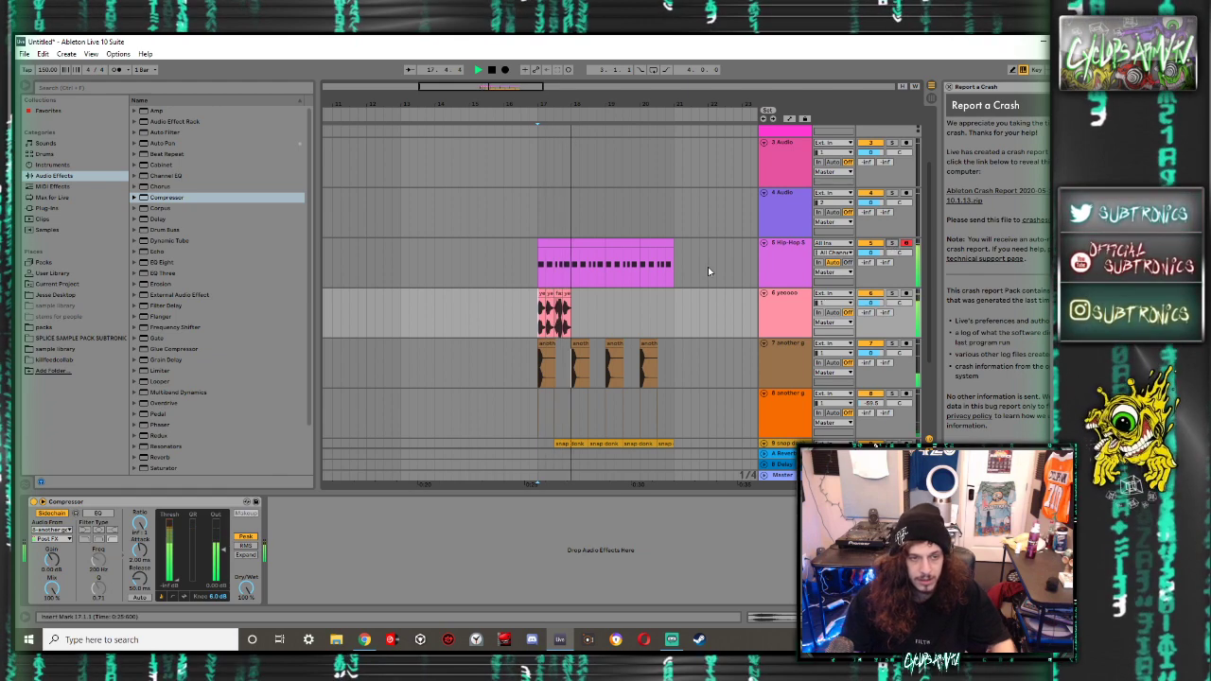
pyautogui.moveTo(547, 323); pyautogui.dragTo(537, 322)
pyautogui.hotkey('ctrl', 'd')
pyautogui.hotkey('ctrl', 'd')
pyautogui.hotkey('ctrl', 'd')
pyautogui.click(538, 318)
pyautogui.press('space')
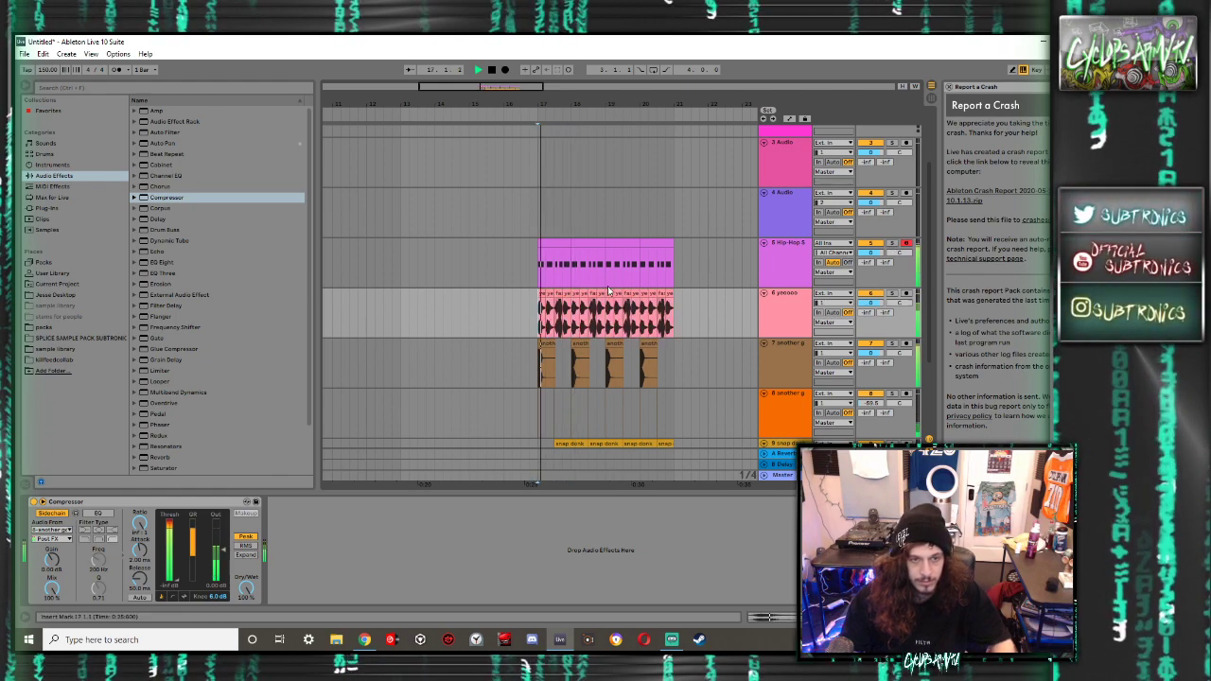
# Inspect the Compressor on the Hip-Hop Sub Bass track and replay the drop from bar 17
pyautogui.click(784, 262)
pyautogui.press('space')
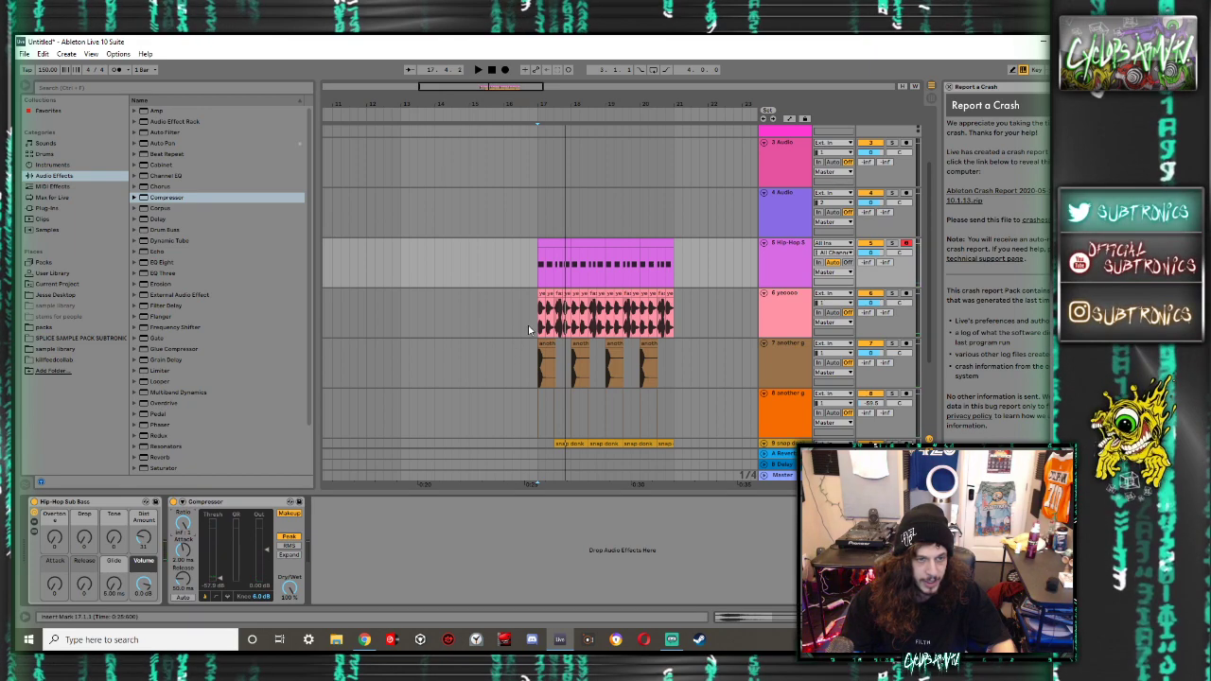
pyautogui.click(529, 330)
pyautogui.click(521, 273)
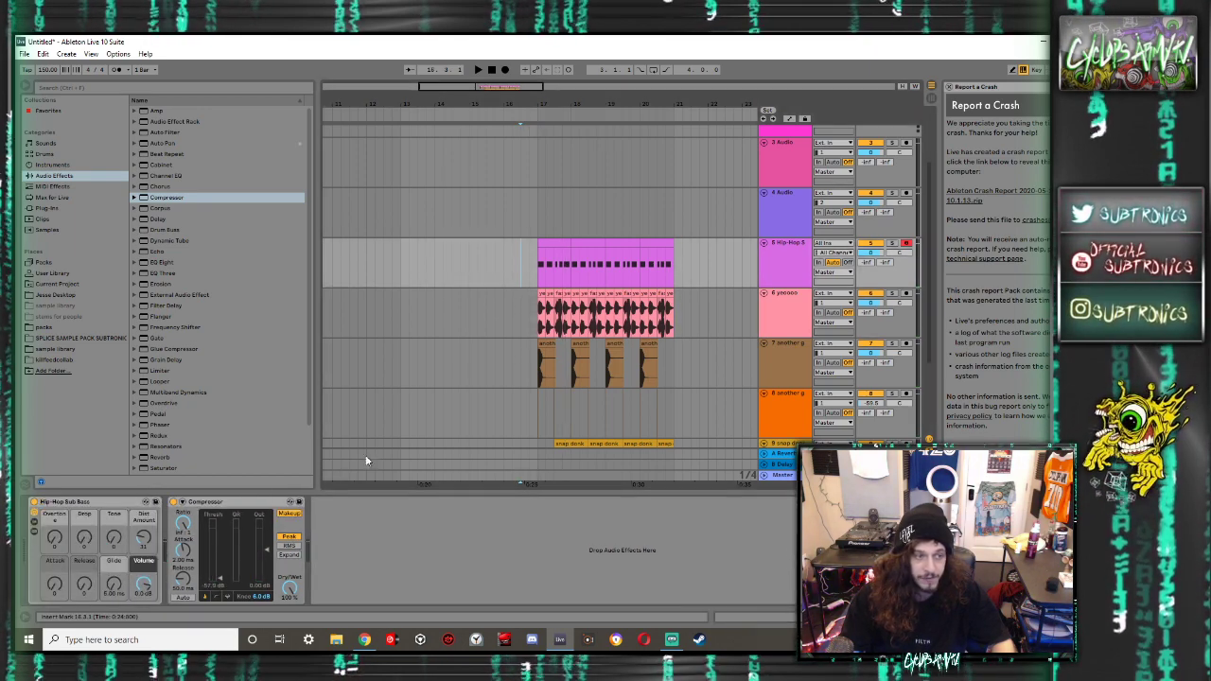
pyautogui.moveTo(185, 524); pyautogui.dragTo(185, 571)
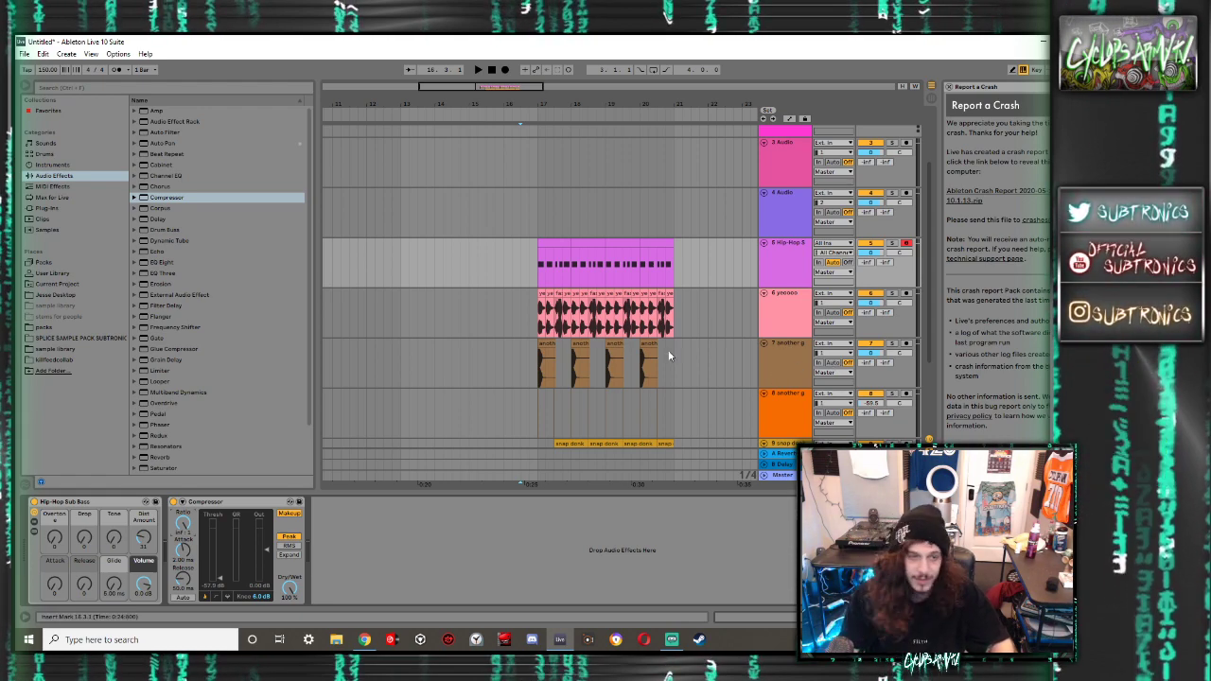
pyautogui.click(535, 390)
pyautogui.press('space')
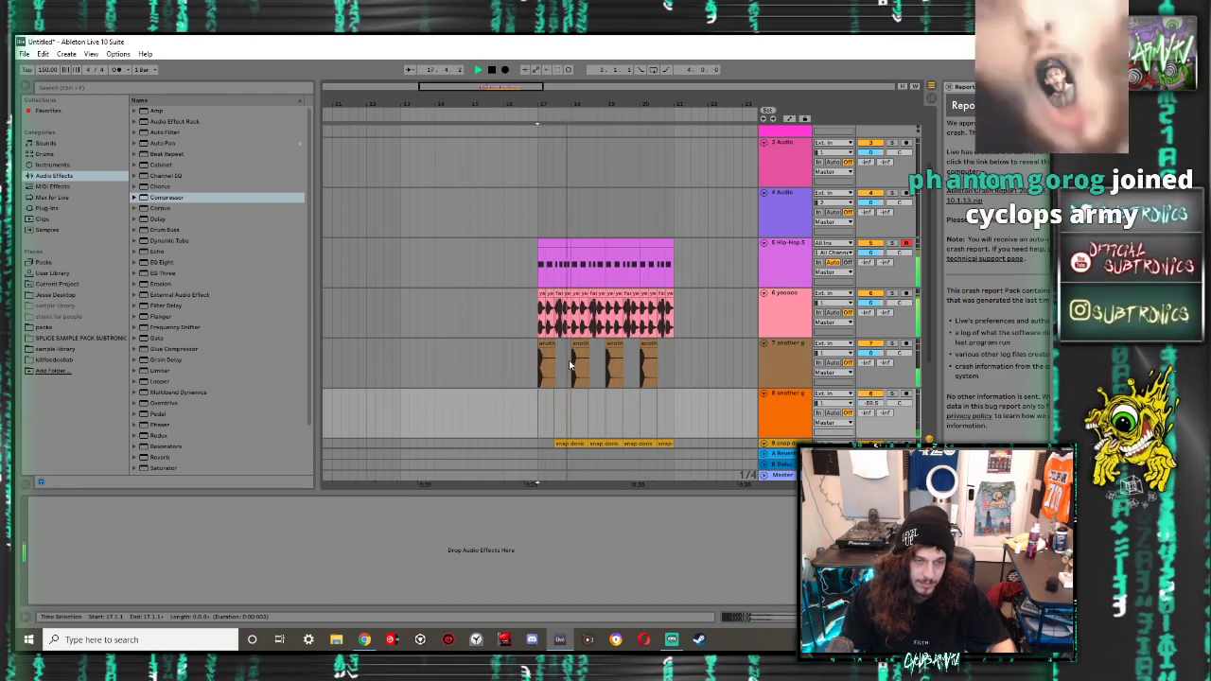
# Sidechain the Hip-Hop Sub Bass track's Compressor from track 8, the short kick slices, and play the result
pyautogui.click(778, 306)
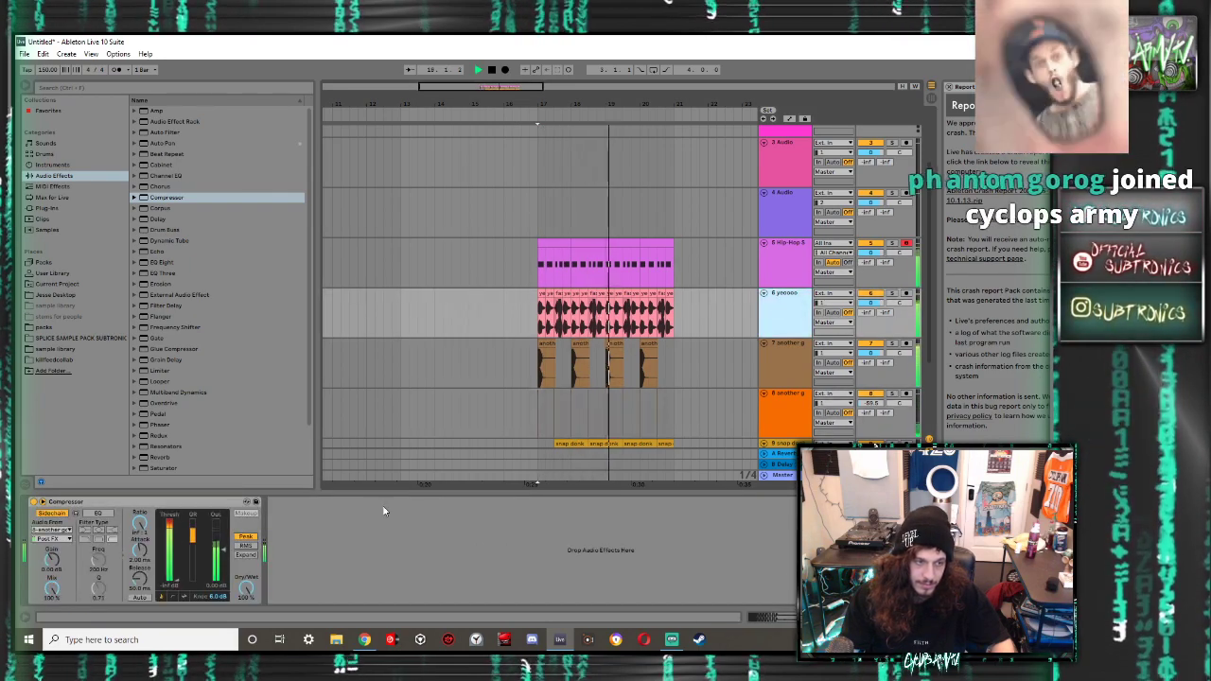
pyautogui.press('Up')
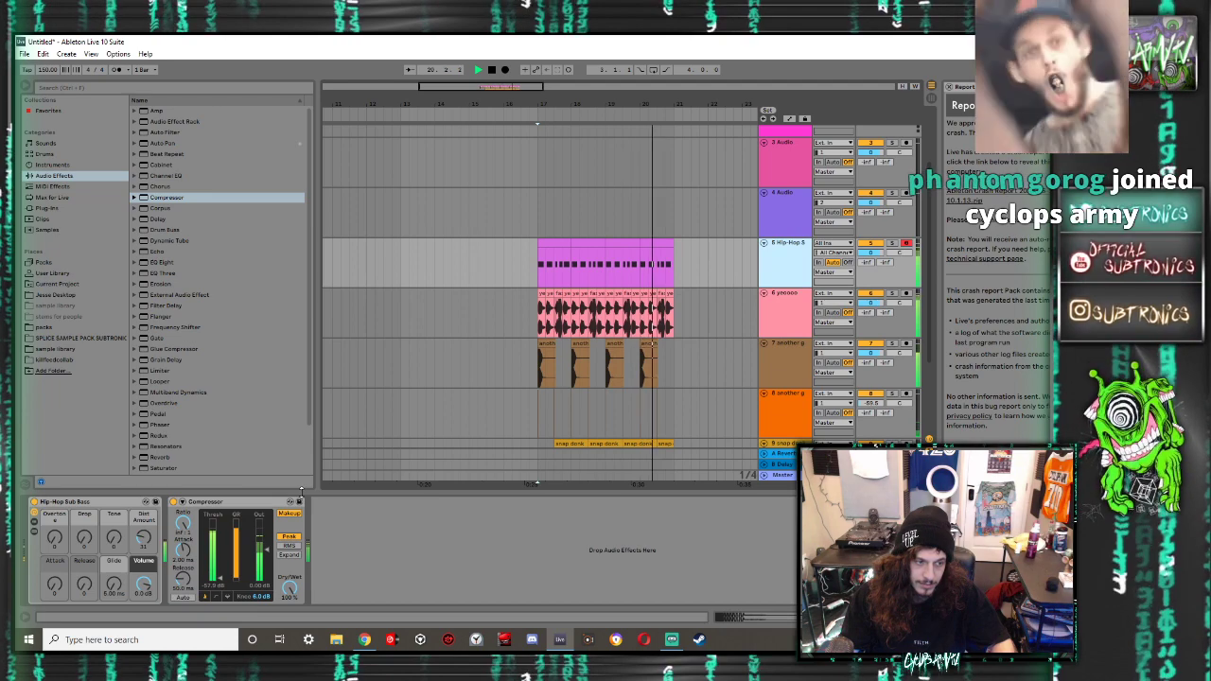
pyautogui.press('space')
pyautogui.click(182, 502)
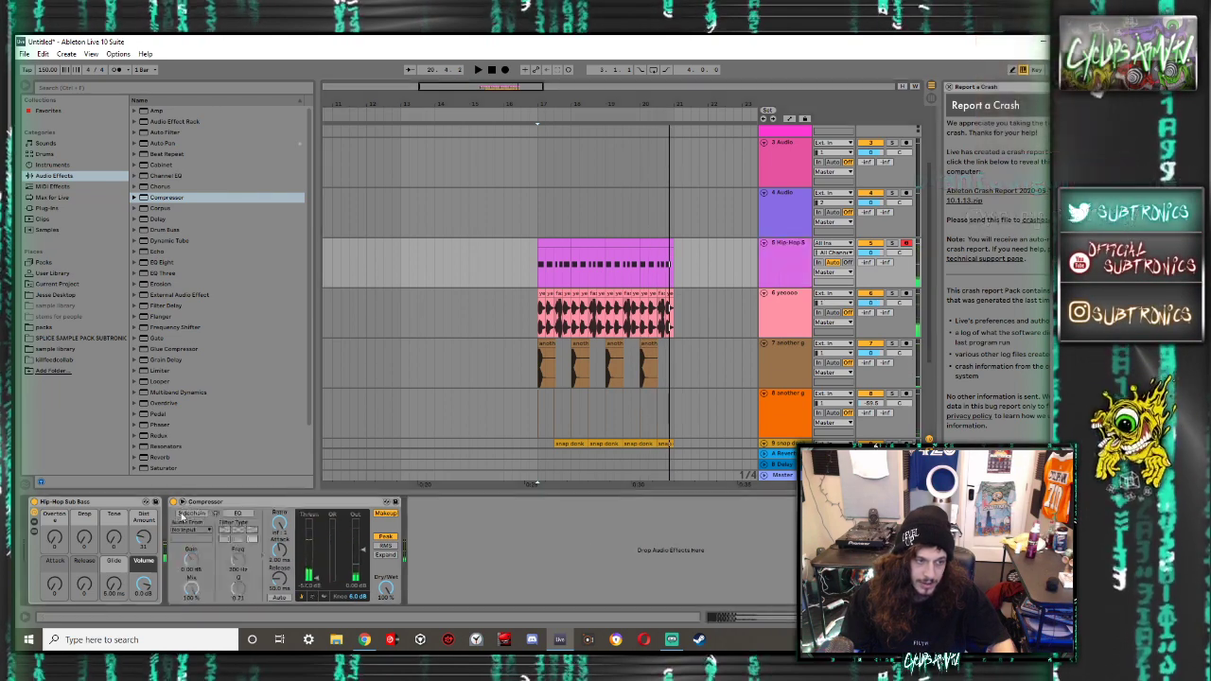
pyautogui.click(189, 530)
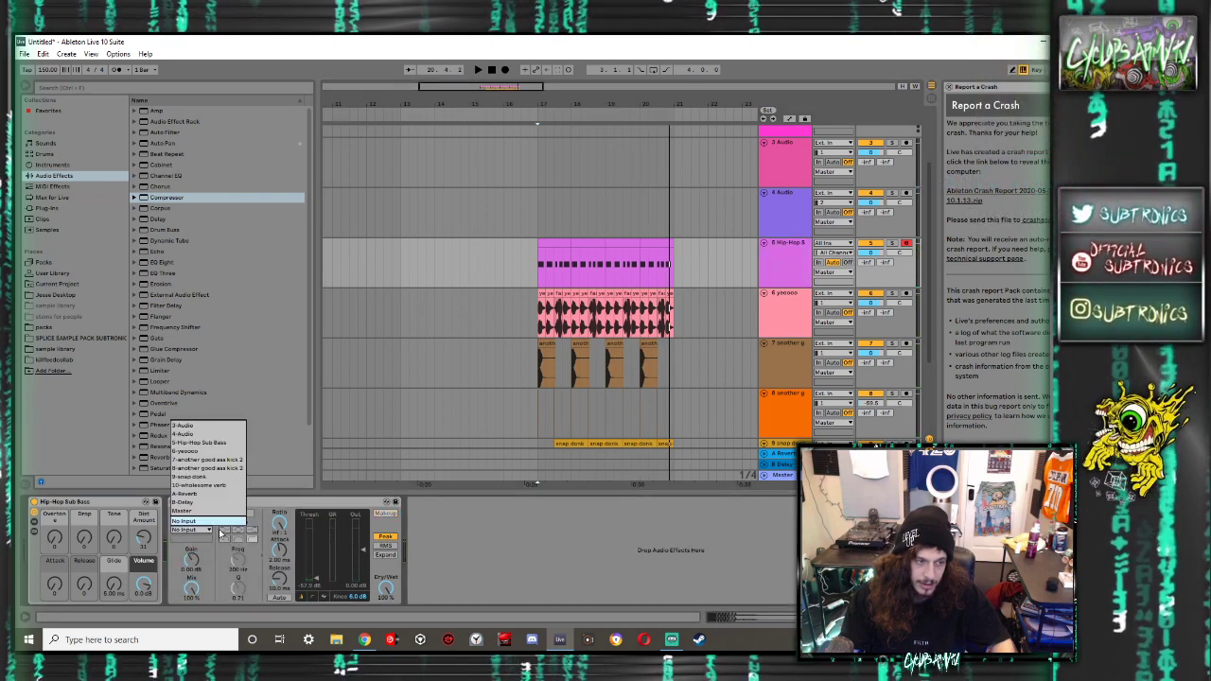
pyautogui.click(202, 468)
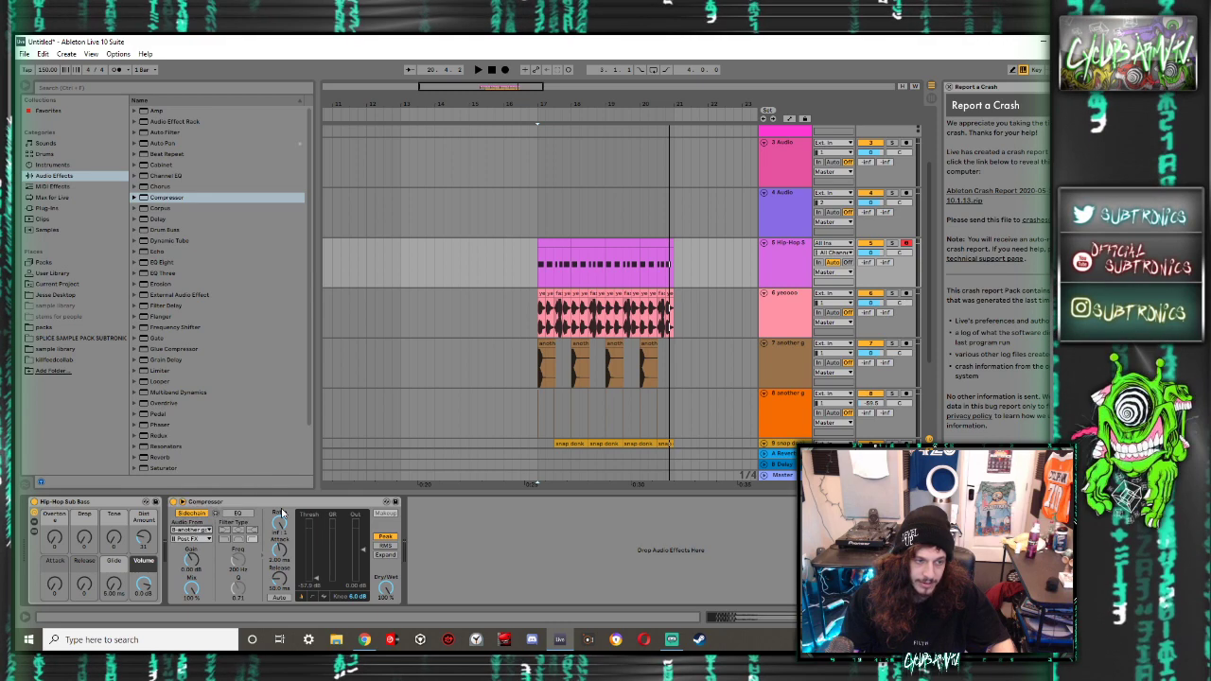
pyautogui.press('space')
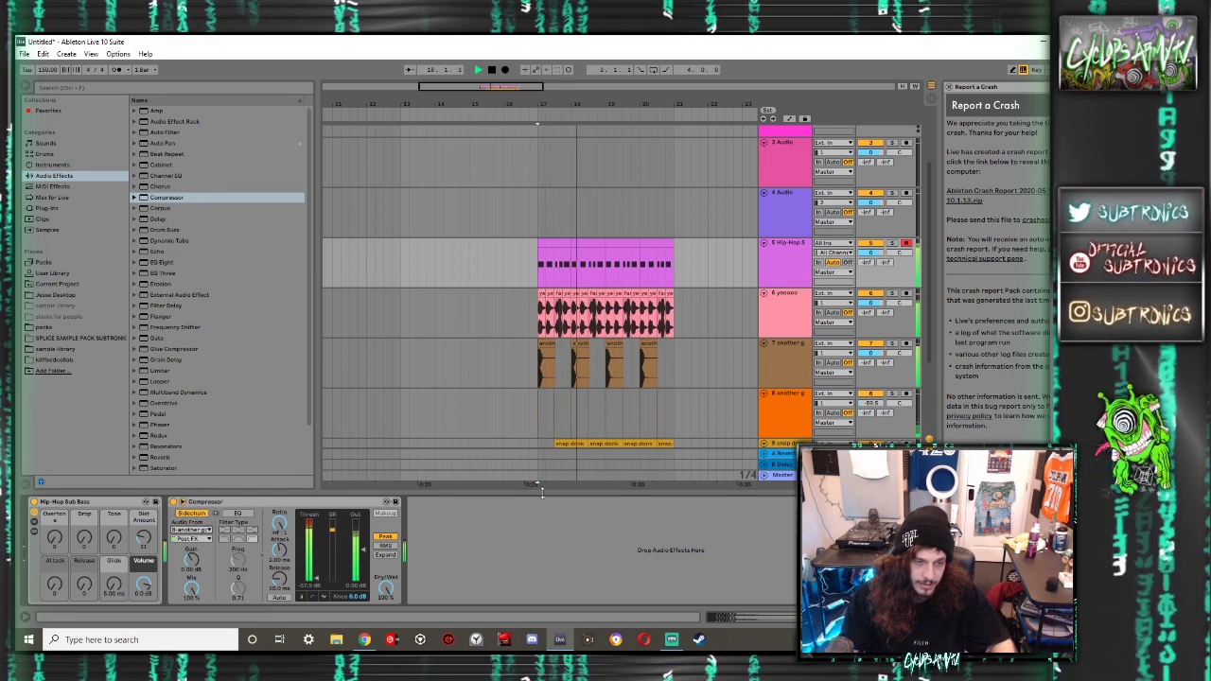
# Browse the Splice sample pack's snare folder and audition the terrible snare and too tight samples
pyautogui.hotkey('ctrl', 'alt', 'l')
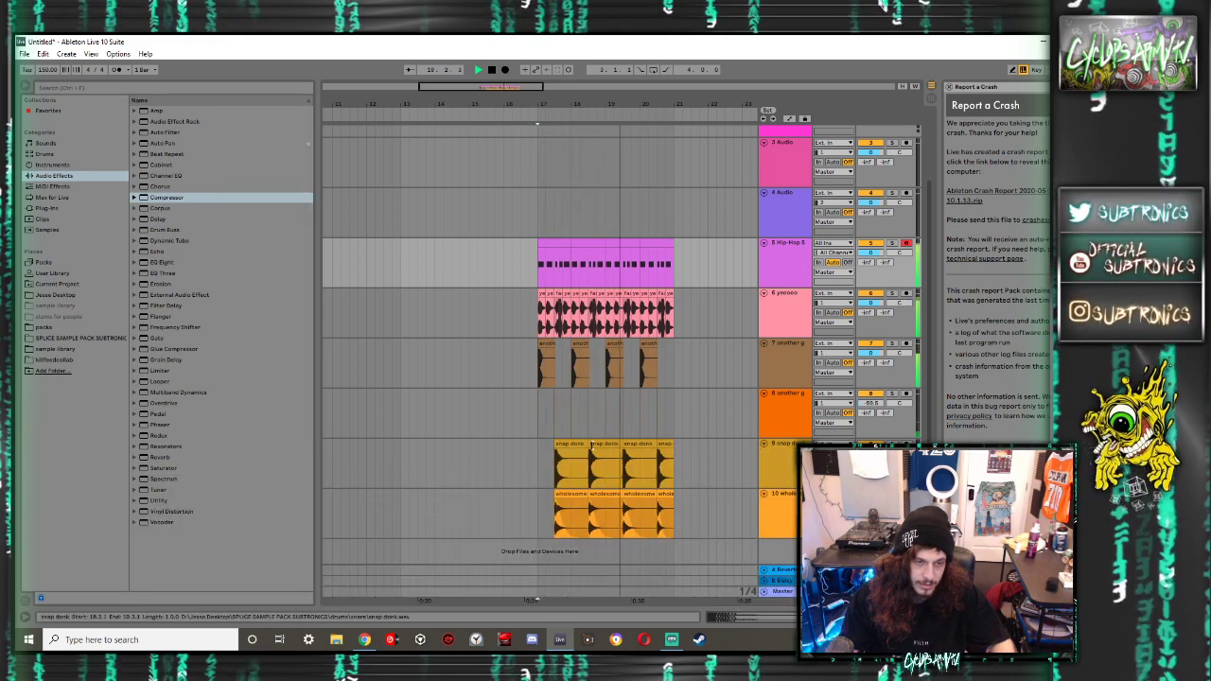
pyautogui.click(48, 111)
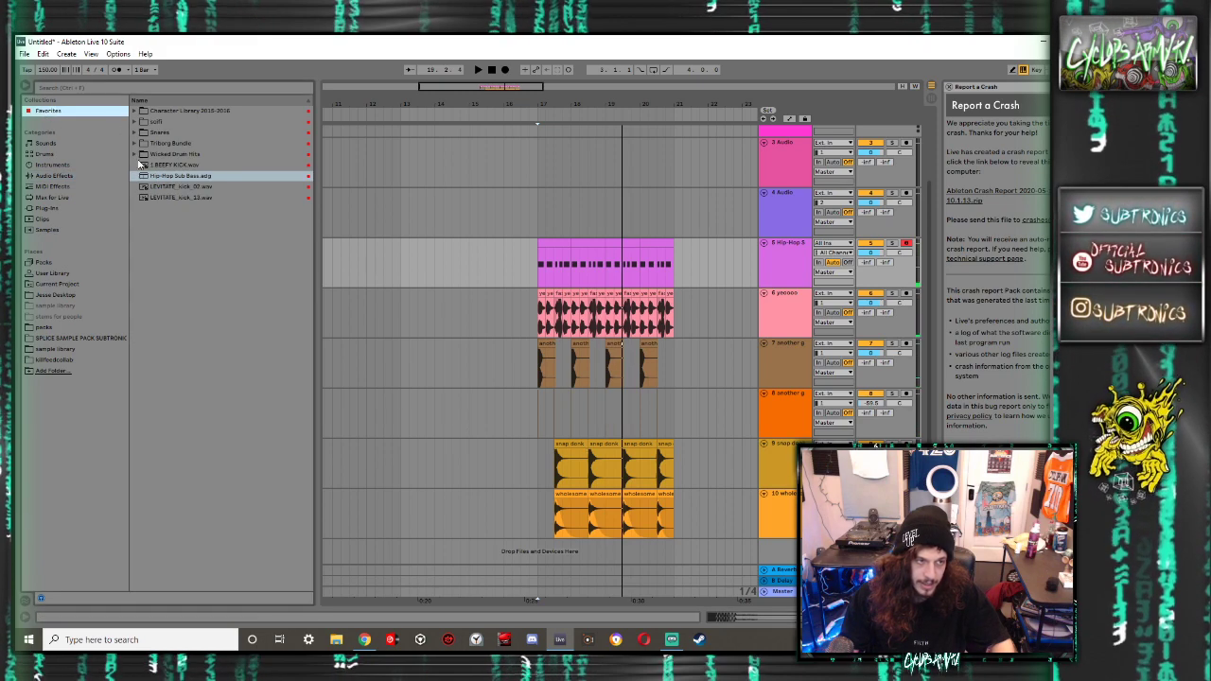
pyautogui.click(47, 338)
pyautogui.click(161, 317)
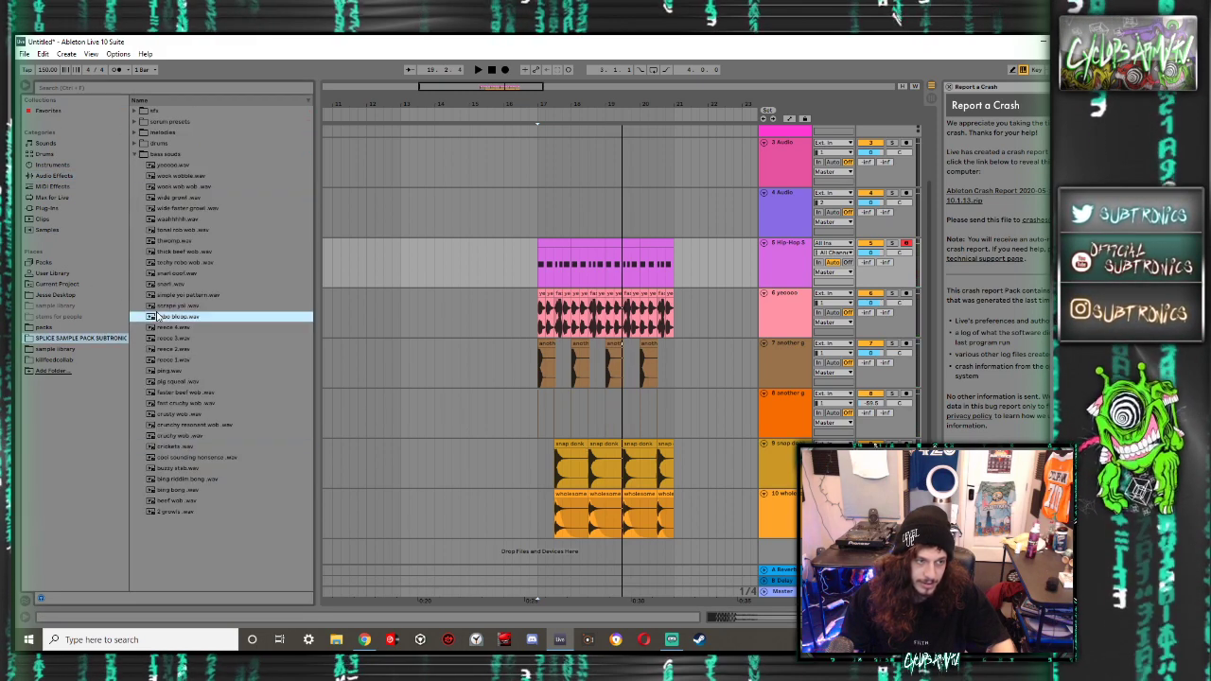
pyautogui.click(140, 154)
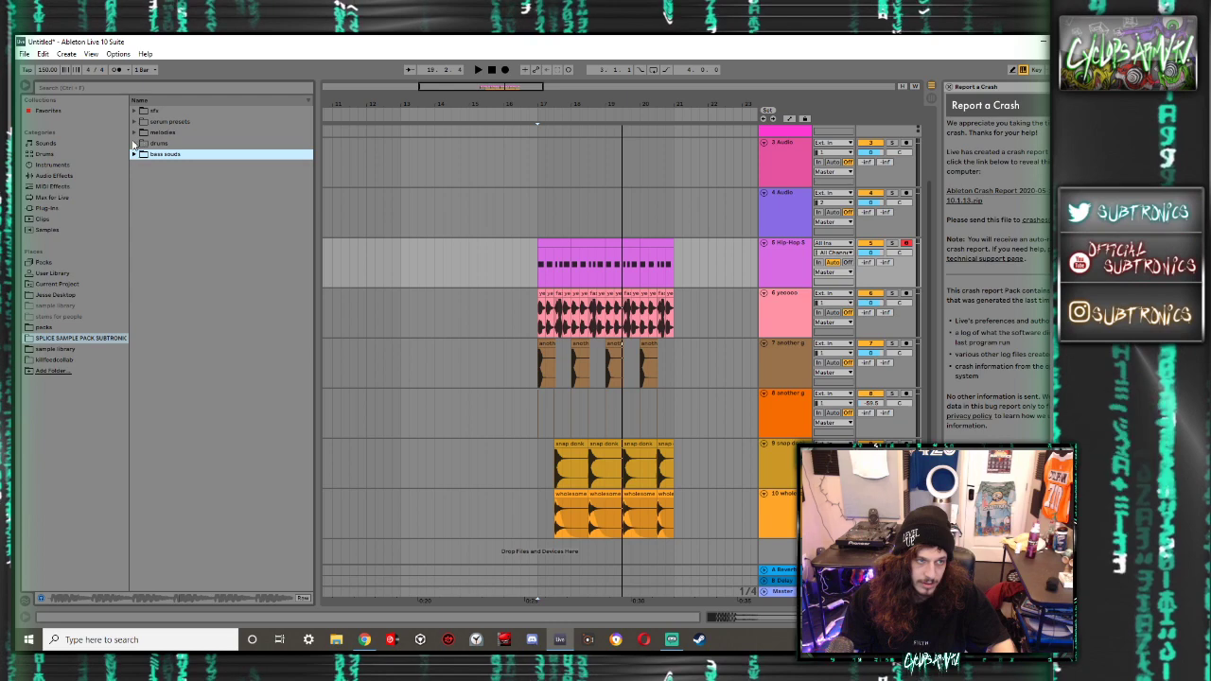
pyautogui.click(135, 143)
pyautogui.click(166, 232)
pyautogui.click(183, 219)
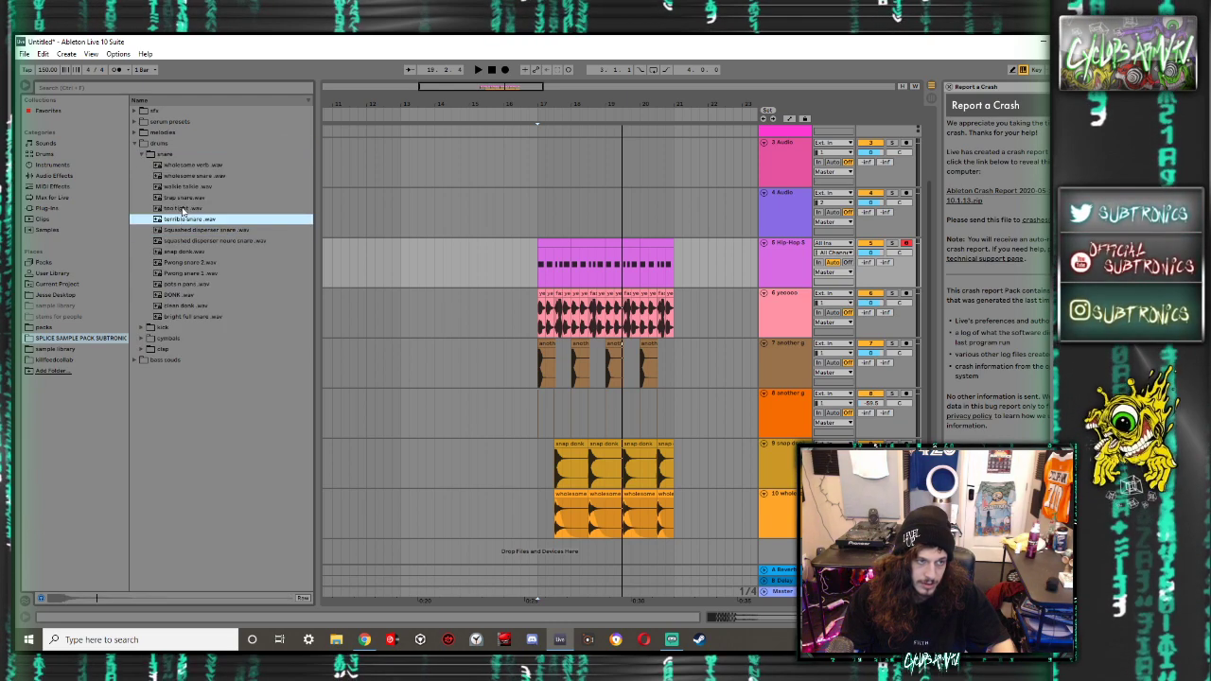
pyautogui.click(177, 209)
# Place the DONK snare sample over the first snap donk hit at 17.3 on track 9 and play the section
pyautogui.click(562, 451)
pyautogui.press('space')
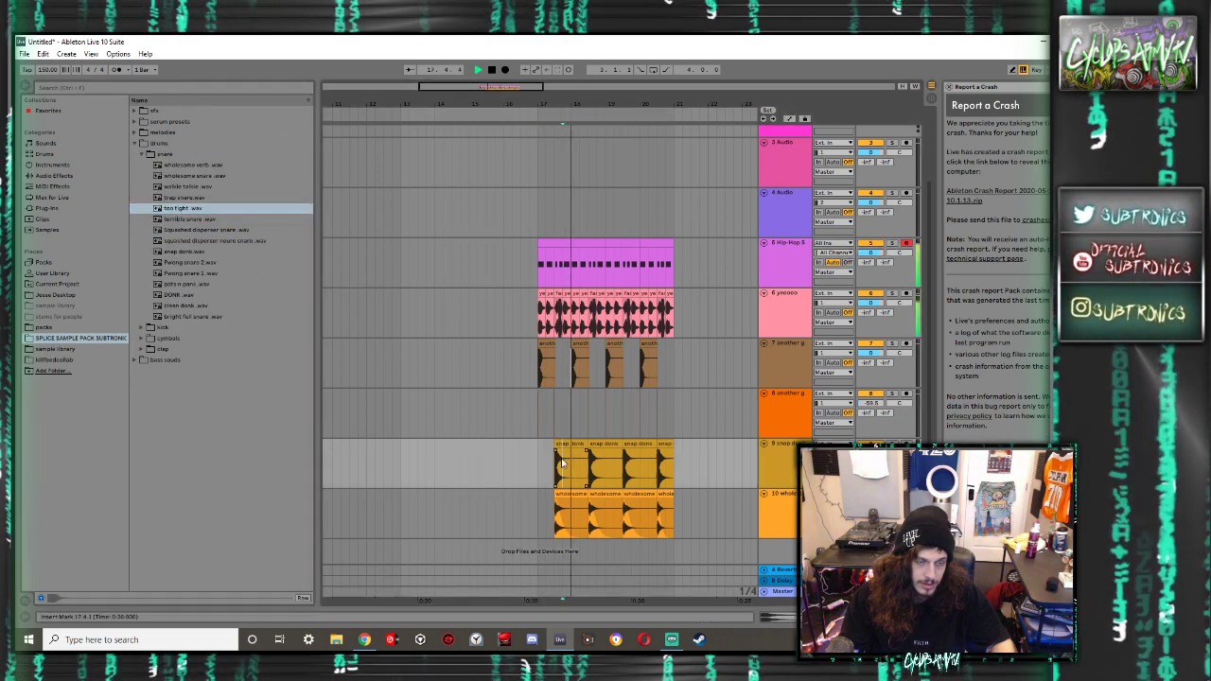
pyautogui.scroll(5, 556, 464)
pyautogui.press('space')
pyautogui.press('space')
pyautogui.press('space')
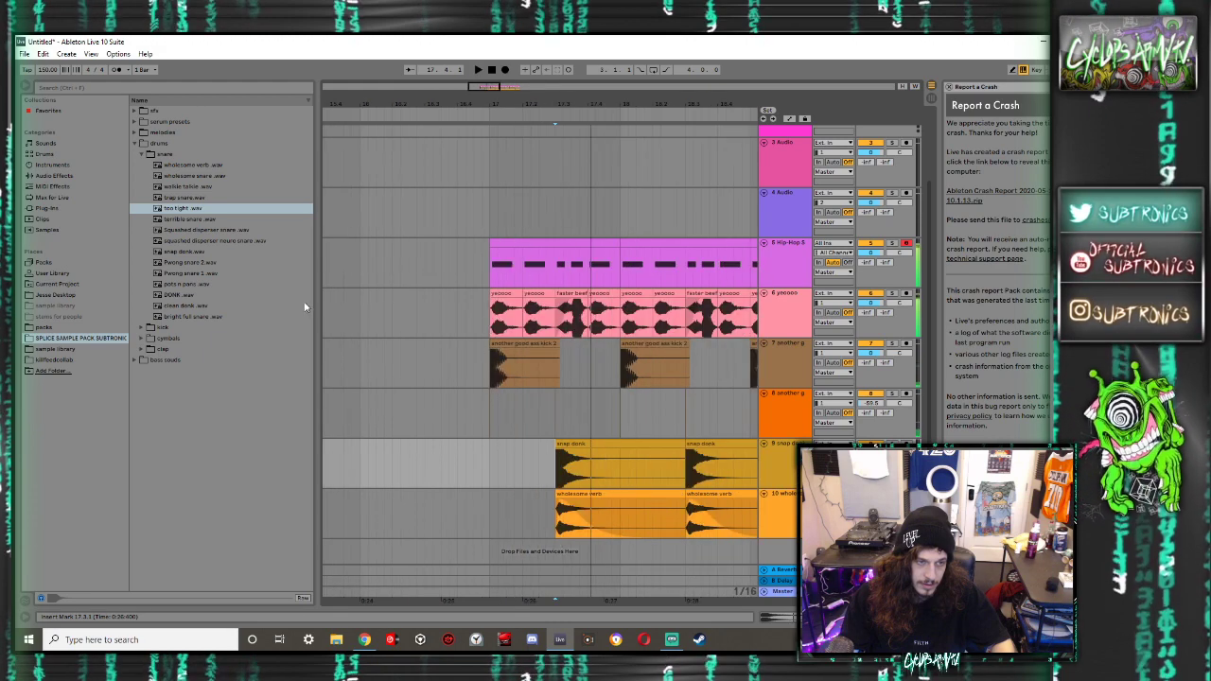
pyautogui.click(218, 307)
pyautogui.moveTo(182, 295)
pyautogui.mouseDown()
pyautogui.moveTo(532, 400)
pyautogui.moveTo(570, 452)
pyautogui.mouseUp()
pyautogui.click(464, 451)
pyautogui.press('space')
pyautogui.press('space')
# Duplicate the two-beat kick region at bar 17 on track 7 seven times to fill bars 17 to 20 and play it
pyautogui.moveTo(559, 352); pyautogui.dragTo(493, 346)
pyautogui.scroll(-4, 492, 346)
pyautogui.hotkey('ctrl', 'd')
pyautogui.hotkey('ctrl', 'd')
pyautogui.hotkey('ctrl', 'd')
pyautogui.hotkey('ctrl', 'd')
pyautogui.hotkey('ctrl', 'd')
pyautogui.hotkey('ctrl', 'd')
pyautogui.hotkey('ctrl', 'd')
pyautogui.click(496, 343)
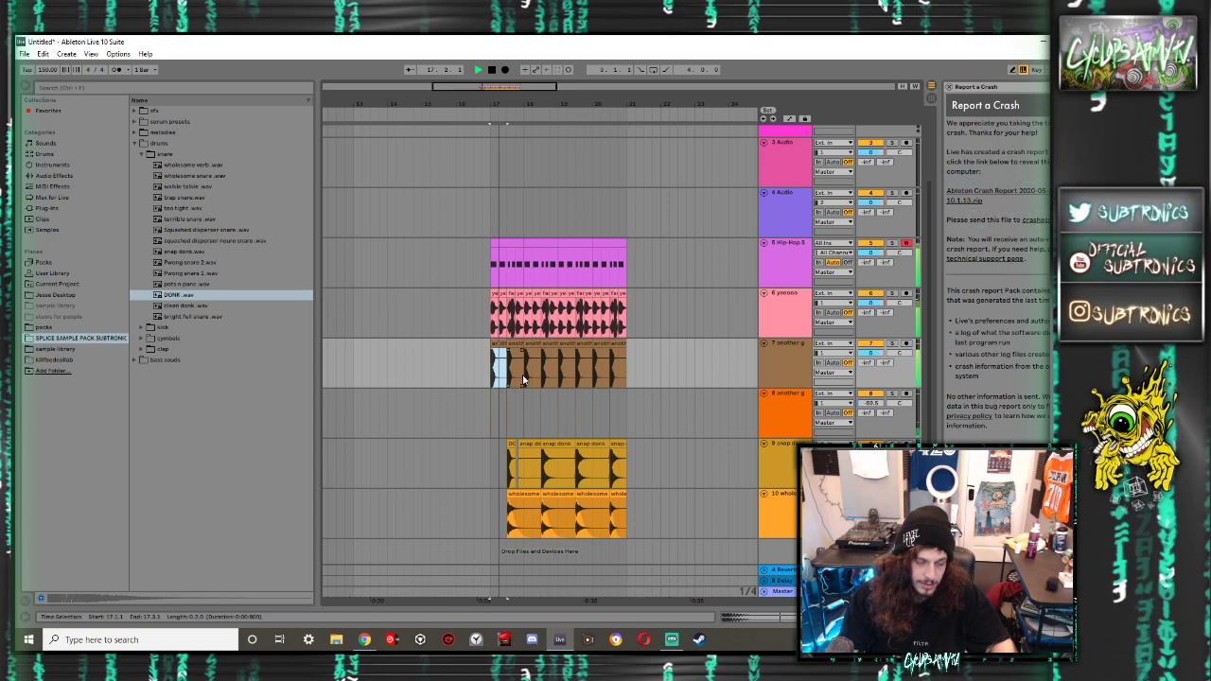
pyautogui.hscroll(-1, 524, 379)
pyautogui.press('space')
# Audition the pack's wholesome and neighbouring snares, plus clap samples including trap clap, serum clap, real 3 and punchy clap
pyautogui.click(178, 166)
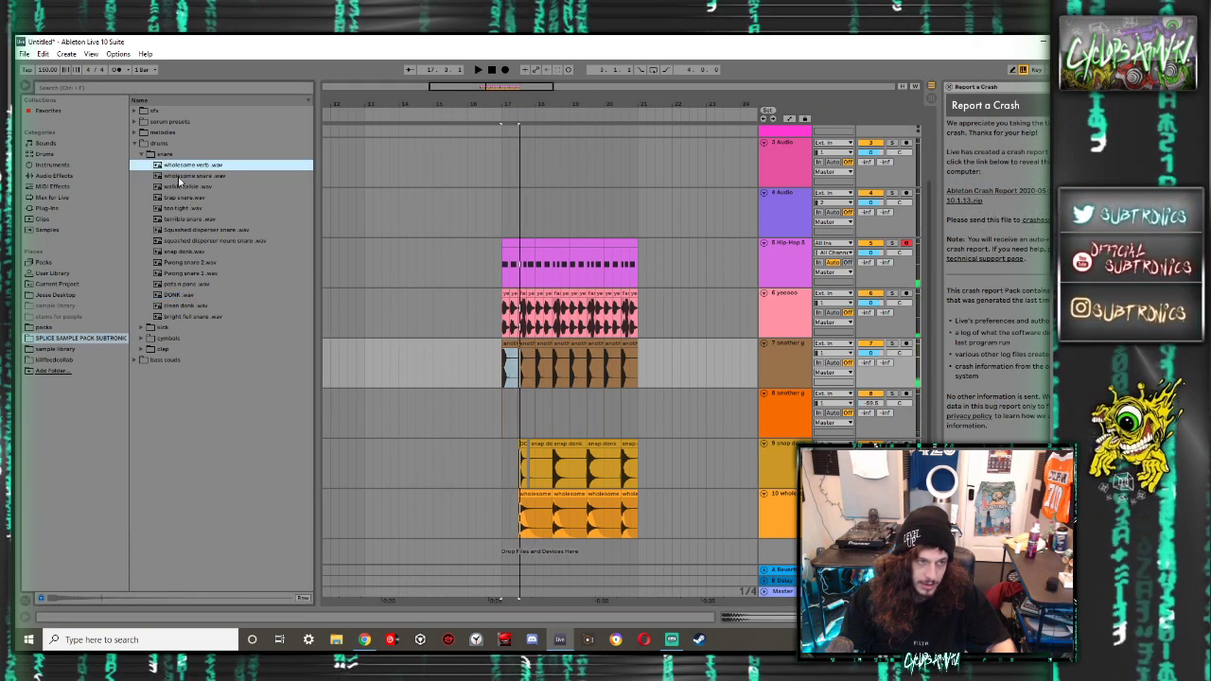
pyautogui.click(179, 178)
pyautogui.click(181, 188)
pyautogui.click(140, 153)
pyautogui.click(140, 154)
pyautogui.click(141, 155)
pyautogui.click(142, 186)
pyautogui.click(163, 197)
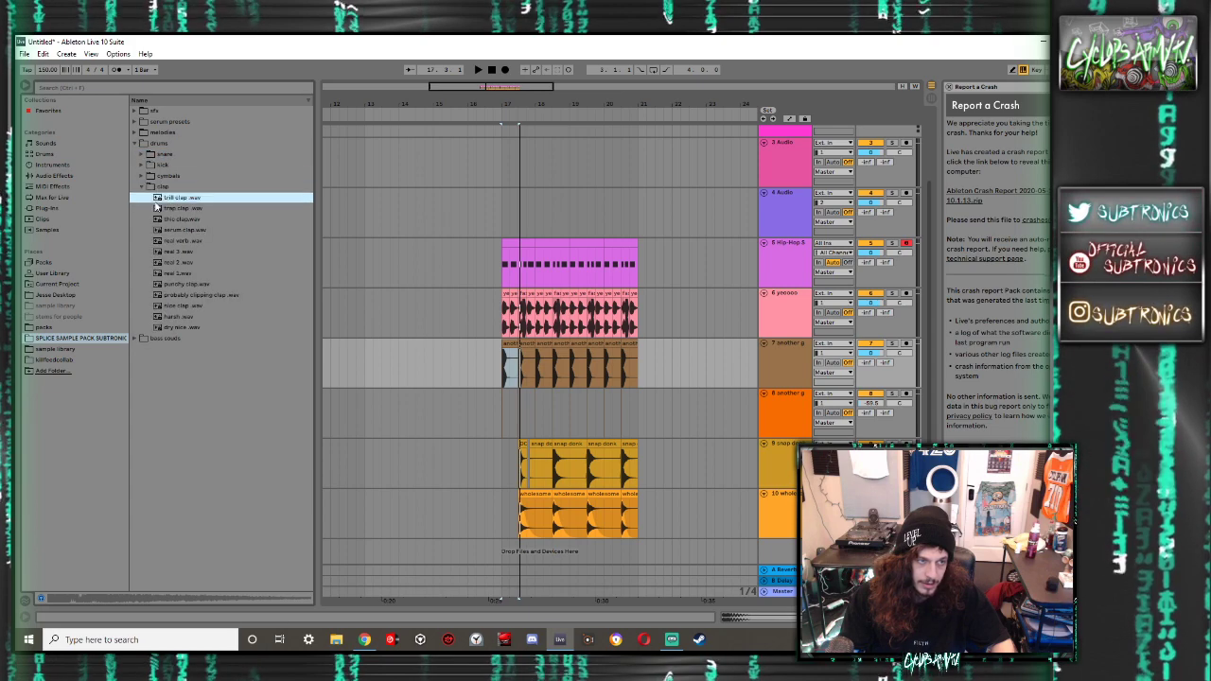
pyautogui.click(184, 210)
pyautogui.click(189, 230)
pyautogui.click(182, 251)
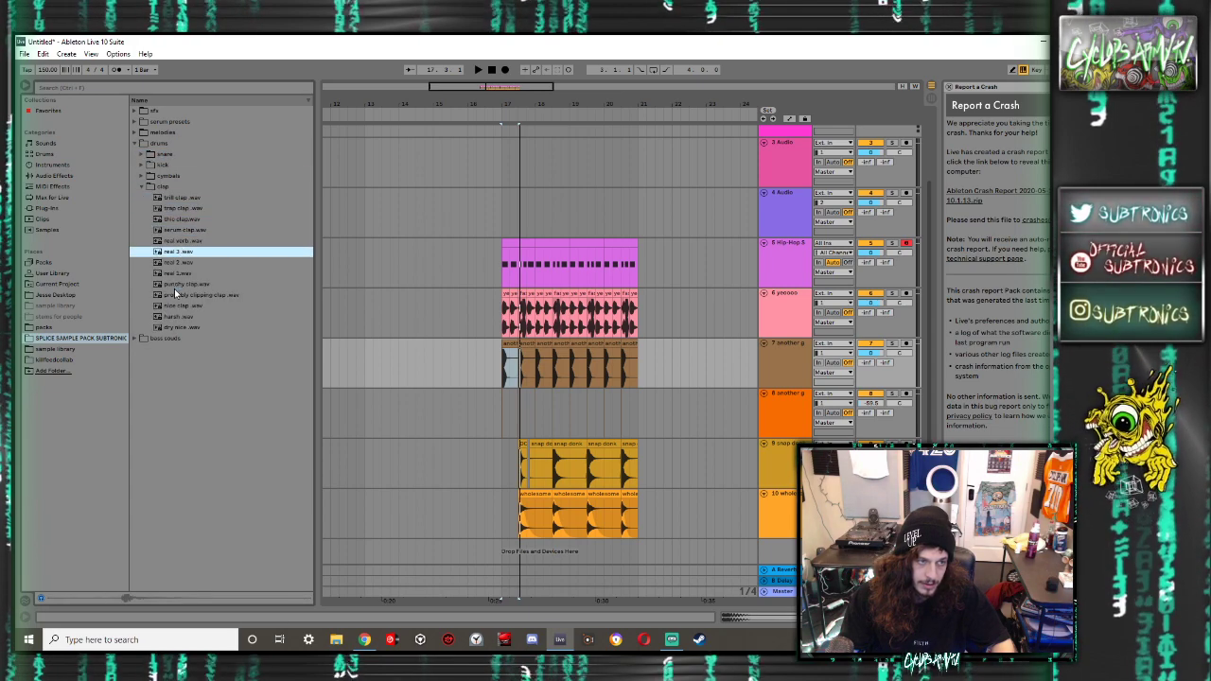
pyautogui.click(174, 284)
# Place the harsh clap at 17.3 on track 9, repeat its one-bar section three times and trim the overhang past bar 21
pyautogui.click(176, 317)
pyautogui.moveTo(487, 429)
pyautogui.mouseDown()
pyautogui.moveTo(530, 463)
pyautogui.moveTo(520, 457)
pyautogui.mouseUp()
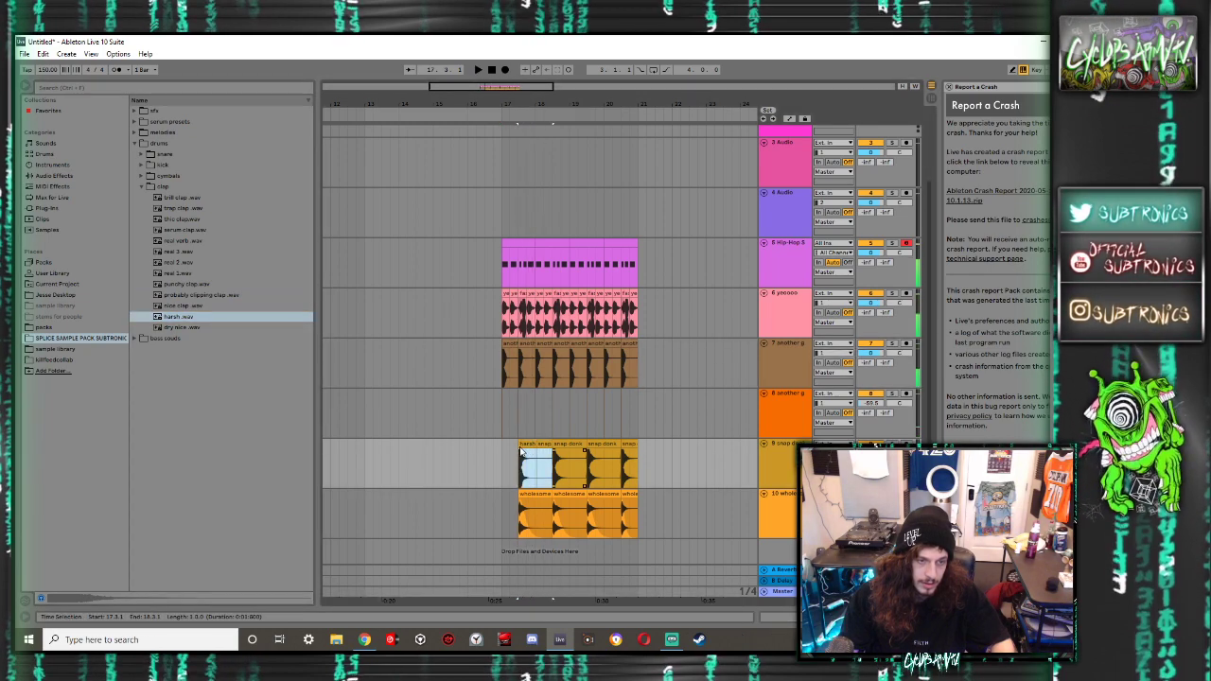
pyautogui.hotkey('ctrl', 'd')
pyautogui.hotkey('ctrl', 'd')
pyautogui.hotkey('ctrl', 'd')
pyautogui.click(511, 448)
pyautogui.press('space')
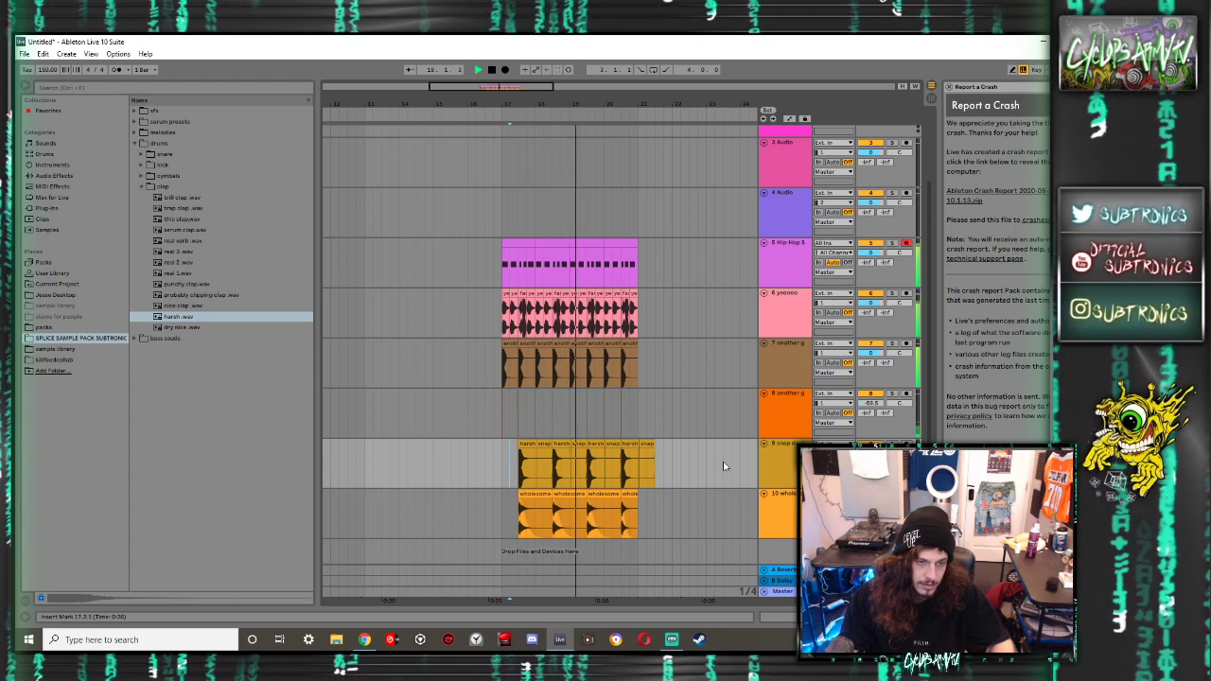
pyautogui.moveTo(679, 457); pyautogui.dragTo(648, 457)
# Insert an audio track below the wholesome verb track and place the loud wide hat closed-hat sample on it at bar 17
pyautogui.press('Down')
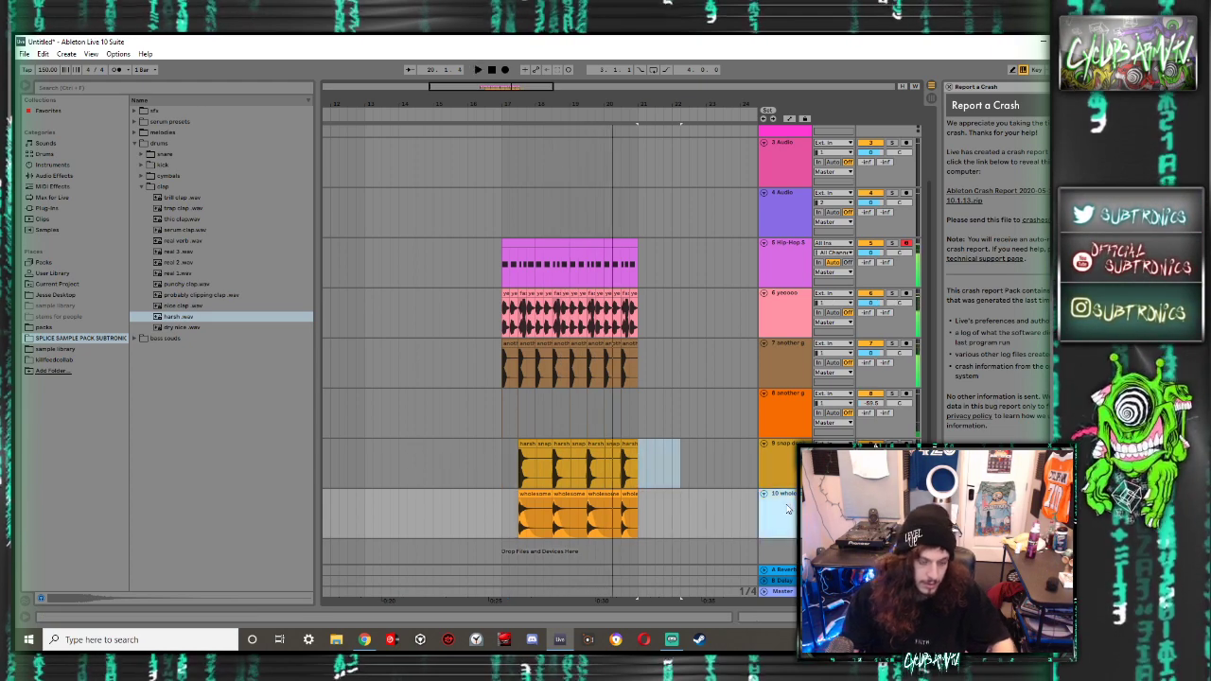
pyautogui.hotkey('ctrl', 't')
pyautogui.click(143, 187)
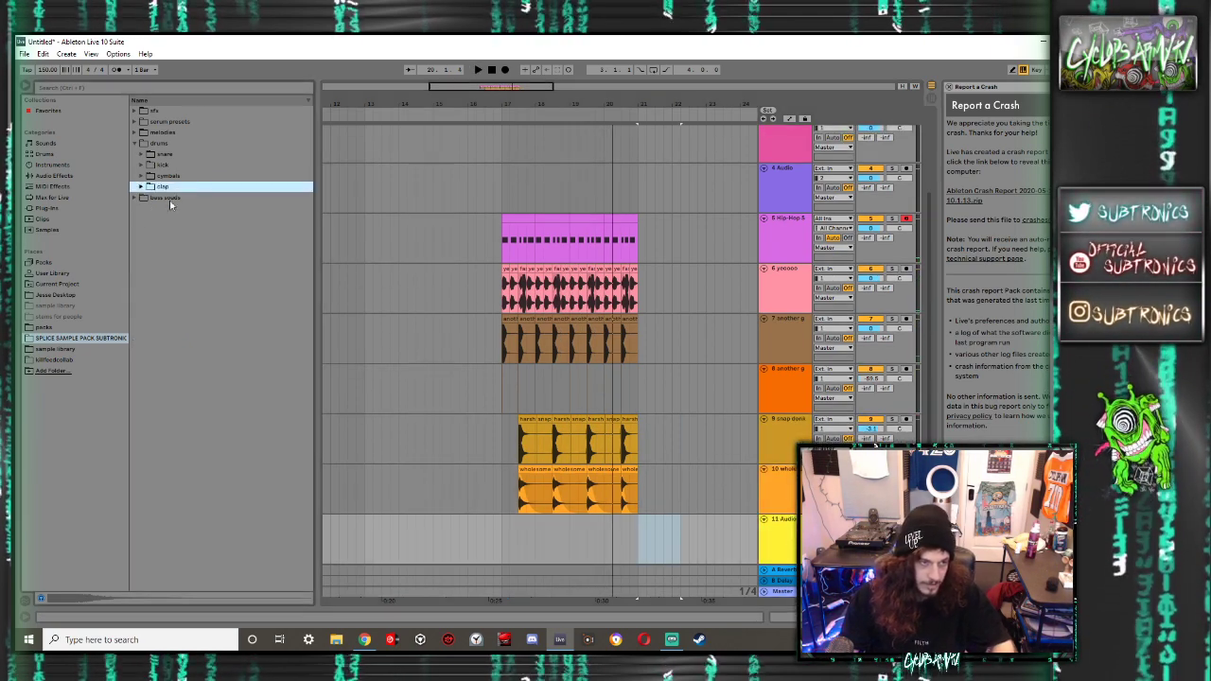
pyautogui.click(142, 176)
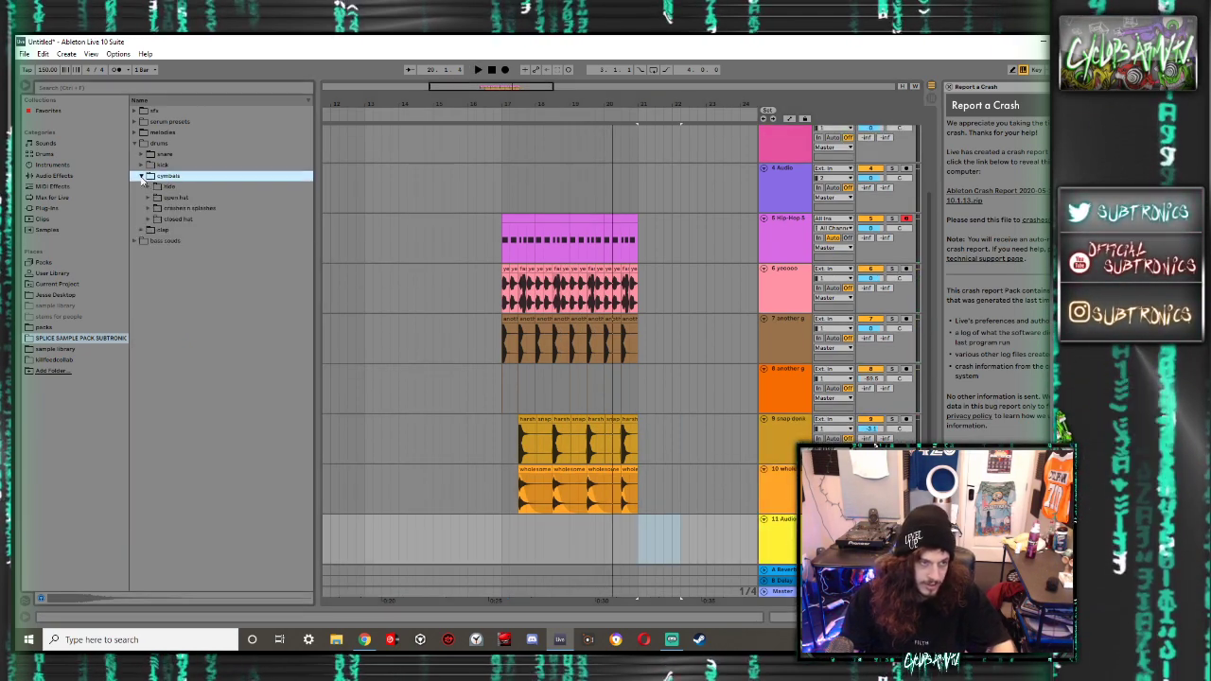
pyautogui.click(151, 219)
pyautogui.click(189, 241)
pyautogui.click(194, 251)
pyautogui.click(194, 262)
pyautogui.click(194, 272)
pyautogui.moveTo(194, 273); pyautogui.dragTo(508, 524)
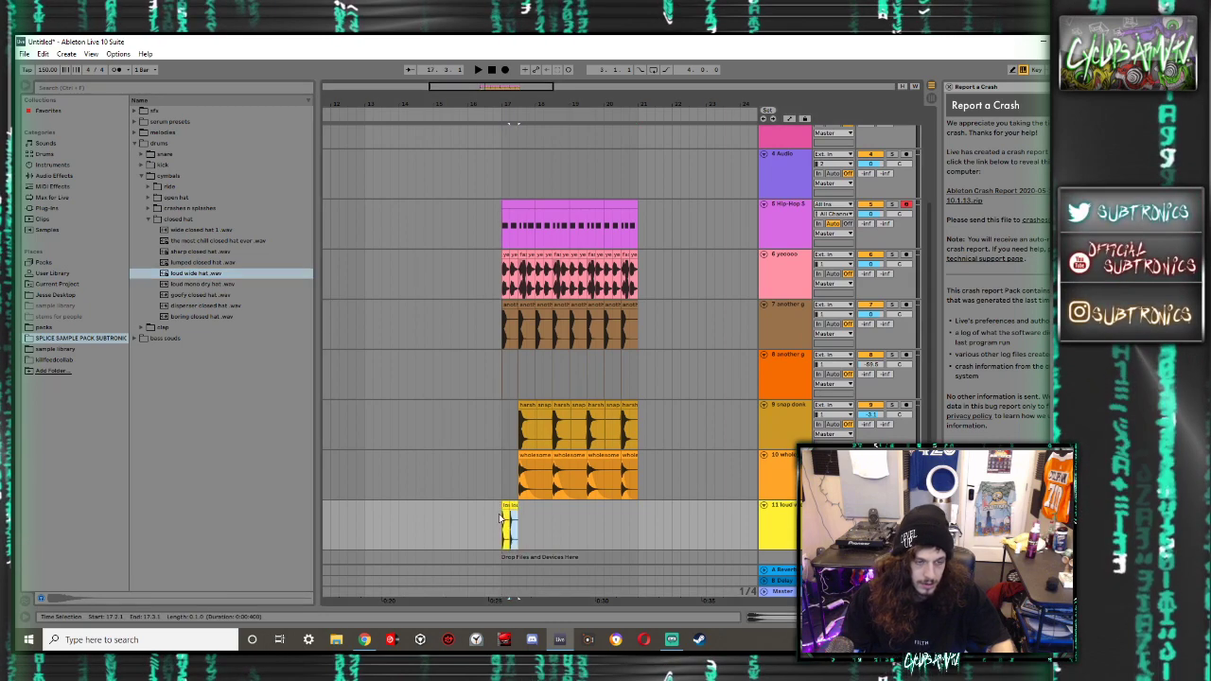
# Duplicate the one-beat loud wide hat clip repeatedly along track 11 until it covers bars 17 to 20
pyautogui.hotkey('ctrl', 'd')
pyautogui.hotkey('ctrl', 'd')
pyautogui.hotkey('ctrl', 'd')
pyautogui.hotkey('ctrl', 'd')
pyautogui.hotkey('ctrl', 'd')
pyautogui.hotkey('ctrl', 'd')
pyautogui.hotkey('ctrl', 'd')
pyautogui.press('space')
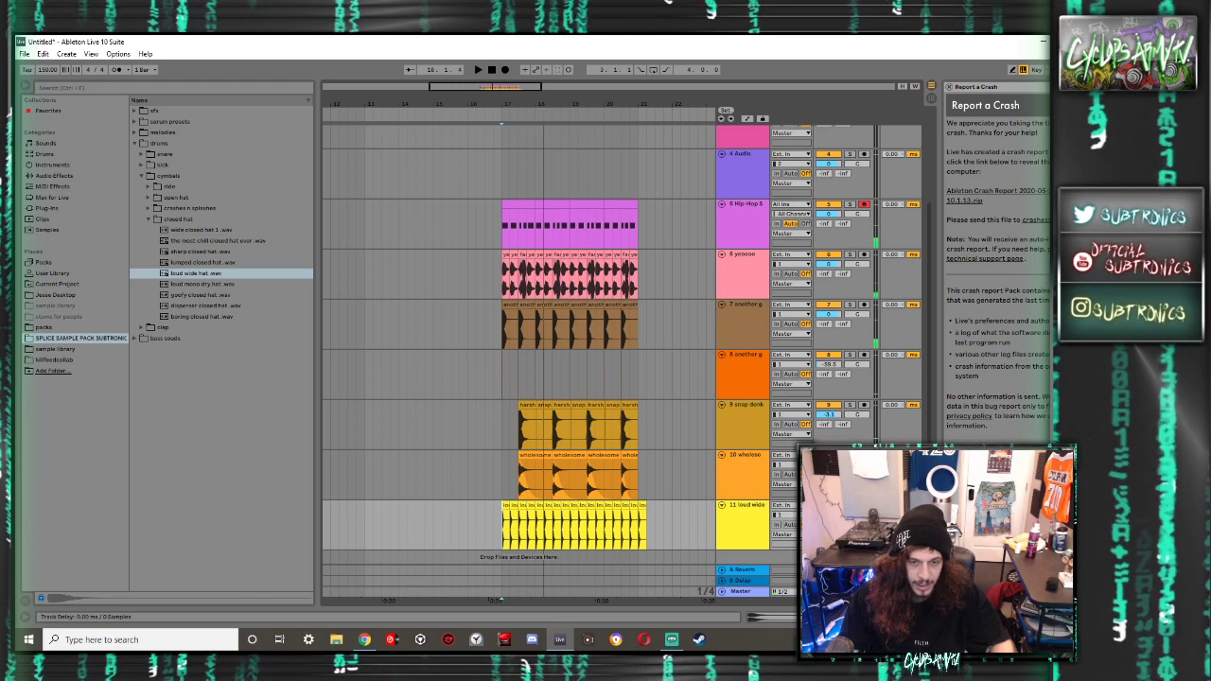
# Set the loud wide hat track's delay to 20 ms after trying 24 ms, playing the drop to compare
pyautogui.write('48')
pyautogui.press('Return')
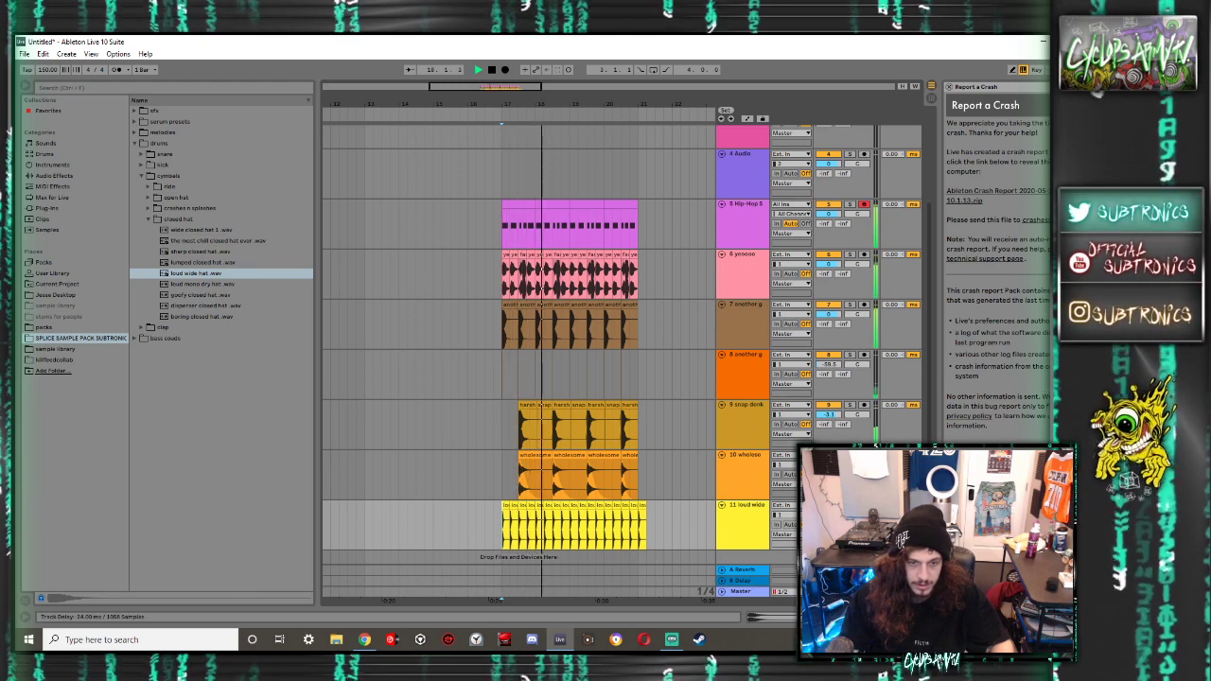
pyautogui.press('space')
pyautogui.write('3')
pyautogui.press('Return')
pyautogui.press('space')
pyautogui.press('space')
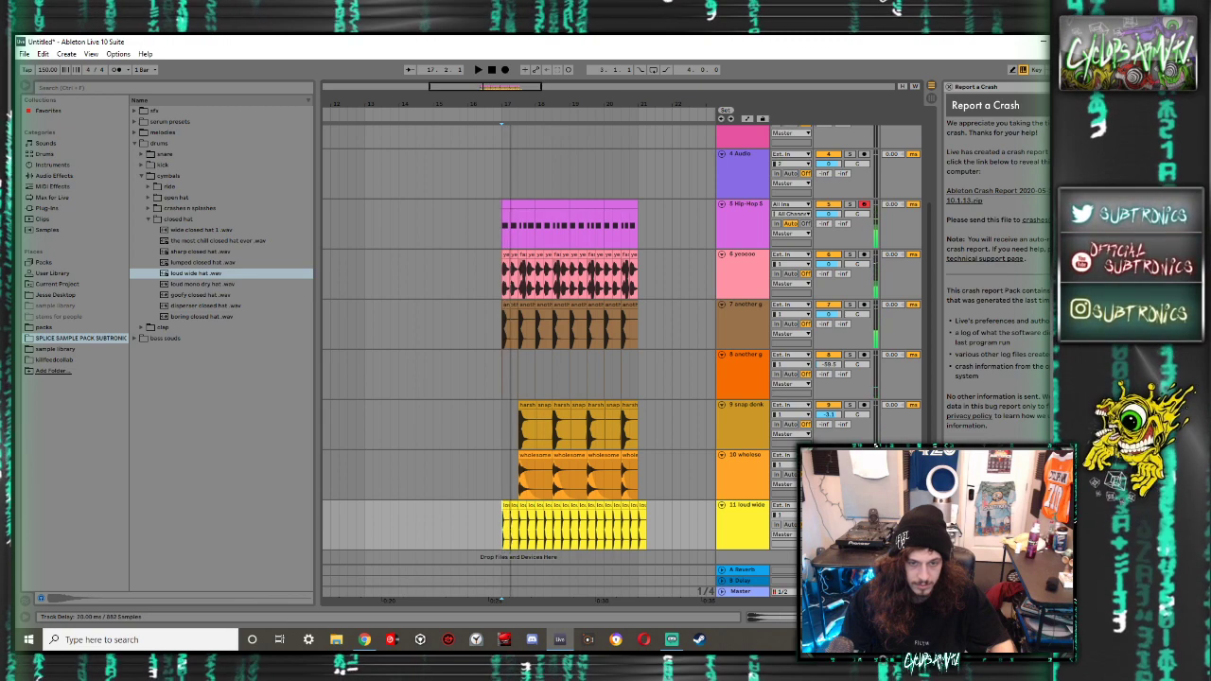
# Delete the loud wide hat clips on track 11 that lie before 17.3 and past bar 21
pyautogui.click(492, 514)
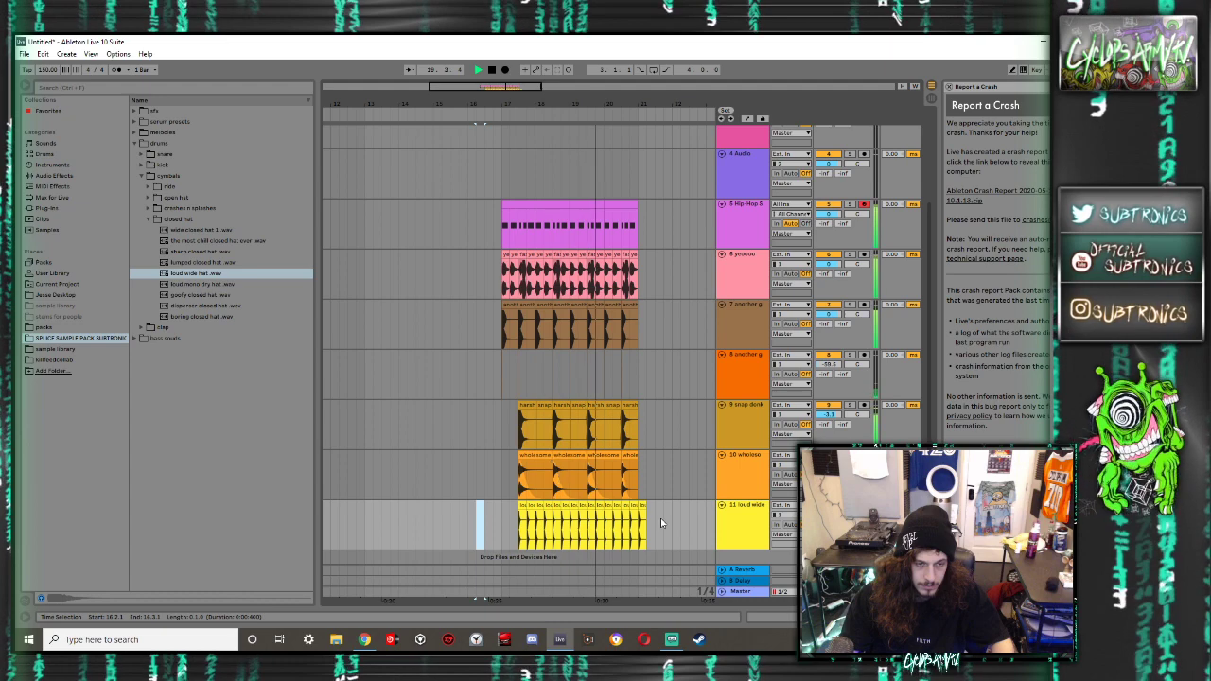
pyautogui.moveTo(660, 525); pyautogui.dragTo(641, 518)
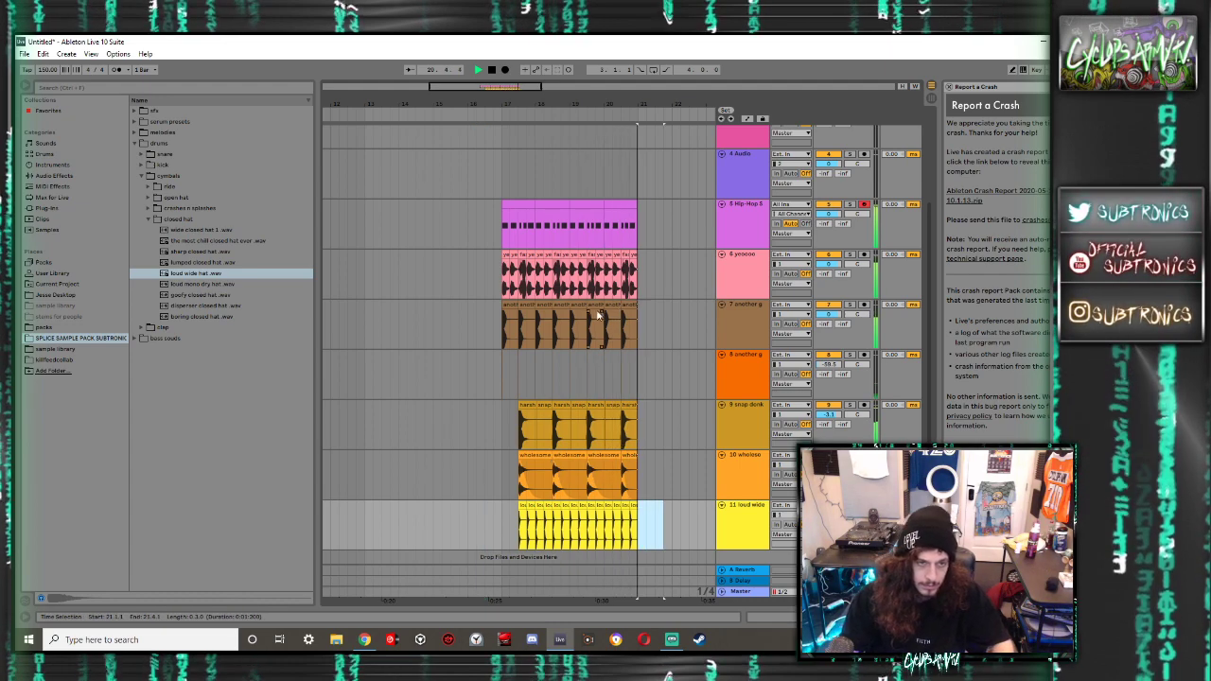
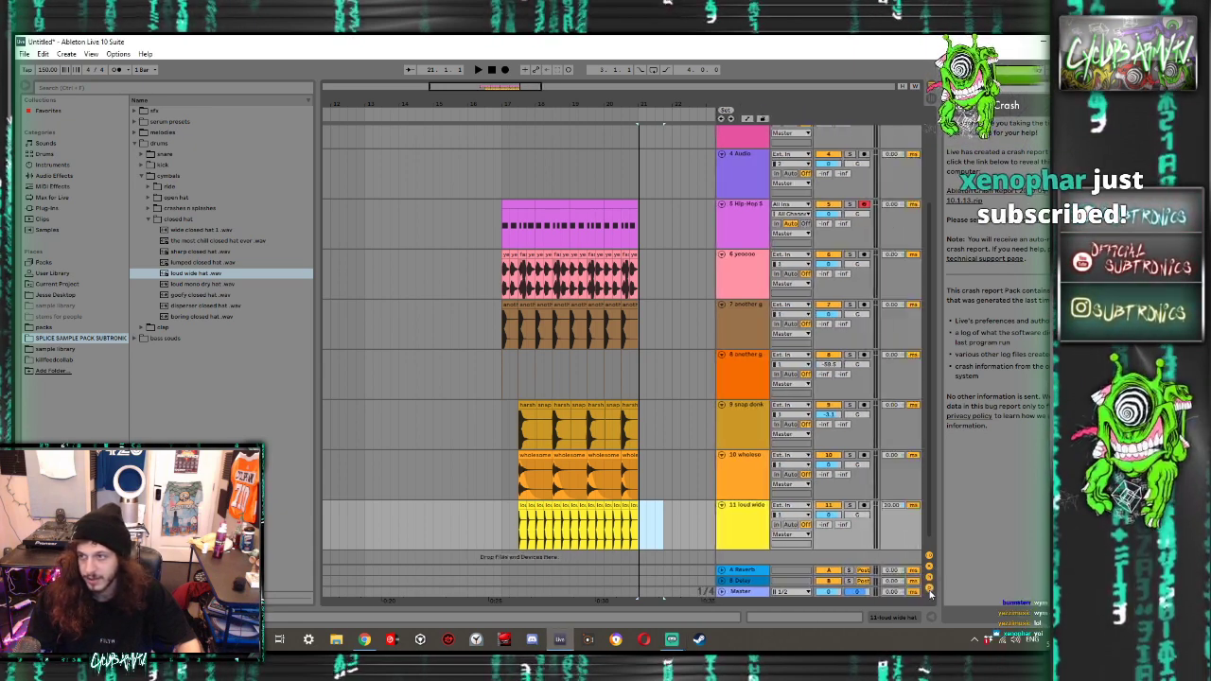
# Increase the loud wide hat track's delay slightly and play the drop from bar 17
pyautogui.moveTo(902, 508); pyautogui.dragTo(905, 510)
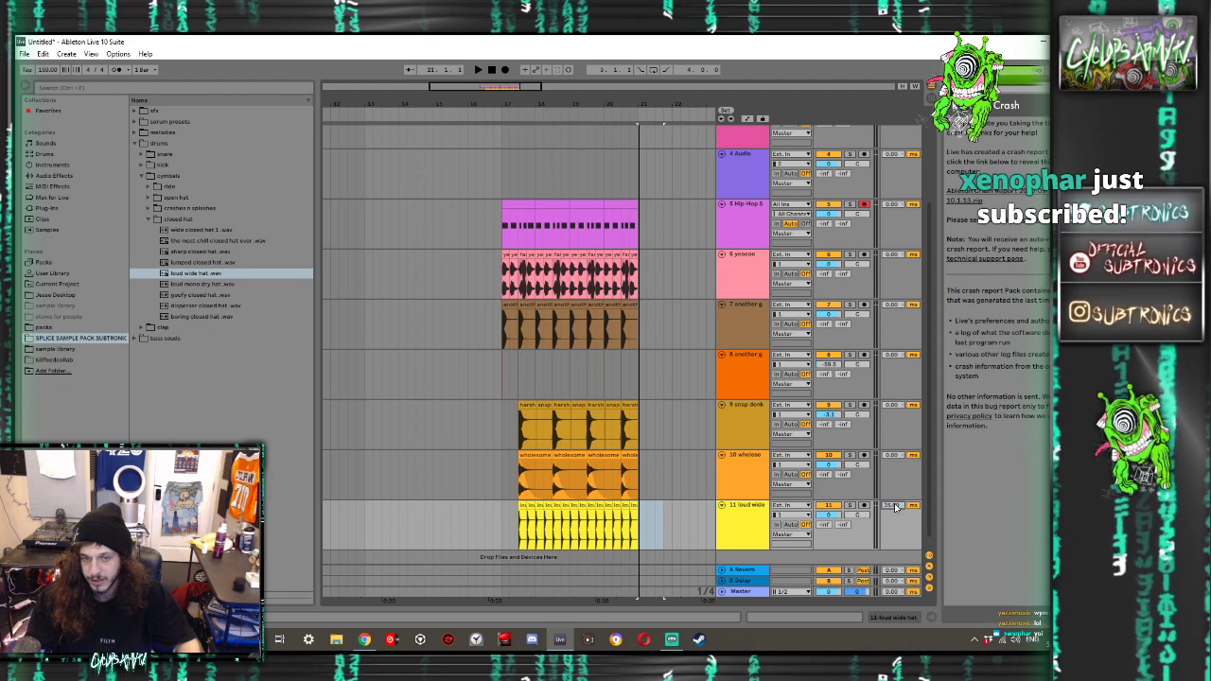
pyautogui.click(514, 521)
pyautogui.press('space')
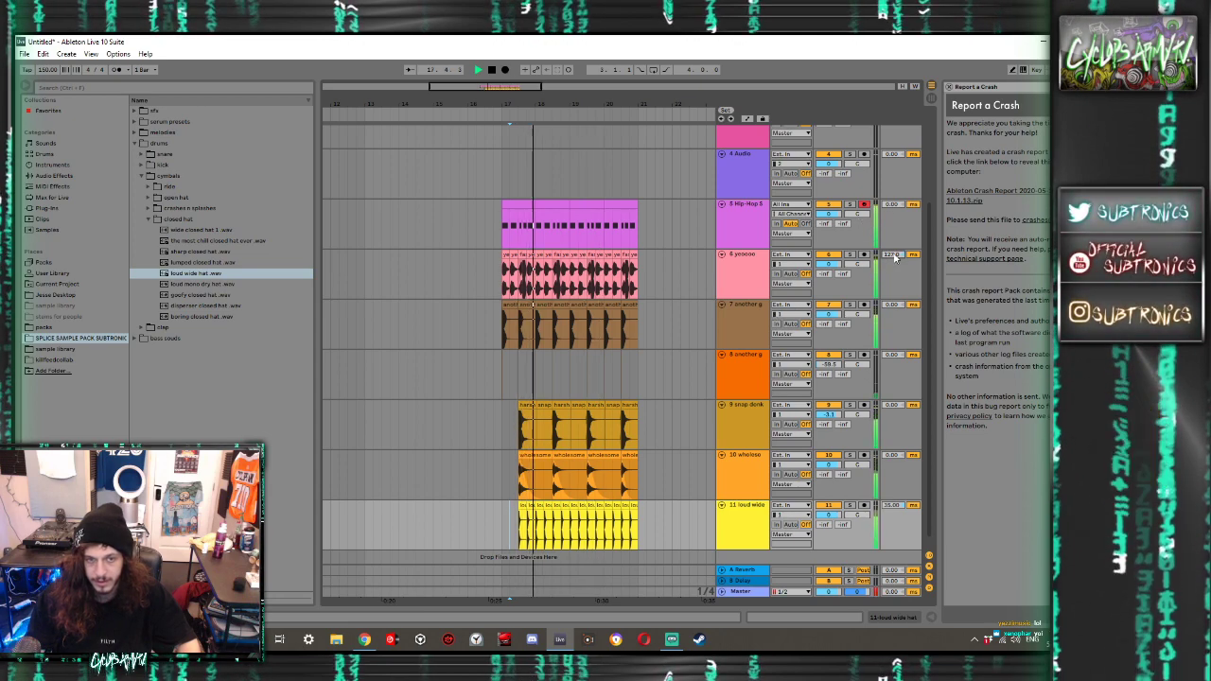
# Set the yooooo bass track's delay to 44 ms and play the drop from just before bar 17
pyautogui.moveTo(894, 257); pyautogui.dragTo(896, 303)
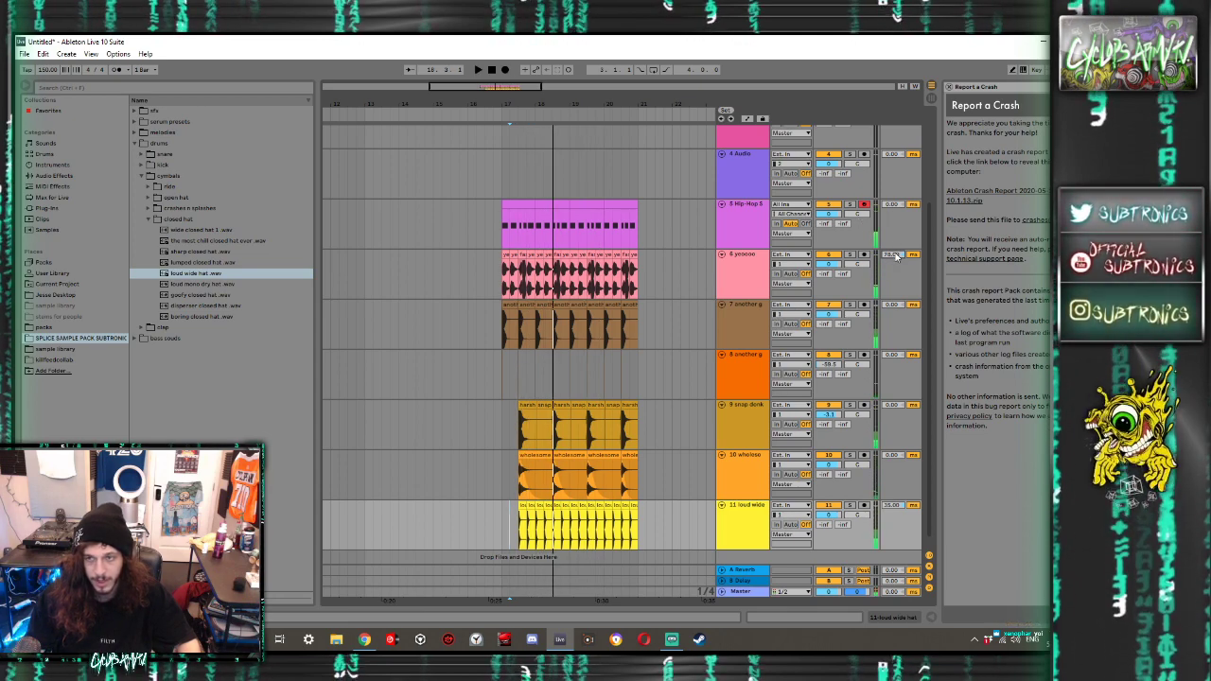
pyautogui.moveTo(897, 257); pyautogui.dragTo(896, 288)
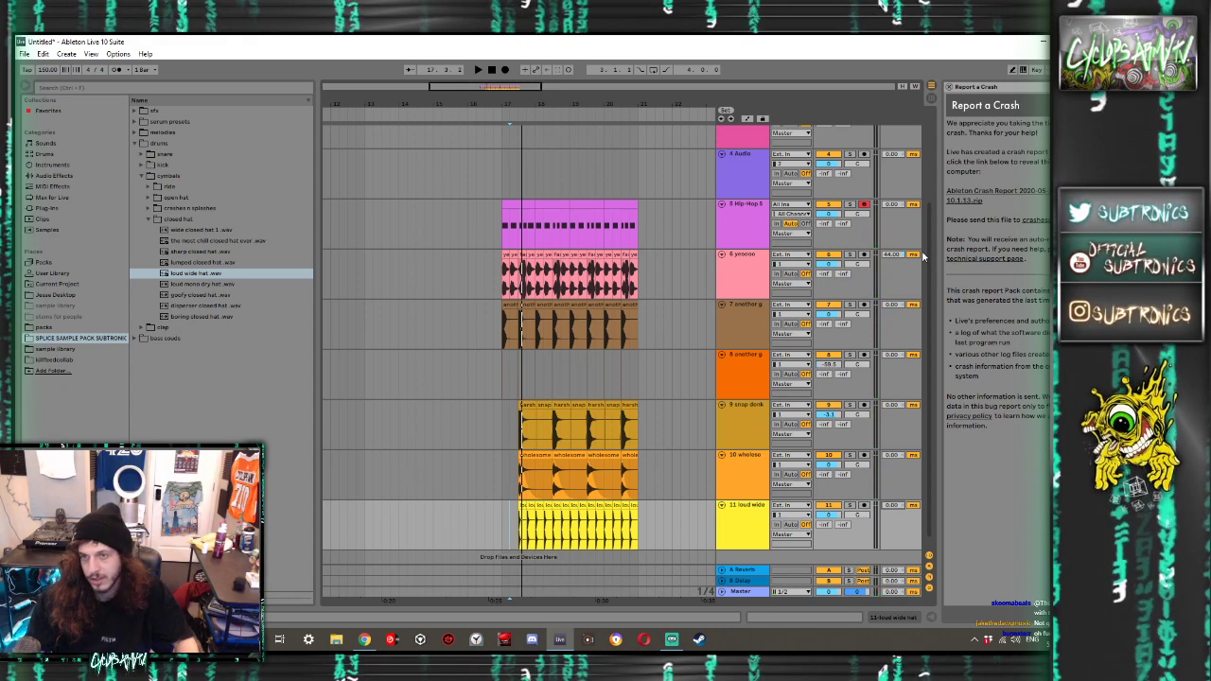
pyautogui.click(489, 316)
pyautogui.press('space')
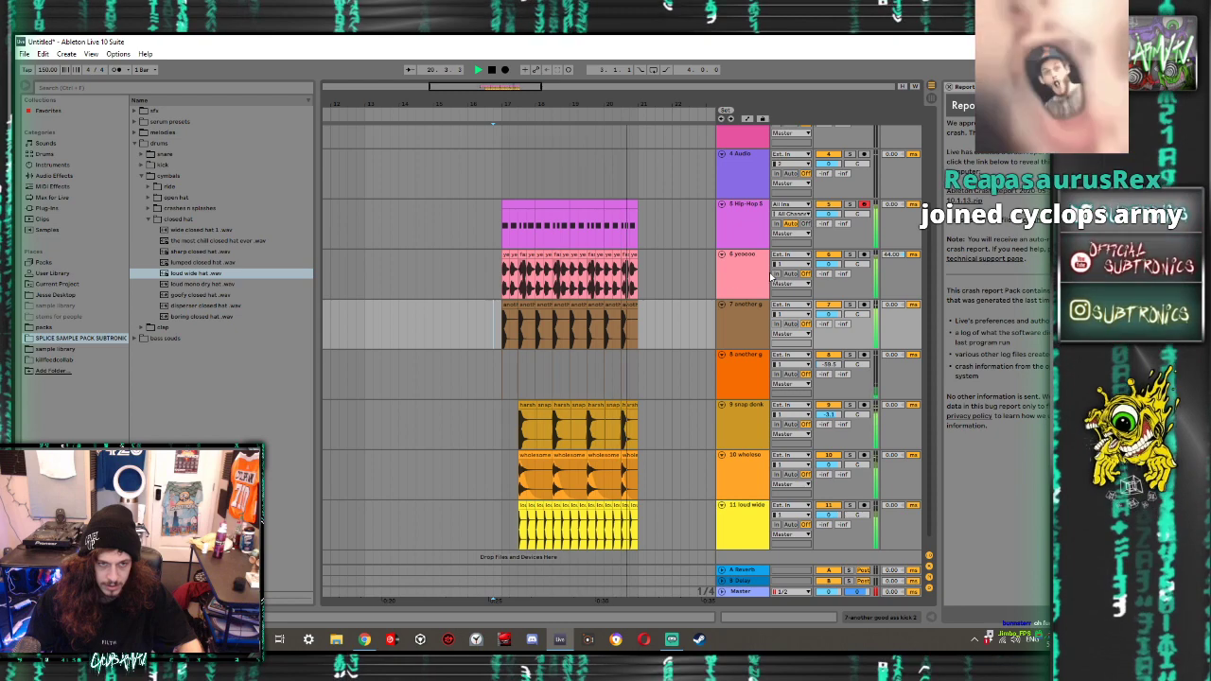
# Insert an audio track below the yooooo track and browse the pack's bass sounds, auditioning wide growl
pyautogui.click(738, 266)
pyautogui.hotkey('ctrl', 't')
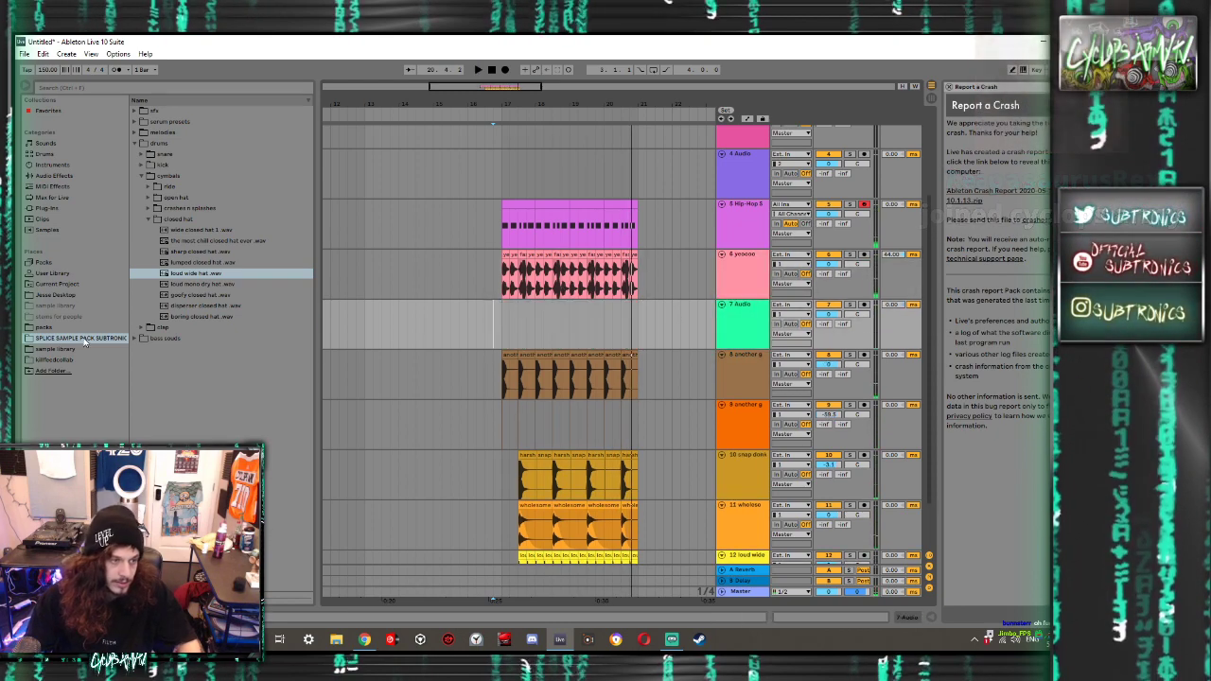
pyautogui.click(138, 219)
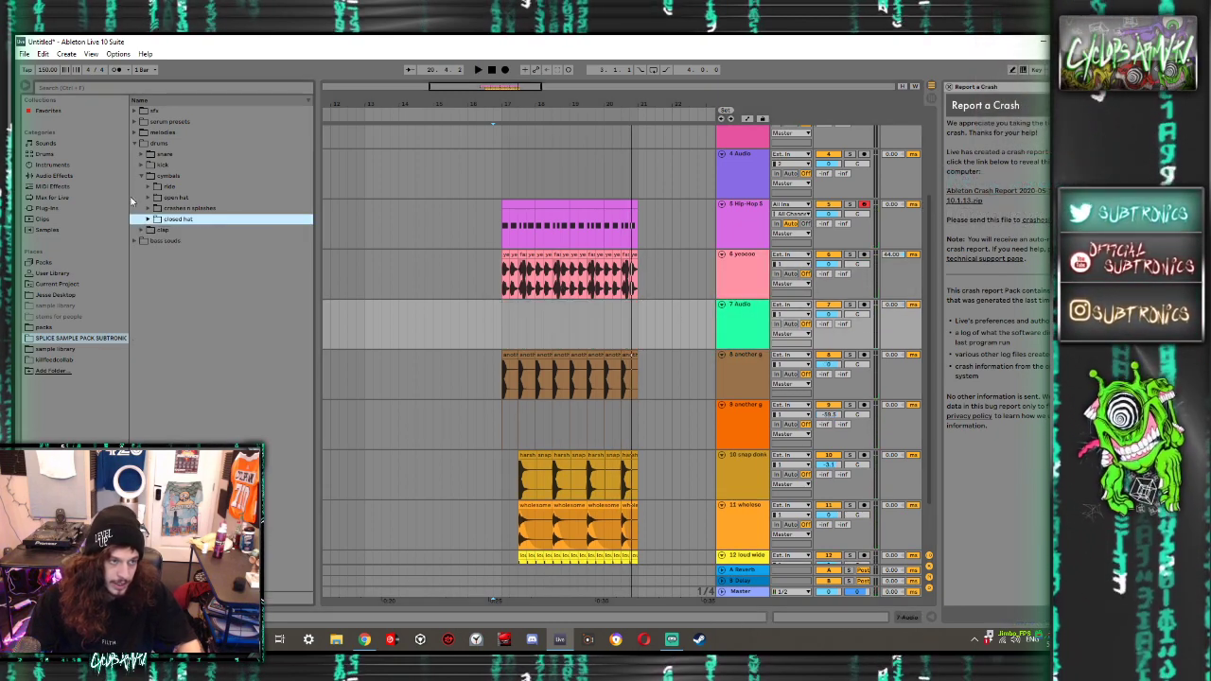
pyautogui.click(135, 142)
pyautogui.click(135, 154)
pyautogui.click(161, 198)
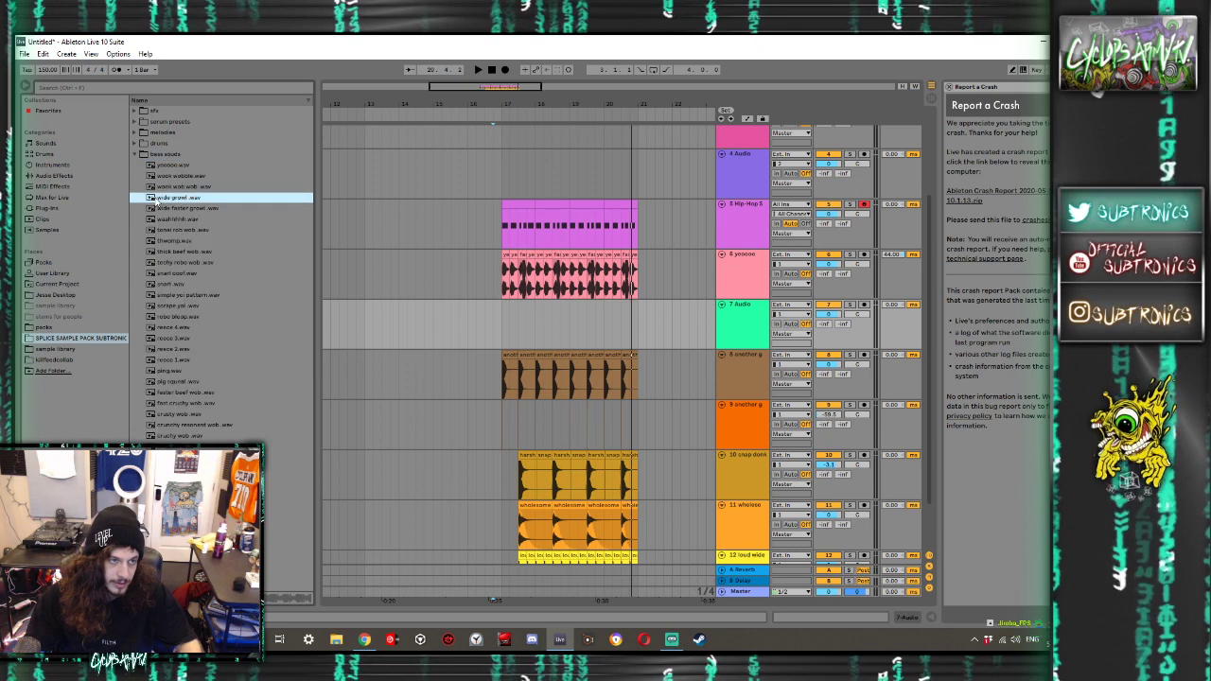
# Place the techy robo wob sample on the new audio track at bar 17 and reverse it
pyautogui.click(180, 263)
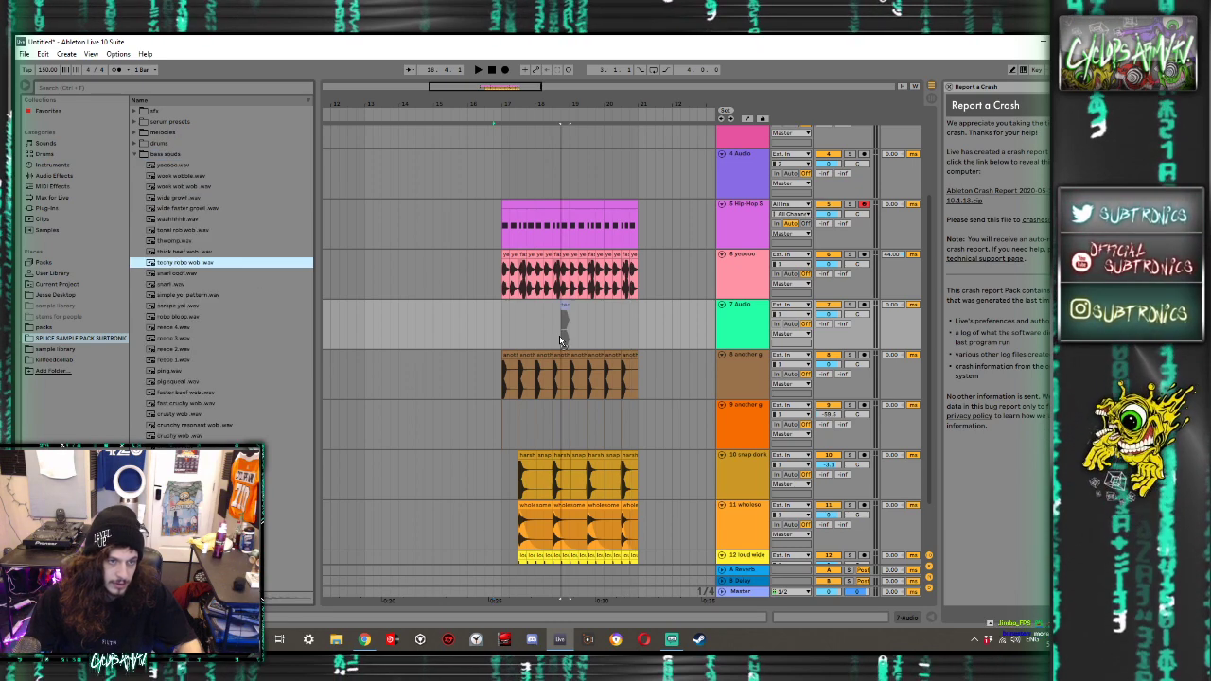
pyautogui.moveTo(562, 337); pyautogui.dragTo(510, 334)
pyautogui.scroll(4, 496, 331)
pyautogui.moveTo(586, 307); pyautogui.dragTo(551, 313)
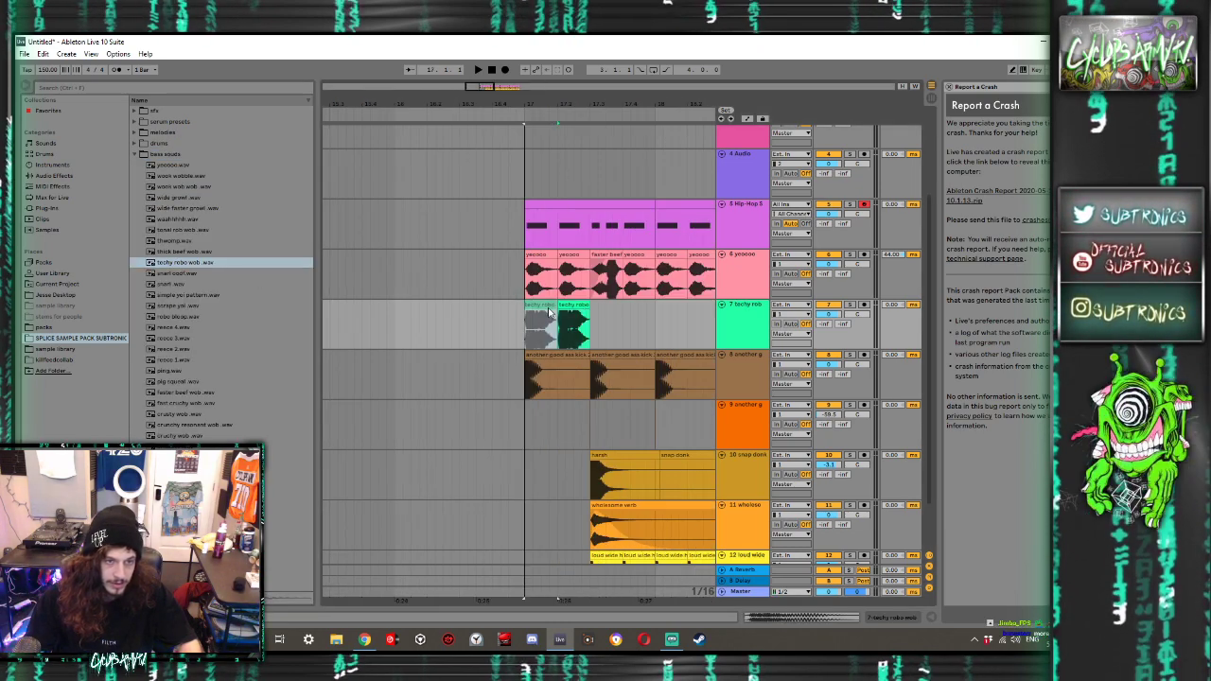
pyautogui.press('Delete')
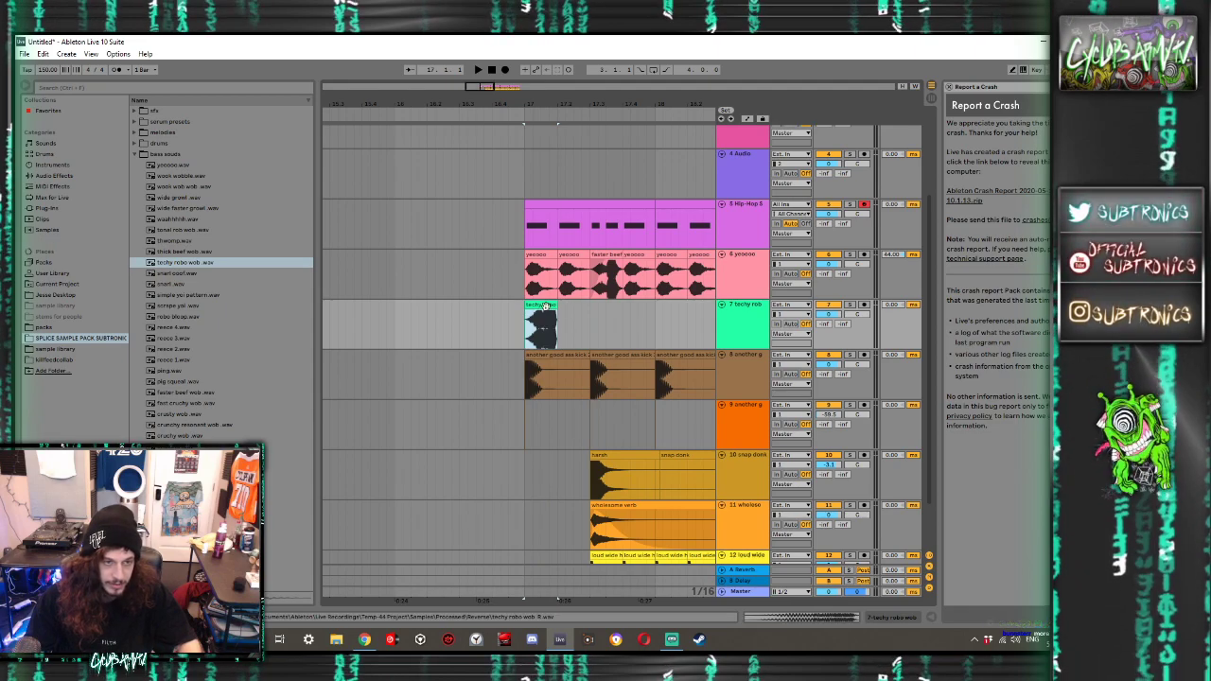
# Reposition the reversed techy robo wob clip around bar 17, play it with the drop and turn off its warping
pyautogui.doubleClick(545, 306)
pyautogui.moveTo(556, 290)
pyautogui.mouseDown()
pyautogui.moveTo(581, 290)
pyautogui.moveTo(536, 296)
pyautogui.mouseUp()
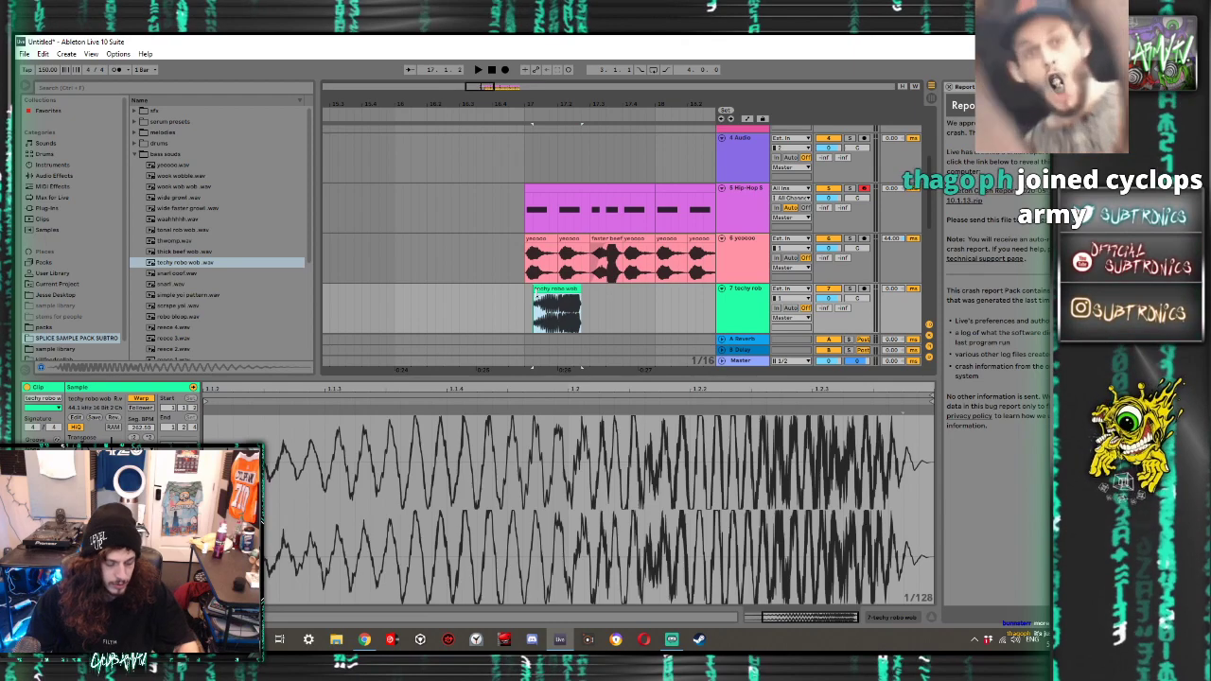
pyautogui.press('a')
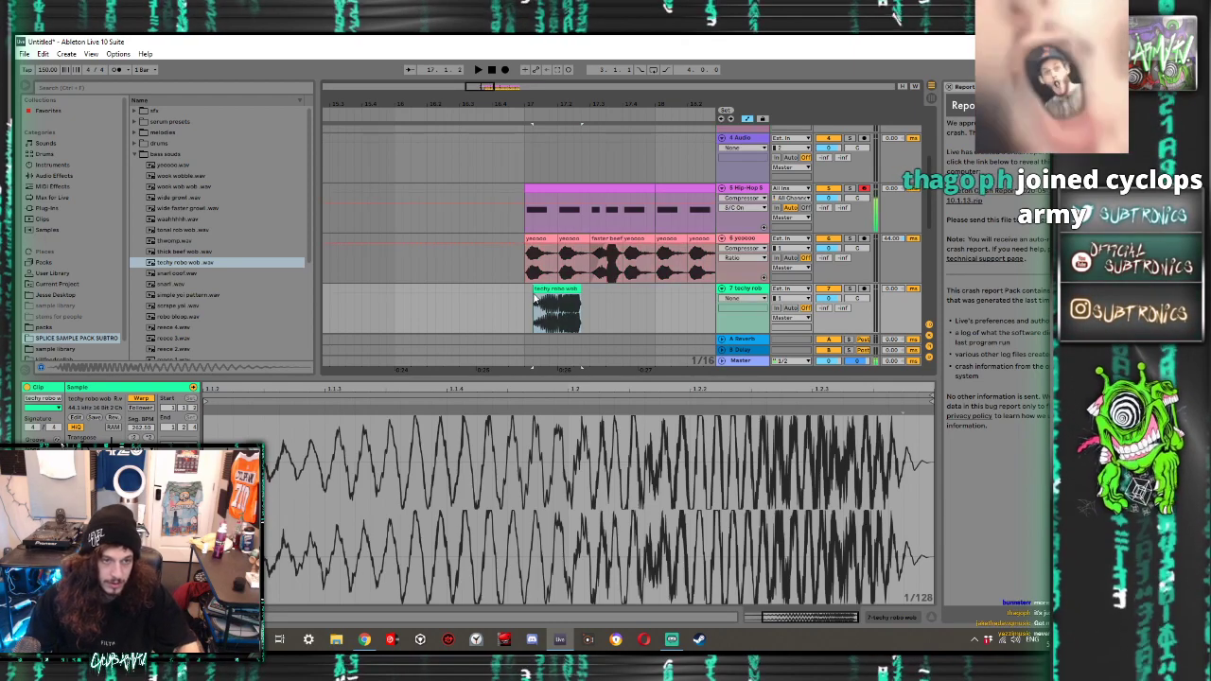
pyautogui.press('a')
pyautogui.moveTo(535, 296)
pyautogui.mouseDown()
pyautogui.moveTo(625, 300)
pyautogui.moveTo(519, 292)
pyautogui.moveTo(550, 300)
pyautogui.mouseUp()
pyautogui.click(524, 305)
pyautogui.press('space')
pyautogui.press('space')
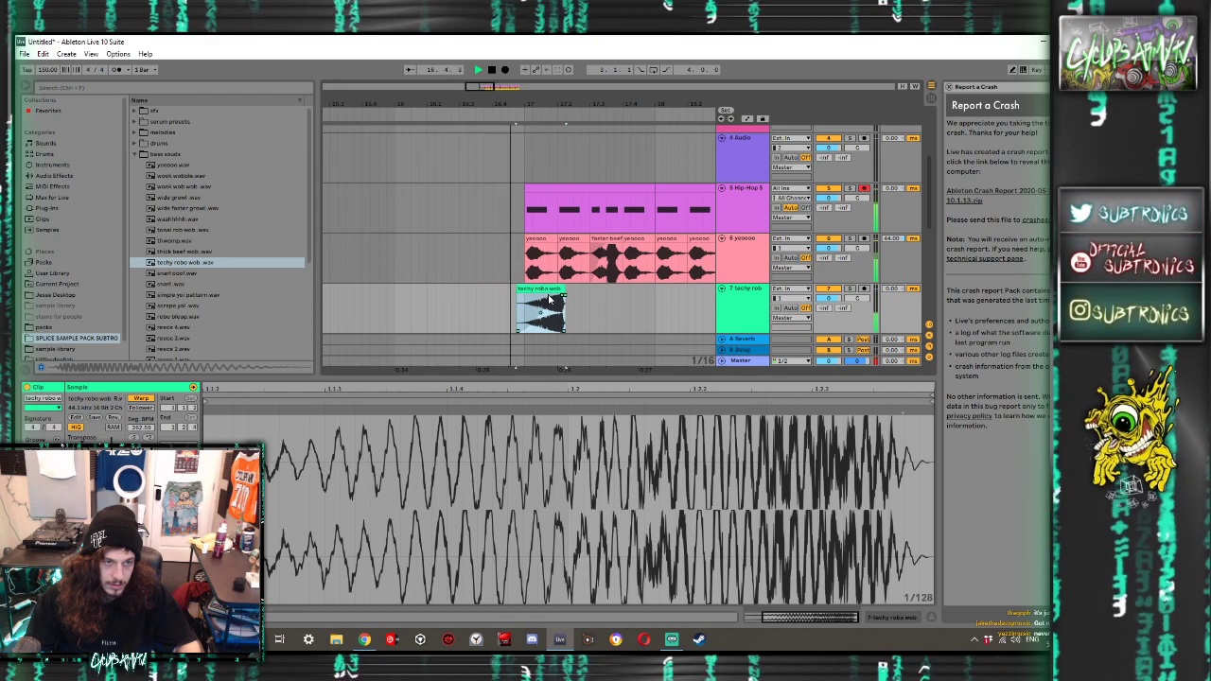
pyautogui.click(147, 398)
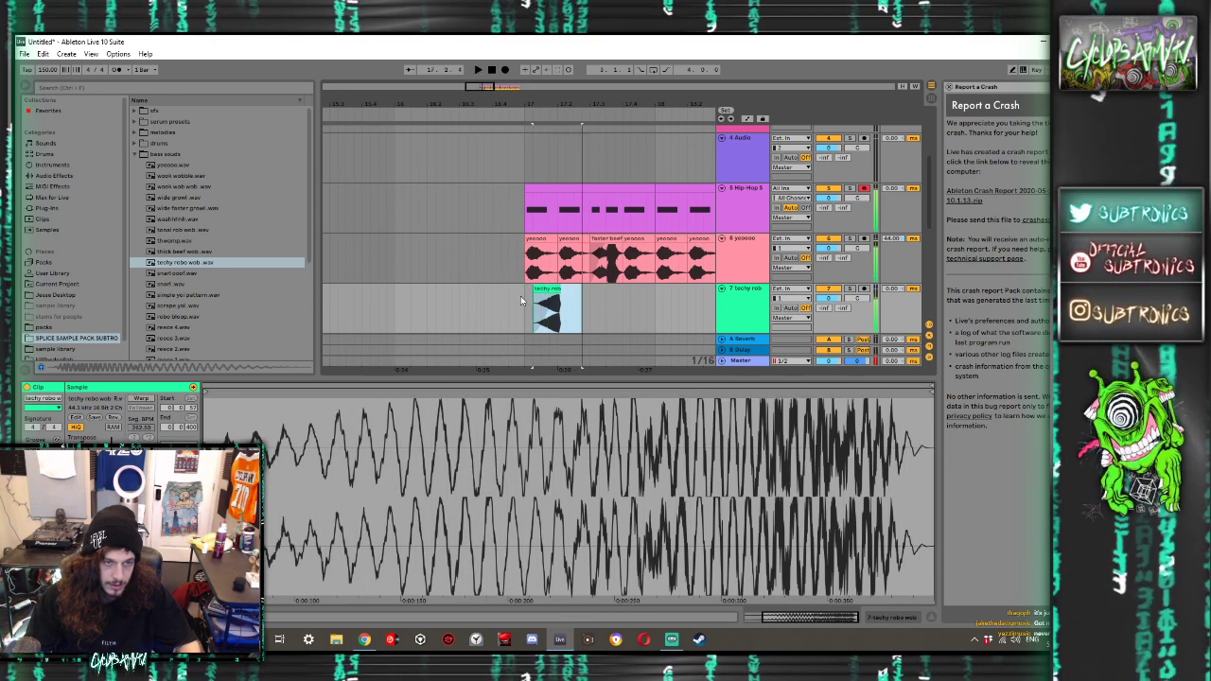
# Move the techy robo wob clip to the start of bar 17 and trim it to a sixteenth-note stab while playing
pyautogui.click(549, 292)
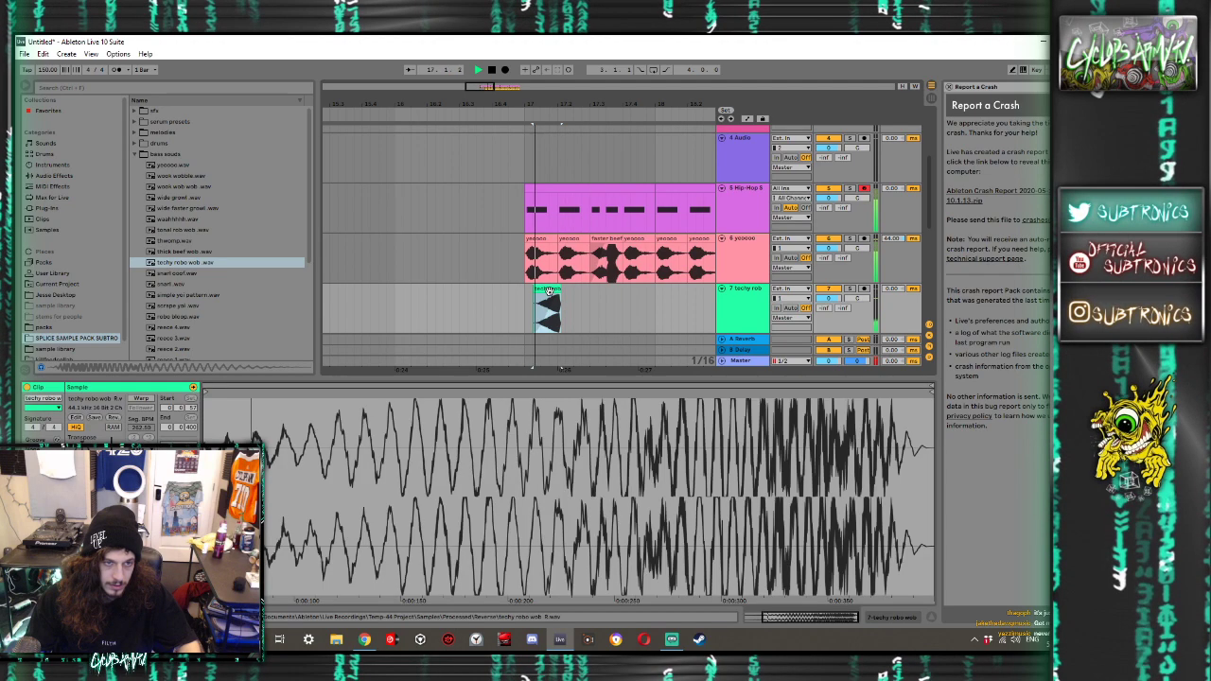
pyautogui.press('space')
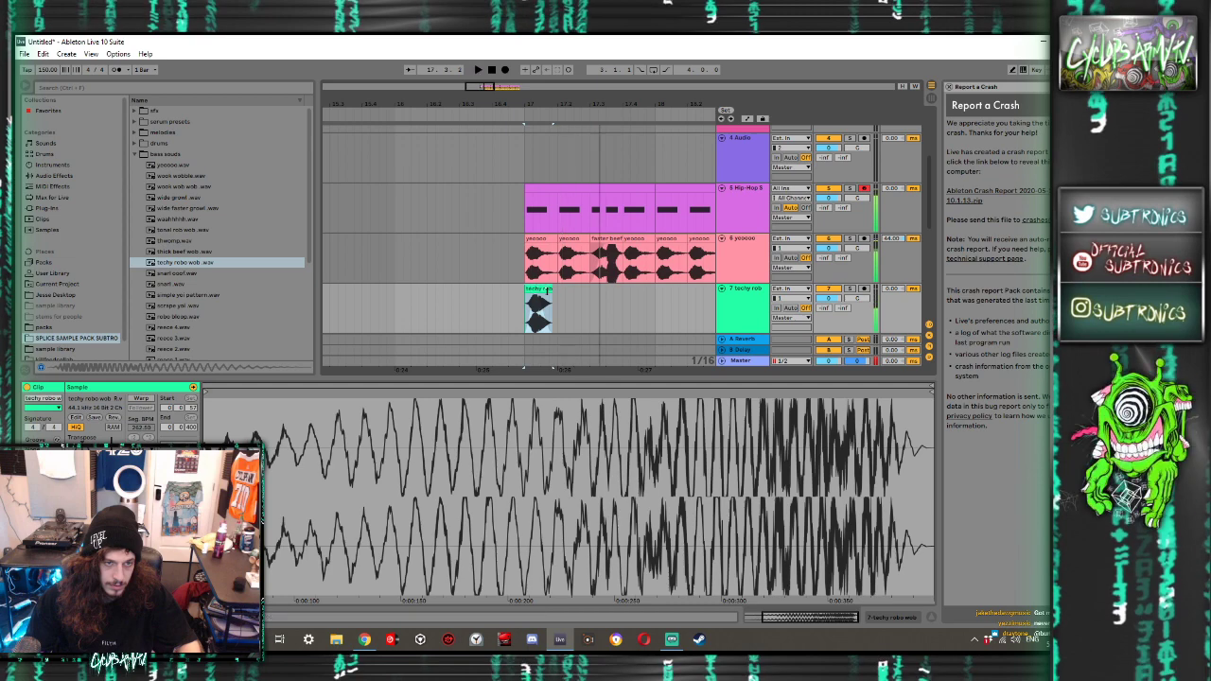
pyautogui.press('space')
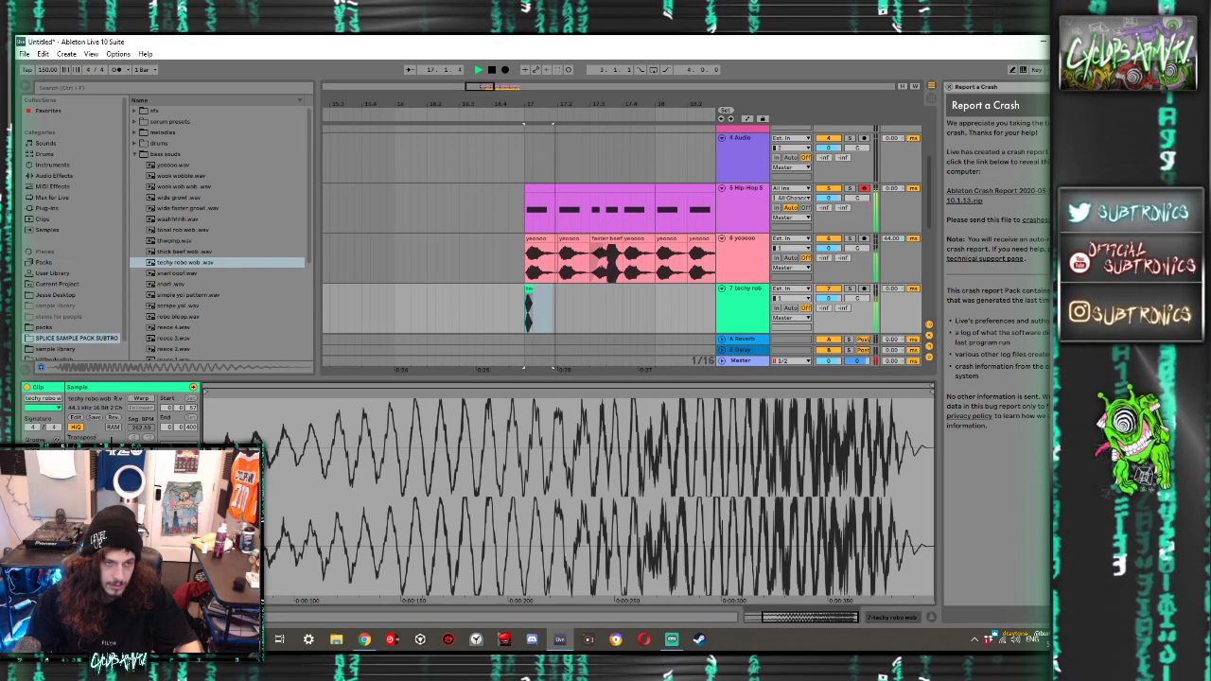
# Duplicate the techy robo wob stab four times at eighth-note spacing from bar 17 and play the result
pyautogui.moveTo(541, 313); pyautogui.dragTo(524, 305)
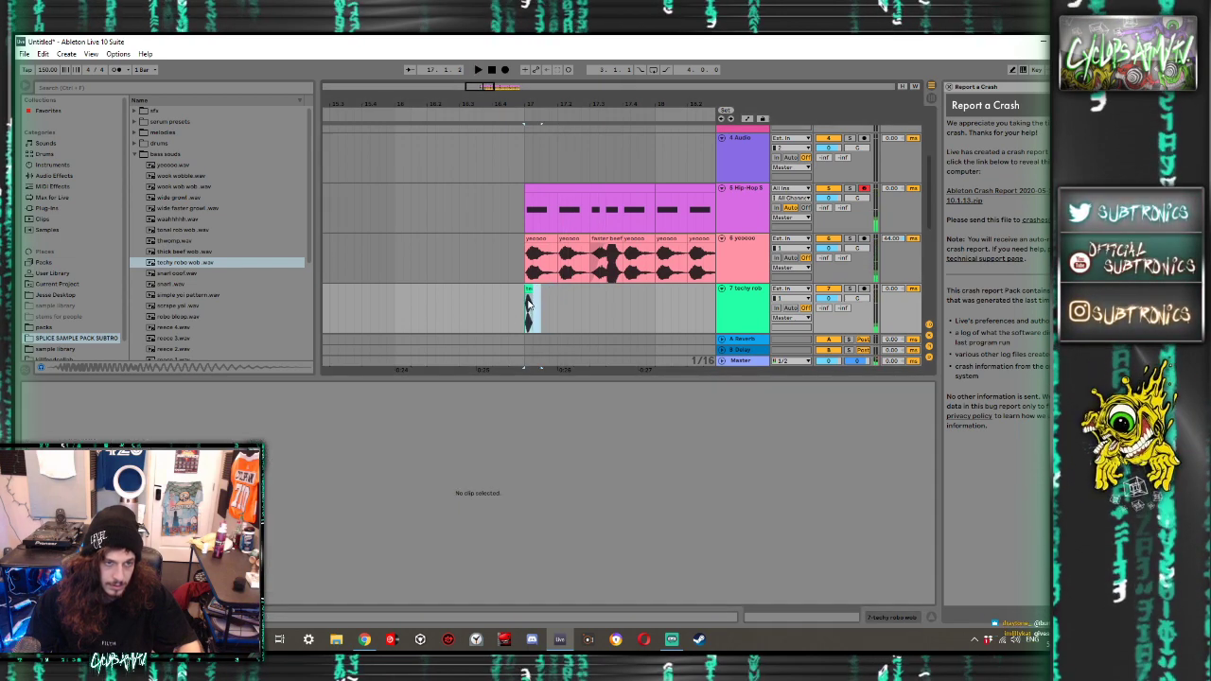
pyautogui.hotkey('ctrl', 'd')
pyautogui.hotkey('ctrl', 'd')
pyautogui.hotkey('ctrl', 'd')
pyautogui.hotkey('ctrl', 'd')
pyautogui.click(520, 301)
pyautogui.press('space')
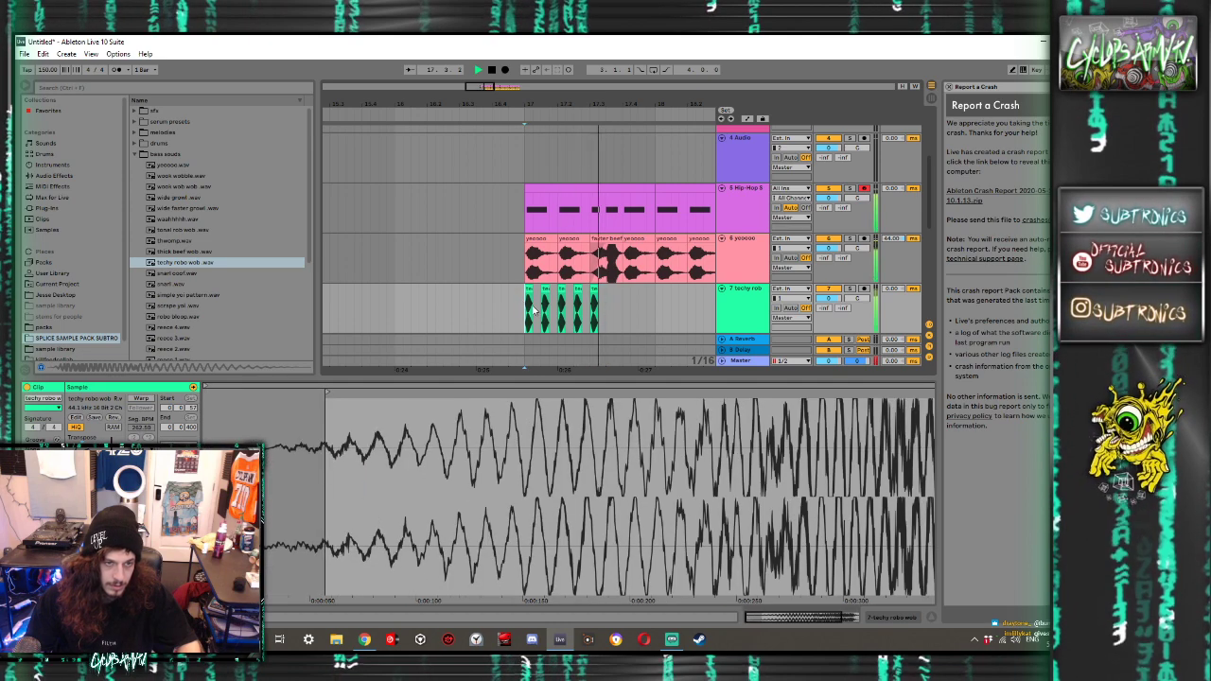
# Delete the second and fourth techy robo wob stabs so one remains per beat, and play the section
pyautogui.click(551, 301)
pyautogui.press('Delete')
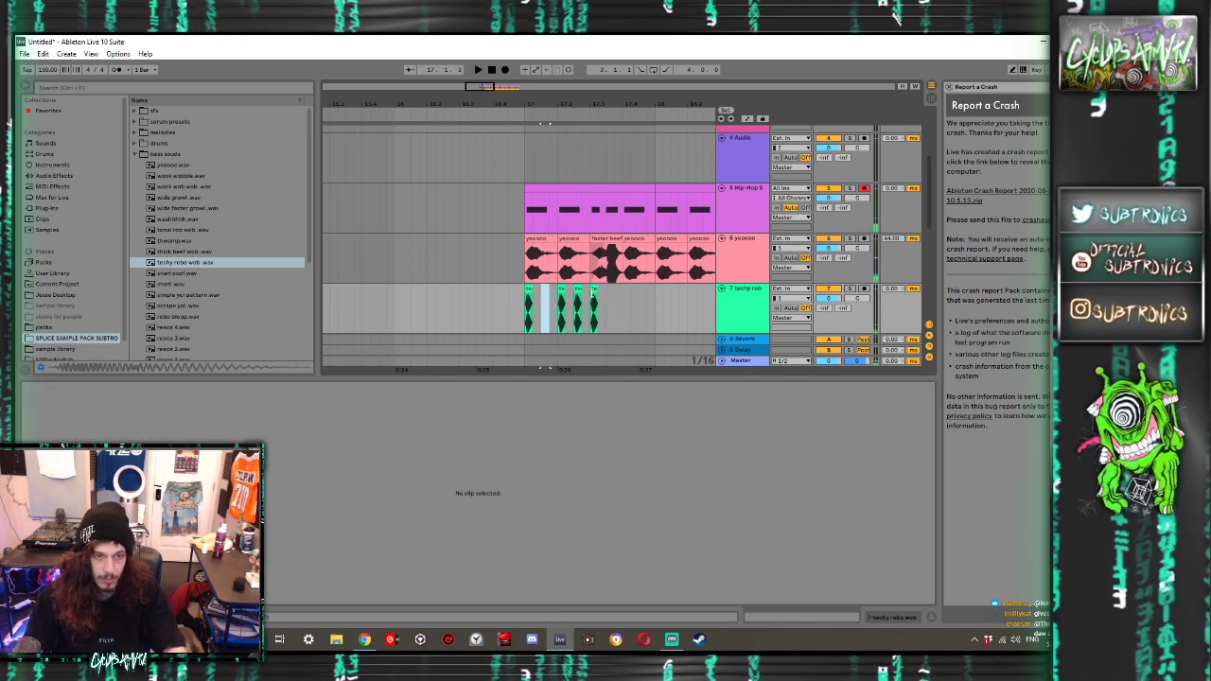
pyautogui.click(577, 289)
pyautogui.press('Delete')
pyautogui.click(509, 308)
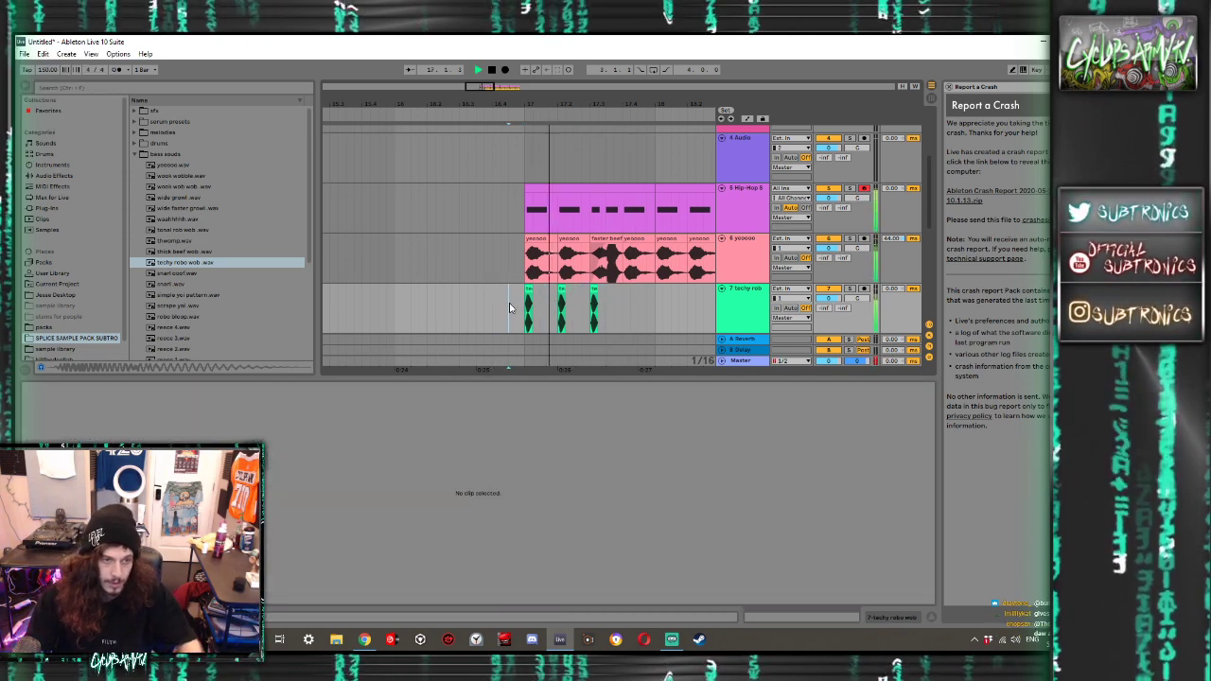
pyautogui.press('space')
# Shift the three remaining techy robo wob stabs a sixteenth note later and play from bar 17
pyautogui.click(530, 294)
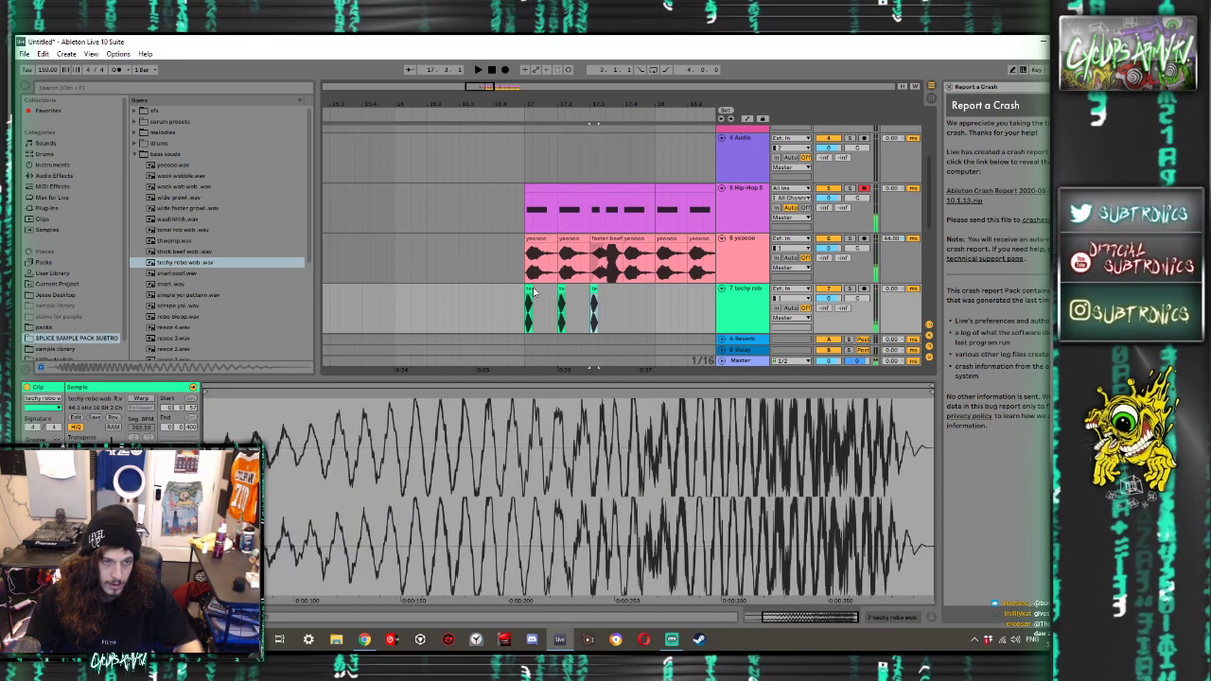
pyautogui.keyDown('shift'); pyautogui.click(530, 291); pyautogui.keyUp('shift')
pyautogui.moveTo(530, 290); pyautogui.dragTo(538, 290)
pyautogui.click(527, 294)
pyautogui.press('space')
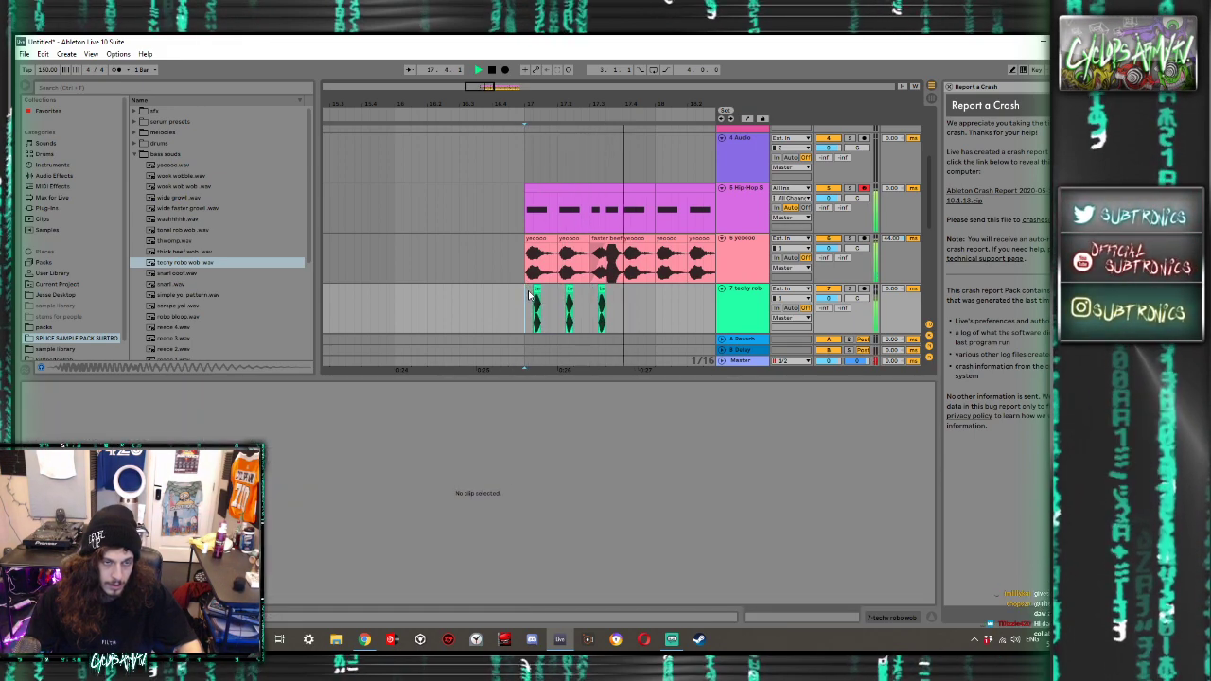
# Delete the first two techy robo wob stabs and copy the remaining one a bar later into bar 18
pyautogui.moveTo(549, 299); pyautogui.dragTo(473, 302)
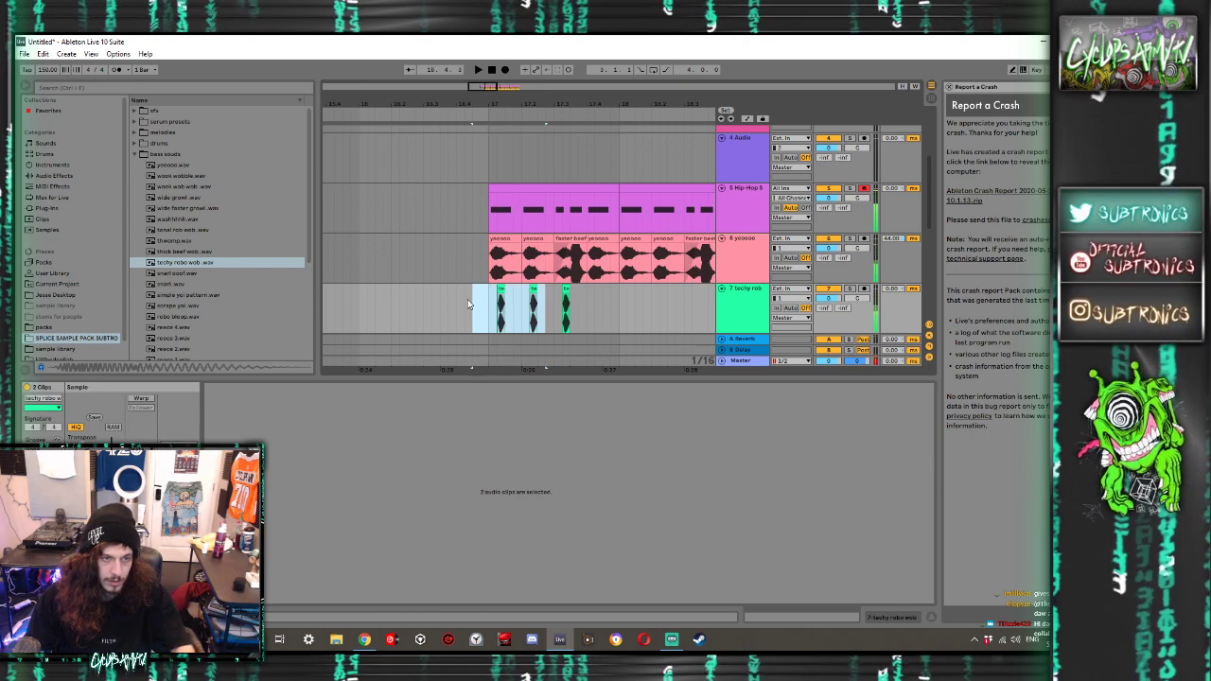
pyautogui.press('Delete')
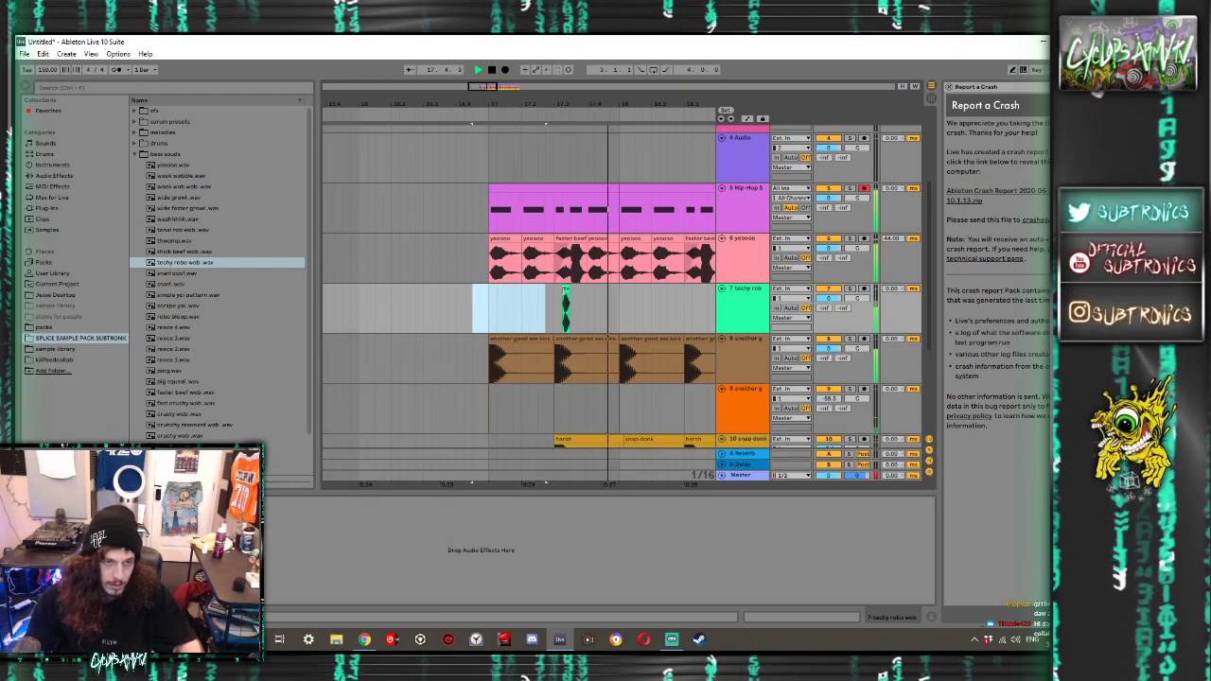
pyautogui.click(565, 299)
pyautogui.press('space')
pyautogui.moveTo(584, 303); pyautogui.dragTo(480, 303)
pyautogui.click(682, 301)
pyautogui.hotkey('ctrl', 'v')
pyautogui.hotkey('ctrl', 'c')
# Try another techy robo wob copy near 17.2, play the section and delete the extra copy
pyautogui.click(520, 302)
pyautogui.hotkey('ctrl', 'v')
pyautogui.press('space')
pyautogui.press('space')
pyautogui.press('space')
pyautogui.press('space')
pyautogui.press('space')
pyautogui.press('Delete')
pyautogui.press('space')
pyautogui.press('space')
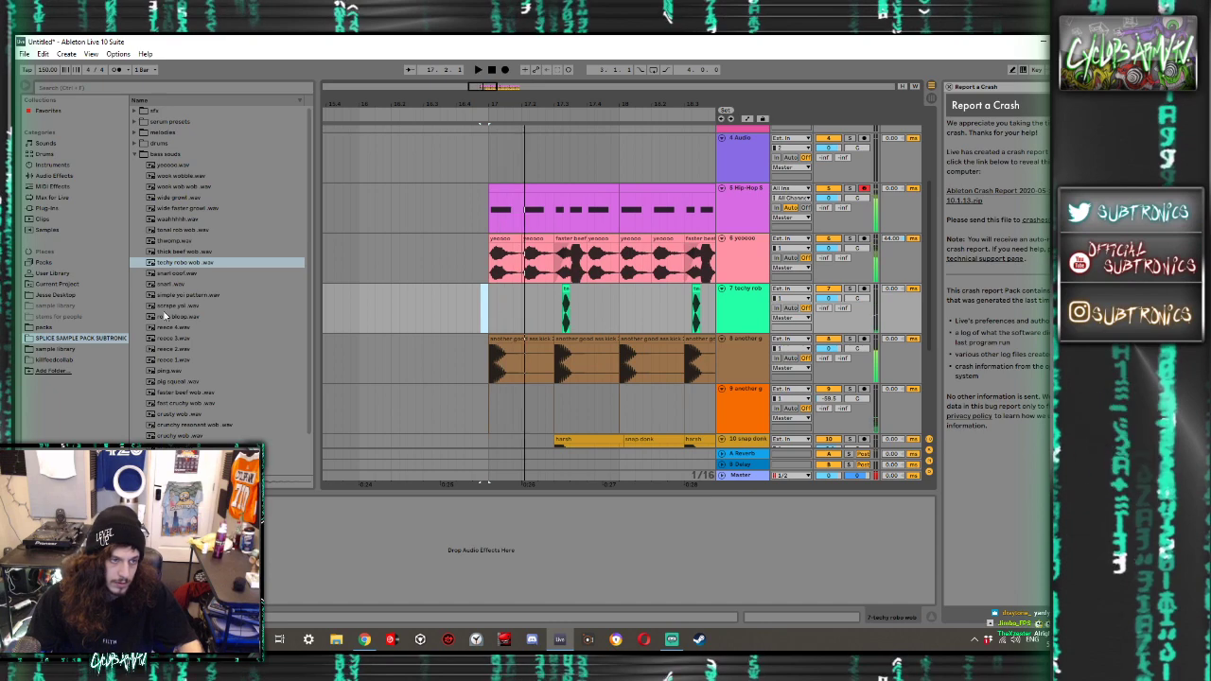
# Insert an audio track below the techy robo wob track and place the ping bass sample on it at bar 17
pyautogui.click(167, 308)
pyautogui.click(168, 316)
pyautogui.click(742, 299)
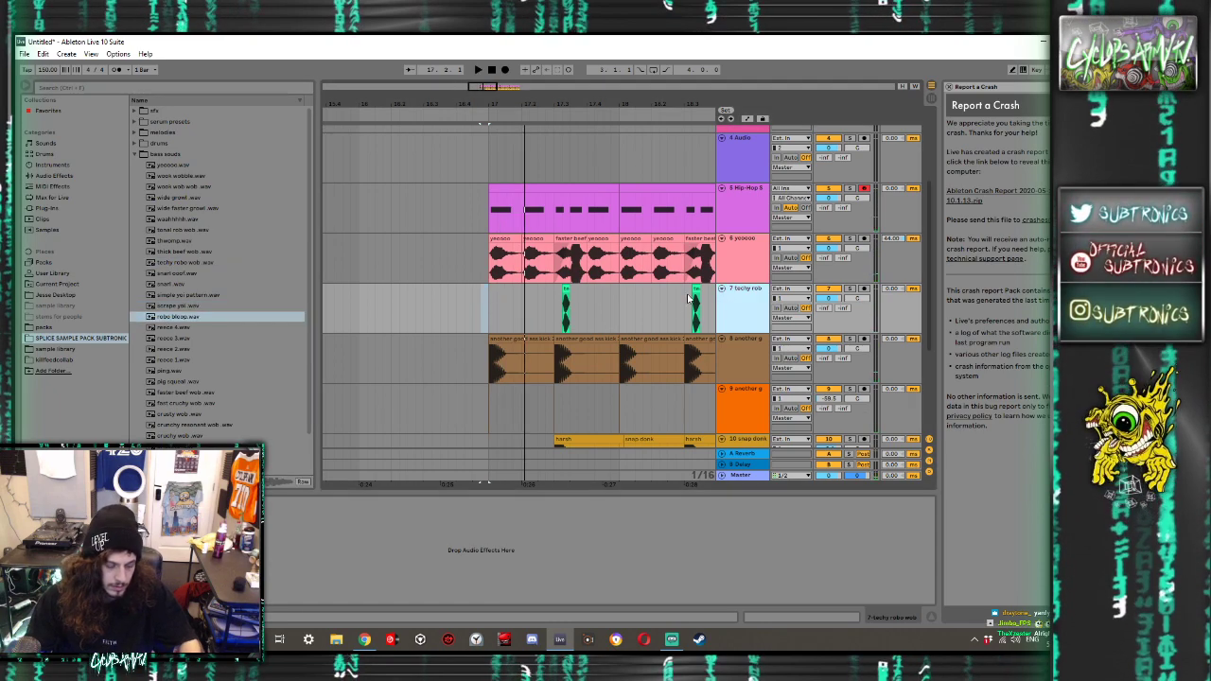
pyautogui.moveTo(705, 301); pyautogui.dragTo(705, 322)
pyautogui.click(225, 383)
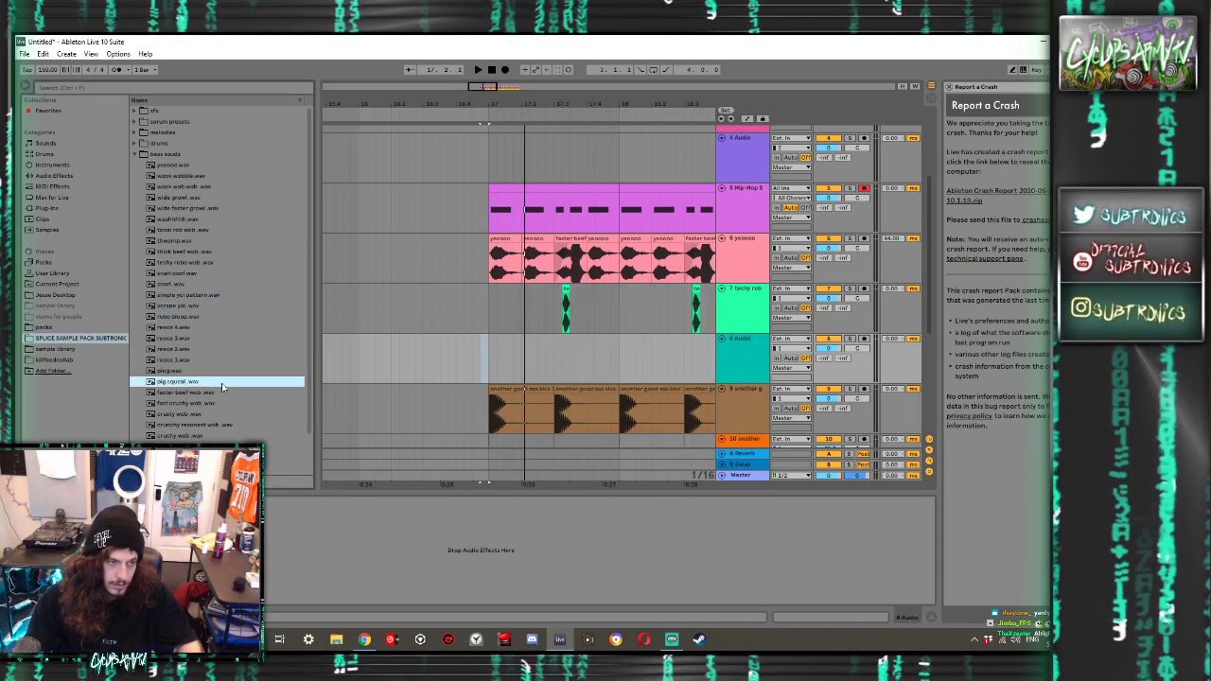
pyautogui.click(170, 370)
pyautogui.moveTo(170, 370); pyautogui.dragTo(494, 339)
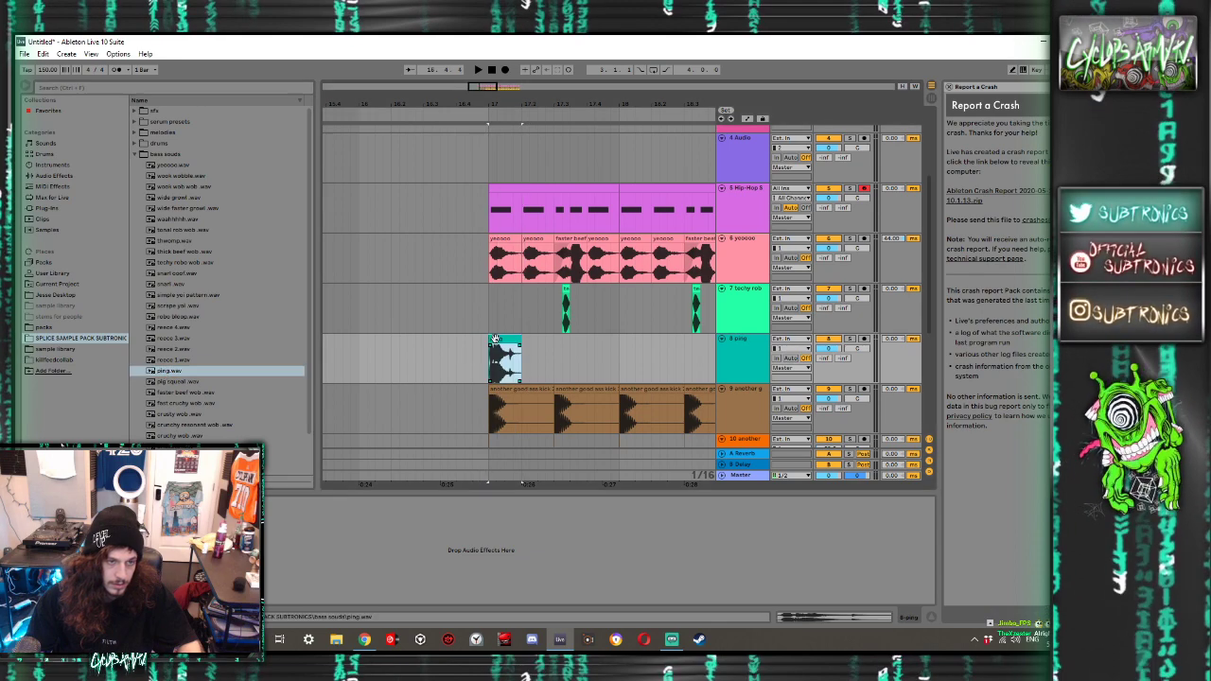
# Turn off warping for the ping clip and play it with the drop
pyautogui.doubleClick(494, 339)
pyautogui.press('space')
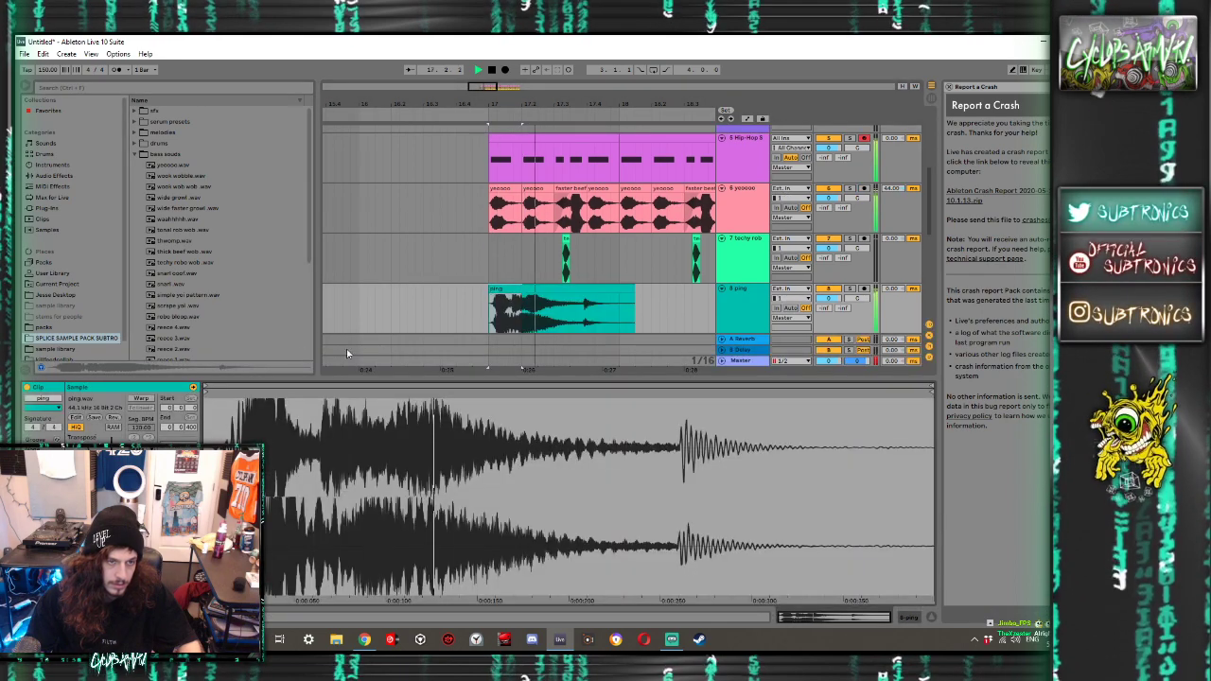
pyautogui.press('space')
# Duplicate the first bar of the ping clip three times to cover bars 17 to 20
pyautogui.moveTo(620, 316); pyautogui.dragTo(489, 300)
pyautogui.press('-')
pyautogui.press('-')
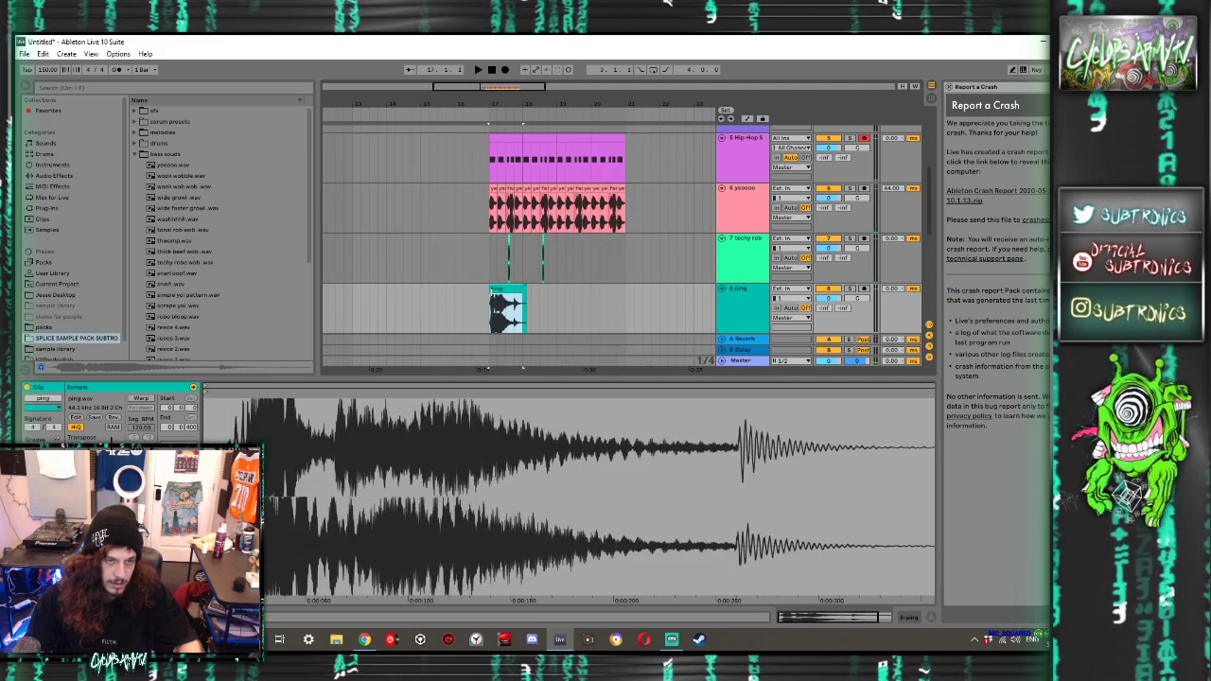
pyautogui.hotkey('ctrl', 'd')
pyautogui.hotkey('ctrl', 'd')
pyautogui.hotkey('ctrl', 'd')
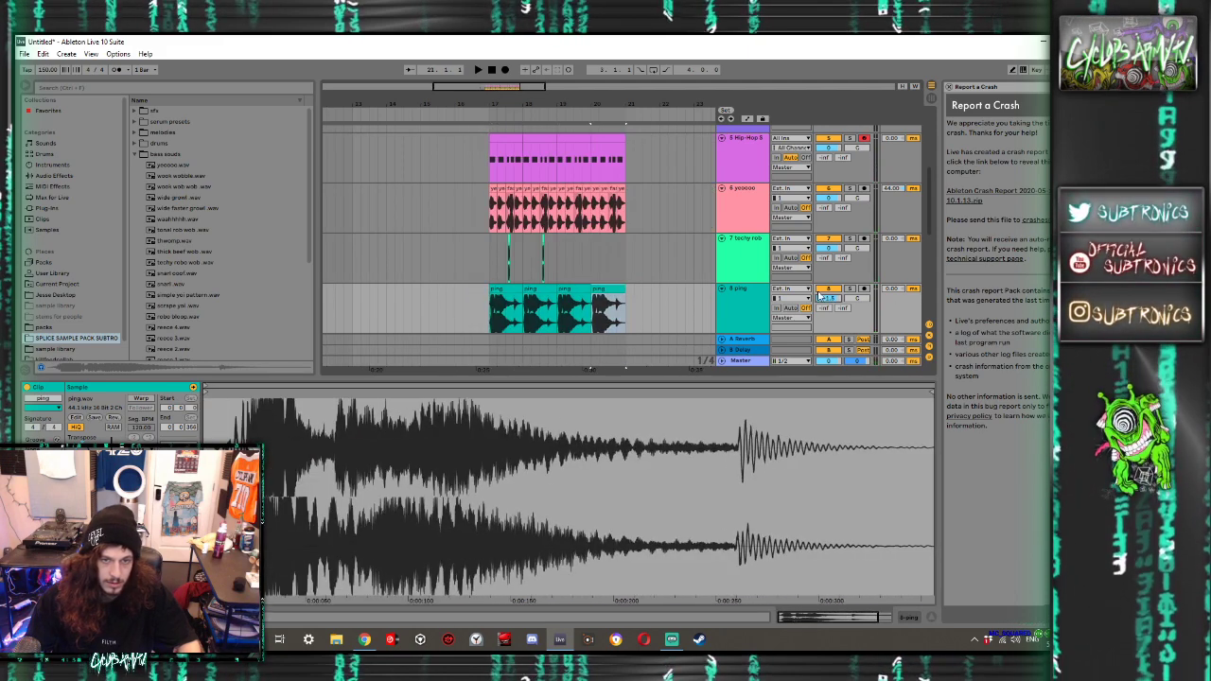
# Lower the ping track's volume, play the drop from bar 17 and hide the clip's waveform editor
pyautogui.click(512, 325)
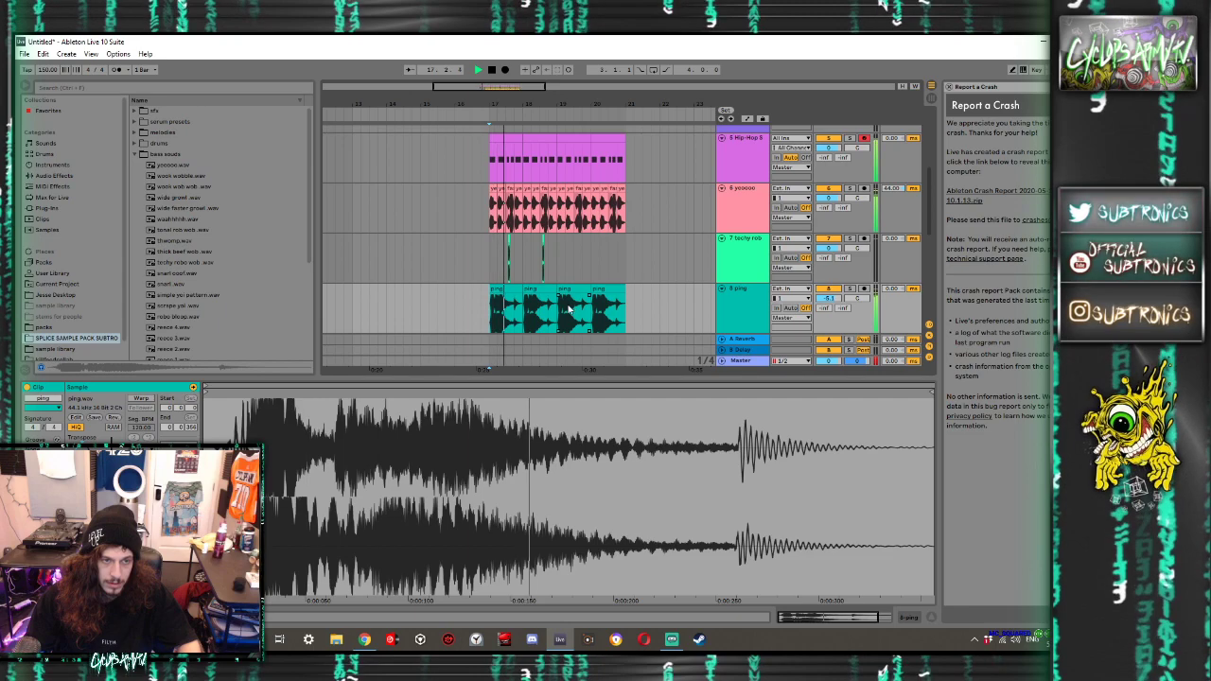
pyautogui.press('space')
pyautogui.moveTo(565, 377); pyautogui.dragTo(565, 610)
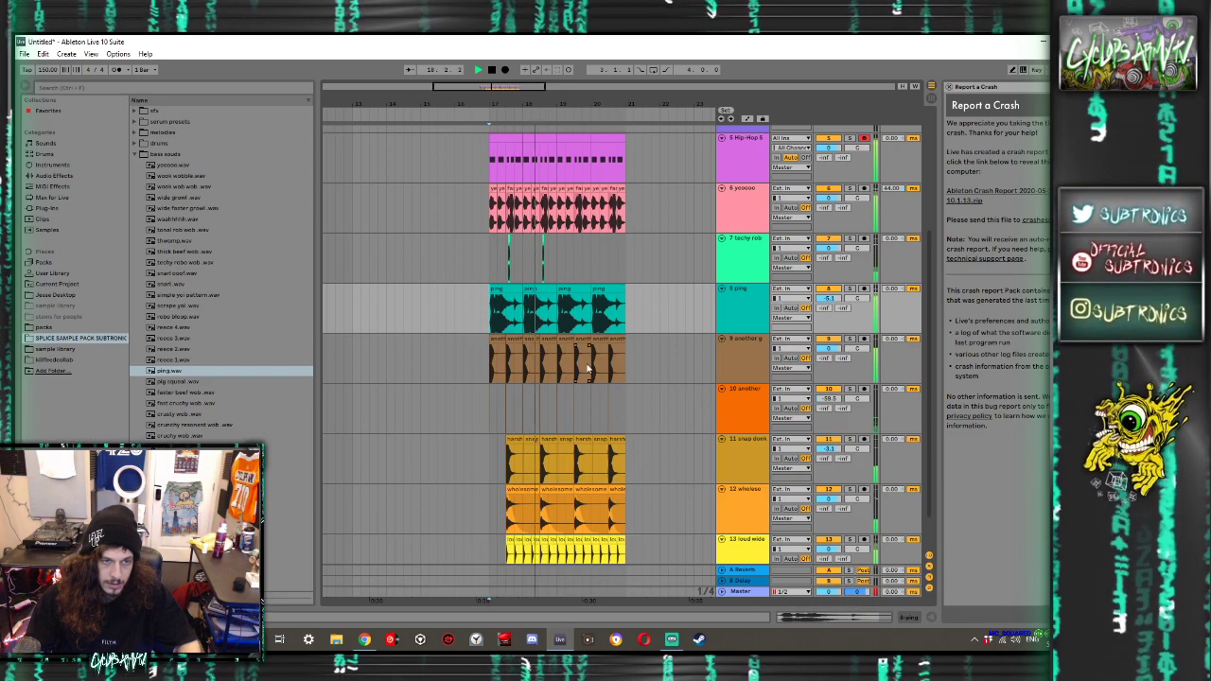
# Delete the ping clips at bars 18 and 20, keeping those at bars 17 and 19, and stop playback
pyautogui.click(538, 291)
pyautogui.press('Delete')
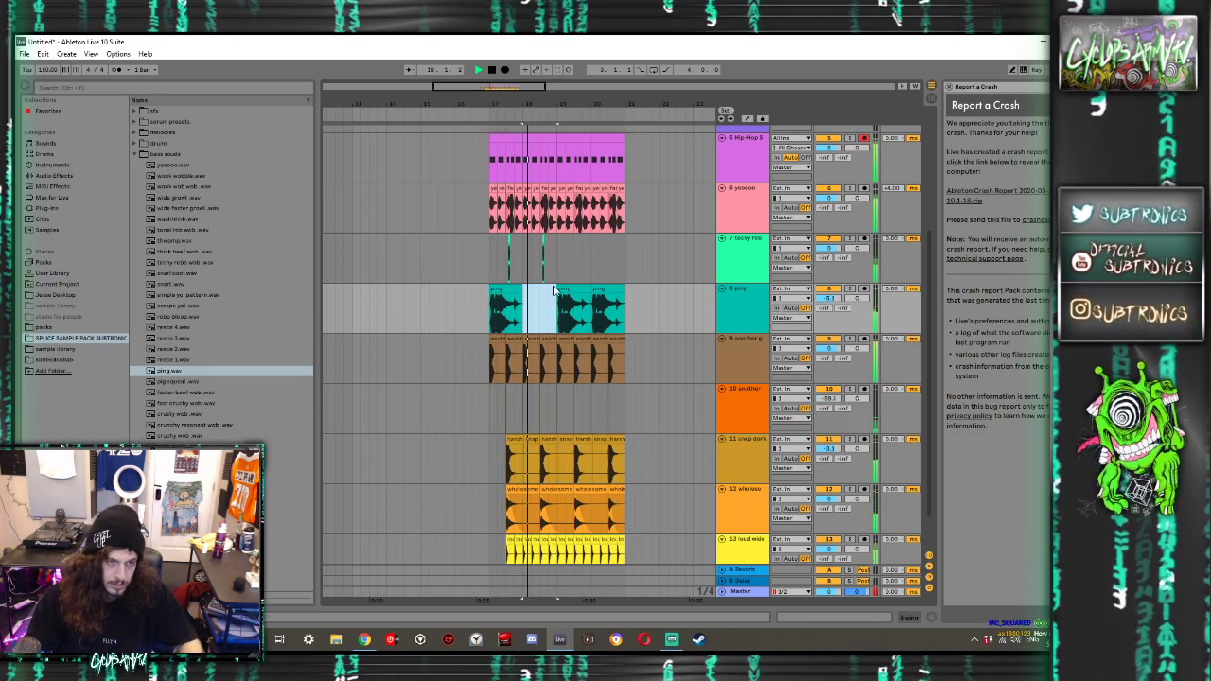
pyautogui.click(603, 288)
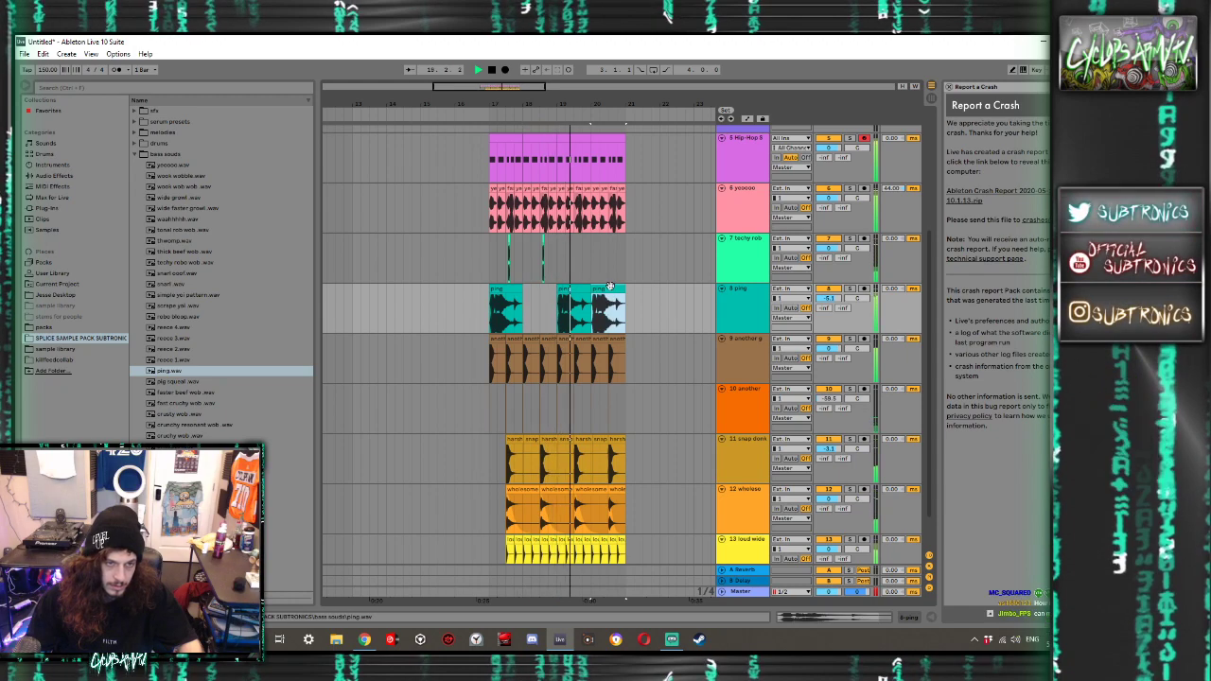
pyautogui.press('Delete')
pyautogui.click(512, 290)
pyautogui.press('space')
pyautogui.scroll(1, 550, 278)
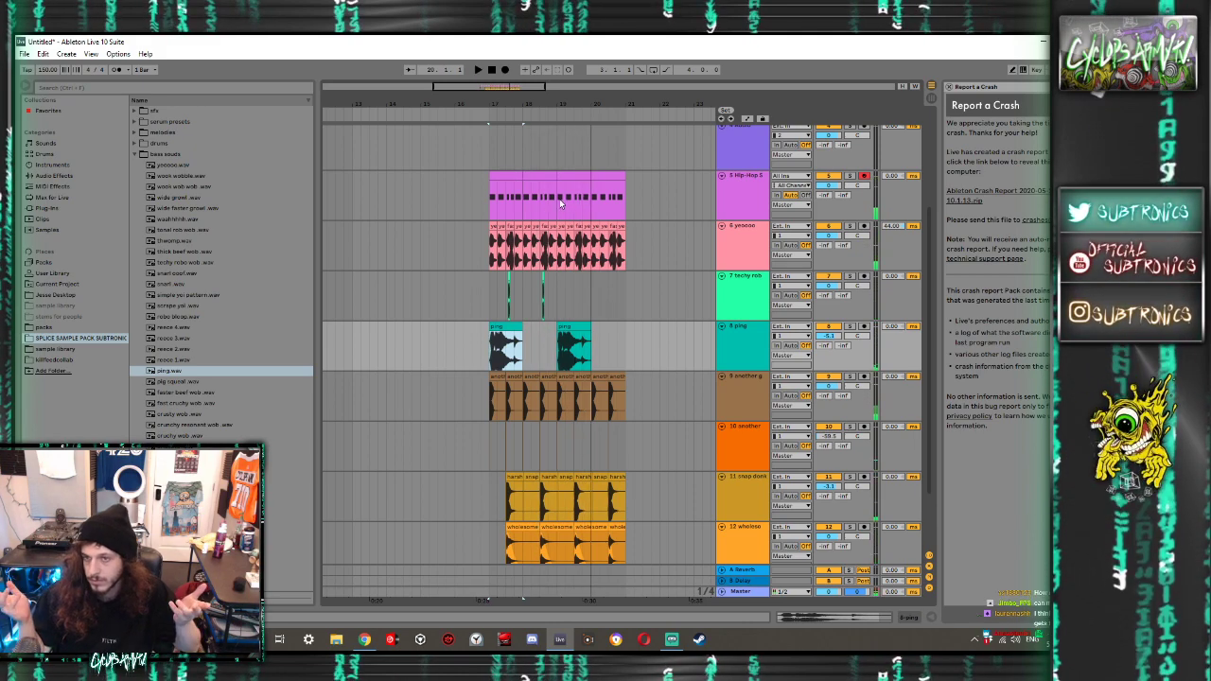
# Add Erosion to the Hip-Hop Sub Bass track and move its wide-noise band to a higher frequency
pyautogui.click(744, 201)
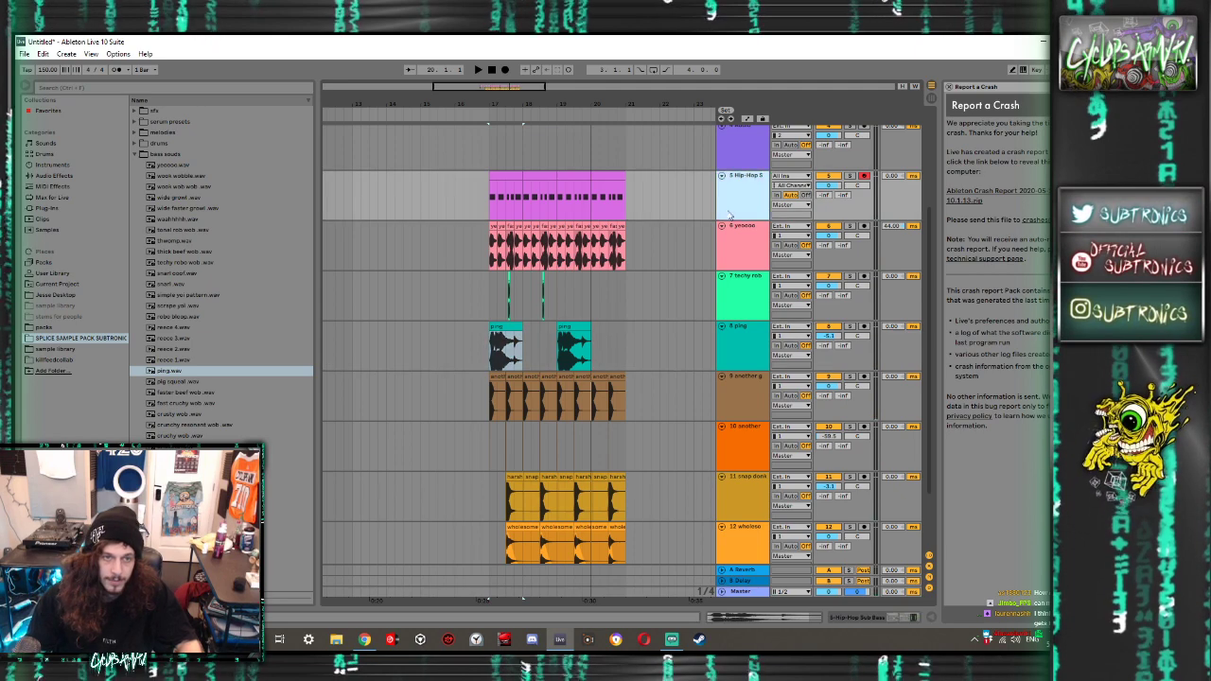
pyautogui.doubleClick(727, 201)
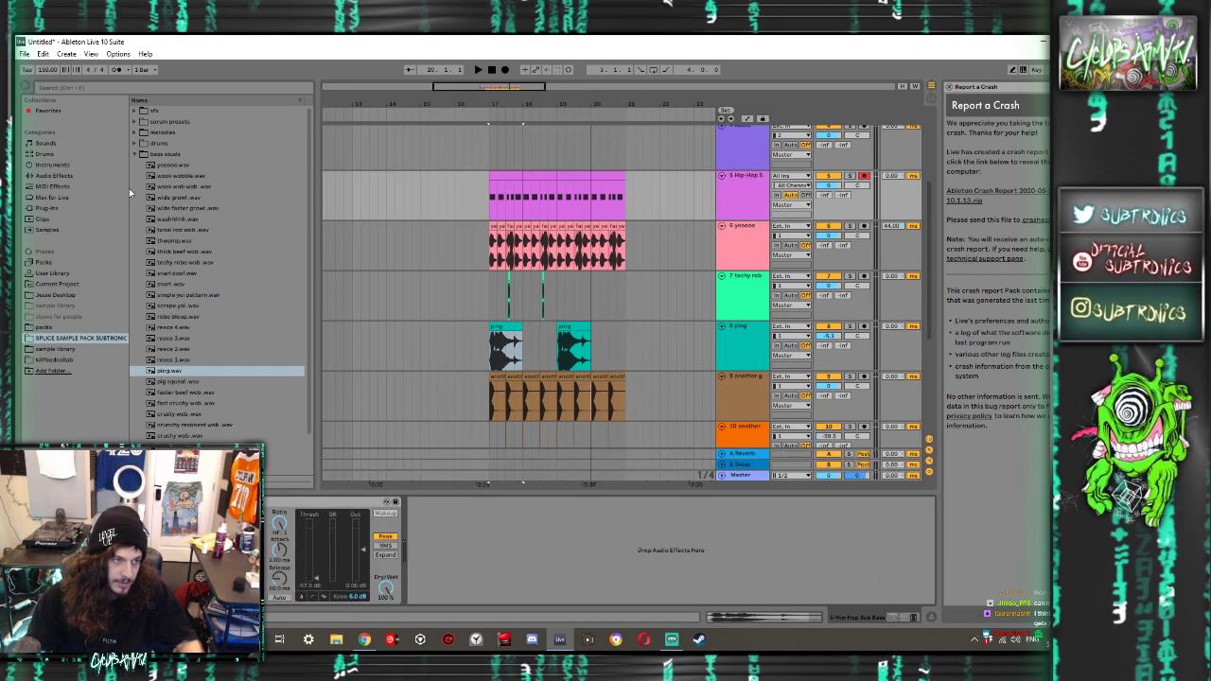
pyautogui.click(68, 177)
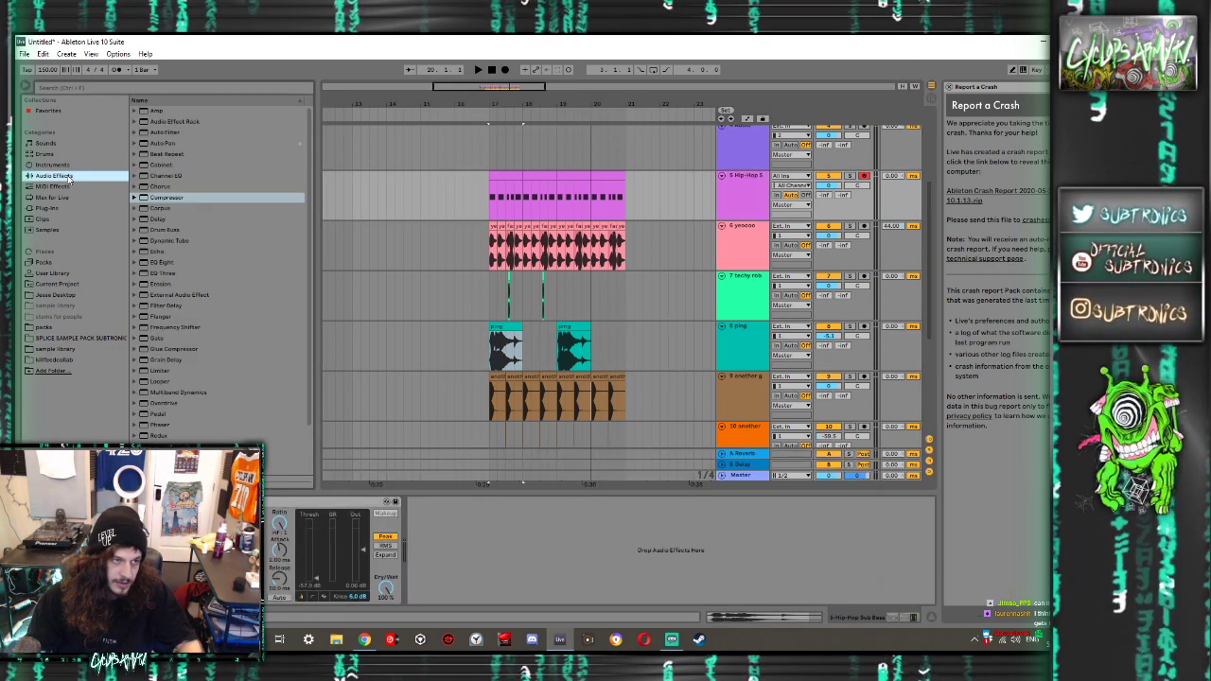
pyautogui.doubleClick(161, 284)
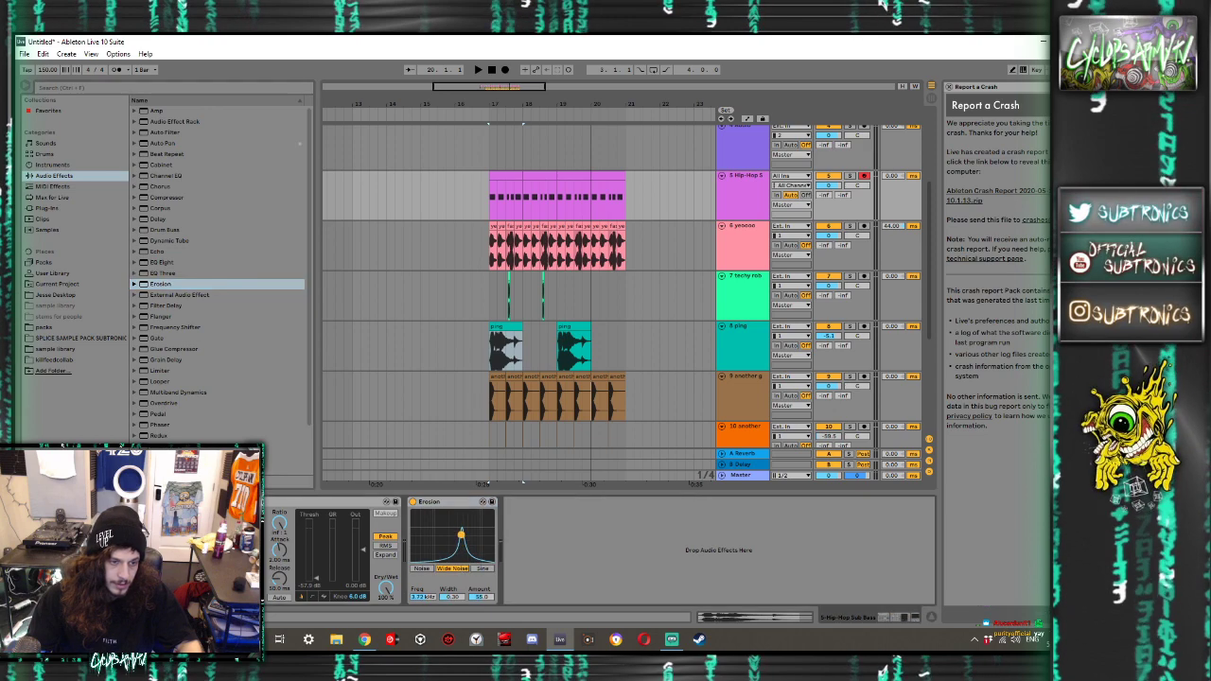
pyautogui.moveTo(459, 534); pyautogui.dragTo(473, 538)
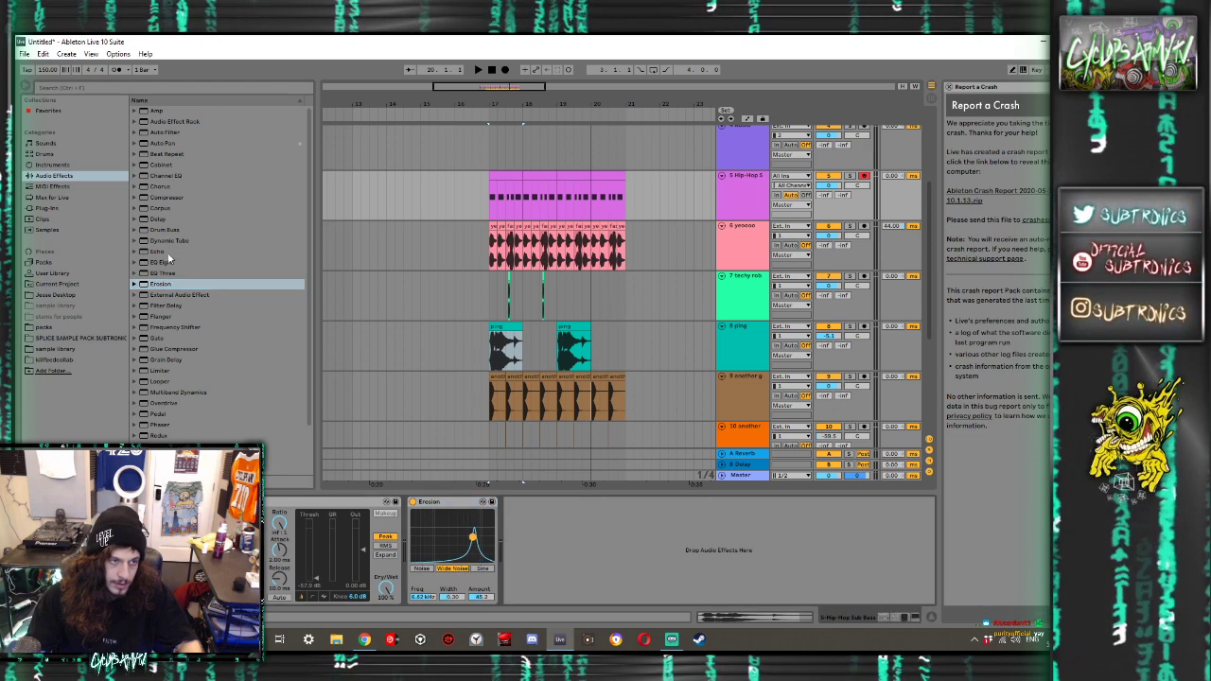
# Add an EQ Eight ahead of Erosion on the sub track, lower its low-pass cutoff and play the drop
pyautogui.doubleClick(163, 262)
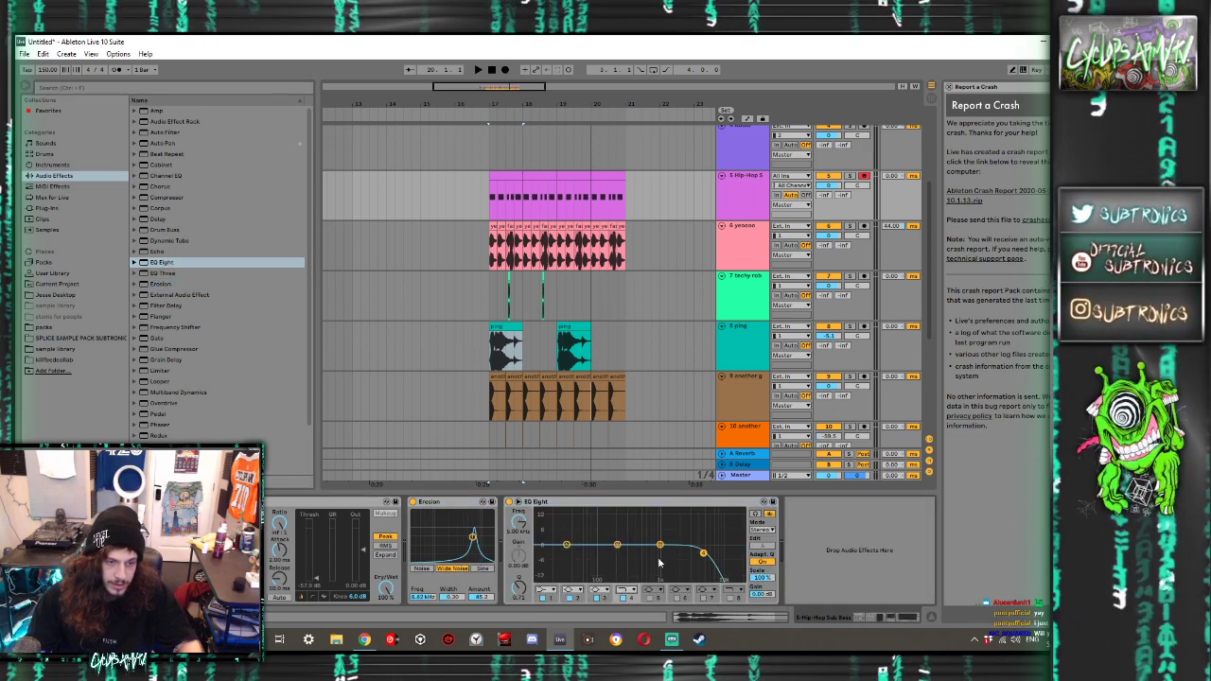
pyautogui.moveTo(536, 501); pyautogui.dragTo(421, 501)
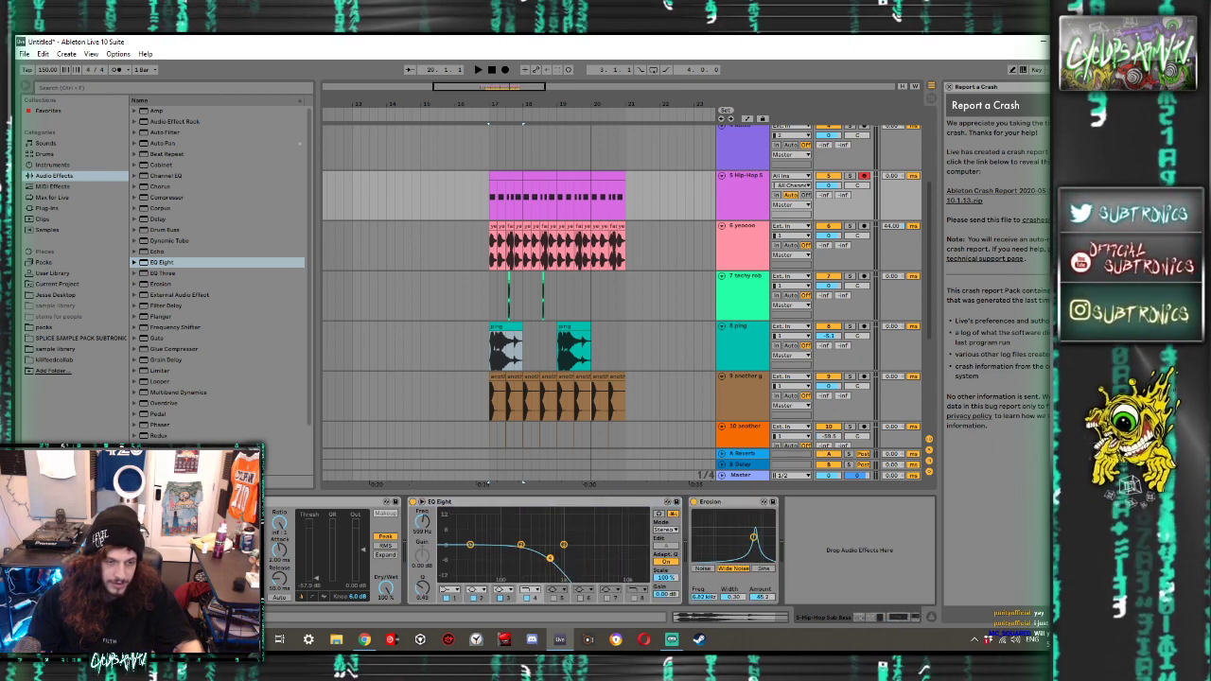
pyautogui.press('space')
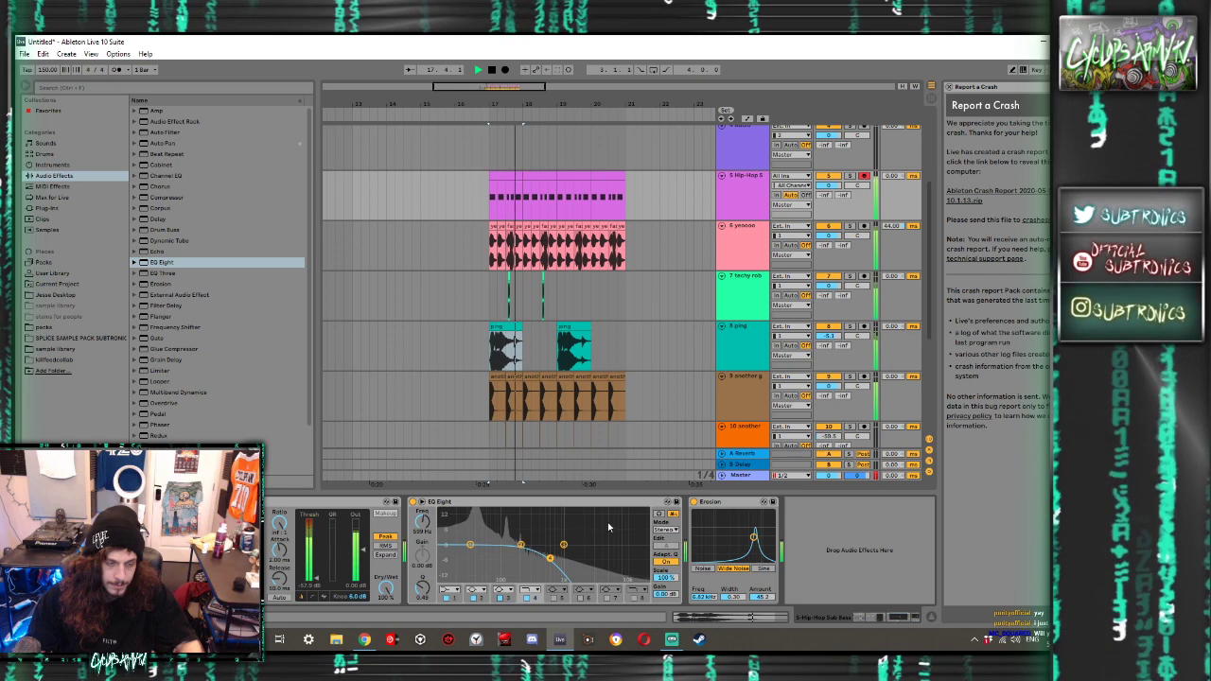
# Delete the ping clip at bar 19 so only the one at bar 17 is left
pyautogui.click(575, 326)
pyautogui.press('Delete')
pyautogui.click(503, 328)
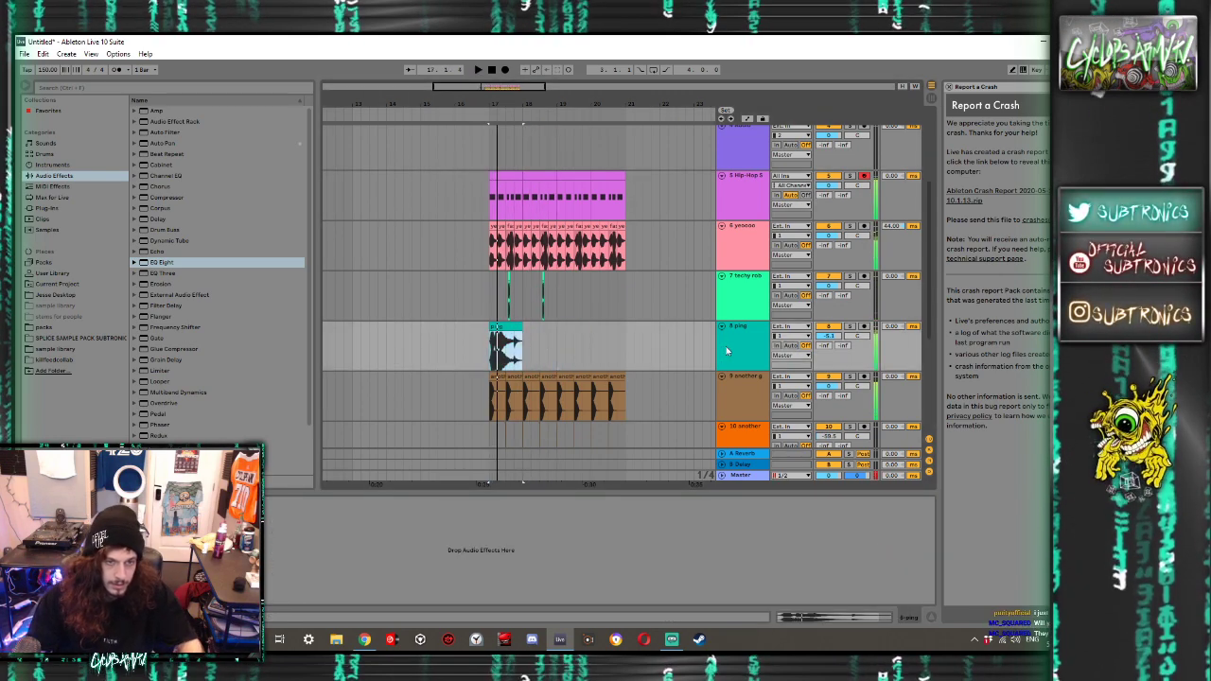
# Insert an audio track below the ping track and paste a copy of the ping clip on it at beat 17.3
pyautogui.click(727, 352)
pyautogui.press('space')
pyautogui.hotkey('ctrl', 't')
pyautogui.click(497, 328)
pyautogui.hotkey('ctrl', 'c')
pyautogui.click(504, 389)
pyautogui.hotkey('ctrl', 'v')
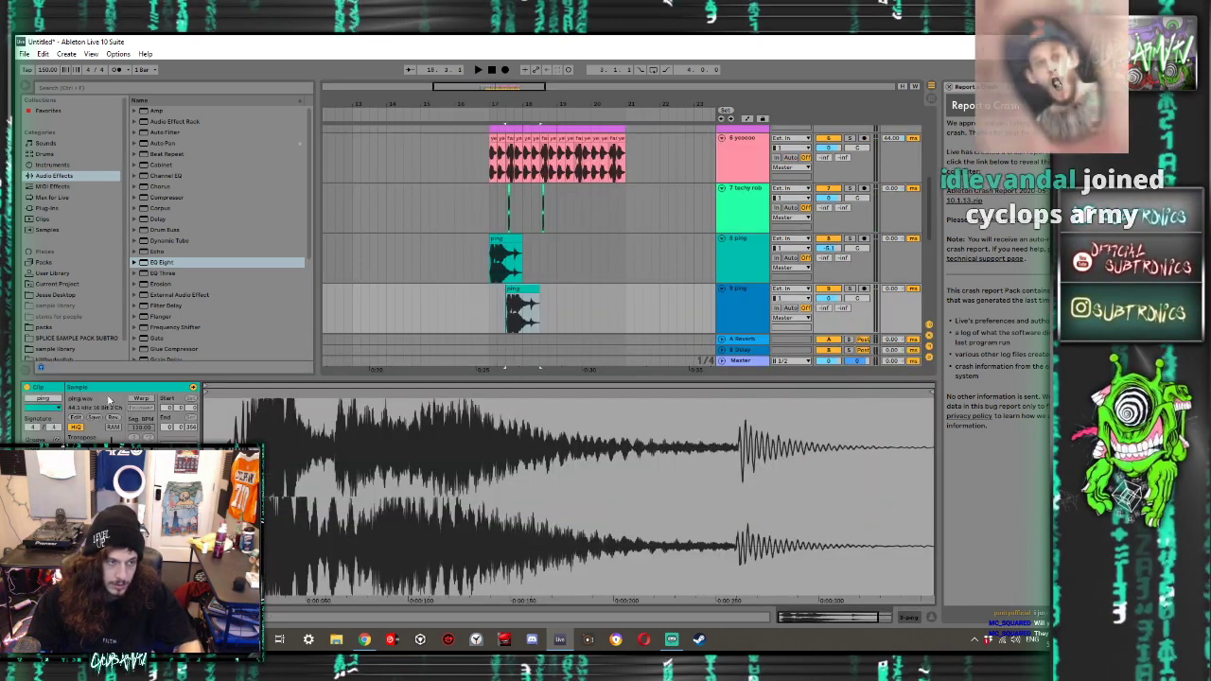
# Transpose the copied ping clip up and play it with the drop
pyautogui.press('space')
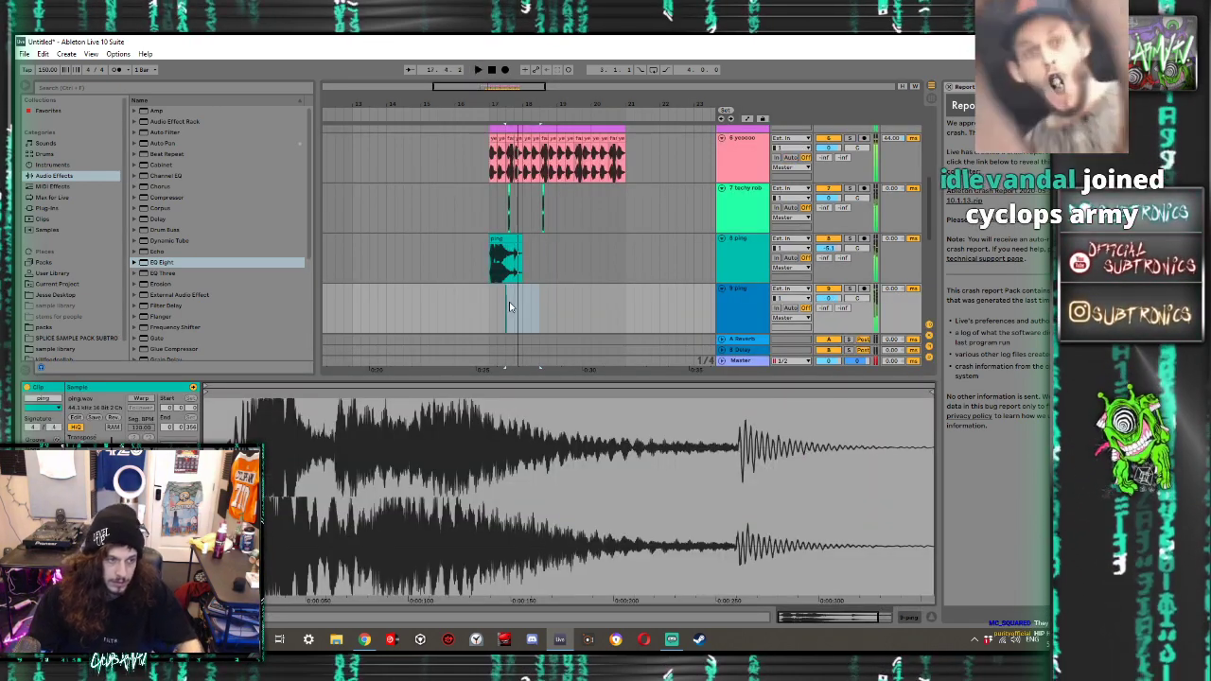
pyautogui.scroll(4, 509, 305)
pyautogui.click(510, 292)
pyautogui.press('space')
pyautogui.moveTo(82, 452); pyautogui.dragTo(82, 509)
pyautogui.moveTo(548, 308); pyautogui.dragTo(556, 308)
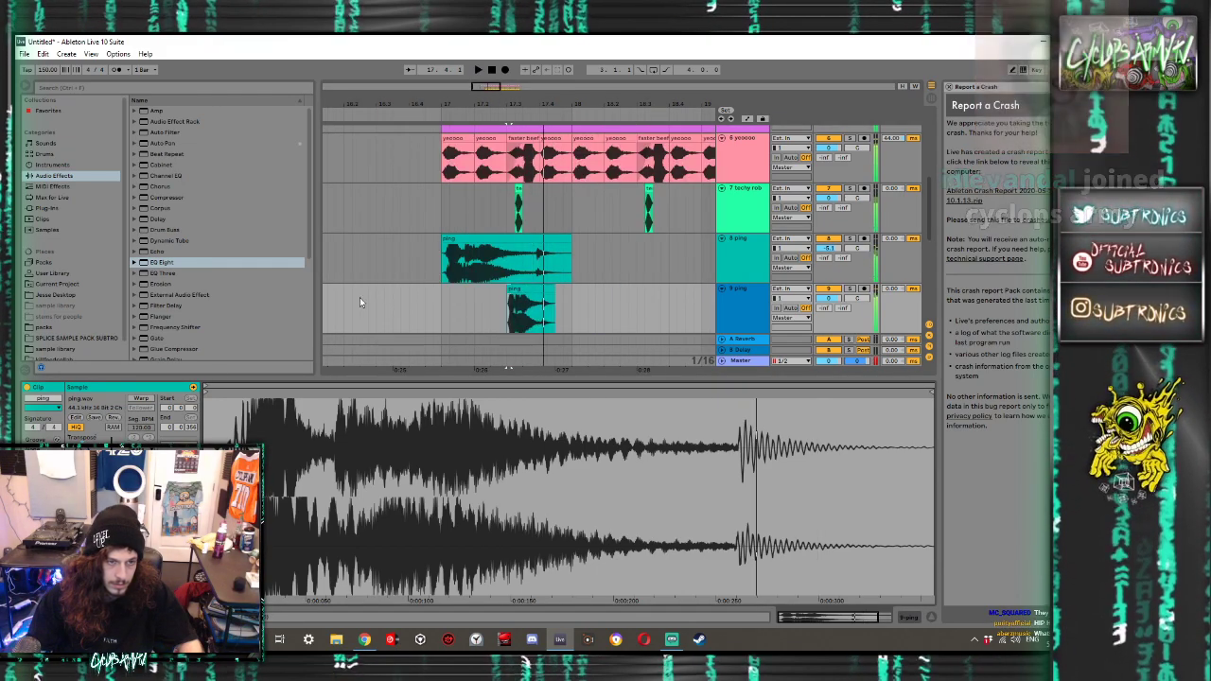
# Solo the copied ping's track, add an EQ Eight to it and audition the clip from beat 17.3
pyautogui.click(430, 310)
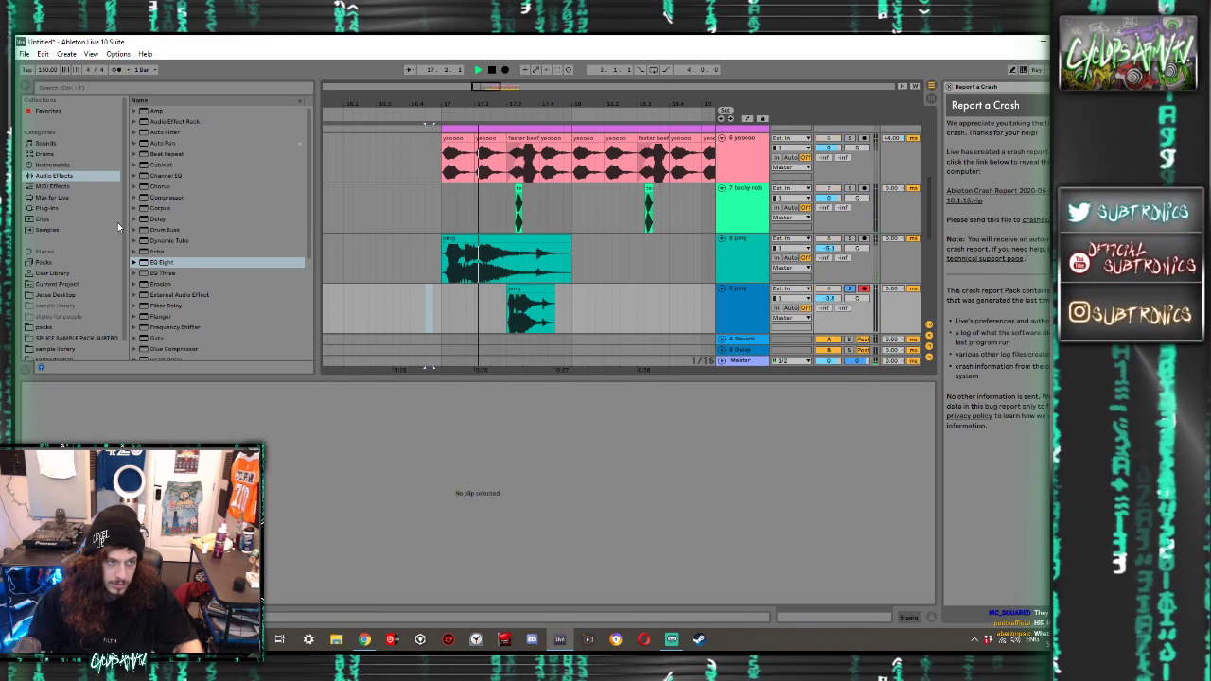
pyautogui.doubleClick(161, 267)
pyautogui.press('space')
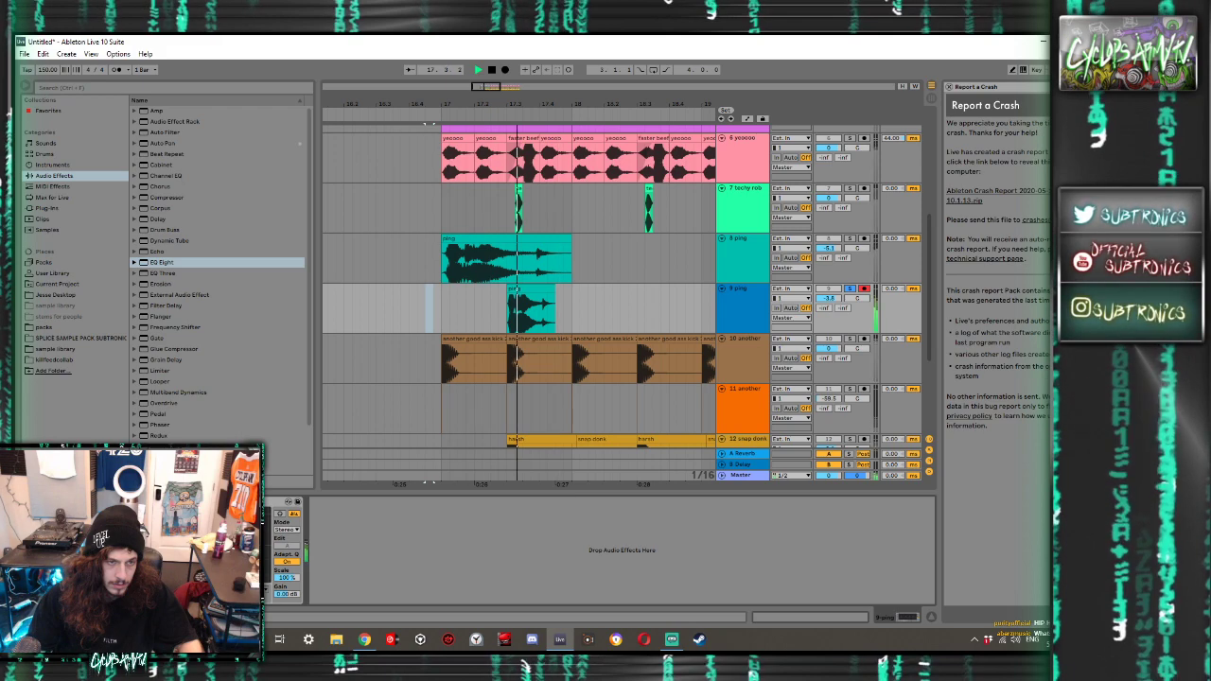
pyautogui.click(507, 299)
pyautogui.press('space')
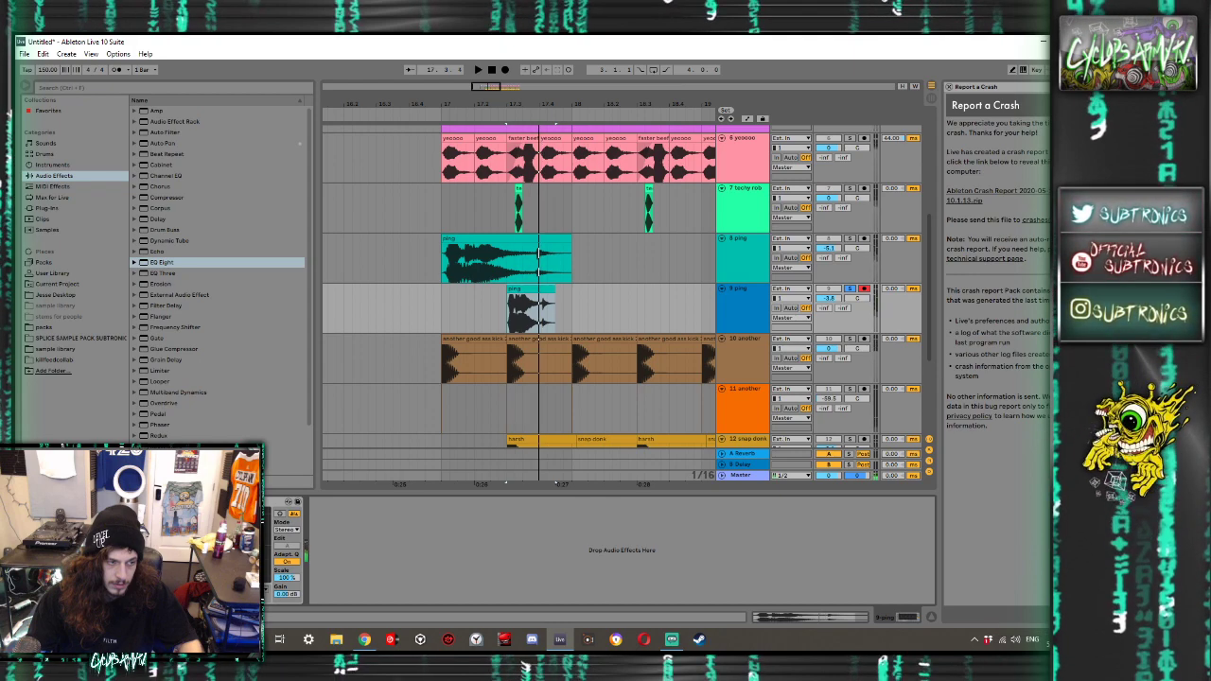
pyautogui.press('space')
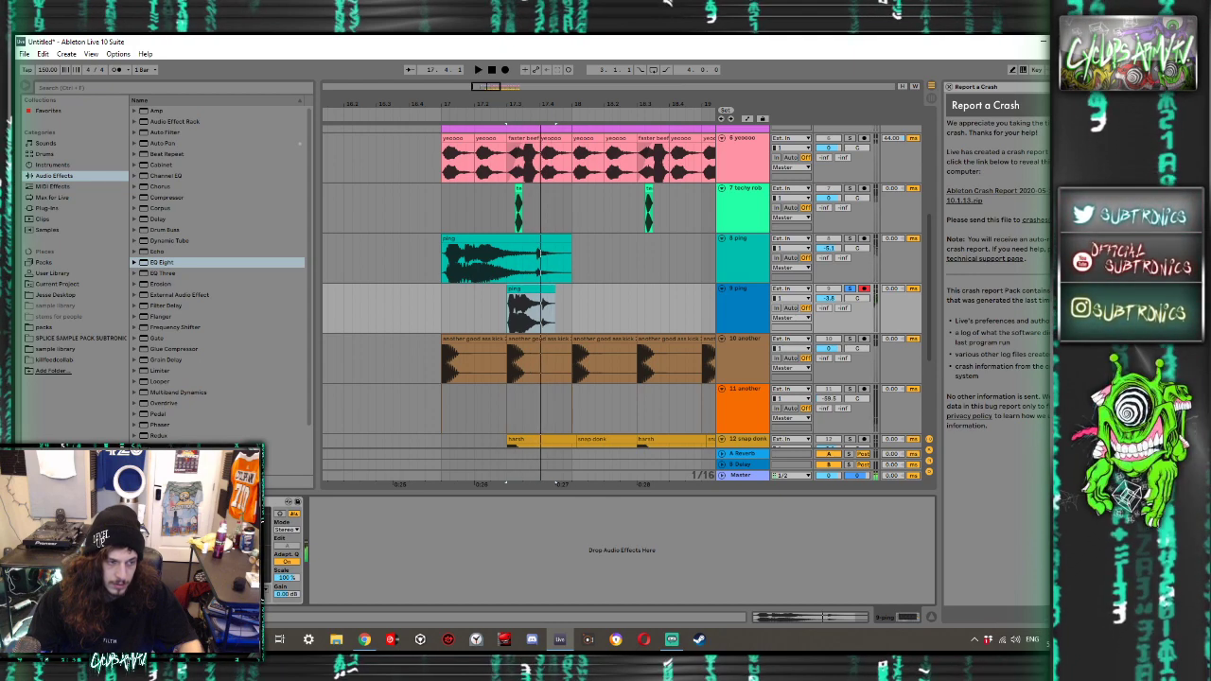
# Consolidate the copied ping clip at beat 17.3 and trim it to one beat
pyautogui.click(458, 301)
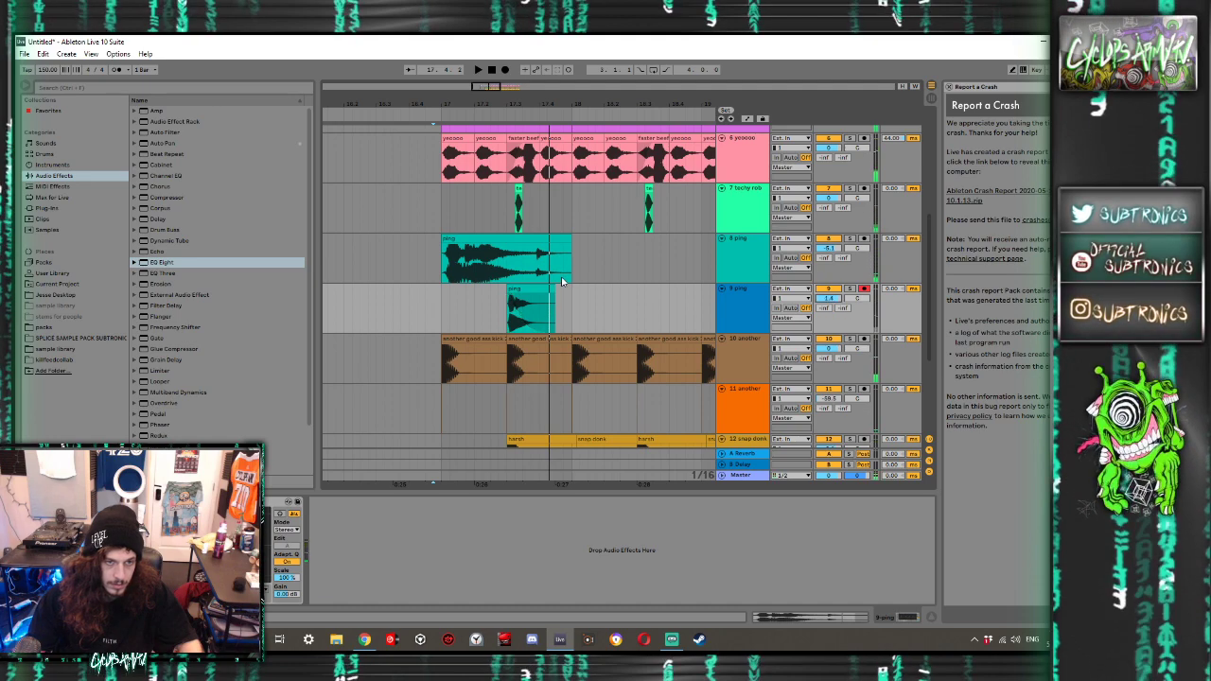
pyautogui.click(534, 289)
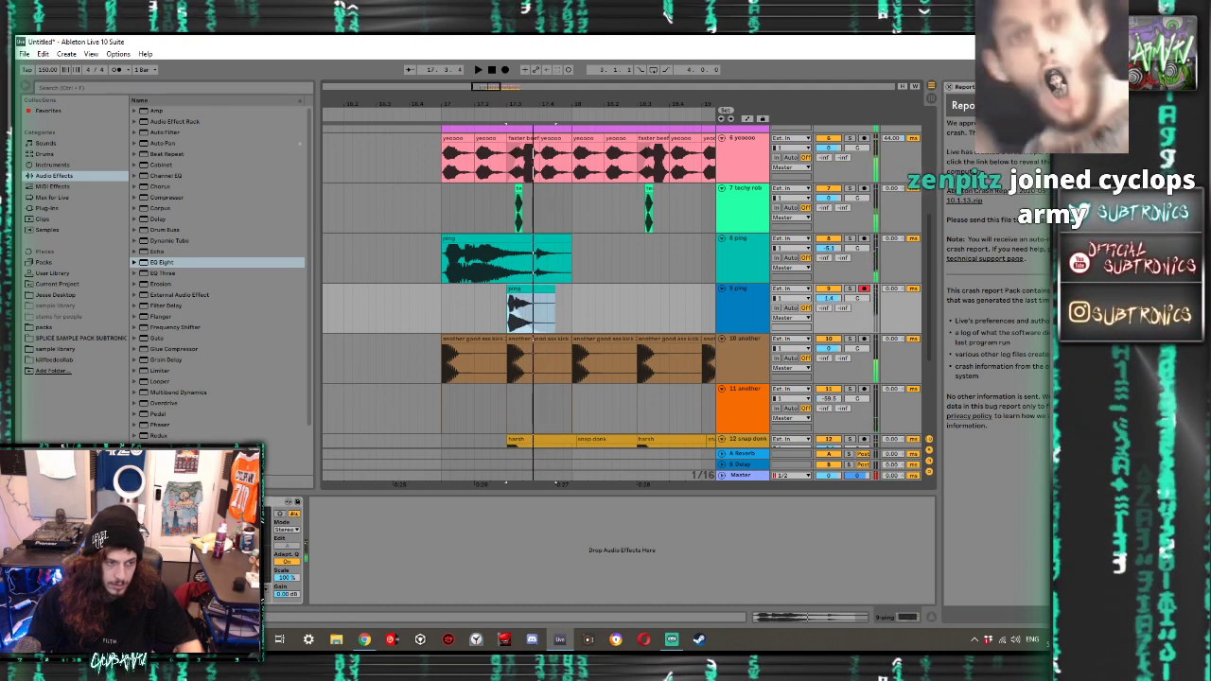
pyautogui.click(542, 284)
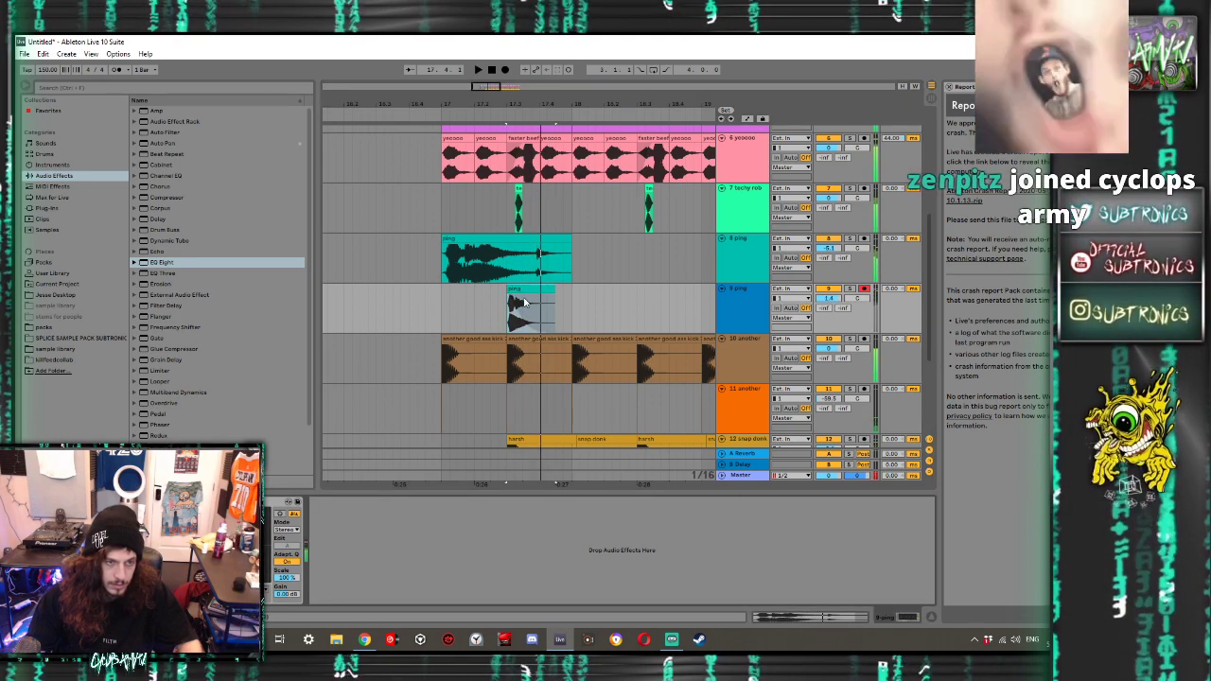
pyautogui.click(529, 300)
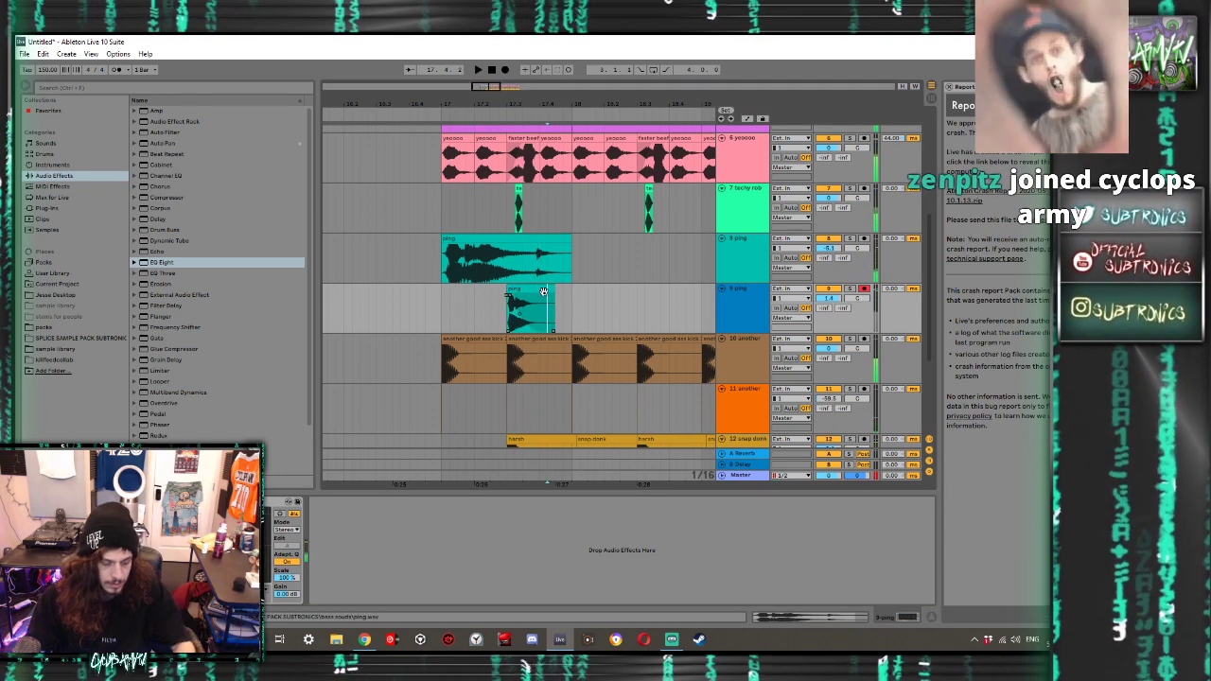
pyautogui.doubleClick(532, 289)
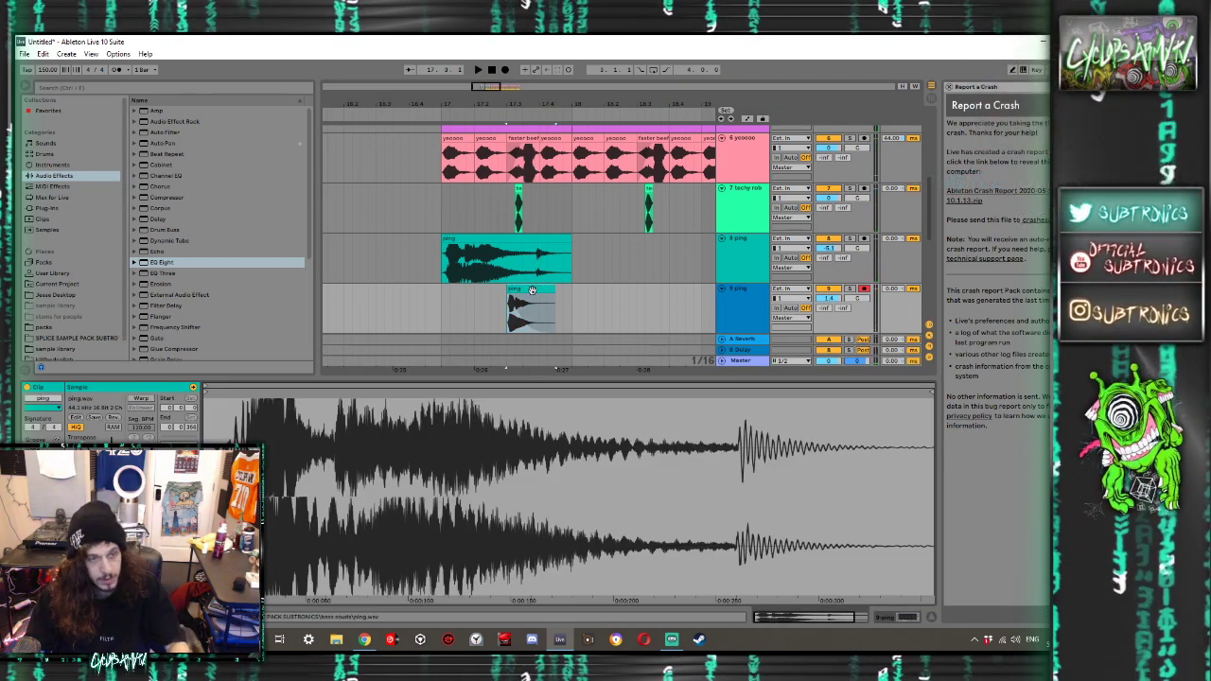
pyautogui.hotkey('ctrl', 'j')
pyautogui.moveTo(556, 307); pyautogui.dragTo(511, 292)
pyautogui.press('Delete')
# Duplicate the one-beat ping clip four times and play the result
pyautogui.click(517, 290)
pyautogui.hotkey('ctrl', 'd')
pyautogui.hotkey('ctrl', 'd')
pyautogui.hotkey('ctrl', 'd')
pyautogui.hotkey('ctrl', 'd')
pyautogui.press('space')
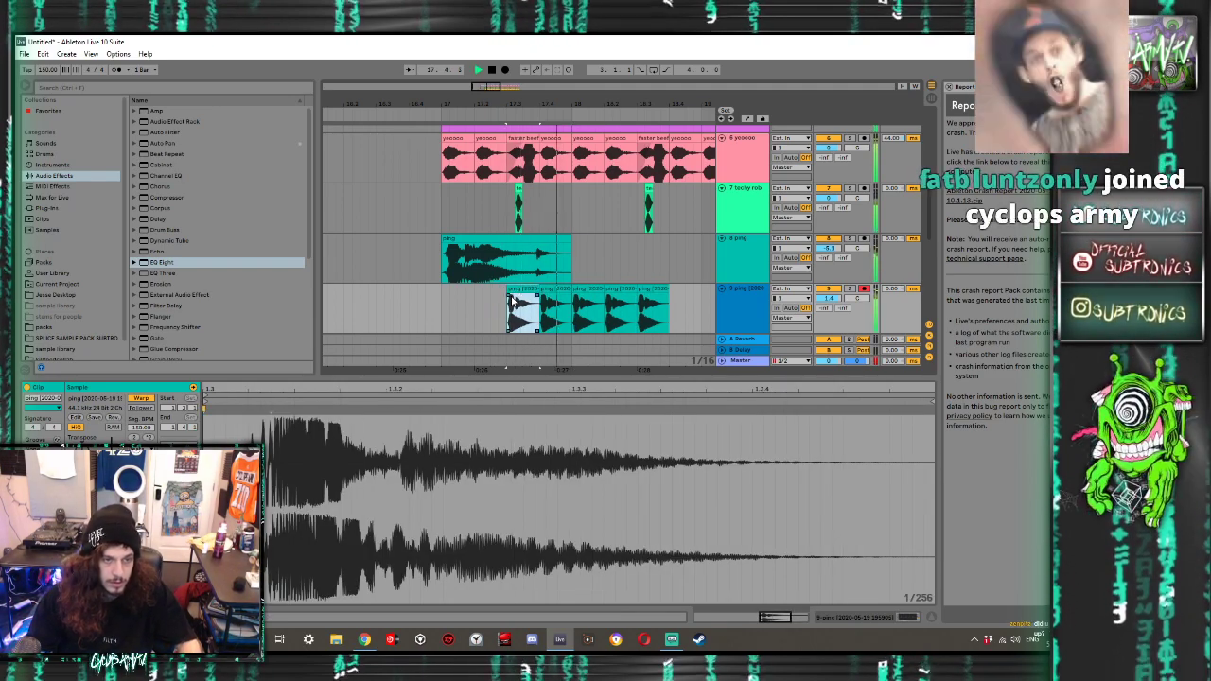
# Delete the second one-beat ping clip and hide the clip's waveform editor
pyautogui.click(564, 294)
pyautogui.press('Delete')
pyautogui.click(514, 291)
pyautogui.moveTo(590, 378); pyautogui.dragTo(589, 606)
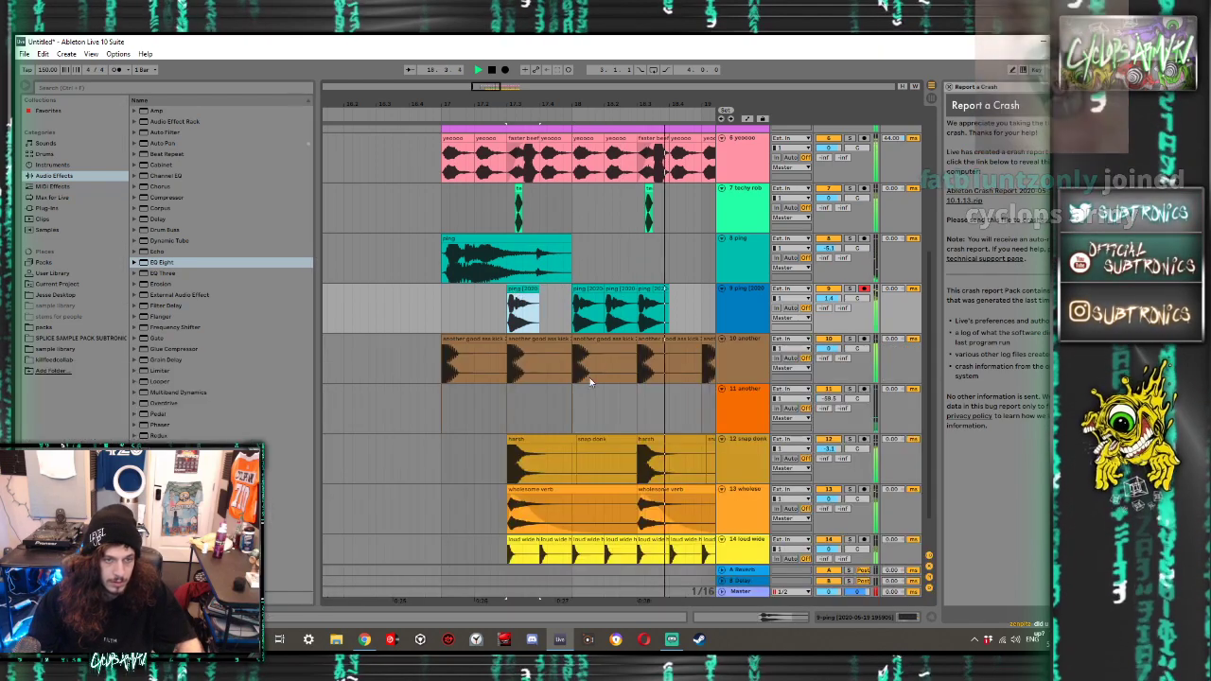
# Duplicate the first one-beat ping clip repeatedly to fill seven consecutive beats from beat 17.3
pyautogui.hscroll(1, 598, 354)
pyautogui.scroll(-1, 597, 354)
pyautogui.press('space')
pyautogui.press('space')
pyautogui.press('space')
pyautogui.scroll(1, 556, 288)
pyautogui.hotkey('ctrl', 'd')
pyautogui.hotkey('ctrl', 'd')
pyautogui.hotkey('ctrl', 'd')
pyautogui.hotkey('ctrl', 'd')
pyautogui.hotkey('ctrl', 'd')
pyautogui.hotkey('ctrl', 'd')
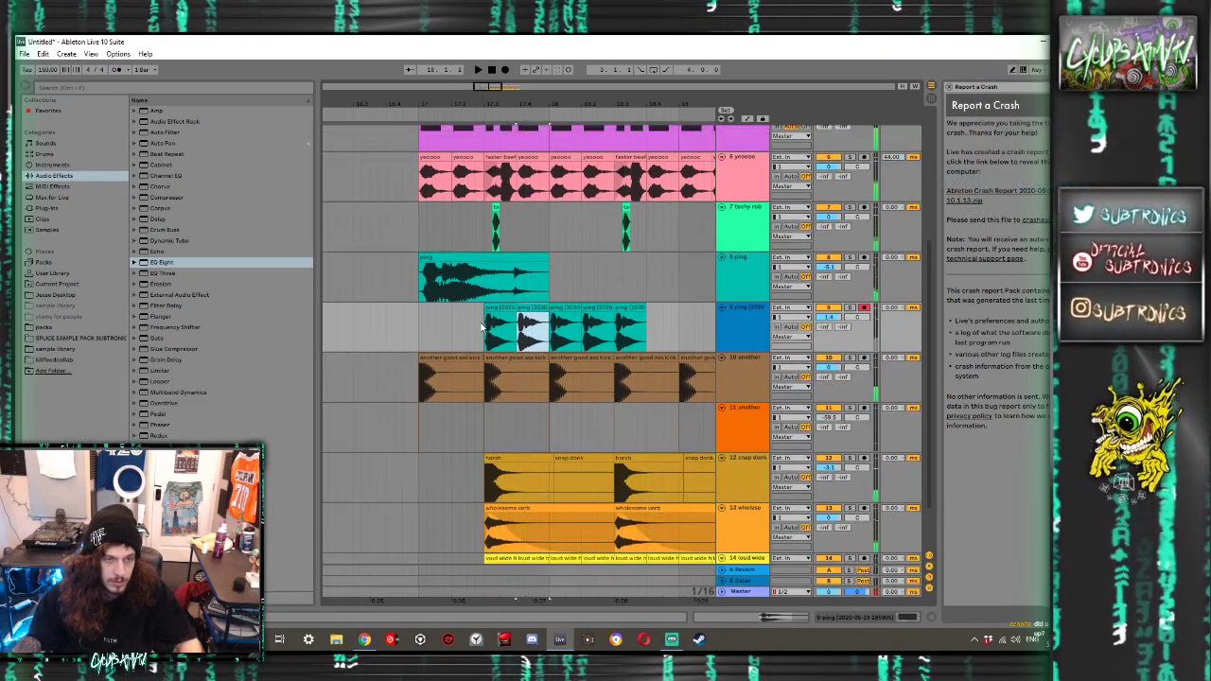
# Set the repeated ping track's delay to 51 ms and lower its volume while playing the drop from bar 17
pyautogui.moveTo(395, 327); pyautogui.dragTo(344, 325)
pyautogui.press('space')
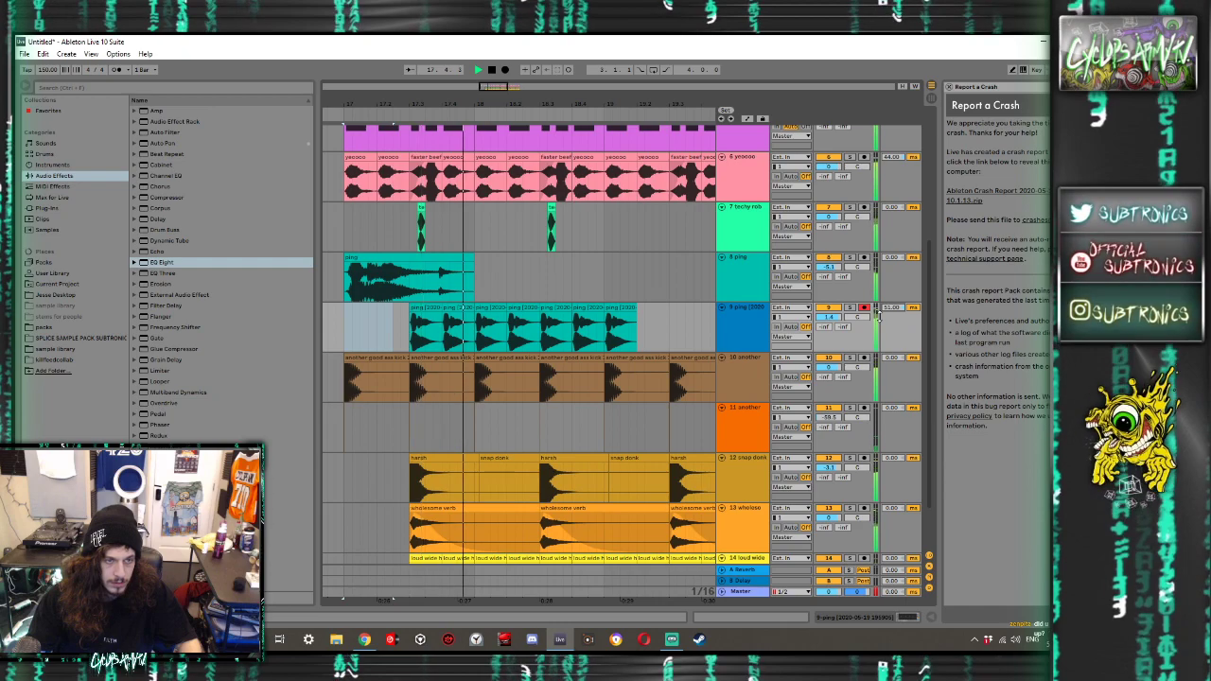
pyautogui.moveTo(828, 317); pyautogui.dragTo(828, 345)
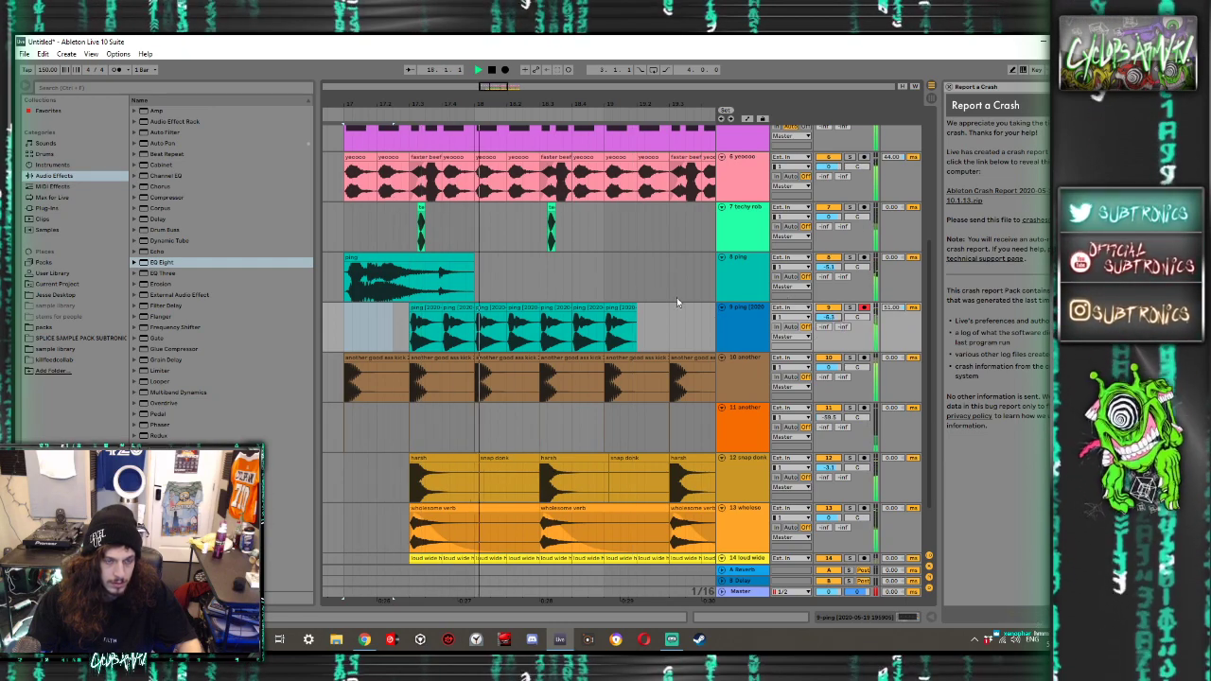
# Delete all the one-beat ping clips from the track below the original ping
pyautogui.moveTo(657, 315); pyautogui.dragTo(326, 327)
pyautogui.press('space')
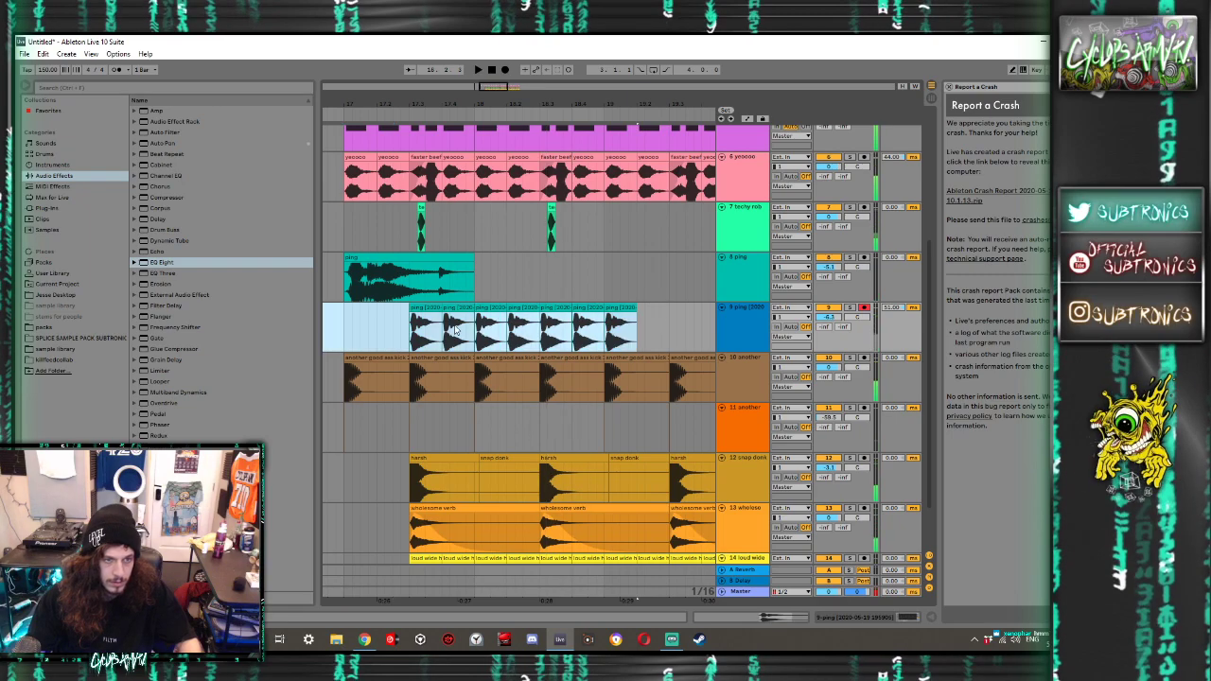
pyautogui.press('Delete')
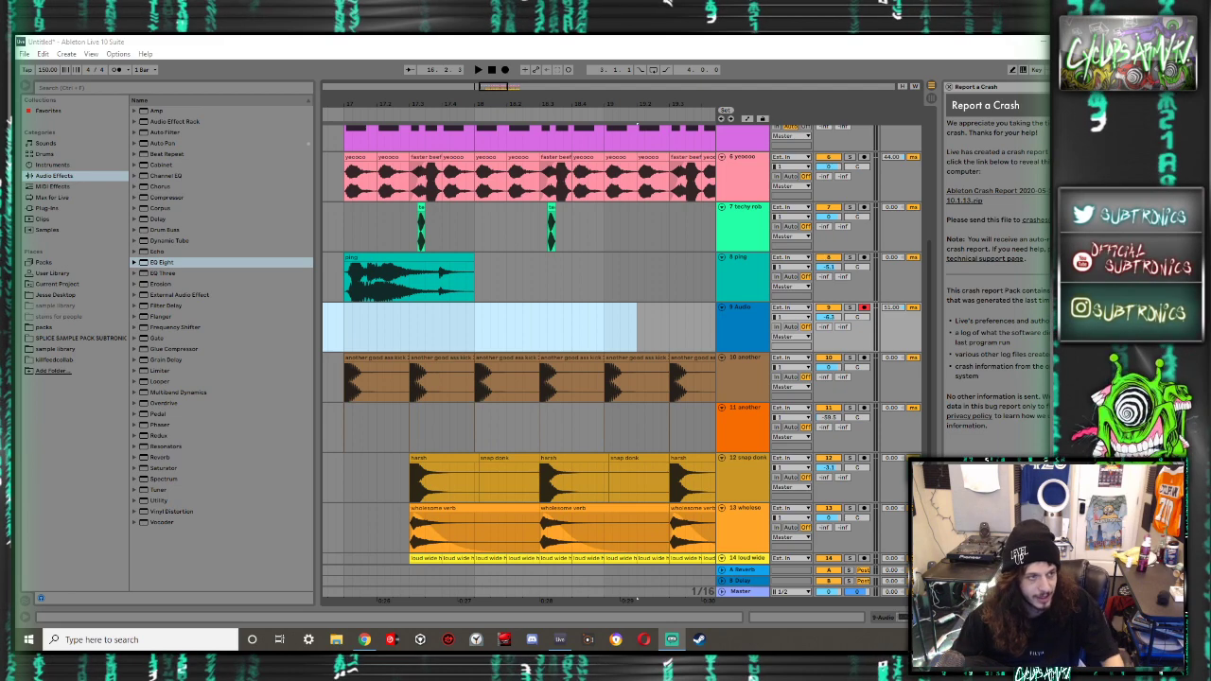
# List the installed plug-ins, solo the original ping track and play its clip at bar 17
pyautogui.click(67, 209)
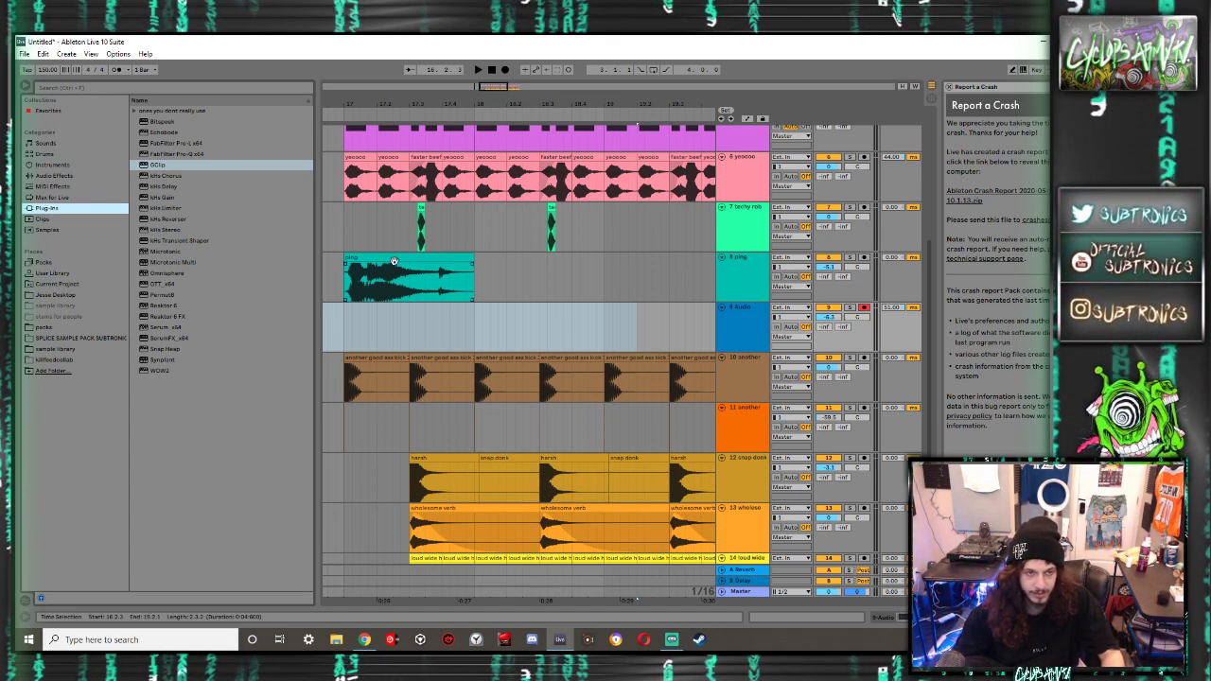
pyautogui.click(743, 274)
pyautogui.click(850, 258)
pyautogui.click(450, 256)
pyautogui.press('space')
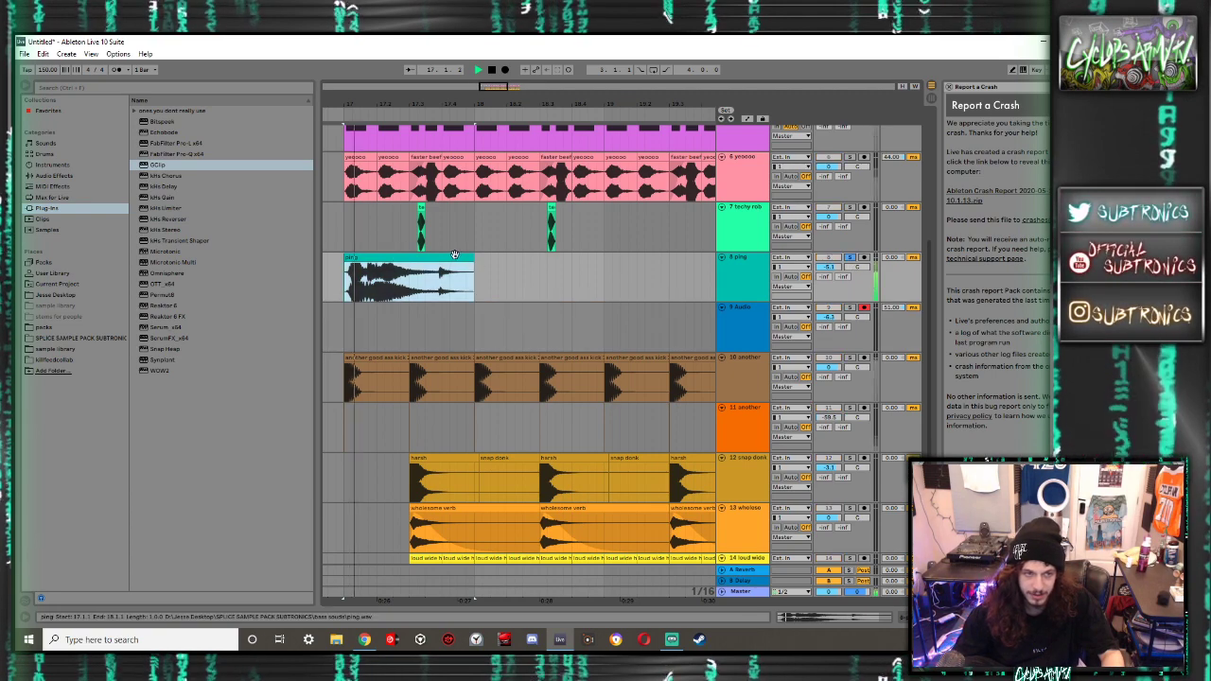
# Inspect the original ping clip's sample settings, hide the editor and select the ping track
pyautogui.doubleClick(424, 265)
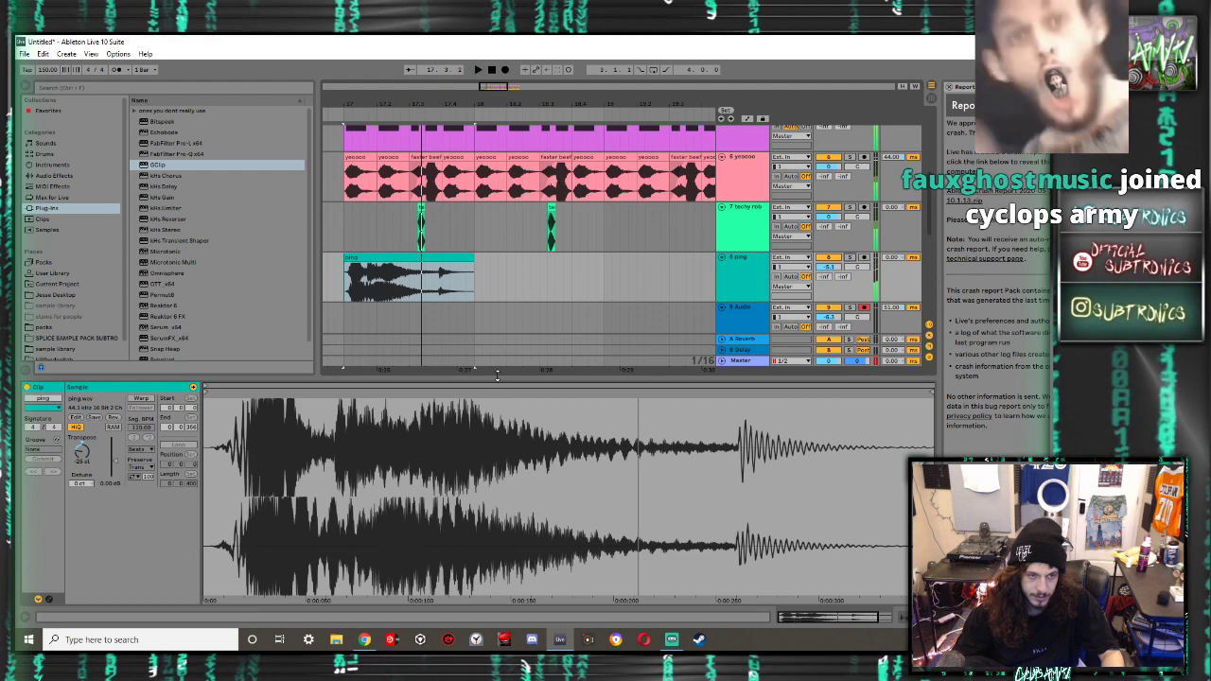
pyautogui.hotkey('ctrl', 'alt', 'l')
pyautogui.click(445, 258)
pyautogui.click(747, 278)
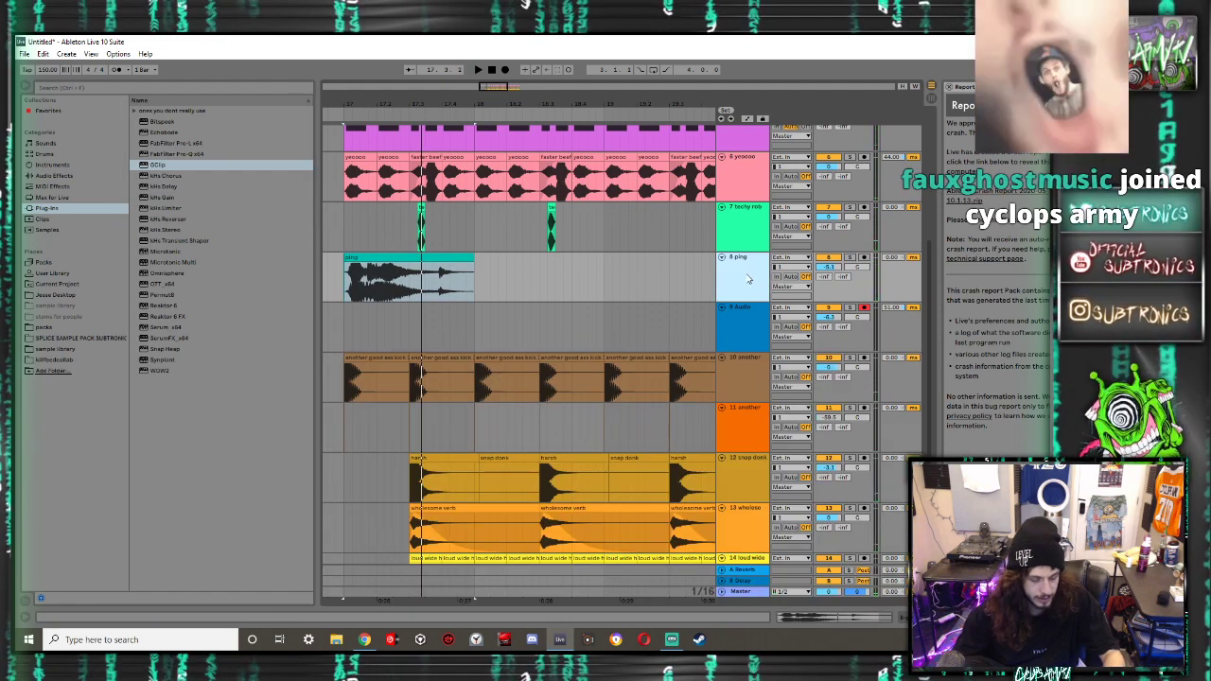
# Insert an audio track below the original ping and consolidate the one-bar ping clip
pyautogui.hotkey('ctrl', 't')
pyautogui.click(425, 257)
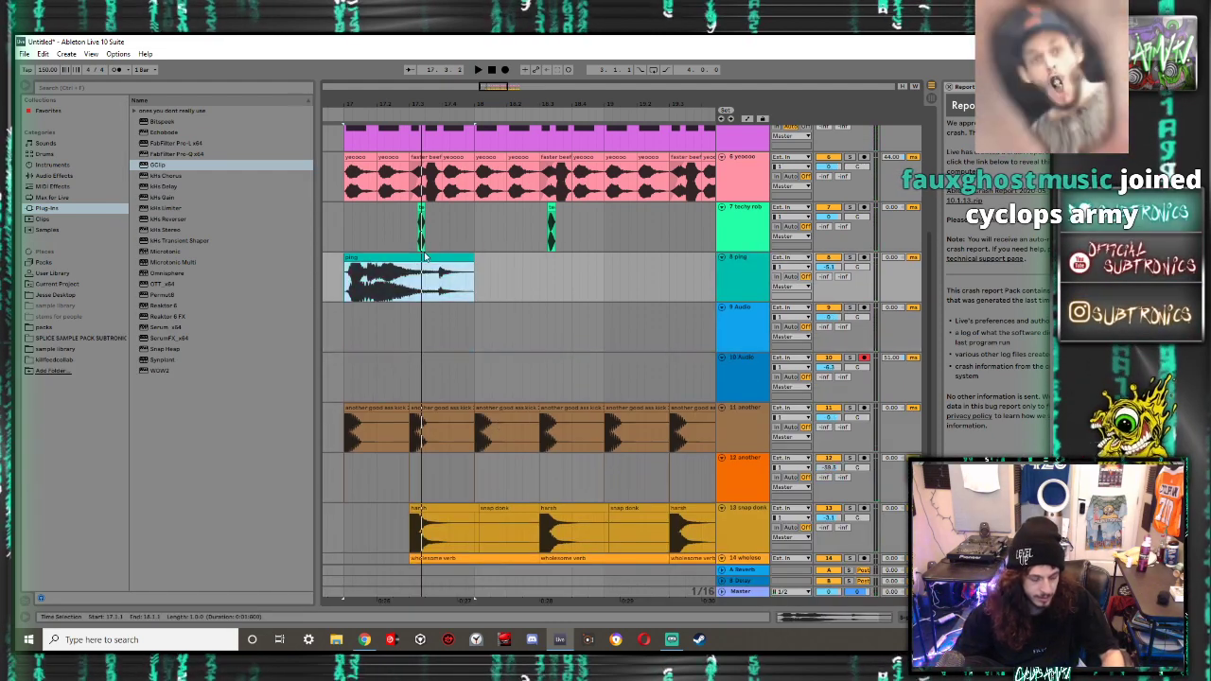
pyautogui.hotkey('ctrl', 'j')
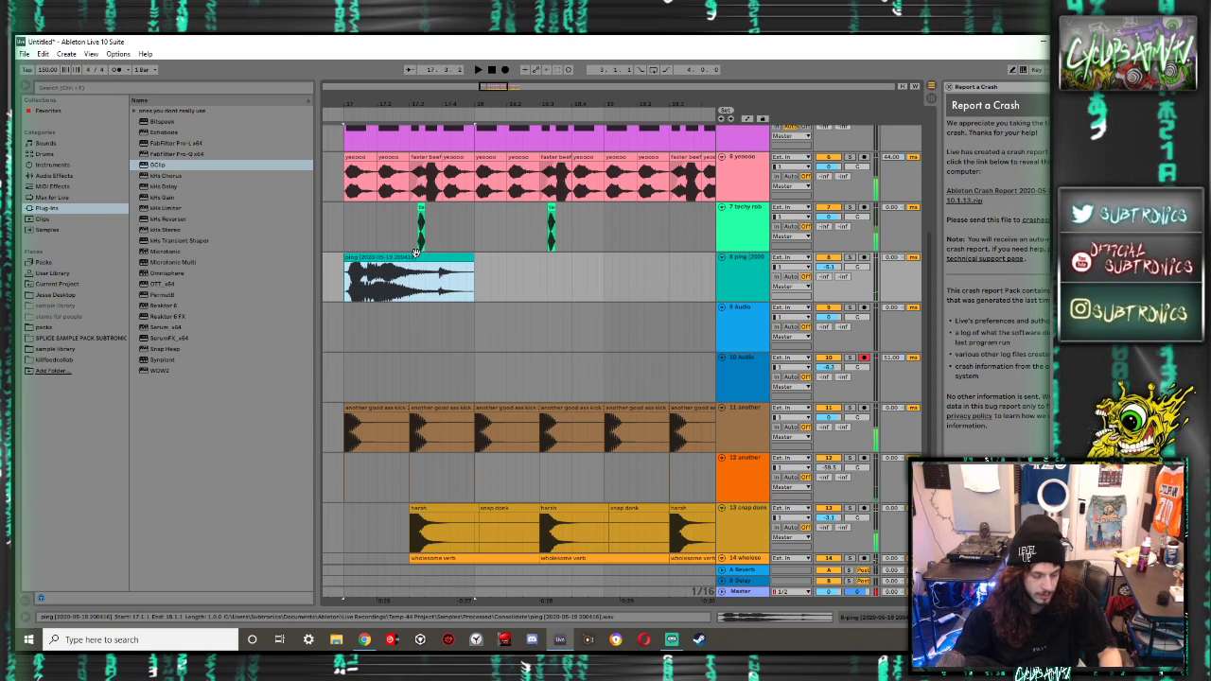
# Place a copy of the consolidated ping on the new audio track near 17.3, shortened to about one and a quarter beats
pyautogui.click(404, 324)
pyautogui.hotkey('ctrl', 'v')
pyautogui.moveTo(526, 310); pyautogui.dragTo(451, 309)
pyautogui.press('space')
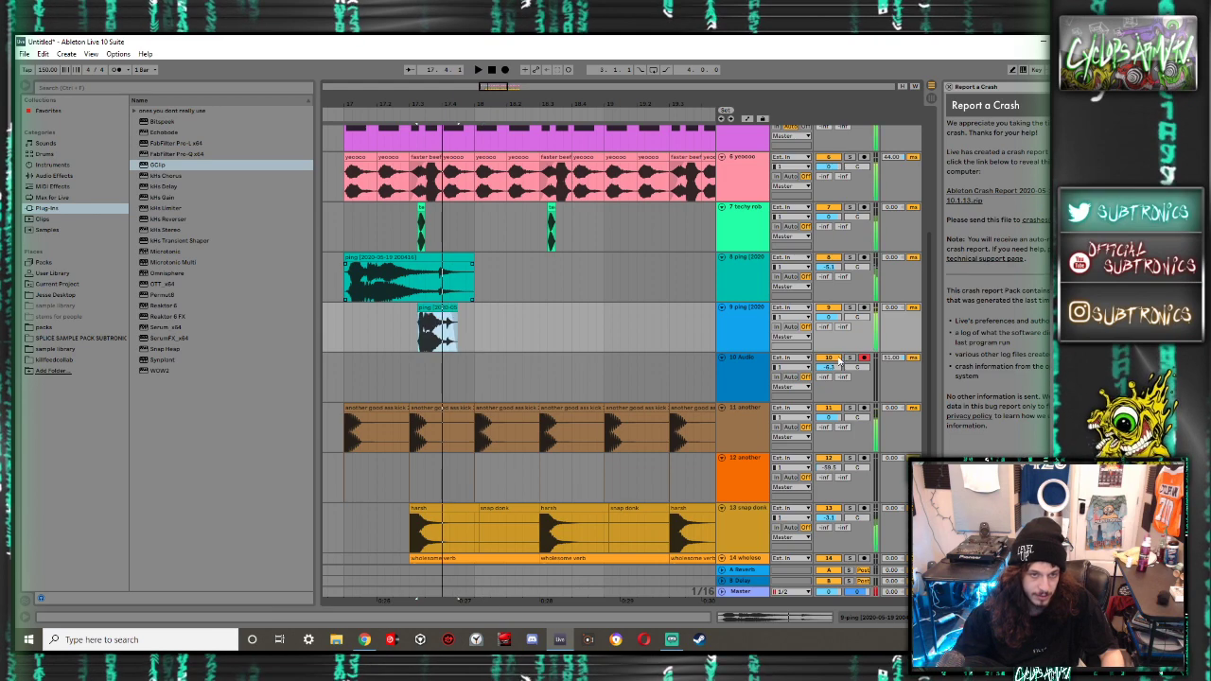
# Solo the shortened ping's track and set the clip's warp mode to Complex Pro with formants at 0
pyautogui.click(849, 307)
pyautogui.doubleClick(437, 308)
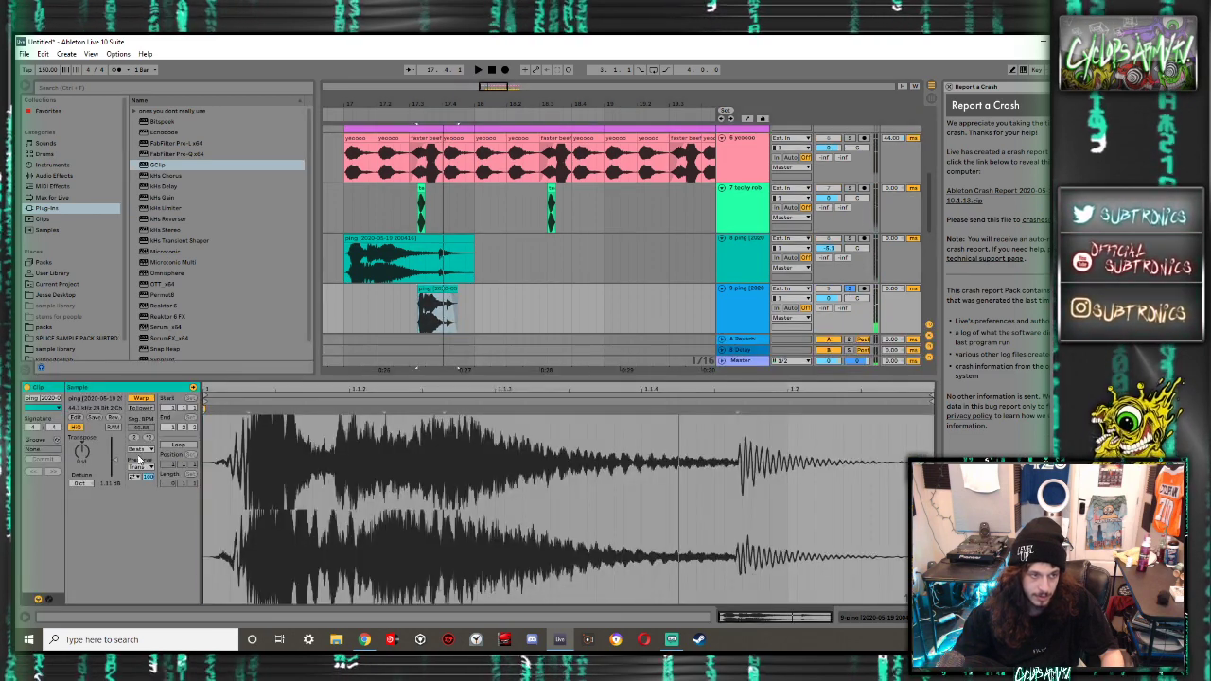
pyautogui.click(140, 450)
pyautogui.click(140, 492)
pyautogui.click(140, 450)
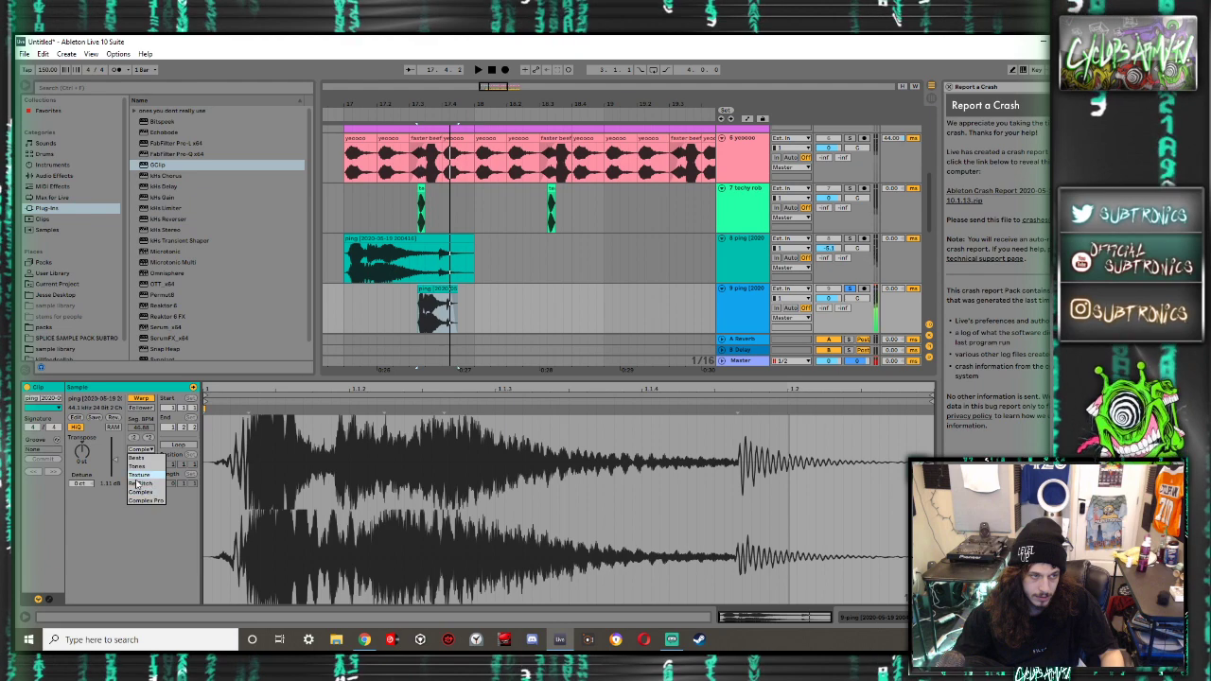
pyautogui.click(140, 499)
pyautogui.click(140, 449)
pyautogui.click(141, 500)
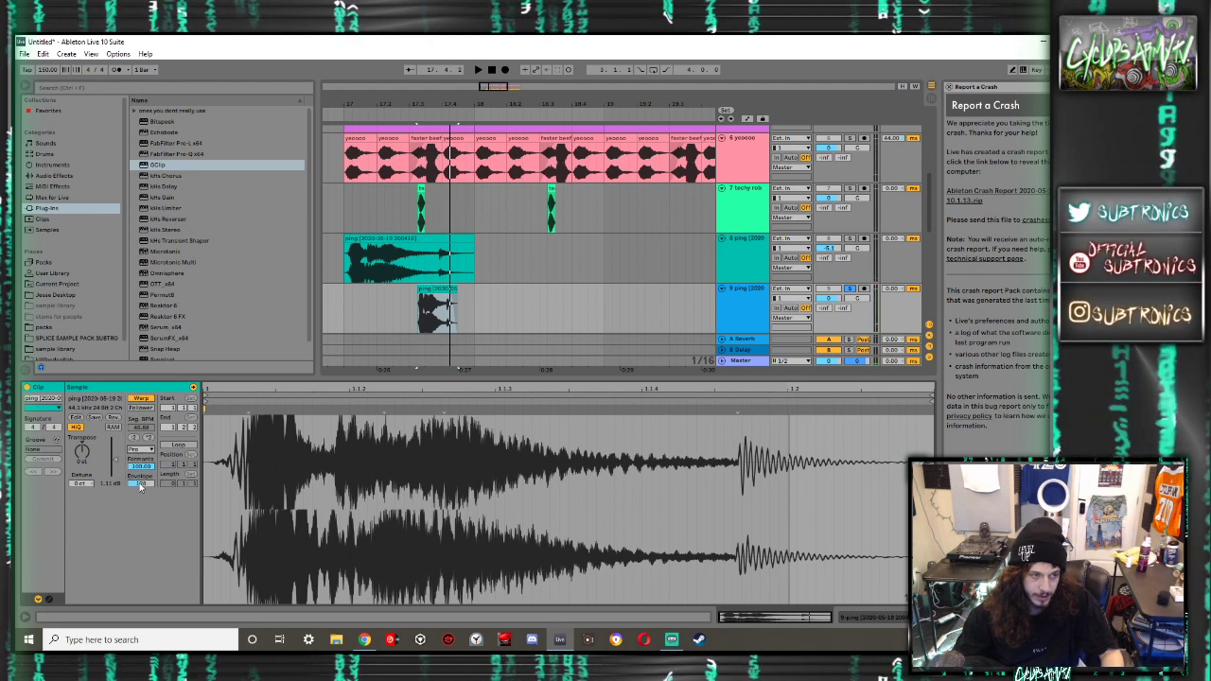
pyautogui.moveTo(142, 467); pyautogui.dragTo(142, 558)
pyautogui.press('space')
pyautogui.press('space')
pyautogui.press('space')
# Lower the shortened ping clip's gain to about -3.43 dB while auditioning it
pyautogui.moveTo(114, 459); pyautogui.dragTo(114, 463)
pyautogui.press('space')
pyautogui.press('space')
pyautogui.press('space')
pyautogui.press('space')
pyautogui.press('space')
# Unsolo the shortened ping's track and play the drop from bar 17
pyautogui.click(410, 314)
pyautogui.click(850, 289)
pyautogui.press('space')
pyautogui.moveTo(368, 306); pyautogui.dragTo(344, 306)
pyautogui.press('space')
pyautogui.press('space')
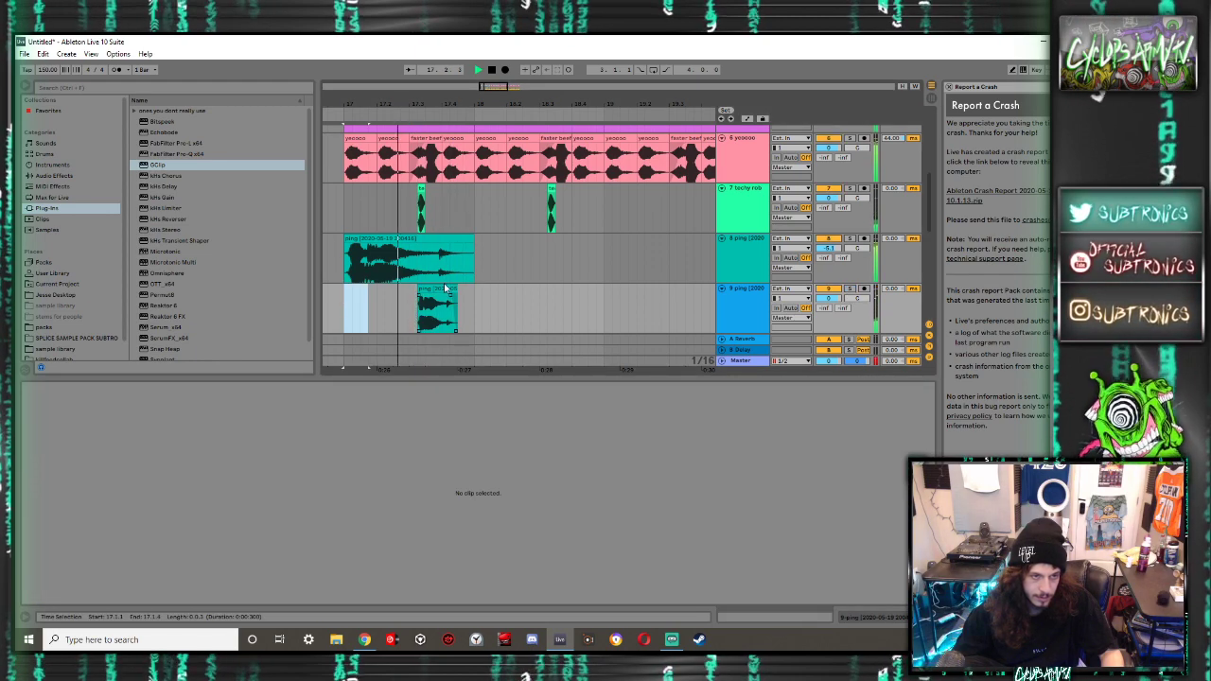
# Move the shortened ping to start at 17.3 and duplicate it every two beats to the end of bar 20
pyautogui.moveTo(447, 291); pyautogui.dragTo(411, 312)
pyautogui.press('space')
pyautogui.hotkey('ctrl', 'd')
pyautogui.hotkey('ctrl', 'd')
pyautogui.hotkey('ctrl', 'd')
pyautogui.hotkey('ctrl', 'd')
pyautogui.hotkey('ctrl', 'd')
pyautogui.hotkey('ctrl', 'd')
pyautogui.scroll(-6, 409, 310)
pyautogui.scroll(3, 407, 311)
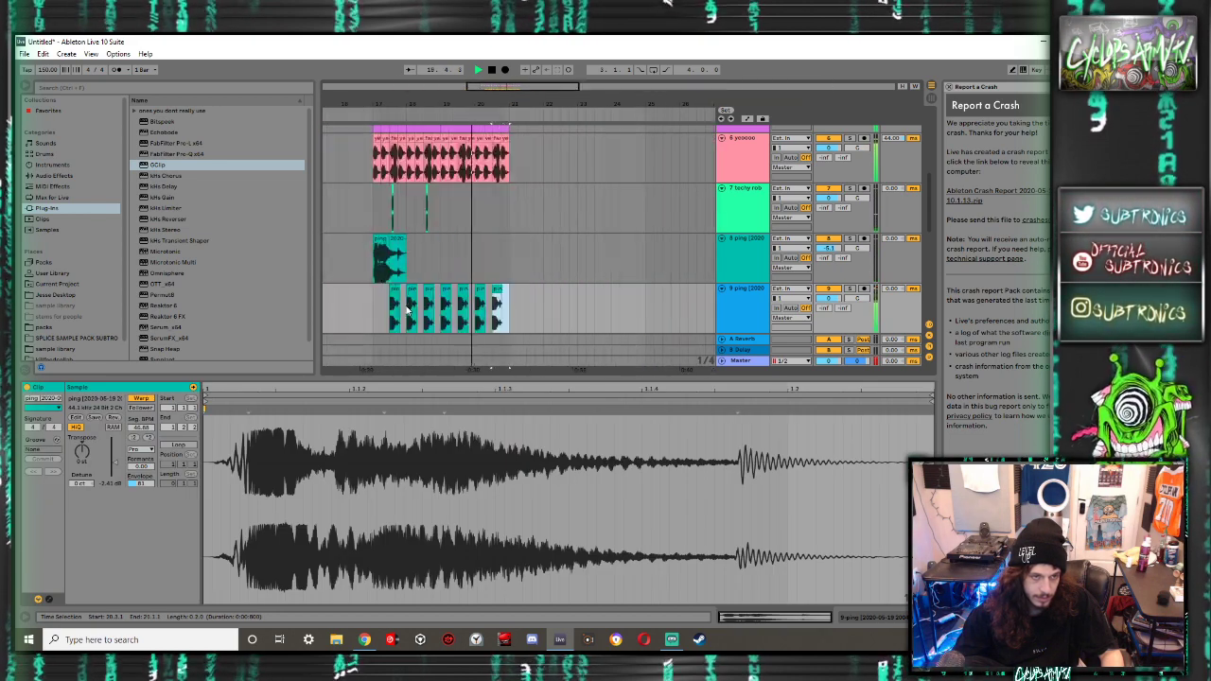
# Play the drop from around bar 17 to check the repeated ping clips against the other tracks
pyautogui.moveTo(381, 305); pyautogui.dragTo(364, 305)
pyautogui.press('space')
pyautogui.press('space')
pyautogui.scroll(4, 392, 303)
pyautogui.click(401, 291)
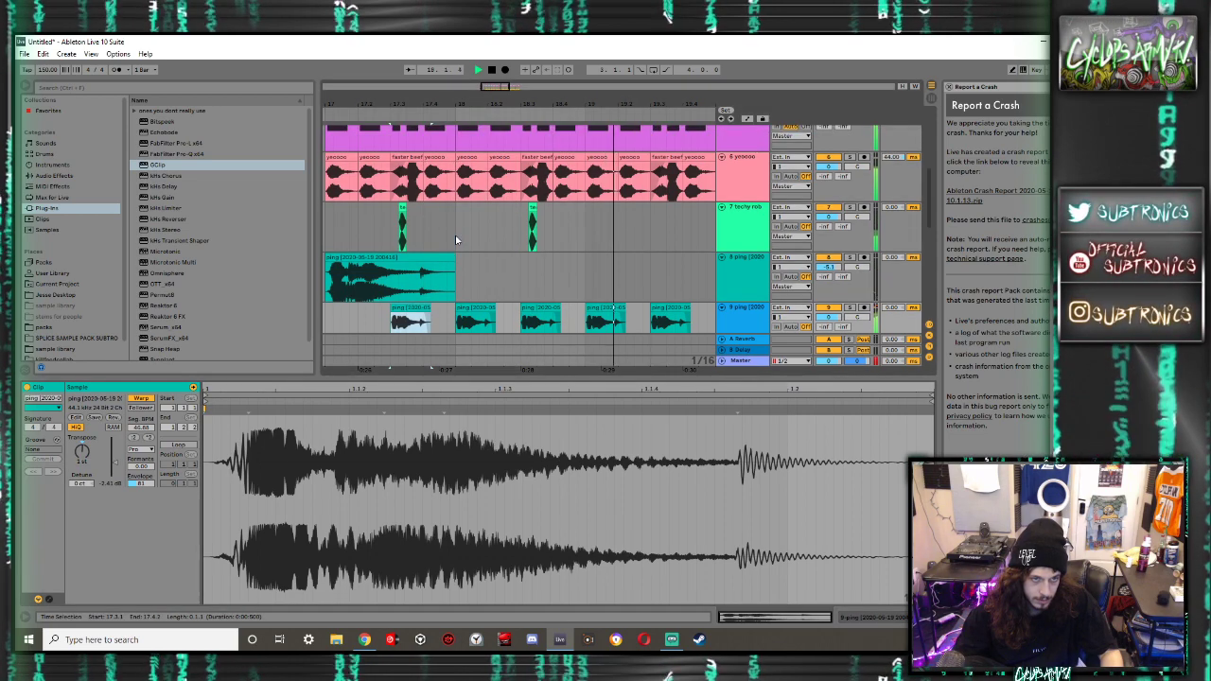
pyautogui.scroll(-5, 455, 239)
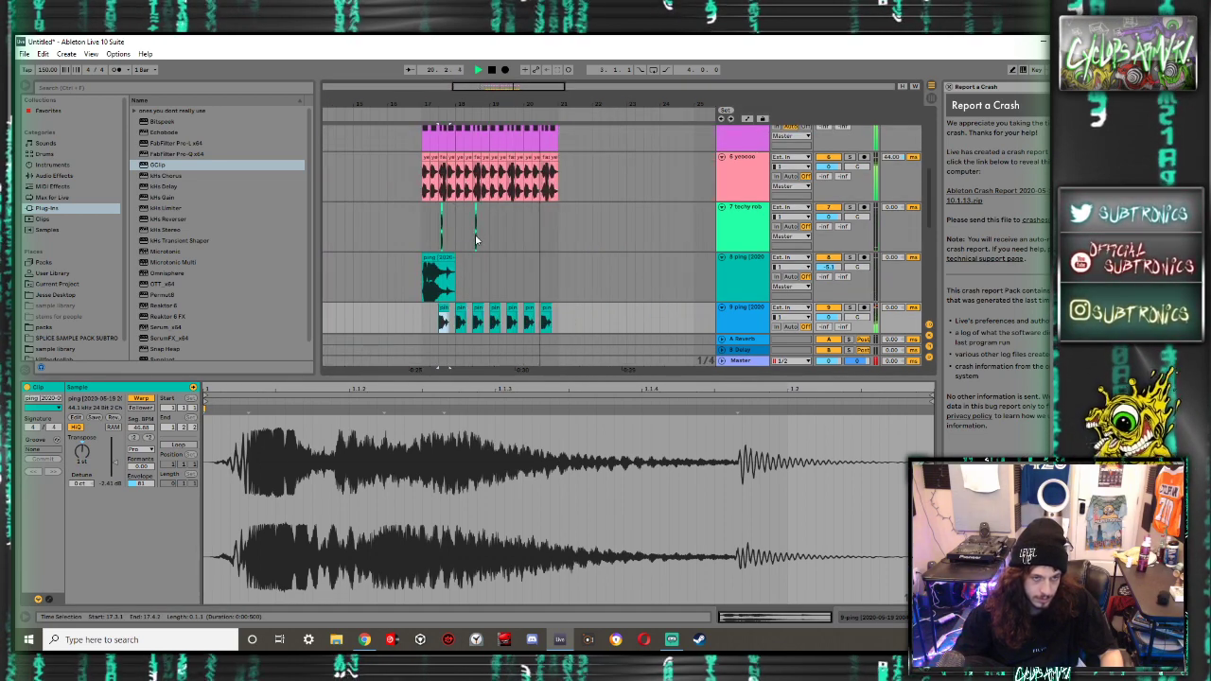
pyautogui.press('space')
pyautogui.click(420, 324)
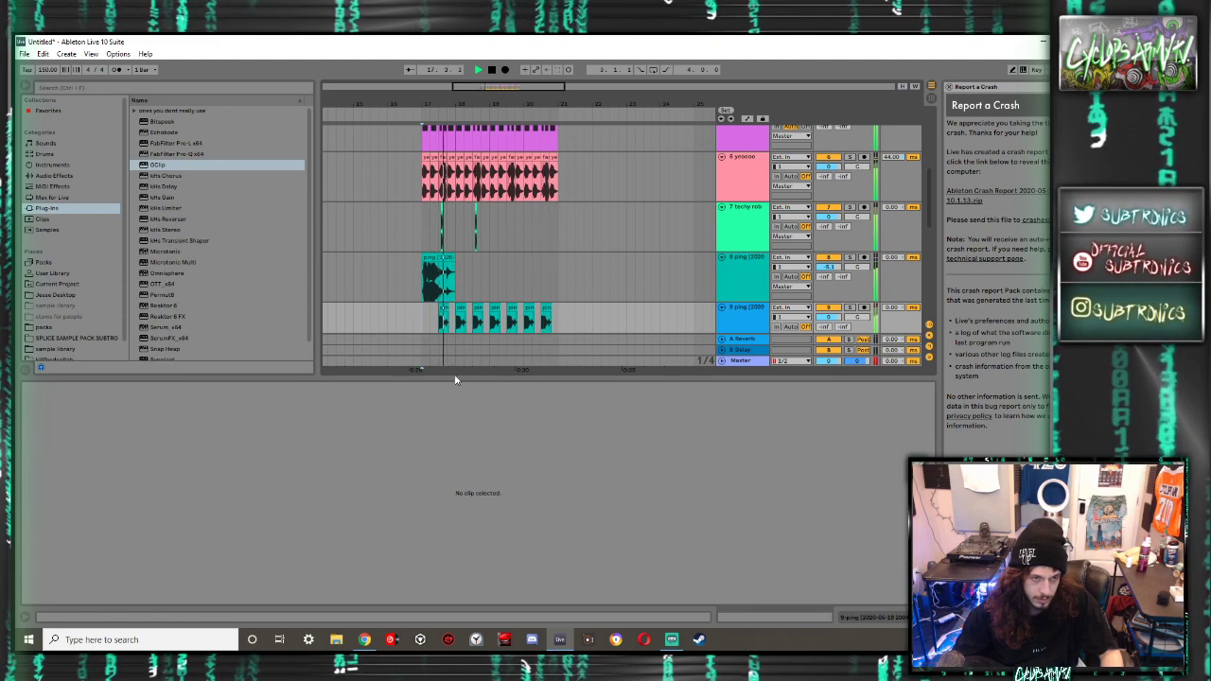
pyautogui.press('space')
# Play the drop from the first shortened ping clip, hide the clip editor and review the tracks
pyautogui.click(443, 314)
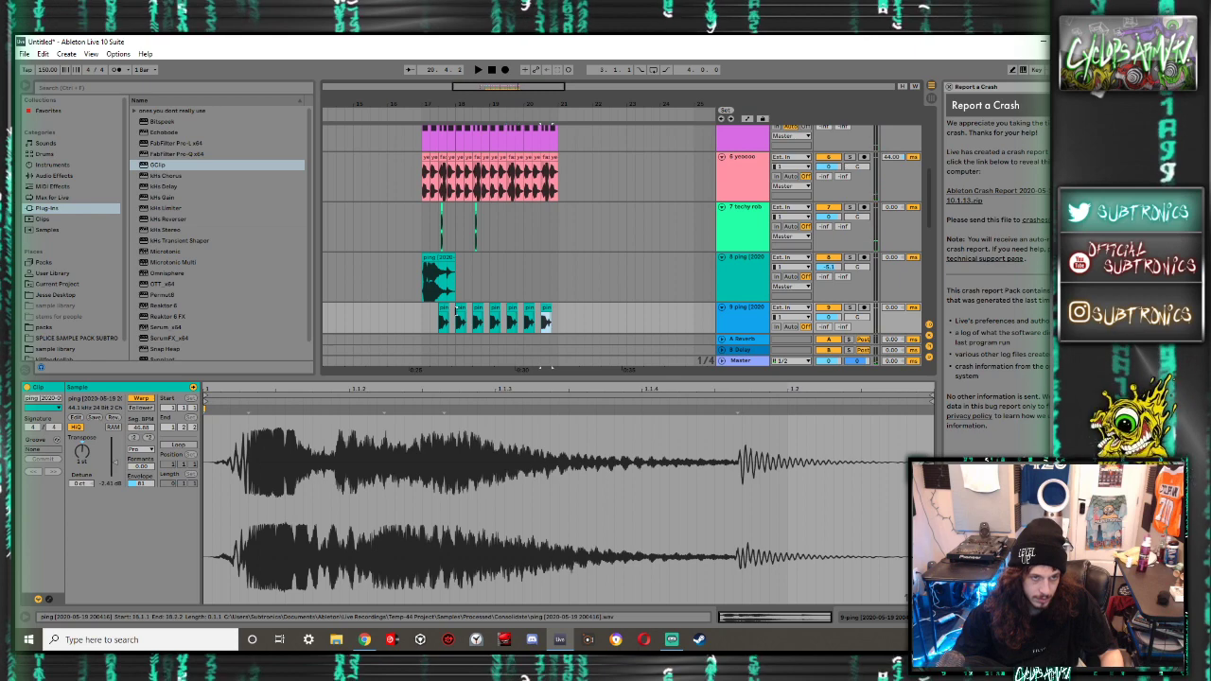
pyautogui.click(443, 310)
pyautogui.press('space')
pyautogui.hotkey('ctrl', 'alt', 'l')
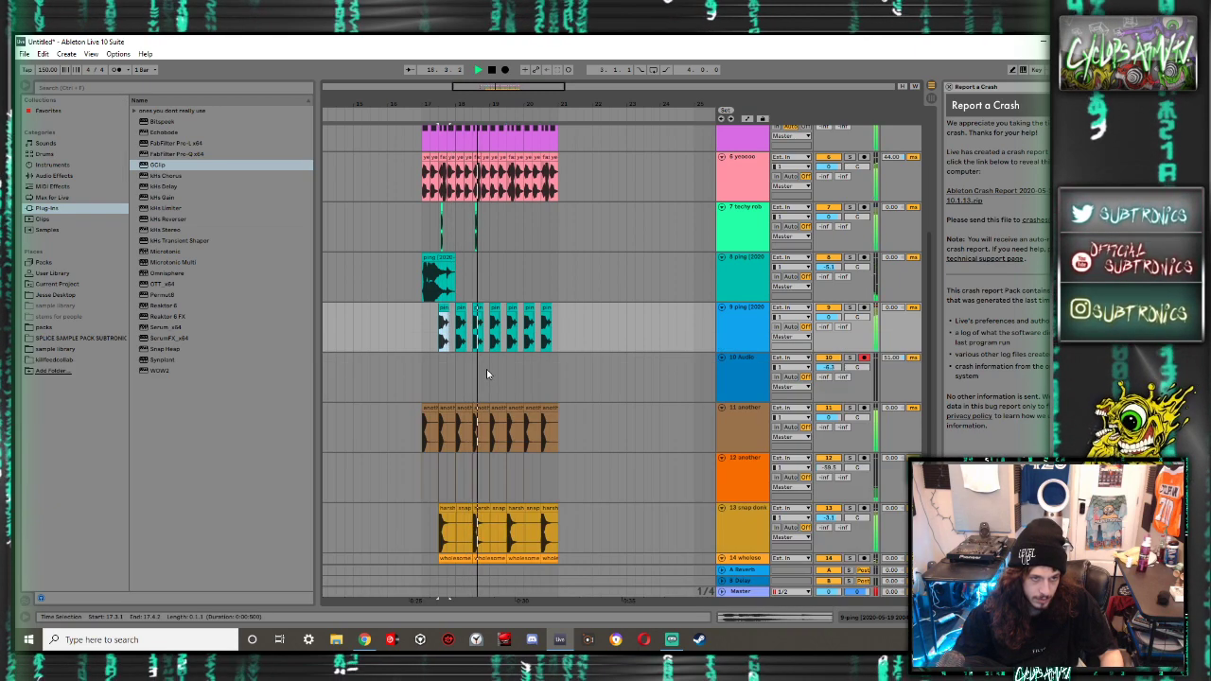
pyautogui.scroll(2, 487, 374)
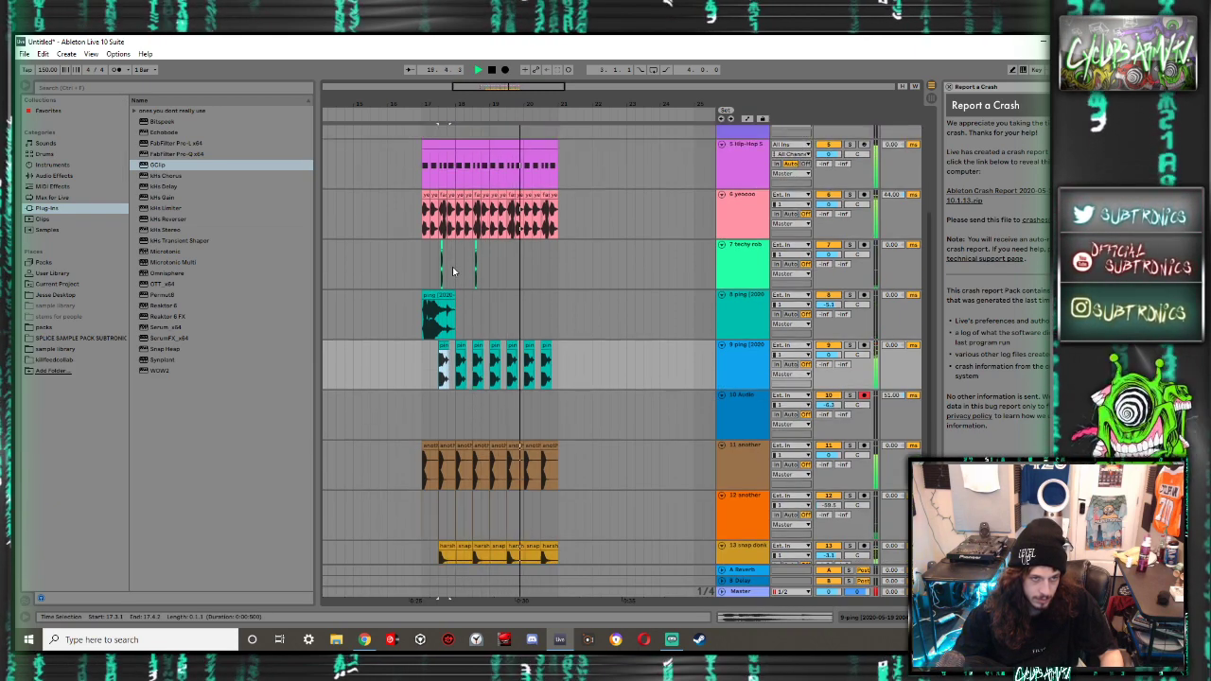
pyautogui.scroll(4, 456, 284)
pyautogui.scroll(-8, 457, 286)
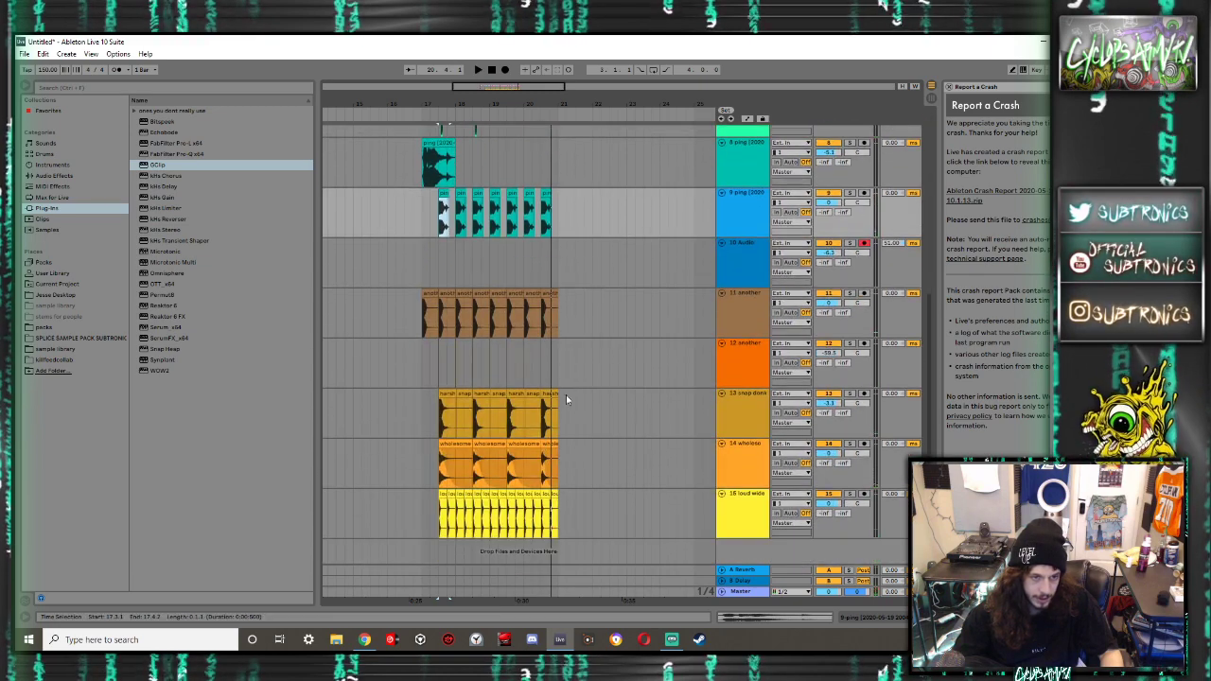
# Try the drop without the loud wide track's clips and undo their deletion
pyautogui.moveTo(600, 511); pyautogui.dragTo(306, 520)
pyautogui.press('Delete')
pyautogui.click(431, 480)
pyautogui.press('space')
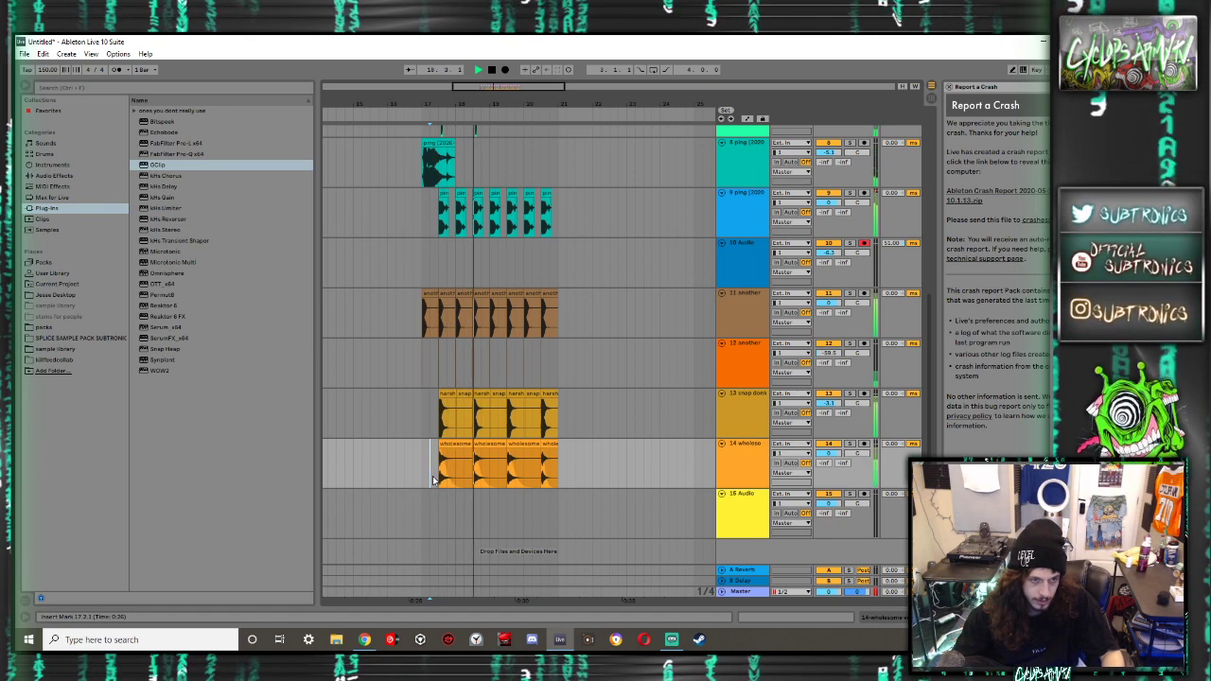
pyautogui.hotkey('ctrl', 'z')
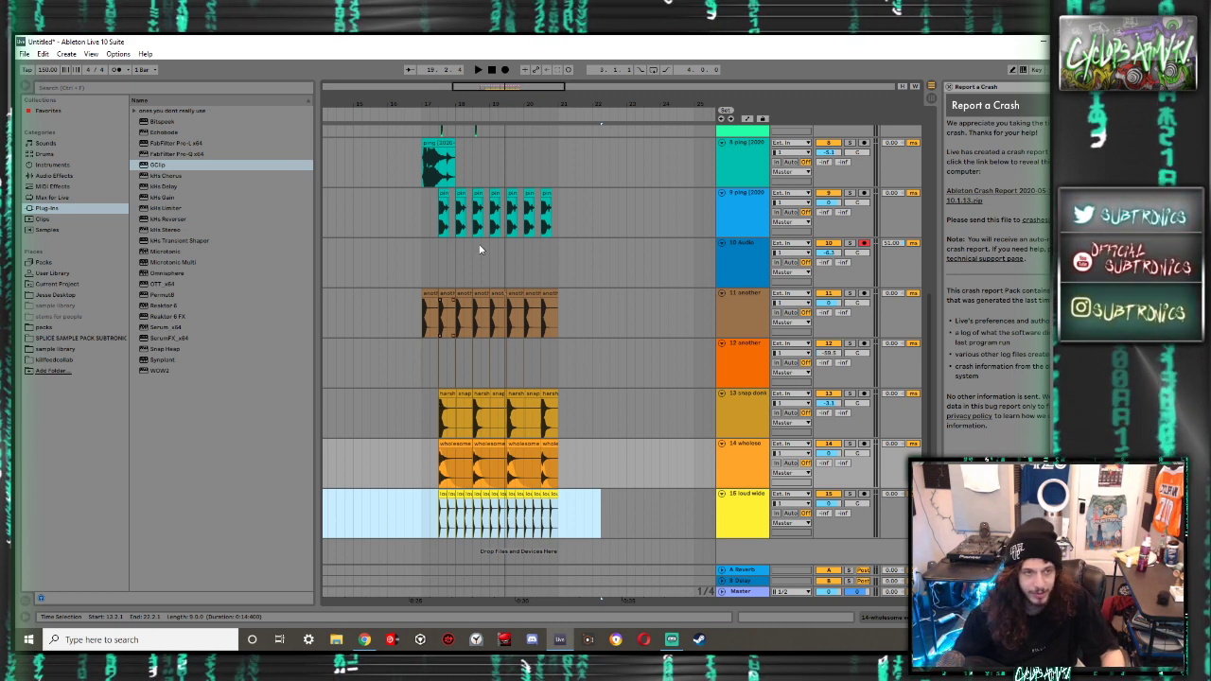
# Solo the kick track, play its first clip at bar 17 and add an EQ Eight to the track
pyautogui.doubleClick(424, 323)
pyautogui.press('z')
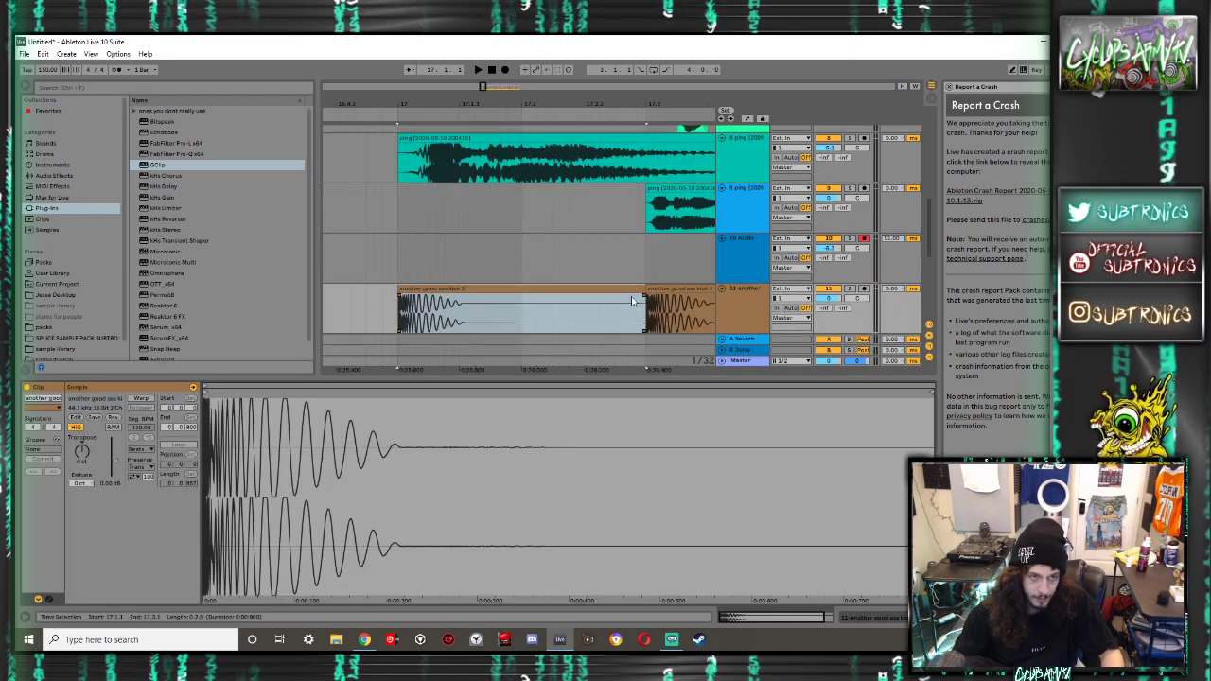
pyautogui.press('space')
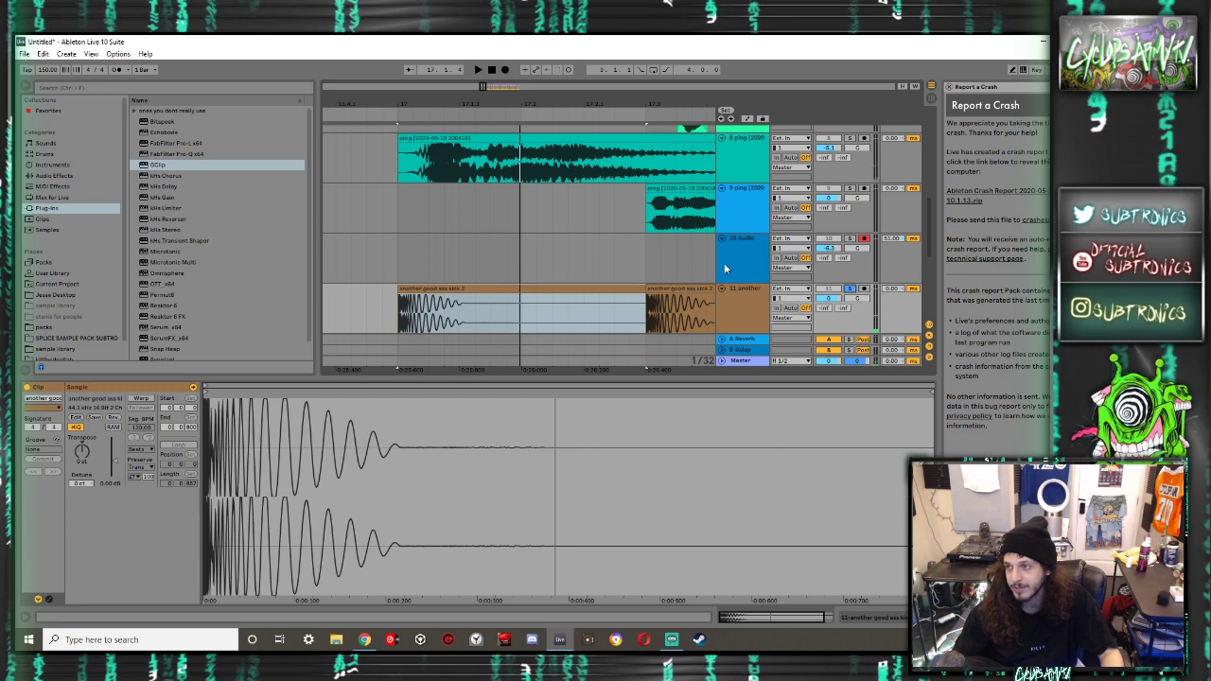
pyautogui.click(52, 176)
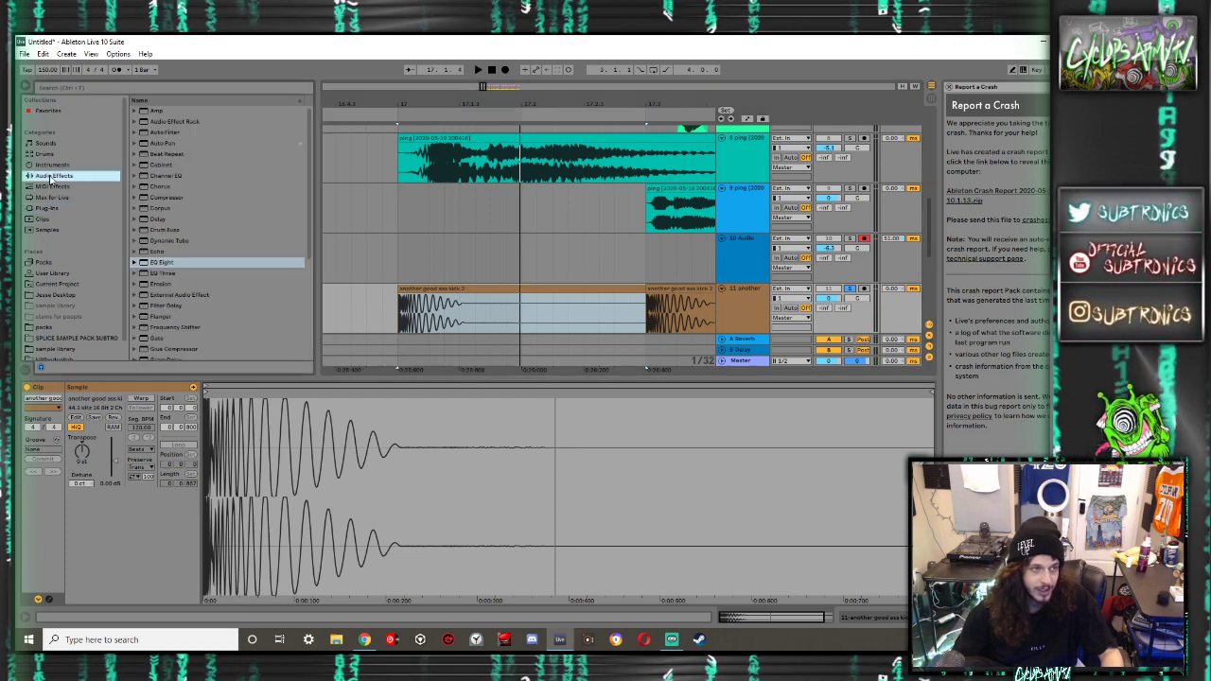
pyautogui.doubleClick(166, 265)
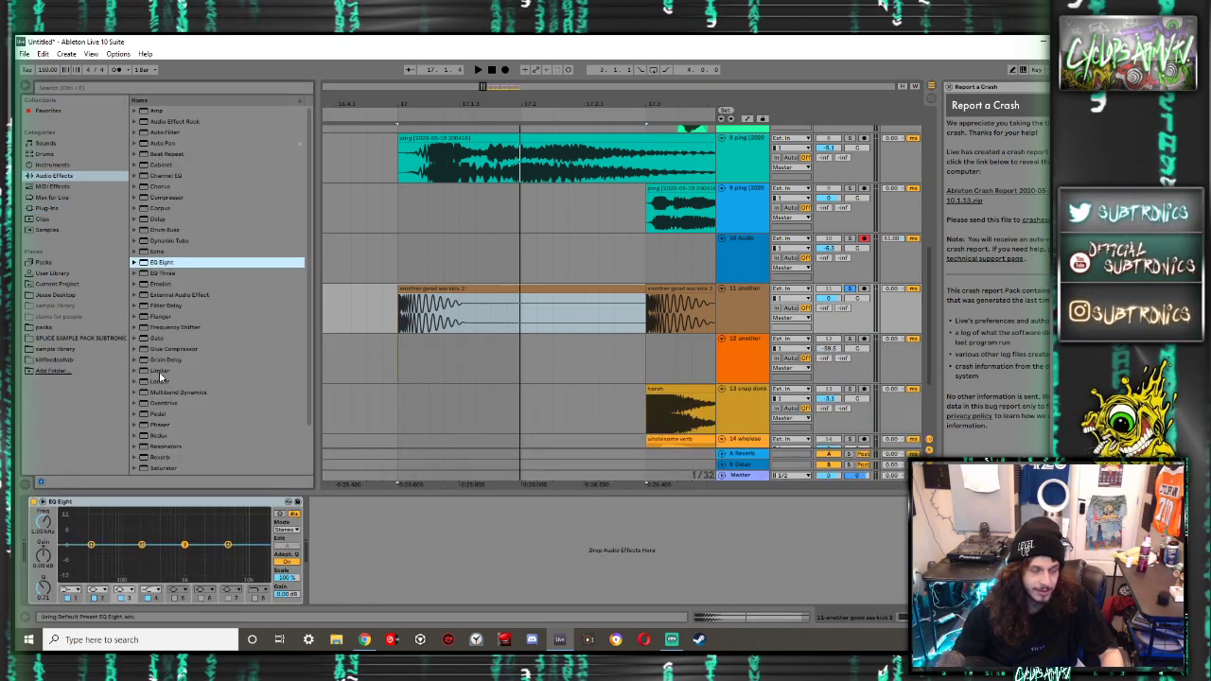
# Enlarge EQ Eight's spectrum display, examine the playing kick's frequencies and waveform, and collapse the display
pyautogui.click(43, 502)
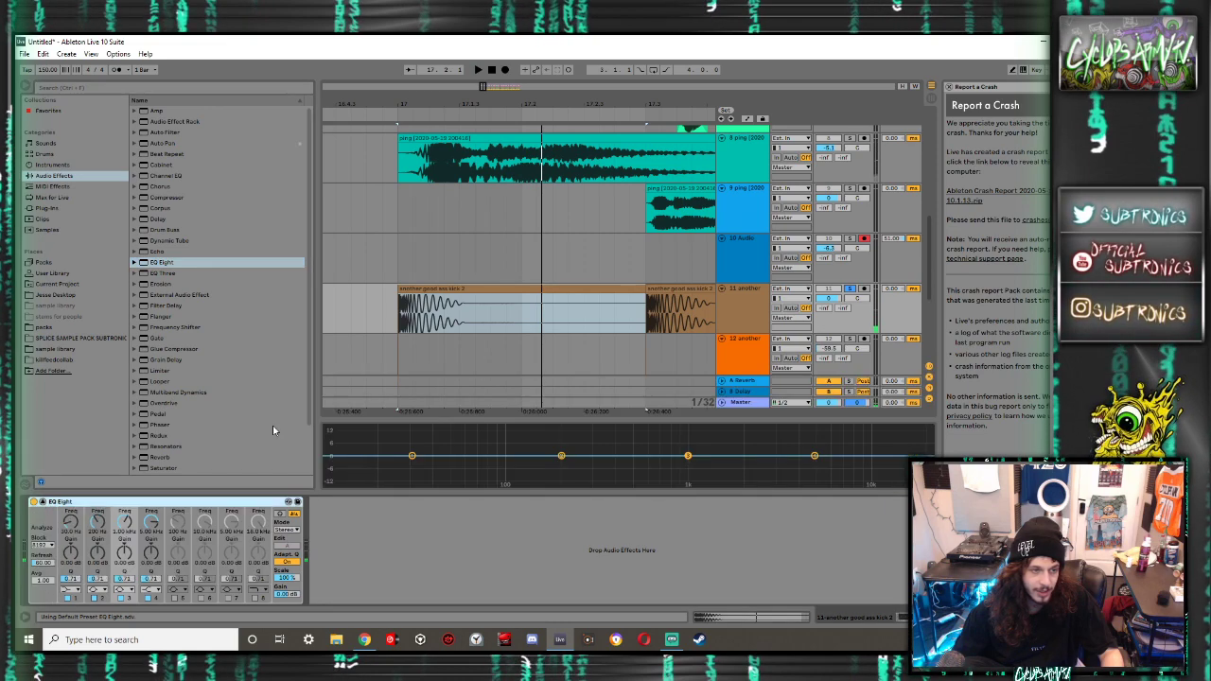
pyautogui.moveTo(414, 421); pyautogui.dragTo(416, 172)
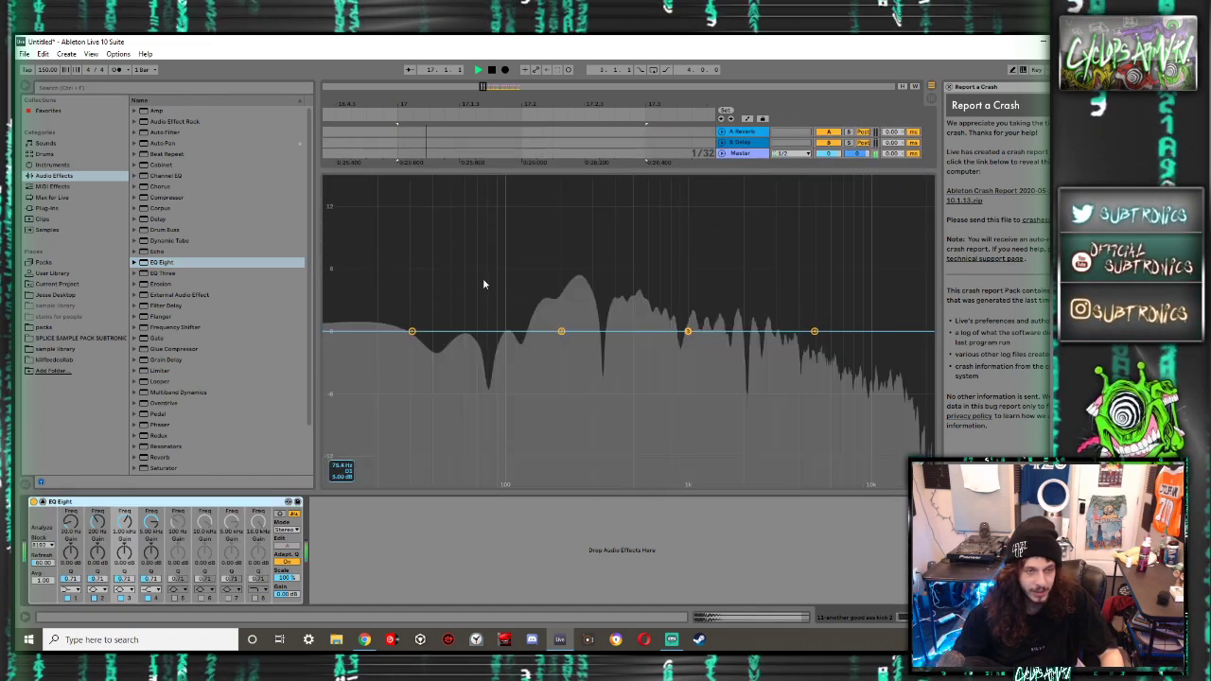
pyautogui.press('space')
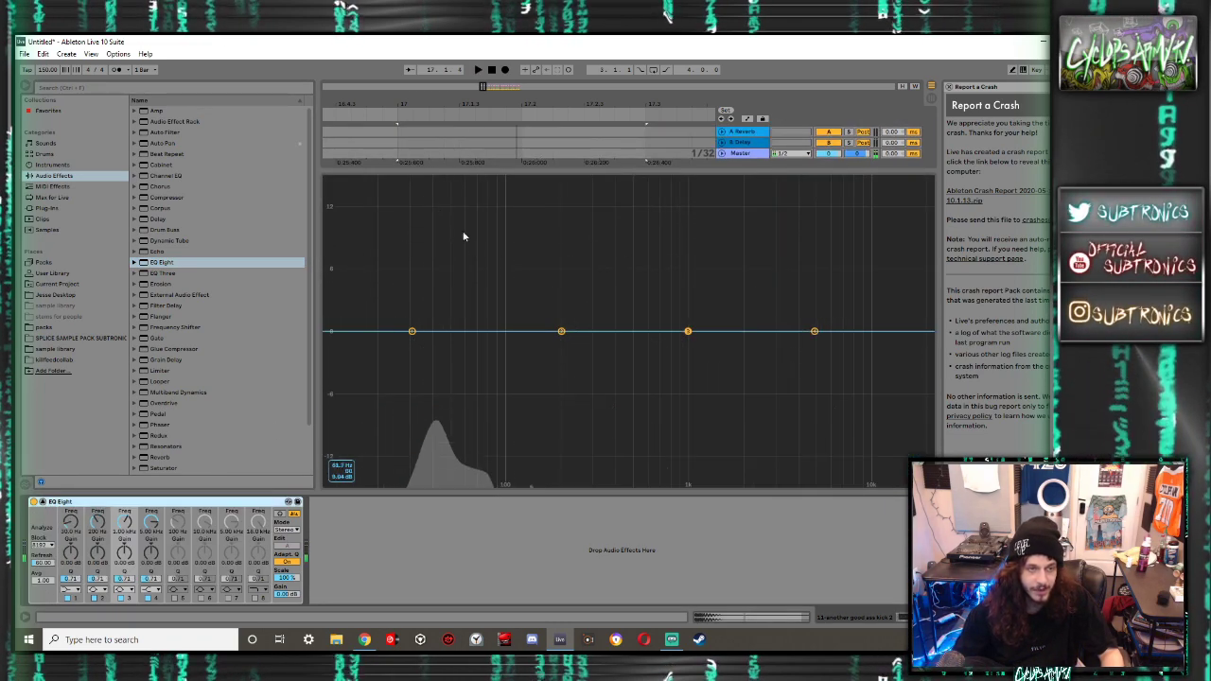
pyautogui.press('space')
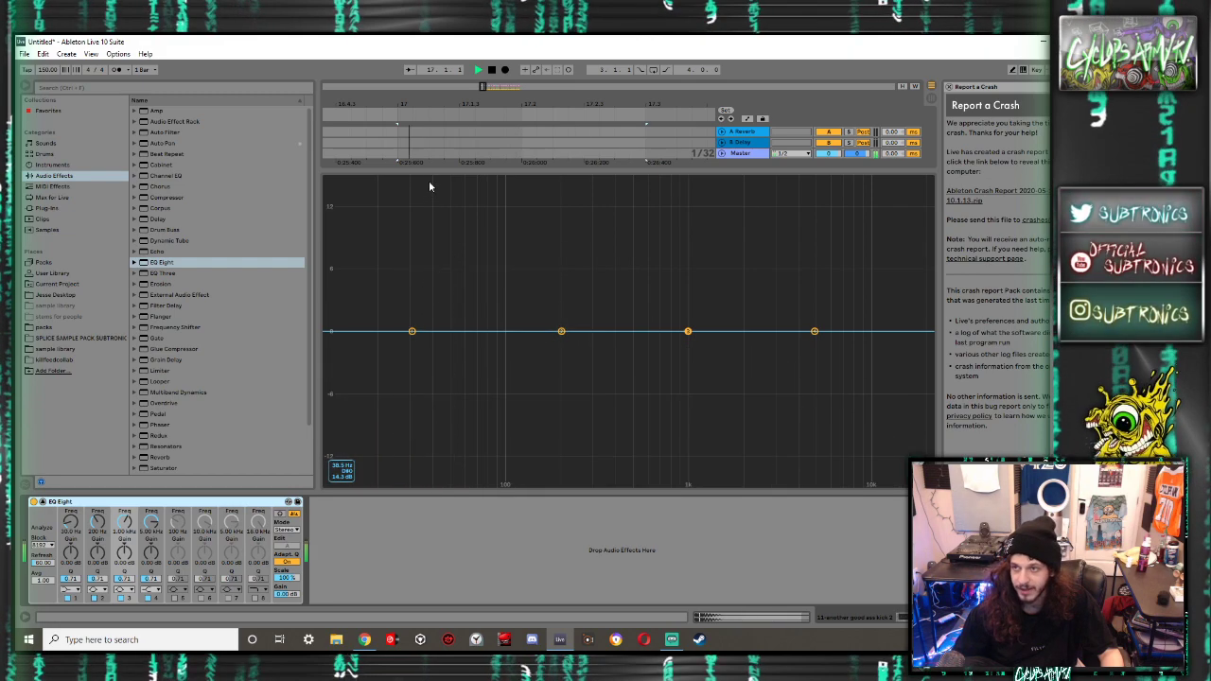
pyautogui.press('space')
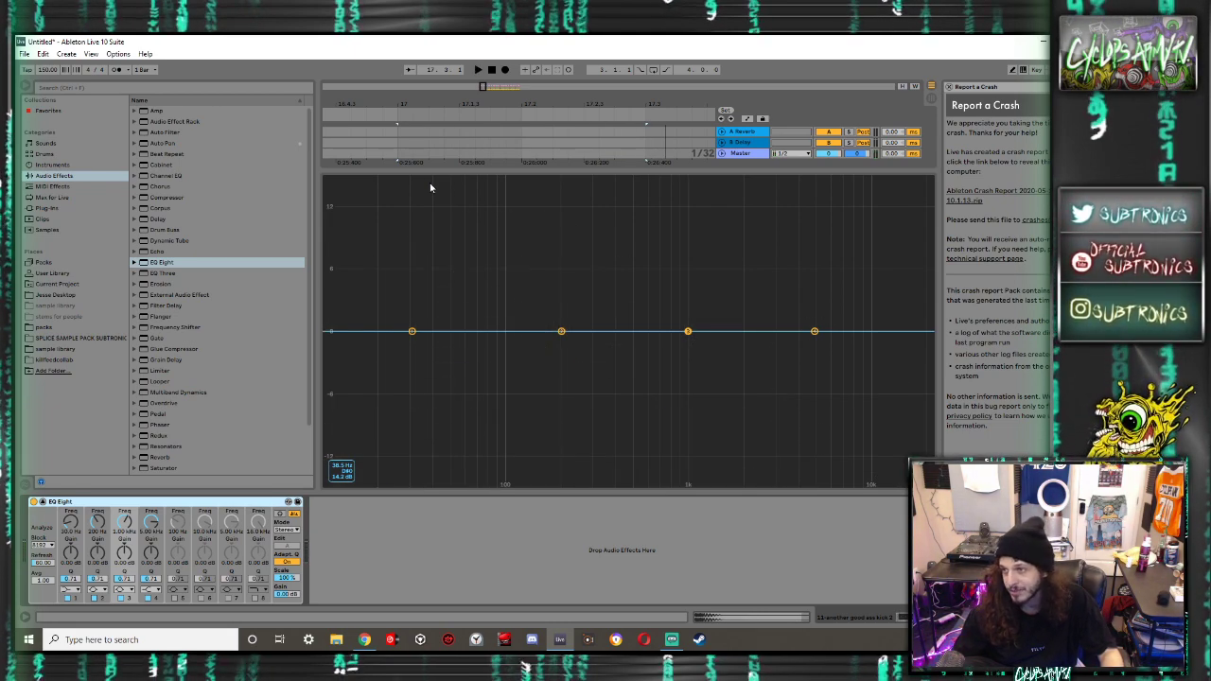
pyautogui.hotkey('shift', 'Tab')
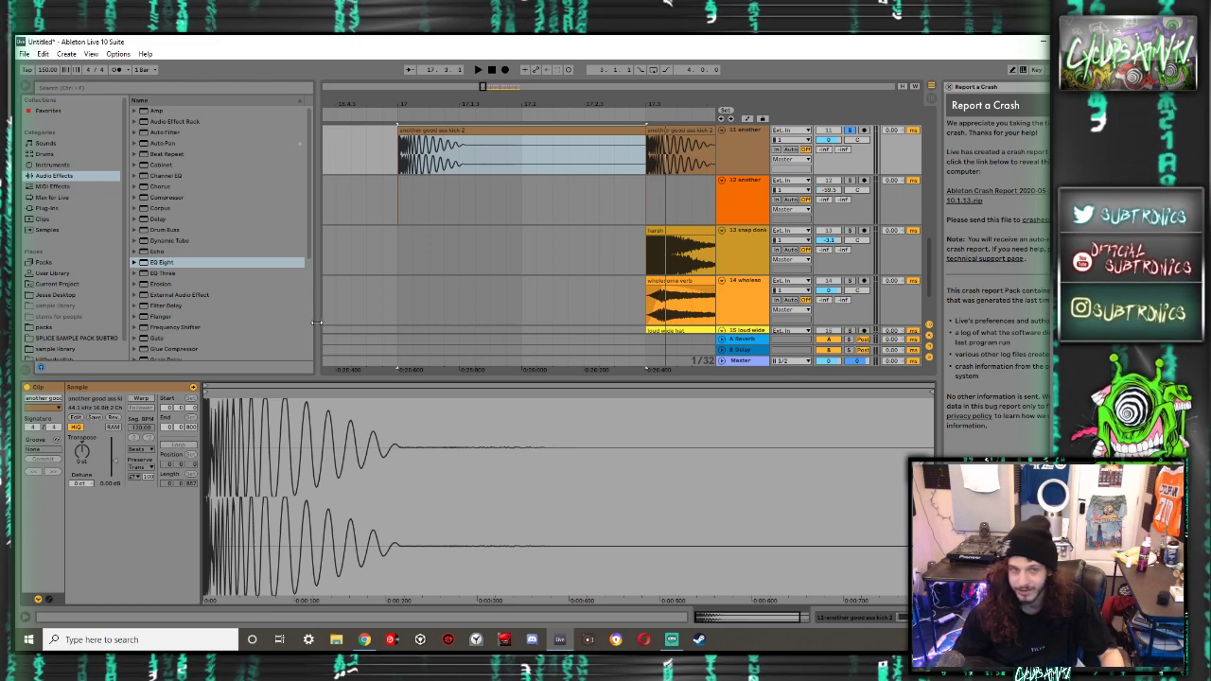
pyautogui.hotkey('shift', 'Tab')
pyautogui.click(40, 503)
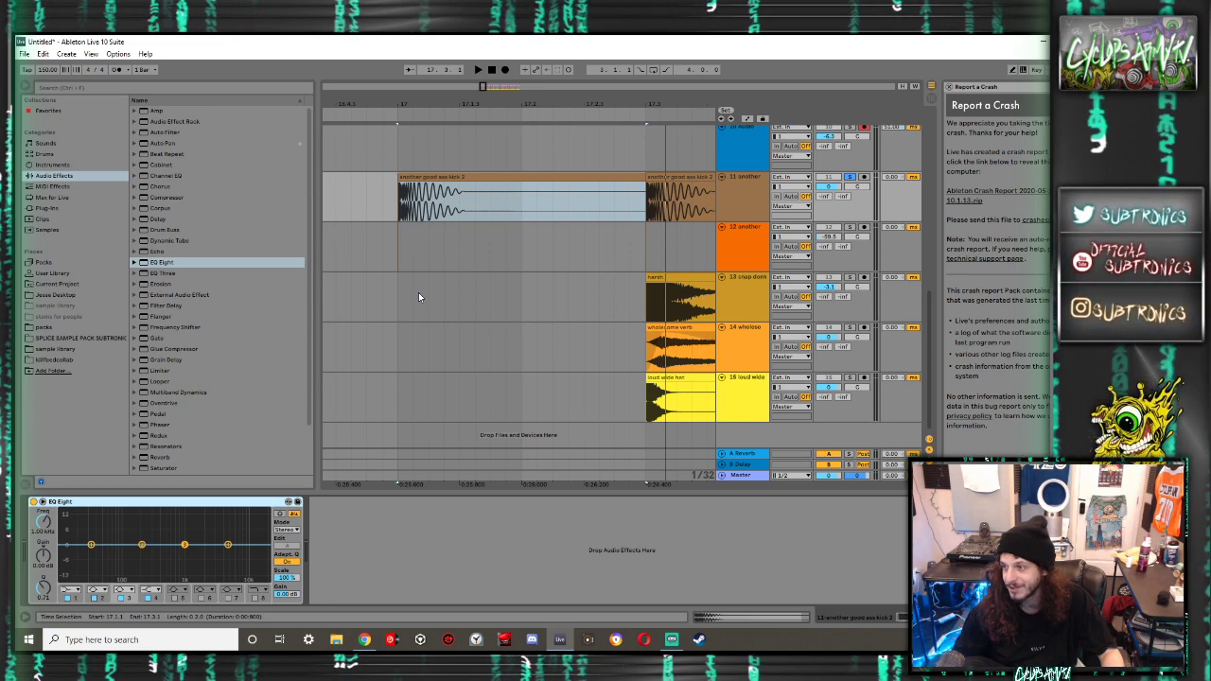
# Transpose all the notes in the Hip-Hop Sub Bass clip down a semitone to D#0 and play it
pyautogui.scroll(5, 419, 296)
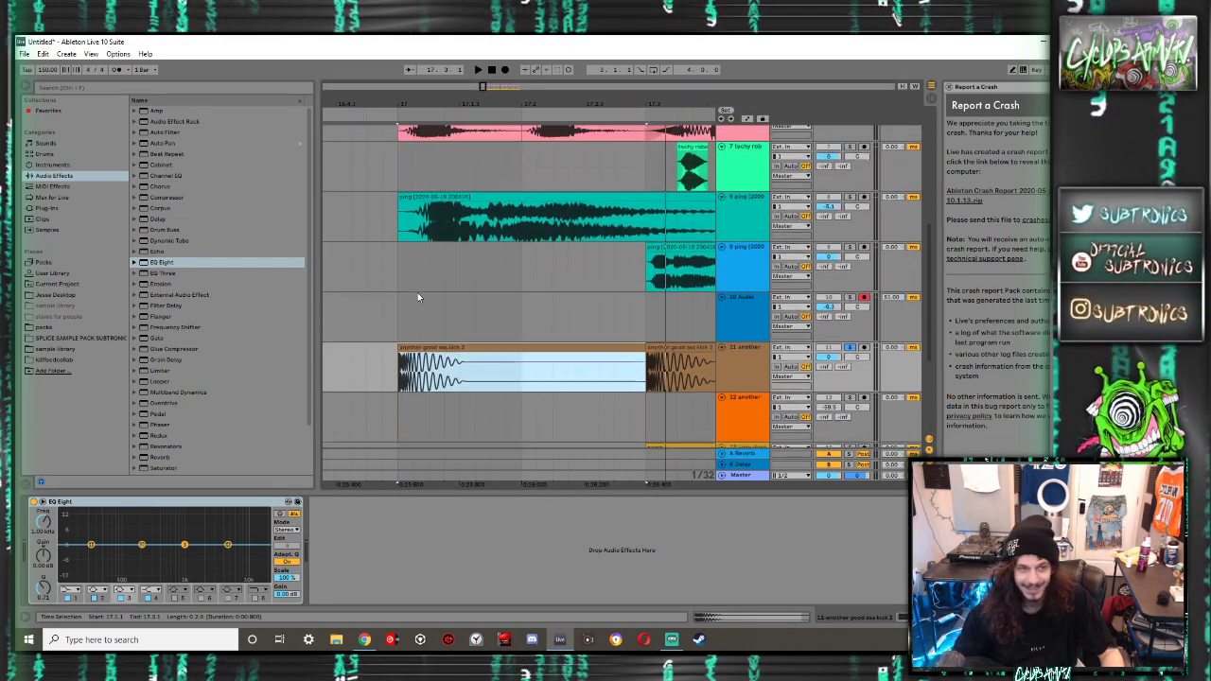
pyautogui.scroll(3, 417, 296)
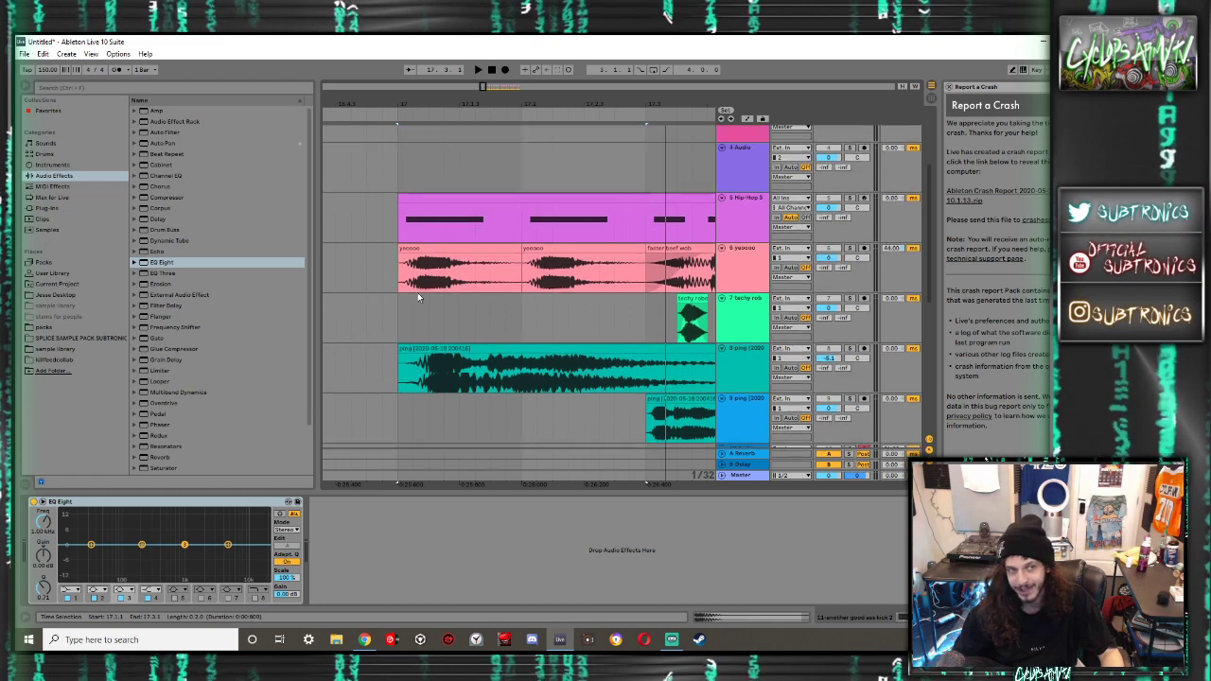
pyautogui.doubleClick(447, 199)
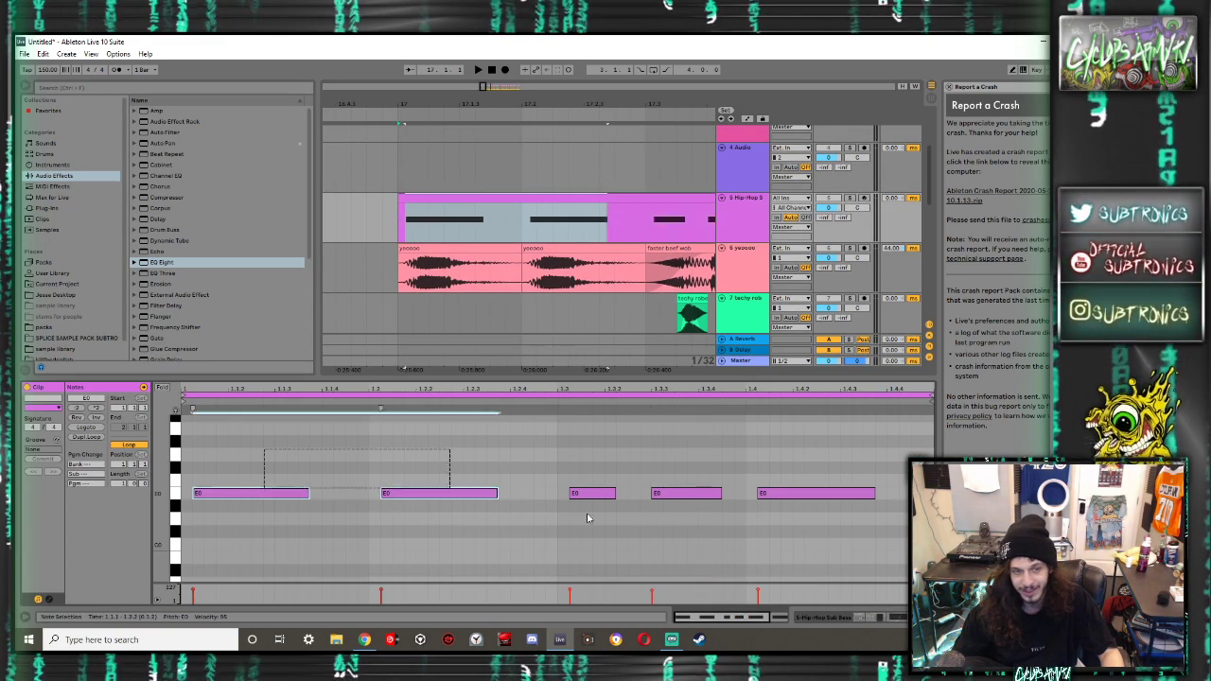
pyautogui.press('Down')
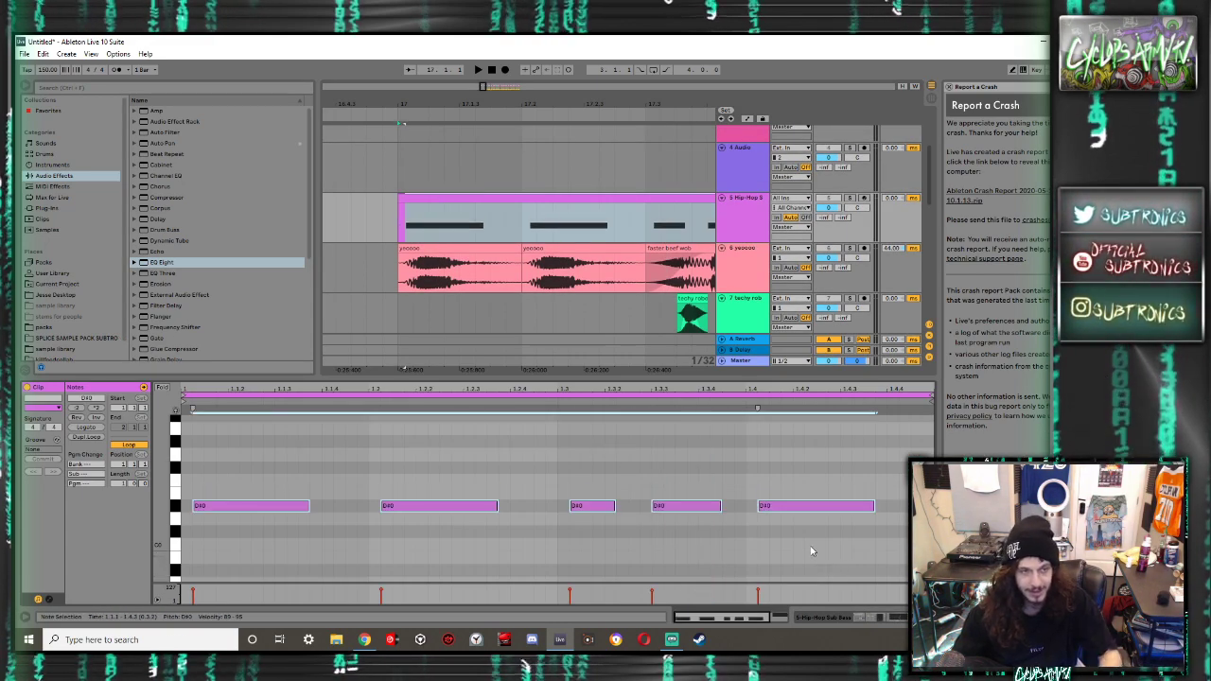
pyautogui.press('space')
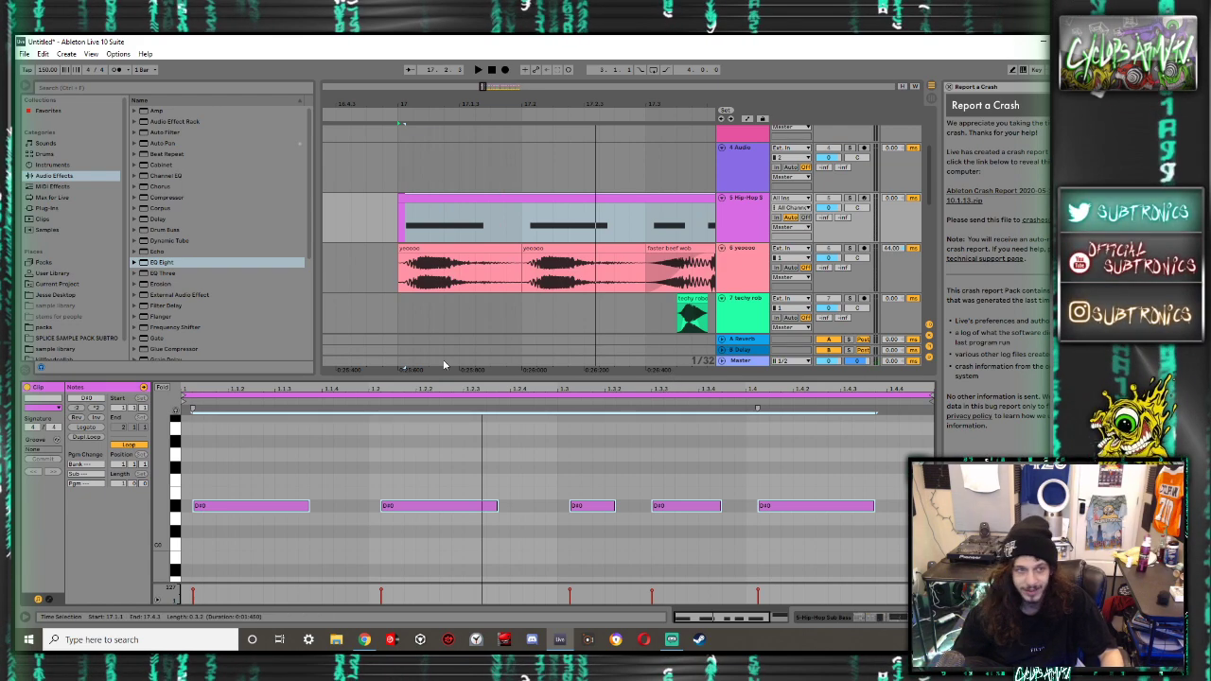
# Inspect the kick's first clip up close, and freeze and flatten the Hip-Hop Sub Bass track to audio
pyautogui.hotkey('ctrl', 'alt', 'l')
pyautogui.scroll(-2, 373, 360)
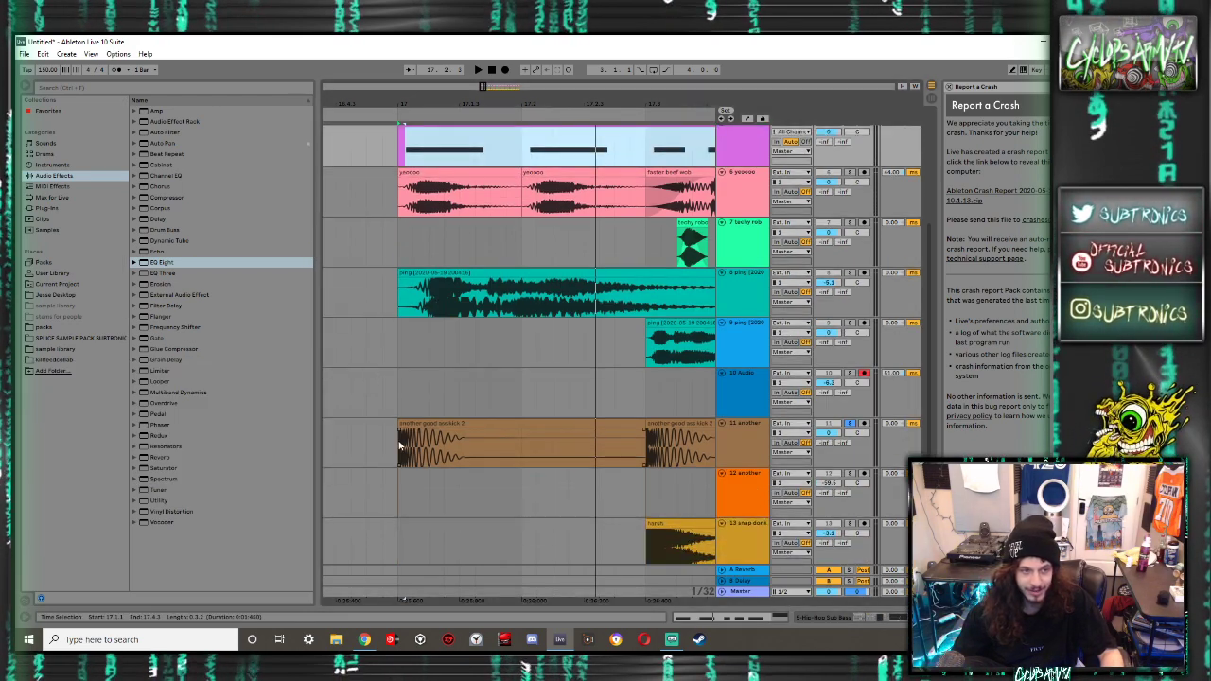
pyautogui.keyDown('ctrl'); pyautogui.scroll(6, 398, 440); pyautogui.keyUp('ctrl')
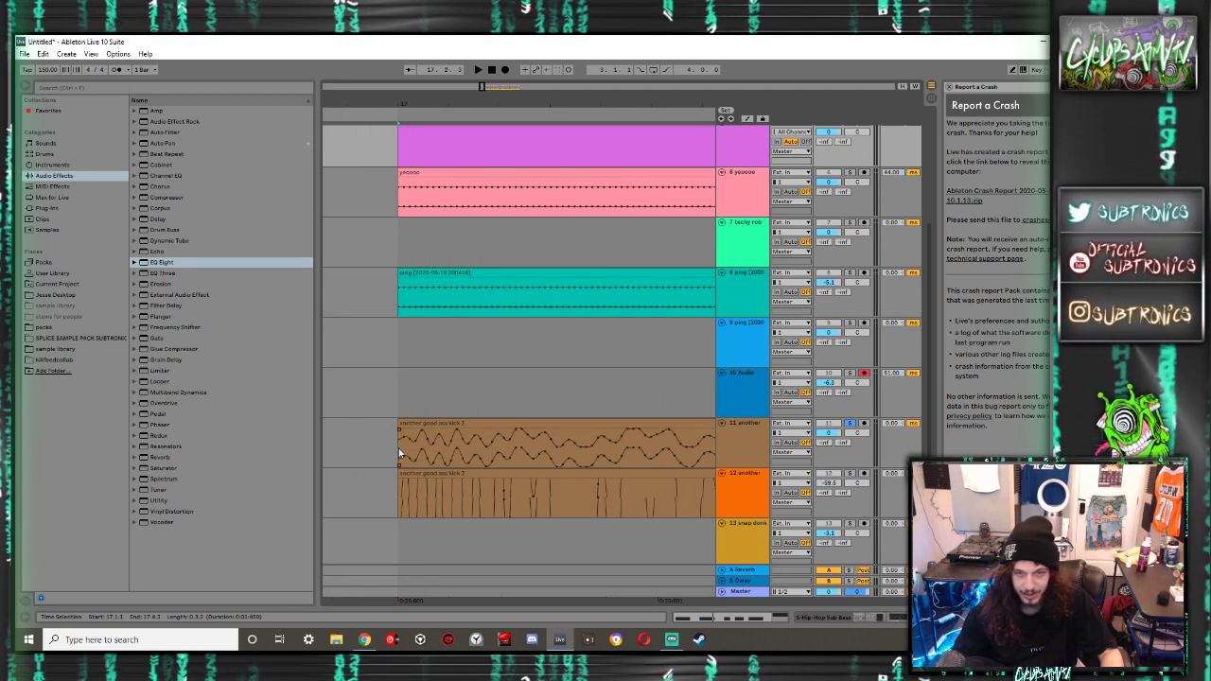
pyautogui.keyDown('ctrl'); pyautogui.scroll(3, 405, 443); pyautogui.keyUp('ctrl')
pyautogui.scroll(2, 413, 433)
pyautogui.scroll(3, 412, 434)
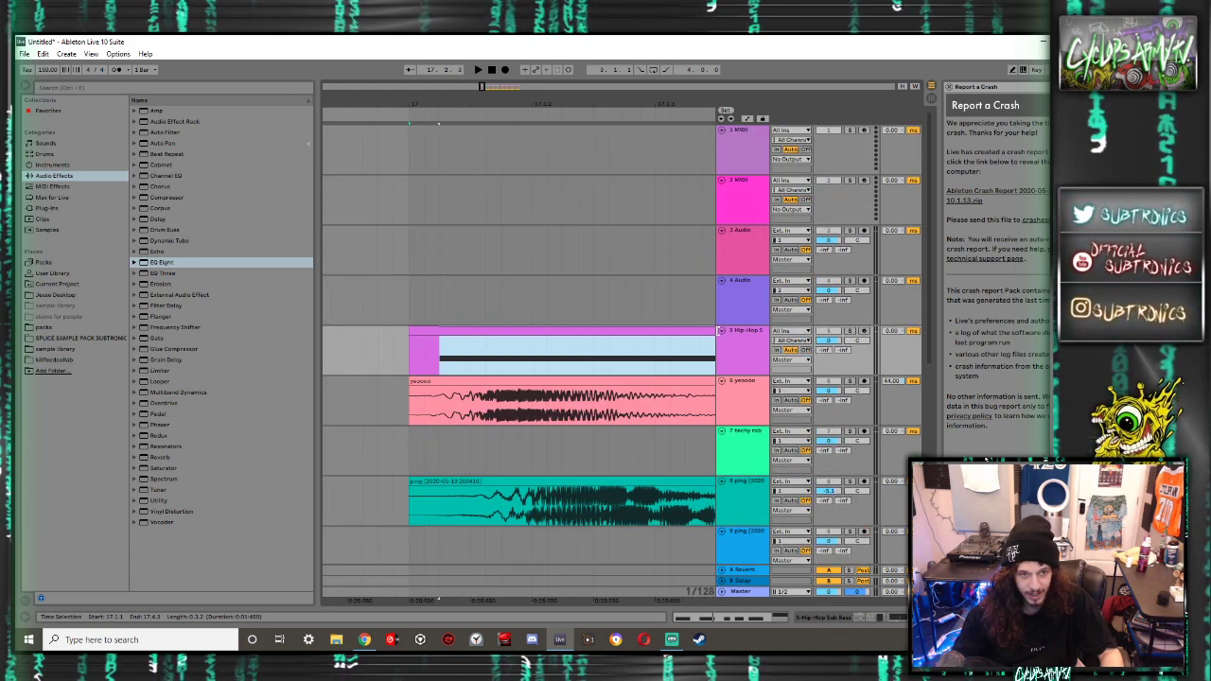
pyautogui.rightClick(734, 333)
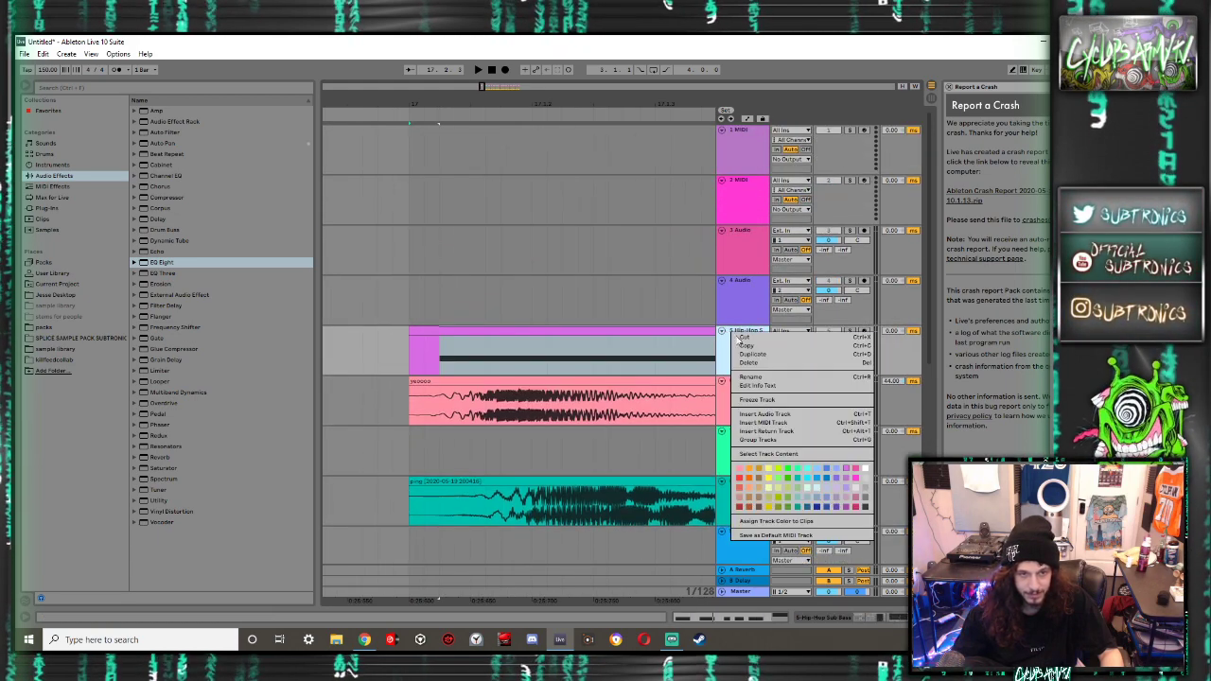
pyautogui.click(754, 398)
pyautogui.rightClick(743, 343)
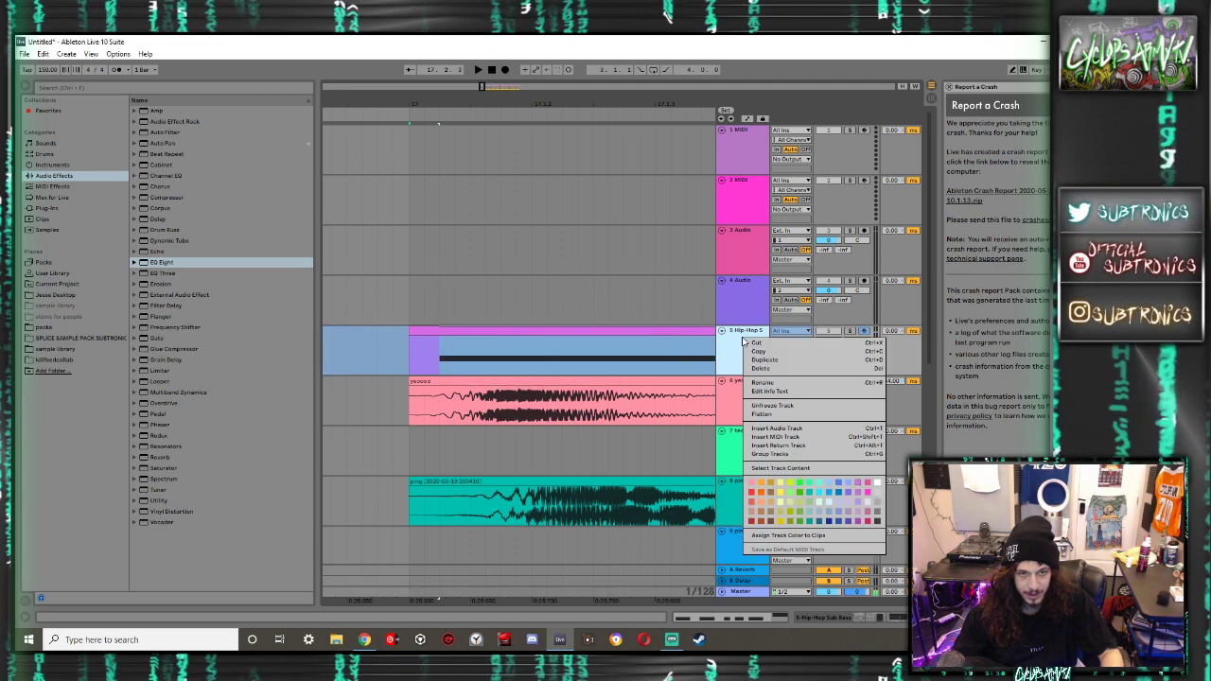
pyautogui.click(762, 414)
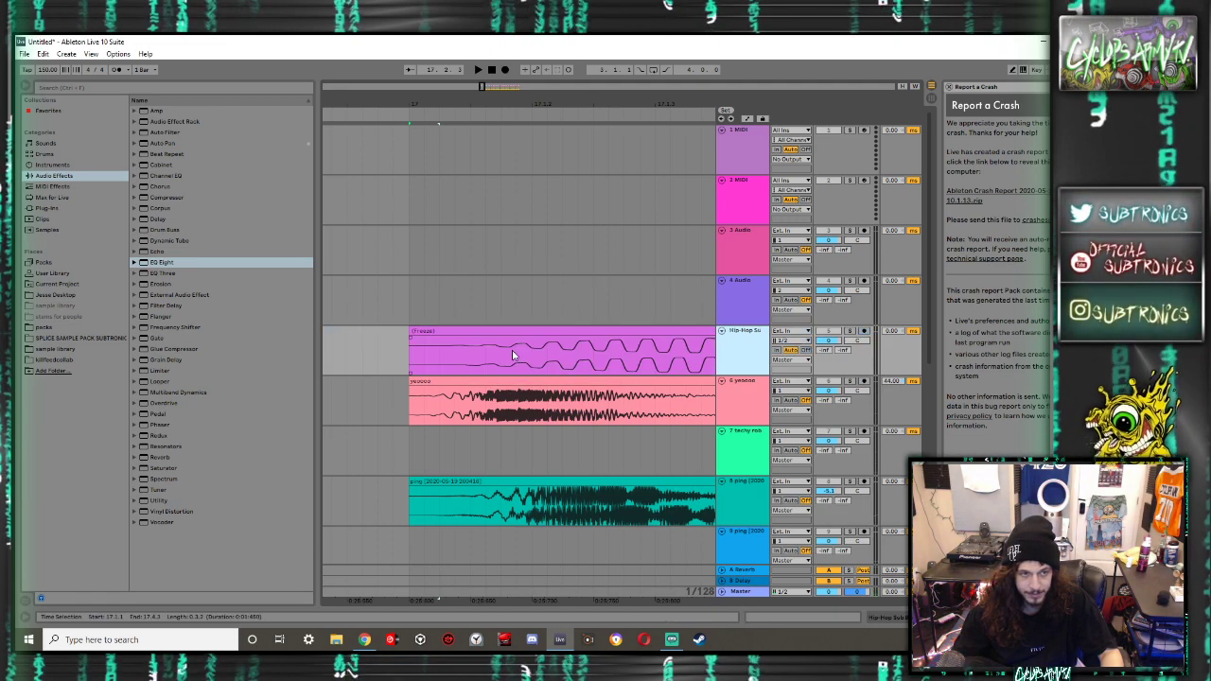
# Examine the flattened sub's waveform, play the drop and undo the freeze and flatten
pyautogui.scroll(5, 468, 358)
pyautogui.scroll(-8, 461, 353)
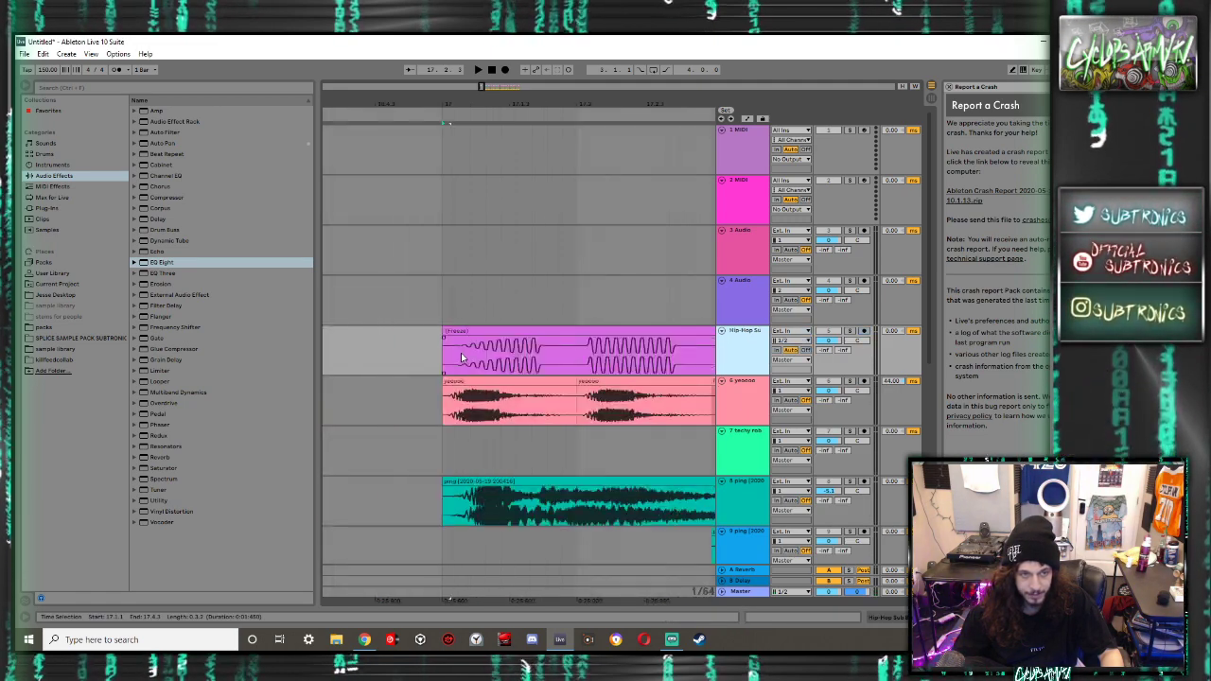
pyautogui.press('space')
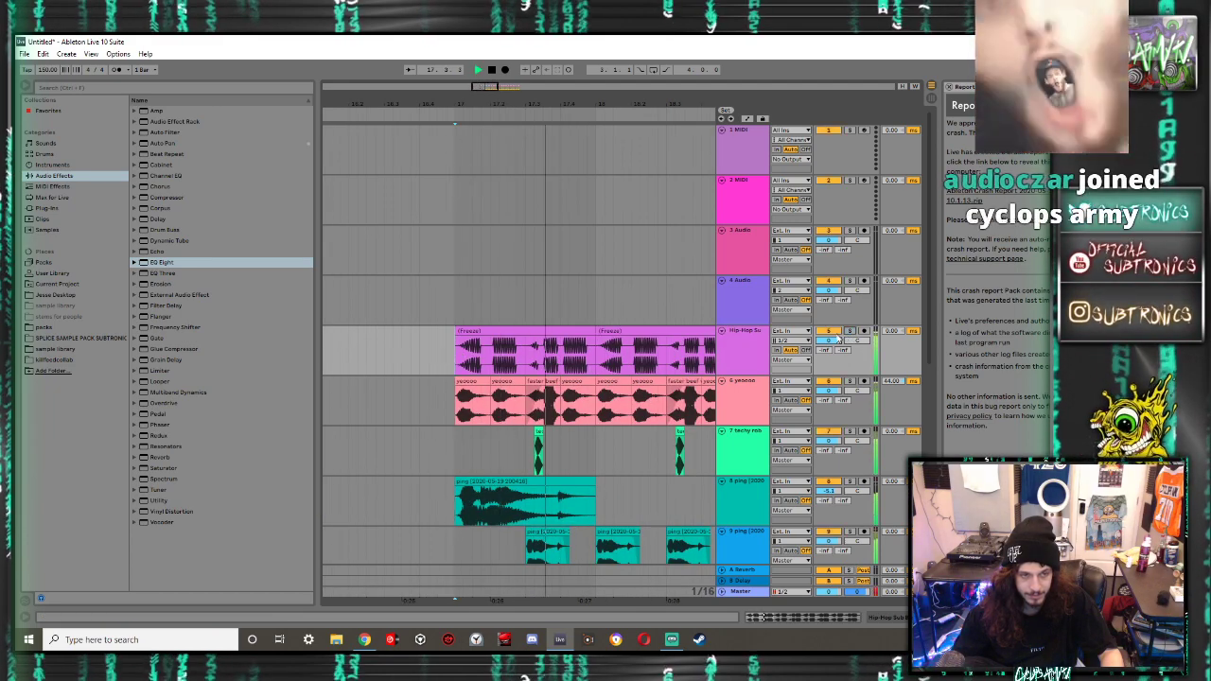
pyautogui.hotkey('ctrl', 't')
pyautogui.scroll(-10, 635, 343)
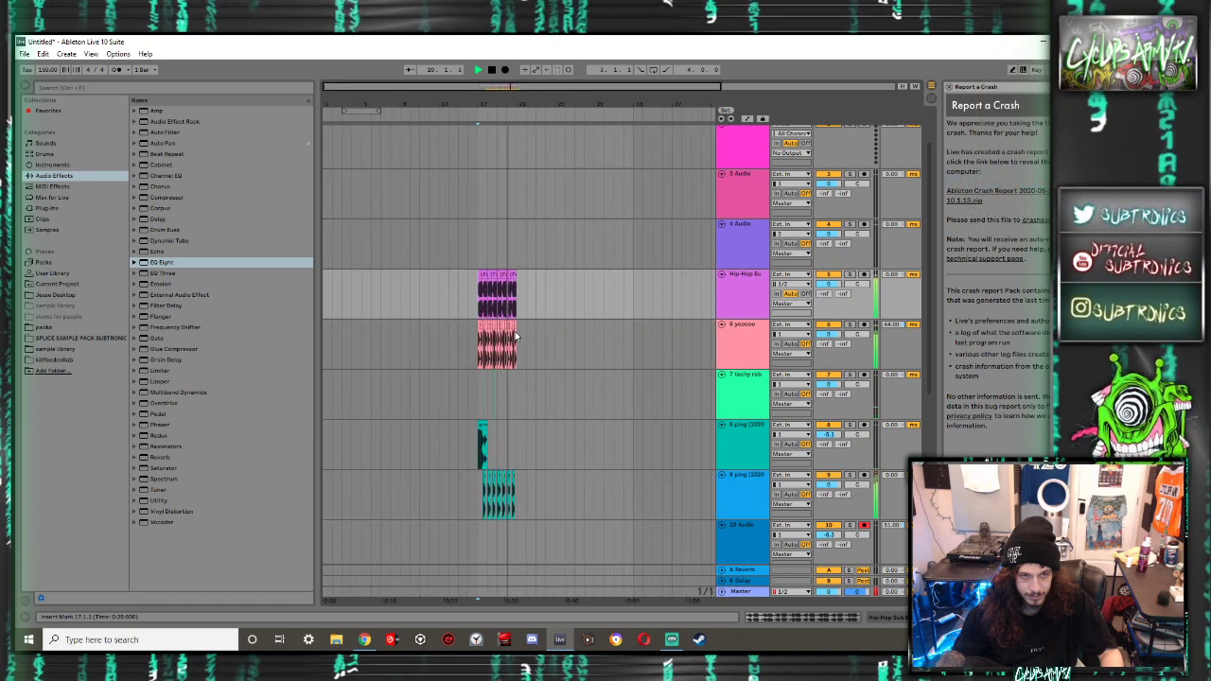
pyautogui.scroll(10, 494, 337)
pyautogui.hotkey('ctrl', 'z')
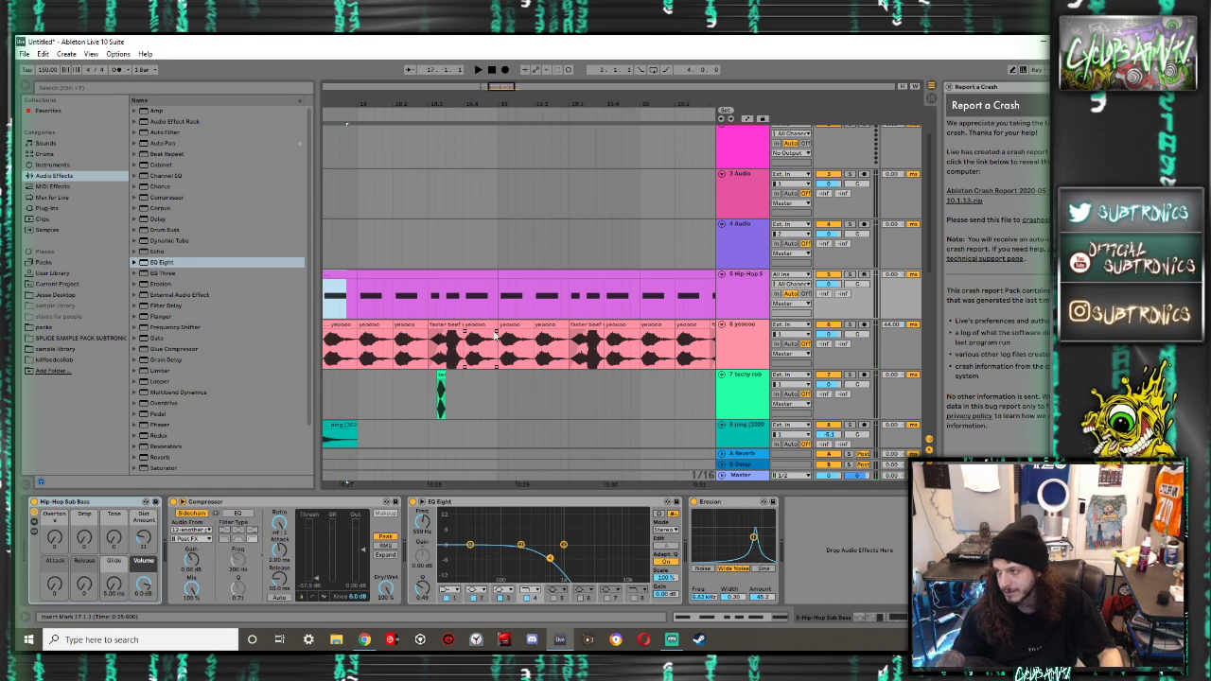
# Add a Saturator to the Master track and turn on its Soft Clip
pyautogui.hscroll(-2, 494, 336)
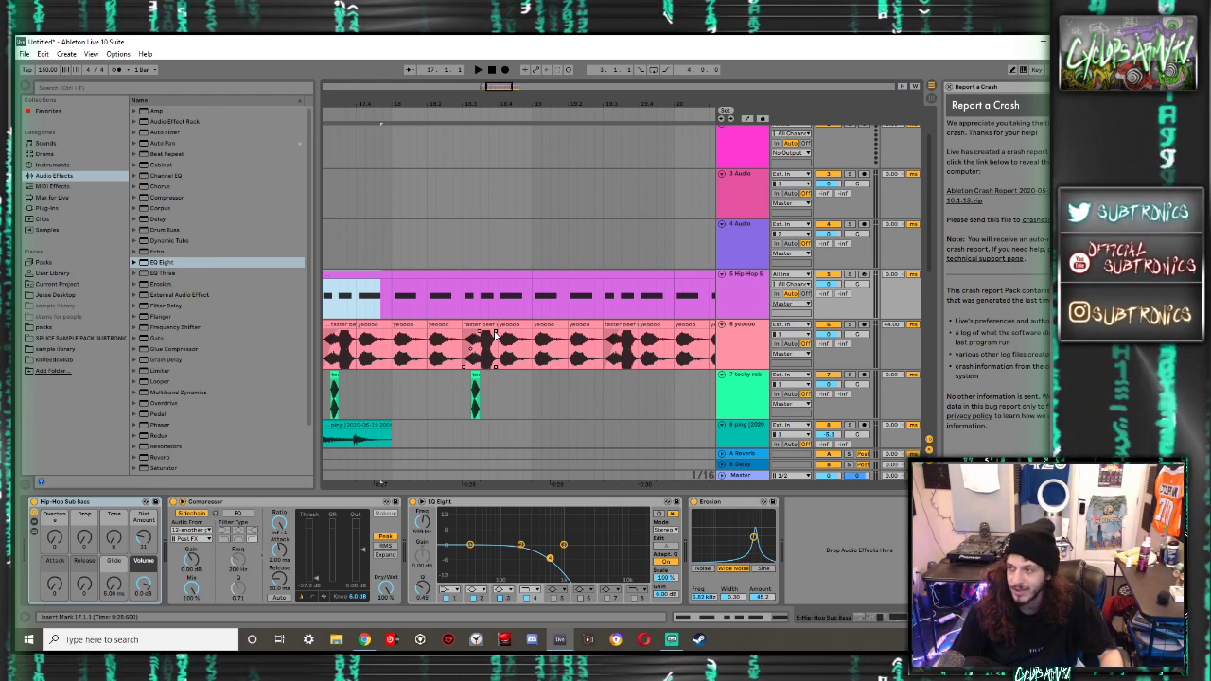
pyautogui.press('Tab')
pyautogui.press('Tab')
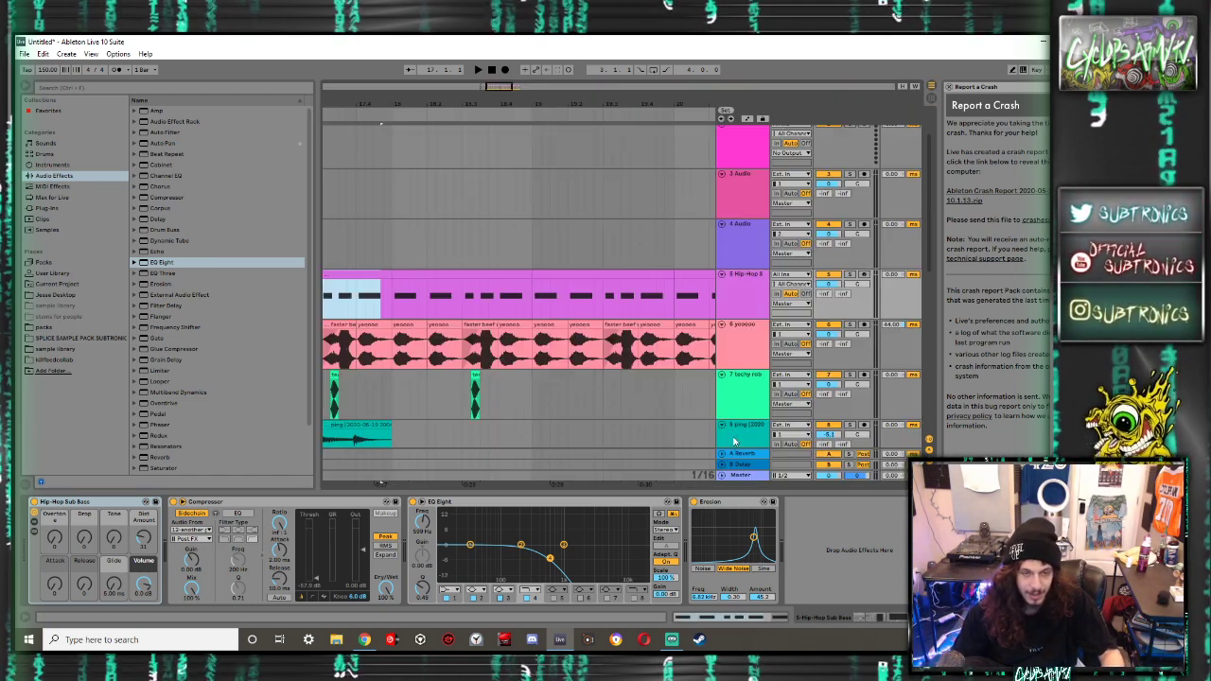
pyautogui.click(734, 474)
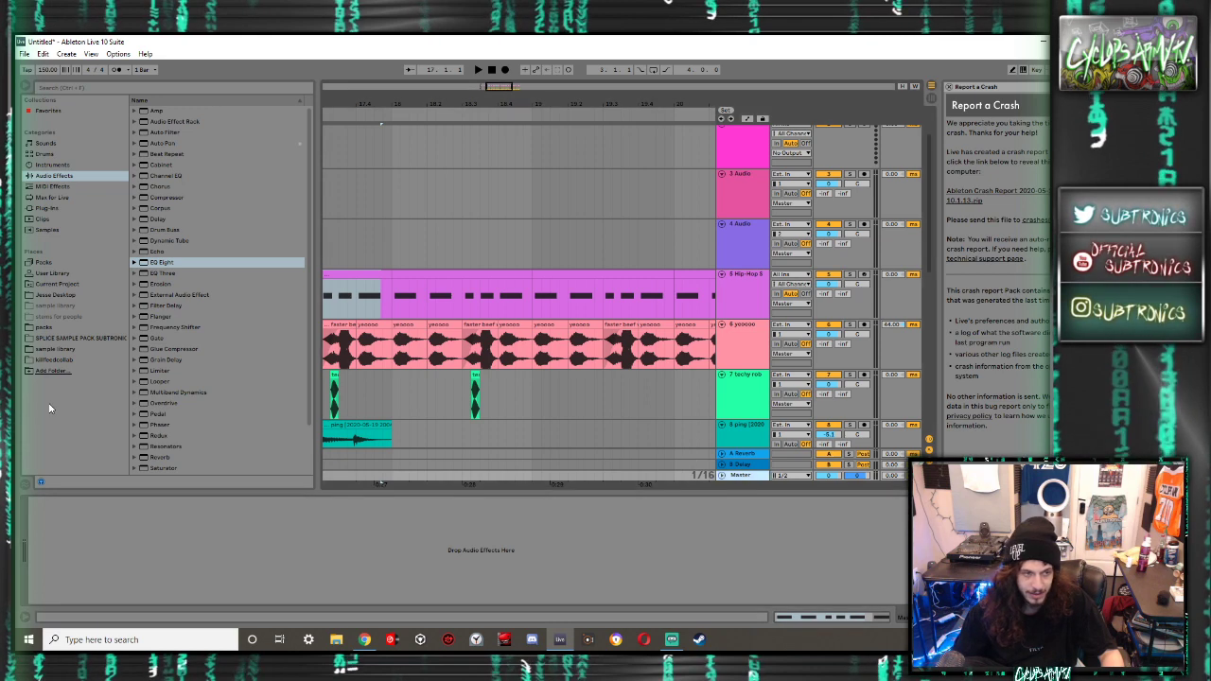
pyautogui.scroll(-2, 149, 397)
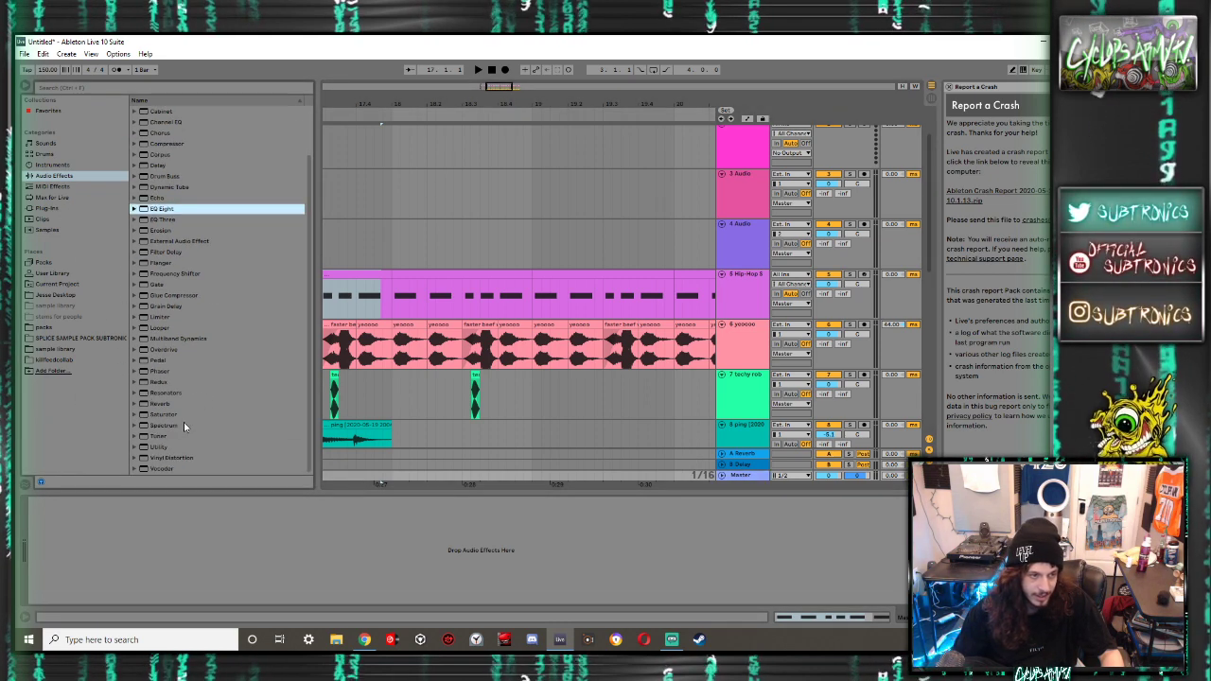
pyautogui.moveTo(163, 415); pyautogui.dragTo(209, 537)
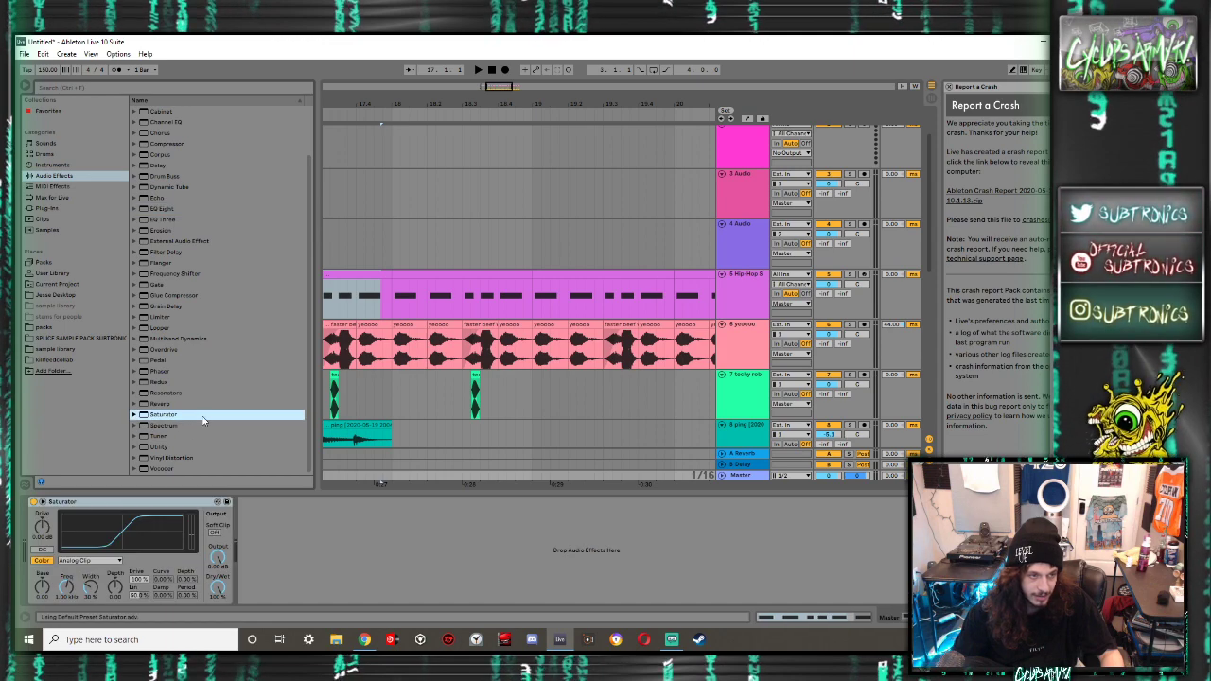
pyautogui.click(214, 533)
# Play the drop through the Master track's Saturator, check the mixer levels and delete the Saturator
pyautogui.press('Tab')
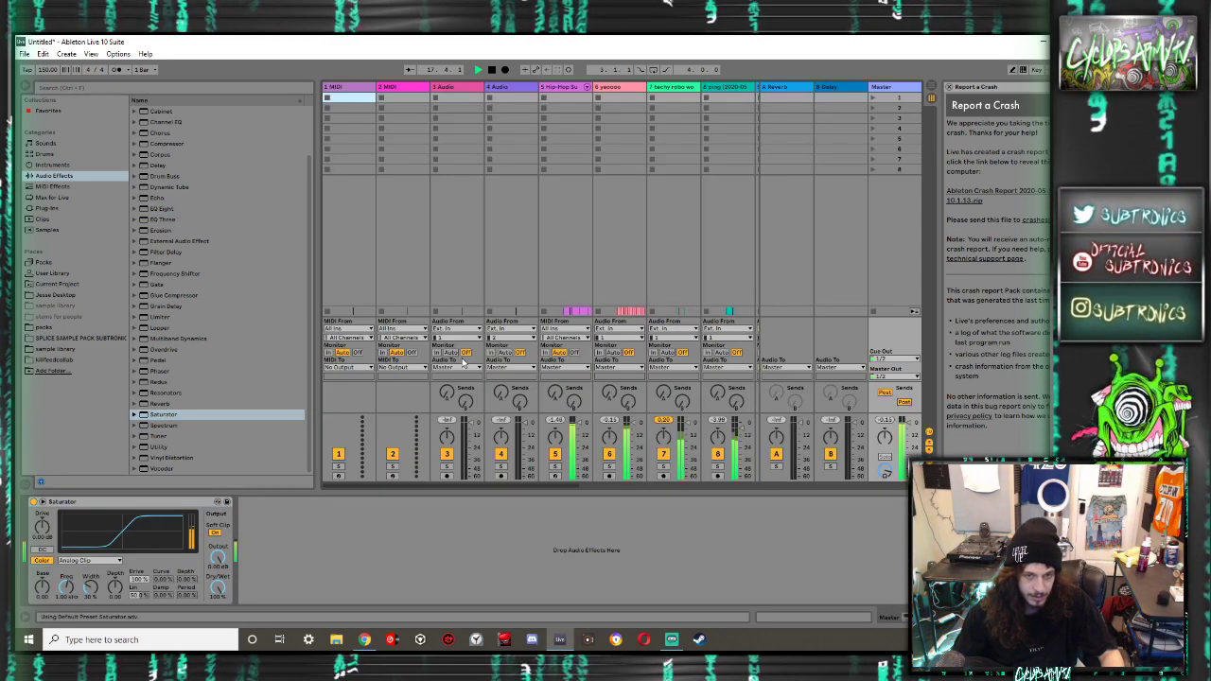
pyautogui.press('Tab')
pyautogui.click(33, 502)
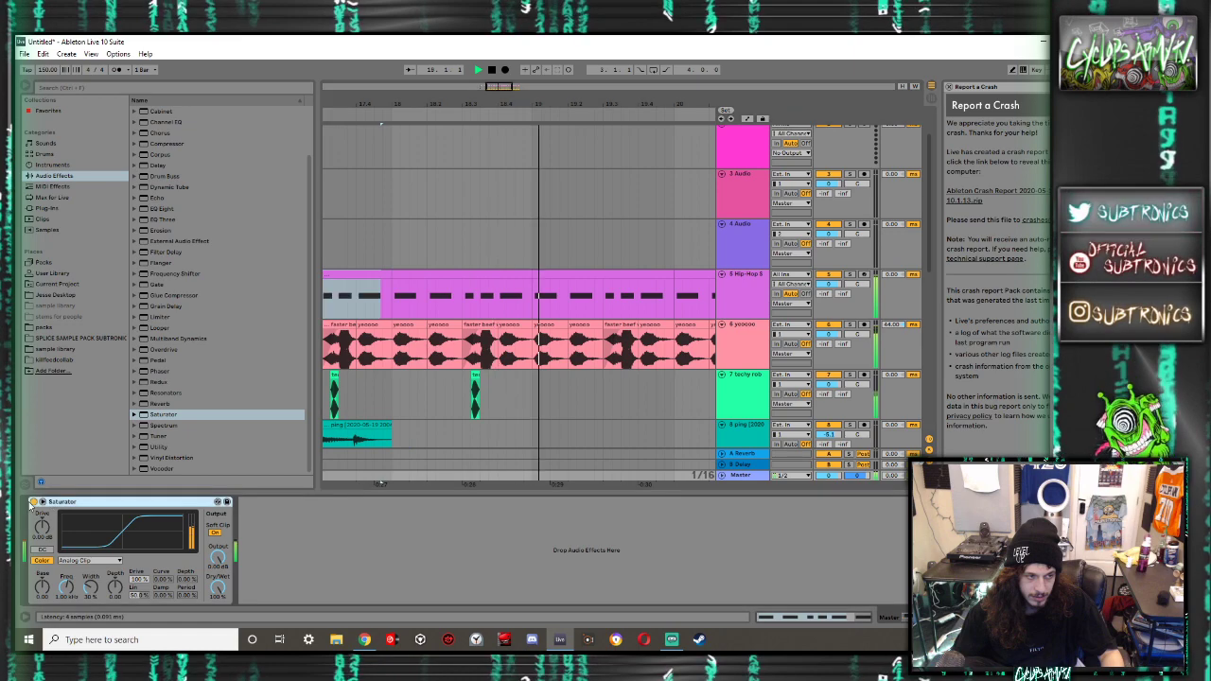
pyautogui.press('space')
pyautogui.click(192, 502)
pyautogui.press('Delete')
# Solo the kick track and play its first clip from bar 17
pyautogui.scroll(-4, 364, 319)
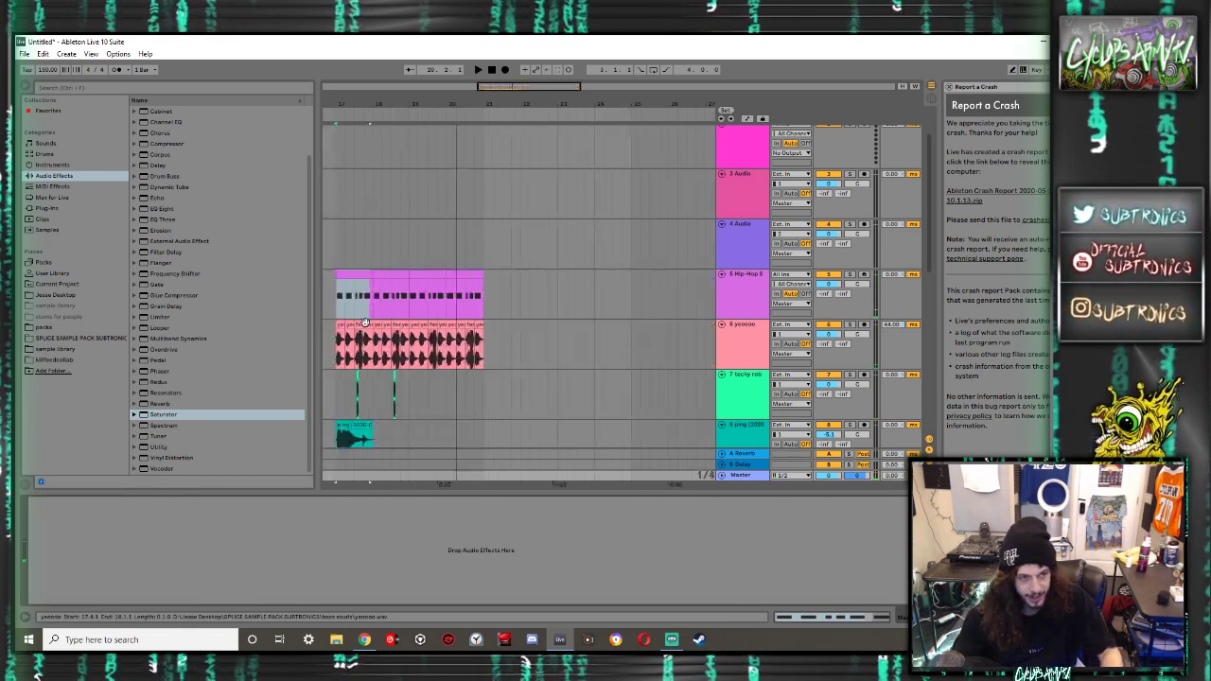
pyautogui.hscroll(-2, 382, 354)
pyautogui.scroll(-1, 383, 356)
pyautogui.scroll(-5, 383, 357)
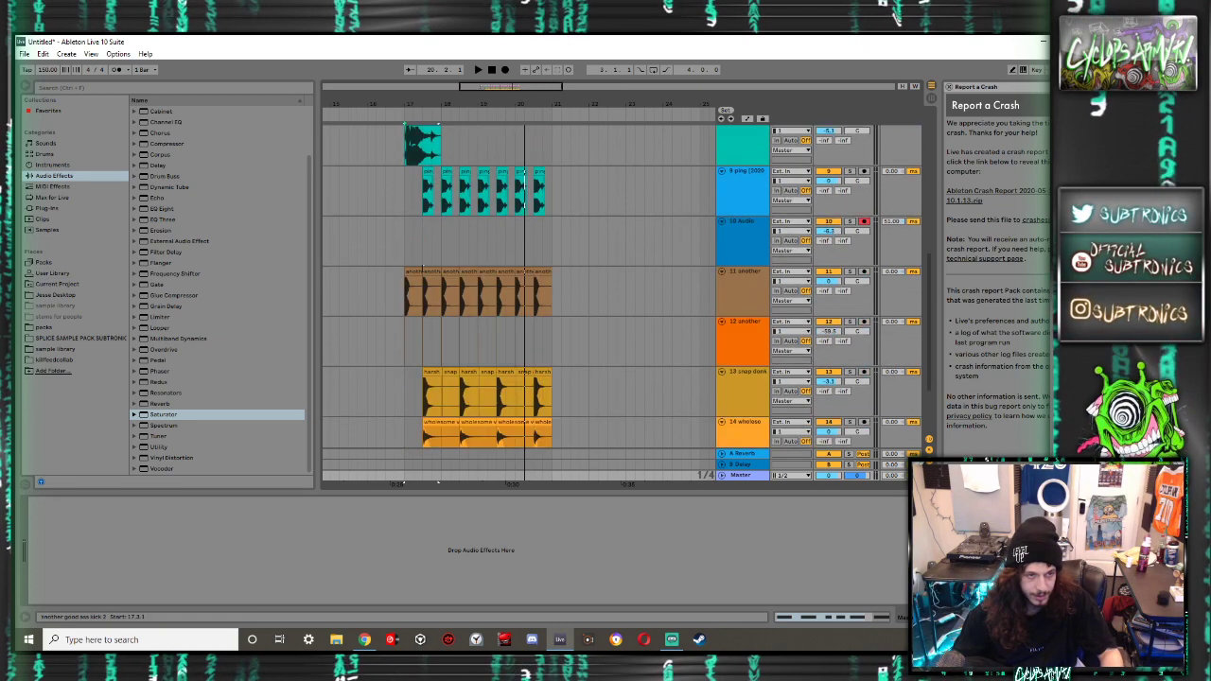
pyautogui.click(504, 272)
pyautogui.click(850, 272)
pyautogui.press('space')
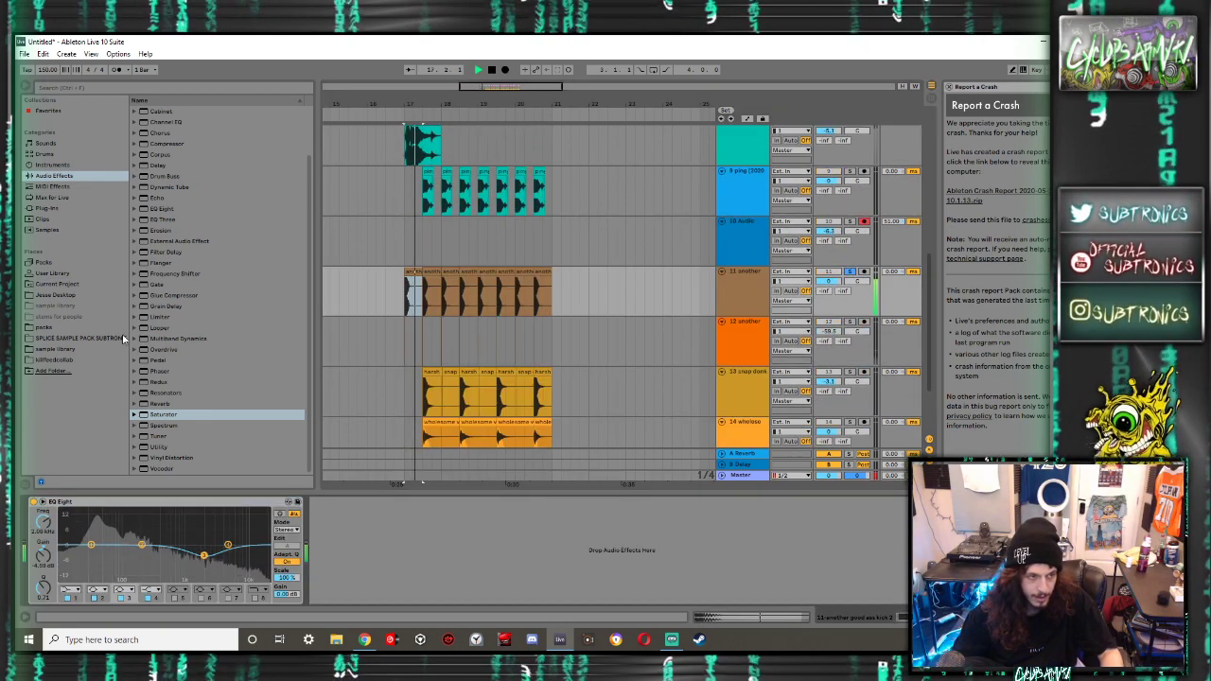
# Add the kHs Transient Shaper plug-in to the kick track, play the kick and close the plug-in window
pyautogui.click(57, 208)
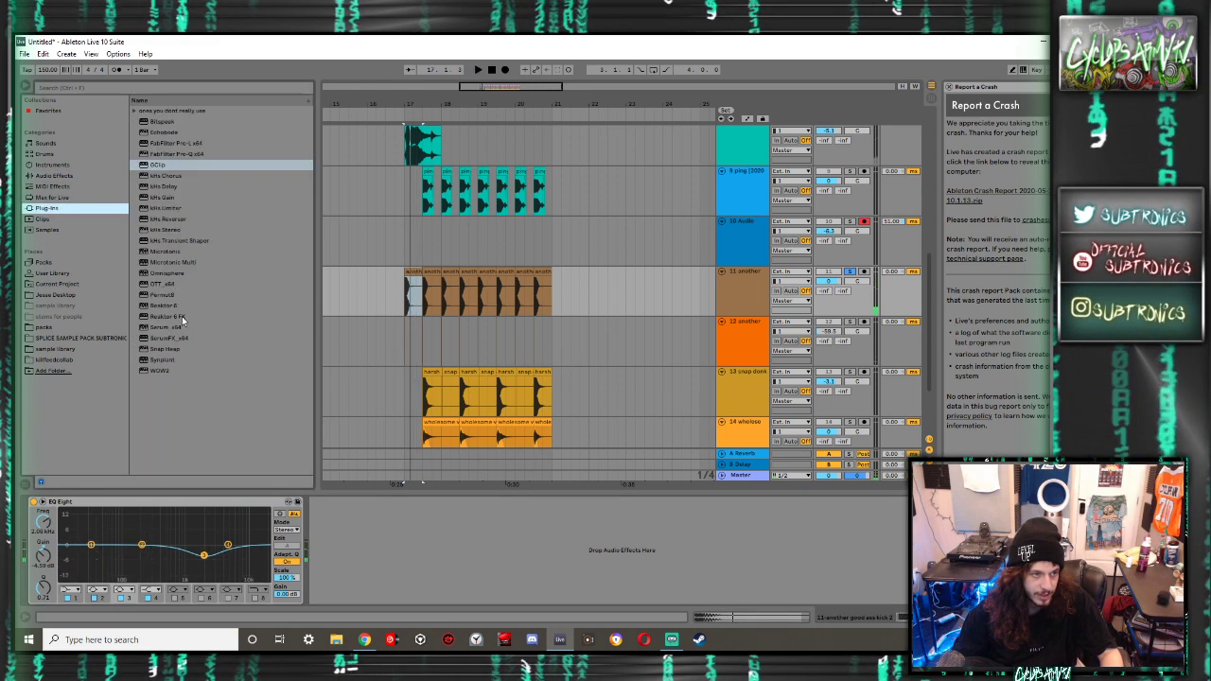
pyautogui.press('space')
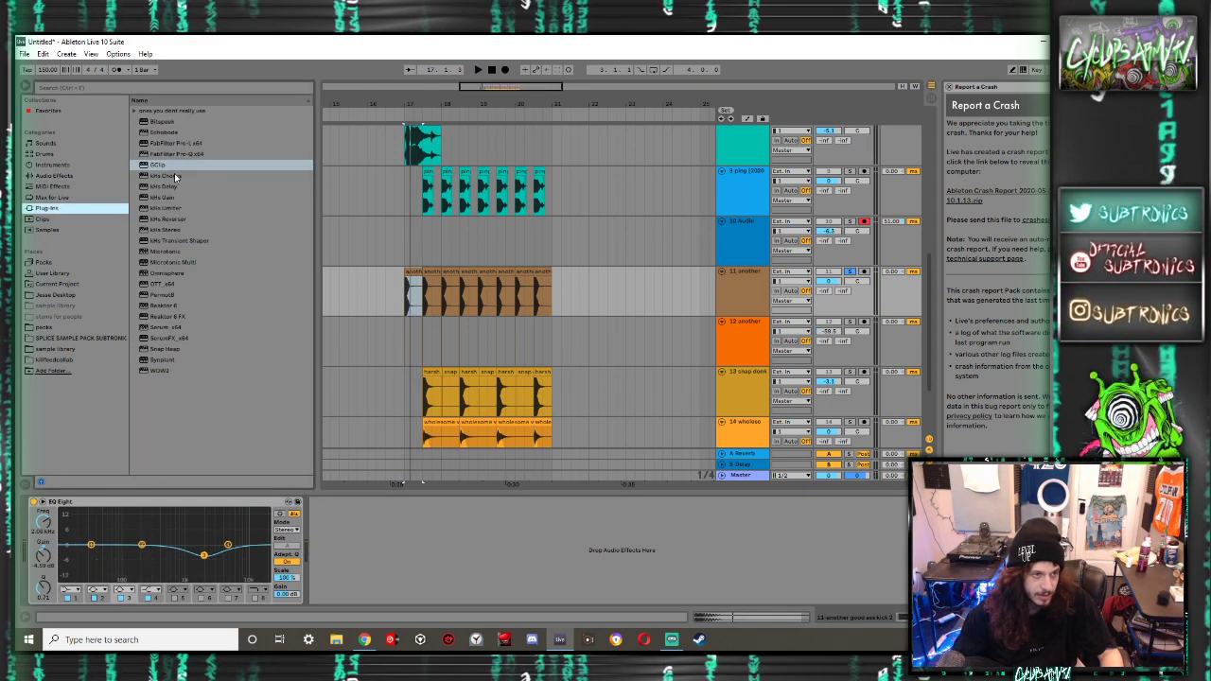
pyautogui.doubleClick(176, 241)
pyautogui.press('space')
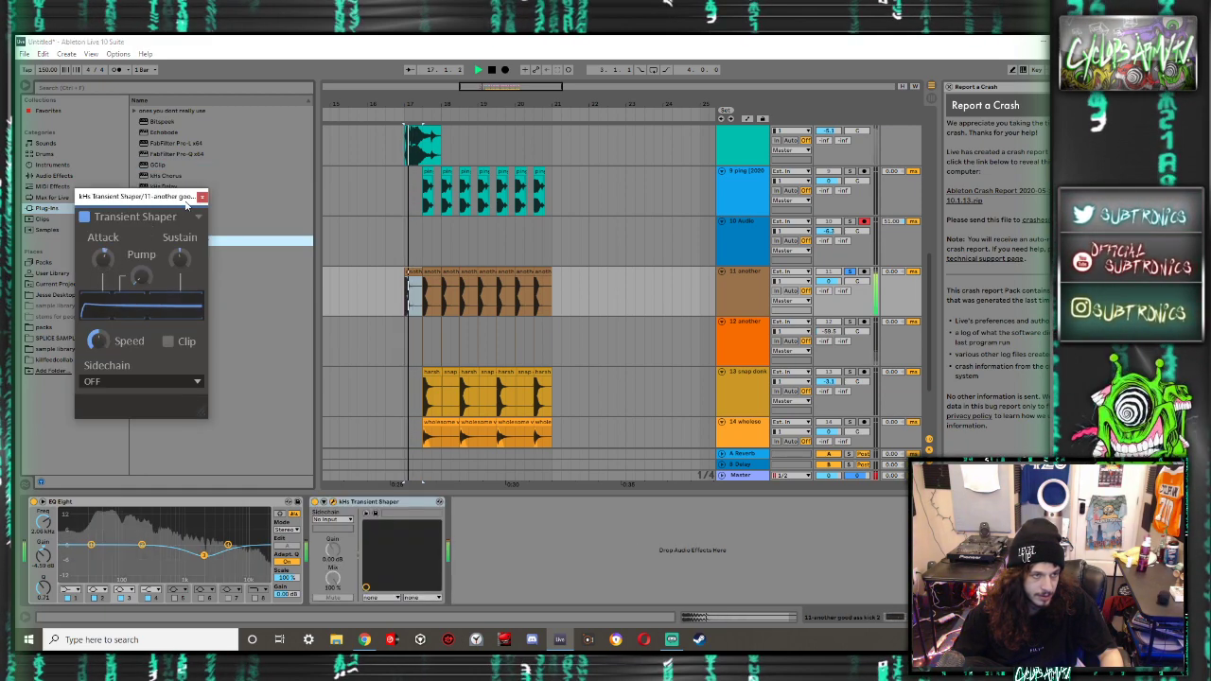
pyautogui.click(202, 196)
# Add a Saturator with Soft Clip on after the kick's Transient Shaper and play the kick
pyautogui.click(54, 175)
pyautogui.doubleClick(156, 413)
pyautogui.click(598, 532)
pyautogui.press('space')
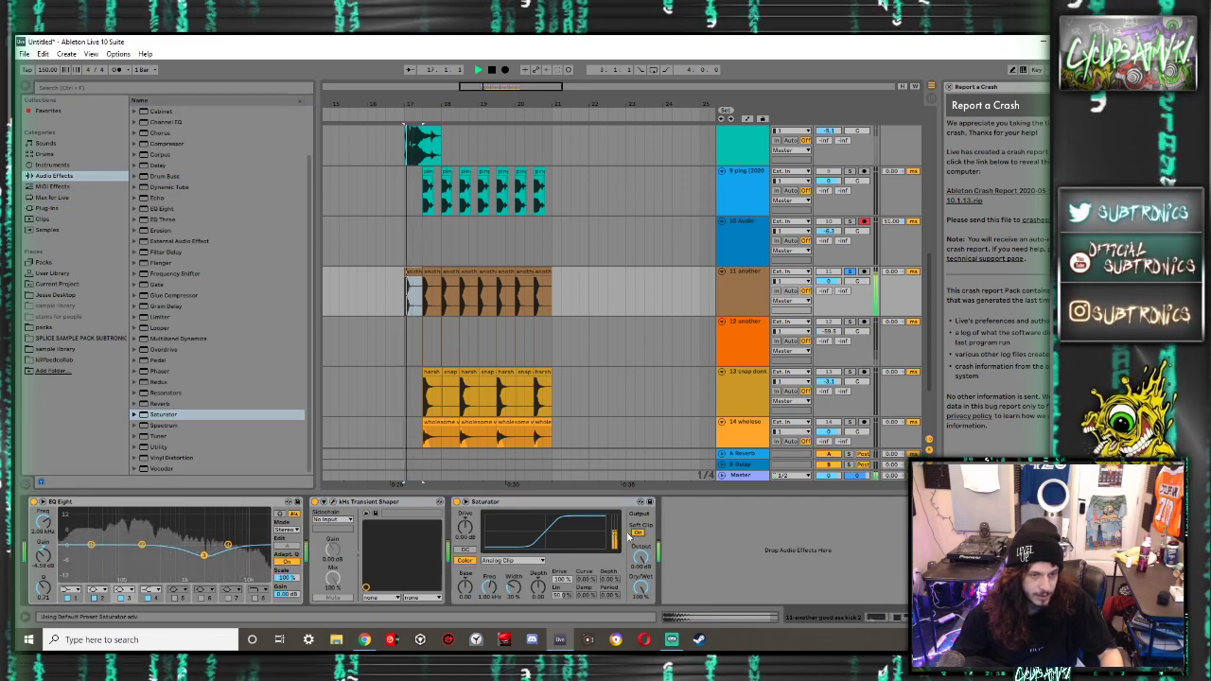
pyautogui.scroll(-2, 791, 363)
pyautogui.press('space')
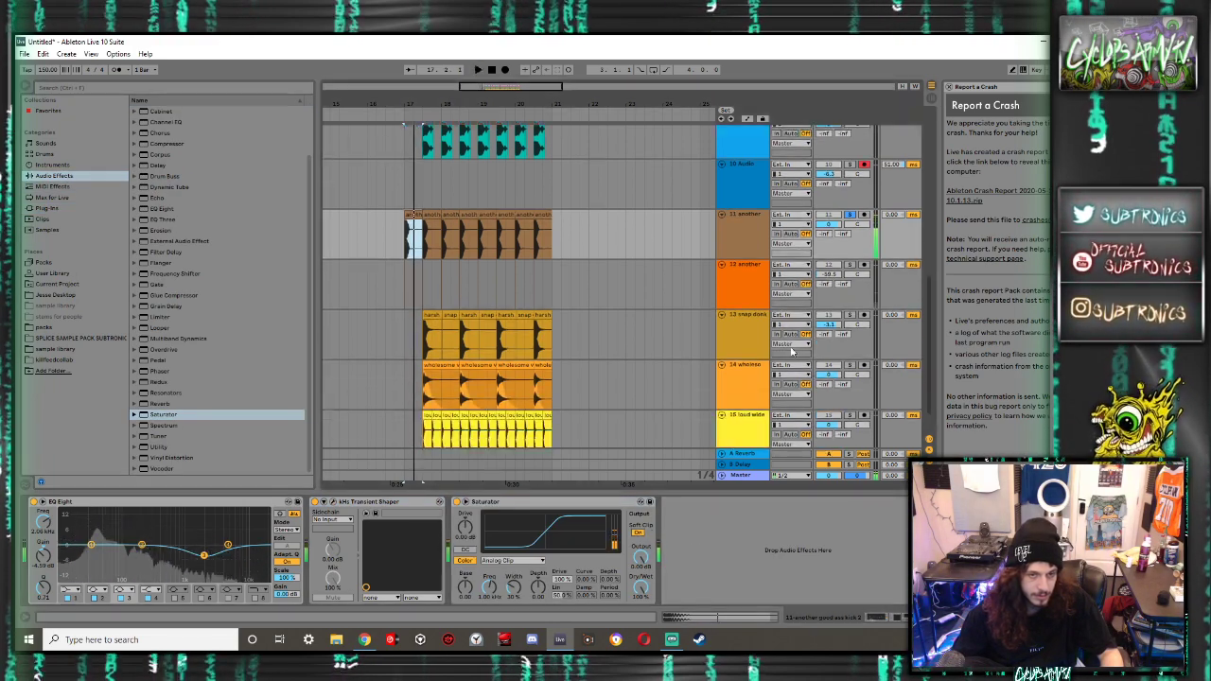
# Group the snap donk and wholesome snare tracks and name the group snare4
pyautogui.click(742, 321)
pyautogui.keyDown('shift'); pyautogui.click(745, 382); pyautogui.keyUp('shift')
pyautogui.hotkey('ctrl', 'g')
pyautogui.write('s')
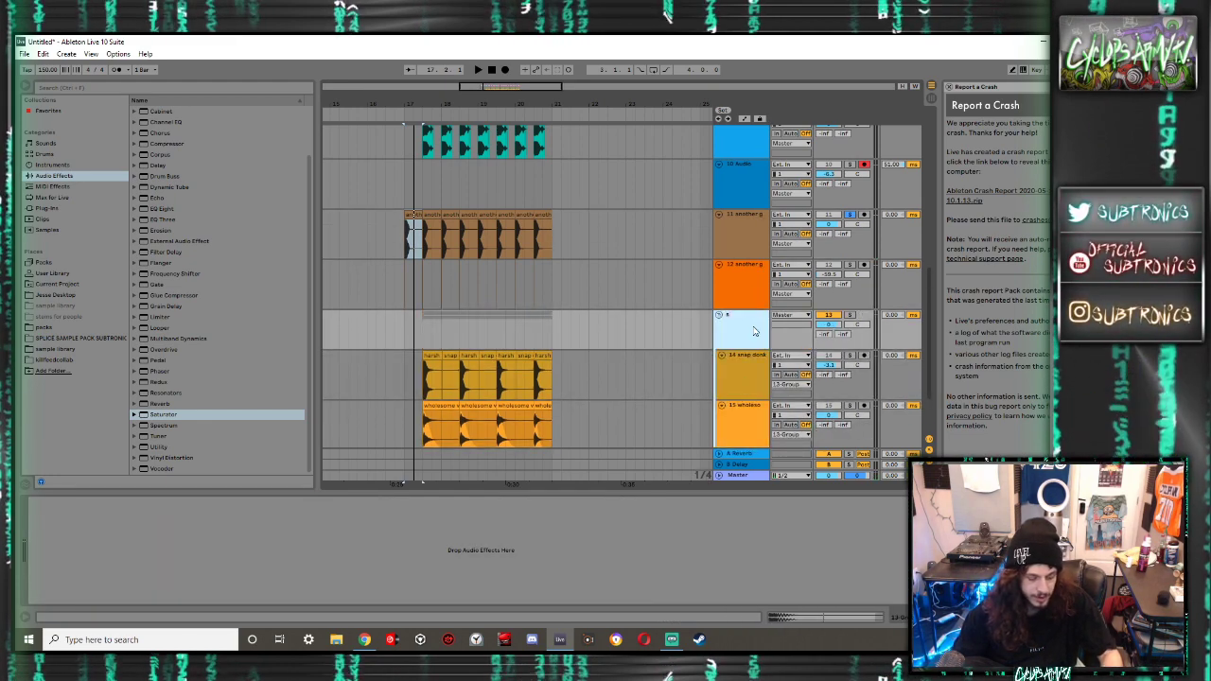
pyautogui.write('nare4')
pyautogui.press('Return')
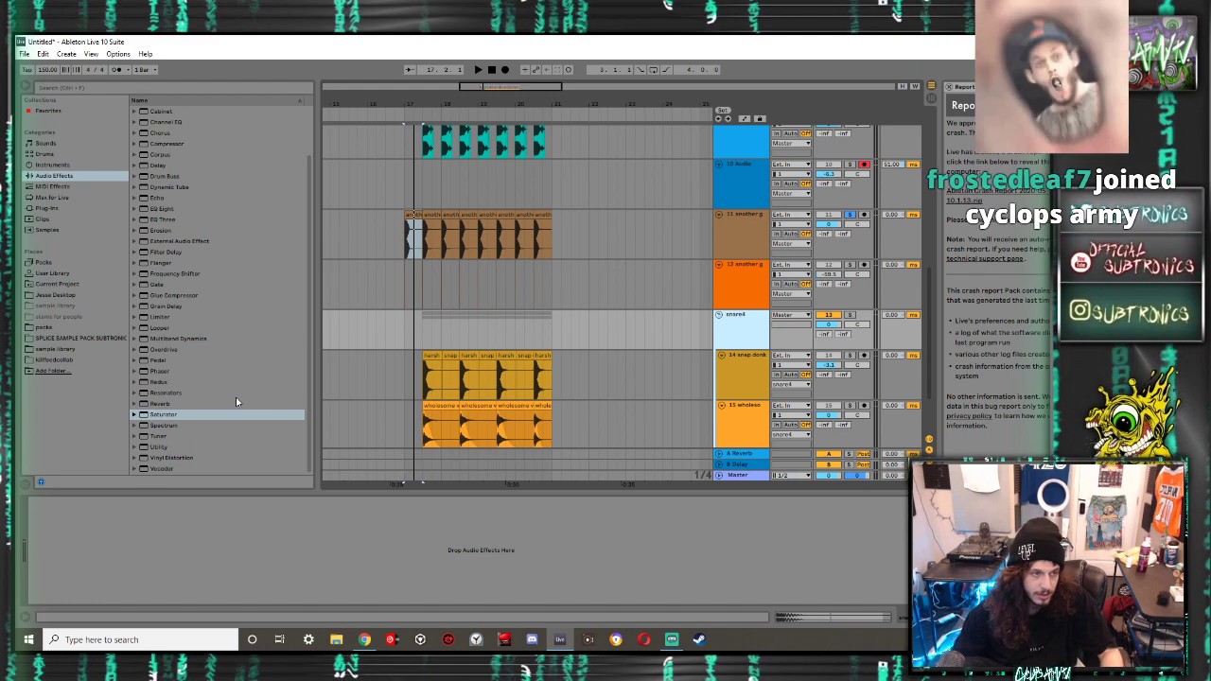
# Add a Saturator with Soft Clip to the snare4 group, preceded by a low-cutting EQ Eight, and play the group soloed
pyautogui.doubleClick(163, 414)
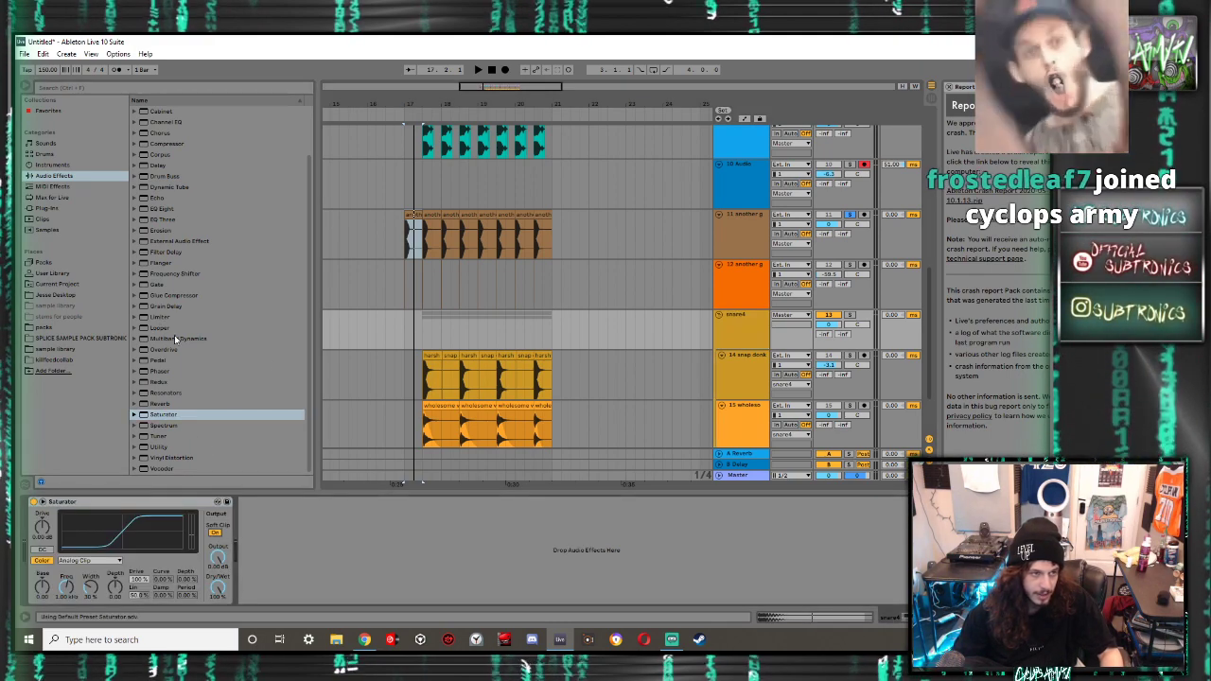
pyautogui.moveTo(163, 209); pyautogui.dragTo(89, 513)
pyautogui.click(71, 588)
pyautogui.click(72, 533)
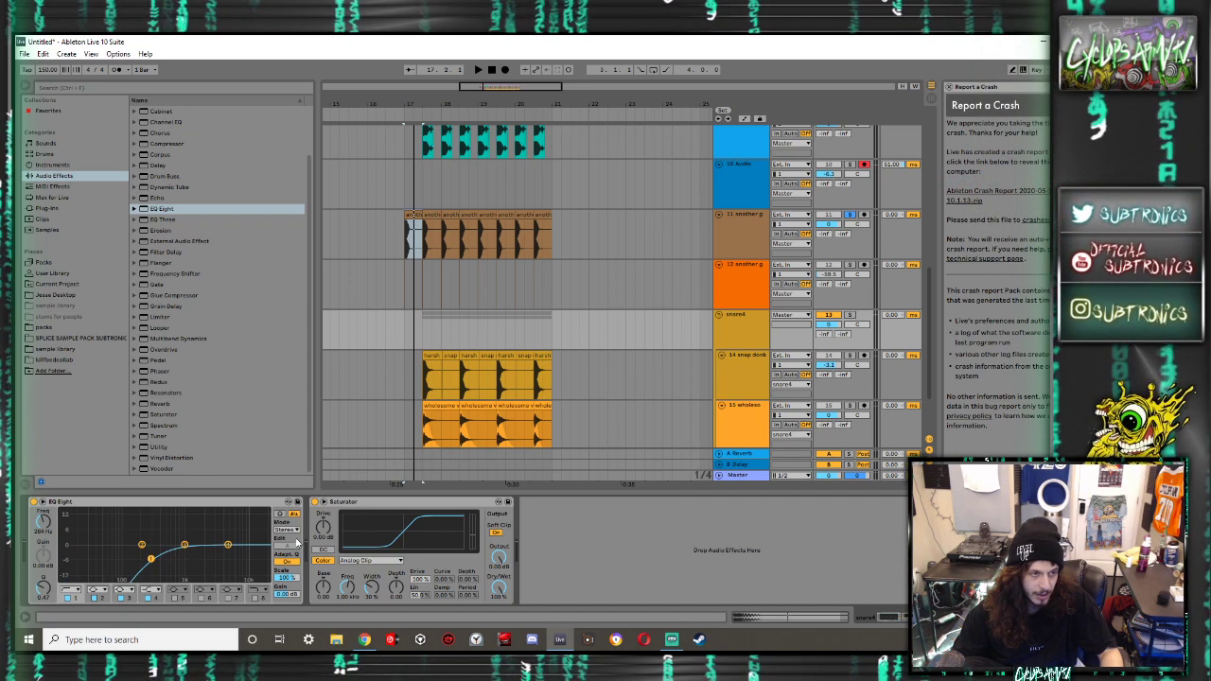
pyautogui.press('space')
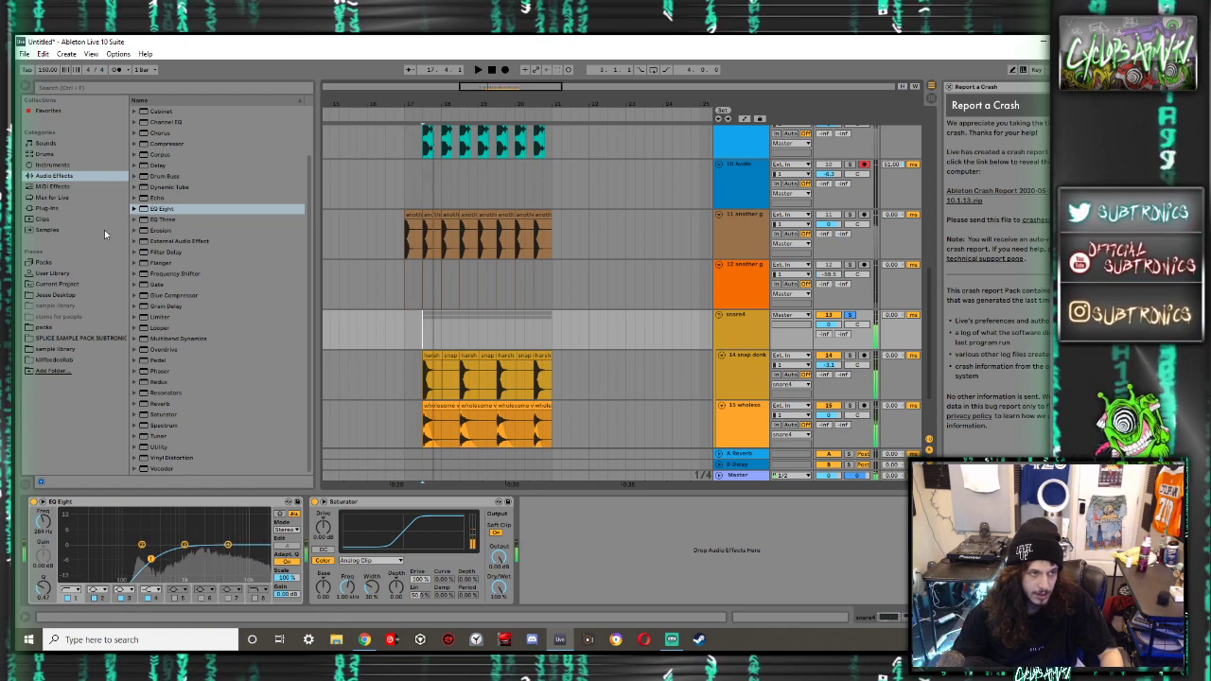
pyautogui.press('space')
# Add kHs Transient Shaper to the snare4 group, raise its Attack slightly and play the snares
pyautogui.click(41, 210)
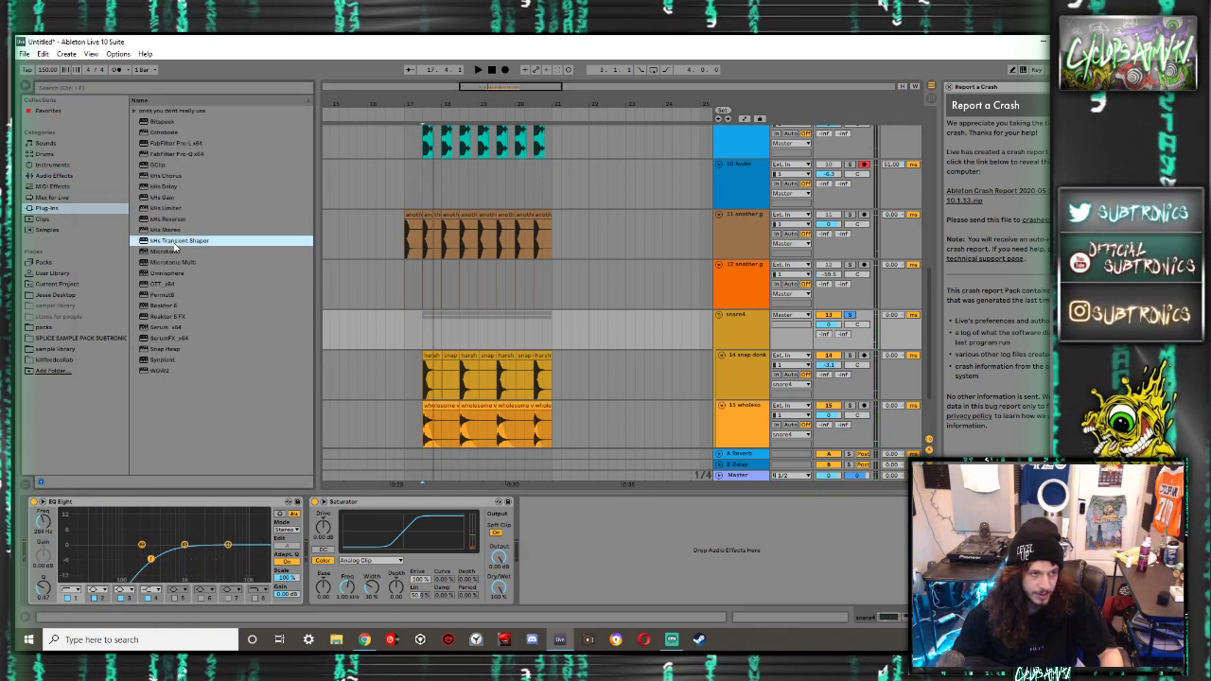
pyautogui.doubleClick(179, 240)
pyautogui.press('space')
pyautogui.press('space')
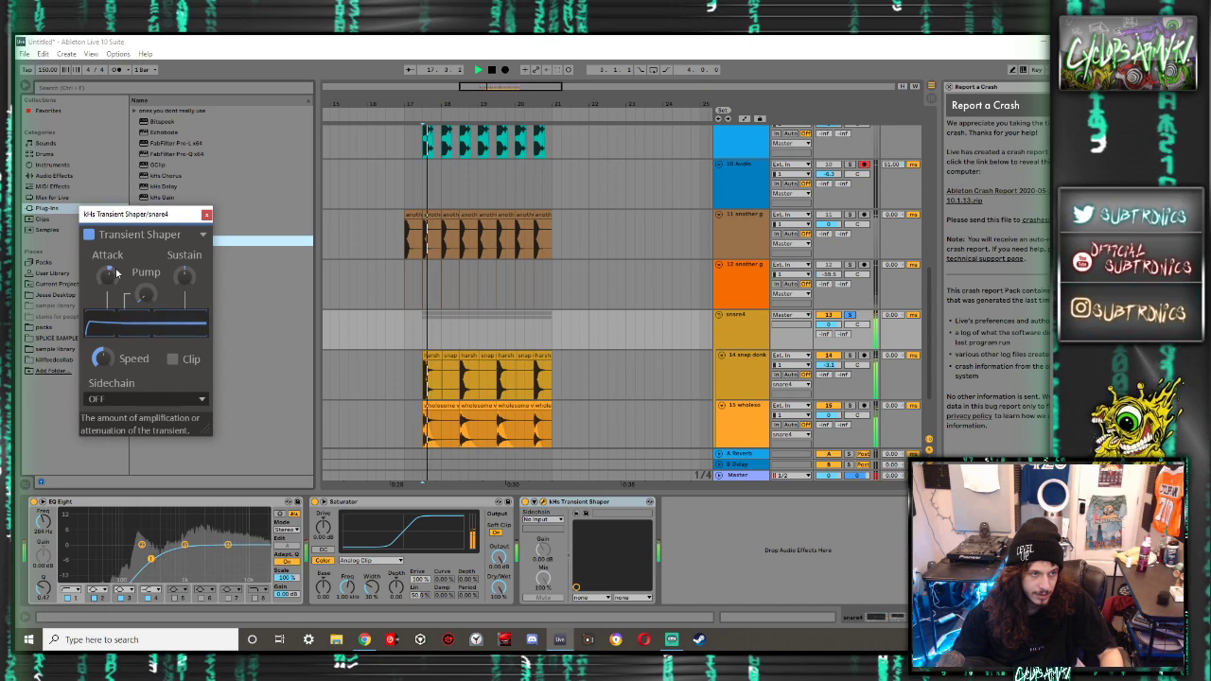
pyautogui.press('space')
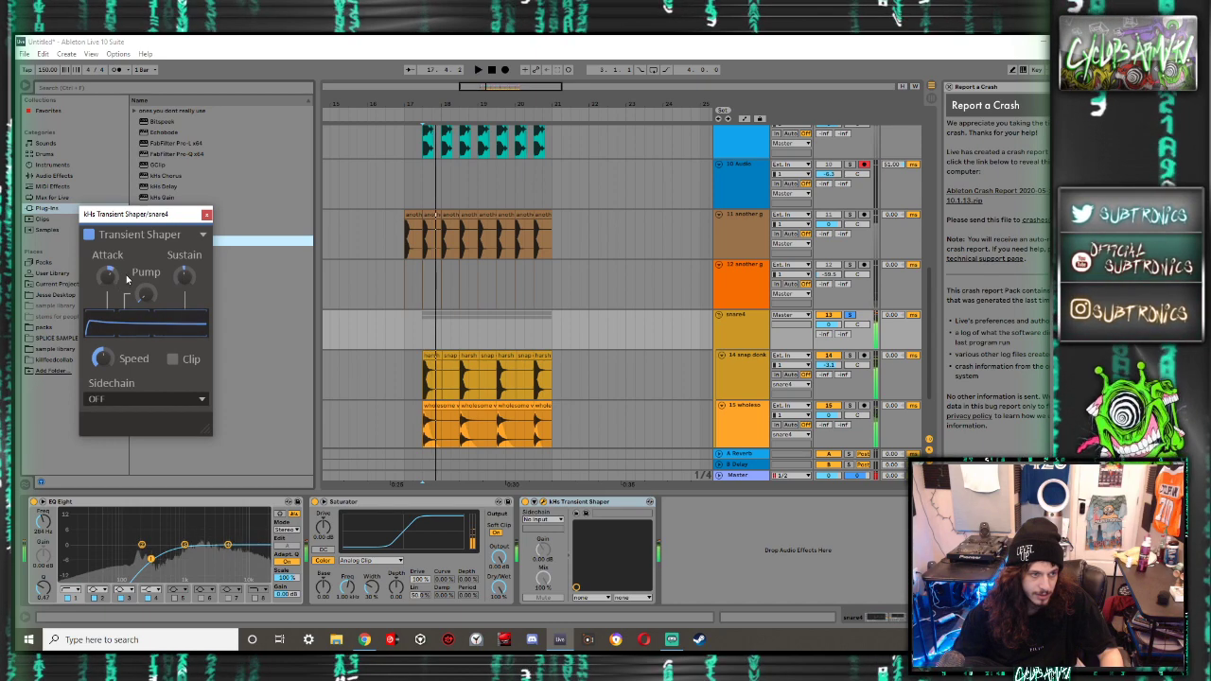
# Lower the snare4 EQ Eight's low cut to about 203 Hz and close the Transient Shaper window
pyautogui.moveTo(152, 556); pyautogui.dragTo(152, 564)
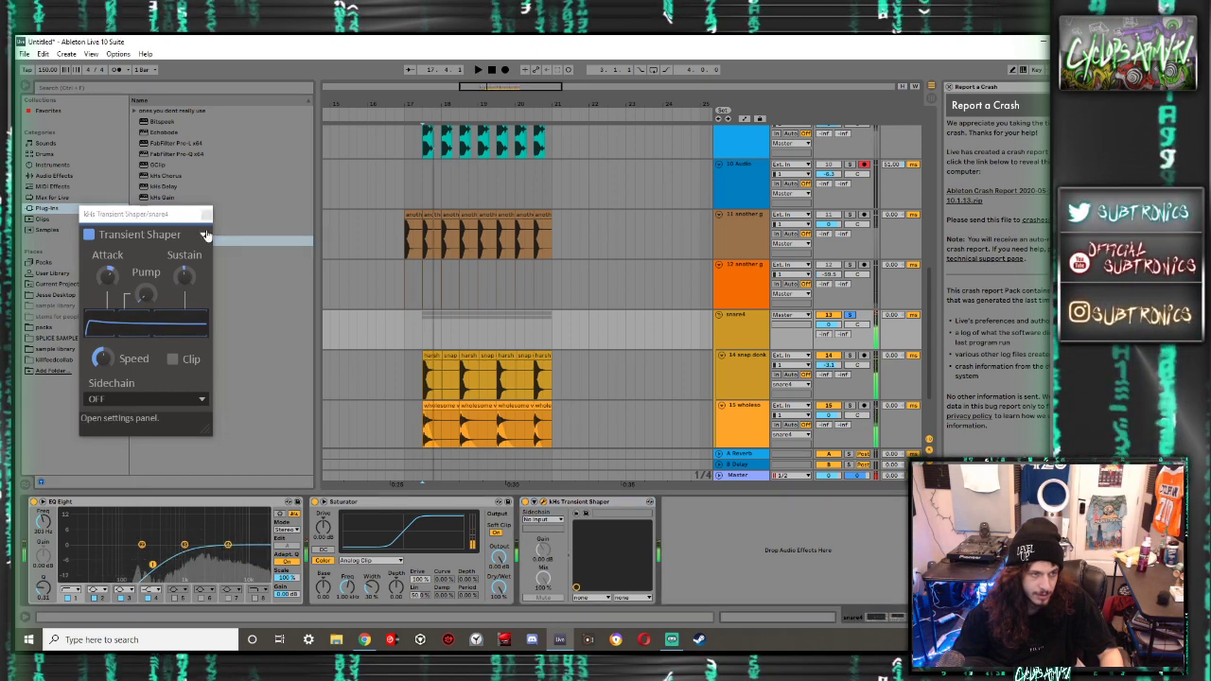
pyautogui.click(206, 215)
pyautogui.click(54, 175)
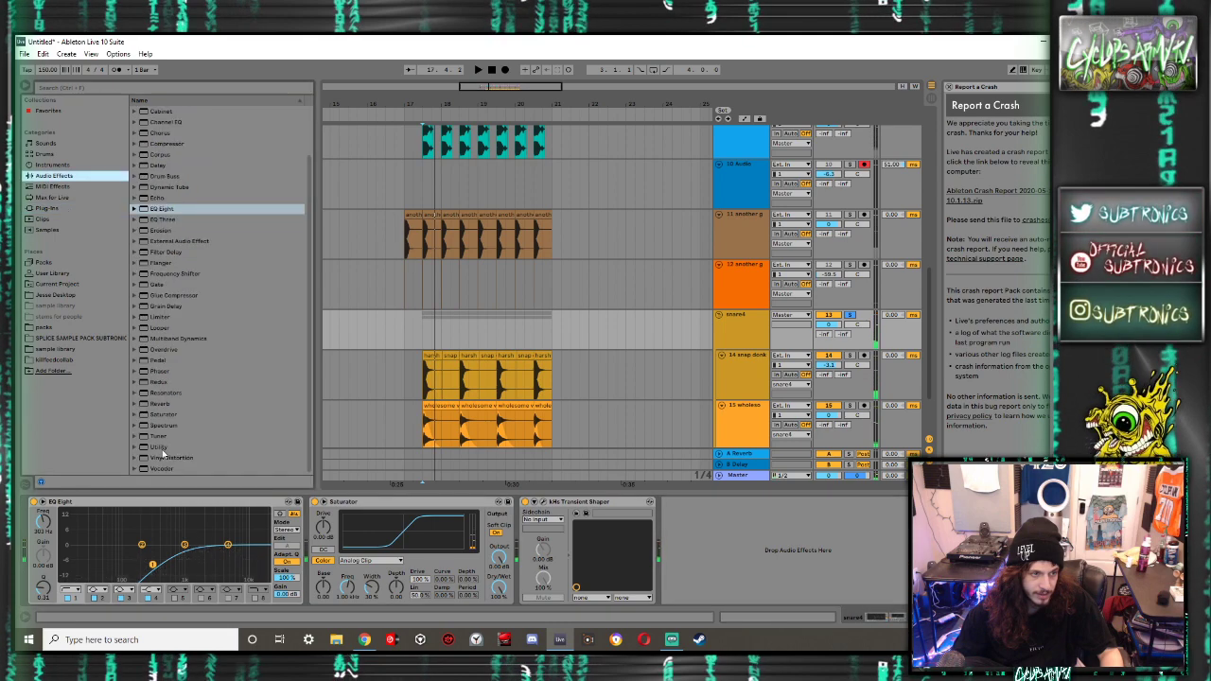
# Insert a Utility before the snare4 group's Saturator, narrow its Width to about 50% and play the snares soloed and in the mix
pyautogui.click(158, 447)
pyautogui.moveTo(325, 600); pyautogui.dragTo(354, 603)
pyautogui.moveTo(330, 554); pyautogui.dragTo(333, 597)
pyautogui.press('space')
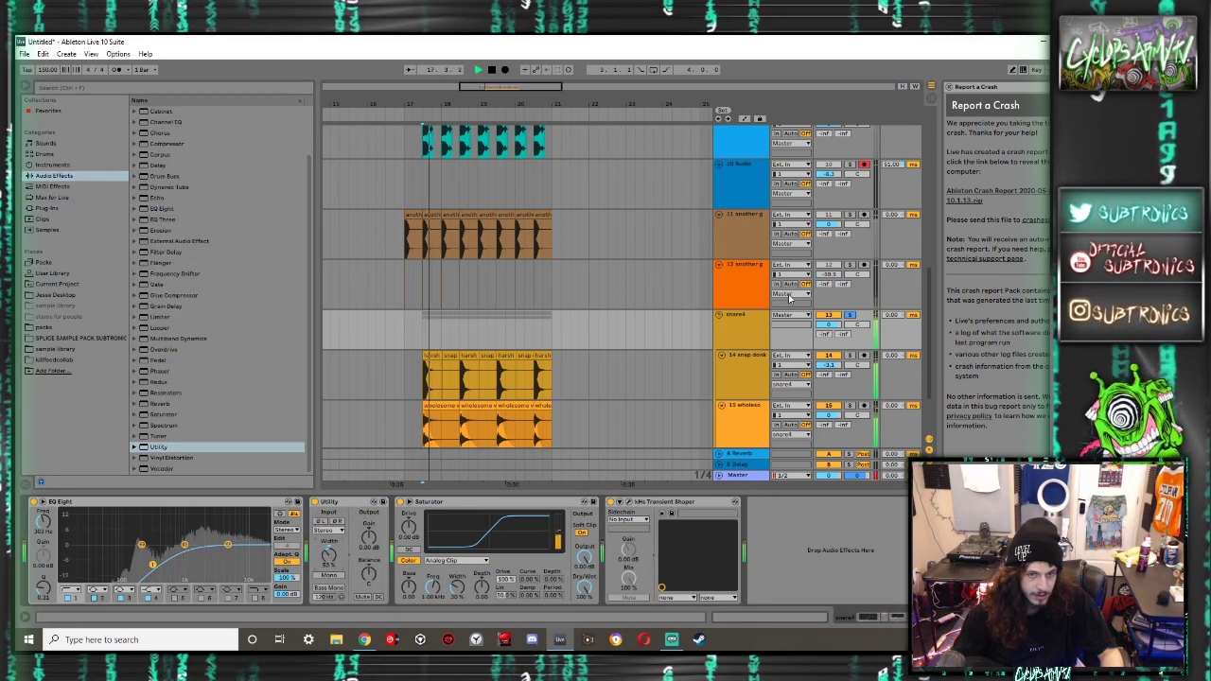
pyautogui.press('space')
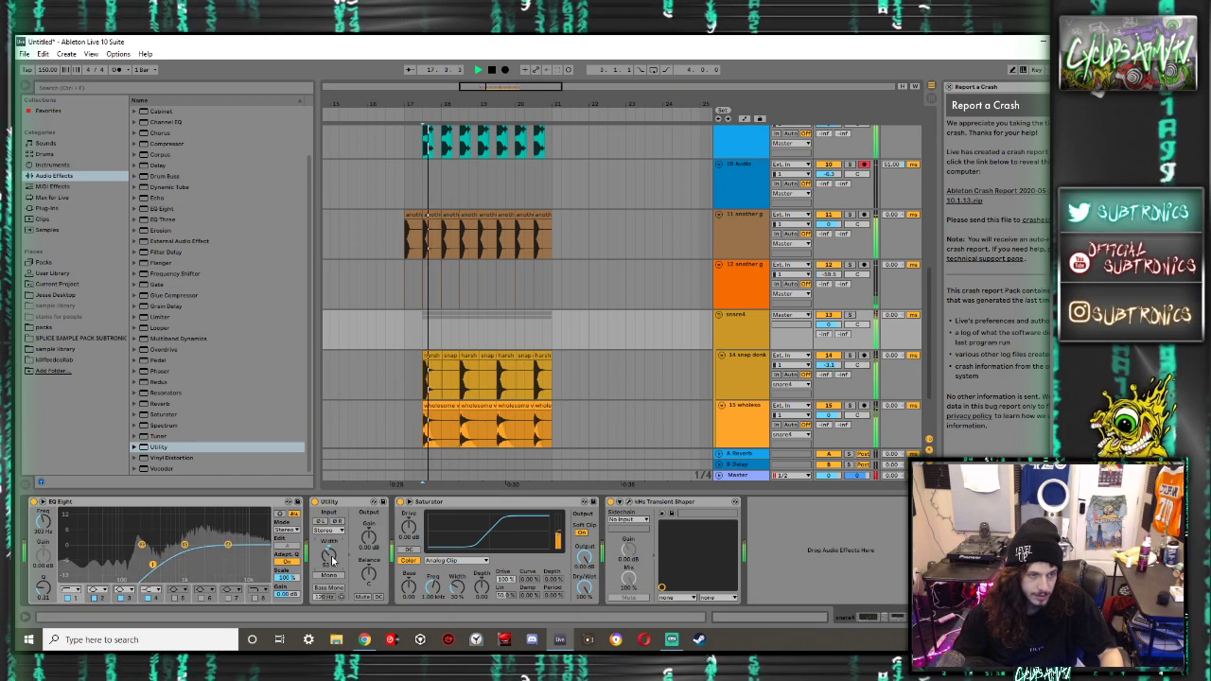
pyautogui.press('space')
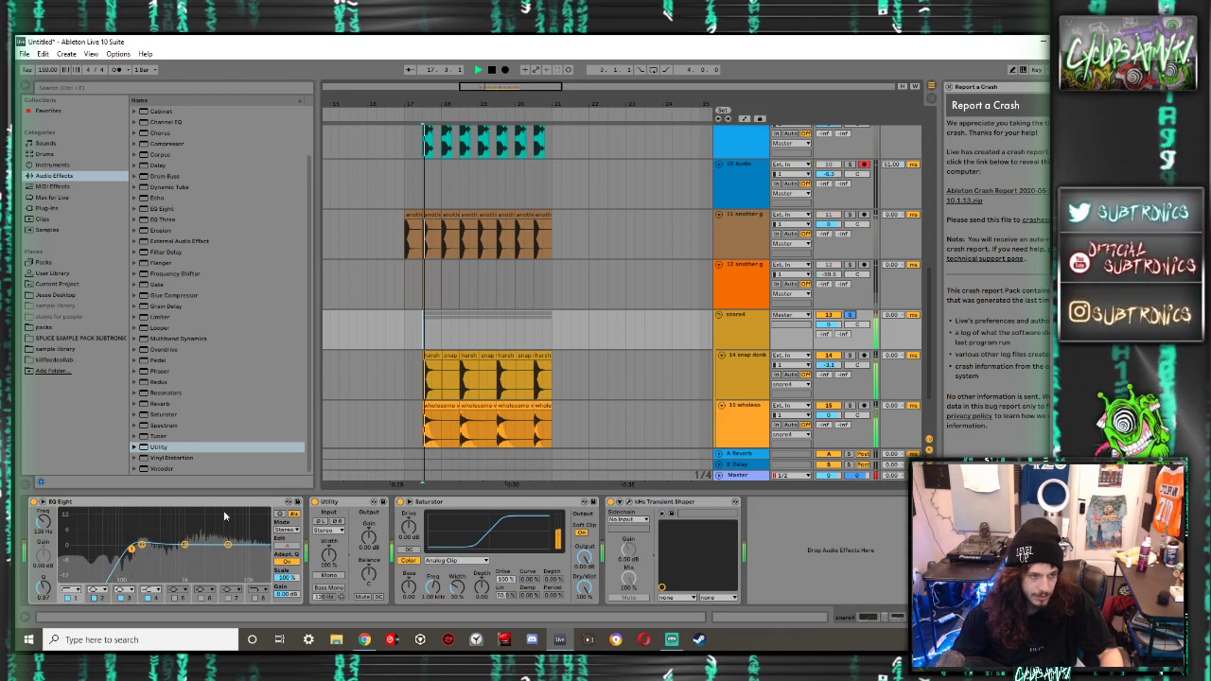
# Adjust the snare4 EQ Eight's low cut to about 182 Hz with a resonant peak while toggling the group's solo during playback
pyautogui.click(849, 314)
pyautogui.press('space')
pyautogui.moveTo(140, 544); pyautogui.dragTo(141, 542)
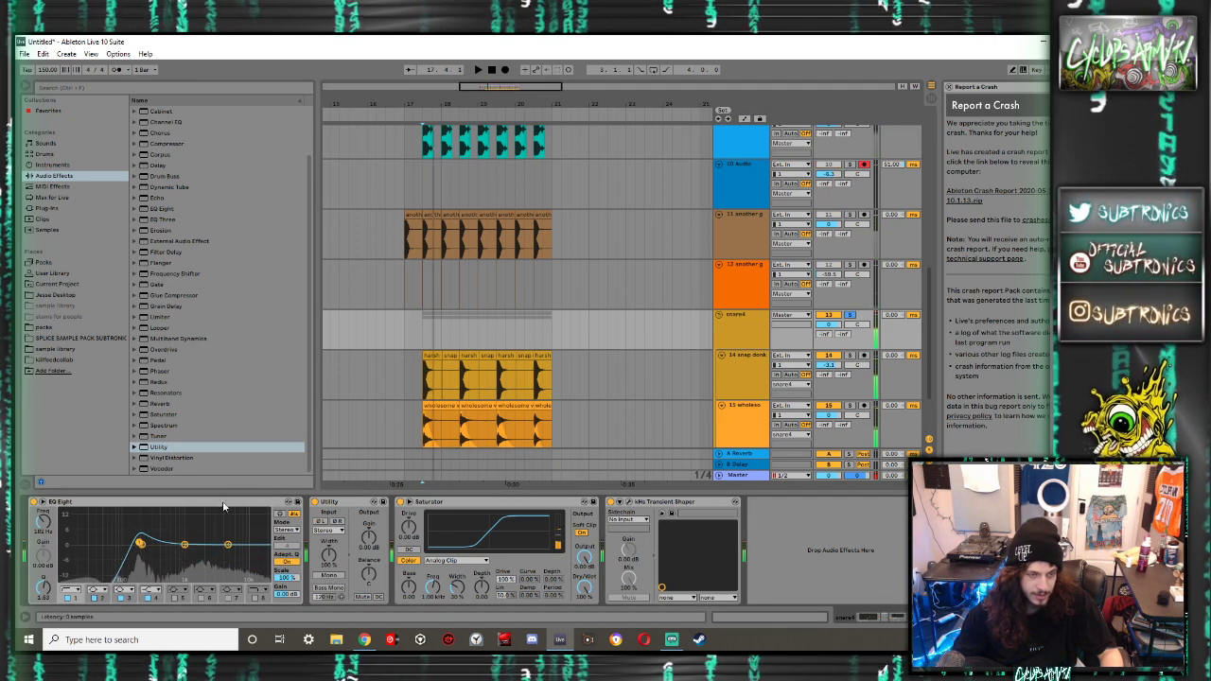
pyautogui.press('space')
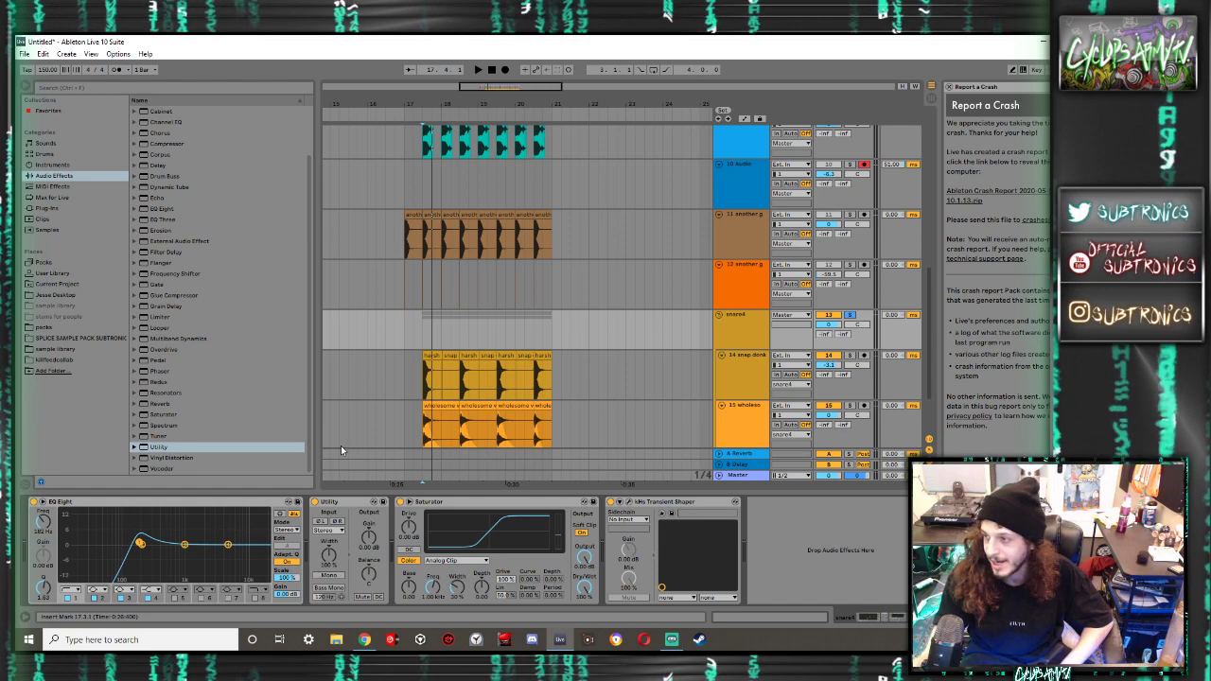
# Insert a new MIDI track directly below the pink vocal sample track 6
pyautogui.scroll(-2, 545, 298)
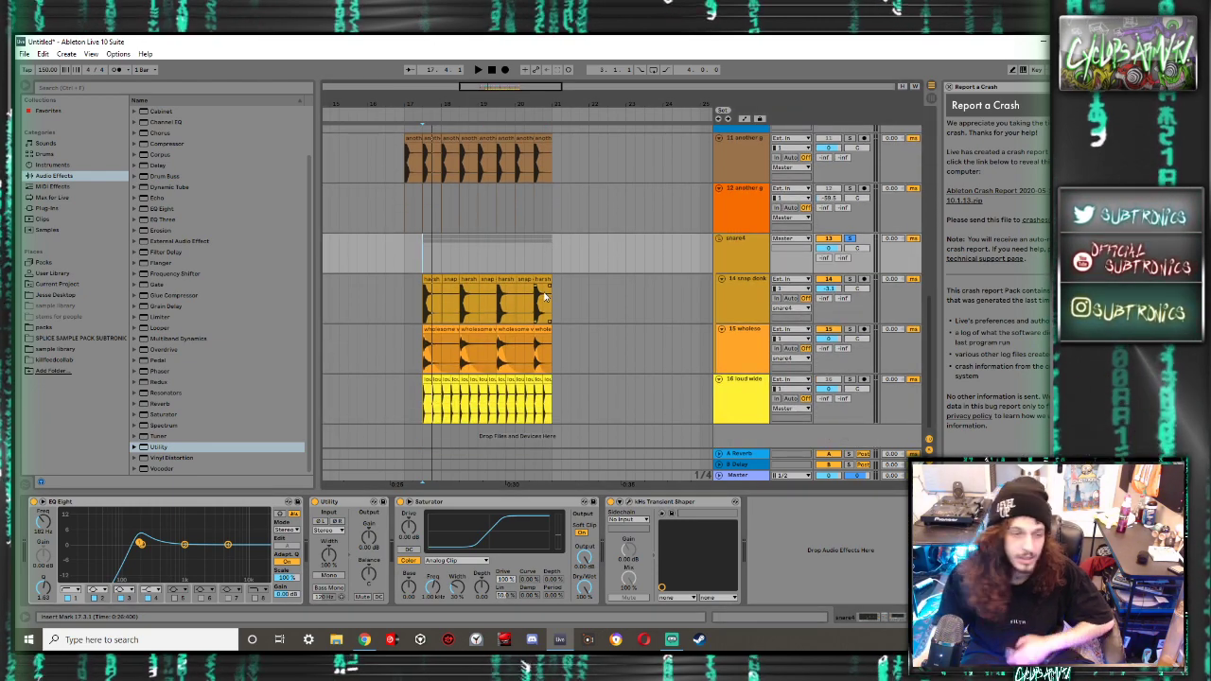
pyautogui.scroll(6, 549, 299)
pyautogui.scroll(7, 538, 299)
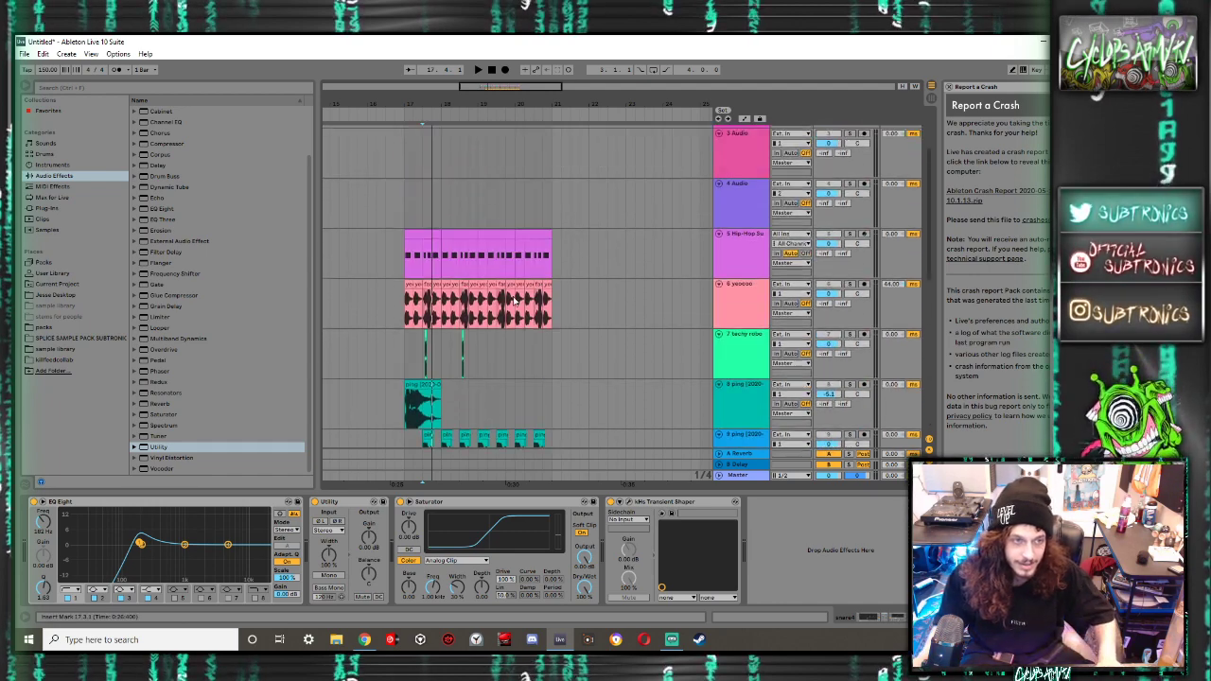
pyautogui.scroll(-3, 516, 275)
pyautogui.click(563, 260)
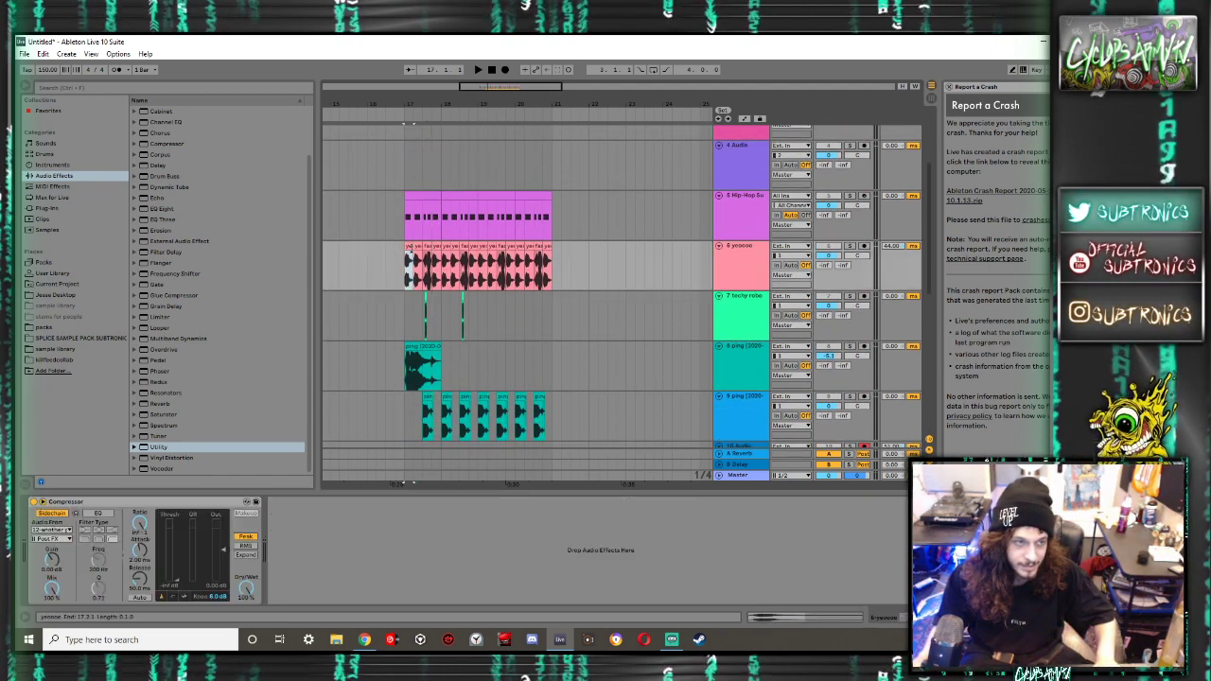
pyautogui.click(720, 253)
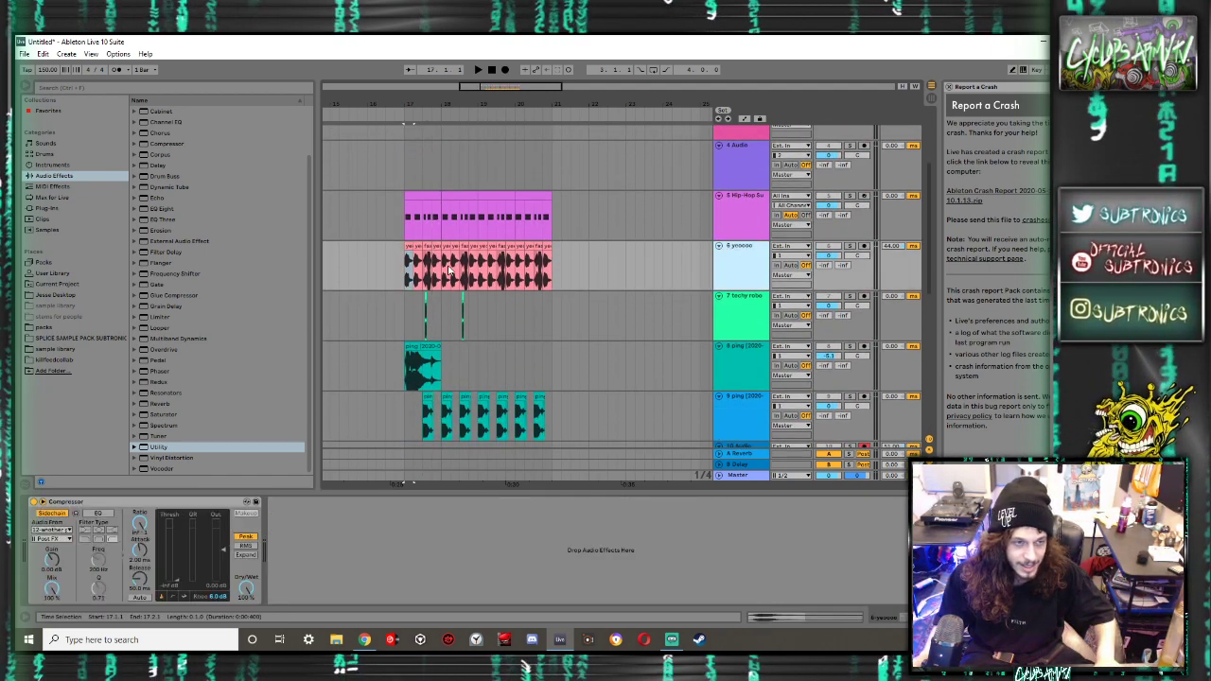
pyautogui.scroll(2, 738, 274)
pyautogui.hscroll(-4, 757, 288)
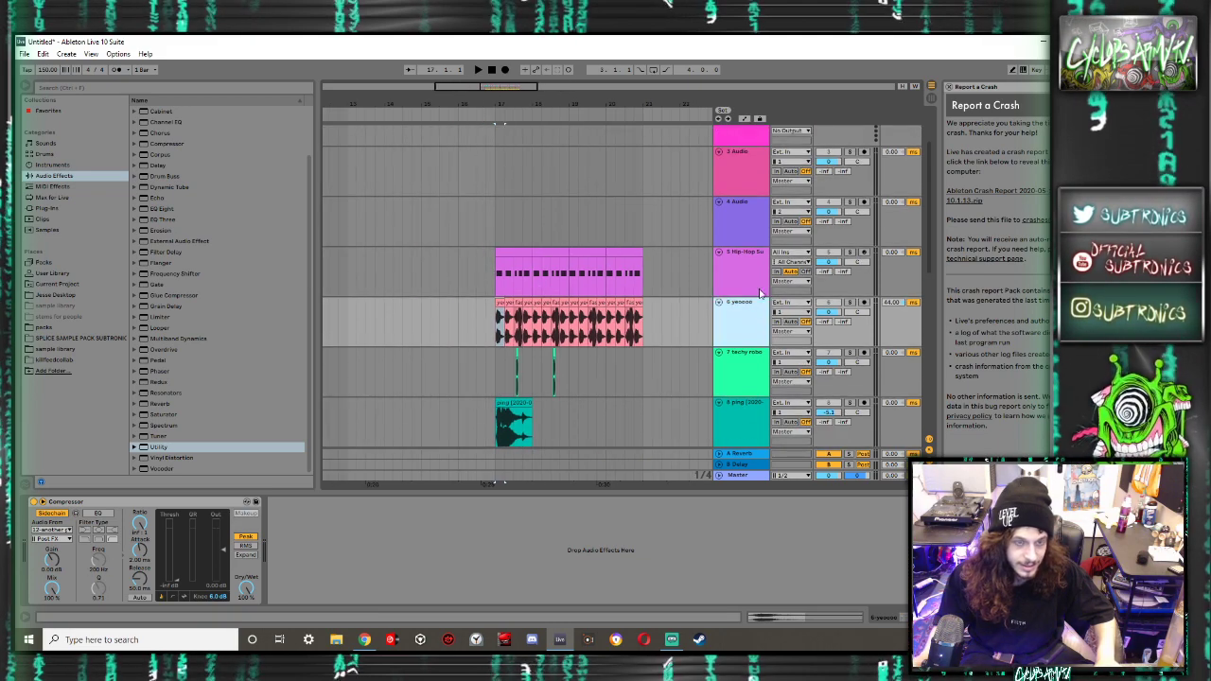
pyautogui.hotkey('ctrl', 'shift', 't')
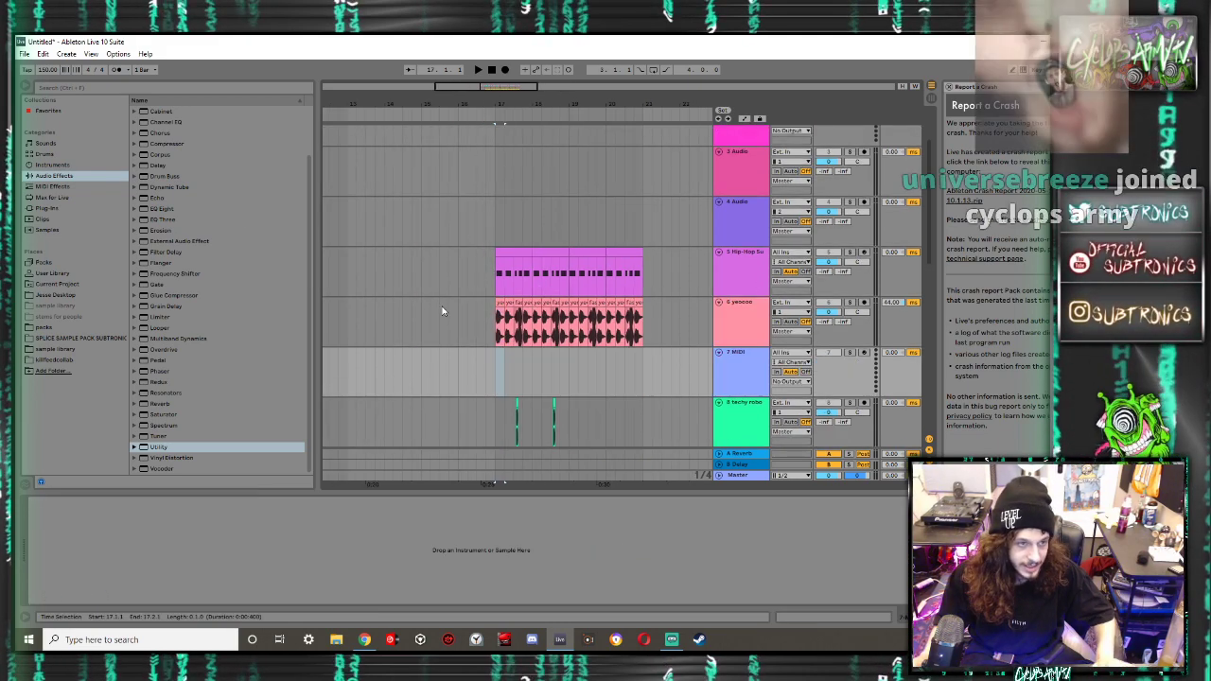
# Load the Operator instrument onto the new MIDI track
pyautogui.hscroll(-3, 448, 309)
pyautogui.click(46, 209)
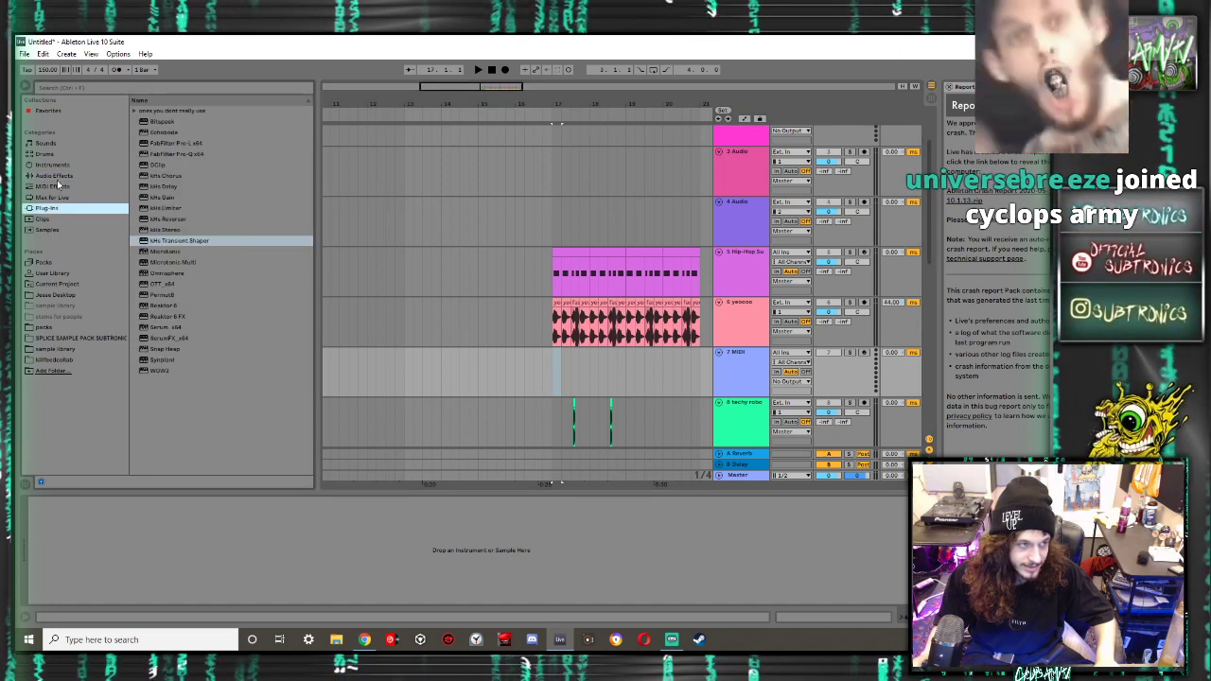
pyautogui.click(55, 176)
pyautogui.click(53, 164)
pyautogui.moveTo(163, 187); pyautogui.dragTo(396, 375)
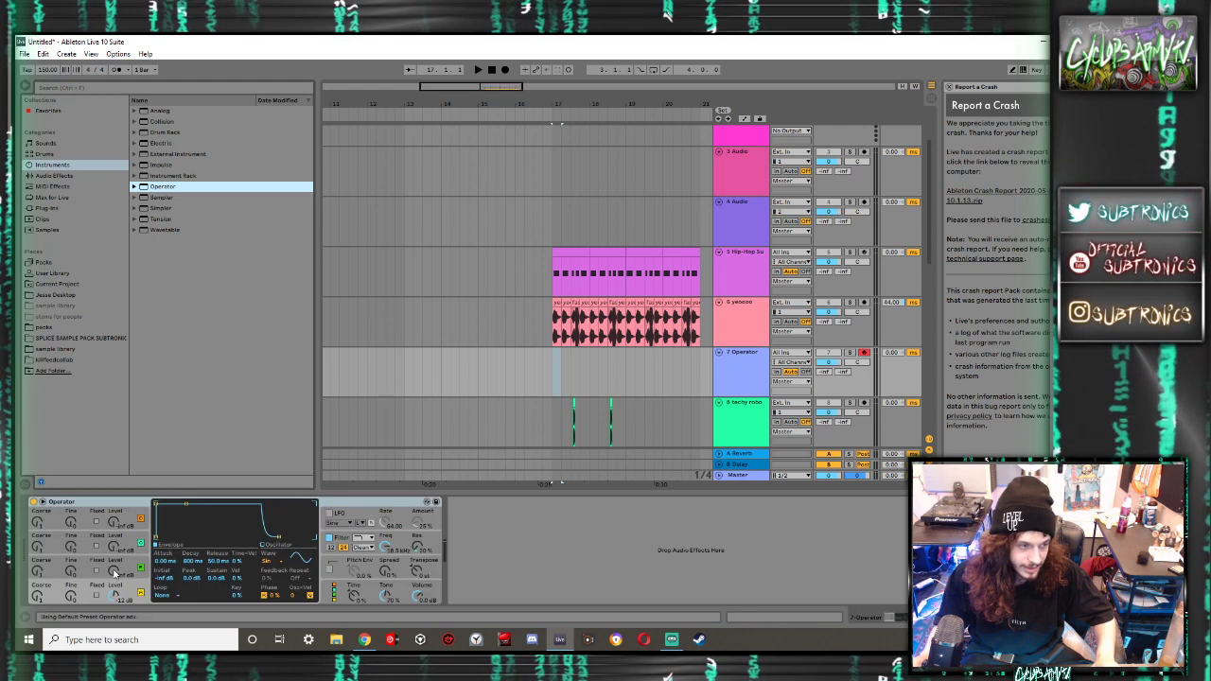
# Turn up oscillator B in Operator, clear the track soloing and place the insert marker at bar 9 on the Operator track
pyautogui.moveTo(118, 571); pyautogui.dragTo(118, 541)
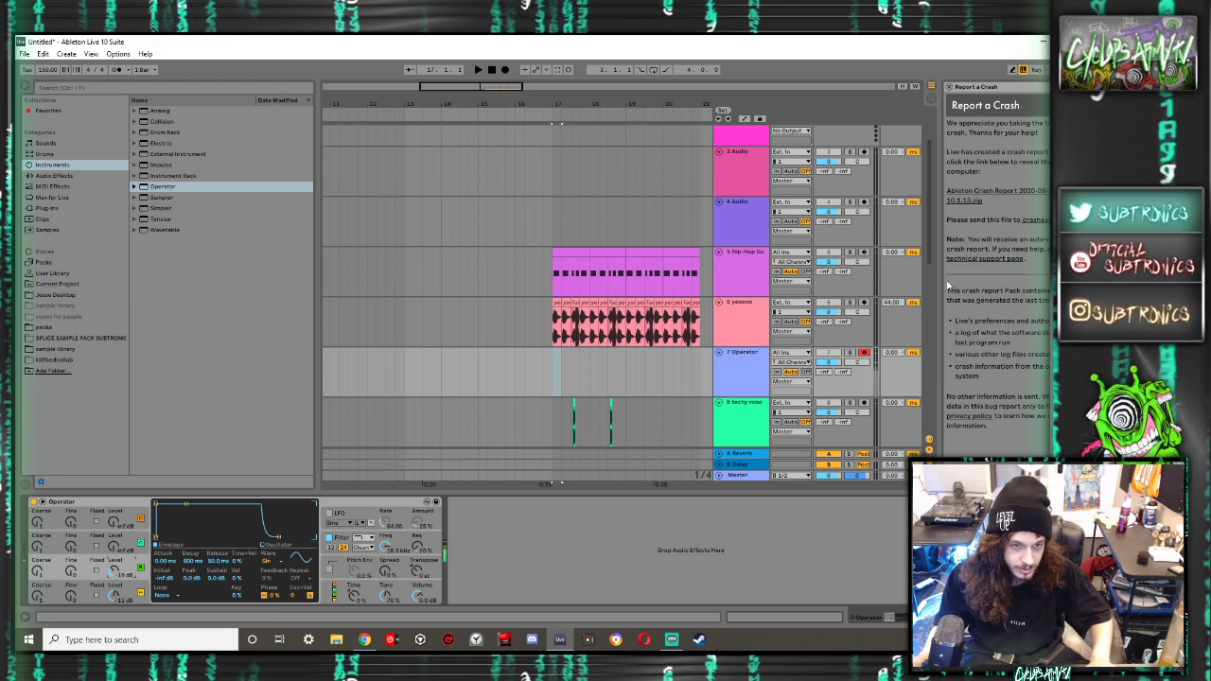
pyautogui.click(849, 352)
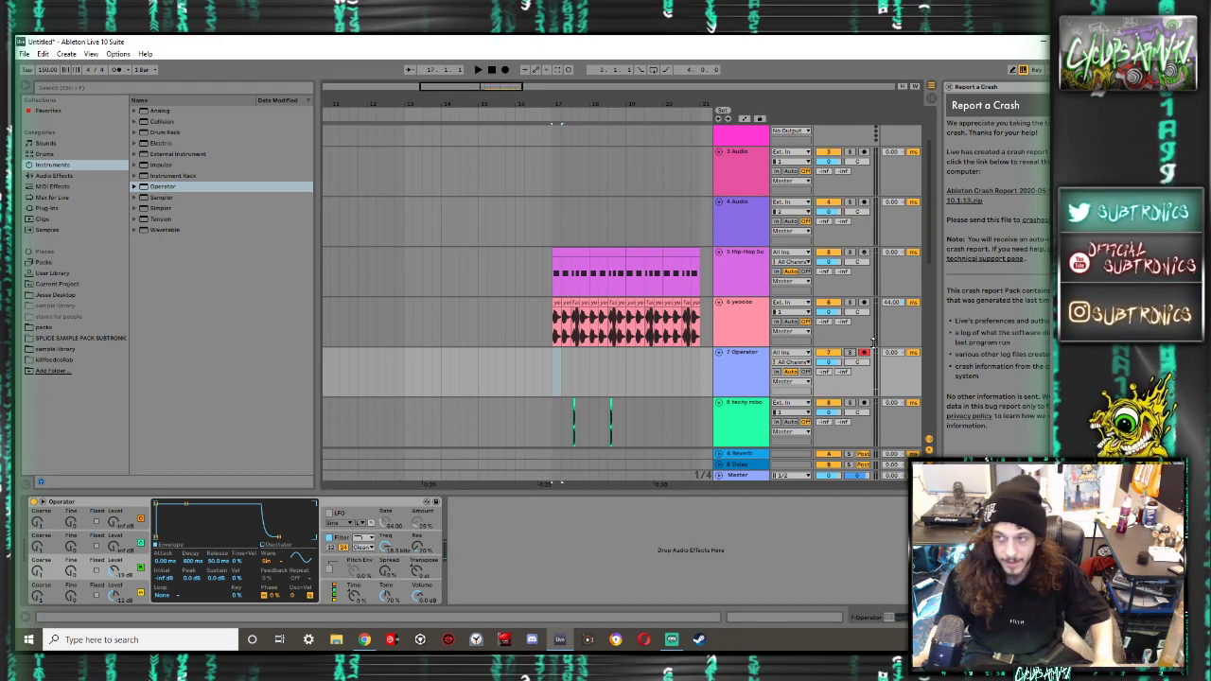
pyautogui.scroll(-1, 445, 379)
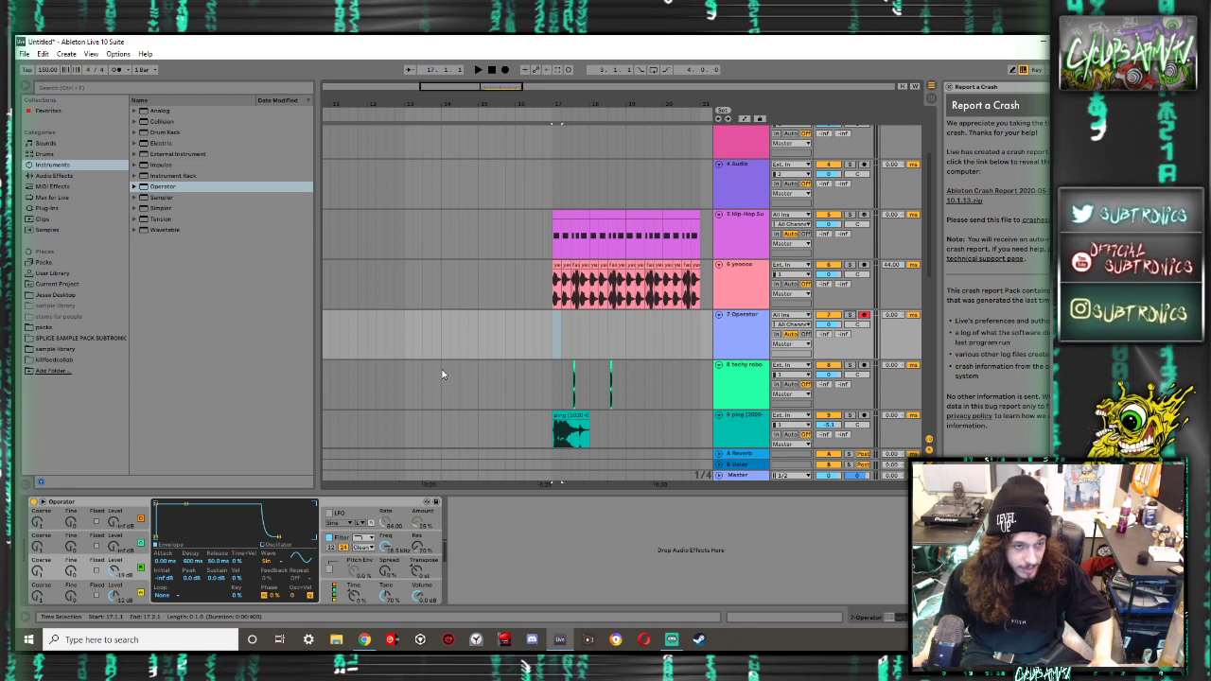
pyautogui.hscroll(-3, 441, 370)
pyautogui.click(398, 339)
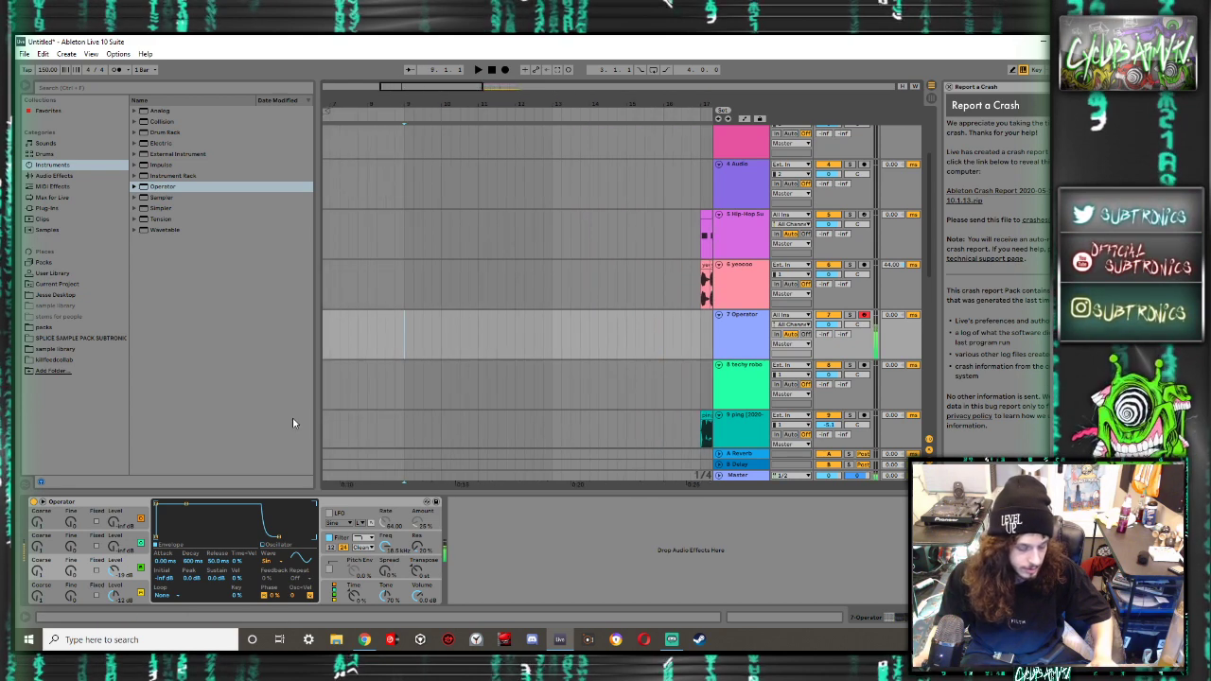
# Raise oscillator B's level to about -7.5 dB, set its Coarse to 33 and draw custom harmonics for its waveform
pyautogui.moveTo(114, 572); pyautogui.dragTo(113, 550)
pyautogui.press('z')
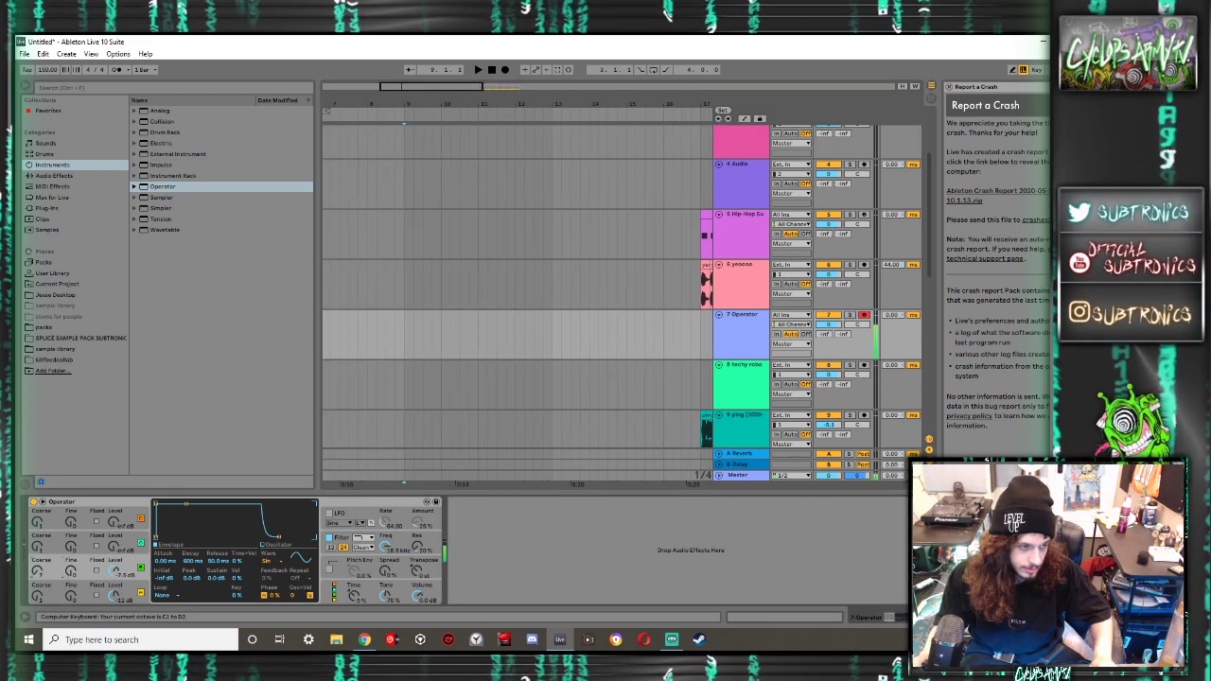
pyautogui.click(263, 545)
pyautogui.moveTo(264, 530)
pyautogui.mouseDown()
pyautogui.moveTo(257, 517)
pyautogui.moveTo(176, 514)
pyautogui.moveTo(209, 528)
pyautogui.mouseUp()
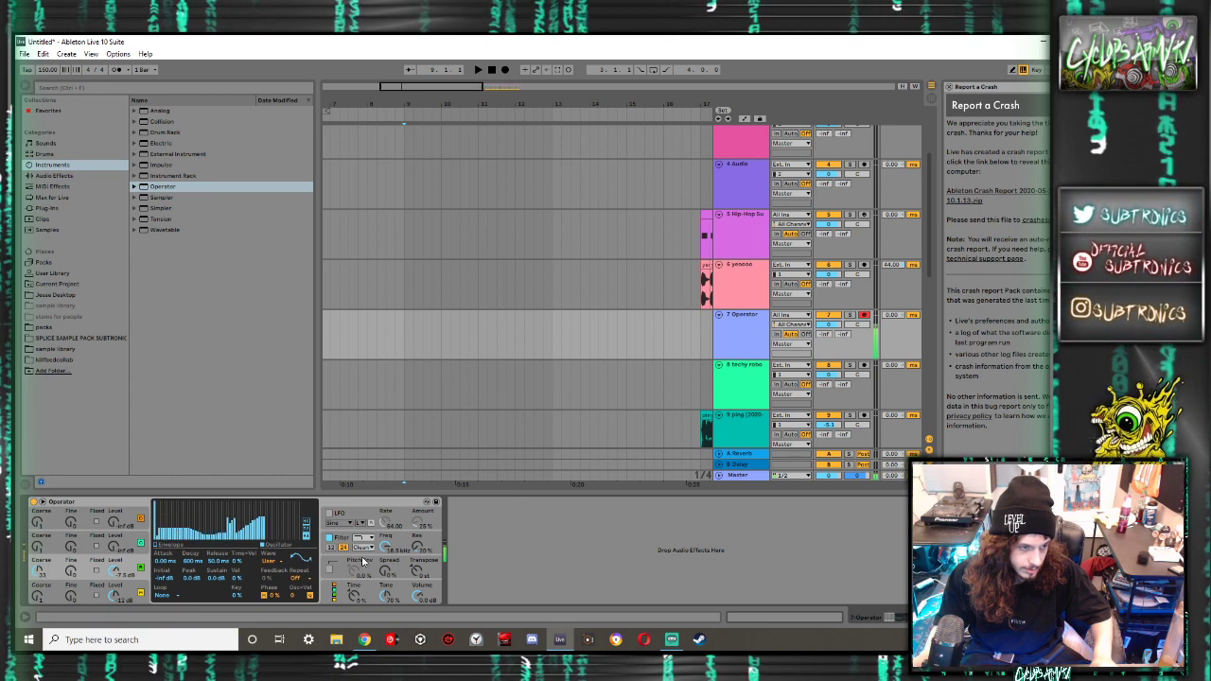
# Enable Operator's LFO at 100% amount with a synced 1/4 rate, and lower the filter frequency to about 5.73 kHz
pyautogui.click(348, 528)
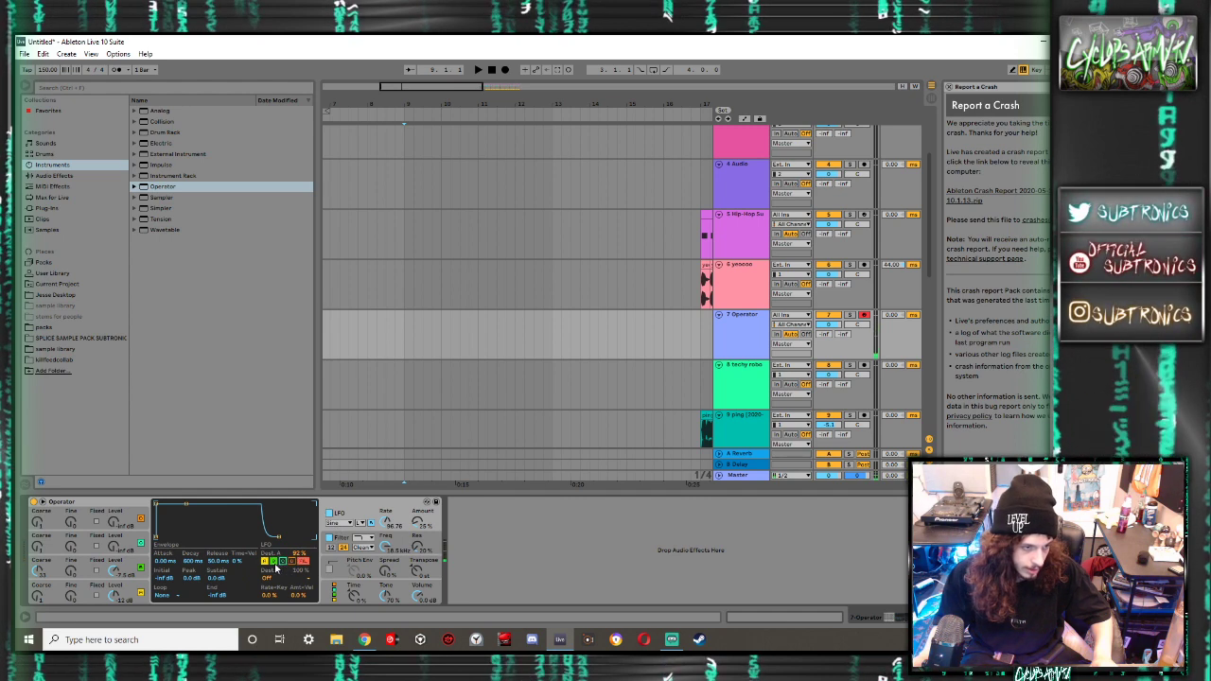
pyautogui.click(365, 539)
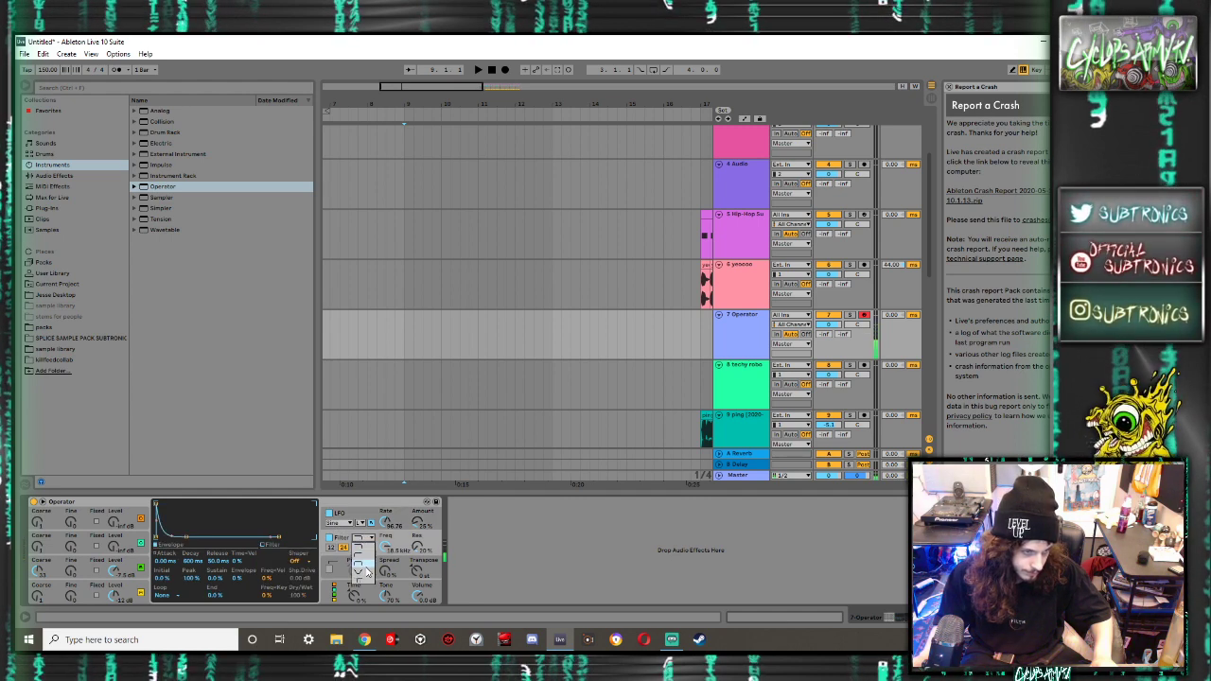
pyautogui.click(388, 525)
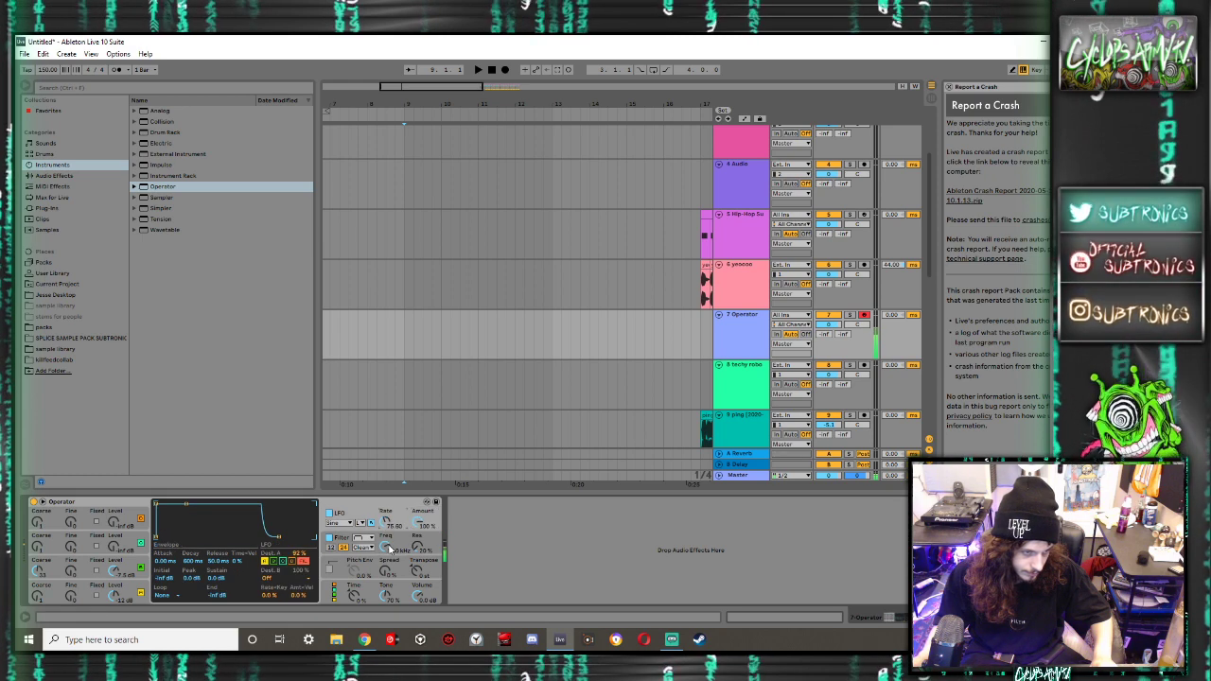
pyautogui.click(390, 548)
pyautogui.click(361, 524)
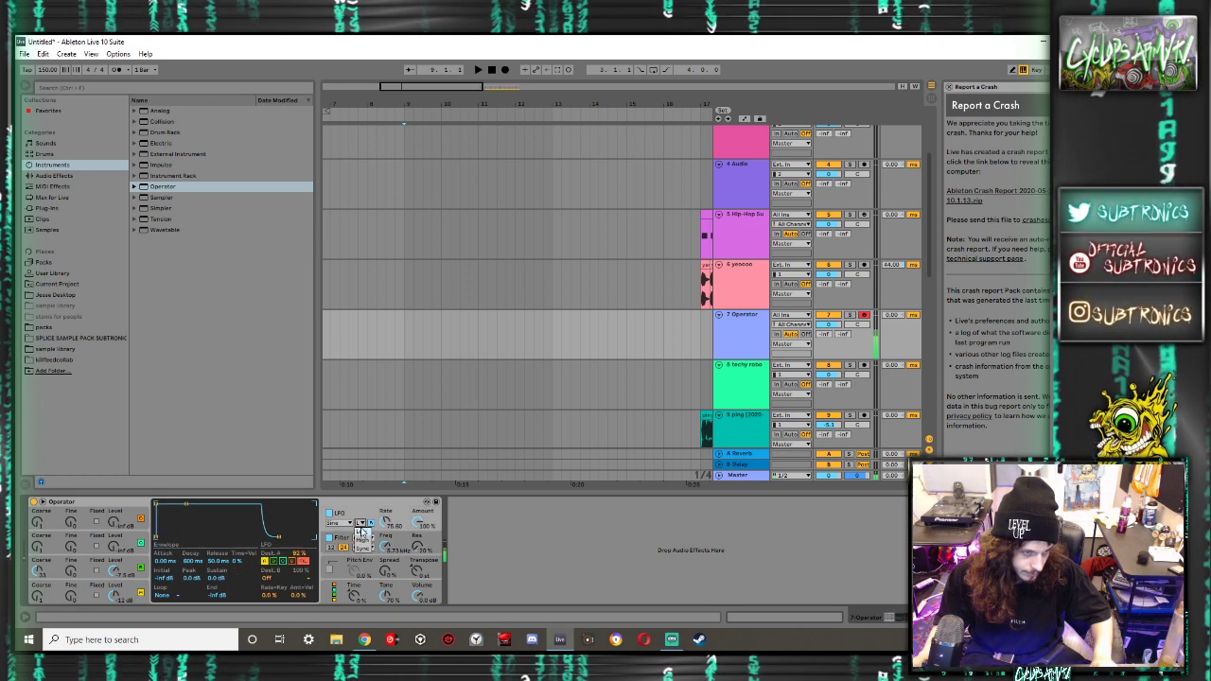
pyautogui.click(360, 552)
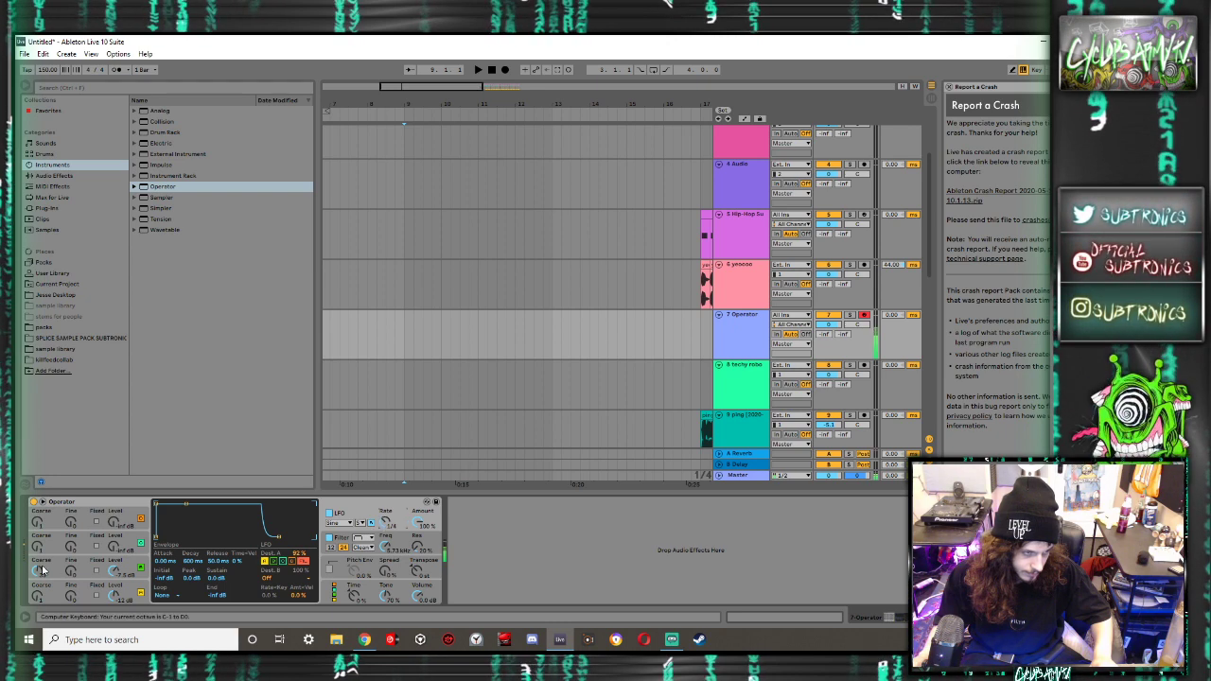
# Turn on Glide in Operator's pitch settings
pyautogui.moveTo(37, 570); pyautogui.dragTo(38, 595)
pyautogui.press('z')
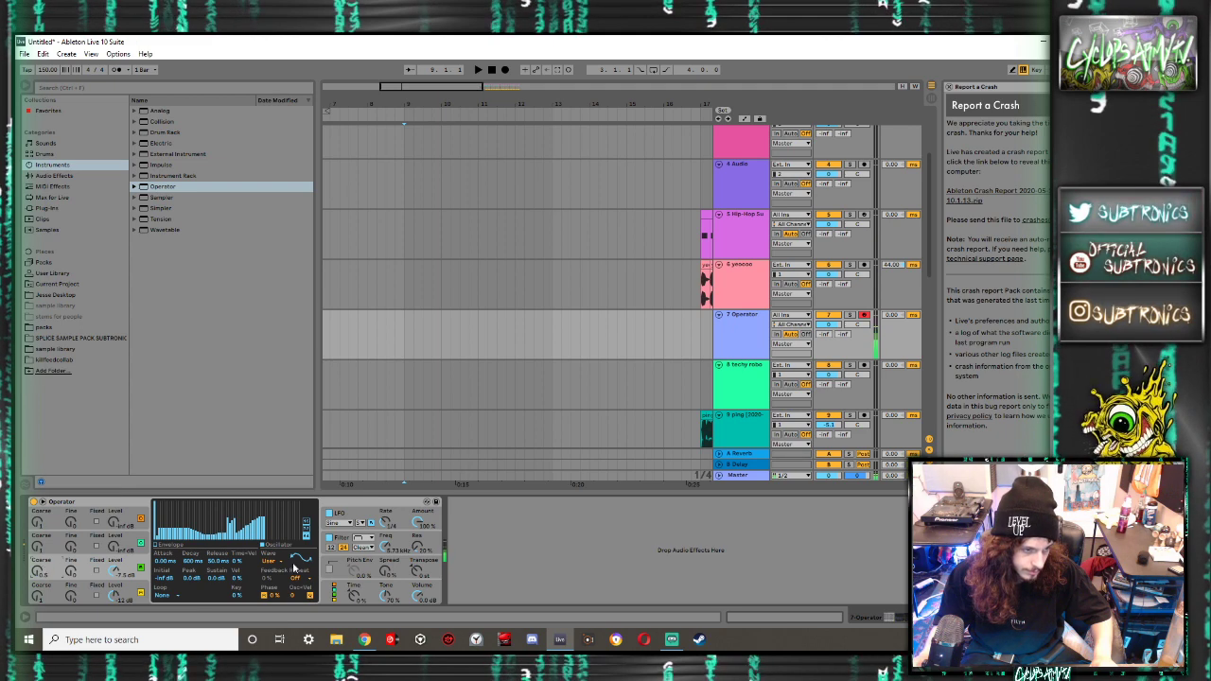
pyautogui.click(391, 573)
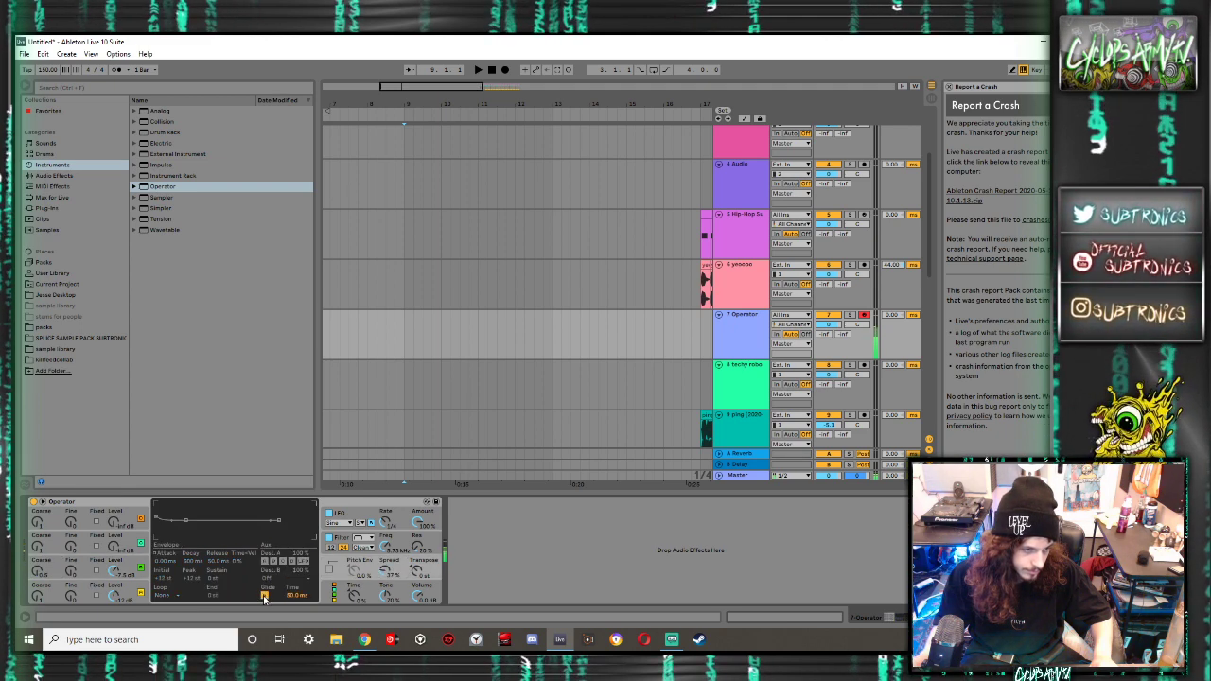
# Draw a custom set of harmonics for oscillator D's waveform in Operator
pyautogui.click(37, 569)
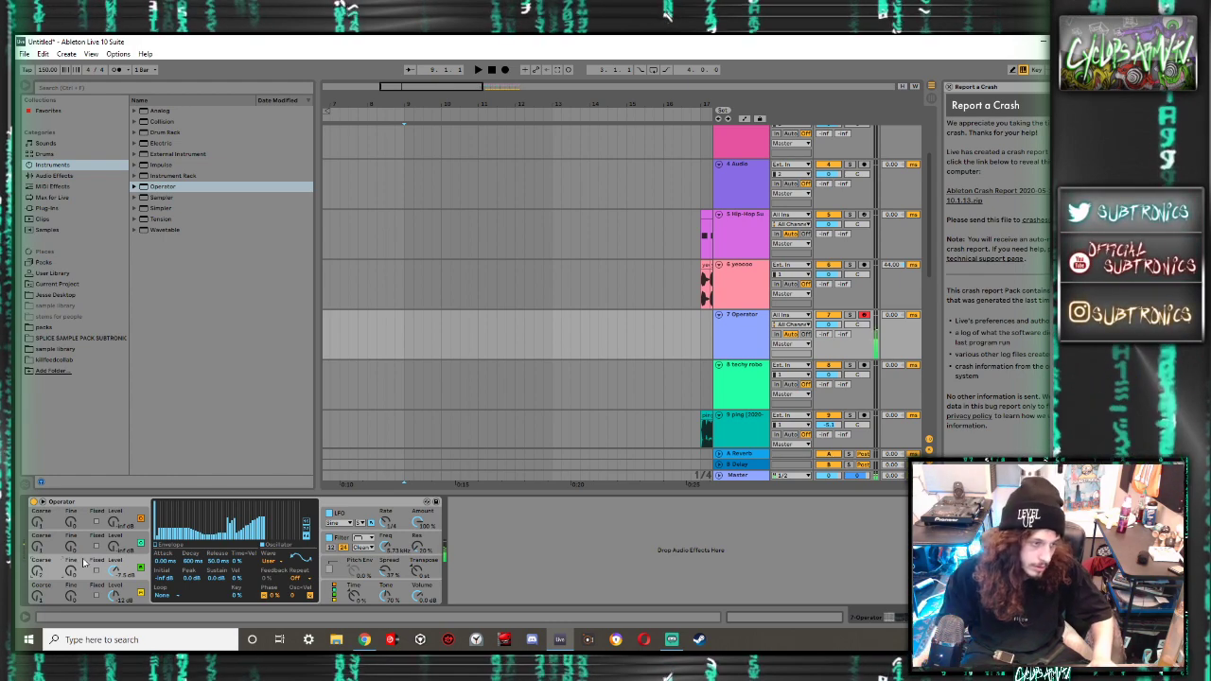
pyautogui.click(127, 593)
pyautogui.moveTo(197, 511)
pyautogui.mouseDown()
pyautogui.moveTo(244, 523)
pyautogui.moveTo(281, 523)
pyautogui.mouseUp()
# Set Operator's filter to a notch at about 521 Hz and adjust the LFO rate with an amount of 70 %
pyautogui.click(376, 533)
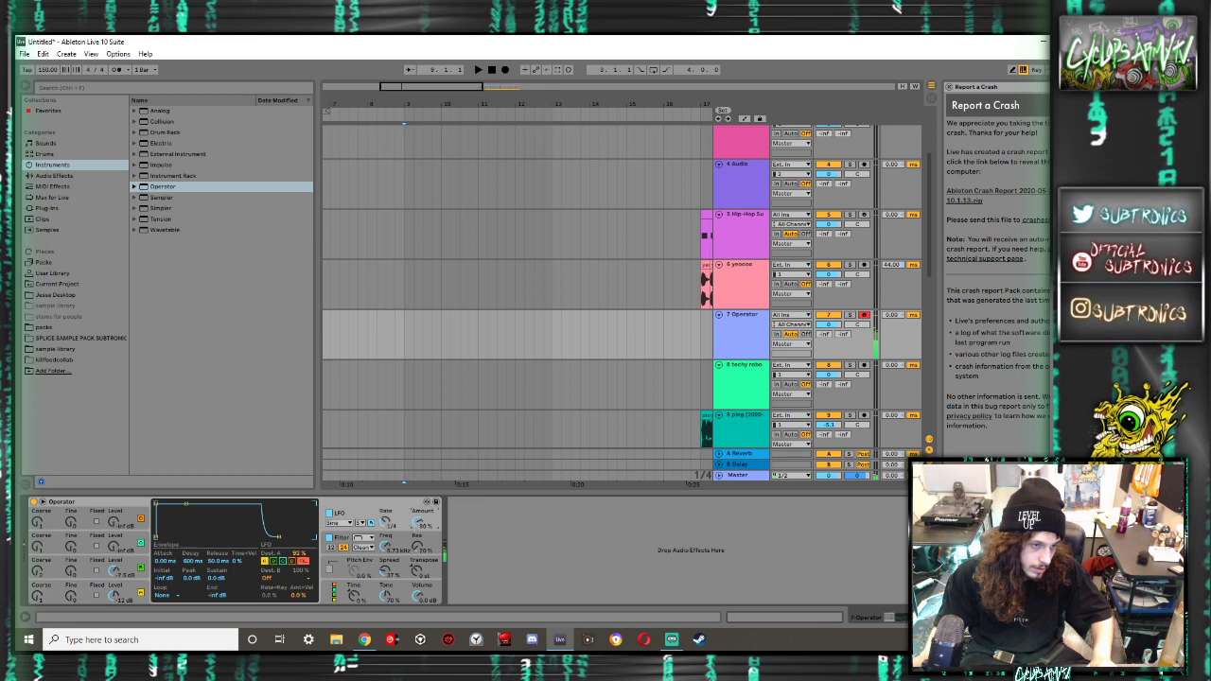
pyautogui.click(365, 547)
pyautogui.click(371, 520)
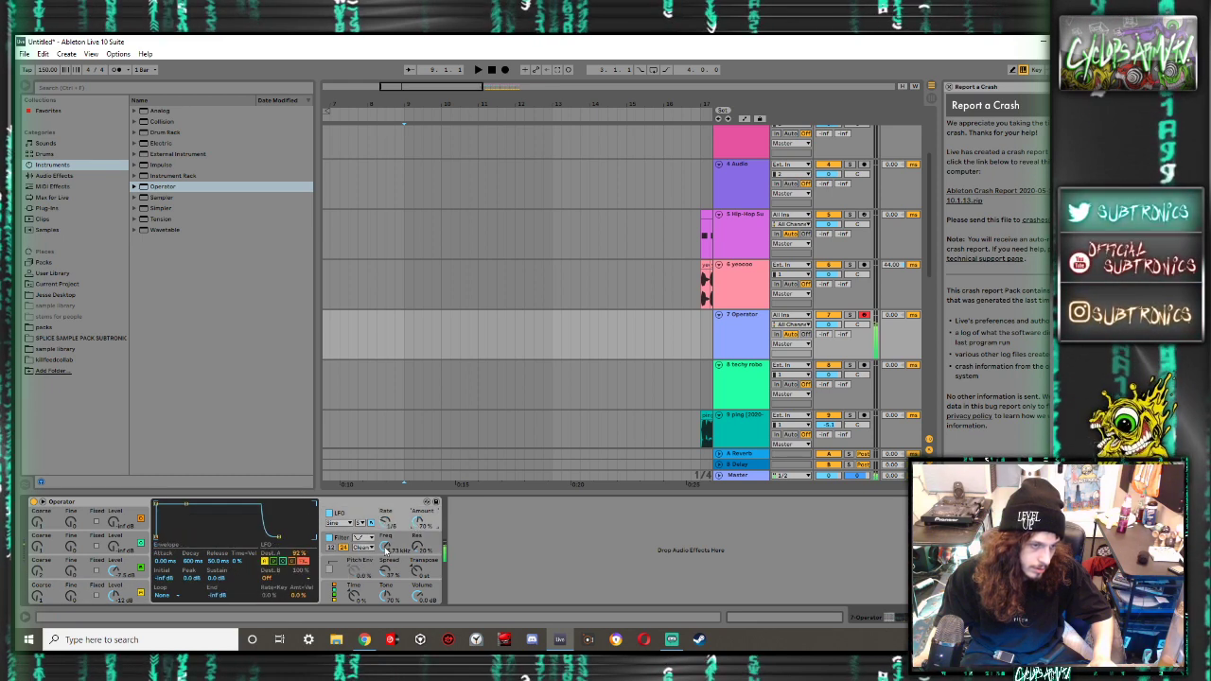
pyautogui.click(385, 549)
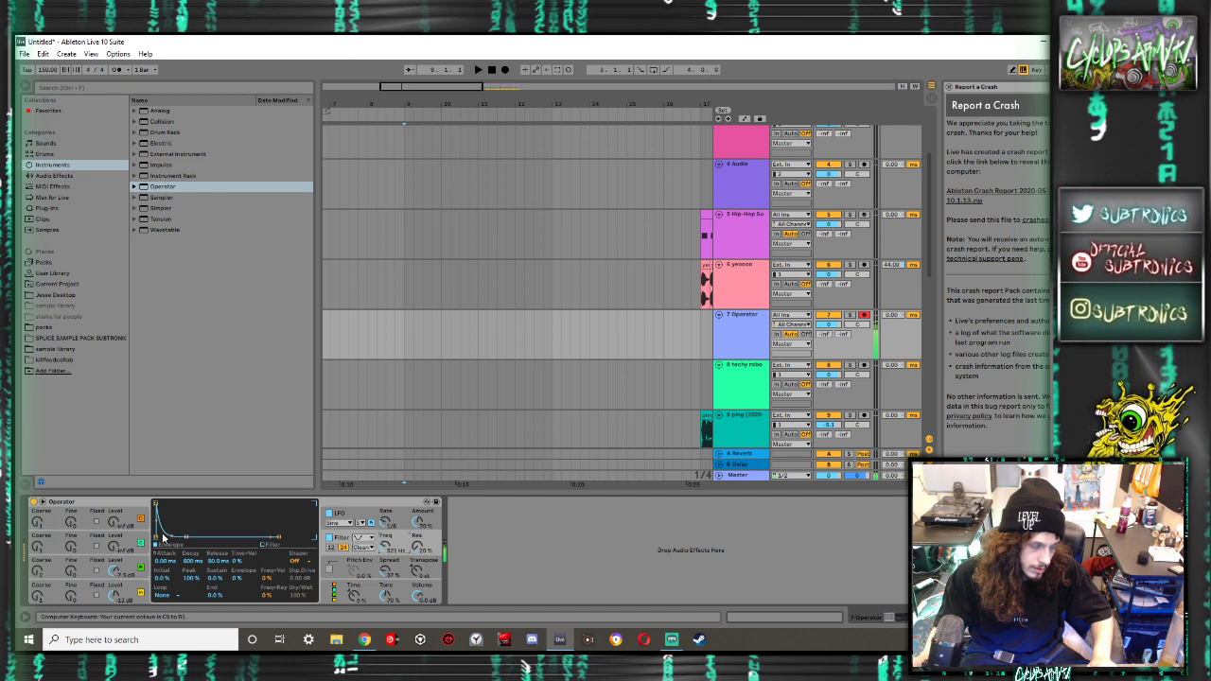
# Insert the OTT_x64 plug-in after Operator on the Operator track and close its window
pyautogui.click(40, 571)
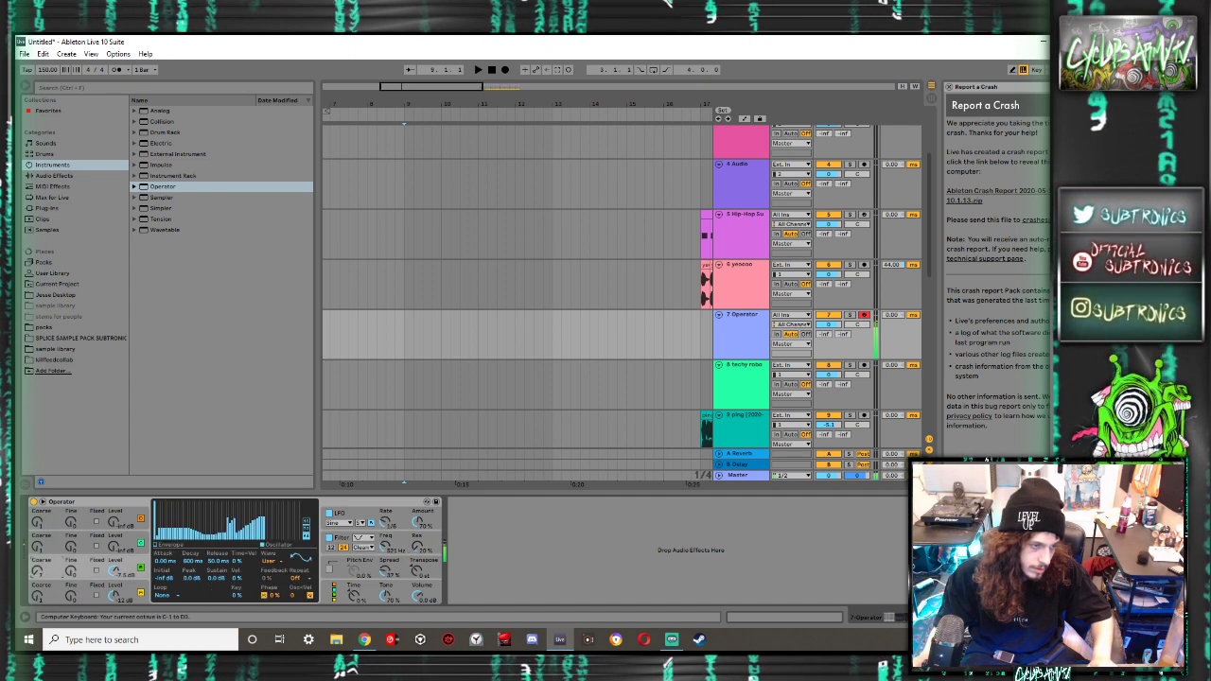
pyautogui.click(38, 594)
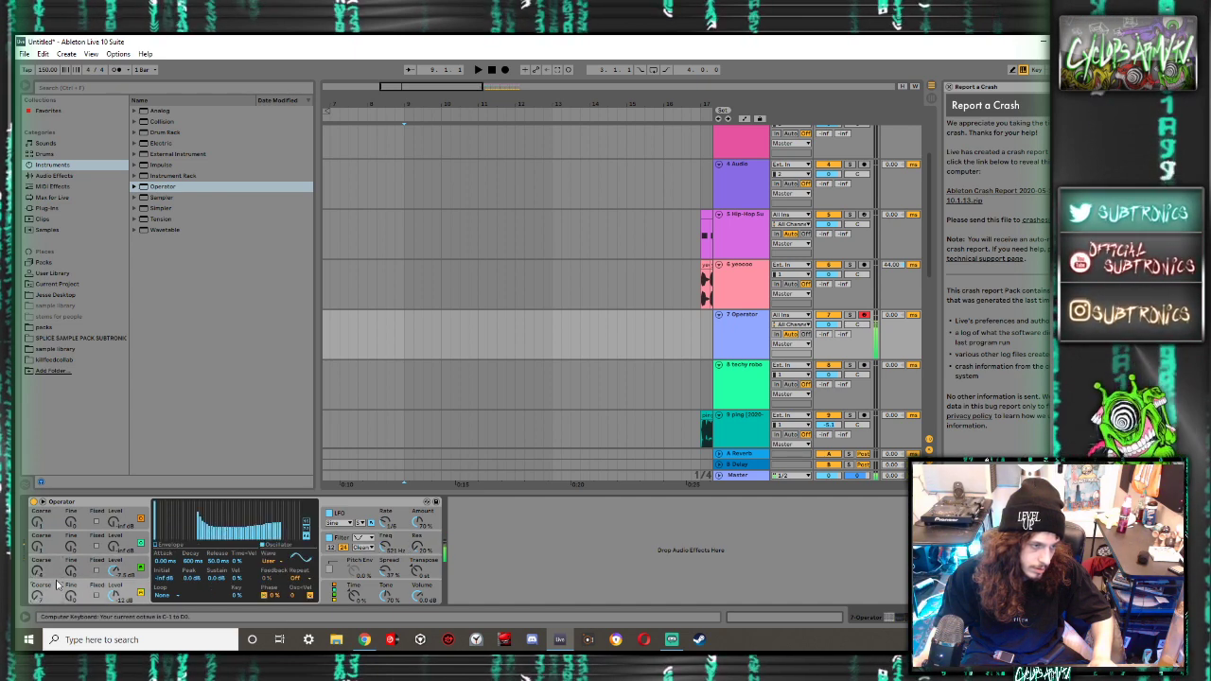
pyautogui.click(45, 208)
pyautogui.doubleClick(189, 283)
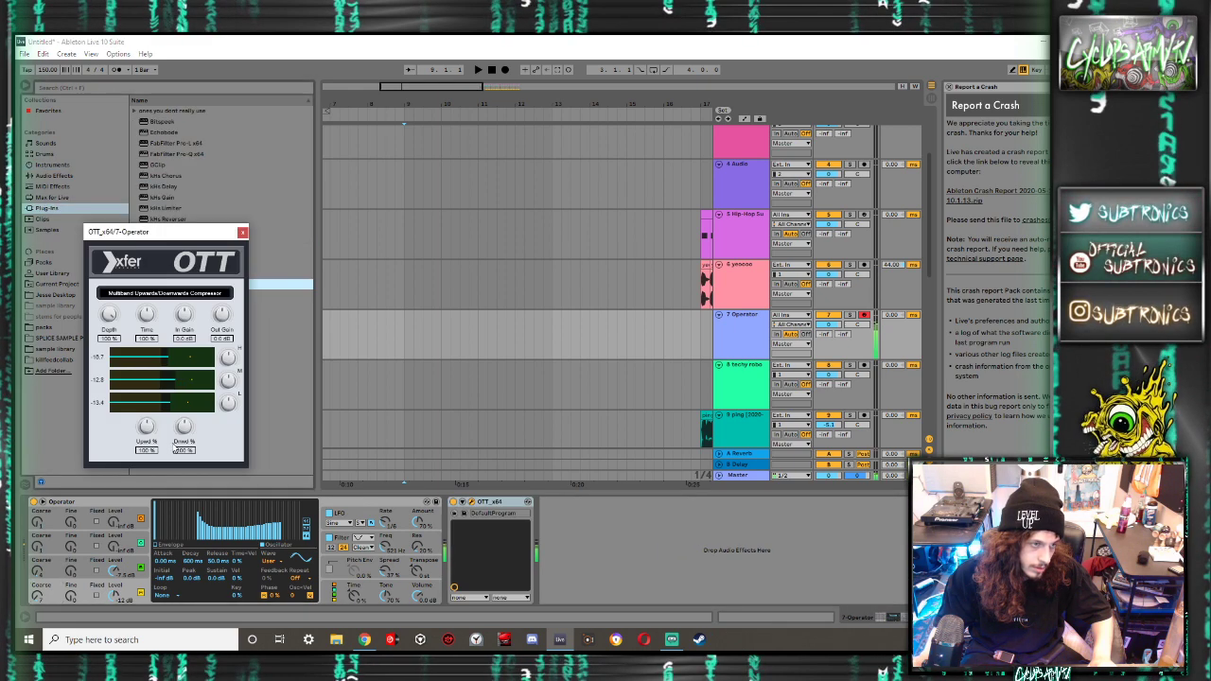
pyautogui.click(243, 233)
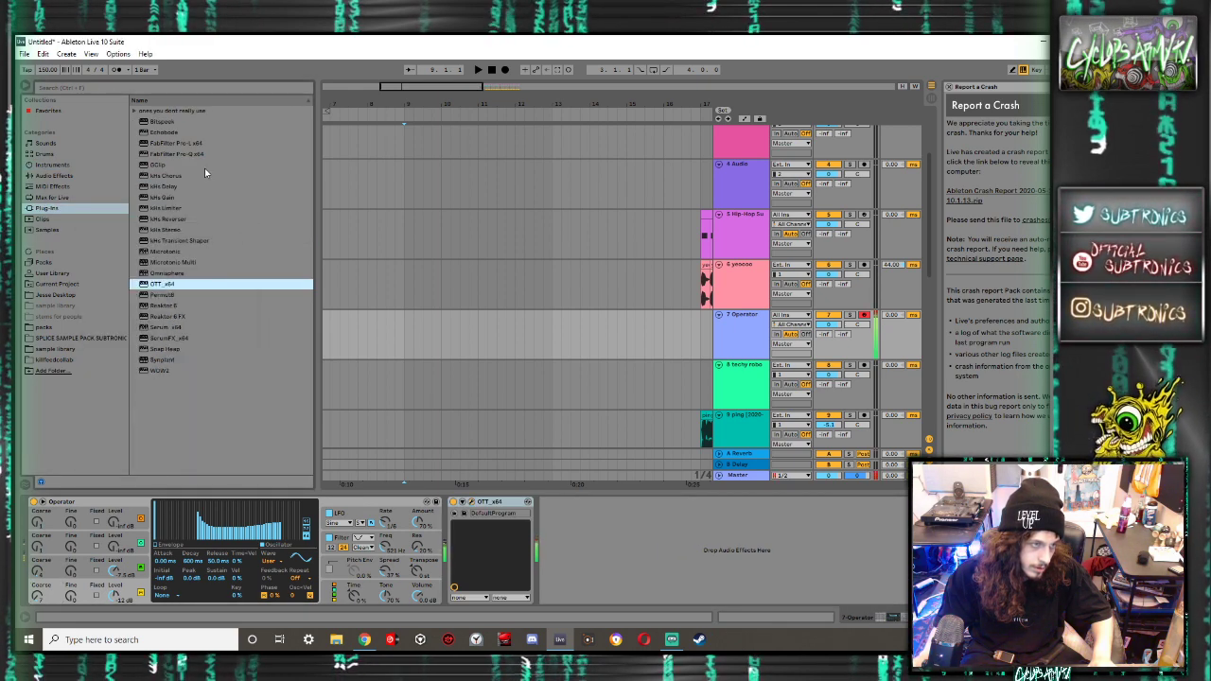
# Redraw the harmonics of oscillator C's waveform in Operator
pyautogui.click(348, 565)
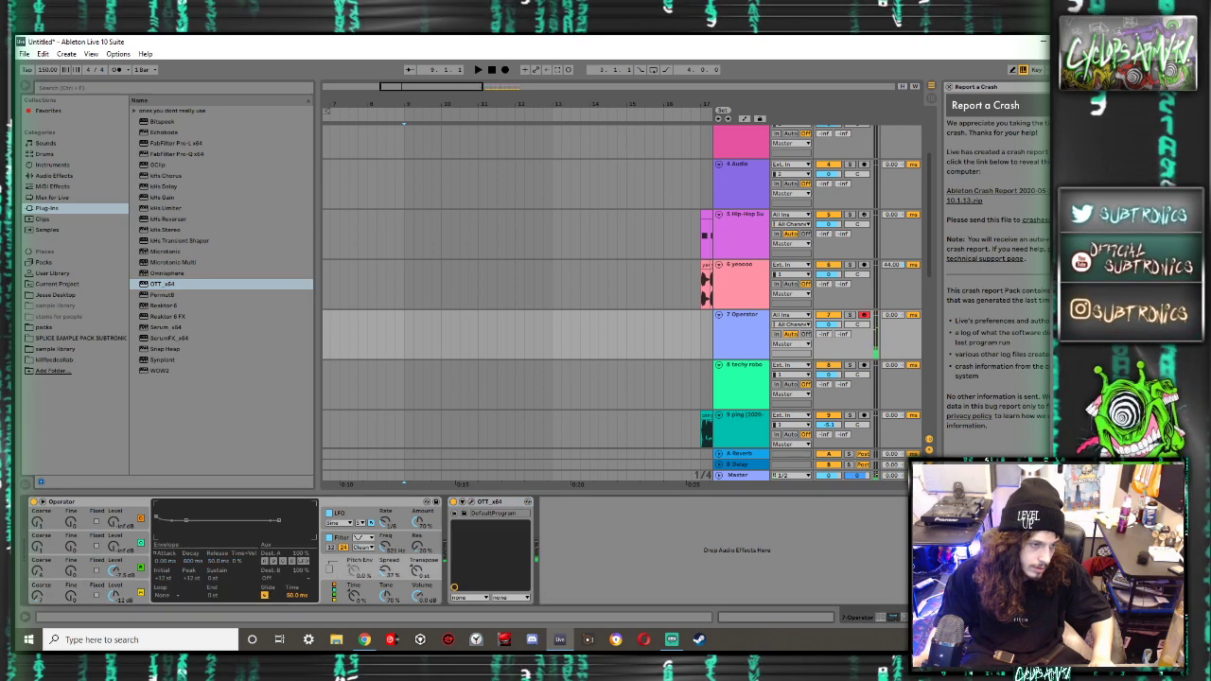
pyautogui.click(111, 593)
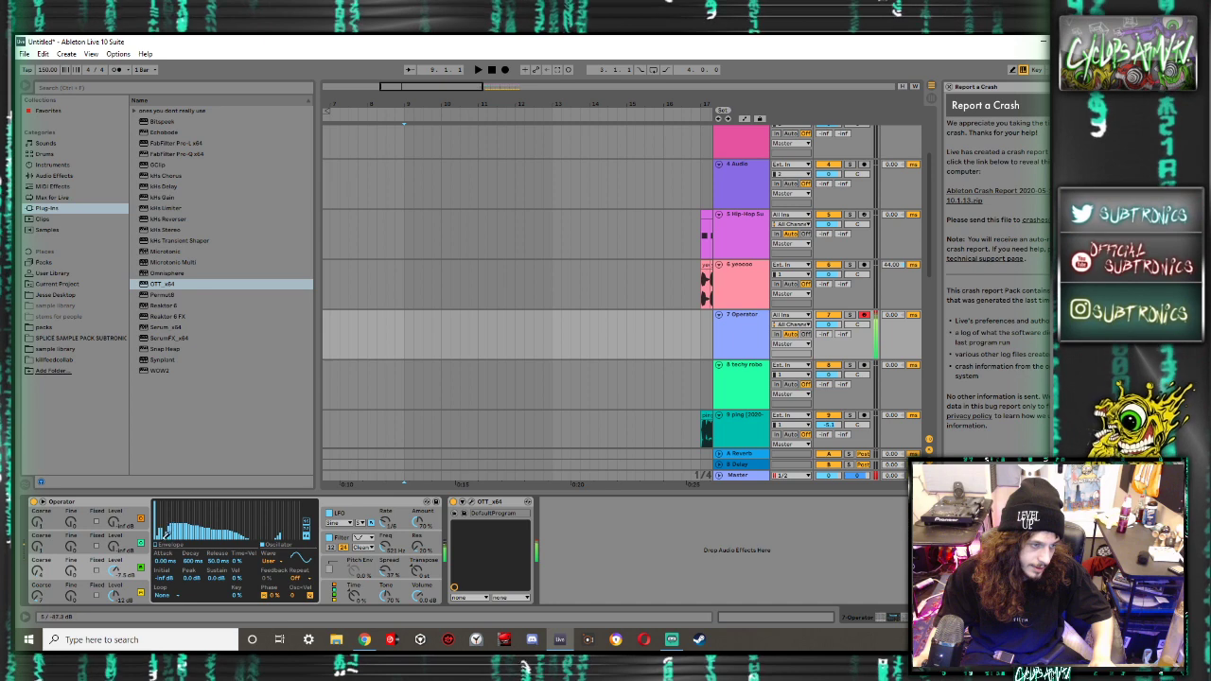
pyautogui.moveTo(167, 536); pyautogui.dragTo(260, 567)
# Replace Operator's notch filter type, raise the filter frequency to 2.41 kHz and set the LFO amount to 100 %
pyautogui.click(355, 538)
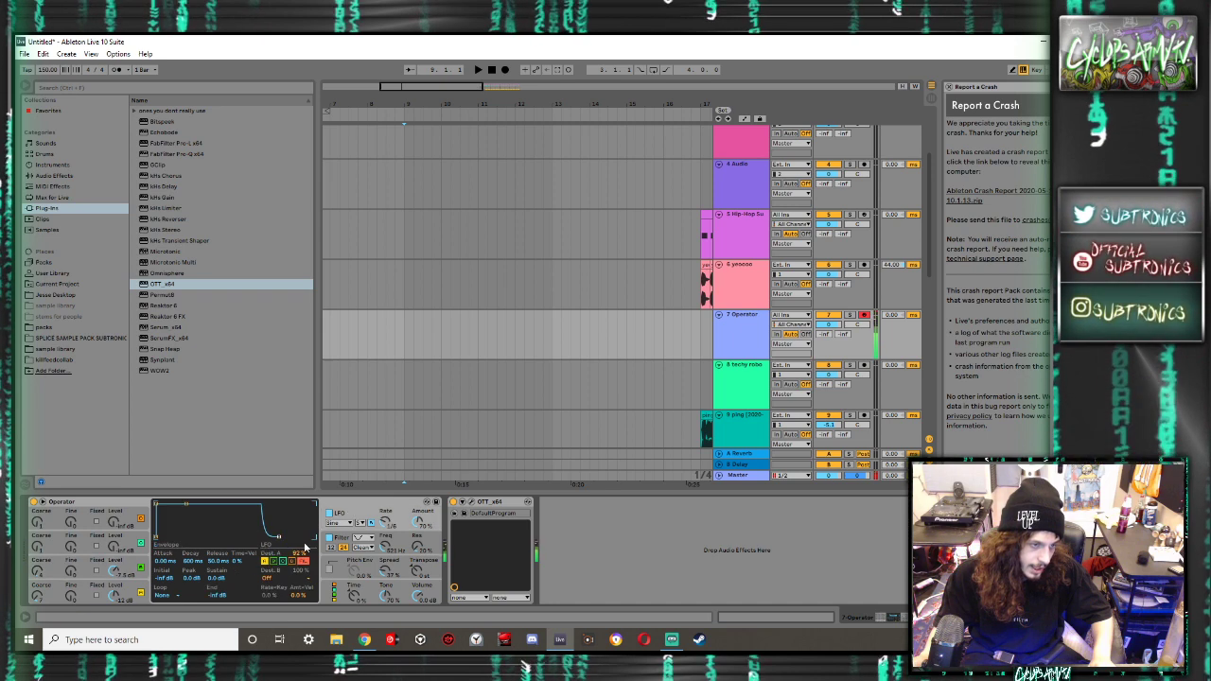
pyautogui.click(364, 551)
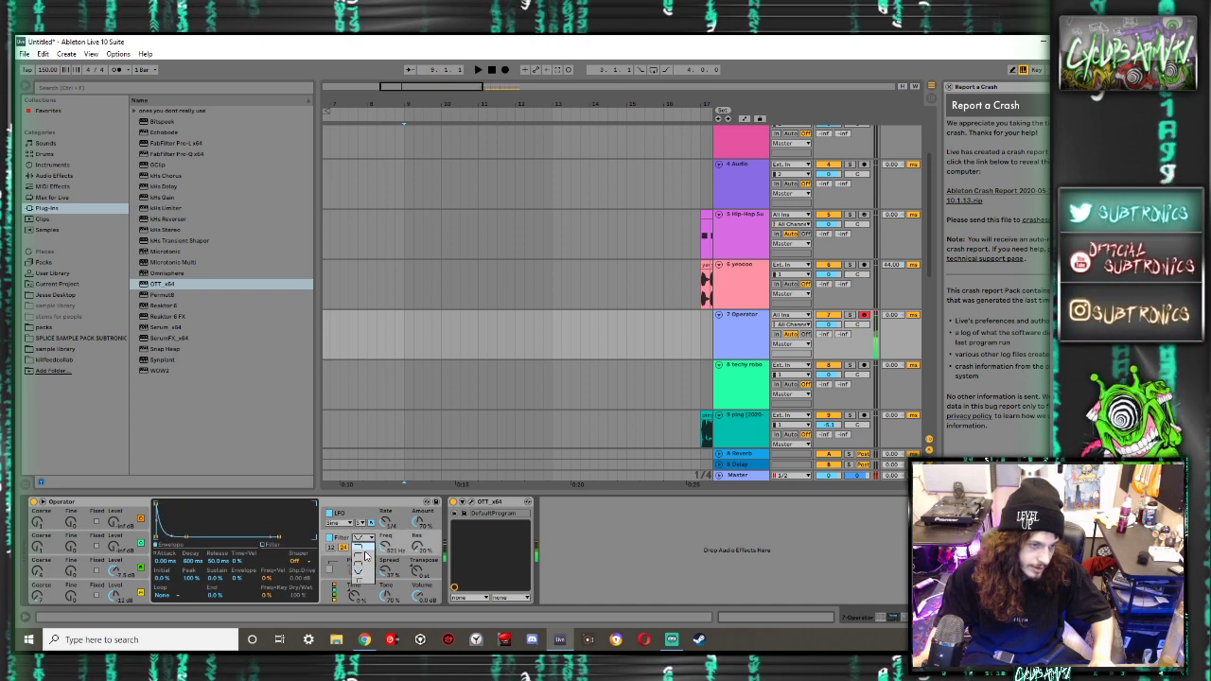
pyautogui.click(382, 533)
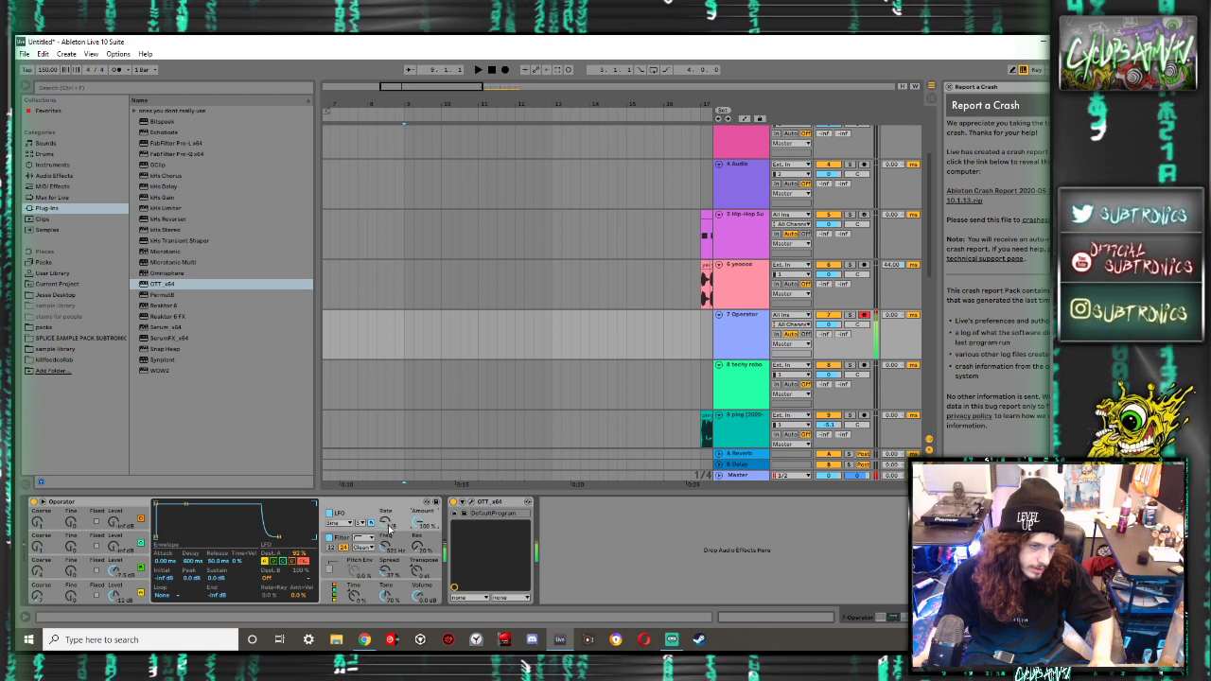
pyautogui.moveTo(386, 546); pyautogui.dragTo(385, 596)
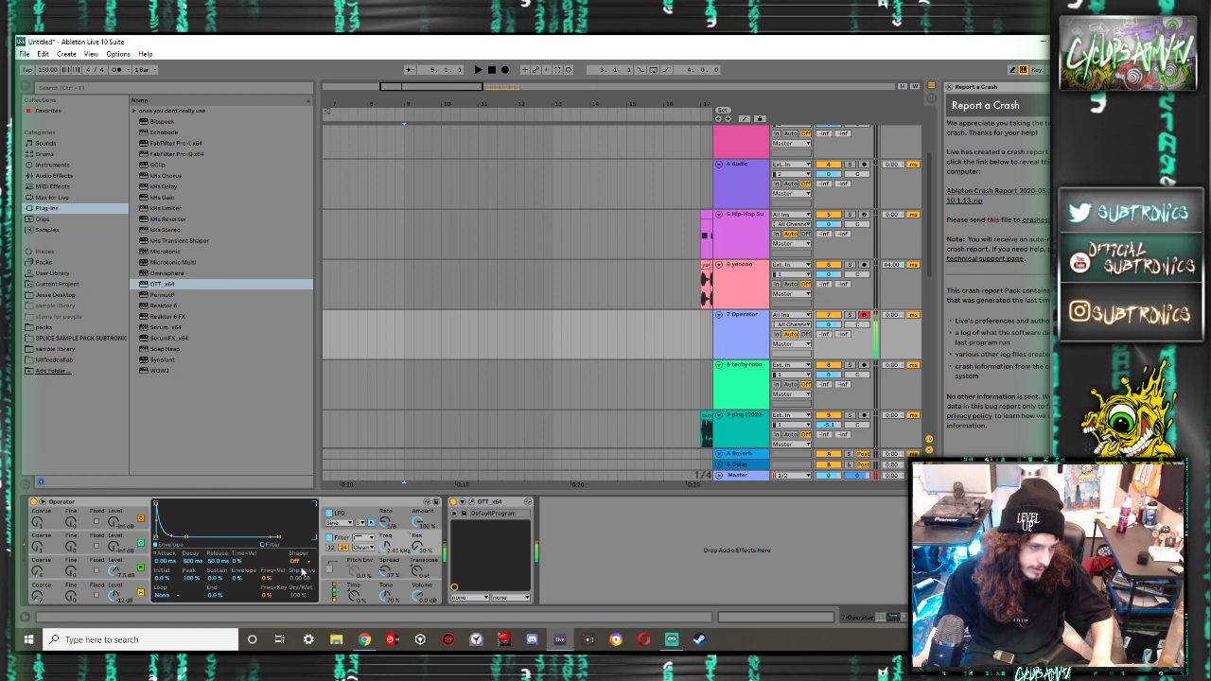
# Toggle oscillator C off and on again to compare, and rework Operator's drawn harmonics
pyautogui.click(131, 567)
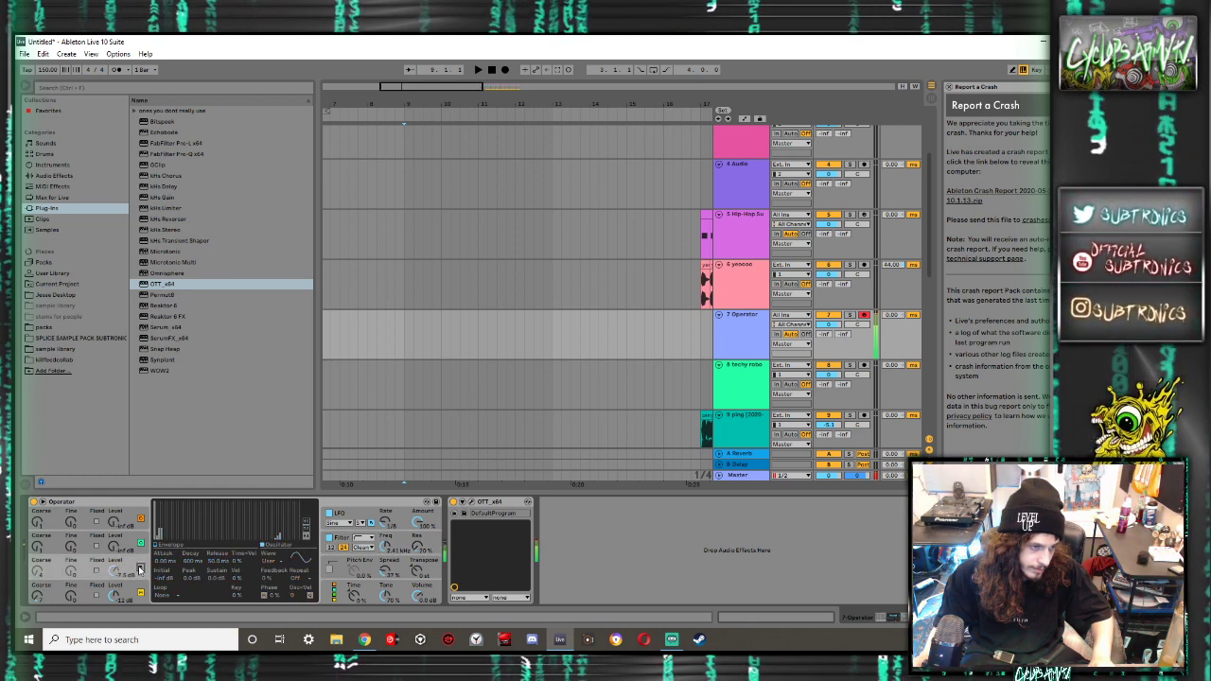
pyautogui.click(140, 567)
pyautogui.click(60, 575)
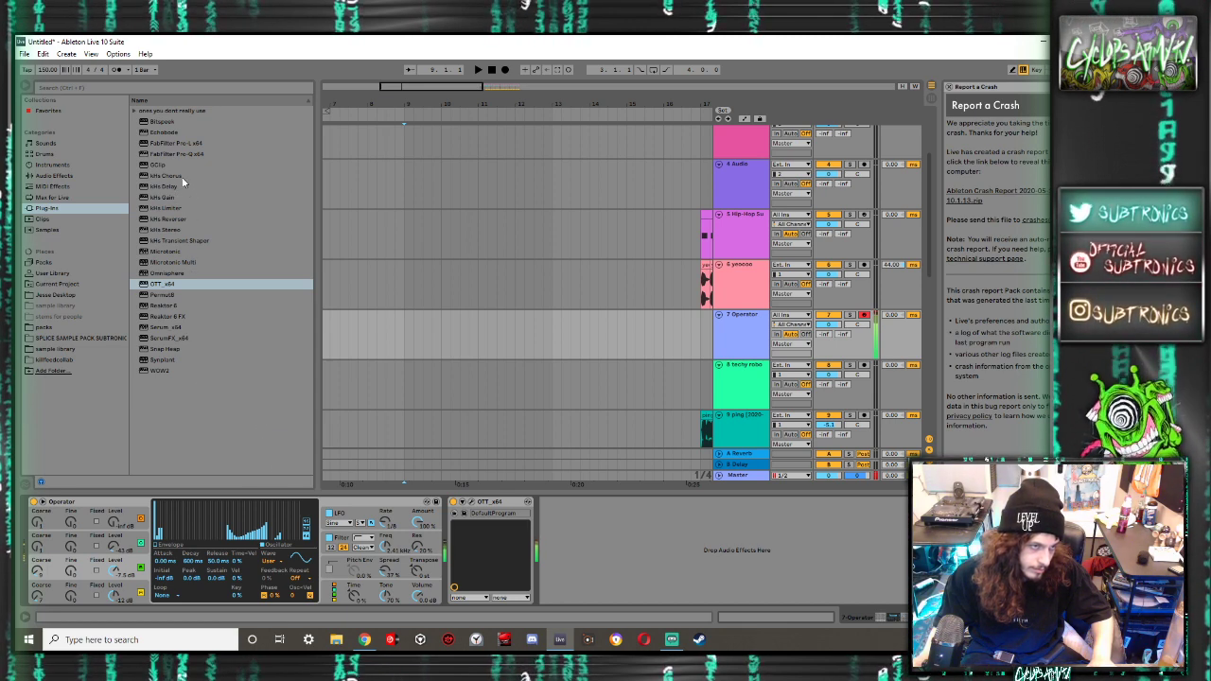
# Add a Saturator after OTT with 5.71 dB of drive and Soft Clip turned on
pyautogui.click(54, 165)
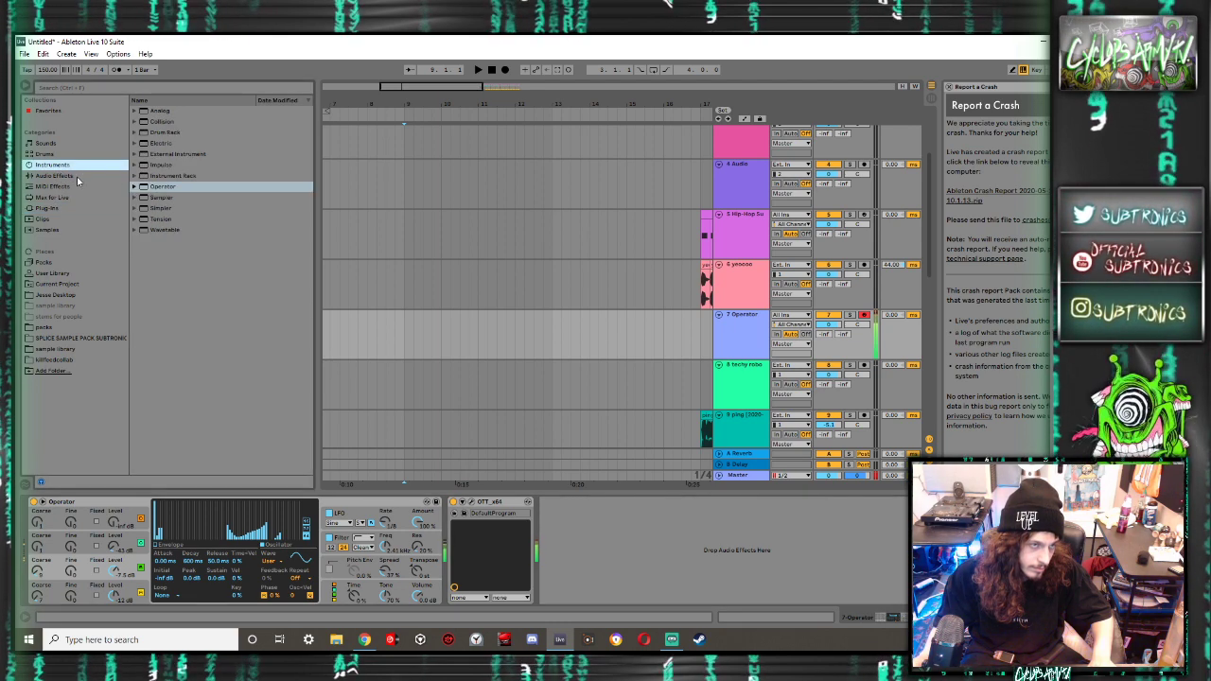
pyautogui.click(56, 176)
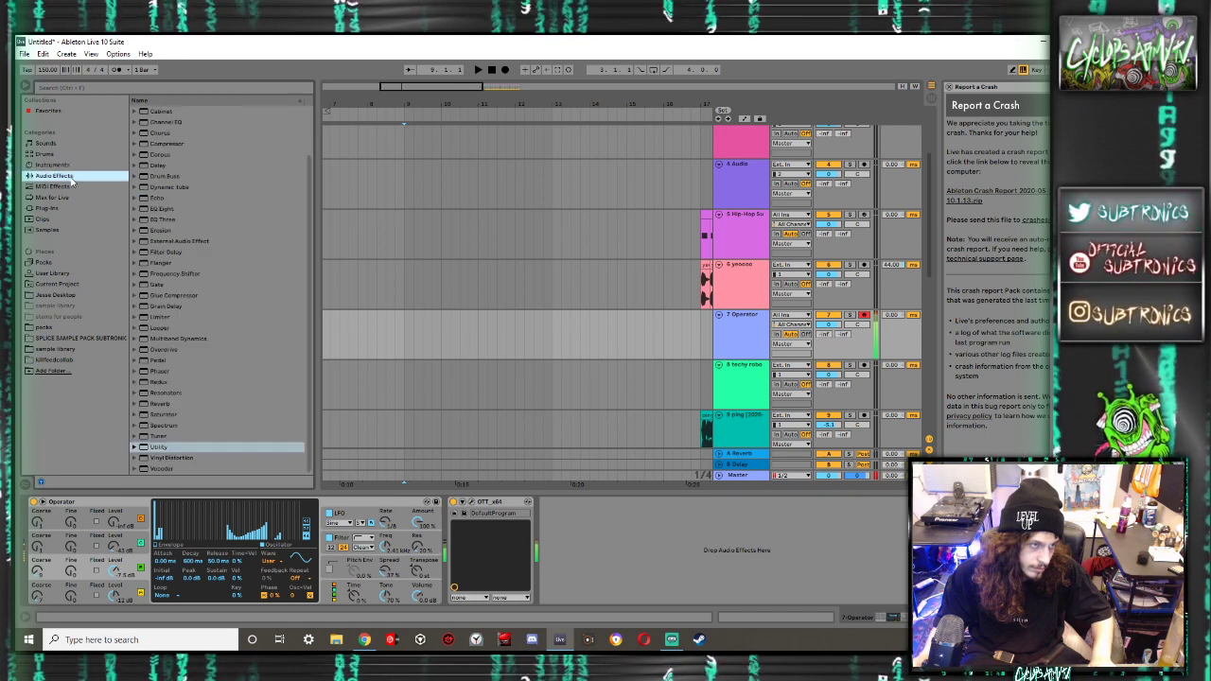
pyautogui.doubleClick(180, 415)
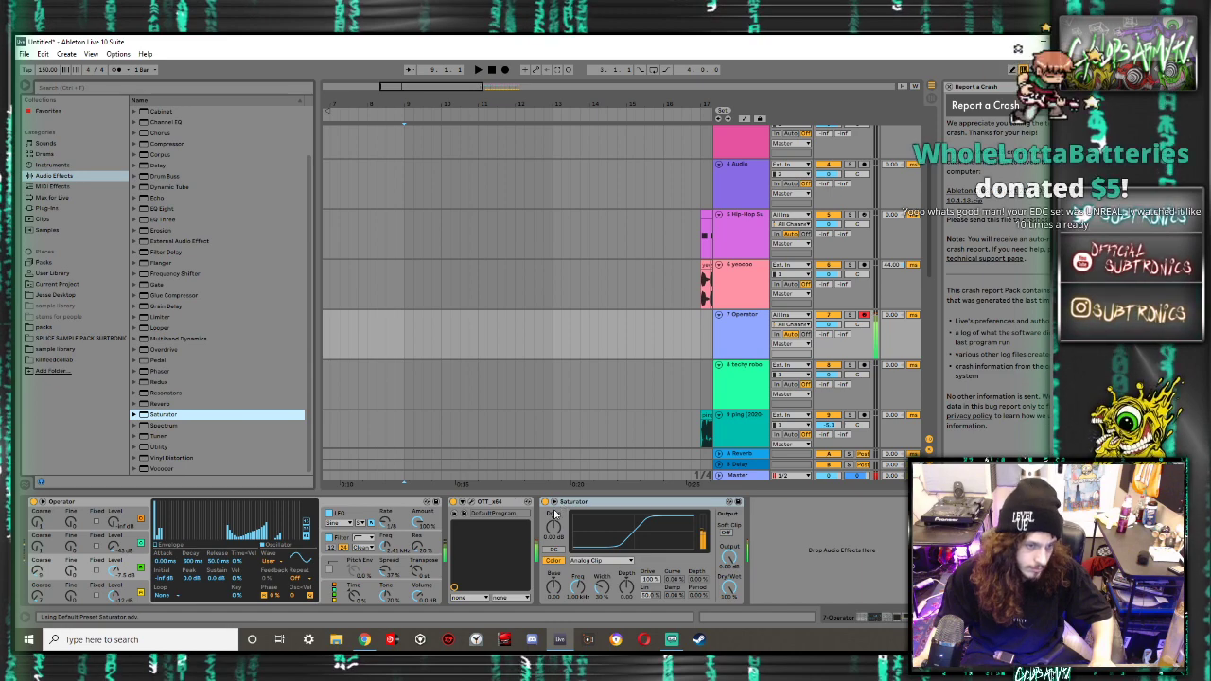
pyautogui.click(575, 538)
pyautogui.moveTo(576, 538)
pyautogui.mouseDown()
pyautogui.moveTo(576, 511)
pyautogui.moveTo(575, 524)
pyautogui.mouseUp()
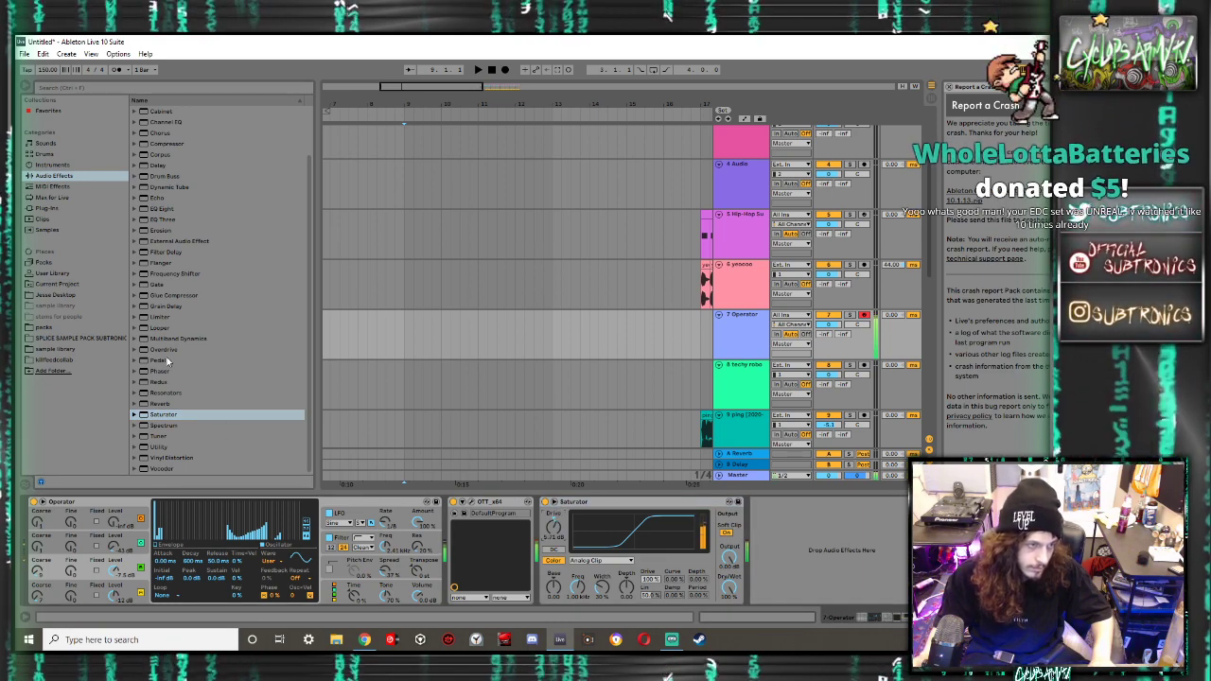
# Insert a second OTT_x64 after the Saturator, reduce its downward compression and close its window
pyautogui.click(49, 208)
pyautogui.click(183, 284)
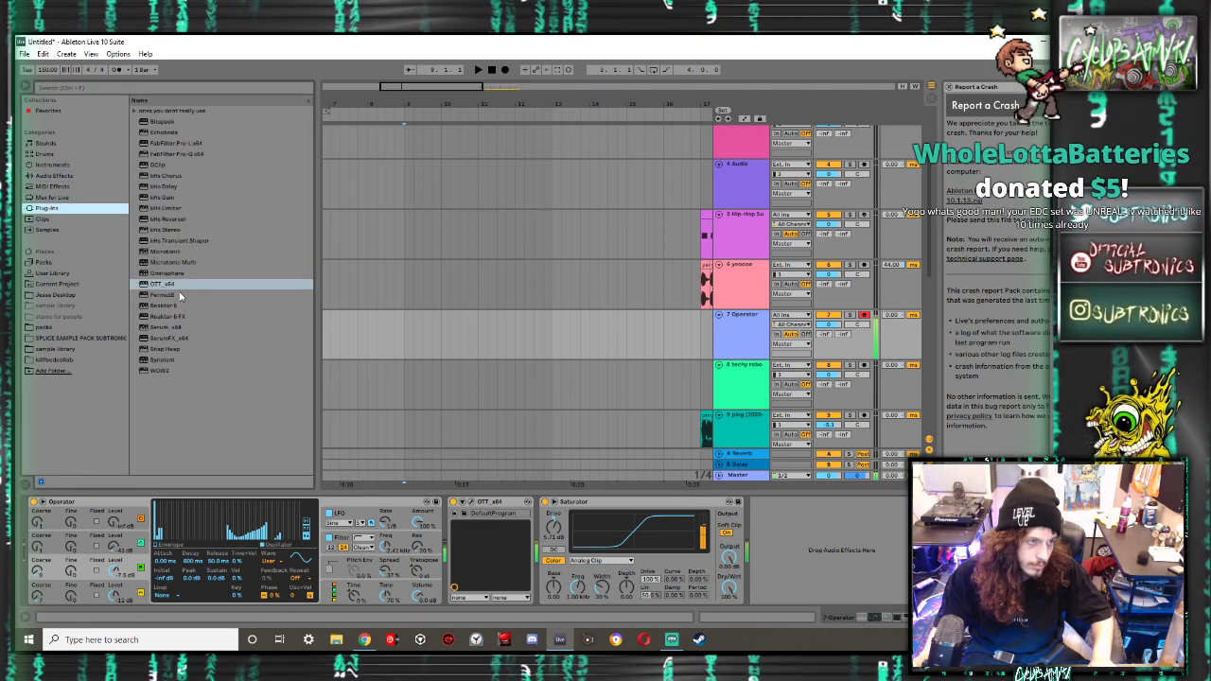
pyautogui.doubleClick(172, 285)
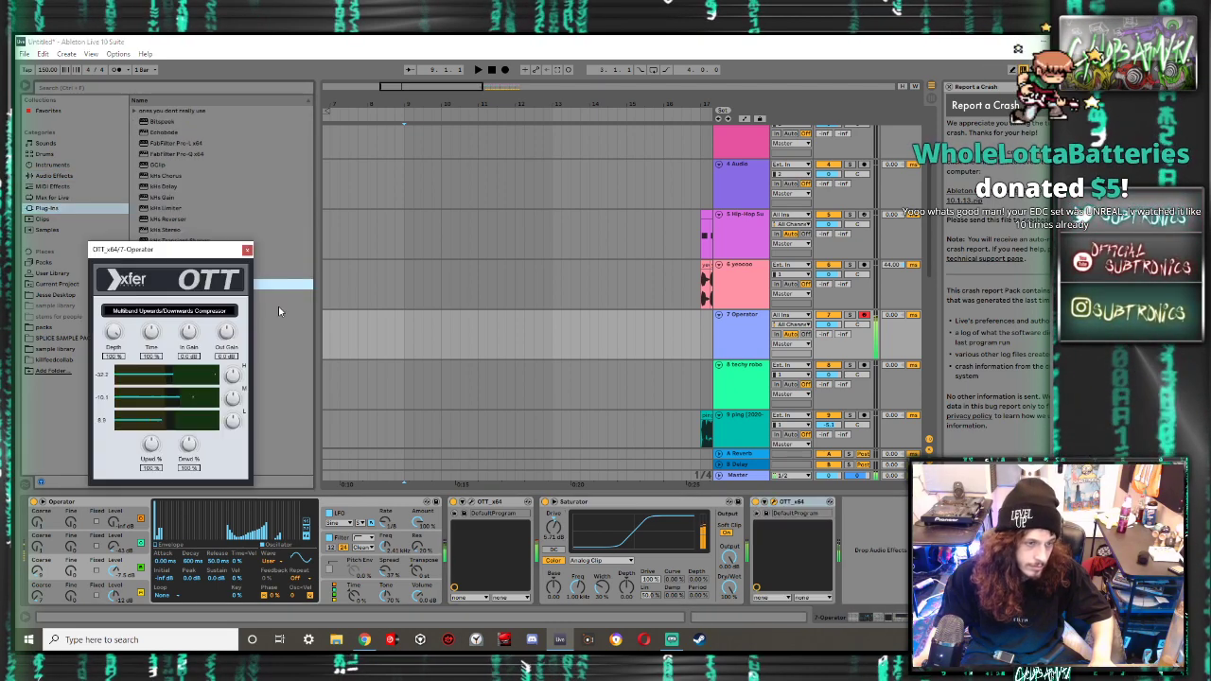
pyautogui.moveTo(189, 444); pyautogui.dragTo(191, 464)
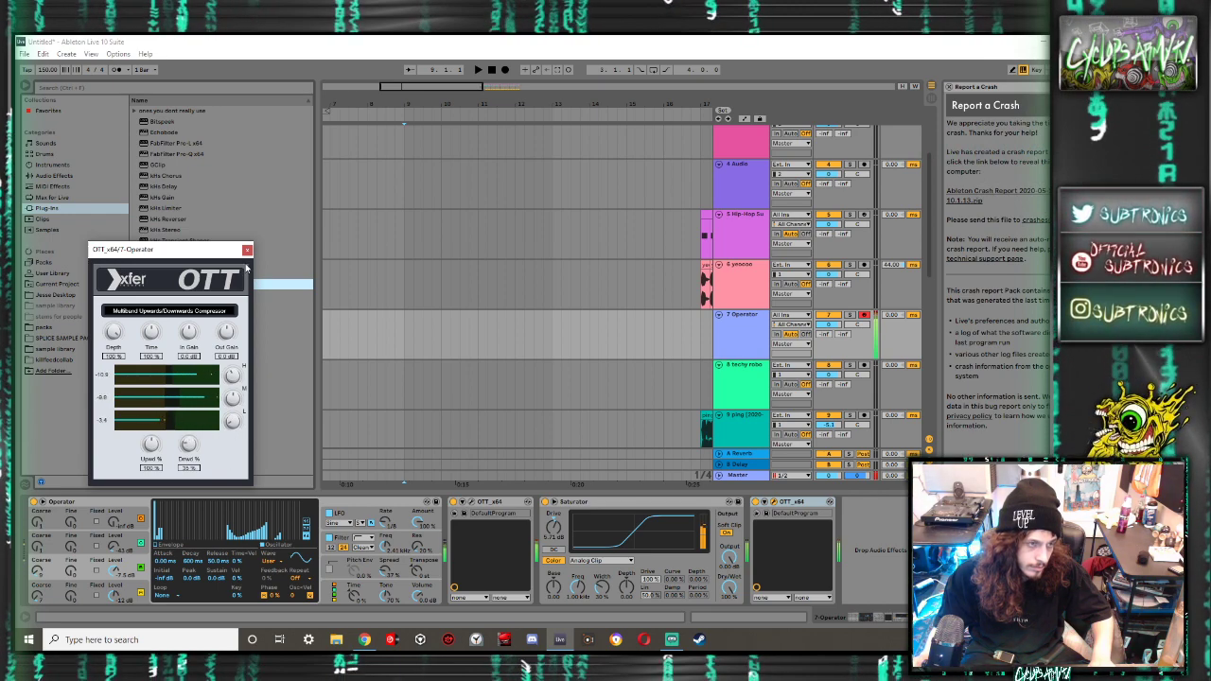
pyautogui.click(247, 250)
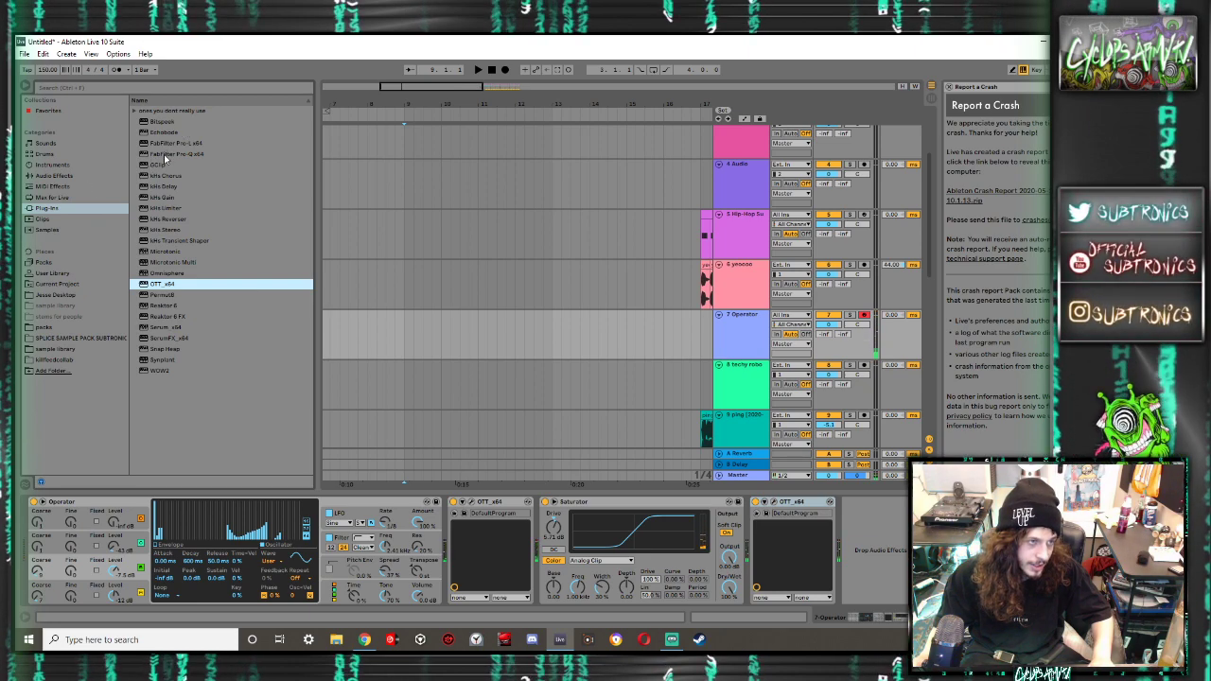
# Try a Multiband Dynamics device at the end of the Operator track's chain and delete it
pyautogui.click(68, 186)
pyautogui.click(59, 176)
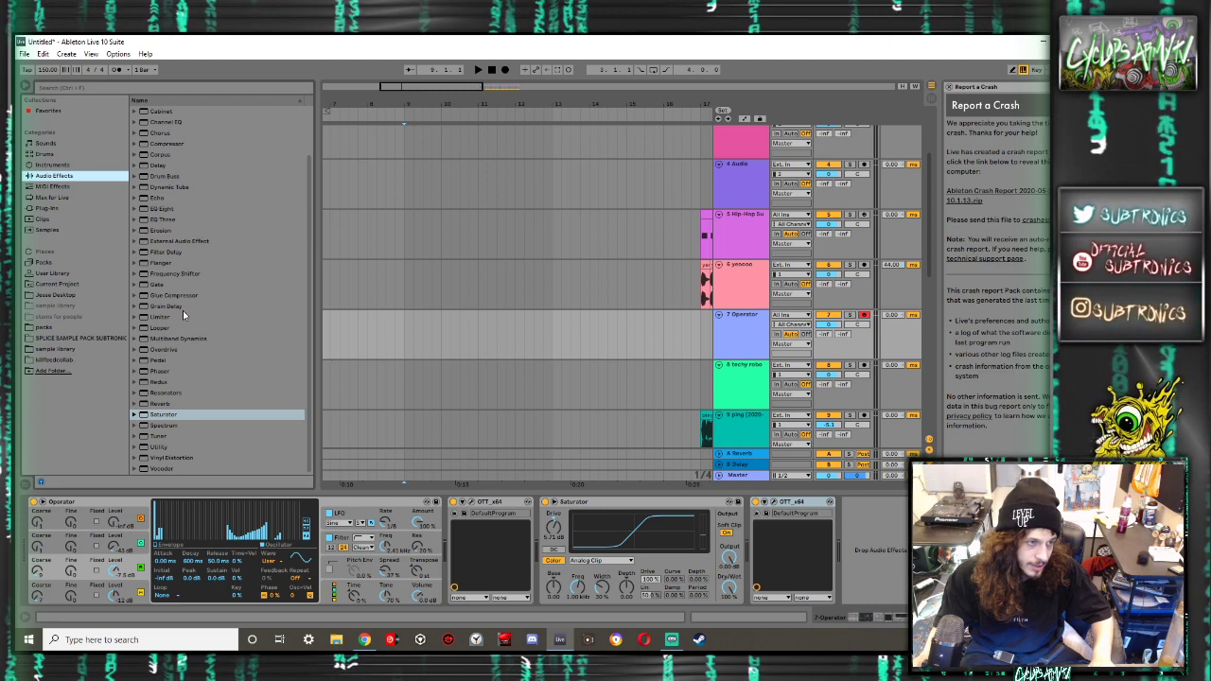
pyautogui.doubleClick(166, 340)
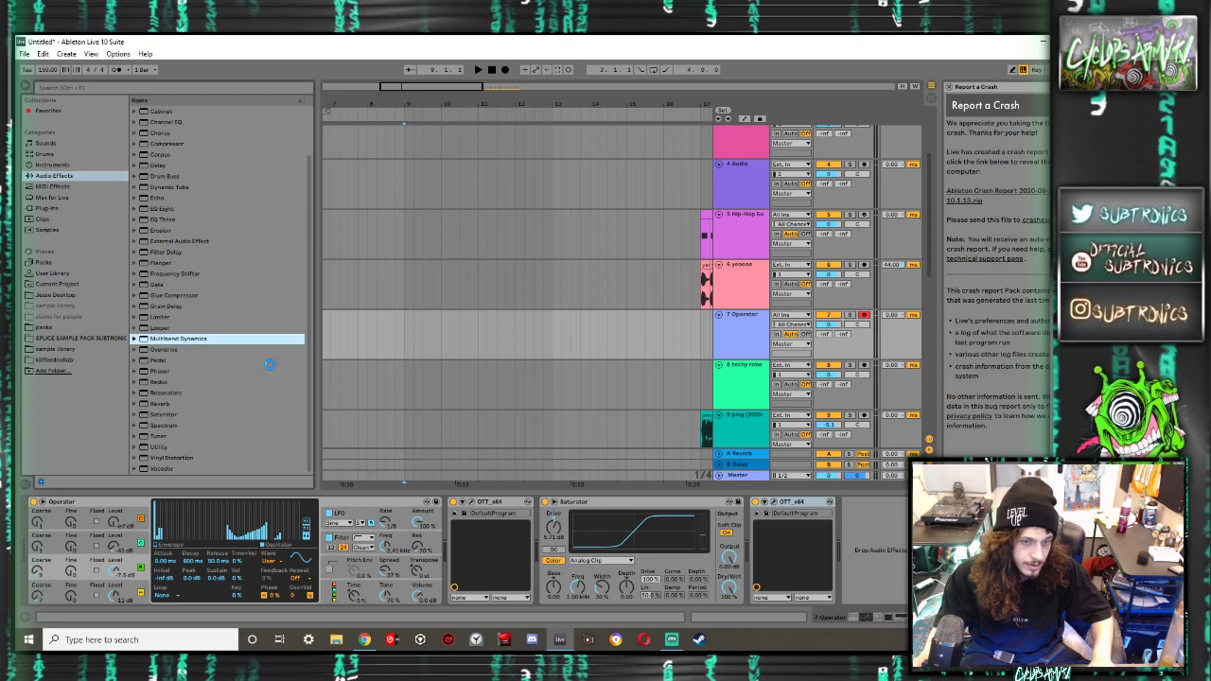
pyautogui.click(768, 504)
pyautogui.press('Delete')
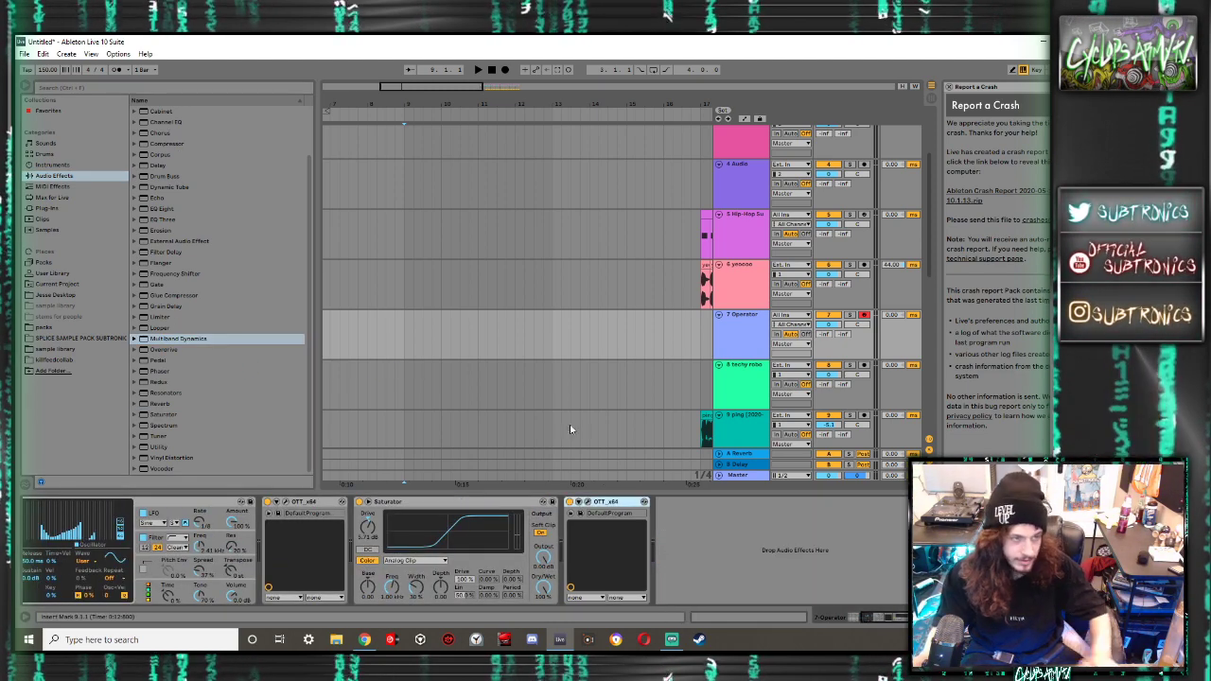
# Add an Overdrive and a second Saturator set to Hard Curve with 12 dB of drive at the chain's end
pyautogui.doubleClick(168, 350)
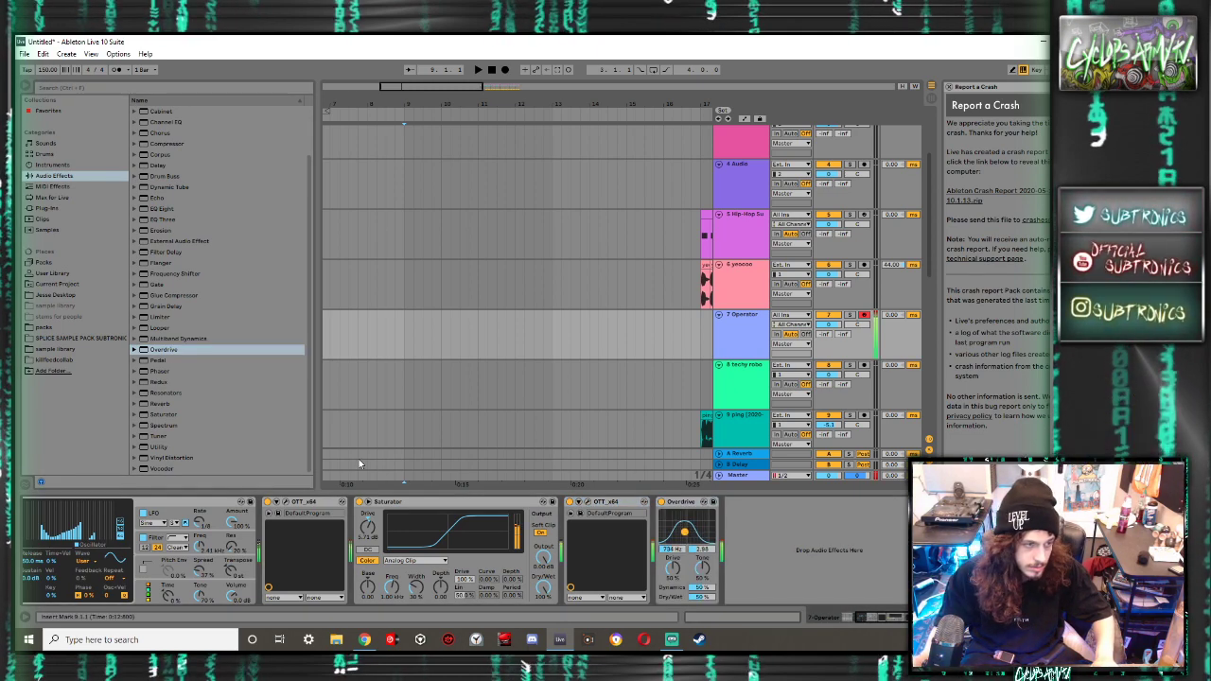
pyautogui.doubleClick(162, 414)
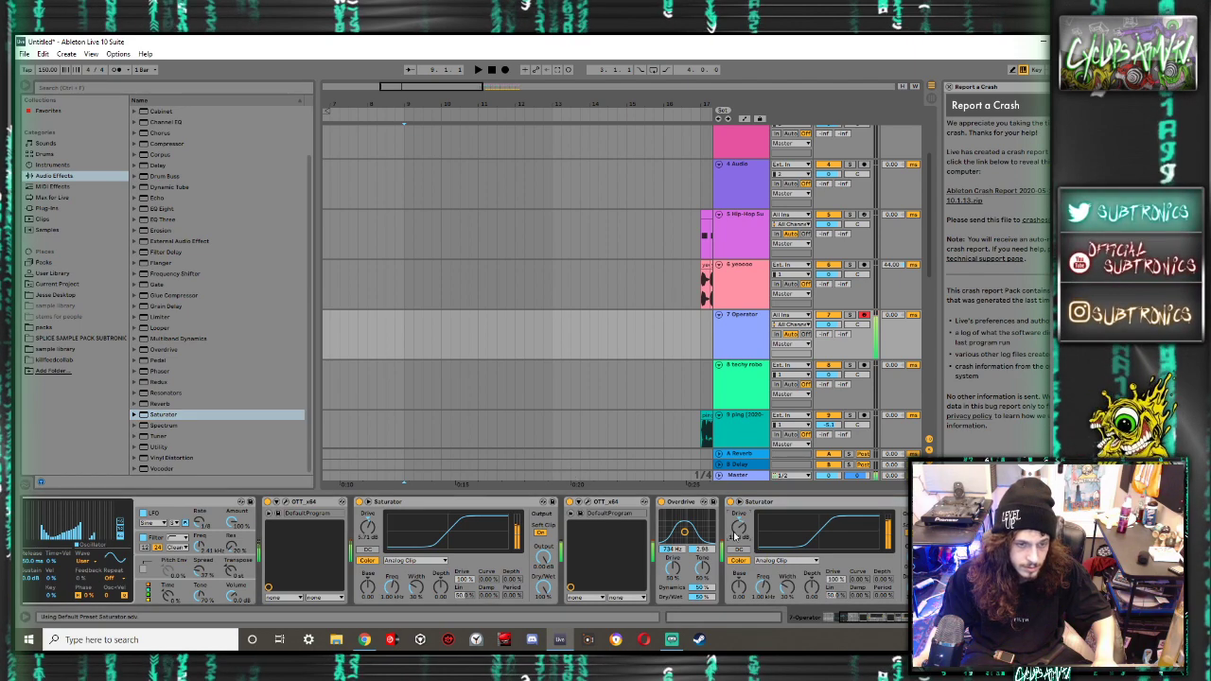
pyautogui.click(766, 560)
pyautogui.click(771, 600)
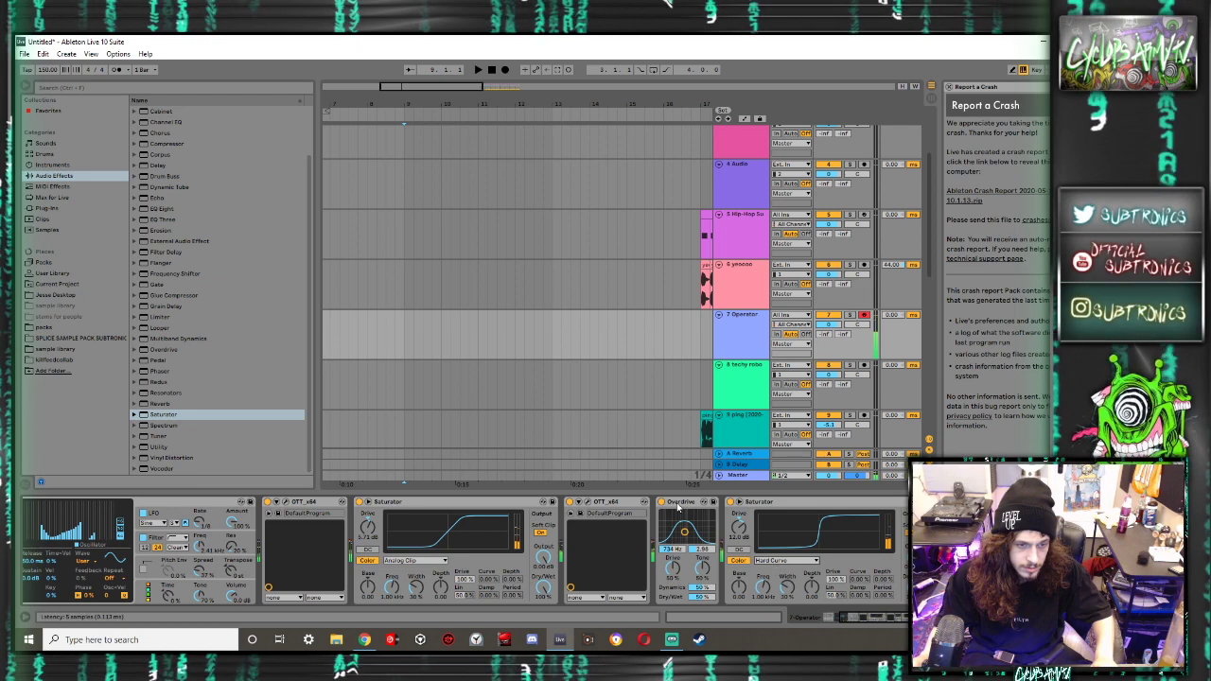
# Remove the Overdrive, and try the Hard Curve Saturator ahead of the Analog Clip one before deleting it
pyautogui.click(696, 501)
pyautogui.press('Delete')
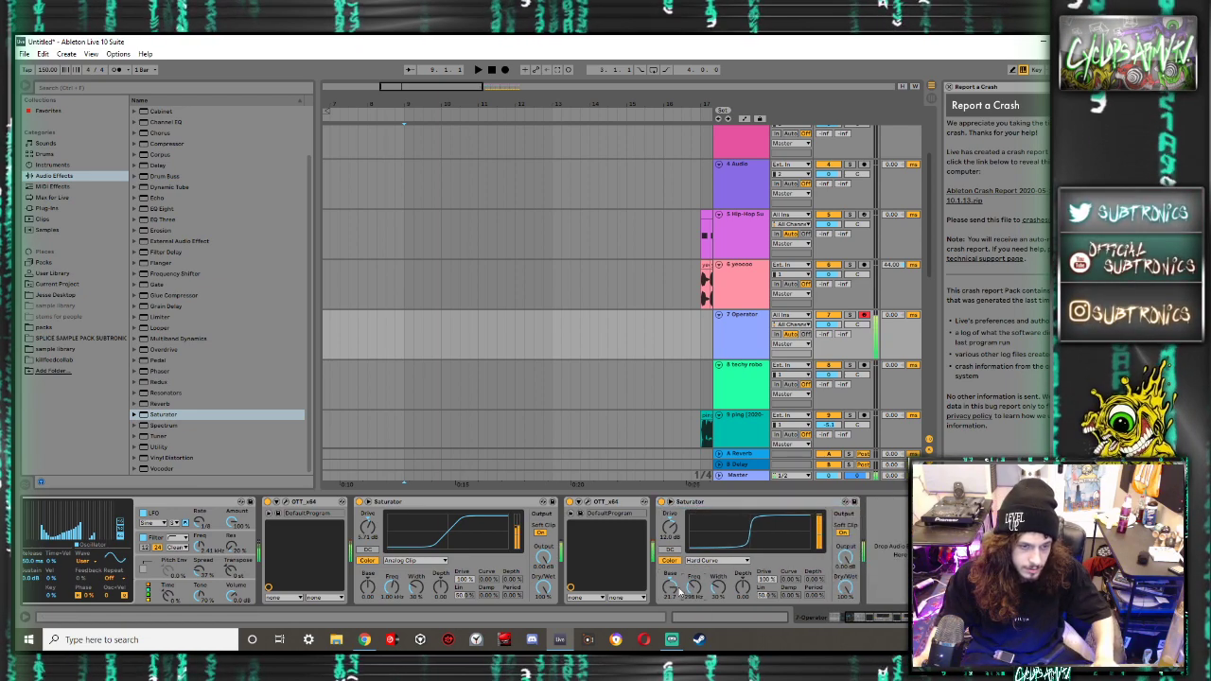
pyautogui.moveTo(683, 504); pyautogui.dragTo(461, 491)
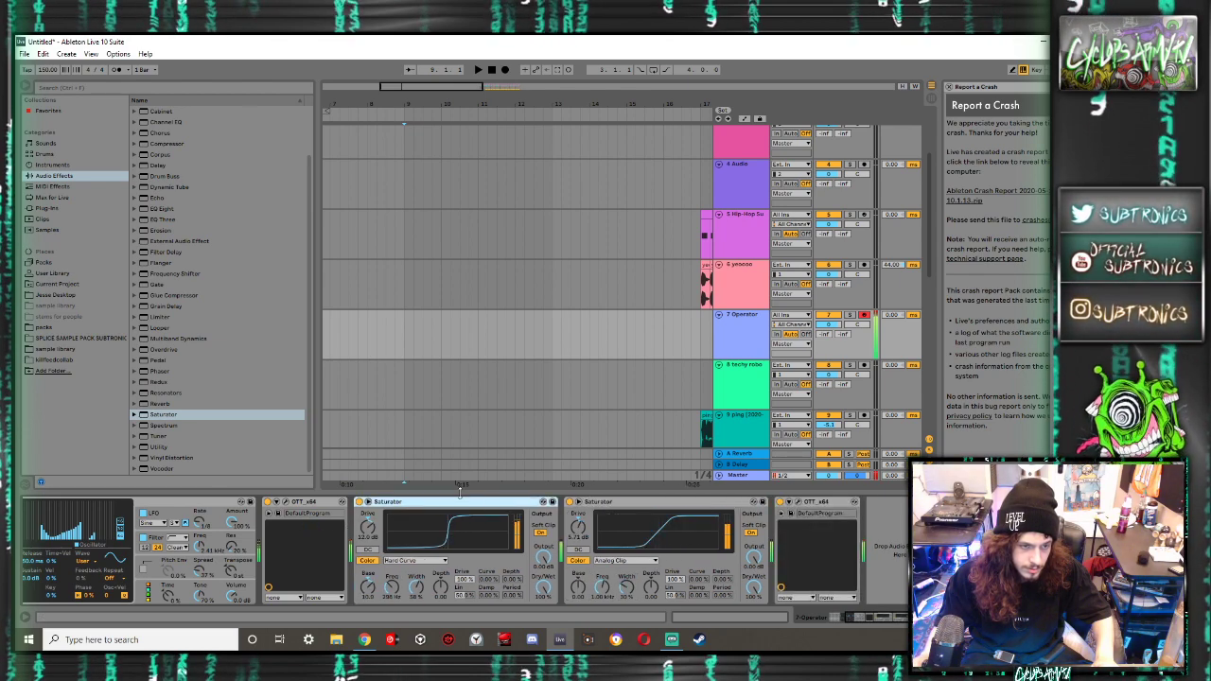
pyautogui.press('Delete')
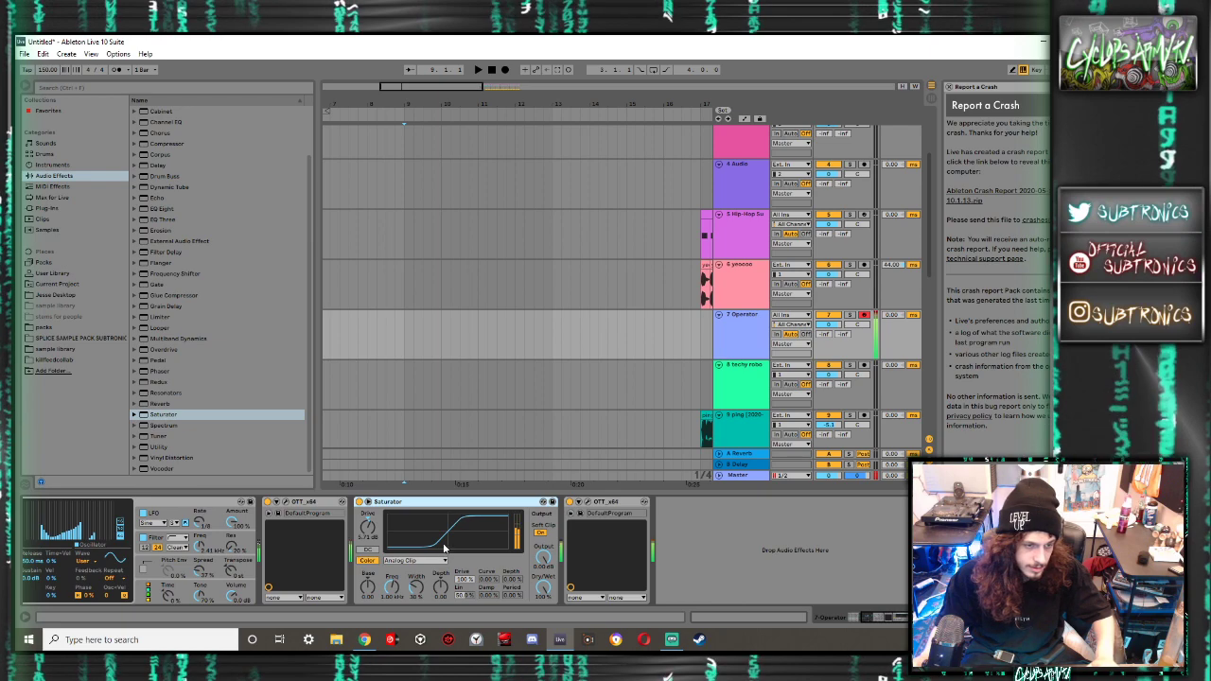
# Insert a Vocoder between the Saturator and the second OTT_x64, try another carrier and return it to Noise
pyautogui.moveTo(182, 469); pyautogui.dragTo(517, 541)
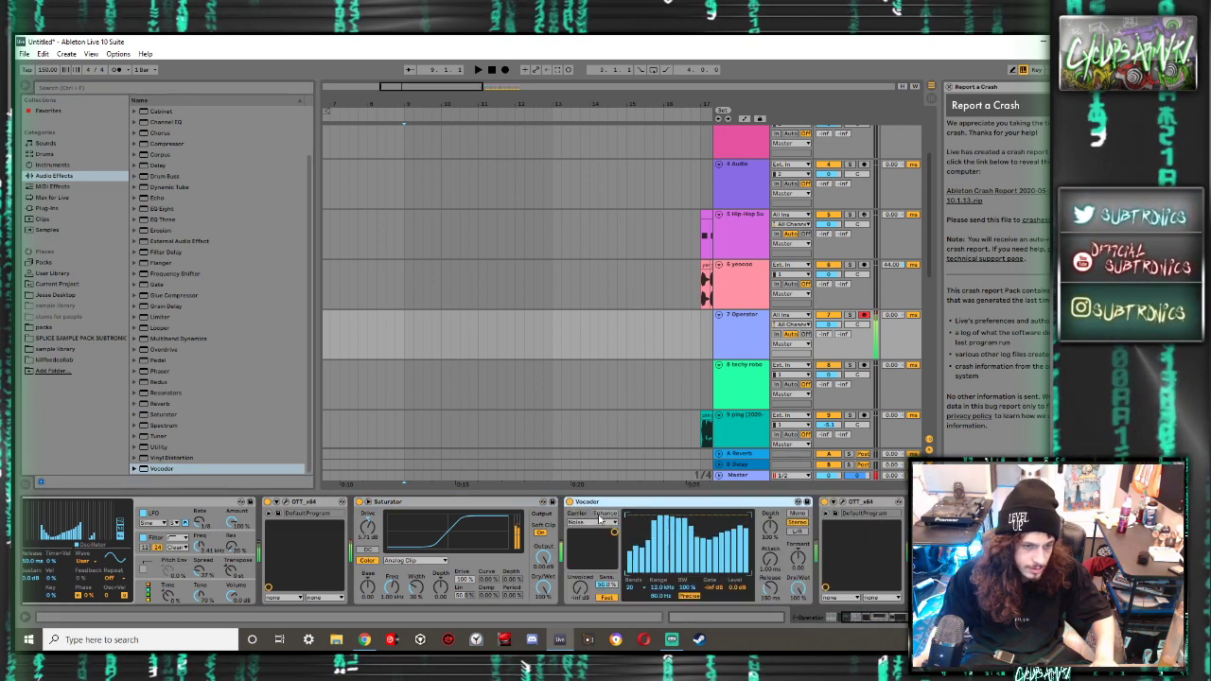
pyautogui.click(593, 523)
pyautogui.click(582, 547)
pyautogui.click(591, 522)
pyautogui.click(584, 532)
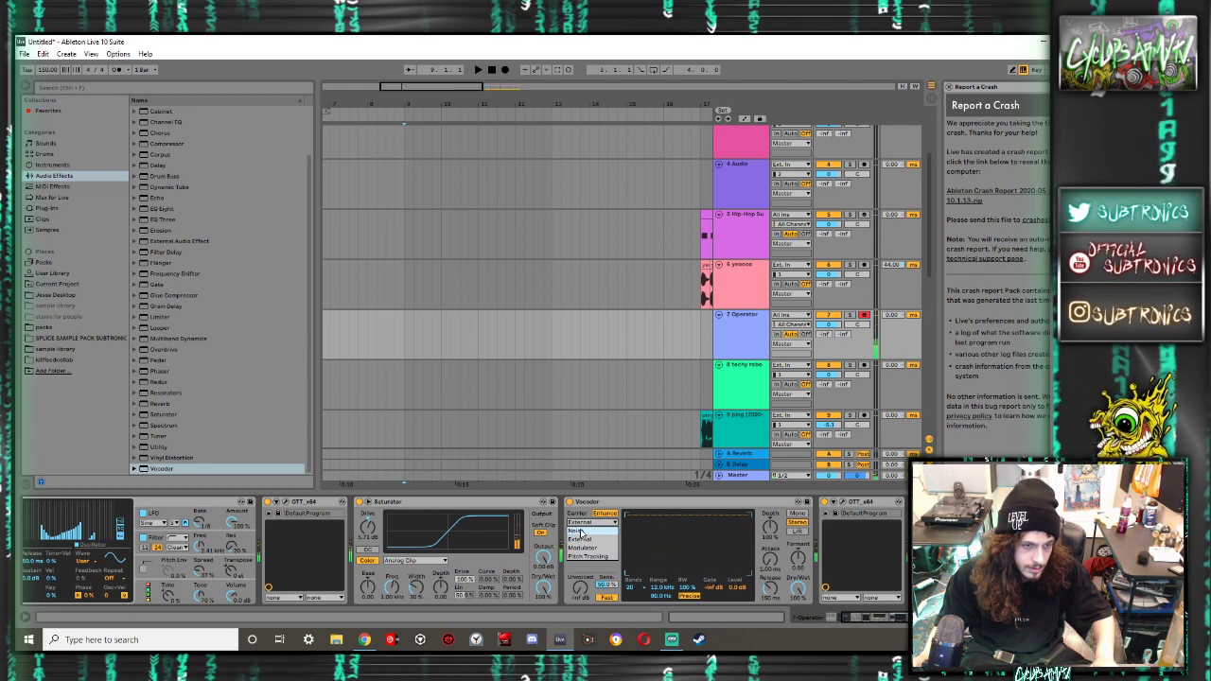
# Set the Vocoder's formant to -2.80 and its dry/wet to 20.5%
pyautogui.moveTo(797, 559); pyautogui.dragTo(797, 541)
pyautogui.moveTo(795, 585); pyautogui.dragTo(795, 636)
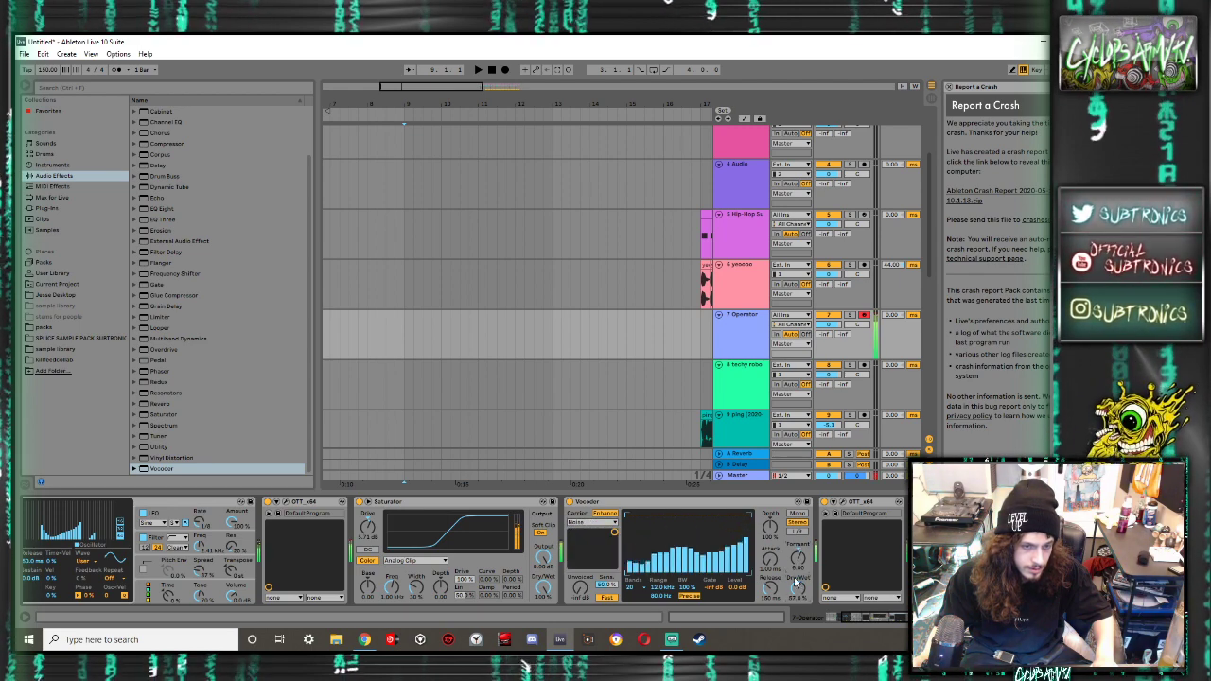
pyautogui.moveTo(800, 592); pyautogui.dragTo(799, 625)
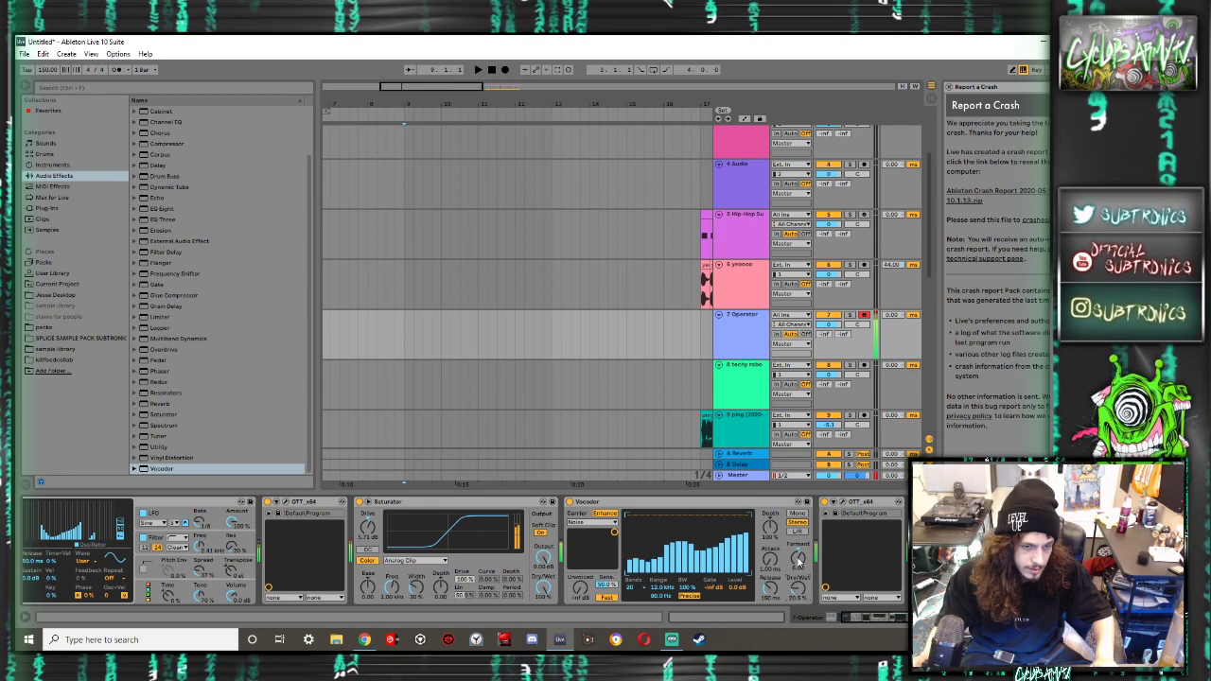
pyautogui.moveTo(796, 556); pyautogui.dragTo(796, 589)
# Duplicate the Vocoder, set the copy's carrier to Modulator, raise its depth, and use 40 bands with an 18.0 kHz upper range
pyautogui.hotkey('ctrl', 'd')
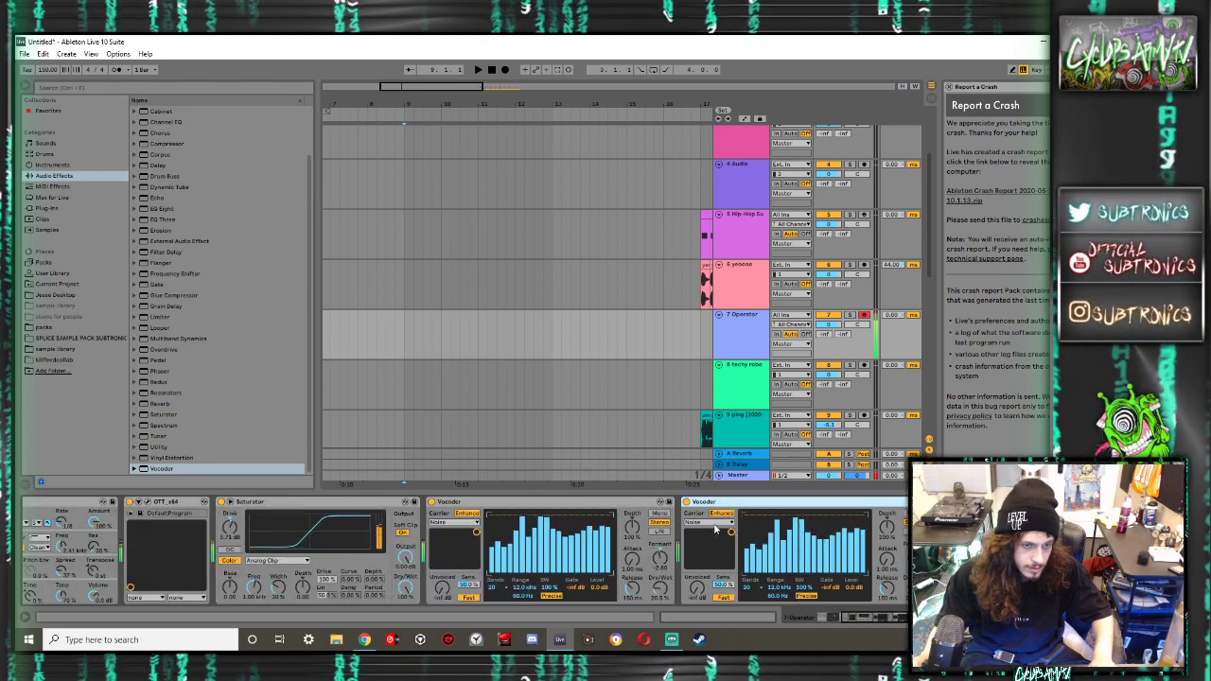
pyautogui.click(710, 523)
pyautogui.click(700, 548)
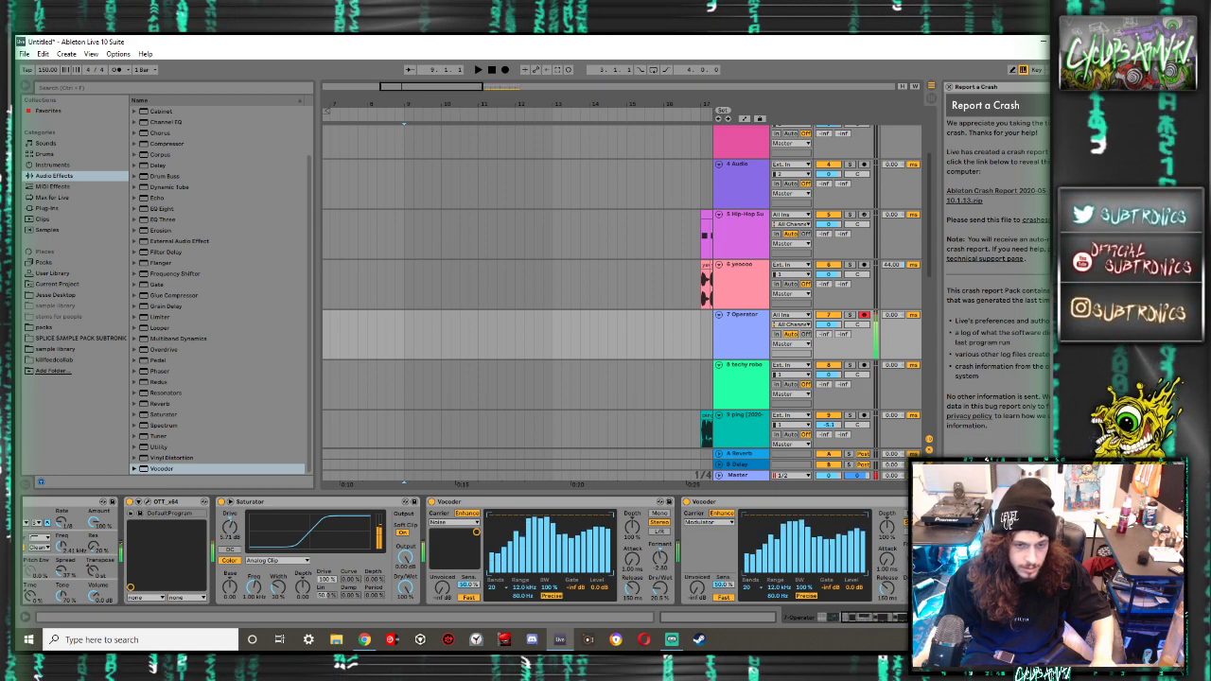
pyautogui.moveTo(889, 531); pyautogui.dragTo(889, 515)
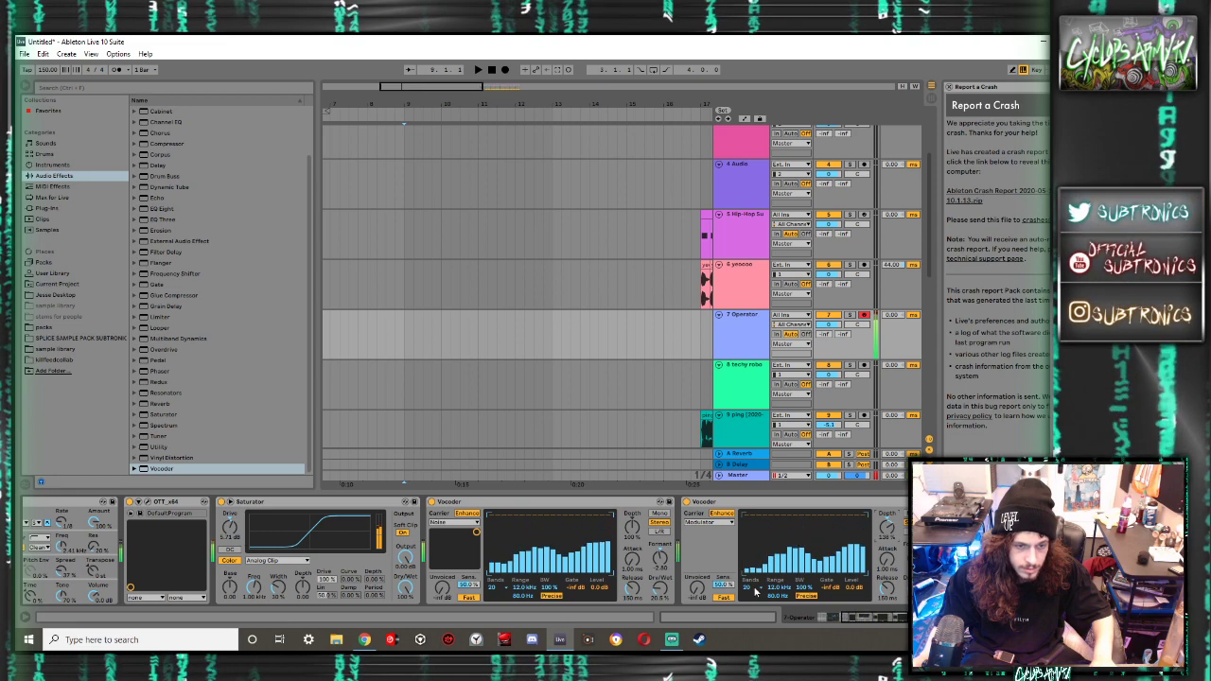
pyautogui.moveTo(748, 588); pyautogui.dragTo(748, 563)
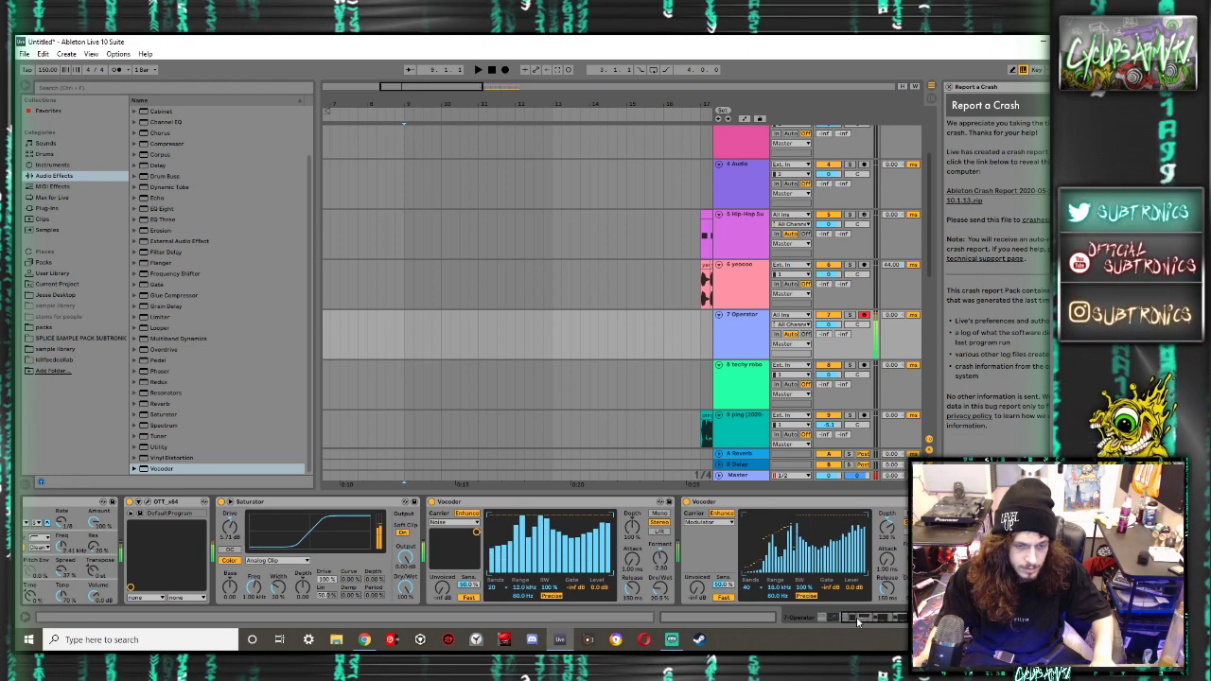
# Try a Chorus with adjusted modulation and an Amp with a lowered dry/wet at the end of the Operator track's chain
pyautogui.hscroll(2, 568, 551)
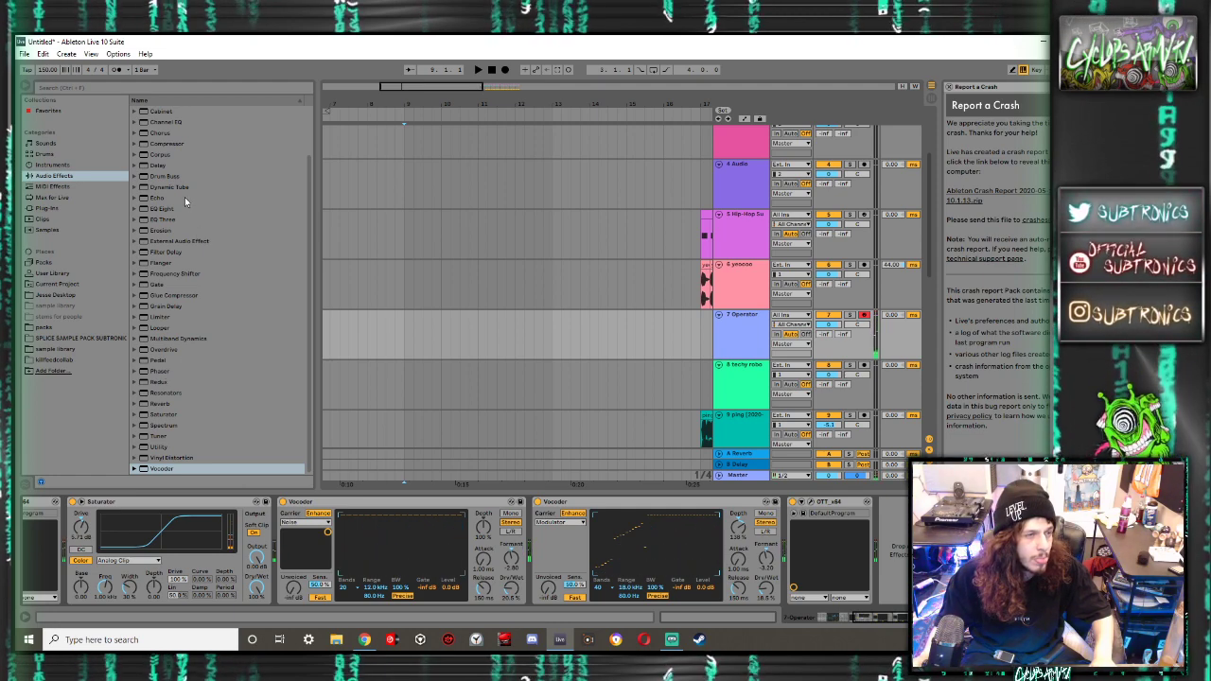
pyautogui.scroll(2, 185, 197)
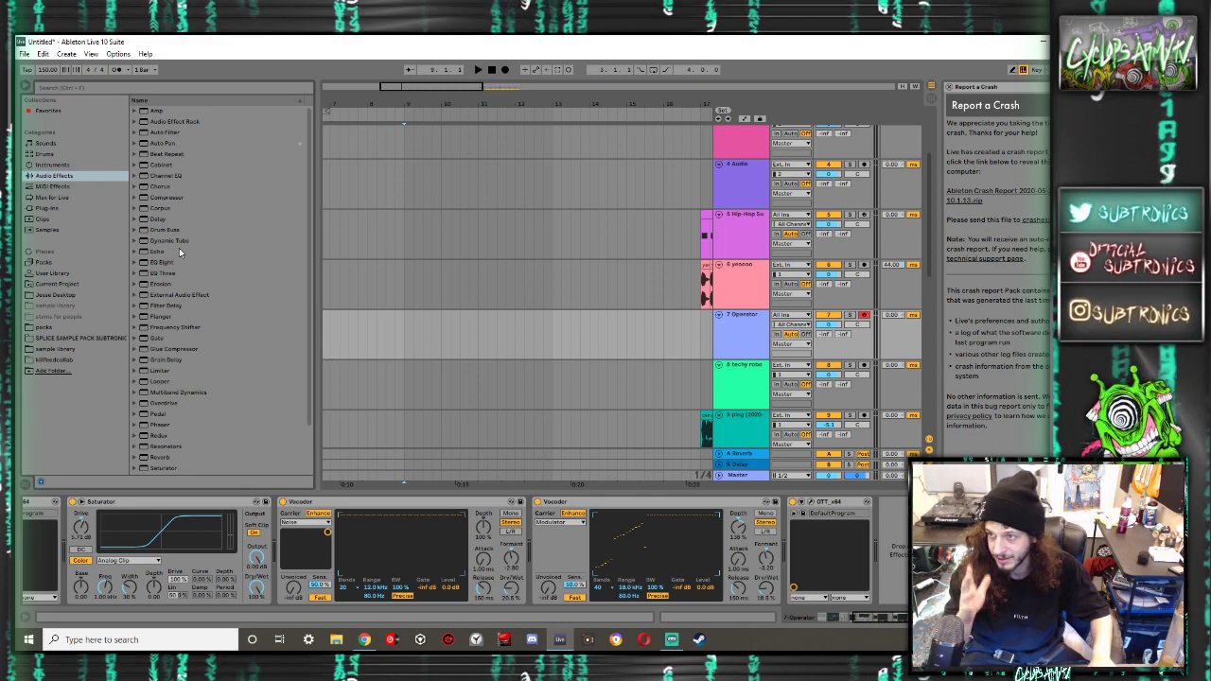
pyautogui.scroll(-2, 209, 372)
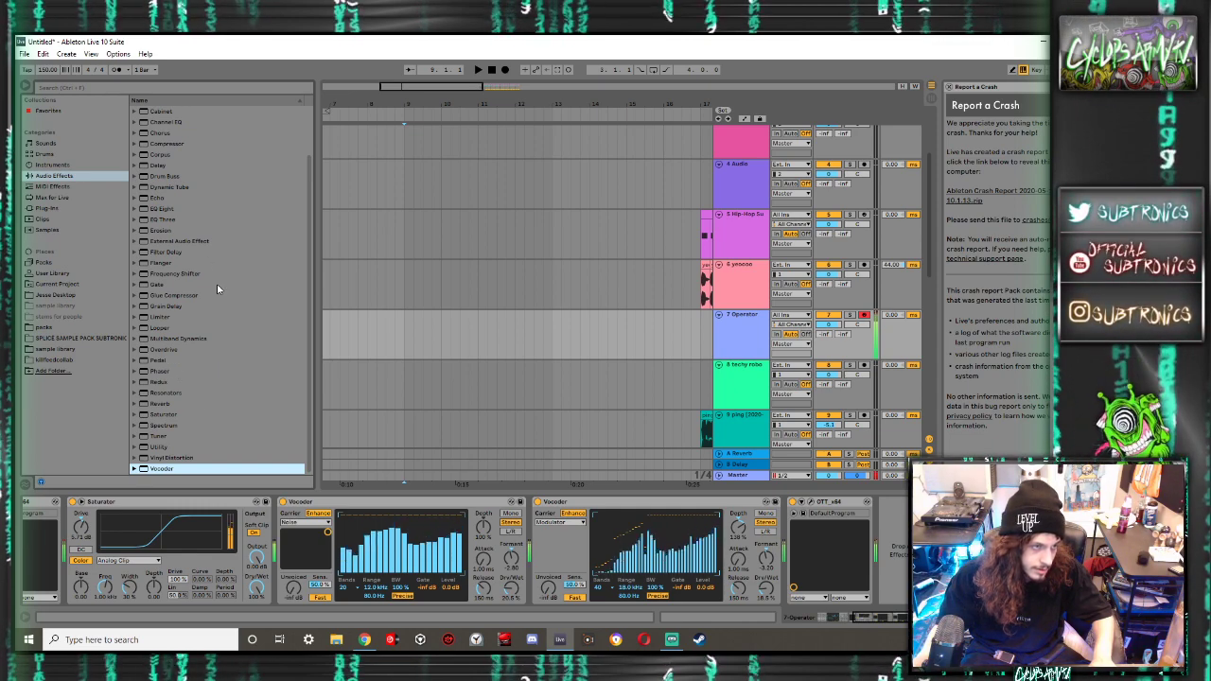
pyautogui.scroll(2, 217, 289)
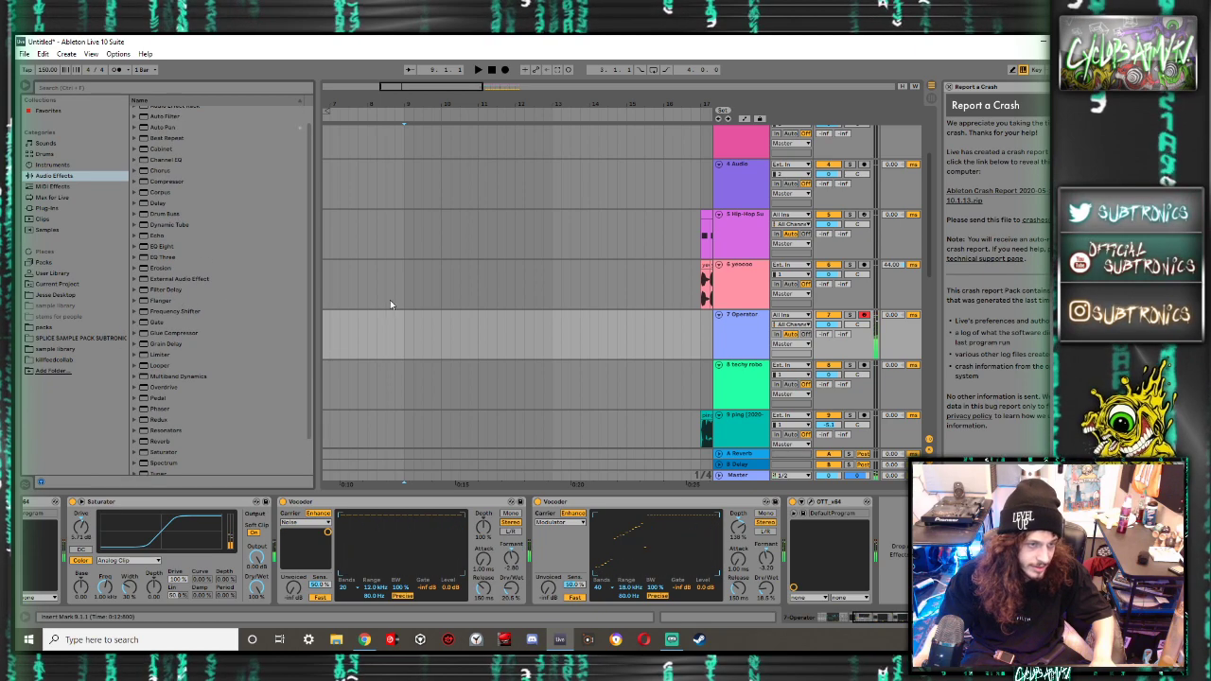
pyautogui.scroll(1, 221, 278)
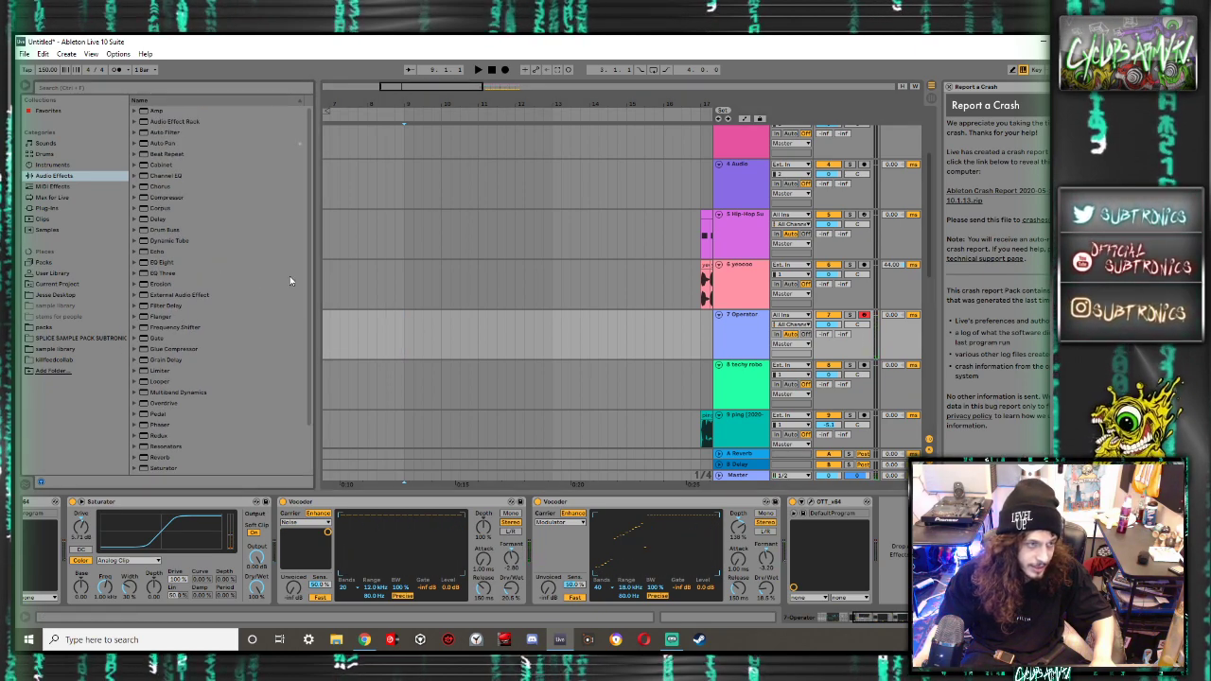
pyautogui.doubleClick(174, 188)
pyautogui.moveTo(892, 581); pyautogui.dragTo(849, 575)
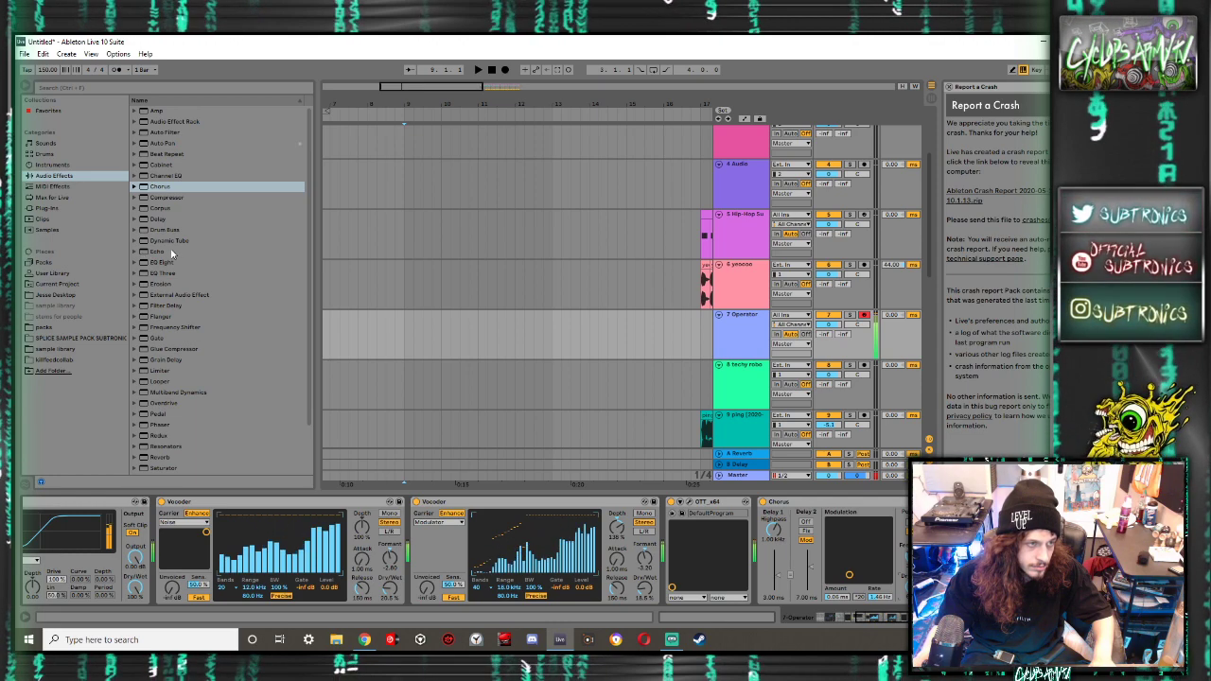
pyautogui.doubleClick(156, 111)
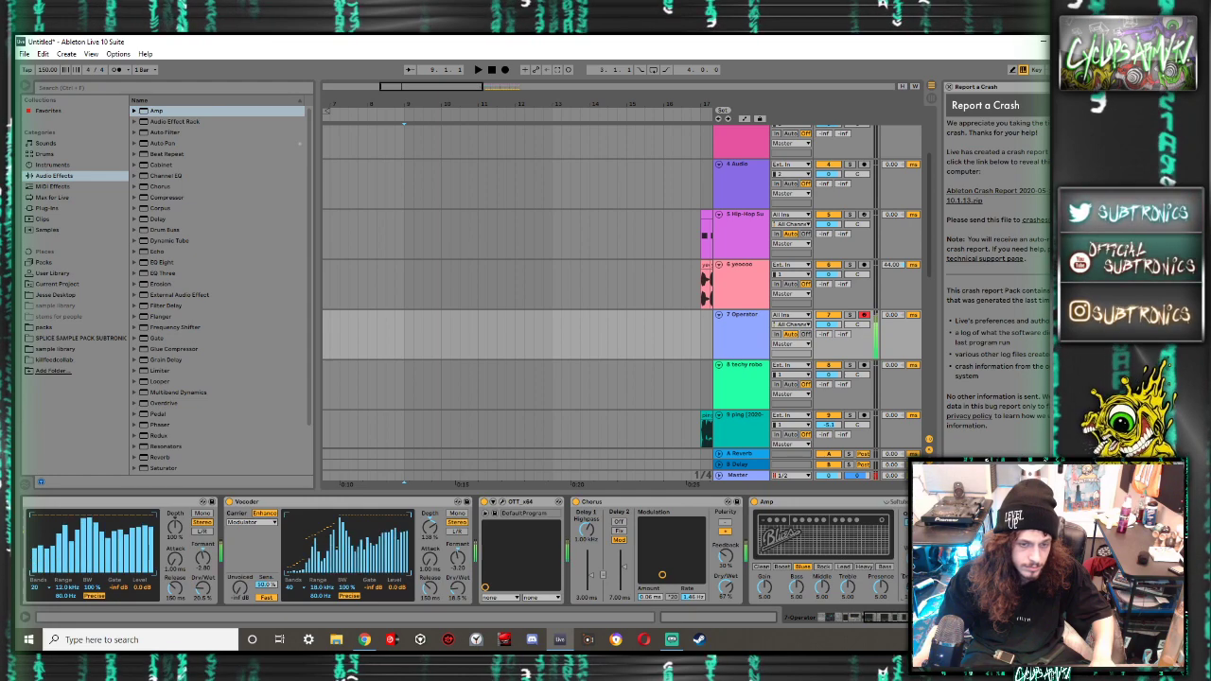
pyautogui.moveTo(821, 587); pyautogui.dragTo(821, 628)
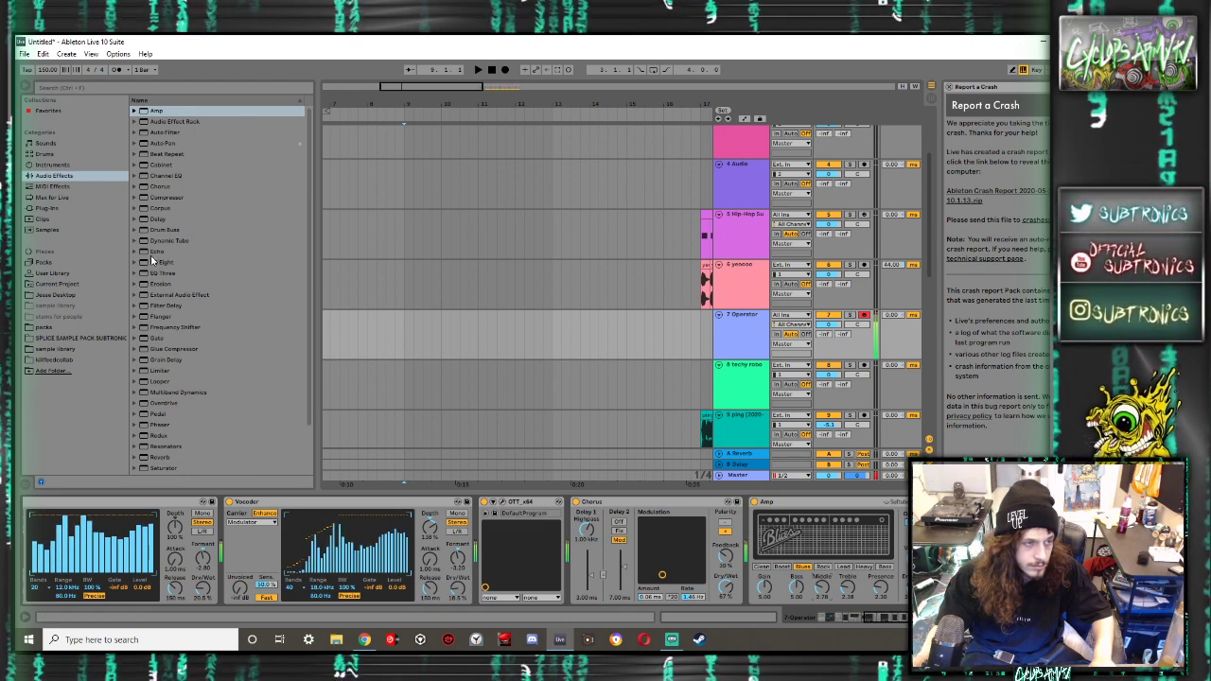
pyautogui.scroll(-3, 194, 312)
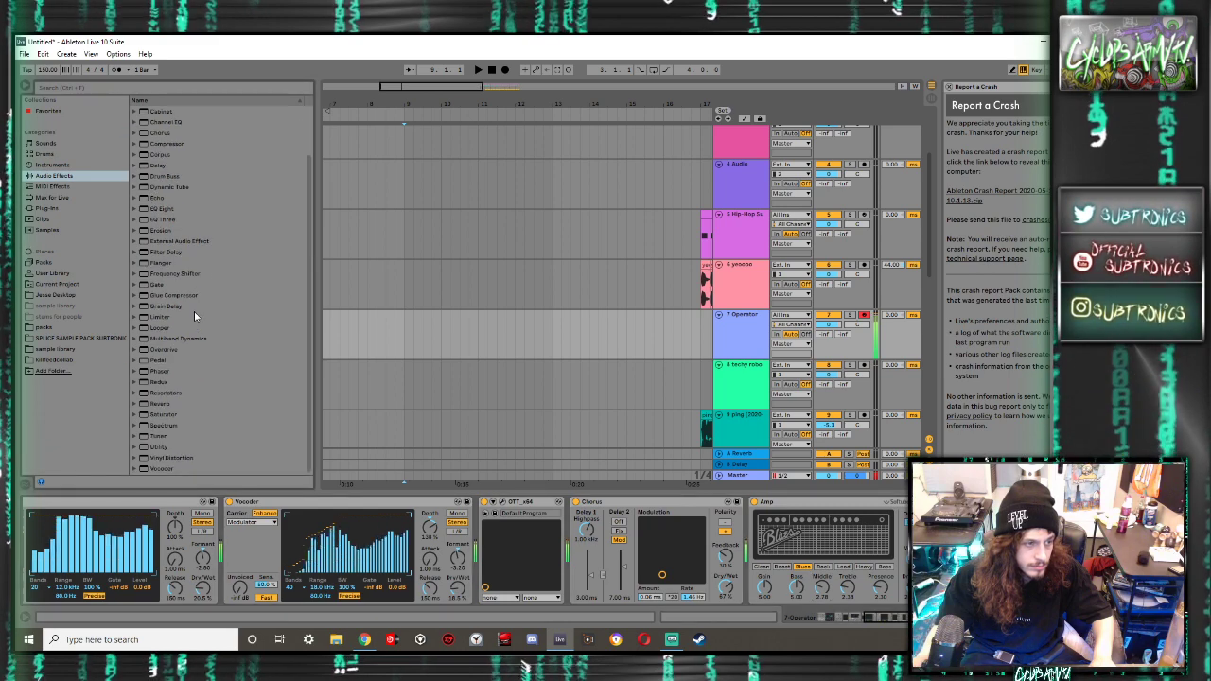
pyautogui.click(46, 209)
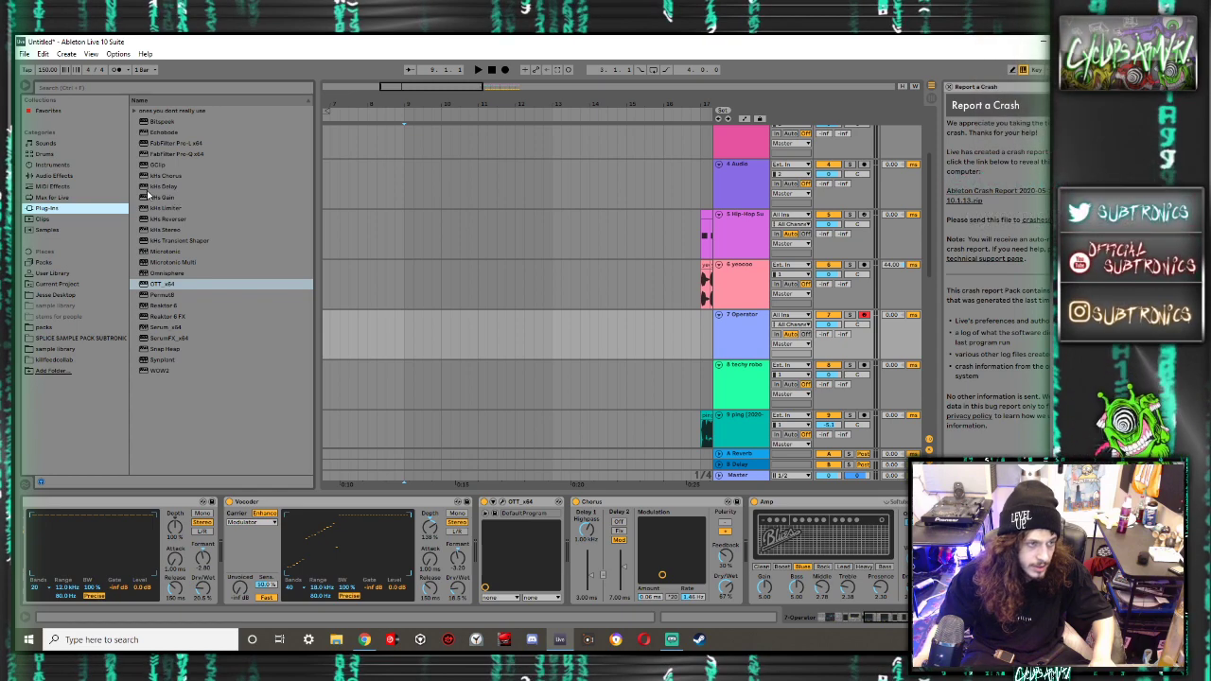
pyautogui.click(54, 176)
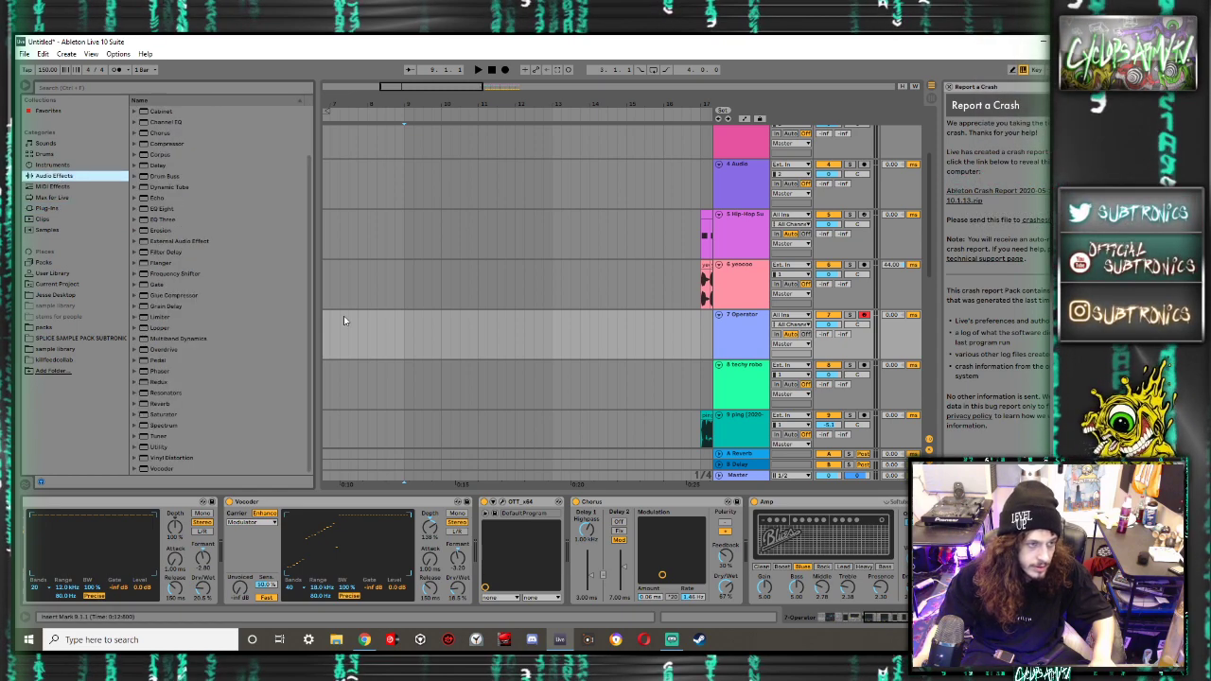
# Record about four bars of MIDI on the Operator track from bar 5
pyautogui.moveTo(359, 104); pyautogui.dragTo(443, 105)
pyautogui.click(417, 335)
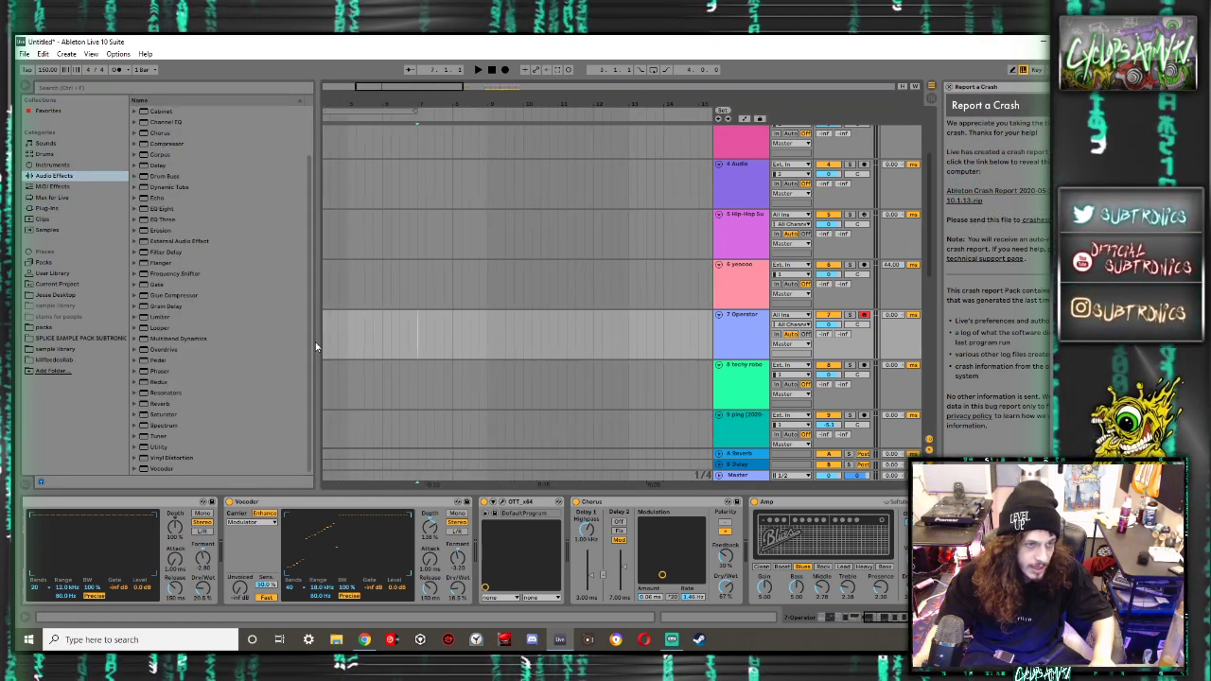
pyautogui.click(505, 70)
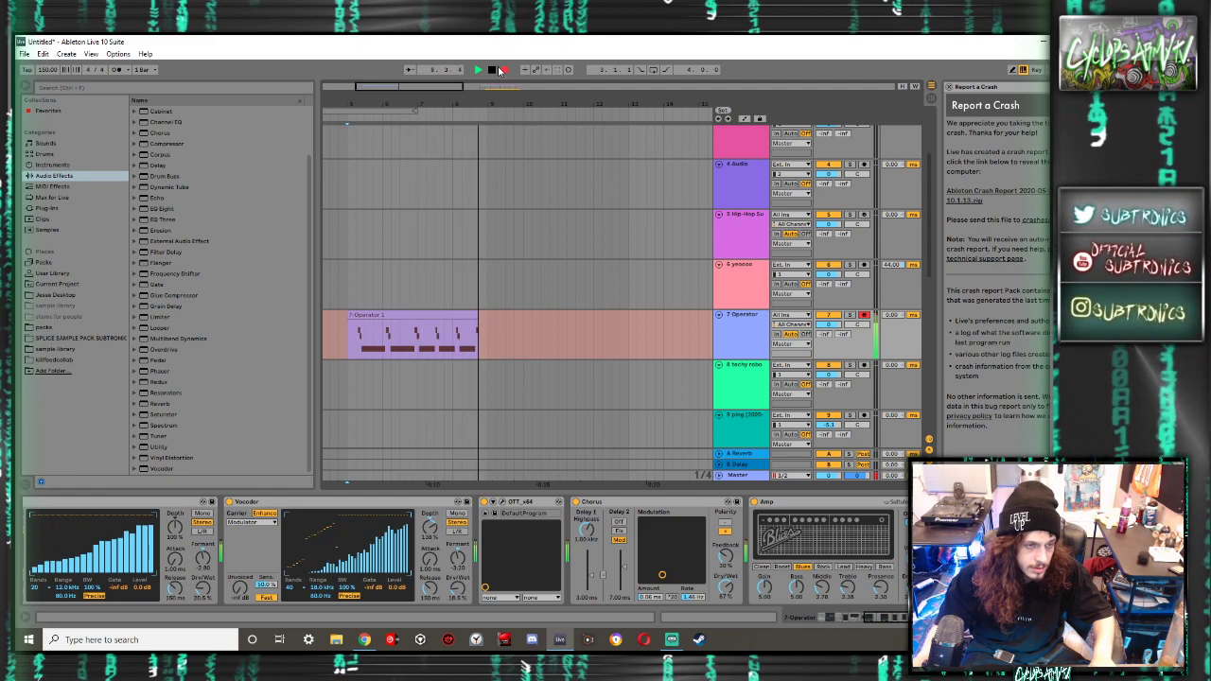
pyautogui.press('space')
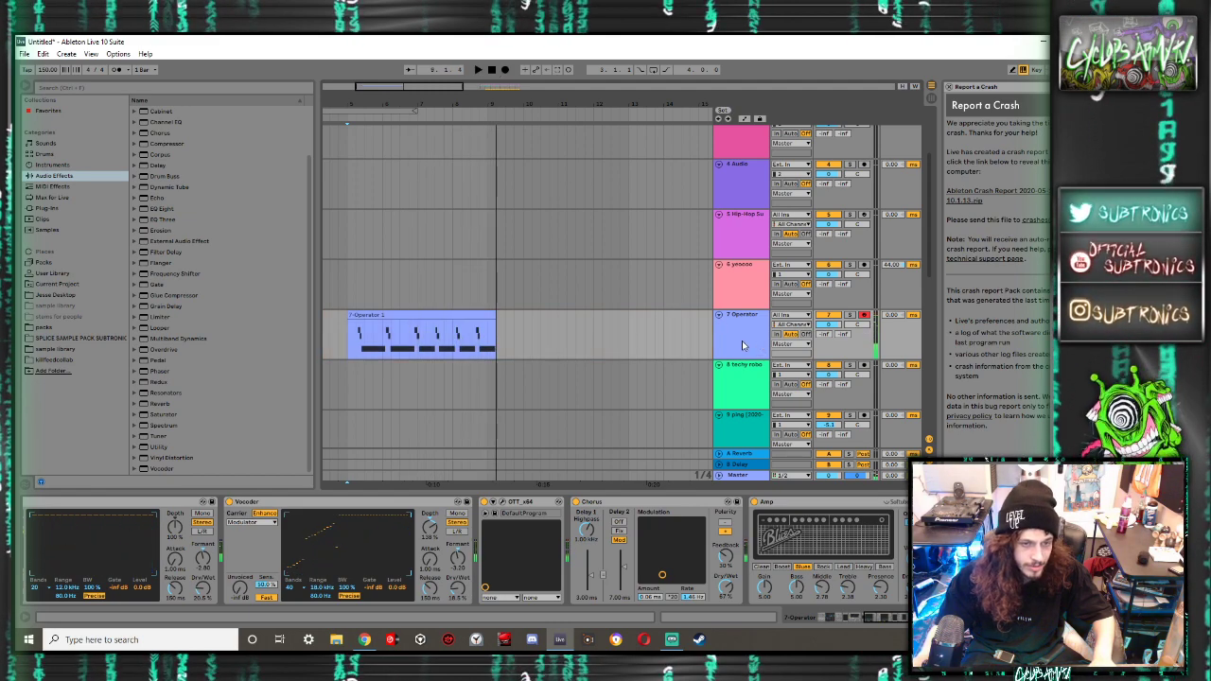
pyautogui.rightClick(743, 345)
pyautogui.click(767, 413)
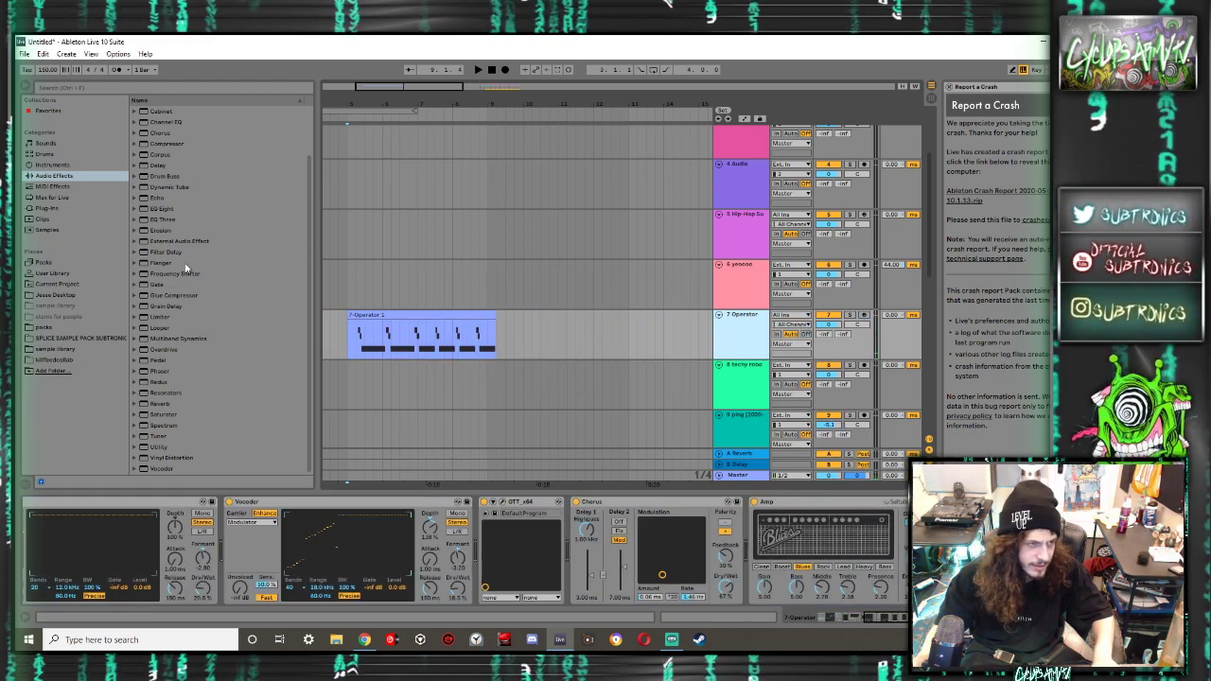
# Add a Frequency Shifter at the chain's end and show its Fine automation on the Operator track
pyautogui.click(175, 273)
pyautogui.scroll(4, 367, 347)
pyautogui.hscroll(-1, 366, 346)
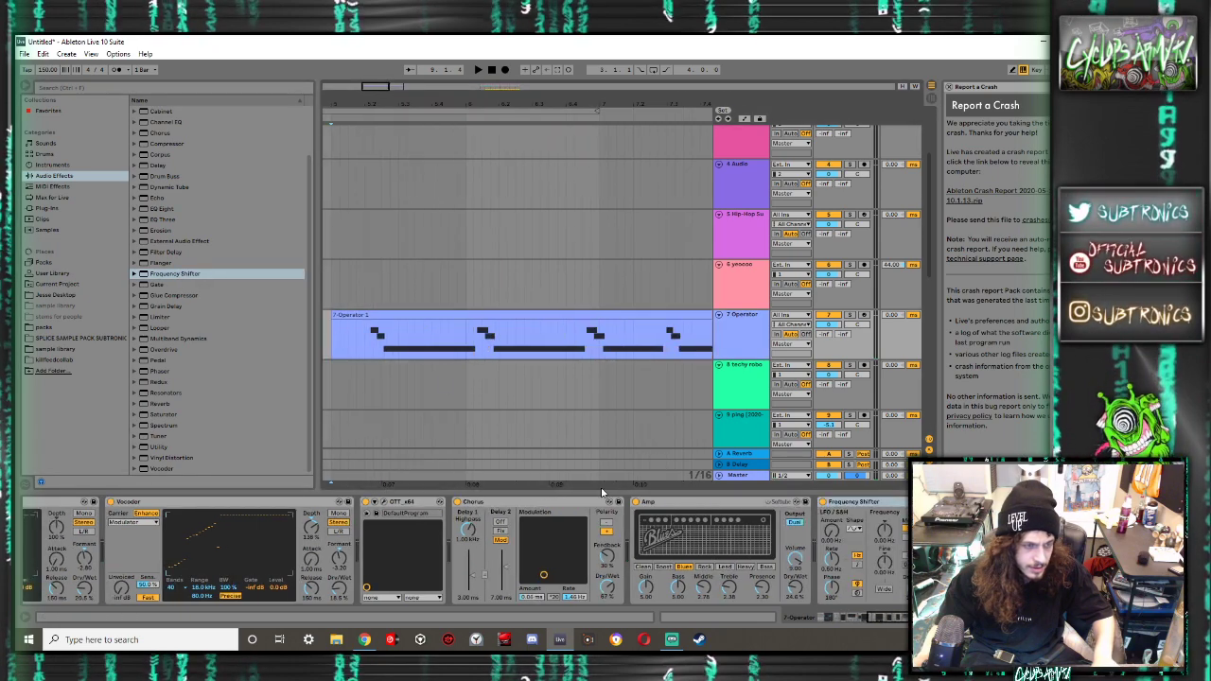
pyautogui.press('a')
pyautogui.click(883, 560)
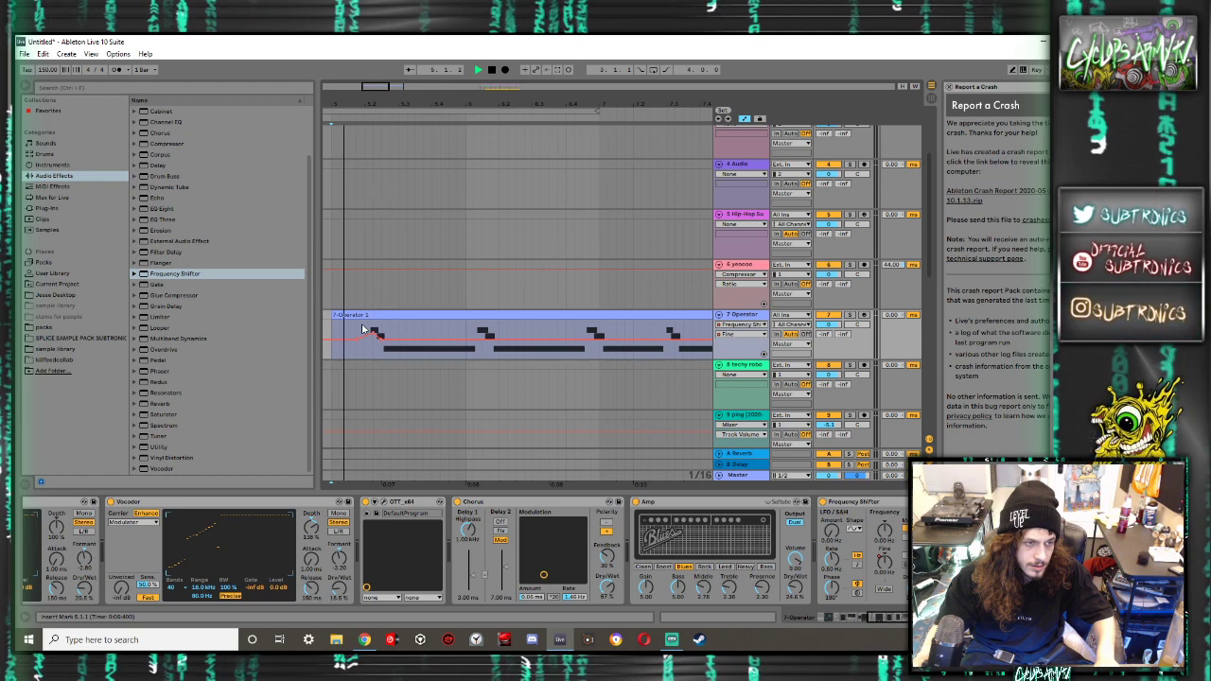
# Shape the Frequency Shifter's Fine automation with rises and dips over the clip's opening notes, auditioning it in playback
pyautogui.press('space')
pyautogui.press('space')
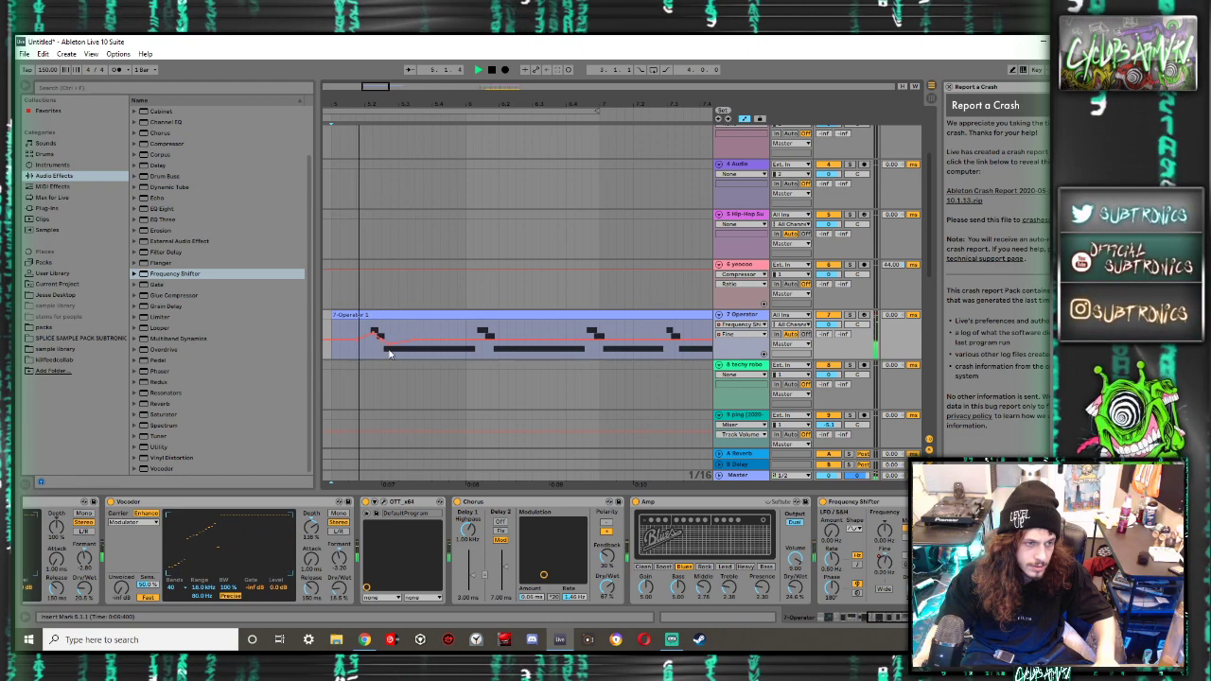
pyautogui.moveTo(409, 345); pyautogui.dragTo(397, 358)
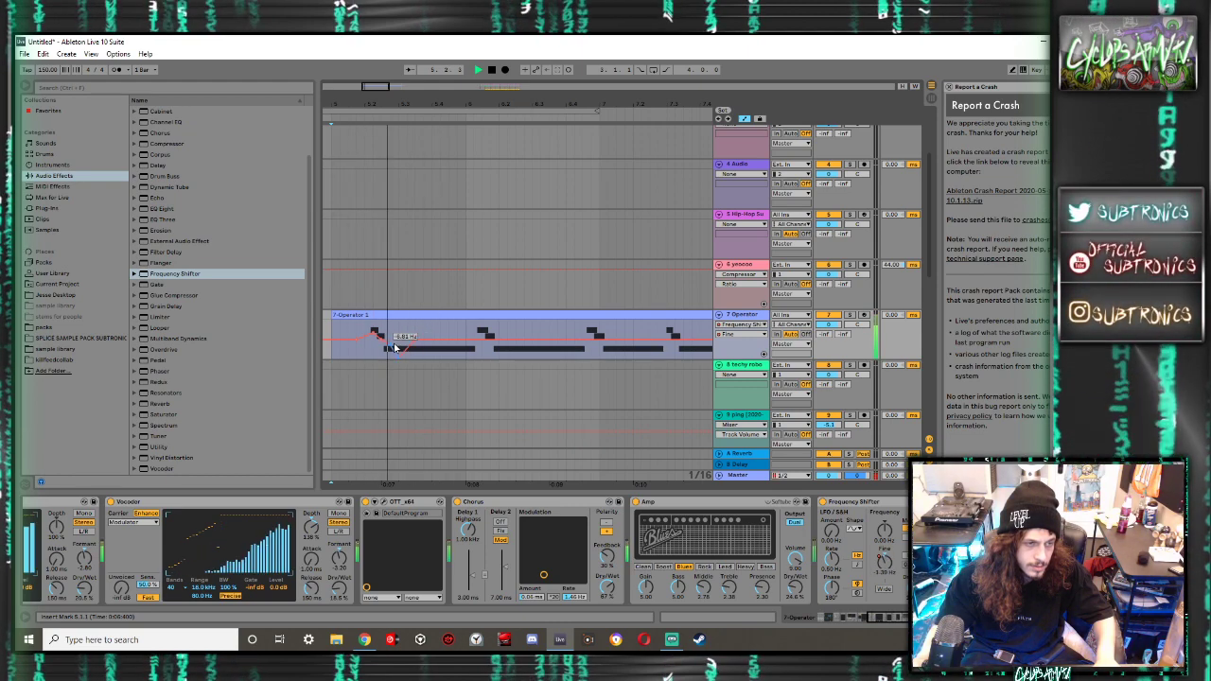
pyautogui.moveTo(398, 346); pyautogui.dragTo(473, 349)
# Delete the Chorus and the Amp from the Operator track's chain
pyautogui.click(458, 502)
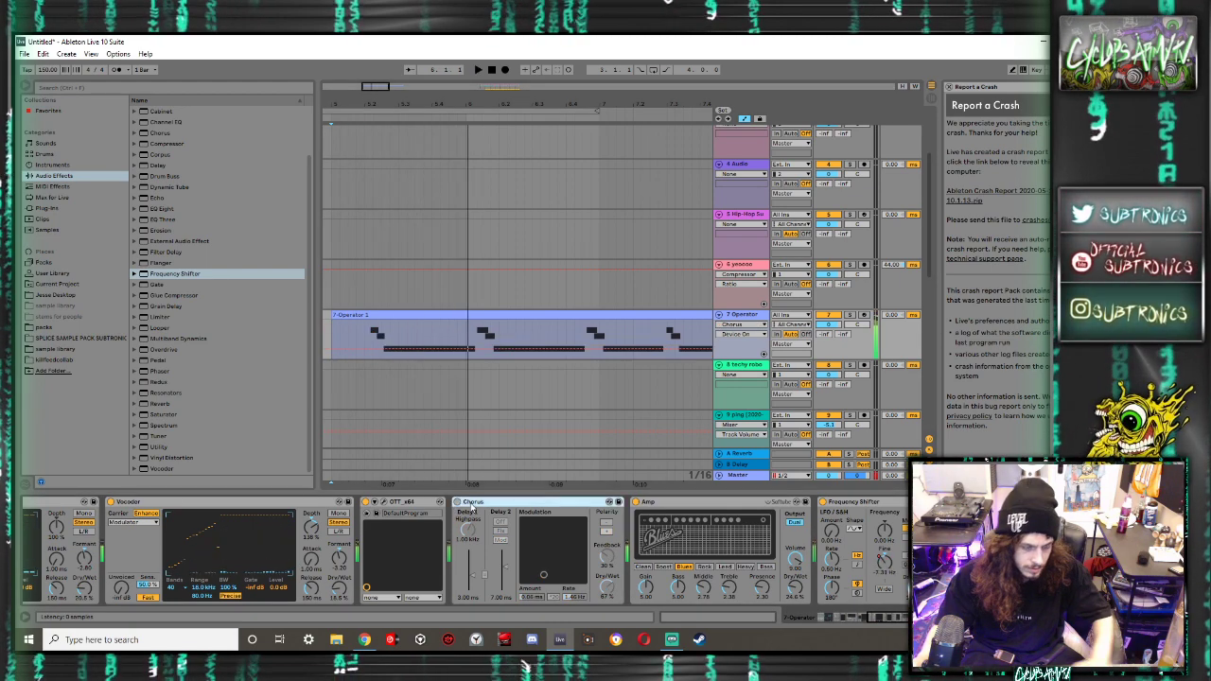
pyautogui.press('Delete')
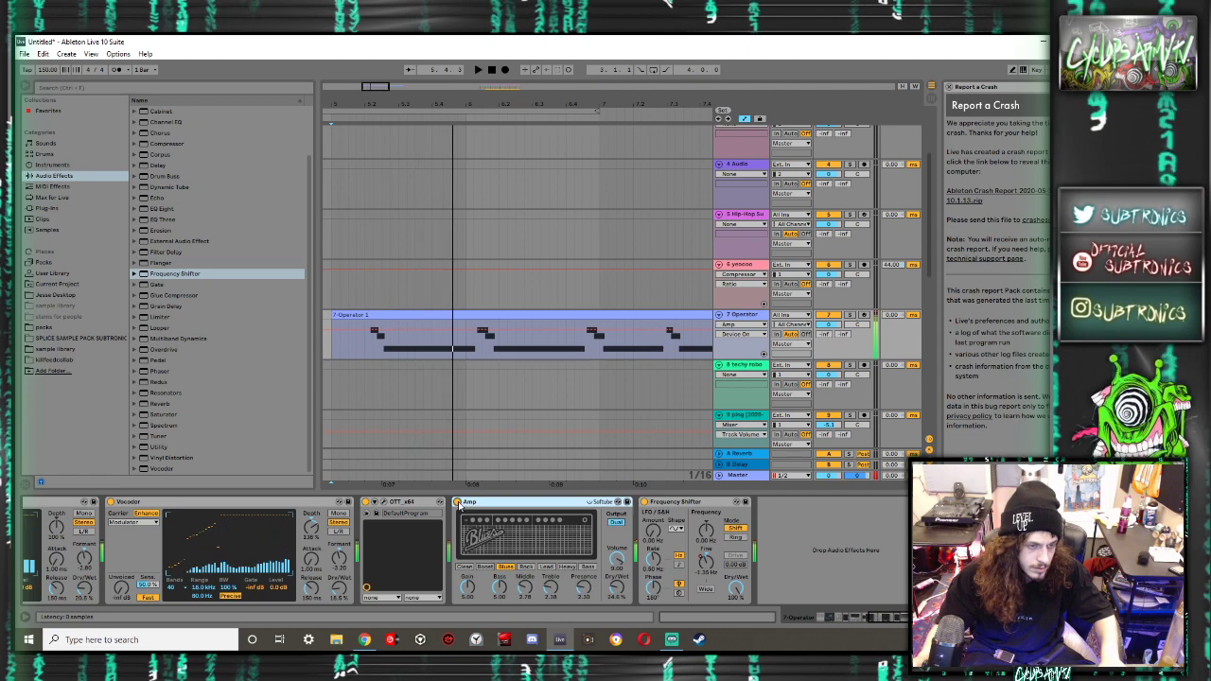
pyautogui.click(457, 502)
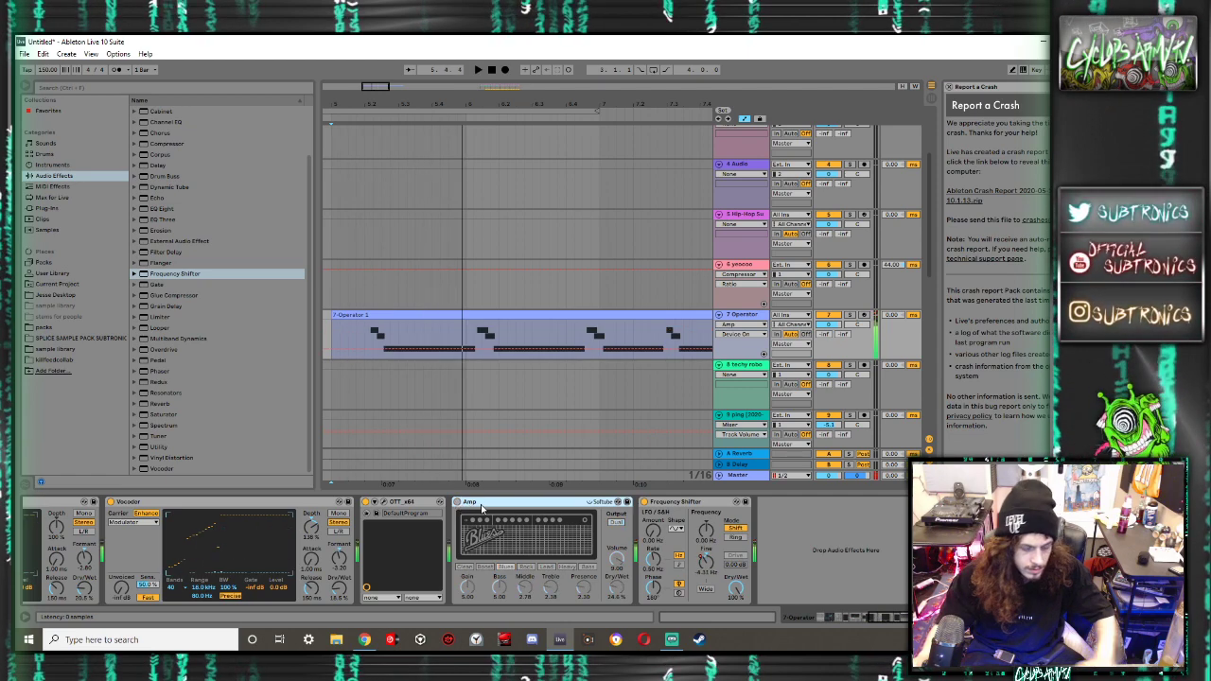
pyautogui.press('Delete')
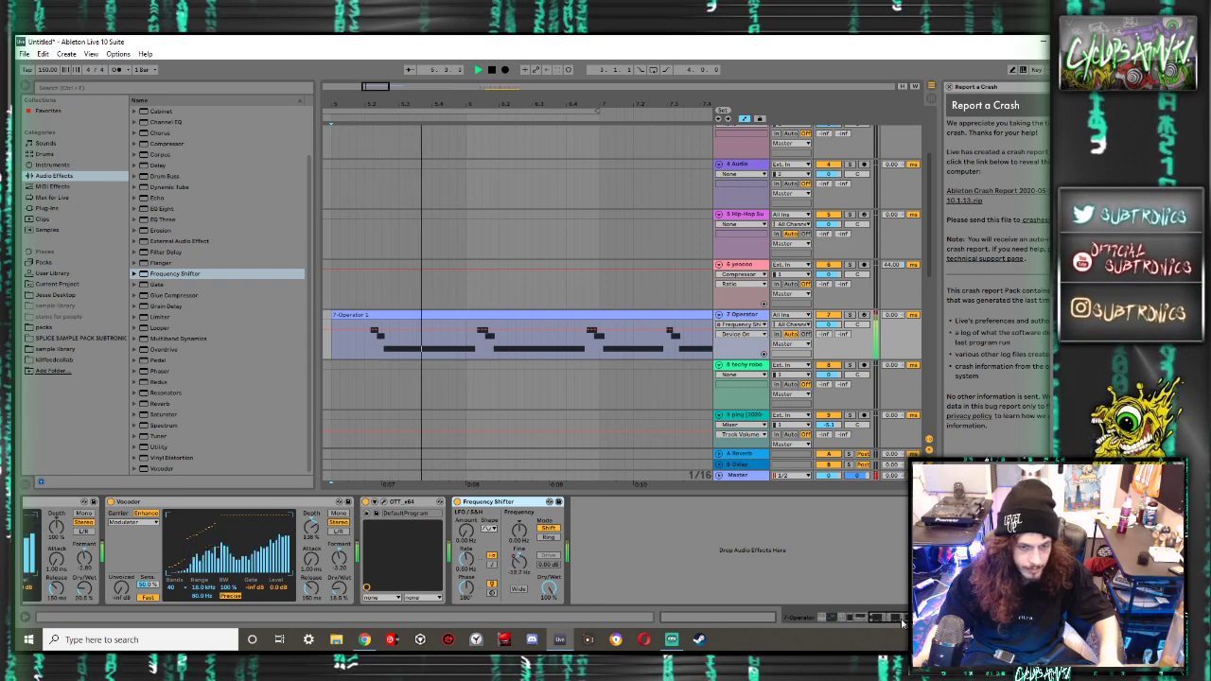
# Play back the recorded Operator clip to check the sound of the remaining device chain
pyautogui.scroll(5, 590, 552)
pyautogui.press('space')
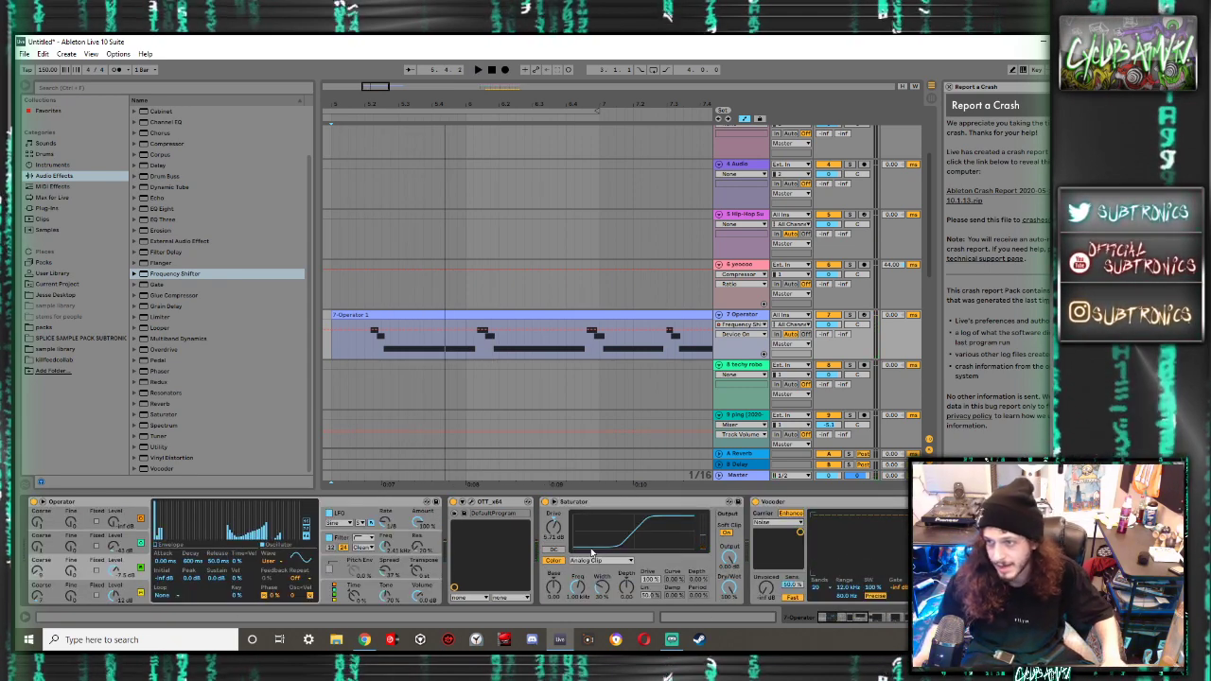
pyautogui.press('space')
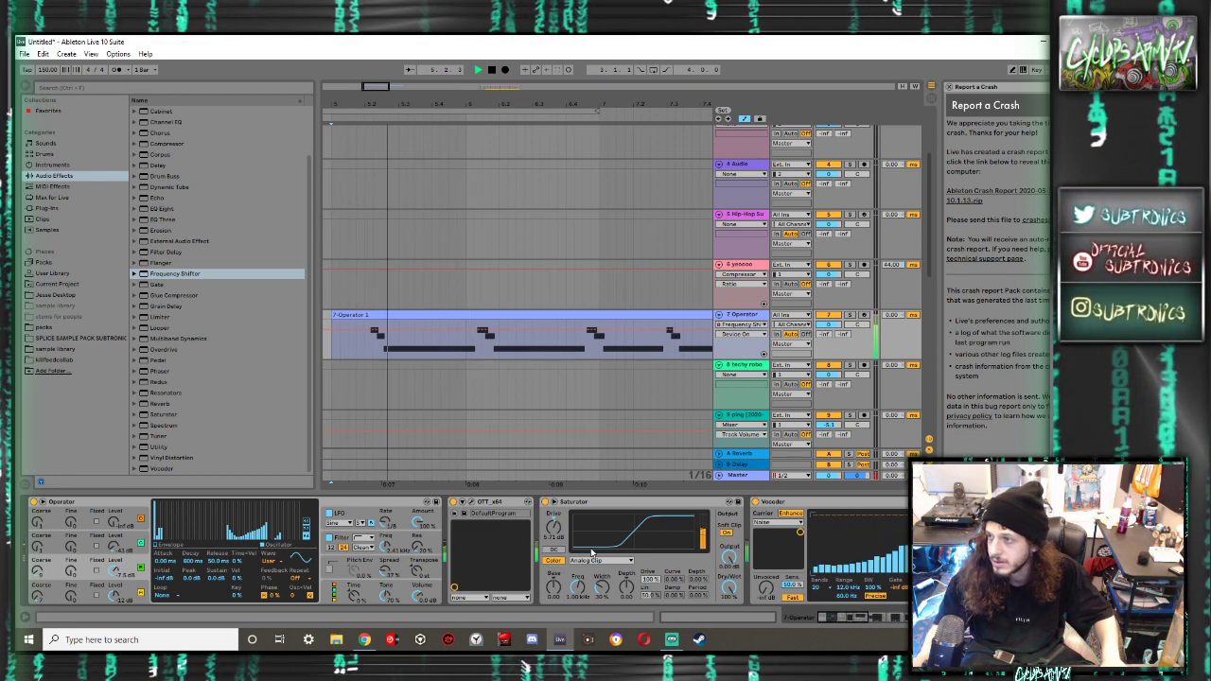
pyautogui.press('space')
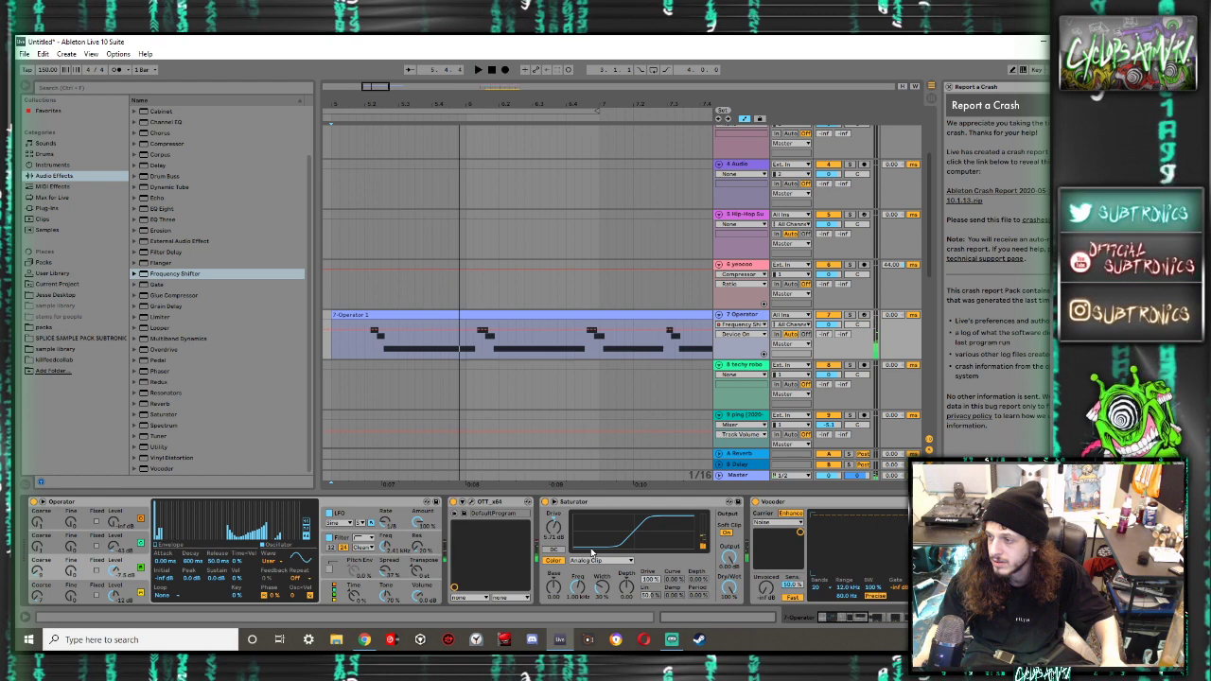
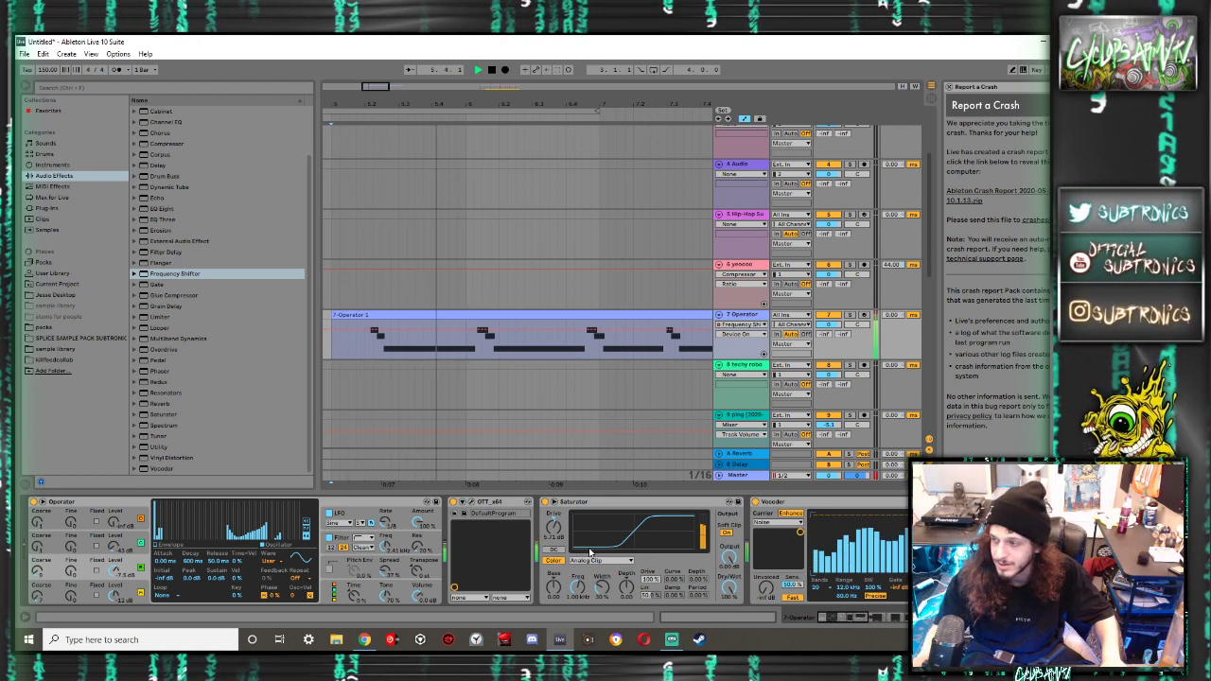
# Stop playback and delete everything after the first phrase from the Operator track's MIDI clip
pyautogui.press('space')
pyautogui.click(479, 353)
pyautogui.moveTo(480, 351); pyautogui.dragTo(516, 303)
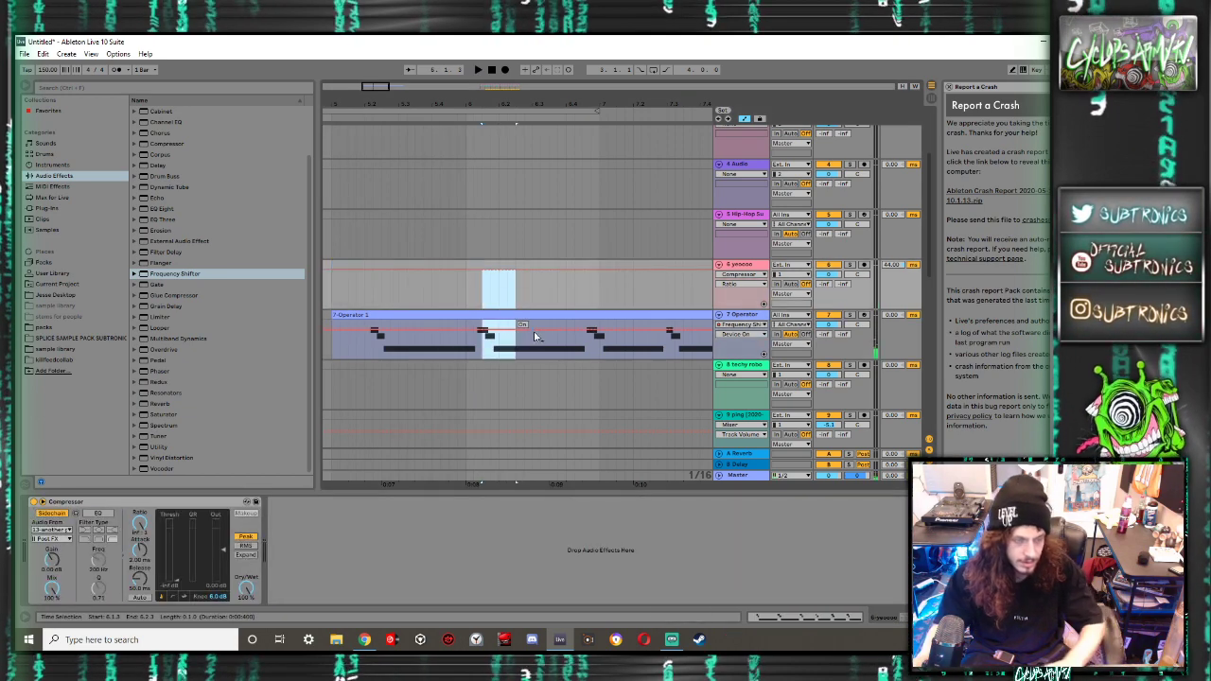
pyautogui.click(478, 357)
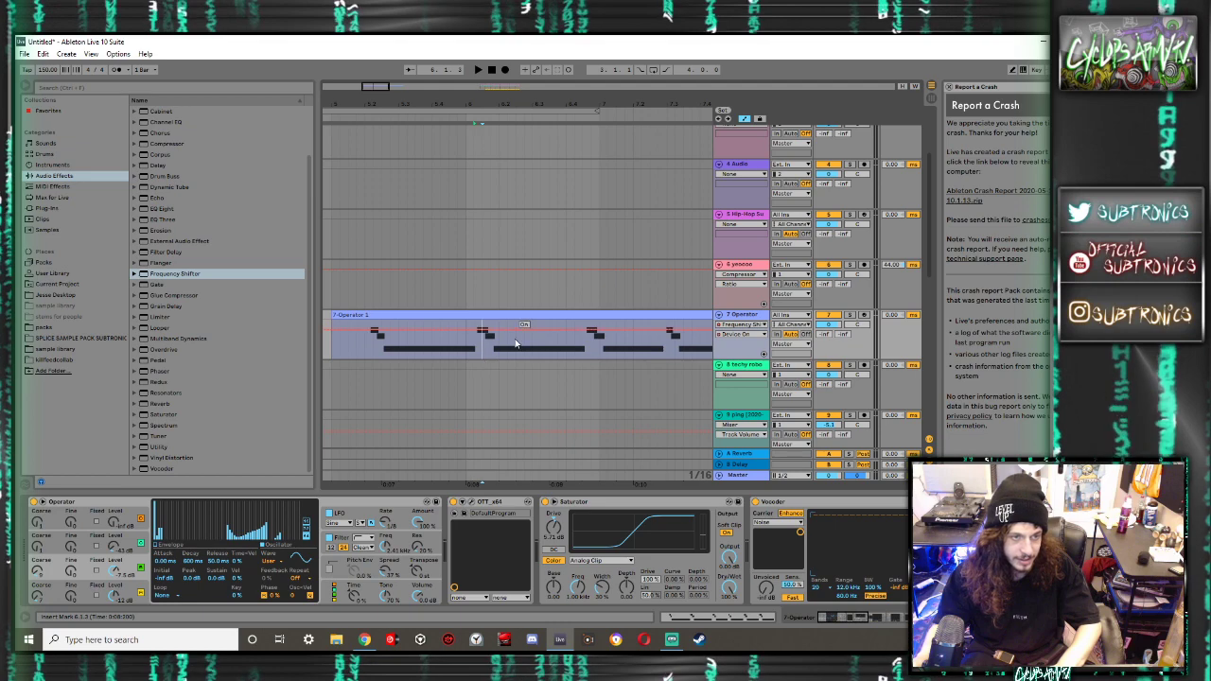
pyautogui.moveTo(476, 346); pyautogui.dragTo(532, 340)
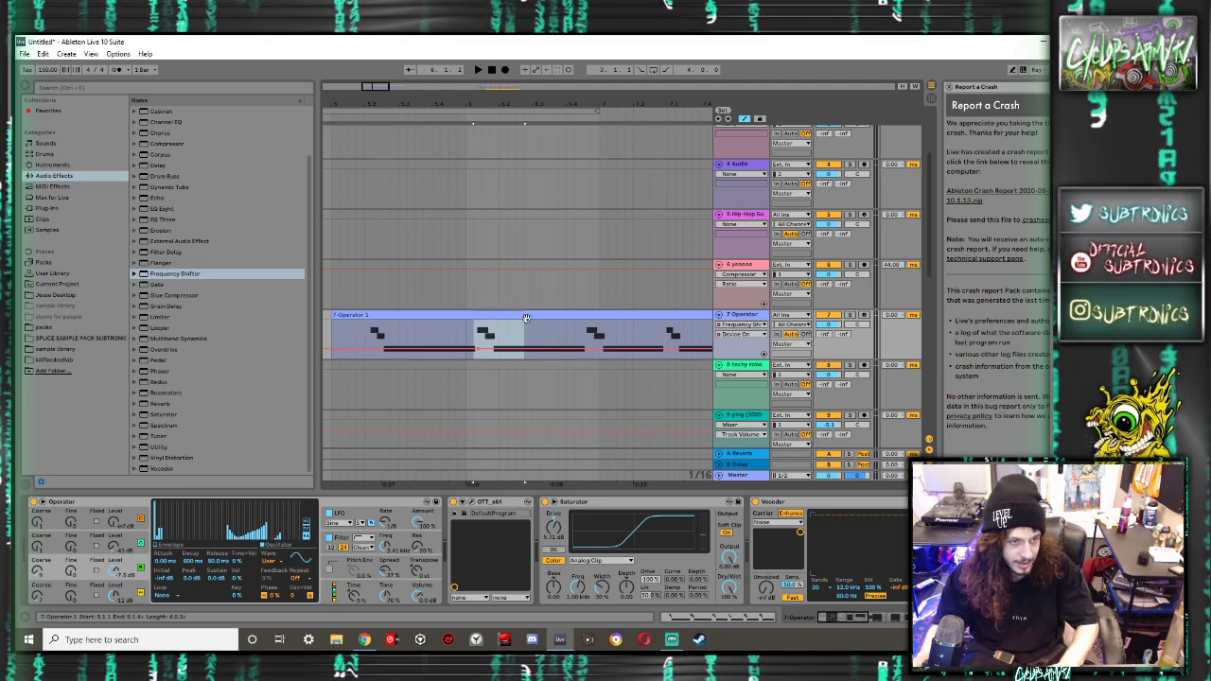
pyautogui.press('Delete')
pyautogui.click(538, 316)
pyautogui.press('Delete')
# Play the shortened Operator clip and trim its empty start so it begins just before the first note at bar 5
pyautogui.click(339, 316)
pyautogui.press('space')
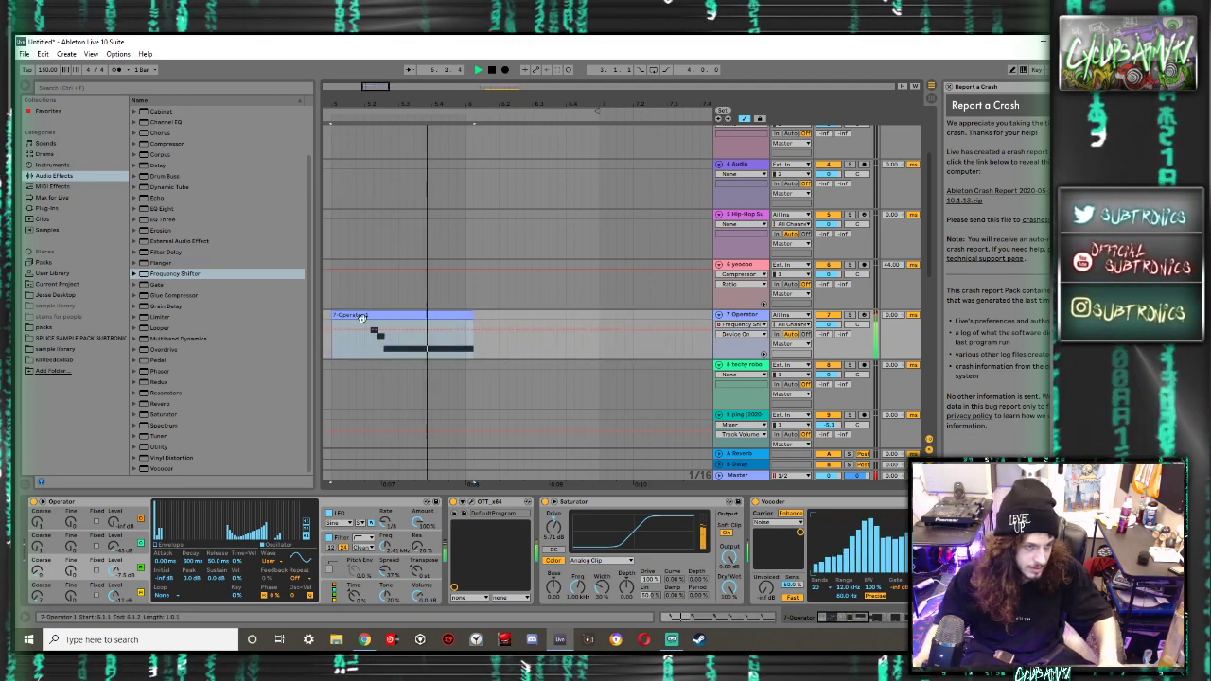
pyautogui.moveTo(336, 315); pyautogui.dragTo(401, 314)
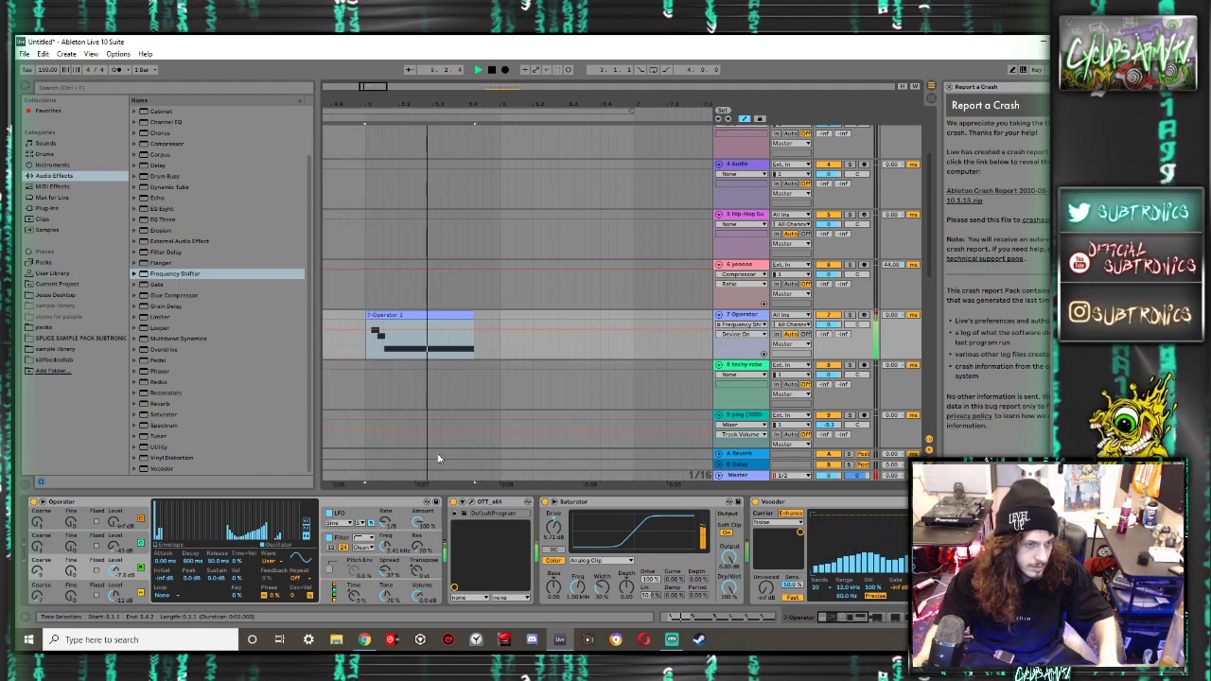
# Add three OTT compressors after the Frequency Shifter at the end of the Operator track's chain
pyautogui.scroll(-5, 577, 513)
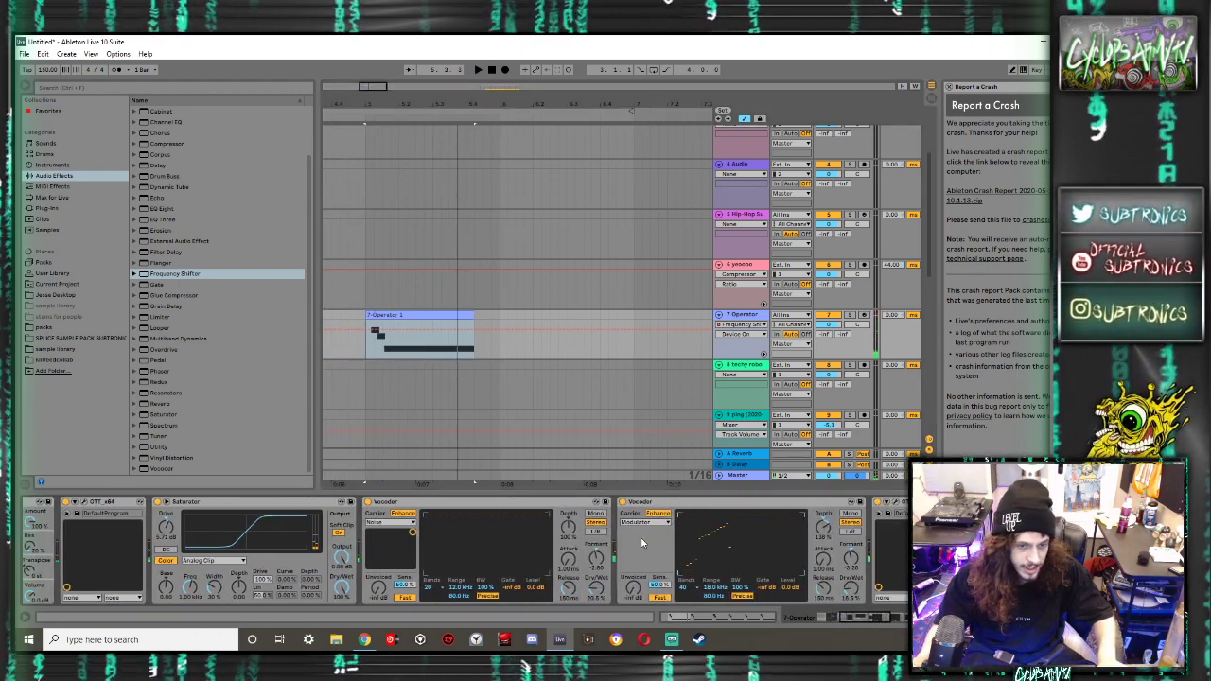
pyautogui.scroll(-5, 637, 540)
pyautogui.click(62, 210)
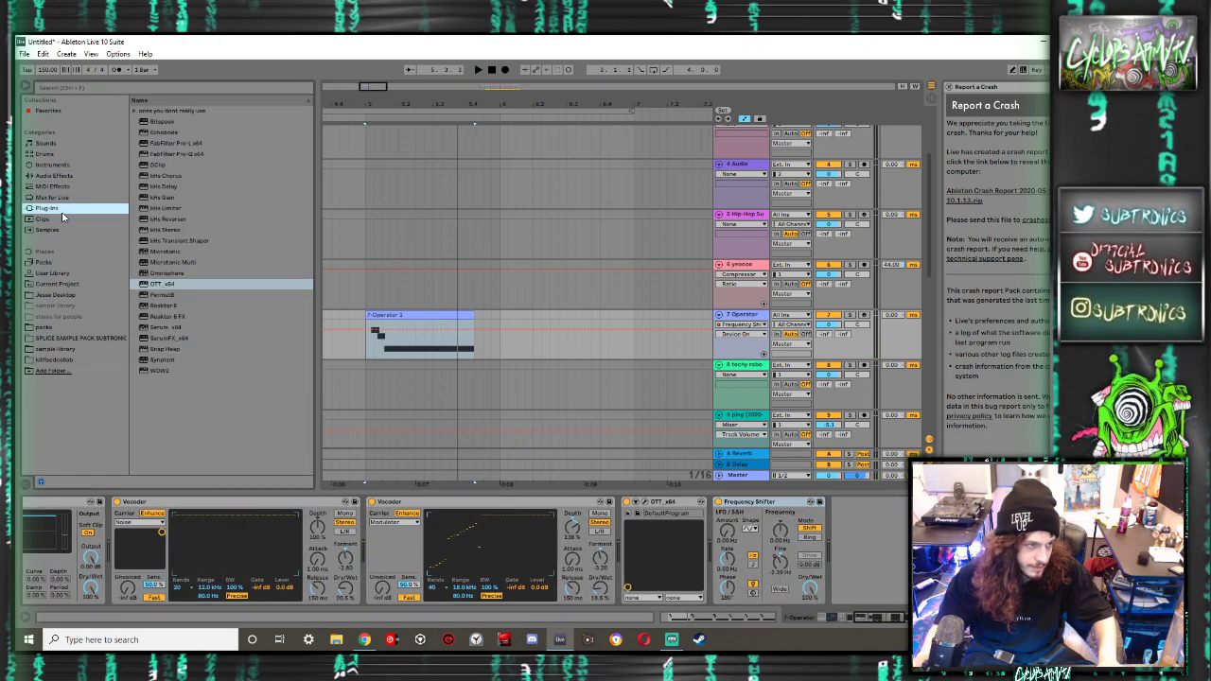
pyautogui.doubleClick(159, 283)
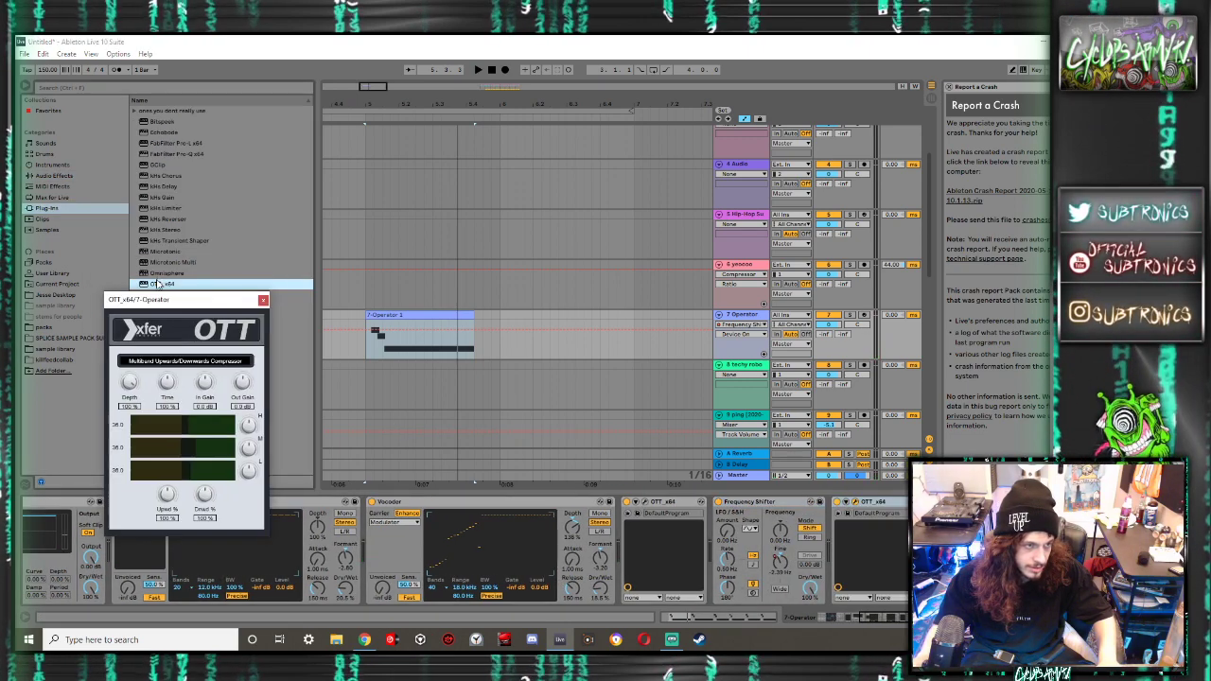
pyautogui.doubleClick(159, 283)
pyautogui.moveTo(157, 317); pyautogui.dragTo(327, 376)
pyautogui.doubleClick(155, 284)
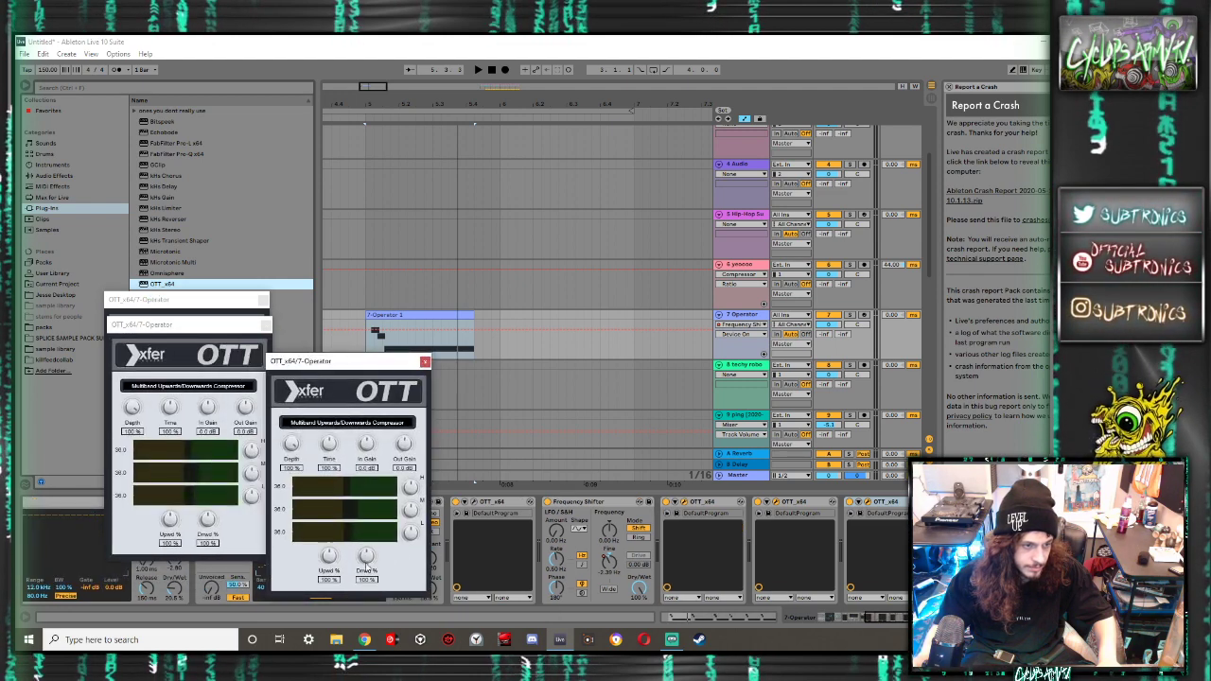
# Lower the downward compression of the second added OTT to about 28% and the third to about 63%, auditioning in playback
pyautogui.click(194, 542)
pyautogui.press('space')
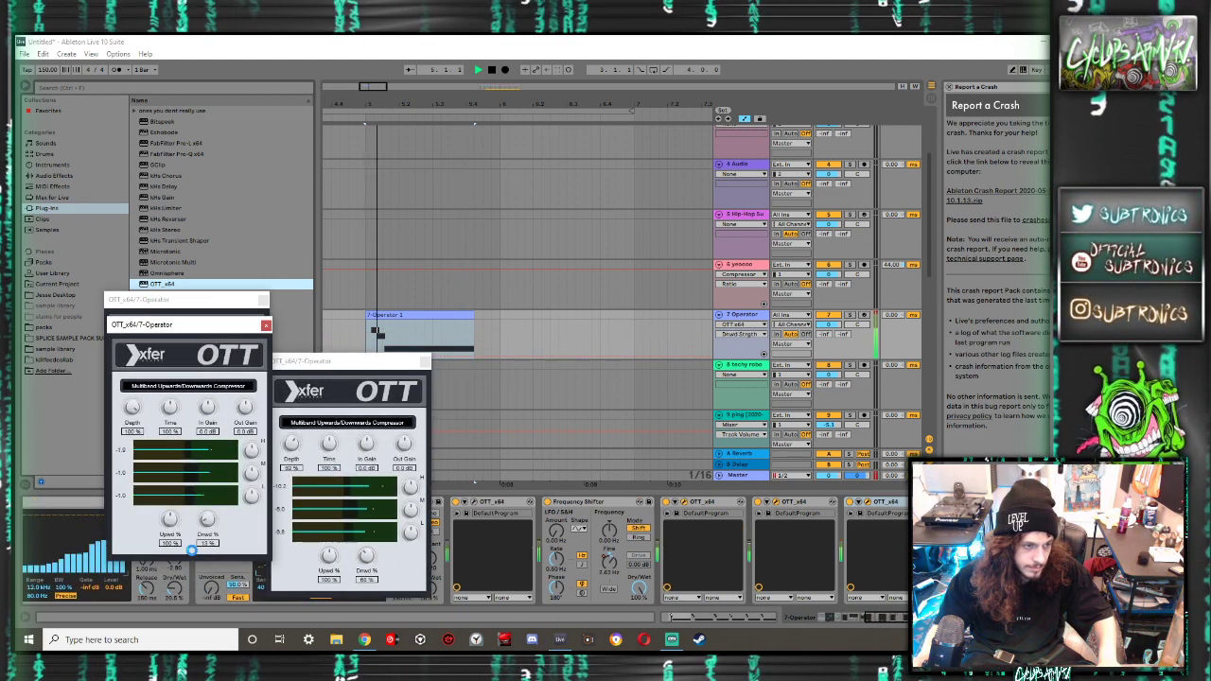
pyautogui.moveTo(167, 326); pyautogui.dragTo(159, 348)
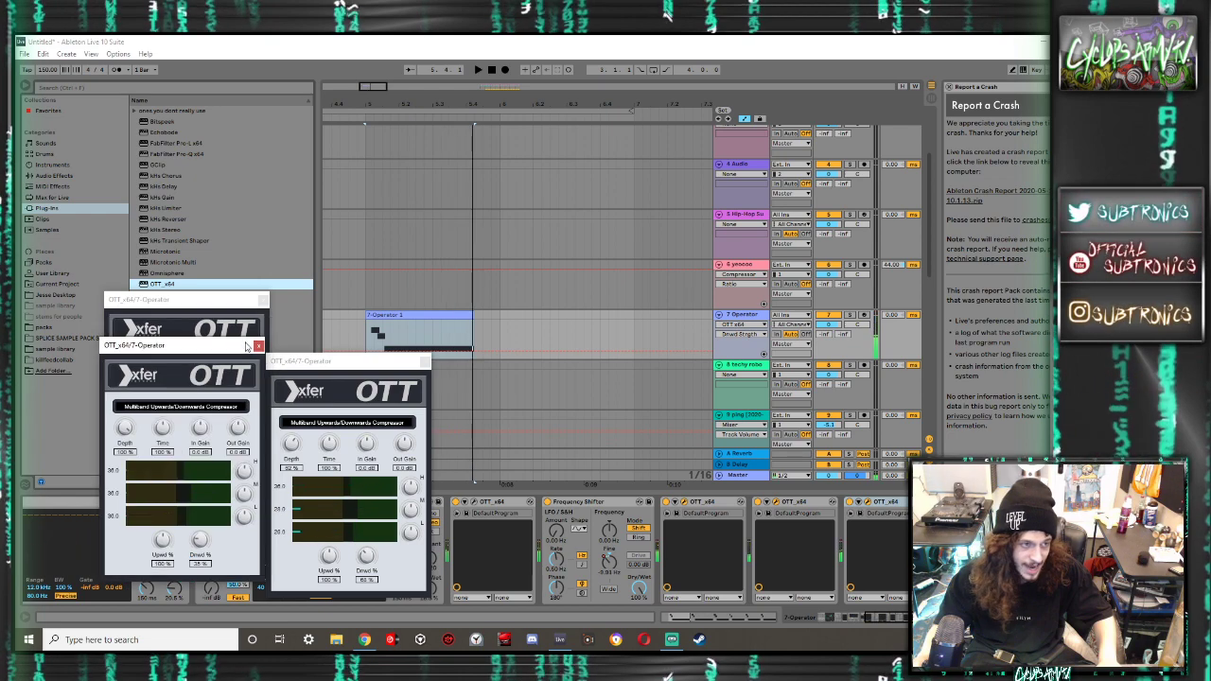
pyautogui.click(258, 347)
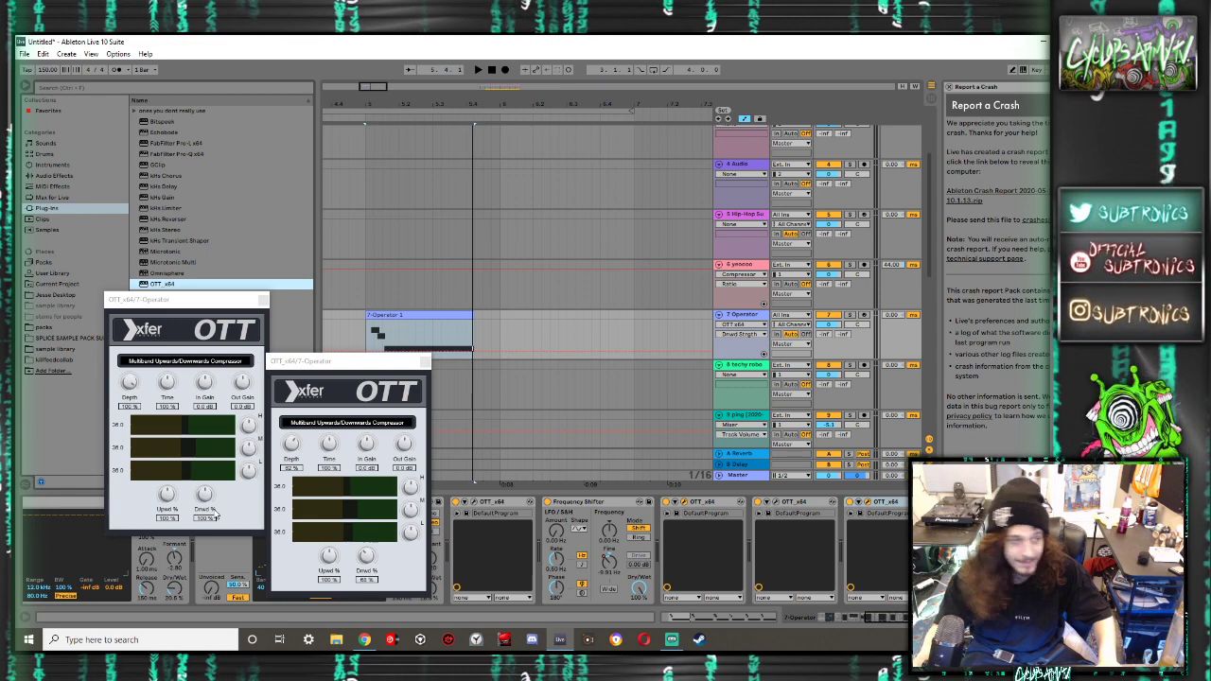
# Set the first added OTT's downward compression to about 29%, readjust the third one's during playback, and close their windows
pyautogui.press('space')
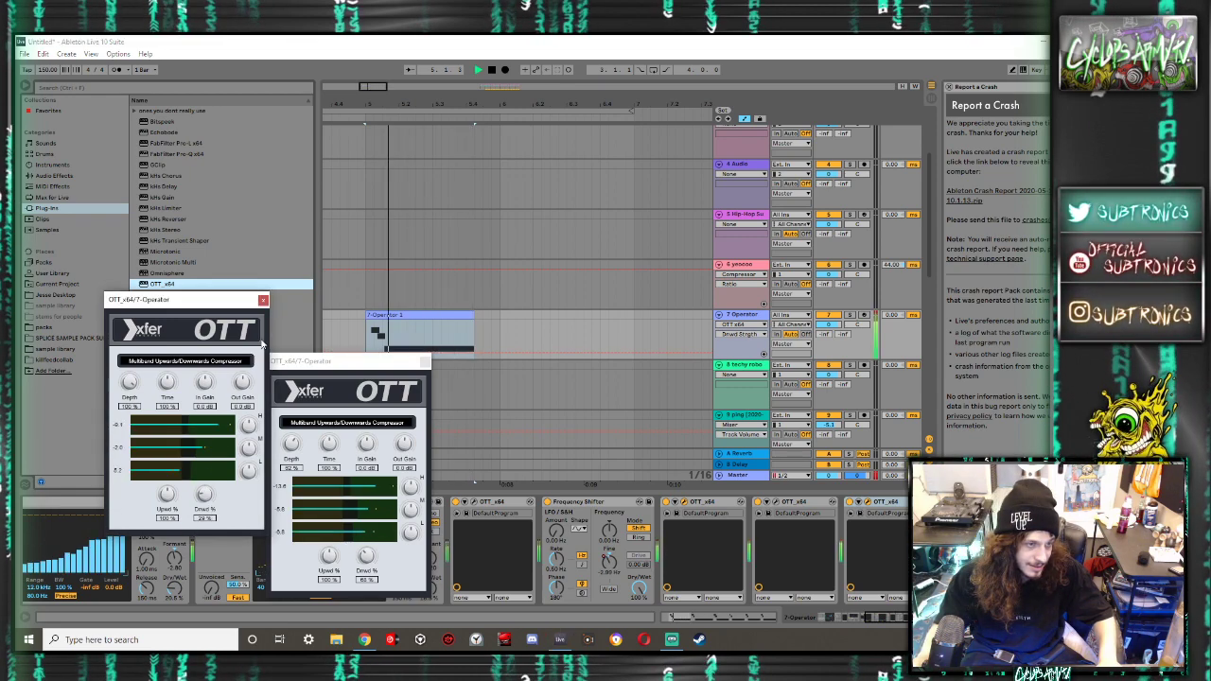
pyautogui.press('space')
pyautogui.moveTo(366, 553); pyautogui.dragTo(368, 559)
pyautogui.press('space')
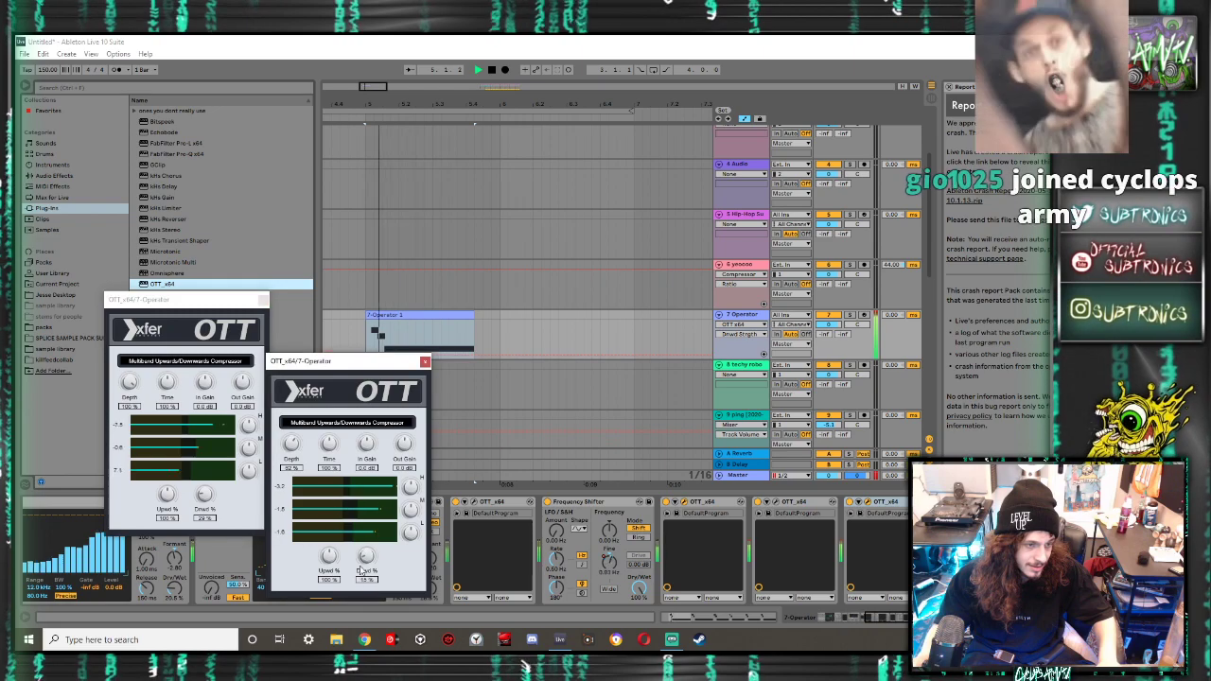
pyautogui.press('space')
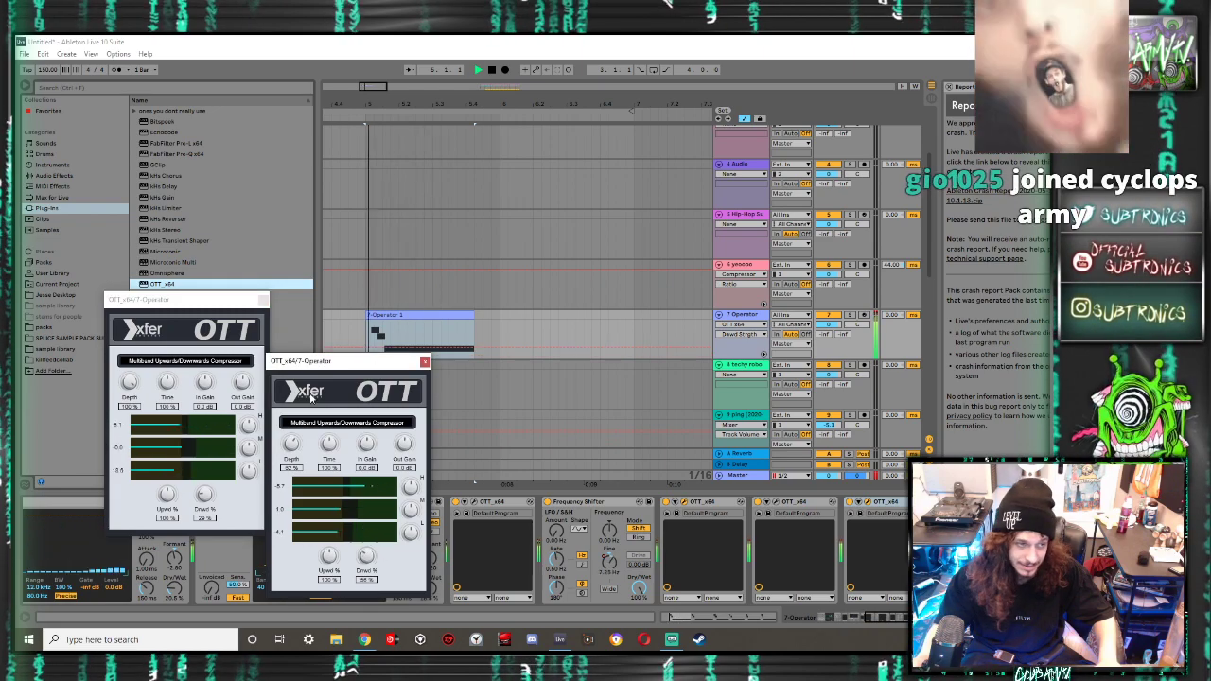
pyautogui.click(425, 361)
pyautogui.click(263, 301)
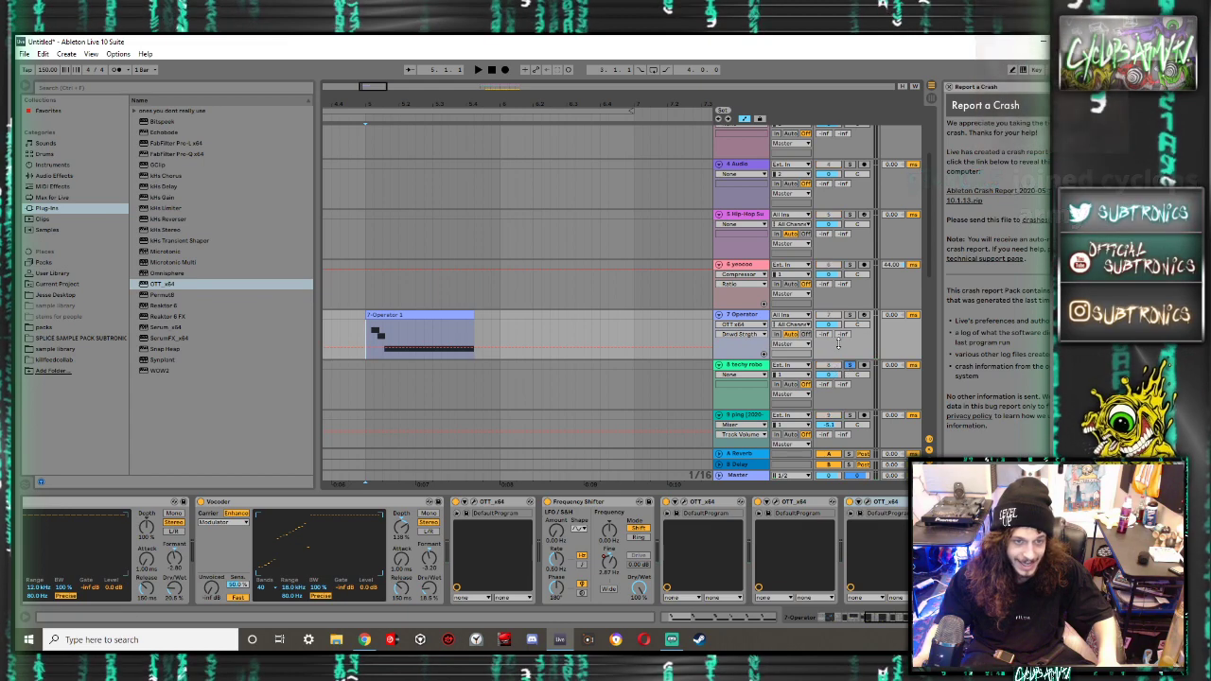
# Insert an audio track below Operator, record the phrase's opening notes with Resampling as input, and delete the recording's tail
pyautogui.hotkey('ctrl', 't')
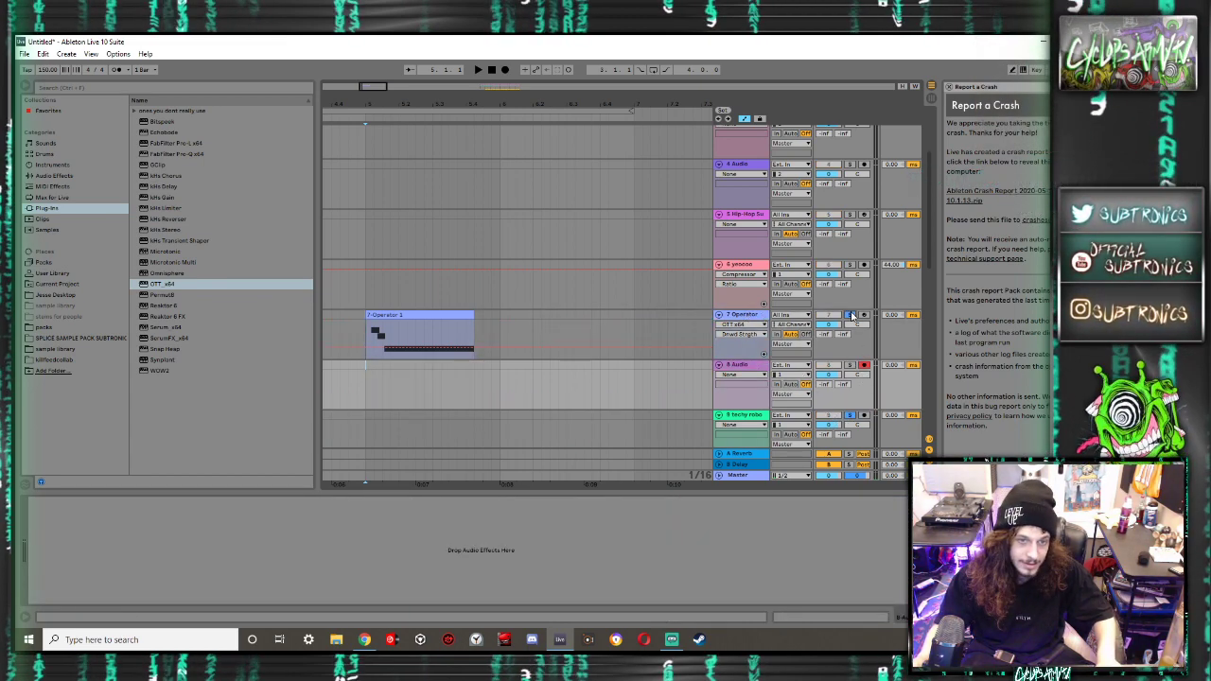
pyautogui.click(505, 70)
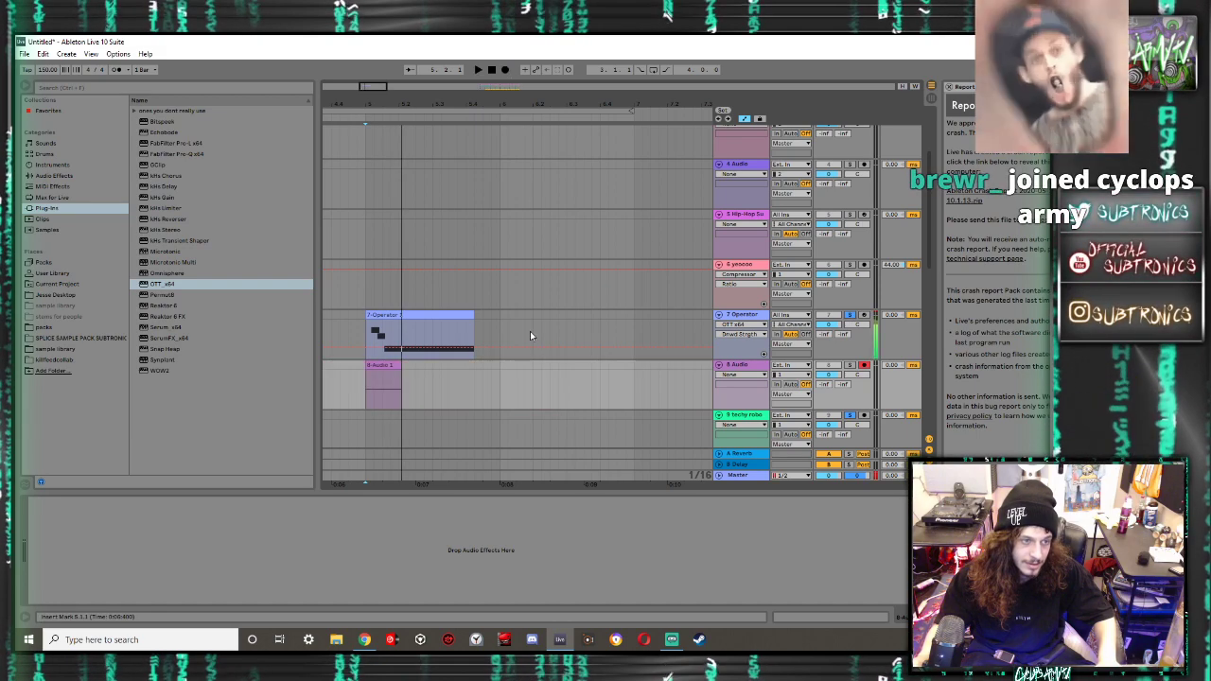
pyautogui.click(786, 365)
pyautogui.click(645, 272)
pyautogui.click(505, 71)
pyautogui.press('space')
pyautogui.moveTo(423, 378); pyautogui.dragTo(389, 375)
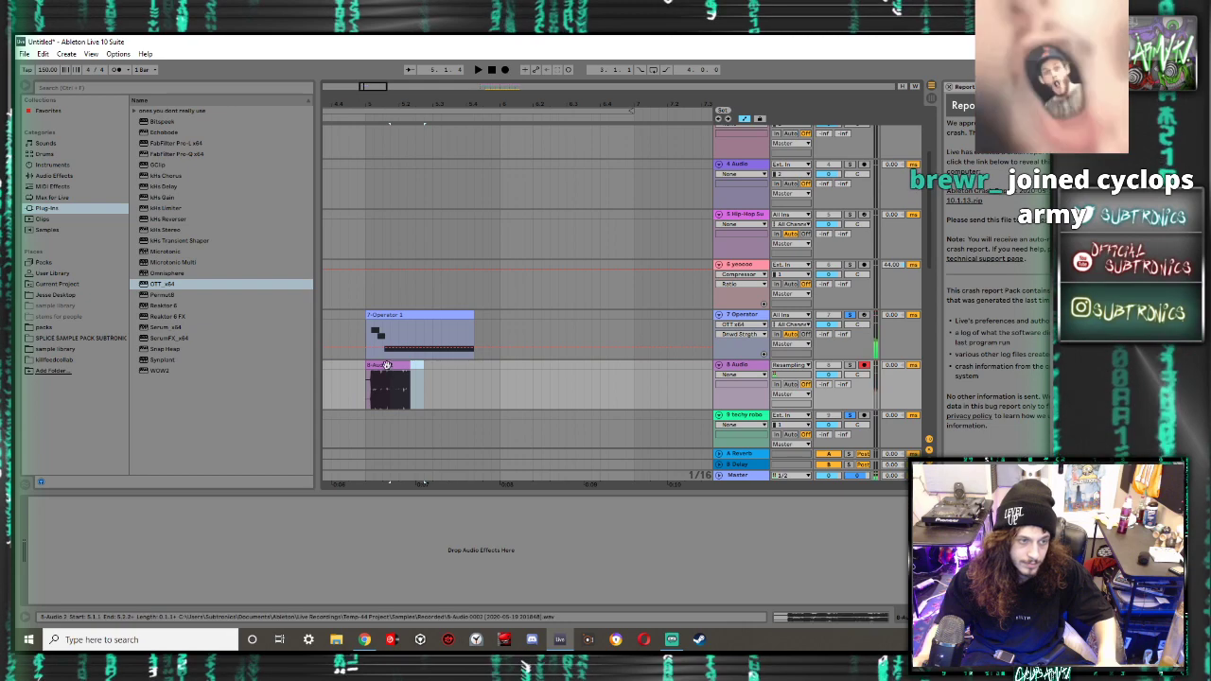
# Shift the Operator clip to begin after the resampled audio and delete the three OTTs following the Frequency Shifter
pyautogui.moveTo(447, 331); pyautogui.dragTo(506, 331)
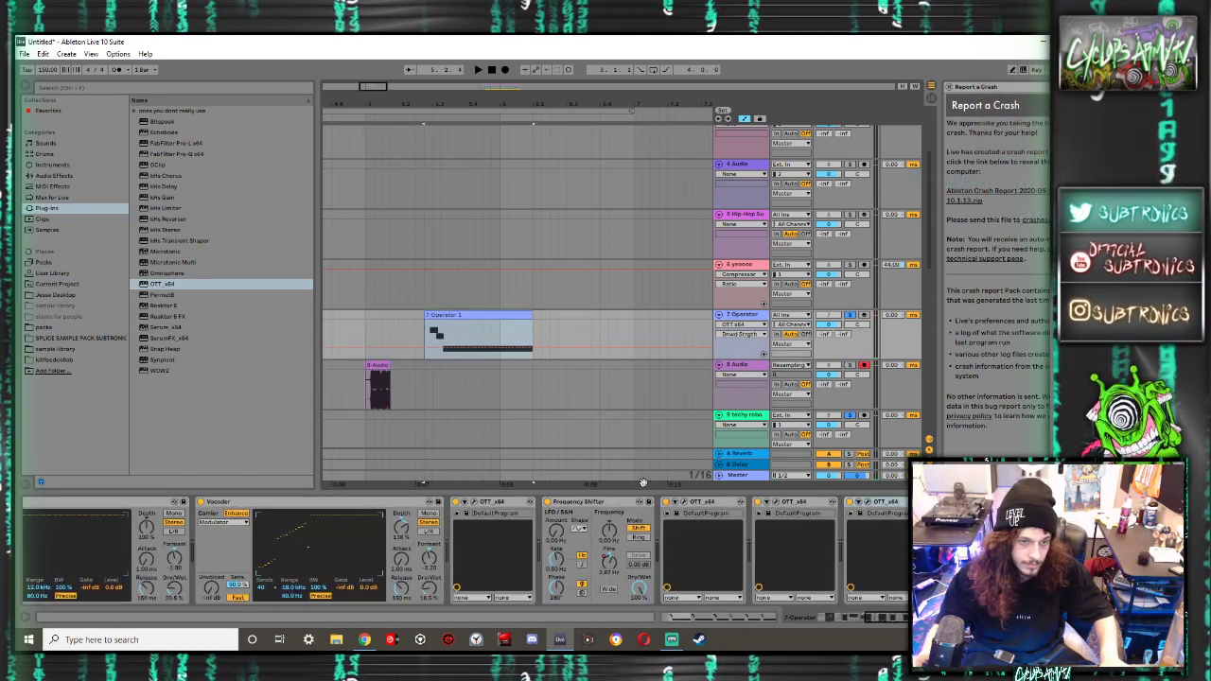
pyautogui.click(698, 505)
pyautogui.press('Delete')
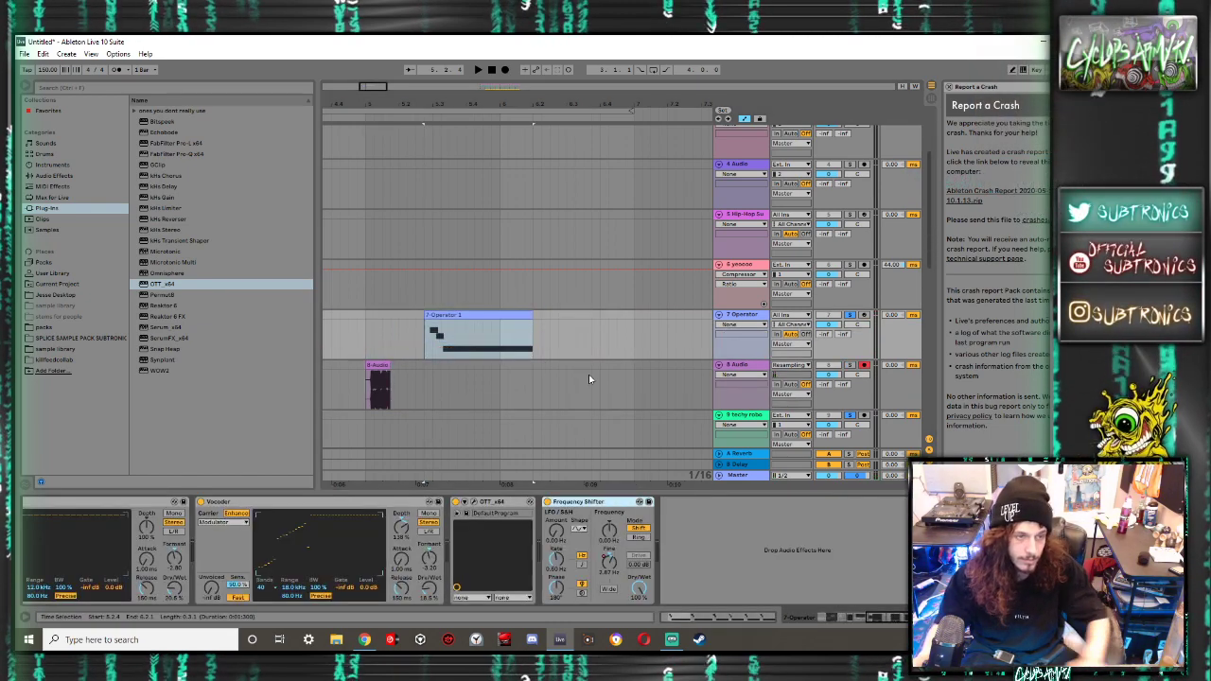
# Play back the resampled audio clip several times to check its sound
pyautogui.click(399, 385)
pyautogui.press('space')
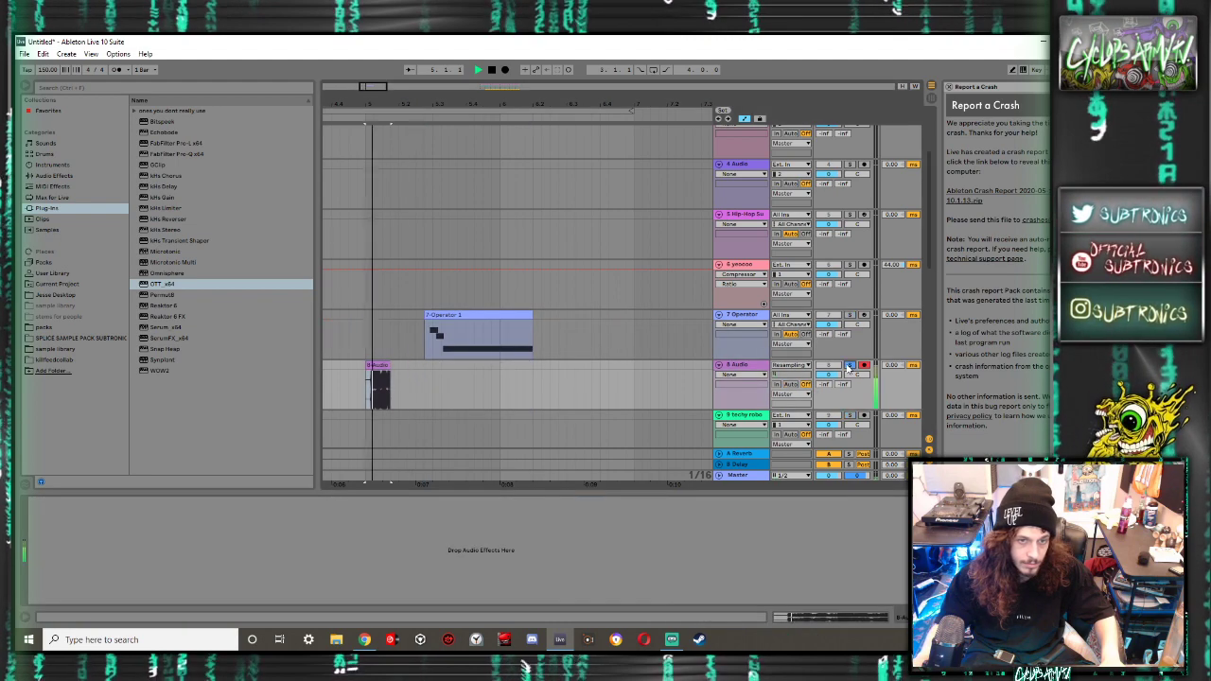
pyautogui.scroll(4, 356, 374)
pyautogui.scroll(-2, 538, 367)
pyautogui.moveTo(620, 370)
pyautogui.mouseDown()
pyautogui.moveTo(690, 368)
pyautogui.moveTo(633, 373)
pyautogui.mouseUp()
pyautogui.press('space')
pyautogui.press('space')
pyautogui.press('space')
pyautogui.press('space')
# Delete the unwanted audio before the sound's onset in the resampled clip and play the trimmed result
pyautogui.moveTo(489, 392); pyautogui.dragTo(502, 367)
pyautogui.press('Delete')
pyautogui.scroll(4, 486, 386)
pyautogui.press('space')
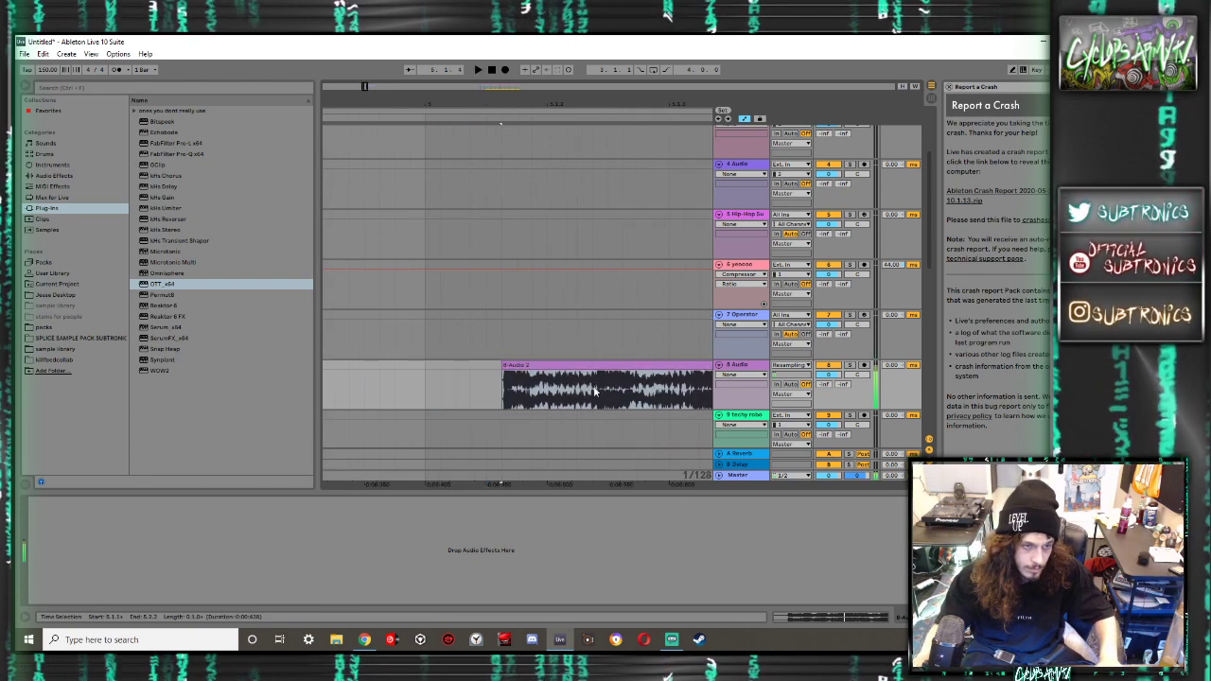
# Copy an approximately 75 ms slice of the resampled clip to bar 3, duplicate it back to back across the bar, and audition it
pyautogui.click(515, 374)
pyautogui.scroll(-6, 502, 369)
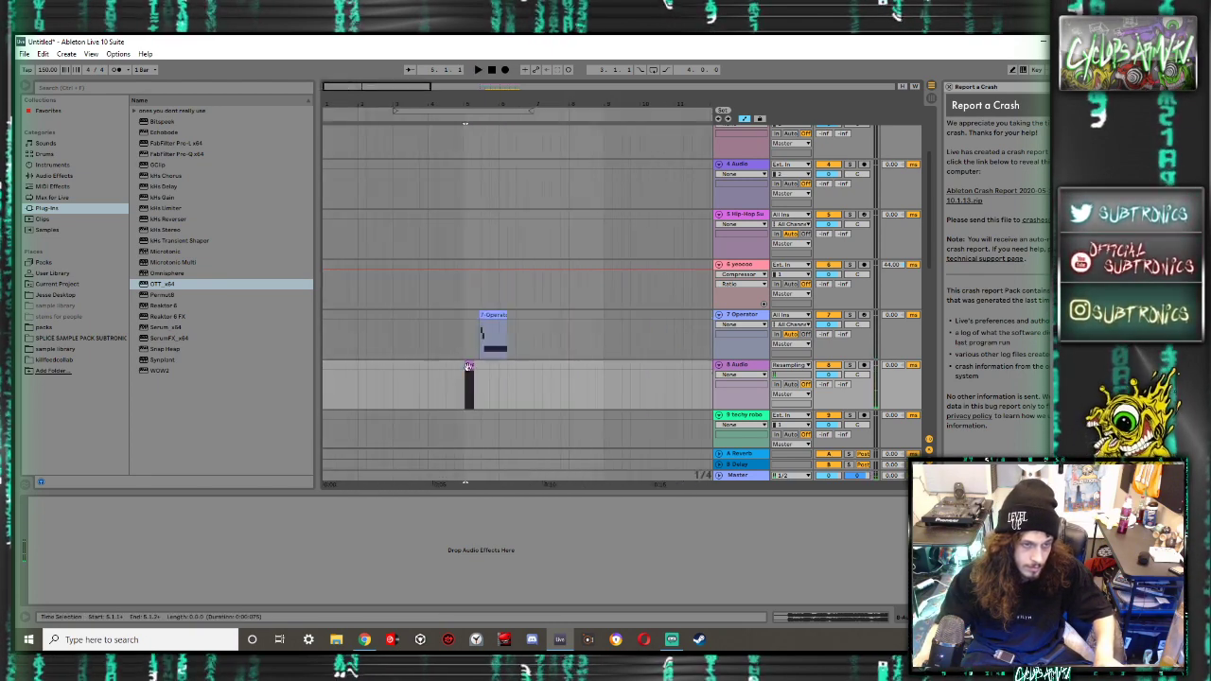
pyautogui.click(393, 377)
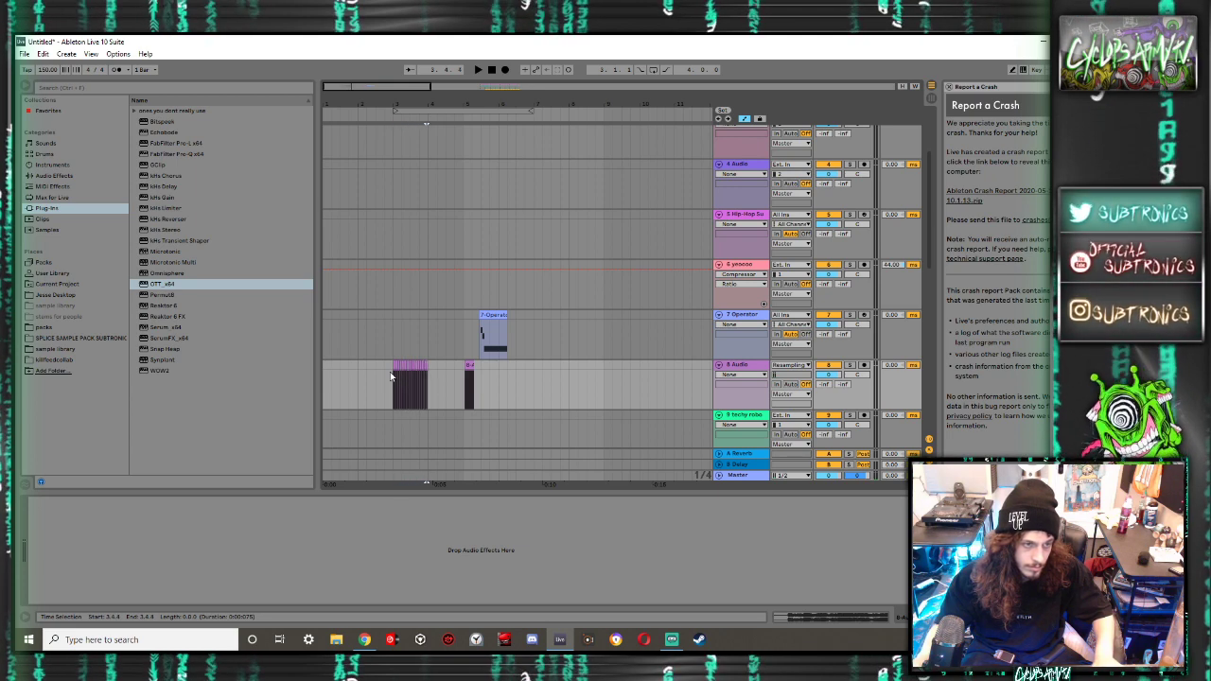
pyautogui.press('space')
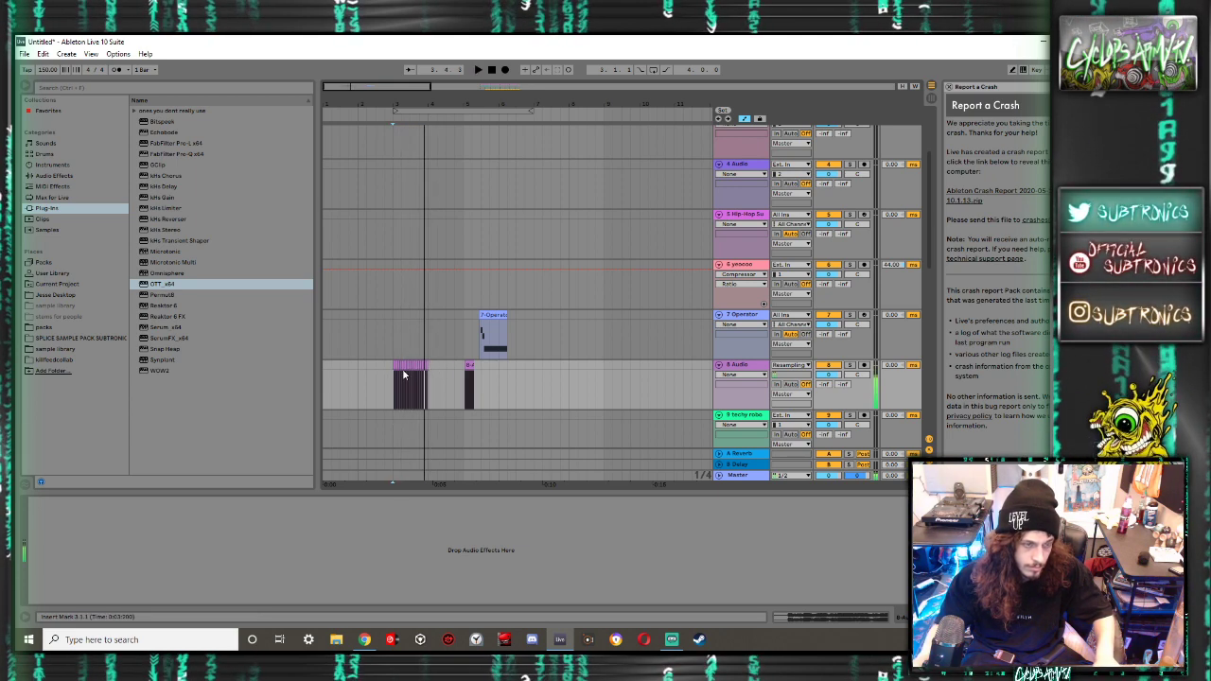
# Delete the duplicated slices in bar 3, keeping only the first one
pyautogui.scroll(4, 405, 372)
pyautogui.moveTo(511, 375); pyautogui.dragTo(482, 374)
pyautogui.keyDown('shift'); pyautogui.click(379, 376); pyautogui.keyUp('shift')
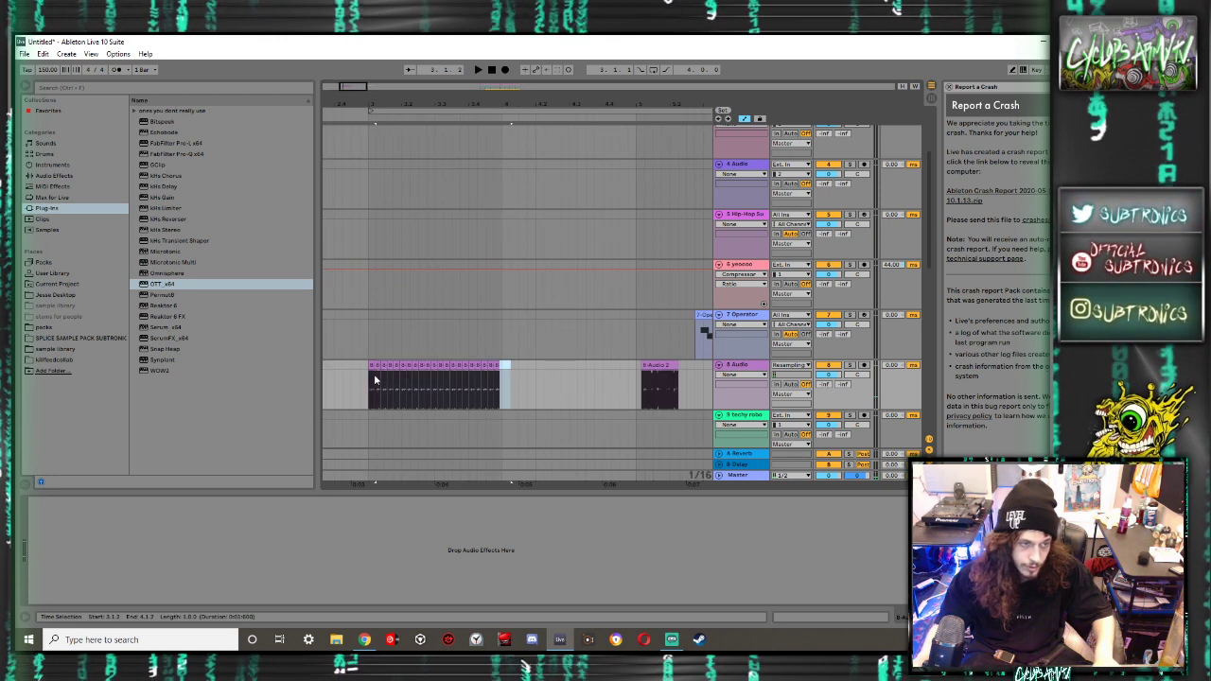
pyautogui.press('Delete')
# Duplicate the remaining slice on every sixteenth note from bar 3, leaving a short gap after each, and audition the stutter
pyautogui.click(375, 370)
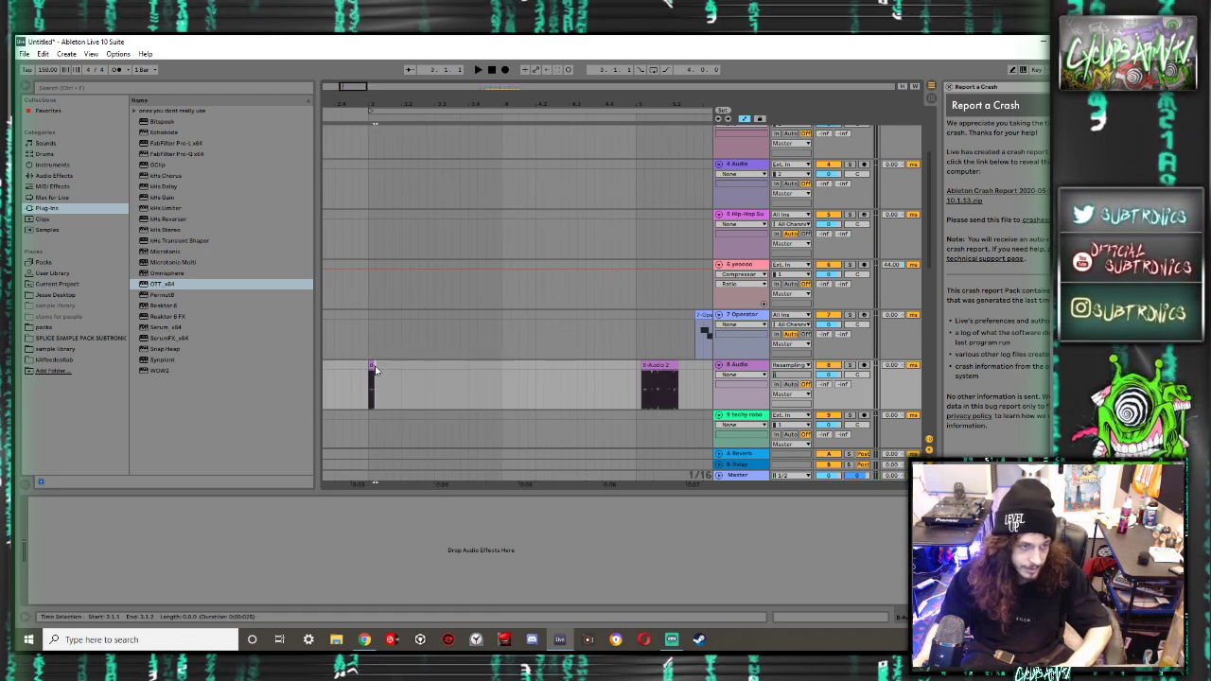
pyautogui.press('+')
pyautogui.press('+')
pyautogui.moveTo(377, 369); pyautogui.dragTo(346, 377)
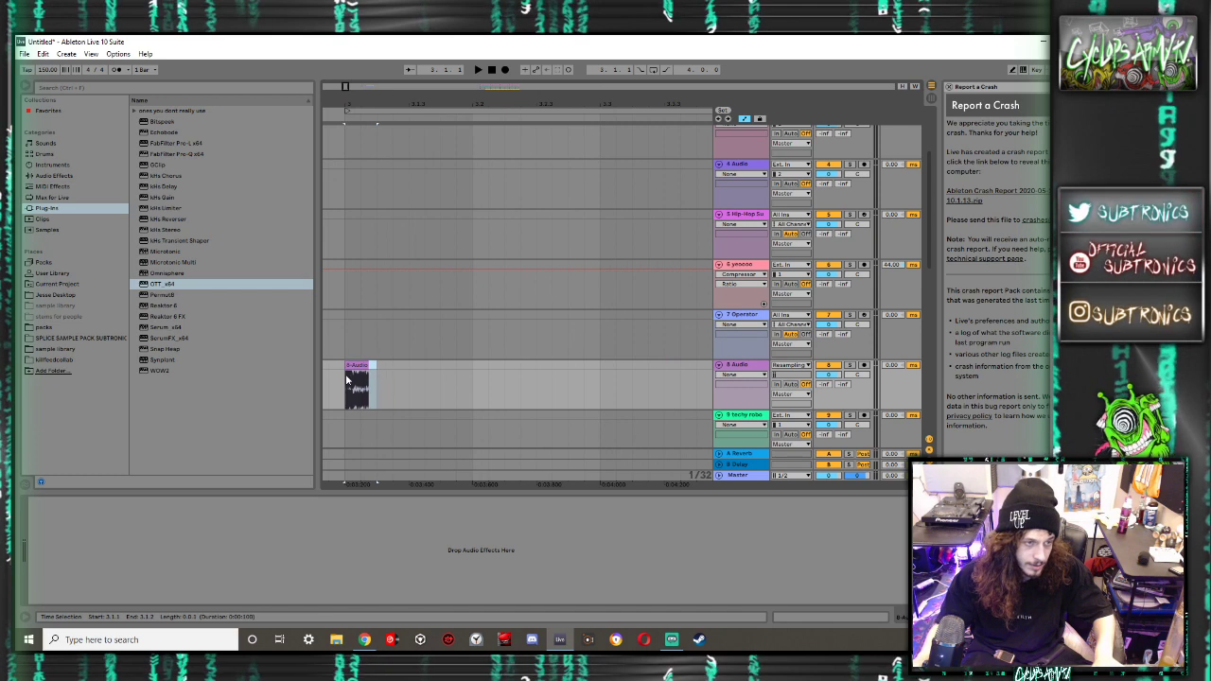
pyautogui.scroll(-8, 347, 377)
pyautogui.click(342, 376)
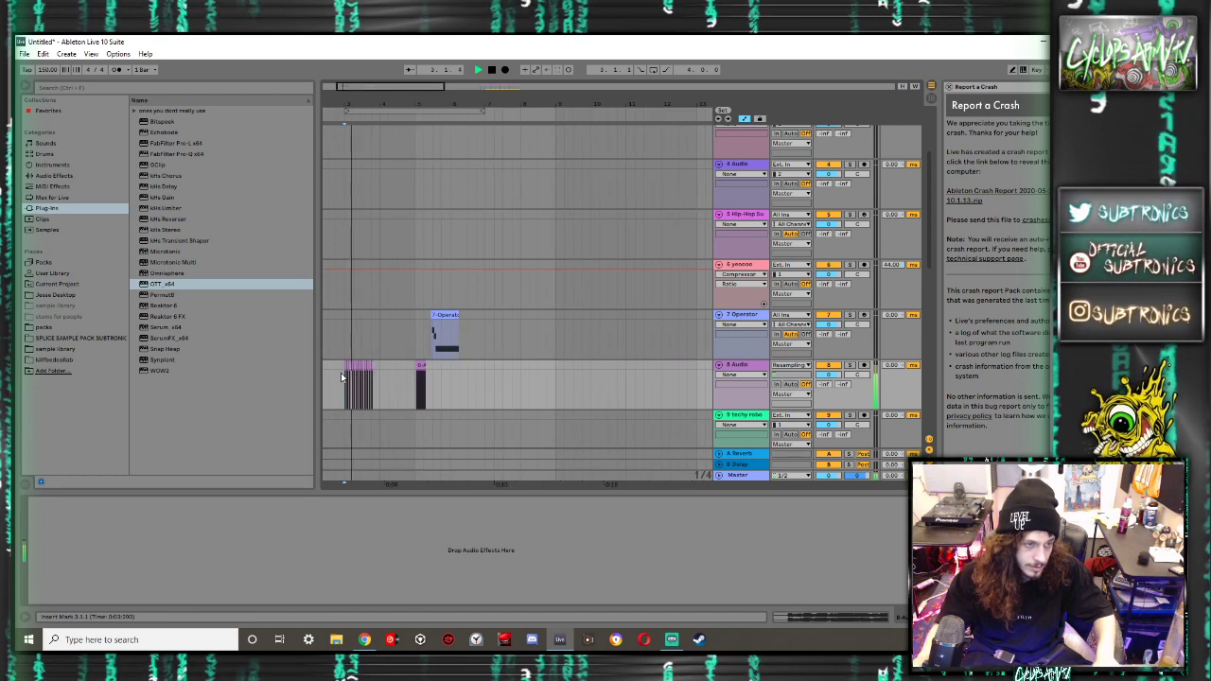
pyautogui.press('space')
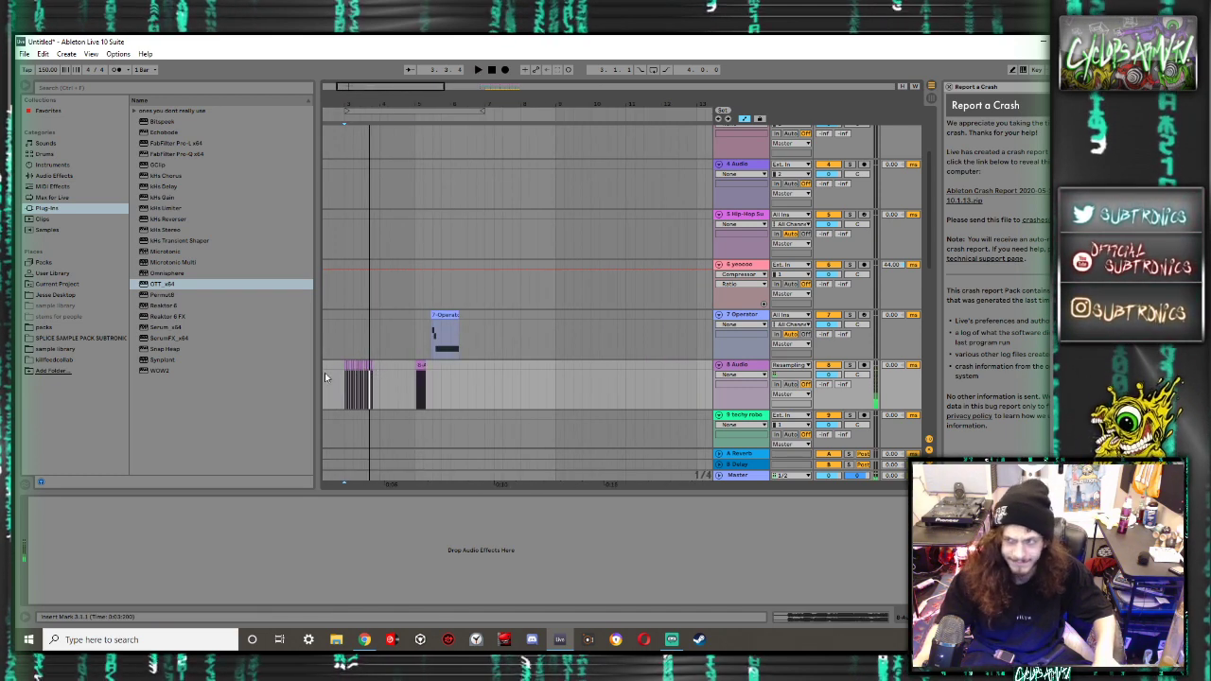
# Fill bar 3 with the sixteenth-note slices and place the one-bar pattern at 17.3 on the audio track, auditioning it with the arrangement
pyautogui.press('+')
pyautogui.press('+')
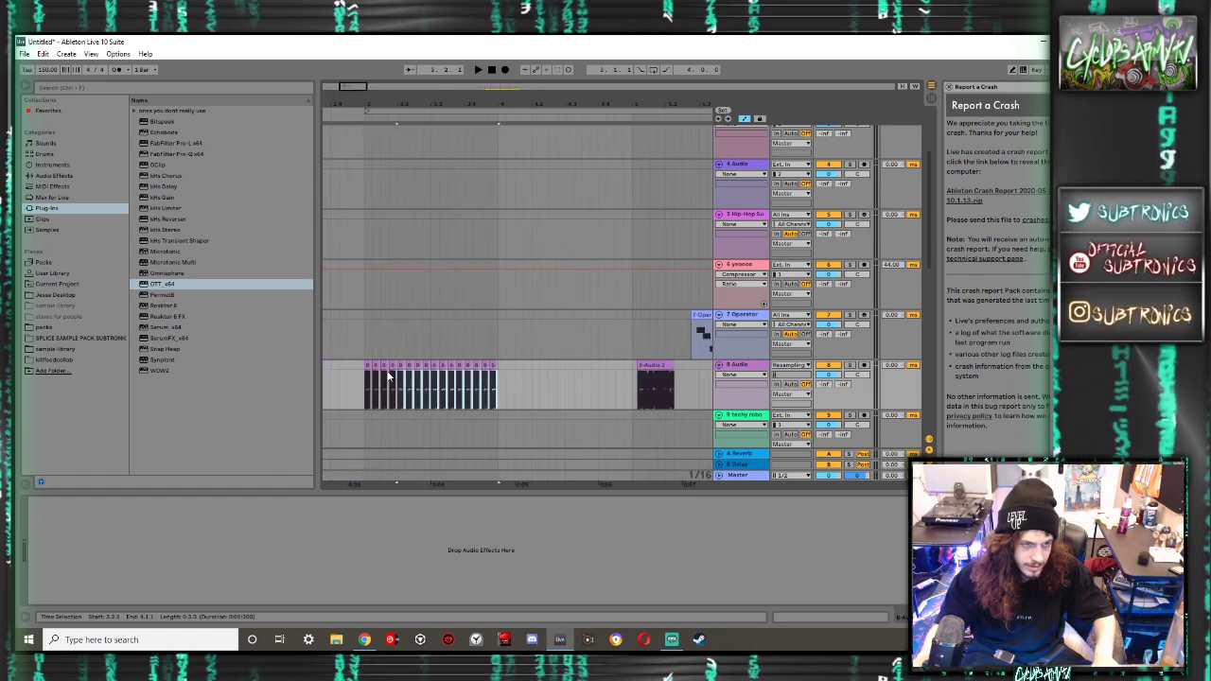
pyautogui.press('-')
pyautogui.press('-')
pyautogui.press('-')
pyautogui.press('-')
pyautogui.press('-')
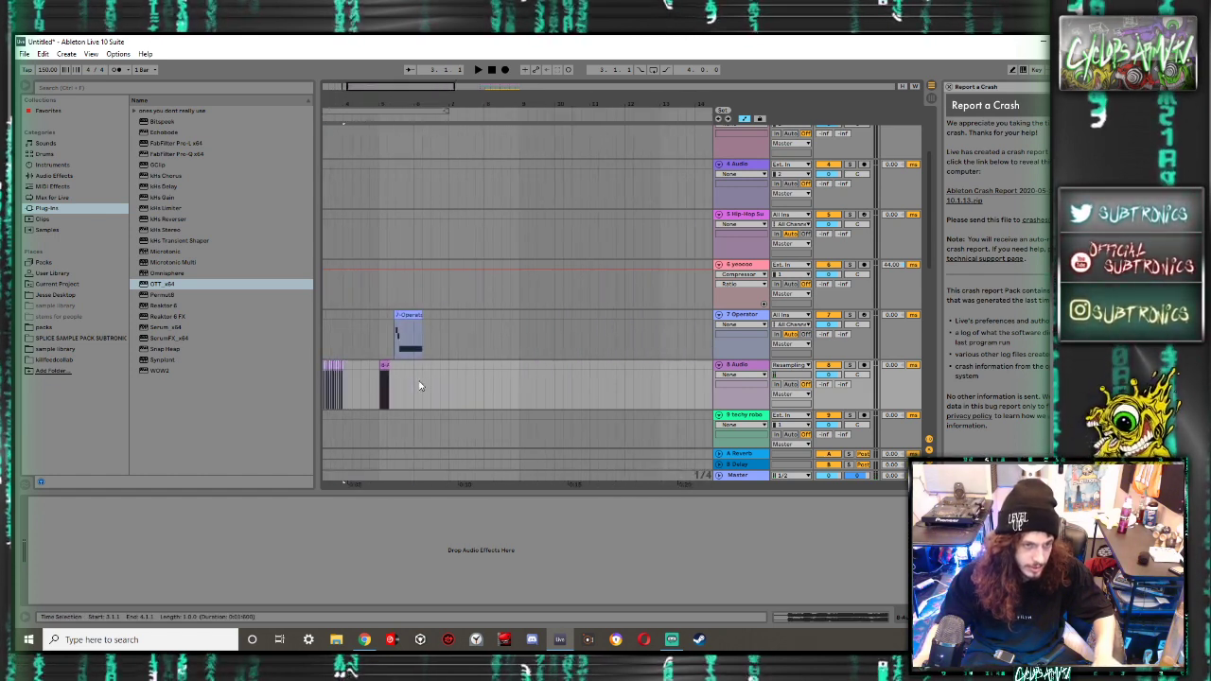
pyautogui.press('+')
pyautogui.press('+')
pyautogui.press('+')
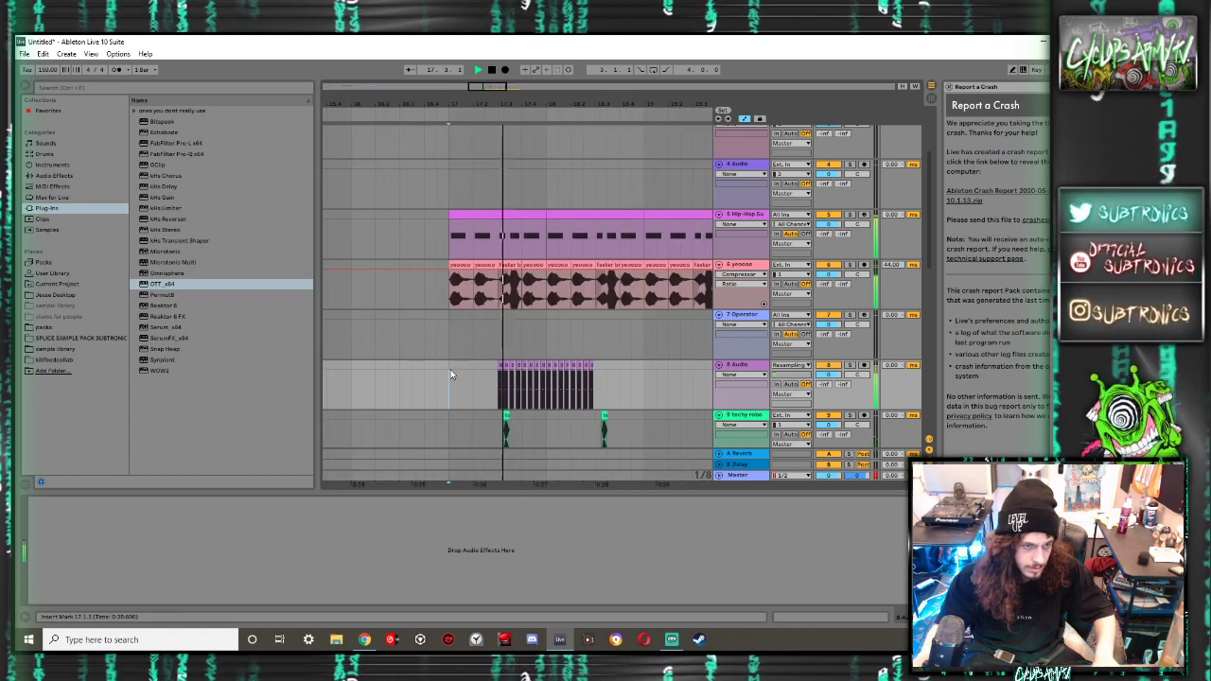
# Deactivate the track 6 clips from 17.3 to 18.3, audition, and delete the ping clips on track 11 under the stutter
pyautogui.moveTo(500, 349); pyautogui.dragTo(595, 273)
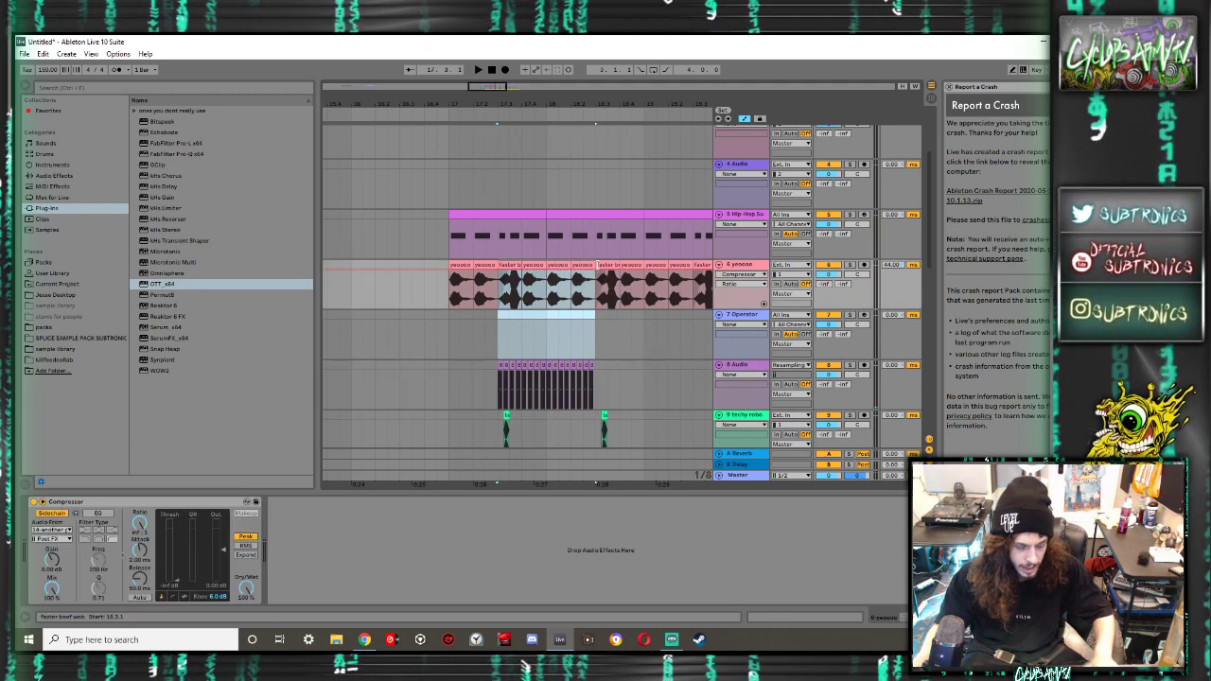
pyautogui.press('0')
pyautogui.click(436, 312)
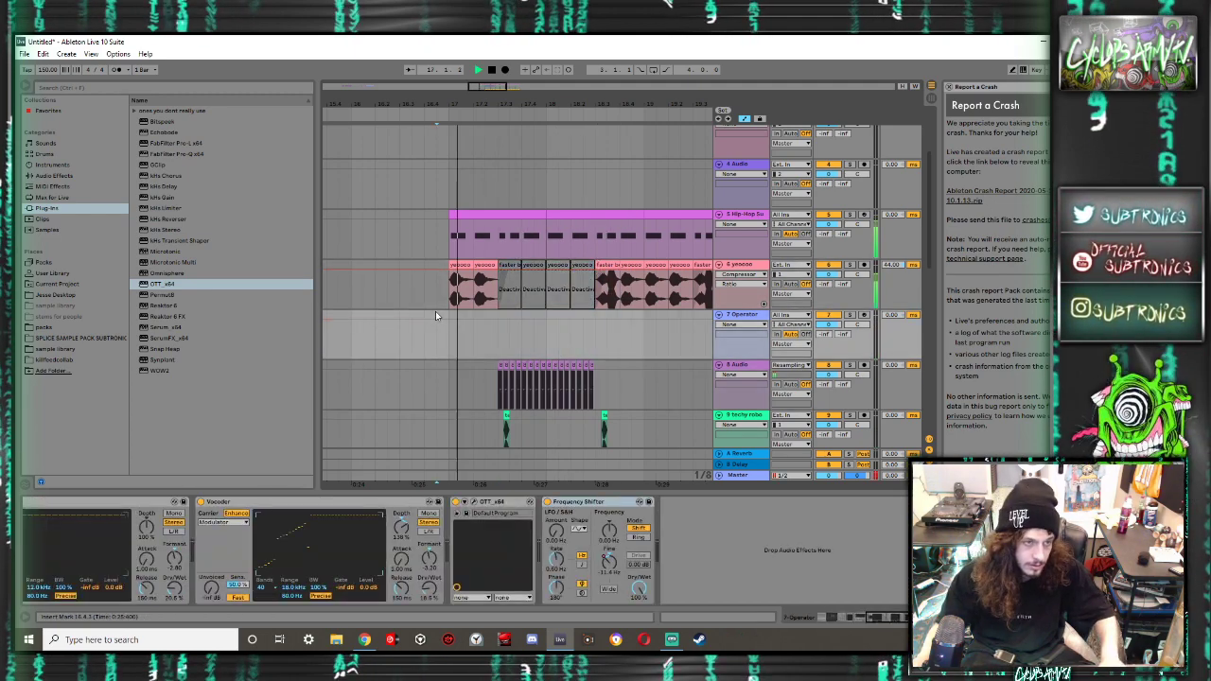
pyautogui.press('space')
pyautogui.scroll(-4, 547, 344)
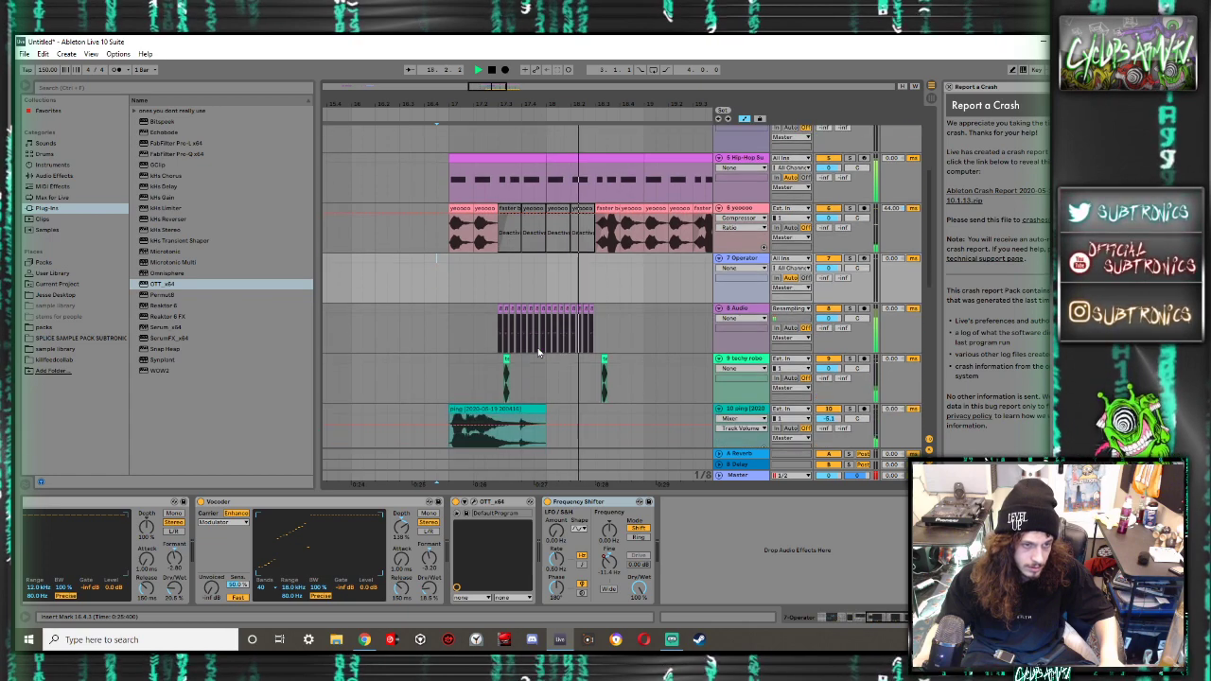
pyautogui.moveTo(499, 402); pyautogui.dragTo(668, 385)
pyautogui.press('Delete')
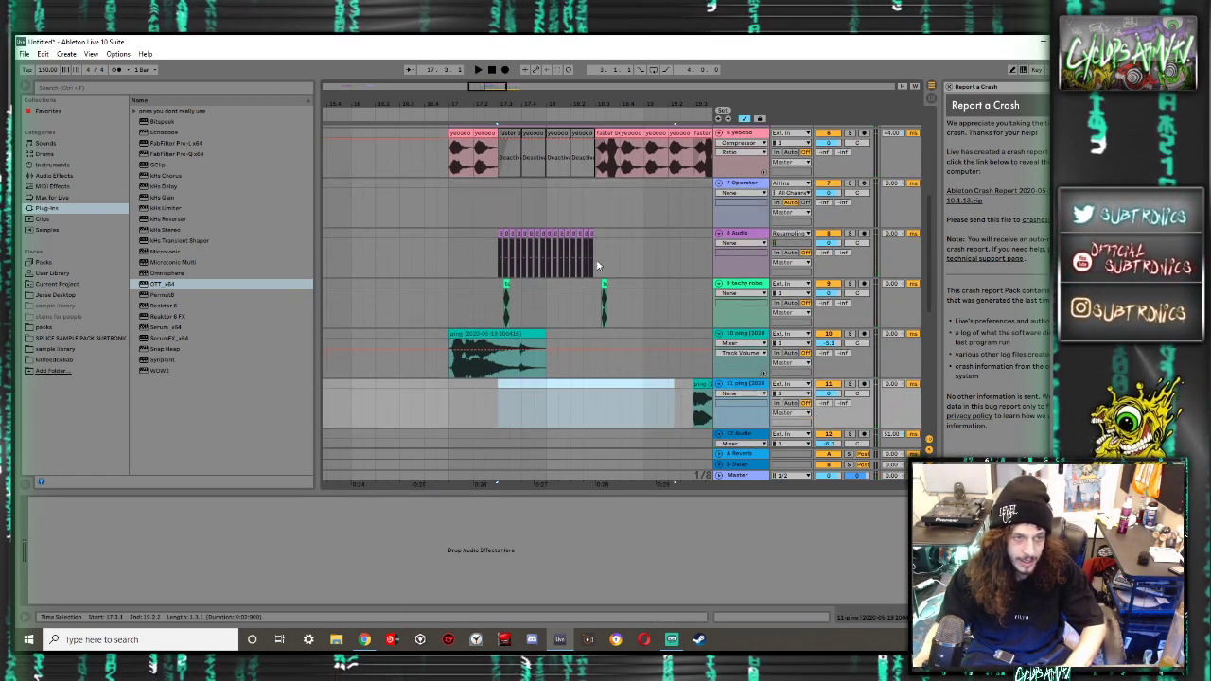
# Replace the short stutter slices from 17.3 to 18.3 with a longer slice repeated every two sixteenths
pyautogui.click(504, 235)
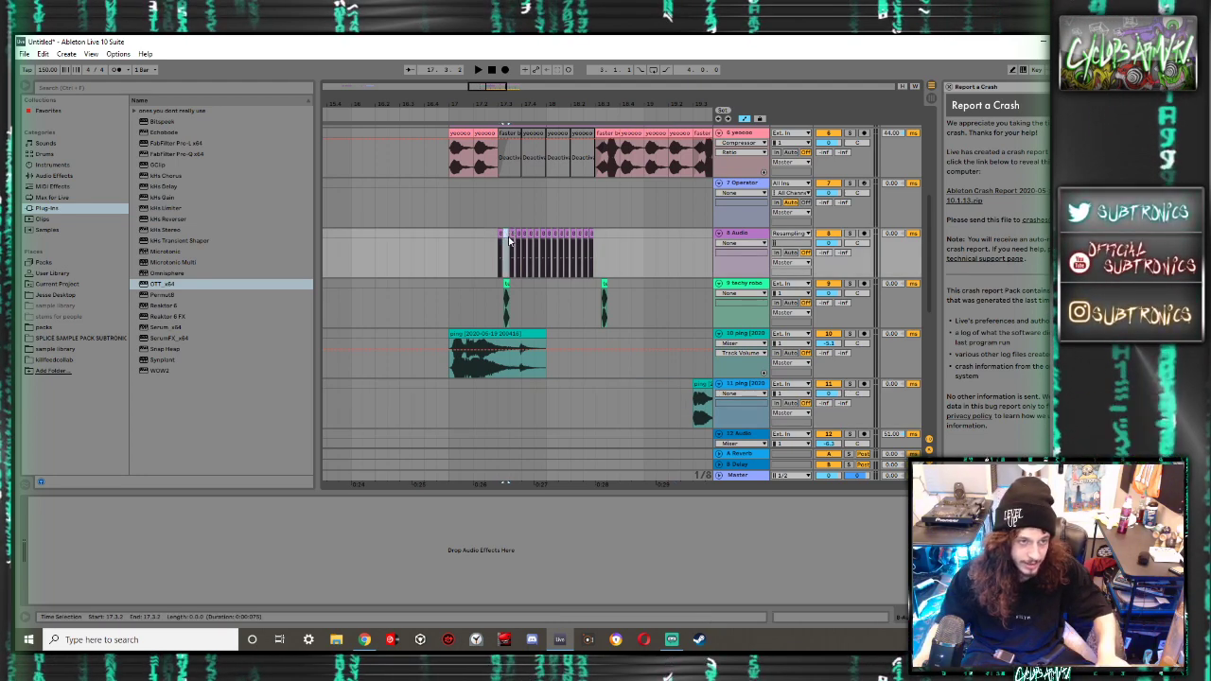
pyautogui.moveTo(508, 240); pyautogui.dragTo(499, 244)
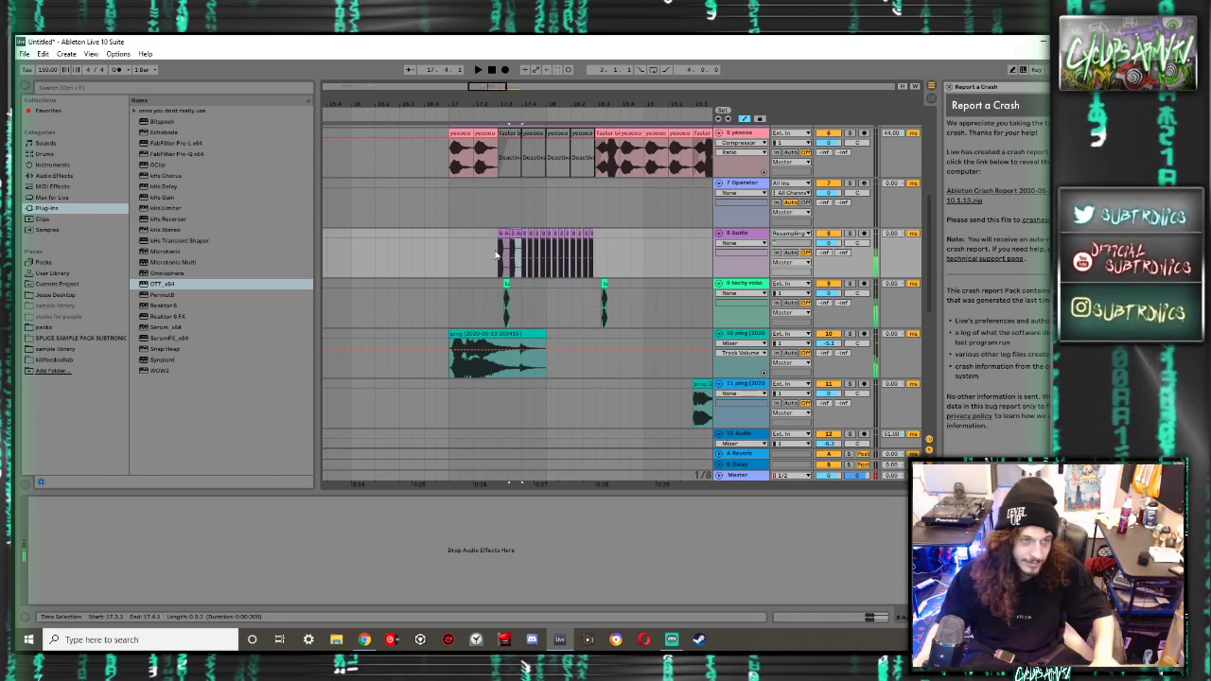
pyautogui.click(495, 255)
pyautogui.press('space')
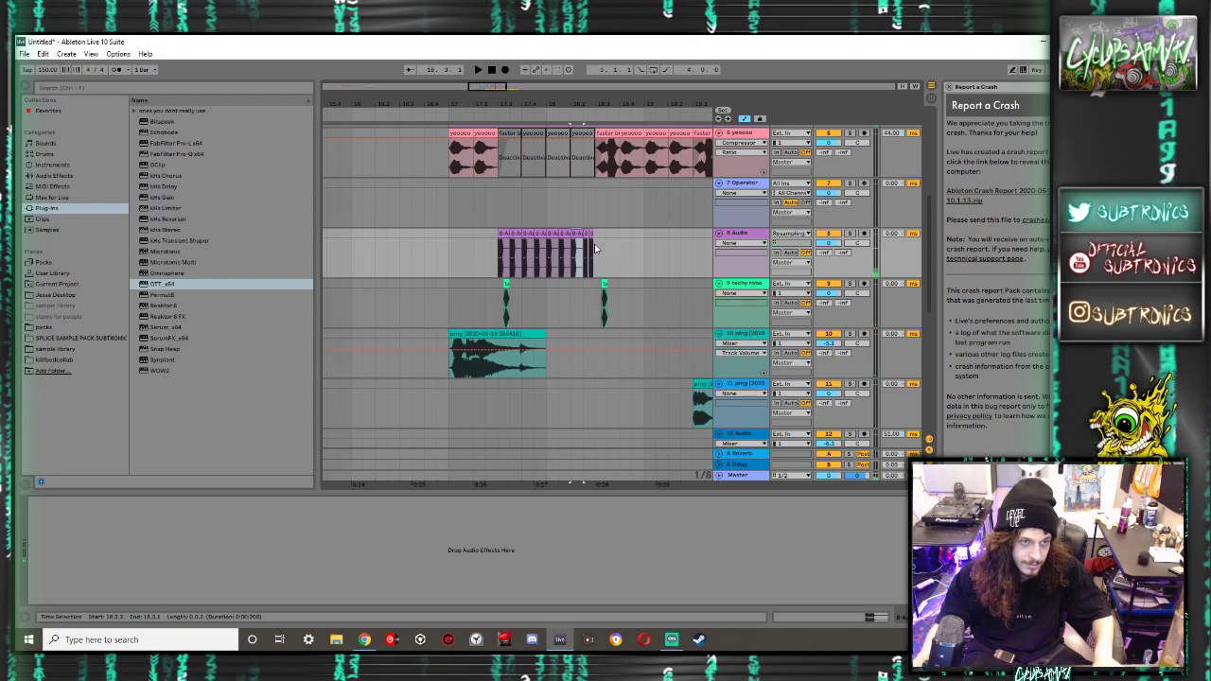
pyautogui.click(501, 237)
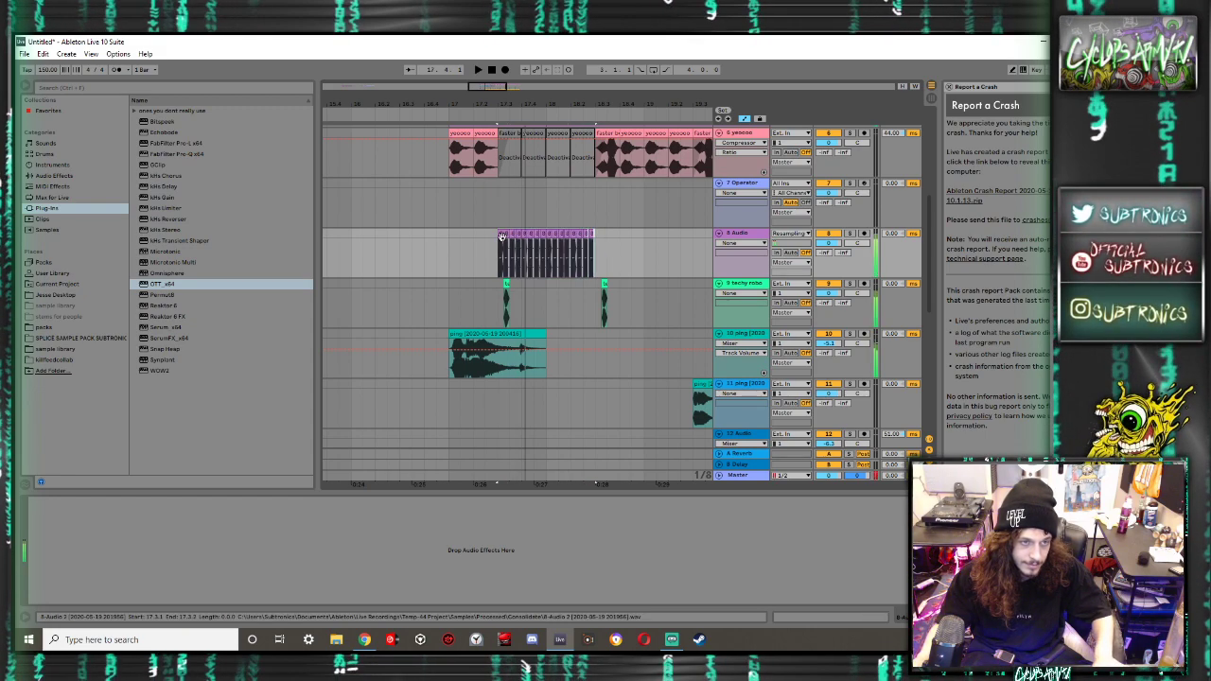
pyautogui.moveTo(501, 248); pyautogui.dragTo(588, 252)
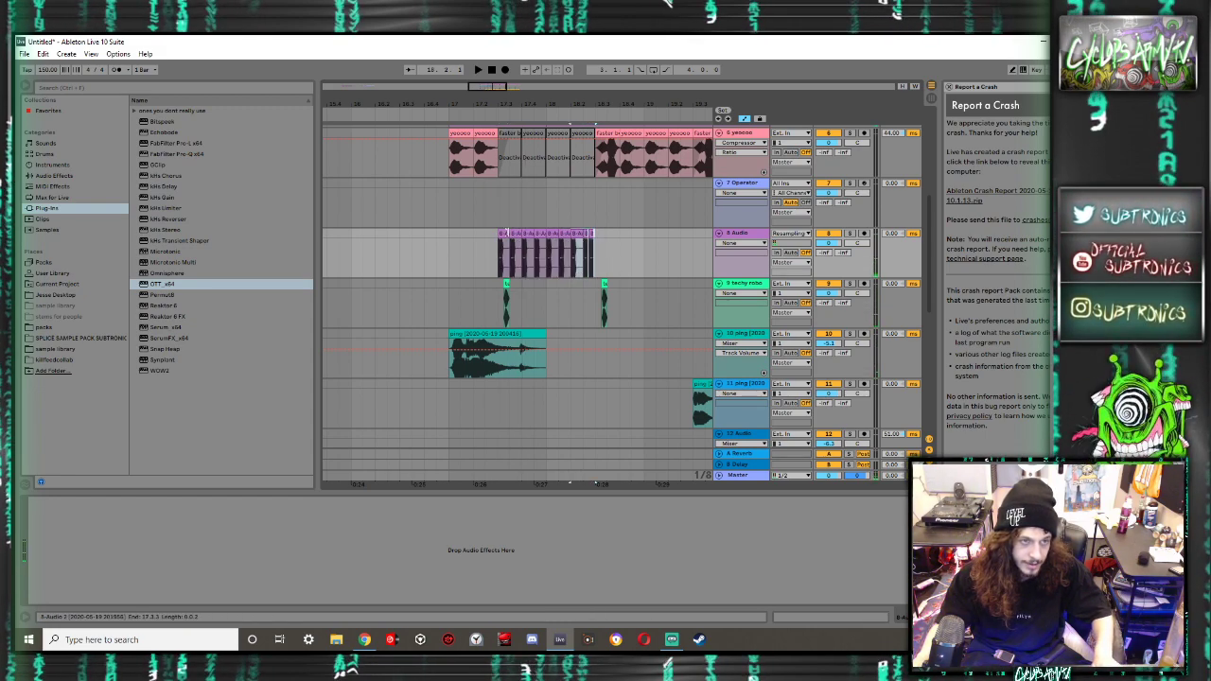
# Vary the stutter on the track 8 audio by mixing short and long slices, and audition the rhythm in the arrangement
pyautogui.click(504, 233)
pyautogui.press('space')
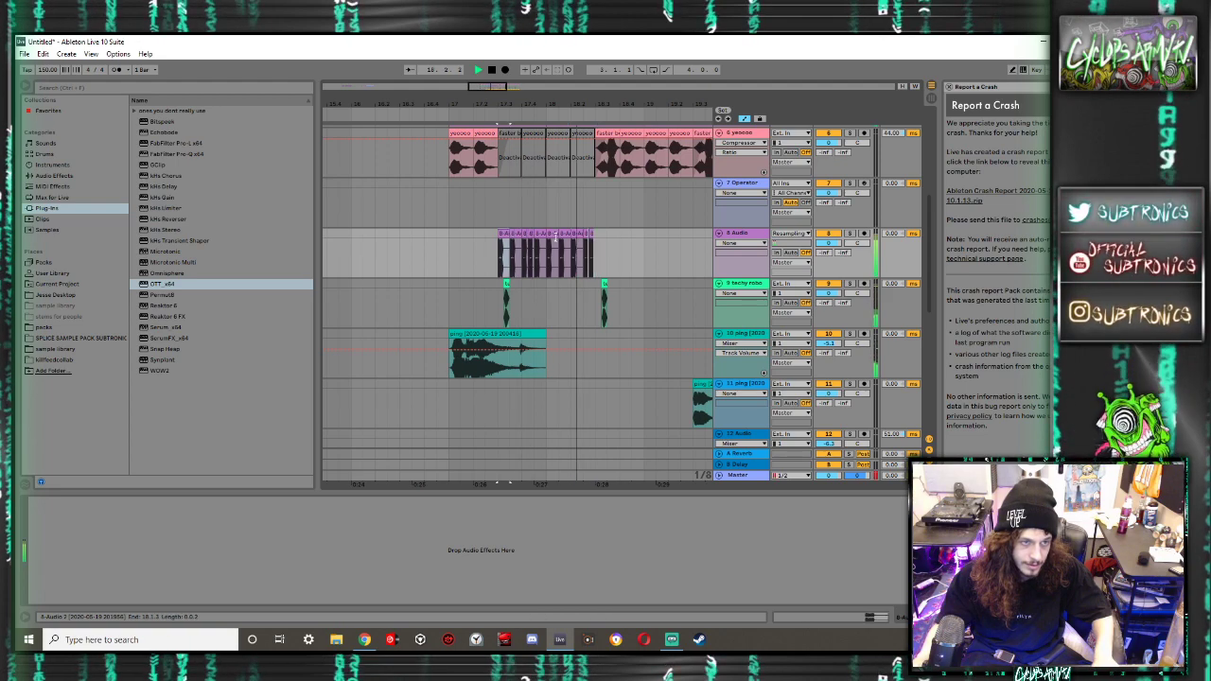
pyautogui.scroll(1, 579, 265)
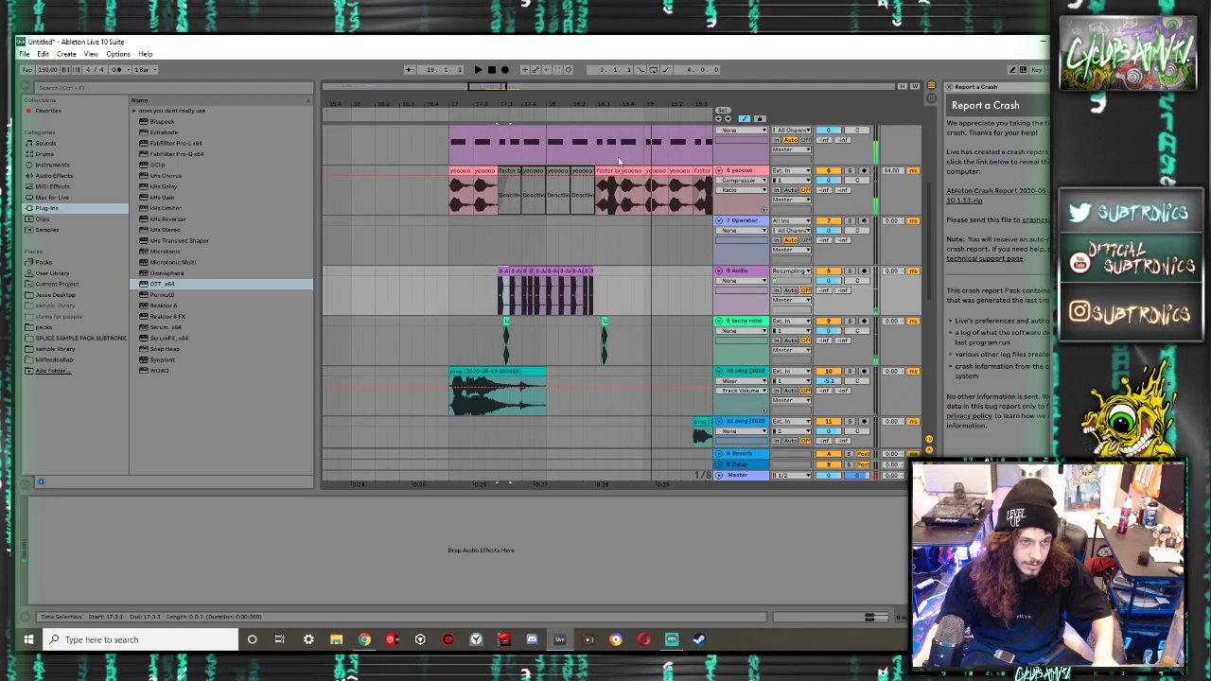
pyautogui.click(600, 194)
pyautogui.click(499, 261)
pyautogui.press('space')
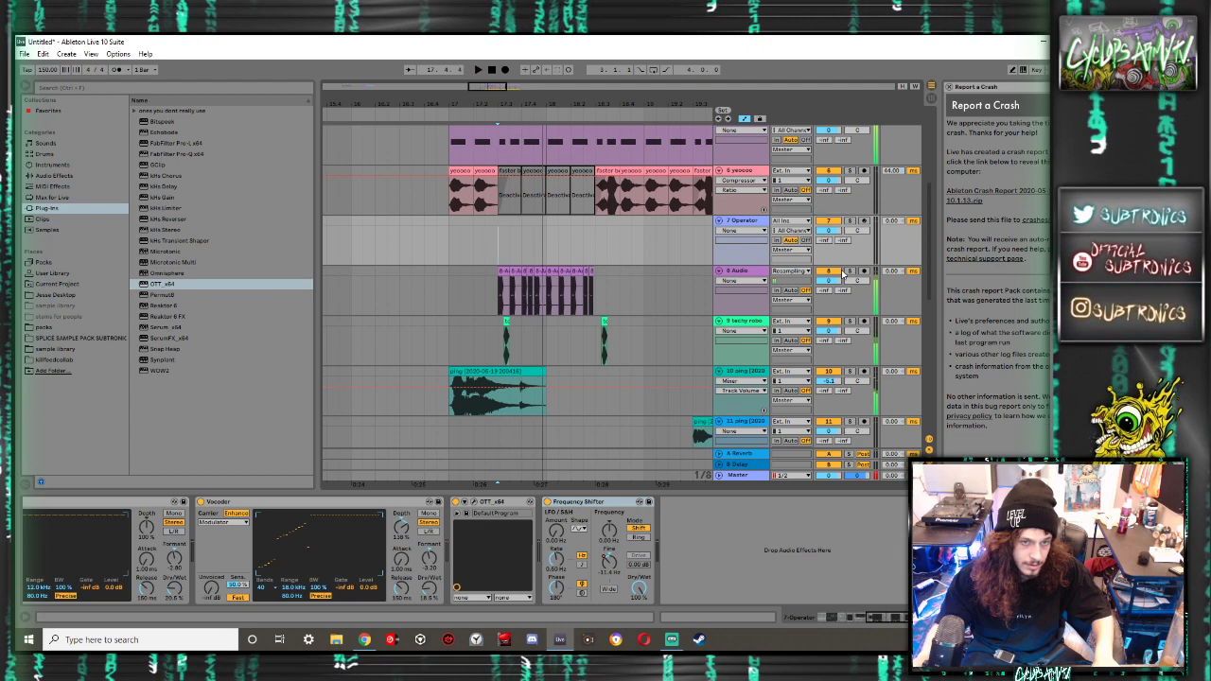
# Duplicate the stutter audio track twice, keeping the copies directly below it, and solo the lowest copy
pyautogui.click(742, 272)
pyautogui.hotkey('ctrl', 'd')
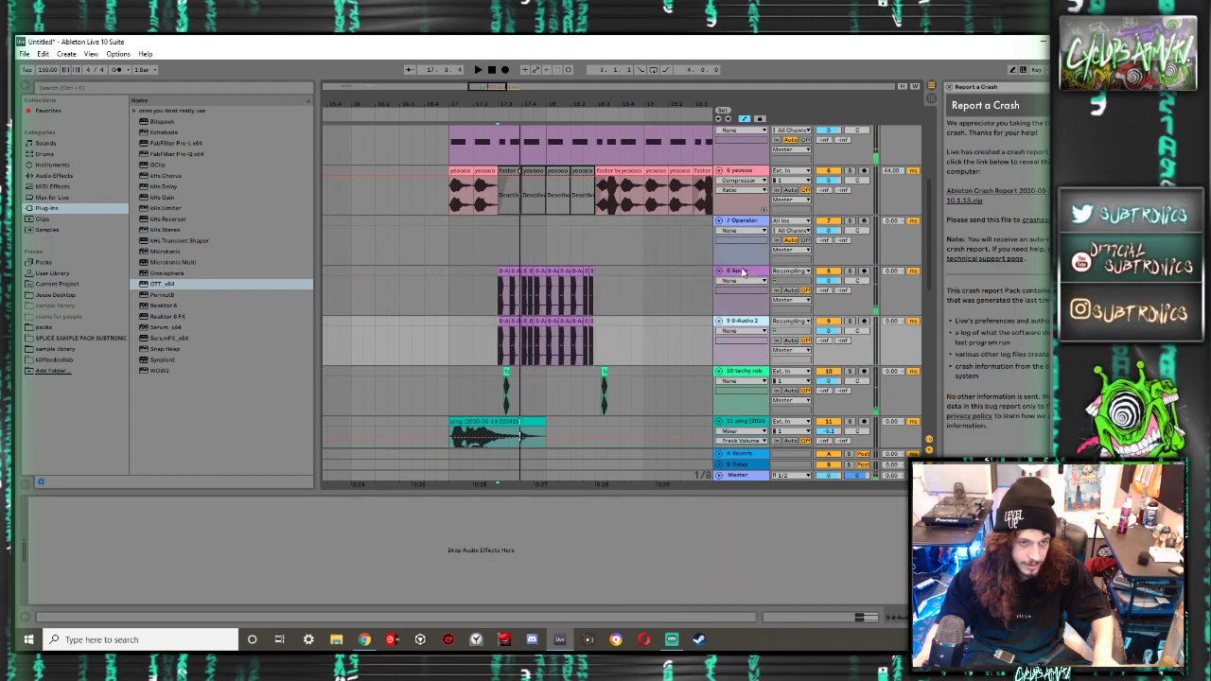
pyautogui.hotkey('ctrl', 'd')
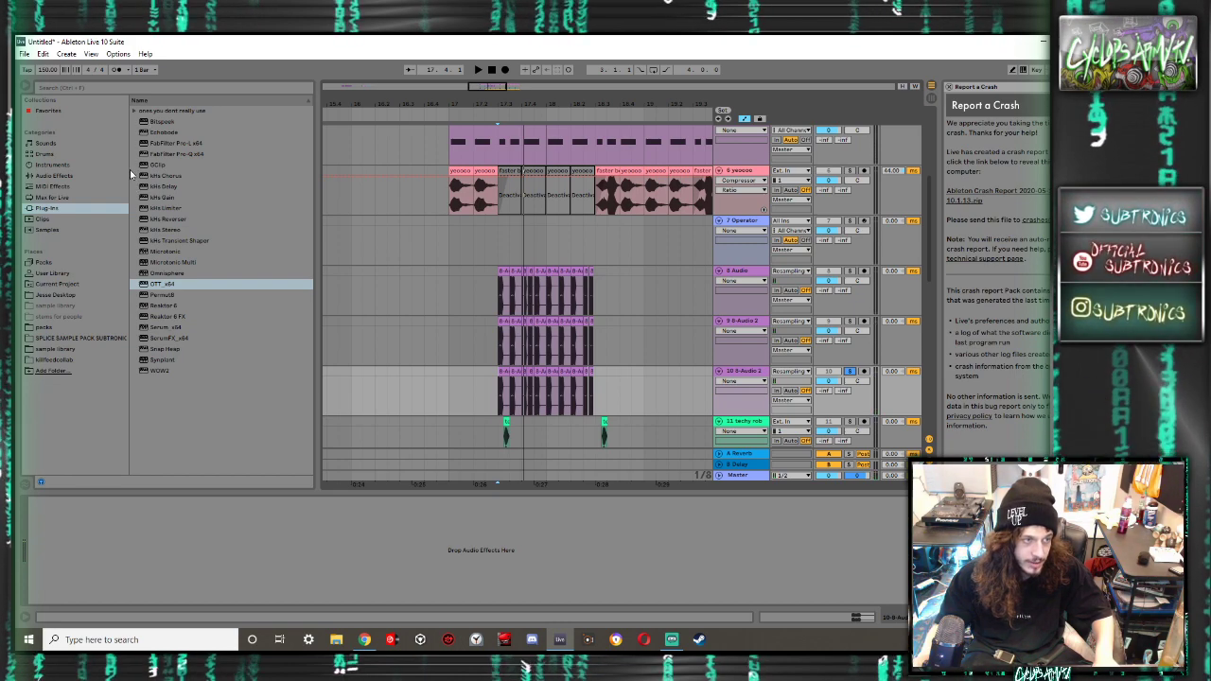
# Show the list of built-in audio effects in the browser
pyautogui.click(134, 111)
pyautogui.click(135, 111)
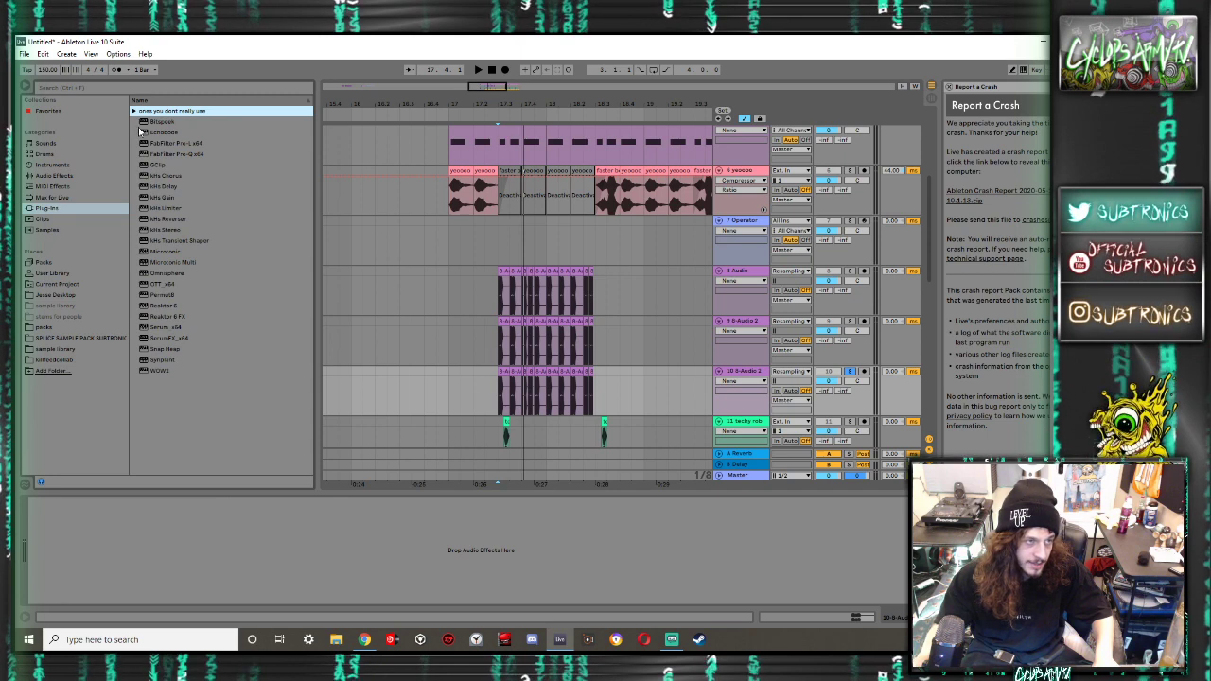
pyautogui.click(54, 176)
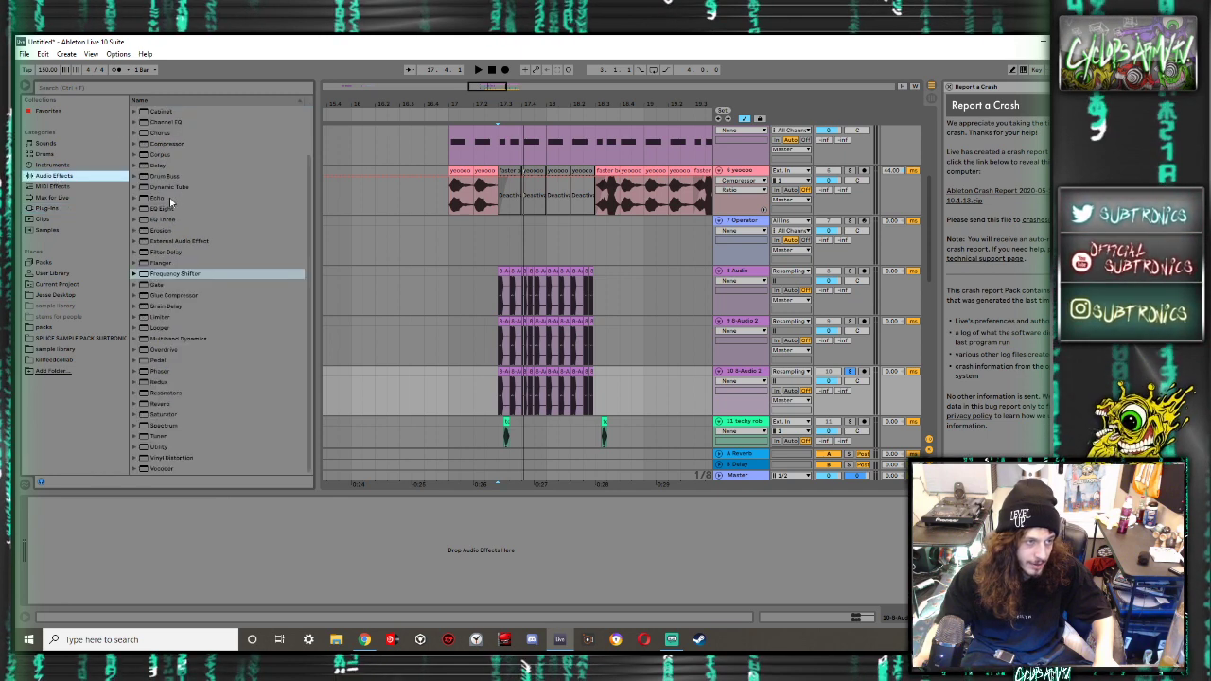
# Undo the track duplicates, the slice variations, the clip deactivations and deletions, and the stutter placement at 17.3
pyautogui.moveTo(607, 388); pyautogui.dragTo(442, 306)
pyautogui.moveTo(645, 384); pyautogui.dragTo(477, 274)
pyautogui.press('Delete')
pyautogui.scroll(-3, 472, 274)
pyautogui.hscroll(-2, 470, 273)
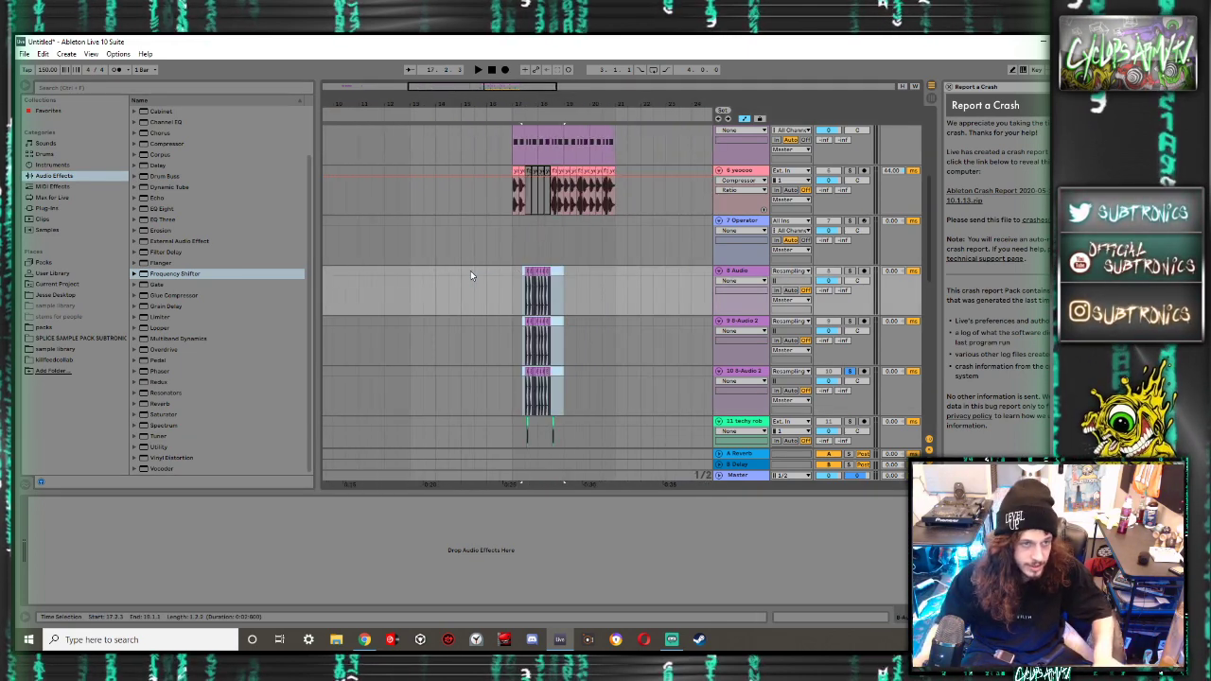
pyautogui.hotkey('ctrl', 'z')
pyautogui.hotkey('ctrl', 'z')
pyautogui.hotkey('ctrl', 'z')
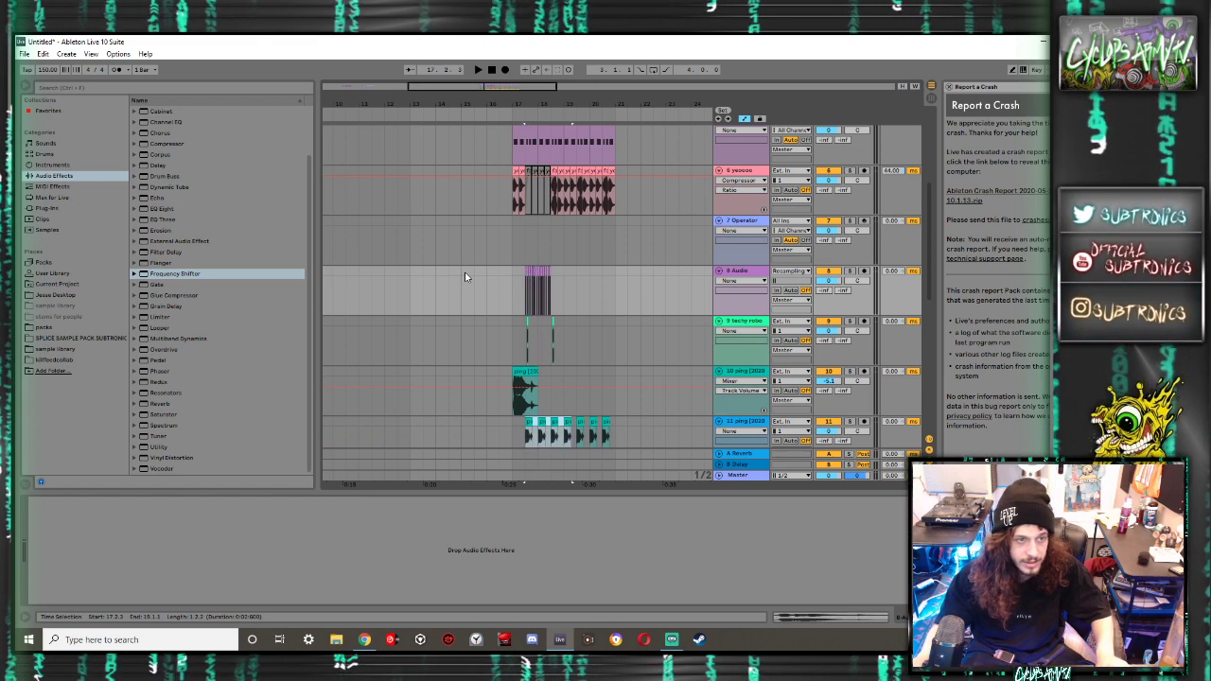
pyautogui.hotkey('ctrl', 'z')
pyautogui.hotkey('ctrl', 'z')
# Copy the one-bar sixteenth-note stutter from bar 3 of the audio track, and audition the arrangement from 17.1
pyautogui.hscroll(-5, 421, 306)
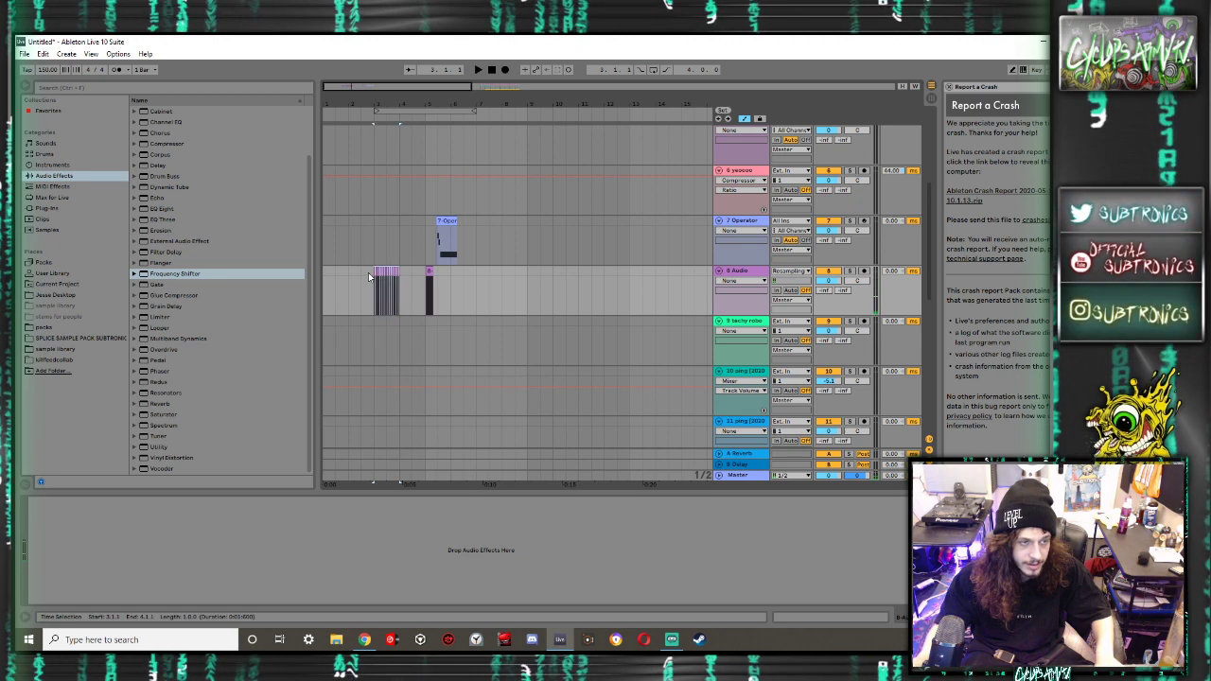
pyautogui.moveTo(369, 273); pyautogui.dragTo(401, 273)
pyautogui.hscroll(1, 477, 276)
pyautogui.hscroll(3, 486, 268)
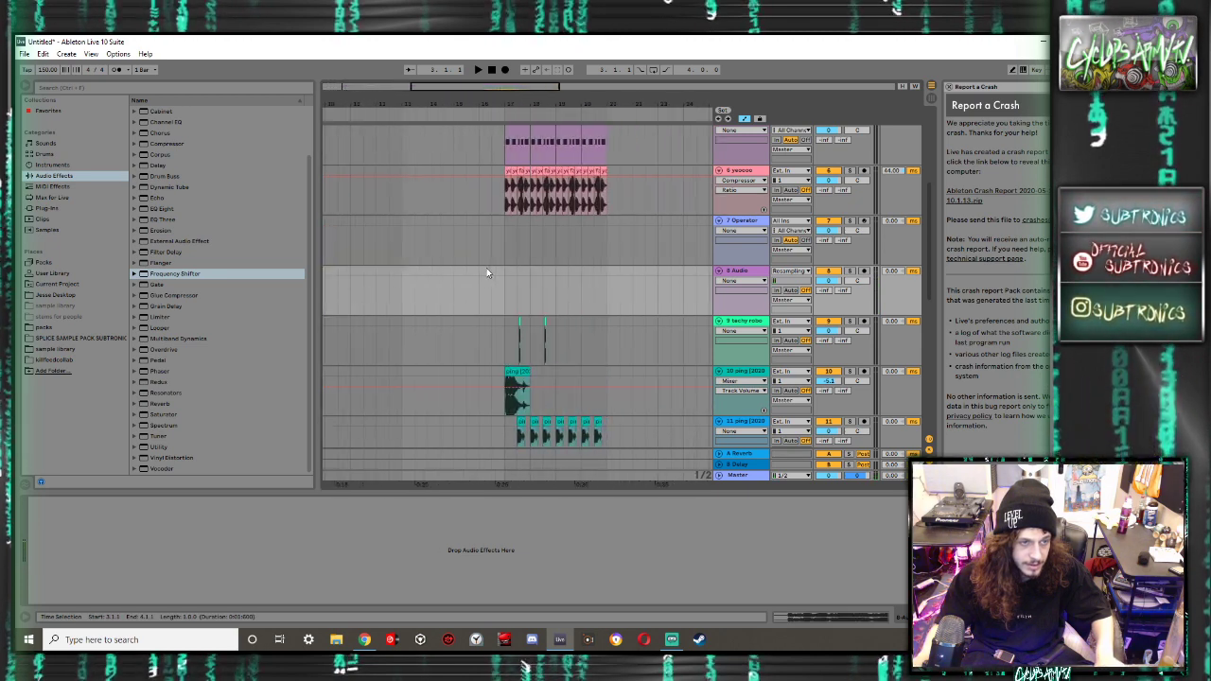
pyautogui.click(502, 287)
pyautogui.press('space')
pyautogui.press('space')
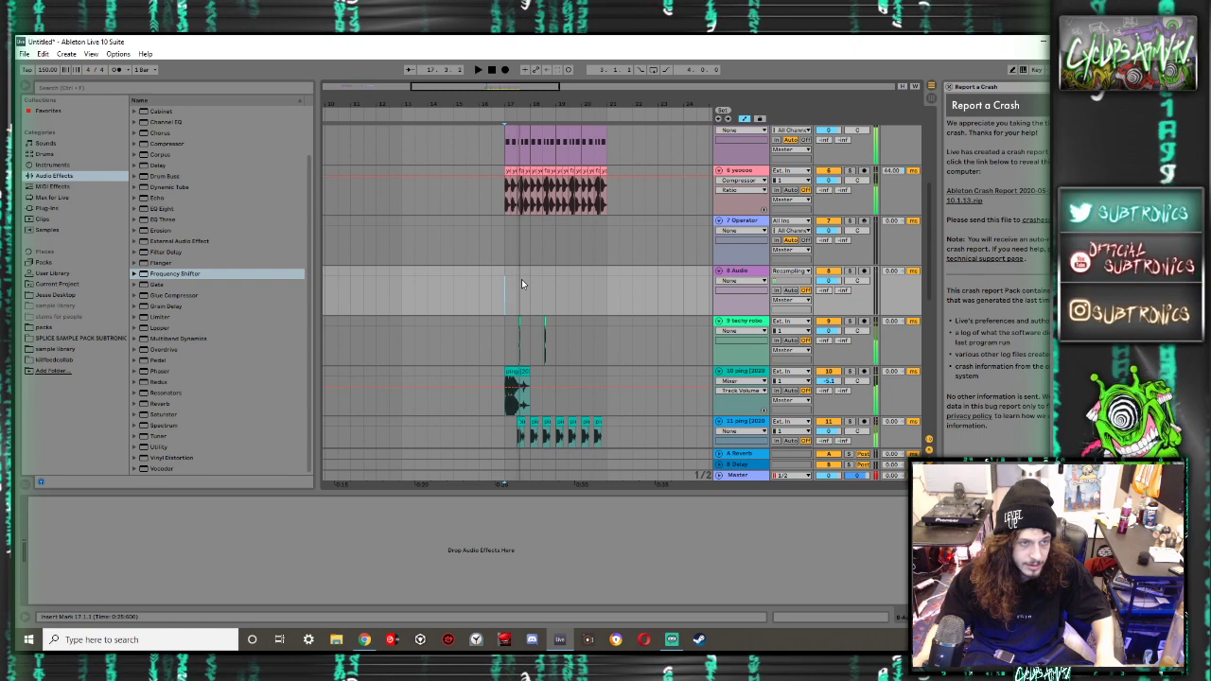
pyautogui.scroll(4, 521, 280)
pyautogui.scroll(3, 521, 284)
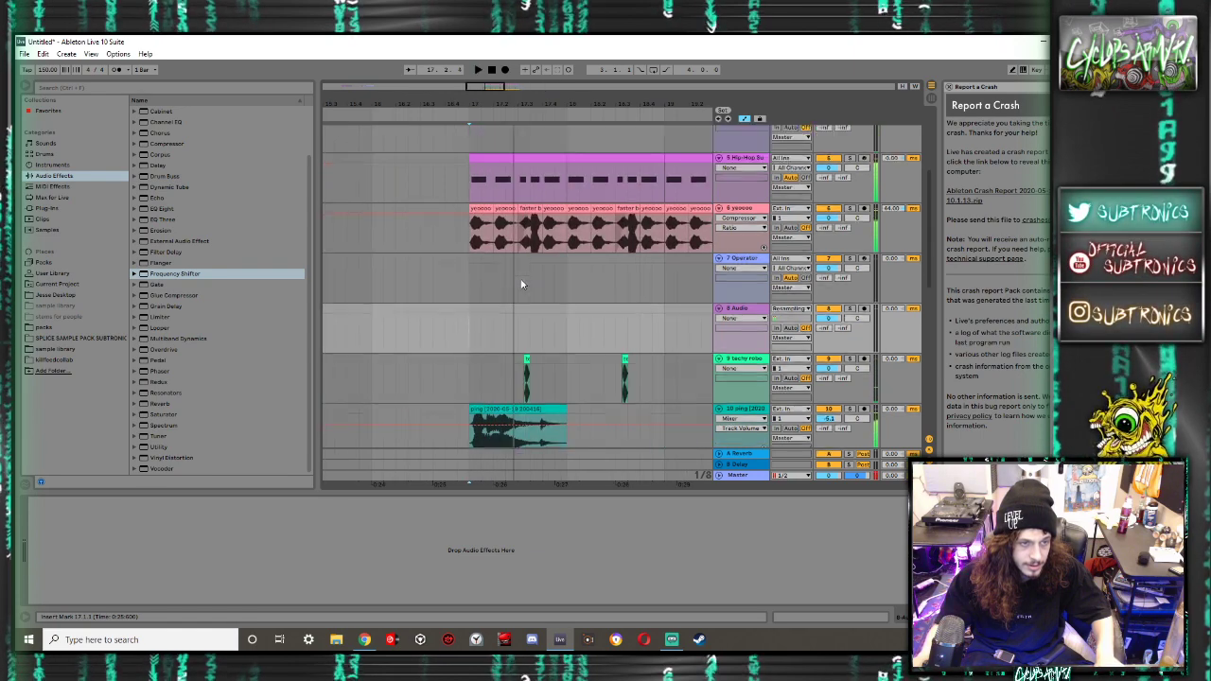
# Deactivate the sub bass from 17.2 to 17.3 and all clips across the tracks from 17.3 to 18.1, and audition the gap
pyautogui.click(489, 194)
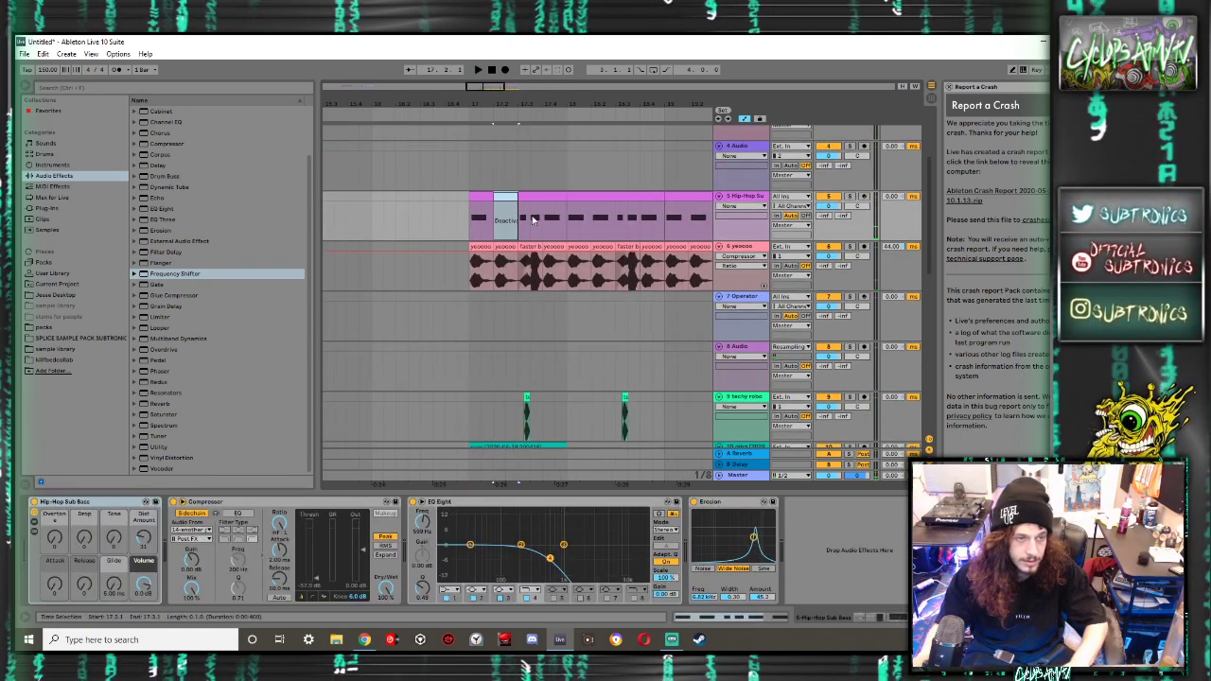
pyautogui.moveTo(518, 210); pyautogui.dragTo(566, 457)
pyautogui.press('0')
pyautogui.click(465, 260)
pyautogui.press('space')
# Paste the one-bar stutter at 17.3 on audio track 8 and audition it with the arrangement
pyautogui.click(520, 262)
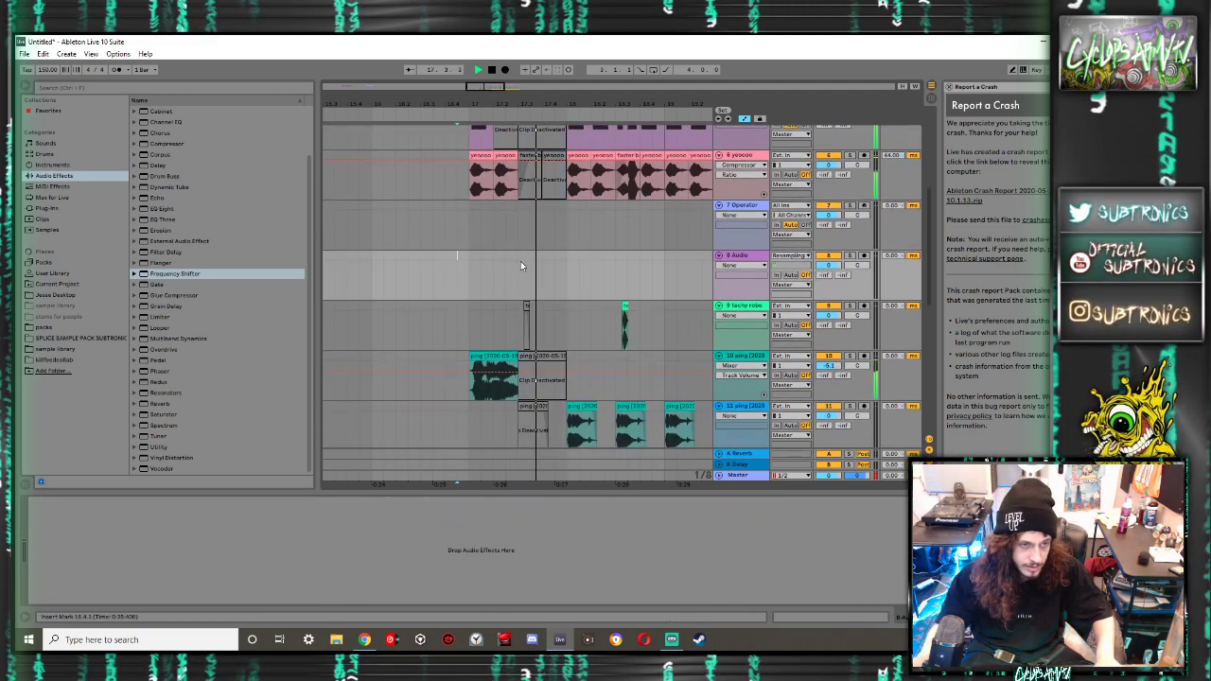
pyautogui.hotkey('ctrl', 'v')
pyautogui.press('space')
pyautogui.press('space')
pyautogui.scroll(-2, 516, 264)
pyautogui.press('space')
pyautogui.scroll(-4, 510, 279)
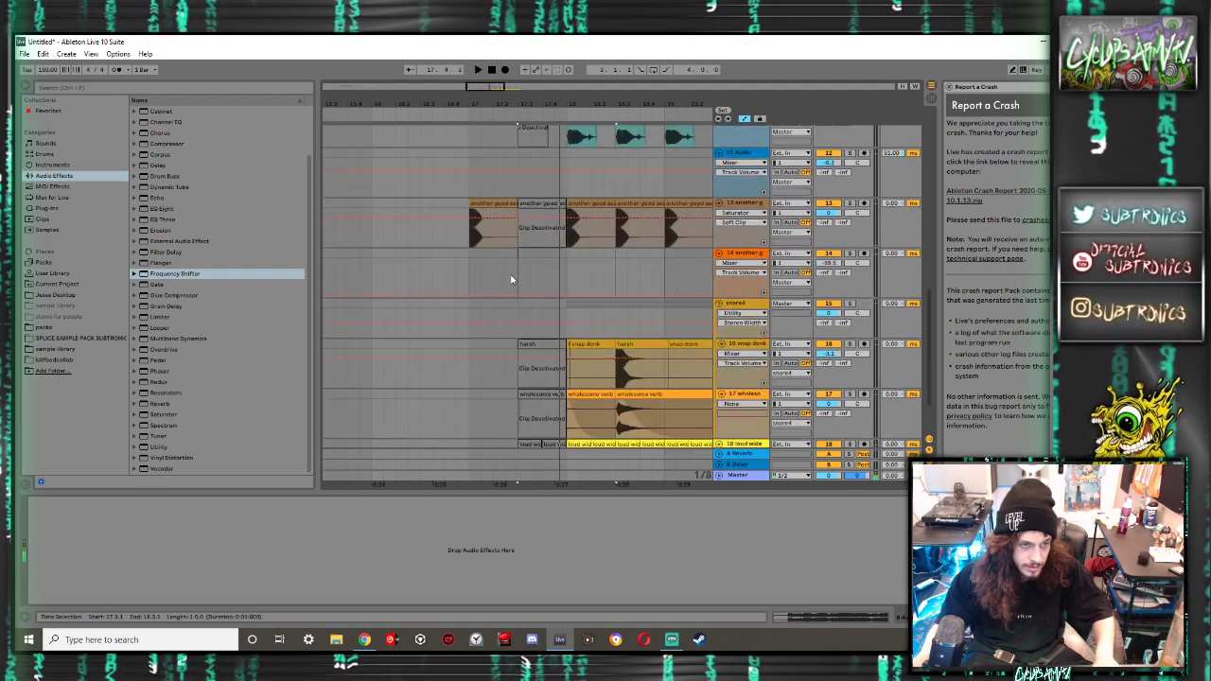
# Reactivate the harsh snare, wholesome verb and loud wide hat clips from 17.3 to 18.1, and audition them
pyautogui.click(531, 348)
pyautogui.scroll(-1, 531, 348)
pyautogui.hscroll(1, 549, 412)
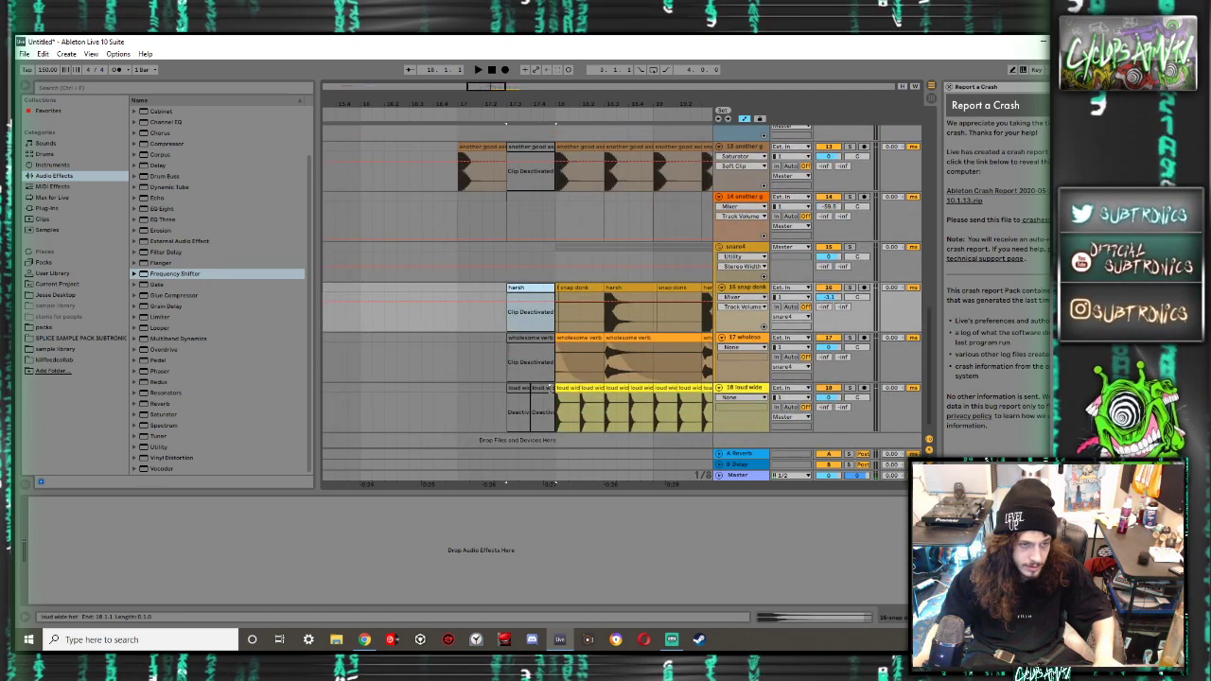
pyautogui.keyDown('shift'); pyautogui.click(549, 388); pyautogui.keyUp('shift')
pyautogui.press('0')
pyautogui.press('space')
pyautogui.press('space')
# Reactivate the kick clip at 17.3 on track 13 and audition it with the stutter
pyautogui.scroll(3, 516, 341)
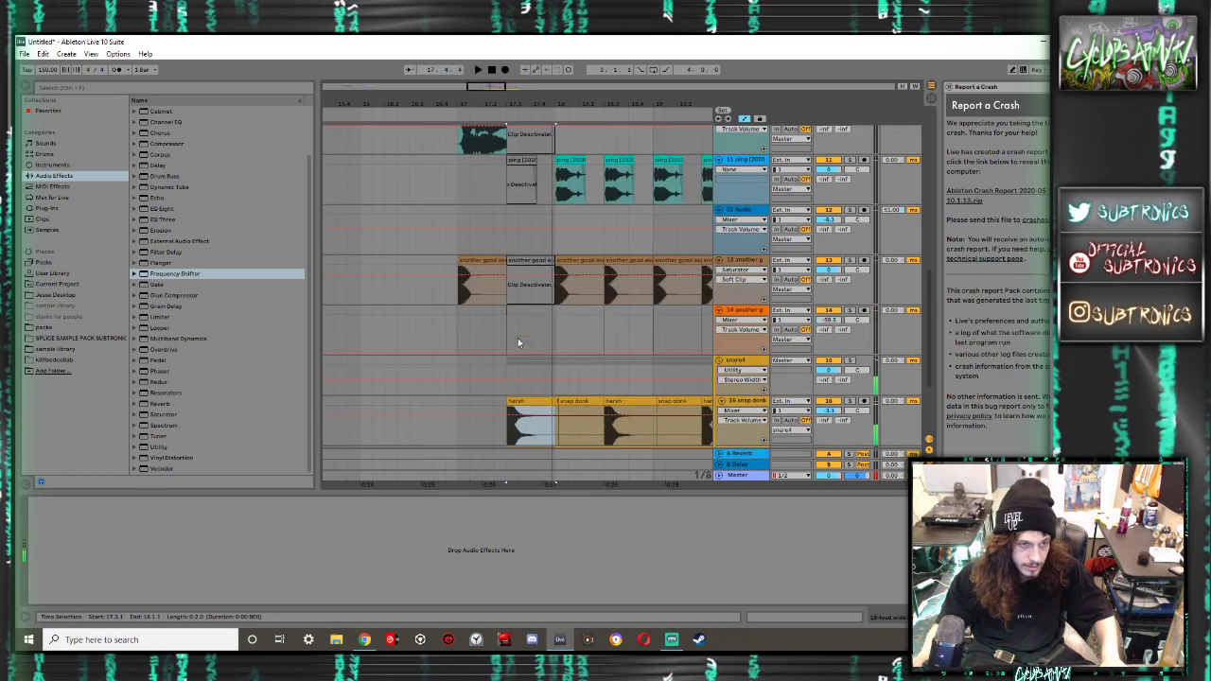
pyautogui.click(521, 260)
pyautogui.press('0')
pyautogui.scroll(-1, 532, 283)
pyautogui.press('space')
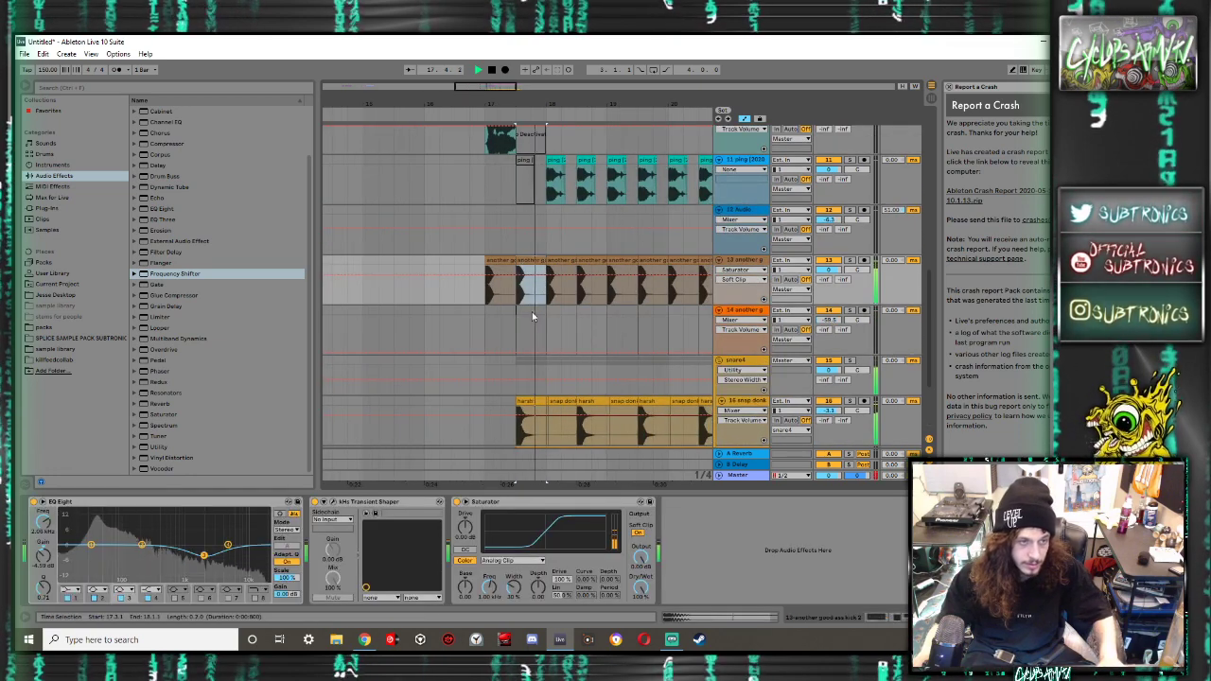
pyautogui.press('space')
# Play back the arrangement from 17.3 to check the stutter against the kick and snare
pyautogui.scroll(3, 531, 314)
pyautogui.moveTo(532, 318); pyautogui.dragTo(474, 315)
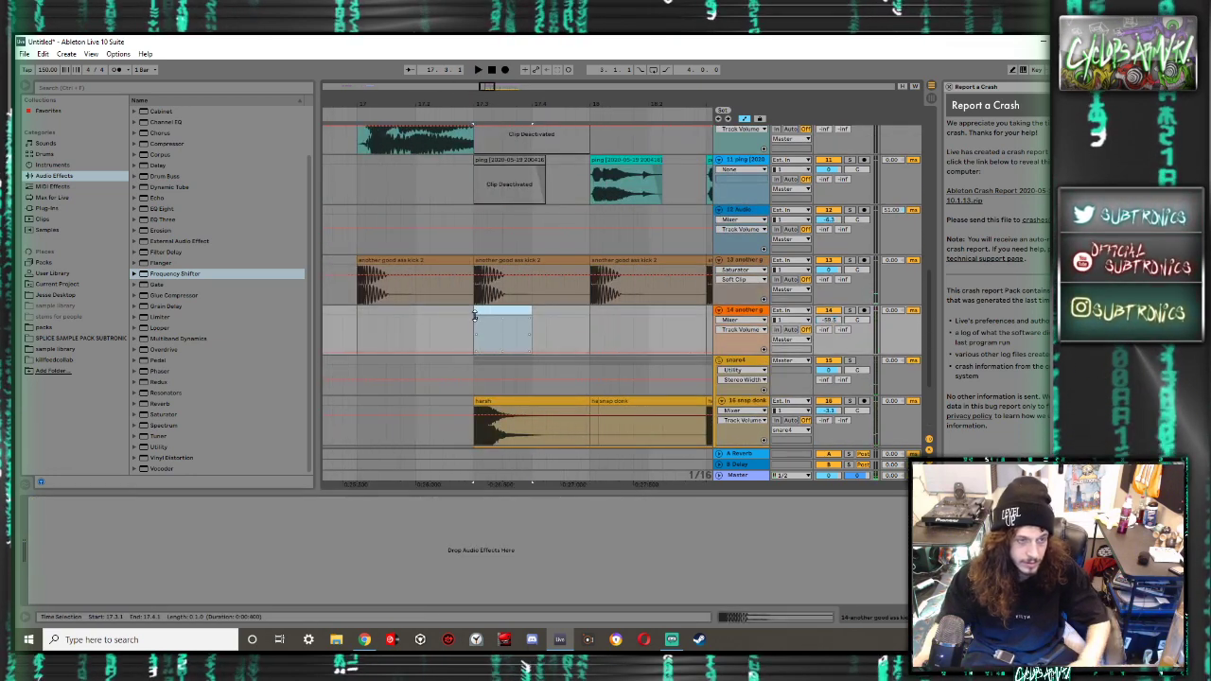
pyautogui.press('space')
pyautogui.press('space')
pyautogui.scroll(-8, 474, 318)
pyautogui.scroll(6, 475, 319)
pyautogui.scroll(2, 475, 322)
pyautogui.scroll(-4, 721, 382)
pyautogui.scroll(-2, 752, 366)
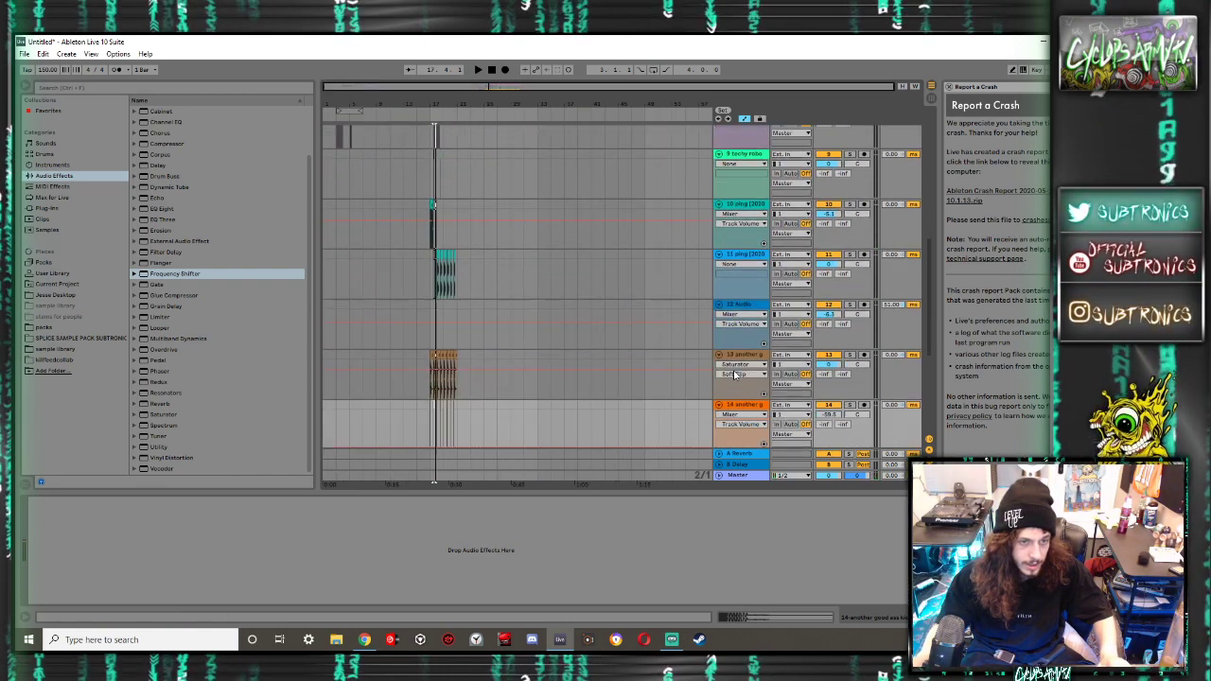
pyautogui.scroll(1, 736, 308)
pyautogui.press('space')
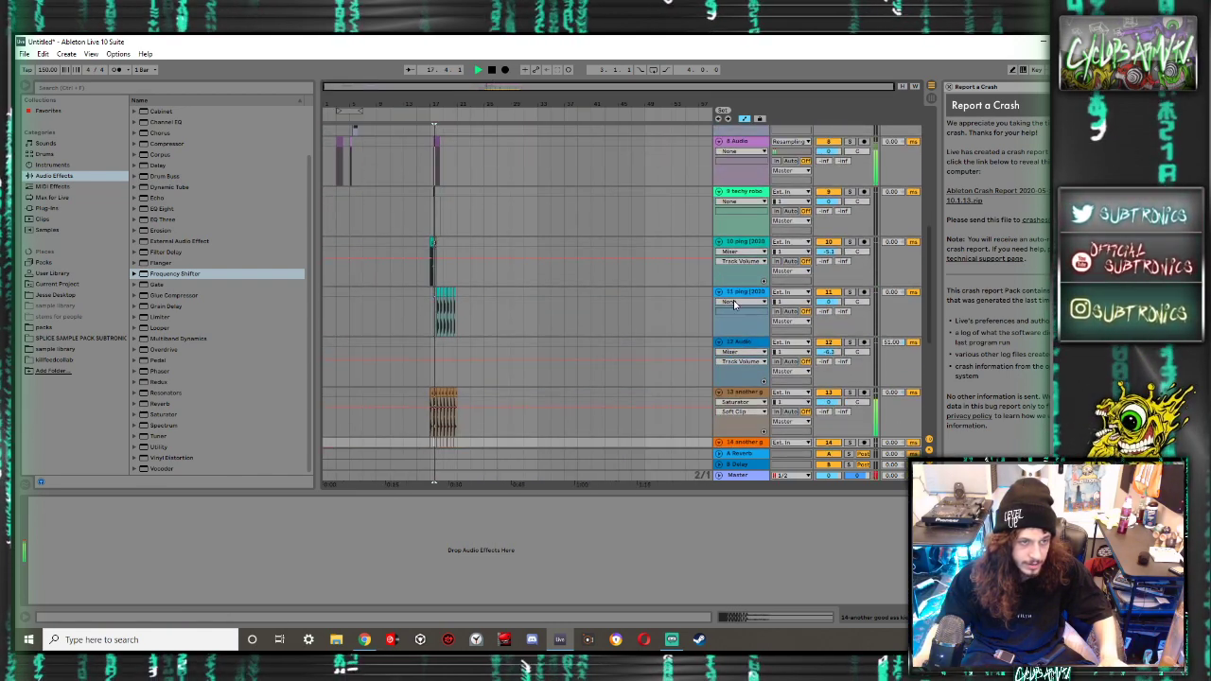
# Group tracks 1 through 12 and add a Compressor to the new group
pyautogui.click(747, 355)
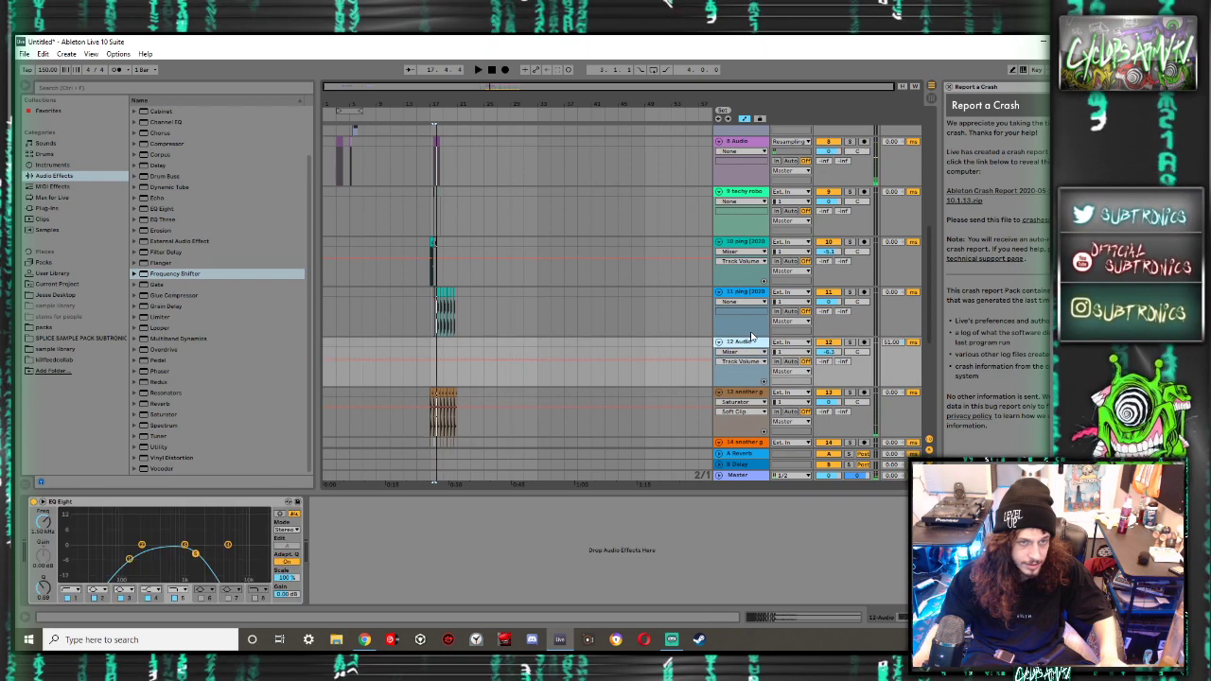
pyautogui.scroll(2, 732, 338)
pyautogui.scroll(4, 727, 339)
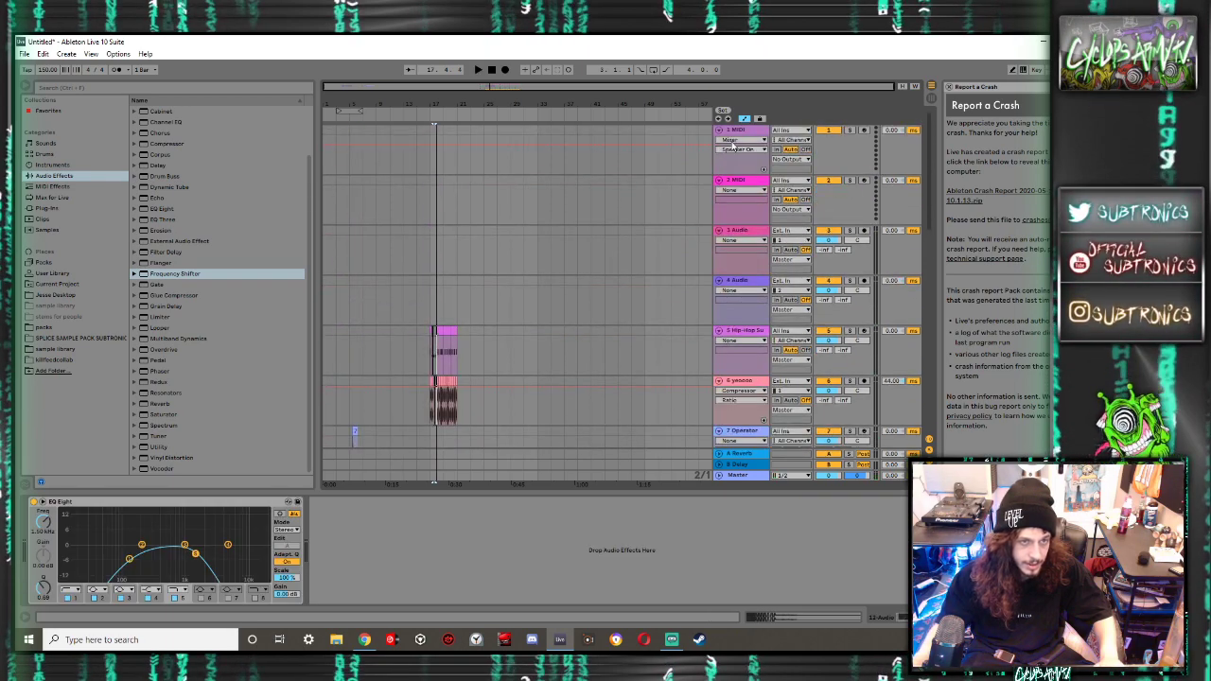
pyautogui.click(736, 133)
pyautogui.hotkey('ctrl', 'g')
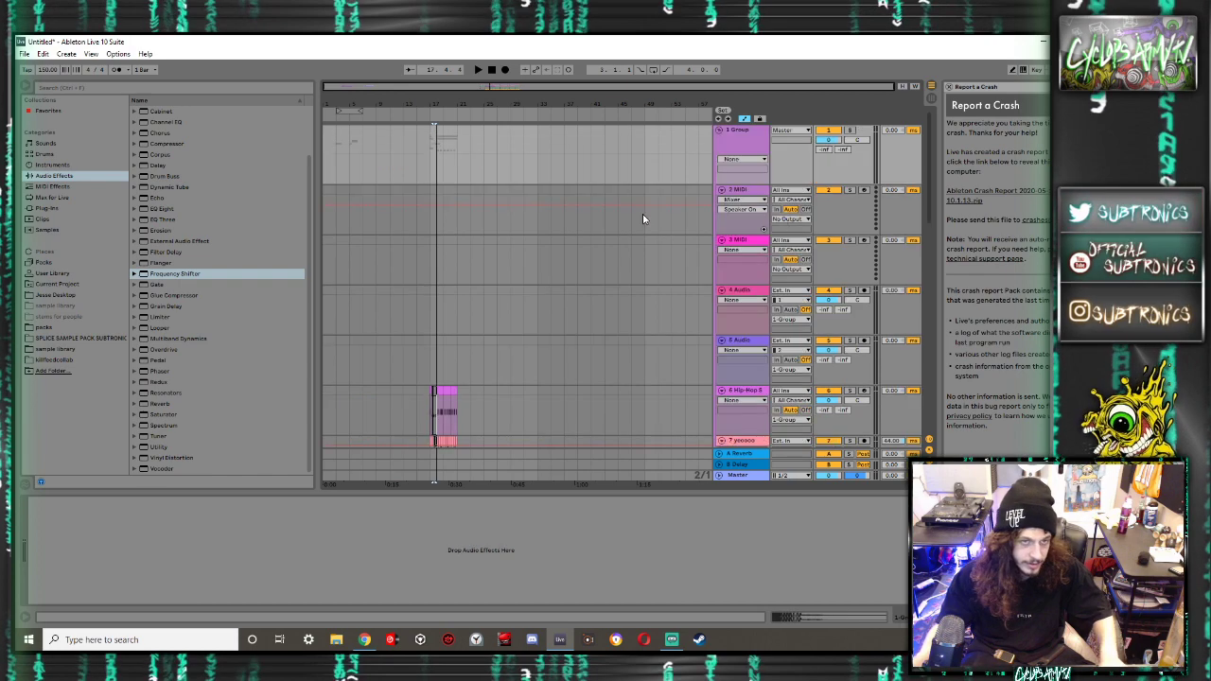
pyautogui.doubleClick(168, 143)
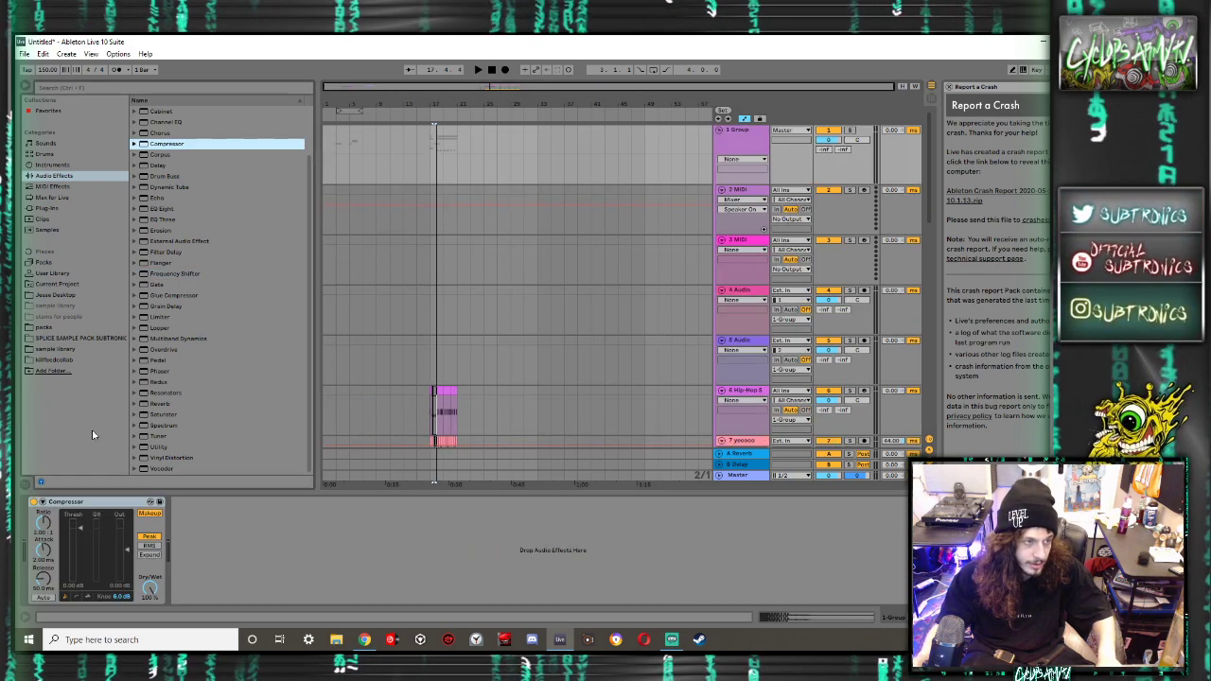
# Enable sidechain on the group's Compressor from the 15-another good ass kick 2 track, with an infinite ratio and a lowered threshold
pyautogui.click(42, 502)
pyautogui.click(50, 530)
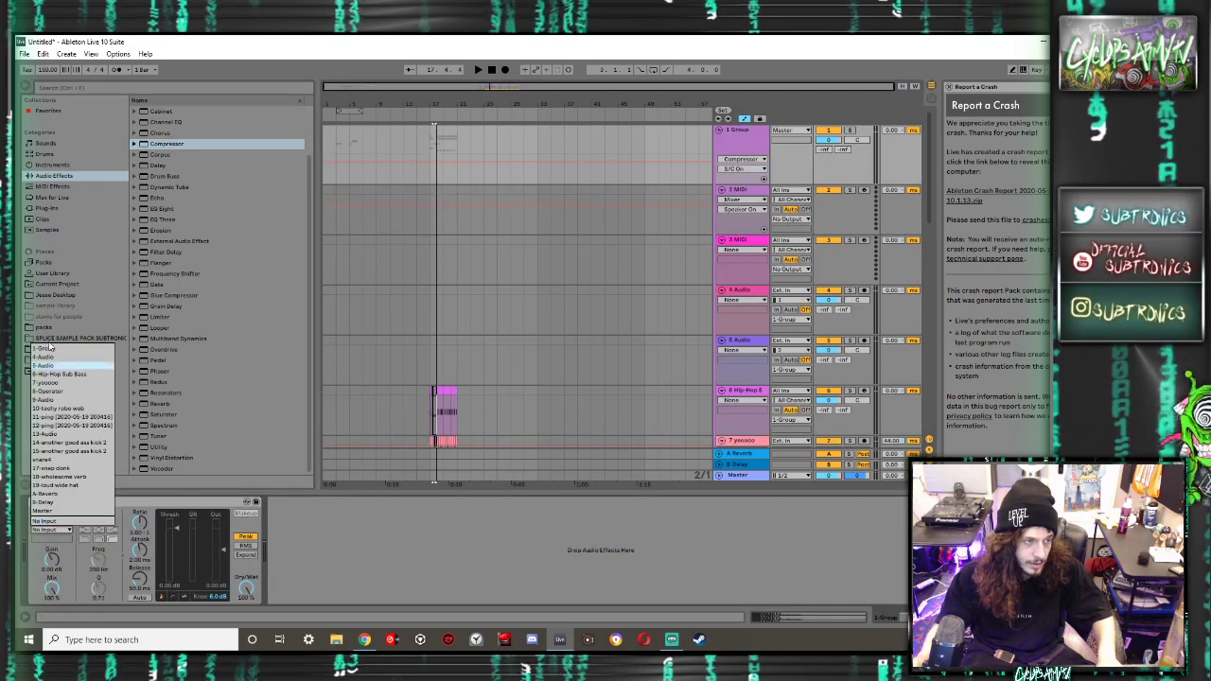
pyautogui.click(64, 452)
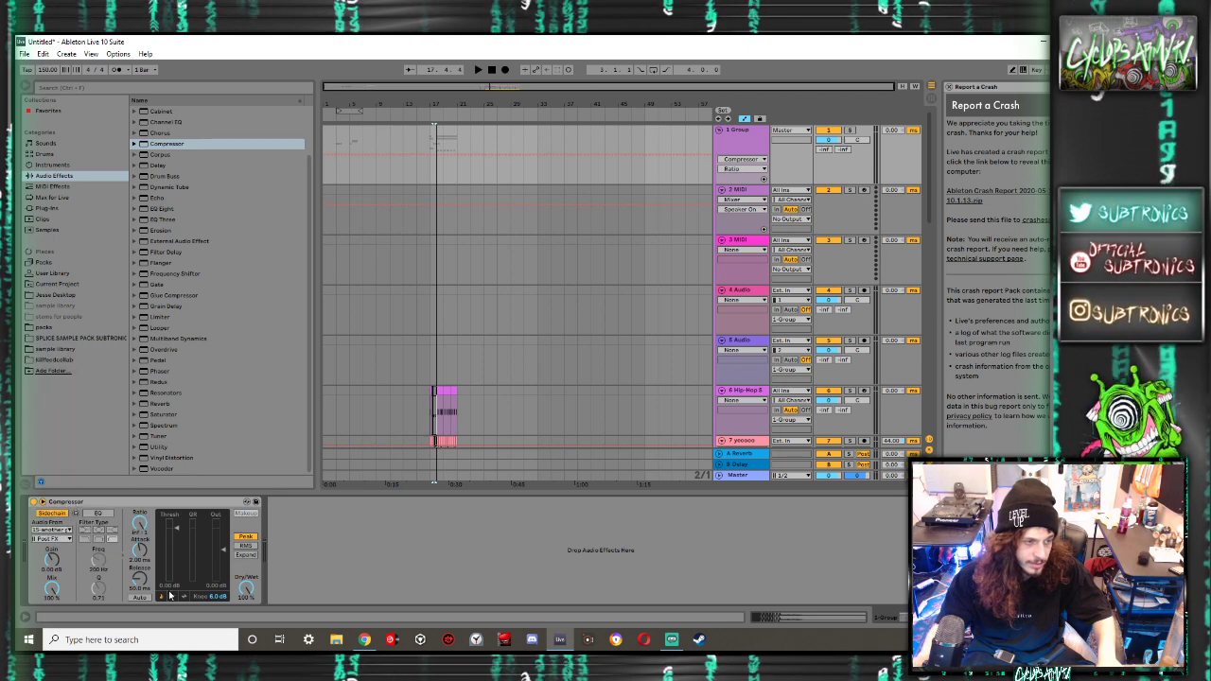
pyautogui.press('space')
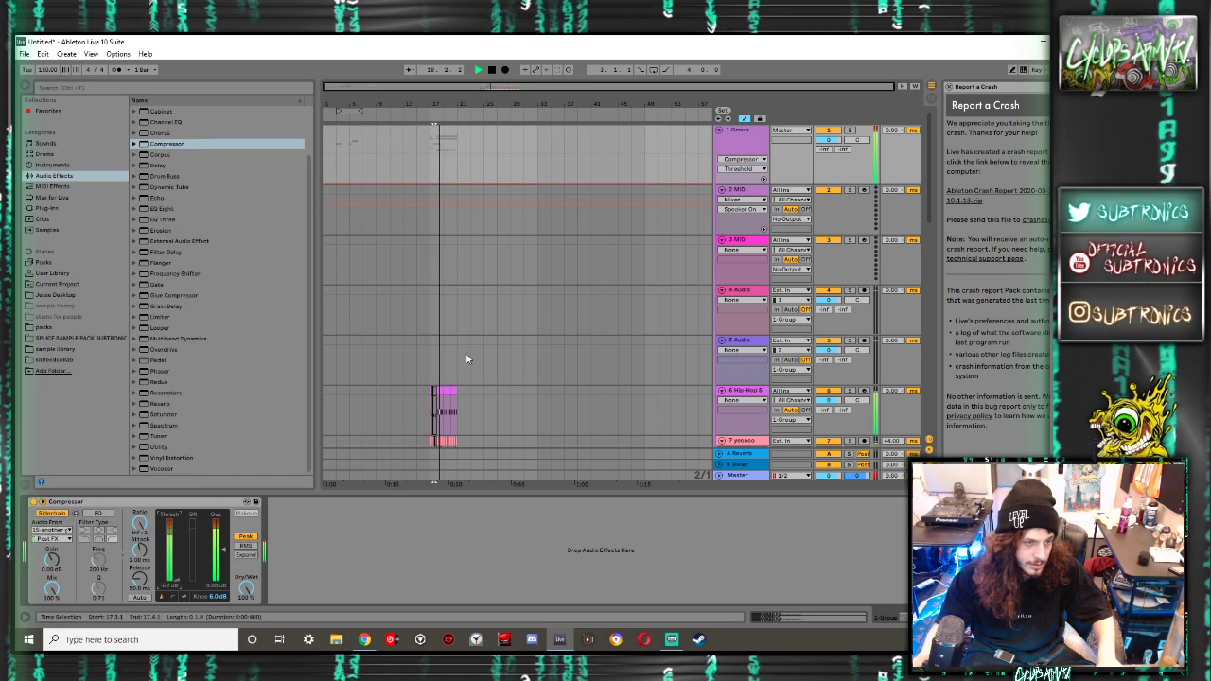
# Play back the arrangement from 17.1 to check the sidechained group against the kick
pyautogui.scroll(-5, 454, 345)
pyautogui.click(434, 325)
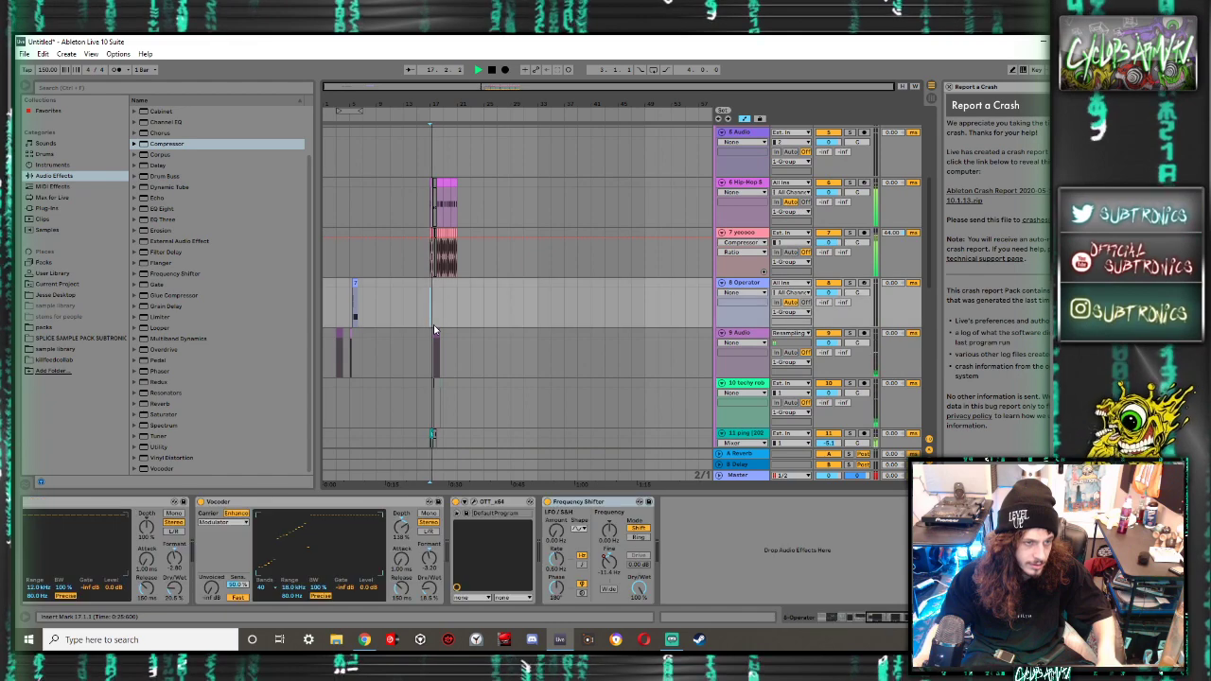
pyautogui.scroll(10, 433, 325)
pyautogui.hscroll(4, 526, 335)
pyautogui.press('space')
pyautogui.scroll(-6, 525, 336)
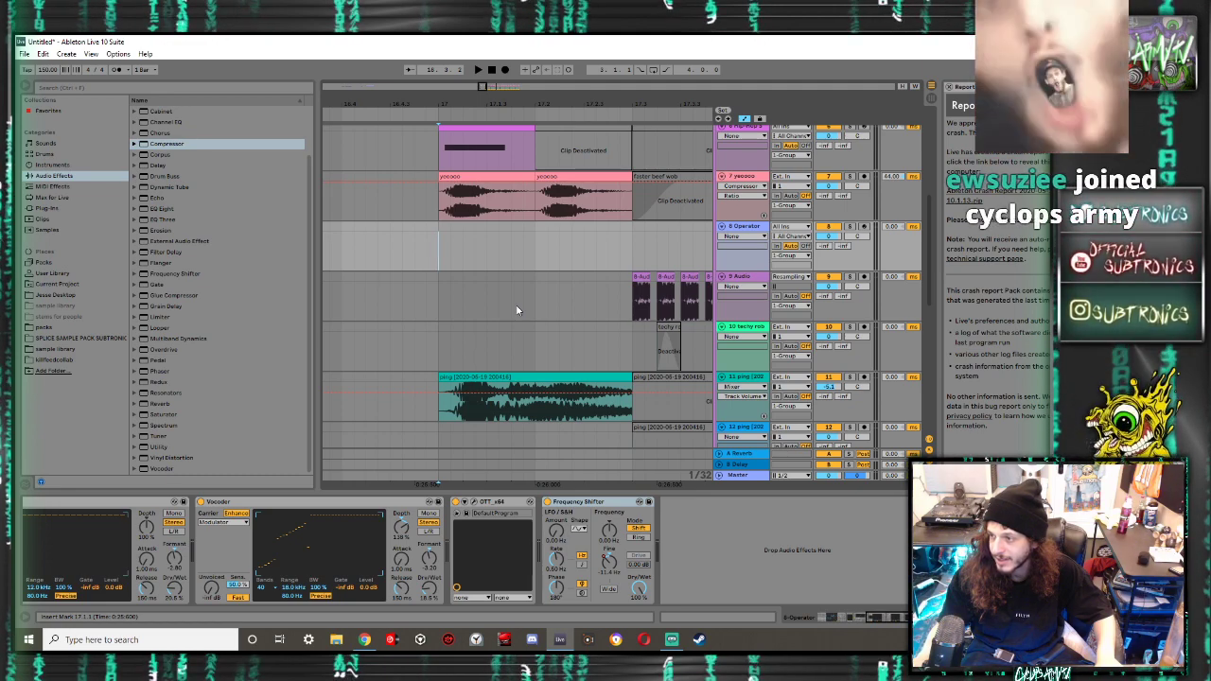
# Audition the Operator clip starting at 5.2.4 and solo its track
pyautogui.scroll(-8, 508, 306)
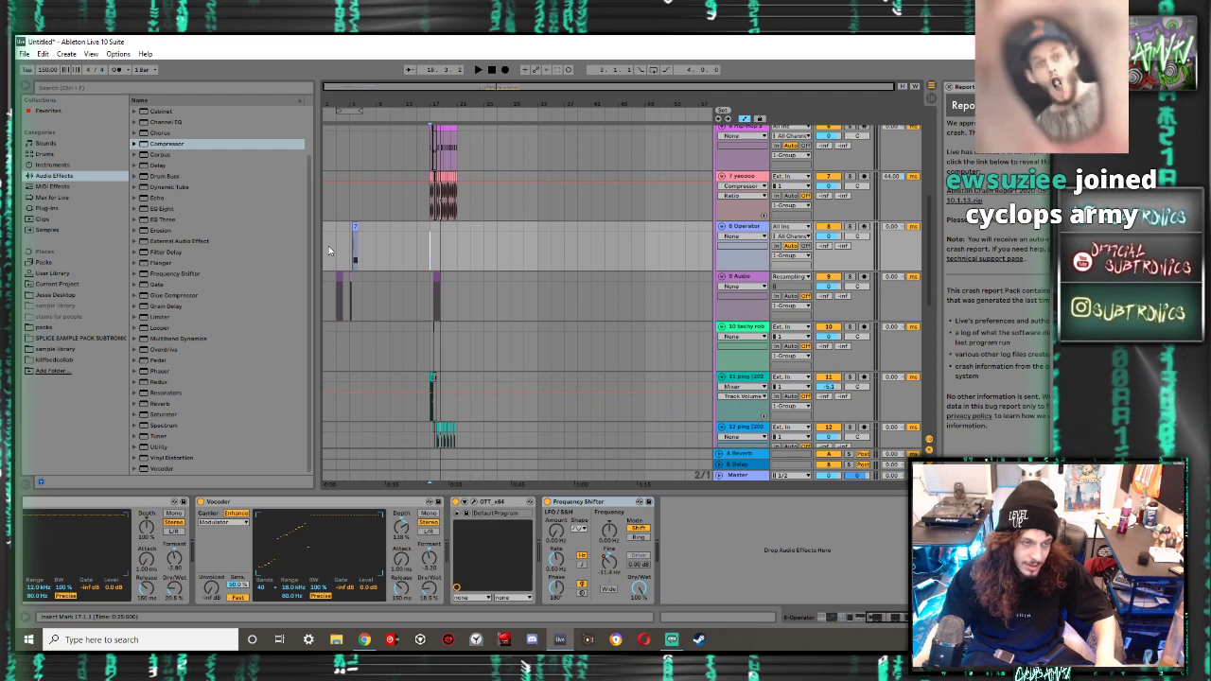
pyautogui.scroll(8, 350, 272)
pyautogui.scroll(-5, 379, 269)
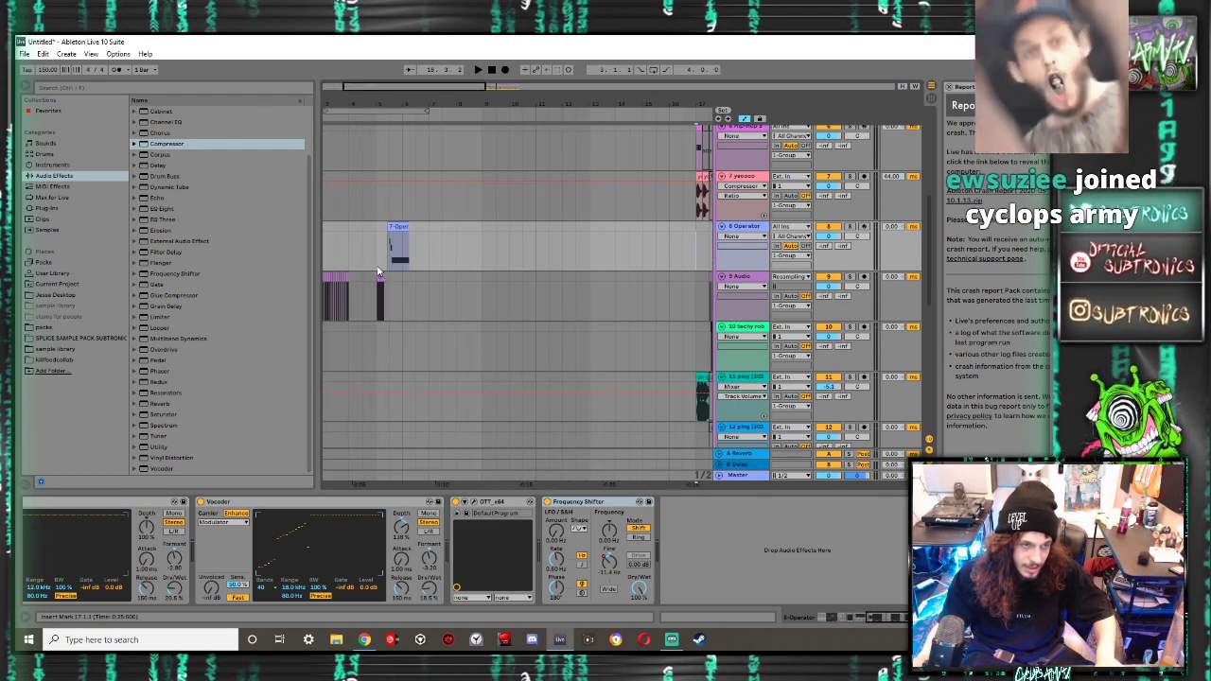
pyautogui.click(386, 281)
pyautogui.click(395, 221)
pyautogui.press('space')
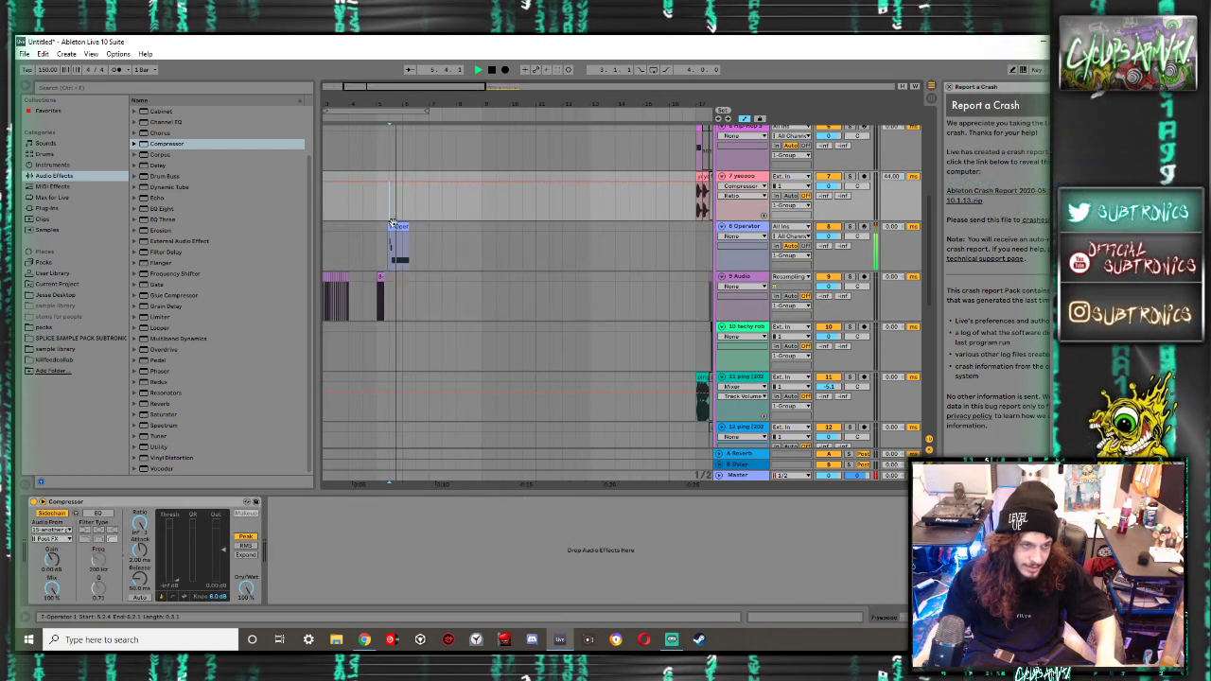
pyautogui.click(397, 227)
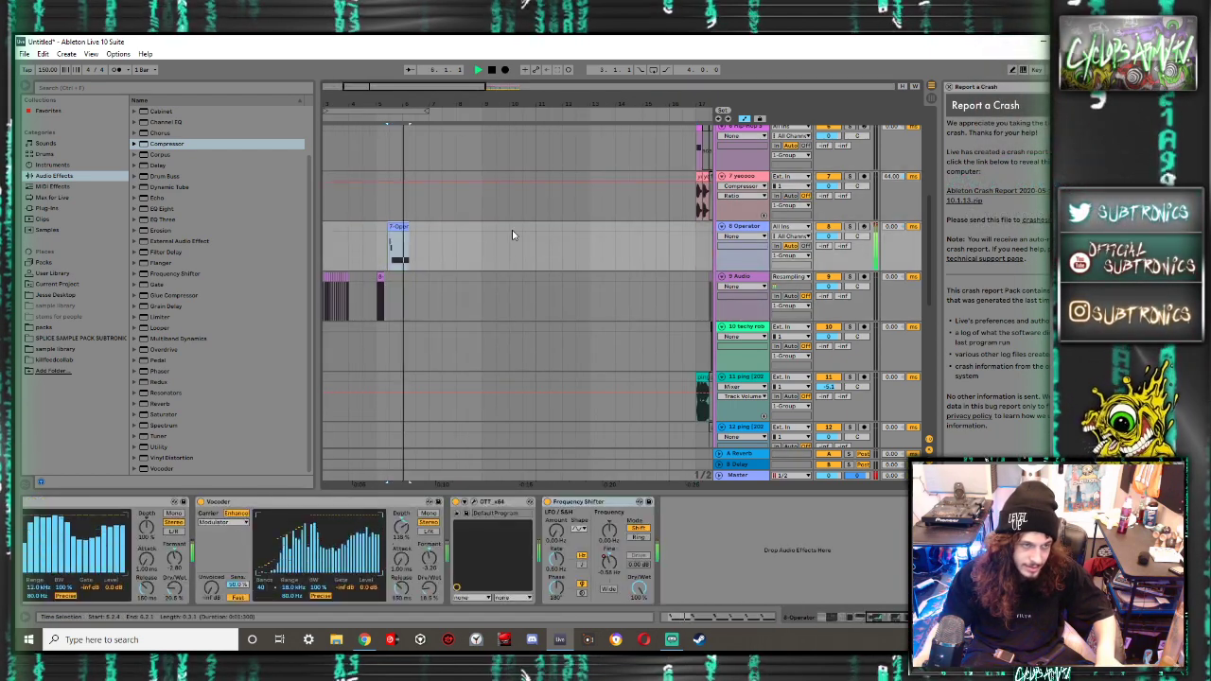
pyautogui.click(849, 227)
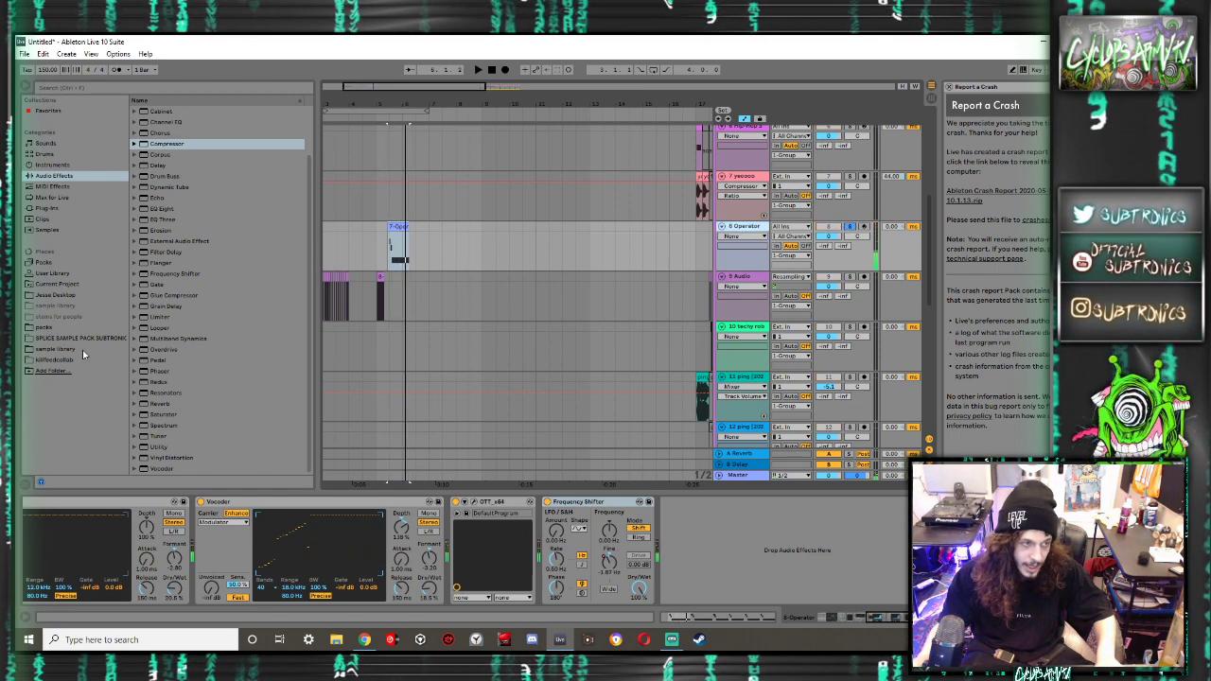
# Add a Utility with 35 dB gain after the Frequency Shifter on the Operator track and duplicate it five times
pyautogui.doubleClick(159, 446)
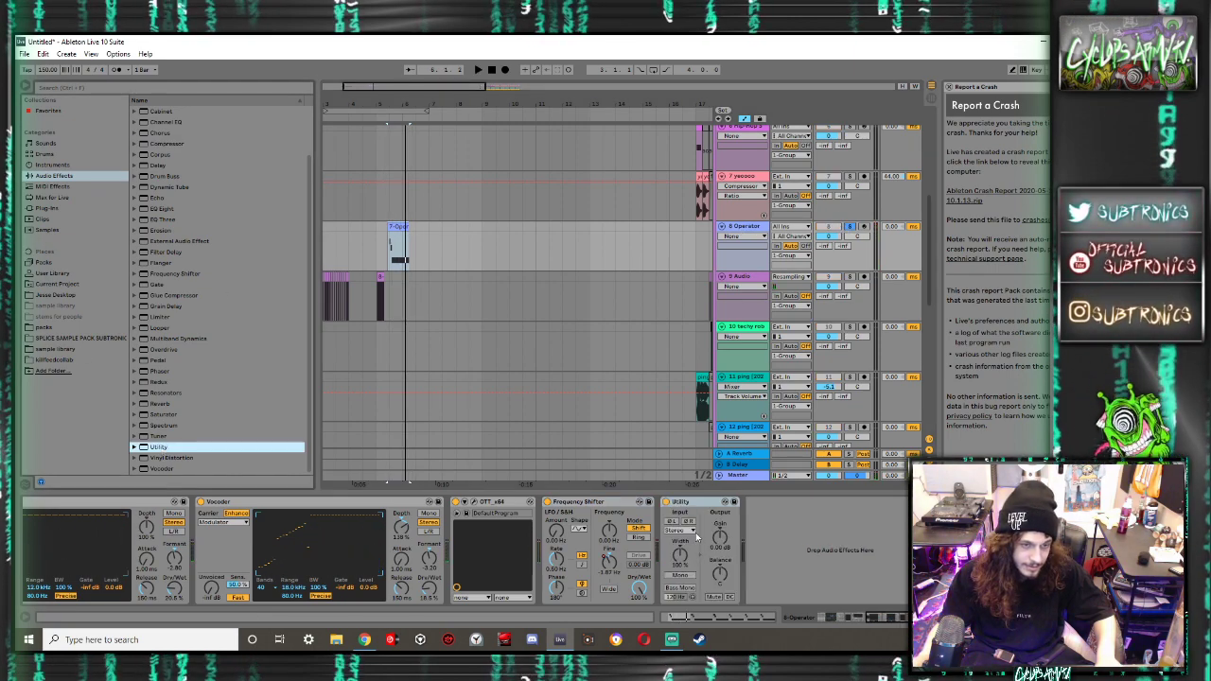
pyautogui.click(719, 537)
pyautogui.hotkey('ctrl', 'd')
pyautogui.hotkey('ctrl', 'd')
pyautogui.hotkey('ctrl', 'd')
pyautogui.hotkey('ctrl', 'd')
pyautogui.hotkey('ctrl', 'd')
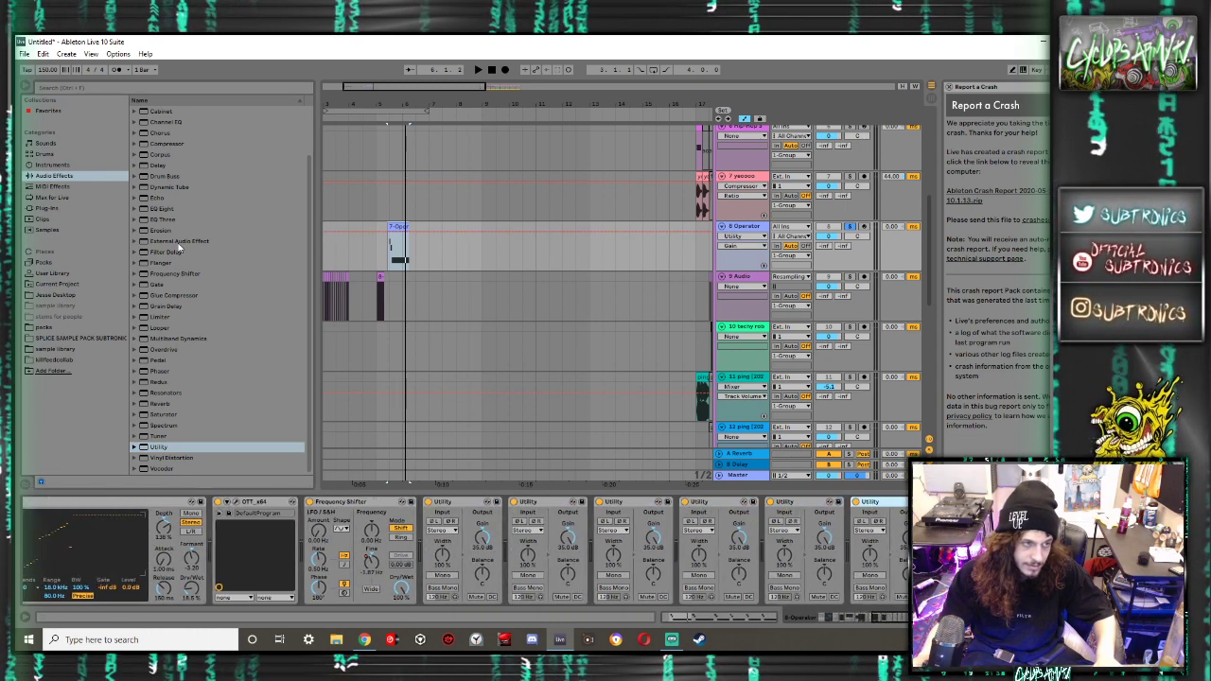
# Add OTT_x64 after the Utilities with its downward strength at 0 %, and duplicate it once
pyautogui.click(85, 209)
pyautogui.doubleClick(162, 283)
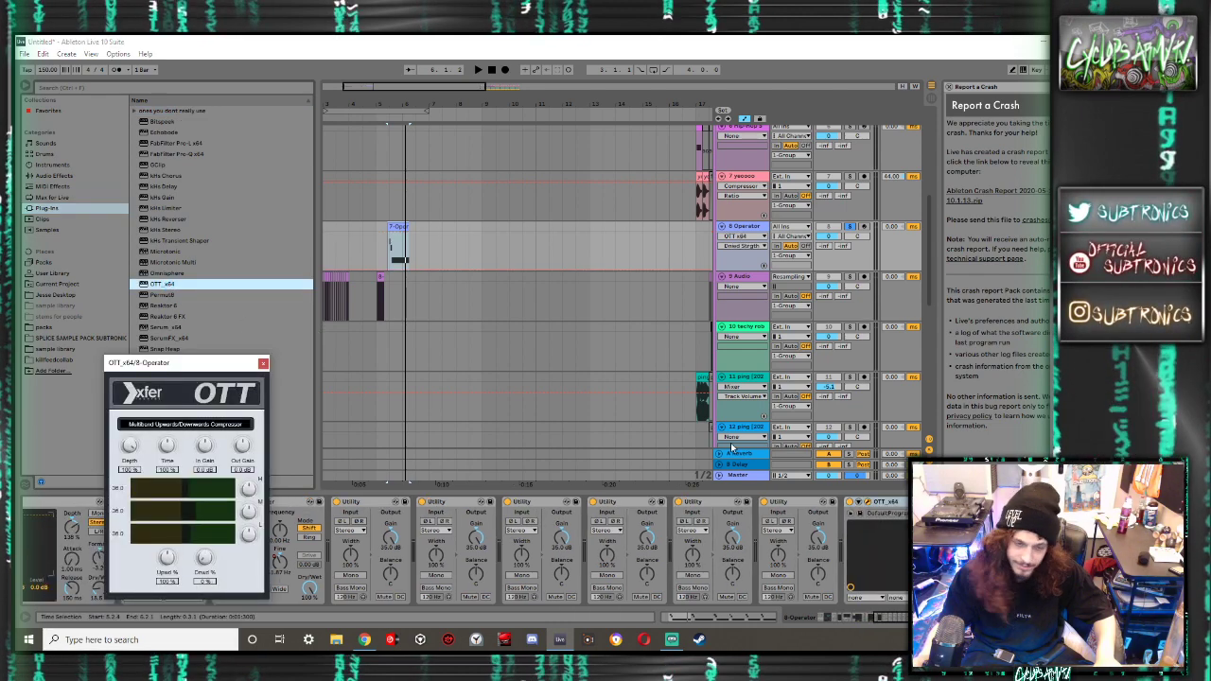
pyautogui.hotkey('ctrl', 'd')
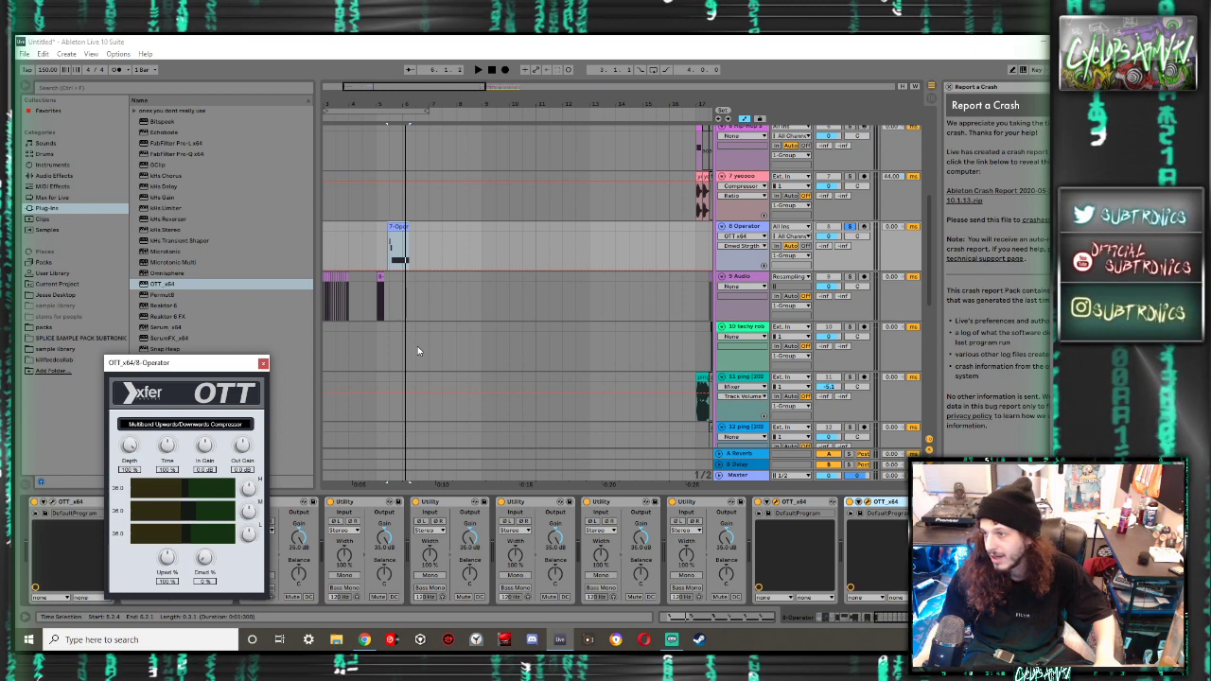
pyautogui.click(264, 363)
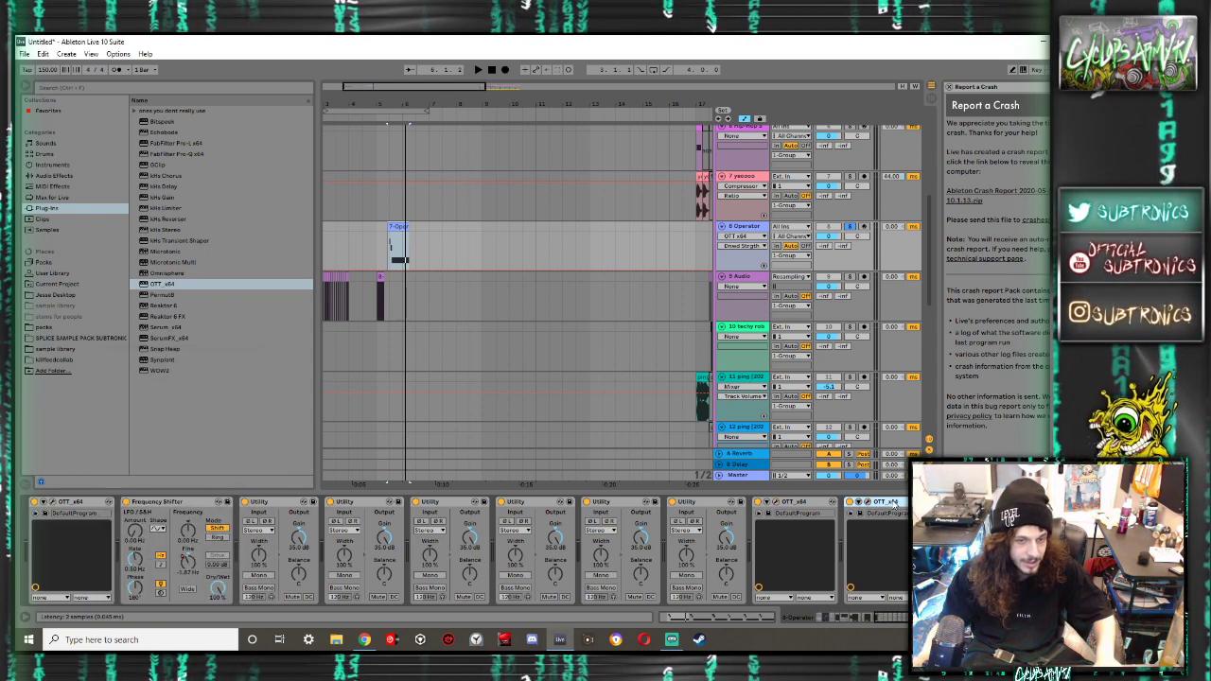
# Group the six Utilities and two trailing OTTs into an audio effect rack, and add GClip after it
pyautogui.keyDown('shift'); pyautogui.click(275, 502); pyautogui.keyUp('shift')
pyautogui.hotkey('ctrl', 'g')
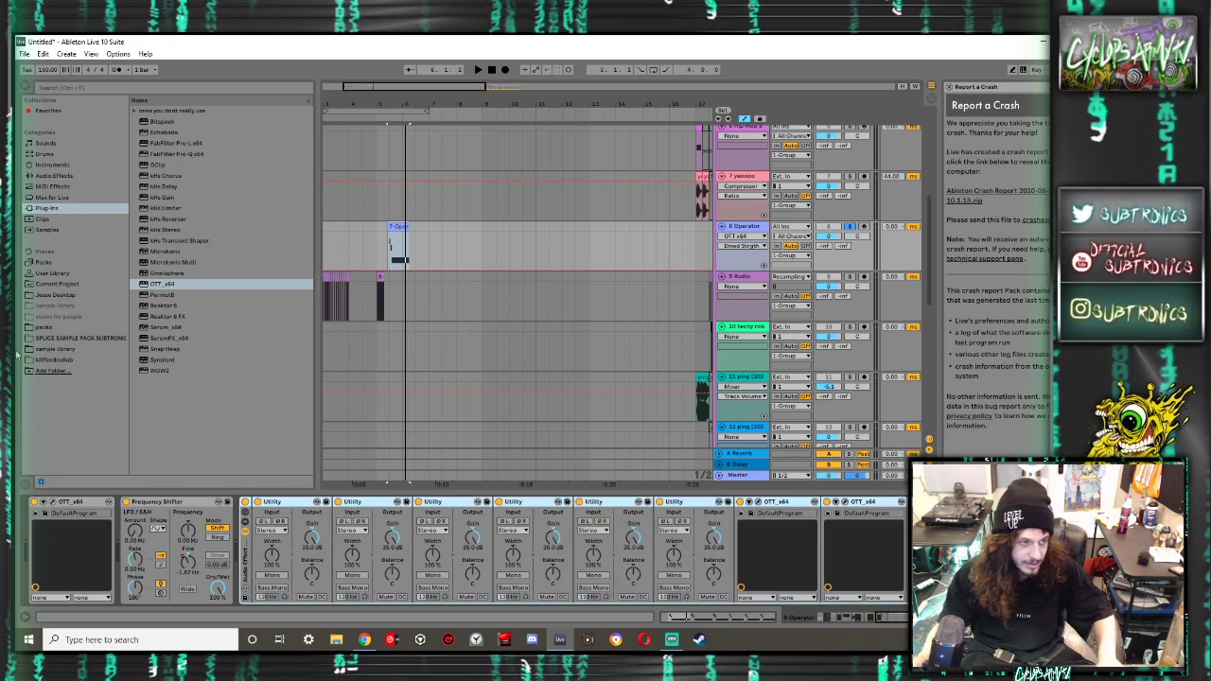
pyautogui.doubleClick(157, 165)
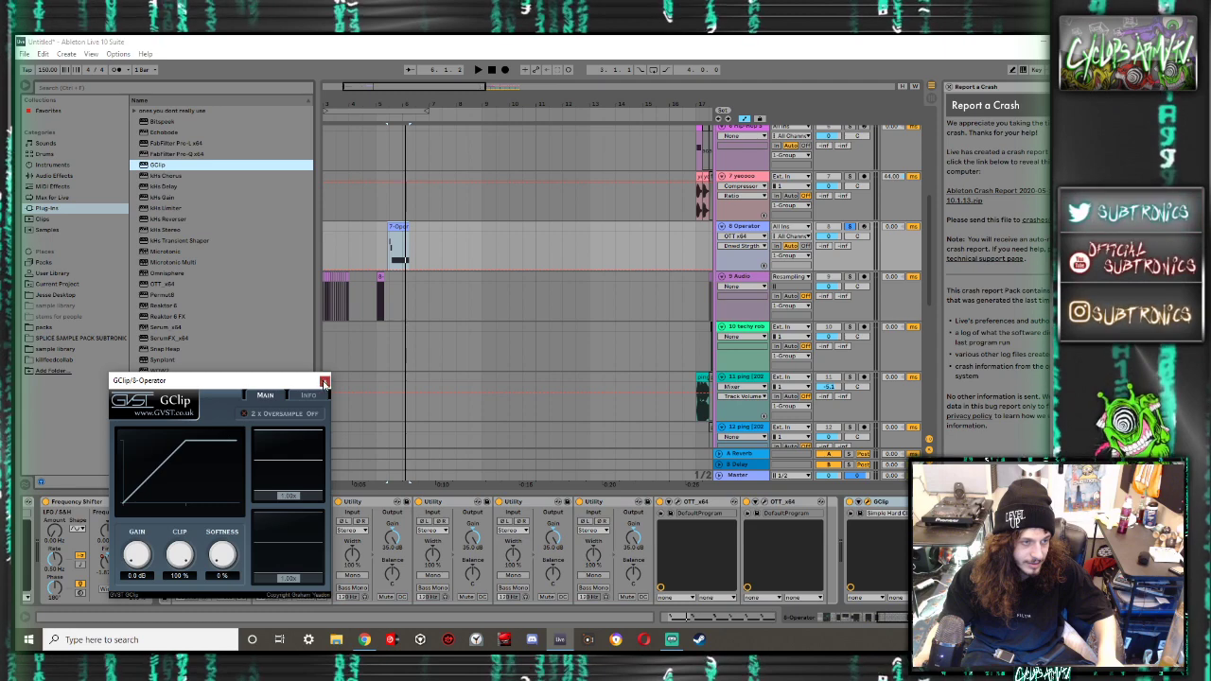
pyautogui.click(325, 382)
# Insert a Utility between the rack and GClip, and adjust an OTT's band gains while auditioning the clip
pyautogui.click(55, 176)
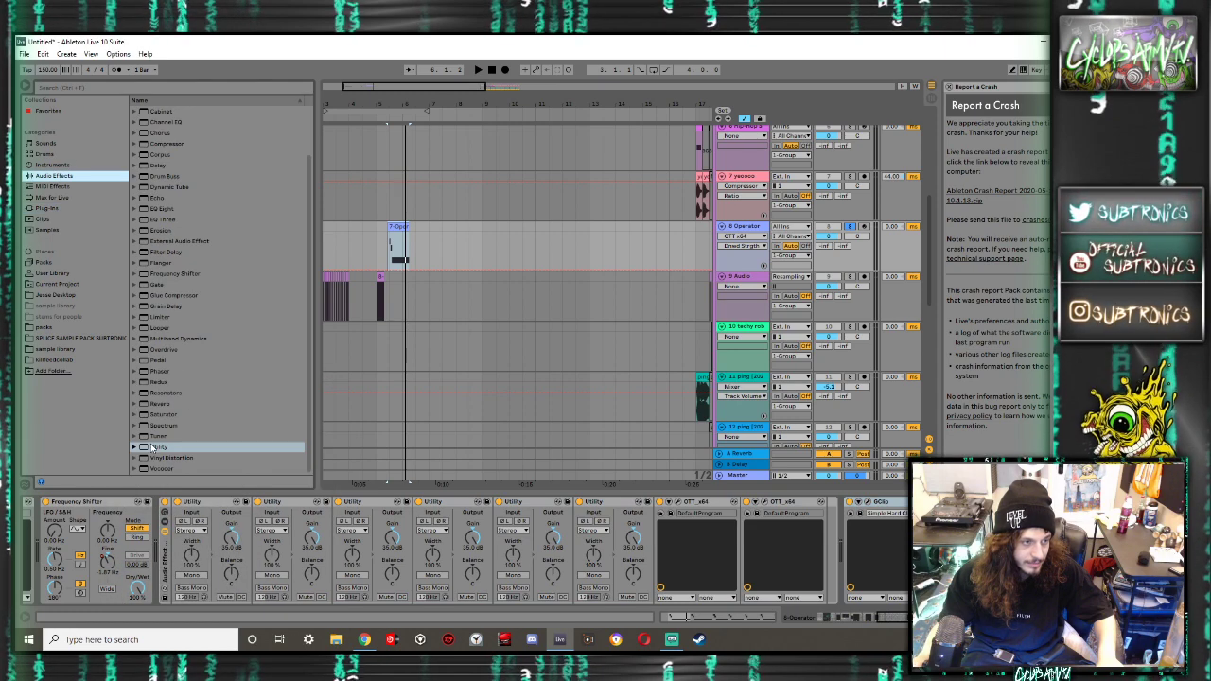
pyautogui.moveTo(159, 447)
pyautogui.mouseDown()
pyautogui.moveTo(818, 568)
pyautogui.moveTo(846, 560)
pyautogui.mouseUp()
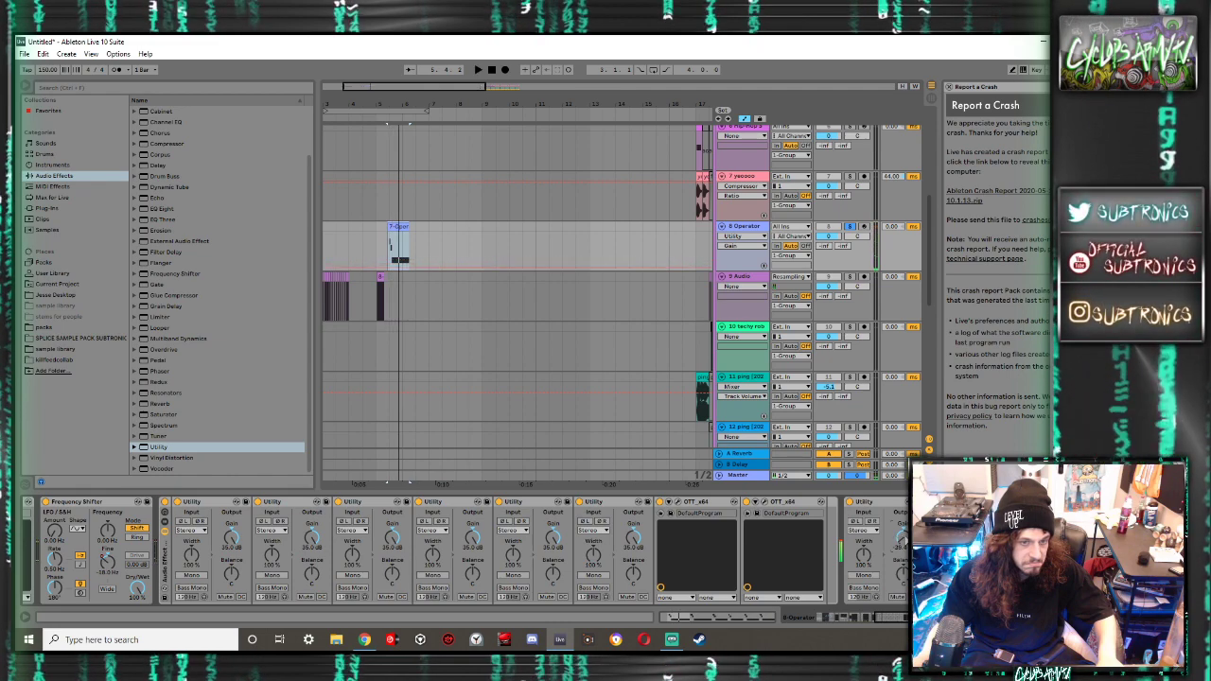
pyautogui.click(774, 508)
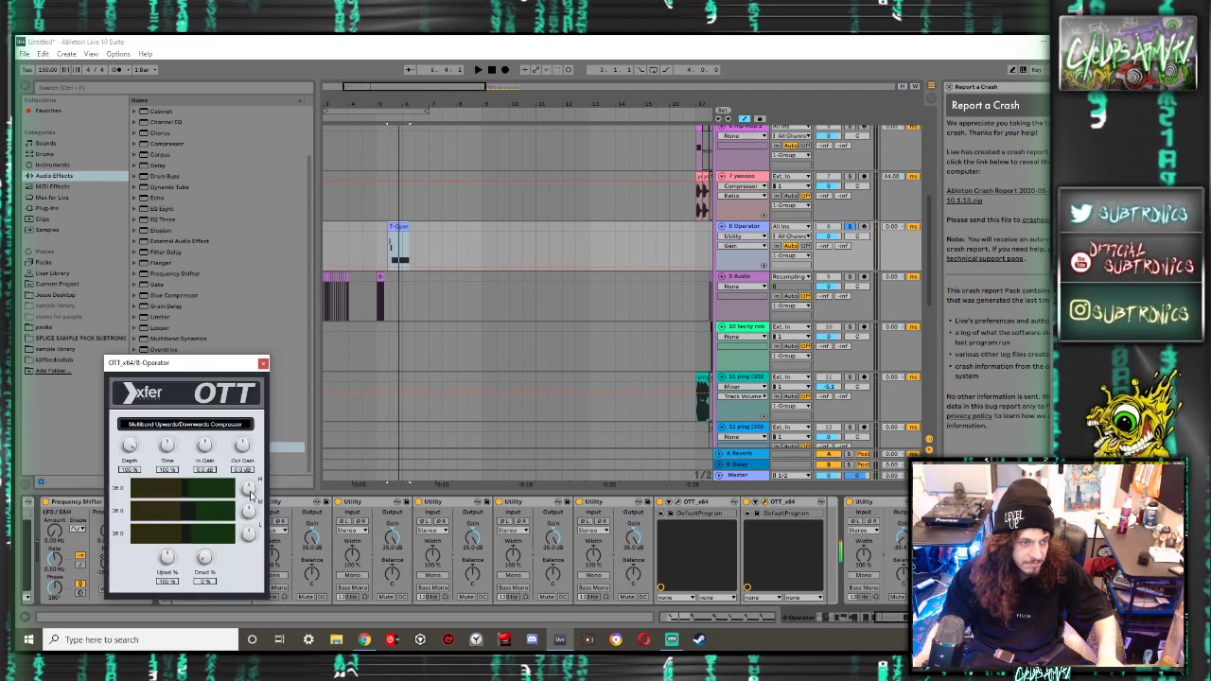
pyautogui.press('space')
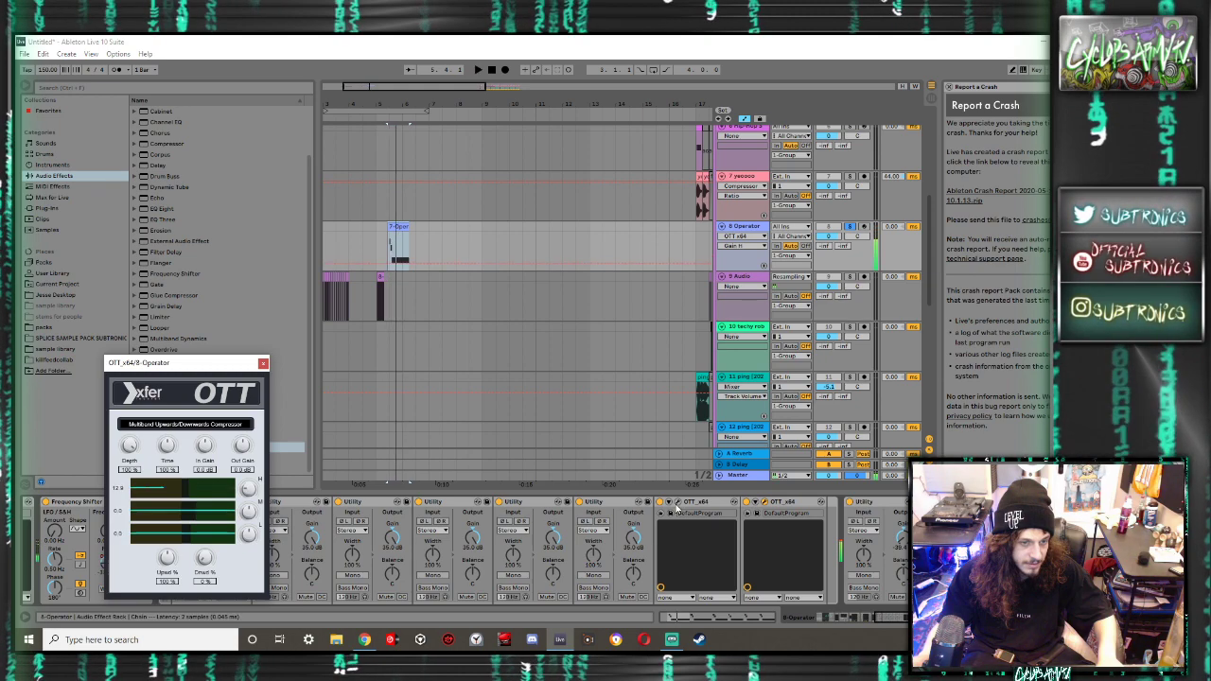
pyautogui.click(263, 364)
pyautogui.click(263, 364)
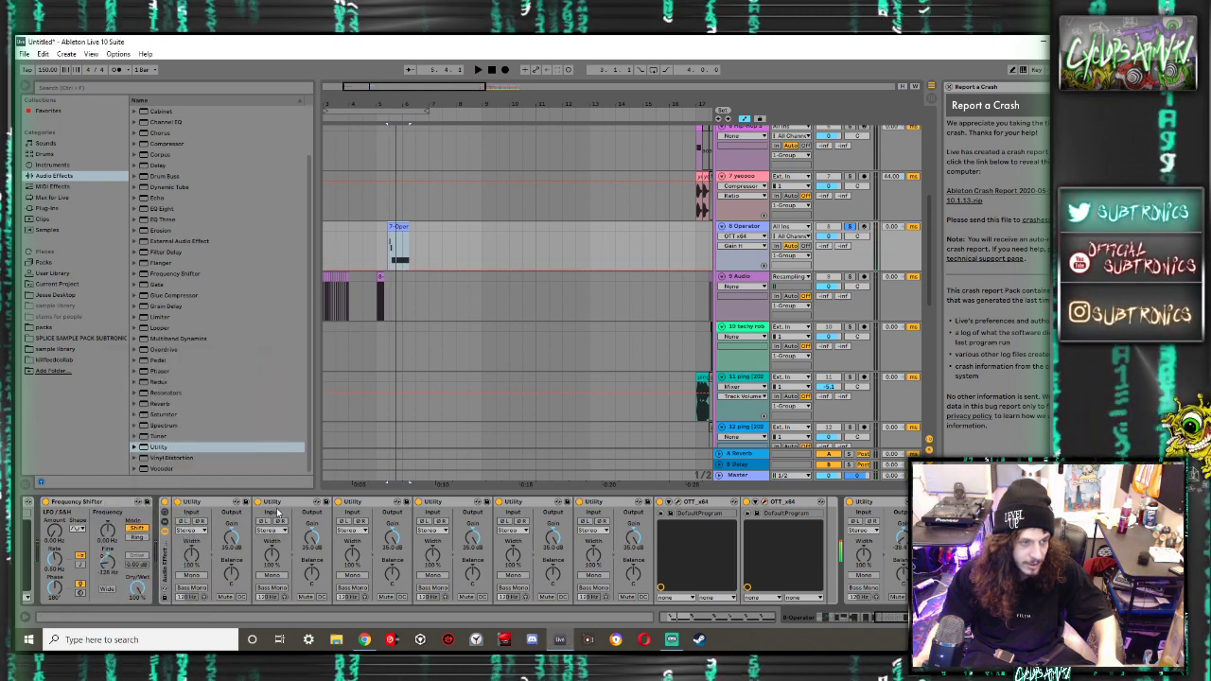
# Delete five of the six Utilities in the rack and lower the Operator track's volume while auditioning
pyautogui.keyDown('shift'); pyautogui.click(587, 502); pyautogui.keyUp('shift')
pyautogui.press('Delete')
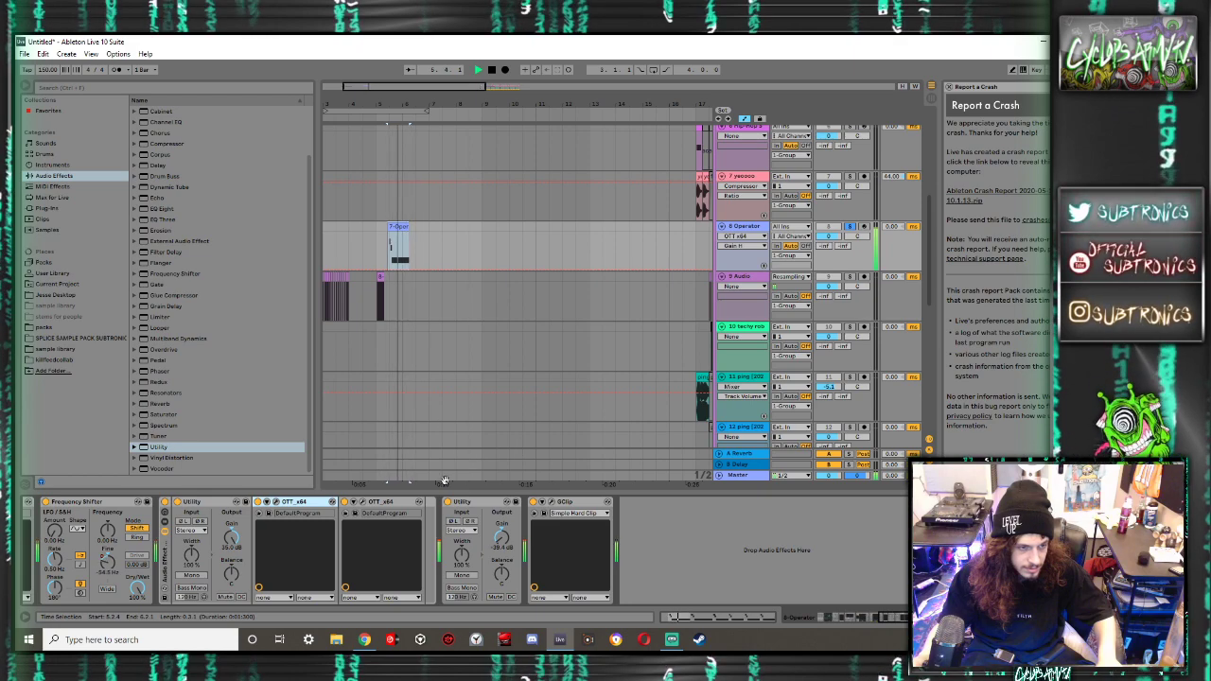
pyautogui.press('space')
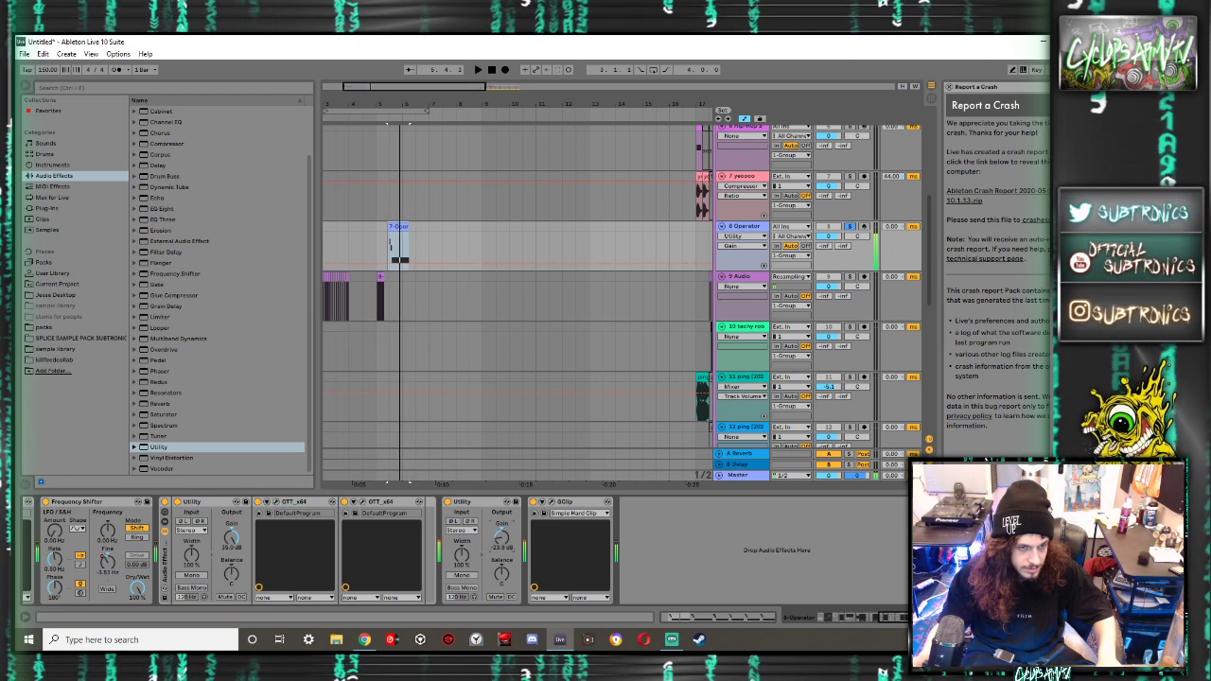
pyautogui.moveTo(826, 238); pyautogui.dragTo(825, 275)
pyautogui.press('space')
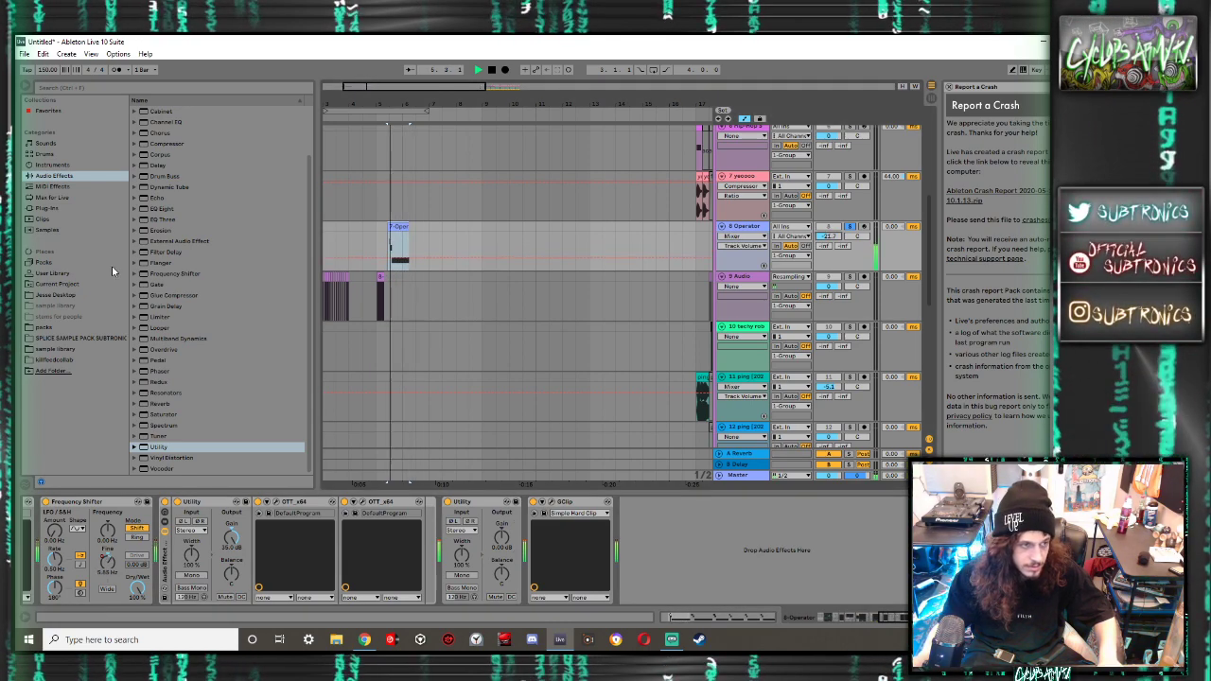
# Try a Delay after the rack's second OTT, with unsynced times of 230 ms and 72 % feedback
pyautogui.moveTo(157, 165); pyautogui.dragTo(522, 543)
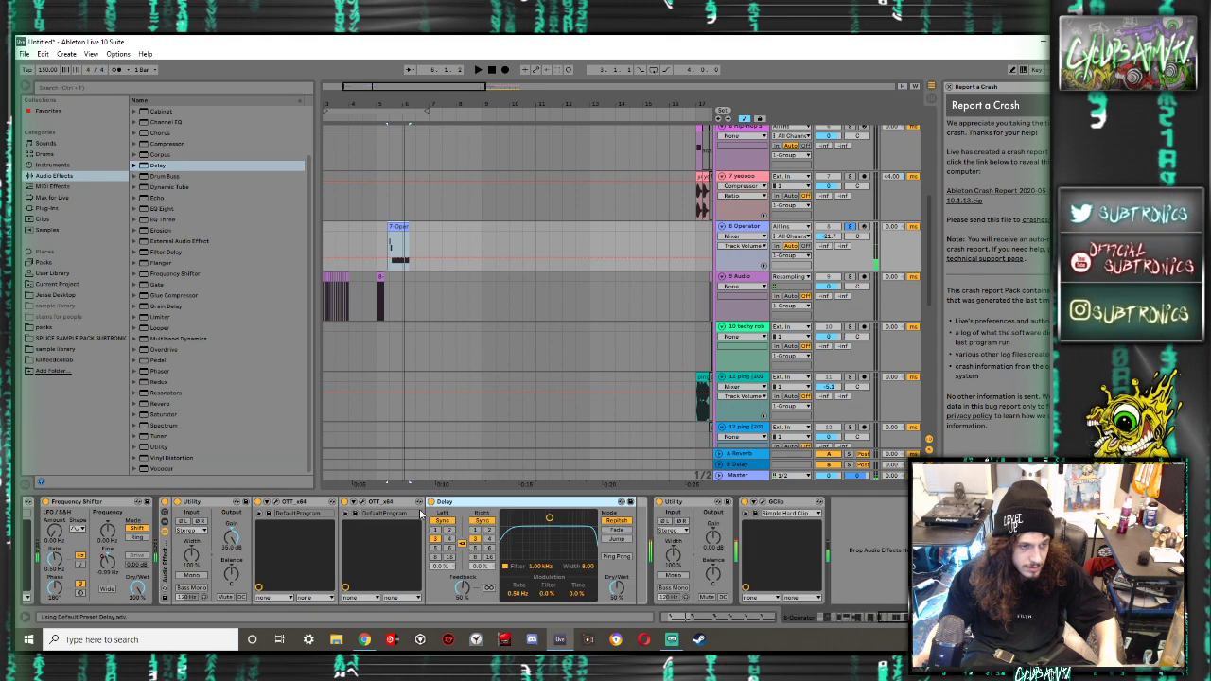
pyautogui.click(488, 521)
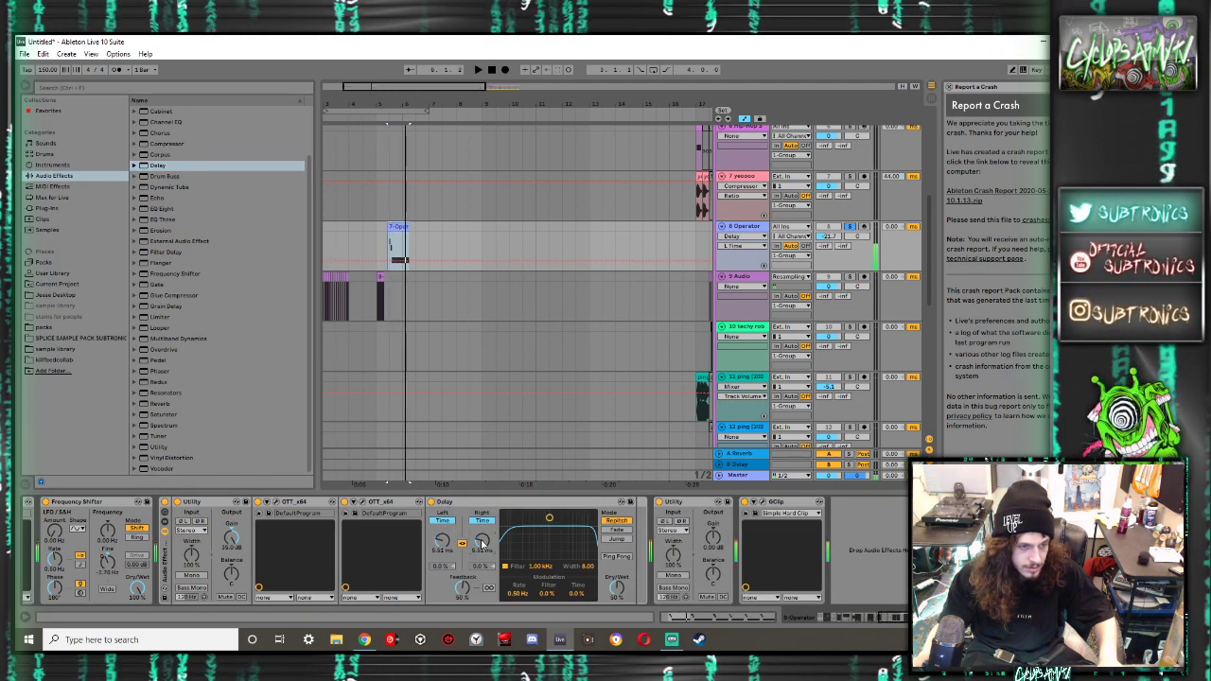
pyautogui.press('space')
pyautogui.moveTo(465, 589); pyautogui.dragTo(481, 511)
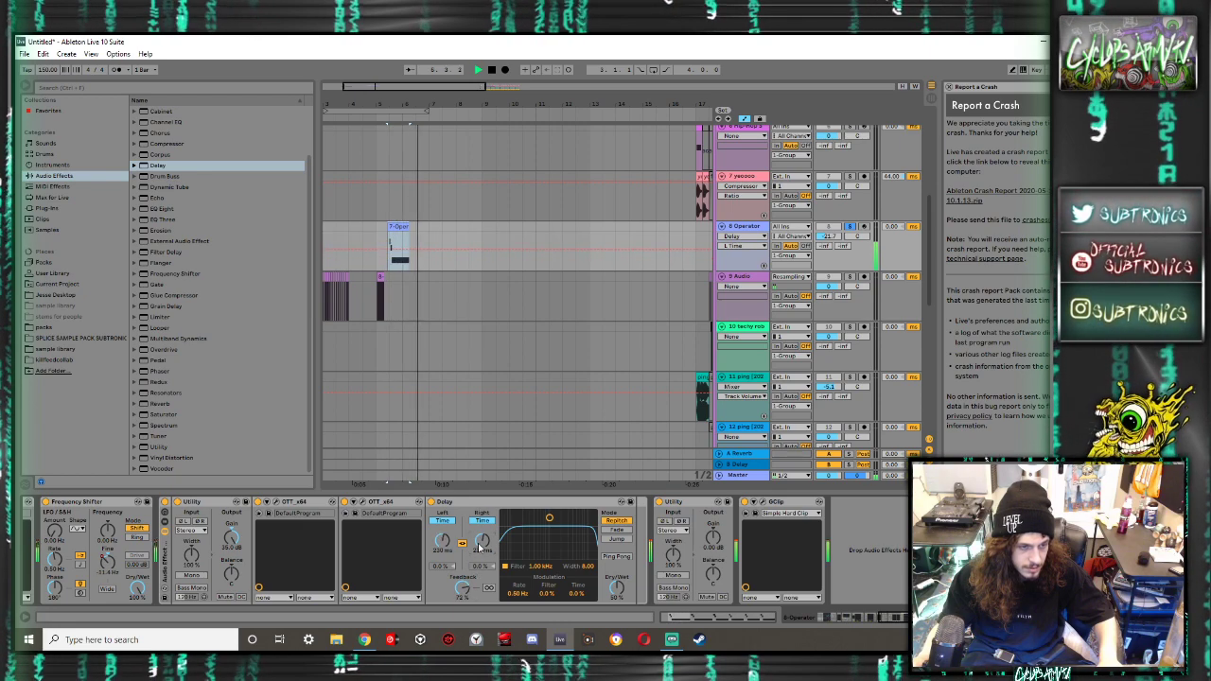
pyautogui.press('space')
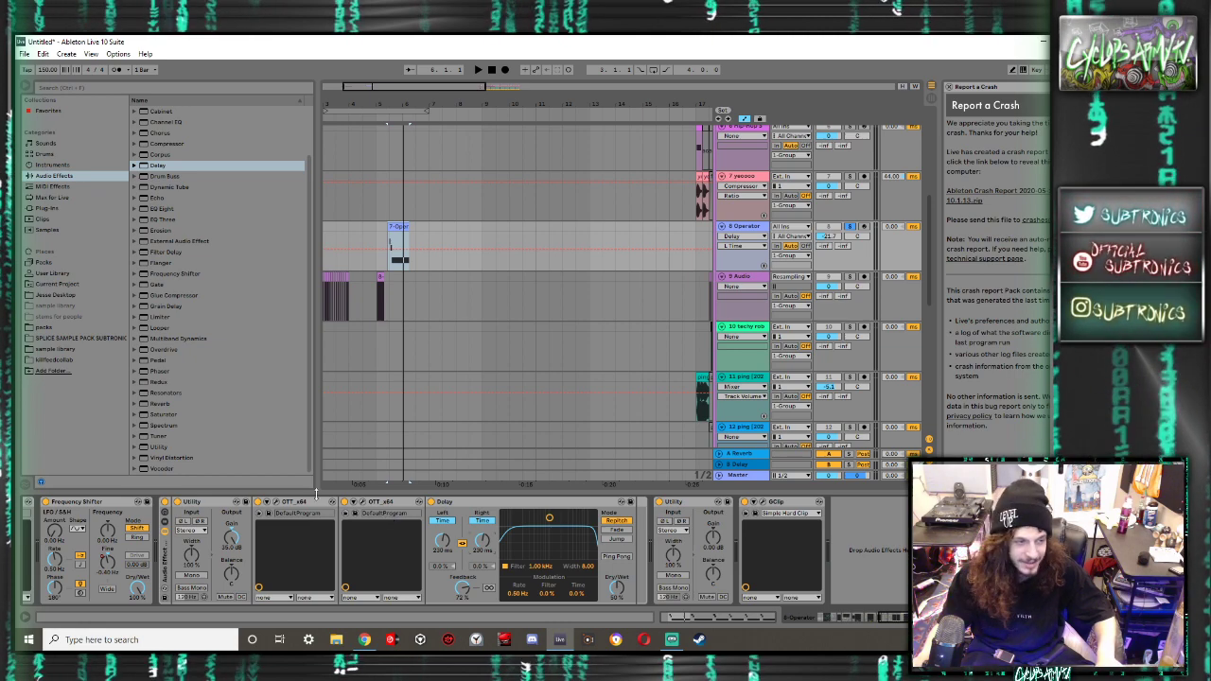
# Try the Delay between the rack's two OTTs with shorter delay times and a narrower filter, and delete it
pyautogui.moveTo(458, 502); pyautogui.dragTo(379, 523)
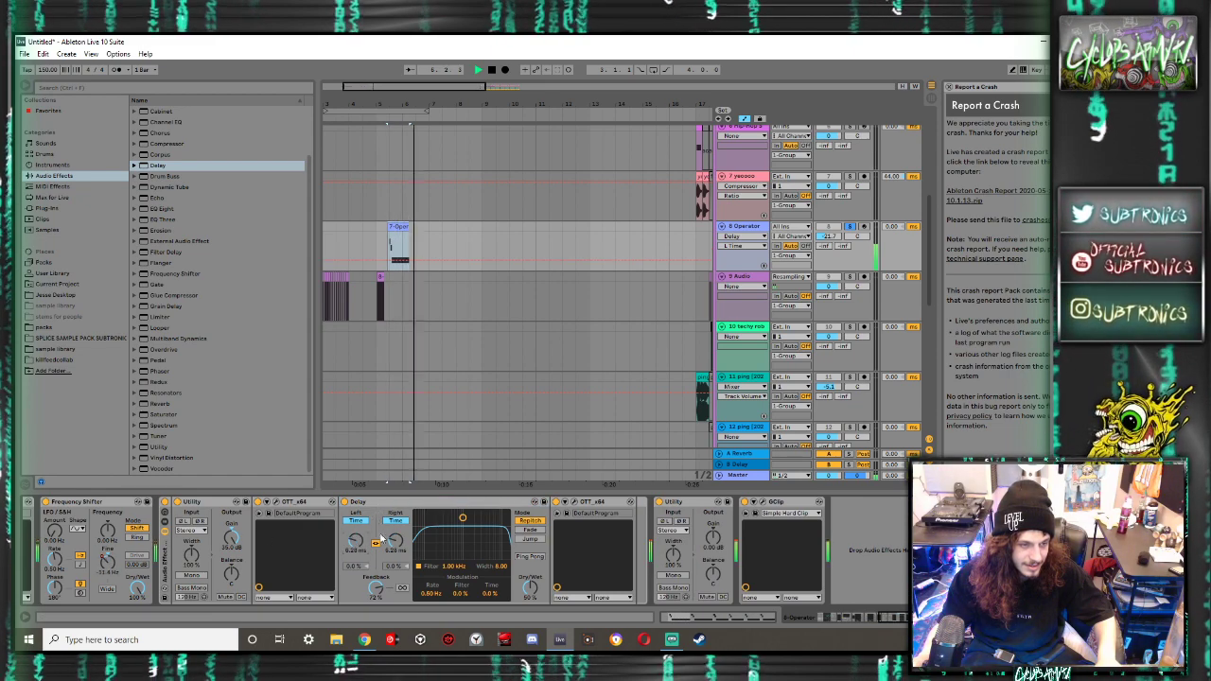
pyautogui.click(234, 538)
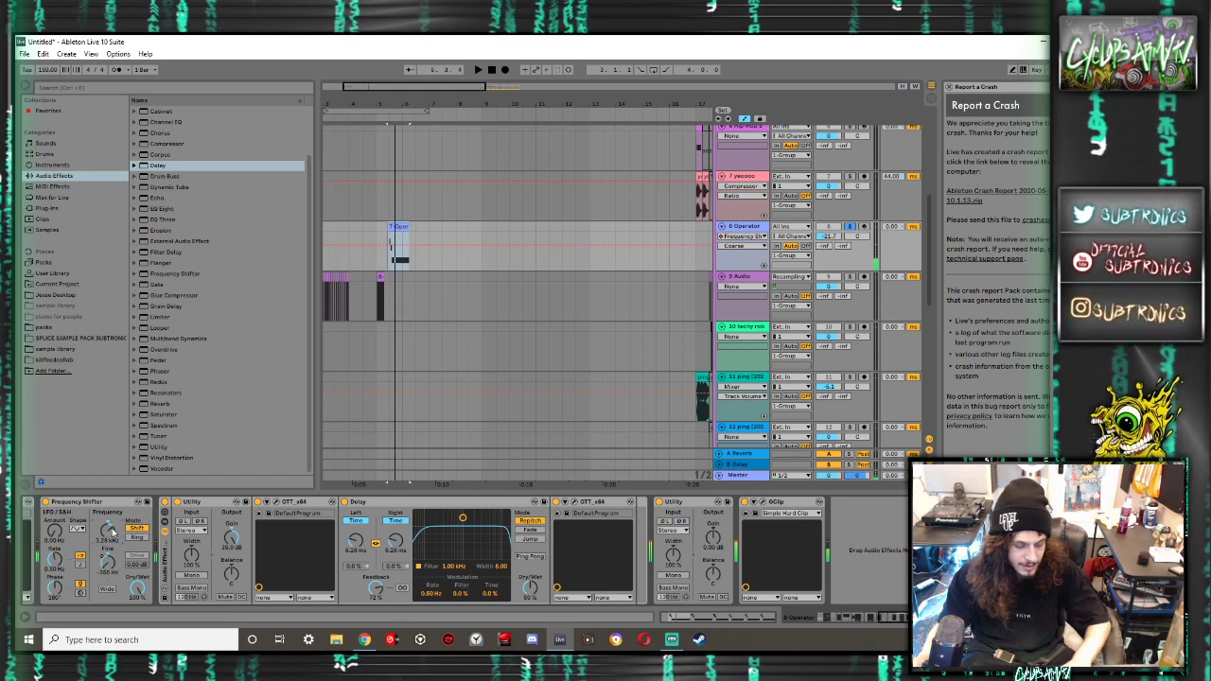
pyautogui.click(346, 502)
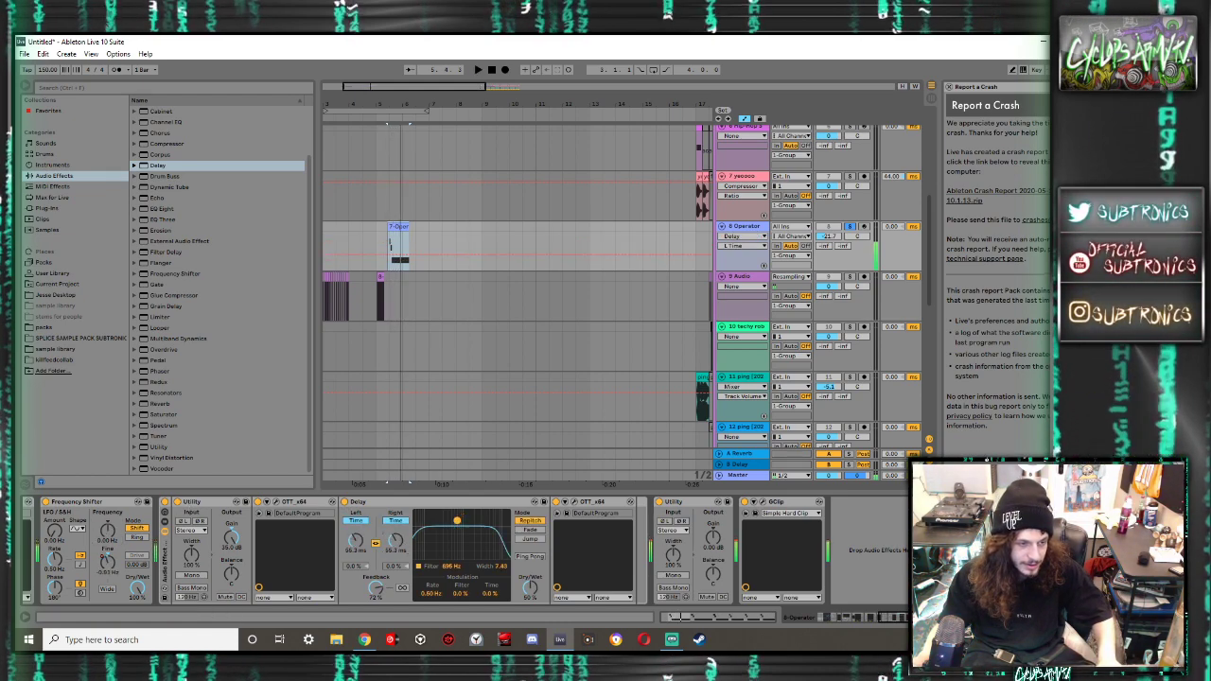
pyautogui.press('space')
pyautogui.moveTo(356, 540); pyautogui.dragTo(356, 615)
pyautogui.press('space')
pyautogui.press('space')
pyautogui.click(374, 502)
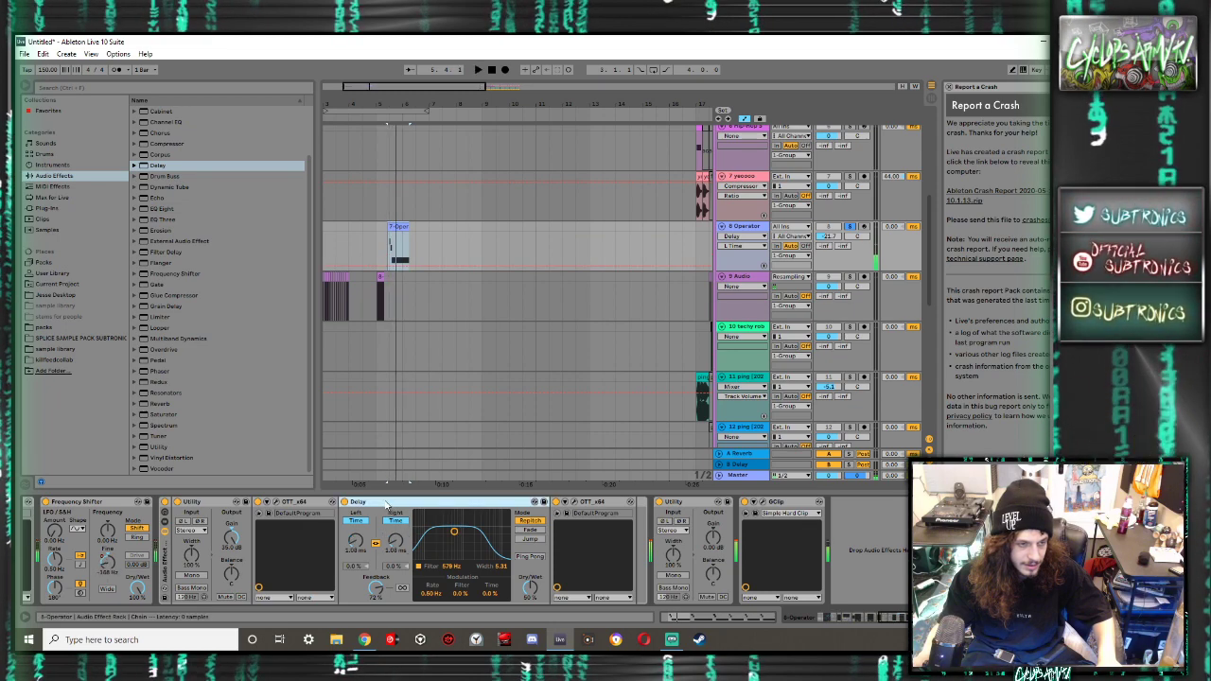
pyautogui.press('Delete')
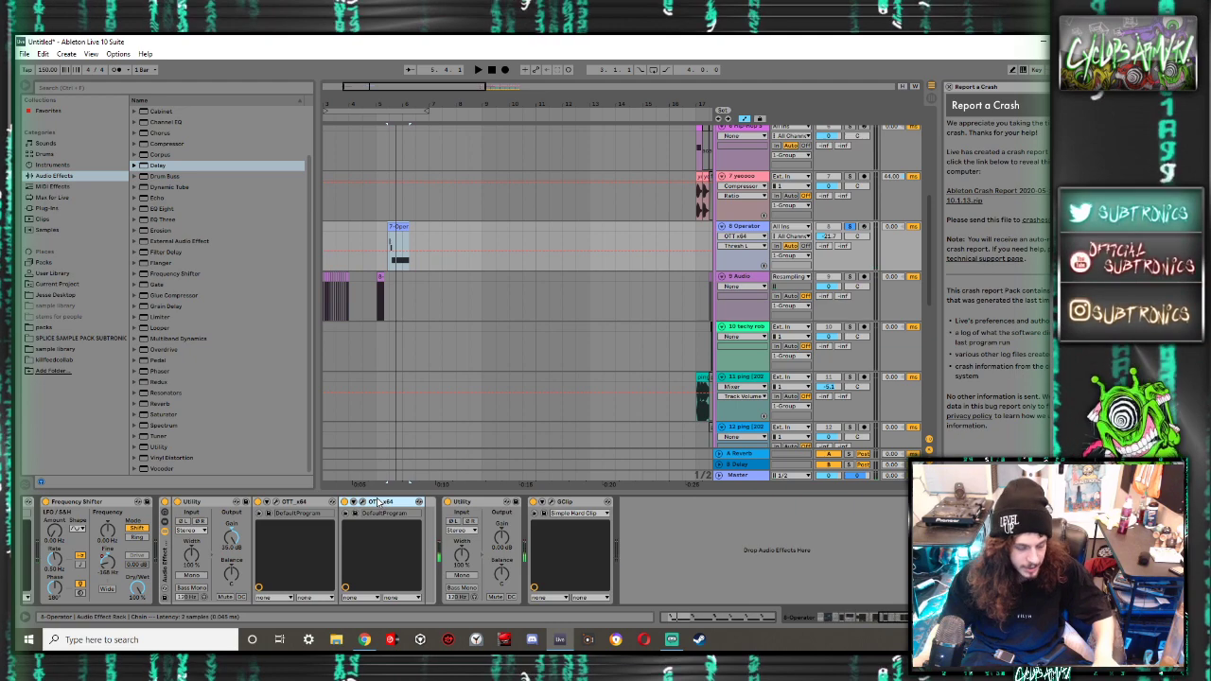
# Duplicate the second OTT in the rack twice
pyautogui.hotkey('ctrl', 'd')
pyautogui.hotkey('ctrl', 'd')
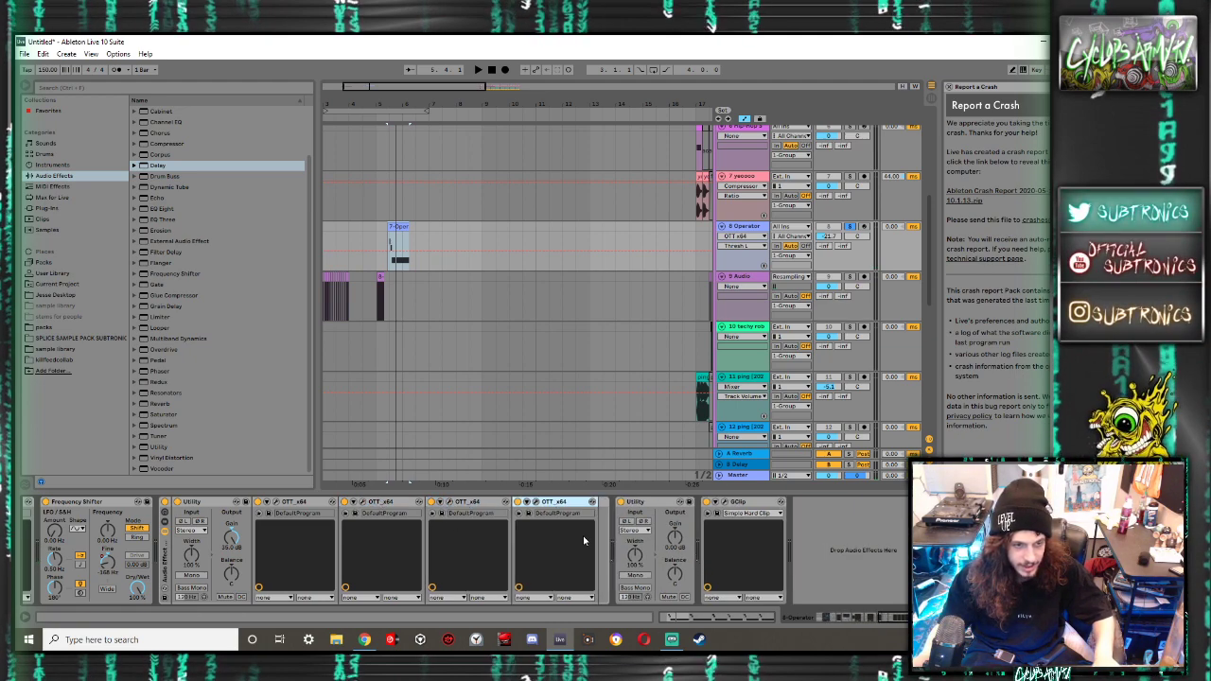
# Delete the two added OTTs from the rack and duplicate its Utility twice so three 35 dB gain stages run in series
pyautogui.press('space')
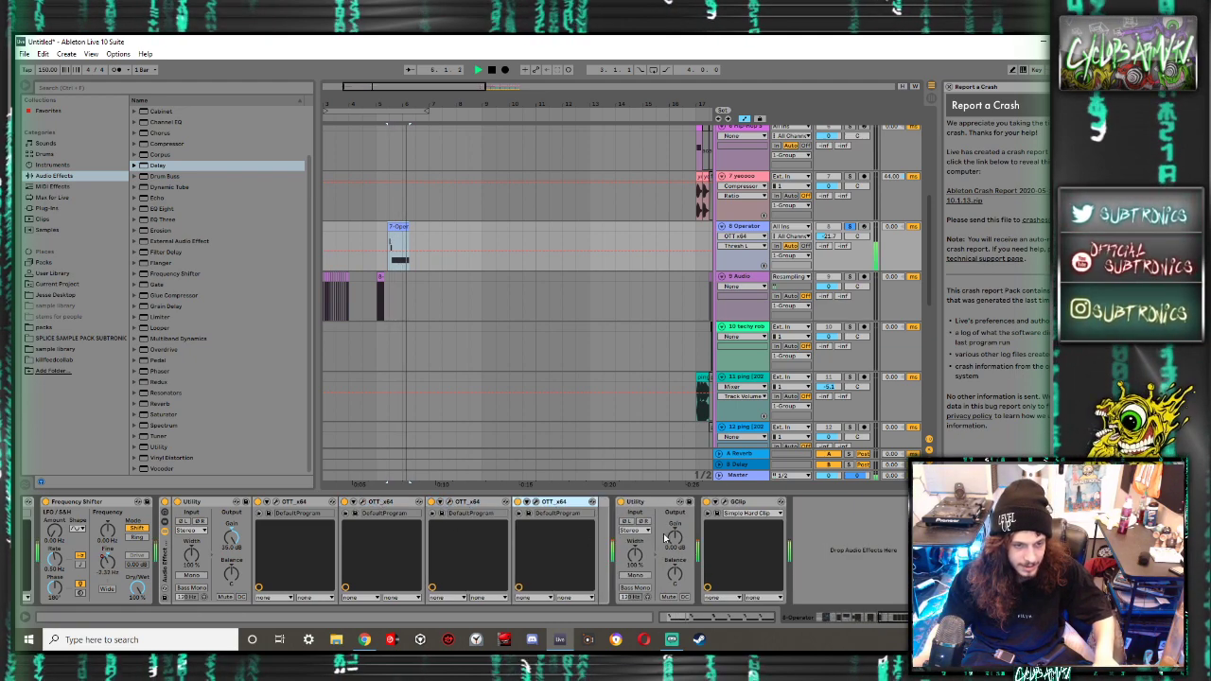
pyautogui.keyDown('shift'); pyautogui.click(469, 502); pyautogui.keyUp('shift')
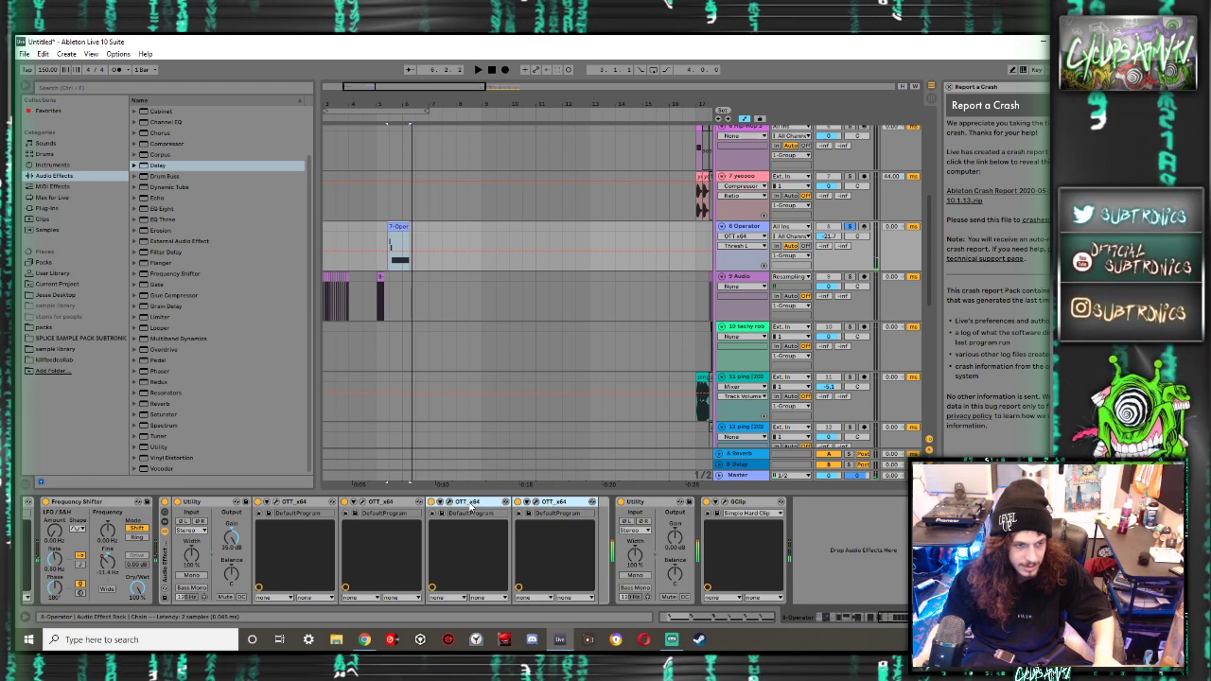
pyautogui.press('Delete')
pyautogui.hotkey('ctrl', 'd')
pyautogui.hotkey('ctrl', 'd')
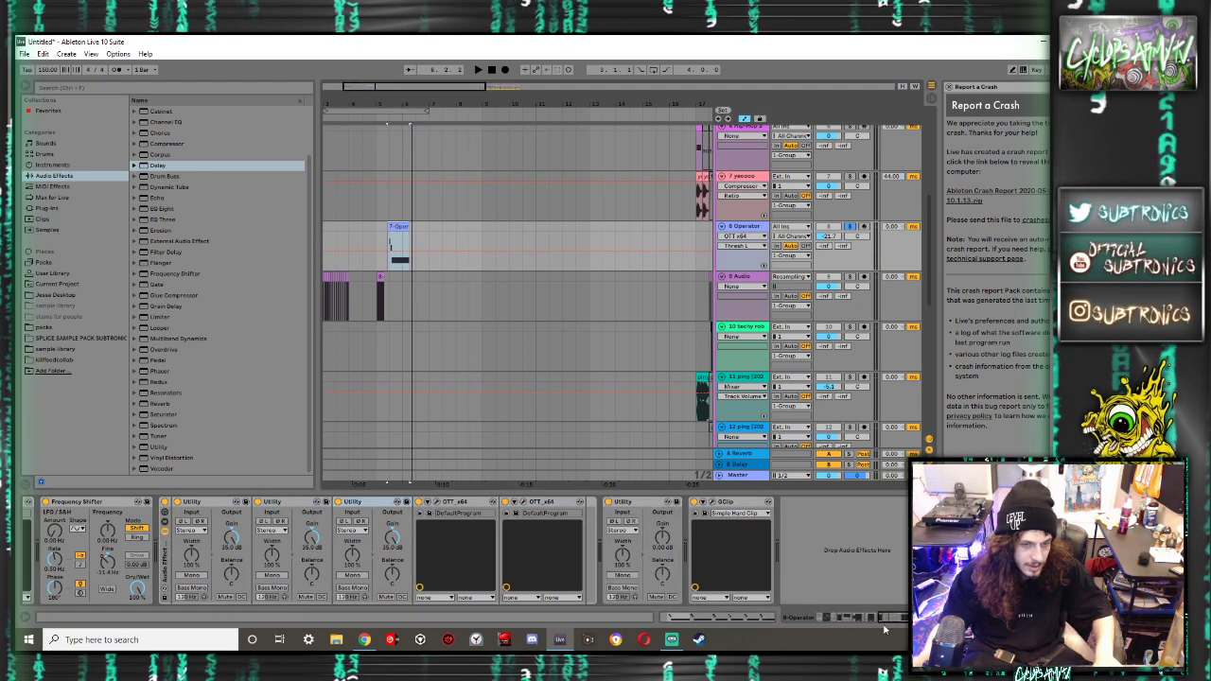
pyautogui.scroll(8, 330, 531)
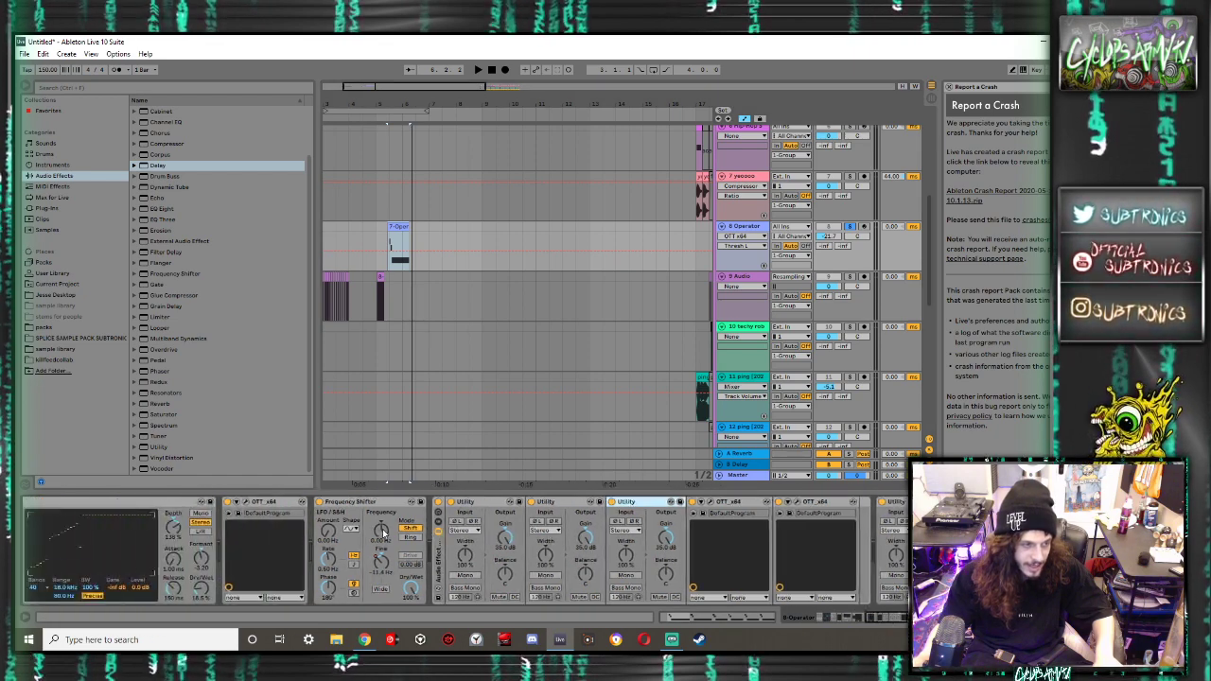
pyautogui.scroll(8, 358, 530)
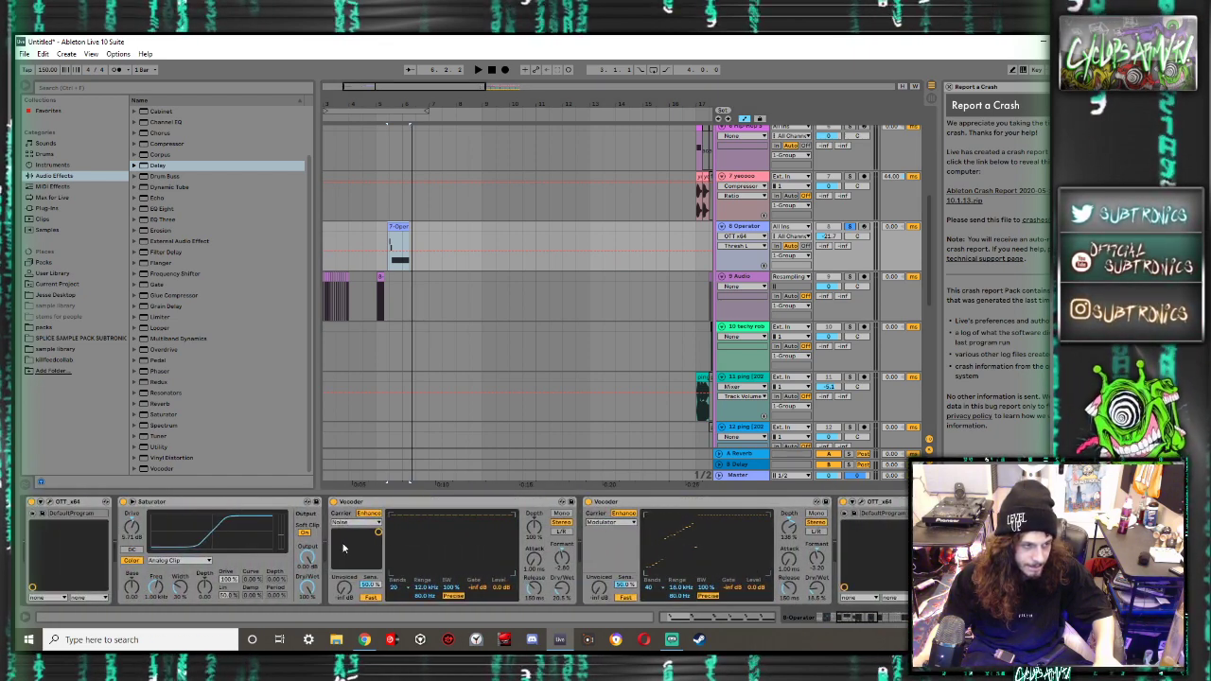
pyautogui.hscroll(-8, 350, 530)
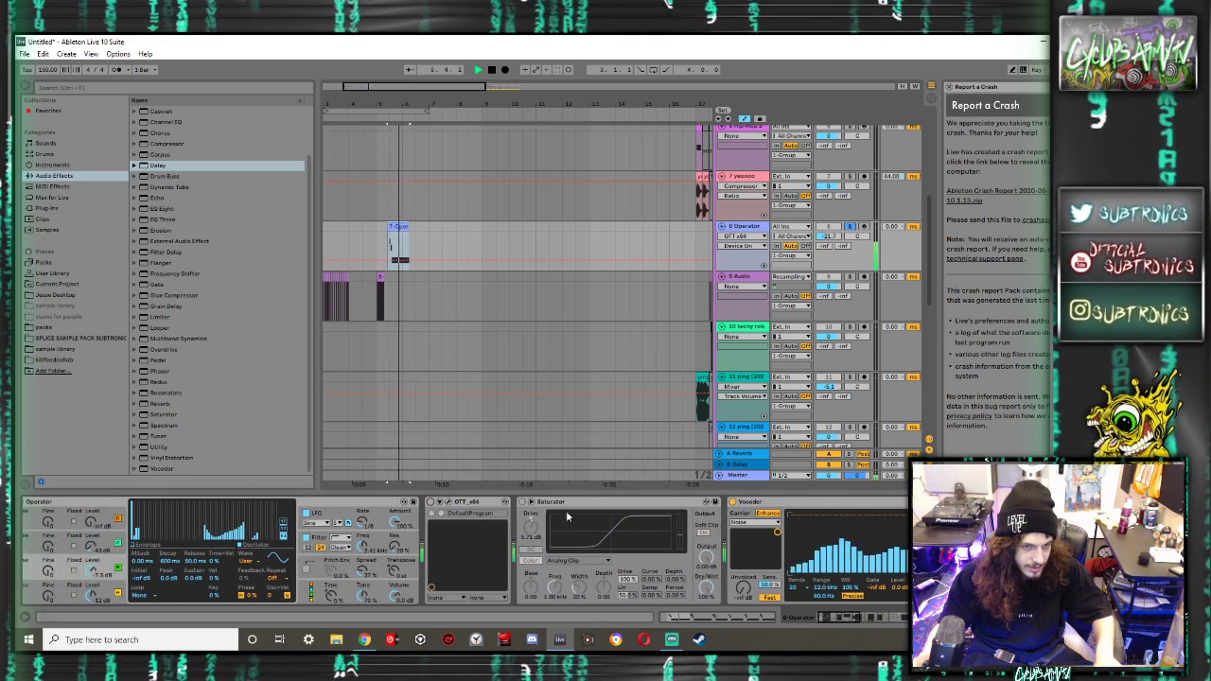
pyautogui.click(732, 501)
pyautogui.hscroll(10, 835, 622)
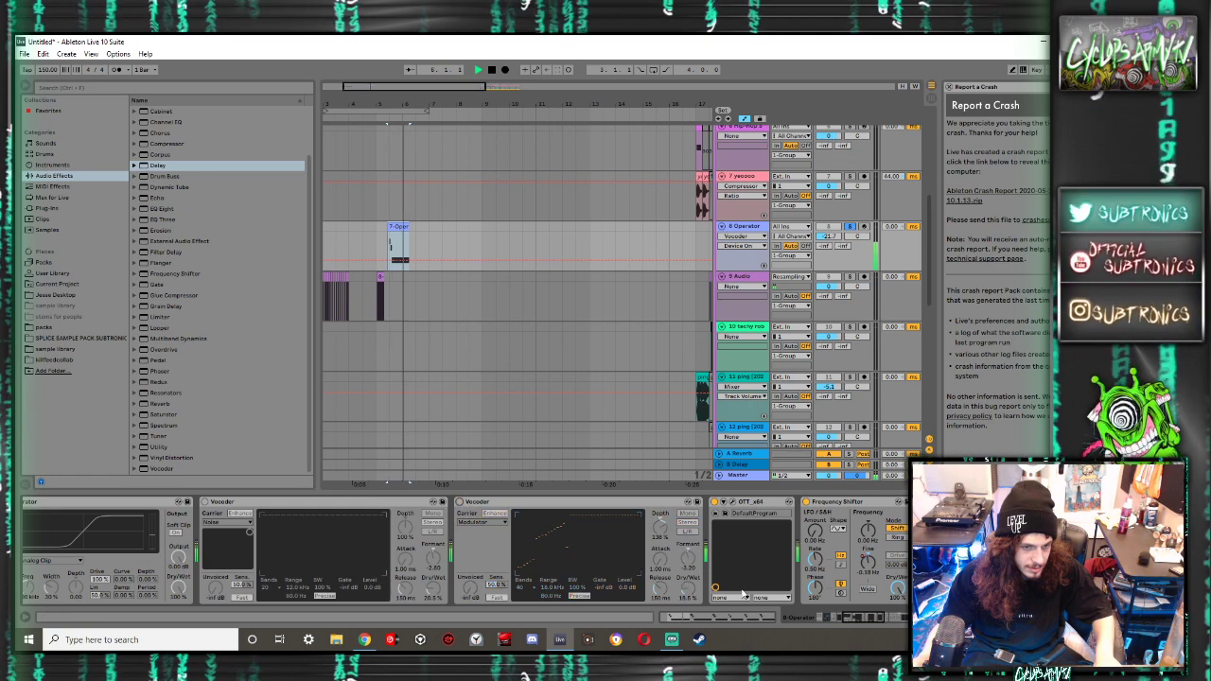
pyautogui.moveTo(851, 622); pyautogui.dragTo(876, 618)
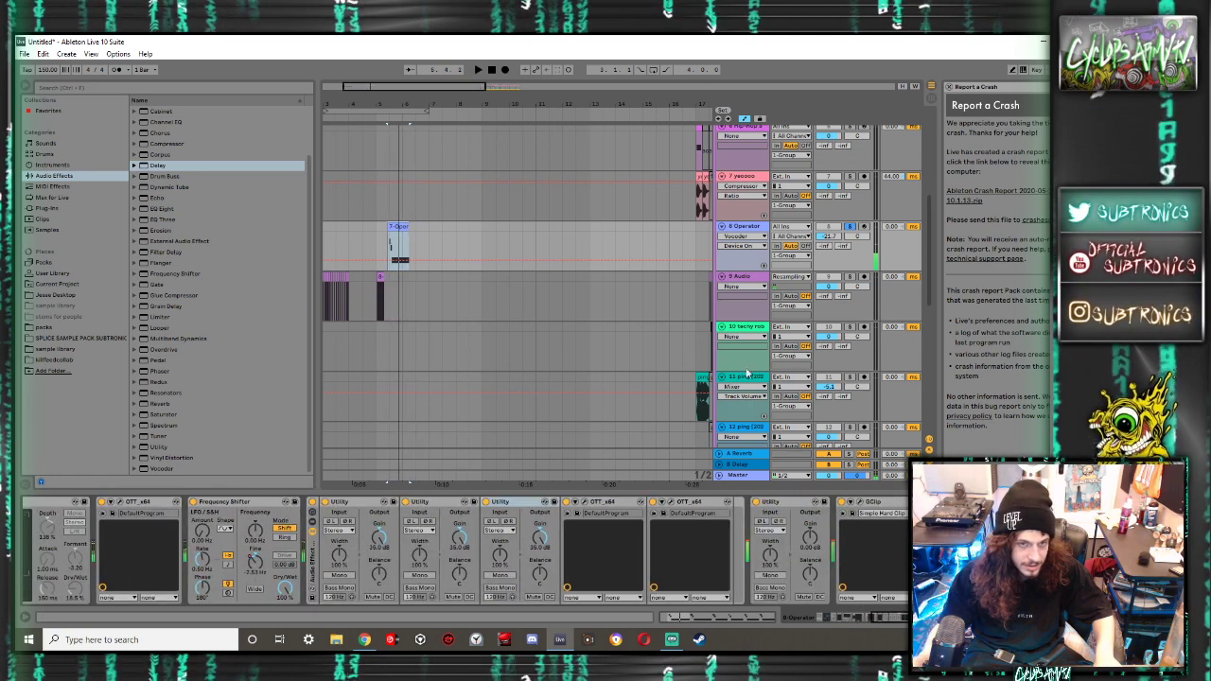
# Raise the Operator track's volume in two stages to -11.5 dB while auditioning the bass clip
pyautogui.press('space')
pyautogui.moveTo(828, 236); pyautogui.dragTo(828, 223)
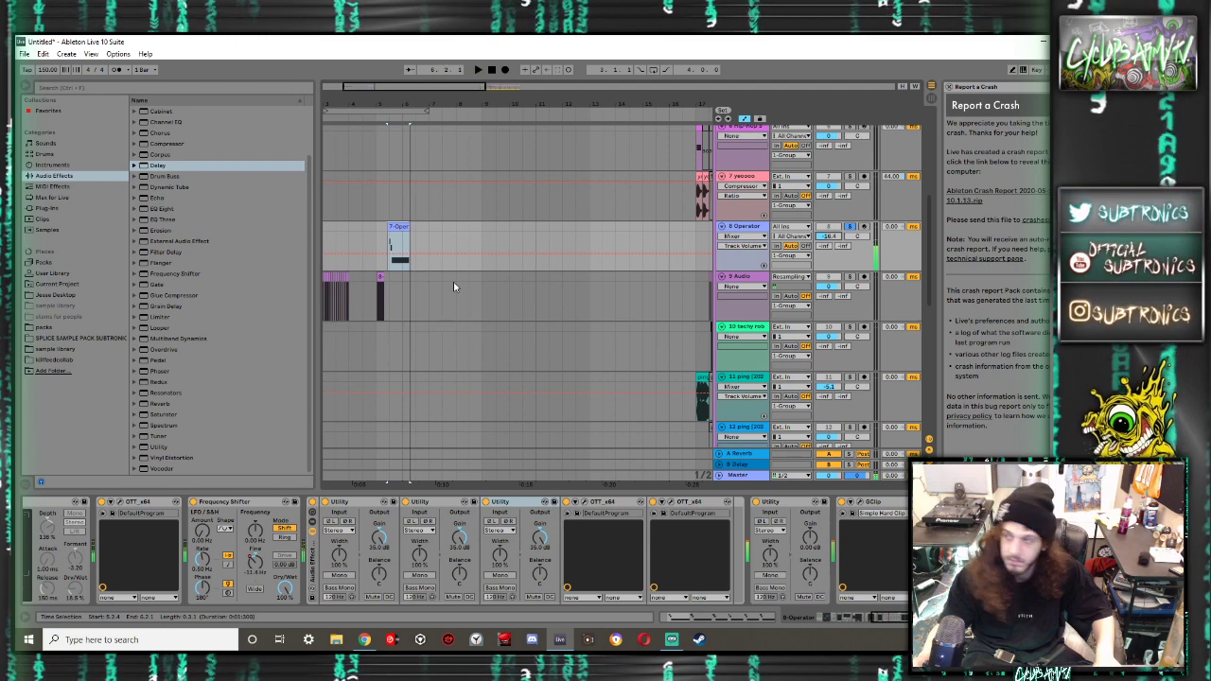
pyautogui.press('space')
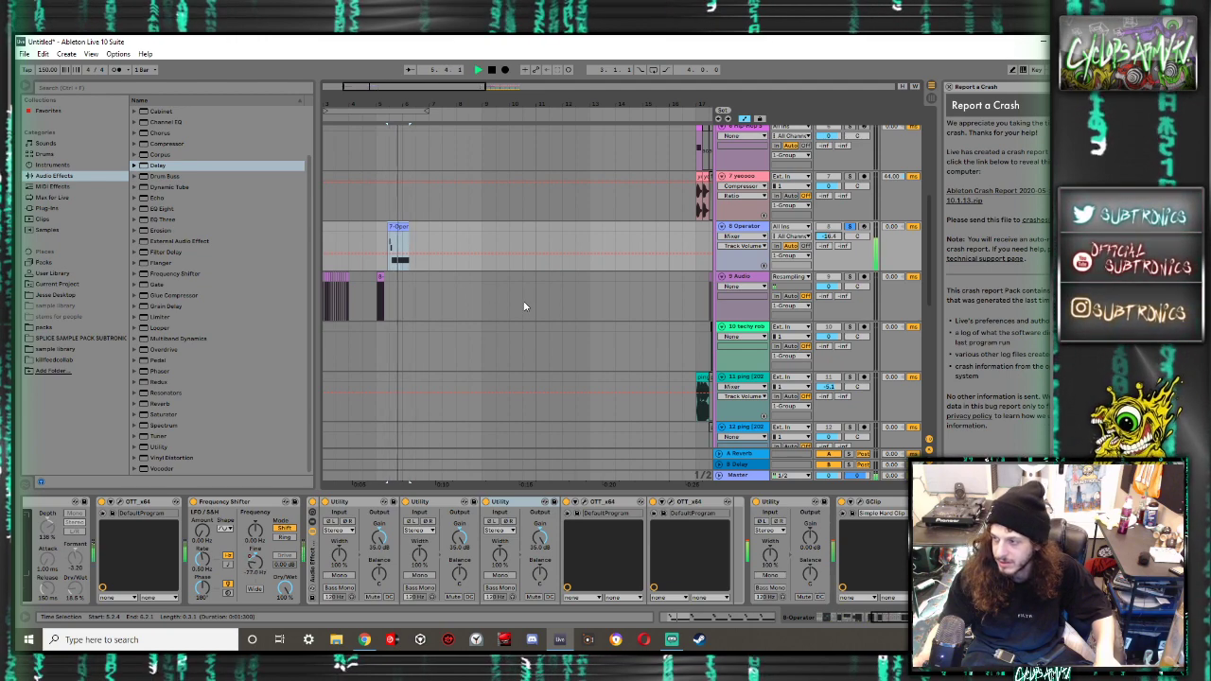
pyautogui.press('space')
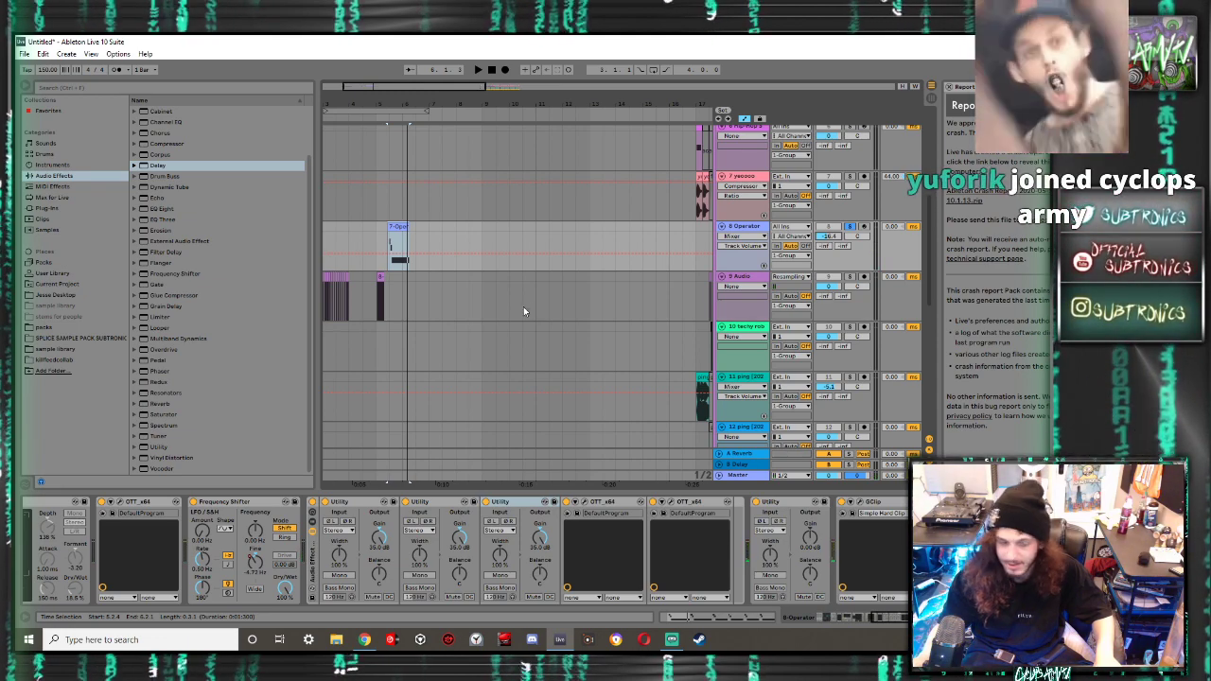
pyautogui.press('space')
pyautogui.moveTo(820, 236); pyautogui.dragTo(816, 232)
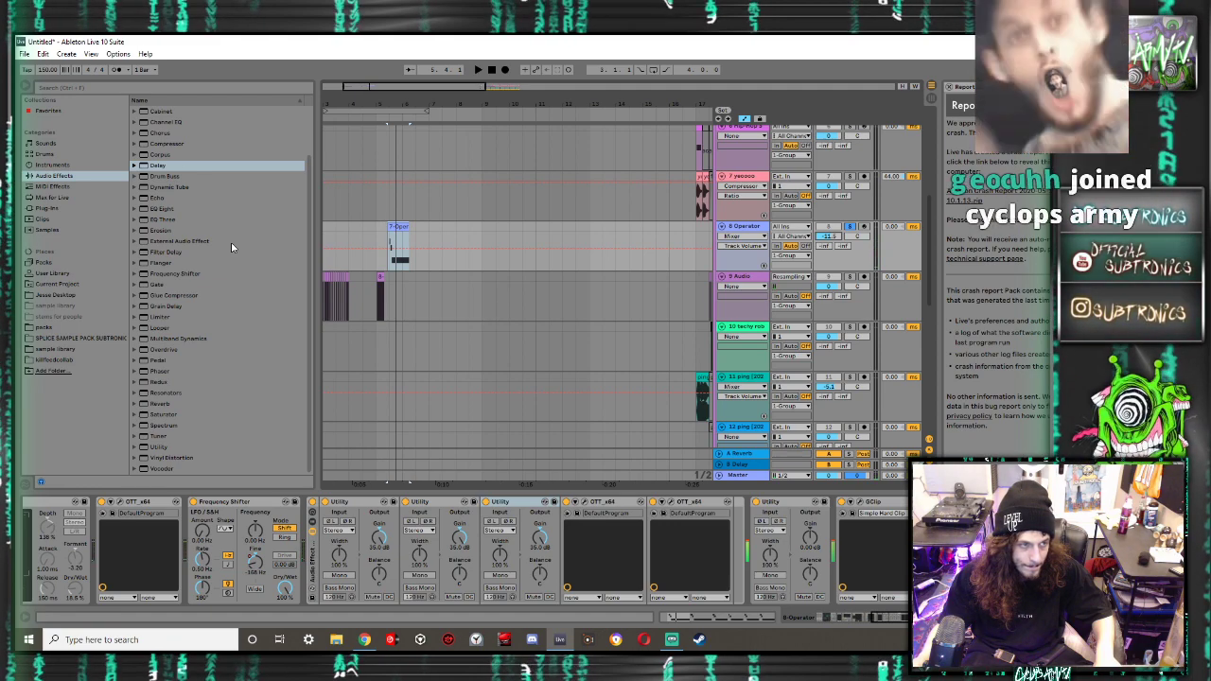
# Show the Operator's LFO settings at the start of the device chain and audition the bass clip
pyautogui.doubleClick(391, 227)
pyautogui.click(880, 619)
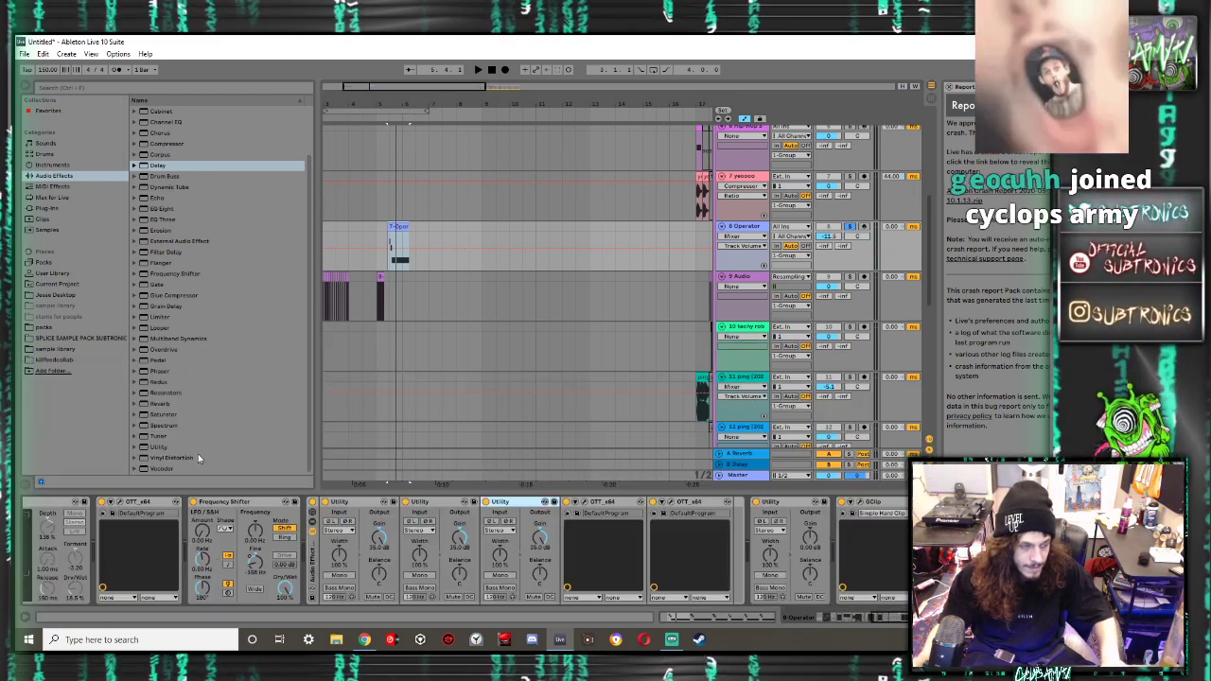
pyautogui.moveTo(880, 621); pyautogui.dragTo(819, 619)
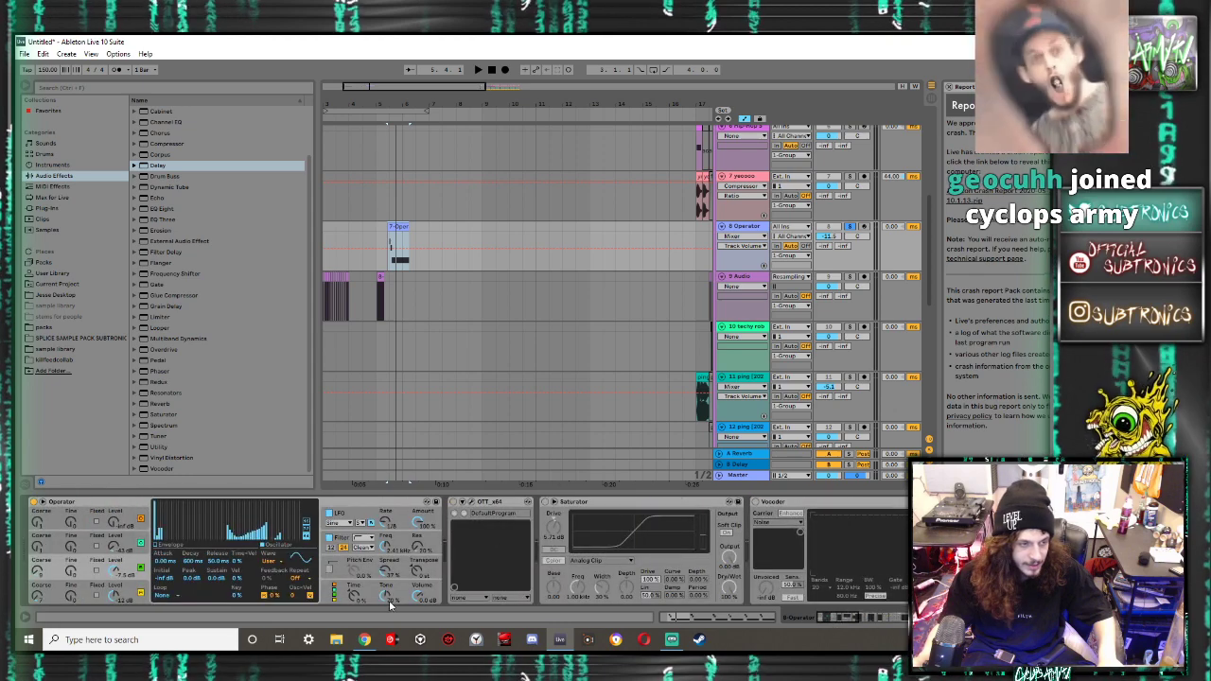
pyautogui.click(383, 521)
pyautogui.press('space')
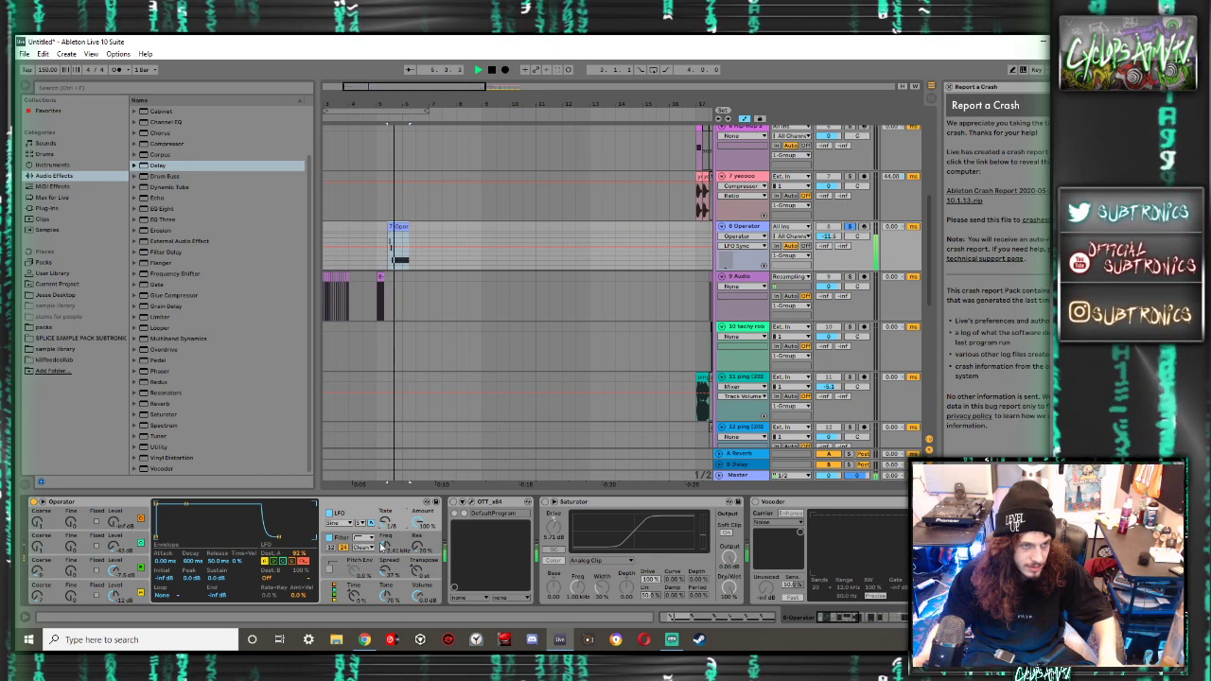
# Try one longer F-1 note from 1.2 in place of the Operator clip's first two notes, and undo it
pyautogui.doubleClick(396, 227)
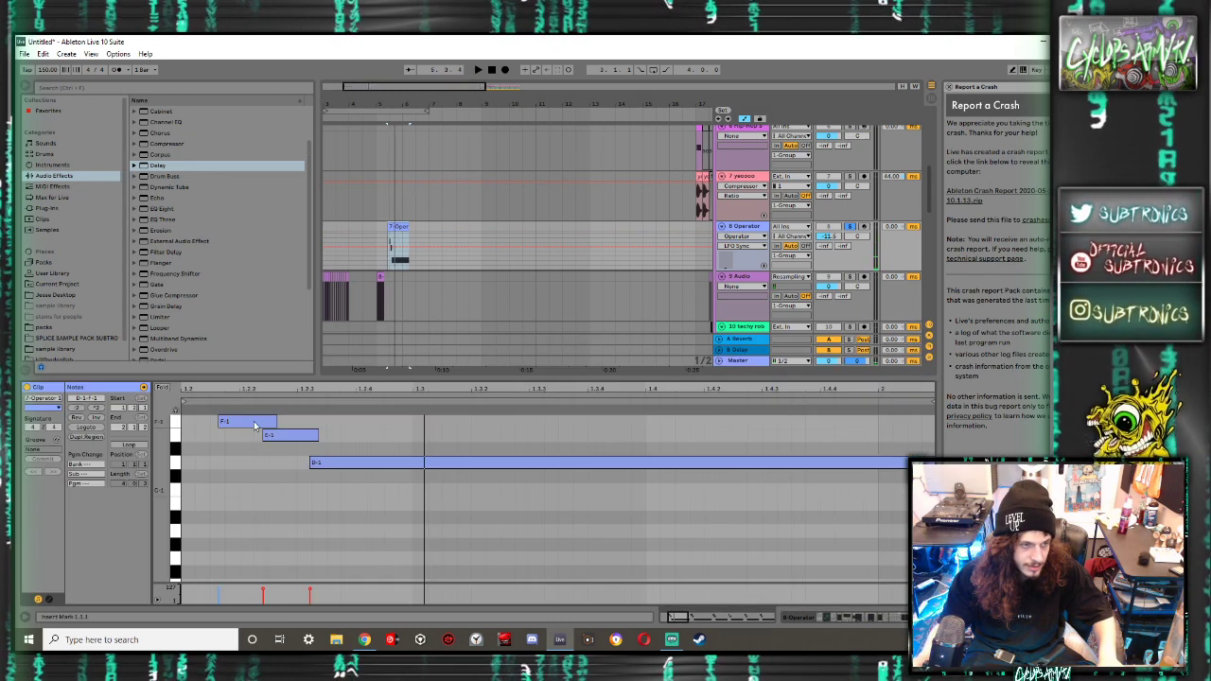
pyautogui.doubleClick(189, 427)
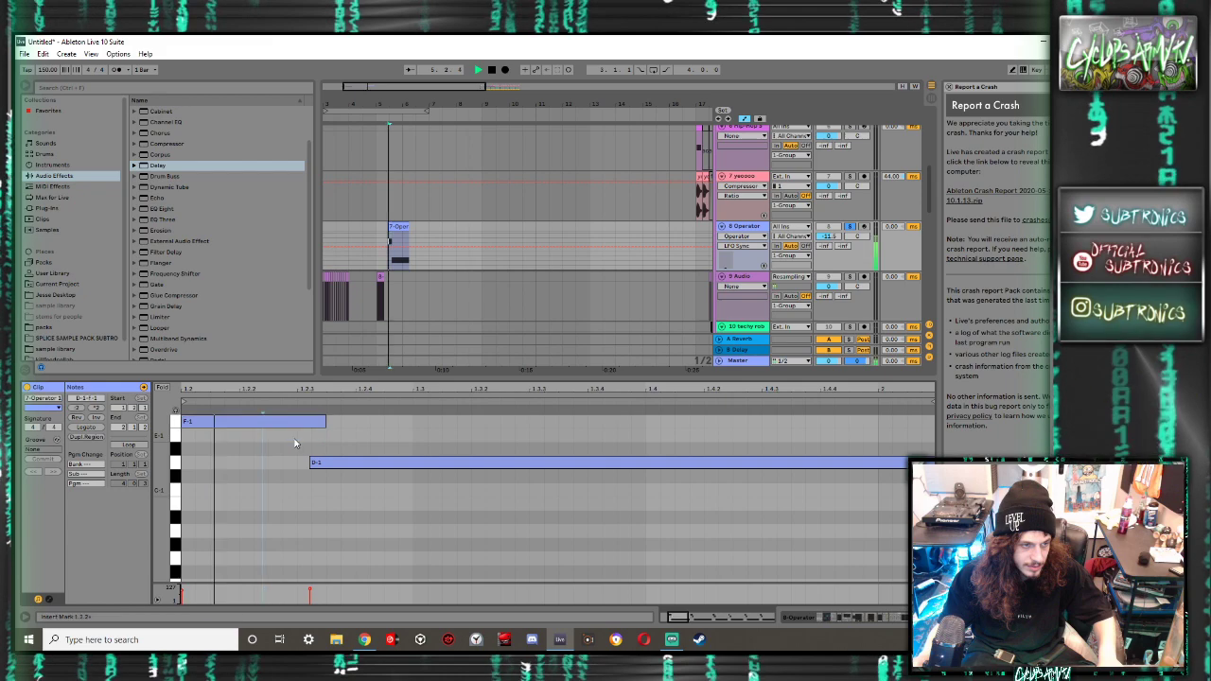
pyautogui.hotkey('ctrl', 'z')
pyautogui.hotkey('ctrl', 'z')
pyautogui.hotkey('ctrl', 'z')
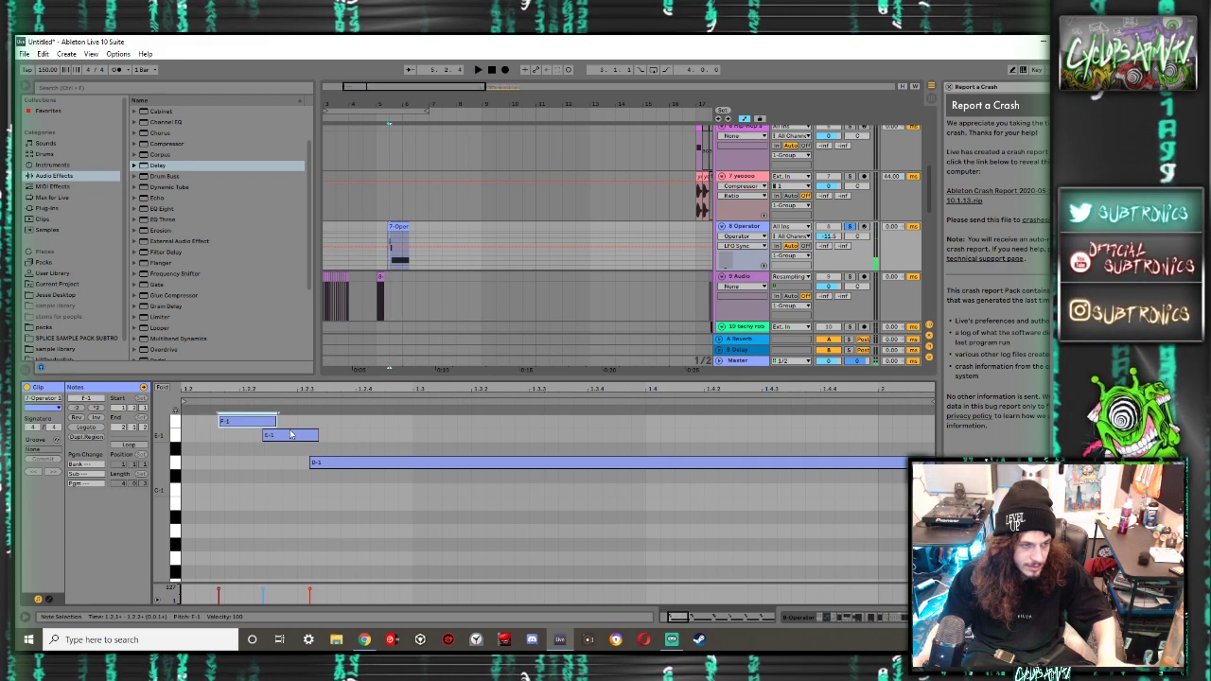
# Try a short C3 note at the start of the Operator clip, ahead of the first F note, and audition it
pyautogui.moveTo(194, 462); pyautogui.dragTo(203, 338)
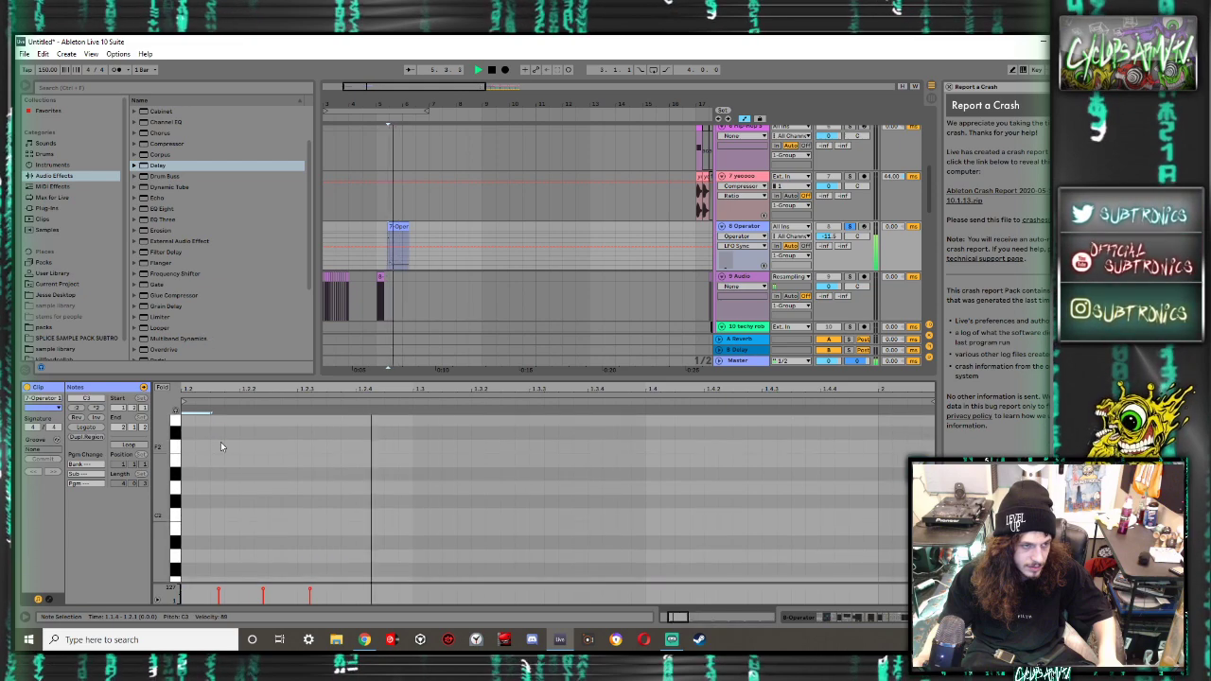
pyautogui.scroll(-3, 221, 442)
pyautogui.scroll(-5, 221, 442)
pyautogui.press('space')
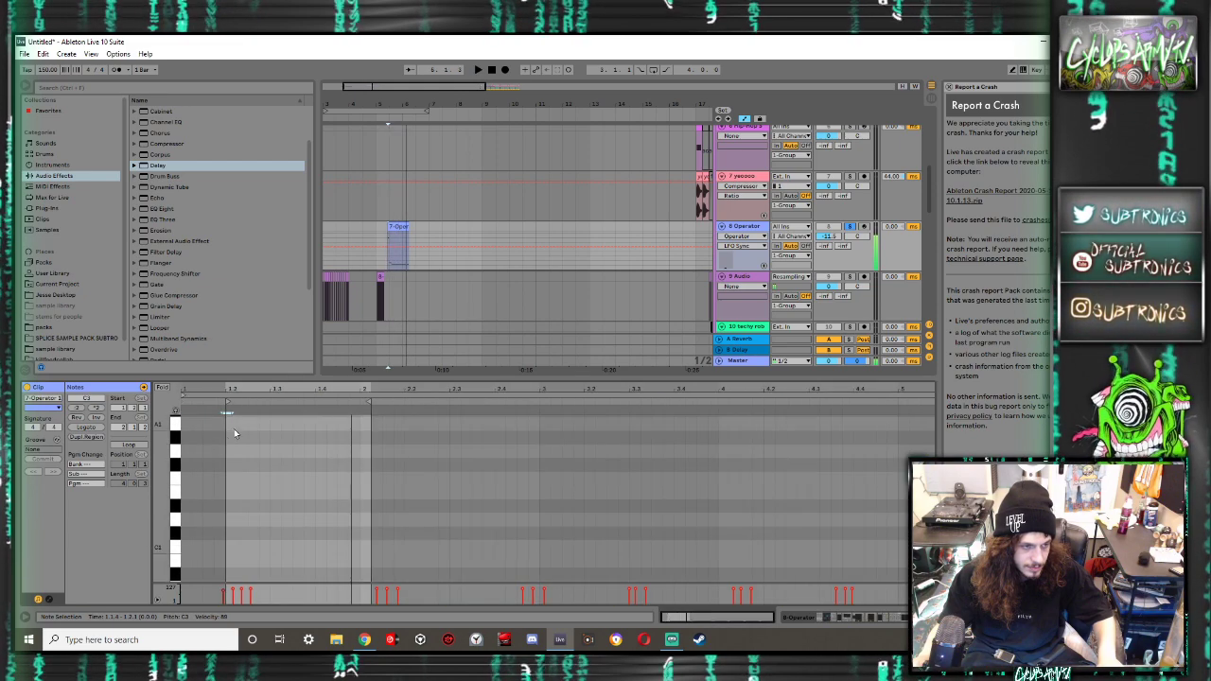
pyautogui.scroll(3, 230, 438)
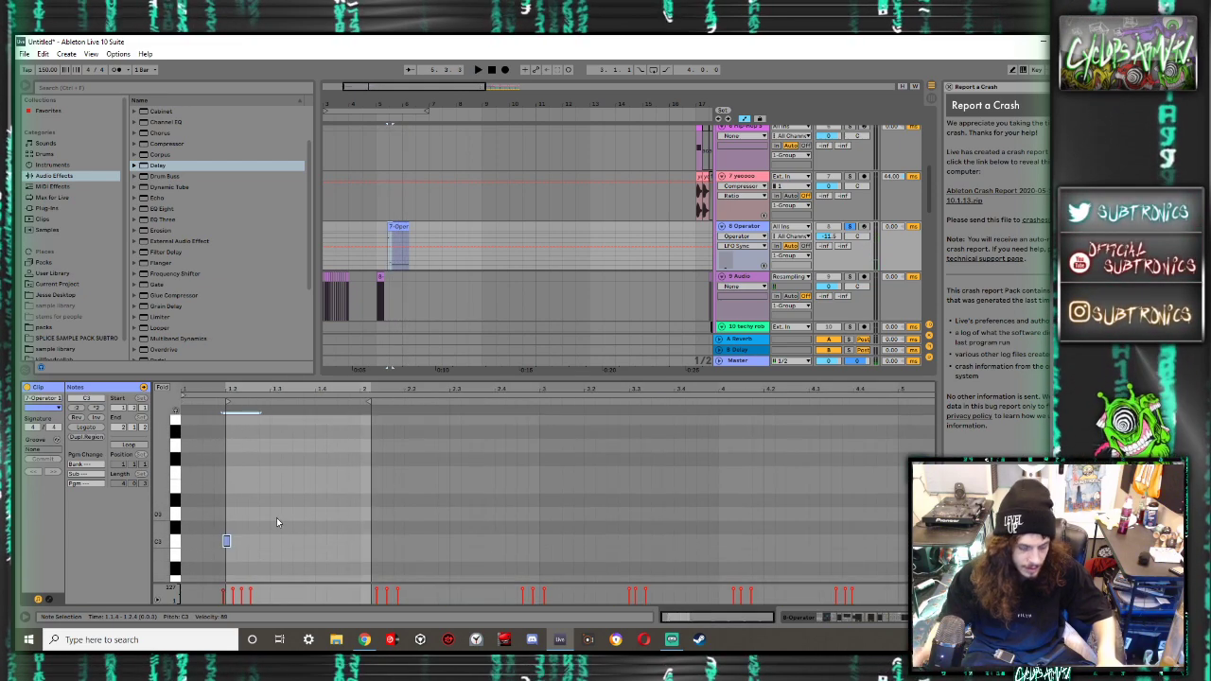
# Transpose the added note down by octaves to C0 and C-1 while auditioning, and delete it
pyautogui.hotkey('shift', 'Down')
pyautogui.hotkey('shift', 'Down')
pyautogui.hotkey('shift', 'Down')
pyautogui.press('space')
pyautogui.scroll(-4, 262, 519)
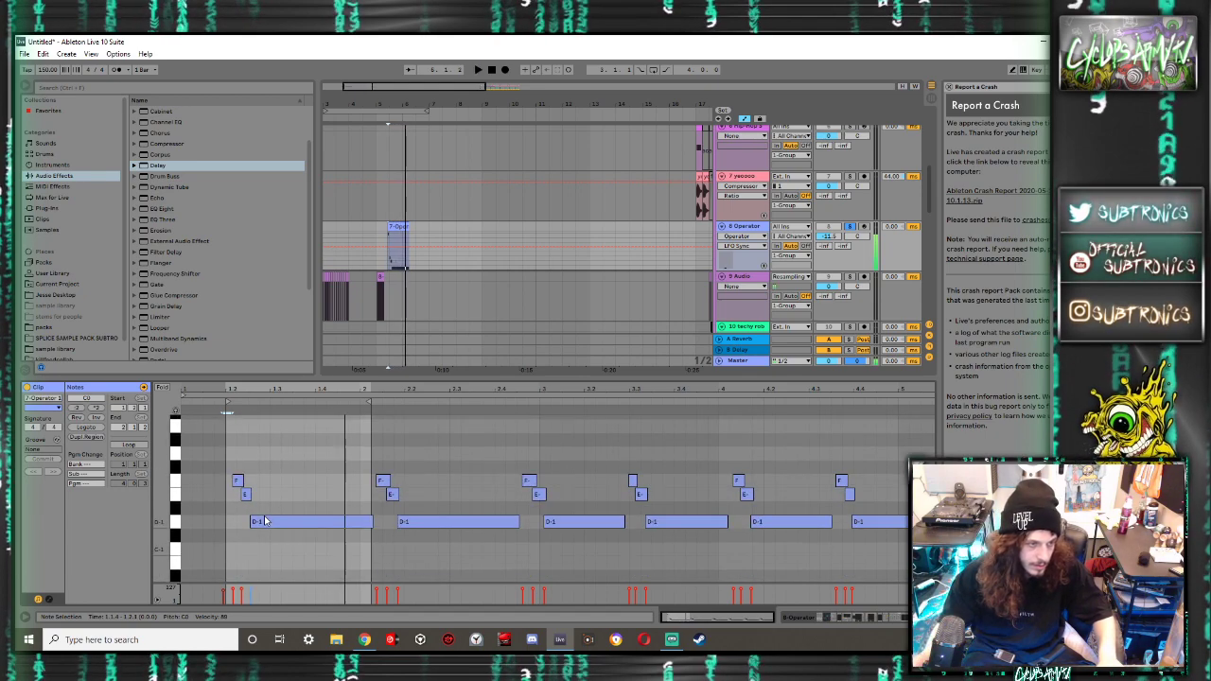
pyautogui.doubleClick(241, 549)
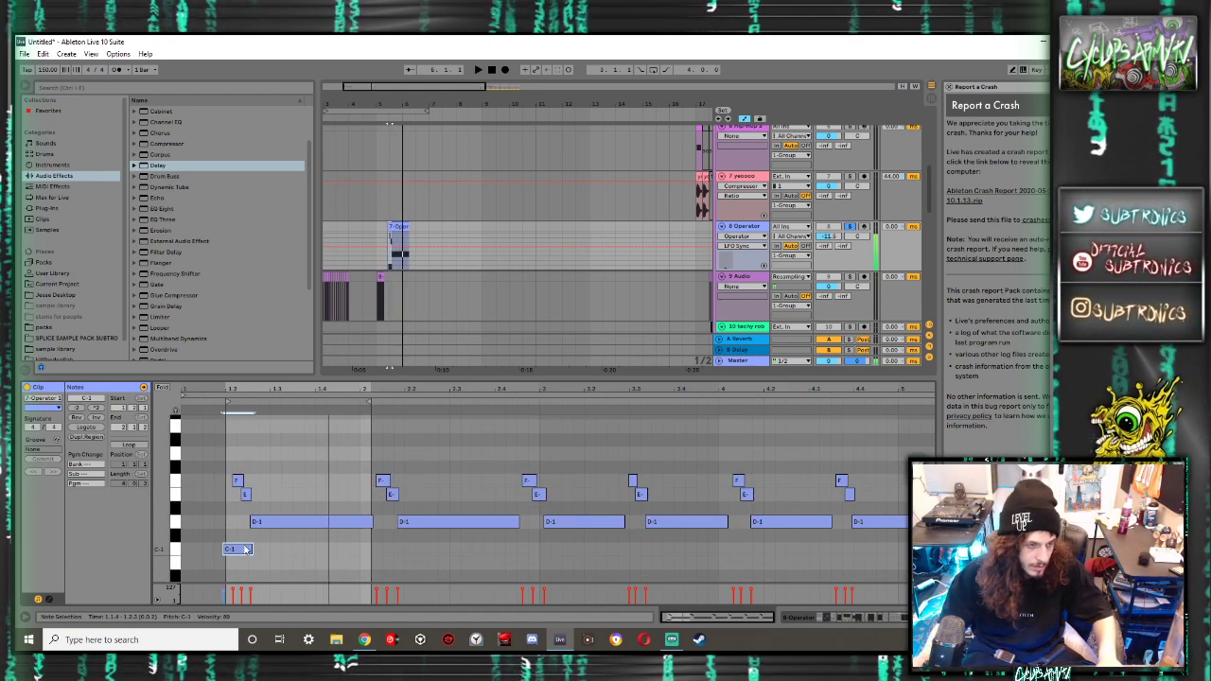
# Try a different Coarse tuning on the Operator's oscillator B and audition the clip
pyautogui.hotkey('shift', 'Tab')
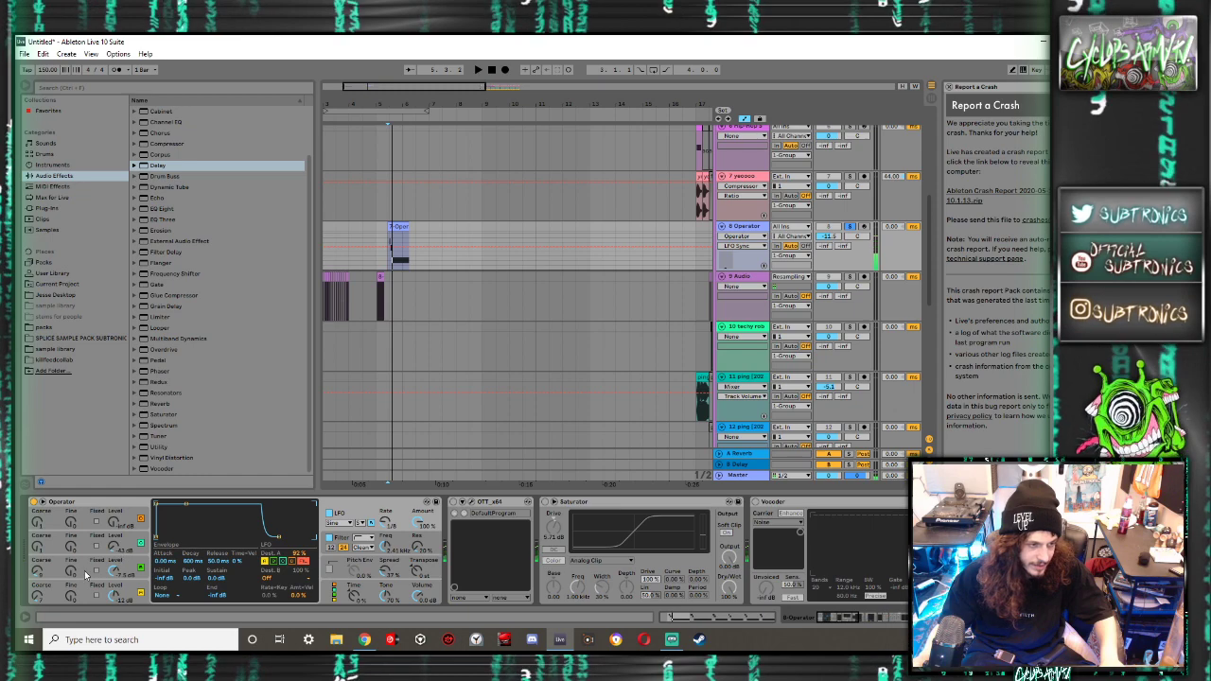
pyautogui.click(38, 571)
pyautogui.press('space')
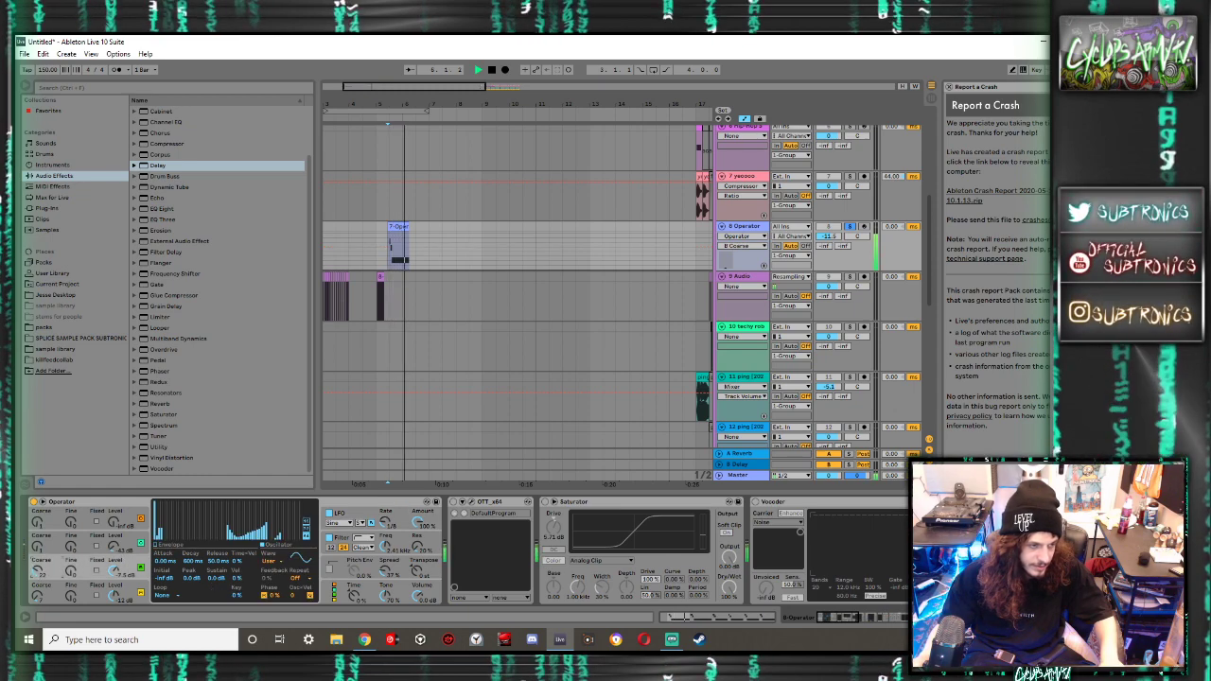
pyautogui.press('space')
# Delete the short F and E notes before the clip's first D-1 note, lengthen that note and start it at 1.2
pyautogui.click(392, 229)
pyautogui.doubleClick(392, 229)
pyautogui.moveTo(240, 481)
pyautogui.mouseDown()
pyautogui.moveTo(249, 494)
pyautogui.moveTo(230, 503)
pyautogui.mouseUp()
pyautogui.press('space')
pyautogui.press('space')
pyautogui.press('Delete')
pyautogui.click(250, 522)
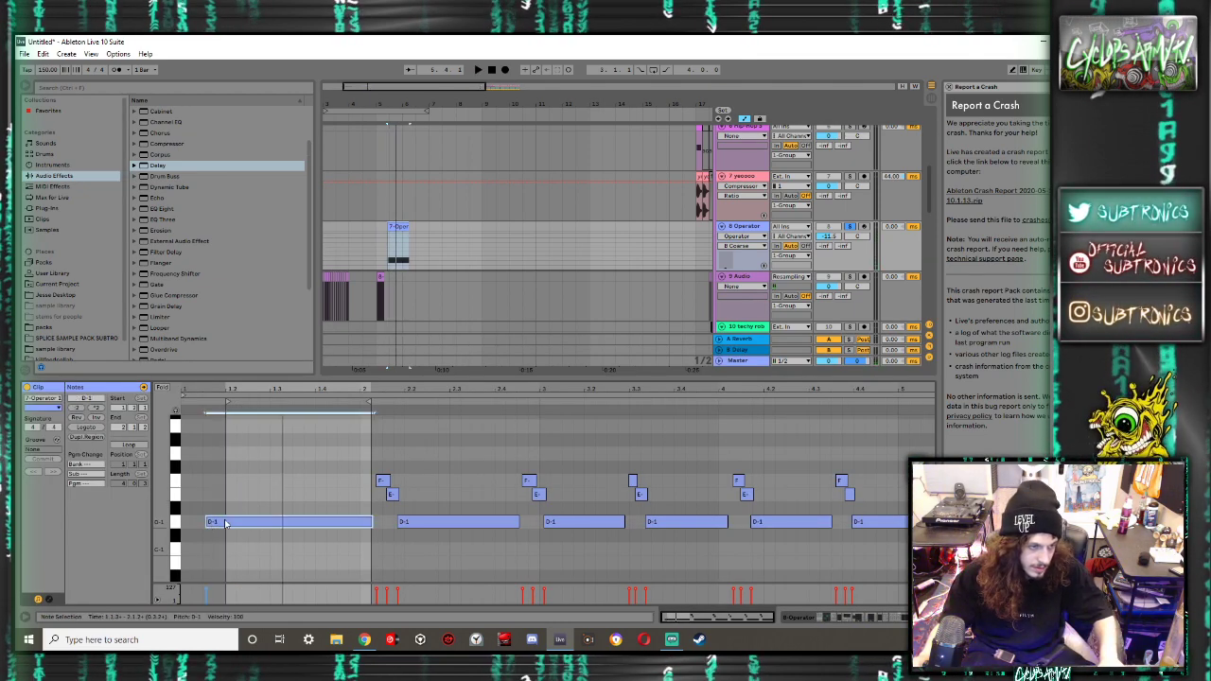
pyautogui.moveTo(249, 524); pyautogui.dragTo(254, 529)
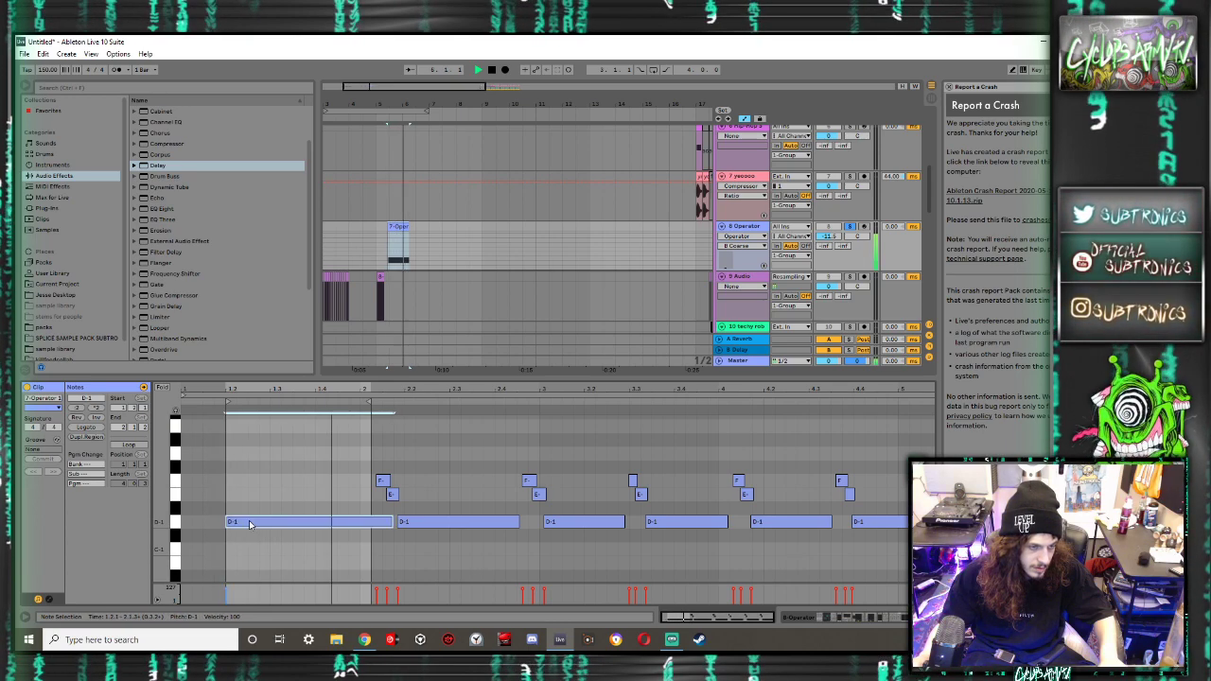
# Adjust the Coarse tuning of the Operator's oscillator B, set oscillator C's Coarse to 0.5 and raise oscillator C's level
pyautogui.hotkey('shift', 'Tab')
pyautogui.press('space')
pyautogui.moveTo(37, 571); pyautogui.dragTo(37, 551)
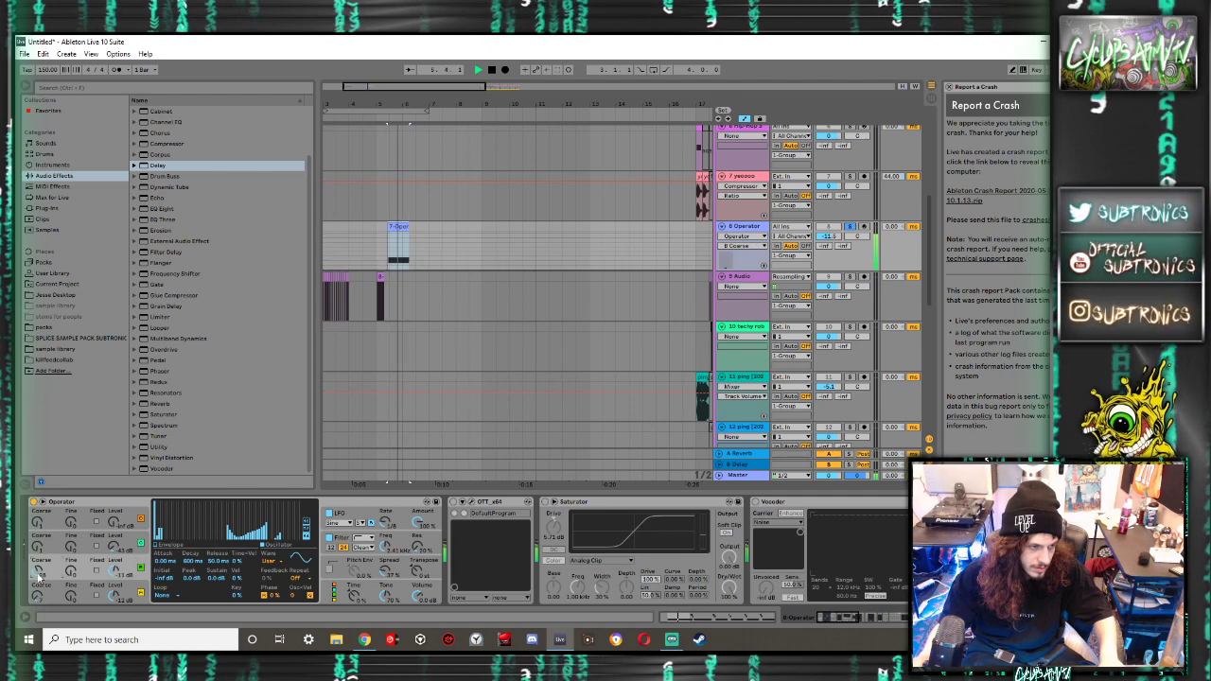
pyautogui.click(38, 574)
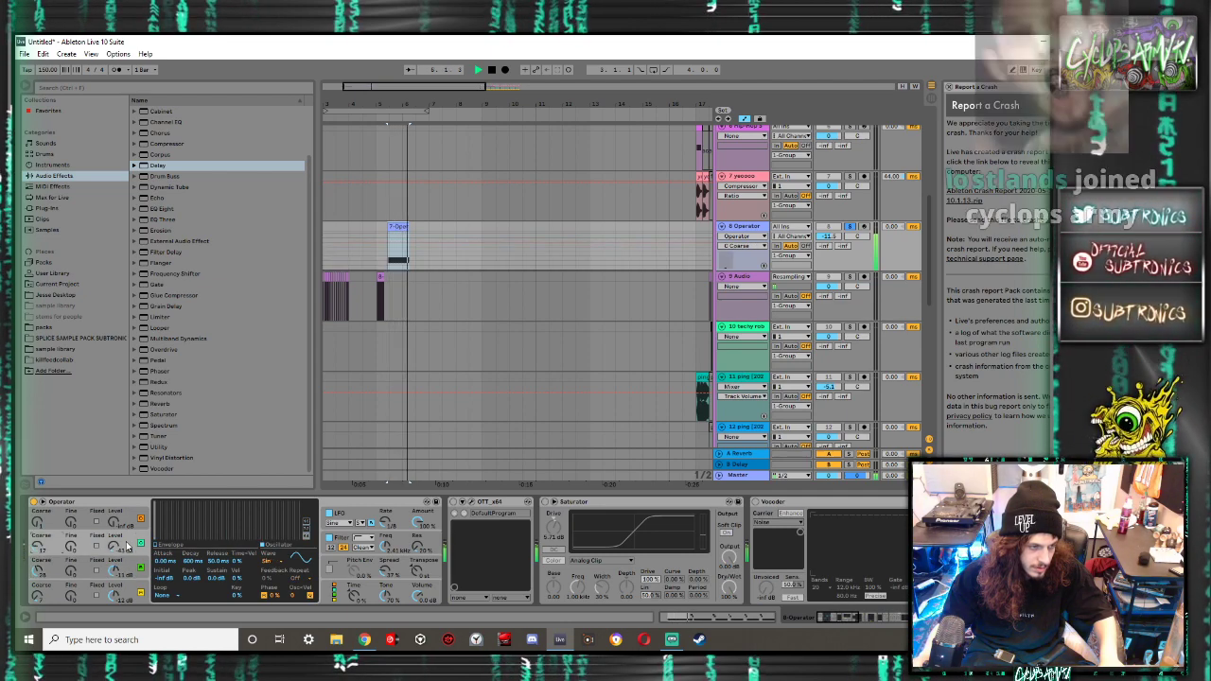
pyautogui.moveTo(38, 545); pyautogui.dragTo(38, 615)
pyautogui.moveTo(113, 545); pyautogui.dragTo(114, 528)
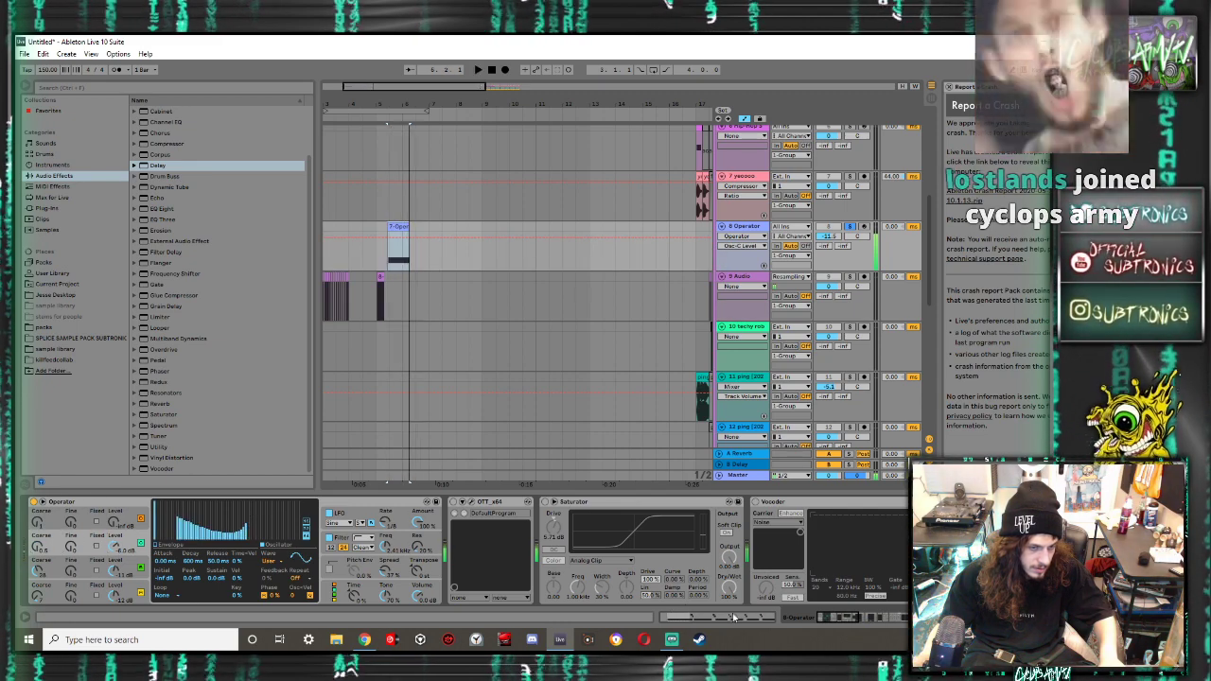
# Try a Delay with unsynced 15.2 ms times between the rack's two OTTs and after the second one, and delete it
pyautogui.moveTo(844, 617); pyautogui.dragTo(899, 617)
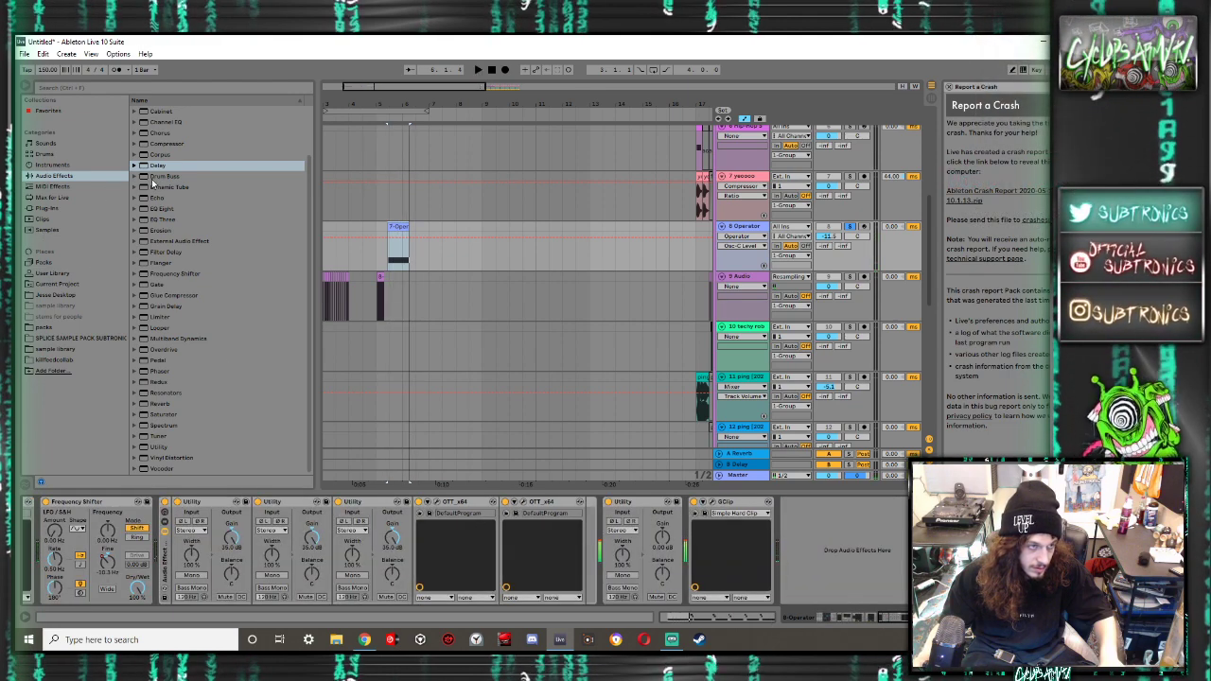
pyautogui.moveTo(158, 165); pyautogui.dragTo(651, 535)
pyautogui.click(693, 591)
pyautogui.click(560, 523)
pyautogui.press('space')
pyautogui.press('space')
pyautogui.press('space')
pyautogui.press('space')
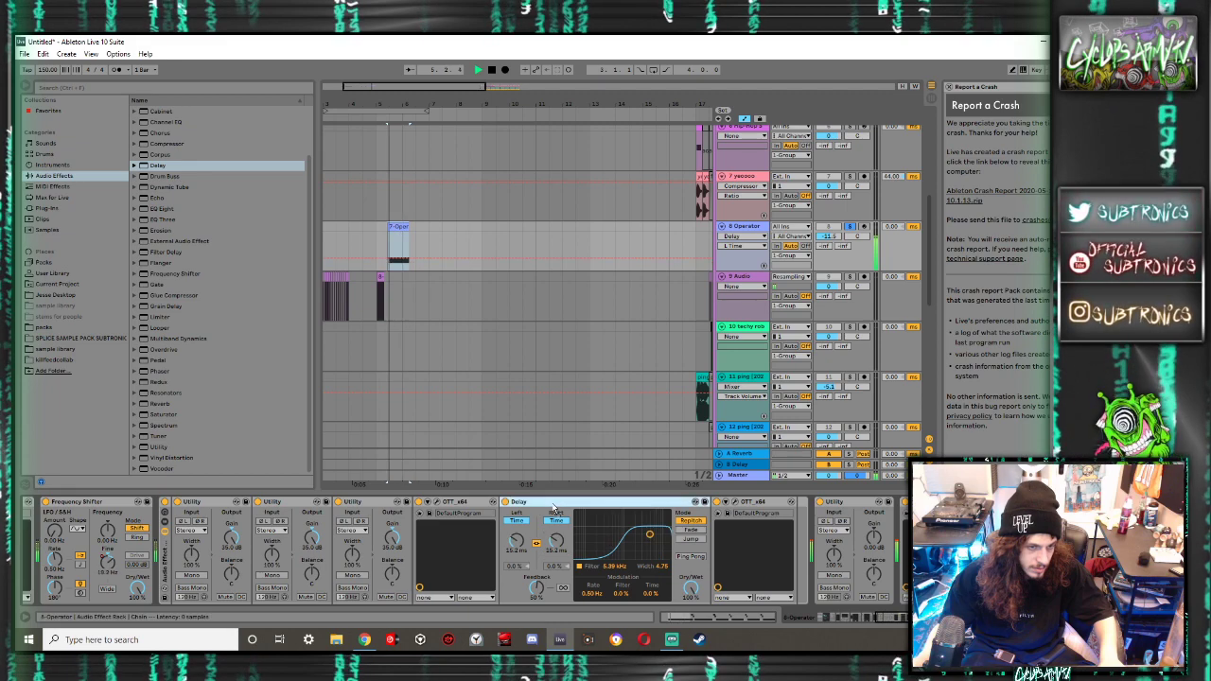
pyautogui.moveTo(535, 504); pyautogui.dragTo(634, 503)
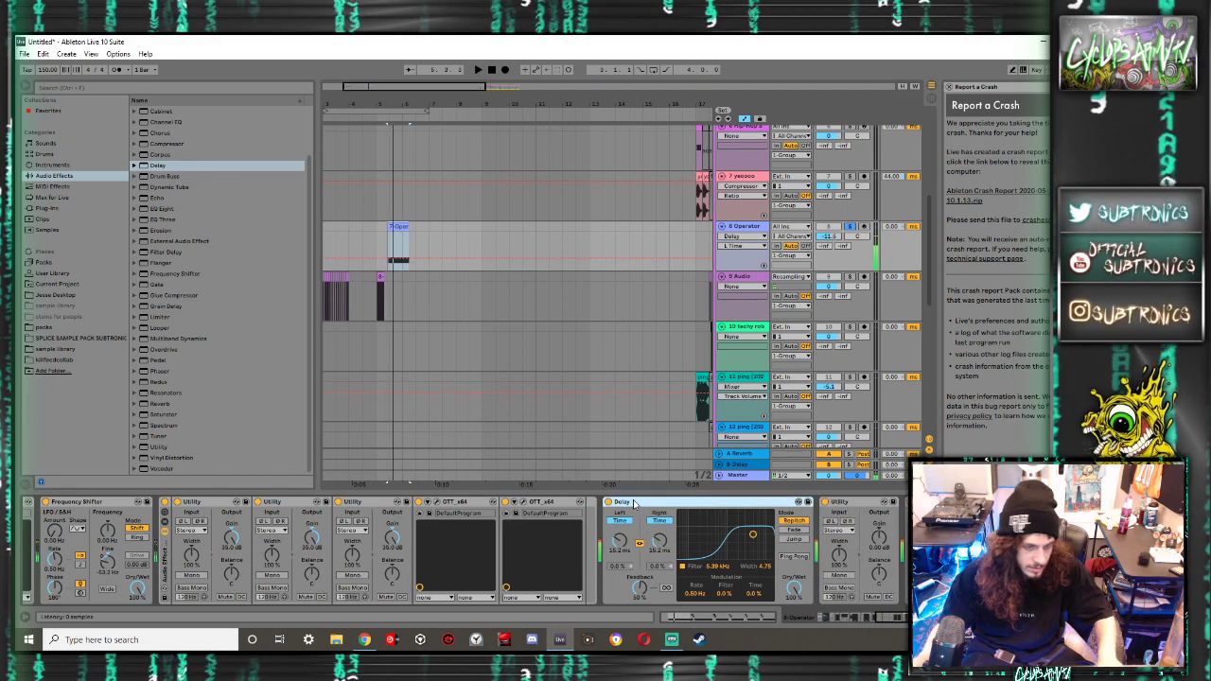
pyautogui.press('Delete')
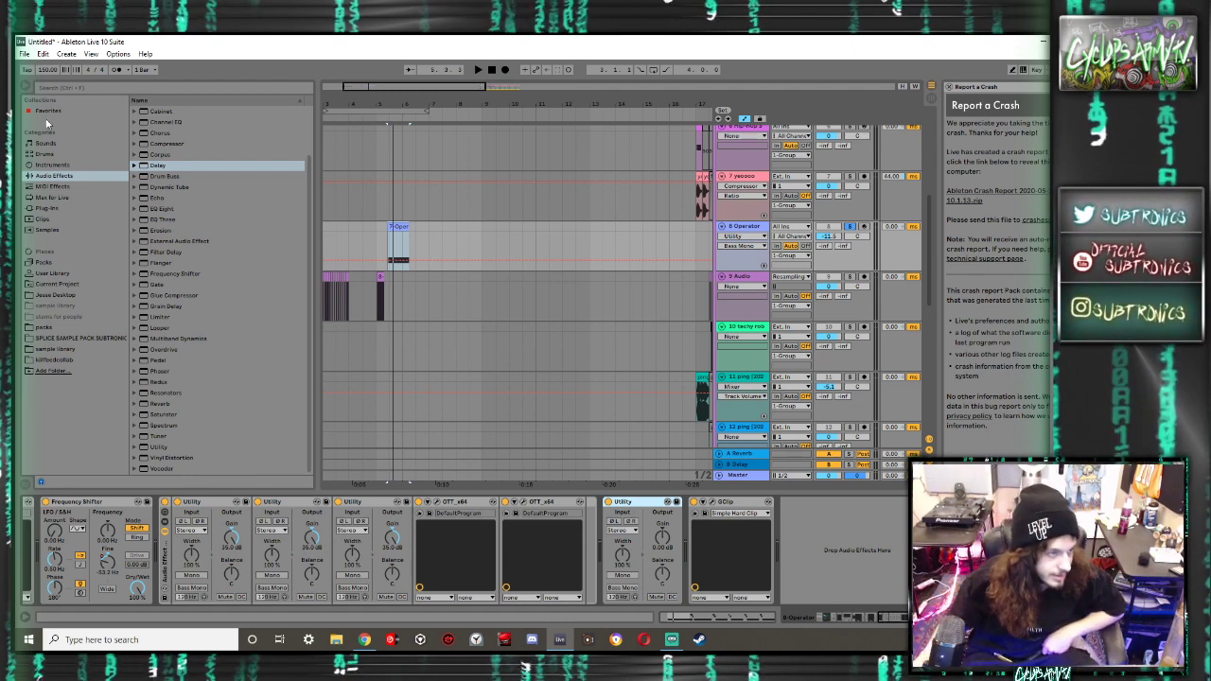
# Try a Delay with unsynced times after the GClip and delete it
pyautogui.click(47, 208)
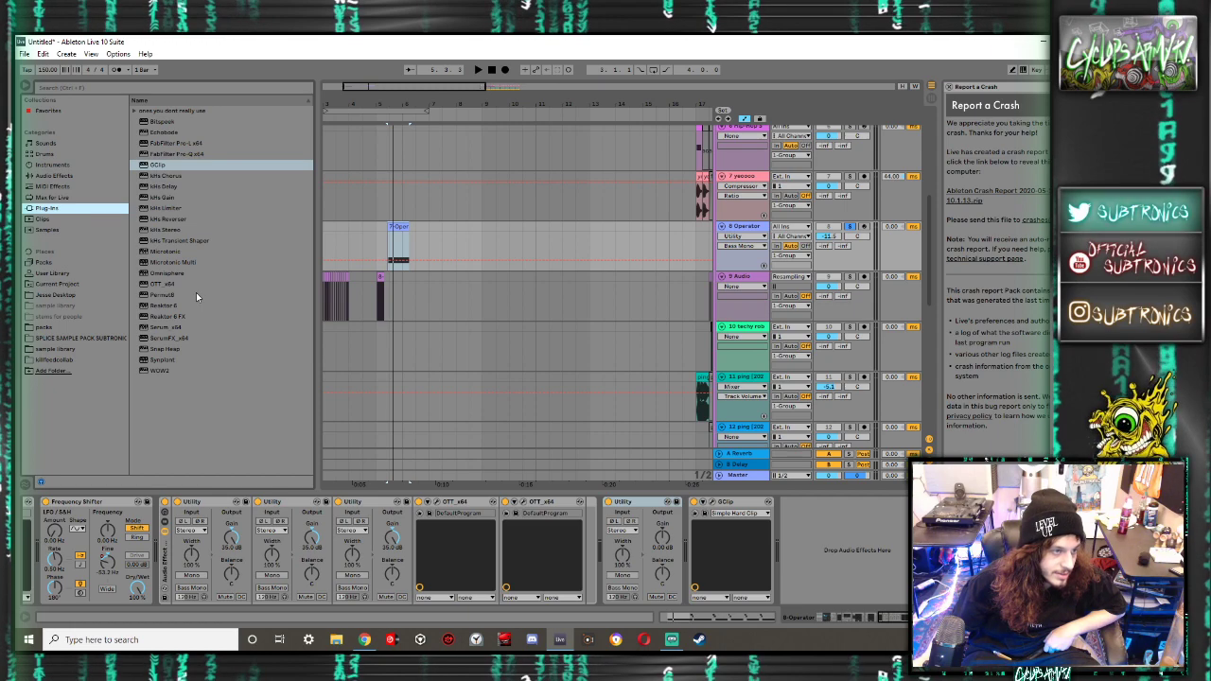
pyautogui.click(474, 427)
pyautogui.press('space')
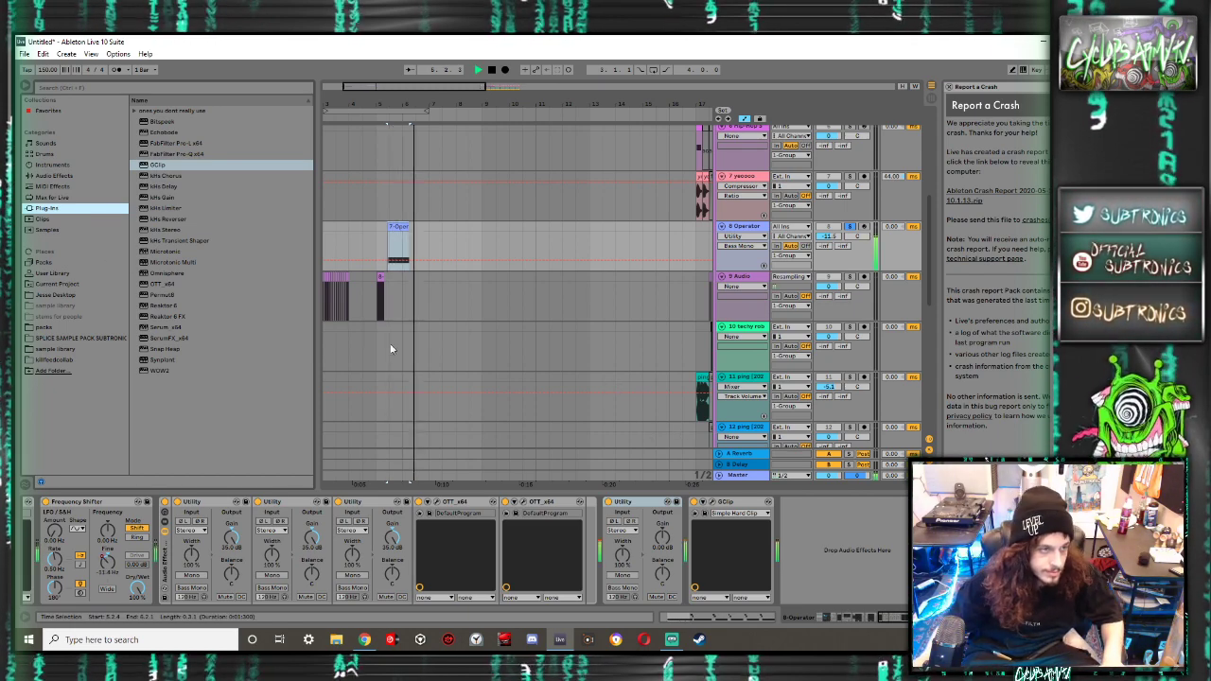
pyautogui.click(84, 177)
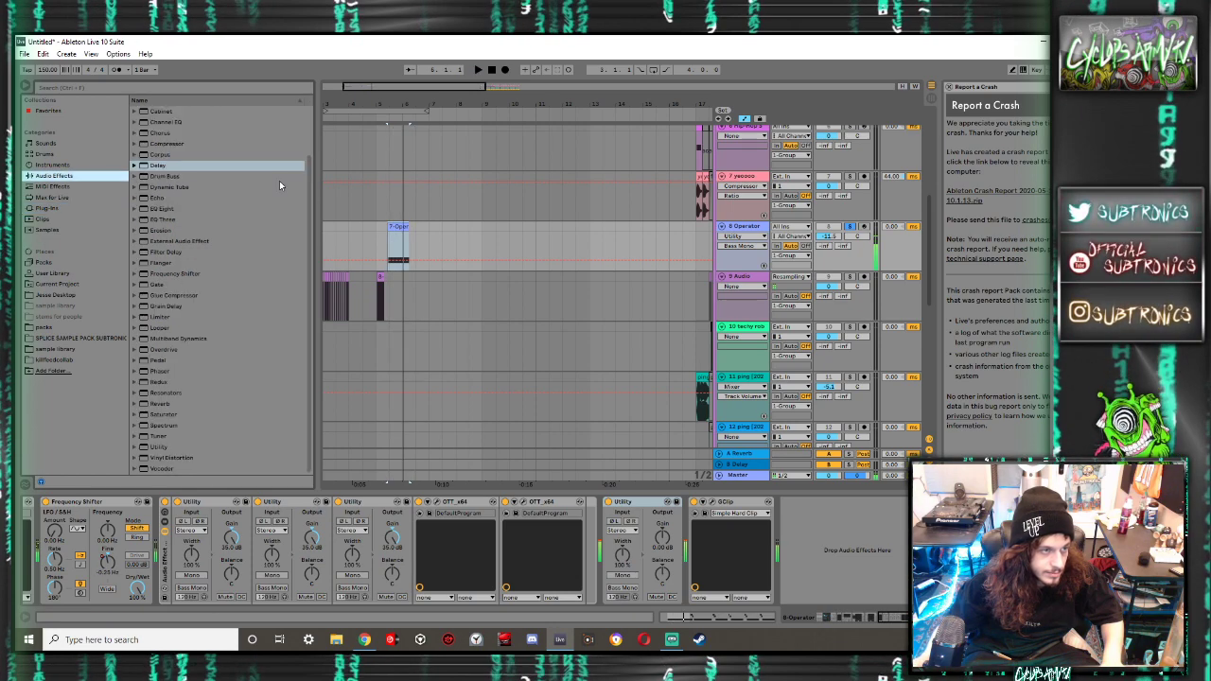
pyautogui.doubleClick(157, 165)
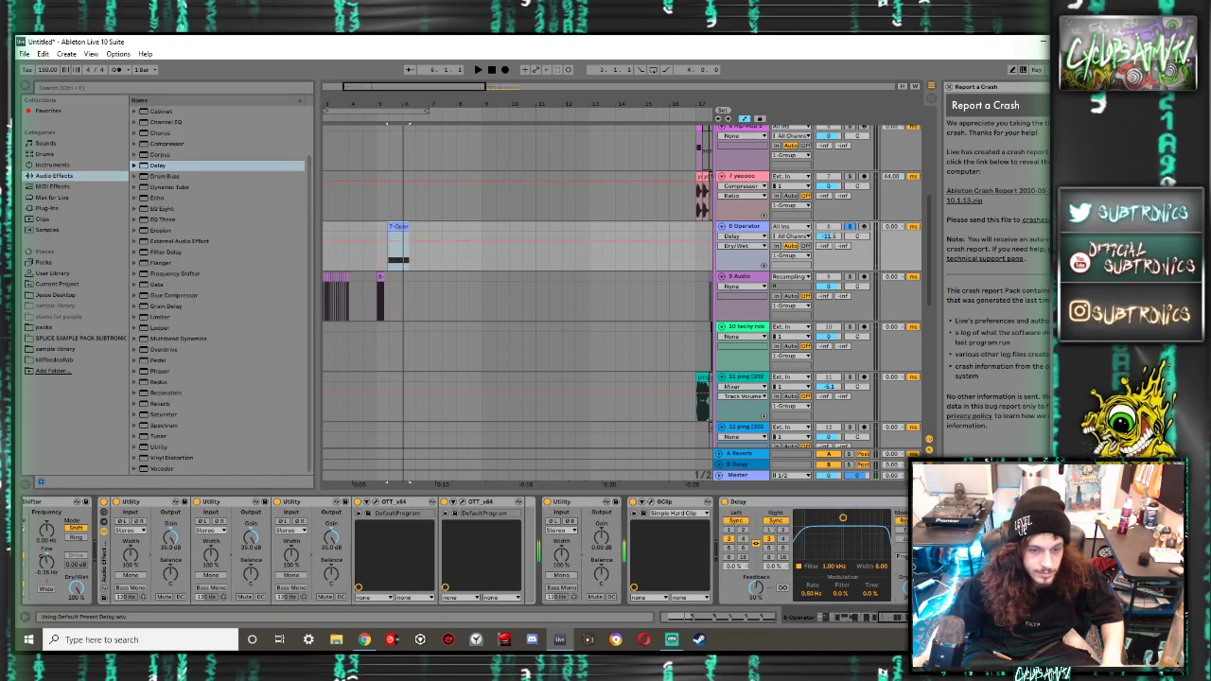
pyautogui.click(776, 521)
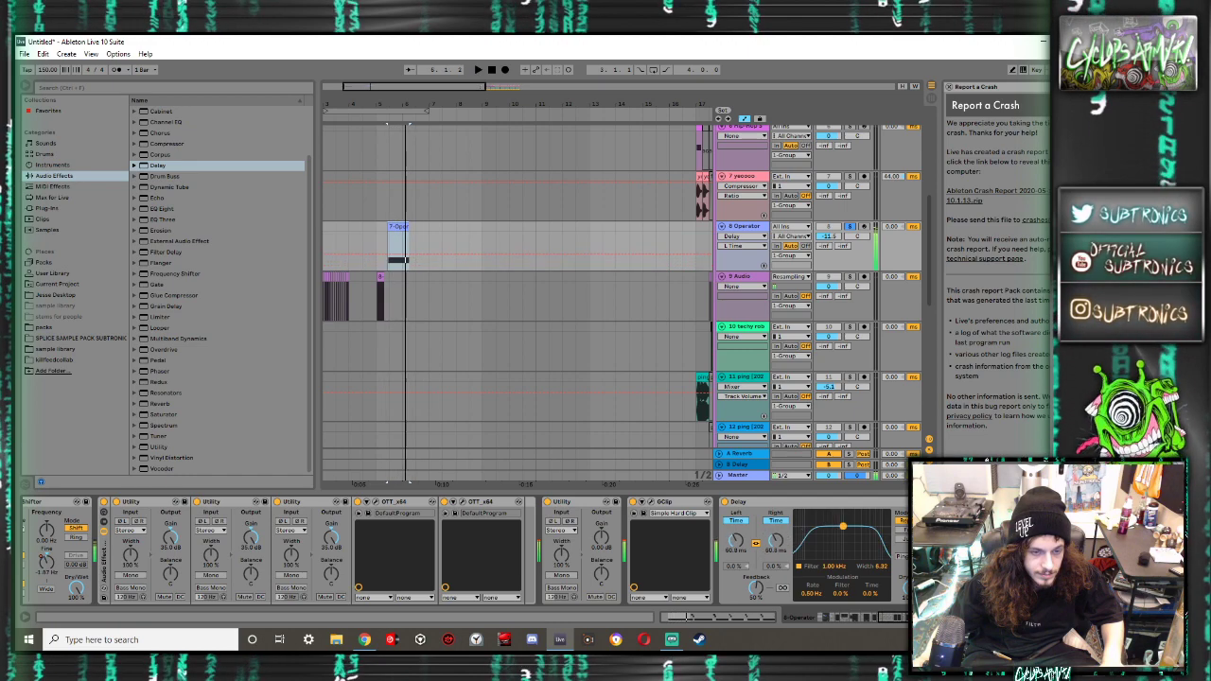
pyautogui.click(823, 520)
pyautogui.press('Delete')
pyautogui.press('space')
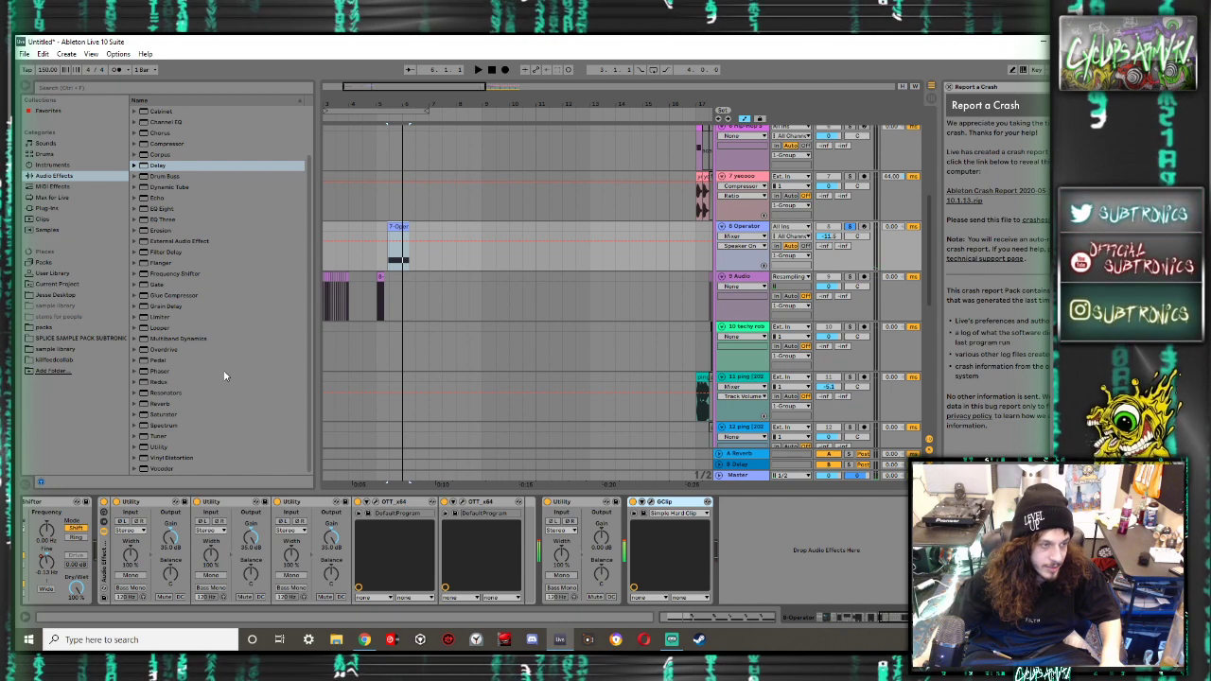
# Add a Frequency Shifter after the GClip, draw Fine automation over the Operator clip and audition it
pyautogui.doubleClick(184, 274)
pyautogui.click(427, 264)
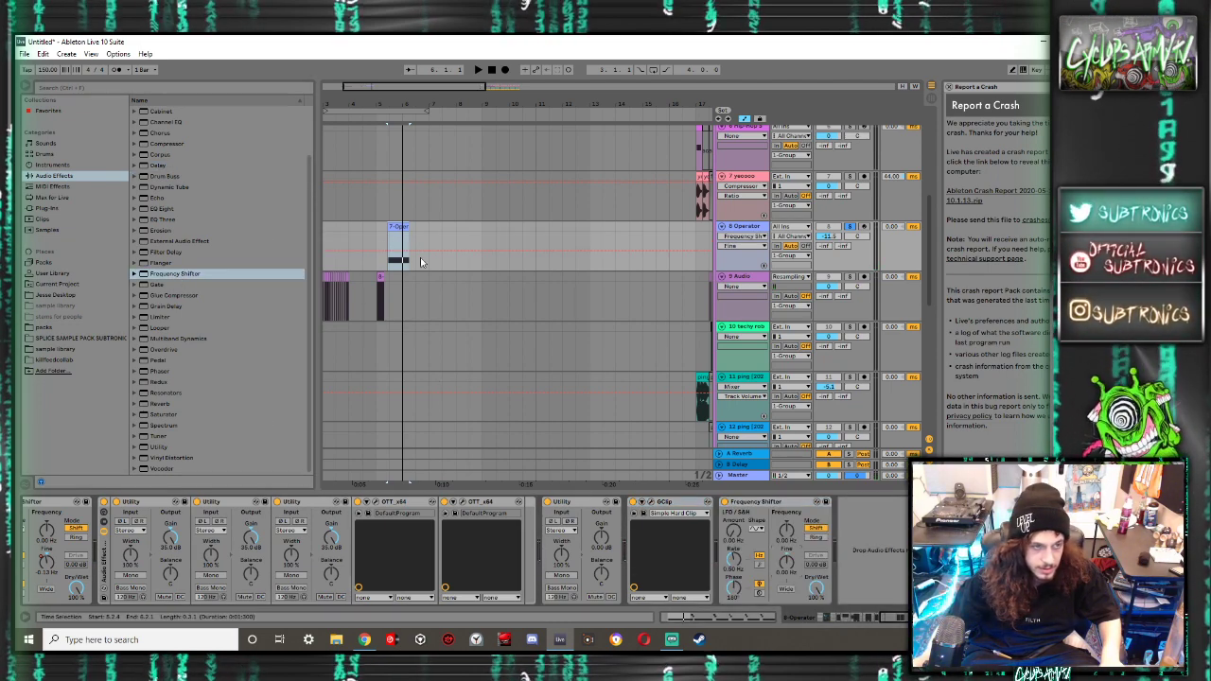
pyautogui.moveTo(413, 246); pyautogui.dragTo(379, 245)
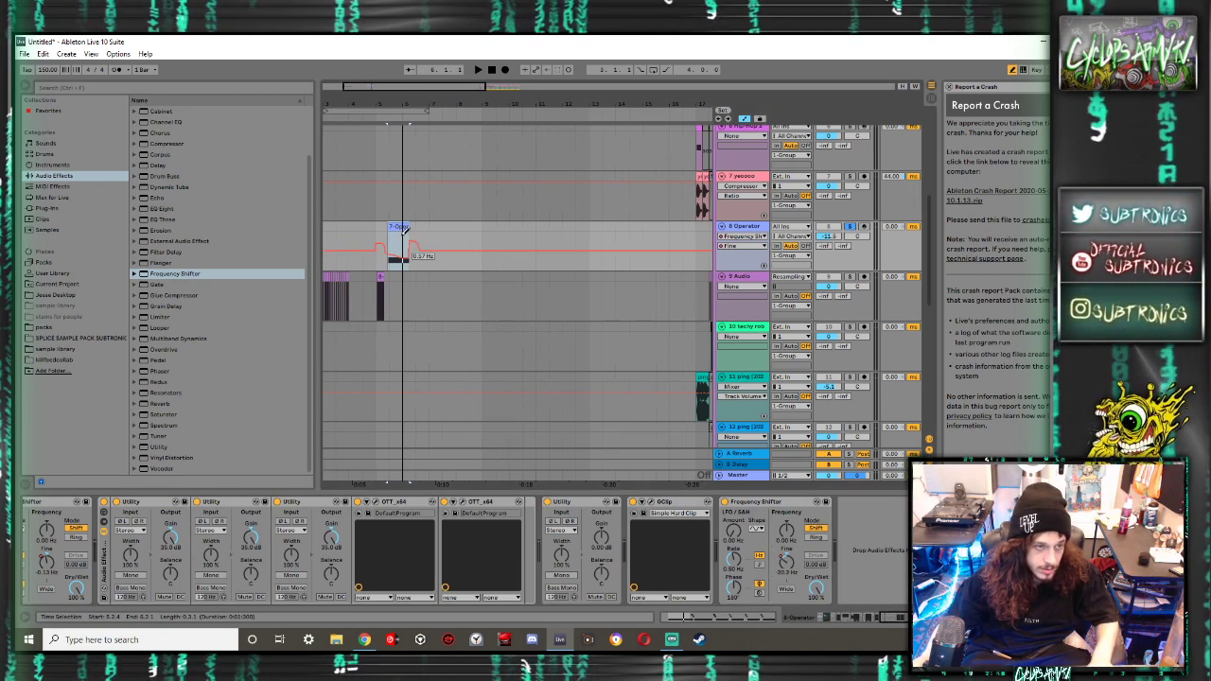
pyautogui.press('space')
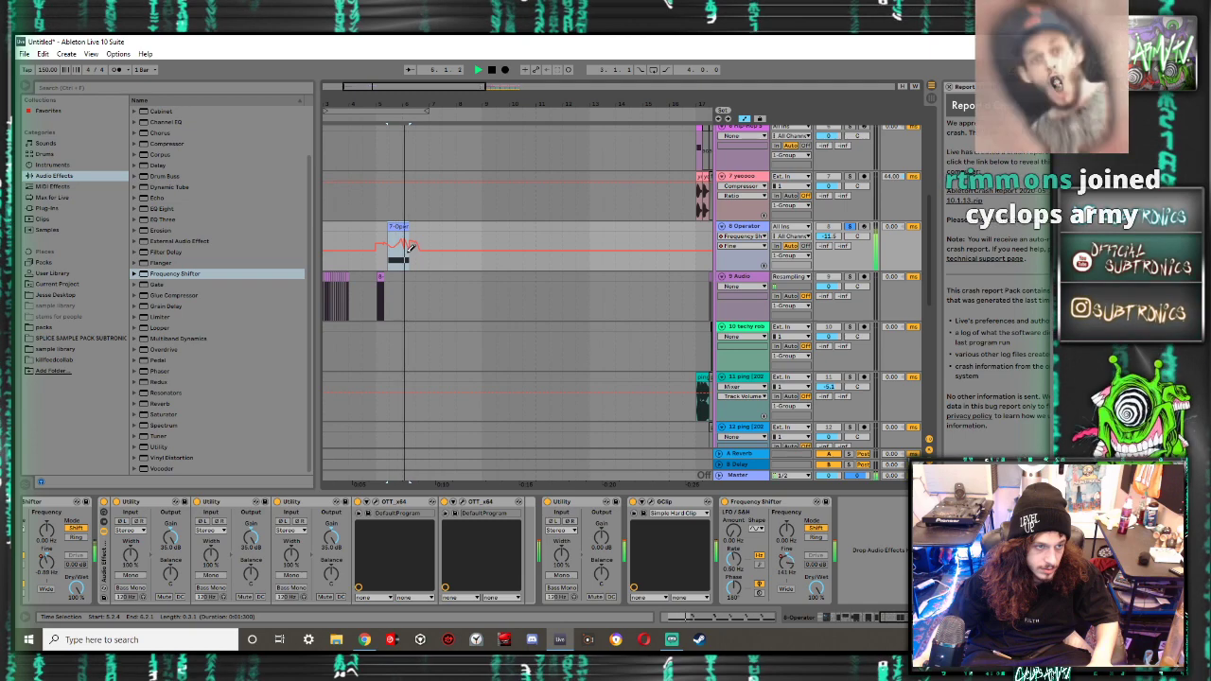
pyautogui.press('space')
pyautogui.press('space')
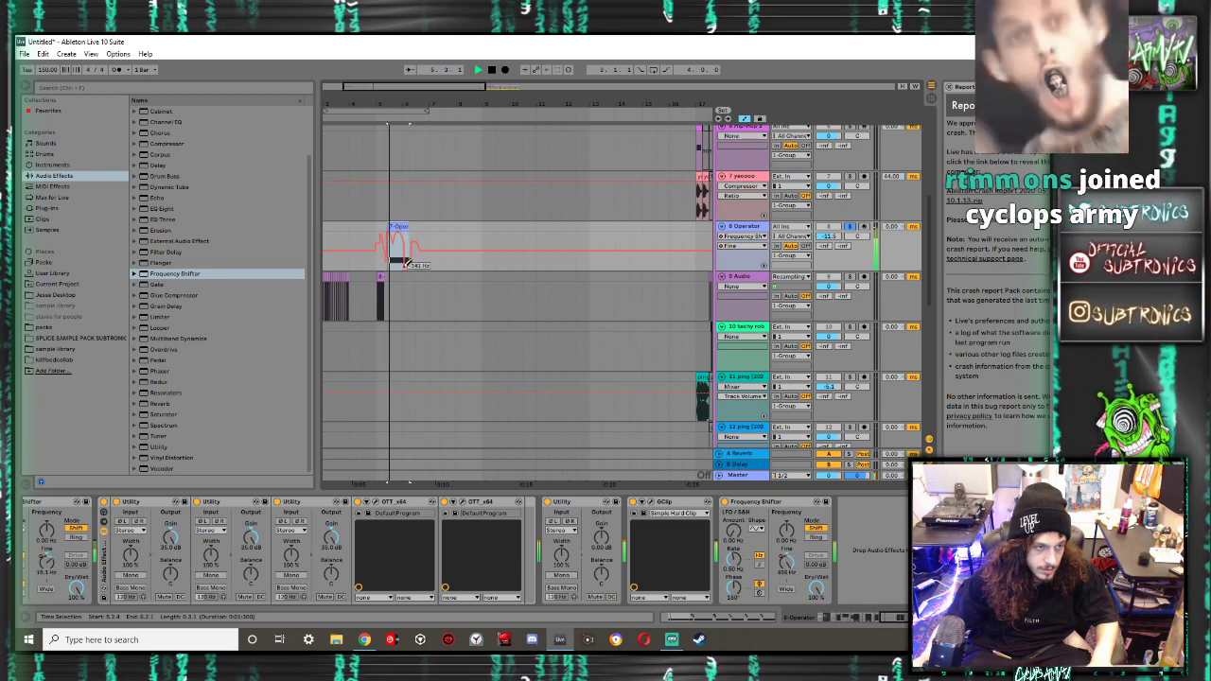
# Try drawing steeper, jagged Fine automation across the Operator clip and undo it
pyautogui.moveTo(383, 244)
pyautogui.mouseDown()
pyautogui.moveTo(442, 245)
pyautogui.moveTo(426, 220)
pyautogui.moveTo(440, 254)
pyautogui.moveTo(465, 238)
pyautogui.moveTo(504, 290)
pyautogui.mouseUp()
pyautogui.scroll(6, 387, 246)
pyautogui.press('space')
pyautogui.scroll(-3, 443, 243)
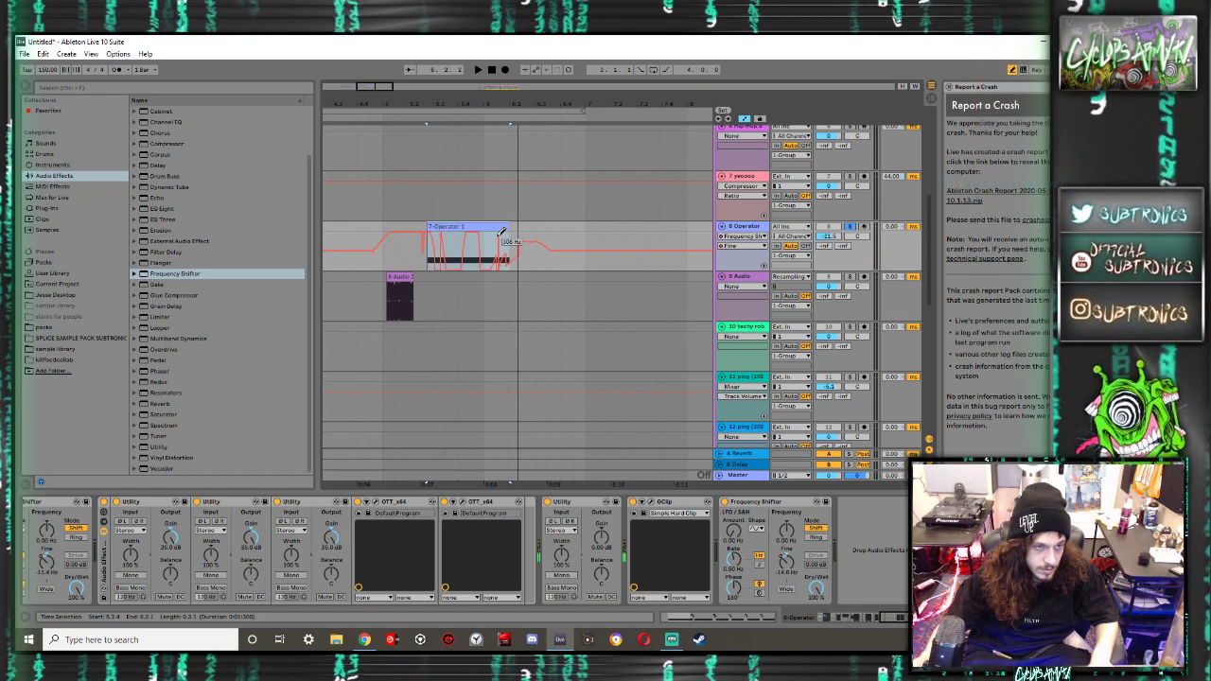
pyautogui.moveTo(461, 284); pyautogui.dragTo(447, 249)
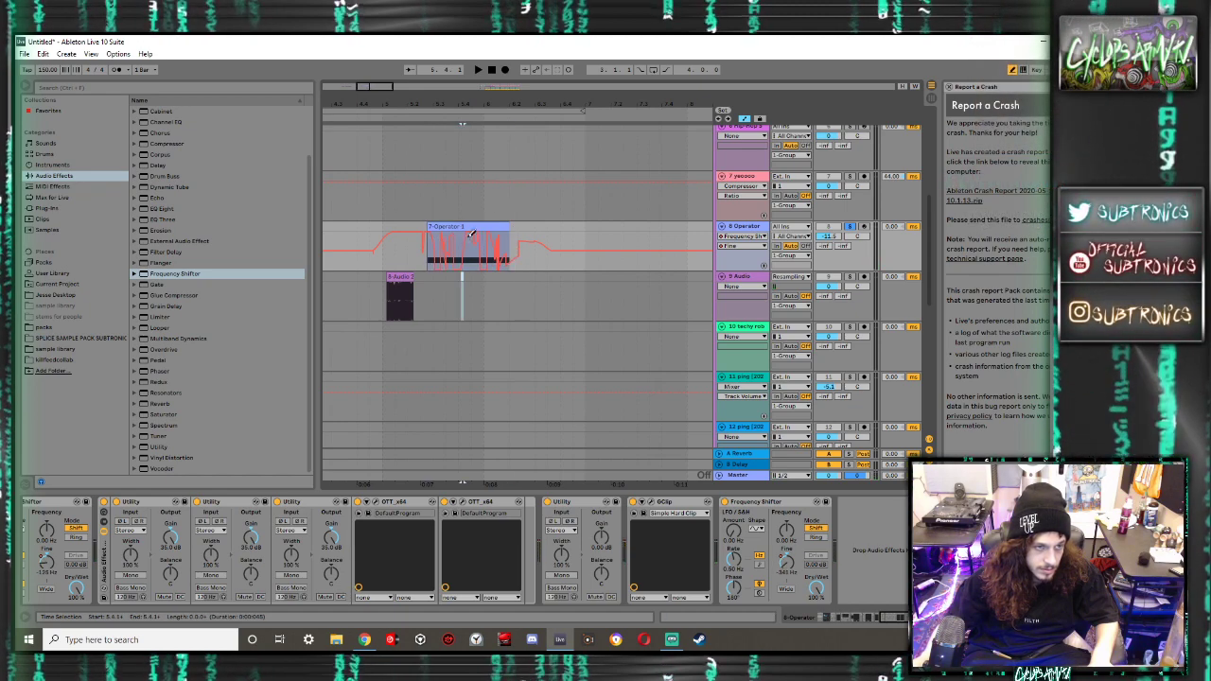
pyautogui.hotkey('ctrl', 'z')
pyautogui.hotkey('ctrl', 'z')
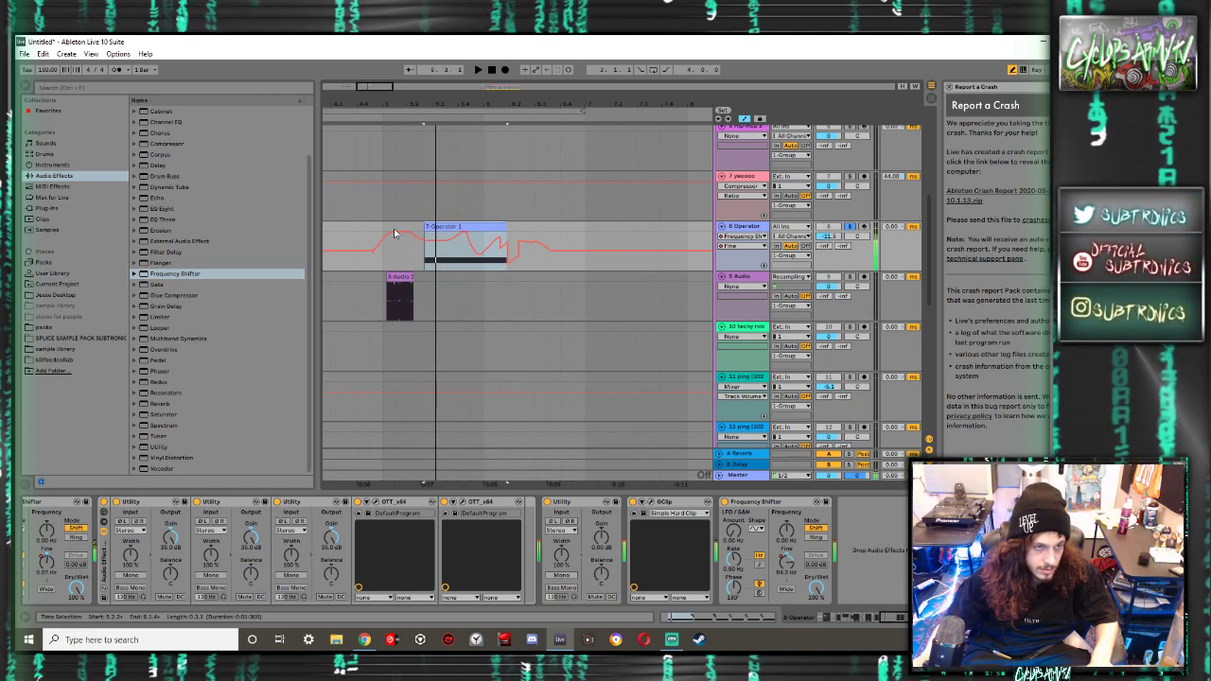
# Draw an irregular Coarse automation curve for the last Frequency Shifter across the Operator clip and audition it
pyautogui.click(783, 529)
pyautogui.moveTo(506, 260); pyautogui.dragTo(509, 248)
pyautogui.moveTo(414, 235)
pyautogui.mouseDown()
pyautogui.moveTo(514, 247)
pyautogui.moveTo(422, 247)
pyautogui.moveTo(430, 254)
pyautogui.moveTo(511, 247)
pyautogui.moveTo(419, 238)
pyautogui.moveTo(485, 253)
pyautogui.moveTo(520, 243)
pyautogui.mouseUp()
pyautogui.press('space')
pyautogui.press('space')
pyautogui.press('space')
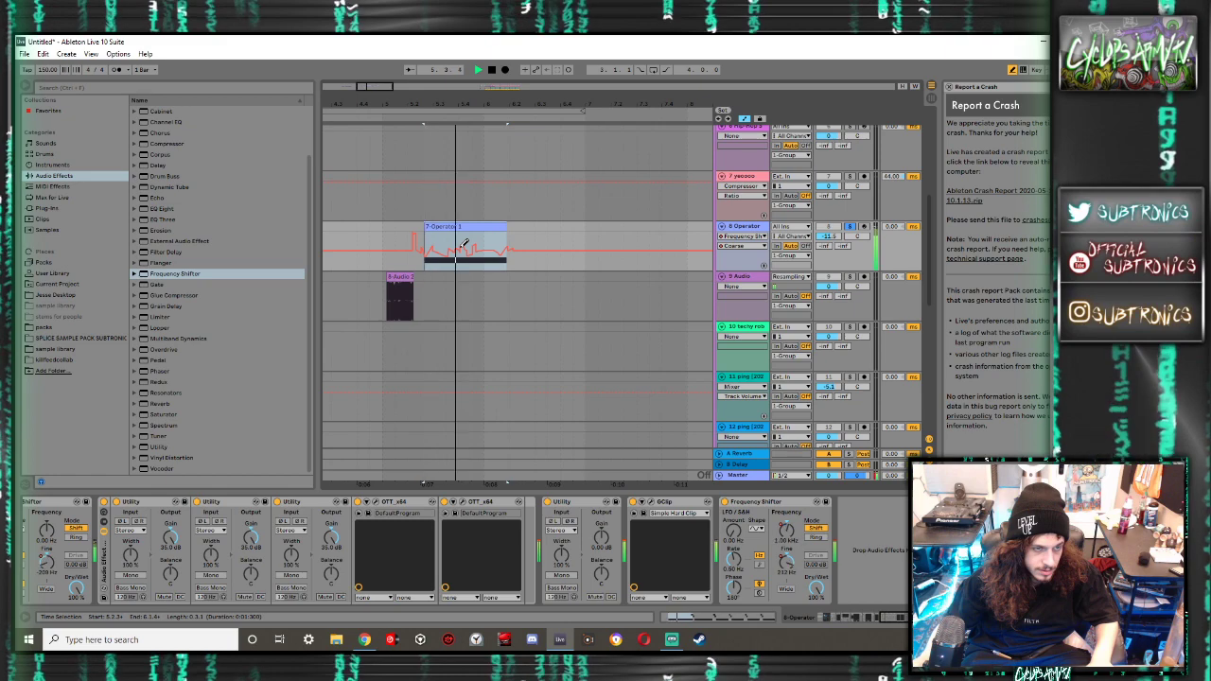
pyautogui.press('b')
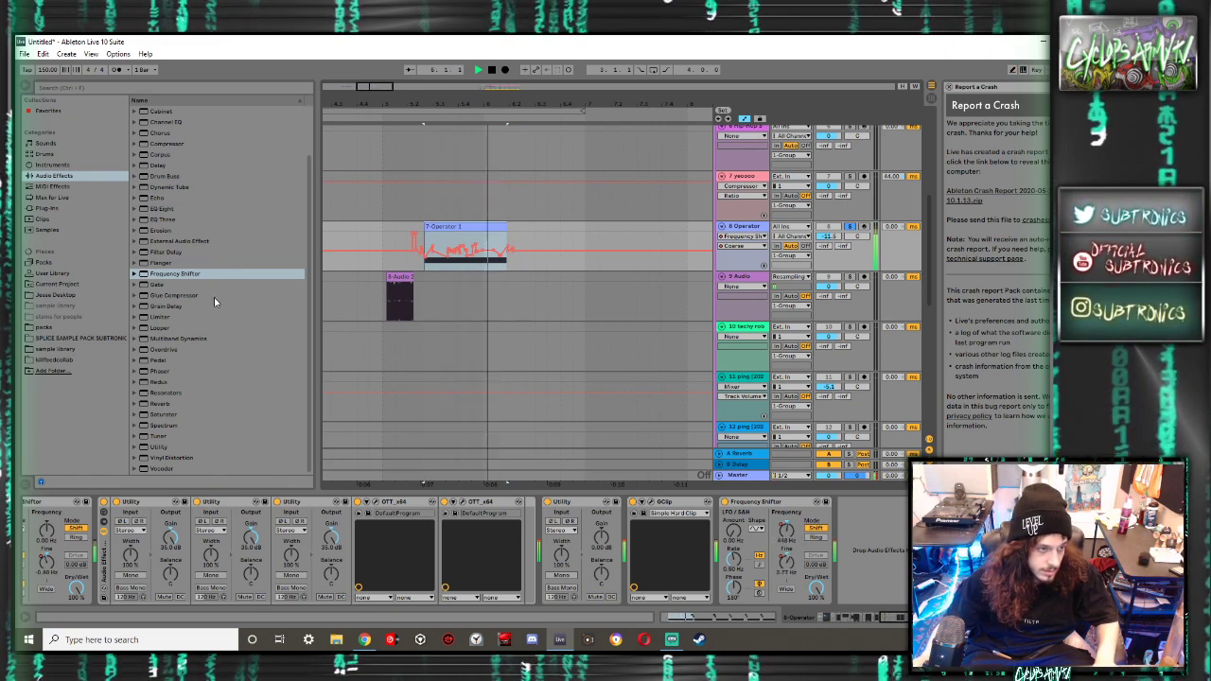
# Add a Vocoder at the end of the chain with Modulator as carrier, toggle Enhance and adjust its Depth while auditioning
pyautogui.click(163, 468)
pyautogui.press('space')
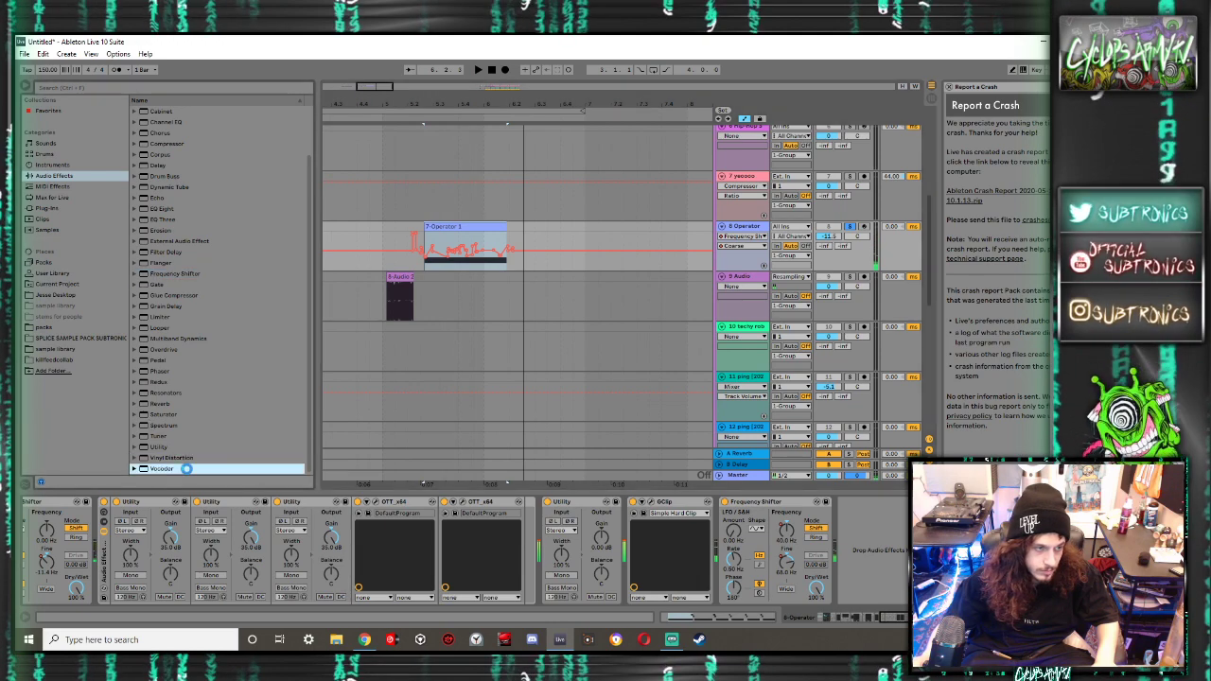
pyautogui.press('space')
pyautogui.press('space')
pyautogui.click(710, 522)
pyautogui.click(705, 551)
pyautogui.press('space')
pyautogui.click(721, 513)
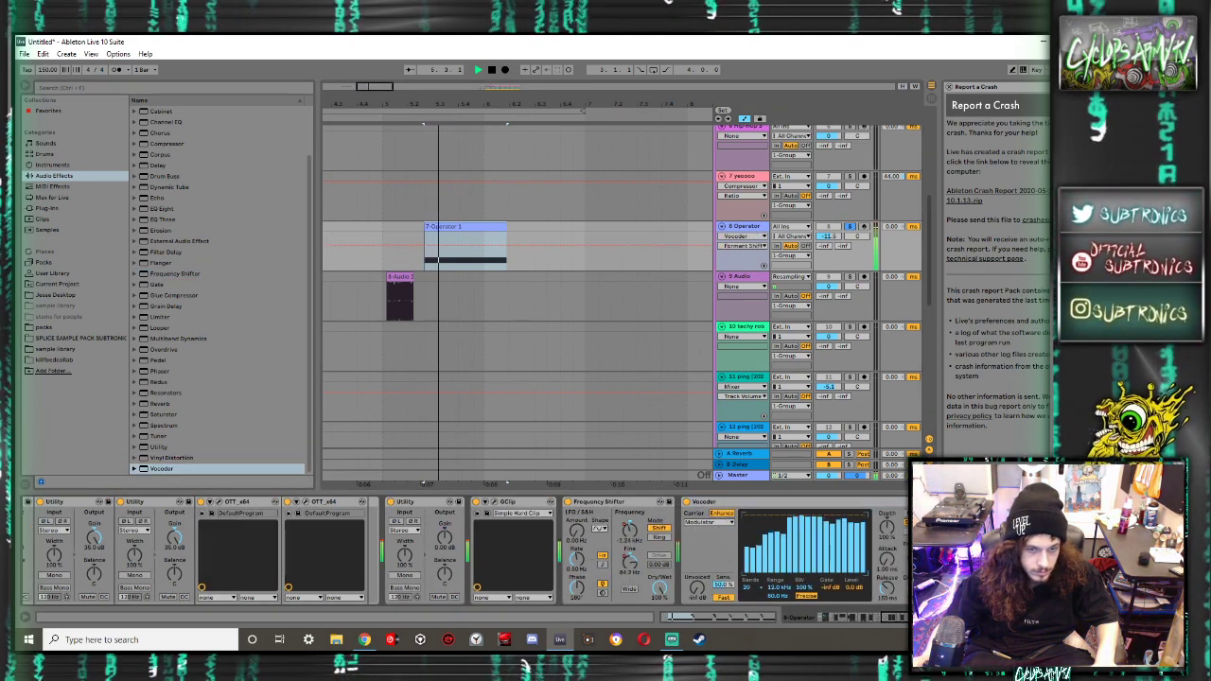
pyautogui.moveTo(887, 527); pyautogui.dragTo(887, 537)
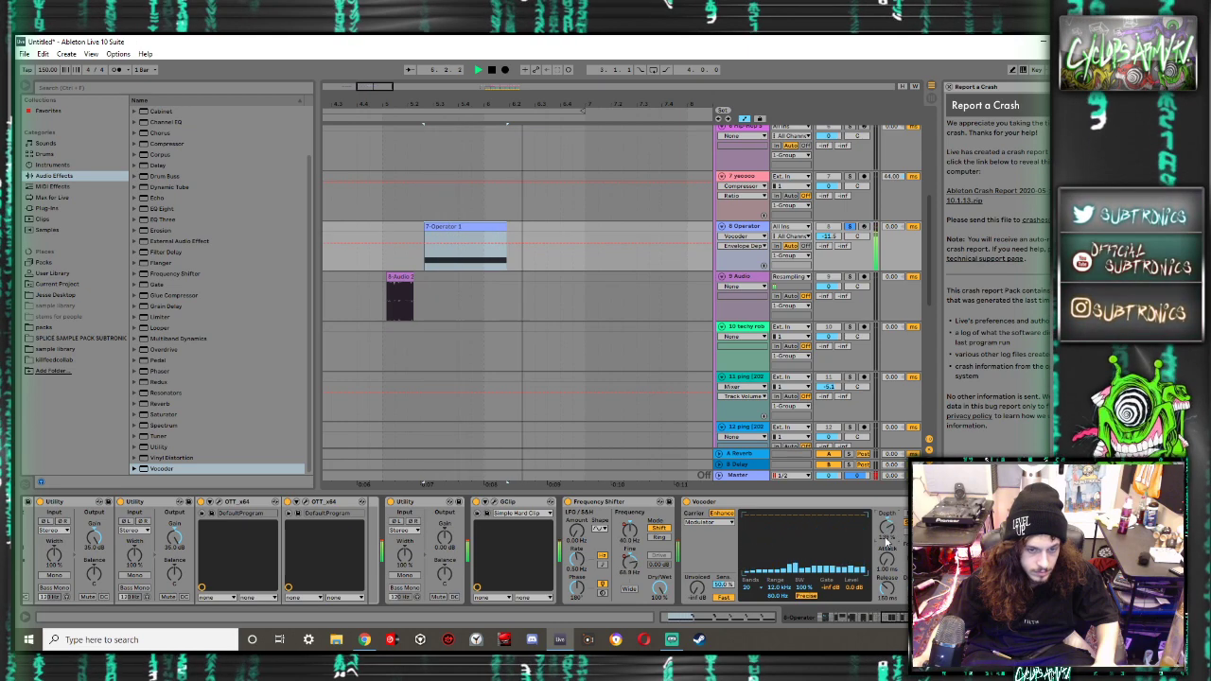
pyautogui.press('space')
pyautogui.press('space')
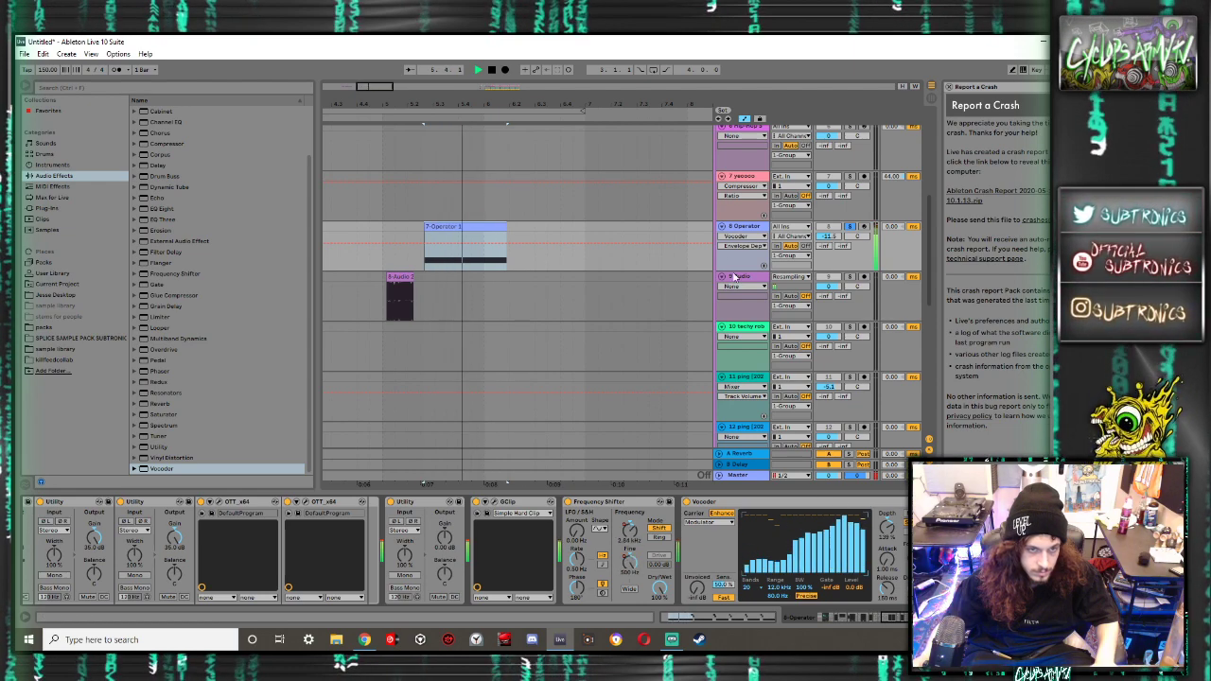
# Freeze the Operator track, insert an audio track below it and place the frozen clip there as audio
pyautogui.rightClick(735, 277)
pyautogui.click(757, 306)
pyautogui.press('Return')
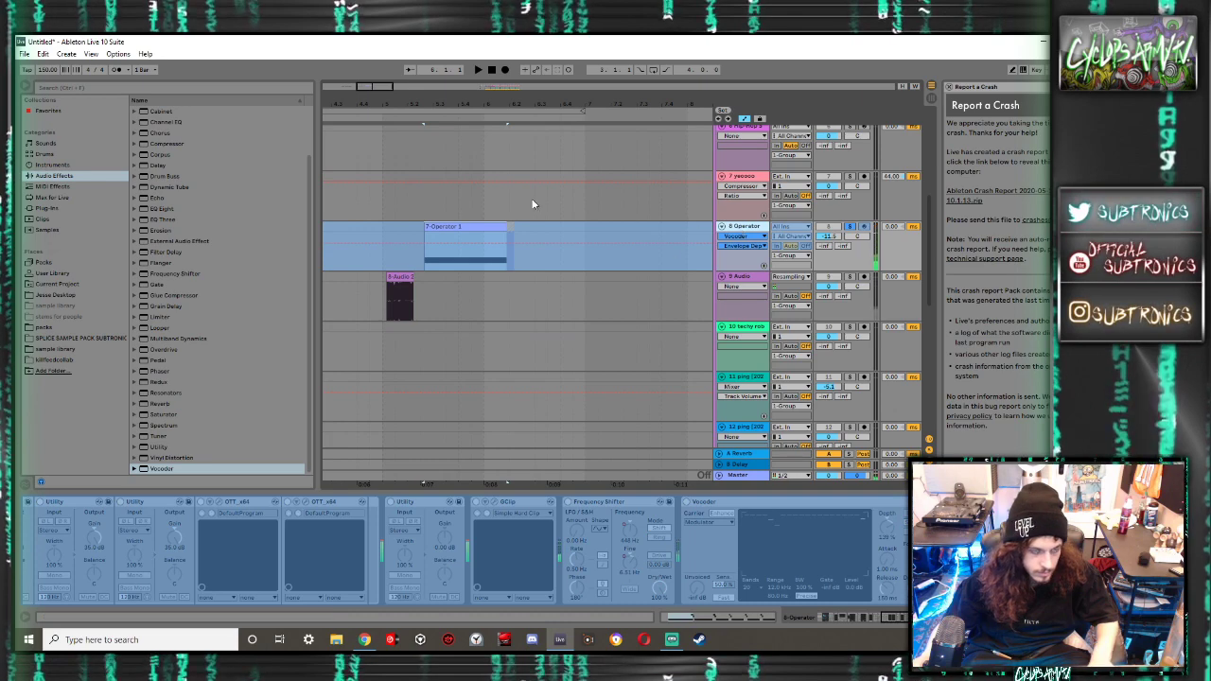
pyautogui.hotkey('ctrl', 't')
pyautogui.moveTo(474, 226); pyautogui.dragTo(608, 274)
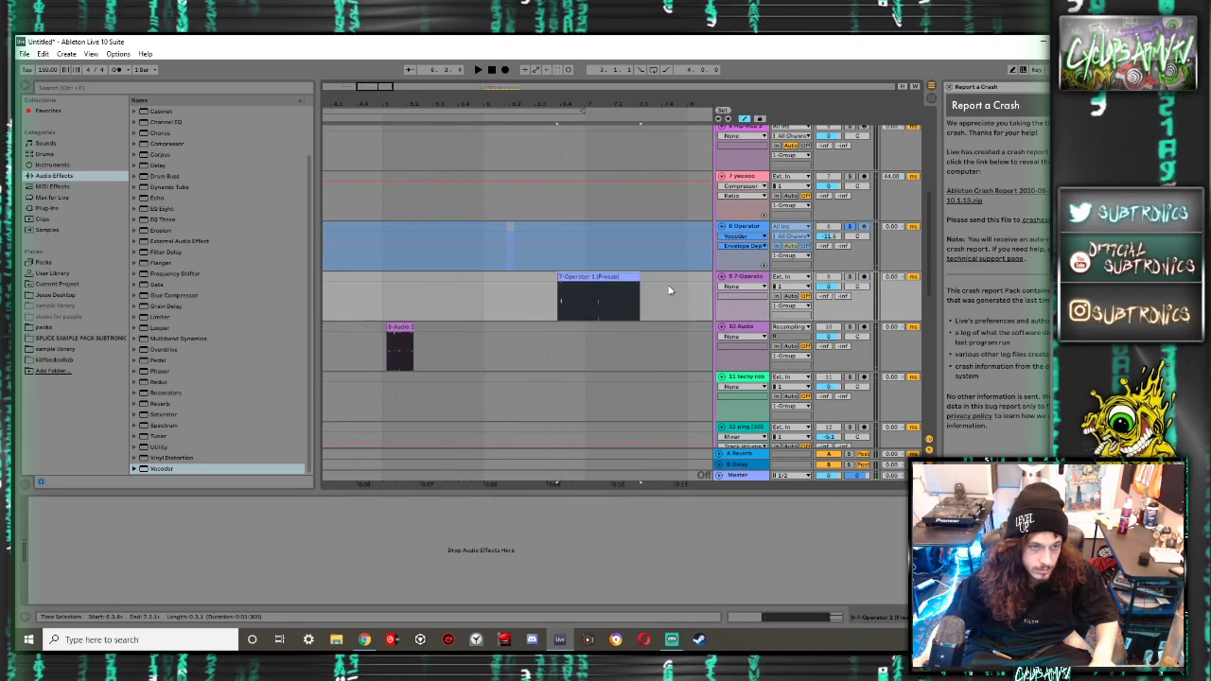
# Open the bounced Operator clip and lower its gain to -14.3 dB
pyautogui.doubleClick(609, 275)
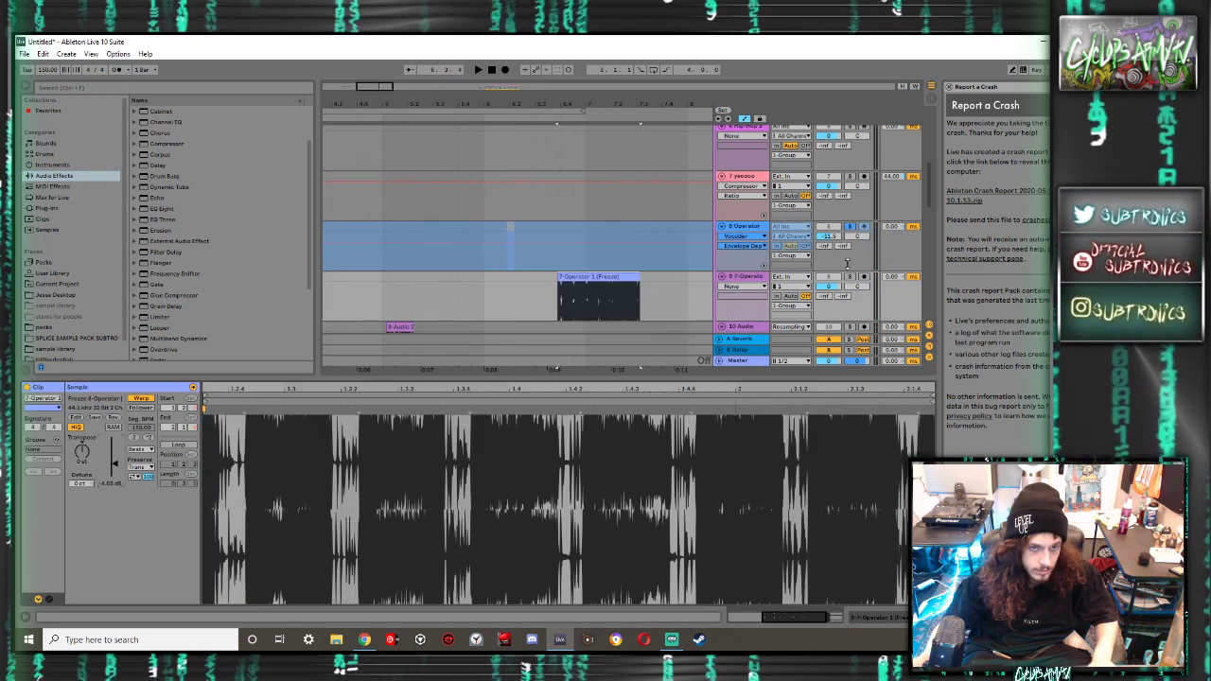
pyautogui.click(580, 295)
pyautogui.moveTo(116, 463); pyautogui.dragTo(114, 468)
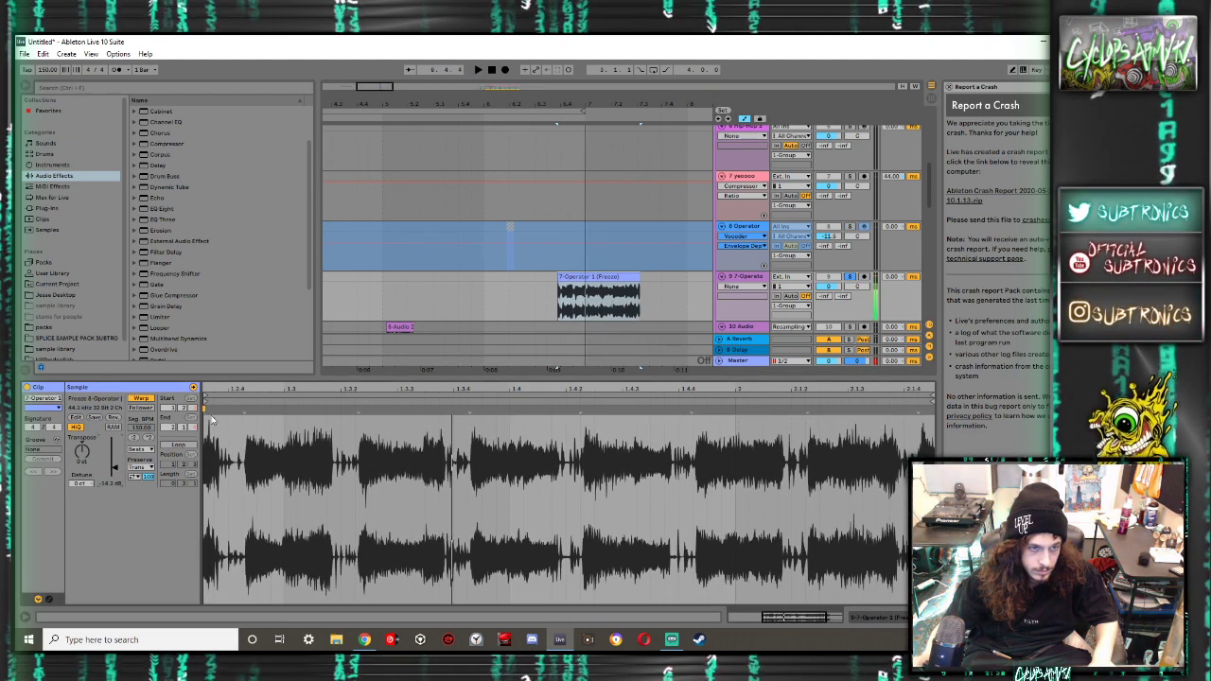
# Audition the bounced clip and isolate its one-beat section from 6.4.1 to 7.1.1
pyautogui.scroll(4, 598, 295)
pyautogui.press('space')
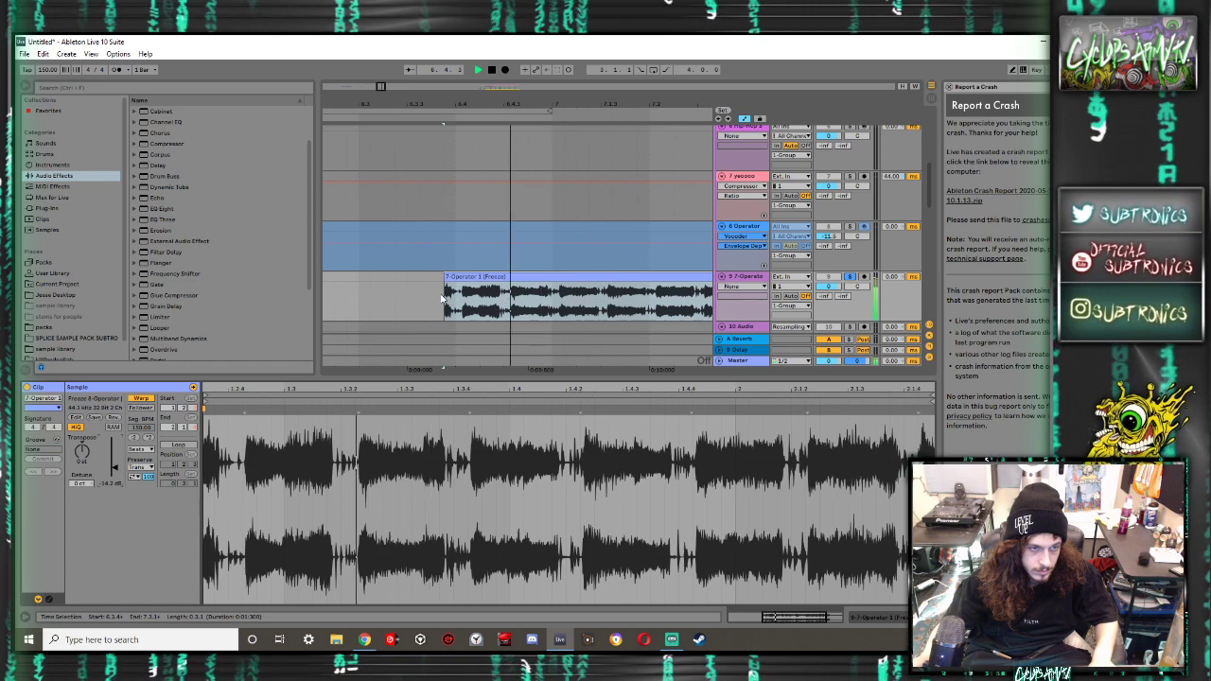
pyautogui.moveTo(469, 279)
pyautogui.mouseDown()
pyautogui.moveTo(500, 280)
pyautogui.moveTo(455, 284)
pyautogui.mouseUp()
pyautogui.press('space')
pyautogui.press('w')
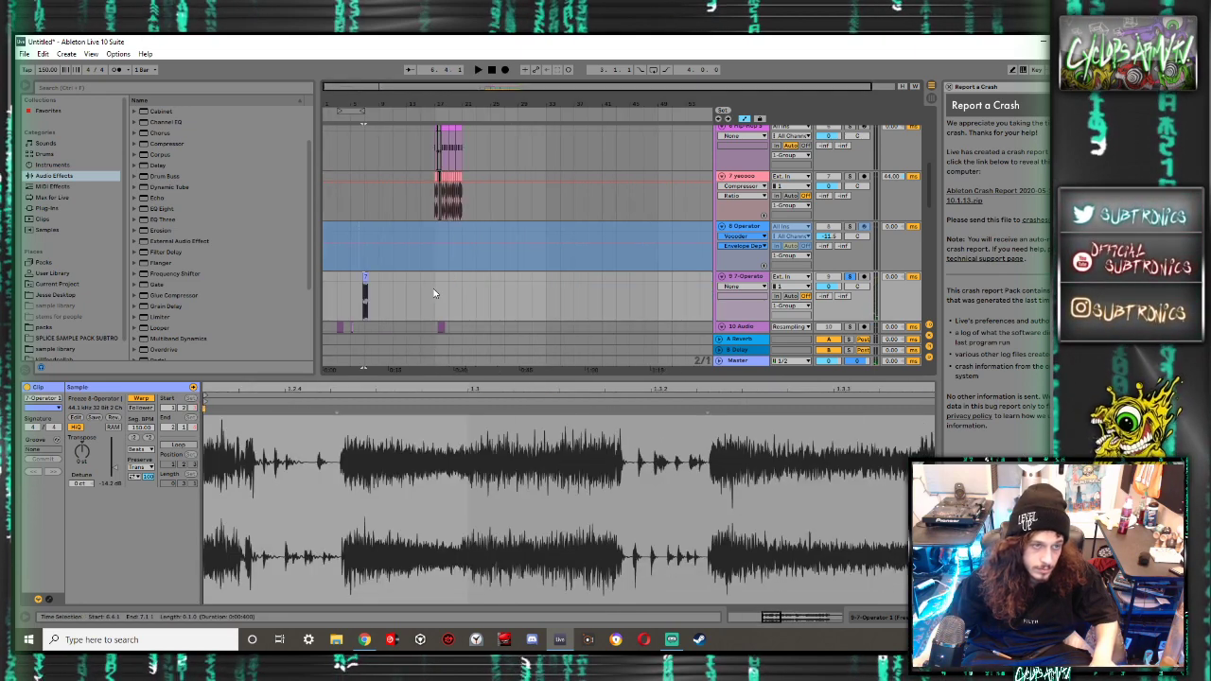
# Audition the arrangement from 17.1.1 and paste the one-beat bass slice at 17.3.1 on the bounced track
pyautogui.click(436, 290)
pyautogui.press('space')
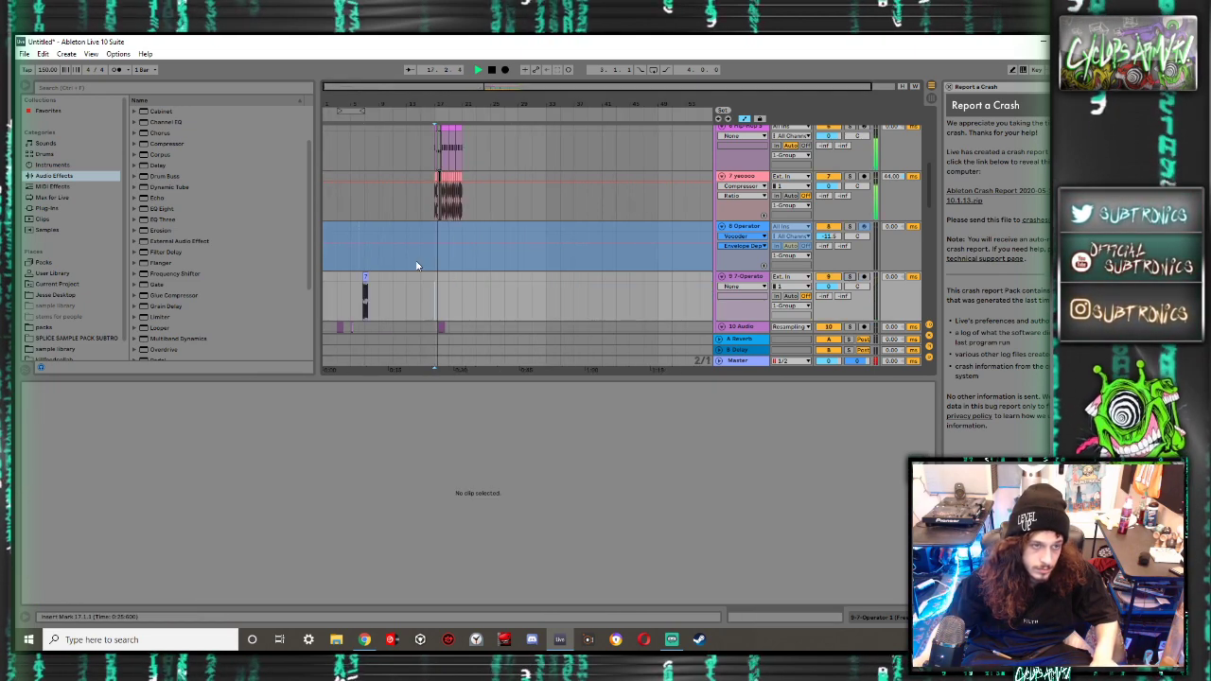
pyautogui.hotkey('ctrl', 'alt', 'l')
pyautogui.scroll(3, 428, 313)
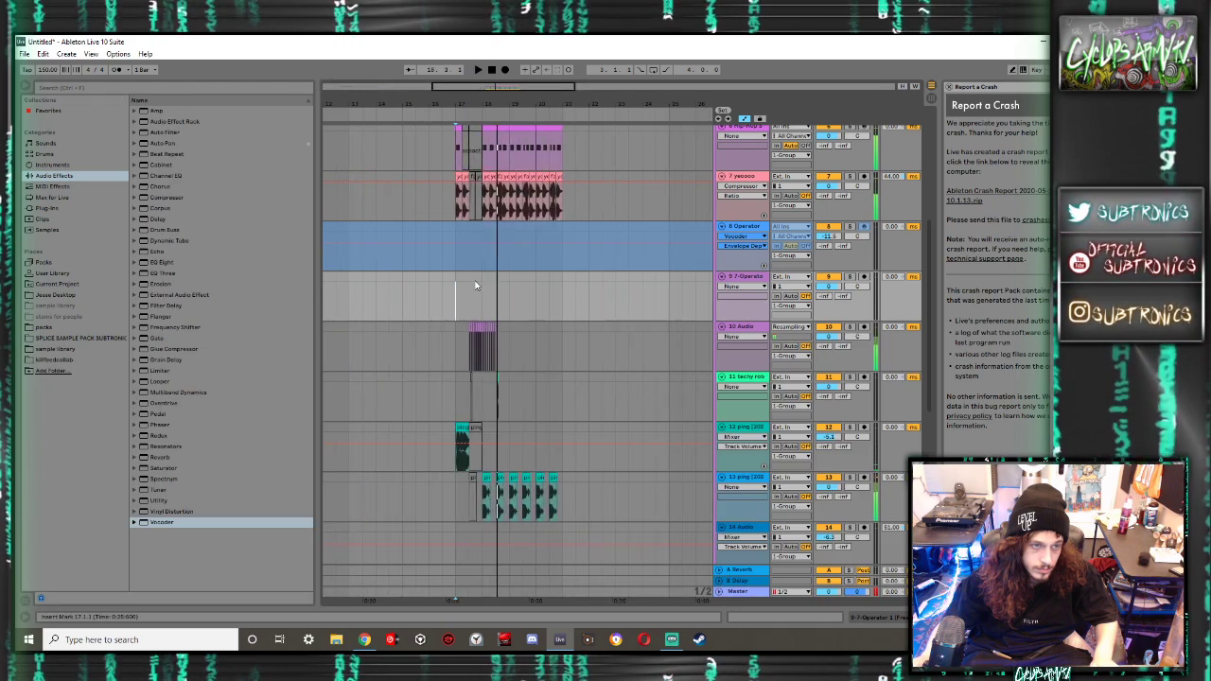
pyautogui.press('space')
pyautogui.scroll(1, 467, 283)
pyautogui.click(470, 305)
pyautogui.hotkey('ctrl', 'v')
pyautogui.scroll(1, 469, 308)
pyautogui.press('space')
pyautogui.press('space')
# Raise the pasted slice's clip gain to -3.33 dB and audition it in the arrangement
pyautogui.click(469, 313)
pyautogui.press('space')
pyautogui.doubleClick(471, 313)
pyautogui.moveTo(115, 470); pyautogui.dragTo(115, 460)
pyautogui.press('space')
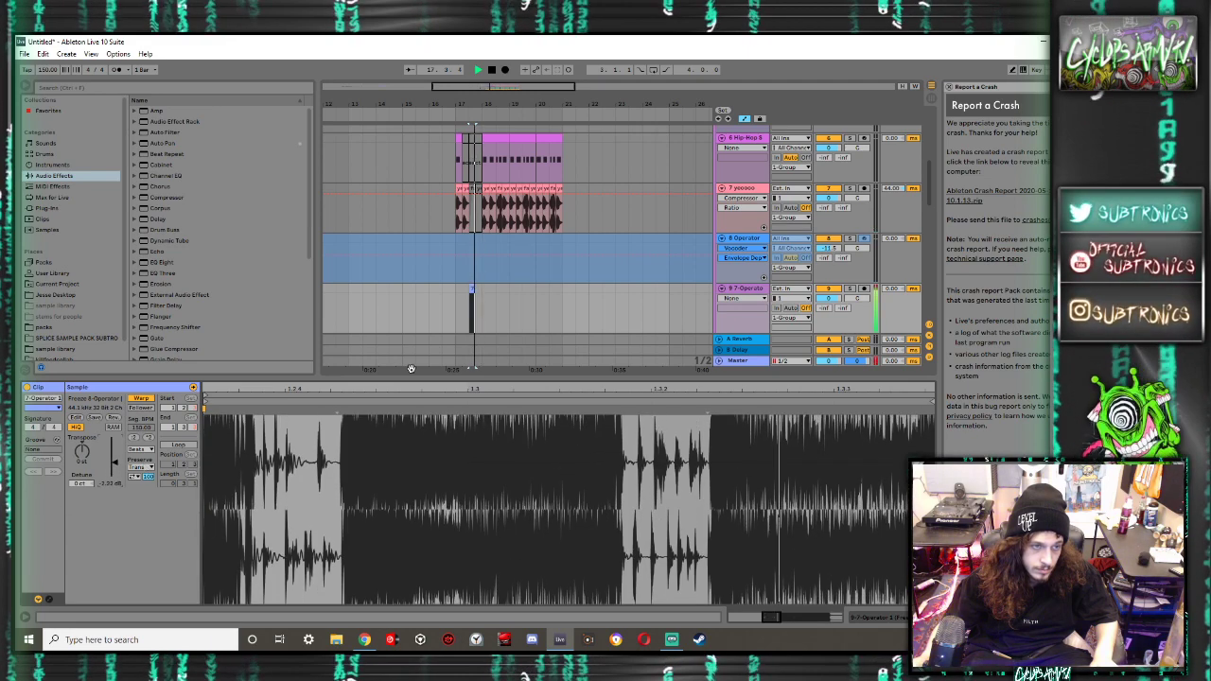
# Duplicate the bass slice from 17.3.1 to 18.1.1 and audition it
pyautogui.moveTo(464, 378); pyautogui.dragTo(465, 610)
pyautogui.scroll(4, 469, 362)
pyautogui.click(514, 318)
pyautogui.hotkey('ctrl', 'd')
pyautogui.press('space')
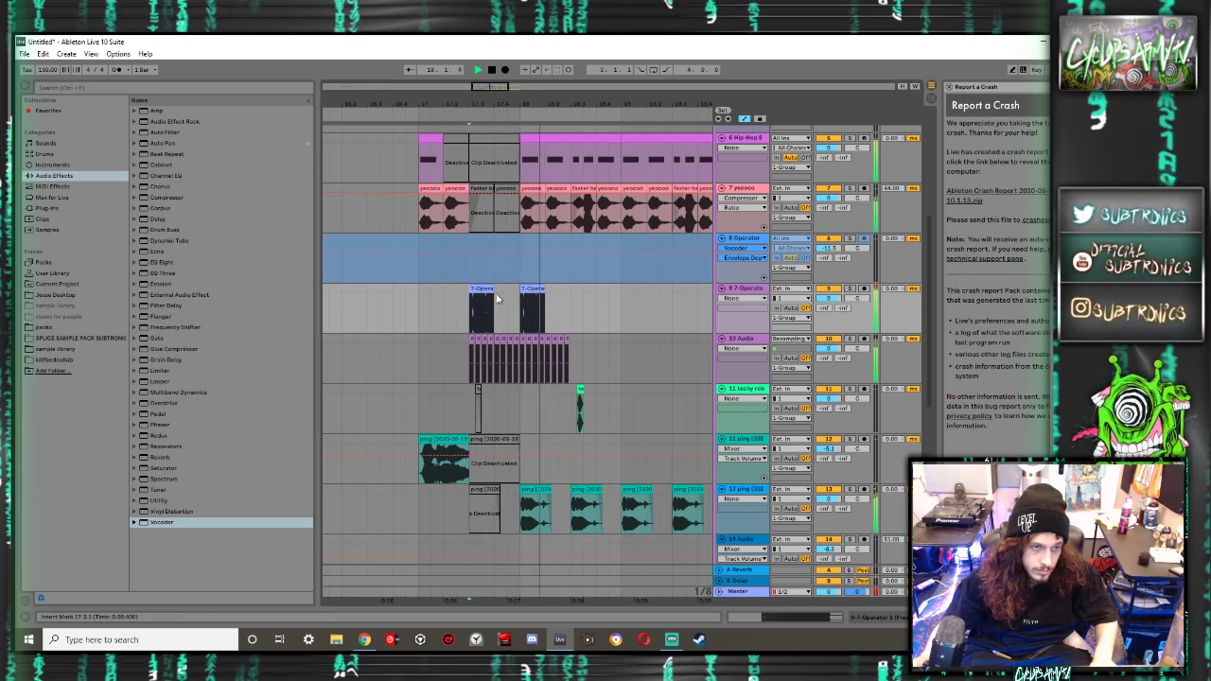
# Duplicate the half bar holding the slice at 18.1.1 three more times and play it back
pyautogui.hotkey('ctrl', 'f')
pyautogui.moveTo(572, 294); pyautogui.dragTo(530, 292)
pyautogui.click(571, 292)
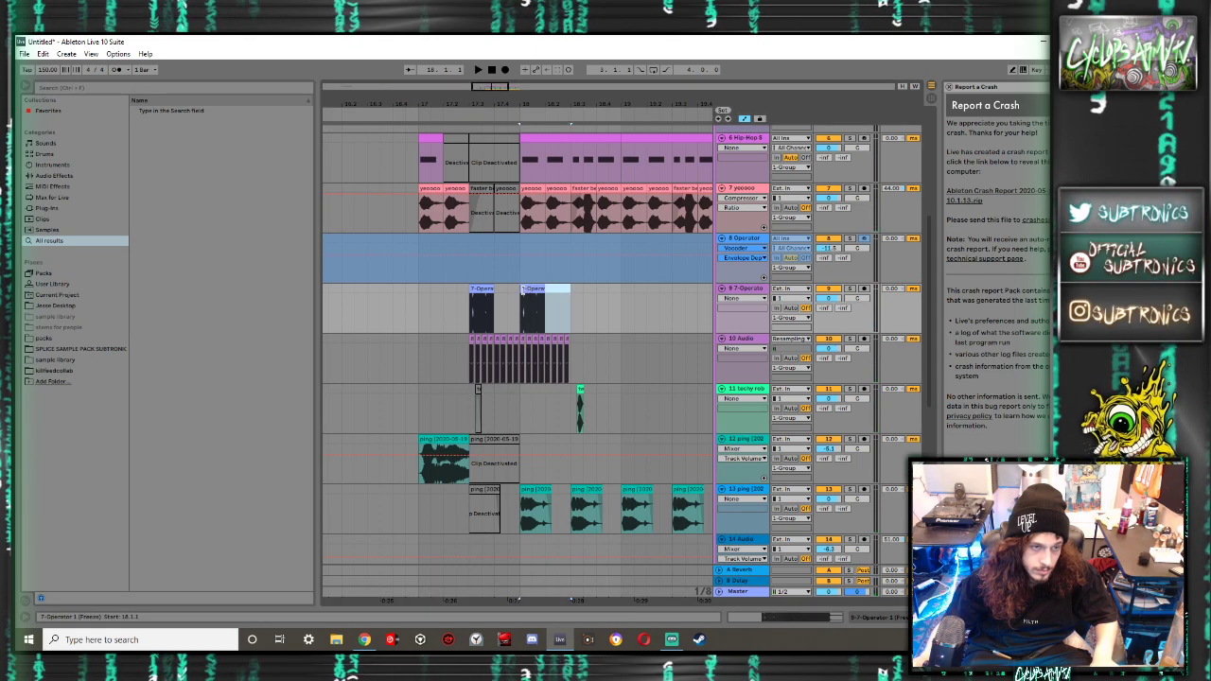
pyautogui.hotkey('ctrl', 'd')
pyautogui.hotkey('ctrl', 'd')
pyautogui.hotkey('ctrl', 'd')
pyautogui.press('space')
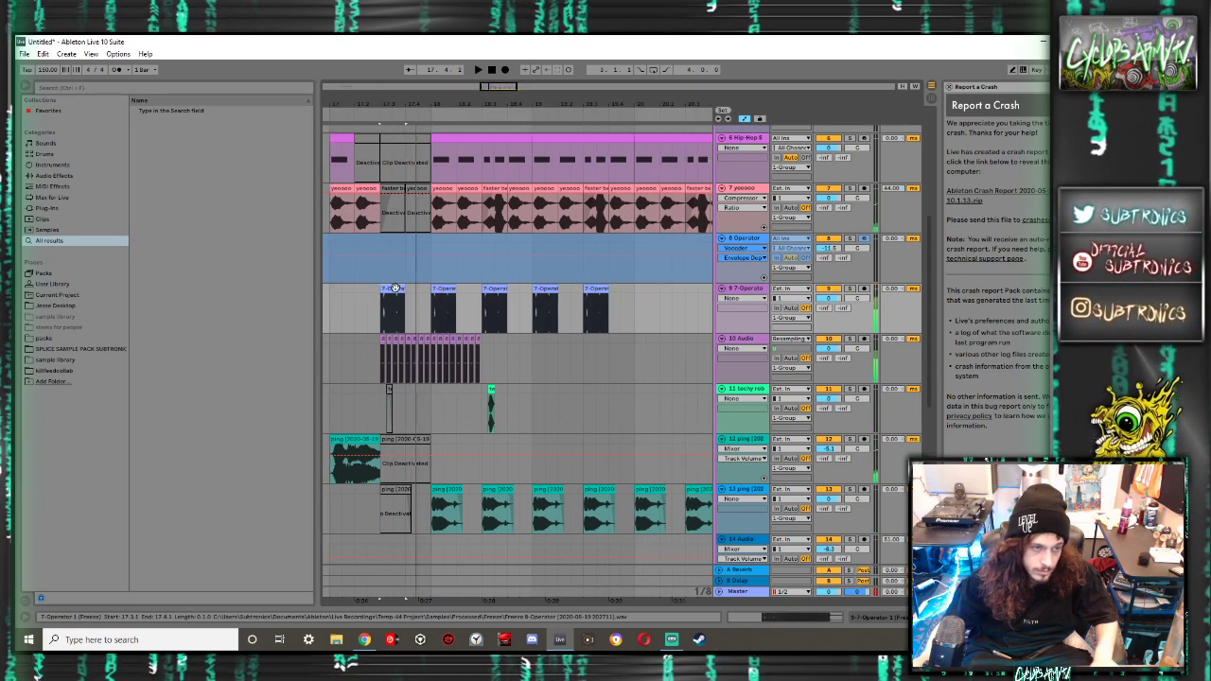
# Extend the end of the bass slice at 17.3.1 past 17.4.1 and audition it
pyautogui.scroll(5, 393, 289)
pyautogui.scroll(-3, 416, 288)
pyautogui.moveTo(456, 289); pyautogui.dragTo(494, 292)
pyautogui.press('space')
pyautogui.press('space')
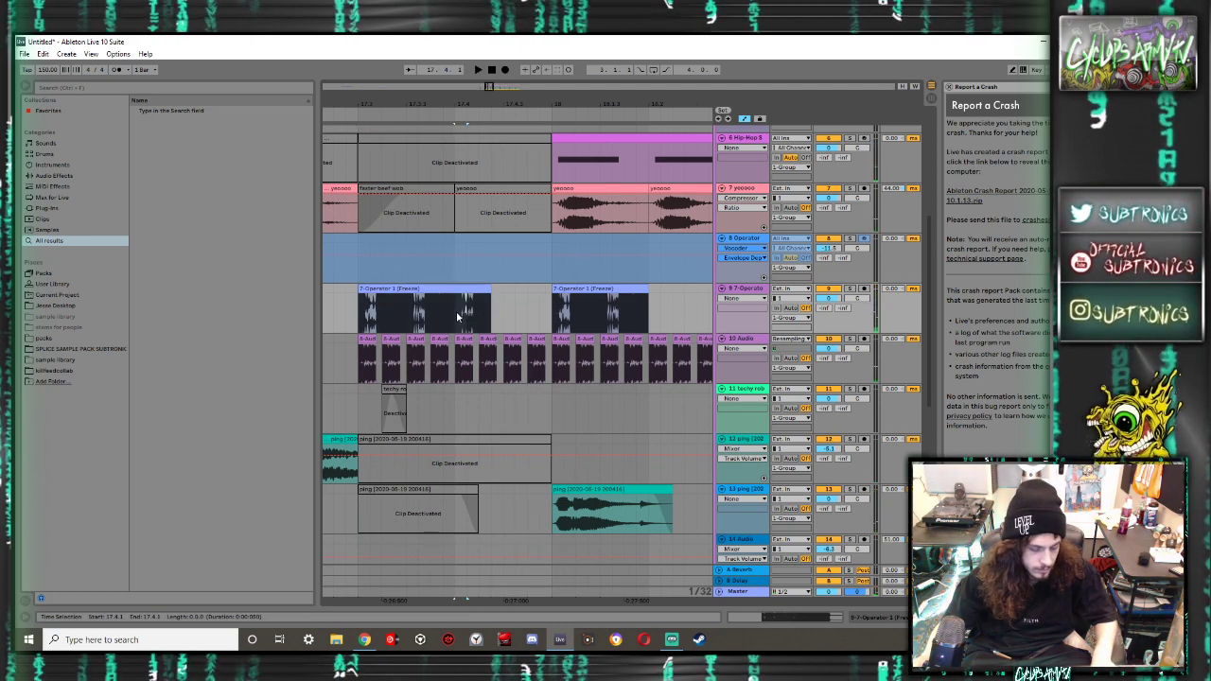
# Split the extended slice from 17.4.1, delete the first short piece, move the remaining piece later in the beat and audition it
pyautogui.hotkey('ctrl', 'e')
pyautogui.click(467, 295)
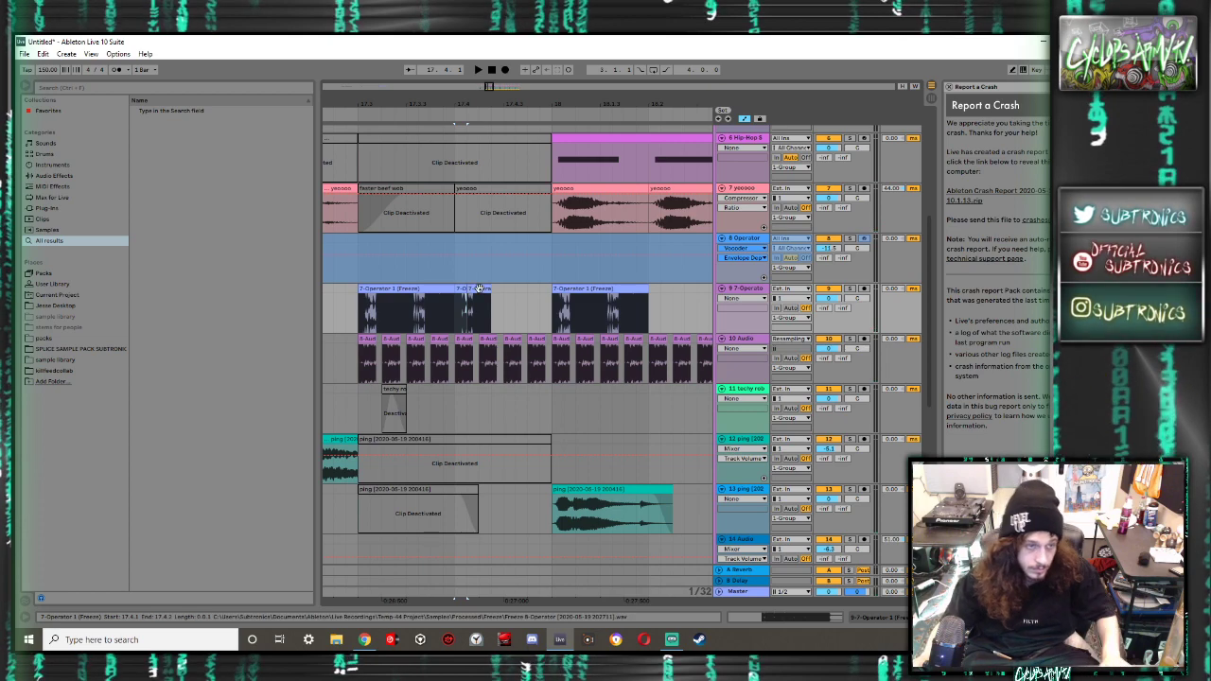
pyautogui.press('Delete')
pyautogui.click(473, 287)
pyautogui.moveTo(473, 288)
pyautogui.mouseDown()
pyautogui.moveTo(497, 288)
pyautogui.moveTo(468, 298)
pyautogui.mouseUp()
pyautogui.press('space')
pyautogui.press('space')
pyautogui.press('space')
pyautogui.press('space')
# Audition the Operator slices from 17.3.1, then duplicate the half bar from 17.3.1 to 18.1.1
pyautogui.click(390, 286)
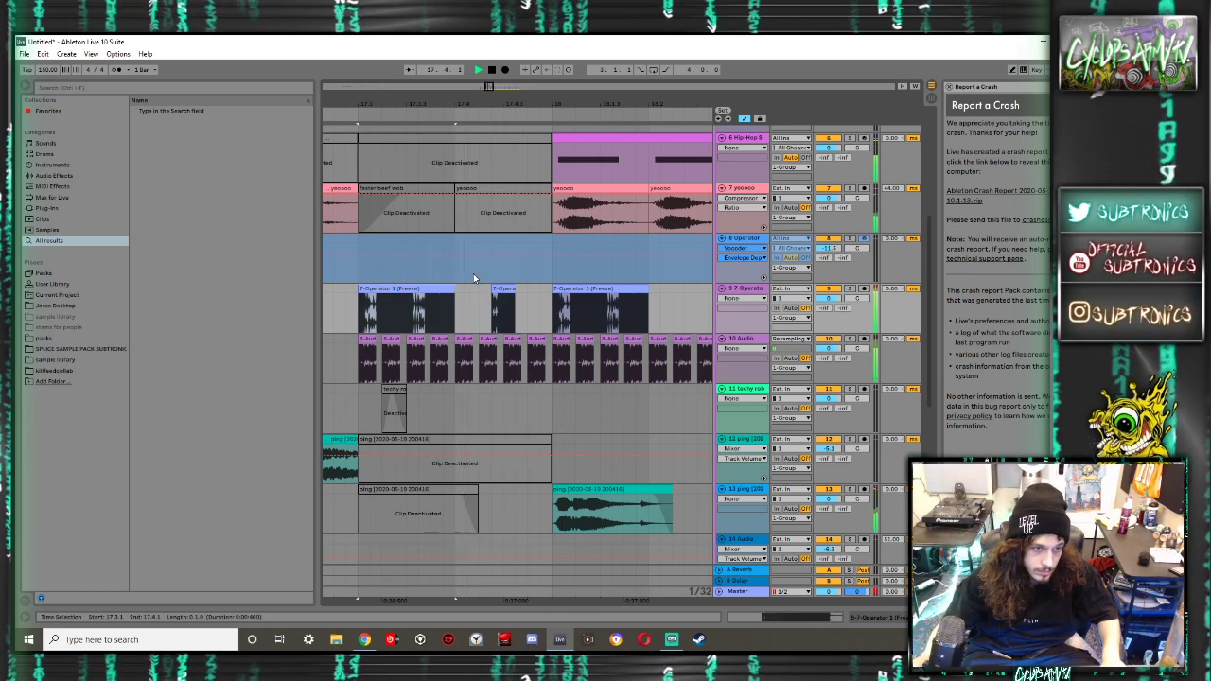
pyautogui.scroll(-5, 532, 292)
pyautogui.click(487, 297)
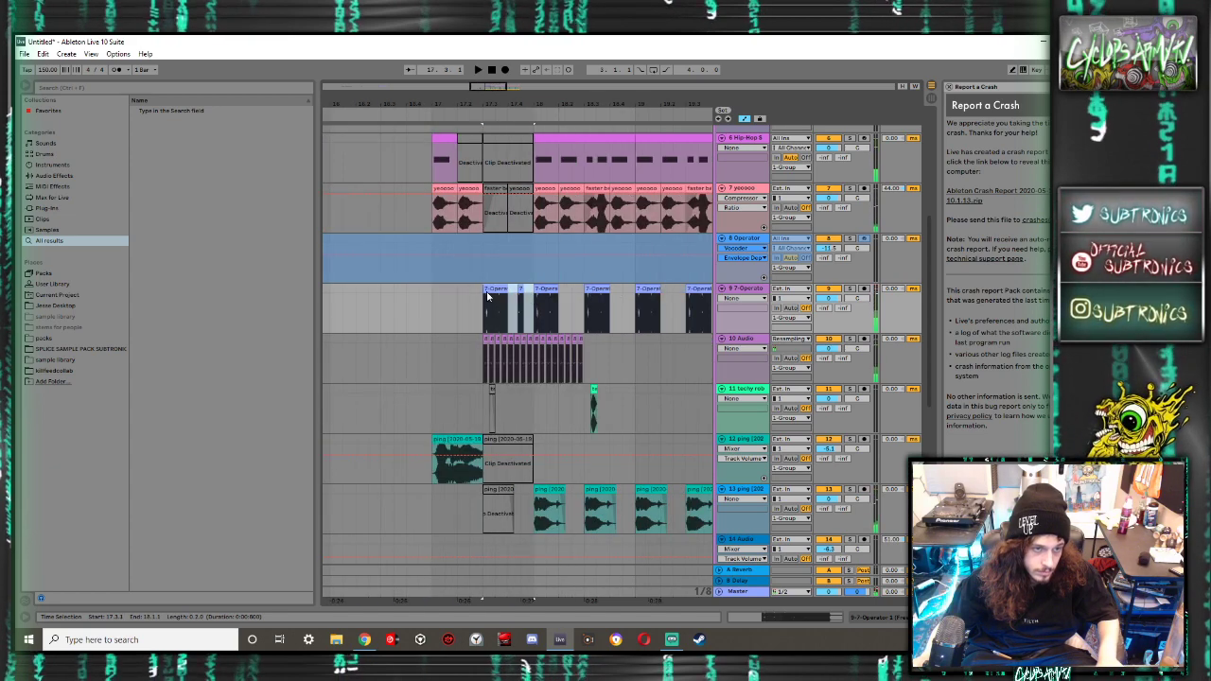
# Deactivate every other slice on the 10 Audio track, remove the third slice and audition the pattern from 17.3.1
pyautogui.click(493, 347)
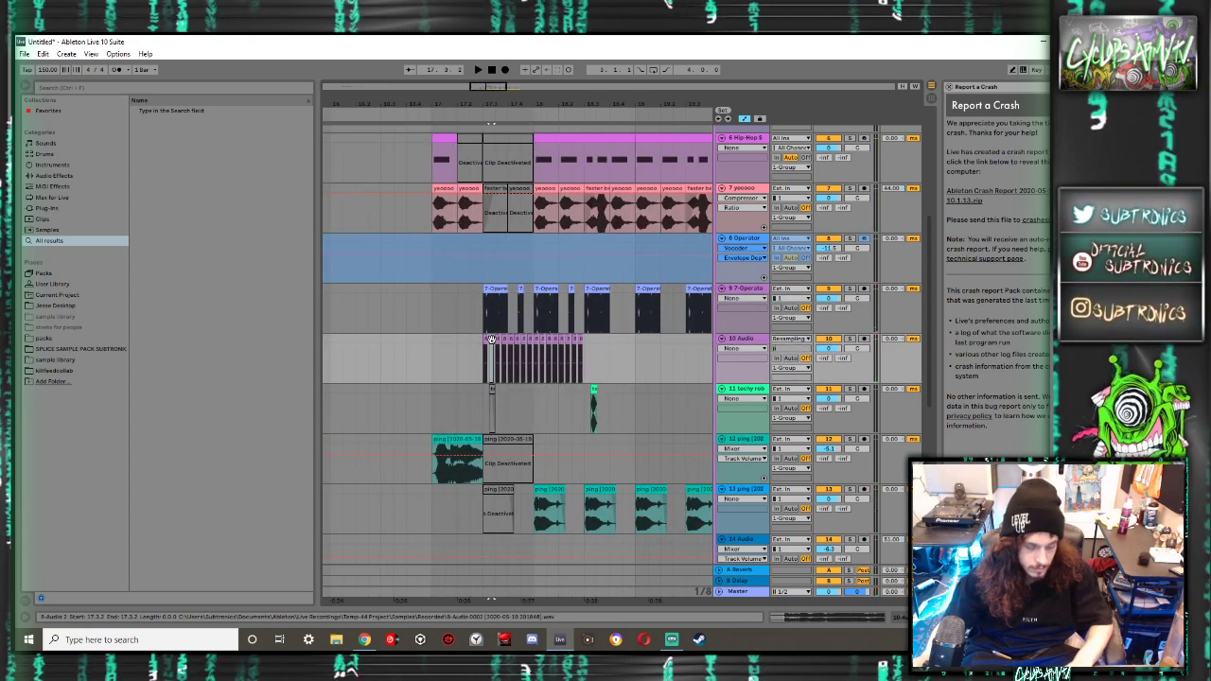
pyautogui.click(485, 342)
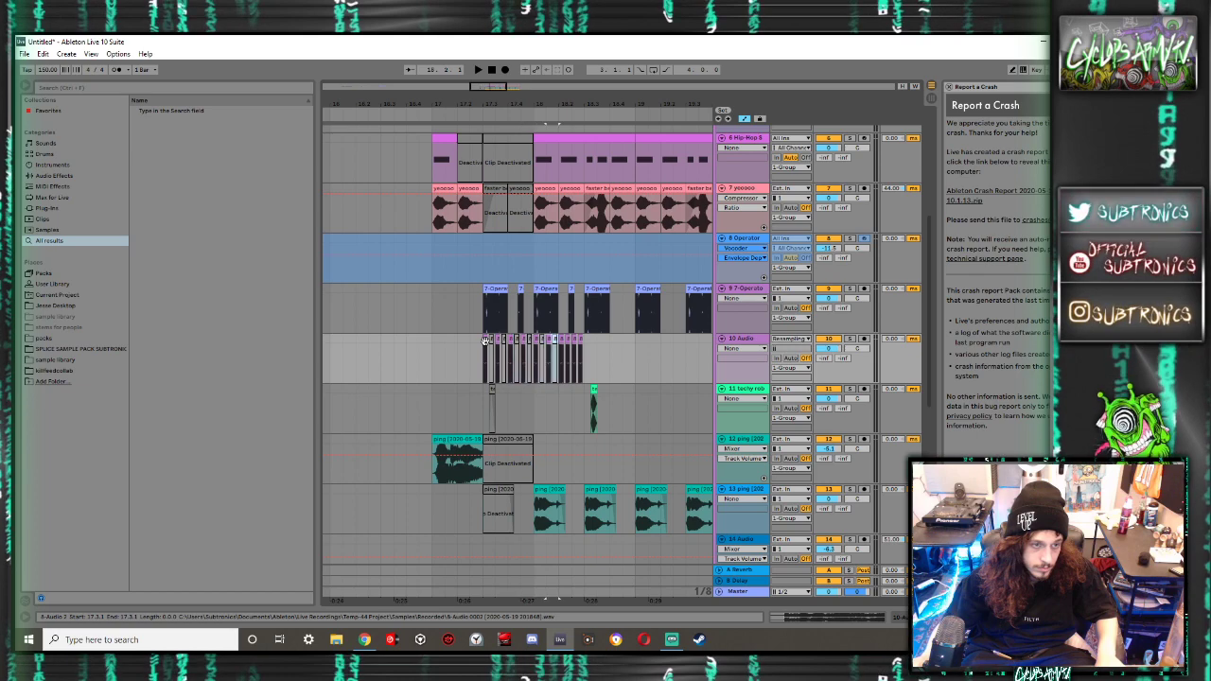
pyautogui.press('space')
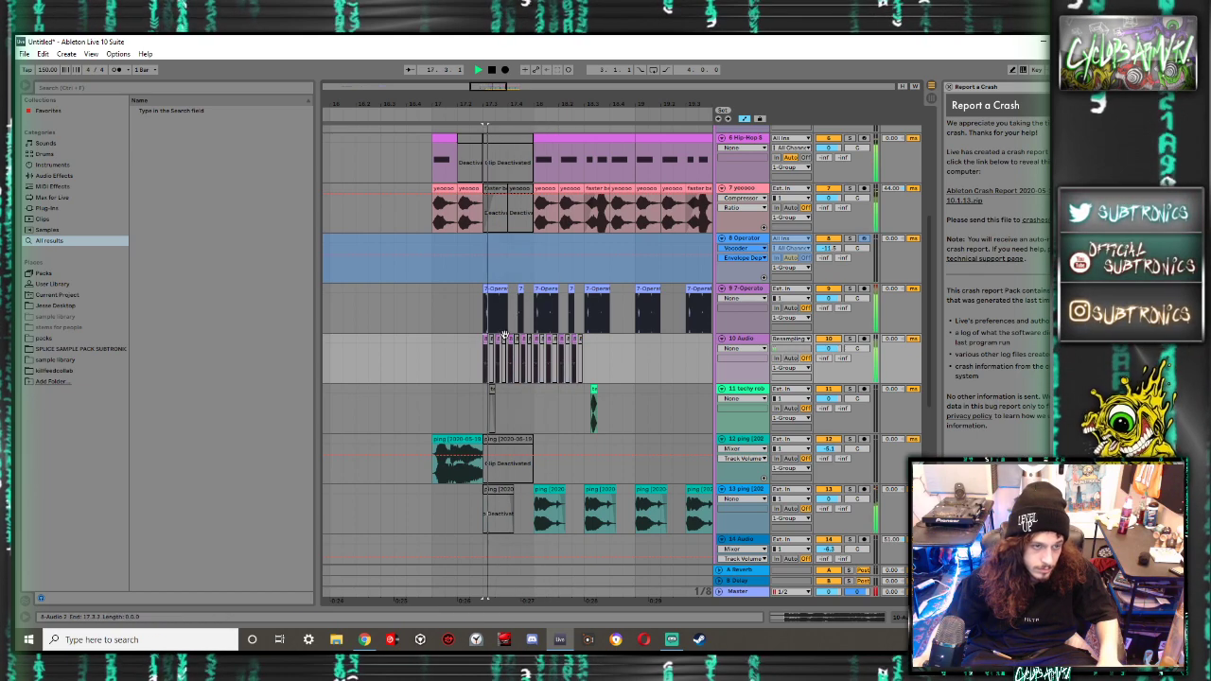
pyautogui.click(498, 341)
pyautogui.click(497, 340)
pyautogui.press('space')
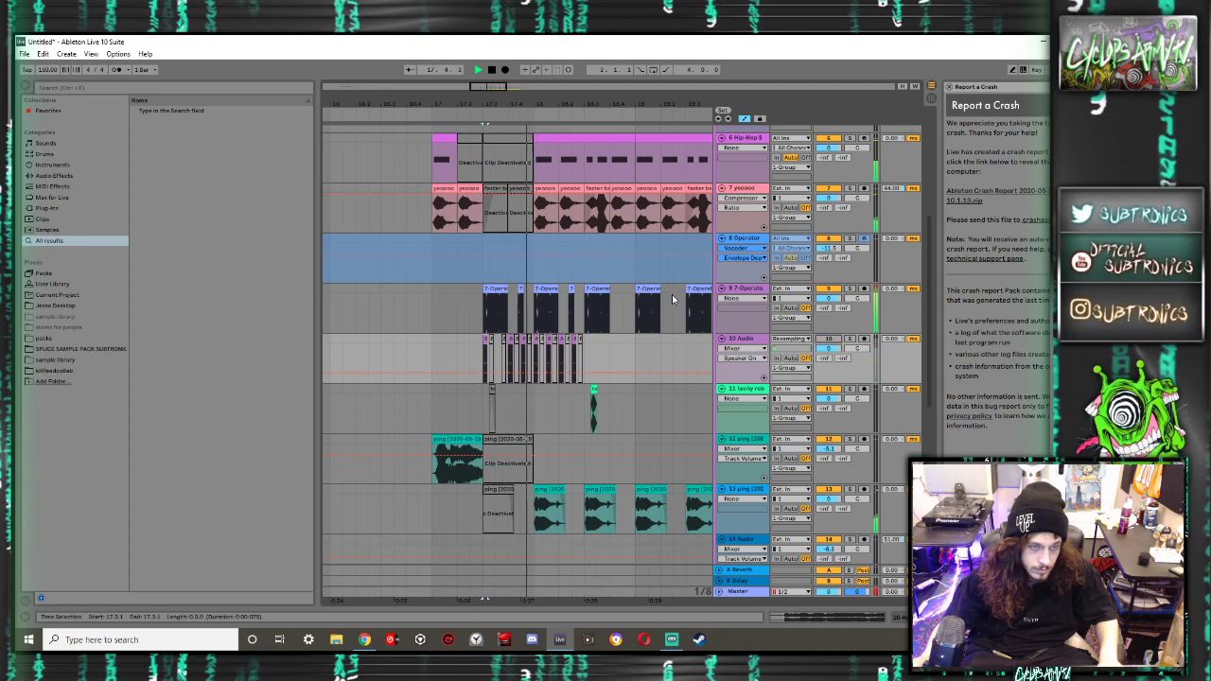
# Repeat the Operator slices between 17.3.1 and 18.3.1 until they fill the track up to 21.3.1, undoing the surplus copy
pyautogui.press('space')
pyautogui.moveTo(585, 294); pyautogui.dragTo(484, 288)
pyautogui.scroll(-3, 483, 288)
pyautogui.hotkey('ctrl', 'd')
pyautogui.hotkey('ctrl', 'd')
pyautogui.hotkey('ctrl', 'd')
pyautogui.hotkey('ctrl', 'd')
pyautogui.hotkey('ctrl', 'z')
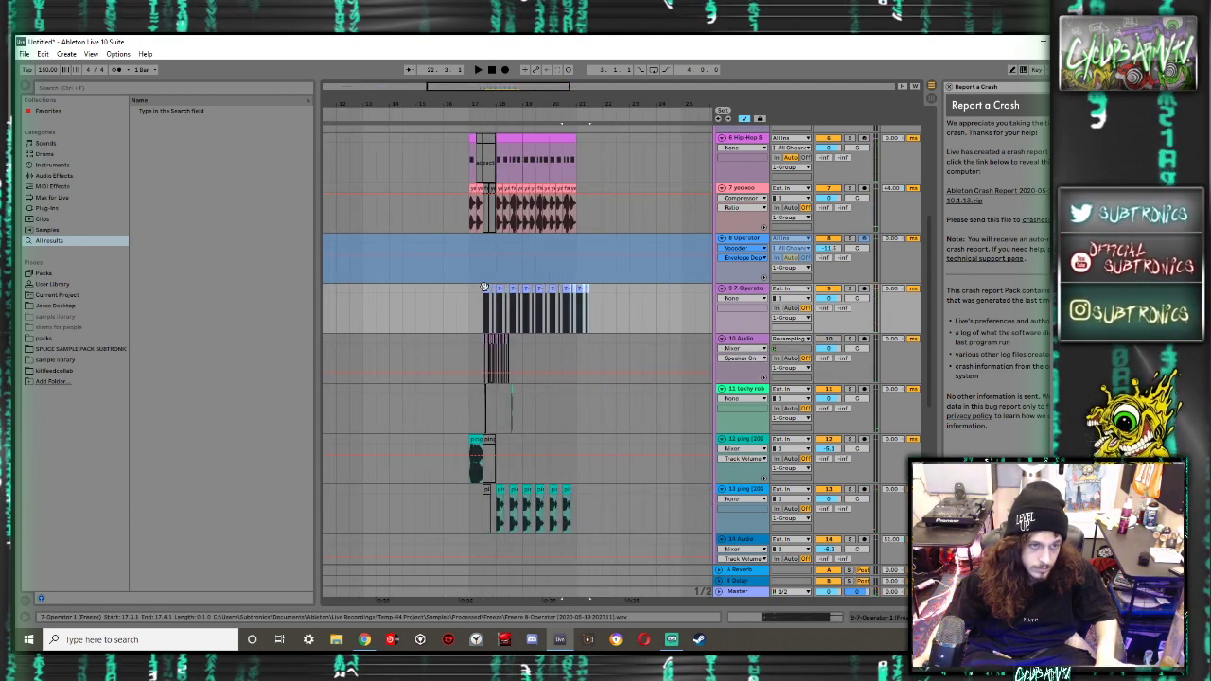
# Play the drop from 17.1.1 and mute track 7
pyautogui.scroll(3, 662, 289)
pyautogui.press('space')
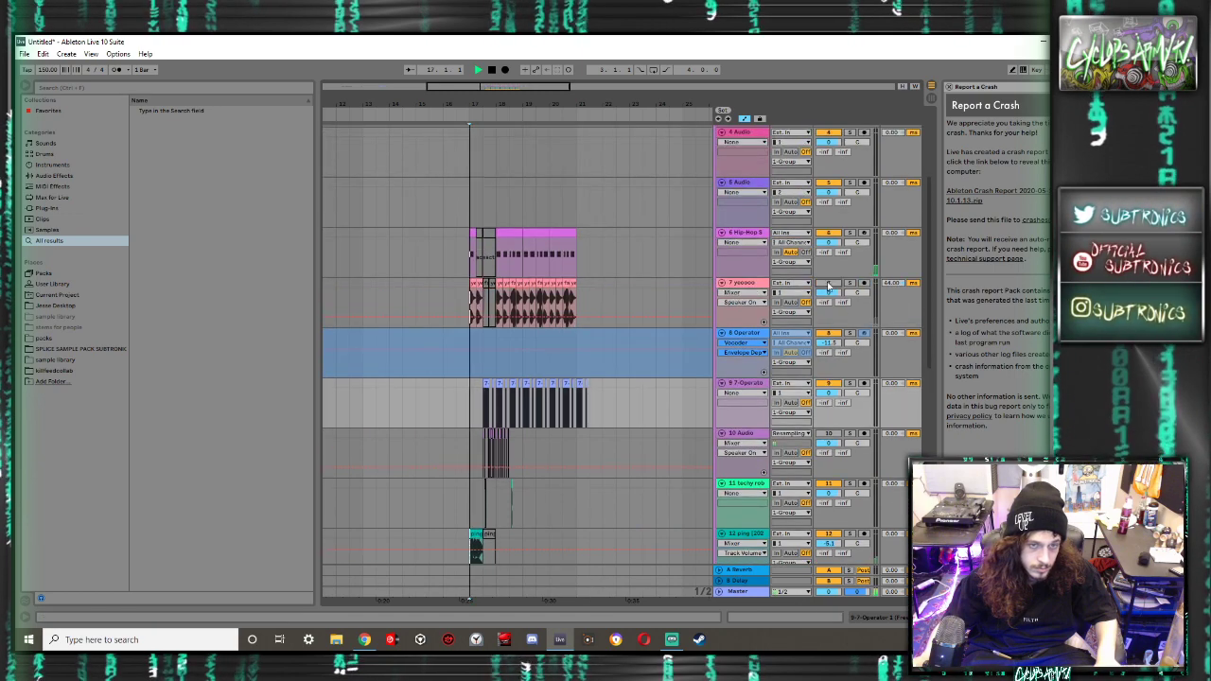
pyautogui.click(829, 284)
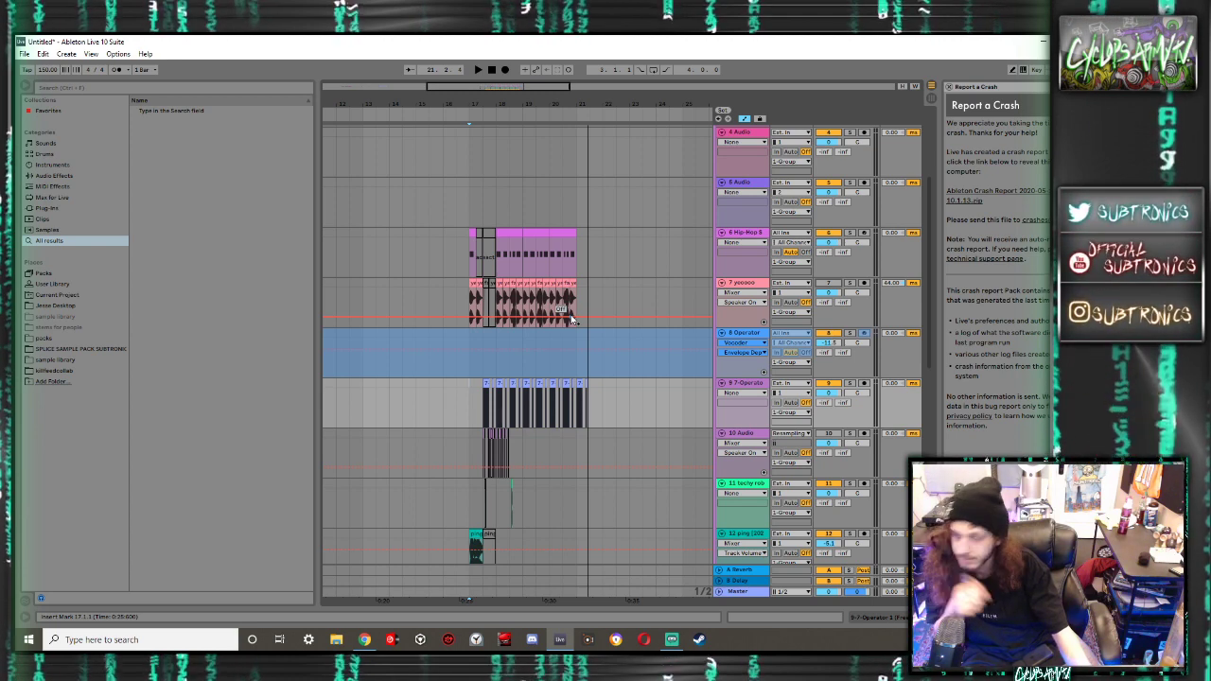
# Delete all the ping clips on track 13 from 17.1.1 onward and play the drop from 17.1.1
pyautogui.scroll(4, 487, 445)
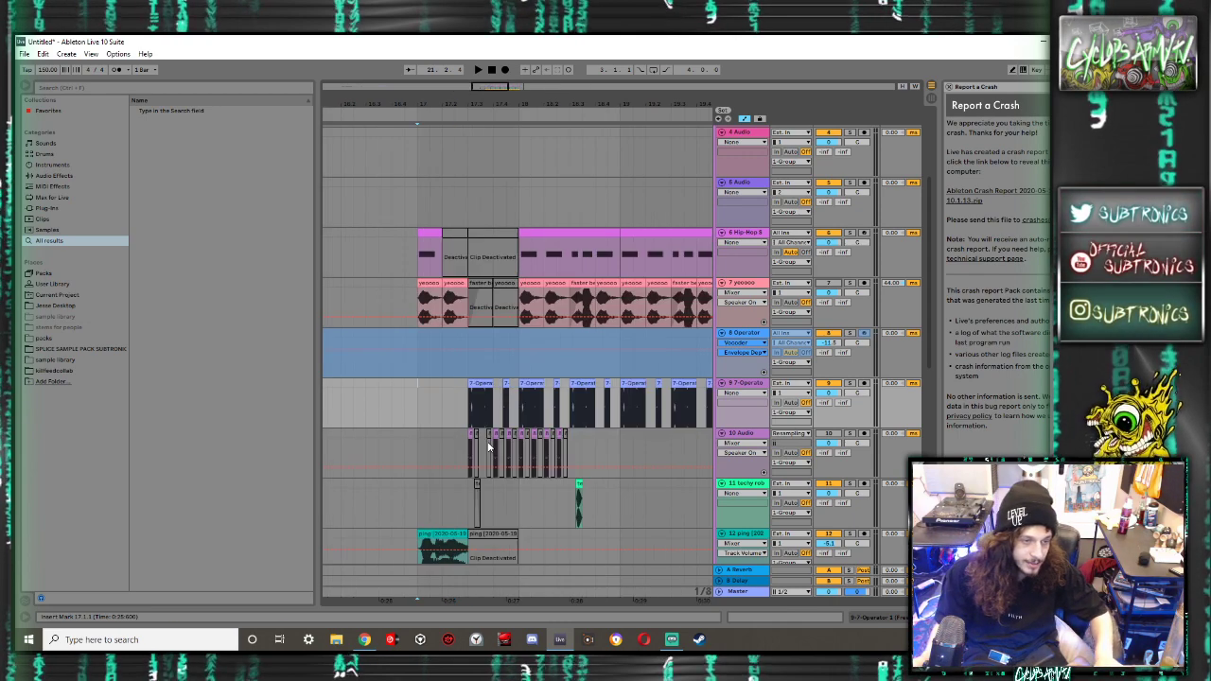
pyautogui.scroll(-3, 489, 445)
pyautogui.scroll(-4, 498, 438)
pyautogui.moveTo(598, 438); pyautogui.dragTo(478, 436)
pyautogui.press('Delete')
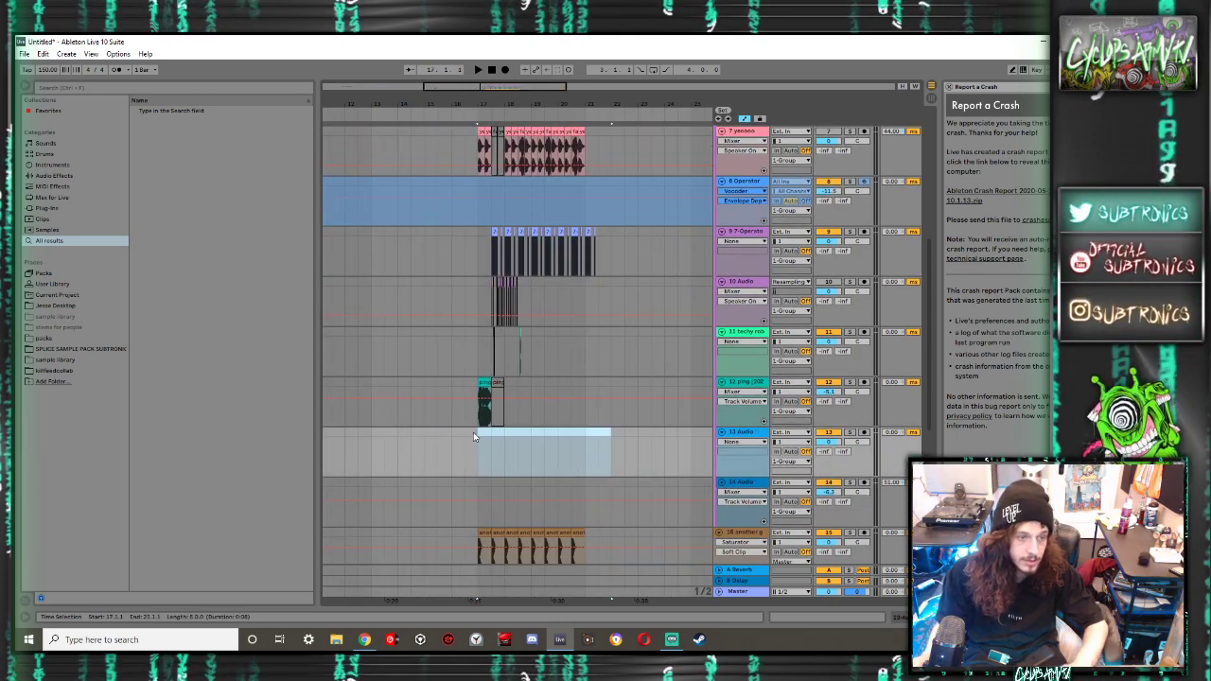
pyautogui.click(477, 438)
pyautogui.press('space')
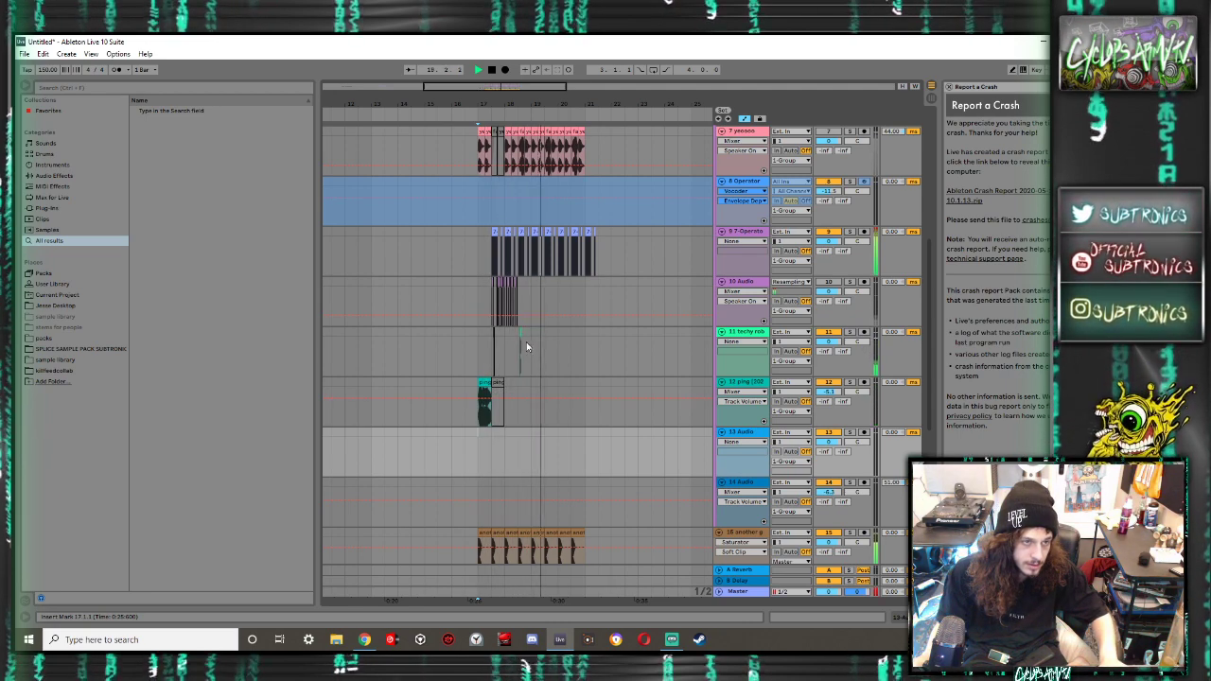
# Reactivate the Hip-Hop sub bass clip from 17.3.1 to 18.1.1 and open its notes for editing
pyautogui.scroll(2, 526, 342)
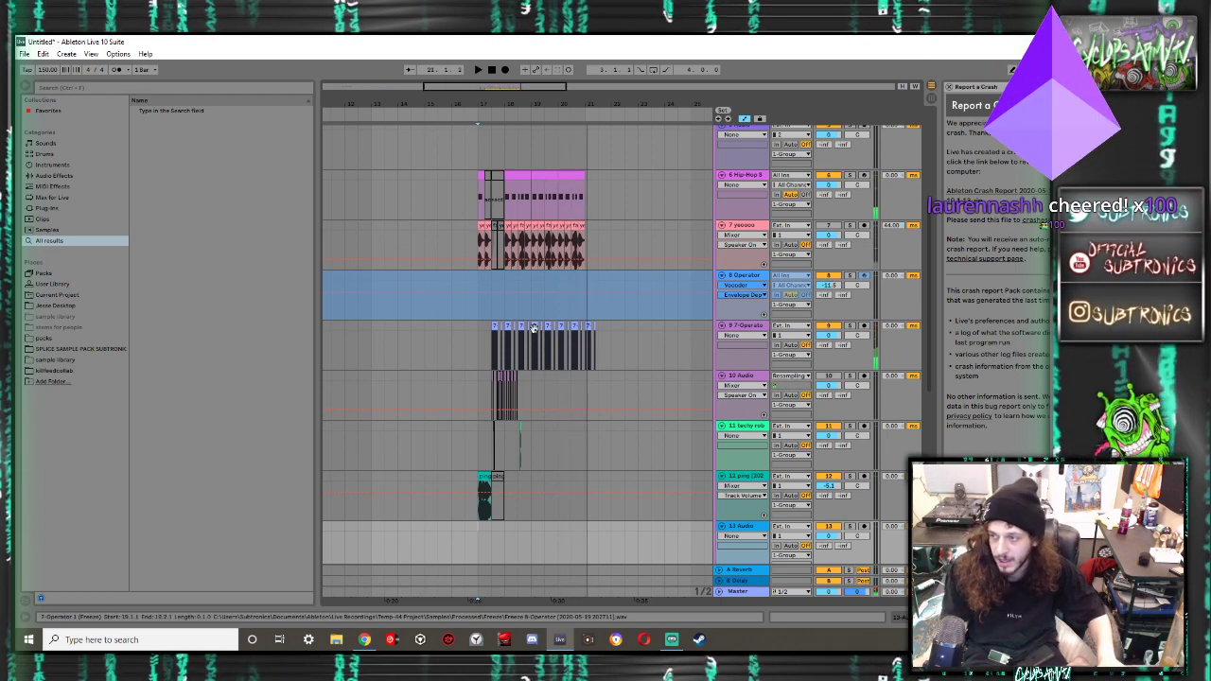
pyautogui.scroll(1, 530, 246)
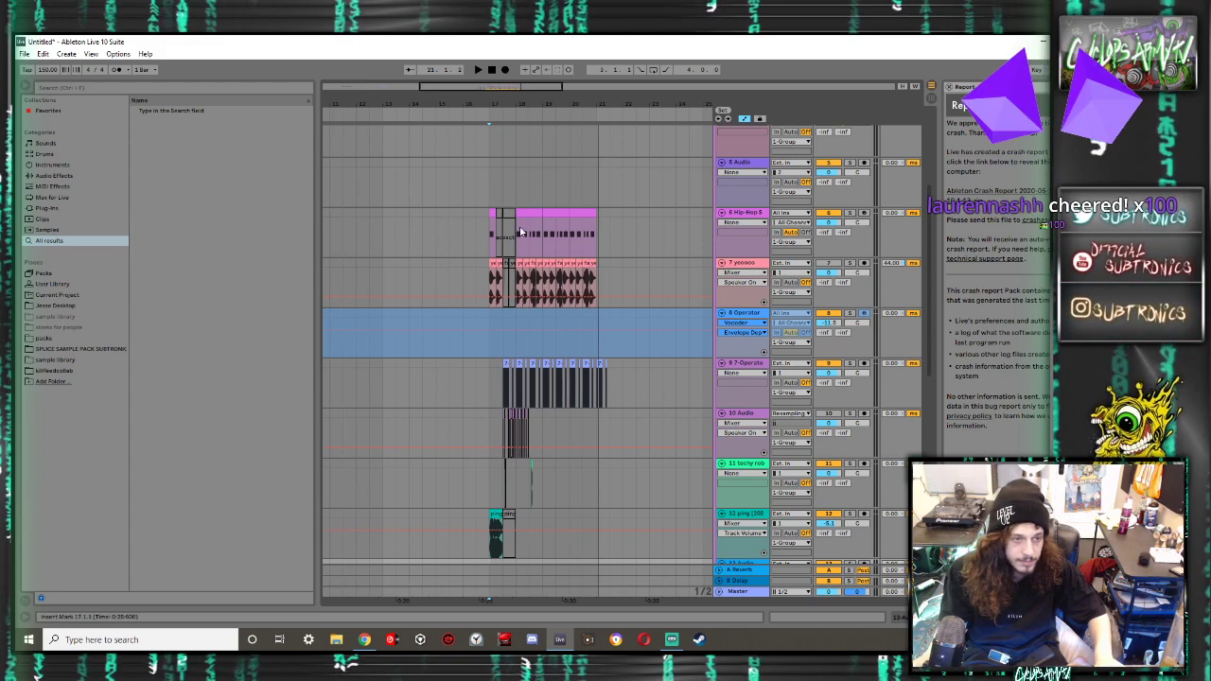
pyautogui.scroll(3, 516, 229)
pyautogui.click(489, 217)
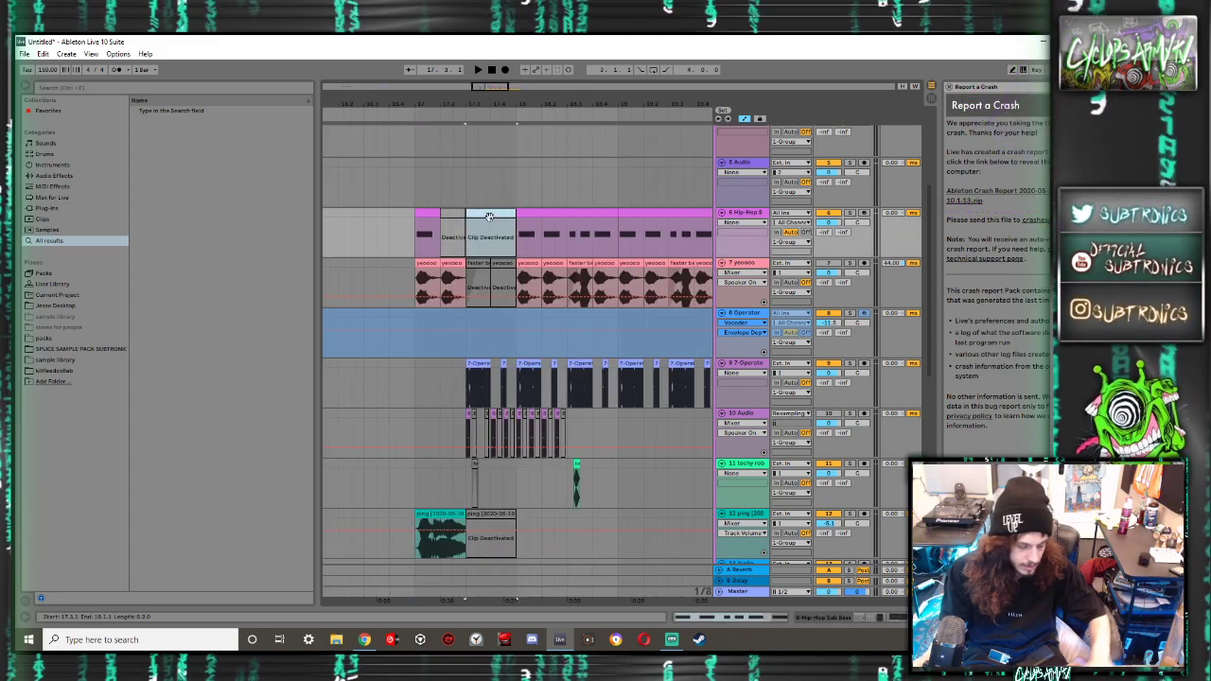
pyautogui.press('0')
pyautogui.scroll(-2, 489, 217)
pyautogui.scroll(5, 489, 217)
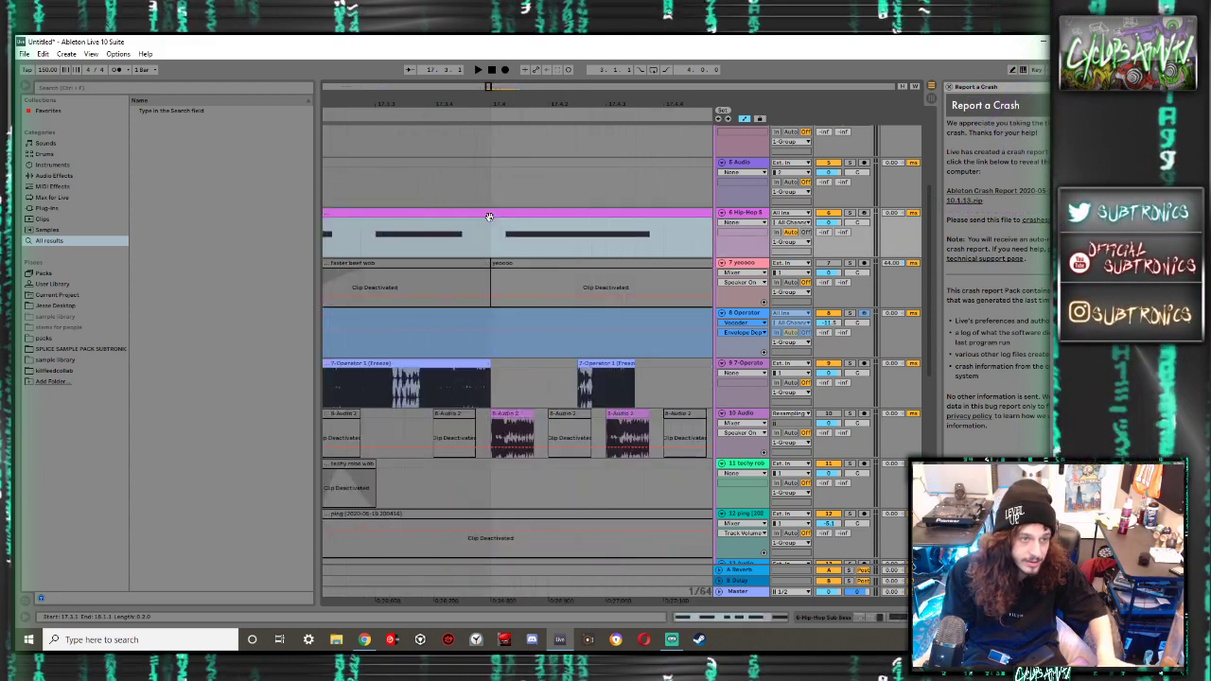
pyautogui.scroll(-3, 489, 217)
pyautogui.doubleClick(489, 217)
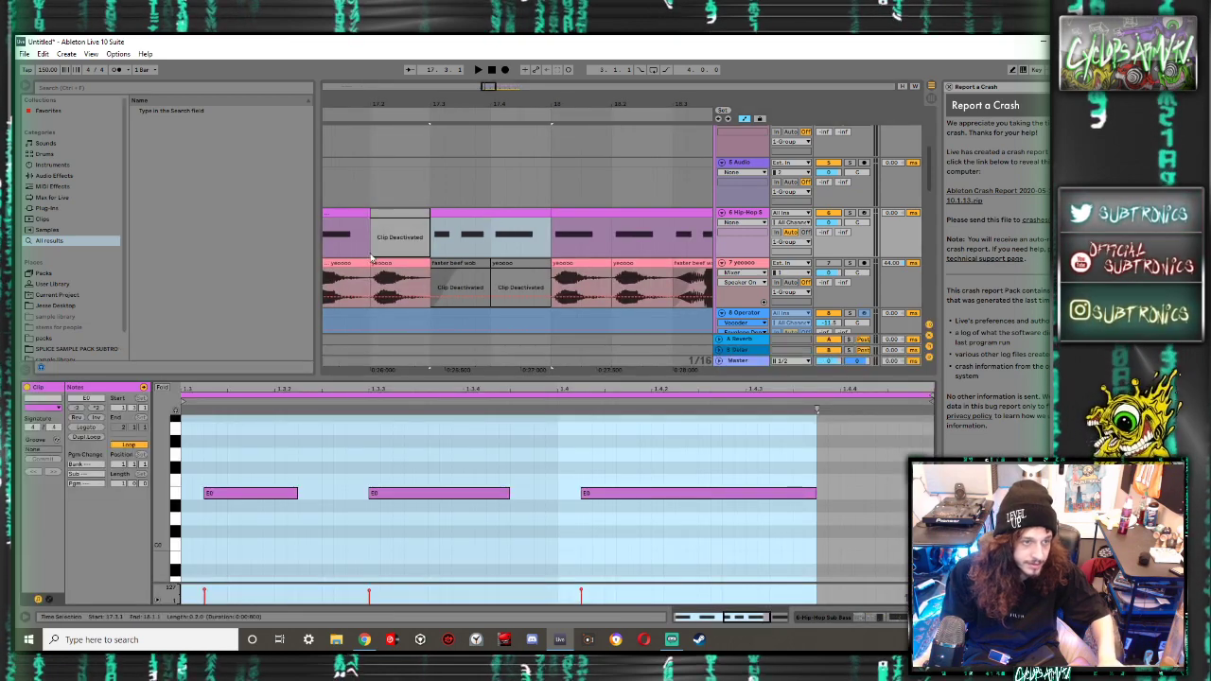
# Retime the three E0 sub notes: shift the first slightly earlier, start the second earlier and lengthen it, and start the third later and shorten it
pyautogui.scroll(-1, 370, 258)
pyautogui.moveTo(237, 494); pyautogui.dragTo(211, 495)
pyautogui.moveTo(330, 486); pyautogui.dragTo(358, 496)
pyautogui.moveTo(465, 494); pyautogui.dragTo(692, 502)
pyautogui.moveTo(876, 493); pyautogui.dragTo(792, 494)
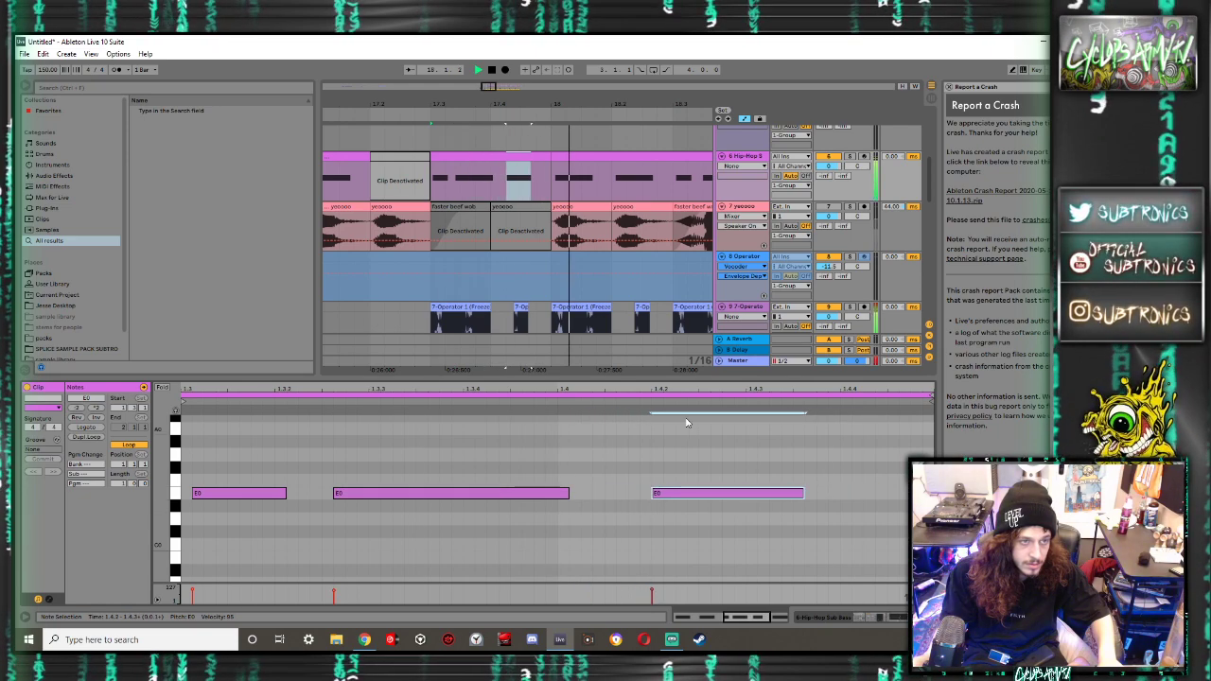
# Repeat the edited sub clip every half bar from 17.3.1 to 21.1.1, undo the surplus copy and play back from 17.1.1
pyautogui.click(526, 158)
pyautogui.click(526, 158)
pyautogui.scroll(-3, 526, 158)
pyautogui.hotkey('ctrl', 'd')
pyautogui.hotkey('ctrl', 'd')
pyautogui.hotkey('ctrl', 'd')
pyautogui.hotkey('ctrl', 'd')
pyautogui.hotkey('ctrl', 'd')
pyautogui.hotkey('ctrl', 'd')
pyautogui.hotkey('ctrl', 'd')
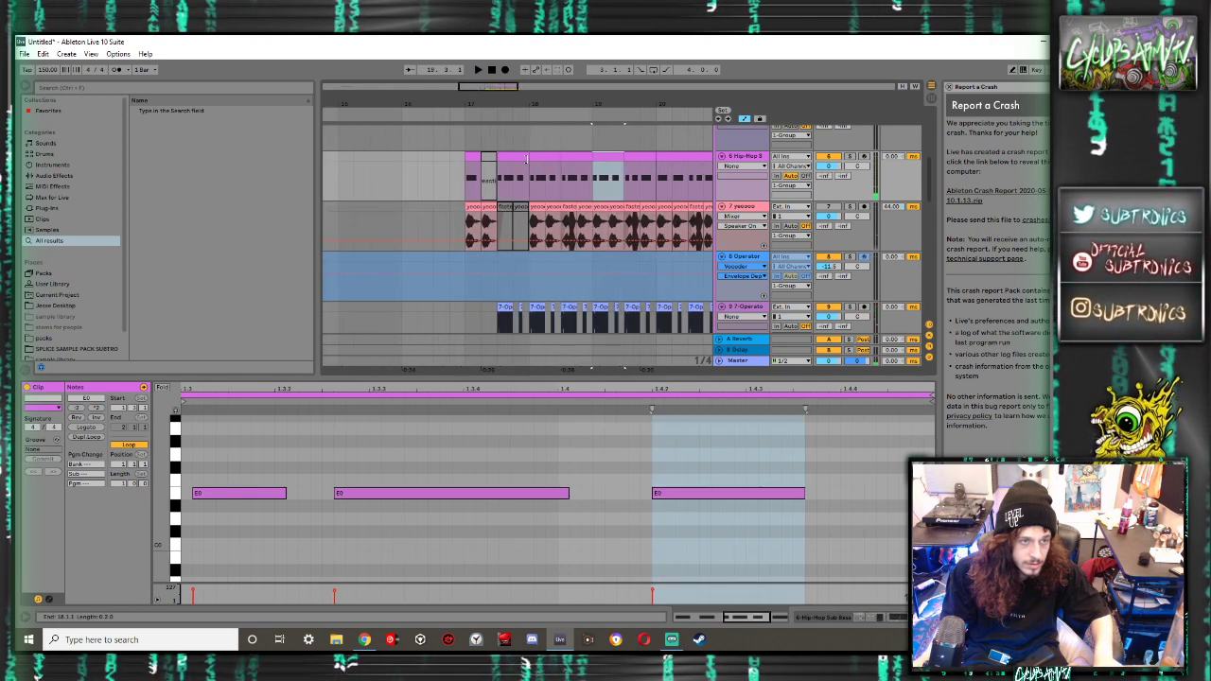
pyautogui.hotkey('ctrl', 'z')
pyautogui.click(386, 158)
pyautogui.press('space')
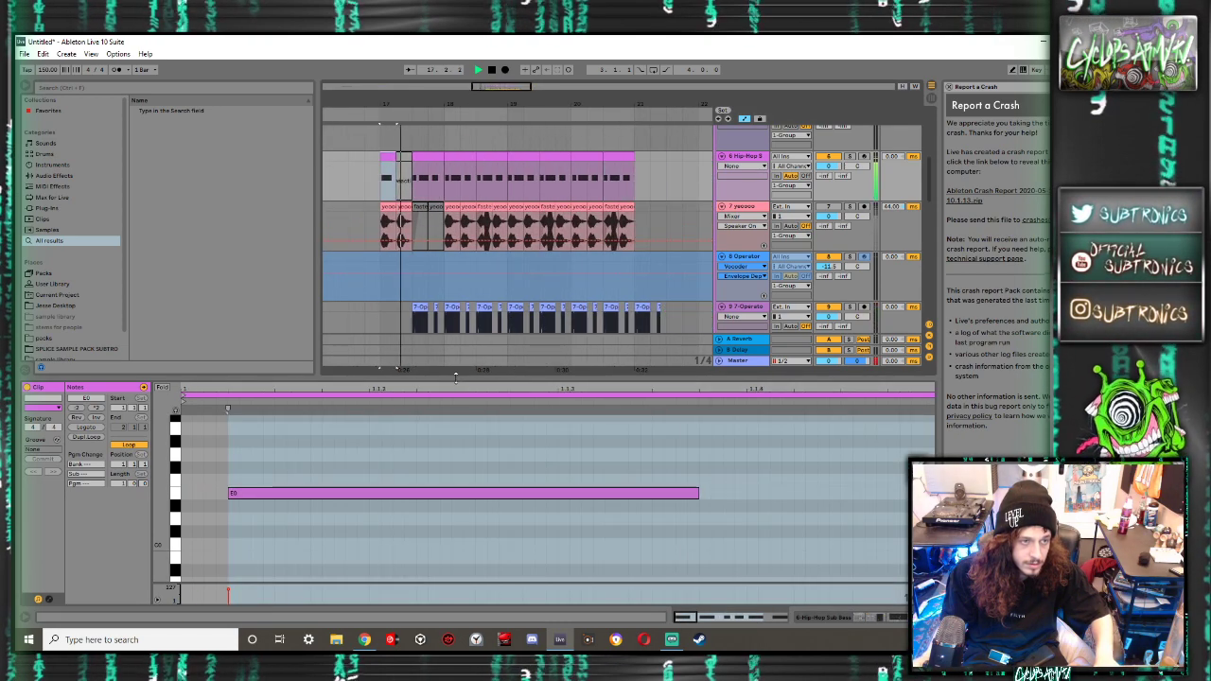
pyautogui.hotkey('ctrl', 'alt', 'l')
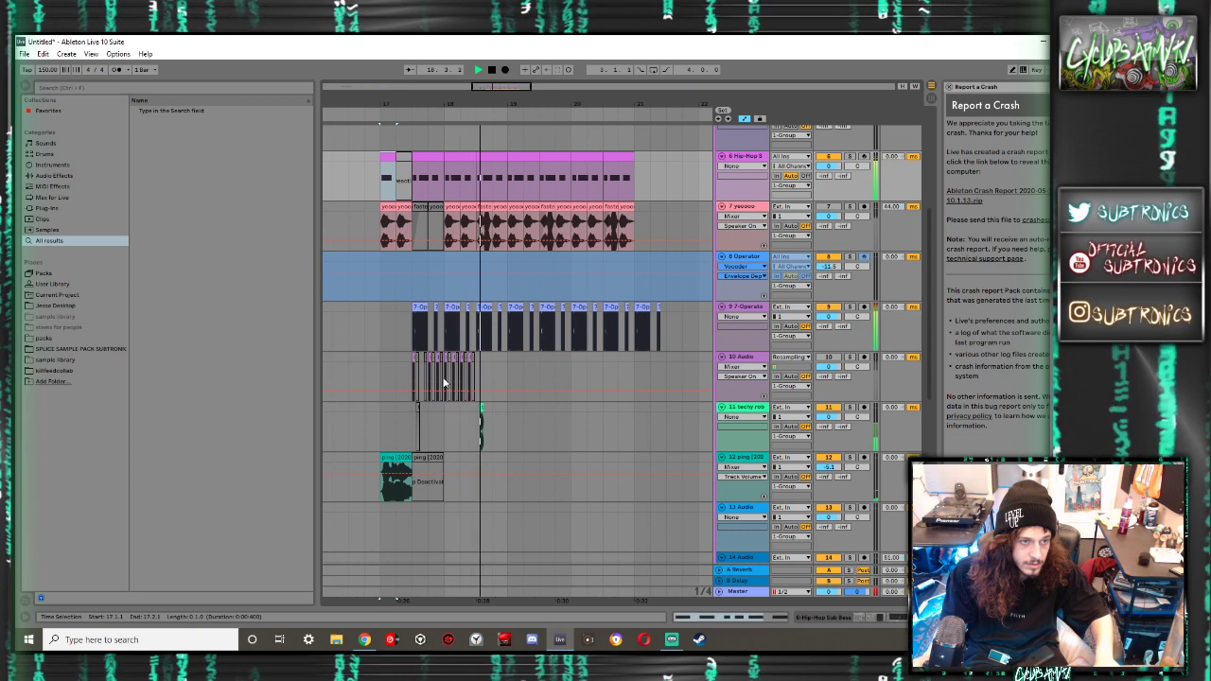
pyautogui.press('space')
# Copy the techy robo clip at 18.3.2 to 17.2.3, shift the copy to 17.2.2 and audition it
pyautogui.click(506, 414)
pyautogui.keyDown('ctrl'); pyautogui.scroll(8, 437, 409); pyautogui.keyUp('ctrl')
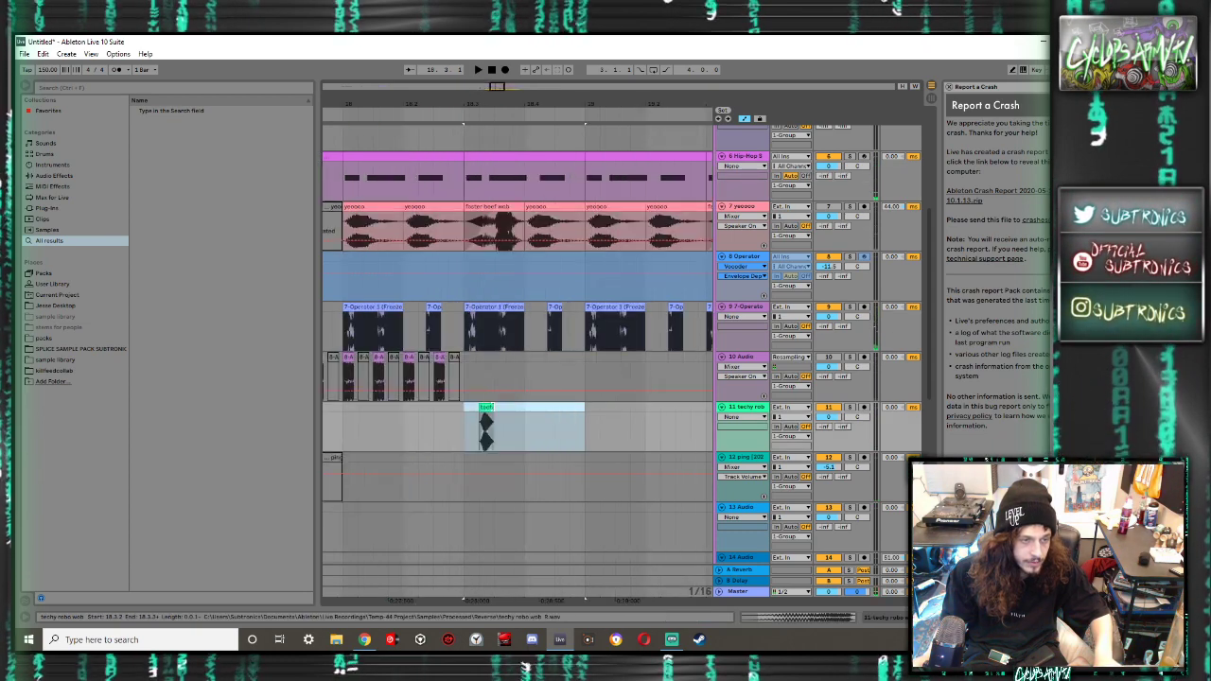
pyautogui.hscroll(-5, 437, 409)
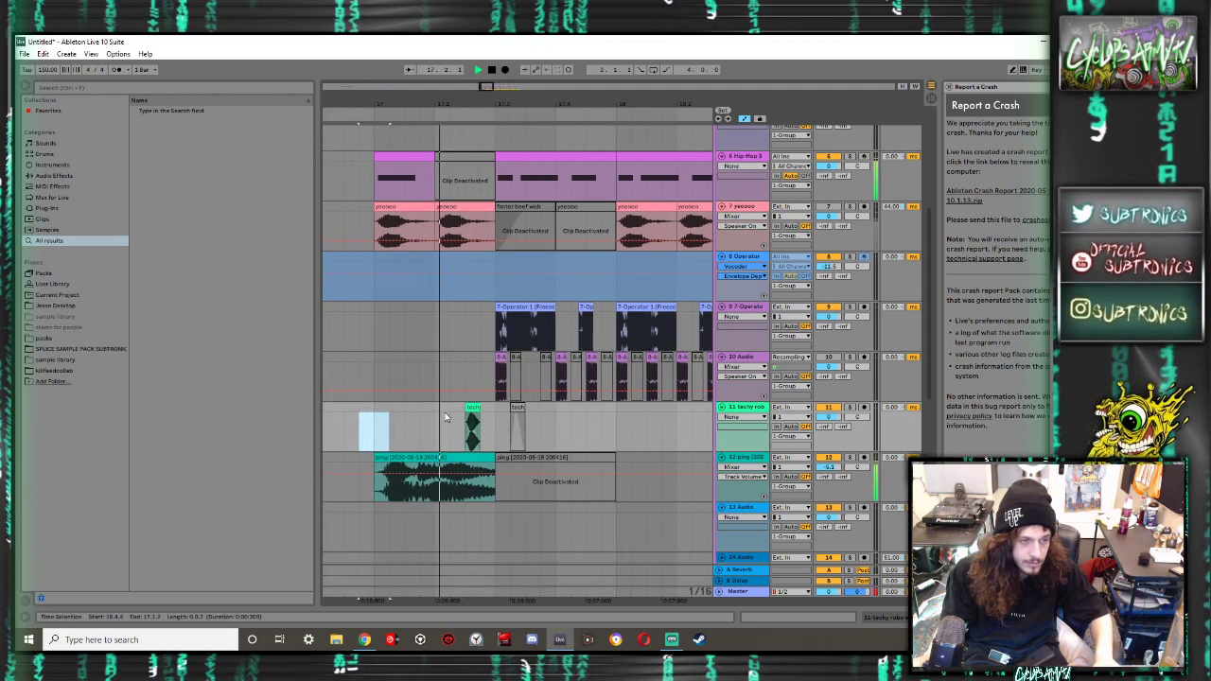
pyautogui.press('space')
pyautogui.moveTo(473, 408); pyautogui.dragTo(404, 410)
pyautogui.press('space')
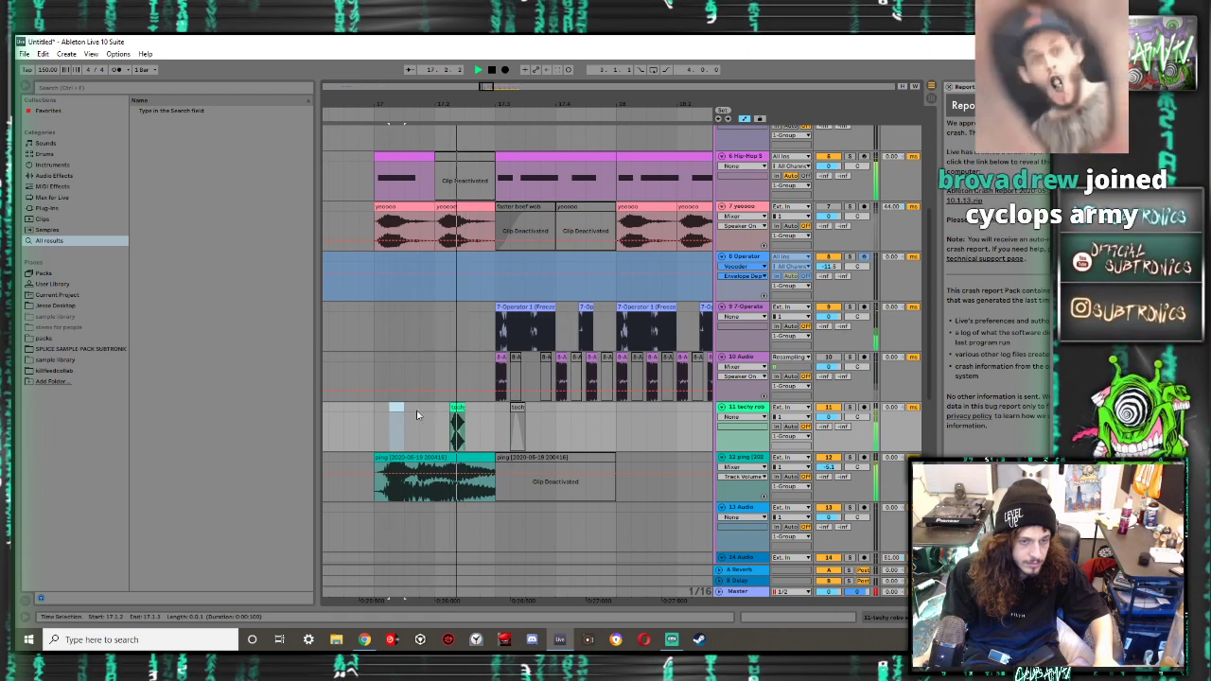
# Duplicate the techy robo clip at 17.2.2, try the duplicate at 17.2.4 and delete it
pyautogui.press('space')
pyautogui.click(458, 408)
pyautogui.hotkey('ctrl', 'd')
pyautogui.click(394, 407)
pyautogui.press('space')
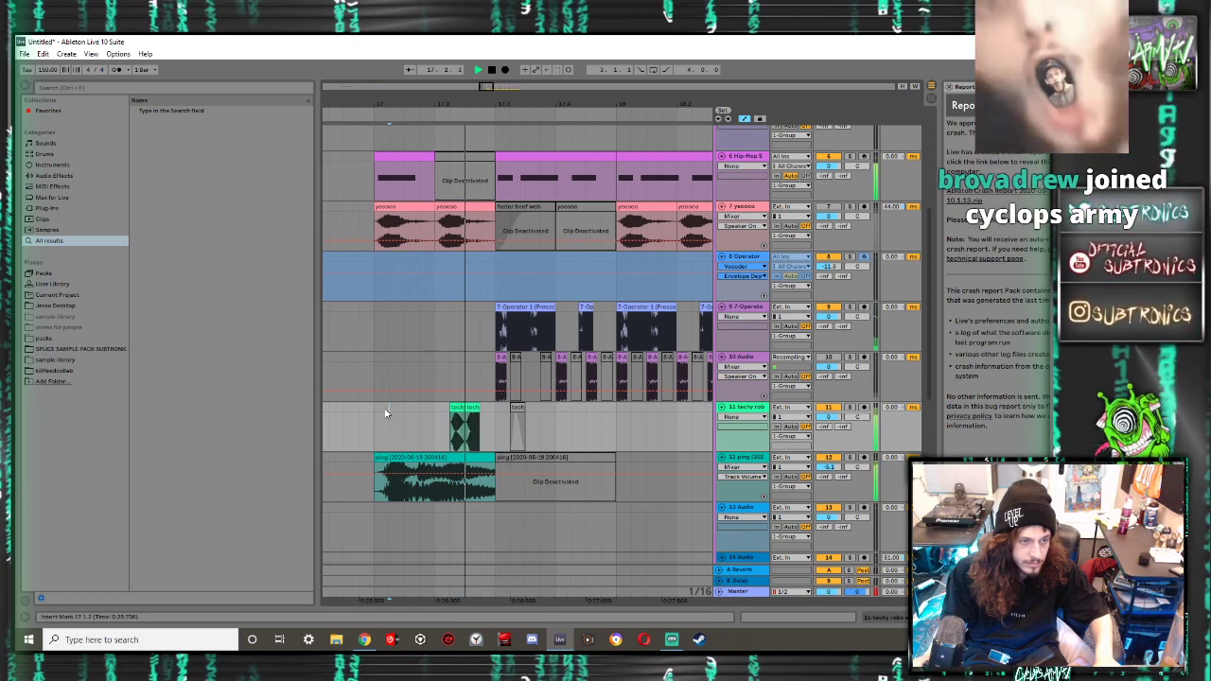
pyautogui.moveTo(473, 407); pyautogui.dragTo(490, 407)
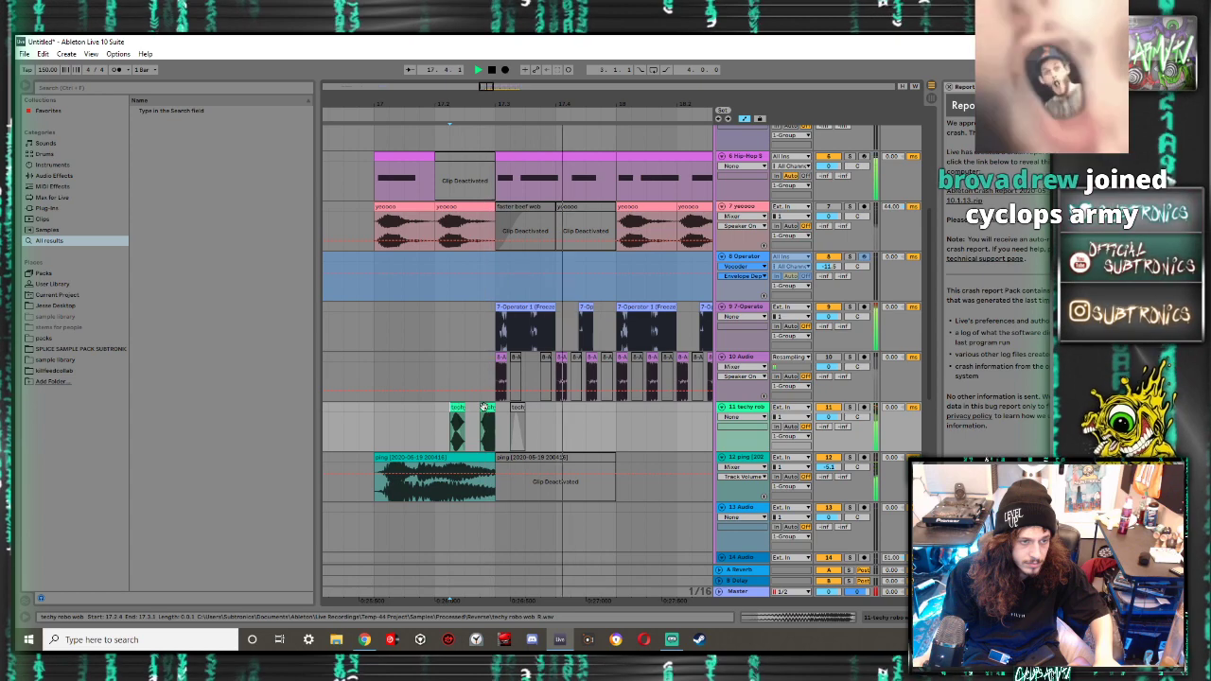
pyautogui.click(491, 407)
pyautogui.press('Delete')
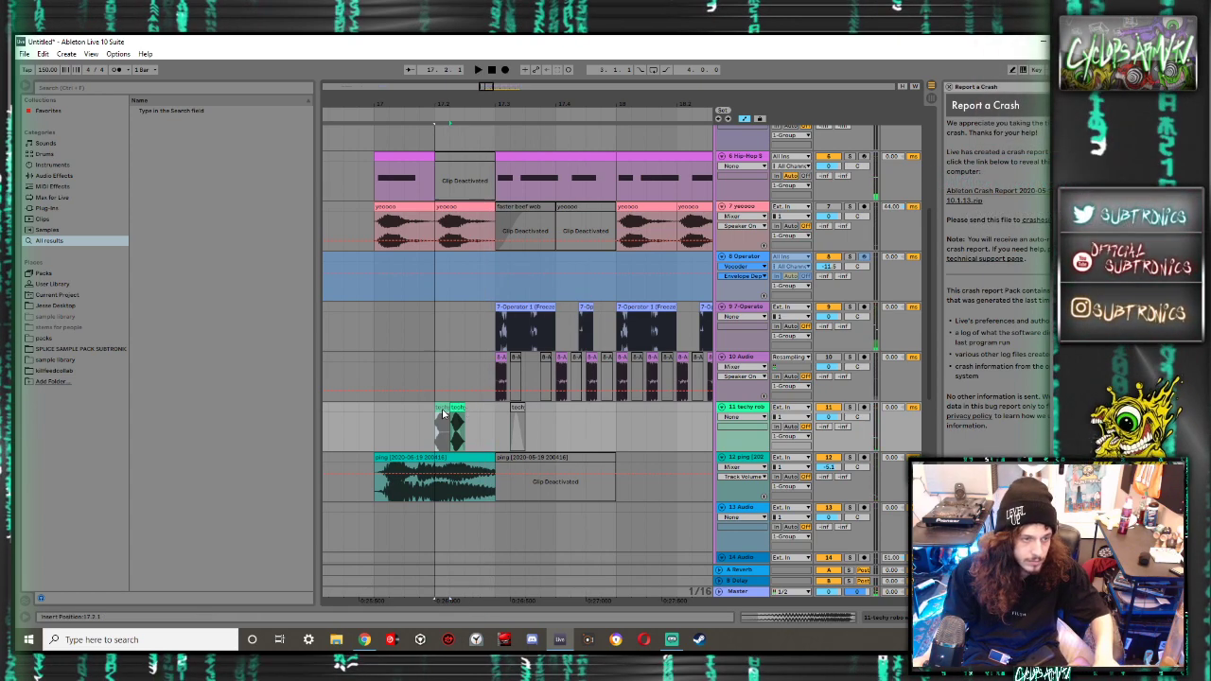
# Place techy robo hits at 17.2.1 and 17.2.3, audition them and delete the original clip at 18.3.2
pyautogui.click(443, 418)
pyautogui.hotkey('ctrl', 'd')
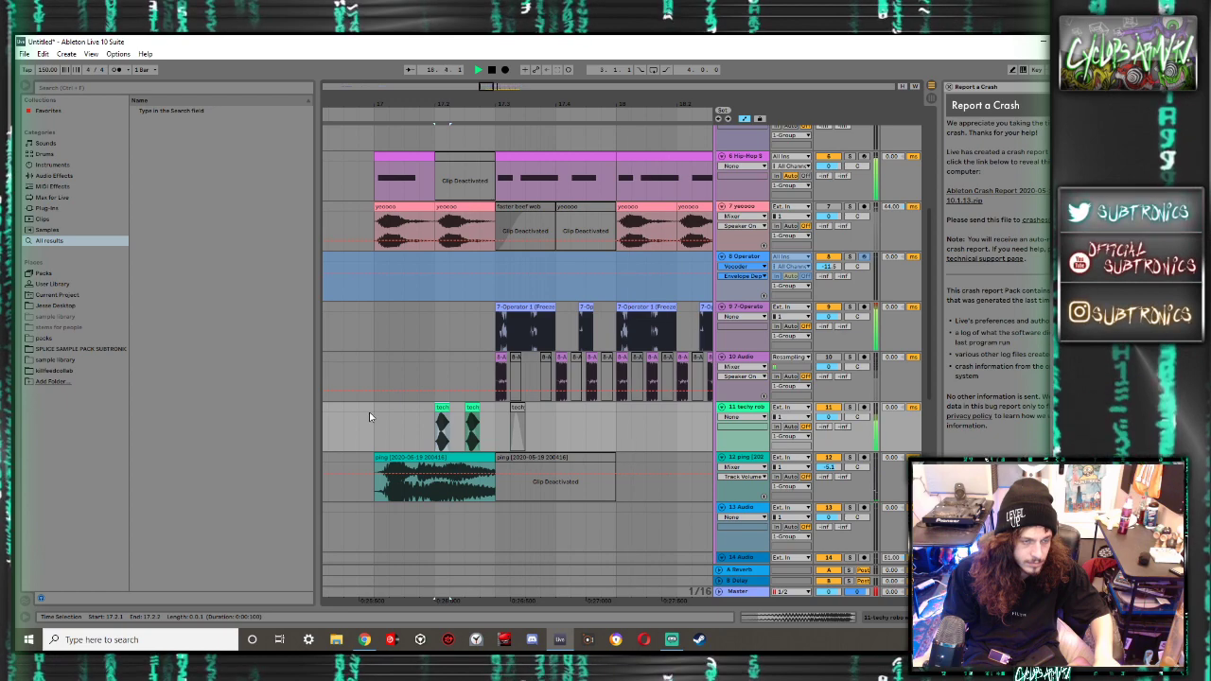
pyautogui.scroll(-3, 369, 417)
pyautogui.click(468, 420)
pyautogui.press('Delete')
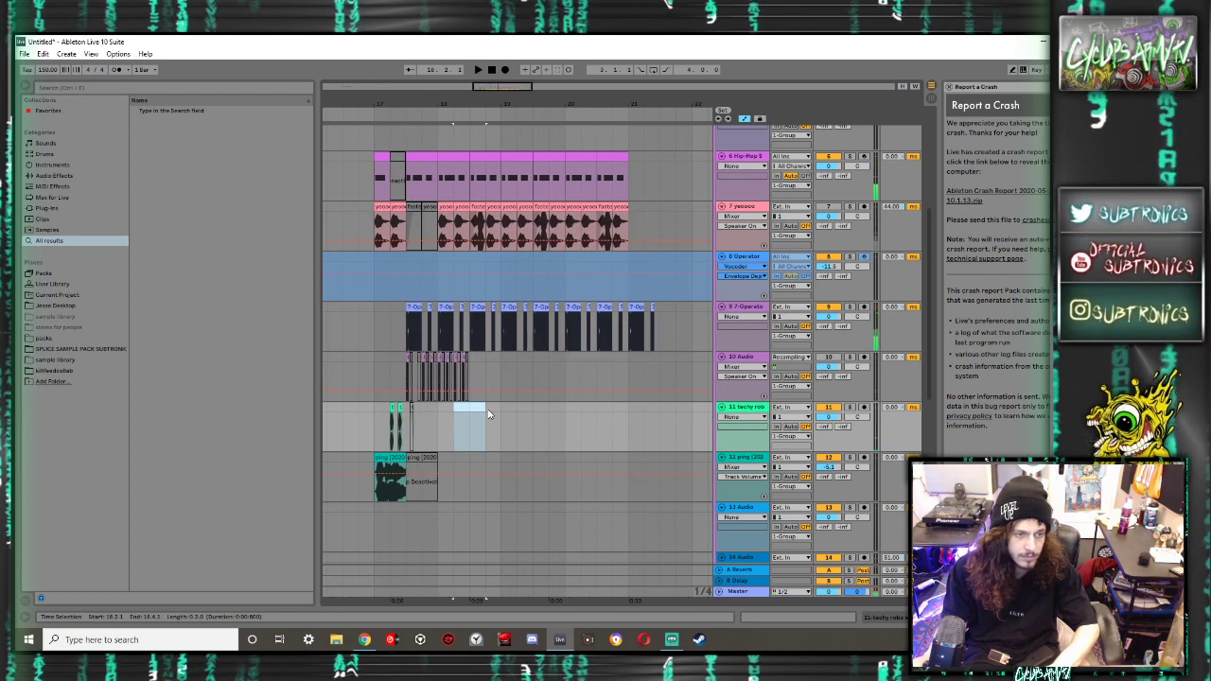
# Repeat the pair of techy robo hits every half bar four more times into bar 19 and play it back
pyautogui.moveTo(401, 421); pyautogui.dragTo(371, 418)
pyautogui.hotkey('ctrl', 'd')
pyautogui.hotkey('ctrl', 'd')
pyautogui.hotkey('ctrl', 'd')
pyautogui.hotkey('ctrl', 'd')
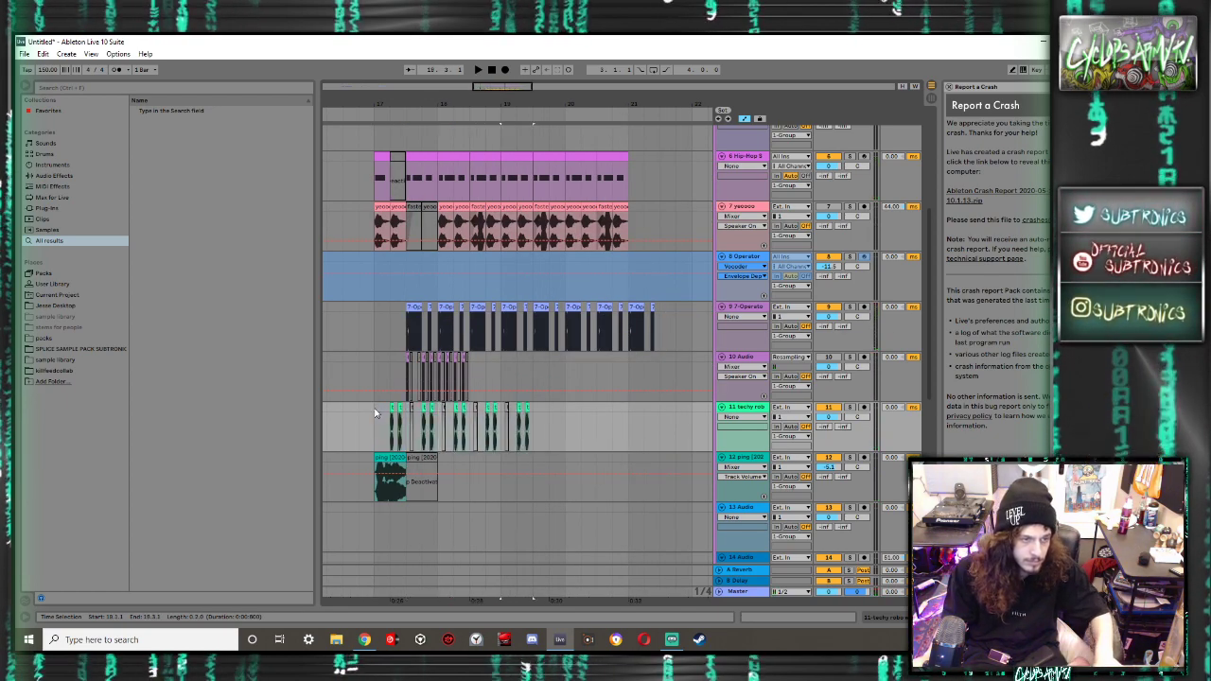
pyautogui.press('space')
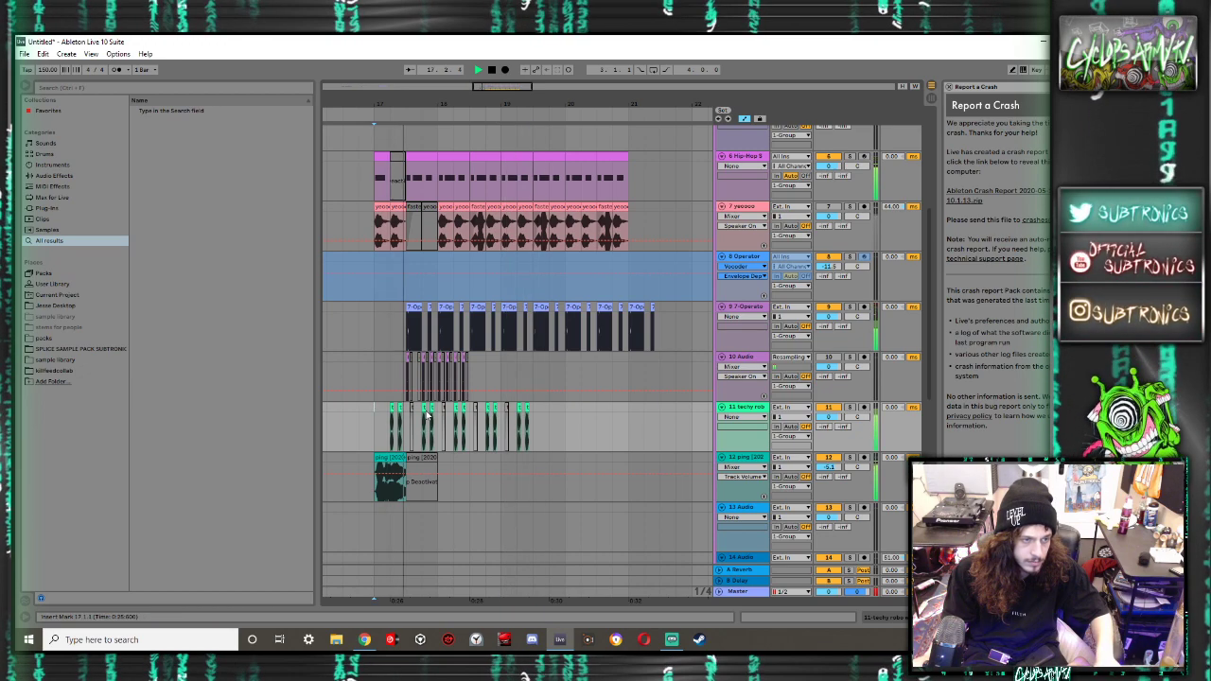
pyautogui.scroll(3, 426, 413)
pyautogui.press('space')
pyautogui.scroll(-3, 418, 413)
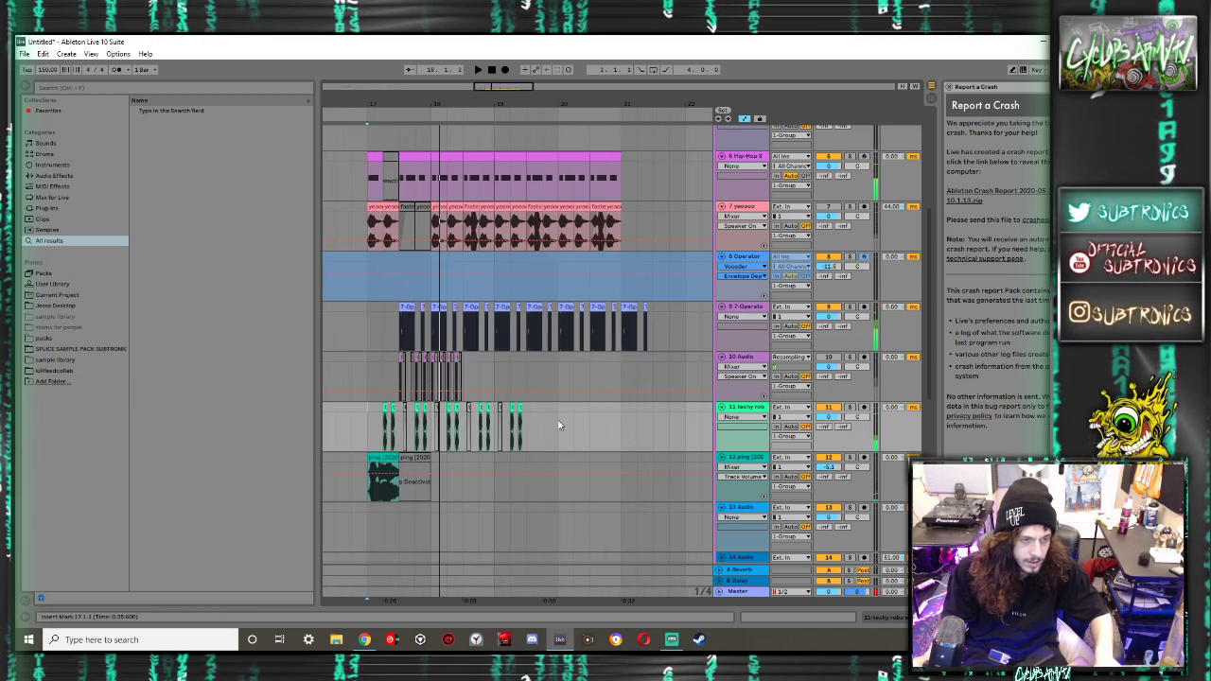
# Delete the repeated techy robo hits after the first pair and play the drop from 17.1.1
pyautogui.moveTo(573, 425); pyautogui.dragTo(405, 417)
pyautogui.press('Delete')
pyautogui.press('space')
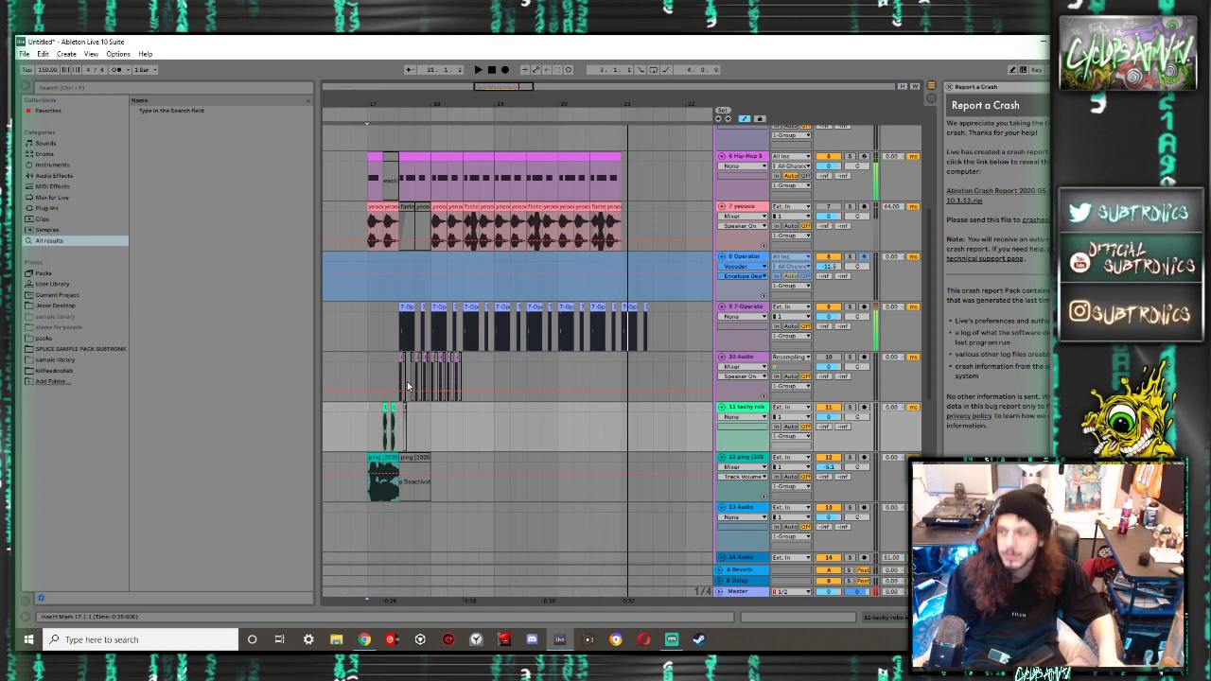
pyautogui.press('space')
pyautogui.press('space')
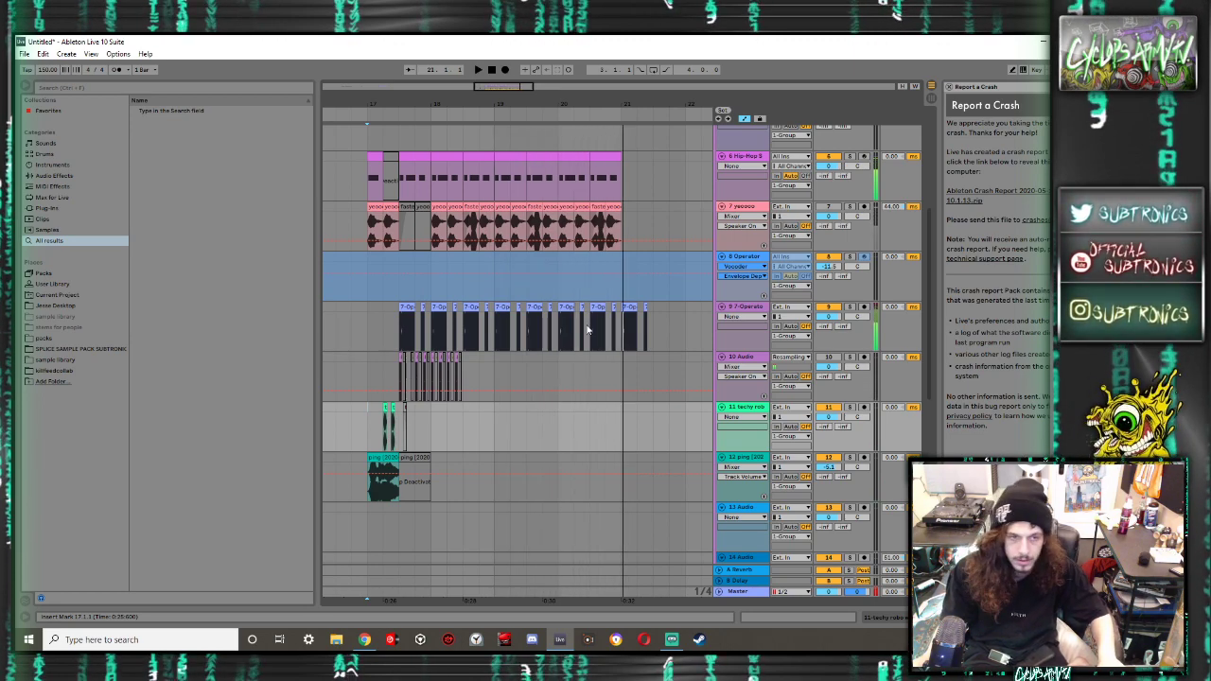
# Show the device chain of the frozen Operator track to review its effects
pyautogui.click(736, 307)
pyautogui.doubleClick(741, 286)
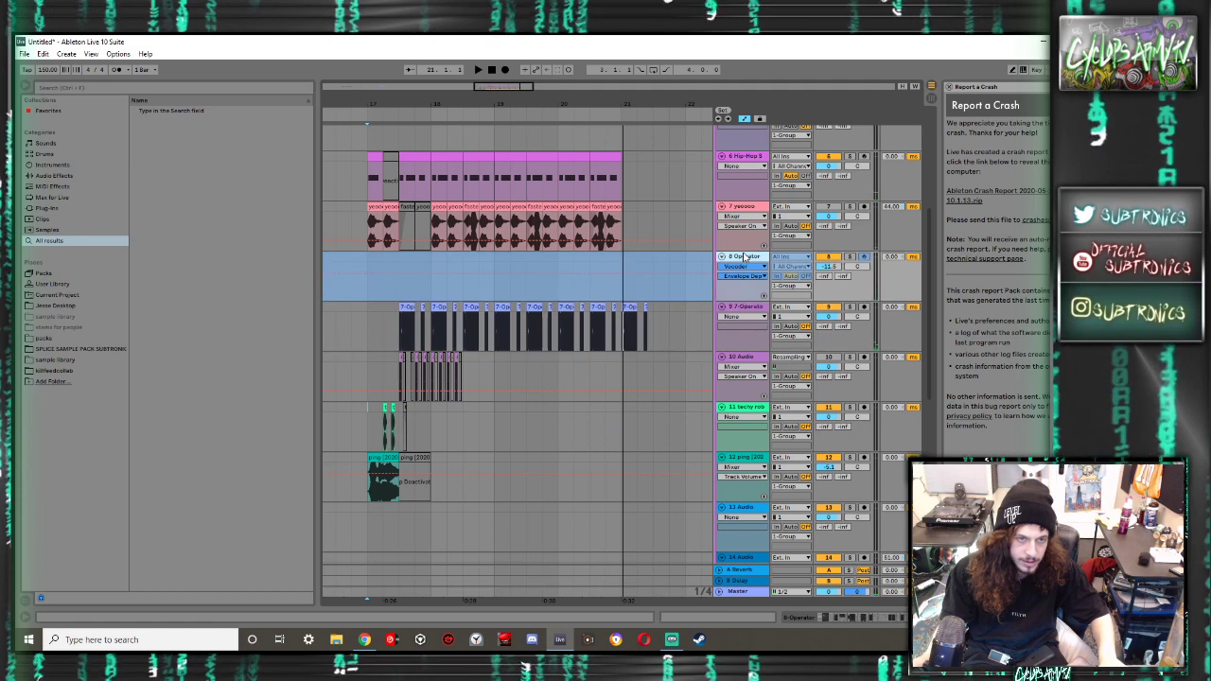
pyautogui.moveTo(900, 619)
pyautogui.mouseDown()
pyautogui.moveTo(798, 621)
pyautogui.moveTo(905, 620)
pyautogui.mouseUp()
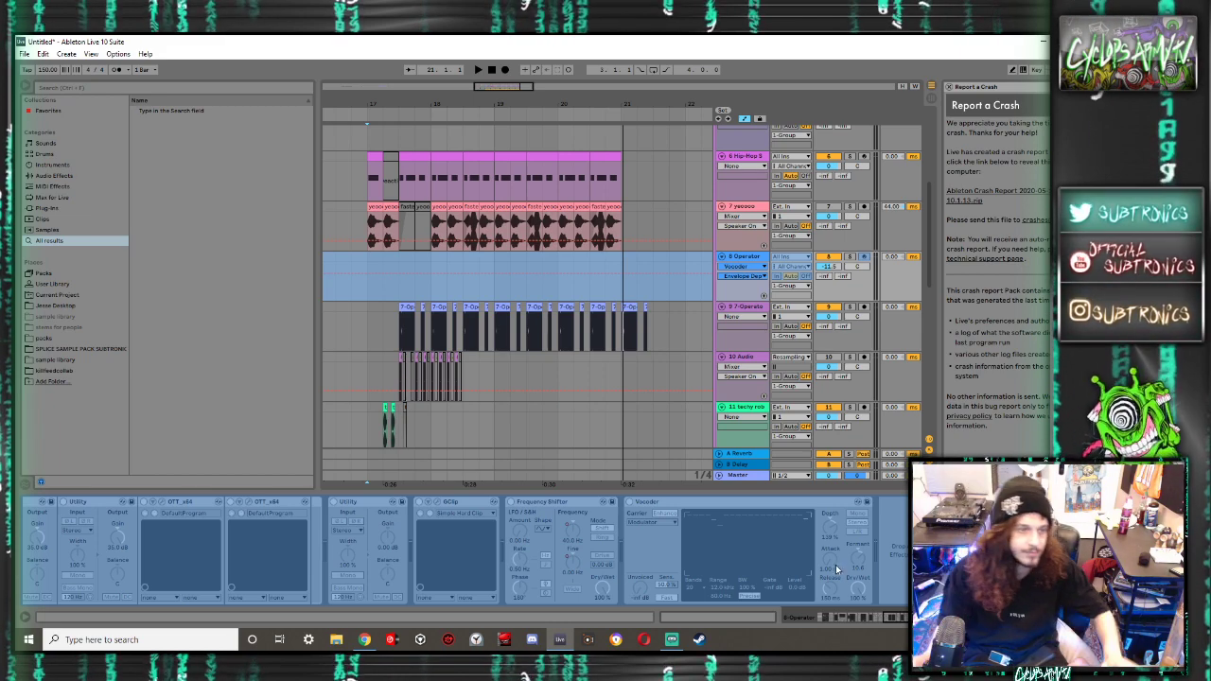
# Loop the four bars of the drop from bar 17 to bar 21 and play them
pyautogui.click(370, 366)
pyautogui.moveTo(508, 85); pyautogui.dragTo(507, 45)
pyautogui.click(652, 70)
pyautogui.moveTo(345, 111); pyautogui.dragTo(503, 123)
pyautogui.press('space')
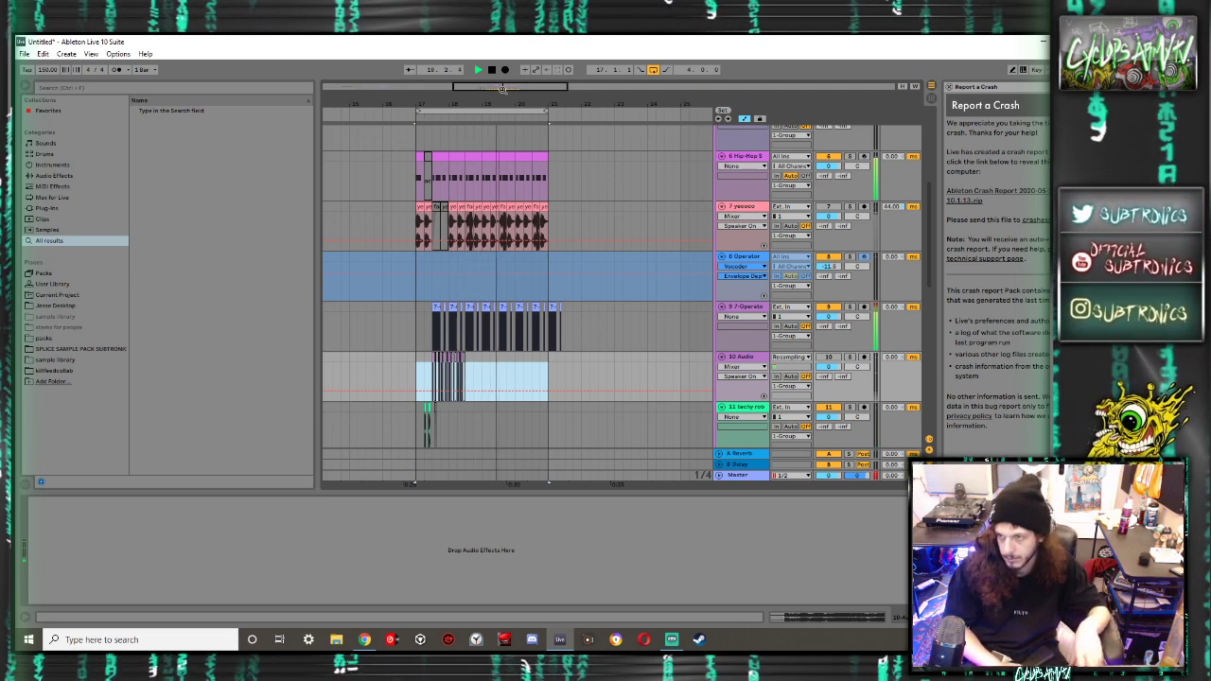
pyautogui.press('space')
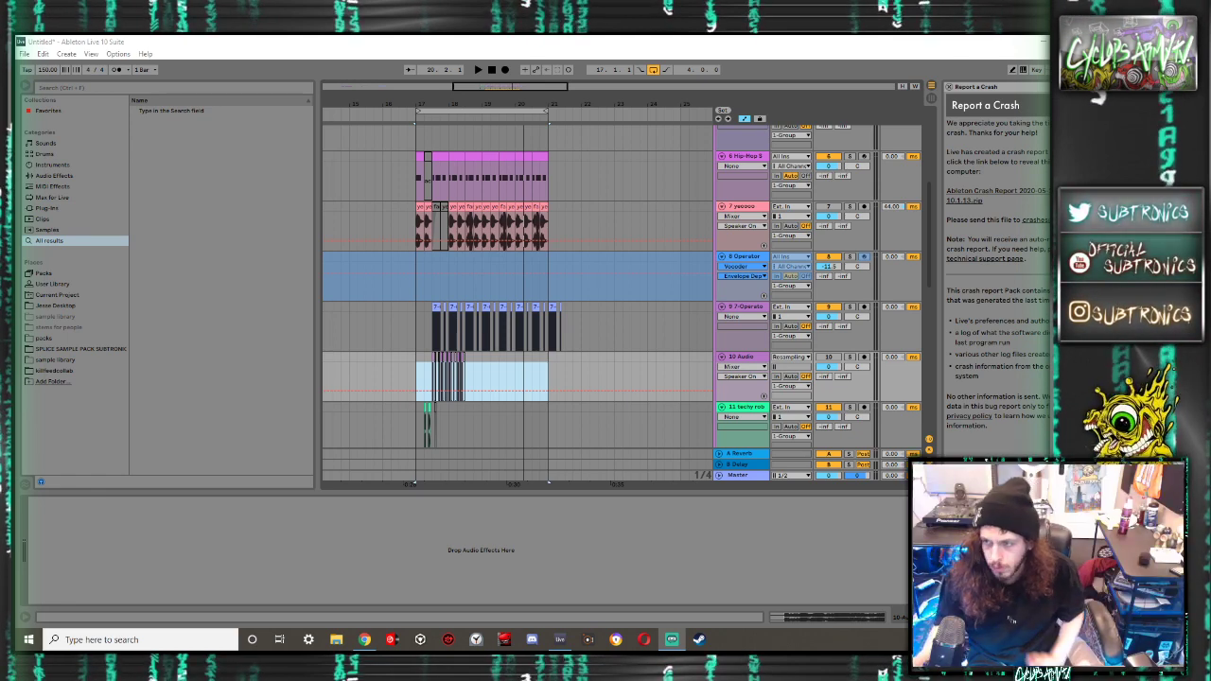
# Play the drop from 17.1.1 and inspect its opening bar across the lower tracks
pyautogui.click(417, 270)
pyautogui.press('space')
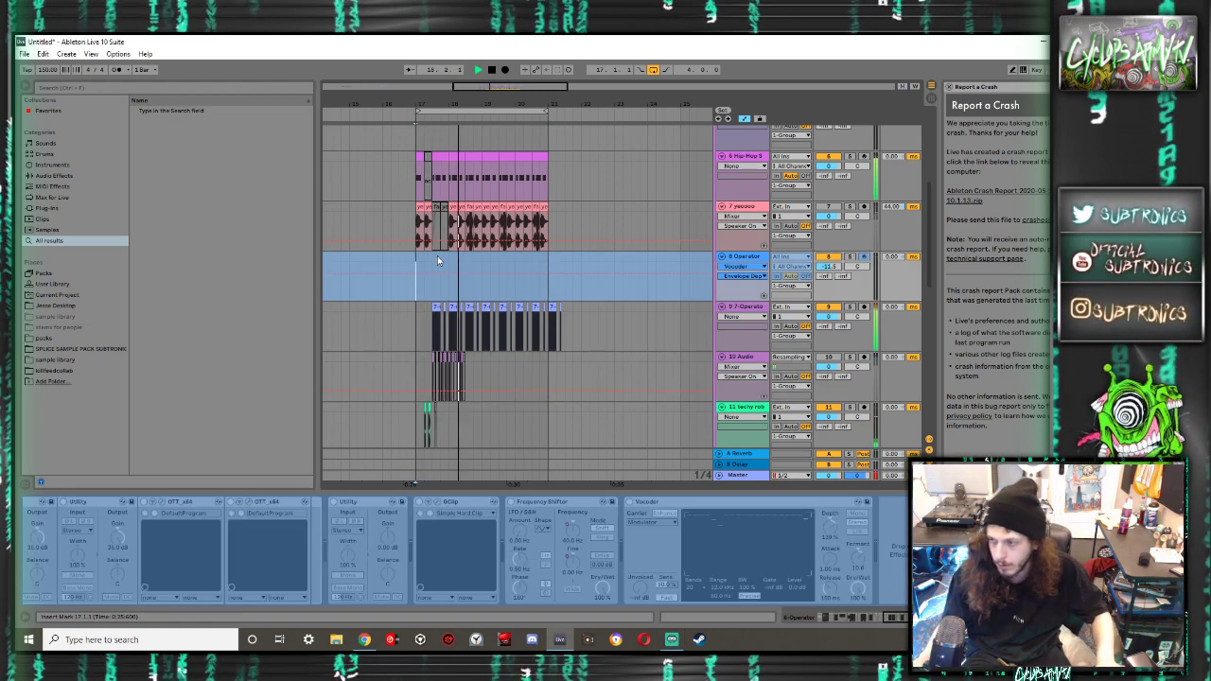
pyautogui.scroll(4, 415, 282)
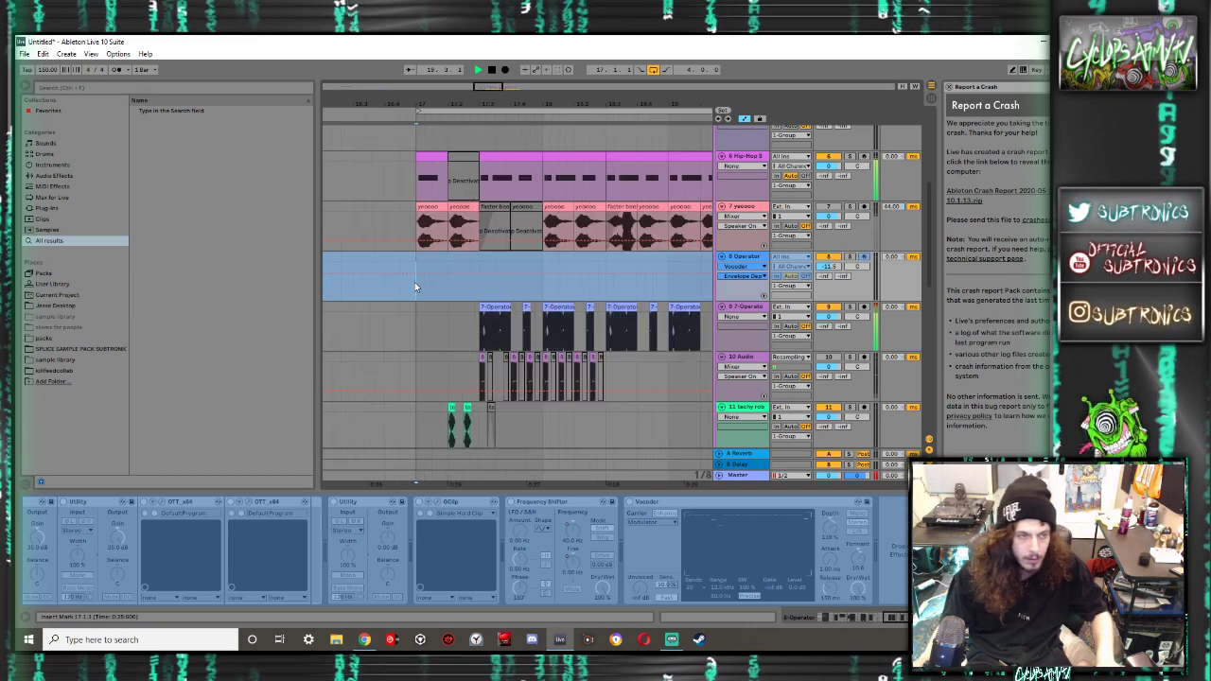
pyautogui.scroll(-3, 416, 281)
pyautogui.scroll(-1, 421, 281)
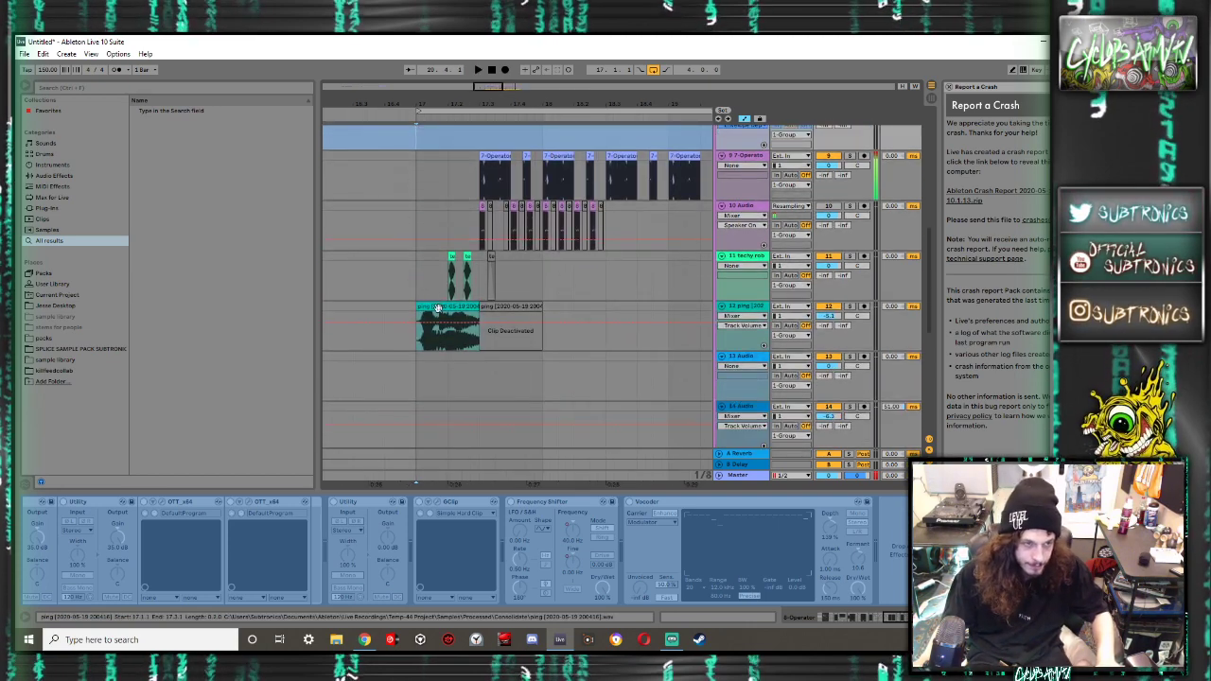
# Audition the drop with the ping clip at 17.1.1 deactivated, reactivate the clip and play the loop again
pyautogui.click(437, 307)
pyautogui.press('0')
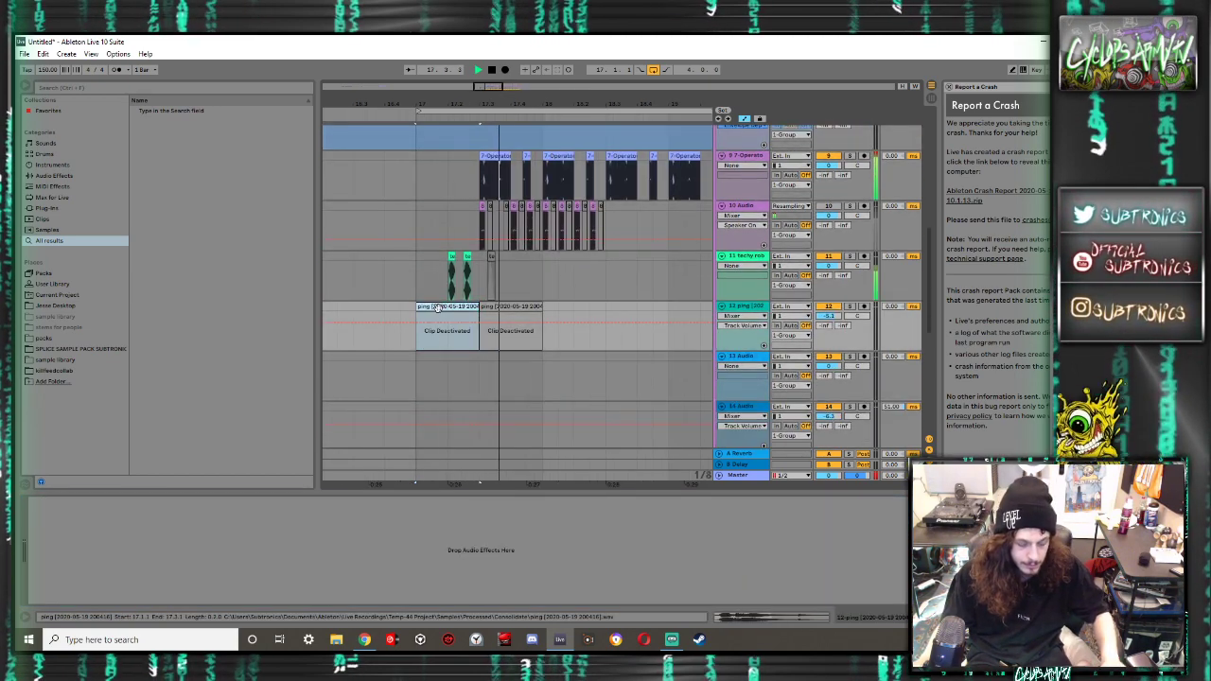
pyautogui.press('0')
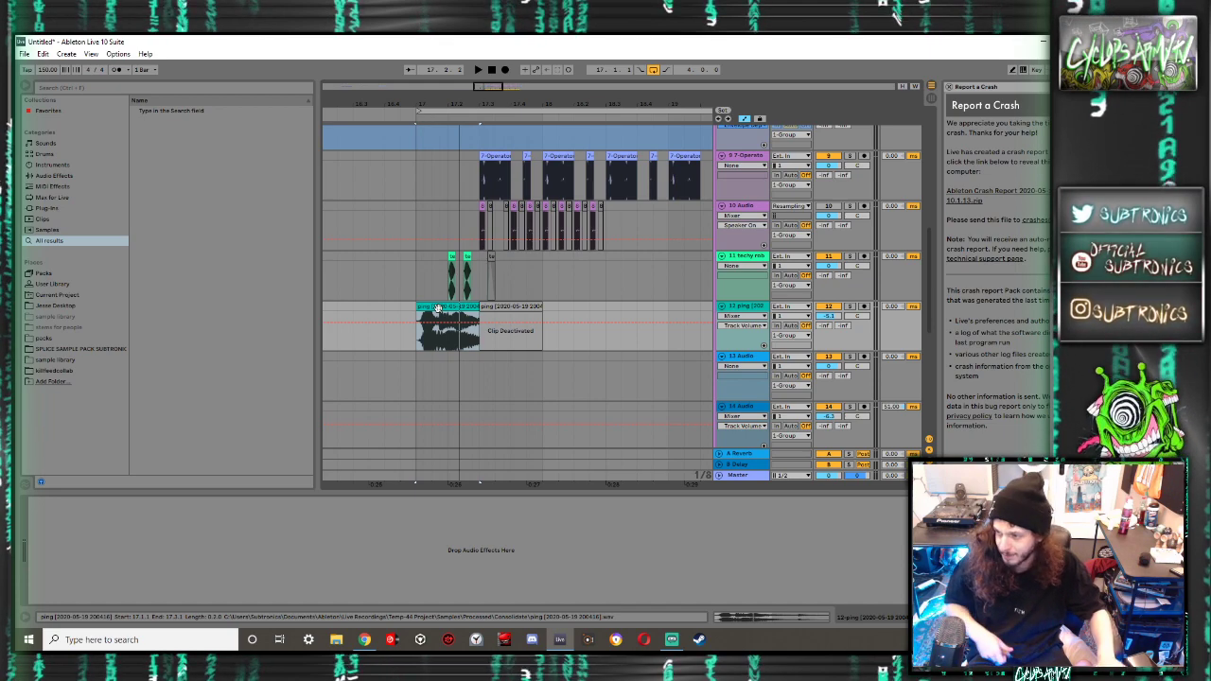
pyautogui.press('space')
pyautogui.hscroll(-1, 511, 278)
pyautogui.hscroll(1, 511, 278)
pyautogui.scroll(3, 511, 278)
pyautogui.scroll(-3, 511, 274)
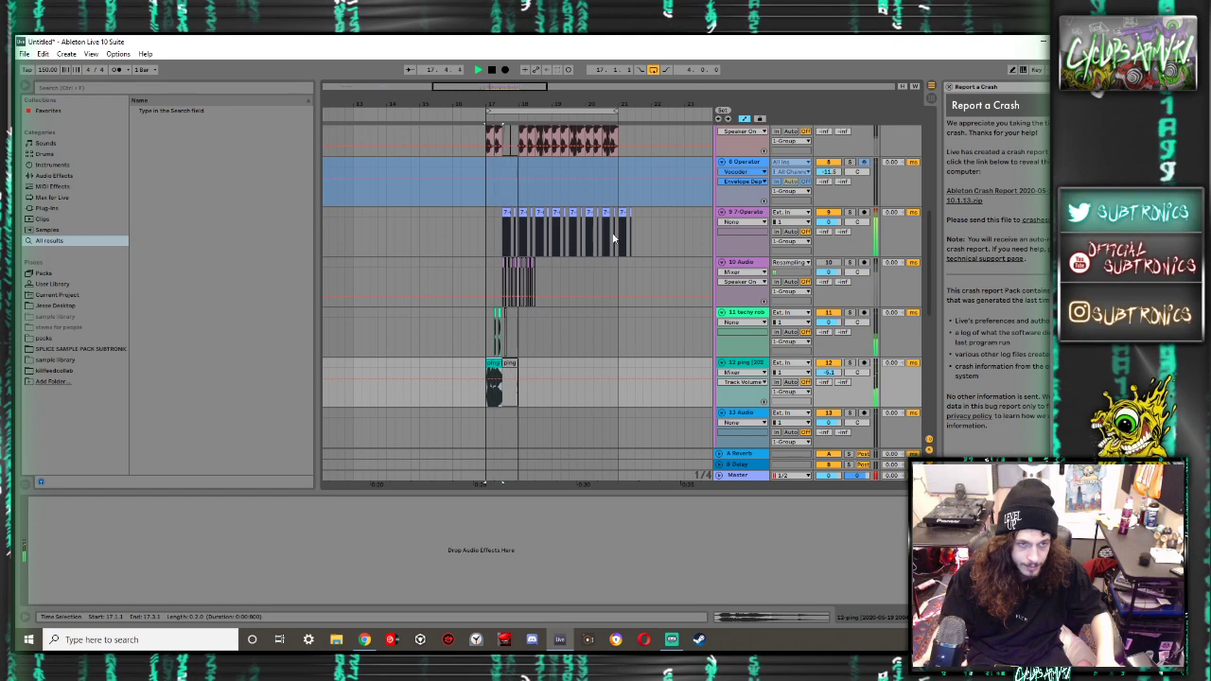
# Insert a new MIDI track directly below the bounced 7-Operator audio track
pyautogui.click(743, 216)
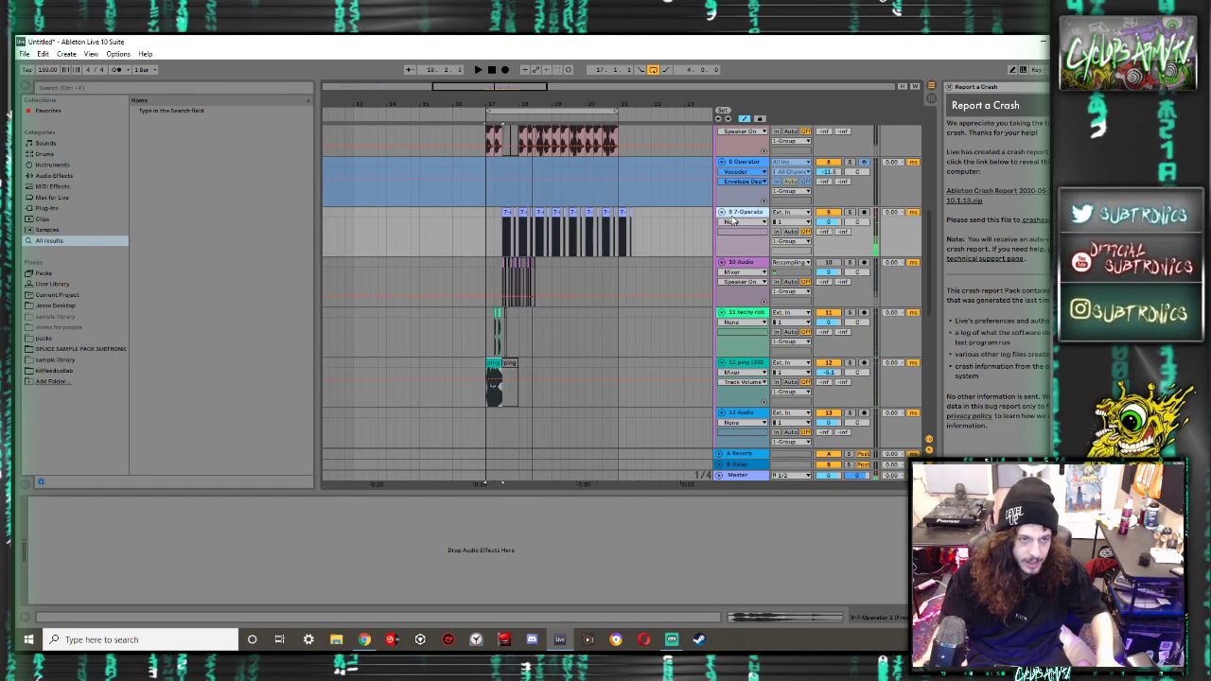
pyautogui.hotkey('ctrl', 'shift', 't')
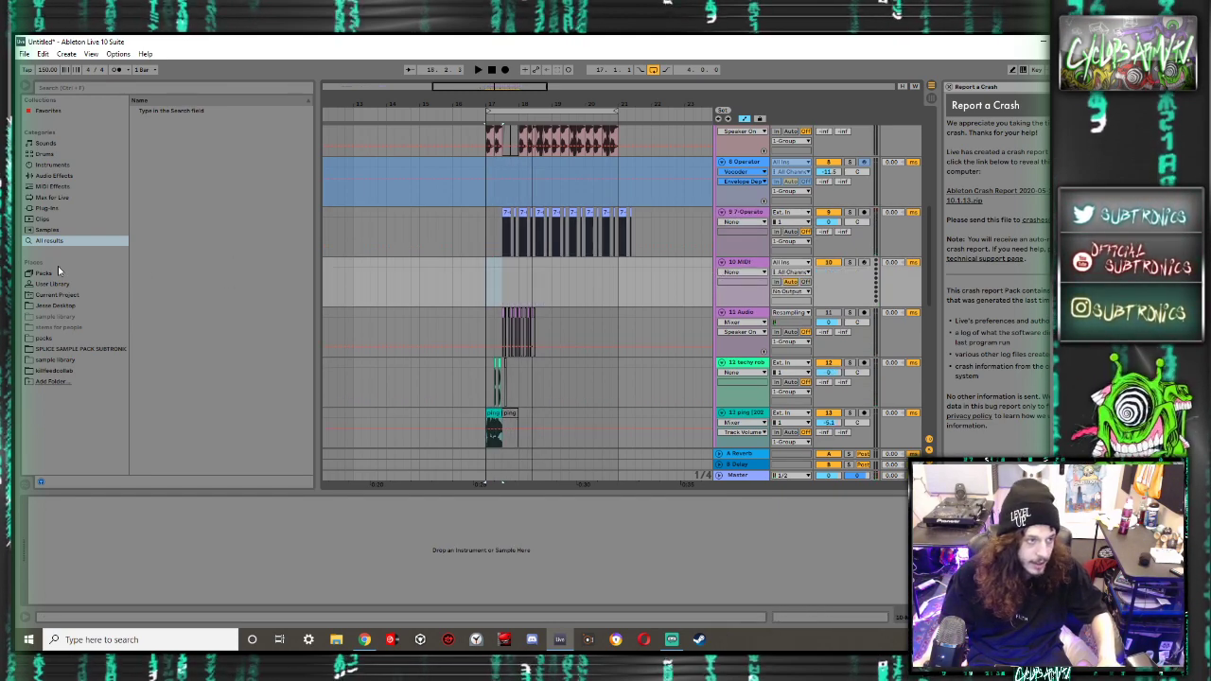
pyautogui.moveTo(429, 271); pyautogui.dragTo(511, 275)
pyautogui.scroll(-5, 511, 275)
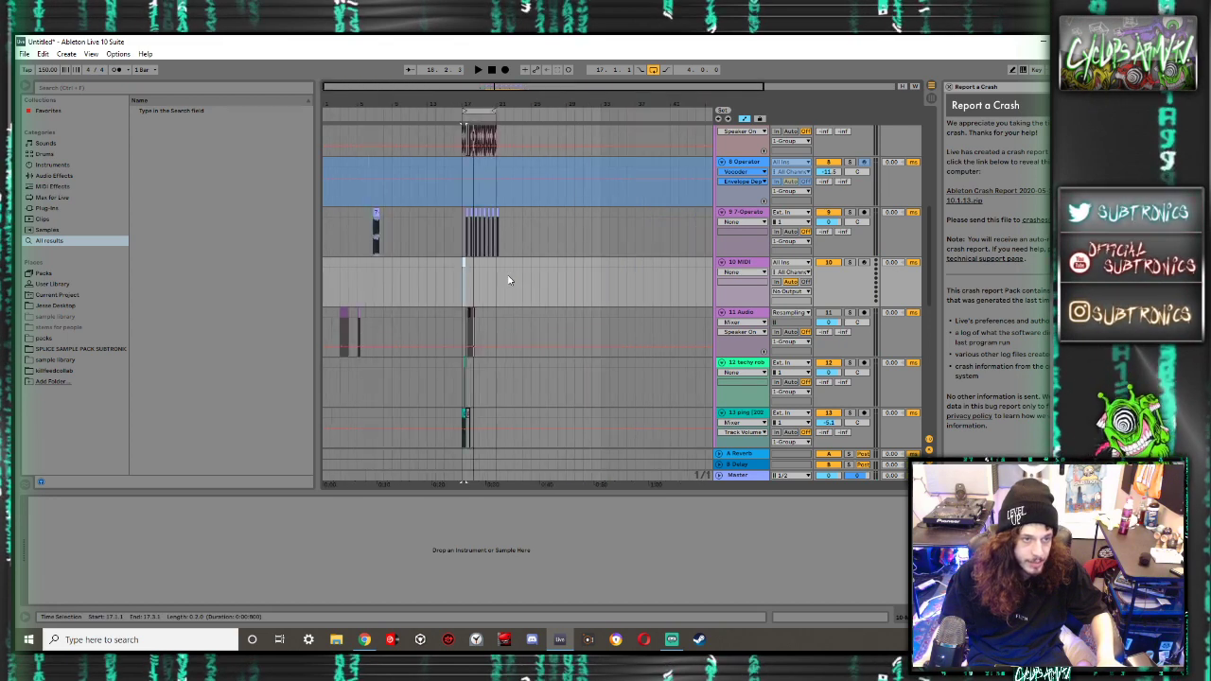
pyautogui.scroll(4, 473, 258)
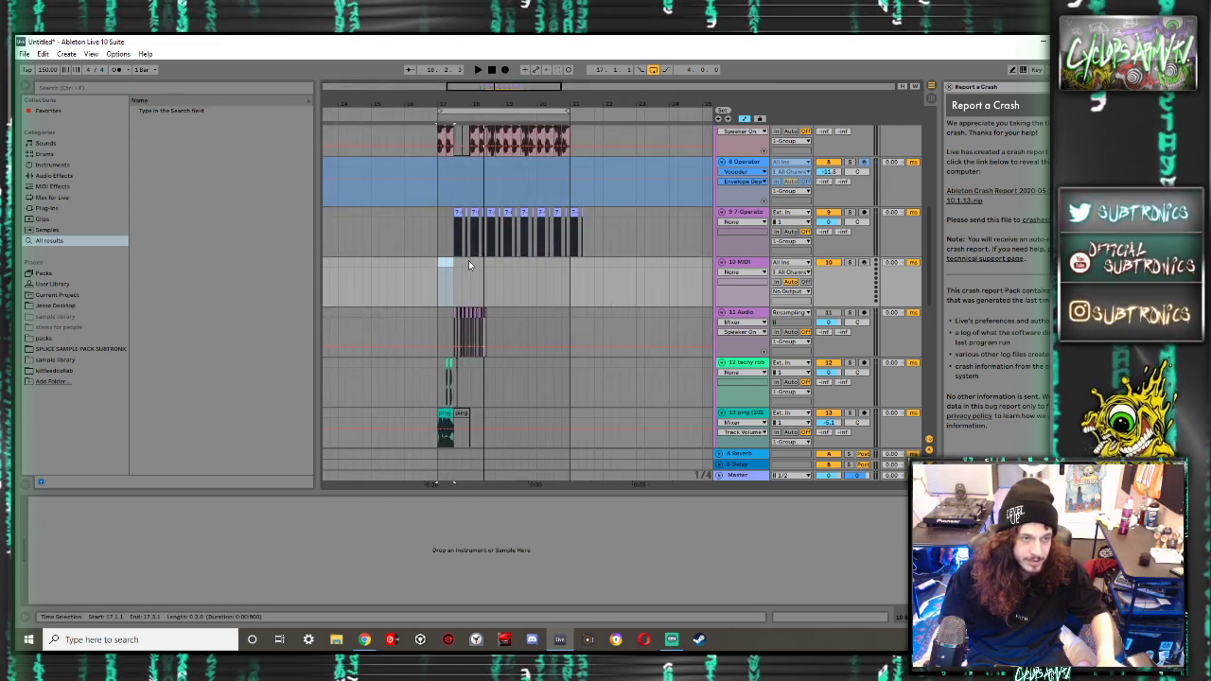
# Load the default Operator instrument onto the new MIDI track
pyautogui.click(49, 209)
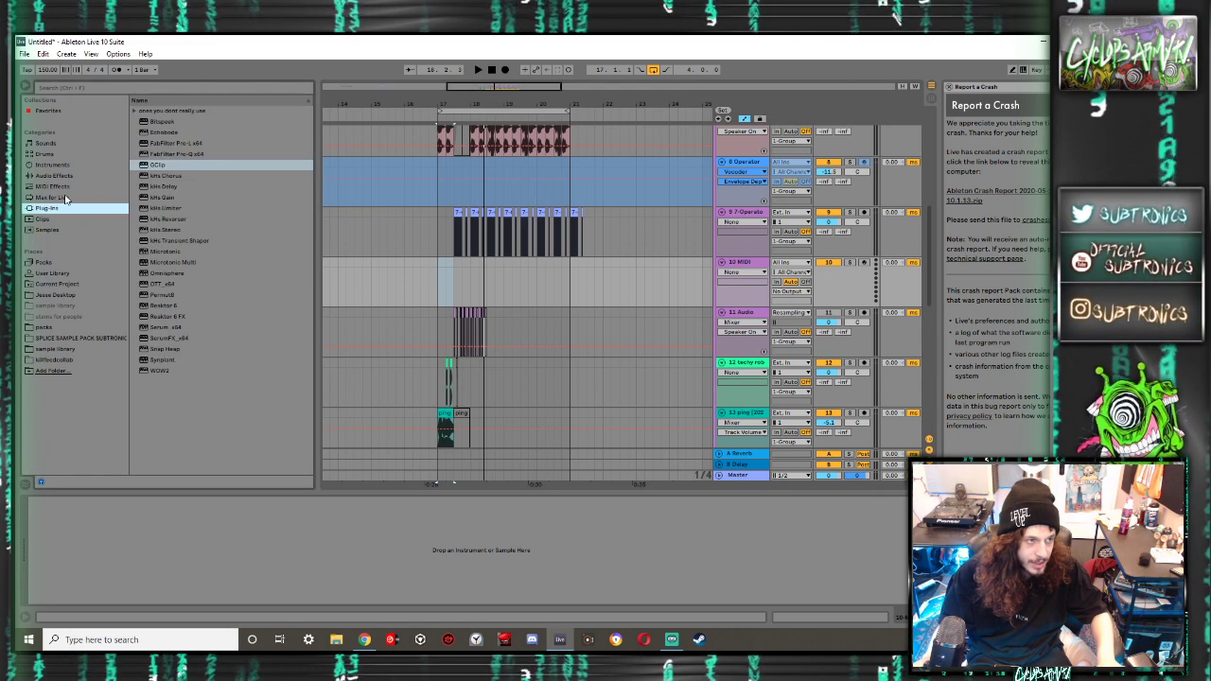
pyautogui.click(59, 166)
pyautogui.click(147, 189)
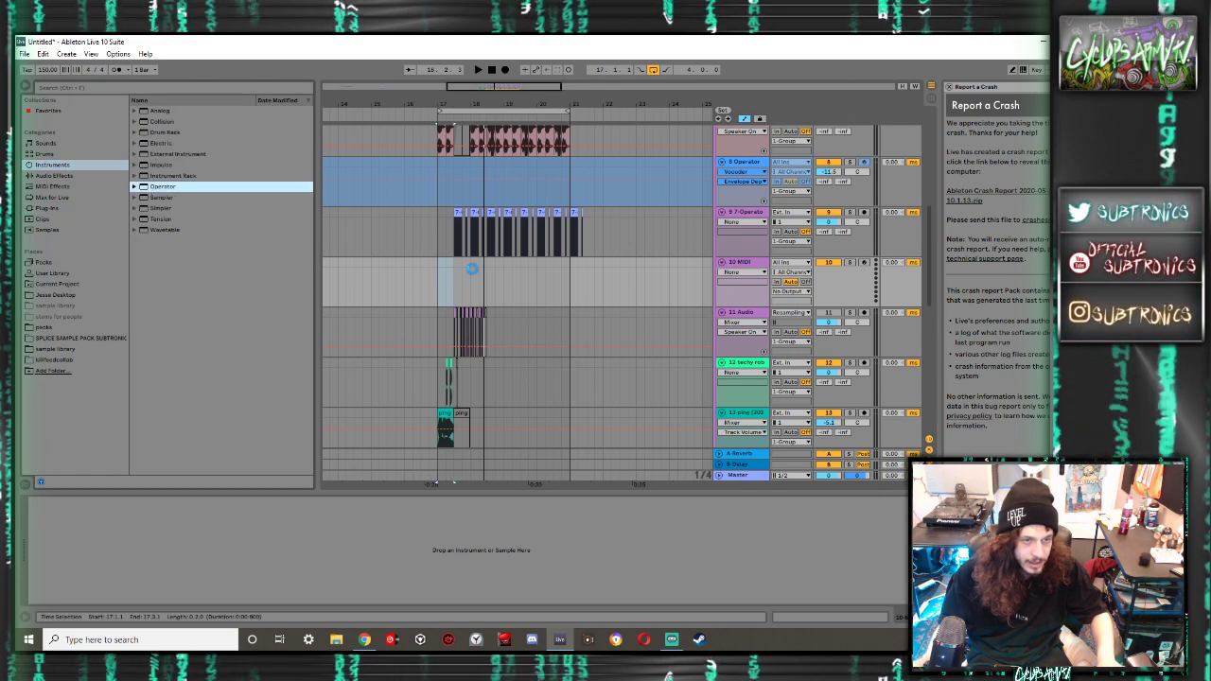
pyautogui.moveTo(471, 269); pyautogui.dragTo(473, 276)
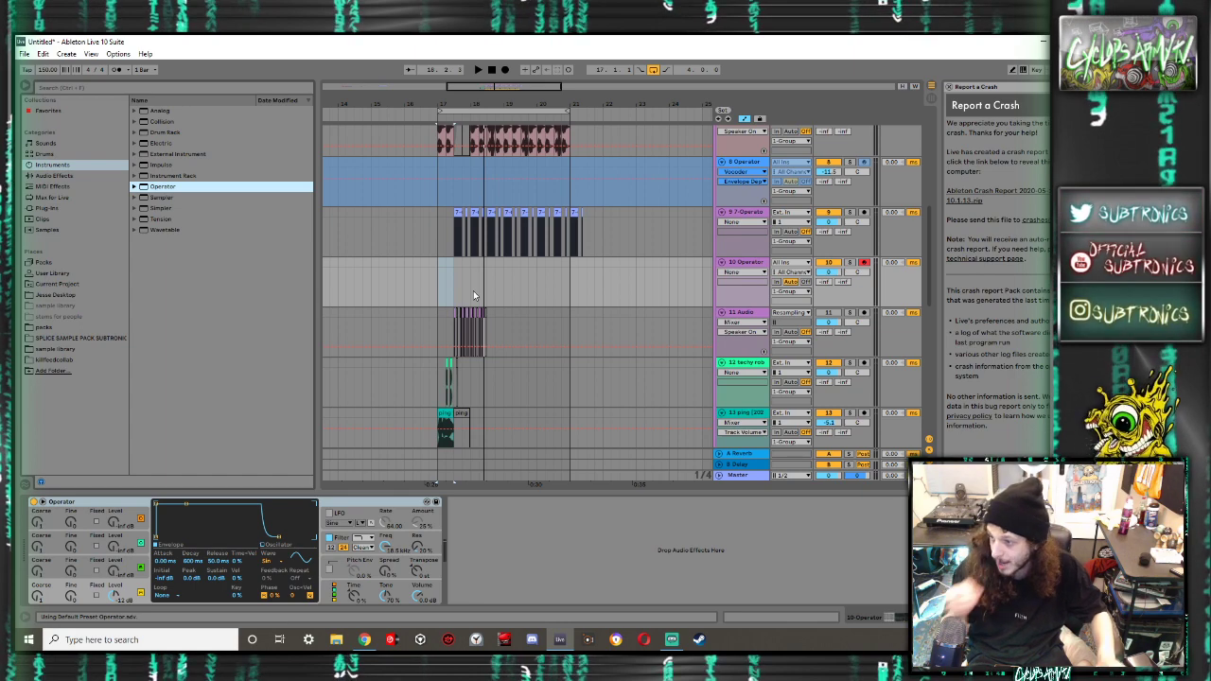
pyautogui.click(459, 302)
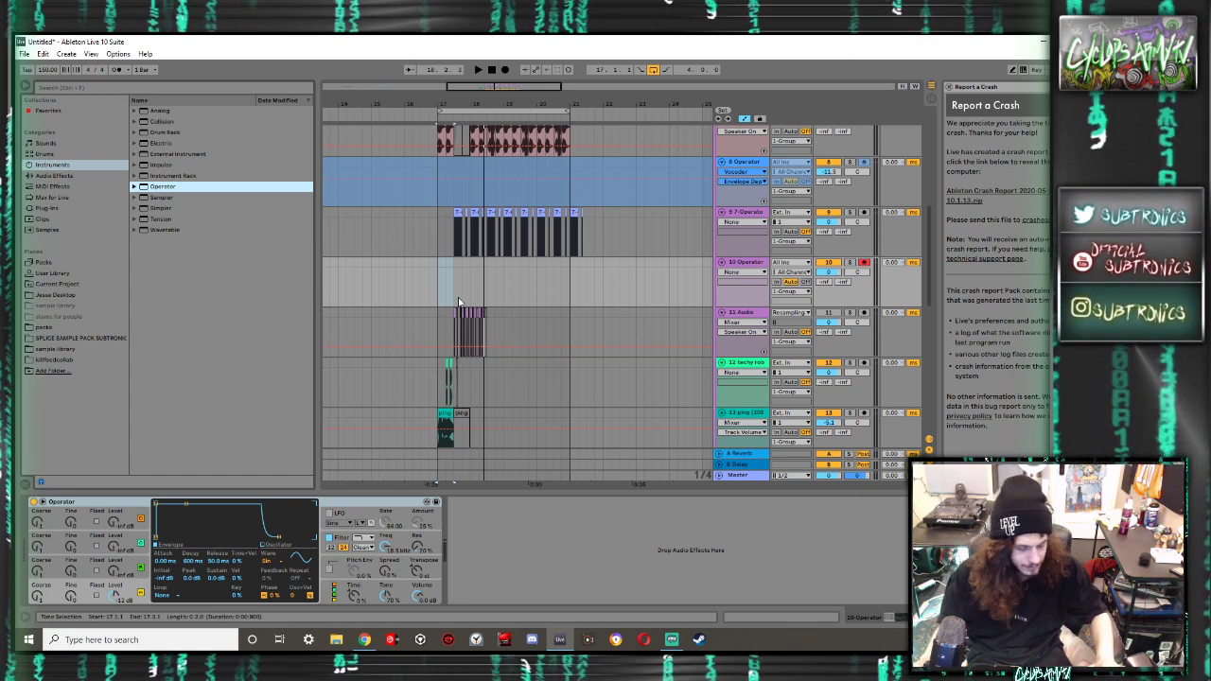
# Audition low notes on the new Operator, raise oscillator B's level to about -22 dB and adjust oscillator A's coarse ratio
pyautogui.press('m')
pyautogui.press('z')
pyautogui.press('a')
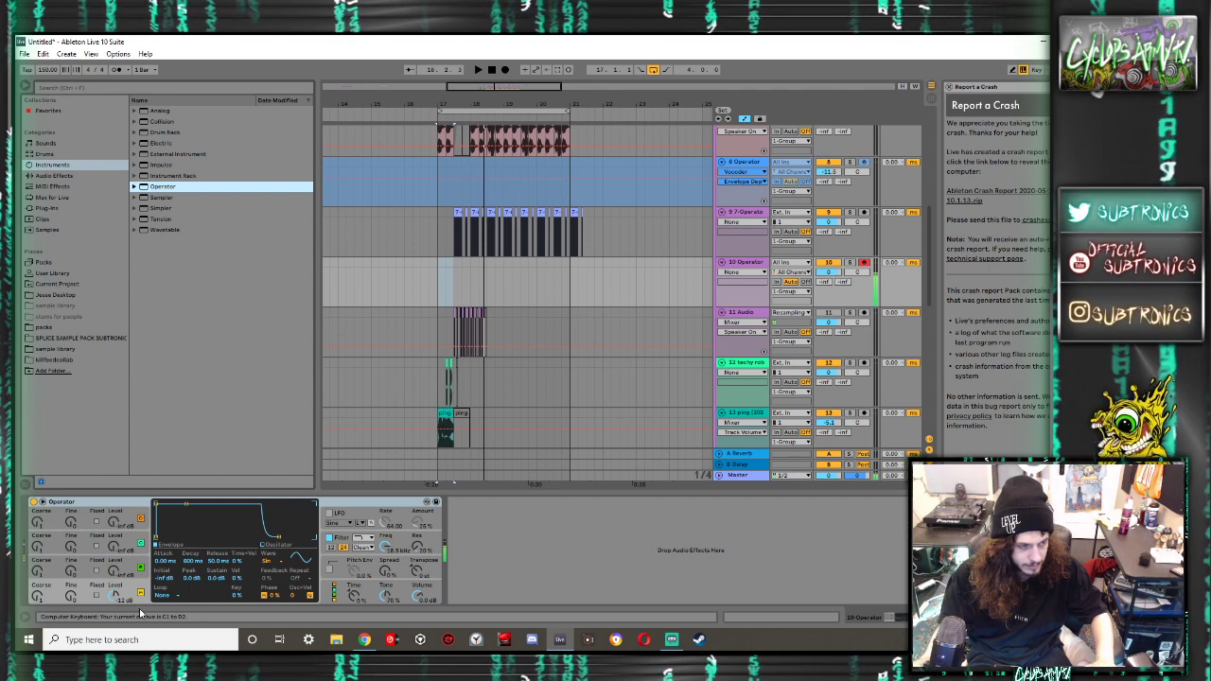
pyautogui.moveTo(114, 571); pyautogui.dragTo(114, 539)
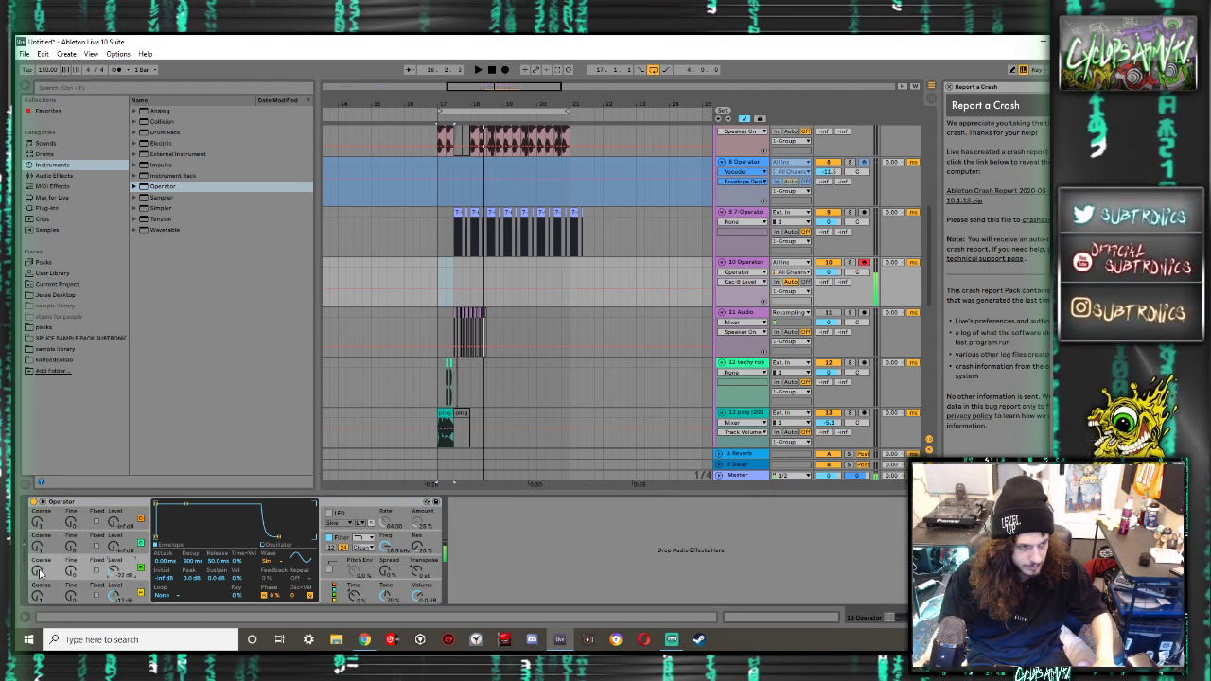
pyautogui.click(37, 596)
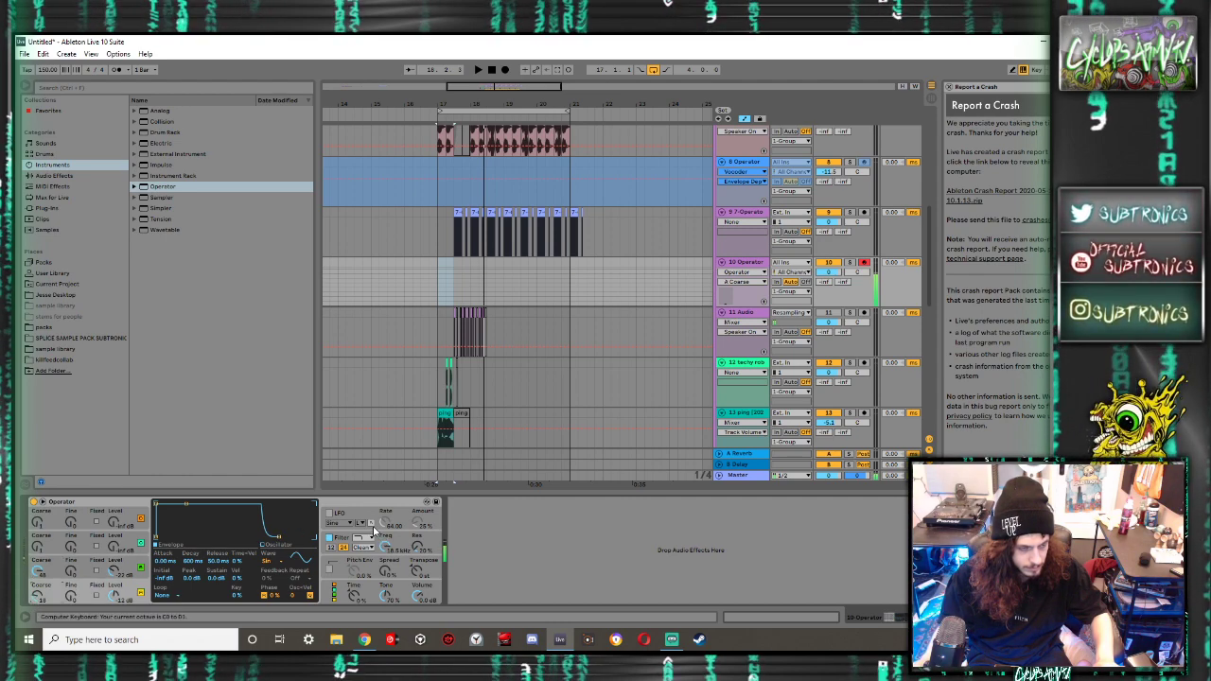
# Enable Operator's LFO with a square waveform and set its range to Sync
pyautogui.click(331, 515)
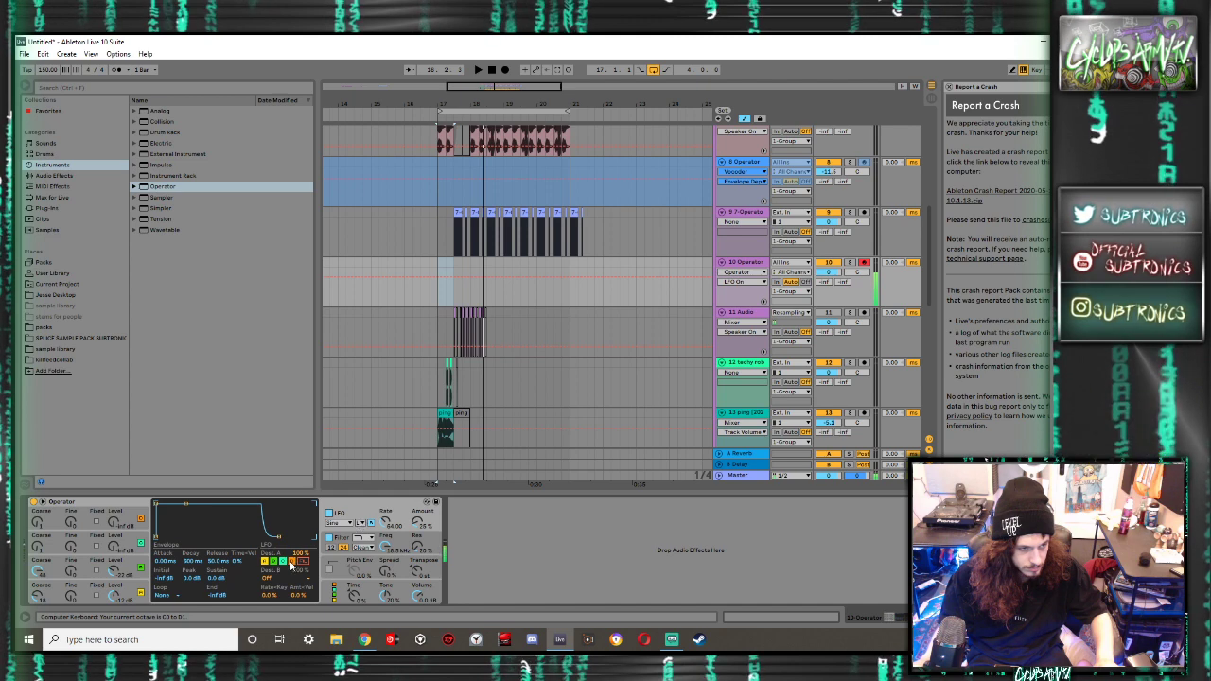
pyautogui.click(348, 523)
pyautogui.click(338, 542)
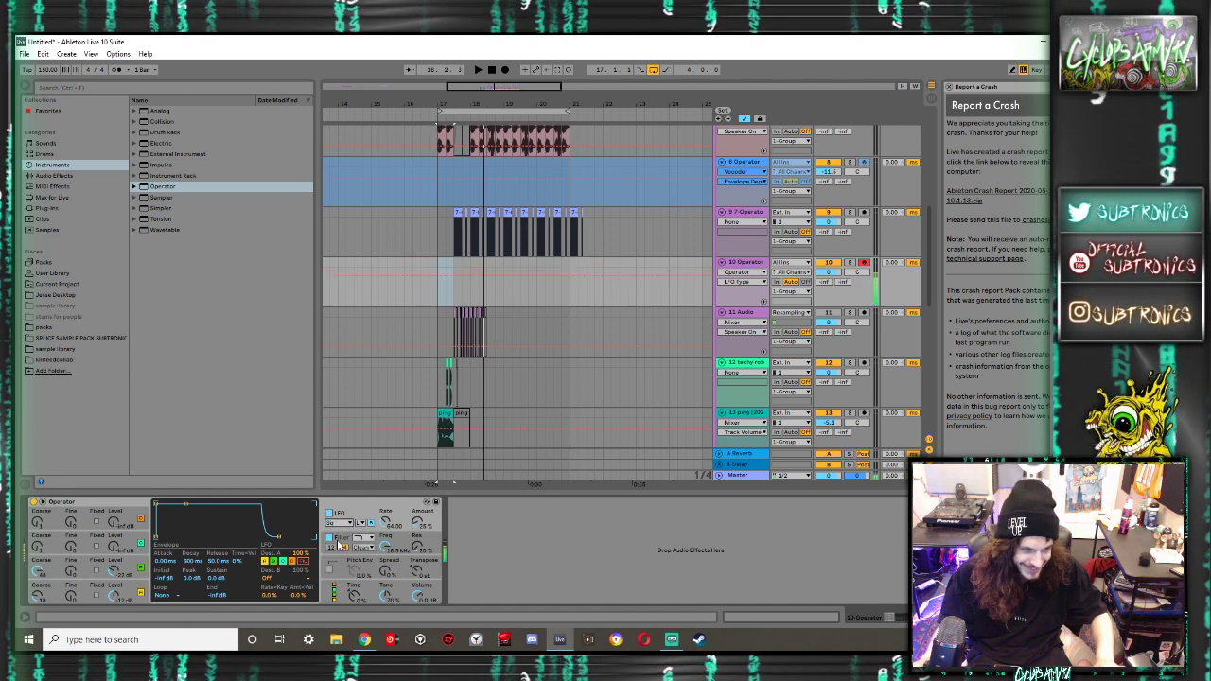
pyautogui.click(361, 525)
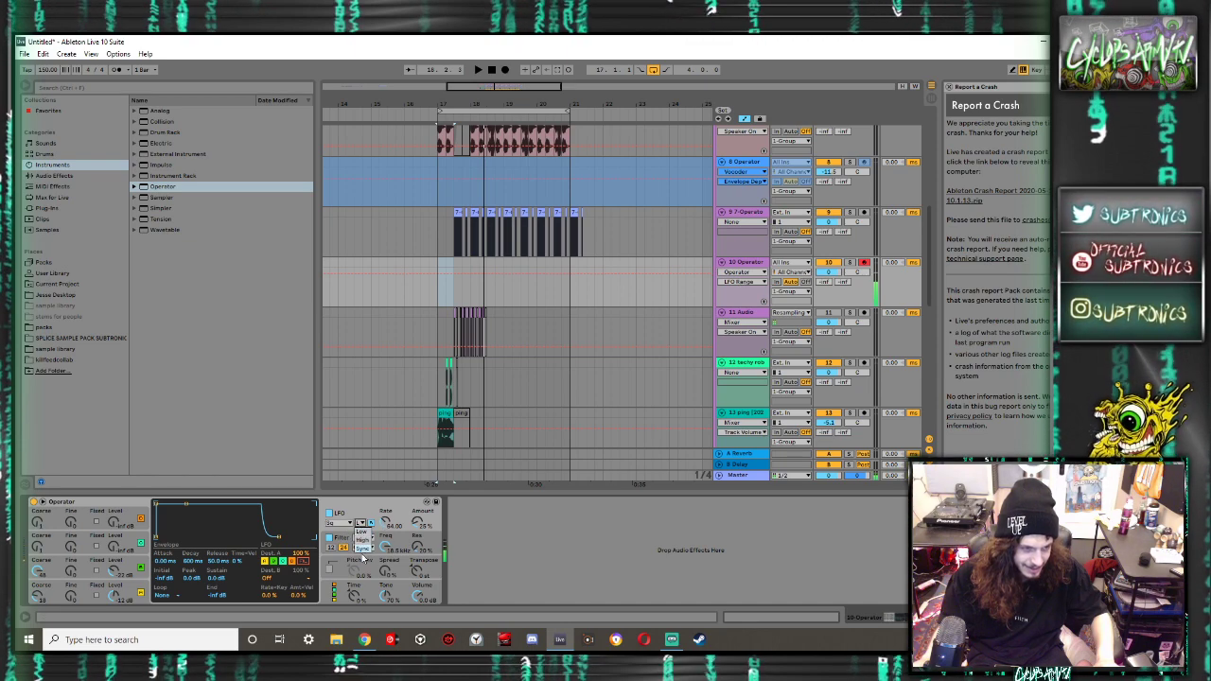
# Set the LFO rate to 1/12 and adjust its amount while auditioning notes over the looped drop
pyautogui.moveTo(387, 522); pyautogui.dragTo(417, 499)
pyautogui.press('z')
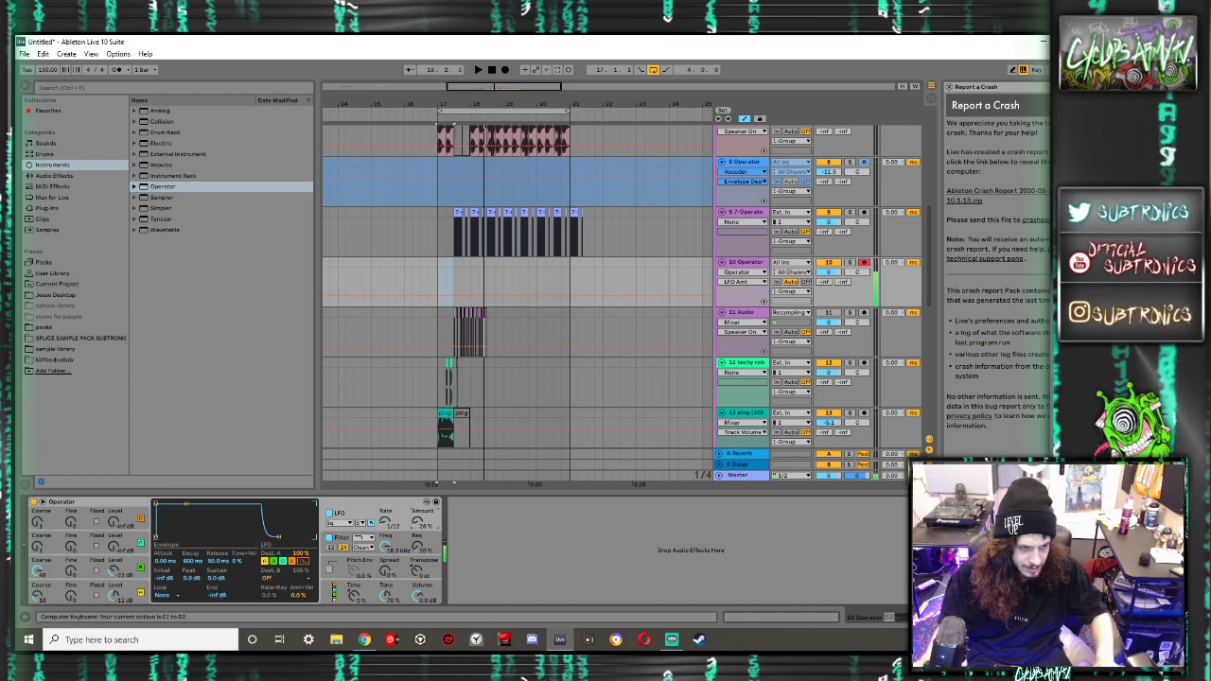
pyautogui.moveTo(418, 521)
pyautogui.mouseDown()
pyautogui.moveTo(418, 468)
pyautogui.moveTo(418, 519)
pyautogui.mouseUp()
pyautogui.press('space')
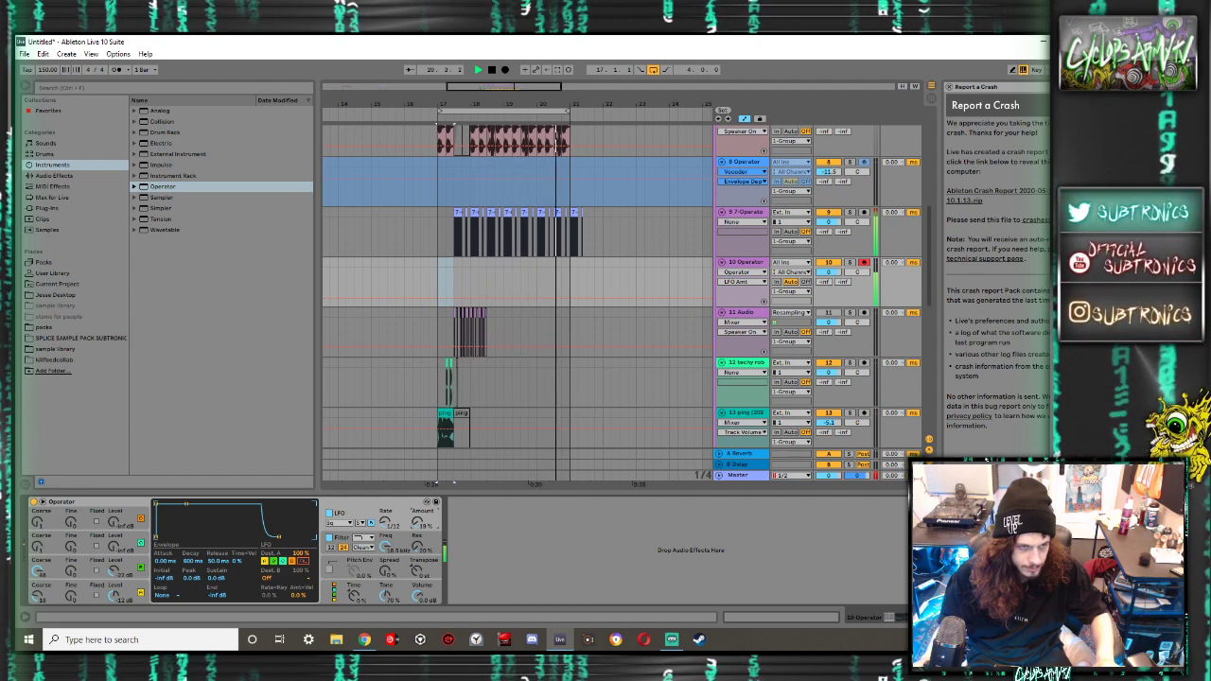
pyautogui.press('space')
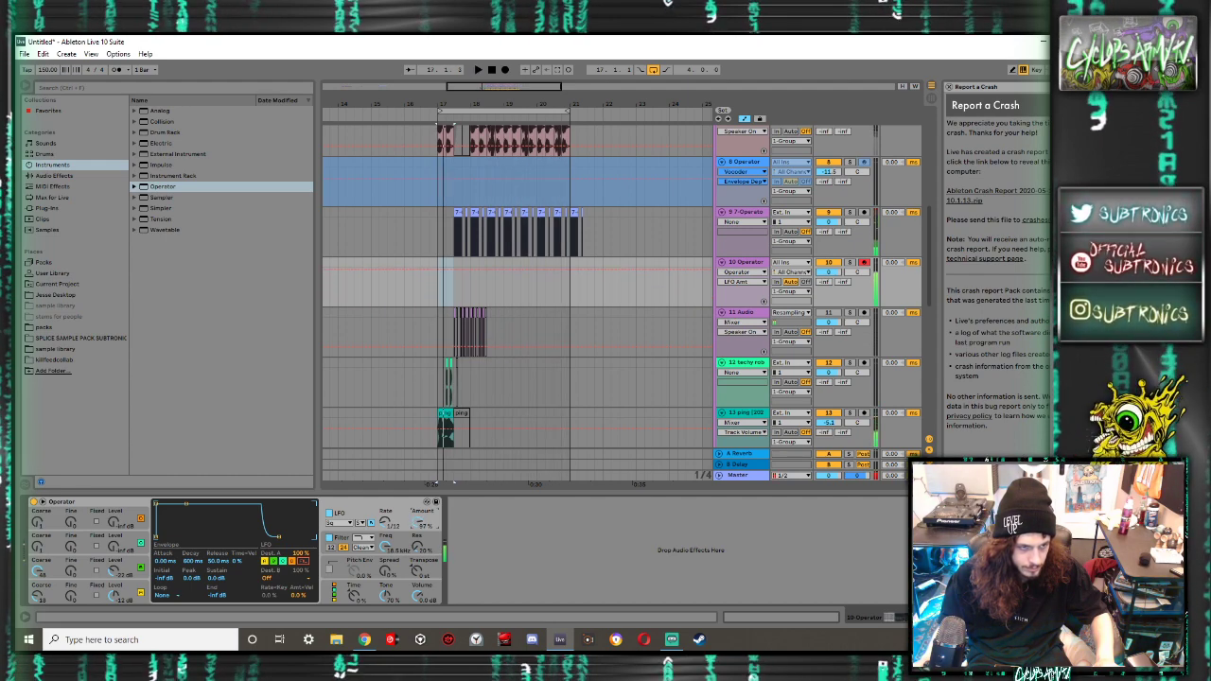
pyautogui.press('space')
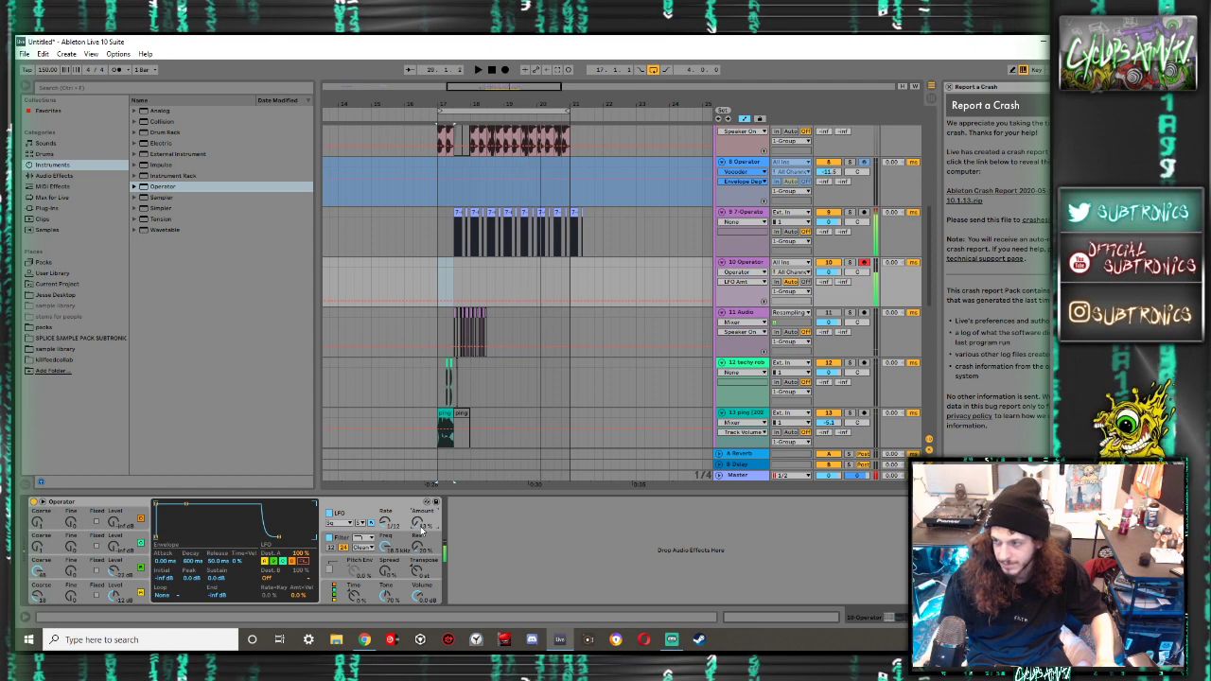
# Adjust oscillator B's coarse ratio and raise oscillator C's level and coarse ratio
pyautogui.press('space')
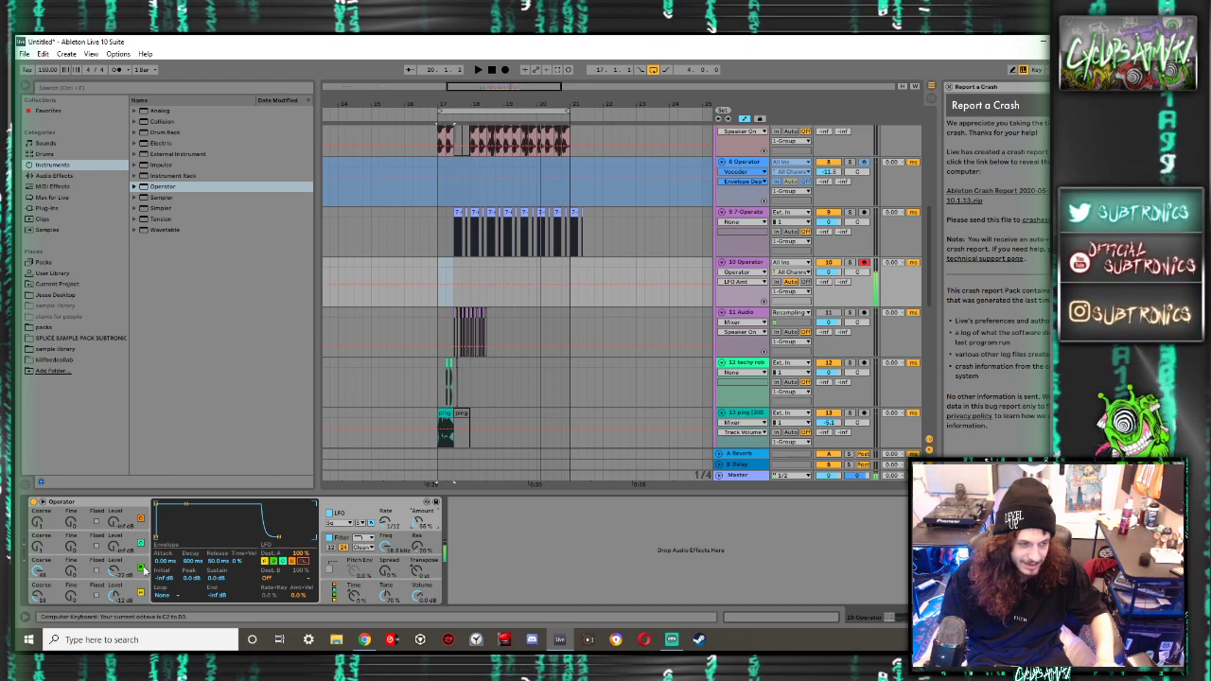
pyautogui.click(38, 573)
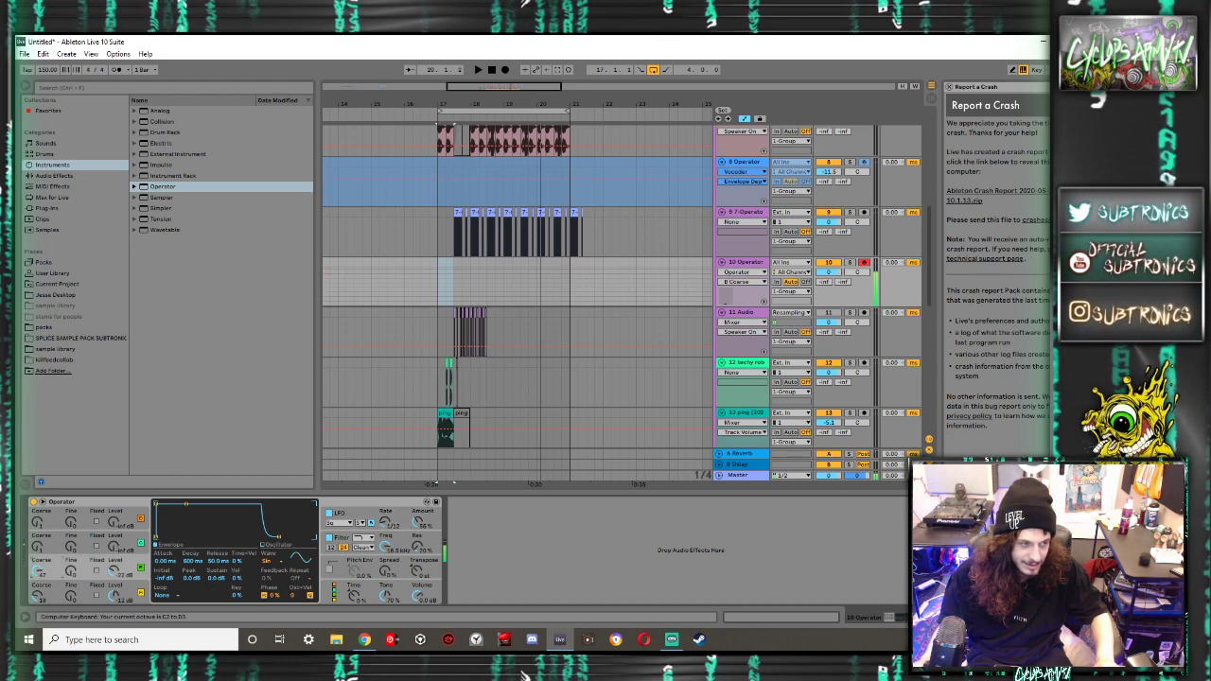
pyautogui.click(126, 549)
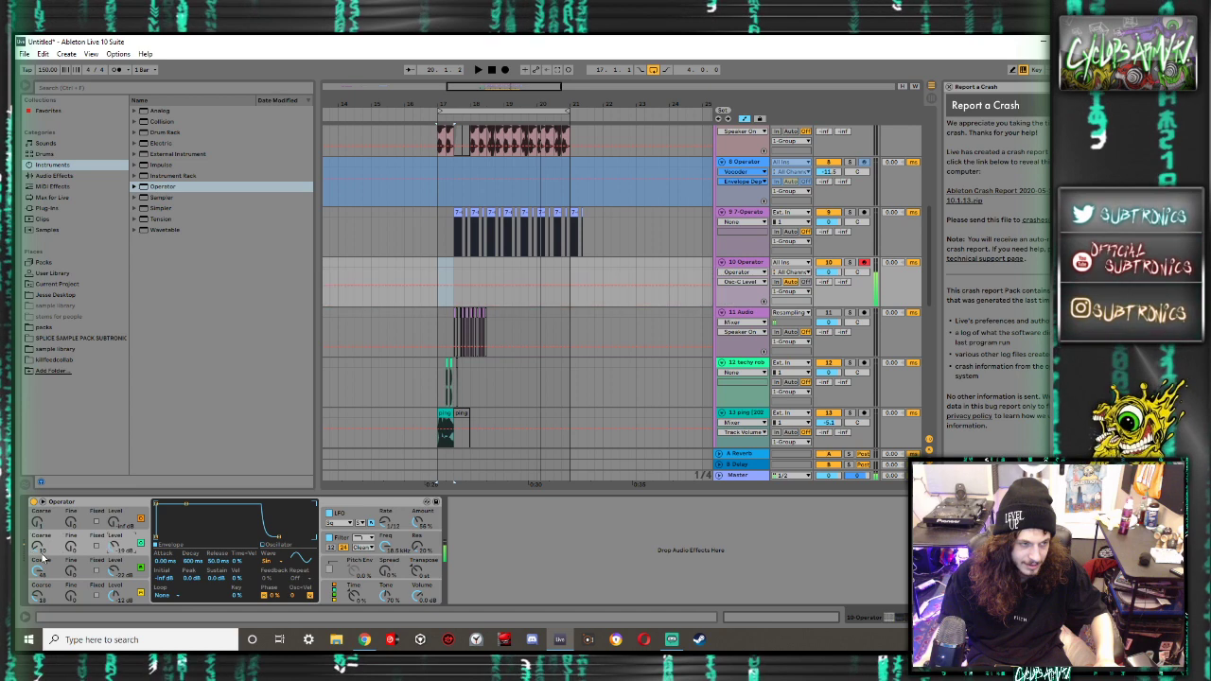
# Switch the LFO waveform to downward saw, with an amount of 22% and a rate of 1/24, auditioning it against the drop
pyautogui.click(348, 524)
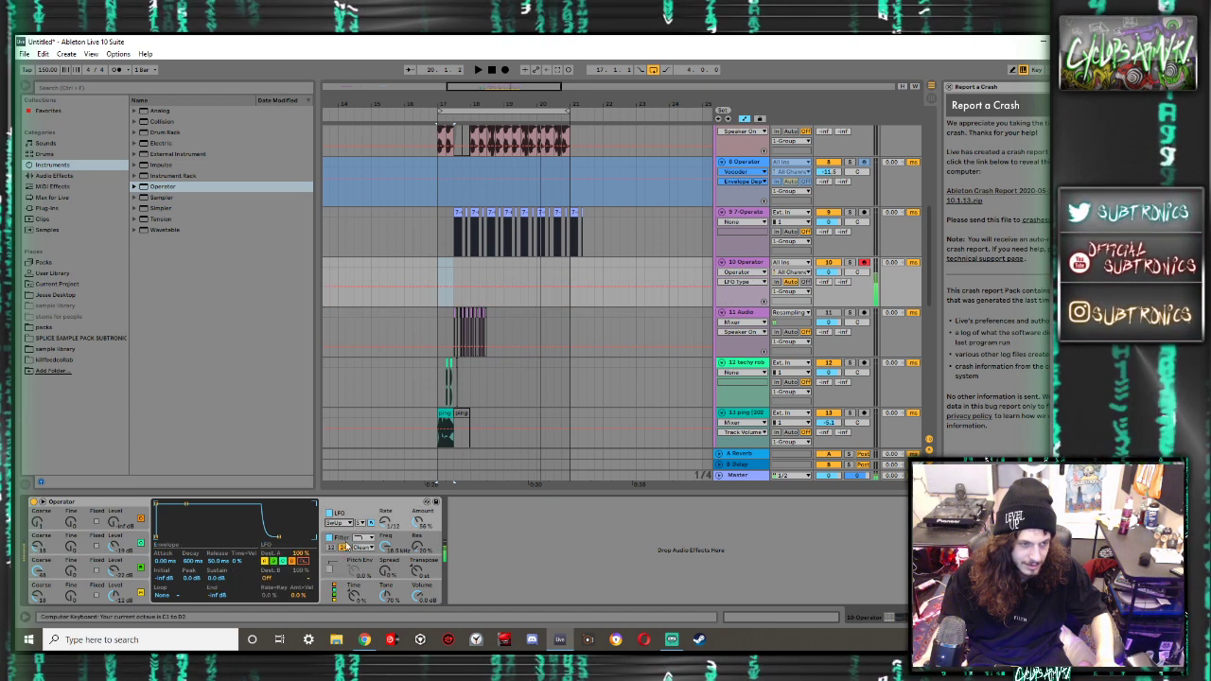
pyautogui.click(347, 525)
pyautogui.click(339, 534)
pyautogui.moveTo(417, 523); pyautogui.dragTo(410, 509)
pyautogui.click(337, 551)
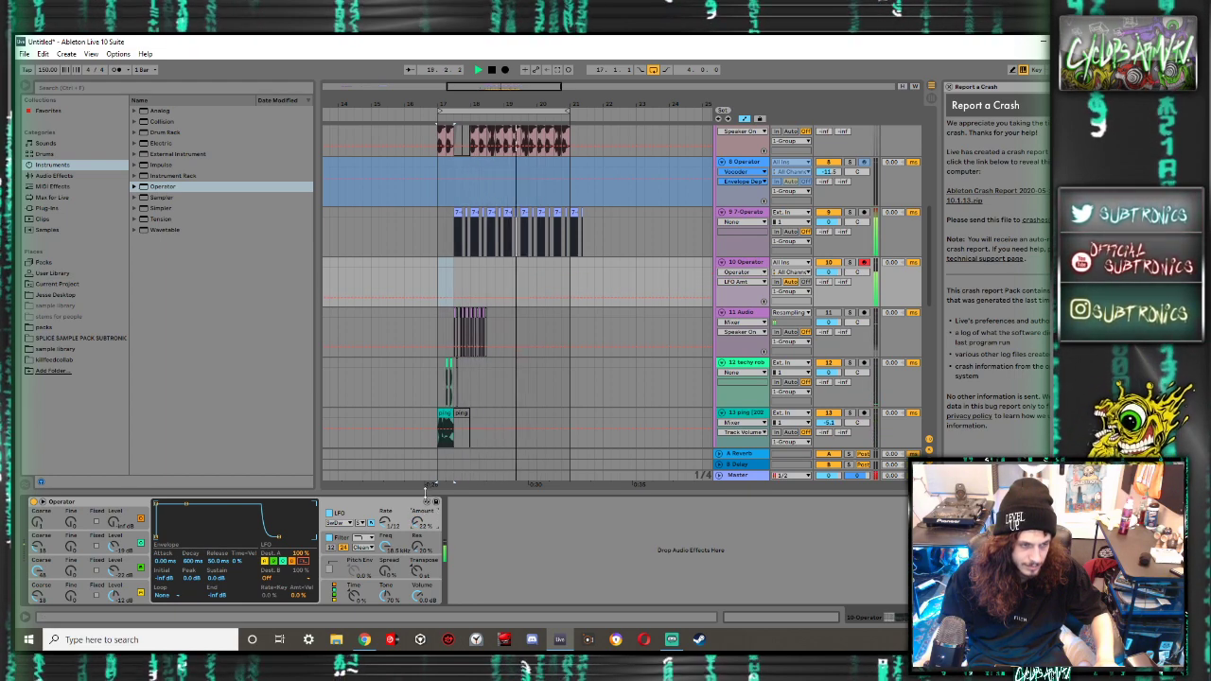
pyautogui.moveTo(388, 526); pyautogui.dragTo(385, 518)
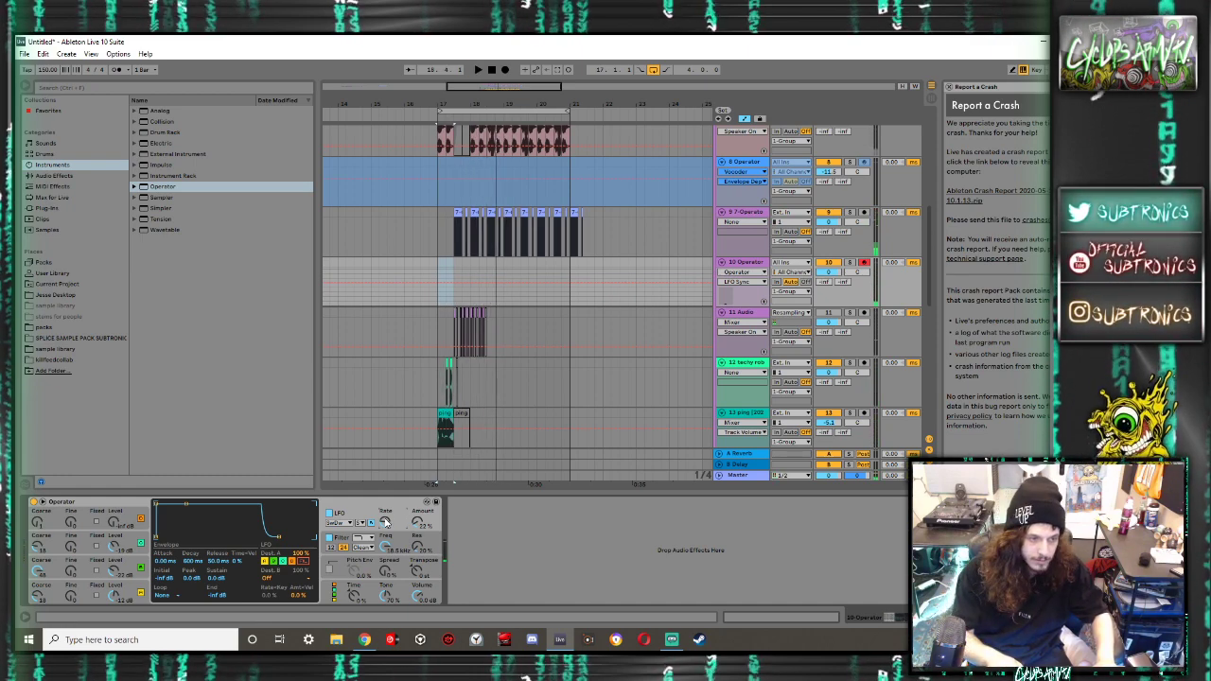
pyautogui.moveTo(386, 522); pyautogui.dragTo(384, 523)
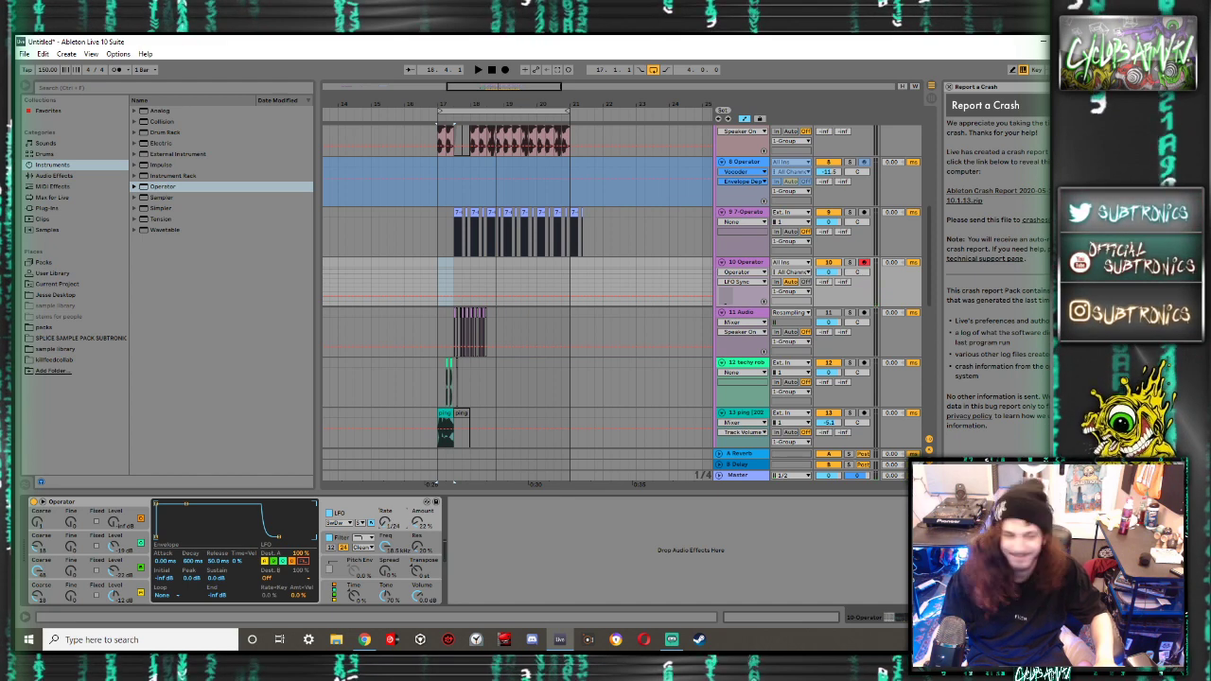
# Try the sample-and-hold LFO waveform in Operator with an amount of 87%
pyautogui.click(338, 522)
pyautogui.click(339, 572)
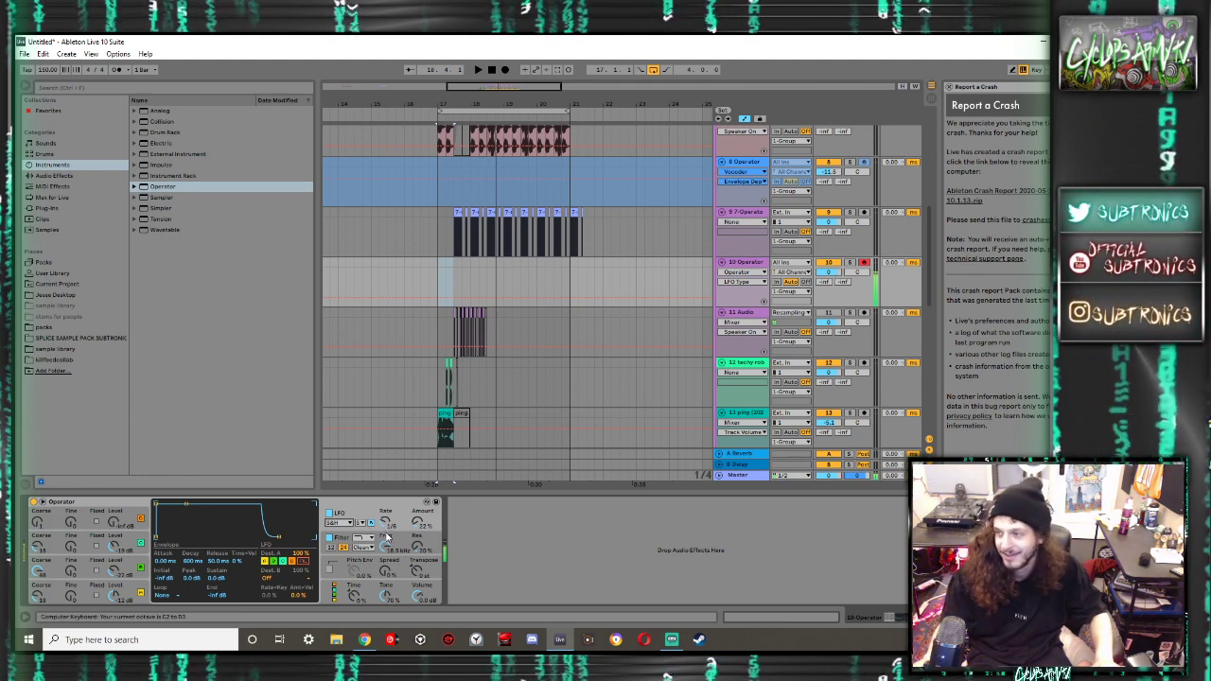
pyautogui.moveTo(417, 522); pyautogui.dragTo(417, 464)
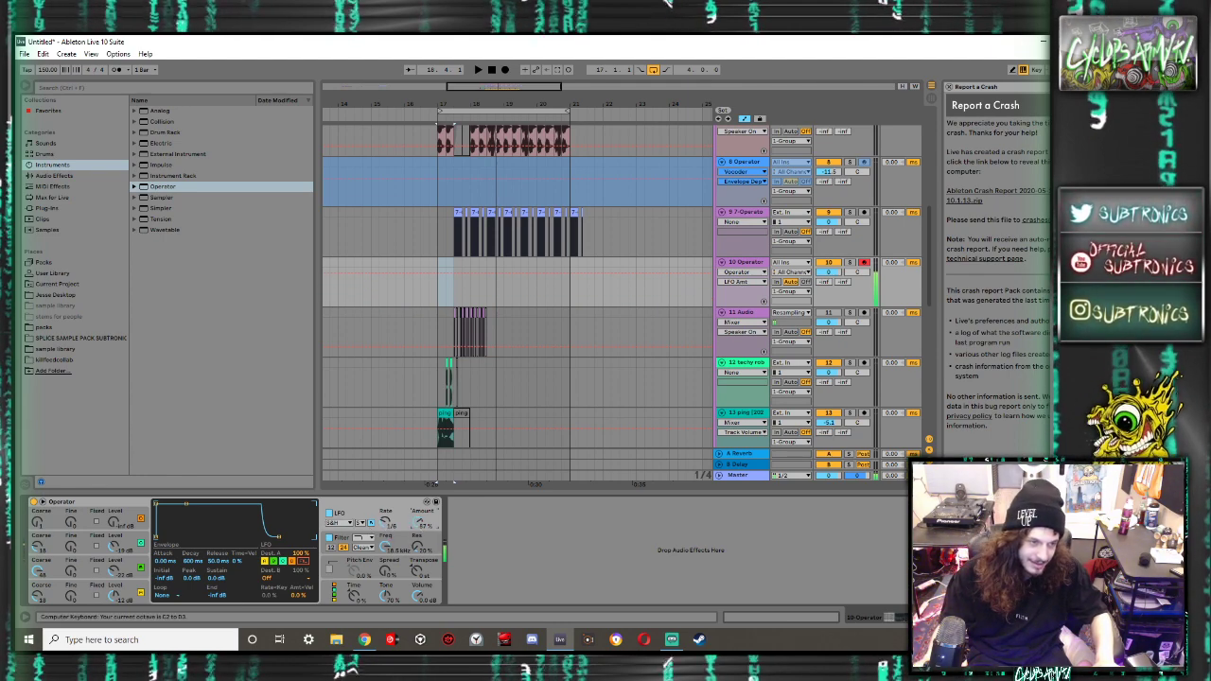
# Switch Operator's LFO to the square waveform with a rate of 1/12 and an amount of 62%, auditioning lower notes
pyautogui.click(337, 523)
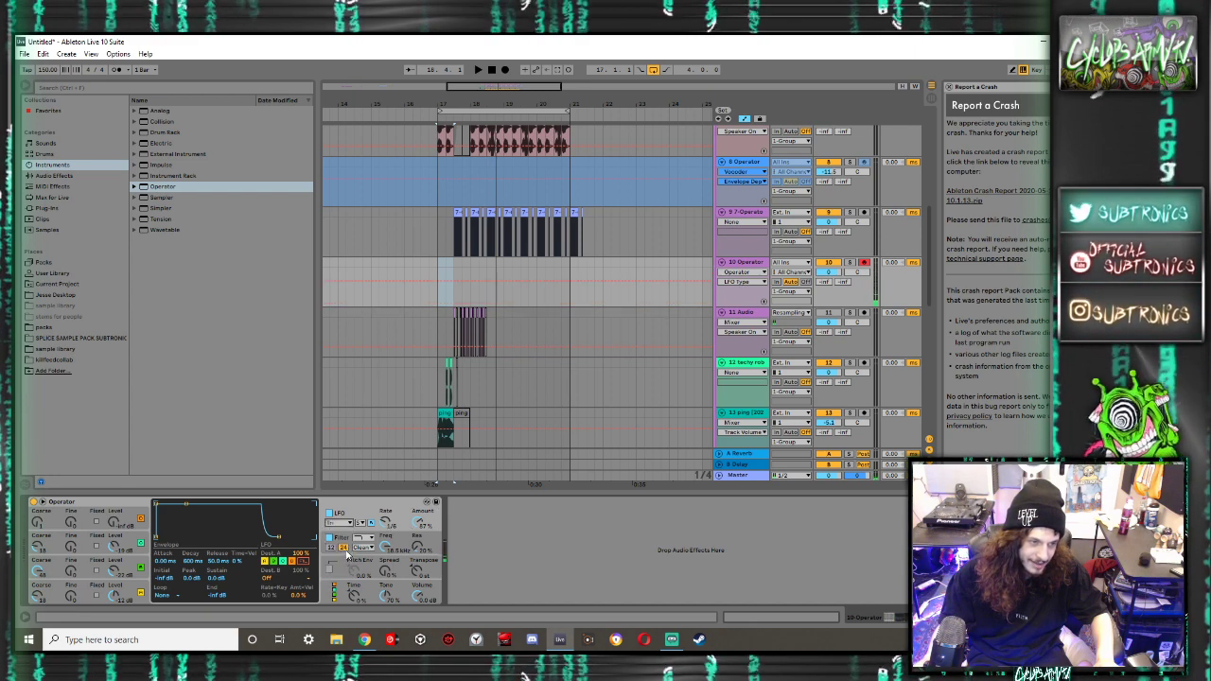
pyautogui.click(346, 545)
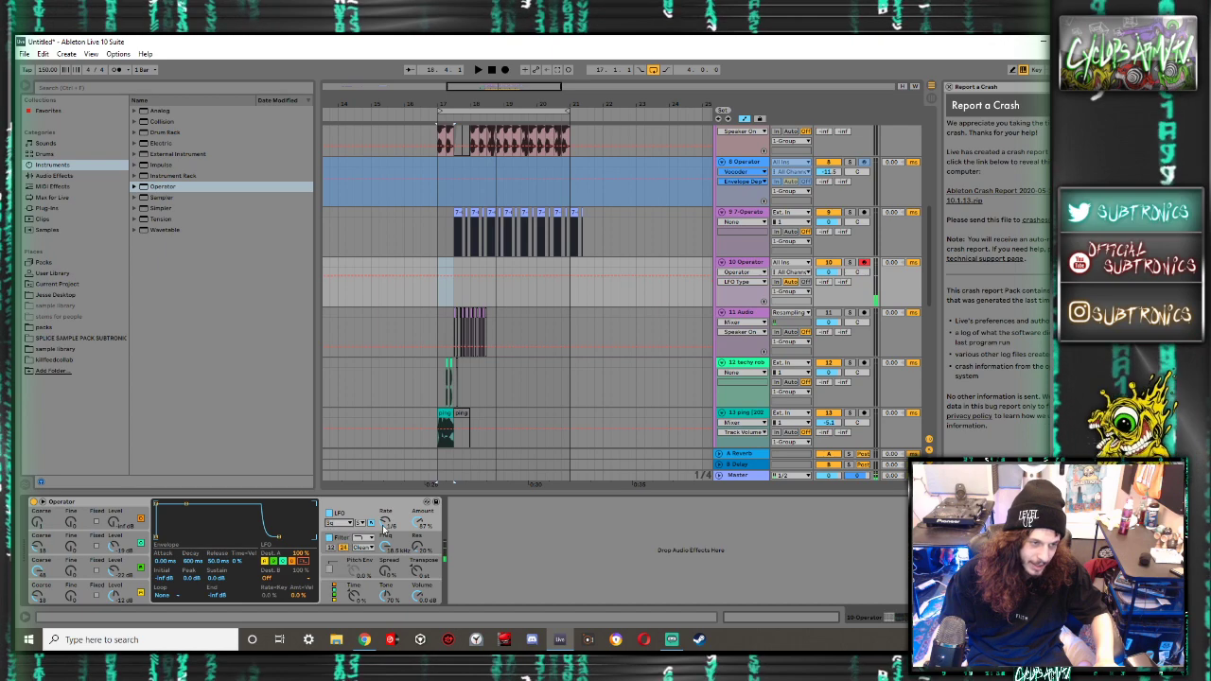
pyautogui.moveTo(385, 521); pyautogui.dragTo(417, 565)
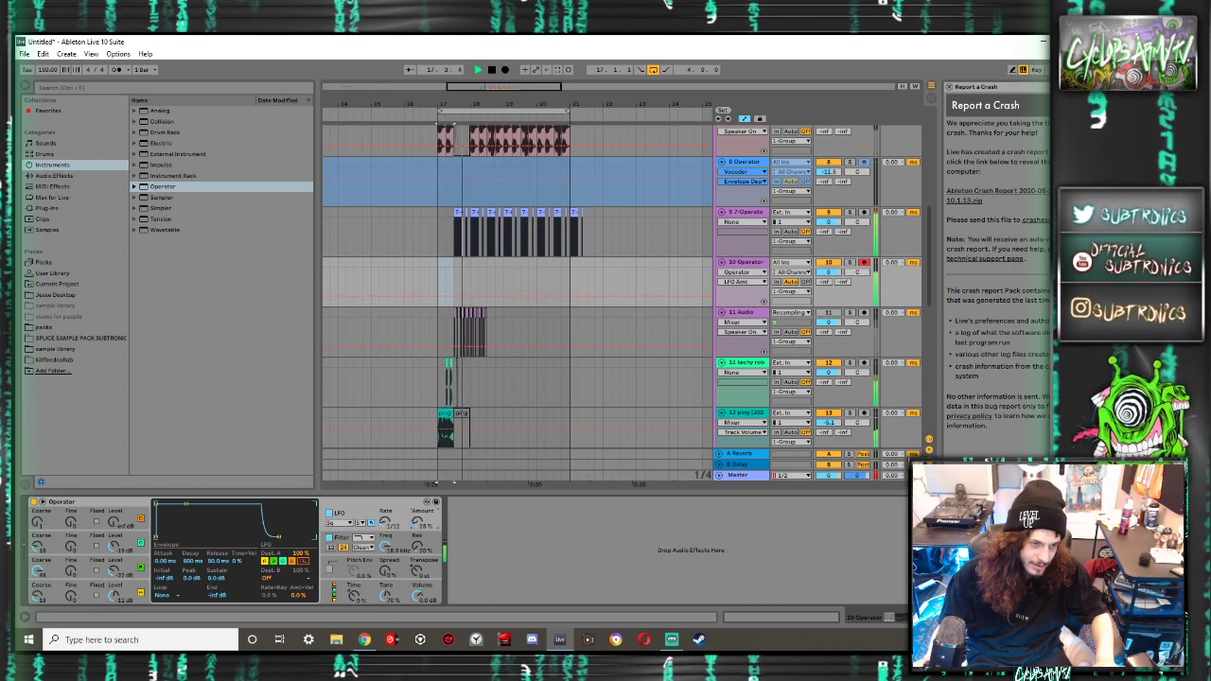
pyautogui.moveTo(419, 522); pyautogui.dragTo(419, 498)
pyautogui.press('space')
pyautogui.press('z')
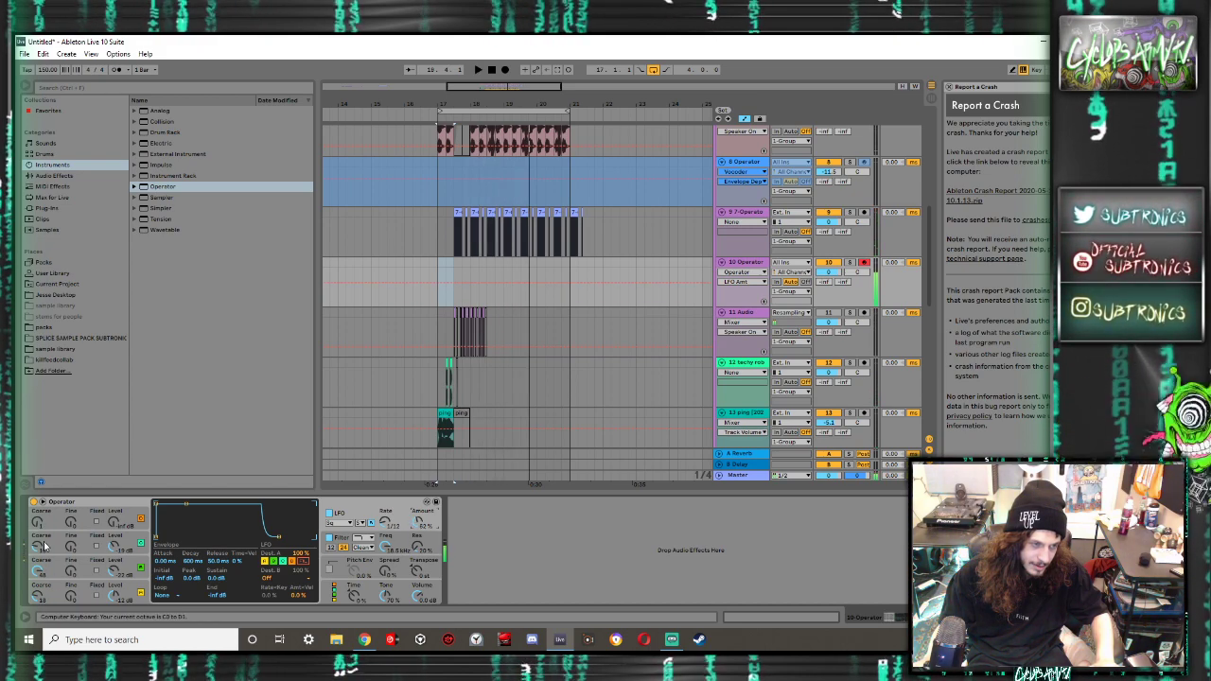
# Lower oscillator B's coarse ratio to 0.5 and adjust the LFO rate, auditioning notes over the looped drop
pyautogui.click(39, 570)
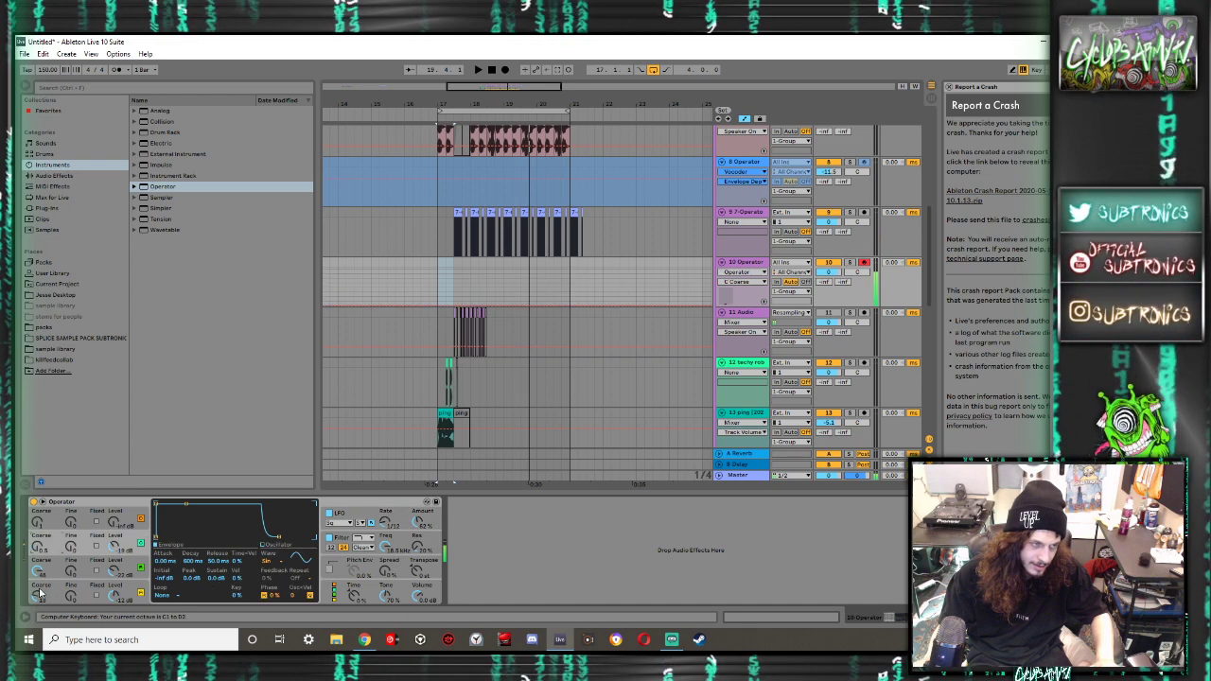
pyautogui.click(384, 522)
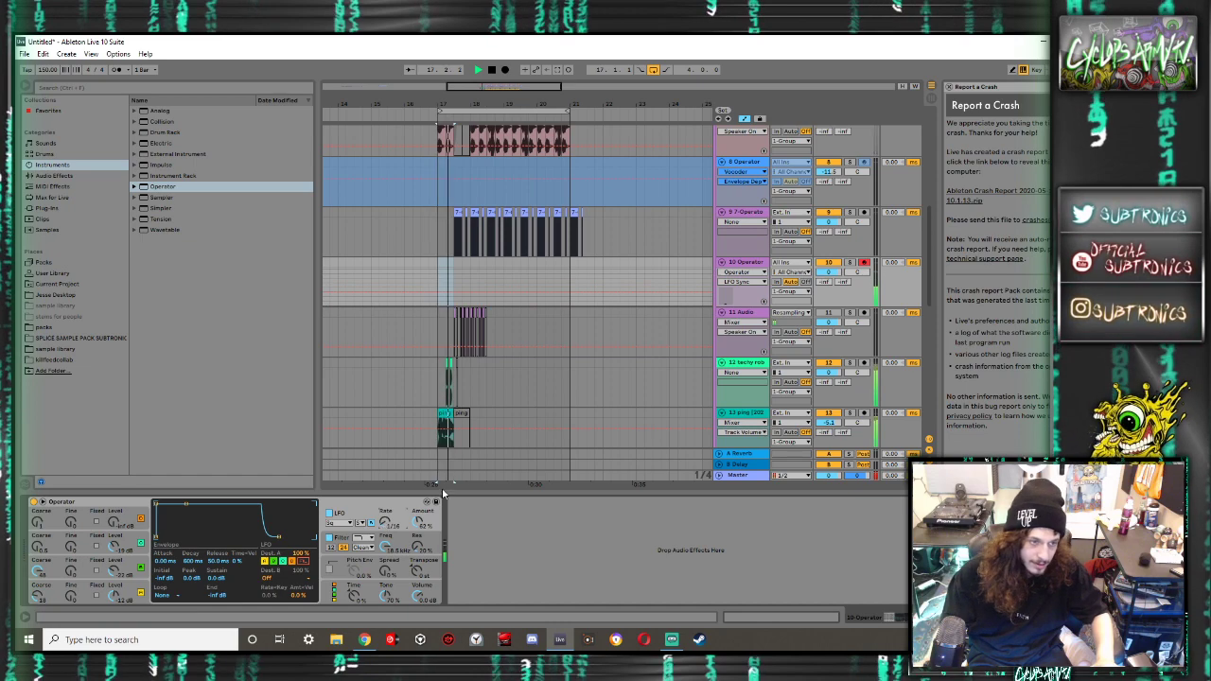
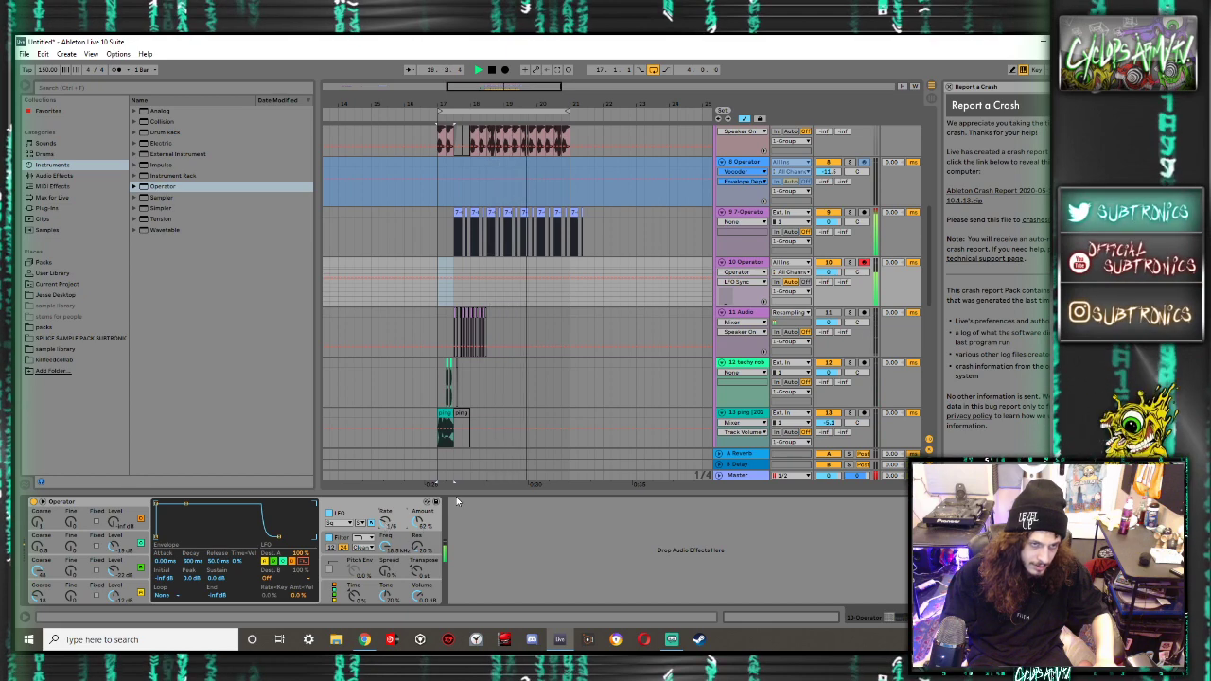
pyautogui.press('space')
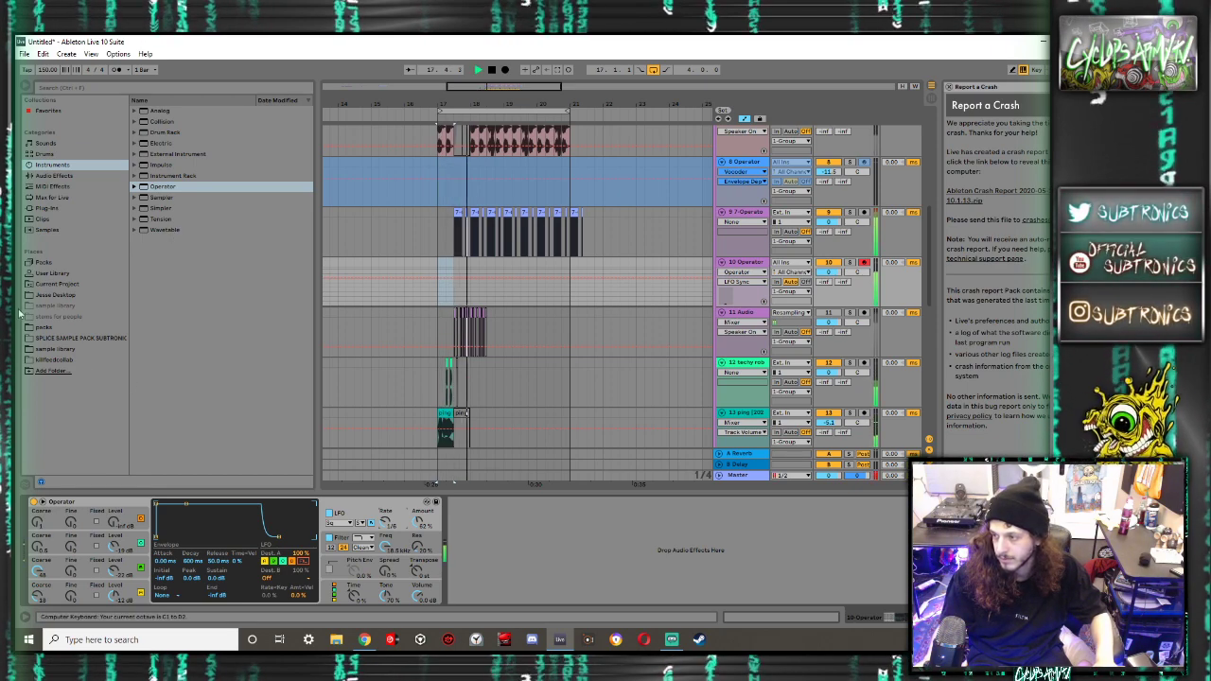
pyautogui.press('z')
pyautogui.press('space')
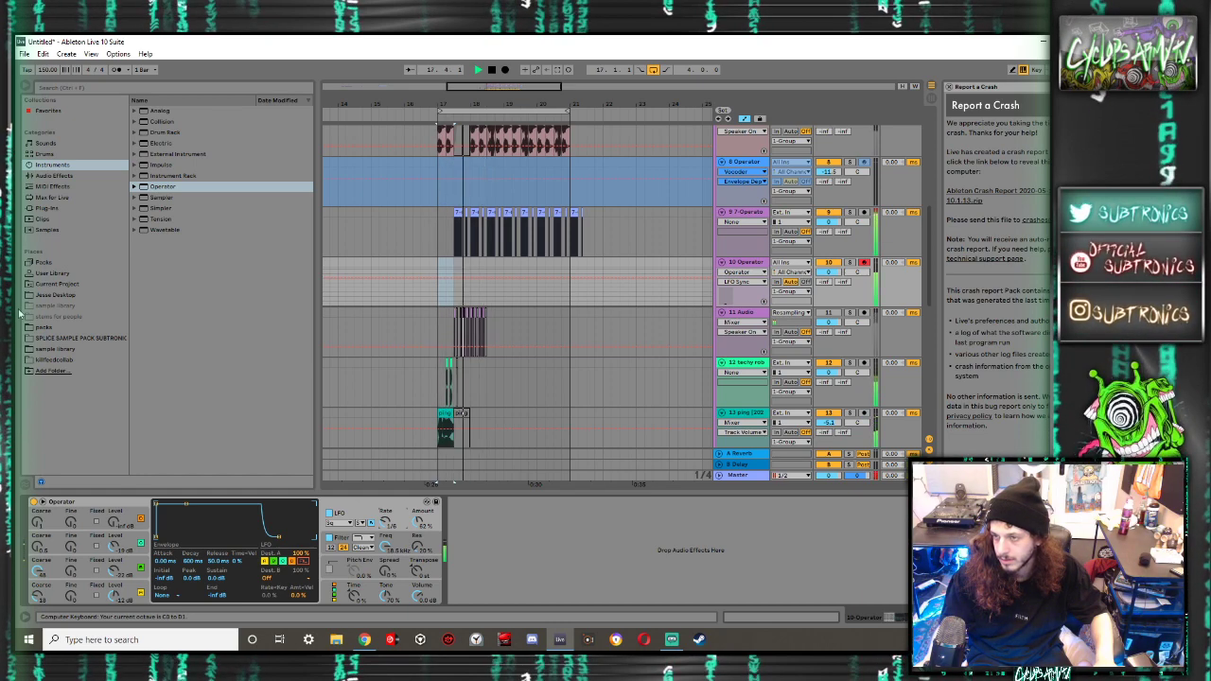
# Insert a four-bar MIDI clip at bar 17 on the 10-Operator track and fill it with one sustained note
pyautogui.moveTo(463, 289); pyautogui.dragTo(568, 265)
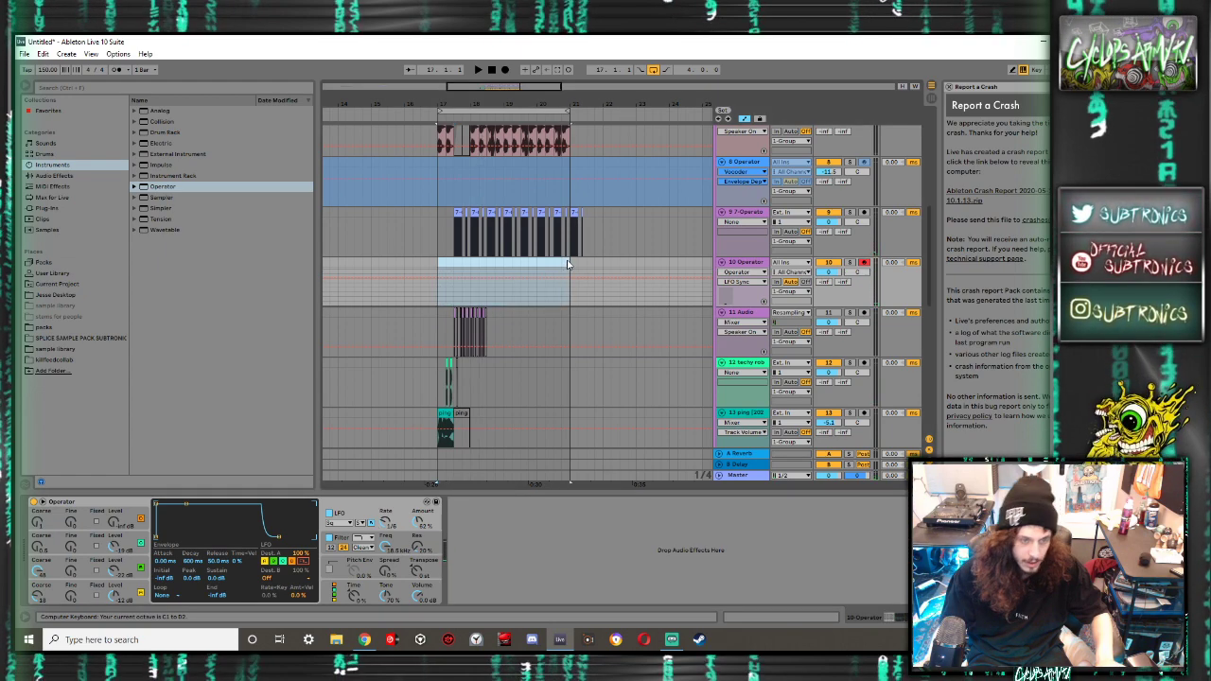
pyautogui.hotkey('ctrl', 'shift', 'm')
pyautogui.doubleClick(190, 548)
pyautogui.moveTo(193, 548); pyautogui.dragTo(932, 546)
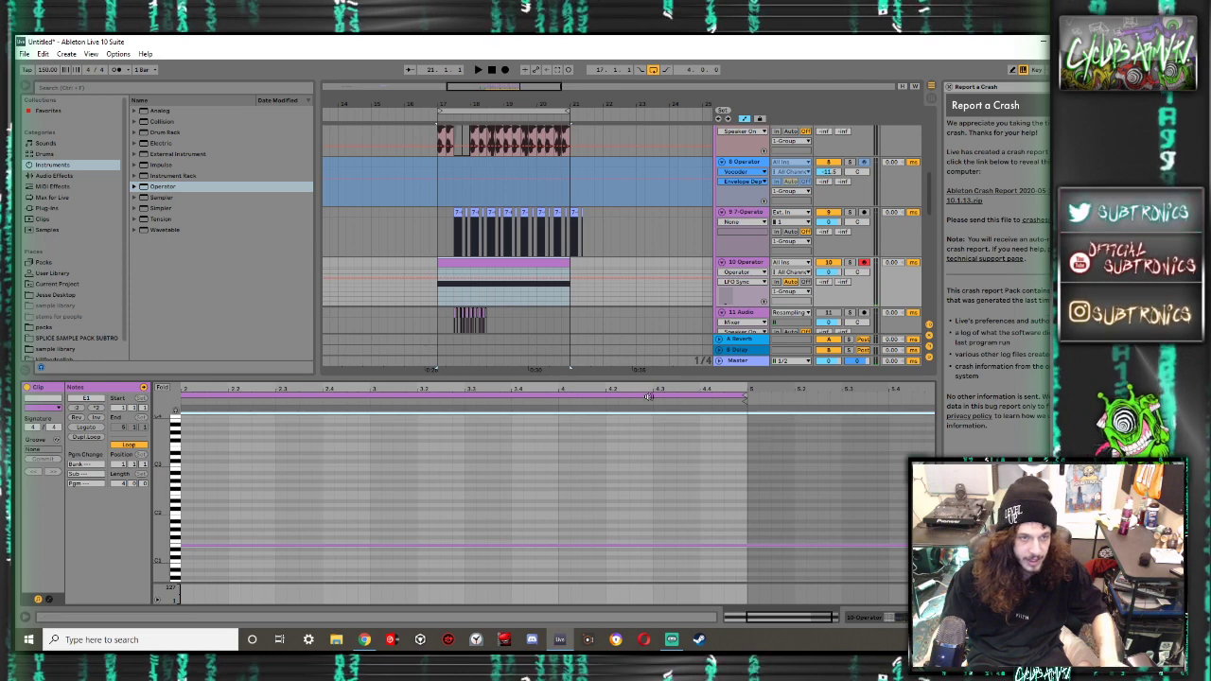
pyautogui.hotkey('shift', 'Tab')
# Draw LFO amount automation at the new clip's start, rising from the minimum to a peak and settling at 62%, and play it
pyautogui.click(460, 301)
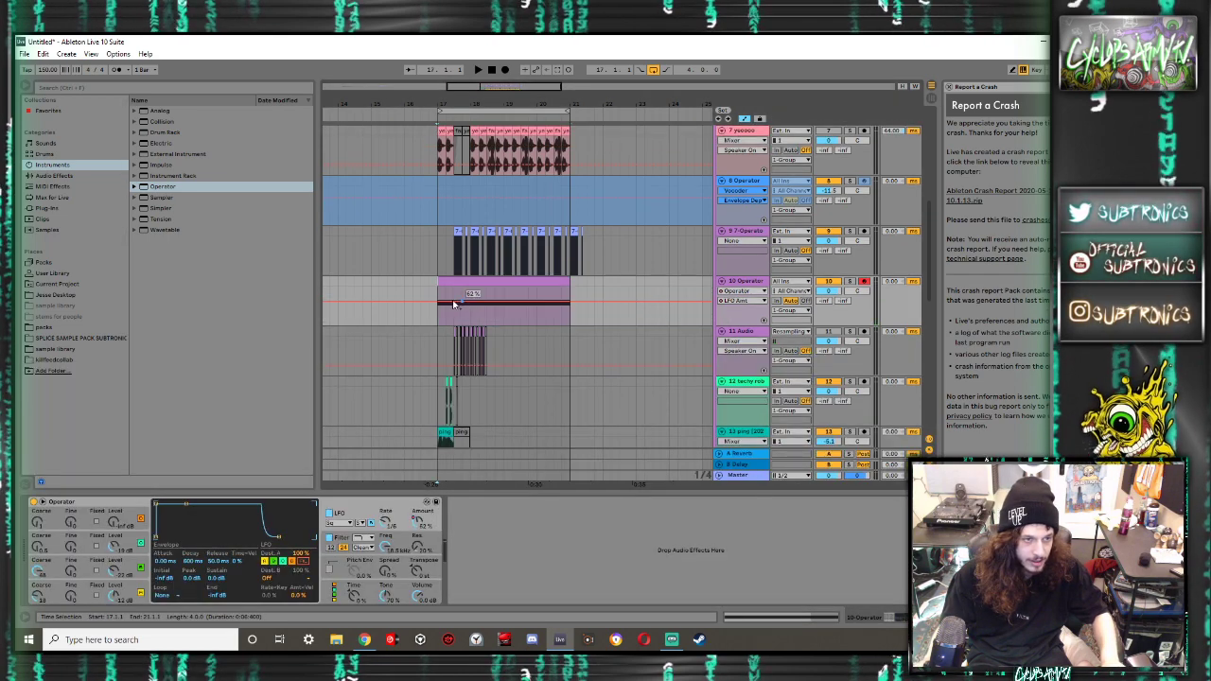
pyautogui.moveTo(439, 301)
pyautogui.mouseDown()
pyautogui.moveTo(438, 324)
pyautogui.moveTo(453, 294)
pyautogui.mouseUp()
pyautogui.press('space')
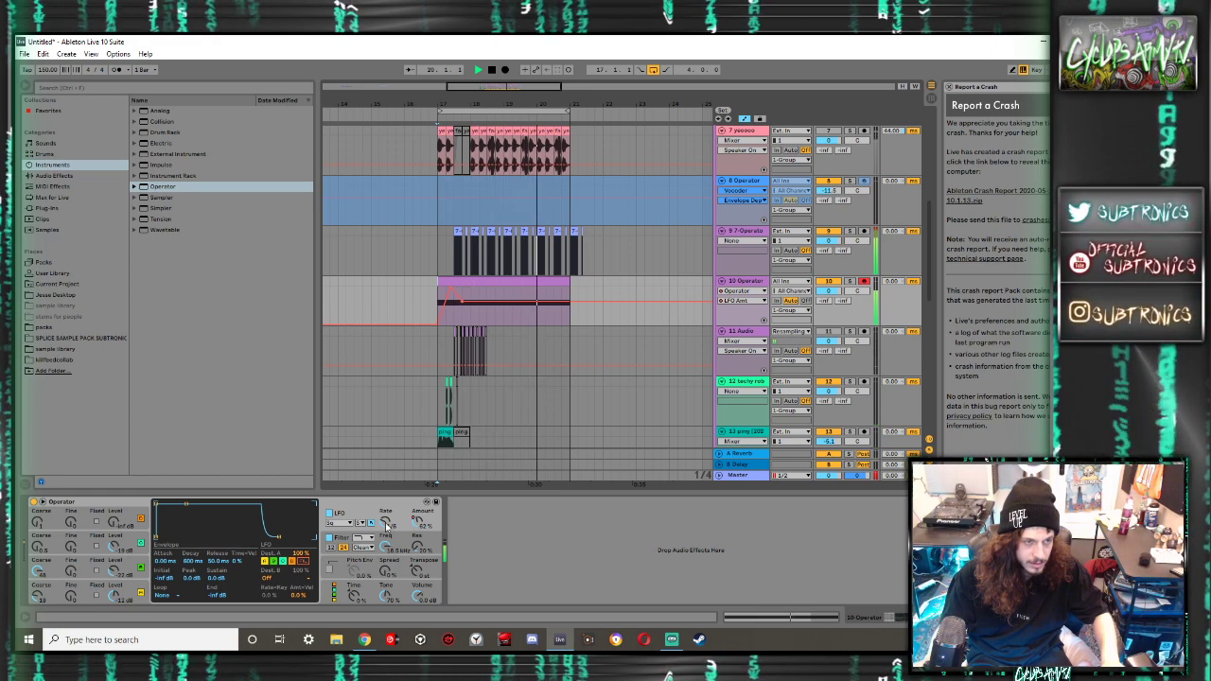
pyautogui.press('space')
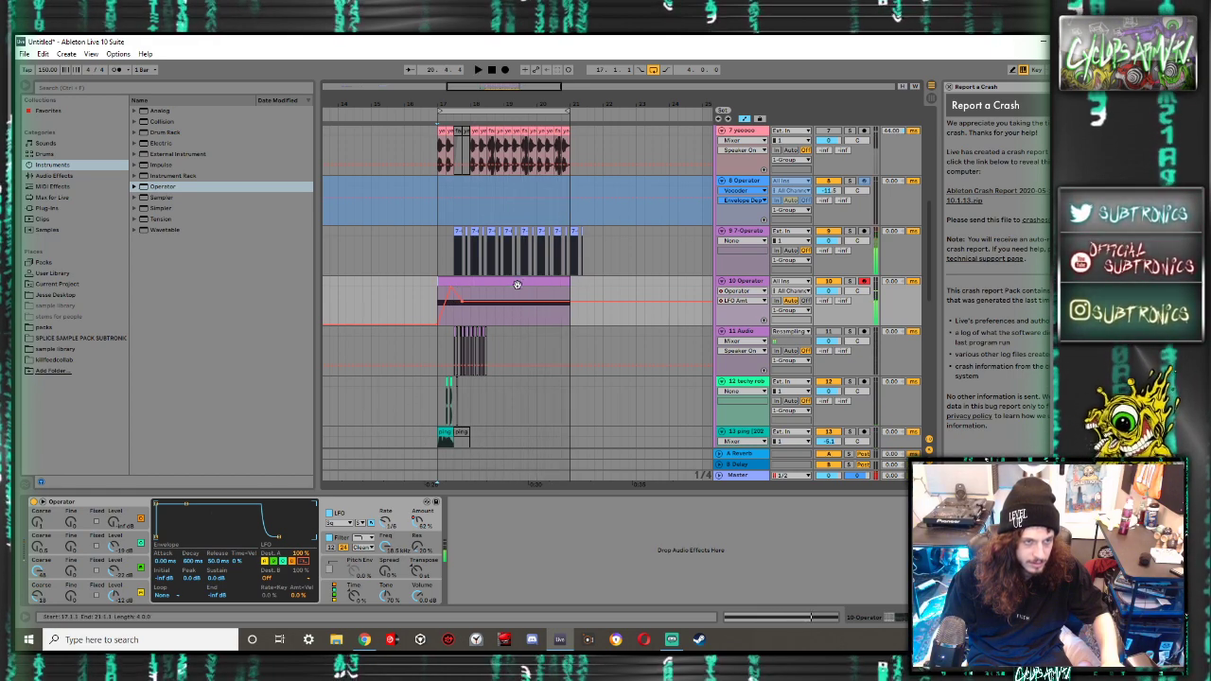
# Transpose the clip's sustained note up one octave, play the drop and return to Operator's settings
pyautogui.doubleClick(503, 281)
pyautogui.hotkey('shift', 'Up')
pyautogui.press('space')
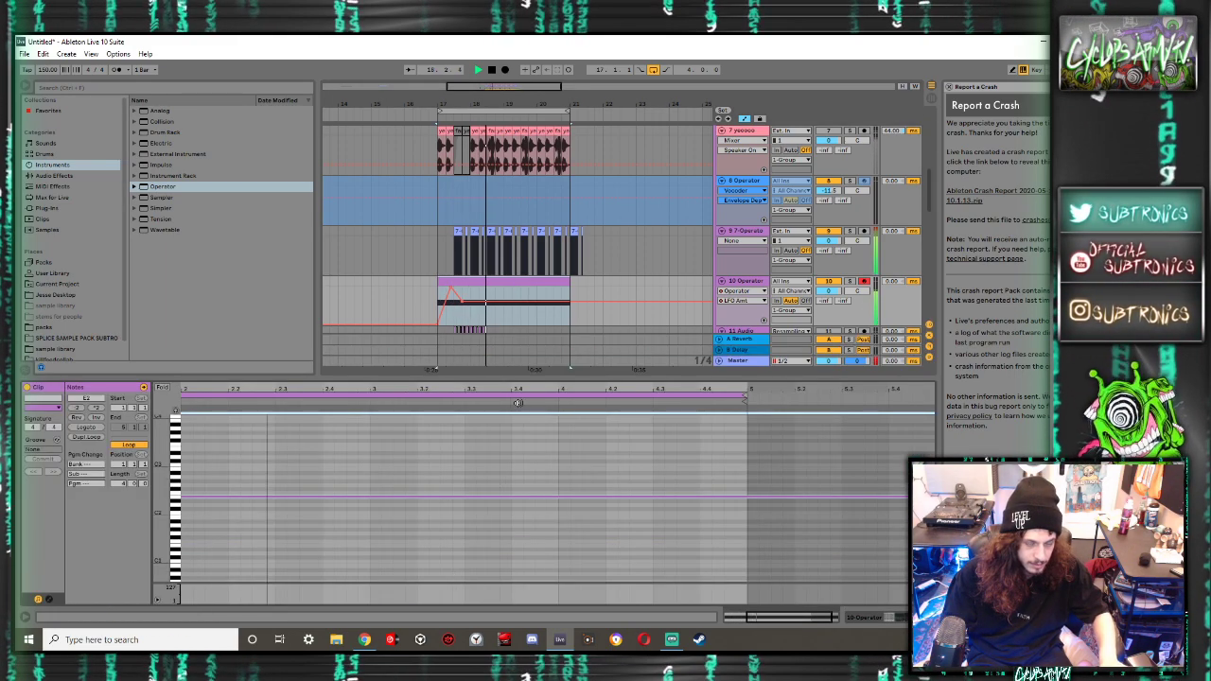
pyautogui.hotkey('shift', 'Tab')
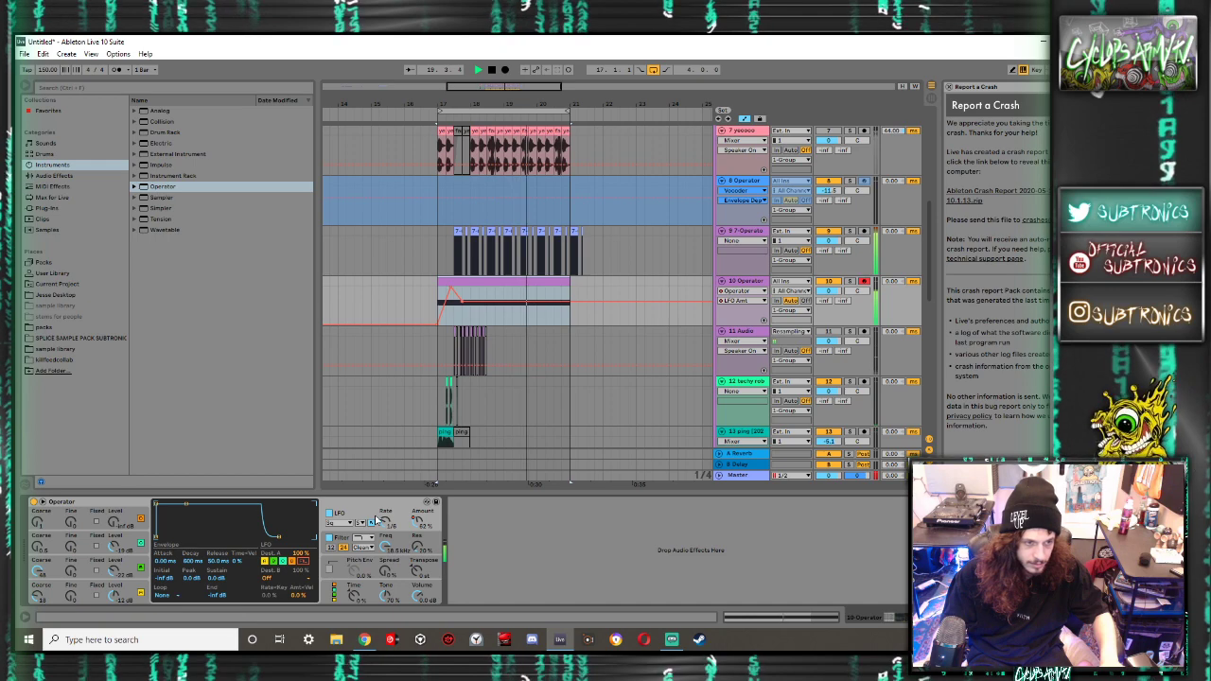
# Try different filter frequency, LFO rate and LFO range settings in Operator while auditioning the sustained note
pyautogui.moveTo(386, 547); pyautogui.dragTo(386, 568)
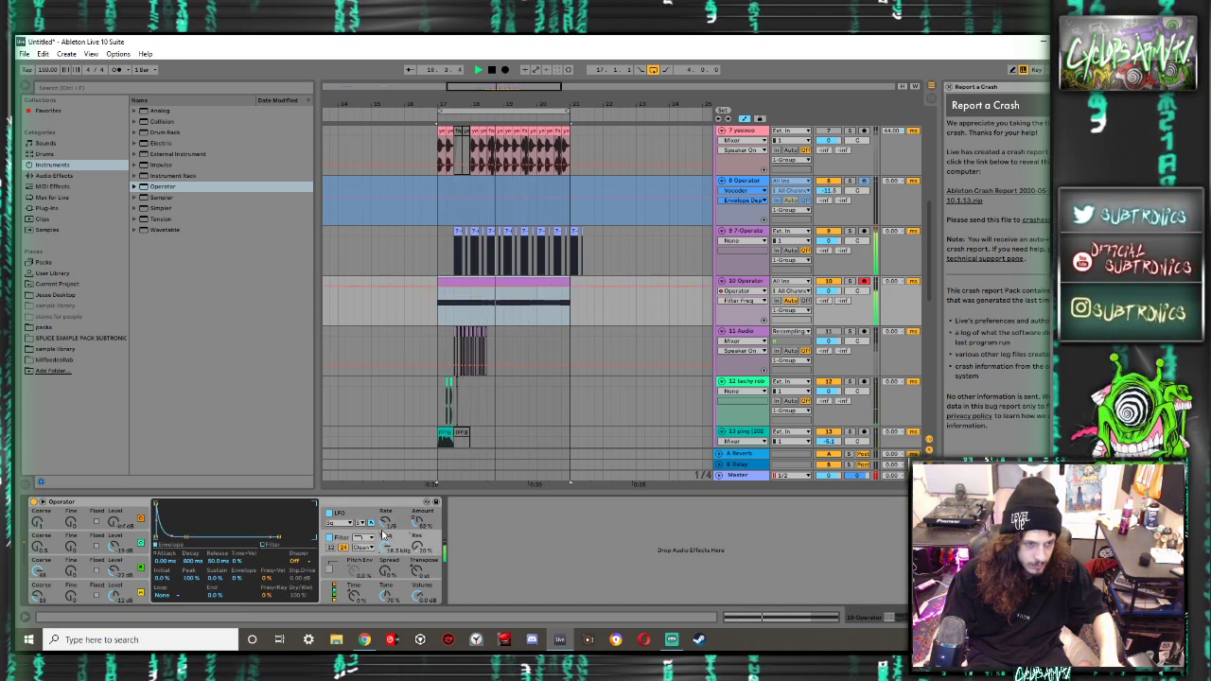
pyautogui.click(415, 521)
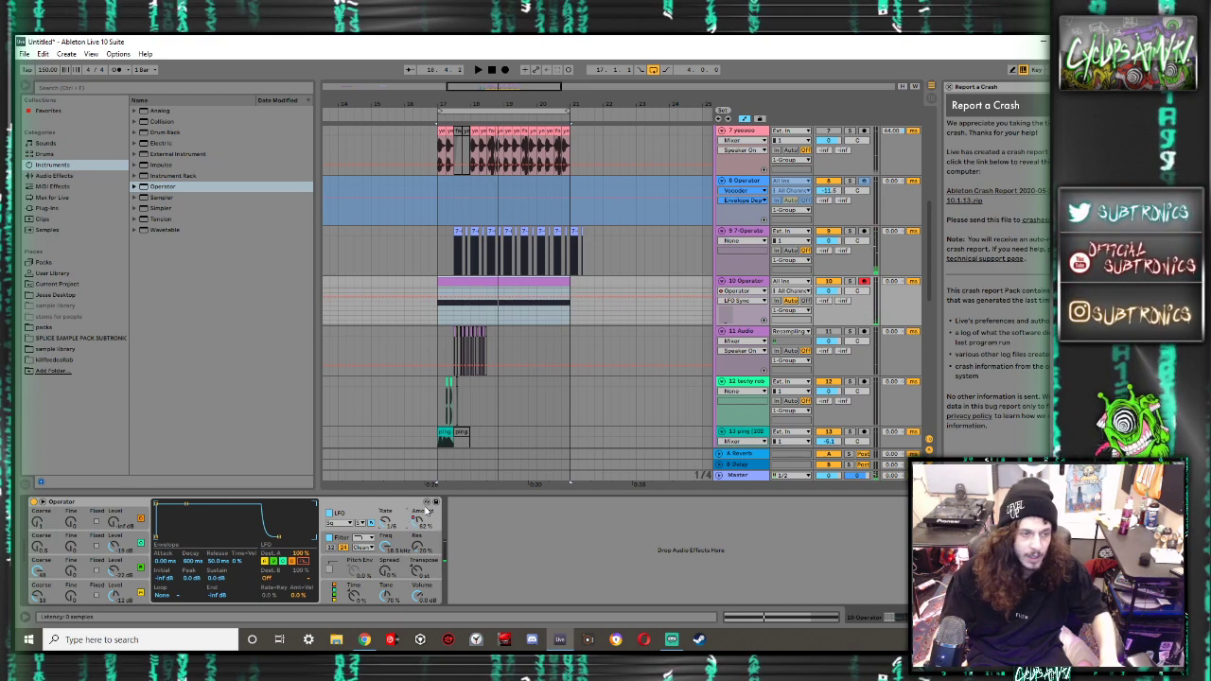
pyautogui.click(361, 522)
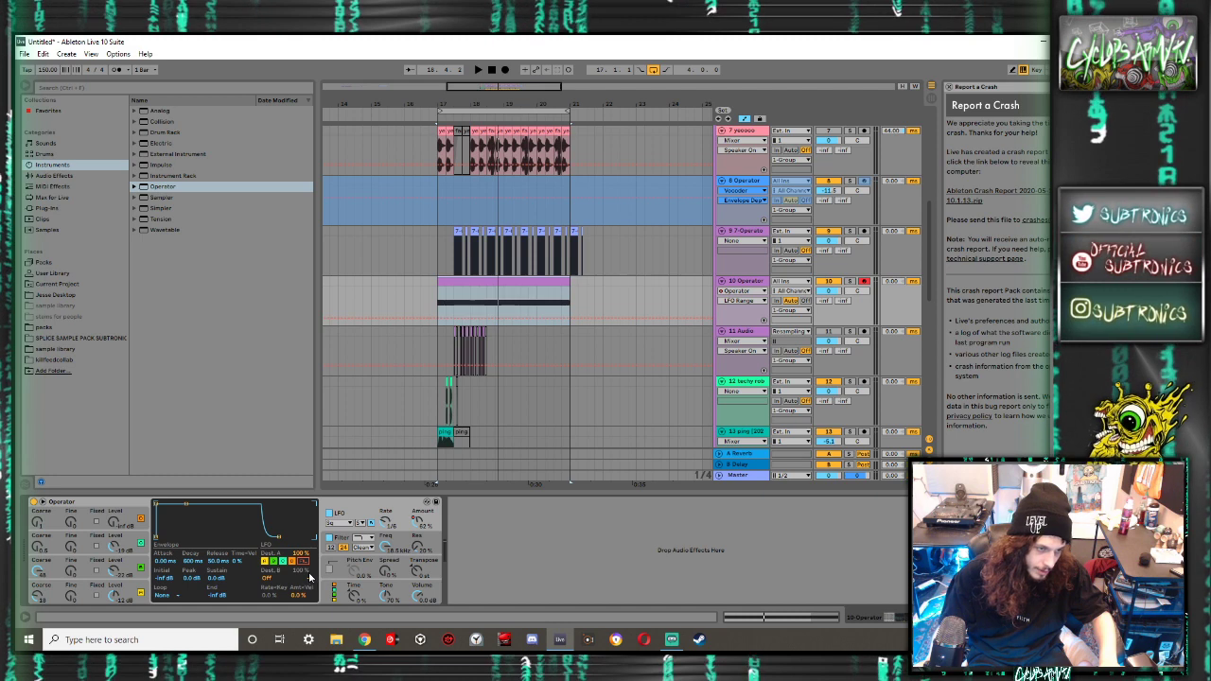
# Check the options for the LFO's destination B, toggle LFO retrigger and replay the drop
pyautogui.click(371, 507)
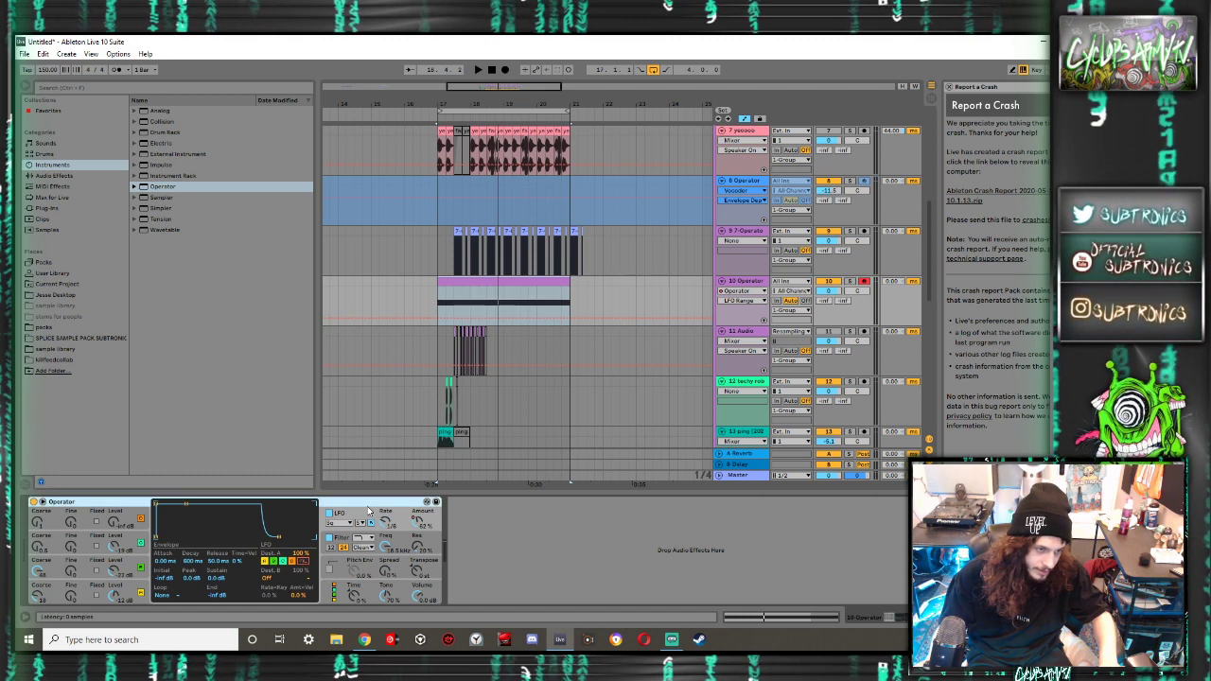
pyautogui.click(268, 578)
pyautogui.click(269, 578)
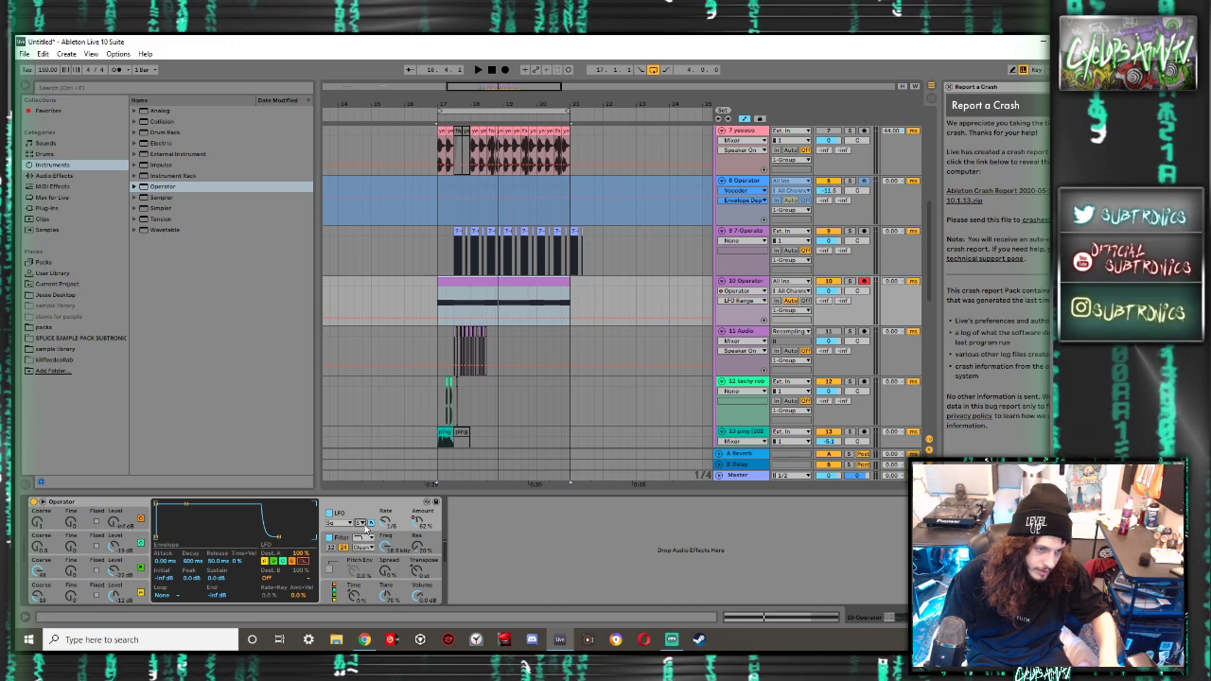
pyautogui.press('space')
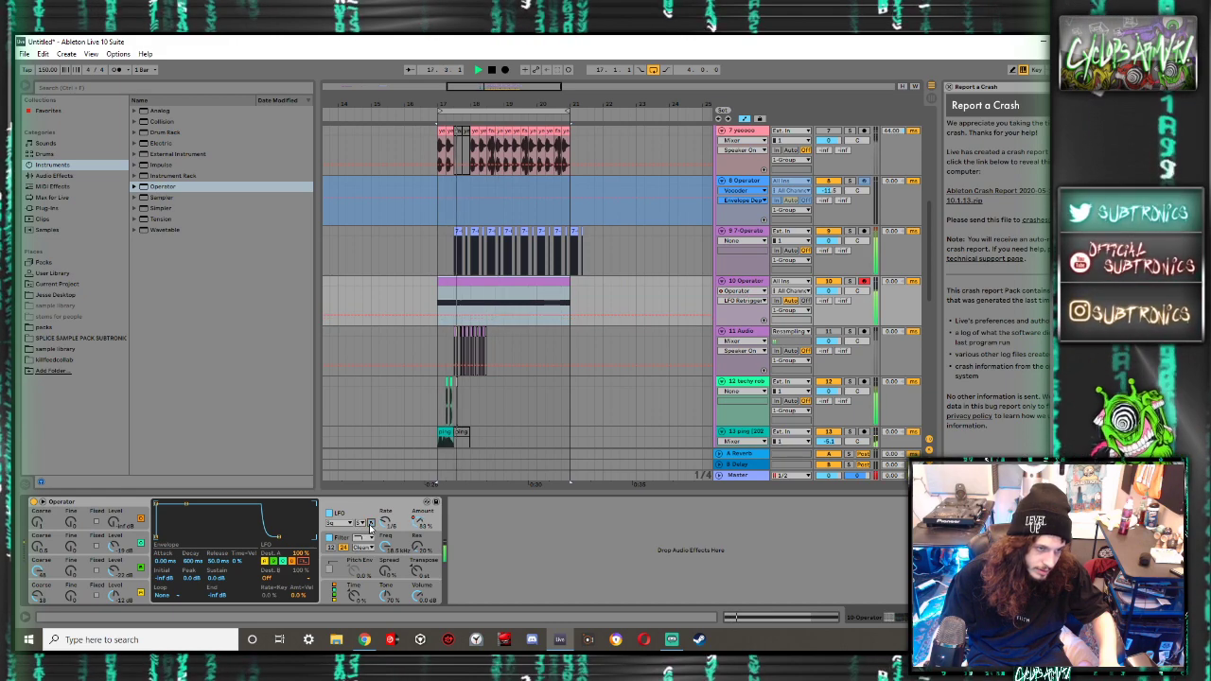
# Sync the LFO of the track 10 Operator at a 1/12 rate with a 62% amount, checking the sound during loop playback
pyautogui.press('space')
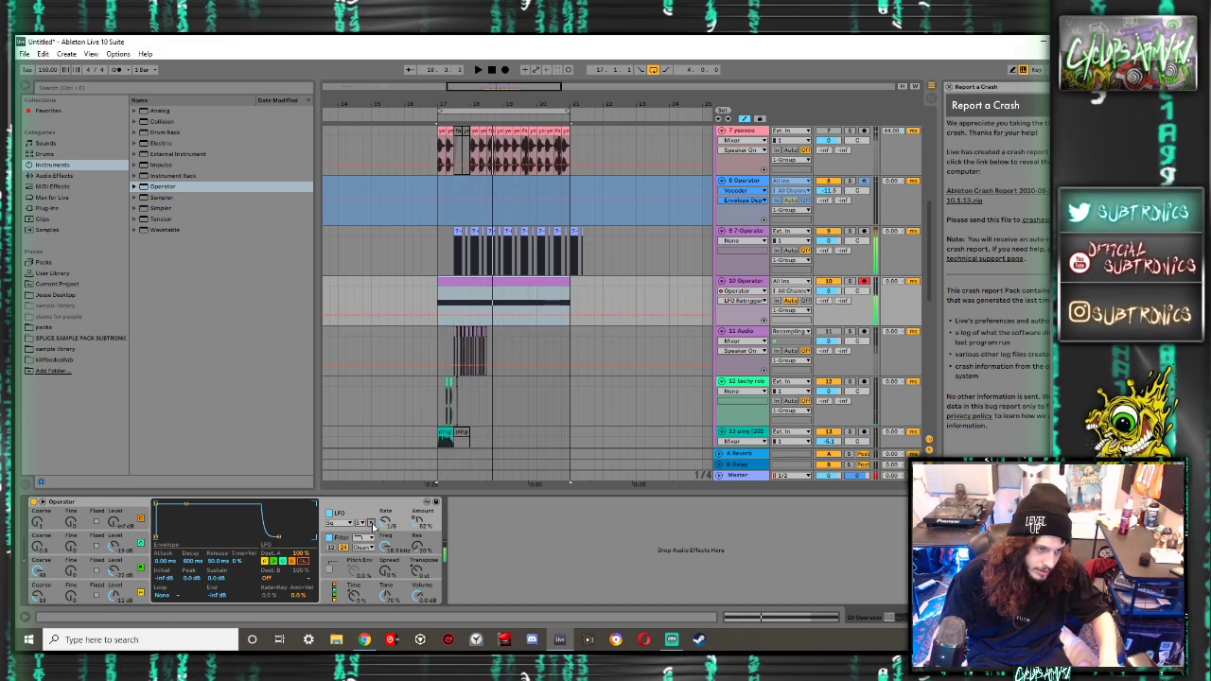
pyautogui.press('space')
pyautogui.press('space')
pyautogui.click(386, 523)
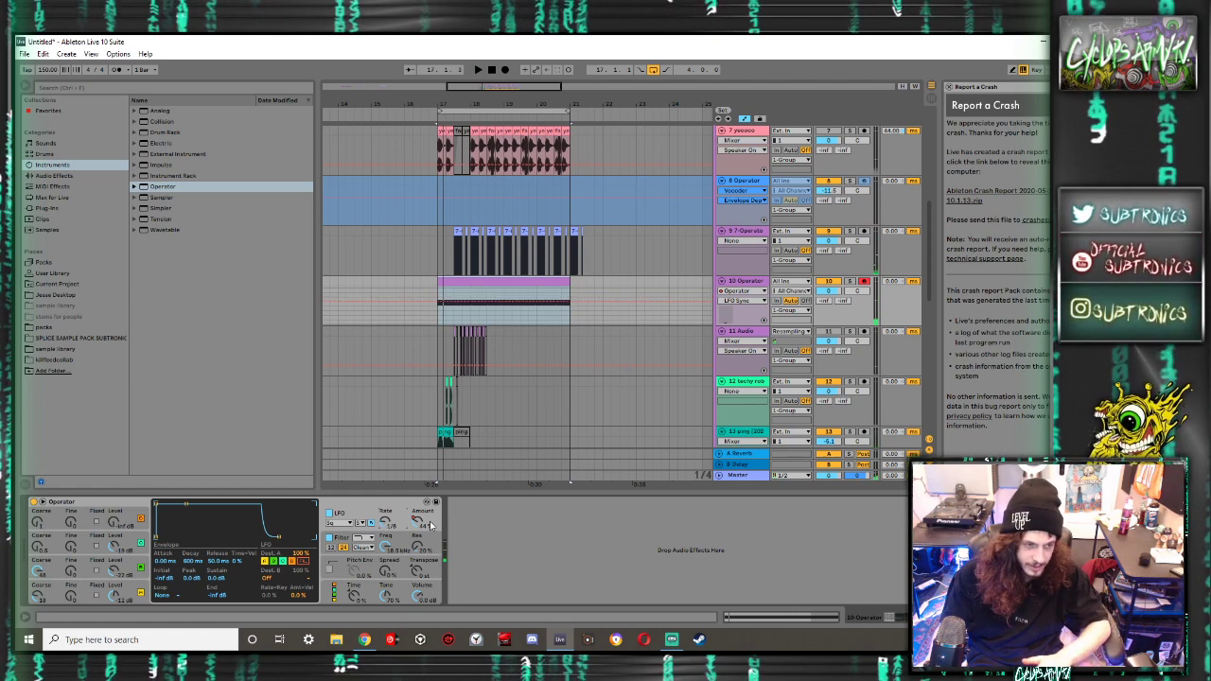
pyautogui.press('space')
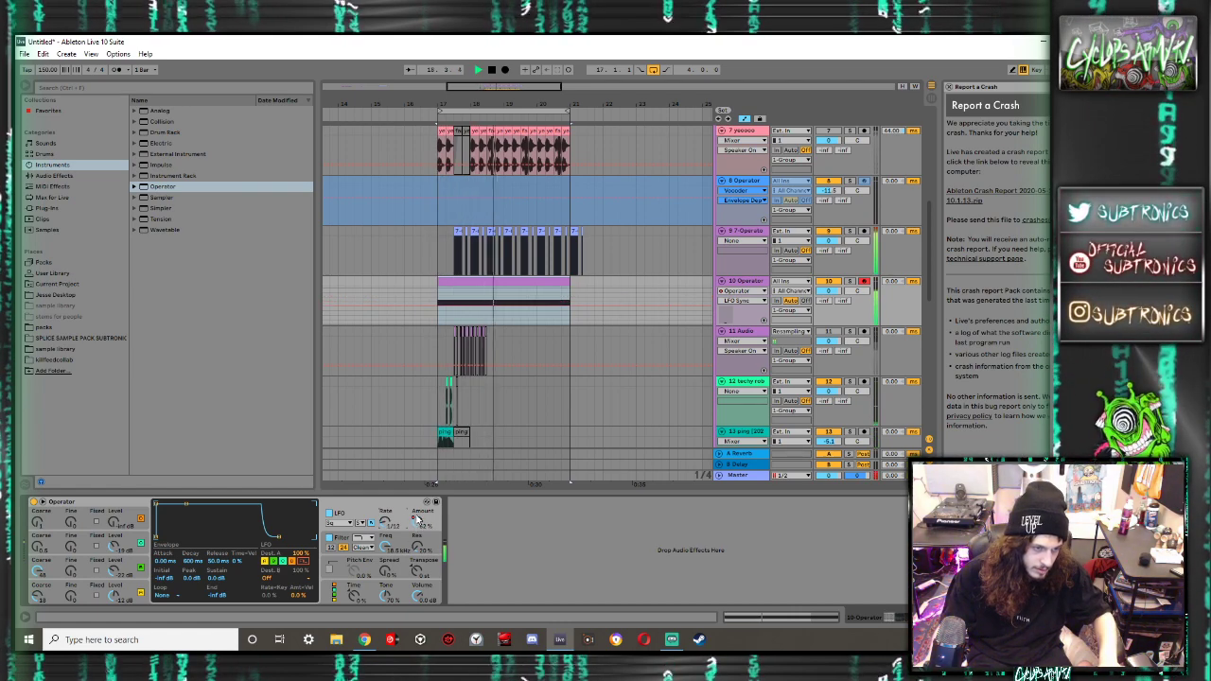
pyautogui.press('space')
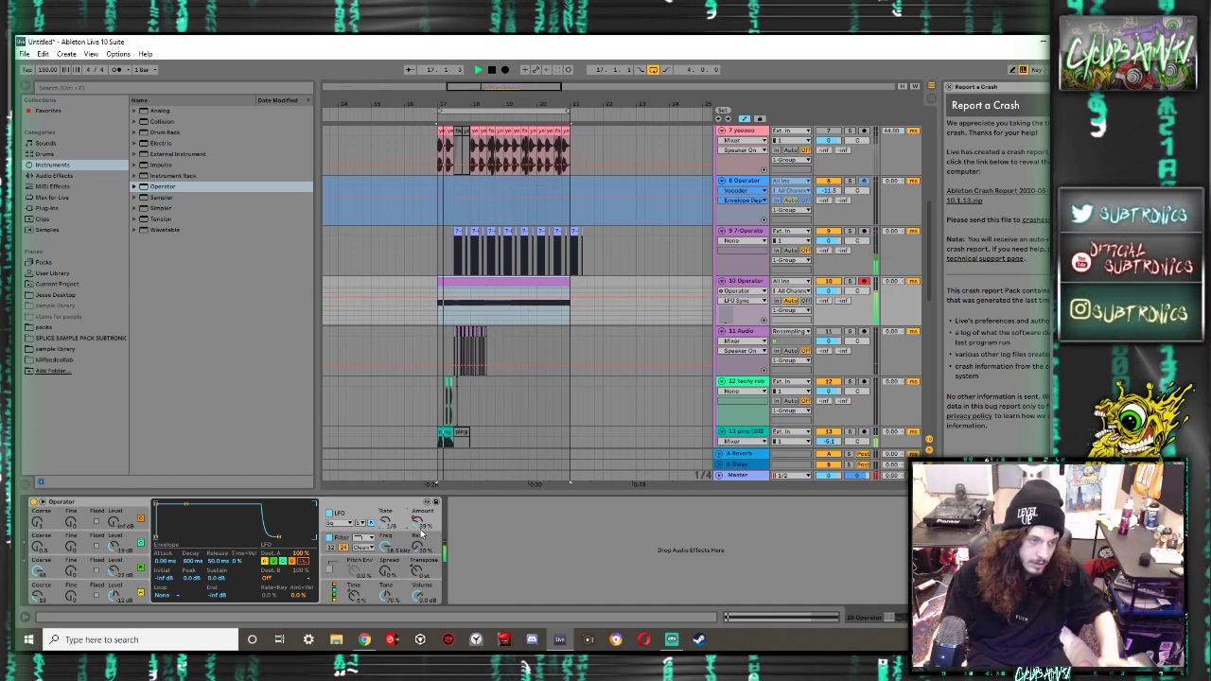
pyautogui.press('space')
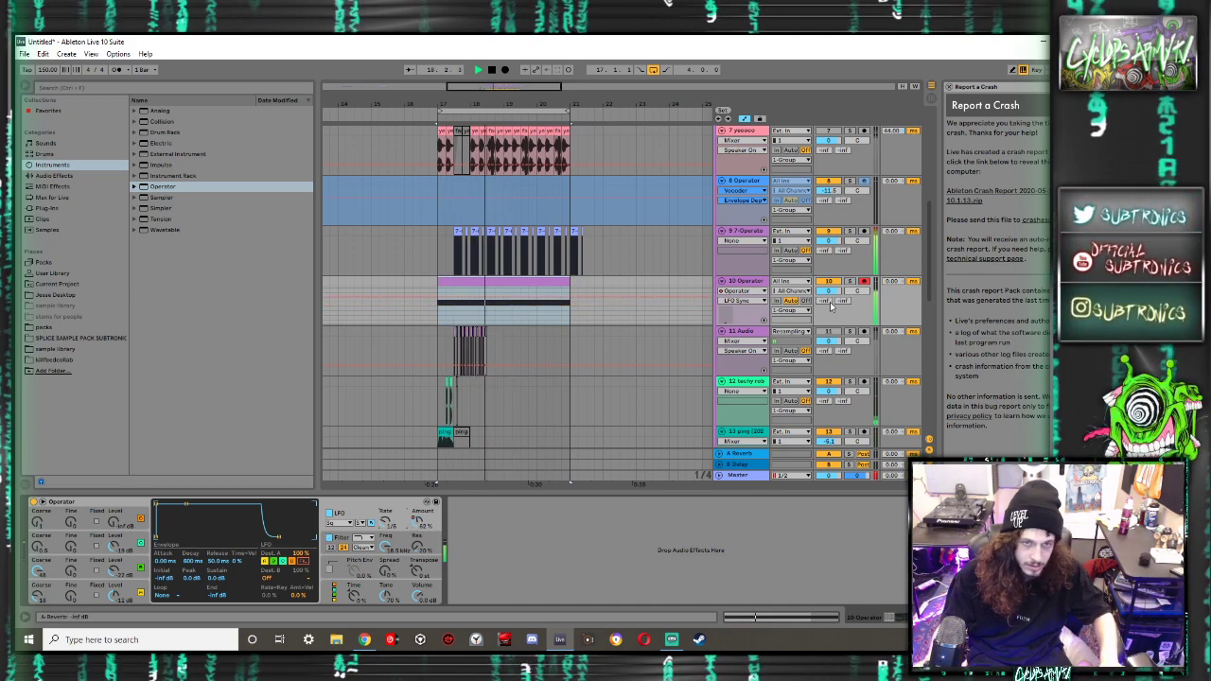
# Audition the track 10 Operator in solo, open its MIDI clip, and listen to it unsoloed in the mix
pyautogui.click(850, 282)
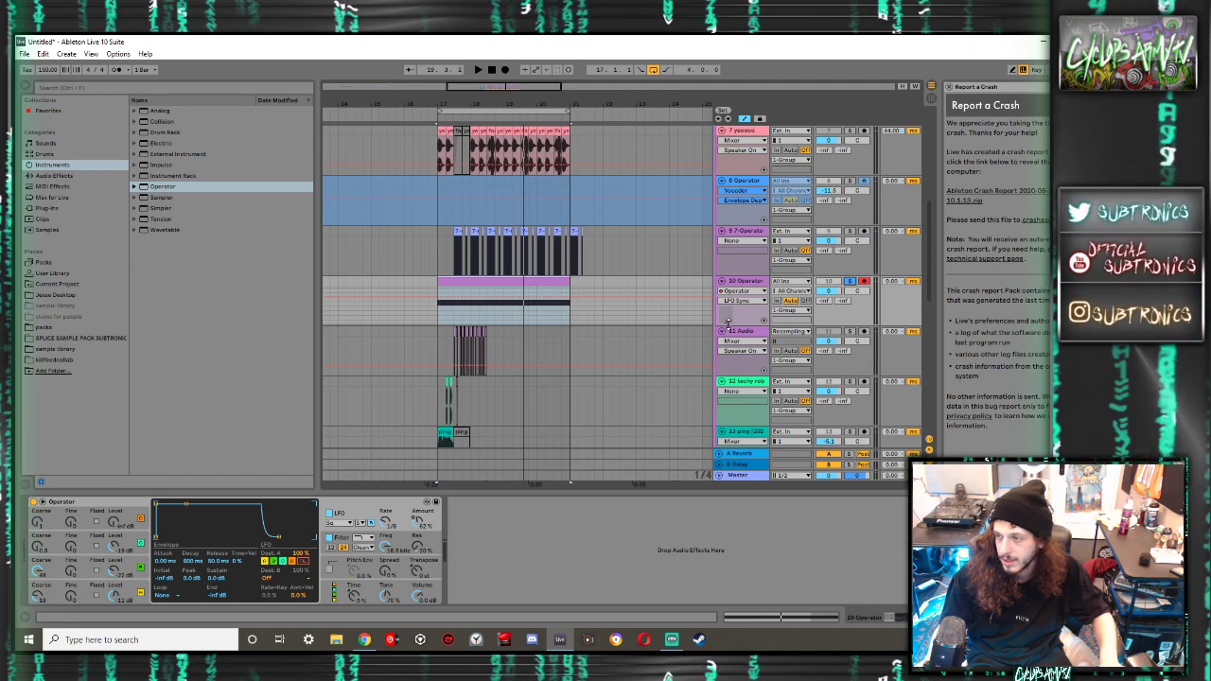
pyautogui.doubleClick(559, 279)
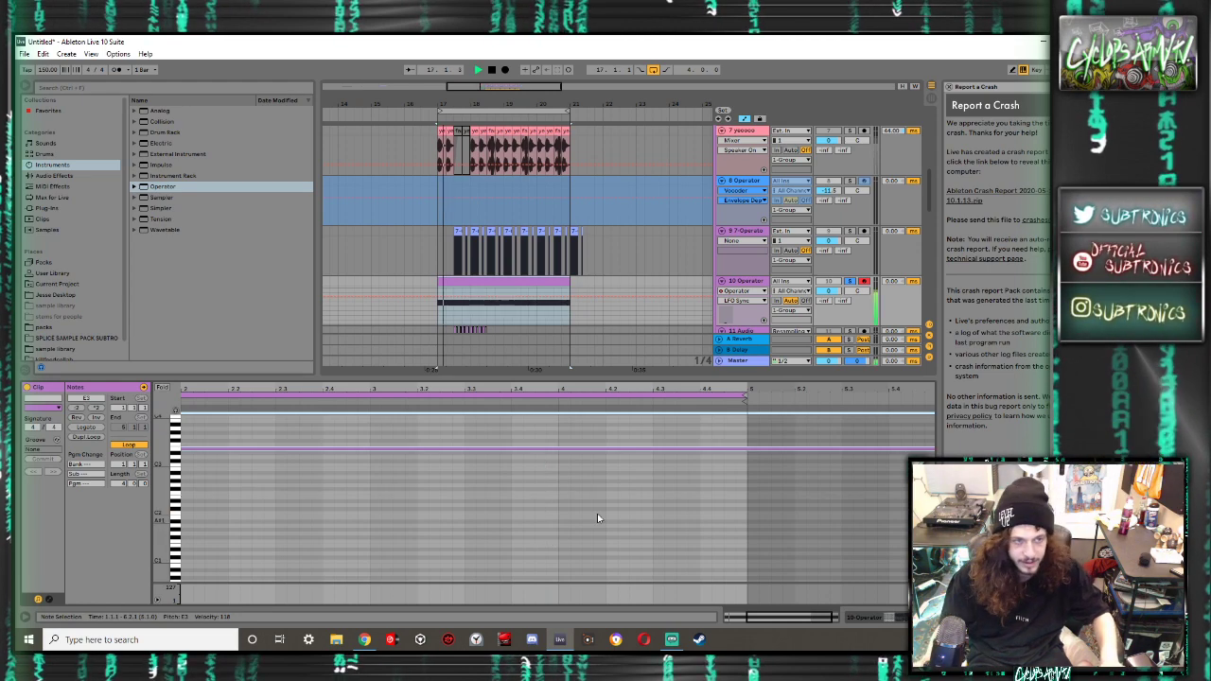
pyautogui.click(651, 402)
pyautogui.press('space')
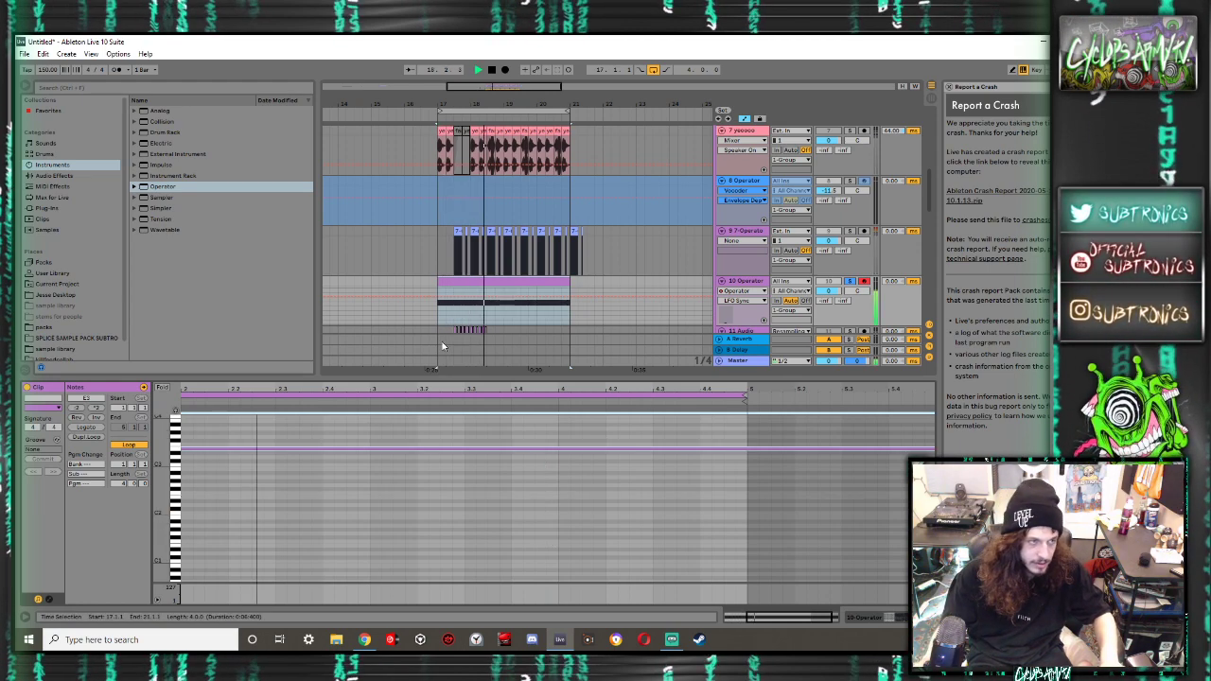
pyautogui.click(848, 282)
pyautogui.press('space')
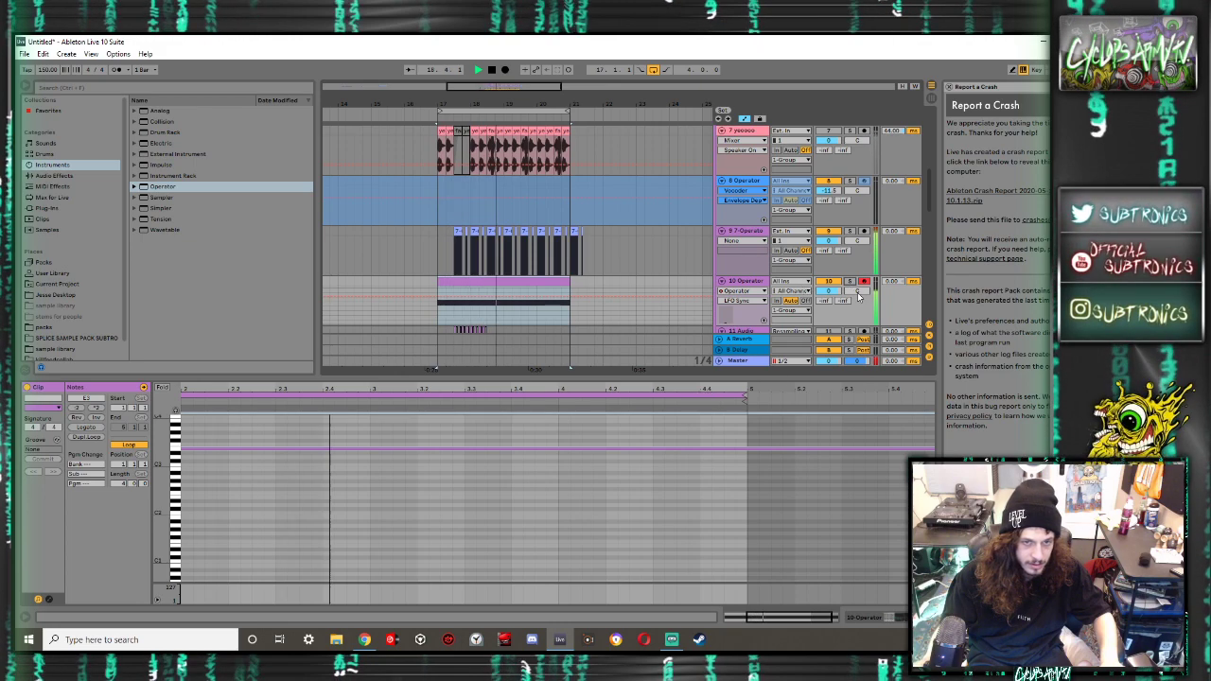
# Duplicate the track 10 Operator together with its MIDI clip
pyautogui.rightClick(753, 279)
pyautogui.click(742, 287)
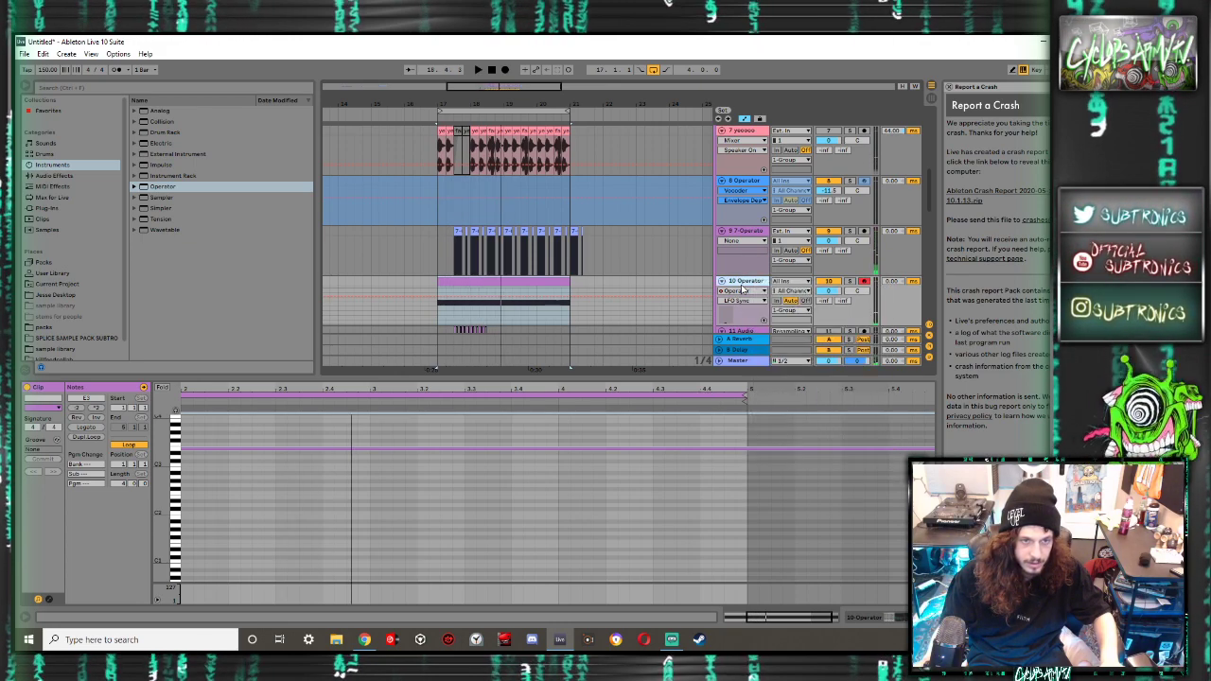
pyautogui.hotkey('ctrl', 's')
pyautogui.click(523, 347)
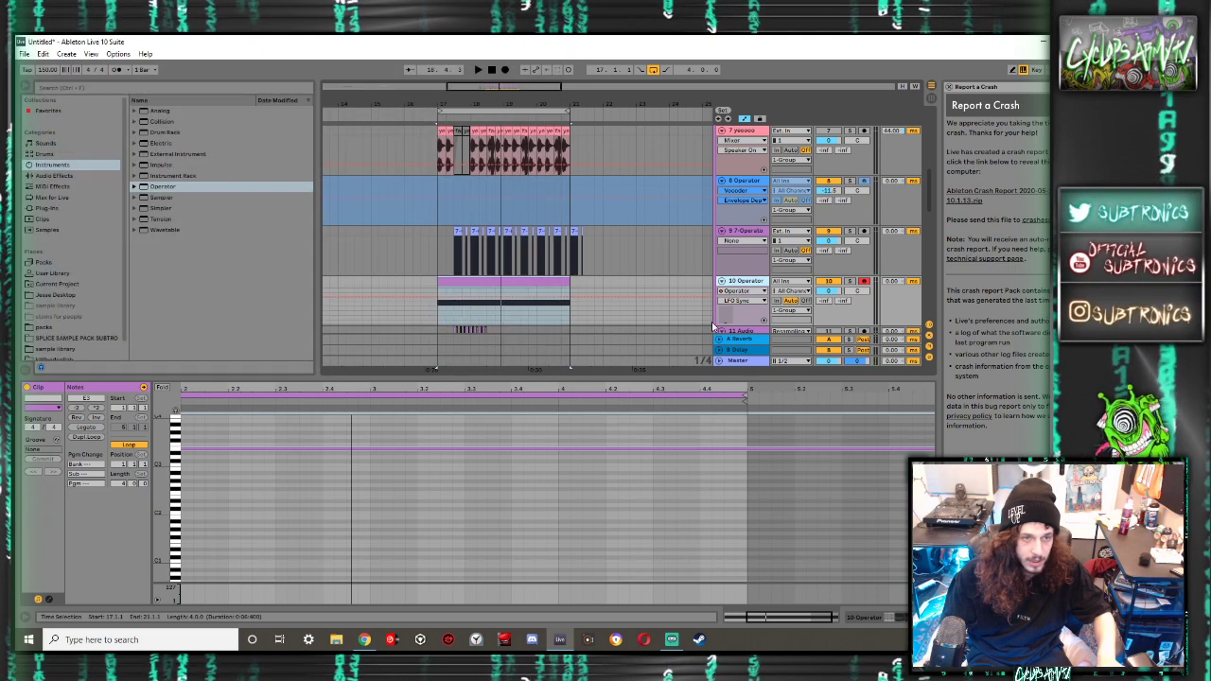
pyautogui.hotkey('ctrl', 'd')
pyautogui.scroll(-1, 754, 284)
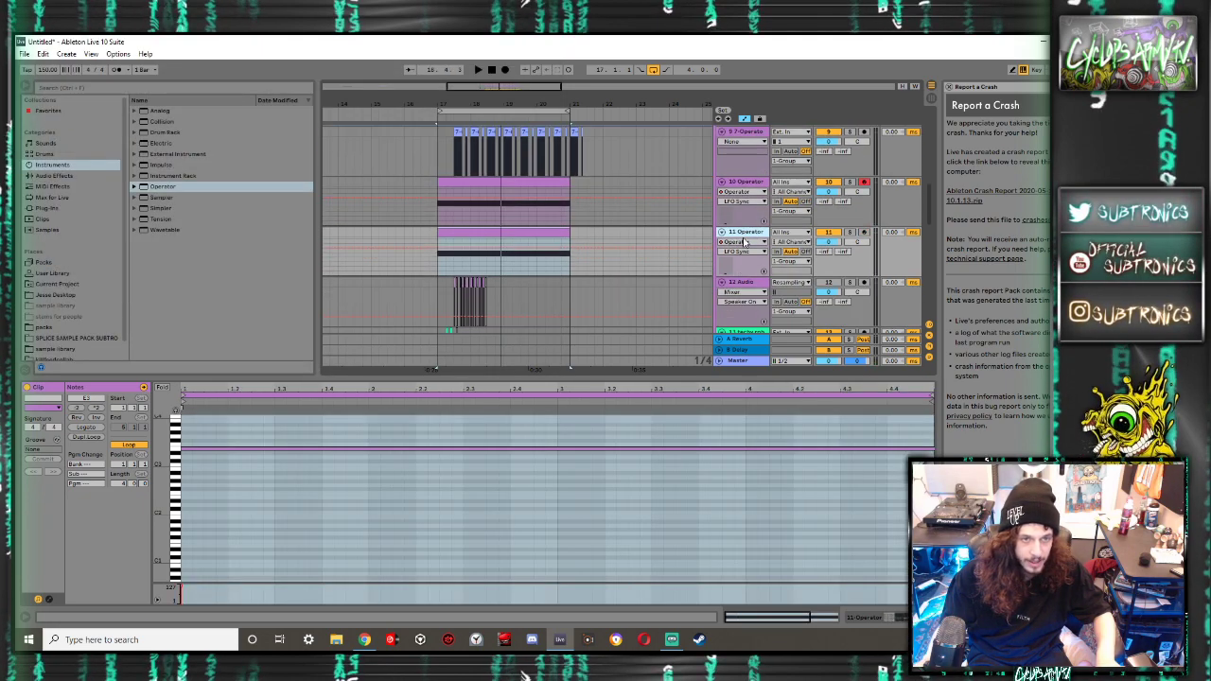
# Freeze the duplicated Operator track 11 and flatten it to audio
pyautogui.rightClick(745, 235)
pyautogui.click(785, 319)
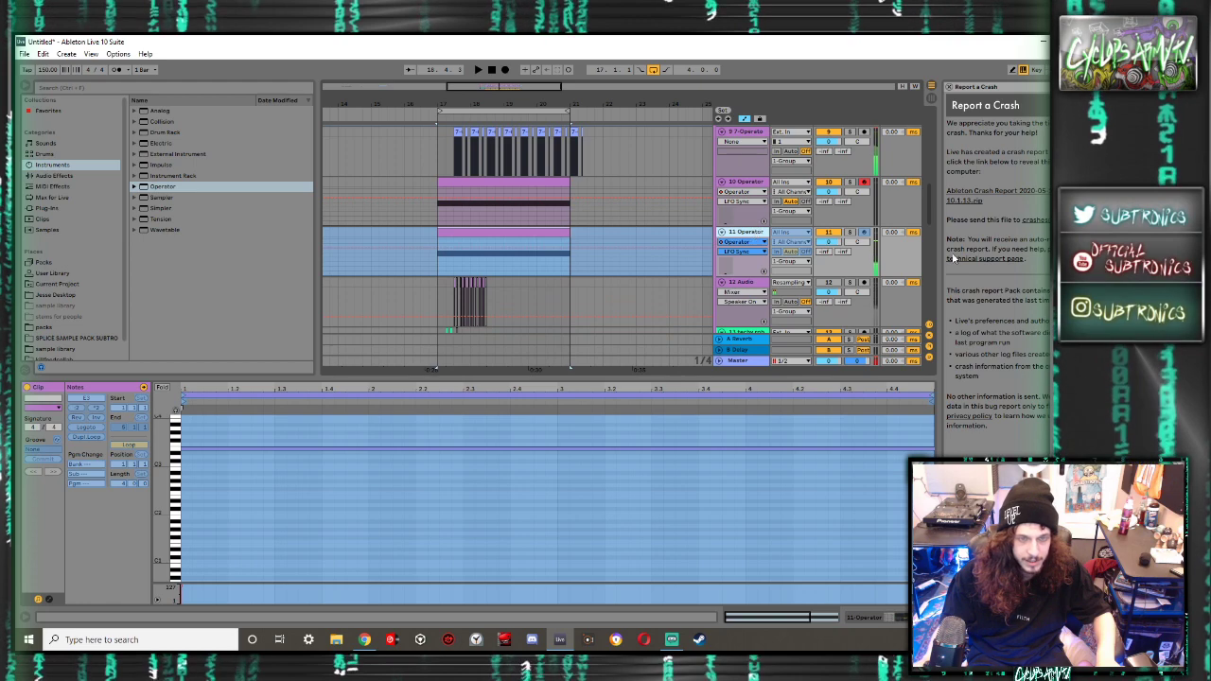
pyautogui.rightClick(757, 237)
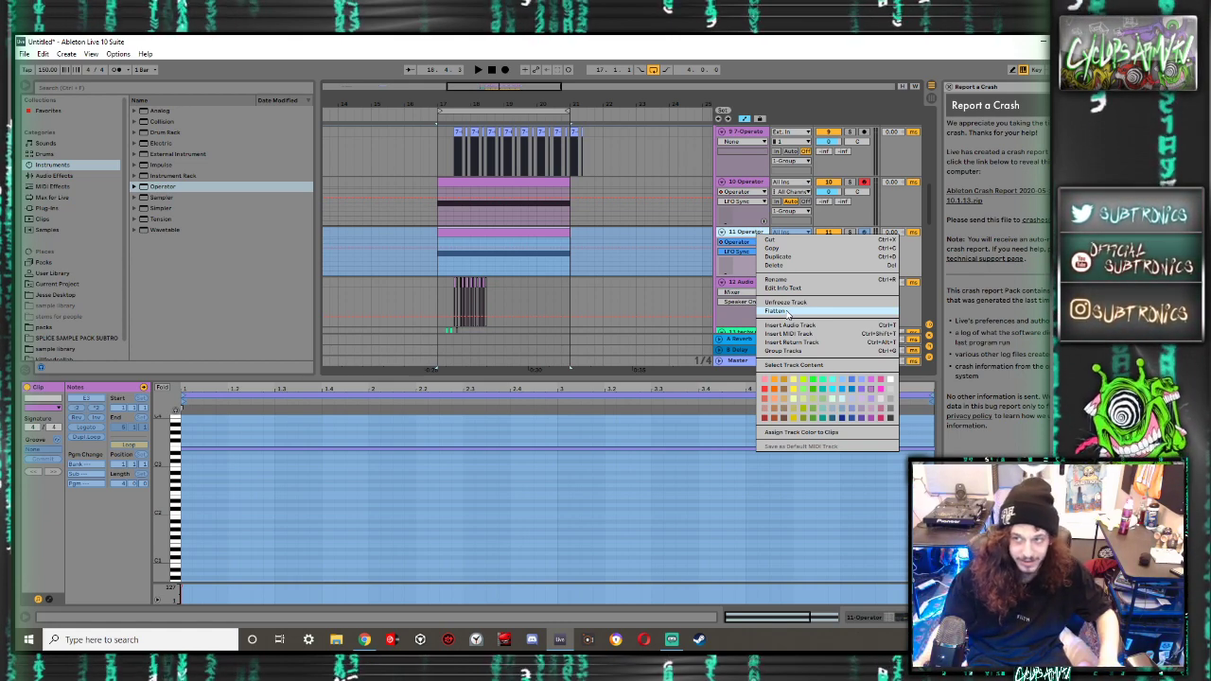
pyautogui.click(787, 313)
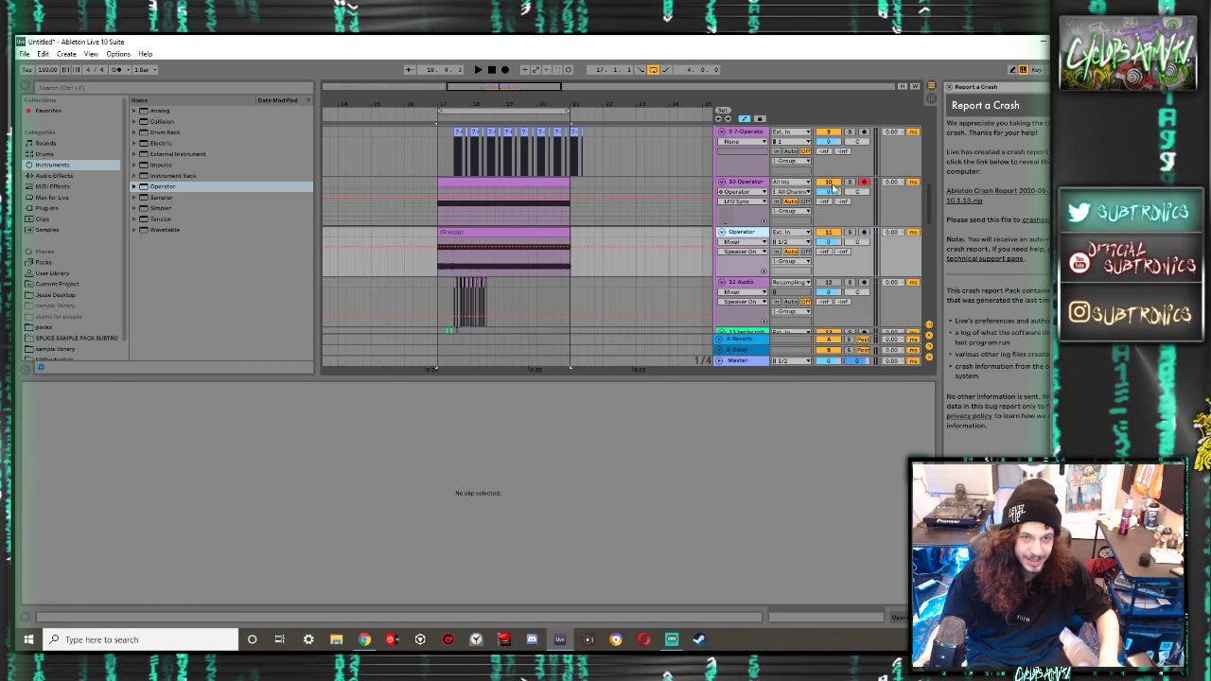
# Solo the flattened Operator track, listen to it, and examine its waveform around bars 17 and 18 up close
pyautogui.scroll(6, 473, 227)
pyautogui.scroll(1, 472, 226)
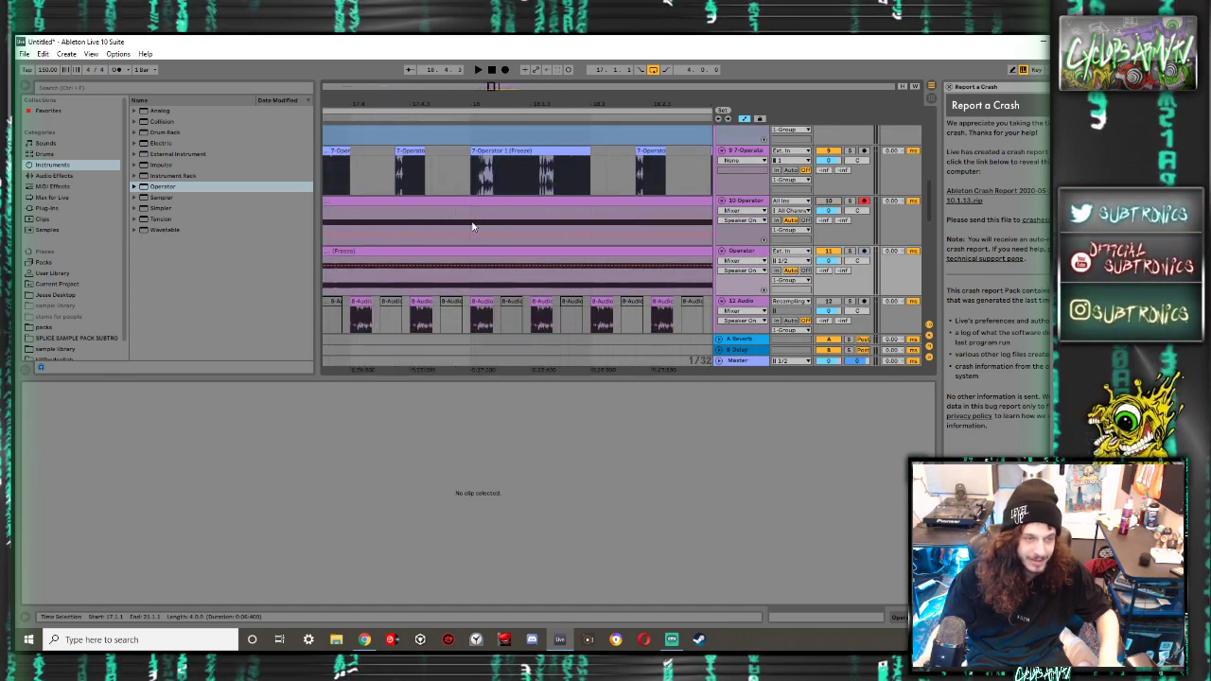
pyautogui.scroll(-2, 473, 226)
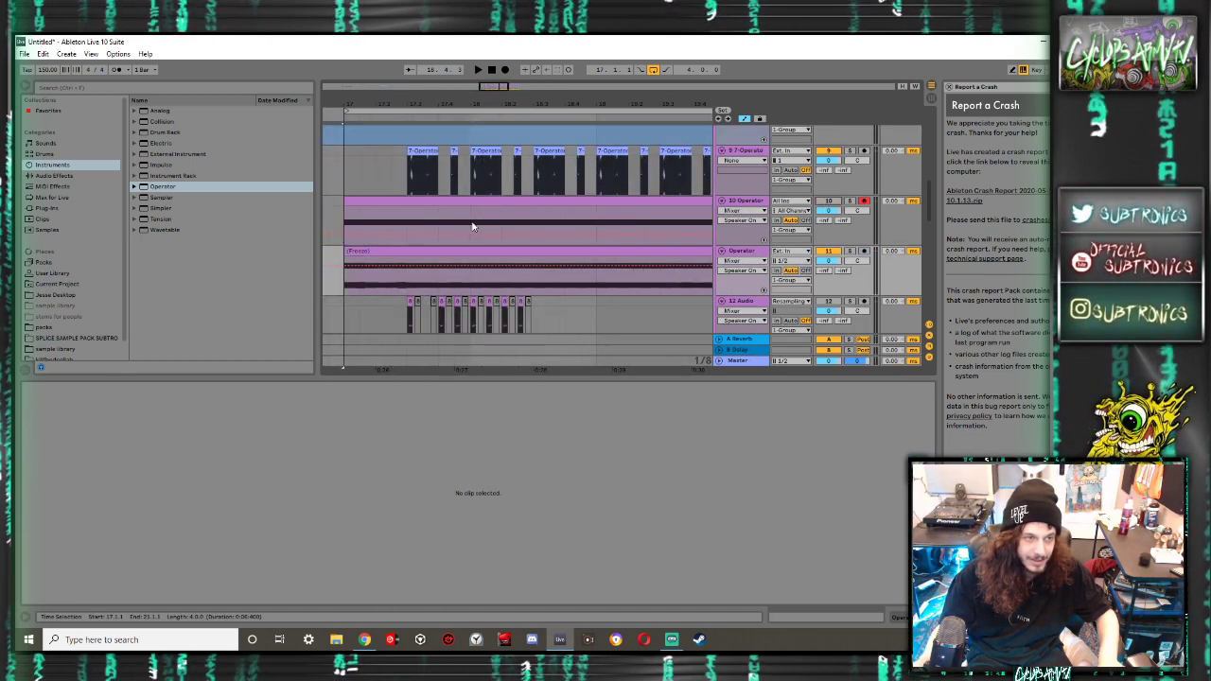
pyautogui.click(850, 250)
pyautogui.press('space')
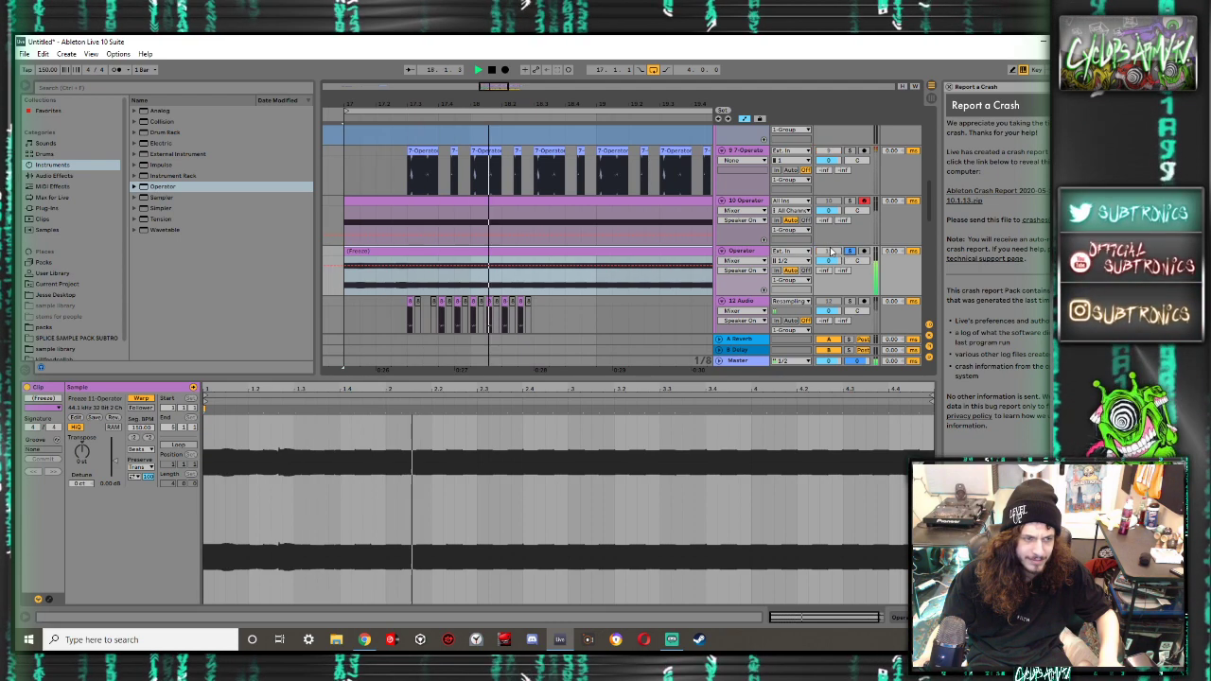
pyautogui.scroll(8, 412, 280)
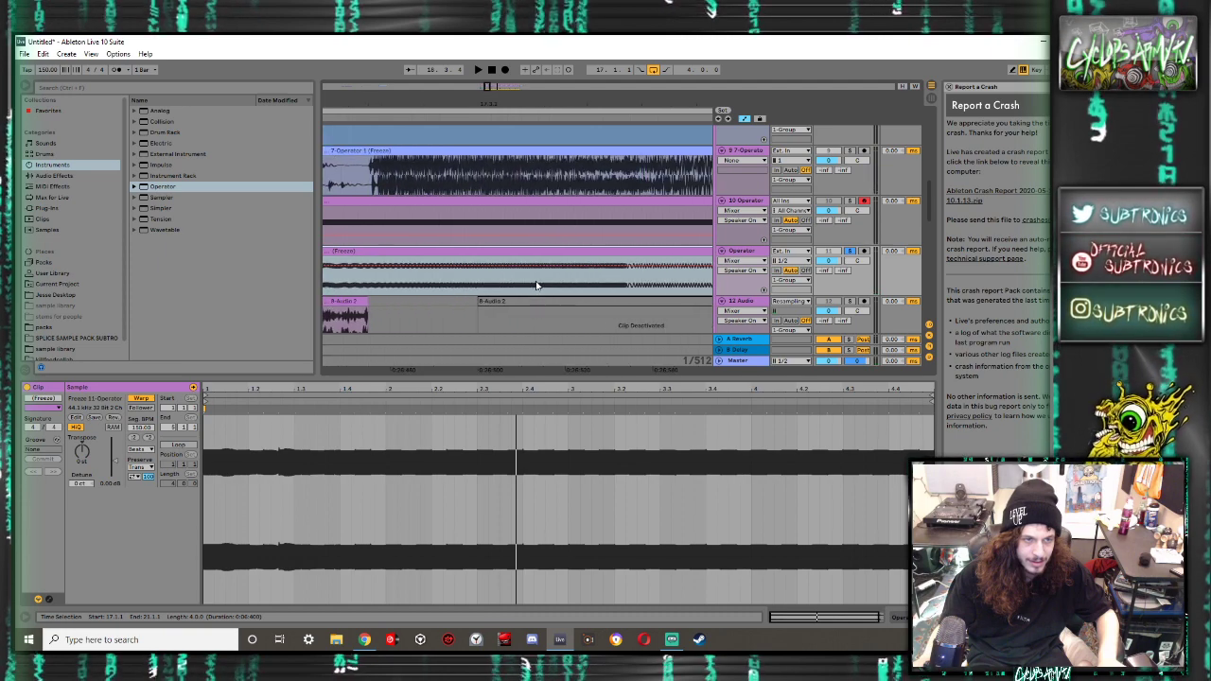
pyautogui.scroll(-2, 535, 284)
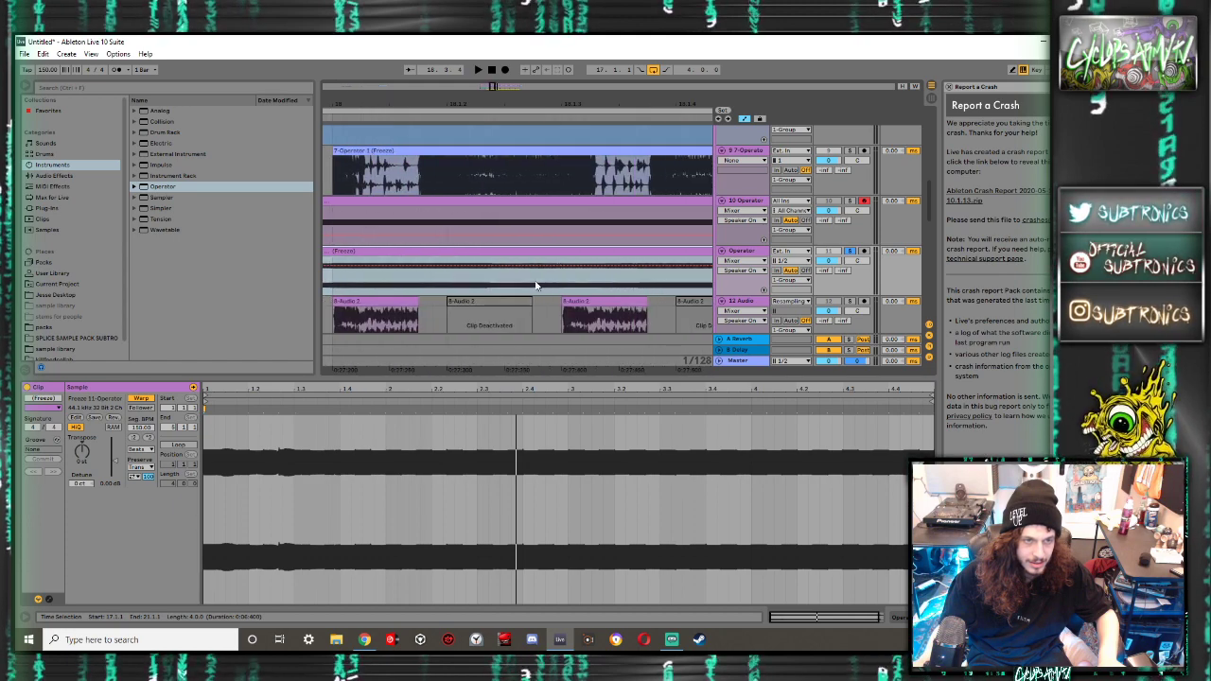
pyautogui.scroll(-6, 535, 284)
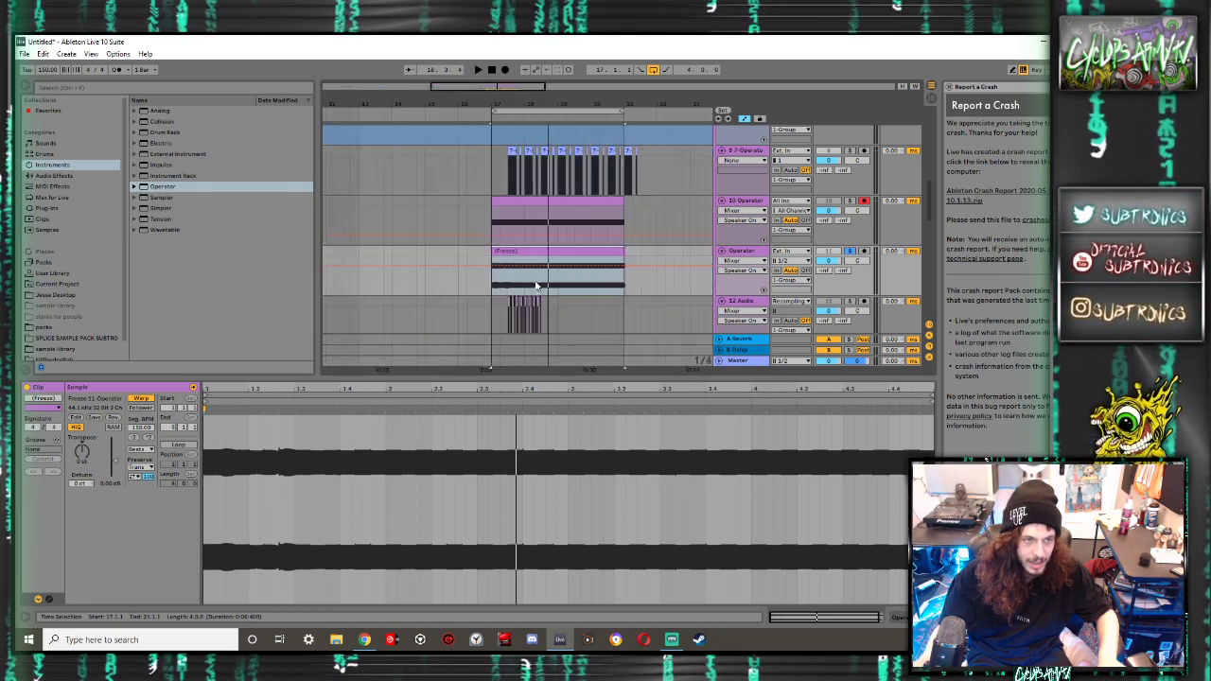
pyautogui.scroll(6, 493, 265)
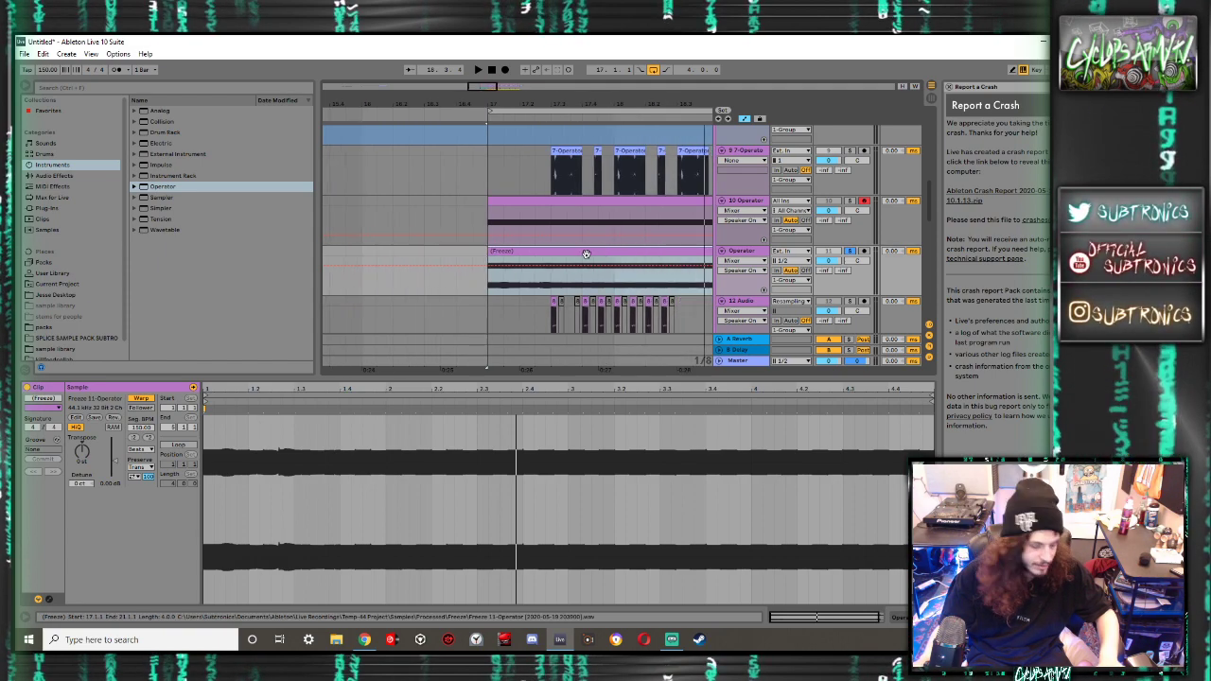
# Shift the flattened Operator clip off-grid to start just after 17.1.2, compare it unsoloed in the mix, and restore grid snapping
pyautogui.press('space')
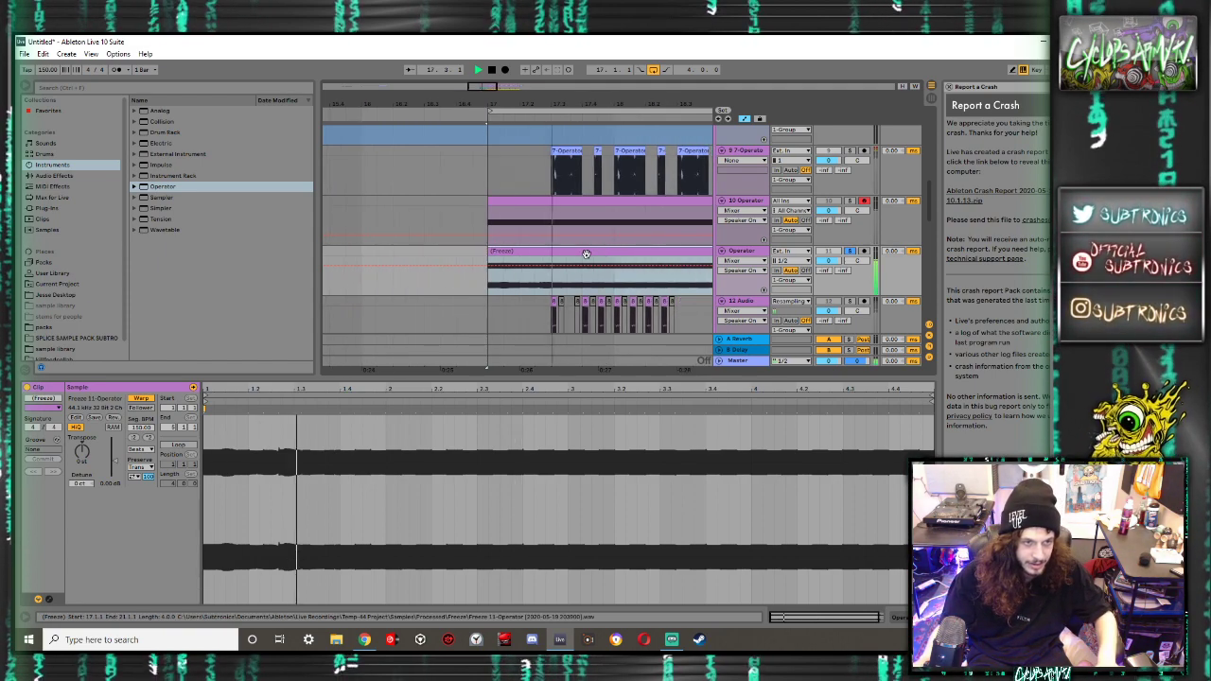
pyautogui.moveTo(587, 254); pyautogui.dragTo(599, 255)
pyautogui.press('space')
pyautogui.press('space')
pyautogui.click(850, 251)
pyautogui.press('space')
pyautogui.press('space')
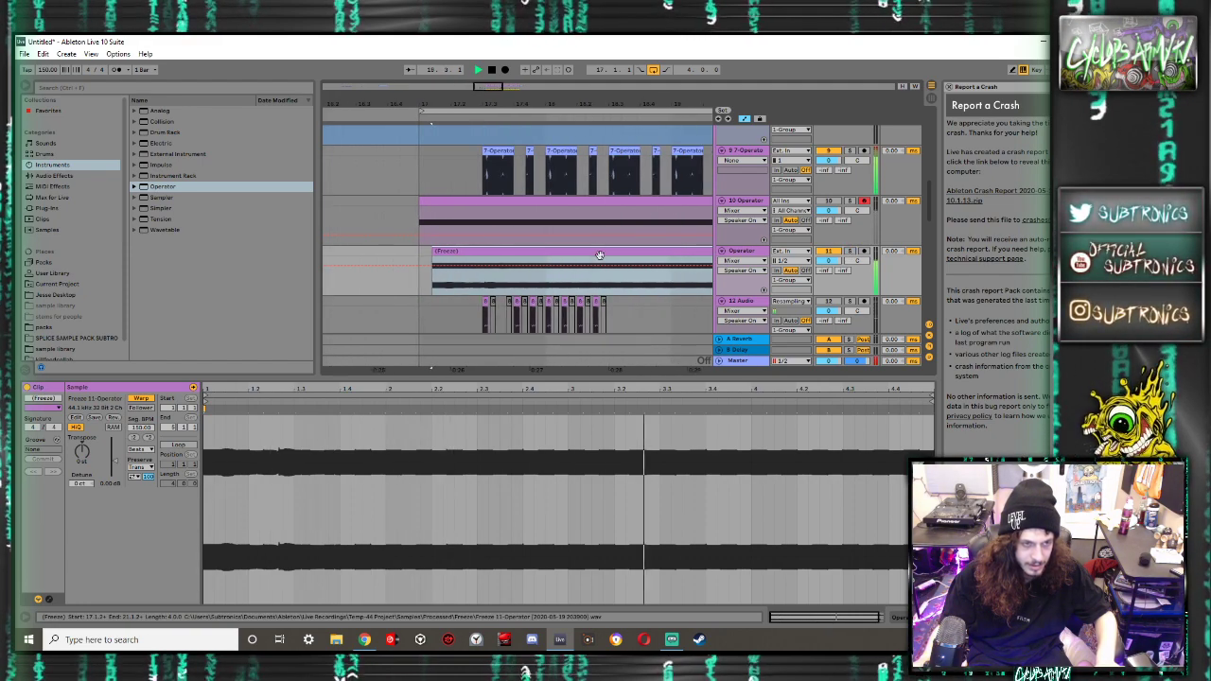
pyautogui.press('space')
pyautogui.hotkey('ctrl', '4')
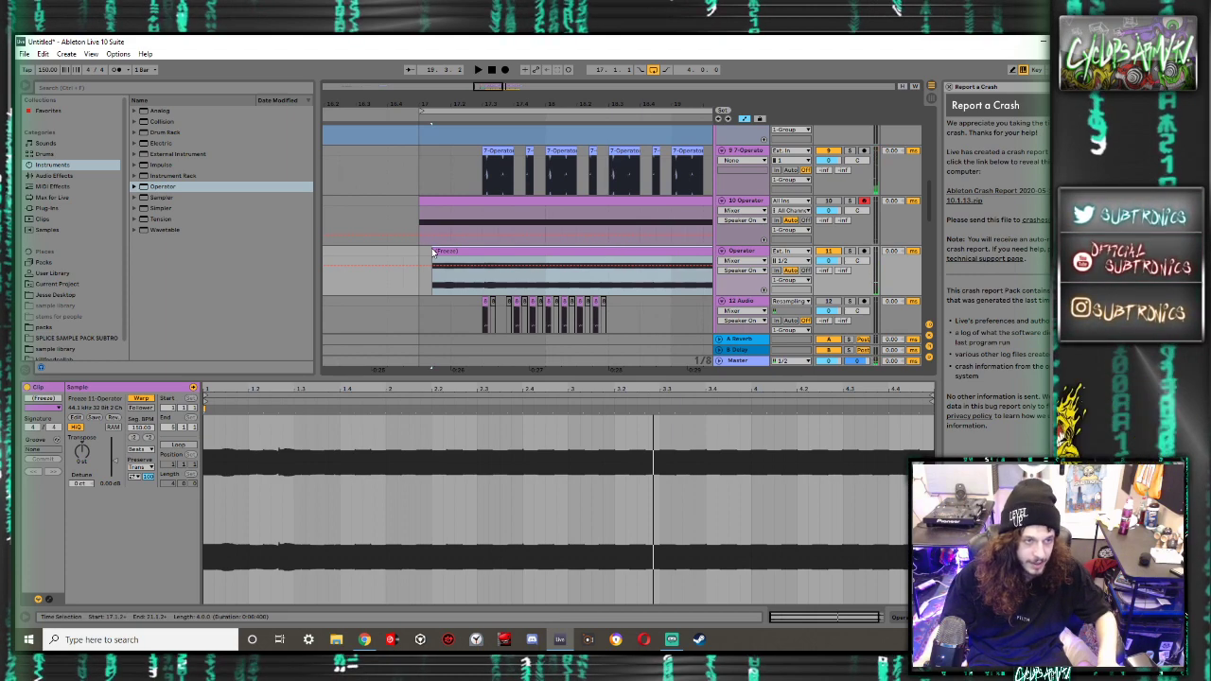
# Trim the flattened clip's start to 18.1.1 and copy its one-beat slice from 18.1.1 to 17.3.1
pyautogui.moveTo(437, 249); pyautogui.dragTo(583, 258)
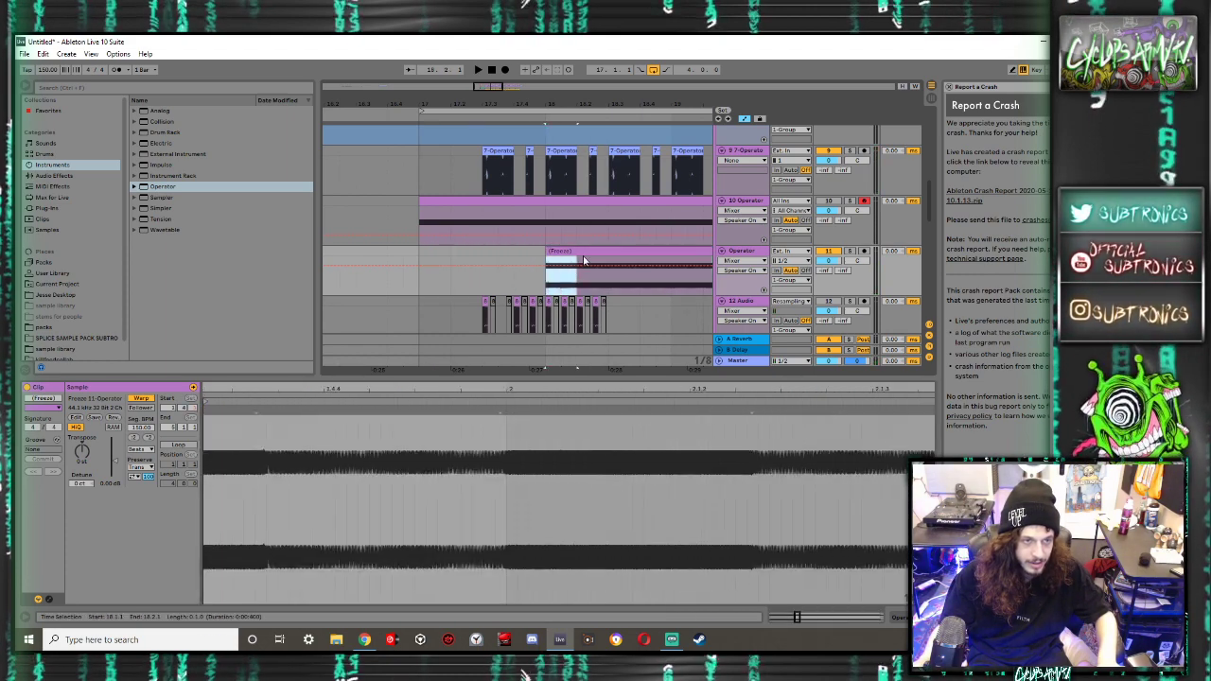
pyautogui.hotkey('ctrl', 'c')
pyautogui.click(479, 255)
pyautogui.hotkey('ctrl', 'v')
# Duplicate the one-beat slice repeatedly along the flattened Operator track and delete its material after 18.3.1
pyautogui.hotkey('ctrl', 'd')
pyautogui.hotkey('ctrl', 'd')
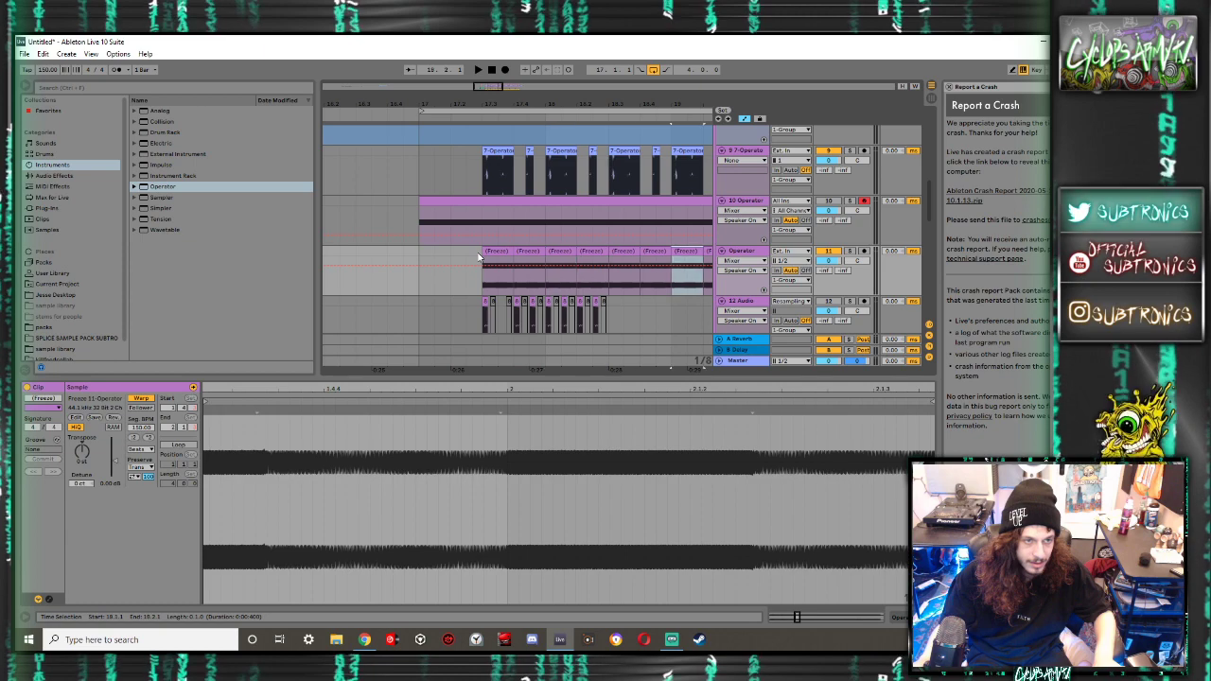
pyautogui.hotkey('ctrl', 'd')
pyautogui.hotkey('ctrl', 'd')
pyautogui.scroll(-4, 444, 249)
pyautogui.hotkey('ctrl', 'f')
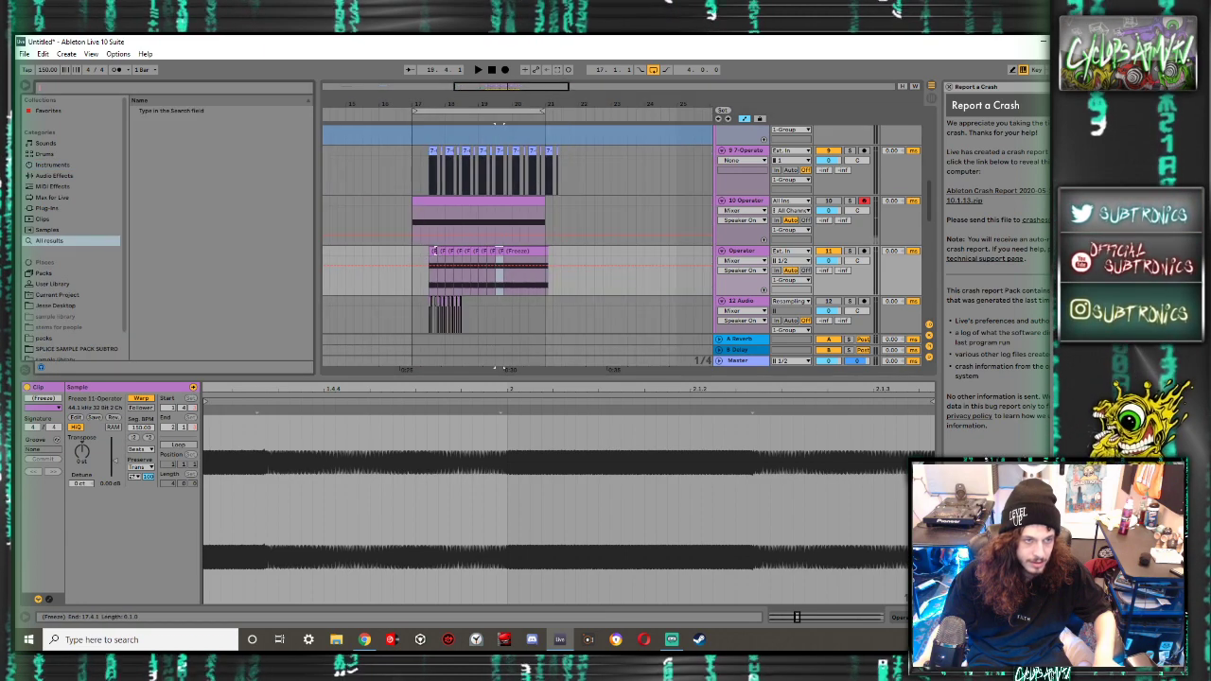
pyautogui.moveTo(554, 258); pyautogui.dragTo(463, 301)
pyautogui.press('Delete')
# Repeat the one-bar section from 17.3.1 on the flattened Operator and 12 Audio tracks, removing the surplus past bar 21
pyautogui.click(472, 253)
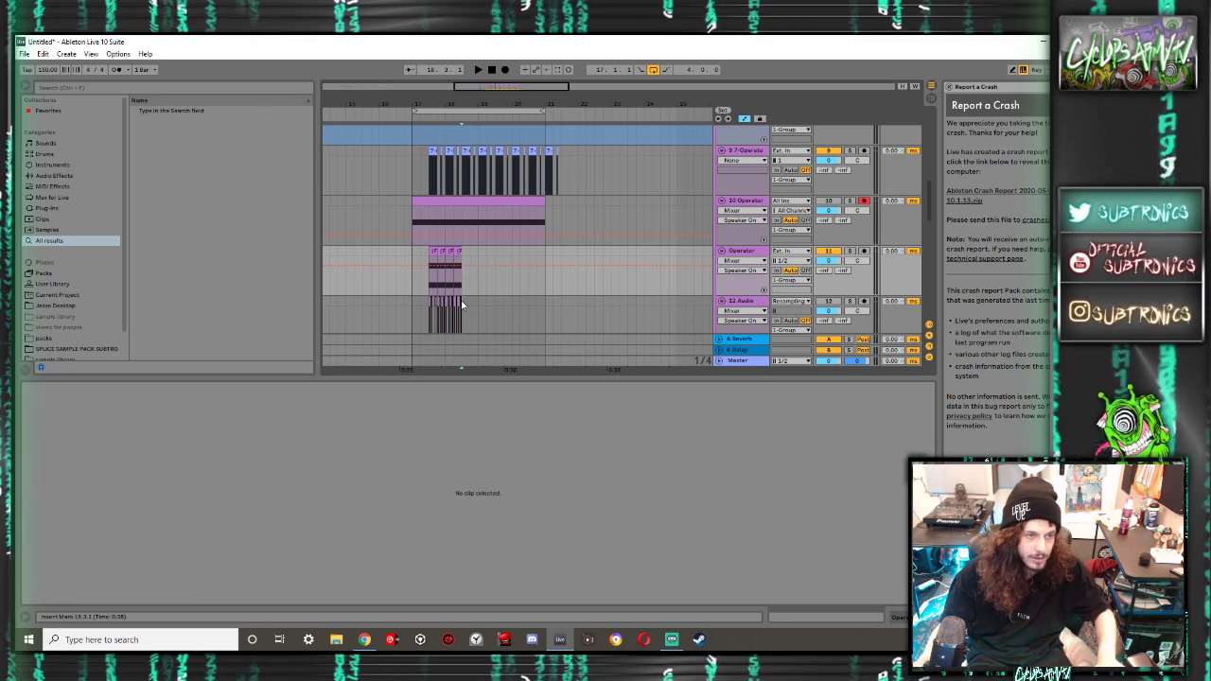
pyautogui.hotkey('ctrl', 'd')
pyautogui.hotkey('ctrl', 'd')
pyautogui.hotkey('ctrl', 'd')
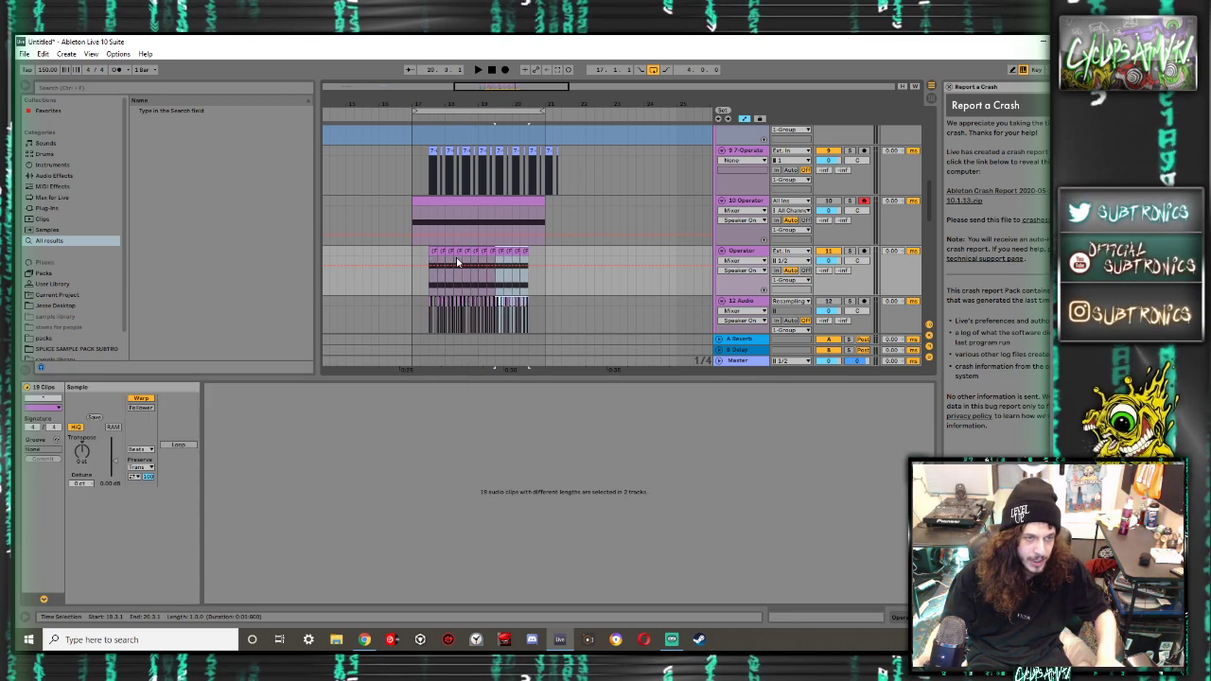
pyautogui.moveTo(575, 313); pyautogui.dragTo(554, 260)
pyautogui.press('Delete')
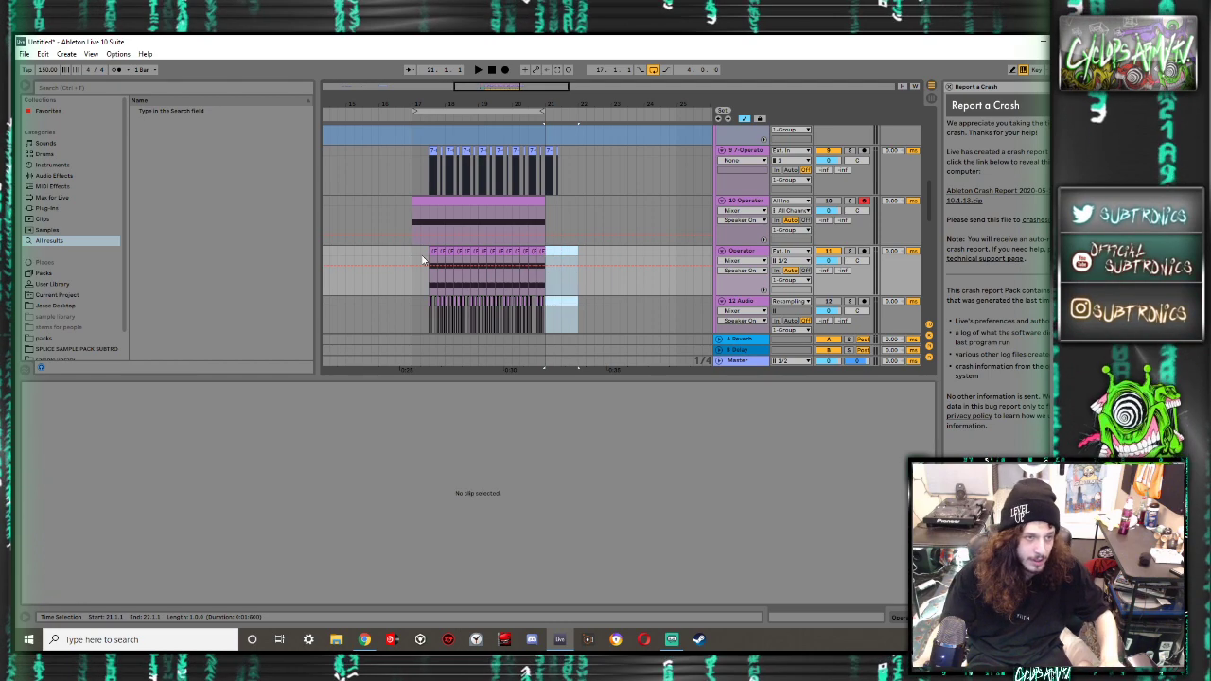
# Cut the track 10 Operator MIDI clip so that only 17.1.1 to 17.3.1 remains
pyautogui.moveTo(547, 207); pyautogui.dragTo(430, 205)
pyautogui.press('Delete')
pyautogui.press('Delete')
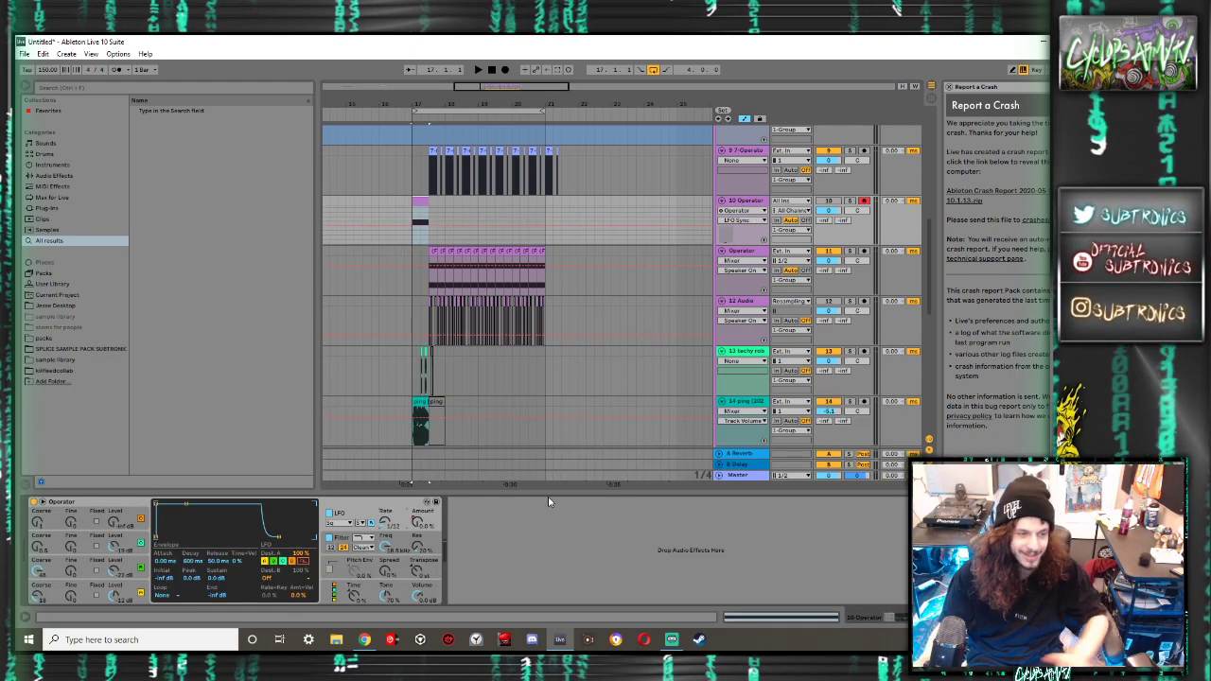
# Listen to the arrangement and undo the clip cuts and duplications back to the single slice pasted at 17.3.1
pyautogui.press('space')
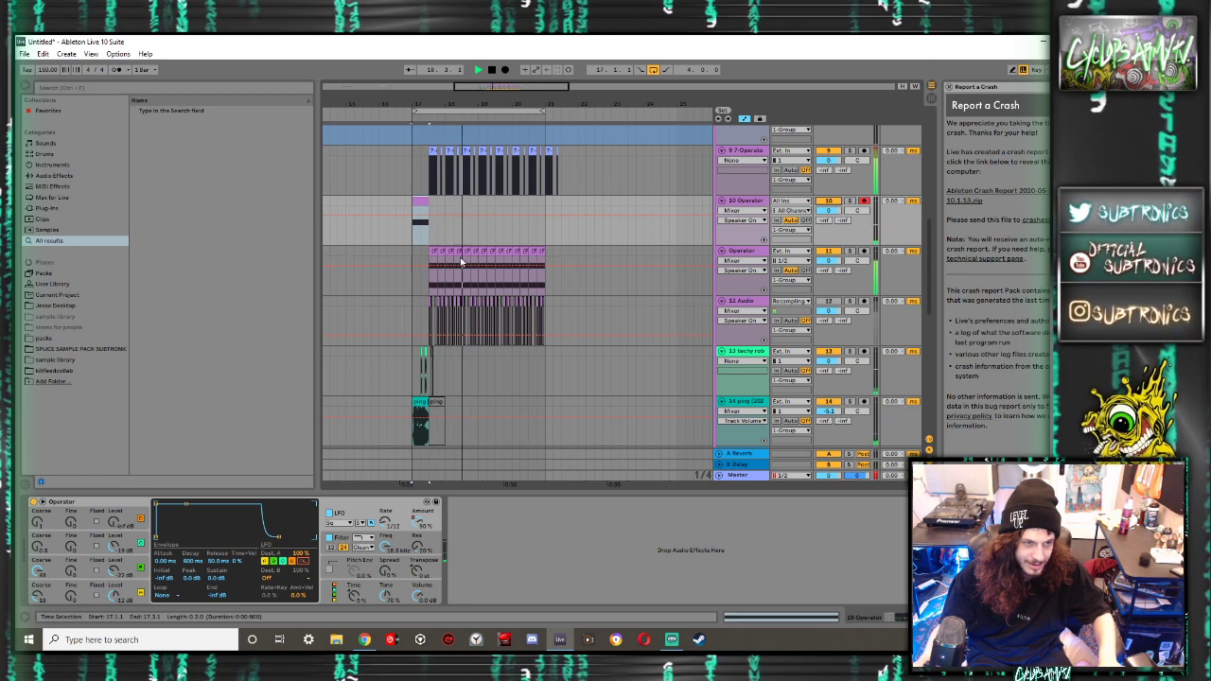
pyautogui.scroll(5, 437, 249)
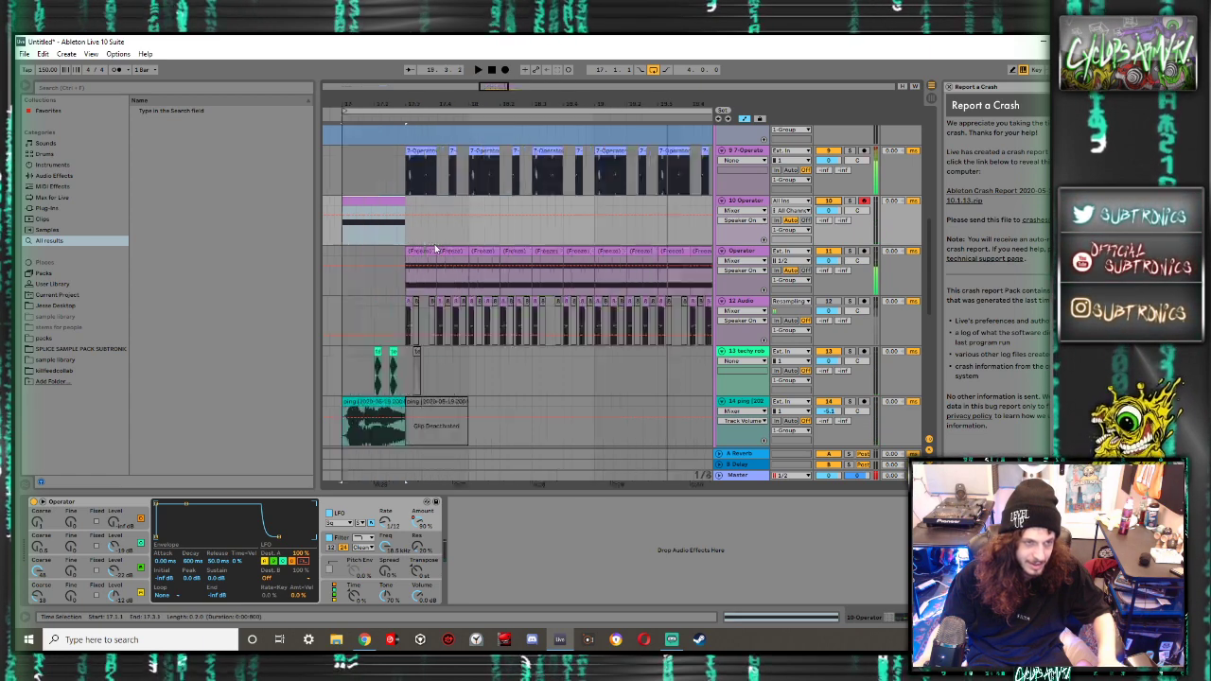
pyautogui.hotkey('ctrl', 'z')
pyautogui.hotkey('ctrl', 'z')
pyautogui.hotkey('ctrl', 'z')
pyautogui.hotkey('ctrl', 'z')
pyautogui.hotkey('ctrl', 'z')
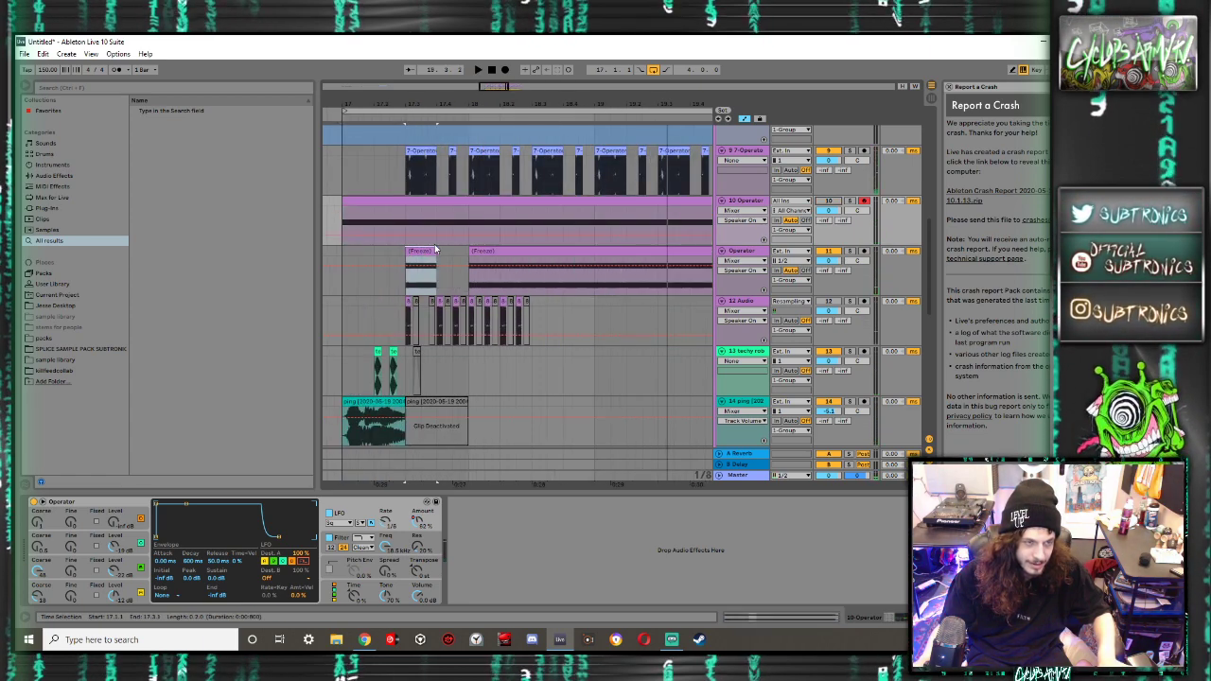
# Listen to the loop and delete the flattened Operator track's material past bar 21
pyautogui.click(422, 204)
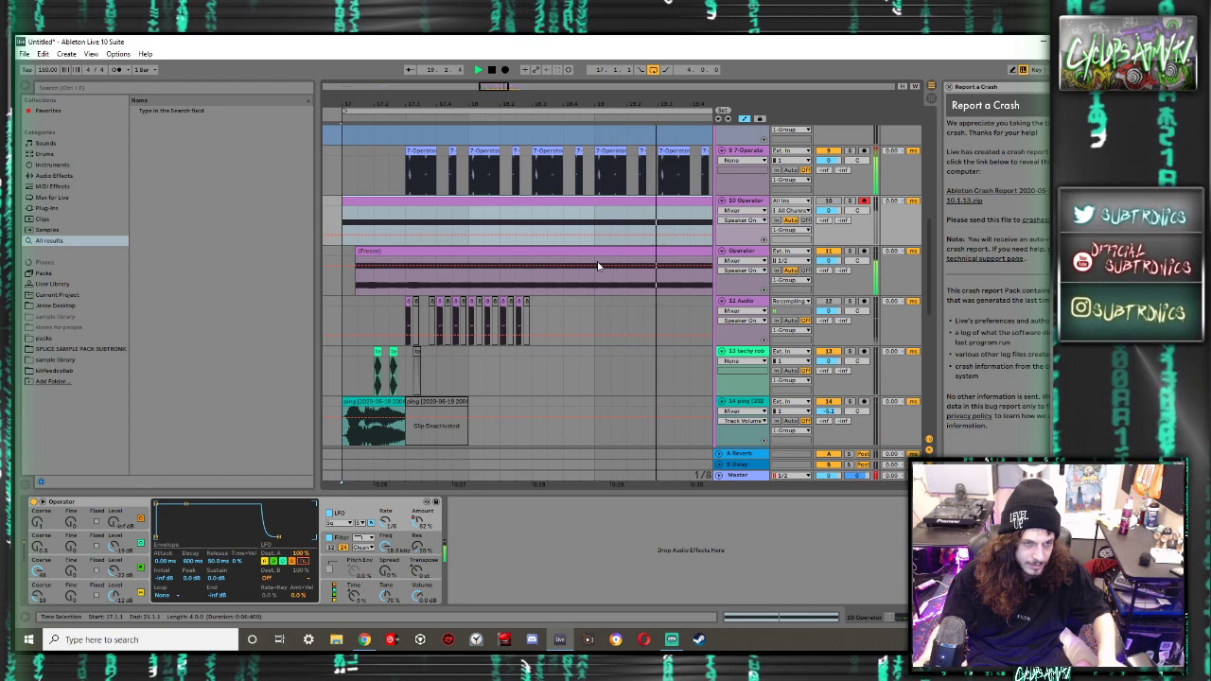
pyautogui.scroll(1, 597, 266)
pyautogui.scroll(-5, 597, 266)
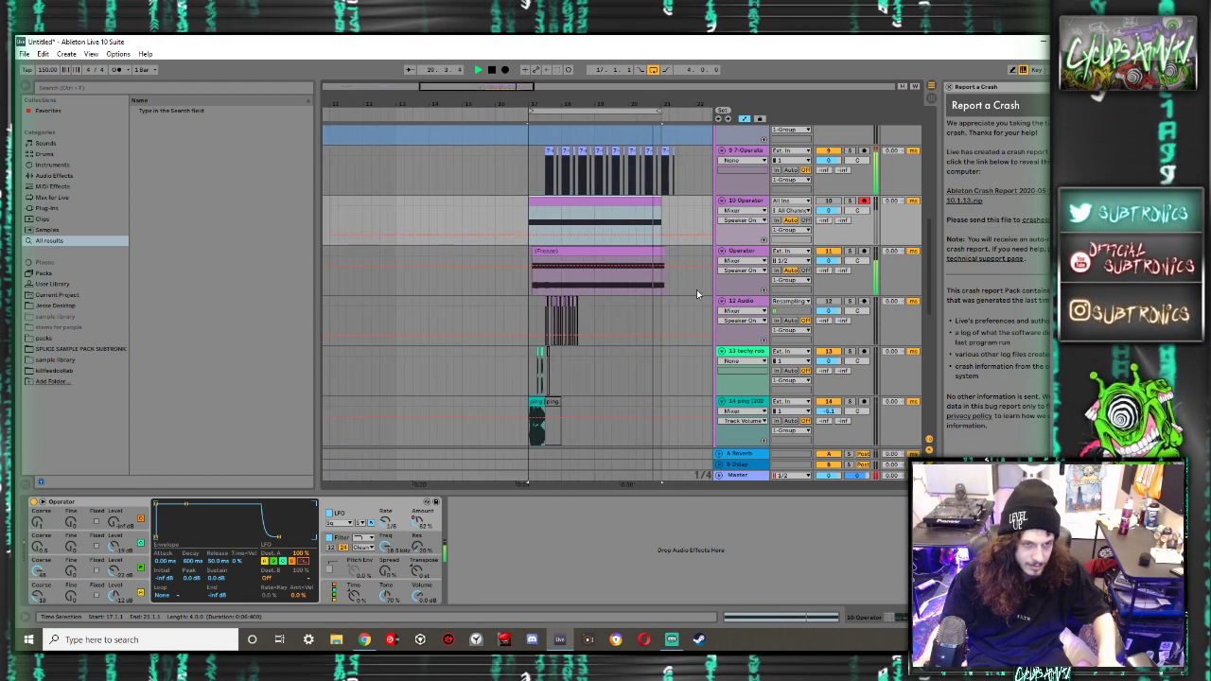
pyautogui.moveTo(698, 290); pyautogui.dragTo(662, 263)
pyautogui.press('Delete')
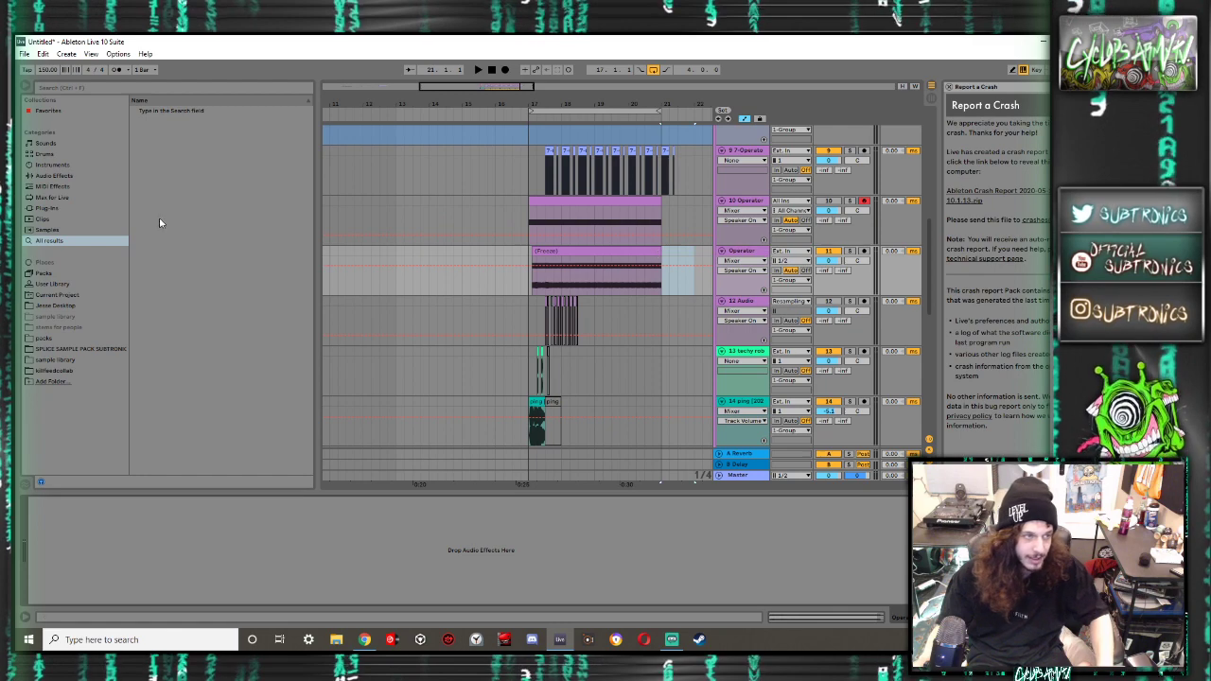
# Add an EQ Eight to the flattened Operator track, solo the track, and lower the EQ's high band to about -7.8 dB
pyautogui.click(39, 186)
pyautogui.click(53, 176)
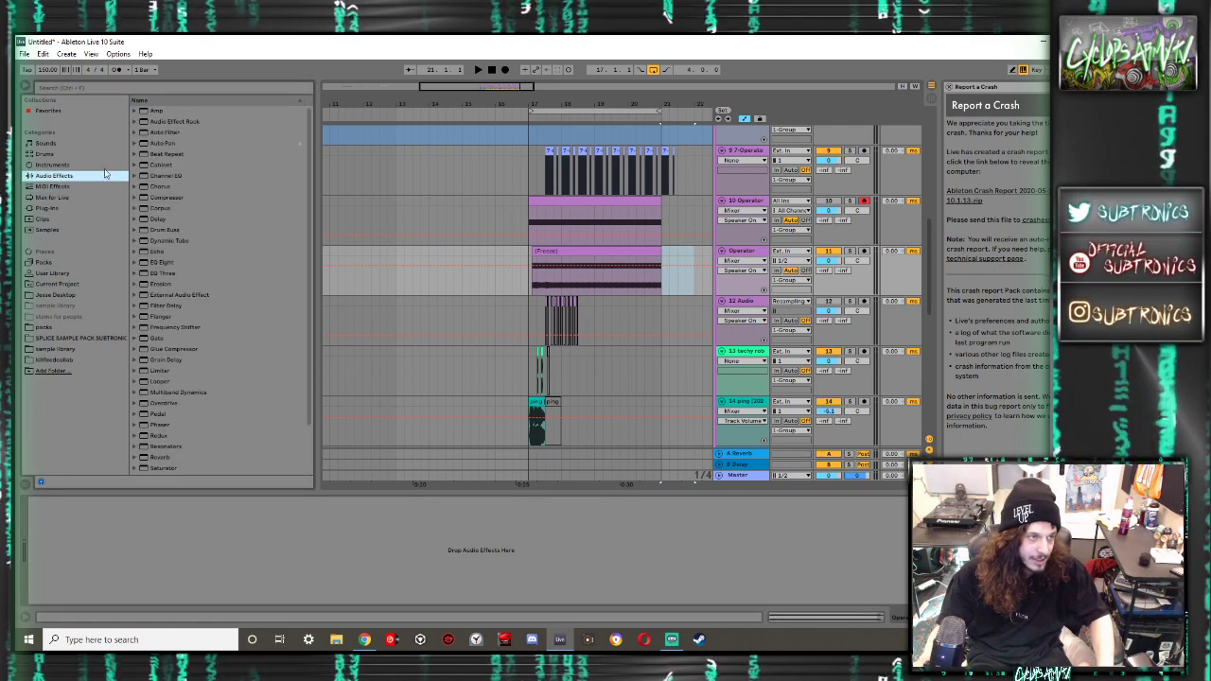
pyautogui.doubleClick(163, 263)
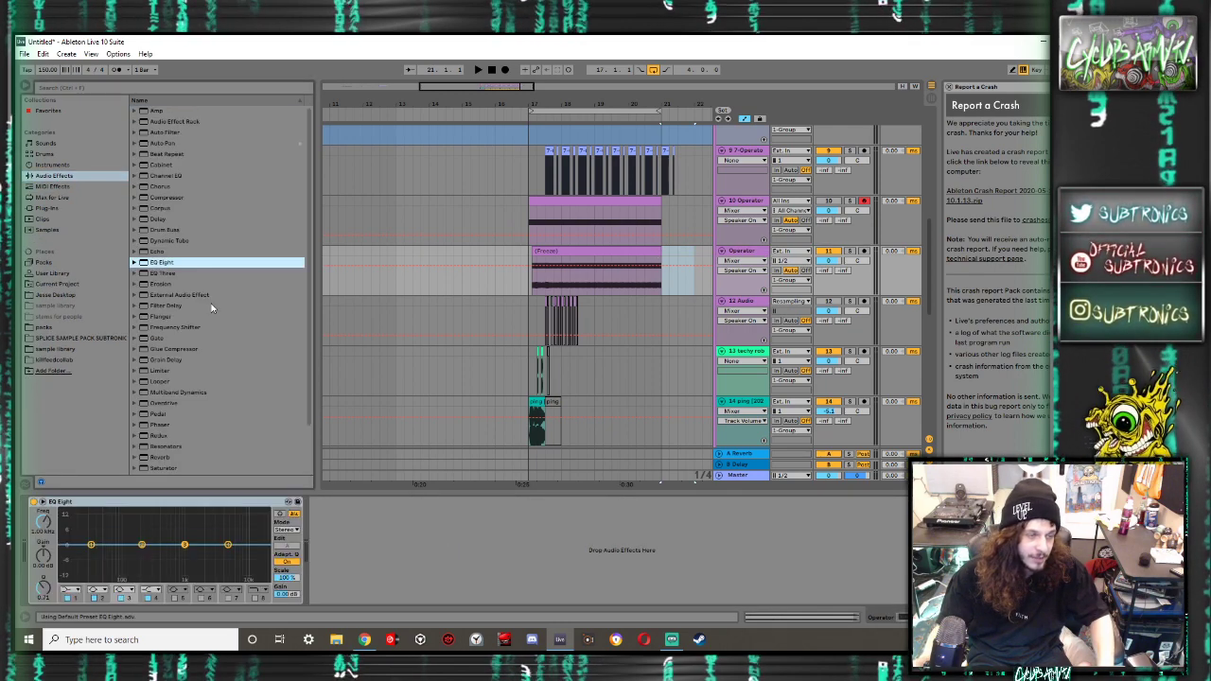
pyautogui.click(852, 251)
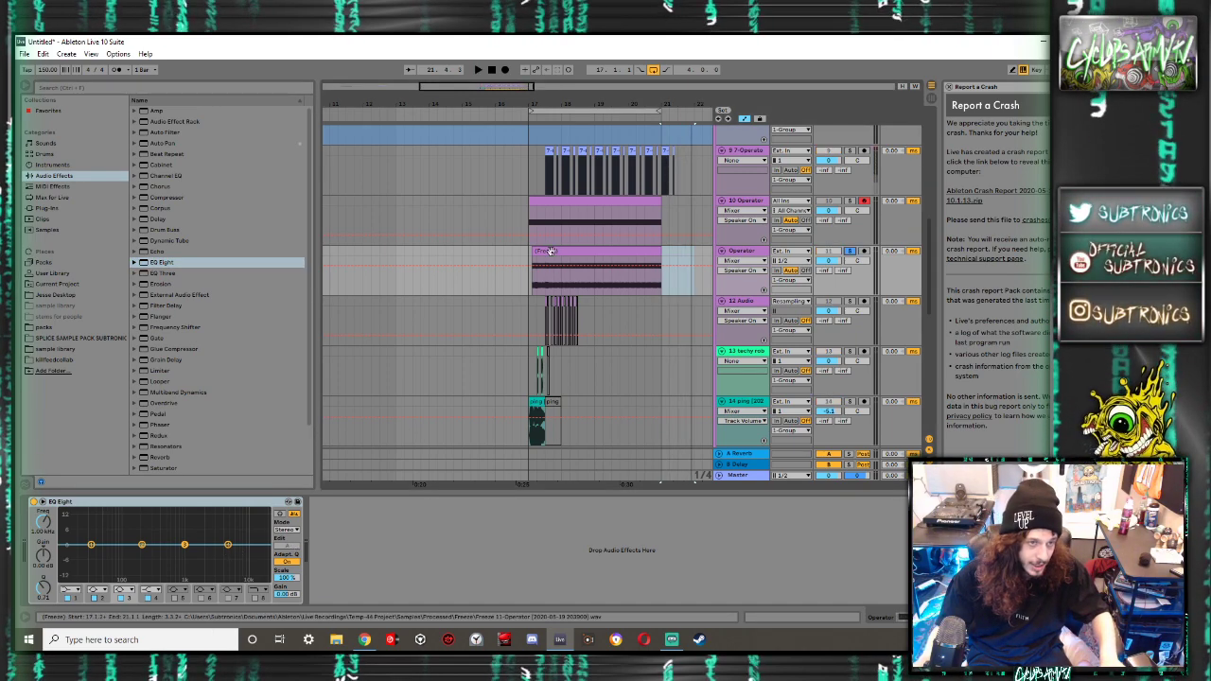
pyautogui.press('space')
pyautogui.moveTo(227, 547); pyautogui.dragTo(223, 563)
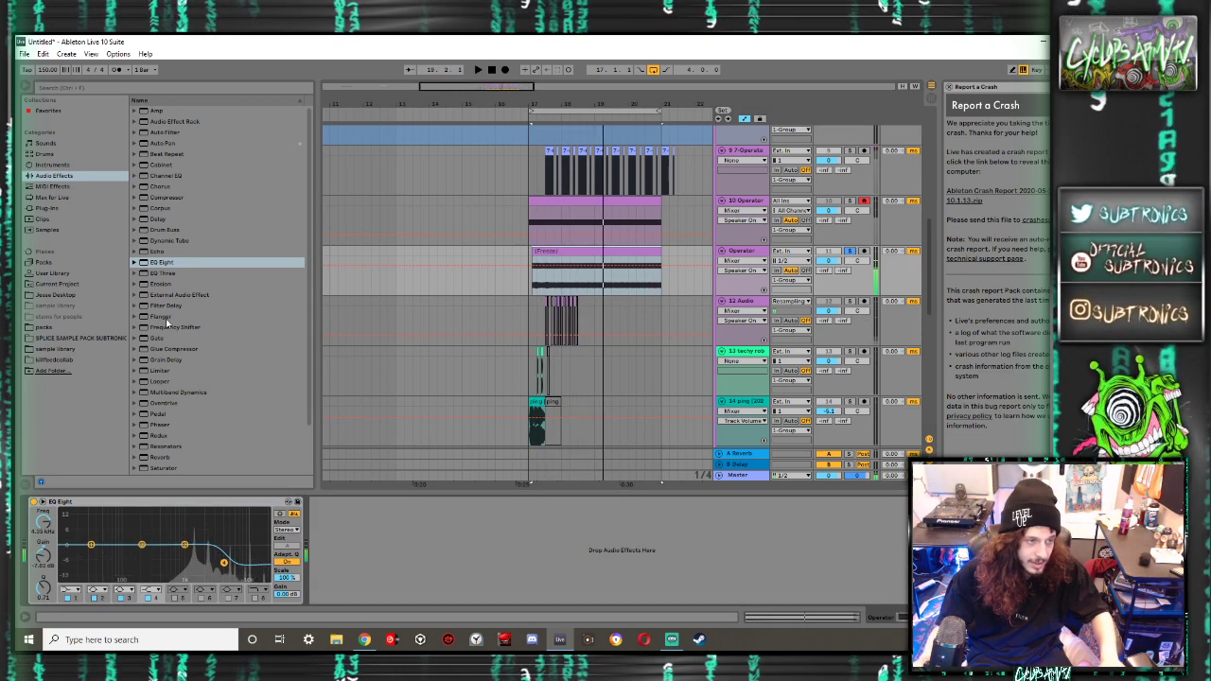
# Add a second EQ Eight and shape its band 2 into a narrow -15 dB cut at the top of the spectrum
pyautogui.doubleClick(152, 263)
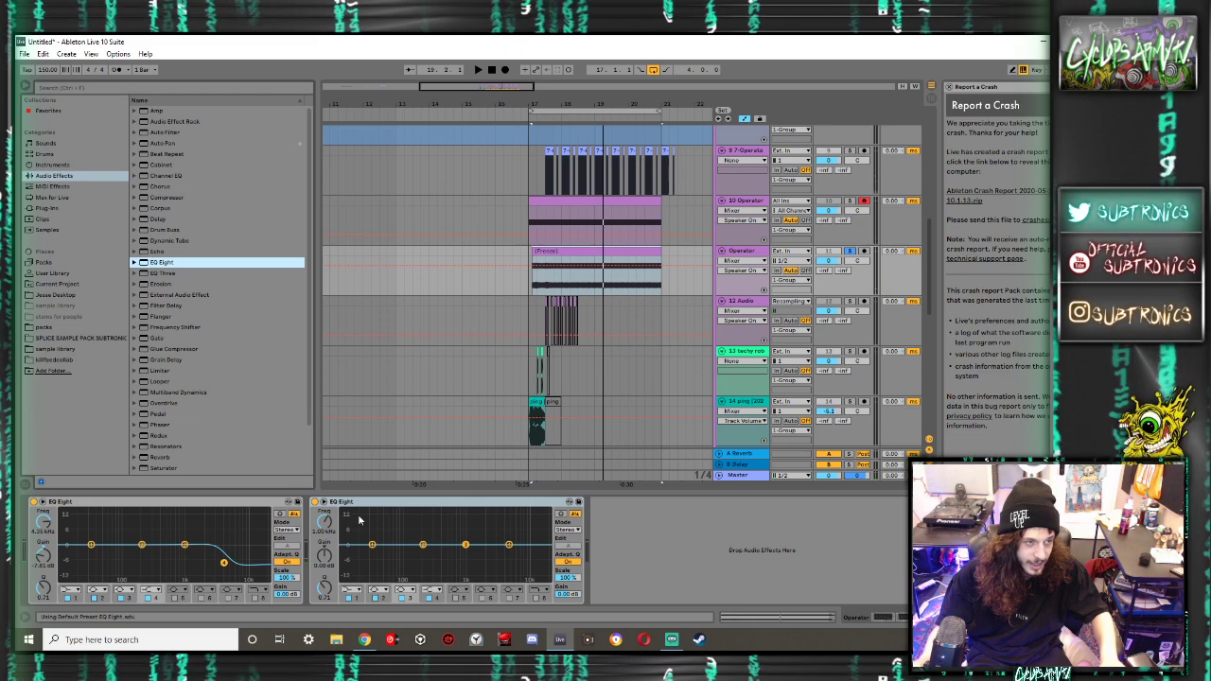
pyautogui.moveTo(423, 547); pyautogui.dragTo(430, 579)
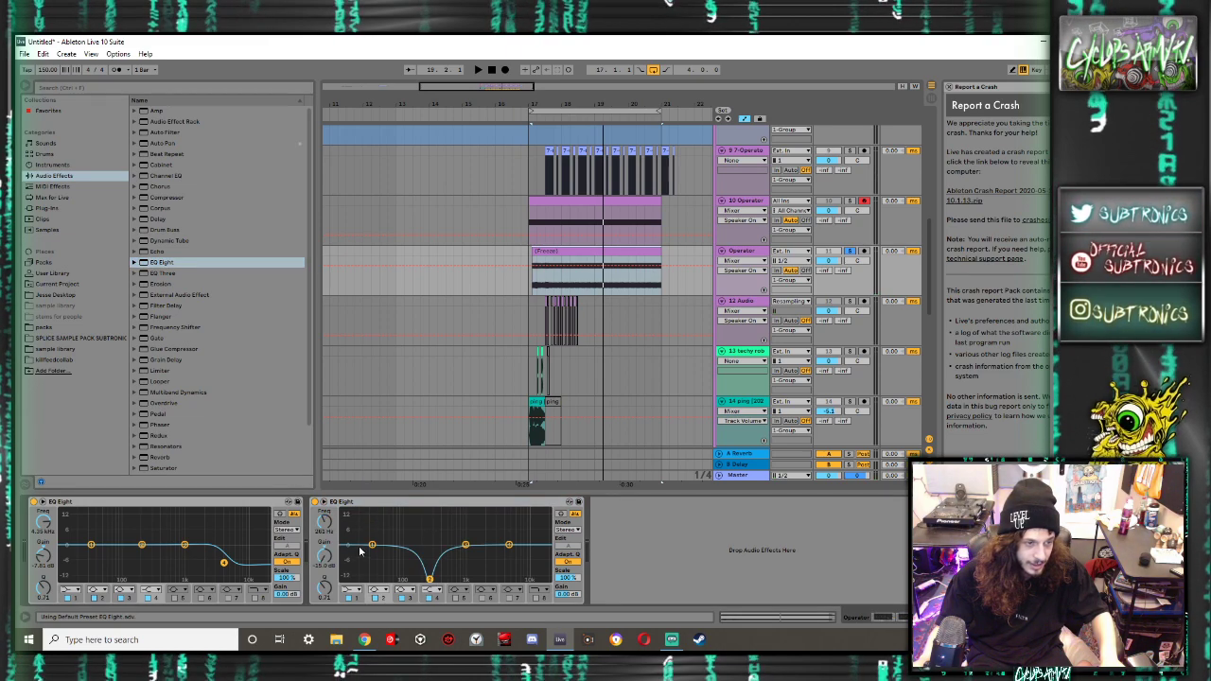
pyautogui.moveTo(324, 587); pyautogui.dragTo(324, 566)
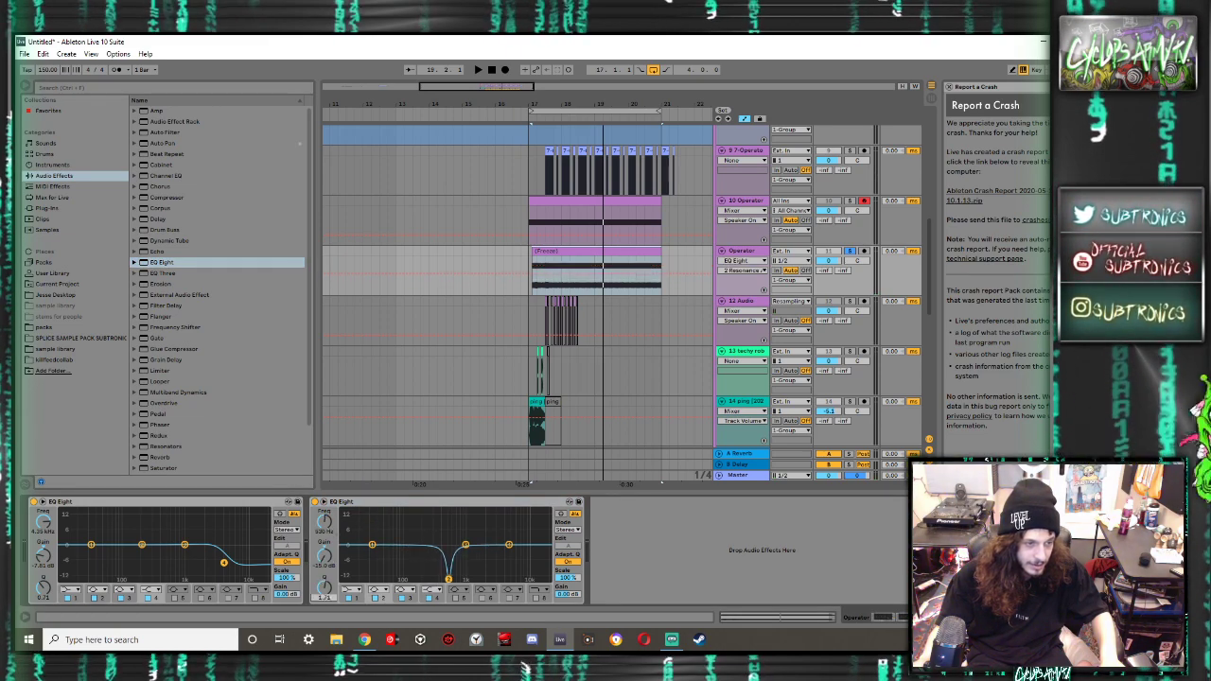
pyautogui.press('space')
pyautogui.moveTo(449, 579); pyautogui.dragTo(546, 580)
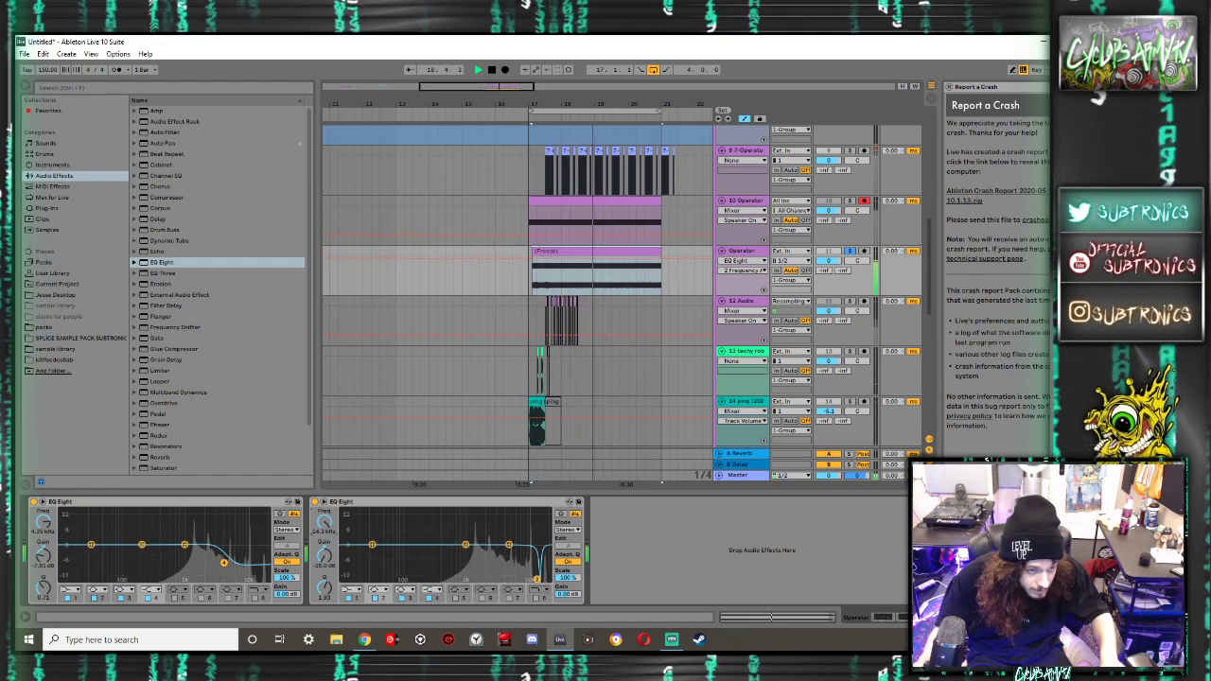
# Expand the second EQ Eight's display and move the band 2 cut to 17.2 kHz while listening
pyautogui.click(325, 503)
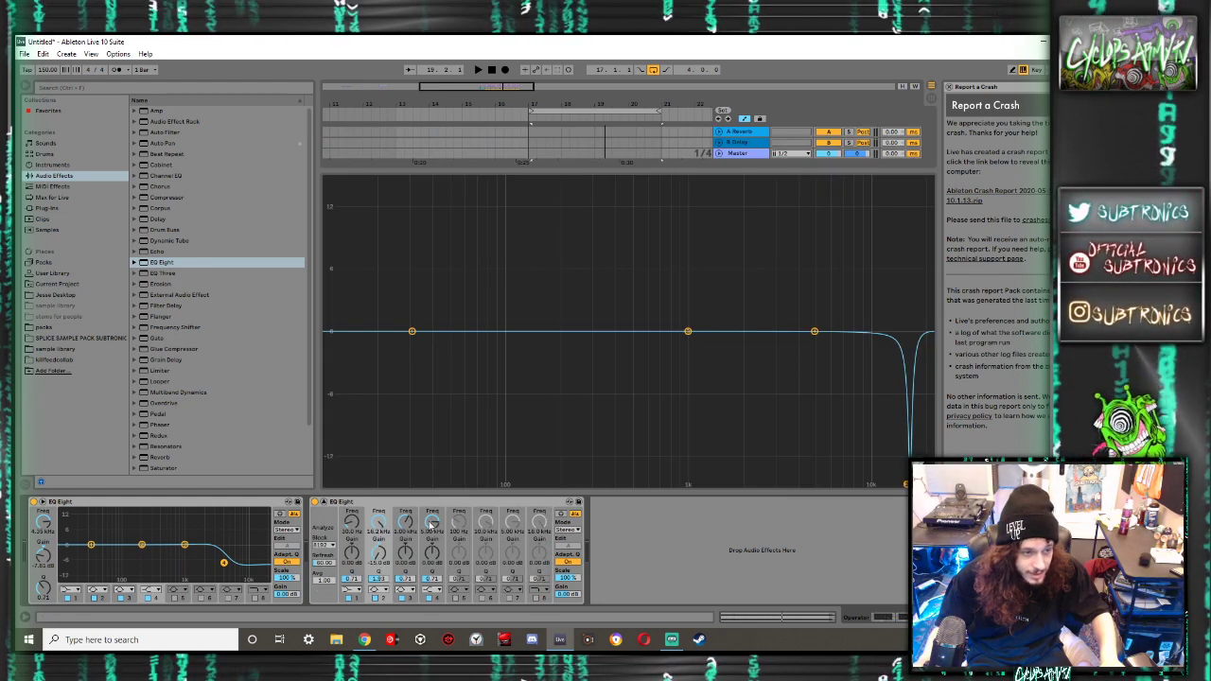
pyautogui.press('space')
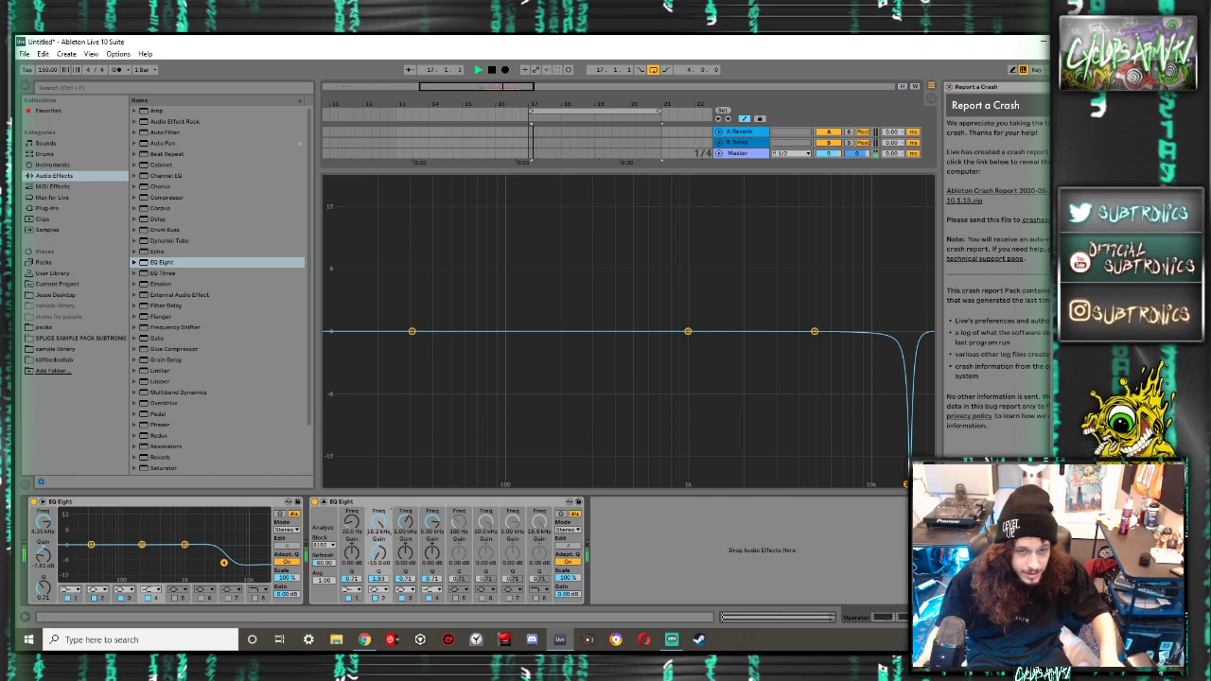
pyautogui.moveTo(382, 524); pyautogui.dragTo(382, 519)
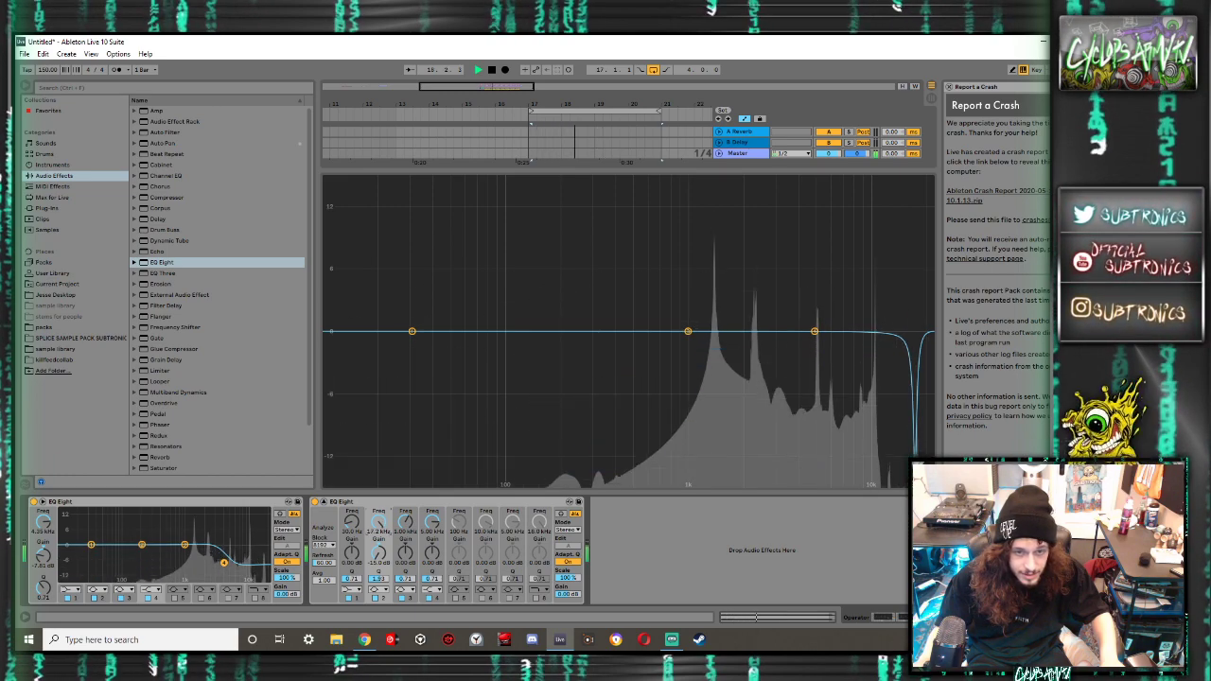
pyautogui.press('space')
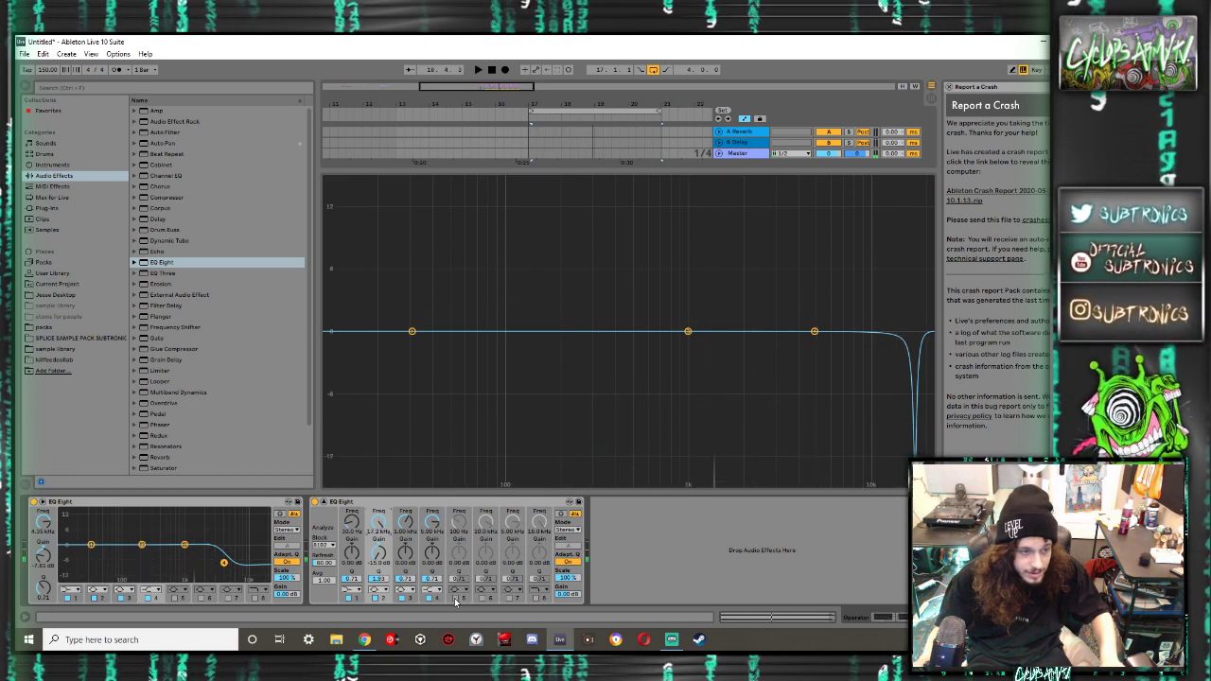
# Enable band 5 of the second EQ Eight as a notch slightly above 10 kHz and adjust its Q during playback
pyautogui.click(456, 599)
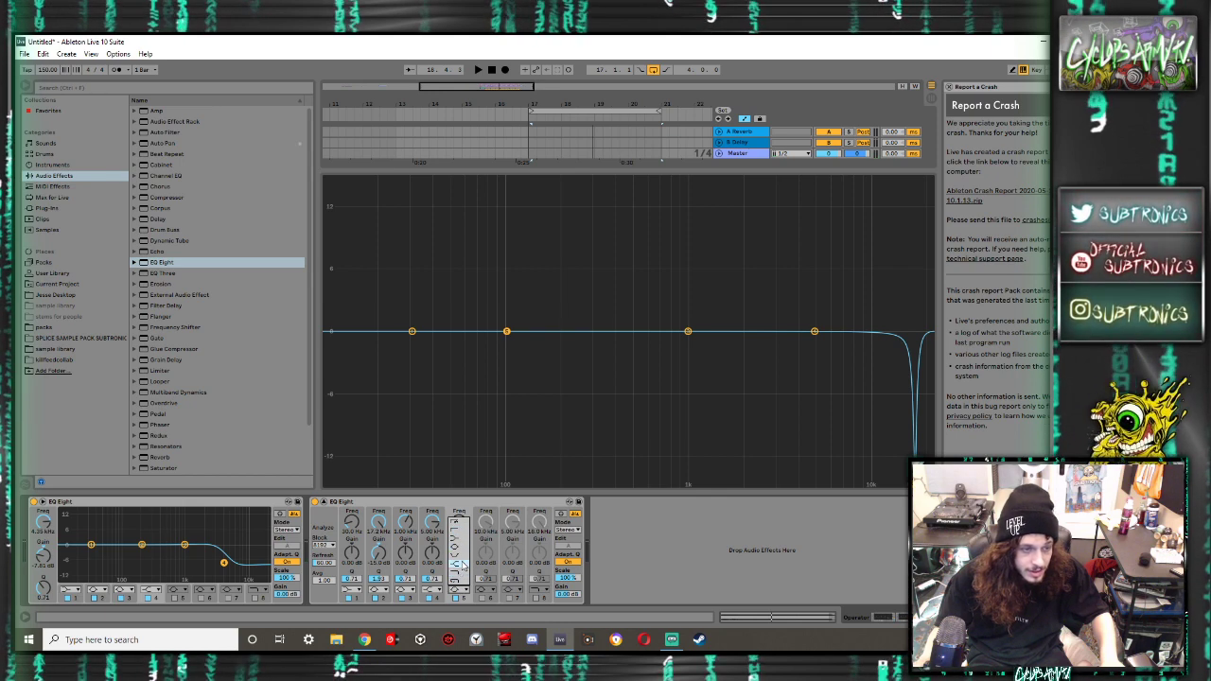
pyautogui.click(464, 580)
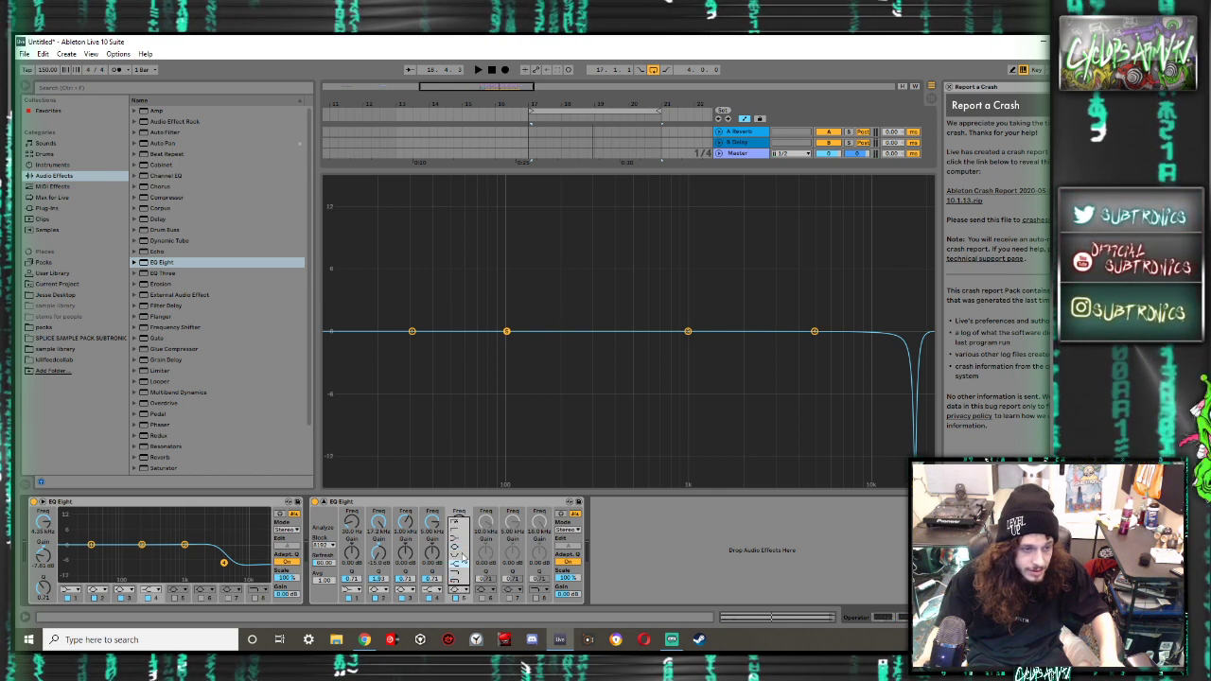
pyautogui.click(461, 547)
pyautogui.moveTo(460, 532); pyautogui.dragTo(460, 506)
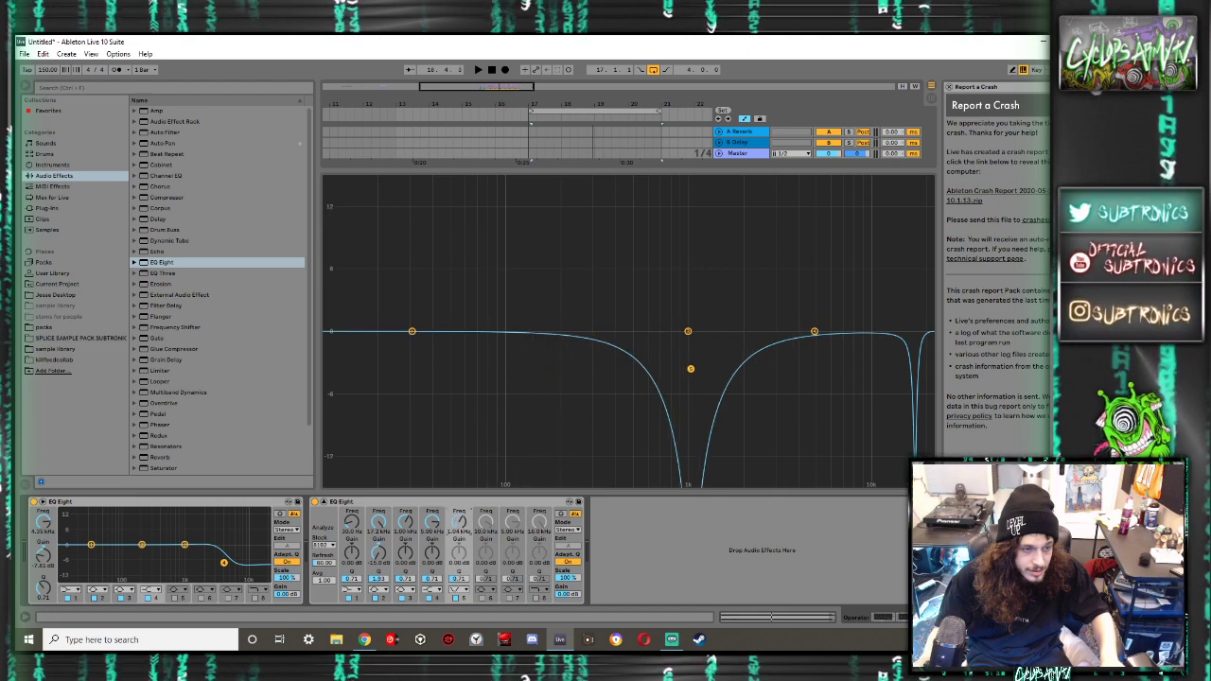
pyautogui.moveTo(460, 579); pyautogui.dragTo(460, 502)
pyautogui.press('space')
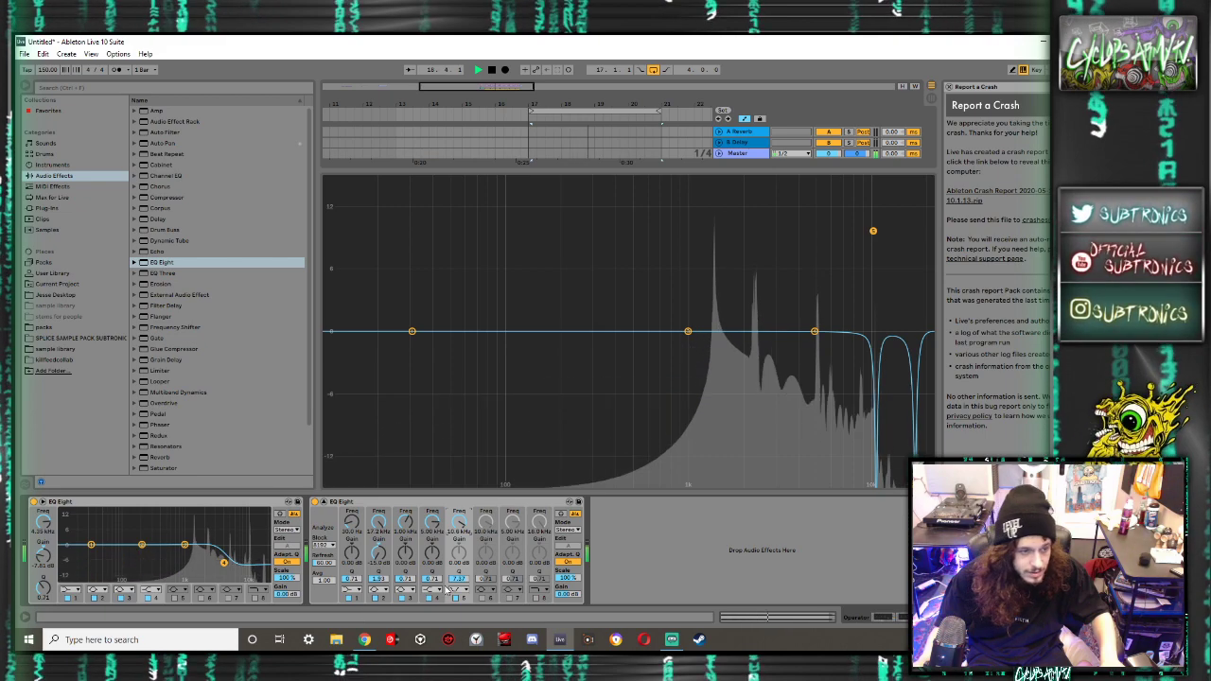
pyautogui.moveTo(460, 578); pyautogui.dragTo(460, 619)
pyautogui.press('space')
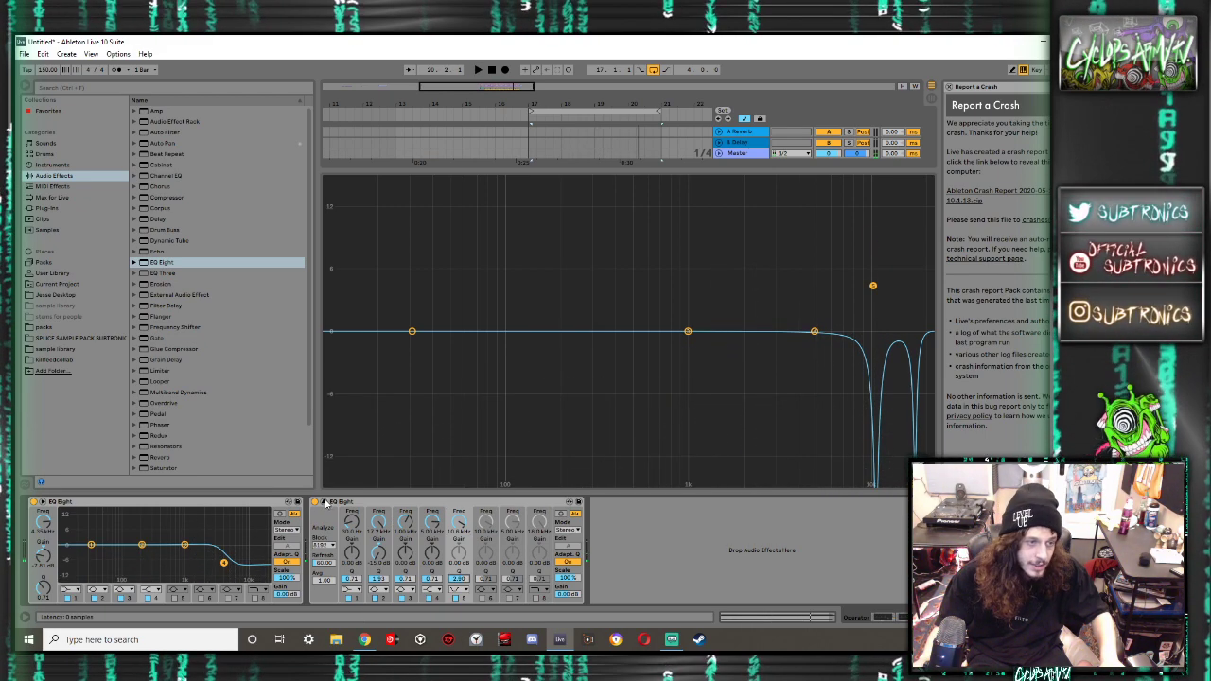
# Collapse the expanded EQ display, enable band 8 on the first EQ Eight with a lower frequency, and hide the device view
pyautogui.click(325, 503)
pyautogui.press('space')
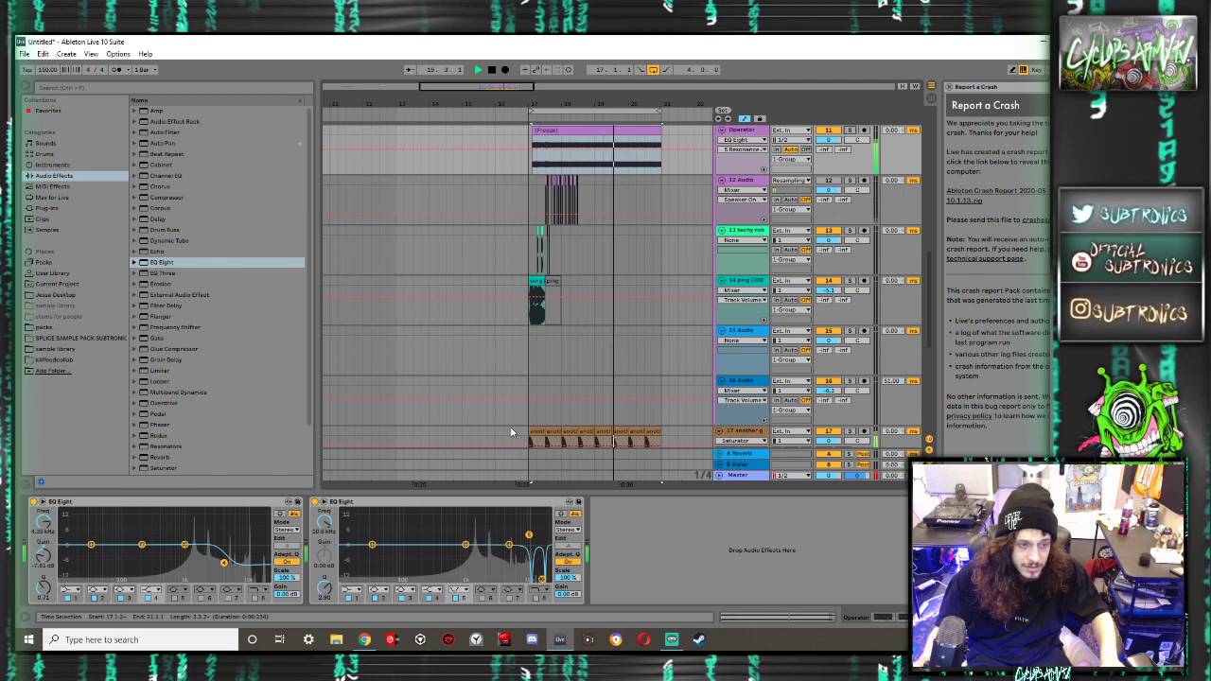
pyautogui.click(257, 593)
pyautogui.moveTo(261, 555); pyautogui.dragTo(240, 555)
pyautogui.hotkey('ctrl', 'alt', 'l')
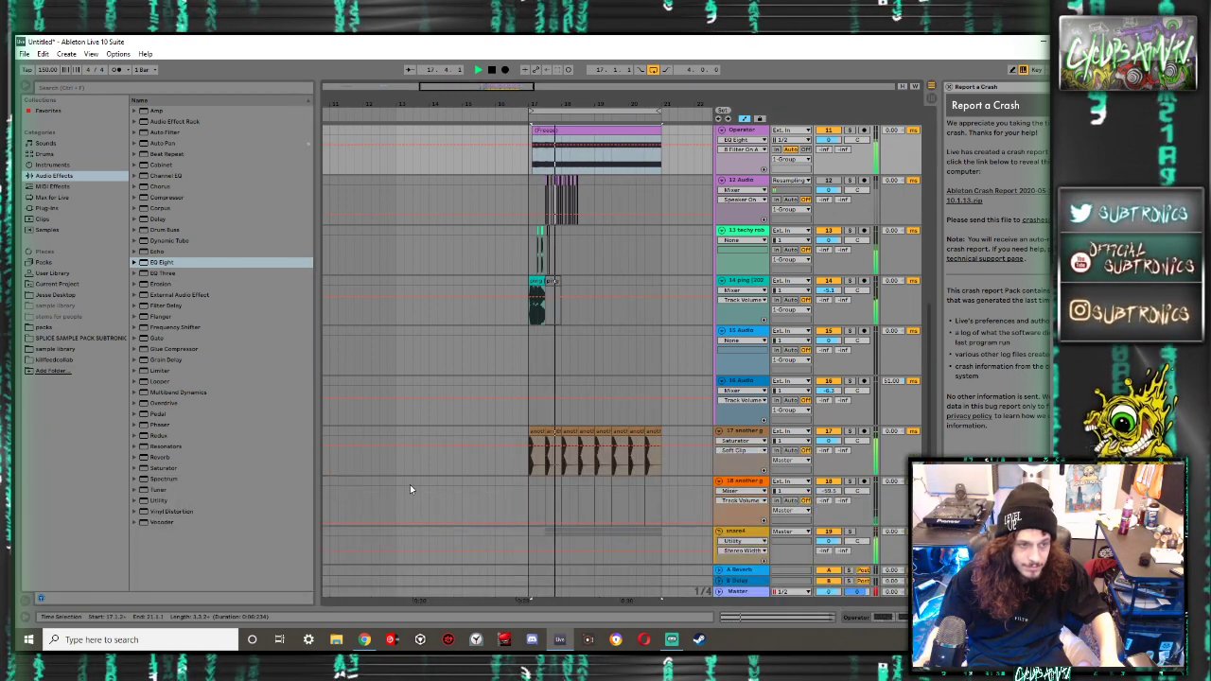
# Delete the four empty tracks 2 MIDI, 3 MIDI, 4 Audio and 5 Audio from the group
pyautogui.scroll(3, 606, 332)
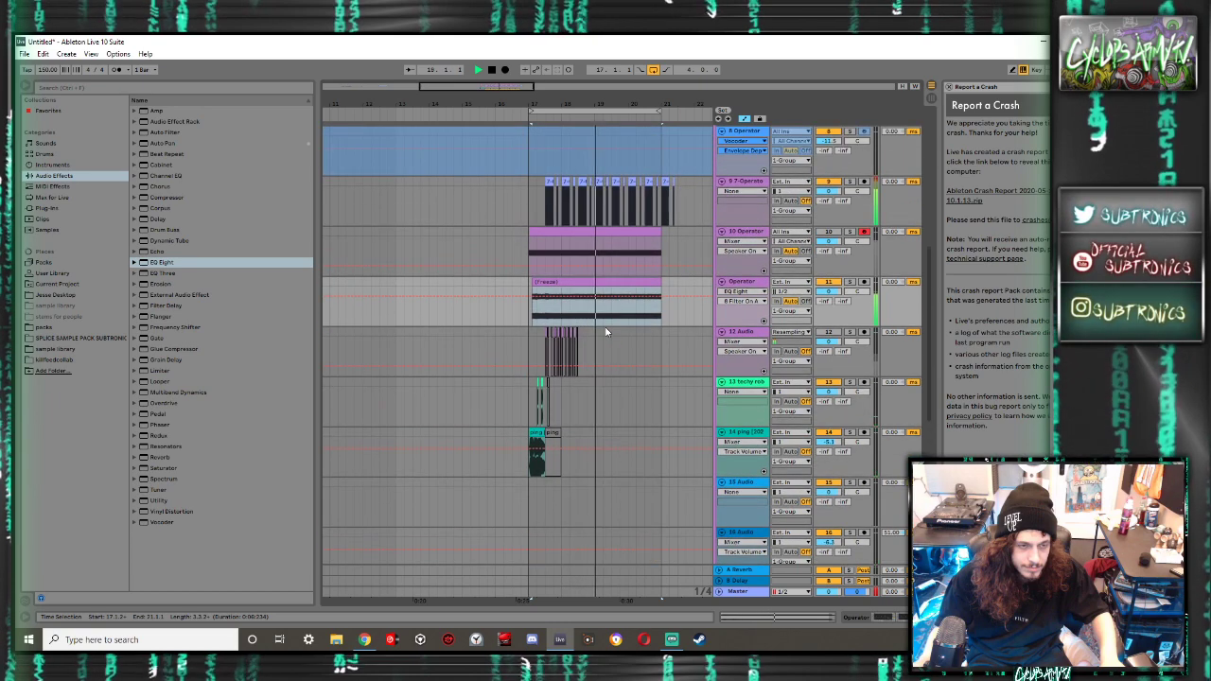
pyautogui.hscroll(3, 602, 327)
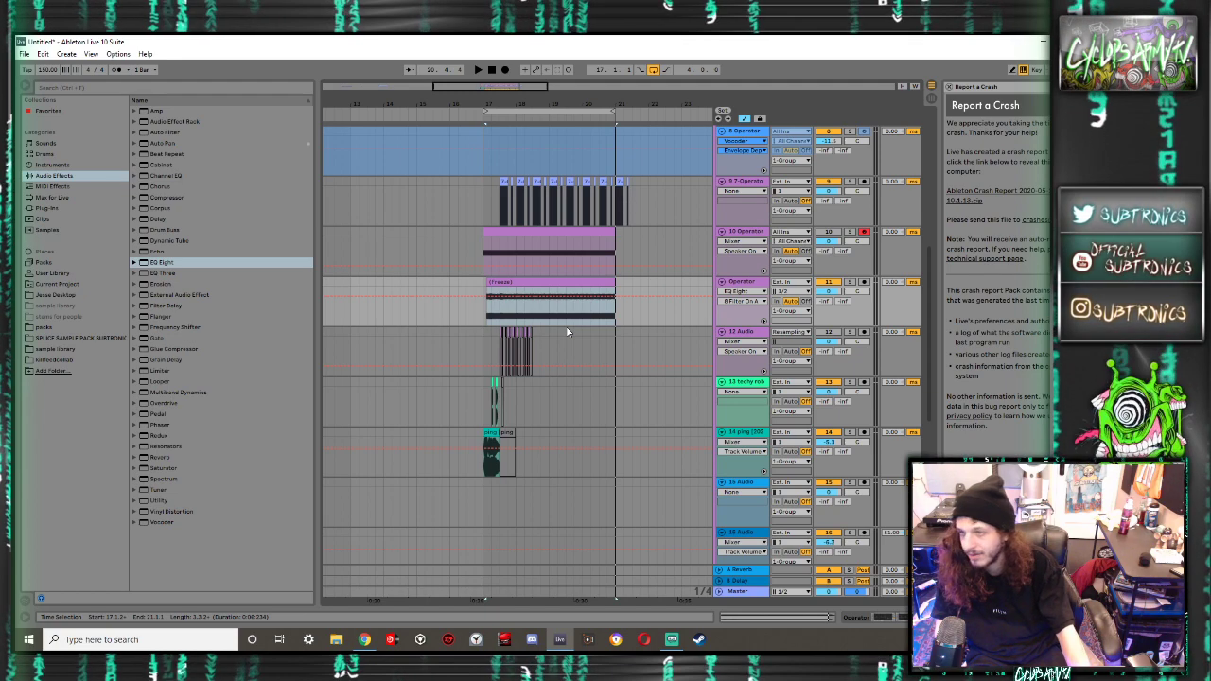
pyautogui.scroll(5, 566, 333)
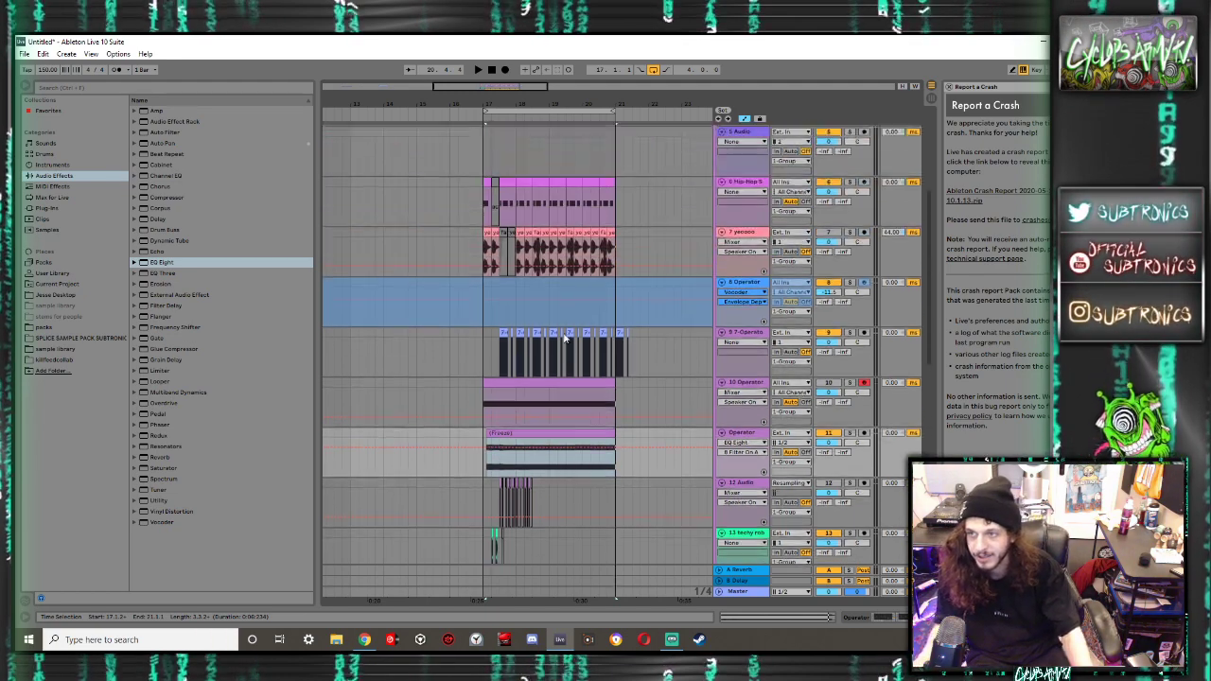
pyautogui.scroll(1, 563, 333)
pyautogui.scroll(1, 563, 333)
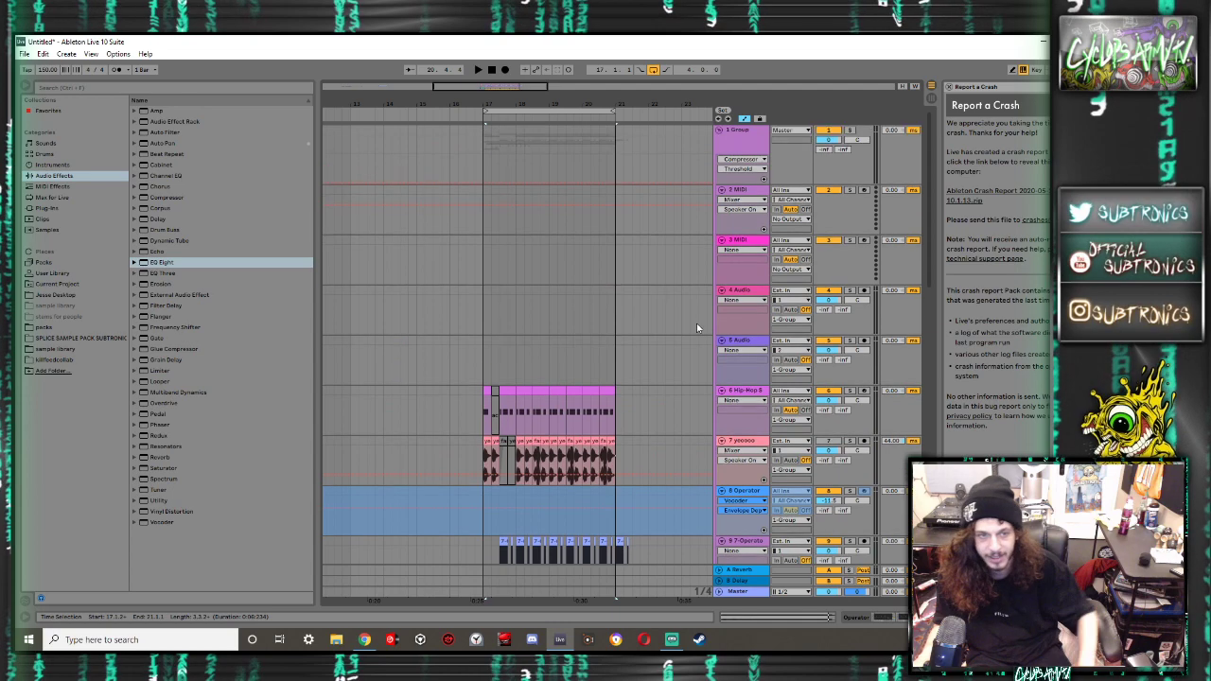
pyautogui.click(565, 338)
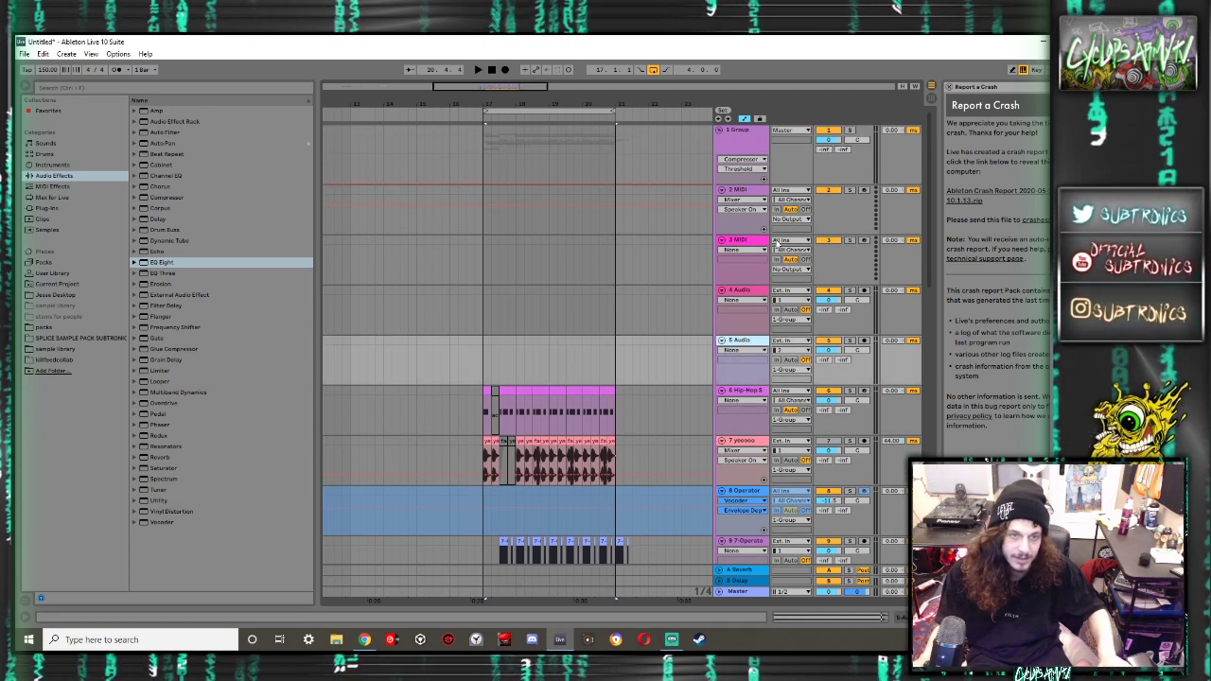
pyautogui.keyDown('shift'); pyautogui.click(736, 196); pyautogui.keyUp('shift')
pyautogui.press('Delete')
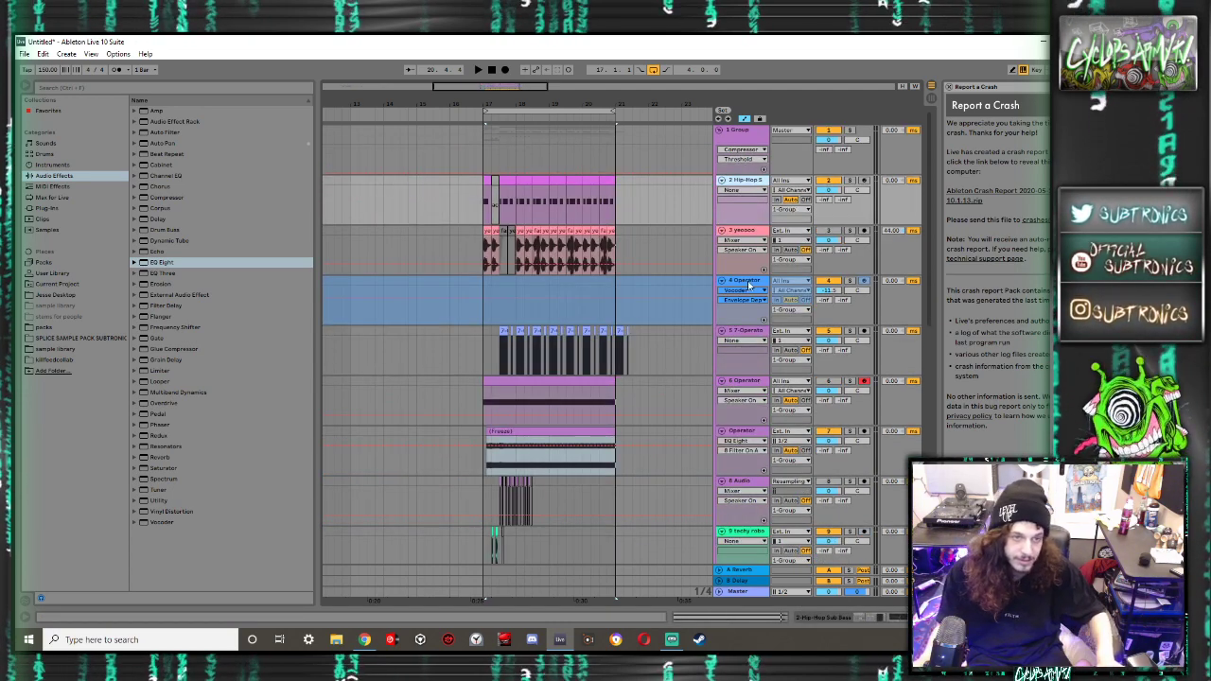
# Unfreeze the blue 4 Operator track
pyautogui.click(750, 286)
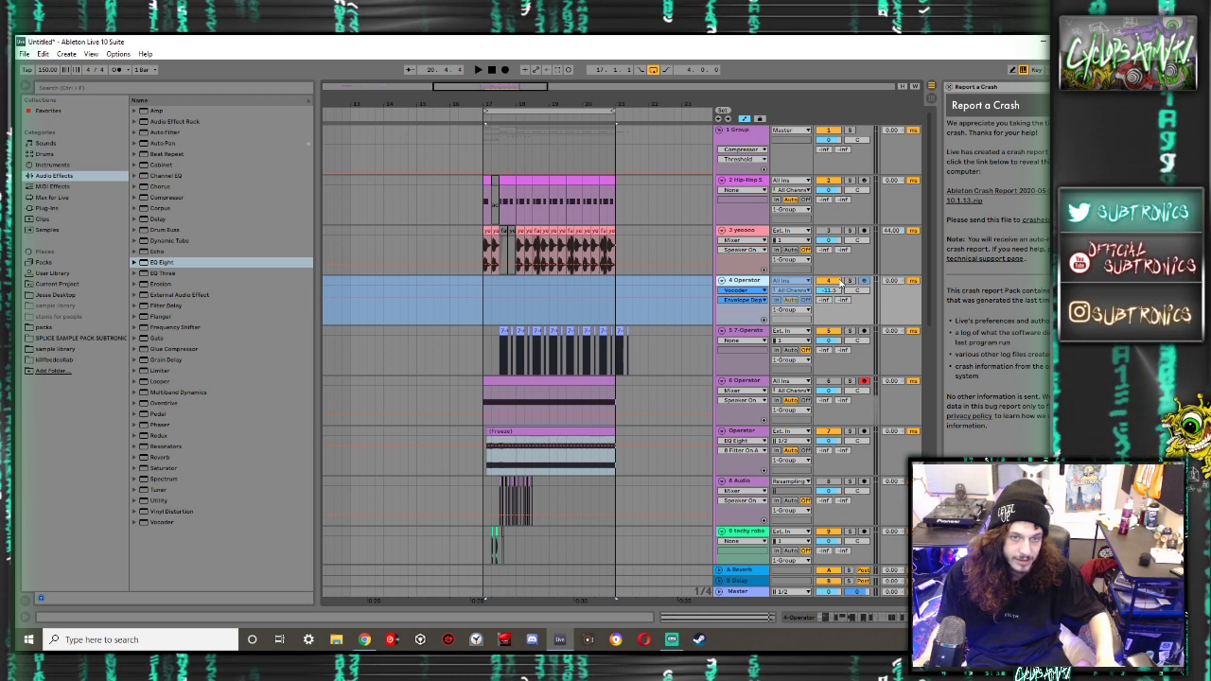
pyautogui.rightClick(766, 281)
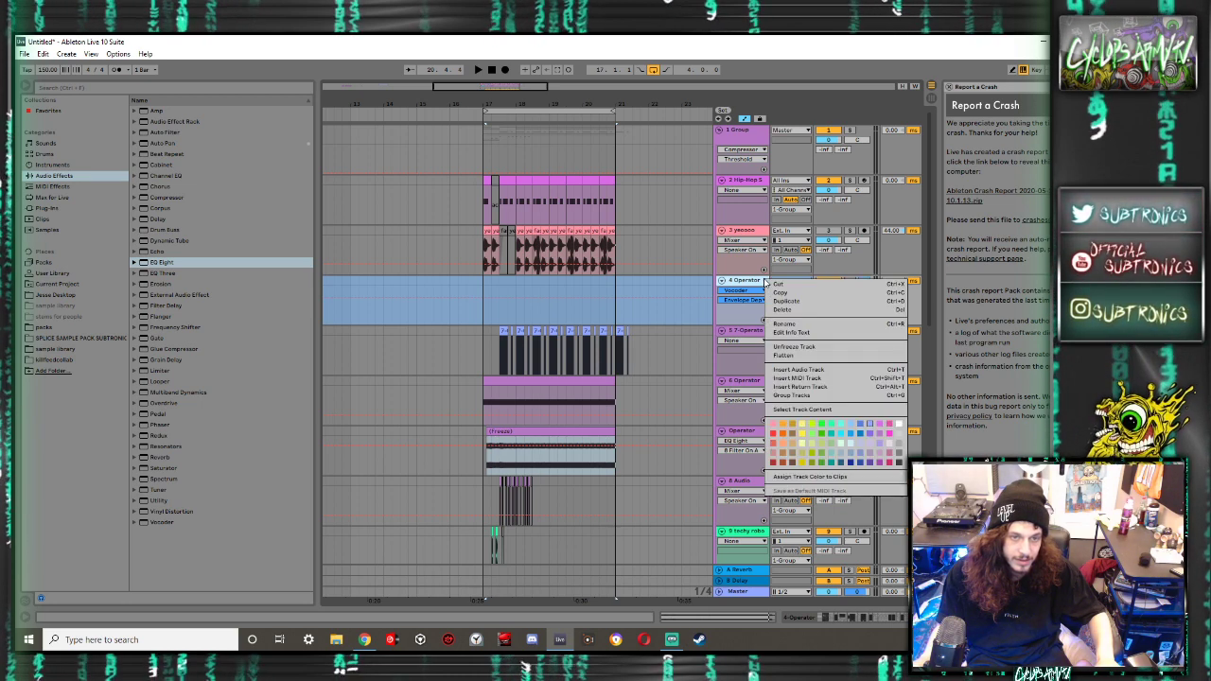
pyautogui.click(791, 347)
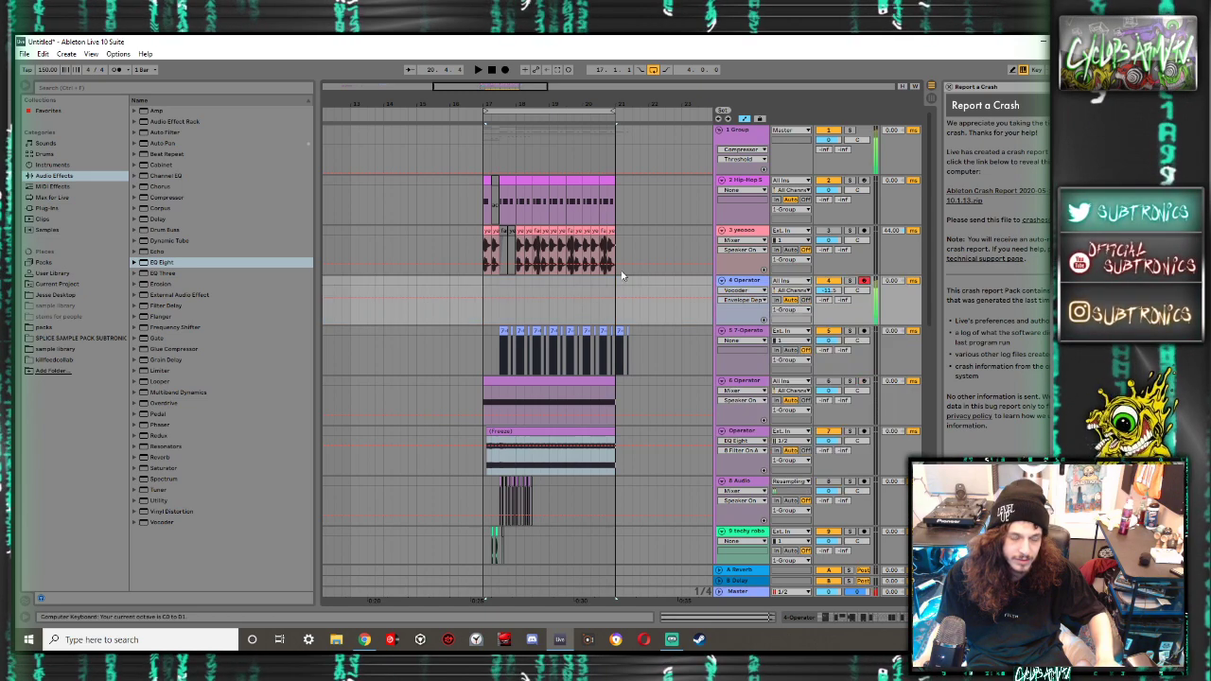
# Lower the computer keyboard's octave to C-2 and compare the 4 Operator sound with its Saturator bypassed and enabled
pyautogui.press('z')
pyautogui.doubleClick(757, 281)
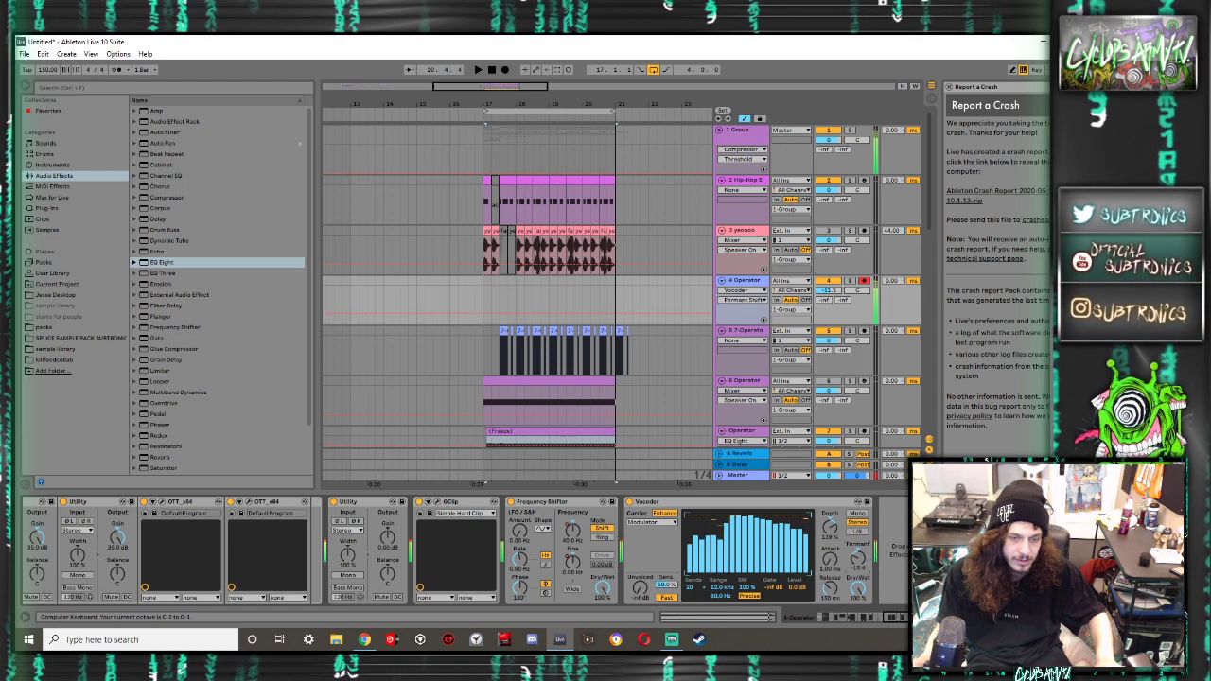
pyautogui.click(829, 617)
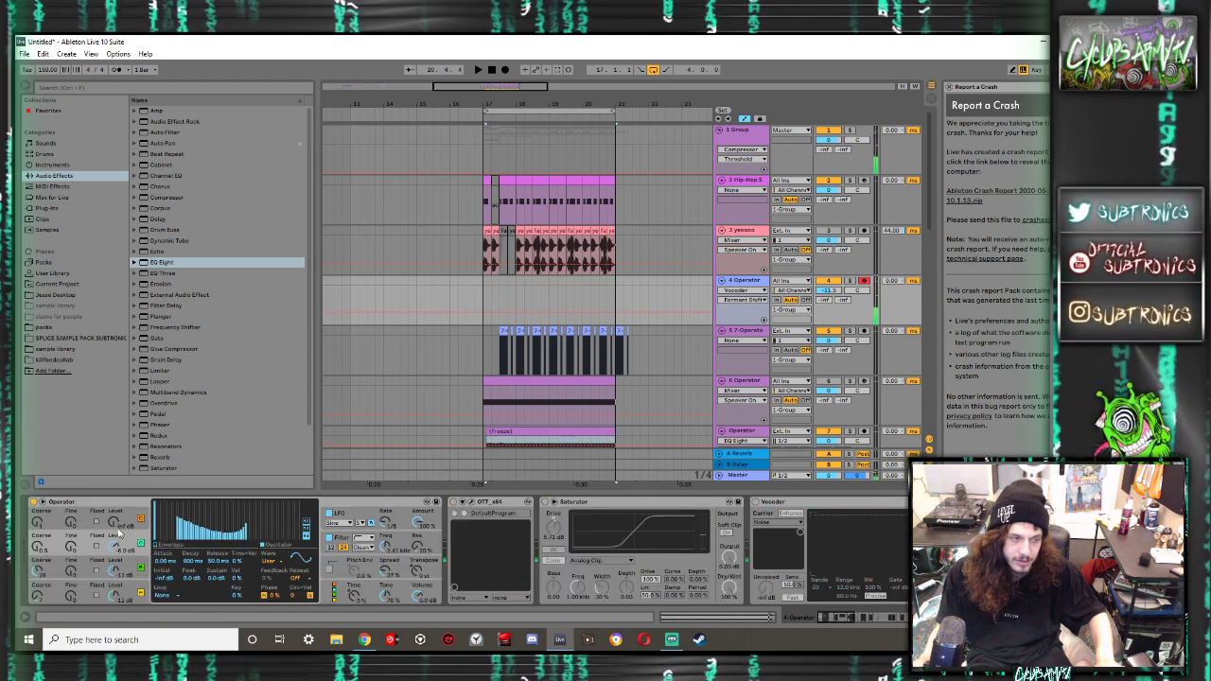
pyautogui.click(396, 528)
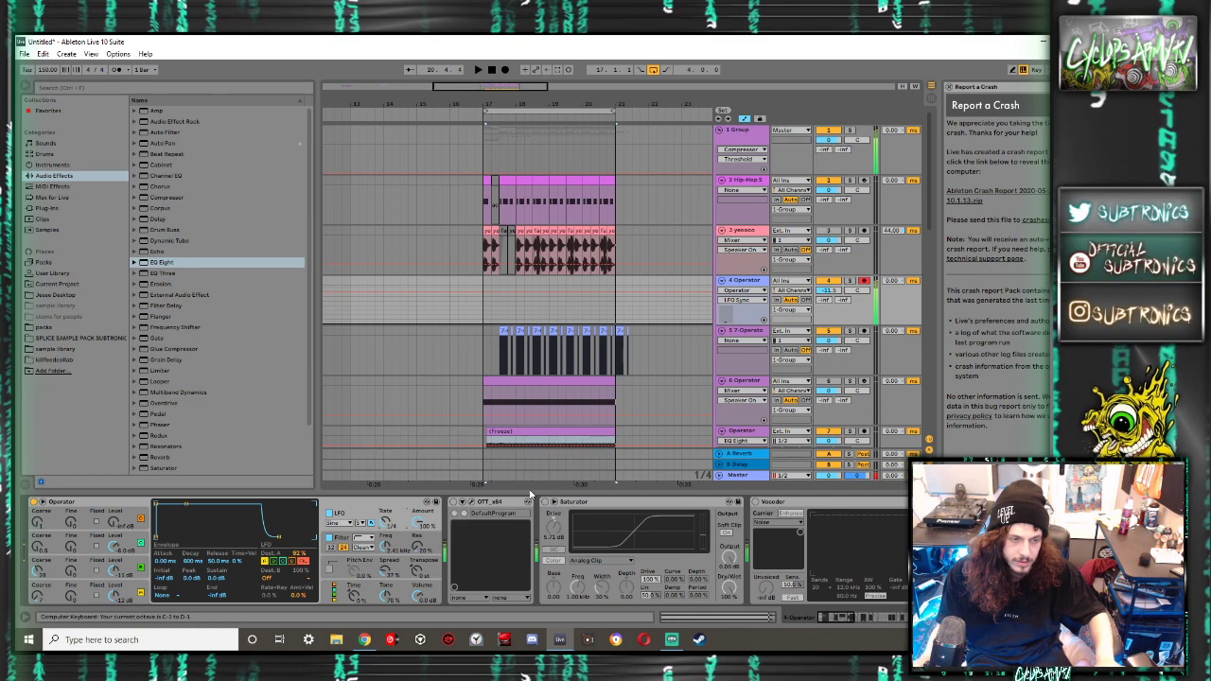
pyautogui.click(545, 501)
pyautogui.click(546, 504)
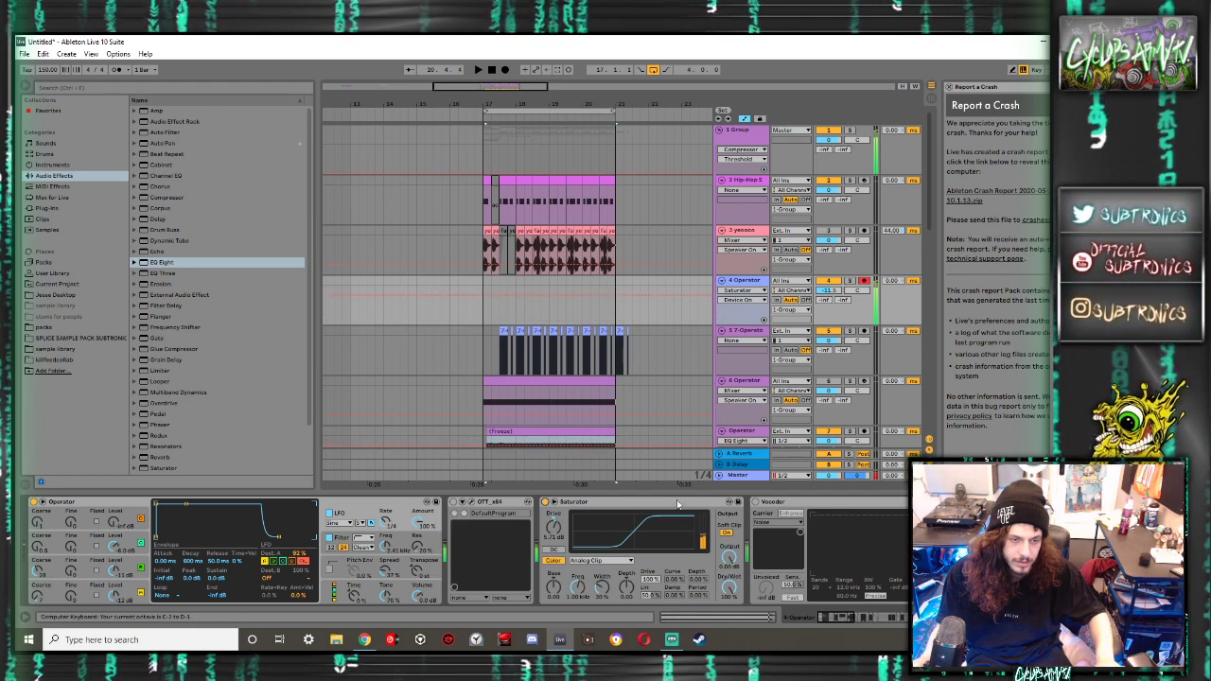
# Raise the Saturator's Drive on 4 Operator and set the gain of the Utility just before GClip to 21.1 dB
pyautogui.moveTo(555, 529); pyautogui.dragTo(556, 469)
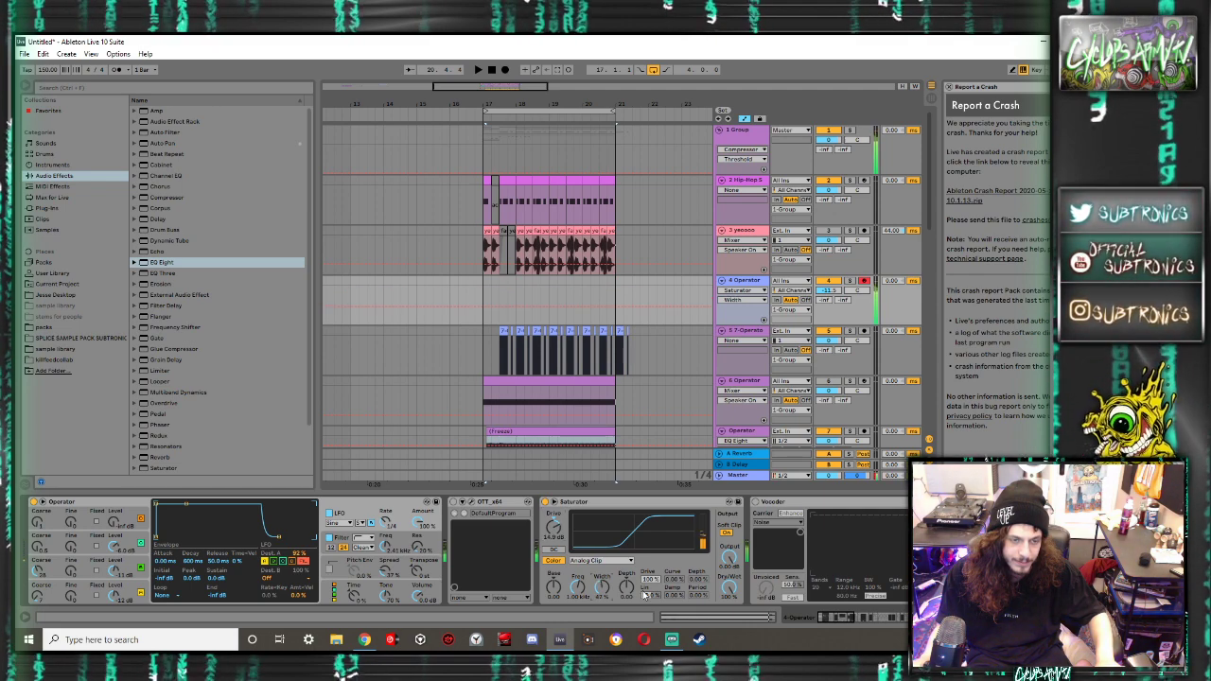
pyautogui.moveTo(830, 622); pyautogui.dragTo(894, 620)
pyautogui.moveTo(716, 543); pyautogui.dragTo(720, 514)
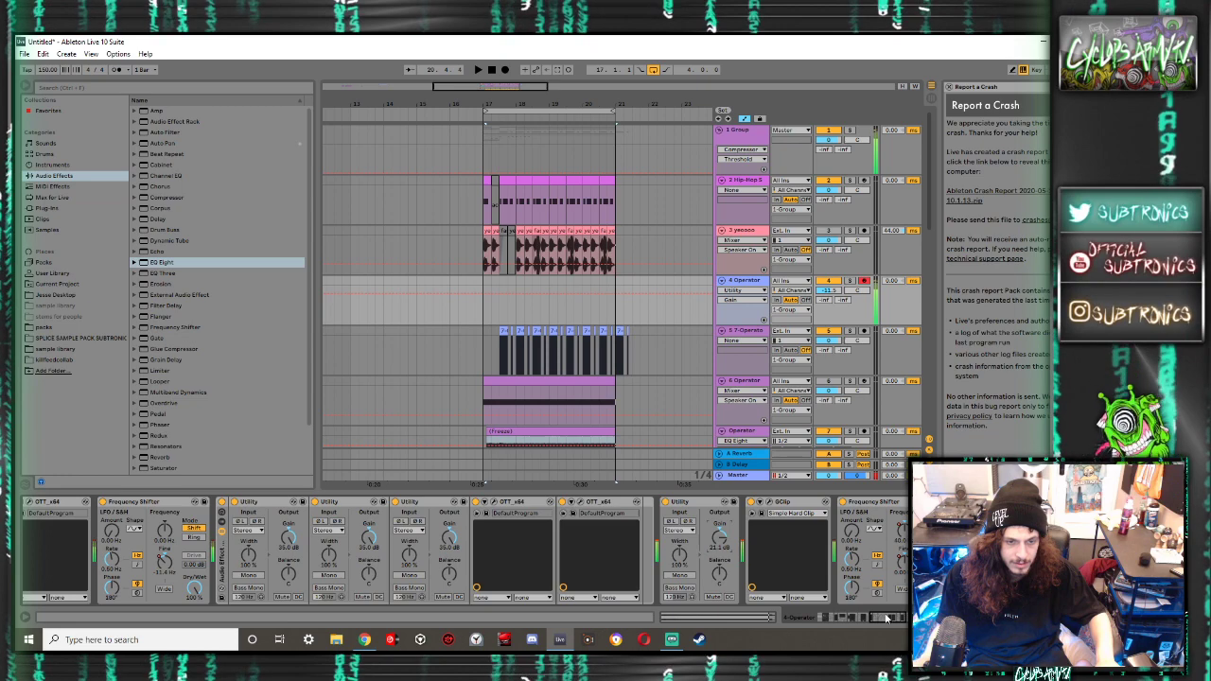
pyautogui.moveTo(887, 618); pyautogui.dragTo(895, 619)
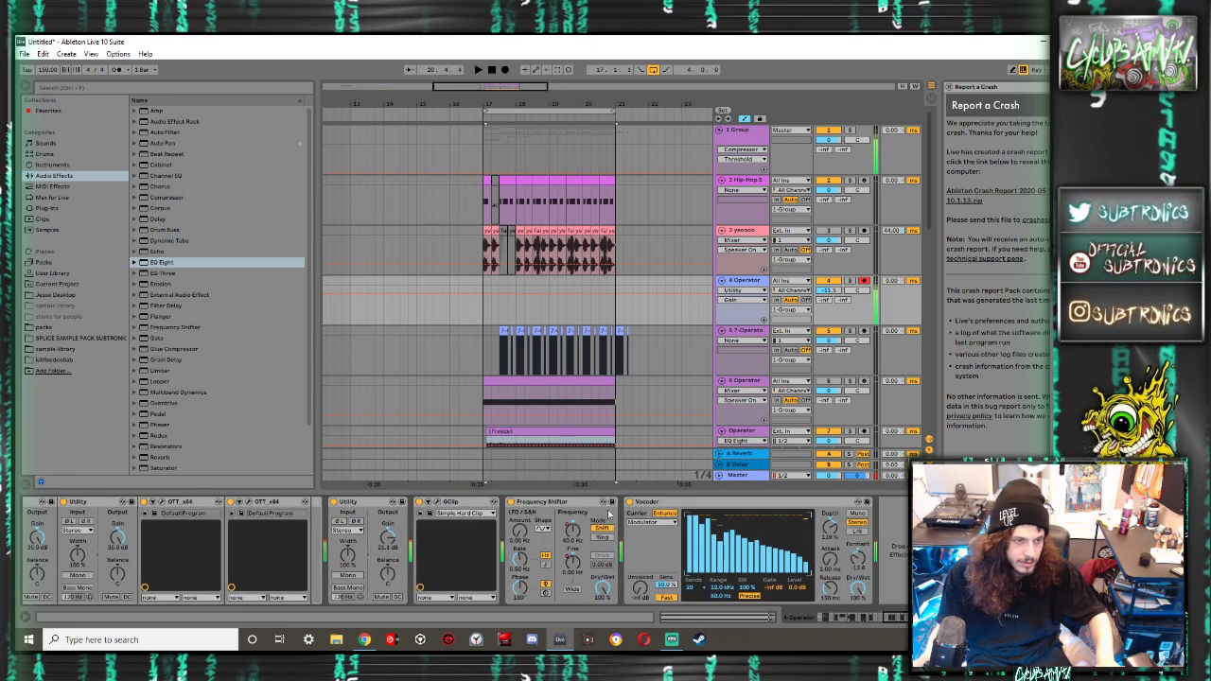
# Record a MIDI clip of repeated low notes on the 4 Operator track starting at bar 13, and stop the recording
pyautogui.click(354, 312)
pyautogui.click(505, 70)
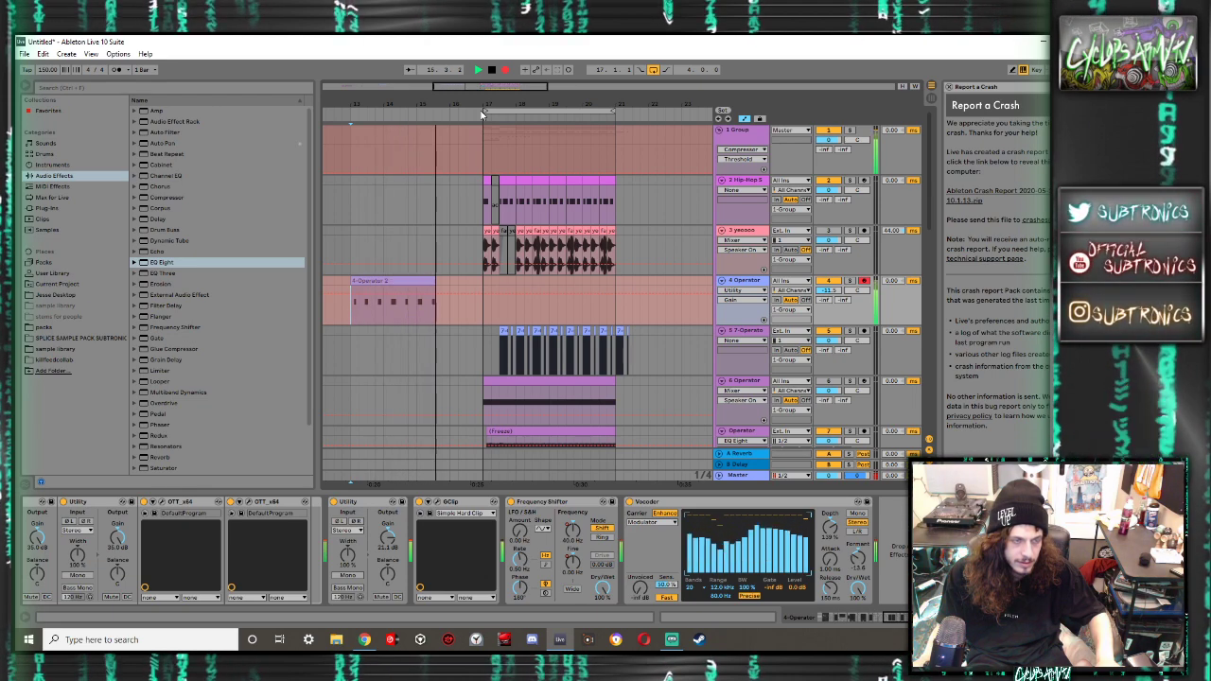
pyautogui.press('space')
pyautogui.click(391, 294)
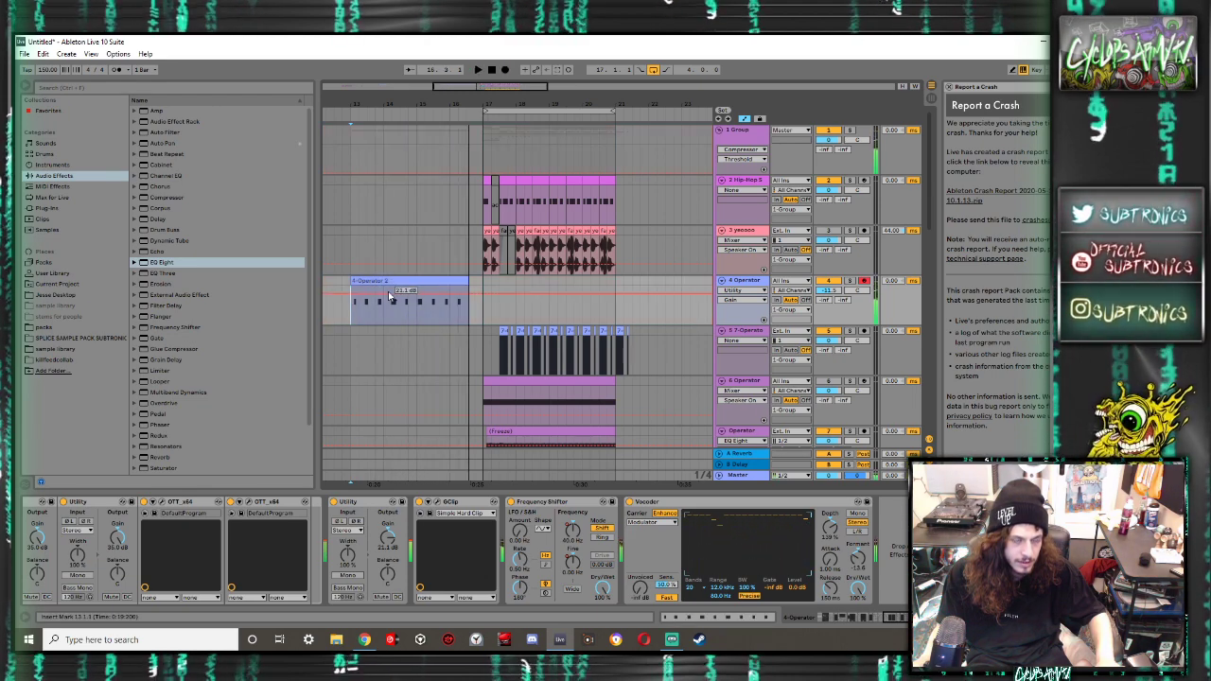
# Solo 4 Operator and export its newly recorded clip as the WAV file CRUNCH BOI IMPACTS on the desktop
pyautogui.rightClick(372, 281)
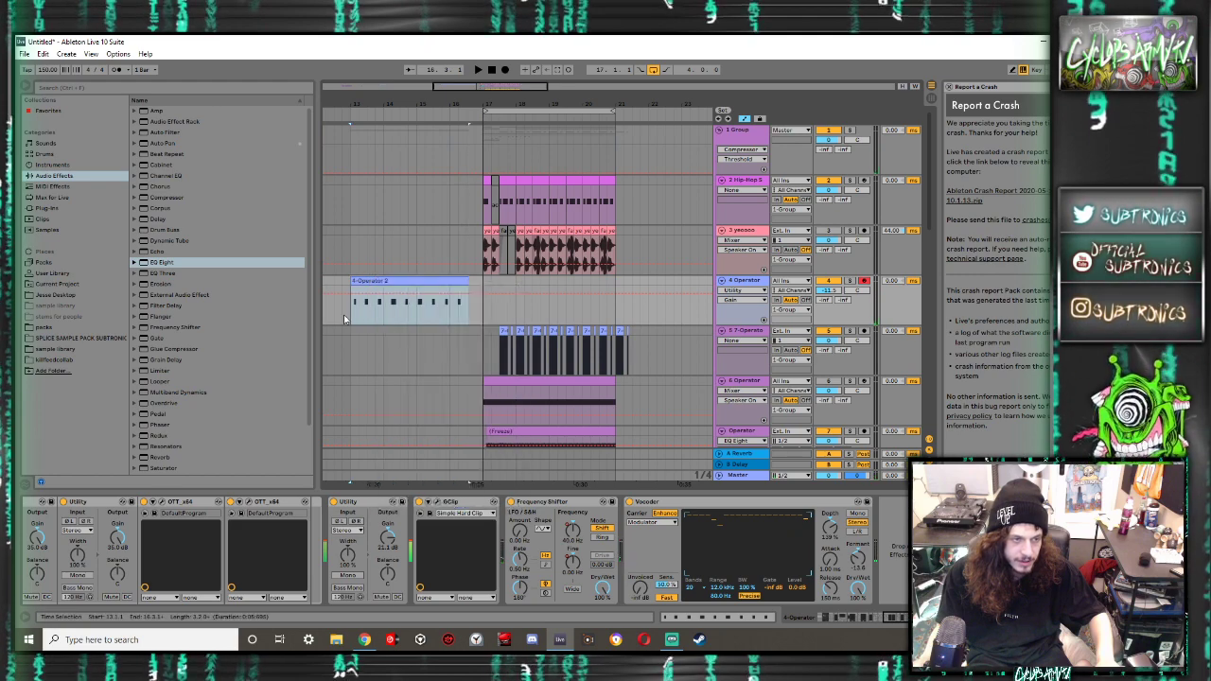
pyautogui.click(452, 292)
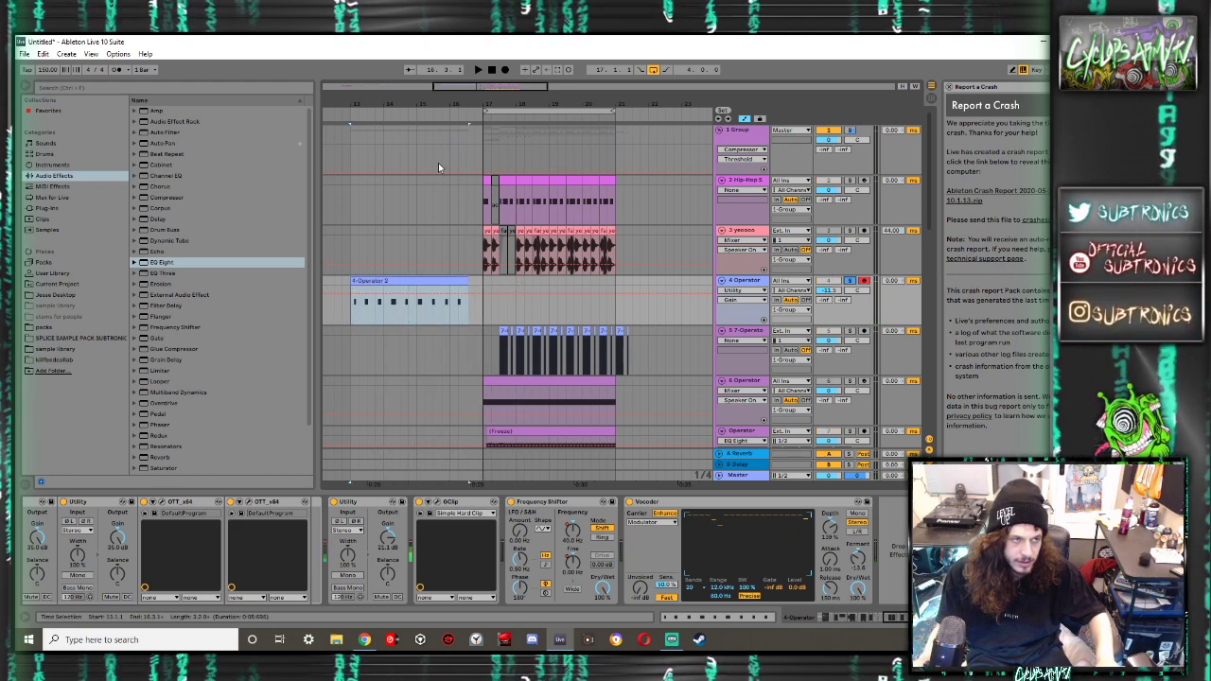
pyautogui.click(25, 54)
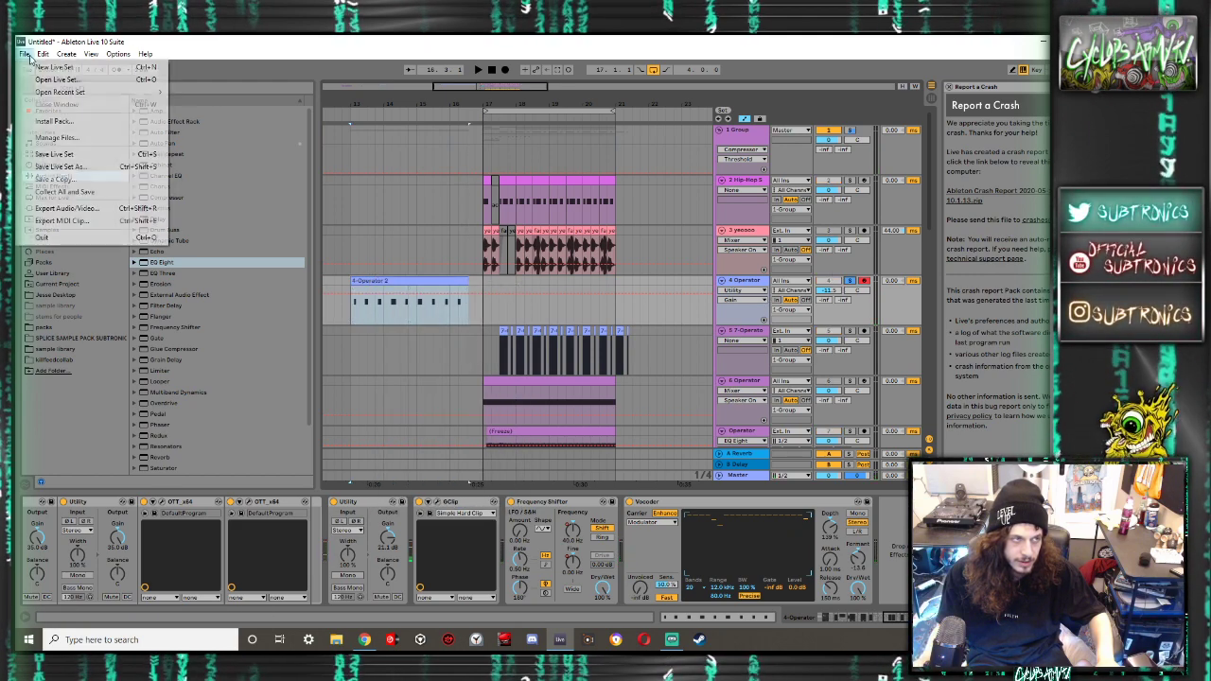
pyautogui.click(76, 209)
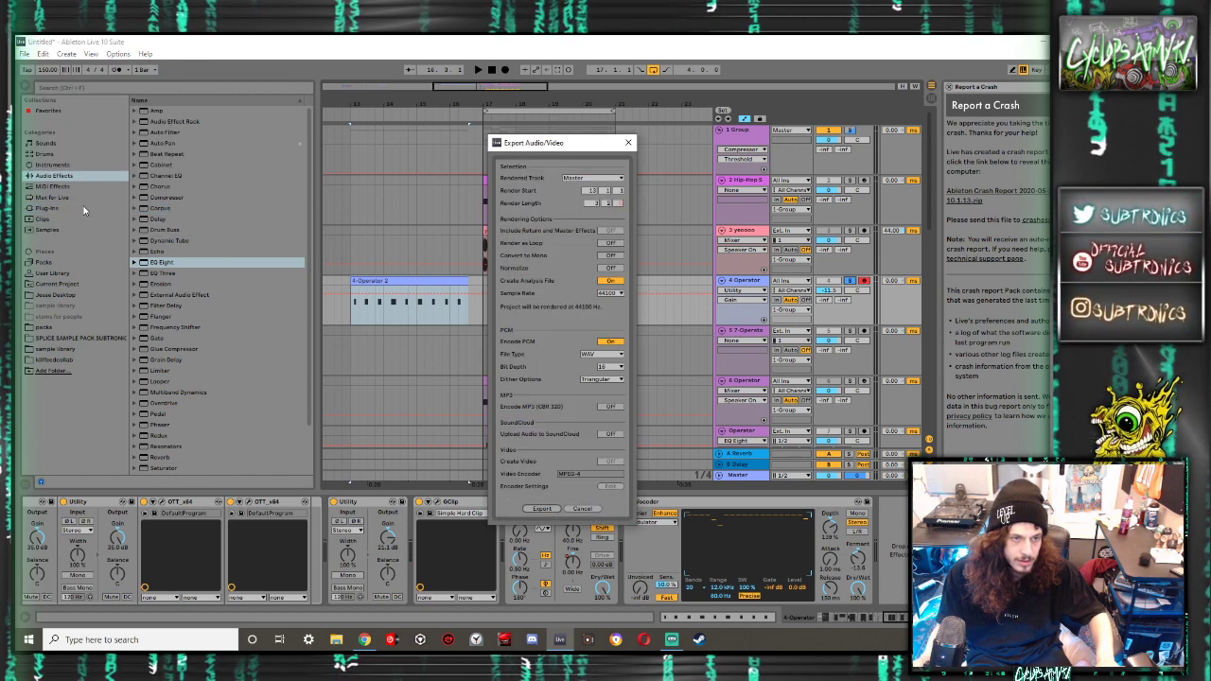
pyautogui.press('Return')
pyautogui.write('CRUNCH BOI IMPAC')
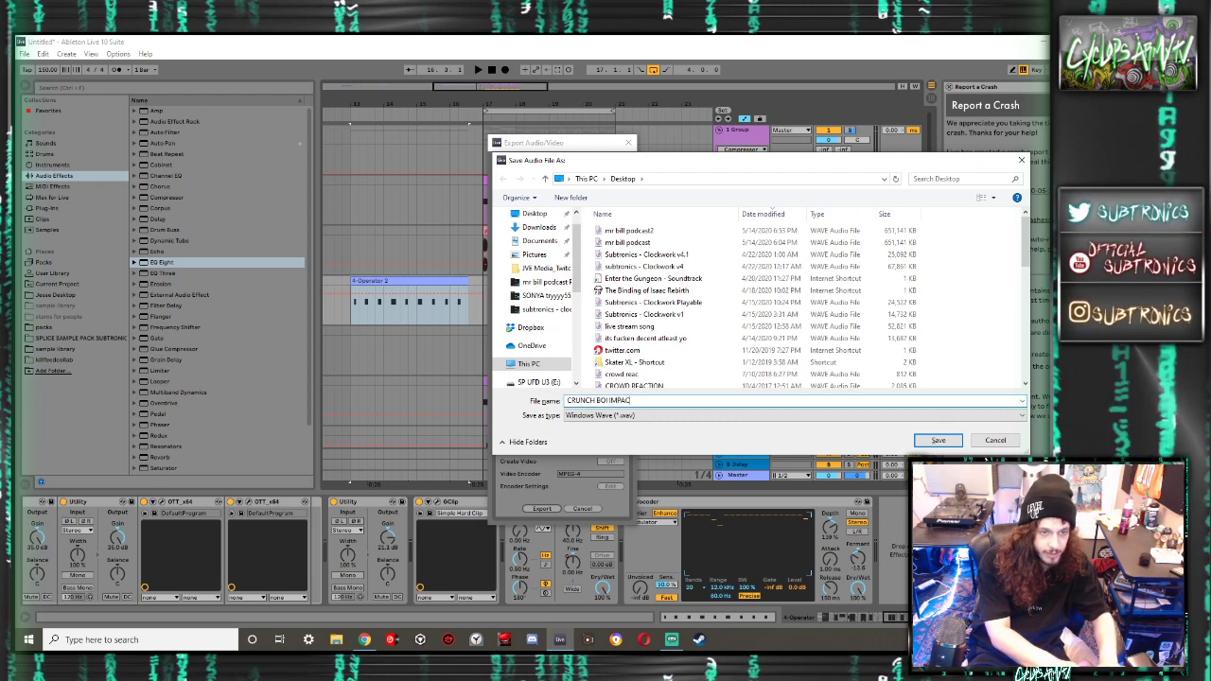
pyautogui.write('T')
pyautogui.press('Return')
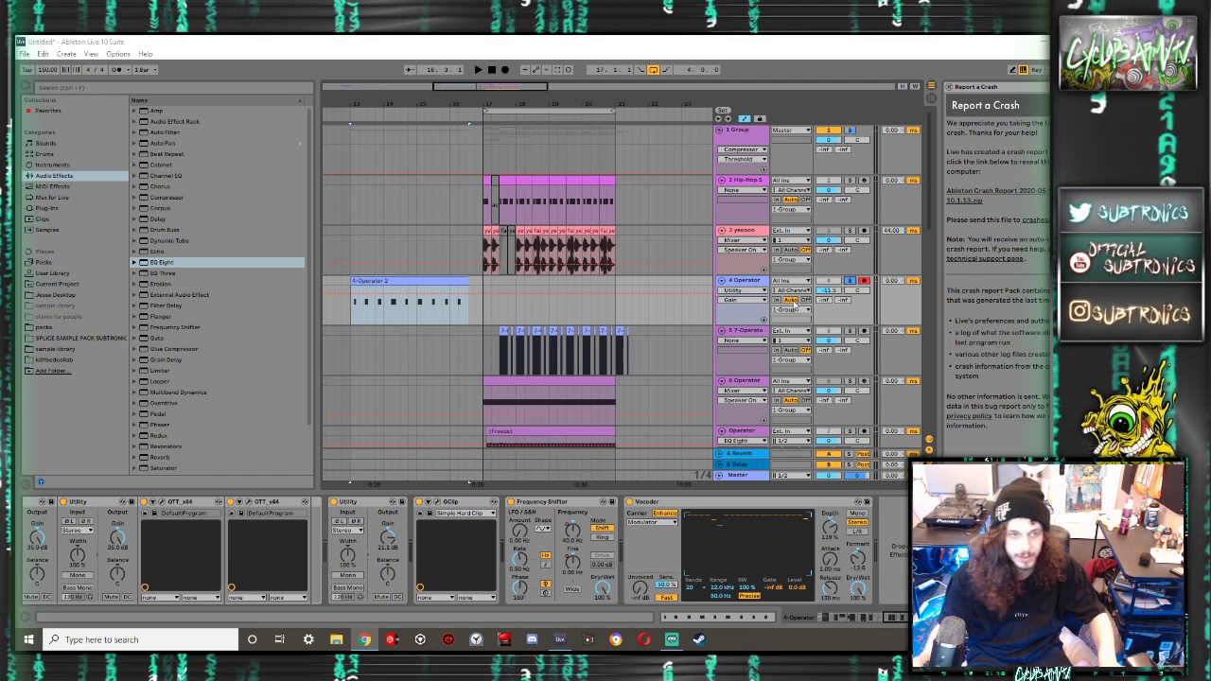
# Copy the first 5 7-Operator clip to bar 23, extend it to one bar, and play it soloed
pyautogui.scroll(-1, 668, 312)
pyautogui.click(503, 311)
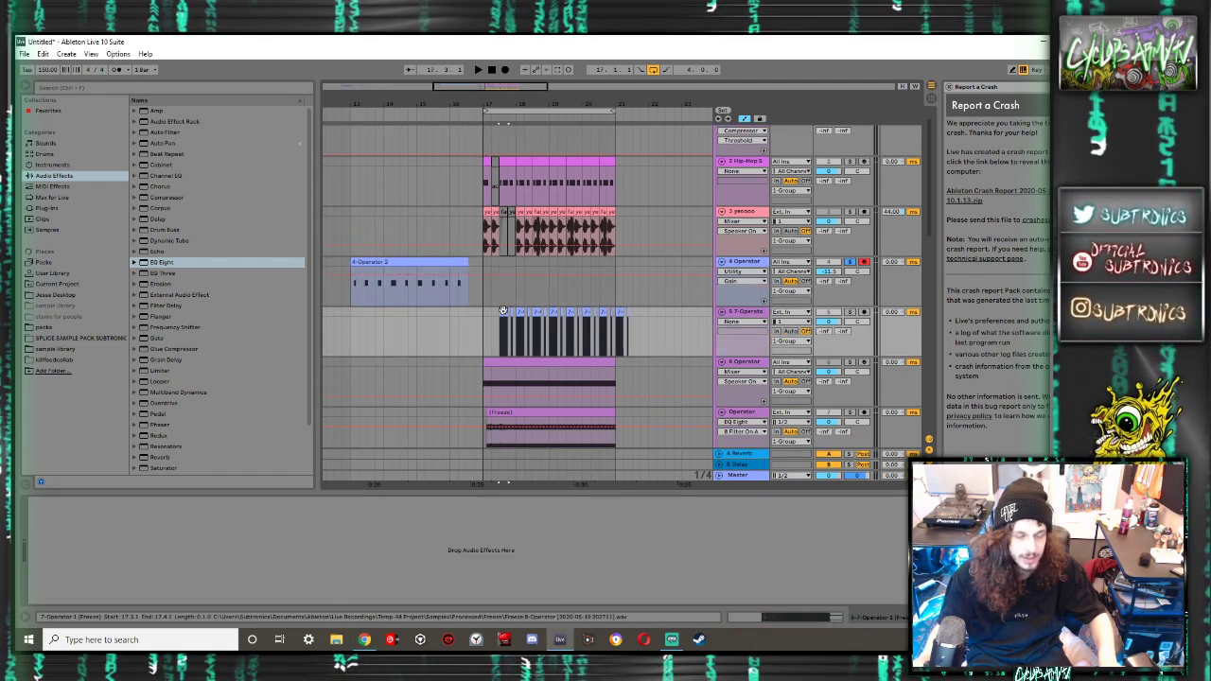
pyautogui.click(681, 322)
pyautogui.hotkey('ctrl', 'v')
pyautogui.hscroll(1, 681, 317)
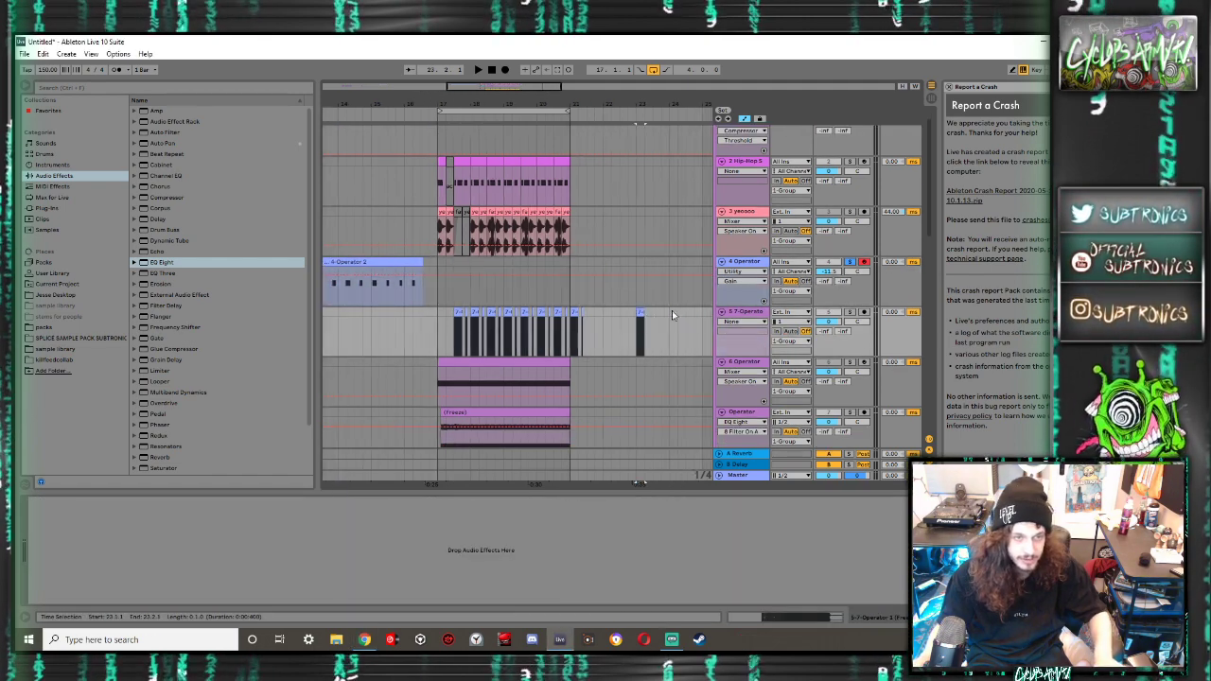
pyautogui.hscroll(1, 696, 305)
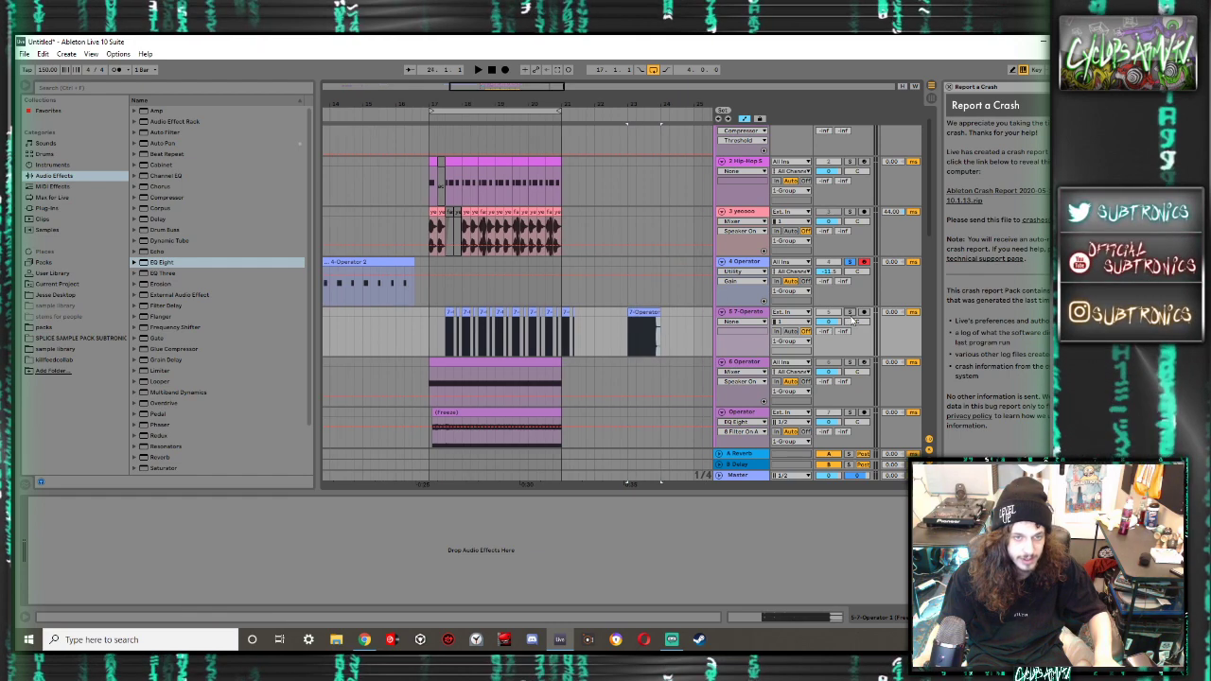
pyautogui.press('space')
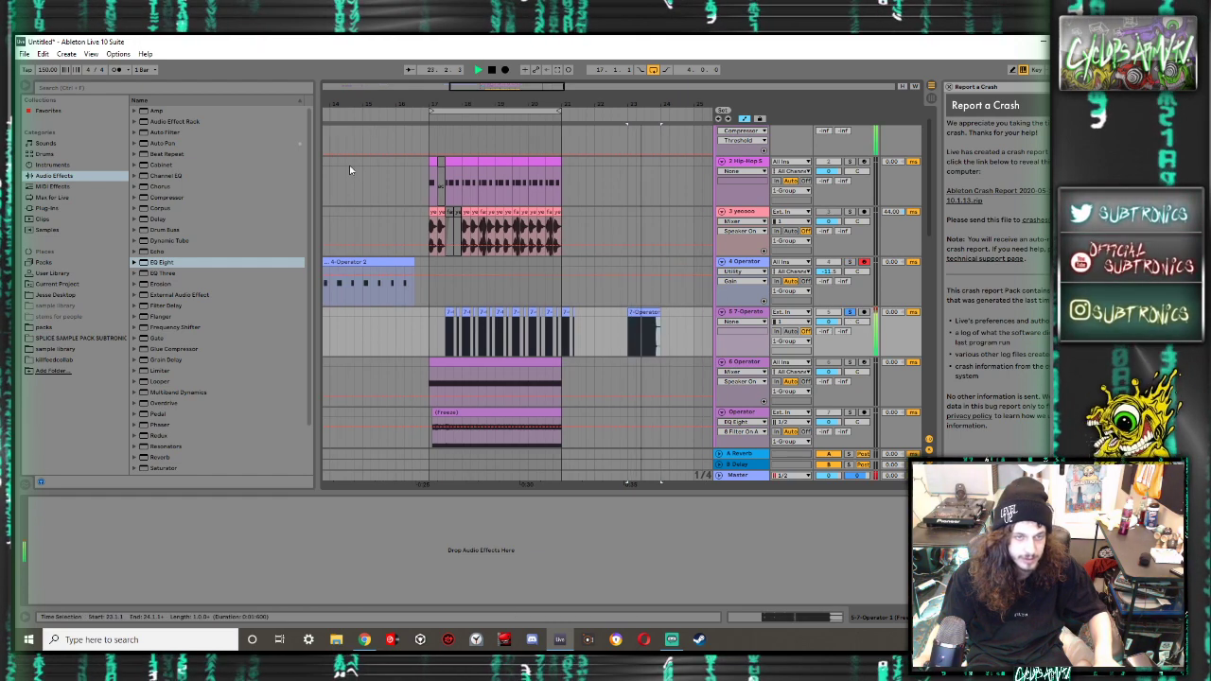
# Export the one-bar 5 7-Operator clip as the WAV file BASICALLY MOODY GOOD on the desktop
pyautogui.click(24, 54)
pyautogui.click(85, 212)
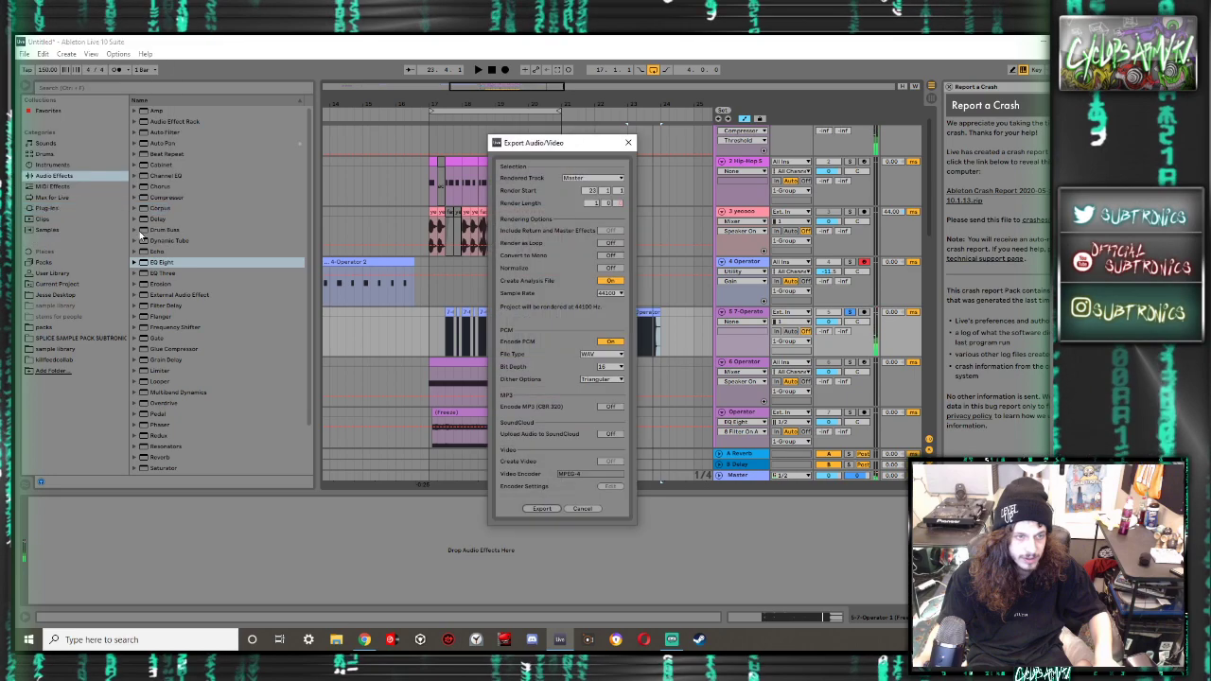
pyautogui.press('Return')
pyautogui.write('BAS')
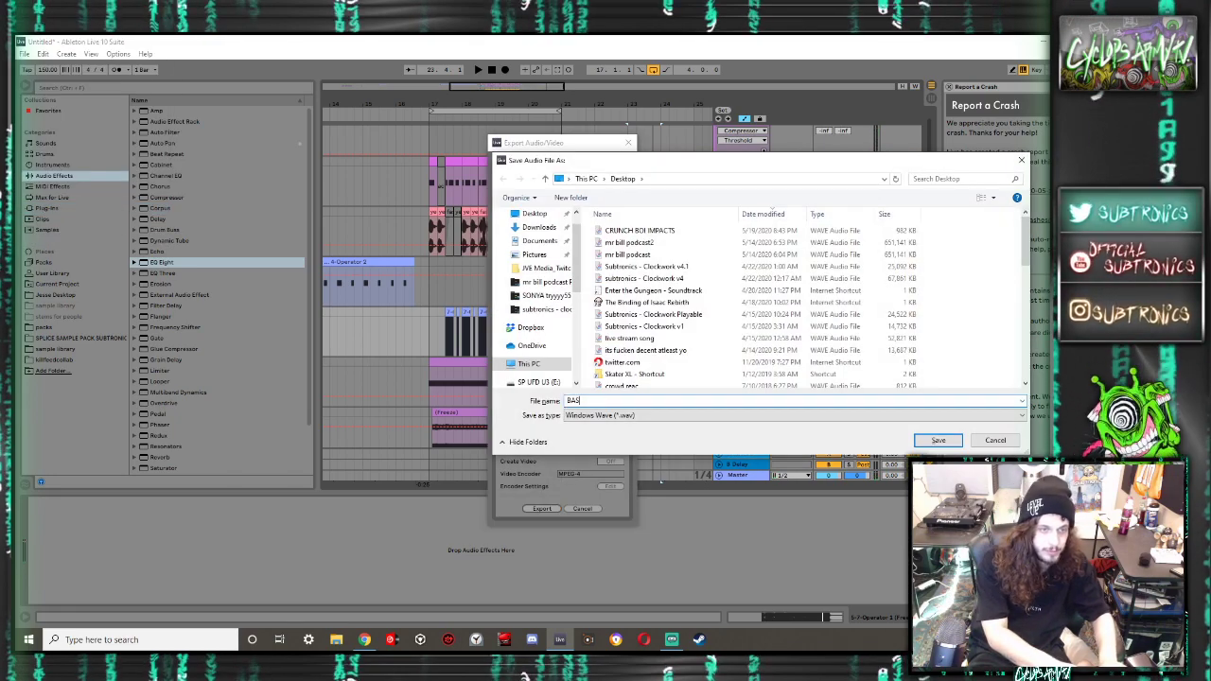
pyautogui.write('ICALLY MOODY GOOD')
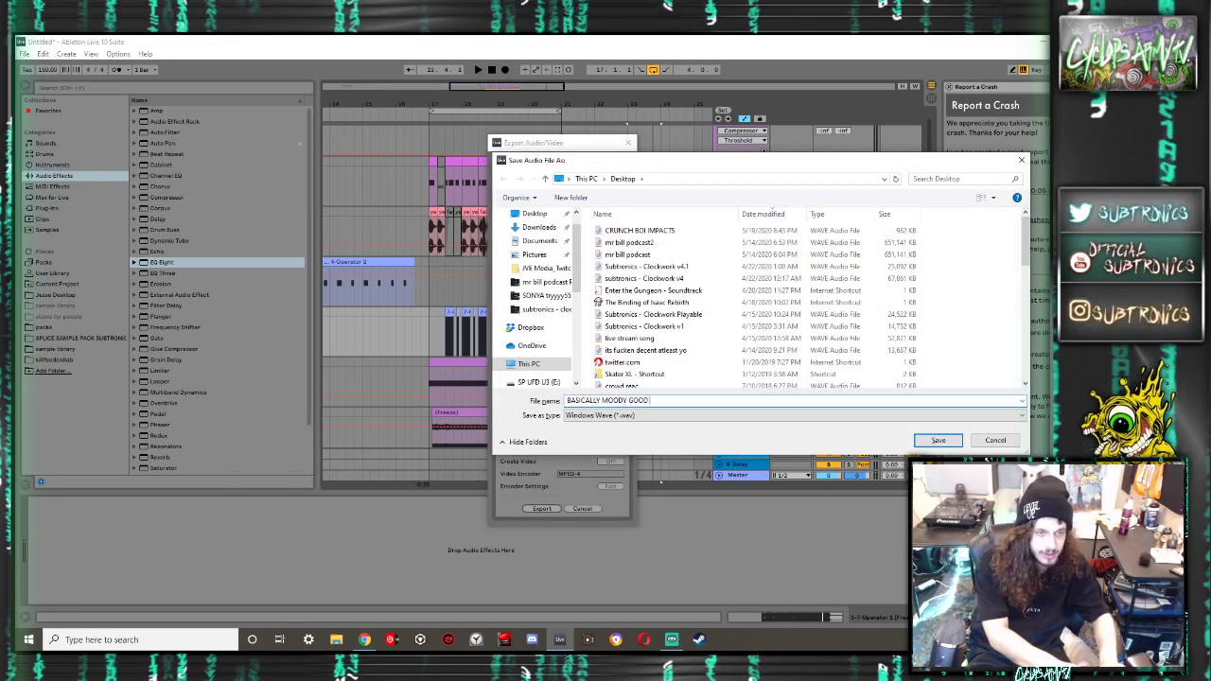
pyautogui.press('Return')
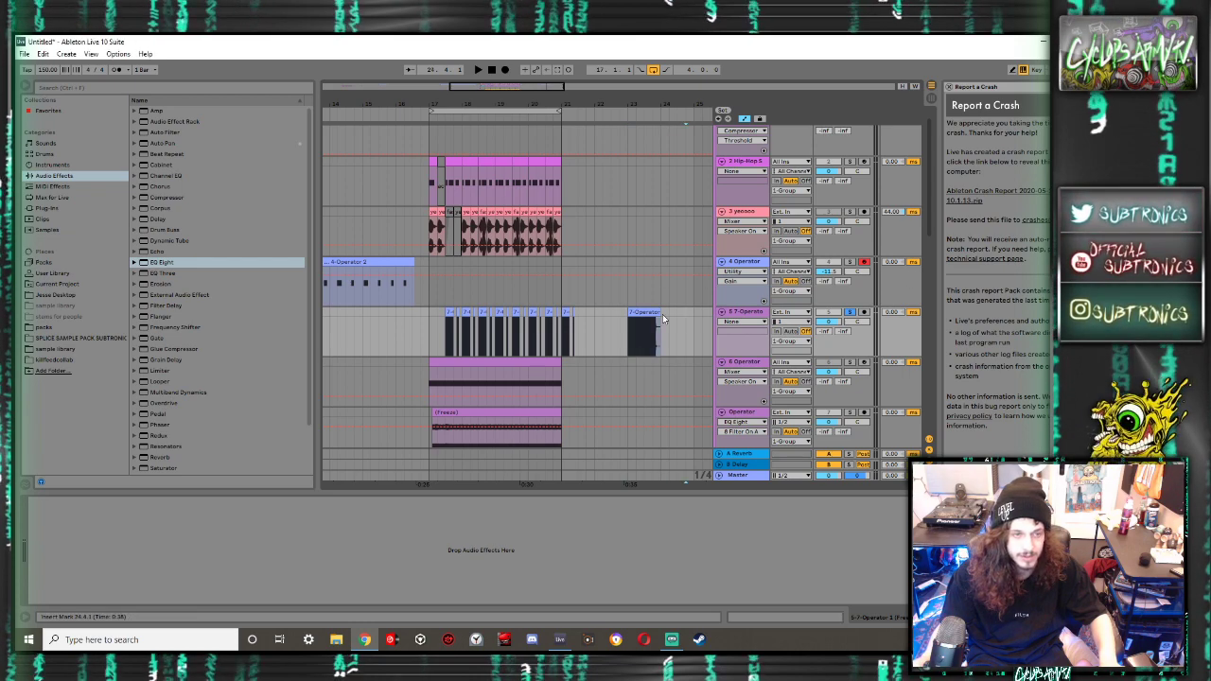
# Delete the extra 5 7-Operator clip at bar 23, and play the 6 Operator clip soloed
pyautogui.moveTo(683, 320); pyautogui.dragTo(603, 307)
pyautogui.scroll(-3, 503, 298)
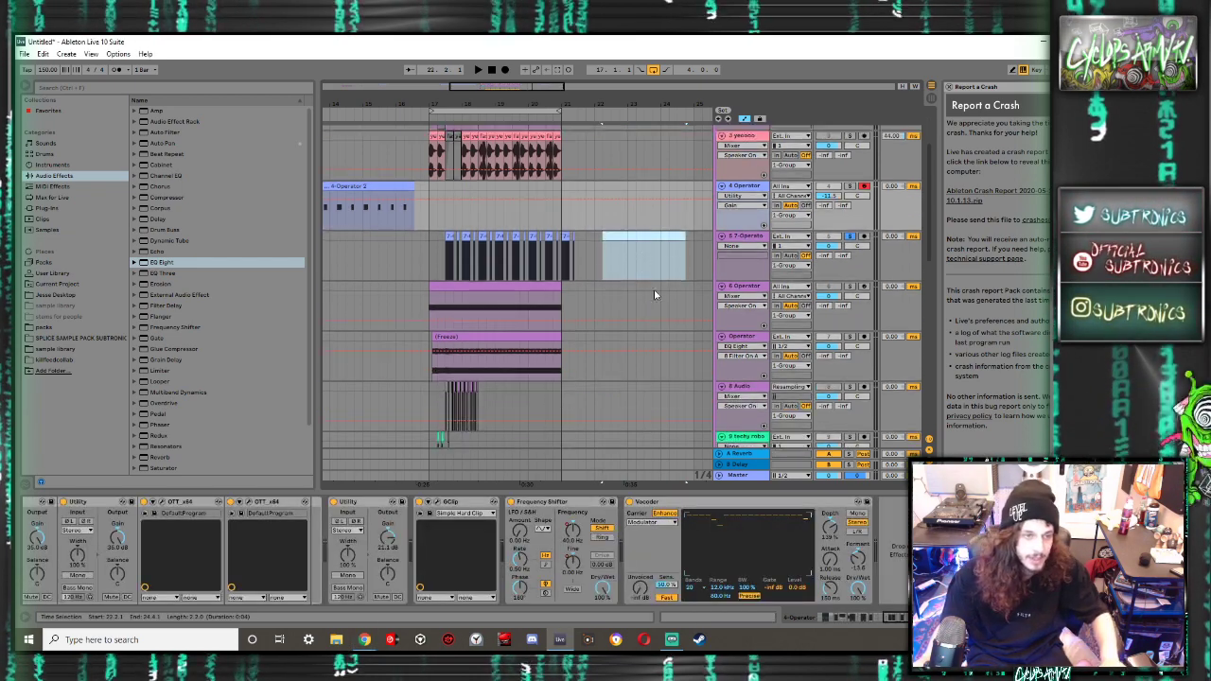
pyautogui.click(502, 296)
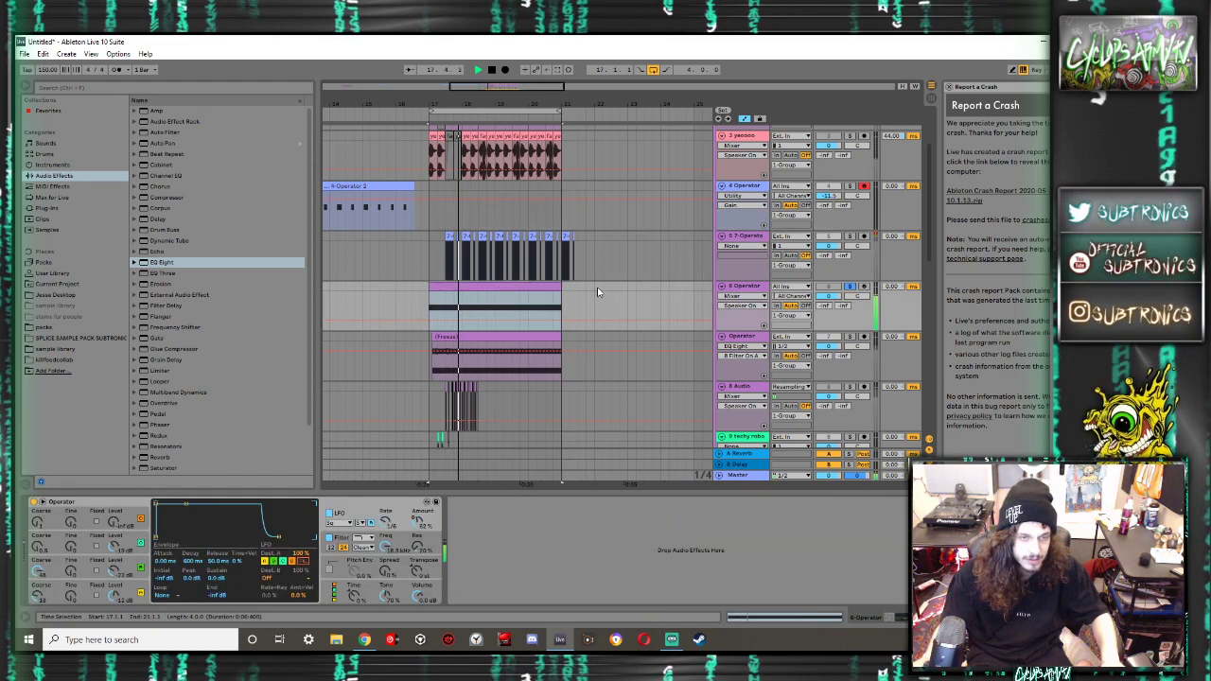
pyautogui.press('space')
# Export the 6 Operator clip as "literally so dumb you need to stop. everyone just wants you to stop. please. just dont stop" in WAV format
pyautogui.click(24, 53)
pyautogui.click(70, 212)
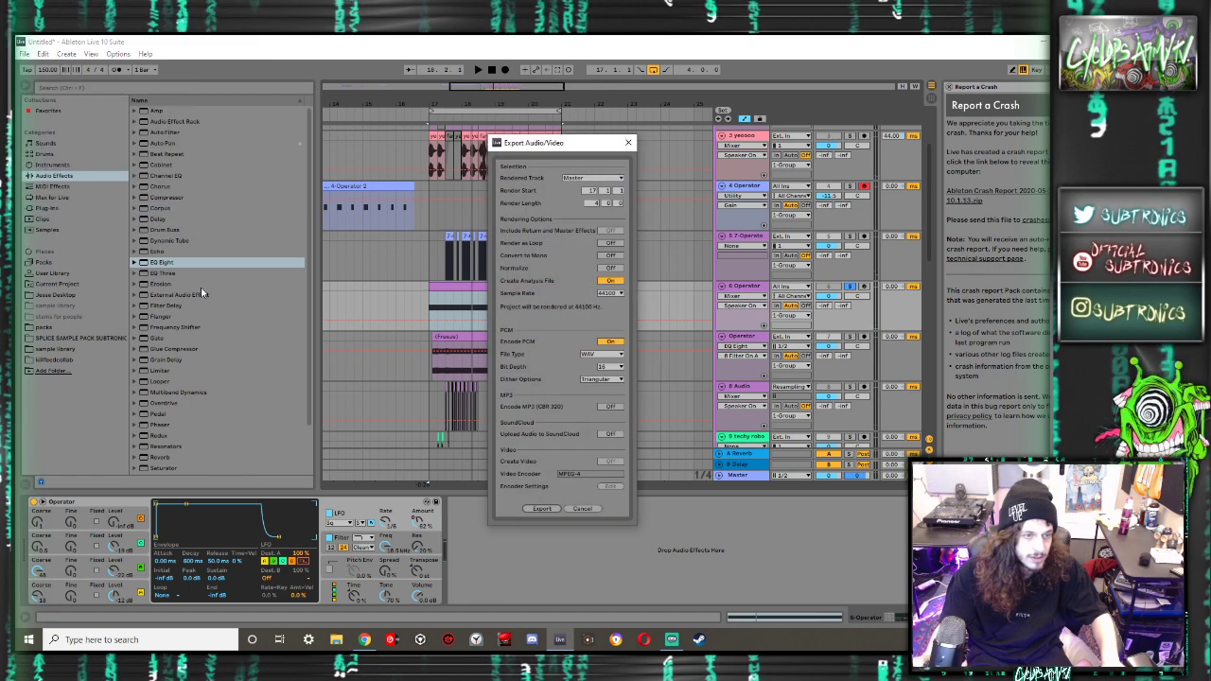
pyautogui.click(540, 508)
pyautogui.write('li')
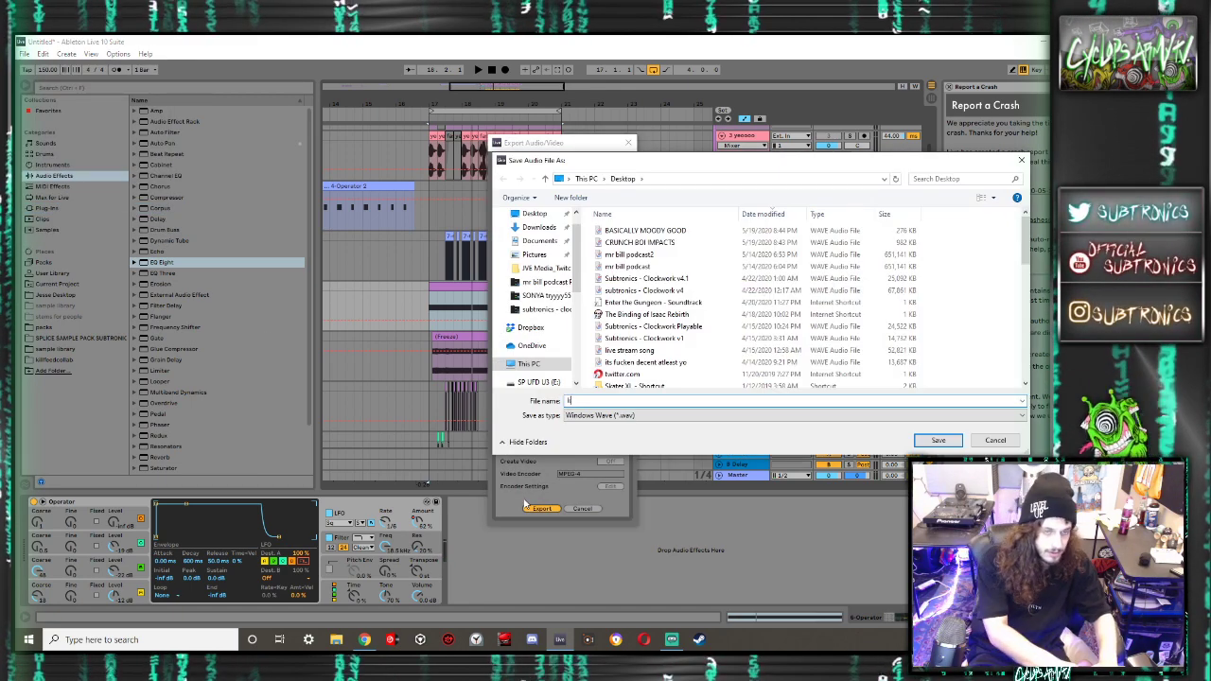
pyautogui.write('terally so dumb you')
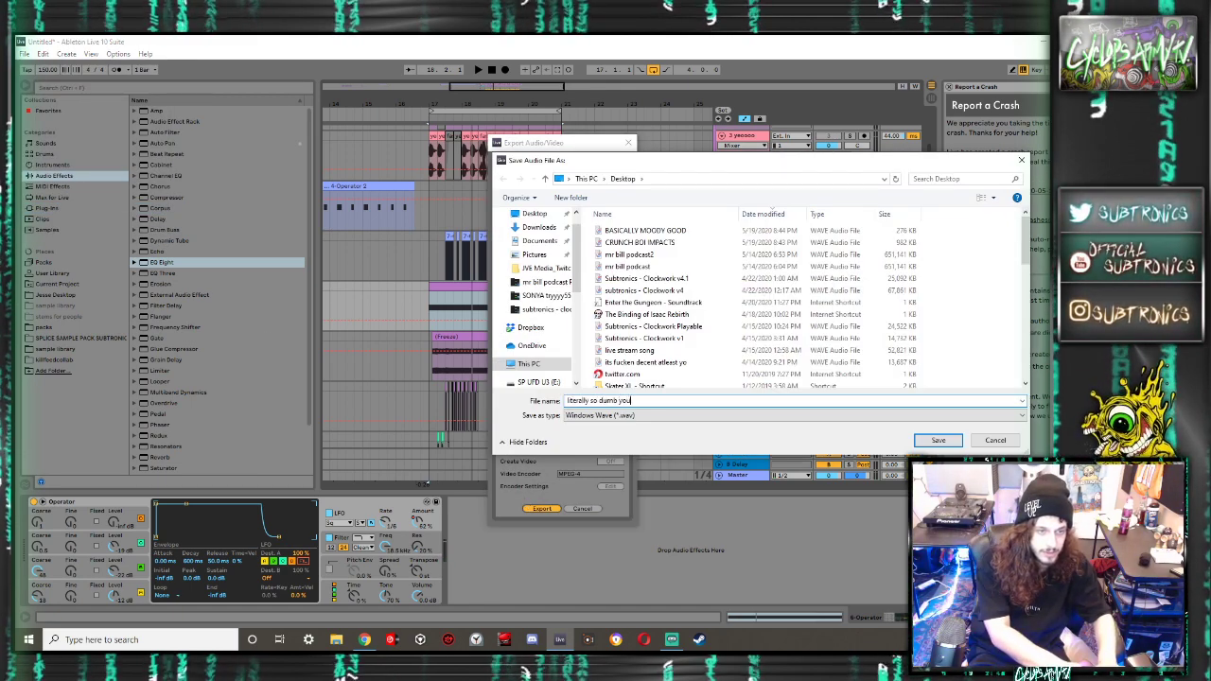
pyautogui.write(' need to stop. everyone just wants you to stop')
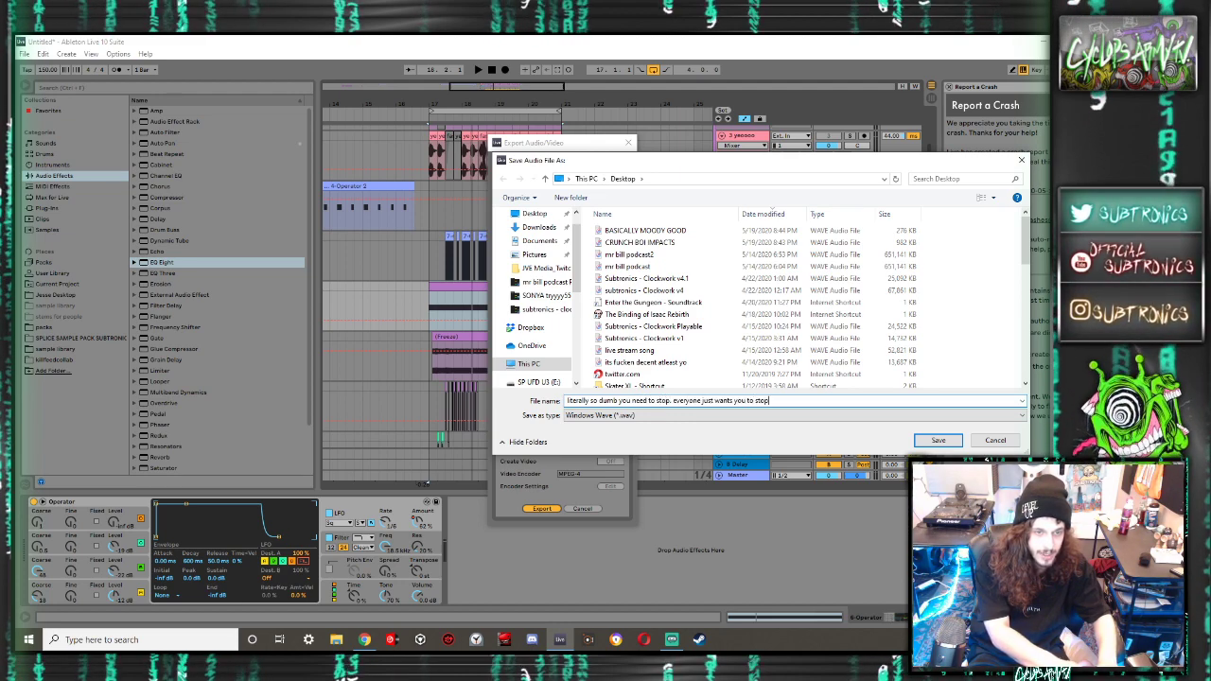
pyautogui.write('. please. just dont naym')
pyautogui.press('BackSpace')
pyautogui.press('BackSpace')
pyautogui.press('BackSpace')
pyautogui.press('BackSpace')
pyautogui.write('stop')
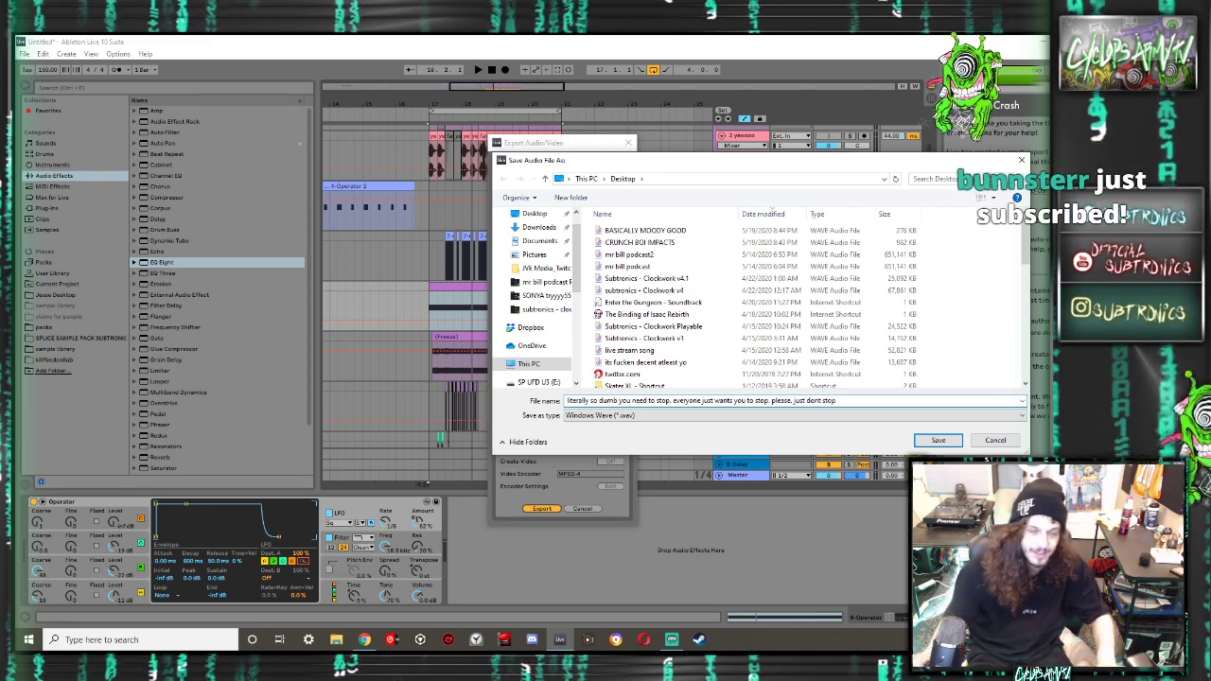
pyautogui.click(937, 440)
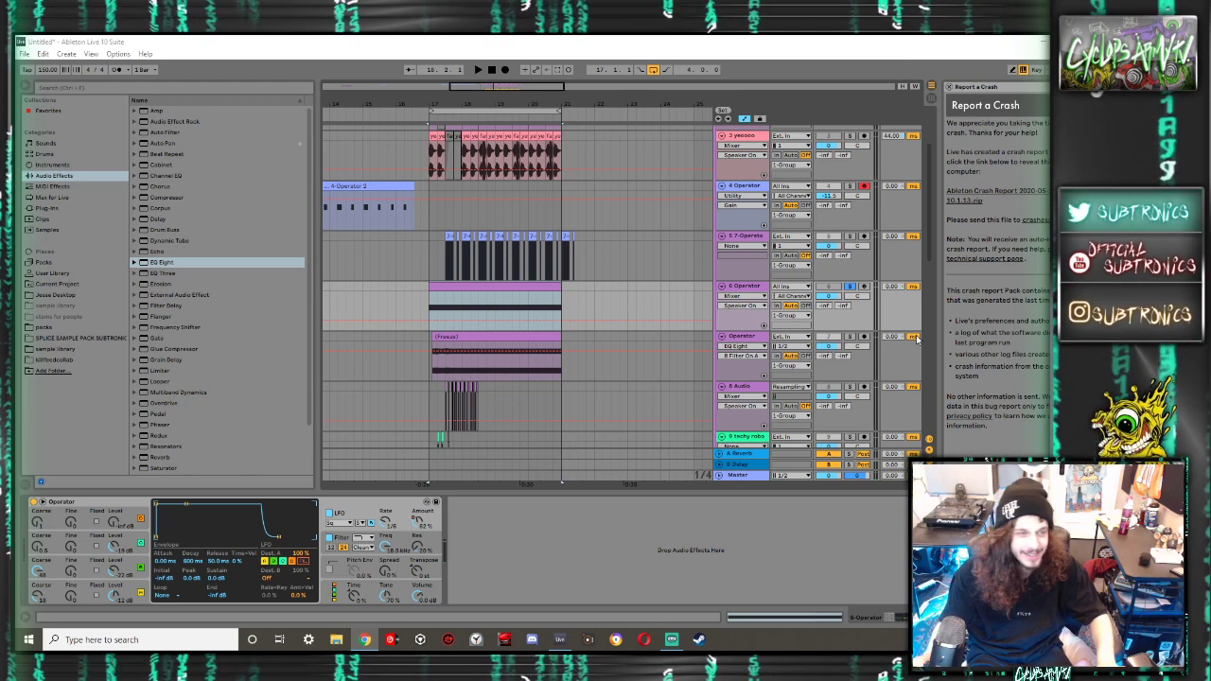
# Select the first ping clip at bar 17 on track 10 and play it soloed
pyautogui.scroll(-5, 608, 303)
pyautogui.click(432, 237)
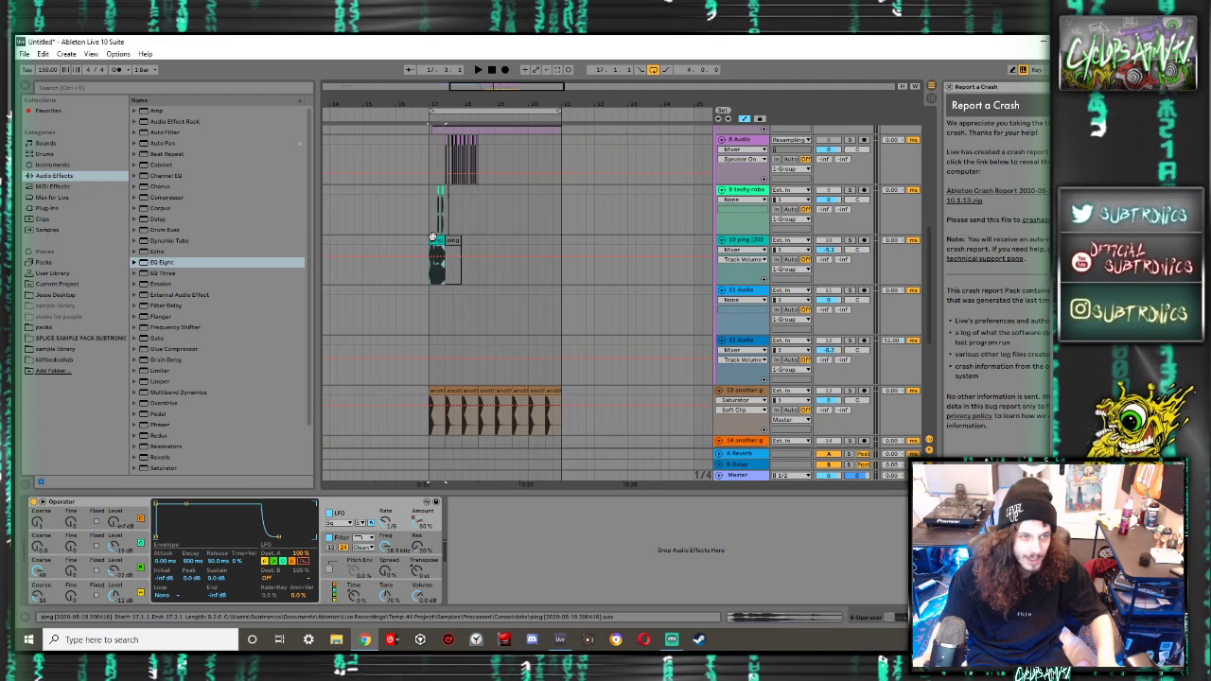
pyautogui.click(432, 238)
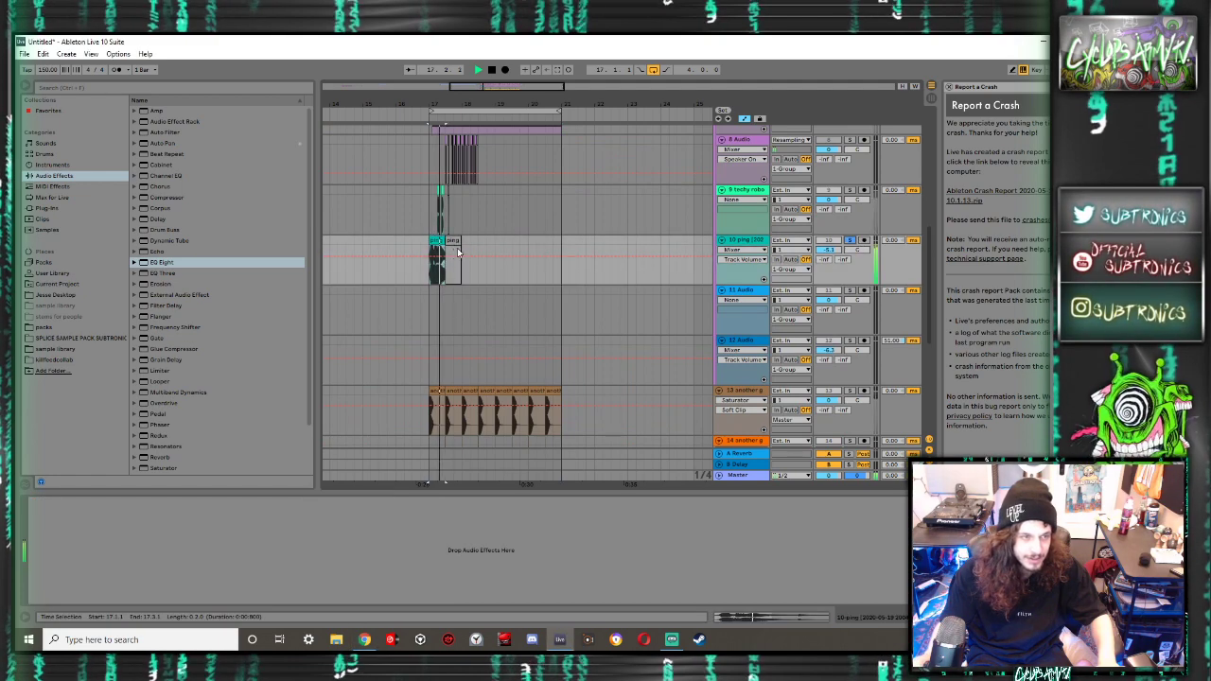
pyautogui.press('space')
# Export the selected ping clip as the WAV file WAHHHHH on the desktop
pyautogui.click(24, 53)
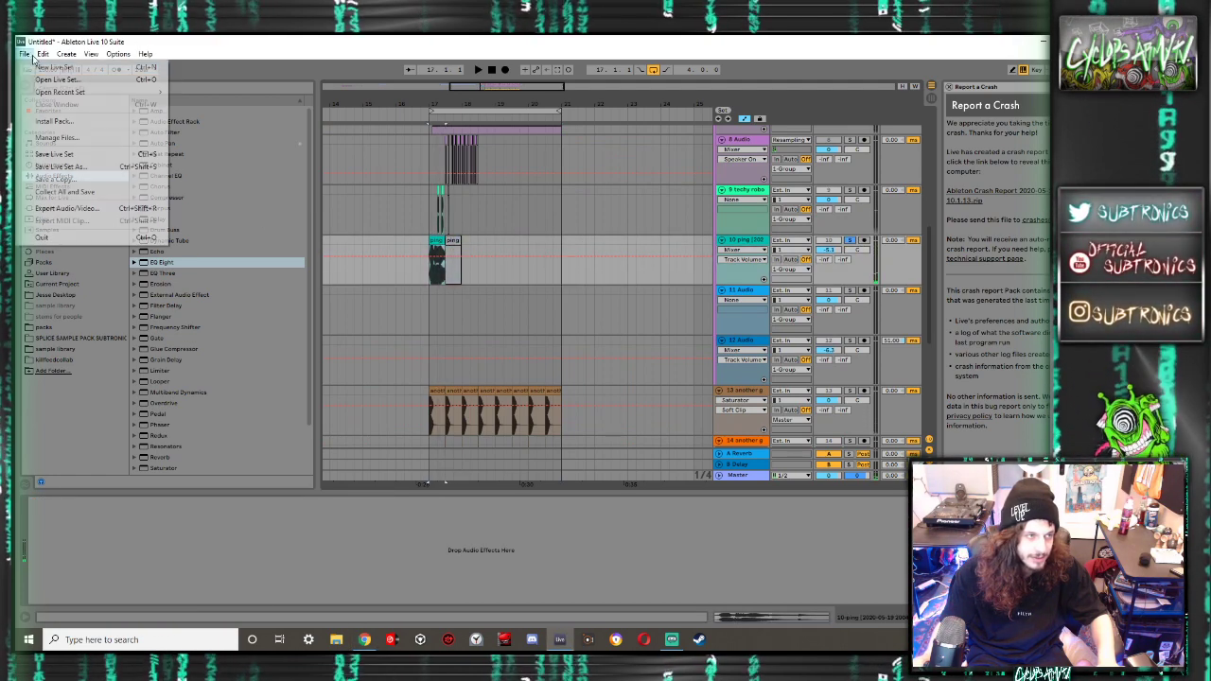
pyautogui.click(135, 207)
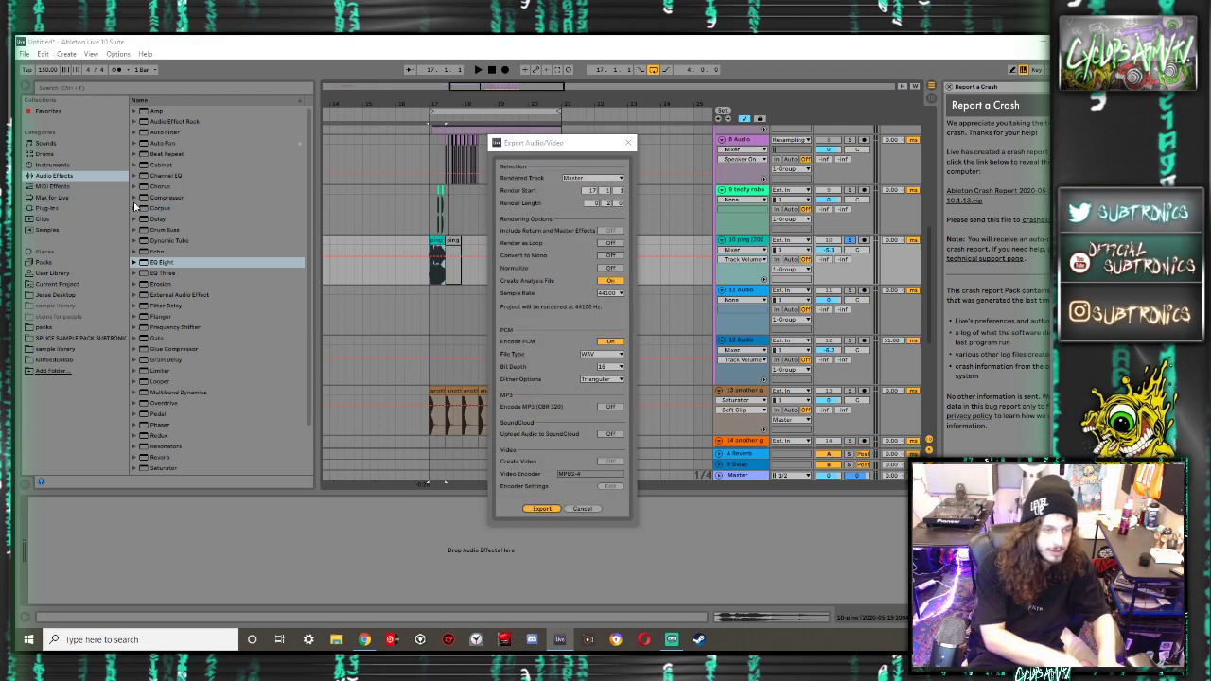
pyautogui.press('Return')
pyautogui.write('WAHHHHN')
pyautogui.press('Return')
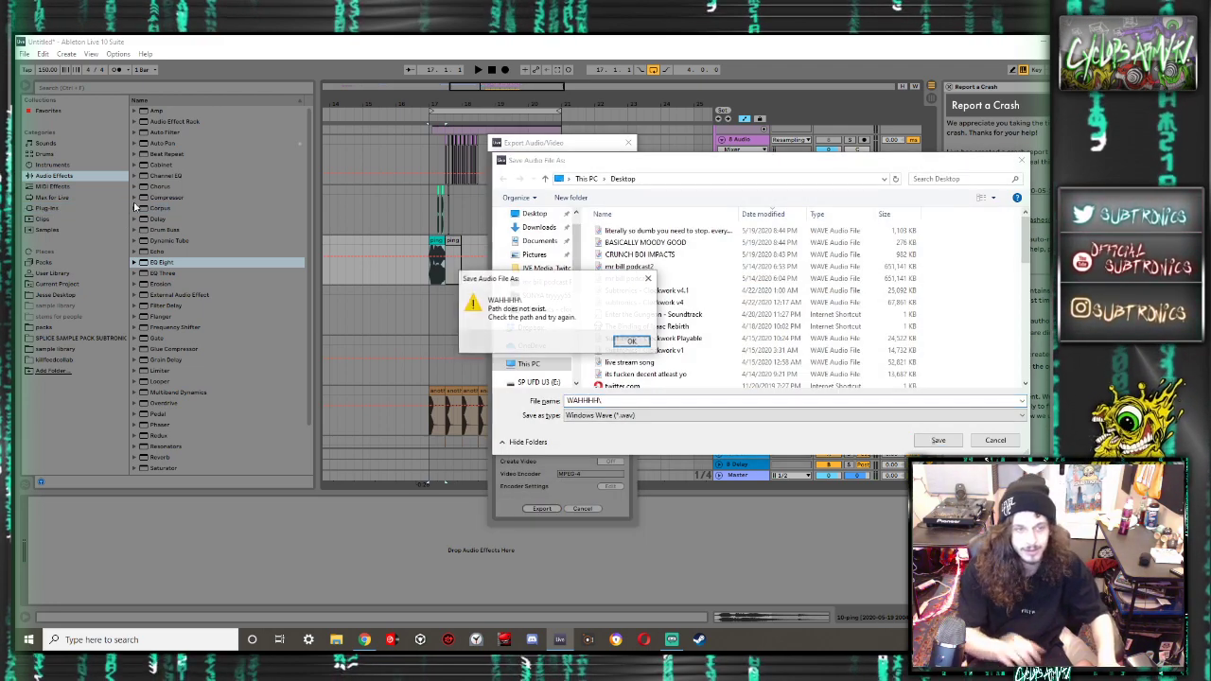
pyautogui.press('Return')
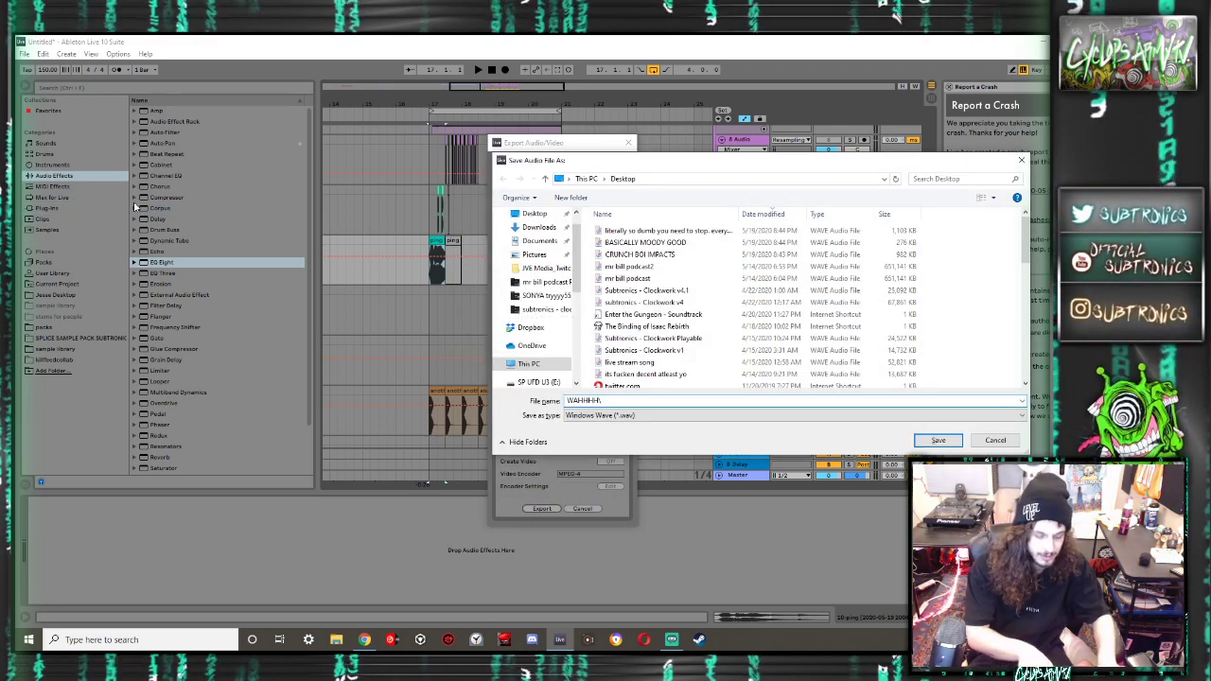
pyautogui.press('Return')
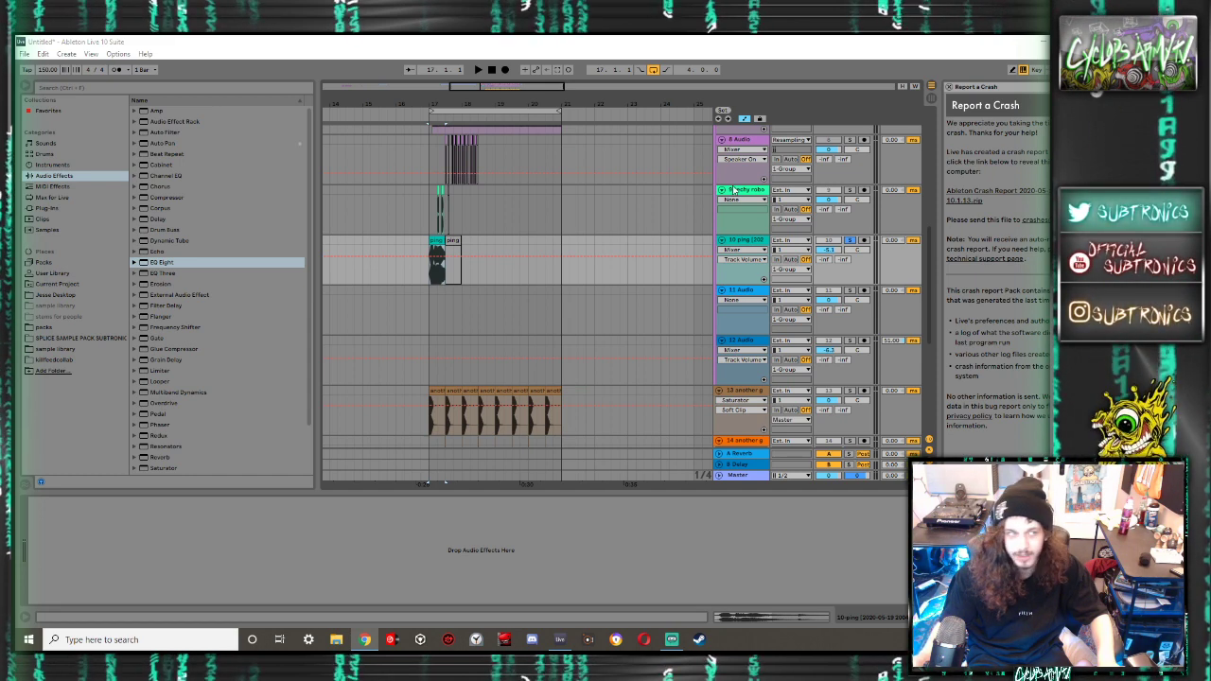
# Save the Live Set on the Desktop as "ahh so its not complete shit"
pyautogui.click(348, 164)
pyautogui.hotkey('ctrl', 's')
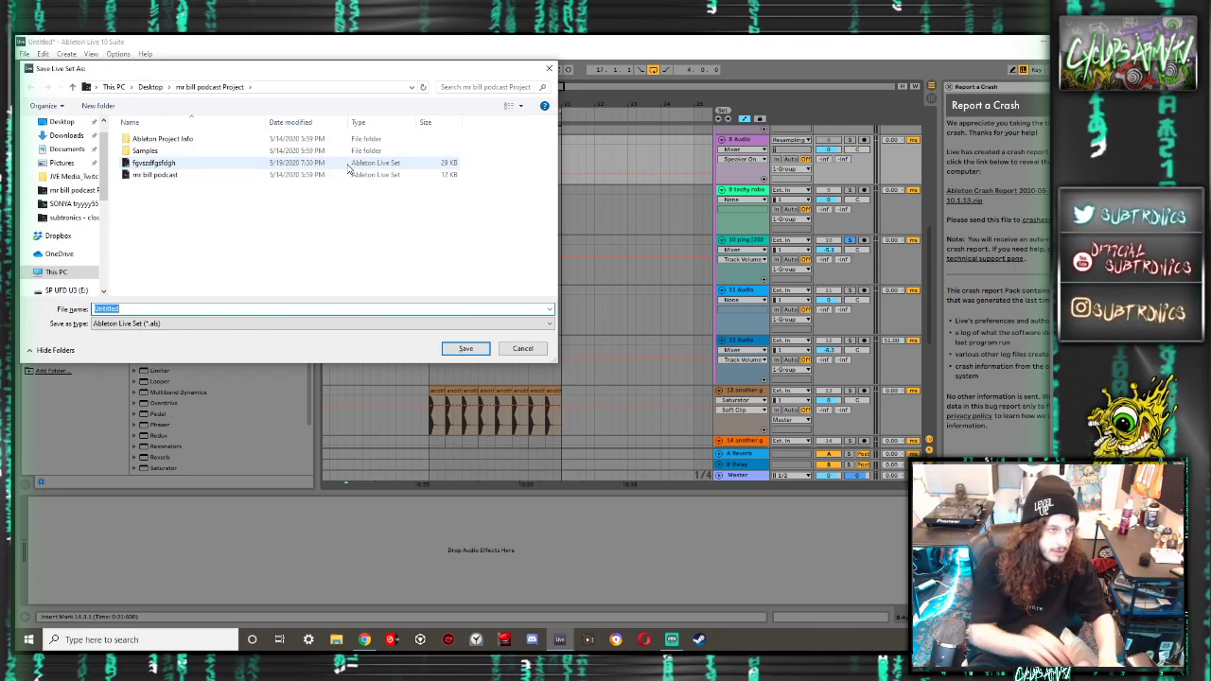
pyautogui.click(61, 121)
pyautogui.click(127, 308)
pyautogui.click(126, 309)
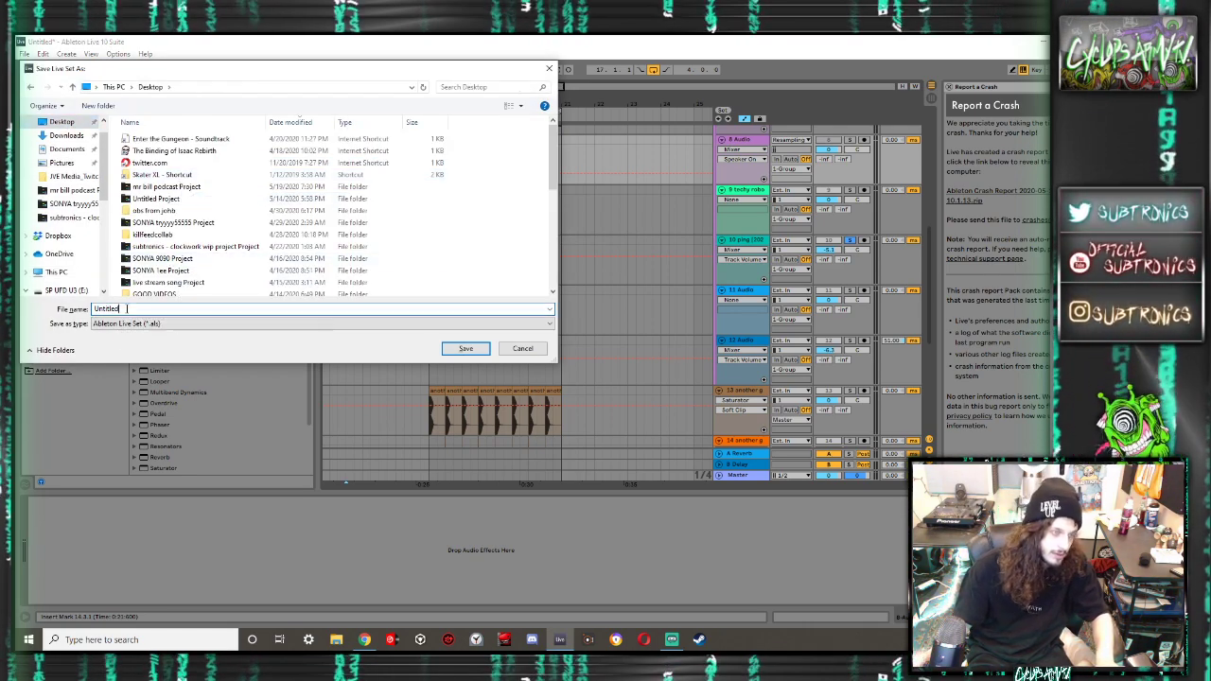
pyautogui.press('BackSpace')
pyautogui.press('BackSpace')
pyautogui.press('BackSpace')
pyautogui.press('BackSpace')
pyautogui.press('BackSpace')
pyautogui.press('BackSpace')
pyautogui.write('ahh so its not complete shit')
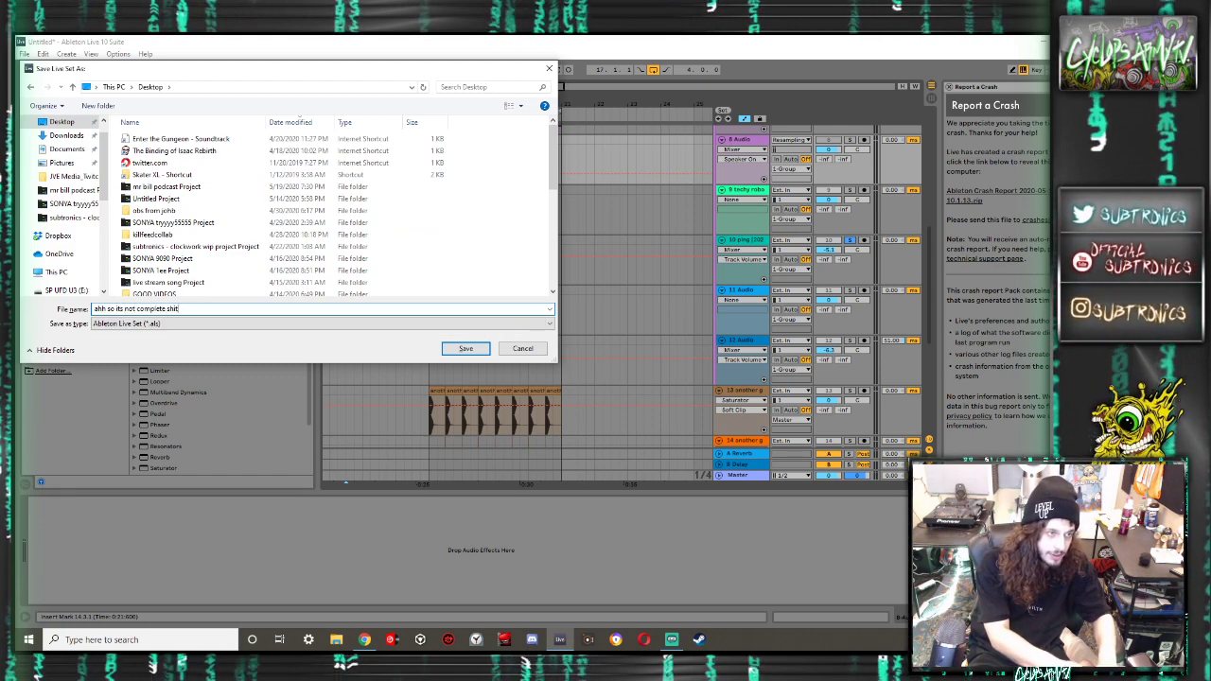
pyautogui.click(467, 347)
pyautogui.click(559, 356)
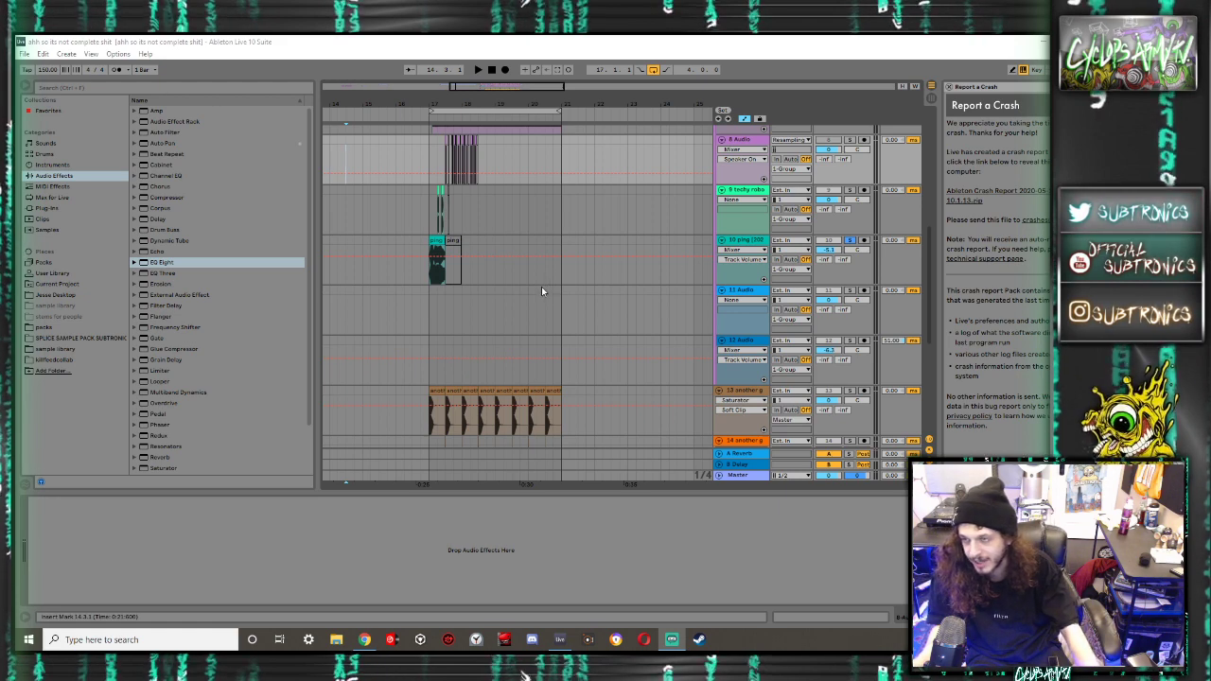
# Collapse the device area and look over all tracks in the arrangement from the group down to the snare layers
pyautogui.scroll(-1, 539, 287)
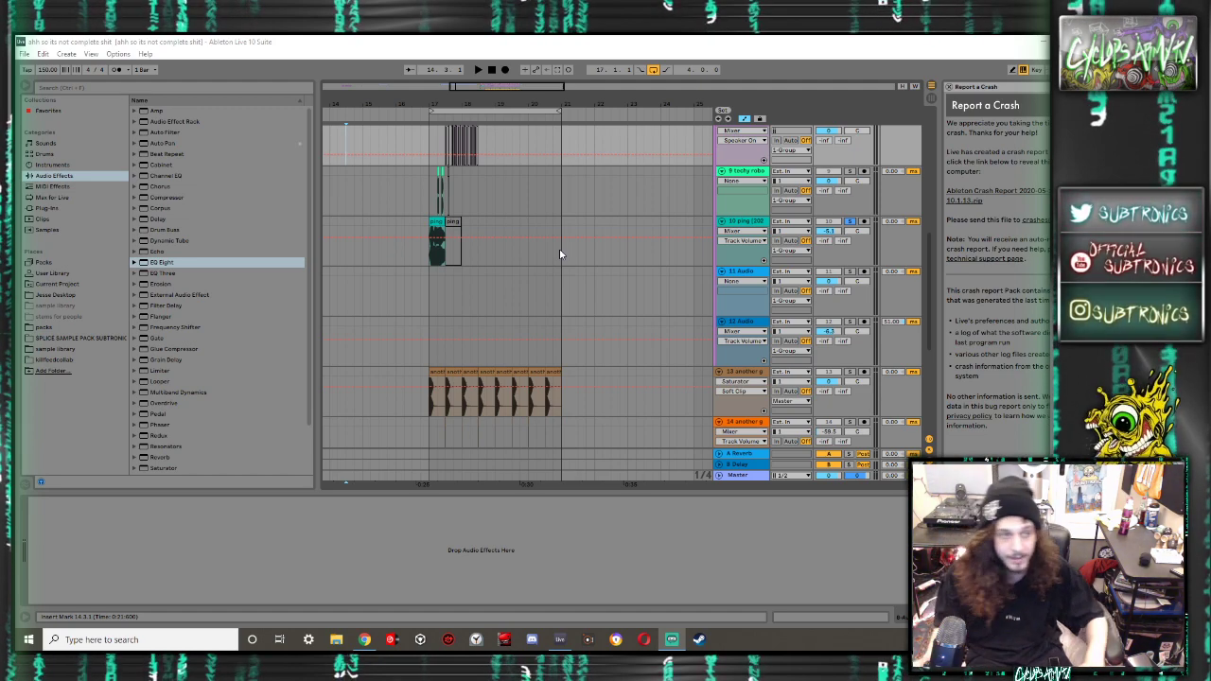
pyautogui.scroll(-5, 425, 303)
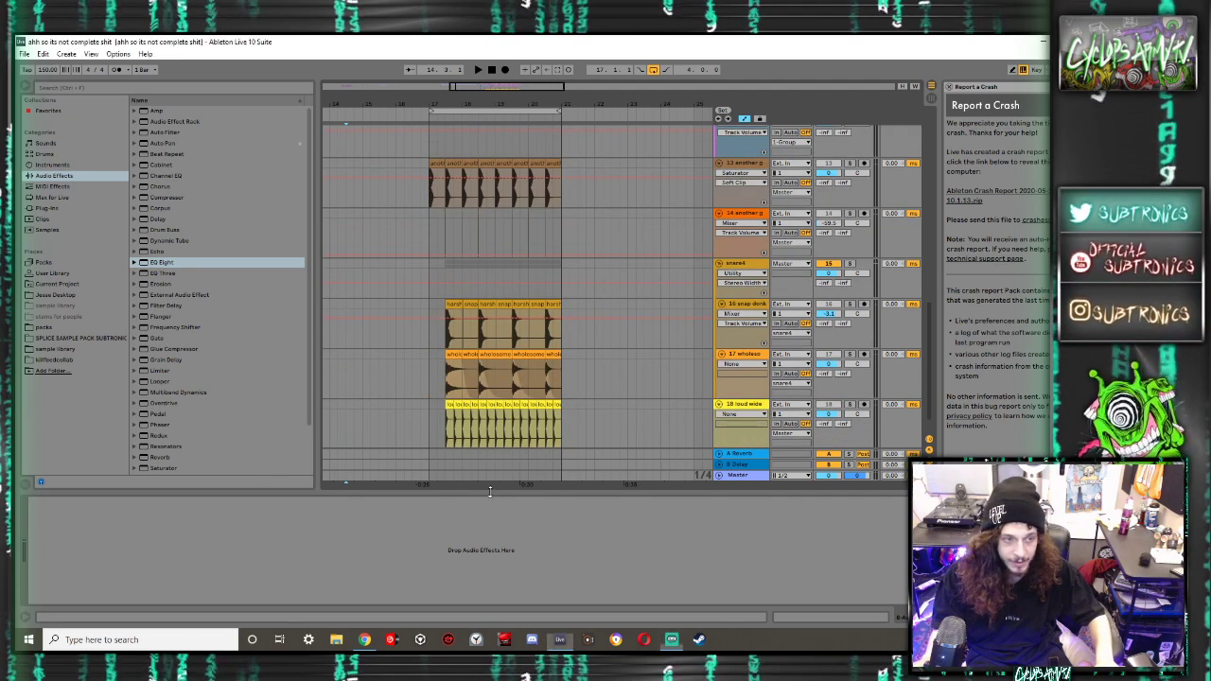
pyautogui.moveTo(490, 492); pyautogui.dragTo(491, 605)
pyautogui.scroll(11, 395, 302)
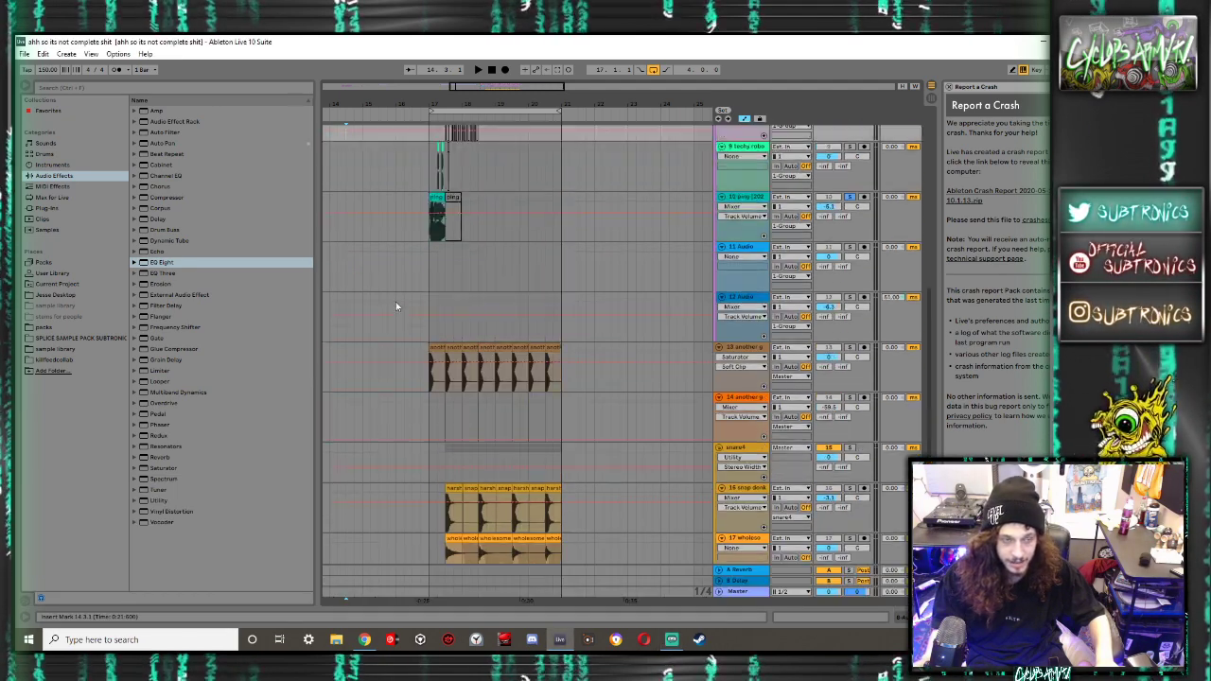
pyautogui.scroll(2, 680, 307)
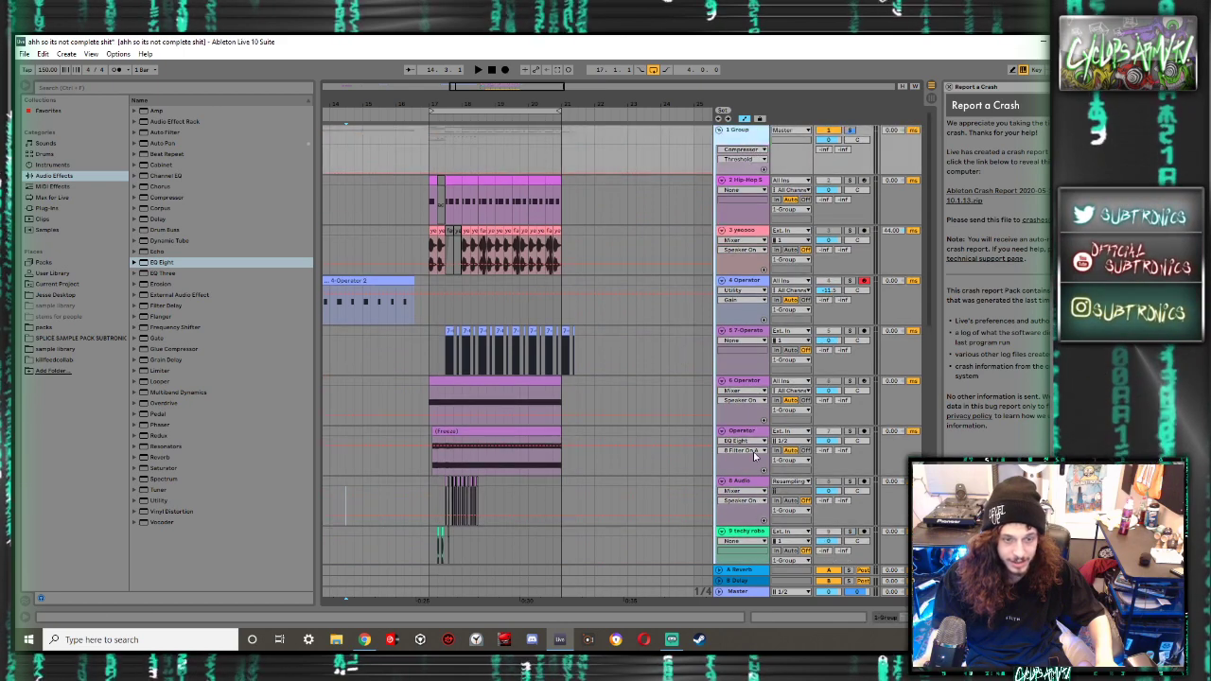
pyautogui.click(886, 617)
pyautogui.scroll(-2, 502, 350)
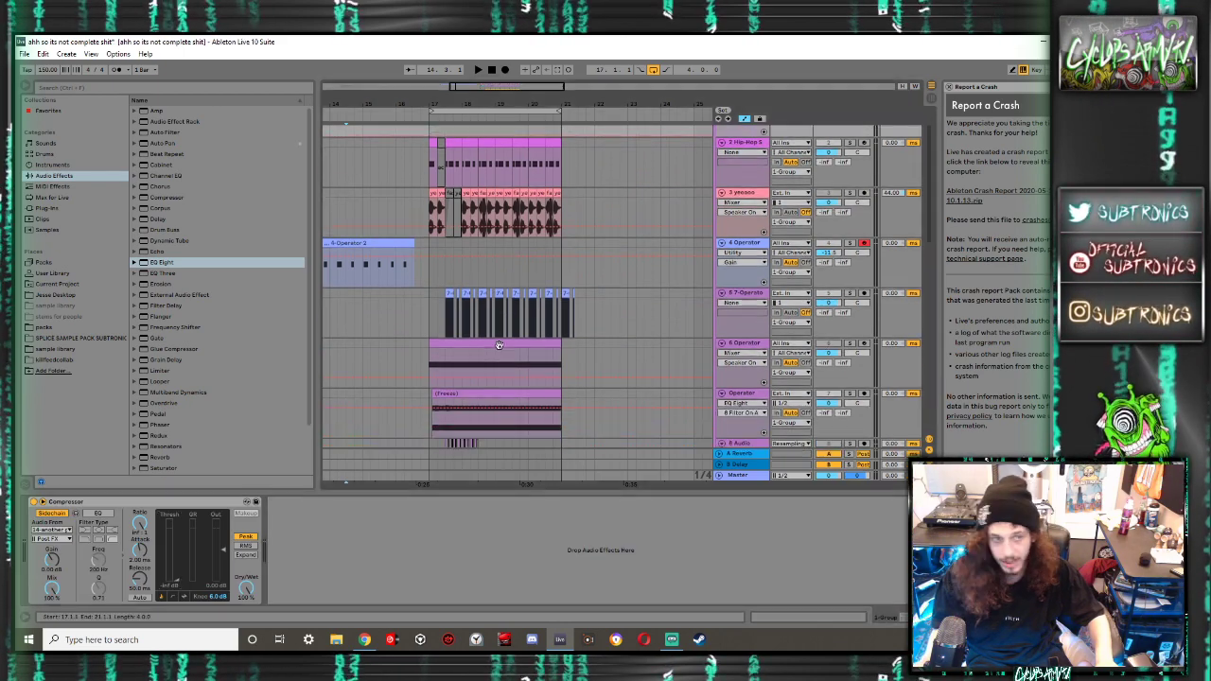
pyautogui.moveTo(721, 493); pyautogui.dragTo(721, 597)
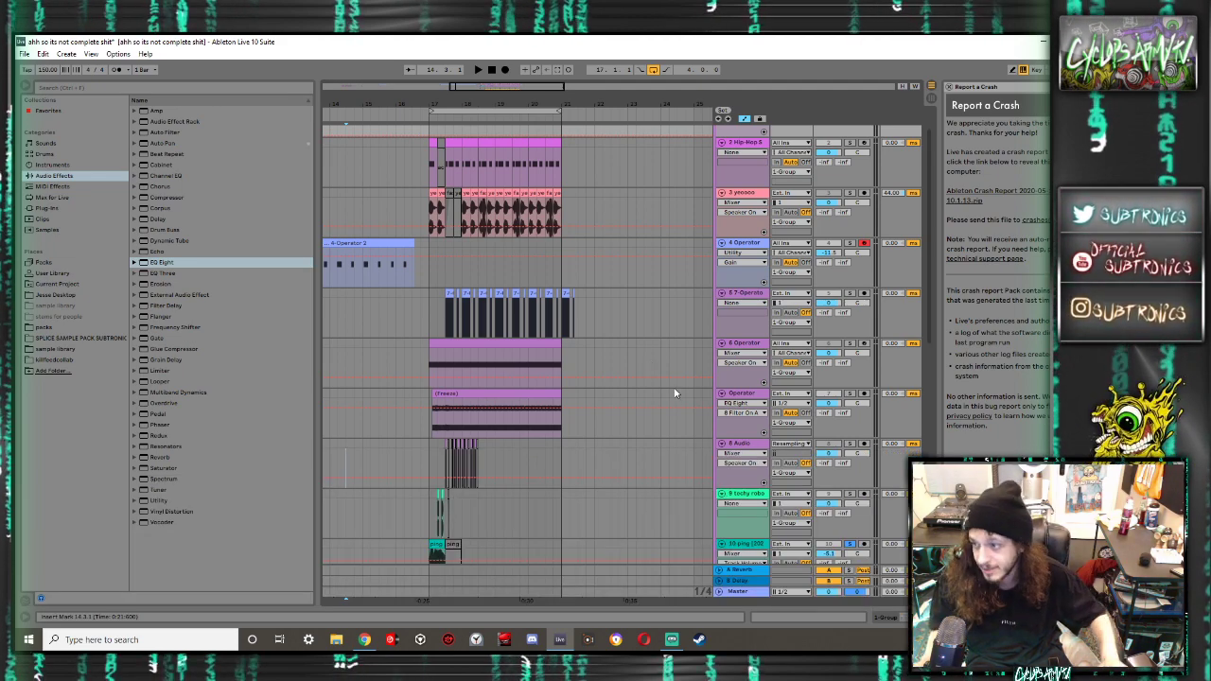
pyautogui.scroll(-10, 701, 396)
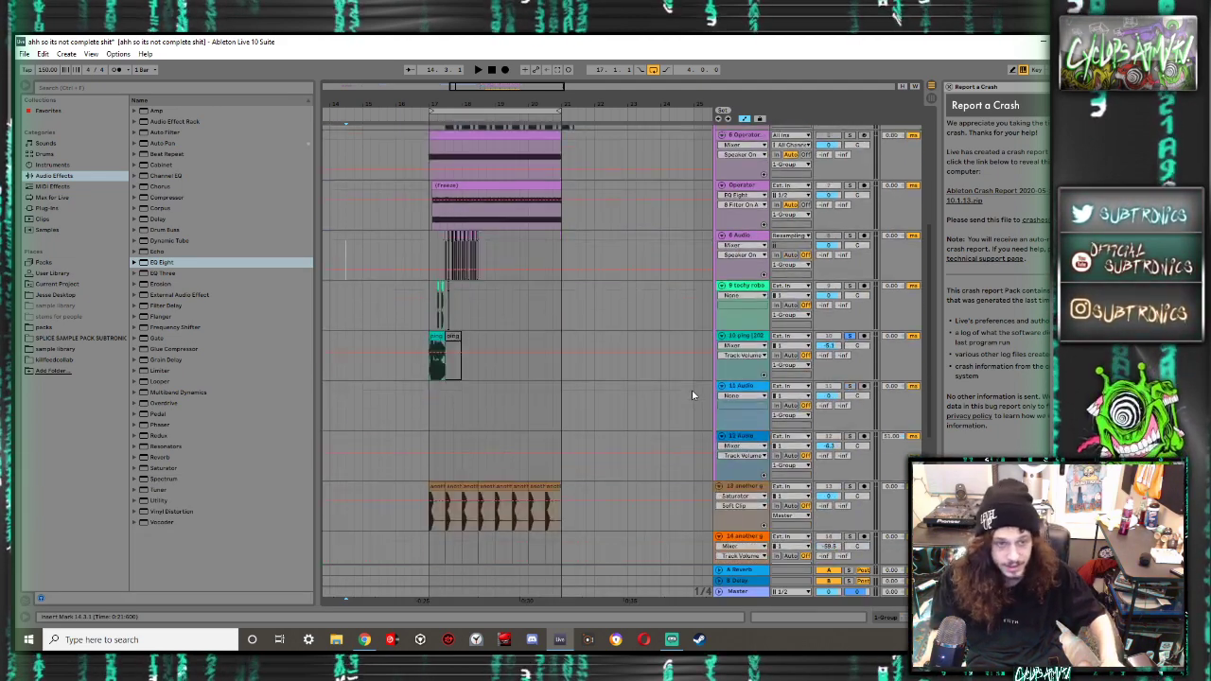
pyautogui.scroll(-1, 693, 395)
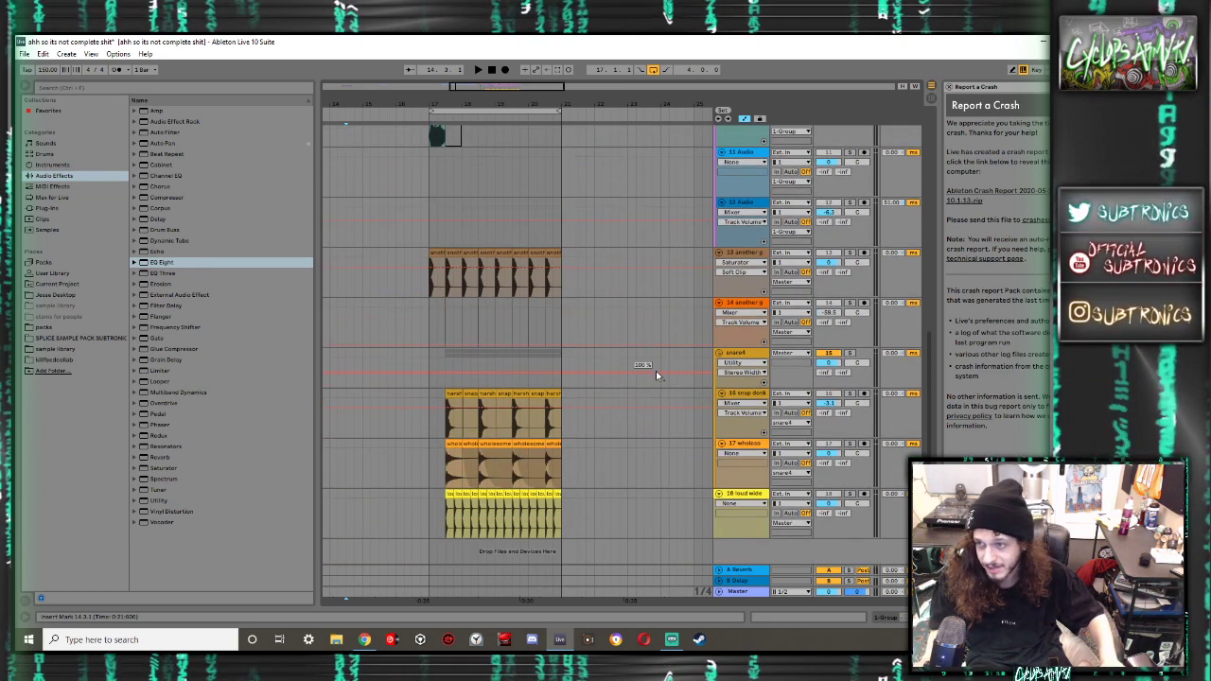
pyautogui.scroll(4, 538, 393)
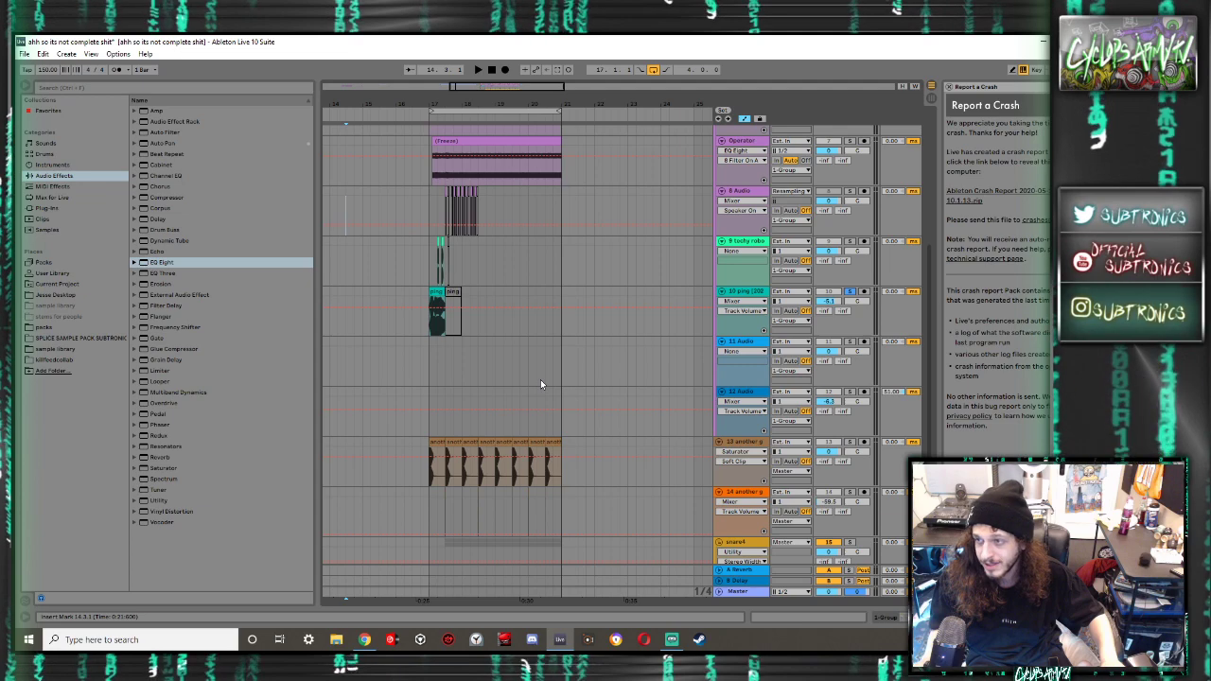
pyautogui.scroll(3, 432, 395)
pyautogui.scroll(3, 434, 394)
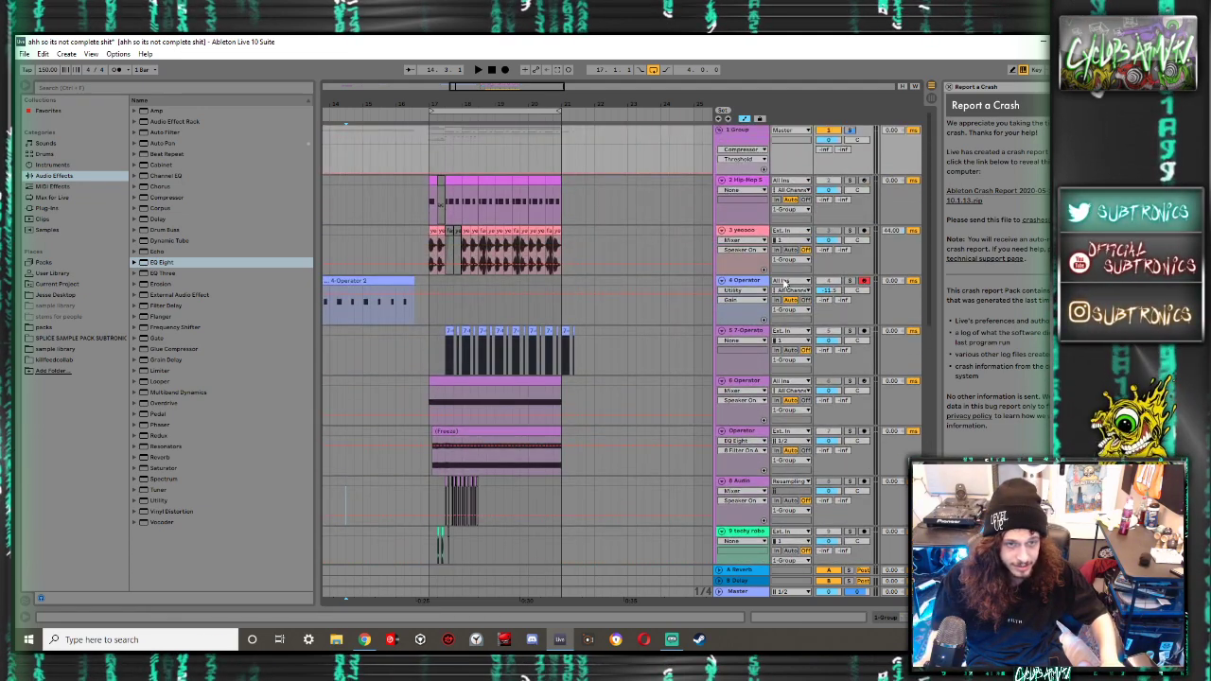
# Play the four bars covered by the 6 Operator clip with the grouped bass tracks audible
pyautogui.click(501, 398)
pyautogui.press('space')
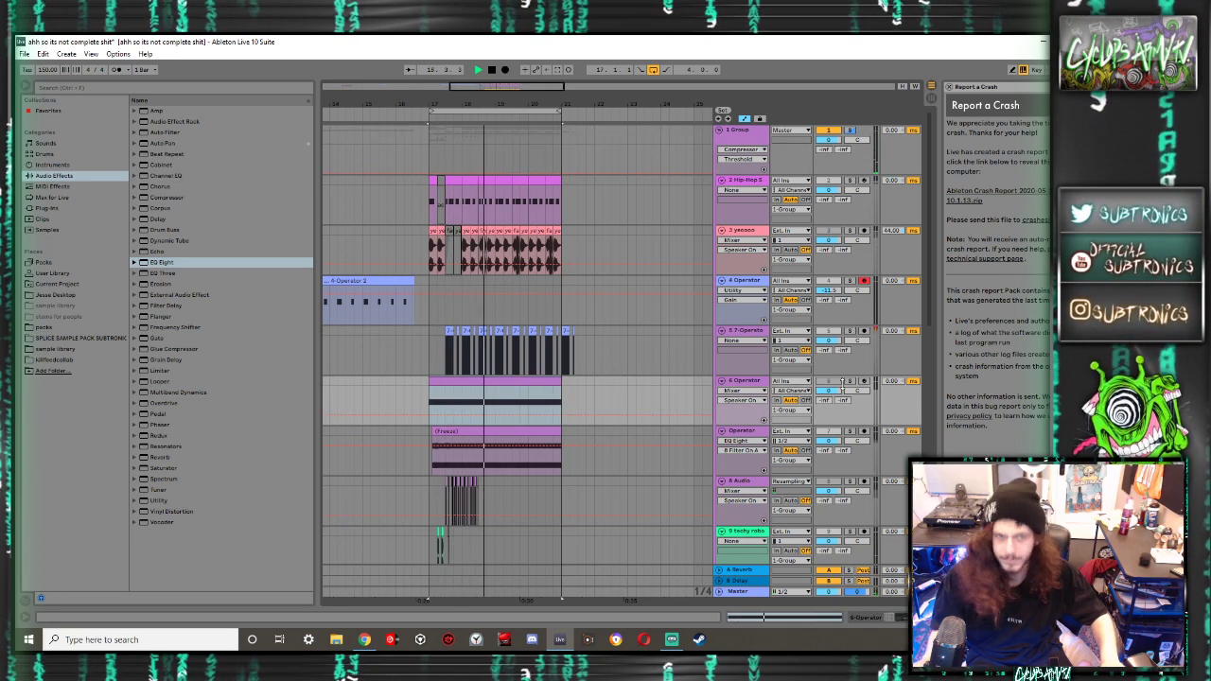
pyautogui.scroll(-3, 842, 381)
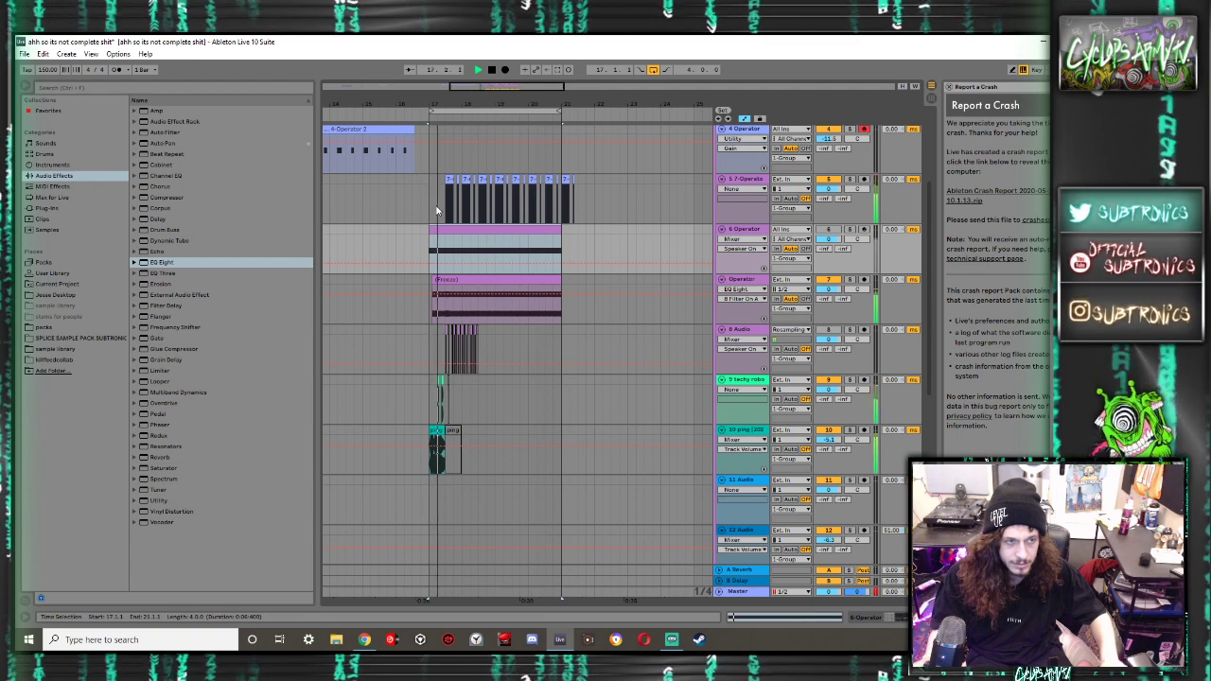
# Delete the techy robo track (track 9) from the group
pyautogui.press('z')
pyautogui.click(720, 383)
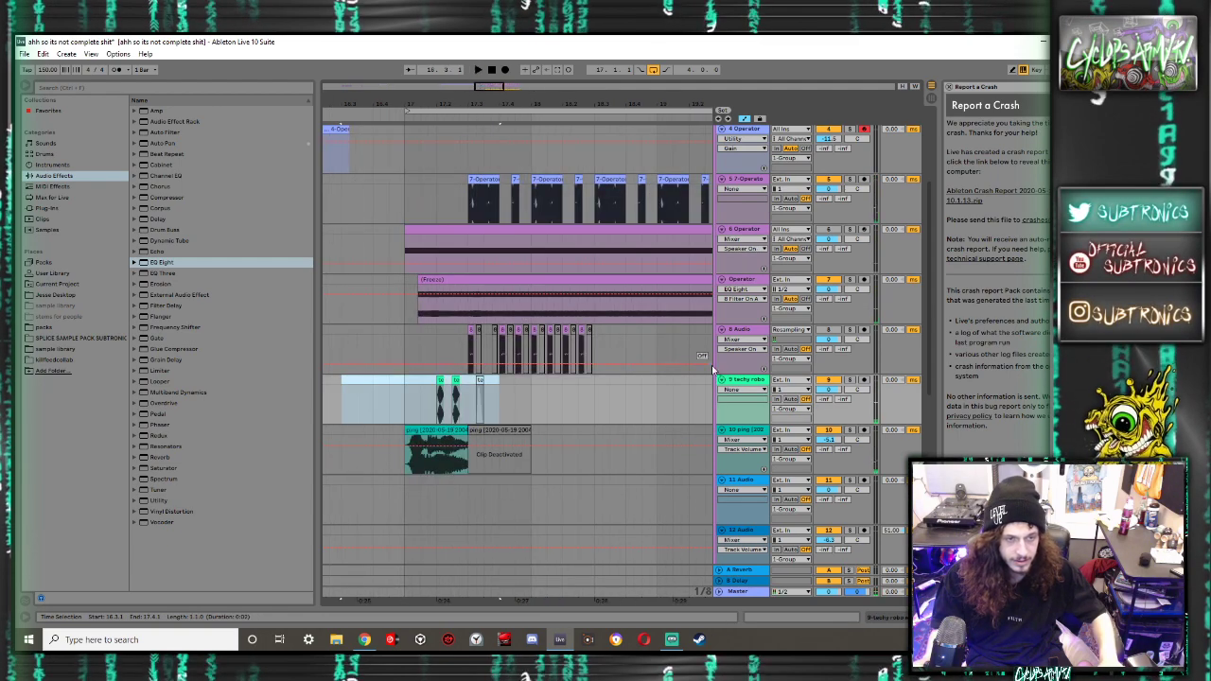
pyautogui.press('Delete')
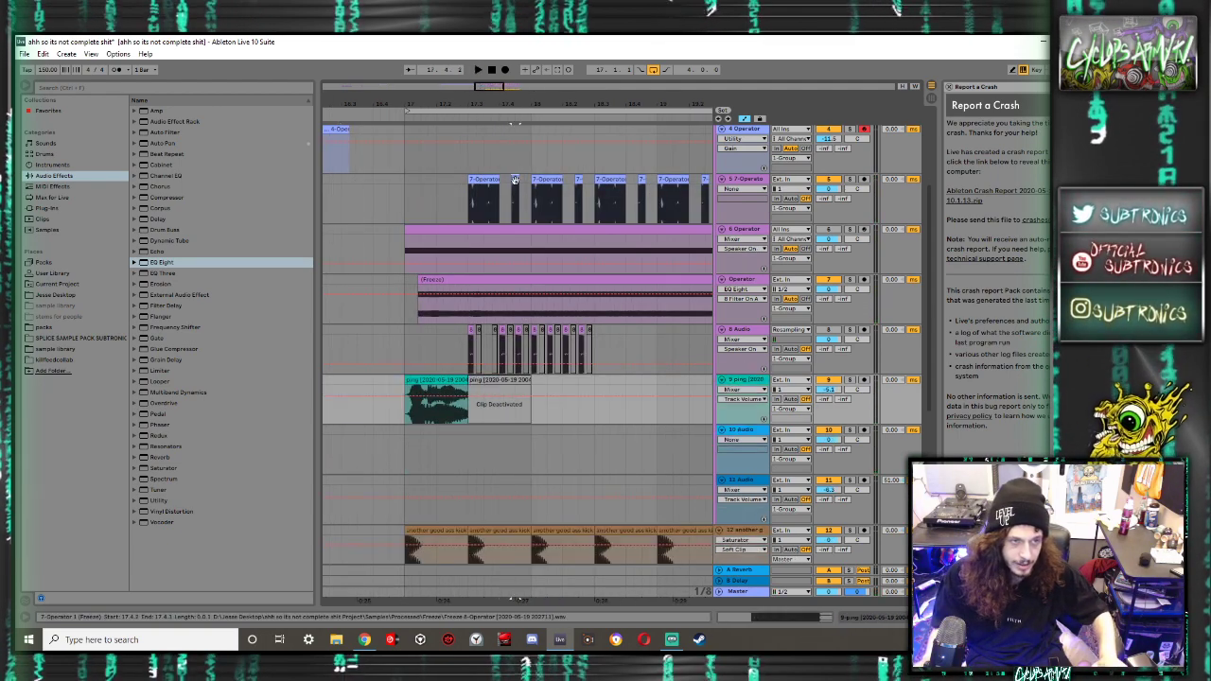
# Copy the short 7-Operator clip to 17.1.3, duplicate it twice up to beat 17.3, and play the bar
pyautogui.click(422, 182)
pyautogui.moveTo(438, 185); pyautogui.dragTo(422, 181)
pyautogui.hotkey('ctrl', 'd')
pyautogui.hotkey('ctrl', 'd')
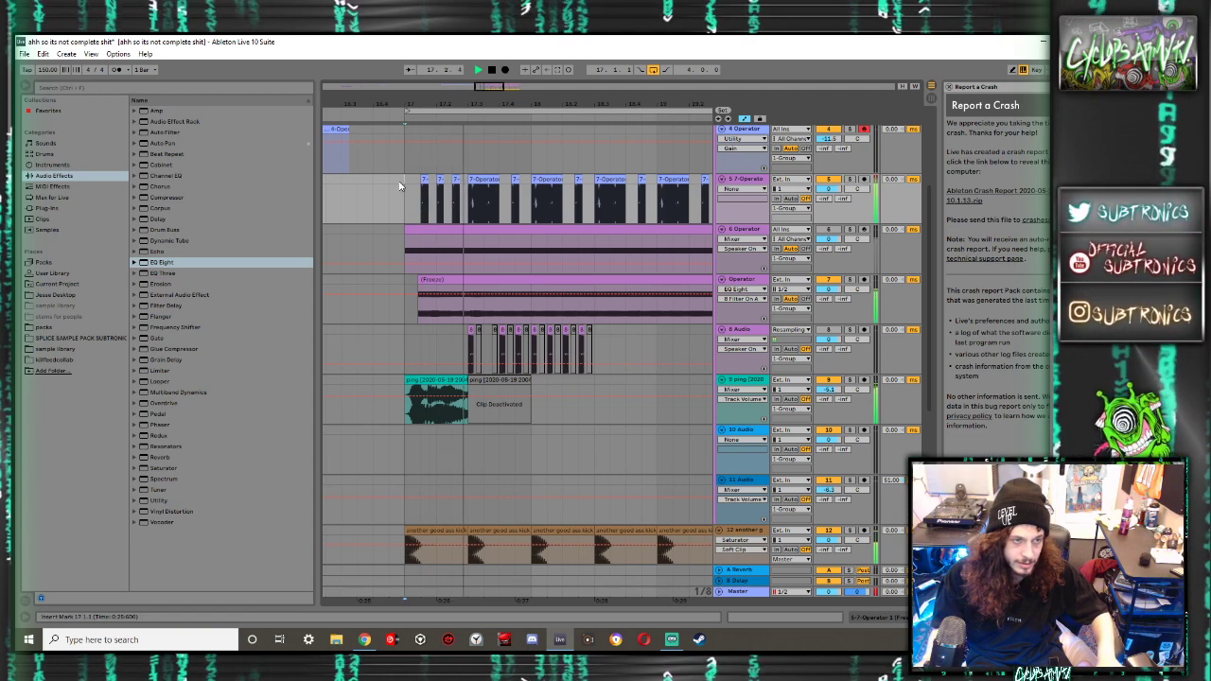
pyautogui.press('space')
# Halve the 7-Operator clips at 17.1.3 and 17.2.3, duplicate each one sixteenth note later, and play bar 17
pyautogui.scroll(4, 425, 179)
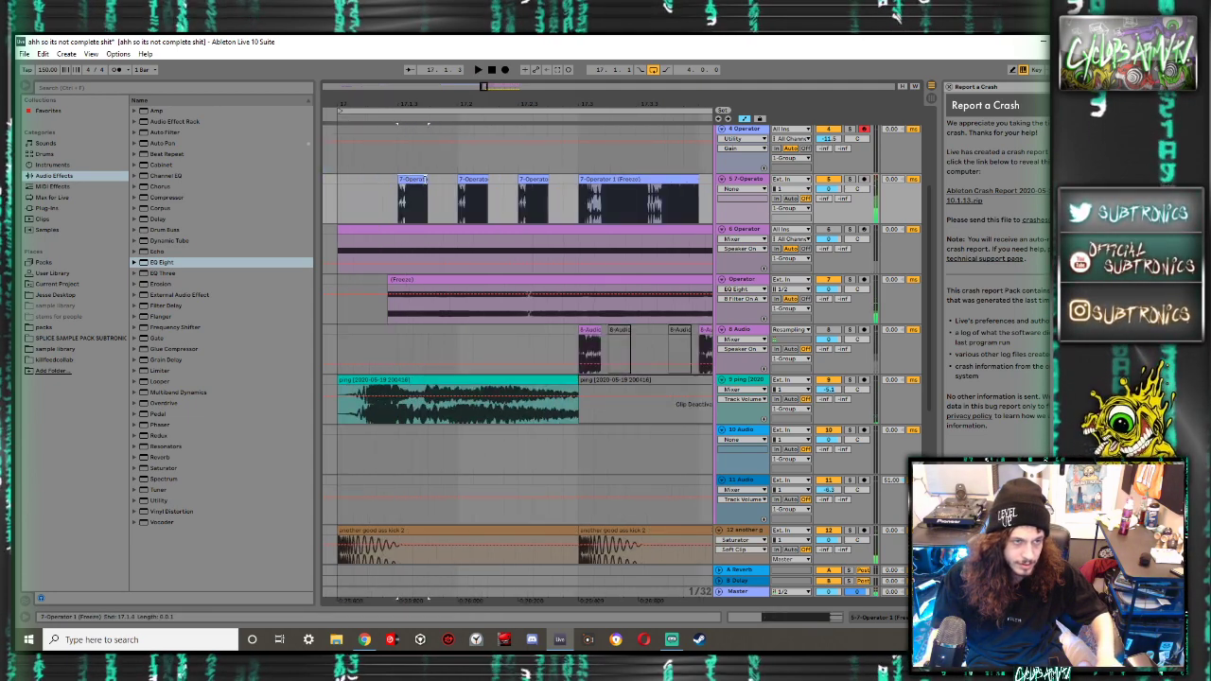
pyautogui.moveTo(423, 187); pyautogui.dragTo(428, 187)
pyautogui.hotkey('ctrl', 'd')
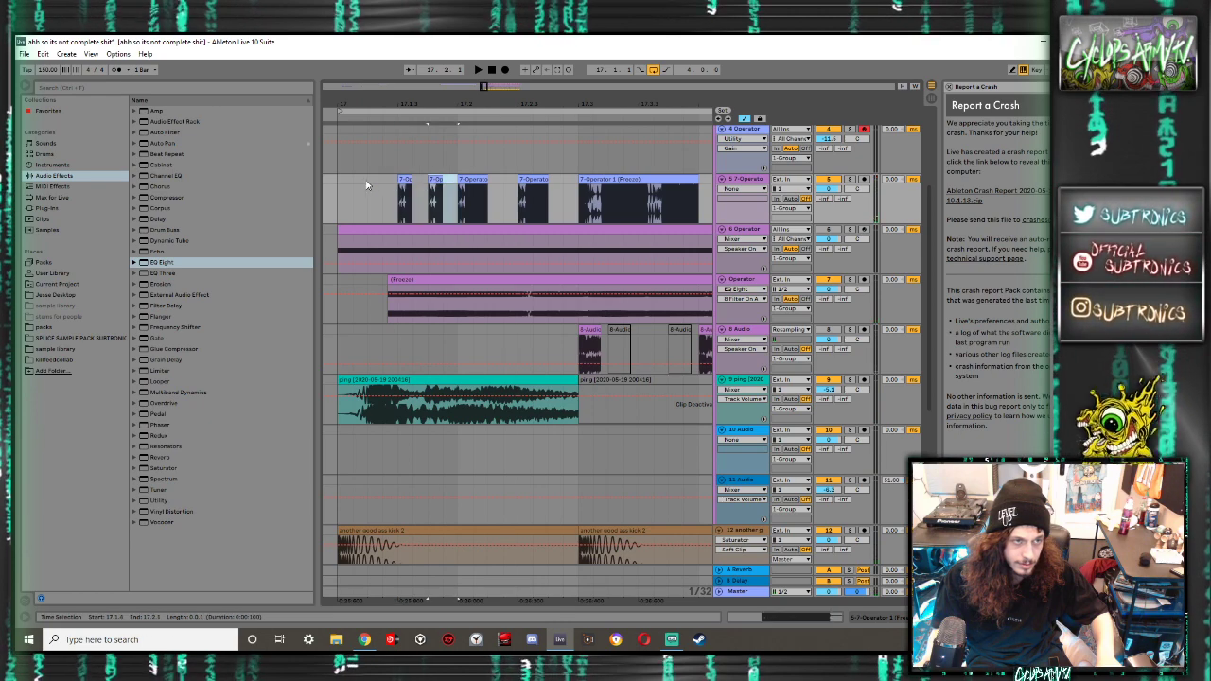
pyautogui.click(352, 185)
pyautogui.press('space')
pyautogui.press('space')
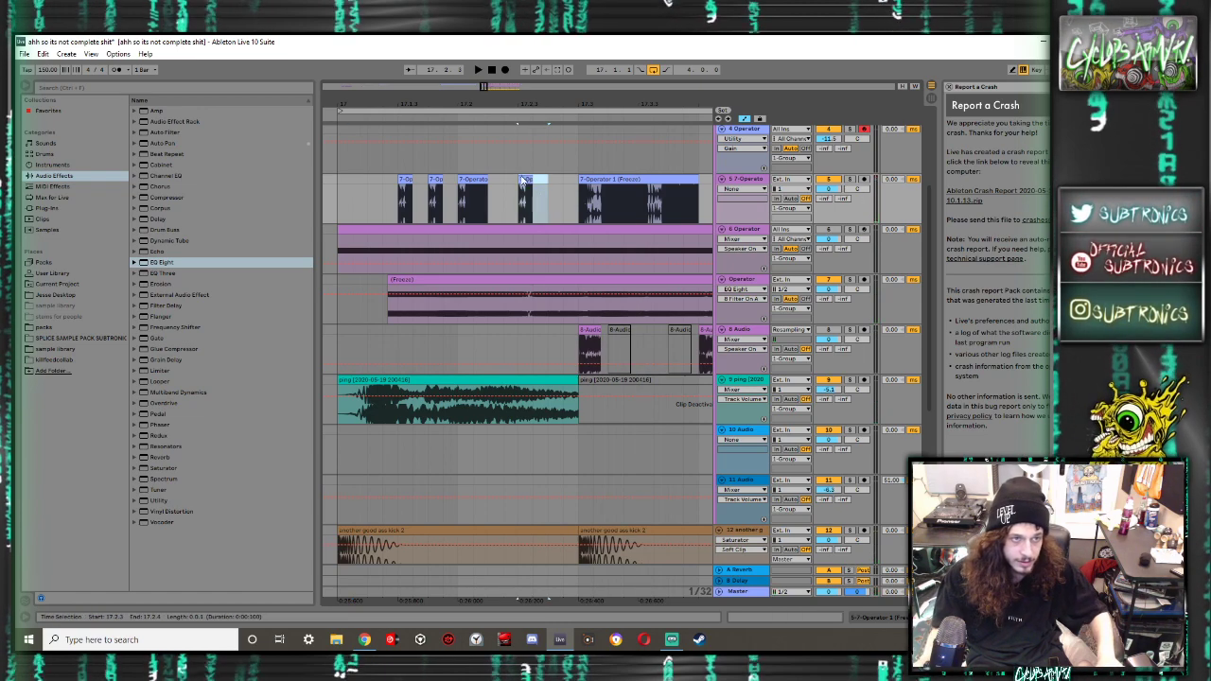
pyautogui.hotkey('ctrl', 'd')
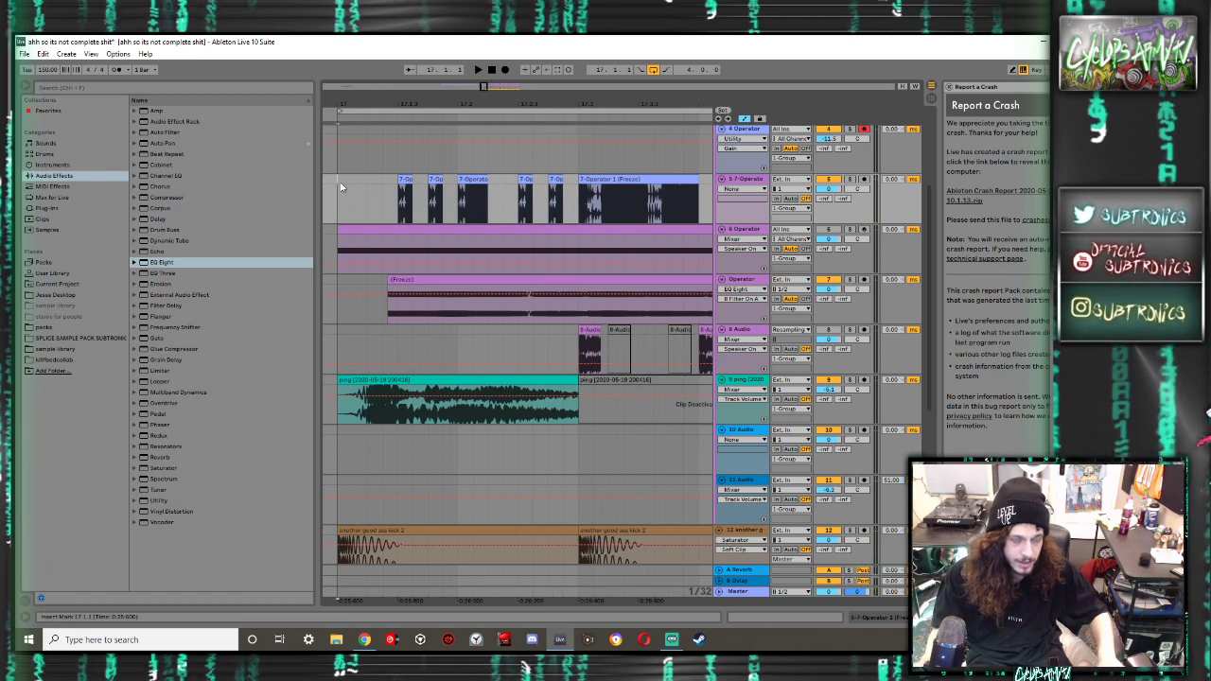
pyautogui.press('space')
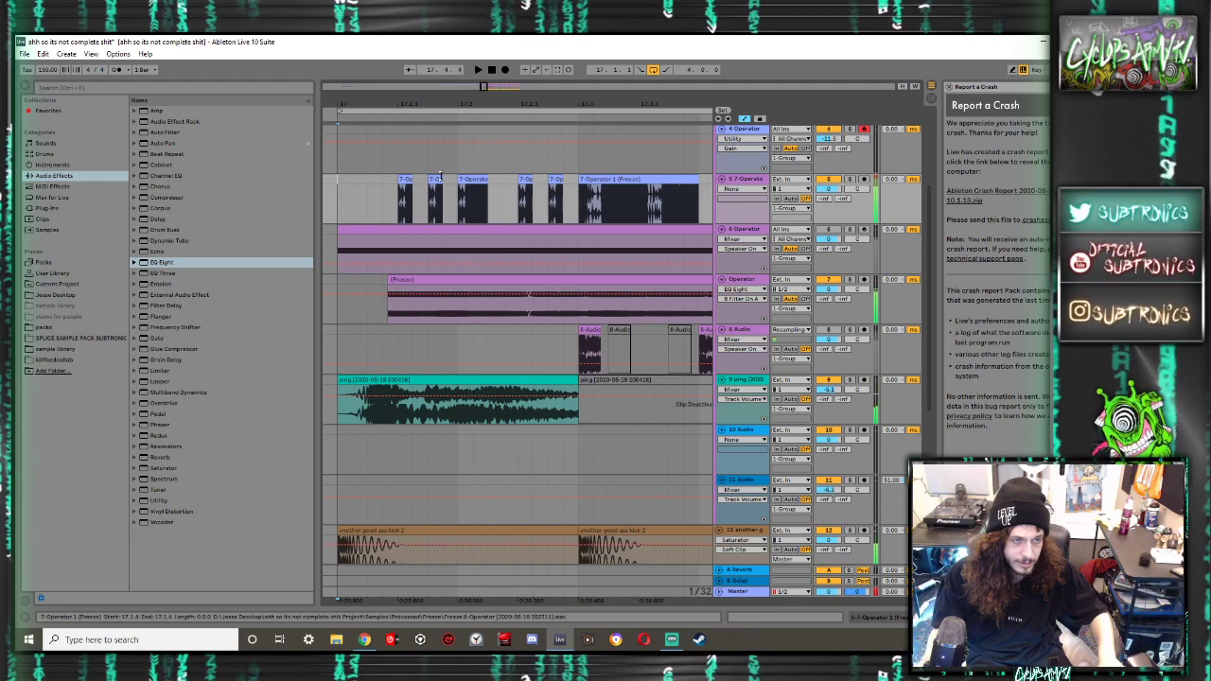
# Move the pair of short 7-Operator clips at 17.2.3 a thirty-second note earlier and play the bar
pyautogui.moveTo(522, 180); pyautogui.dragTo(507, 186)
pyautogui.moveTo(367, 193); pyautogui.dragTo(354, 192)
pyautogui.press('space')
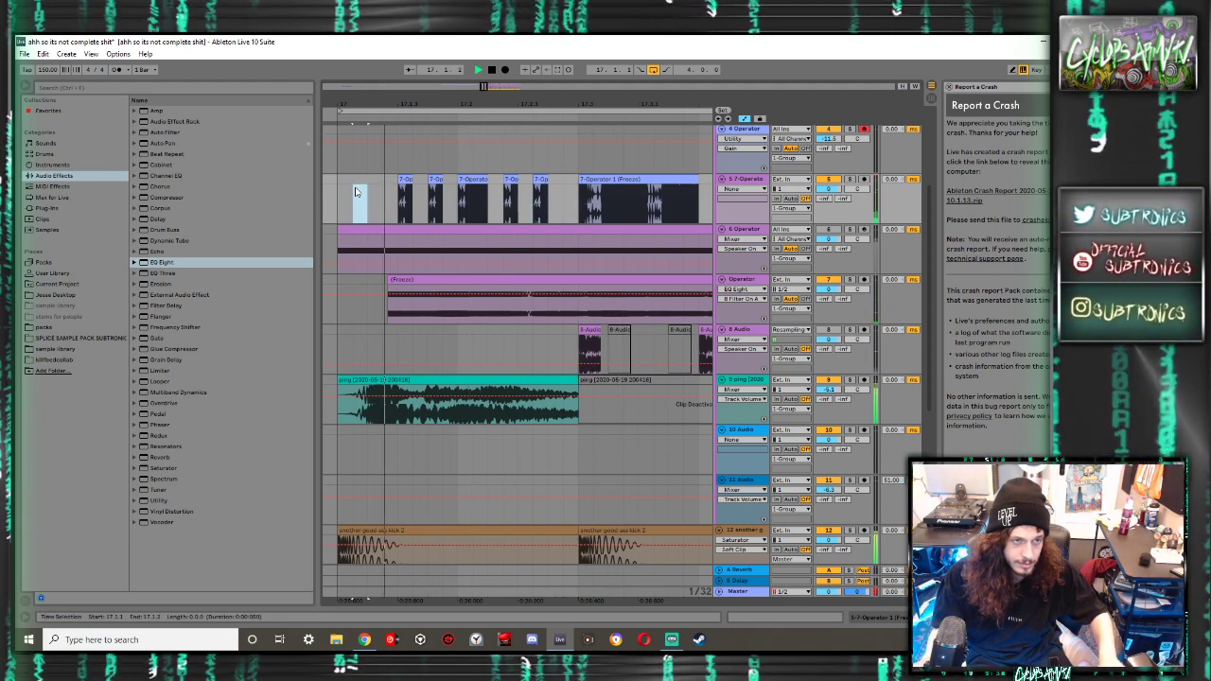
# Remove the second half of the 7-Operator clip at 17.2 and play from the start of bar 17
pyautogui.click(478, 183)
pyautogui.press('space')
pyautogui.press('space')
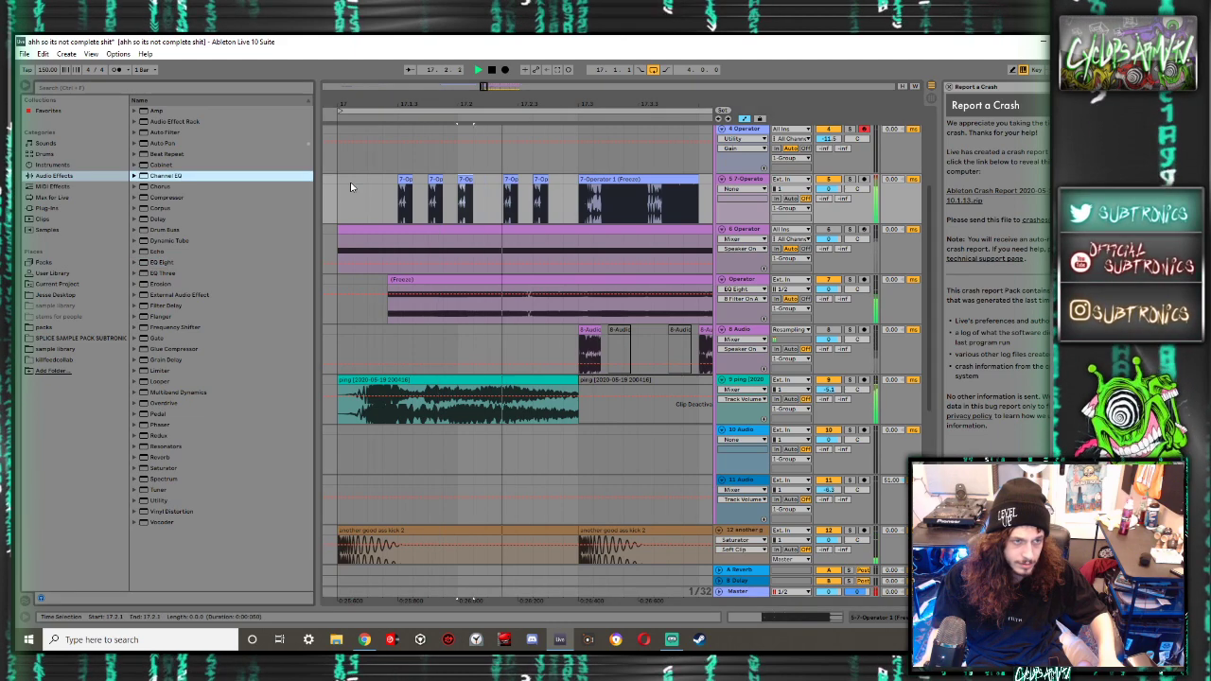
pyautogui.click(341, 189)
pyautogui.press('space')
pyautogui.press('space')
# Try moving the last two short 7-Operator clips before beat 17.3 a thirty-second note later, and play the result
pyautogui.click(511, 182)
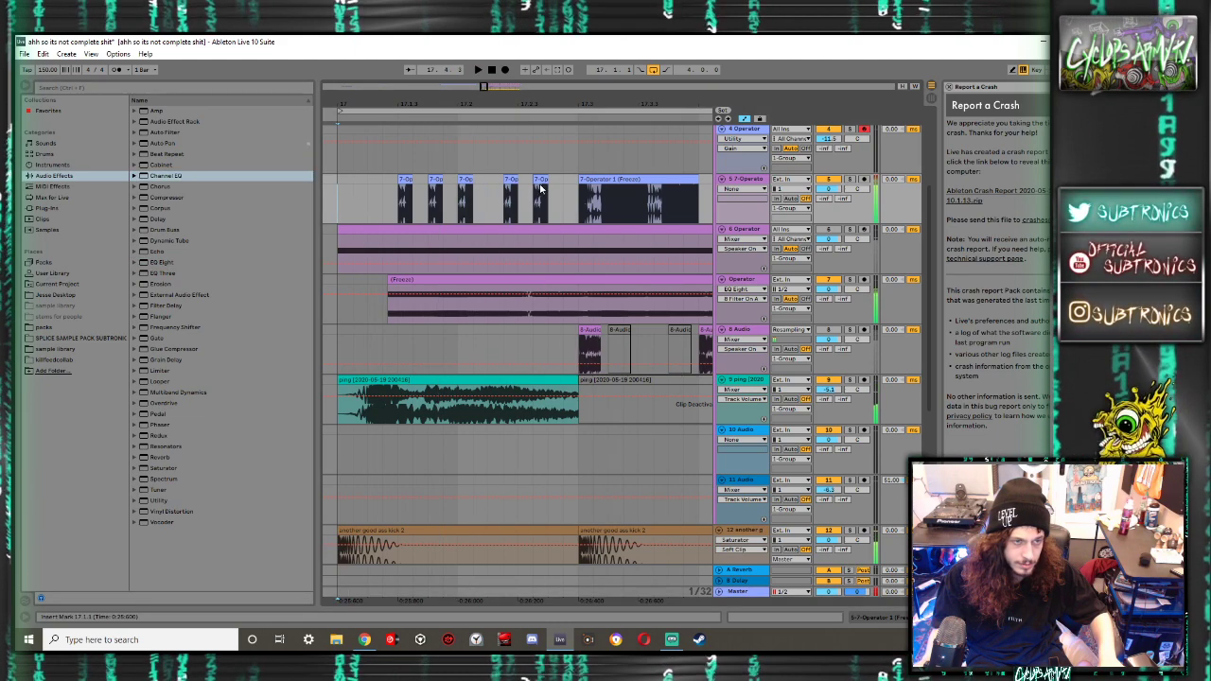
pyautogui.moveTo(511, 180); pyautogui.dragTo(527, 180)
pyautogui.moveTo(382, 201); pyautogui.dragTo(329, 201)
pyautogui.press('space')
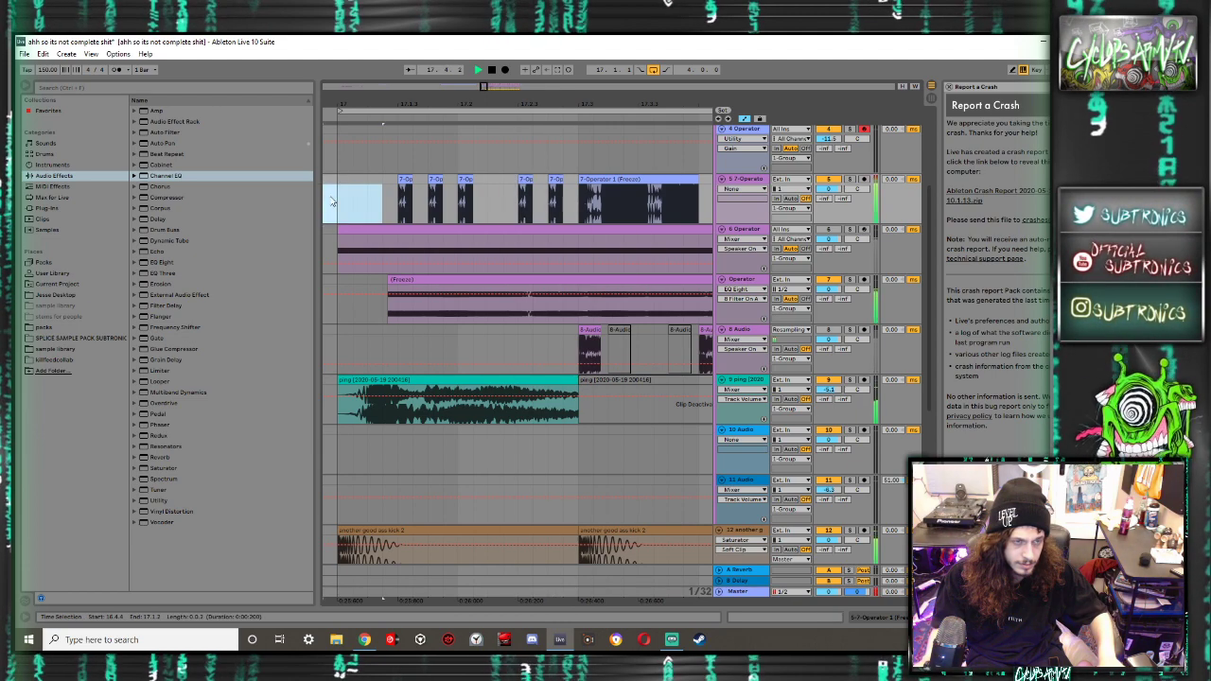
pyautogui.press('space')
# Try moving the 7-Operator clip at 17.1.4 directly against the end of the first one, and play the bar
pyautogui.moveTo(433, 181); pyautogui.dragTo(418, 180)
pyautogui.moveTo(368, 197); pyautogui.dragTo(326, 195)
pyautogui.press('space')
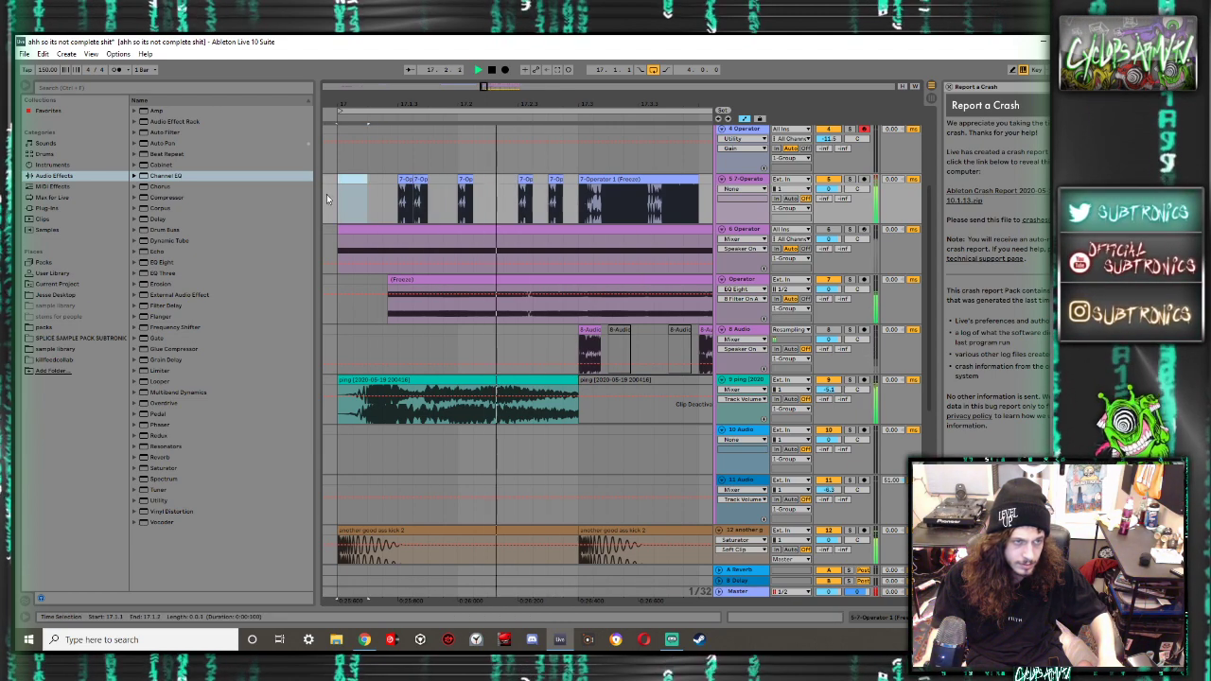
# Switch off the automation display so clip fades are editable, and play from the first short 7-Operator clip
pyautogui.press('a')
pyautogui.click(402, 189)
pyautogui.press('space')
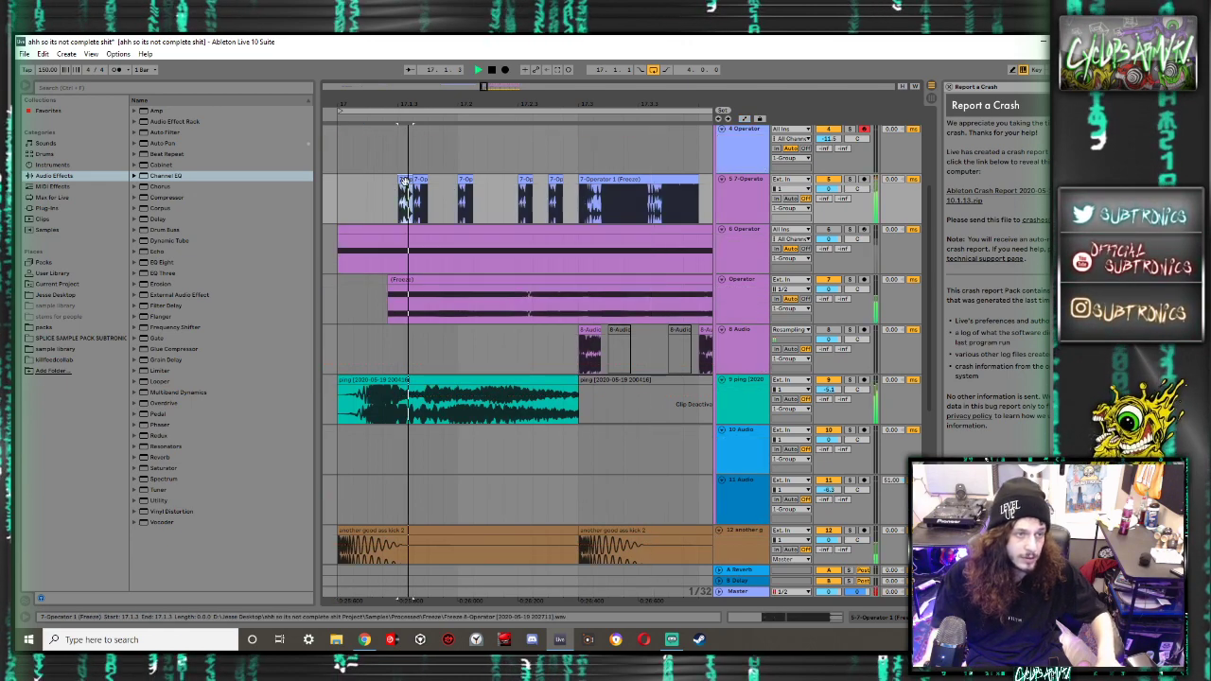
# Try filling the space from 17.1.3 to 17.2 by duplicating the faded first 7-Operator clip three times
pyautogui.press('space')
pyautogui.press('space')
pyautogui.click(405, 181)
pyautogui.hotkey('ctrl', 'd')
pyautogui.hotkey('ctrl', 'd')
pyautogui.hotkey('ctrl', 'd')
pyautogui.click(407, 181)
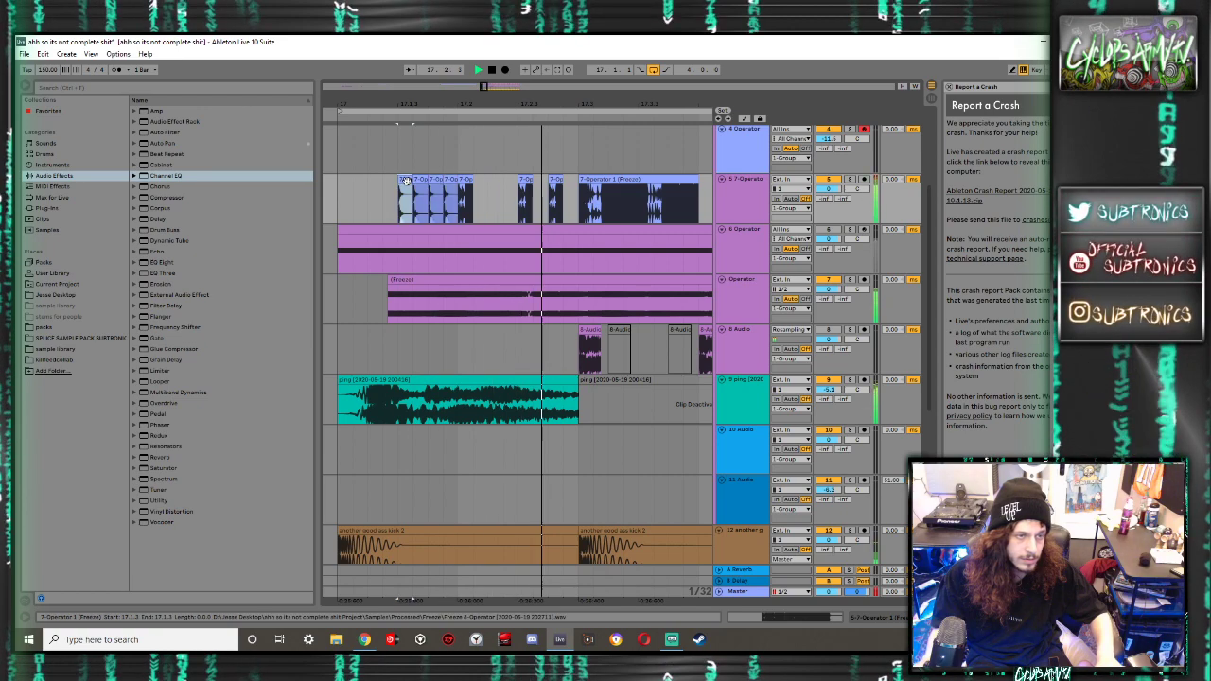
# Try a steeper fade-out on the first 7-Operator clip, with three duplicates of it running up to beat 17.2
pyautogui.click(405, 192)
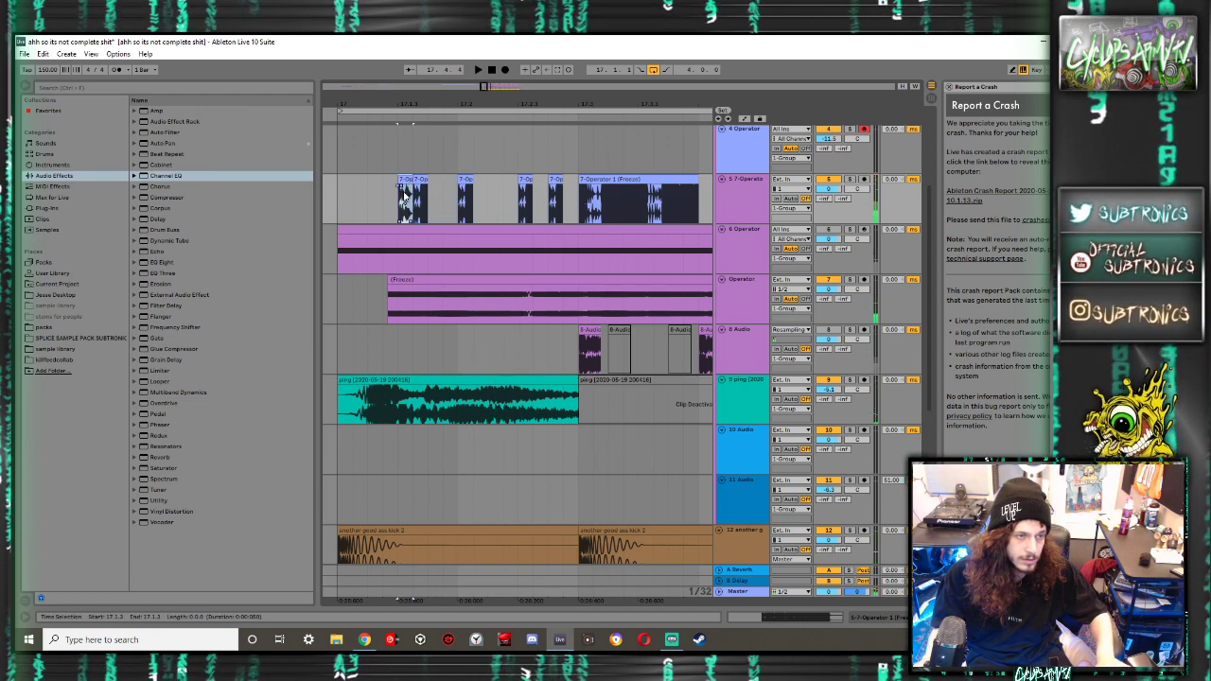
pyautogui.press('+')
pyautogui.press('+')
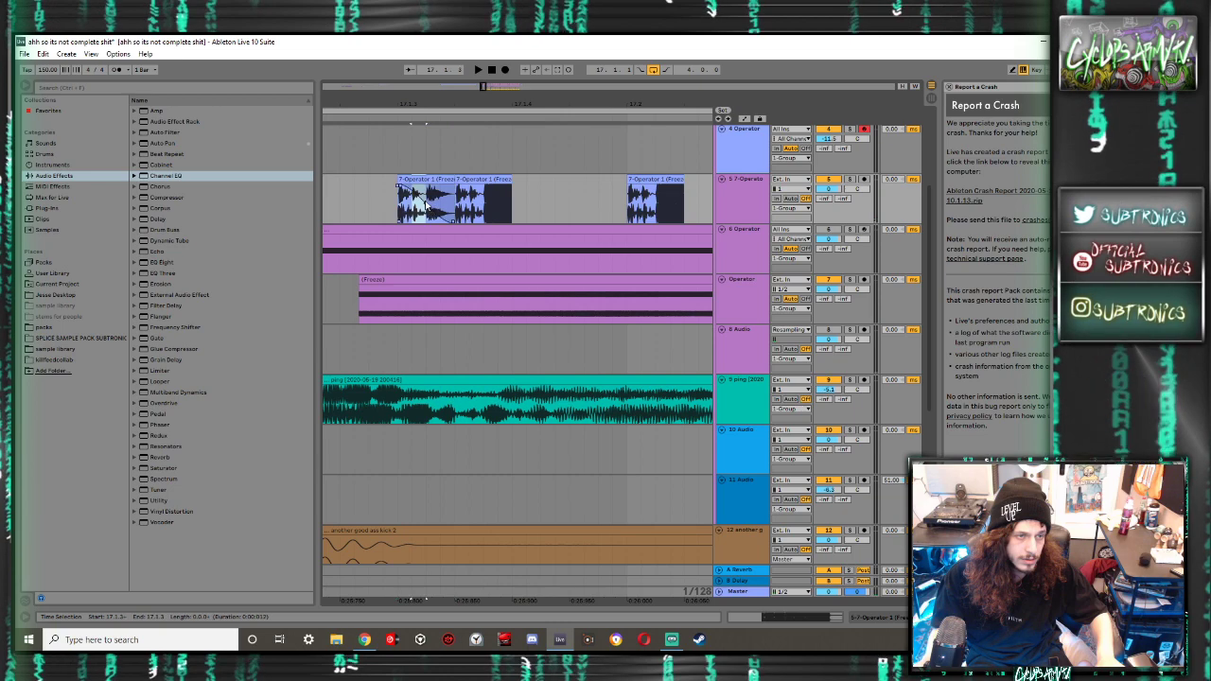
pyautogui.click(421, 179)
pyautogui.hotkey('ctrl', 'd')
pyautogui.hotkey('ctrl', 'd')
pyautogui.hotkey('ctrl', 'd')
pyautogui.keyDown('shift'); pyautogui.click(420, 180); pyautogui.keyUp('shift')
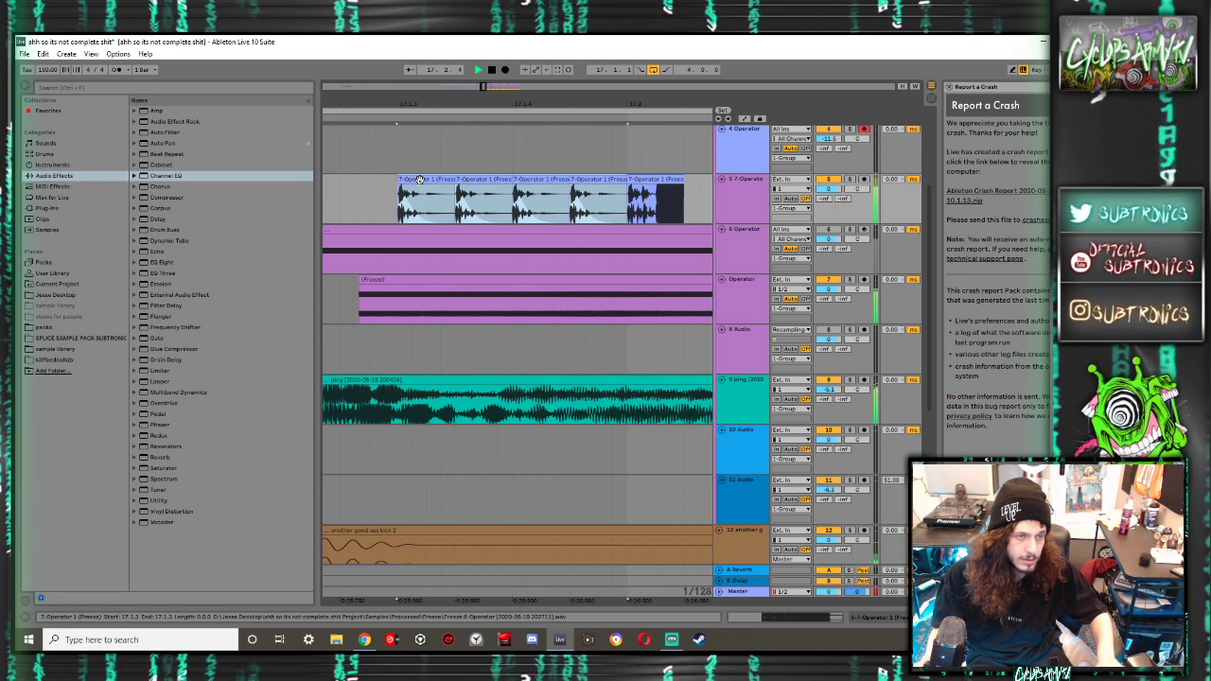
pyautogui.scroll(-2, 416, 198)
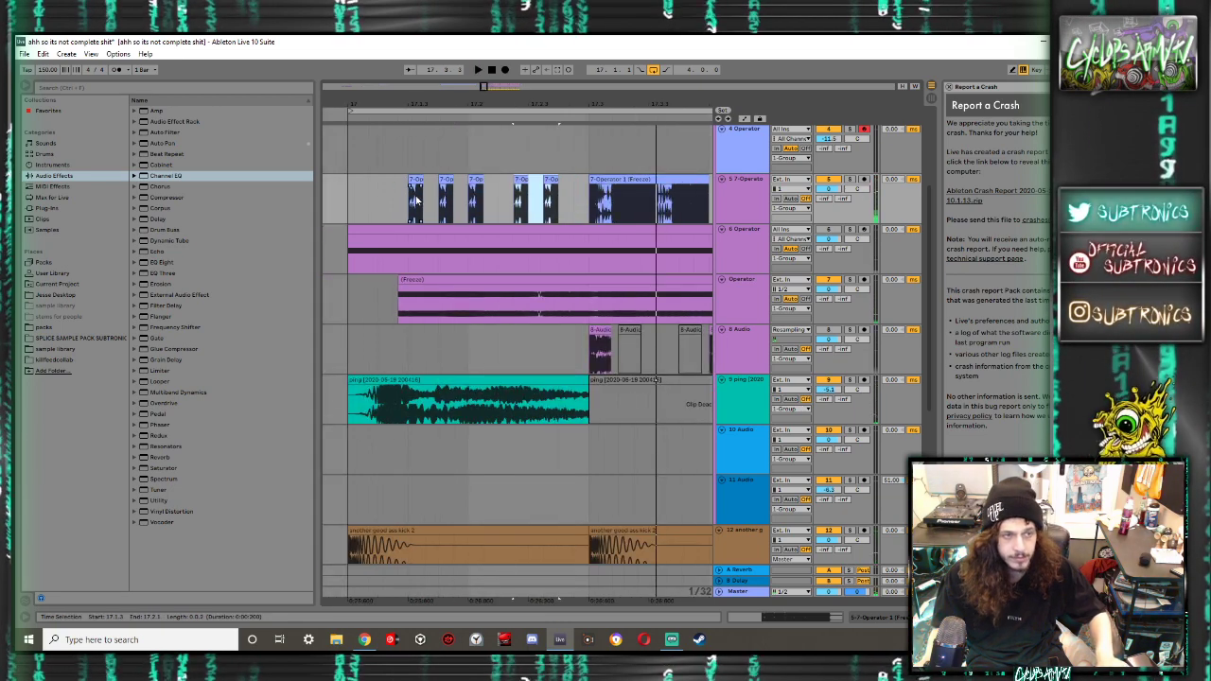
# Undo the steep fade and the added duplicates, open the first 7-Operator clip's sample view, and play the passage
pyautogui.hotkey('ctrl', 'z')
pyautogui.hotkey('ctrl', 'z')
pyautogui.hotkey('ctrl', 'z')
pyautogui.hotkey('ctrl', 'z')
pyautogui.press('space')
pyautogui.doubleClick(429, 180)
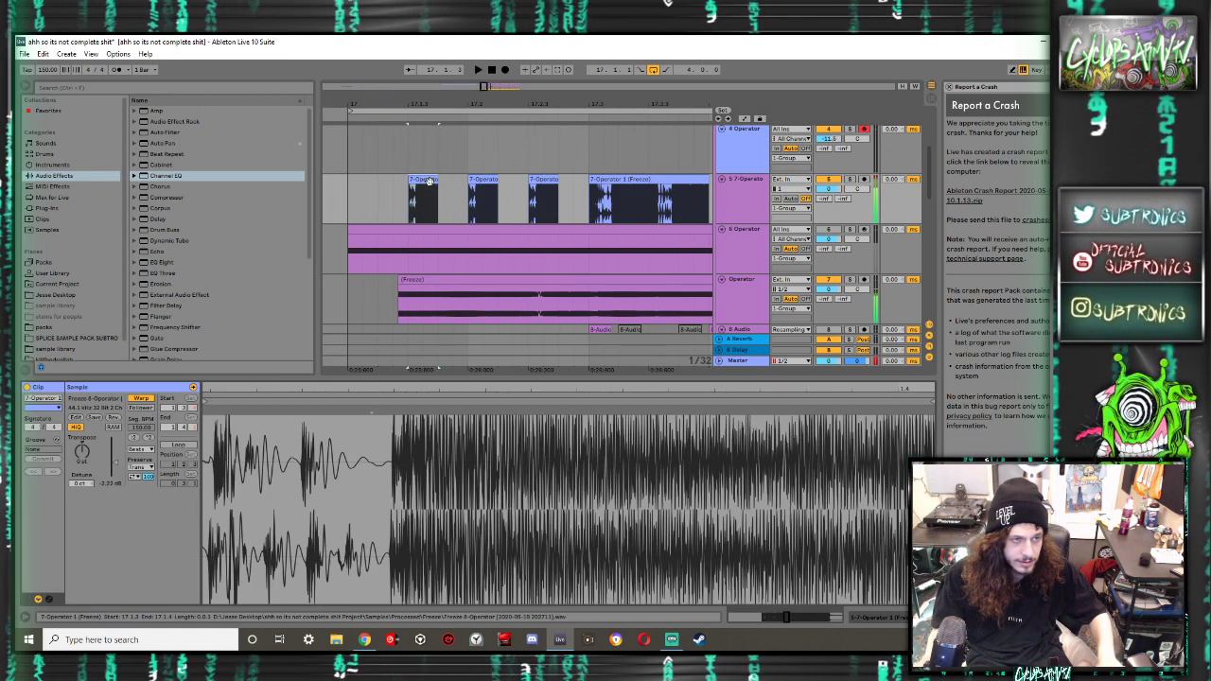
pyautogui.moveTo(114, 467); pyautogui.dragTo(114, 462)
pyautogui.press('space')
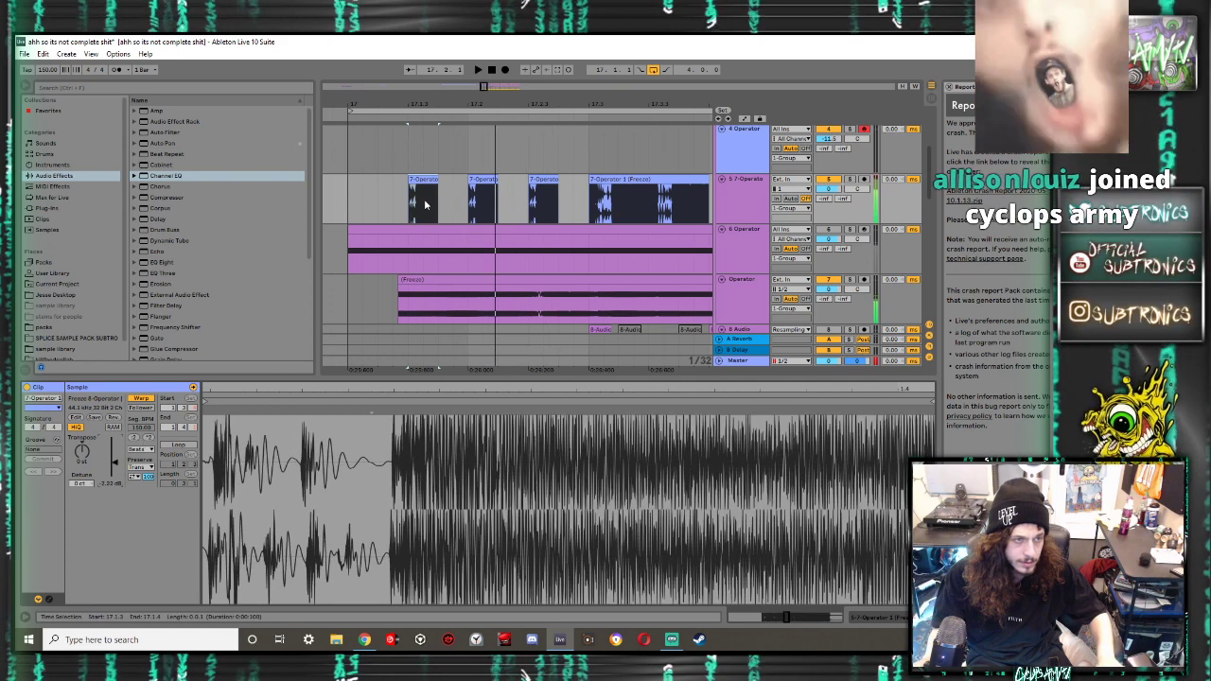
pyautogui.scroll(-5, 356, 431)
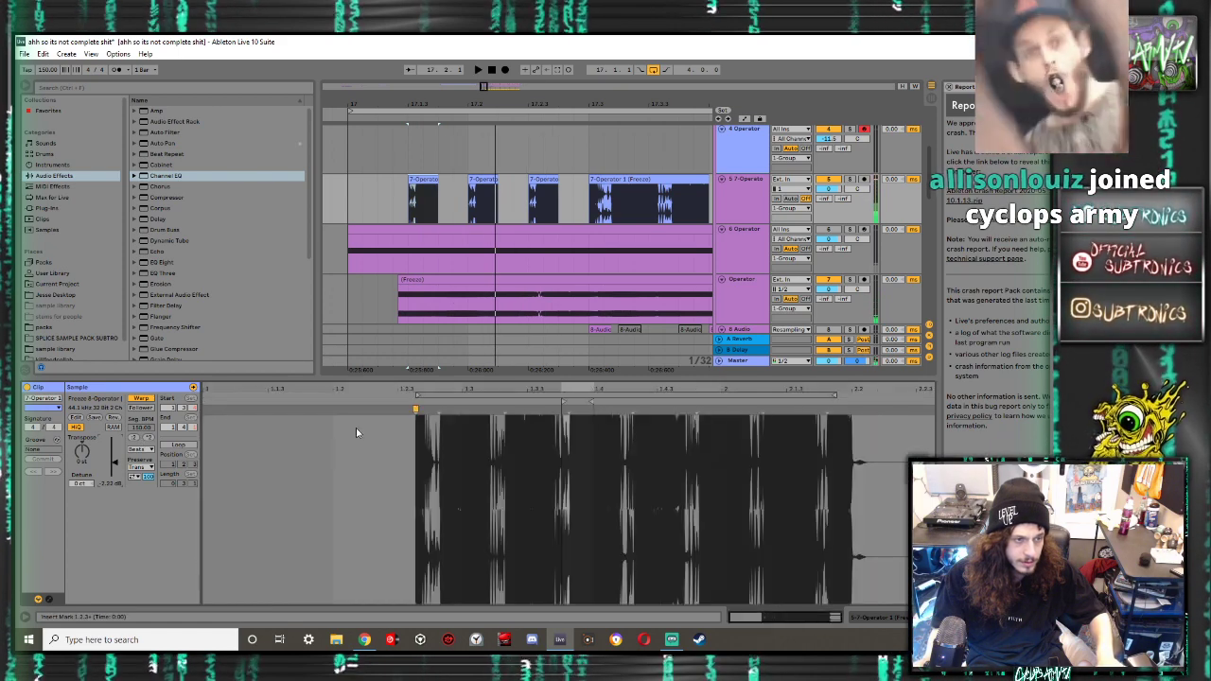
# Slide the sample content inside the first 7-Operator clip at 17.1.3 to a different hit, and play it
pyautogui.click(410, 187)
pyautogui.click(425, 181)
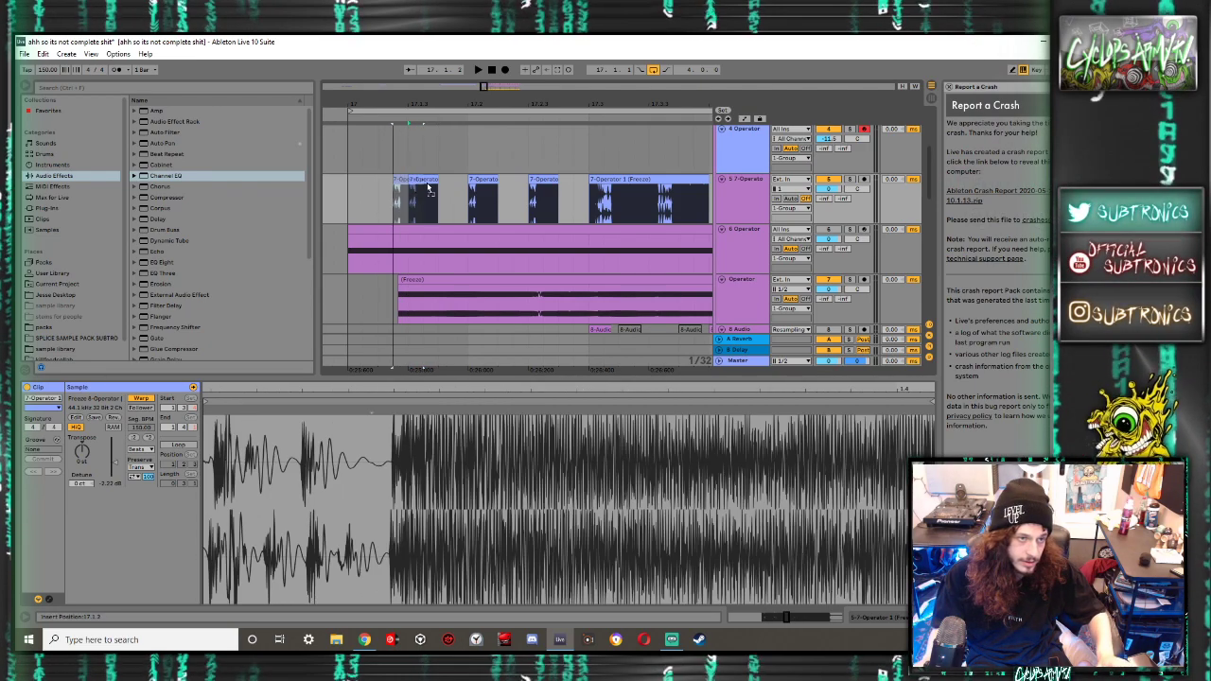
pyautogui.moveTo(417, 189); pyautogui.dragTo(422, 185)
pyautogui.press('super')
pyautogui.click(393, 197)
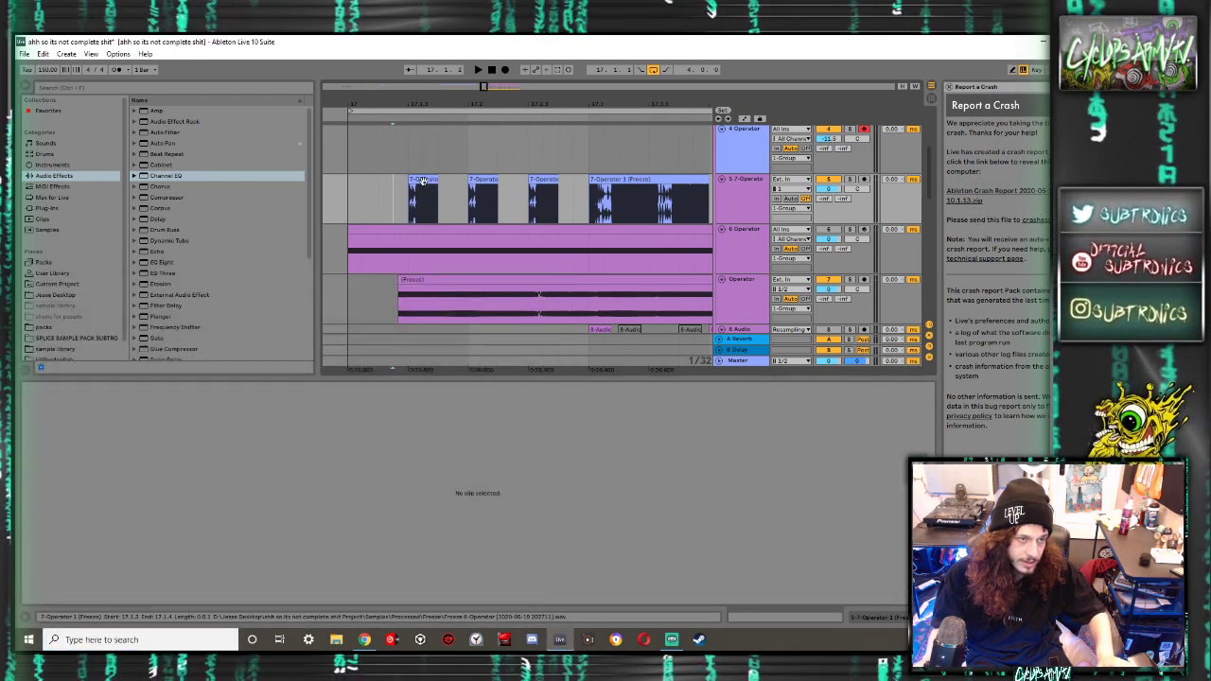
pyautogui.click(423, 181)
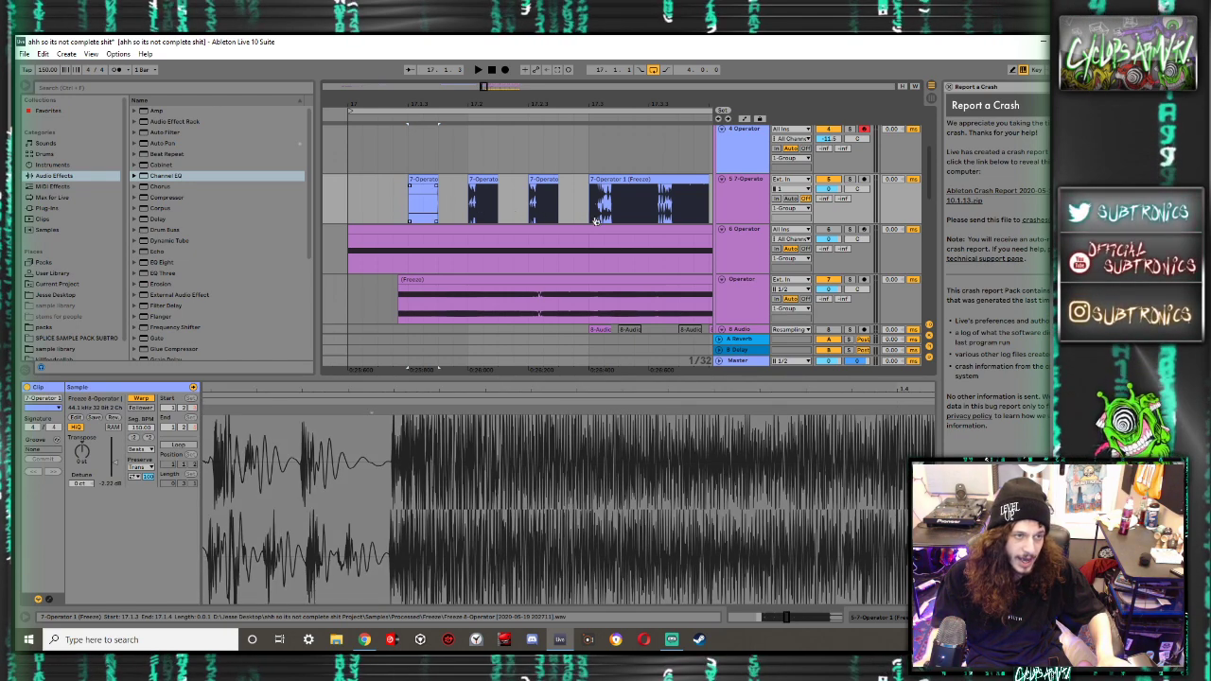
pyautogui.click(420, 194)
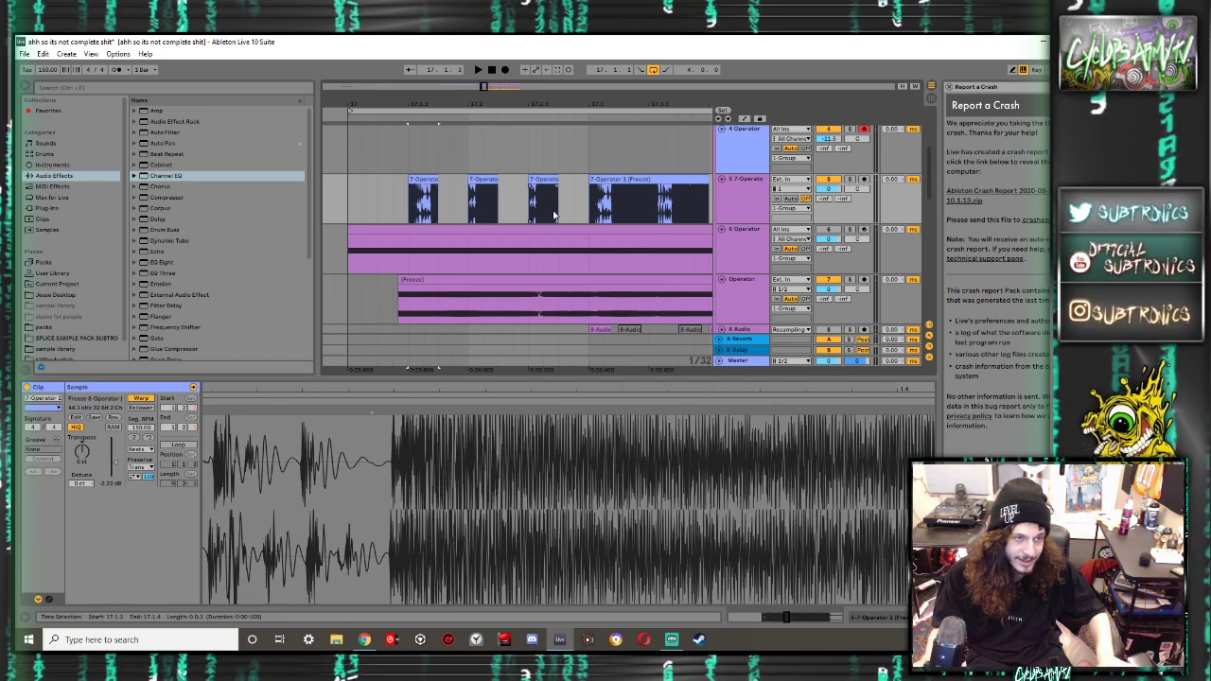
pyautogui.press('space')
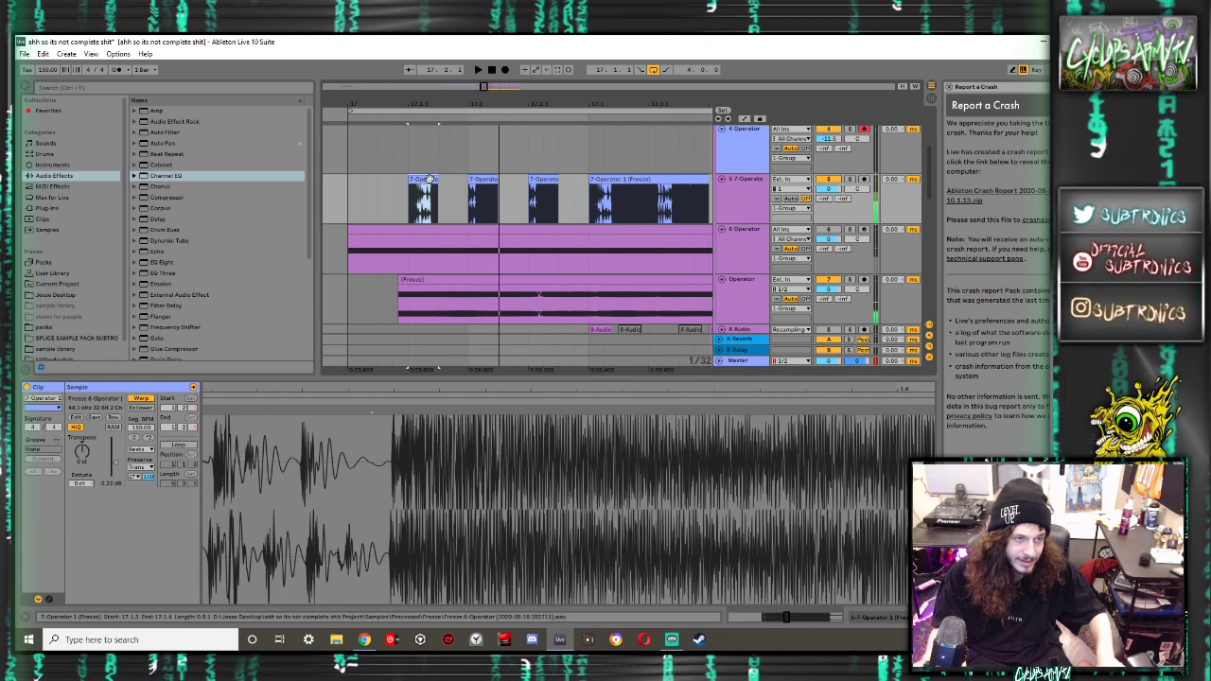
# Copy the adjusted first 7-Operator clip over the third short clip at 17.2.3, and play from the first one
pyautogui.moveTo(421, 182); pyautogui.dragTo(541, 182)
pyautogui.click(420, 181)
pyautogui.press('space')
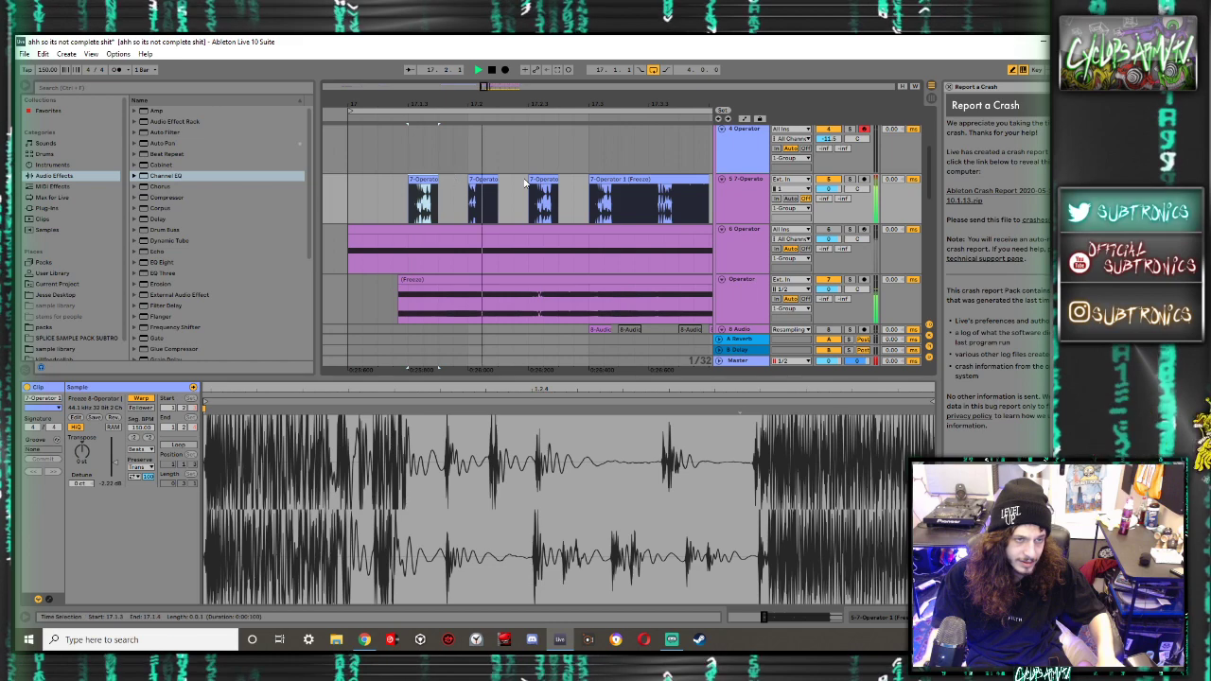
# Shorten the second 7-Operator clip at 17.2 to a 1/32 note, and play from the start of bar 17
pyautogui.click(492, 194)
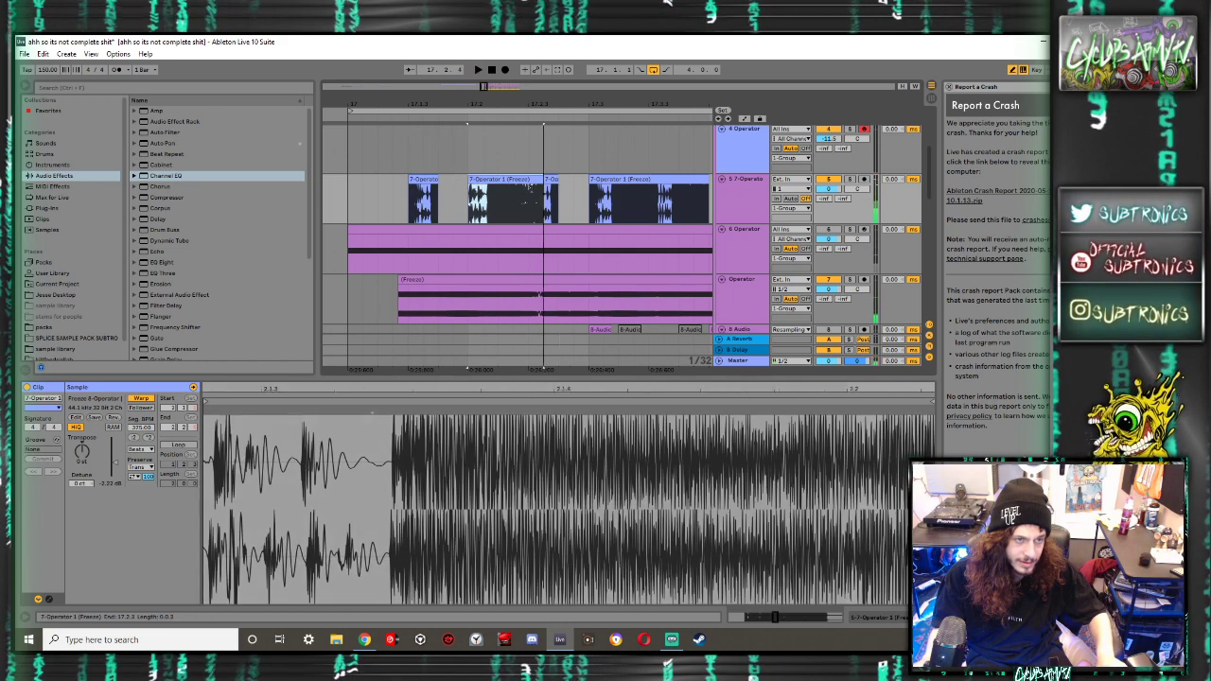
pyautogui.moveTo(519, 191); pyautogui.dragTo(487, 185)
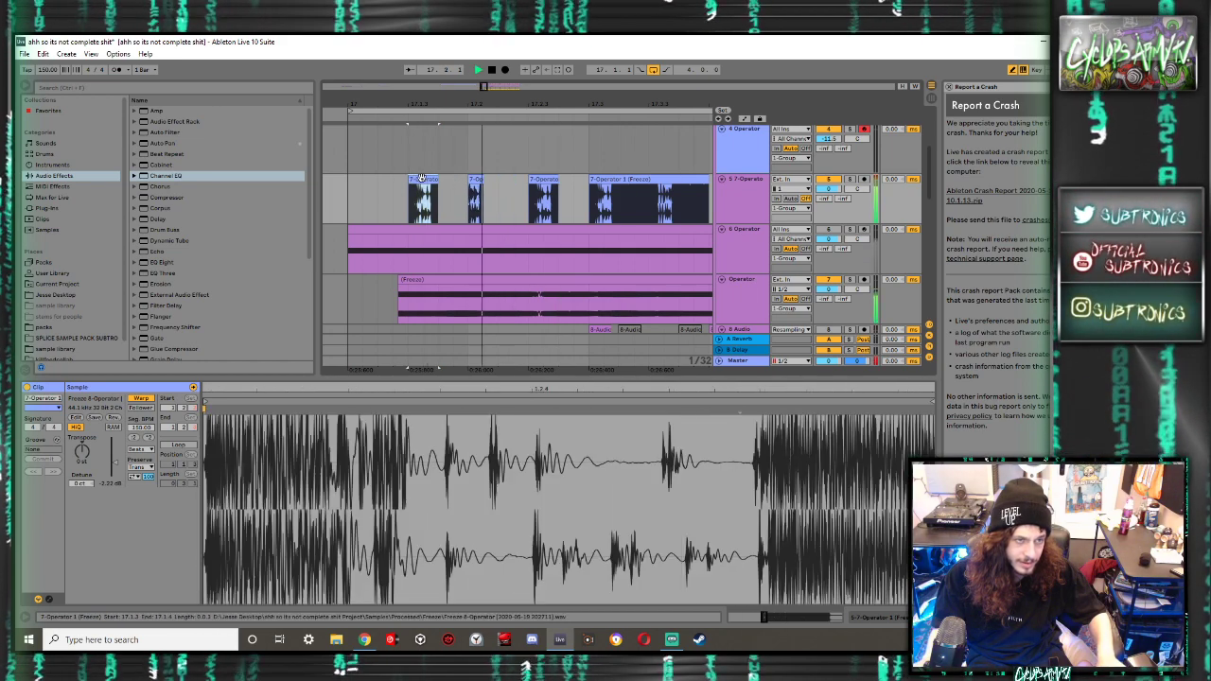
pyautogui.click(352, 194)
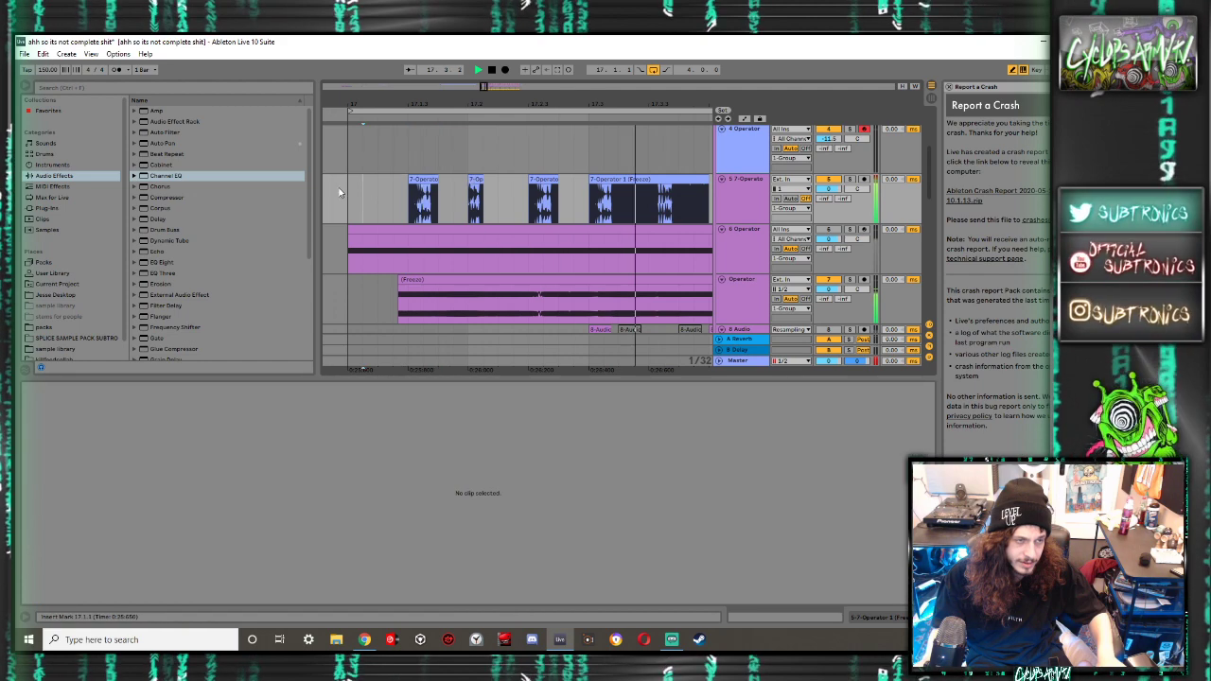
pyautogui.scroll(-3, 349, 189)
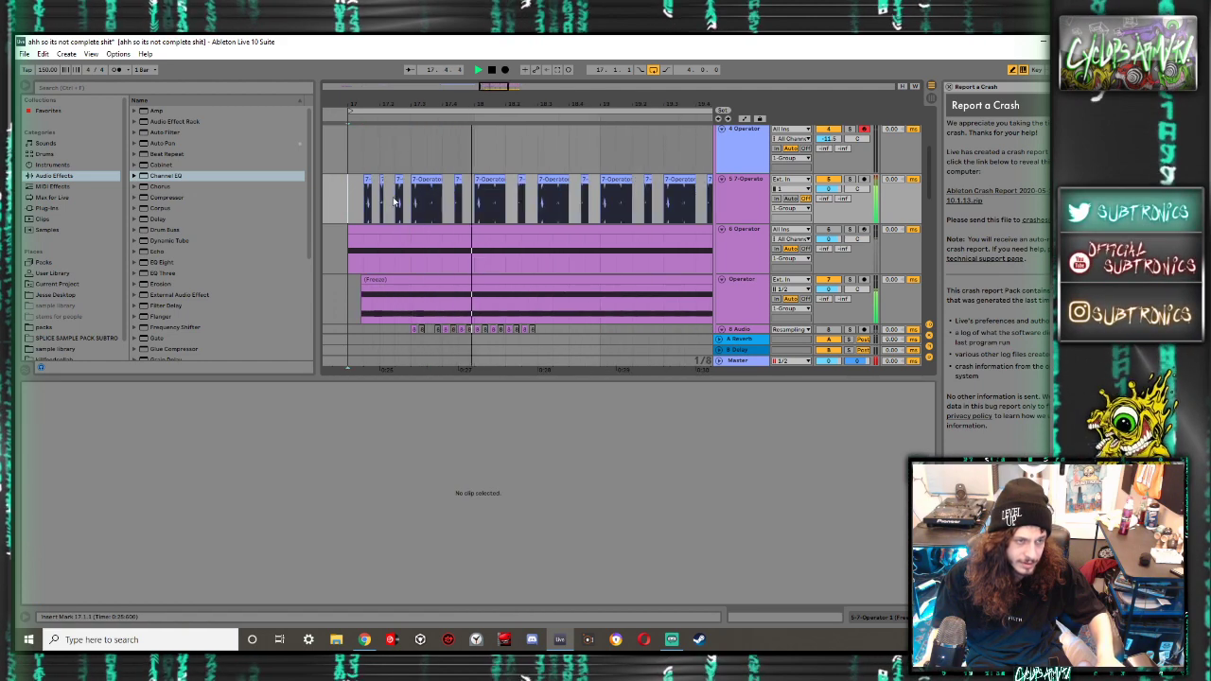
pyautogui.scroll(-2, 379, 215)
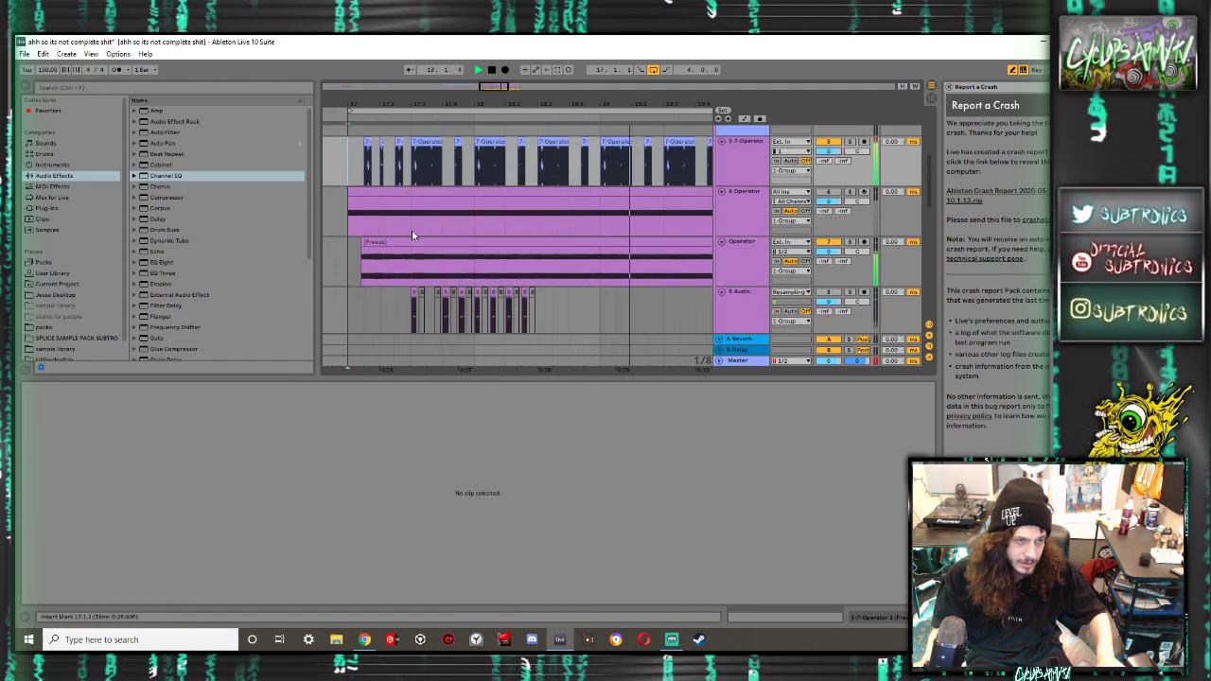
# Copy a two-beat section of the frozen Operator clip from bar 18 to 17.1.1, duplicate it along the track, and play from bar 17
pyautogui.click(393, 243)
pyautogui.press('space')
pyautogui.click(475, 271)
pyautogui.press('space')
pyautogui.moveTo(475, 270); pyautogui.dragTo(538, 256)
pyautogui.hotkey('ctrl', 'c')
pyautogui.moveTo(364, 262); pyautogui.dragTo(351, 262)
pyautogui.hotkey('ctrl', 'v')
pyautogui.hotkey('ctrl', 'd')
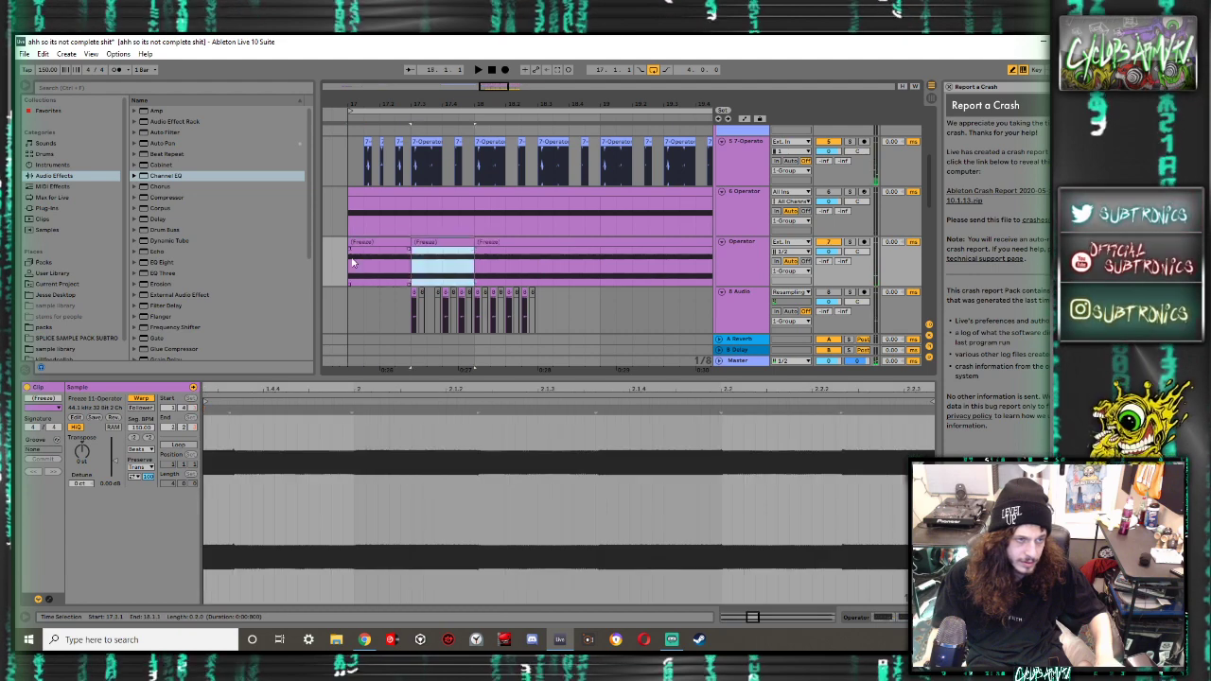
pyautogui.hotkey('ctrl', 'd')
pyautogui.hotkey('ctrl', 'd')
pyautogui.click(346, 258)
pyautogui.press('space')
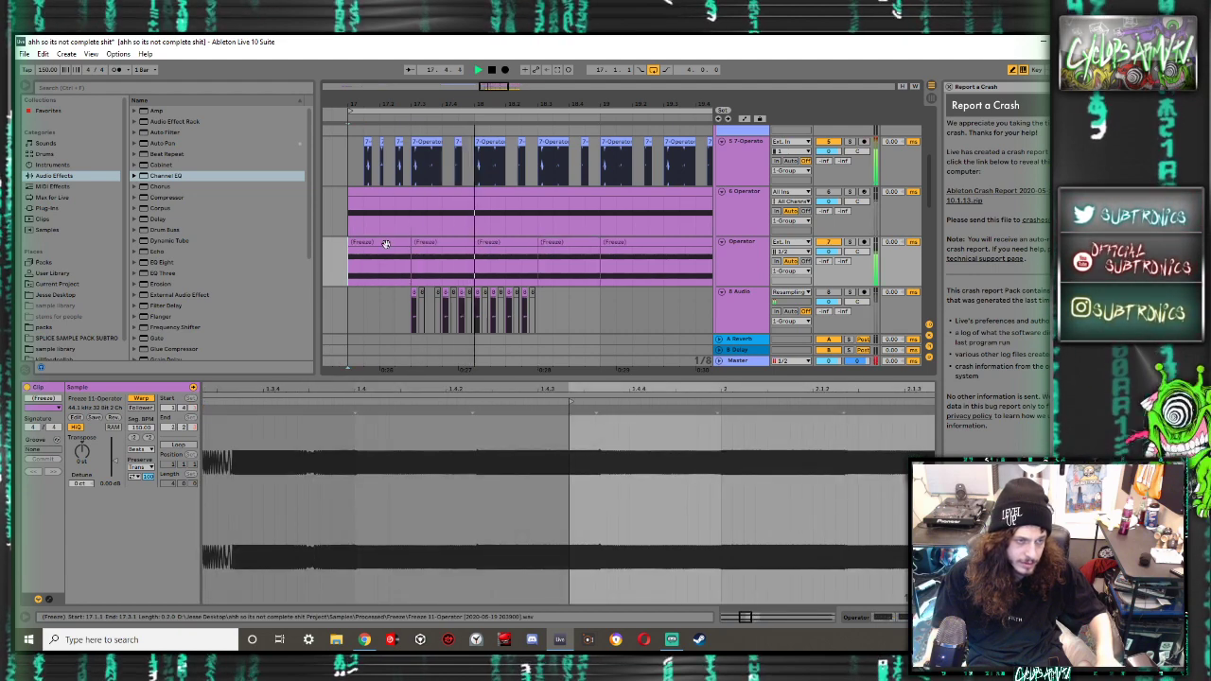
# Delete the frozen Operator segment between 17.1.1 and 17.3.1, and play the section
pyautogui.click(353, 256)
pyautogui.press('Delete')
pyautogui.press('space')
pyautogui.press('space')
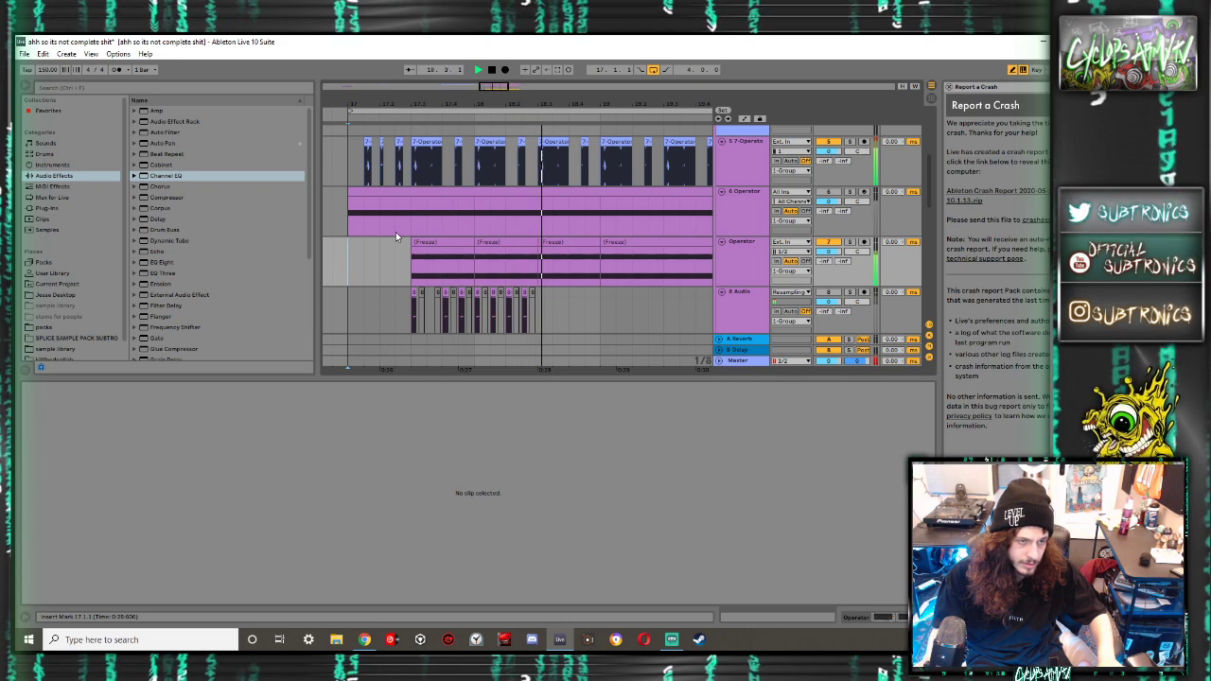
# Duplicate the two-beat frozen Operator segments along their track up to 21.1.1
pyautogui.click(550, 240)
pyautogui.keyDown('shift'); pyautogui.click(426, 243); pyautogui.keyUp('shift')
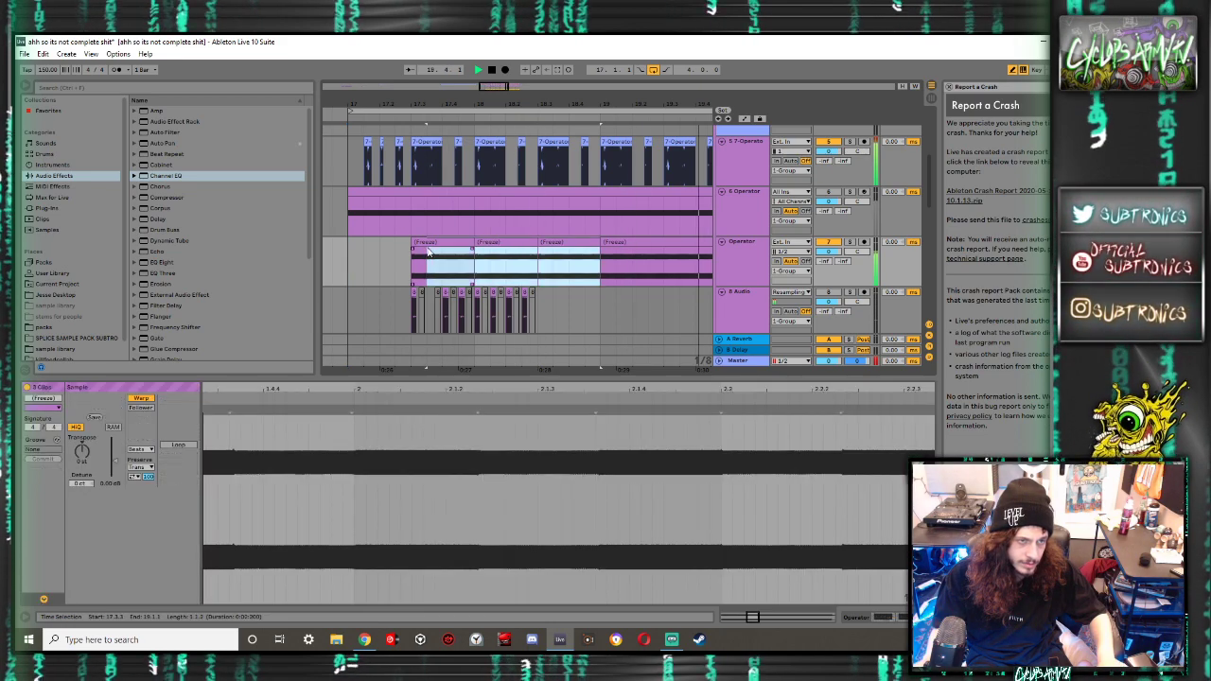
pyautogui.hotkey('ctrl', 'd')
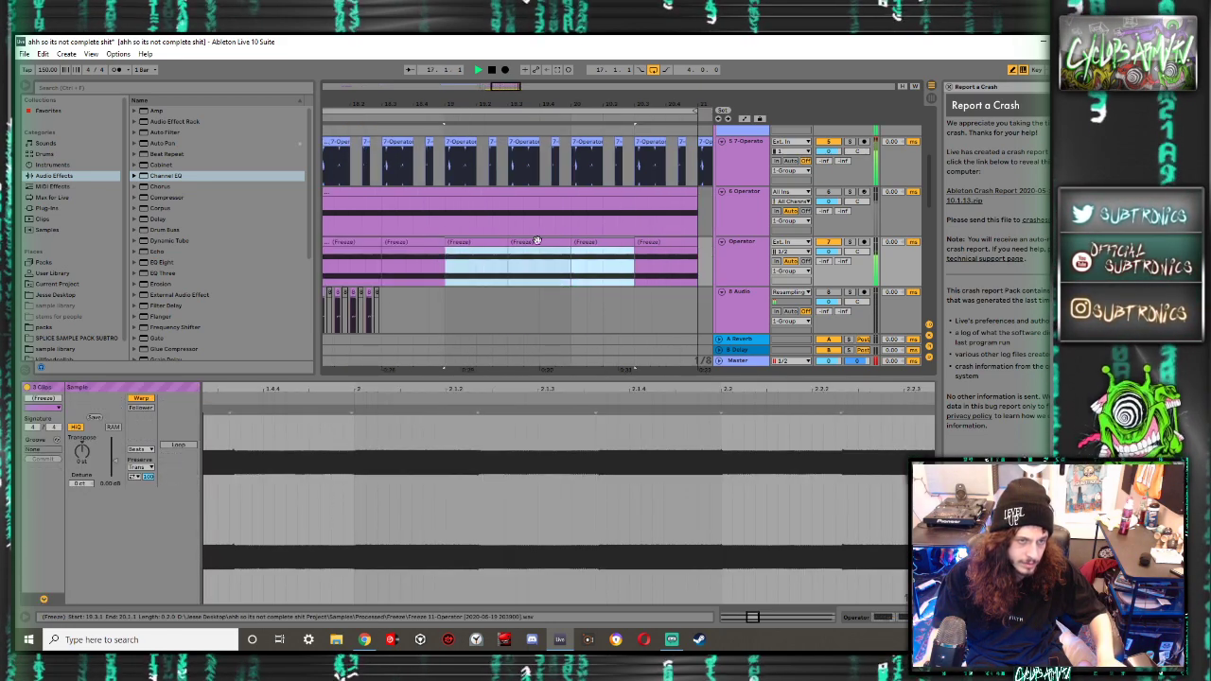
pyautogui.click(592, 241)
pyautogui.hotkey('ctrl', 'd')
pyautogui.hscroll(-4, 507, 255)
pyautogui.hscroll(-2, 508, 255)
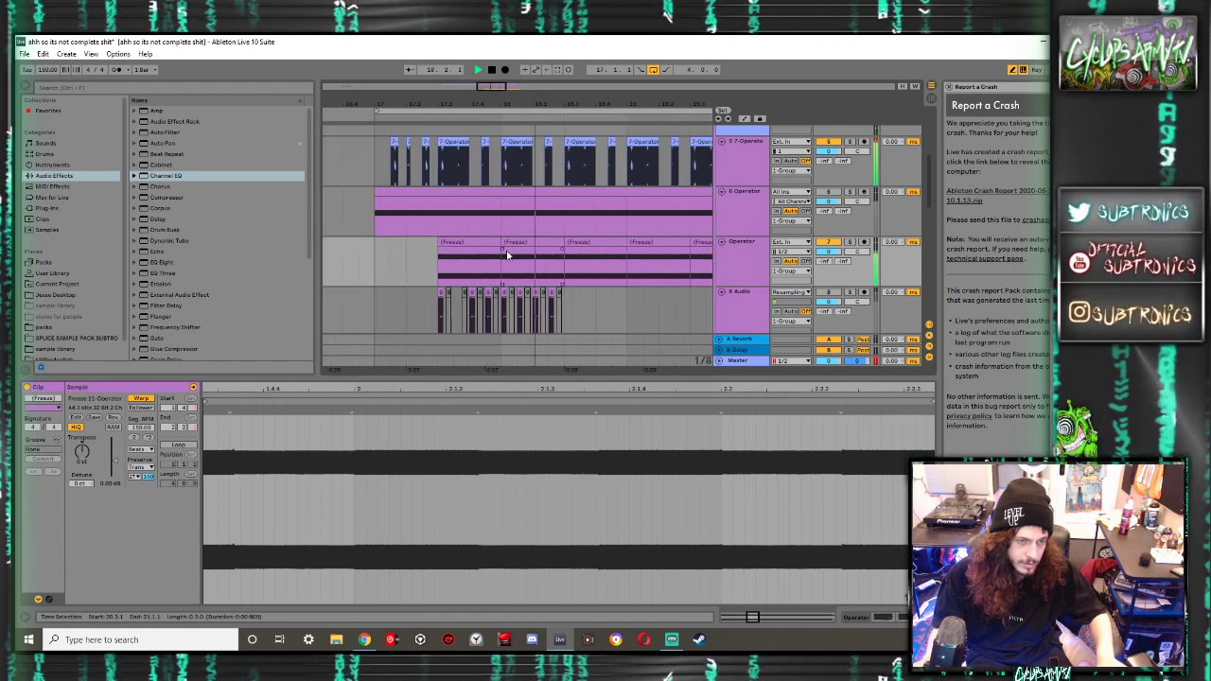
# Enlarge the arrangement area above the clip details, and play from 17.1.1
pyautogui.moveTo(468, 386); pyautogui.dragTo(469, 495)
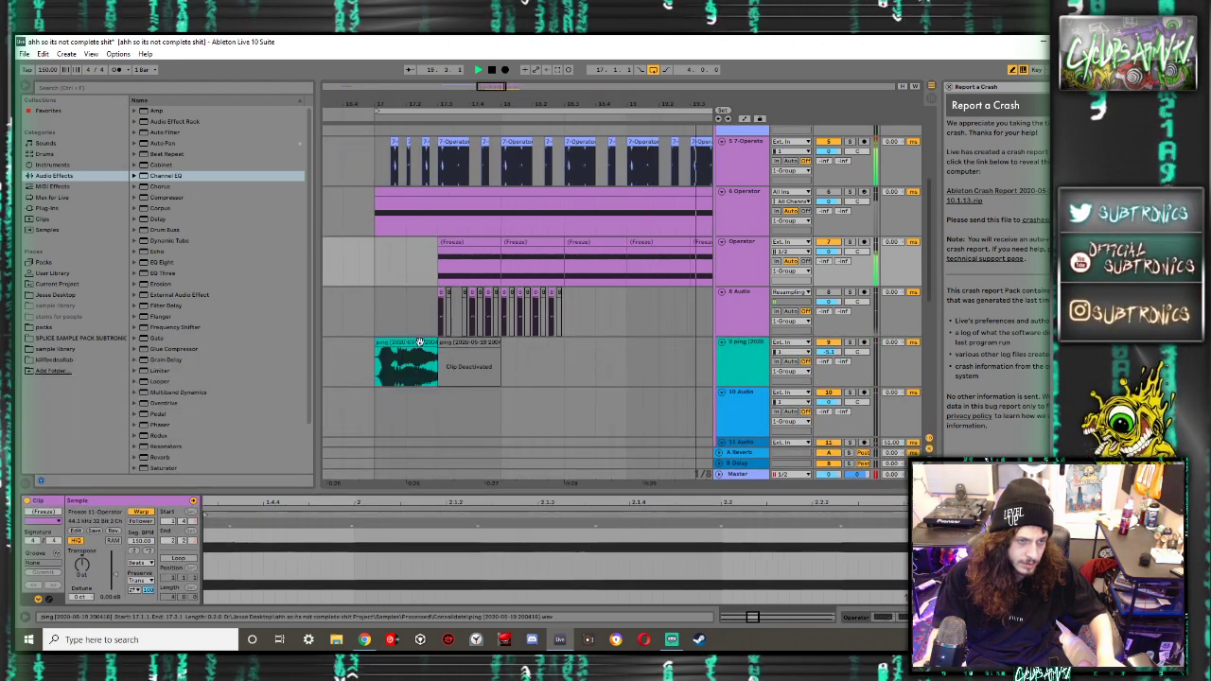
pyautogui.scroll(2, 432, 290)
pyautogui.click(380, 336)
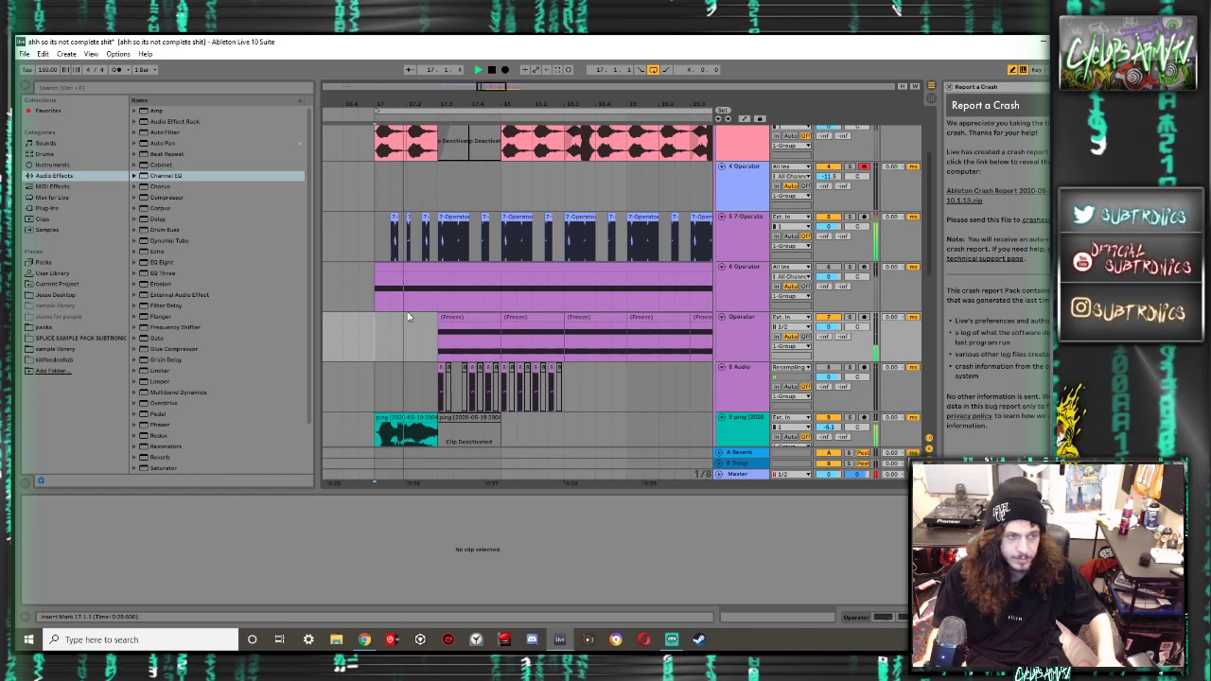
pyautogui.press('space')
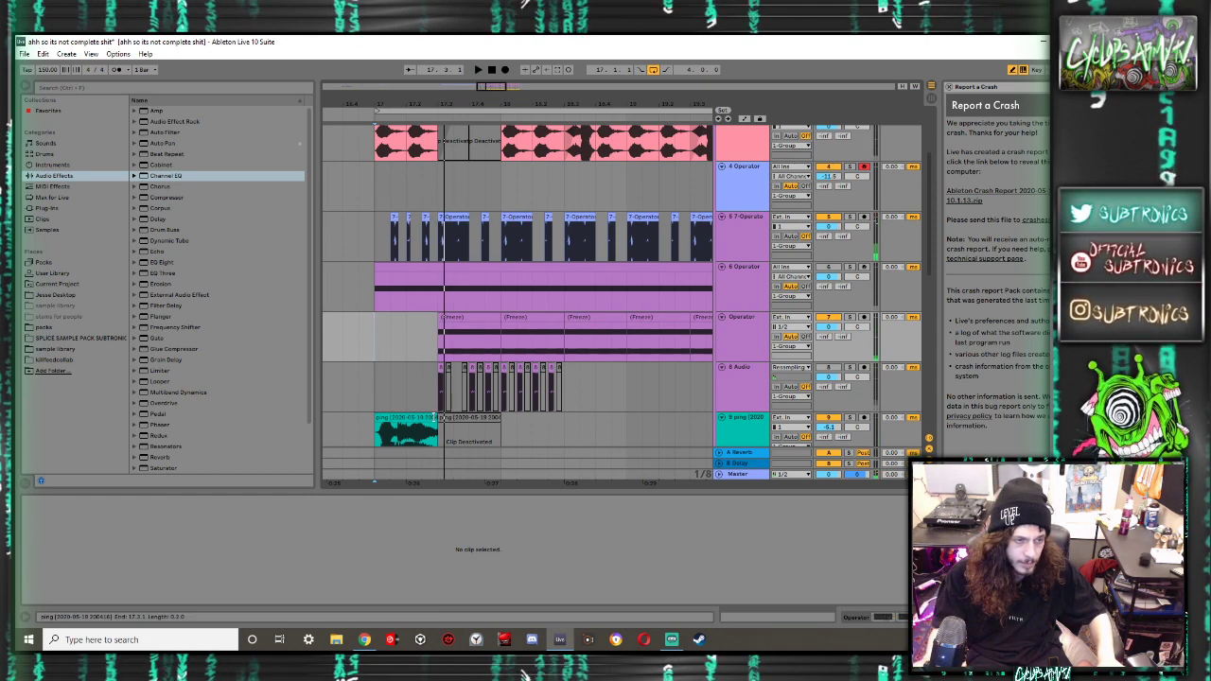
# Try shortening the ping clip at bar 17 to one beat, and play the result
pyautogui.moveTo(434, 417); pyautogui.dragTo(406, 416)
pyautogui.click(375, 395)
pyautogui.press('space')
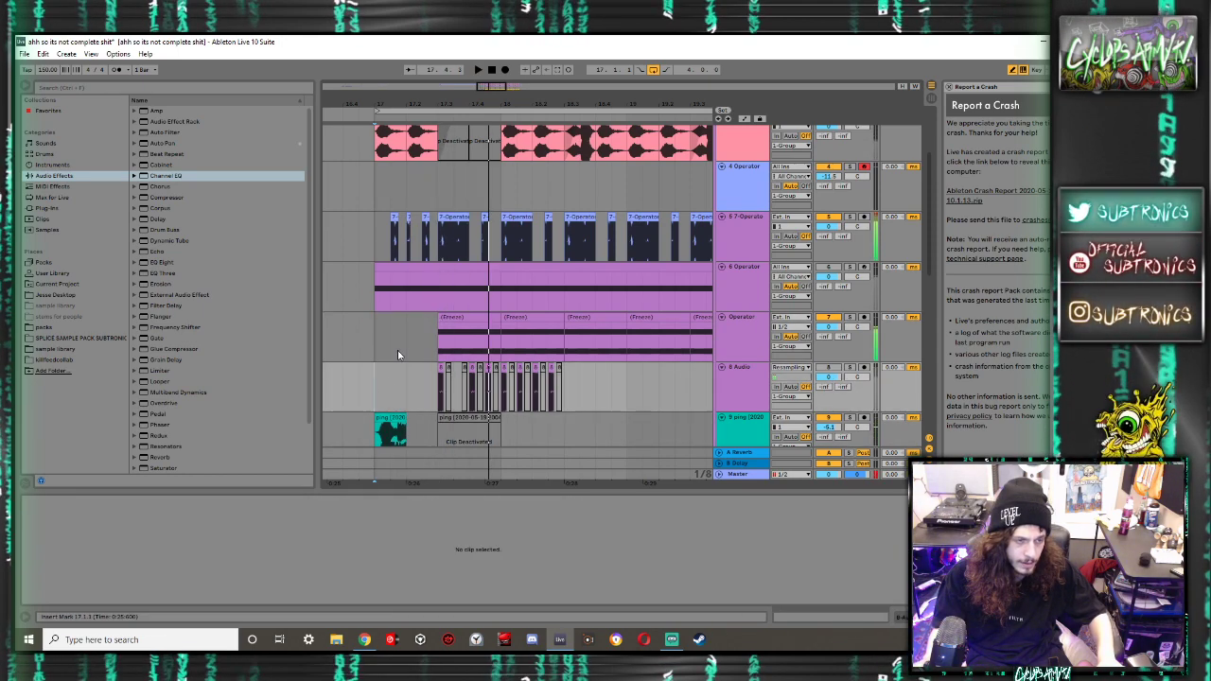
pyautogui.hotkey('ctrl', 'z')
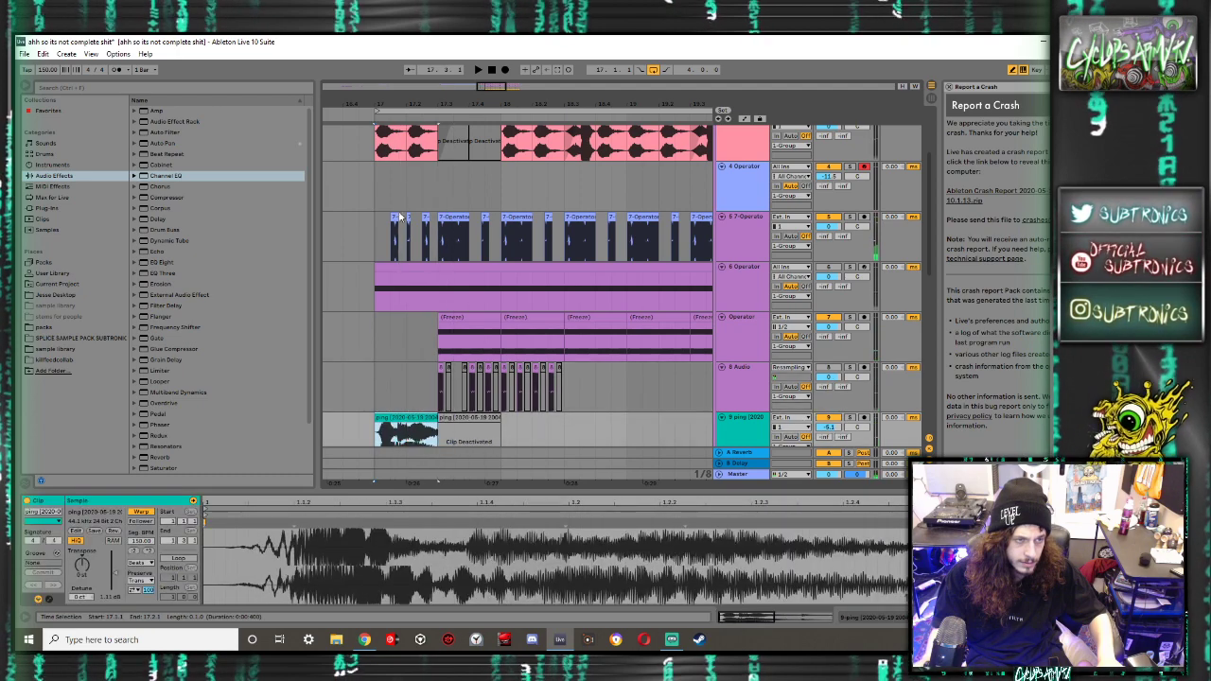
# Delete the first two short 7-Operator clips in bar 17, playing the section after each removal
pyautogui.click(393, 216)
pyautogui.press('Delete')
pyautogui.press('space')
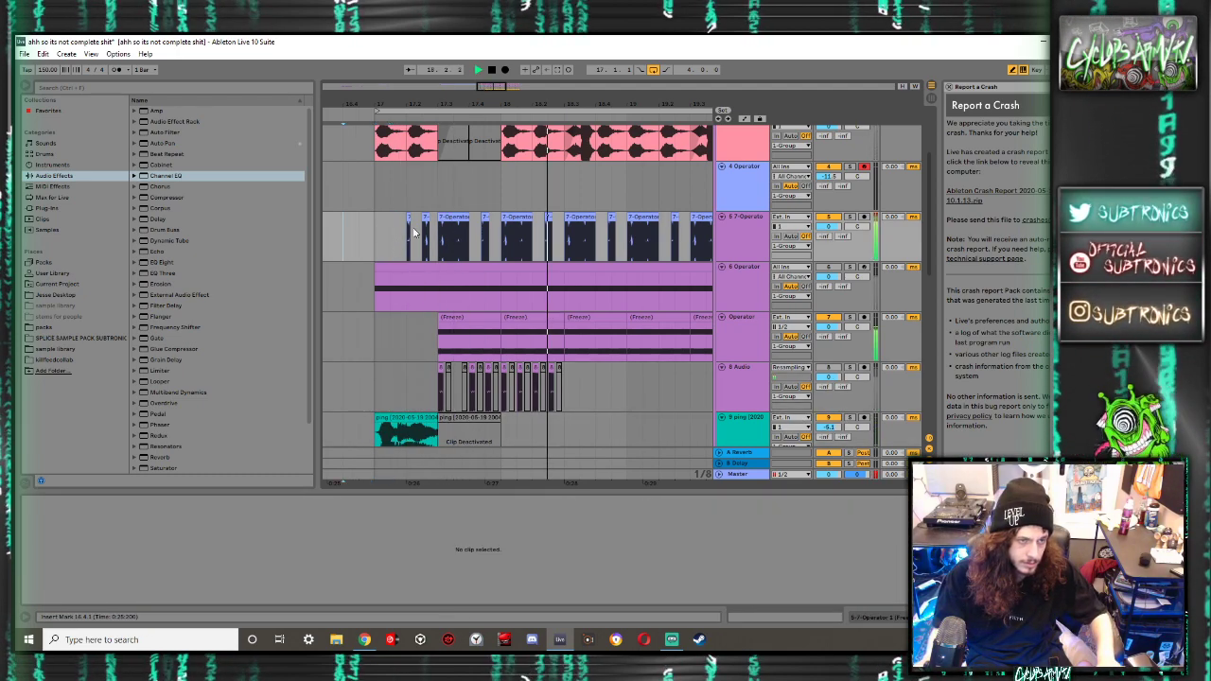
pyautogui.moveTo(392, 238); pyautogui.dragTo(411, 235)
pyautogui.press('space')
pyautogui.press('Delete')
pyautogui.click(401, 228)
pyautogui.press('space')
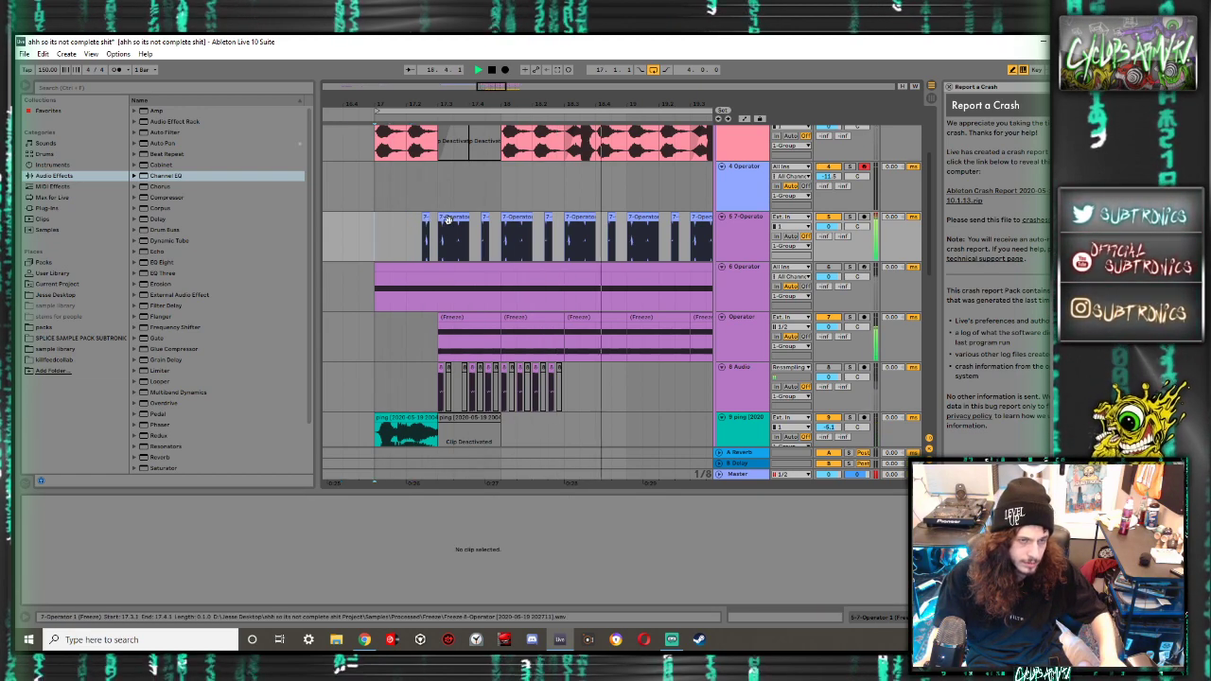
# Copy the one-beat 7-Operator clip from 17.3 into the empty space at 16.2.3 on the same track
pyautogui.hscroll(-3, 437, 224)
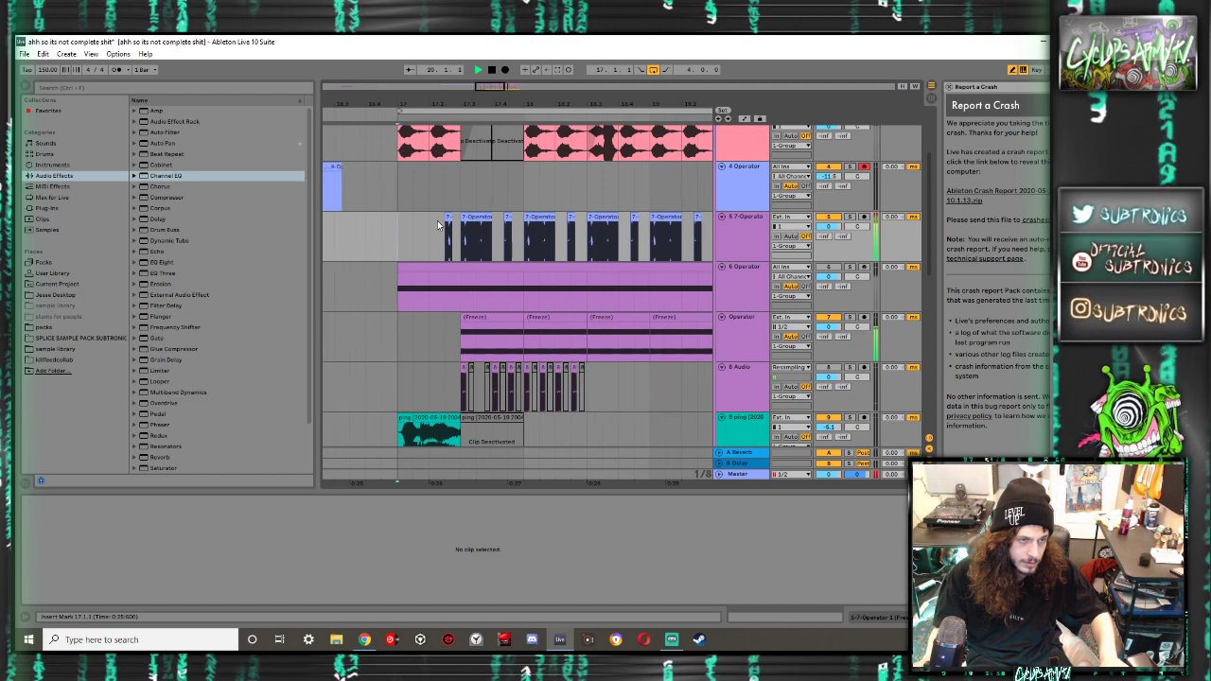
pyautogui.hscroll(-2, 438, 221)
pyautogui.press('space')
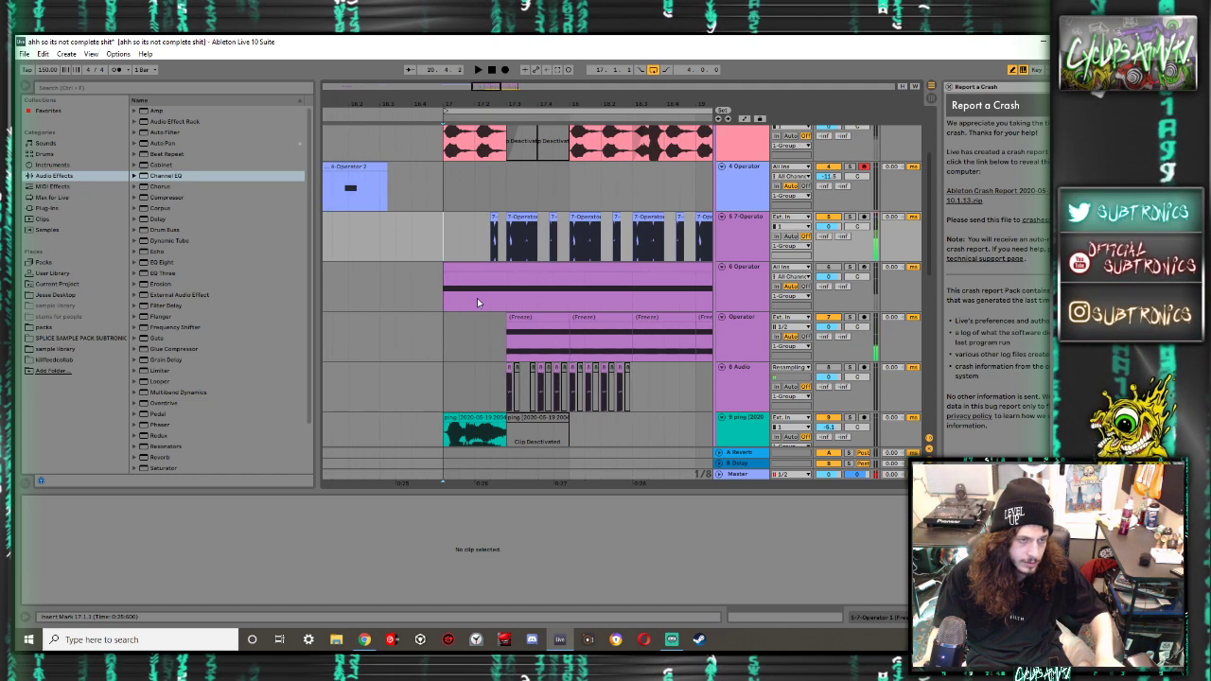
pyautogui.click(520, 217)
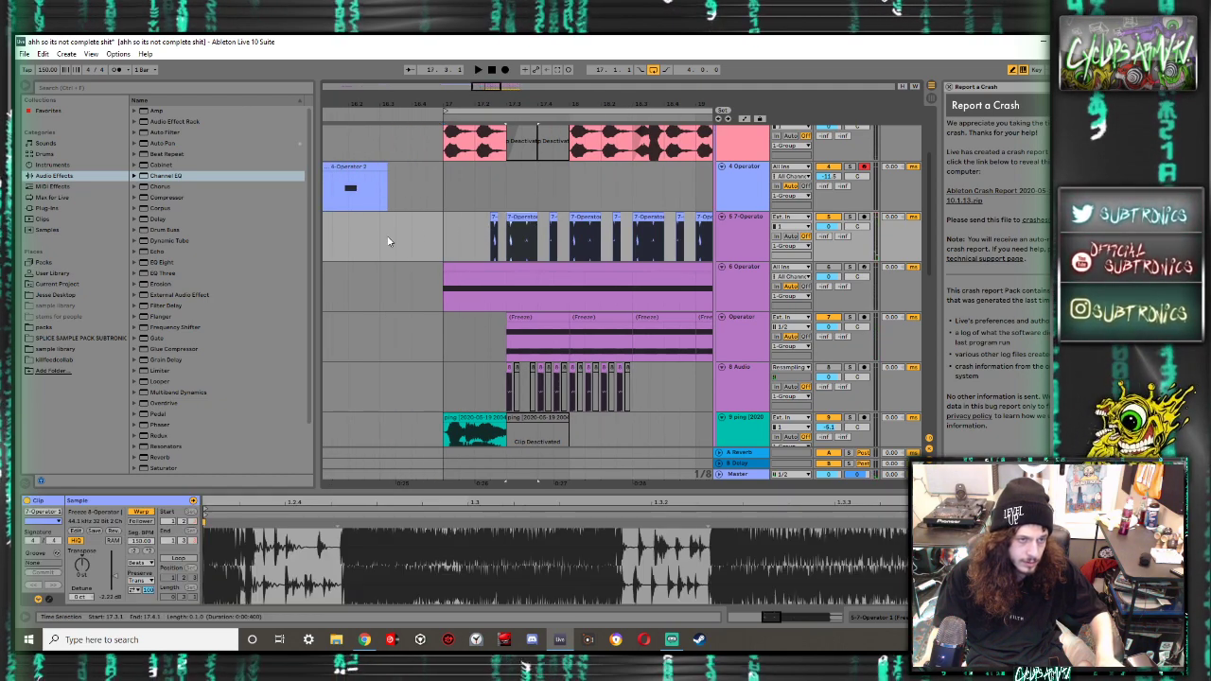
pyautogui.click(388, 241)
pyautogui.hotkey('ctrl', 'v')
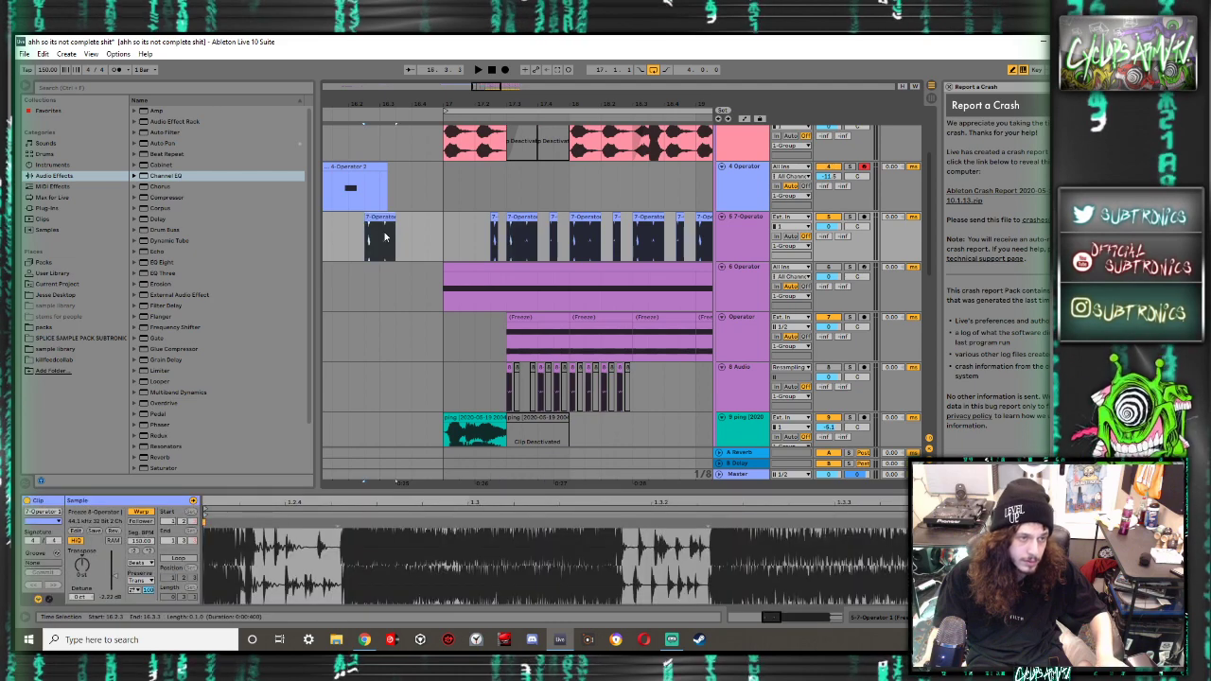
pyautogui.press('r')
# Slide the sample content inside the copied 7-Operator clip in bar 16 to a different section, and play it
pyautogui.click(384, 246)
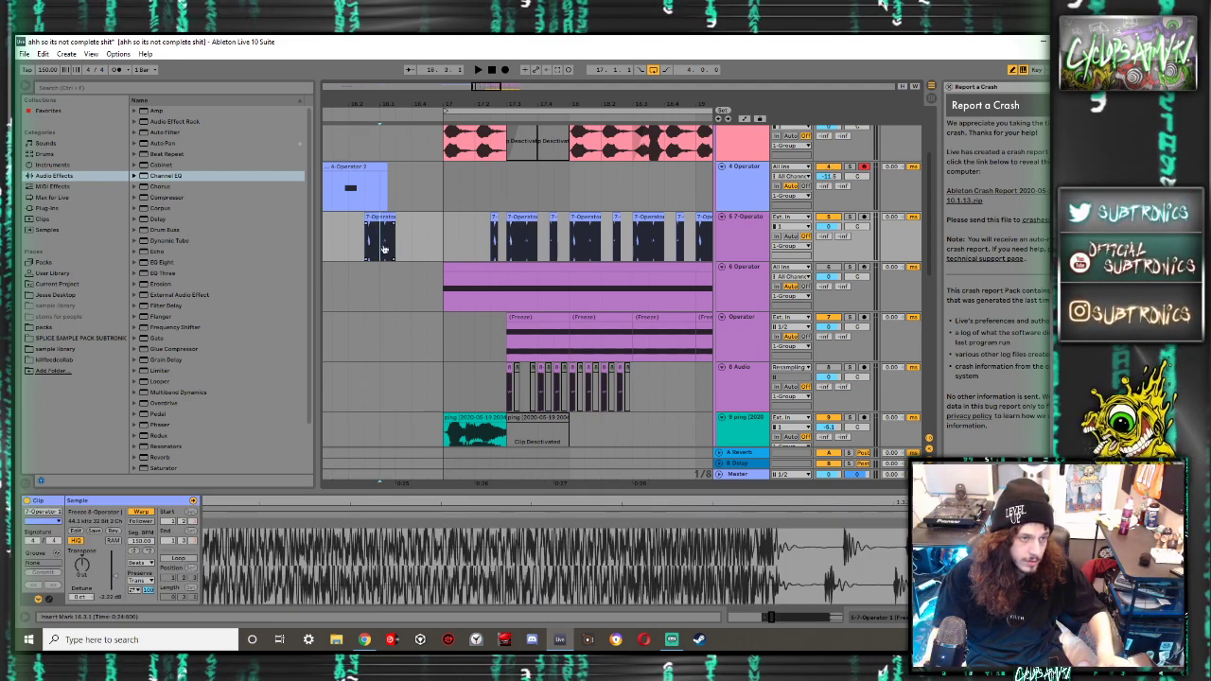
pyautogui.click(383, 246)
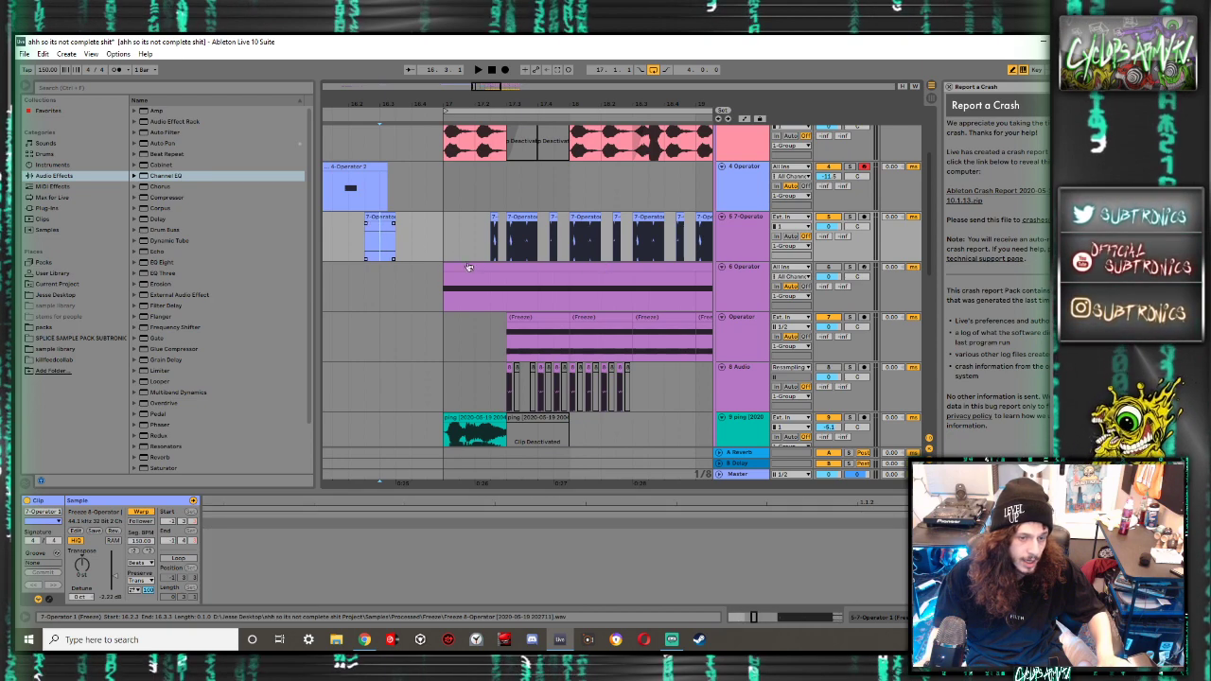
pyautogui.click(418, 268)
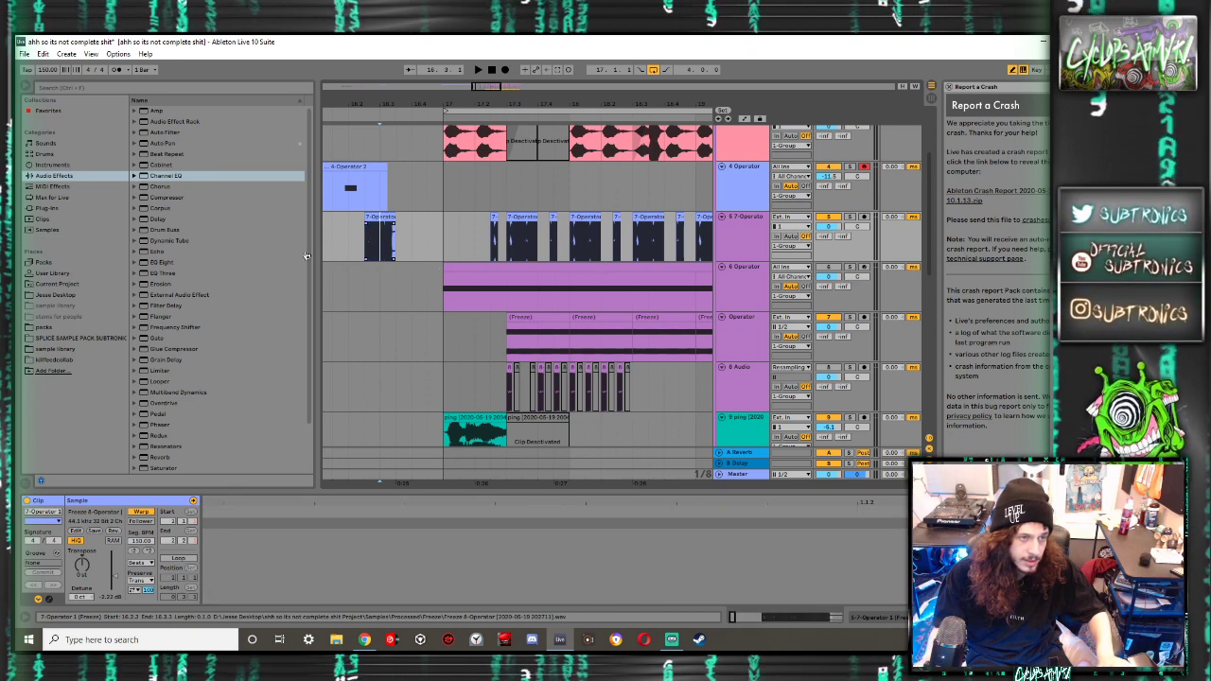
pyautogui.click(383, 216)
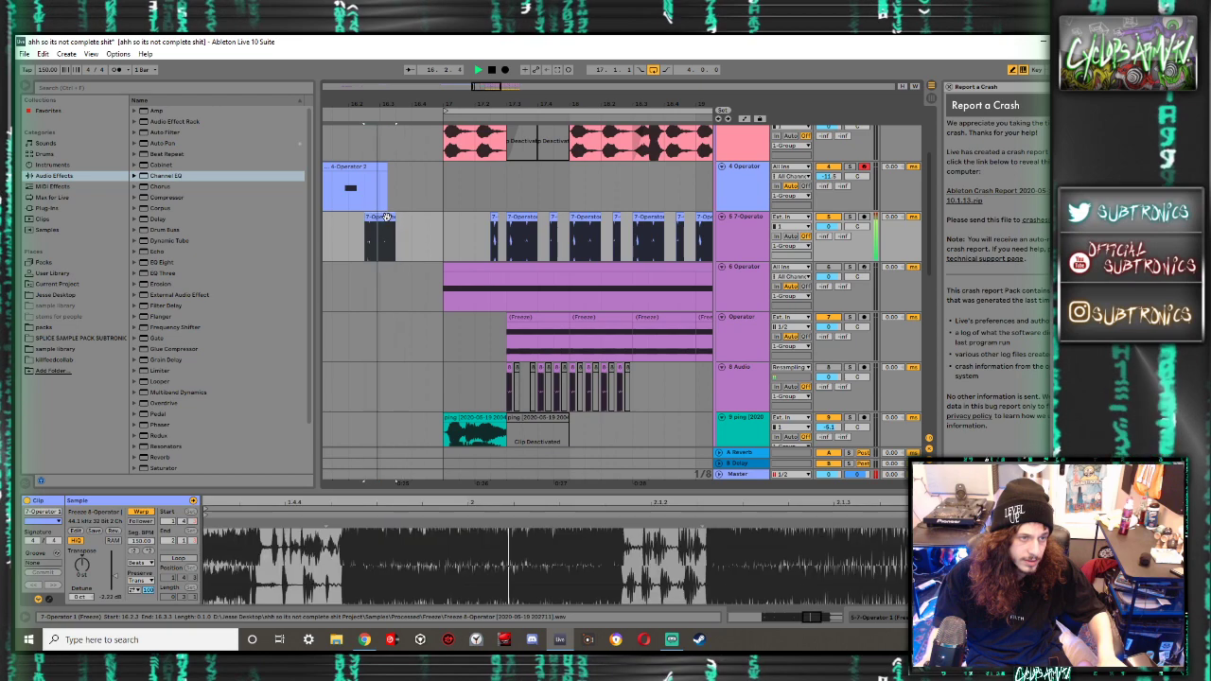
# Turn off warping on the copied 7-Operator clip in bar 16, trim its end to 17.1.1, and play it
pyautogui.press('space')
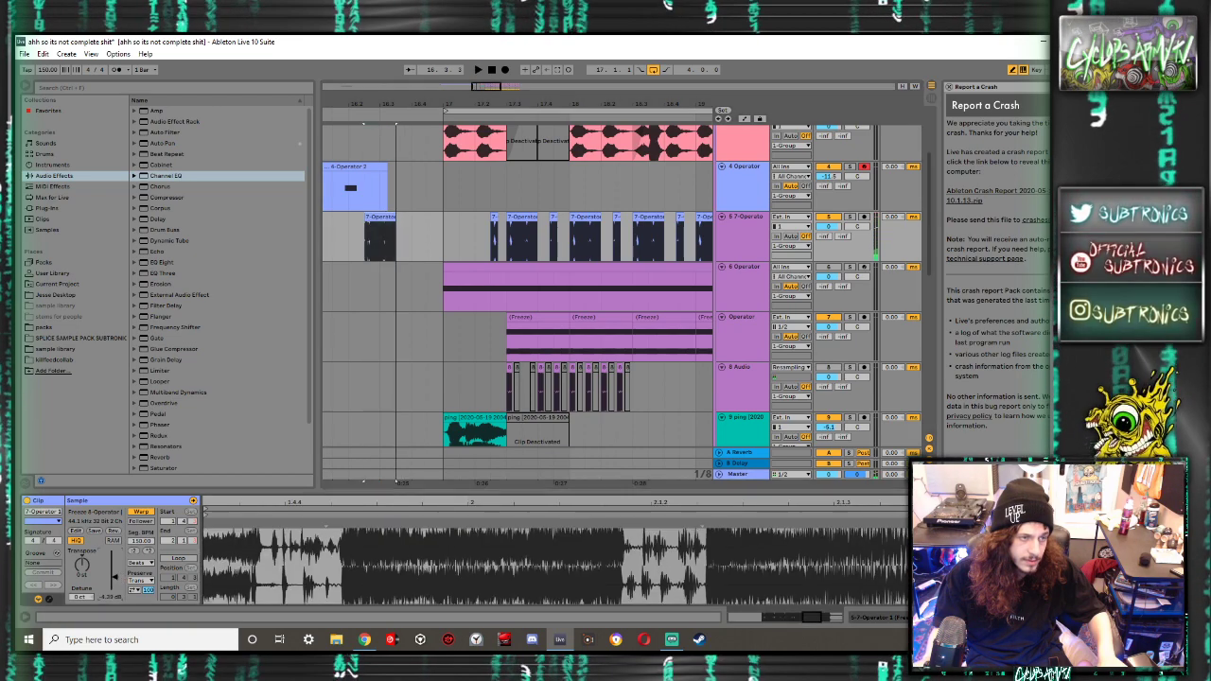
pyautogui.click(141, 512)
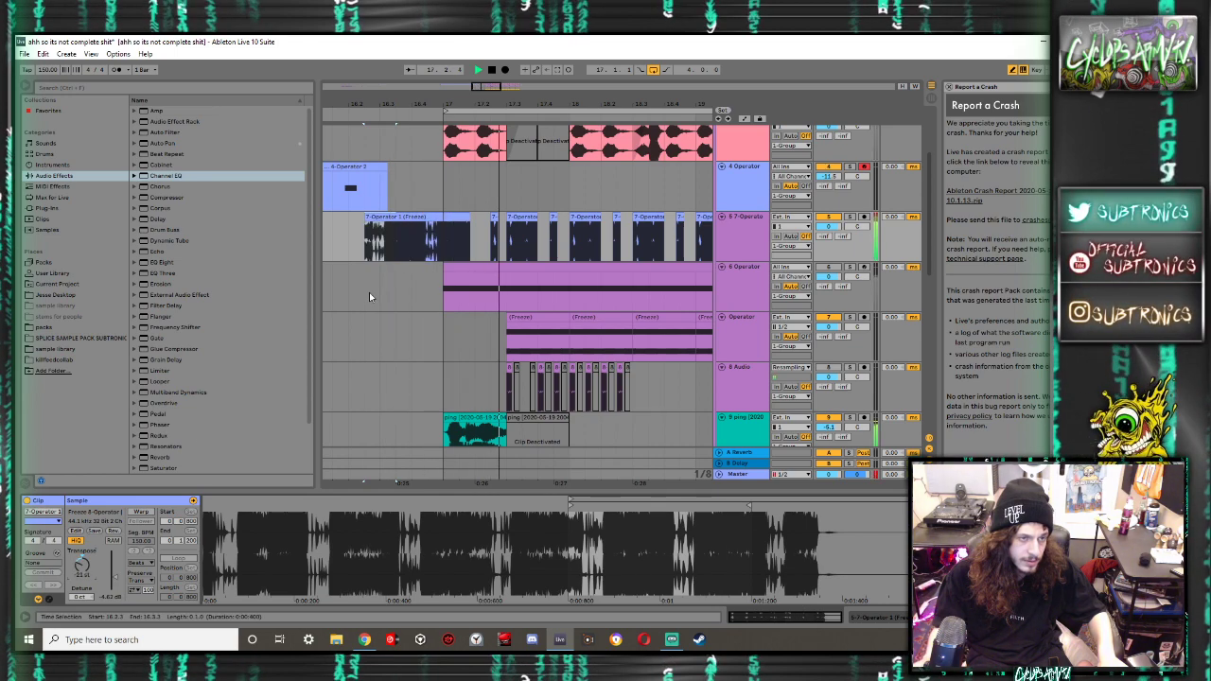
pyautogui.moveTo(469, 217); pyautogui.dragTo(435, 216)
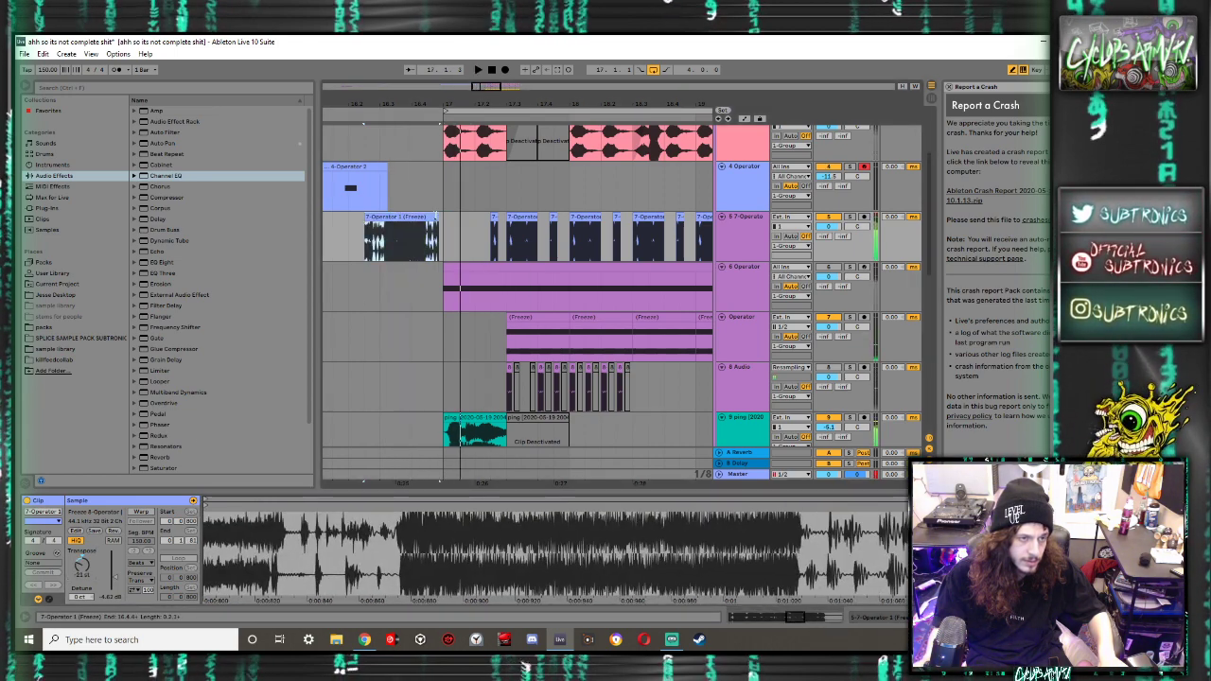
pyautogui.press('space')
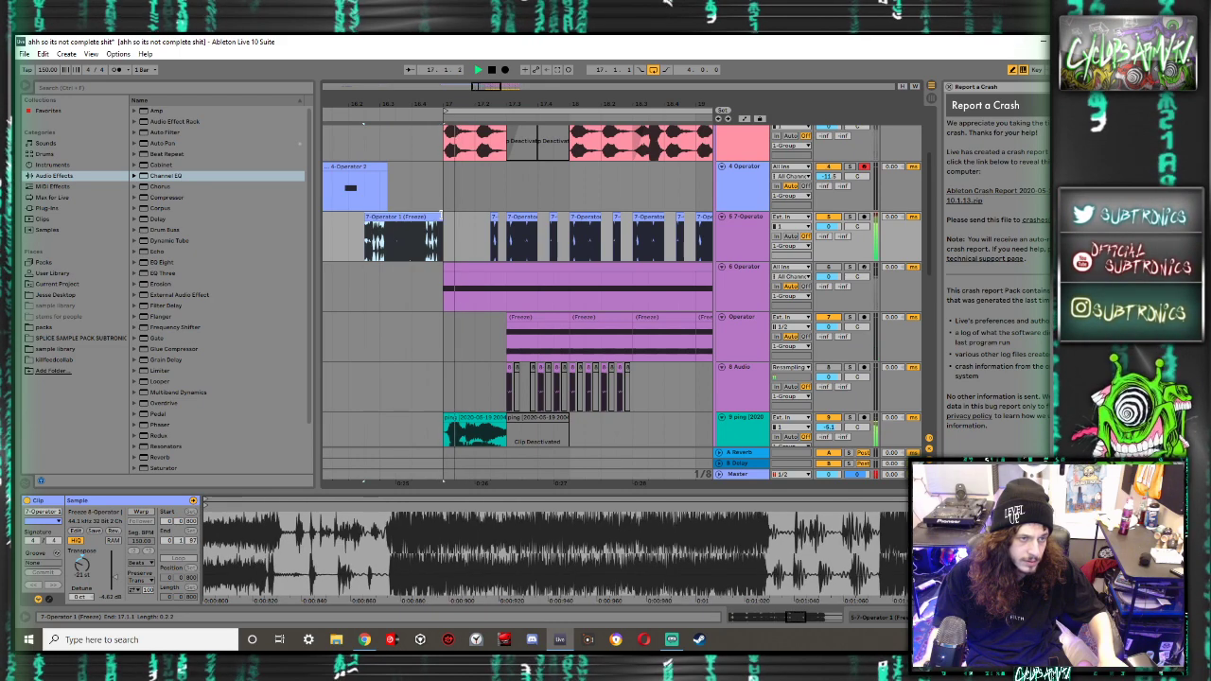
pyautogui.press('space')
pyautogui.press('space')
# Shorten the unwarped 7-Operator clip at 16.2.3 to one beat, auditioning the section between trims
pyautogui.moveTo(441, 216); pyautogui.dragTo(380, 216)
pyautogui.press('space')
pyautogui.press('space')
pyautogui.press('space')
pyautogui.press('space')
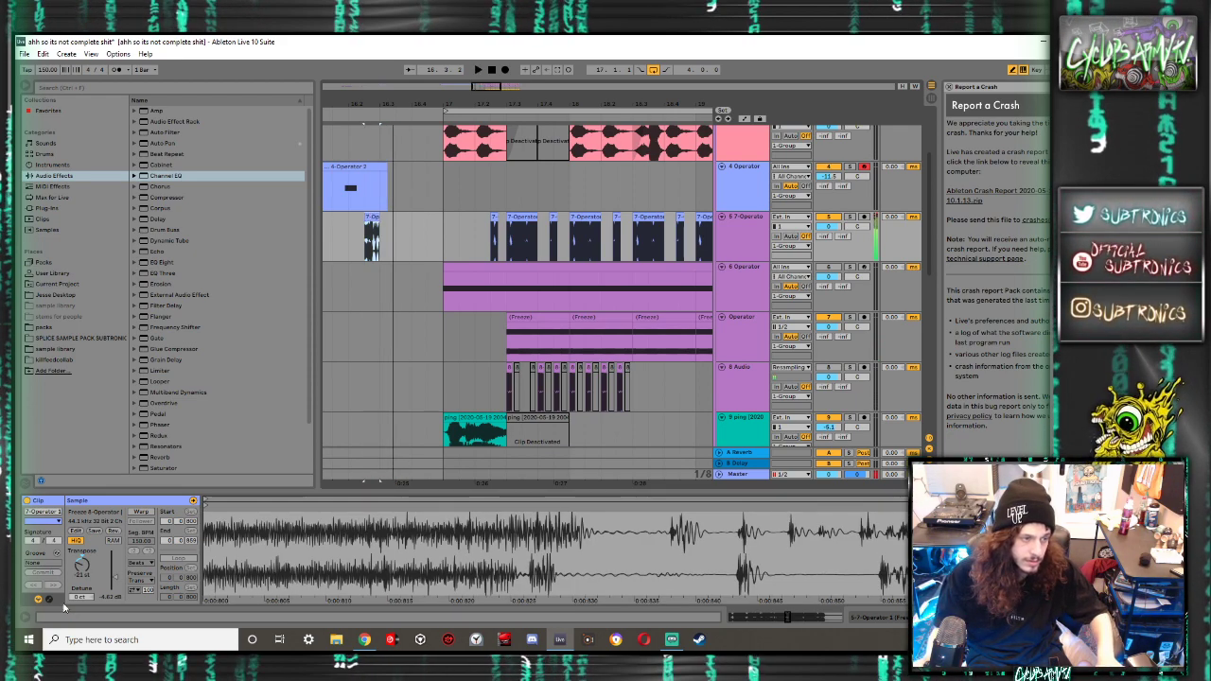
pyautogui.press('space')
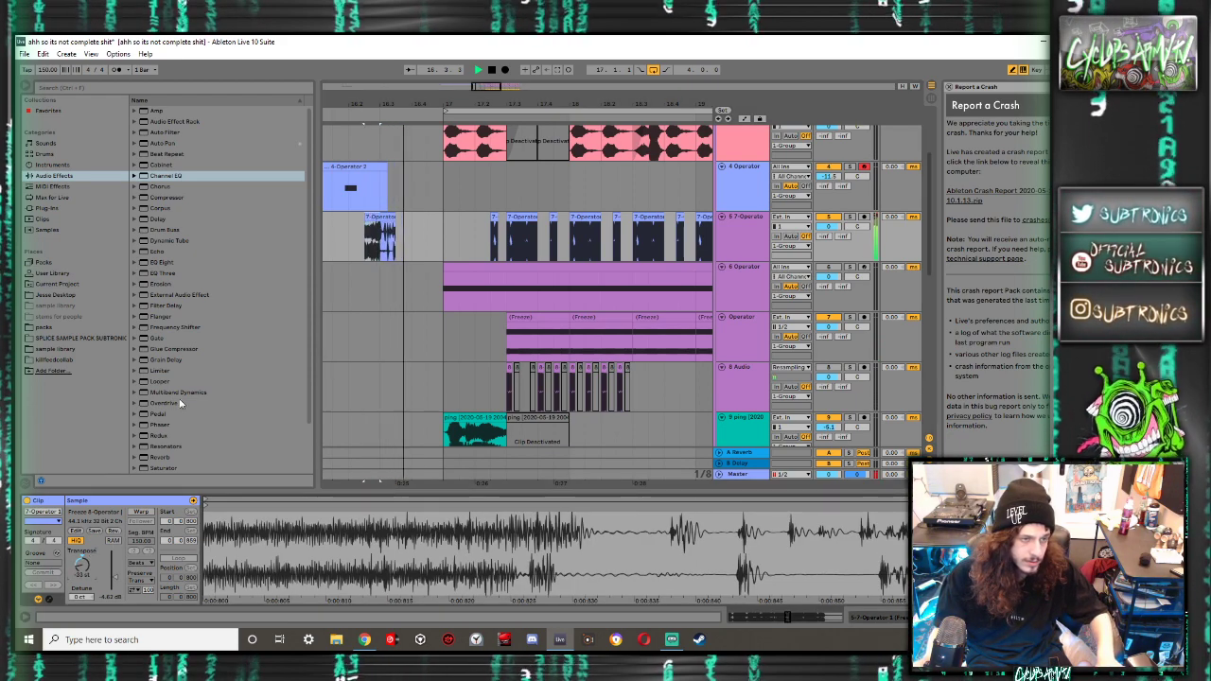
# Move the one-beat 7-Operator clip to start at 16.2 and duplicate it twice to fill the bar up to bar 17
pyautogui.moveTo(382, 218); pyautogui.dragTo(366, 219)
pyautogui.hotkey('ctrl', 'd')
pyautogui.hotkey('ctrl', 'd')
pyautogui.click(361, 220)
pyautogui.press('space')
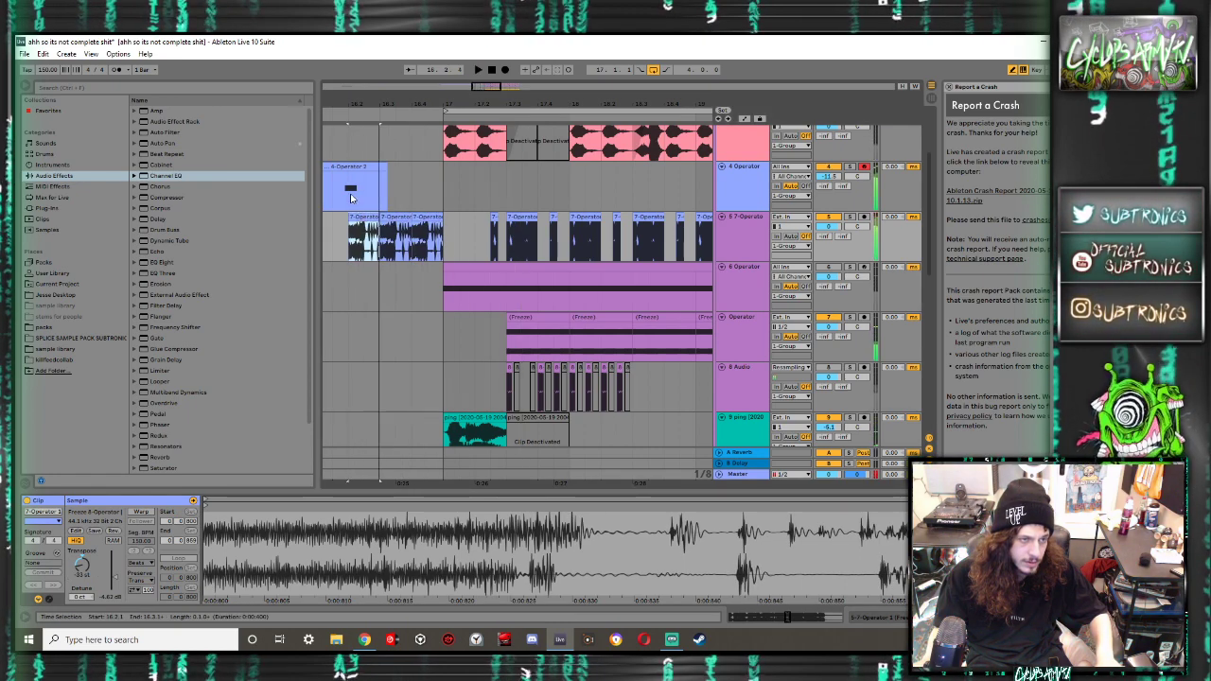
# Duplicate the 4-Operator beat at 16.2 across the next two beats up to bar 17, and play the section
pyautogui.click(382, 178)
pyautogui.press('space')
pyautogui.hotkey('ctrl', 'd')
pyautogui.hotkey('ctrl', 'd')
pyautogui.press('space')
# Shift the E-2 note slightly later in the 4-Operator clip at 16.2, and play the result
pyautogui.moveTo(348, 202); pyautogui.dragTo(364, 180)
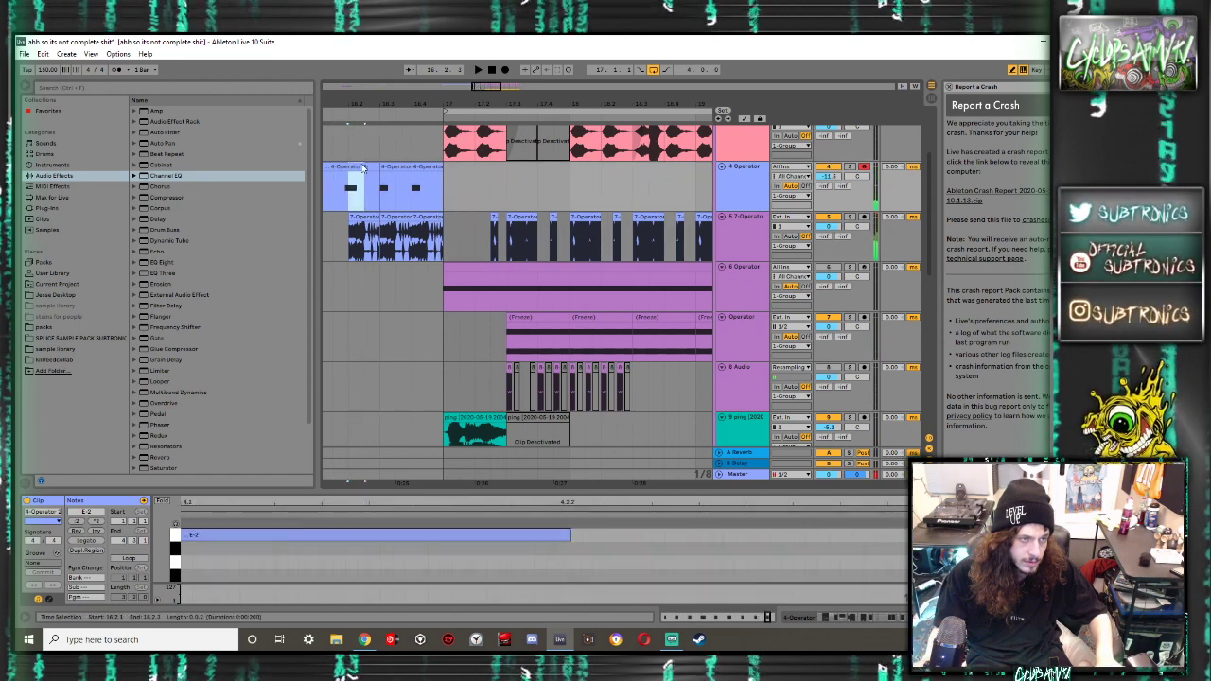
pyautogui.press('space')
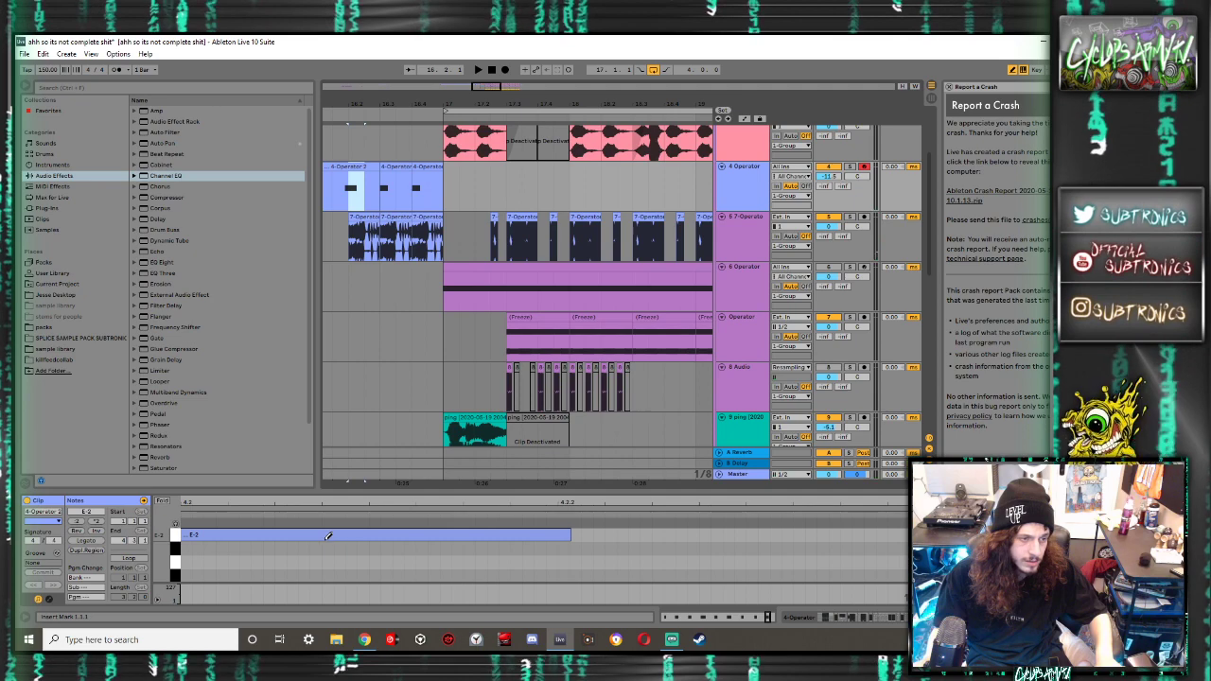
pyautogui.press('b')
pyautogui.moveTo(325, 539); pyautogui.dragTo(551, 538)
pyautogui.press('space')
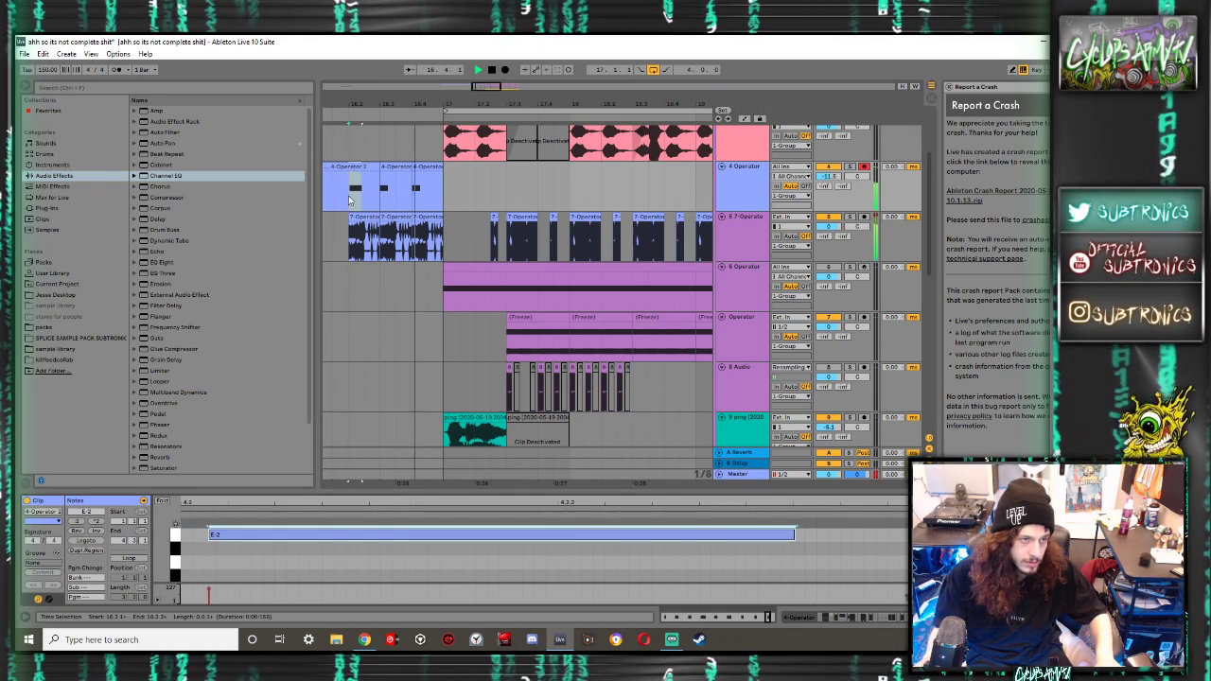
pyautogui.press('space')
# Copy the edited 4-Operator beat from 16.2 over the next two beats, and play the section
pyautogui.moveTo(384, 176); pyautogui.dragTo(349, 168)
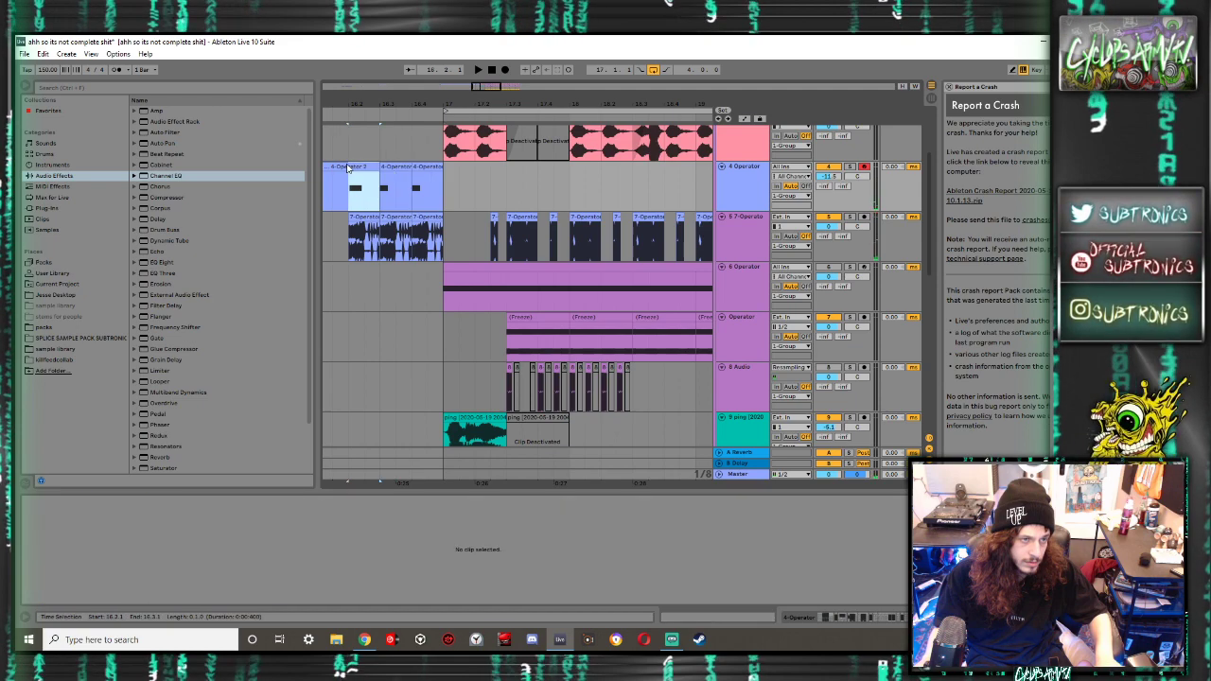
pyautogui.click(348, 168)
pyautogui.press('space')
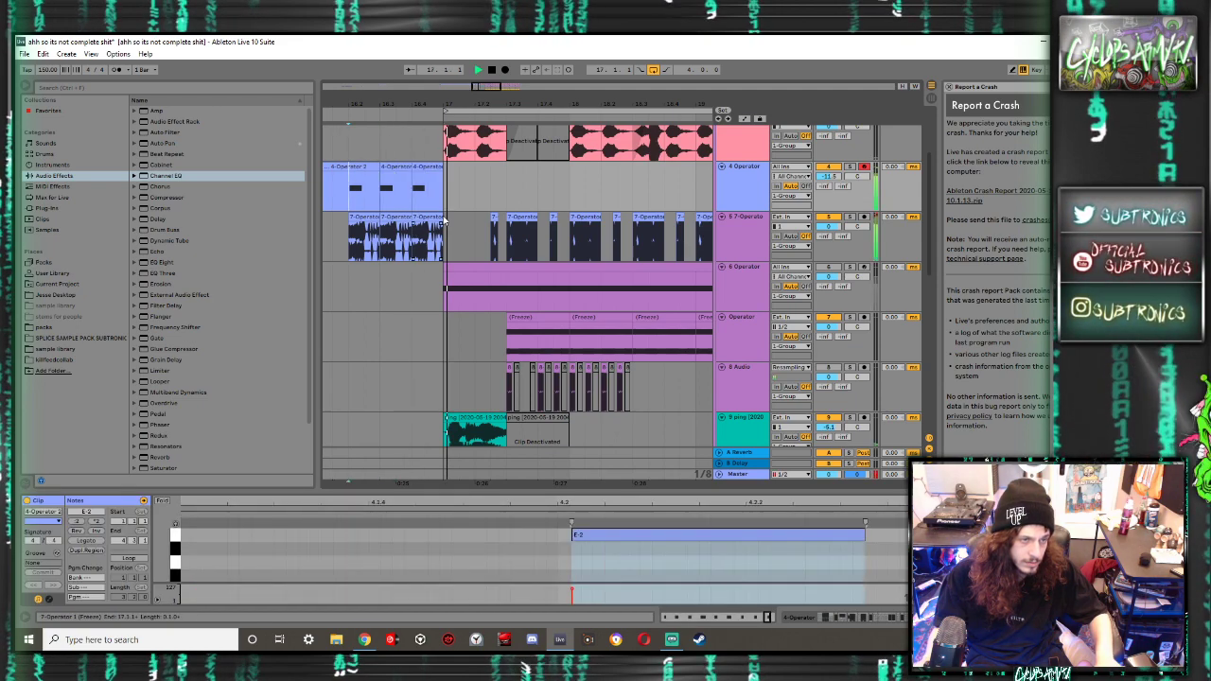
# Duplicate the last beat of bar 16 on both the 4-Operator and 7-Operator tracks to 17.1, and play the section
pyautogui.press('space')
pyautogui.moveTo(443, 227); pyautogui.dragTo(406, 169)
pyautogui.hotkey('ctrl', 'f')
pyautogui.click(404, 168)
pyautogui.press('space')
pyautogui.press('space')
pyautogui.moveTo(443, 230); pyautogui.dragTo(411, 171)
pyautogui.hotkey('ctrl', 'd')
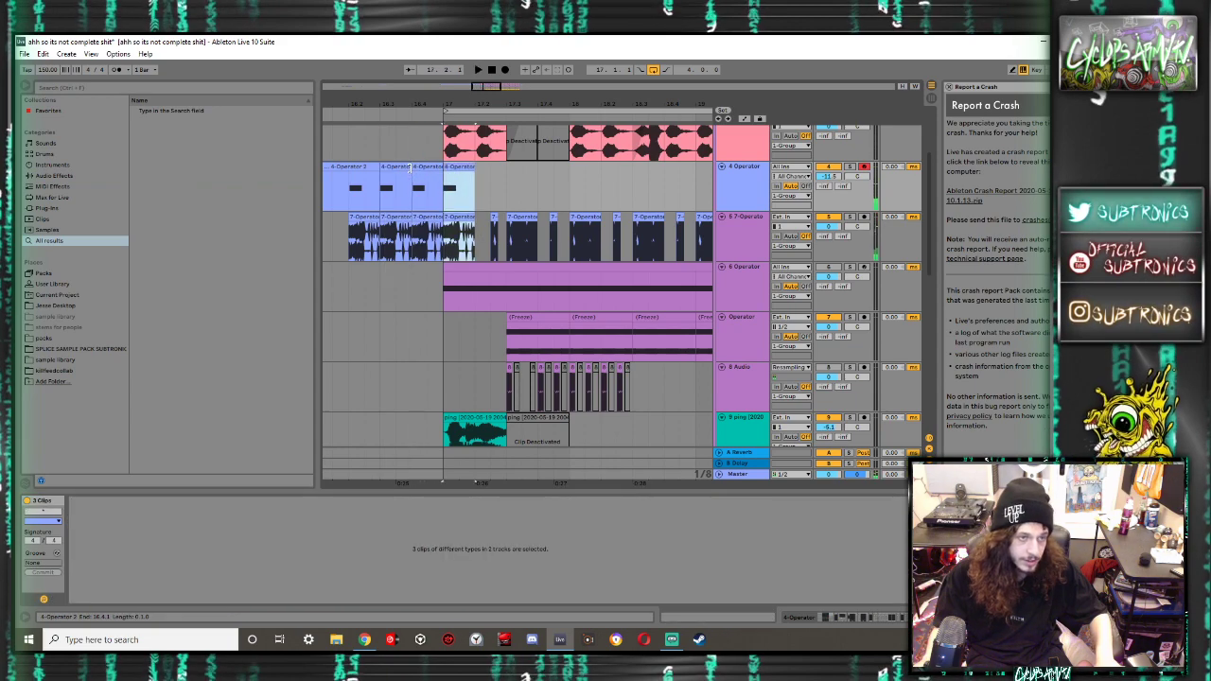
pyautogui.click(410, 168)
pyautogui.press('space')
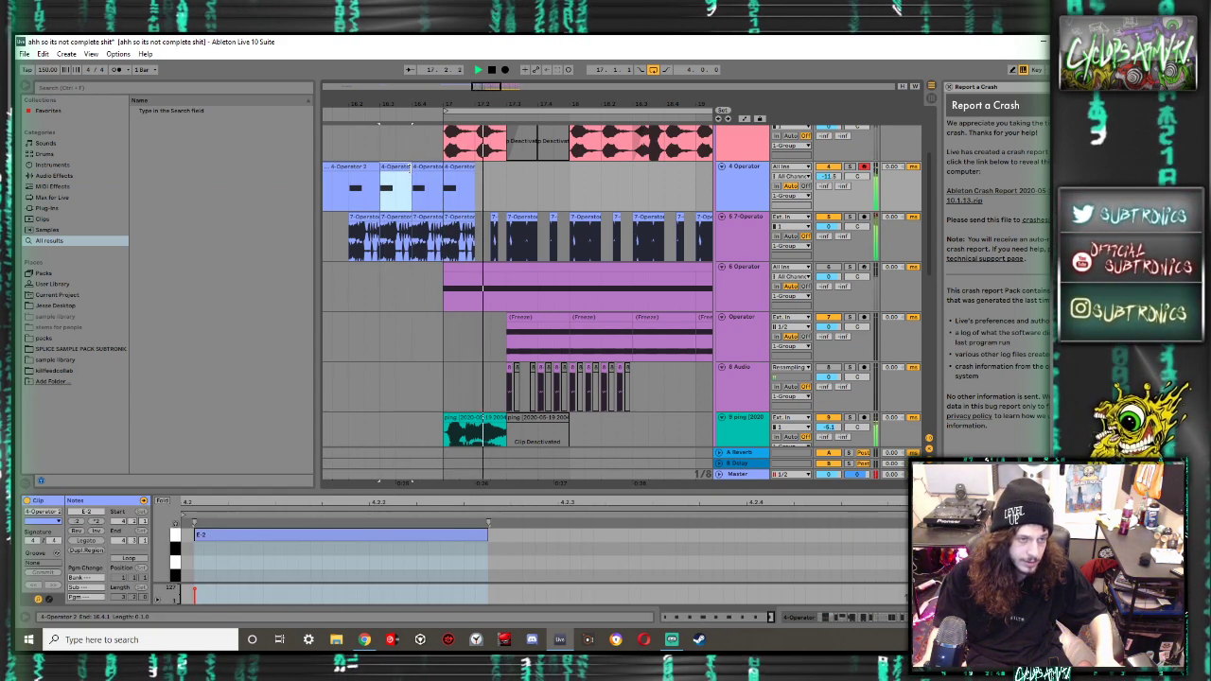
pyautogui.press('space')
# Solo the 4-Operator track and play it around the start of bar 17
pyautogui.click(473, 186)
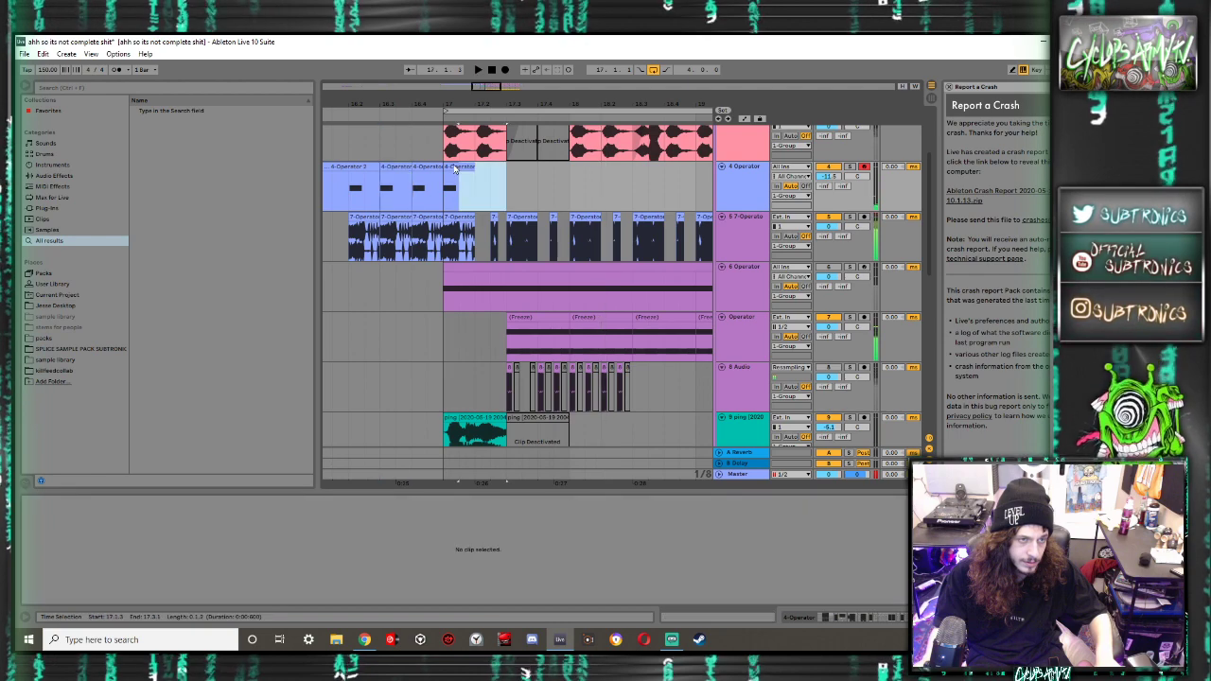
pyautogui.click(849, 167)
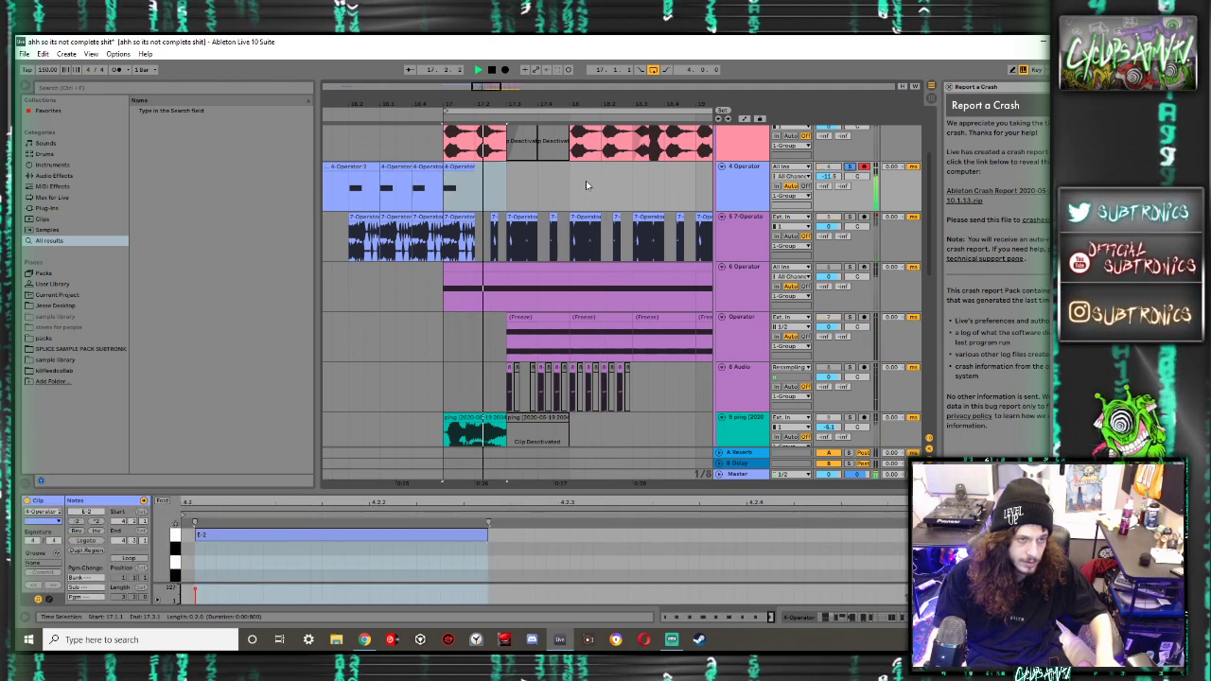
pyautogui.hotkey('ctrl', 'd')
pyautogui.hotkey('ctrl', 'd')
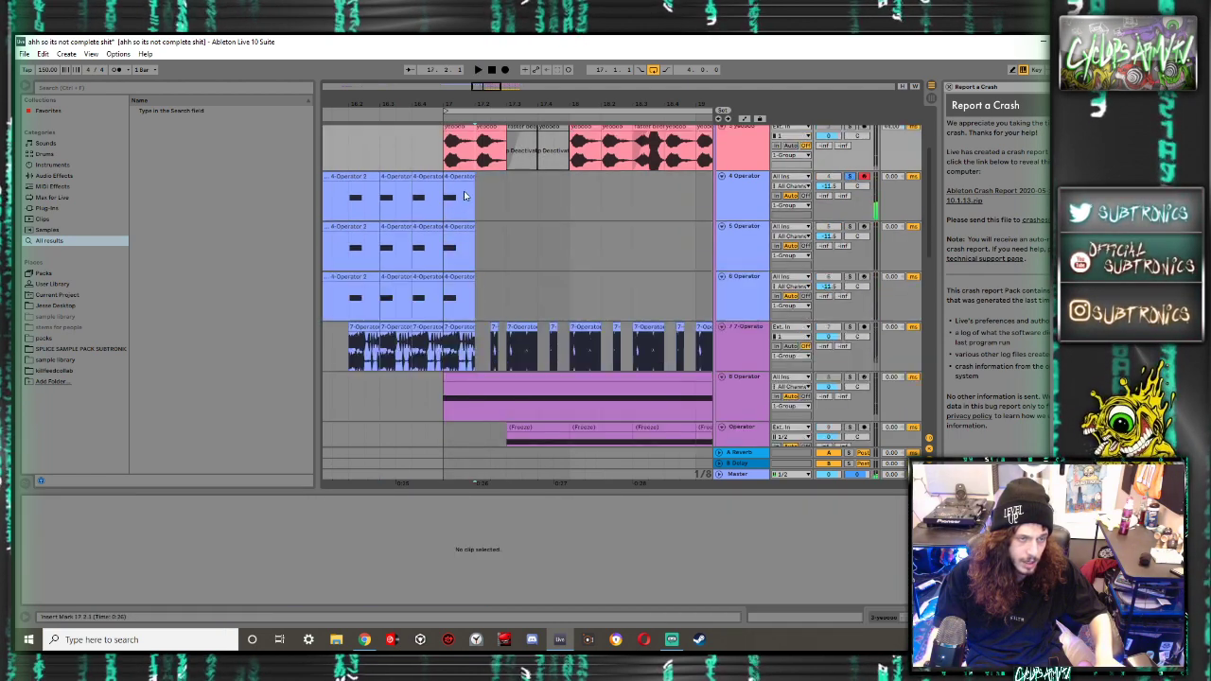
pyautogui.hotkey('ctrl', 'z')
pyautogui.hotkey('ctrl', 'z')
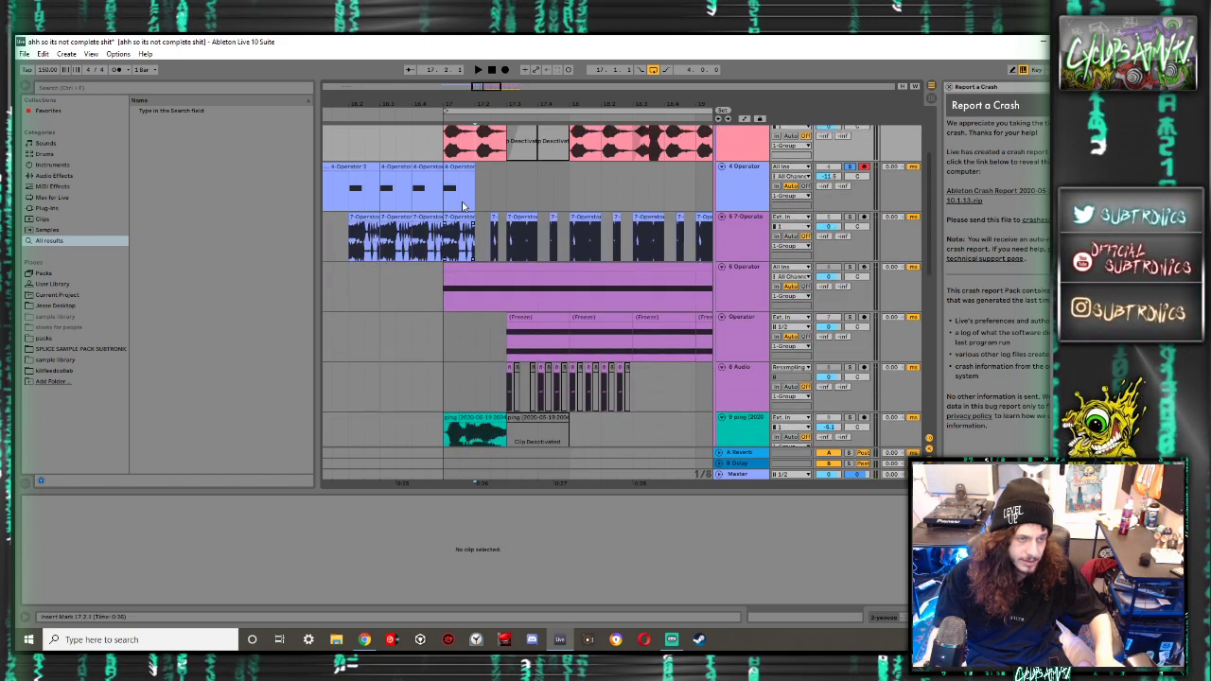
# Play the soloed 4-Operator clip from its beginning at bar 13
pyautogui.scroll(-4, 461, 202)
pyautogui.hscroll(-2, 460, 208)
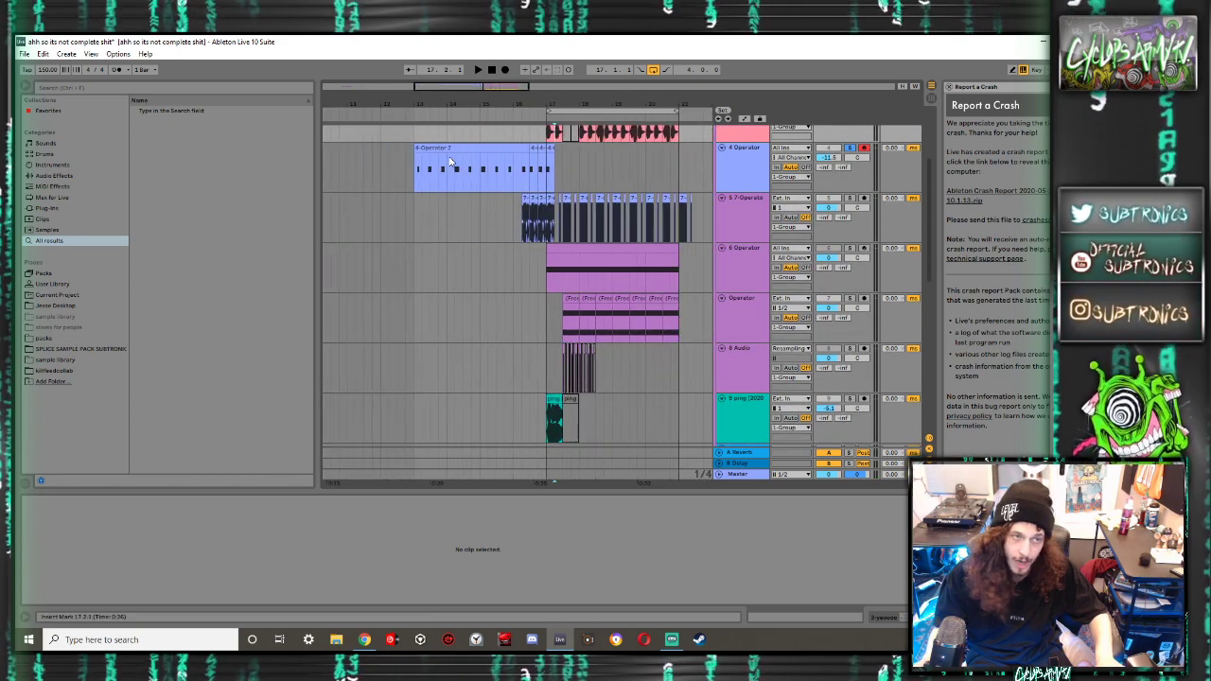
pyautogui.click(440, 151)
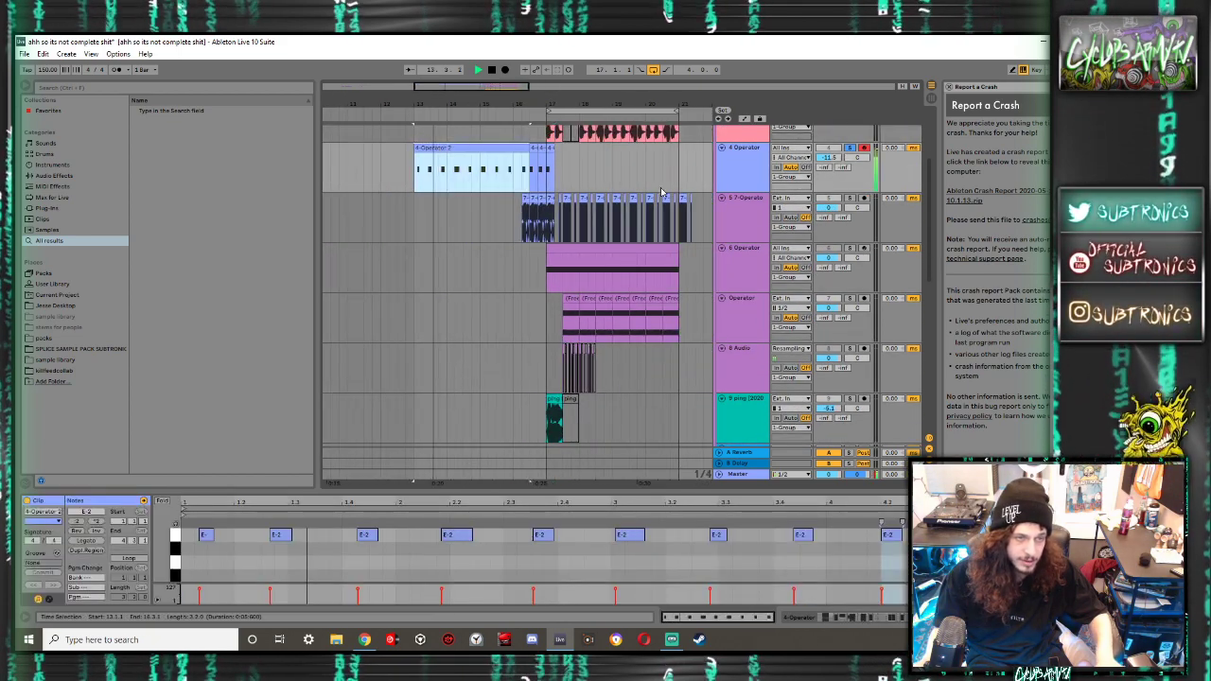
# Insert an audio track below the 4-Operator track and set its input to Resampling
pyautogui.click(741, 158)
pyautogui.hotkey('ctrl', 't')
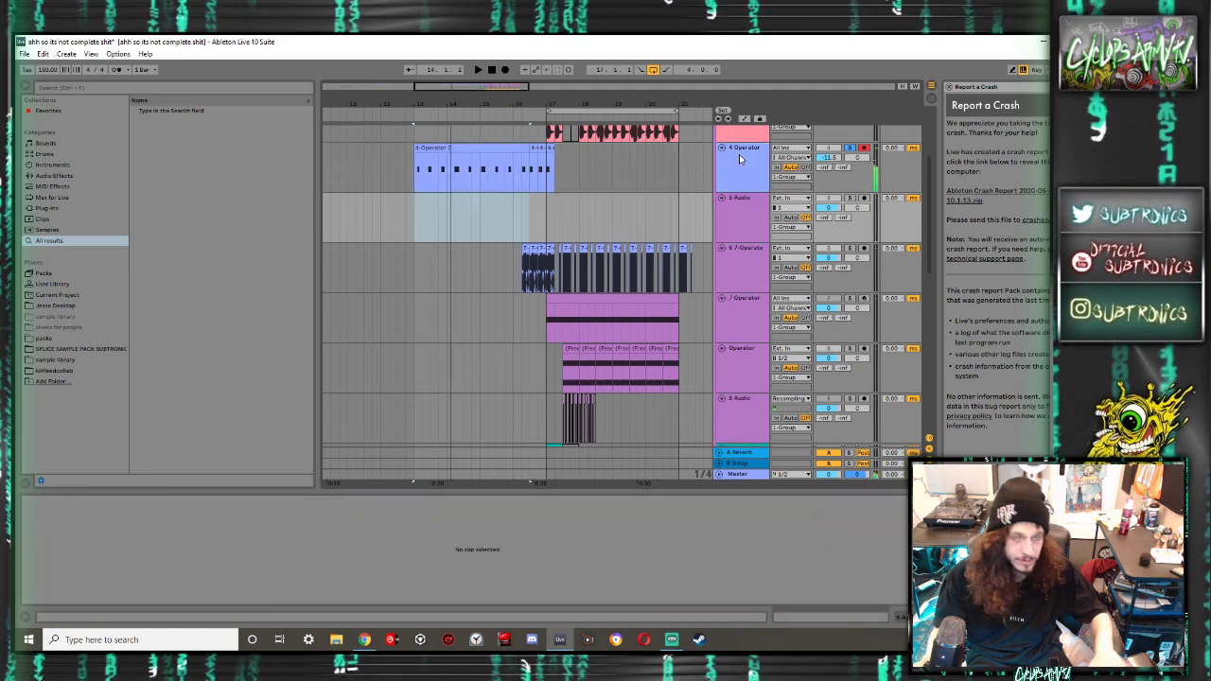
pyautogui.rightClick(744, 216)
pyautogui.click(743, 229)
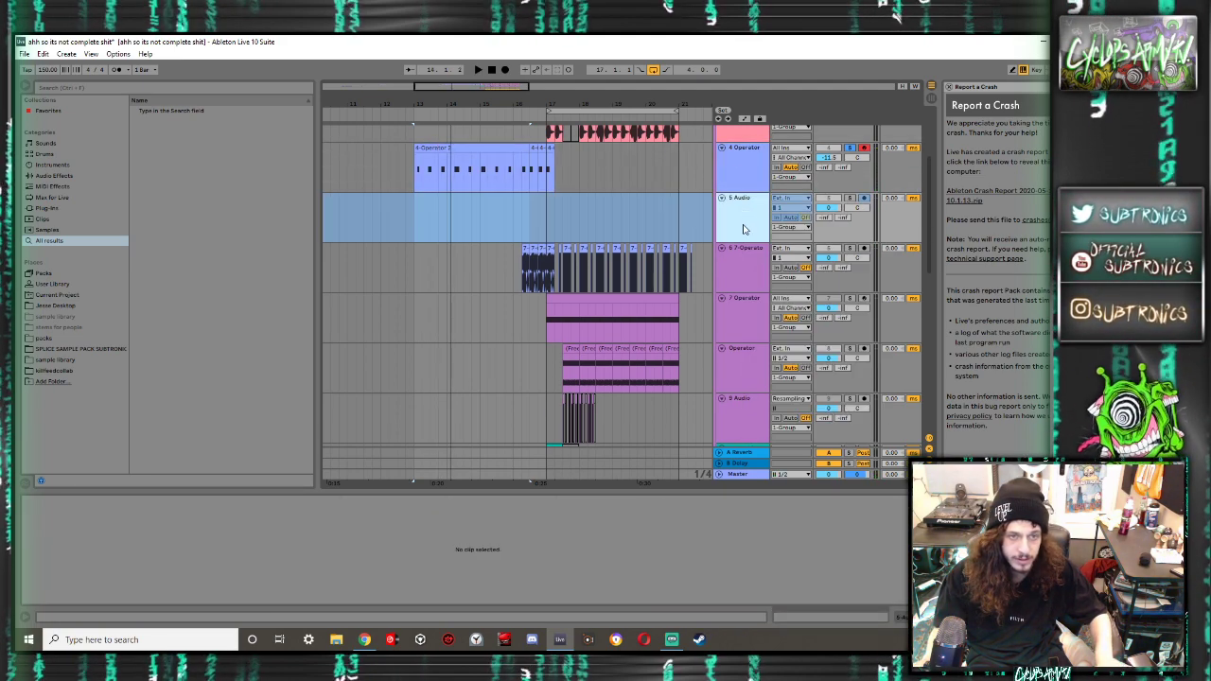
pyautogui.click(791, 198)
pyautogui.click(816, 232)
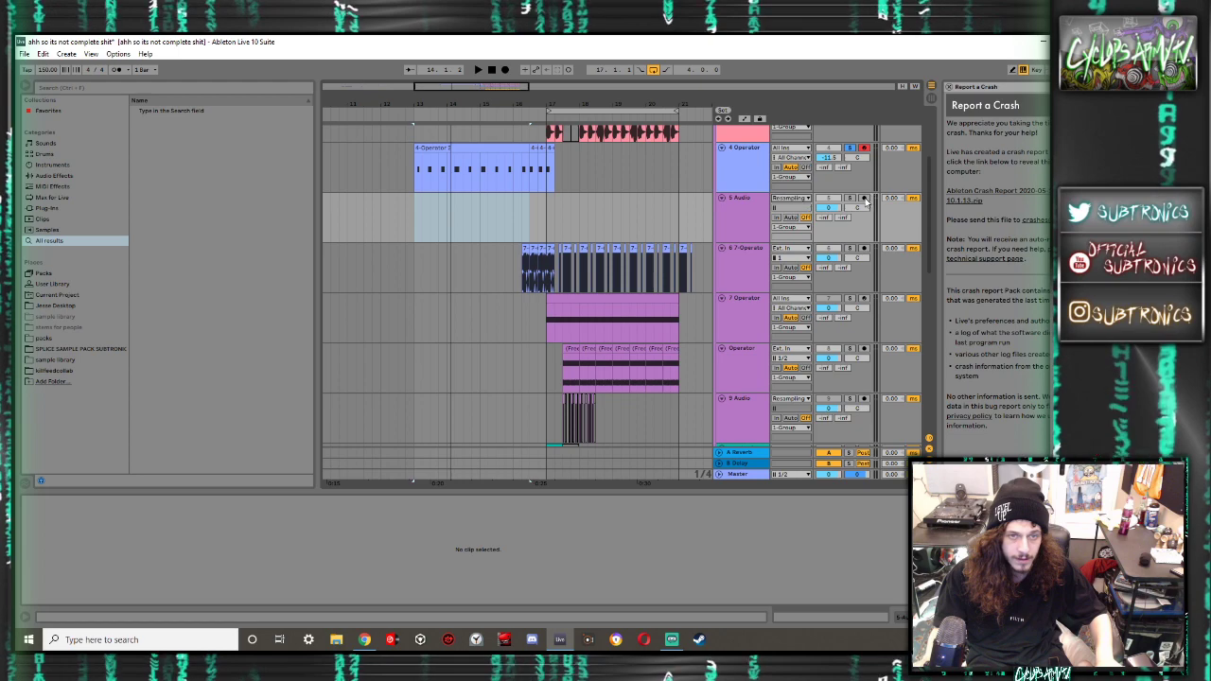
# Arm the new audio track and record the soloed 4-Operator pattern into it from 12.4 to 17.1
pyautogui.click(505, 70)
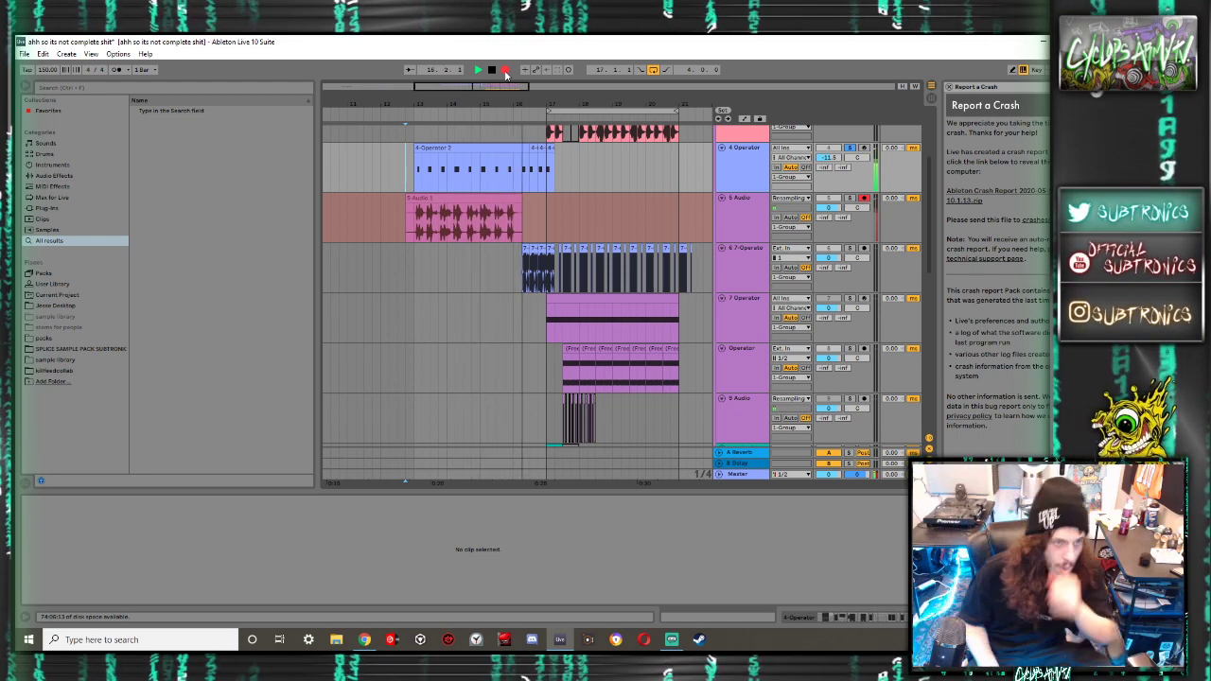
pyautogui.press('space')
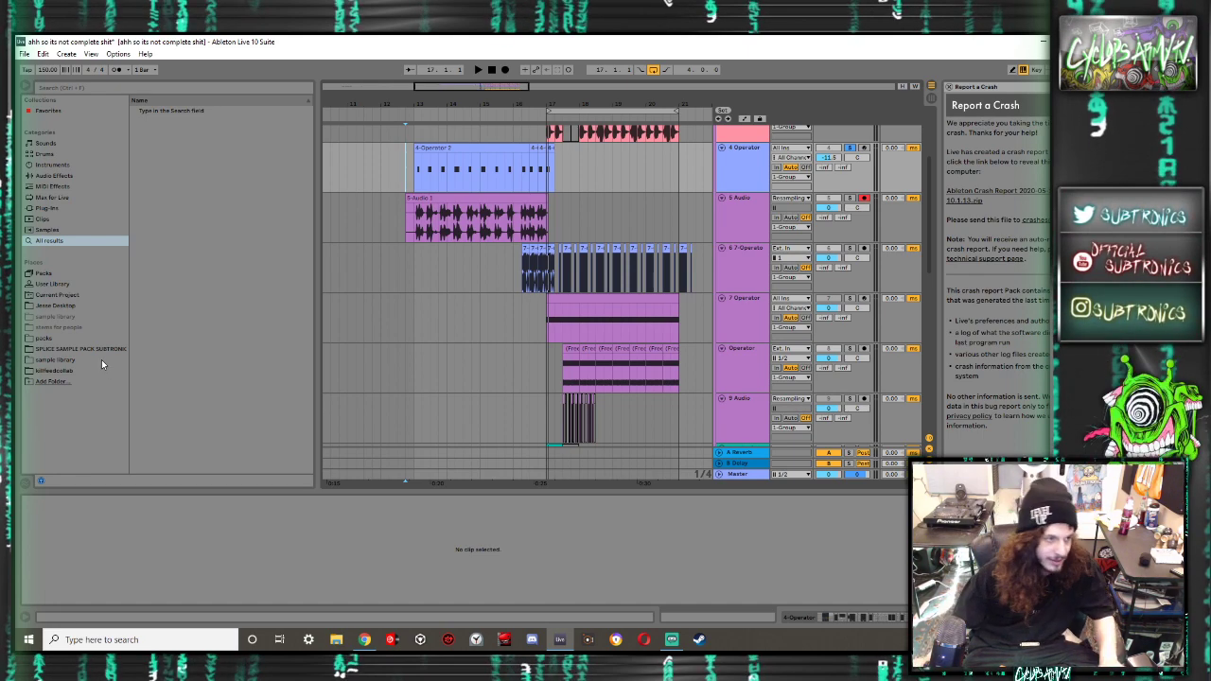
# Browse the sample library folder and audition WATERMARK.wav
pyautogui.click(67, 350)
pyautogui.scroll(-10, 201, 371)
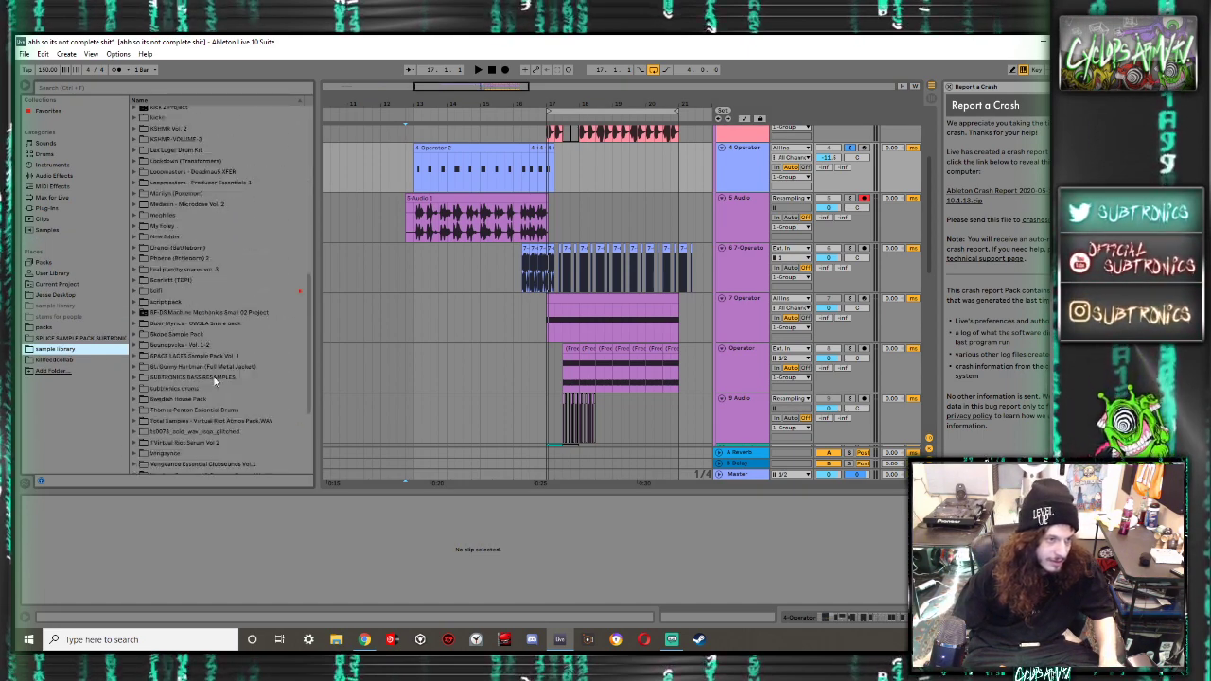
pyautogui.click(173, 468)
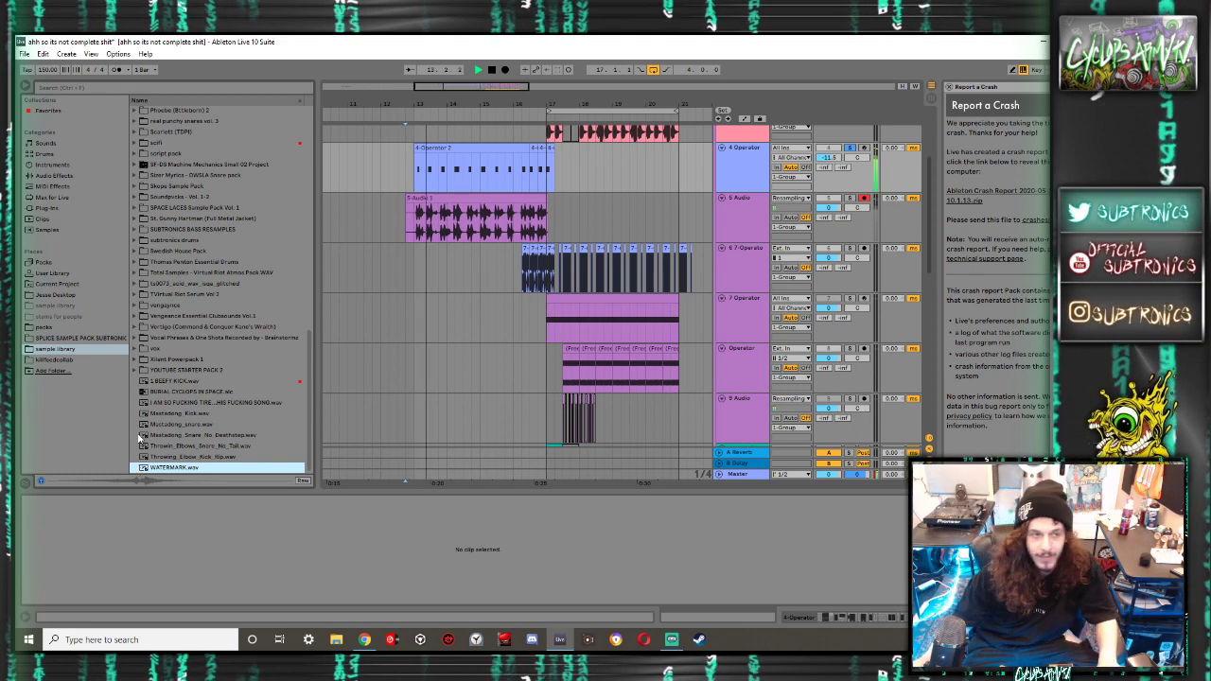
pyautogui.press('space')
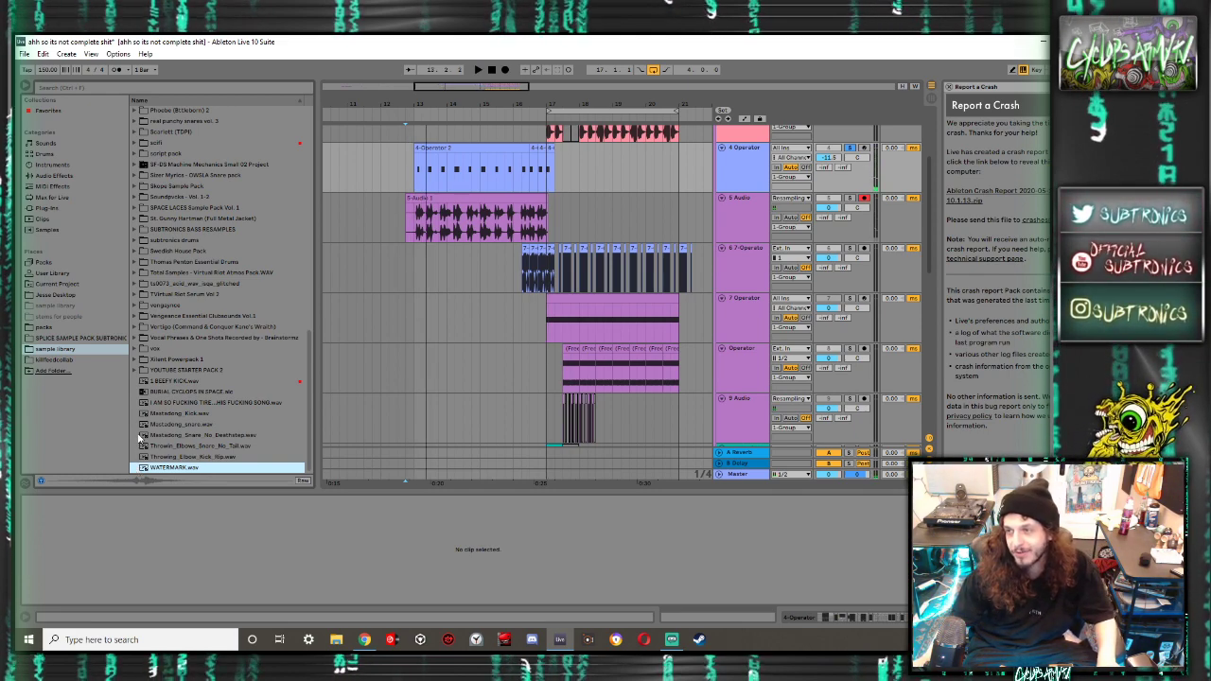
pyautogui.click(395, 351)
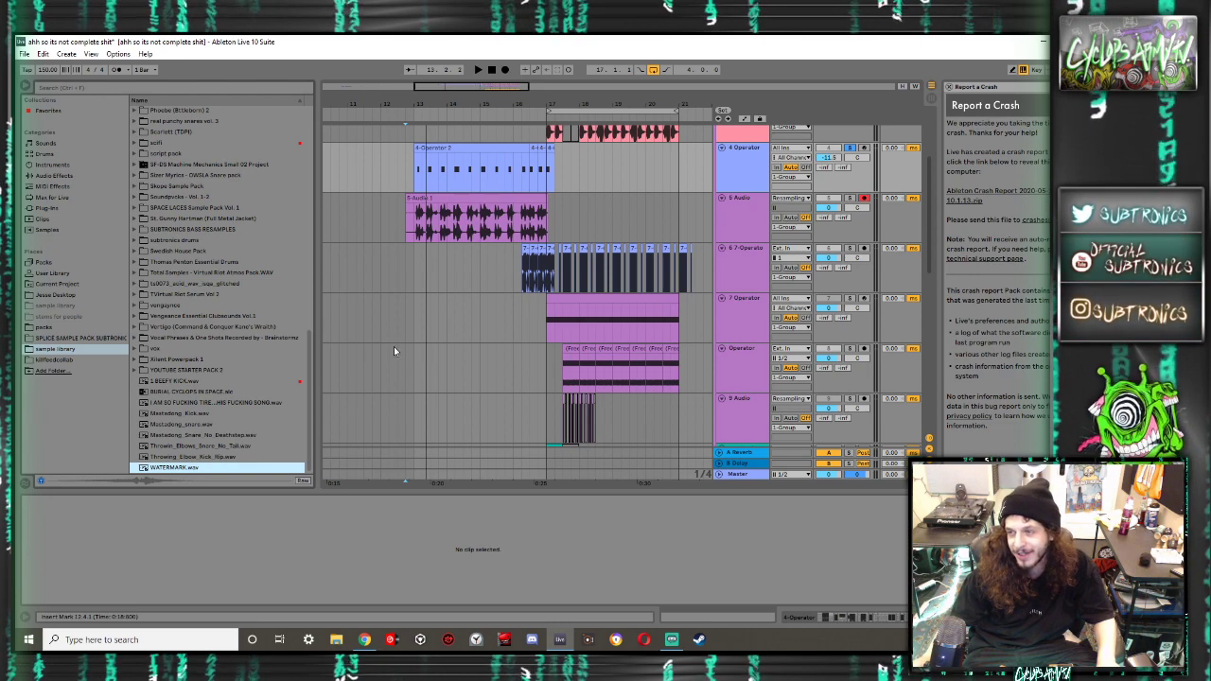
# Insert another audio track below the resampled recording, and move the 4-Operator clips about three bars earlier
pyautogui.click(753, 206)
pyautogui.hotkey('ctrl', 't')
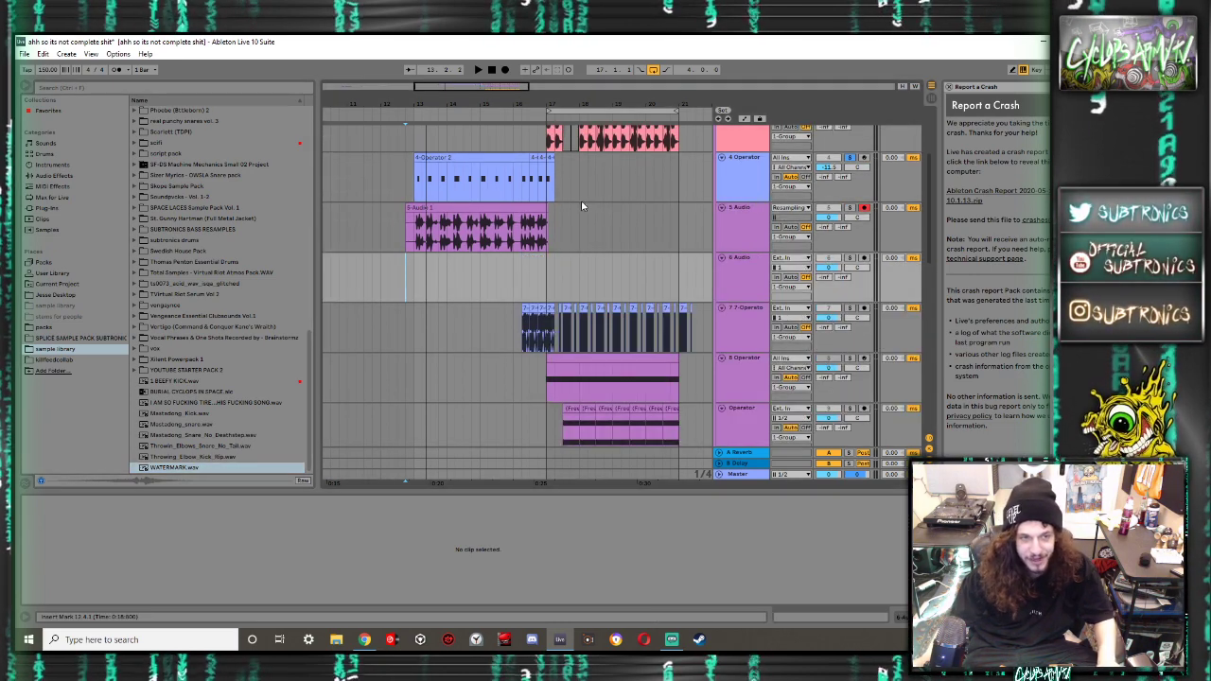
pyautogui.moveTo(516, 170); pyautogui.dragTo(407, 171)
pyautogui.click(459, 210)
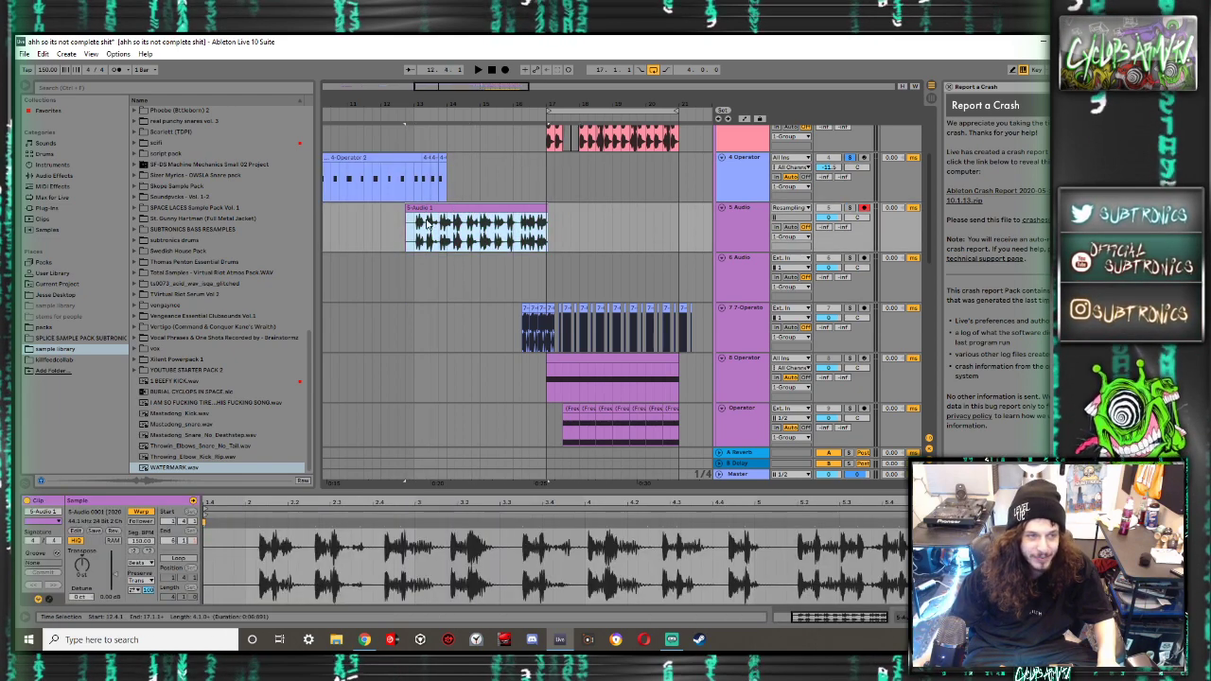
pyautogui.scroll(3, 413, 228)
pyautogui.moveTo(451, 227); pyautogui.dragTo(416, 212)
pyautogui.scroll(-6, 424, 212)
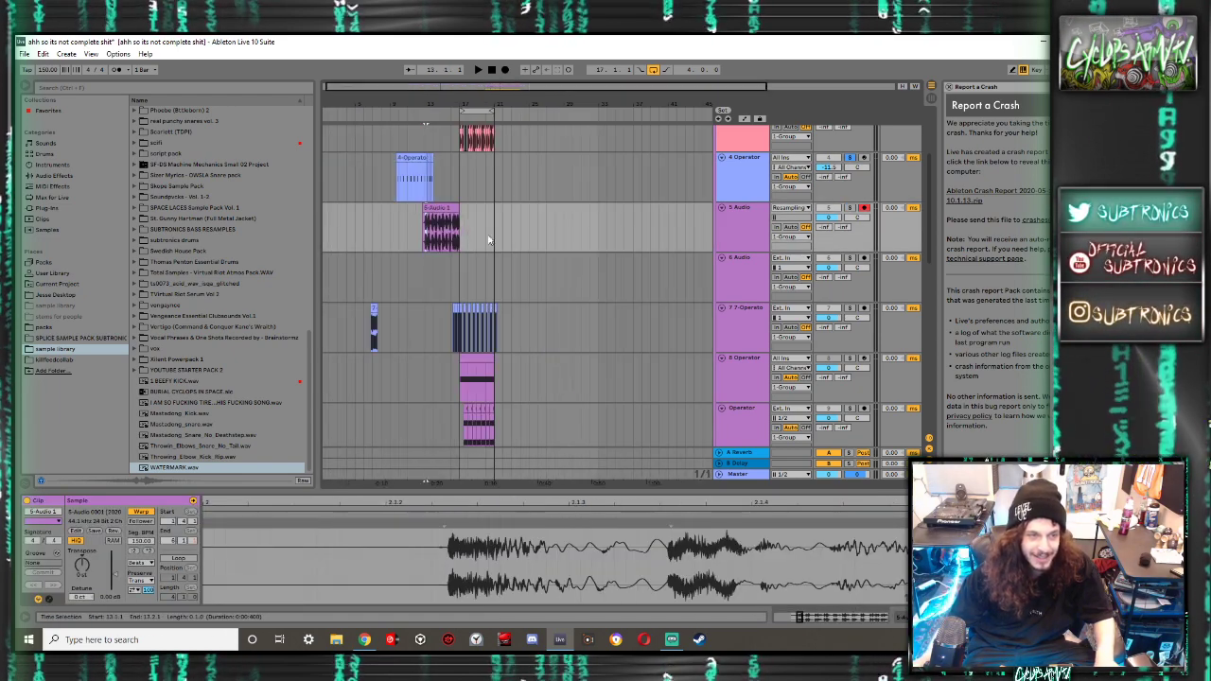
# Move the one-beat 7-Operator clip at 17.1 onto the empty audio track above it, and play the section
pyautogui.scroll(3, 465, 265)
pyautogui.scroll(5, 454, 268)
pyautogui.moveTo(384, 273); pyautogui.dragTo(378, 268)
pyautogui.press('space')
pyautogui.click(388, 308)
pyautogui.keyDown('shift'); pyautogui.click(375, 308); pyautogui.keyUp('shift')
pyautogui.press('space')
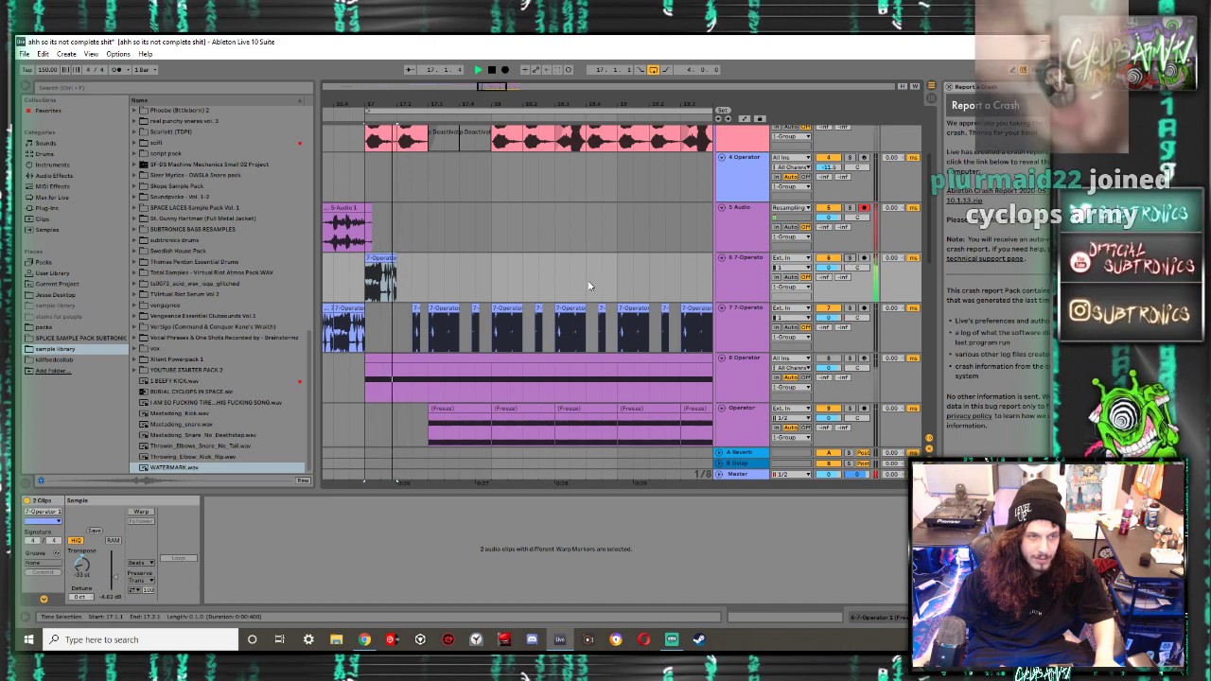
# Duplicate the two-beat section from 17.1 to 17.3 four times along the moved 7-Operator clip's track, and play it
pyautogui.moveTo(430, 269); pyautogui.dragTo(362, 263)
pyautogui.hotkey('ctrl', 'd')
pyautogui.hotkey('ctrl', 'd')
pyautogui.hotkey('ctrl', 'd')
pyautogui.hotkey('ctrl', 'd')
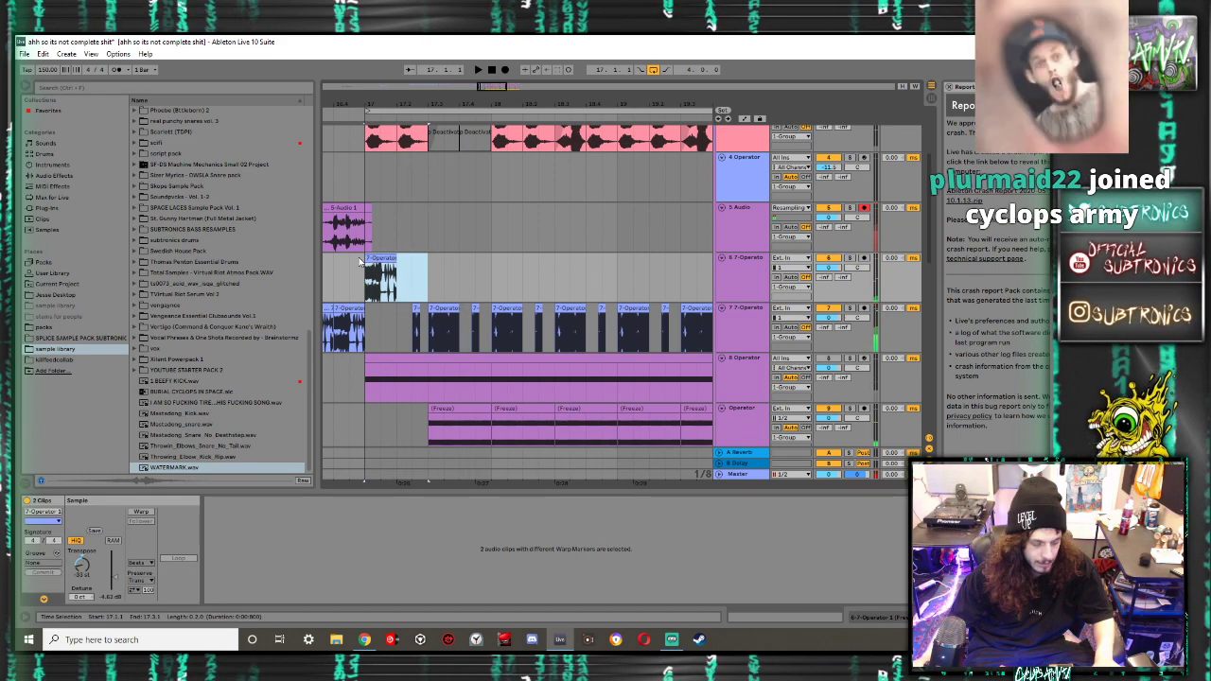
pyautogui.press('space')
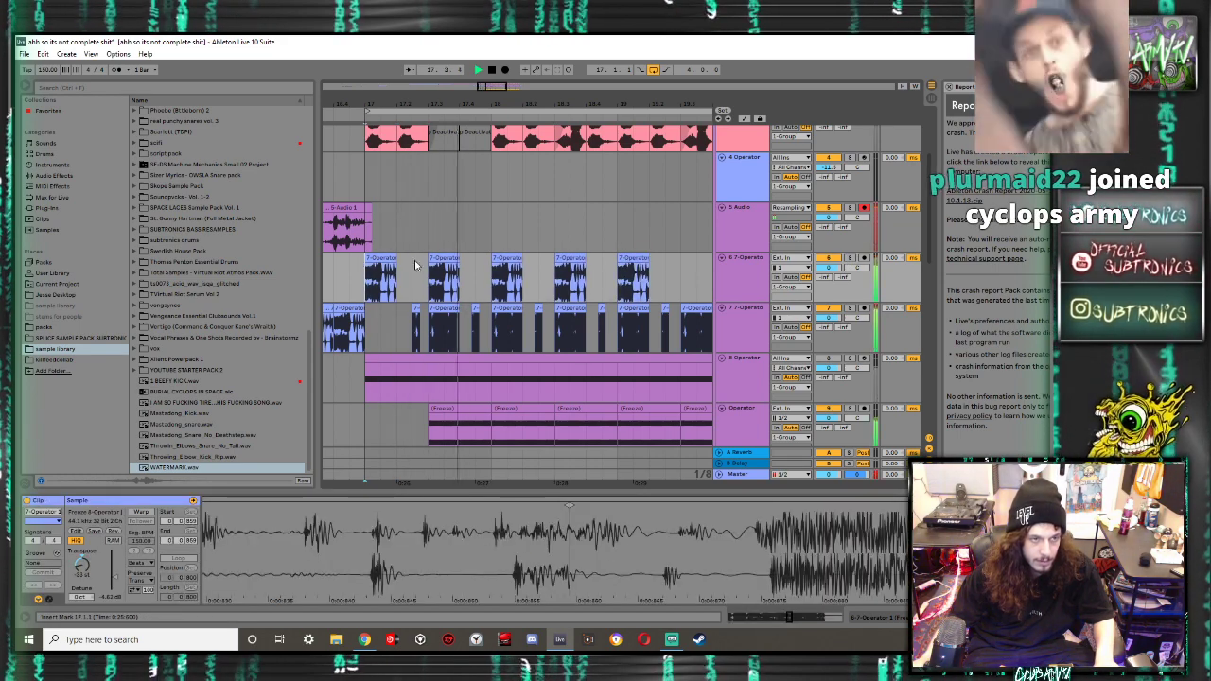
# Continue duplicating the two-beat 7-Operator section along the upper 7-Operator track up to bar 21
pyautogui.scroll(-3, 478, 264)
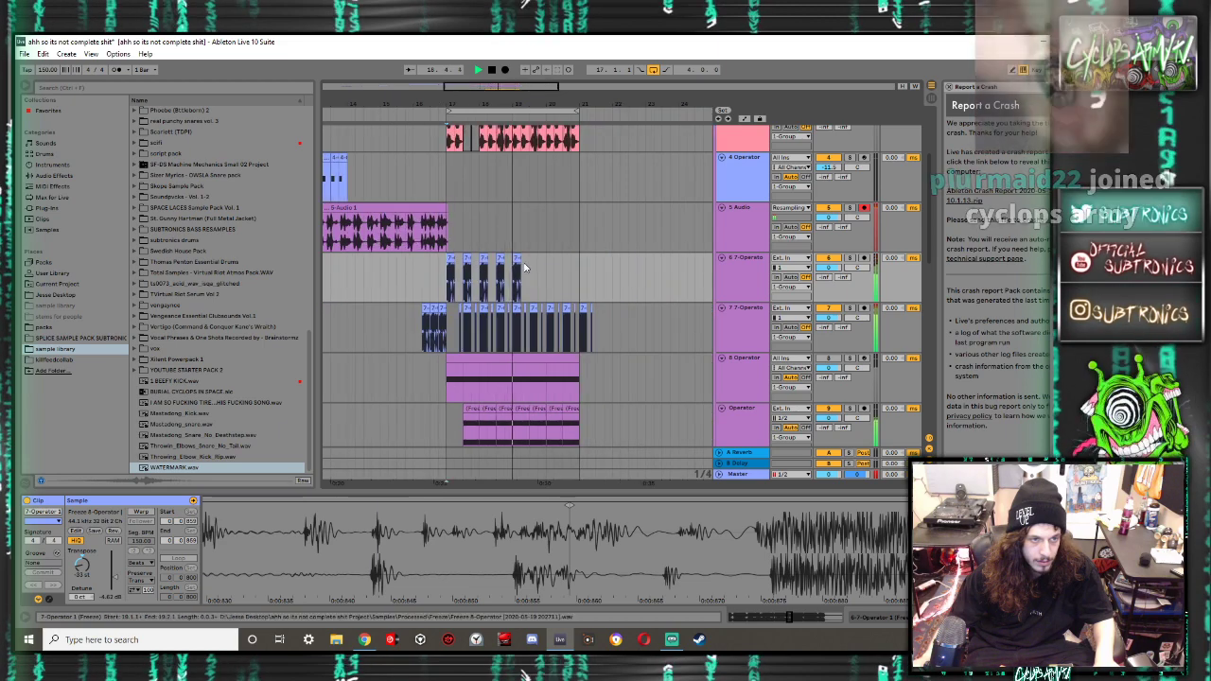
pyautogui.moveTo(530, 269); pyautogui.dragTo(514, 261)
pyautogui.press('space')
pyautogui.hotkey('ctrl', 'd')
pyautogui.hotkey('ctrl', 'd')
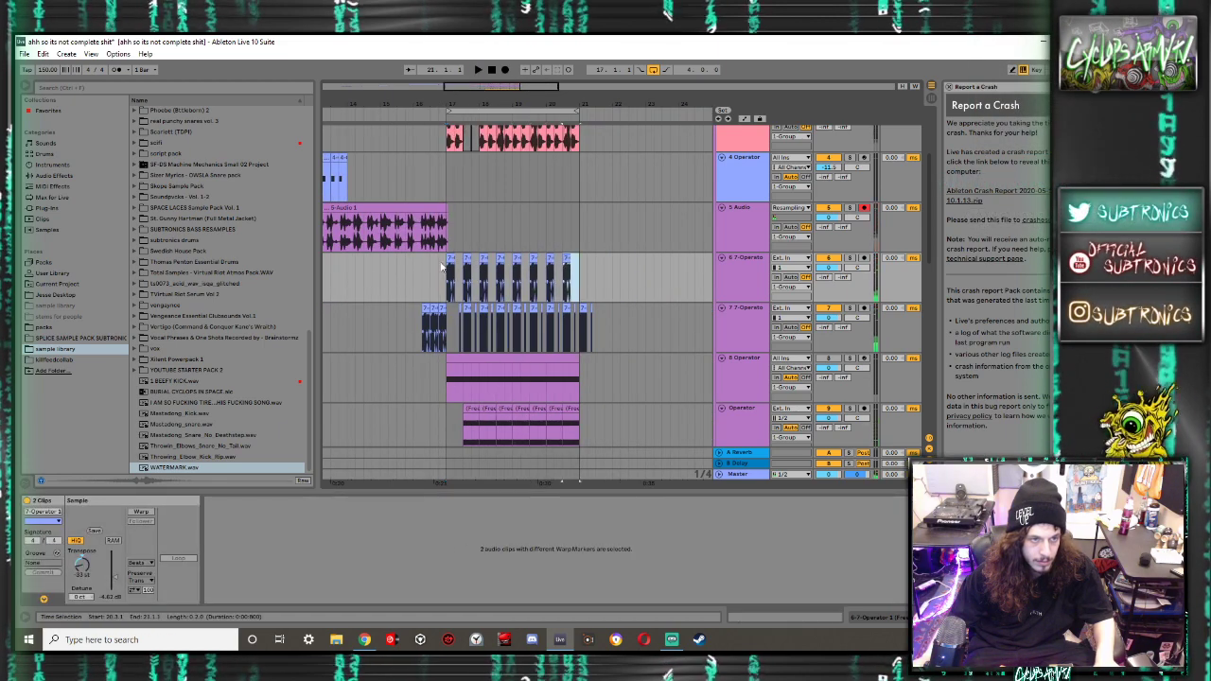
# Delete the 7-Operator clips before bar 17 on the lower 7-Operator track, and play the section
pyautogui.click(441, 268)
pyautogui.press('space')
pyautogui.click(432, 326)
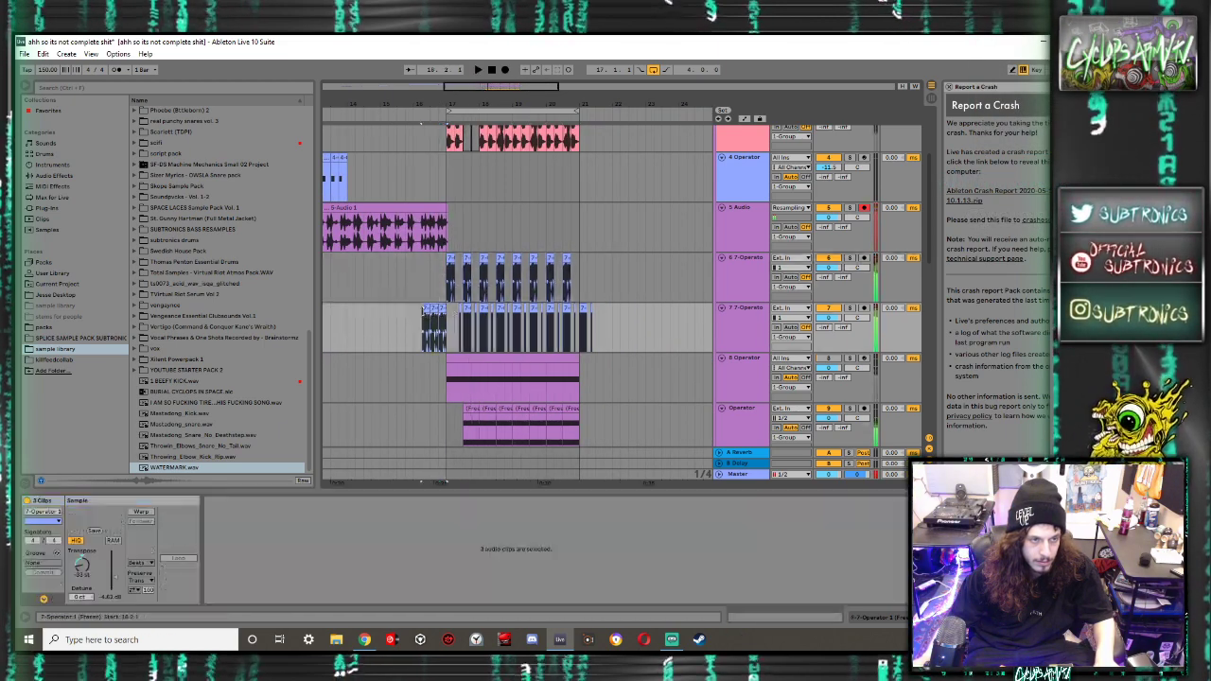
pyautogui.press('Delete')
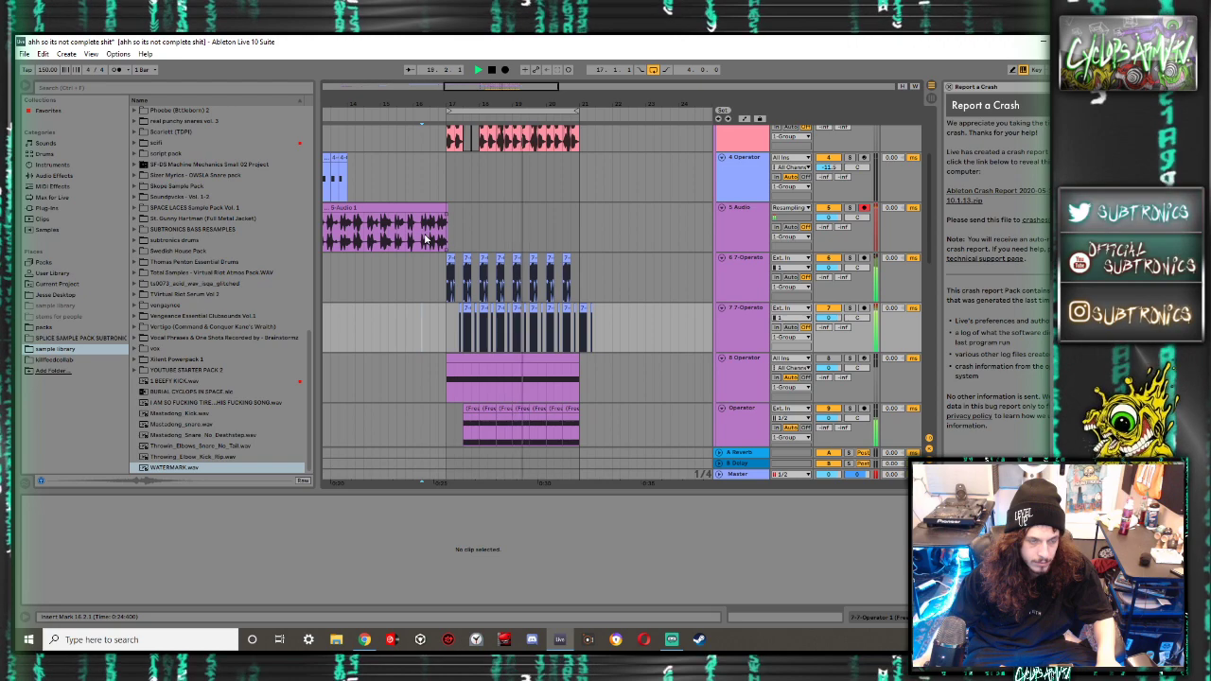
# Play through the resampled recording on the 5 Audio track to find a usable slice
pyautogui.hscroll(-1, 426, 241)
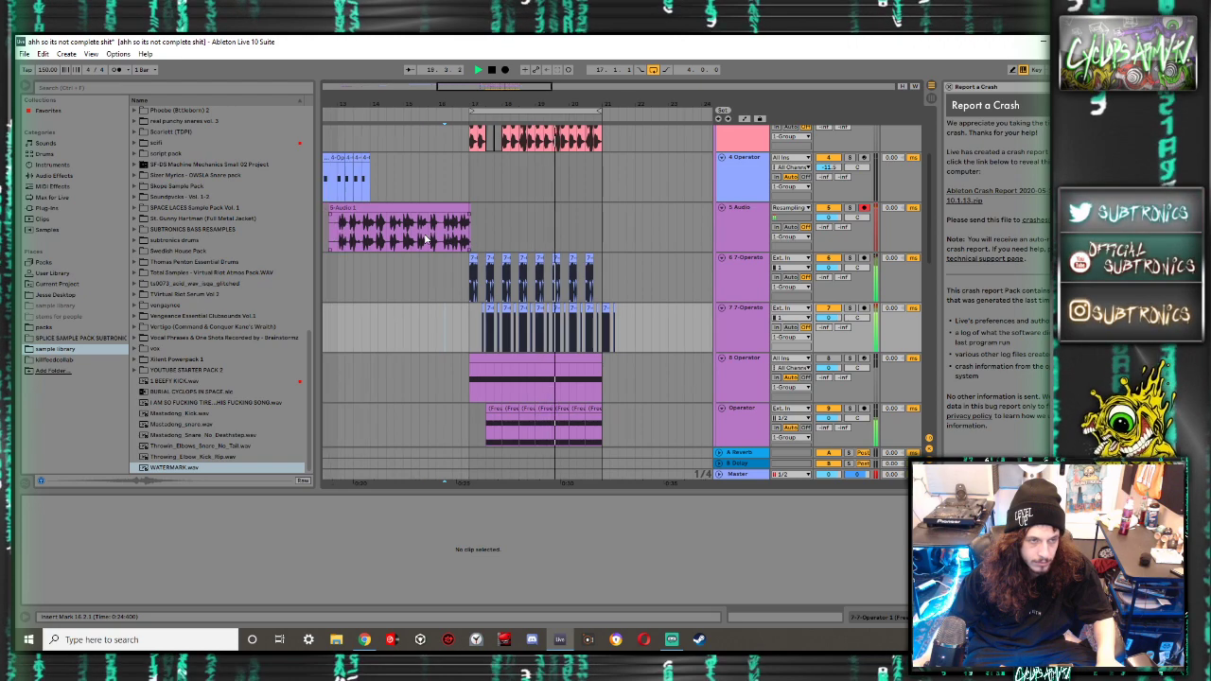
pyautogui.scroll(4, 345, 229)
pyautogui.click(330, 233)
pyautogui.press('space')
pyautogui.press('space')
pyautogui.press('space')
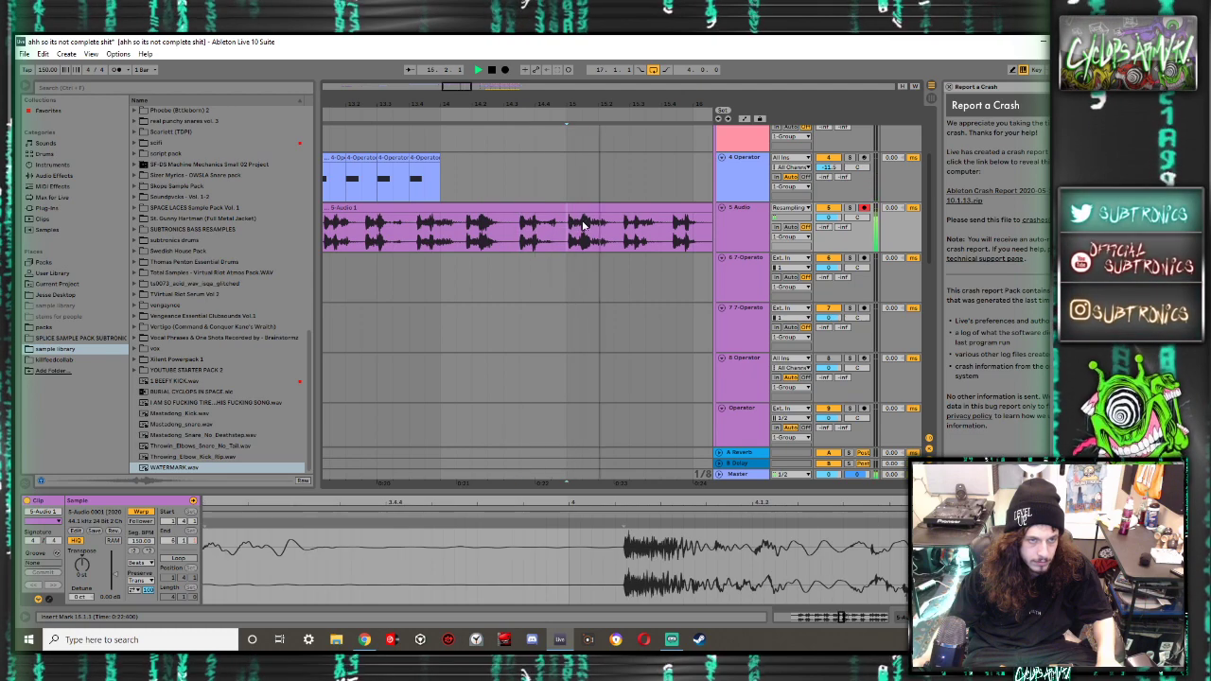
# Split a short slice out of the resampled recording between 15.4 and about 16.1, and select it
pyautogui.click(649, 240)
pyautogui.hotkey('ctrl', 'e')
pyautogui.click(674, 238)
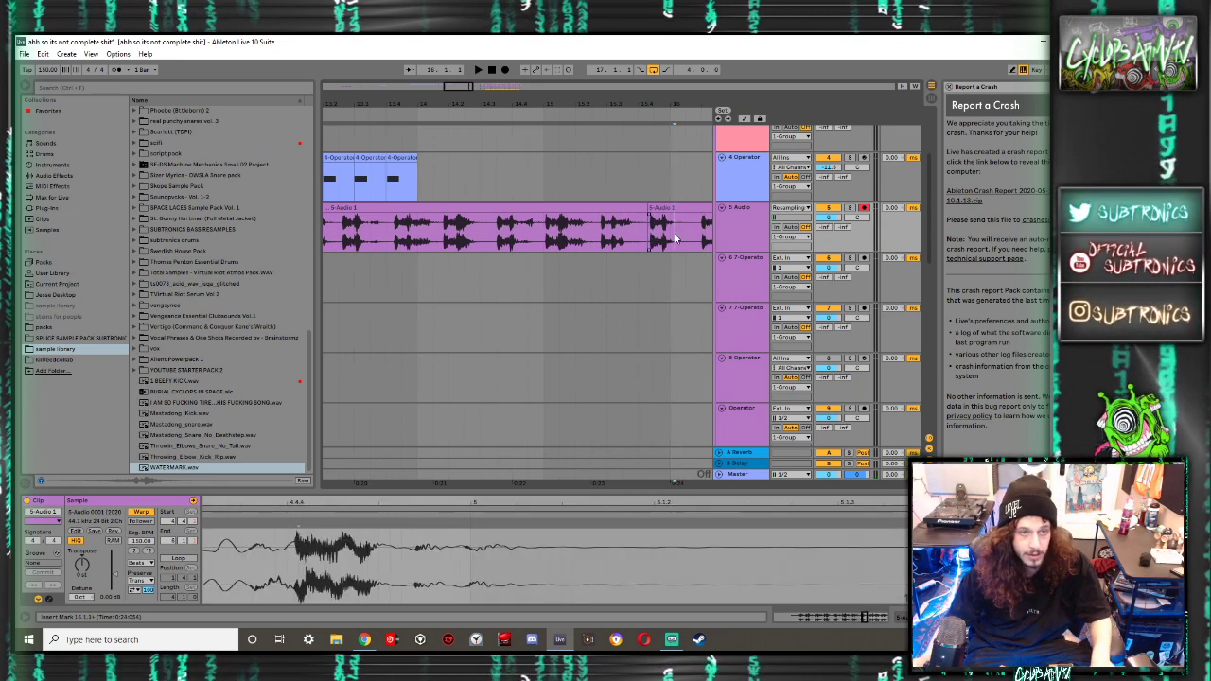
pyautogui.hotkey('ctrl', 'e')
pyautogui.click(656, 207)
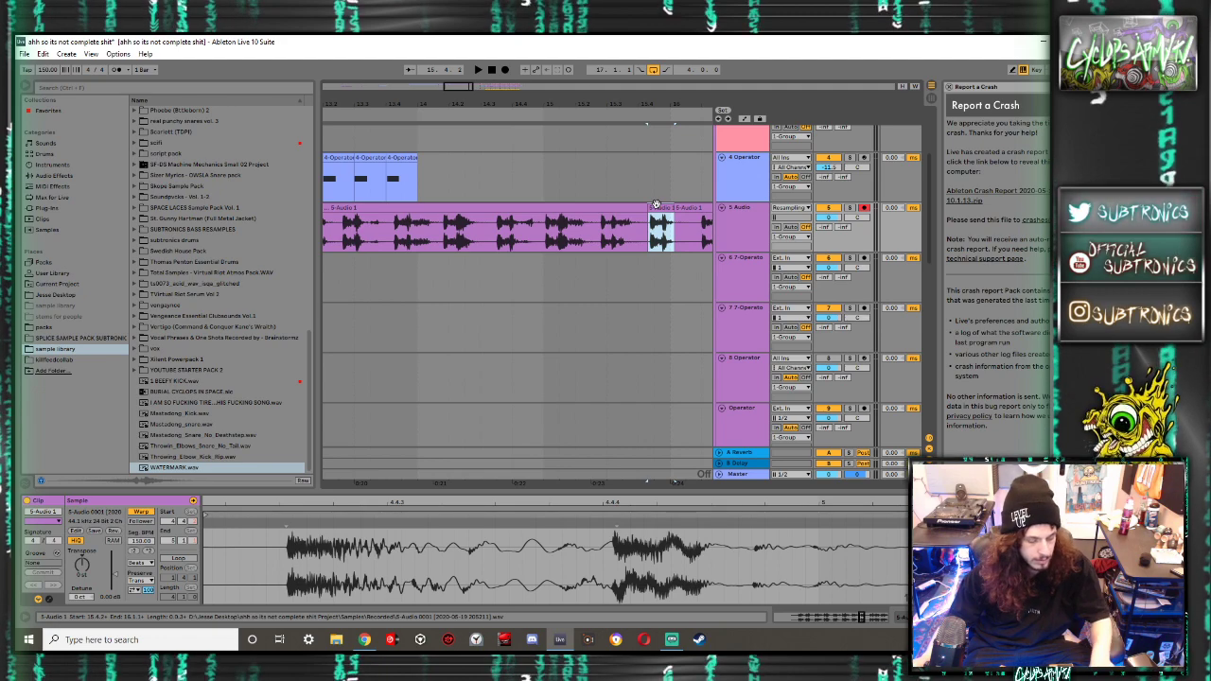
# Turn grid snapping back on, and paste a copy of the slice at 17.4.3 on the 5 Audio track
pyautogui.hscroll(2, 628, 221)
pyautogui.scroll(-5, 628, 222)
pyautogui.hotkey('ctrl', '4')
pyautogui.hscroll(2, 655, 234)
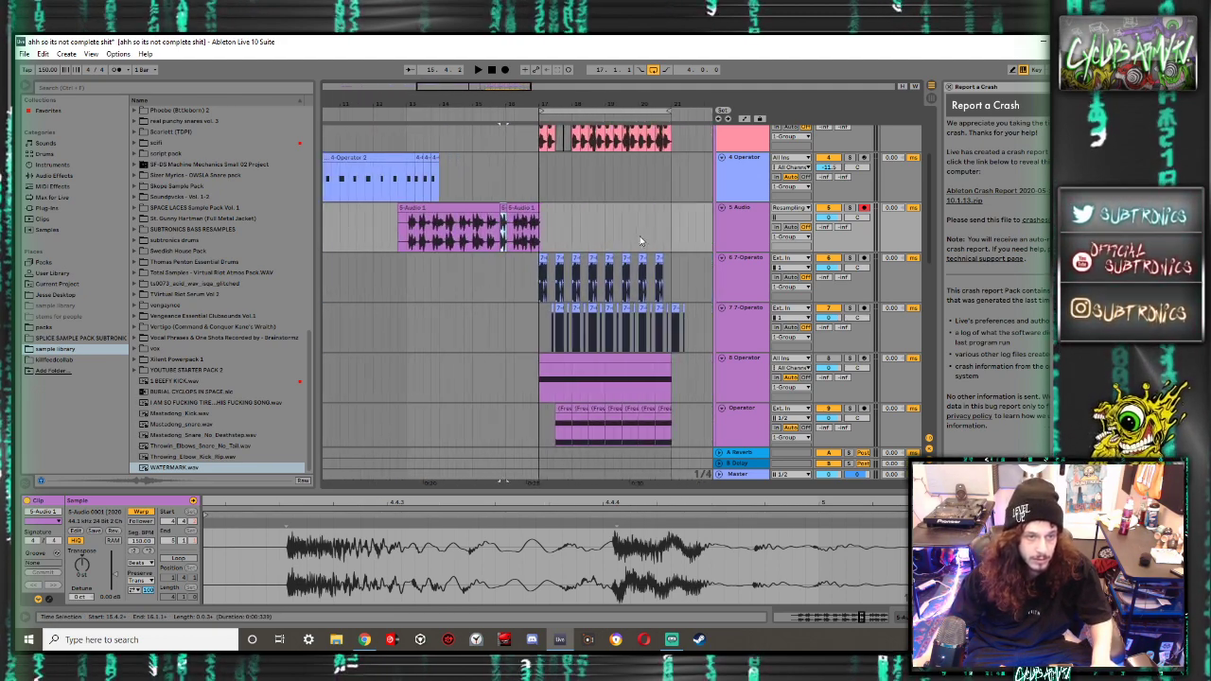
pyautogui.scroll(4, 573, 232)
pyautogui.click(460, 229)
pyautogui.press('space')
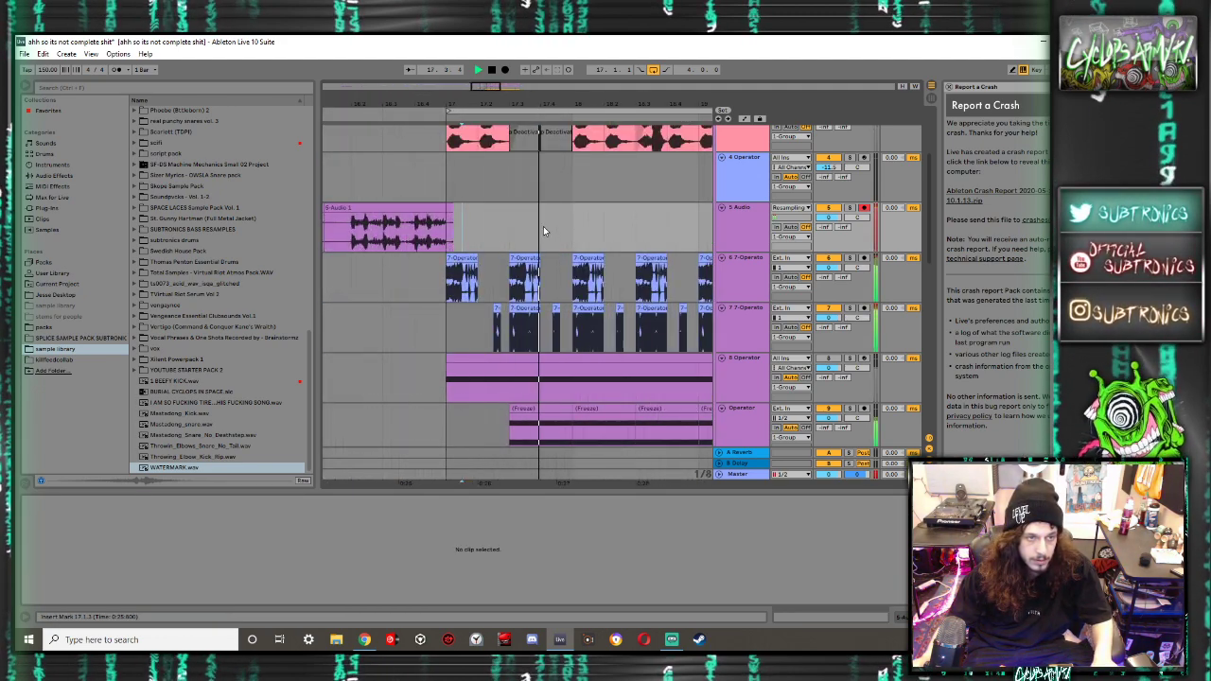
pyautogui.click(549, 226)
pyautogui.hotkey('ctrl', 'v')
# Play the section, insert an audio track below 5 Audio, and move the pasted slice down onto it
pyautogui.moveTo(478, 230); pyautogui.dragTo(451, 238)
pyautogui.press('space')
pyautogui.press('space')
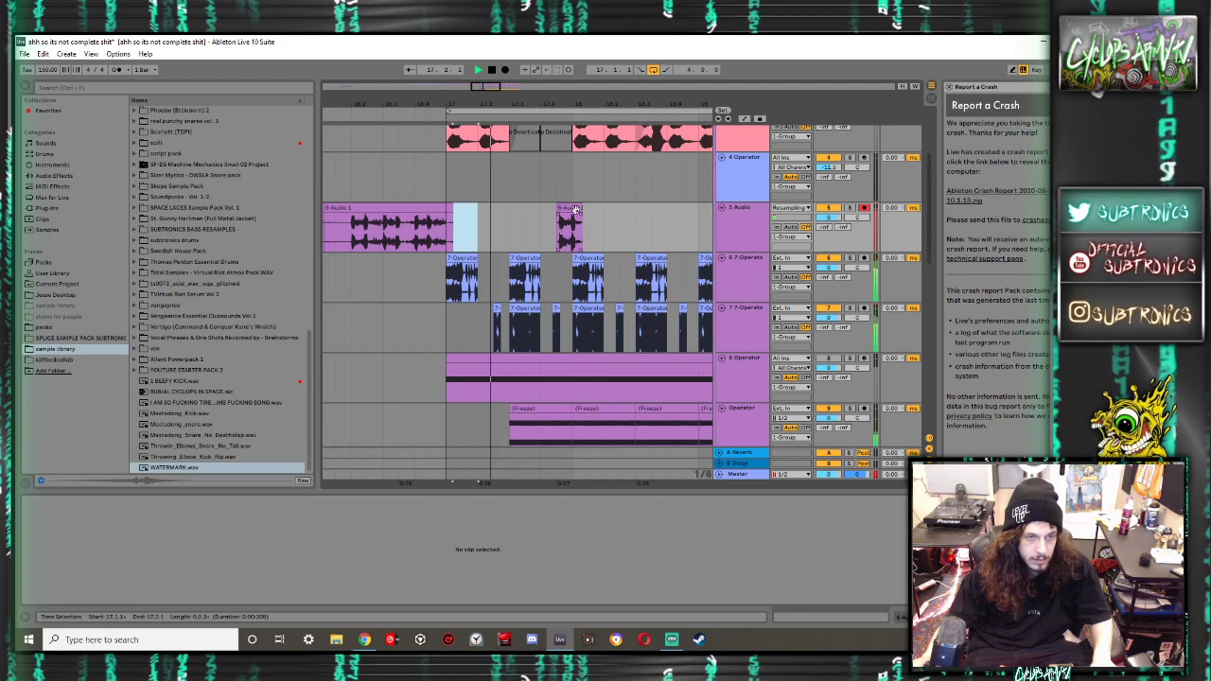
pyautogui.press('space')
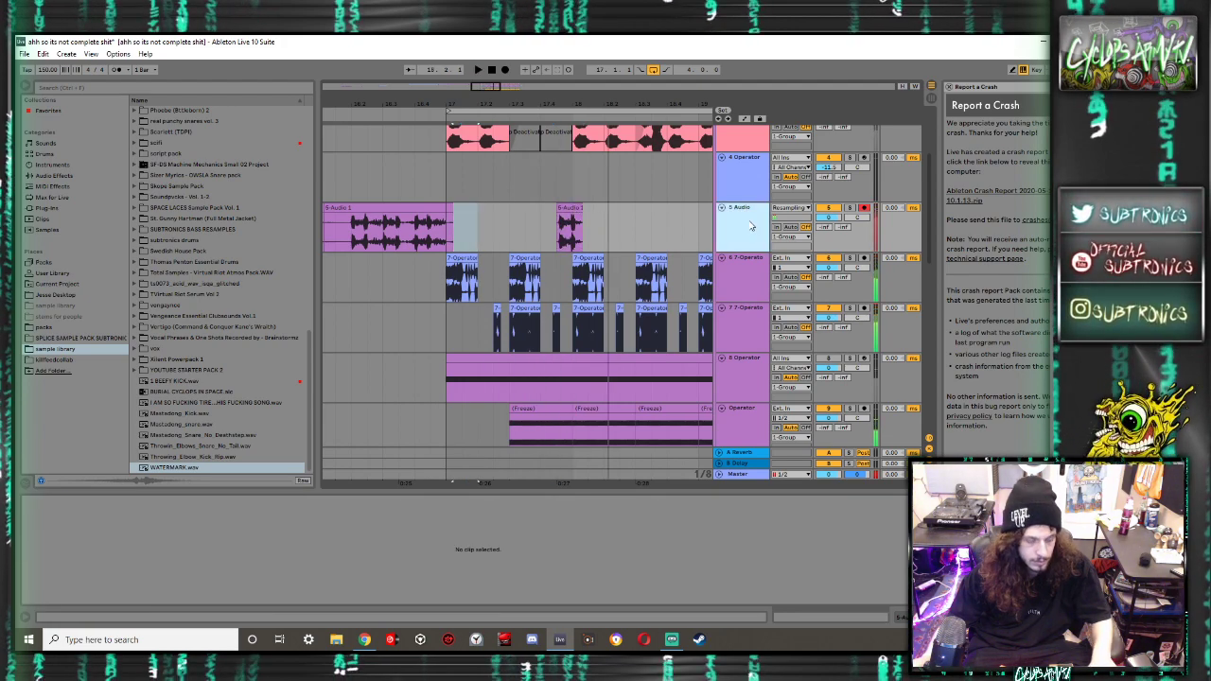
pyautogui.hotkey('ctrl', 't')
pyautogui.click(574, 208)
pyautogui.moveTo(575, 207); pyautogui.dragTo(574, 258)
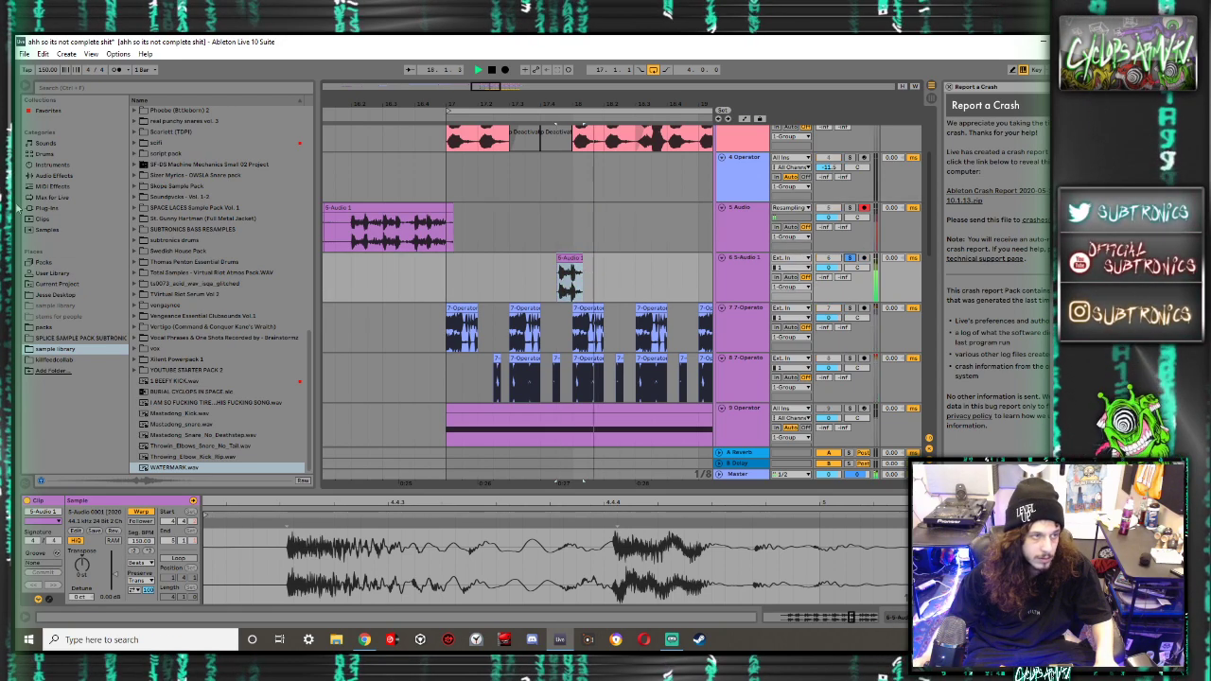
# Add a Saturator to the slice's track, raise its drive and enable Soft Clip
pyautogui.click(76, 175)
pyautogui.moveTo(163, 415); pyautogui.dragTo(243, 531)
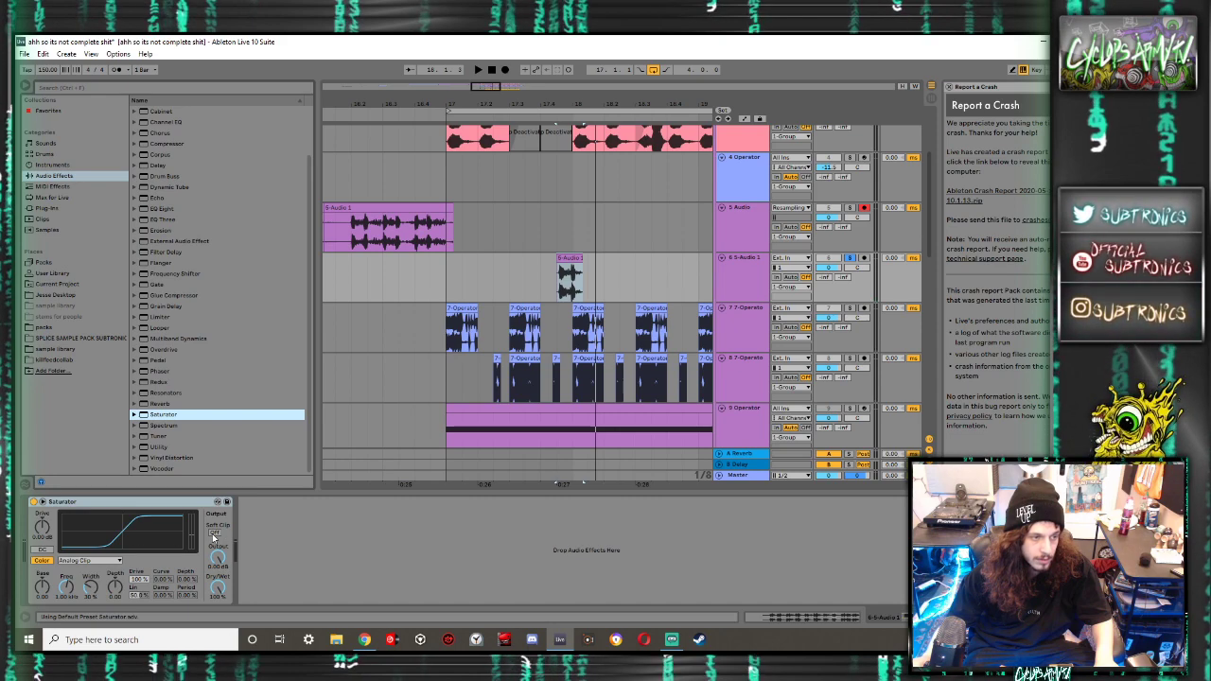
pyautogui.press('space')
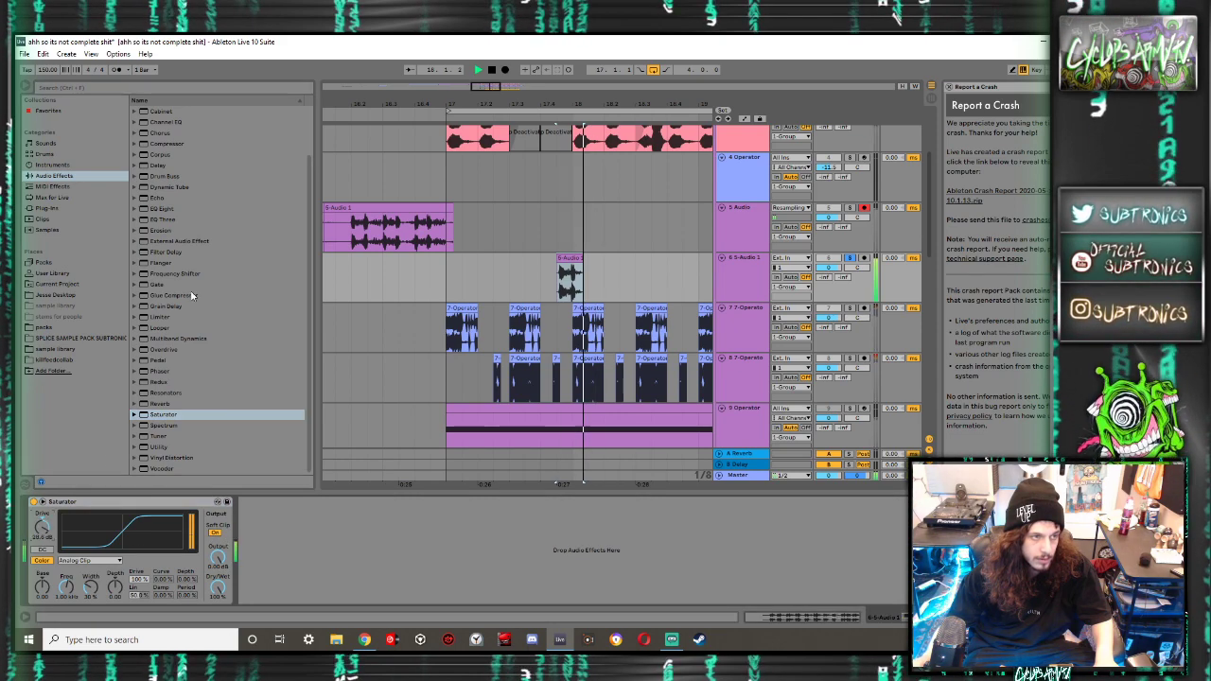
# Add an EQ Eight after the Saturator, set band 1 to a low cut at about 445 Hz, and audition it
pyautogui.doubleClick(162, 208)
pyautogui.click(275, 590)
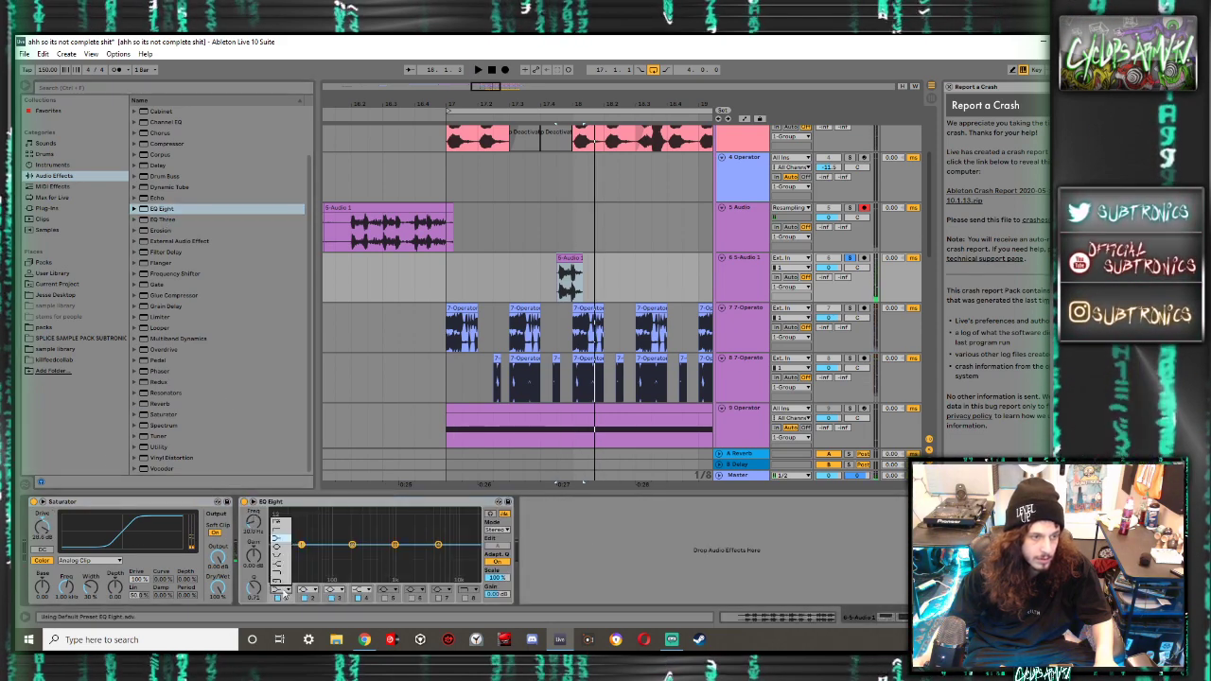
pyautogui.click(284, 533)
pyautogui.moveTo(301, 545); pyautogui.dragTo(376, 552)
pyautogui.press('space')
pyautogui.press('space')
pyautogui.press('space')
pyautogui.press('space')
pyautogui.press('space')
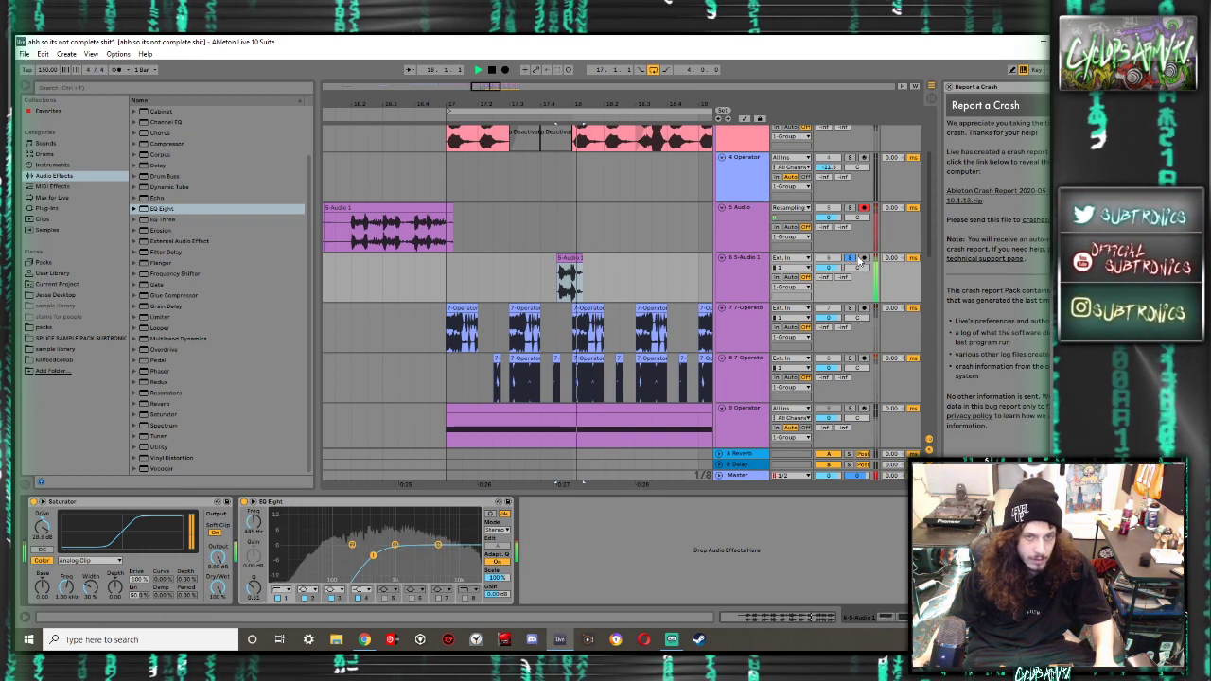
# Play the slice with the other tracks, and move it to 17.4.1
pyautogui.press('space')
pyautogui.click(594, 277)
pyautogui.click(437, 276)
pyautogui.press('space')
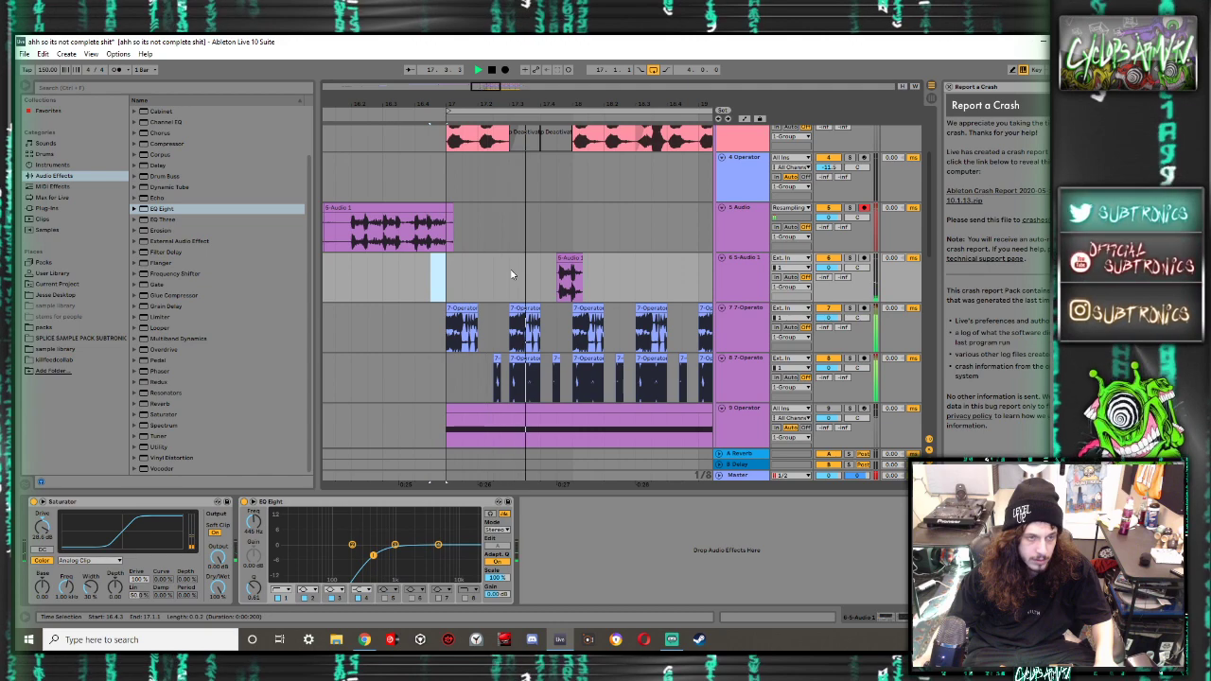
pyautogui.moveTo(569, 259); pyautogui.dragTo(551, 260)
pyautogui.press('space')
pyautogui.press('space')
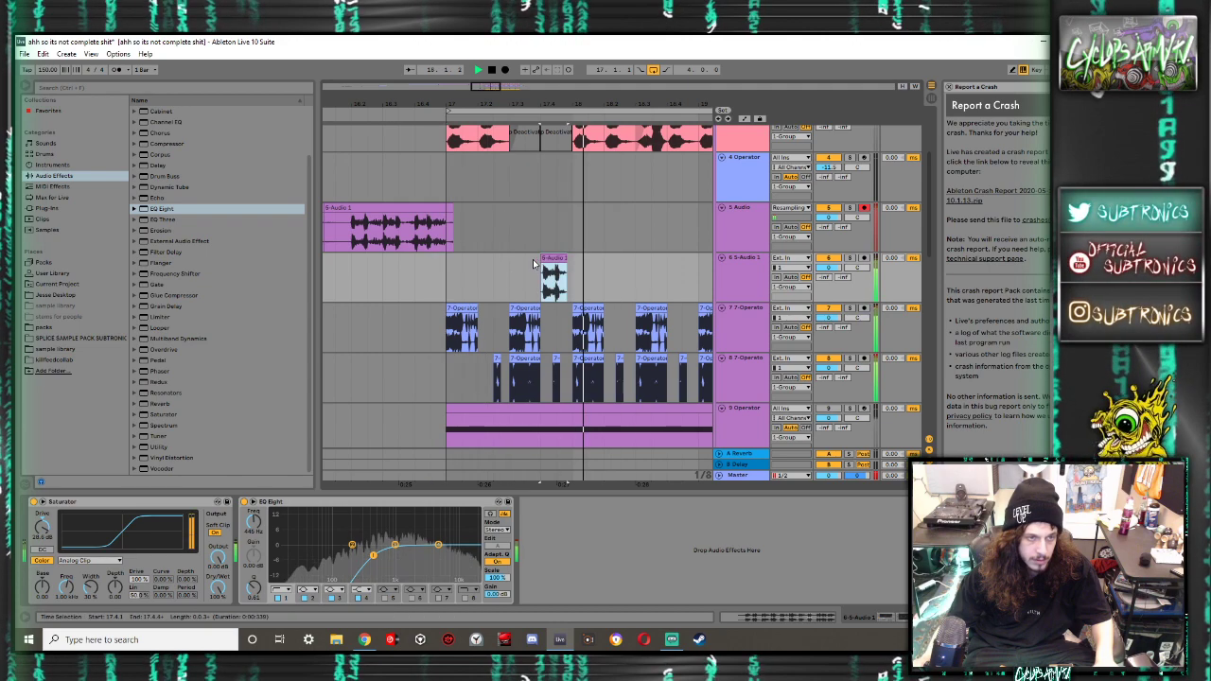
# Try trimming the slice's start to 17.4.3 while playing the section, and extend it back to 17.4.1
pyautogui.click(494, 264)
pyautogui.press('space')
pyautogui.press('space')
pyautogui.press('space')
pyautogui.click(546, 258)
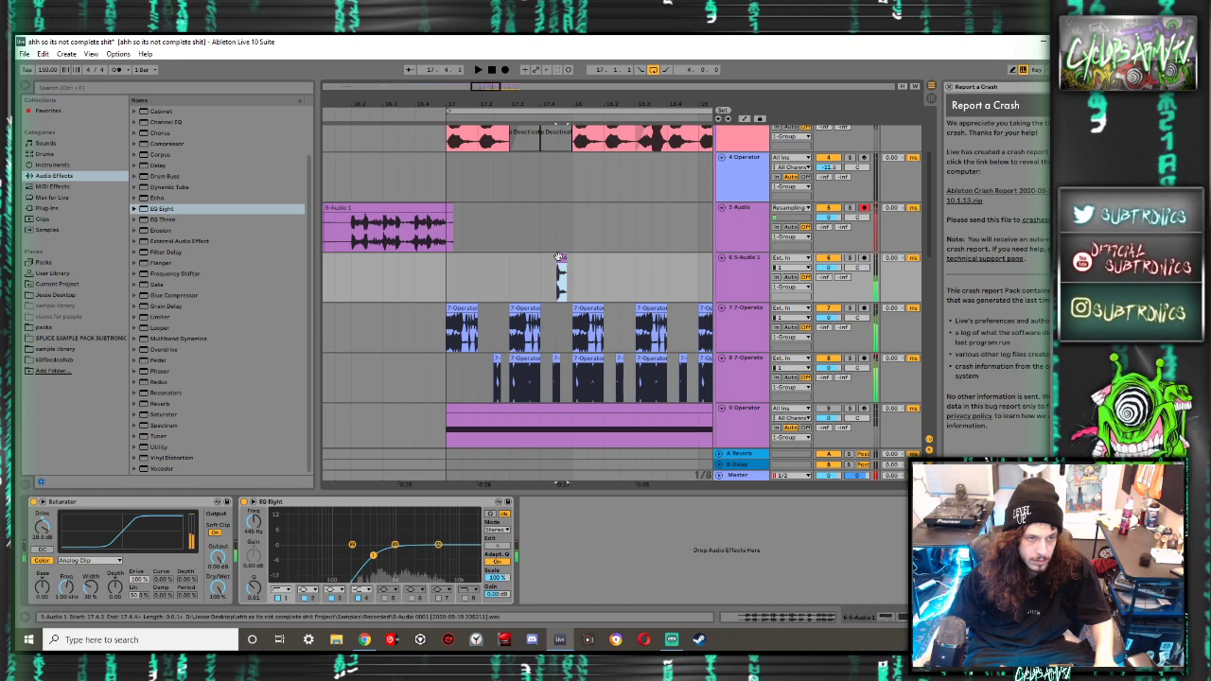
pyautogui.moveTo(558, 259); pyautogui.dragTo(543, 260)
# Lower the Saturator's drive while auditioning the soloed slice
pyautogui.press('space')
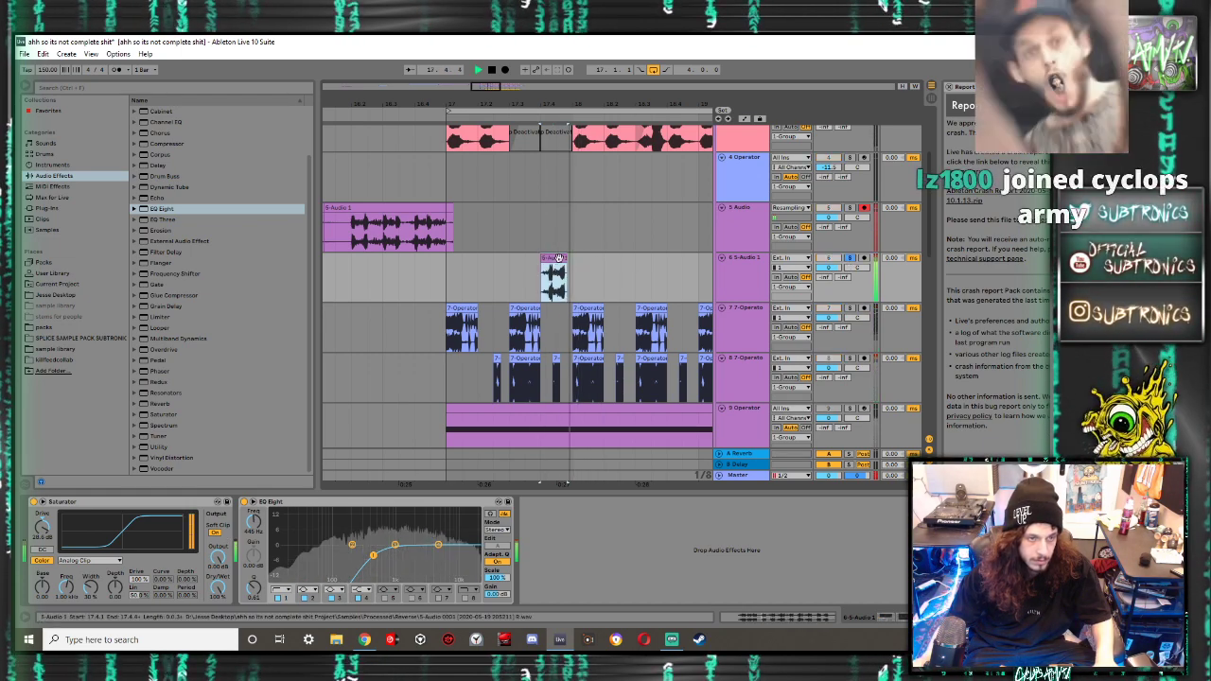
pyautogui.press('space')
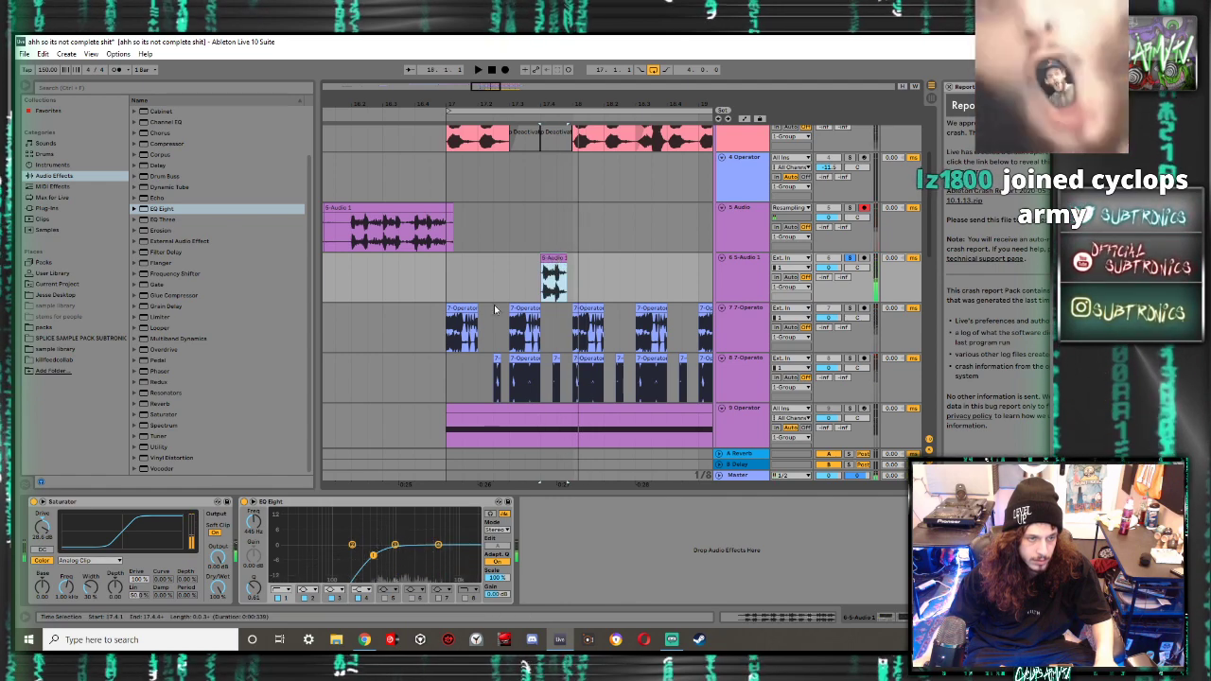
pyautogui.press('space')
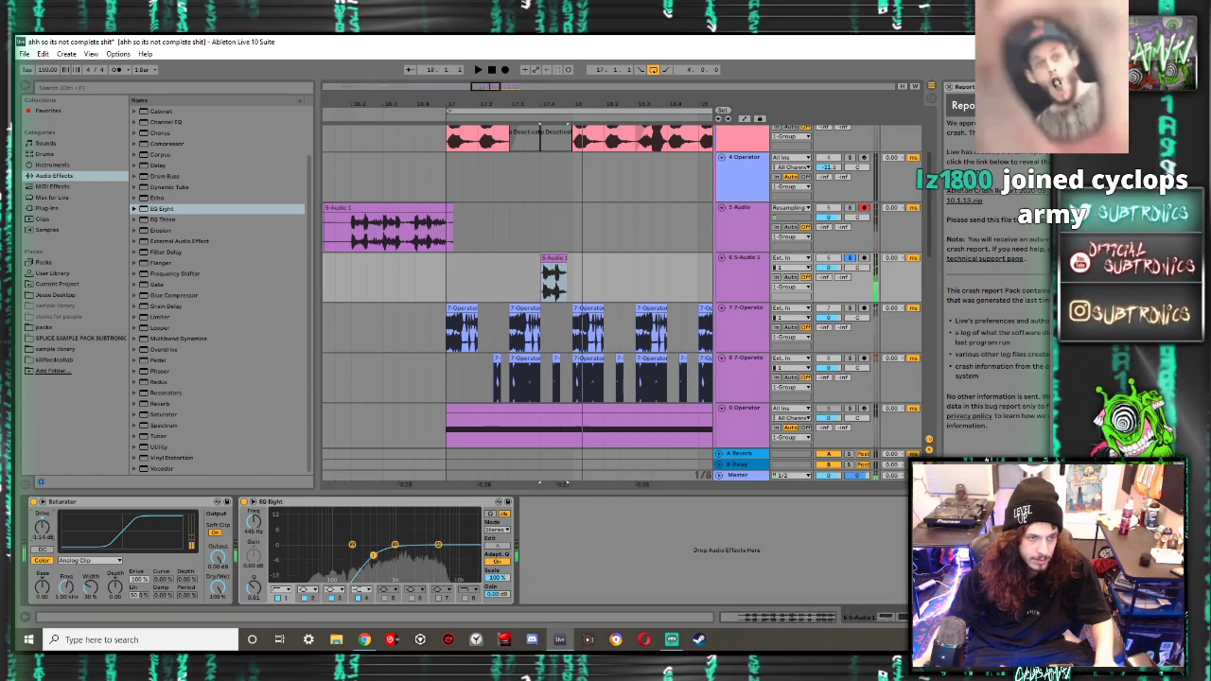
pyautogui.press('space')
pyautogui.press('space')
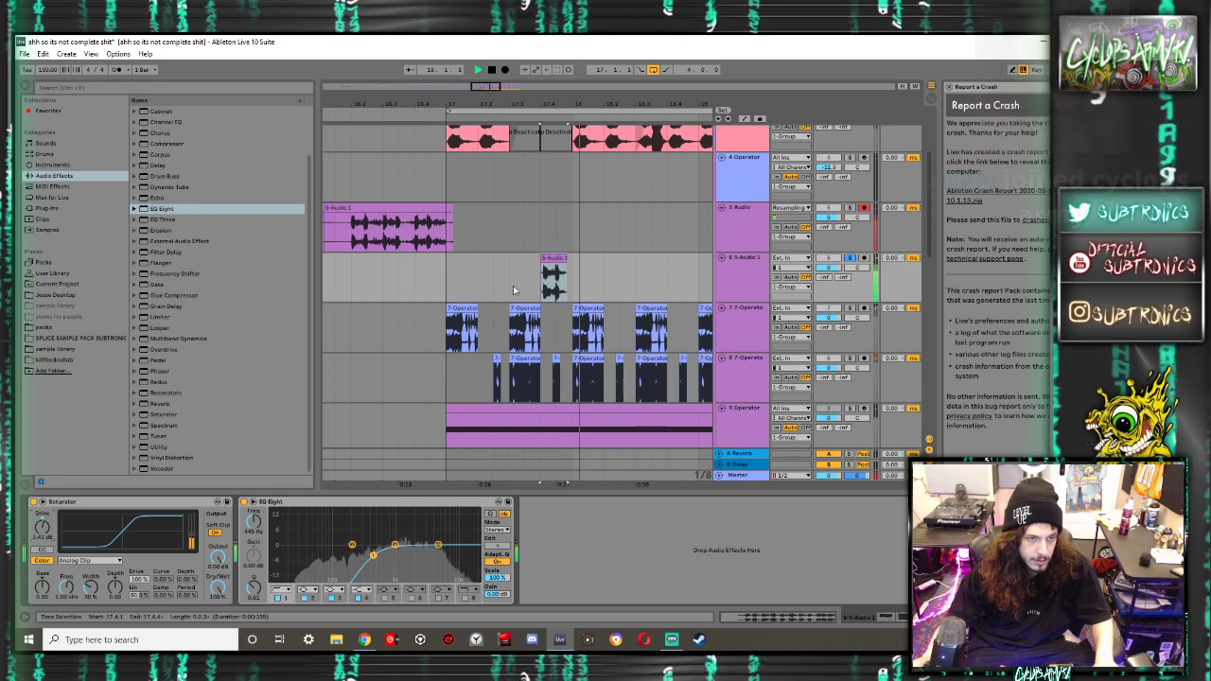
pyautogui.press('space')
# Undo the last two changes, and move the slice to 17.2.1, playing it with the other tracks
pyautogui.hotkey('ctrl', 'z')
pyautogui.hotkey('ctrl', 'z')
pyautogui.moveTo(557, 269); pyautogui.dragTo(478, 273)
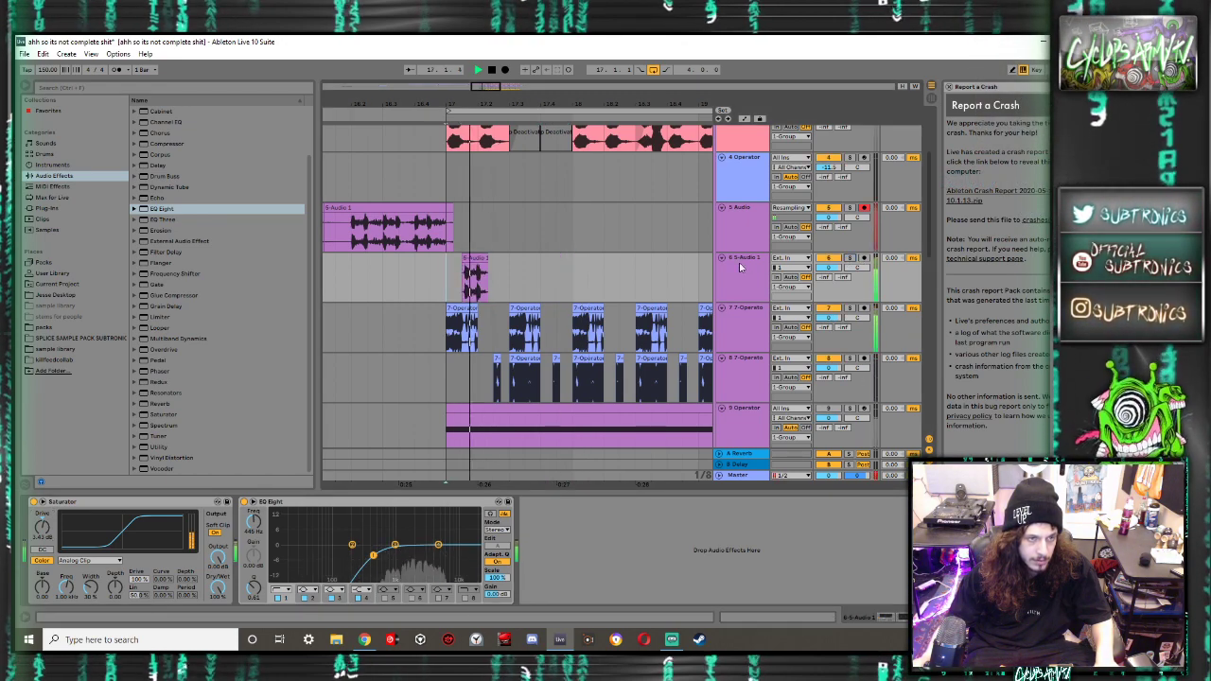
pyautogui.click(473, 259)
pyautogui.press('space')
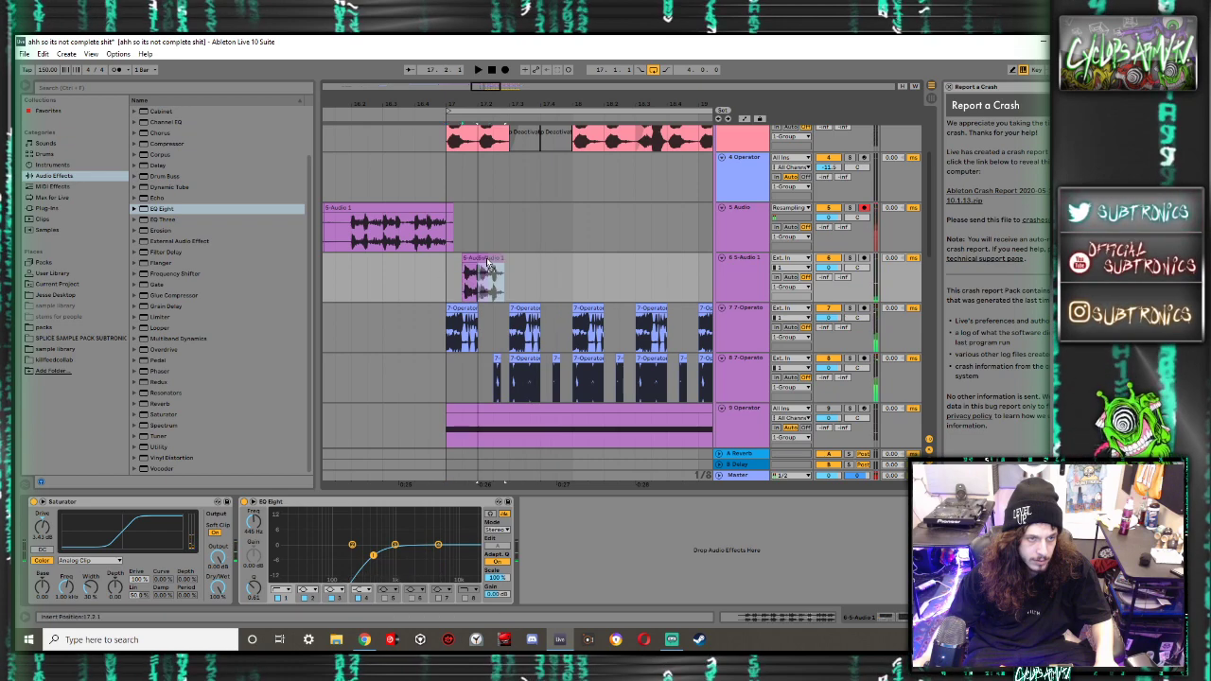
# Delete the short clip in beat 17.2 on the lower 7-Operator track, and play the section
pyautogui.click(498, 377)
pyautogui.click(471, 349)
pyautogui.click(441, 367)
pyautogui.press('space')
# Extend the end of the slice at 17.2 slightly past 17.3 while playing the section
pyautogui.scroll(4, 495, 270)
pyautogui.moveTo(433, 377); pyautogui.dragTo(556, 259)
pyautogui.press('space')
pyautogui.press('space')
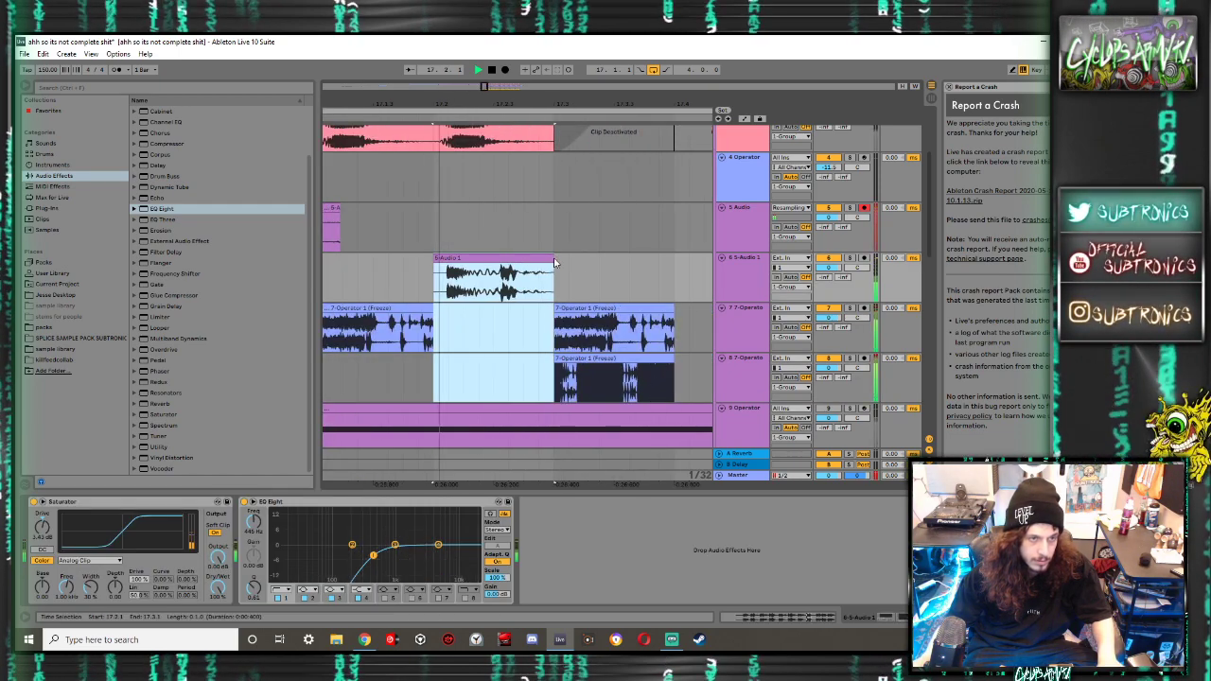
pyautogui.click(556, 259)
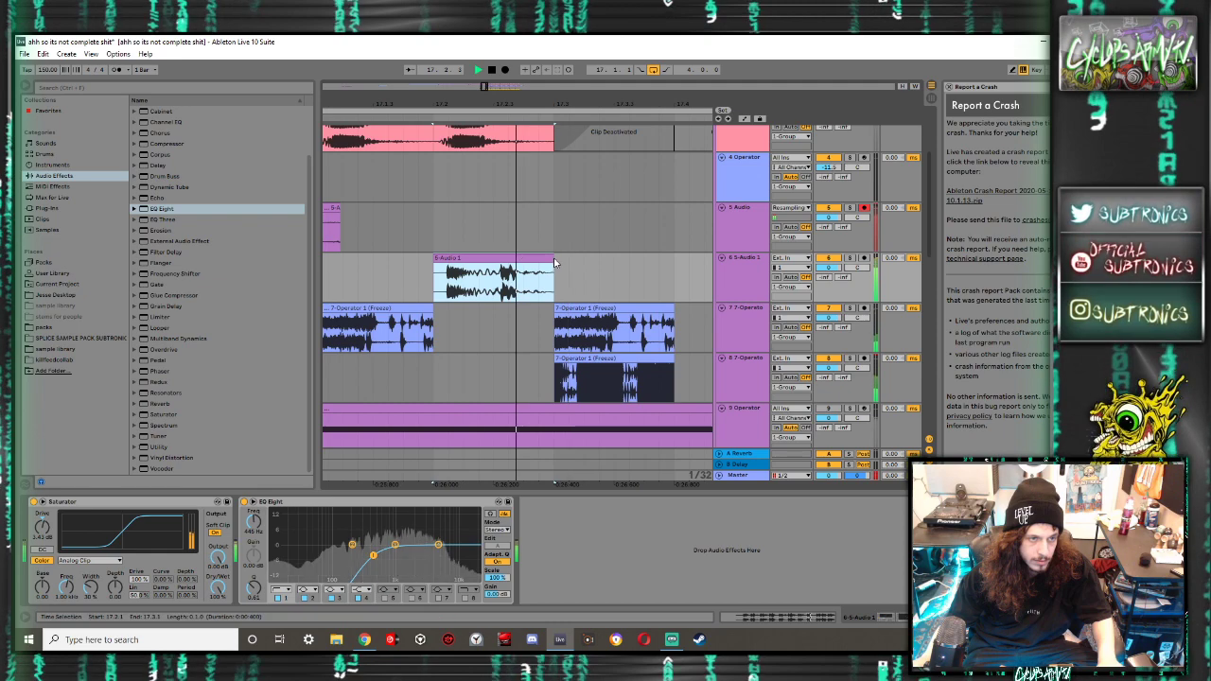
pyautogui.moveTo(557, 260); pyautogui.dragTo(569, 260)
# Raise the slice's clip gain, and shrink the clip view to reveal more tracks
pyautogui.doubleClick(549, 259)
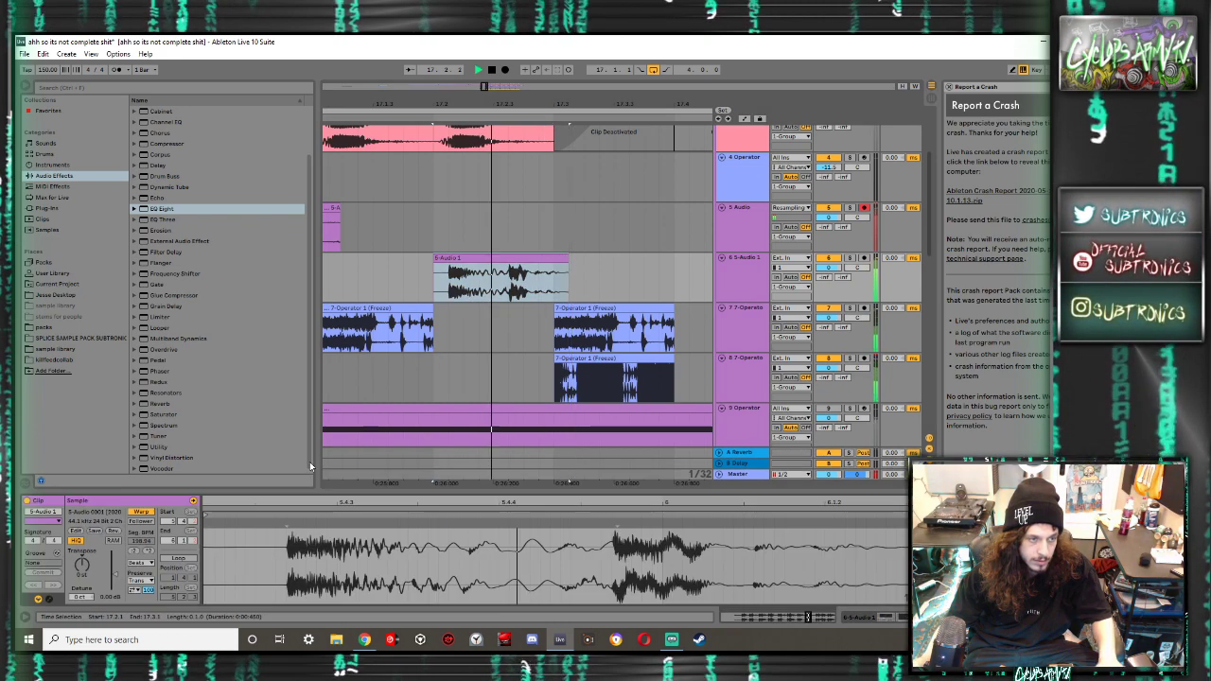
pyautogui.moveTo(118, 574); pyautogui.dragTo(114, 566)
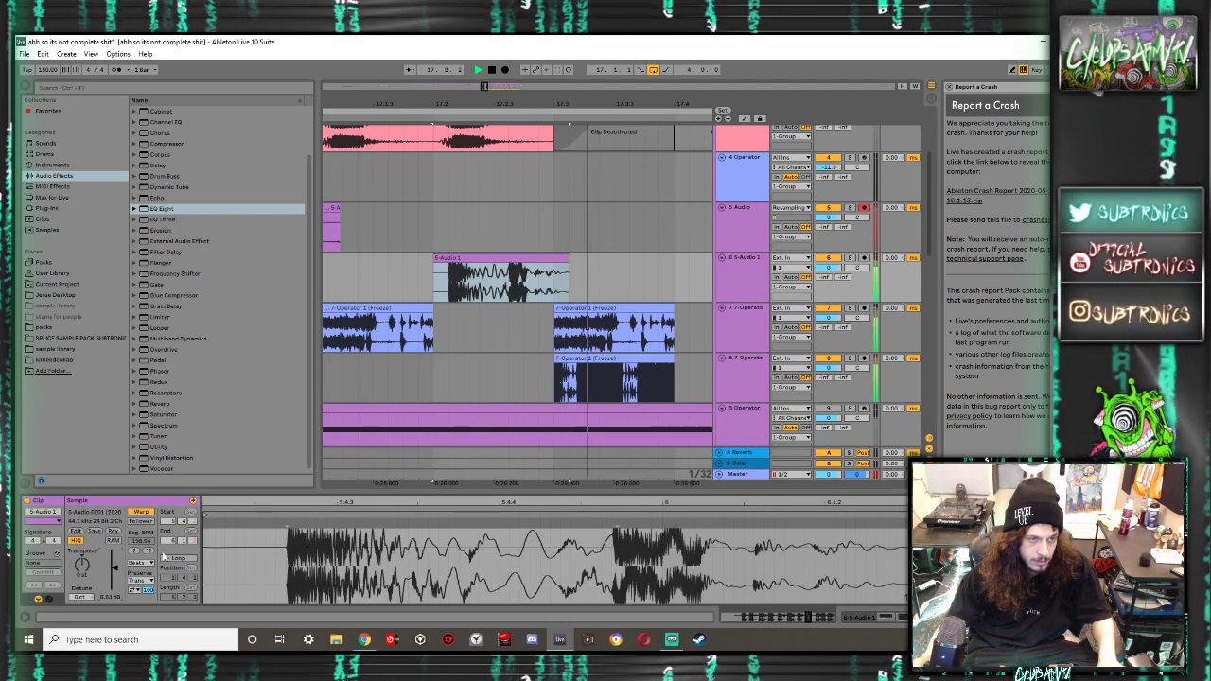
pyautogui.moveTo(408, 490); pyautogui.dragTo(412, 587)
pyautogui.hscroll(1, 509, 360)
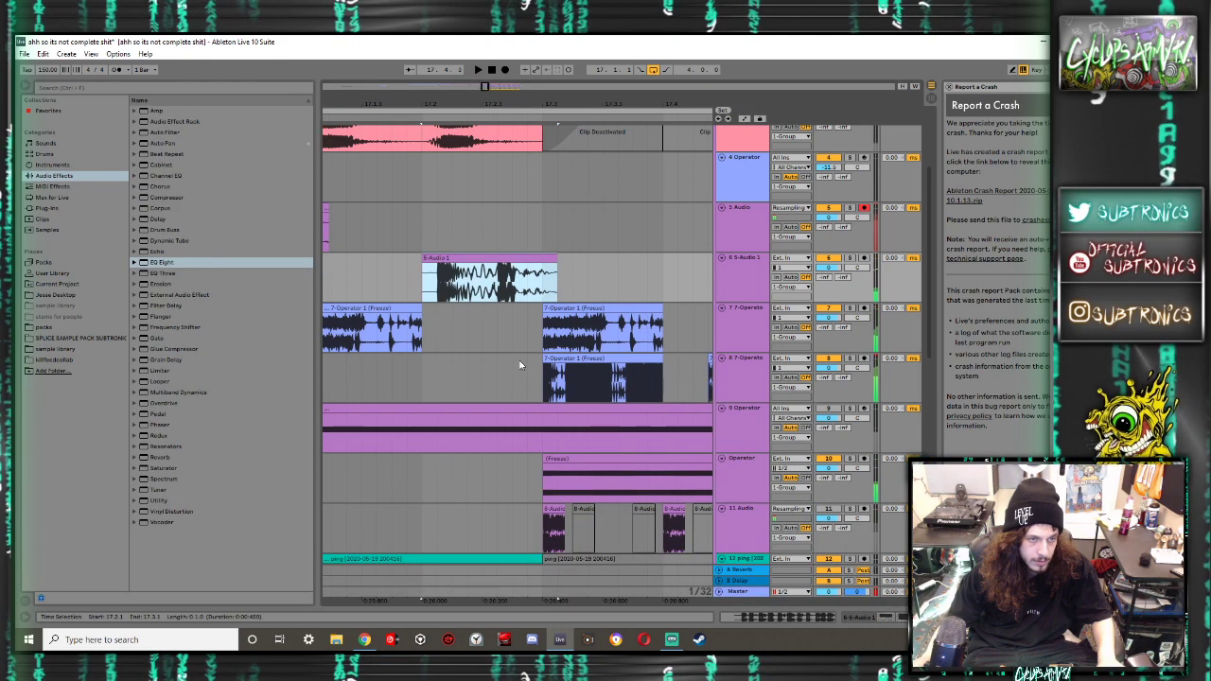
pyautogui.press('space')
# Duplicate the slice twice along its track at two-beat intervals, to 17.4 and 18.2, and play from bar 17
pyautogui.scroll(-1, 512, 346)
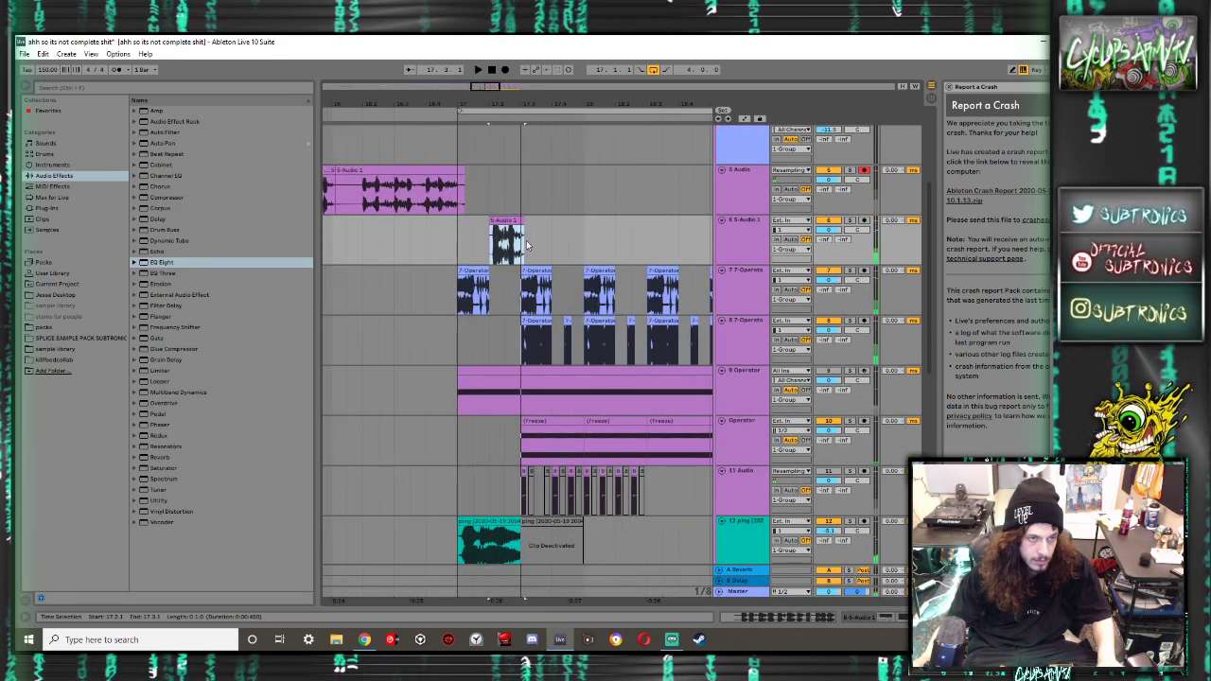
pyautogui.hotkey('ctrl', 'd')
pyautogui.hotkey('ctrl', 'd')
pyautogui.click(455, 234)
pyautogui.press('space')
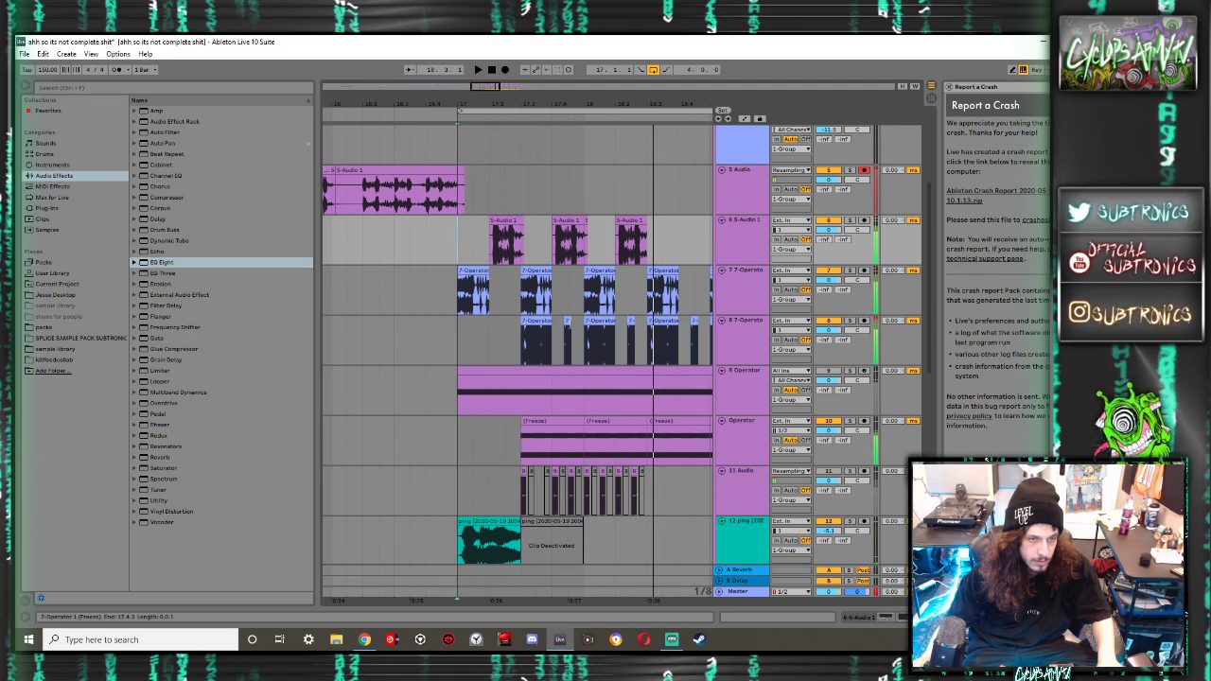
# Try removing the short clip in beat 17.4 on the lower 7-Operator track, and play the section
pyautogui.press('space')
pyautogui.click(569, 322)
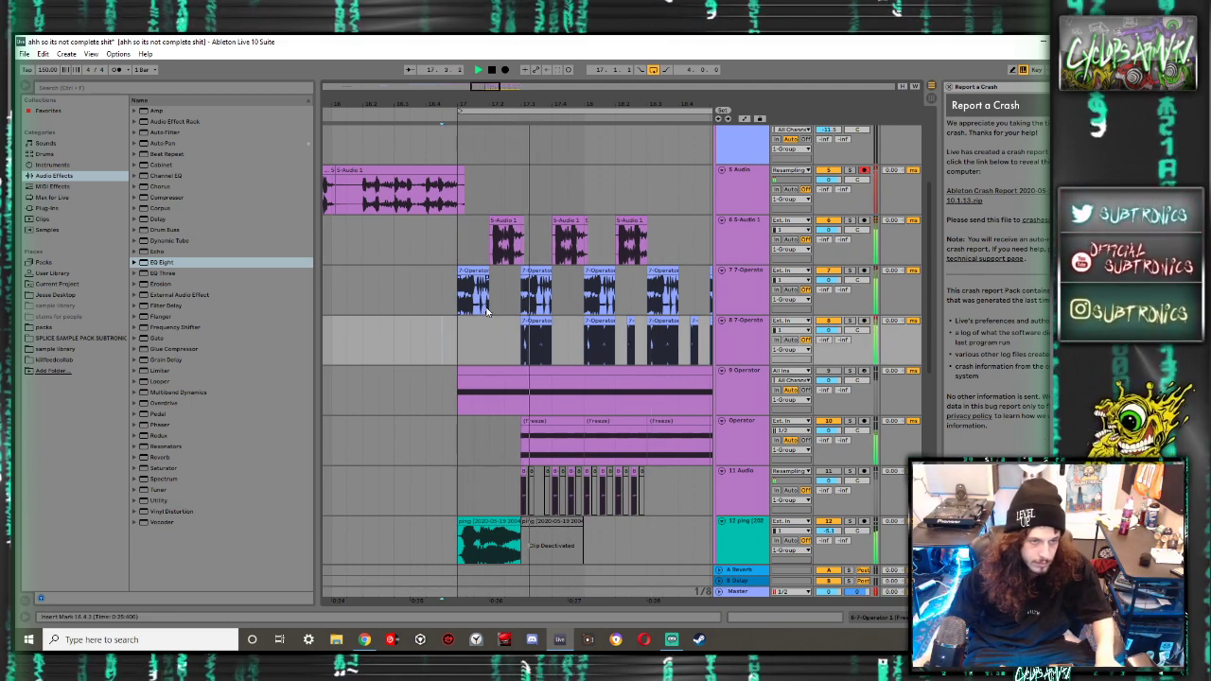
pyautogui.press('space')
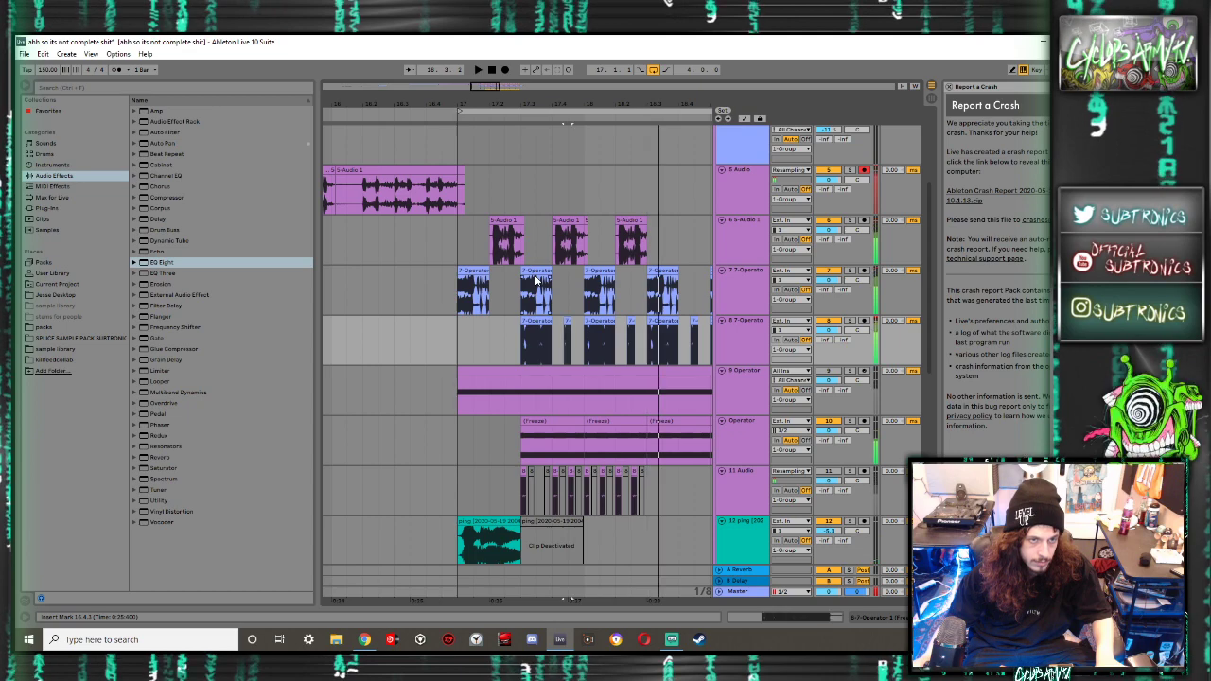
# Undo the short clip's removal and the two slice duplicates, and play the section from bar 17
pyautogui.hotkey('ctrl', 'z')
pyautogui.hotkey('ctrl', 'z')
pyautogui.hotkey('ctrl', 'z')
pyautogui.press('space')
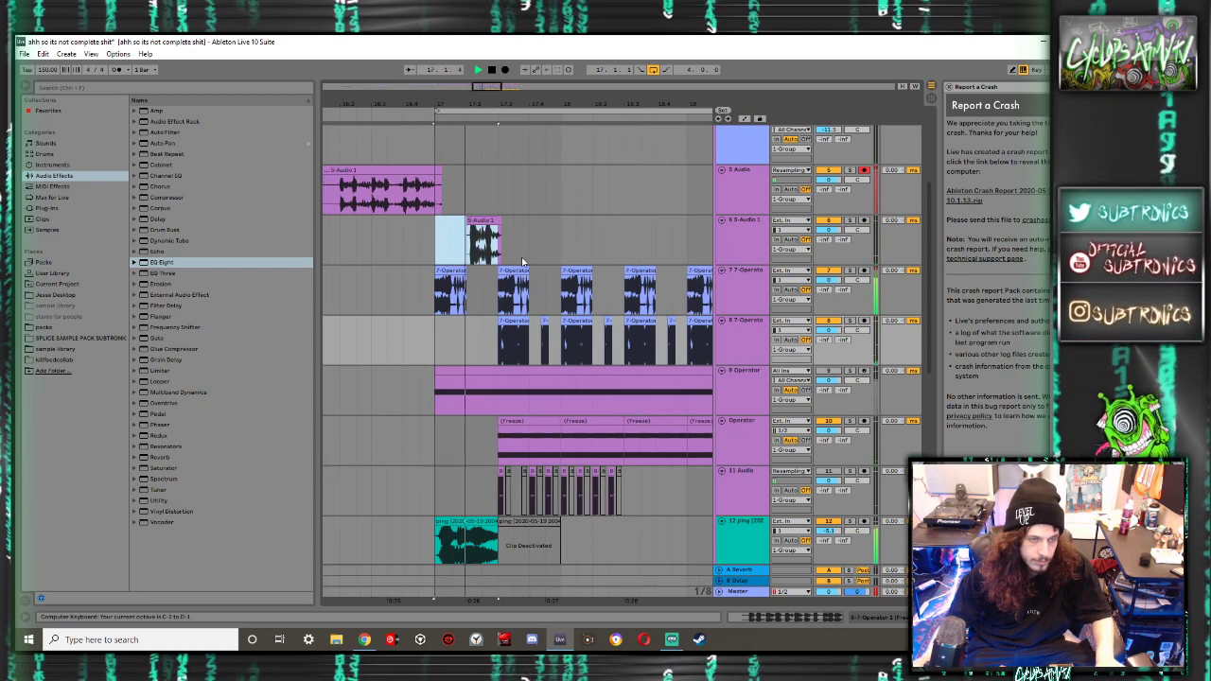
pyautogui.scroll(-4, 522, 261)
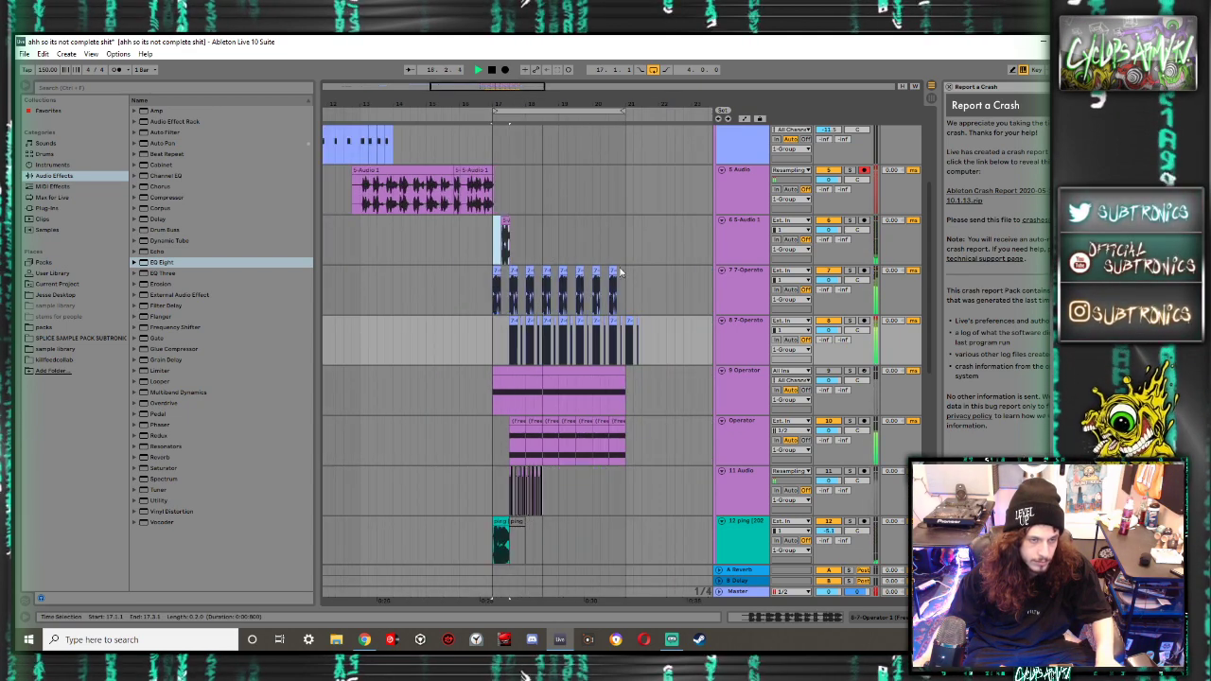
pyautogui.scroll(3, 624, 274)
pyautogui.scroll(2, 639, 284)
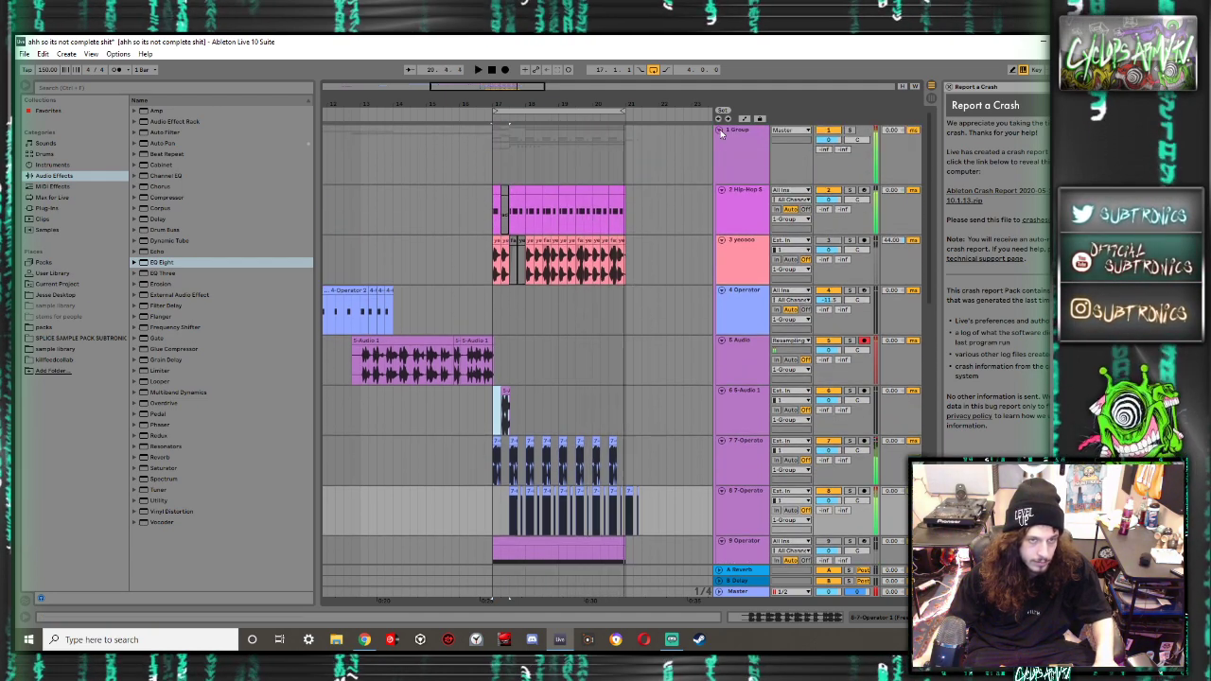
pyautogui.press('space')
# Fold the group, duplicate the four-bar section from bar 17 across all tracks to bar 21, and unfold the group
pyautogui.click(719, 129)
pyautogui.moveTo(624, 421); pyautogui.dragTo(639, 116)
pyautogui.hotkey('ctrl', 'd')
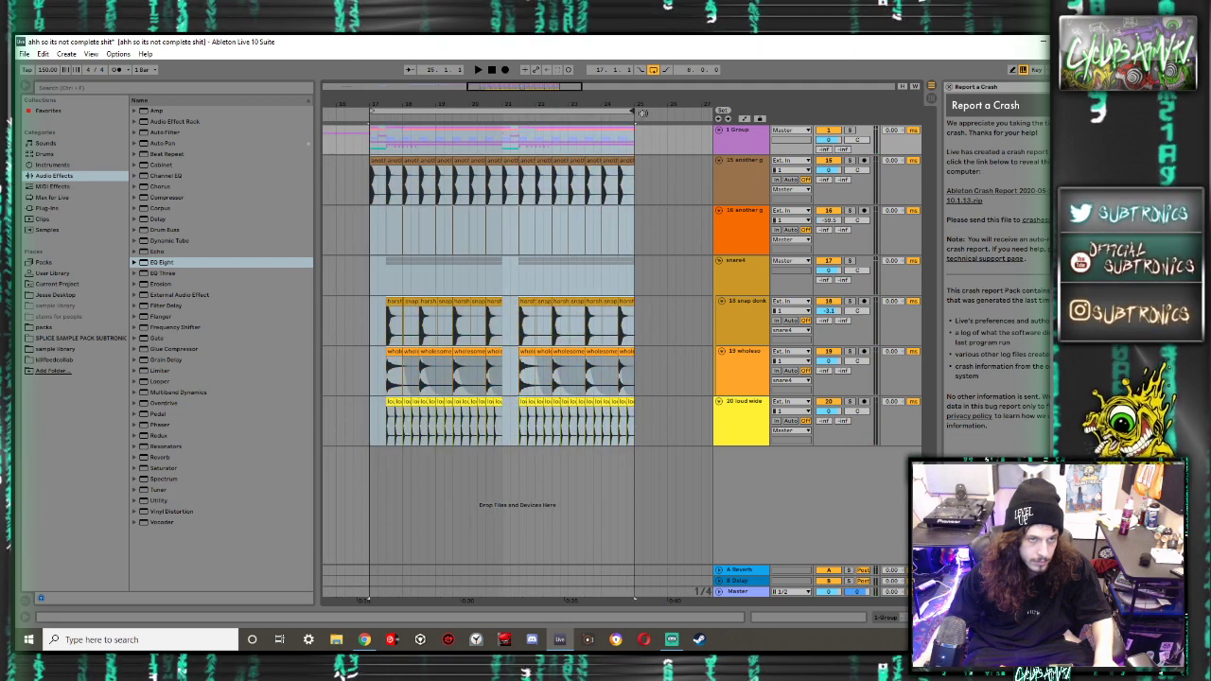
pyautogui.click(719, 131)
pyautogui.scroll(-1, 537, 303)
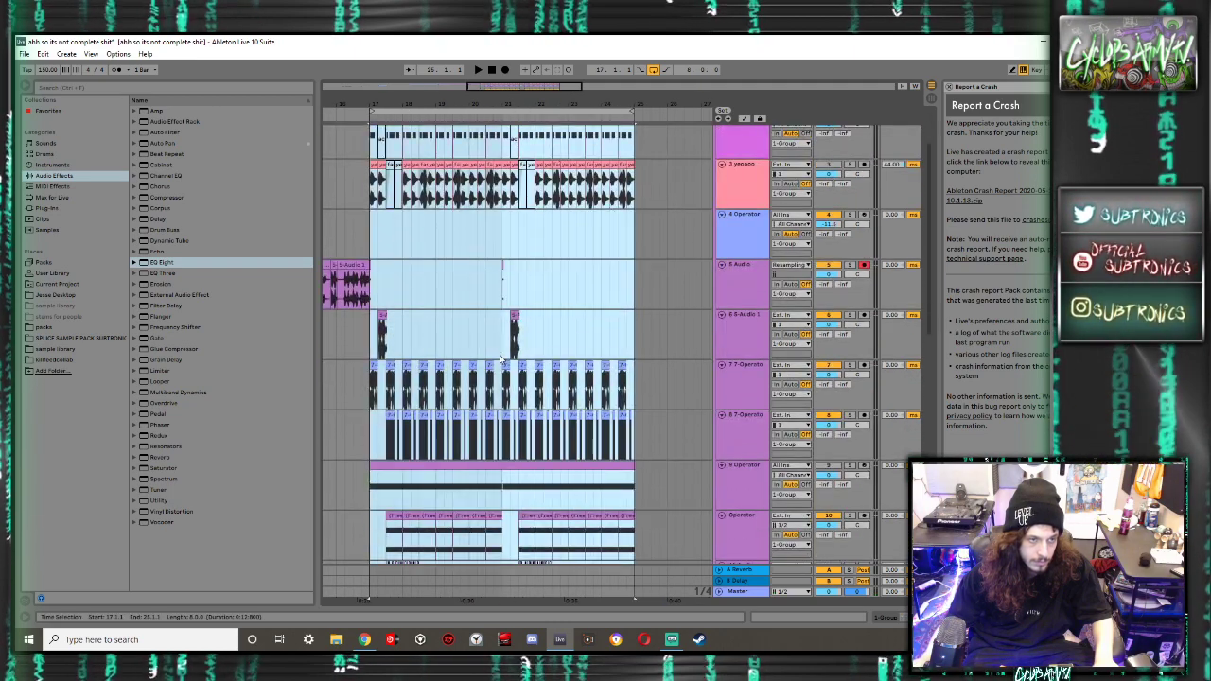
# On the lower 7-Operator track, replace the clips from bar 21 with one clip repeated every two beats, omitting the short clips
pyautogui.click(513, 445)
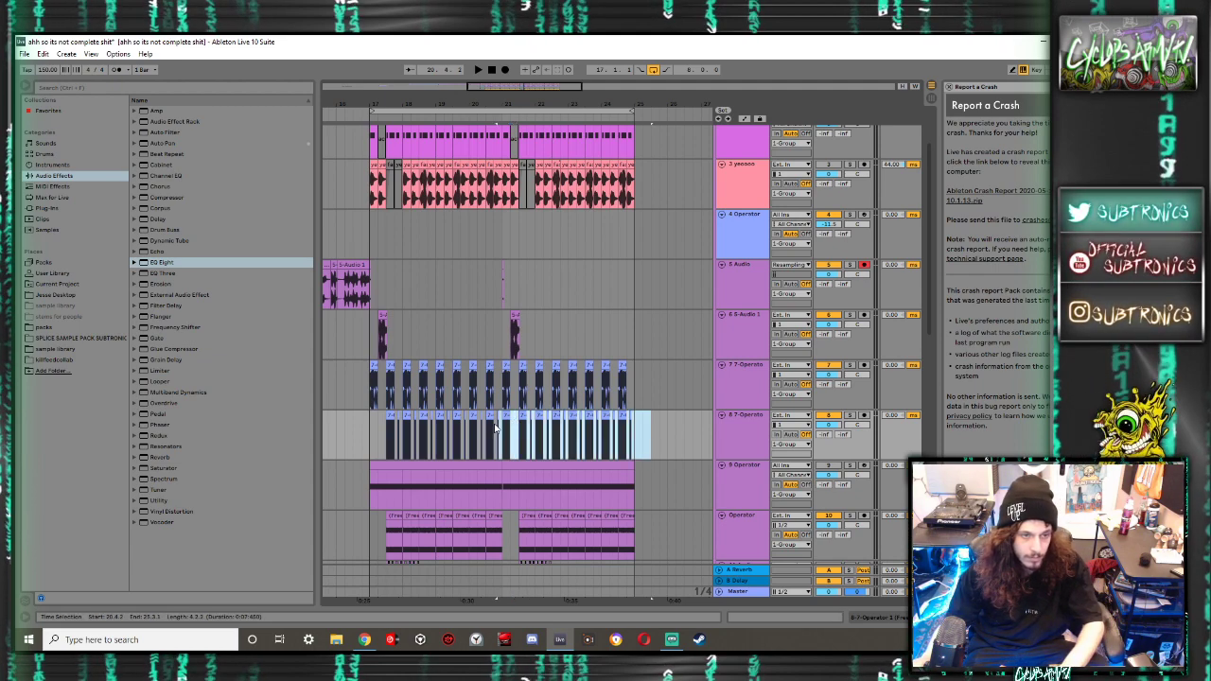
pyautogui.press('Delete')
pyautogui.moveTo(518, 425); pyautogui.dragTo(503, 425)
pyautogui.hotkey('ctrl', 'd')
pyautogui.hotkey('ctrl', 'd')
pyautogui.hotkey('ctrl', 'd')
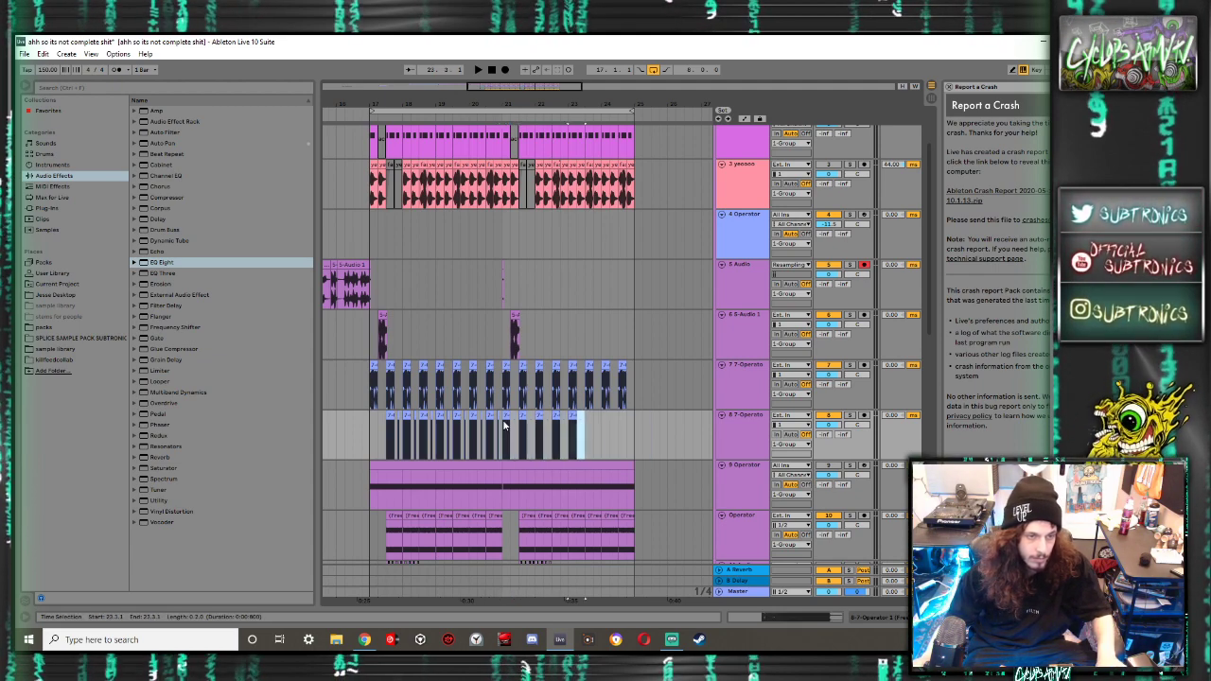
pyautogui.hotkey('ctrl', 'd')
pyautogui.hotkey('ctrl', 'd')
pyautogui.hotkey('ctrl', 'd')
pyautogui.hotkey('ctrl', 'd')
# Duplicate the resampled slice at 21.2 every two beats through bar 24, and play the section from bar 21
pyautogui.hotkey('ctrl', 'd')
pyautogui.hotkey('ctrl', 'd')
pyautogui.hotkey('ctrl', 'd')
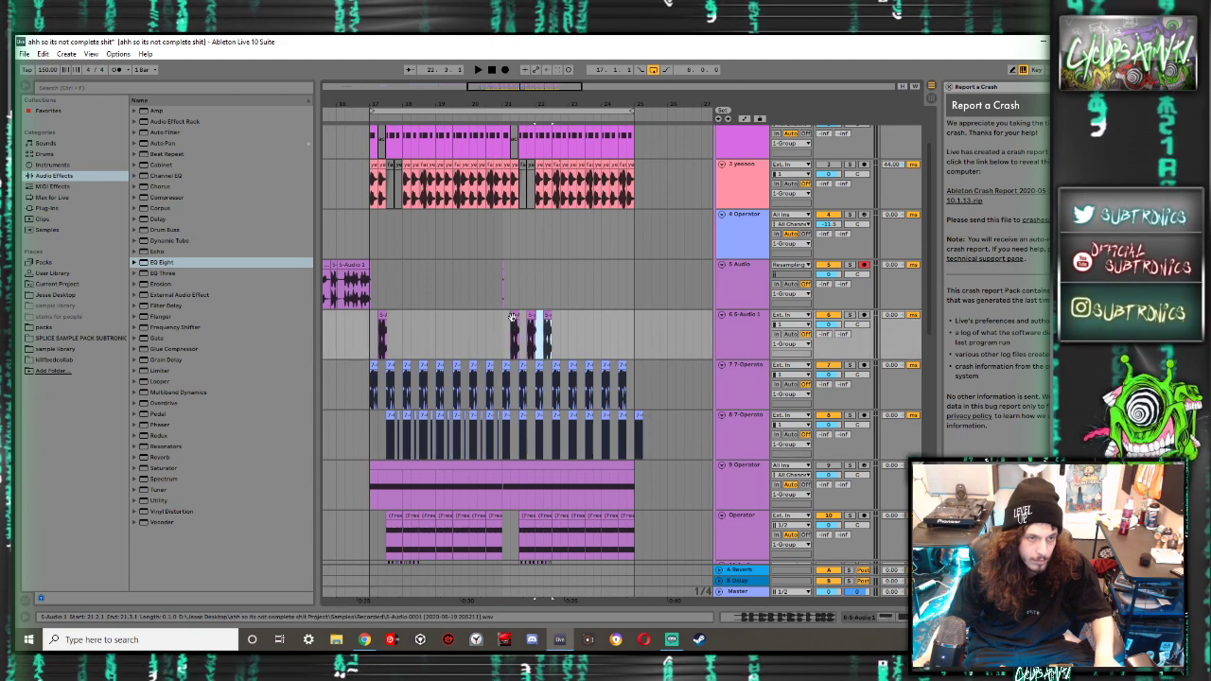
pyautogui.click(502, 333)
pyautogui.scroll(4, 523, 349)
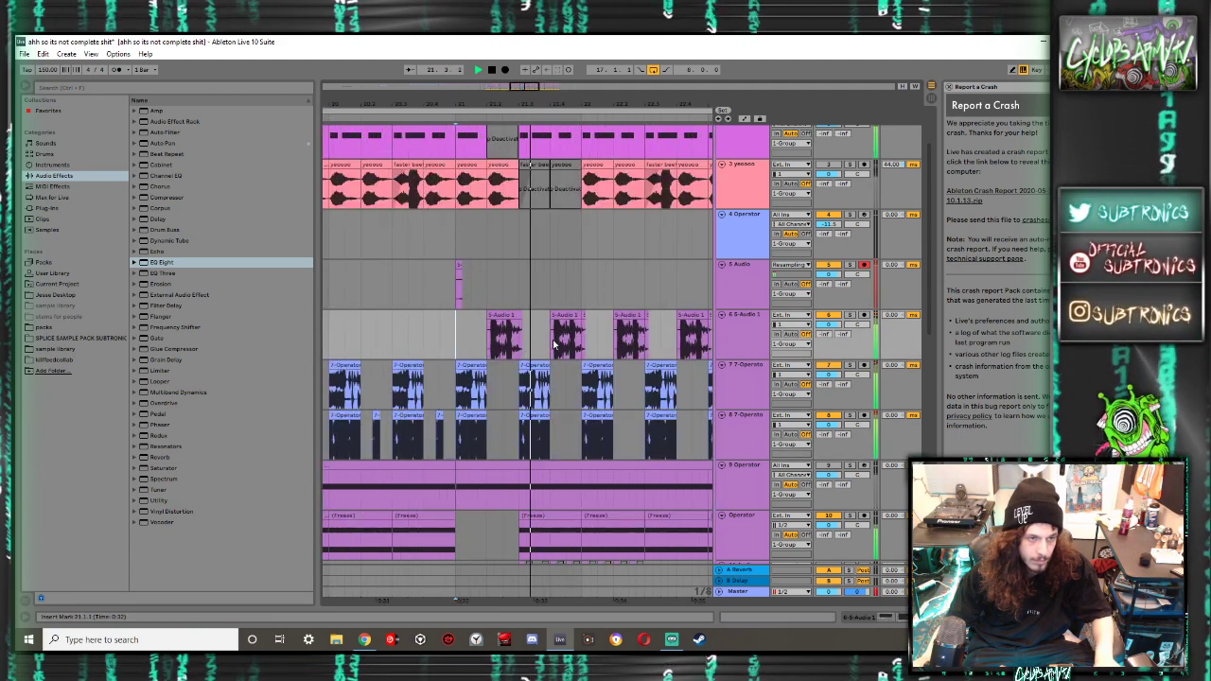
pyautogui.scroll(-3, 572, 336)
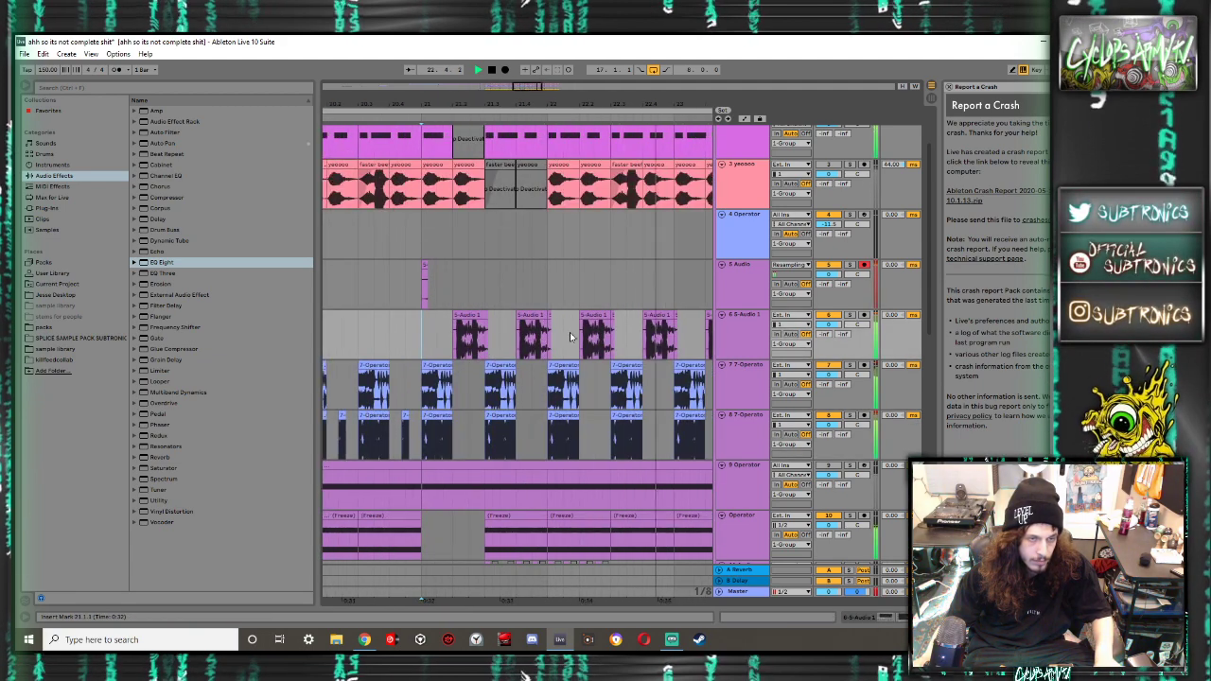
pyautogui.scroll(4, 554, 354)
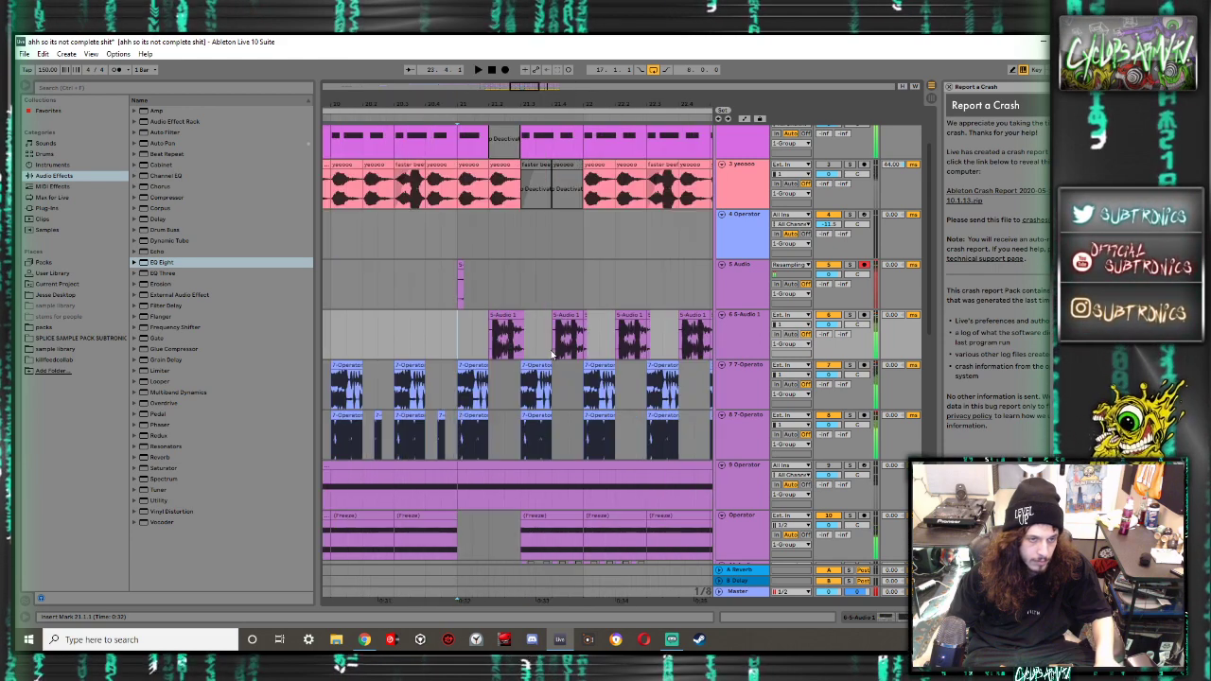
pyautogui.press('space')
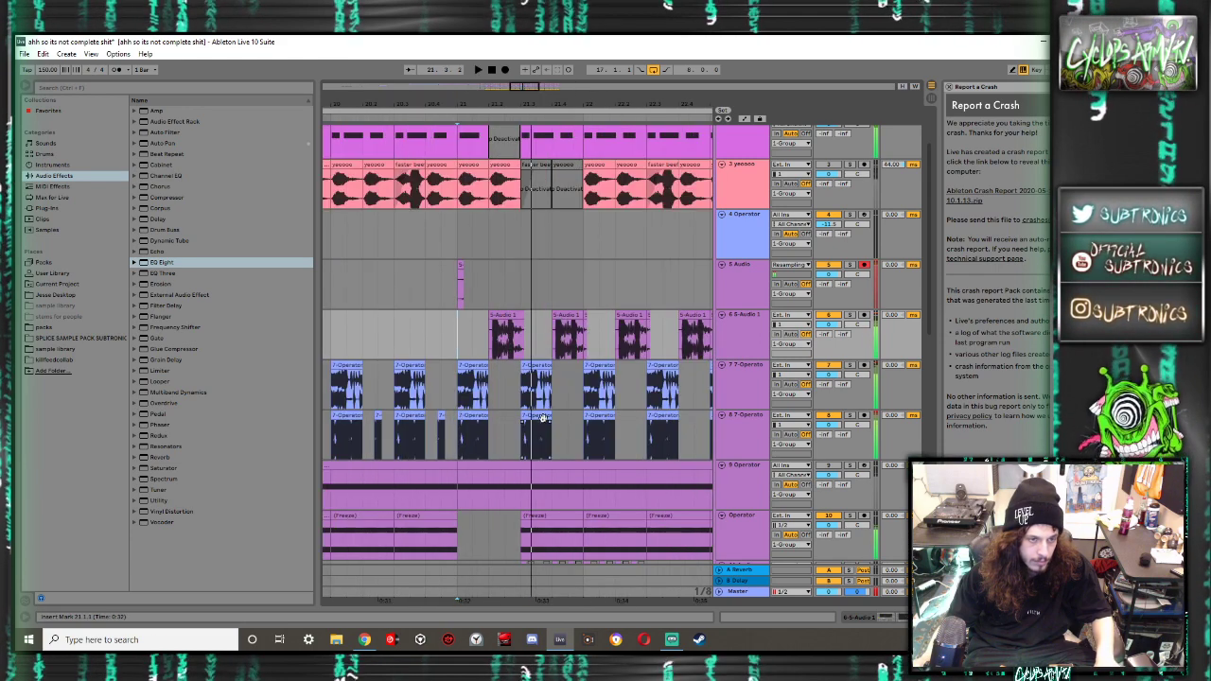
# Fade out the lower 7-Operator clip at 21.3, move the slice at 21.4 half a beat earlier, and play
pyautogui.click(547, 429)
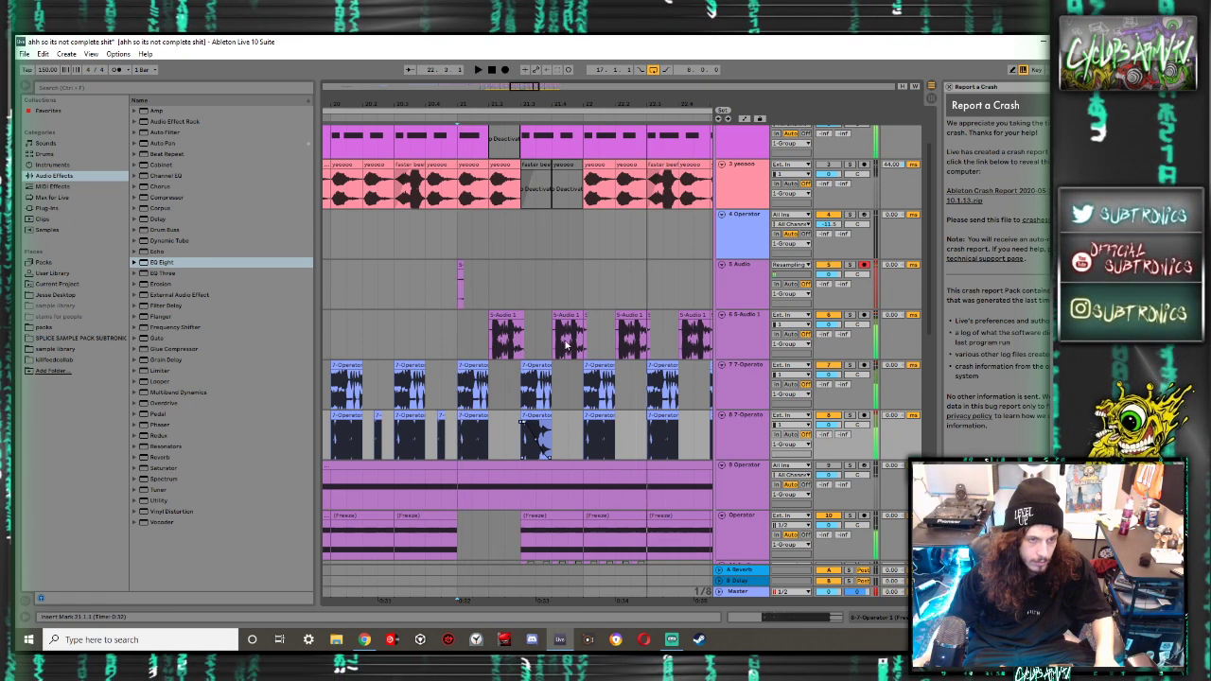
pyautogui.moveTo(562, 323); pyautogui.dragTo(547, 323)
pyautogui.click(521, 286)
pyautogui.press('space')
pyautogui.press('space')
pyautogui.press('space')
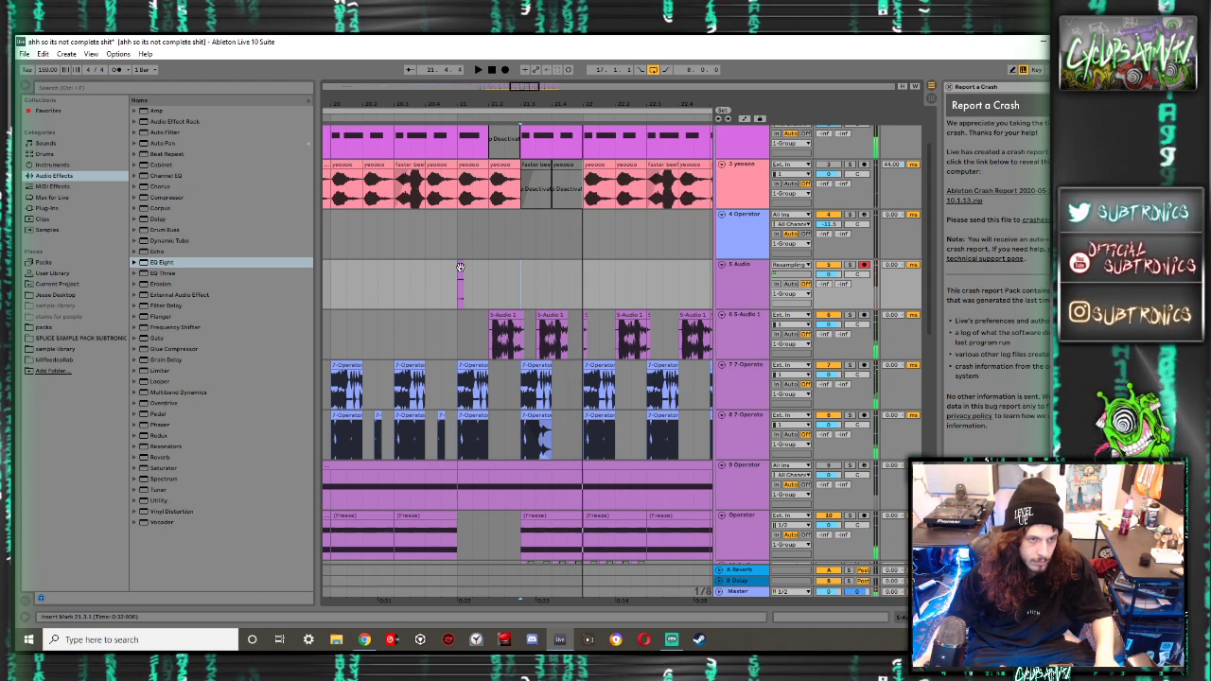
# Move the short audio fragment at bar 21 on the 5 Audio track to 21.4.3, lengthen it to 22.1, and raise its clip gain
pyautogui.moveTo(458, 266); pyautogui.dragTo(574, 274)
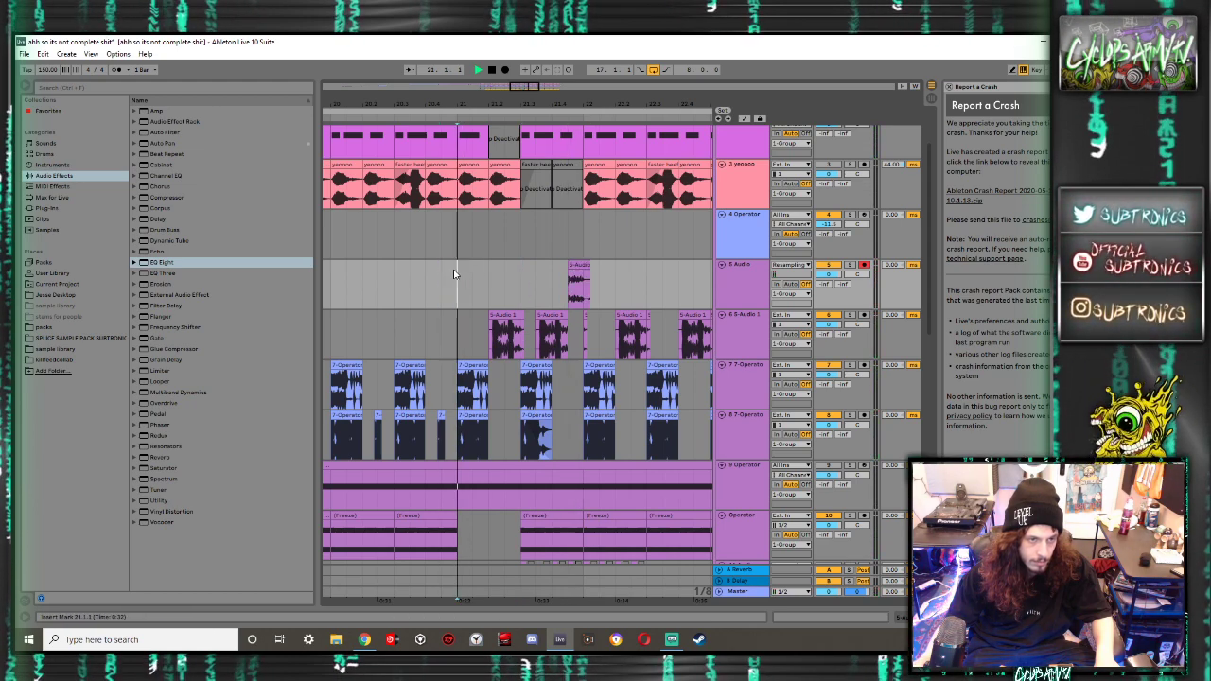
pyautogui.press('space')
pyautogui.doubleClick(578, 284)
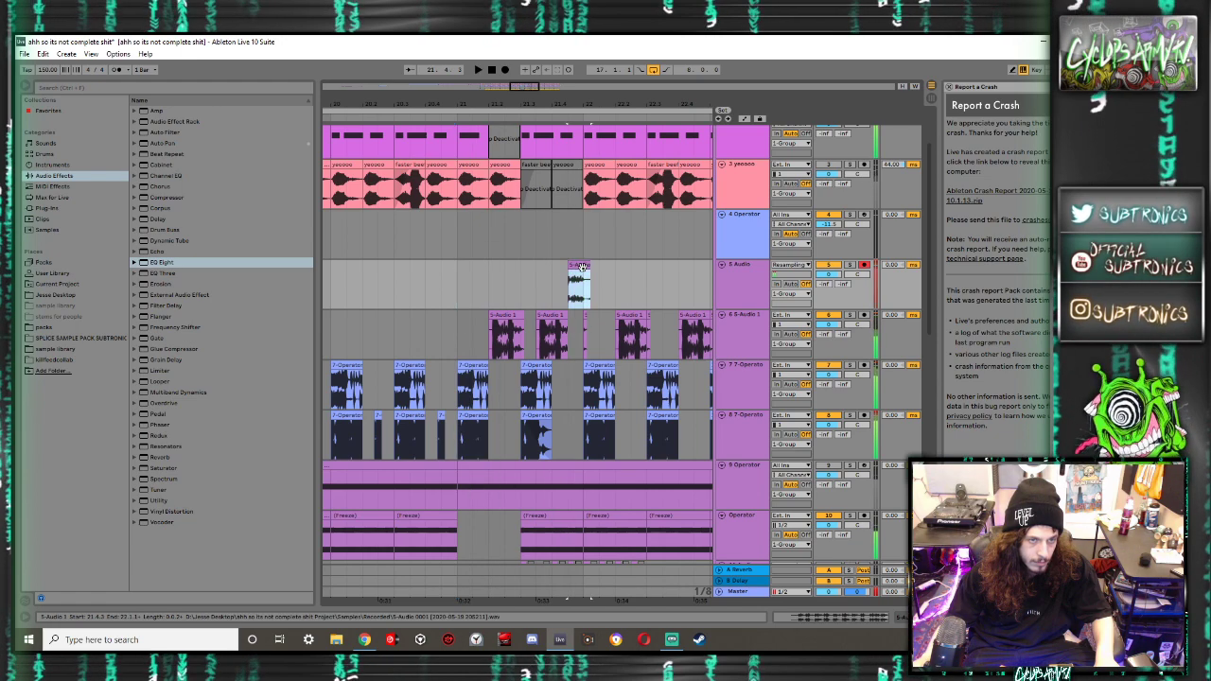
pyautogui.moveTo(116, 575); pyautogui.dragTo(116, 565)
pyautogui.press('space')
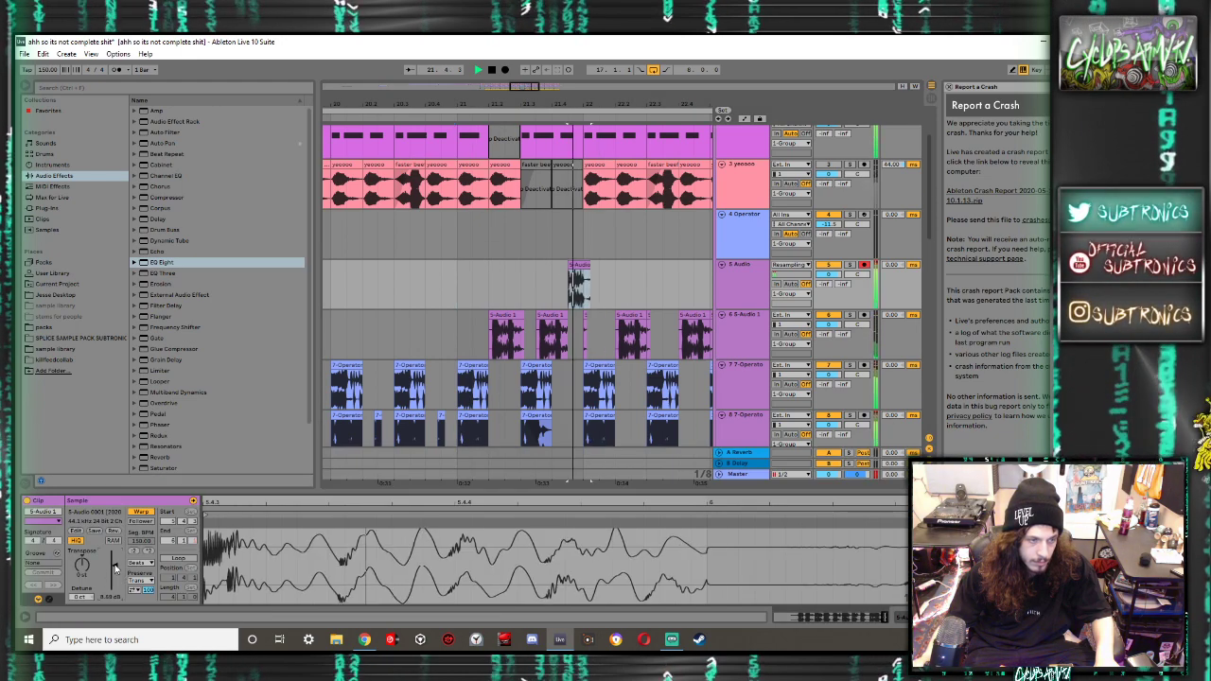
# Solo the 5 Audio track to audition the fragment, transpose it up 21 semitones, and turn the solo off
pyautogui.click(848, 264)
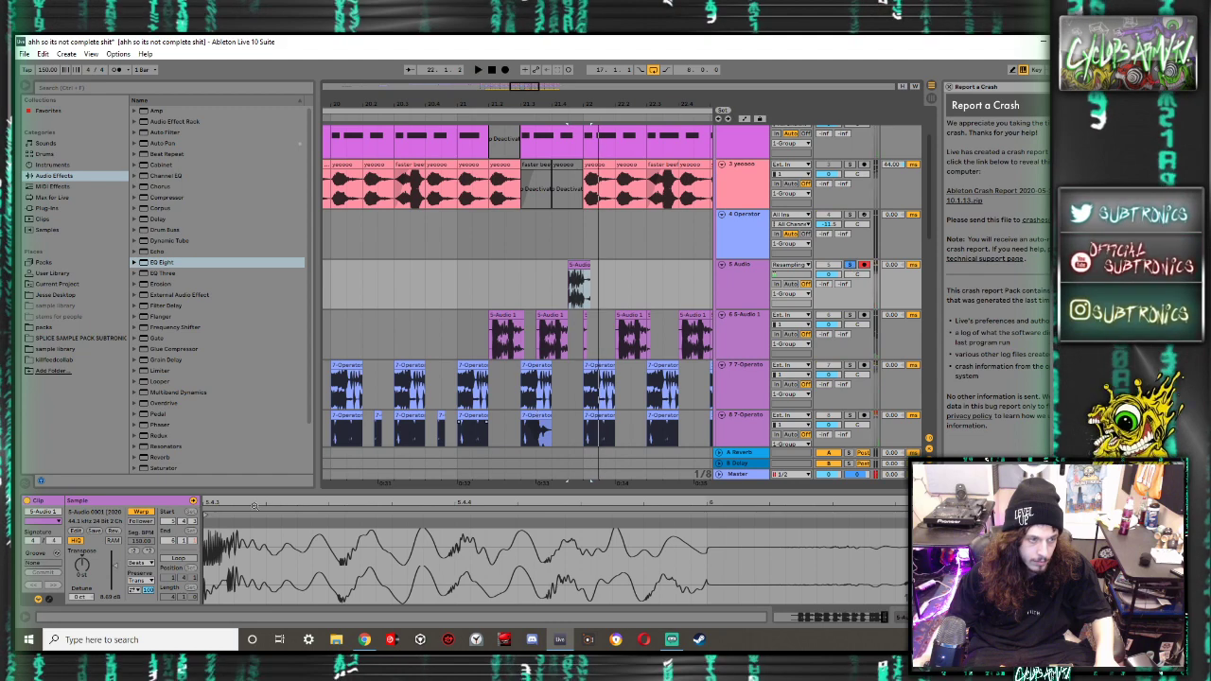
pyautogui.press('space')
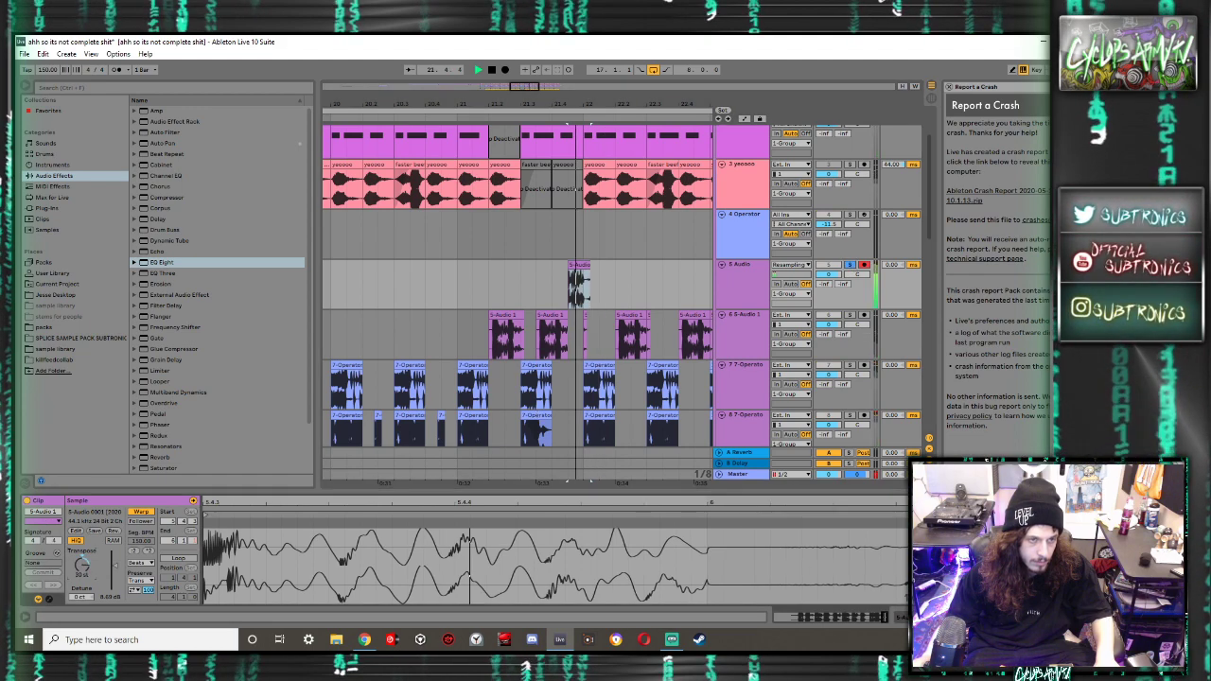
pyautogui.press('space')
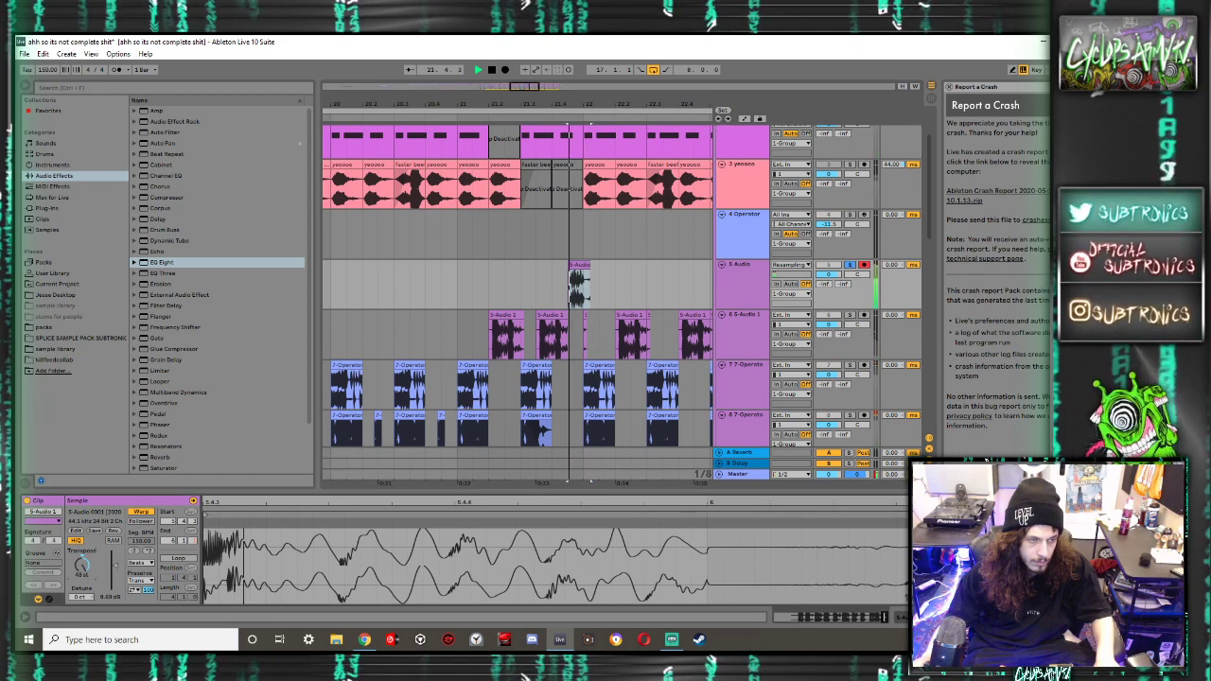
pyautogui.moveTo(441, 284); pyautogui.dragTo(457, 284)
pyautogui.press('space')
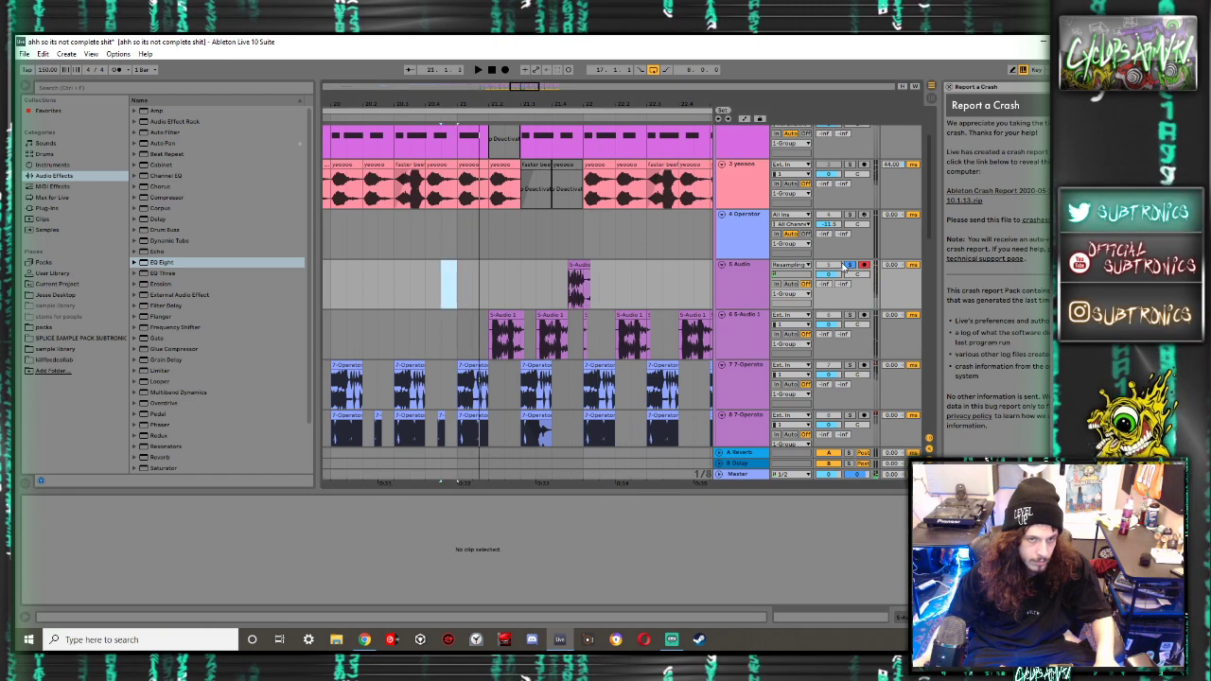
pyautogui.click(579, 269)
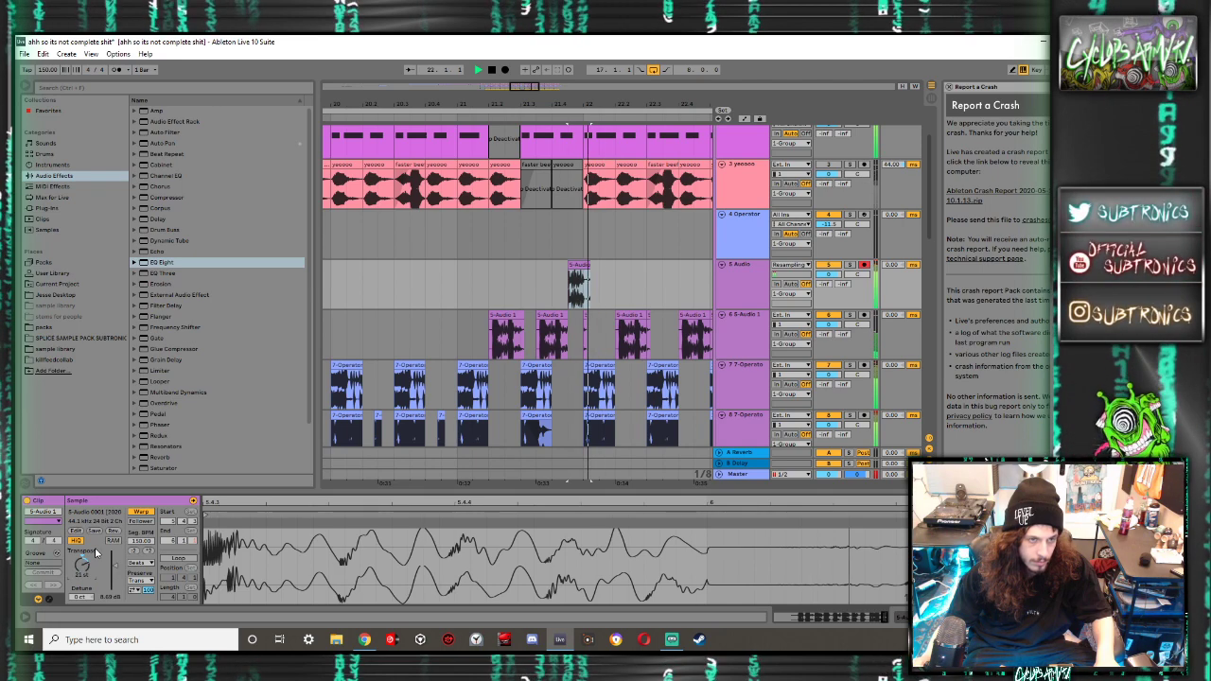
# Add EQ Eight to the 5 Audio track, cut its lows and boost 15 dB at 1000 Hz during playback
pyautogui.moveTo(151, 266); pyautogui.dragTo(164, 511)
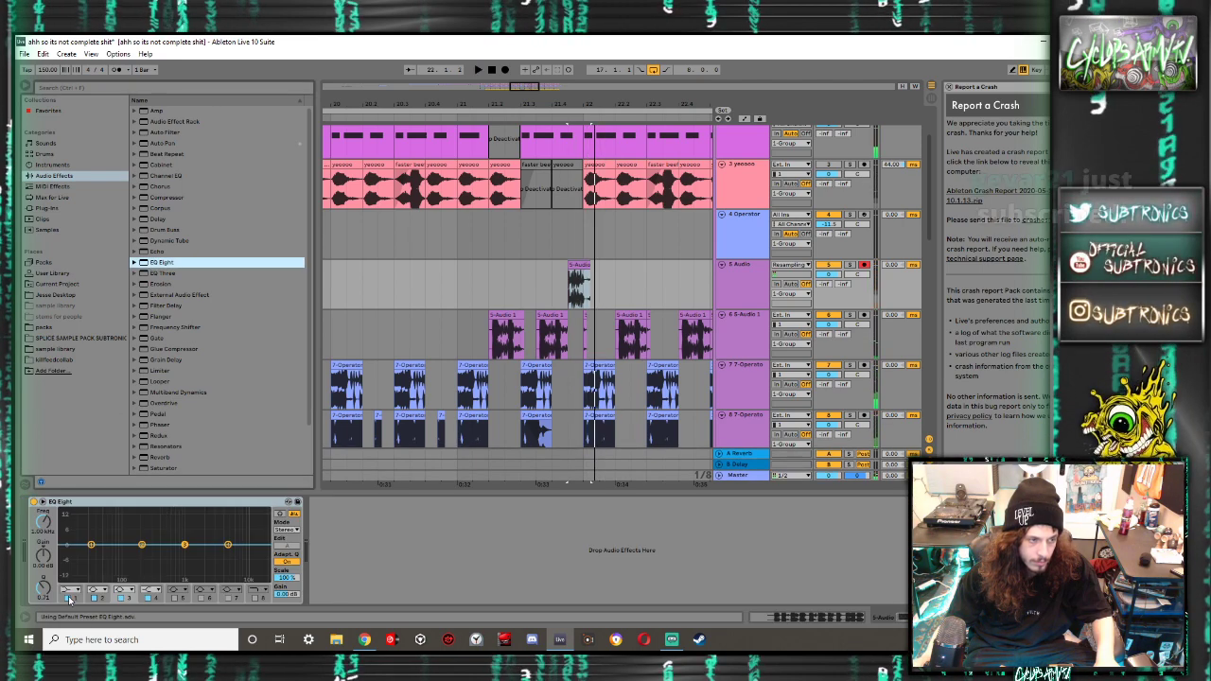
pyautogui.click(70, 600)
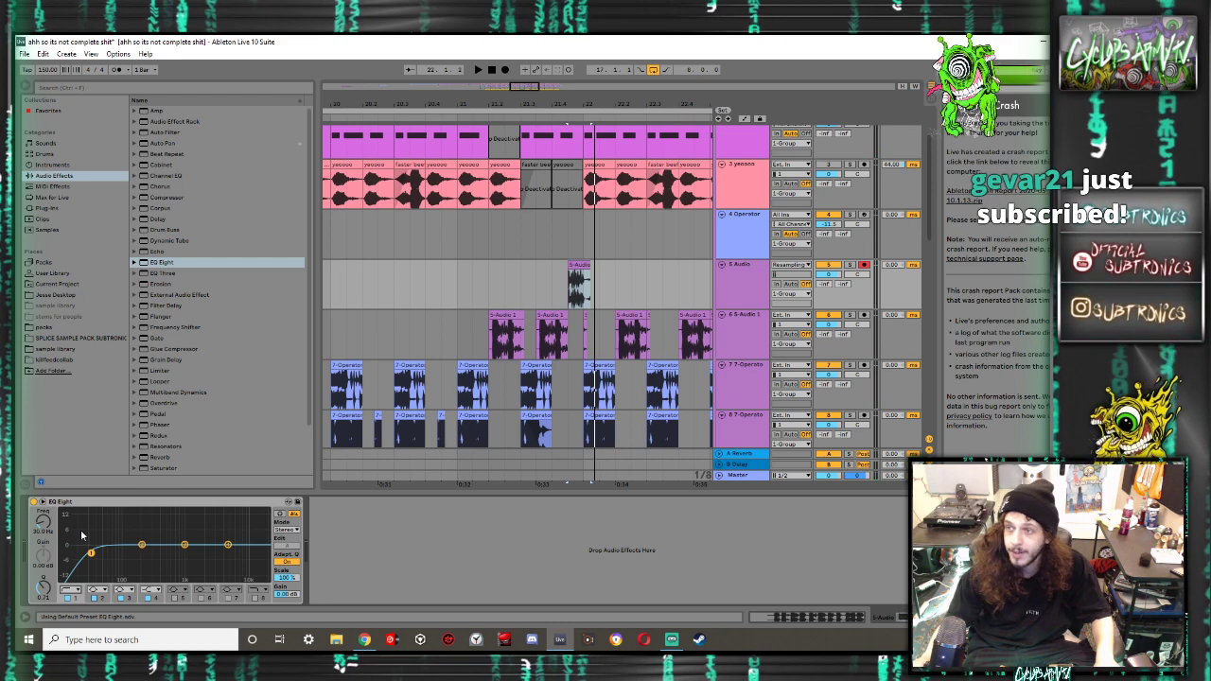
pyautogui.press('space')
pyautogui.moveTo(91, 552); pyautogui.dragTo(185, 511)
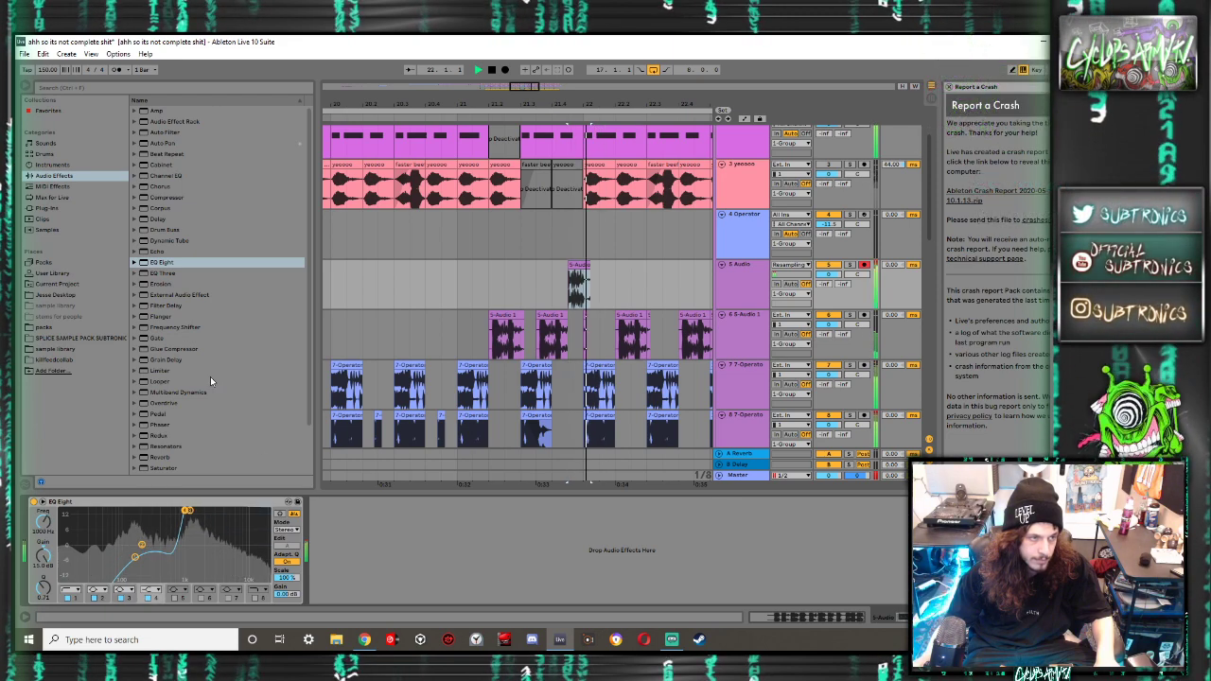
pyautogui.click(491, 280)
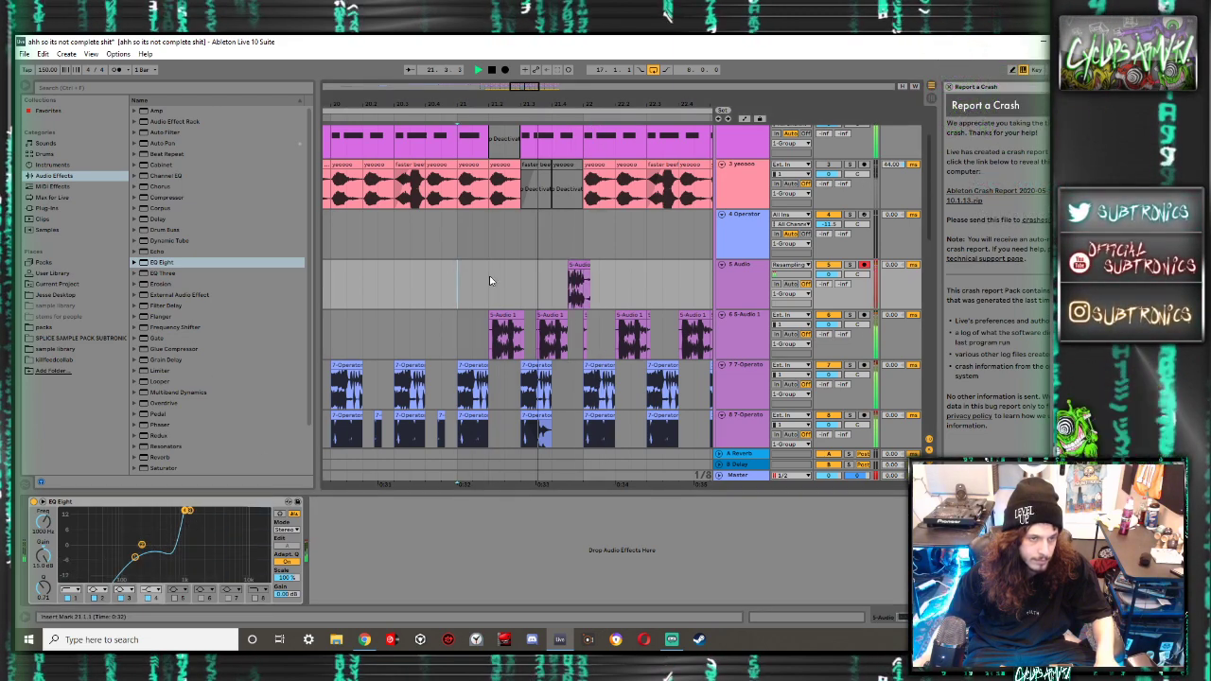
pyautogui.press('space')
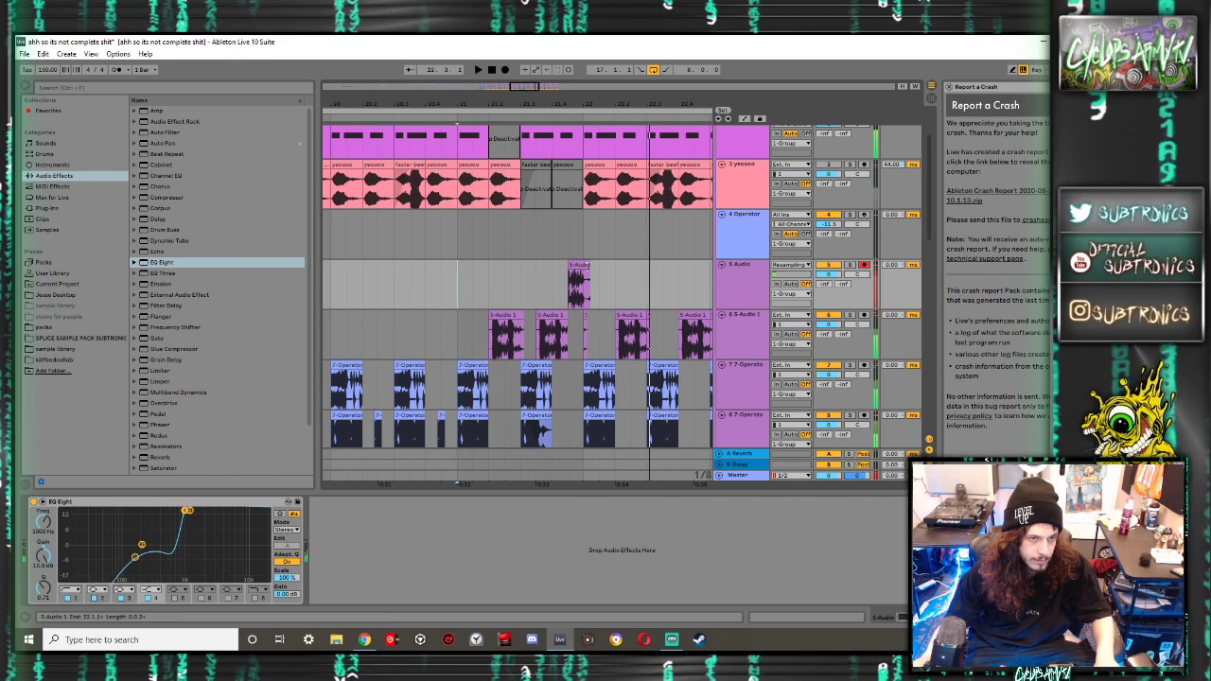
# Shorten the end of the fragment at 21.4.3 to a brief stab, and play the section from bar 21
pyautogui.moveTo(588, 266); pyautogui.dragTo(574, 268)
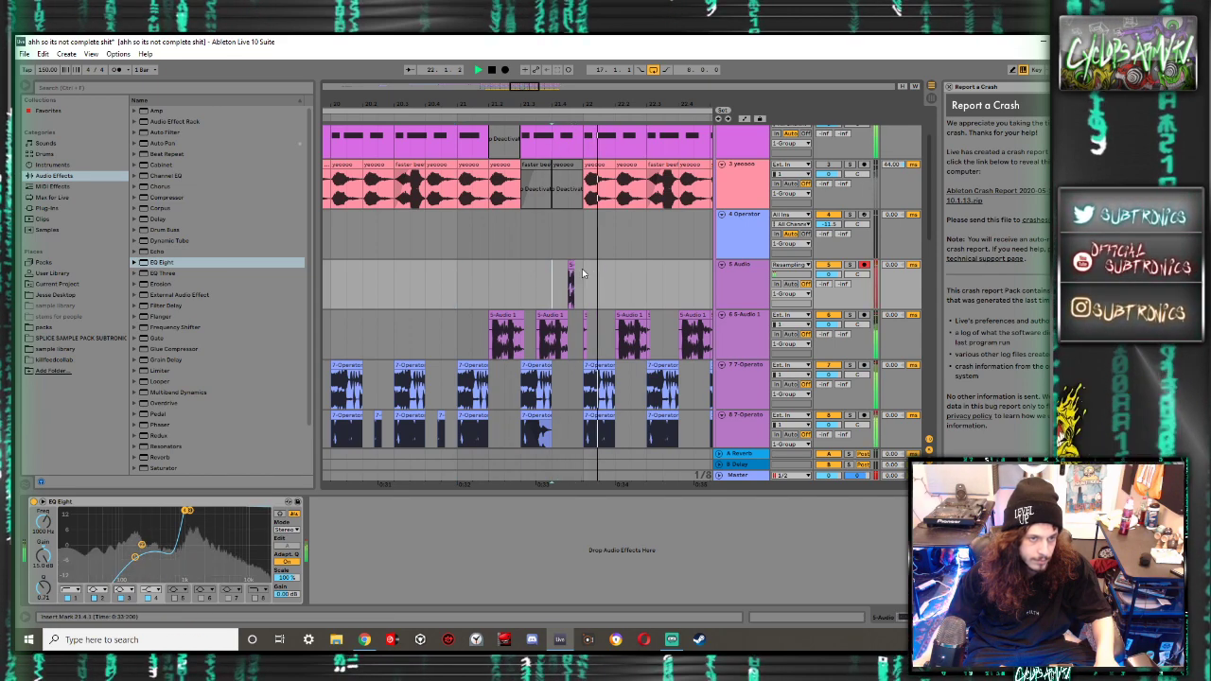
pyautogui.press('space')
pyautogui.click(571, 266)
pyautogui.scroll(3, 575, 273)
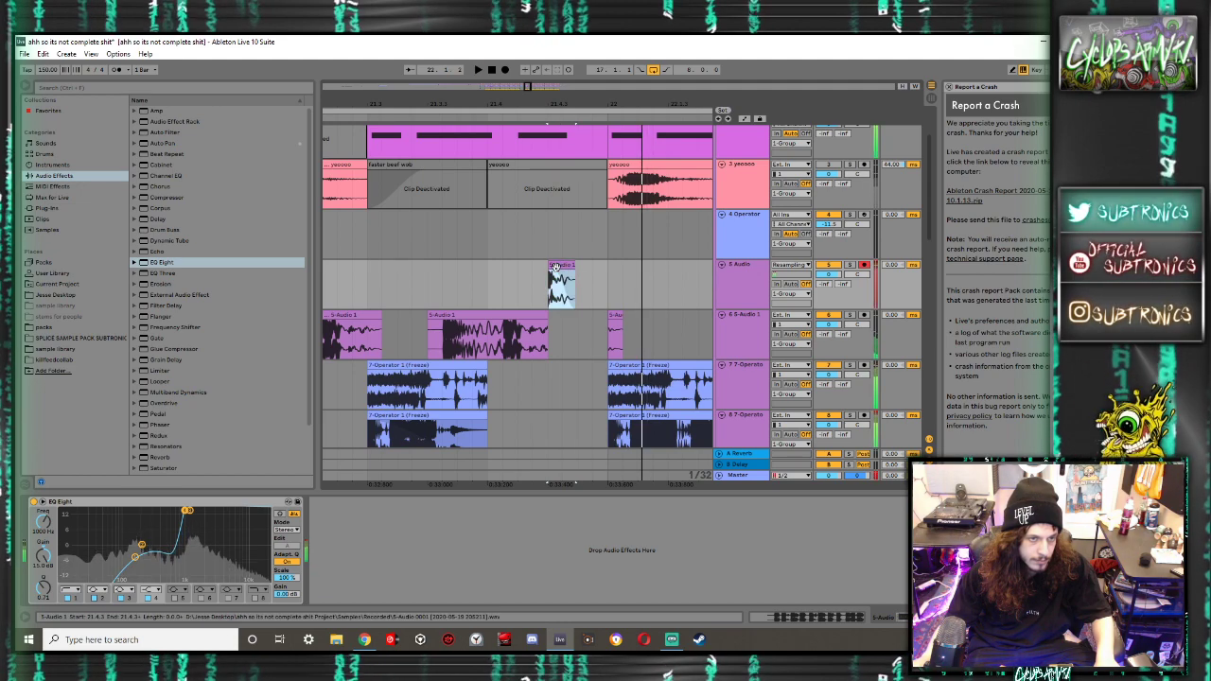
pyautogui.scroll(-1, 555, 268)
pyautogui.scroll(-5, 554, 268)
pyautogui.click(528, 272)
pyautogui.press('space')
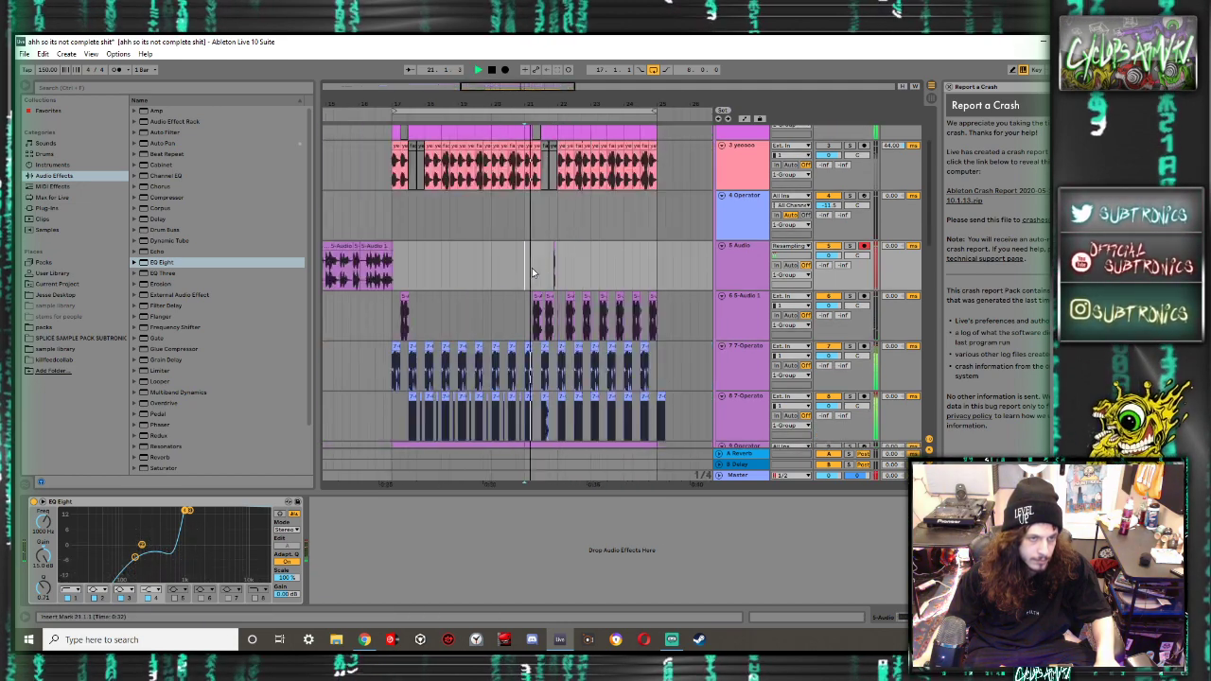
# Paste a copy of the stab at 21.4.1, deactivate the overlapping second half of the slice on the track below, and play
pyautogui.press('+')
pyautogui.press('+')
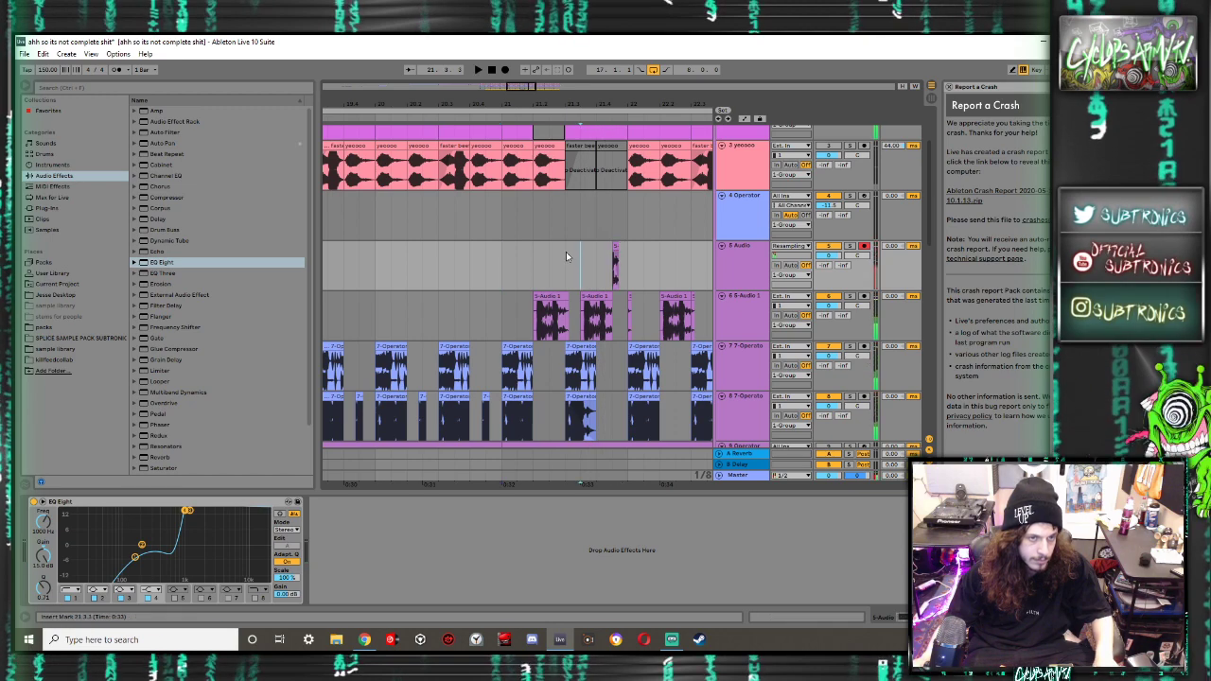
pyautogui.click(598, 267)
pyautogui.hotkey('ctrl', 'v')
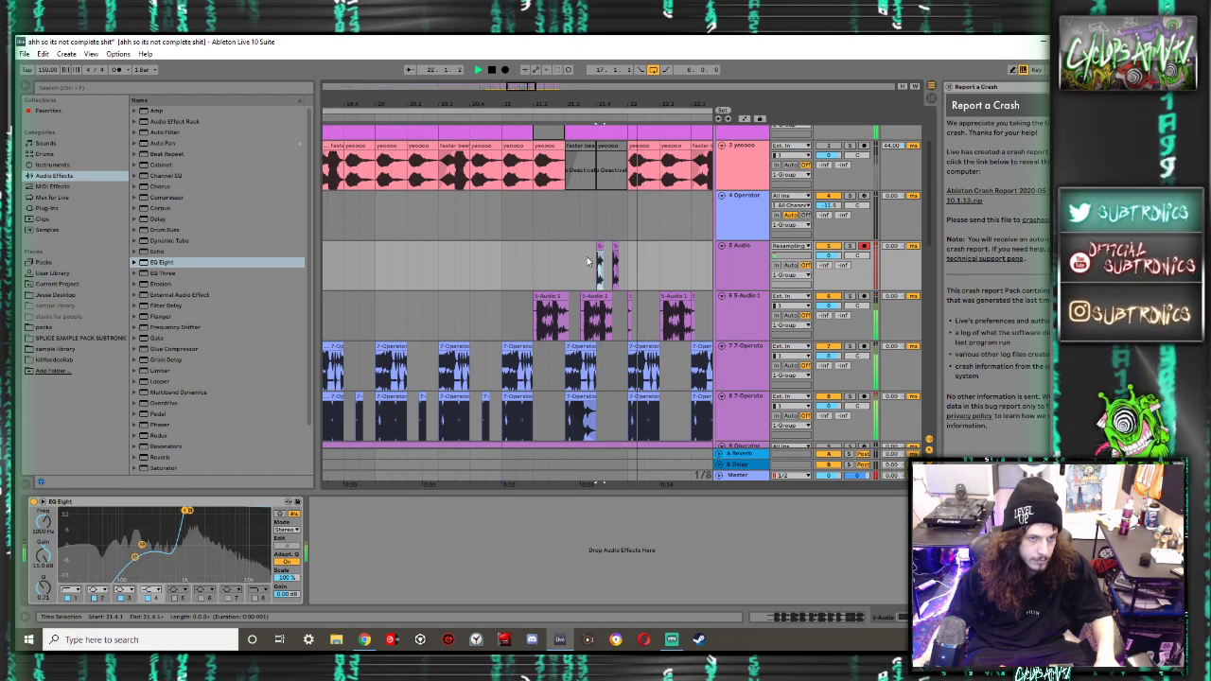
pyautogui.press('0')
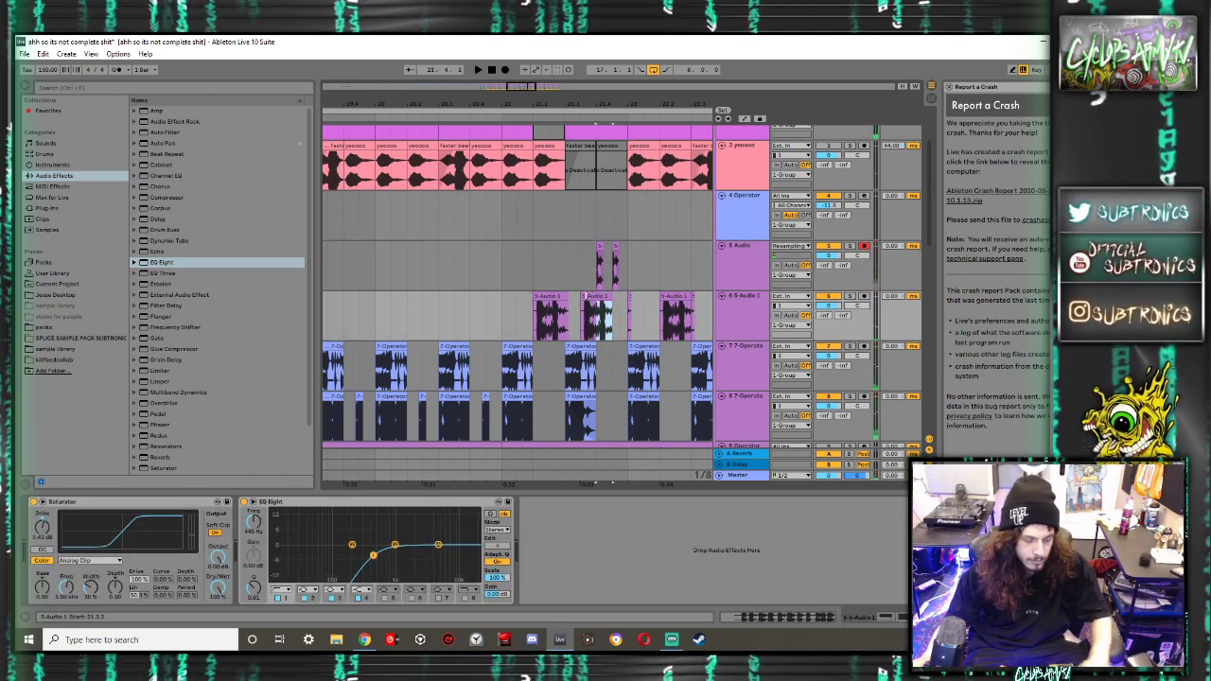
pyautogui.press('-')
pyautogui.click(522, 256)
pyautogui.press('space')
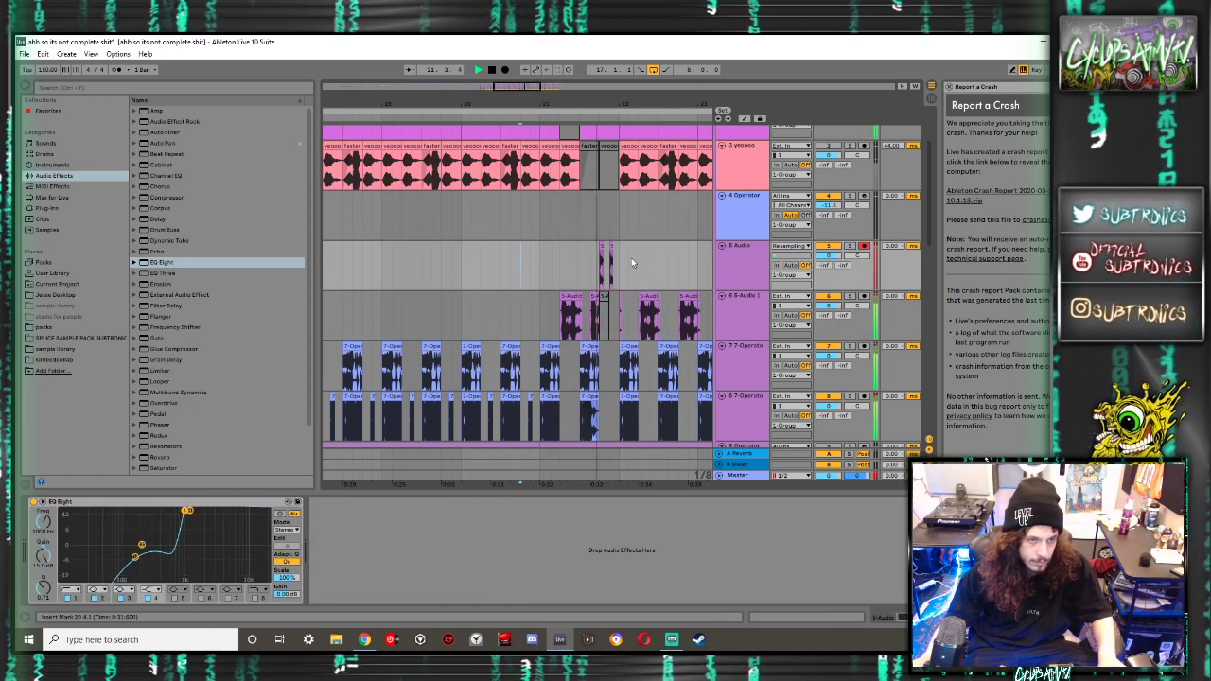
# Duplicate a three-beat range containing the two stabs along the 5 Audio track, placing copies from 22.3
pyautogui.scroll(4, 628, 260)
pyautogui.moveTo(559, 247); pyautogui.dragTo(414, 253)
pyautogui.click(530, 248)
pyautogui.press('space')
pyautogui.scroll(-4, 365, 253)
pyautogui.hotkey('ctrl', 'd')
pyautogui.hotkey('ctrl', 'd')
pyautogui.hotkey('ctrl', 'd')
pyautogui.hotkey('ctrl', 'd')
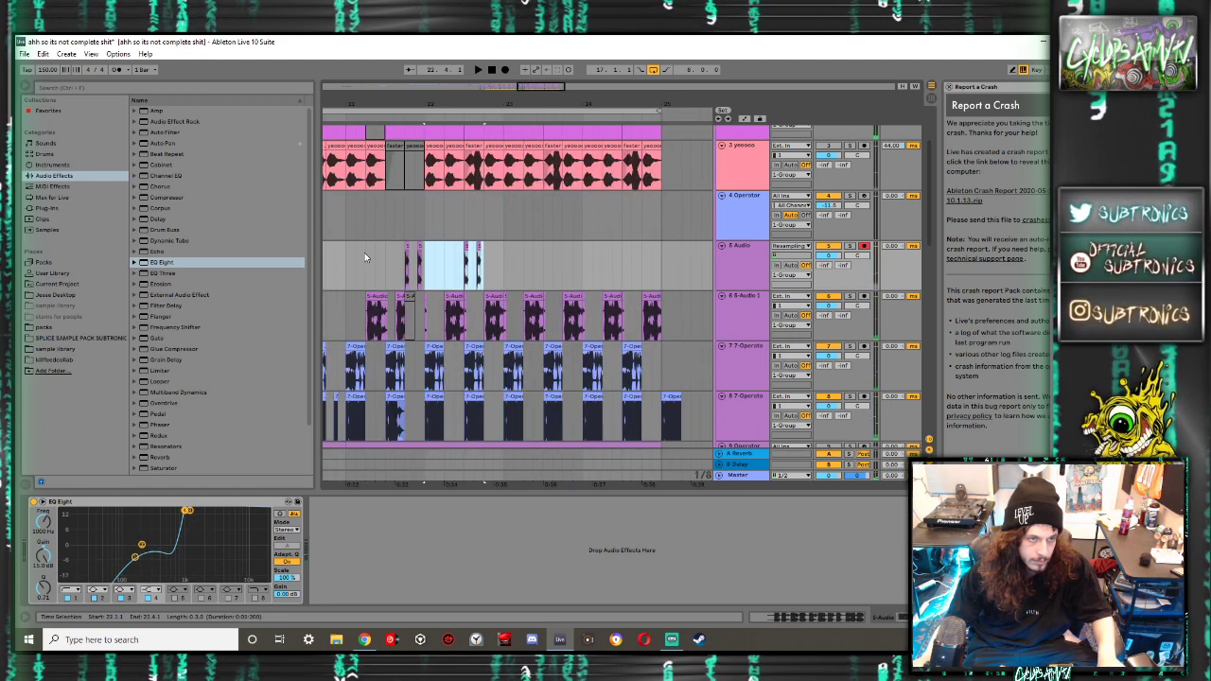
# Play the section from 20.4.3 and undo the three-beat duplicates on the 5 Audio track
pyautogui.click(335, 254)
pyautogui.press('space')
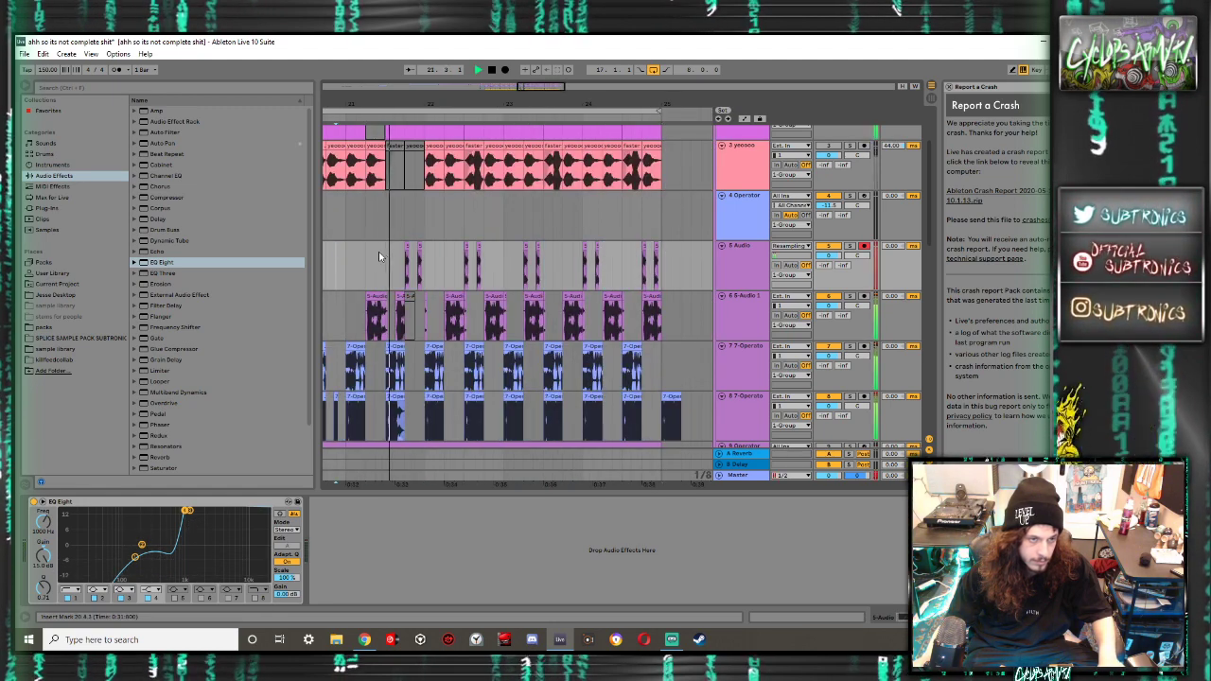
pyautogui.press('space')
pyautogui.hotkey('ctrl', 'z')
pyautogui.hotkey('ctrl', 'z')
pyautogui.hotkey('ctrl', 'z')
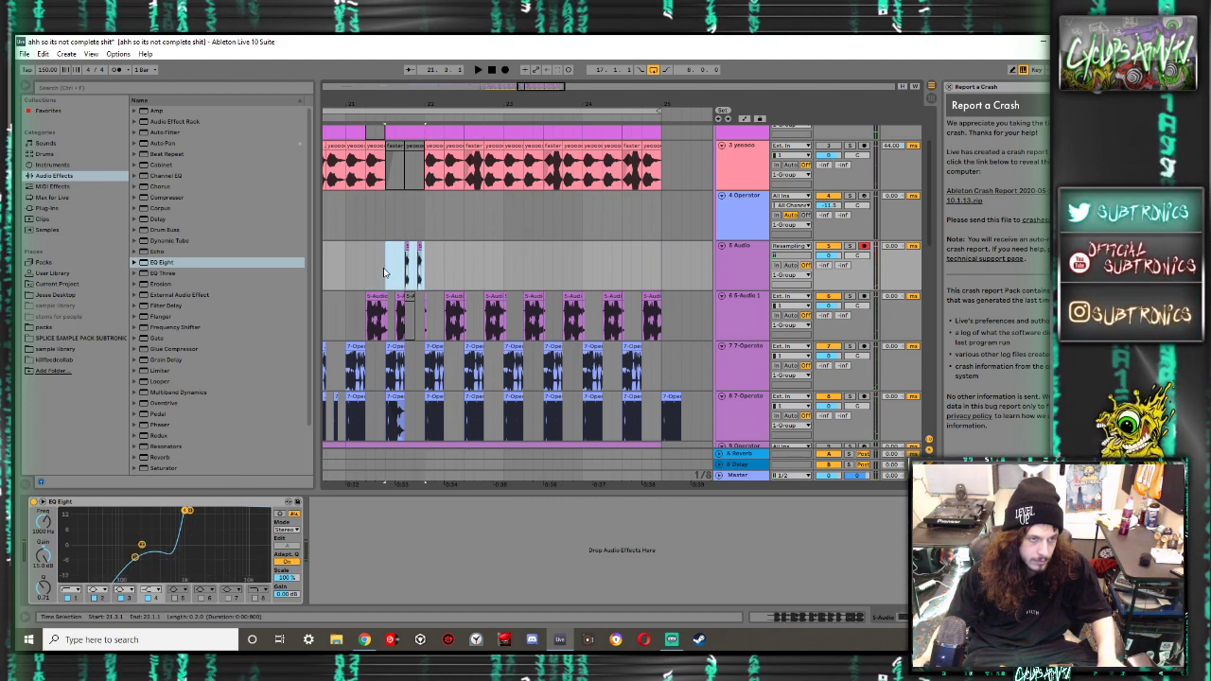
# Duplicate the two-beat range starting at 21.3.1, containing the two stabs, along the 5 Audio track up to bar 25
pyautogui.hotkey('ctrl', 'd')
pyautogui.hotkey('ctrl', 'd')
pyautogui.hotkey('ctrl', 'd')
pyautogui.hotkey('ctrl', 'd')
pyautogui.hotkey('ctrl', 'd')
pyautogui.hotkey('ctrl', 'd')
# Deactivate the slices from bar 22 onwards on the 6 S-Audio track and play the section from 20.4.1
pyautogui.moveTo(683, 312); pyautogui.dragTo(425, 282)
pyautogui.press('-')
pyautogui.press('0')
pyautogui.press('space')
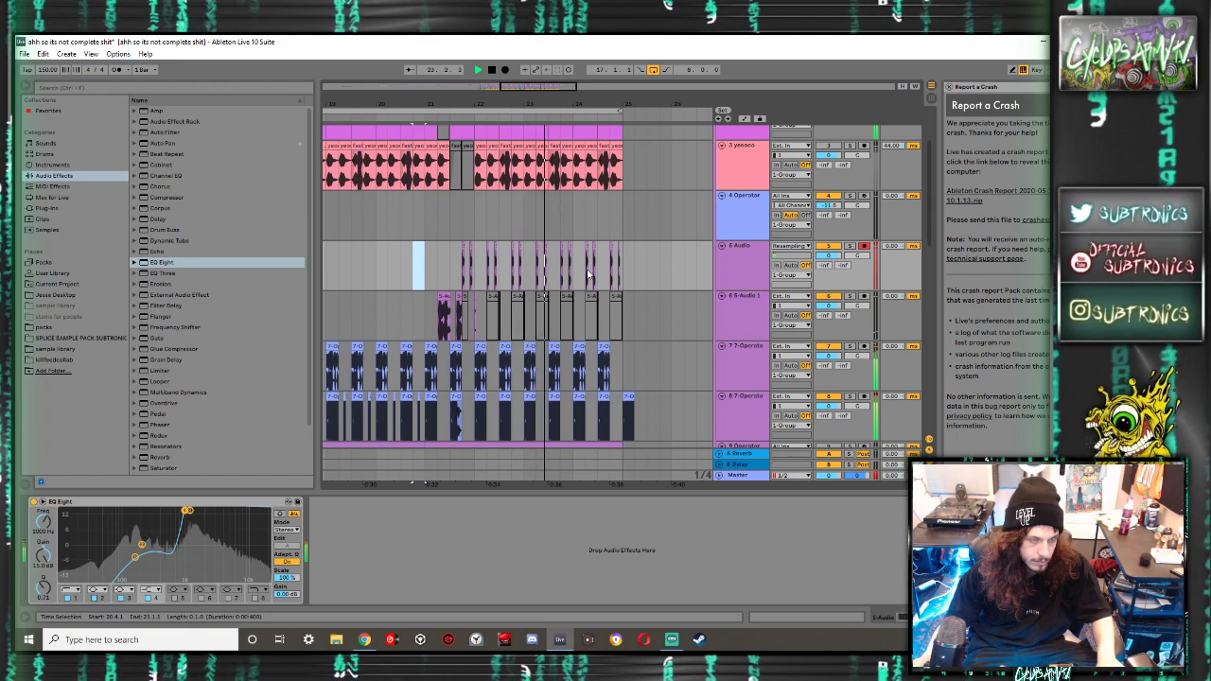
pyautogui.press('space')
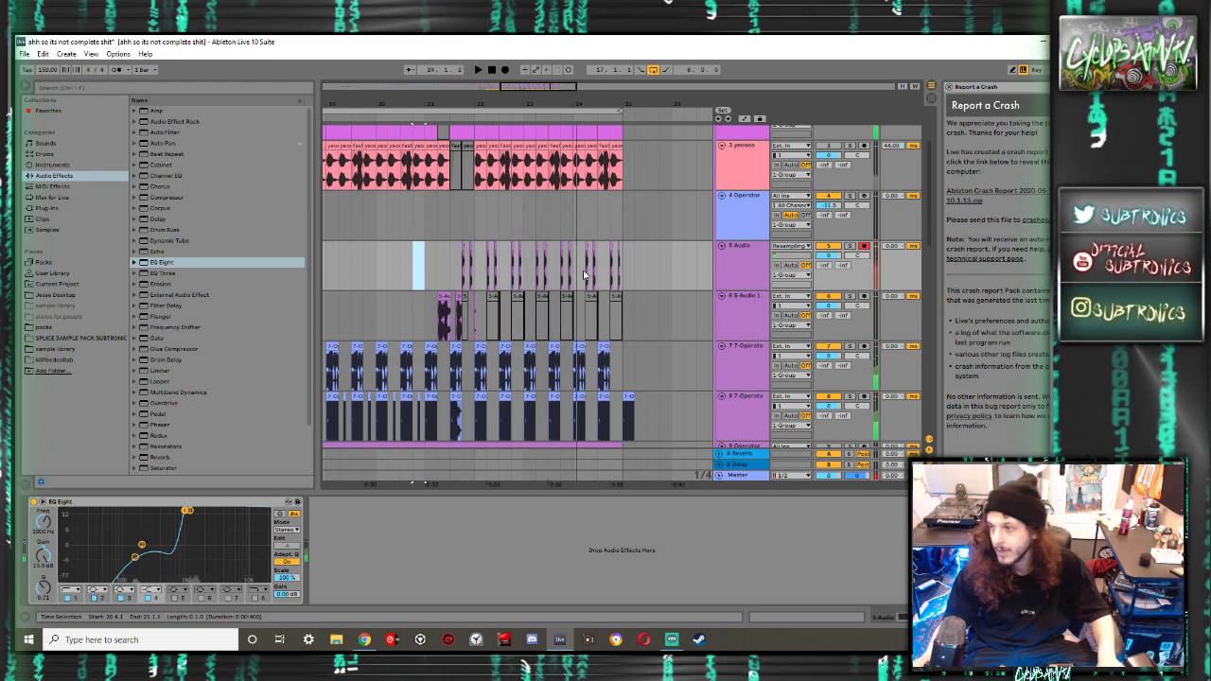
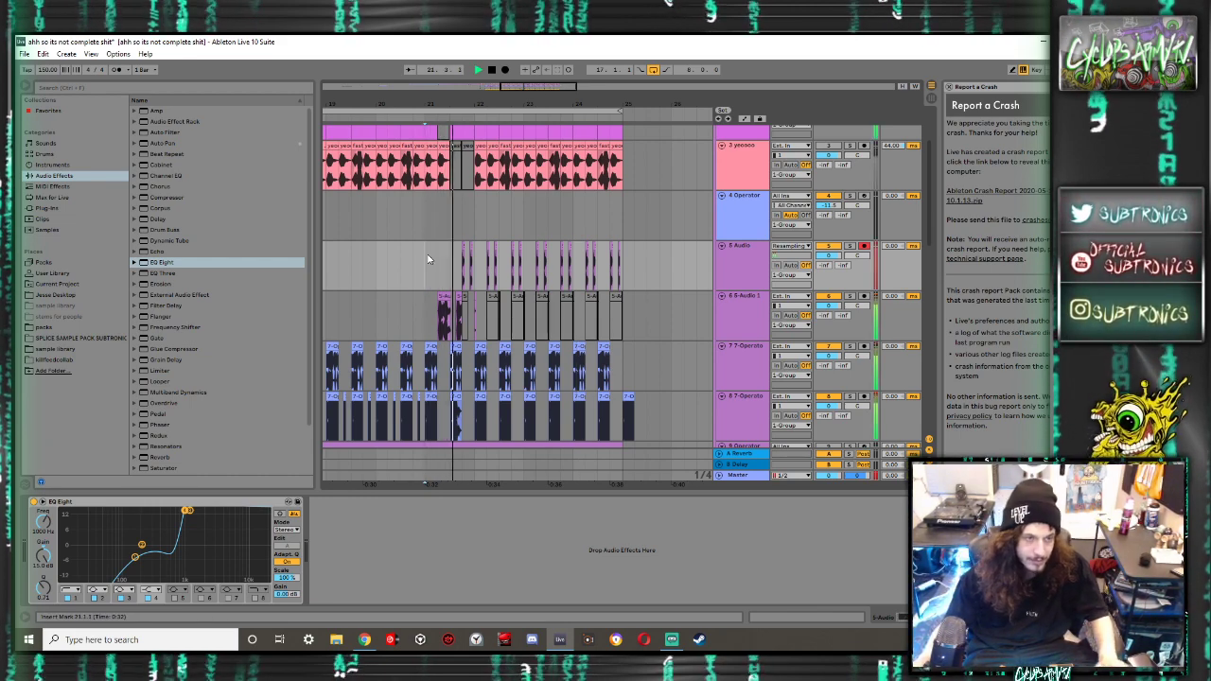
# Delete the first of the two stabs in beat 21.4 on the 5 Audio track, and play from there
pyautogui.press('space')
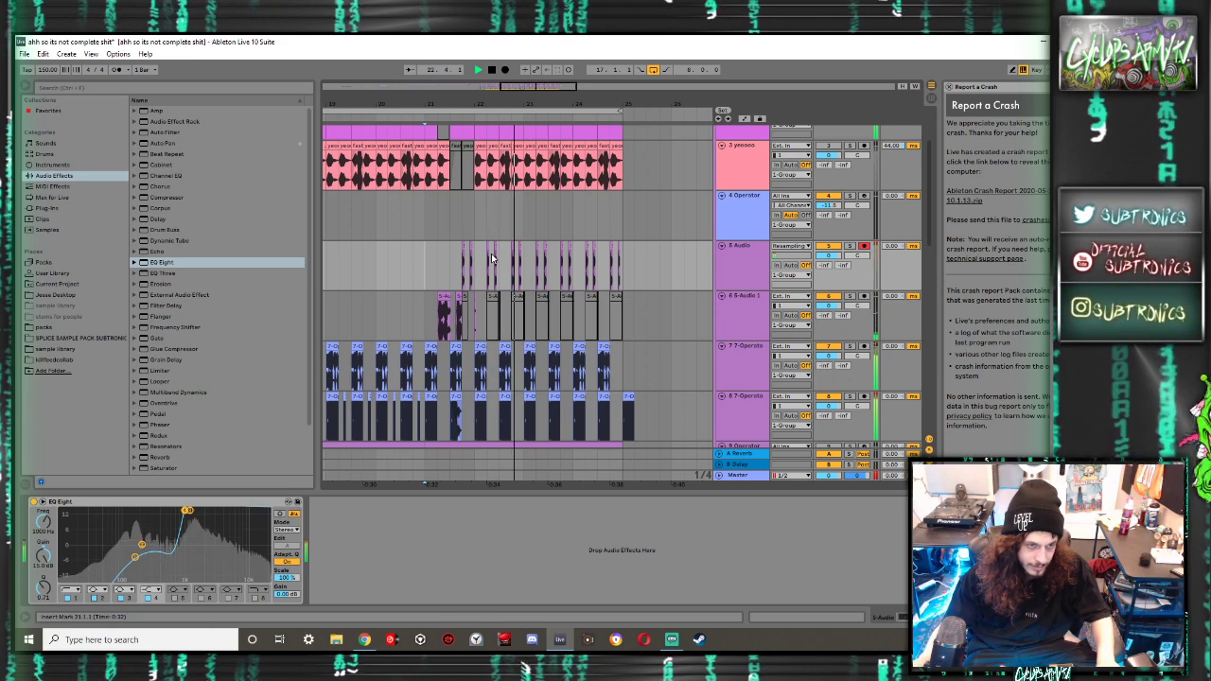
pyautogui.scroll(5, 462, 249)
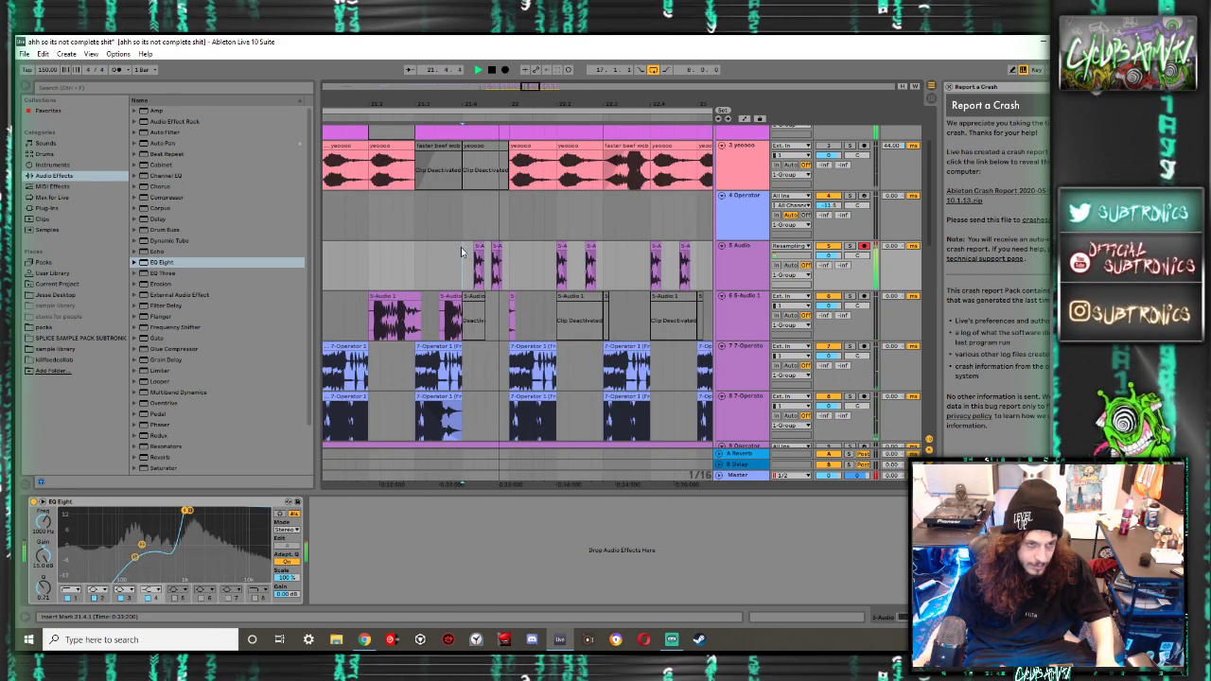
pyautogui.press('space')
pyautogui.moveTo(480, 245); pyautogui.dragTo(468, 246)
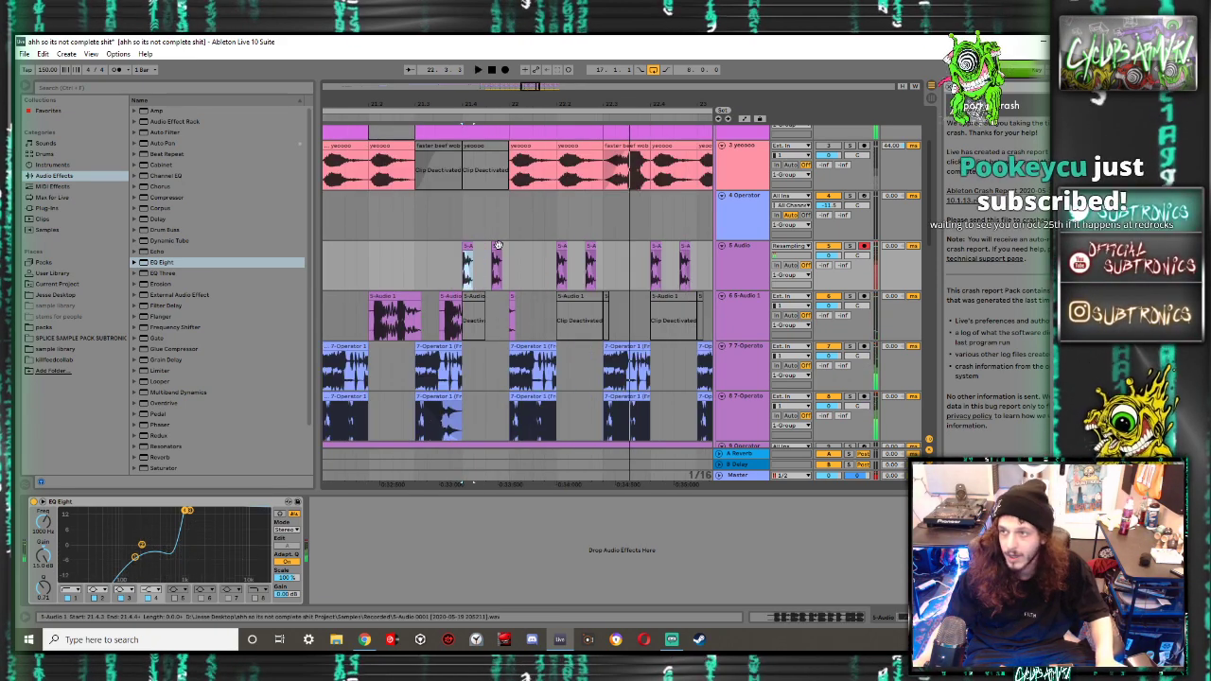
pyautogui.press('Delete')
pyautogui.press('space')
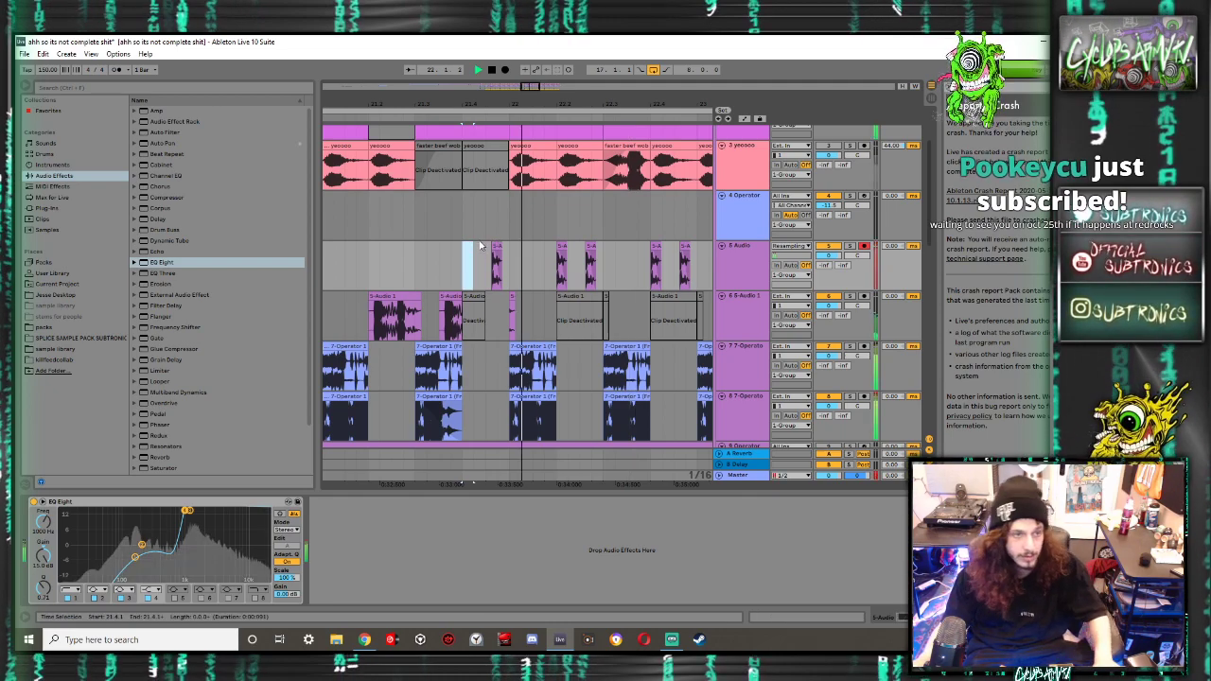
# Extend the slice at 21.3.3 on the 6 S-Audio track over its deactivated second half, and play from 21.3.1
pyautogui.click(413, 253)
pyautogui.moveTo(412, 254); pyautogui.dragTo(404, 255)
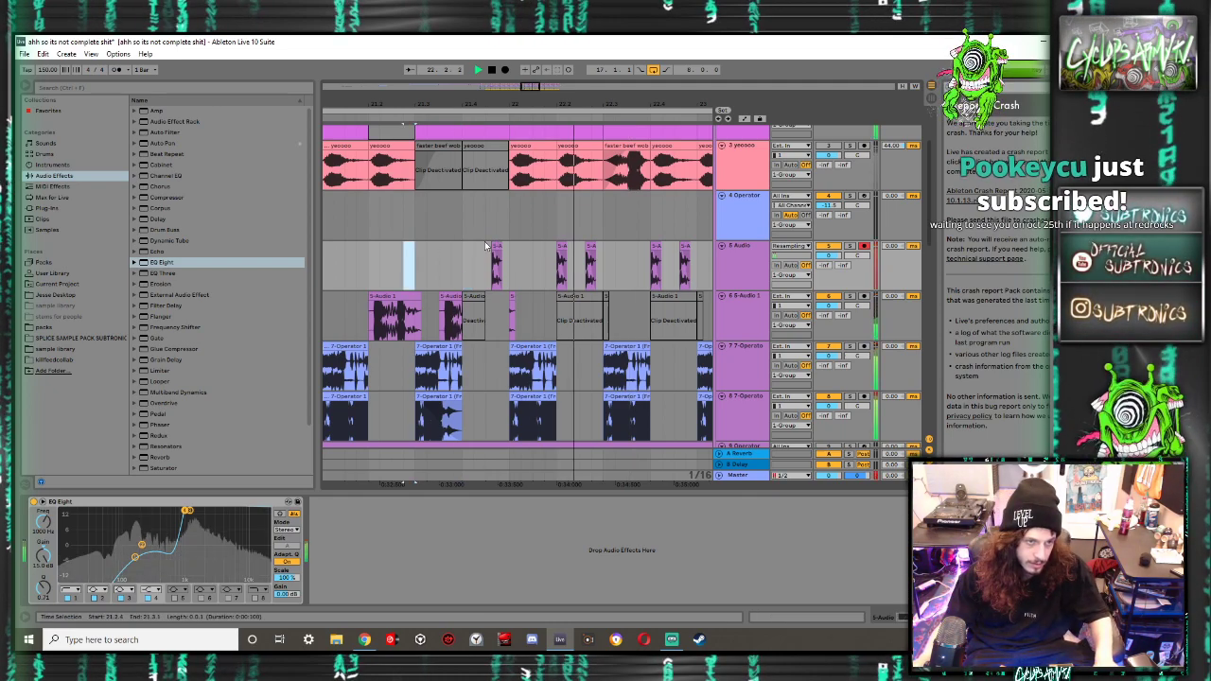
pyautogui.moveTo(461, 297); pyautogui.dragTo(485, 296)
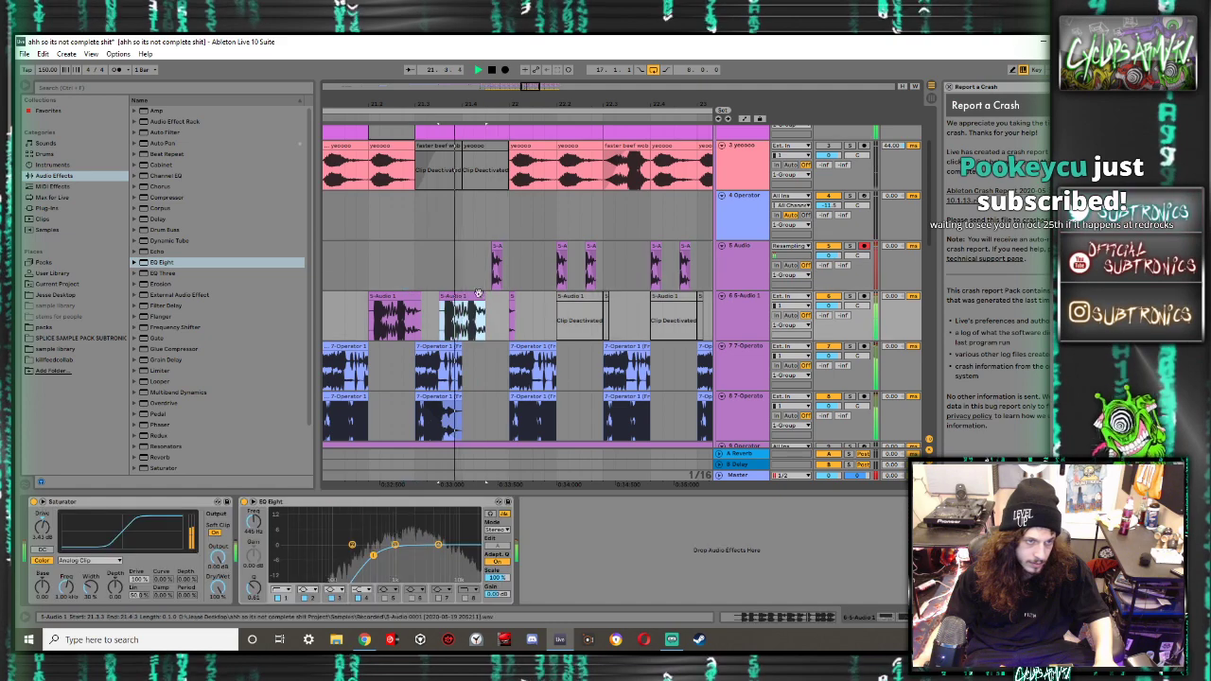
pyautogui.click(418, 272)
pyautogui.press('space')
pyautogui.press('space')
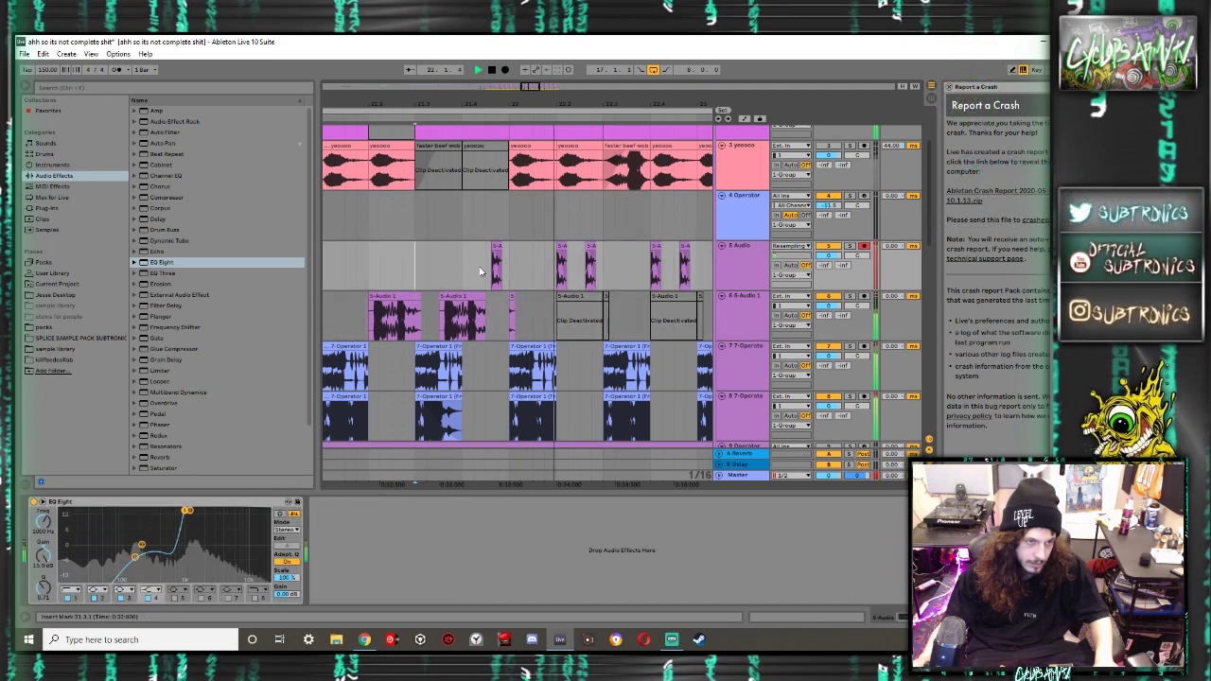
# Clear the 4 Operator track between bar 9 and 14.3.1
pyautogui.press('w')
pyautogui.moveTo(416, 303); pyautogui.dragTo(390, 304)
pyautogui.press('space')
pyautogui.press('space')
pyautogui.scroll(5, 393, 272)
pyautogui.moveTo(480, 224); pyautogui.dragTo(333, 203)
pyautogui.press('Delete')
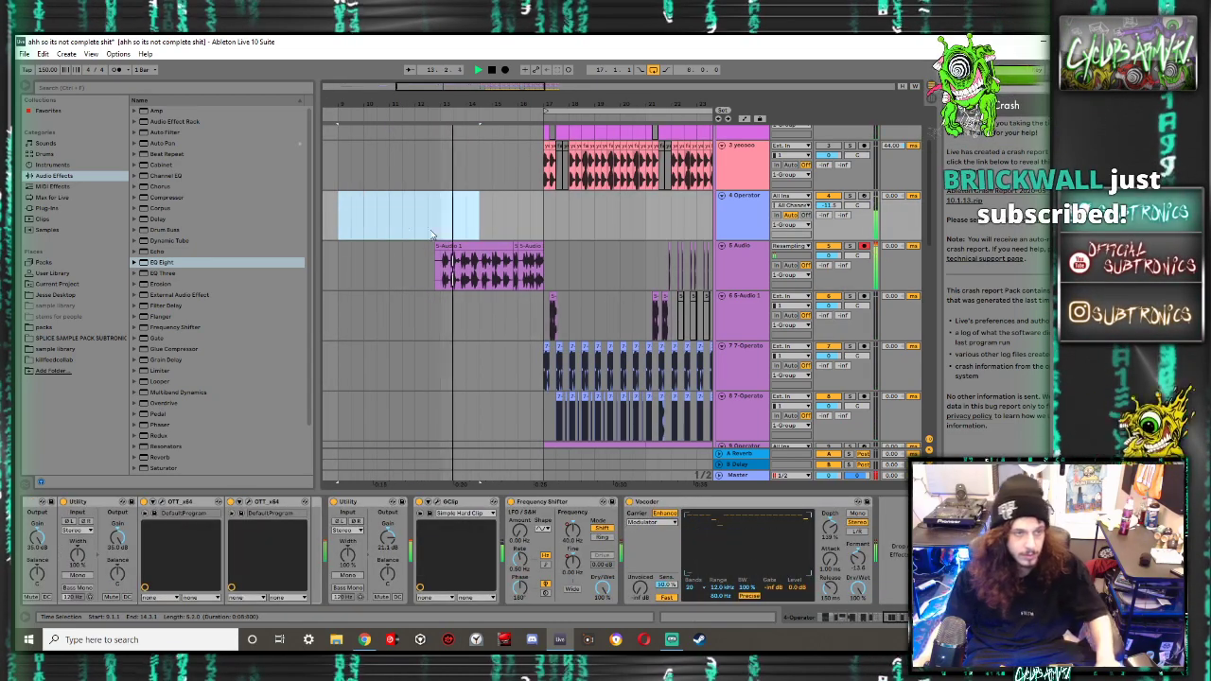
# Insert an audio track below 5 Audio, move the leftover recordings onto it and delete all but the last one before bar 17
pyautogui.click(751, 256)
pyautogui.press('space')
pyautogui.hotkey('ctrl', 't')
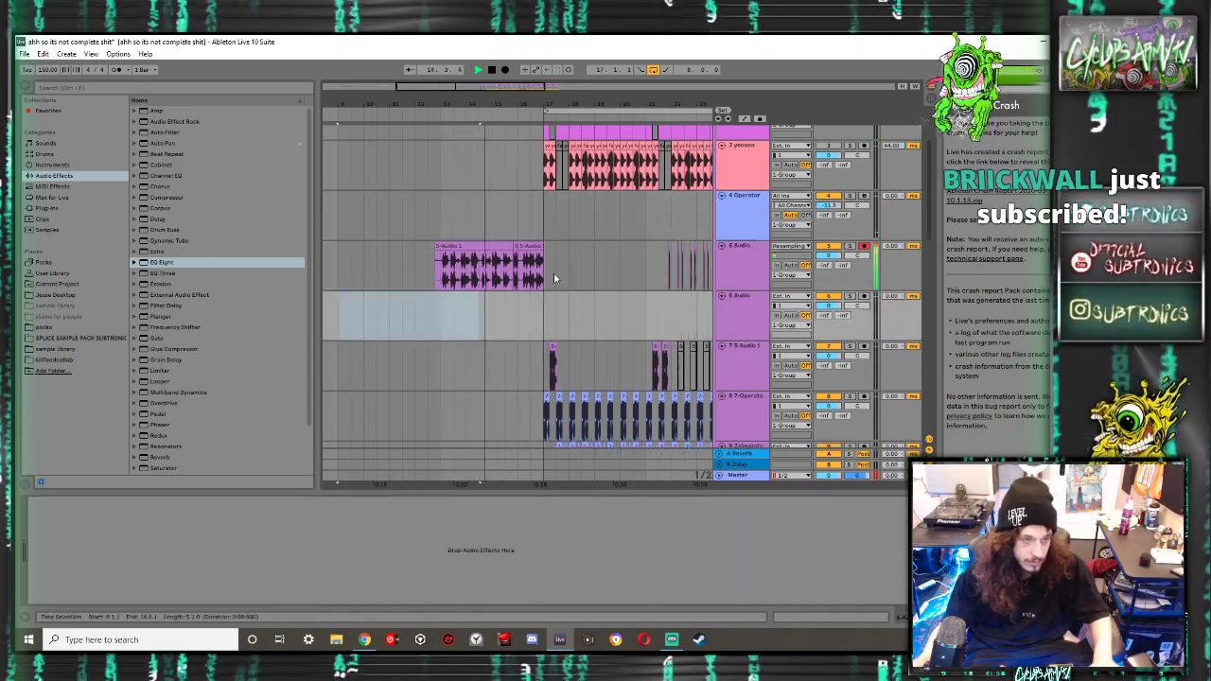
pyautogui.click(439, 268)
pyautogui.moveTo(445, 246); pyautogui.dragTo(533, 298)
pyautogui.hotkey('ctrl', 'z')
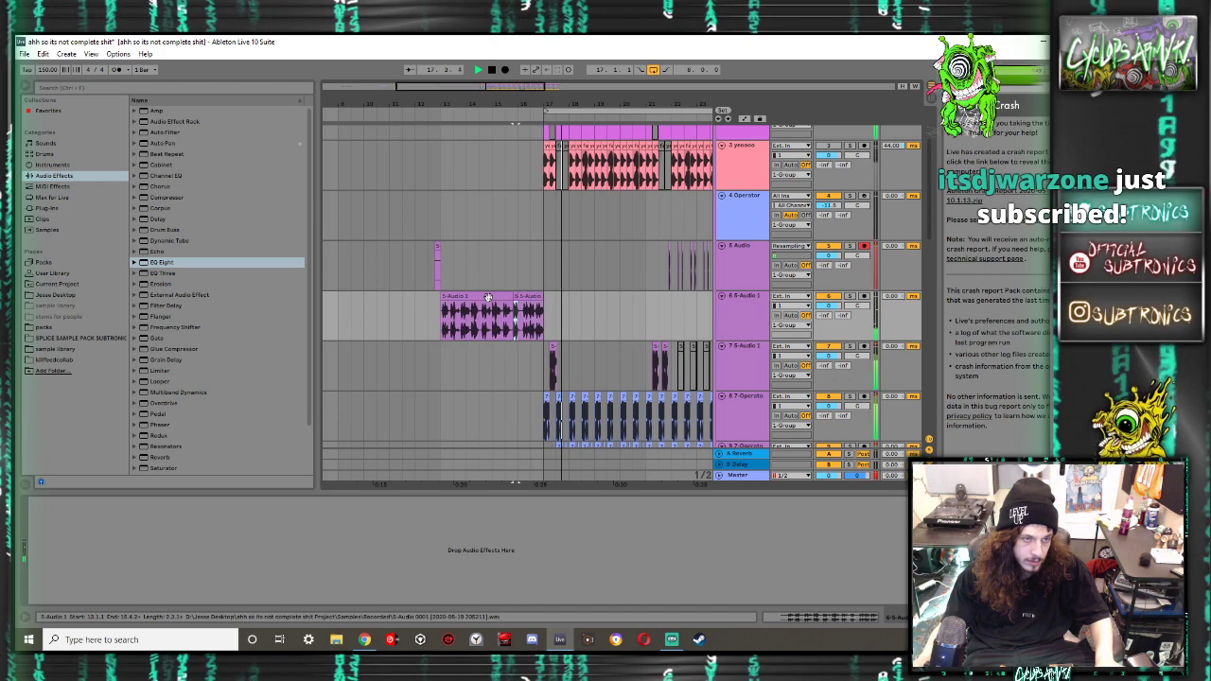
pyautogui.press('Delete')
pyautogui.moveTo(467, 297); pyautogui.dragTo(387, 229)
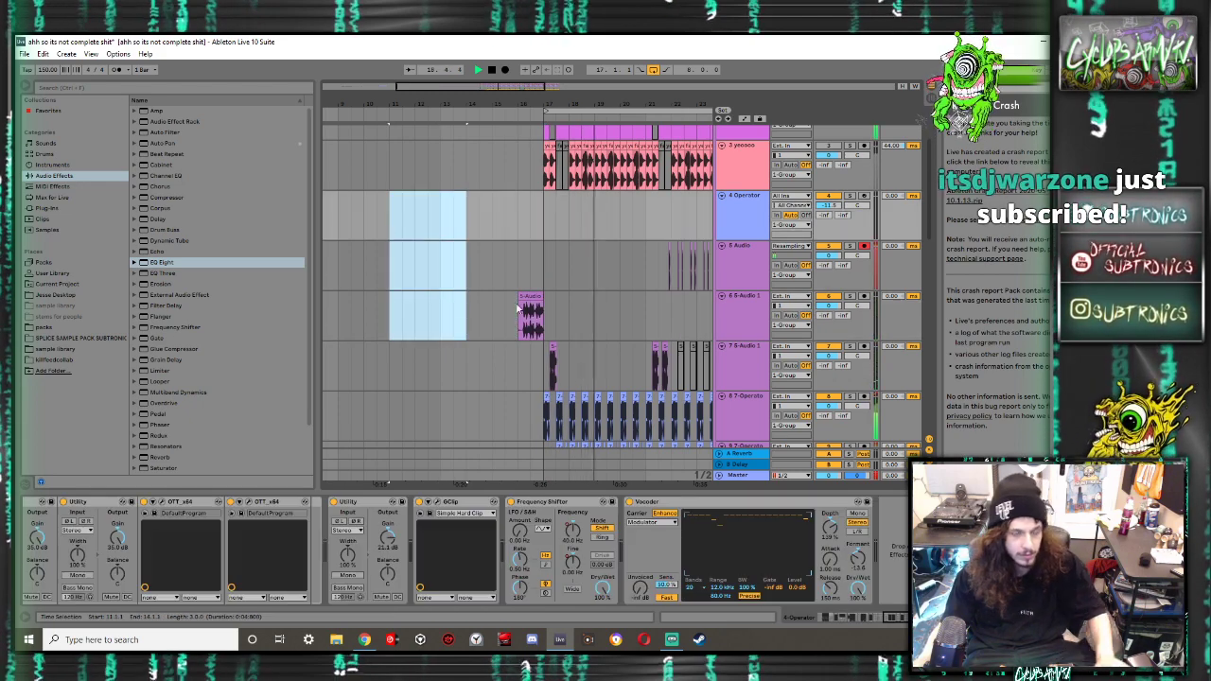
# Delete the stabs from 22.3.1 onwards on the 5 Audio track
pyautogui.hscroll(4, 517, 308)
pyautogui.hscroll(1, 517, 307)
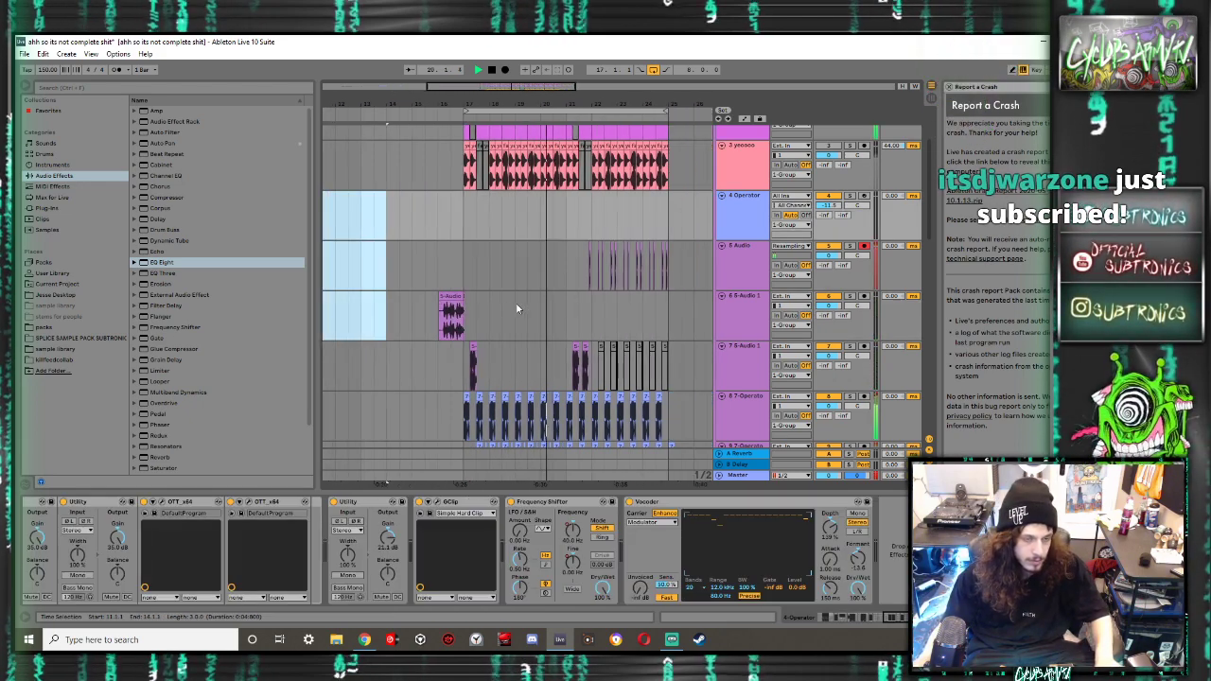
pyautogui.hscroll(2, 517, 307)
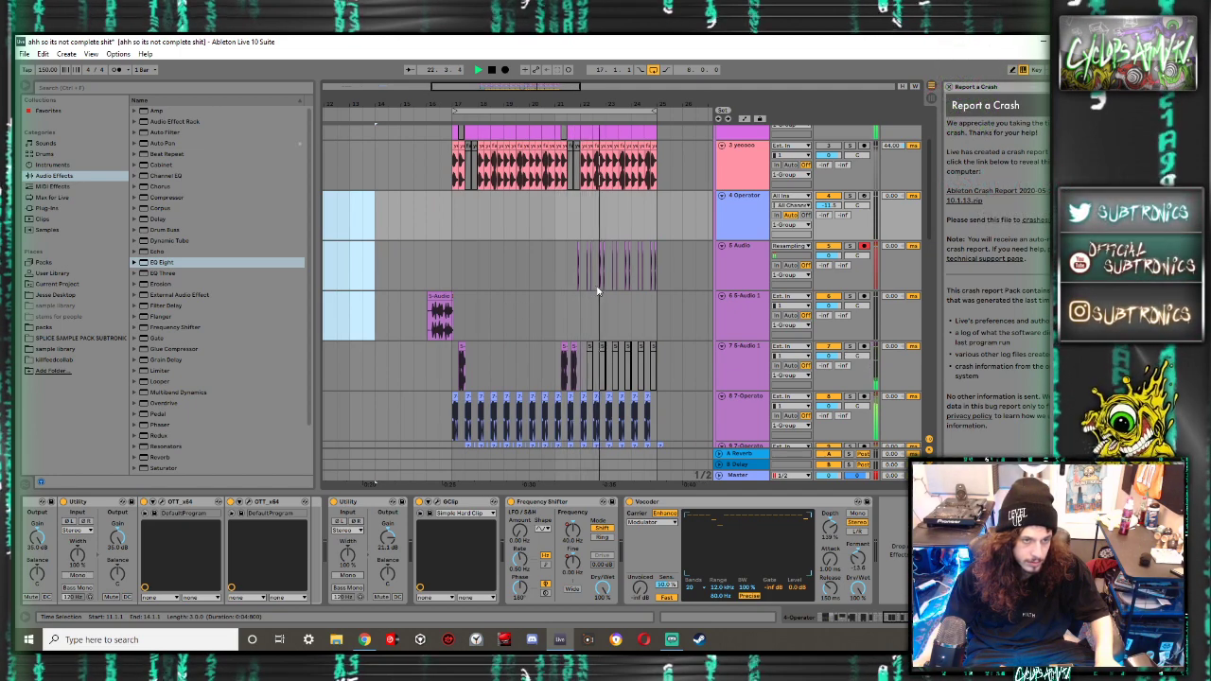
pyautogui.moveTo(666, 278); pyautogui.dragTo(598, 265)
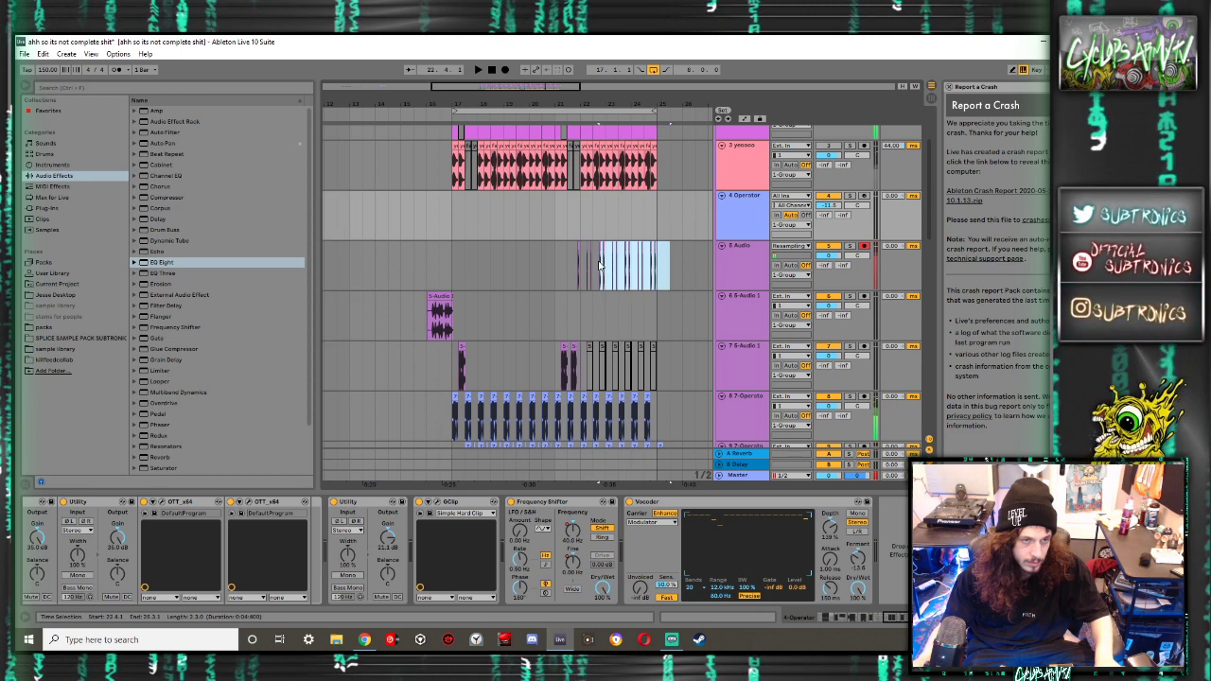
pyautogui.press('F11')
pyautogui.hotkey('shift', 'Tab')
pyautogui.moveTo(668, 242); pyautogui.dragTo(593, 240)
pyautogui.press('Delete')
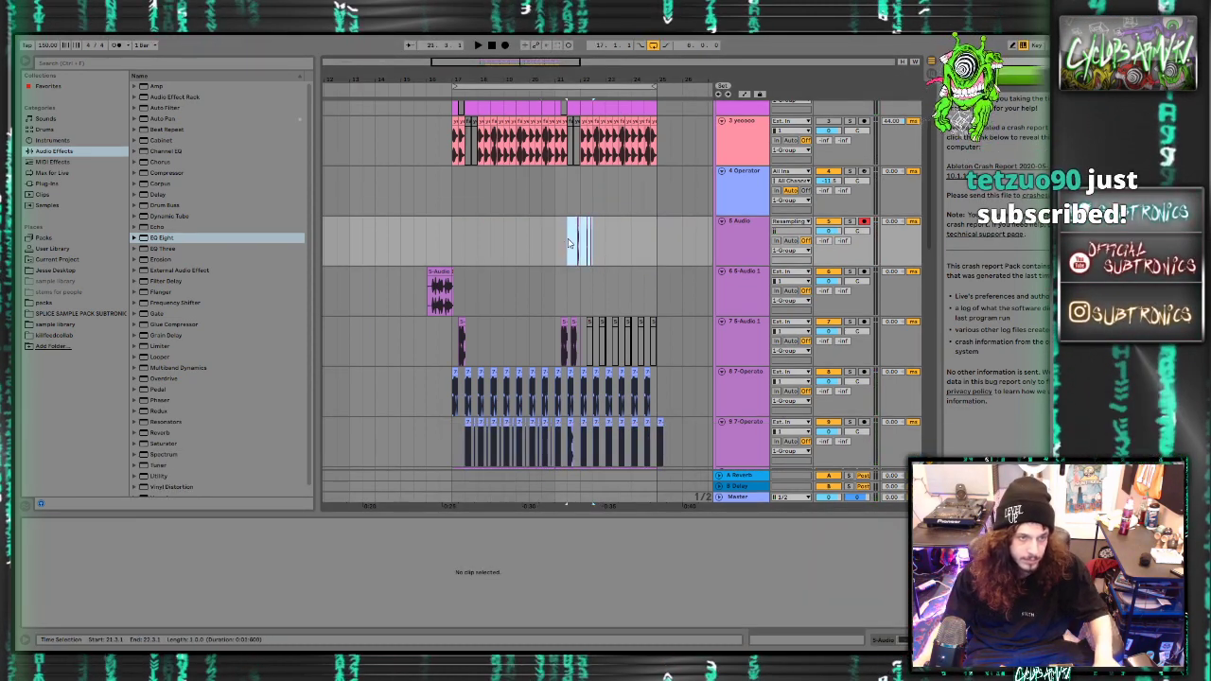
# Duplicate the one-bar range from 21.3.1 to 22.3.1 along the 5 Audio track up to 24.3.1 during playback
pyautogui.click(568, 238)
pyautogui.press('space')
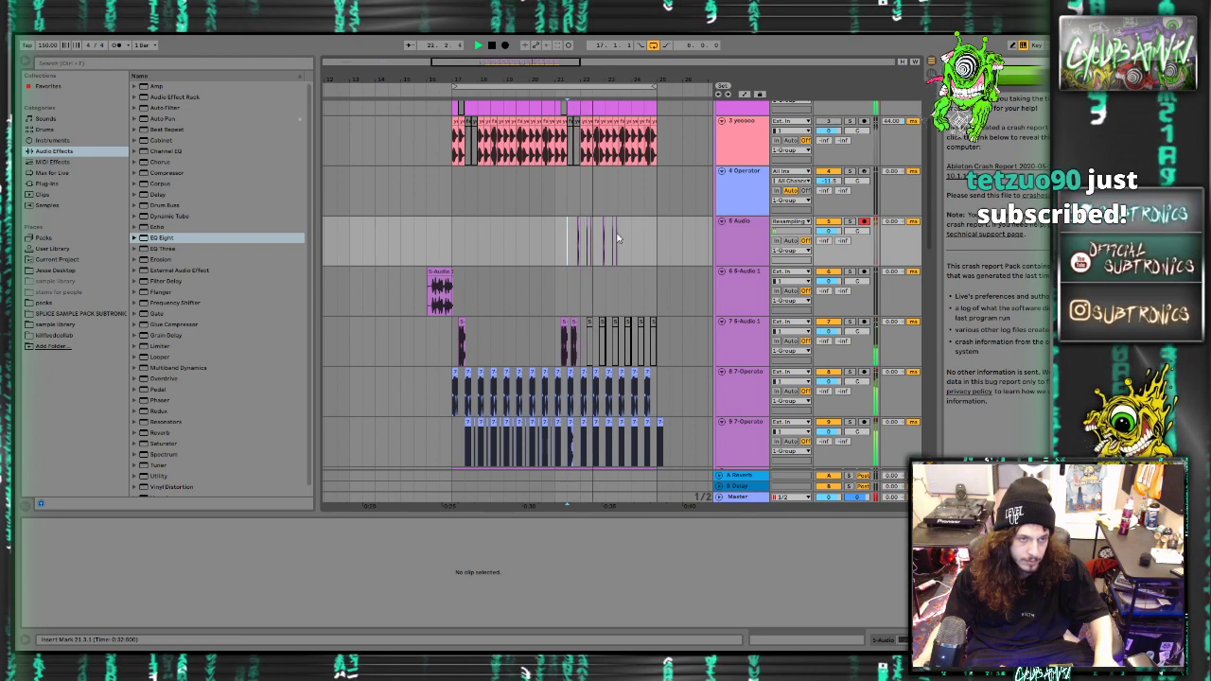
pyautogui.moveTo(618, 238); pyautogui.dragTo(592, 241)
pyautogui.hotkey('ctrl', 'd')
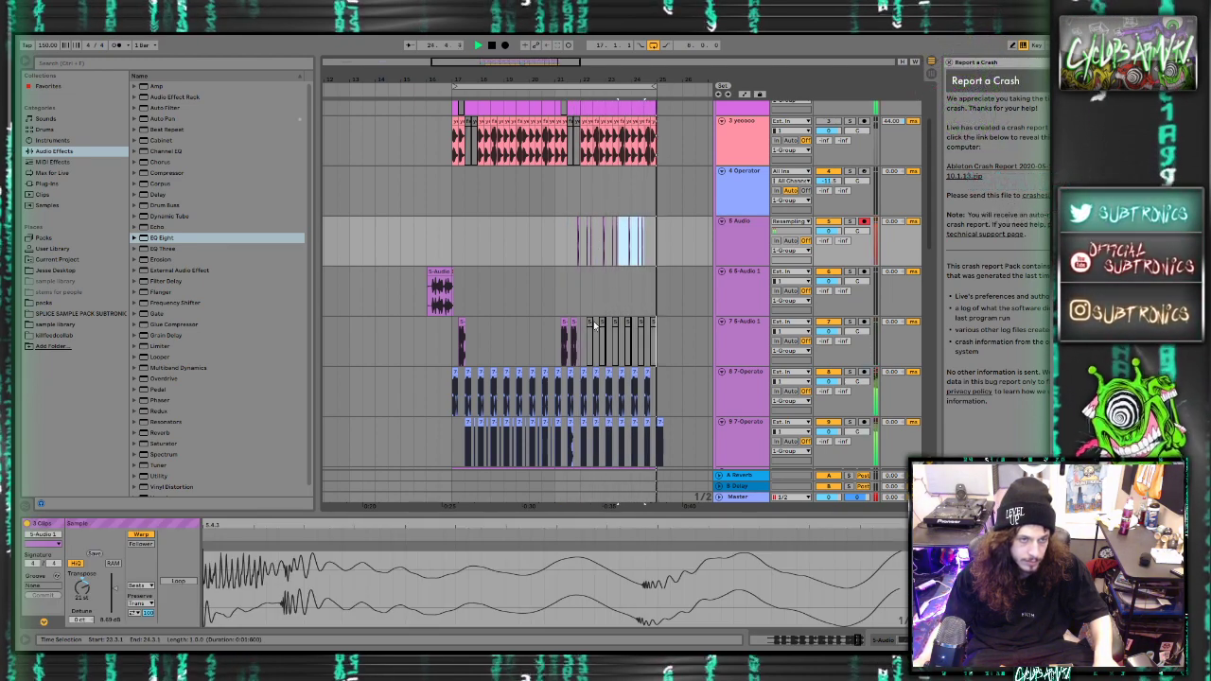
# Play from 21.1.1 and duplicate the two-beat range with the extended slice along the 7 S-Audio track up to bar 25
pyautogui.click(553, 335)
pyautogui.press('space')
pyautogui.scroll(3, 572, 336)
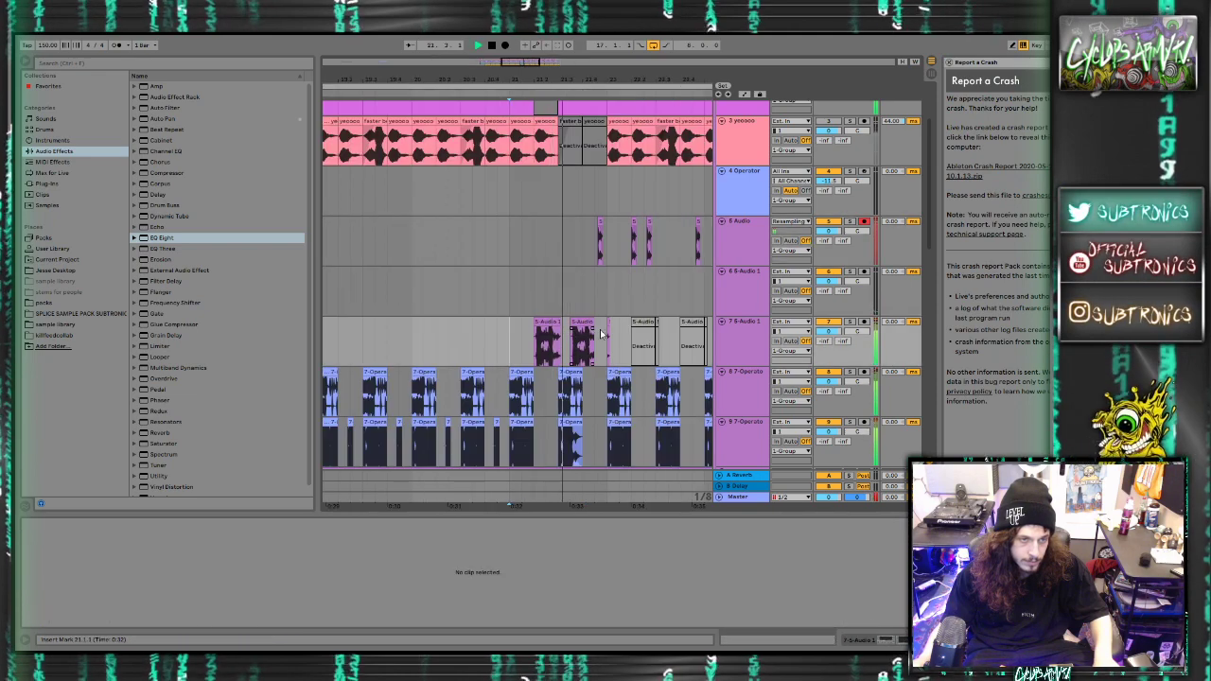
pyautogui.hscroll(1, 612, 337)
pyautogui.press('space')
pyautogui.moveTo(586, 338); pyautogui.dragTo(538, 336)
pyautogui.hotkey('ctrl', 'd')
pyautogui.hotkey('ctrl', 'd')
pyautogui.hotkey('ctrl', 'd')
pyautogui.hotkey('ctrl', 'd')
pyautogui.hotkey('ctrl', 'd')
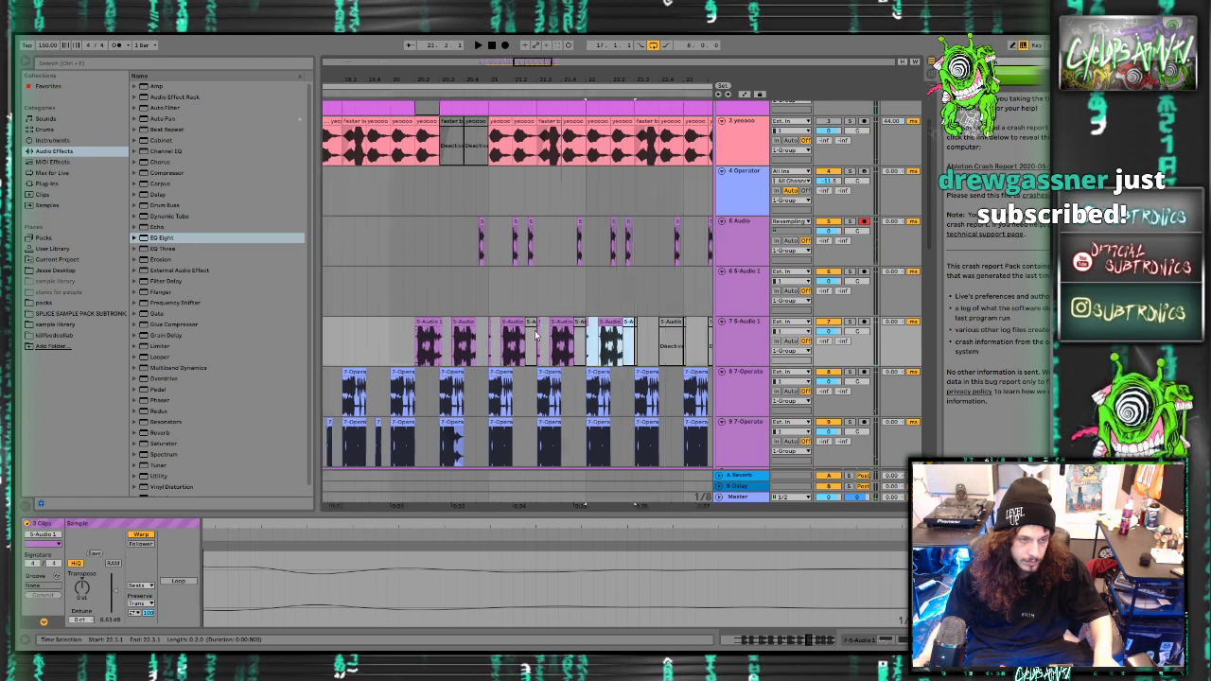
pyautogui.hotkey('ctrl', 'd')
pyautogui.scroll(-3, 533, 335)
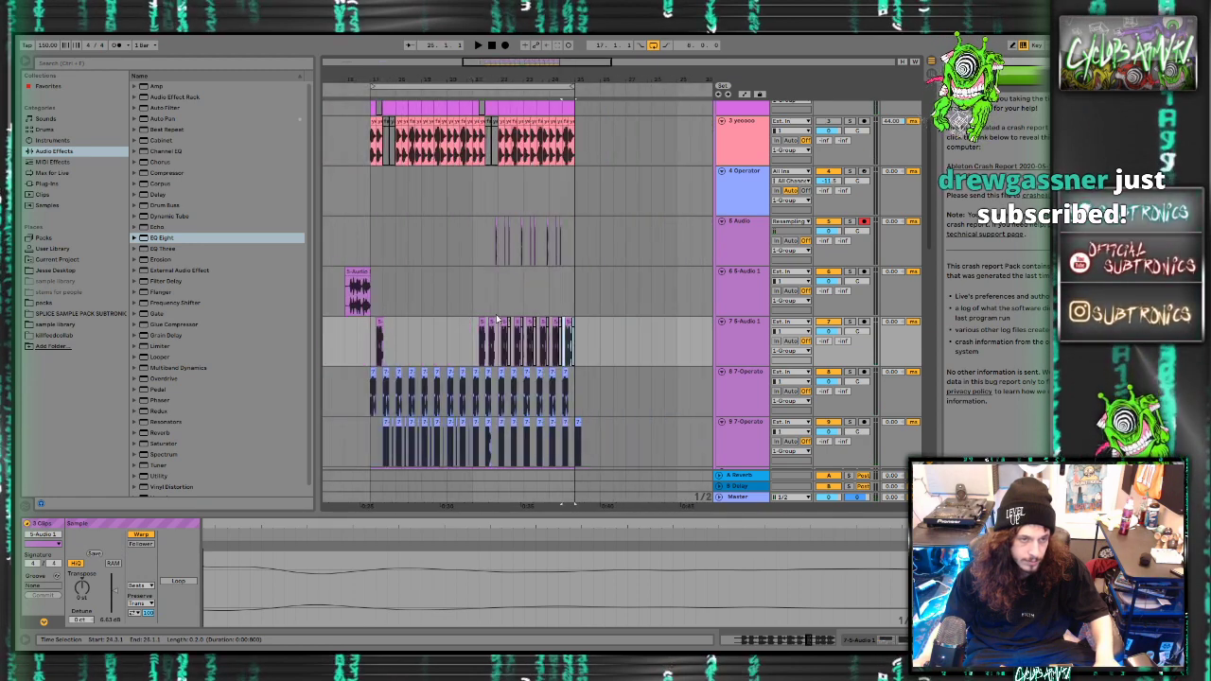
# Play the arrangement from bar 21.3 and from 17.1.1 to review the stabs and repeated slices
pyautogui.moveTo(497, 308); pyautogui.dragTo(485, 301)
pyautogui.press('space')
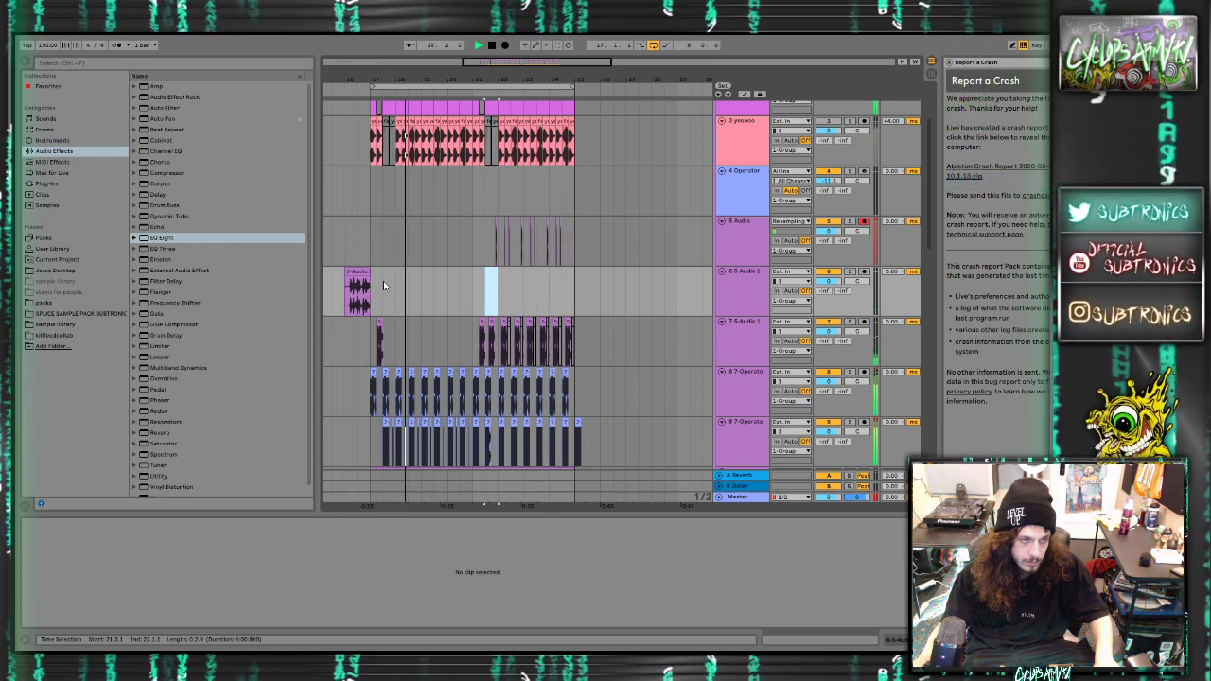
pyautogui.scroll(3, 382, 310)
pyautogui.scroll(-3, 382, 309)
pyautogui.click(371, 331)
pyautogui.press('space')
pyautogui.press('space')
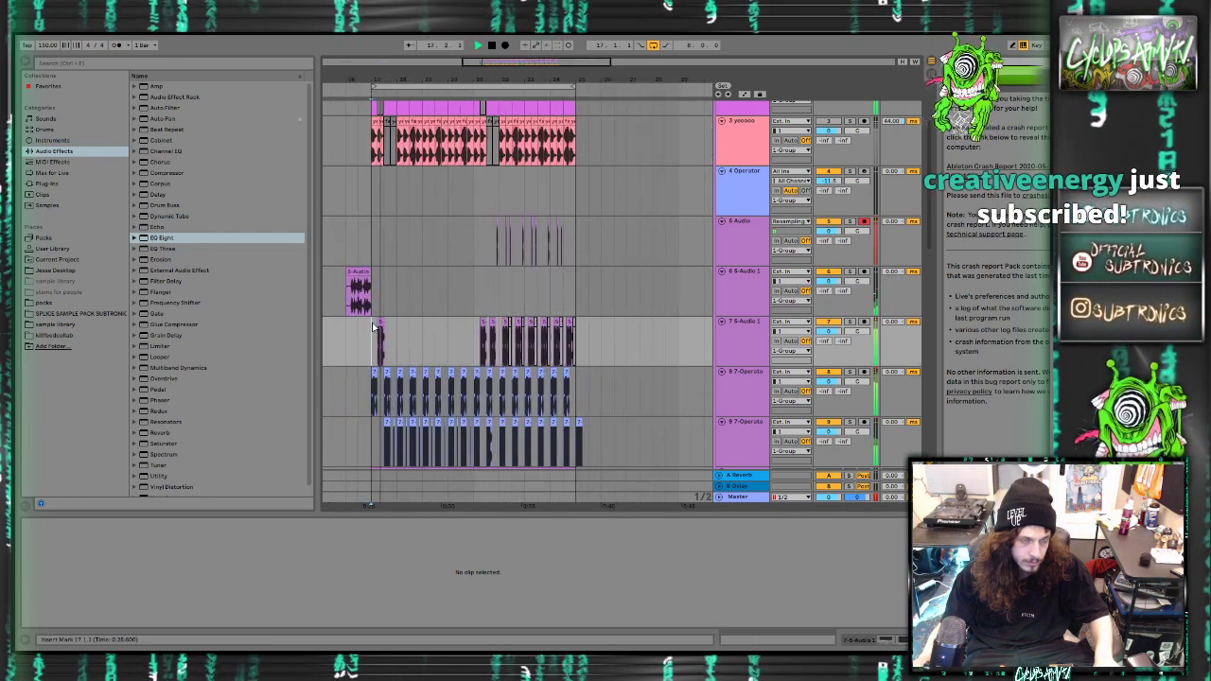
# Insert a MIDI track below the existing sub bass, load the favourite Hip-Hop Sub Bass.adg, raise its Drop and set Dist Amount to 114
pyautogui.scroll(1, 375, 318)
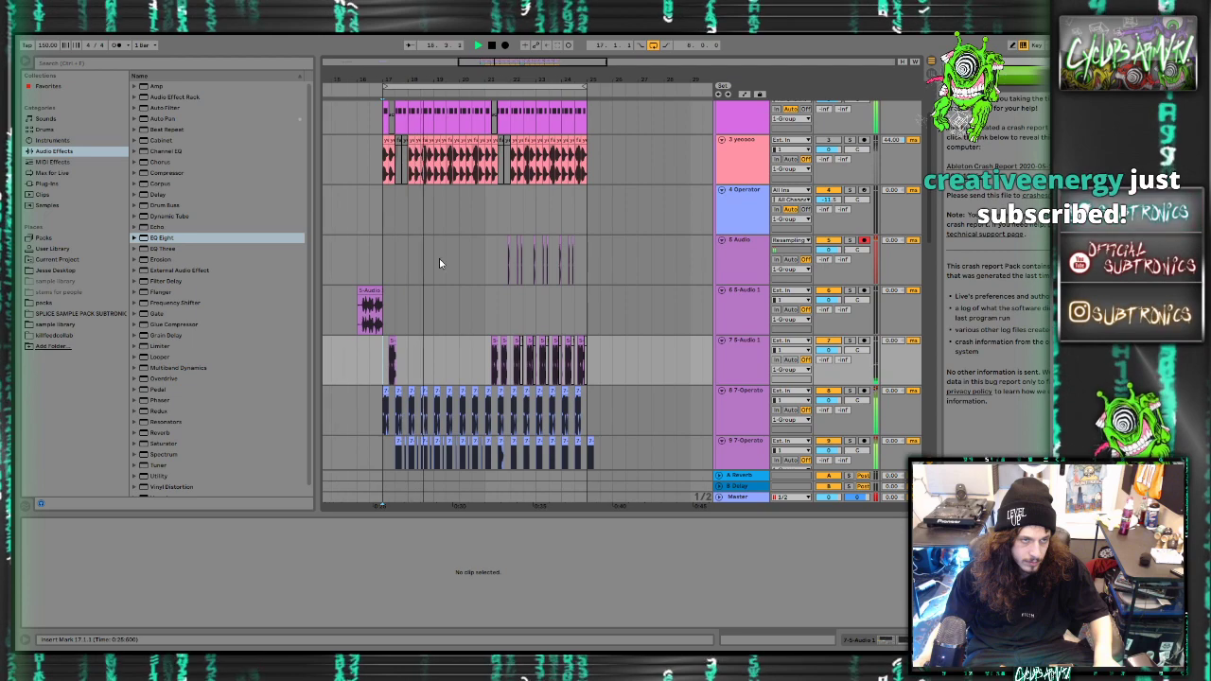
pyautogui.scroll(4, 417, 260)
pyautogui.click(702, 171)
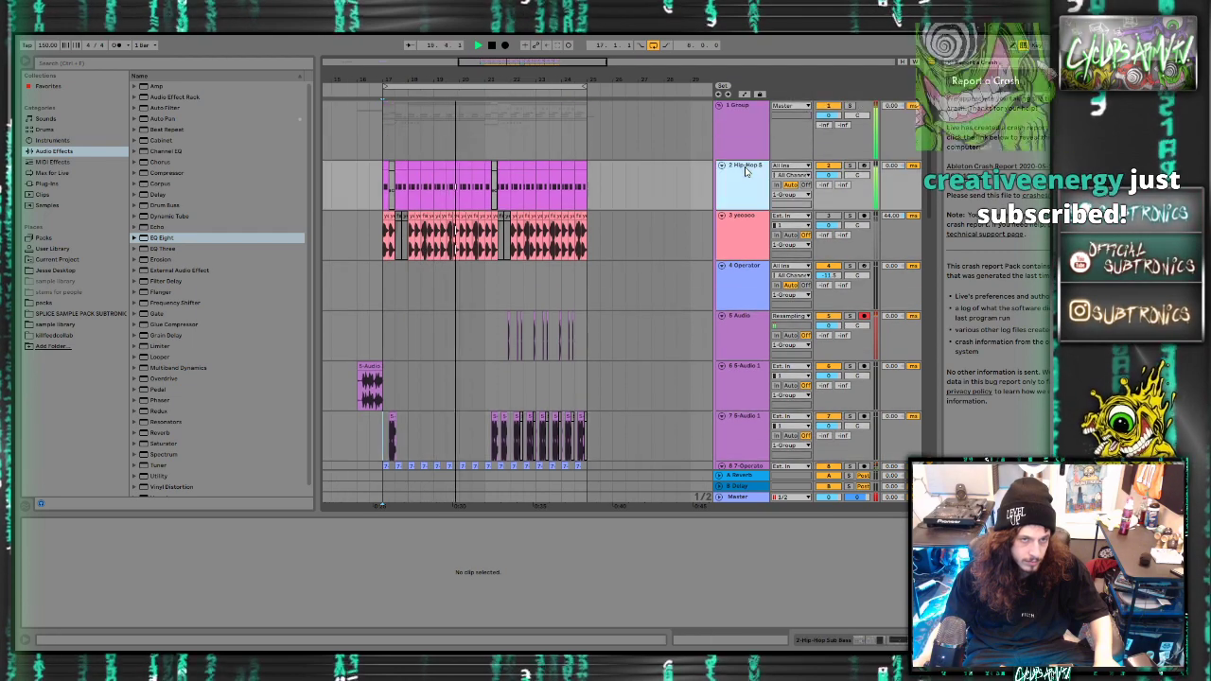
pyautogui.hotkey('ctrl', 'shift', 't')
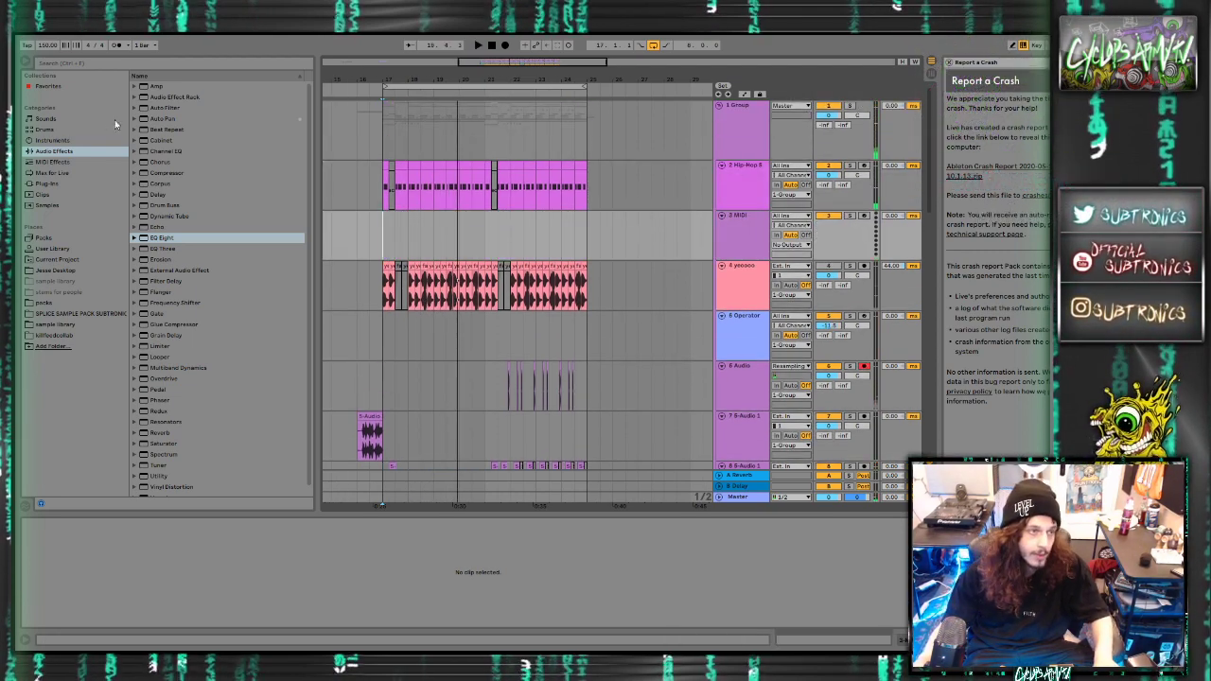
pyautogui.click(48, 86)
pyautogui.moveTo(180, 150); pyautogui.dragTo(305, 178)
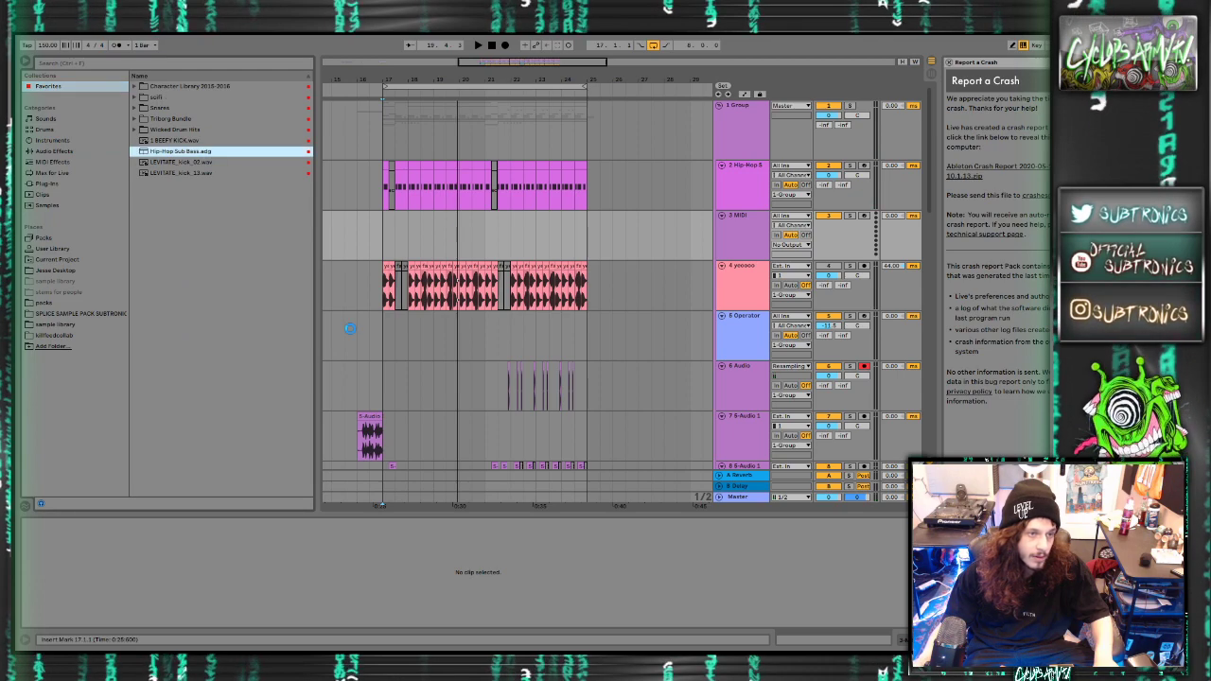
pyautogui.moveTo(386, 282); pyautogui.dragTo(398, 236)
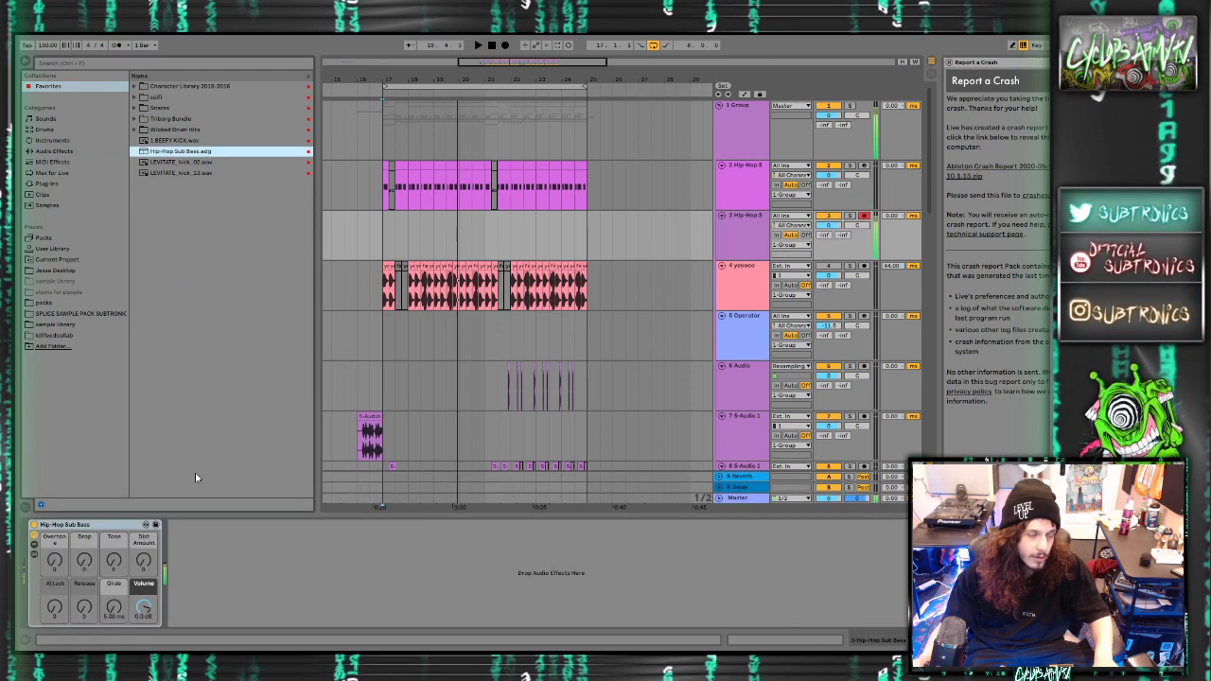
pyautogui.click(142, 564)
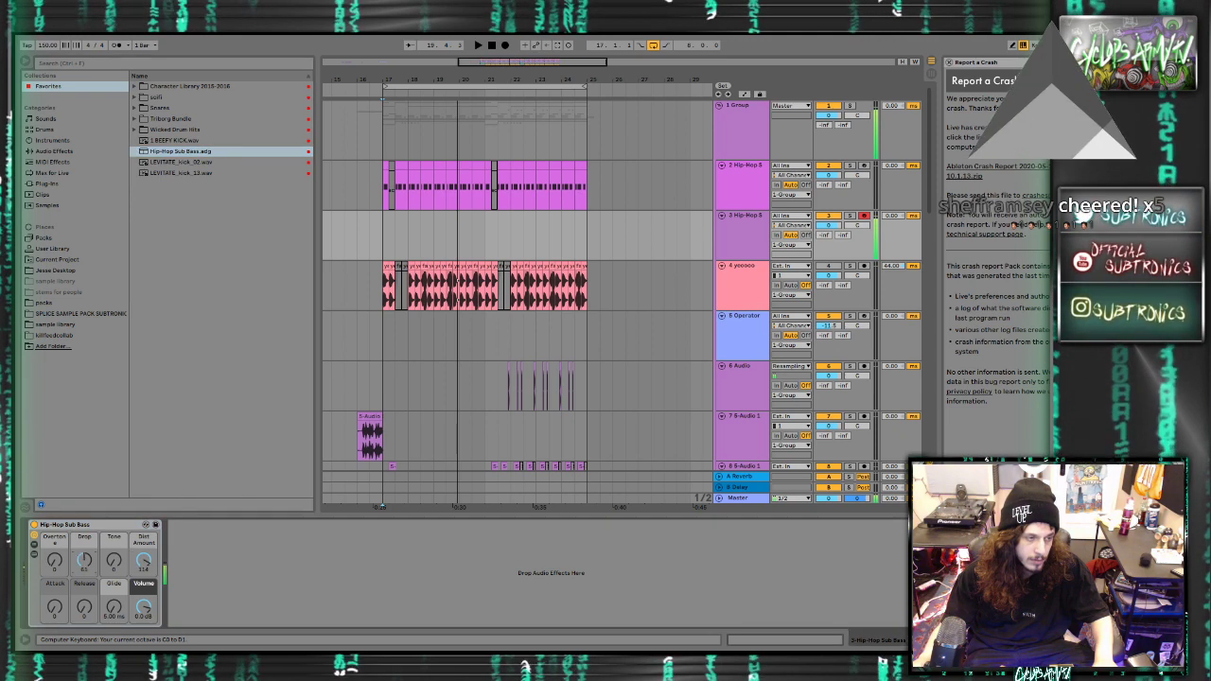
# Add EQ Eight to the new Hip-Hop Sub Bass track and remove the stray Echo device
pyautogui.click(62, 153)
pyautogui.doubleClick(169, 228)
pyautogui.doubleClick(164, 238)
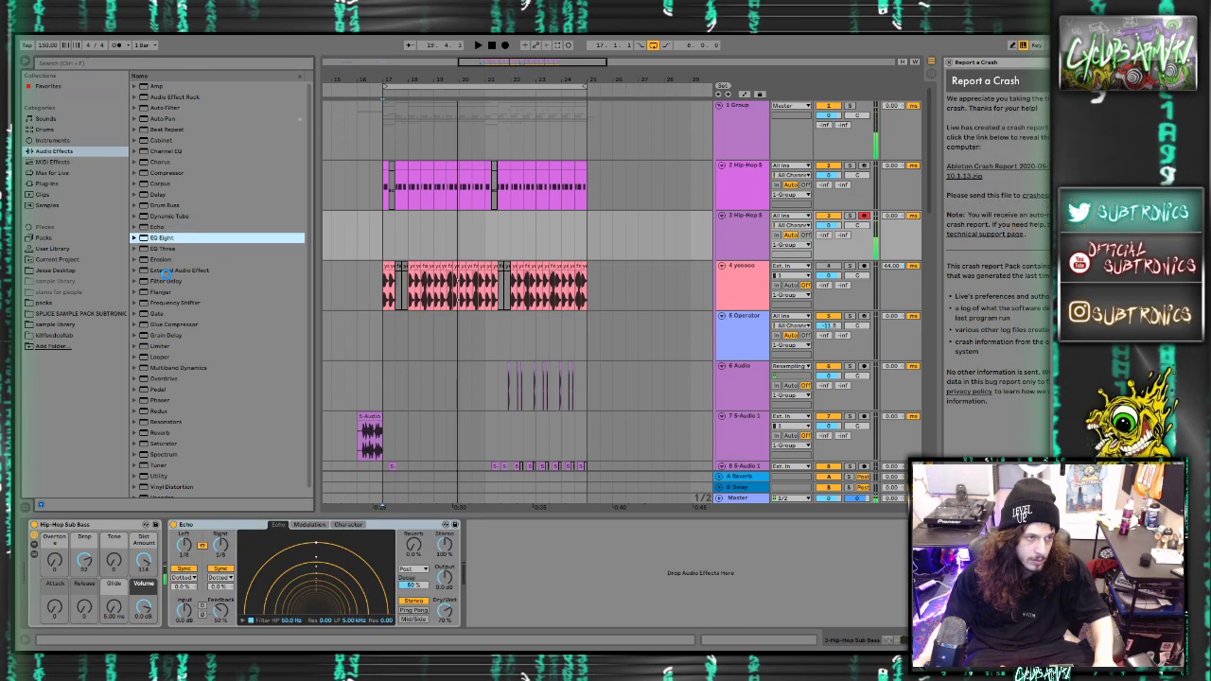
pyautogui.click(205, 523)
pyautogui.click(204, 523)
pyautogui.press('Delete')
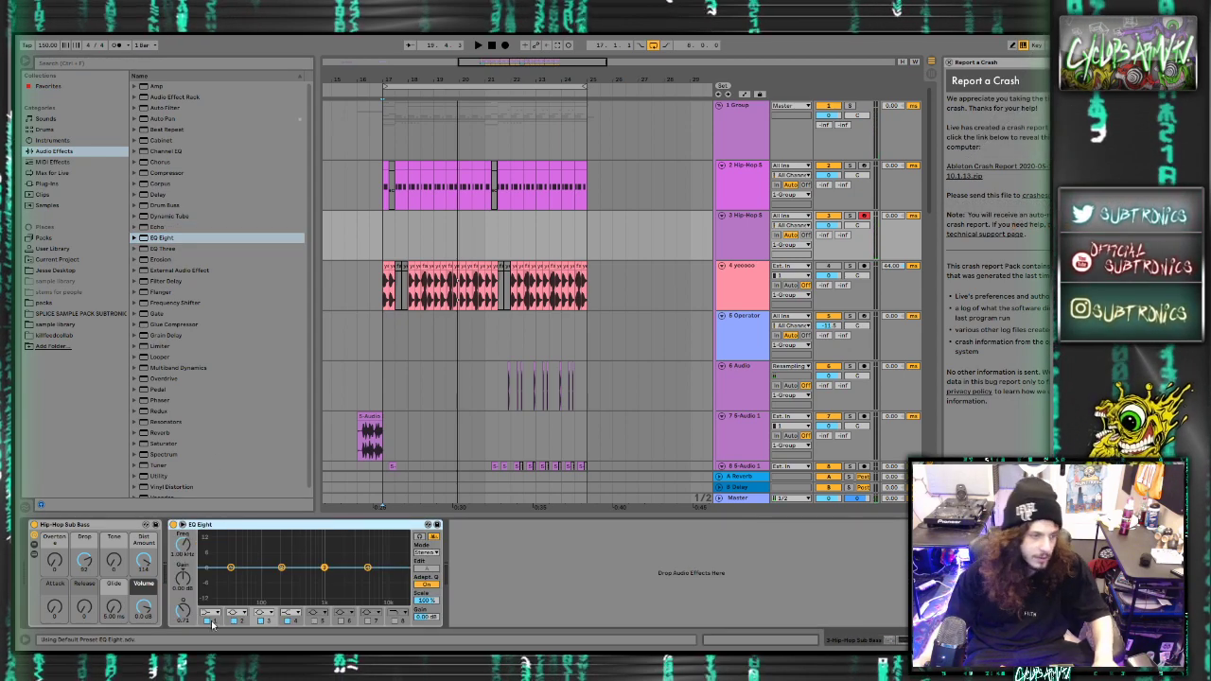
# Set EQ Eight's first band to a low cut at about 417 Hz and add Erosion with Amount at about 176
pyautogui.click(213, 615)
pyautogui.moveTo(228, 574); pyautogui.dragTo(303, 569)
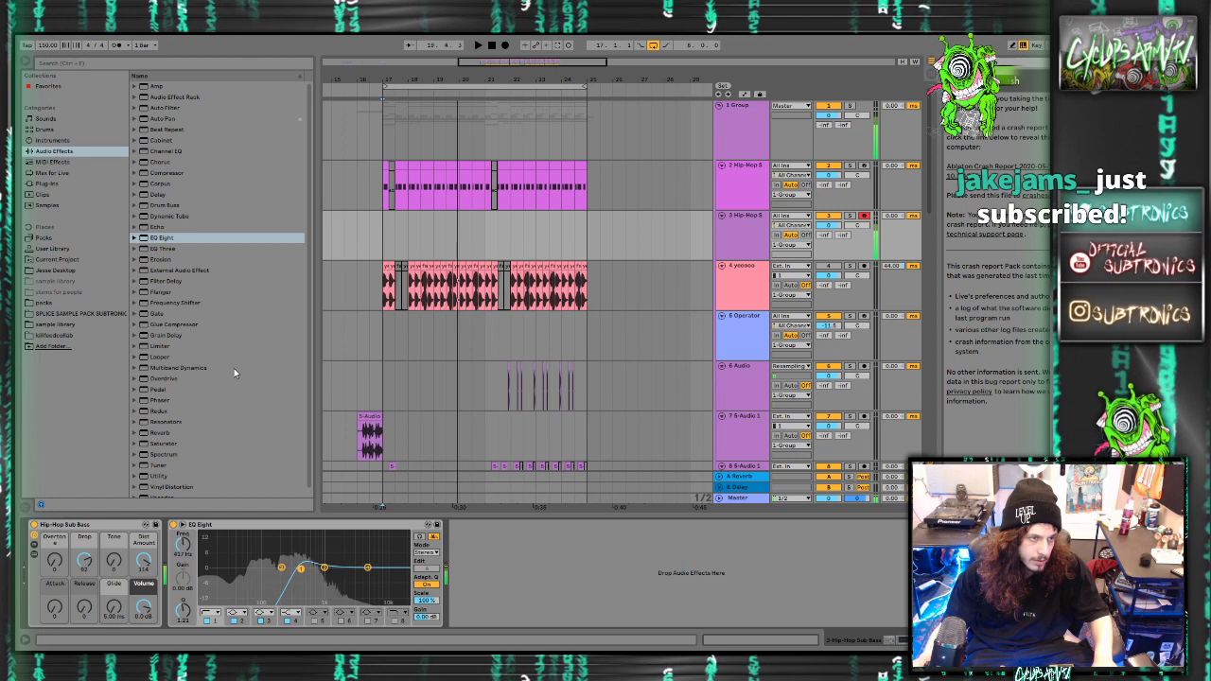
pyautogui.doubleClick(161, 259)
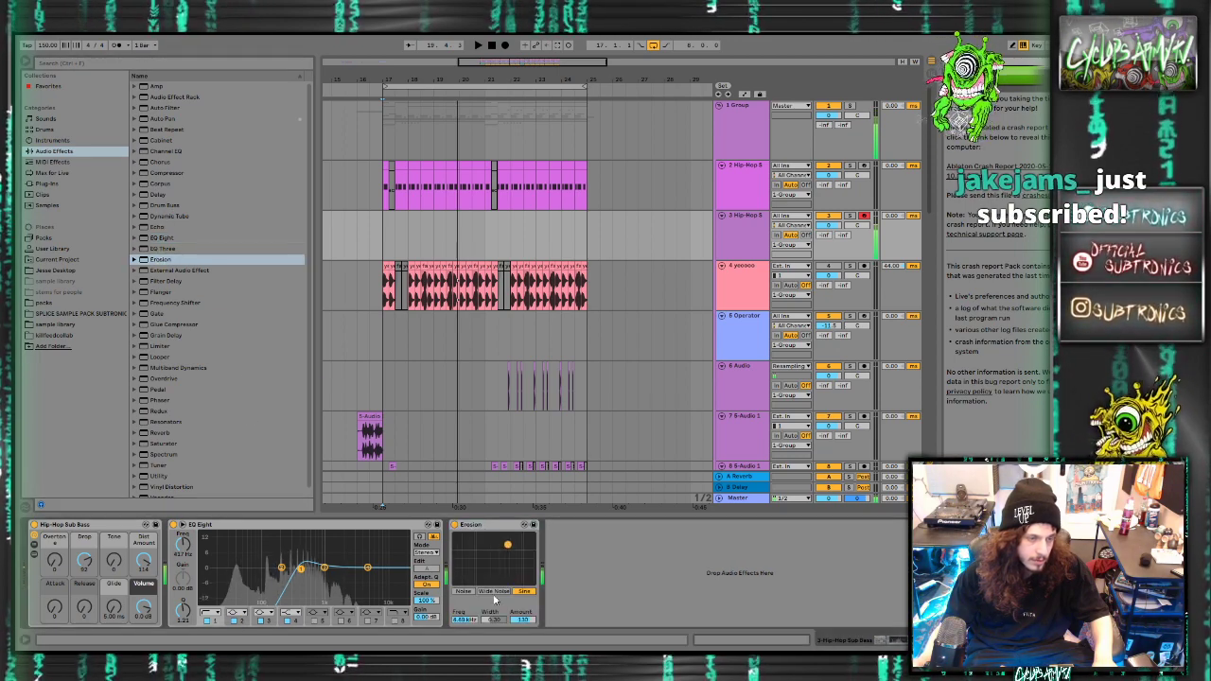
# Add the OTT_x64 plug-in after Erosion on the new Hip-Hop Sub Bass track and close its window
pyautogui.click(43, 184)
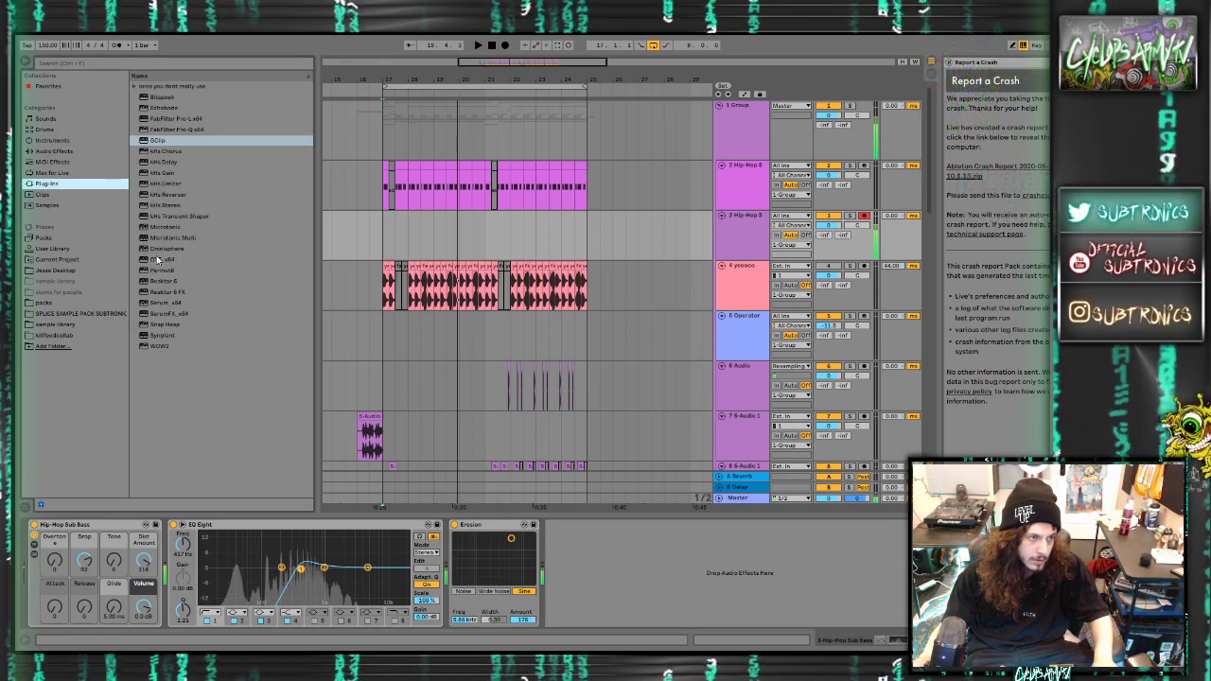
pyautogui.doubleClick(159, 259)
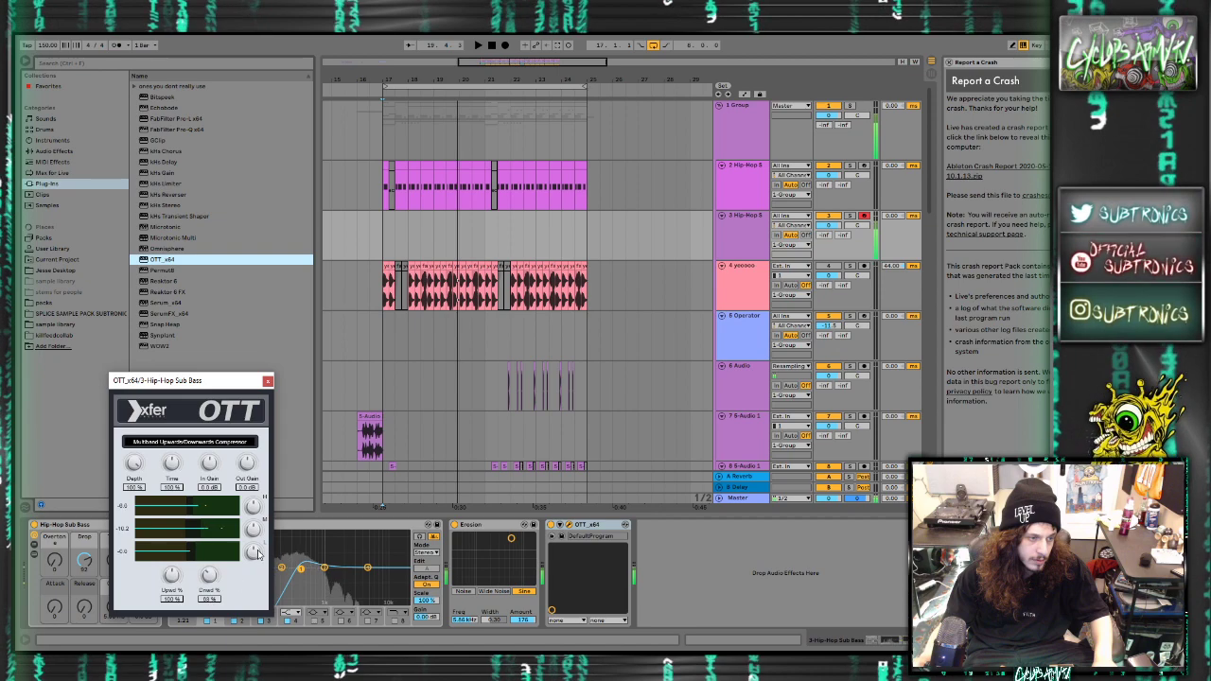
pyautogui.click(268, 381)
# Play the arrangement from 17.1.1 to review the bass pattern through bar 21 and inspect the stab and slice tracks
pyautogui.press('space')
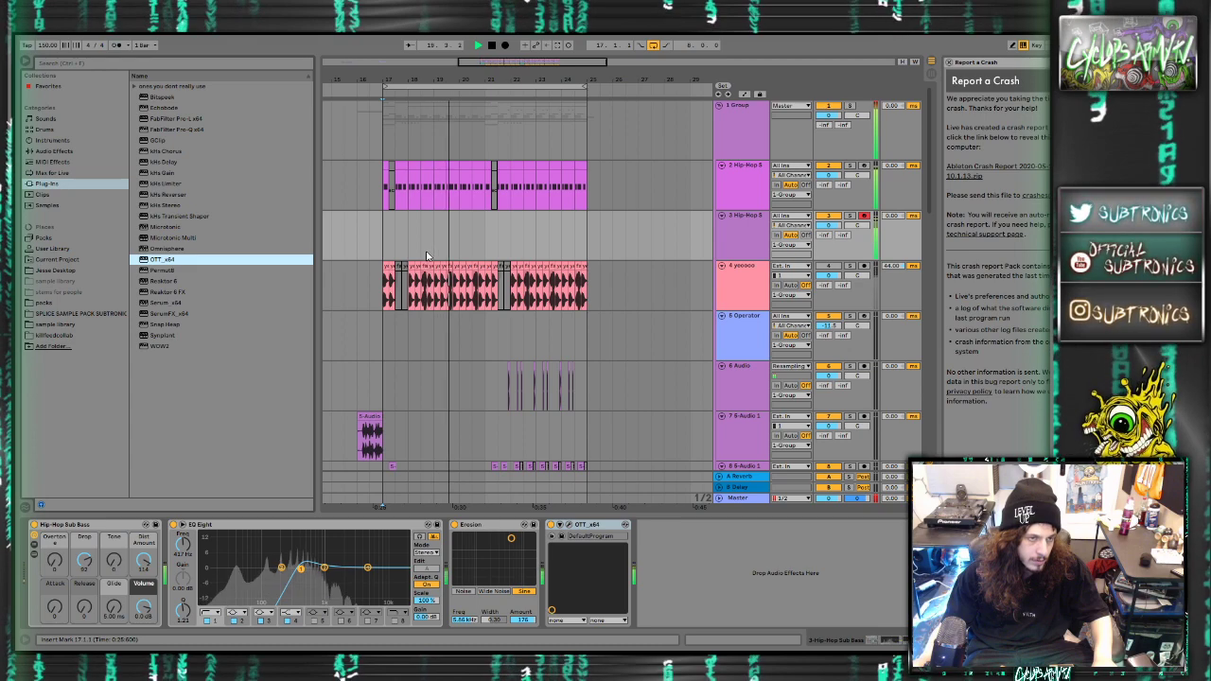
pyautogui.scroll(-1, 441, 328)
pyautogui.scroll(-1, 440, 328)
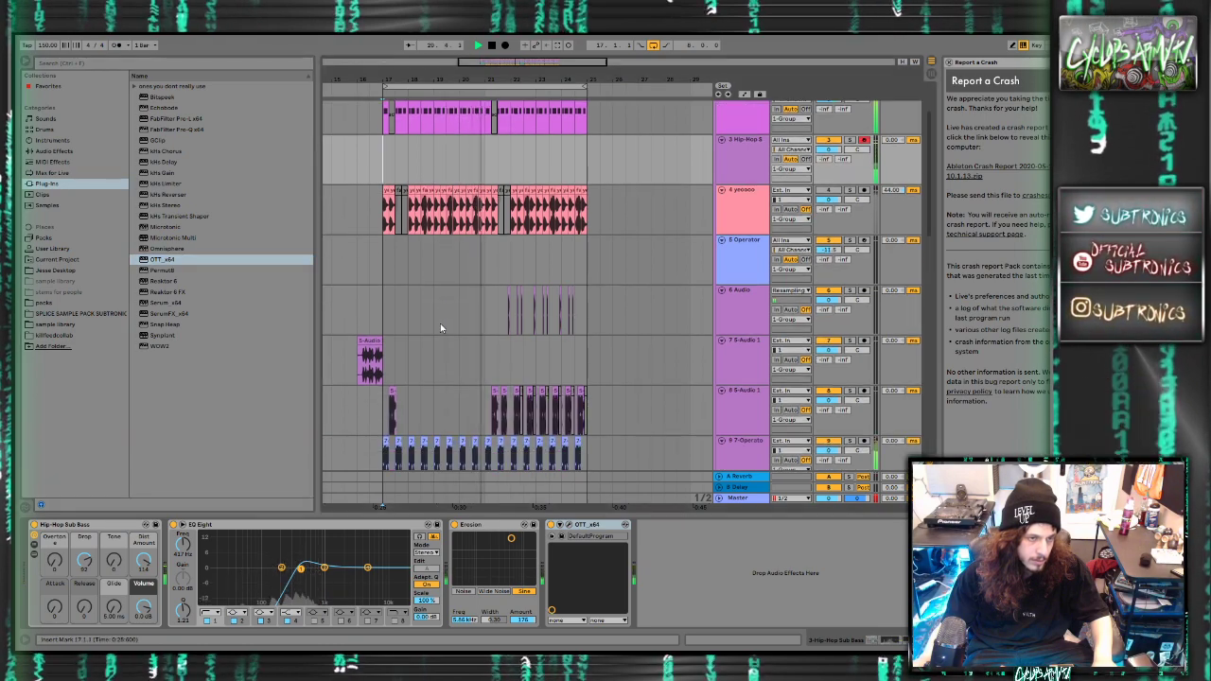
pyautogui.scroll(2, 440, 328)
pyautogui.press('space')
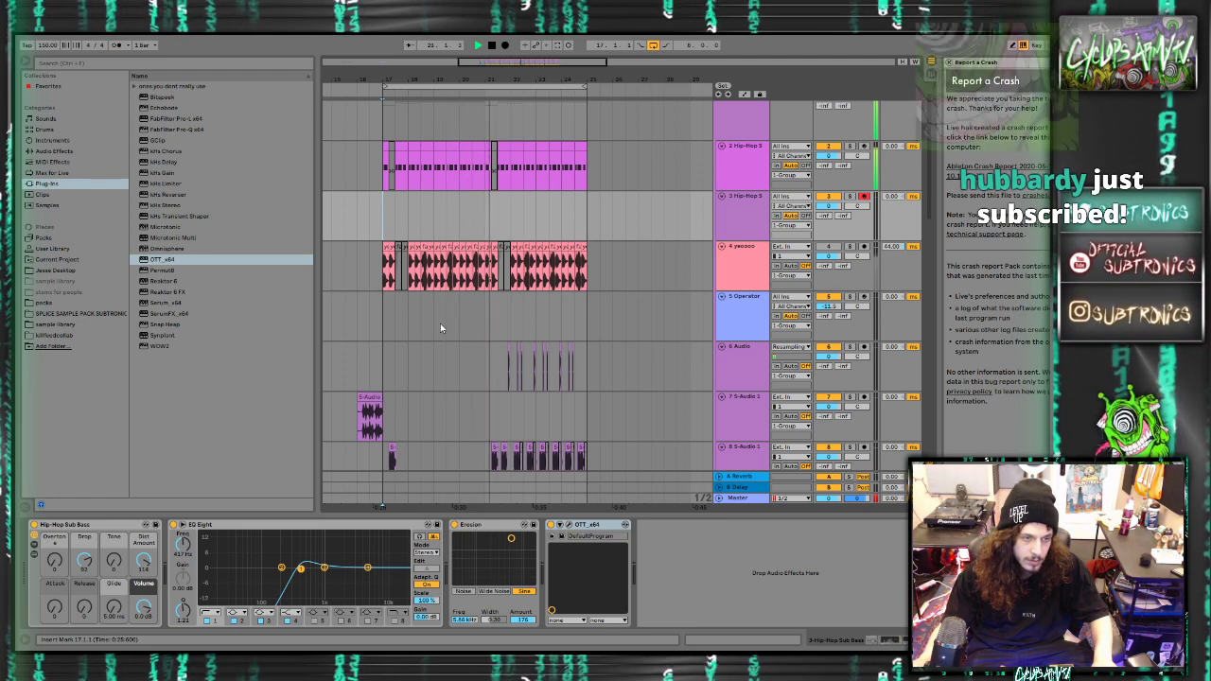
pyautogui.scroll(-1, 515, 333)
pyautogui.scroll(3, 530, 345)
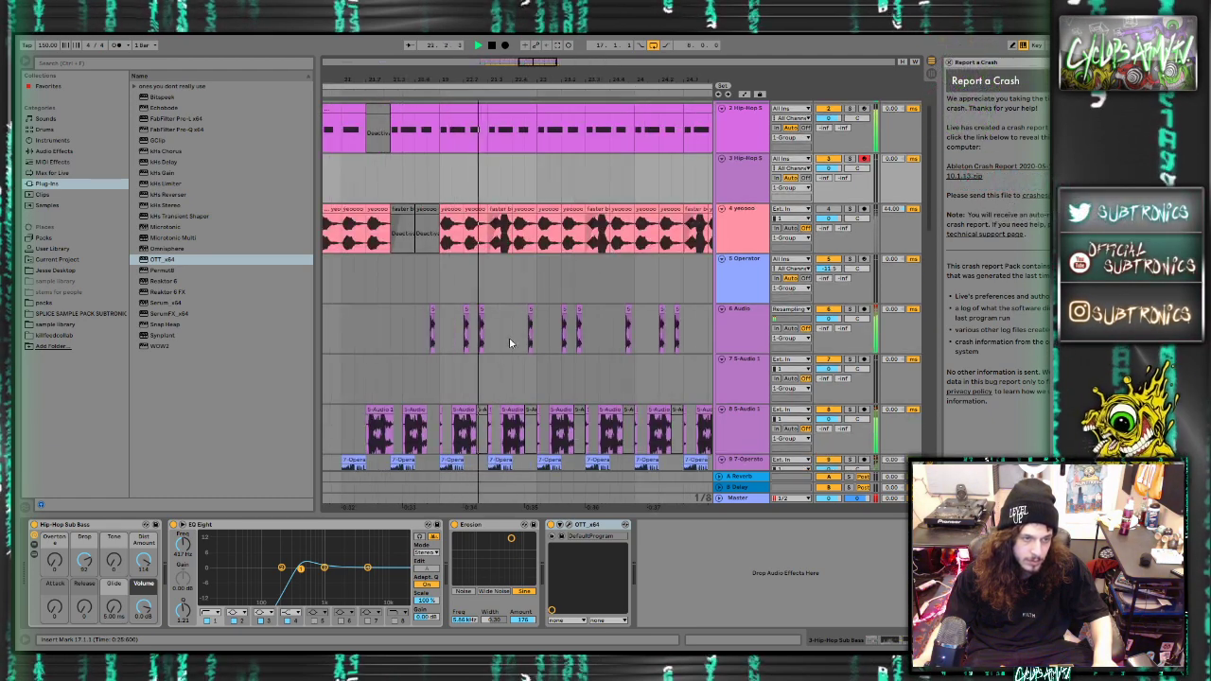
pyautogui.scroll(-1, 420, 355)
pyautogui.scroll(-1, 420, 355)
pyautogui.press('space')
# Alter the one-beat clip at 21.3.1 on the 10 7-Operator track and repeat it every two beats up to bar 25
pyautogui.moveTo(427, 336); pyautogui.dragTo(415, 336)
pyautogui.moveTo(402, 322); pyautogui.dragTo(392, 322)
pyautogui.press('space')
pyautogui.scroll(-4, 419, 338)
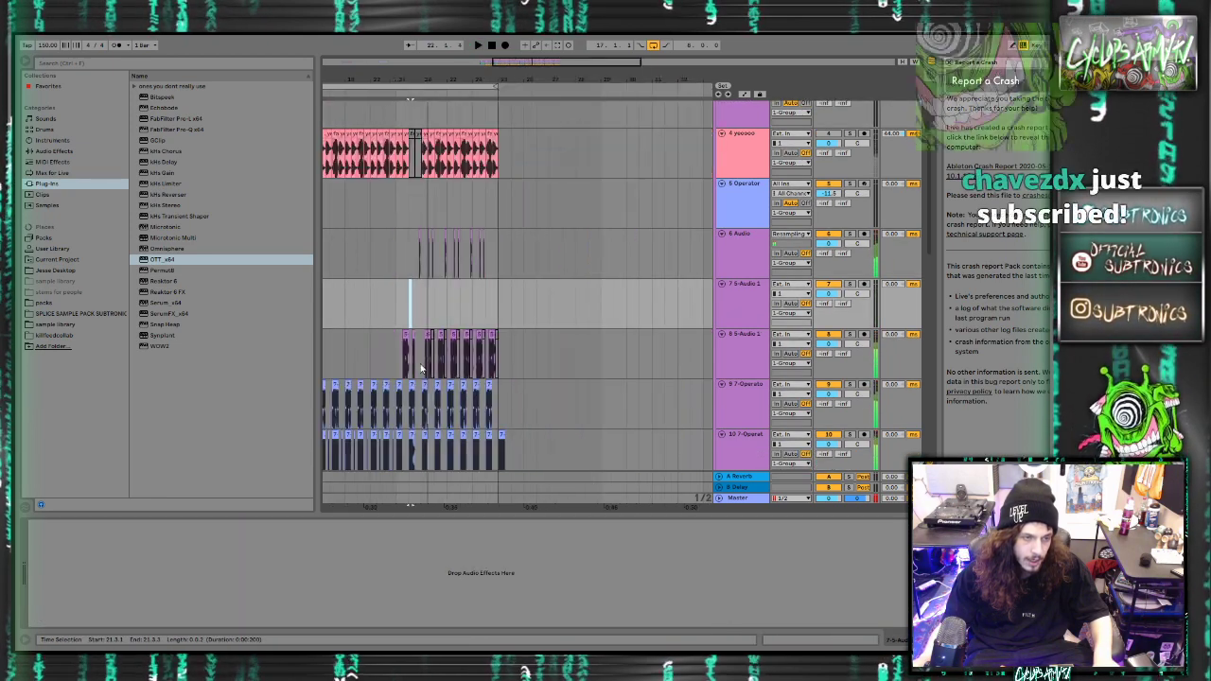
pyautogui.scroll(-1, 413, 400)
pyautogui.scroll(3, 413, 396)
pyautogui.click(413, 381)
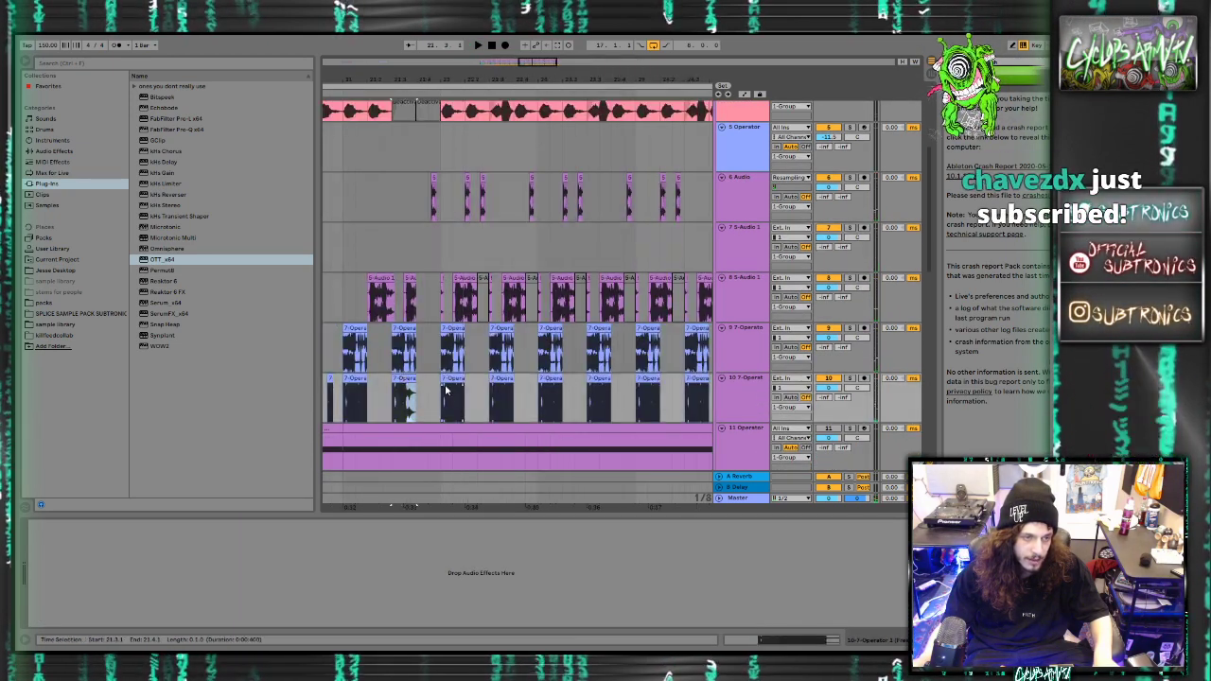
pyautogui.scroll(-3, 446, 386)
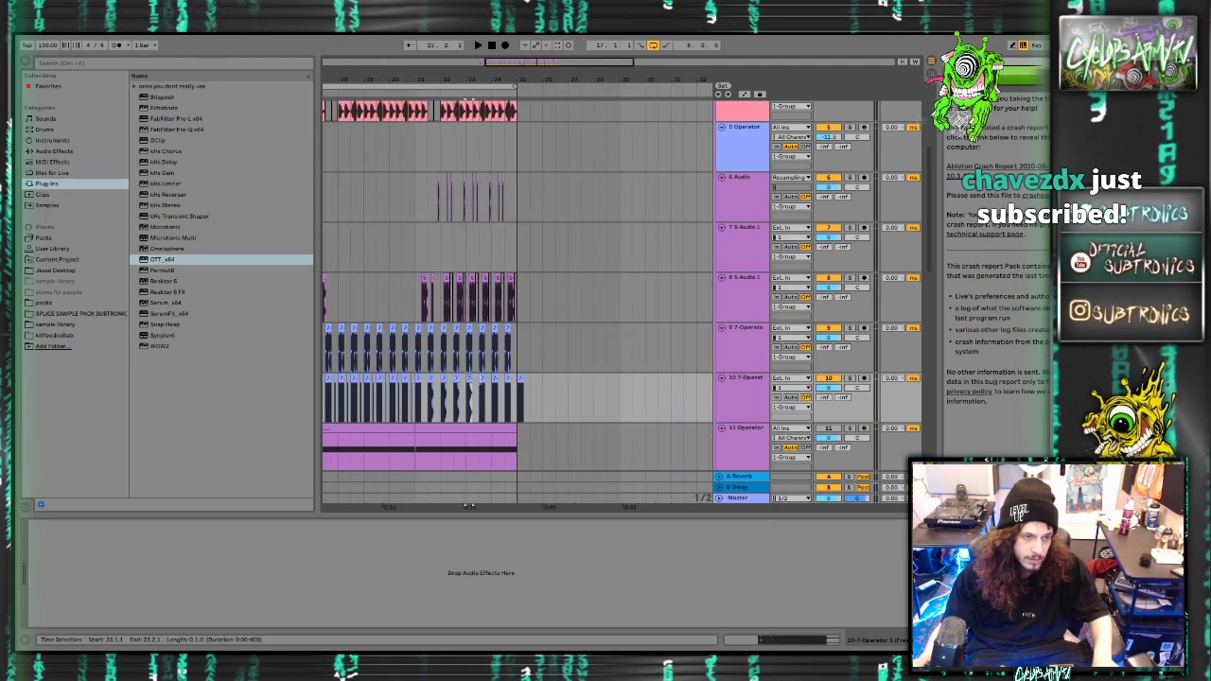
# Play the arrangement from 21.1.1 and from 21.3.1 to review the repeated 10 7-Operator clips
pyautogui.click(415, 379)
pyautogui.press('space')
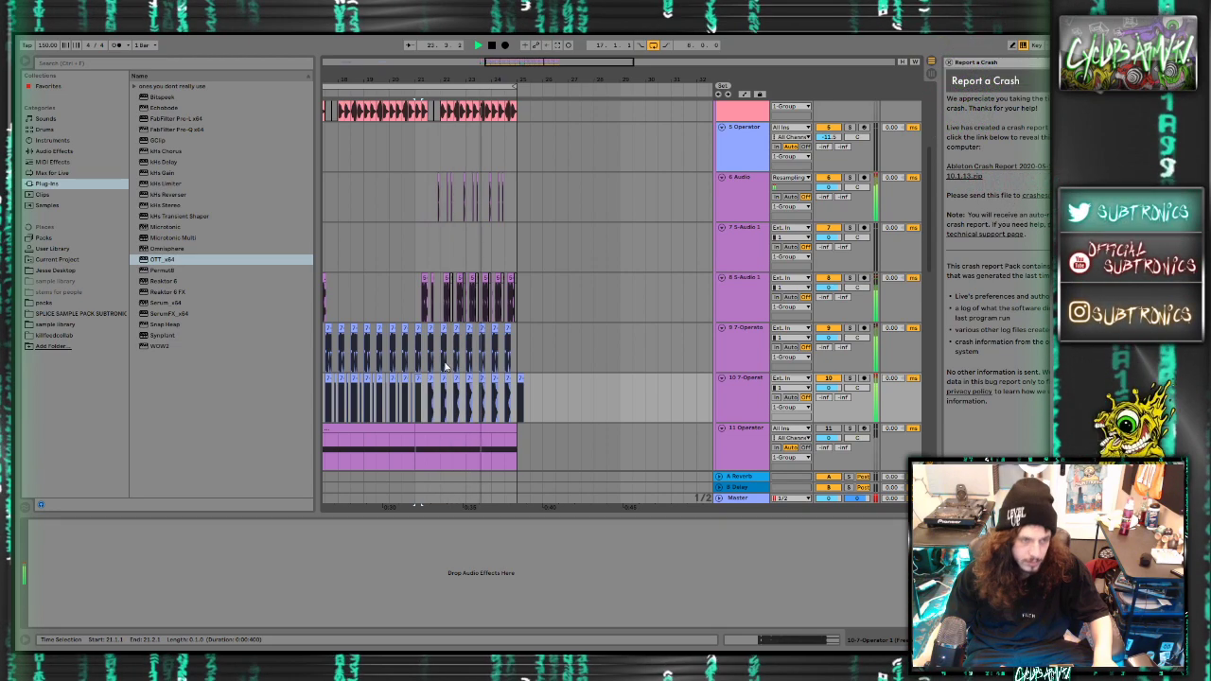
pyautogui.scroll(1, 440, 299)
pyautogui.scroll(4, 438, 299)
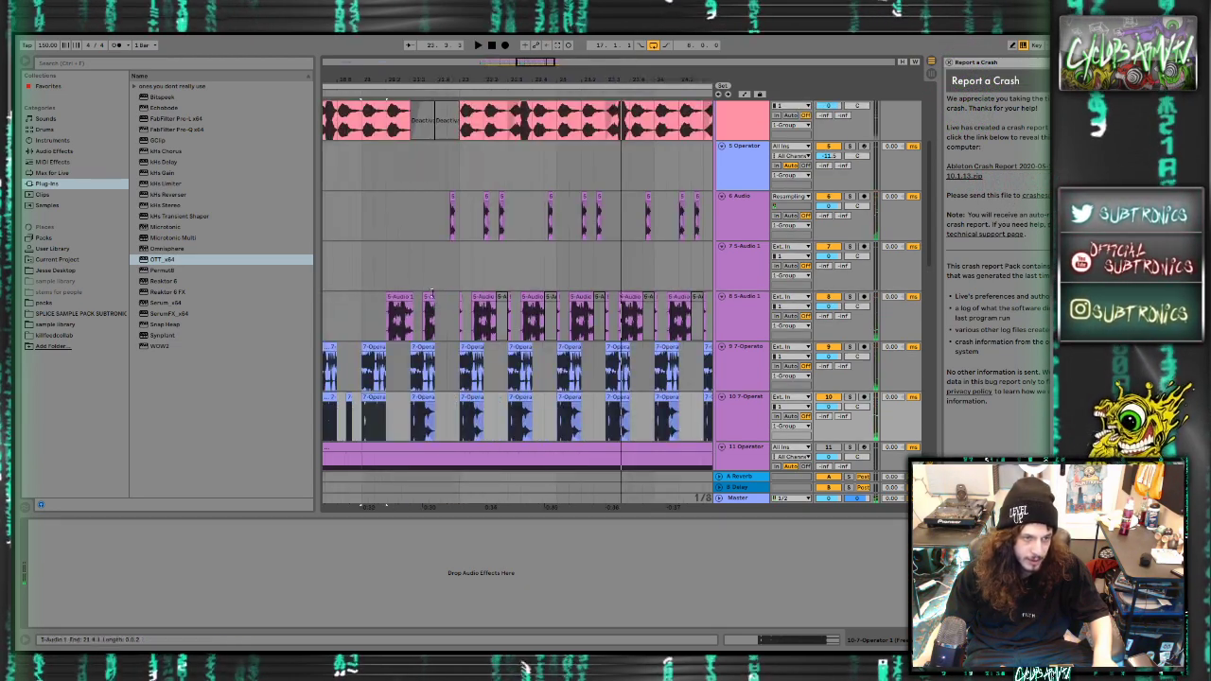
pyautogui.click(410, 275)
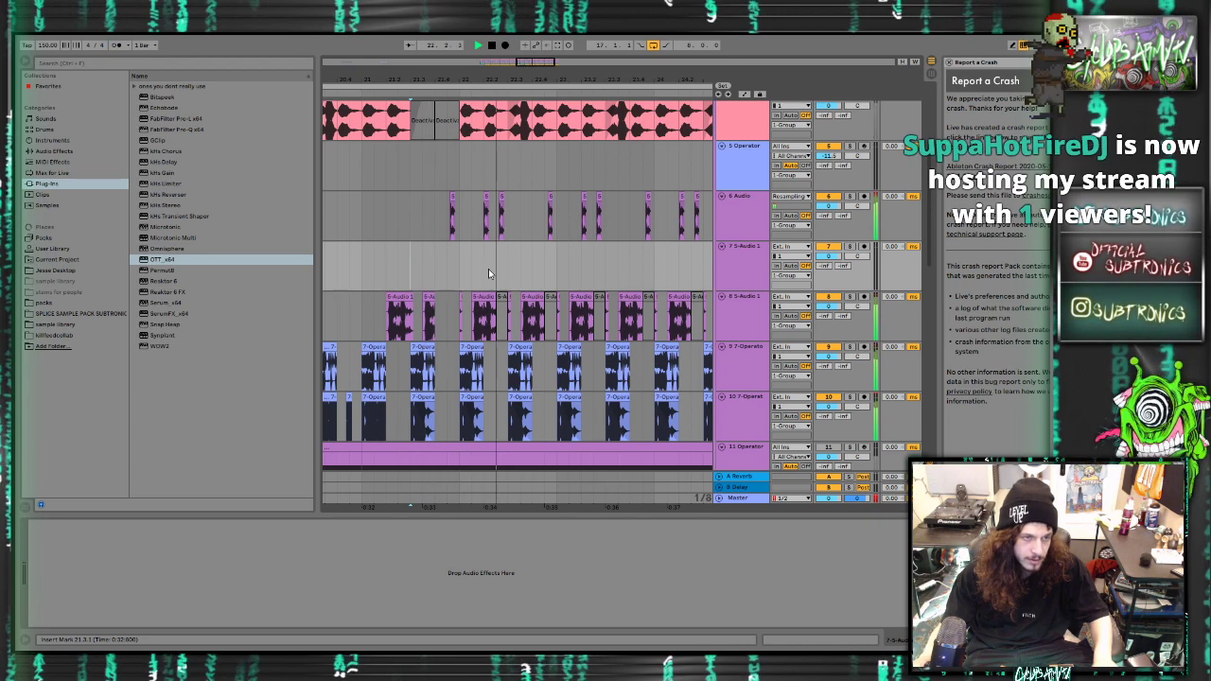
pyautogui.press('space')
pyautogui.scroll(-1, 509, 327)
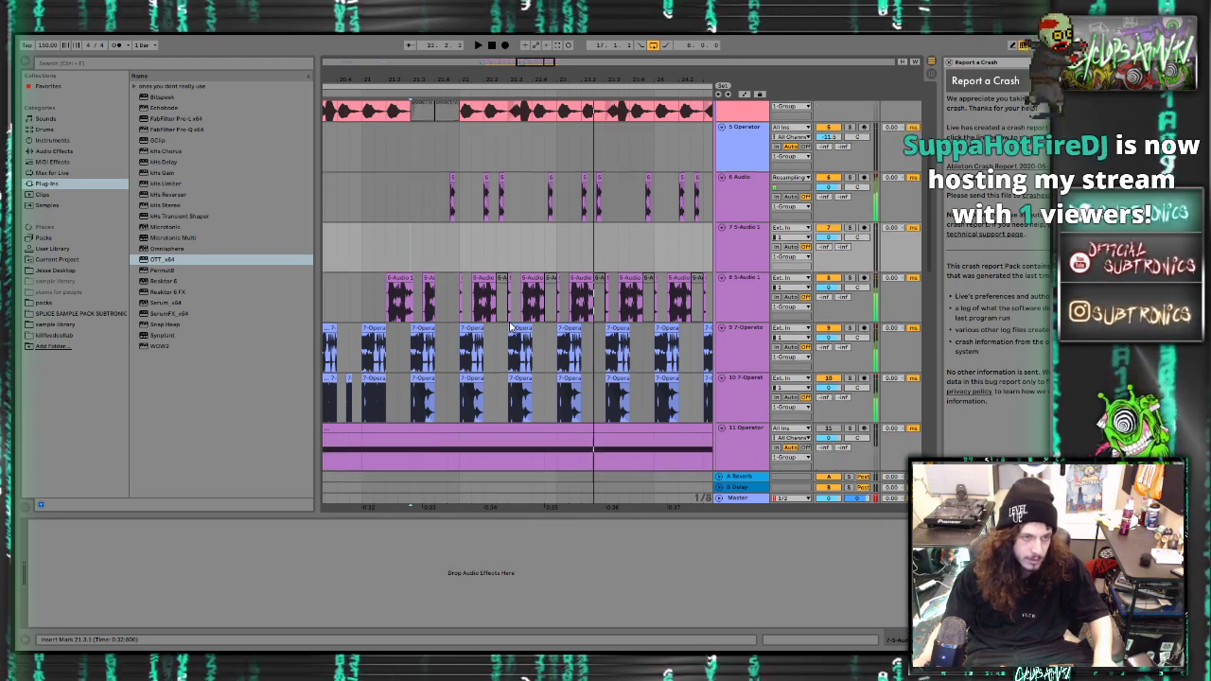
# Try removing the 11 Operator clip between 21.1.1 and 25.3.1 and listen to the section without it
pyautogui.scroll(-4, 509, 326)
pyautogui.click(521, 435)
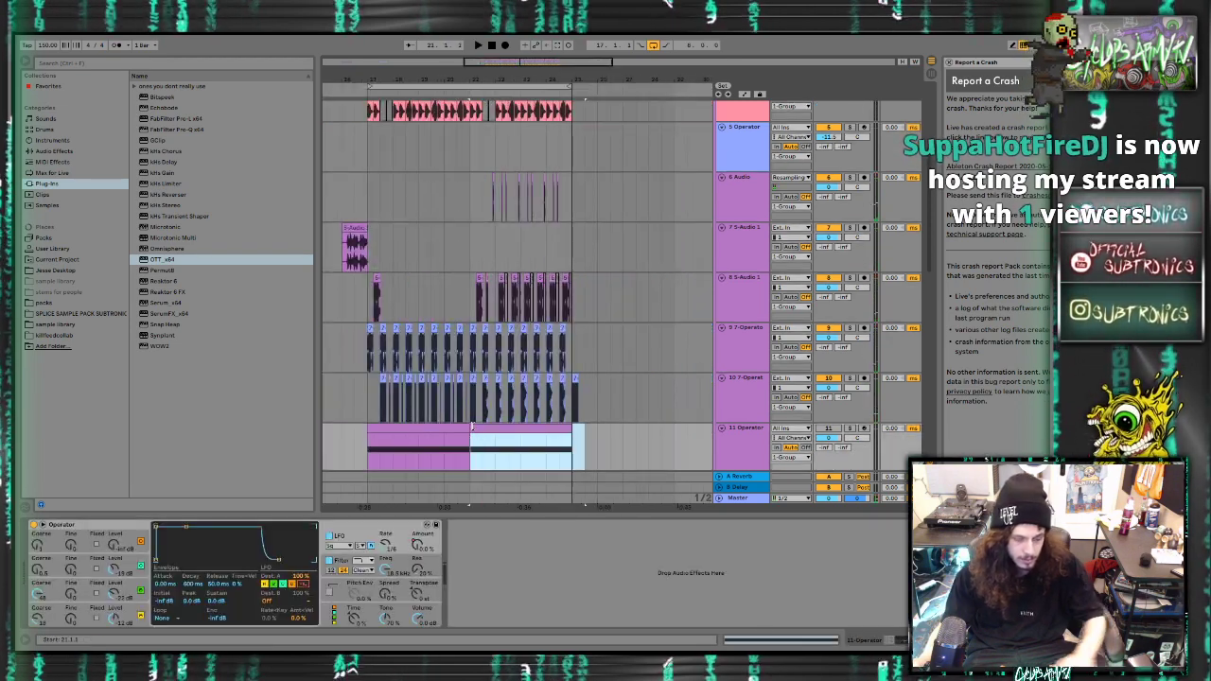
pyautogui.press('space')
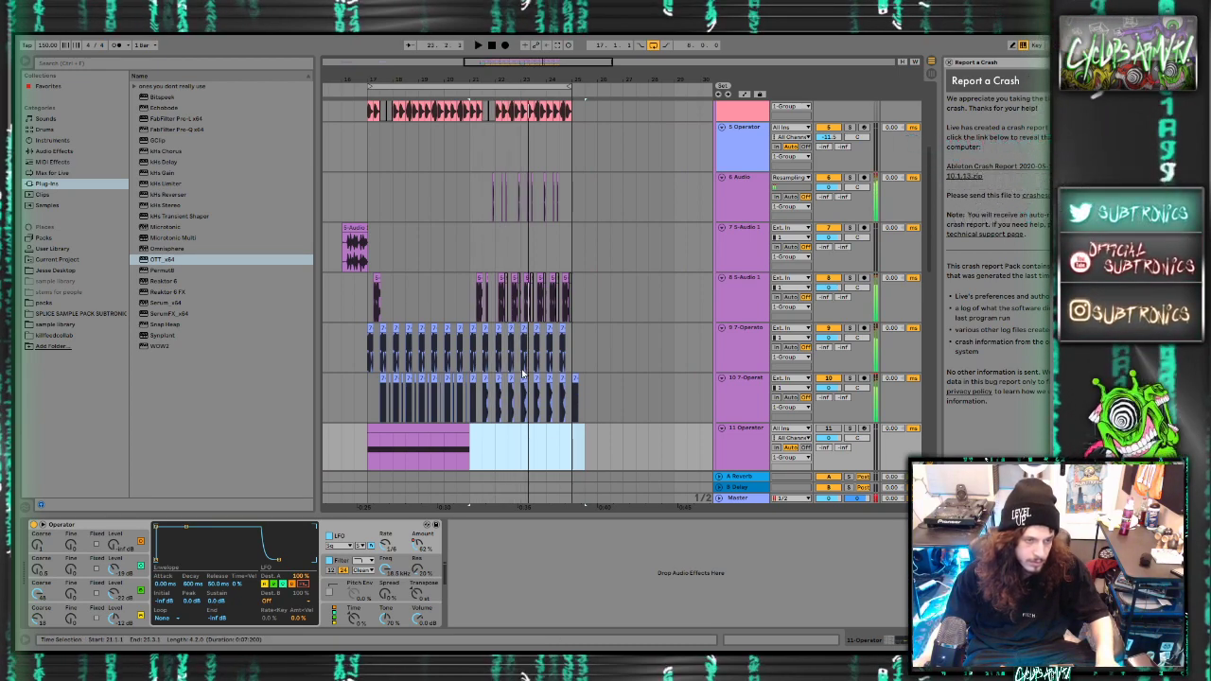
# Try removing the track 12 Operator clips between 21.3.1 and 25.1.1 and listen to the section without them
pyautogui.scroll(-3, 521, 375)
pyautogui.moveTo(571, 418); pyautogui.dragTo(478, 413)
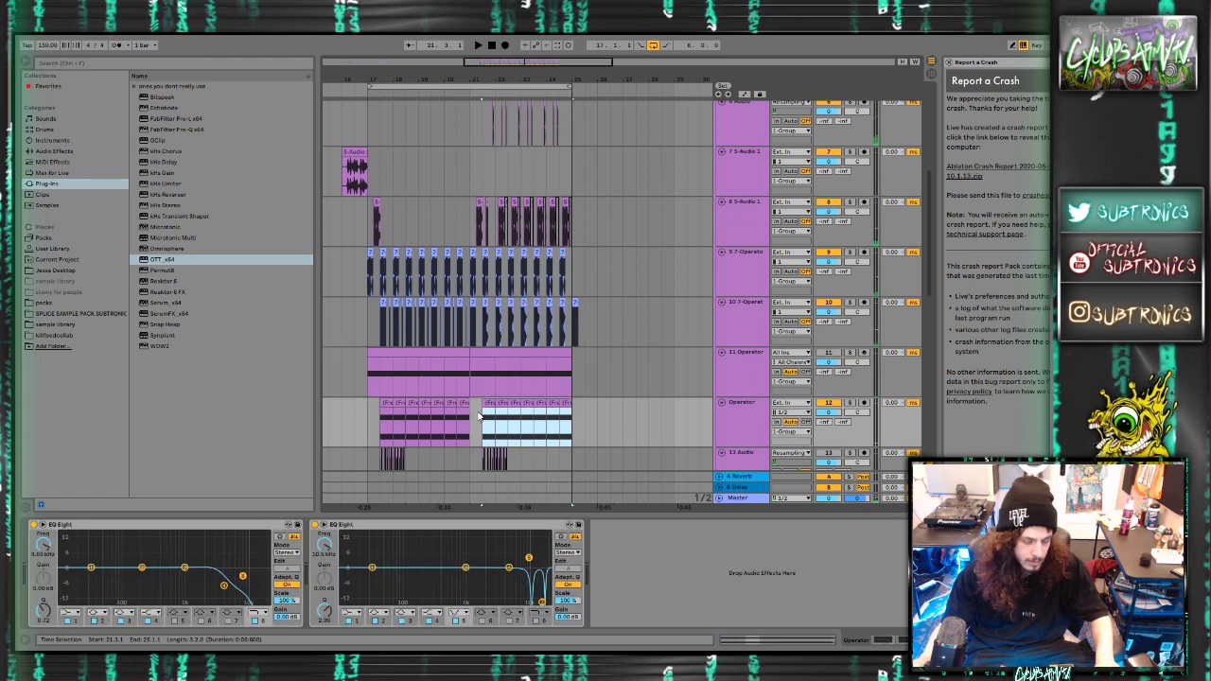
pyautogui.press('Delete')
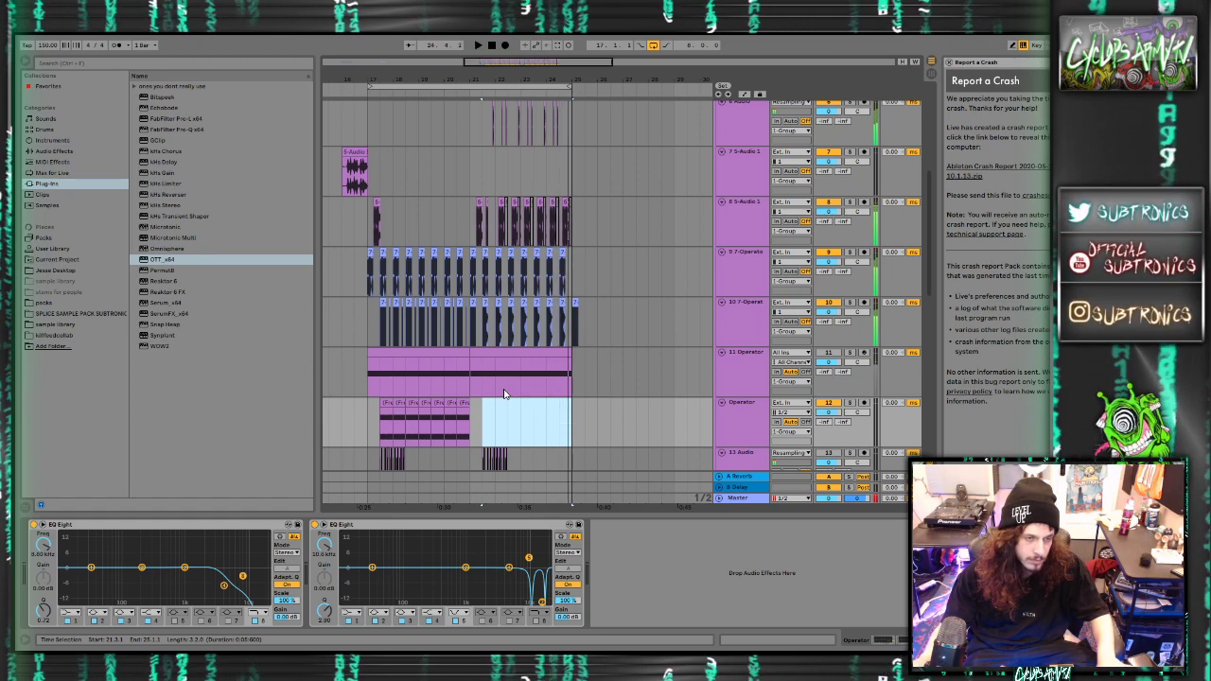
# Restore the track 12 Operator clips between 21.3.1 and 25.1.1 and consolidate that range
pyautogui.hotkey('ctrl', 'v')
pyautogui.hotkey('ctrl', 'j')
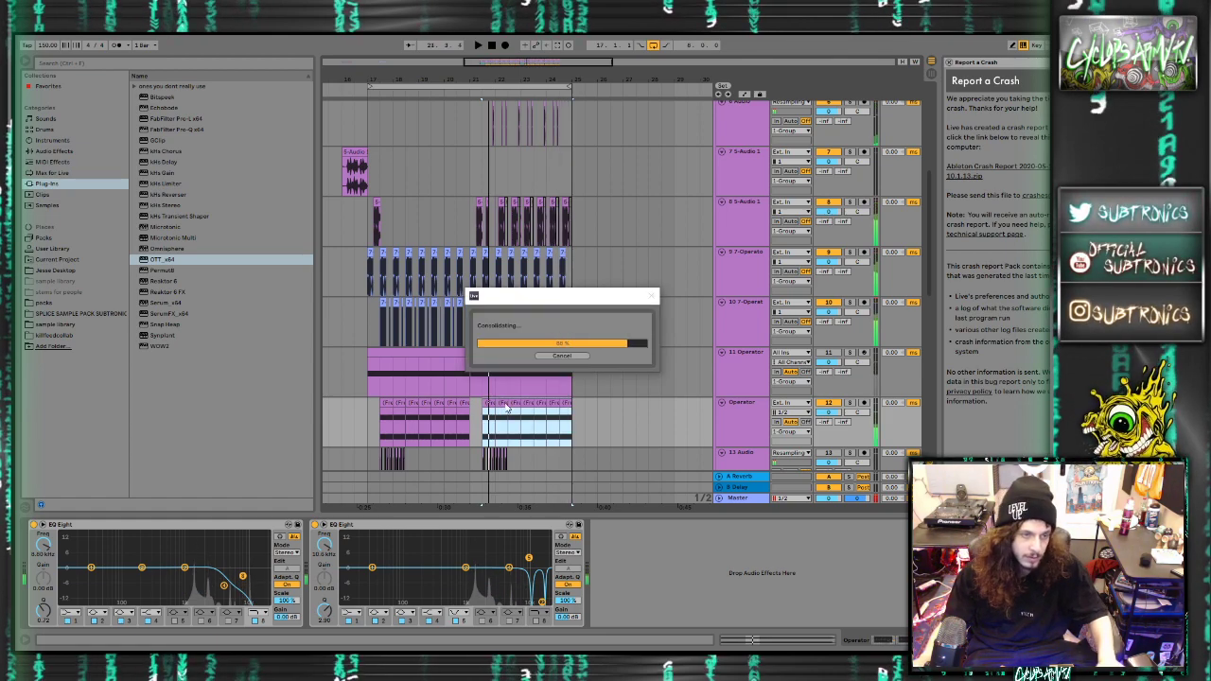
# Try the Complex Pro and Complex warp modes on the consolidated Operator clip, adjust its gain and audition it
pyautogui.press('space')
pyautogui.click(140, 587)
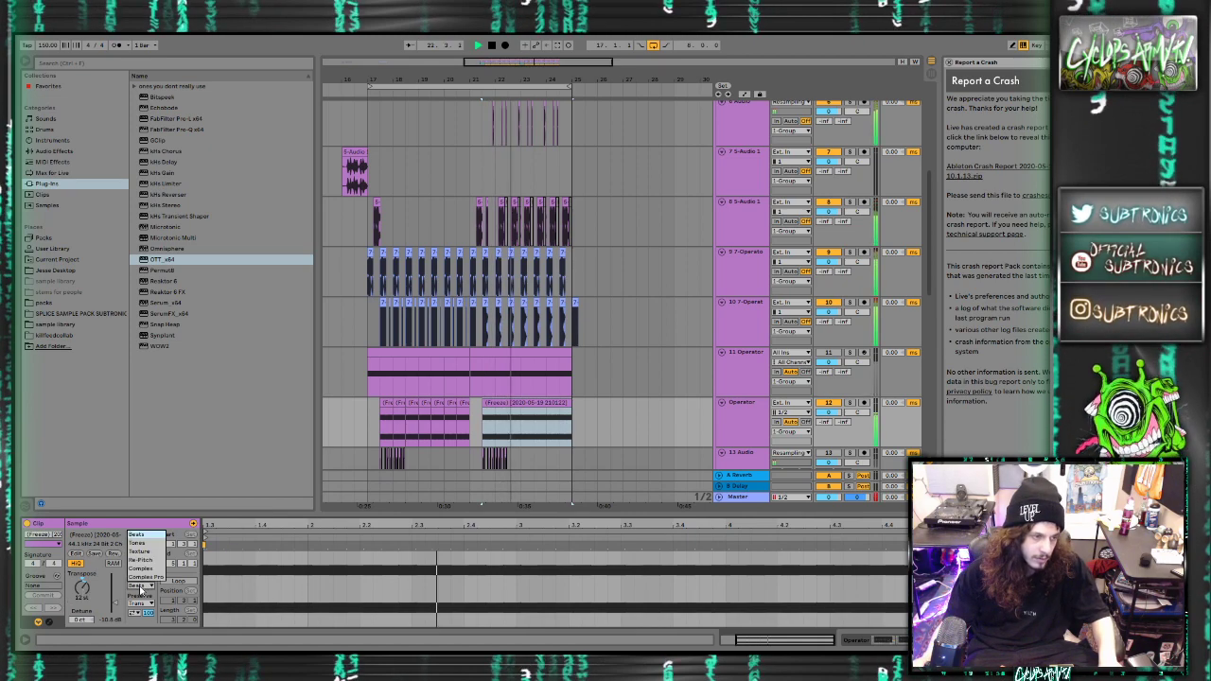
pyautogui.click(142, 578)
pyautogui.click(141, 586)
pyautogui.click(142, 573)
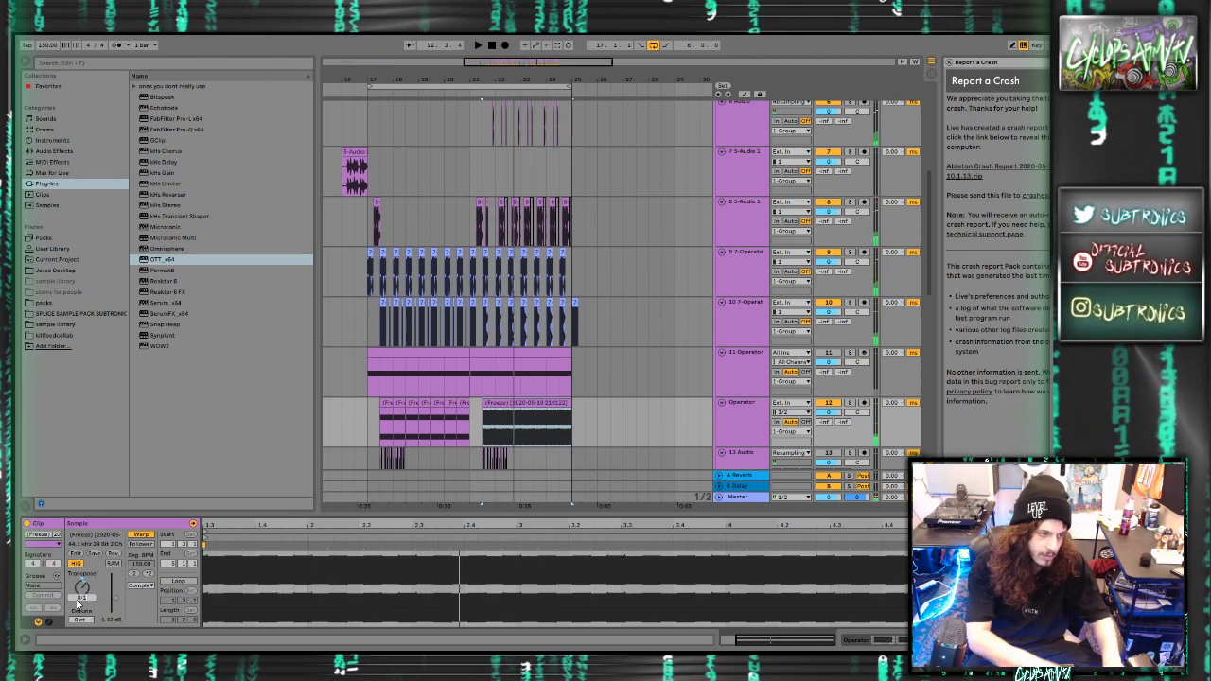
pyautogui.press('space')
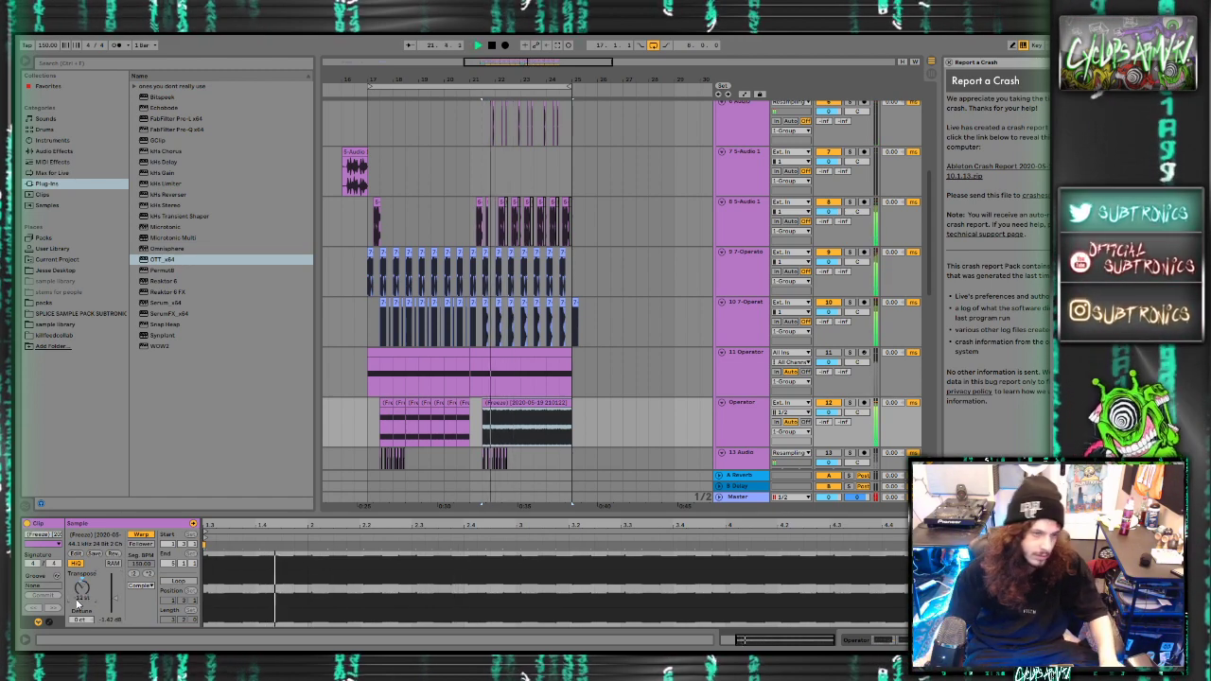
pyautogui.moveTo(111, 597); pyautogui.dragTo(112, 602)
pyautogui.press('space')
# Delete the consolidated clip from the Operator track and play back from bar 21
pyautogui.press('Delete')
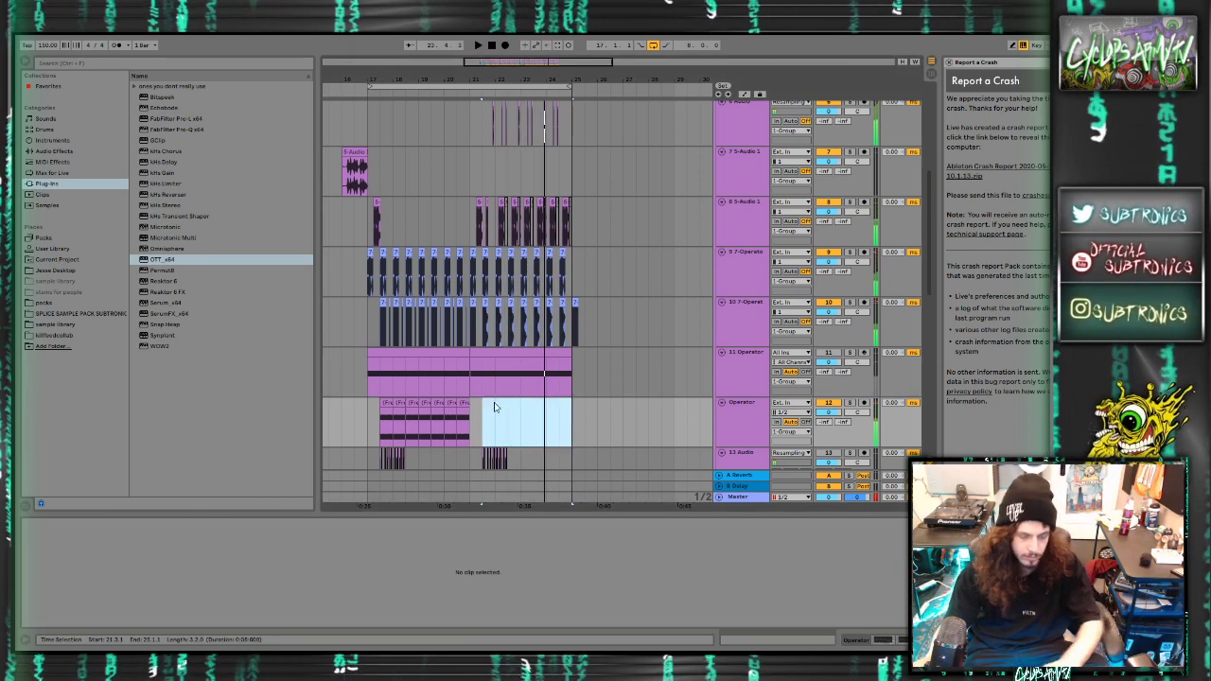
pyautogui.click(468, 418)
pyautogui.press('space')
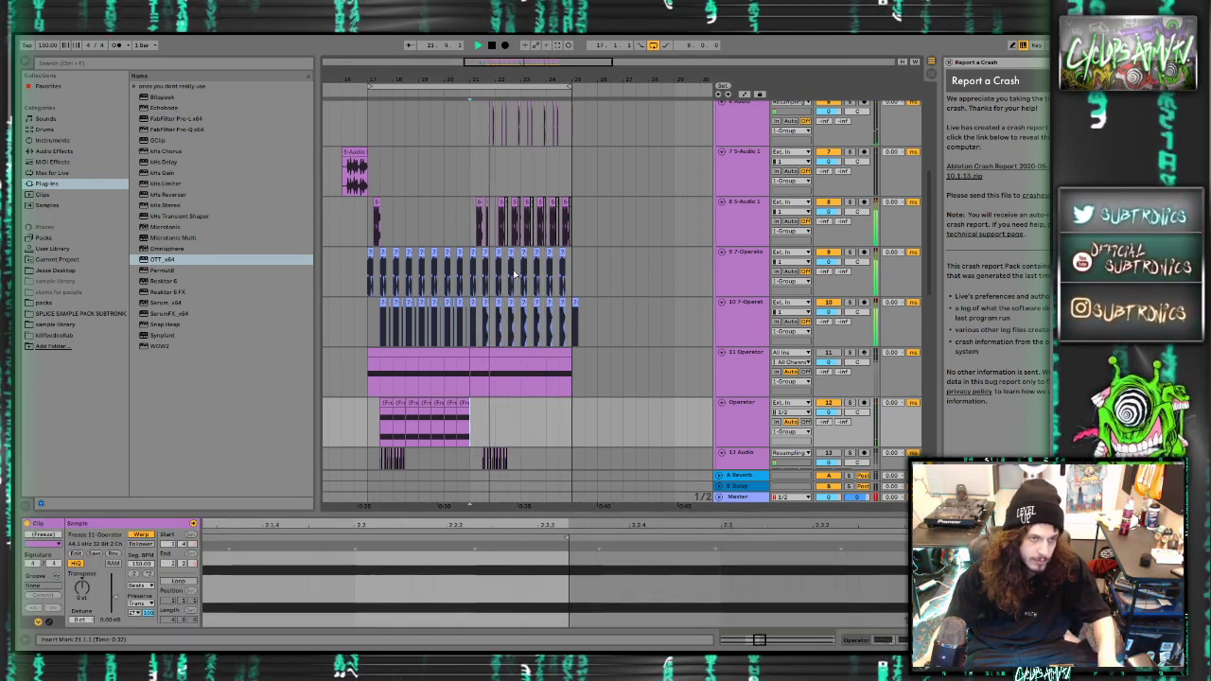
pyautogui.hscroll(-1, 511, 268)
pyautogui.scroll(4, 512, 270)
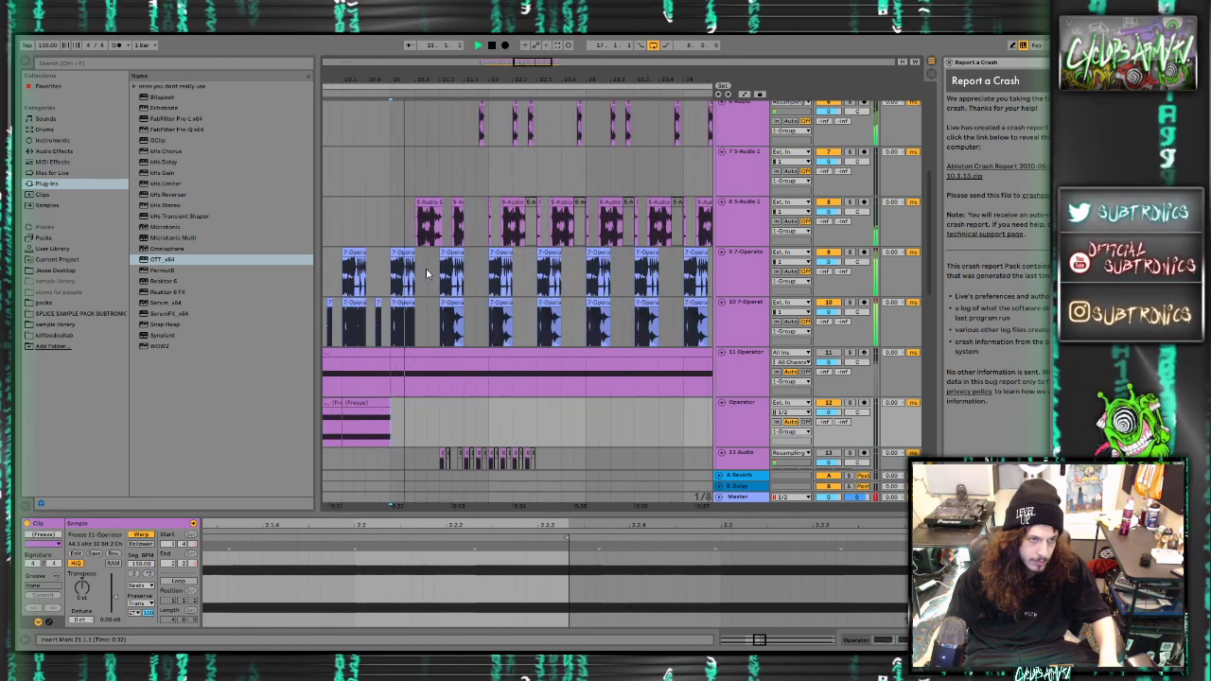
# Delete the 7-Operator clip between 21.1.1 and 21.2.1 on track 10
pyautogui.click(393, 304)
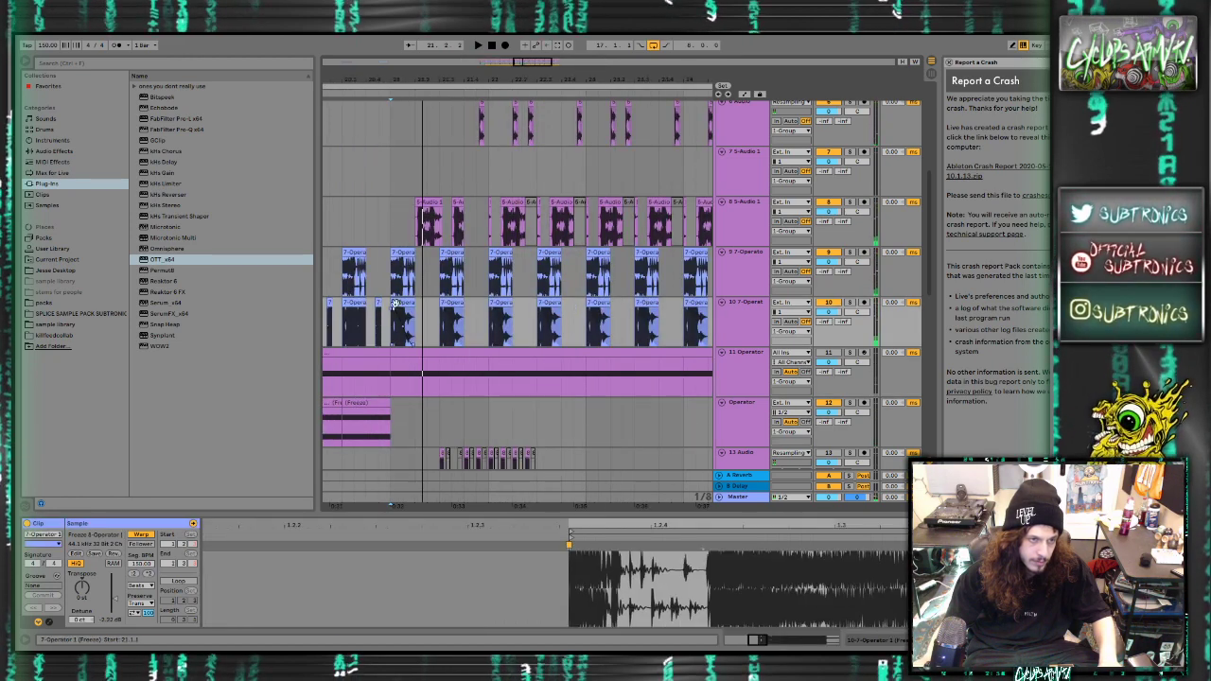
pyautogui.press('space')
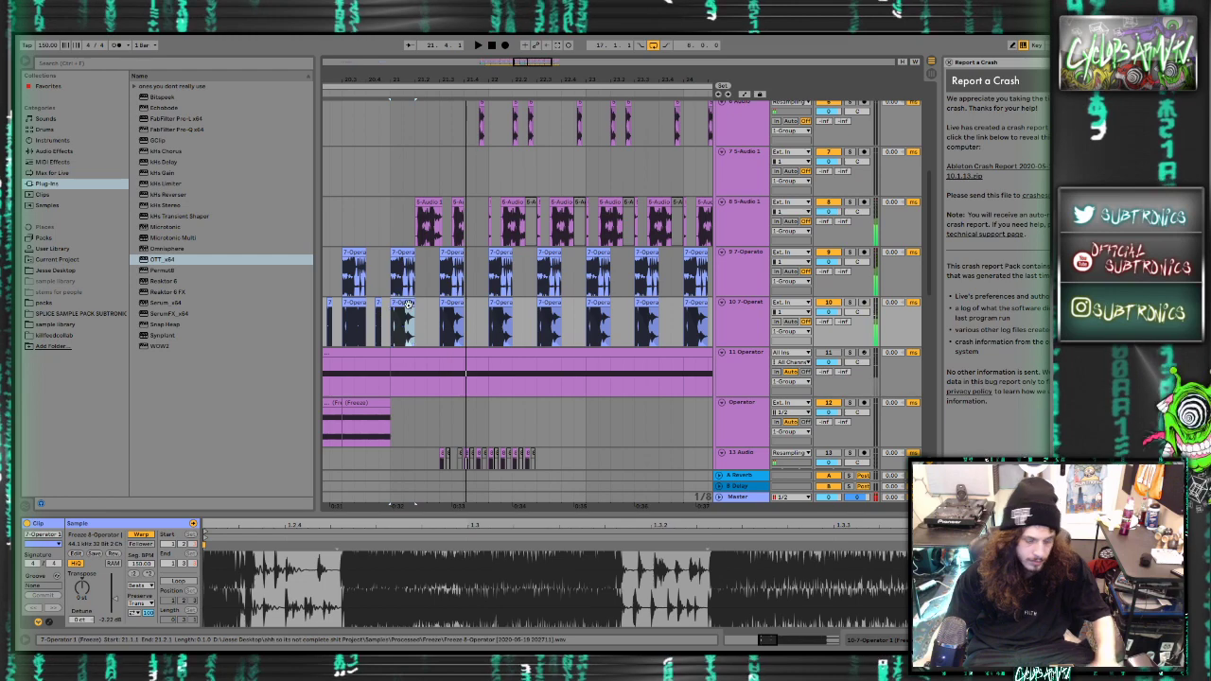
pyautogui.click(407, 321)
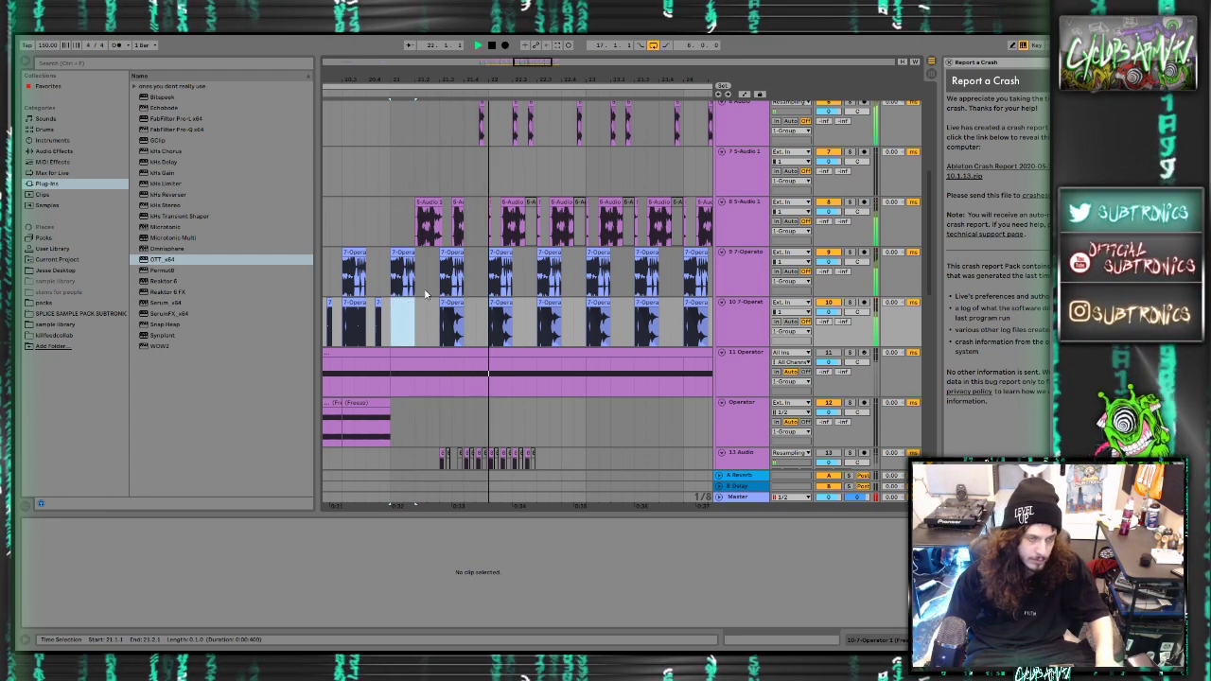
# Delete the short clip just before bar 23 on the 6 Audio track and play back from 21.2.4
pyautogui.scroll(3, 426, 296)
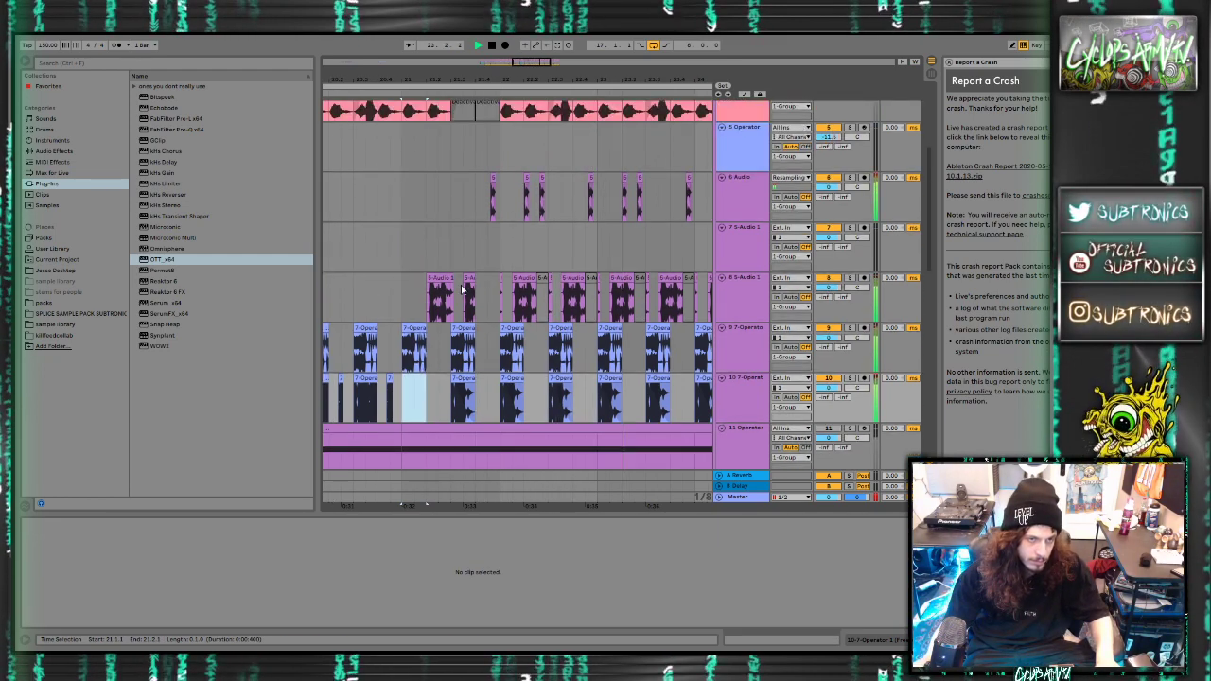
pyautogui.click(557, 179)
pyautogui.press('Delete')
pyautogui.press('+')
pyautogui.moveTo(376, 205); pyautogui.dragTo(365, 204)
pyautogui.press('space')
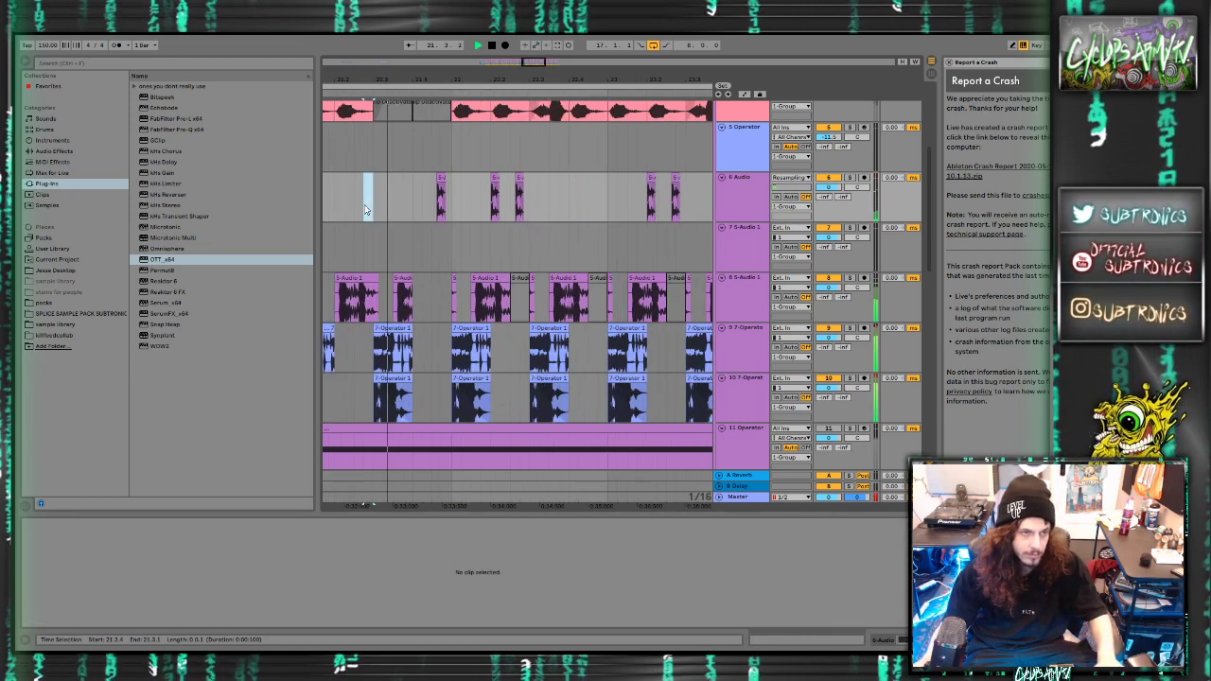
# Clear the 6 Audio track between 23.3.1 and 24.1.1
pyautogui.press('-')
pyautogui.press('-')
pyautogui.press('-')
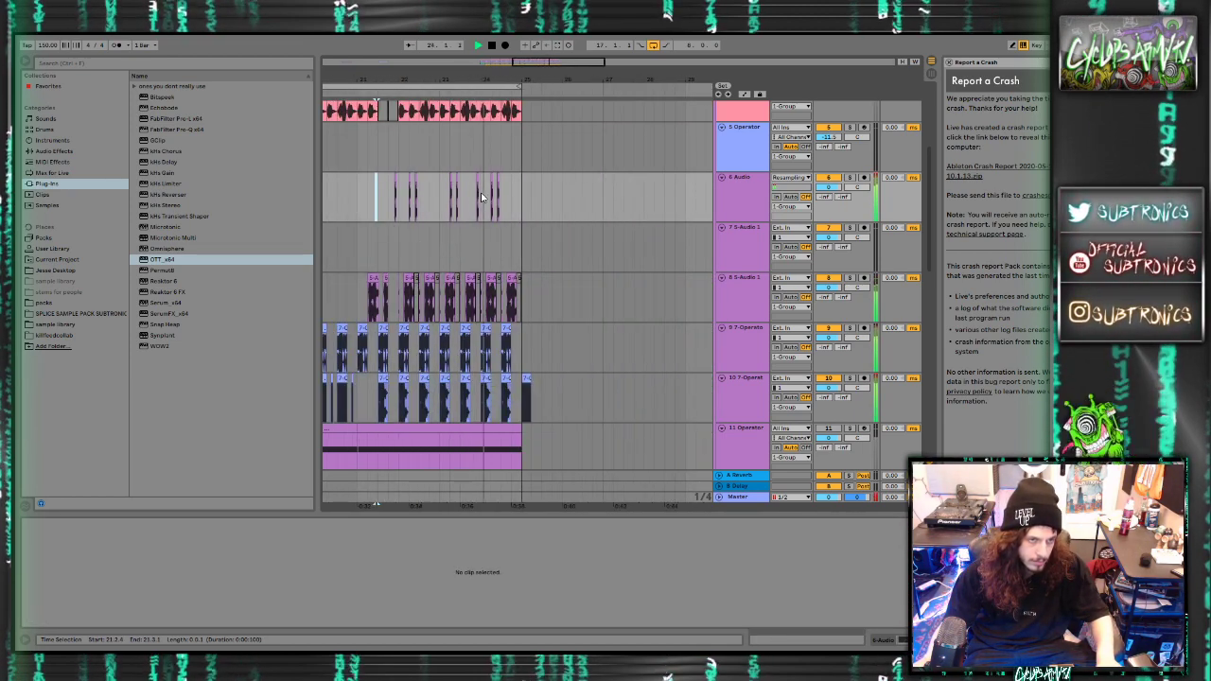
pyautogui.moveTo(465, 175); pyautogui.dragTo(459, 179)
# Play back the edited section starting from 20.4.3
pyautogui.press('+')
pyautogui.hscroll(-5, 430, 213)
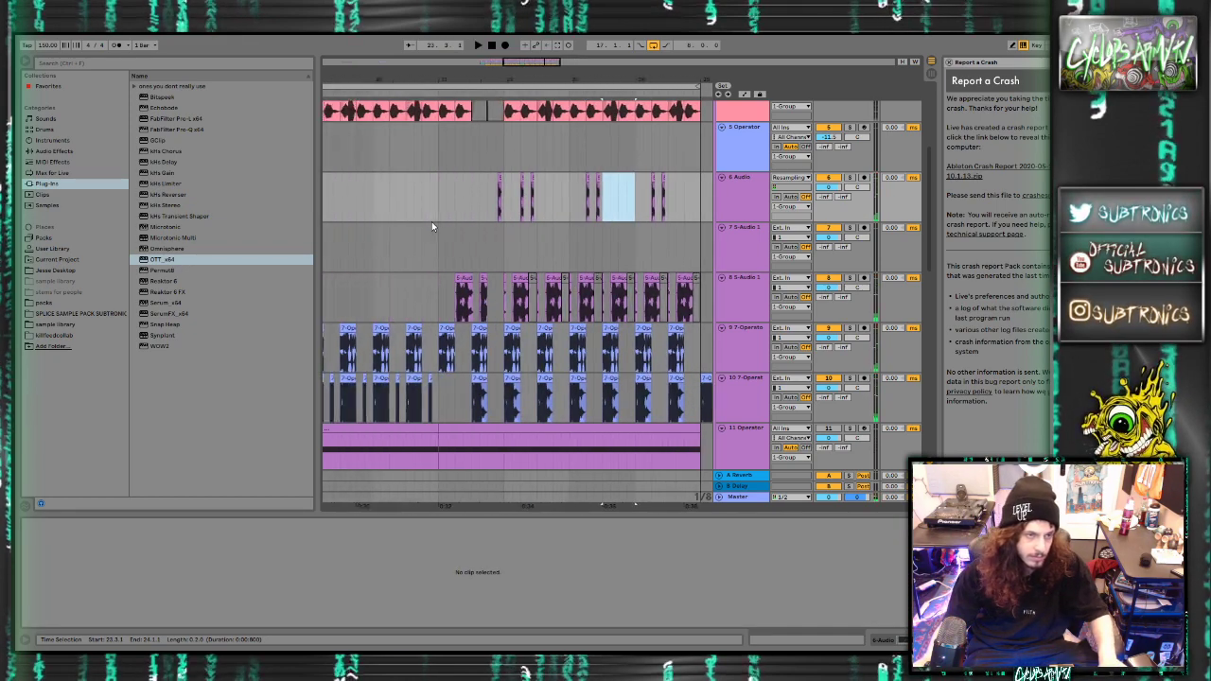
pyautogui.hscroll(-2, 432, 222)
pyautogui.scroll(-4, 432, 222)
pyautogui.scroll(4, 466, 224)
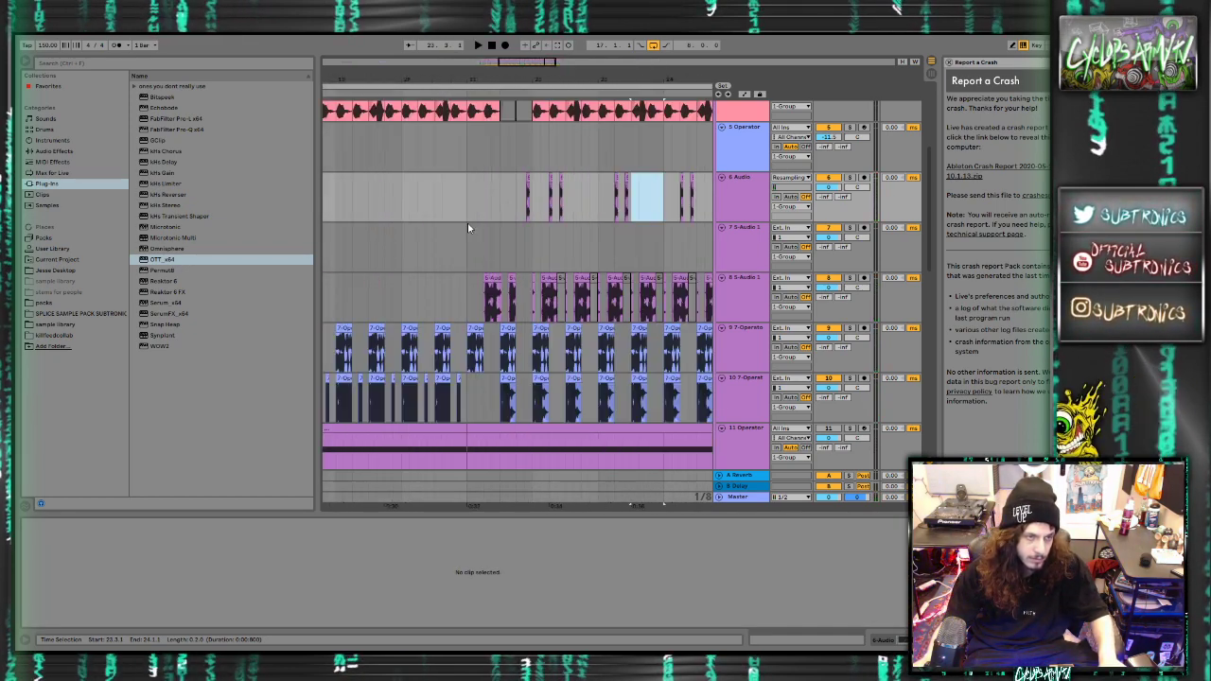
pyautogui.moveTo(459, 230); pyautogui.dragTo(465, 230)
pyautogui.press('space')
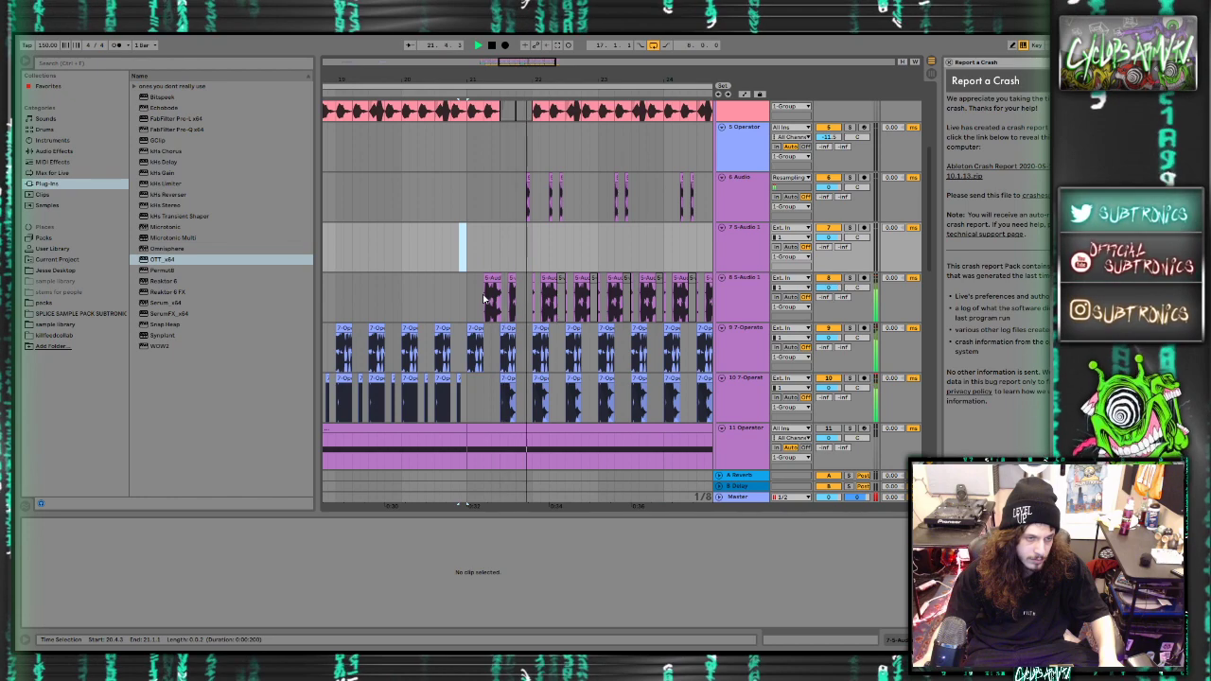
# Select the clip at 22.3.1 on the 8 S-Audio 1 track and audition the section from 20.3.3
pyautogui.click(579, 304)
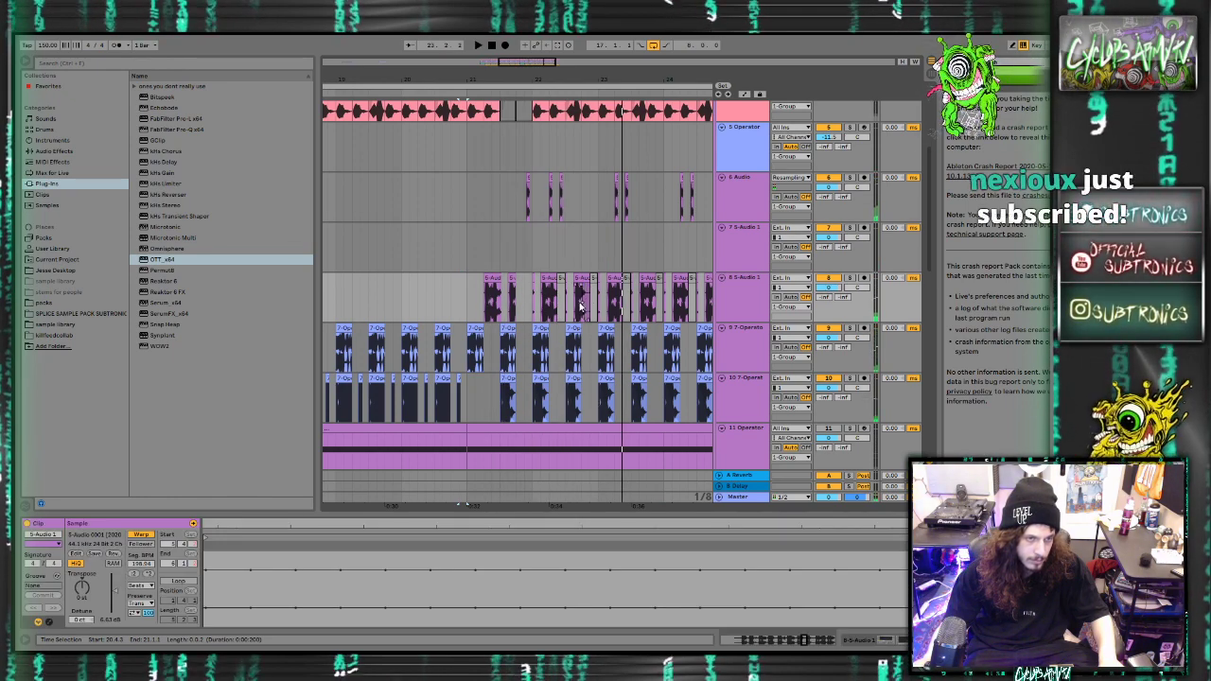
pyautogui.click(440, 283)
pyautogui.press('space')
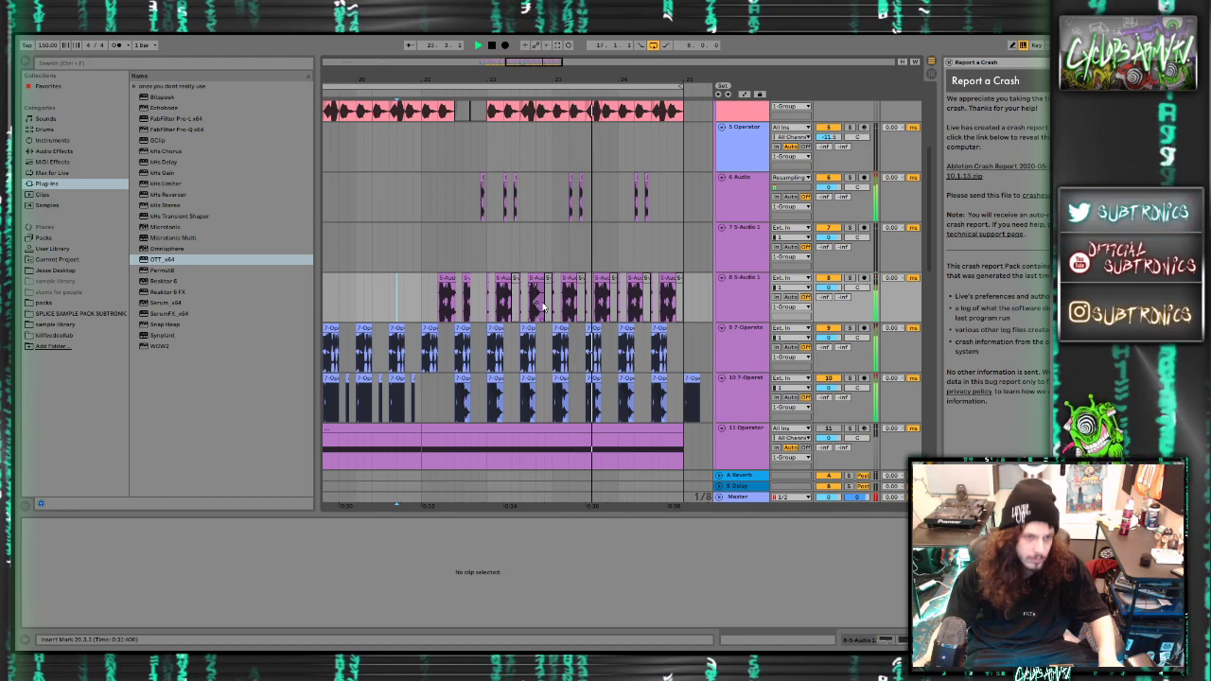
pyautogui.press('space')
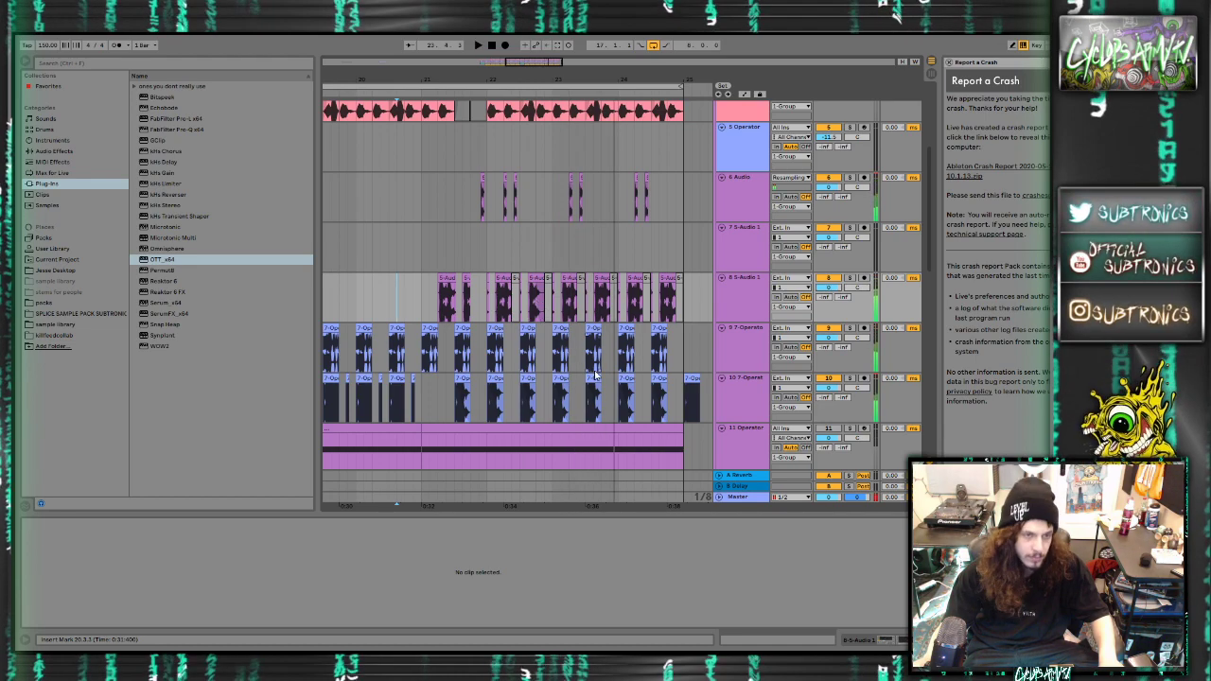
# Select the clip at 23.3.1 on the 8 S-Audio 1 track, audition it and return the insert marker to 20.3.3
pyautogui.click(598, 297)
pyautogui.press('space')
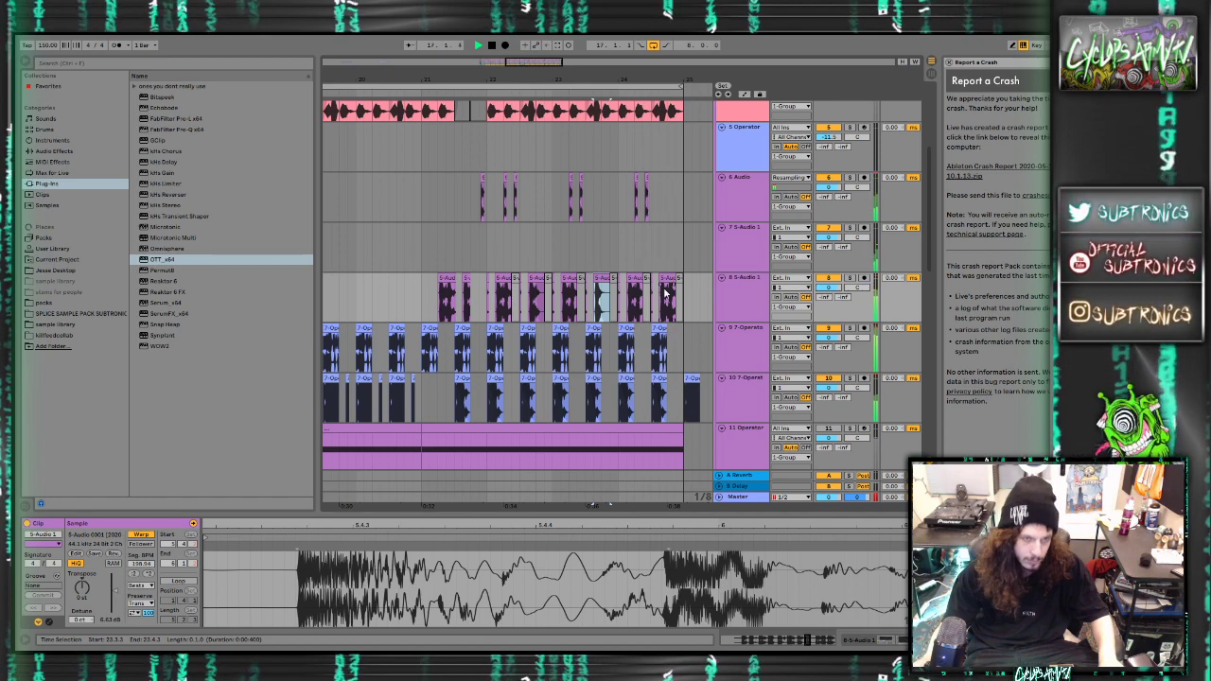
pyautogui.press('space')
pyautogui.click(395, 301)
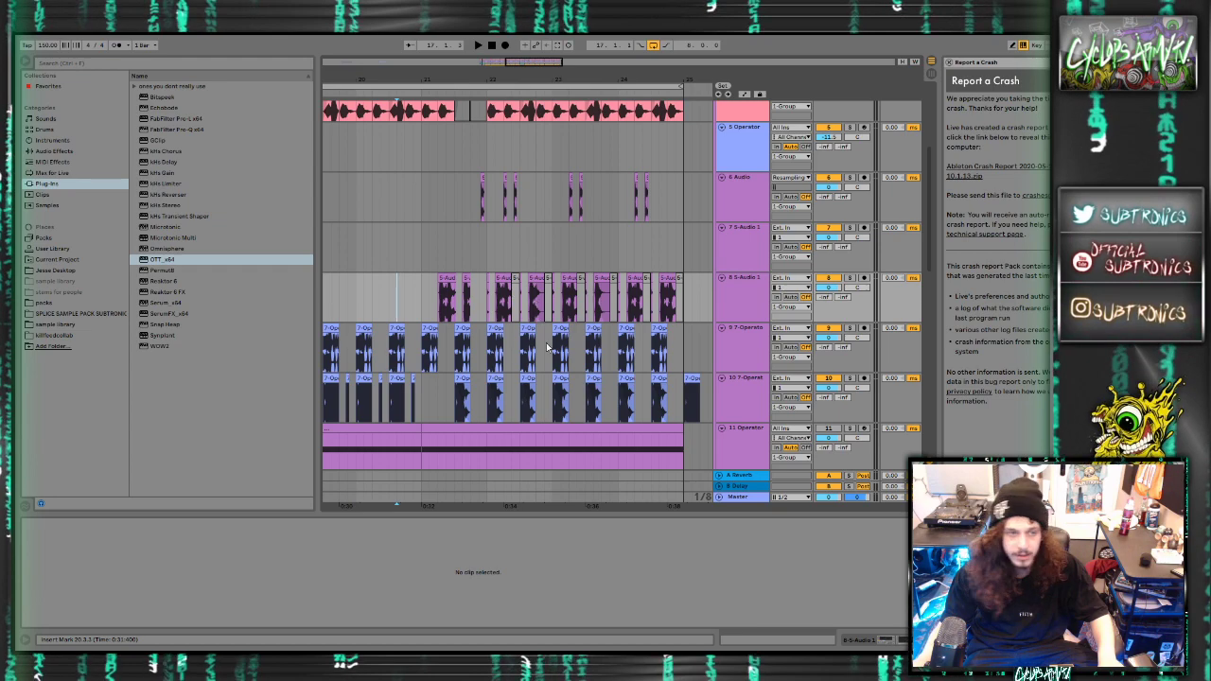
# Play the arrangement from 16.1.1 and follow the clips through the drop
pyautogui.scroll(-4, 545, 348)
pyautogui.click(429, 305)
pyautogui.press('space')
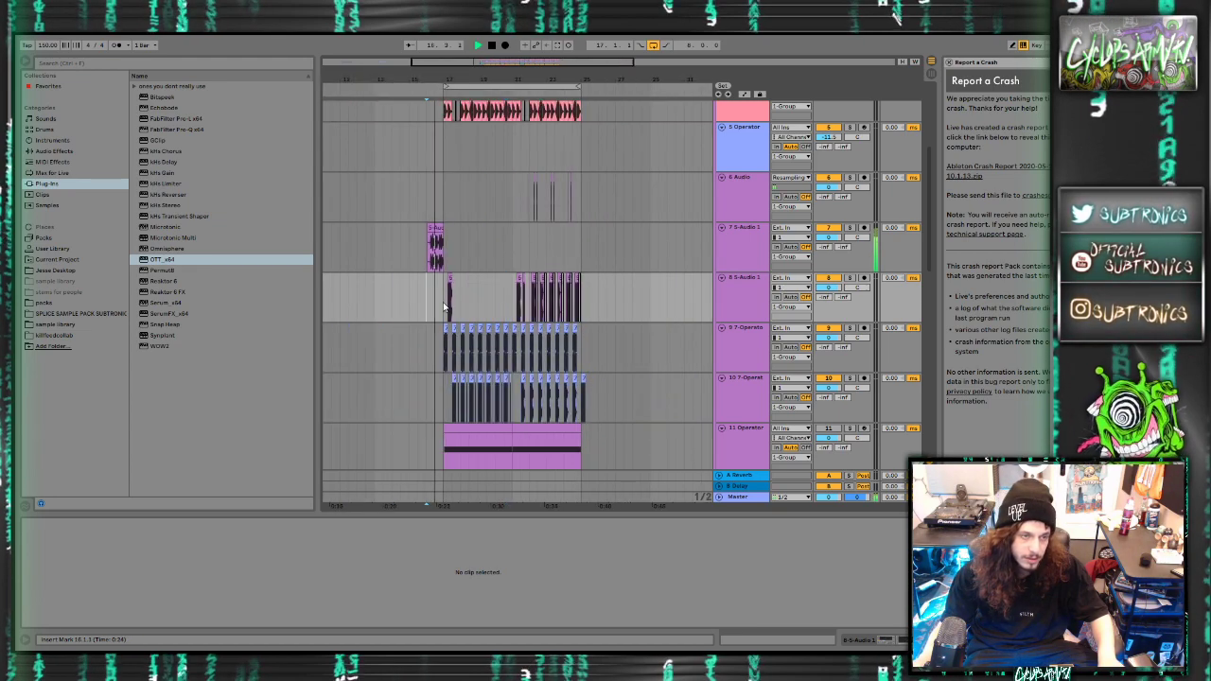
pyautogui.scroll(4, 443, 304)
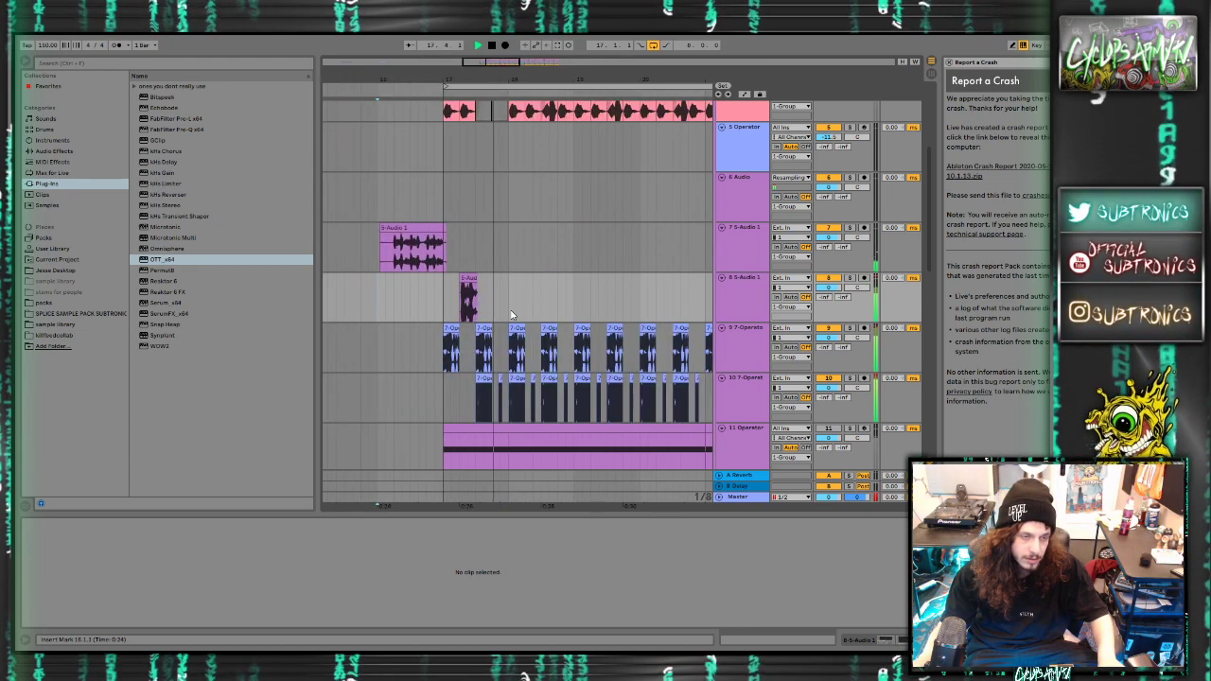
pyautogui.hscroll(2, 511, 315)
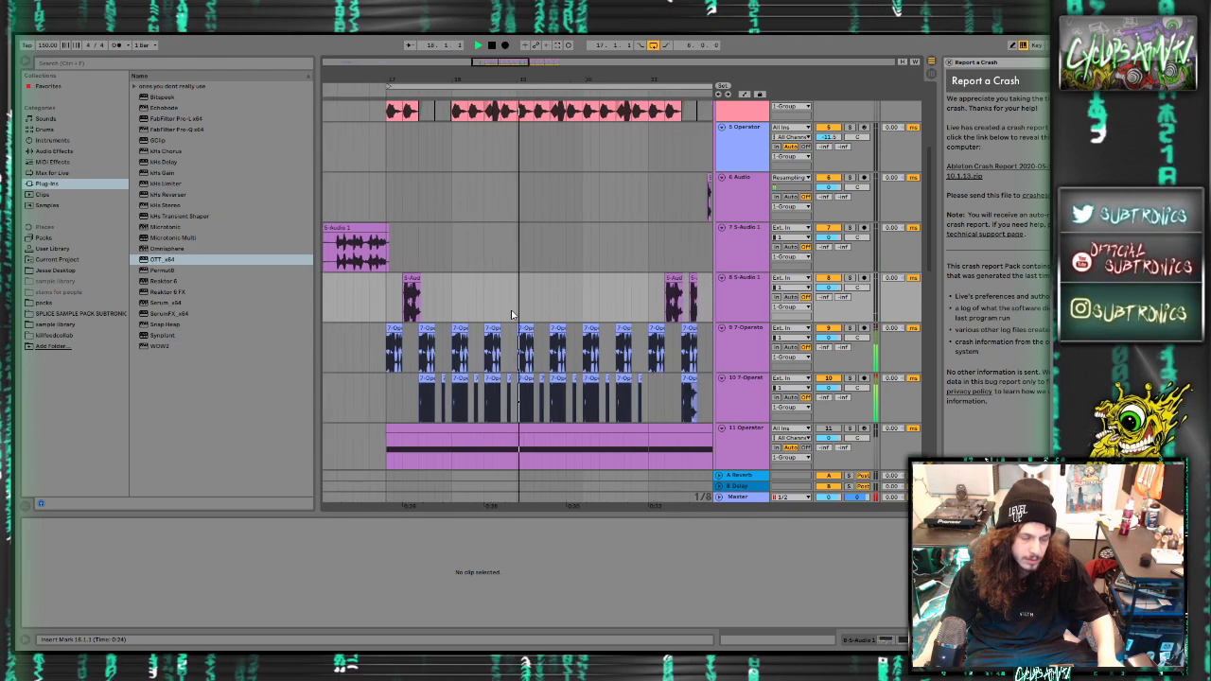
pyautogui.hscroll(1, 511, 315)
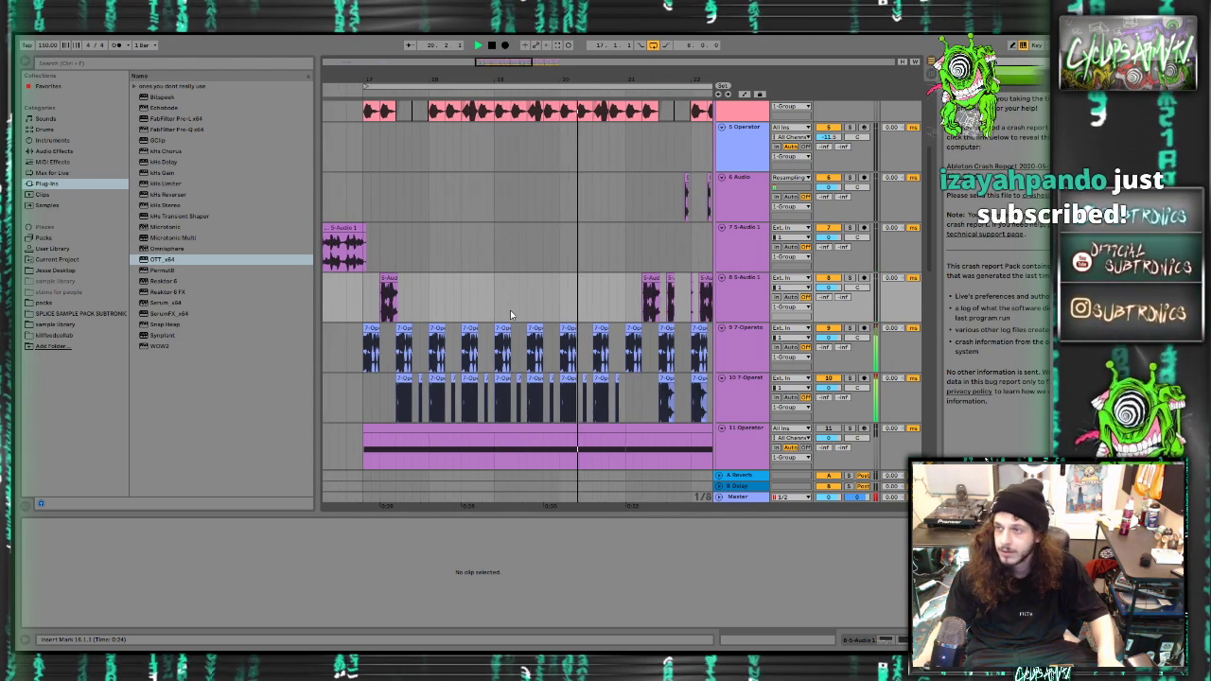
pyautogui.scroll(-1, 510, 310)
pyautogui.scroll(-4, 510, 312)
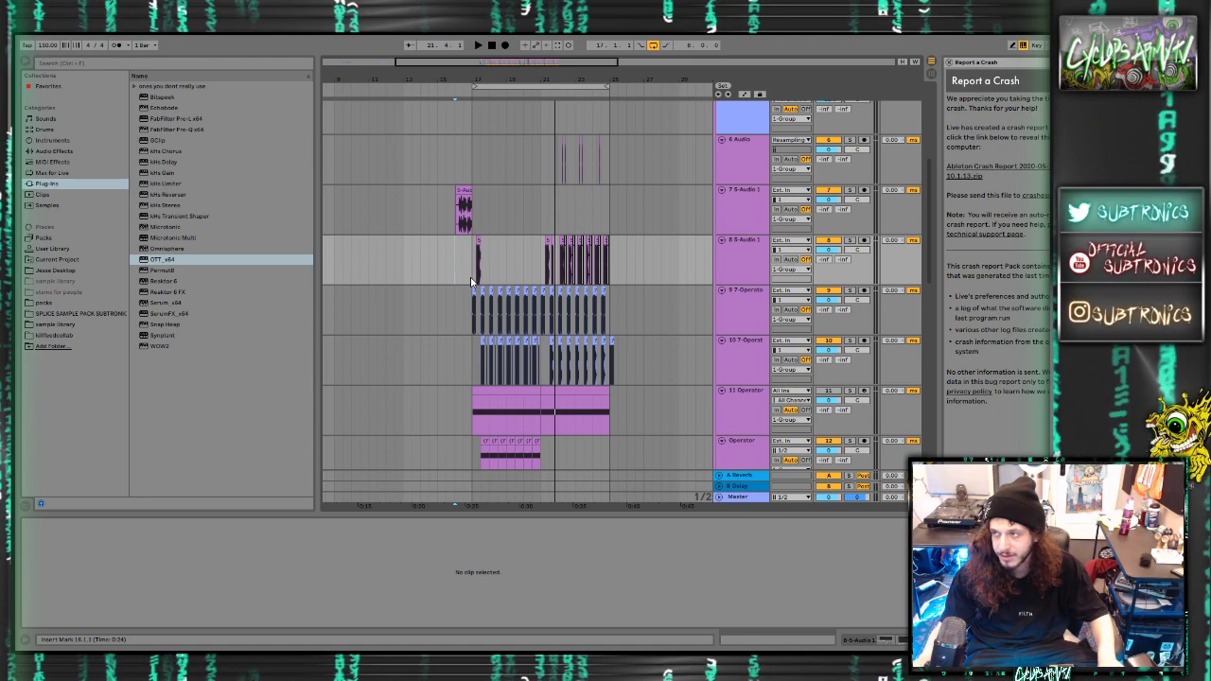
# Listen to the drop again from 17.1.1, reviewing the lower tracks through bar 24
pyautogui.scroll(3, 471, 282)
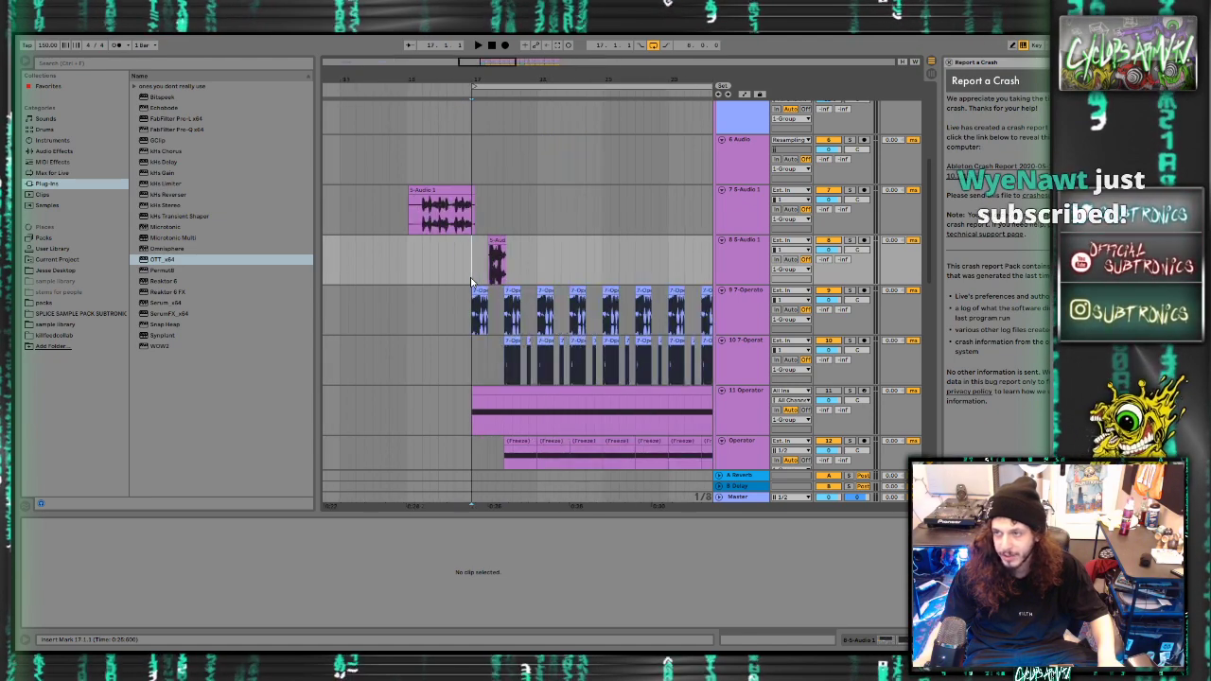
pyautogui.hscroll(1, 471, 282)
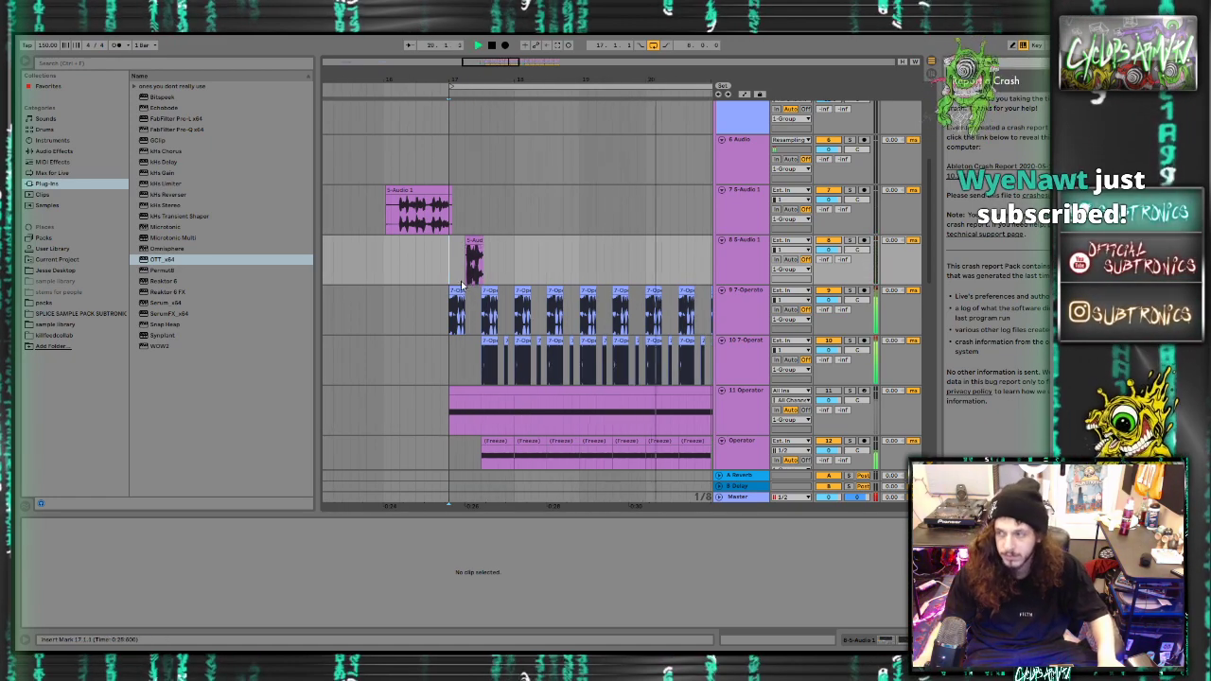
pyautogui.hscroll(1, 463, 291)
pyautogui.scroll(-1, 462, 297)
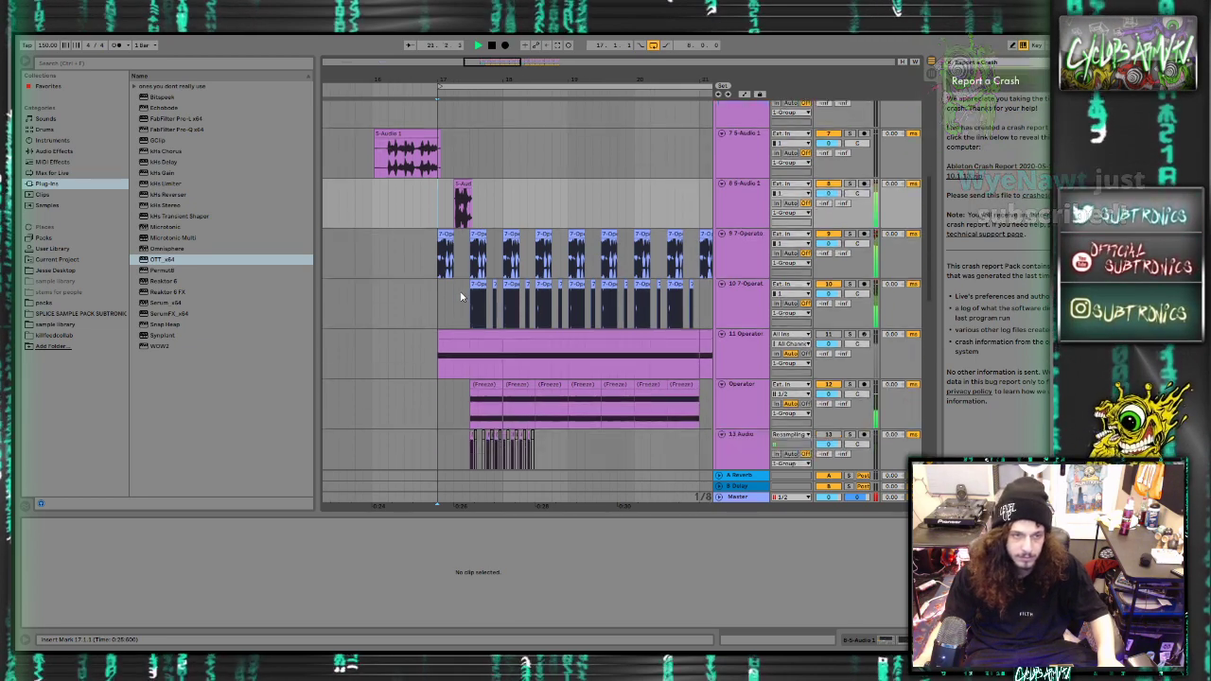
pyautogui.scroll(-3, 511, 299)
pyautogui.scroll(4, 526, 301)
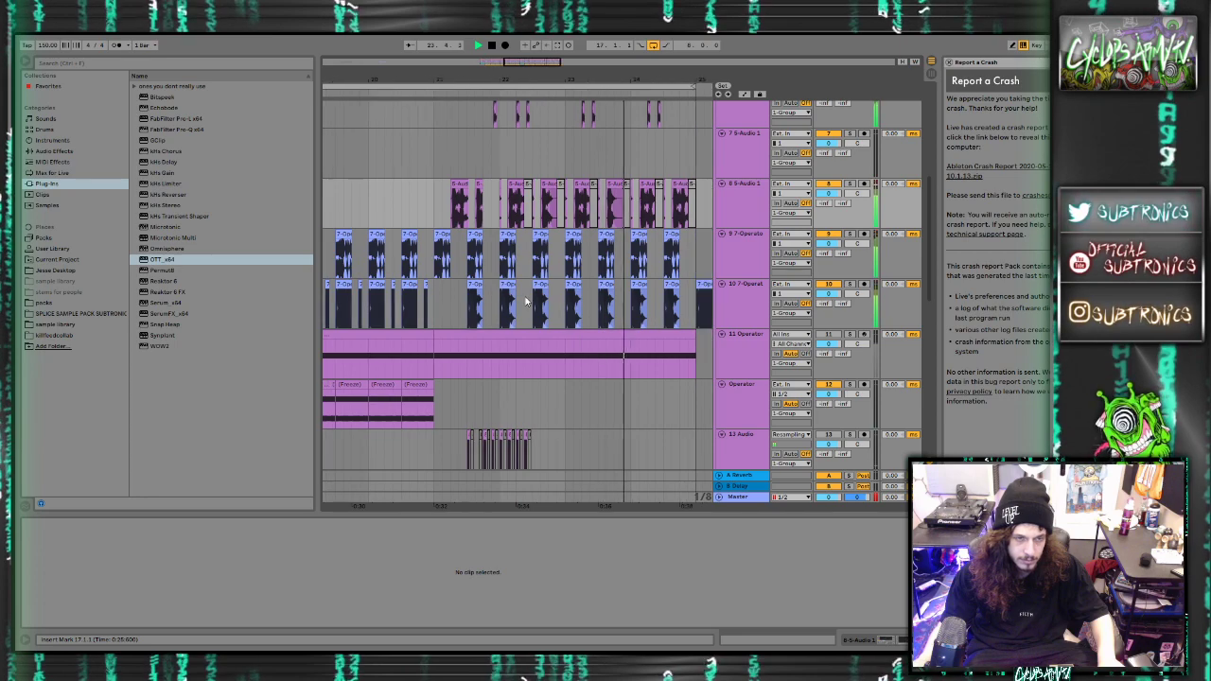
# Duplicate the deactivated ping clip on track 14 directly after itself
pyautogui.click(426, 303)
pyautogui.scroll(-3, 456, 303)
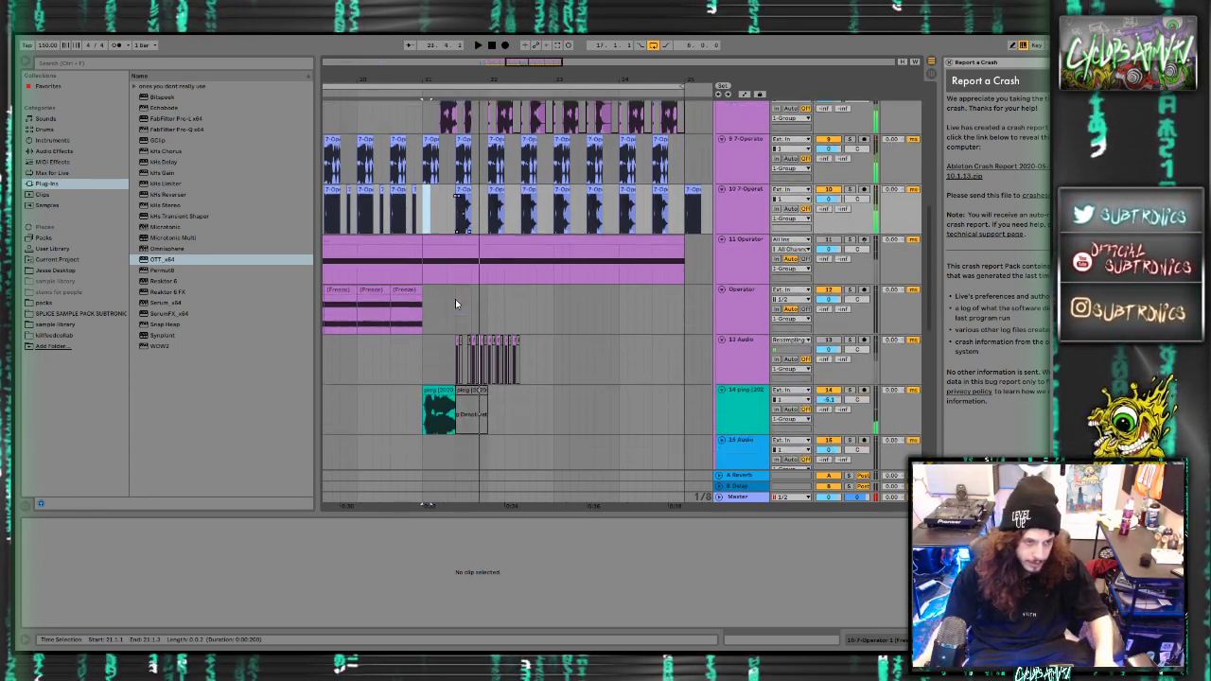
pyautogui.click(461, 353)
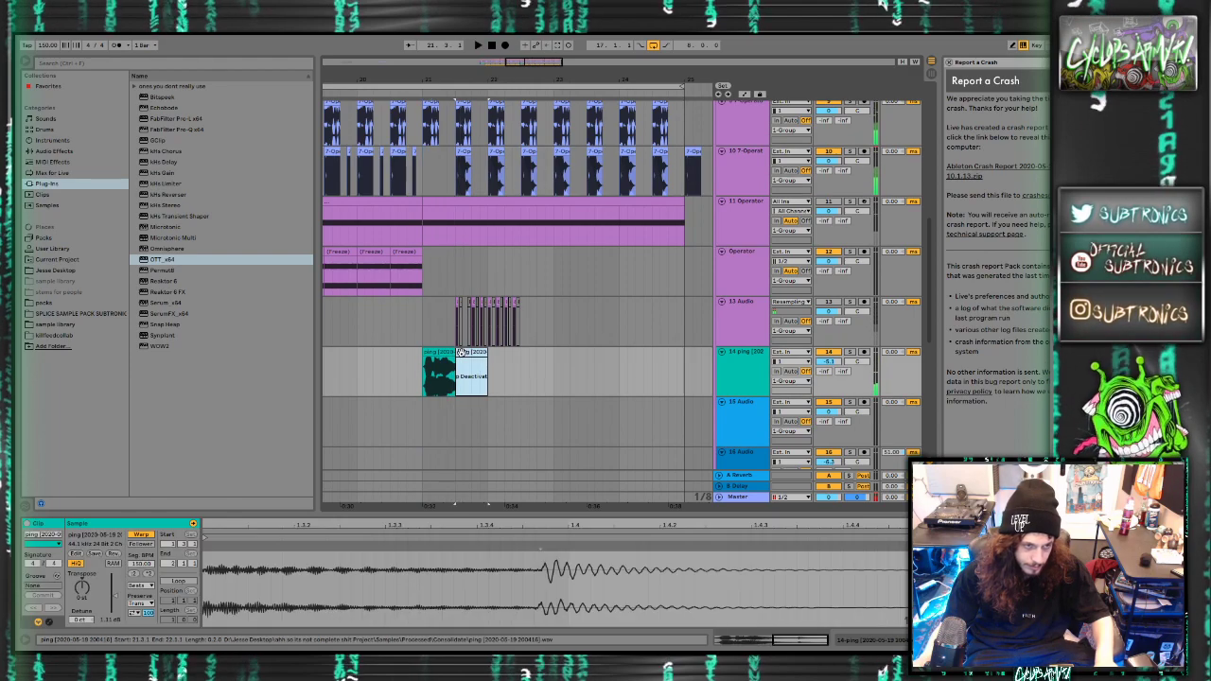
pyautogui.hotkey('ctrl', 'd')
# Duplicate the active ping clip at 21.1.1 over the deactivated one that follows it and play it back
pyautogui.click(438, 352)
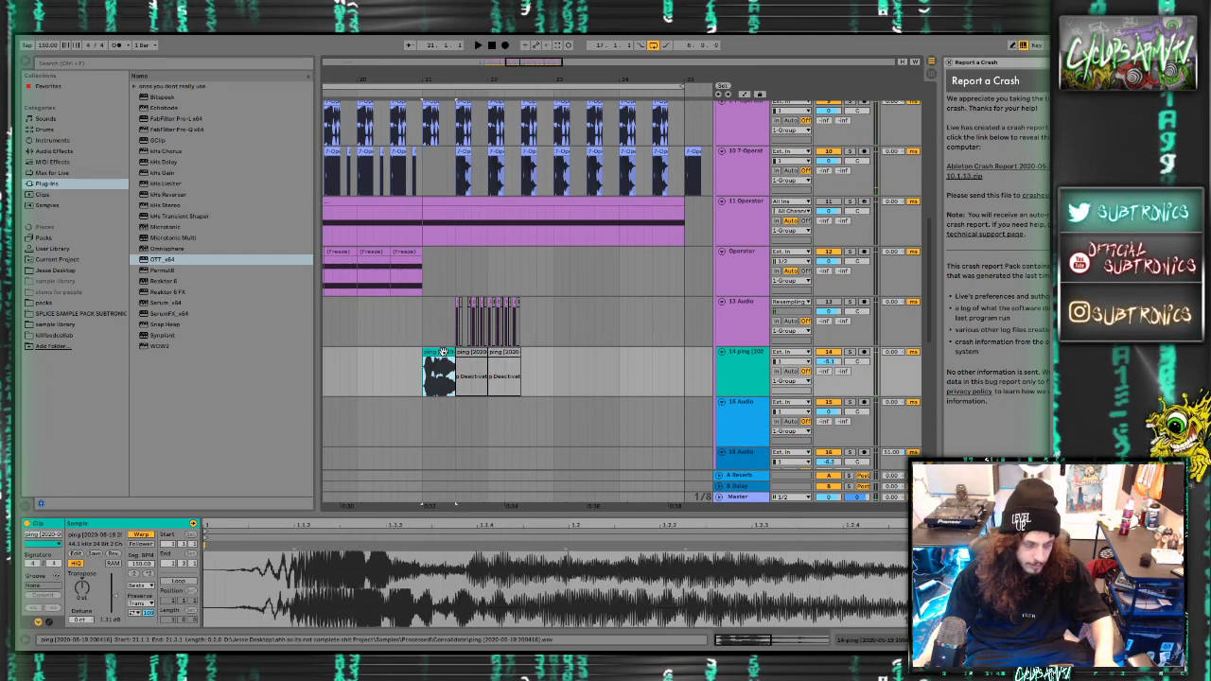
pyautogui.hotkey('ctrl', 'd')
pyautogui.press('space')
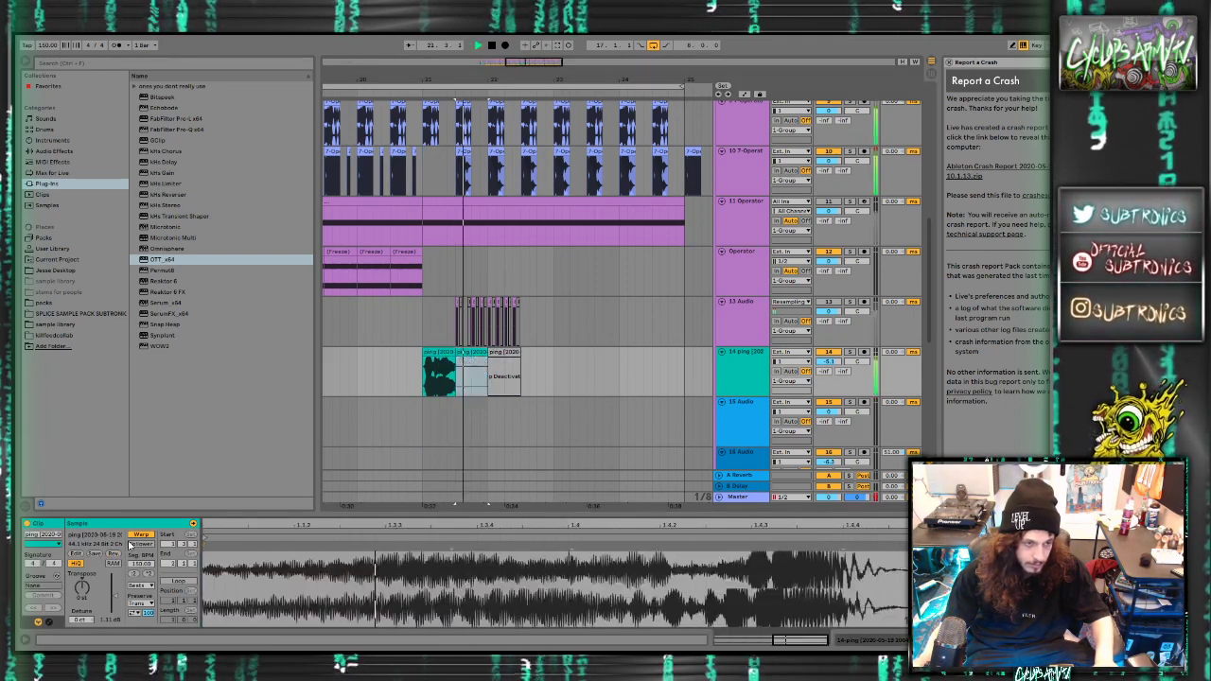
# Reverse the duplicated ping clip, lower its gain to -0.14 dB and turn off its warping
pyautogui.moveTo(115, 595); pyautogui.dragTo(88, 575)
pyautogui.press('space')
pyautogui.click(137, 536)
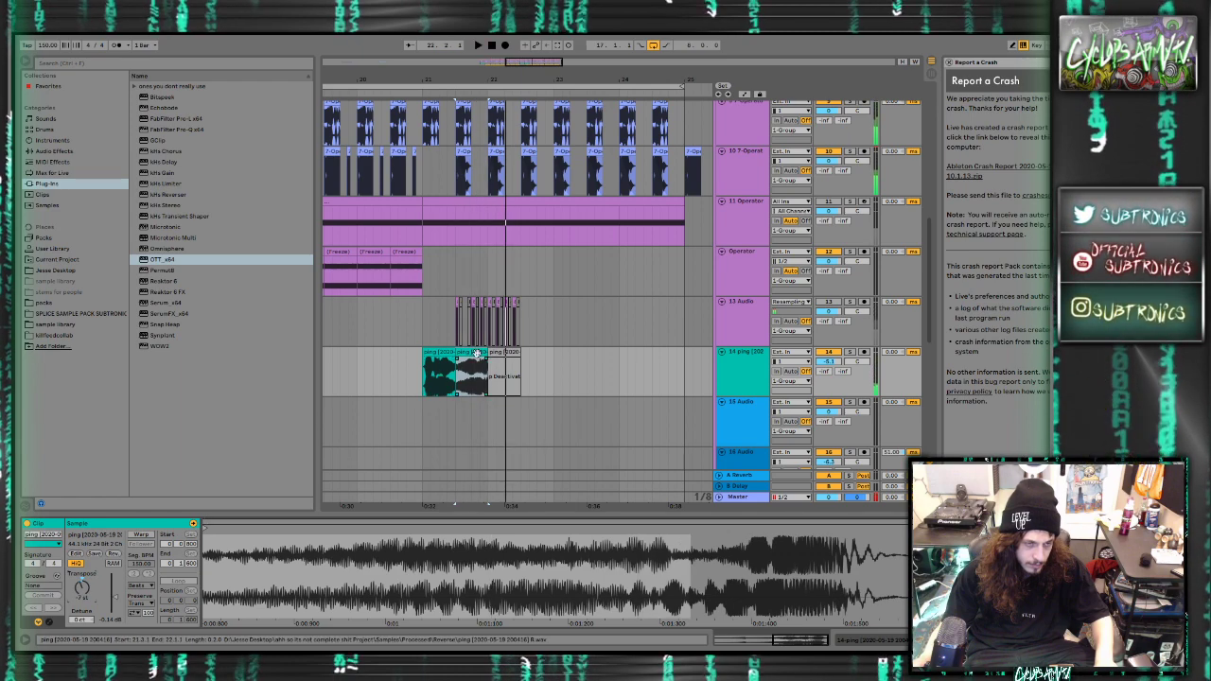
# Delete the reversed ping copy and play back the section from 21.1.1
pyautogui.press('Delete')
pyautogui.click(444, 353)
pyautogui.press('space')
pyautogui.scroll(3, 445, 367)
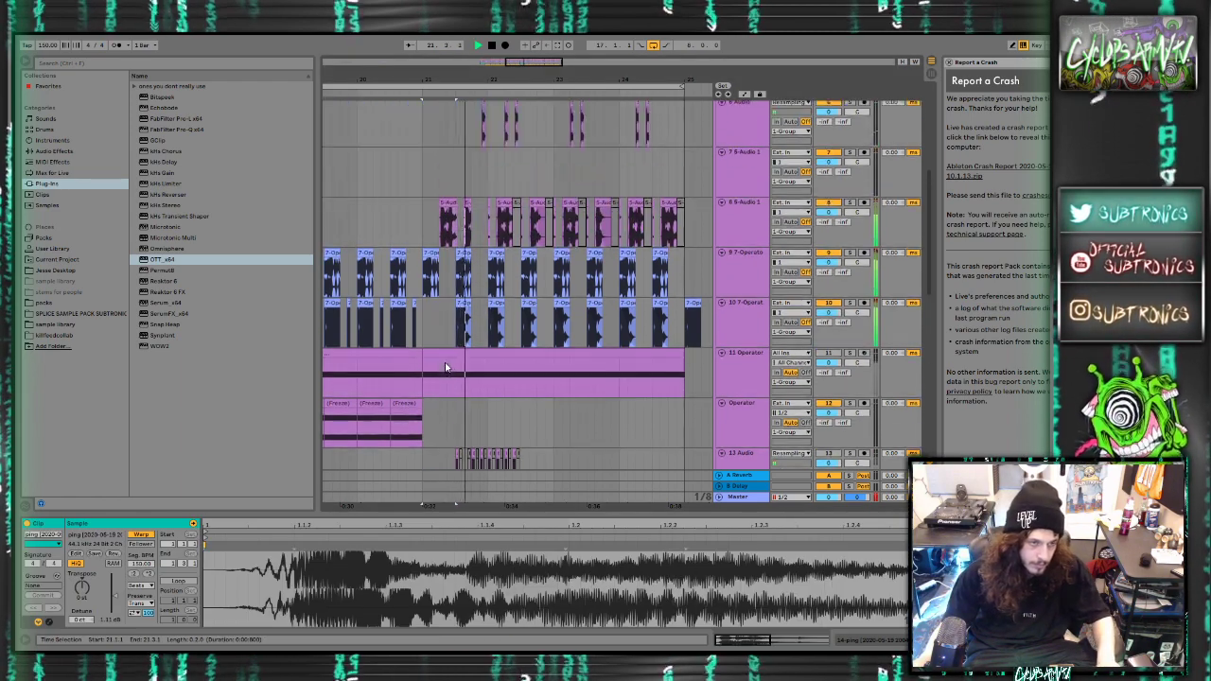
# Delete the short audio clips on track 13 across bars 21 and 22 and play back from 21.2.1
pyautogui.scroll(-2, 454, 369)
pyautogui.press('space')
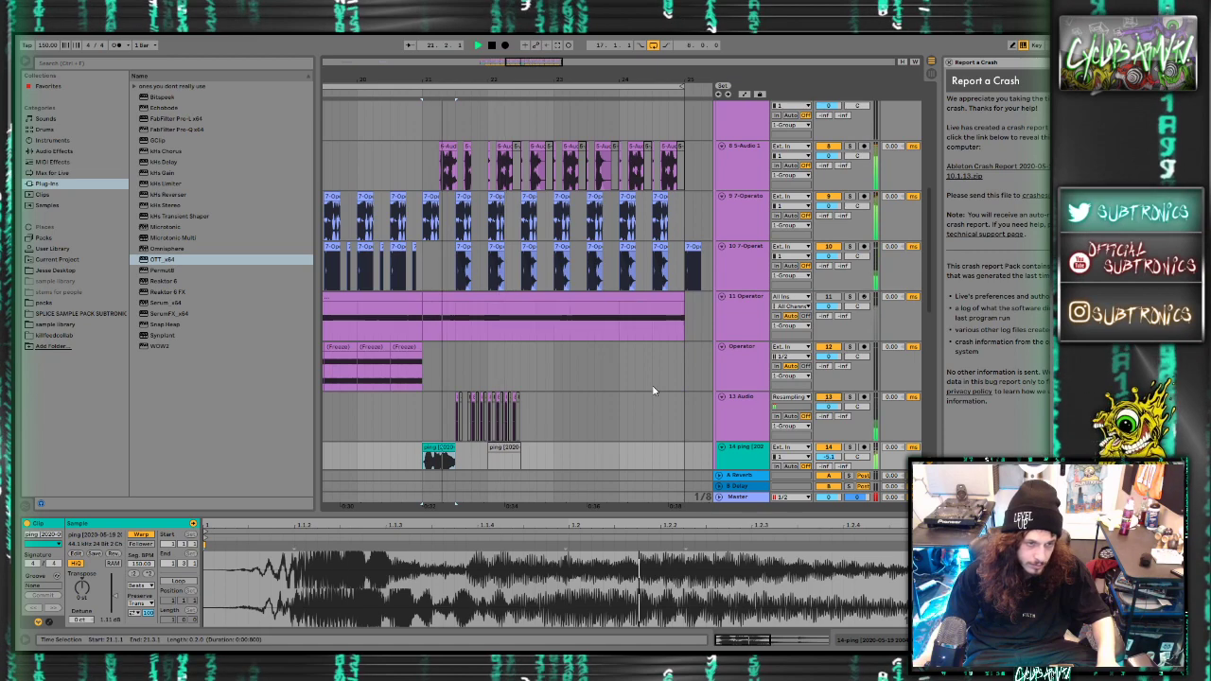
pyautogui.press('space')
pyautogui.moveTo(579, 407); pyautogui.dragTo(398, 399)
pyautogui.press('Delete')
pyautogui.click(439, 398)
pyautogui.press('space')
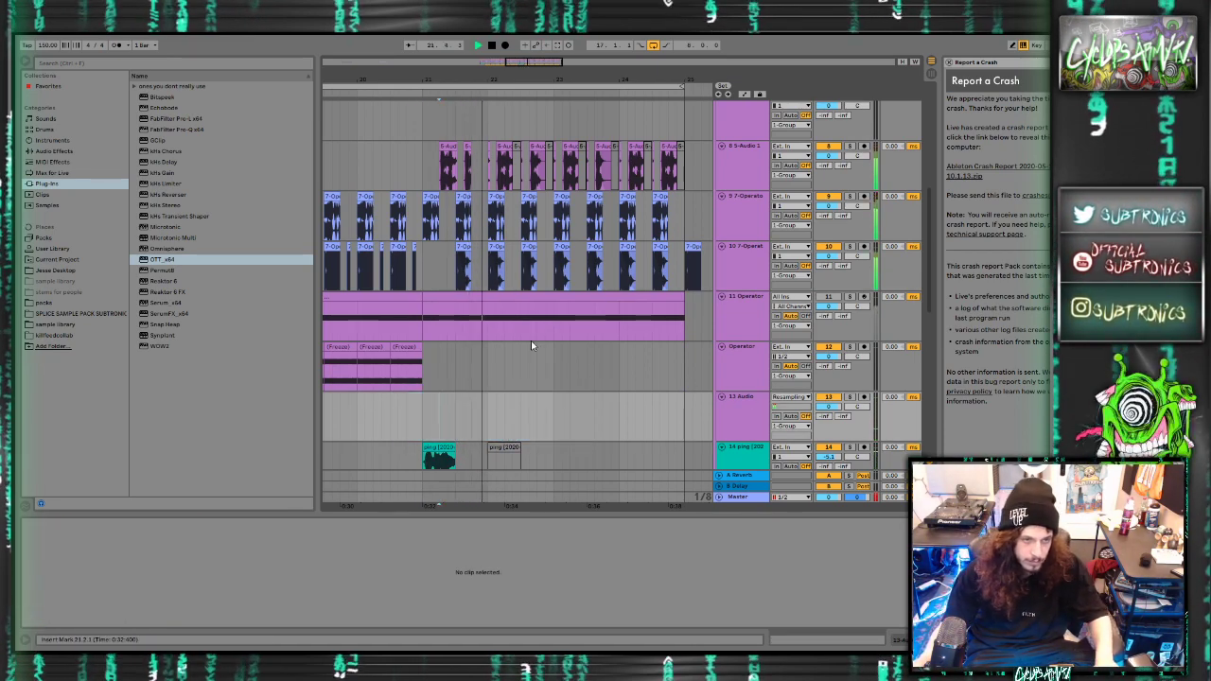
# Copy the track 6 section from 21.4.1 to 22.1.1 and paste it at 22.4.1 and 23.4.1
pyautogui.scroll(8, 530, 346)
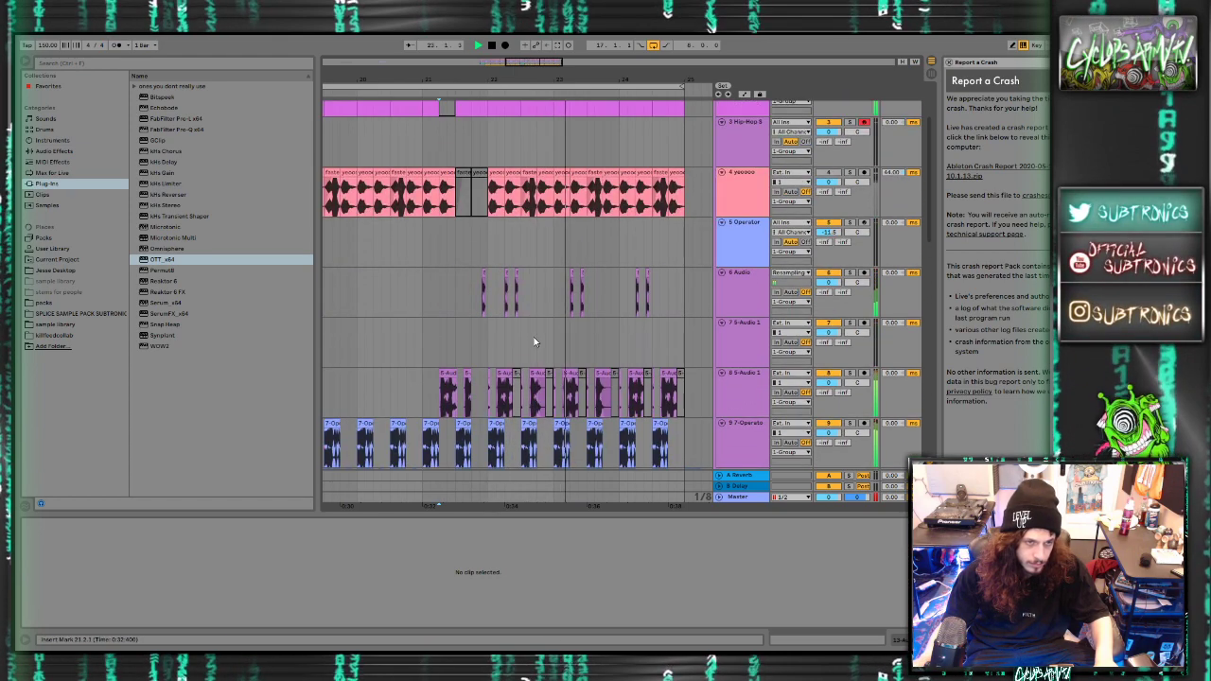
pyautogui.hotkey('ctrl', 'c')
pyautogui.press('space')
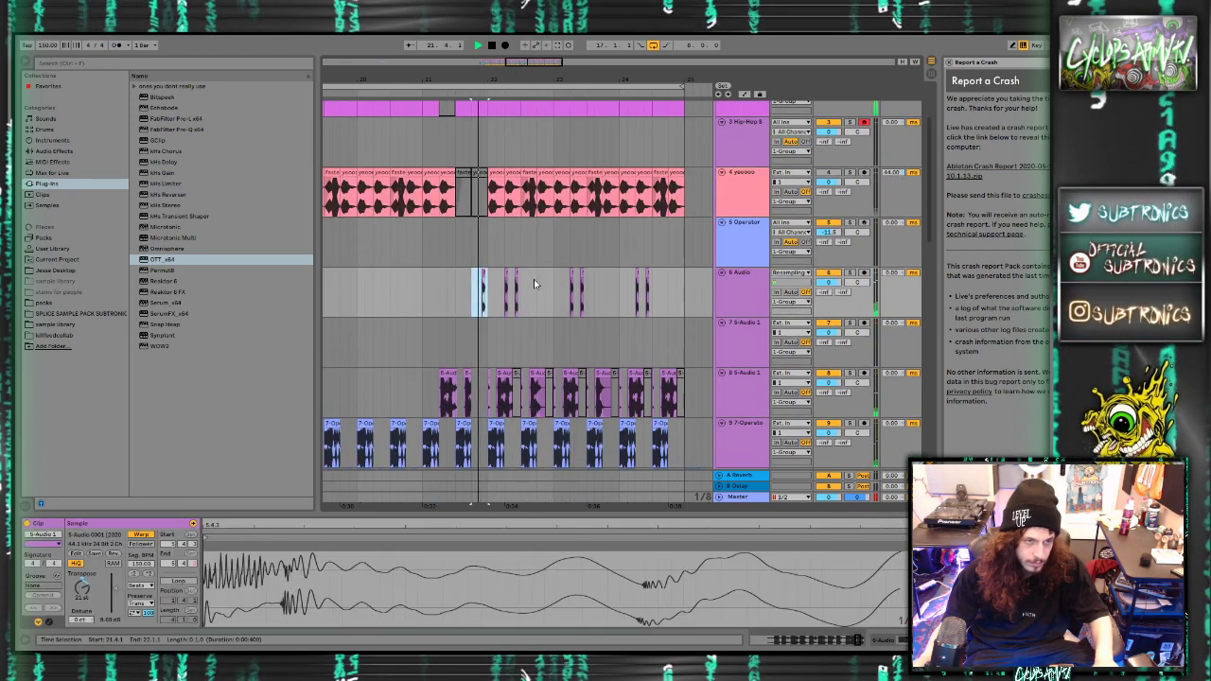
pyautogui.click(537, 284)
pyautogui.hotkey('ctrl', 'v')
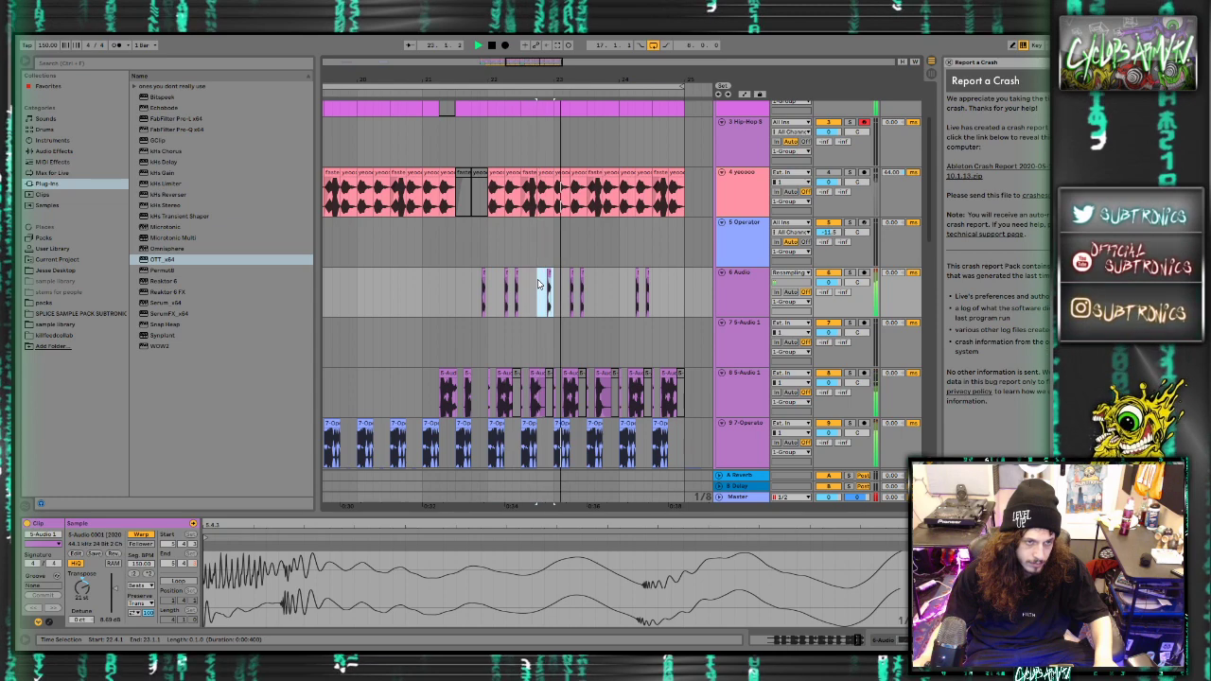
pyautogui.click(610, 284)
pyautogui.hotkey('ctrl', 'v')
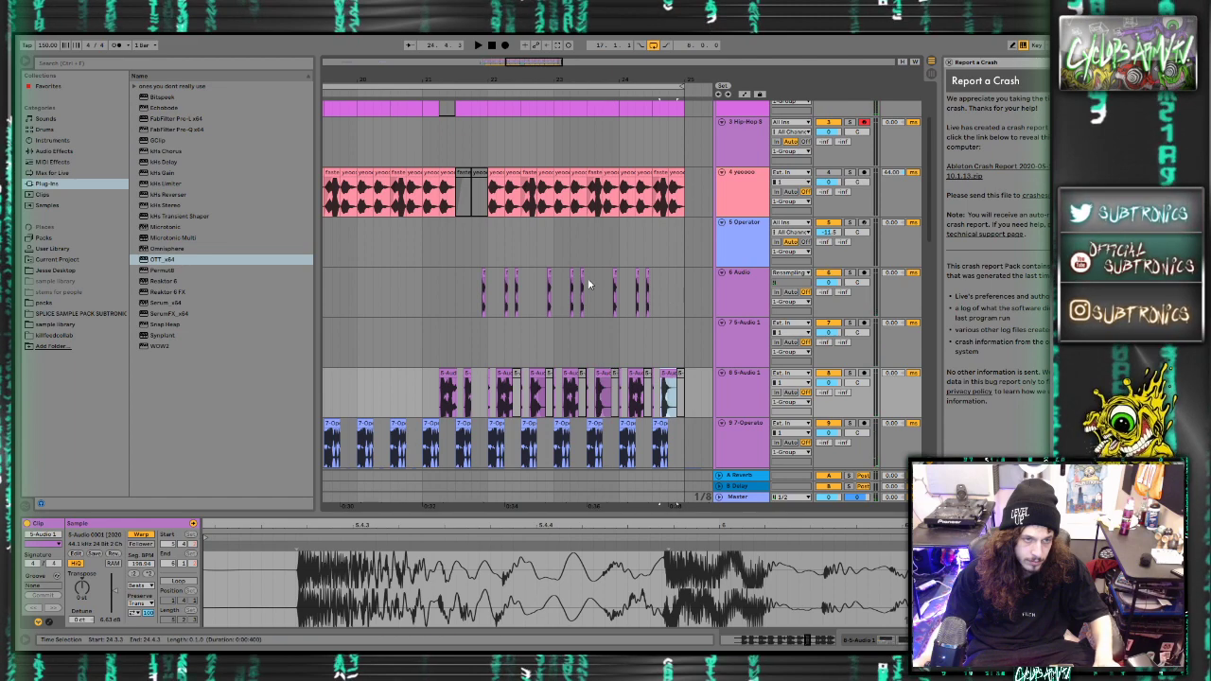
# Copy the last beat of bar 22 on track 6 to 24.4.1 and play back the result
pyautogui.click(555, 280)
pyautogui.moveTo(555, 279); pyautogui.dragTo(538, 282)
pyautogui.hotkey('ctrl', 'c')
pyautogui.click(668, 283)
pyautogui.hotkey('ctrl', 'v')
pyautogui.press('space')
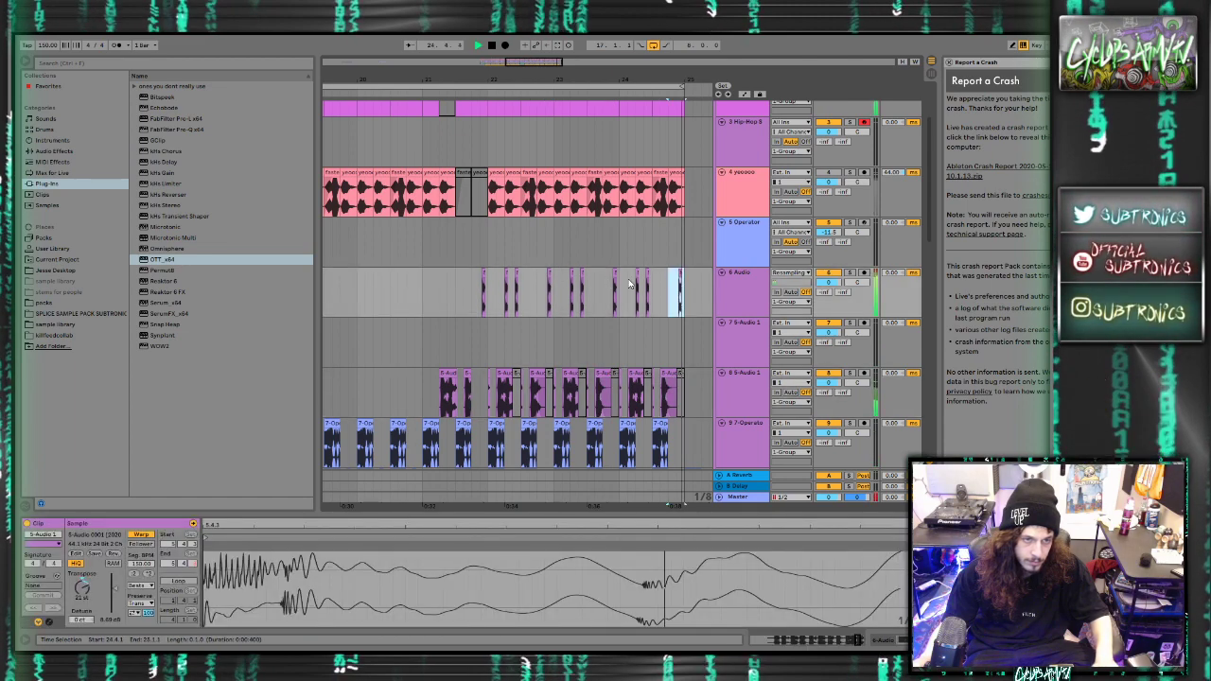
pyautogui.click(417, 294)
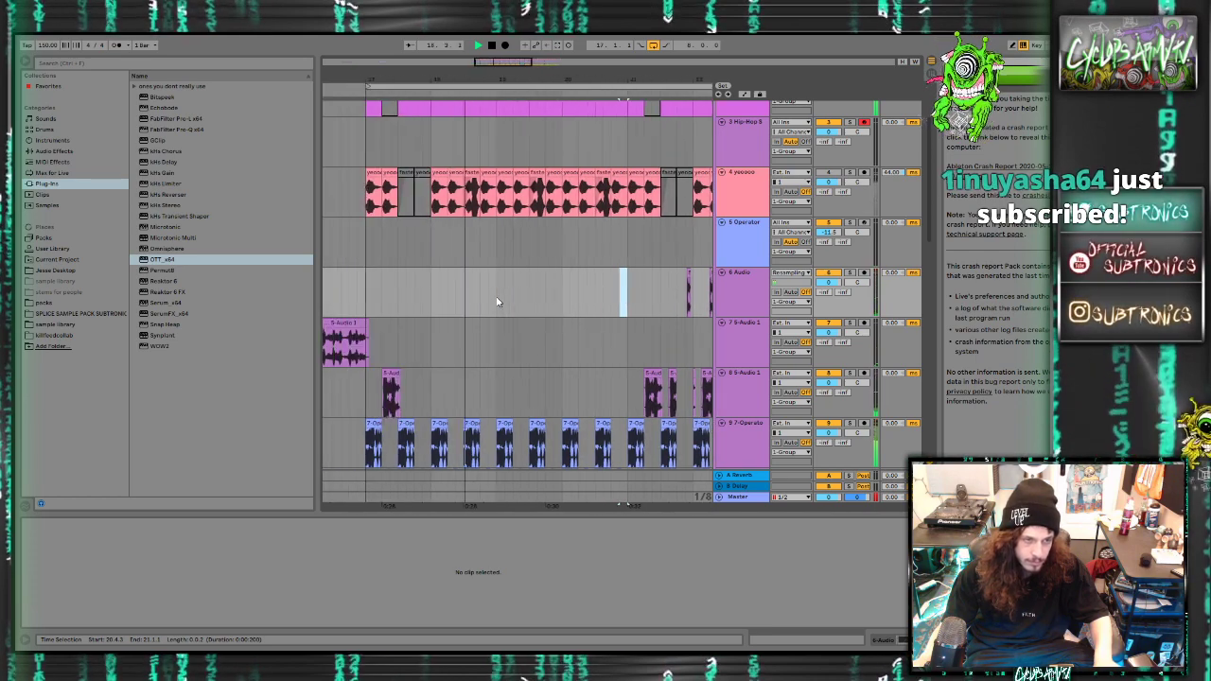
# Add an EQ Eight to track 10 and slightly lower its high shelf band
pyautogui.scroll(-3, 497, 301)
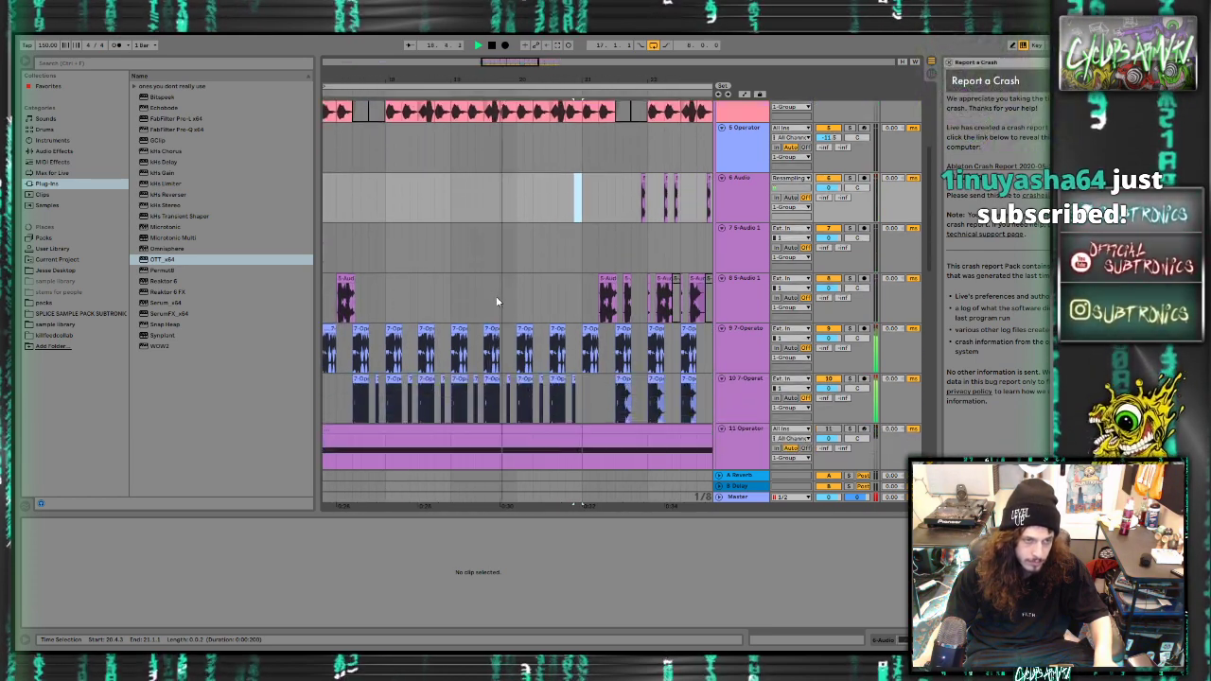
pyautogui.click(421, 402)
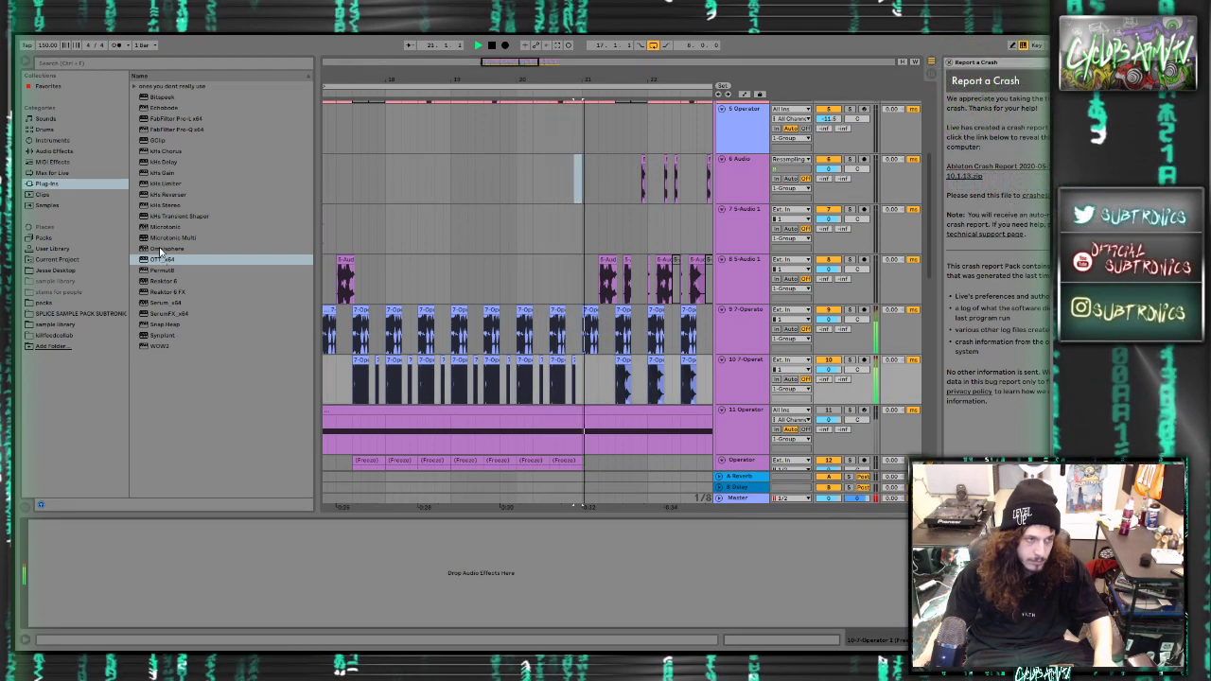
pyautogui.click(59, 151)
pyautogui.doubleClick(161, 238)
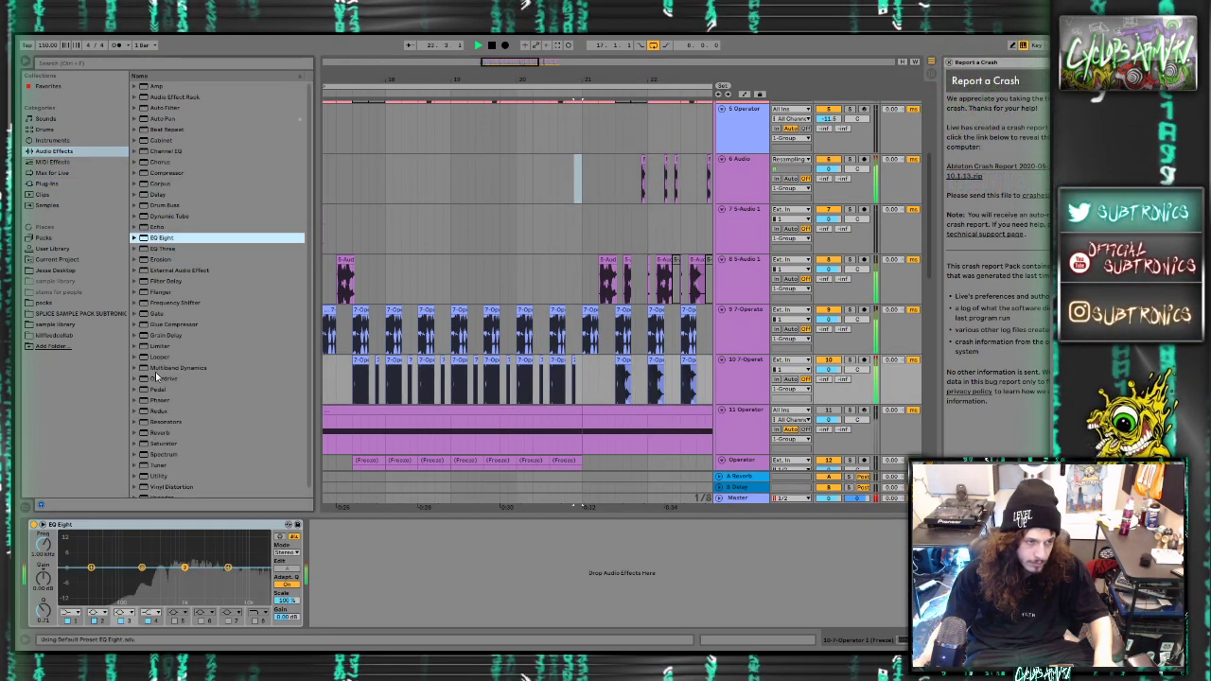
pyautogui.moveTo(225, 568)
pyautogui.mouseDown()
pyautogui.moveTo(230, 582)
pyautogui.moveTo(241, 575)
pyautogui.mouseUp()
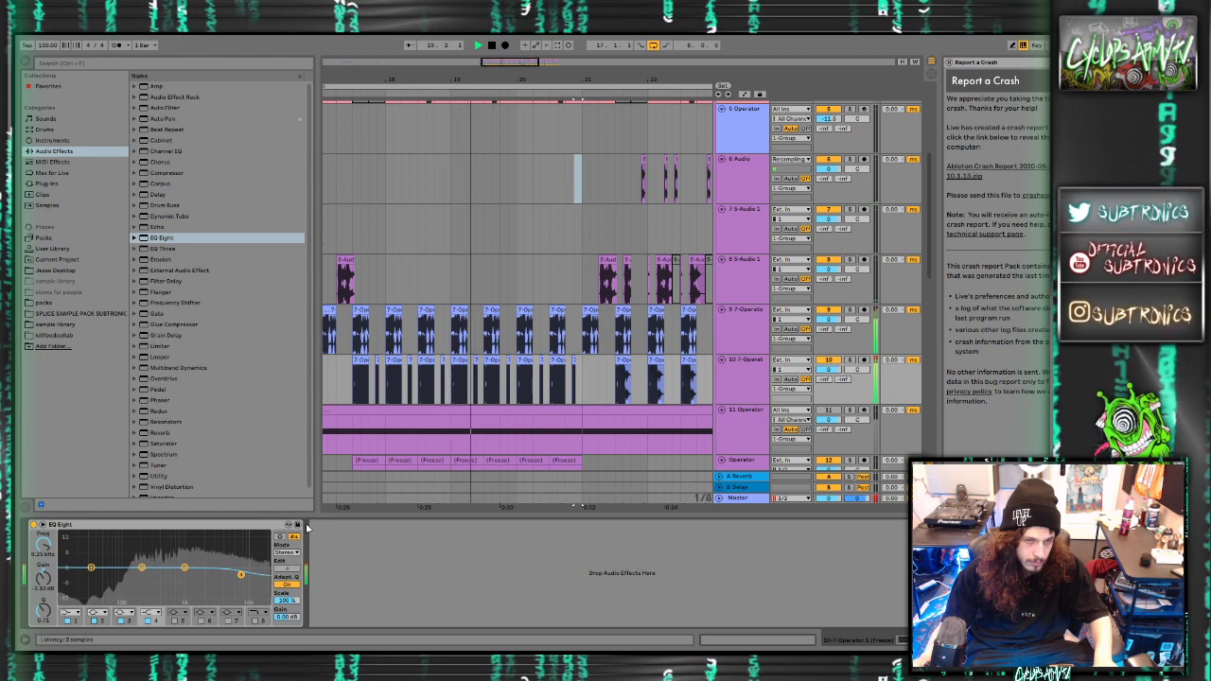
# Unfold the Master track, add an EQ Eight and cut the lows with a low shelf on band 1 around 150 Hz
pyautogui.rightClick(735, 500)
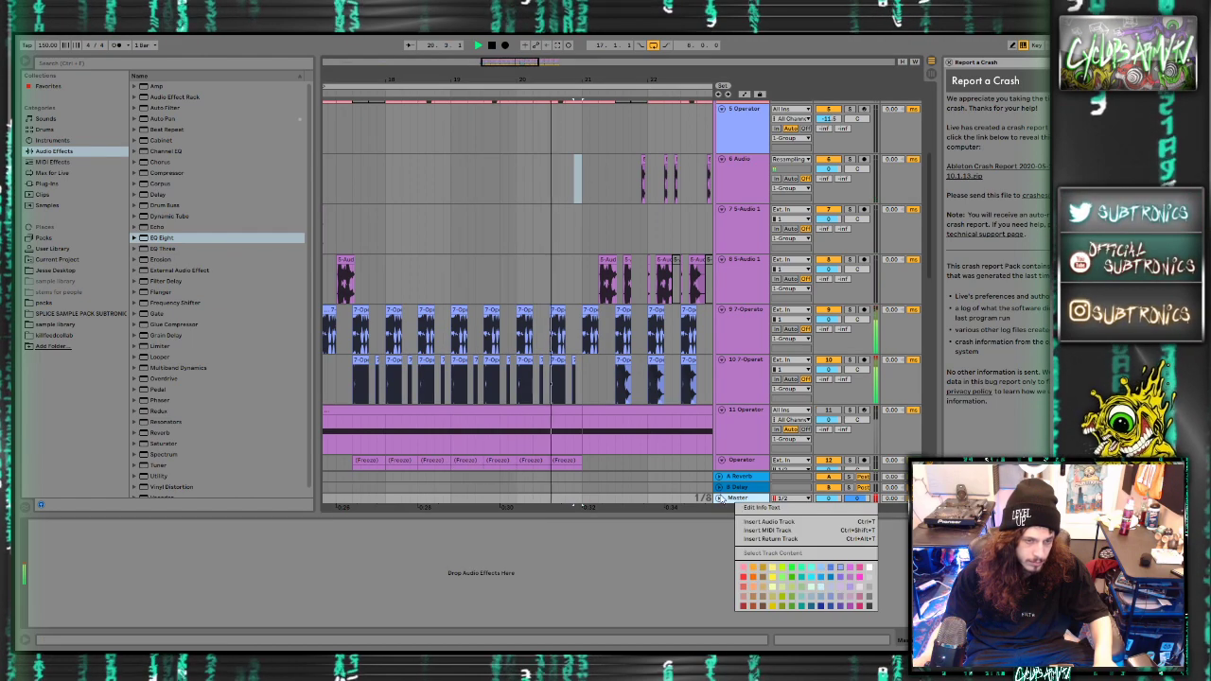
pyautogui.click(719, 498)
pyautogui.click(720, 498)
pyautogui.press('space')
pyautogui.moveTo(161, 237); pyautogui.dragTo(72, 558)
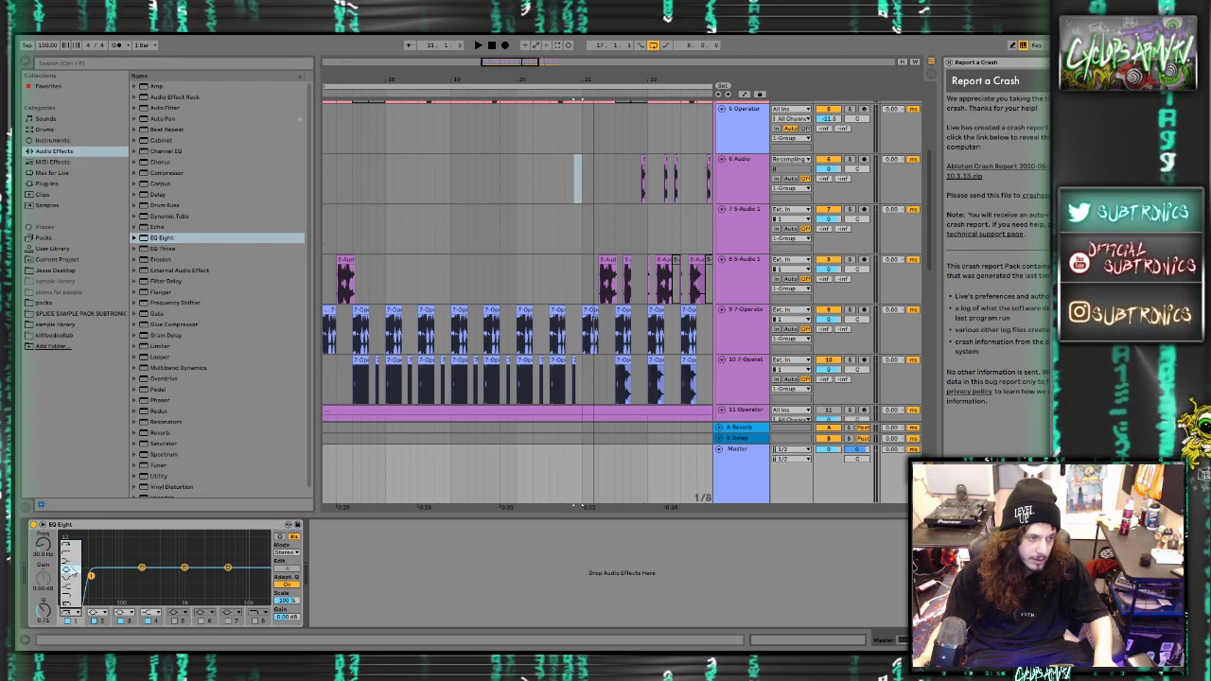
pyautogui.click(72, 563)
pyautogui.moveTo(92, 568); pyautogui.dragTo(115, 574)
pyautogui.click(72, 563)
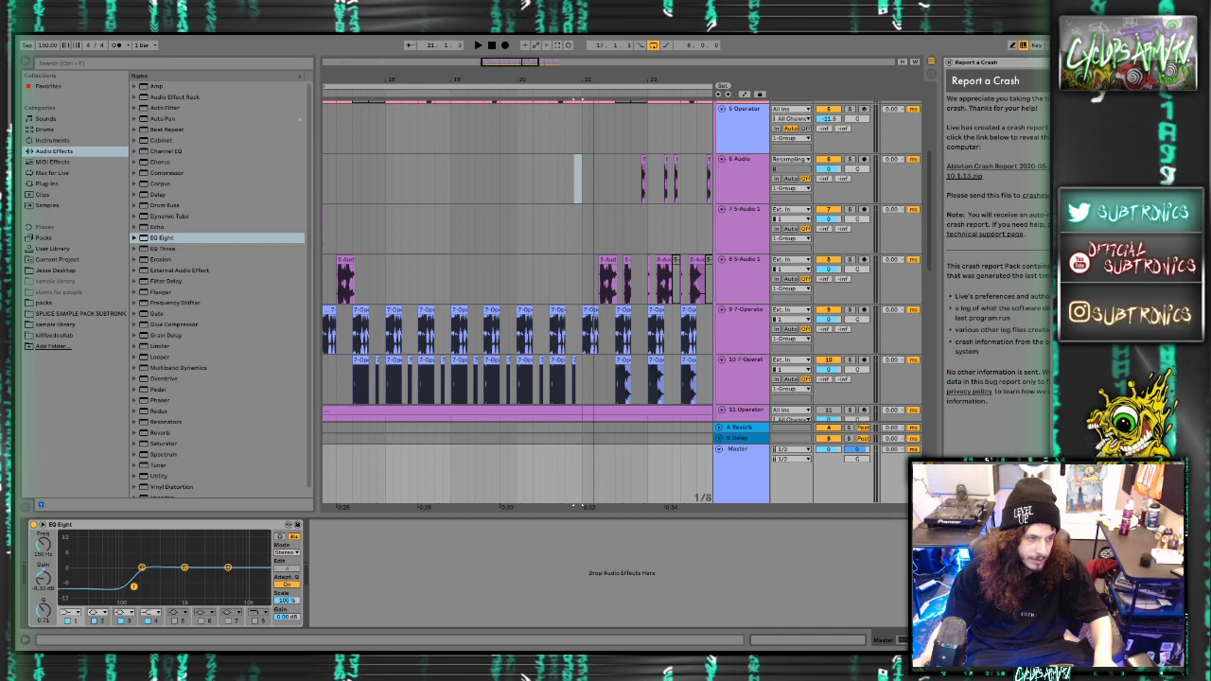
# Add the GClip plug-in after the EQ Eight on the Master track and close its window
pyautogui.click(56, 184)
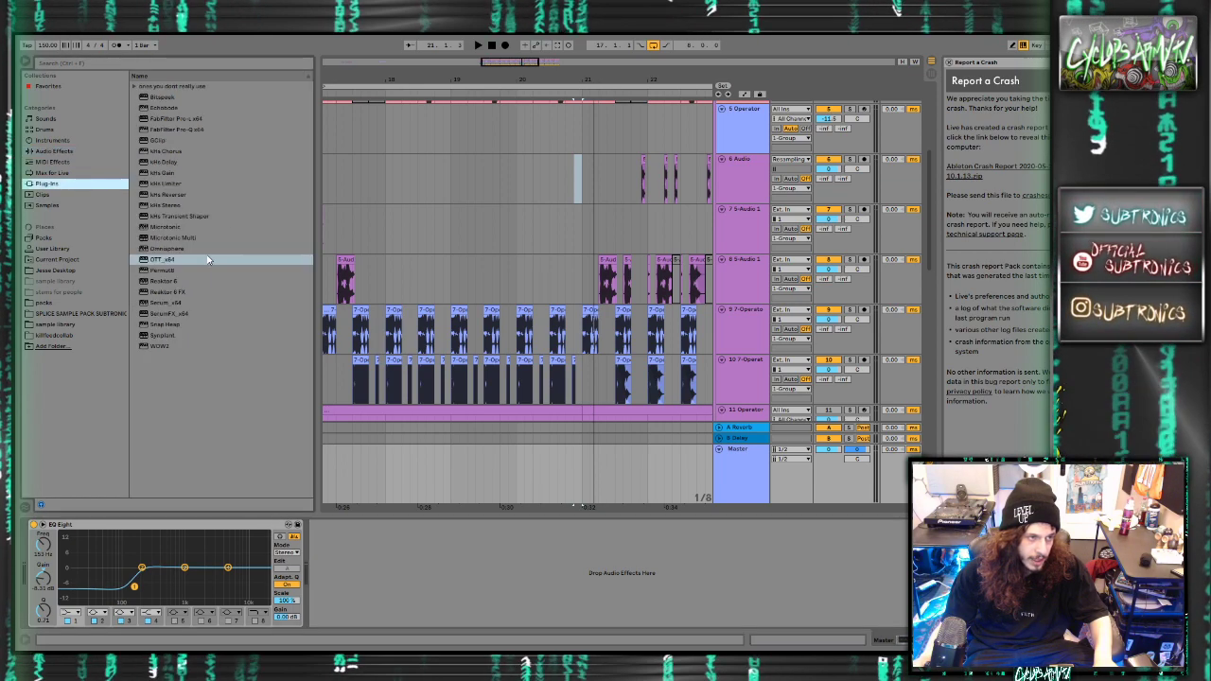
pyautogui.click(179, 140)
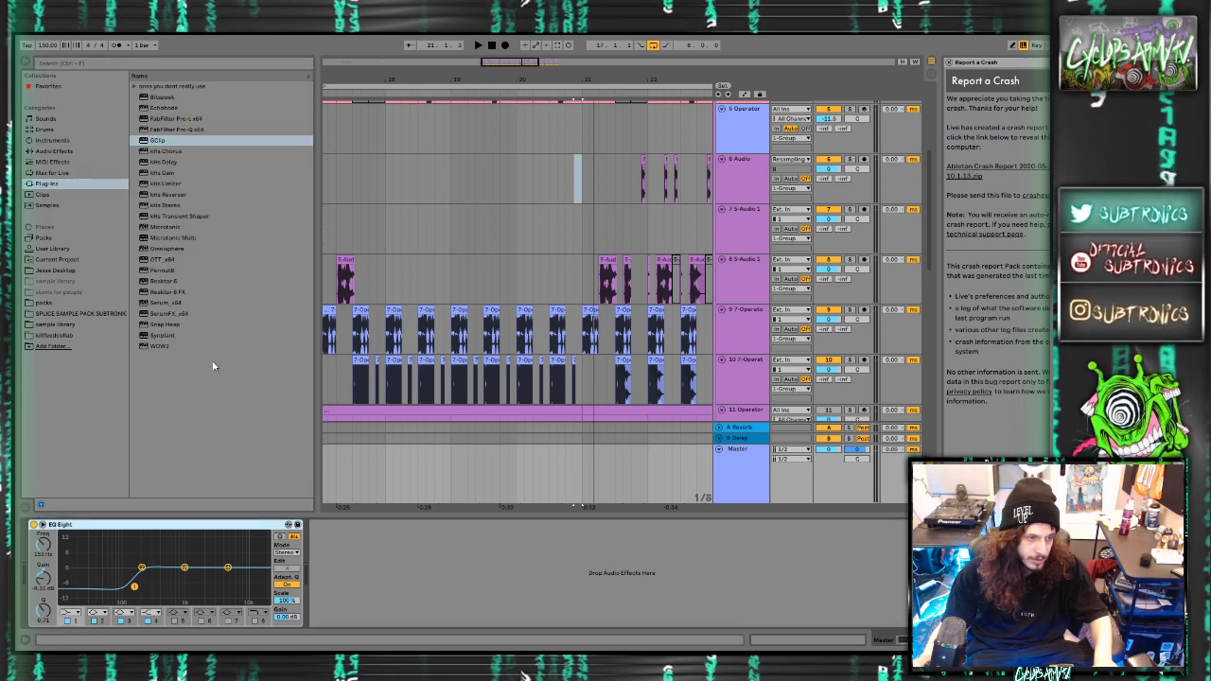
pyautogui.doubleClick(159, 140)
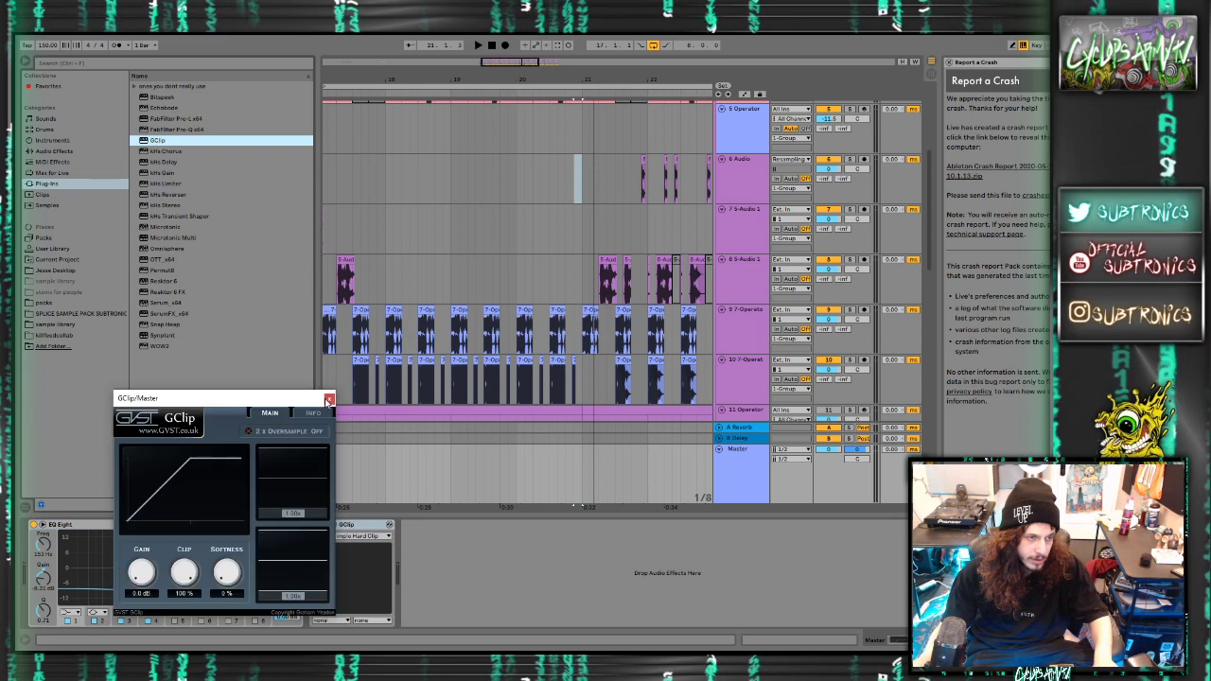
pyautogui.click(328, 399)
# Duplicate the Master's EQ Eight, place the copy after GClip and turn its low shelf cut into a matching boost
pyautogui.click(182, 525)
pyautogui.hotkey('ctrl', 'd')
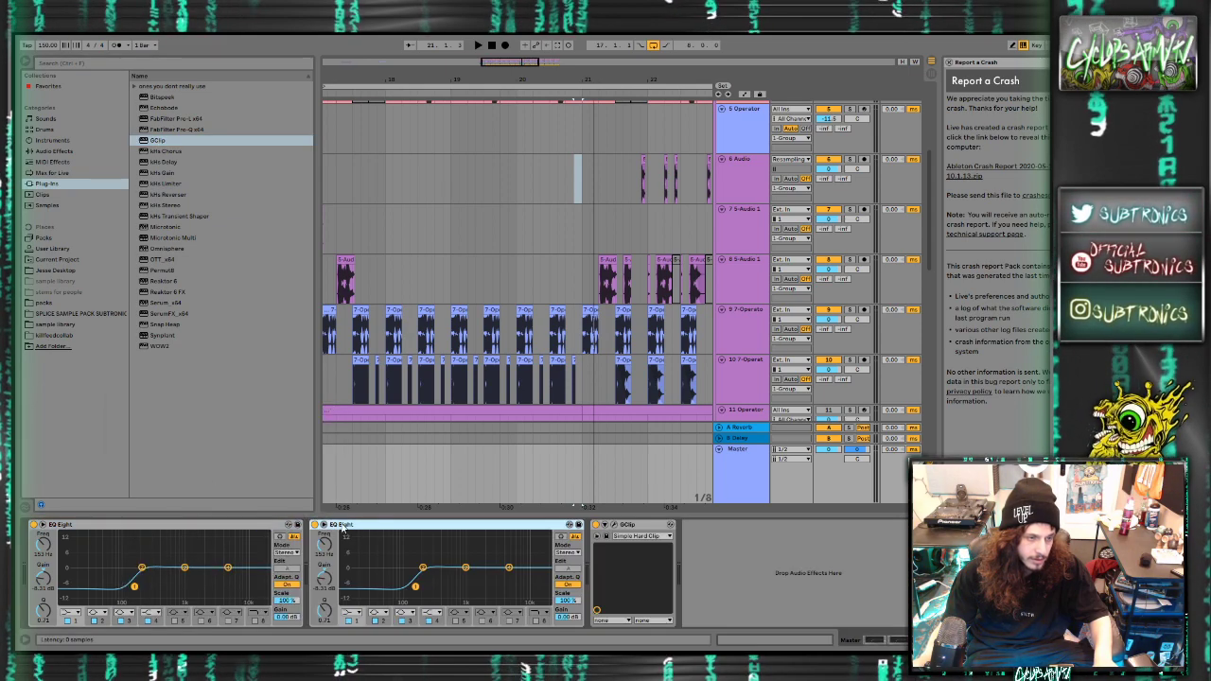
pyautogui.moveTo(660, 555); pyautogui.dragTo(668, 555)
pyautogui.moveTo(507, 586); pyautogui.dragTo(507, 564)
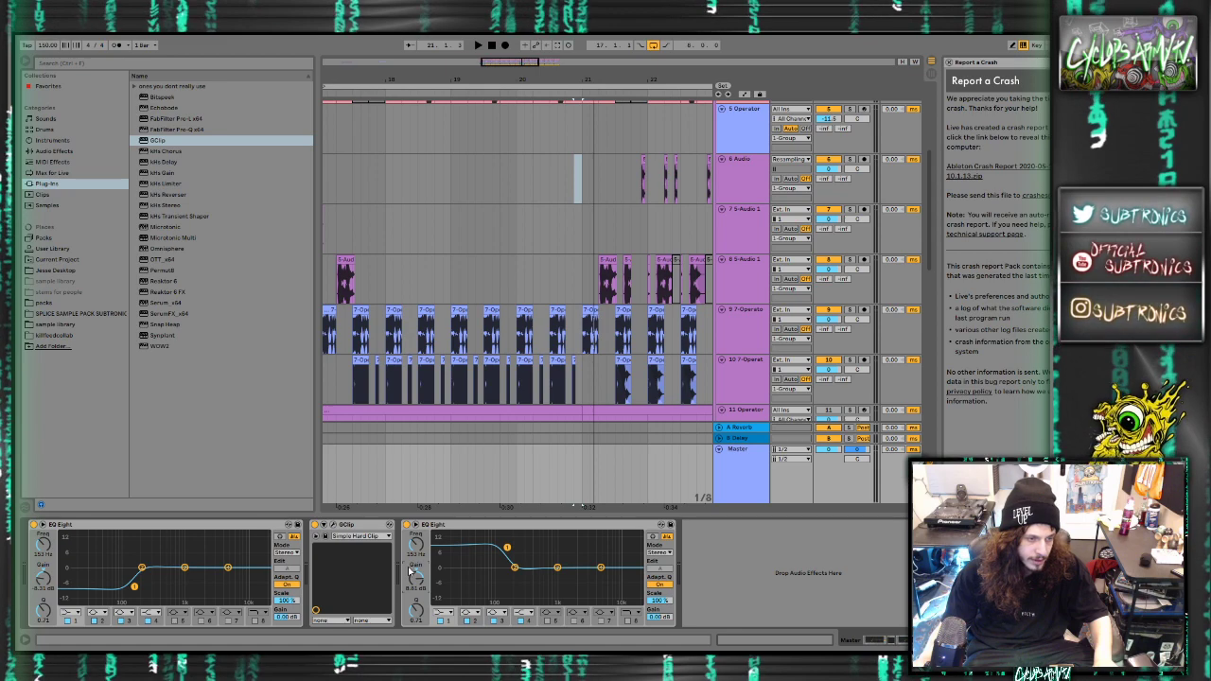
# Add a second GClip at the end of the Master chain, start playback and close the plug-in window
pyautogui.doubleClick(158, 142)
pyautogui.press('space')
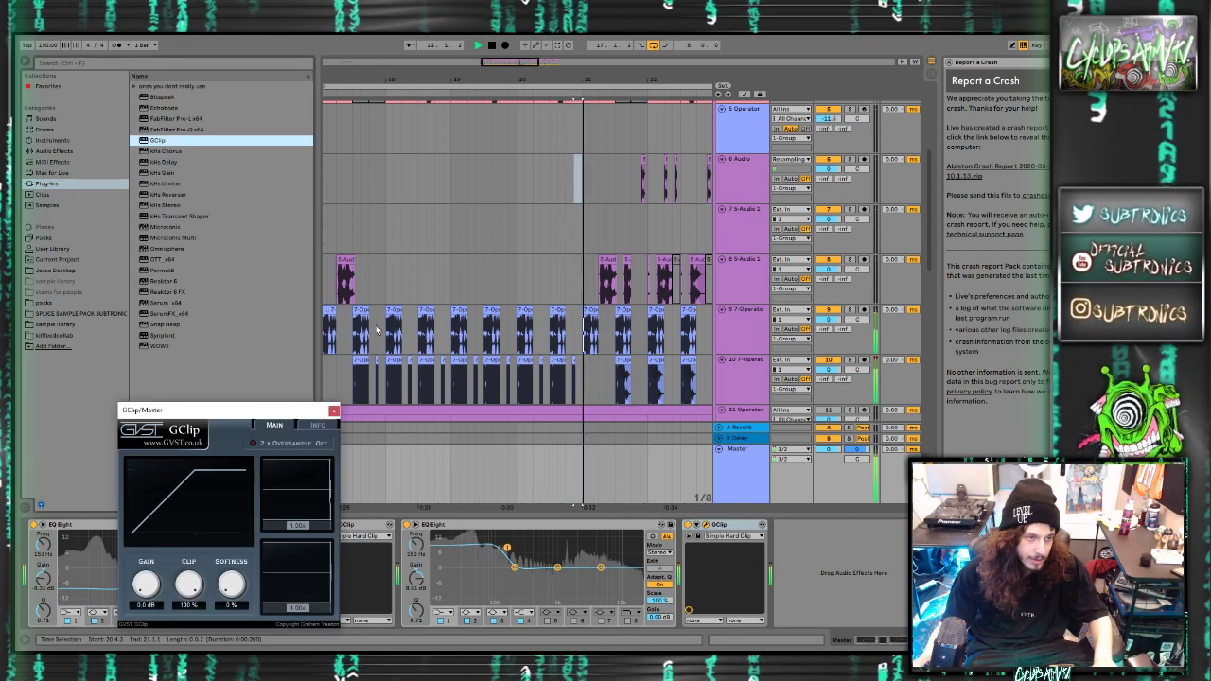
pyautogui.click(335, 411)
# Play back the drop from 17.1.1 with the detail view hidden, then stop playback
pyautogui.scroll(-4, 368, 389)
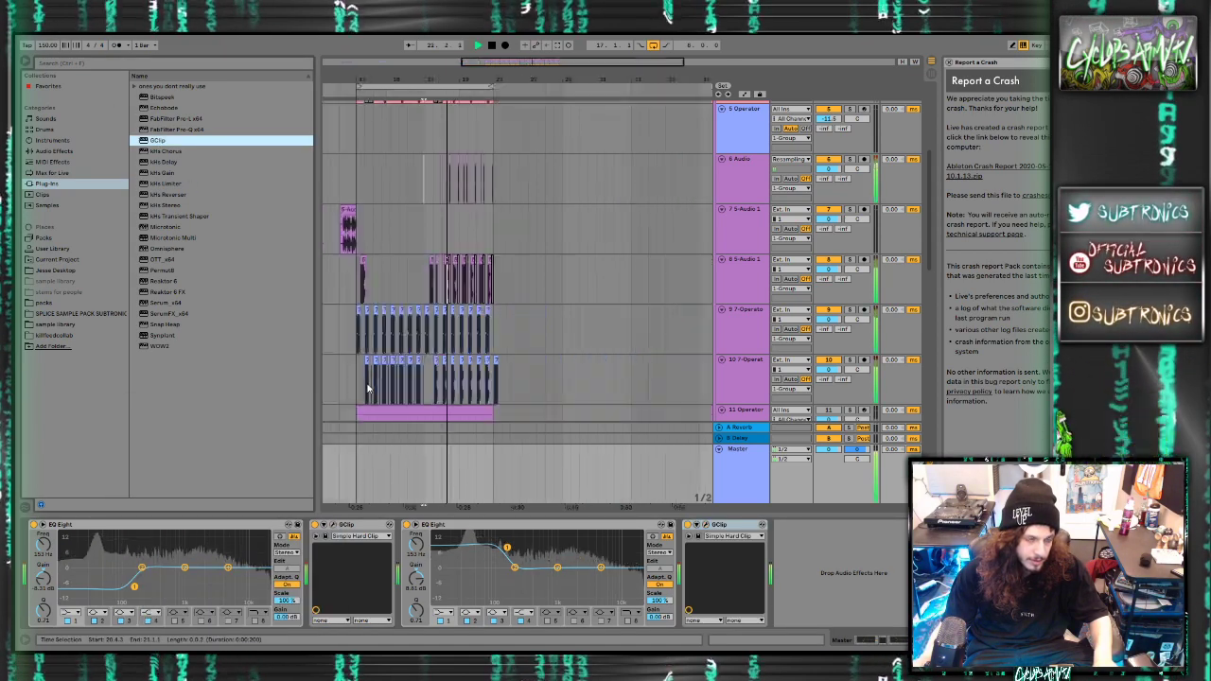
pyautogui.click(360, 390)
pyautogui.press('space')
pyautogui.press('space')
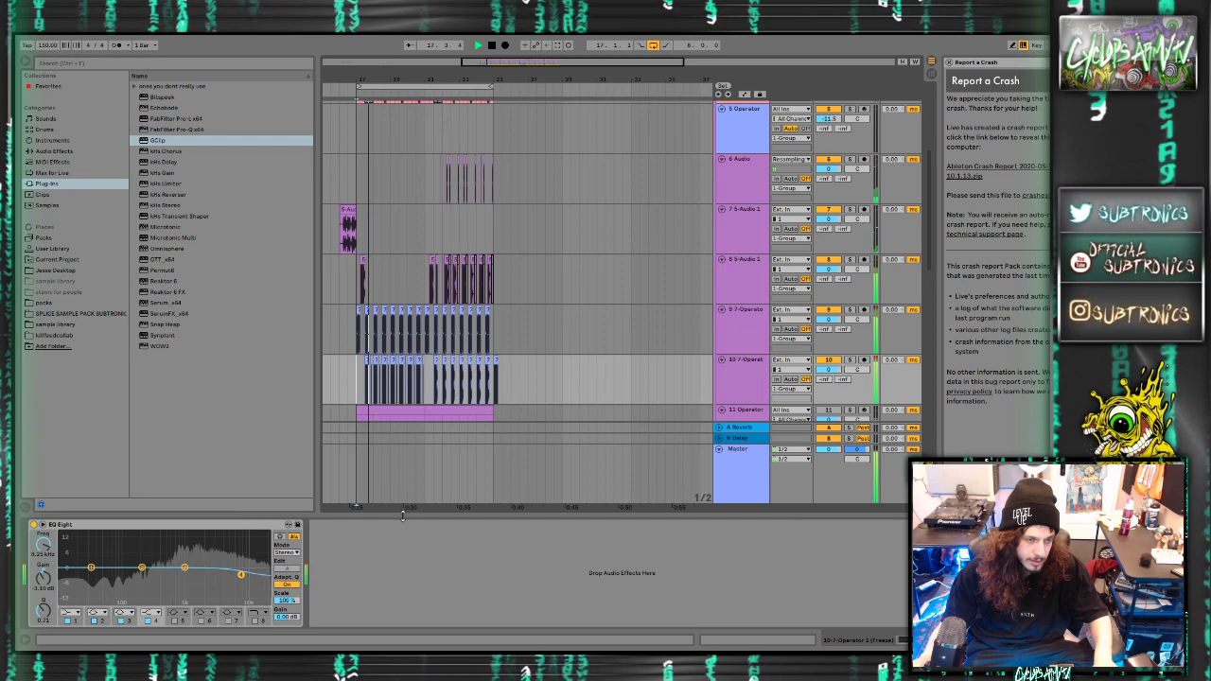
pyautogui.hotkey('ctrl', 'alt', 'l')
pyautogui.press('+')
pyautogui.press('+')
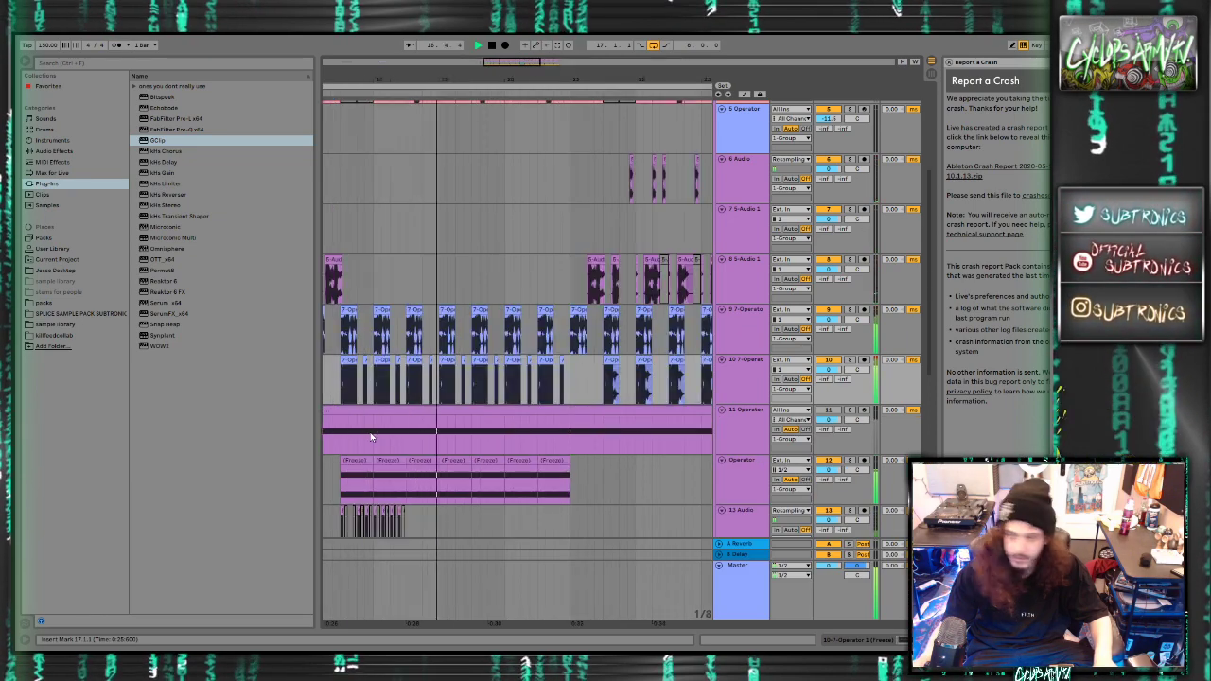
pyautogui.press('space')
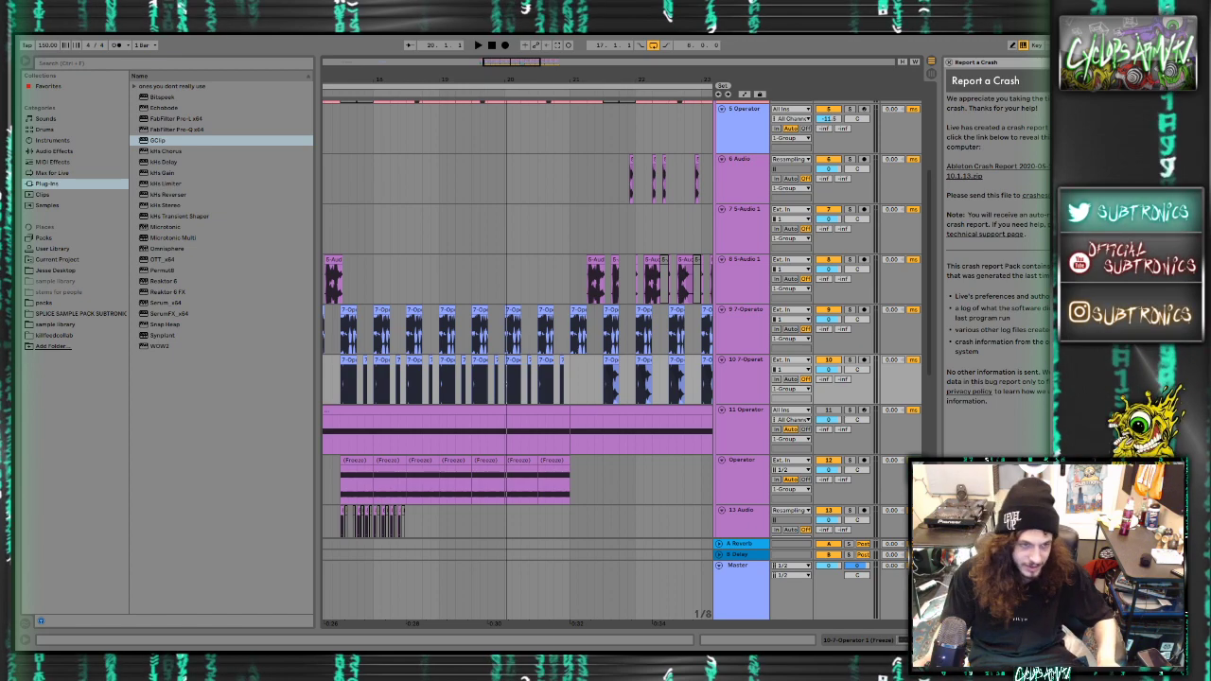
# Play the arrangement from 16.3.1 and review both halves of the drop
pyautogui.scroll(-5, 610, 407)
pyautogui.click(526, 386)
pyautogui.press('space')
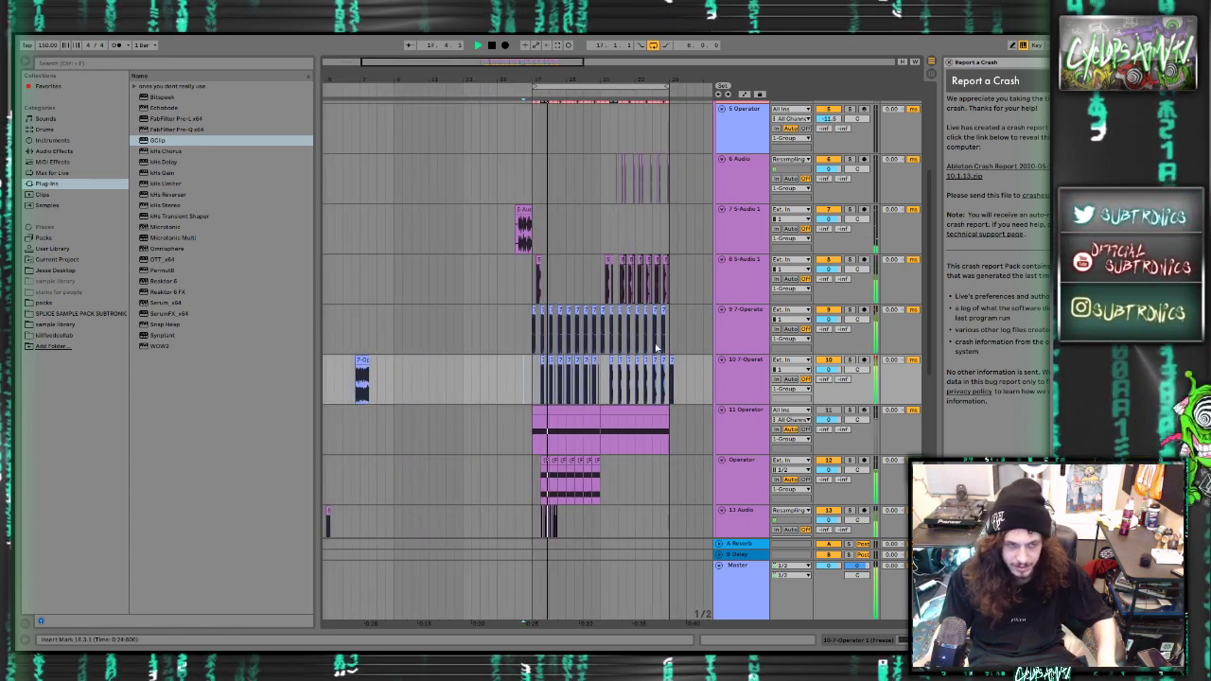
pyautogui.hscroll(-1, 659, 369)
pyautogui.hscroll(1, 660, 369)
pyautogui.scroll(4, 619, 371)
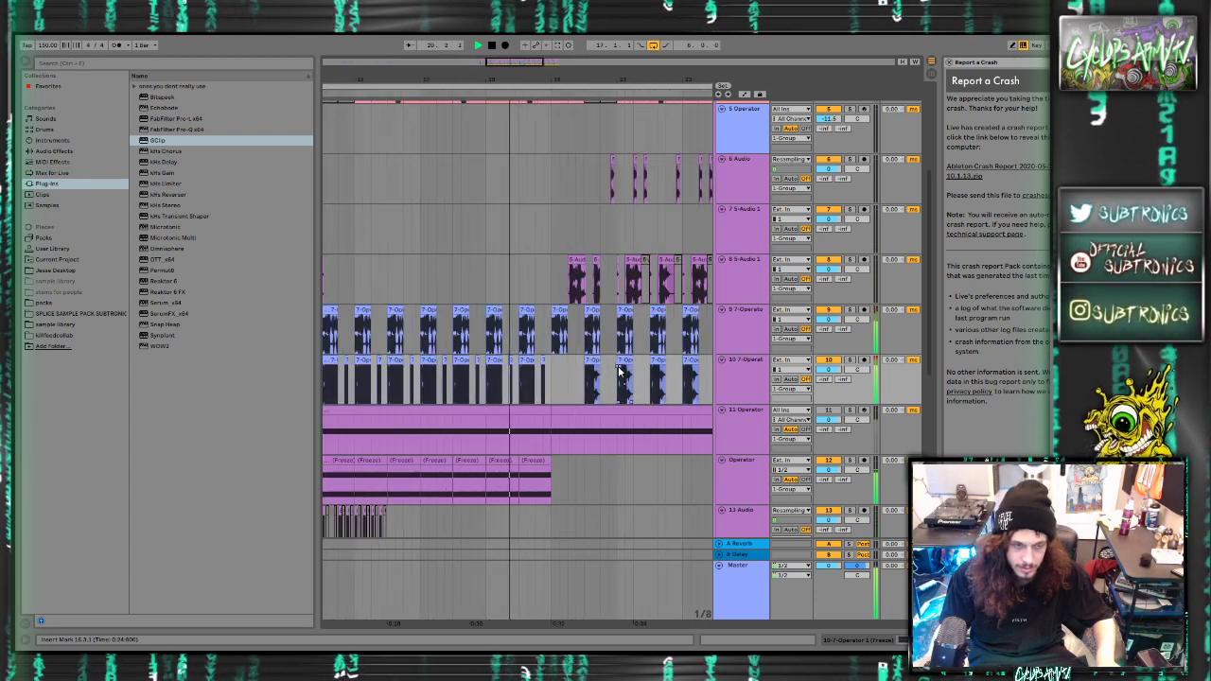
pyautogui.scroll(-5, 620, 372)
pyautogui.hscroll(1, 620, 372)
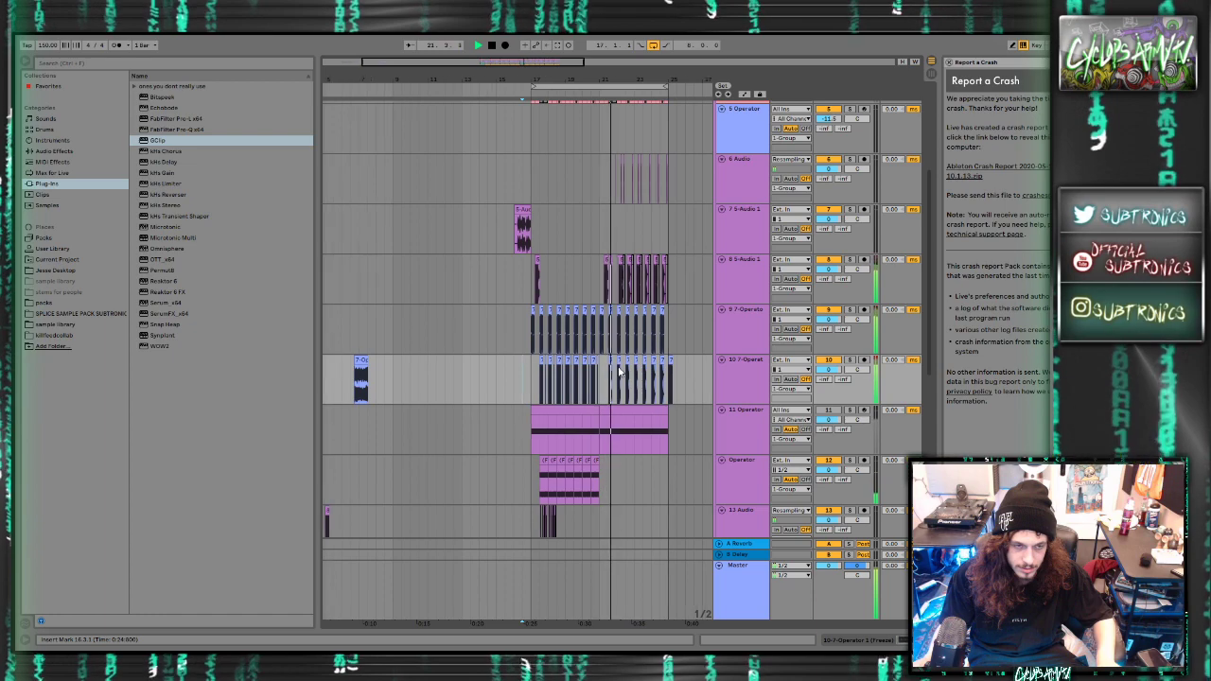
pyautogui.scroll(5, 620, 372)
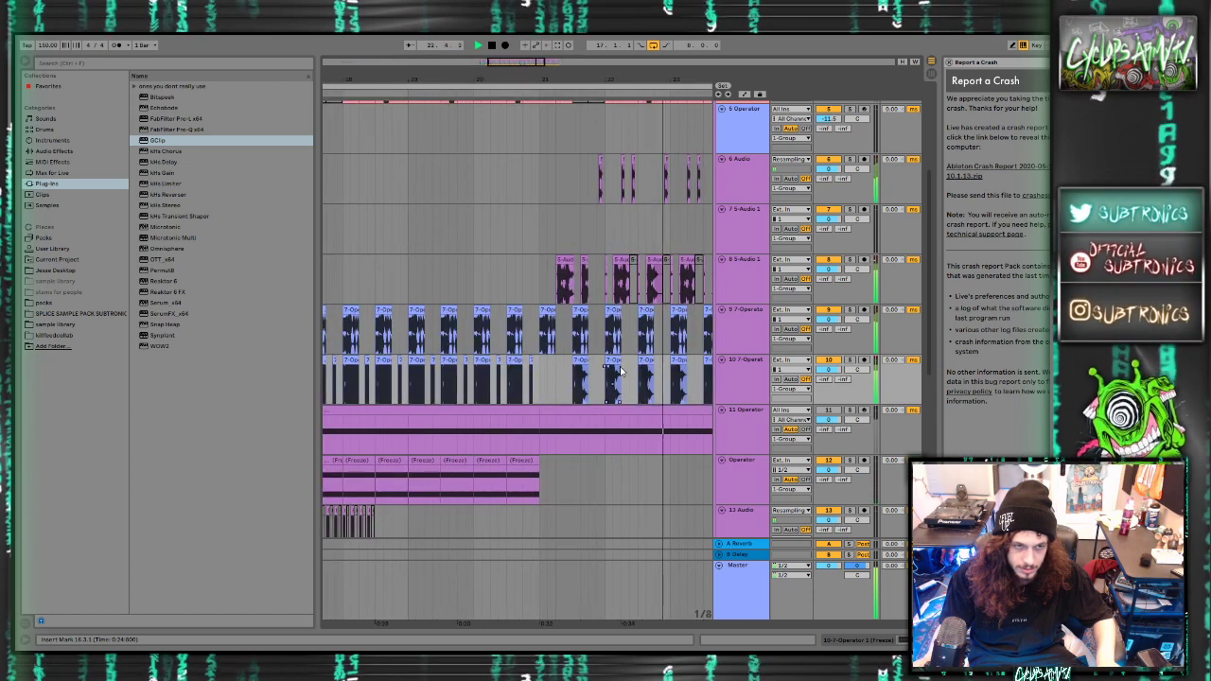
pyautogui.scroll(-5, 620, 372)
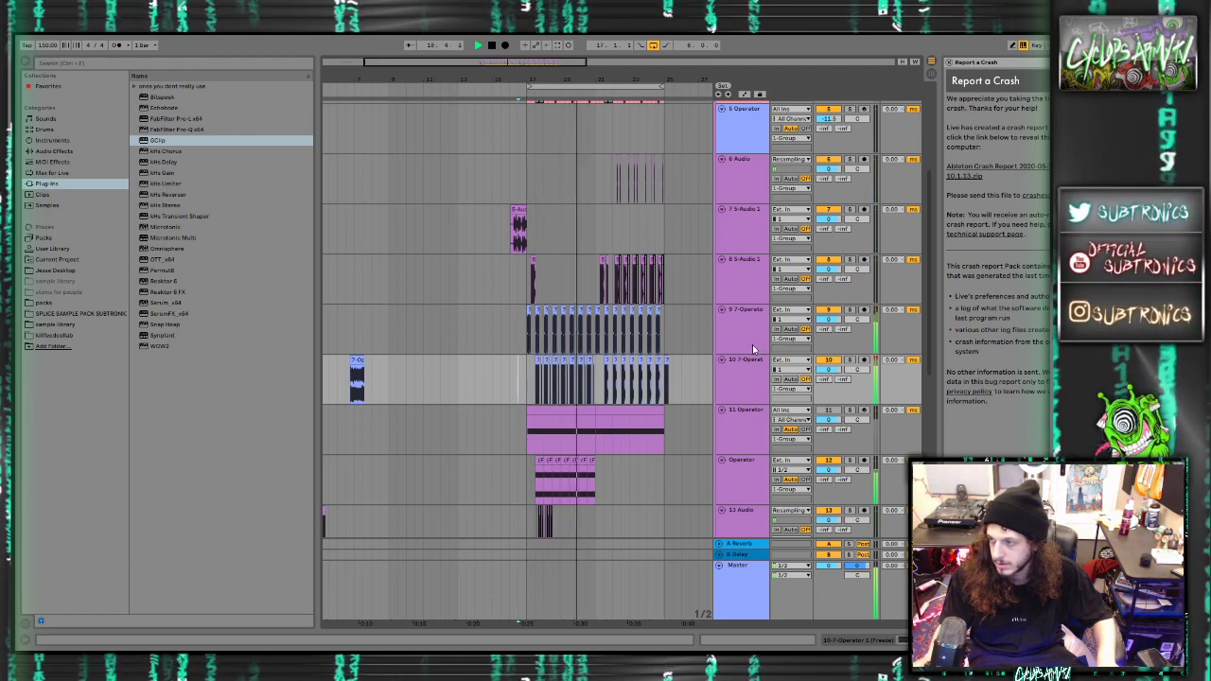
pyautogui.press('space')
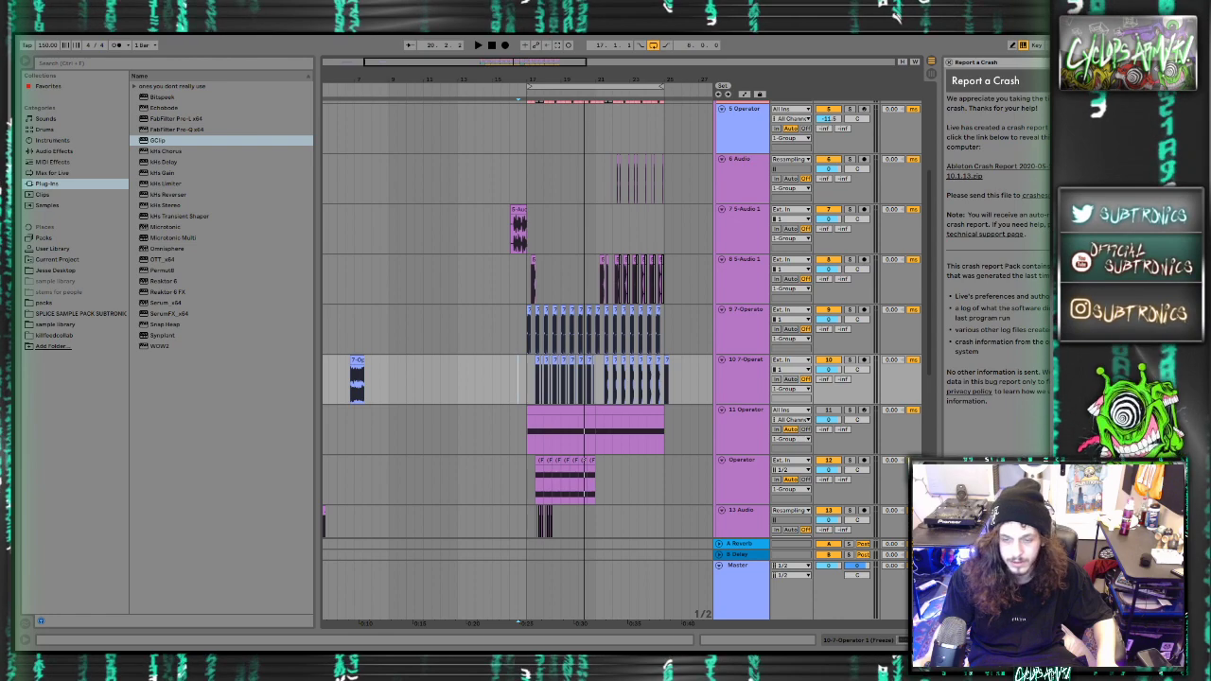
# Place the Tim Robinson's Channel Surfing audio on track 15 at bar 13 and turn off its warping
pyautogui.scroll(-3, 481, 404)
pyautogui.scroll(-3, 482, 404)
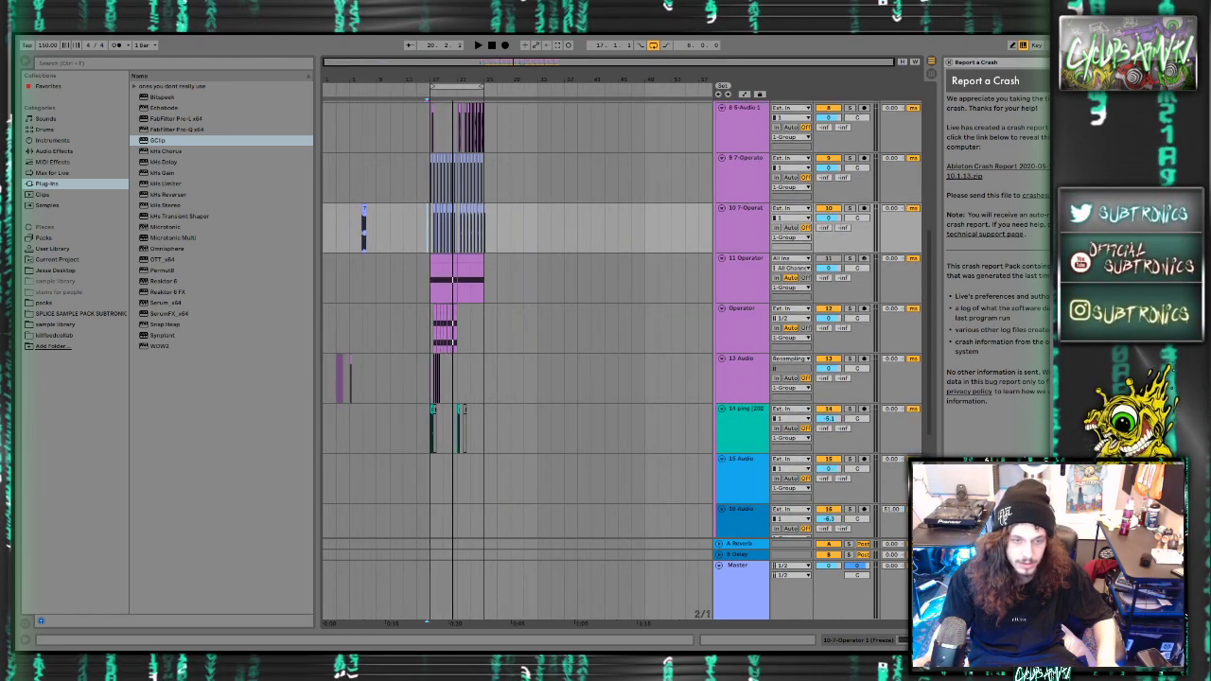
pyautogui.moveTo(407, 471); pyautogui.dragTo(416, 478)
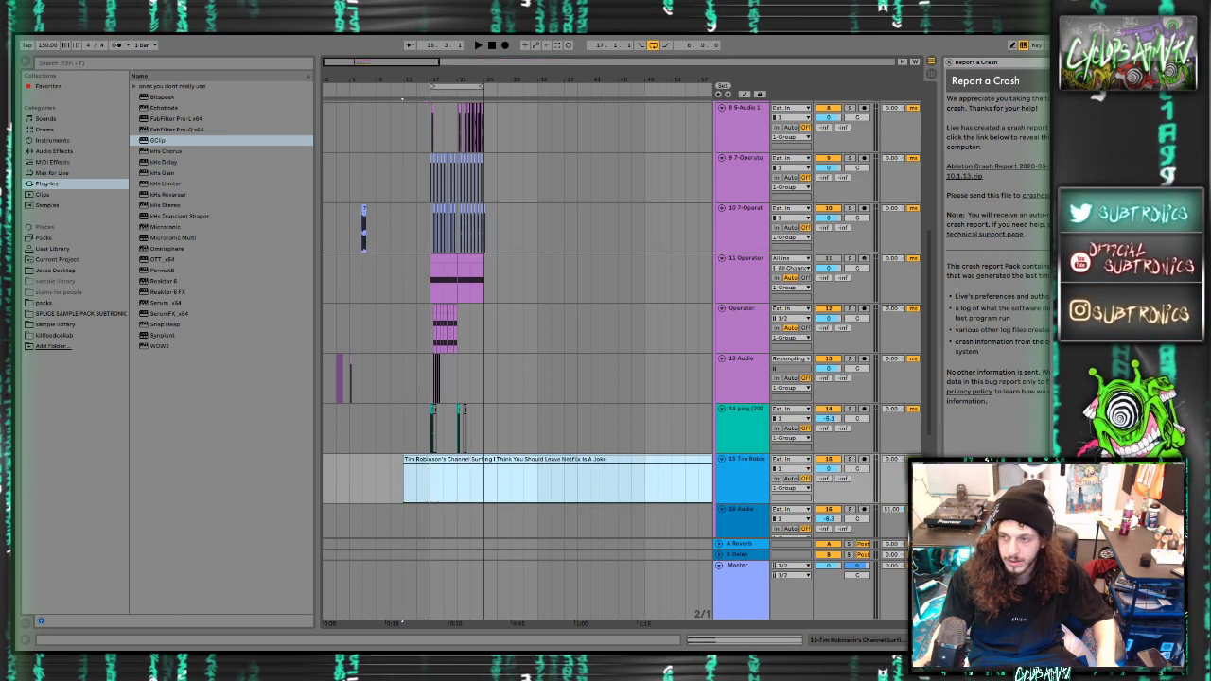
pyautogui.doubleClick(535, 458)
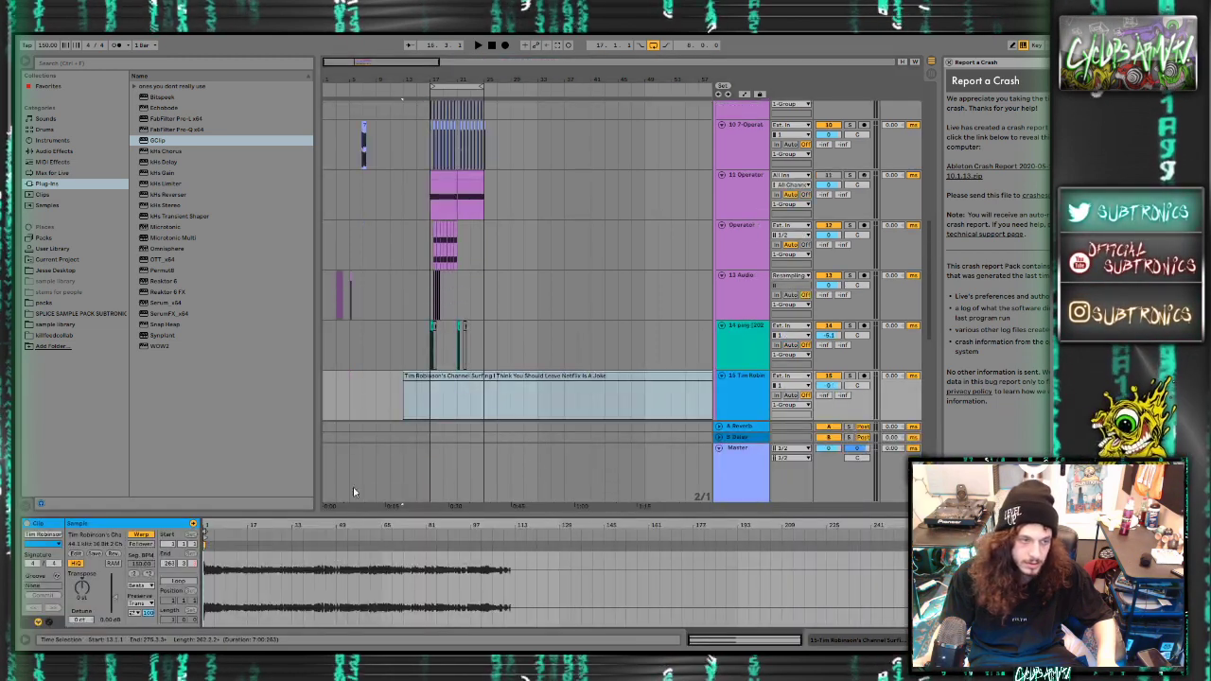
pyautogui.click(144, 535)
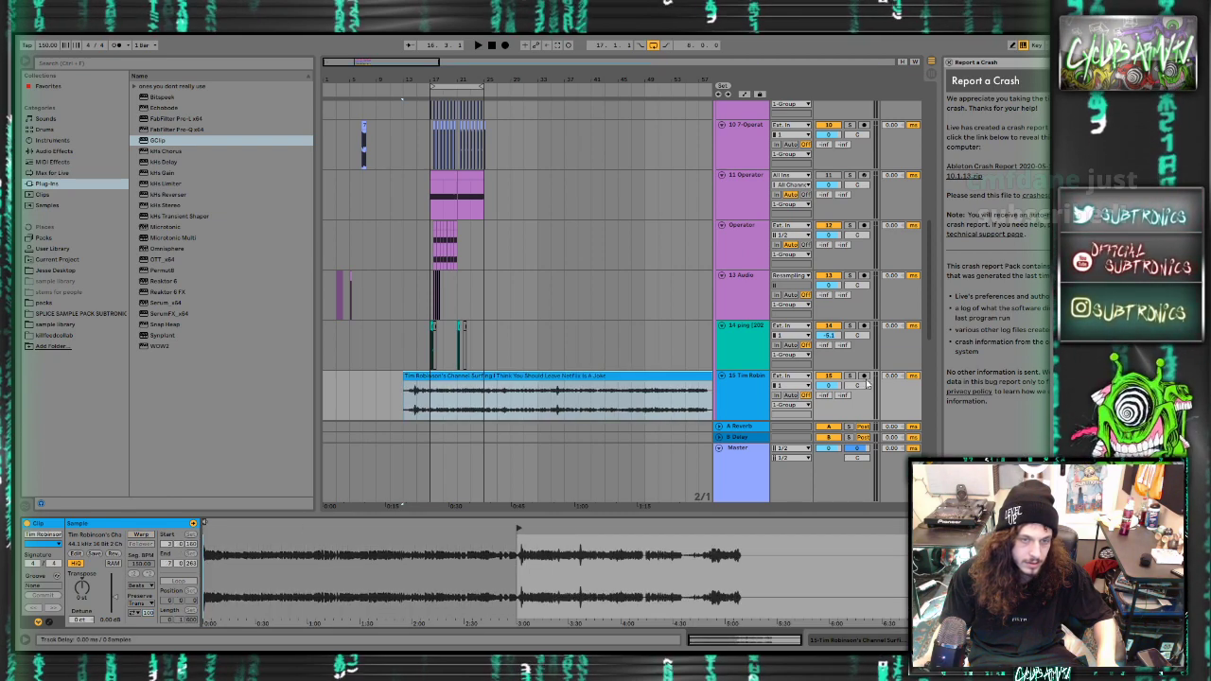
# Solo track 15, raise the vocal clip's gain during playback and move its start to about 3:00 in the sample
pyautogui.click(850, 376)
pyautogui.press('space')
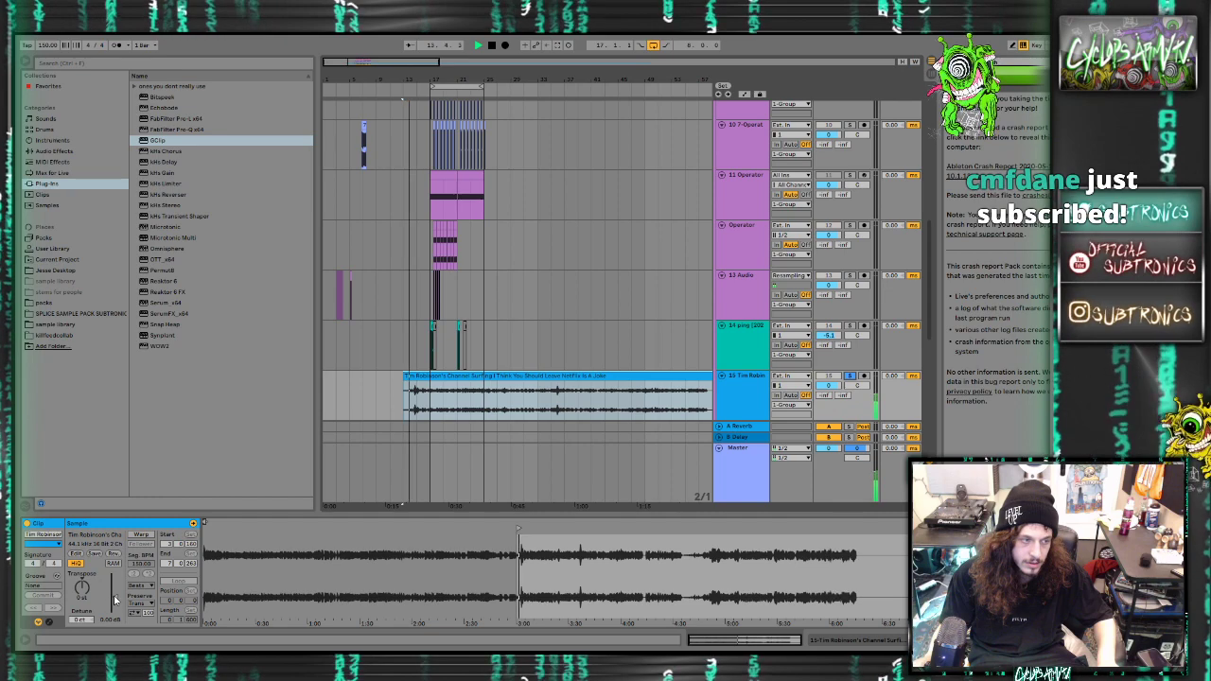
pyautogui.moveTo(114, 600); pyautogui.dragTo(115, 588)
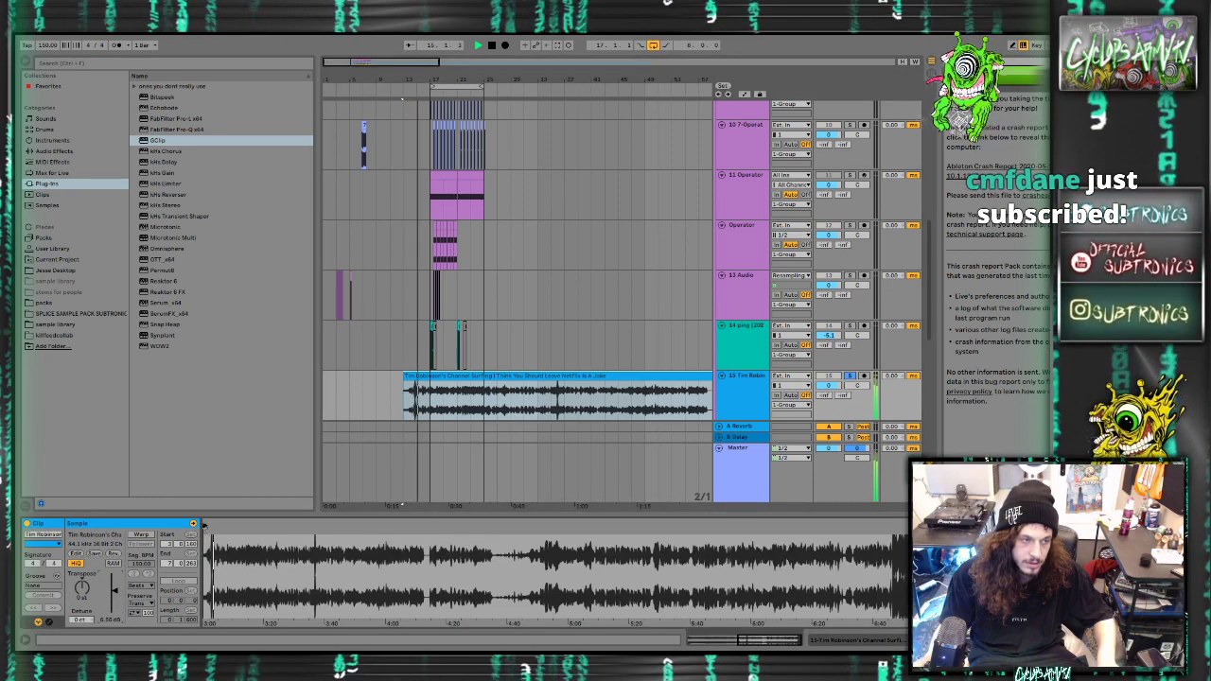
pyautogui.moveTo(207, 527); pyautogui.dragTo(212, 527)
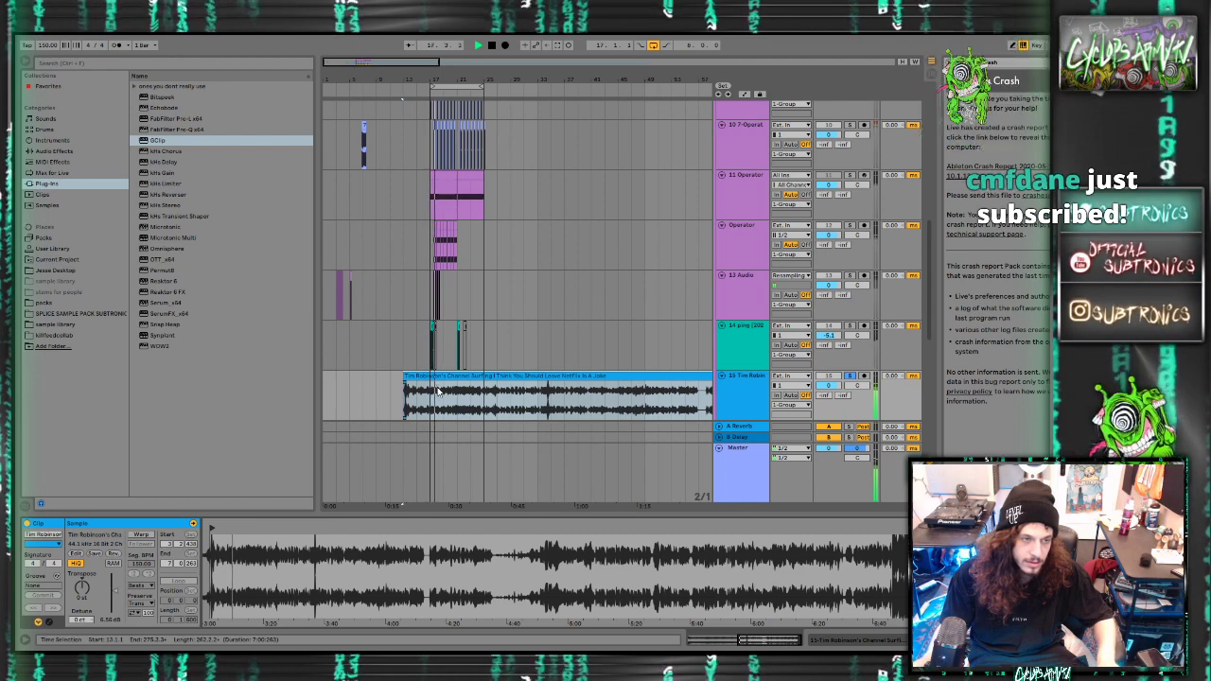
# Audition the vocal clip around bars 16 to 17 to locate where the wanted phrase begins
pyautogui.scroll(8, 438, 391)
pyautogui.click(354, 401)
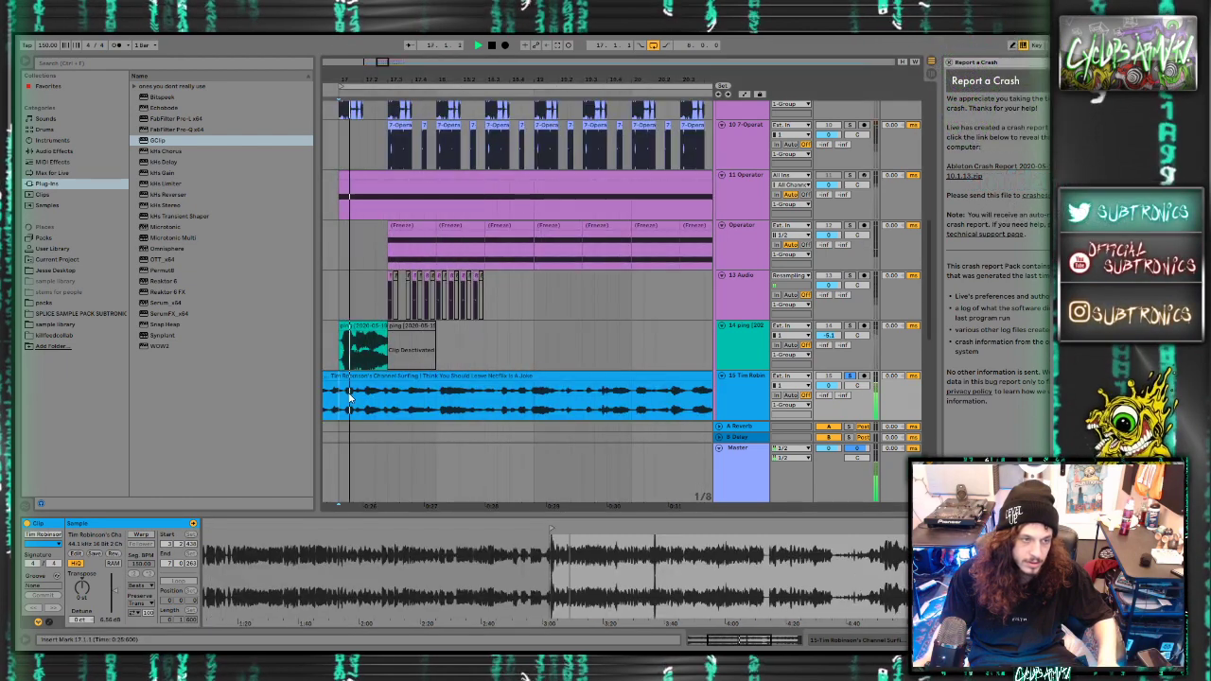
pyautogui.click(347, 402)
pyautogui.press('space')
pyautogui.click(334, 406)
pyautogui.press('space')
pyautogui.click(331, 406)
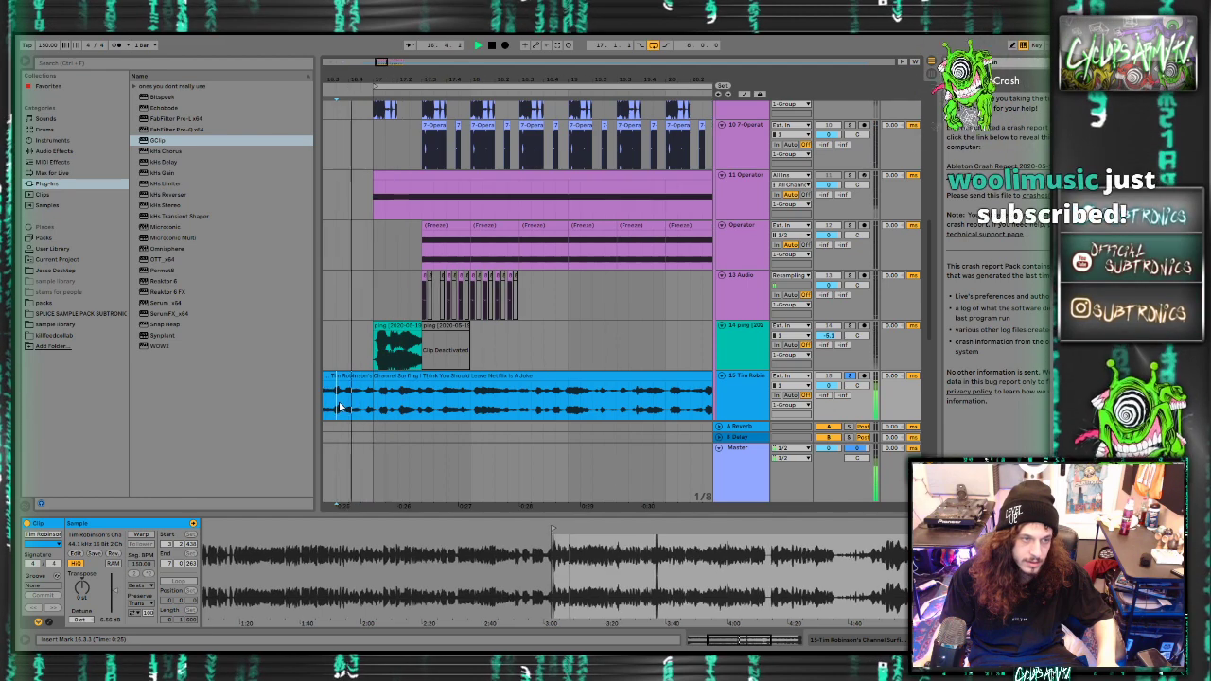
pyautogui.scroll(3, 337, 407)
pyautogui.press('space')
pyautogui.click(357, 403)
pyautogui.press('space')
pyautogui.press('space')
# Split the vocal clip at 16.3.2, delete the part before it and move the remainder to about bar 15
pyautogui.click(347, 405)
pyautogui.scroll(-5, 360, 405)
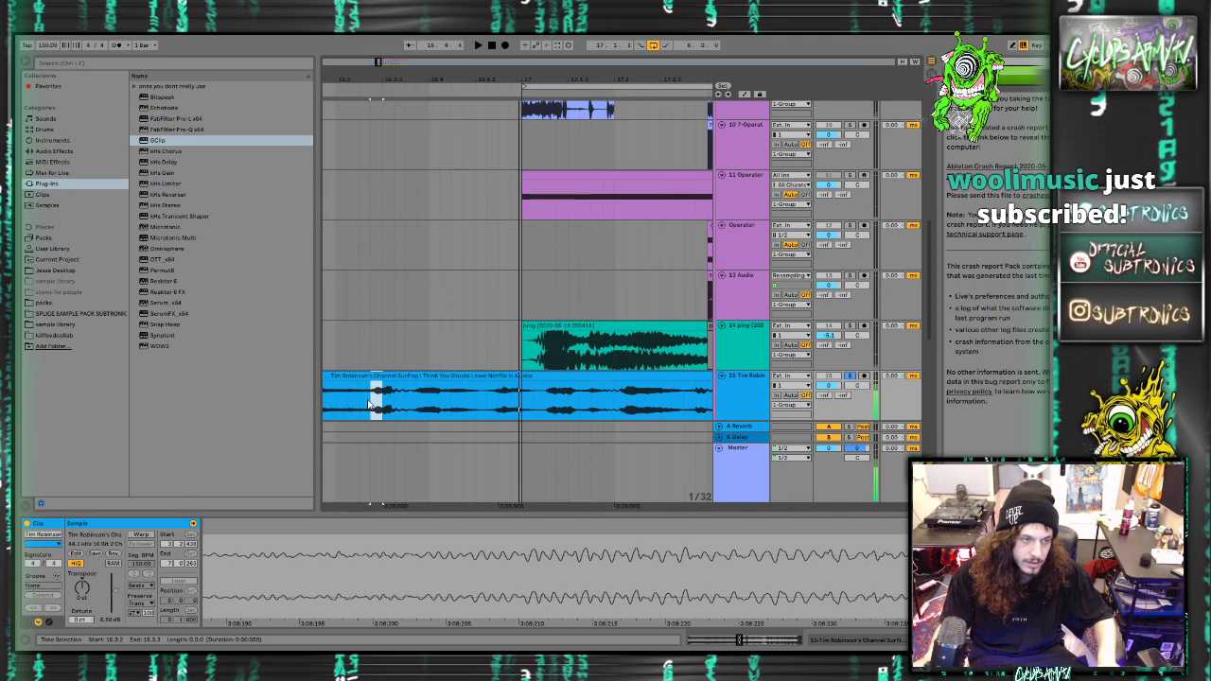
pyautogui.click(363, 377)
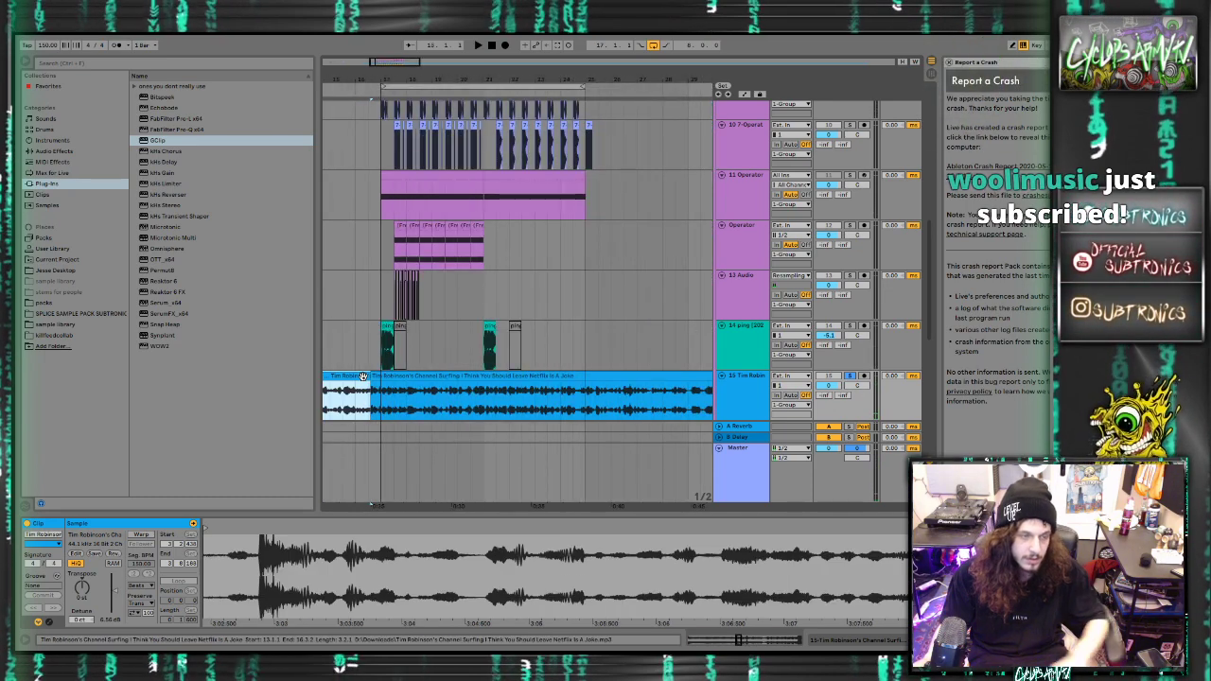
pyautogui.press('Delete')
pyautogui.moveTo(402, 376); pyautogui.dragTo(360, 384)
# Shift the vocal clip so the phrase leads into the drop, audition it and split it at 17.1.1
pyautogui.click(357, 400)
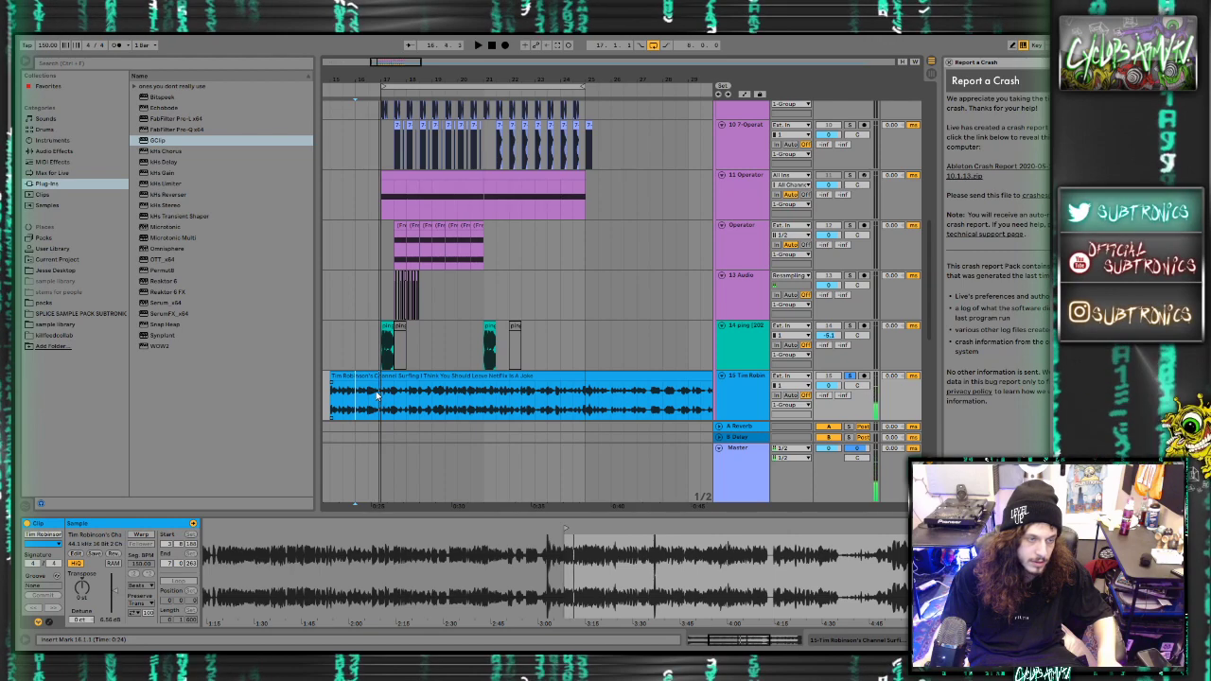
pyautogui.scroll(5, 376, 393)
pyautogui.click(386, 398)
pyautogui.press('space')
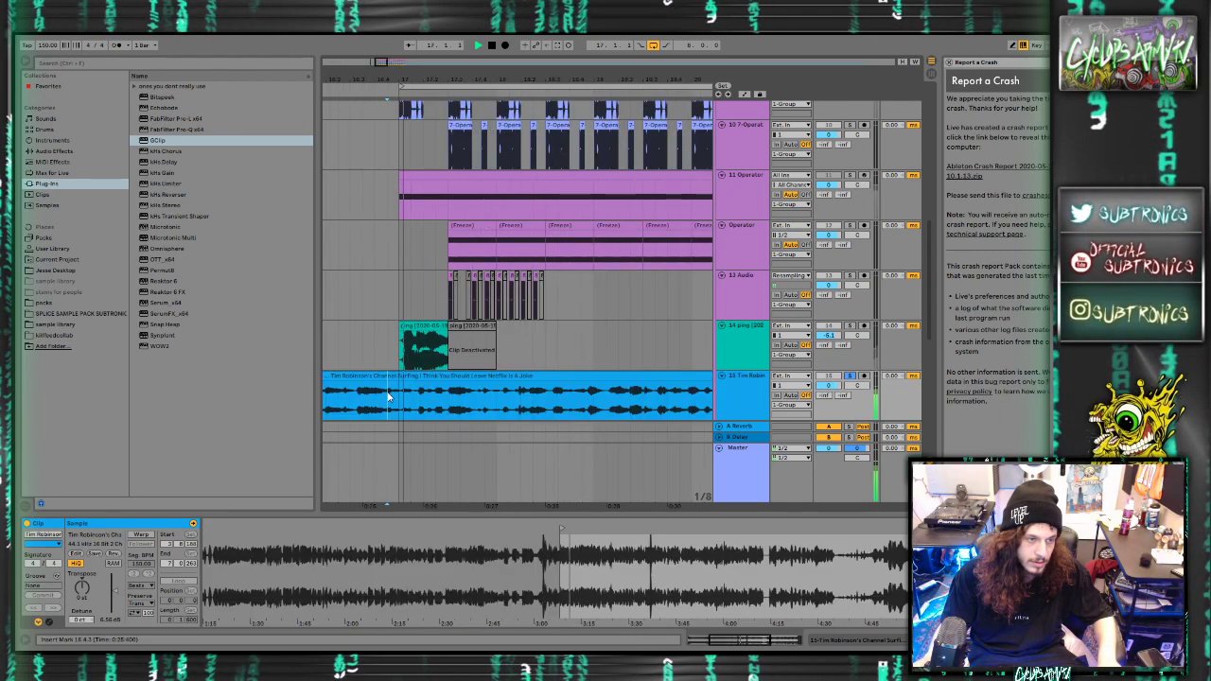
pyautogui.click(387, 378)
pyautogui.click(397, 400)
pyautogui.press('space')
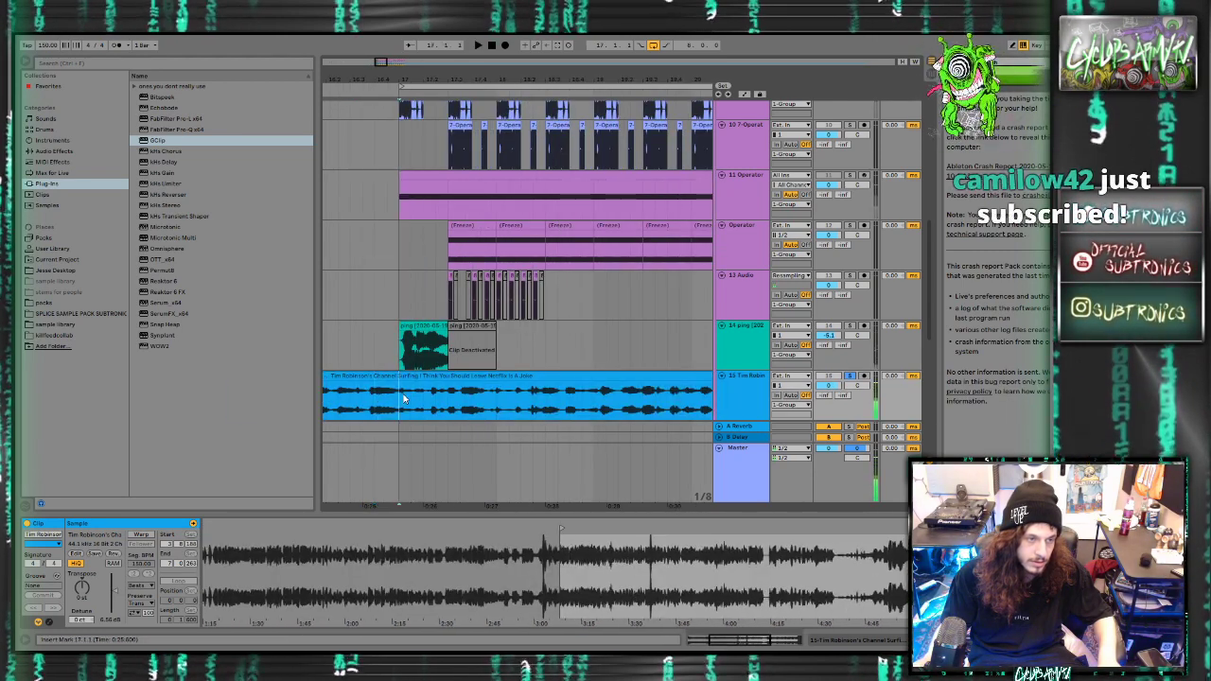
pyautogui.press('space')
pyautogui.hotkey('ctrl', 'e')
# Deactivate the vocal clip from 17.1.1 onward and play the full mix from 14.3.1
pyautogui.click(514, 407)
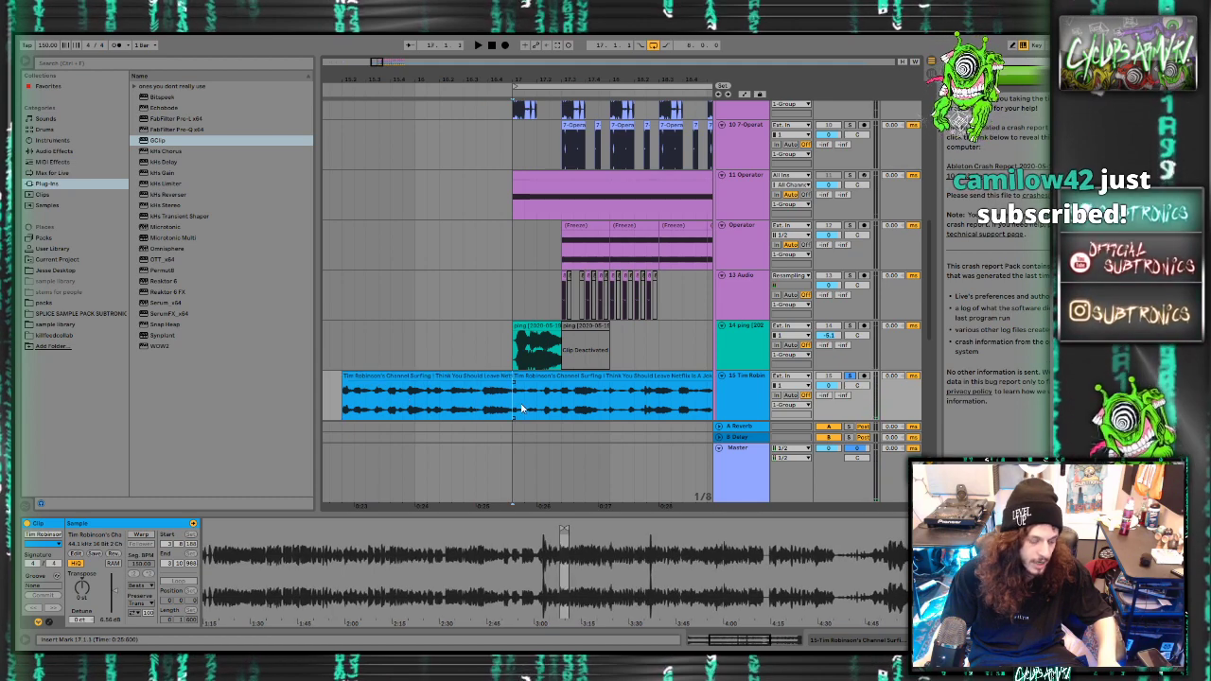
pyautogui.click(542, 388)
pyautogui.click(540, 379)
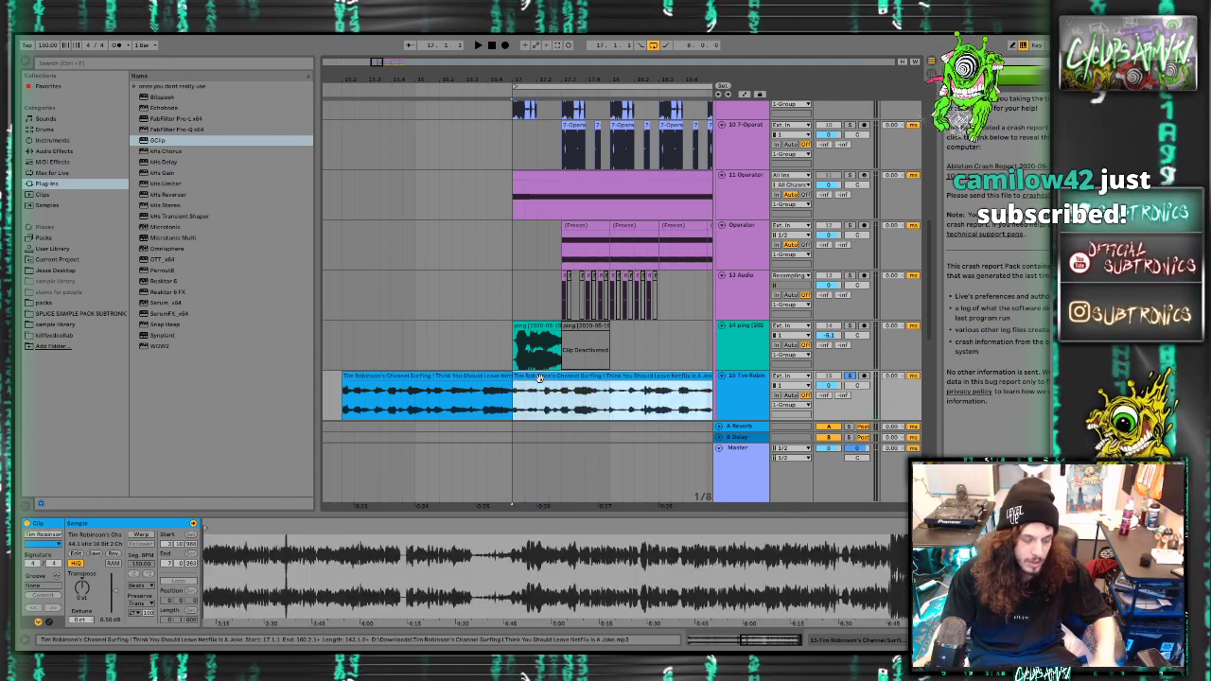
pyautogui.press('0')
pyautogui.scroll(-4, 478, 401)
pyautogui.click(426, 385)
pyautogui.press('space')
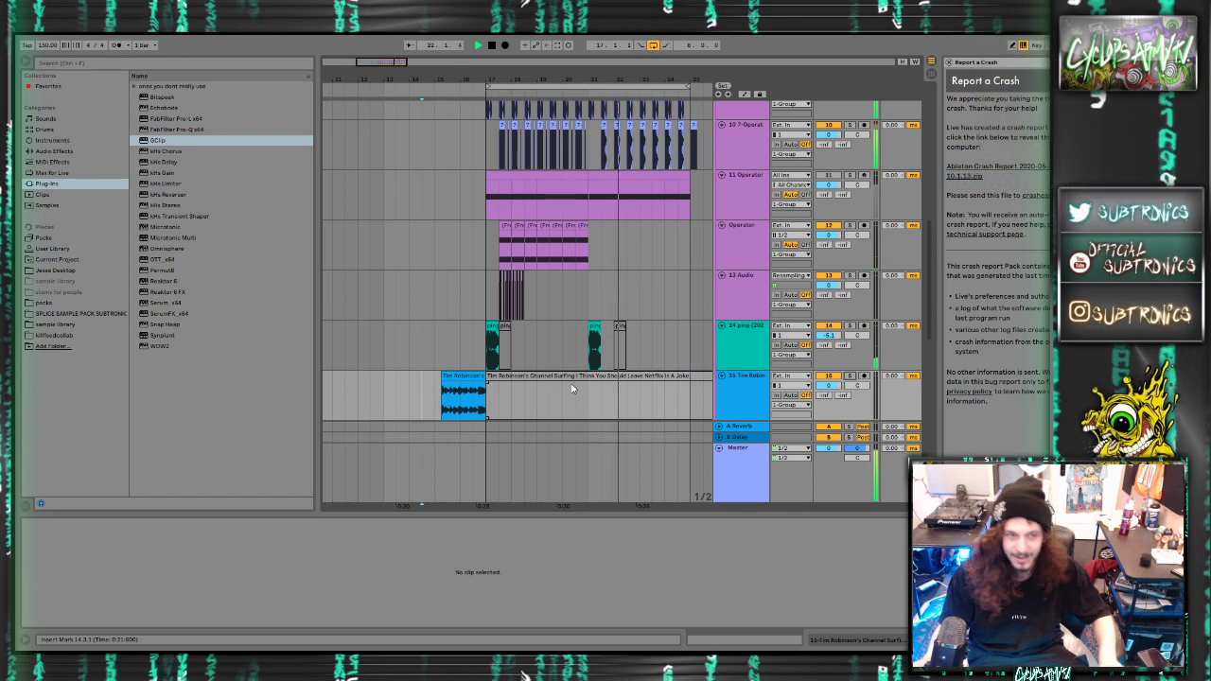
# Reactivate the vocal clip after 17.1.1, solo track 15 and play it
pyautogui.click(568, 377)
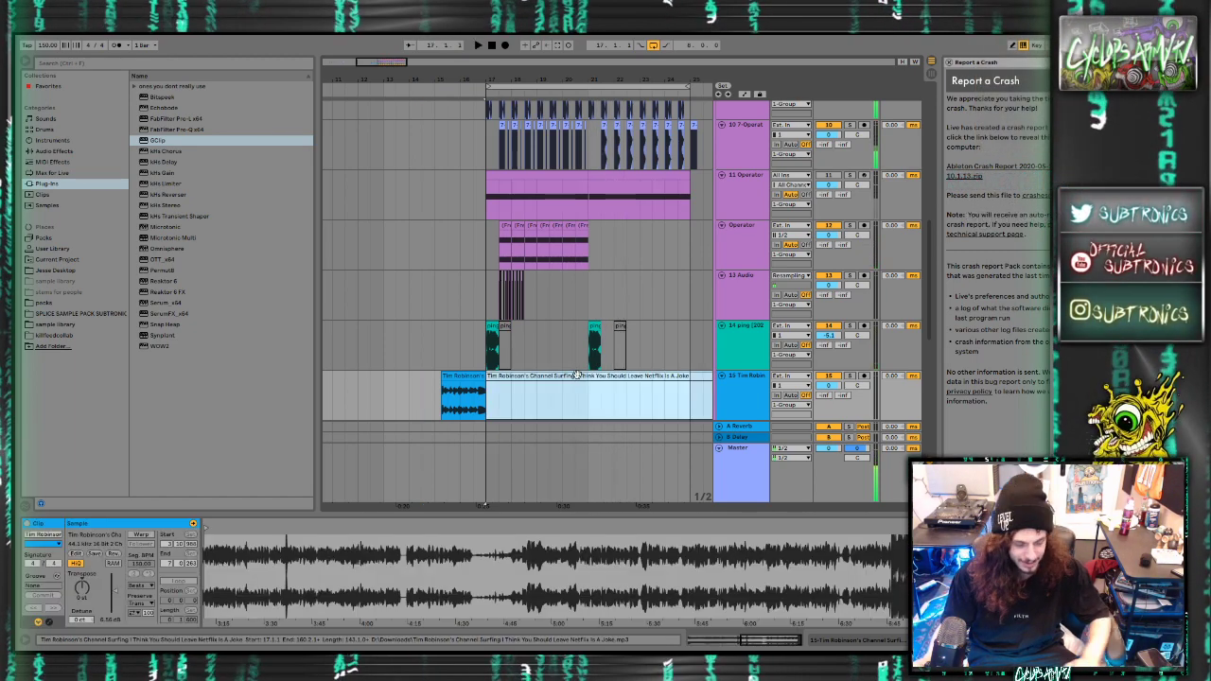
pyautogui.click(852, 378)
pyautogui.press('space')
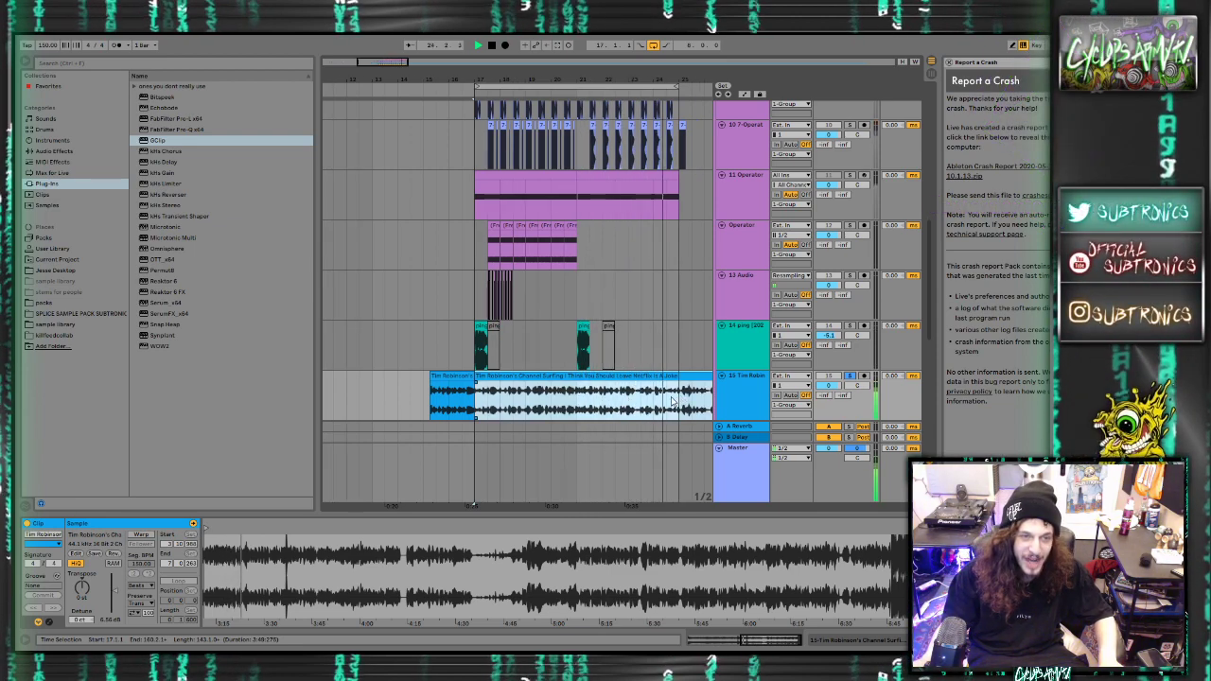
# Audition the vocal clip from 25.1.1 and from 23.3.1 to find a second short phrase
pyautogui.moveTo(632, 400); pyautogui.dragTo(670, 388)
pyautogui.scroll(4, 669, 391)
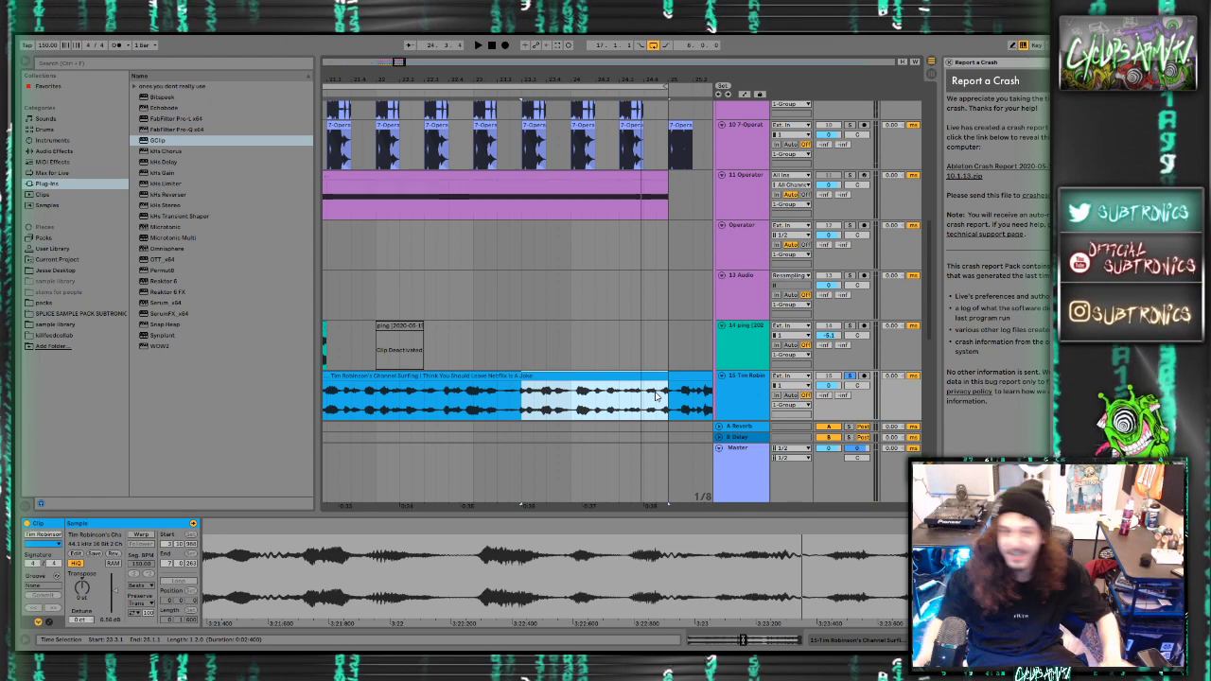
pyautogui.click(667, 398)
pyautogui.press('space')
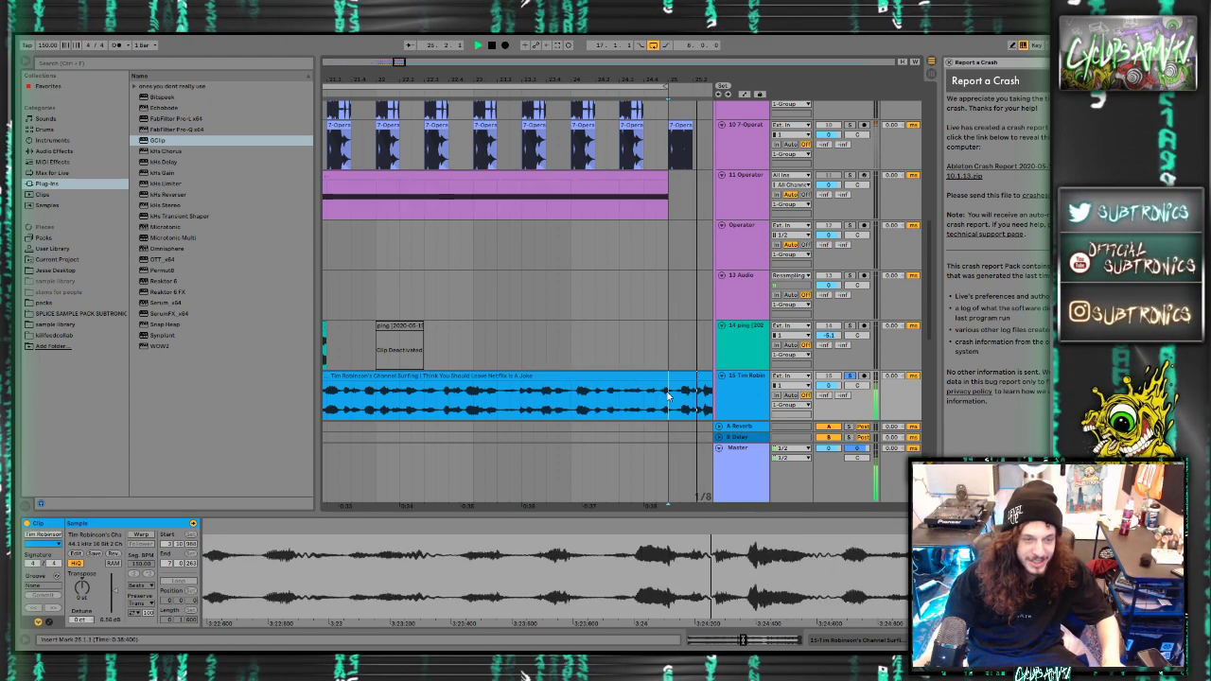
pyautogui.scroll(-4, 668, 397)
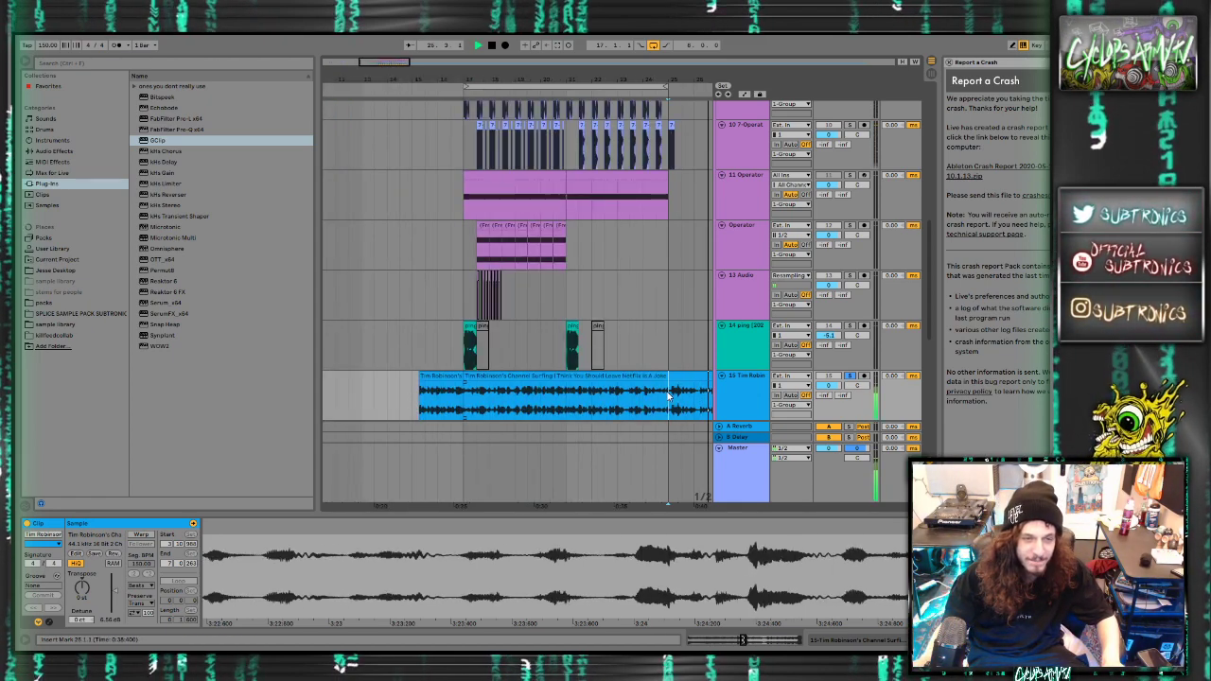
pyautogui.click(633, 398)
pyautogui.scroll(4, 632, 397)
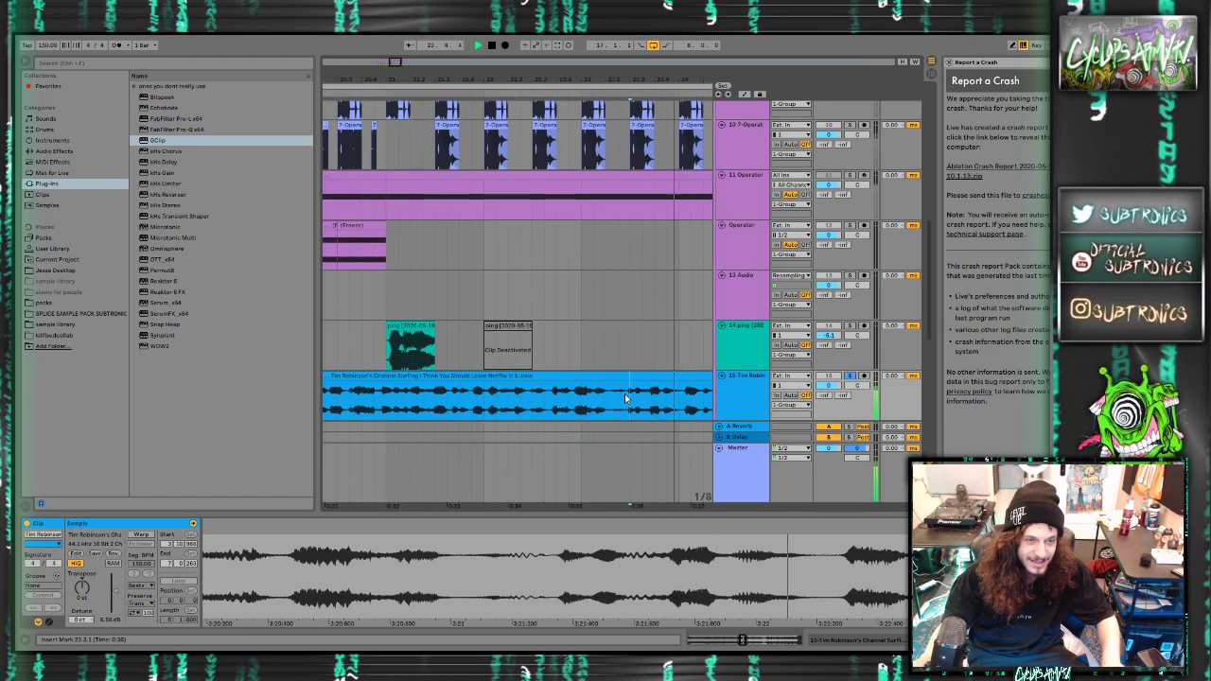
pyautogui.hscroll(2, 638, 401)
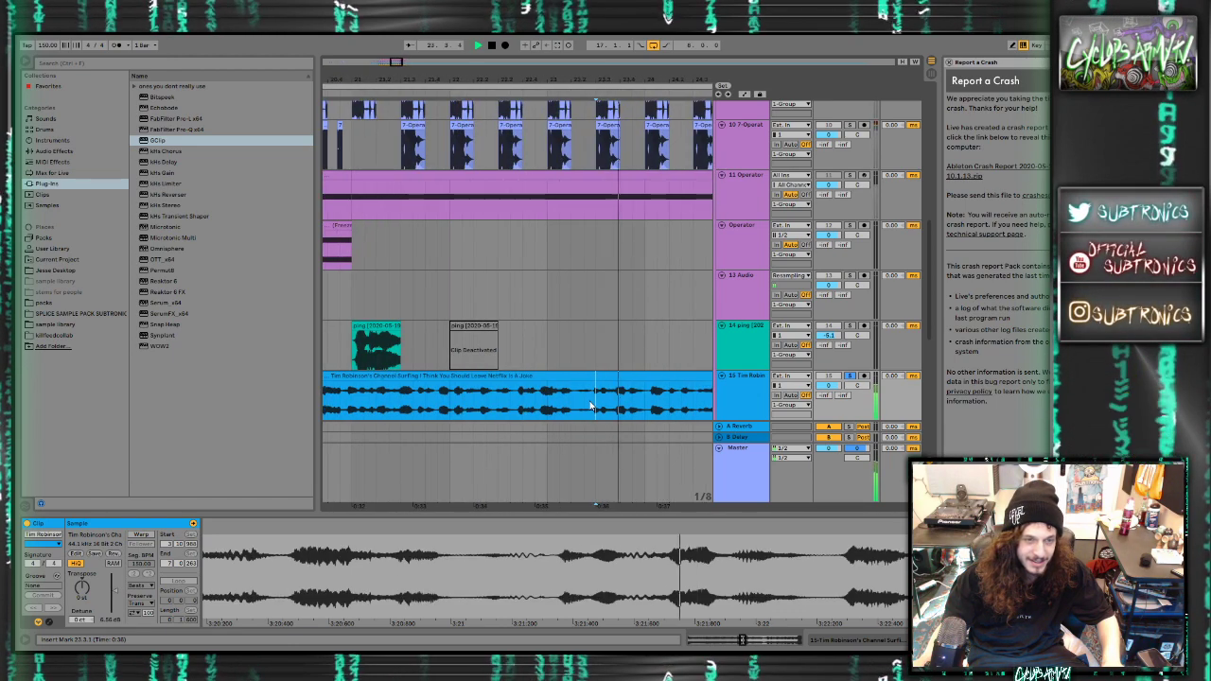
# Isolate the one-bar vocal phrase near bar 23, deleting the audio on both sides, and move it to 20.1.1
pyautogui.moveTo(614, 390); pyautogui.dragTo(678, 375)
pyautogui.scroll(-4, 680, 379)
pyautogui.click(695, 377)
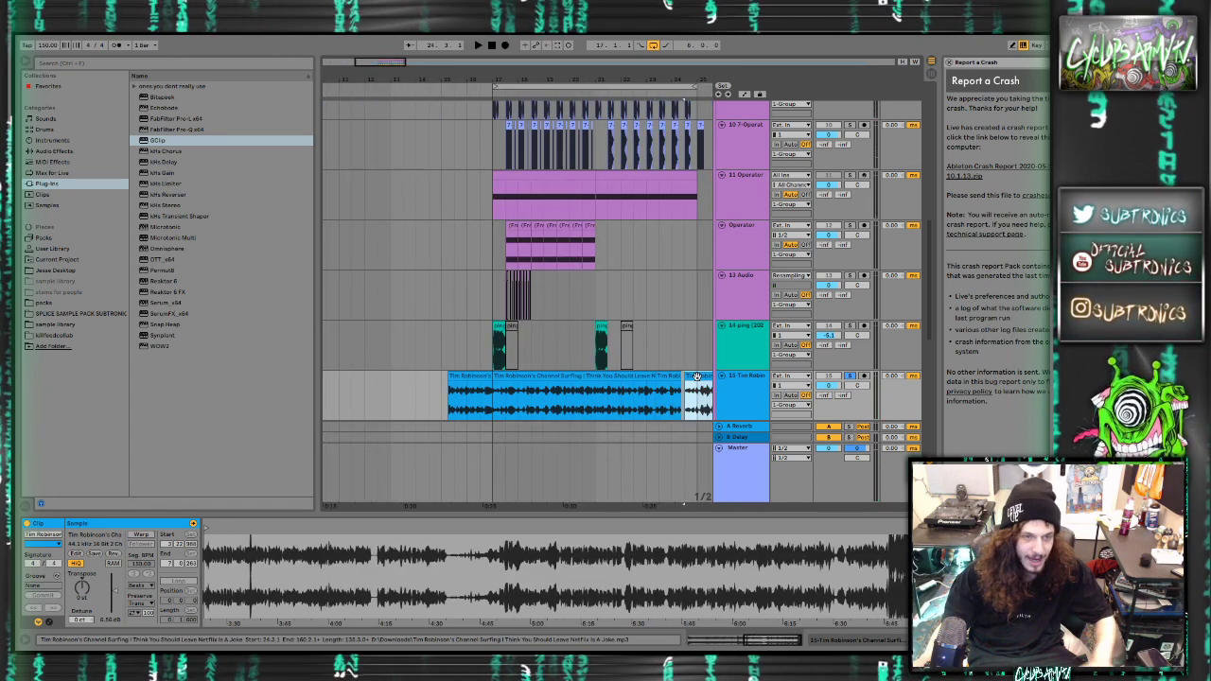
pyautogui.press('Delete')
pyautogui.click(628, 376)
pyautogui.press('Delete')
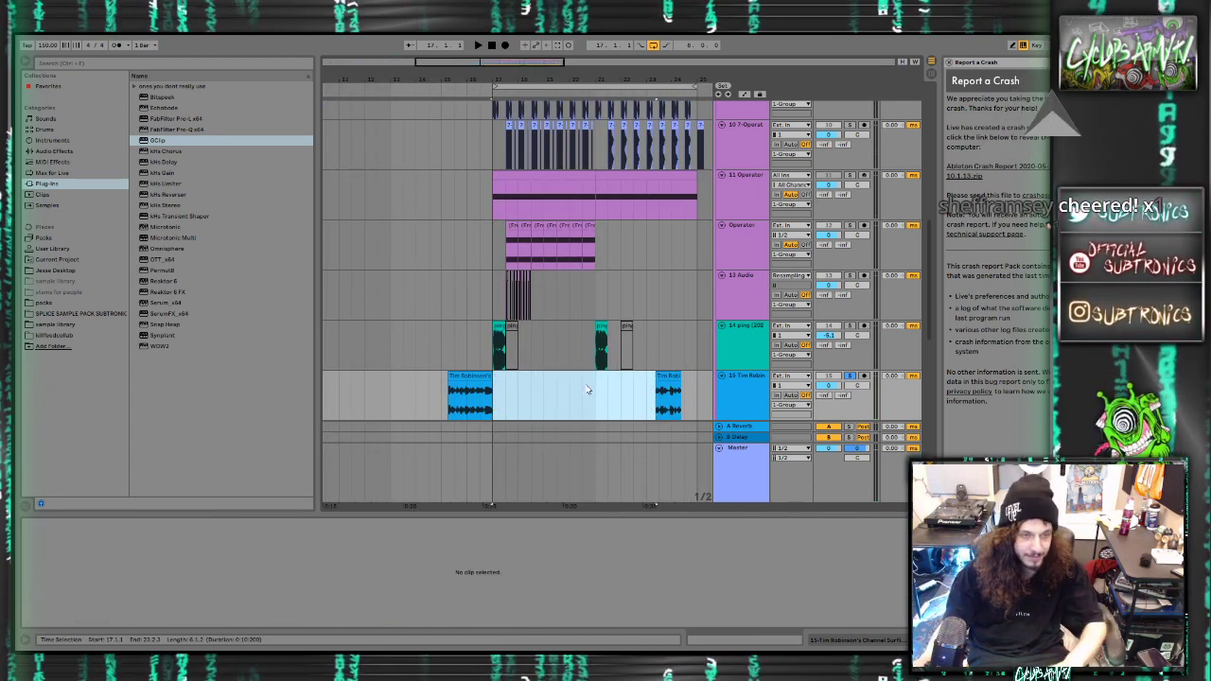
pyautogui.moveTo(667, 378); pyautogui.dragTo(579, 379)
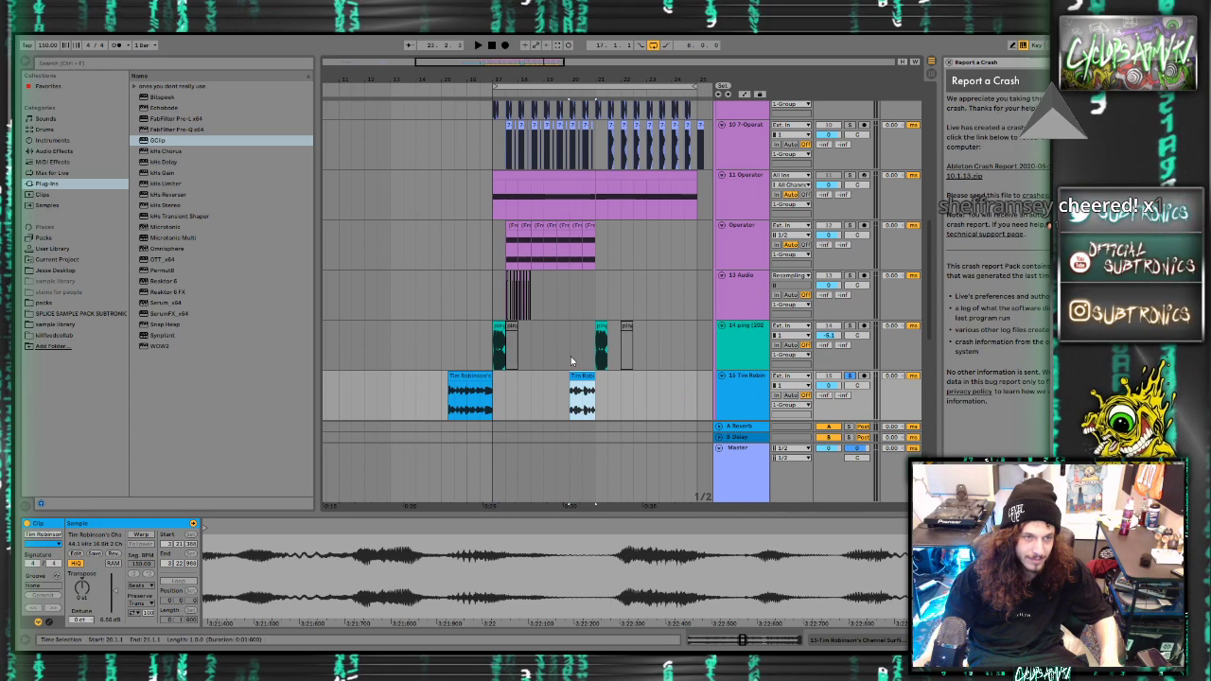
# Clear the clips on bass tracks 9 to 13 between 20.1.1 and 21.1.1 to make room for the vocal
pyautogui.moveTo(593, 39); pyautogui.dragTo(600, 44)
pyautogui.scroll(1, 589, 293)
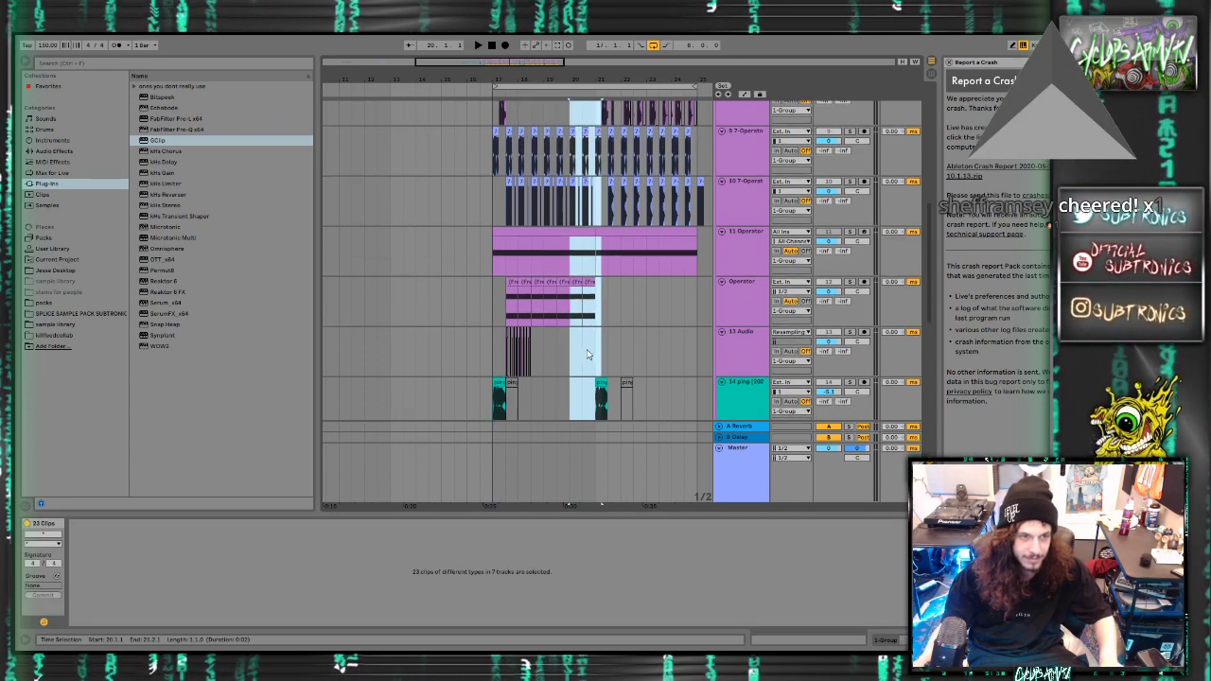
pyautogui.click(575, 339)
pyautogui.moveTo(575, 340); pyautogui.dragTo(595, 151)
pyautogui.press('Delete')
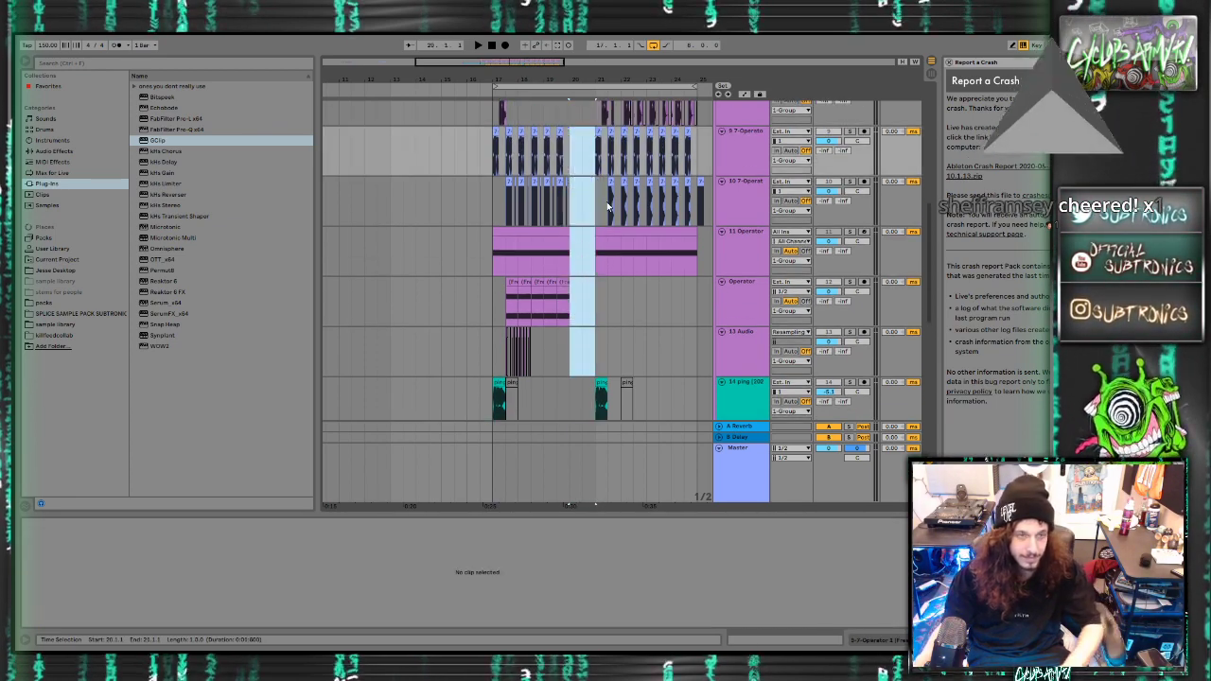
# Delete the material on tracks 2 to 5 between 20.2.1 and 21.1.1
pyautogui.scroll(4, 607, 201)
pyautogui.scroll(2, 587, 248)
pyautogui.moveTo(587, 248); pyautogui.dragTo(579, 172)
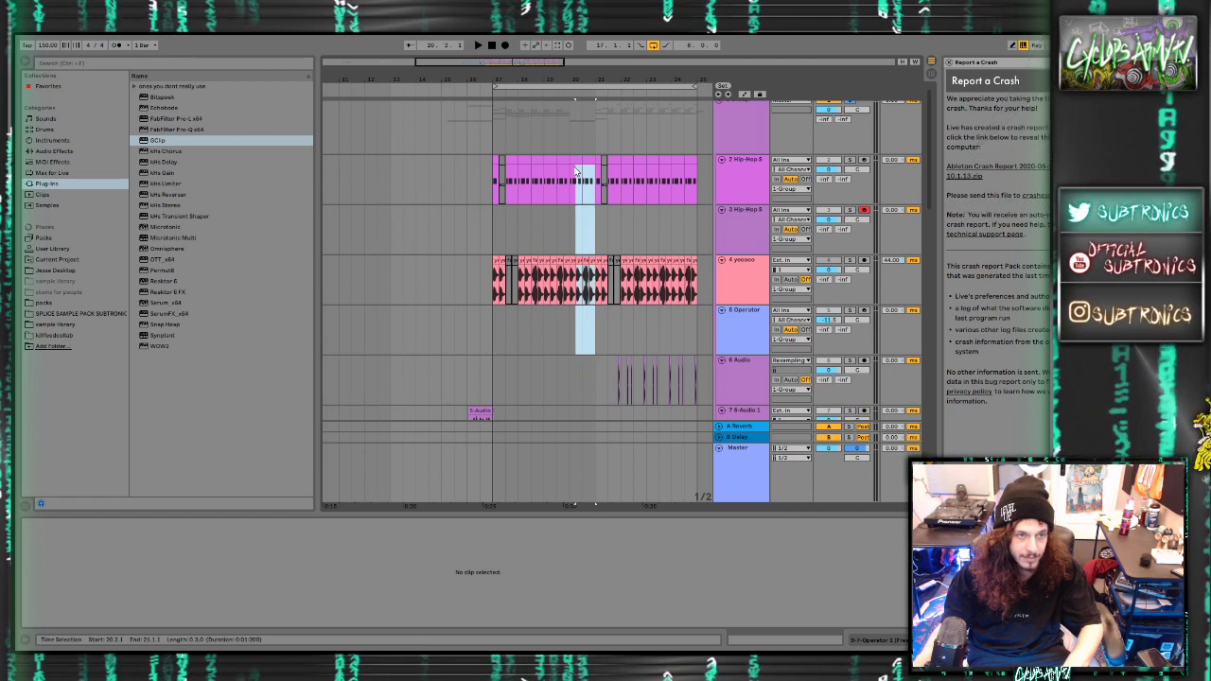
pyautogui.press('Delete')
# Play the arrangement from 20.1.1 and turn off soloing so the full mix is heard
pyautogui.scroll(1, 579, 174)
pyautogui.click(573, 161)
pyautogui.click(574, 155)
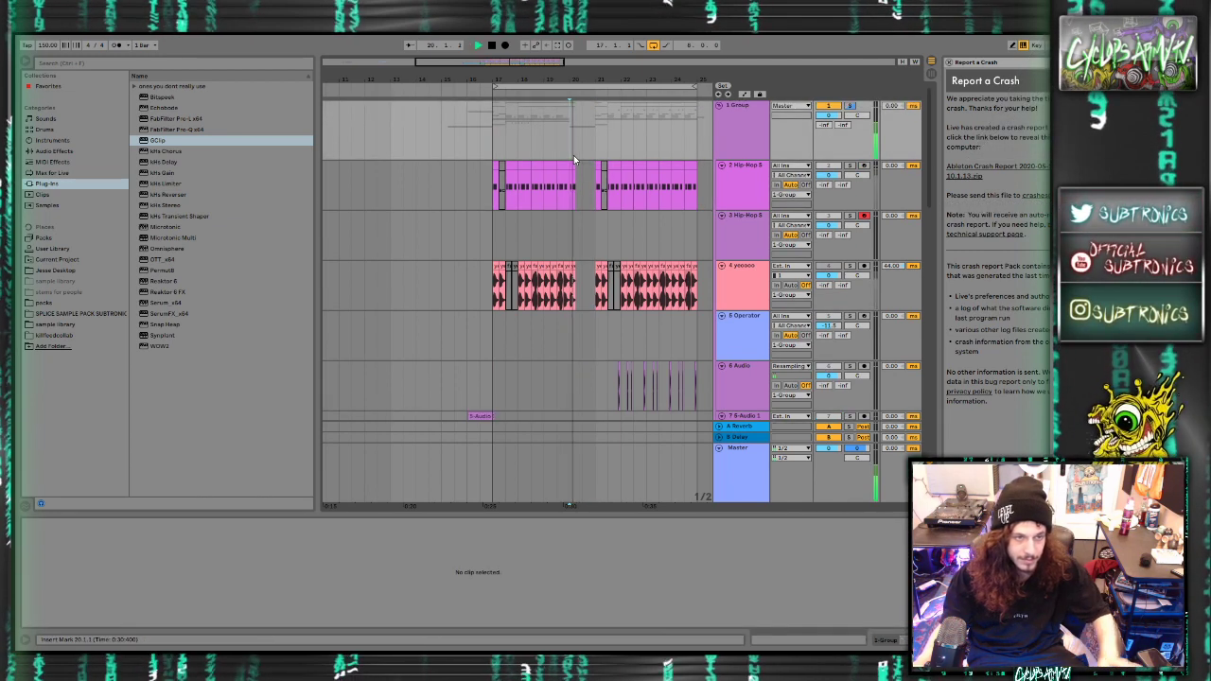
pyautogui.press('space')
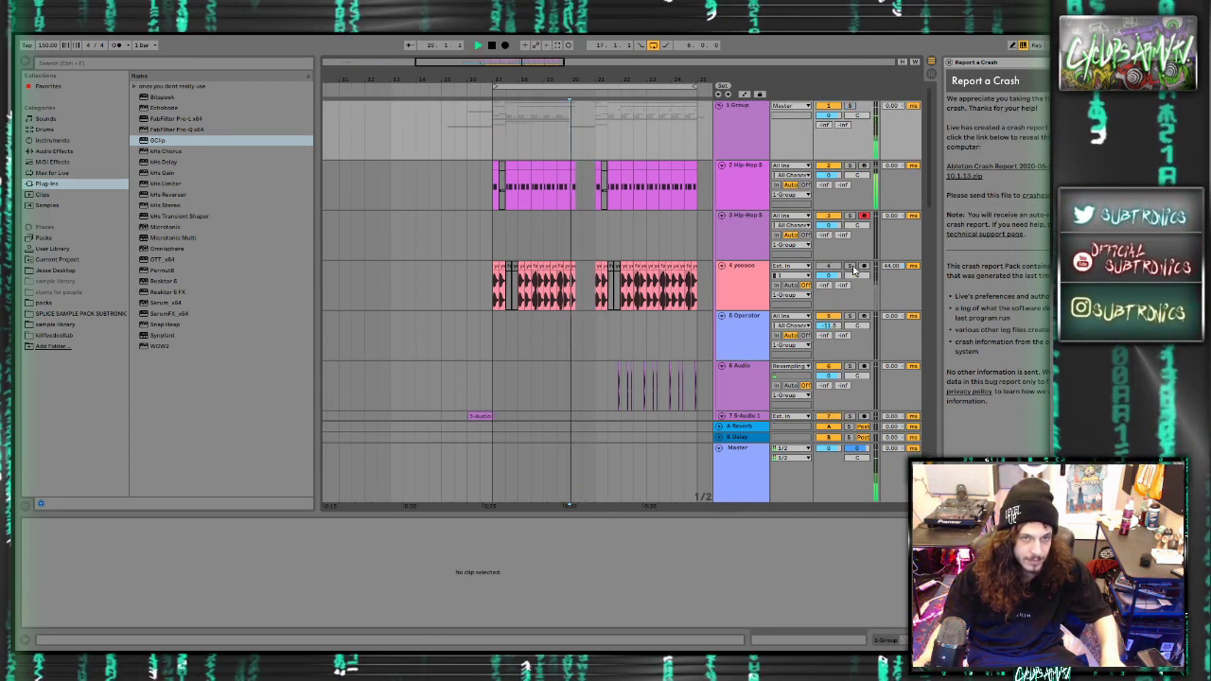
# Delete the kick clips at 20.3.1 on tracks 17 and 18
pyautogui.scroll(-10, 614, 249)
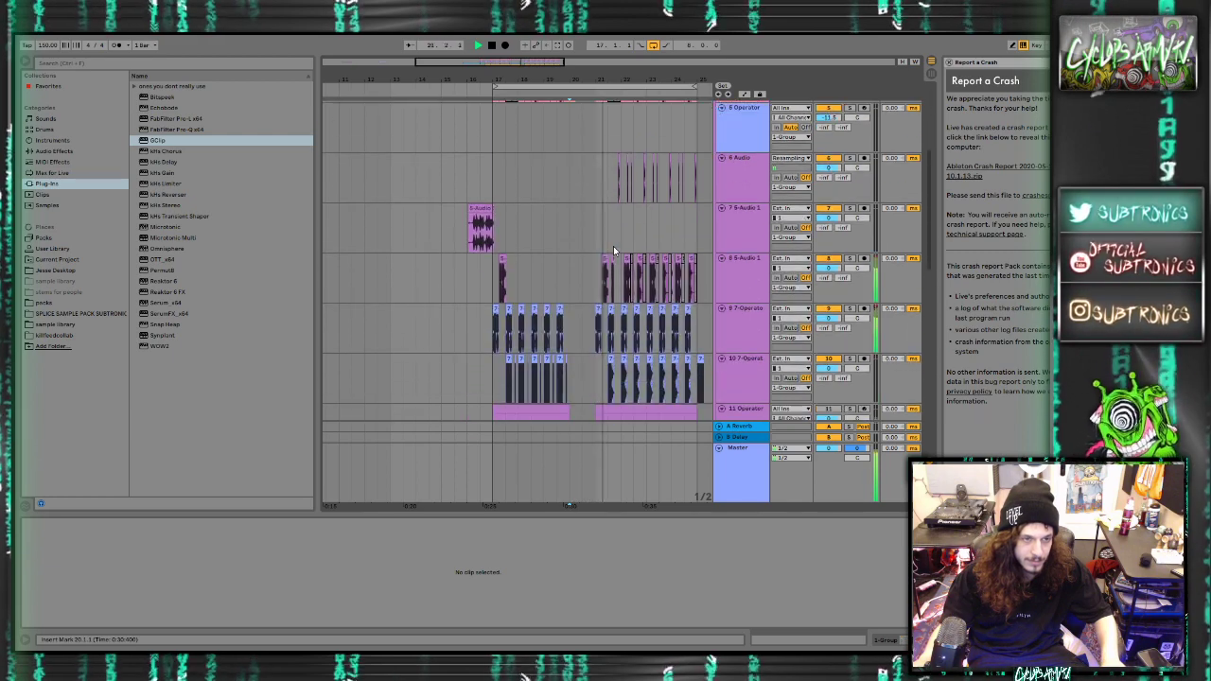
pyautogui.scroll(-3, 613, 249)
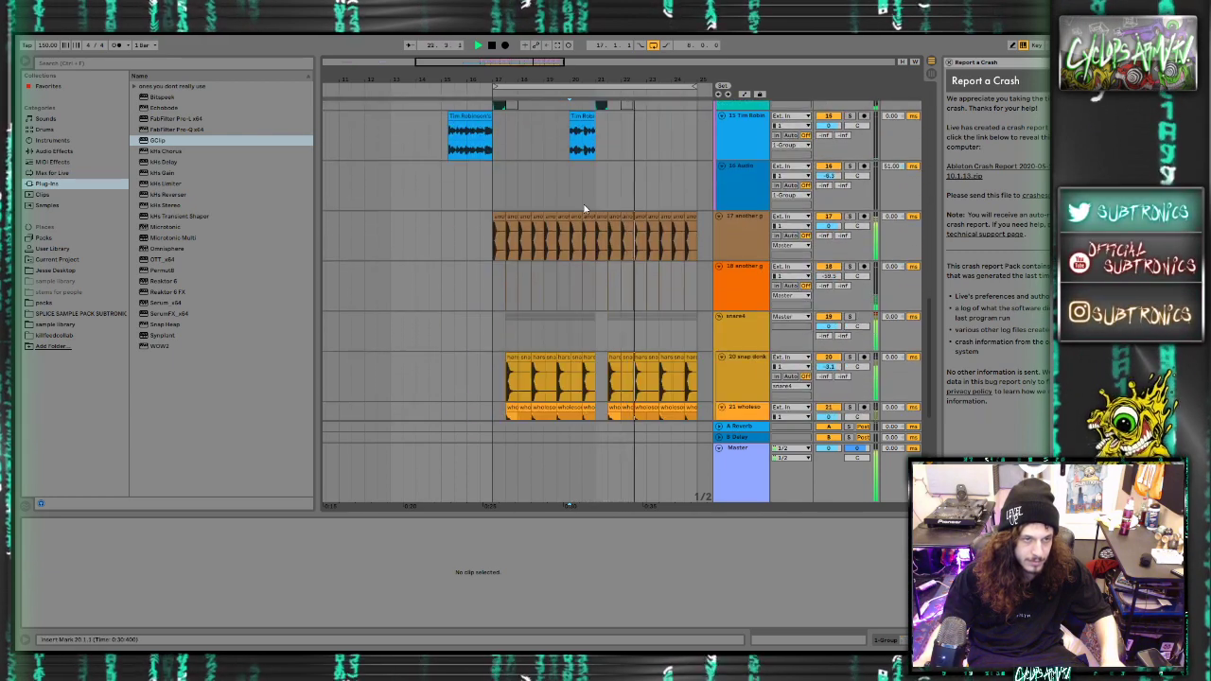
pyautogui.click(586, 216)
pyautogui.press('Delete')
pyautogui.click(587, 270)
pyautogui.scroll(-1, 586, 273)
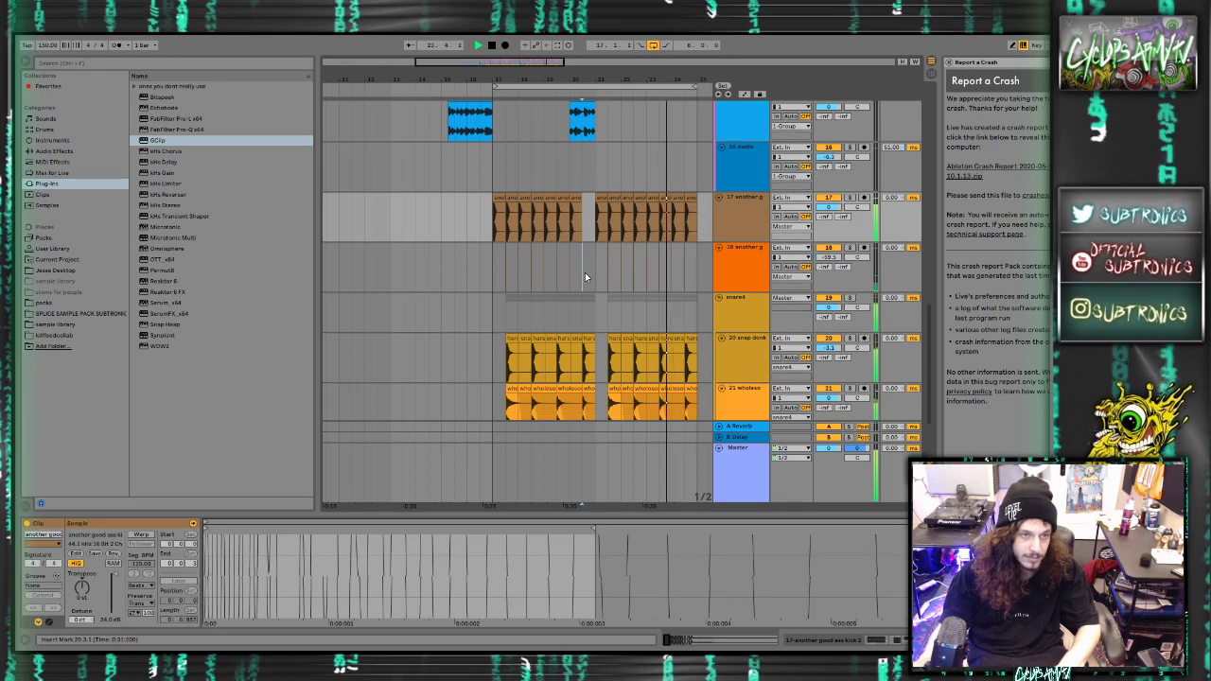
pyautogui.press('Delete')
# Delete the snare clips at 20.3.1 on tracks 20 and 21, and clear track 22 from 20.2.1 to 21.1.1
pyautogui.click(585, 339)
pyautogui.press('Delete')
pyautogui.scroll(-2, 587, 341)
pyautogui.click(587, 305)
pyautogui.press('Delete')
pyautogui.moveTo(593, 358); pyautogui.dragTo(576, 356)
pyautogui.press('Delete')
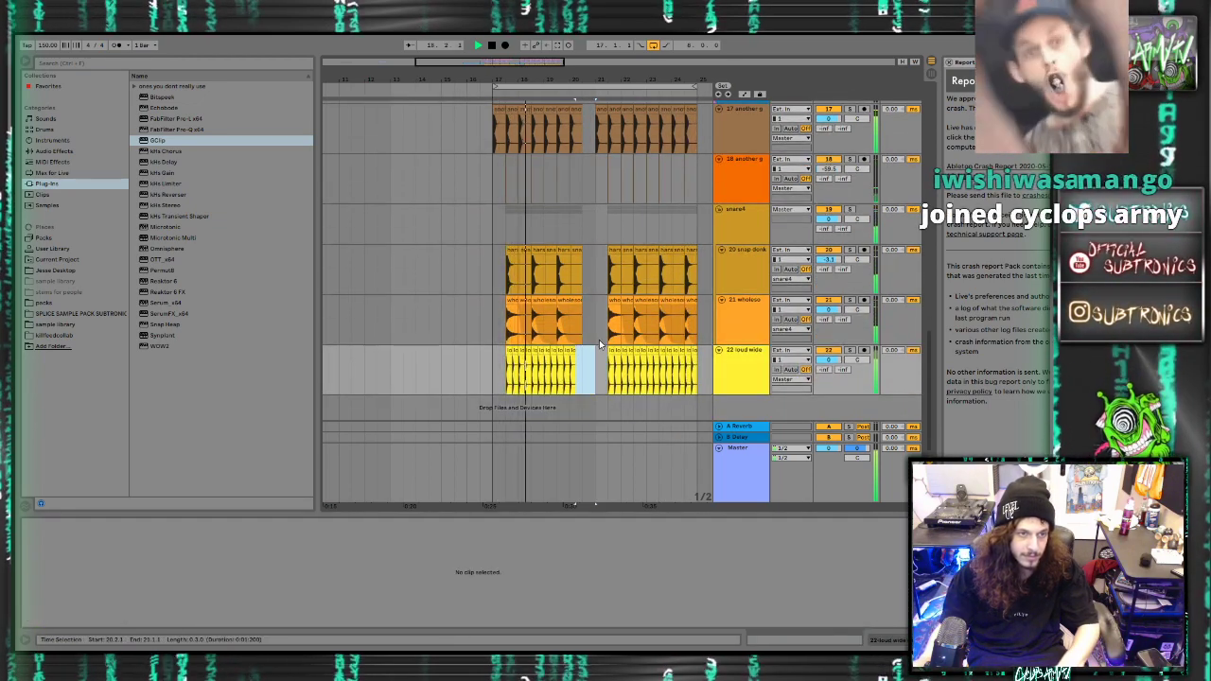
# Play back the drop and check the cleared gap in bar 20 across all tracks
pyautogui.scroll(6, 595, 323)
pyautogui.scroll(5, 595, 324)
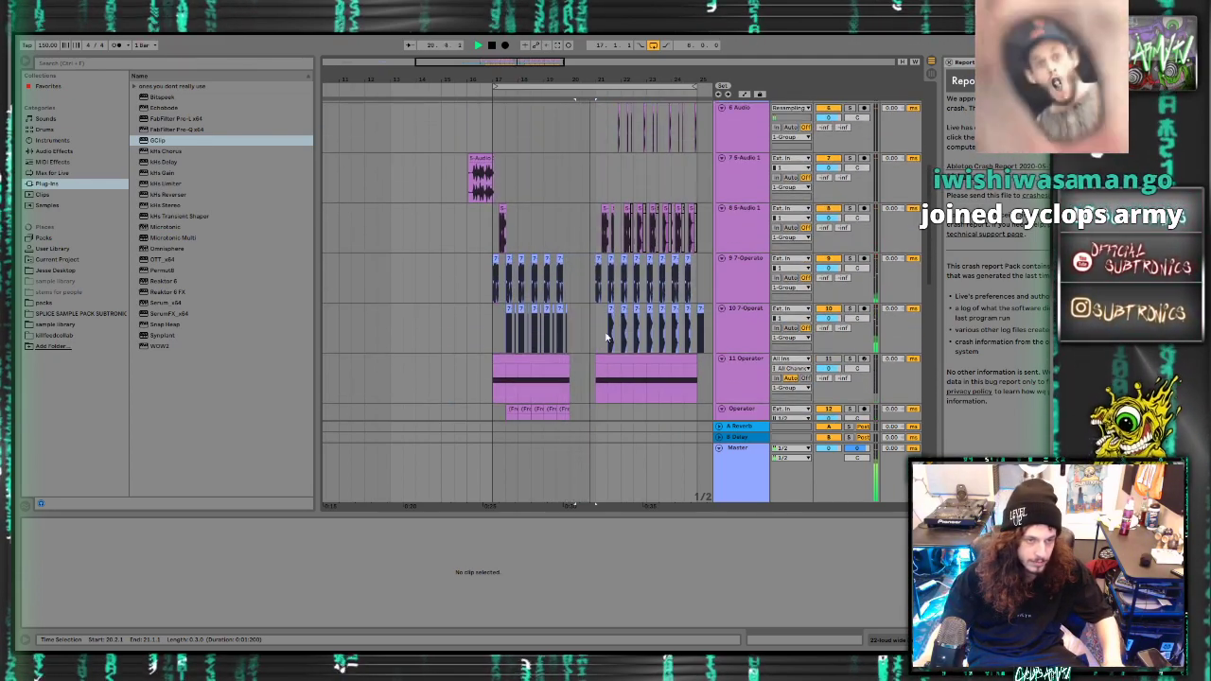
pyautogui.scroll(3, 610, 332)
pyautogui.scroll(-9, 608, 325)
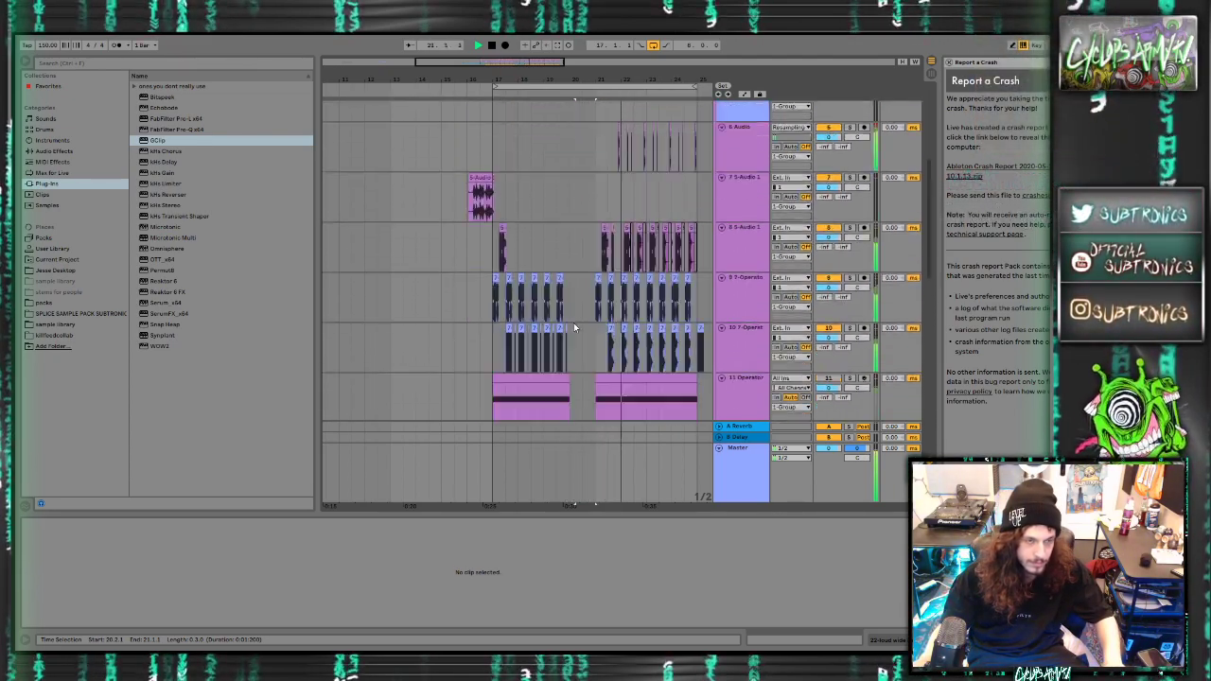
pyautogui.scroll(4, 594, 272)
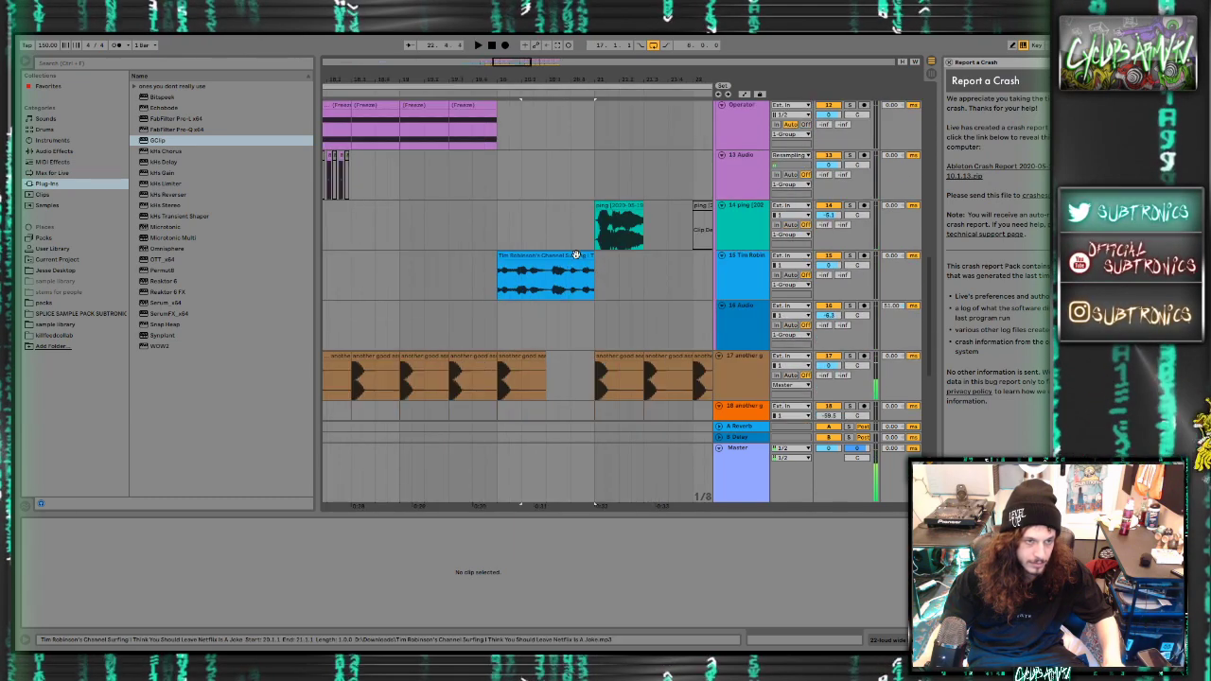
# Trim the start of the vocal phrase in bar 20 on track 15 and end it at 21.1.1 with a short fade-out
pyautogui.click(576, 256)
pyautogui.moveTo(594, 257); pyautogui.dragTo(606, 257)
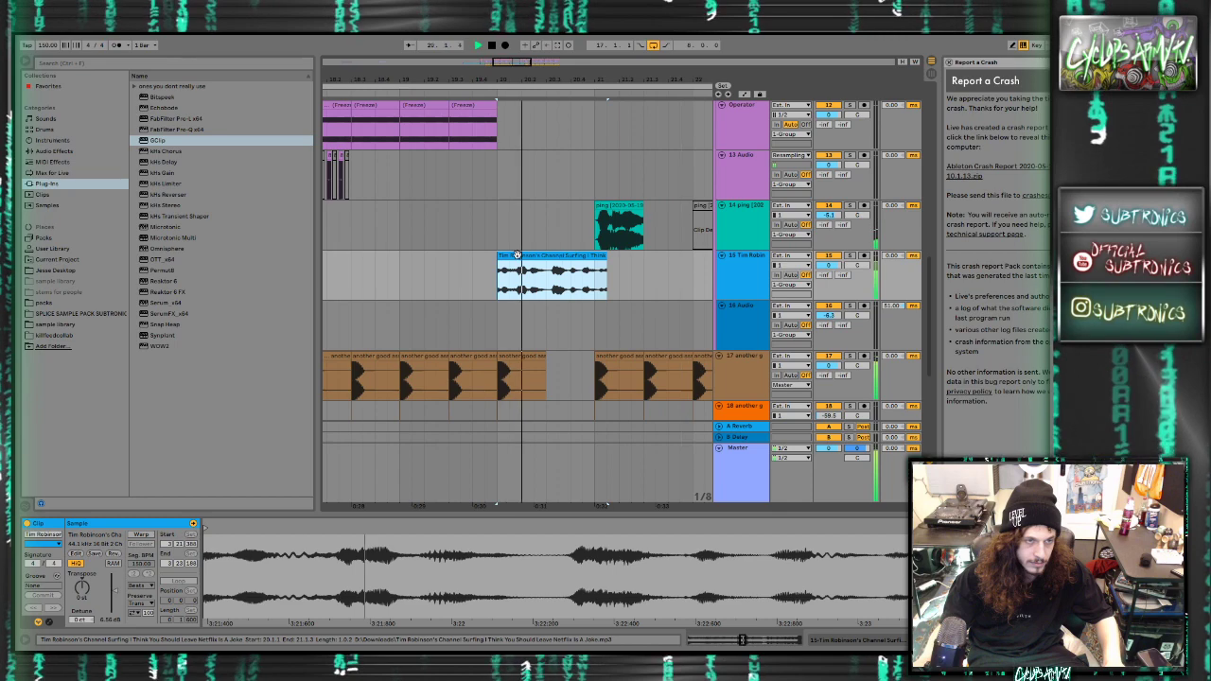
pyautogui.scroll(4, 500, 257)
pyautogui.moveTo(500, 258); pyautogui.dragTo(504, 256)
pyautogui.press('space')
pyautogui.hscroll(1, 575, 255)
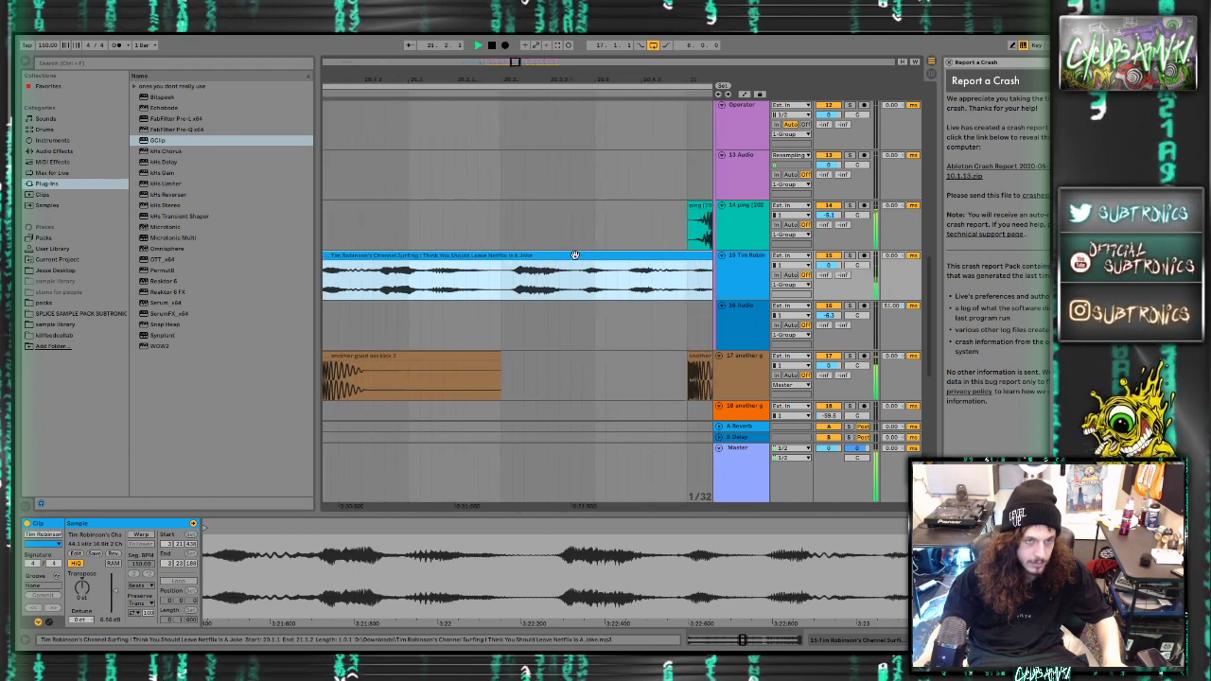
pyautogui.moveTo(653, 256); pyautogui.dragTo(619, 257)
# Split the bar 20 vocal phrase at 20.4.2, raise the tail piece's gain to about 16 dB and play it back
pyautogui.click(549, 283)
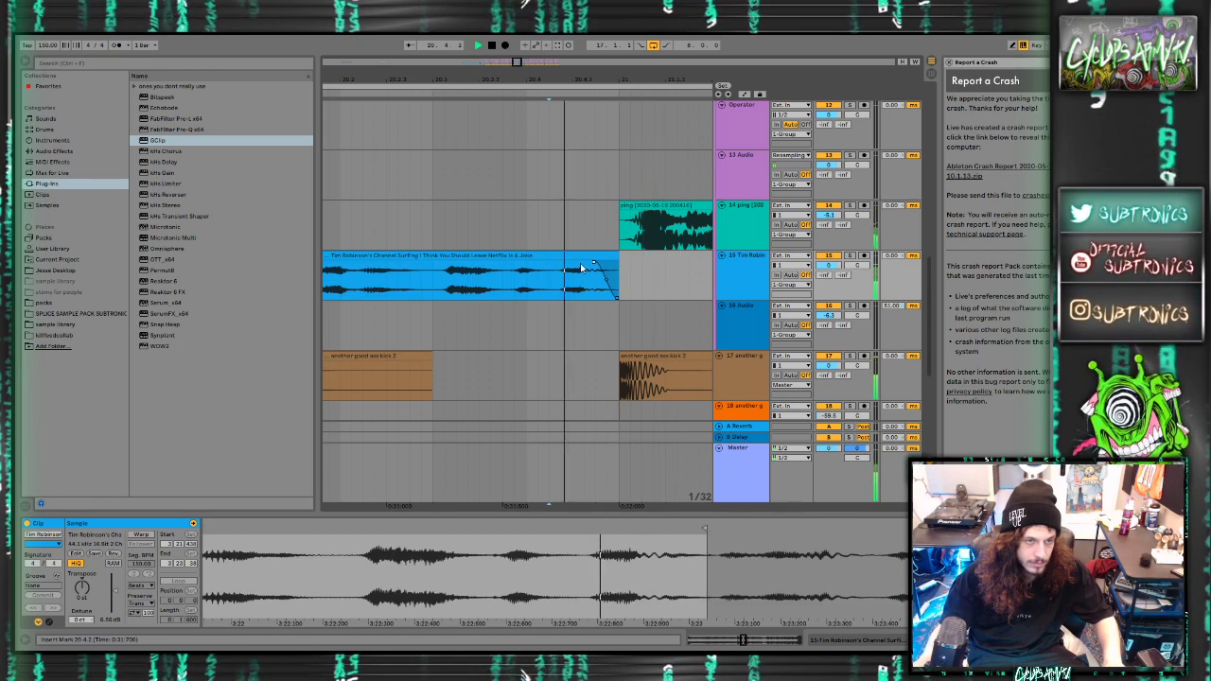
pyautogui.hotkey('ctrl', 'e')
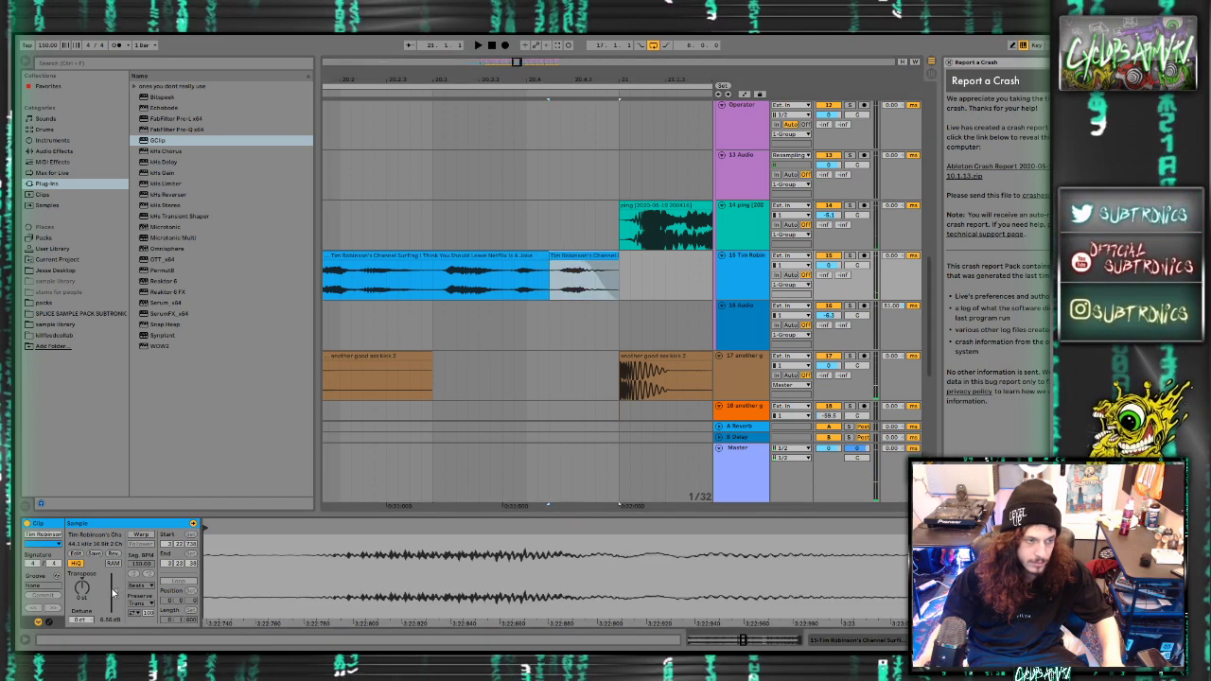
pyautogui.scroll(-5, 372, 312)
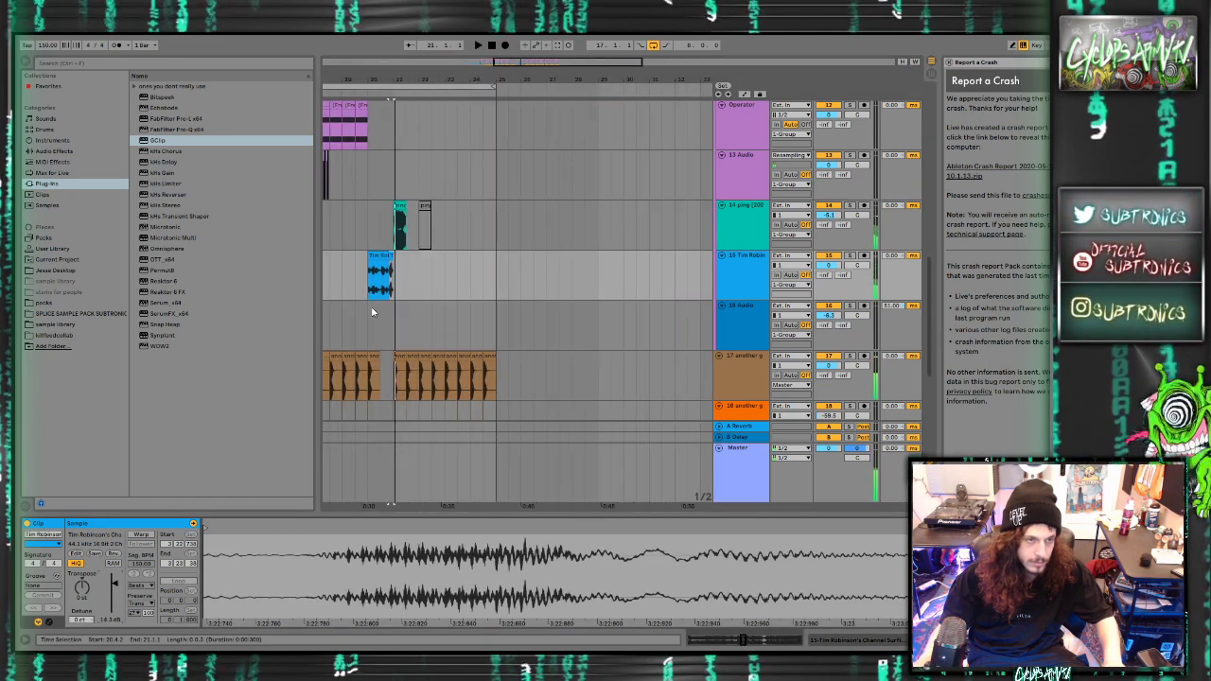
pyautogui.click(360, 312)
pyautogui.press('space')
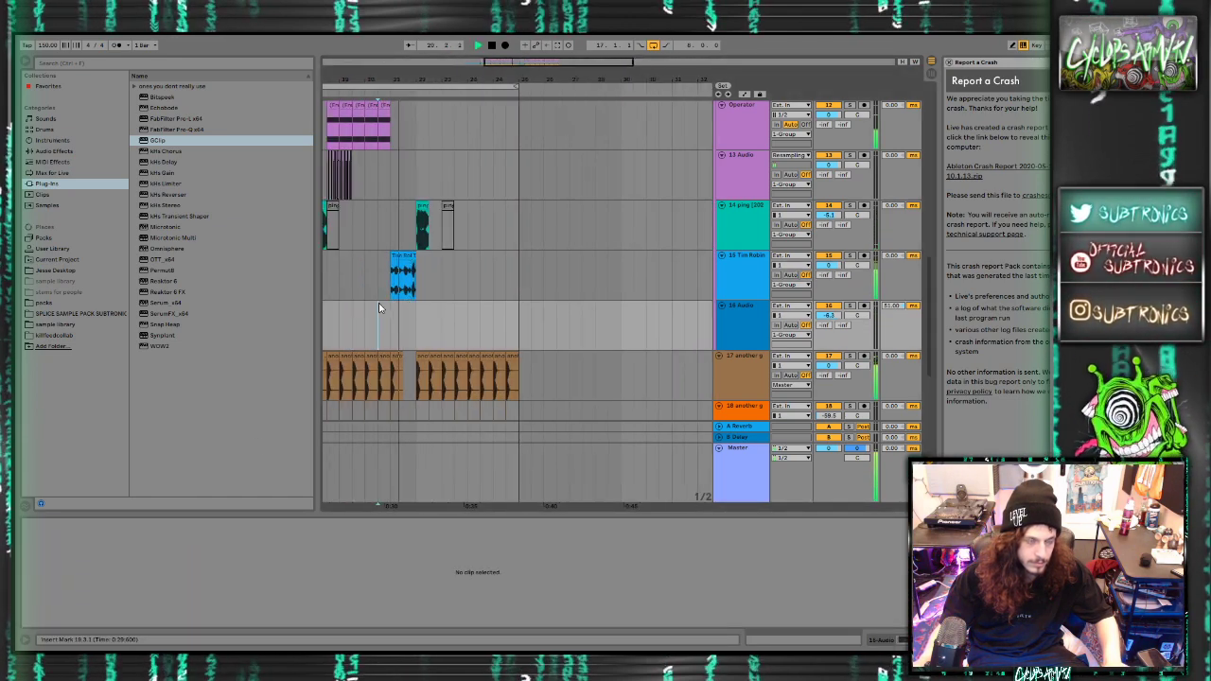
# Raise the gain of the vocal piece from 20.1.1 to 20.4.2 to about 12 dB while listening
pyautogui.click(403, 257)
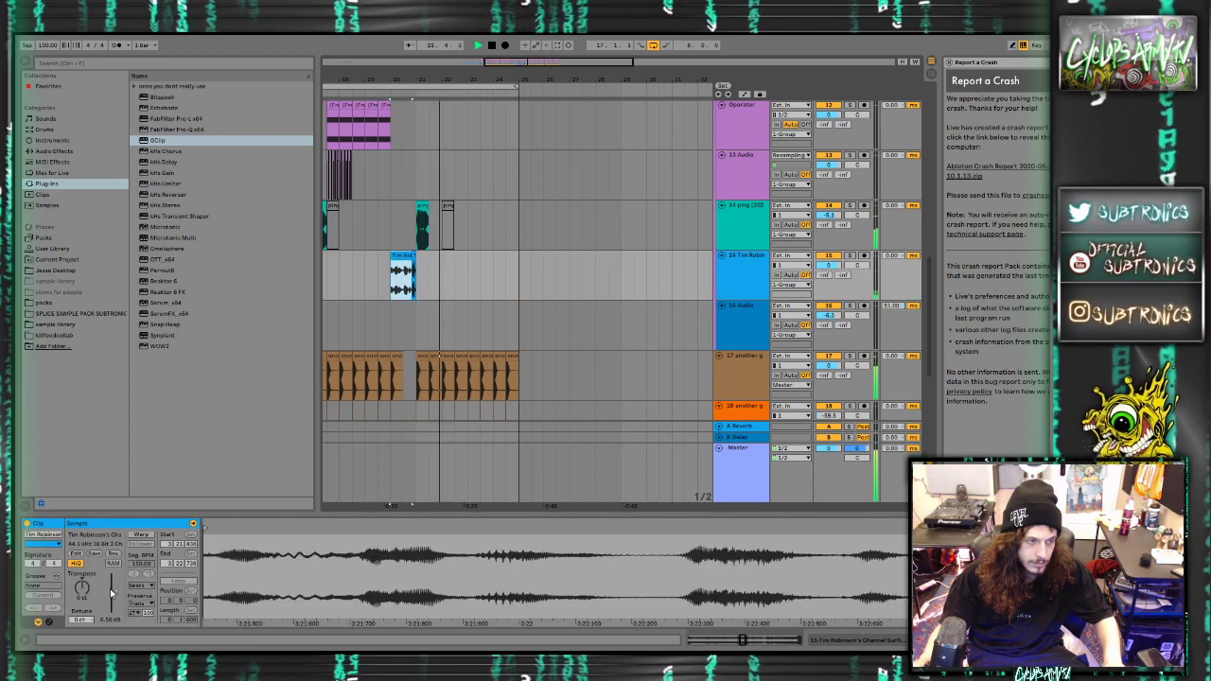
pyautogui.moveTo(113, 587); pyautogui.dragTo(113, 590)
pyautogui.press('space')
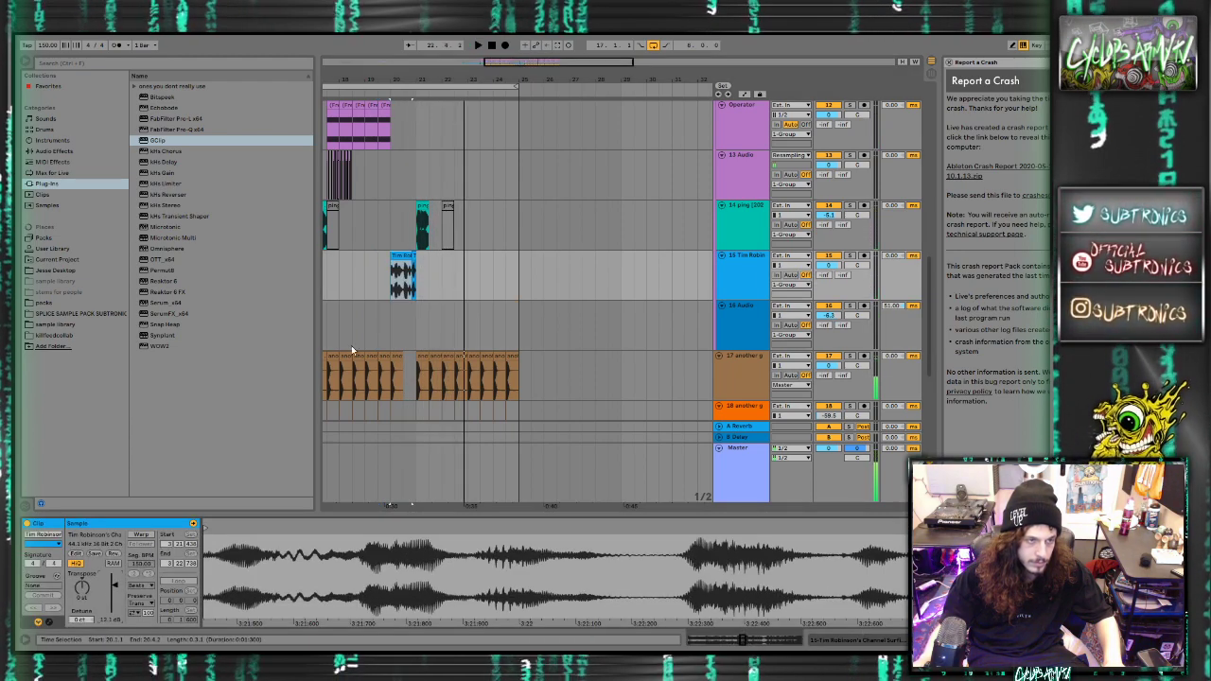
# Turn on Warp for the vocal piece at 20.1.1, stretch it to end at 21.1.1 and set the warp mode to Re-Pitch
pyautogui.keyDown('ctrl'); pyautogui.scroll(5, 375, 328); pyautogui.keyUp('ctrl')
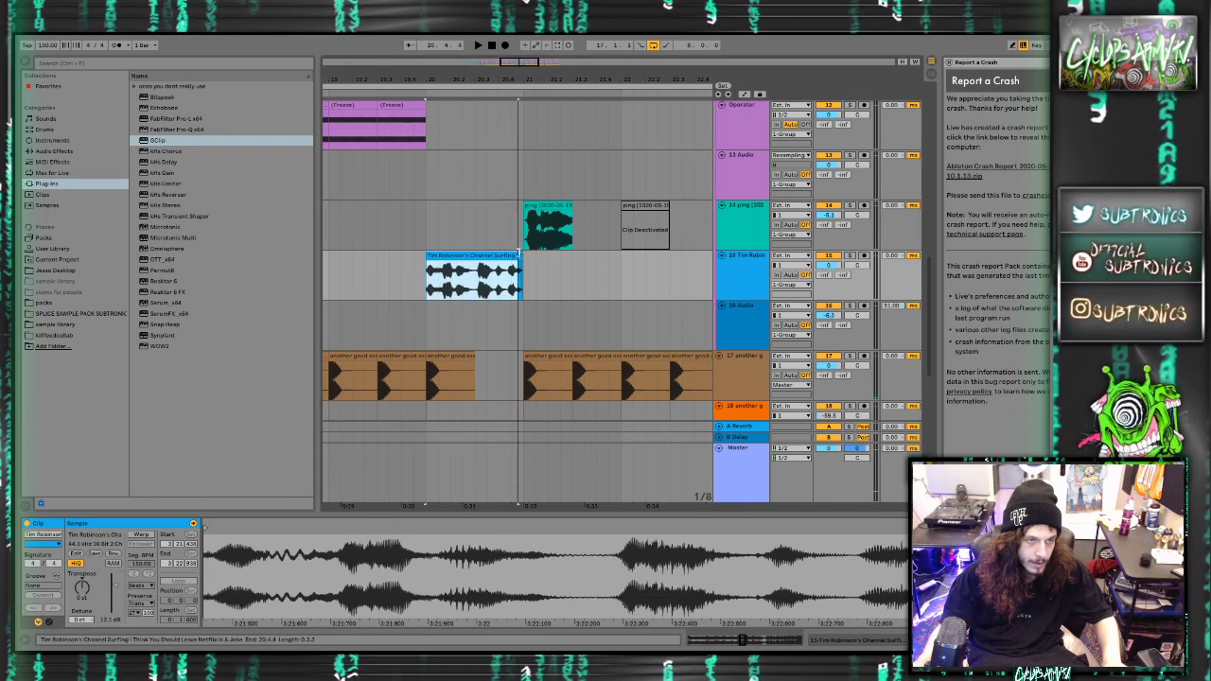
pyautogui.click(141, 536)
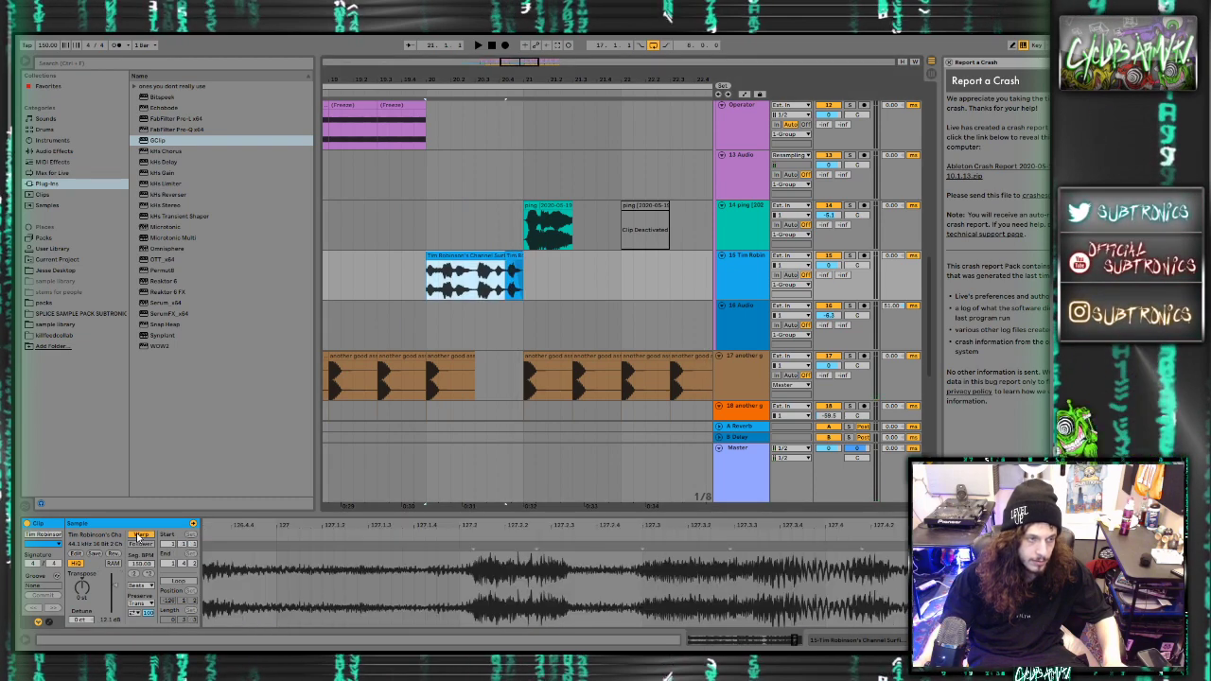
pyautogui.keyDown('shift'); pyautogui.moveTo(502, 256); pyautogui.dragTo(520, 255); pyautogui.keyUp('shift')
pyautogui.press('space')
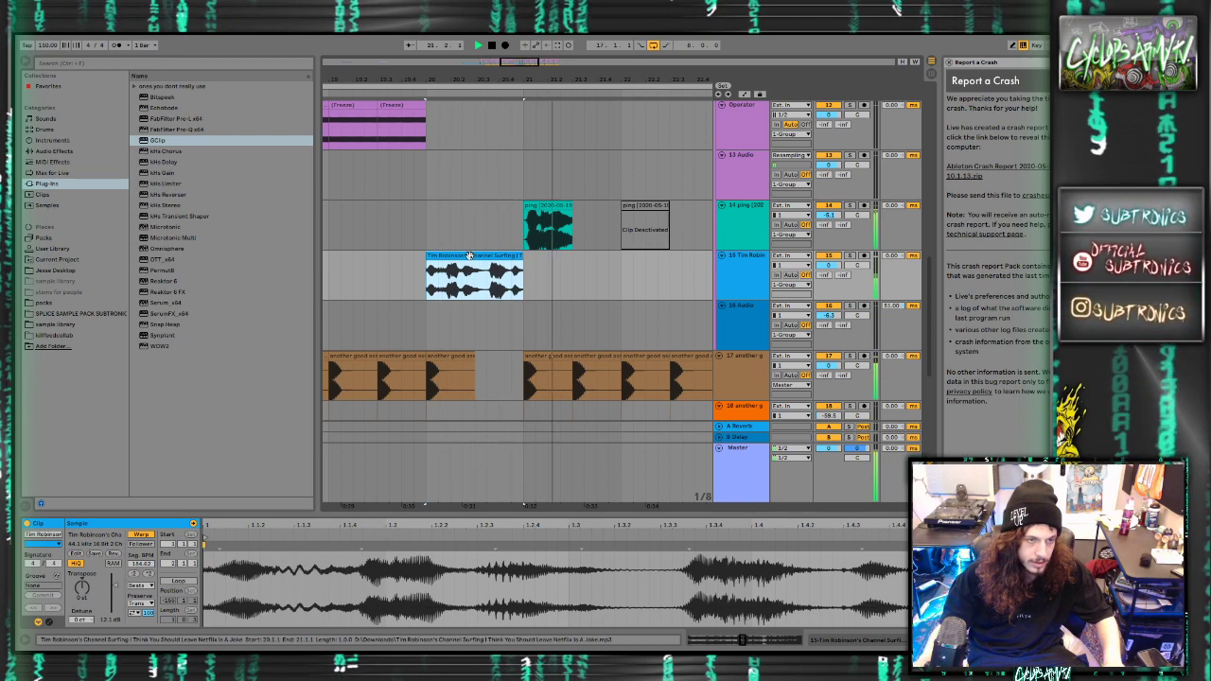
pyautogui.click(140, 586)
pyautogui.click(144, 571)
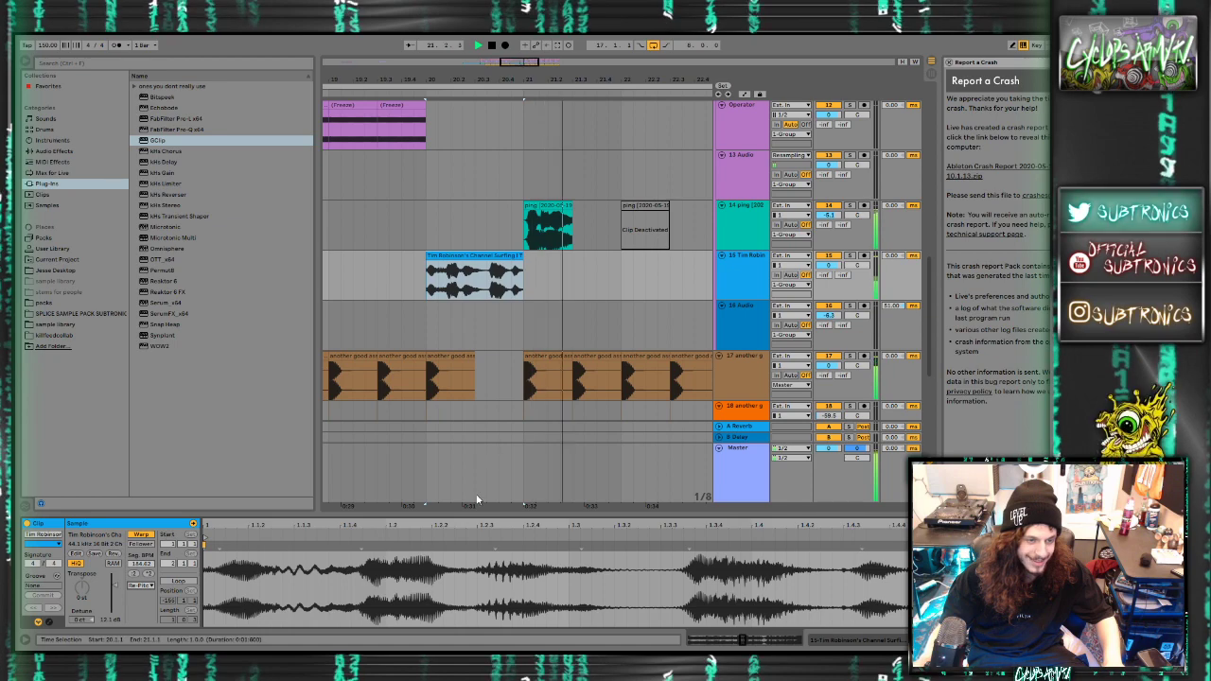
# Play the vocal phrase before the drop and move it slightly earlier to start at 15.1.1
pyautogui.hotkey('ctrl', 'alt', 'l')
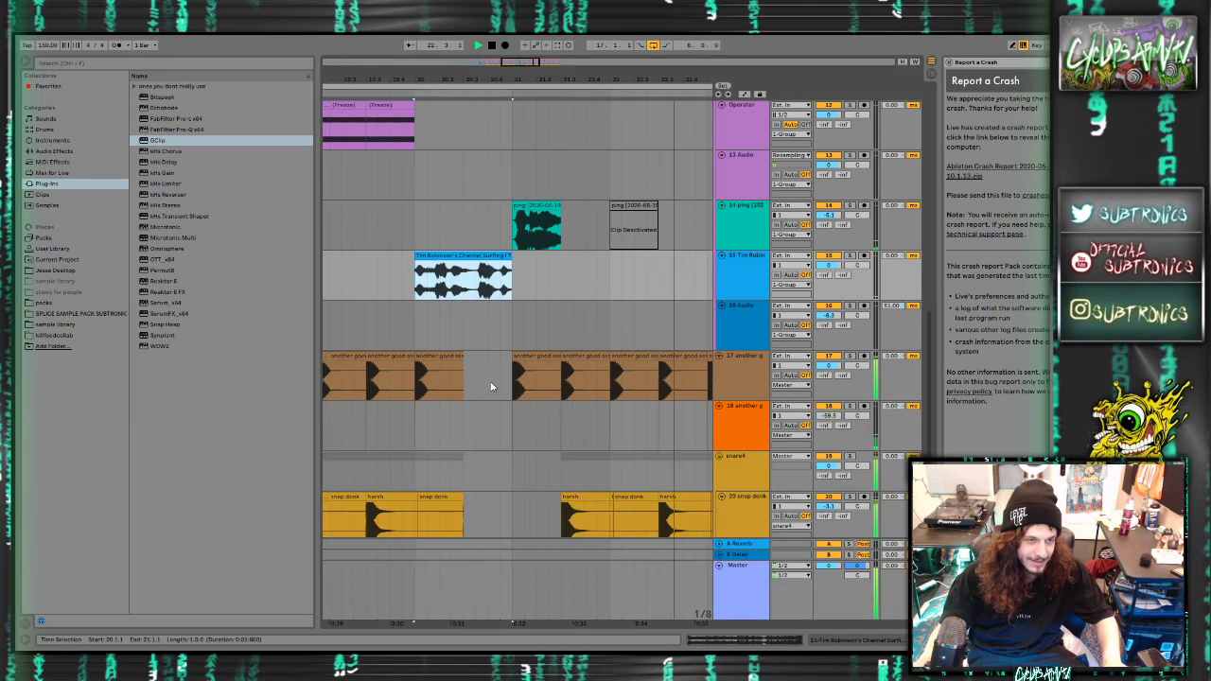
pyautogui.scroll(3, 490, 382)
pyautogui.scroll(-6, 462, 328)
pyautogui.hscroll(-1, 376, 302)
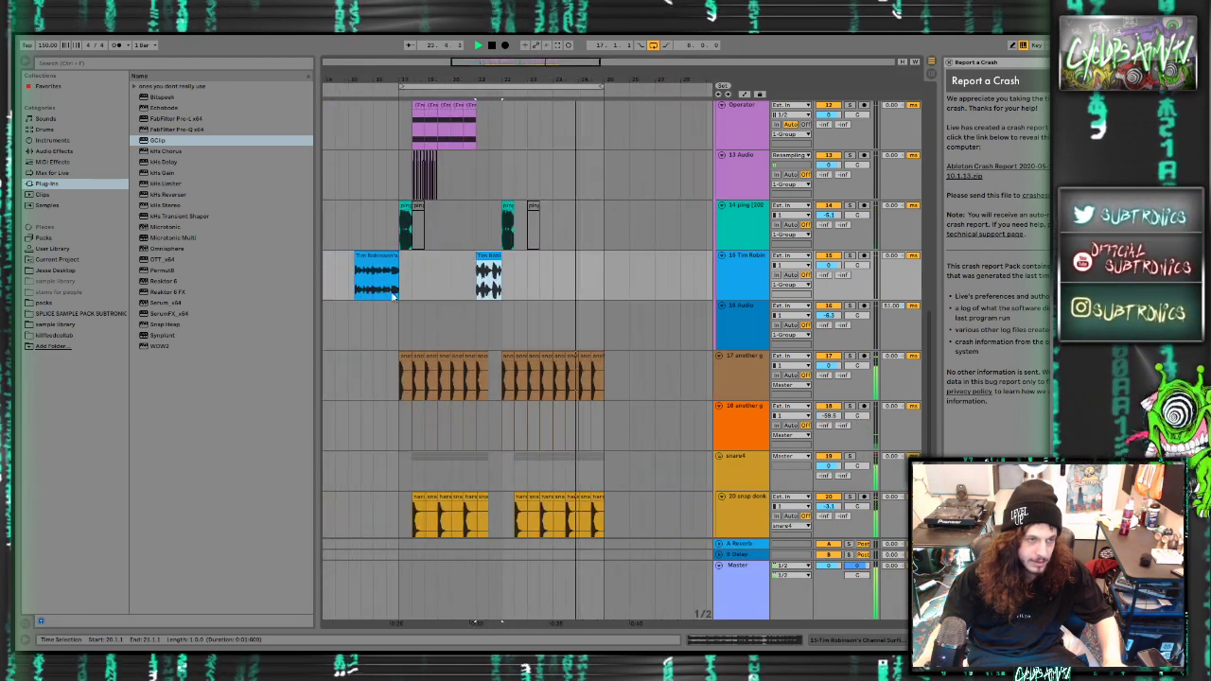
pyautogui.click(363, 256)
pyautogui.press('space')
pyautogui.press('space')
pyautogui.moveTo(374, 256); pyautogui.dragTo(367, 258)
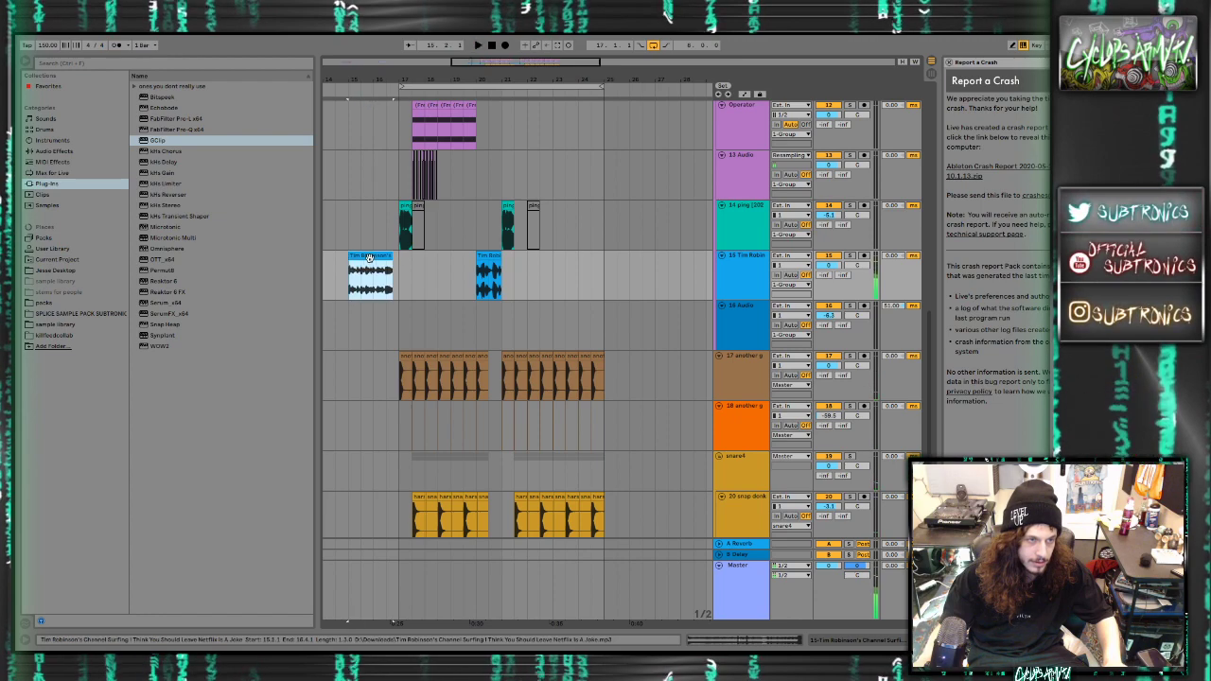
# Transpose the vocal phrase at 15.1.1 to -2 st and play it through into the drop
pyautogui.doubleClick(363, 287)
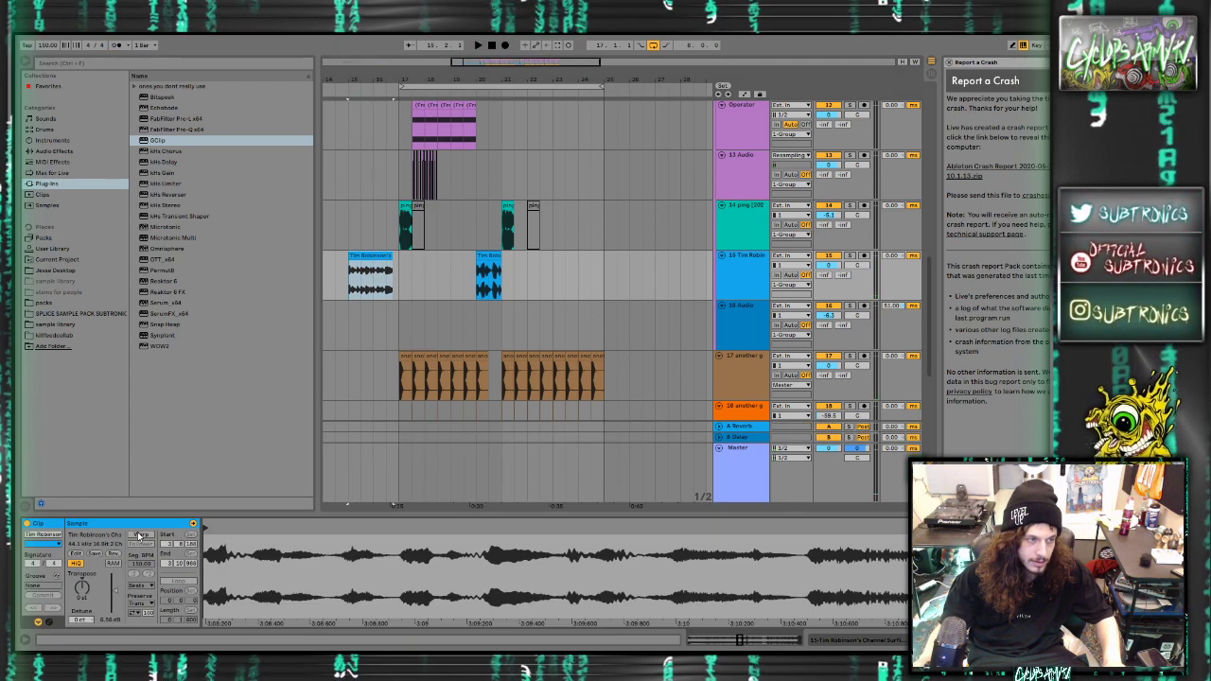
pyautogui.moveTo(82, 583); pyautogui.dragTo(83, 594)
pyautogui.press('space')
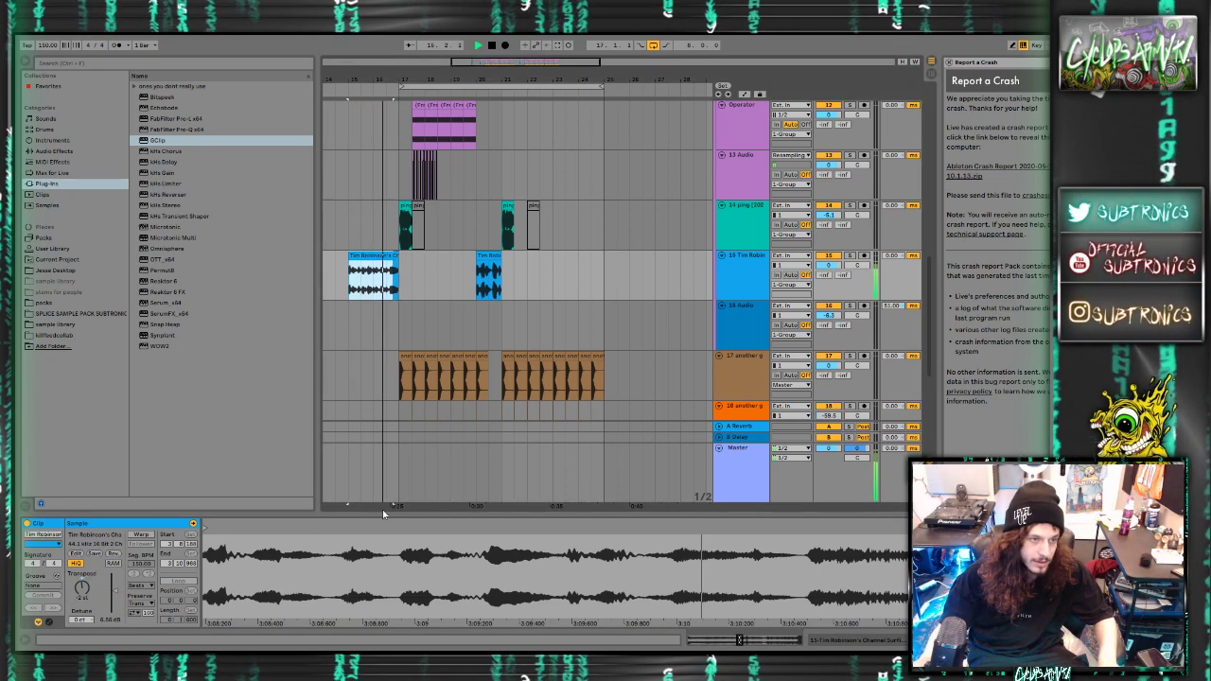
pyautogui.hotkey('ctrl', 'alt', 'l')
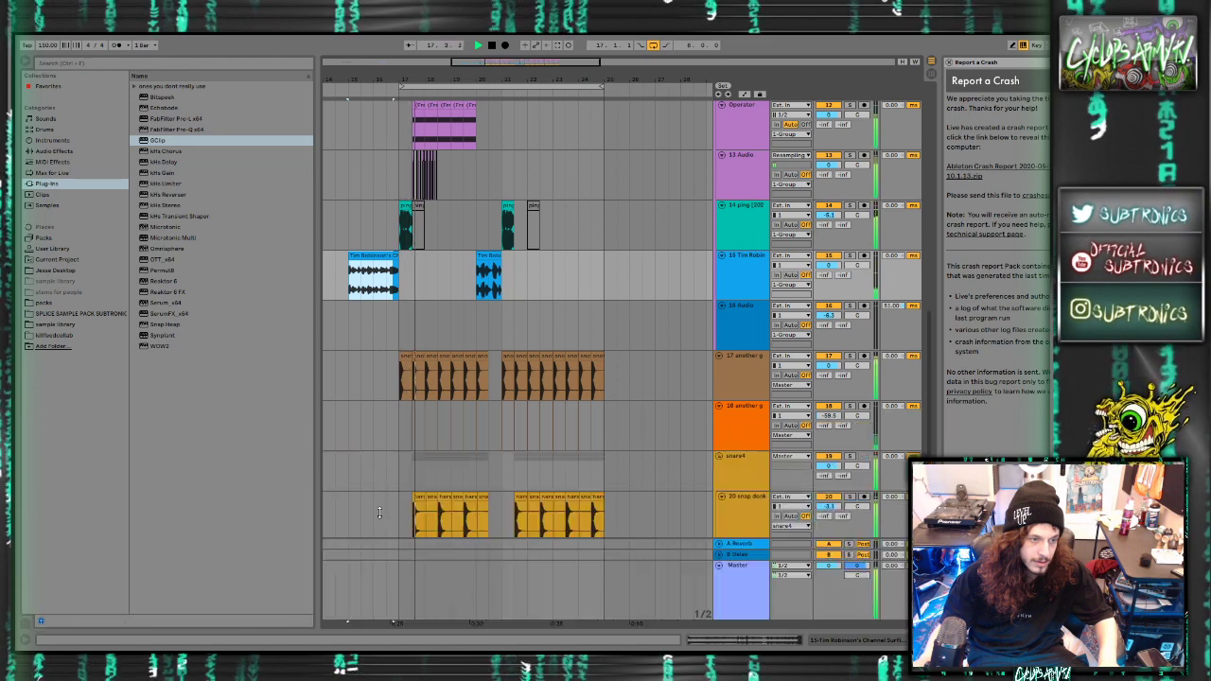
pyautogui.scroll(5, 447, 289)
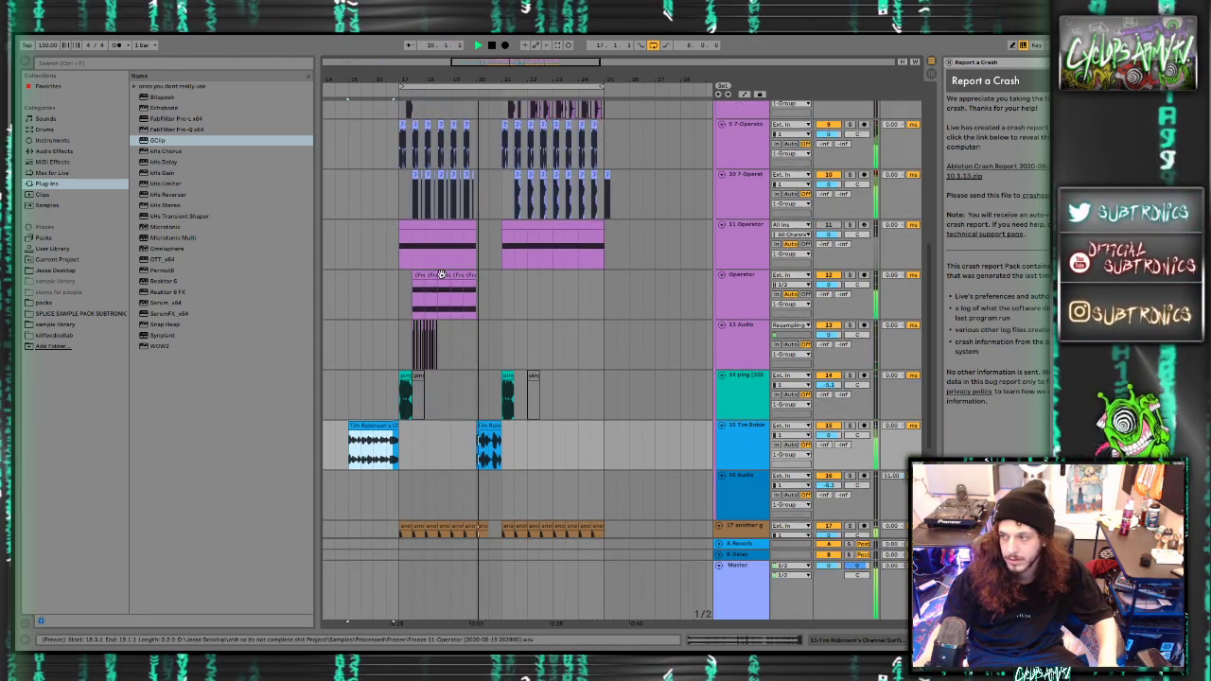
# Move the bar 20 vocal phrase to 24.1.1 and duplicate bar 19 of tracks 9 to 13 into bar 20
pyautogui.click(490, 428)
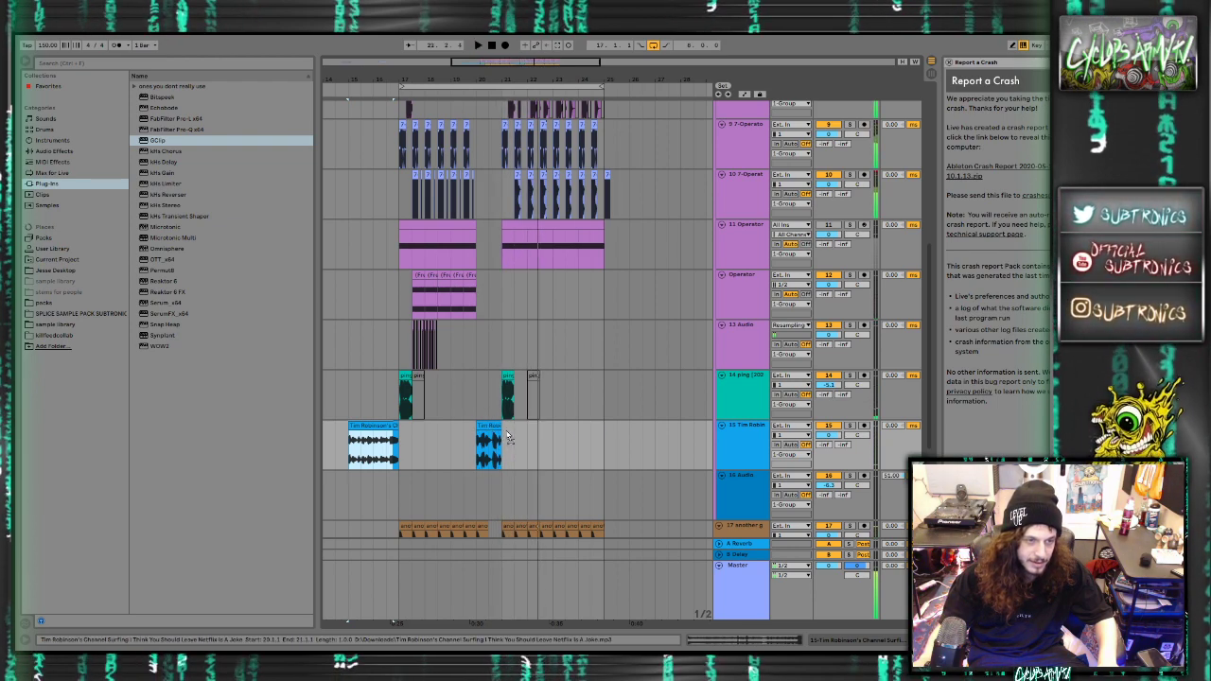
pyautogui.scroll(3, 463, 436)
pyautogui.moveTo(484, 443); pyautogui.dragTo(444, 260)
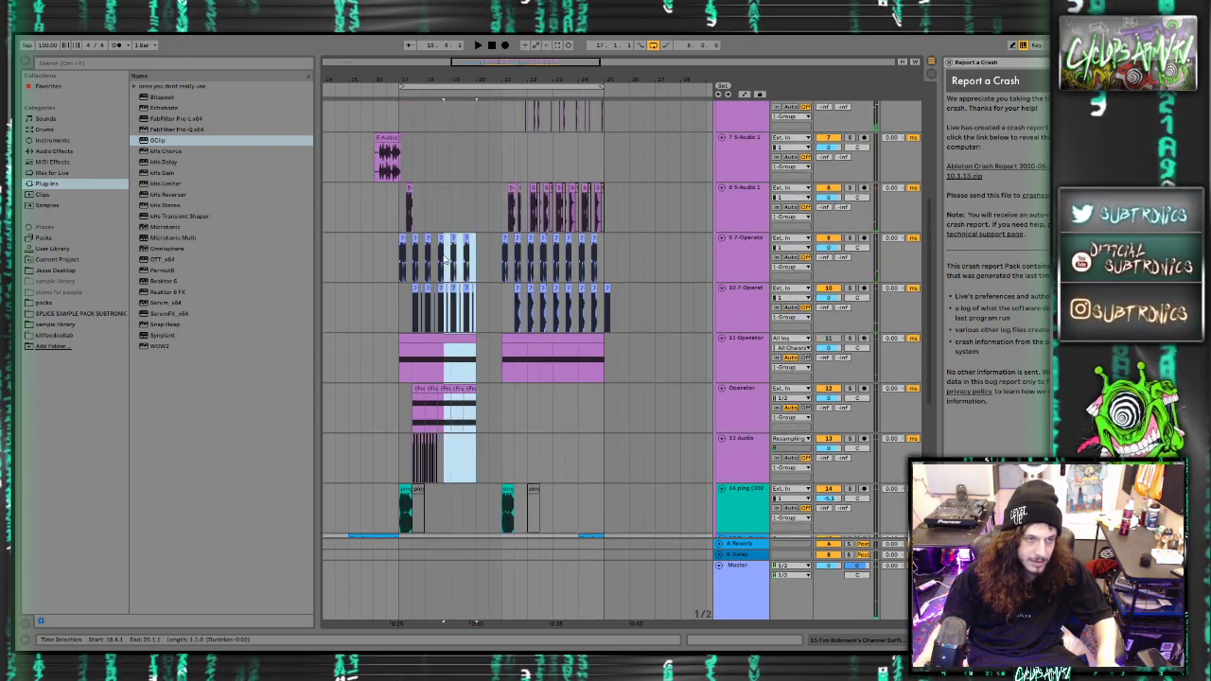
pyautogui.hotkey('ctrl', 'd')
pyautogui.press('space')
pyautogui.scroll(6, 468, 298)
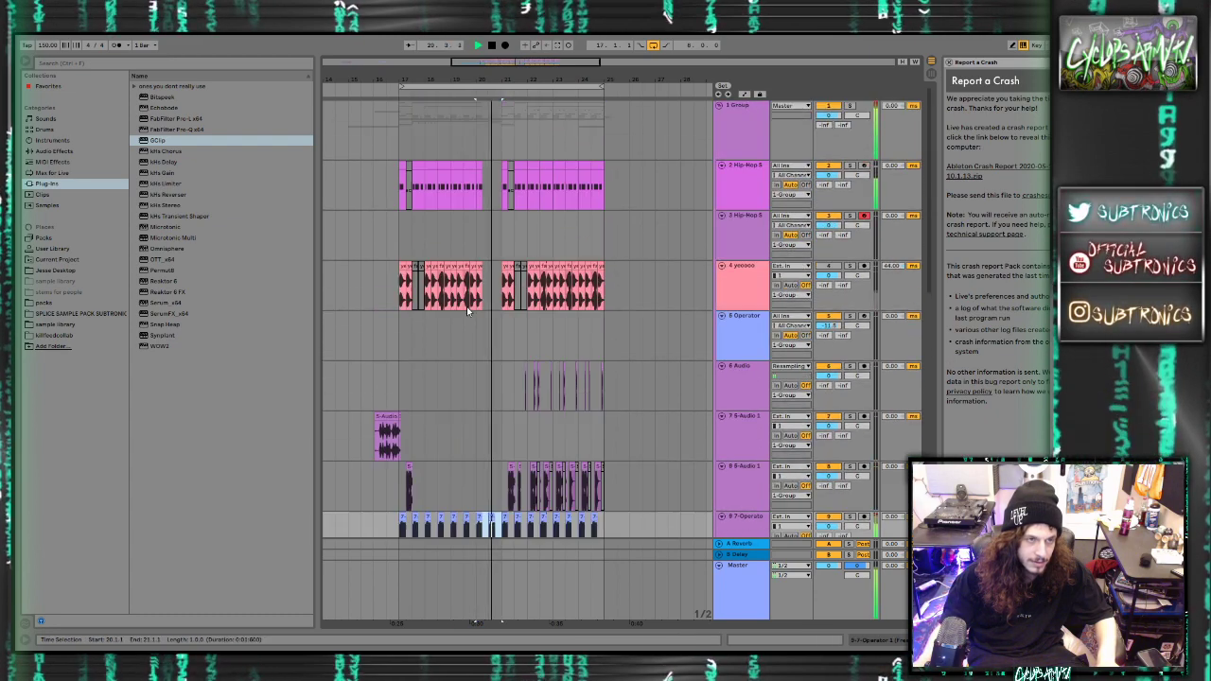
pyautogui.scroll(-5, 475, 313)
pyautogui.scroll(-5, 501, 316)
pyautogui.scroll(4, 577, 335)
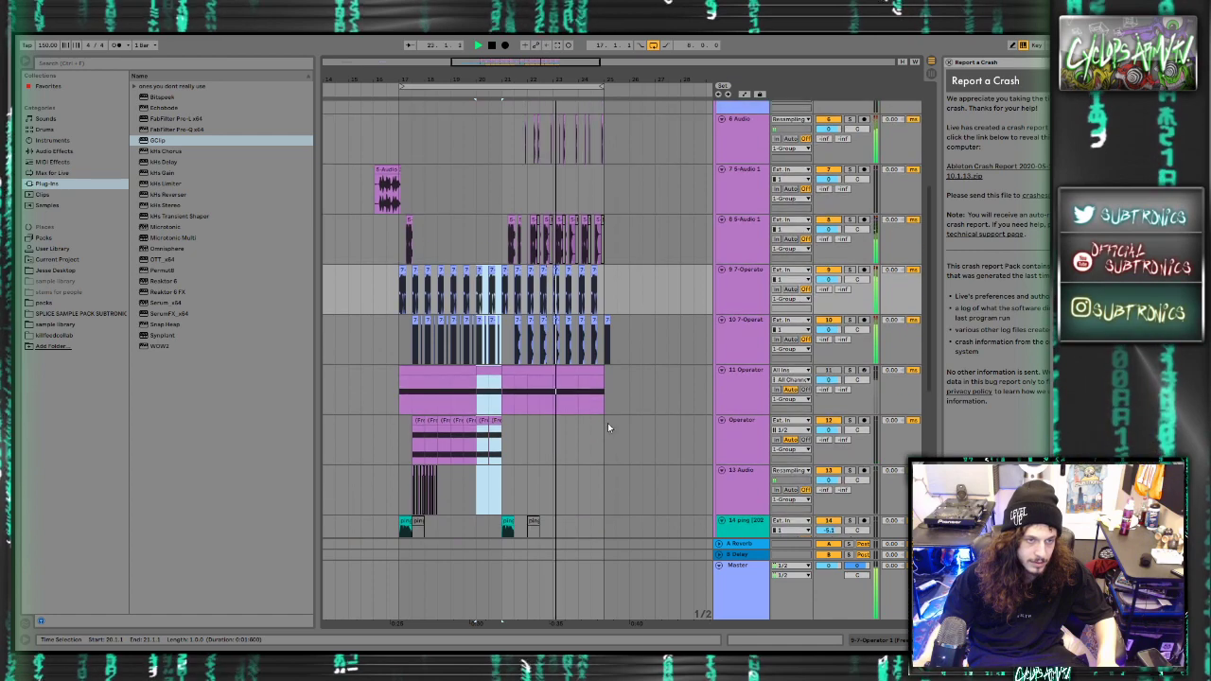
pyautogui.click(606, 423)
pyautogui.moveTo(602, 370); pyautogui.dragTo(577, 149)
pyautogui.hotkey('ctrl', 'd')
pyautogui.hotkey('ctrl', 'z')
# Clear the bass and synth tracks from 24.1.1 to 25.1.1, up to the track above track 4
pyautogui.scroll(2, 601, 388)
pyautogui.moveTo(602, 512); pyautogui.dragTo(579, 114)
pyautogui.press('Delete')
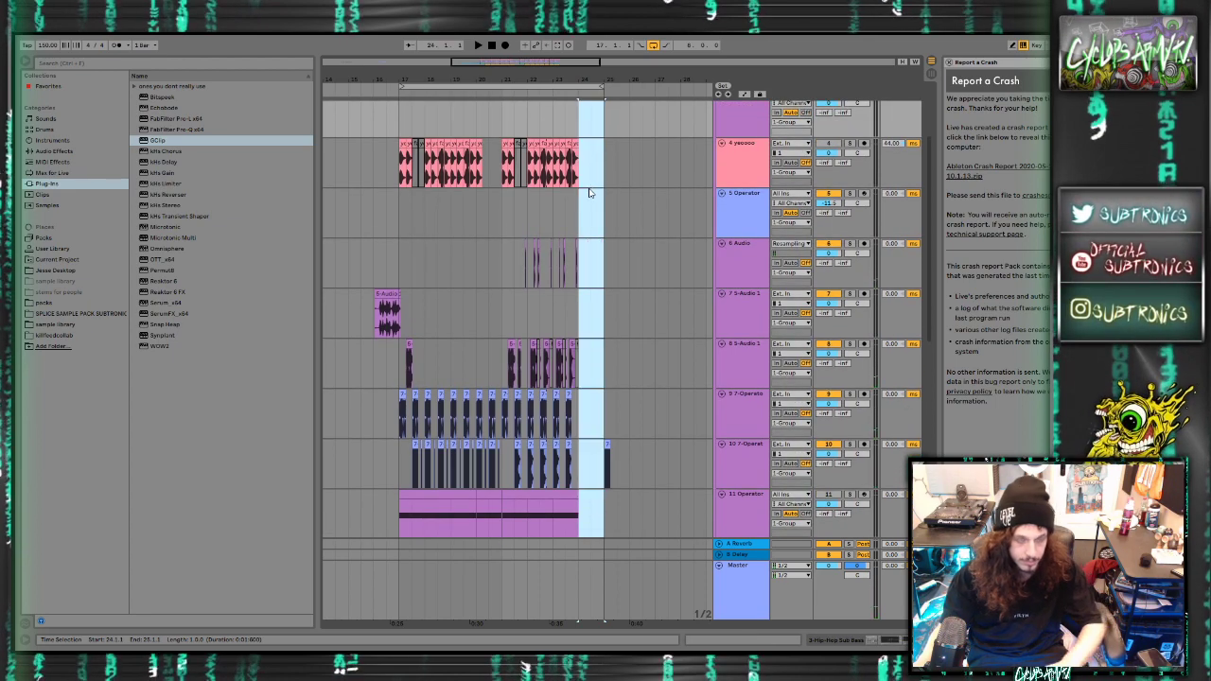
# Clear the drum clips on tracks 17 to 21 from 24.3.1 to 25.1.1 and track 22 from 24.2.1, and play from 24.1.1
pyautogui.scroll(-13, 589, 218)
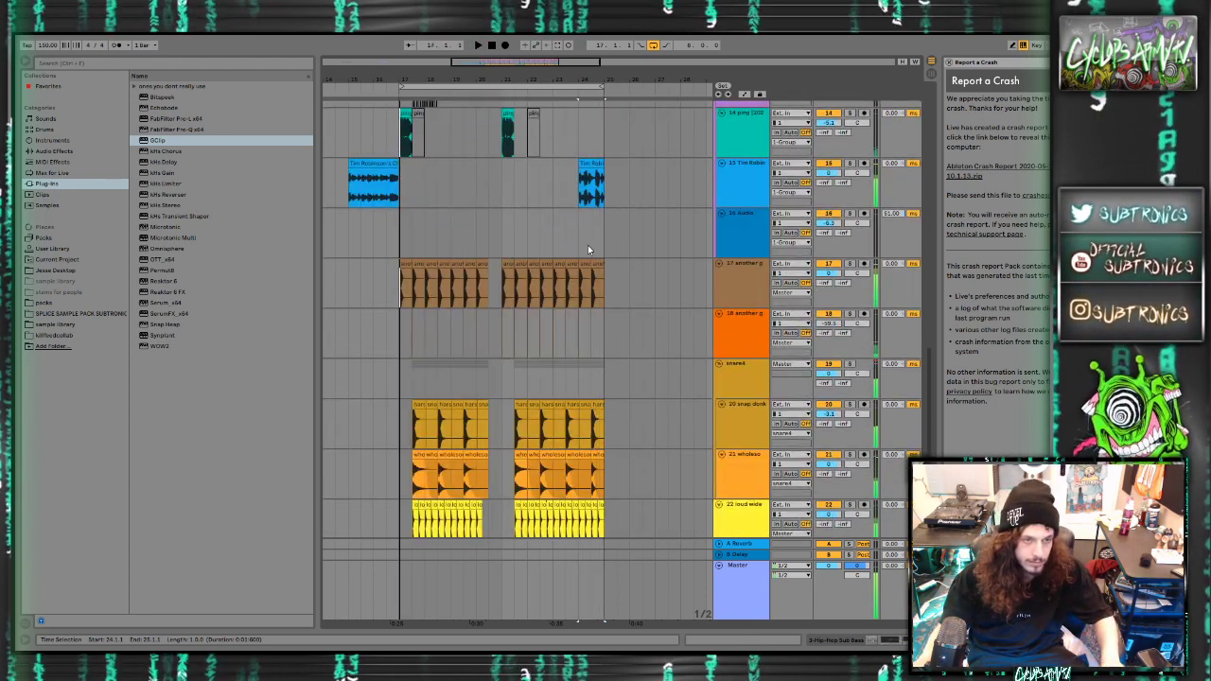
pyautogui.moveTo(599, 329); pyautogui.dragTo(615, 516)
pyautogui.press('Delete')
pyautogui.click(586, 508)
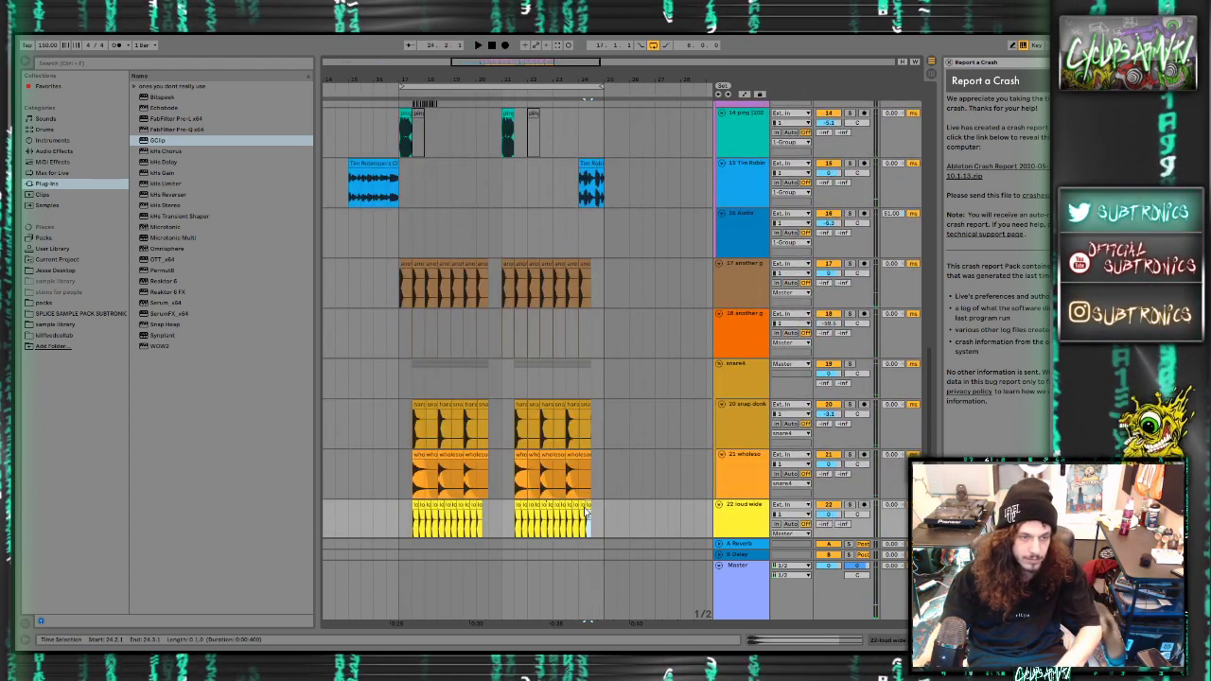
pyautogui.click(578, 389)
pyautogui.press('space')
# Fill bar 20 of the sub bass on track 2 with its repeating pattern and clear that track from 24.1.1 onward
pyautogui.scroll(14, 584, 382)
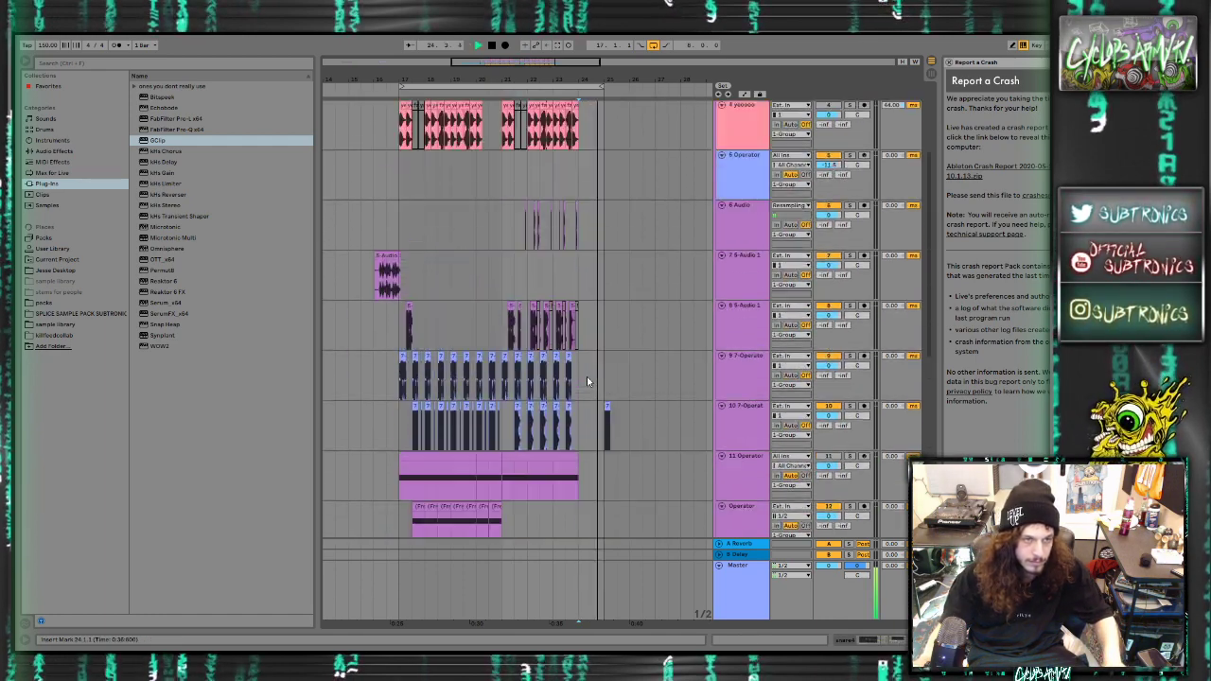
pyautogui.click(592, 167)
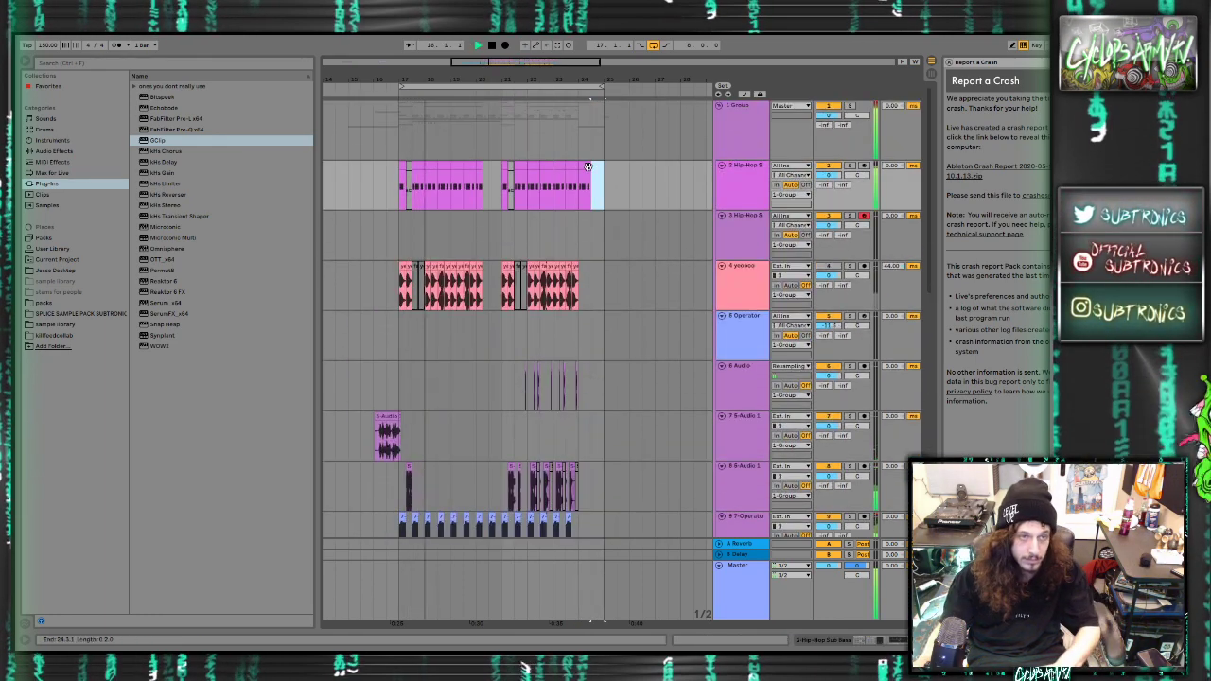
pyautogui.scroll(5, 589, 168)
pyautogui.moveTo(587, 167); pyautogui.dragTo(571, 168)
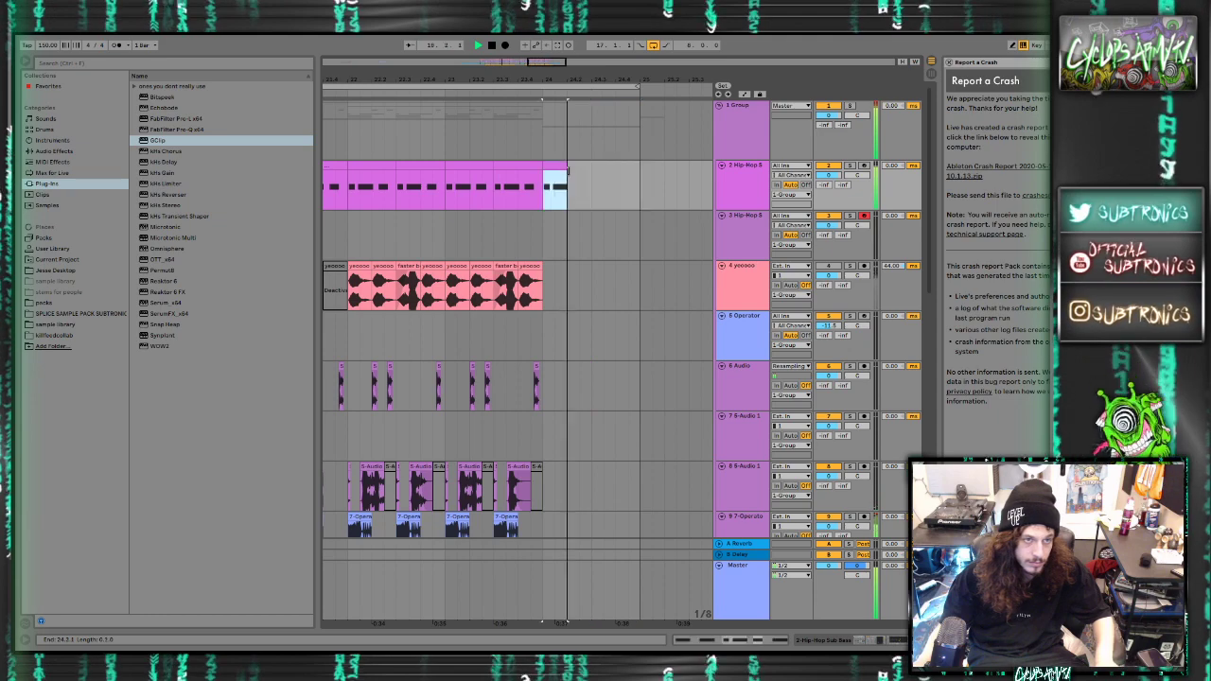
pyautogui.scroll(-3, 549, 190)
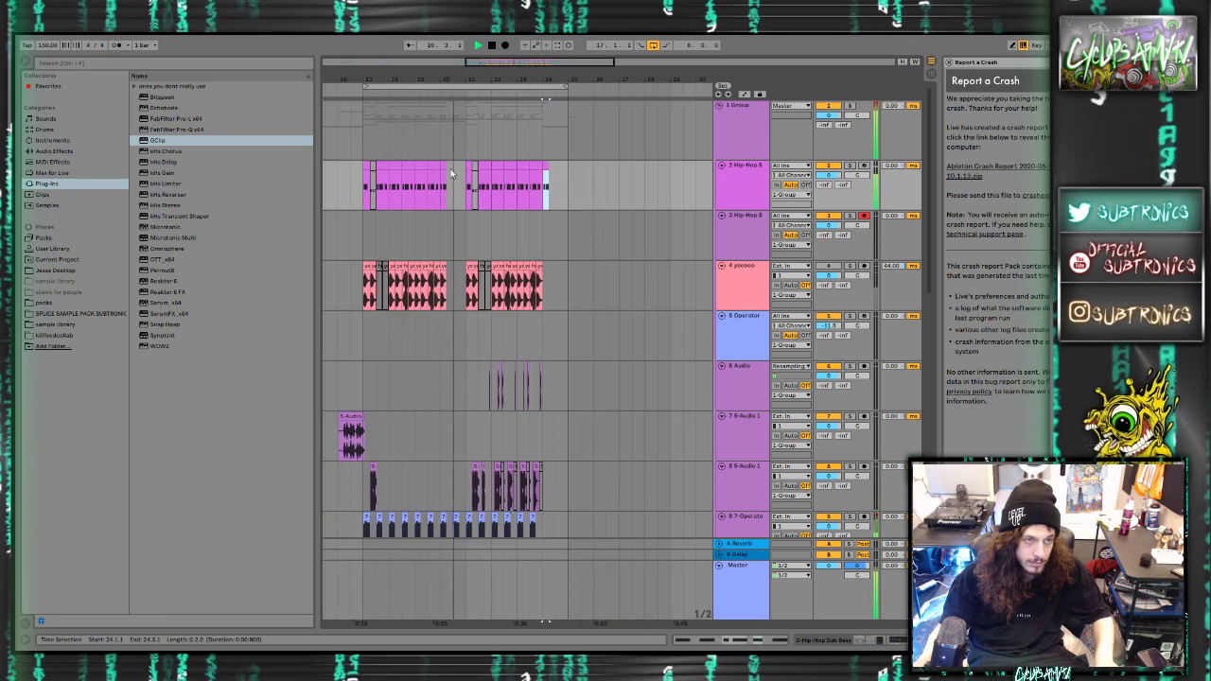
pyautogui.moveTo(459, 180)
pyautogui.mouseDown()
pyautogui.moveTo(416, 185)
pyautogui.moveTo(467, 186)
pyautogui.mouseUp()
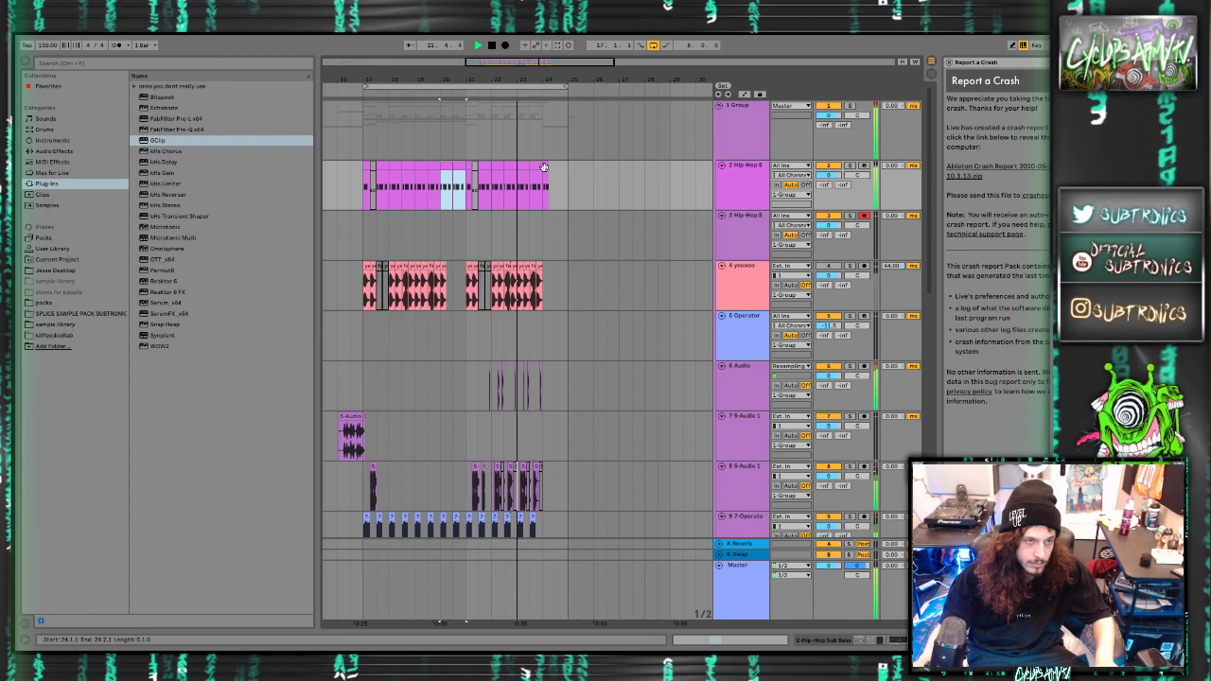
pyautogui.hscroll(-1, 530, 199)
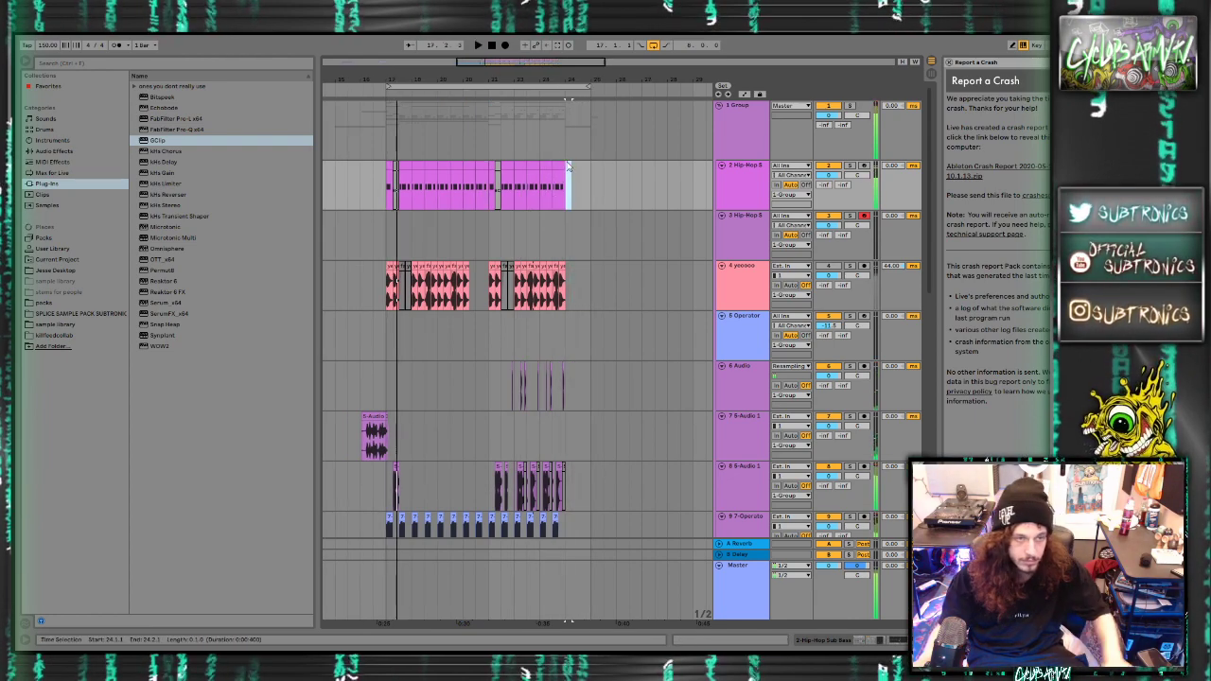
# Play the arrangement from the vocal phrase at 15.1.1 to check the lead-in to the drop
pyautogui.scroll(-3, 492, 230)
pyautogui.scroll(-6, 492, 230)
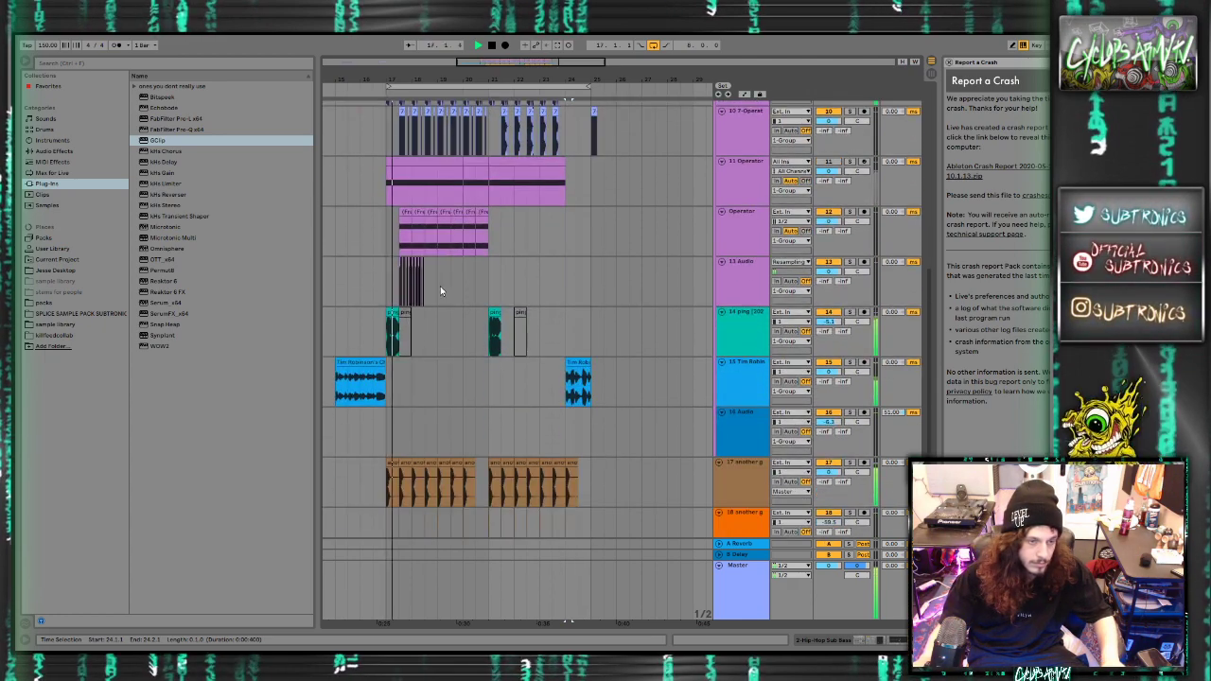
pyautogui.hscroll(-3, 440, 269)
pyautogui.click(417, 362)
pyautogui.press('space')
pyautogui.scroll(-4, 418, 369)
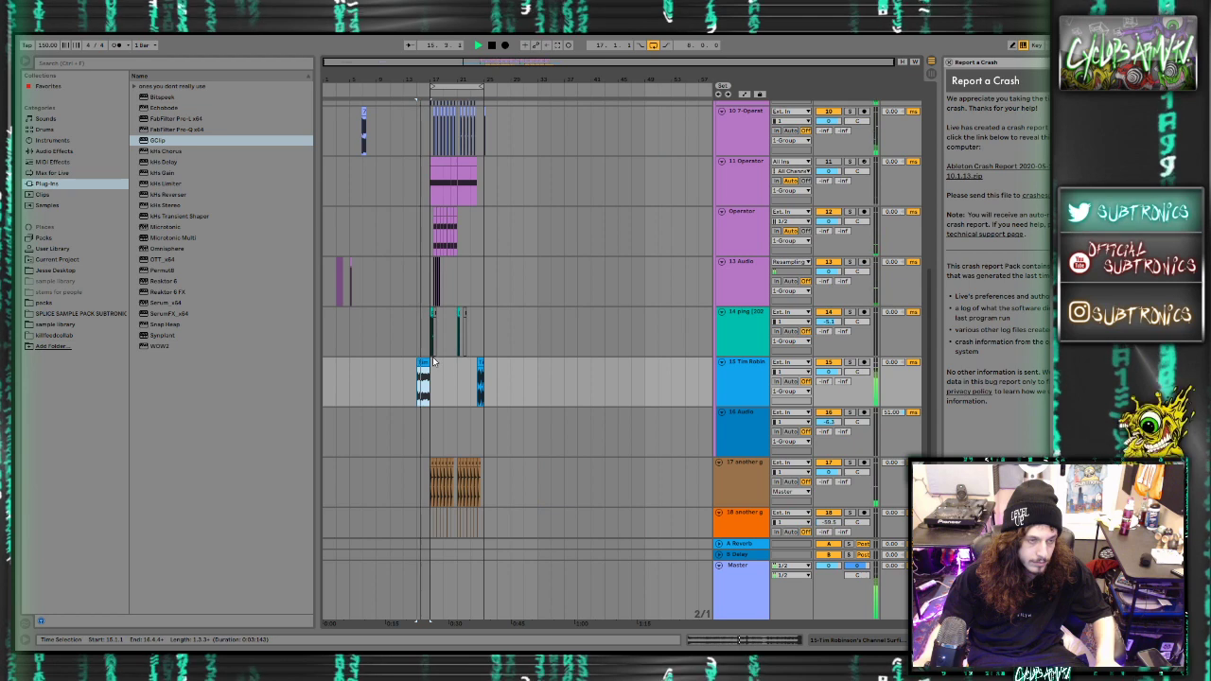
# Paste the vocal clip at the very start of track 15 and extend its end to about bar 12
pyautogui.click(325, 369)
pyautogui.press('space')
pyautogui.hotkey('ctrl', 'v')
pyautogui.moveTo(335, 367); pyautogui.dragTo(401, 352)
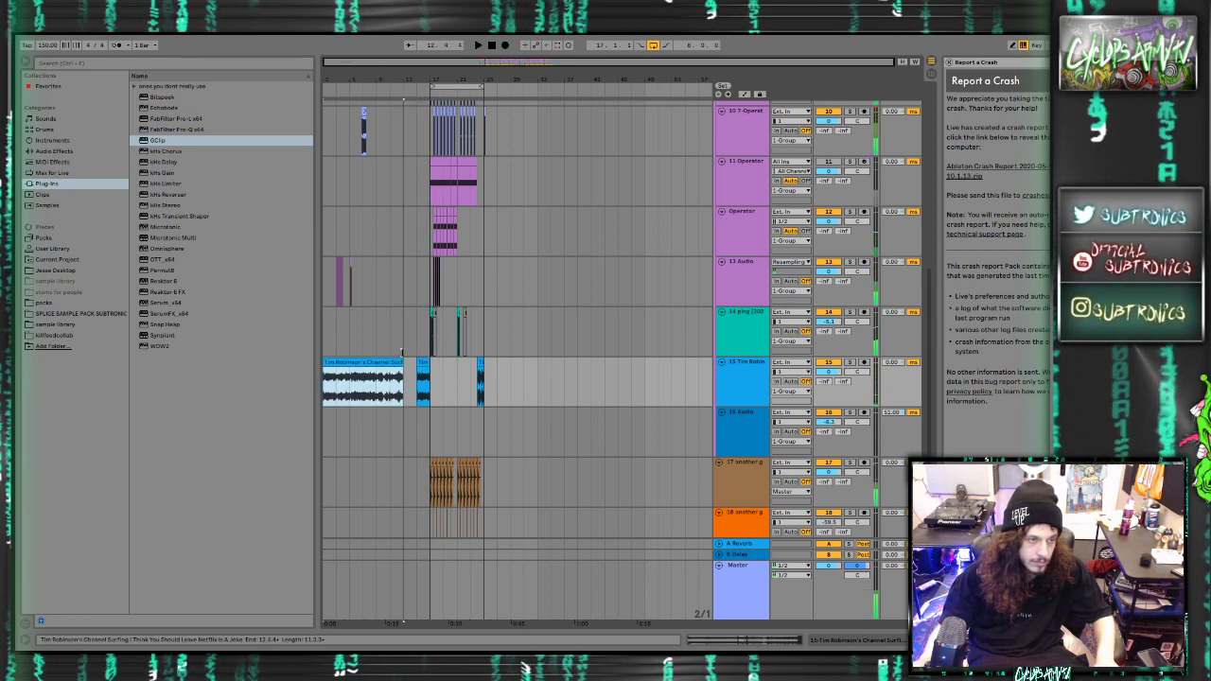
# Solo vocal track 15 and audition its long clip from the very start and from 7.1.1
pyautogui.click(369, 397)
pyautogui.click(369, 397)
pyautogui.press('space')
pyautogui.moveTo(324, 365)
pyautogui.mouseDown()
pyautogui.moveTo(364, 364)
pyautogui.moveTo(340, 369)
pyautogui.mouseUp()
pyautogui.press('space')
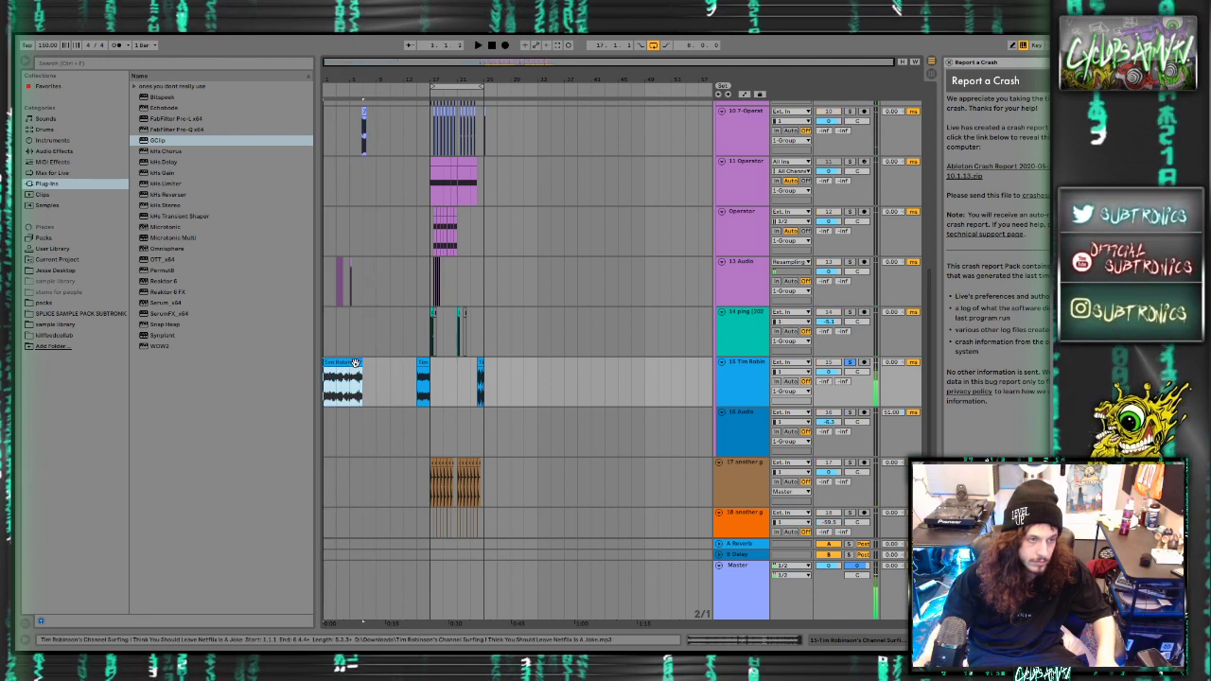
pyautogui.click(363, 389)
pyautogui.press('space')
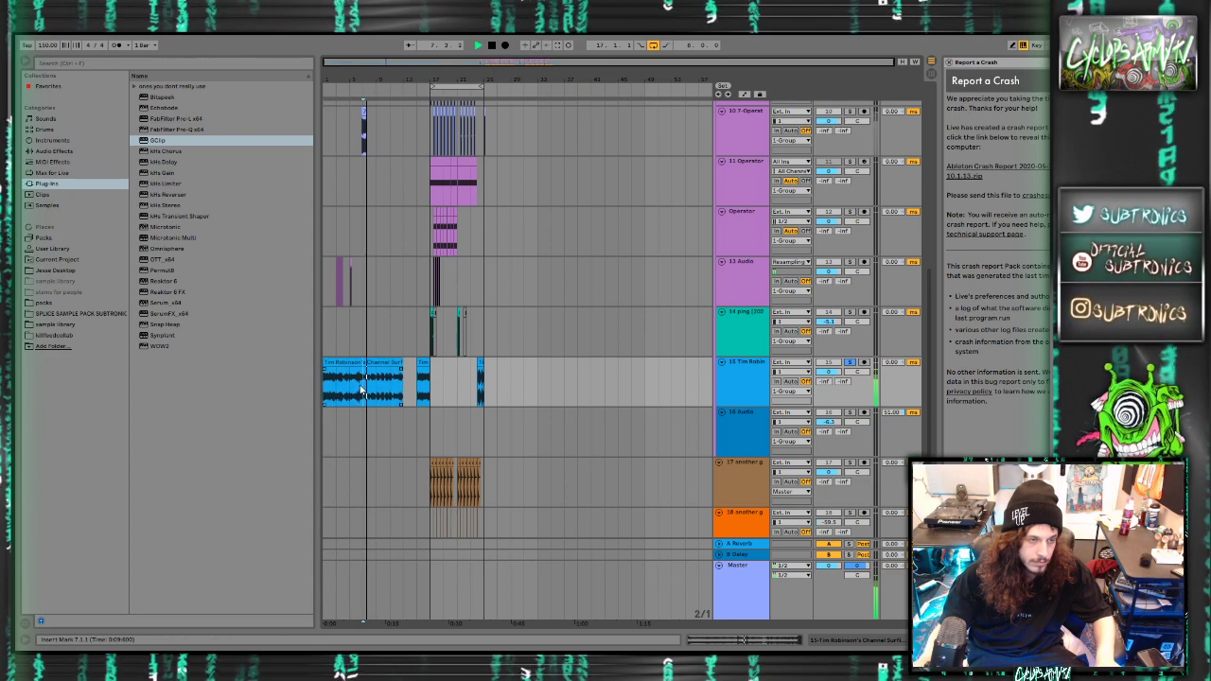
# Trim the first vocal clip on track 15 to end at 5.1.1 and duplicate it twice, filling up to 13.1.1
pyautogui.scroll(3, 384, 383)
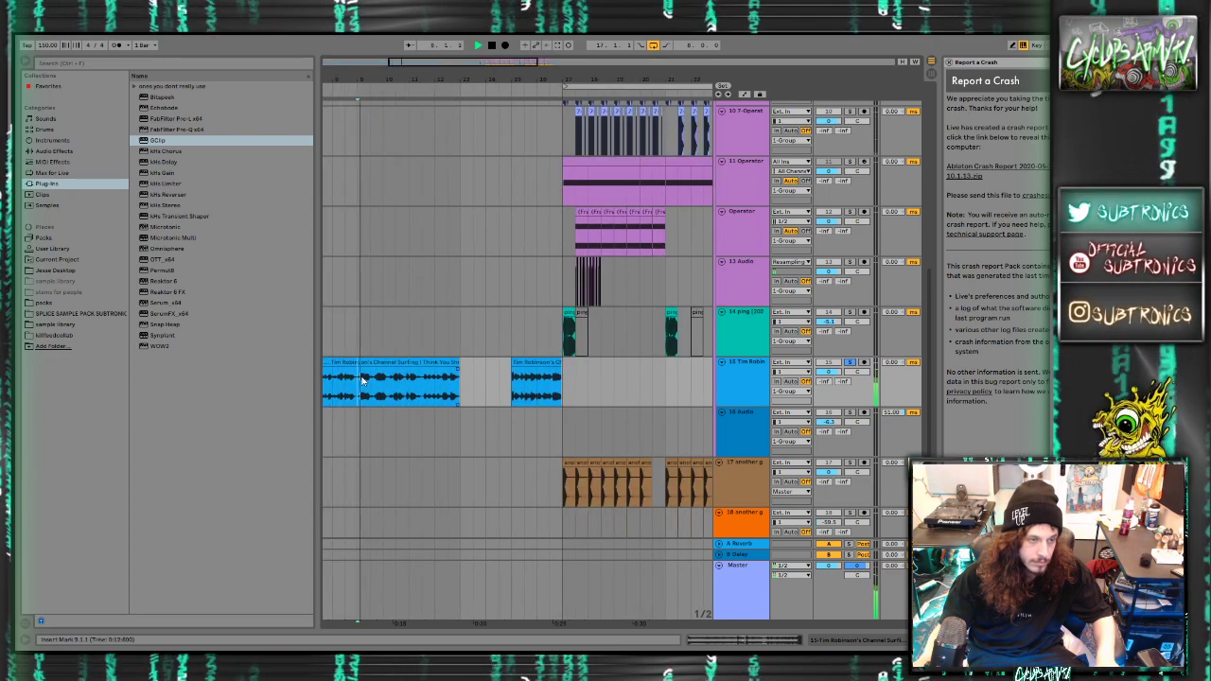
pyautogui.hscroll(-3, 364, 381)
pyautogui.moveTo(329, 363); pyautogui.dragTo(426, 367)
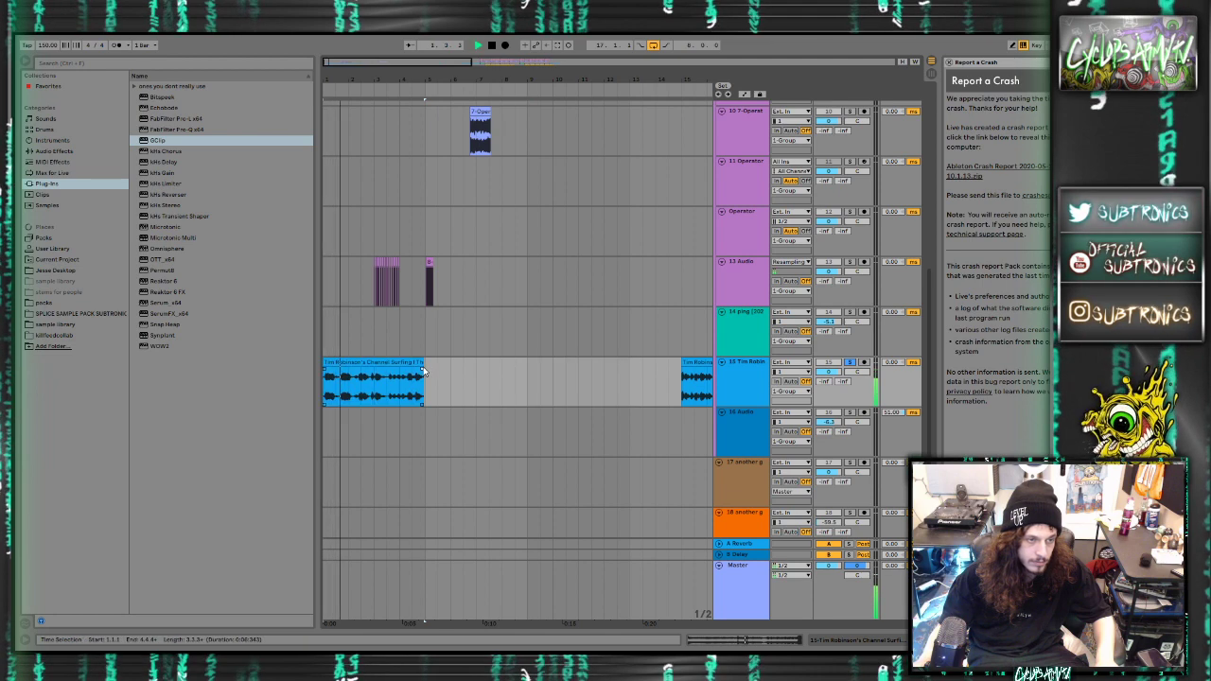
pyautogui.hotkey('ctrl', 'd')
pyautogui.hotkey('ctrl', 'd')
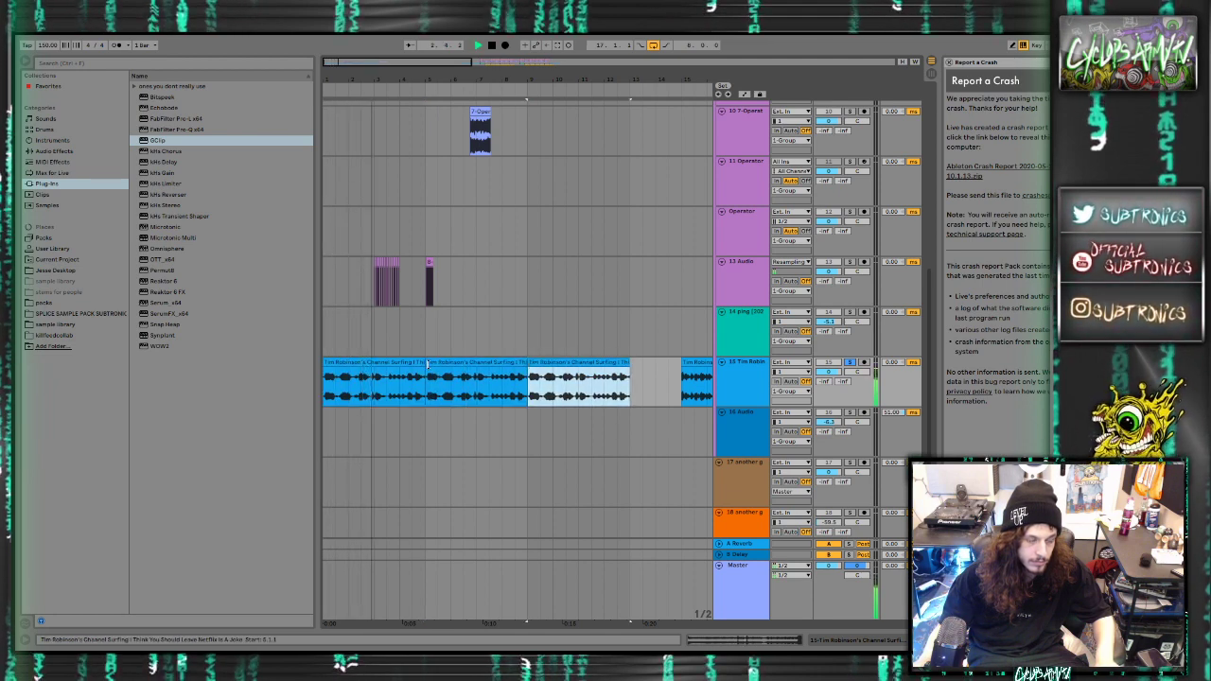
pyautogui.press('-')
pyautogui.press('-')
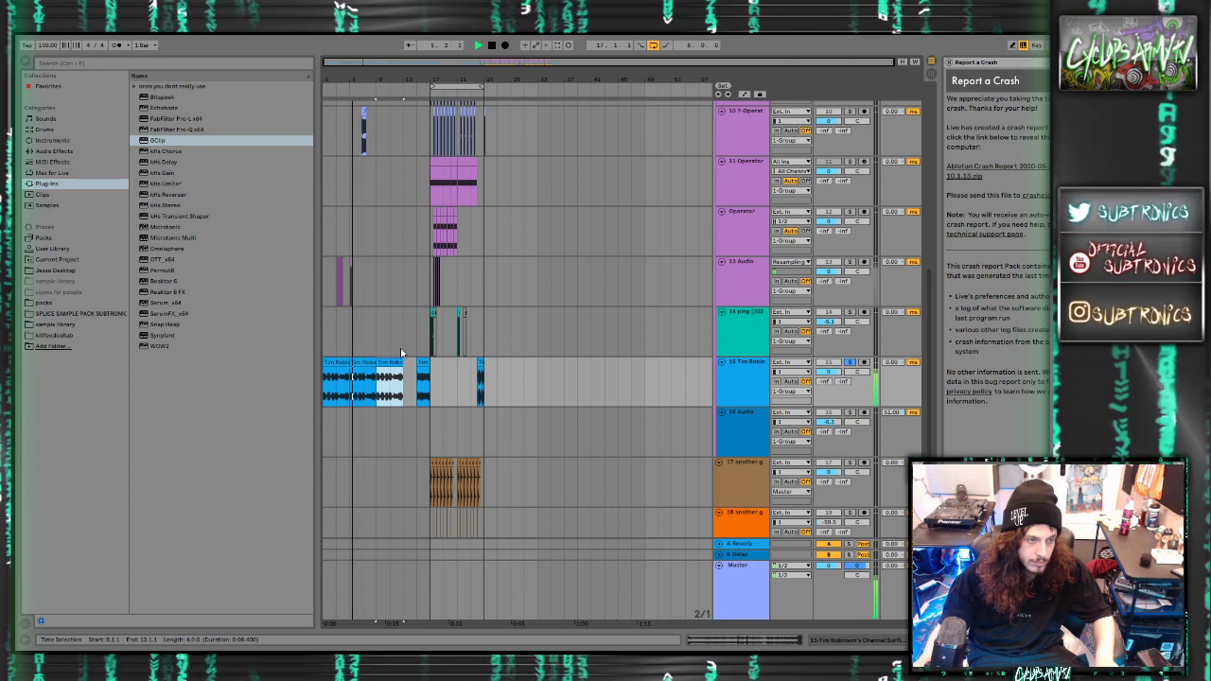
# Turn on Warp for the vocal copy at bars 5 to 9 in its clip view
pyautogui.doubleClick(371, 377)
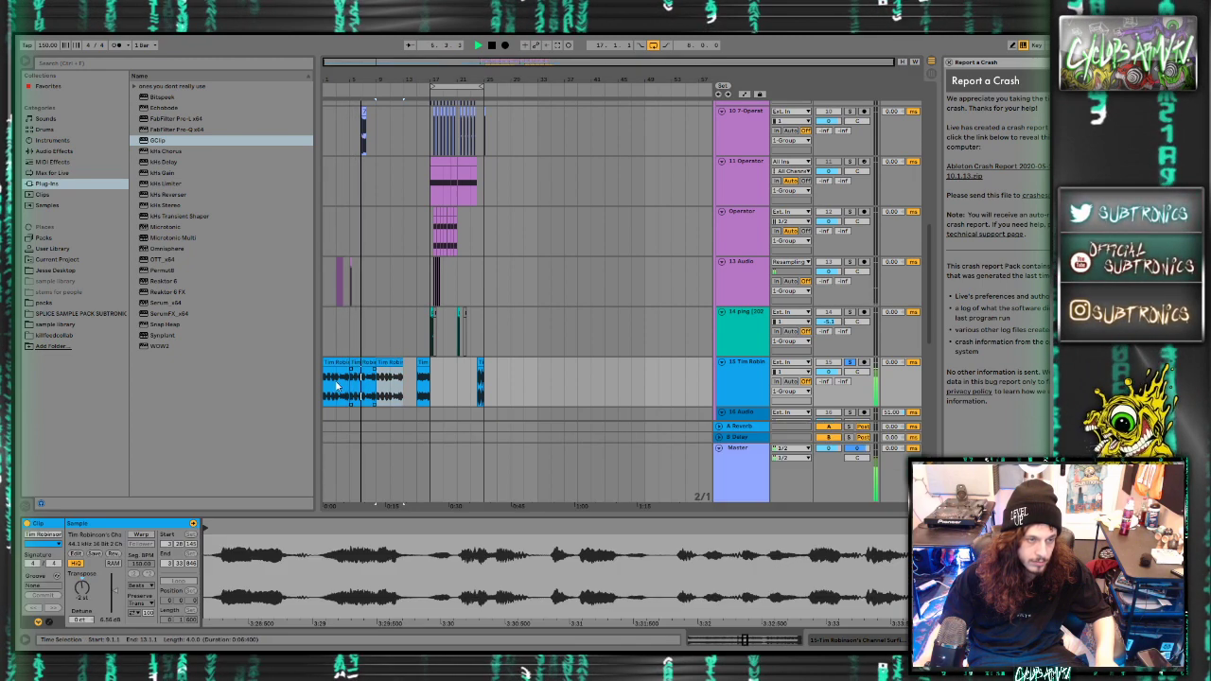
pyautogui.click(141, 534)
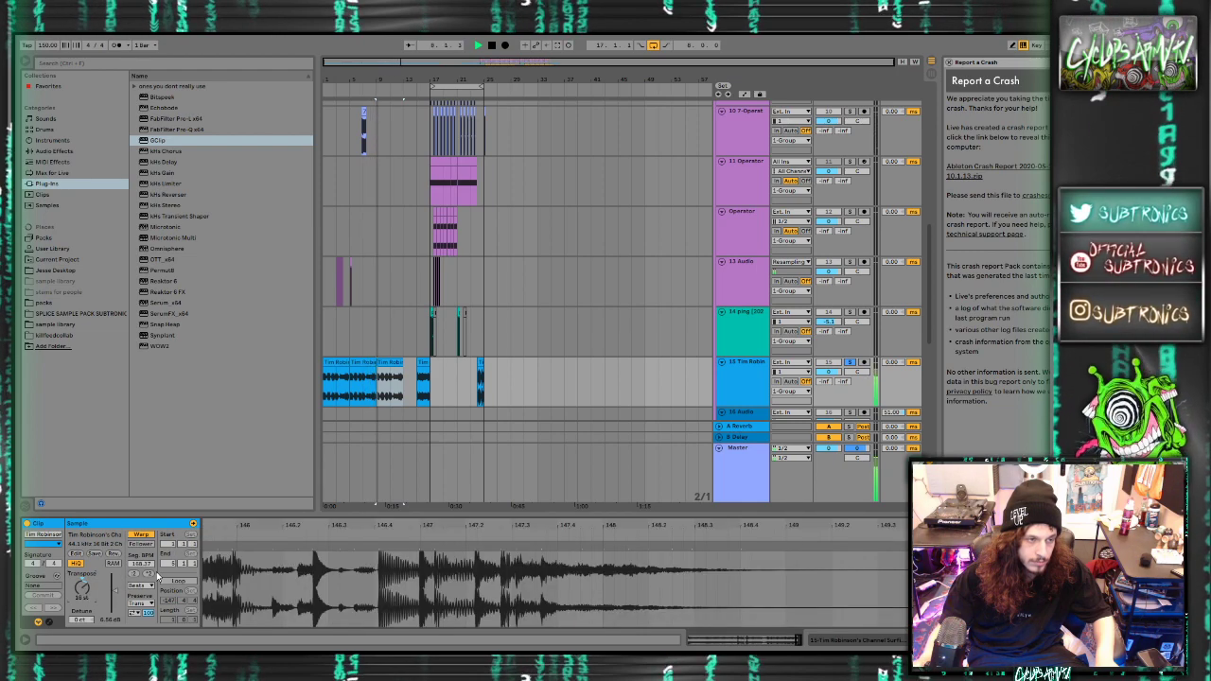
pyautogui.click(388, 362)
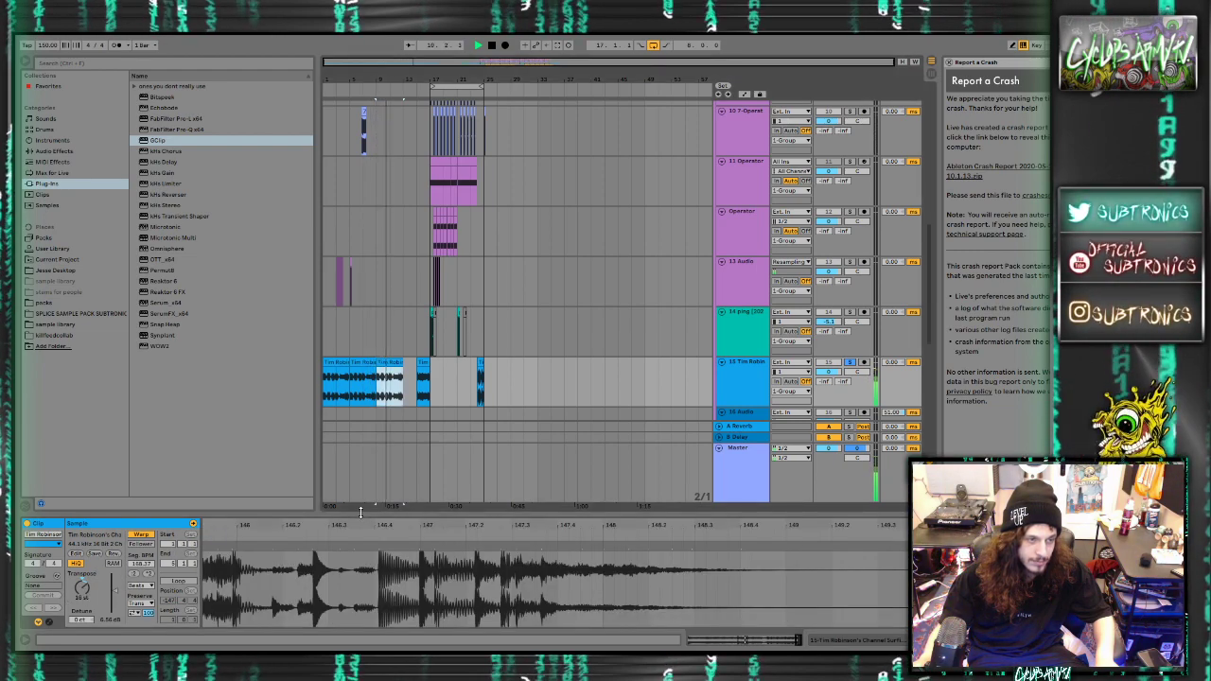
pyautogui.hotkey('ctrl', 'alt', 'l')
# Repeat the last half bar of the vocal copy ending at 13.1.1 four times, filling track 15 up to 15.1.1
pyautogui.press('+')
pyautogui.press('+')
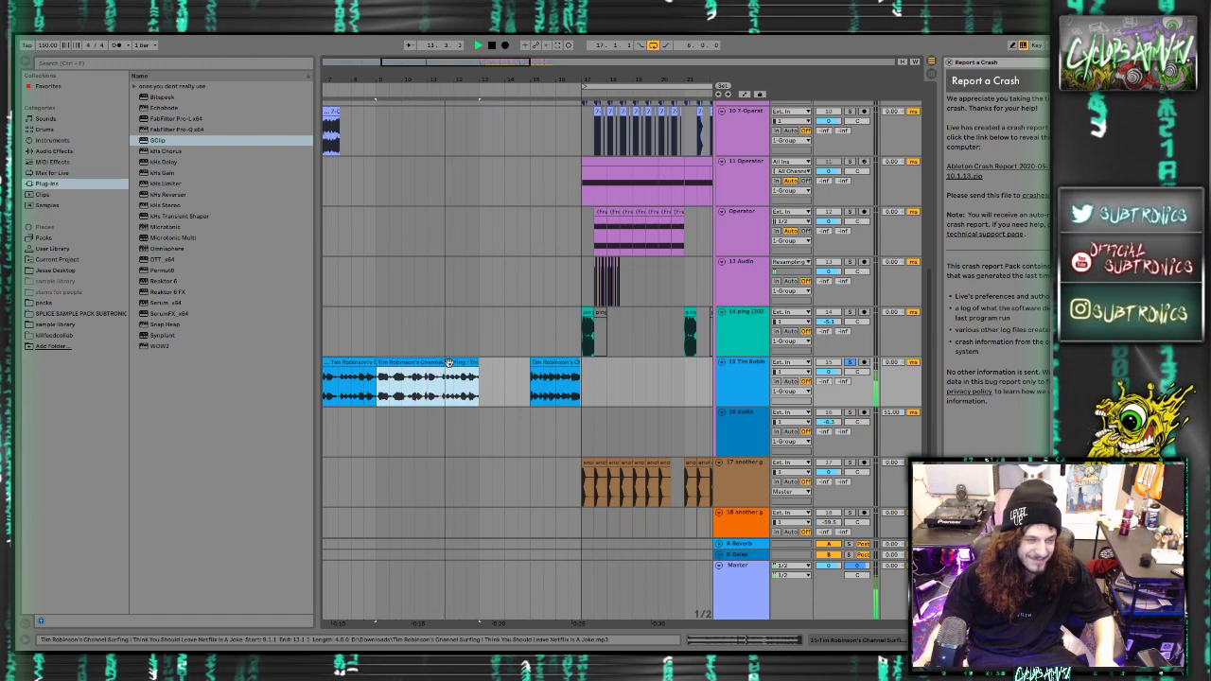
pyautogui.moveTo(478, 380); pyautogui.dragTo(467, 379)
pyautogui.hotkey('ctrl', 'd')
pyautogui.hotkey('ctrl', 'd')
pyautogui.hotkey('ctrl', 'd')
pyautogui.hotkey('ctrl', 'd')
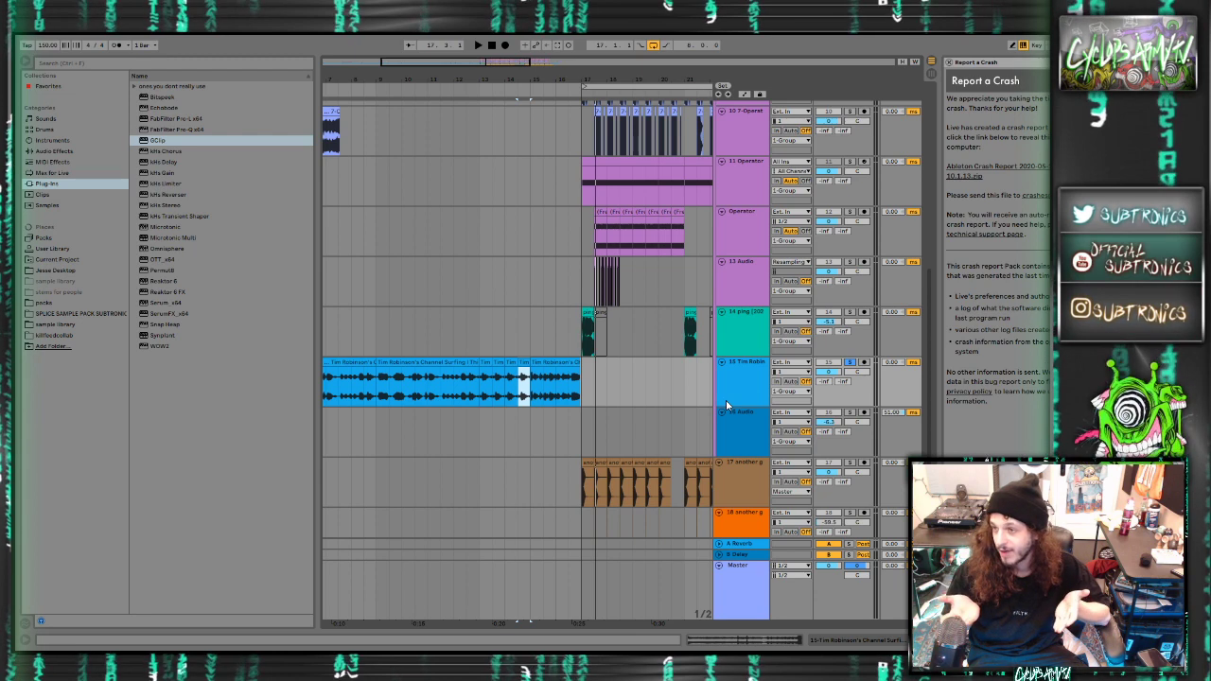
# Clear tracks 15 and 16 from 5.1.1 to 14.3.1
pyautogui.hscroll(-3, 522, 403)
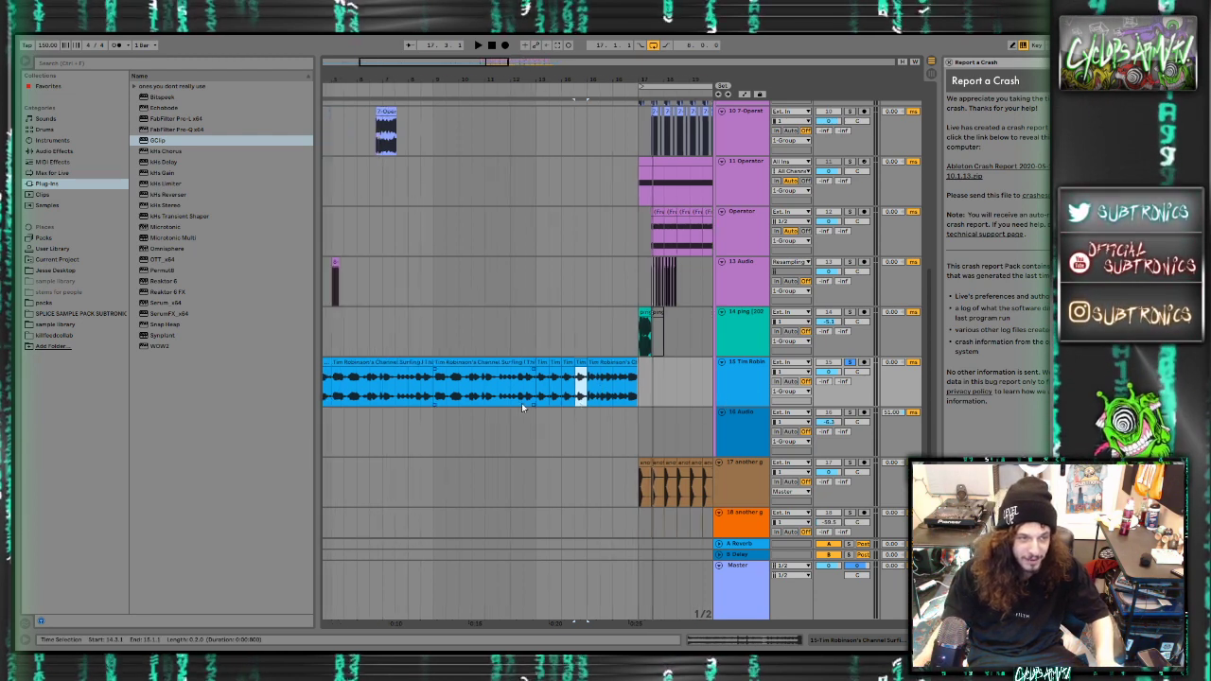
pyautogui.moveTo(636, 432); pyautogui.dragTo(376, 372)
pyautogui.hscroll(-2, 378, 372)
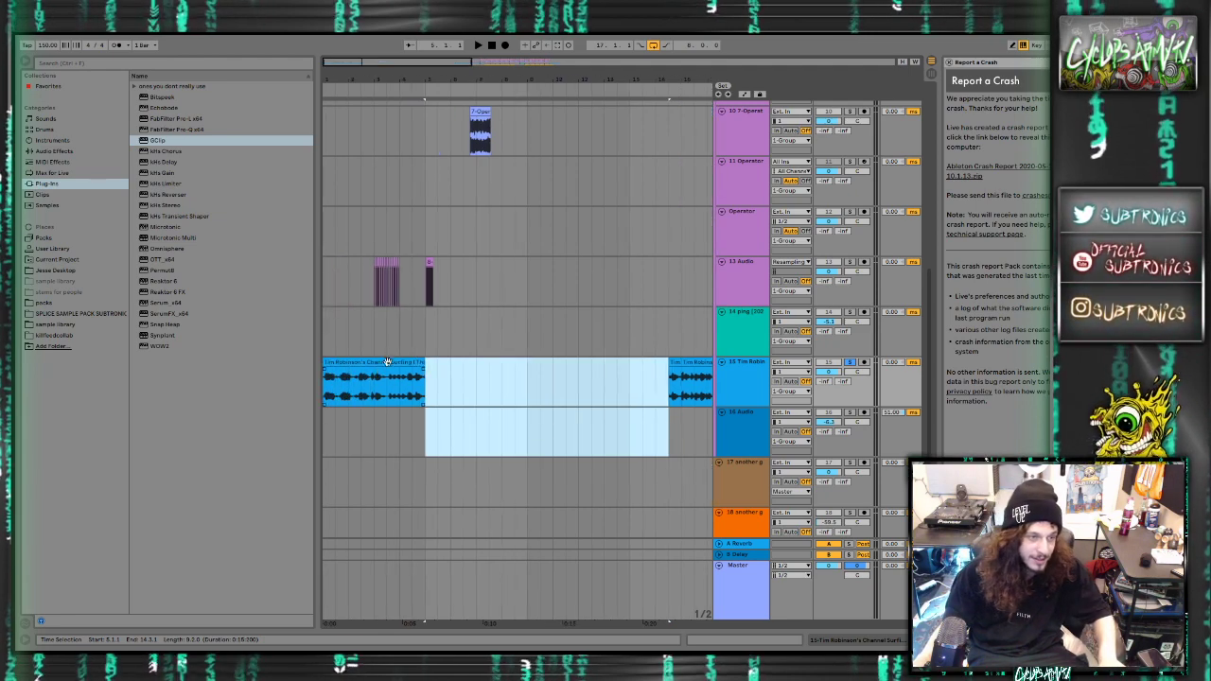
# Shift the audio inside the vocal clip at 1.1.1 to a section starting at about 3:54 in the sample, auditioning different passages
pyautogui.click(388, 362)
pyautogui.press('space')
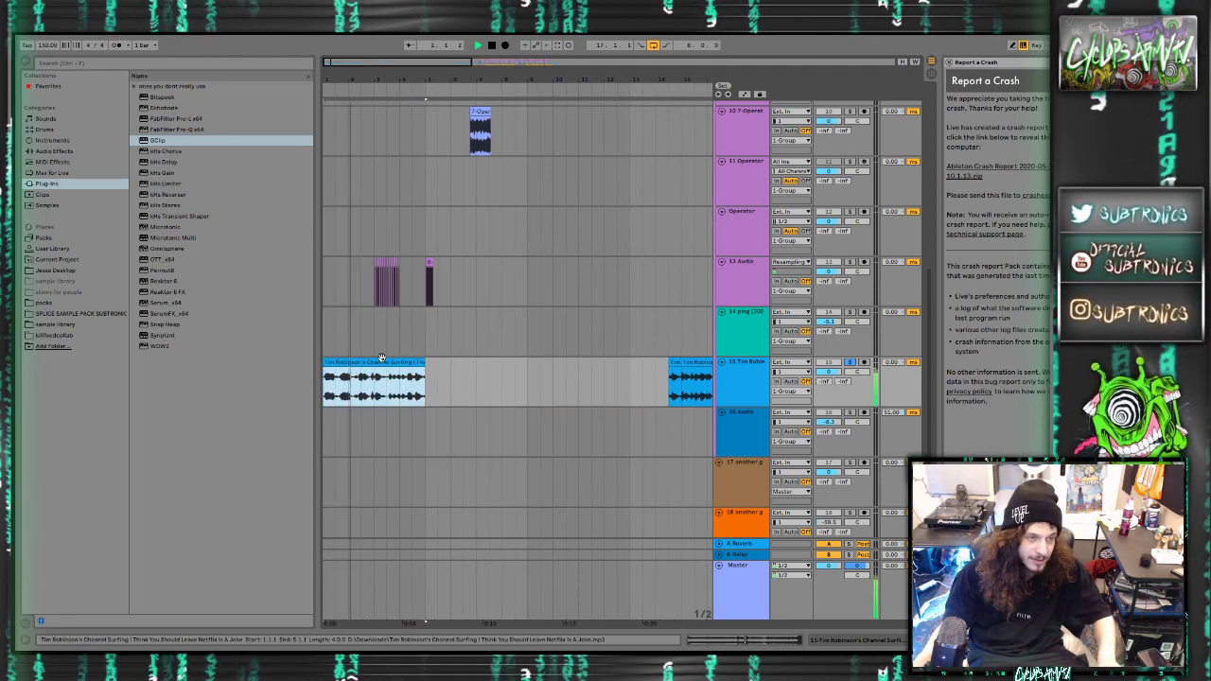
pyautogui.doubleClick(369, 375)
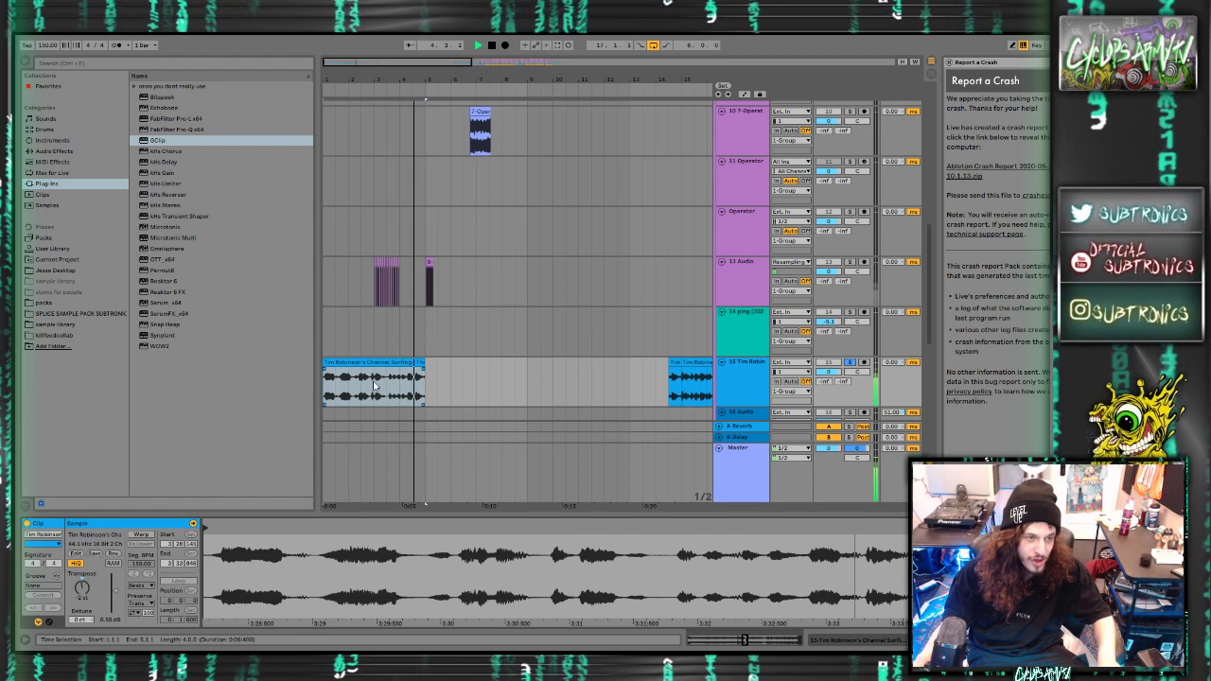
pyautogui.press('space')
pyautogui.moveTo(324, 386); pyautogui.dragTo(356, 390)
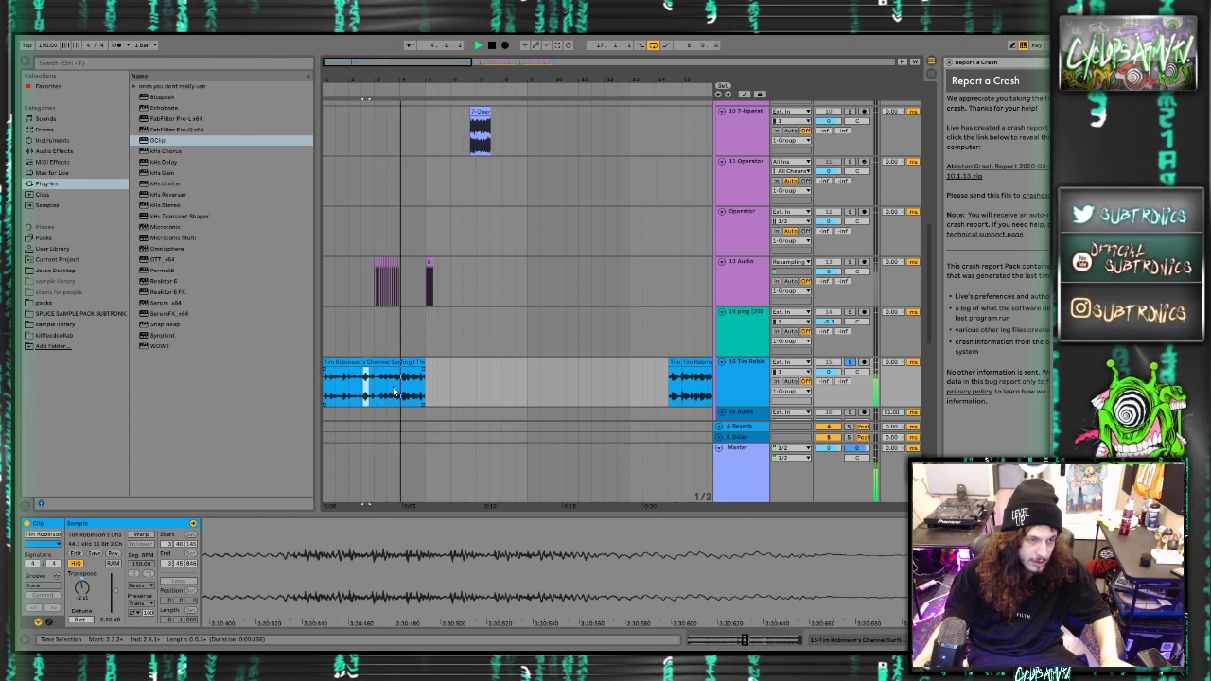
pyautogui.click(331, 388)
pyautogui.hotkey('ctrl', 'z')
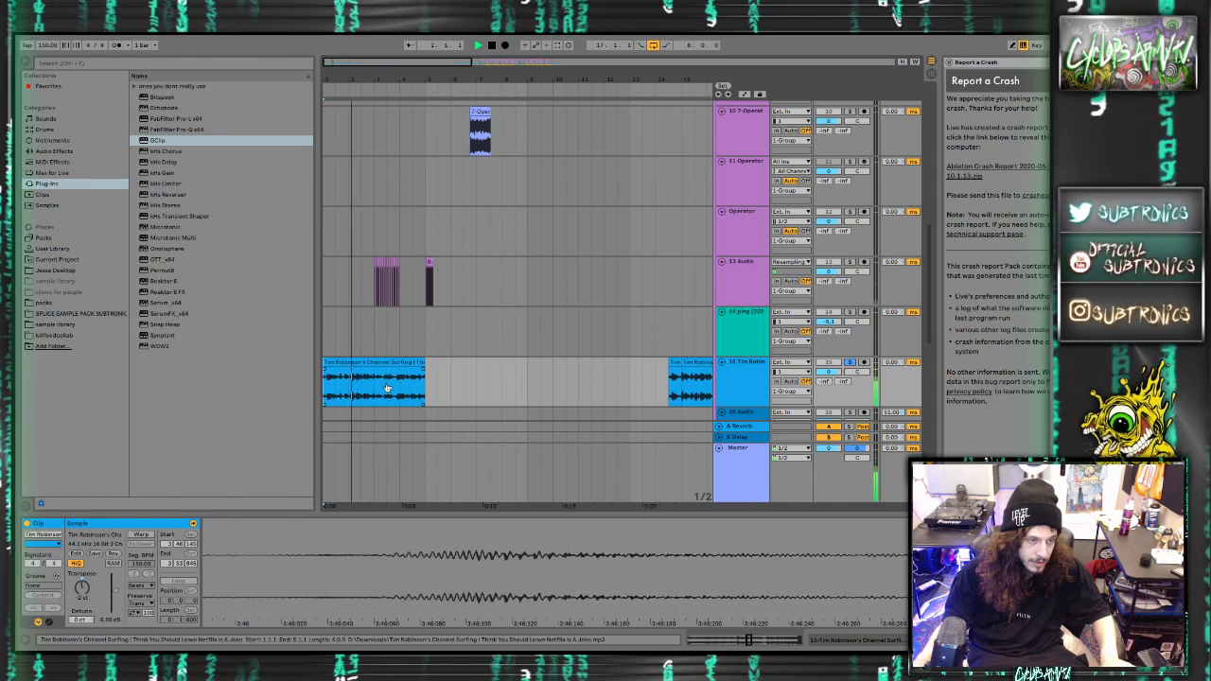
pyautogui.press('space')
pyautogui.press('space')
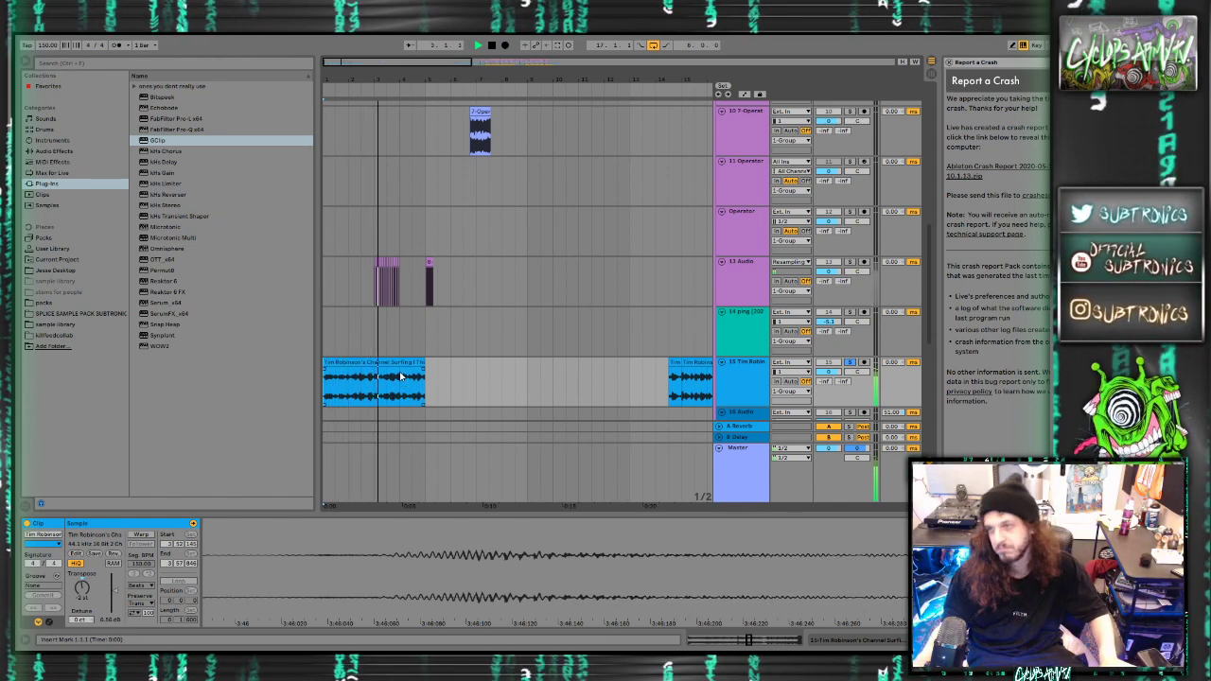
pyautogui.press('space')
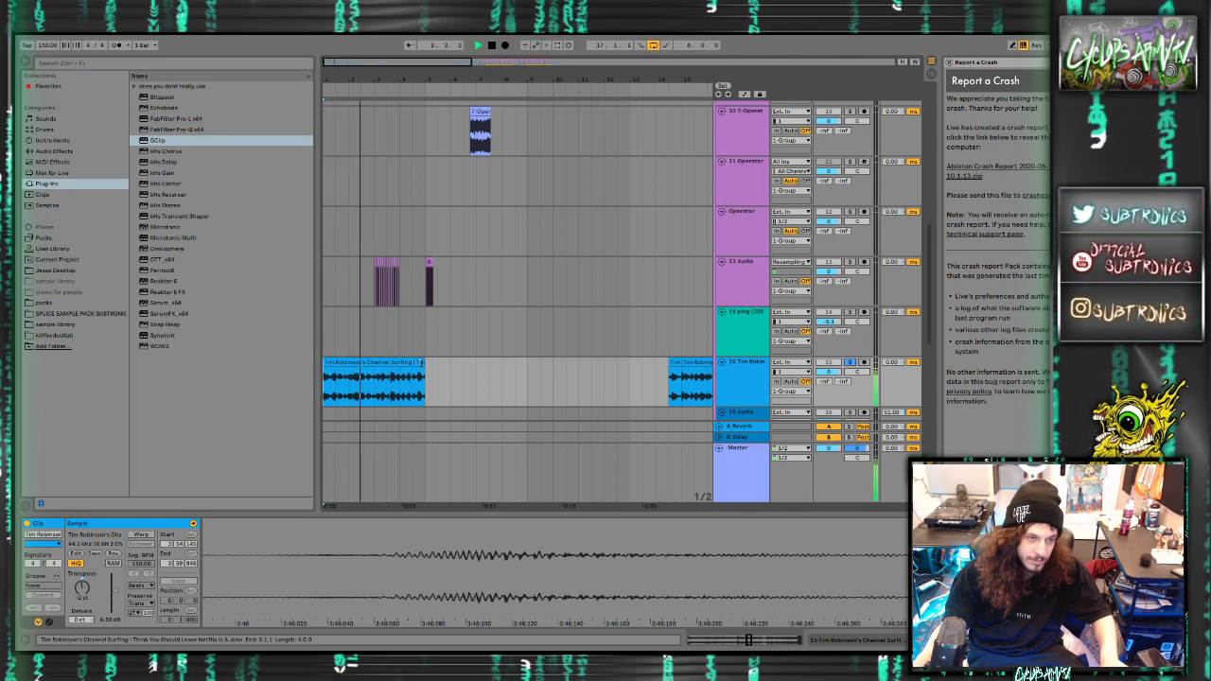
# Extend the first vocal clip's end to 14.3.1 and duplicate its last half bar up to 15.1.1
pyautogui.moveTo(425, 363); pyautogui.dragTo(632, 363)
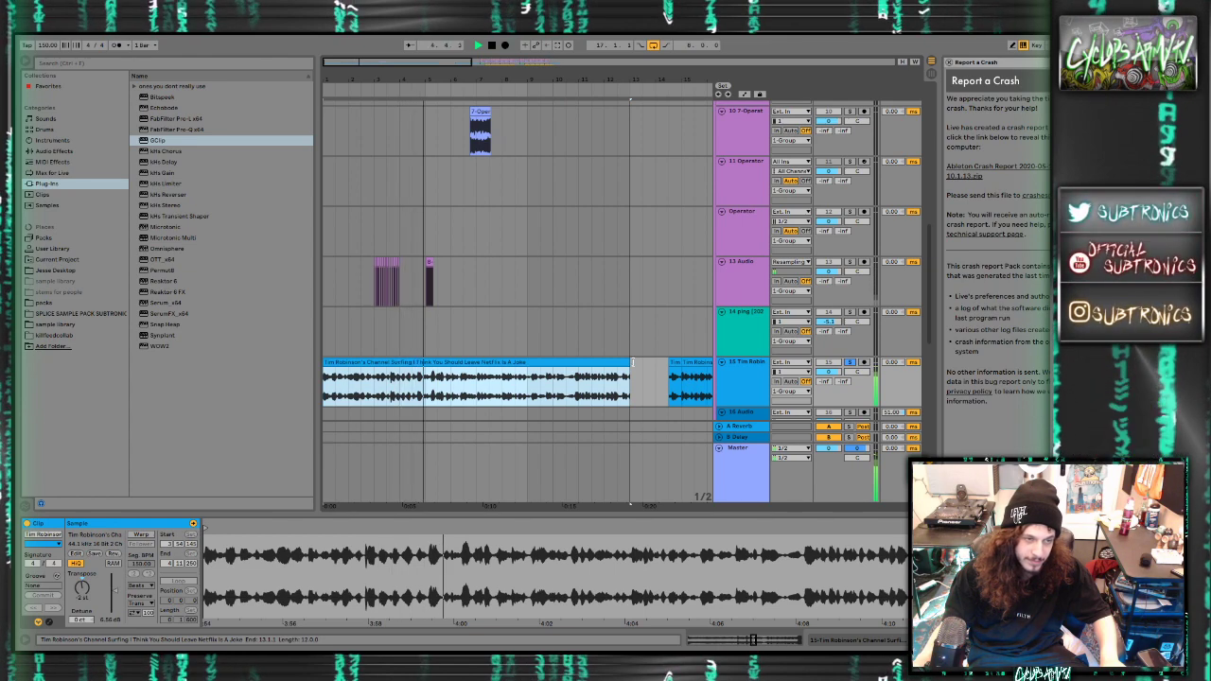
pyautogui.moveTo(632, 363); pyautogui.dragTo(667, 363)
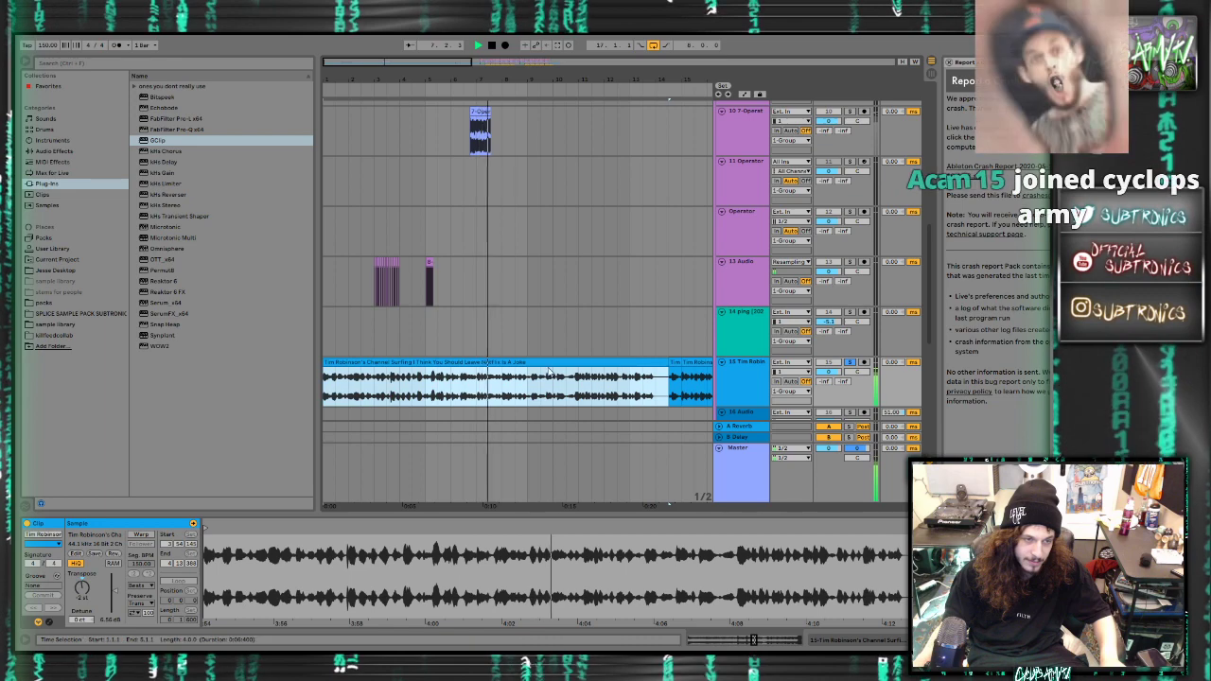
pyautogui.hscroll(1, 549, 372)
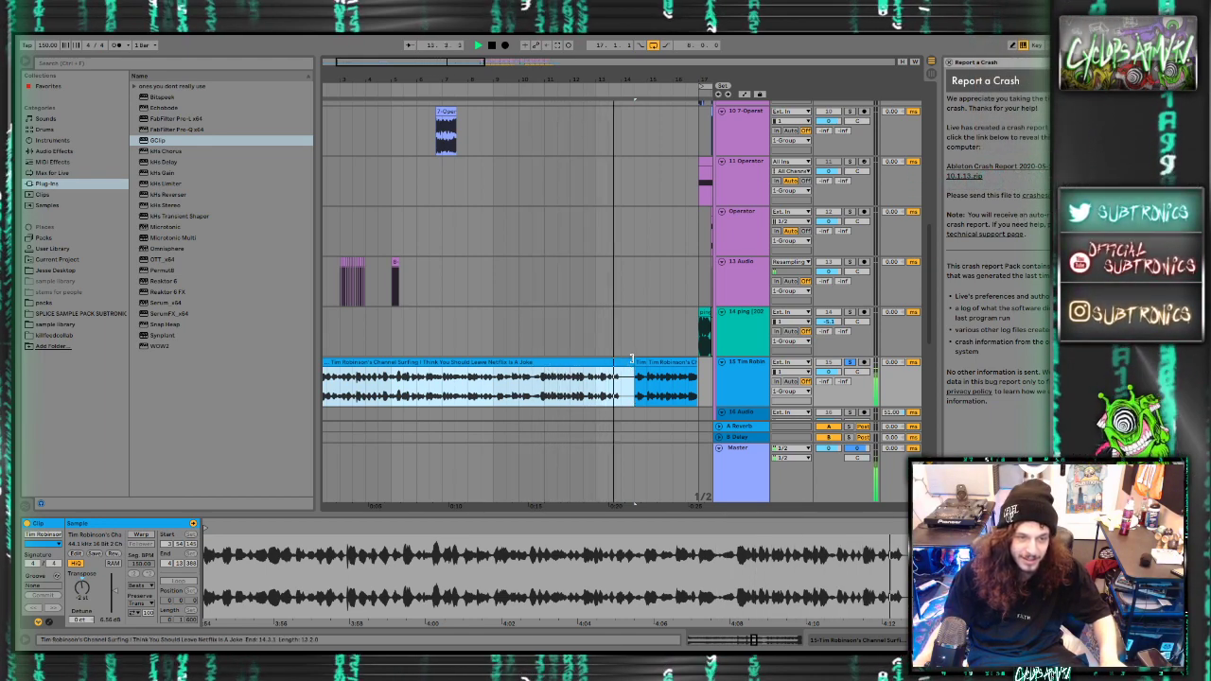
pyautogui.moveTo(620, 385); pyautogui.dragTo(610, 377)
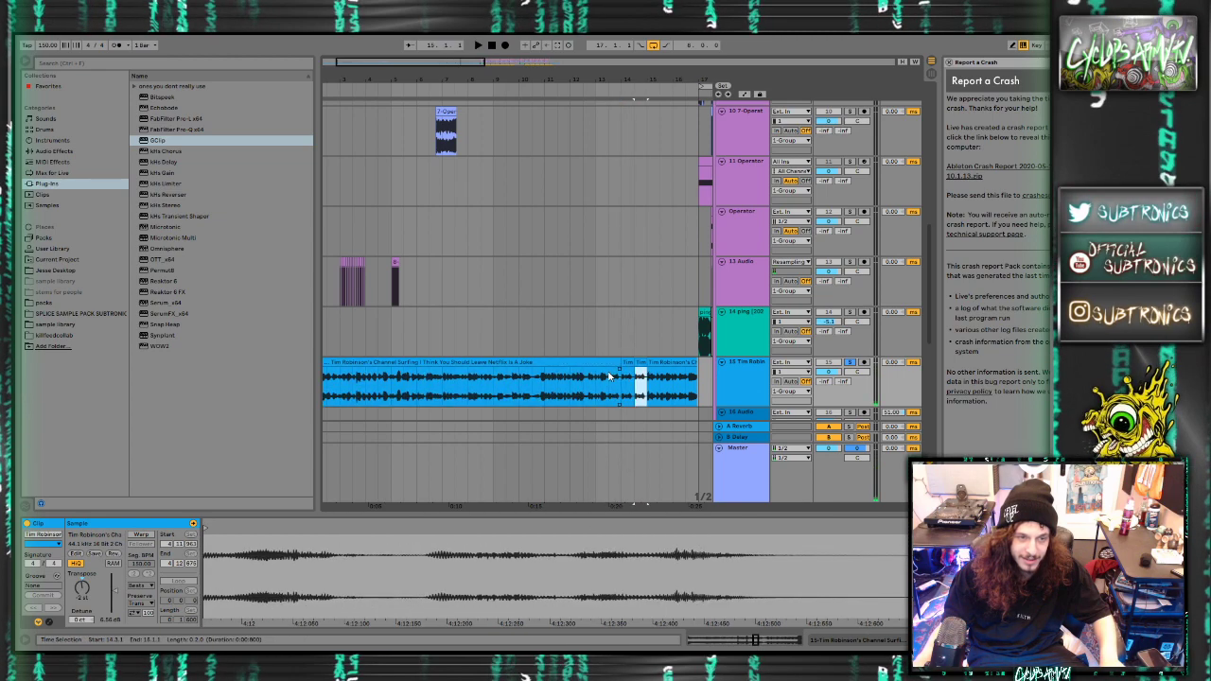
# Play from 13.1.1 into the drop, turn off the solo on track 15, and extend the vocal clip at 15.1.1 to 17.1.1
pyautogui.click(596, 377)
pyautogui.press('space')
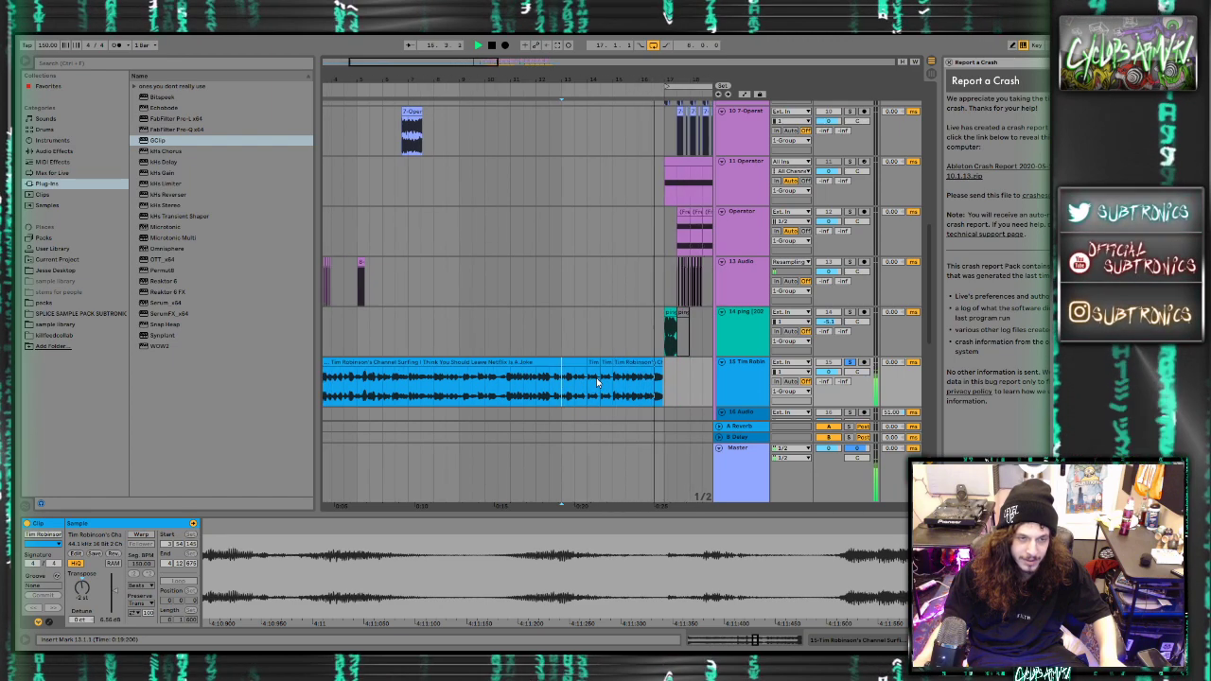
pyautogui.click(850, 361)
pyautogui.press('space')
pyautogui.press('space')
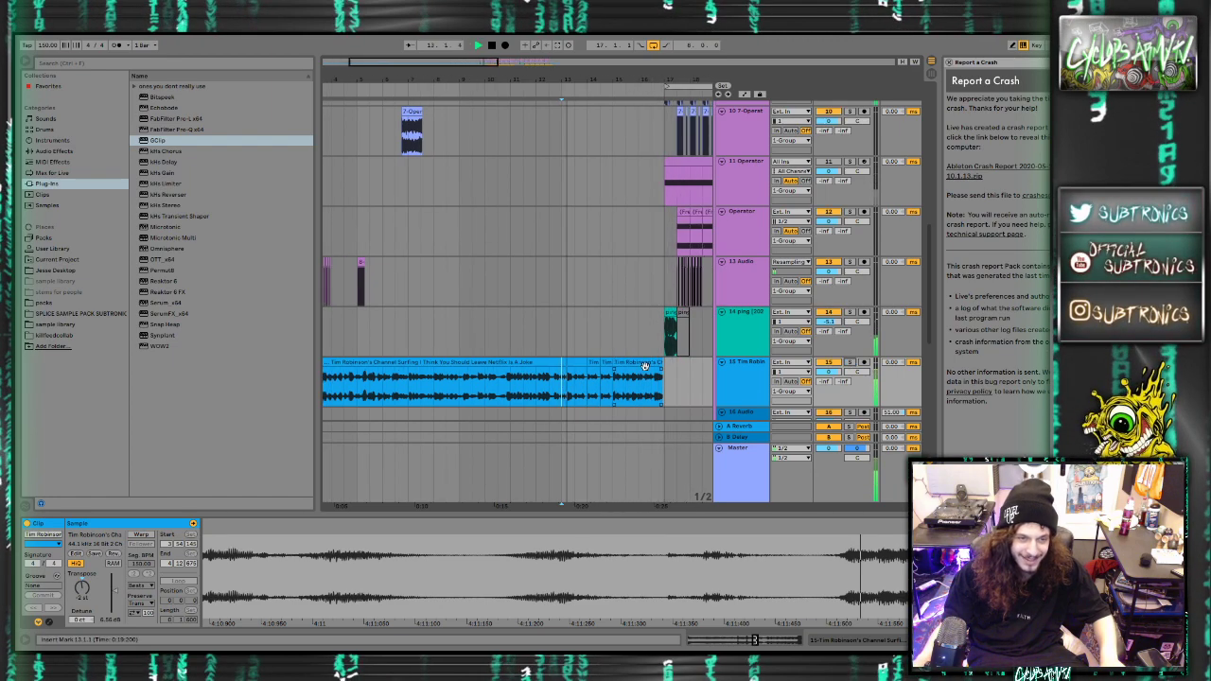
pyautogui.click(664, 361)
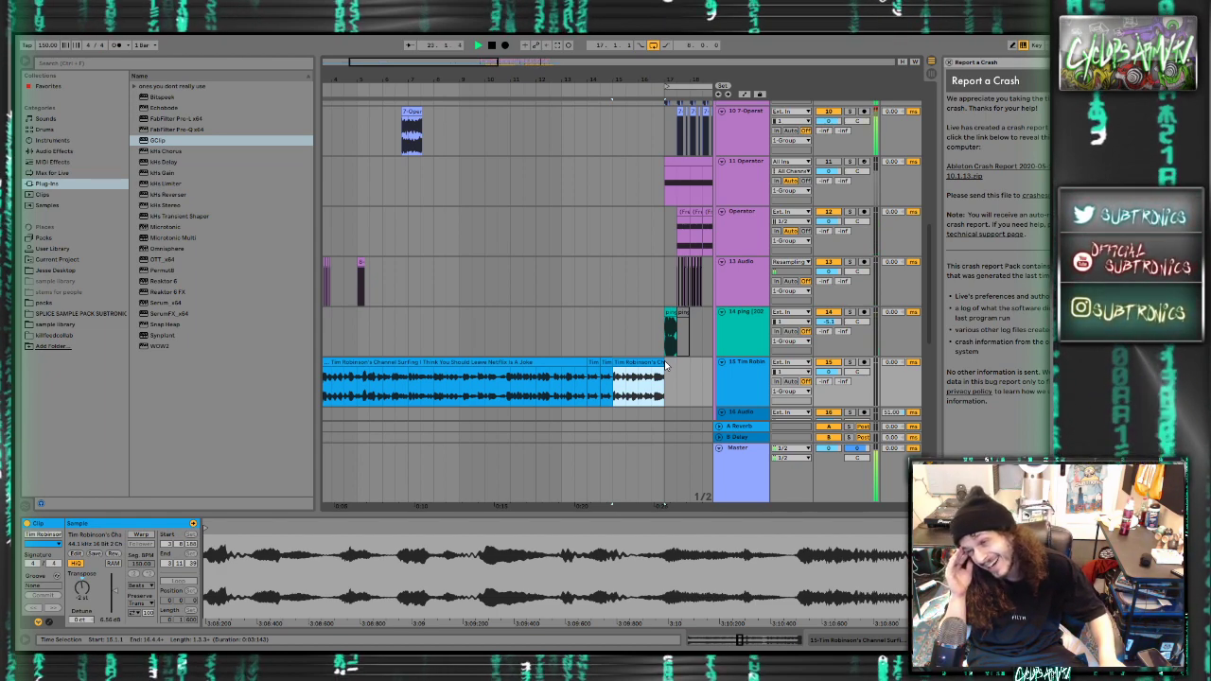
pyautogui.press('space')
# Try repeating the track 12 Operator clips of bars 17 to 20 from 21.1.1 to 25.1.1, and play the result
pyautogui.hscroll(3, 665, 363)
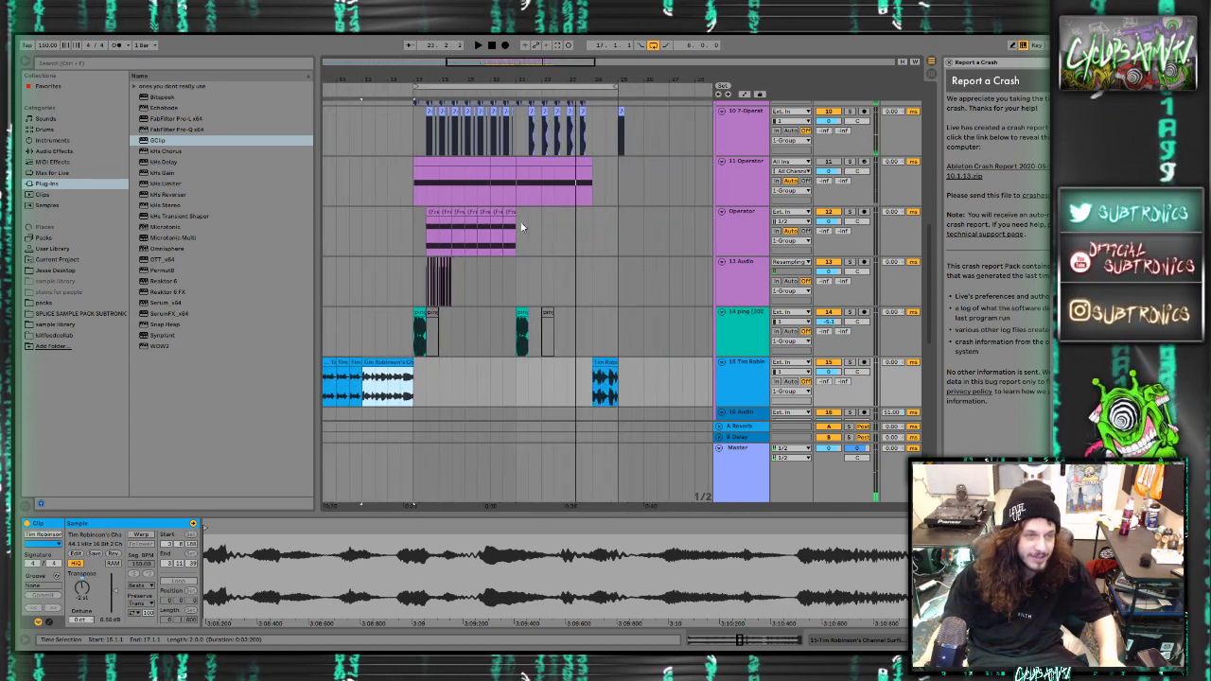
pyautogui.moveTo(523, 224); pyautogui.dragTo(383, 224)
pyautogui.hotkey('ctrl', 'd')
pyautogui.press('space')
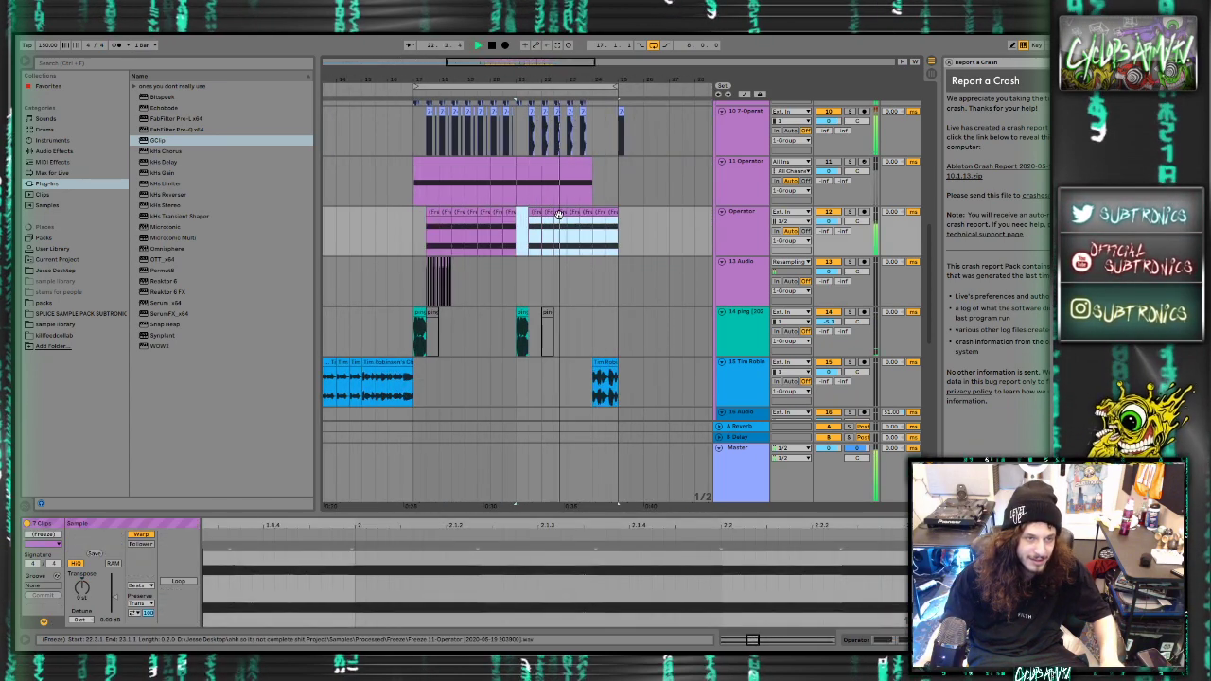
pyautogui.press('space')
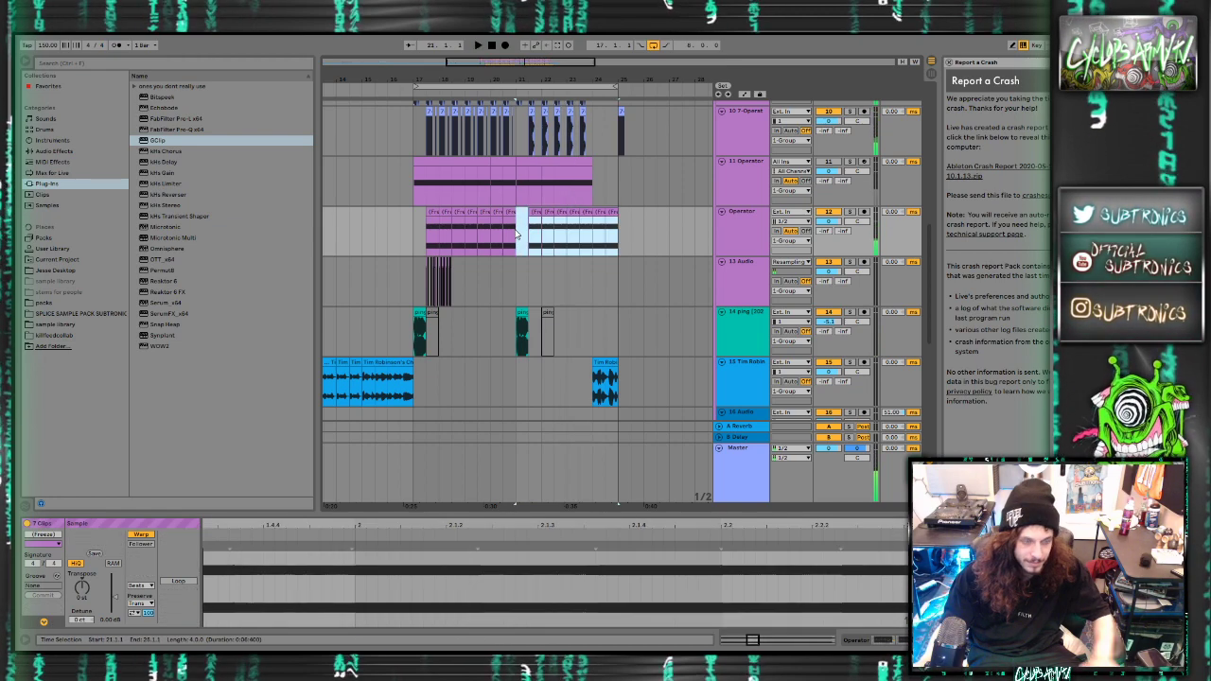
pyautogui.press('Delete')
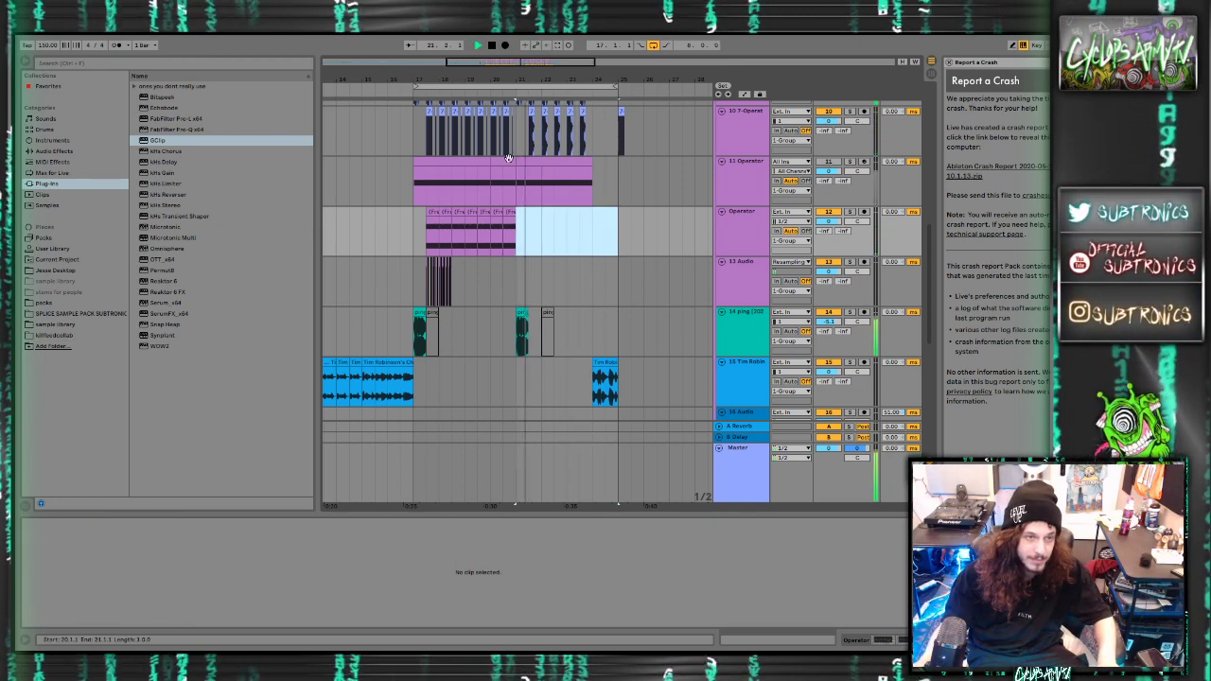
# Play the second half of the drop and inspect the device chains of the Operator tracks 12 and 11
pyautogui.click(826, 162)
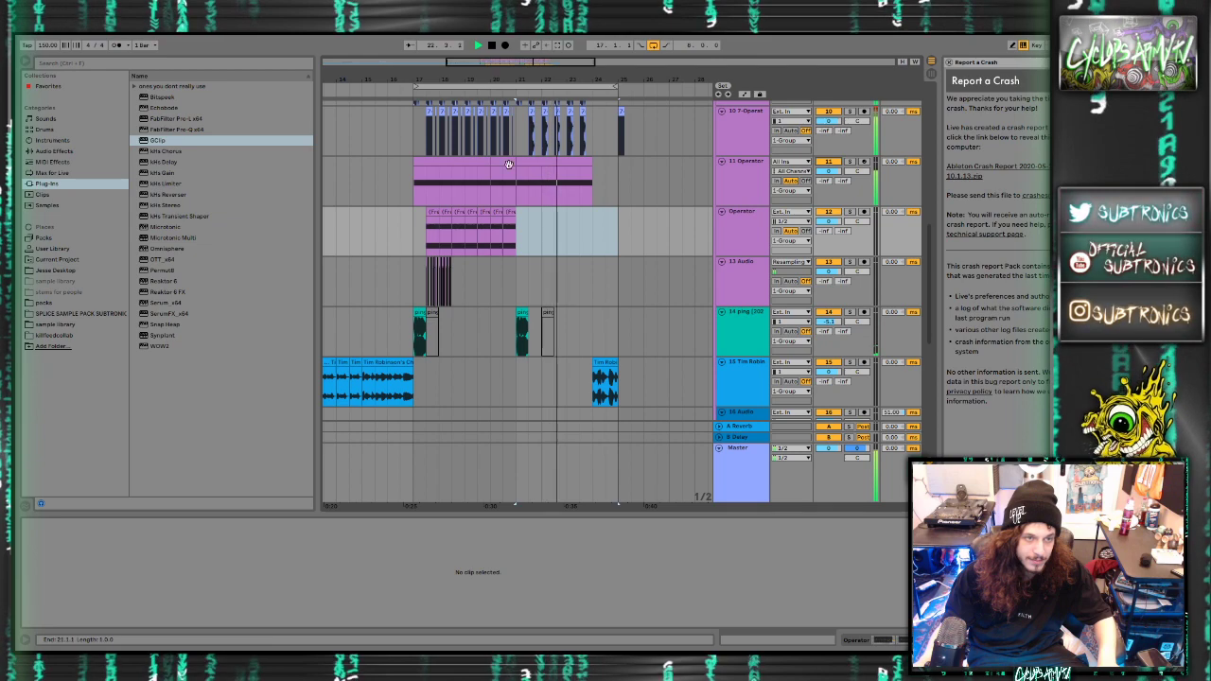
pyautogui.press('space')
pyautogui.click(726, 233)
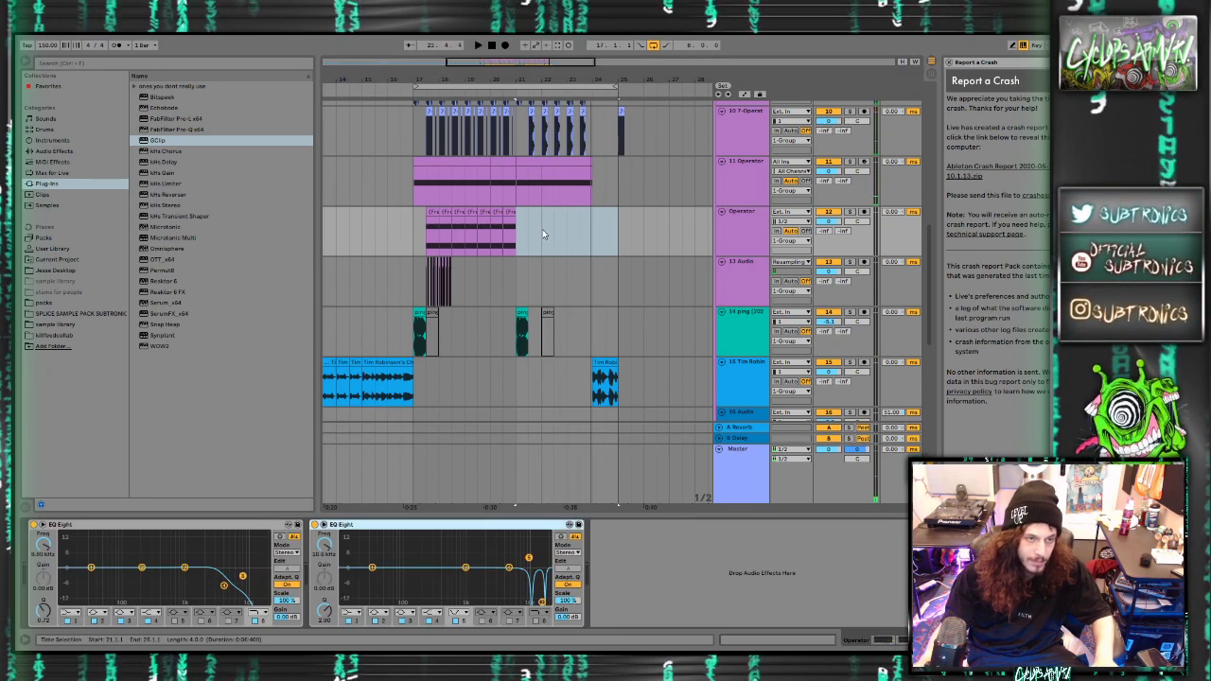
pyautogui.click(622, 195)
pyautogui.rightClick(578, 546)
pyautogui.press('space')
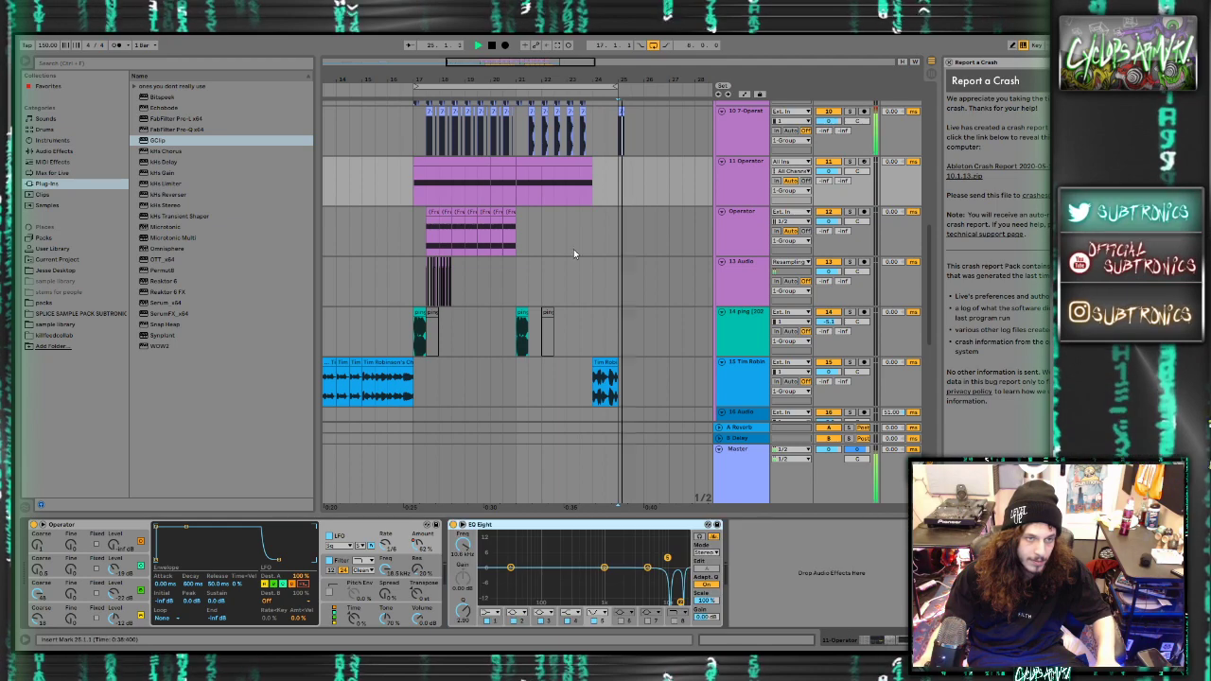
# Adjust the LFO rate of track 11's Operator while playing its clip section from 21.1.1 to 24.1.1
pyautogui.moveTo(518, 168); pyautogui.dragTo(592, 203)
pyautogui.press('space')
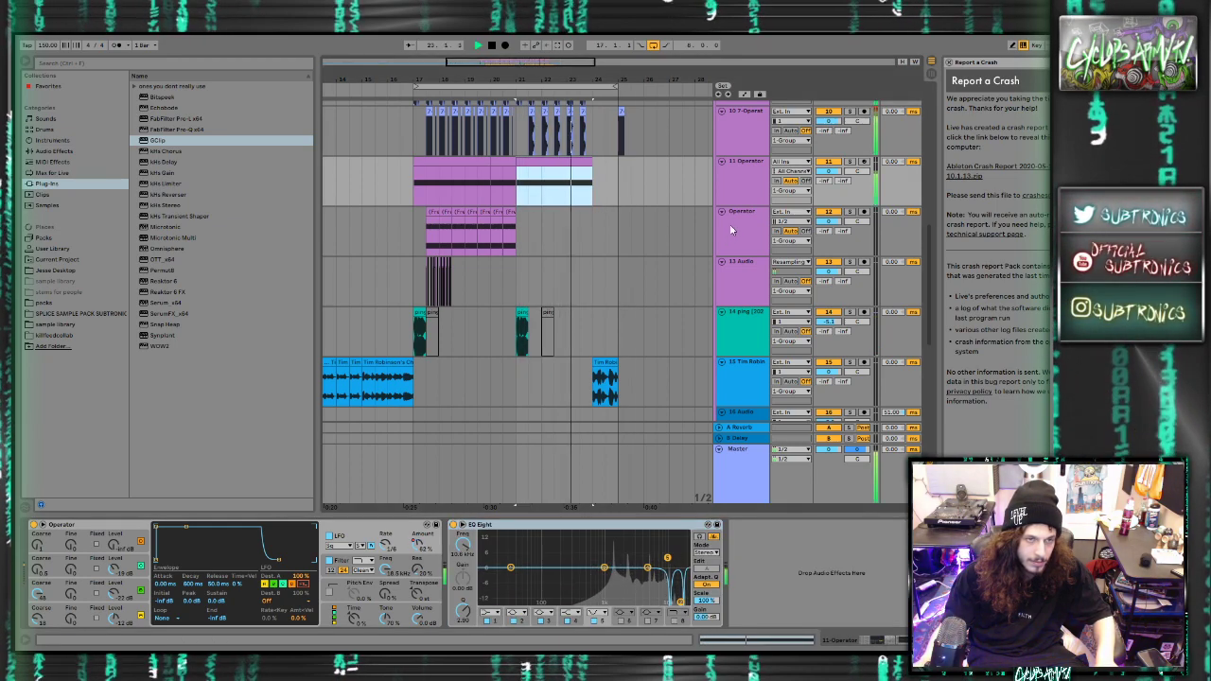
pyautogui.click(385, 549)
pyautogui.press('space')
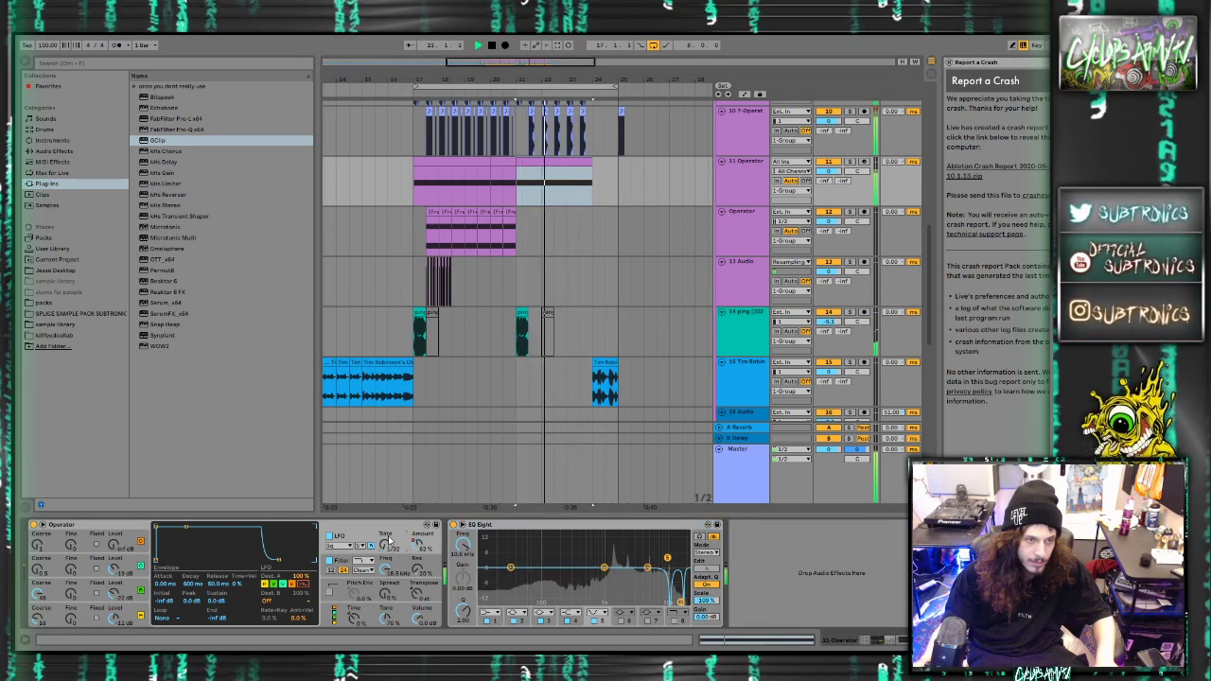
# Adjust the LFO rate and filter frequency of track 11's Operator while playing the drop's second half
pyautogui.press('space')
pyautogui.moveTo(383, 552); pyautogui.dragTo(382, 546)
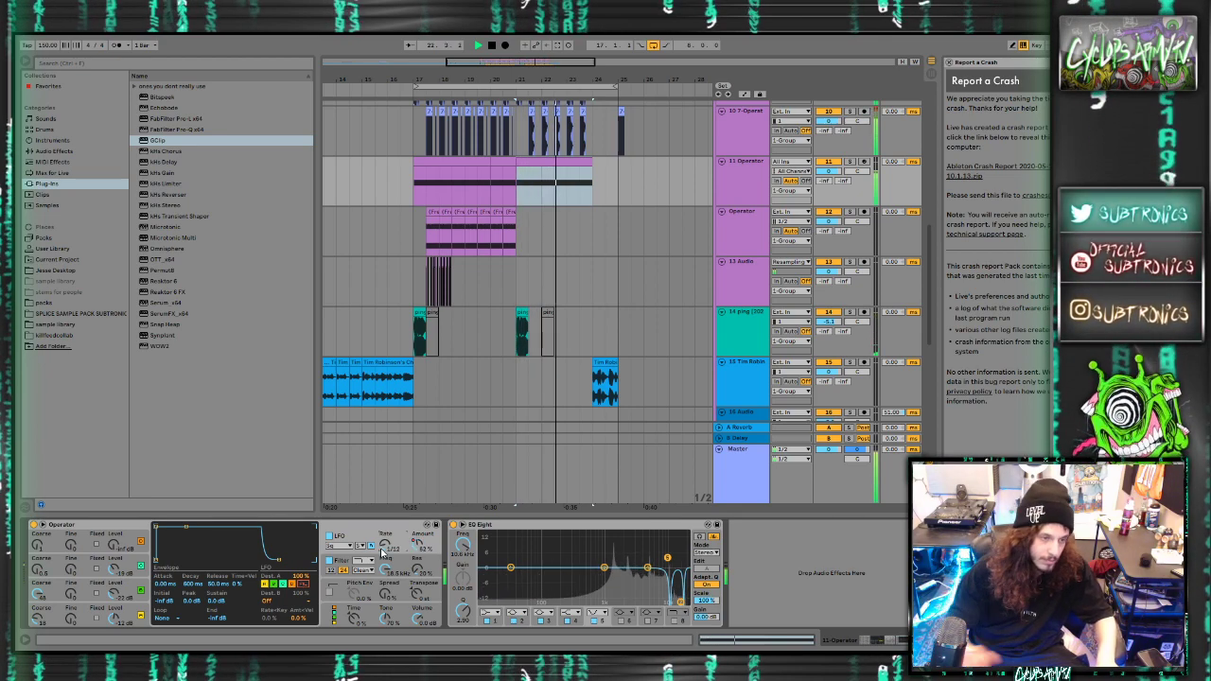
pyautogui.moveTo(394, 575); pyautogui.dragTo(395, 606)
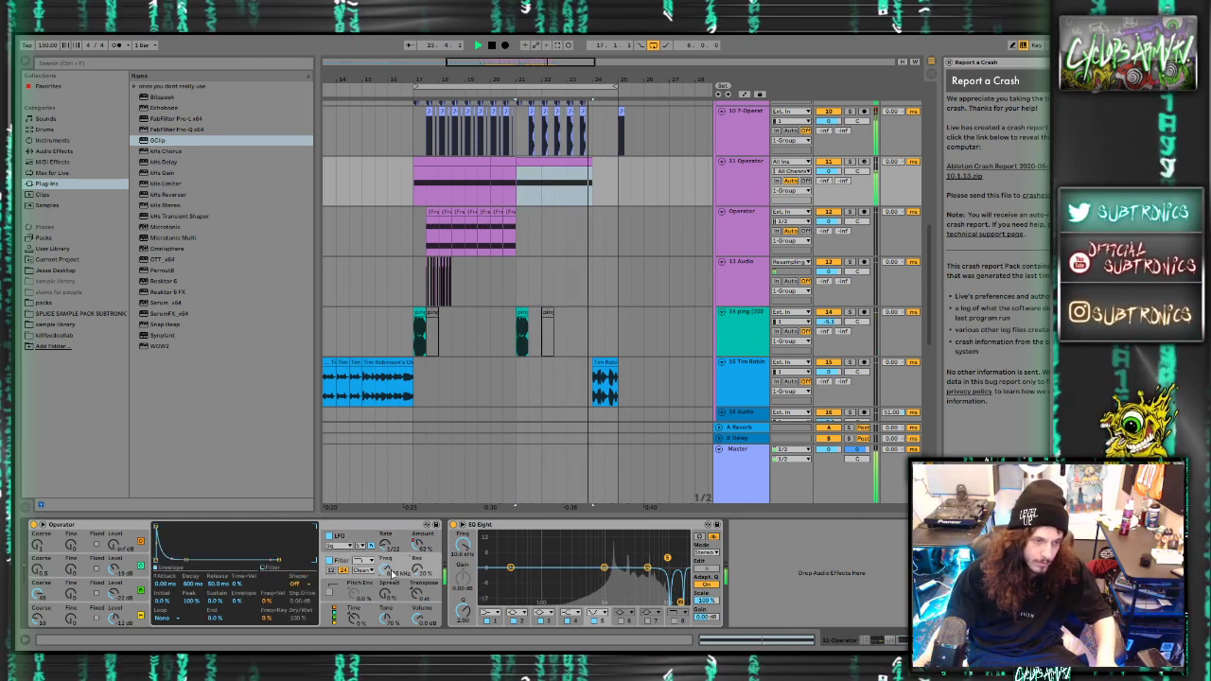
# Delete the track 11 Operator clips between bars 17 and 24, and play the drop without them from 17.1.1
pyautogui.moveTo(596, 241); pyautogui.dragTo(412, 181)
pyautogui.click(447, 212)
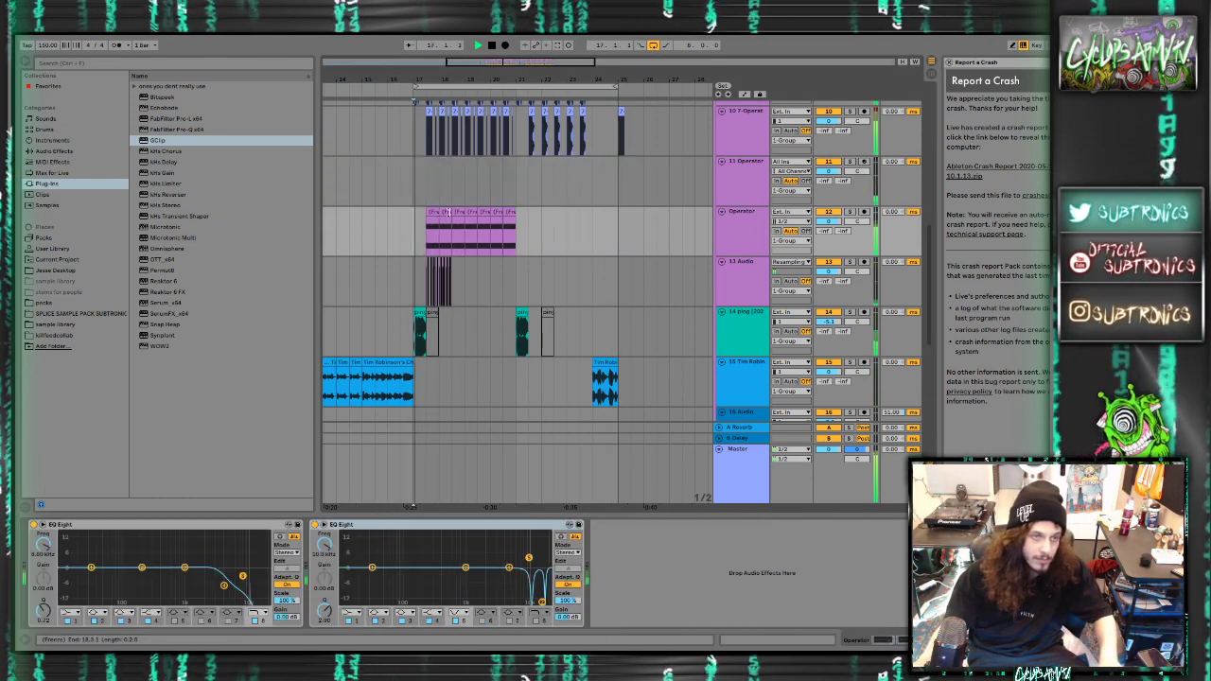
pyautogui.scroll(4, 508, 228)
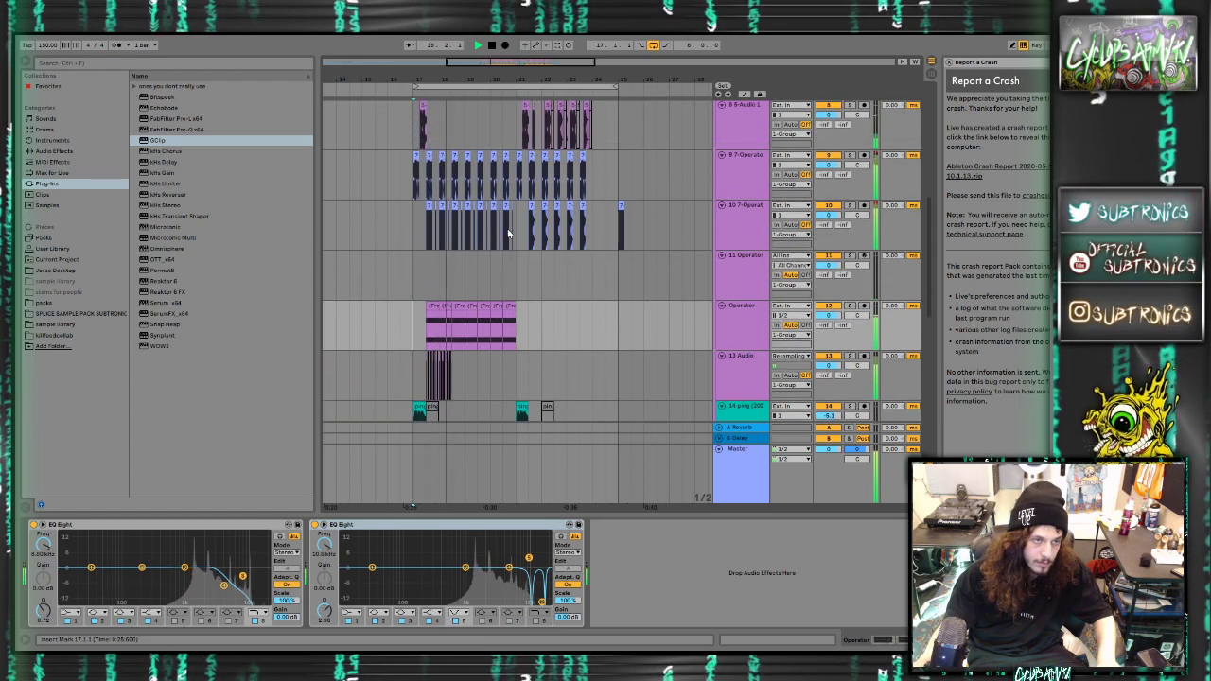
pyautogui.scroll(2, 528, 303)
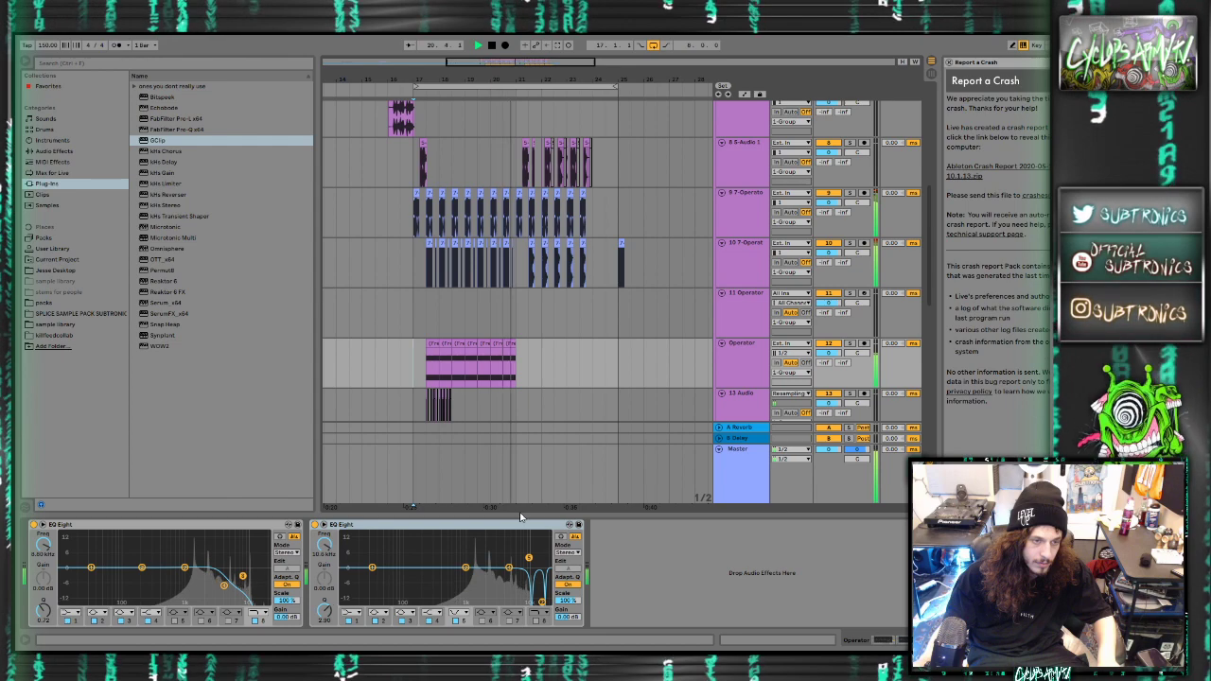
pyautogui.moveTo(511, 515); pyautogui.dragTo(511, 606)
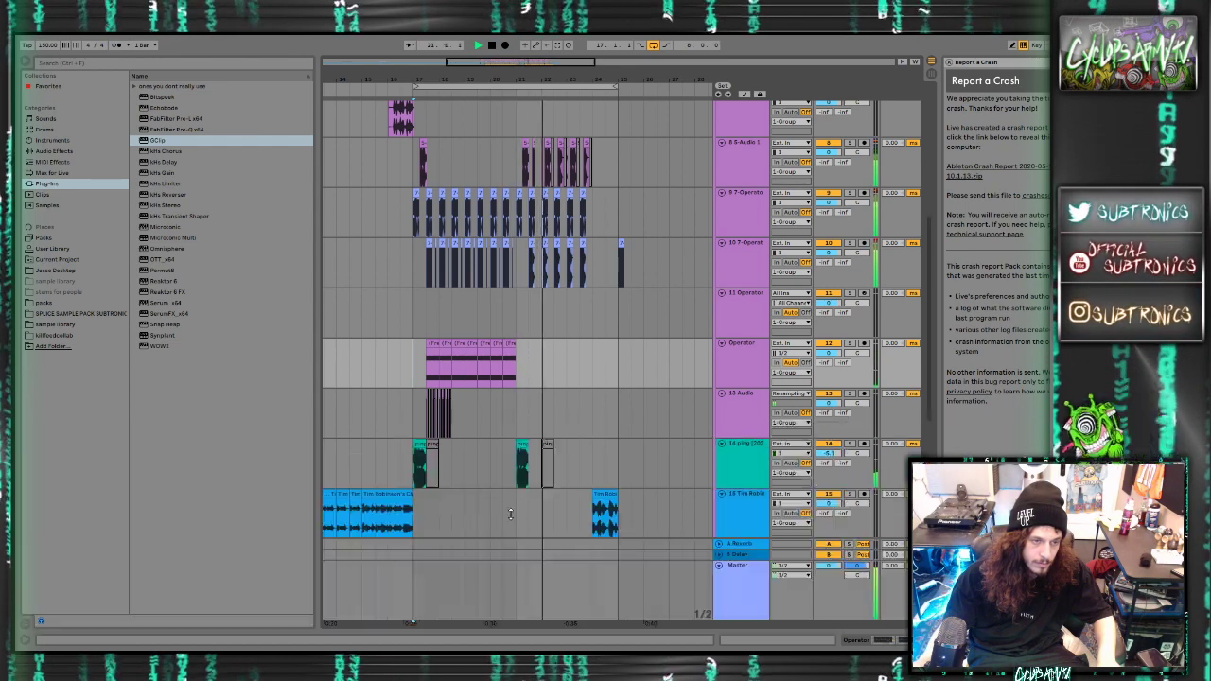
pyautogui.hscroll(-1, 525, 394)
# Try stretching a copy of track 12's last frozen Operator clip across 21.1.1 to 23.1.1 in Re-Pitch warp mode
pyautogui.press('space')
pyautogui.click(535, 347)
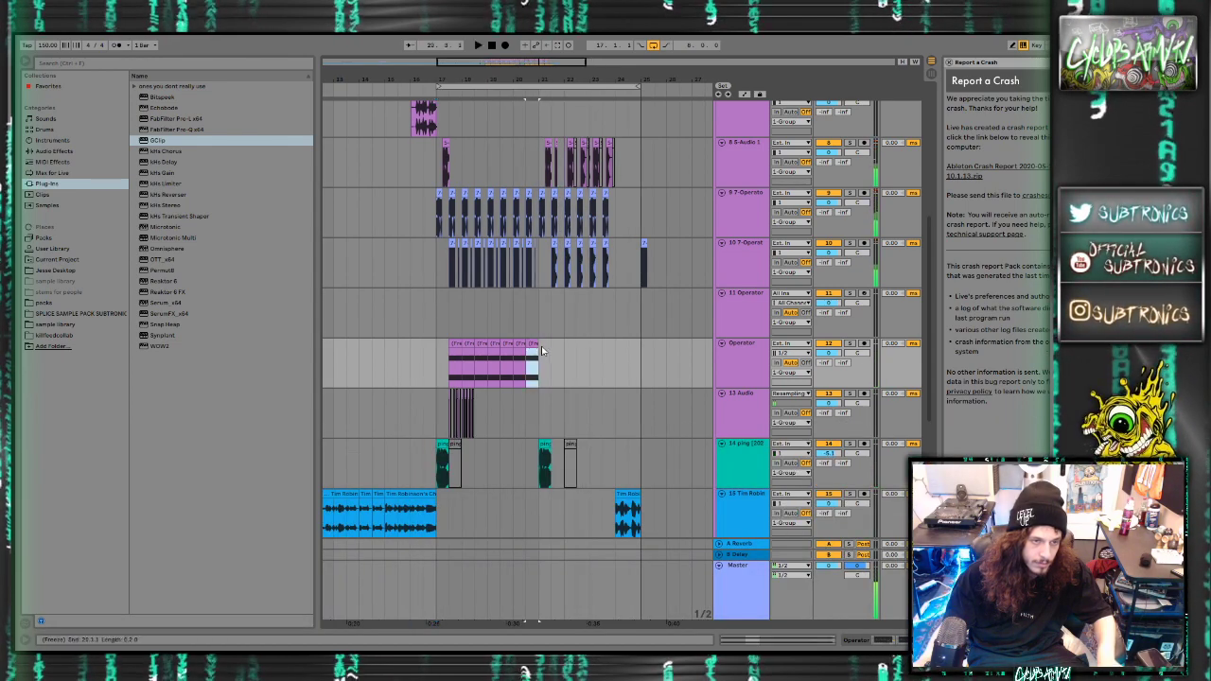
pyautogui.moveTo(547, 349)
pyautogui.mouseDown()
pyautogui.moveTo(621, 352)
pyautogui.moveTo(594, 355)
pyautogui.mouseUp()
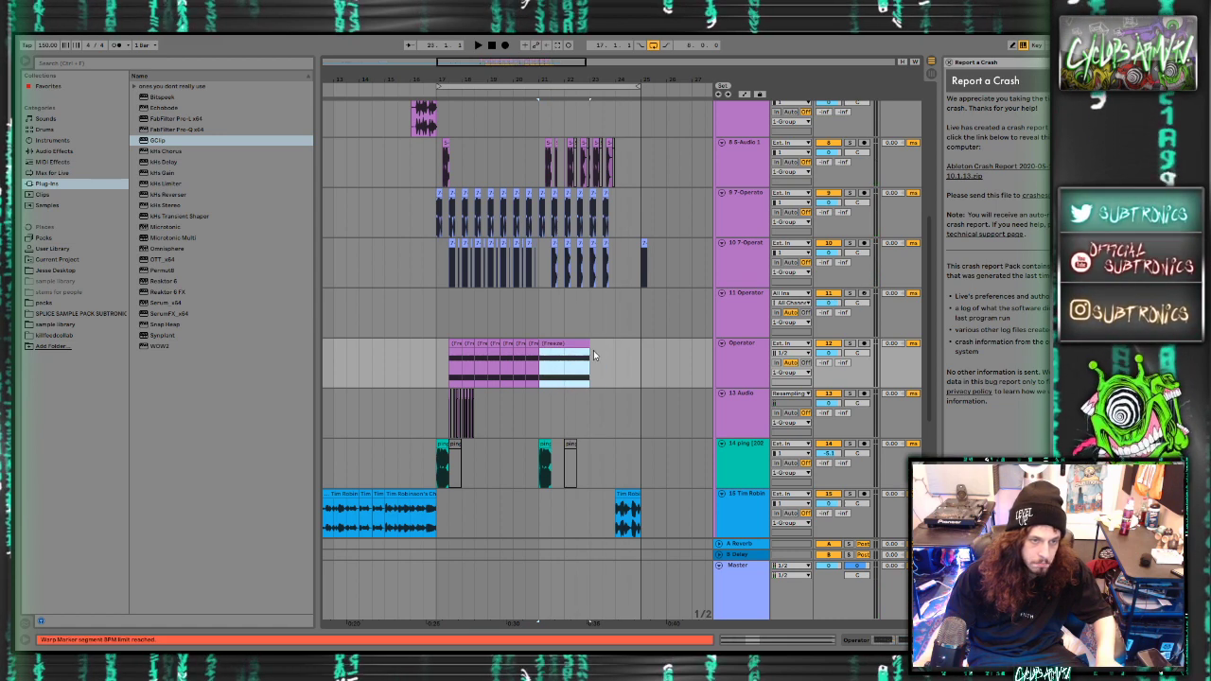
pyautogui.press('space')
pyautogui.doubleClick(575, 346)
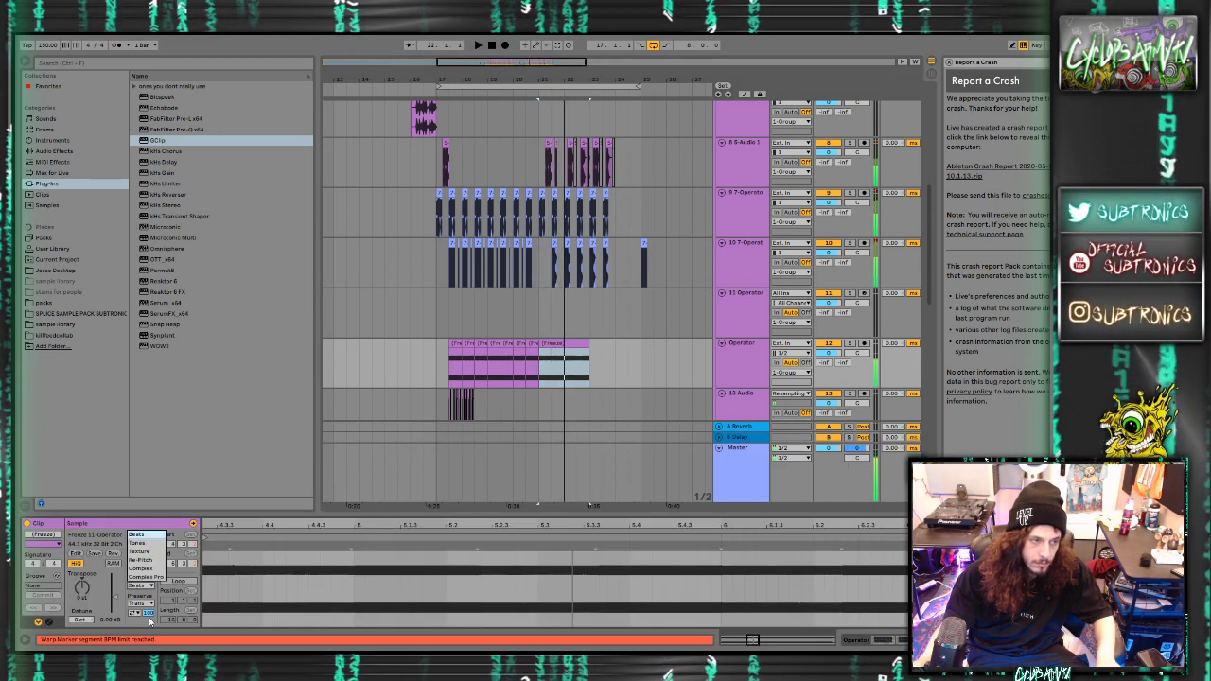
pyautogui.click(142, 560)
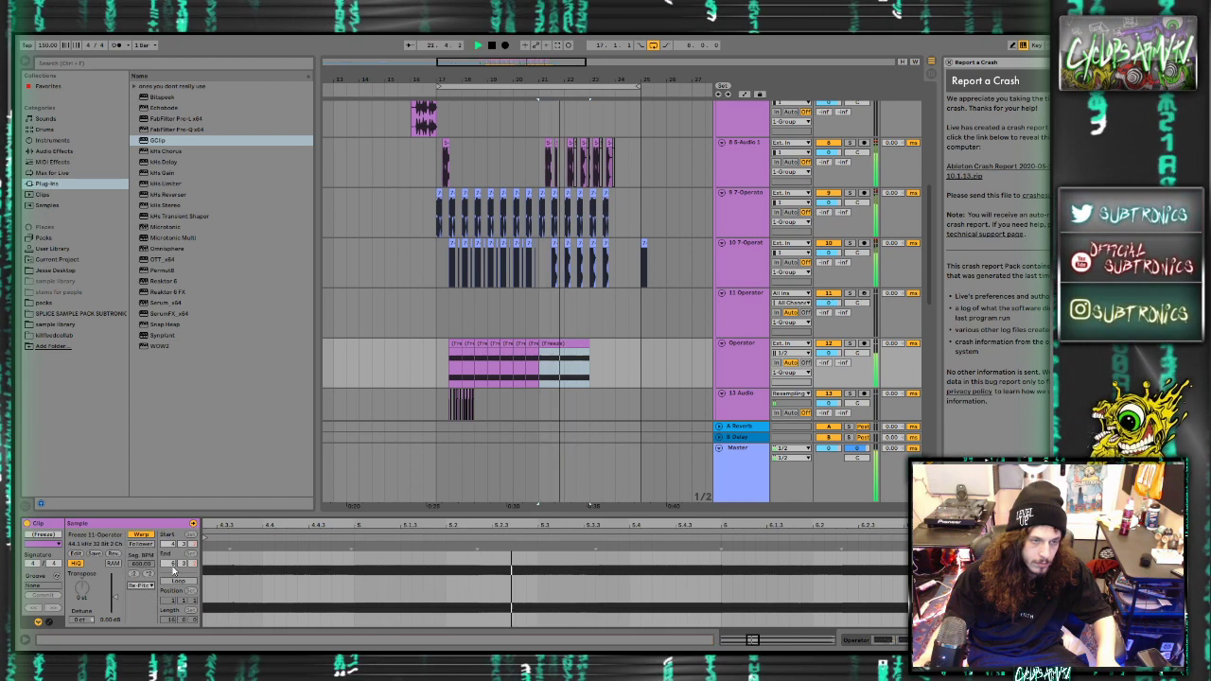
pyautogui.press('space')
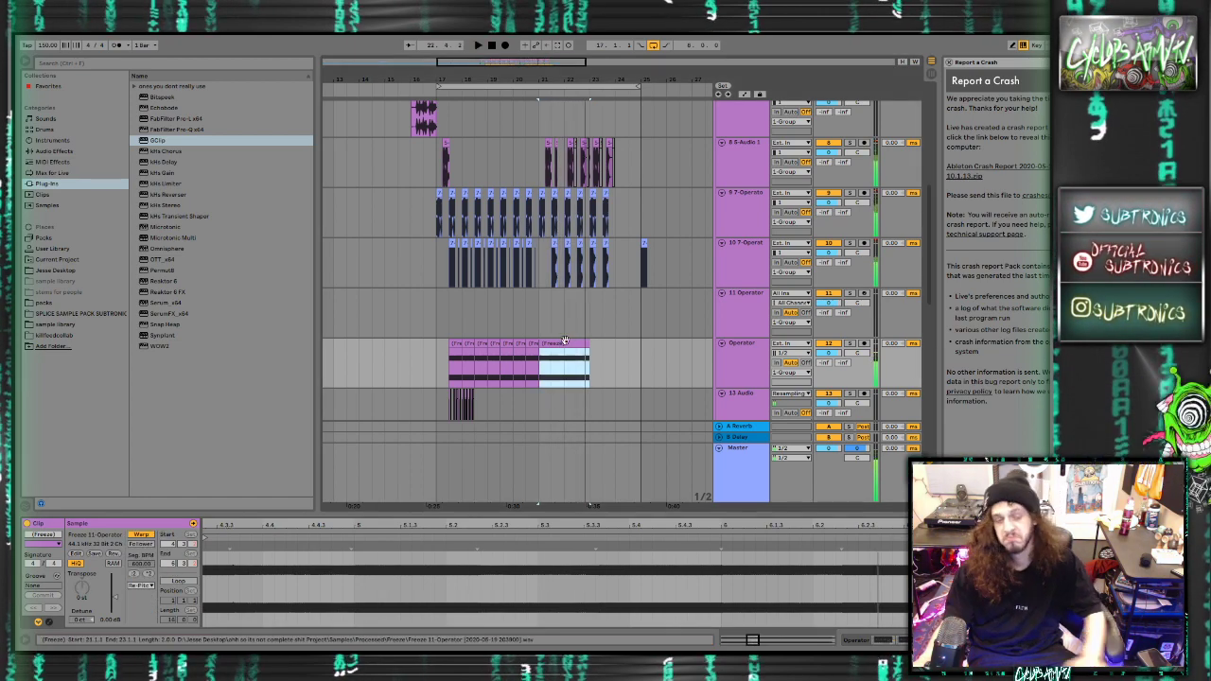
pyautogui.press('Delete')
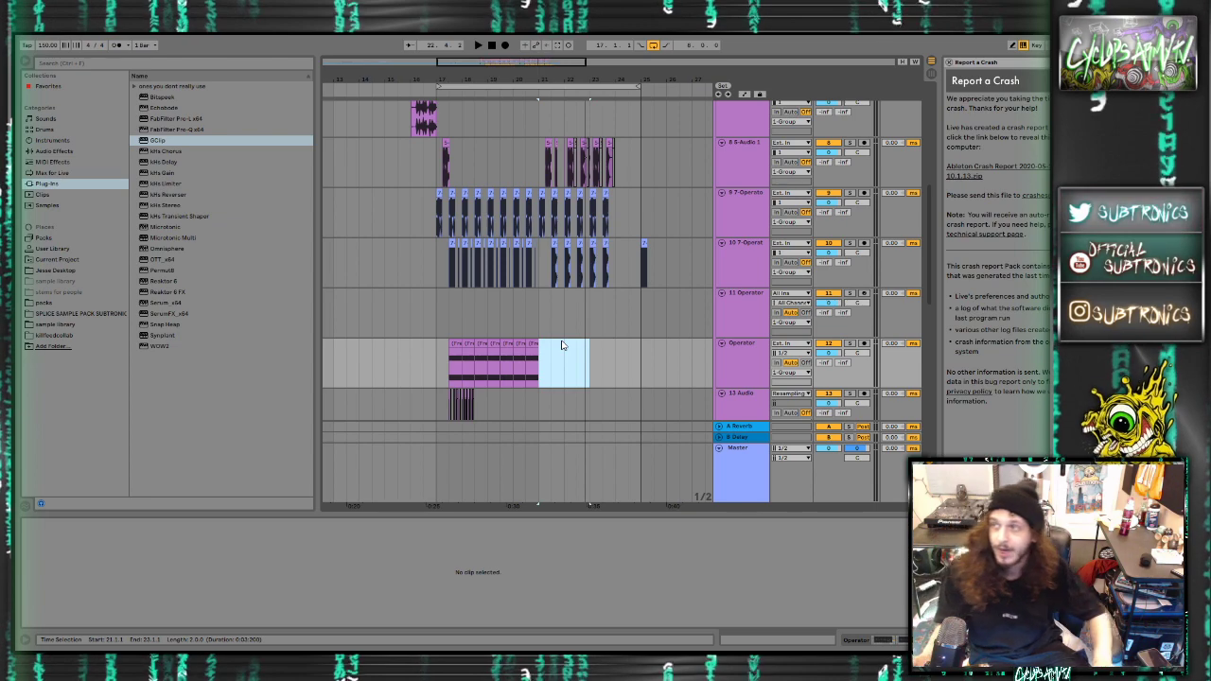
# Play the drop from 17.1.1 and examine the repeated track 10 Operator clips from 17.3.1 to 20.3.1
pyautogui.click(441, 314)
pyautogui.press('space')
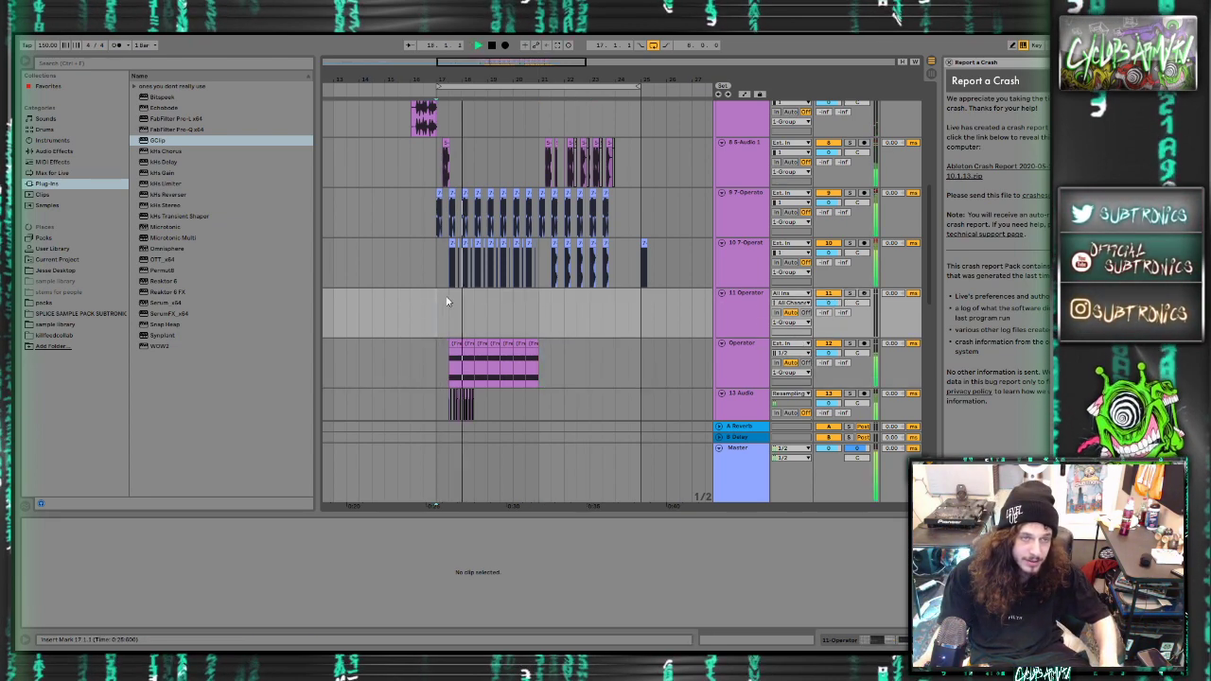
pyautogui.scroll(6, 449, 263)
pyautogui.press('space')
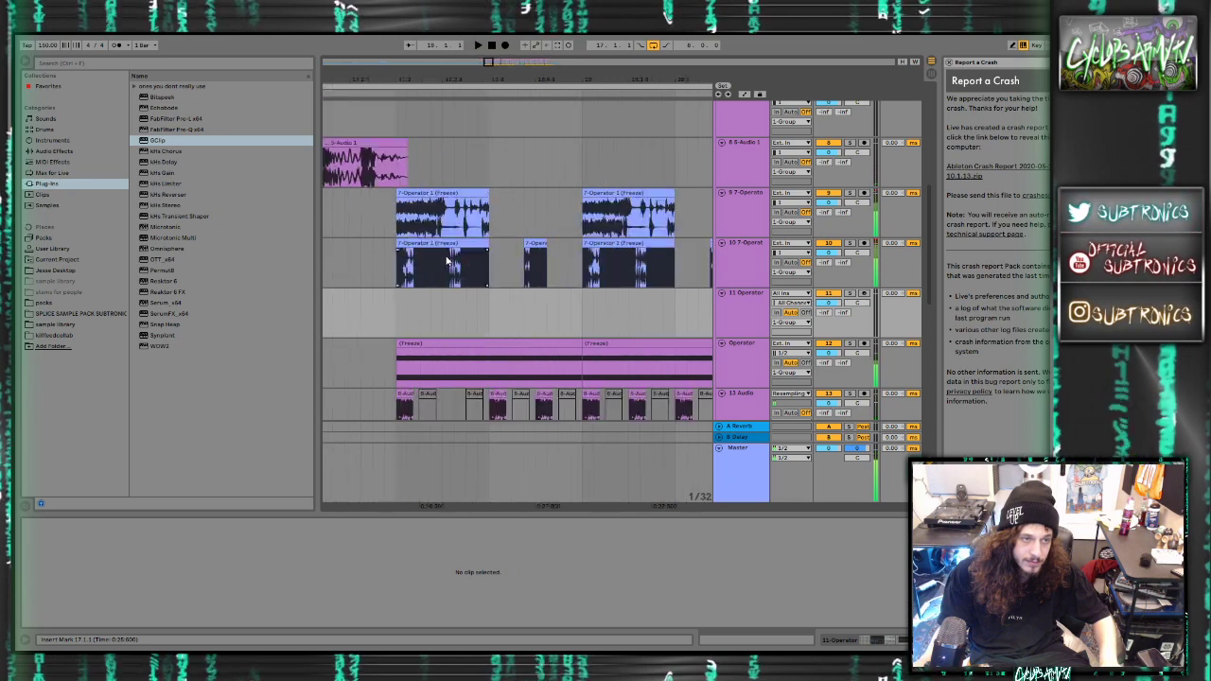
pyautogui.click(445, 256)
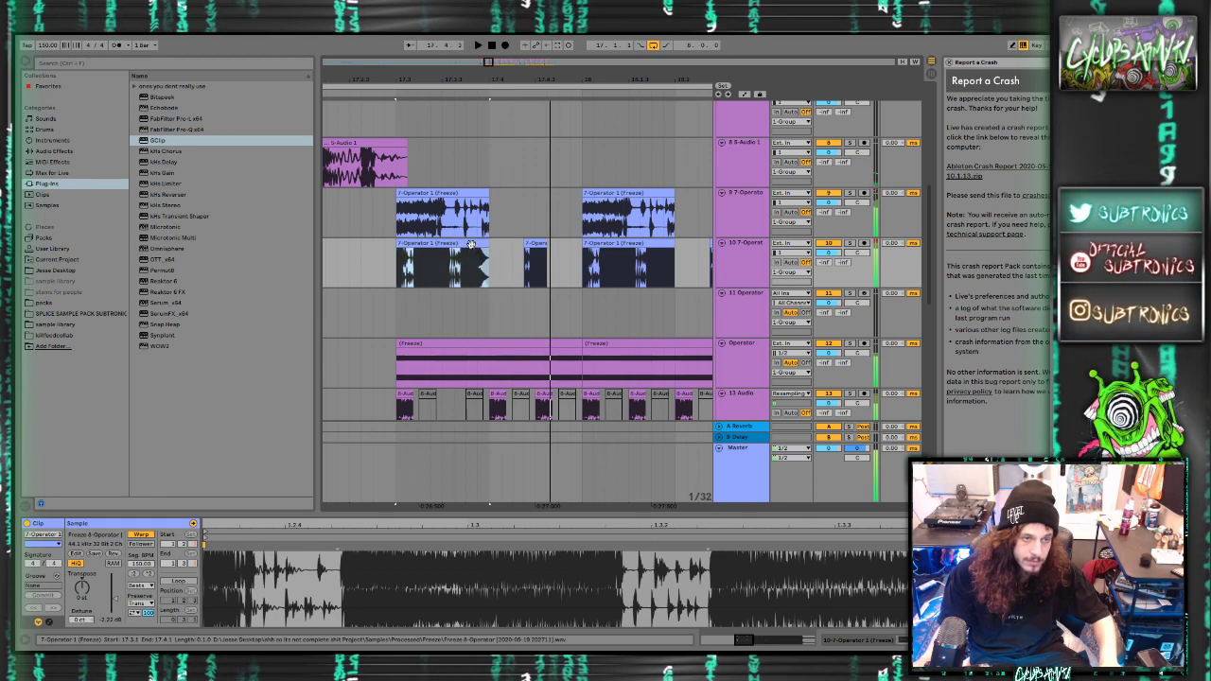
pyautogui.scroll(-3, 470, 244)
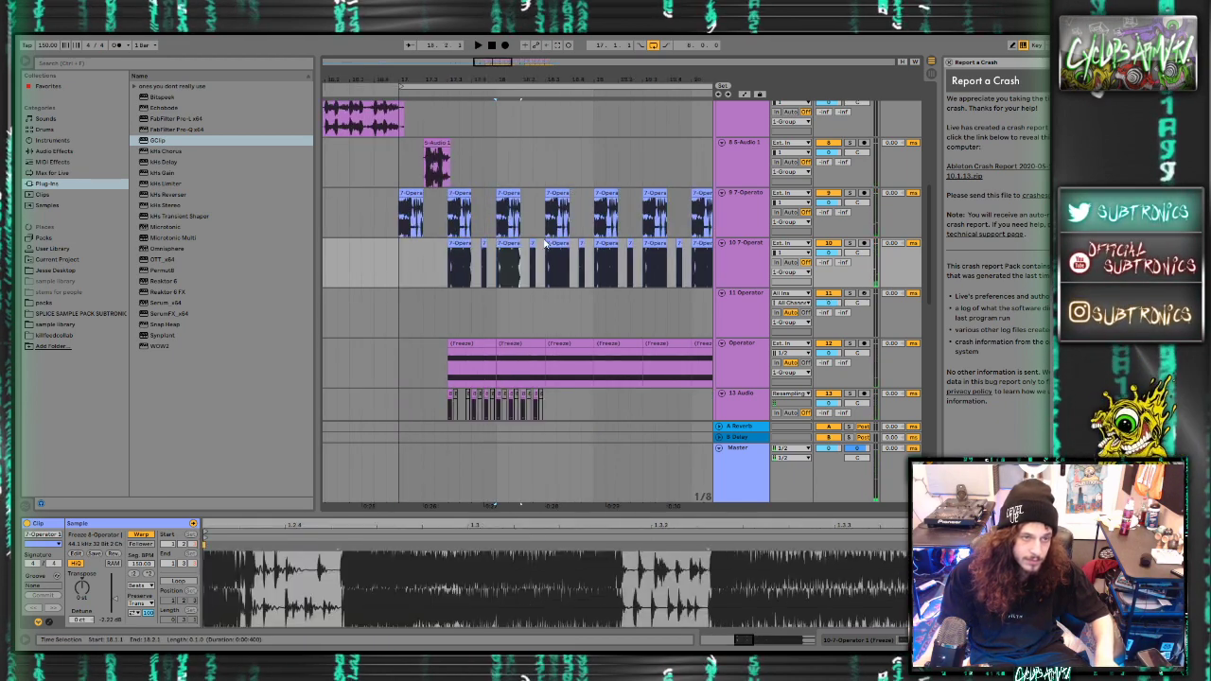
pyautogui.hscroll(3, 549, 244)
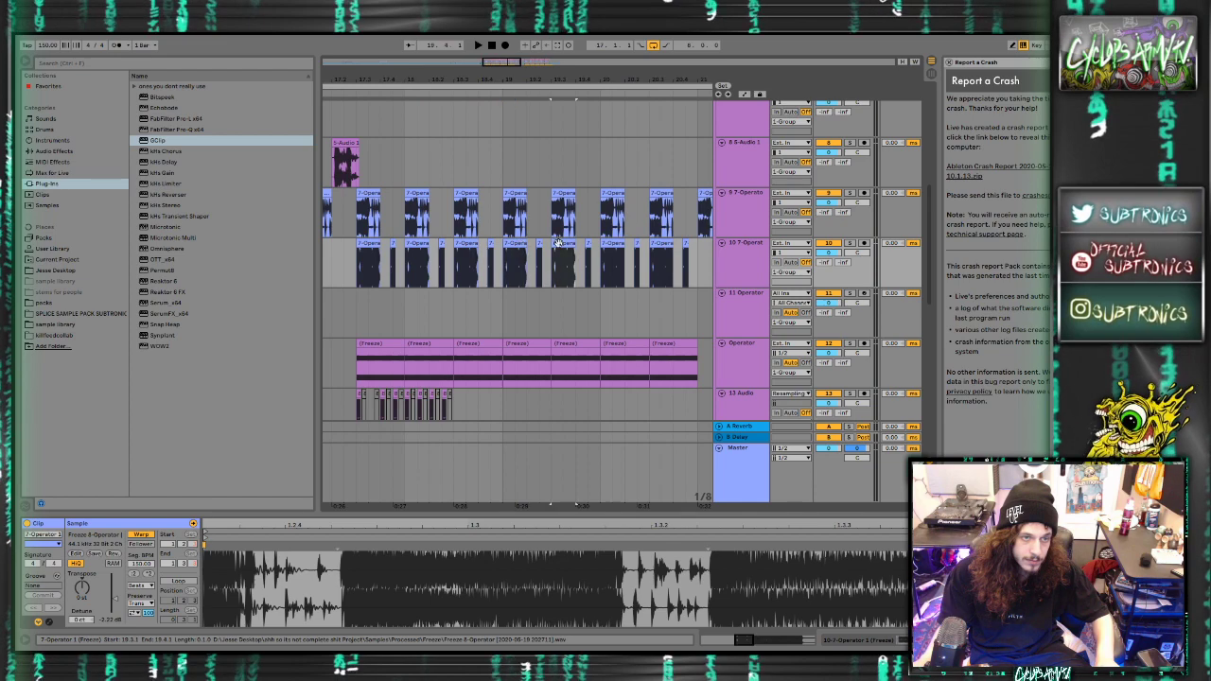
pyautogui.hscroll(1, 598, 244)
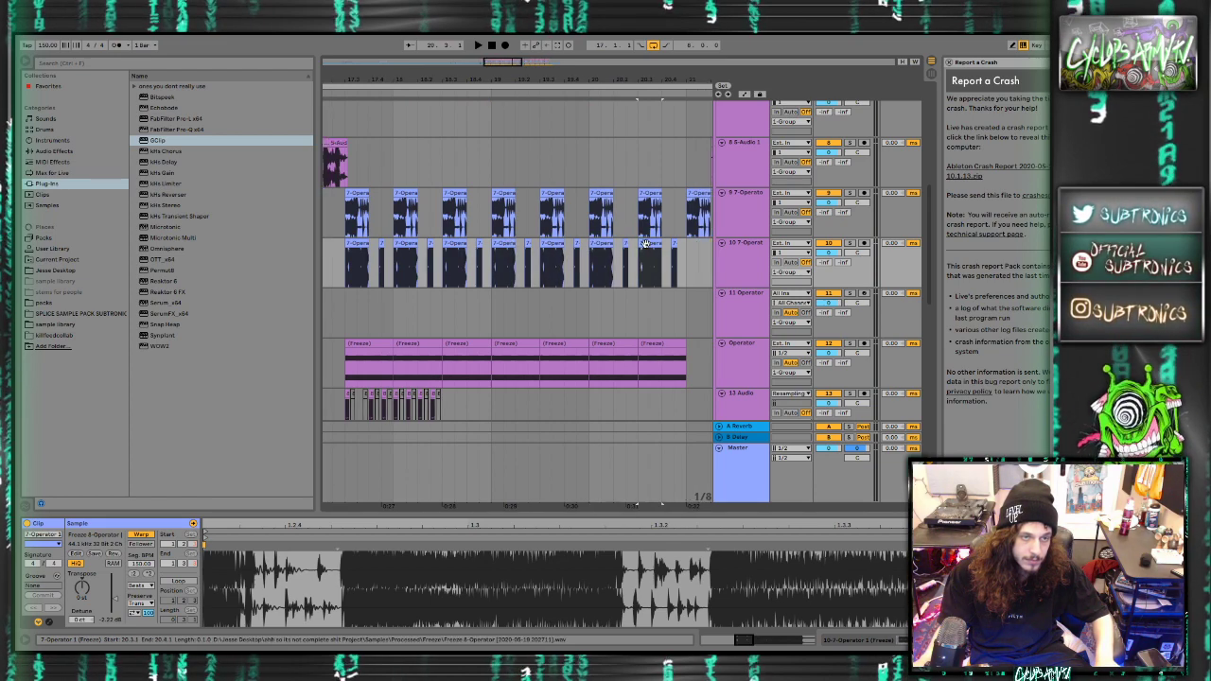
# Play the drop from 17.3.1 through its second half with the clip view hidden
pyautogui.press('space')
pyautogui.click(353, 244)
pyautogui.press('space')
pyautogui.press('space')
pyautogui.scroll(-1, 352, 245)
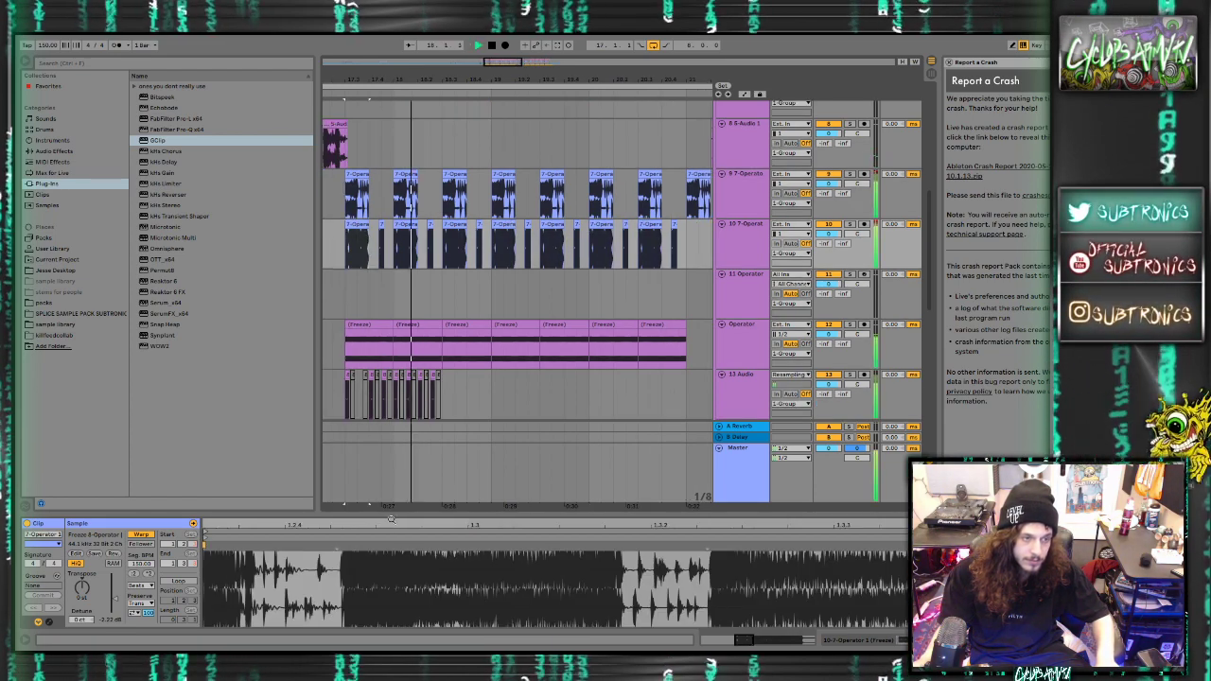
pyautogui.moveTo(392, 513); pyautogui.dragTo(398, 615)
pyautogui.hscroll(-1, 511, 346)
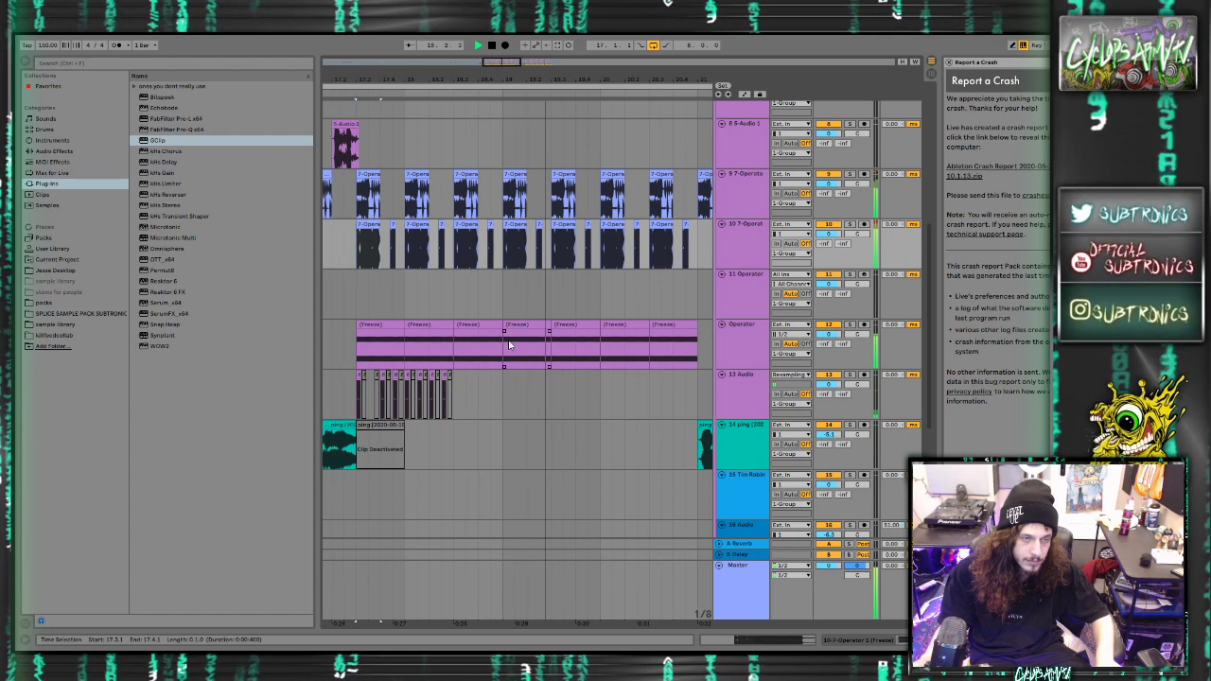
pyautogui.scroll(2, 509, 345)
pyautogui.scroll(-3, 509, 345)
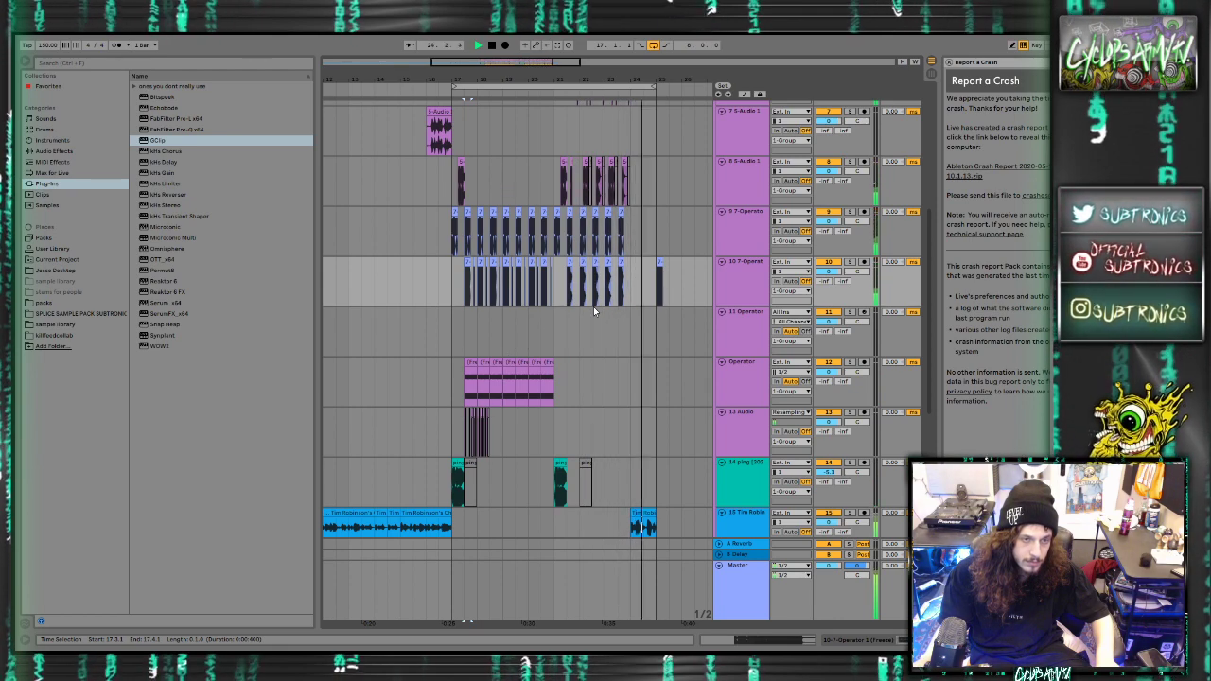
pyautogui.press('space')
# Play the track 15 vocal lead-in from 11.1.1 to find the phrase near bar 13
pyautogui.hscroll(-1, 502, 350)
pyautogui.scroll(2, 465, 373)
pyautogui.scroll(-4, 462, 374)
pyautogui.hscroll(-4, 441, 370)
pyautogui.hscroll(-3, 445, 369)
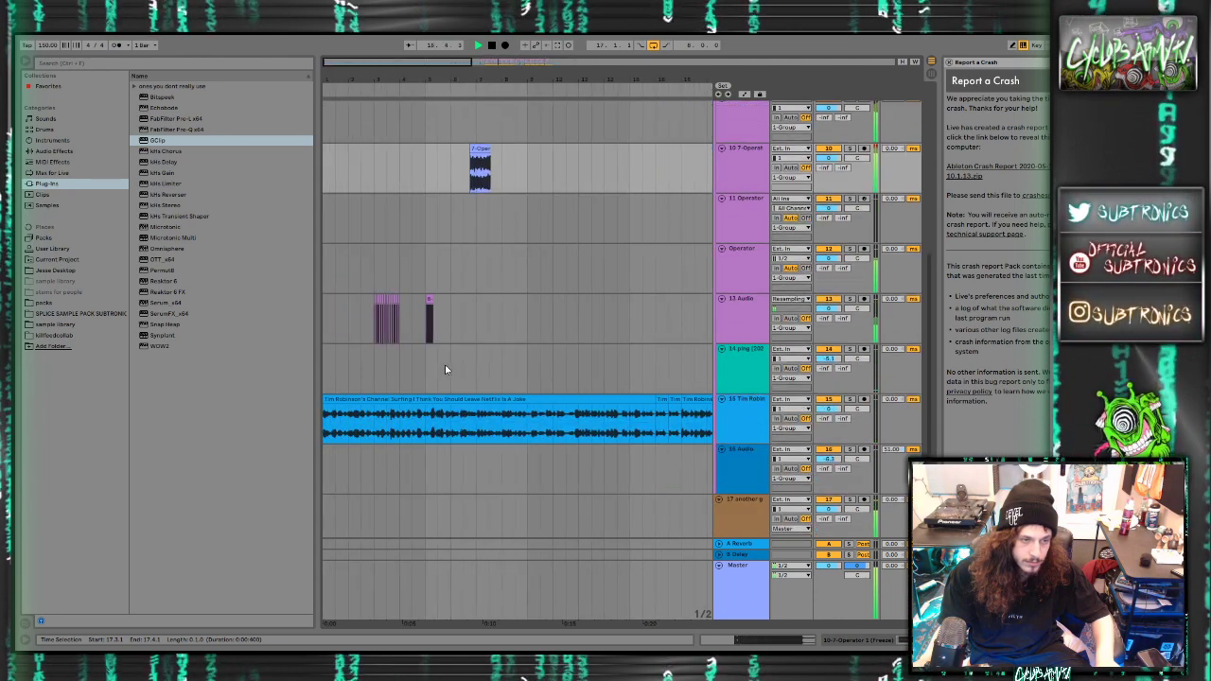
pyautogui.hscroll(1, 600, 371)
pyautogui.click(606, 368)
pyautogui.press('space')
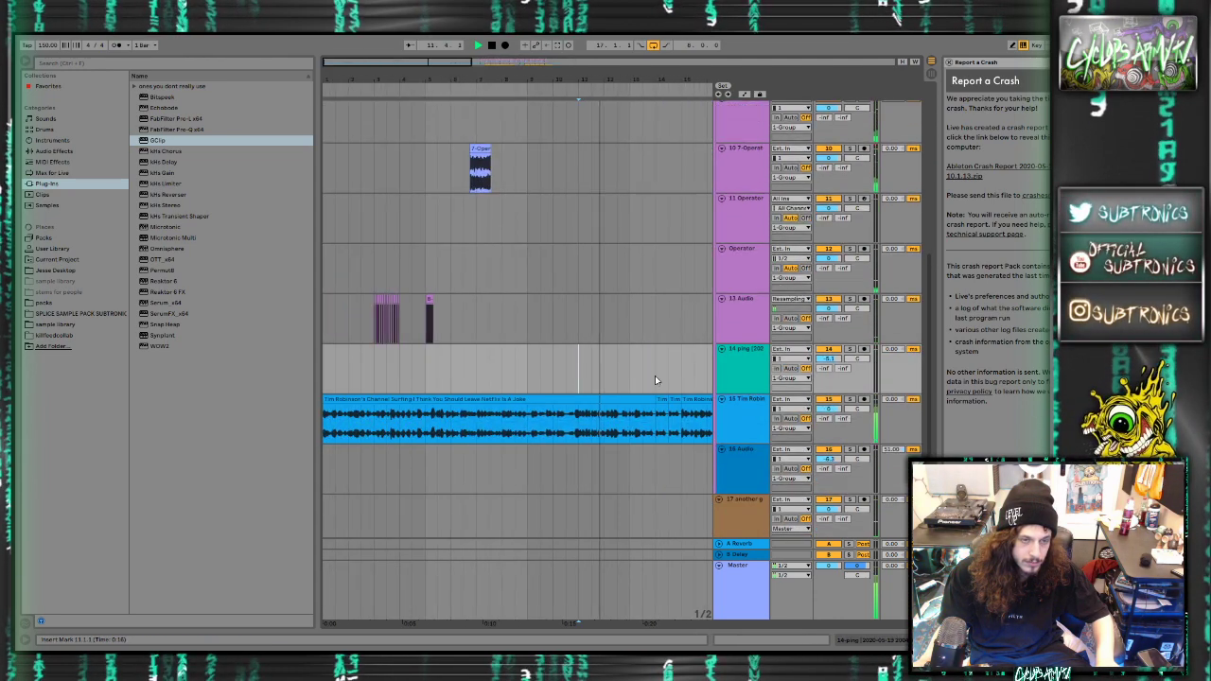
pyautogui.scroll(3, 643, 392)
pyautogui.press('space')
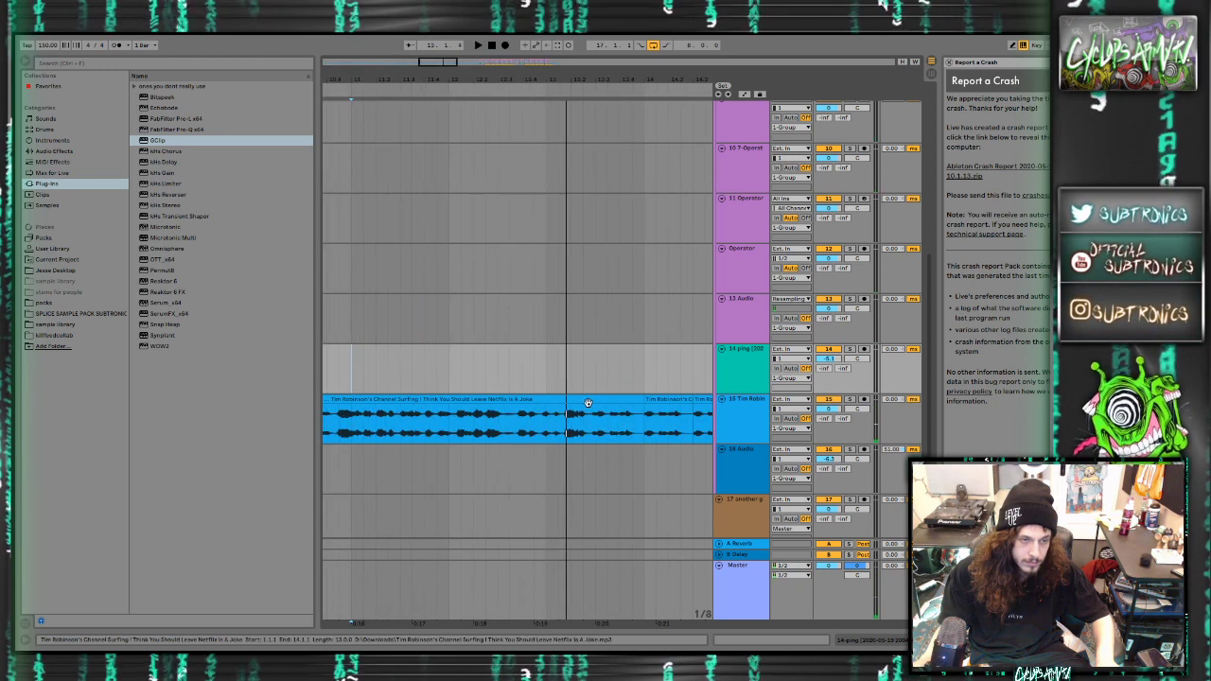
# Trim the long vocal clip's end to 13.4.1 and repeat its half-bar phrase from 13.1.1 up to 14.3.1
pyautogui.click(522, 417)
pyautogui.moveTo(642, 401); pyautogui.dragTo(620, 402)
pyautogui.hotkey('ctrl', '4')
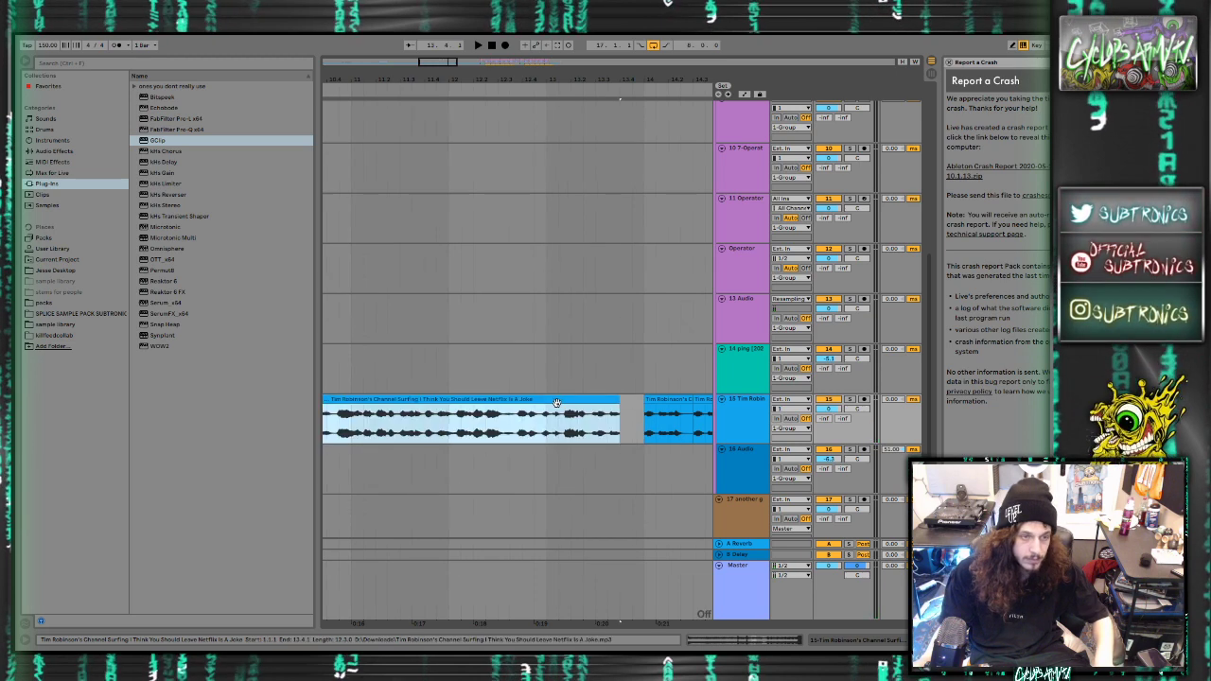
pyautogui.click(544, 426)
pyautogui.moveTo(545, 425); pyautogui.dragTo(596, 409)
pyautogui.press('space')
pyautogui.hotkey('ctrl', 'd')
pyautogui.hotkey('ctrl', 'd')
pyautogui.hotkey('ctrl', 'd')
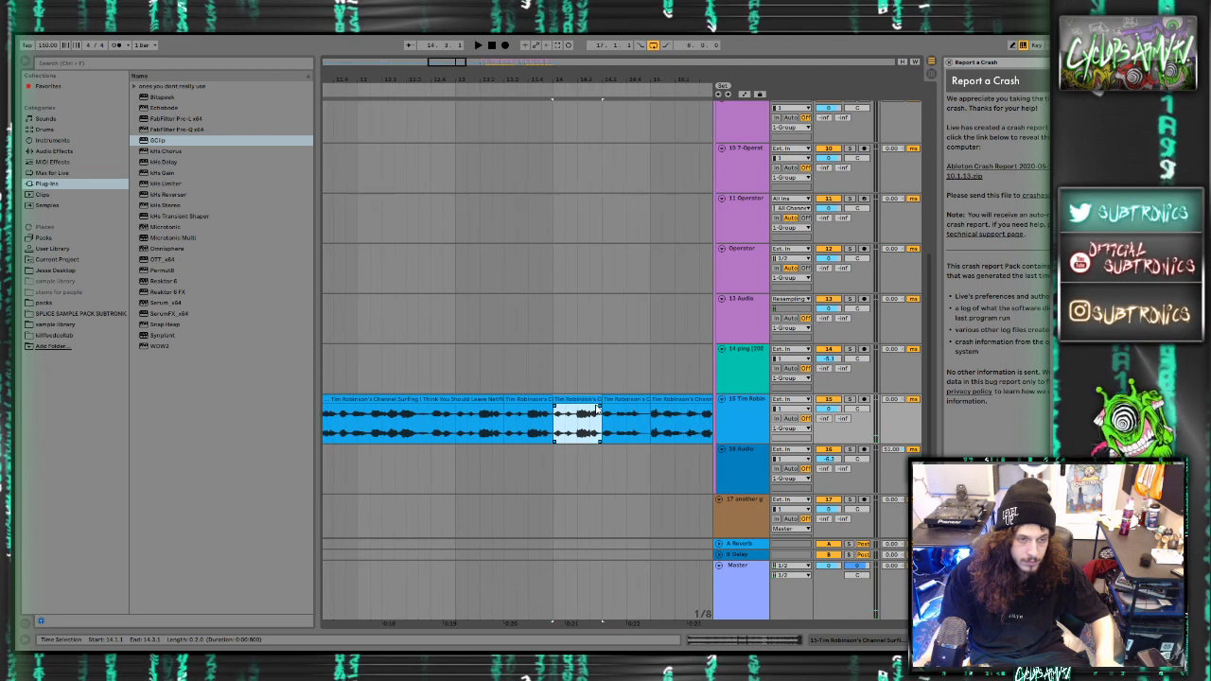
# Repeat the eighth-note vocal slice at 14.3.1 up to 15.1.1, and play the stutter into the drop
pyautogui.hotkey('ctrl', 'd')
pyautogui.press('space')
pyautogui.moveTo(603, 425); pyautogui.dragTo(612, 425)
pyautogui.hotkey('ctrl', 'd')
pyautogui.hotkey('ctrl', 'd')
pyautogui.click(607, 402)
pyautogui.press('space')
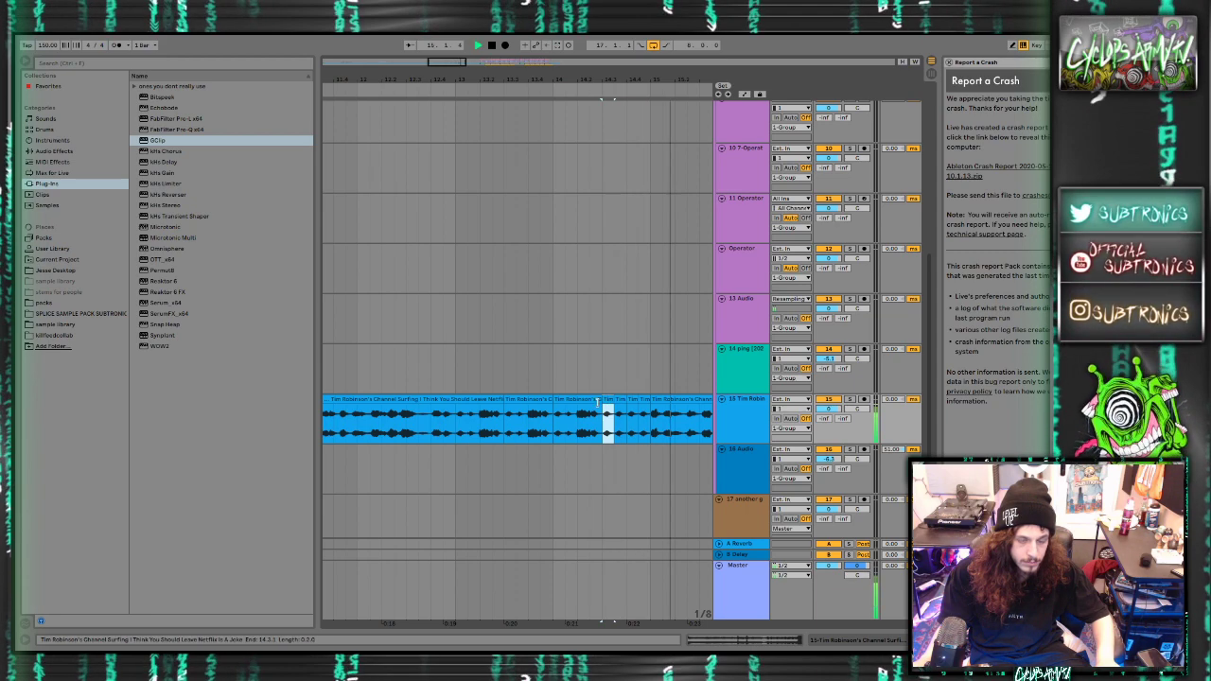
pyautogui.keyDown('ctrl'); pyautogui.scroll(-4, 595, 404); pyautogui.keyUp('ctrl')
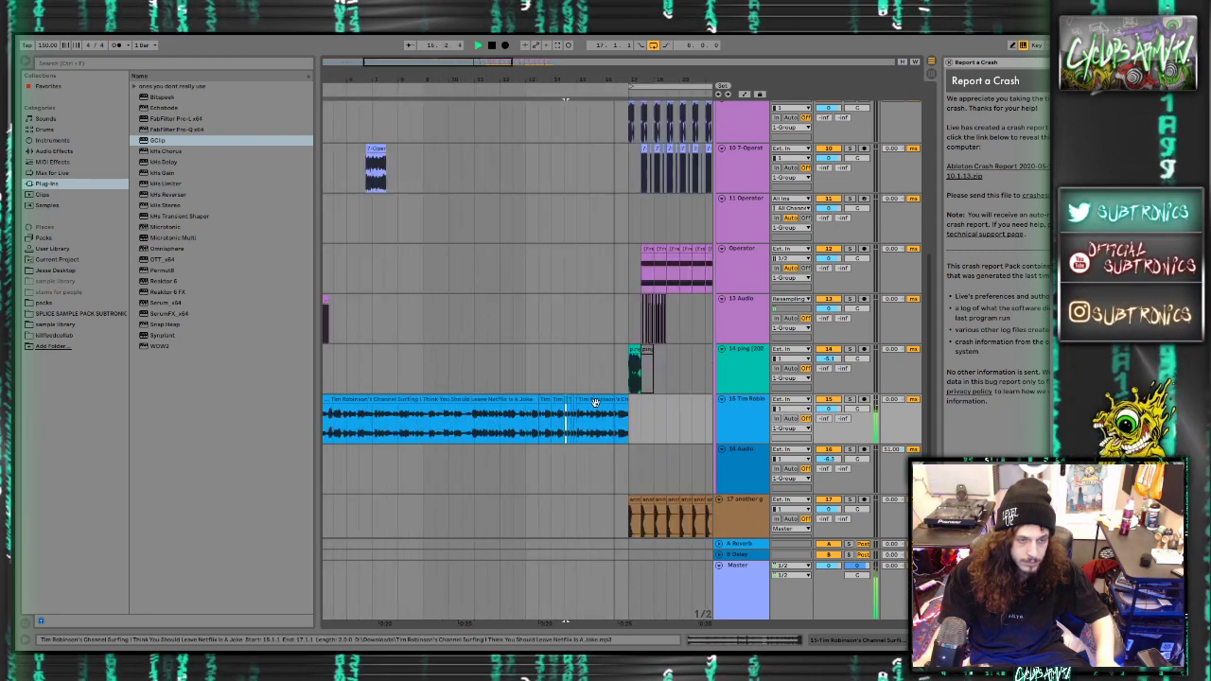
pyautogui.scroll(5, 606, 405)
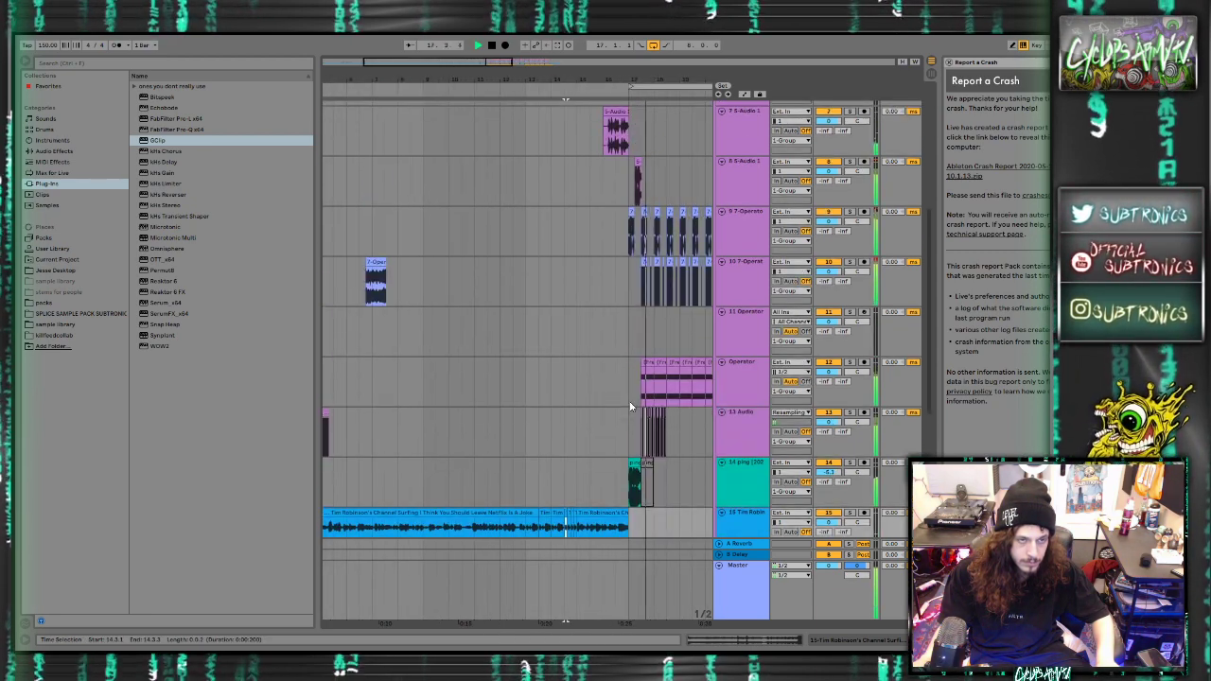
pyautogui.scroll(-6, 568, 360)
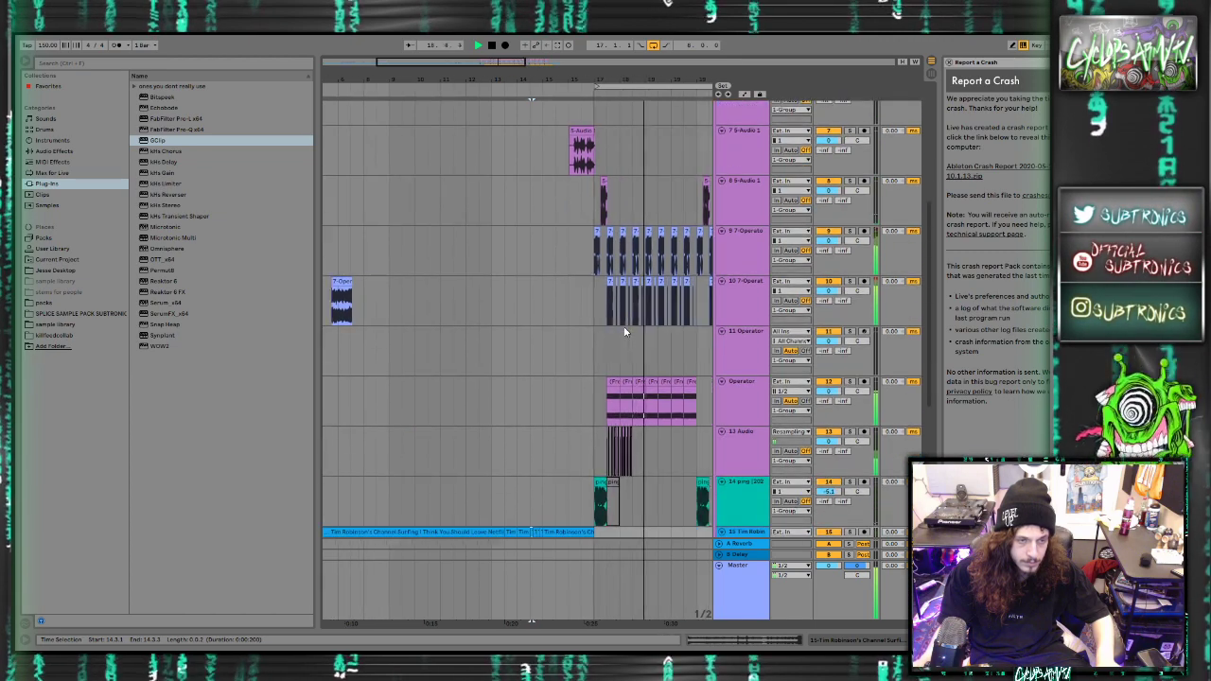
# Play the arrangement from the start of the track 15 vocal clip at 1.1.1 and examine the clip's beginning
pyautogui.click(430, 391)
pyautogui.keyDown('ctrl'); pyautogui.scroll(4, 443, 389); pyautogui.keyUp('ctrl')
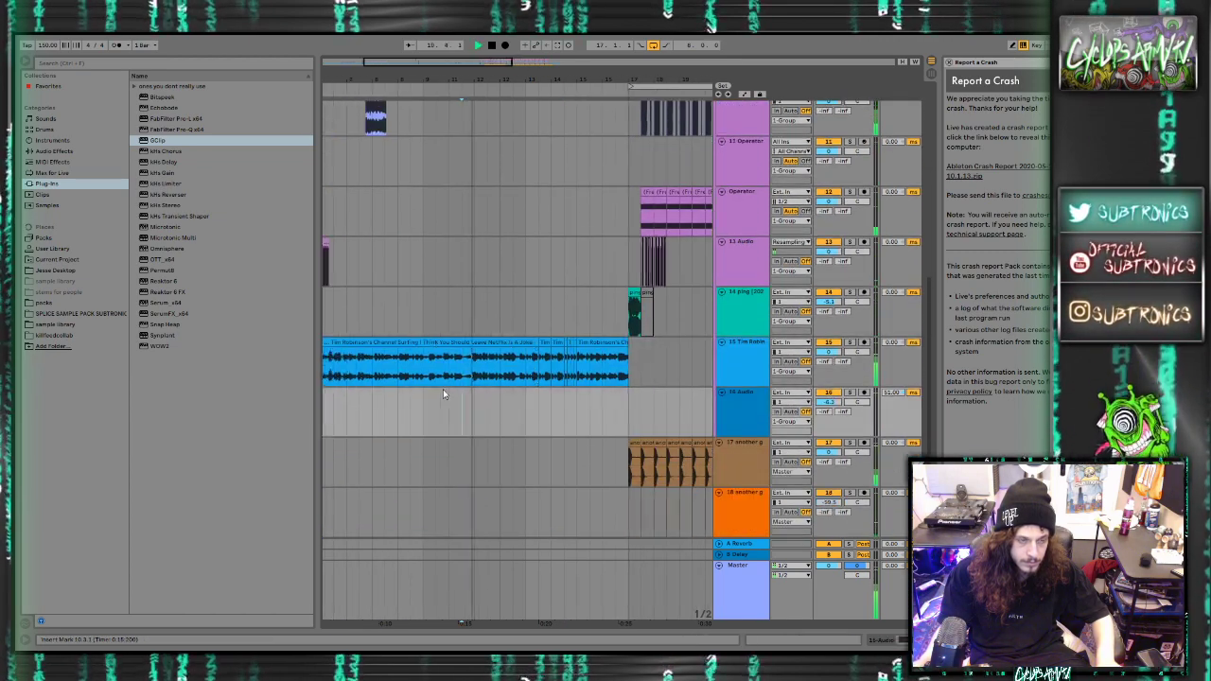
pyautogui.click(333, 341)
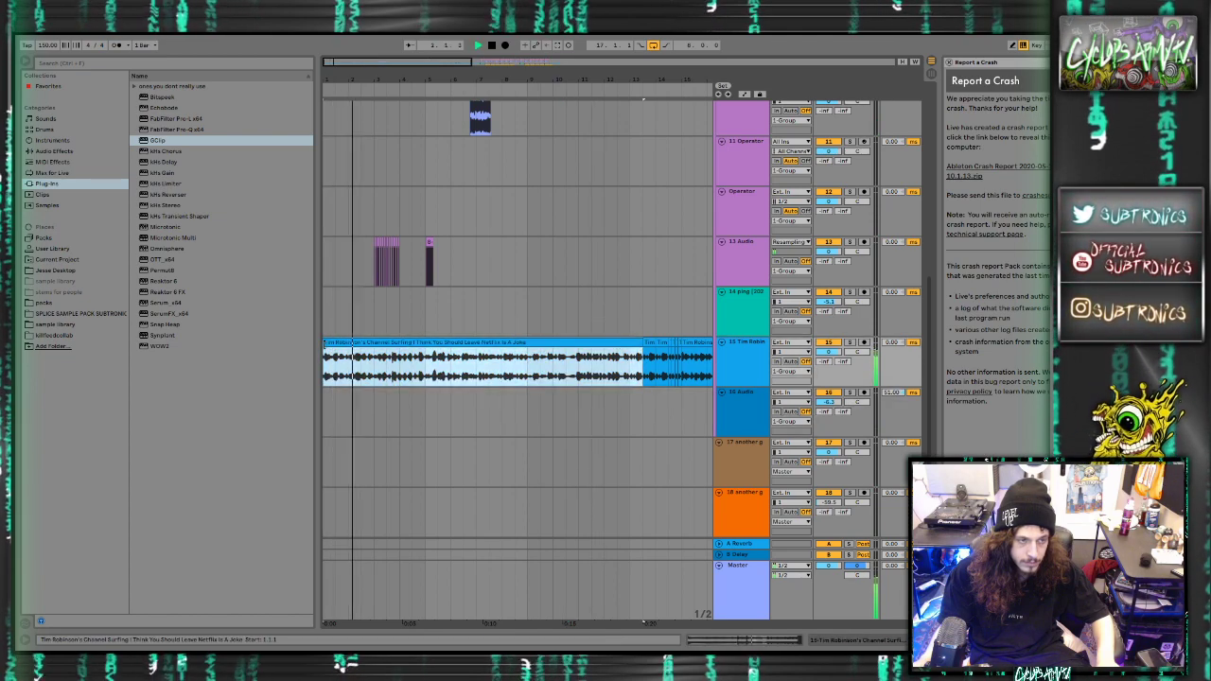
pyautogui.press('z')
pyautogui.press('space')
pyautogui.scroll(3, 329, 344)
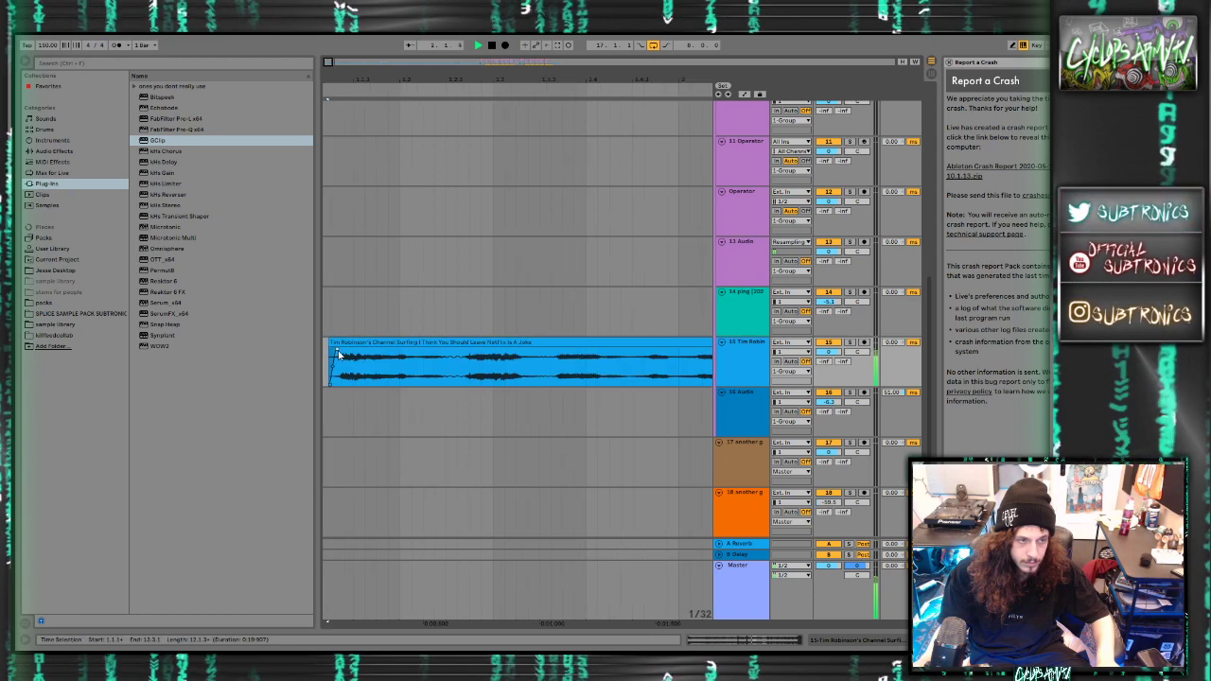
pyautogui.scroll(-6, 342, 353)
pyautogui.scroll(-4, 341, 352)
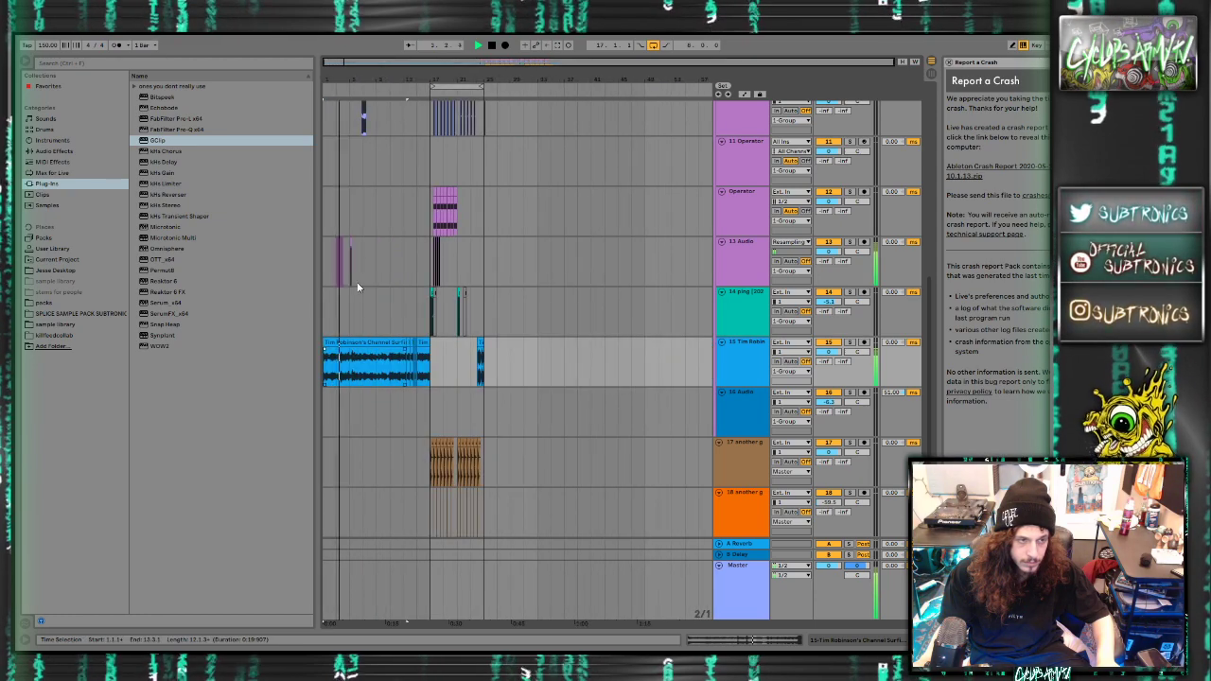
pyautogui.scroll(1, 353, 284)
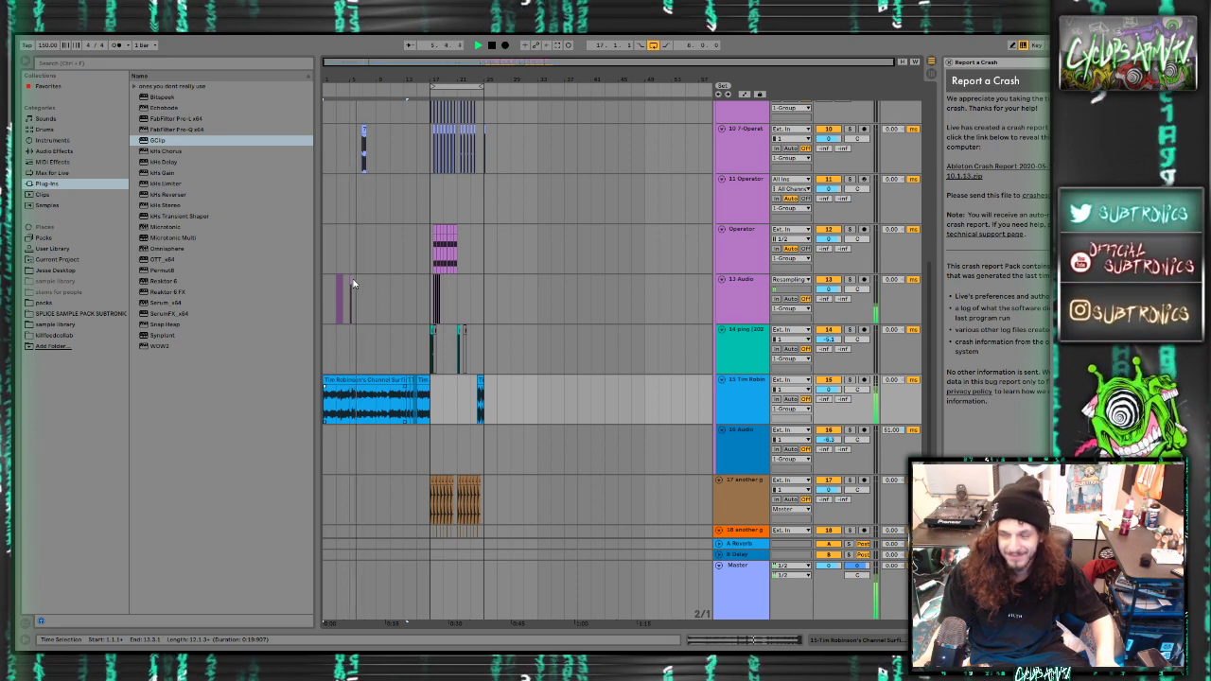
# Insert a new audio track below track 15 and copy the vocal phrase from 9.1.3 to 11.2.1 onto it
pyautogui.scroll(2, 354, 283)
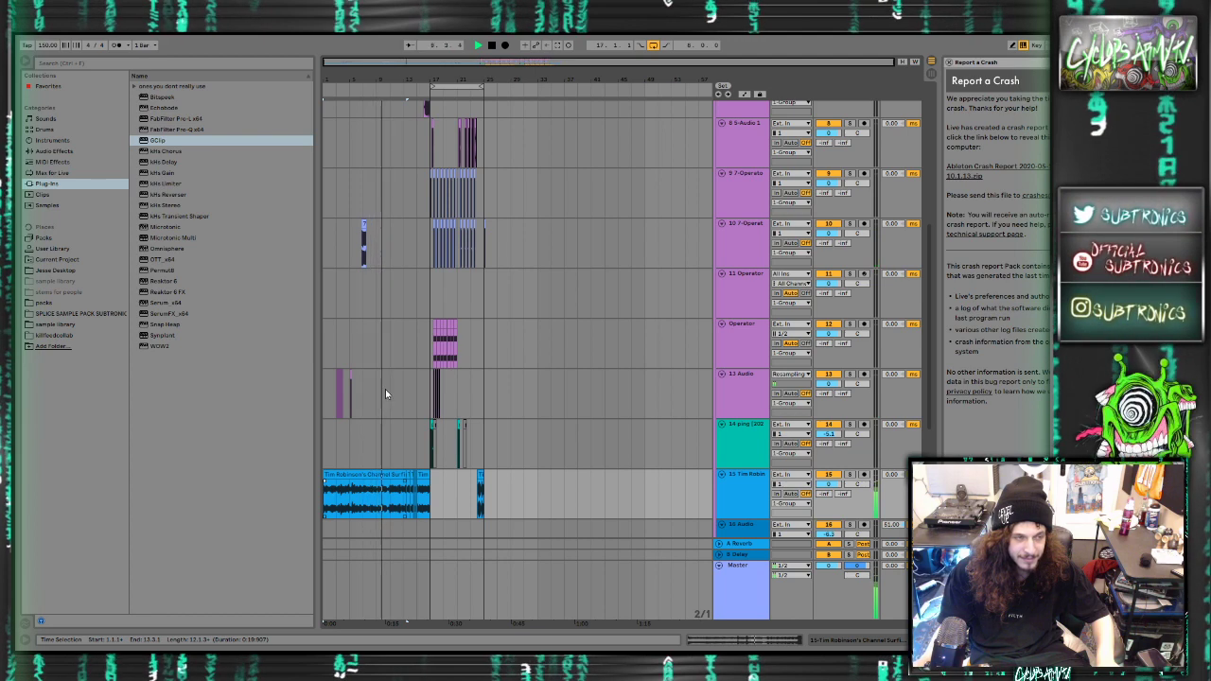
pyautogui.scroll(-2, 386, 395)
pyautogui.scroll(2, 383, 413)
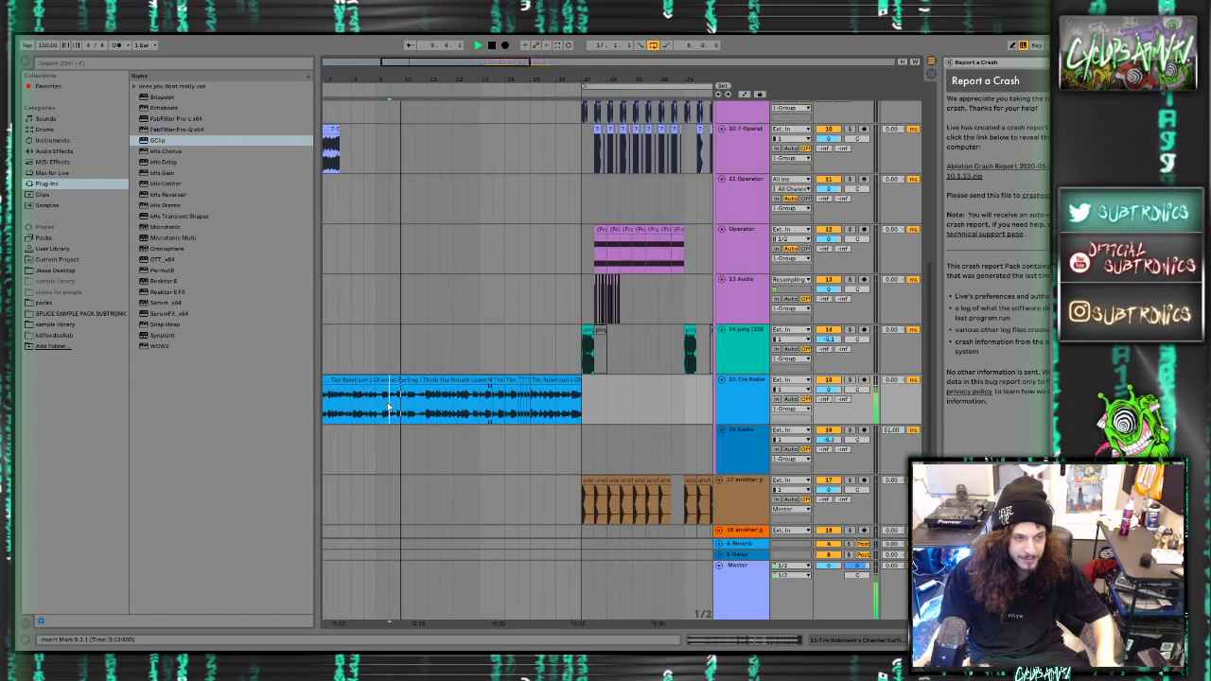
pyautogui.scroll(2, 381, 408)
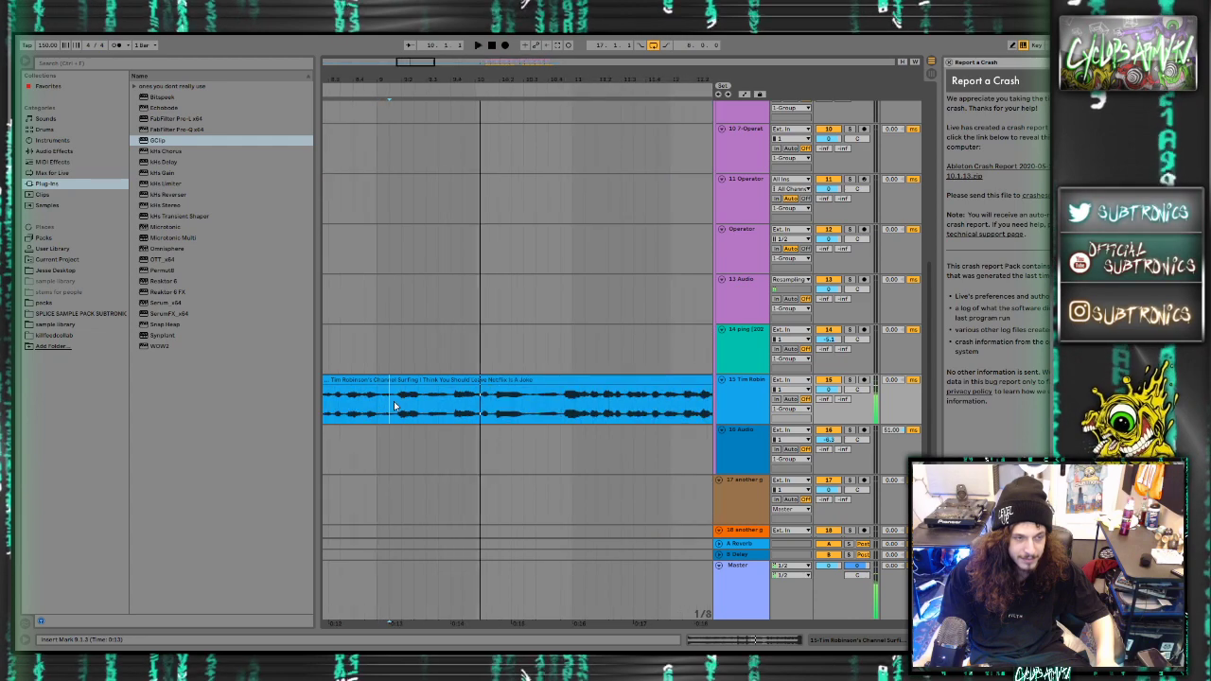
pyautogui.moveTo(393, 401); pyautogui.dragTo(557, 386)
pyautogui.click(748, 393)
pyautogui.hotkey('ctrl', 't')
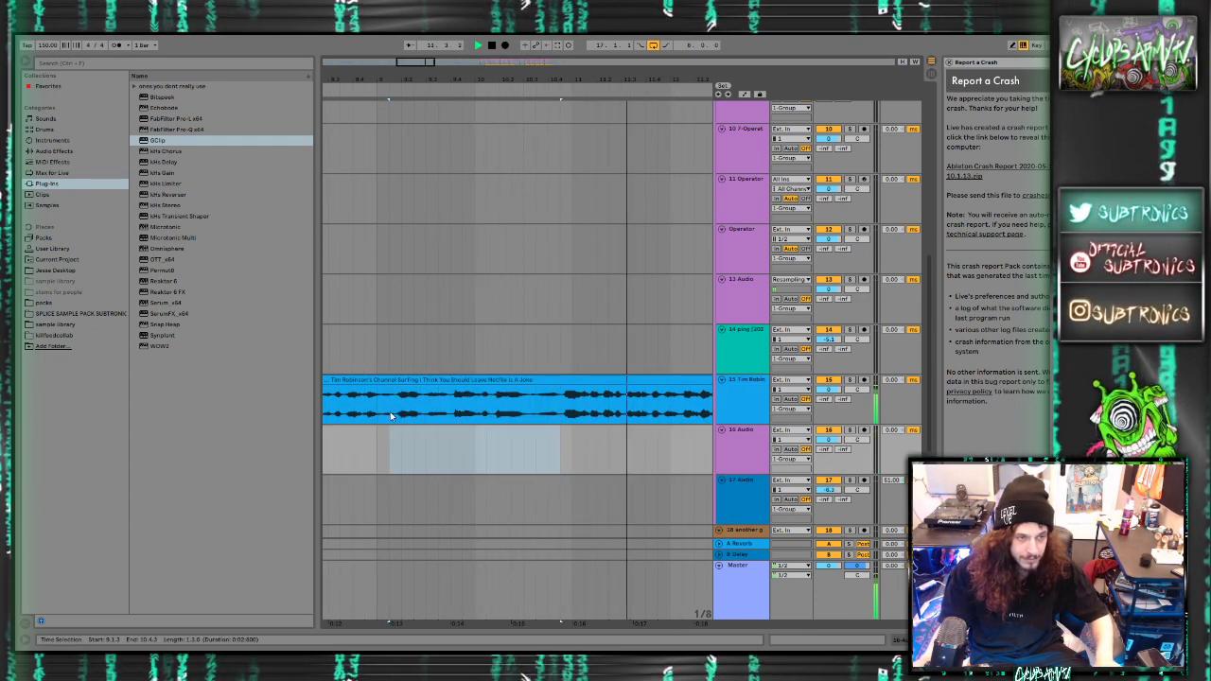
pyautogui.moveTo(391, 413); pyautogui.dragTo(553, 396)
pyautogui.hotkey('ctrl', 'c')
pyautogui.click(391, 442)
pyautogui.hotkey('ctrl', 'v')
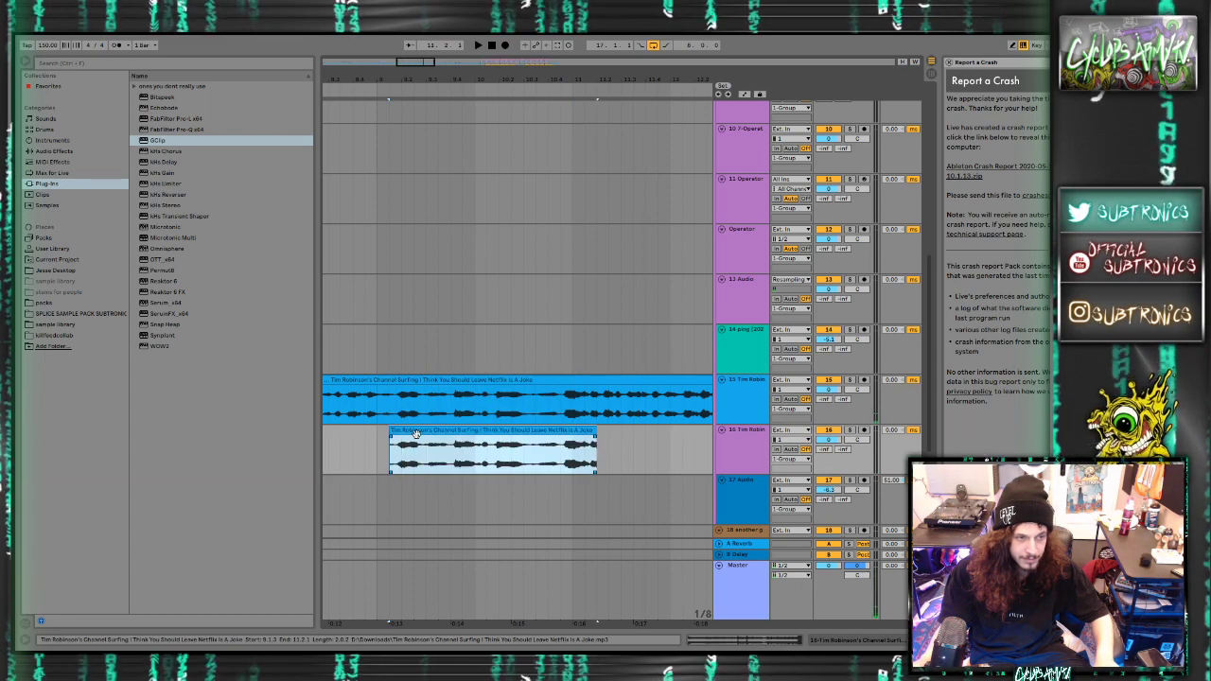
# Adjust the transposition of the copied vocal phrase on track 16 and set its warp mode to Complex Pro
pyautogui.doubleClick(408, 432)
pyautogui.click(138, 536)
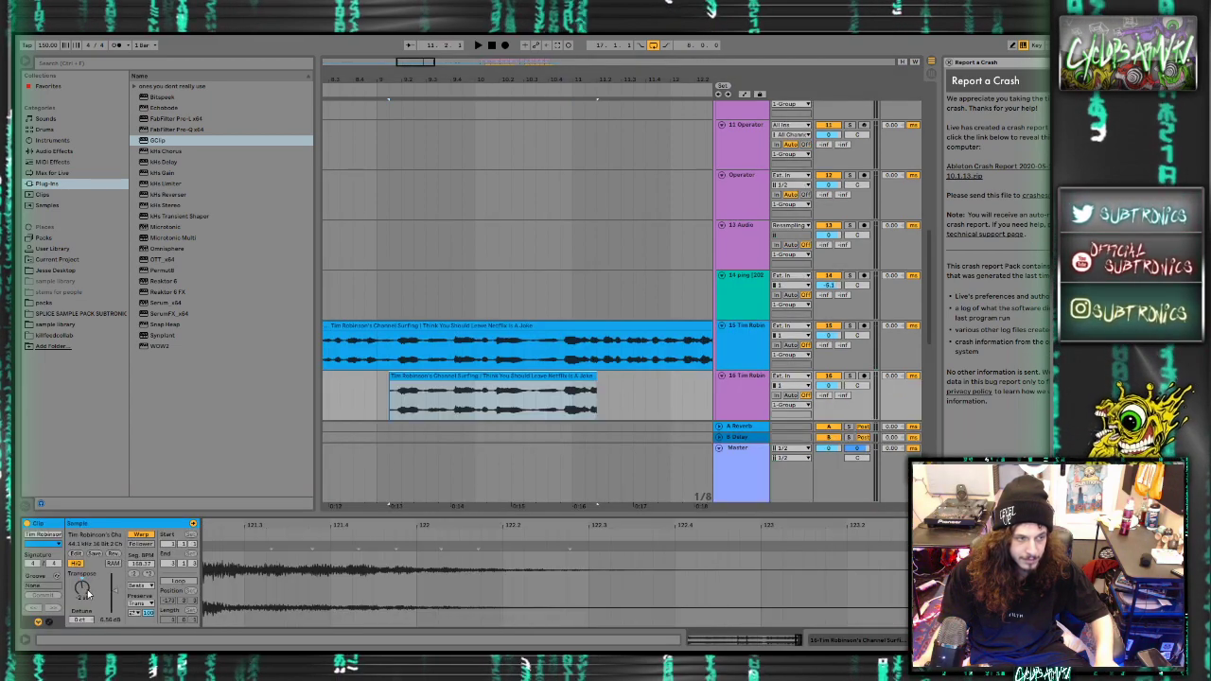
pyautogui.click(140, 585)
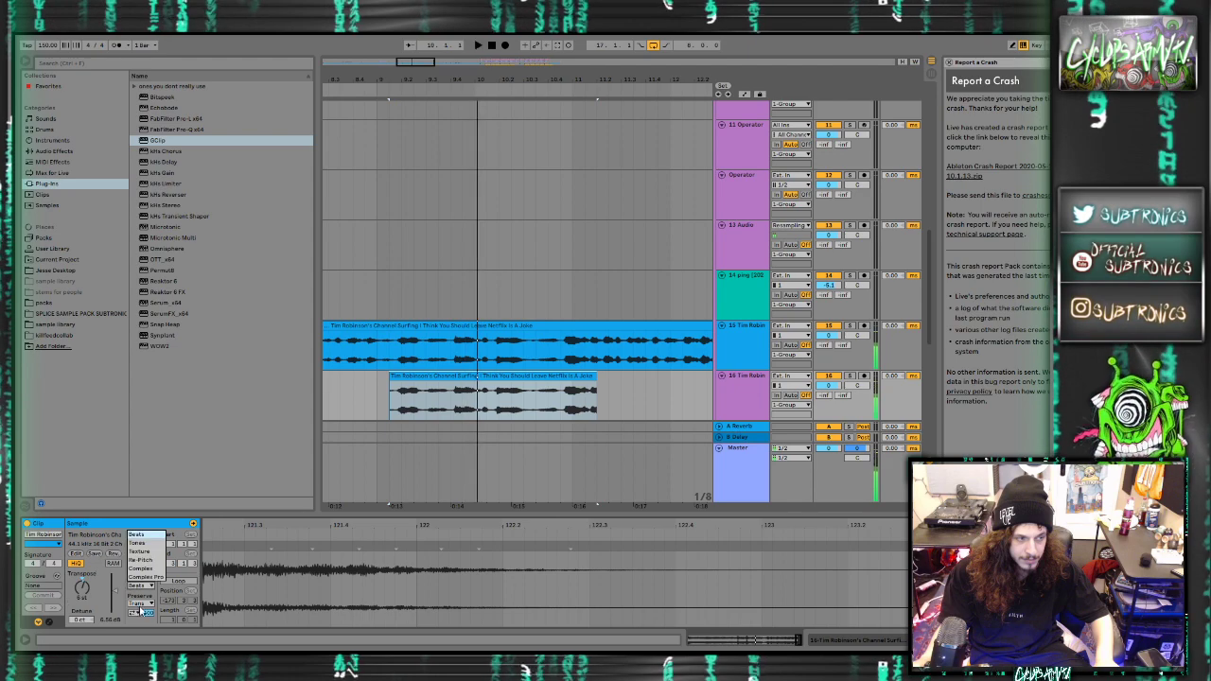
pyautogui.click(142, 587)
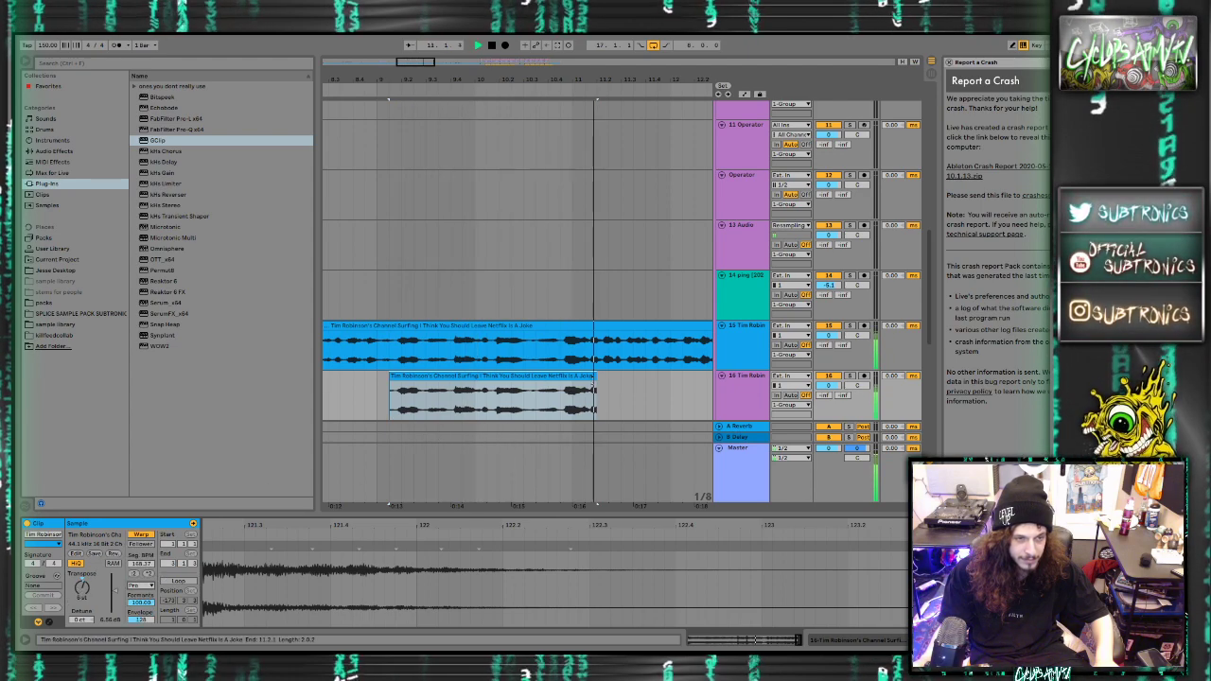
pyautogui.press('space')
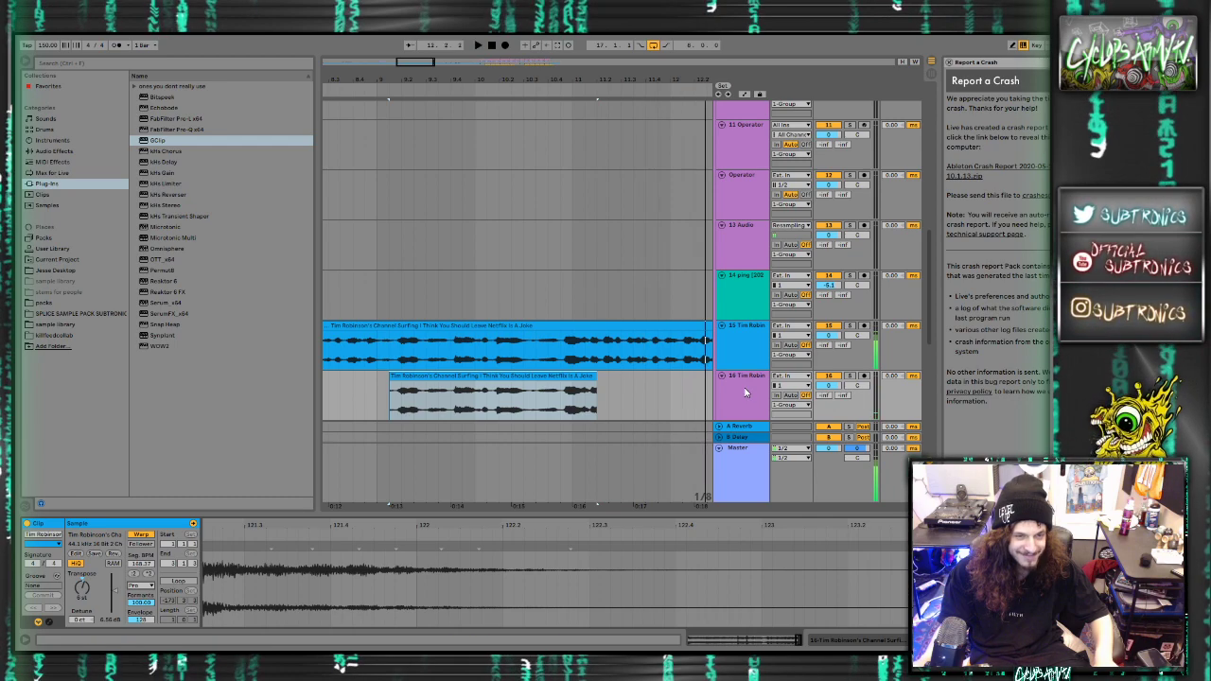
# Copy the track 16 vocal phrase onto a new audio track 17 at the same position and lower its transposition
pyautogui.click(746, 389)
pyautogui.hotkey('ctrl', 'd')
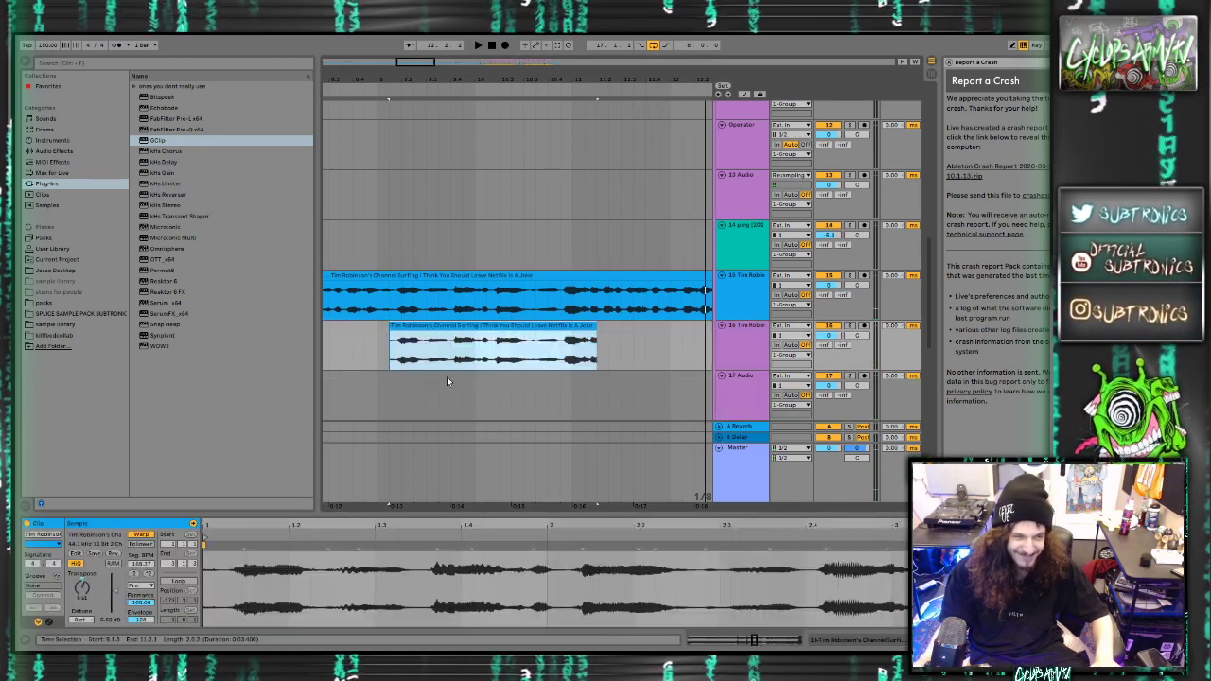
pyautogui.moveTo(85, 584); pyautogui.dragTo(85, 600)
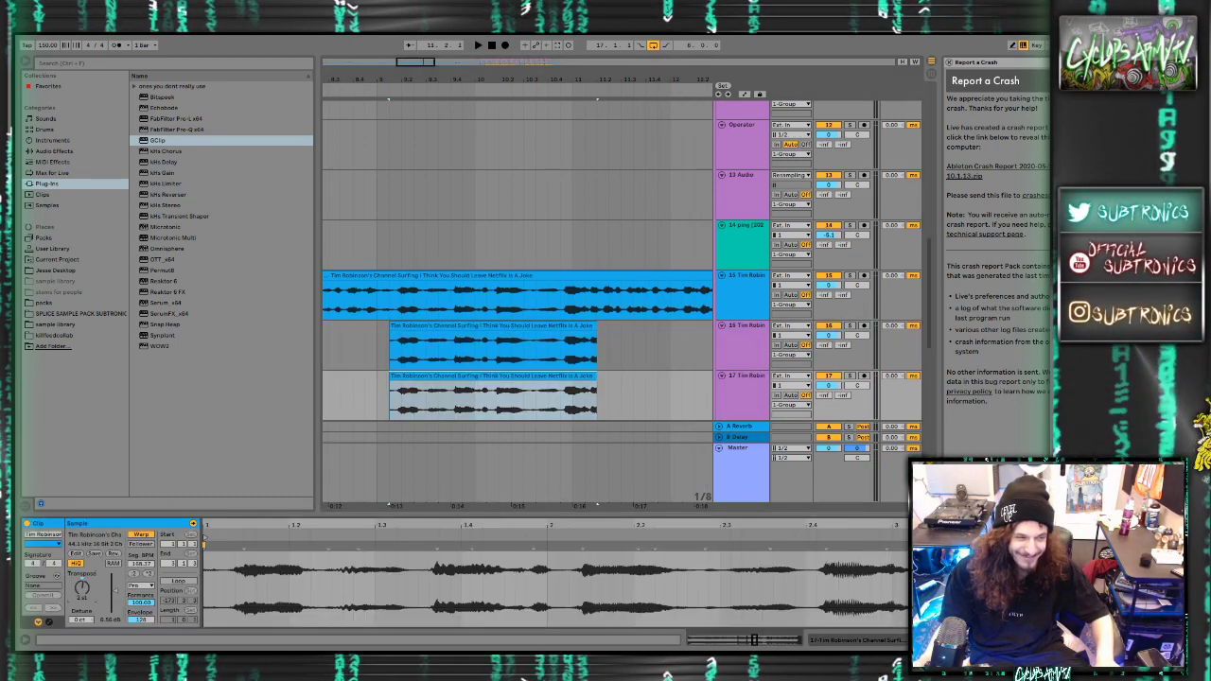
# Play the layered vocal phrases on tracks 15 to 17 and the following stutter up to bar 15
pyautogui.press('space')
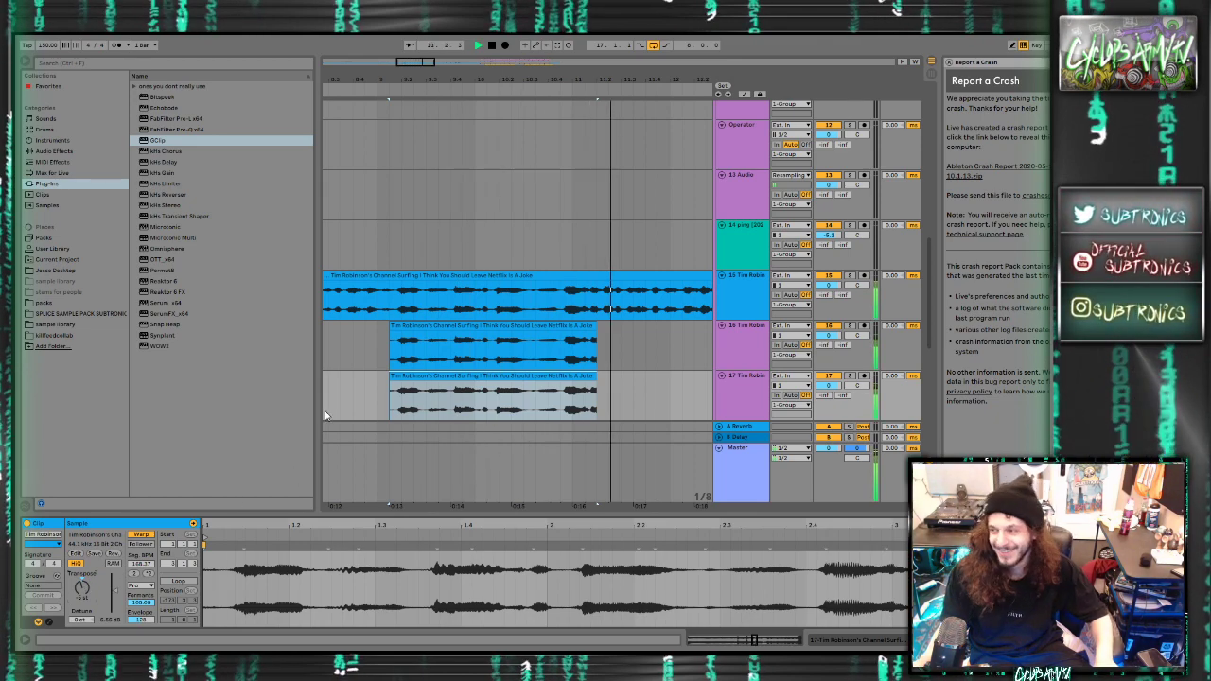
pyautogui.click(436, 364)
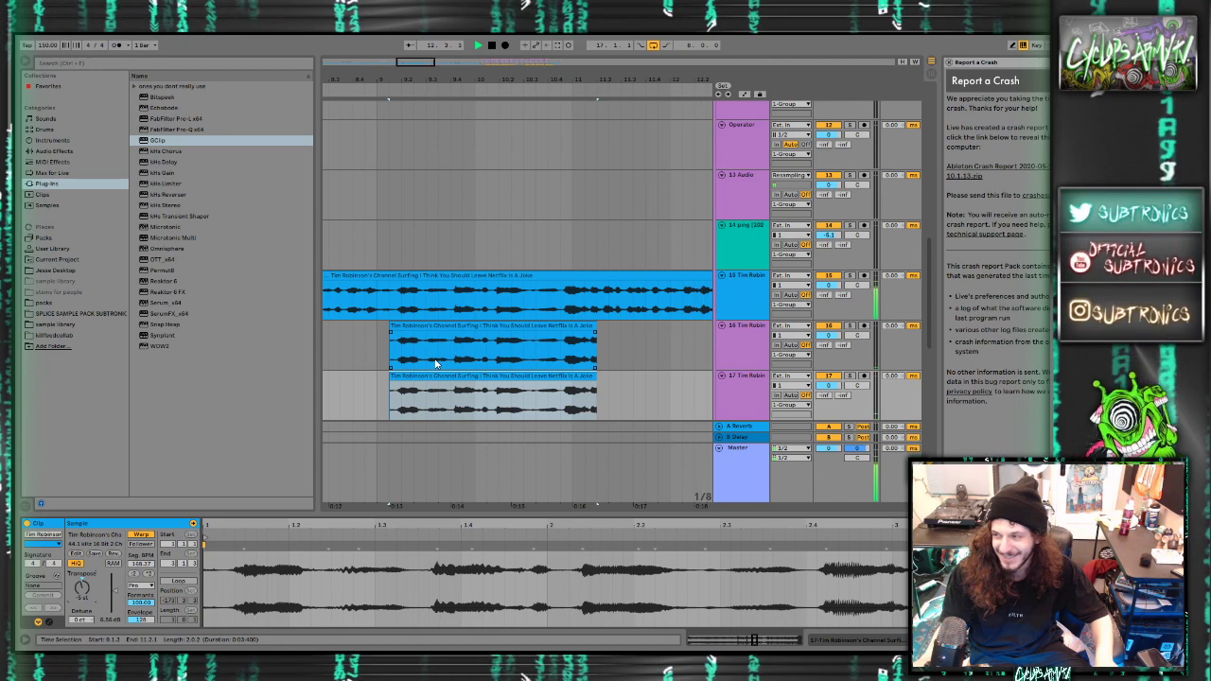
pyautogui.scroll(-3, 436, 363)
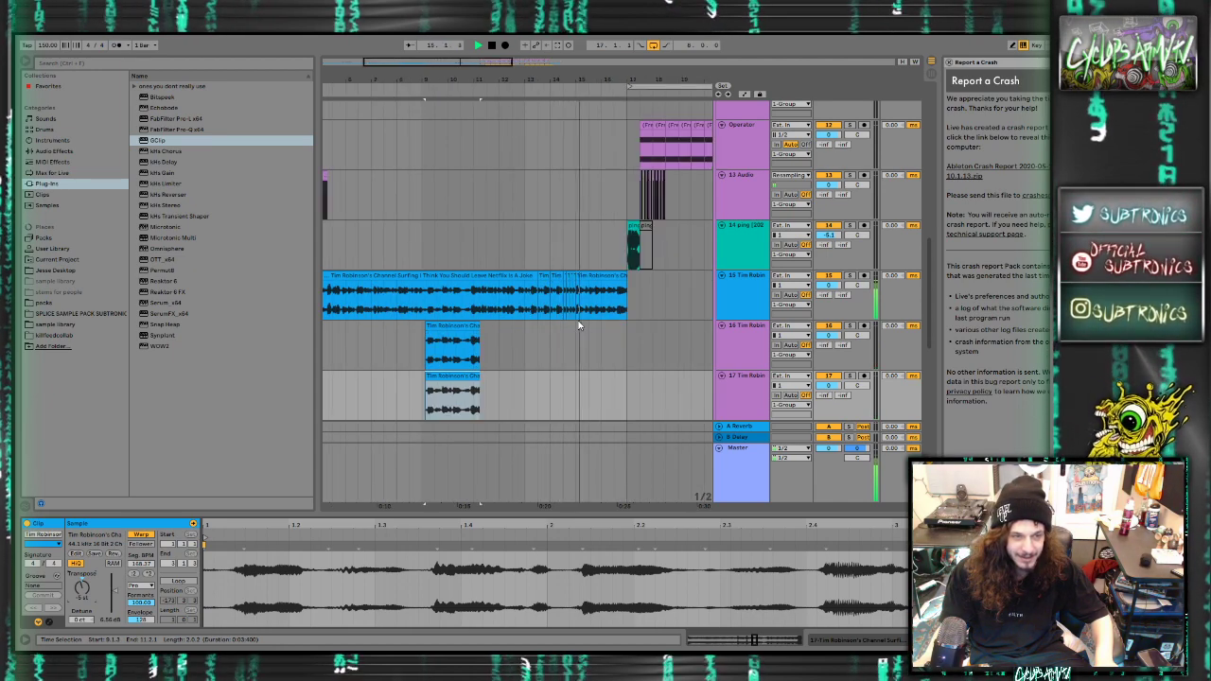
pyautogui.press('space')
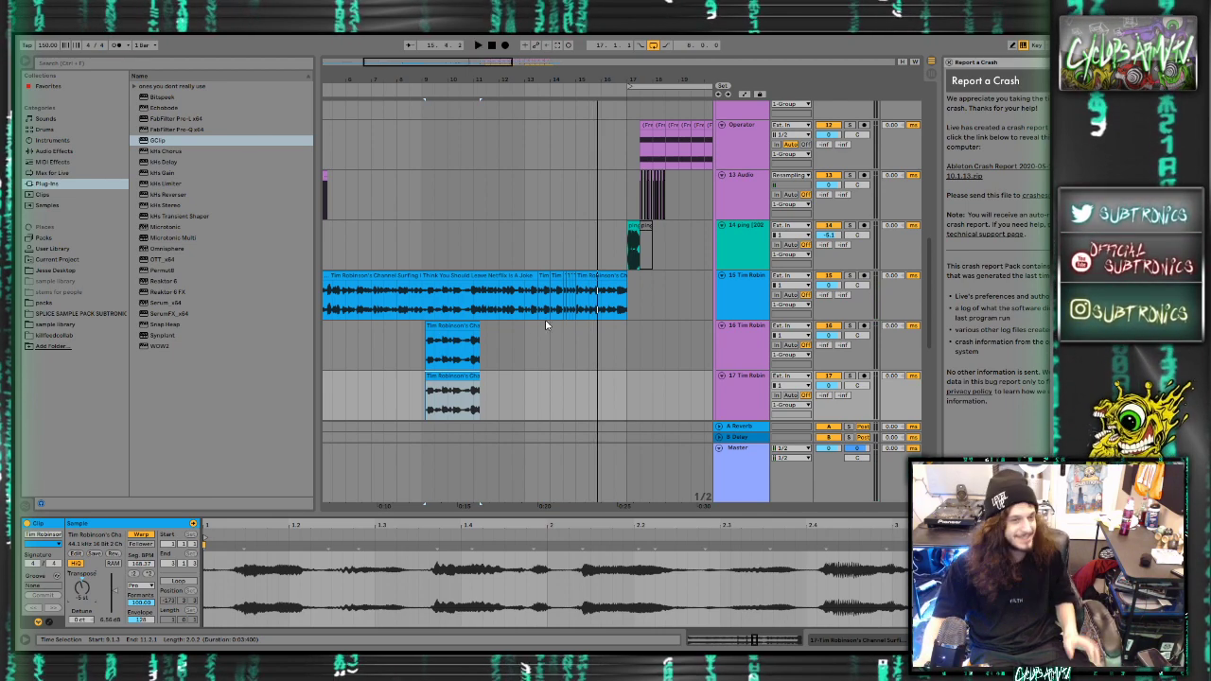
# Play the arrangement from 1.1.1 through the layered vocals and into the drop at bar 17
pyautogui.hscroll(-2, 395, 341)
pyautogui.scroll(-3, 347, 338)
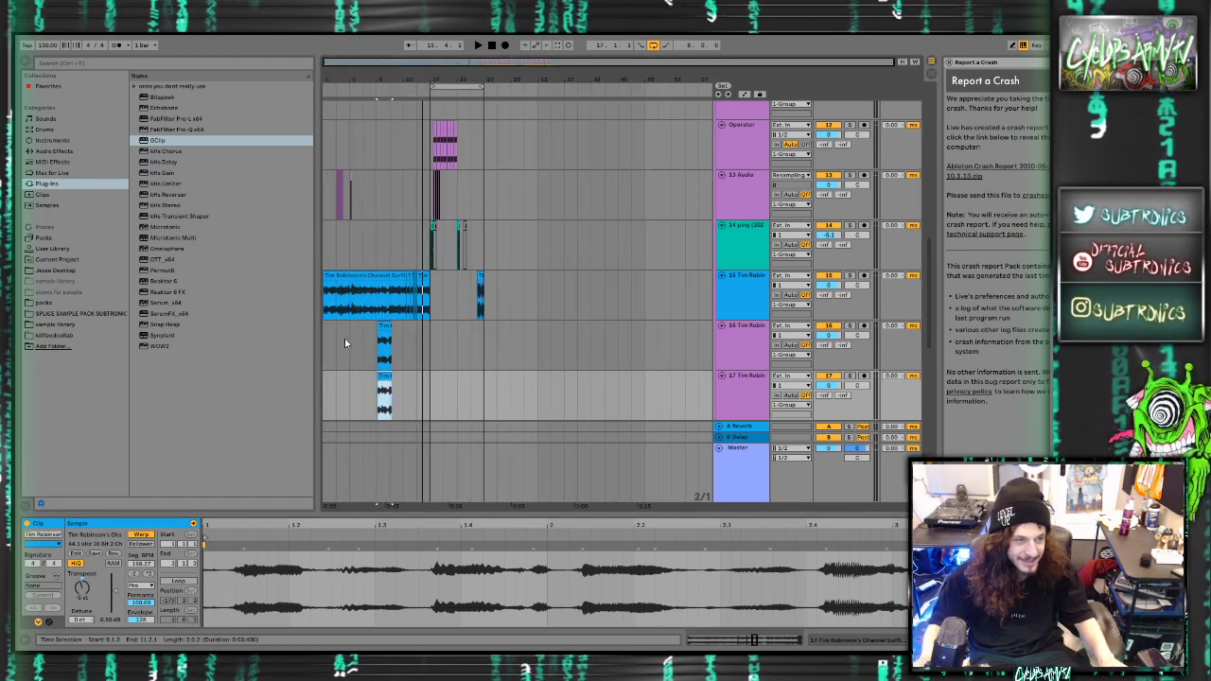
pyautogui.click(318, 331)
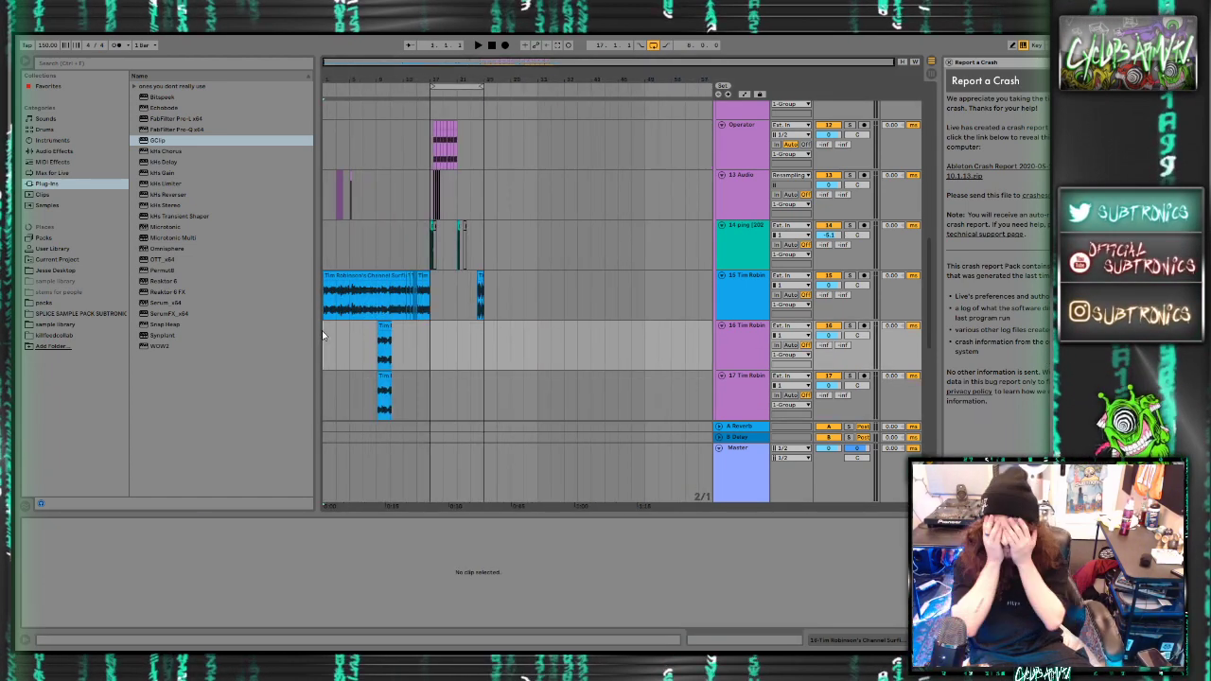
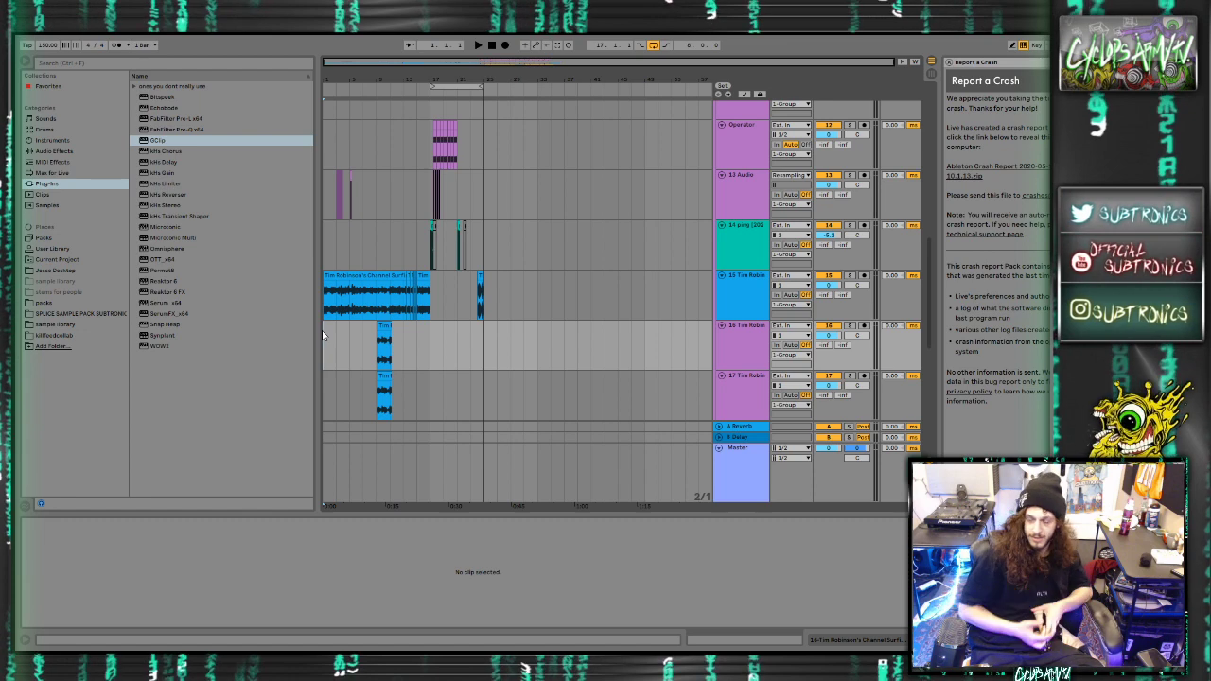
pyautogui.press('space')
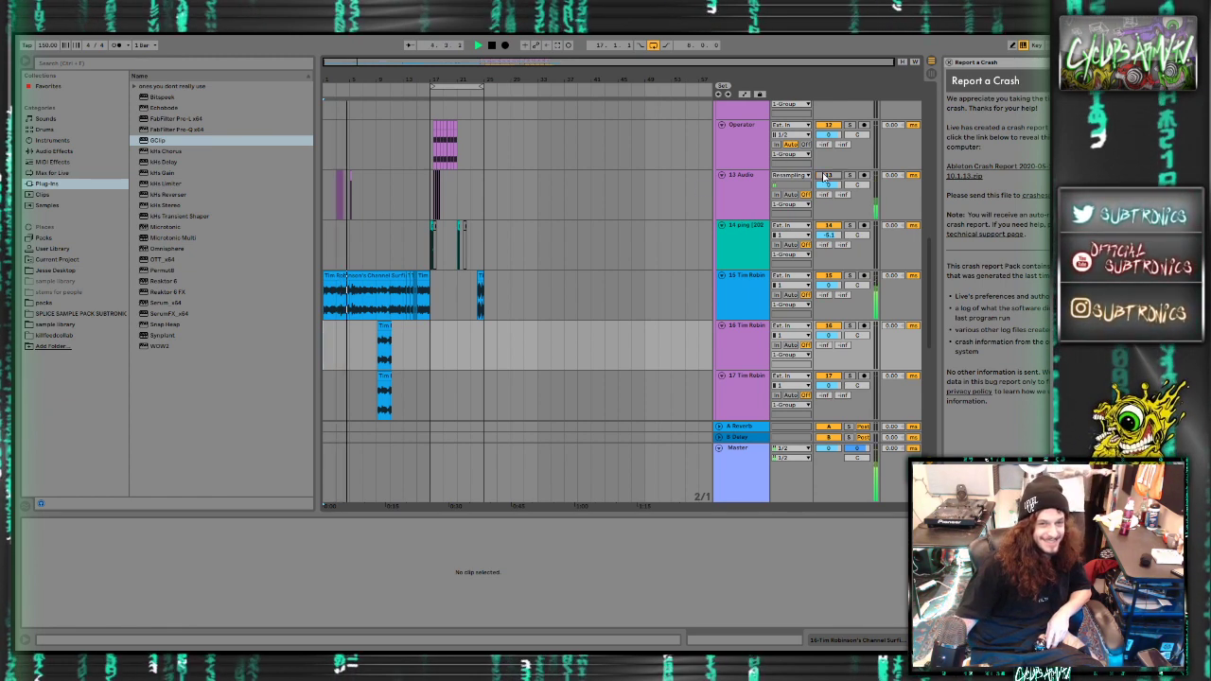
pyautogui.scroll(2, 825, 178)
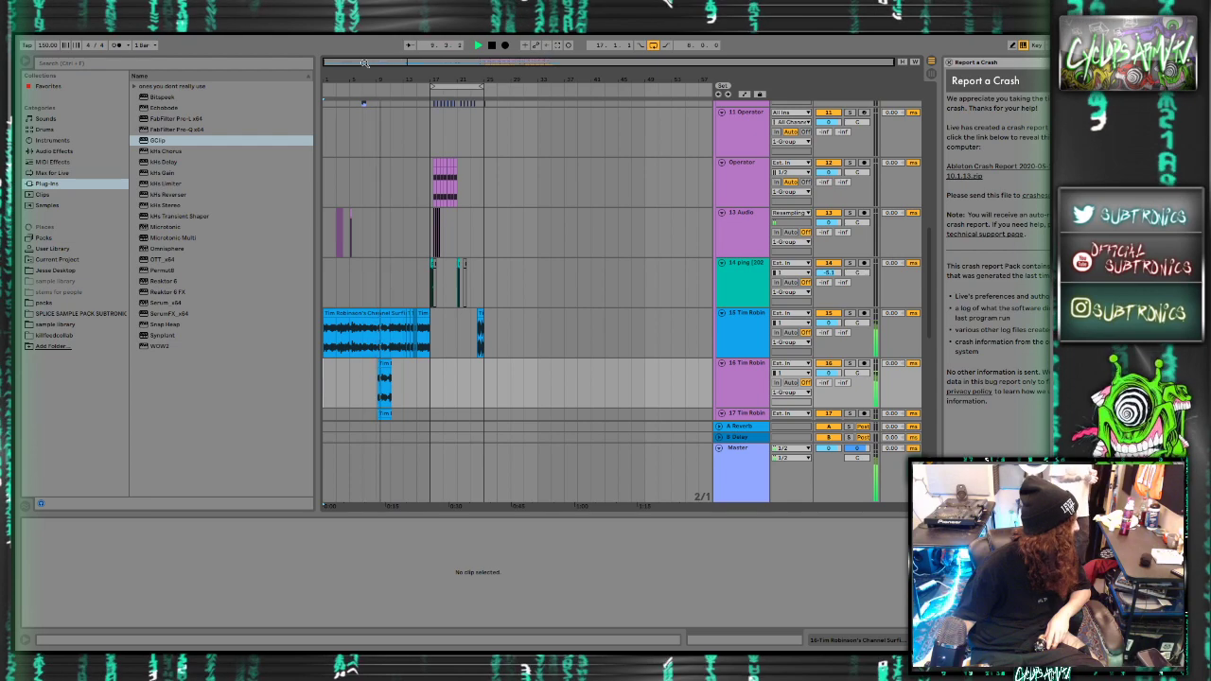
pyautogui.moveTo(370, 59); pyautogui.dragTo(370, 113)
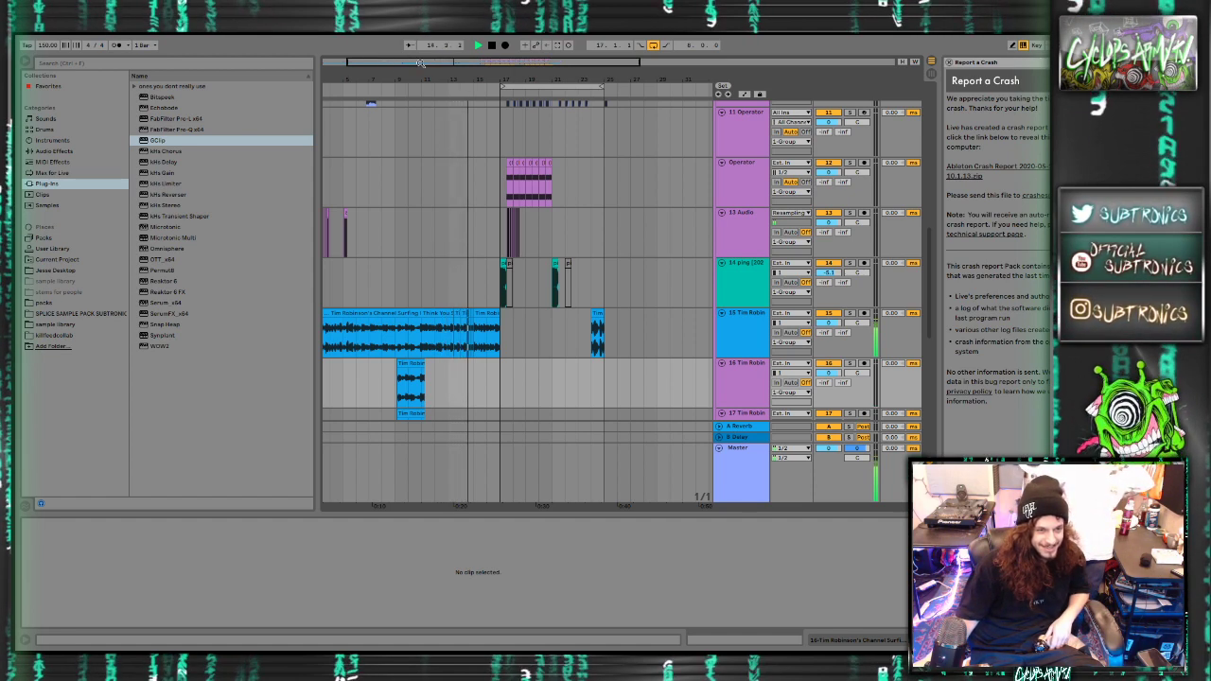
pyautogui.moveTo(430, 62); pyautogui.dragTo(431, 67)
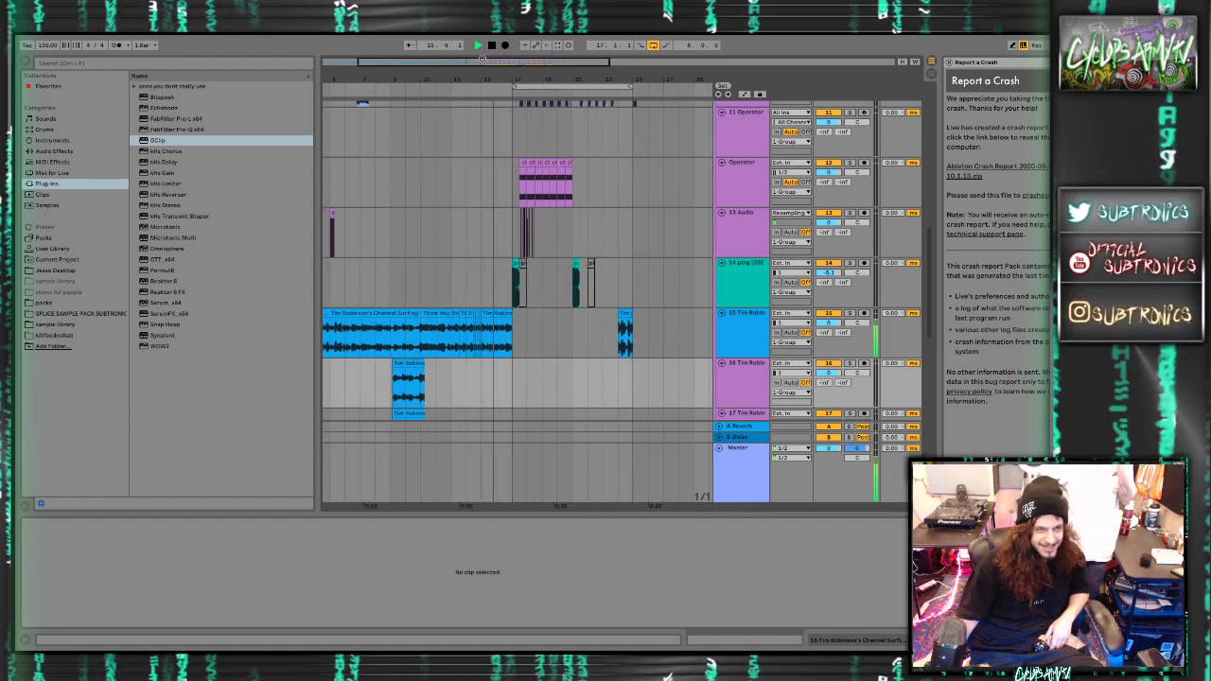
pyautogui.click(604, 341)
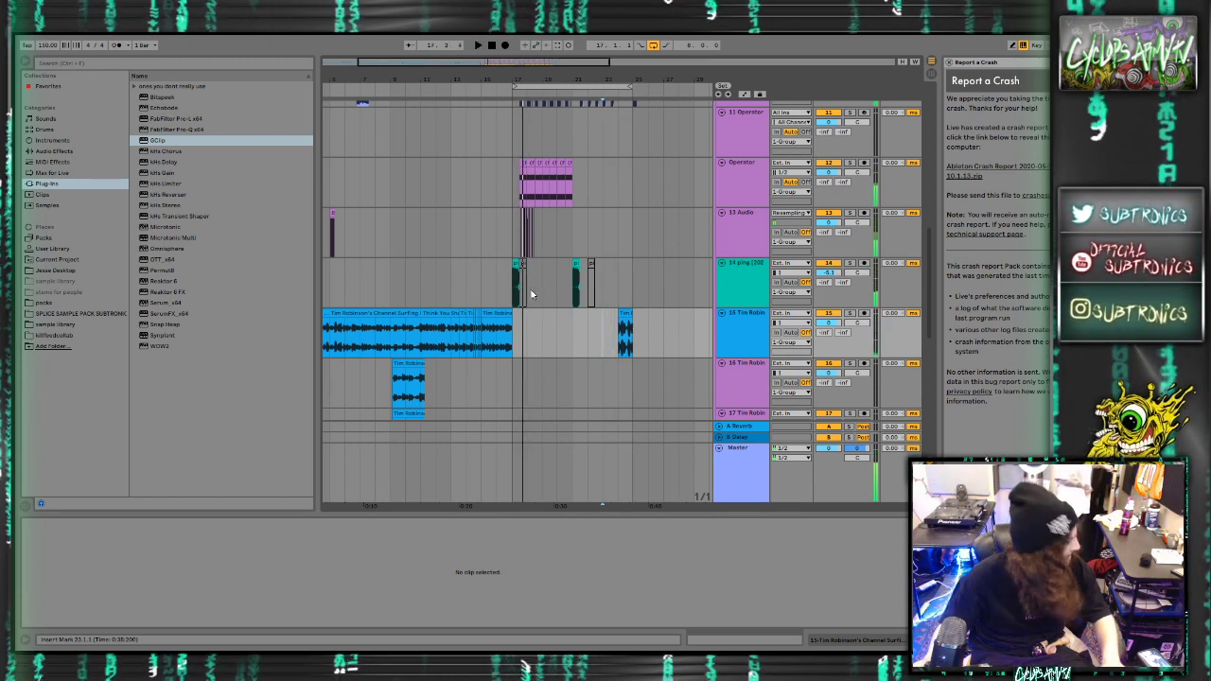
# Consolidate all track 15 vocal clips from 1.1.1 to 17.1.1 into one clip
pyautogui.click(464, 295)
pyautogui.click(502, 316)
pyautogui.moveTo(509, 331); pyautogui.dragTo(298, 341)
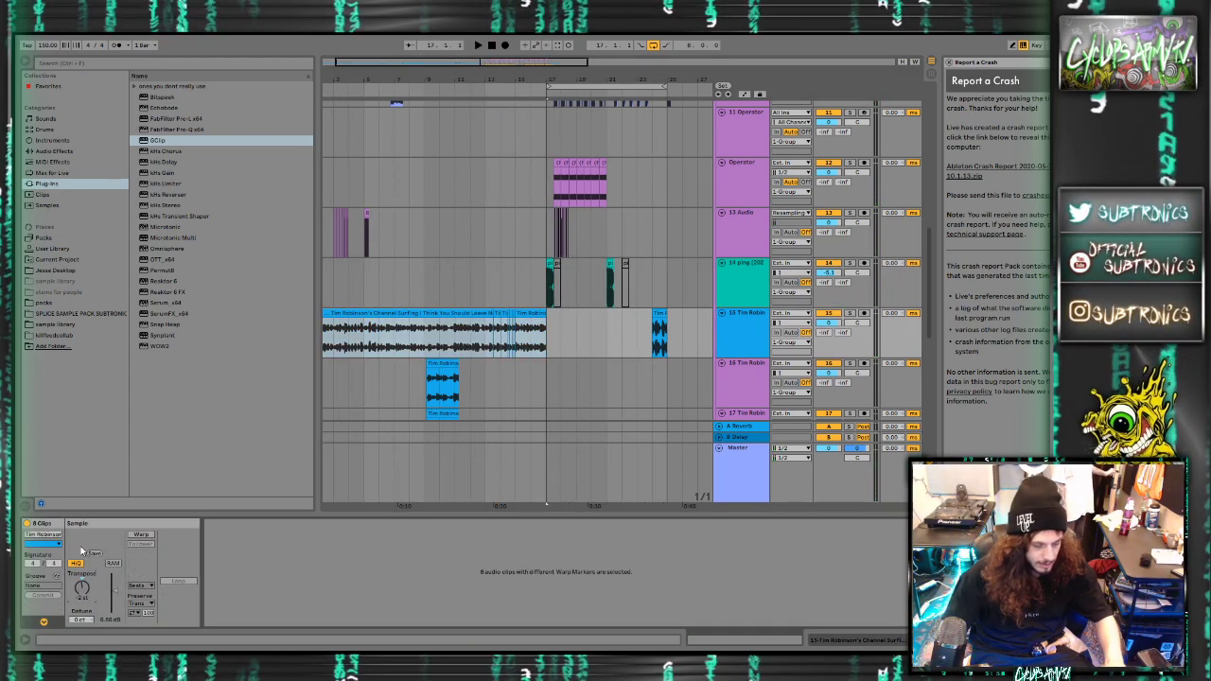
pyautogui.hscroll(-1, 341, 359)
pyautogui.hotkey('ctrl', 'j')
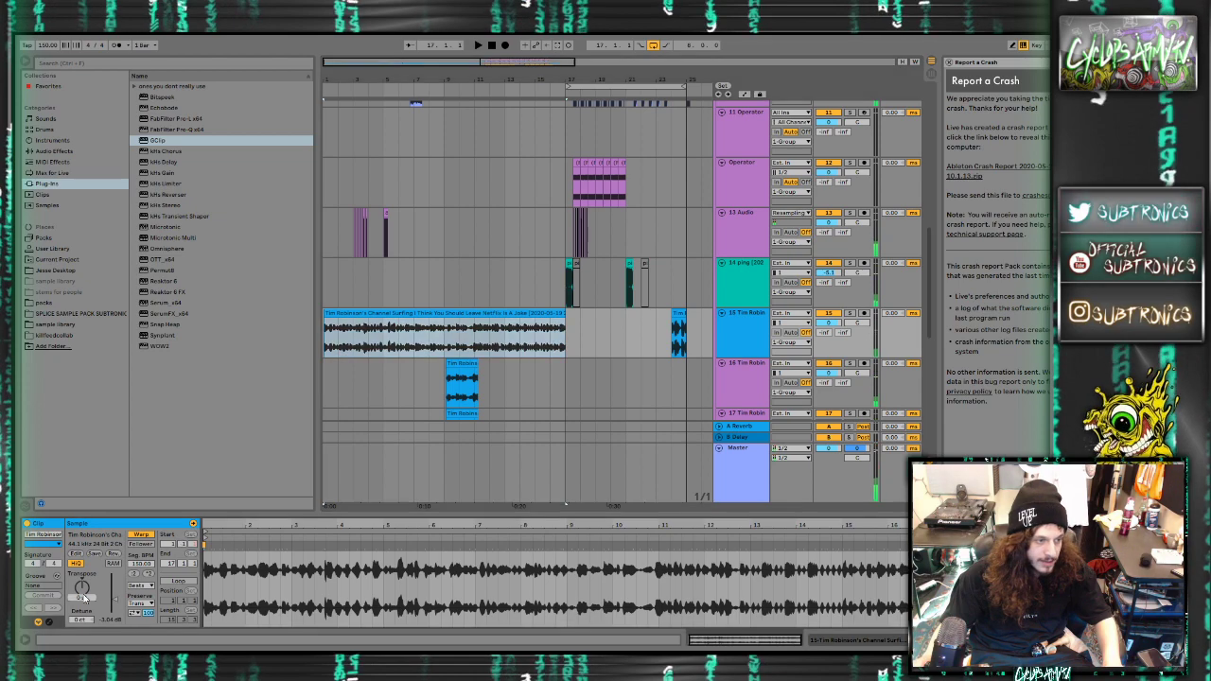
# Set the consolidated vocal clip's warp mode to Complex and play it from the beginning
pyautogui.scroll(1, 416, 403)
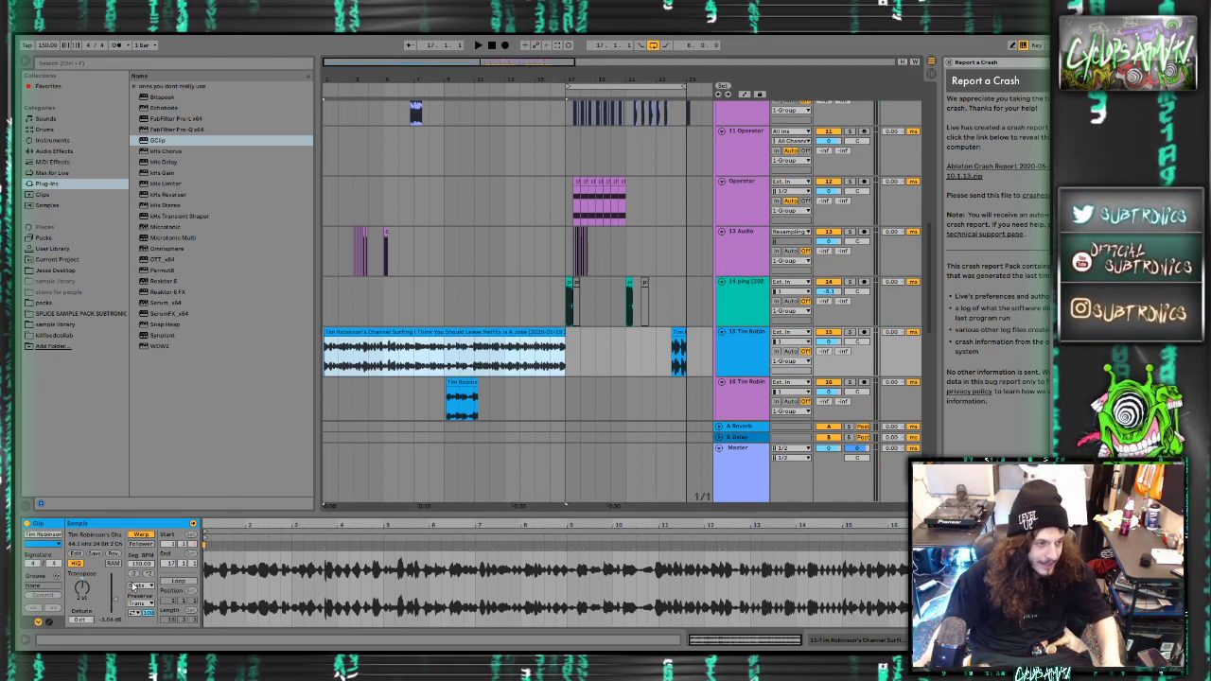
pyautogui.click(171, 581)
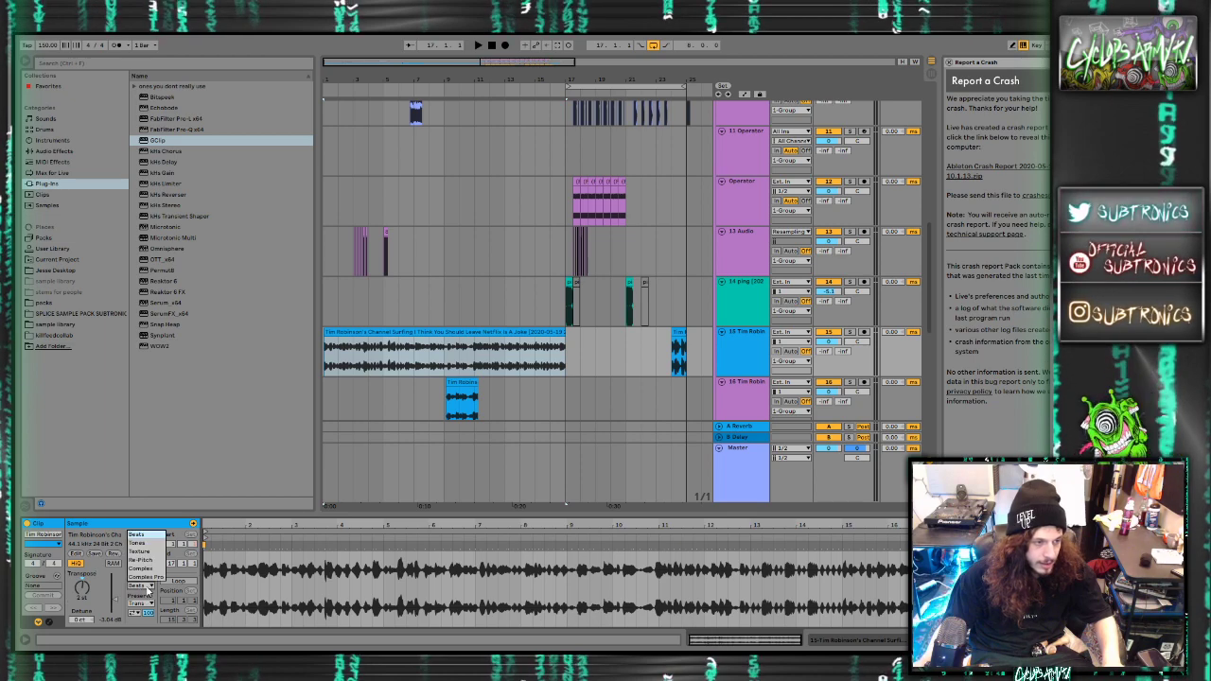
pyautogui.click(146, 587)
pyautogui.click(146, 587)
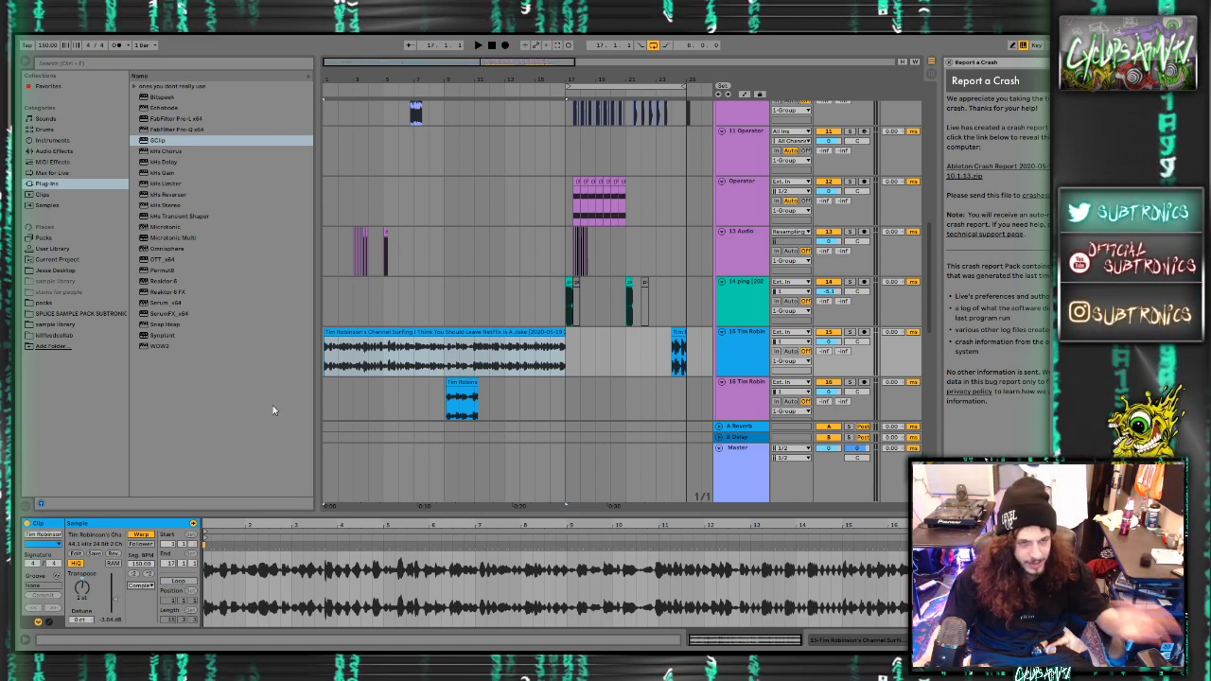
pyautogui.press('space')
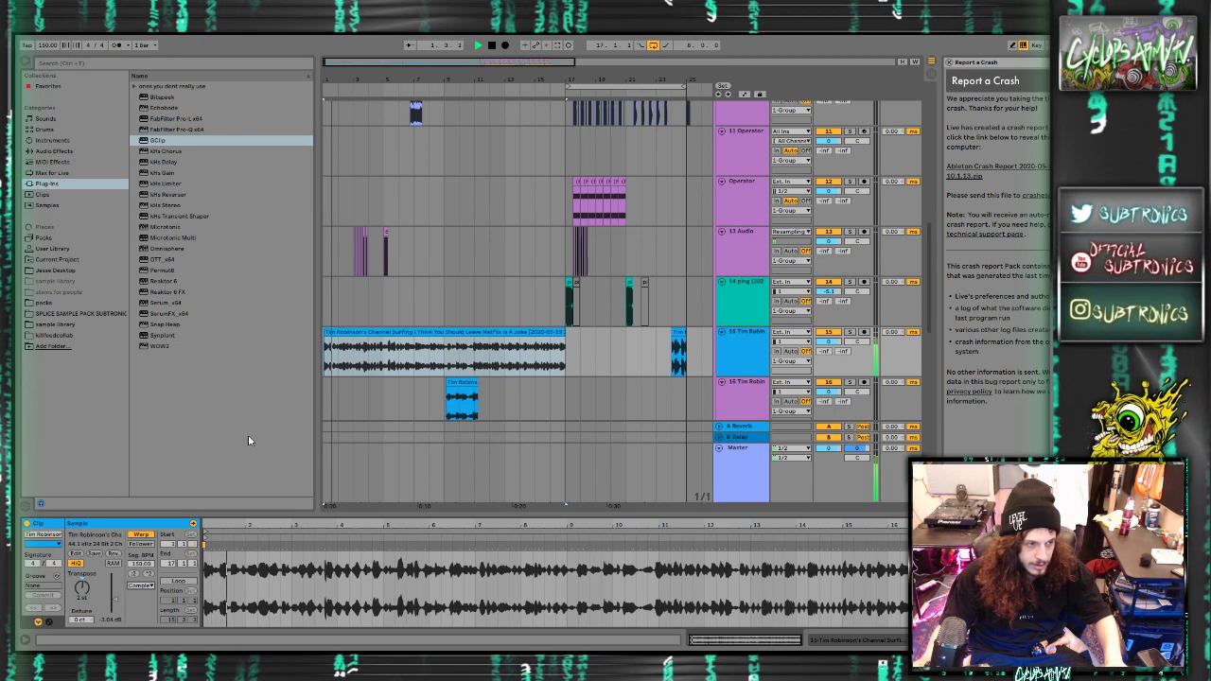
# Add a Reverb to vocal track 15 and set its Dry/Wet to 32 %
pyautogui.click(65, 151)
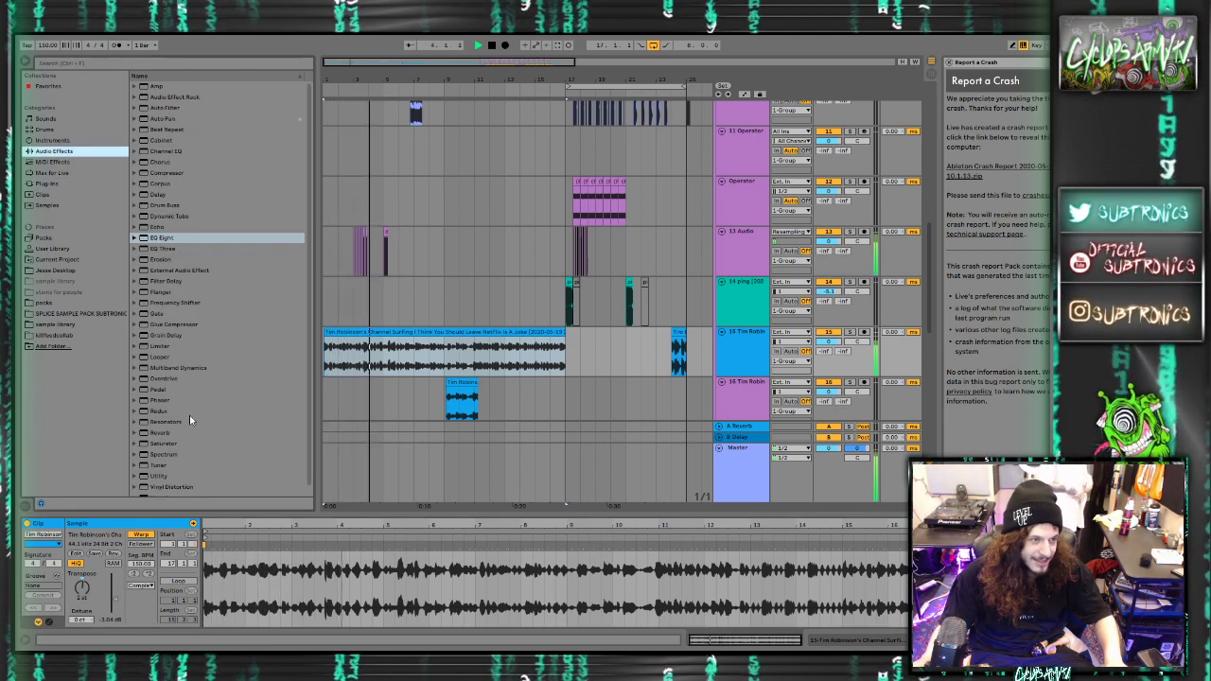
pyautogui.doubleClick(174, 433)
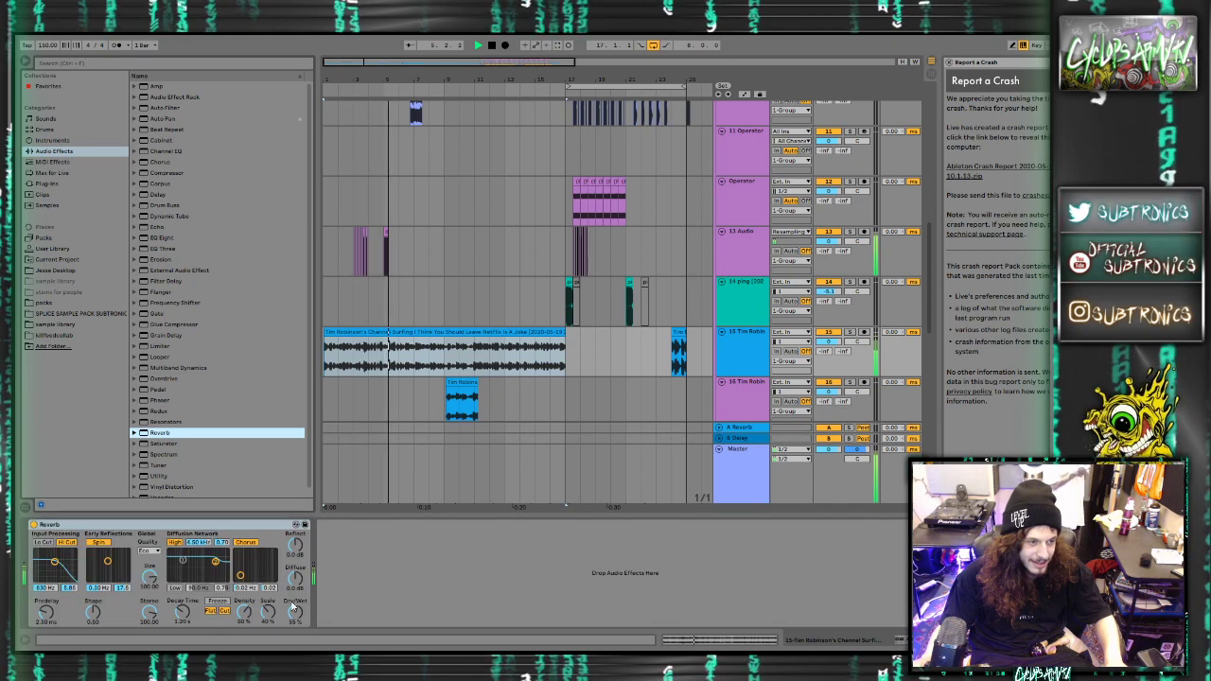
pyautogui.moveTo(297, 601); pyautogui.dragTo(214, 631)
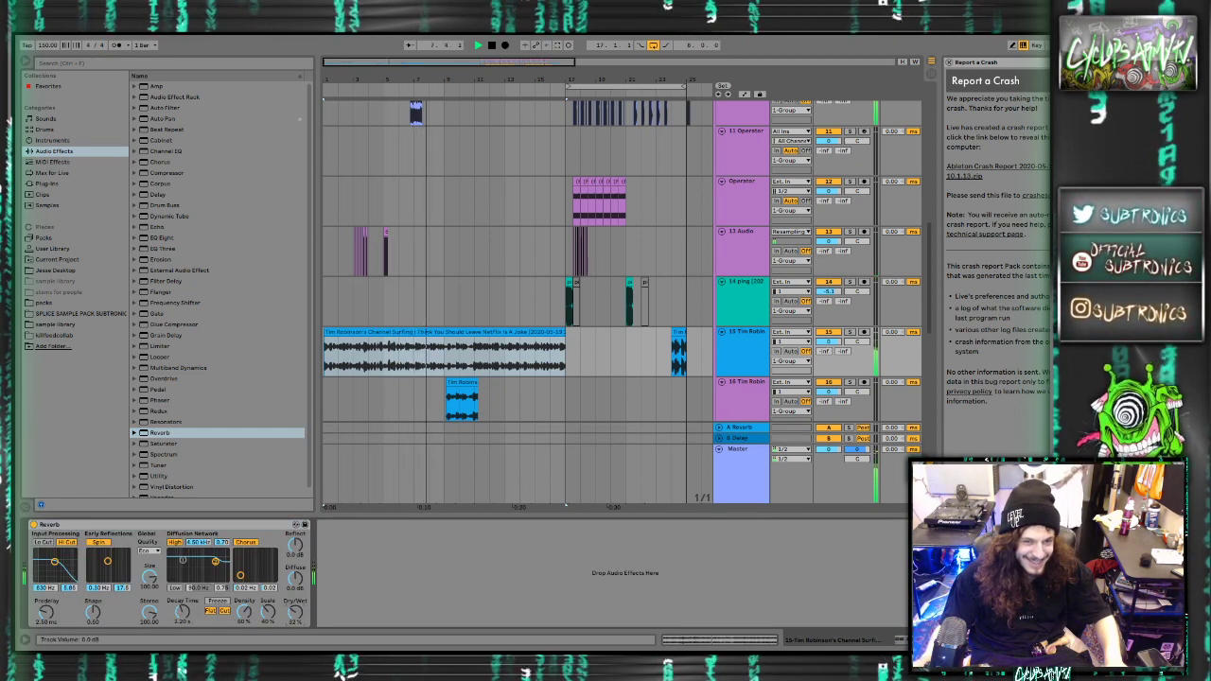
# Raise vocal track 15 to 5.6 dB and automate its Reverb Dry/Wet to ramp down ahead of bar 17
pyautogui.click(805, 352)
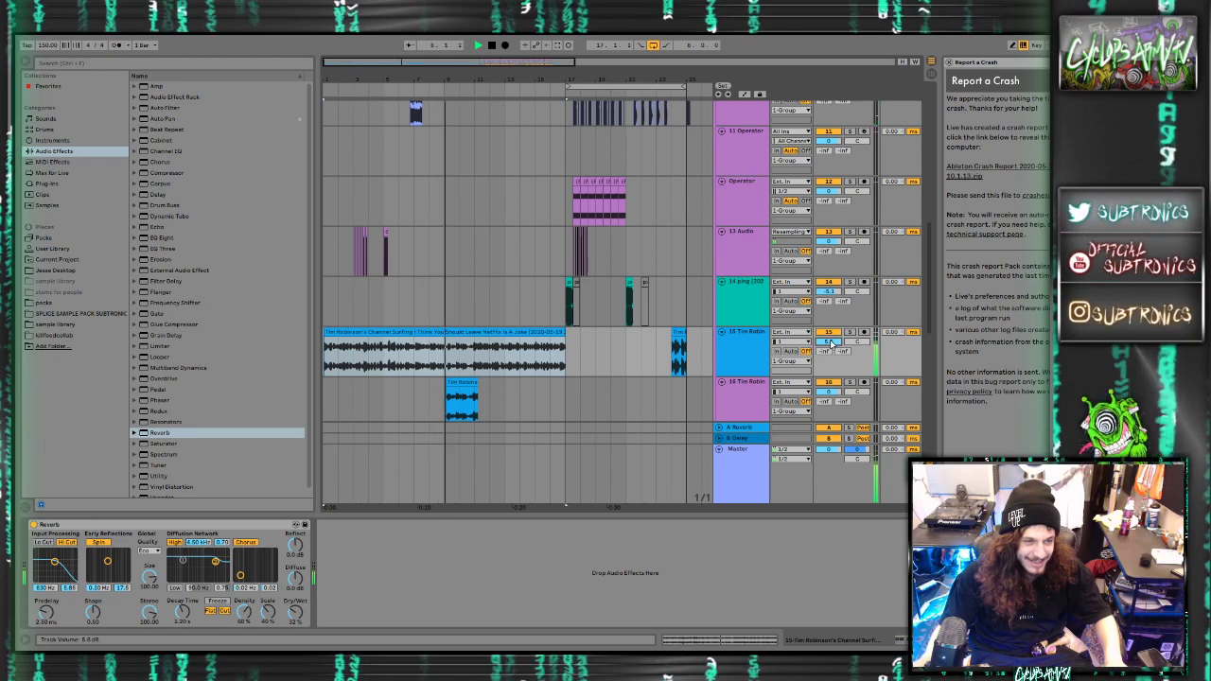
pyautogui.scroll(-3, 413, 376)
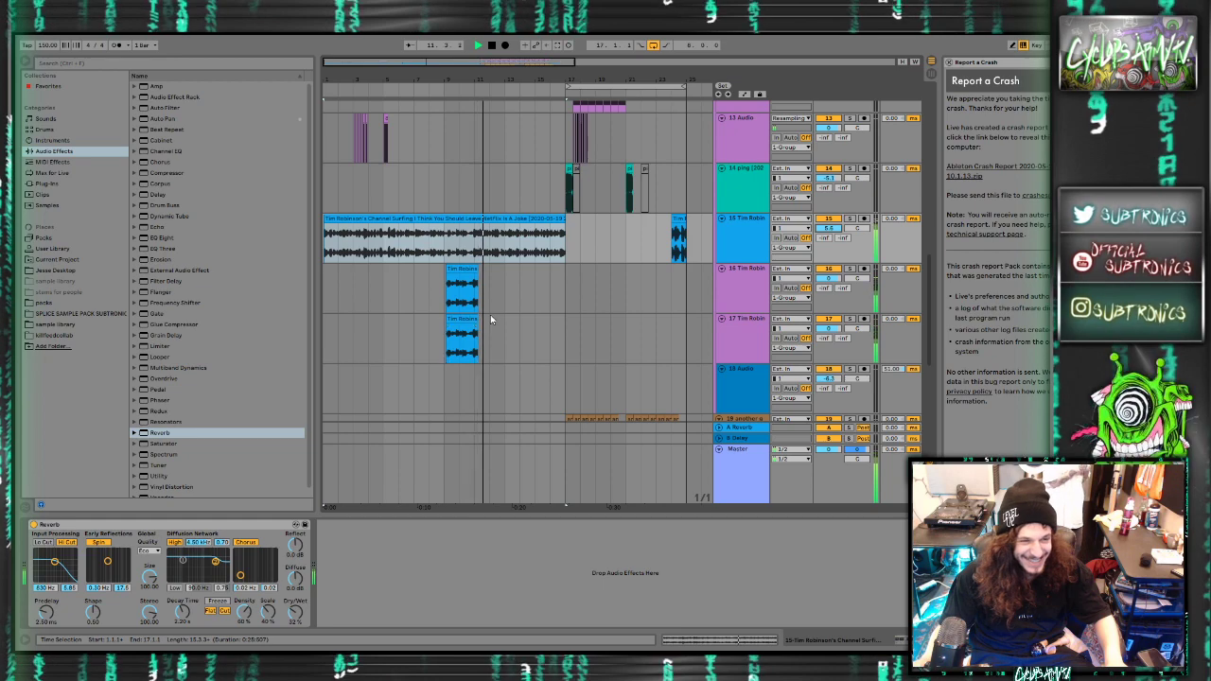
pyautogui.scroll(1, 491, 303)
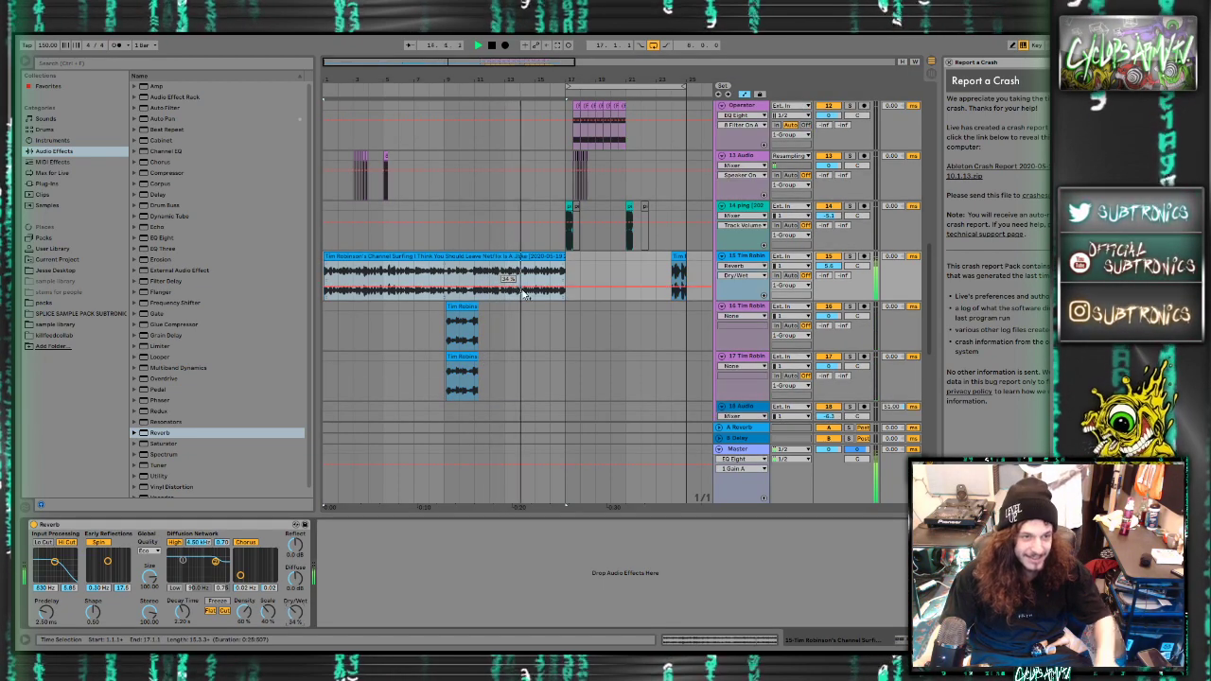
pyautogui.press('a')
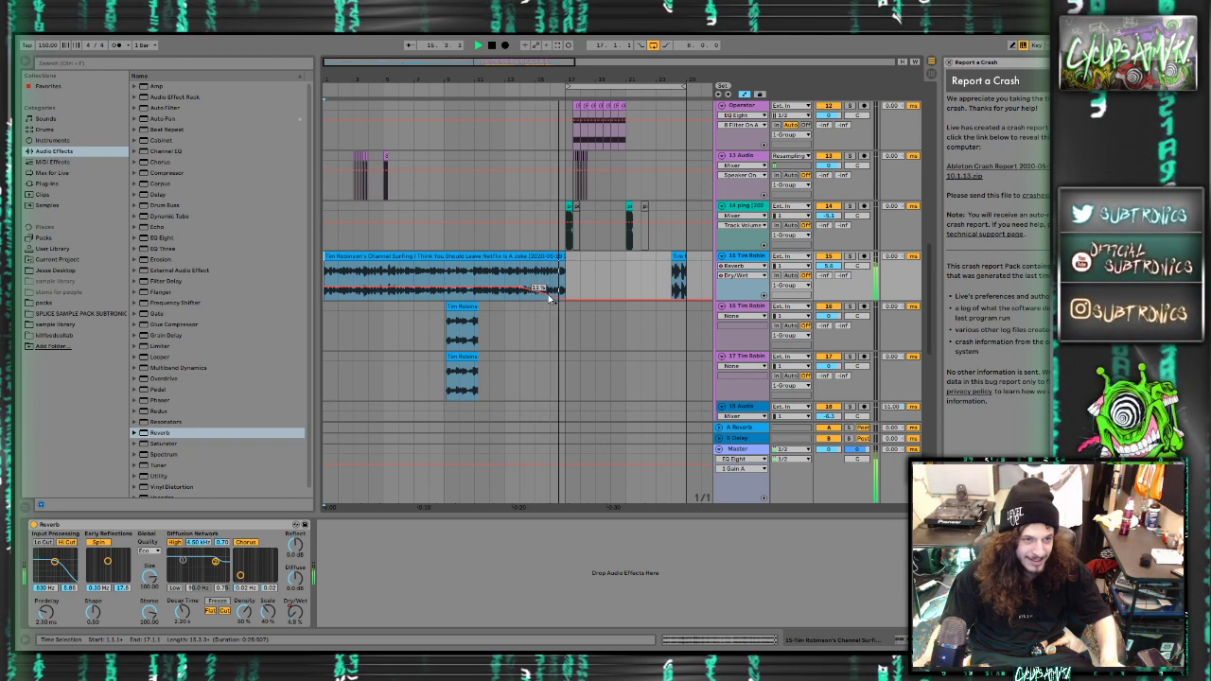
pyautogui.press('space')
pyautogui.scroll(1, 564, 287)
pyautogui.scroll(3, 565, 293)
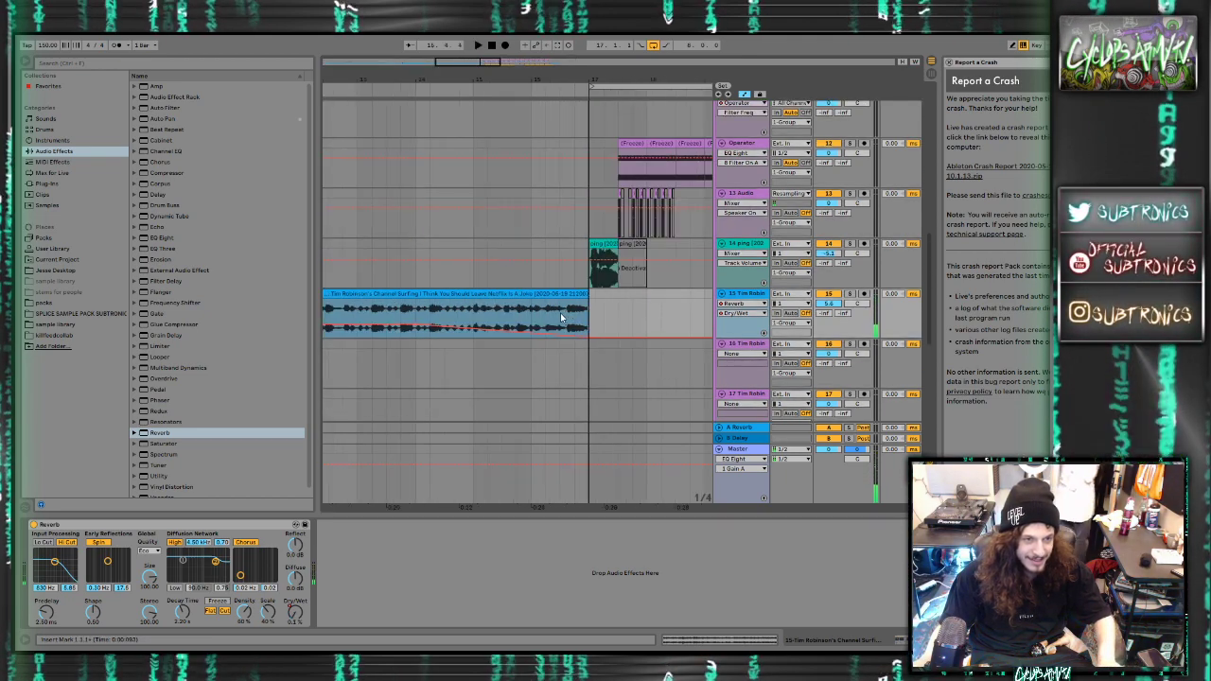
pyautogui.scroll(-3, 533, 321)
pyautogui.hscroll(-1, 335, 325)
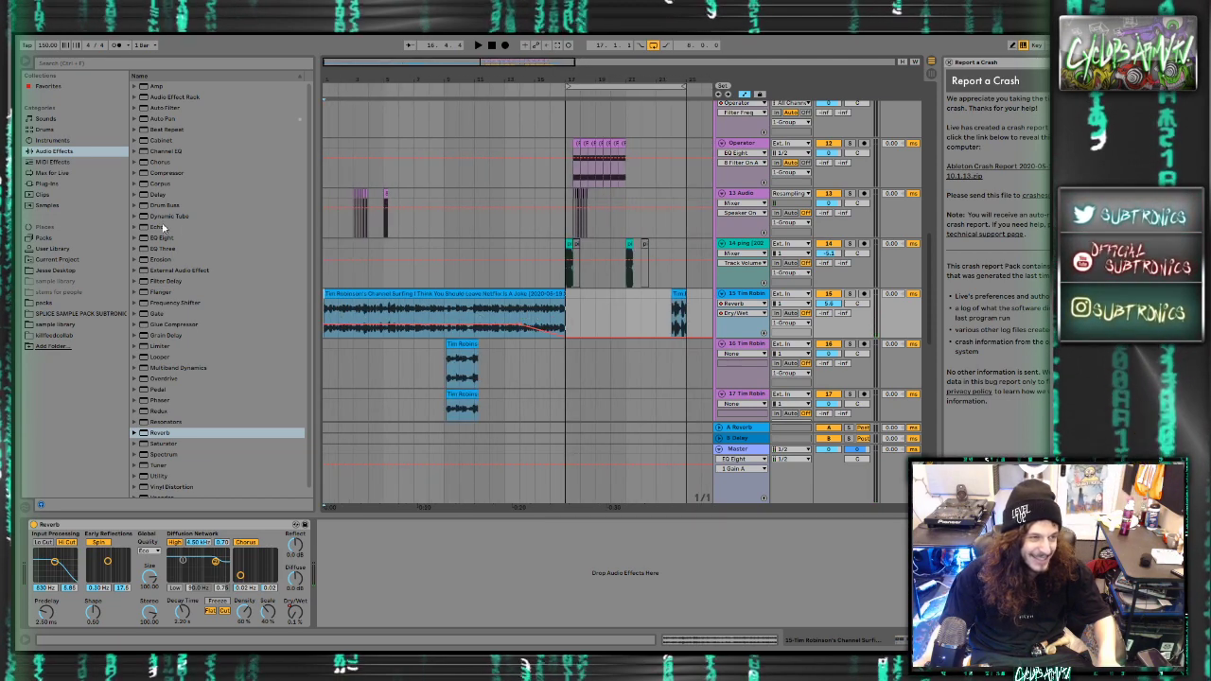
# Browse the Splice sample pack to the sweep up folder inside sfx and audition its 4 bar risers
pyautogui.click(72, 313)
pyautogui.click(164, 356)
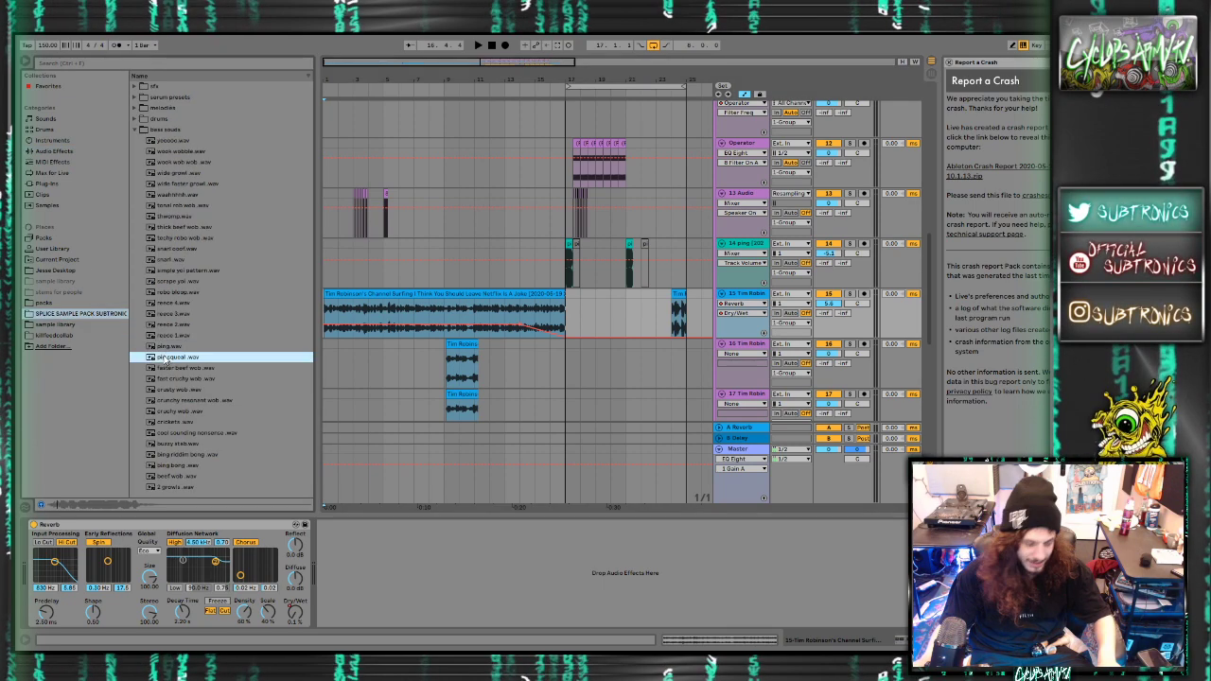
pyautogui.press('Left')
pyautogui.press('Left')
pyautogui.press('Up')
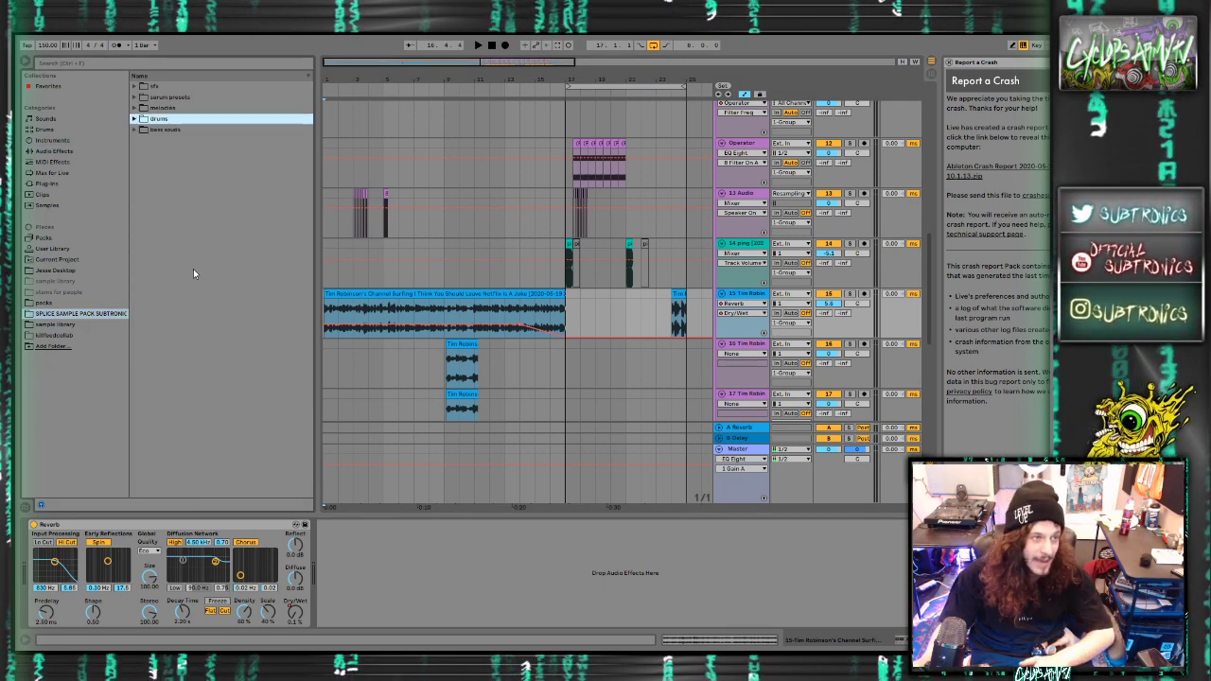
pyautogui.press('Up')
pyautogui.press('Up')
pyautogui.press('Up')
pyautogui.press('Right')
pyautogui.press('Down')
pyautogui.press('Down')
pyautogui.press('Down')
pyautogui.press('Up')
pyautogui.press('Up')
pyautogui.press('Right')
pyautogui.click(213, 304)
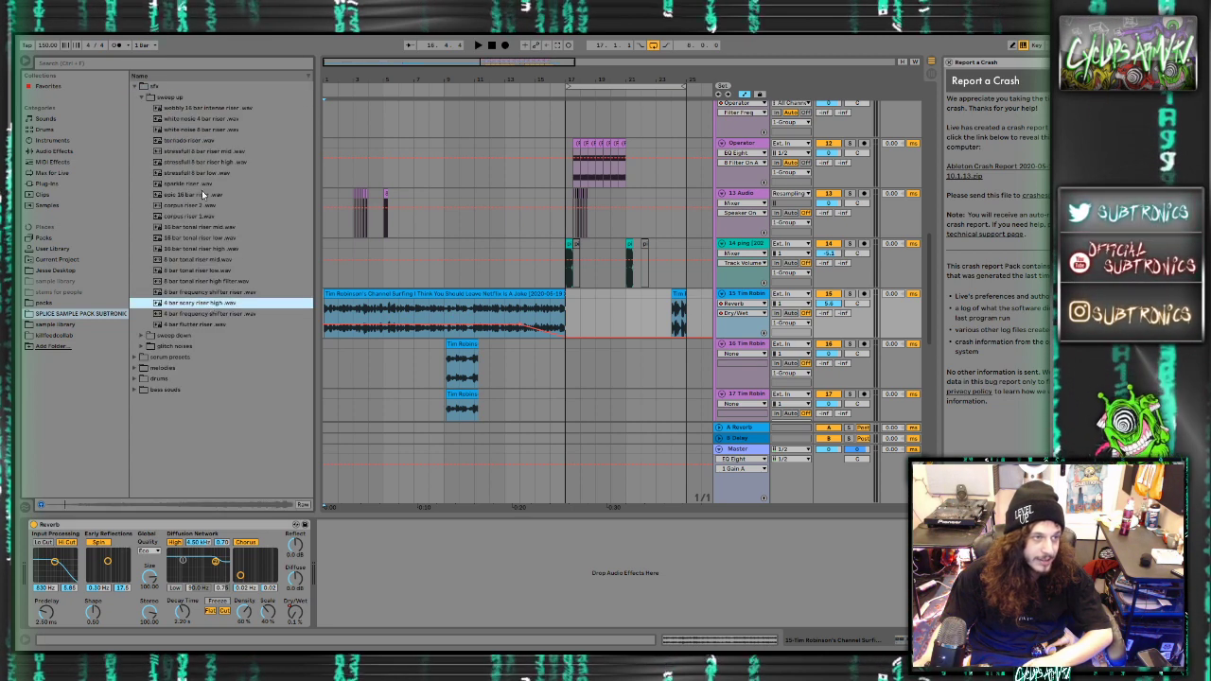
pyautogui.click(221, 313)
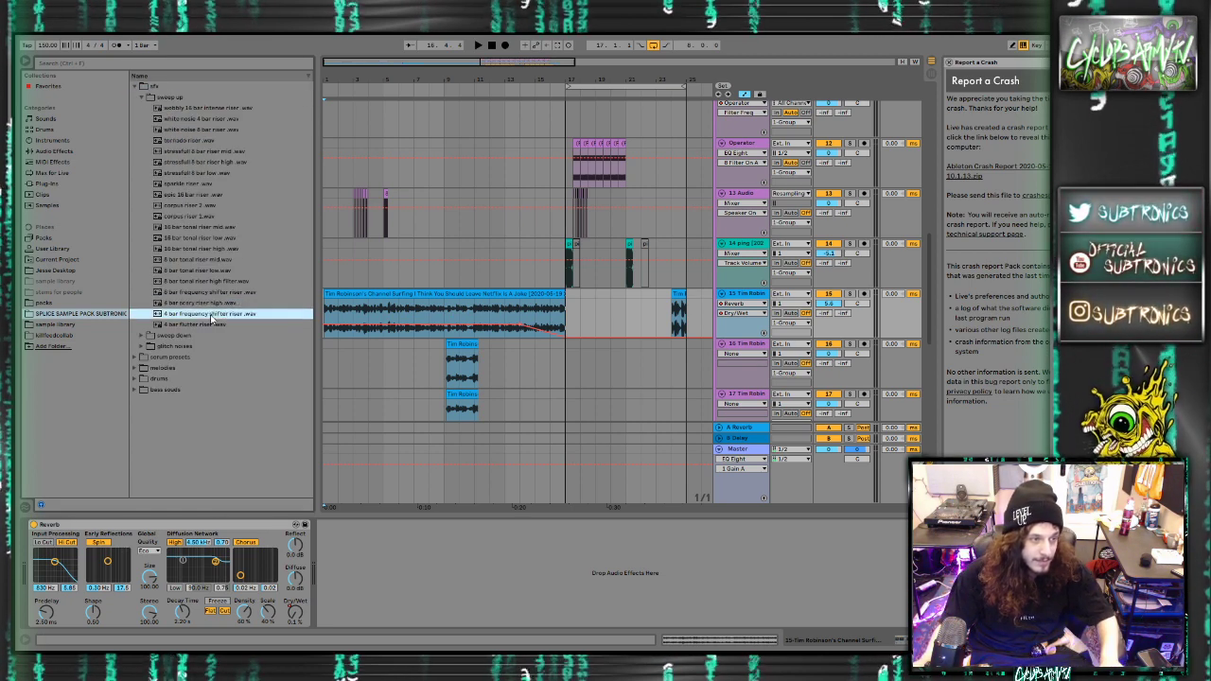
# Place 4 bar flutter riser.wav on a new track below the drums, starting at 11.1.1
pyautogui.scroll(-8, 563, 390)
pyautogui.click(180, 324)
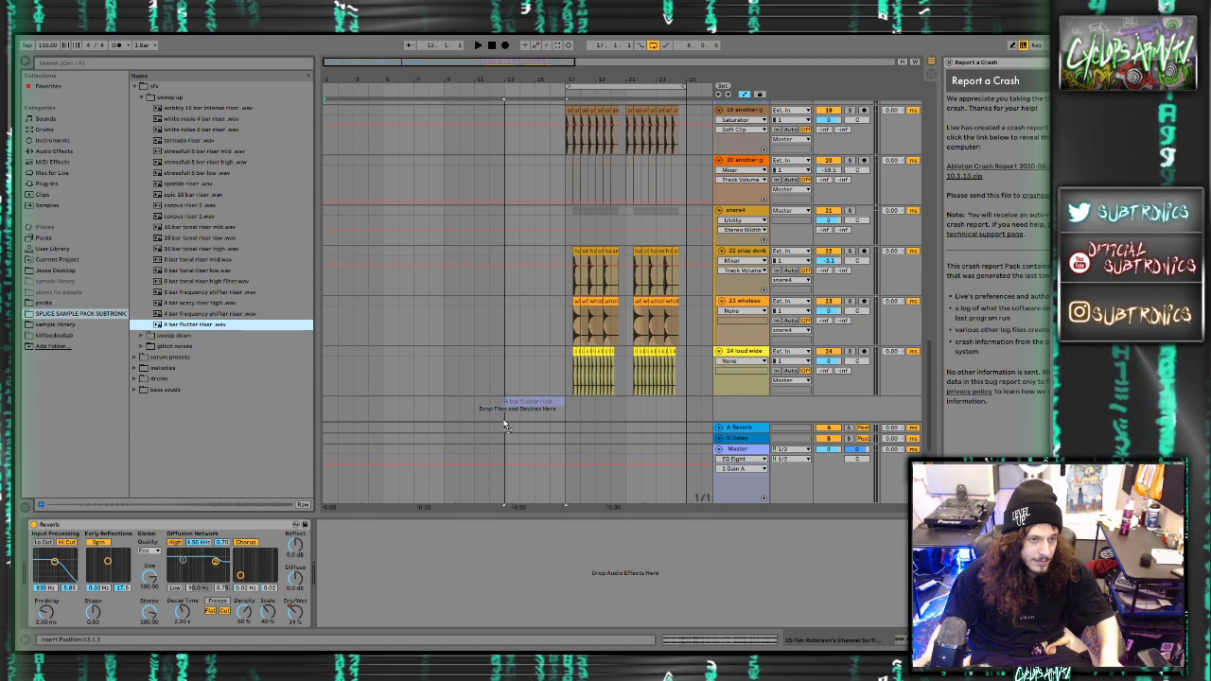
pyautogui.moveTo(506, 426); pyautogui.dragTo(507, 426)
pyautogui.press('space')
pyautogui.hotkey('shift', 'Tab')
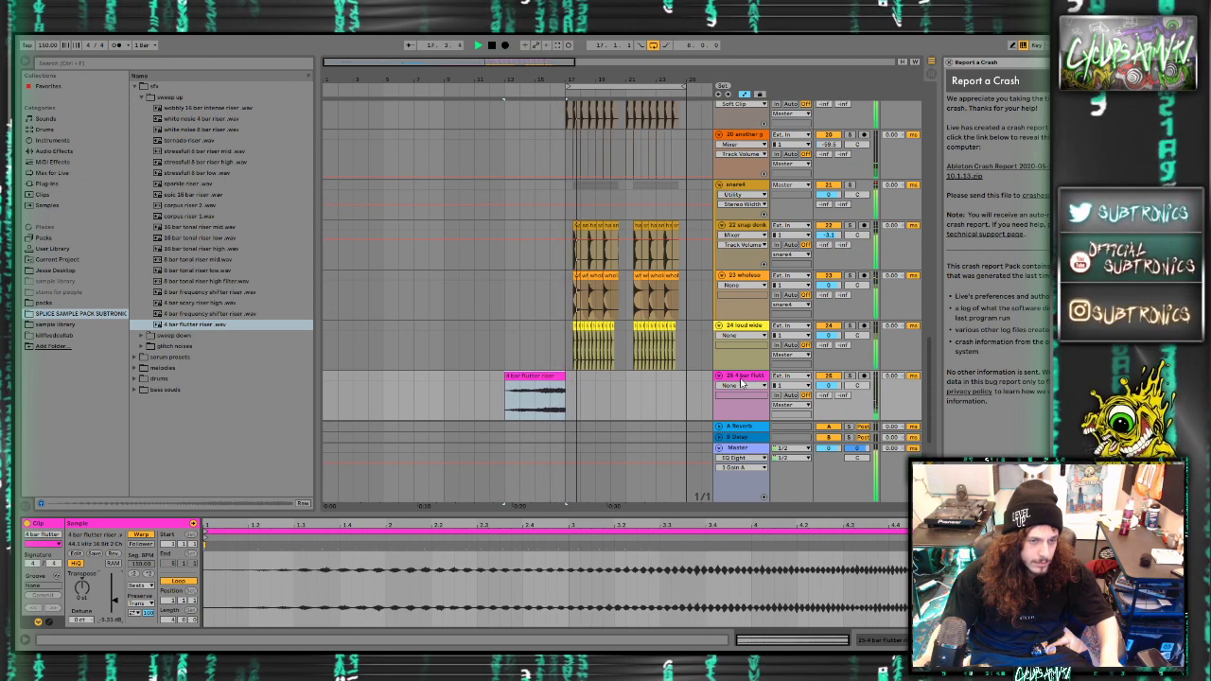
pyautogui.moveTo(549, 376)
pyautogui.mouseDown()
pyautogui.moveTo(503, 376)
pyautogui.moveTo(521, 377)
pyautogui.mouseUp()
pyautogui.click(525, 384)
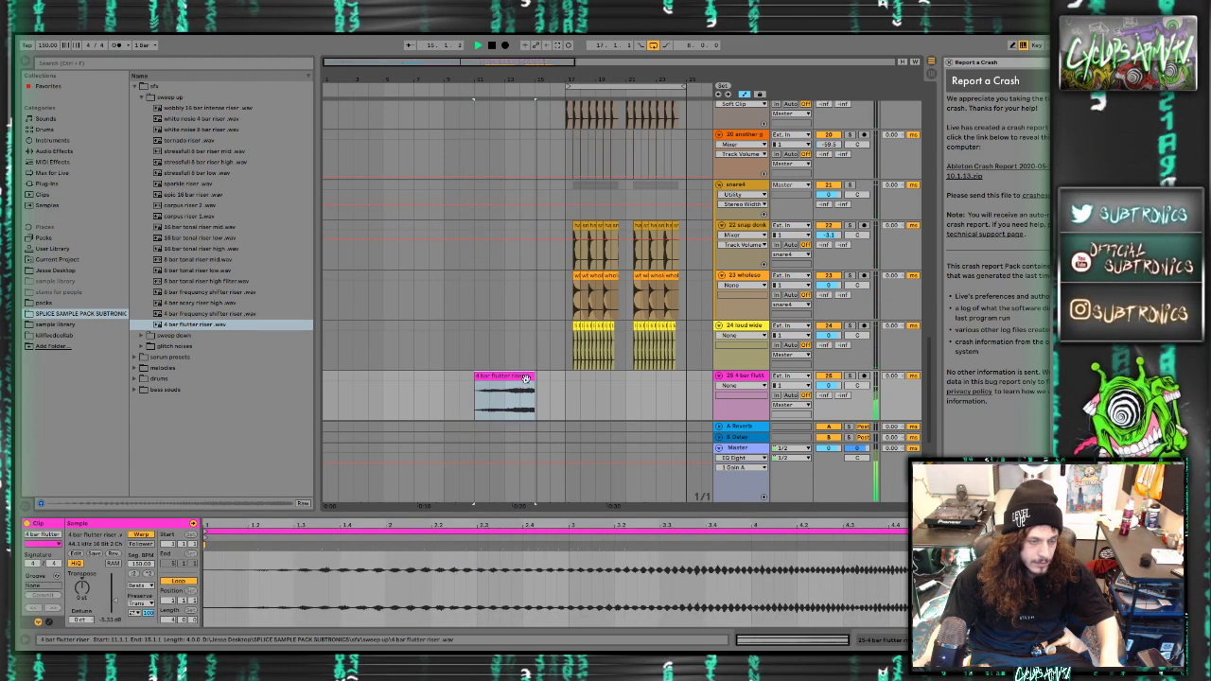
# Add an audio track with 4 bar frequency shifter riser.wav at 11.1.1 and lower its volume to -13.6 dB
pyautogui.hotkey('ctrl', 't')
pyautogui.click(227, 315)
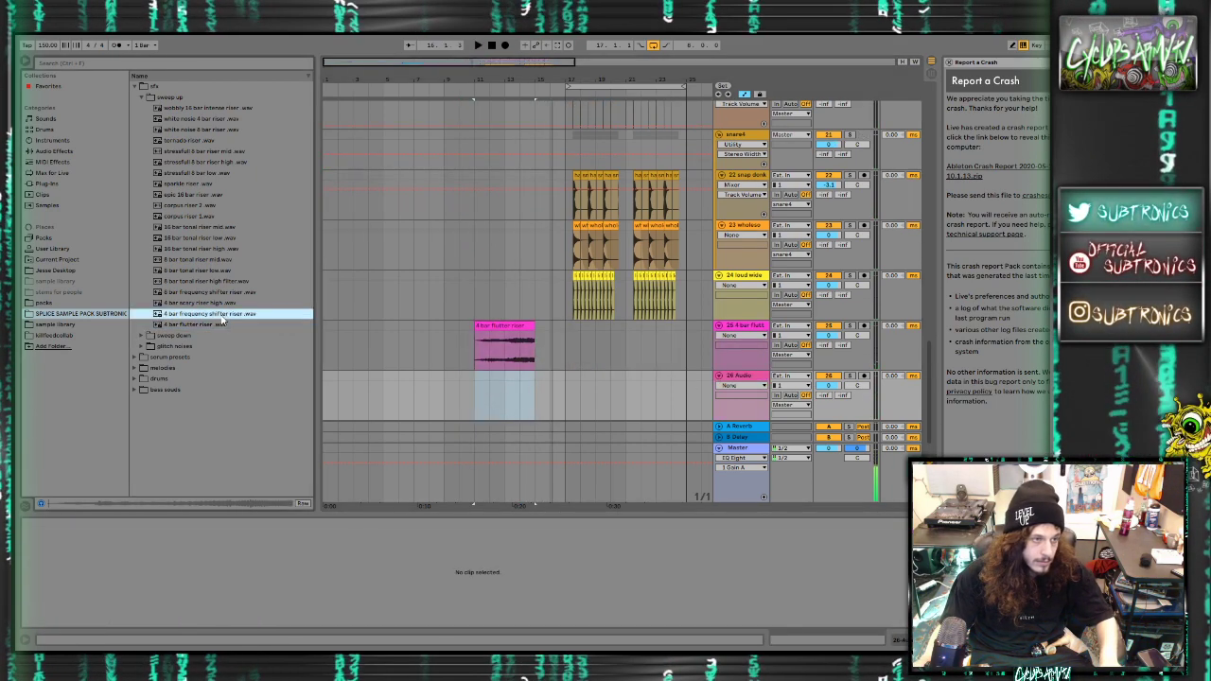
pyautogui.moveTo(216, 320); pyautogui.dragTo(502, 393)
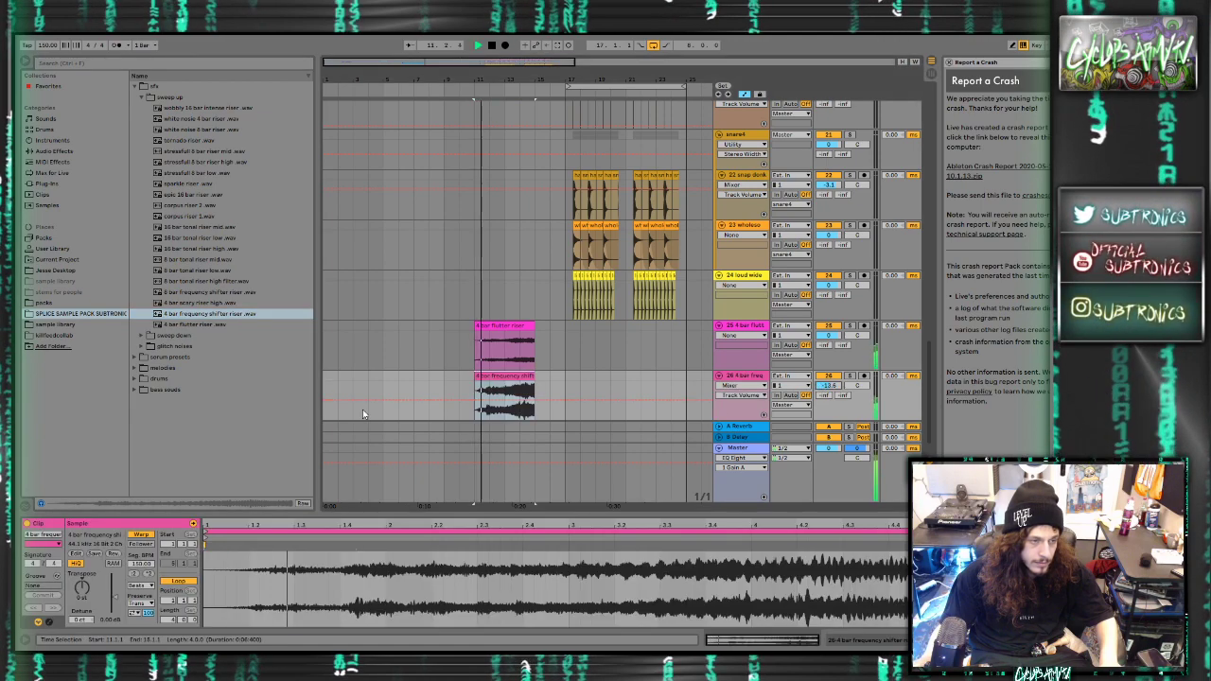
# Add an audio track holding stressfull 8 bar riser mid.wav from 7.1.1 and lower its volume to -4.6 dB
pyautogui.hotkey('ctrl', 't')
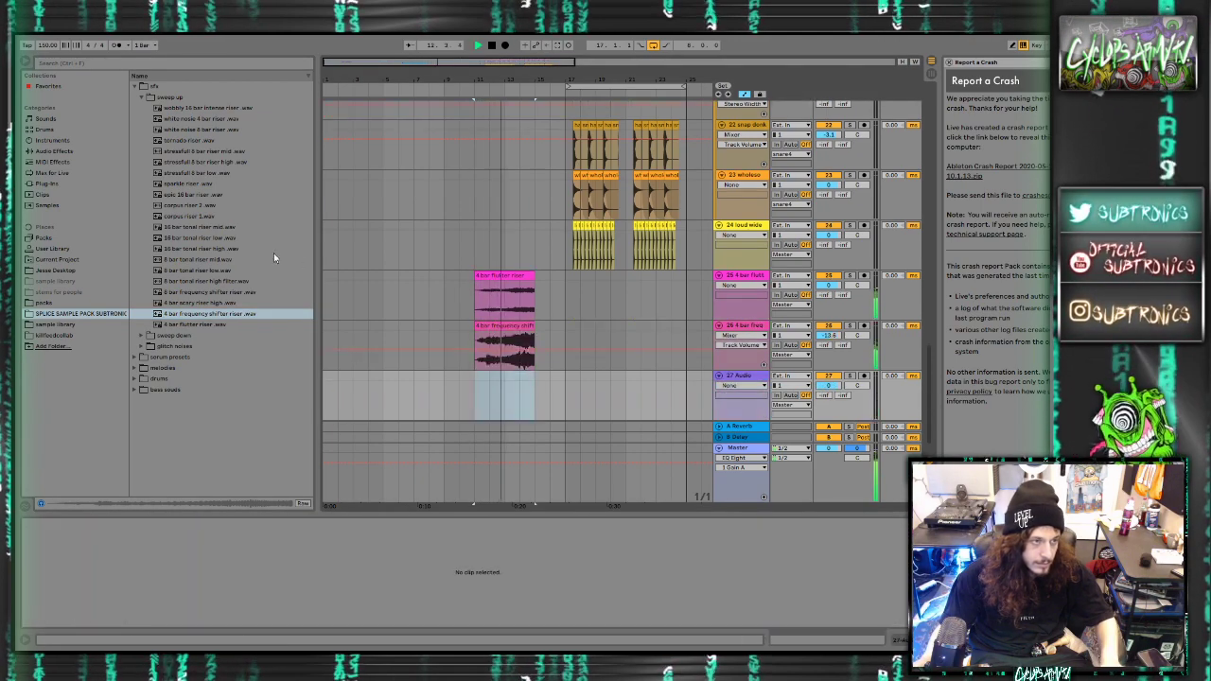
pyautogui.click(213, 152)
pyautogui.moveTo(213, 151); pyautogui.dragTo(414, 399)
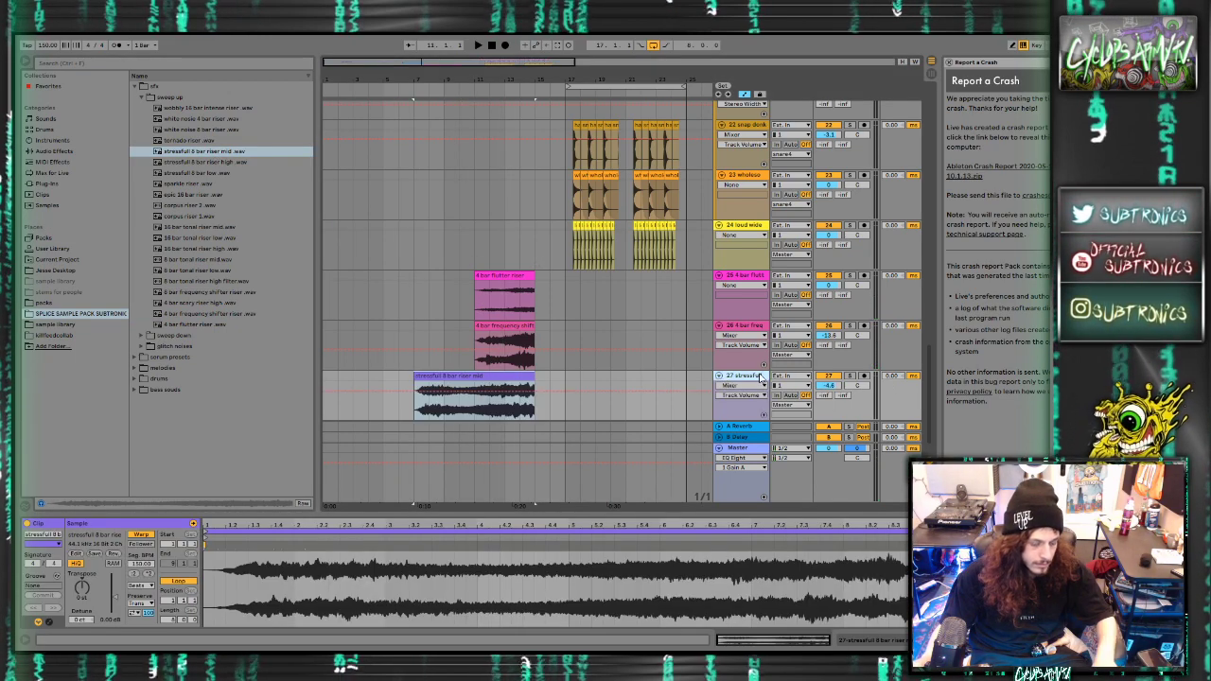
# Place wobbly 16 bar intense riser.wav on a new track from 2.1.1, stretch it to end at 15.1.1 in Re-Pitch mode, and lower its volume
pyautogui.hotkey('ctrl', 't')
pyautogui.moveTo(208, 106); pyautogui.dragTo(359, 386)
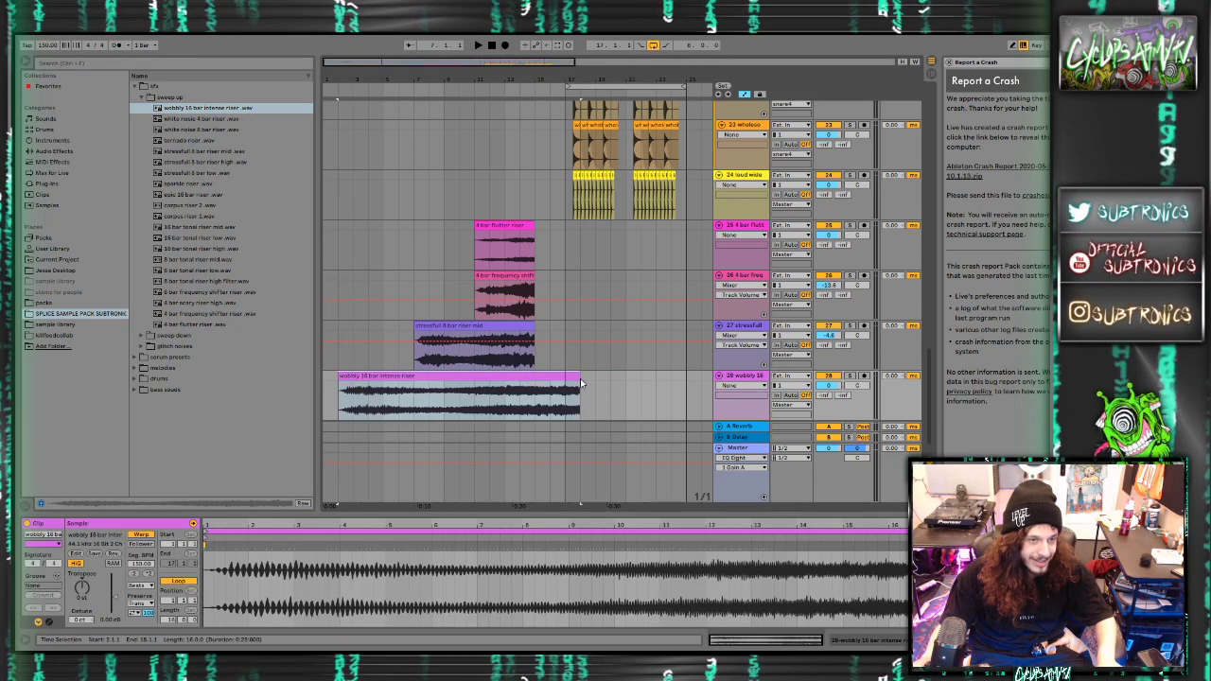
pyautogui.moveTo(551, 378); pyautogui.dragTo(538, 383)
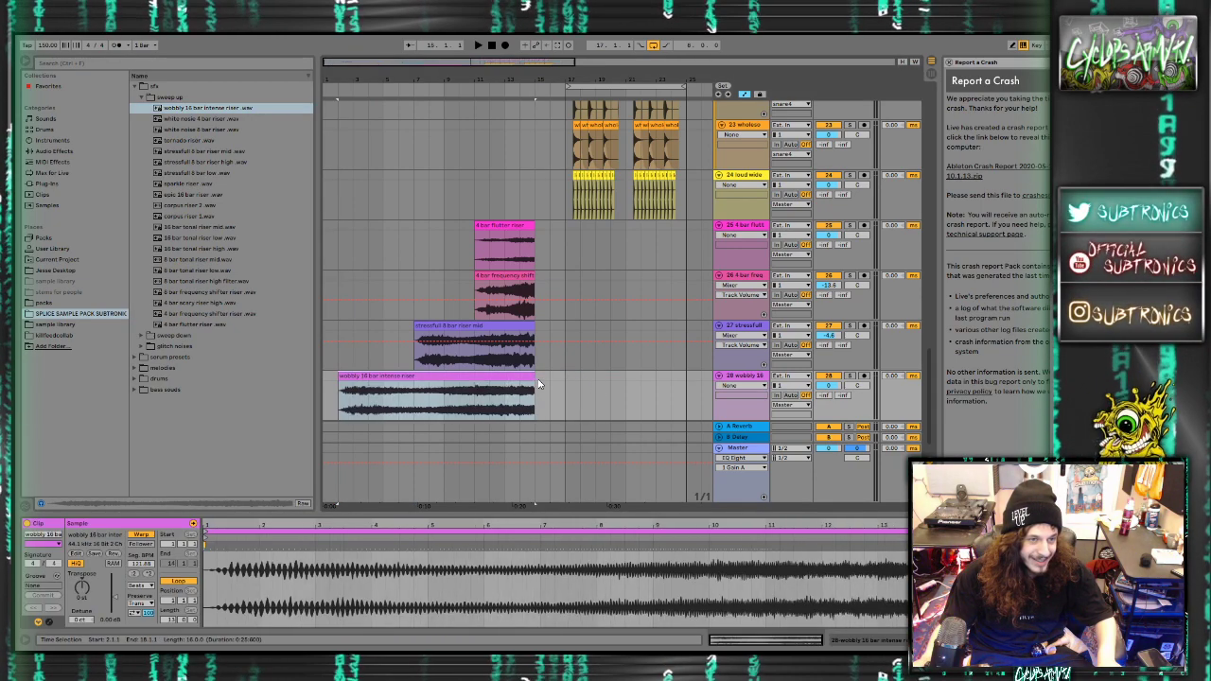
pyautogui.click(142, 586)
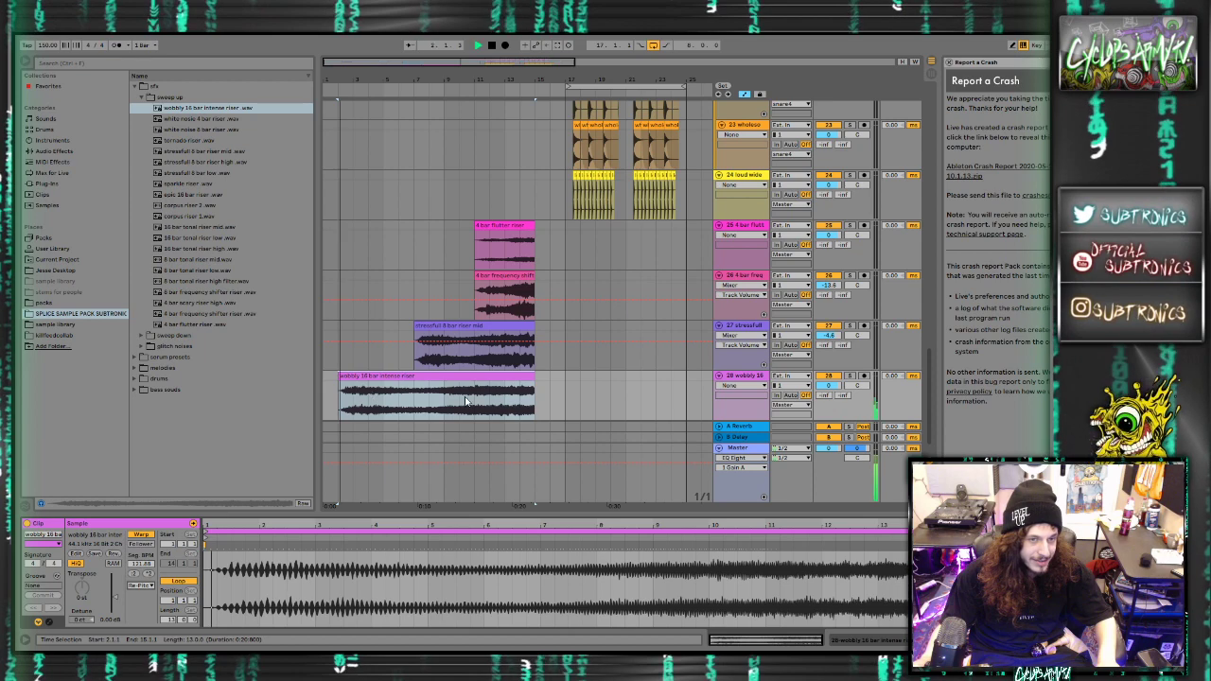
pyautogui.moveTo(828, 385); pyautogui.dragTo(829, 416)
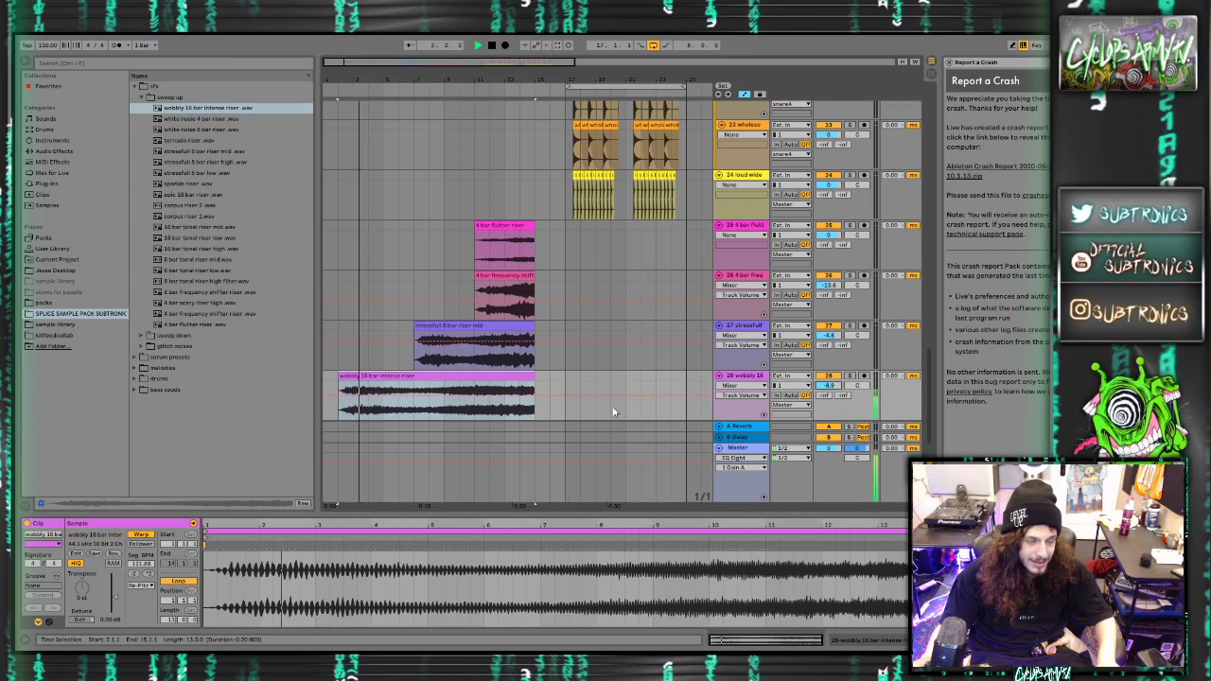
# Delete the leftover clips on tracks 10 to 13 between 1.1.1 and 9.1.1
pyautogui.scroll(2, 460, 441)
pyautogui.moveTo(457, 515); pyautogui.dragTo(457, 627)
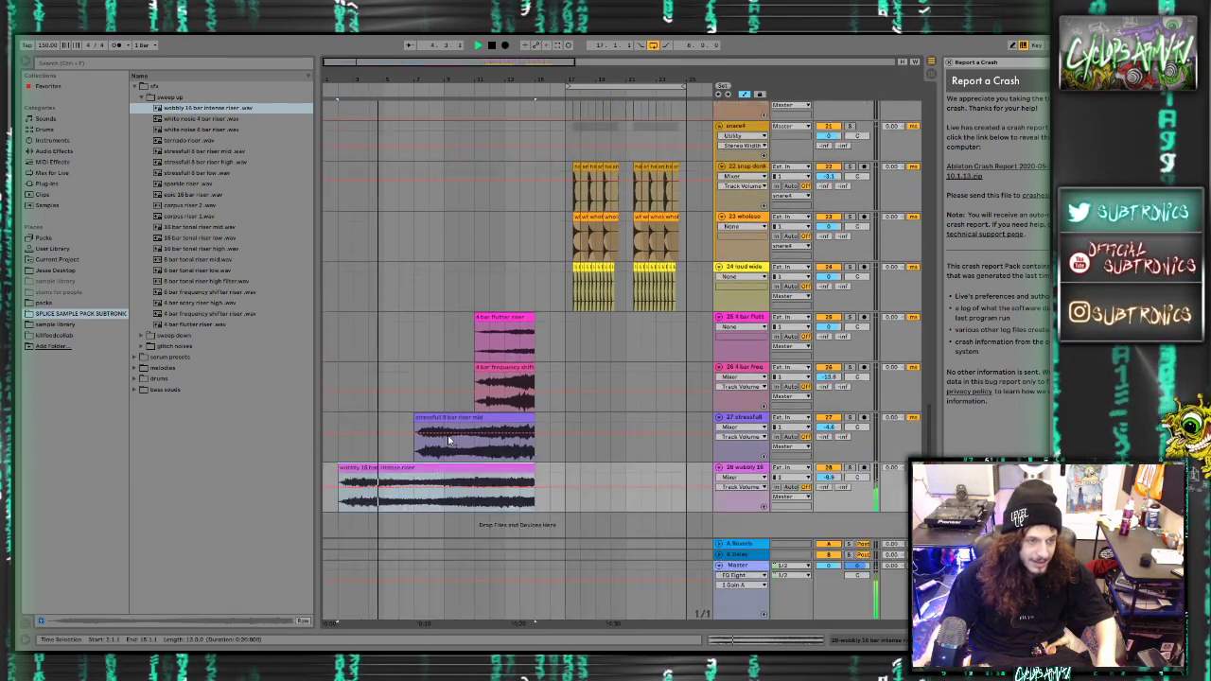
pyautogui.scroll(1, 452, 413)
pyautogui.scroll(20, 451, 411)
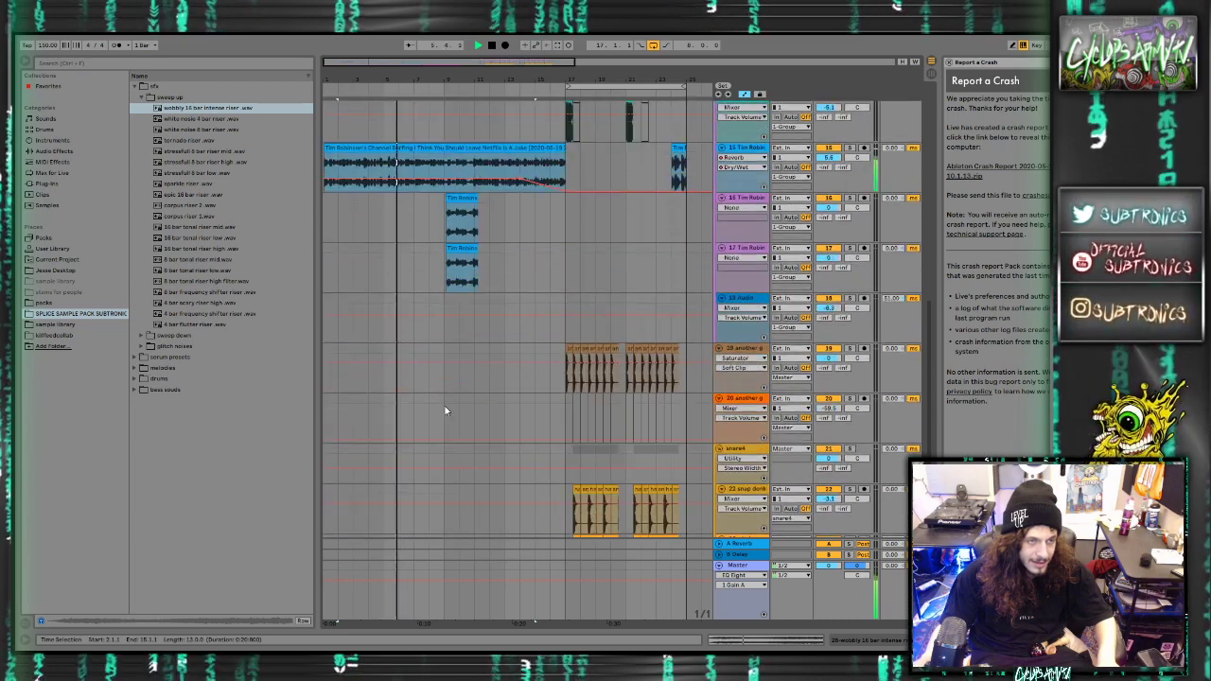
pyautogui.moveTo(434, 414); pyautogui.dragTo(309, 275)
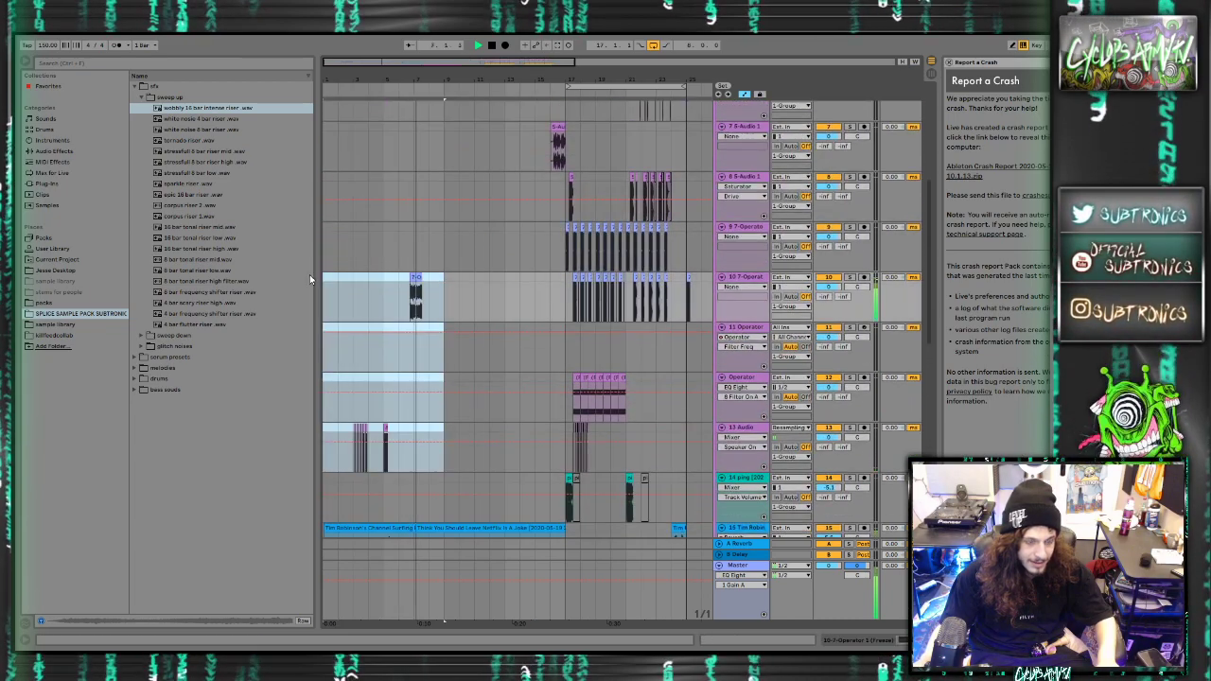
# Lower the riser tracks to -6.4 dB (flutter), -18.3 dB (frequency shifter), -10.7 dB (stressfull) and -12.6 dB (wobbly)
pyautogui.scroll(-3, 469, 343)
pyautogui.scroll(-20, 468, 348)
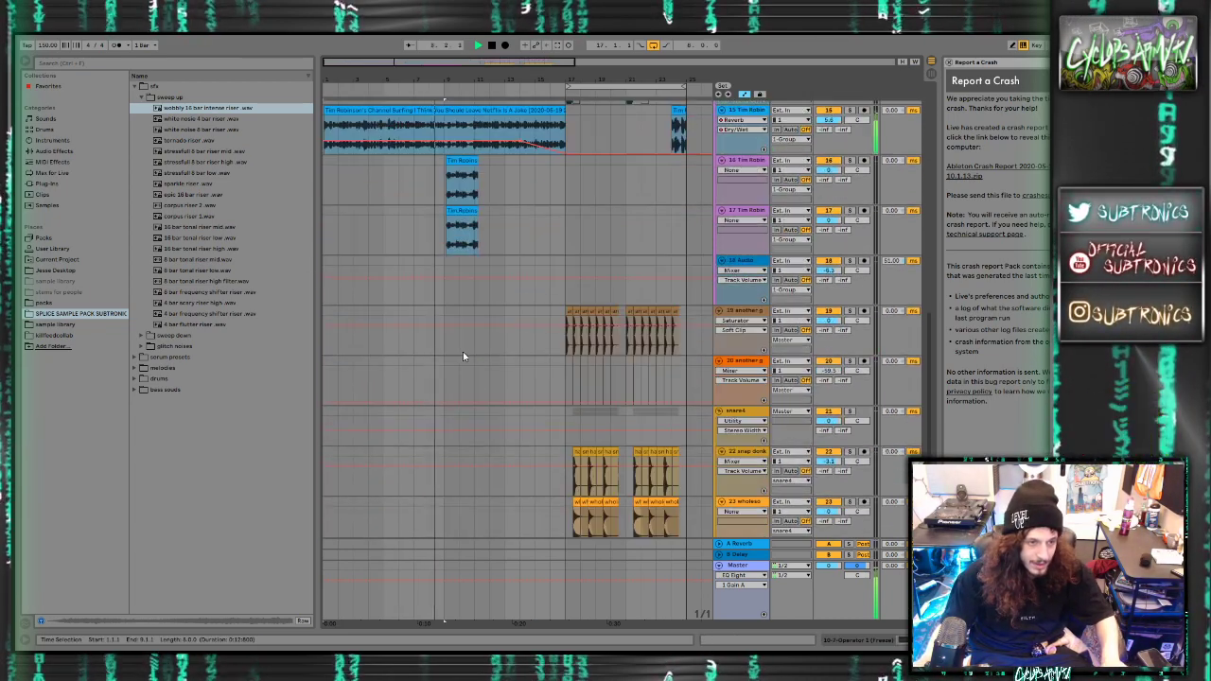
pyautogui.moveTo(828, 428); pyautogui.dragTo(828, 459)
pyautogui.moveTo(829, 378); pyautogui.dragTo(829, 384)
pyautogui.moveTo(828, 328); pyautogui.dragTo(829, 342)
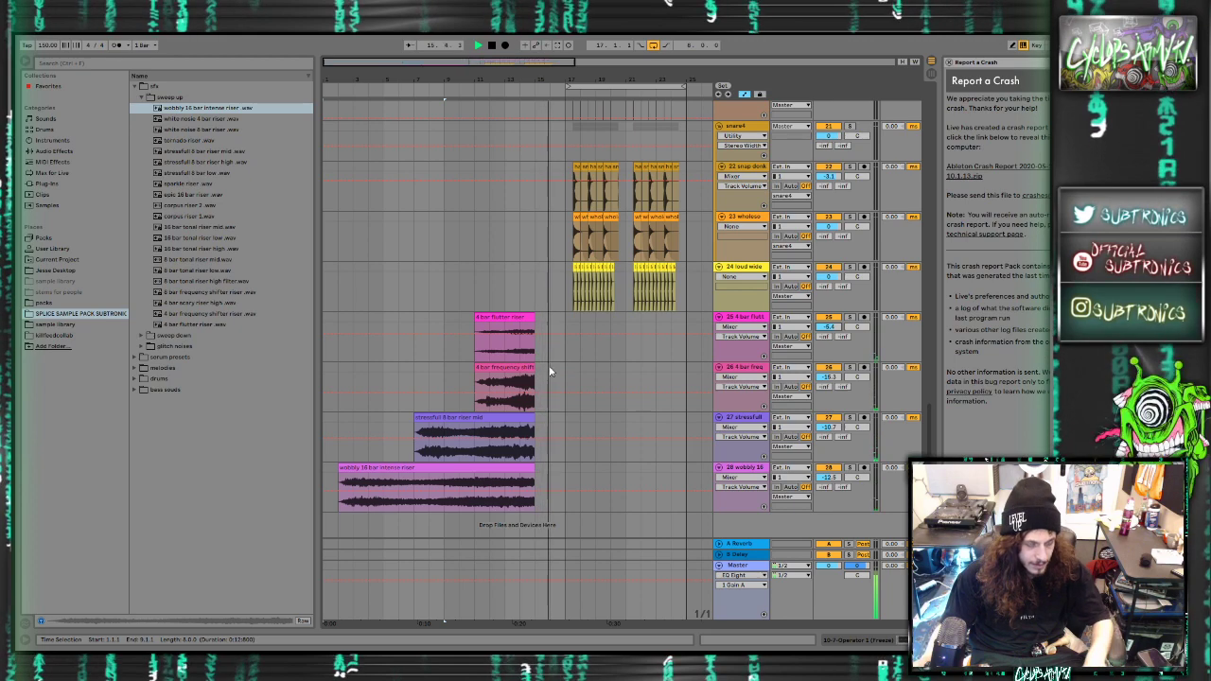
# Apply full-length curved fade-ins to the wobbly 16 bar intense riser and stressfull 8 bar riser mid clips
pyautogui.press('a')
pyautogui.click(757, 475)
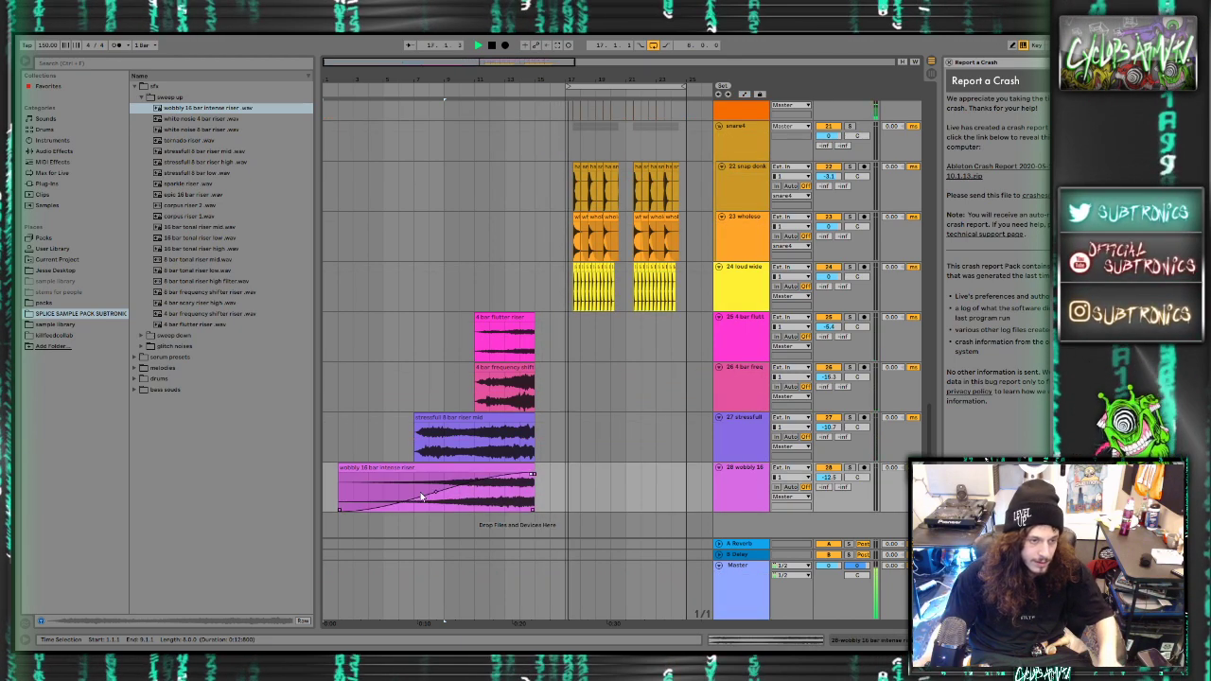
pyautogui.moveTo(437, 496)
pyautogui.mouseDown()
pyautogui.moveTo(507, 490)
pyautogui.moveTo(470, 495)
pyautogui.mouseUp()
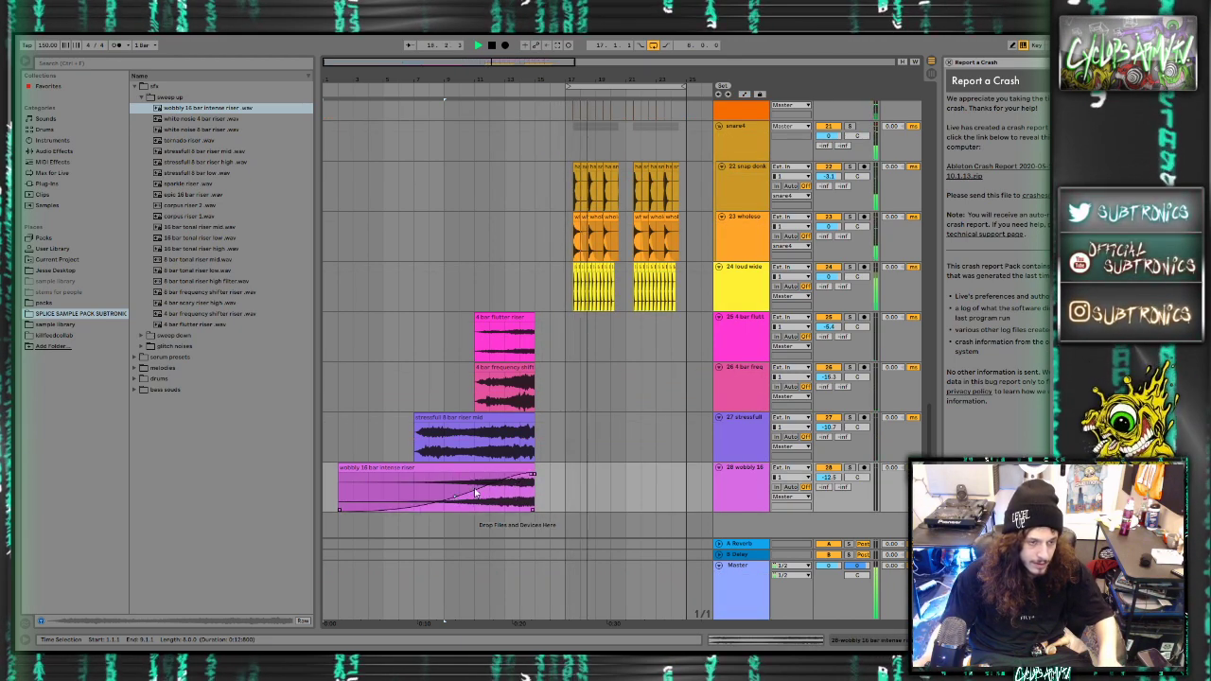
pyautogui.click(477, 481)
pyautogui.press('space')
pyautogui.press('space')
pyautogui.moveTo(418, 429); pyautogui.dragTo(656, 428)
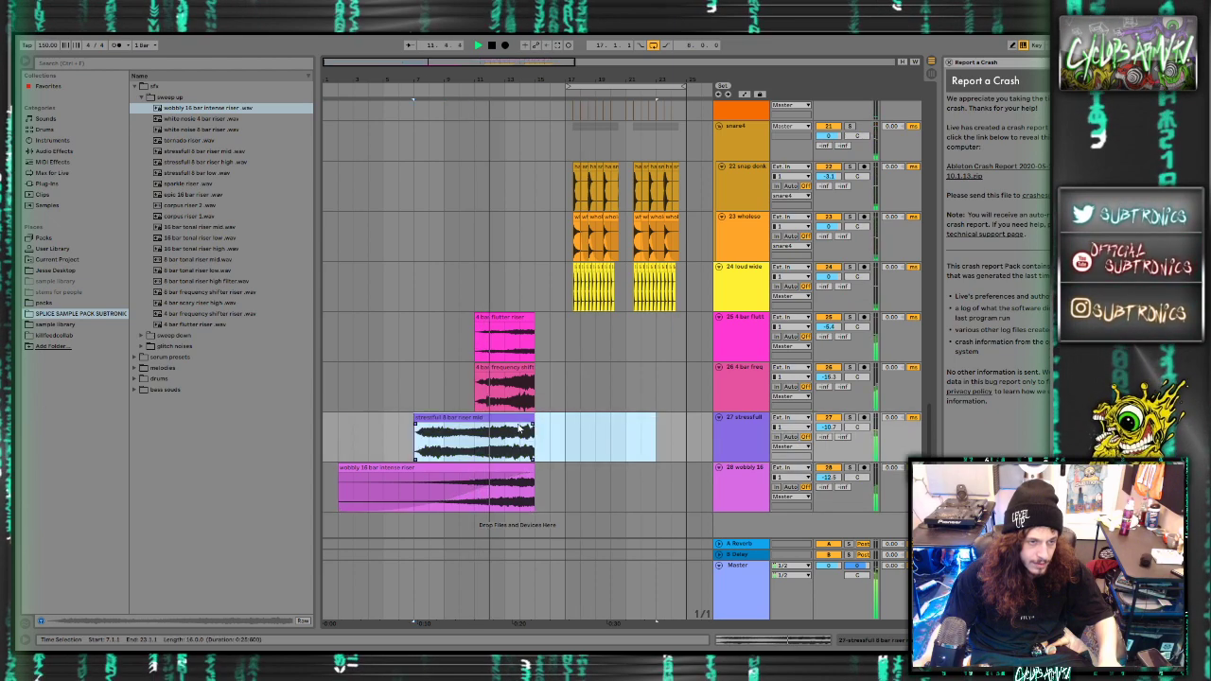
pyautogui.moveTo(416, 424); pyautogui.dragTo(476, 445)
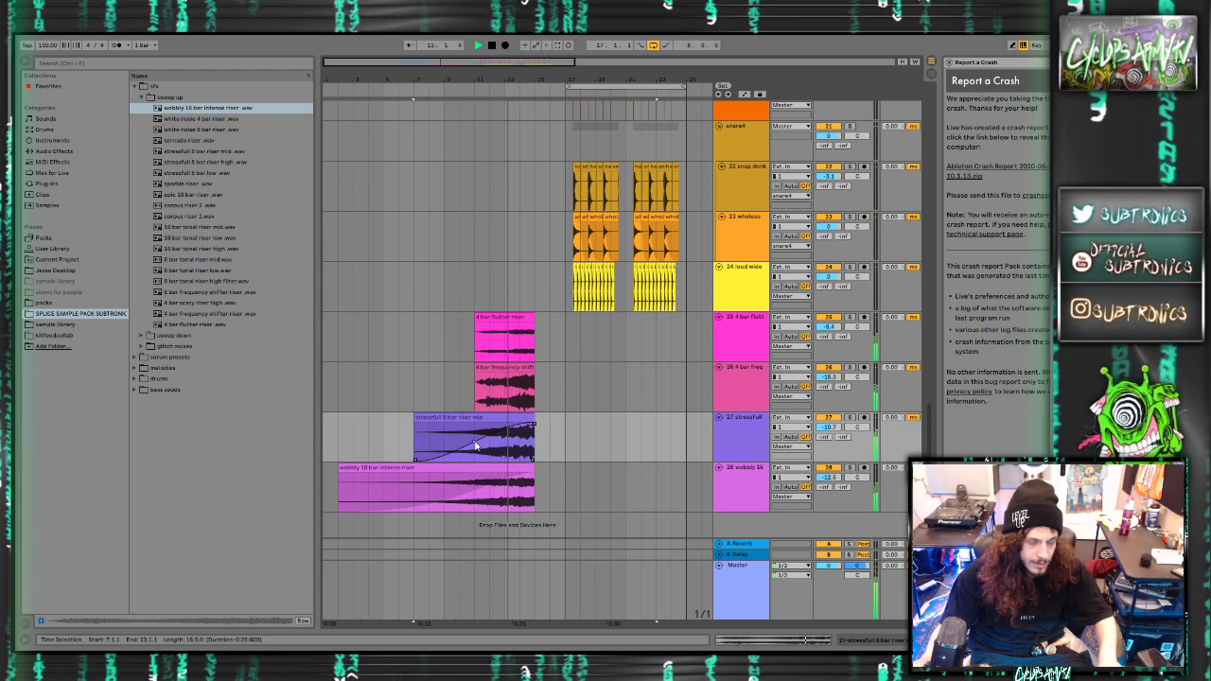
# Add a Frequency Shifter after the Reverb on vocal track 15
pyautogui.scroll(2, 483, 391)
pyautogui.scroll(10, 614, 473)
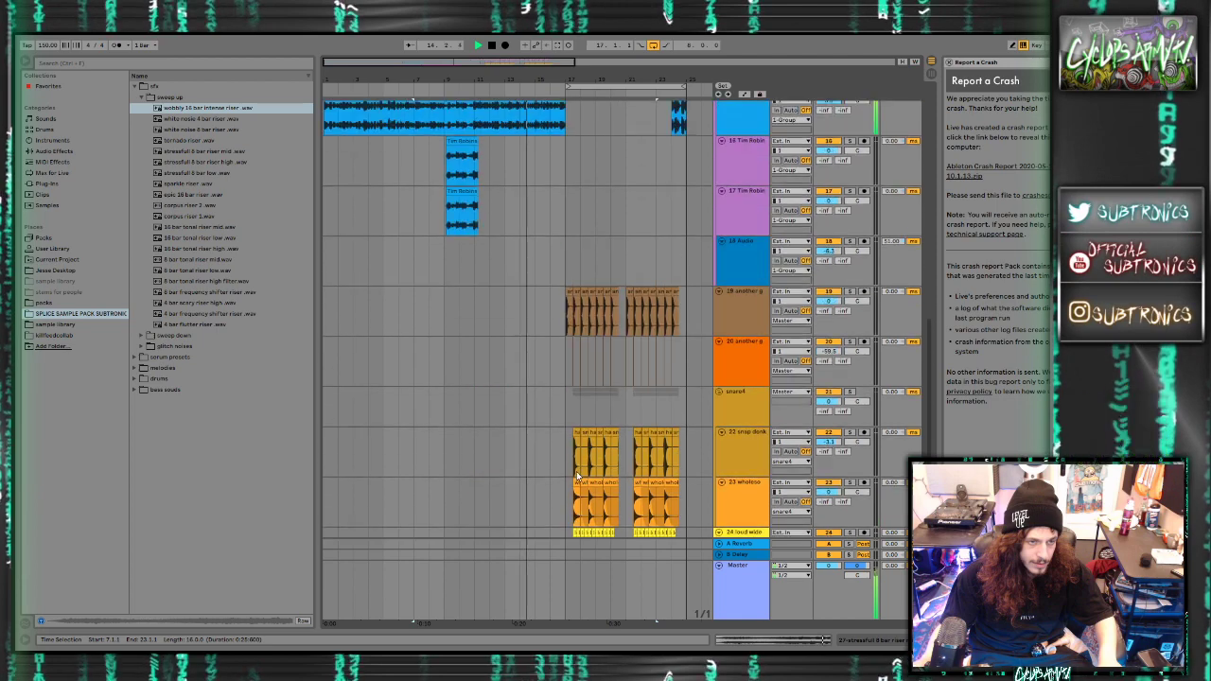
pyautogui.click(502, 371)
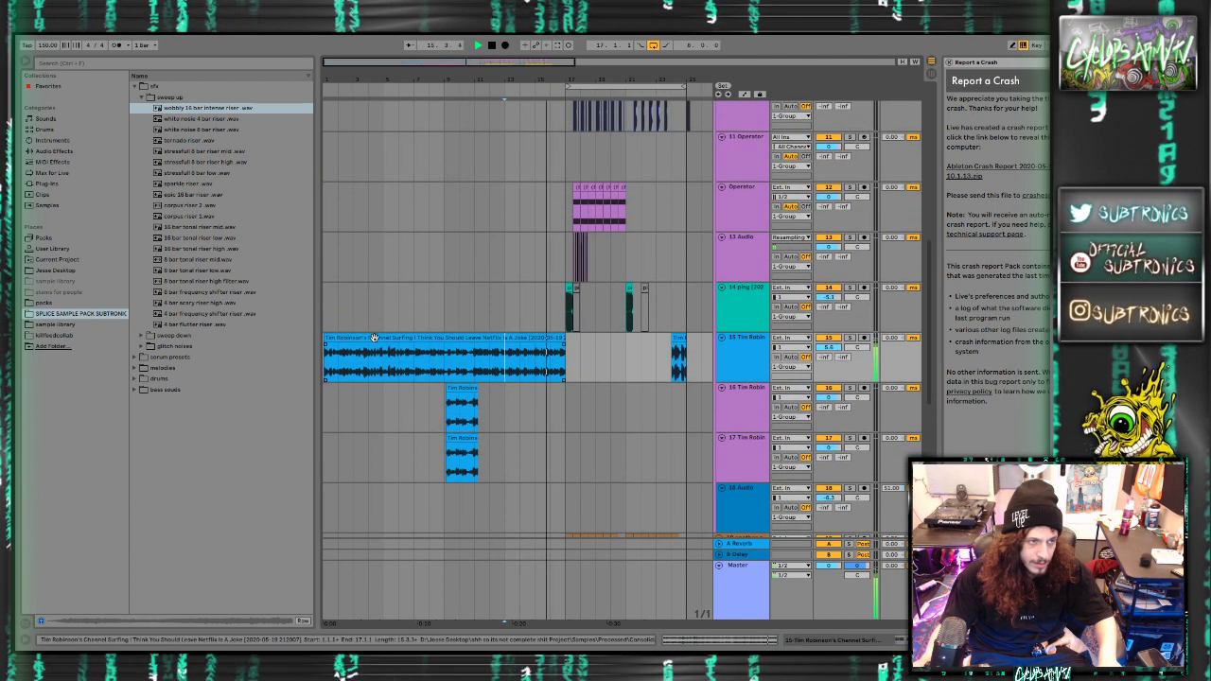
pyautogui.click(54, 151)
pyautogui.doubleClick(180, 303)
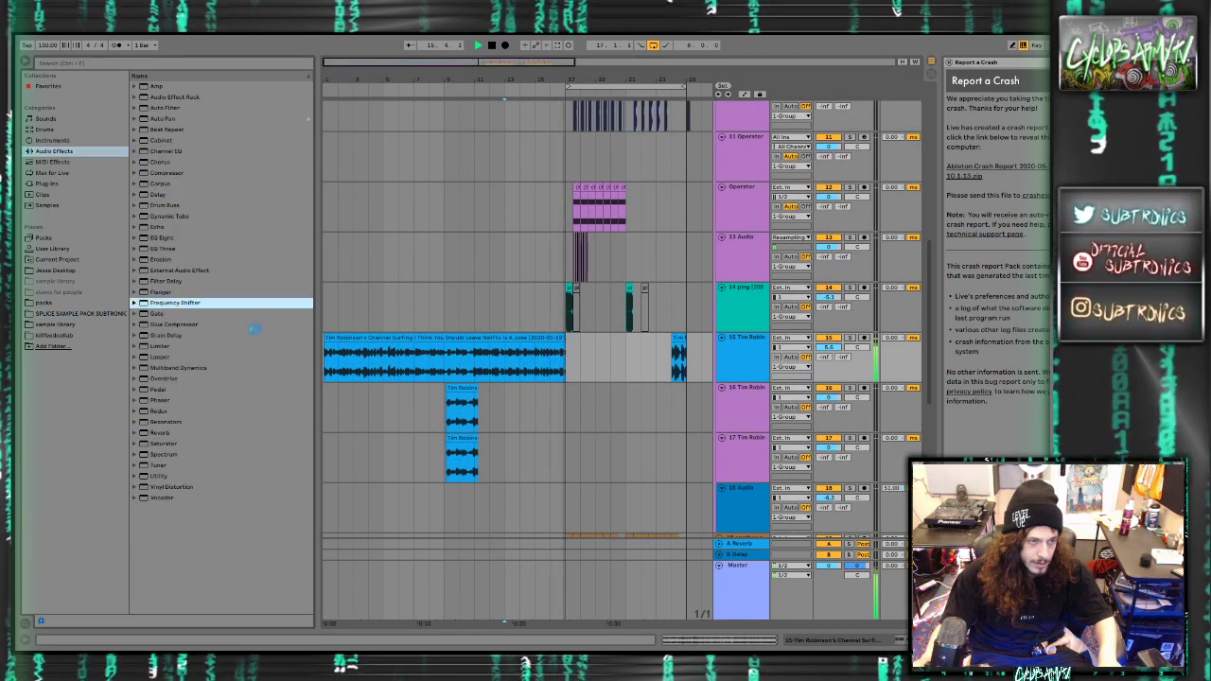
# Automate the Frequency Shifter's Fine frequency on track 15 with a curve that rises into bar 15 and drops back to 0 Hz
pyautogui.press('a')
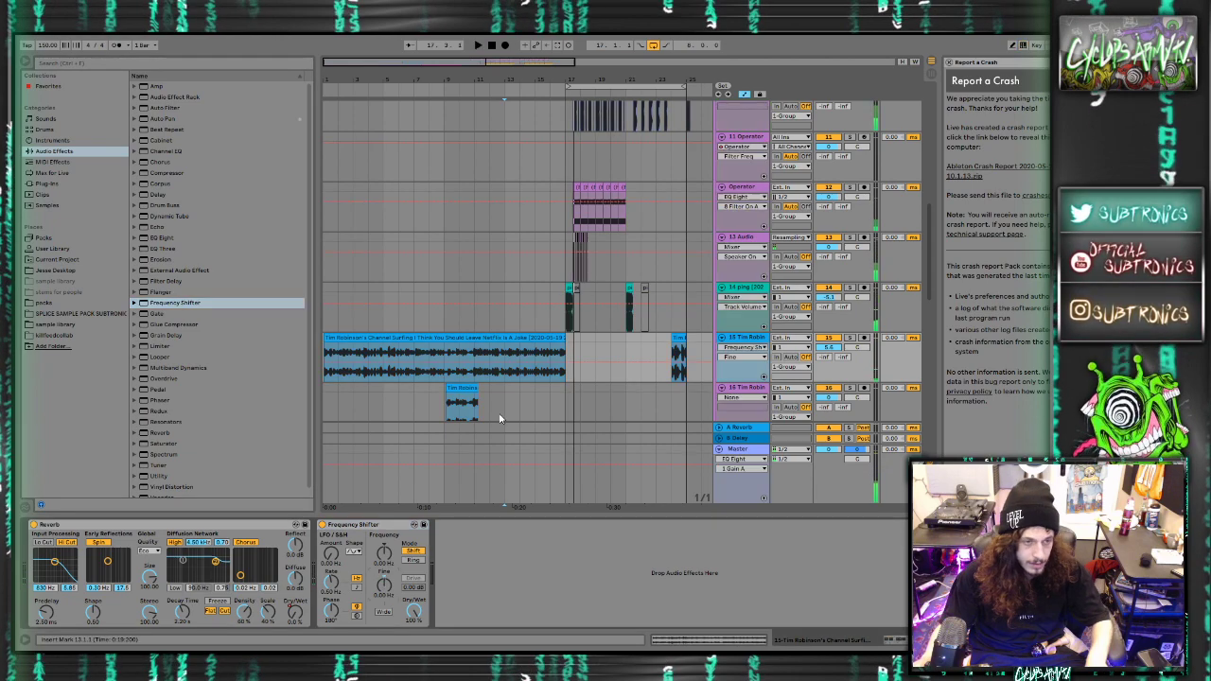
pyautogui.click(534, 364)
pyautogui.click(476, 363)
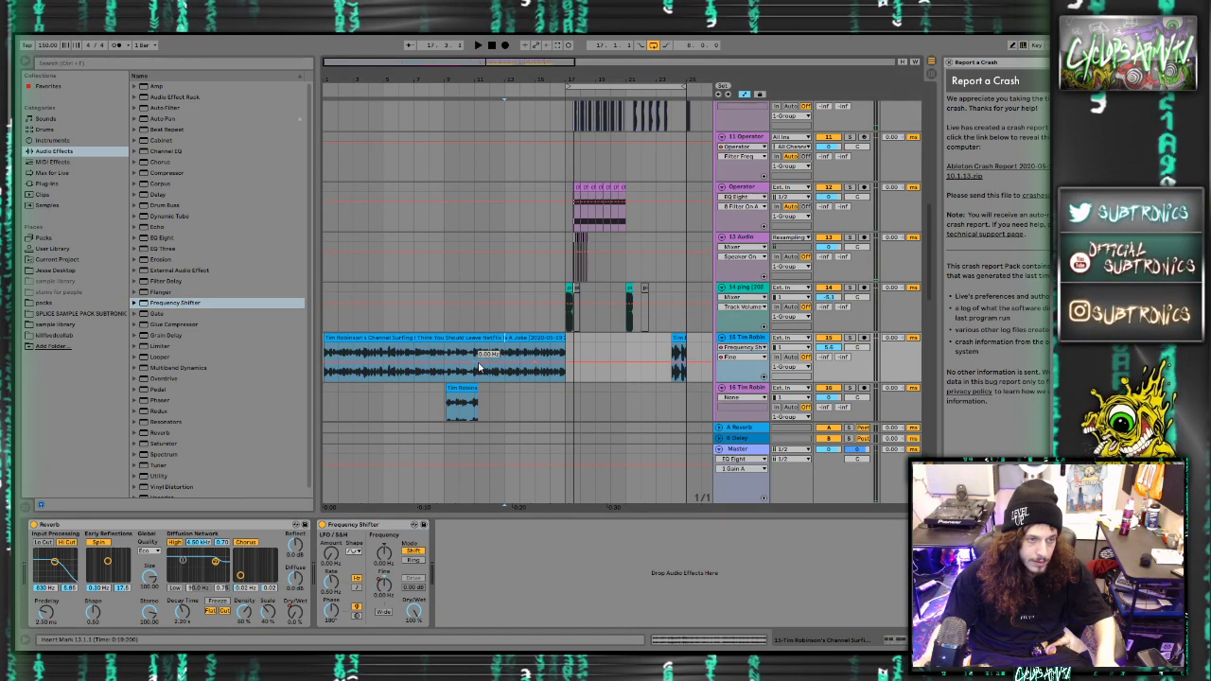
pyautogui.moveTo(511, 363); pyautogui.dragTo(526, 346)
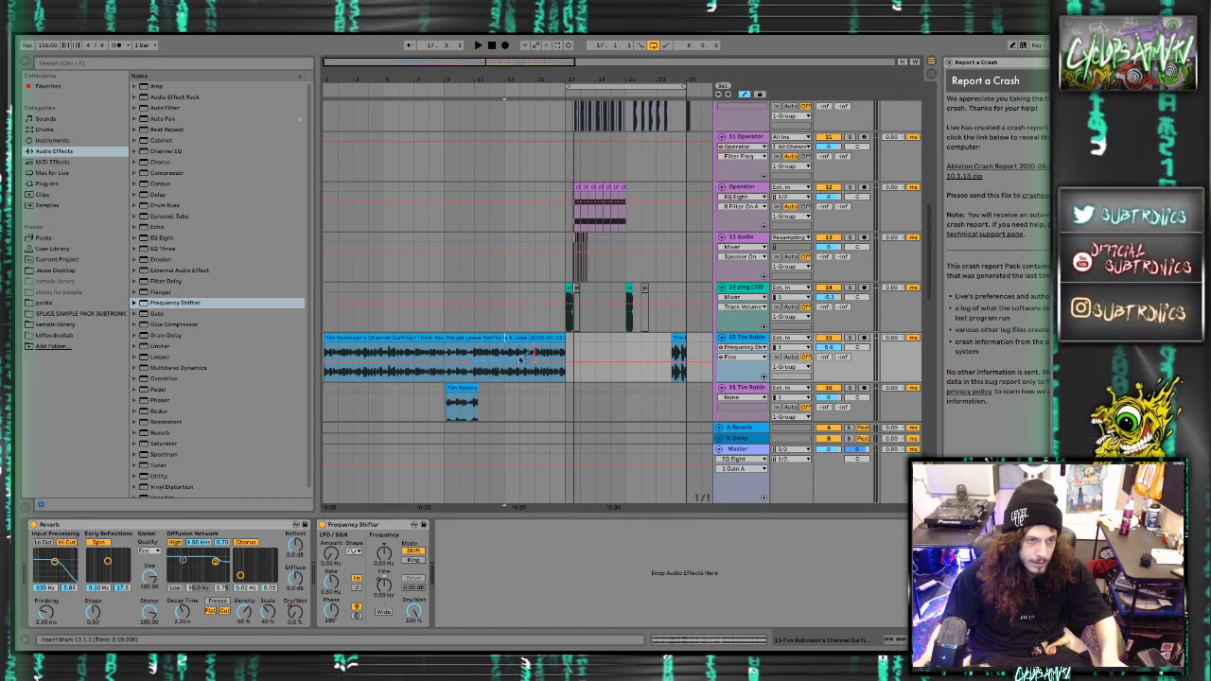
pyautogui.press('space')
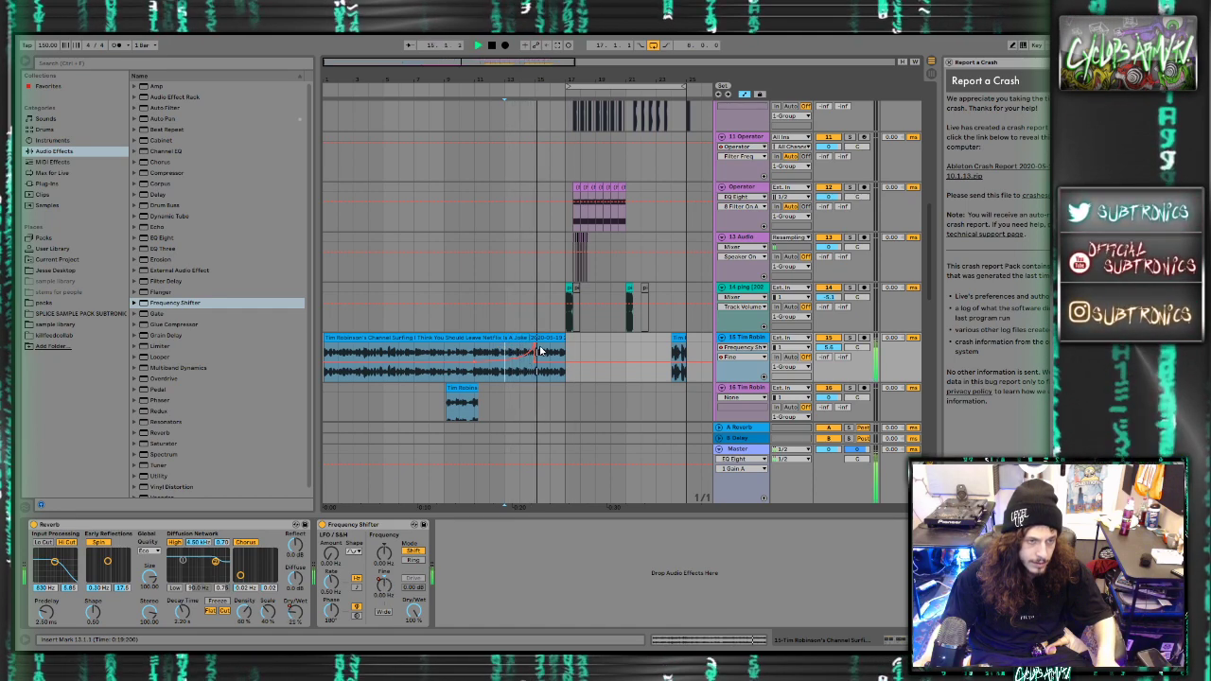
pyautogui.click(540, 337)
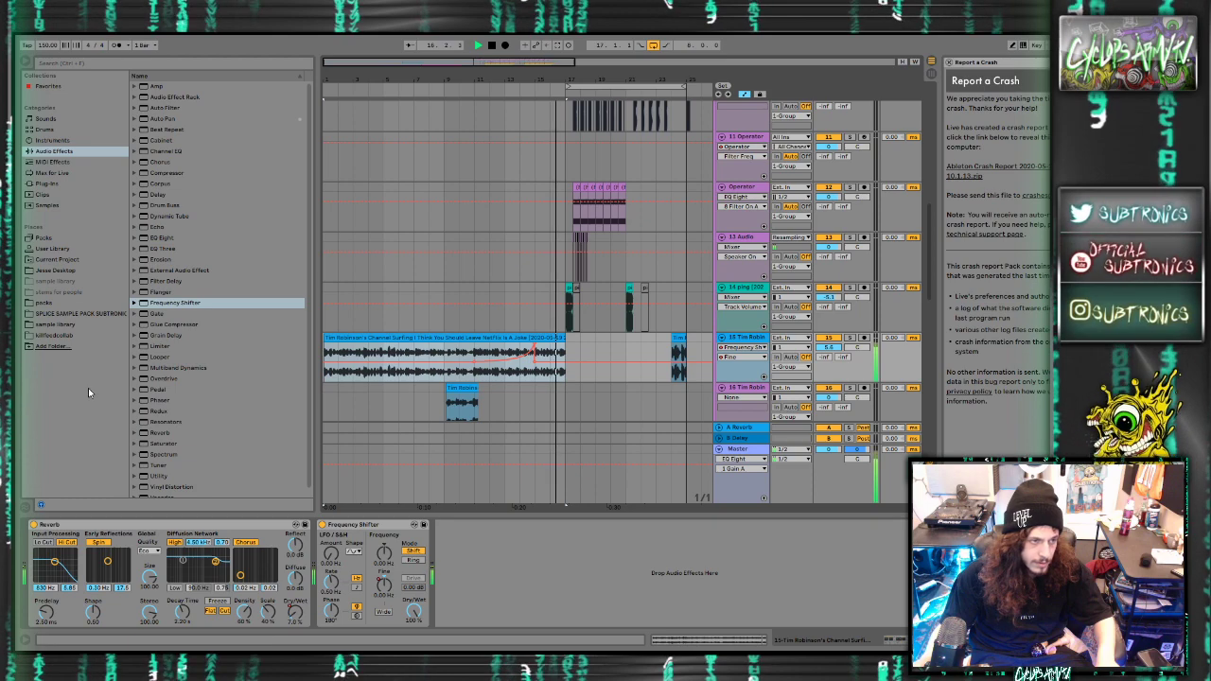
# Add an EQ Eight after the Frequency Shifter on track 15, shape its first band into a low cut and undo the stray filter-type automation
pyautogui.doubleClick(177, 239)
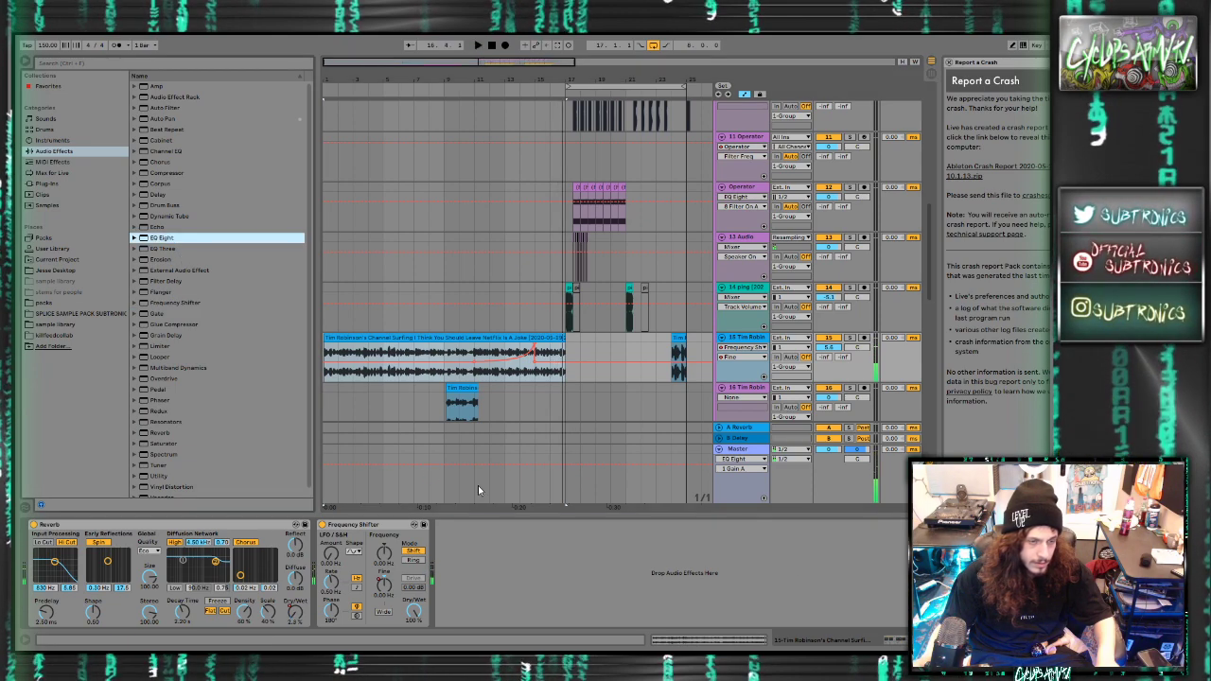
pyautogui.click(480, 568)
pyautogui.moveTo(518, 576); pyautogui.dragTo(548, 576)
pyautogui.doubleClick(535, 380)
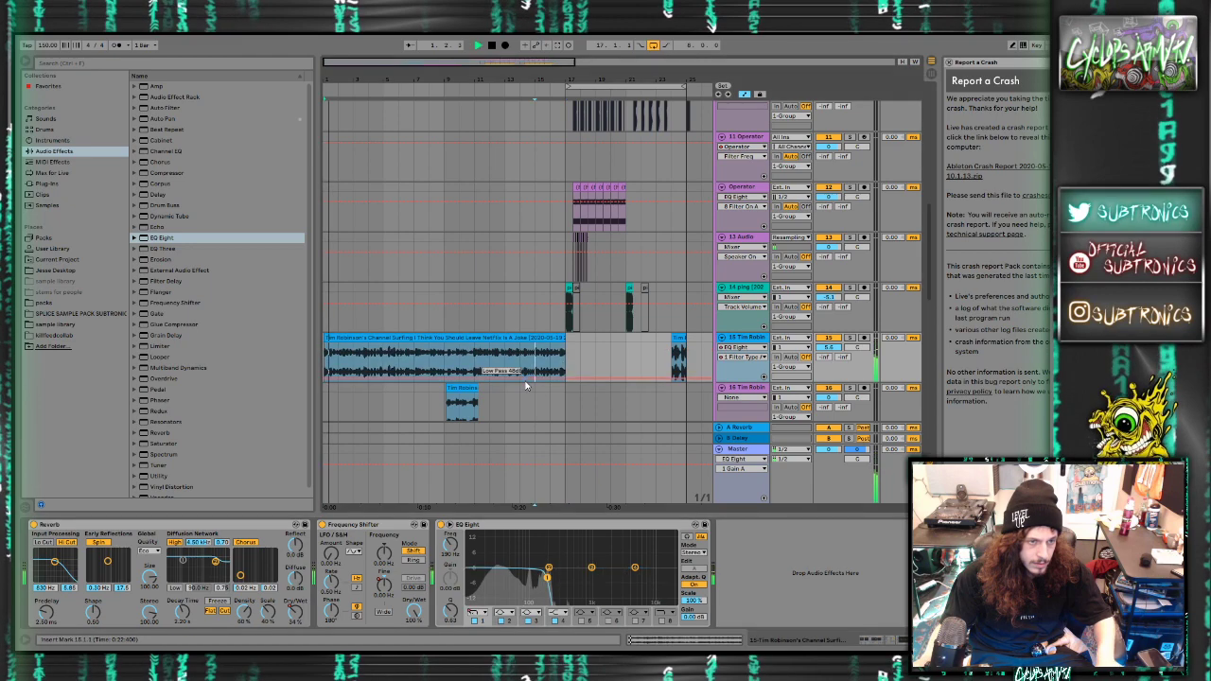
pyautogui.hotkey('ctrl', 'z')
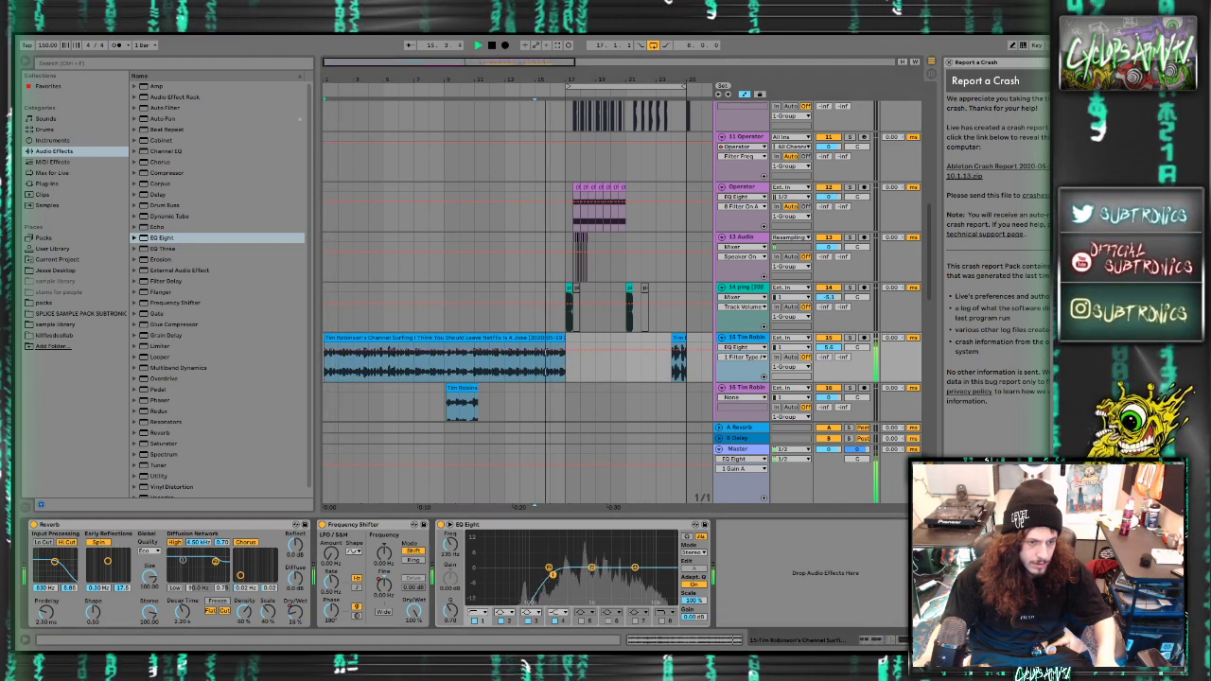
# Re-enable the Reverb Dry/Wet automation on track 15, pull its final drop forward to bar 15 and play the transition
pyautogui.moveTo(294, 610); pyautogui.dragTo(294, 603)
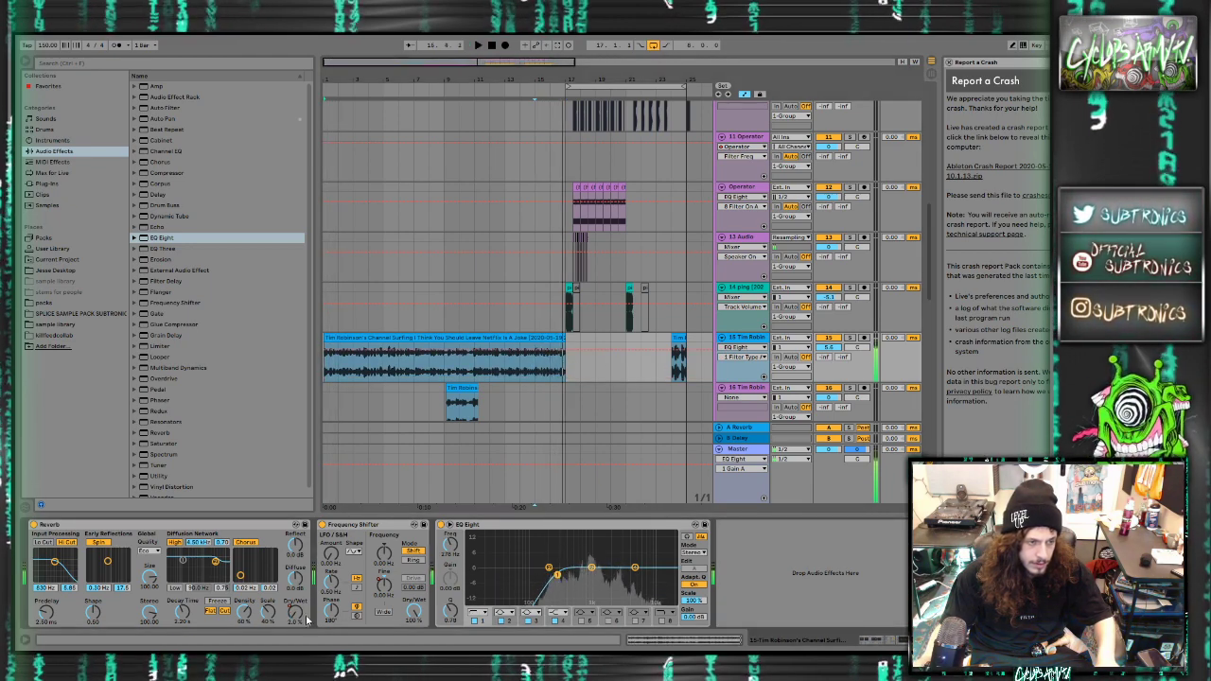
pyautogui.press('space')
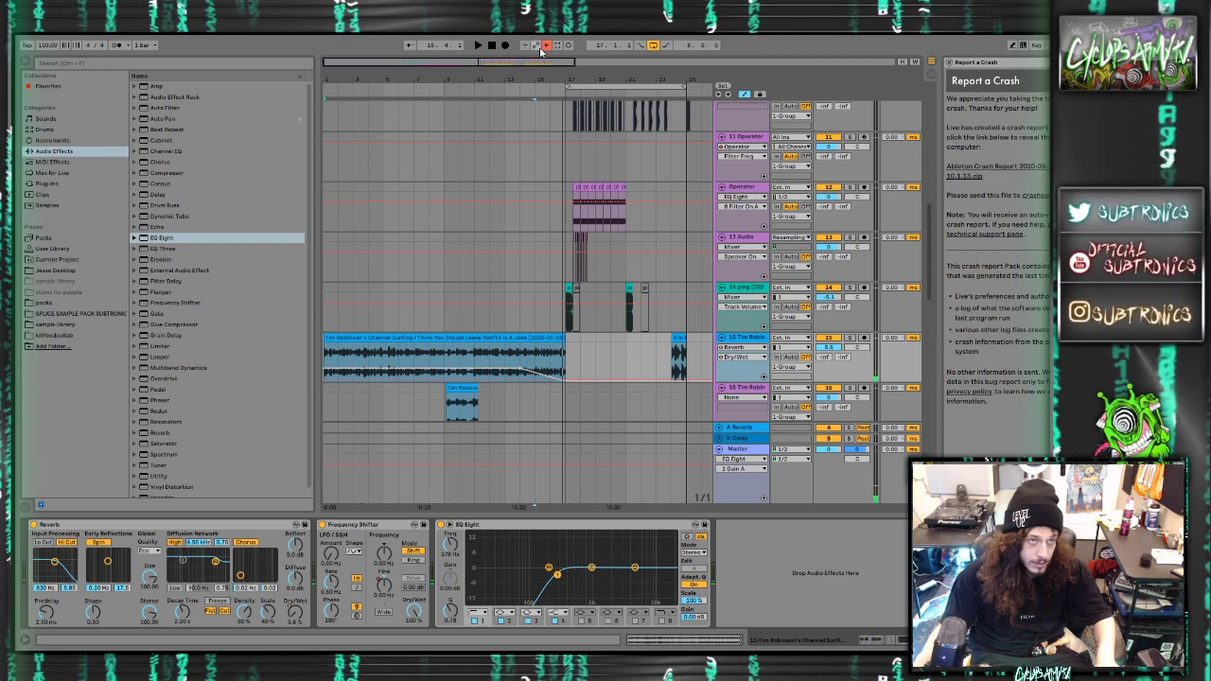
pyautogui.press('space')
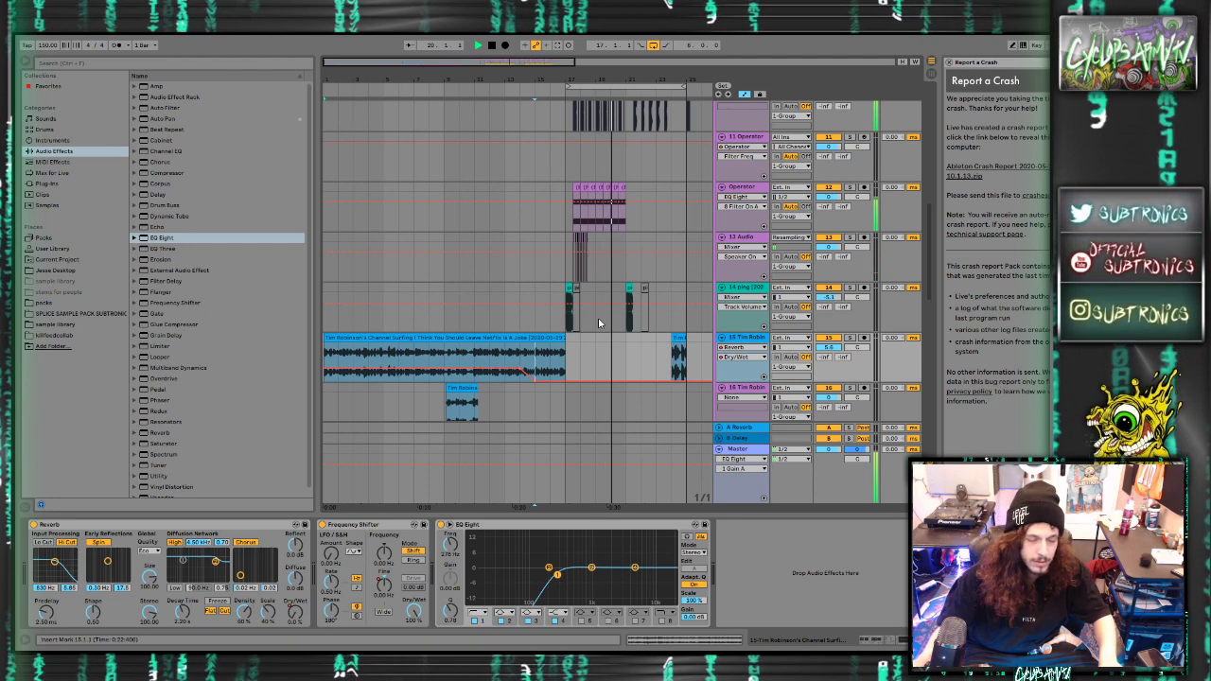
# Play the drop and look through its tracks across bars 17 to 25 for spots that need more layers
pyautogui.moveTo(554, 512); pyautogui.dragTo(554, 625)
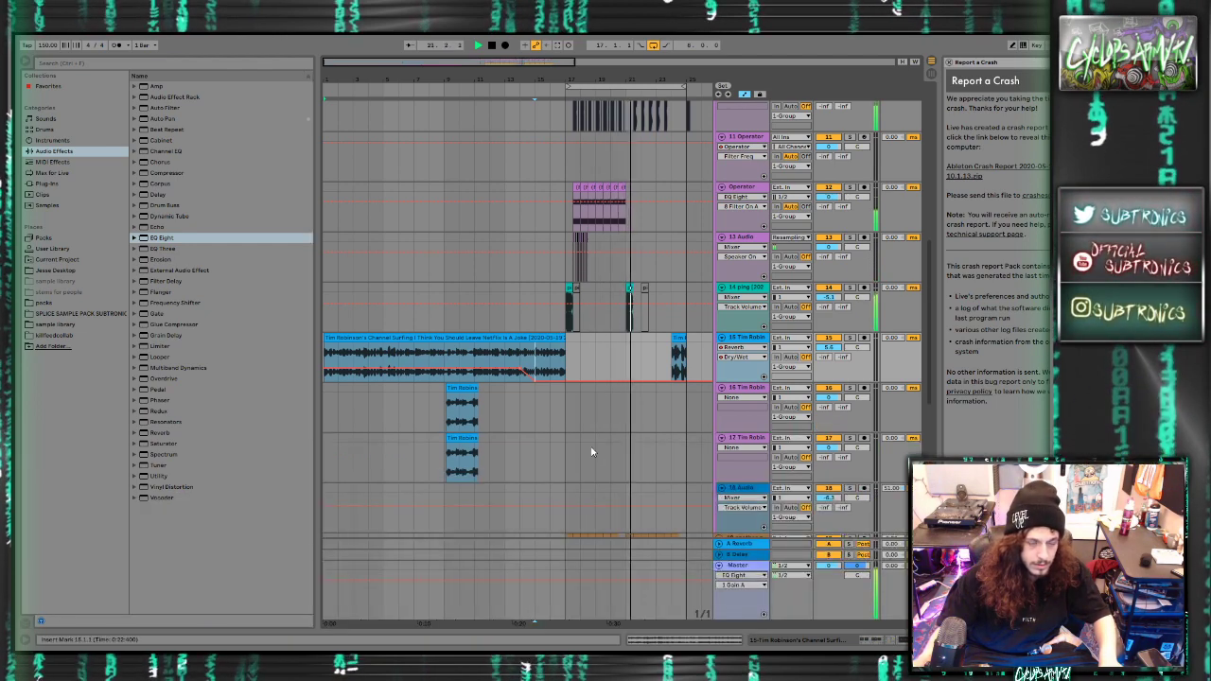
pyautogui.scroll(-2, 498, 408)
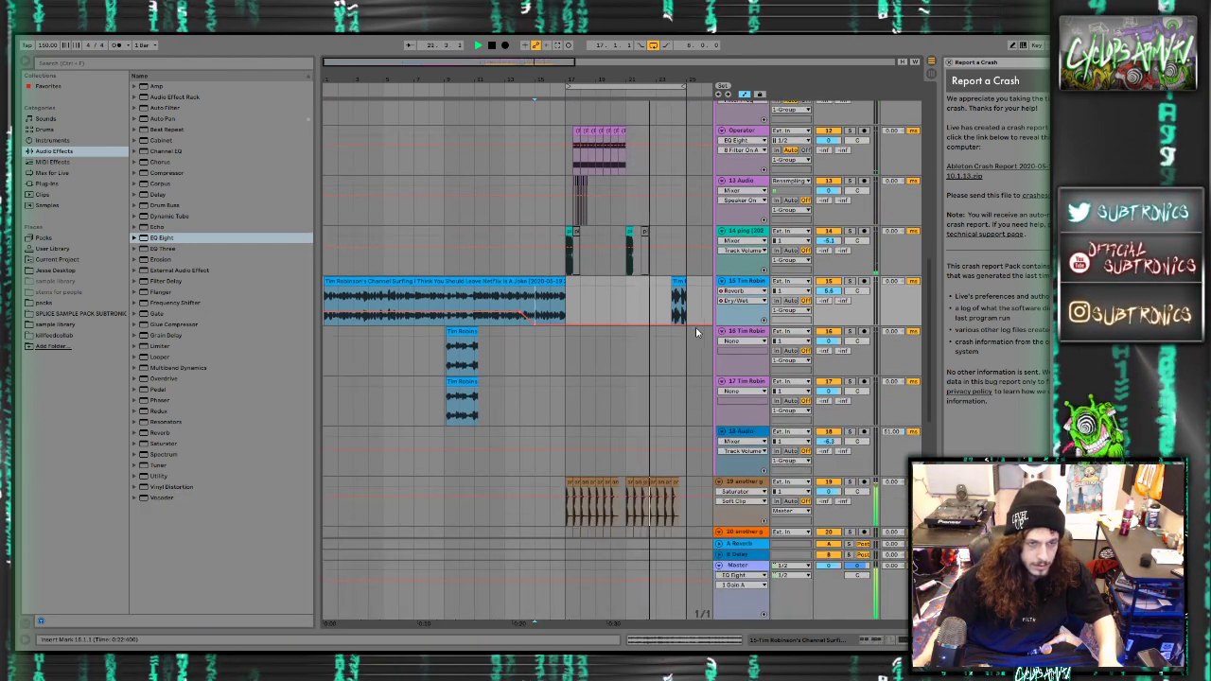
pyautogui.scroll(5, 653, 327)
pyautogui.scroll(5, 576, 291)
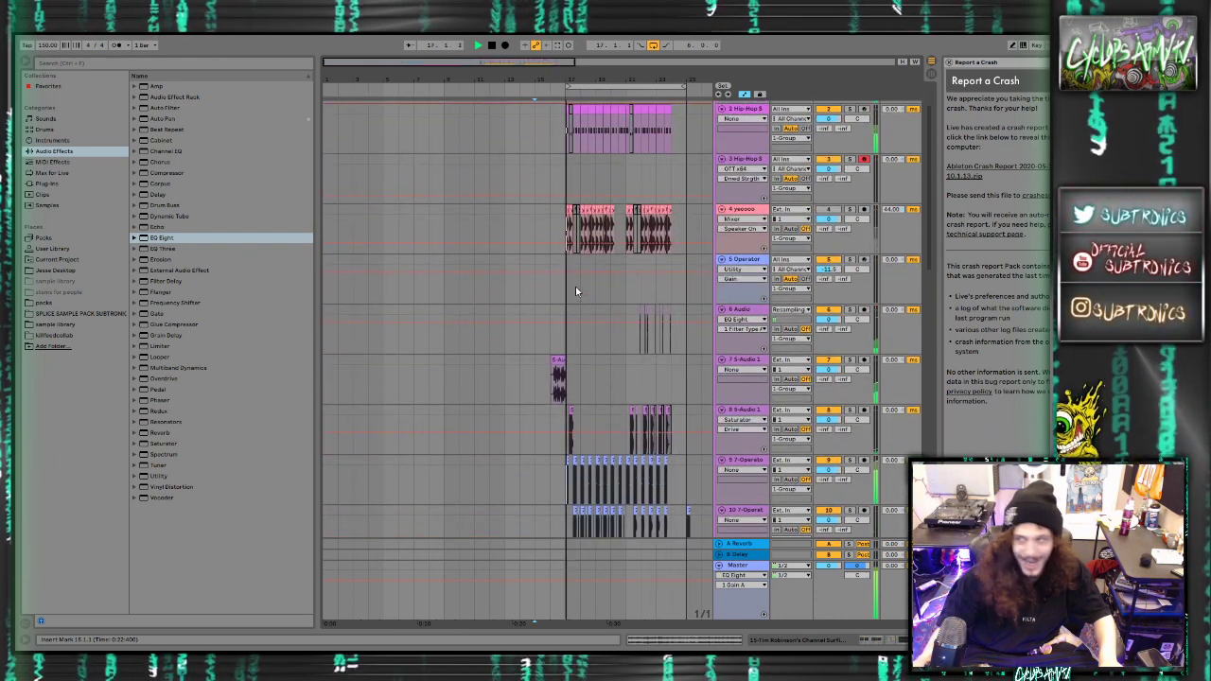
pyautogui.scroll(-3, 607, 329)
pyautogui.scroll(-3, 607, 329)
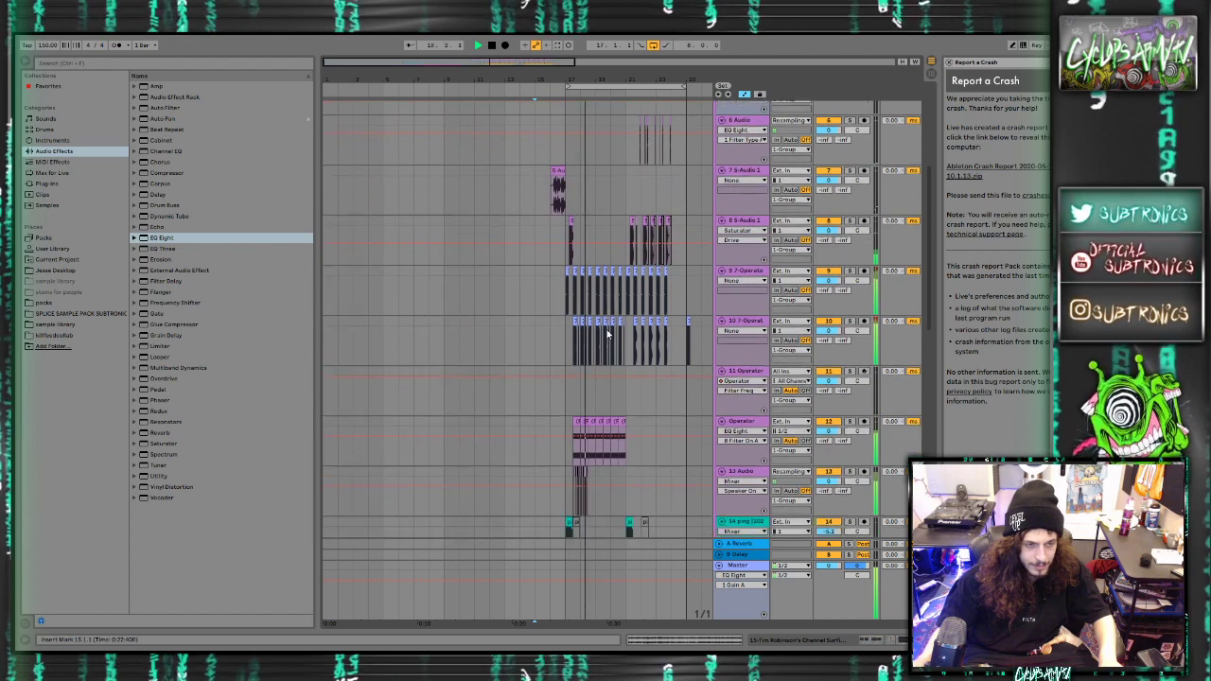
pyautogui.scroll(1, 640, 296)
pyautogui.scroll(6, 652, 301)
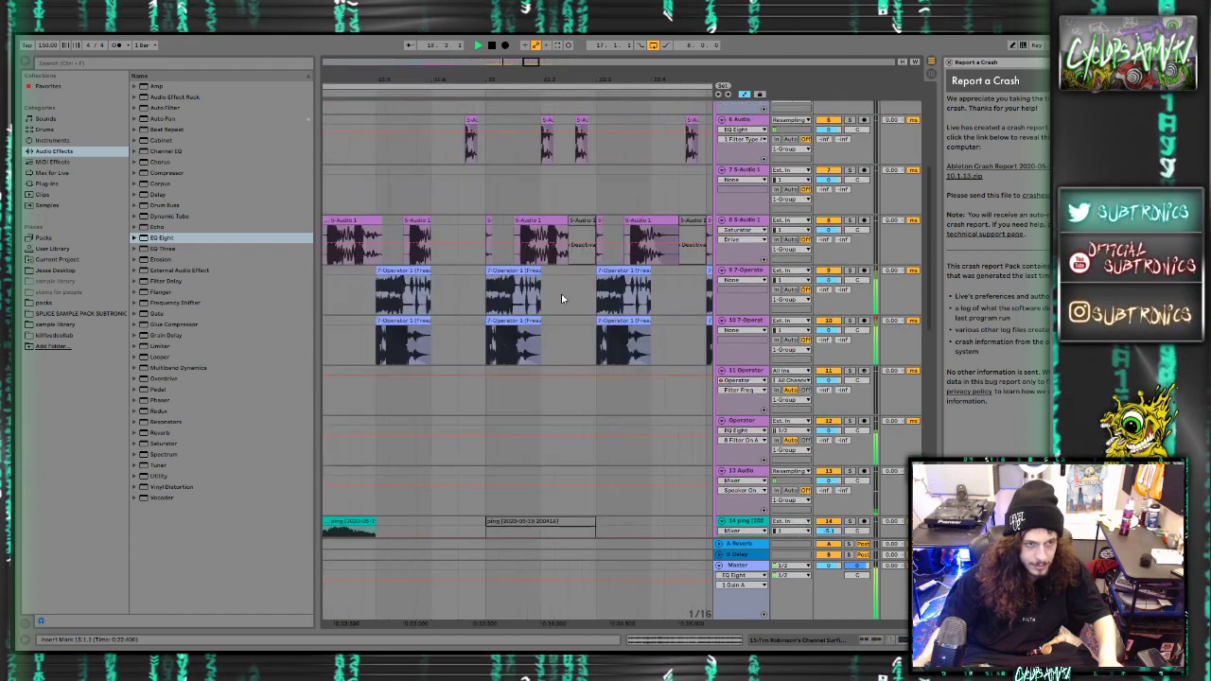
# Copy the second half of the track 9 clip at bar 22 and insert a new audio track below track 10
pyautogui.scroll(-5, 566, 299)
pyautogui.scroll(5, 556, 296)
pyautogui.moveTo(543, 292); pyautogui.dragTo(567, 278)
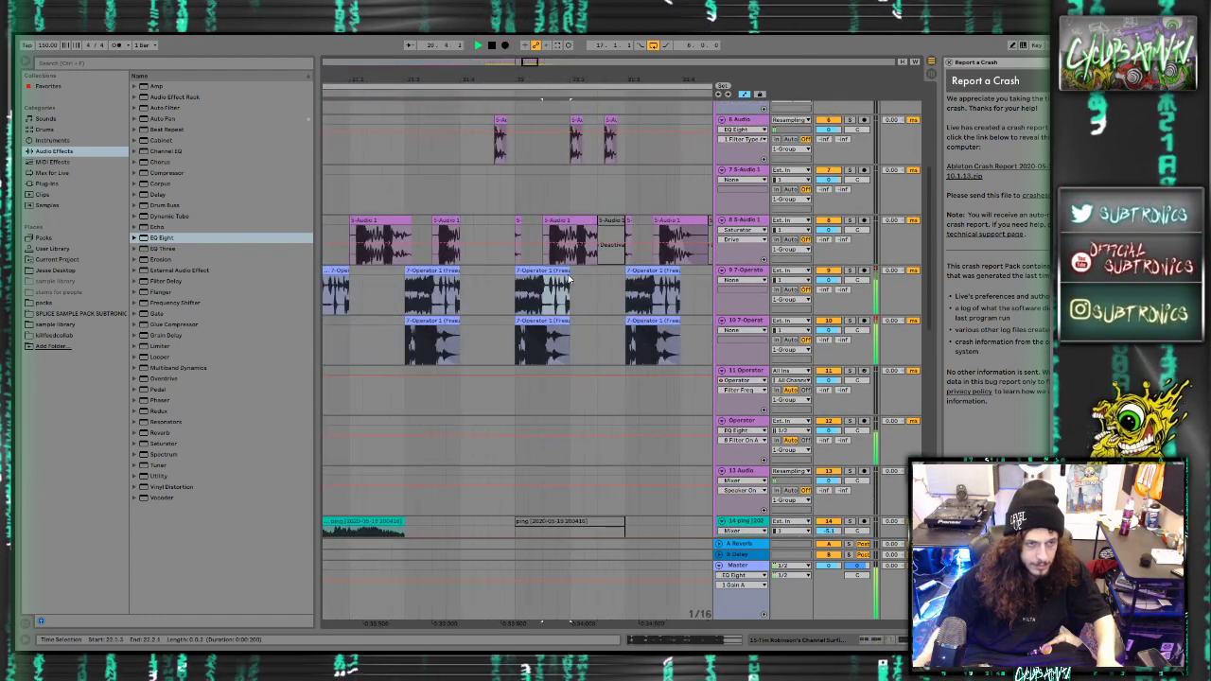
pyautogui.click(601, 286)
pyautogui.scroll(-5, 598, 297)
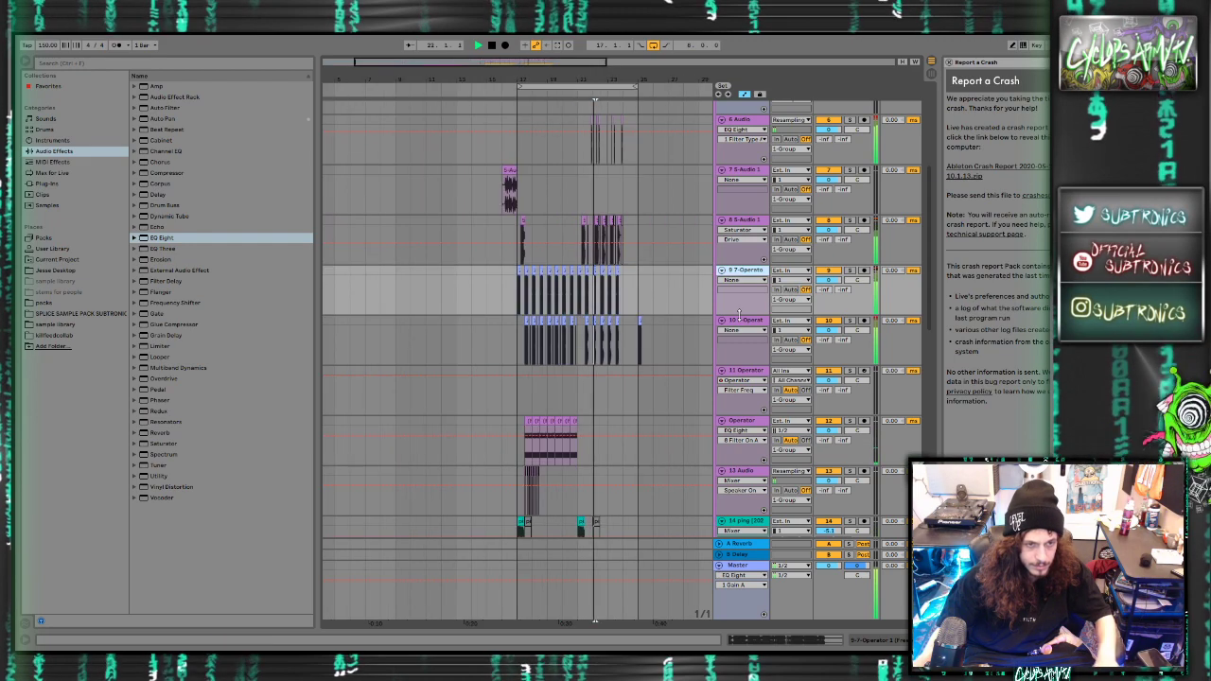
pyautogui.click(593, 386)
pyautogui.scroll(5, 593, 382)
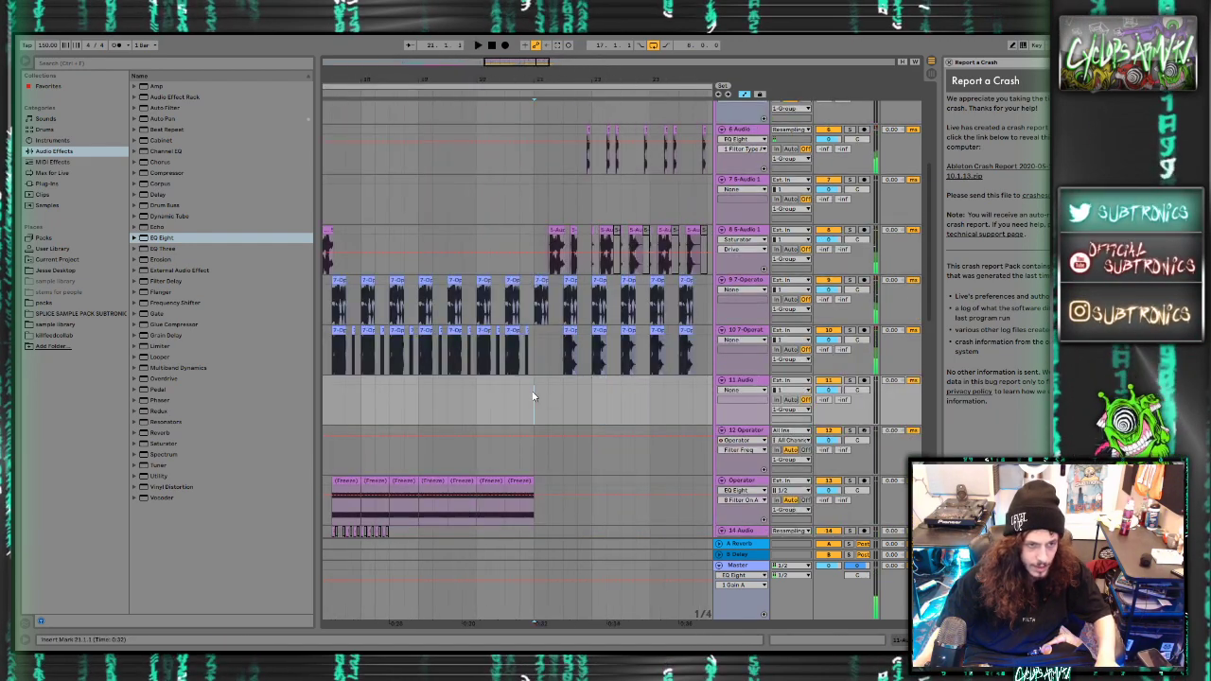
# Paste the copied slice on track 11 at 21.3.1, duplicate it into a back-to-back run past bar 22 and save the set
pyautogui.click(564, 389)
pyautogui.press('space')
pyautogui.hotkey('ctrl', 'v')
pyautogui.hotkey('ctrl', 's')
pyautogui.click(616, 358)
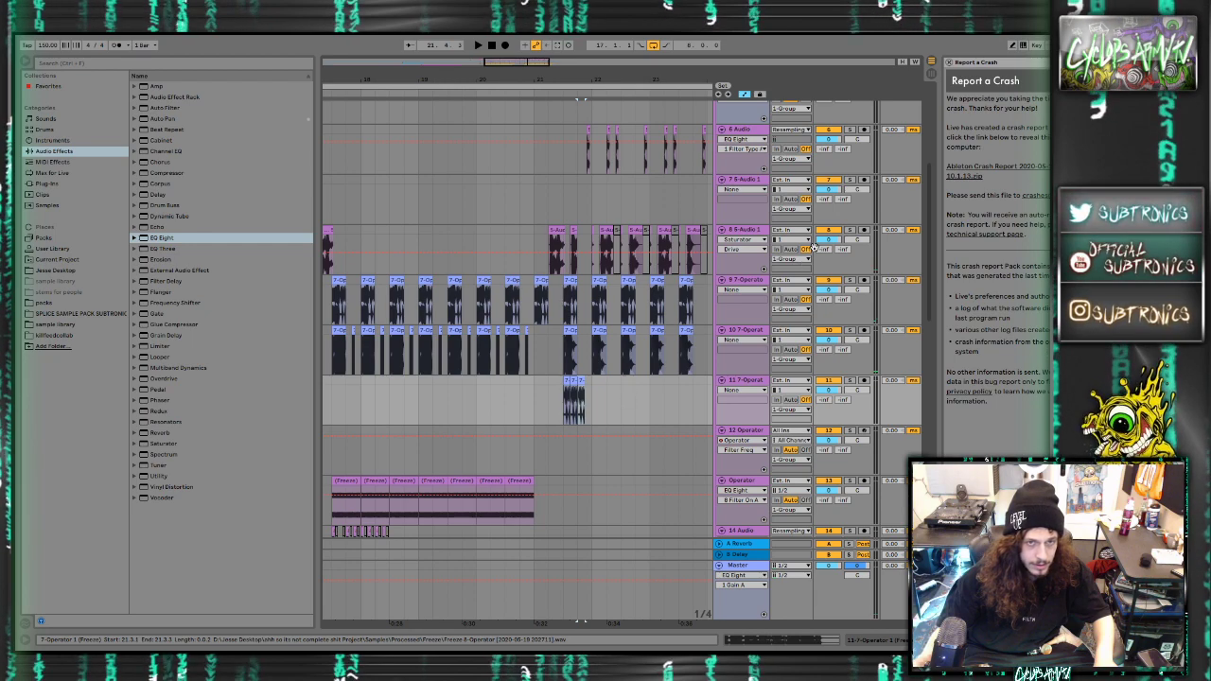
pyautogui.hotkey('ctrl', 'd')
pyautogui.hotkey('ctrl', 'd')
pyautogui.hotkey('ctrl', 'd')
pyautogui.hotkey('ctrl', 'd')
pyautogui.hotkey('ctrl', 's')
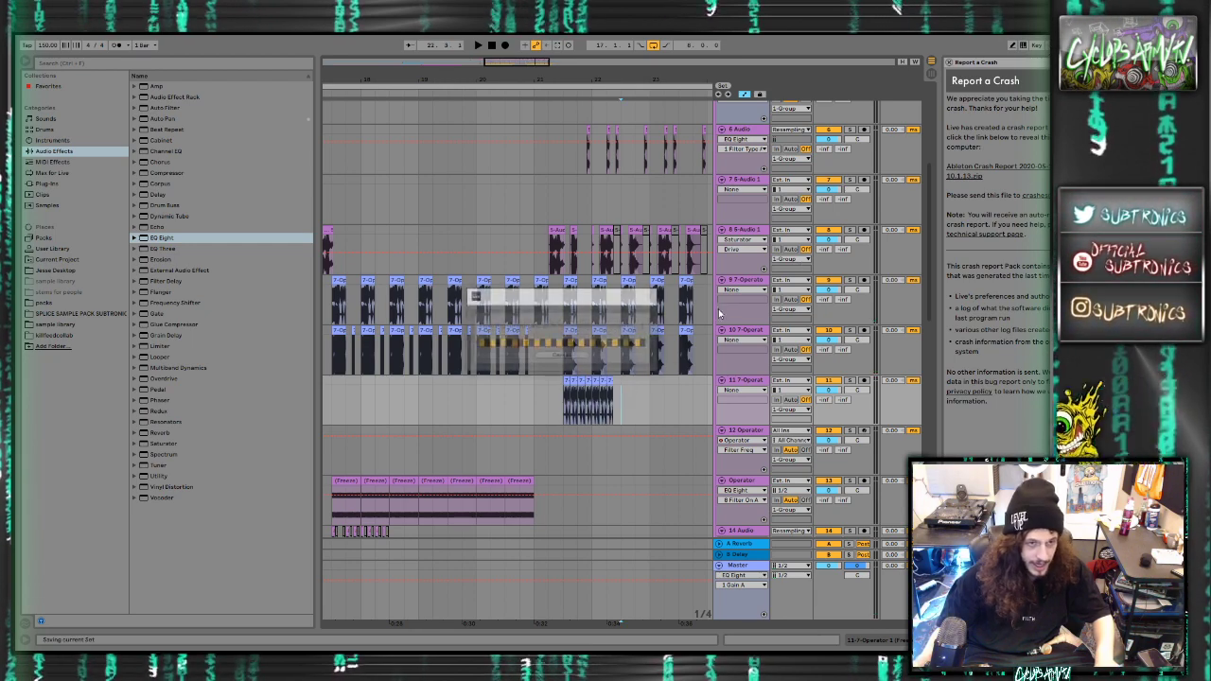
# Solo track 11, audition the repeated slices and adjust the transposition of the run's second clip
pyautogui.click(558, 359)
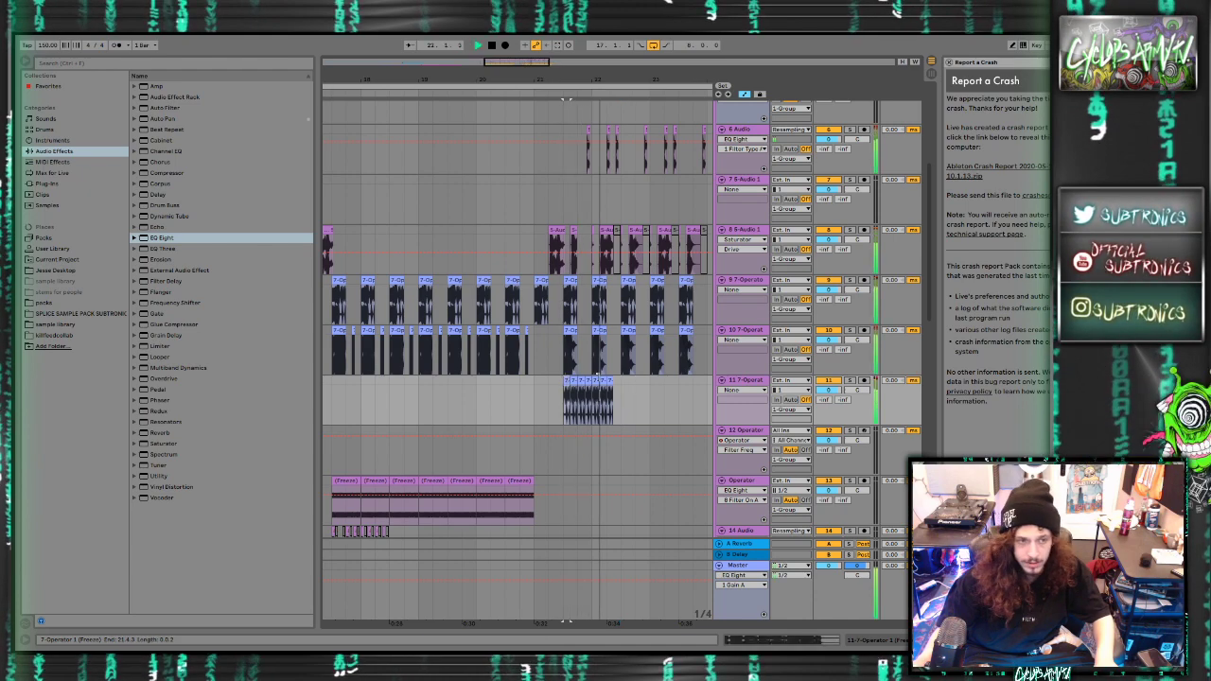
pyautogui.press('space')
pyautogui.press('s')
pyautogui.press('space')
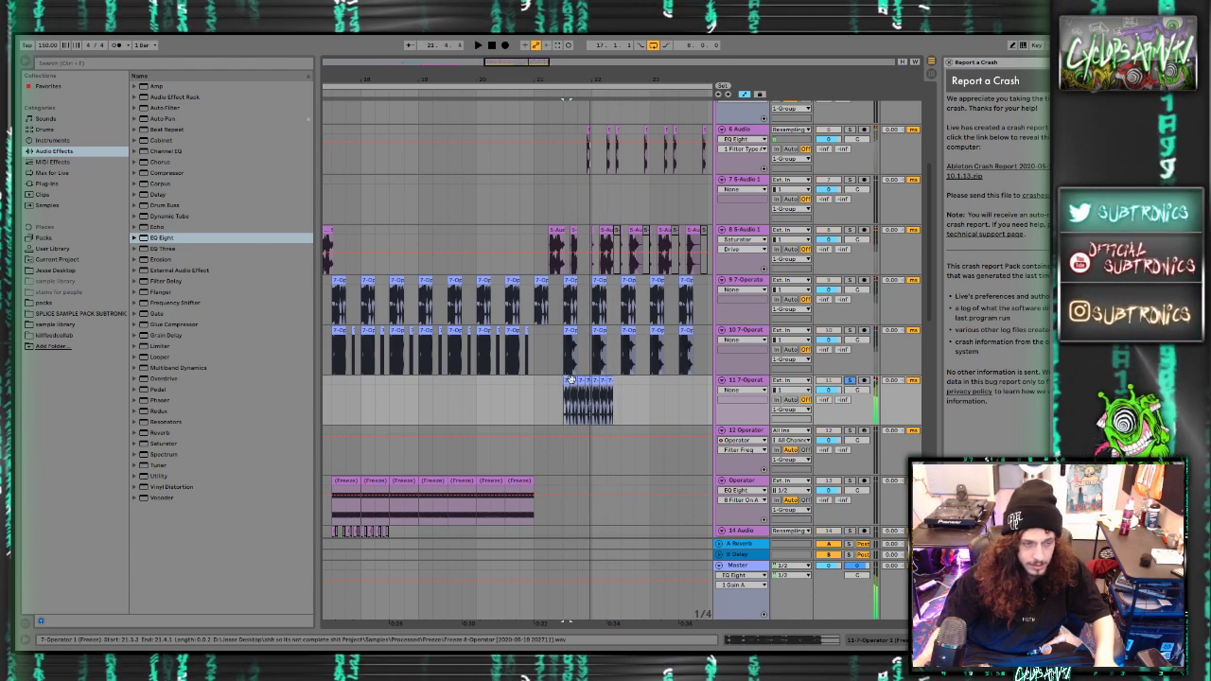
pyautogui.doubleClick(571, 379)
pyautogui.press('space')
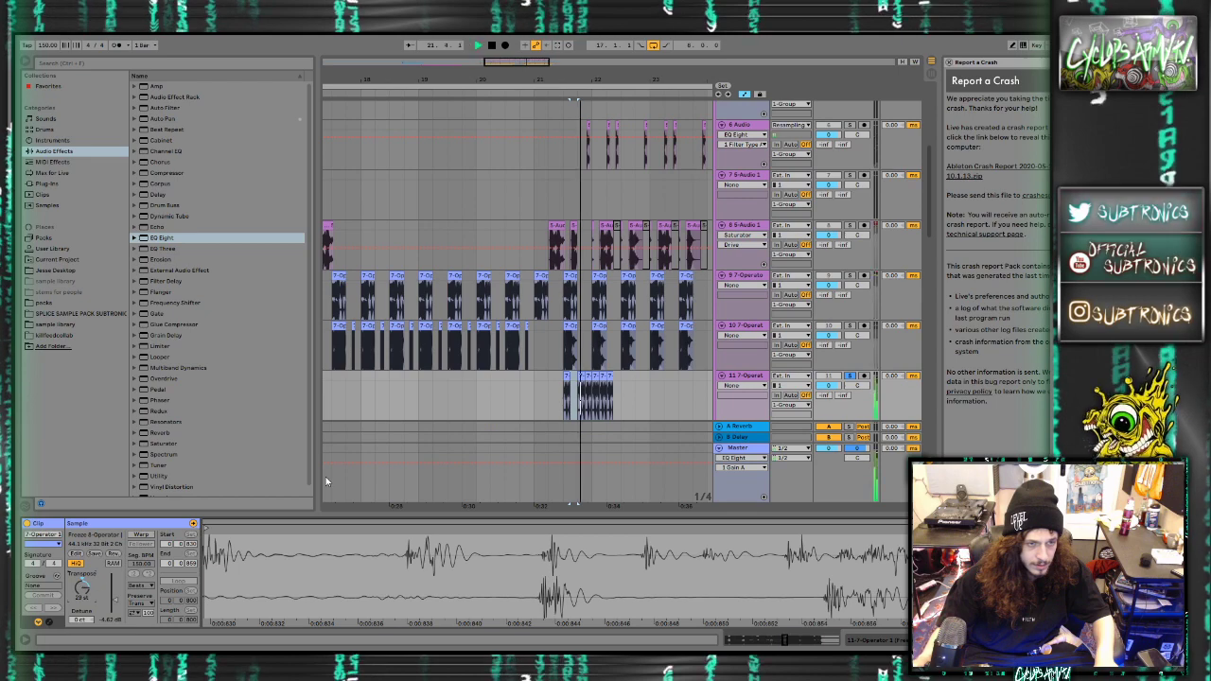
pyautogui.press('space')
pyautogui.moveTo(82, 588); pyautogui.dragTo(82, 551)
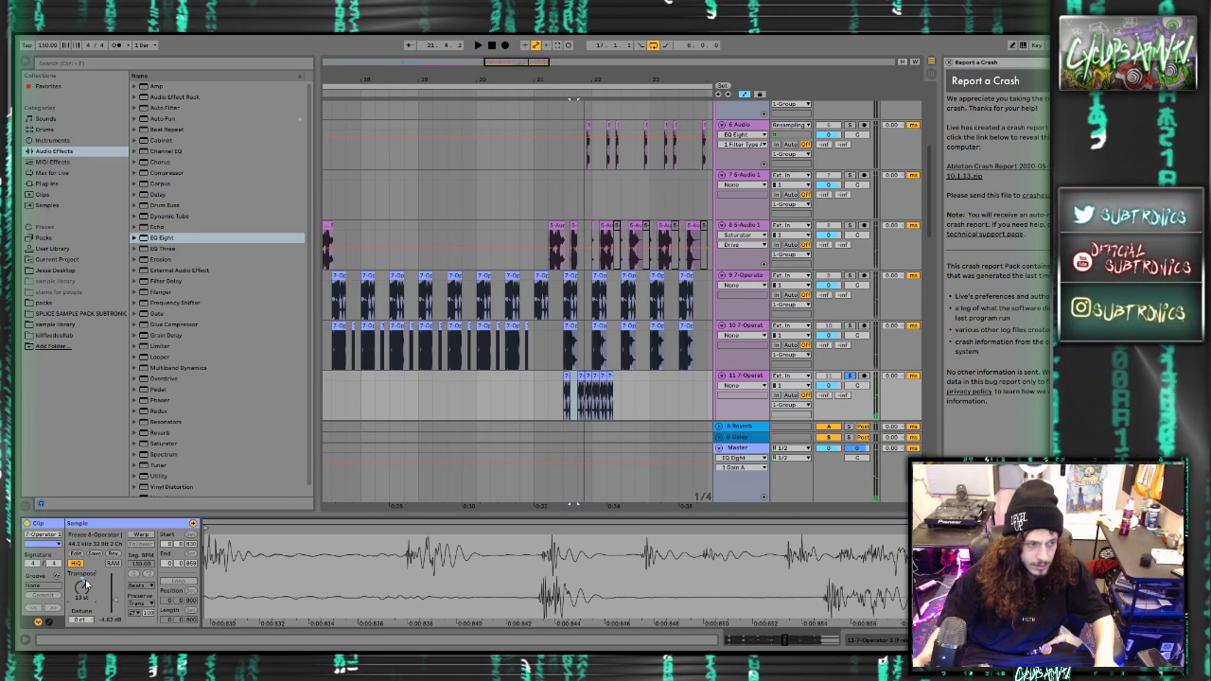
# Cut a tiny piece from the retuned clip, repeat it as a dense stutter on track 11 from 21.3.1 and audition it
pyautogui.scroll(8, 565, 379)
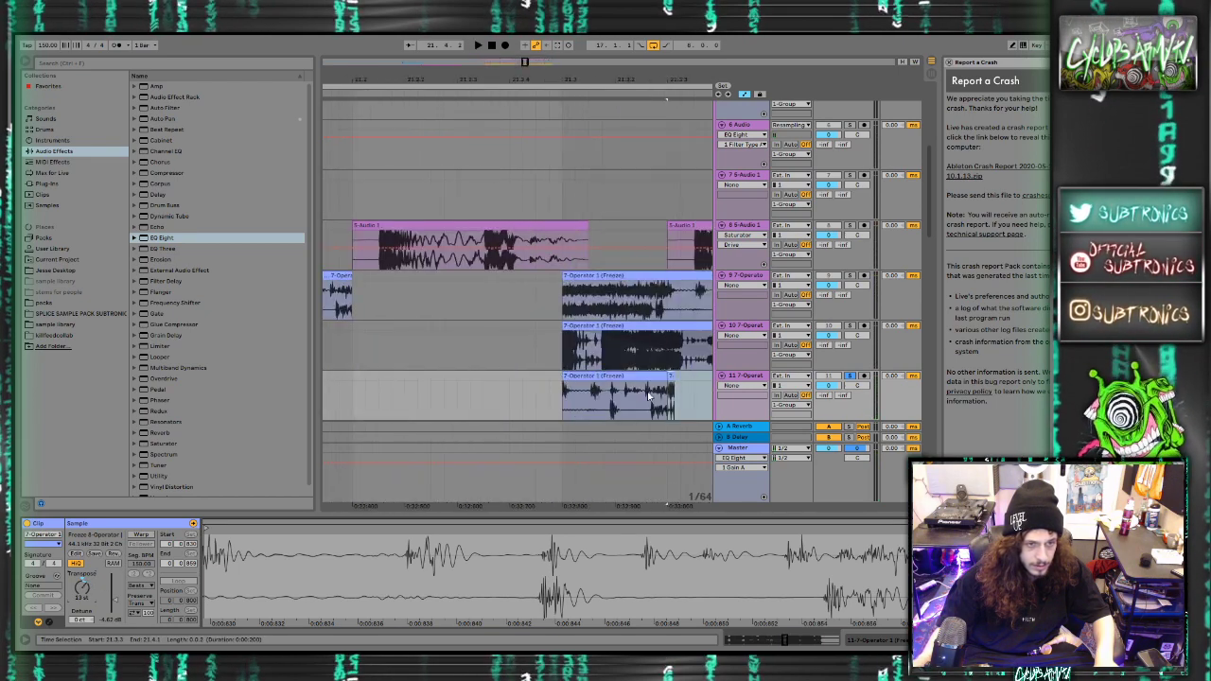
pyautogui.keyDown('ctrl'); pyautogui.scroll(-5, 653, 380); pyautogui.keyUp('ctrl')
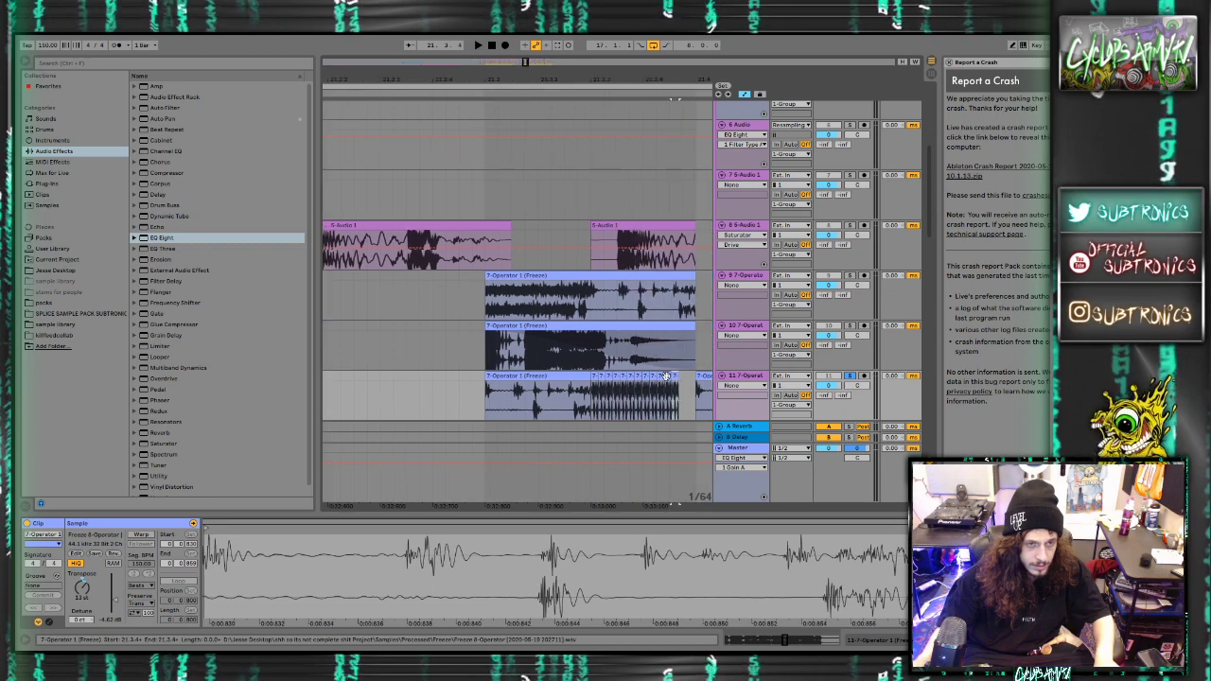
pyautogui.moveTo(659, 382); pyautogui.dragTo(653, 380)
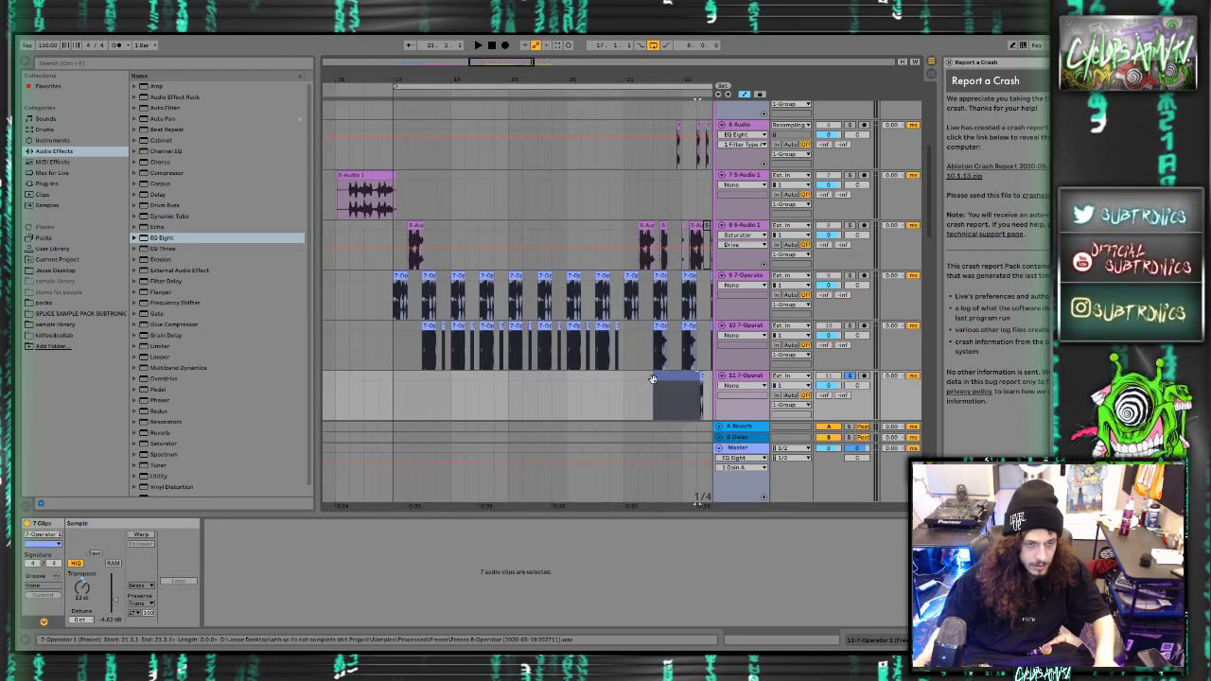
pyautogui.click(653, 378)
pyautogui.press('space')
# Lengthen the first stutter slice at 21.3.1 on track 11 and duplicate it five times over the shorter slices
pyautogui.keyDown('ctrl'); pyautogui.scroll(4, 670, 379); pyautogui.keyUp('ctrl')
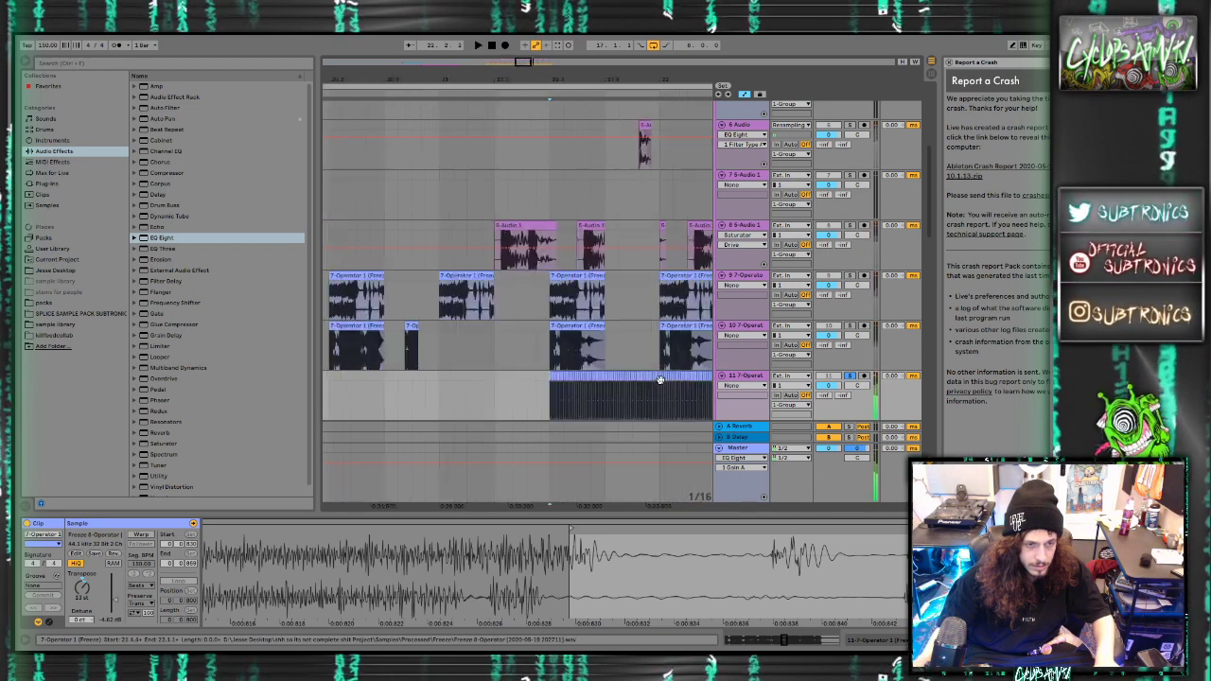
pyautogui.keyDown('ctrl'); pyautogui.scroll(4, 549, 374); pyautogui.keyUp('ctrl')
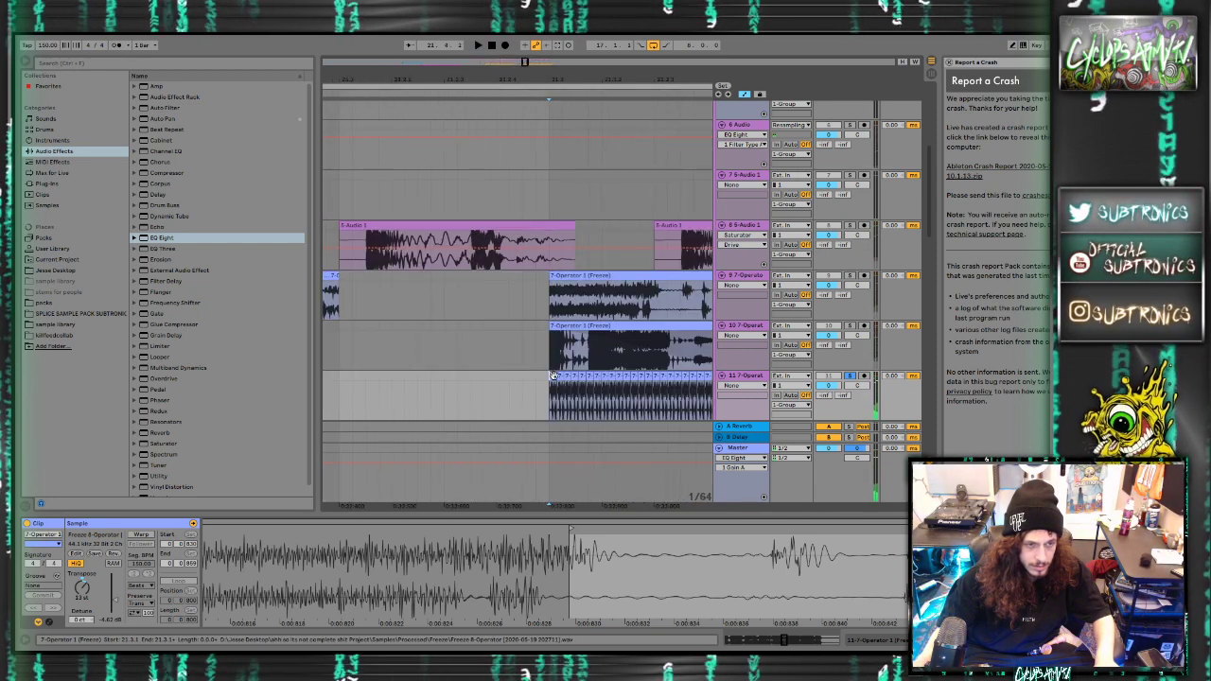
pyautogui.moveTo(557, 377); pyautogui.dragTo(569, 378)
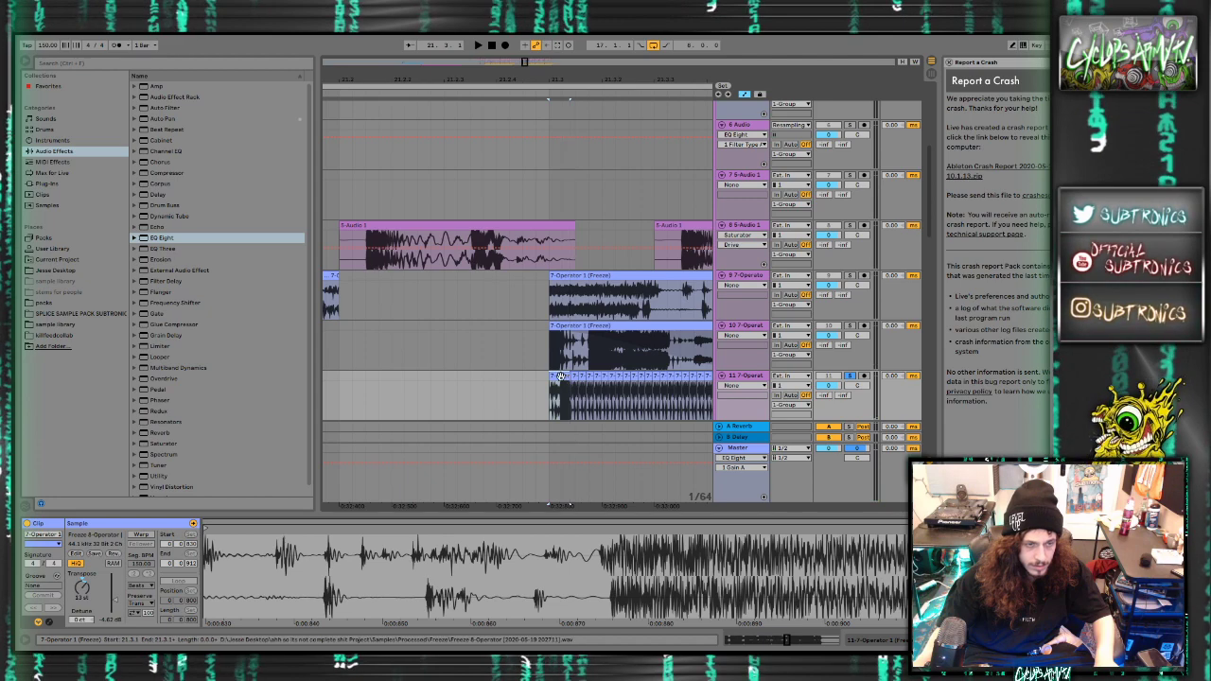
pyautogui.hotkey('ctrl', 'd')
pyautogui.hotkey('ctrl', 'd')
pyautogui.hotkey('ctrl', 'd')
pyautogui.hotkey('ctrl', 'd')
pyautogui.hotkey('ctrl', 'd')
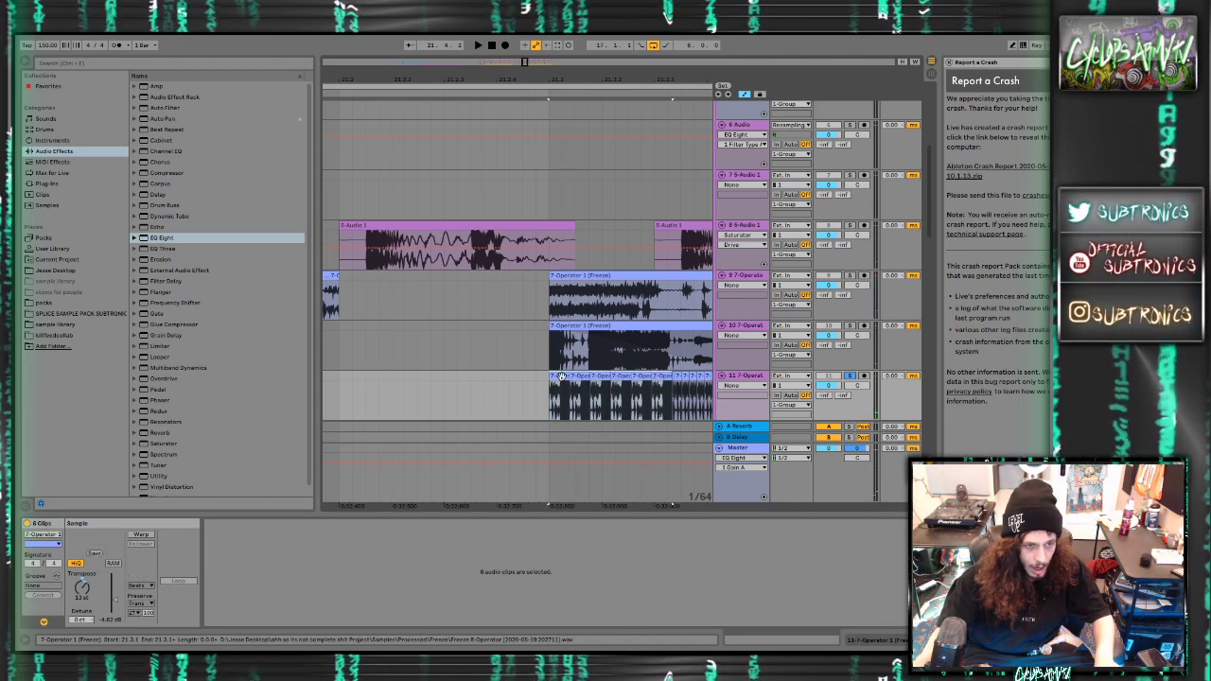
# Extend the lengthened stutter across the rest of the track 11 run, unsolo the track and play it with the full mix
pyautogui.keyDown('ctrl'); pyautogui.scroll(-4, 561, 377); pyautogui.keyUp('ctrl')
pyautogui.click(480, 378)
pyautogui.press('space')
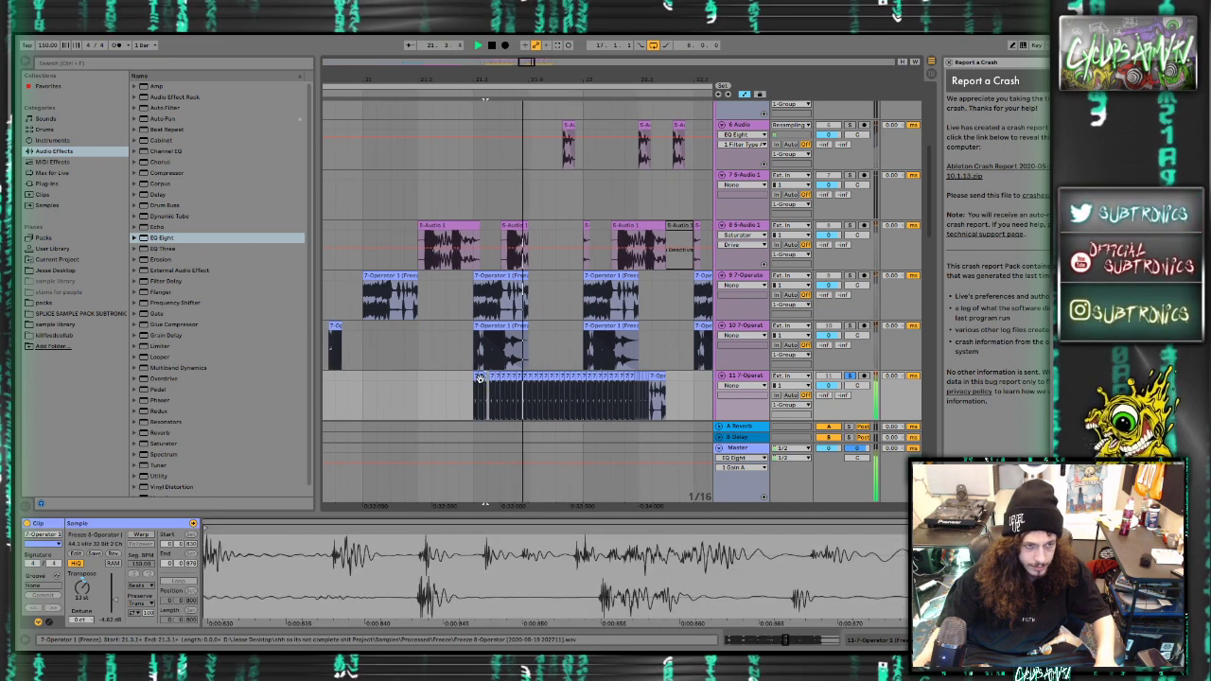
pyautogui.press('space')
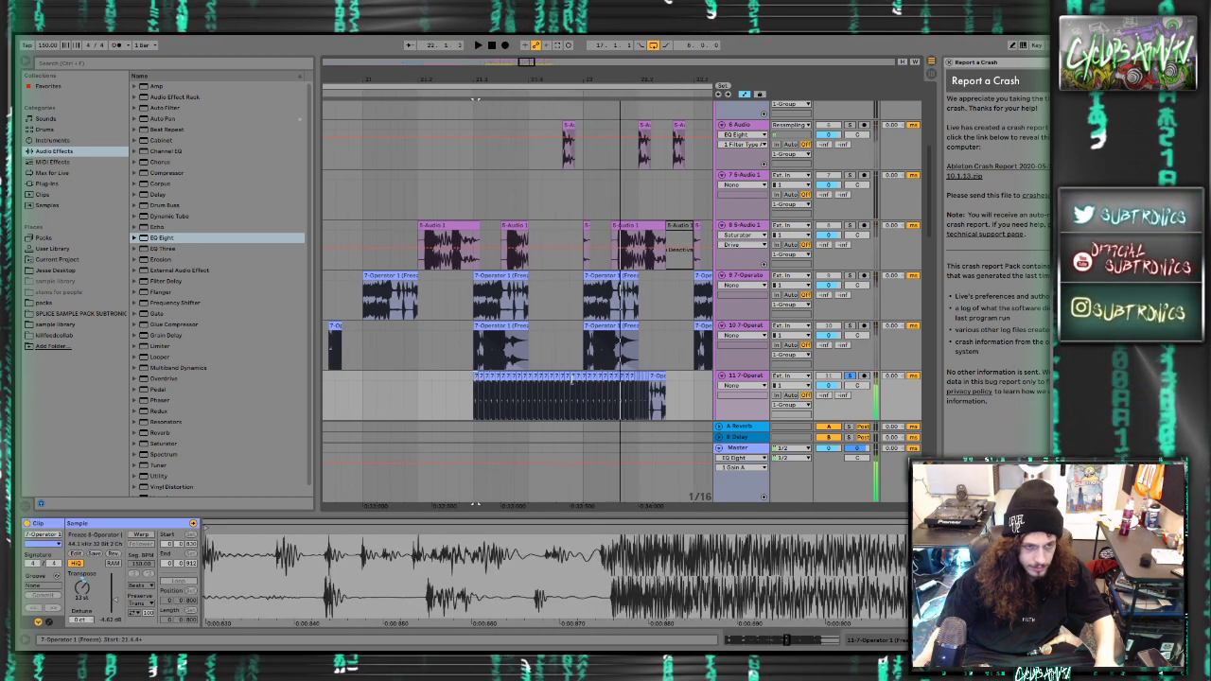
pyautogui.moveTo(580, 386); pyautogui.dragTo(475, 377)
pyautogui.hotkey('ctrl', 'd')
pyautogui.click(475, 377)
pyautogui.press('space')
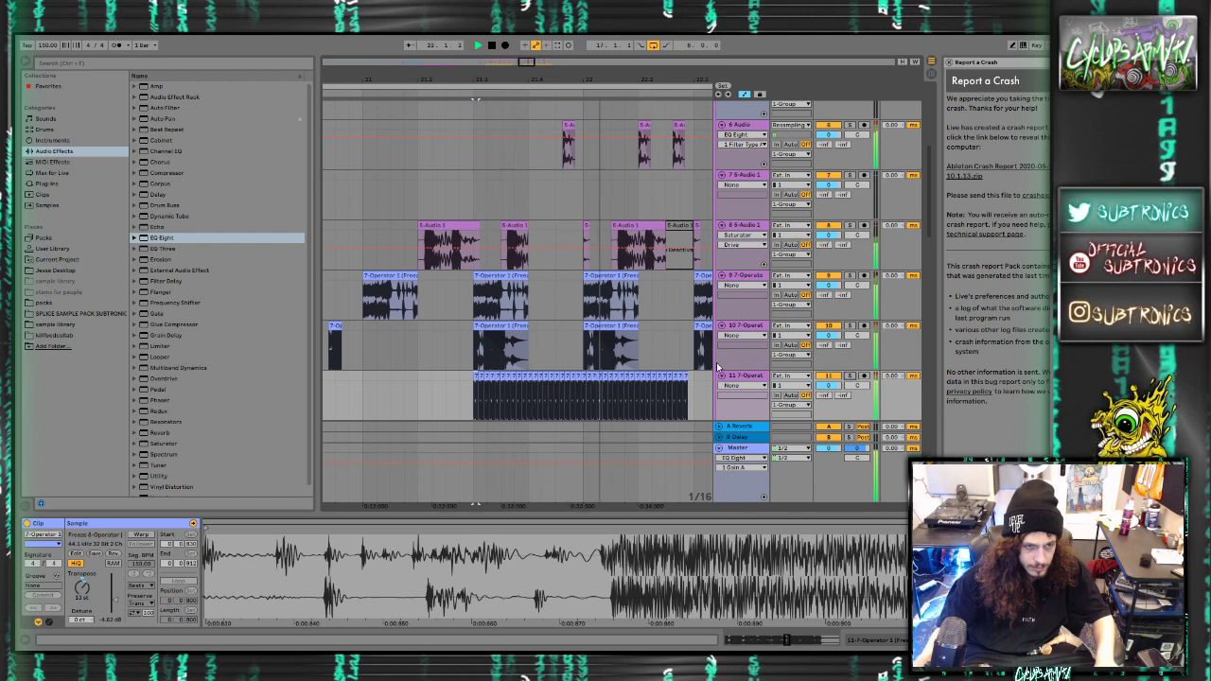
# Solo track 11, consolidate most of the first stutter run from 21.3.1 into one clip, transpose it down and audition it
pyautogui.press('space')
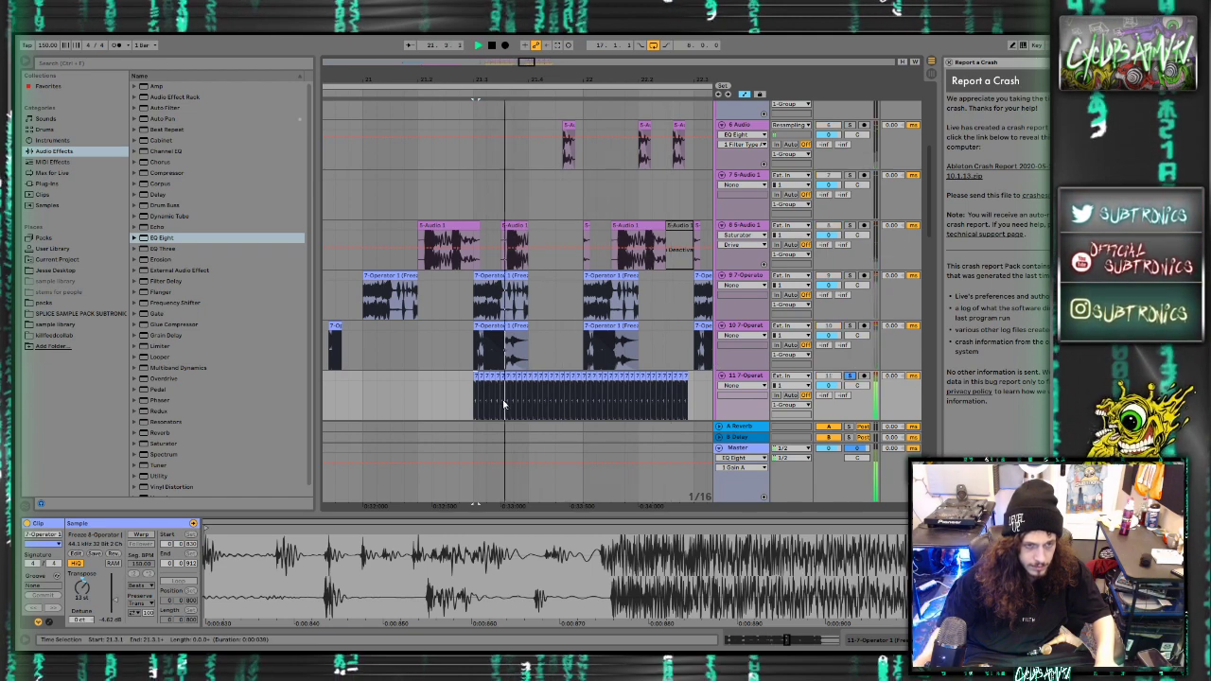
pyautogui.keyDown('shift'); pyautogui.click(559, 377); pyautogui.keyUp('shift')
pyautogui.hotkey('ctrl', 'j')
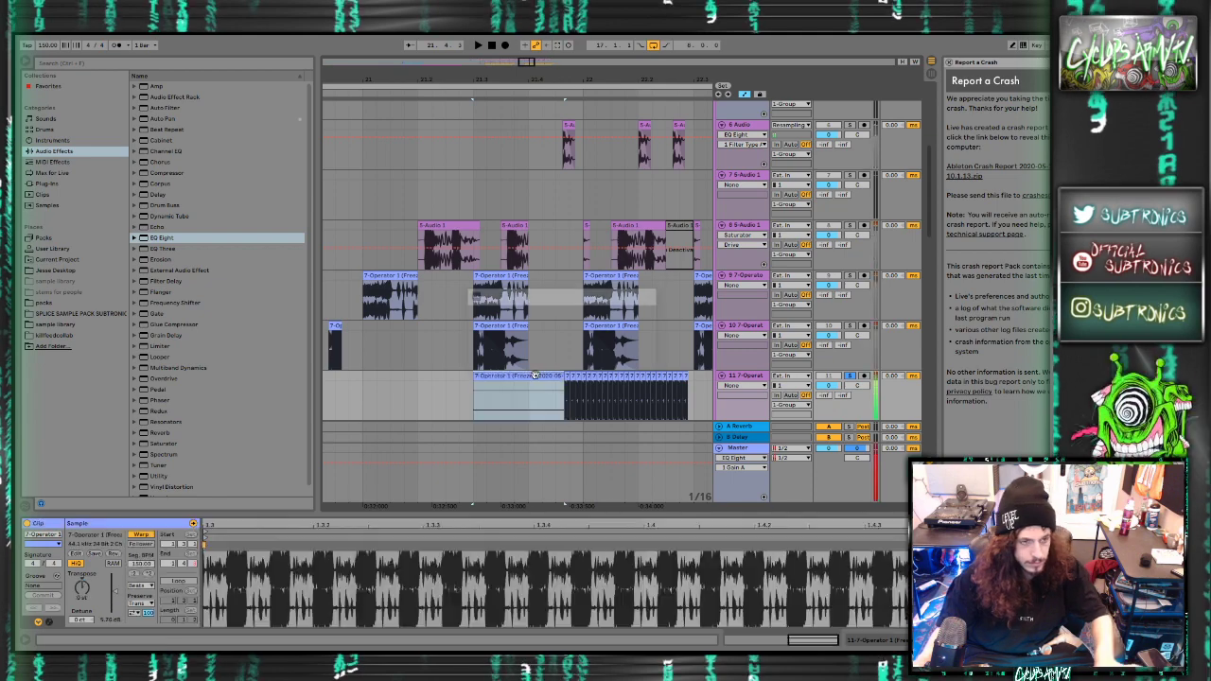
pyautogui.press('space')
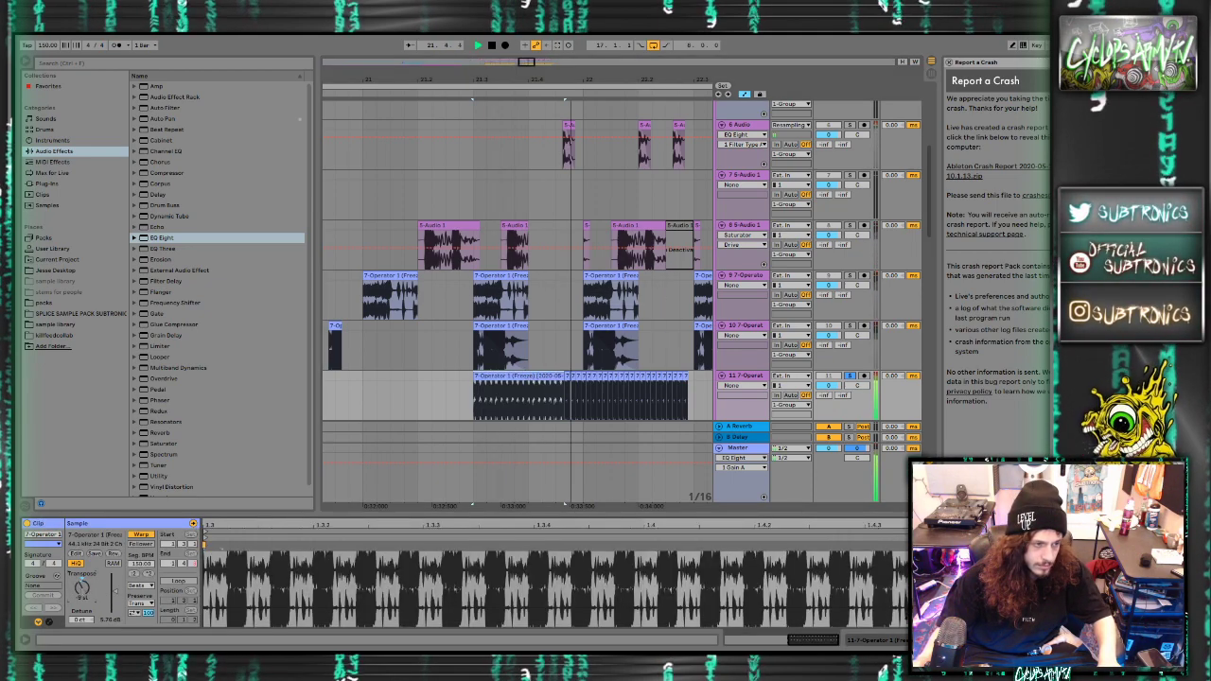
pyautogui.press('space')
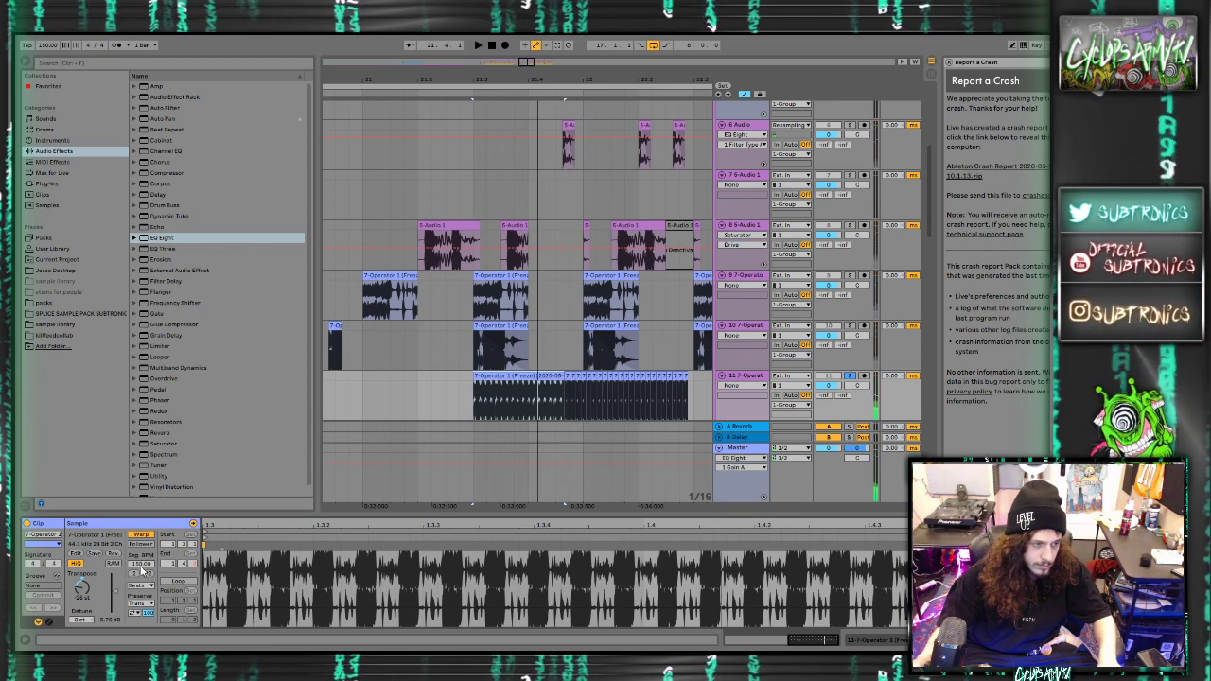
# Audition Complex Pro and other warp modes on the consolidated clip, set it to Texture and unsolo track 11
pyautogui.click(141, 560)
pyautogui.press('space')
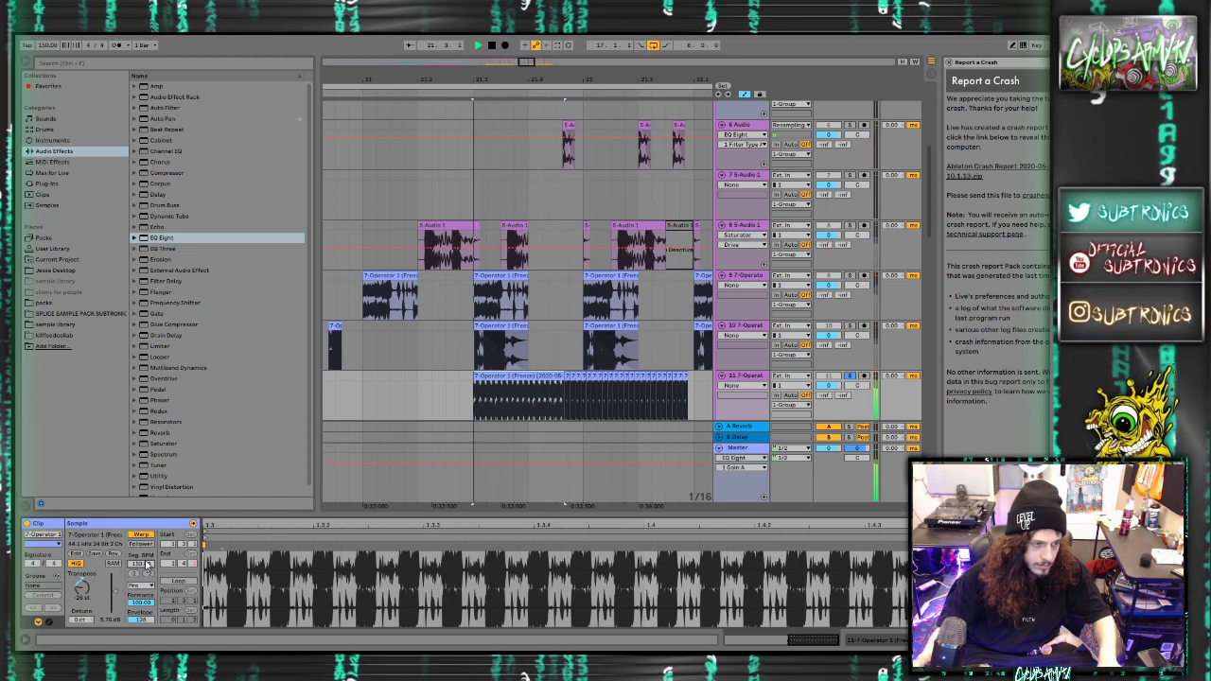
pyautogui.click(141, 586)
pyautogui.click(141, 561)
pyautogui.press('space')
pyautogui.press('space')
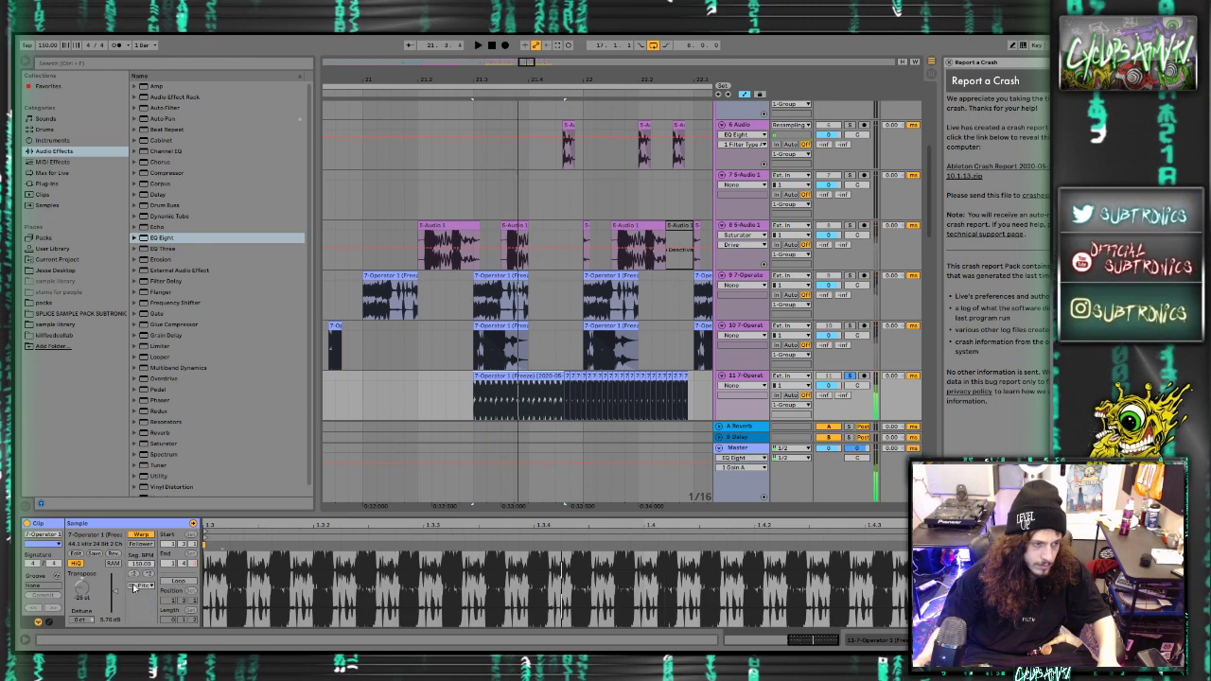
pyautogui.click(140, 553)
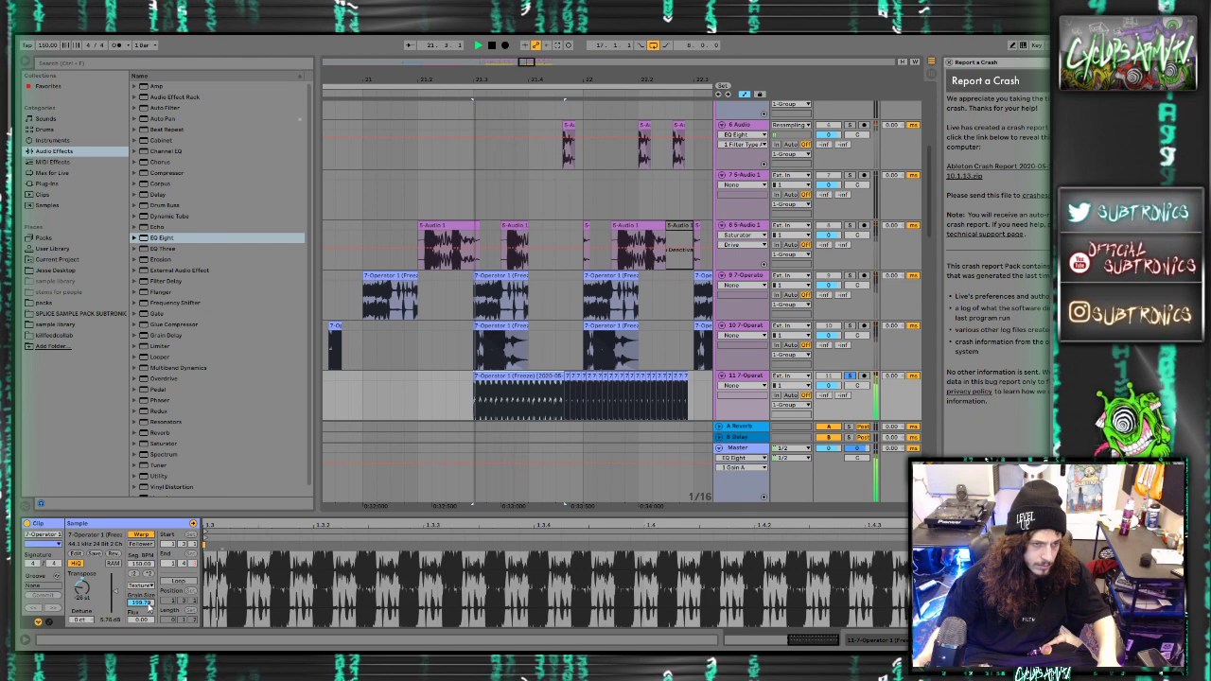
pyautogui.click(850, 375)
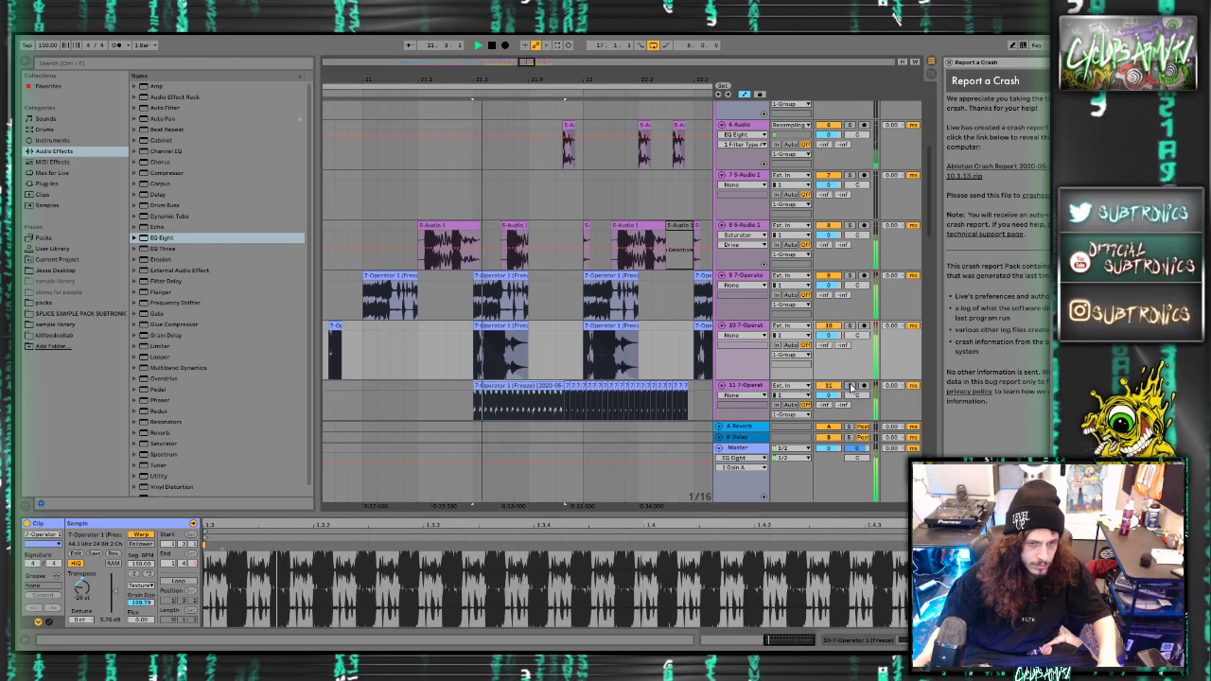
# Duplicate the track 11 section from 21.3.1 to 22.1.1 repeatedly until the stutter reaches bar 24
pyautogui.click(550, 383)
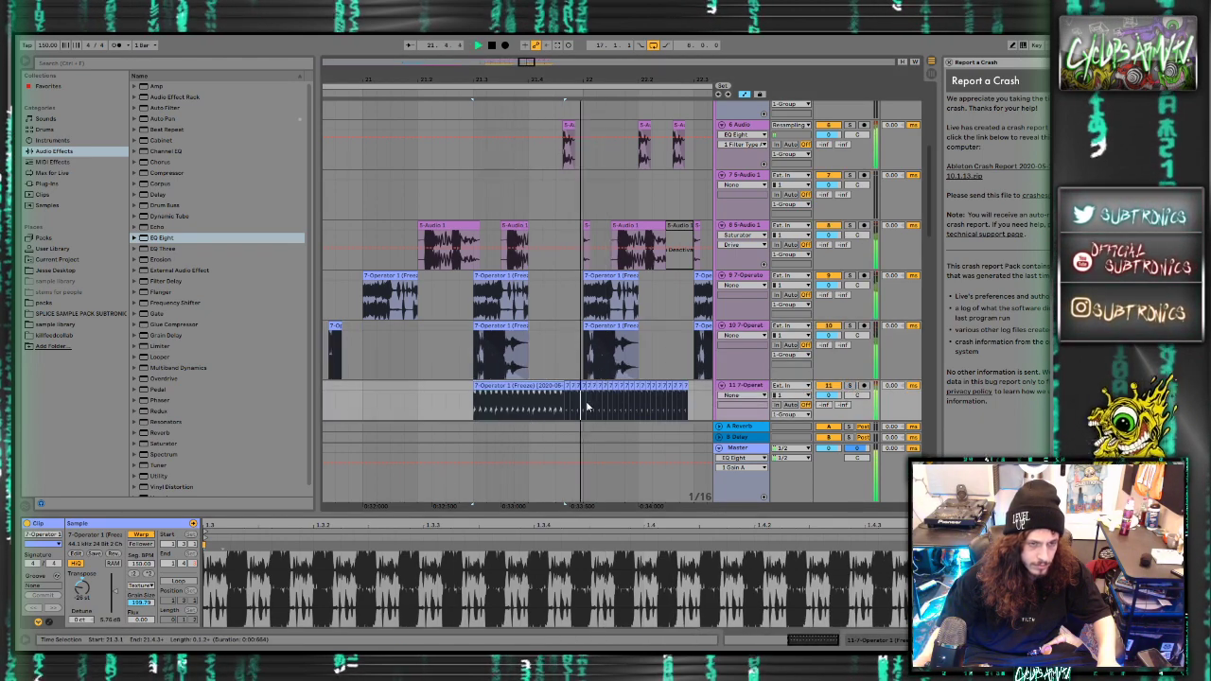
pyautogui.press('space')
pyautogui.moveTo(588, 407); pyautogui.dragTo(471, 397)
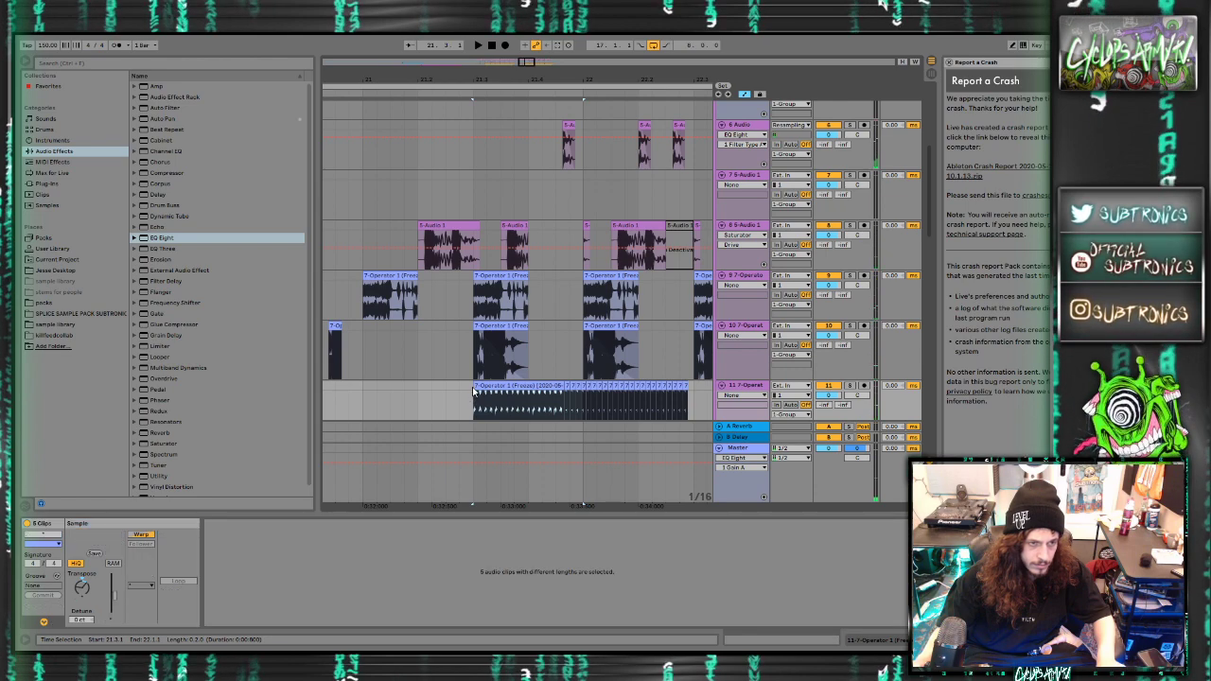
pyautogui.hotkey('ctrl', 'd')
pyautogui.hotkey('ctrl', 'd')
pyautogui.hotkey('ctrl', 'd')
pyautogui.scroll(-4, 467, 386)
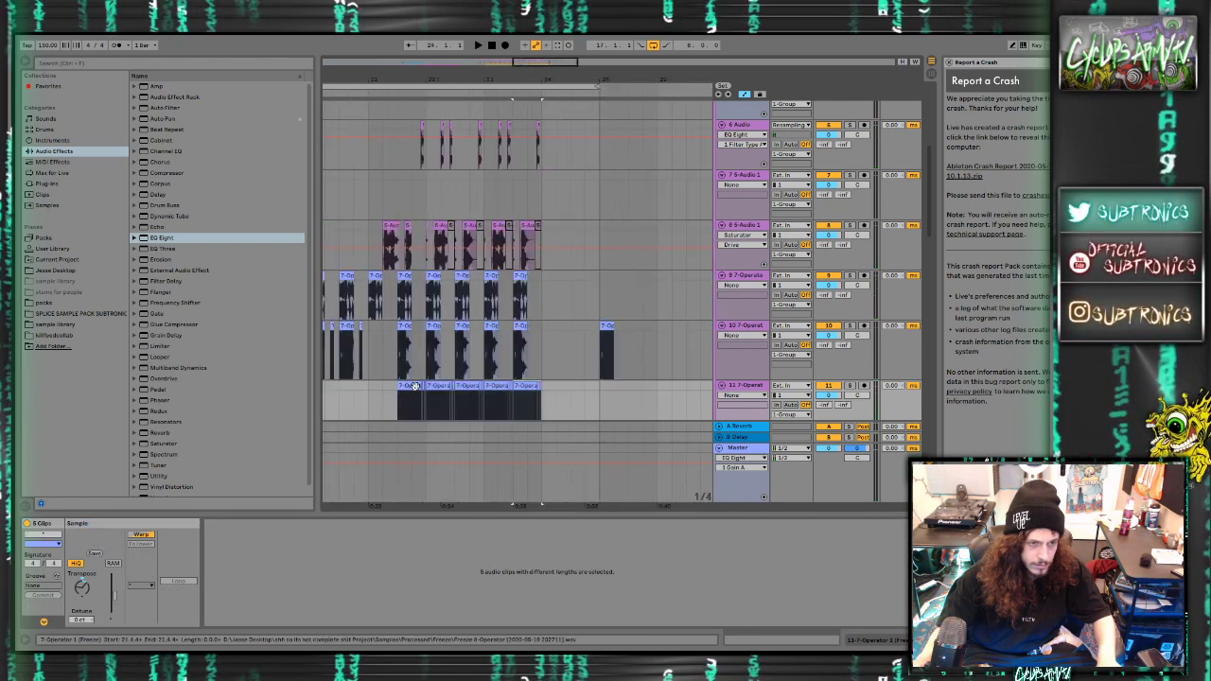
# Add an EQ Eight to track 11, raise its low cut to about 454 Hz in solo and check it in the full mix
pyautogui.click(423, 386)
pyautogui.press('space')
pyautogui.click(848, 385)
pyautogui.doubleClick(167, 238)
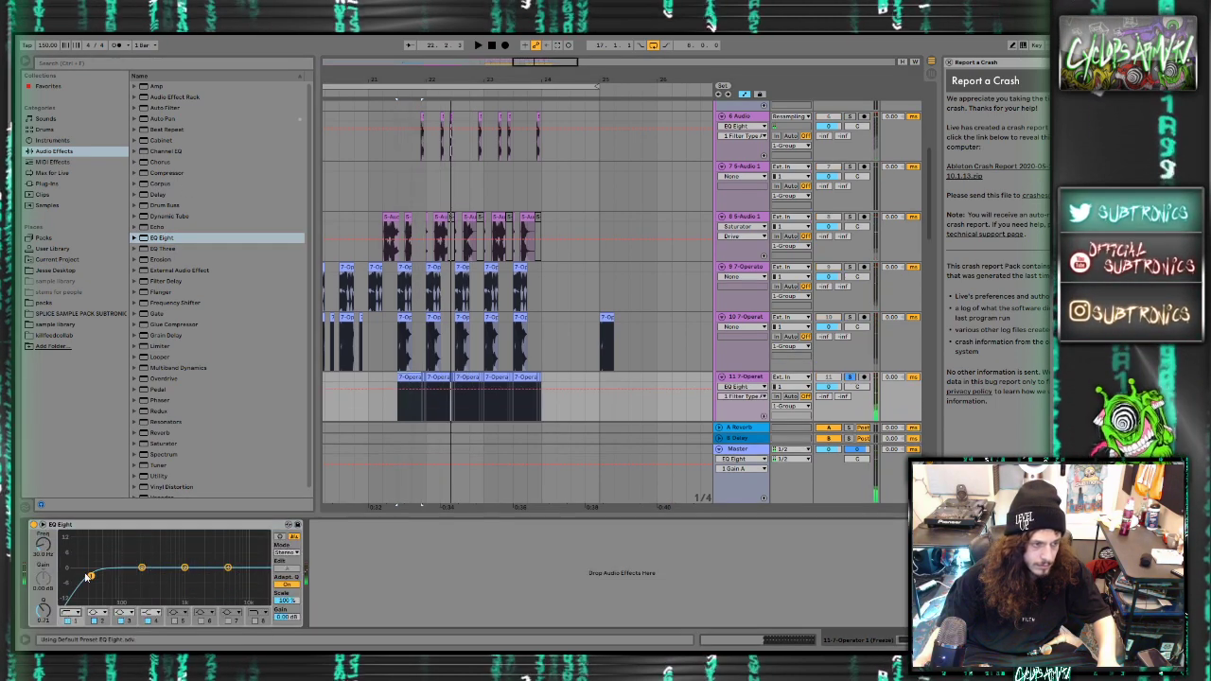
pyautogui.press('space')
pyautogui.moveTo(92, 576); pyautogui.dragTo(163, 582)
pyautogui.click(849, 377)
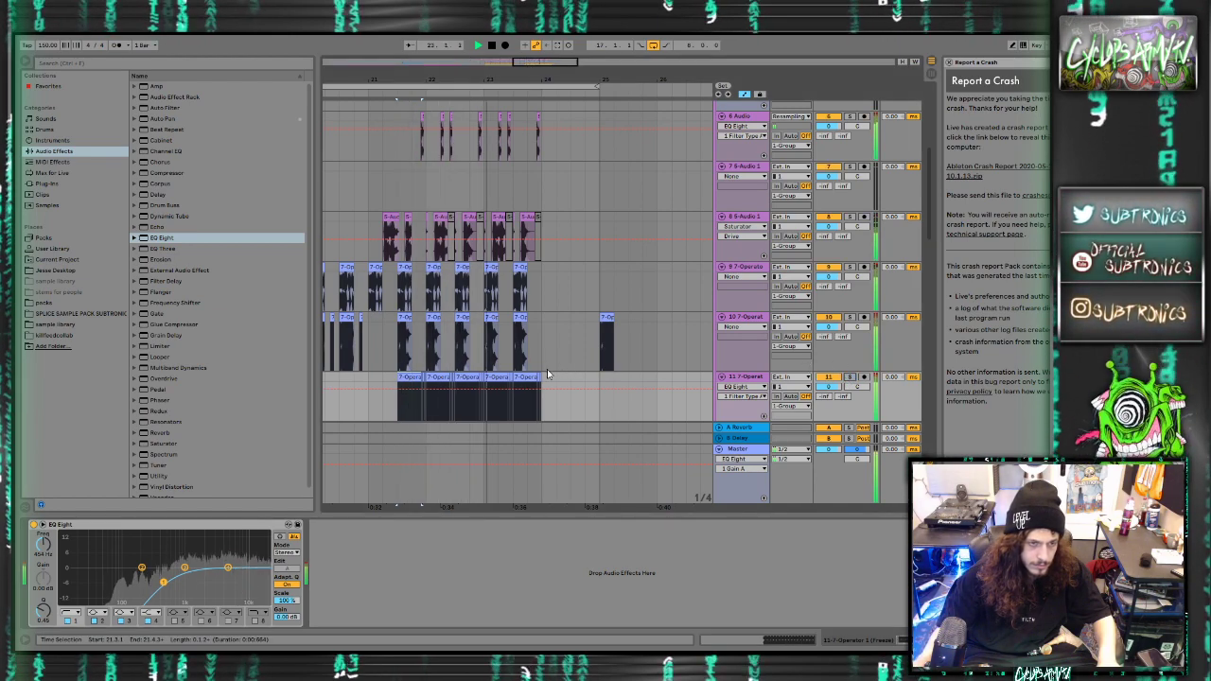
pyautogui.press('space')
# Freeze track 11 and flatten it to audio
pyautogui.rightClick(727, 383)
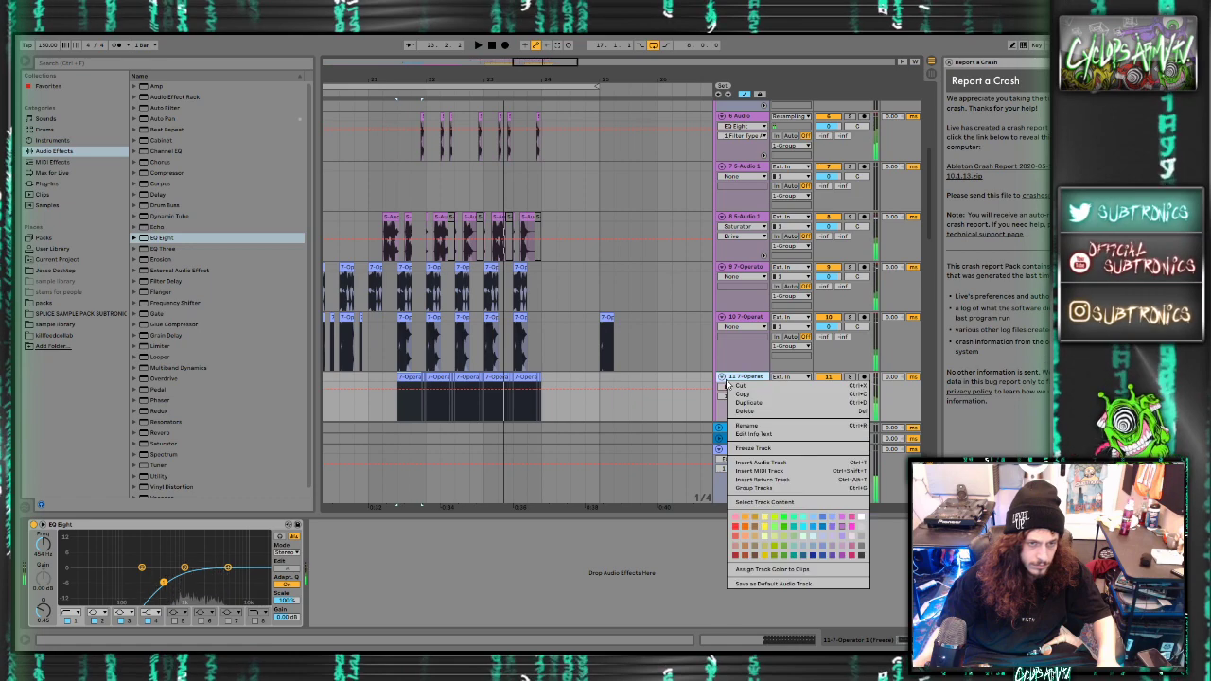
pyautogui.click(763, 448)
pyautogui.rightClick(763, 386)
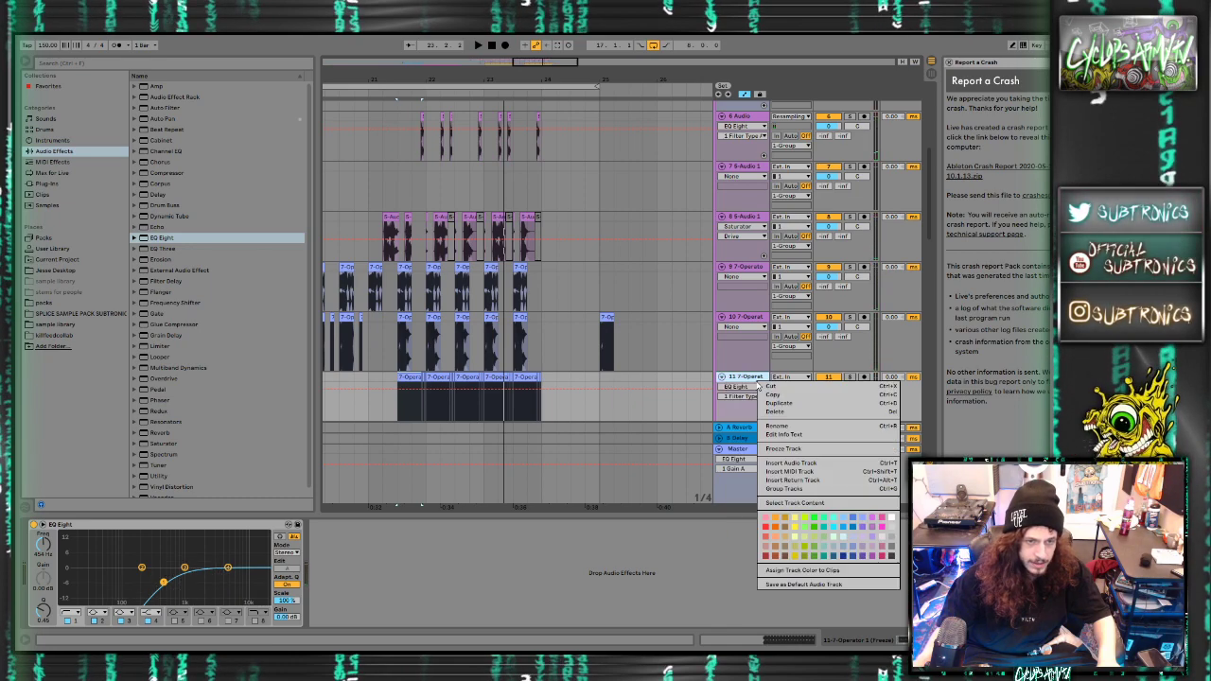
pyautogui.click(763, 451)
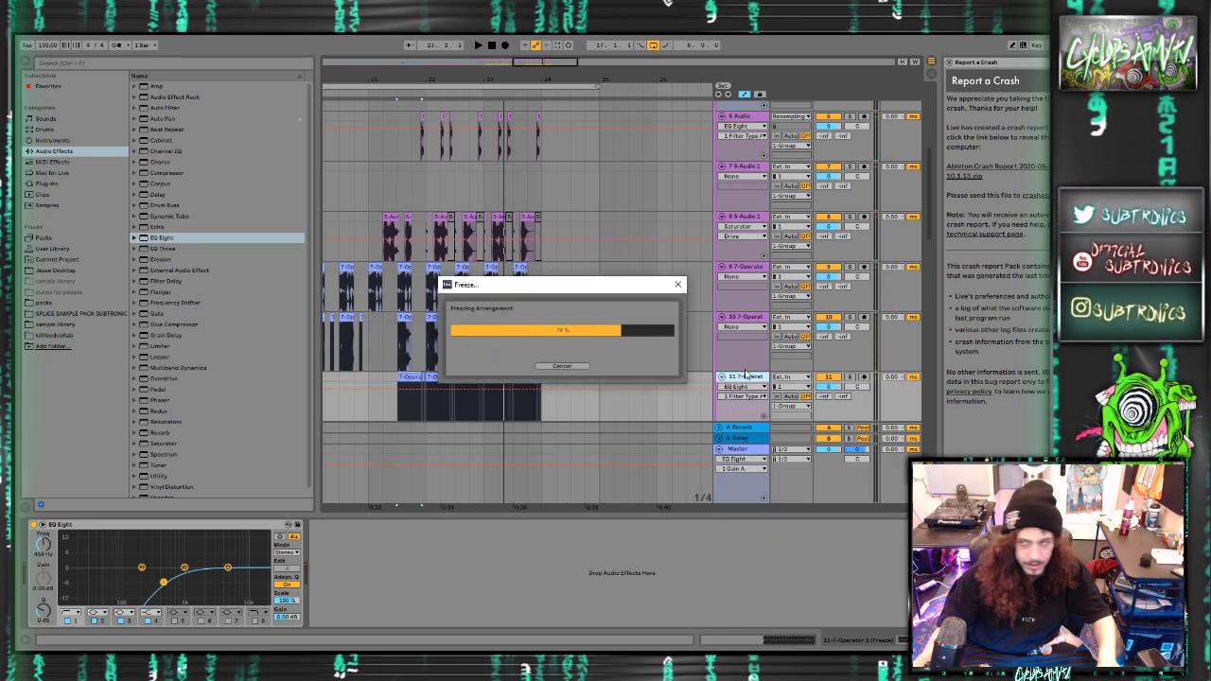
pyautogui.rightClick(740, 386)
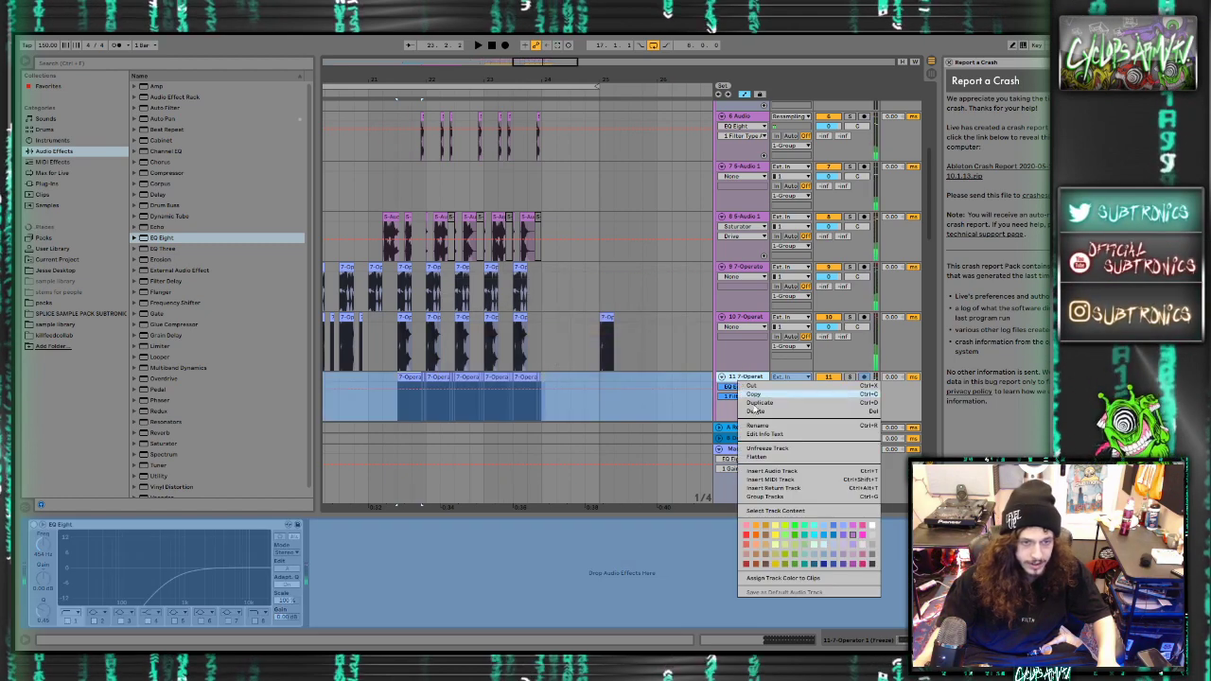
pyautogui.click(758, 458)
# Clear the flattened track 11 stutter from 21.3.1 to 21.4.1 and from 21.4.3 to 22.1.1, and play it with the mix
pyautogui.press('z')
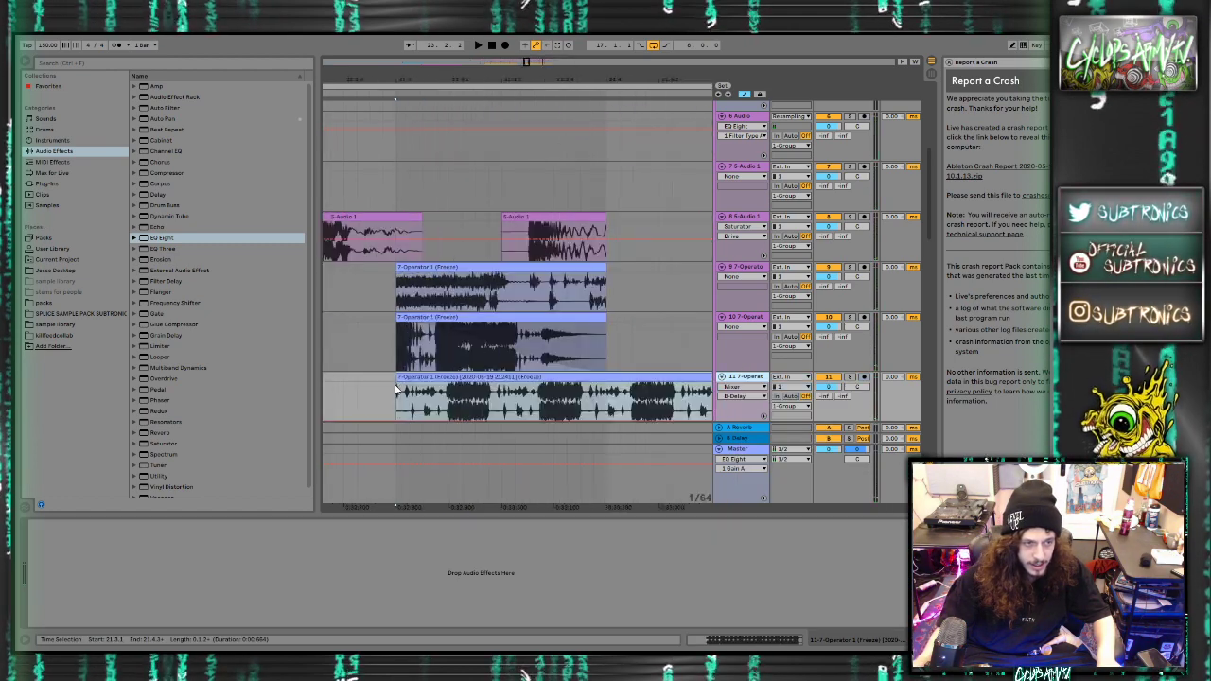
pyautogui.scroll(-4, 475, 375)
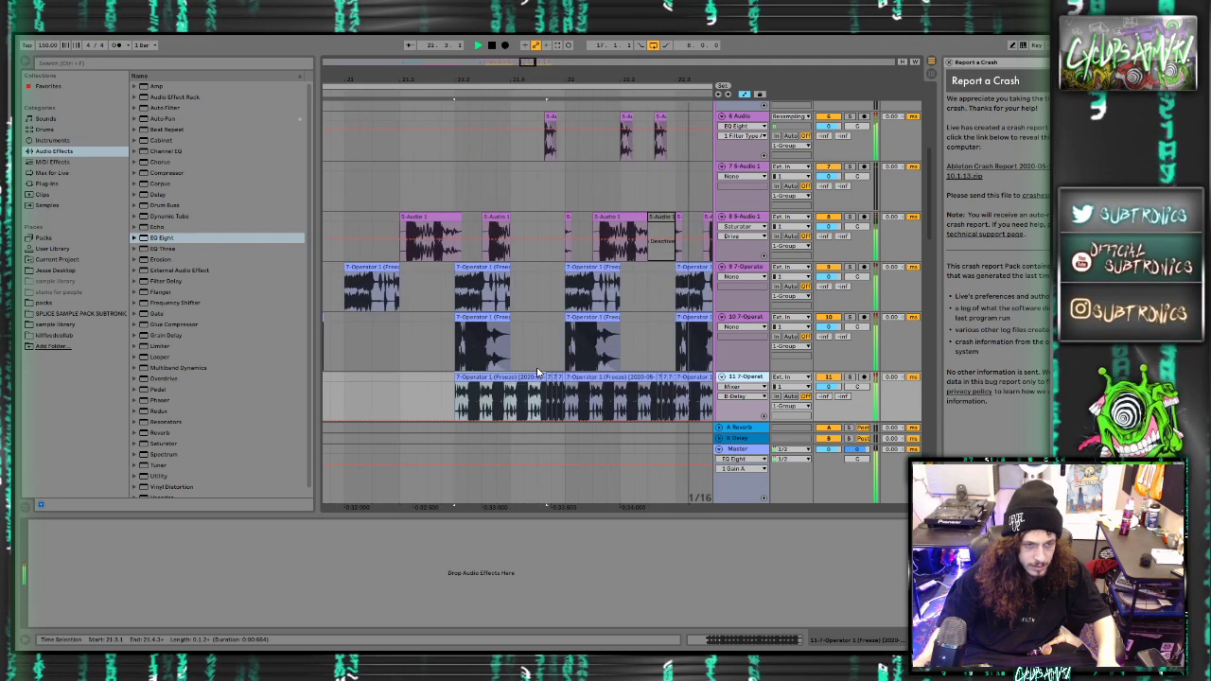
pyautogui.click(455, 384)
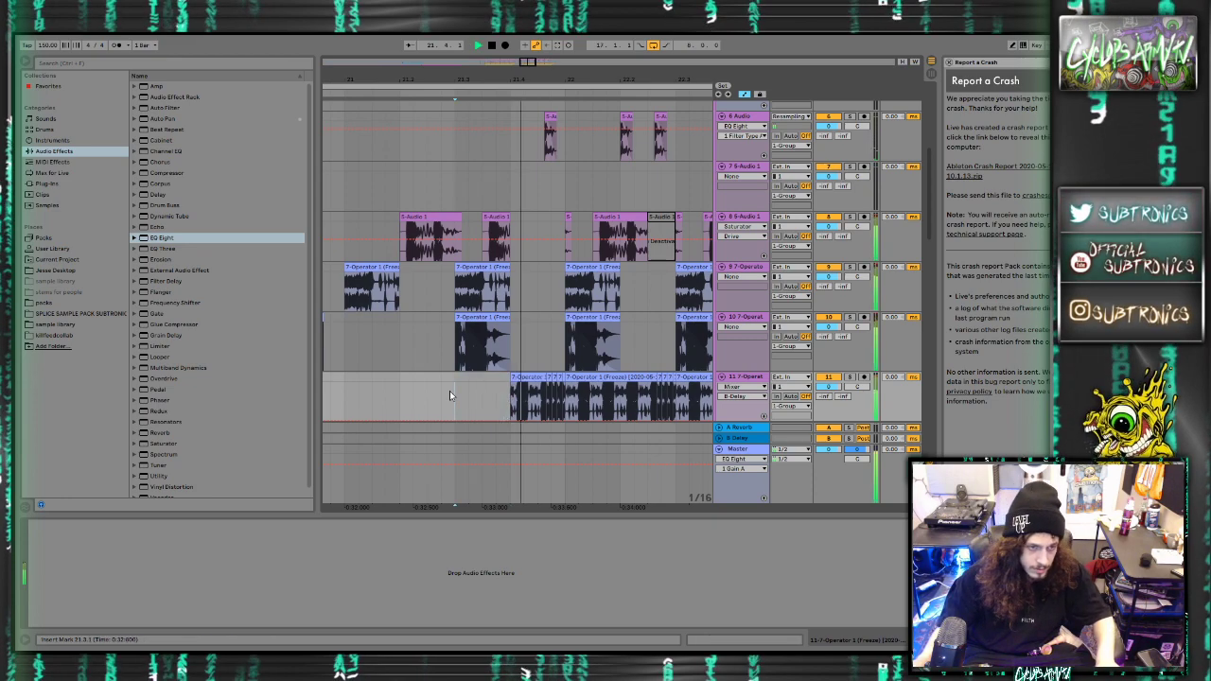
pyautogui.click(561, 379)
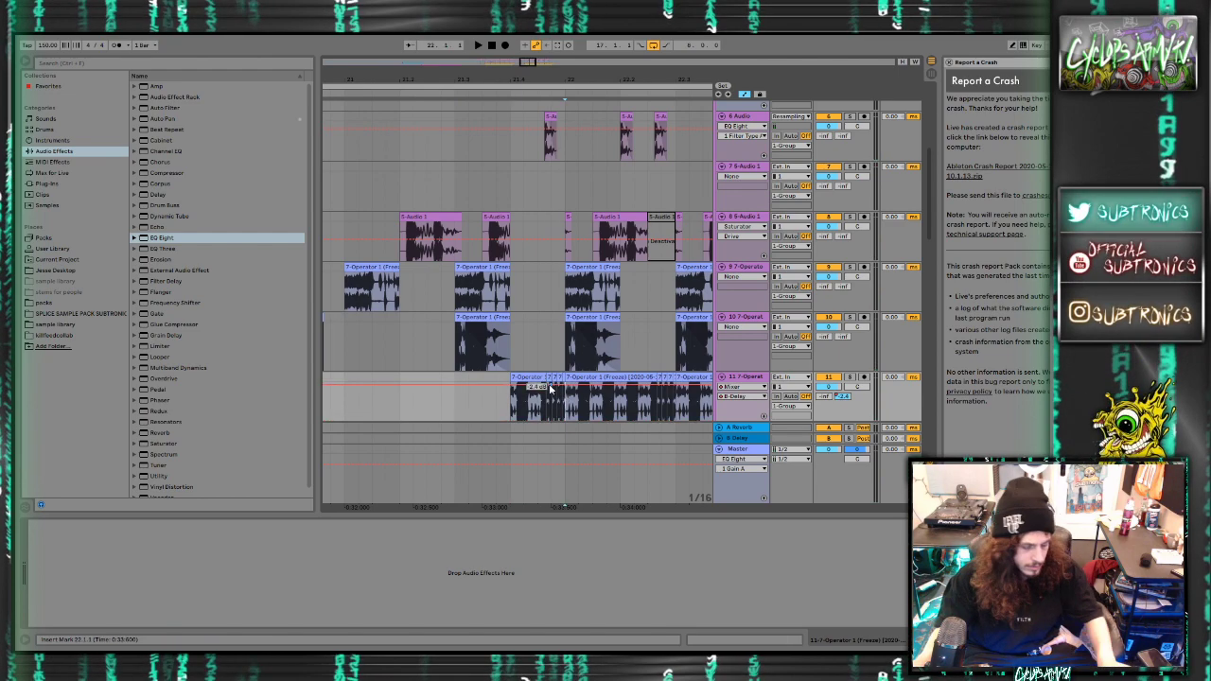
pyautogui.hotkey('ctrl', 'z')
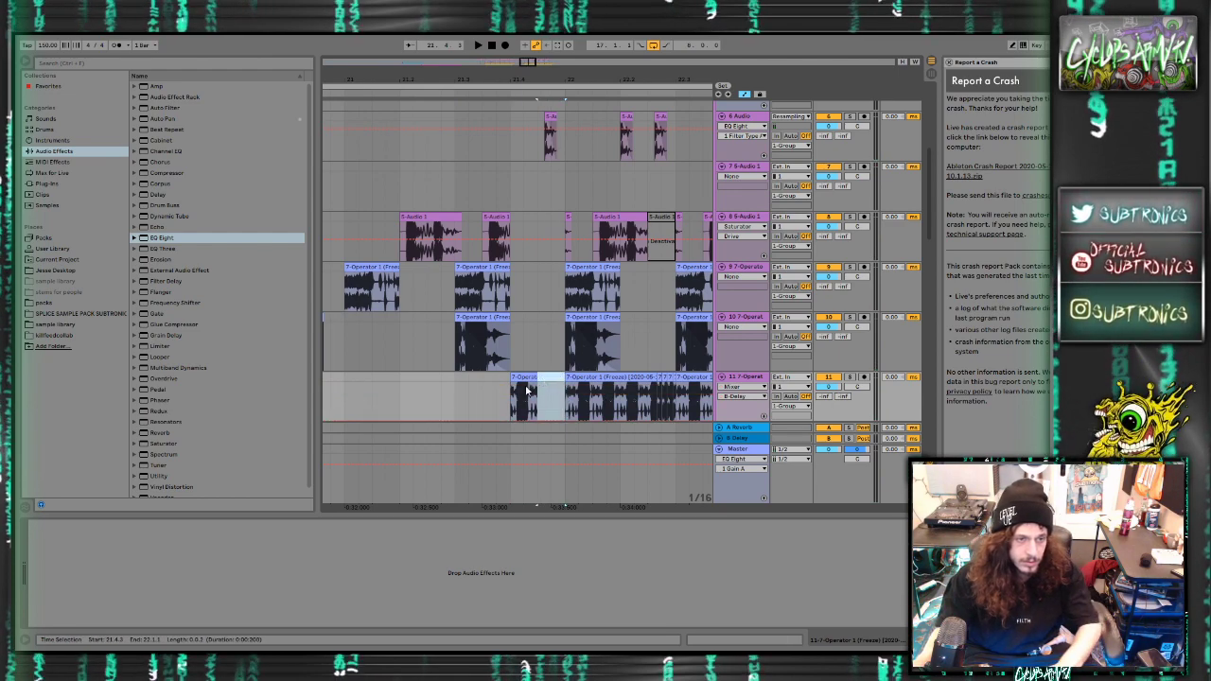
pyautogui.click(520, 376)
pyautogui.press('space')
pyautogui.scroll(-5, 566, 384)
pyautogui.press('space')
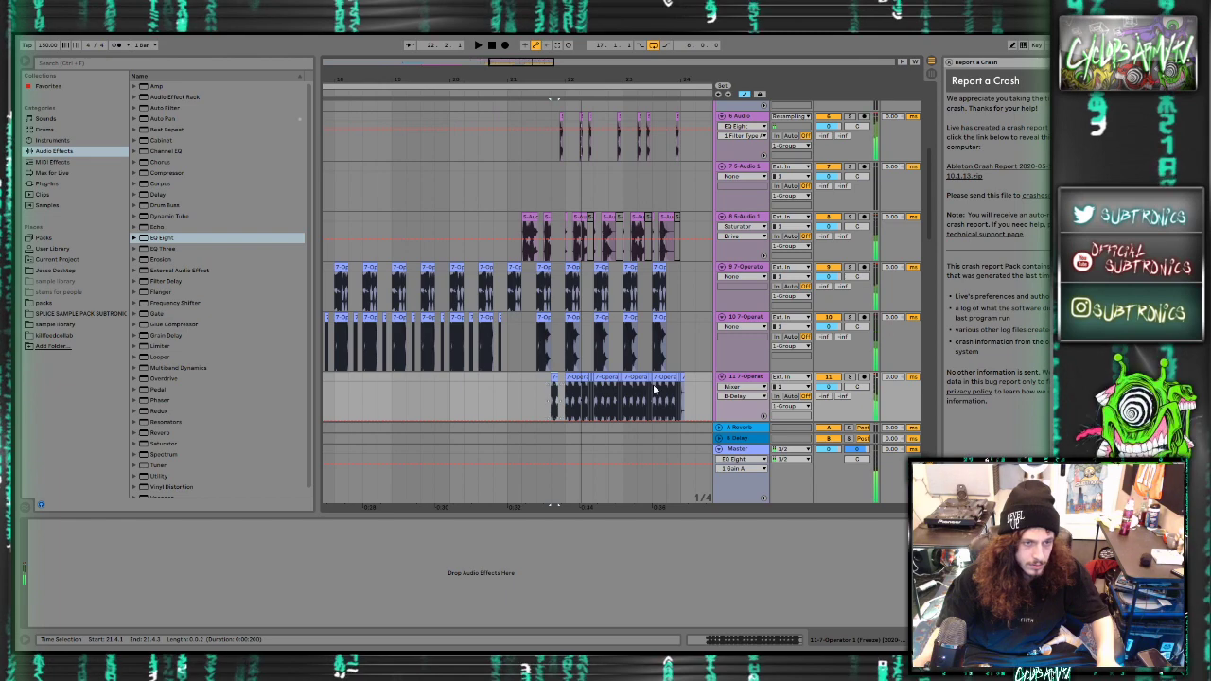
# Replace the dense clip run on track 11 with three duplicates of its short clip at one-bar spacing, and play it
pyautogui.moveTo(693, 392); pyautogui.dragTo(505, 373)
pyautogui.press('Delete')
pyautogui.hotkey('ctrl', 'd')
pyautogui.hotkey('ctrl', 'd')
pyautogui.hotkey('ctrl', 'd')
pyautogui.click(500, 380)
pyautogui.press('space')
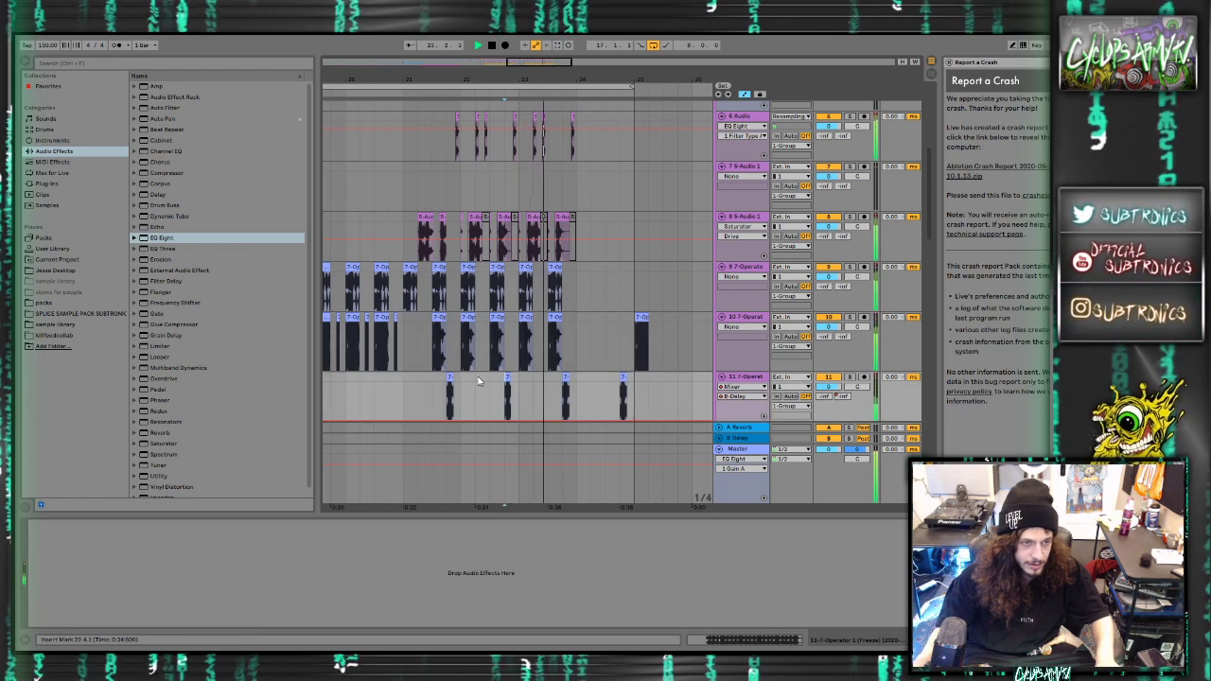
# Tighten the short clips on track 11 to half-bar spacing by duplicating them, and remove the stray last clip
pyautogui.click(406, 381)
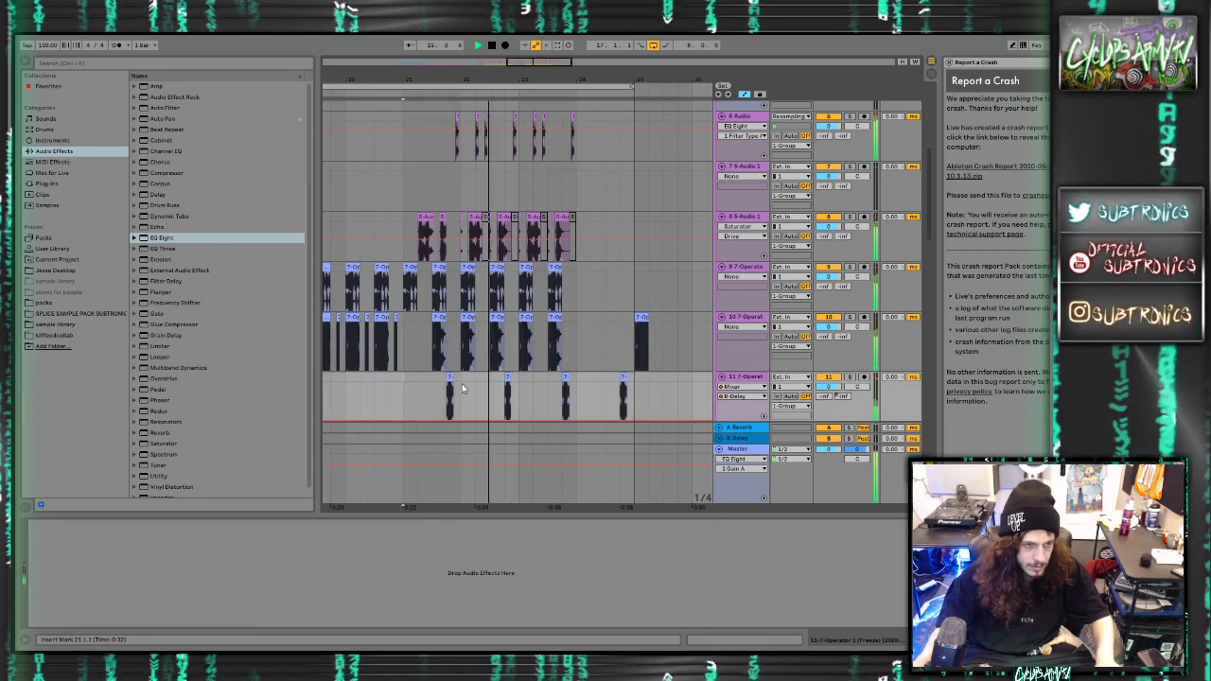
pyautogui.hotkey('ctrl', 'd')
pyautogui.hotkey('ctrl', 'd')
pyautogui.hotkey('ctrl', 'd')
pyautogui.moveTo(433, 383); pyautogui.dragTo(384, 388)
pyautogui.press('space')
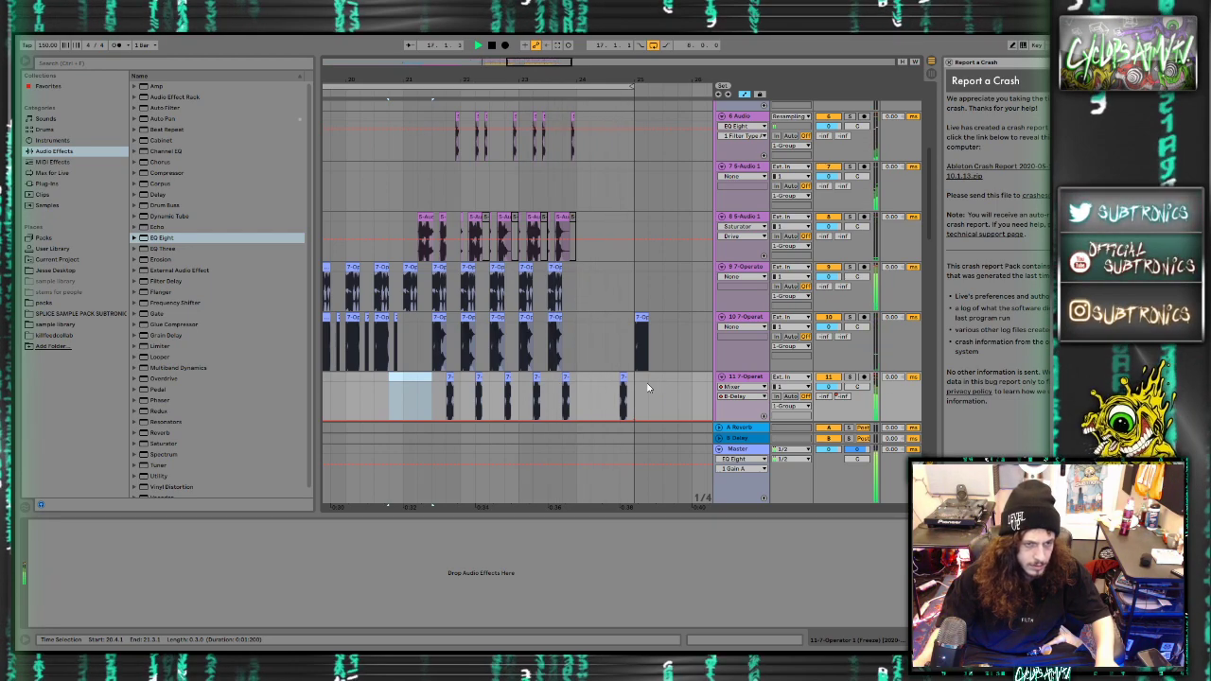
pyautogui.moveTo(634, 383); pyautogui.dragTo(602, 384)
# Copy a one-bar pair of the short clips on track 11 and paste it at 17.4.1
pyautogui.hscroll(-3, 534, 380)
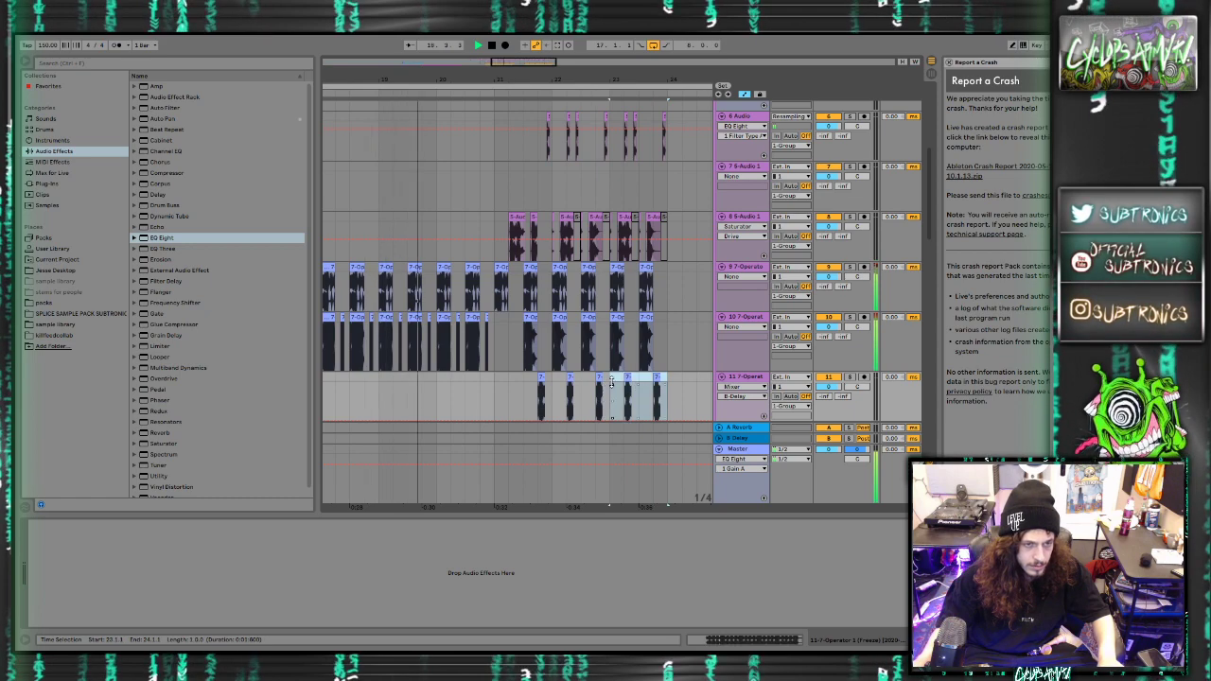
pyautogui.press('space')
pyautogui.hotkey('ctrl', 'z')
pyautogui.press('space')
pyautogui.click(418, 386)
pyautogui.hotkey('ctrl', 'v')
pyautogui.press('space')
pyautogui.moveTo(420, 383)
pyautogui.mouseDown()
pyautogui.moveTo(449, 382)
pyautogui.moveTo(427, 386)
pyautogui.mouseUp()
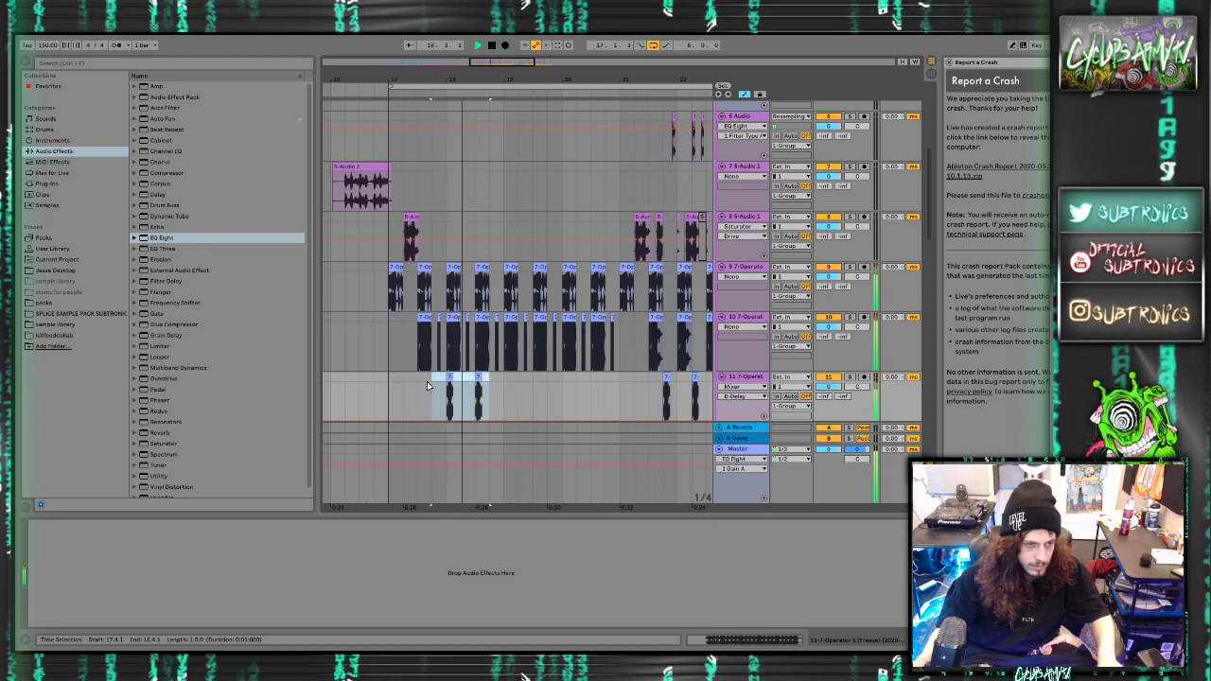
# Duplicate the bar starting at 18.1.1 on track 11 twice, and delete the last clip between 20.3.1 and 21.1.1
pyautogui.click(502, 388)
pyautogui.moveTo(503, 388); pyautogui.dragTo(447, 383)
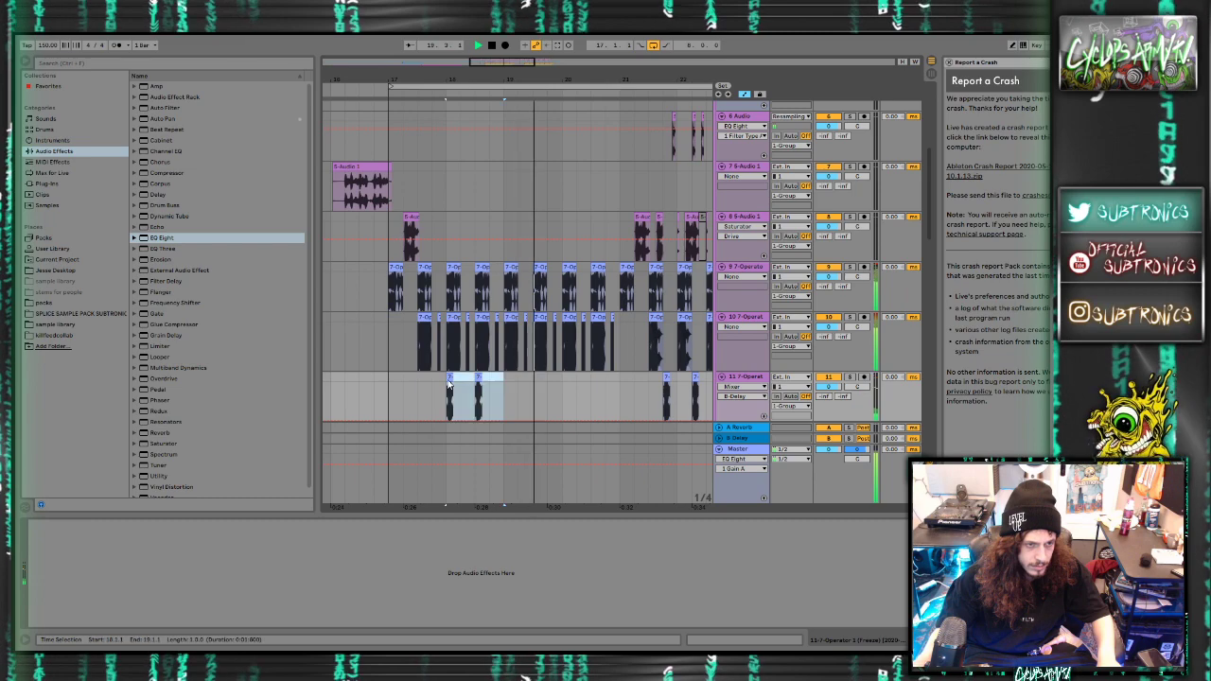
pyautogui.hotkey('ctrl', 'd')
pyautogui.hotkey('ctrl', 'd')
pyautogui.hscroll(2, 519, 379)
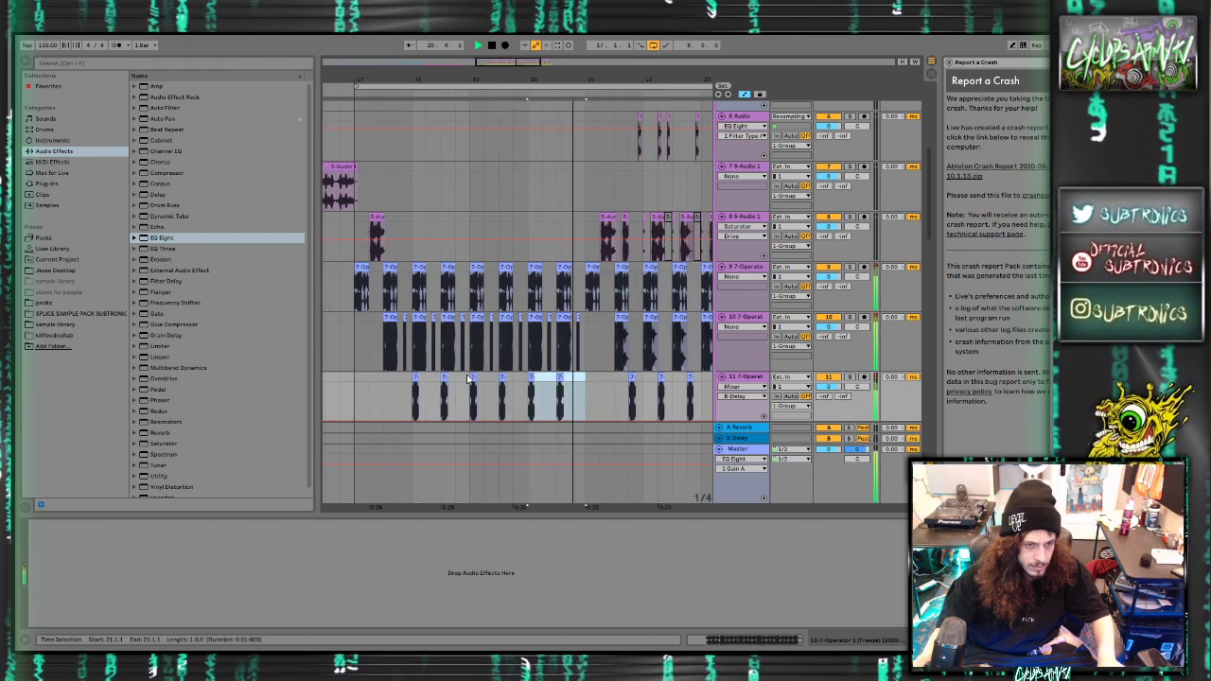
pyautogui.click(522, 379)
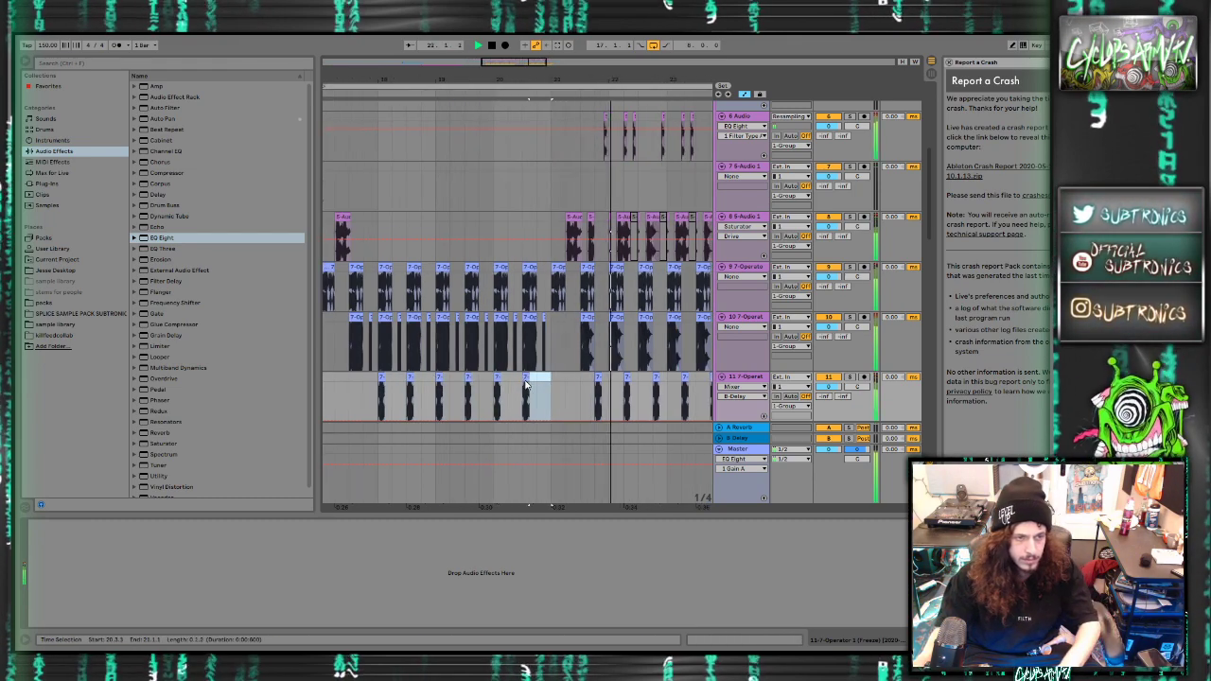
pyautogui.hscroll(5, 522, 377)
pyautogui.scroll(-1, 522, 377)
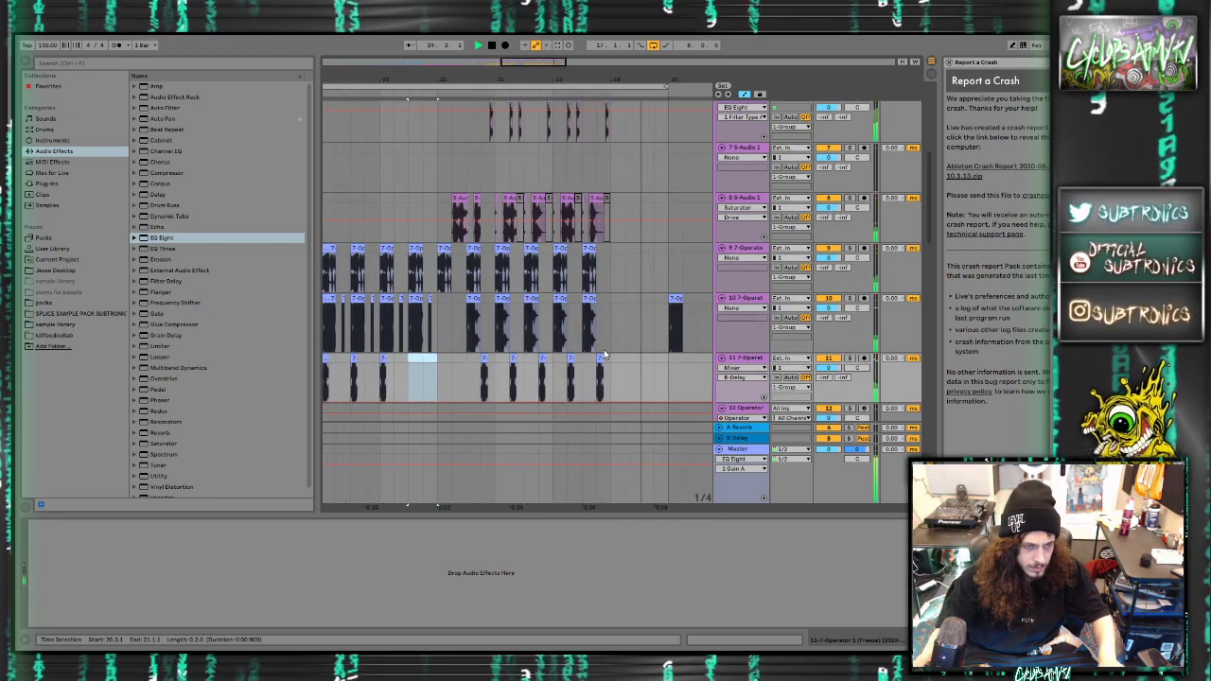
# Hide the detail view, play the arrangement from bar 1, and review the tracks through the drop
pyautogui.hscroll(-2, 600, 355)
pyautogui.scroll(-5, 600, 355)
pyautogui.scroll(3, 580, 352)
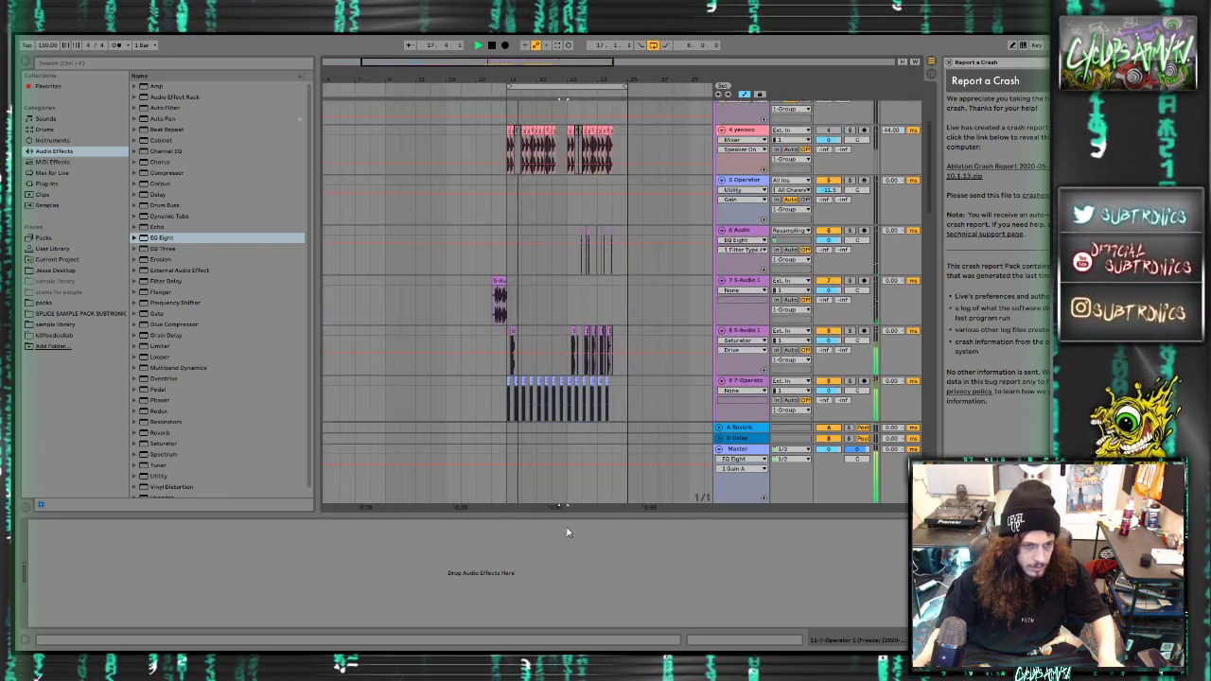
pyautogui.hotkey('ctrl', 'alt', 'l')
pyautogui.scroll(-1, 477, 447)
pyautogui.scroll(-8, 476, 445)
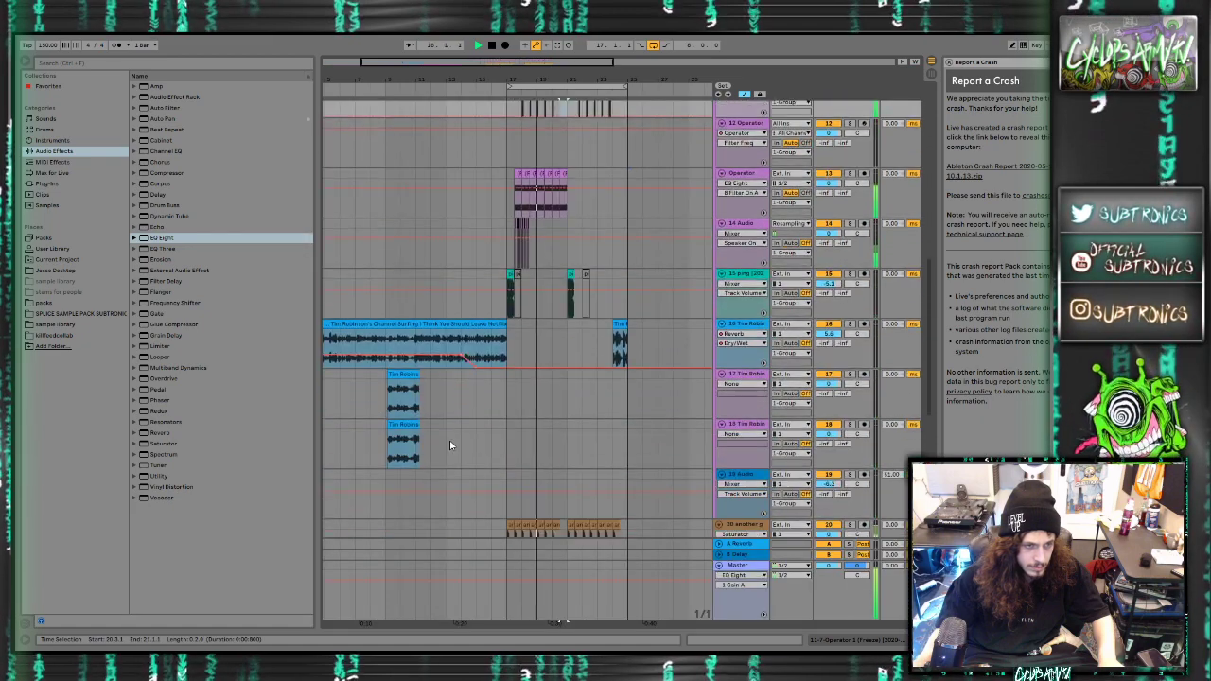
pyautogui.moveTo(329, 393); pyautogui.dragTo(355, 391)
pyautogui.scroll(3, 355, 391)
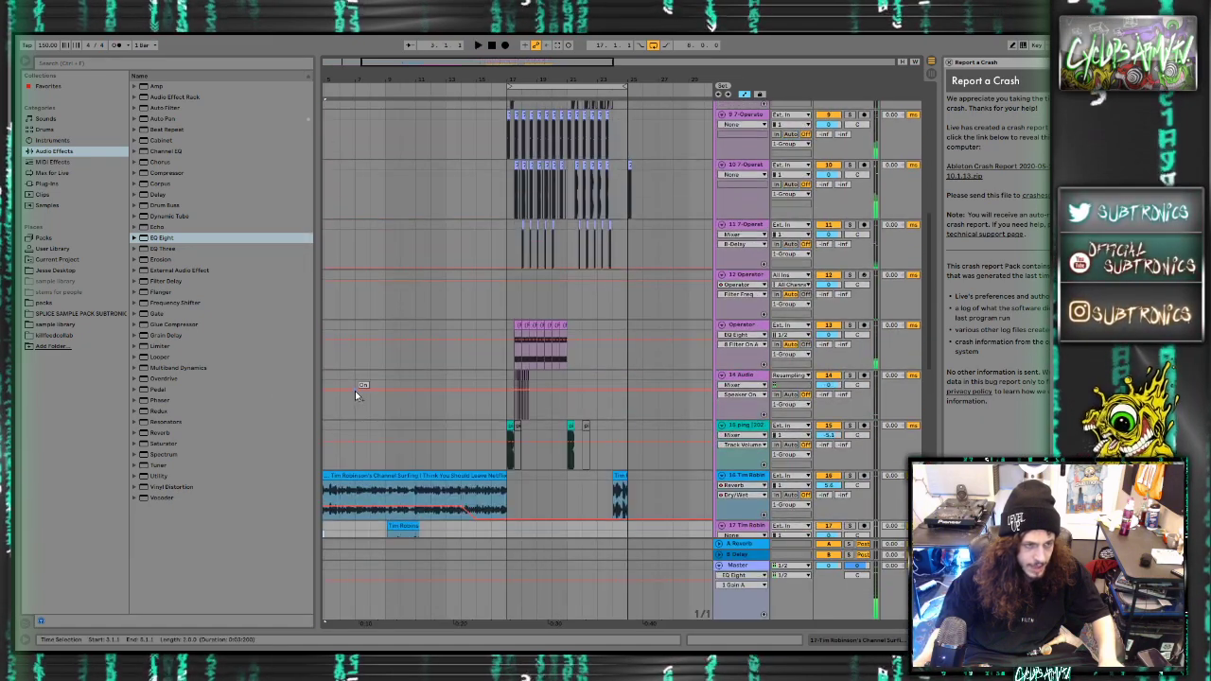
pyautogui.hscroll(-3, 348, 430)
pyautogui.click(335, 424)
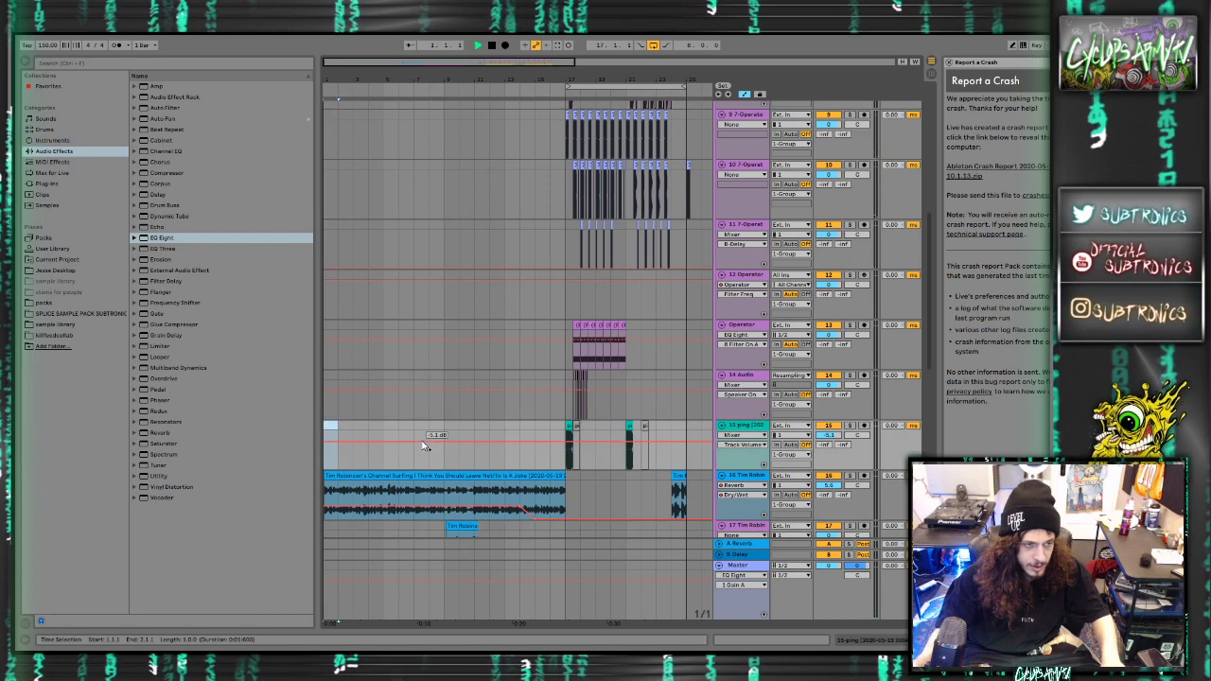
pyautogui.press('space')
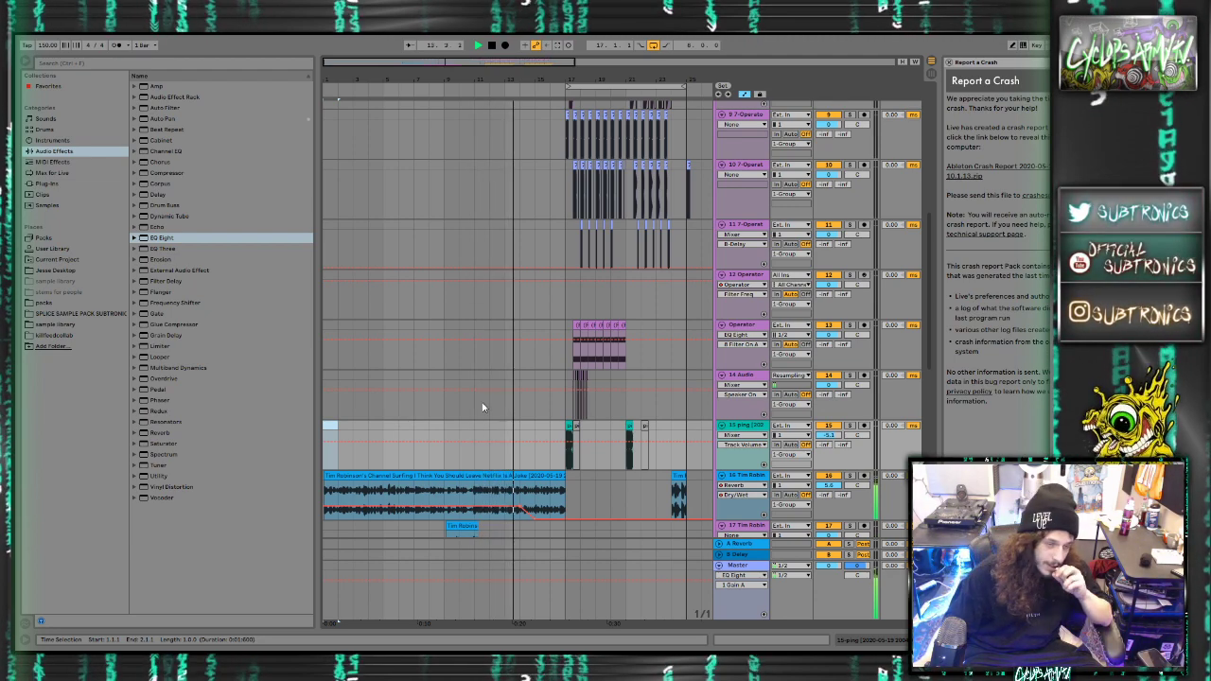
pyautogui.scroll(-2, 473, 404)
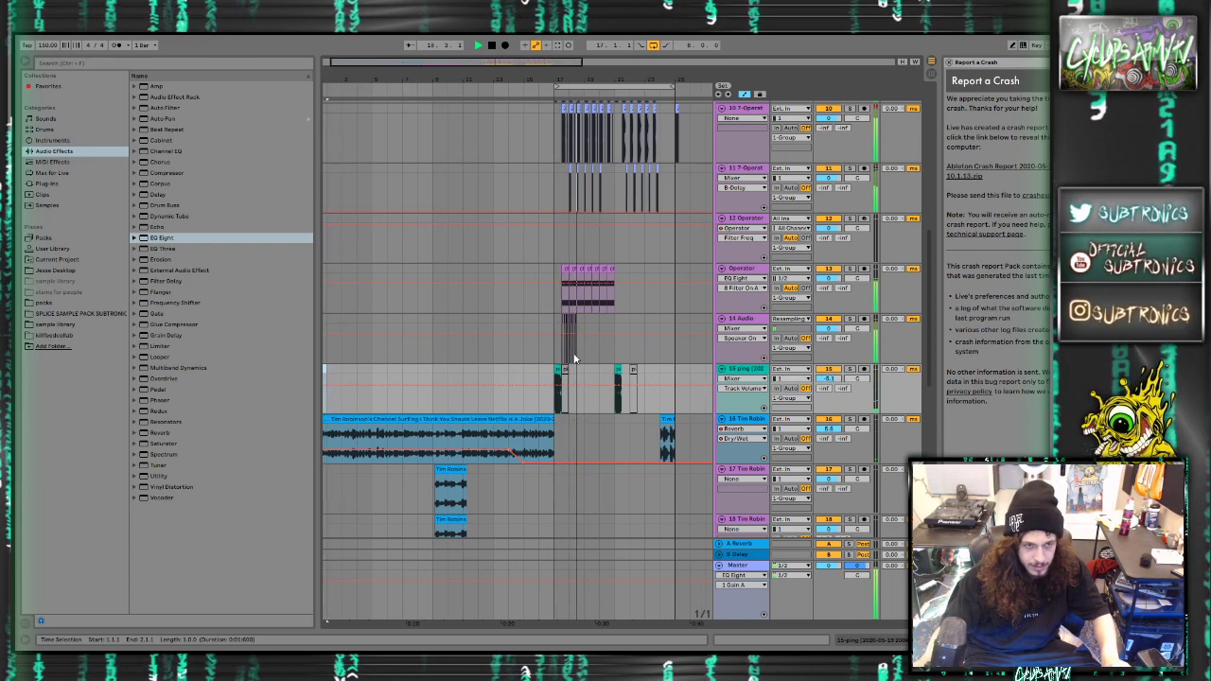
pyautogui.scroll(-1, 573, 362)
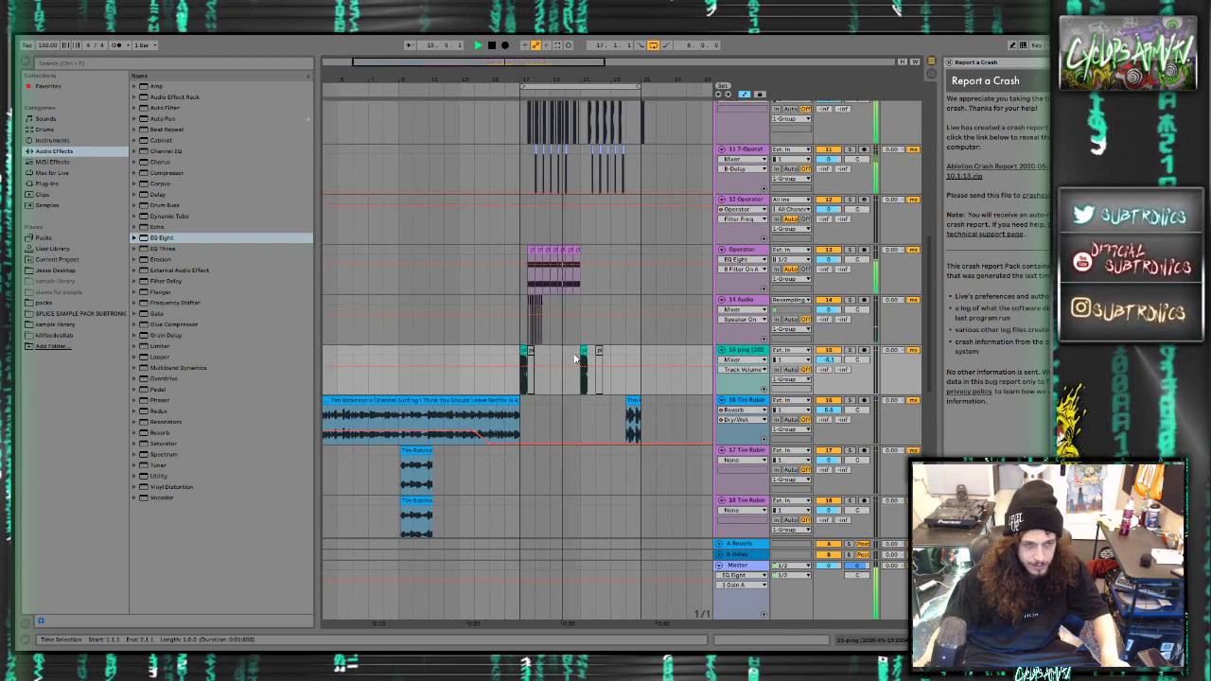
pyautogui.scroll(2, 575, 359)
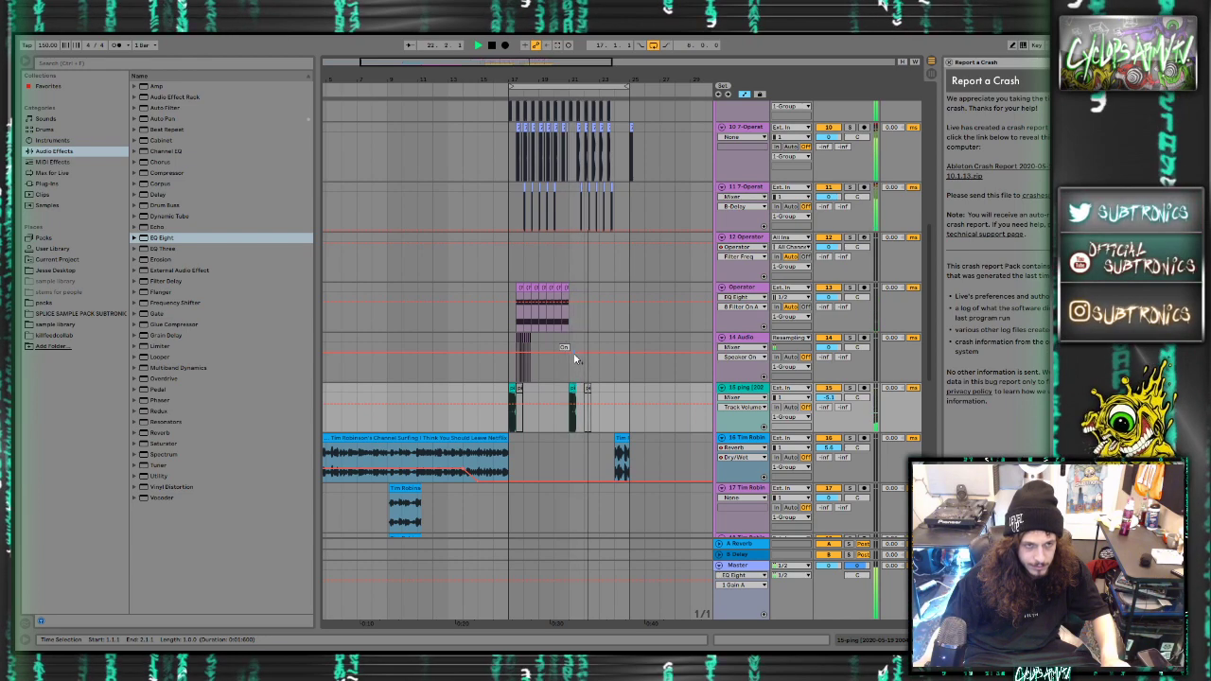
pyautogui.scroll(20, 575, 359)
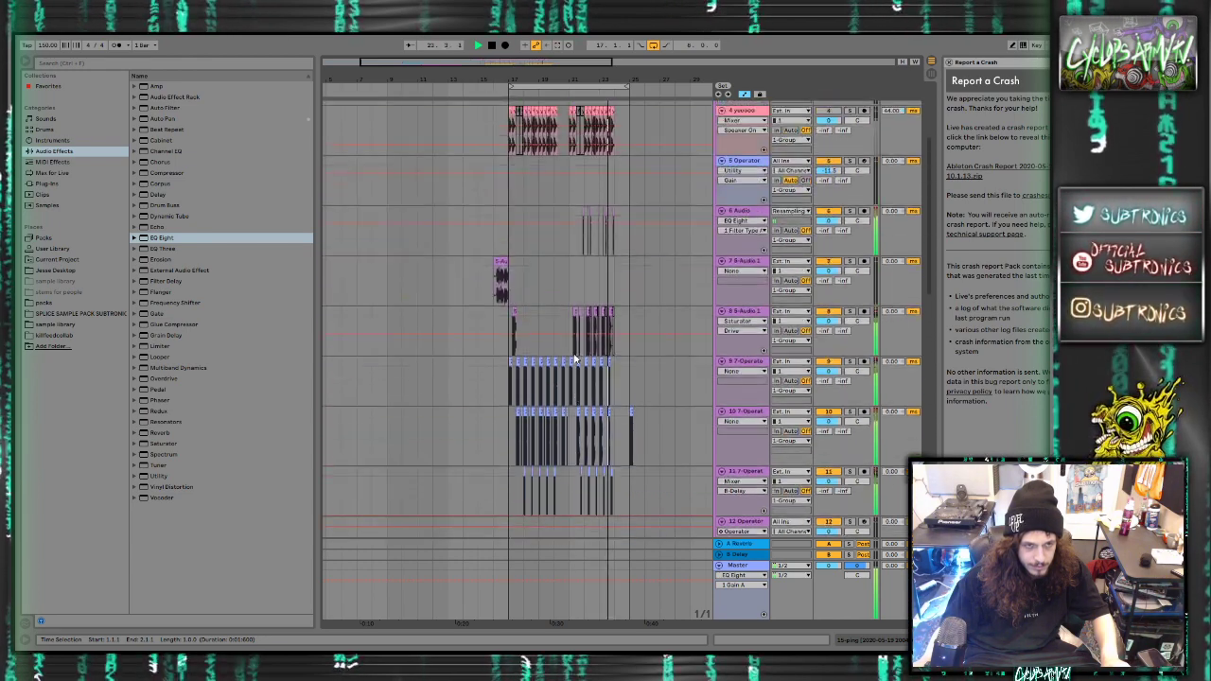
# Collapse the main group and duplicate the eight-bar drop across the group, kick, snare and loud wide tracks to 25.1.1
pyautogui.scroll(-20, 606, 237)
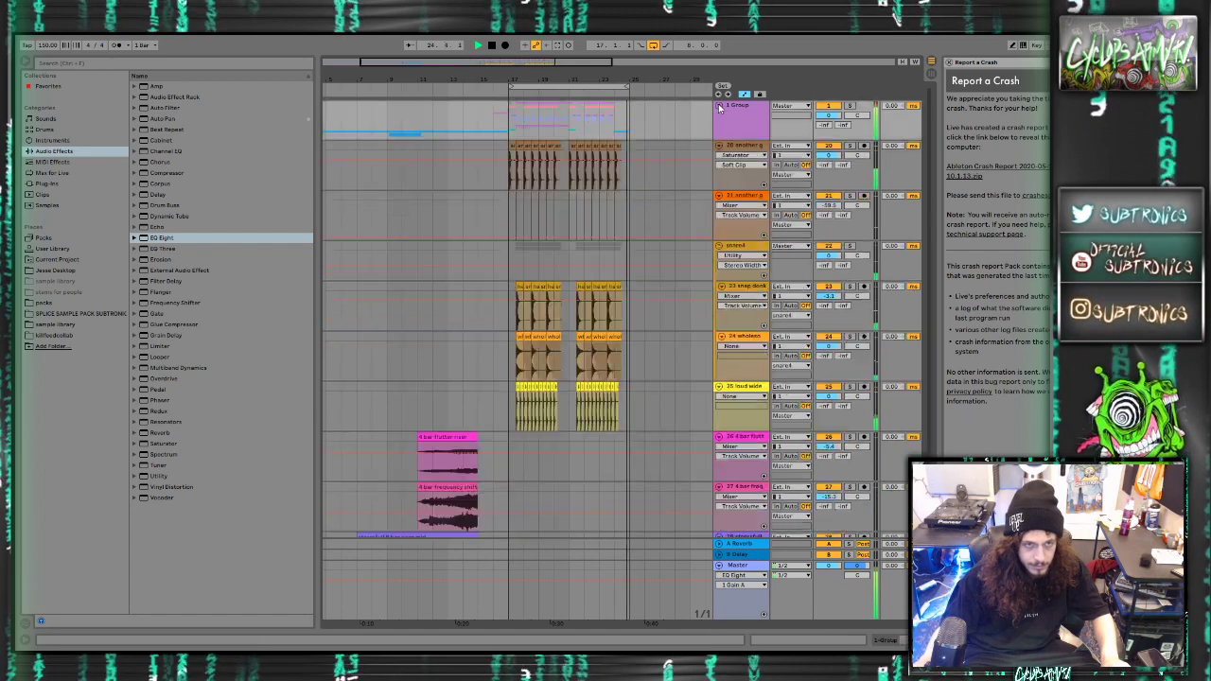
pyautogui.moveTo(632, 121); pyautogui.dragTo(518, 406)
pyautogui.hotkey('ctrl', 'd')
pyautogui.press('space')
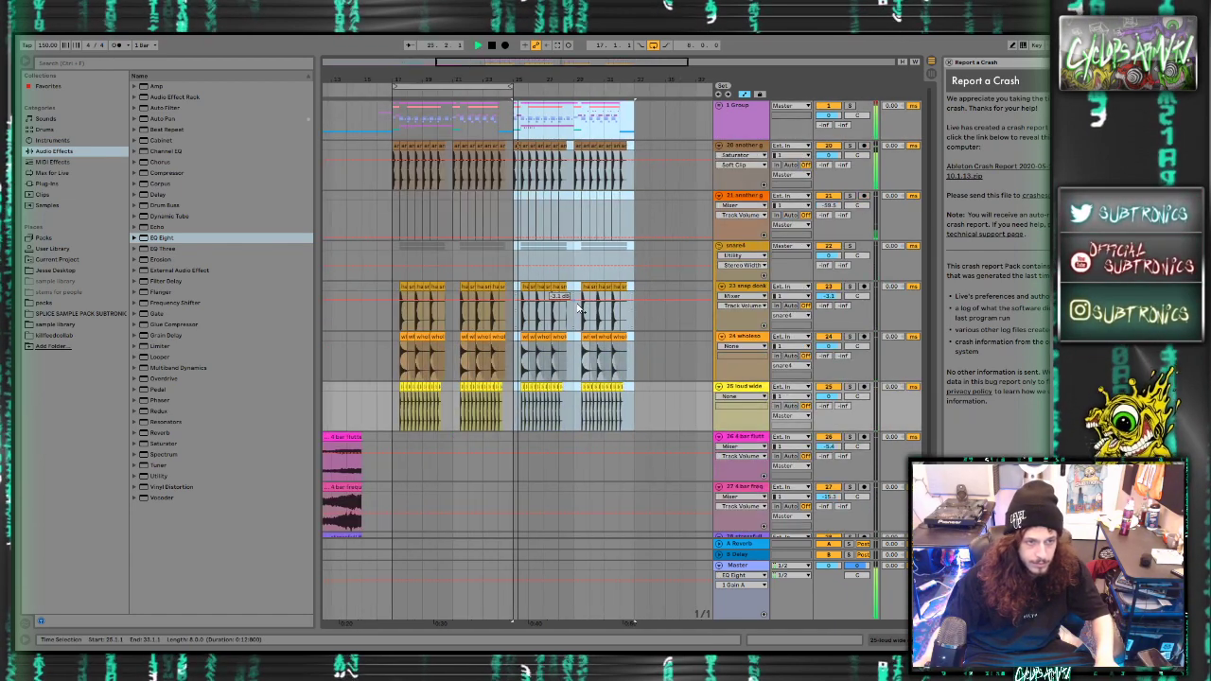
# Repeat the loud wide hats at 1/8 triplet spacing from 25.3.1 in the duplicated drop
pyautogui.keyDown('ctrl'); pyautogui.scroll(5, 504, 393); pyautogui.keyUp('ctrl')
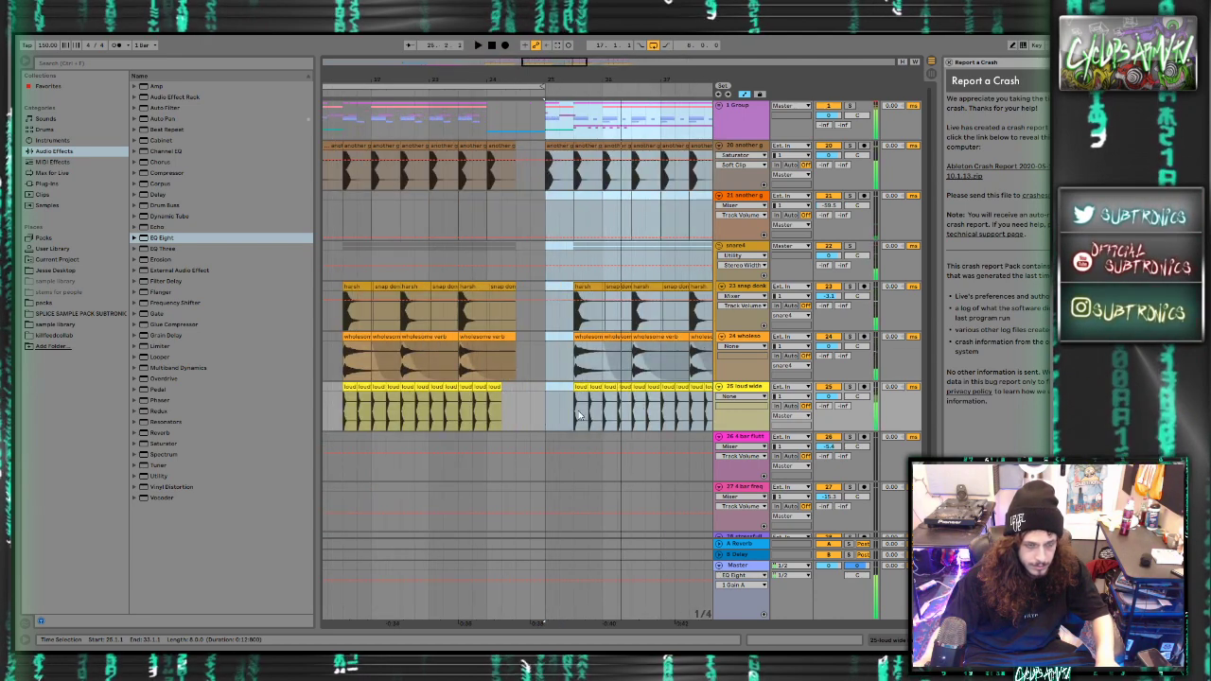
pyautogui.click(575, 394)
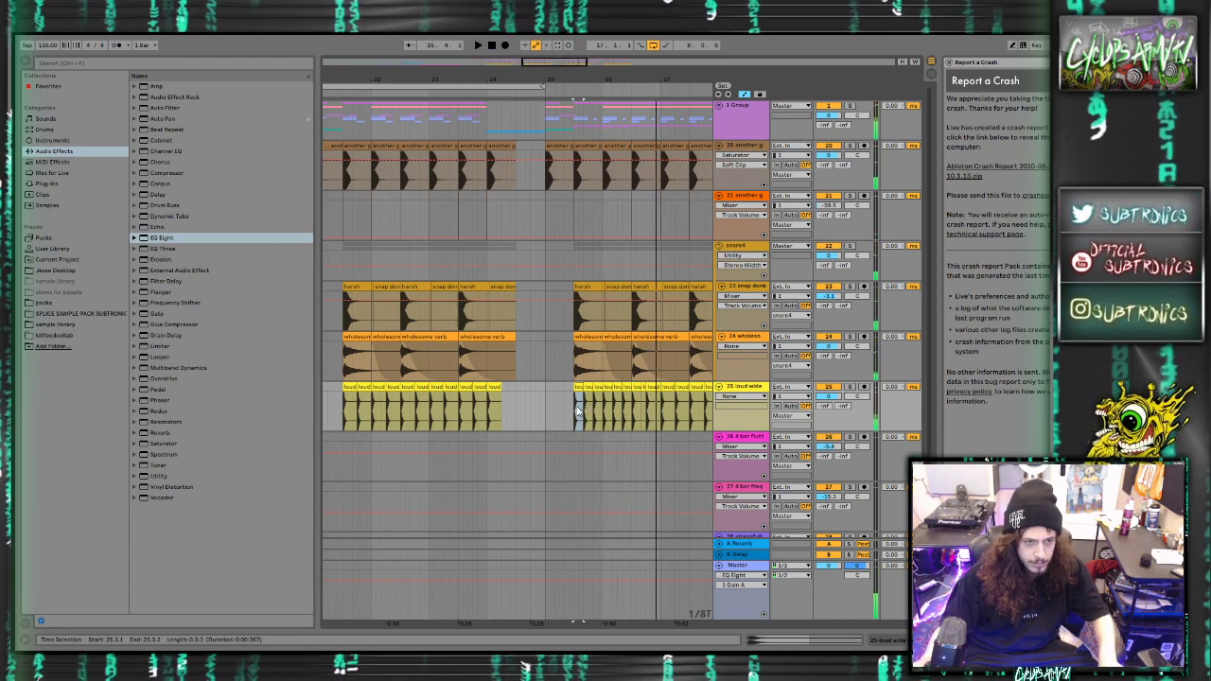
# Try a denser repeat of the loud wide hats from 25.3.1, and undo it
pyautogui.click(574, 389)
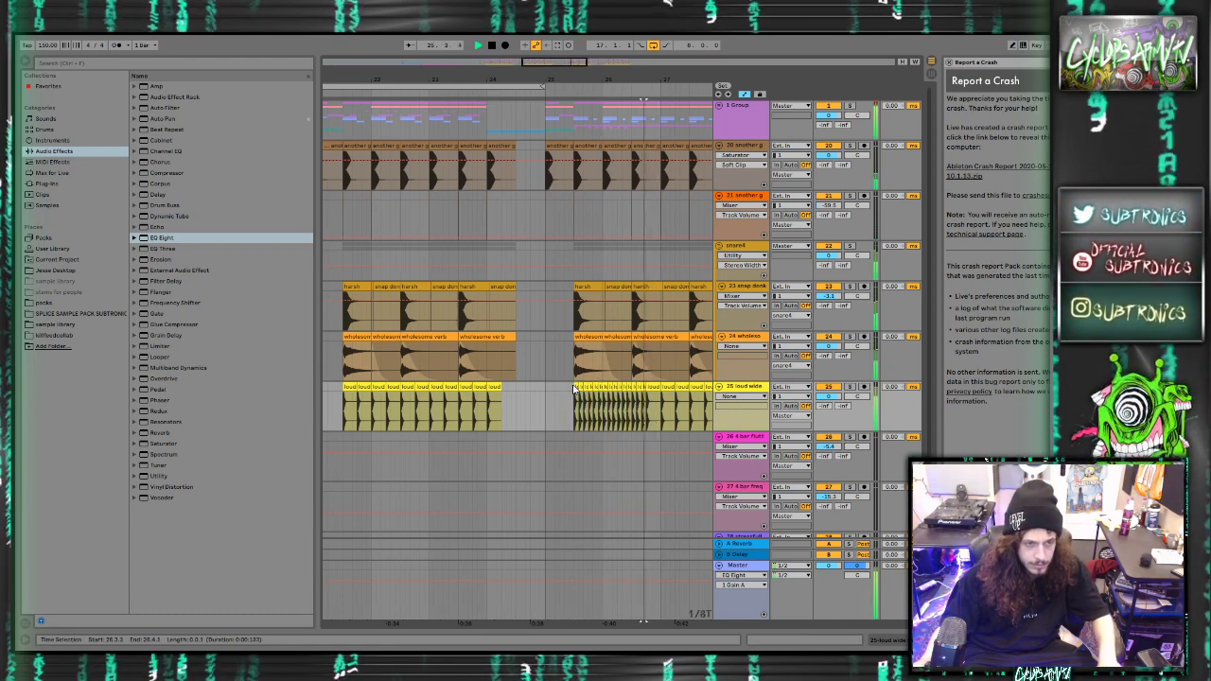
pyautogui.press('space')
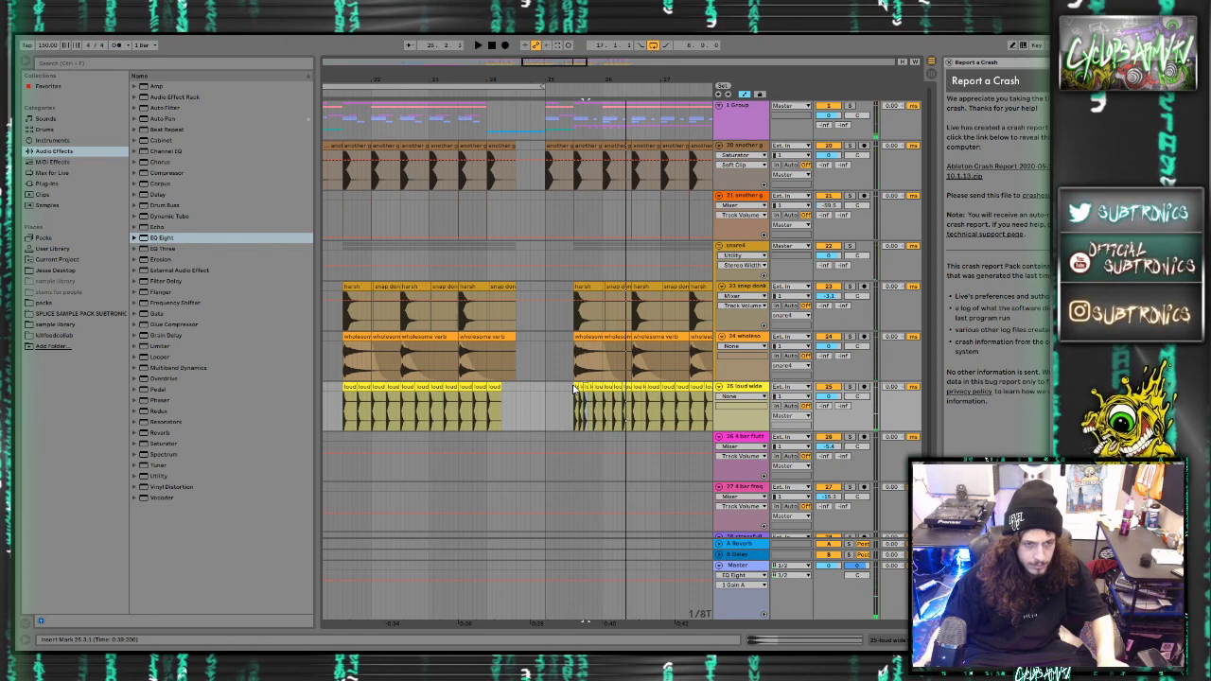
pyautogui.hotkey('ctrl', 'z')
pyautogui.hotkey('ctrl', 'z')
pyautogui.hotkey('ctrl', 'z')
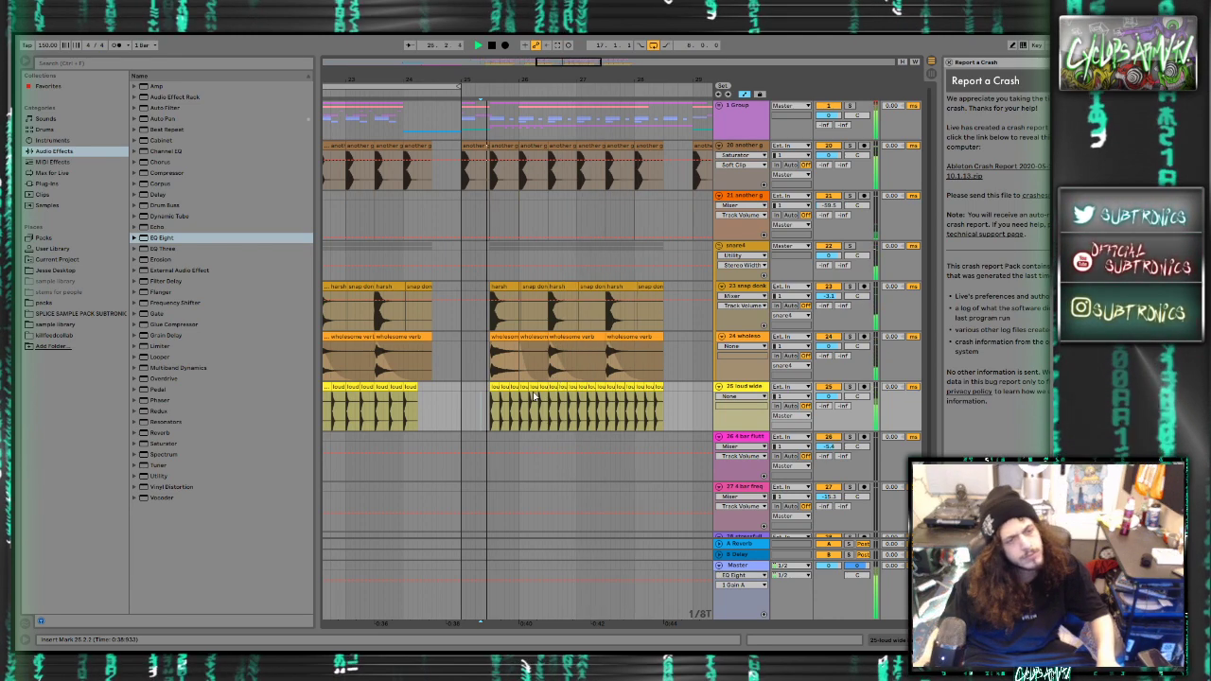
# Inspect the triplet hats on the loud wide track up close and play them back
pyautogui.press('space')
pyautogui.scroll(3, 520, 410)
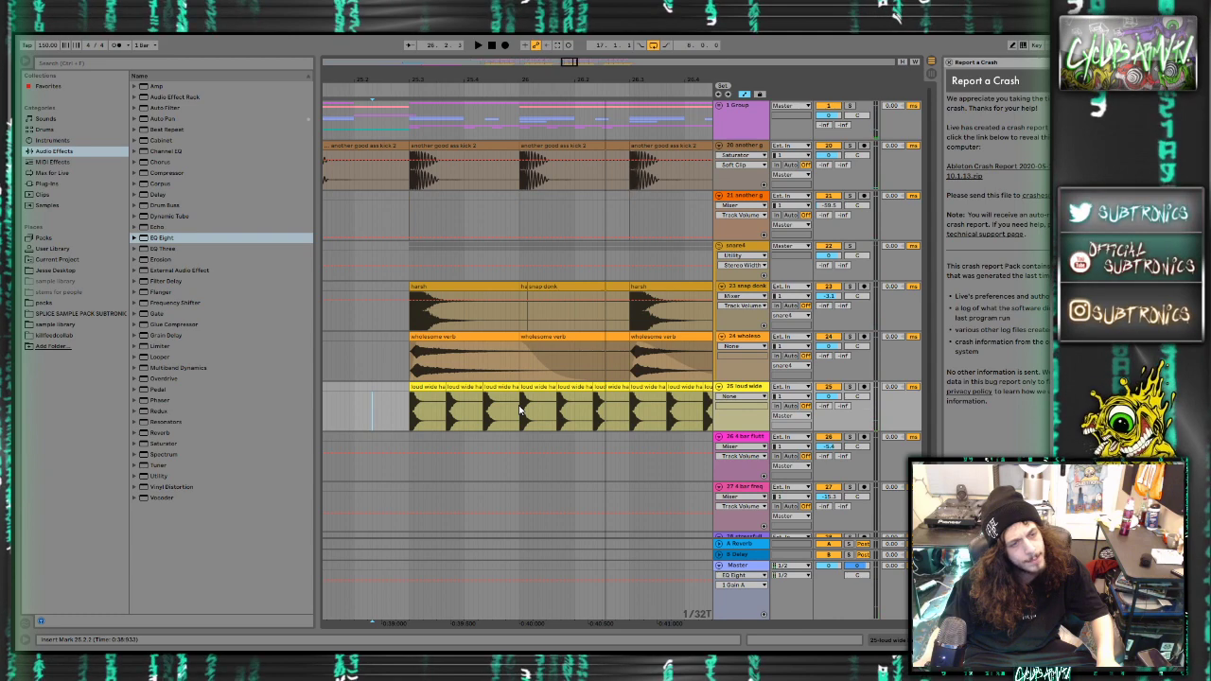
pyautogui.scroll(-3, 518, 405)
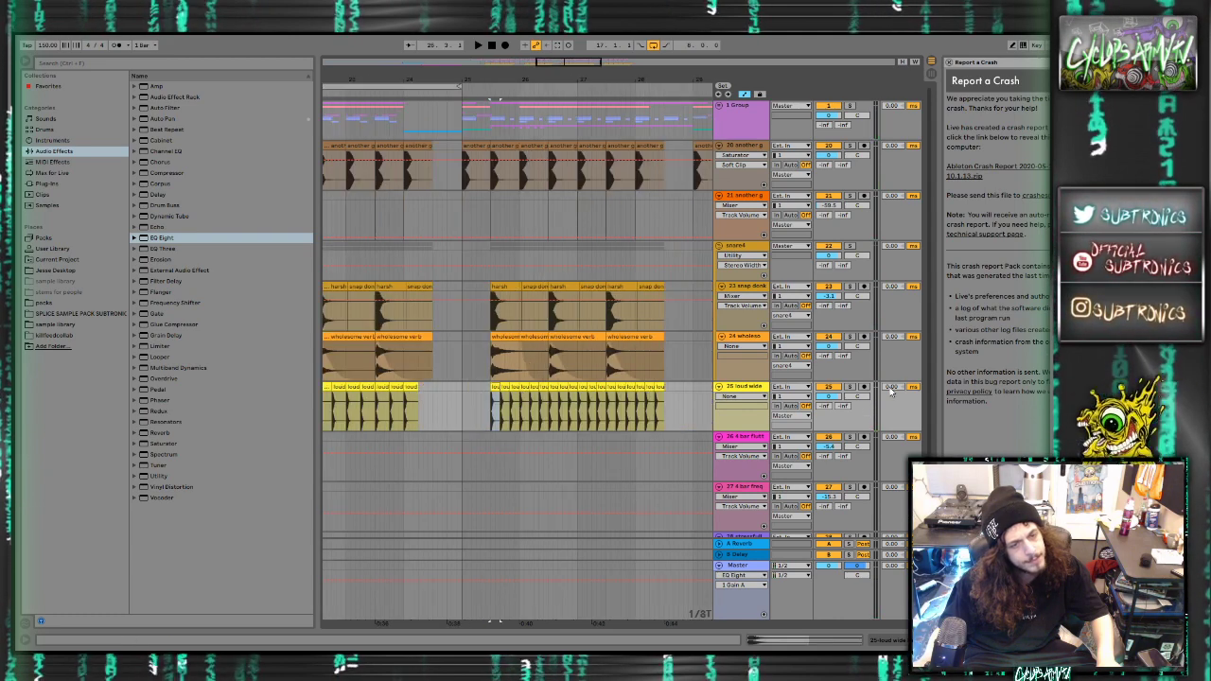
pyautogui.press('space')
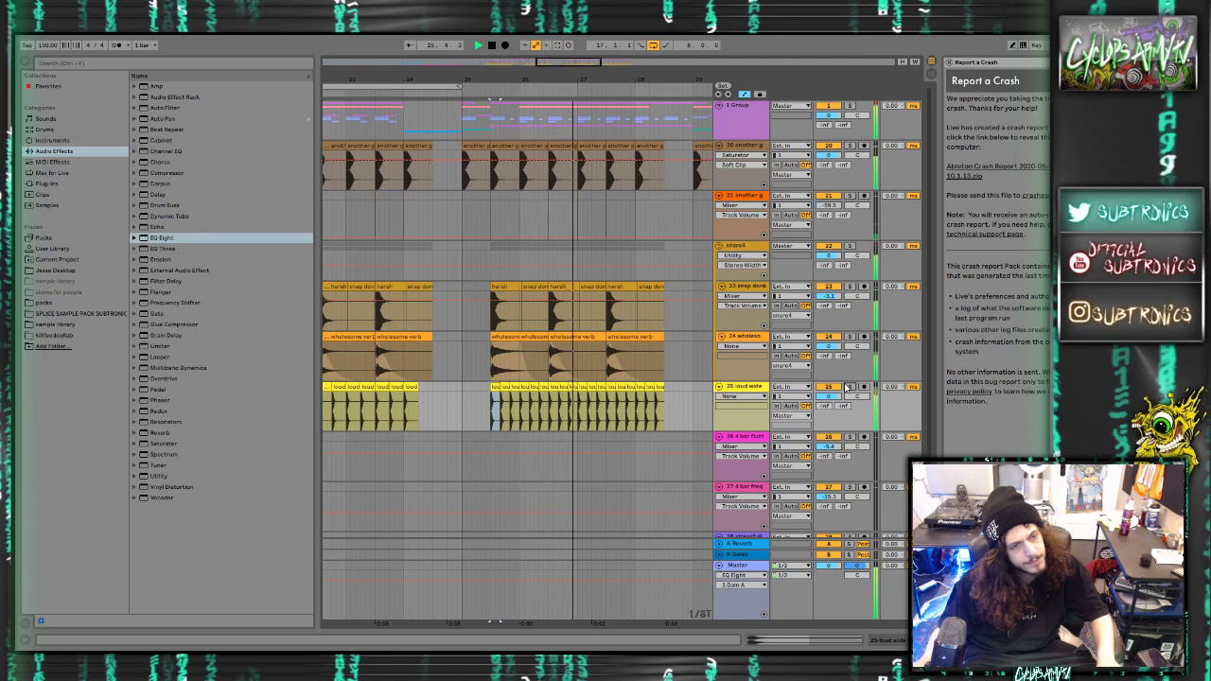
pyautogui.press('space')
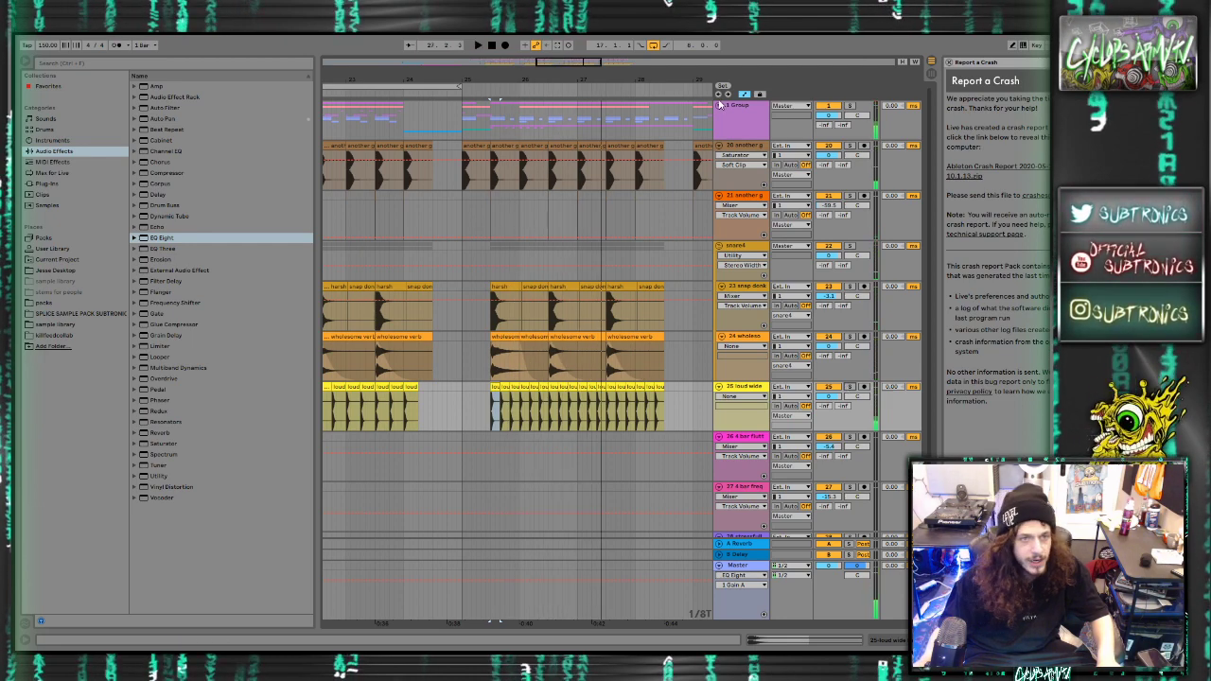
# Expand the main group, duplicate the chopped clips on track 14 twice, and play them from 25.1.2
pyautogui.scroll(10, 619, 246)
pyautogui.press('space')
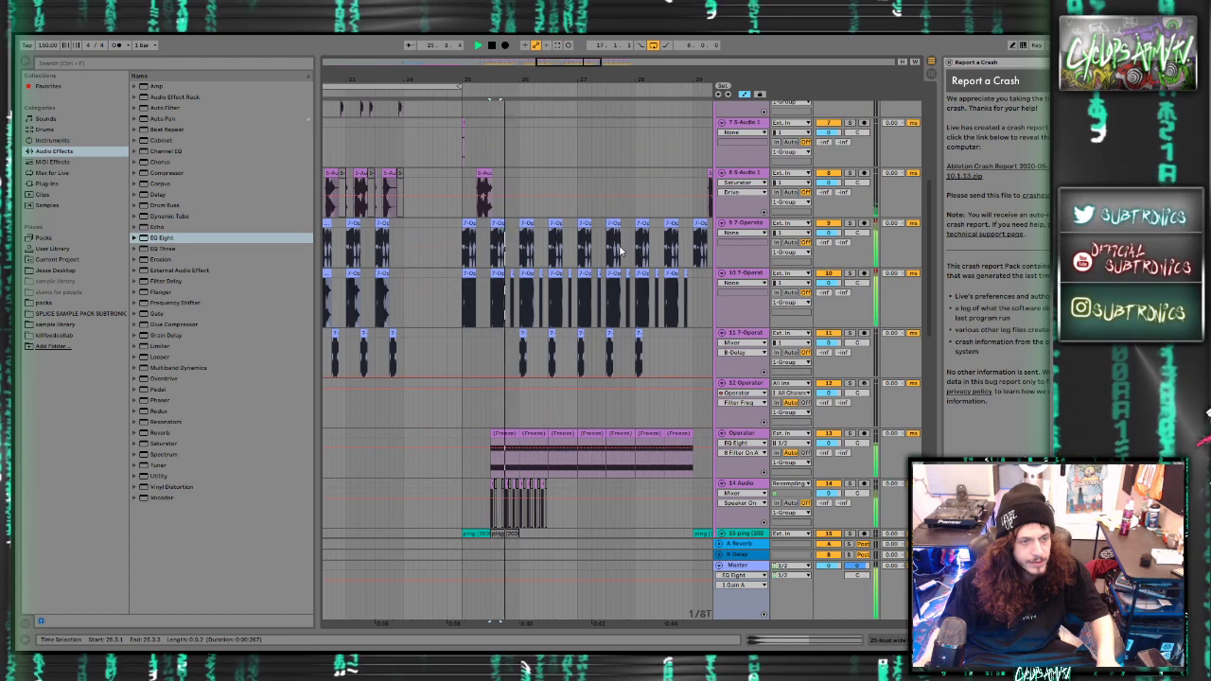
pyautogui.scroll(-2, 621, 251)
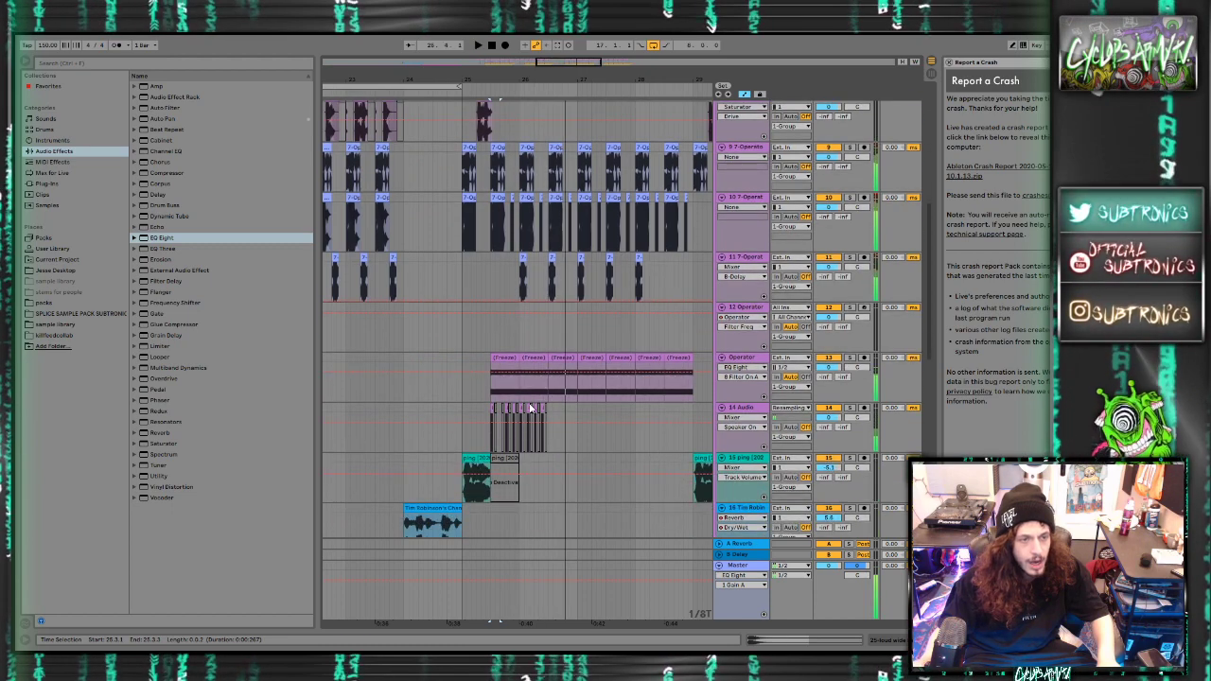
pyautogui.hotkey('ctrl', 'd')
pyautogui.hotkey('ctrl', 'd')
pyautogui.click(469, 411)
pyautogui.press('space')
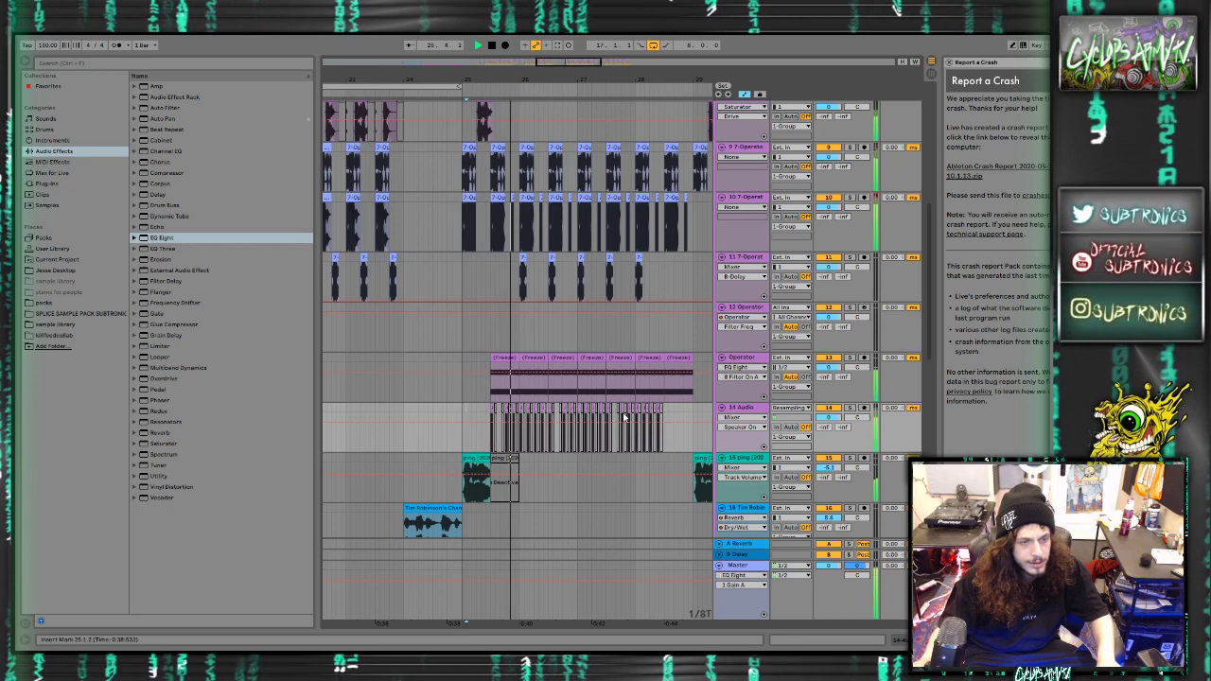
pyautogui.scroll(-5, 467, 394)
pyautogui.scroll(5, 507, 400)
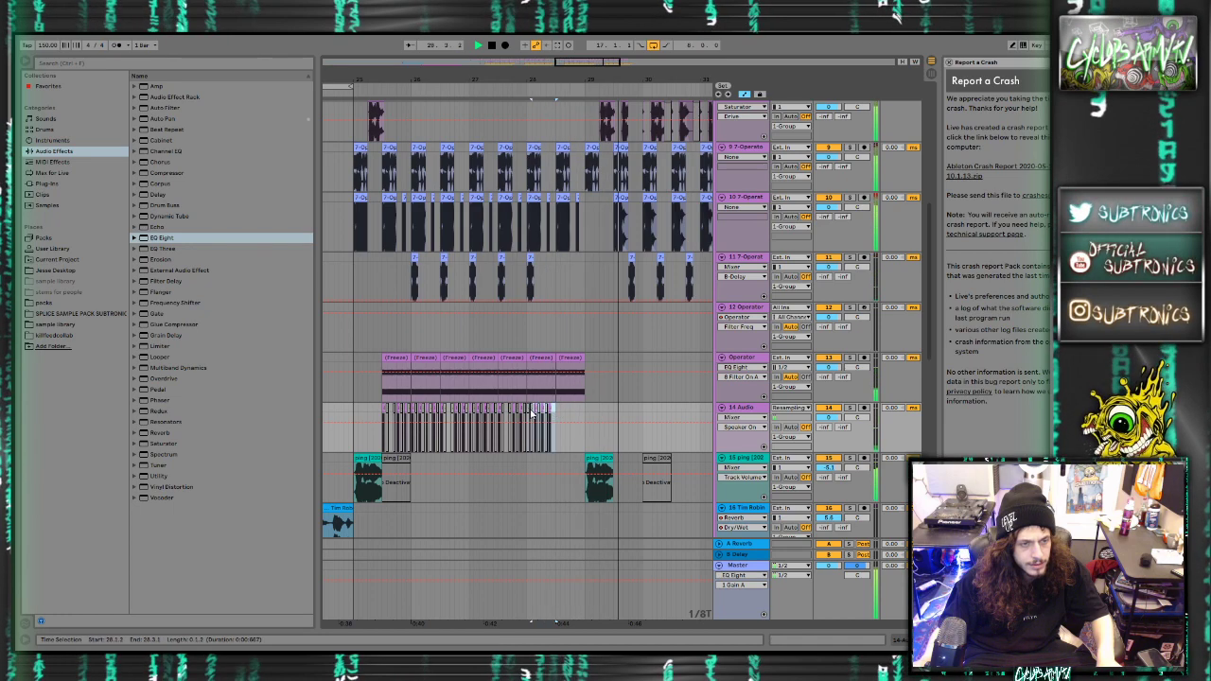
pyautogui.press('space')
# Transpose the frozen Operator clips from 25.3.1 on track 13 to 13 st and play the result
pyautogui.click(405, 358)
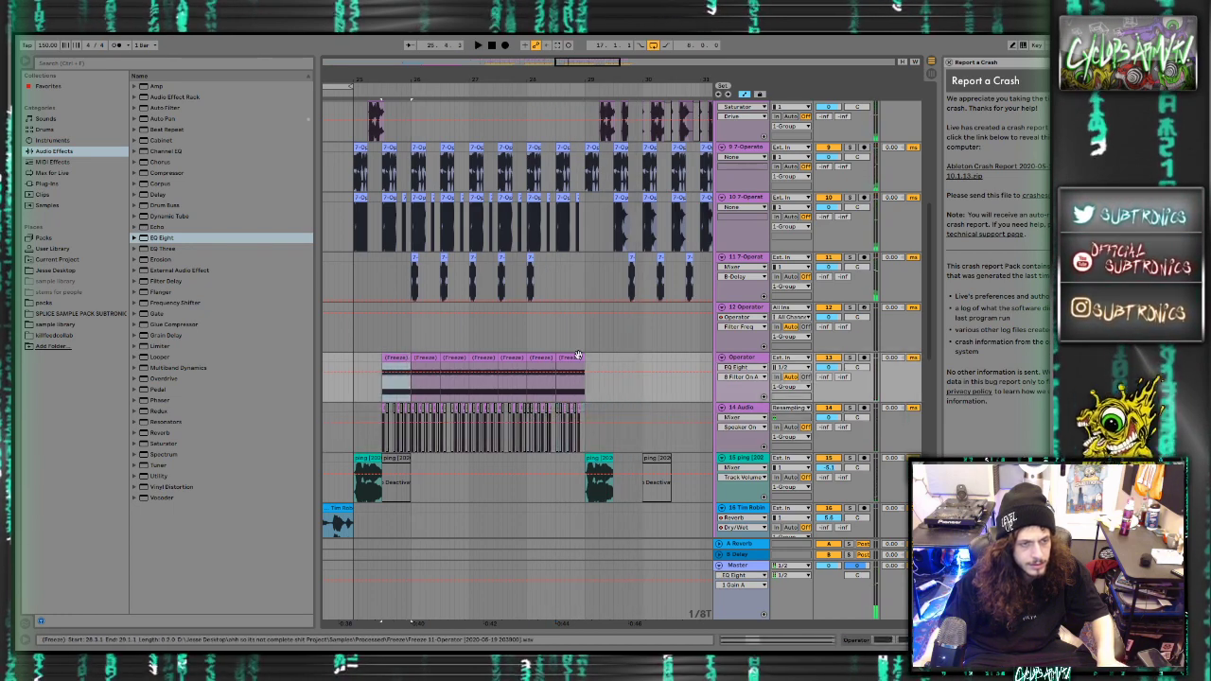
pyautogui.doubleClick(577, 356)
pyautogui.press('space')
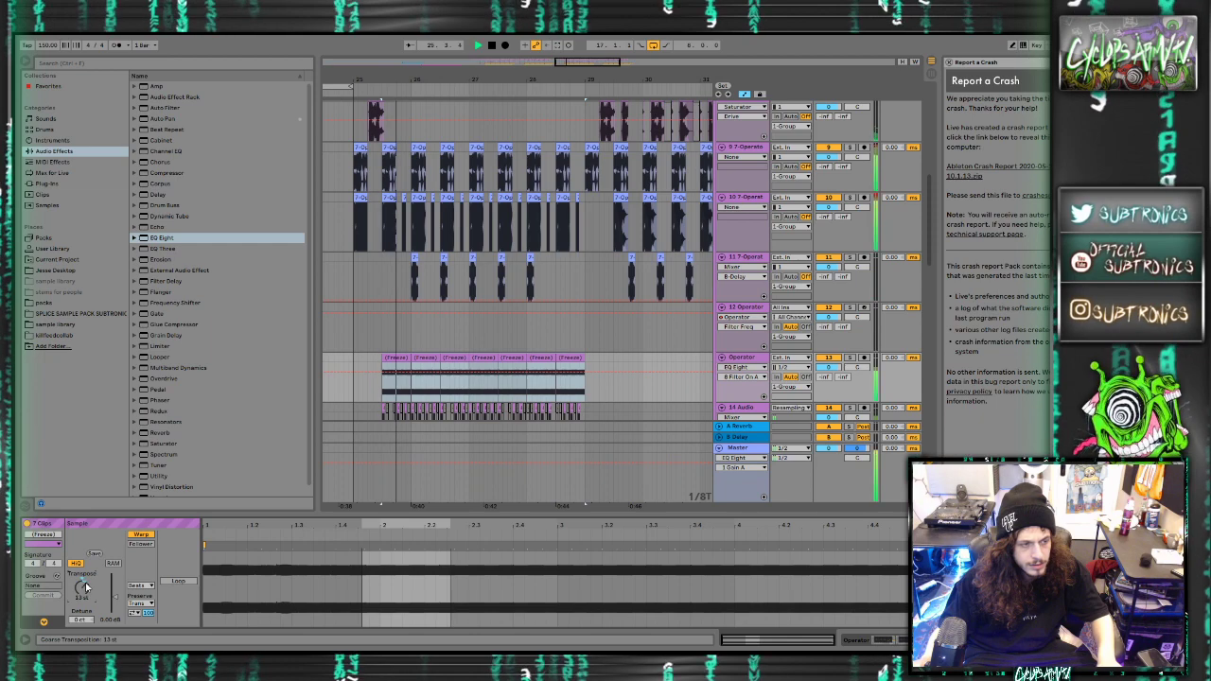
pyautogui.click(361, 515)
pyautogui.click(349, 396)
pyautogui.press('space')
# Try removing the chopped clips on track 14 from the first drop, and play it back
pyautogui.scroll(3, 369, 392)
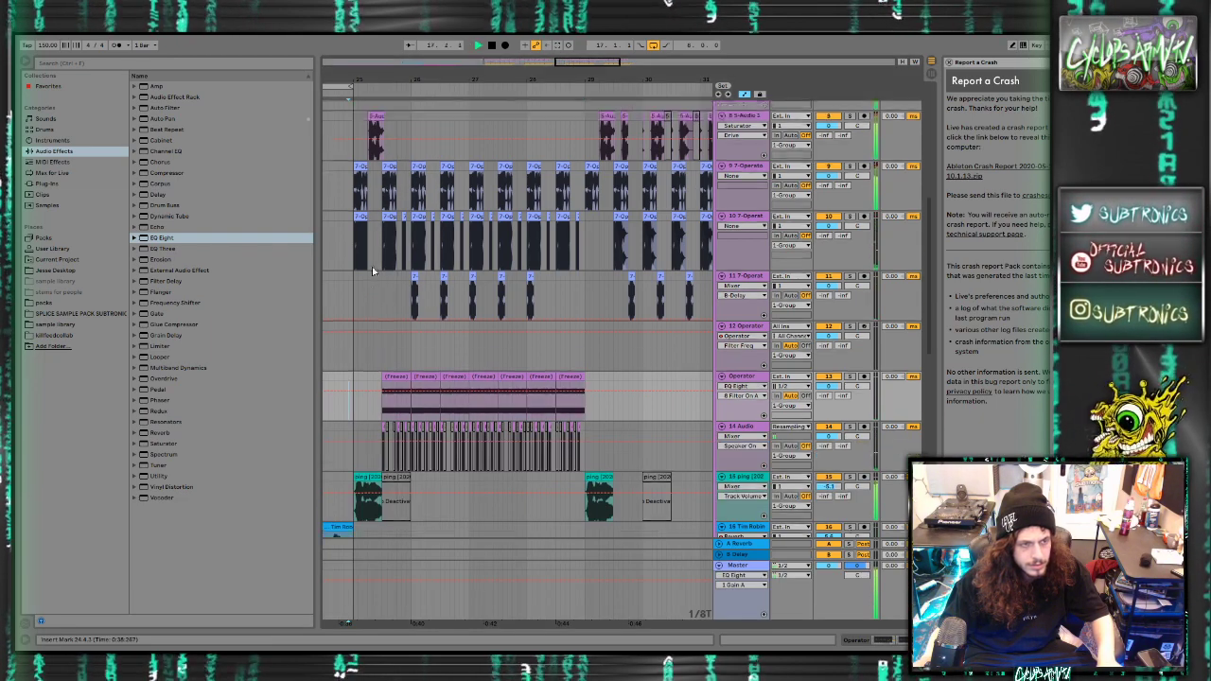
pyautogui.hscroll(-1, 394, 368)
pyautogui.scroll(-3, 395, 366)
pyautogui.hscroll(-3, 396, 364)
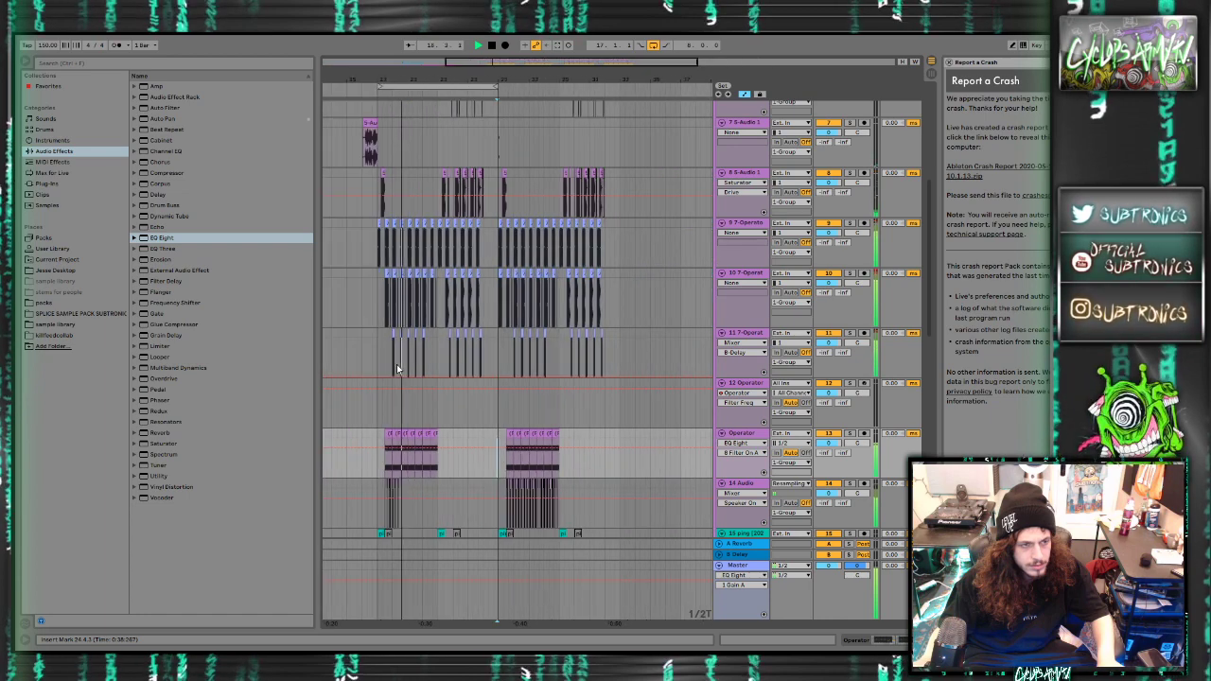
pyautogui.scroll(3, 453, 481)
pyautogui.moveTo(389, 487)
pyautogui.mouseDown()
pyautogui.moveTo(481, 489)
pyautogui.moveTo(369, 494)
pyautogui.mouseUp()
pyautogui.press('Delete')
pyautogui.press('space')
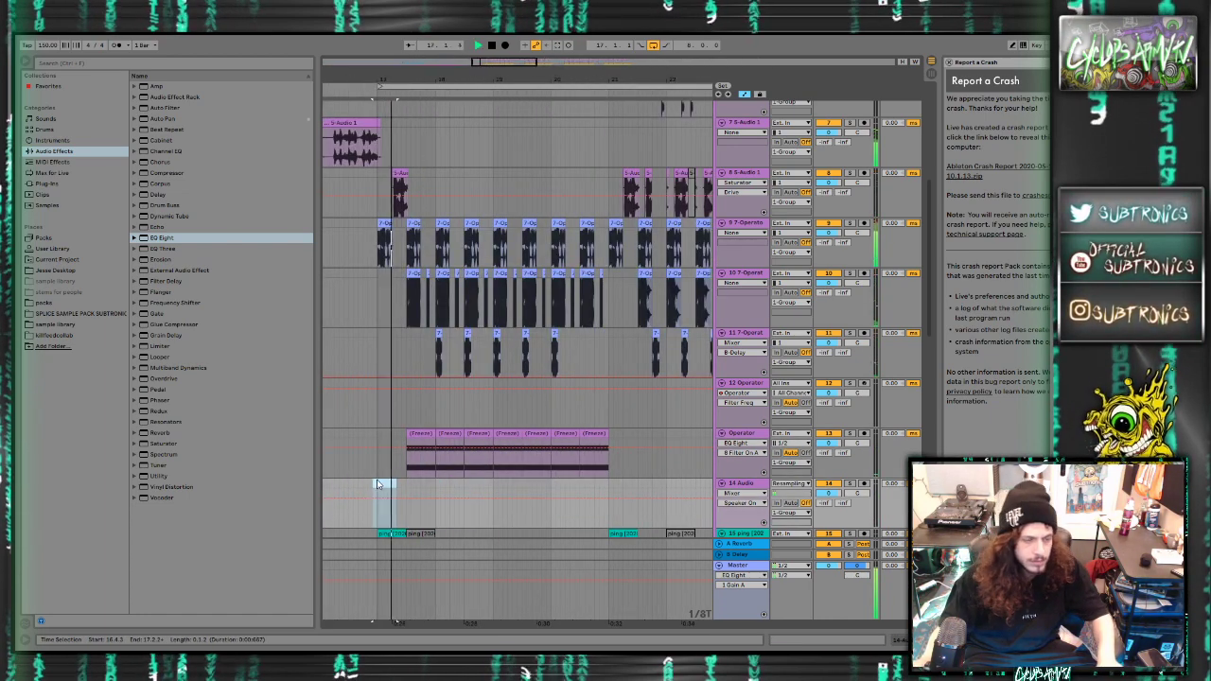
# Try deactivating every second loud wide hat in the first drop from 17.3.1, and undo it
pyautogui.scroll(-10, 457, 452)
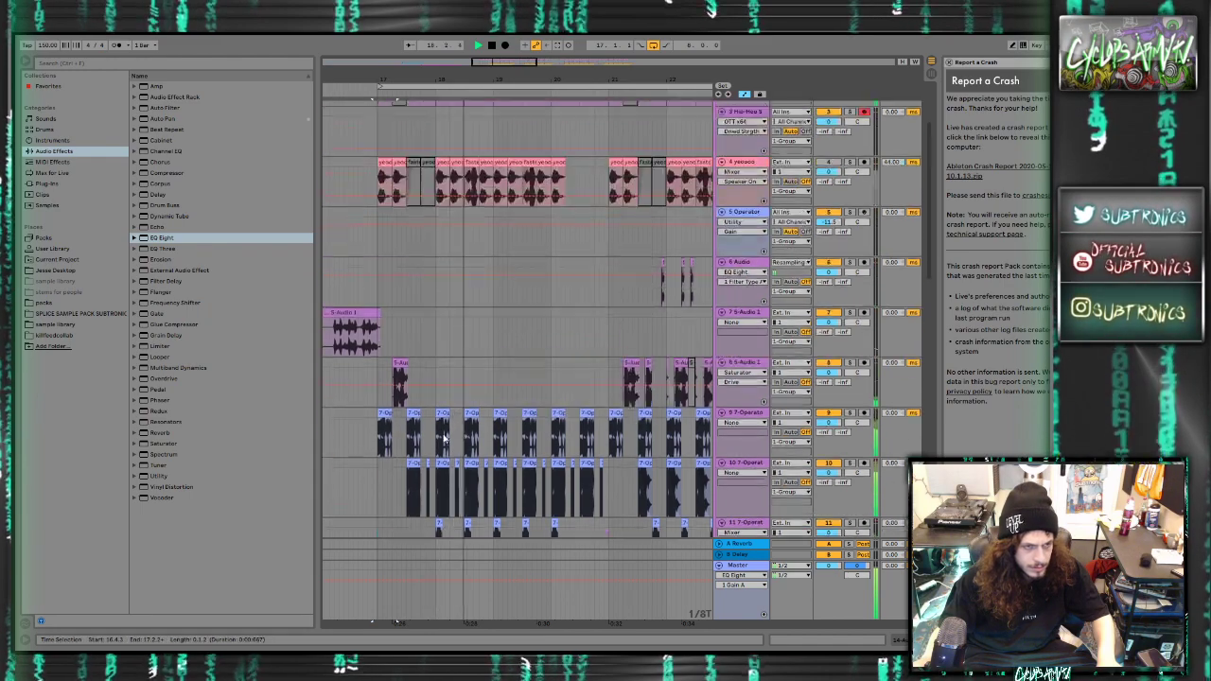
pyautogui.scroll(-4, 441, 438)
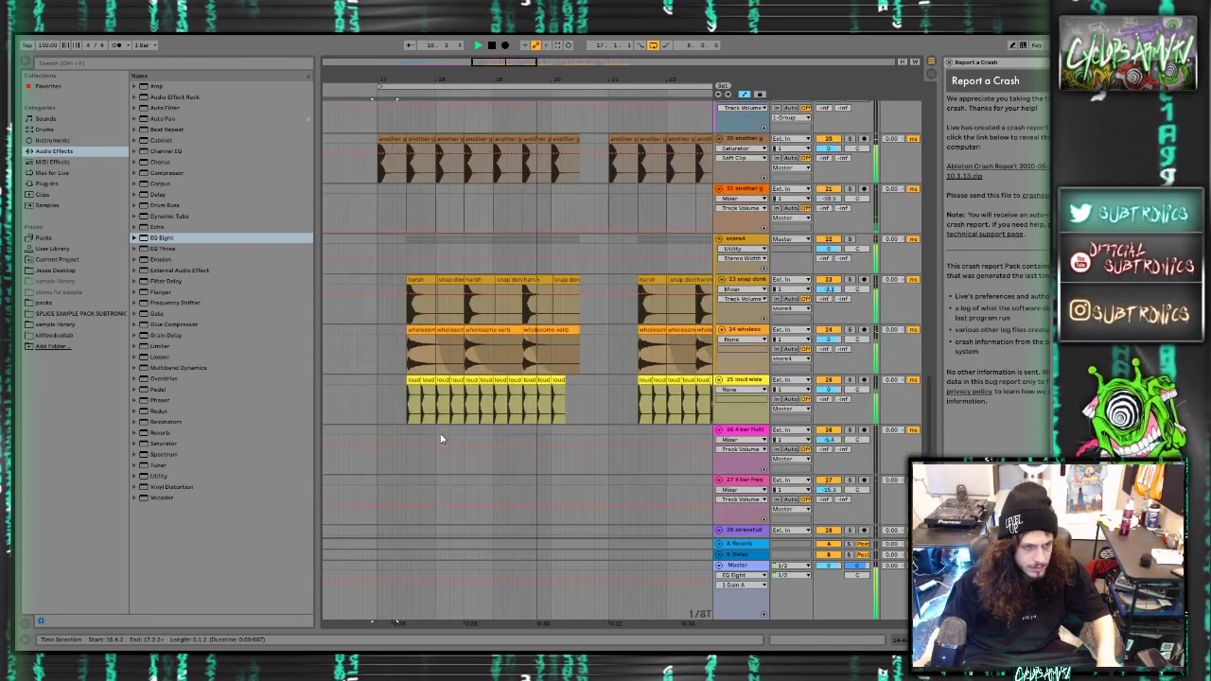
pyautogui.click(416, 388)
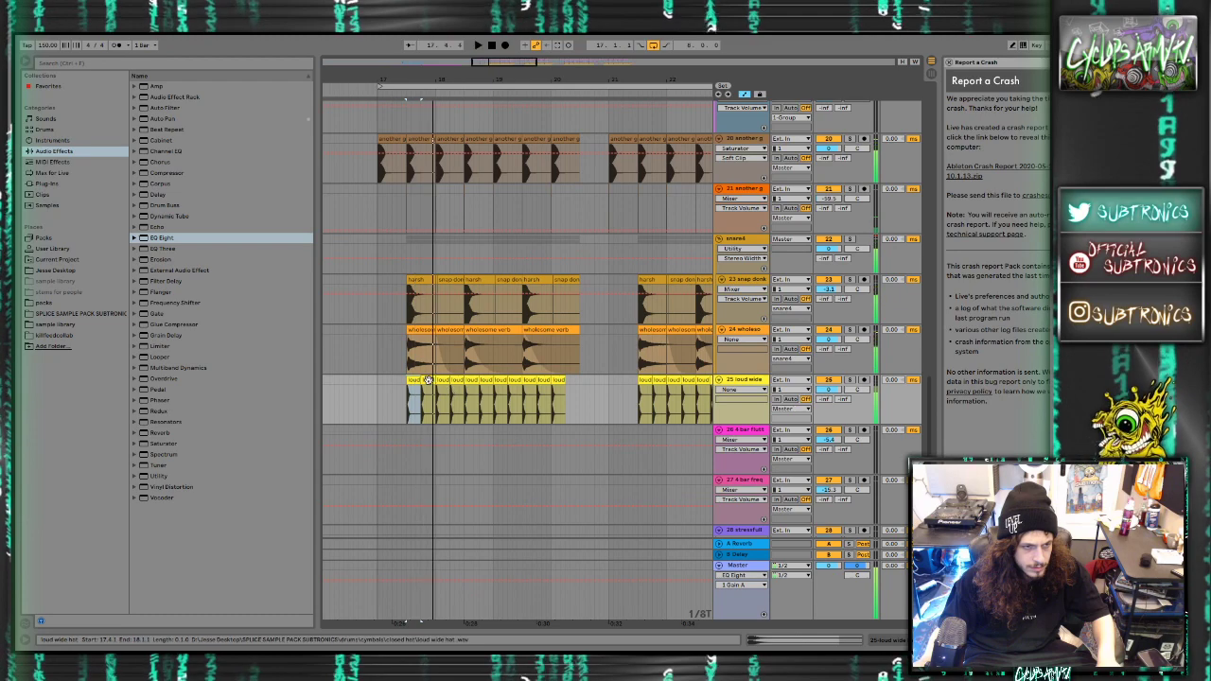
pyautogui.click(429, 380)
pyautogui.press('space')
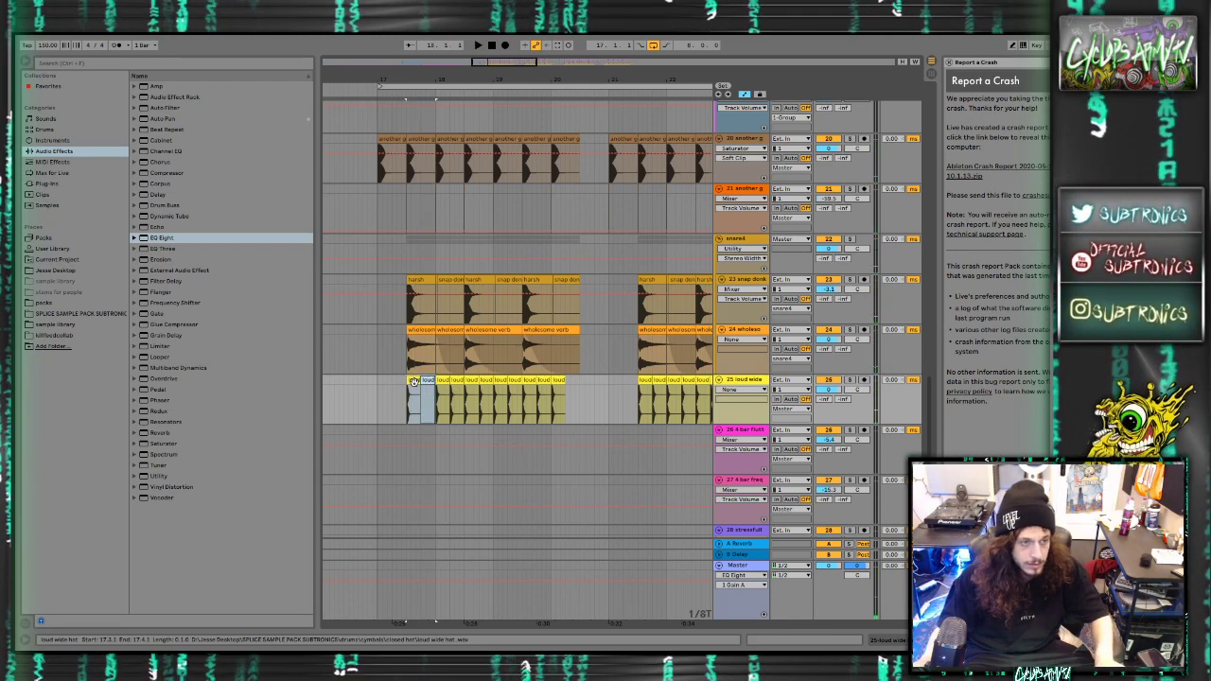
pyautogui.press('space')
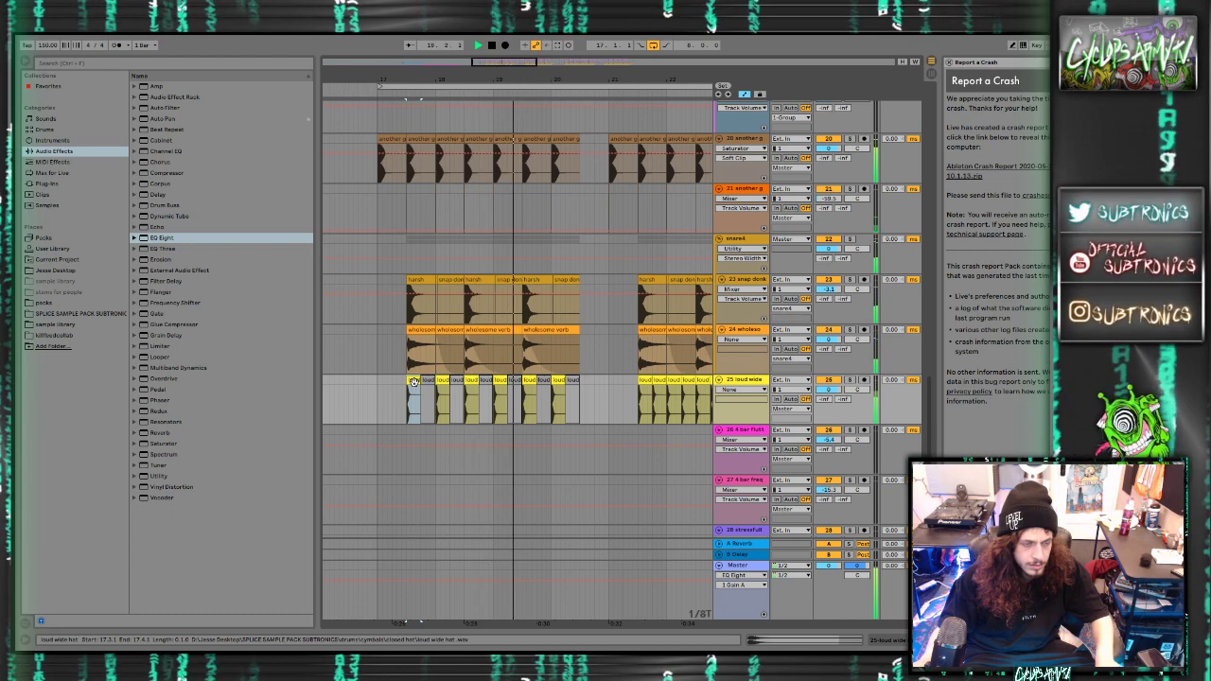
pyautogui.hotkey('ctrl', 'z')
pyautogui.hotkey('ctrl', 'z')
pyautogui.hotkey('ctrl', 'z')
pyautogui.hotkey('ctrl', 'z')
pyautogui.hotkey('ctrl', 'z')
pyautogui.press('space')
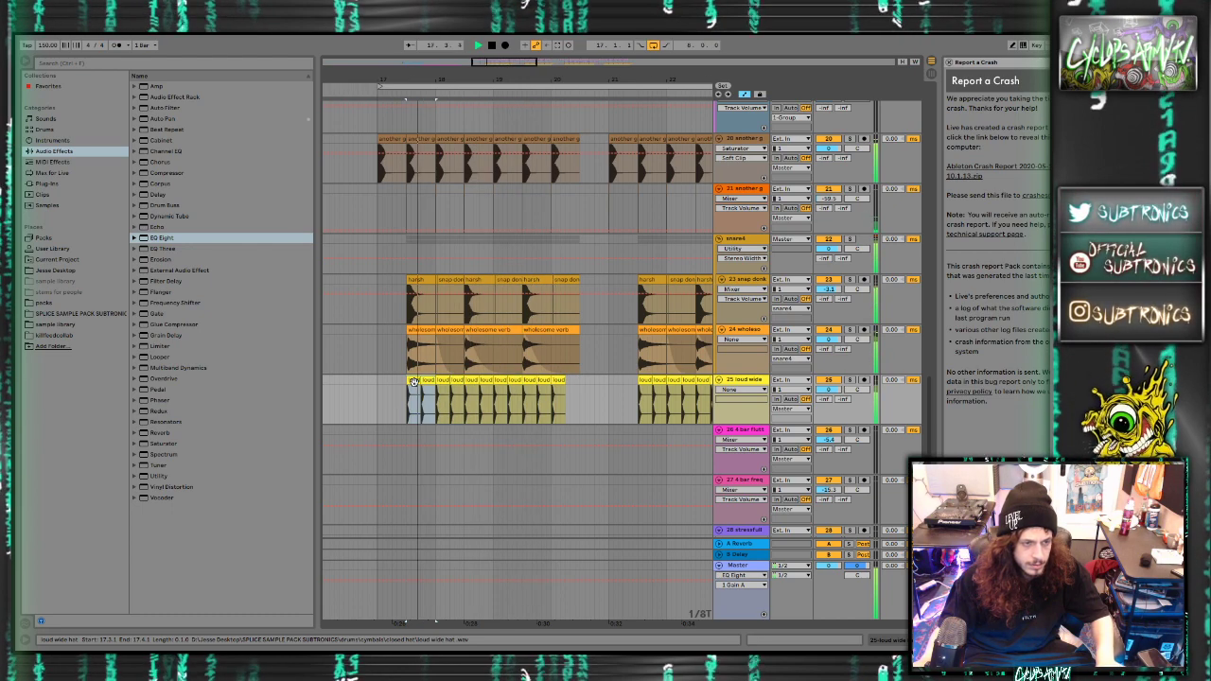
# Play the duplicated drop's loud wide hats from 25.3.1 to compare them with the first drop
pyautogui.hscroll(1, 614, 411)
pyautogui.scroll(-4, 613, 410)
pyautogui.click(675, 388)
pyautogui.press('space')
pyautogui.press('space')
pyautogui.keyDown('ctrl'); pyautogui.scroll(5, 677, 391); pyautogui.keyUp('ctrl')
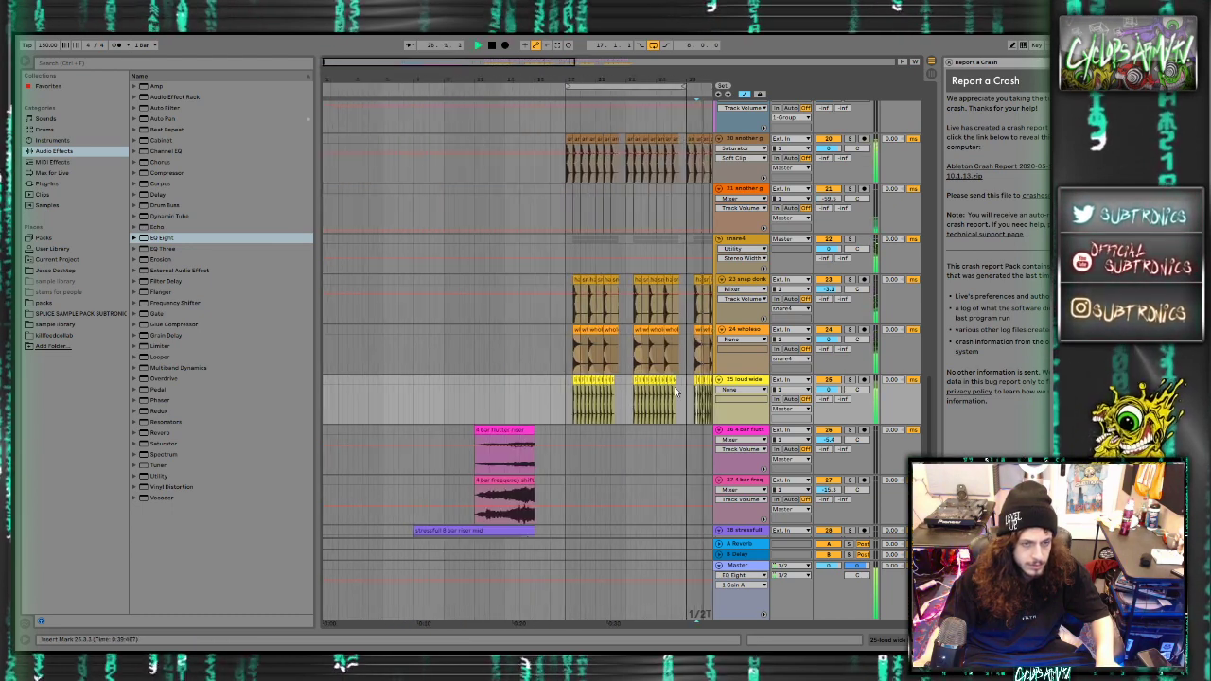
pyautogui.press('space')
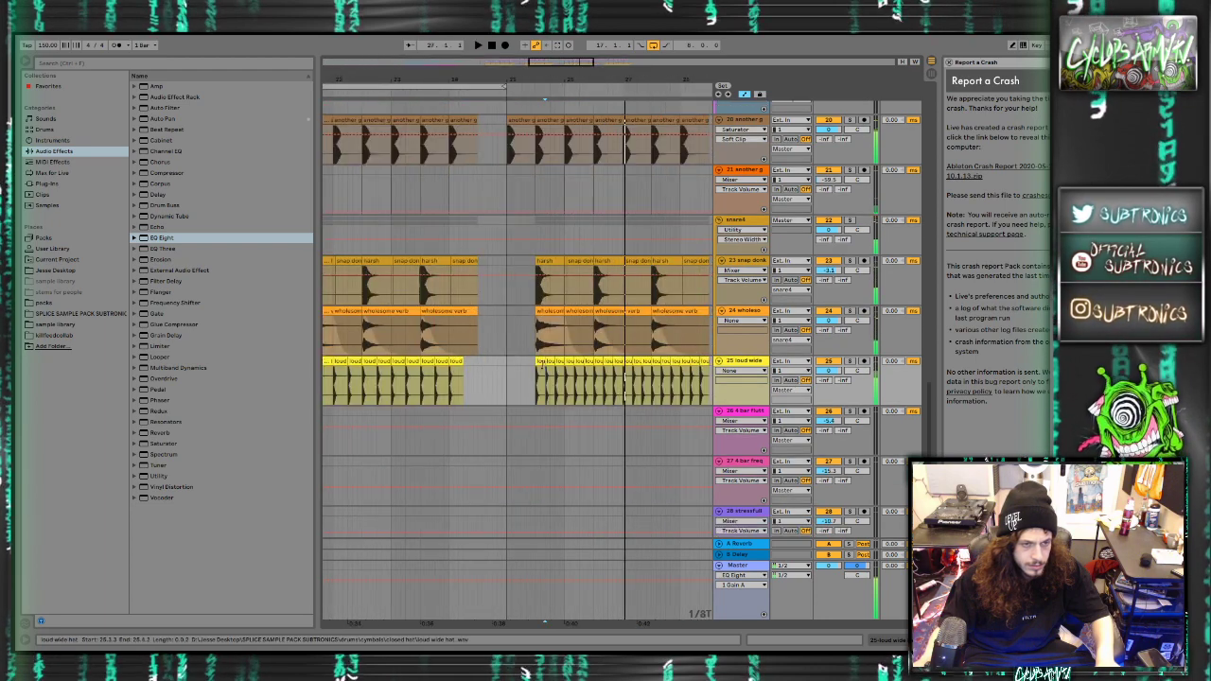
pyautogui.click(536, 363)
pyautogui.press('space')
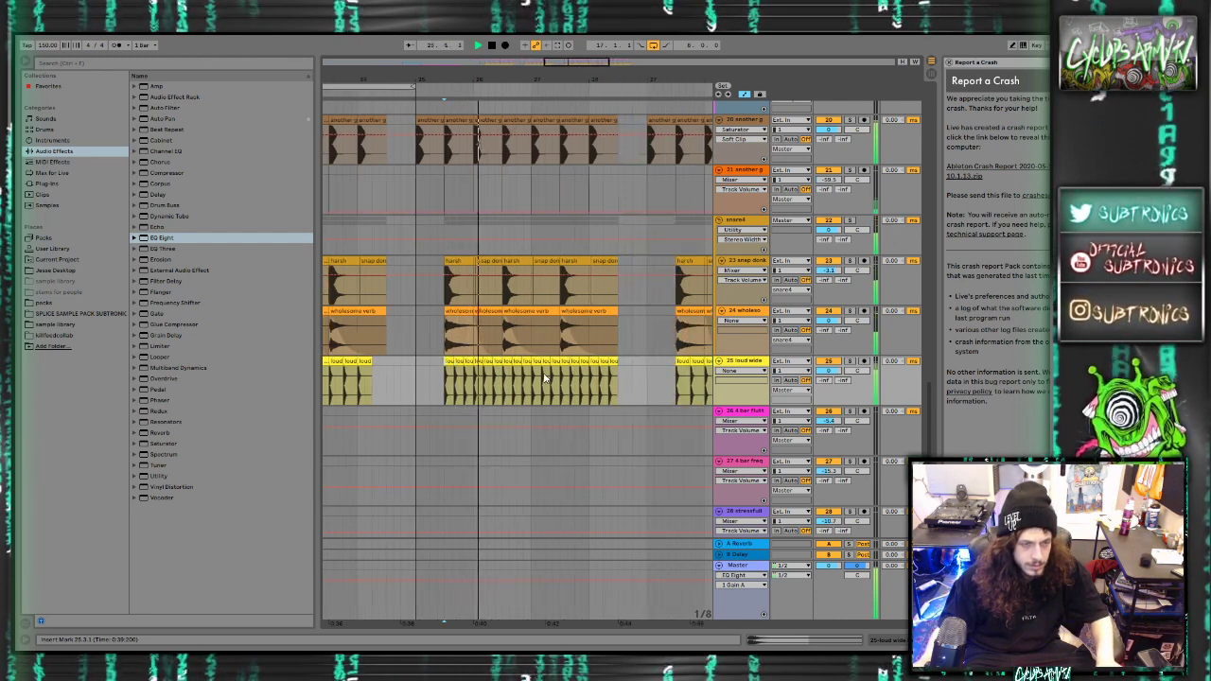
# Lower the transposition of the Operator clips on track 10 between 25.3.1 and 28.4.3, and play them
pyautogui.scroll(10, 541, 375)
pyautogui.scroll(5, 534, 377)
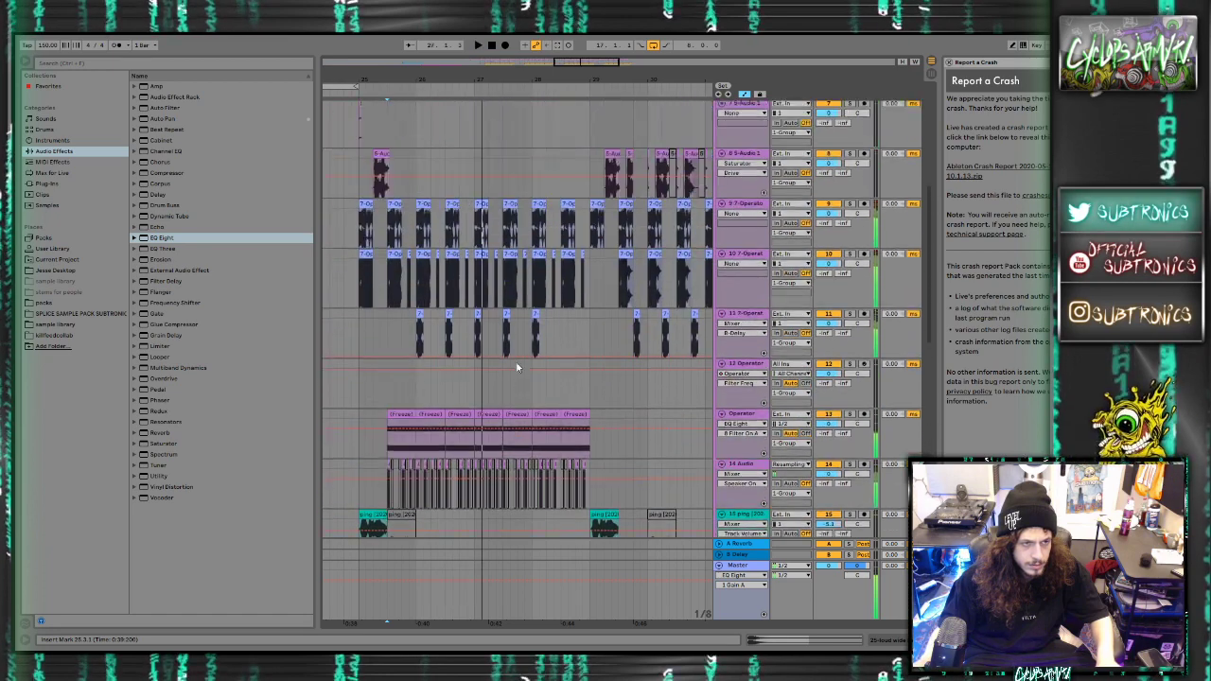
pyautogui.moveTo(535, 359); pyautogui.dragTo(581, 338)
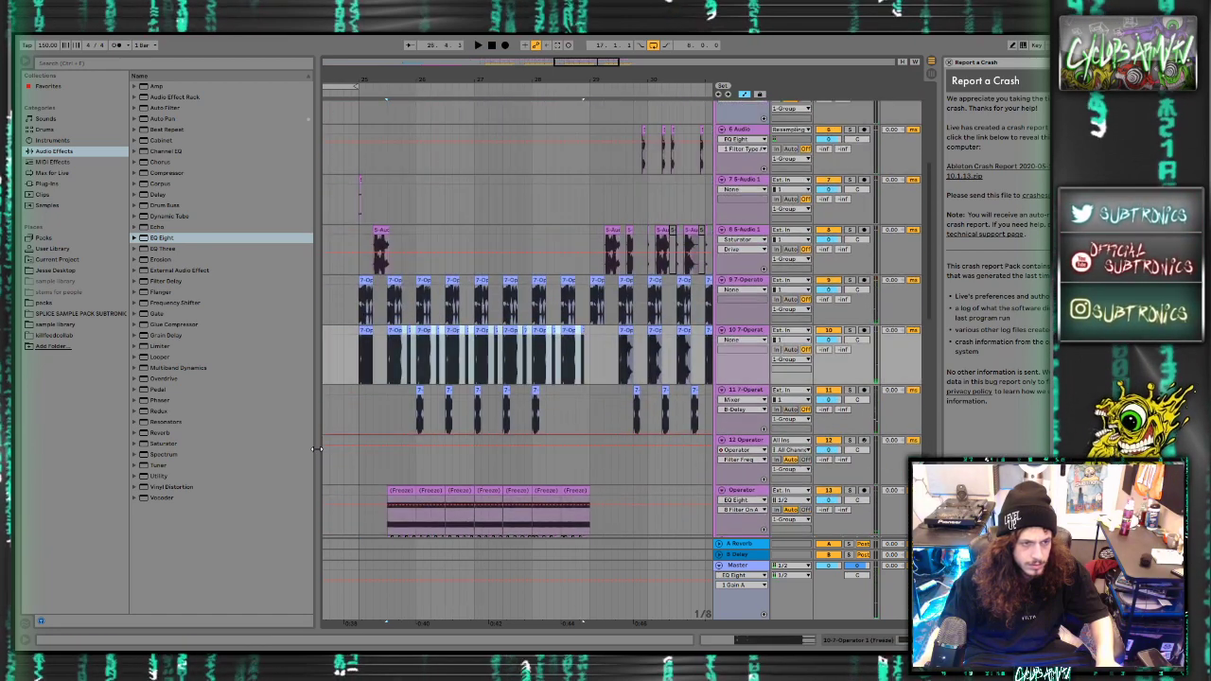
pyautogui.hotkey('shift', 'Tab')
pyautogui.hotkey('shift', 'Tab')
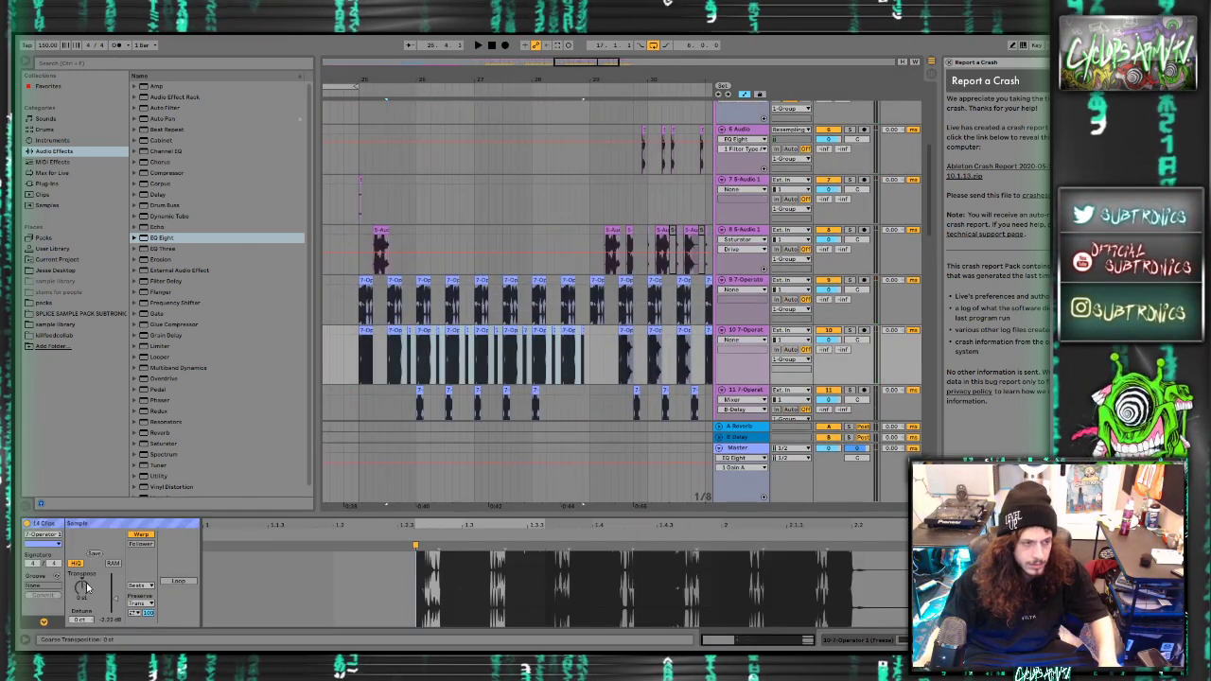
pyautogui.press('space')
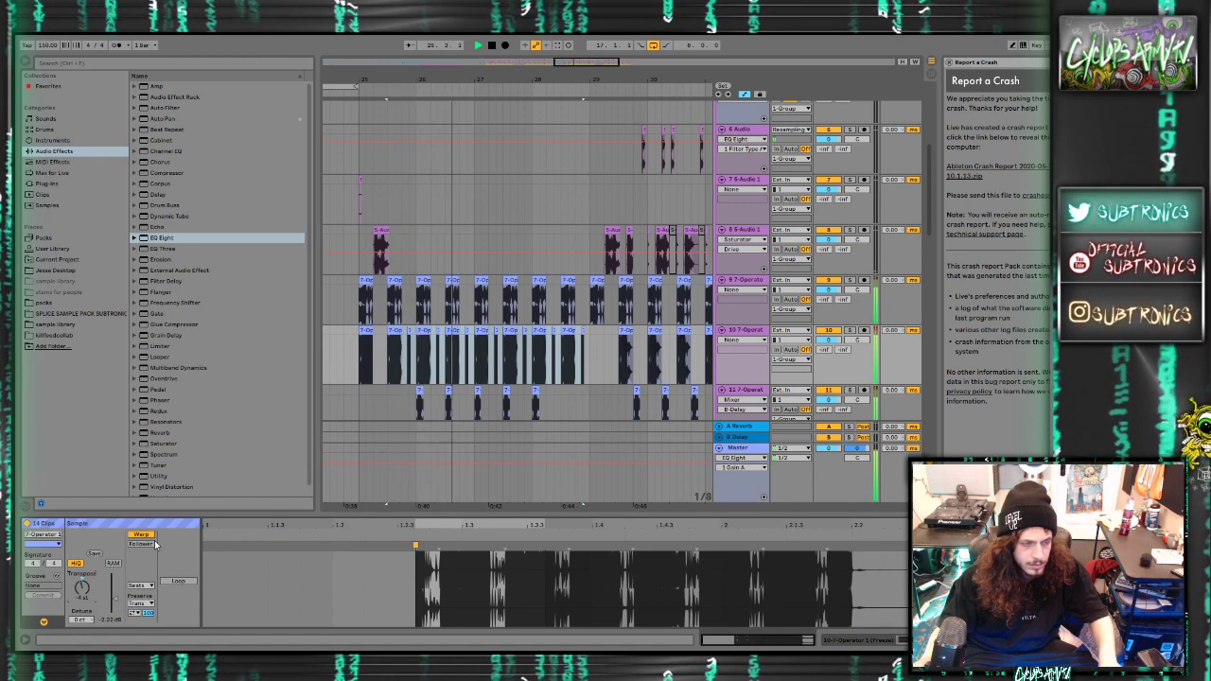
pyautogui.moveTo(446, 514); pyautogui.dragTo(448, 597)
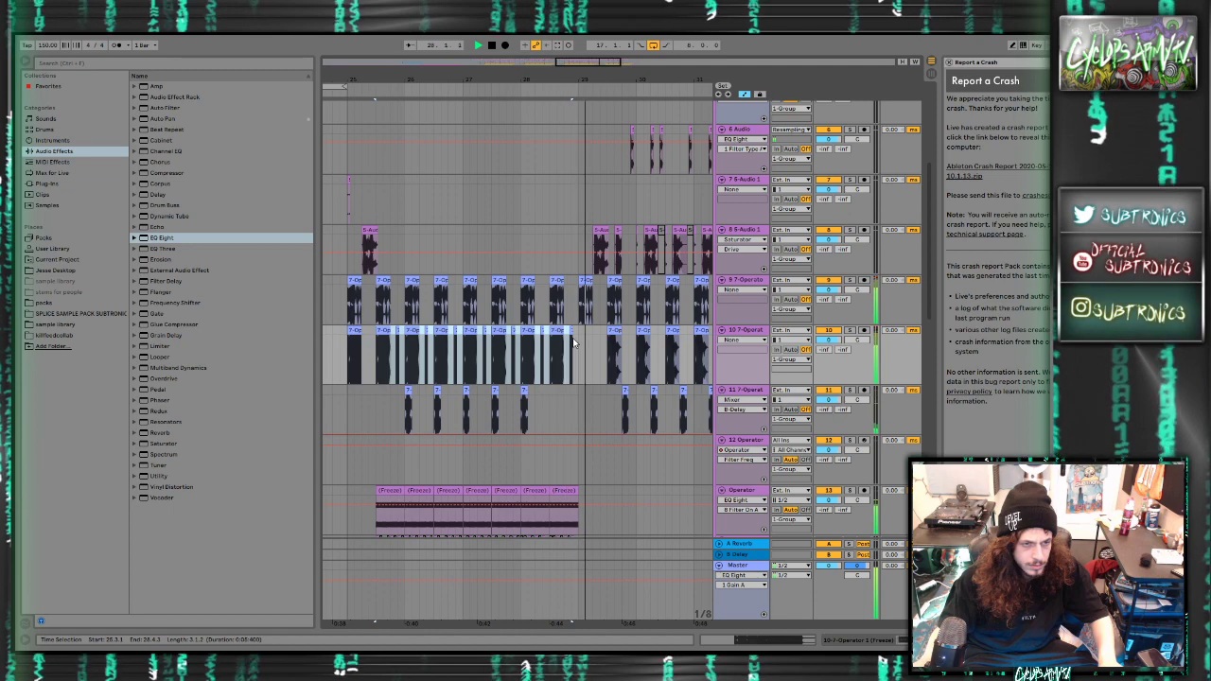
# Play the duplicated drop from 25.1.3 to check the transposed Operator clips
pyautogui.scroll(4, 551, 340)
pyautogui.scroll(-3, 521, 344)
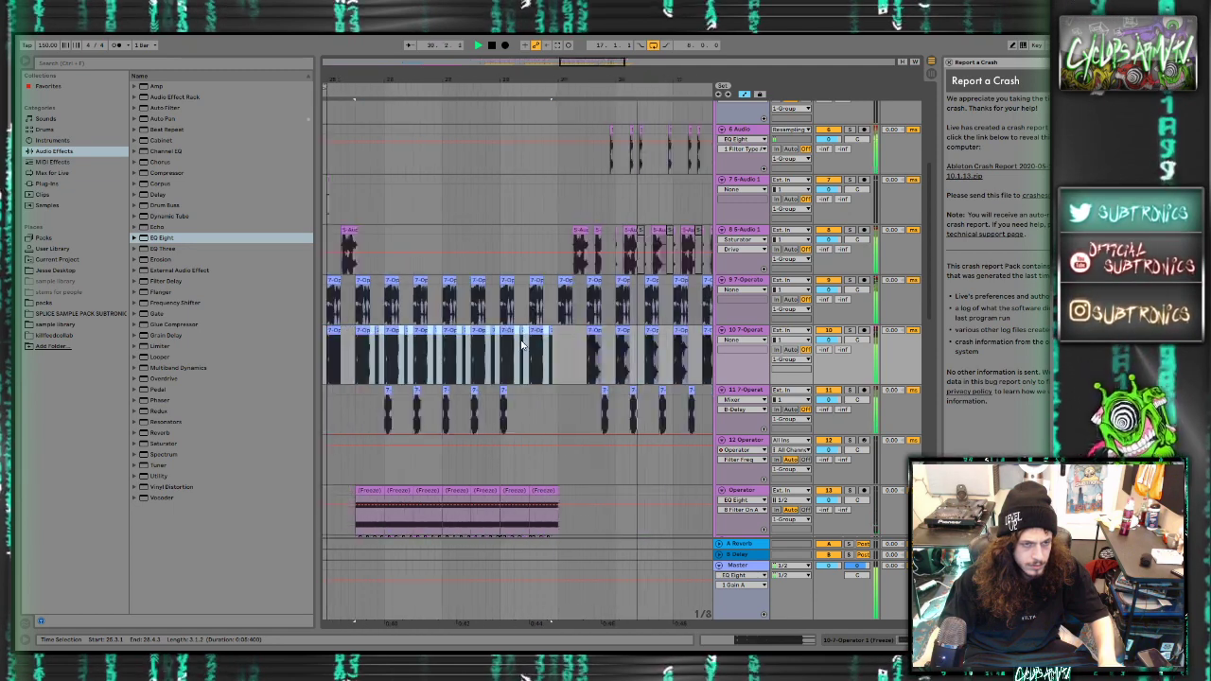
pyautogui.hscroll(-2, 522, 344)
pyautogui.click(400, 357)
pyautogui.press('space')
pyautogui.press('space')
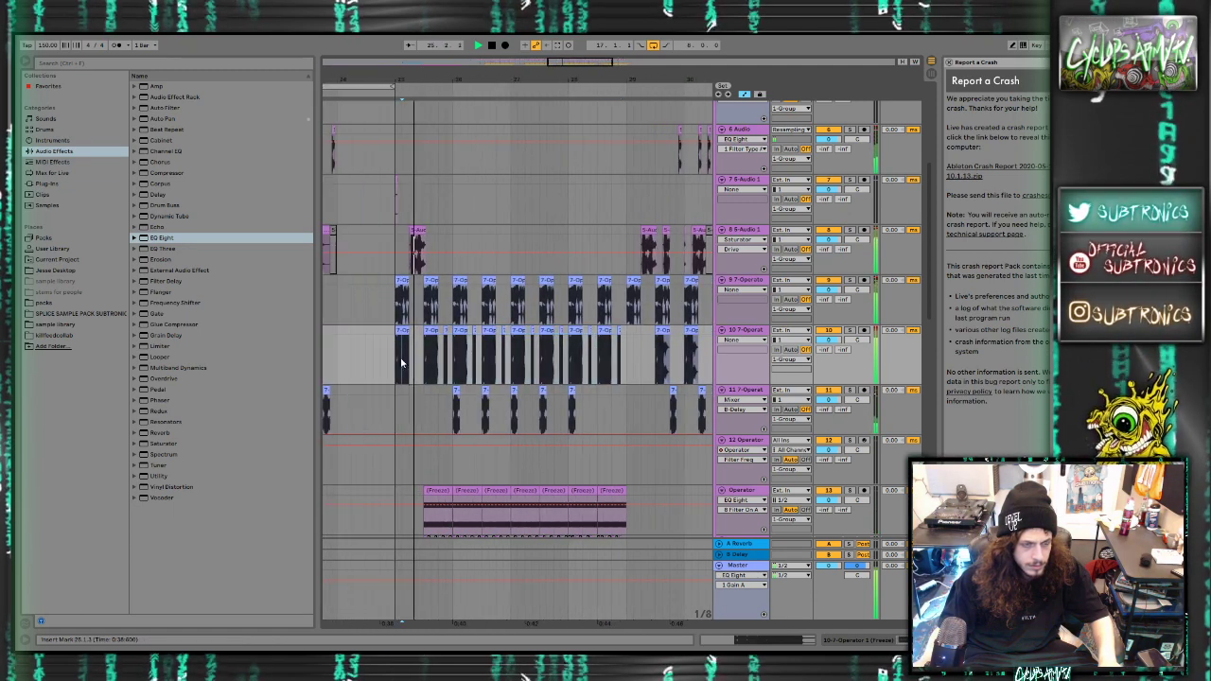
pyautogui.press('space')
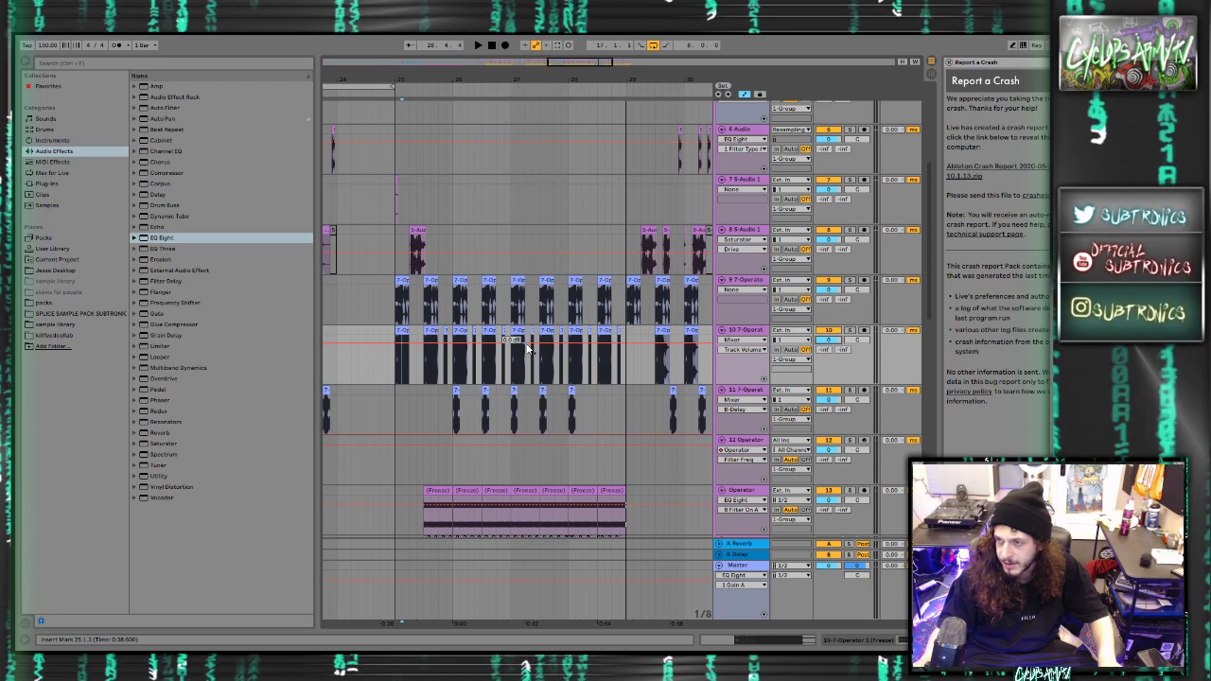
# Play the arrangement from 15.3.1 into the first drop while reviewing the vocal and drum tracks
pyautogui.scroll(-3, 527, 349)
pyautogui.hscroll(-3, 481, 354)
pyautogui.click(429, 369)
pyautogui.press('space')
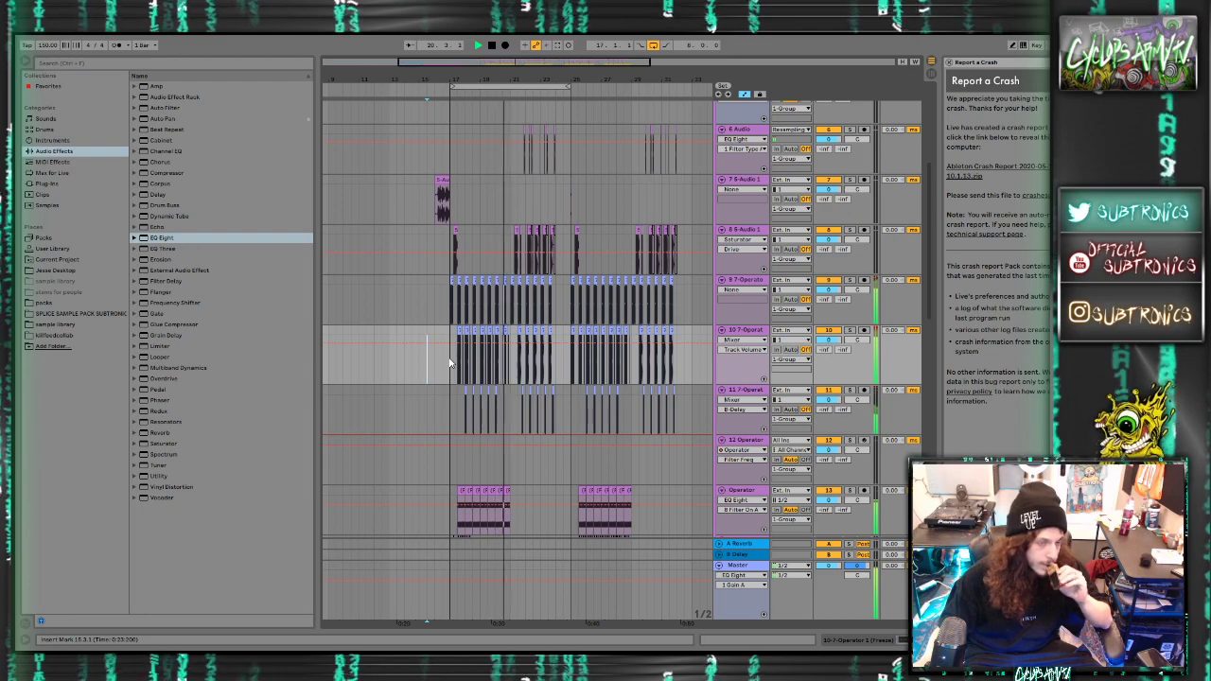
pyautogui.scroll(-5, 507, 383)
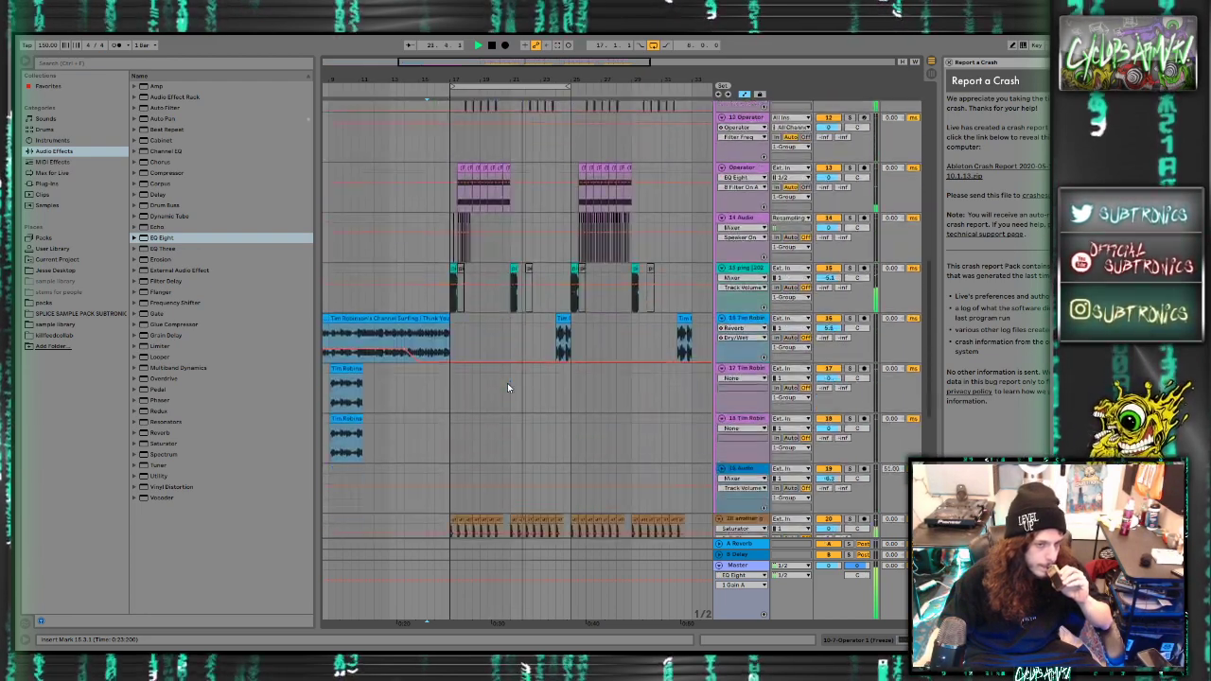
pyautogui.scroll(-8, 508, 384)
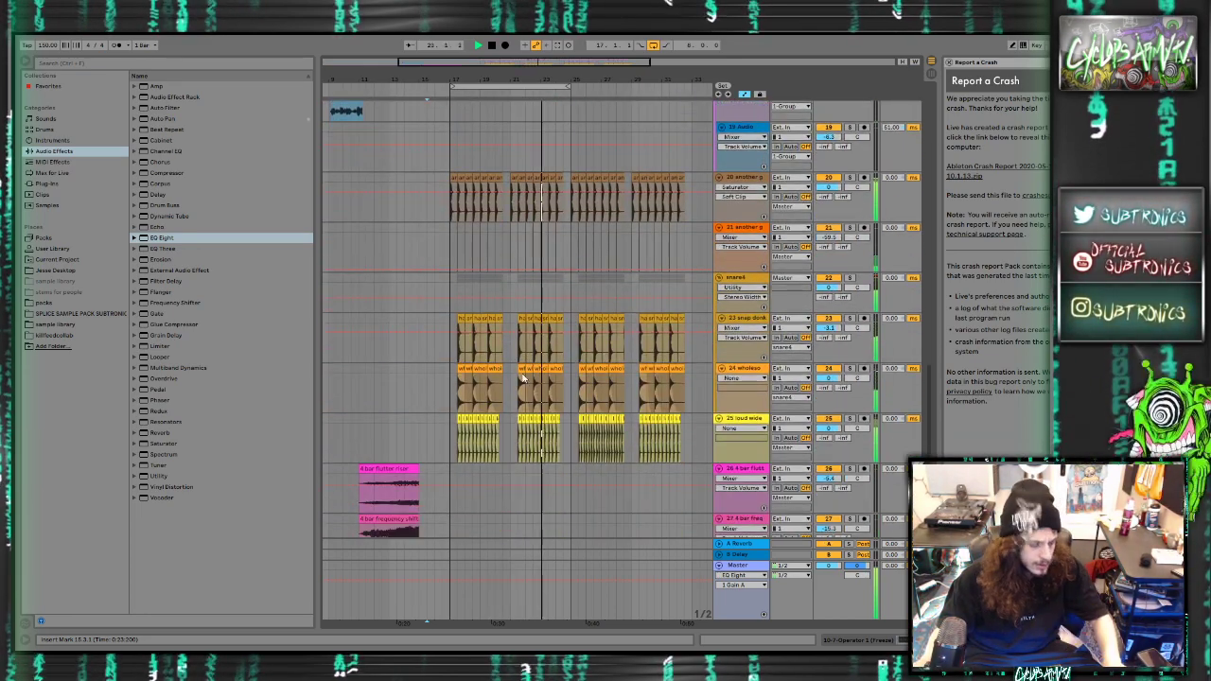
# Duplicate bar 19 of the drum tracks into bar 20, and extend the loop to 16 bars, from 17.1.1 to 33.1.1
pyautogui.click(481, 475)
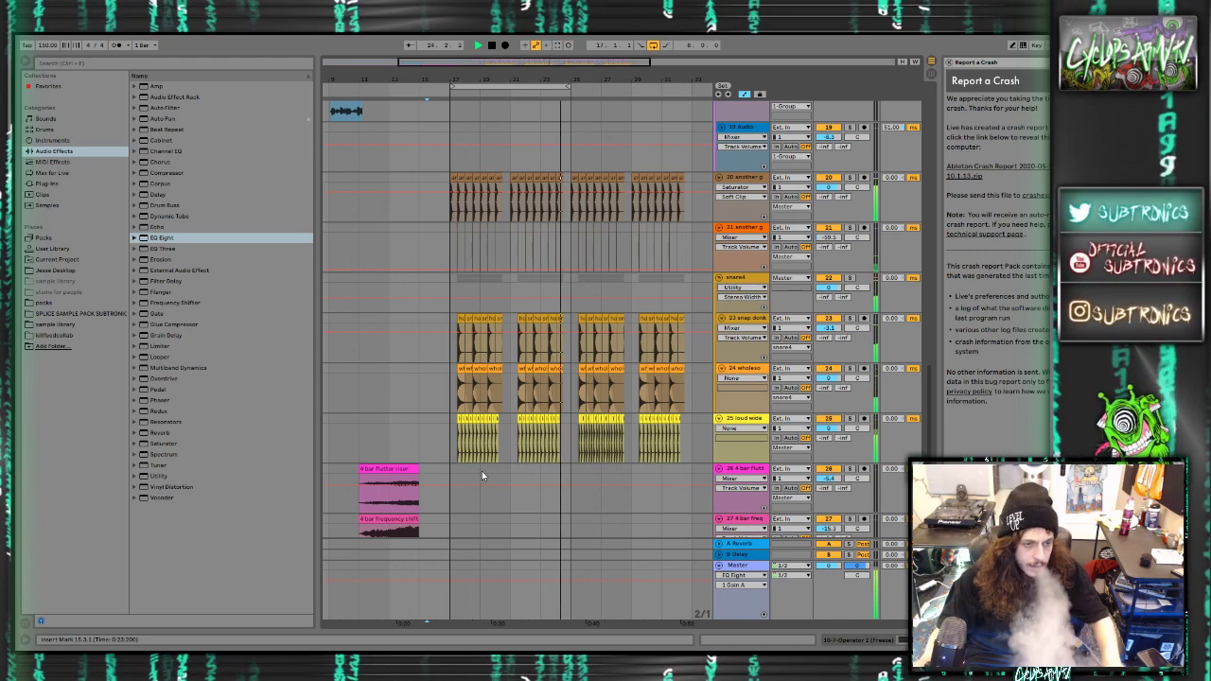
pyautogui.click(484, 471)
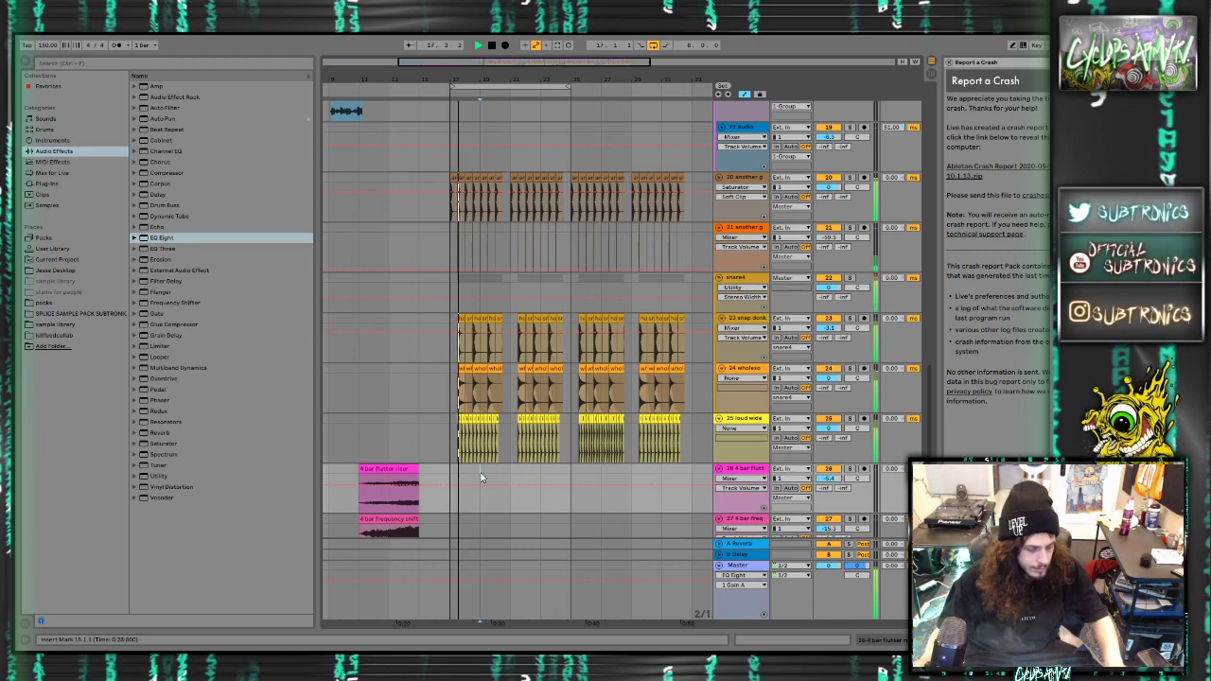
pyautogui.moveTo(481, 476); pyautogui.dragTo(496, 162)
pyautogui.hotkey('ctrl', 'd')
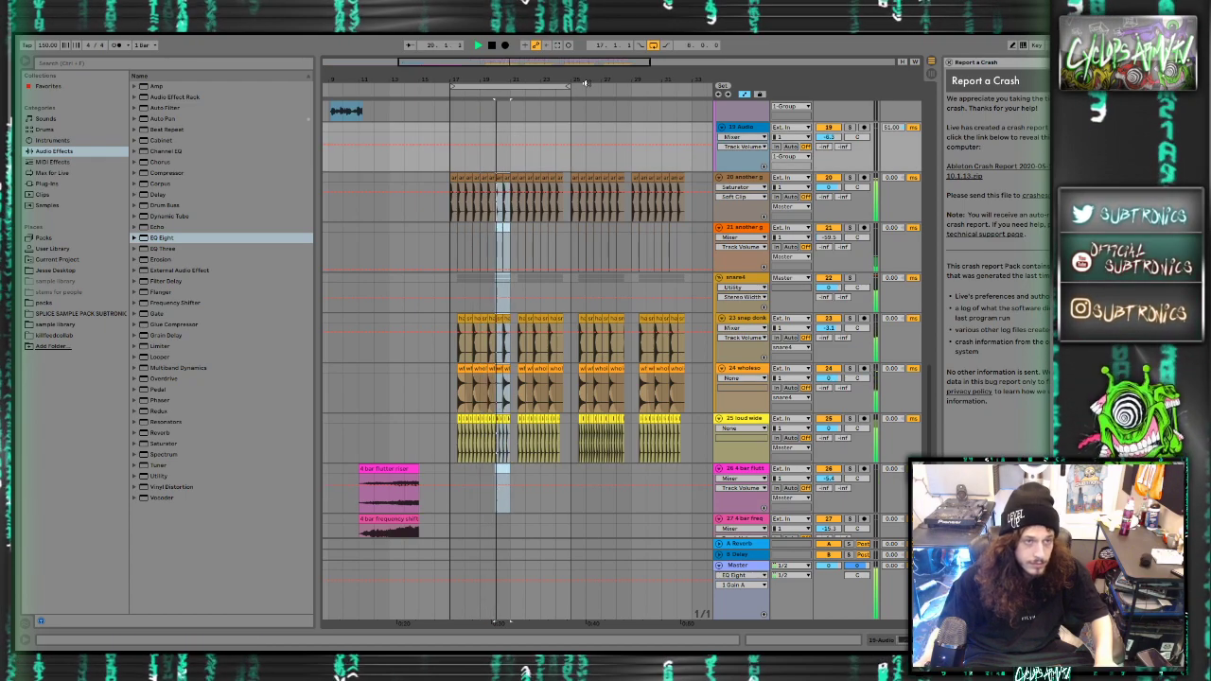
pyautogui.moveTo(573, 86); pyautogui.dragTo(692, 86)
# Extend the vocal sample clip at 33.1.1 on track 16 to 42.1.1 and play it
pyautogui.scroll(-3, 616, 245)
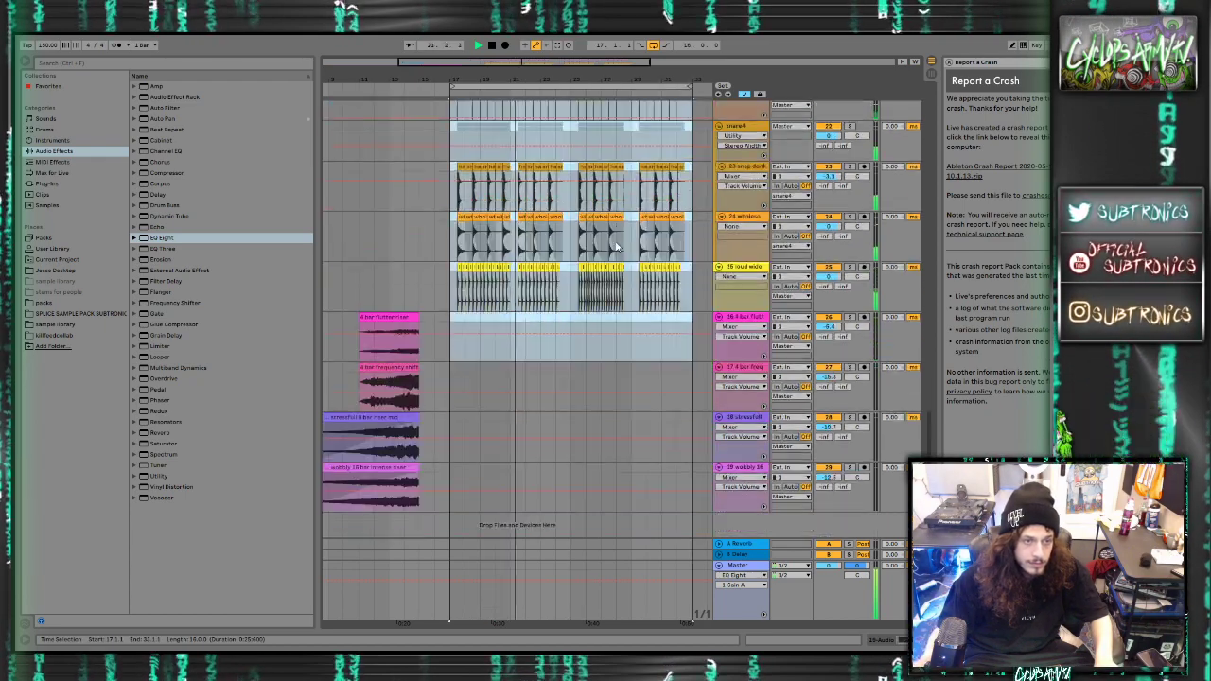
pyautogui.scroll(10, 611, 242)
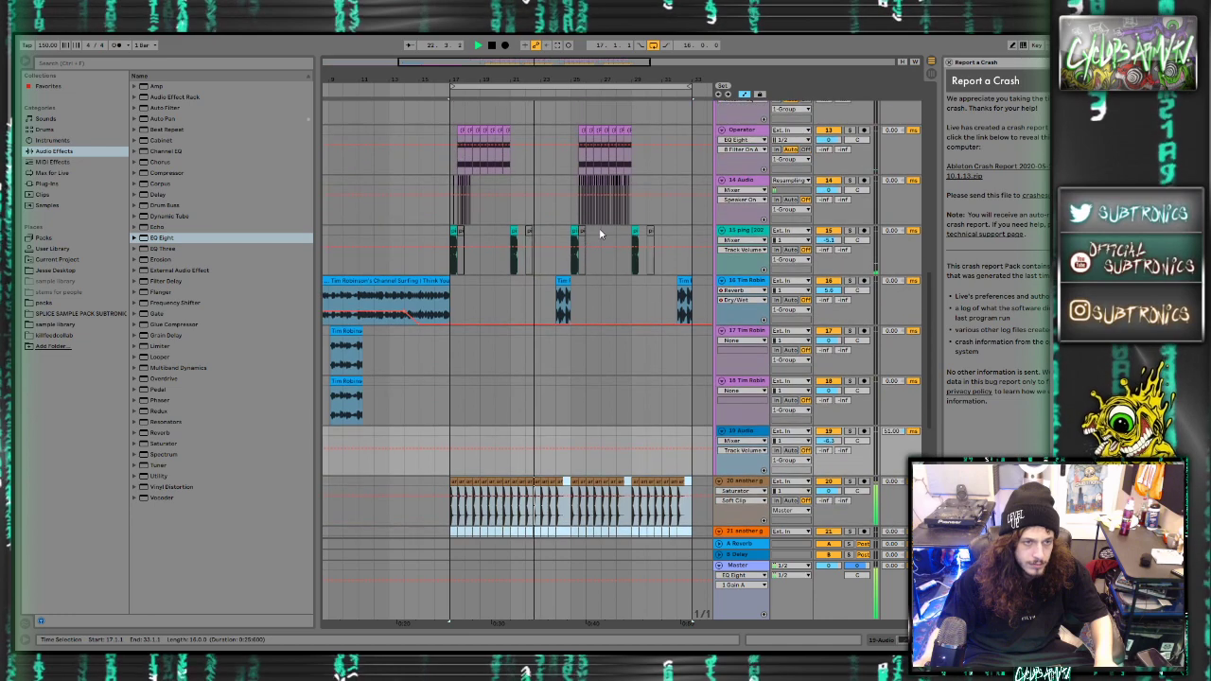
pyautogui.click(695, 286)
pyautogui.hscroll(5, 644, 285)
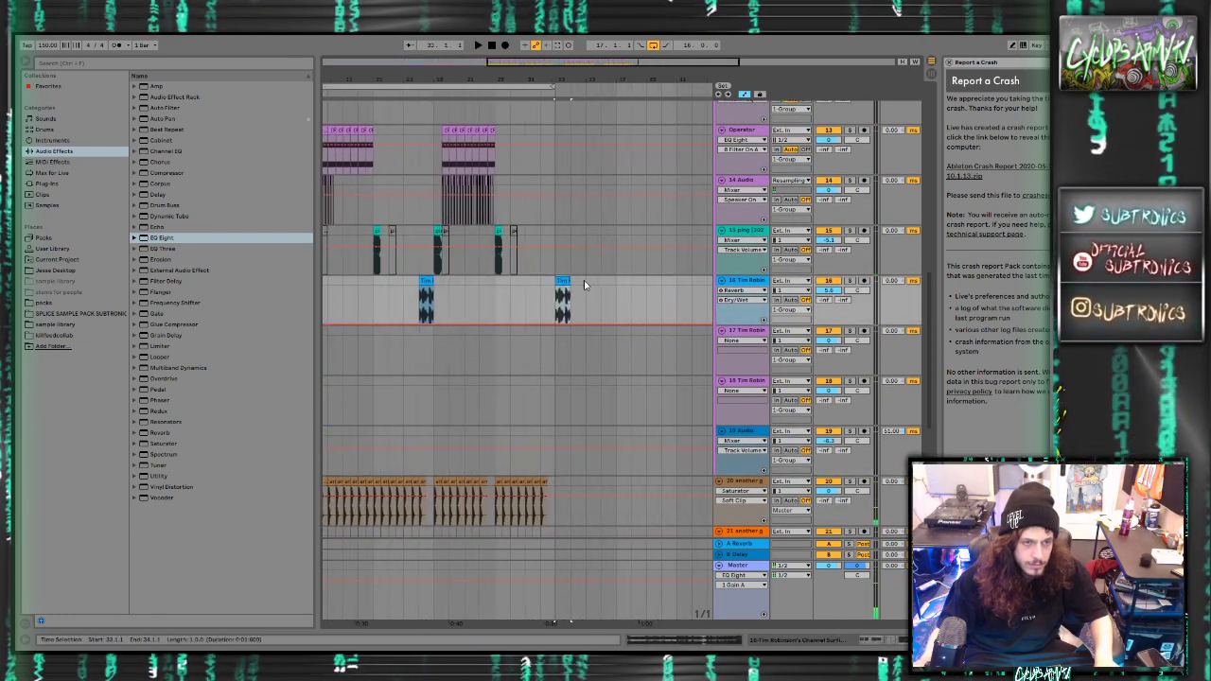
pyautogui.moveTo(569, 281); pyautogui.dragTo(692, 281)
pyautogui.press('space')
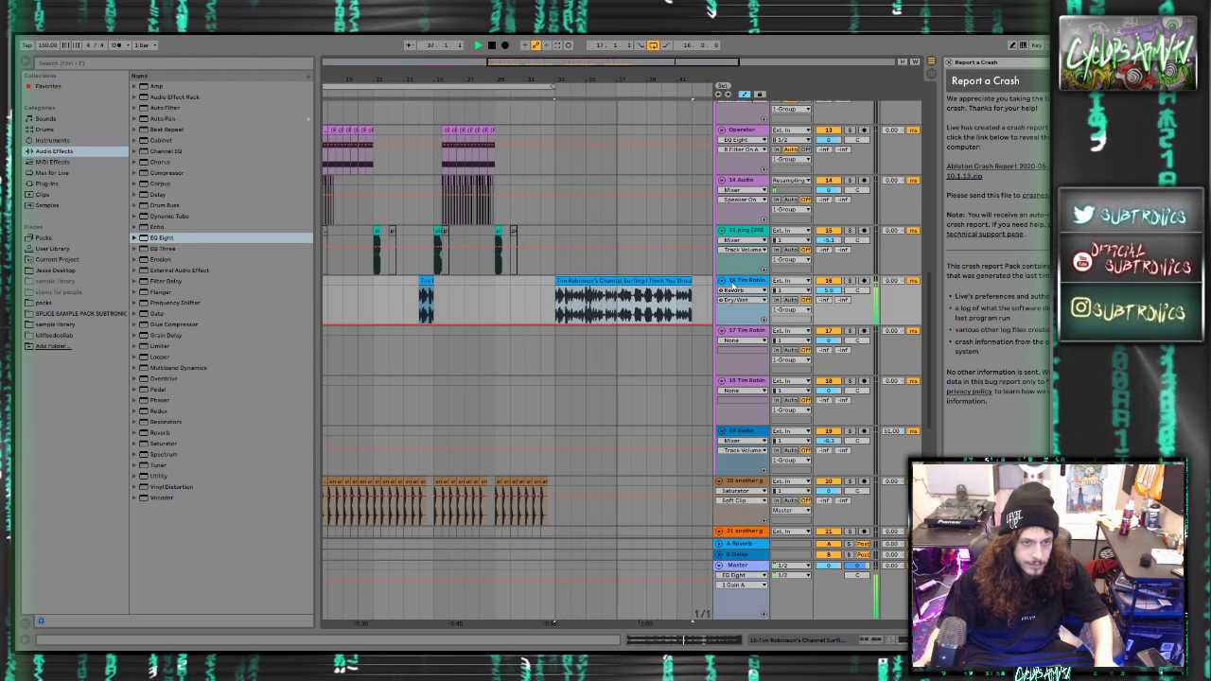
# Lengthen the vocal sample clip on track 16 past bar 50 while listening through it
pyautogui.click(651, 305)
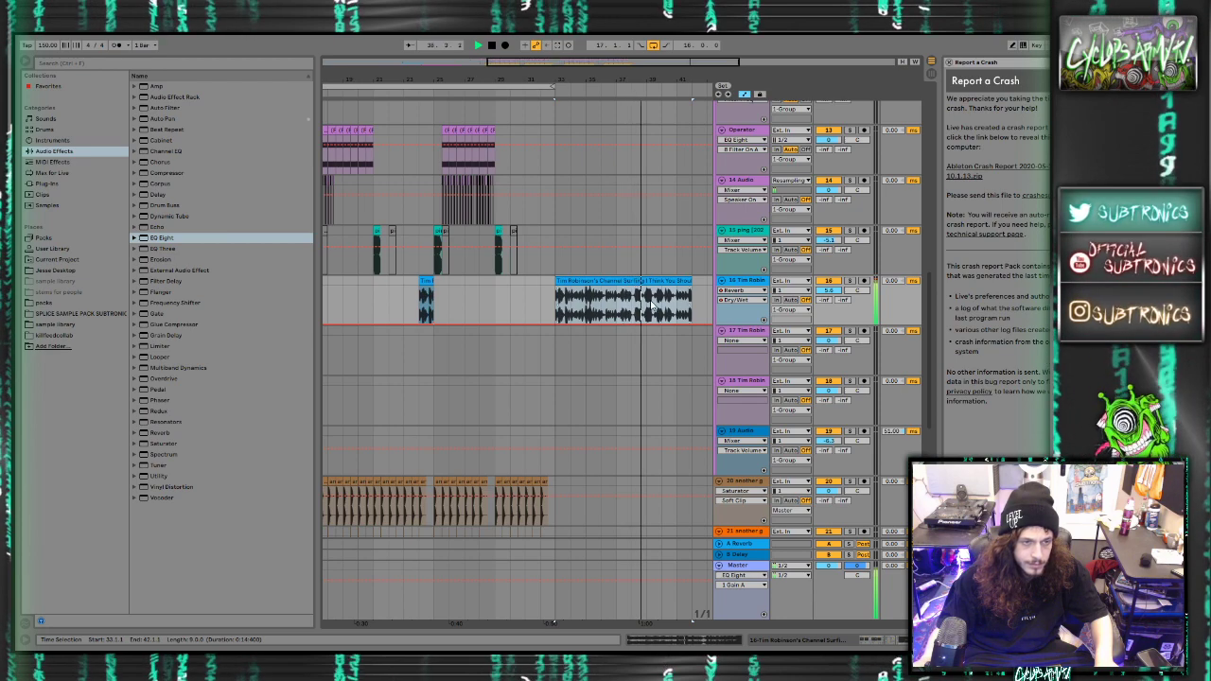
pyautogui.hscroll(2, 658, 303)
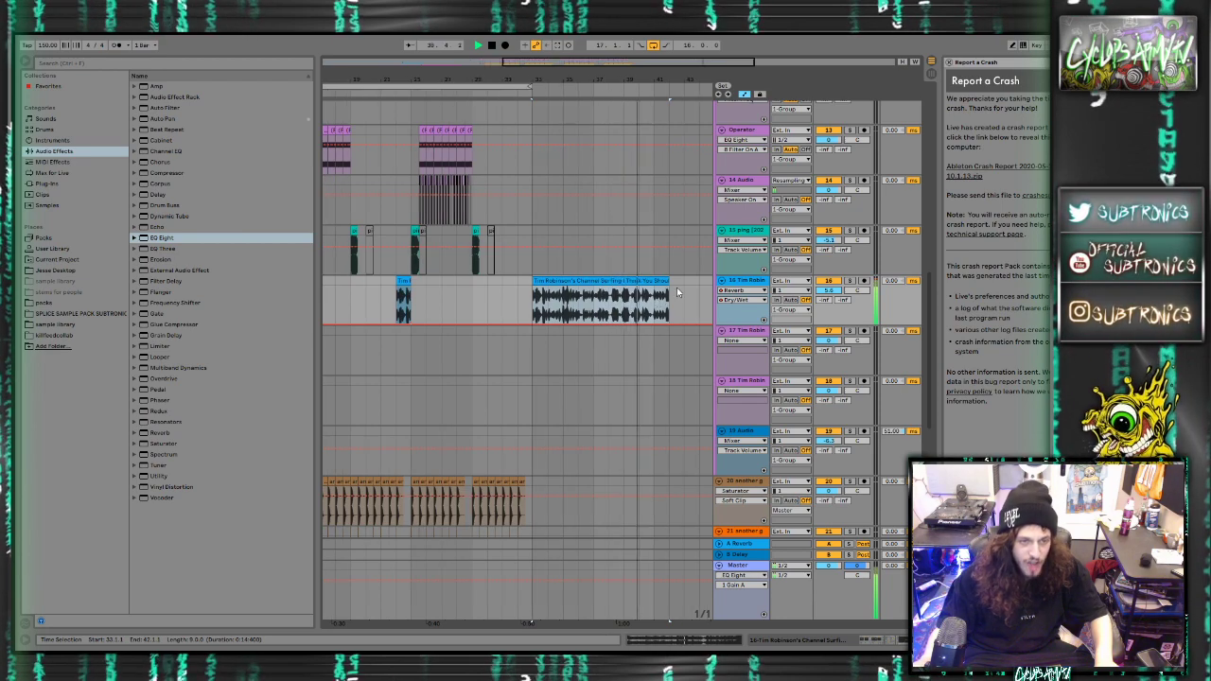
pyautogui.moveTo(660, 281)
pyautogui.mouseDown()
pyautogui.moveTo(703, 281)
pyautogui.moveTo(667, 285)
pyautogui.mouseUp()
pyautogui.scroll(4, 481, 301)
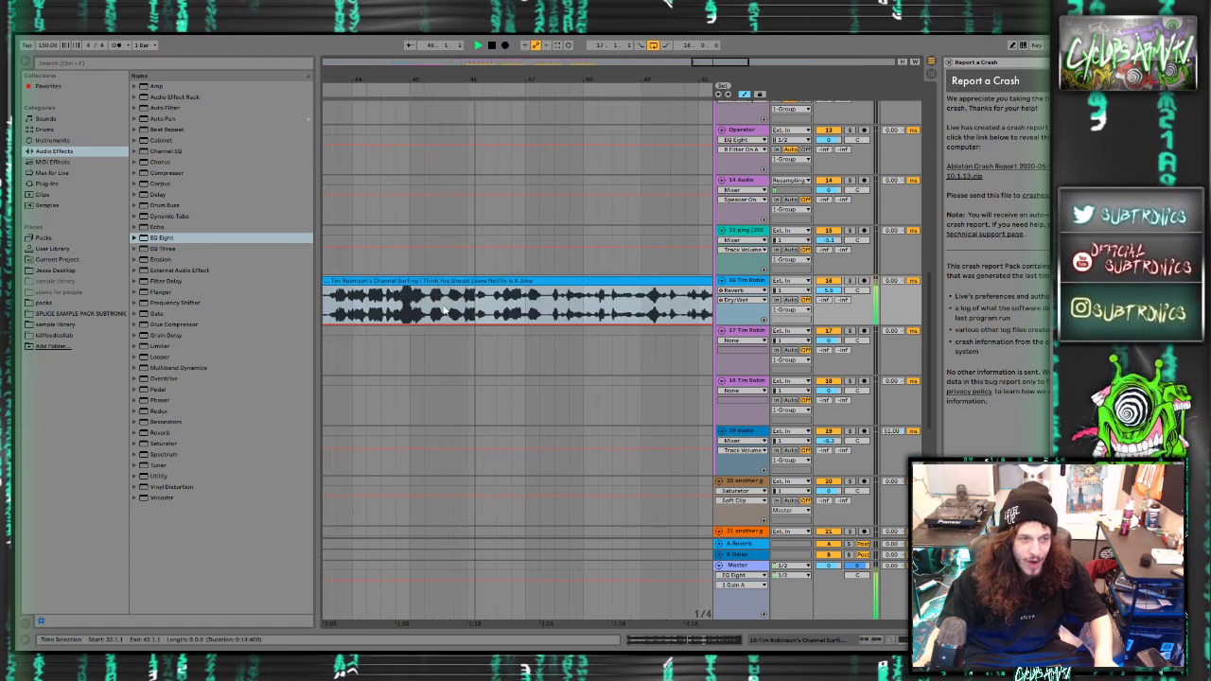
# Isolate a short phrase from around bar 45 of the track 16 vocal, removing the rest of the clip and placing the phrase at 31.1.1
pyautogui.click(425, 310)
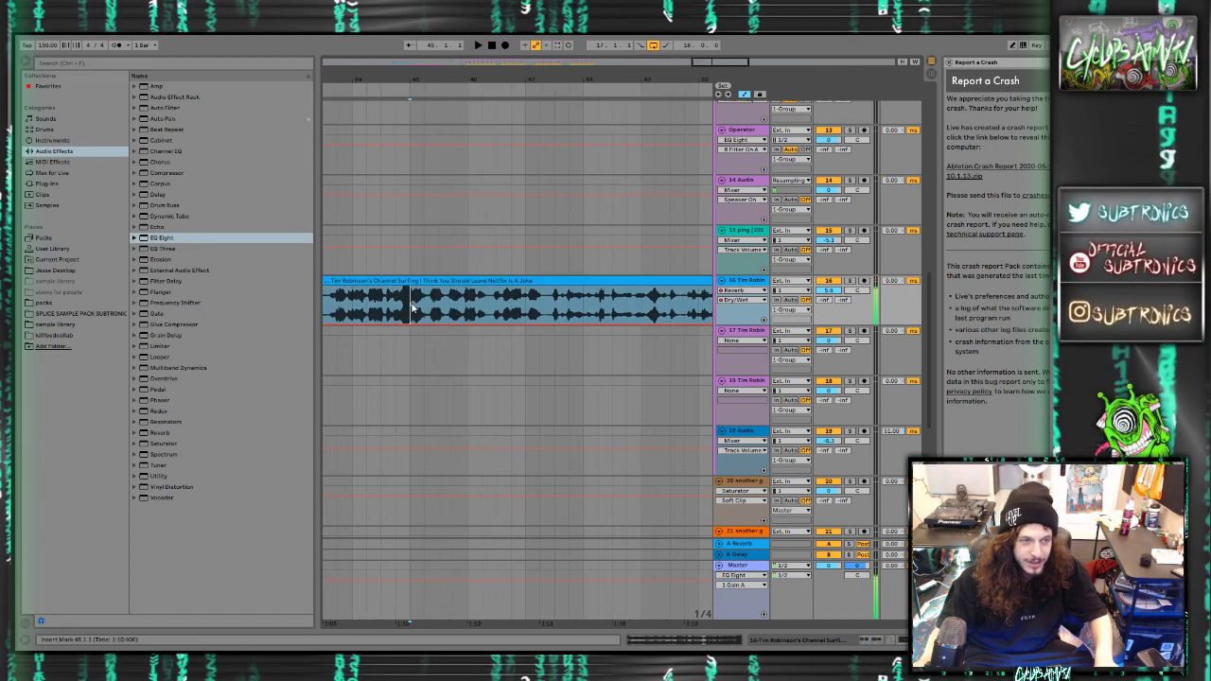
pyautogui.moveTo(430, 299); pyautogui.dragTo(554, 281)
pyautogui.hotkey('ctrl', 'e')
pyautogui.scroll(-4, 526, 281)
pyautogui.scroll(-3, 551, 281)
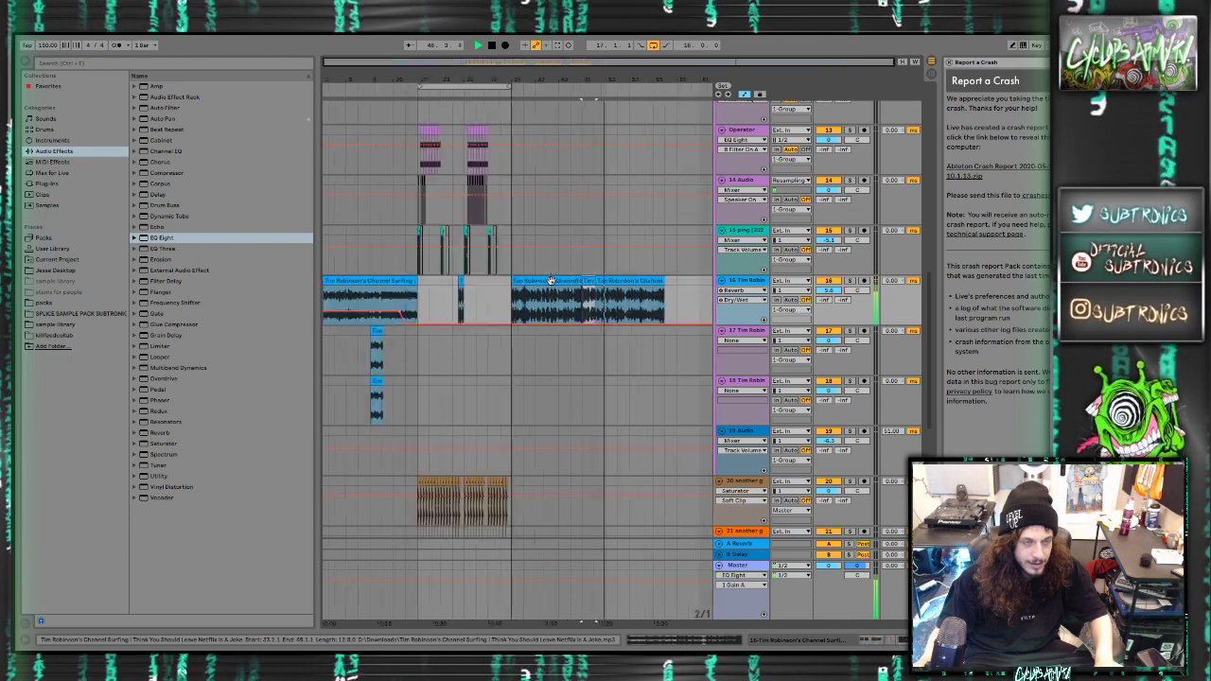
pyautogui.press('Delete')
pyautogui.click(501, 287)
pyautogui.hotkey('ctrl', 'v')
pyautogui.press('space')
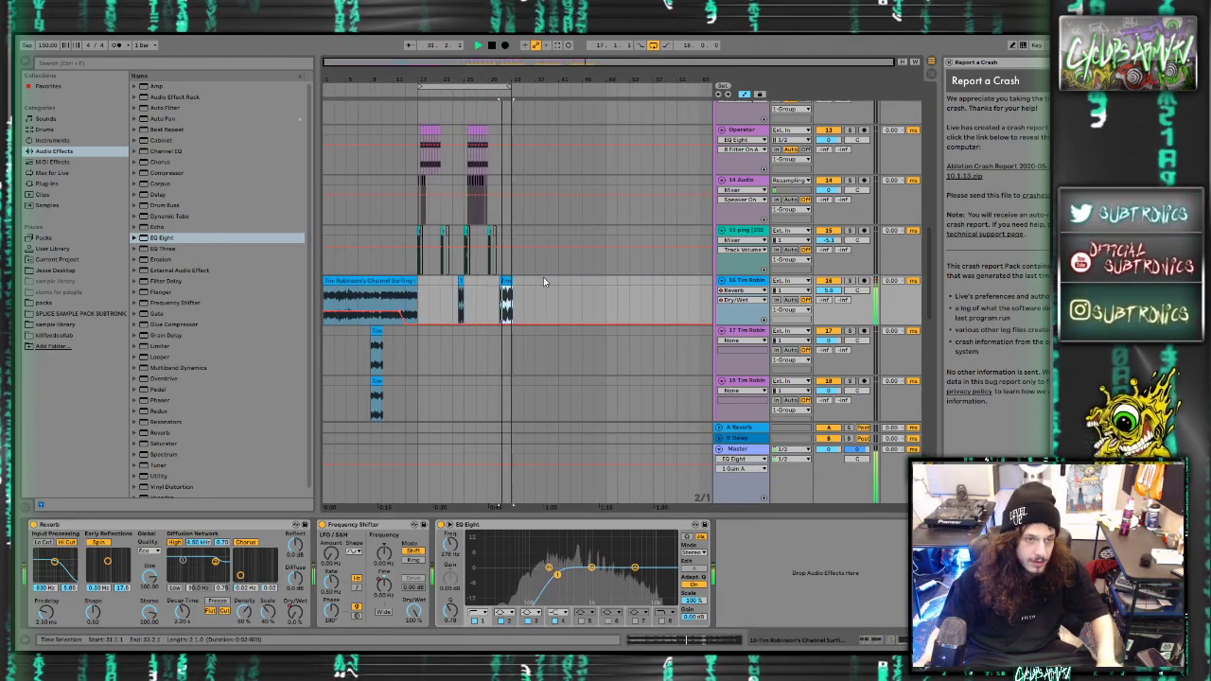
# Move the vocal phrase on track 16 to 32.1.1 and turn off looping to play through the end of the drop
pyautogui.scroll(4, 510, 282)
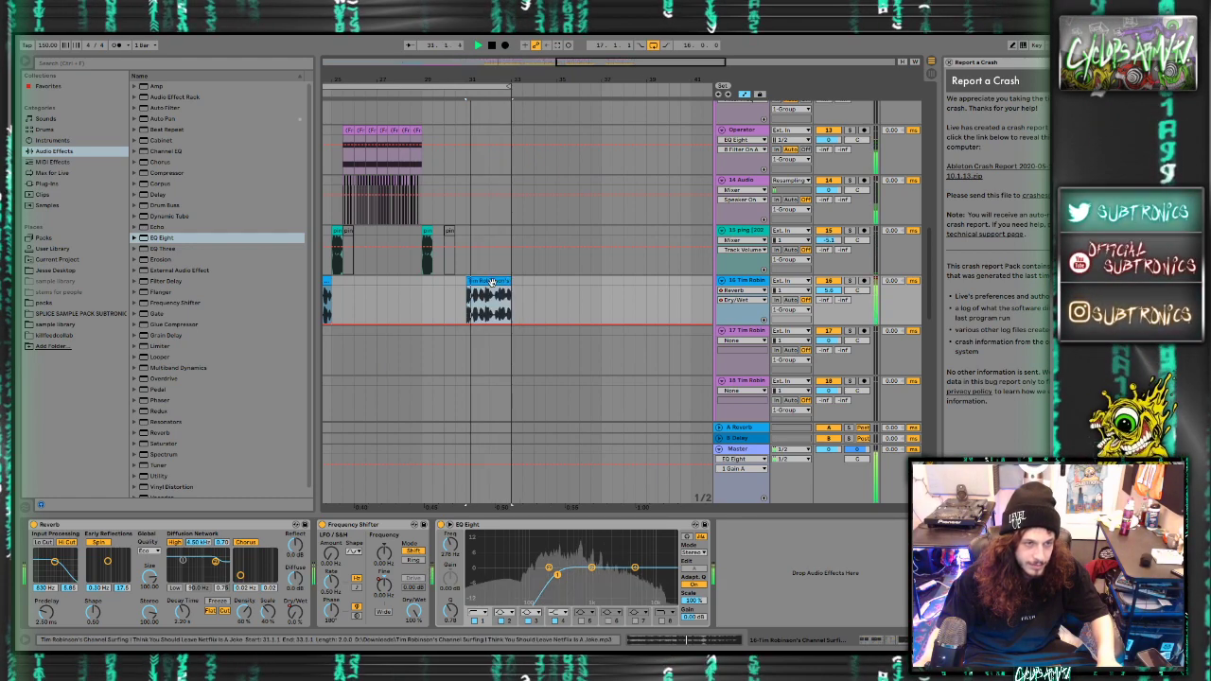
pyautogui.moveTo(489, 280); pyautogui.dragTo(512, 284)
pyautogui.press('space')
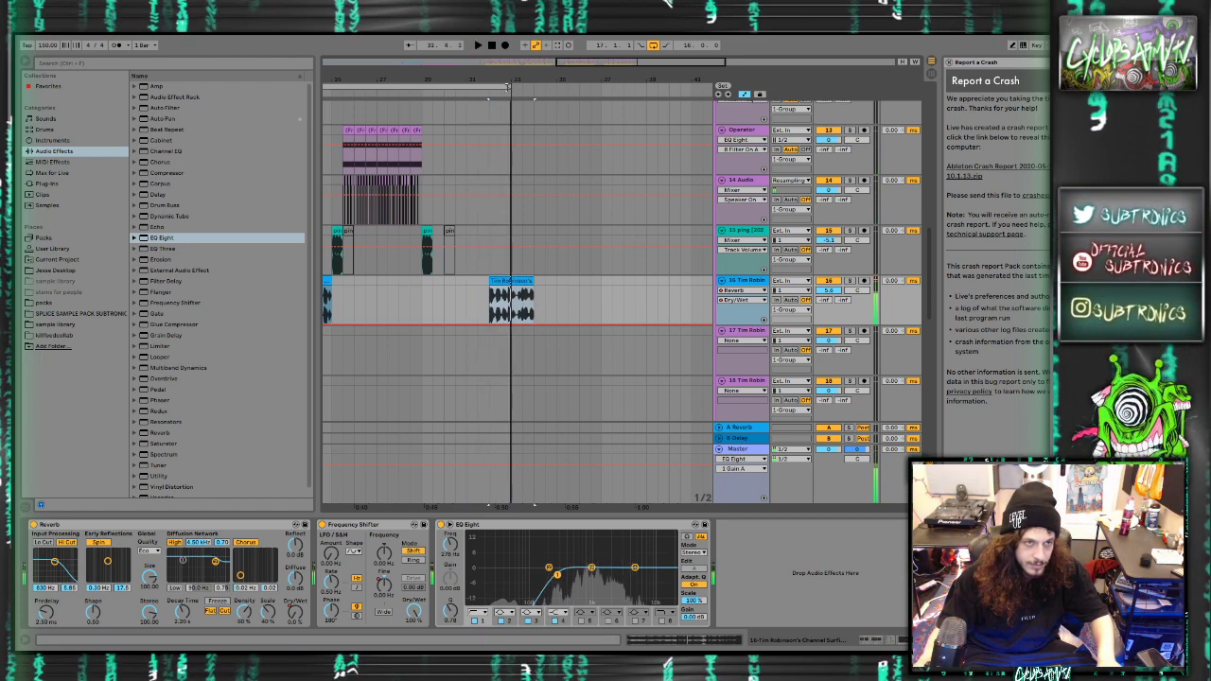
pyautogui.click(507, 87)
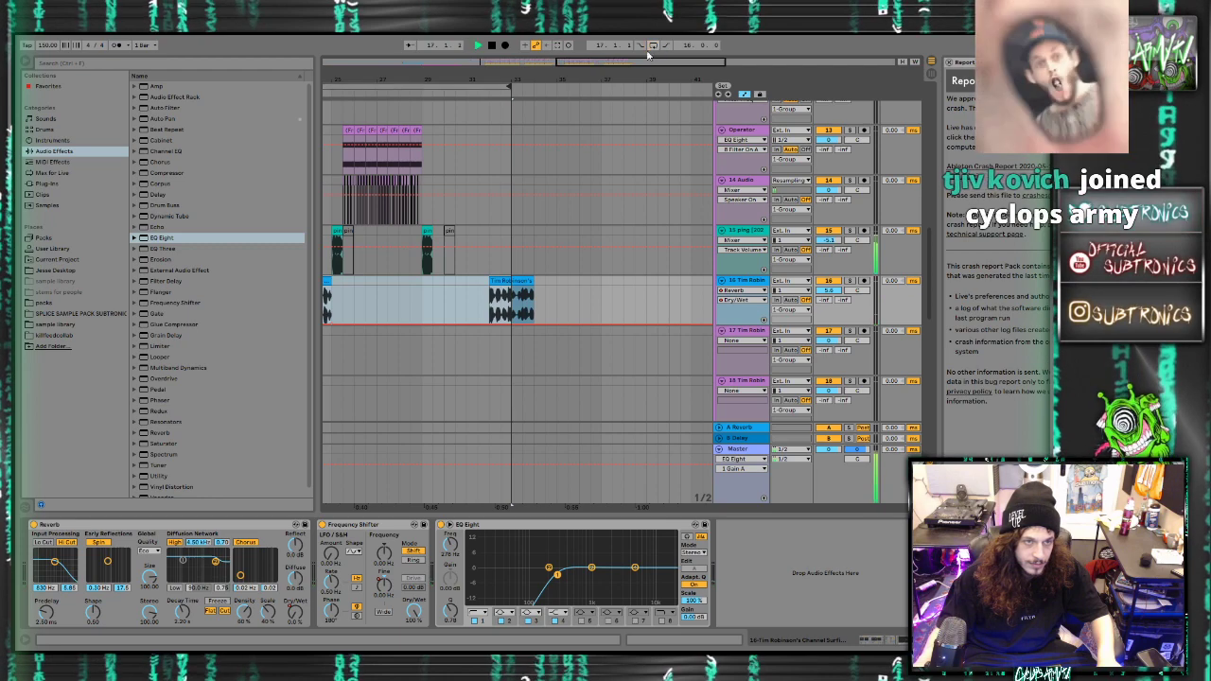
pyautogui.click(493, 280)
pyautogui.press('space')
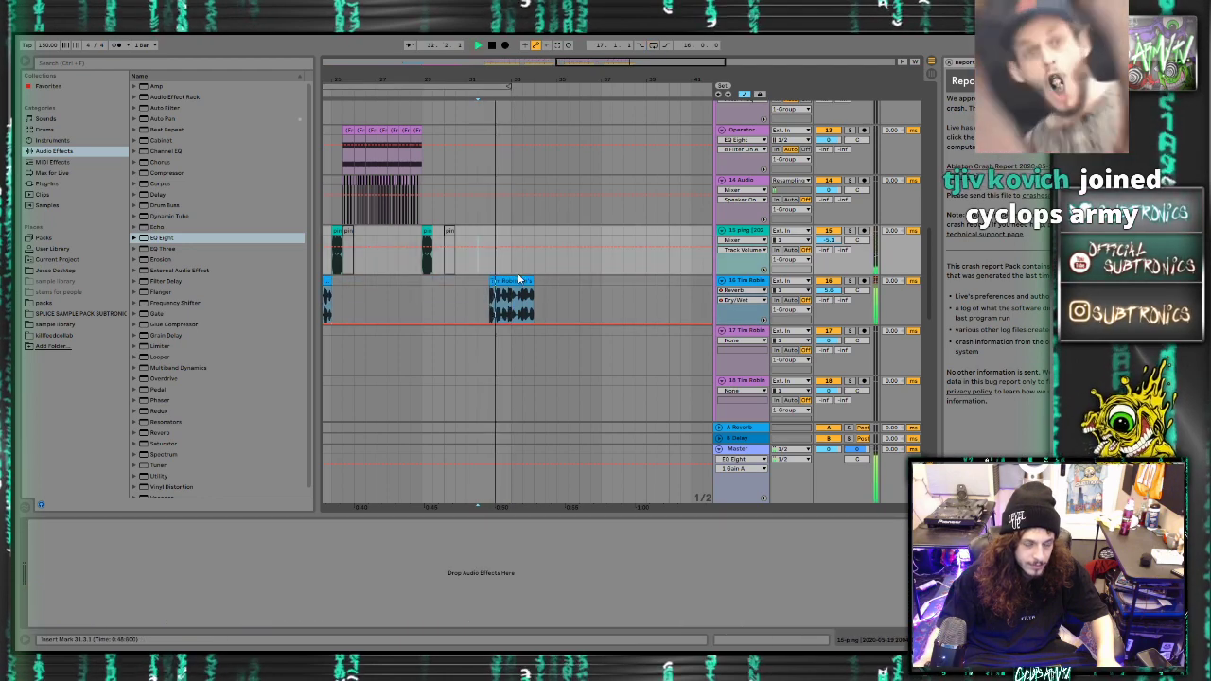
# Lengthen the vocal clip starting at 32.1.1 on track 16 so it ends at 44.1.1
pyautogui.moveTo(534, 281); pyautogui.dragTo(589, 282)
pyautogui.press('-')
pyautogui.press('-')
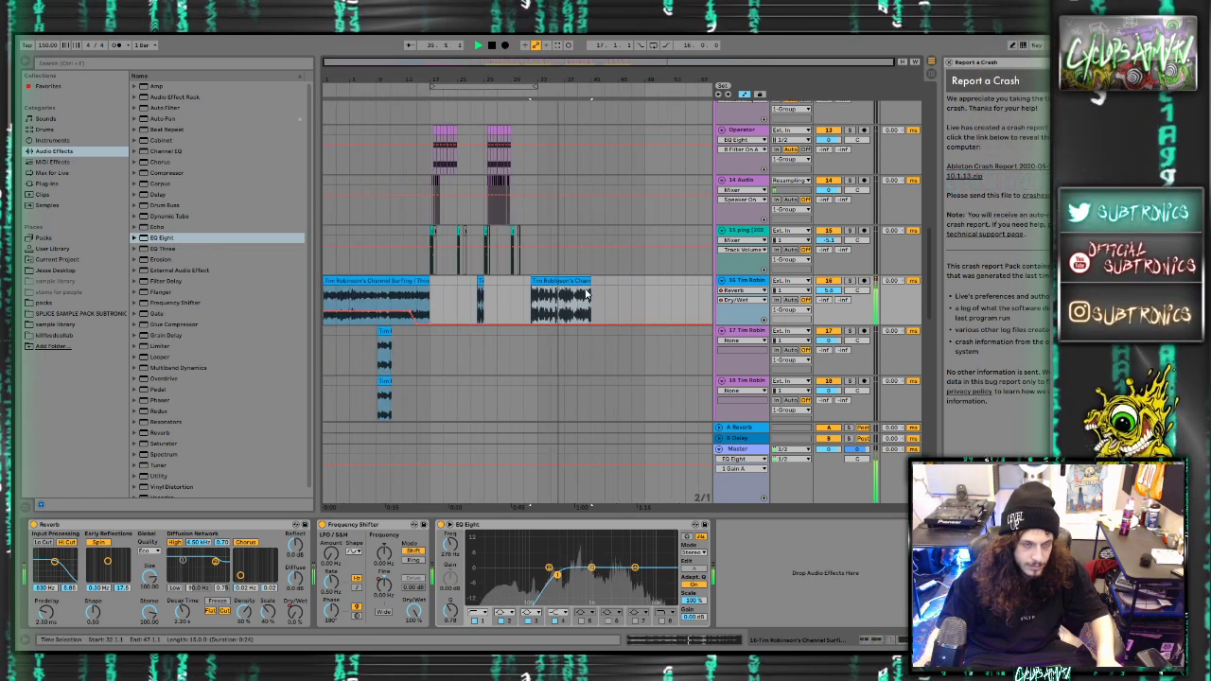
pyautogui.scroll(5, 586, 295)
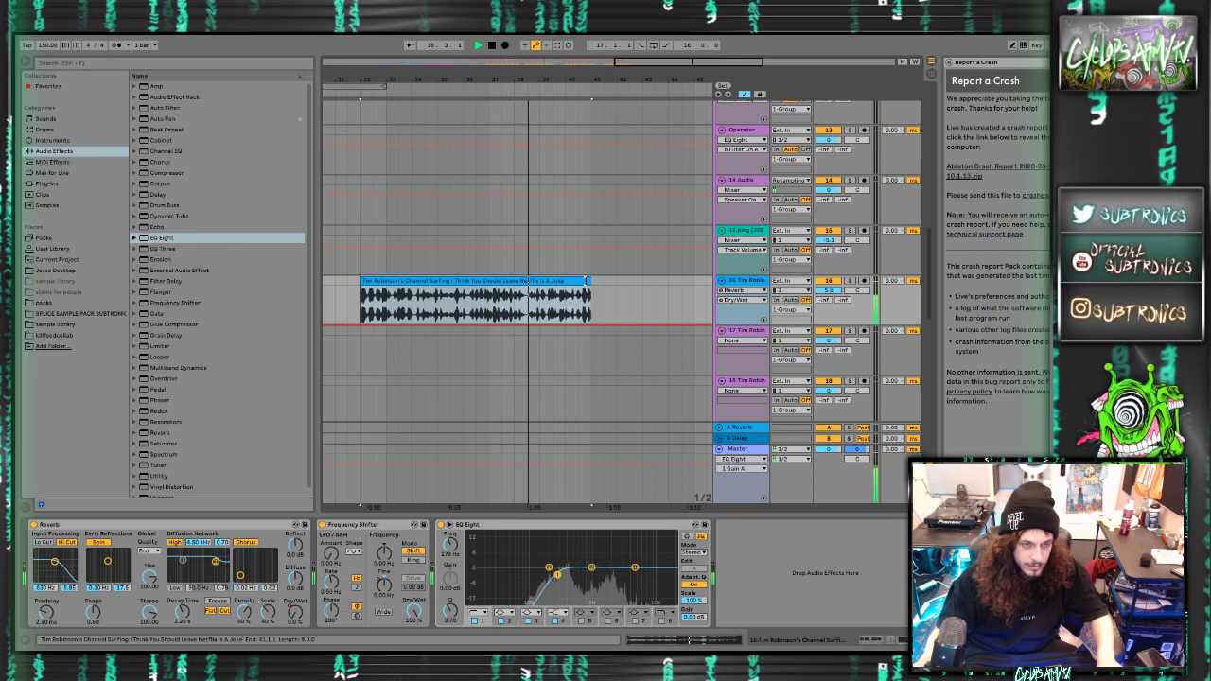
pyautogui.moveTo(588, 281); pyautogui.dragTo(562, 289)
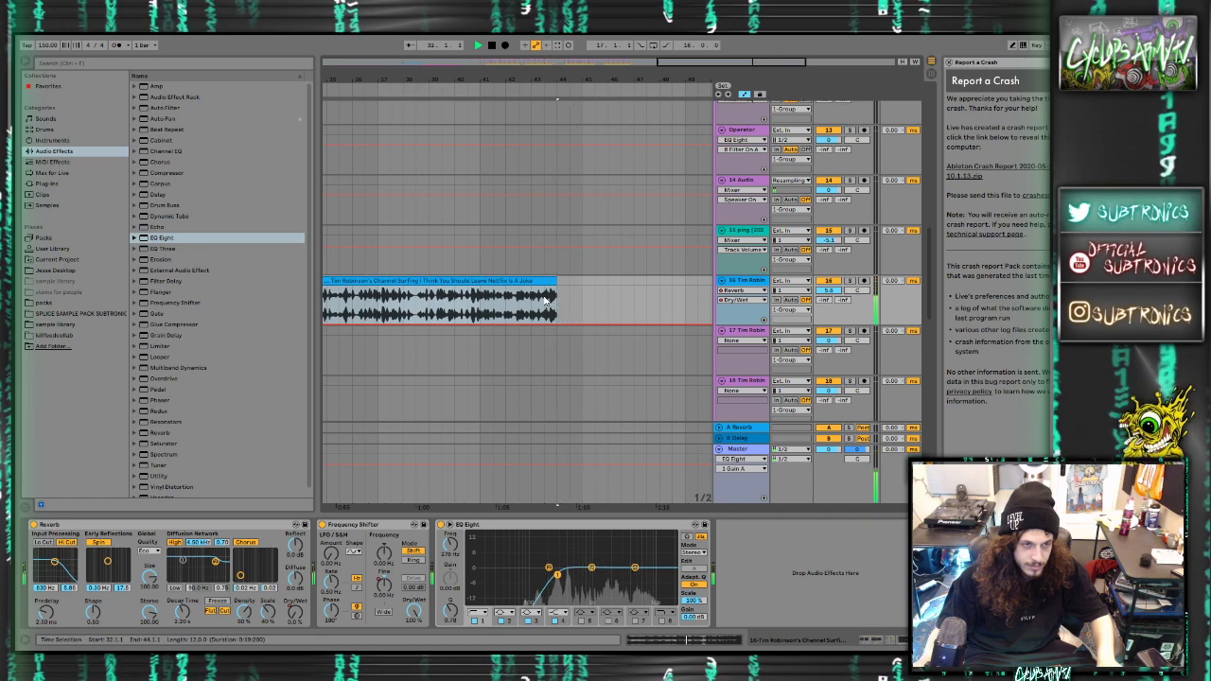
# Trim the end of the long vocal clip to 43.4.1 and play back its ending
pyautogui.click(545, 300)
pyautogui.press('space')
pyautogui.press('space')
pyautogui.press('space')
pyautogui.press('+')
pyautogui.press('+')
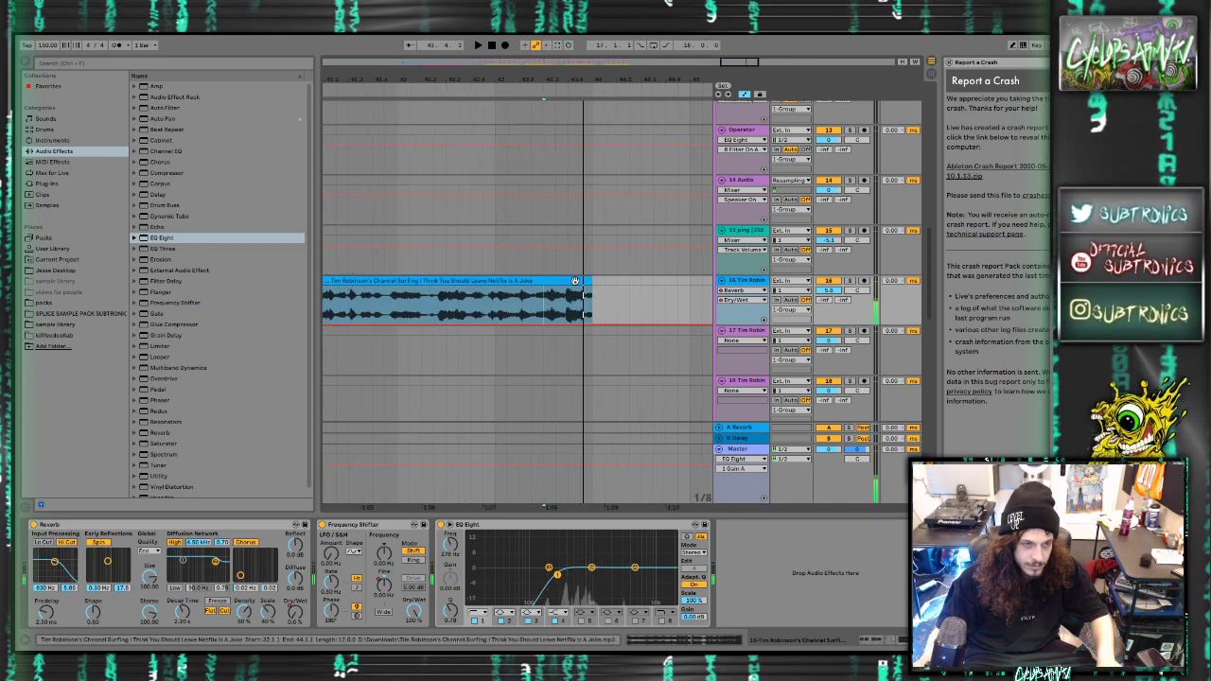
pyautogui.moveTo(587, 281); pyautogui.dragTo(568, 281)
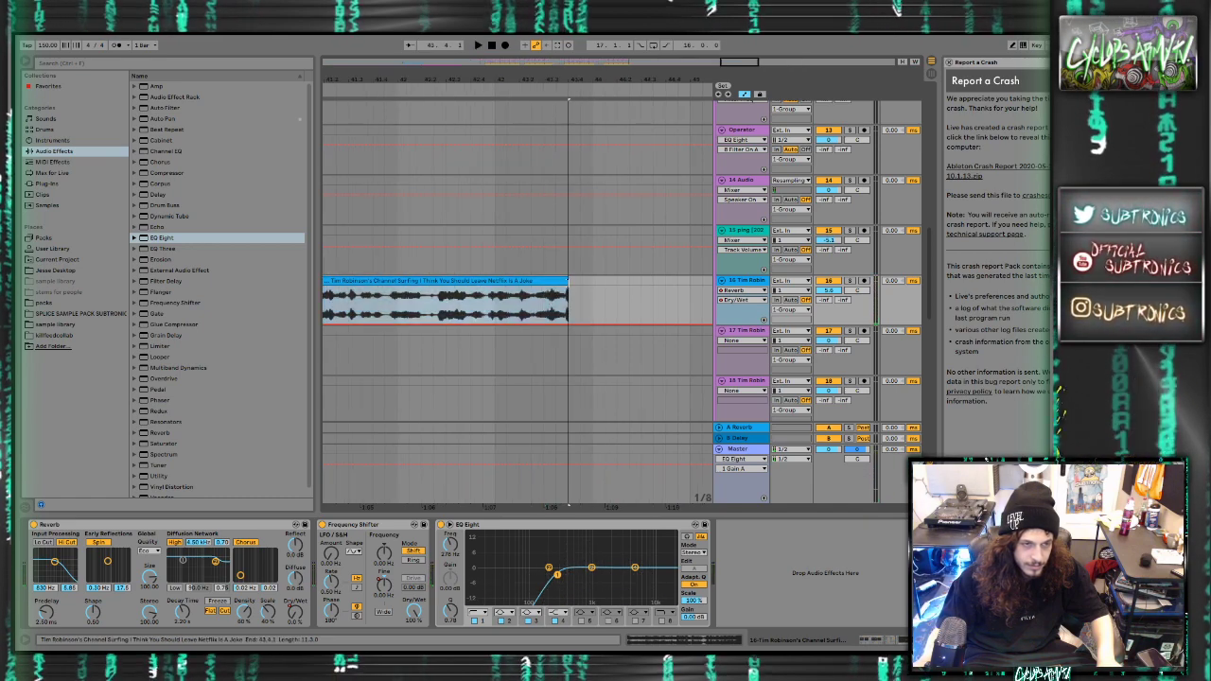
pyautogui.click(484, 309)
pyautogui.press('space')
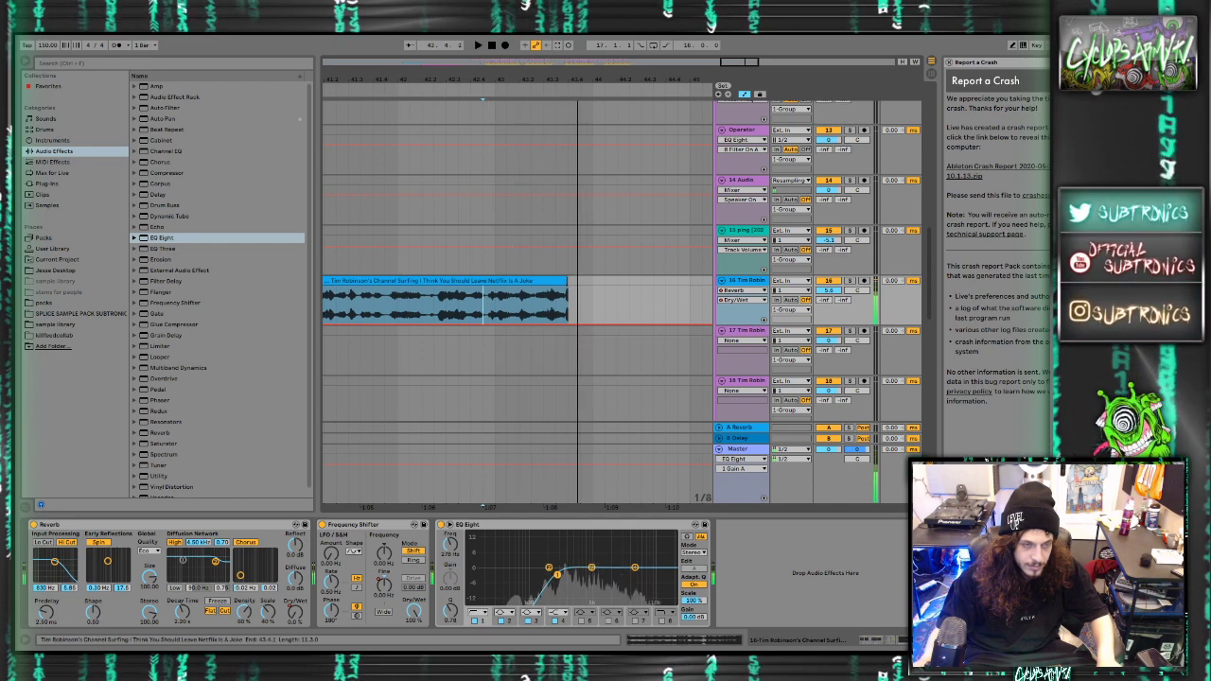
# Add a short fade-out to the end of the vocal clip at 43.4.1 and listen to it
pyautogui.scroll(2, 568, 285)
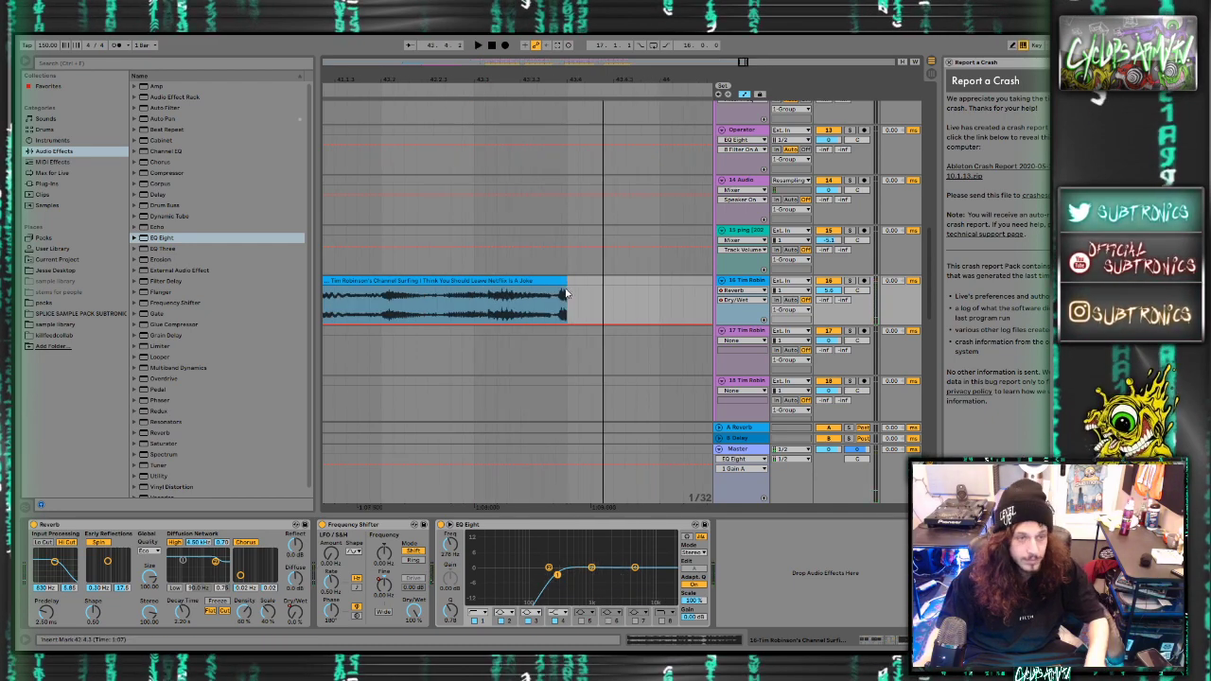
pyautogui.moveTo(565, 282); pyautogui.dragTo(543, 284)
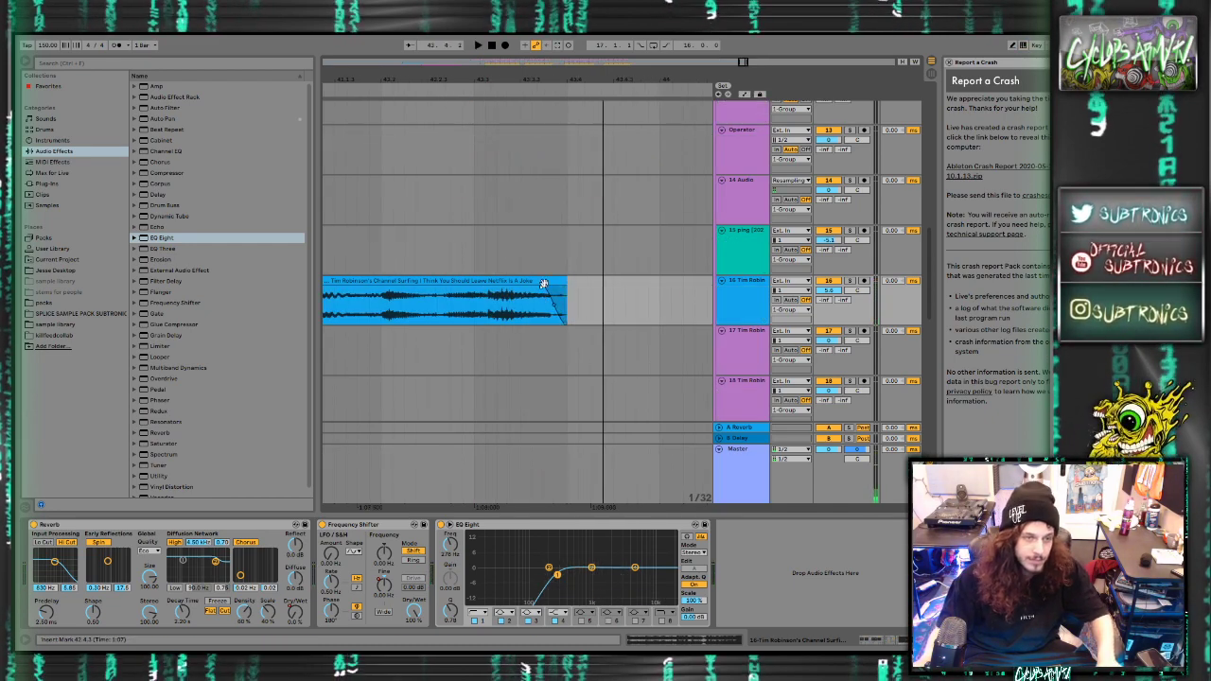
pyautogui.click(370, 303)
pyautogui.press('space')
pyautogui.scroll(-2, 370, 303)
pyautogui.scroll(1, 370, 303)
pyautogui.scroll(-3, 383, 303)
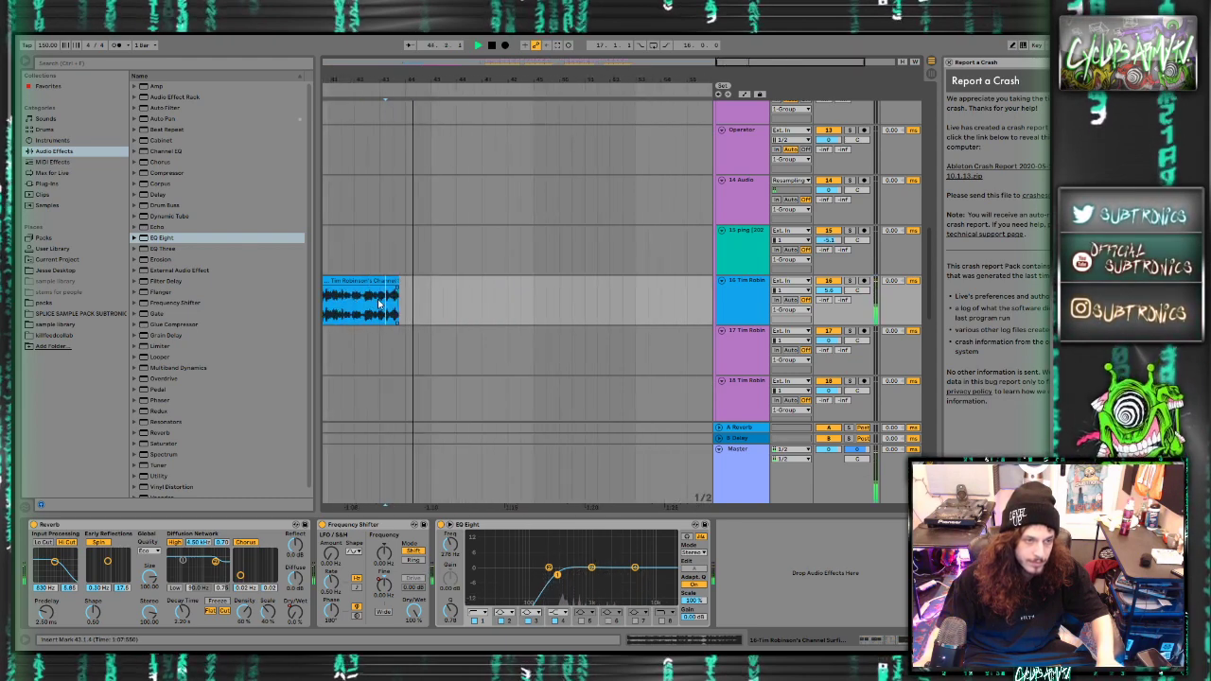
pyautogui.scroll(3, 379, 302)
# Lower the clip gain of the vocal starting at 32.1.1 and play the section again
pyautogui.click(392, 318)
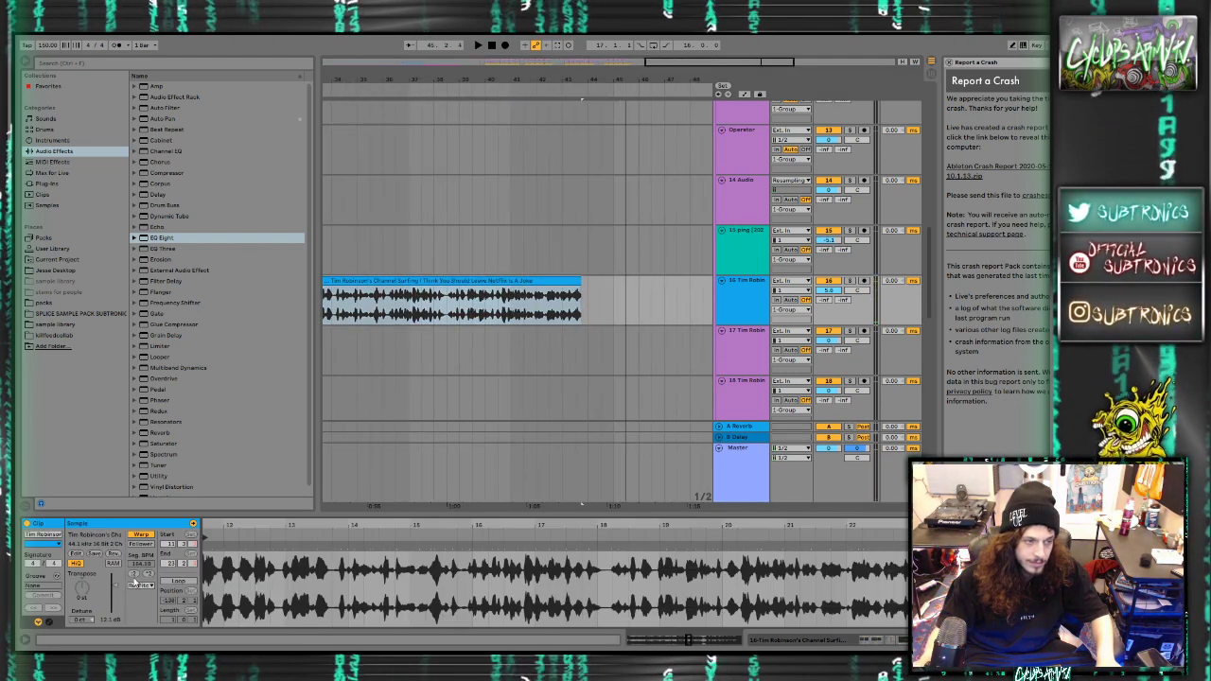
pyautogui.moveTo(114, 585); pyautogui.dragTo(114, 588)
pyautogui.press('space')
pyautogui.scroll(-4, 372, 373)
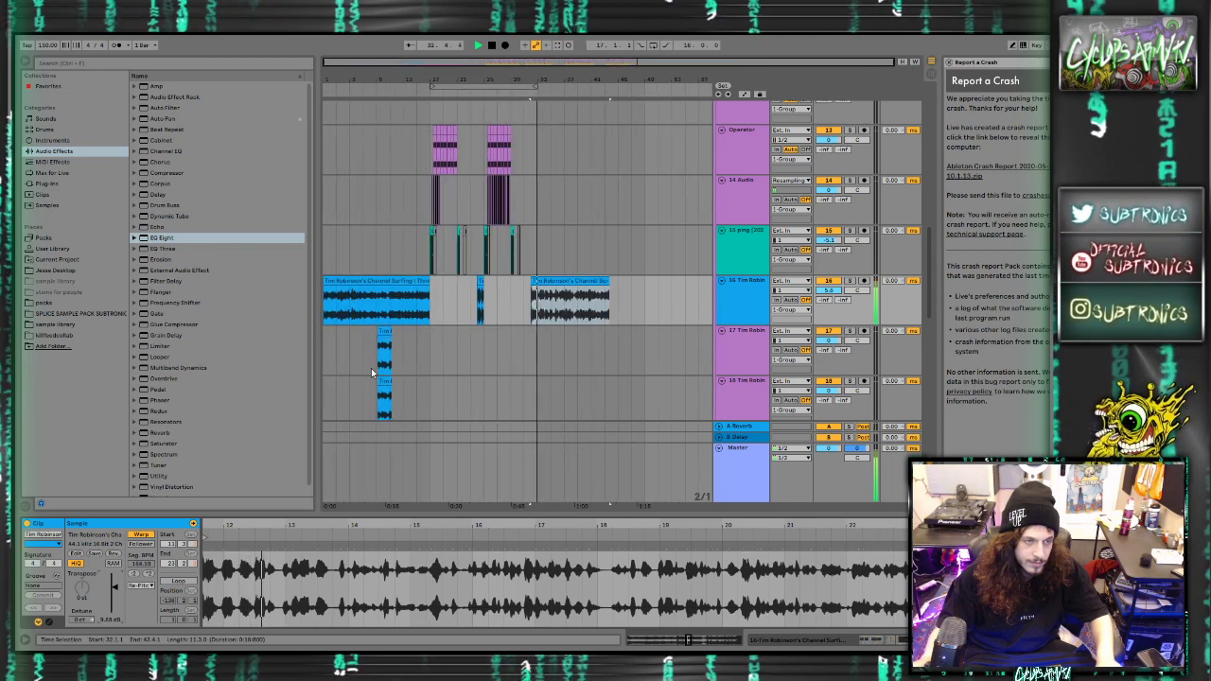
# Browse the Splice sample pack's glitch noises and audition samples for the section after the drop
pyautogui.scroll(-2, 503, 324)
pyautogui.scroll(-10, 502, 324)
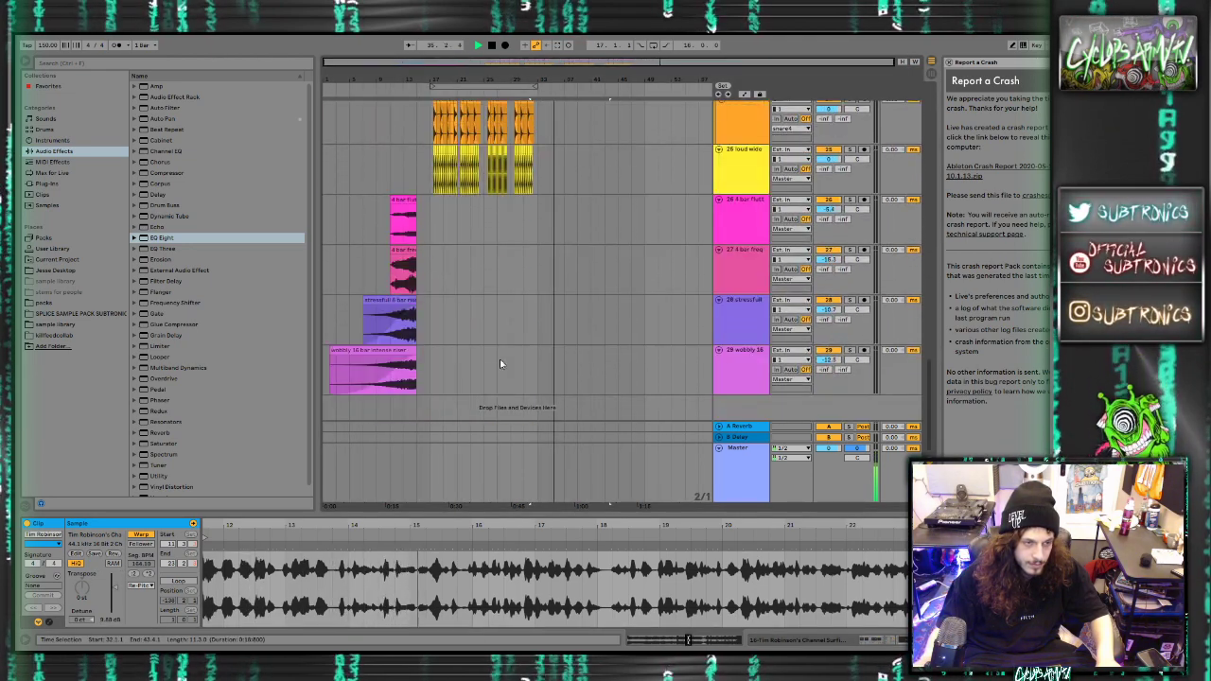
pyautogui.click(76, 333)
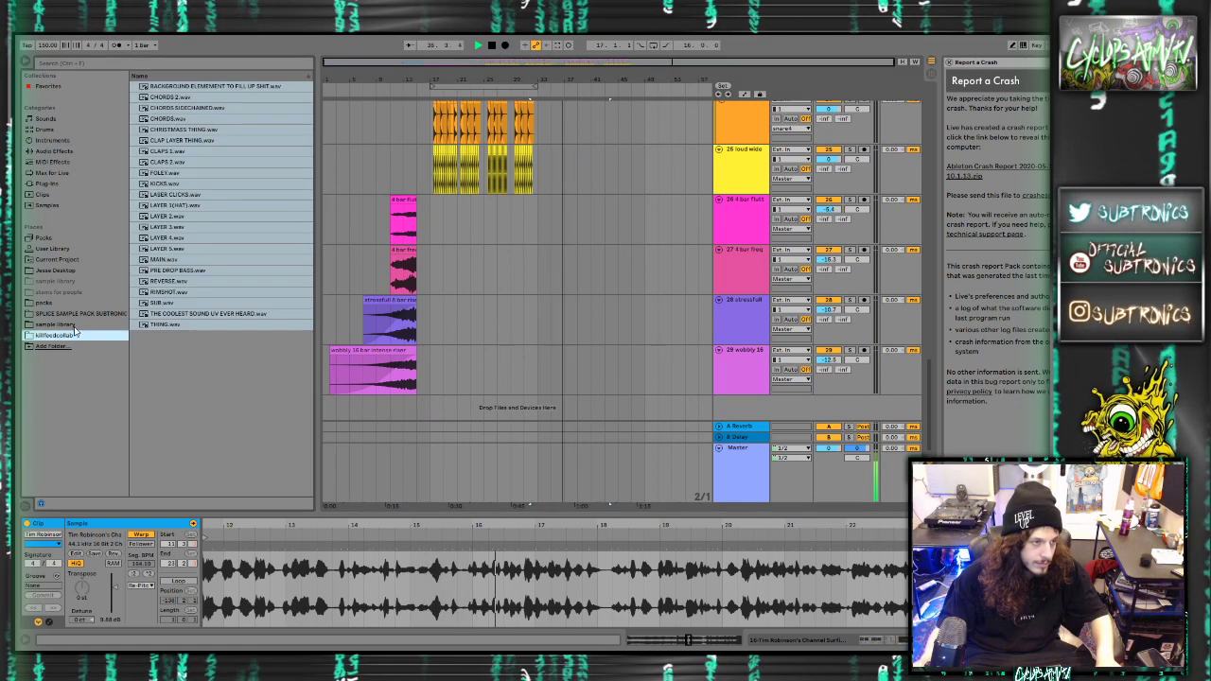
pyautogui.click(76, 313)
pyautogui.click(138, 336)
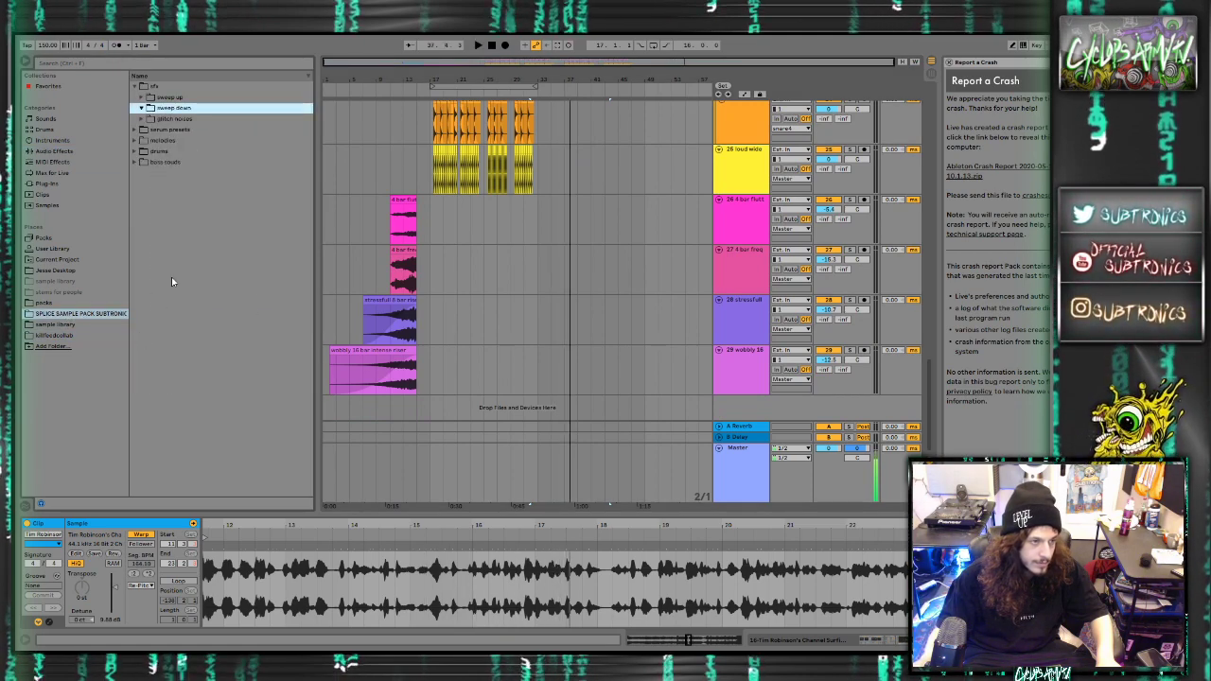
pyautogui.click(143, 119)
pyautogui.click(169, 131)
pyautogui.click(171, 163)
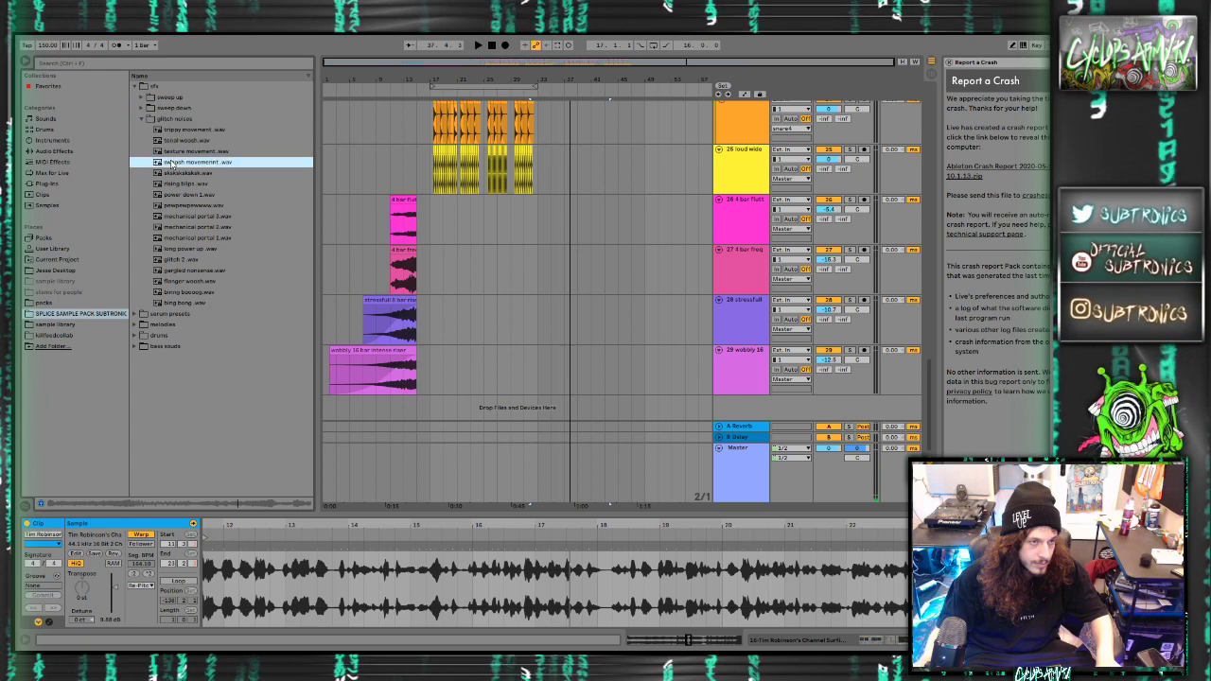
pyautogui.click(176, 184)
# Audition the sweep up samples and place white nosie 4 bar riser.wav, reversed, at 33.1.1 on track 29
pyautogui.click(141, 109)
pyautogui.click(141, 141)
pyautogui.click(141, 119)
pyautogui.click(141, 118)
pyautogui.click(141, 97)
pyautogui.click(168, 120)
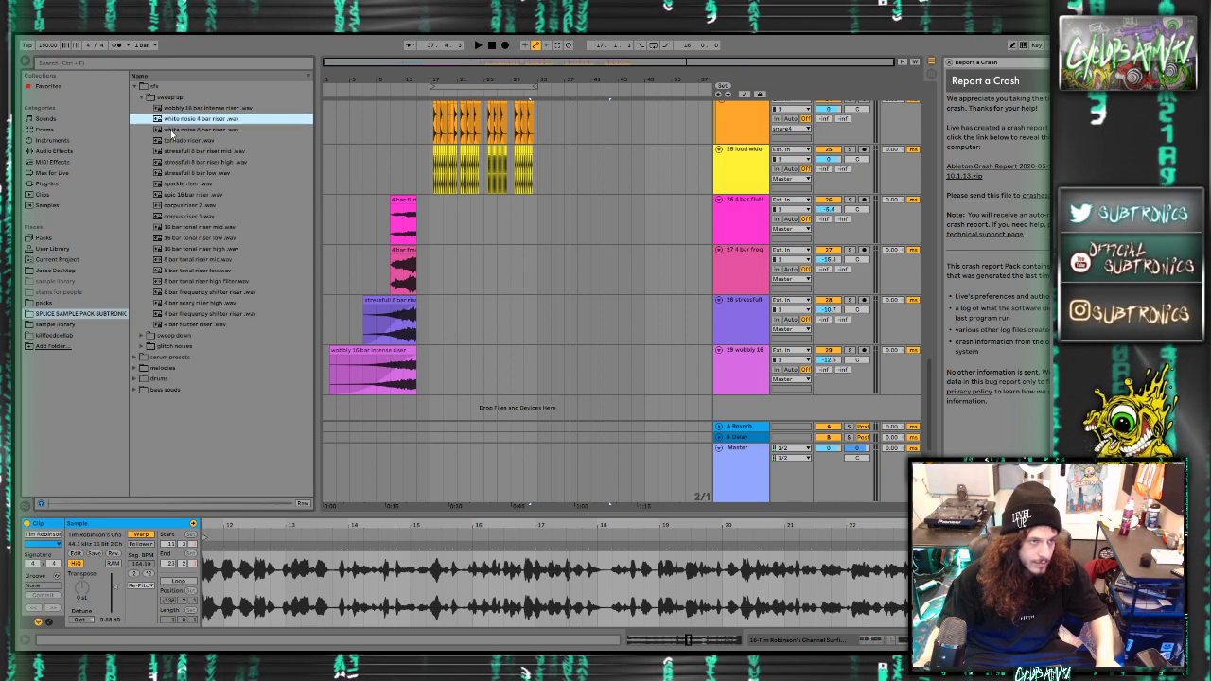
pyautogui.click(182, 185)
pyautogui.click(180, 118)
pyautogui.moveTo(180, 118); pyautogui.dragTo(537, 353)
pyautogui.press('space')
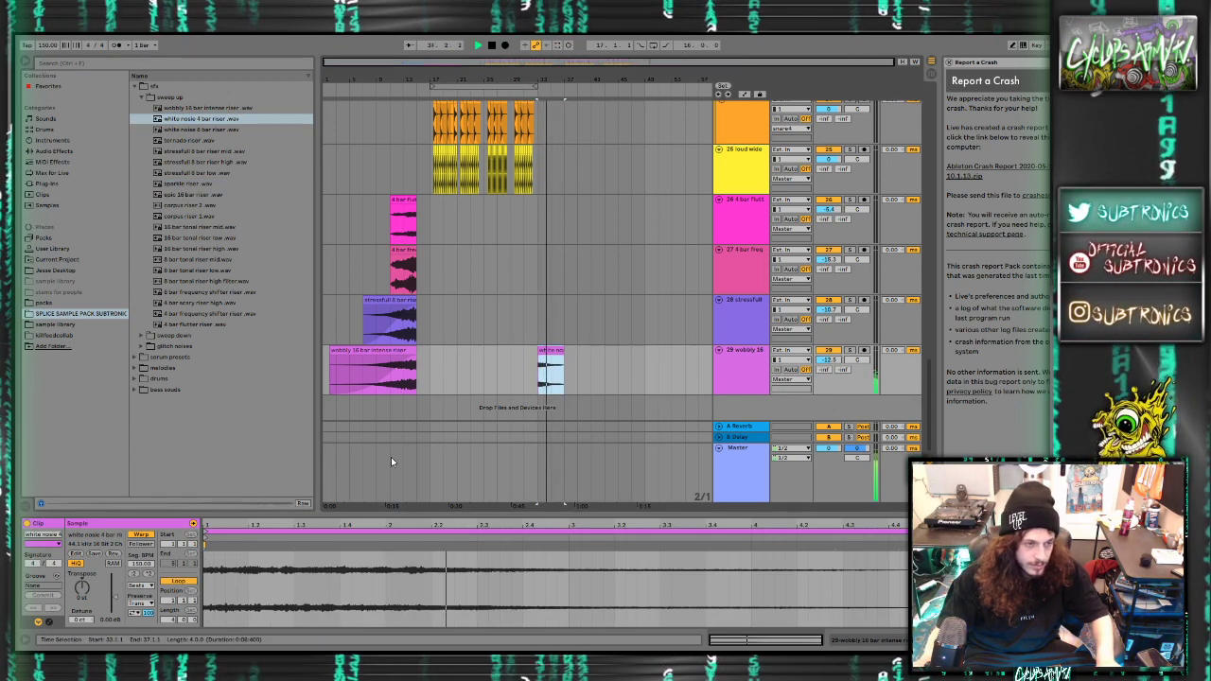
# Turn off Warp for the reversed white noise clip and play it in context from 31.1.1
pyautogui.press('space')
pyautogui.click(141, 535)
pyautogui.press('space')
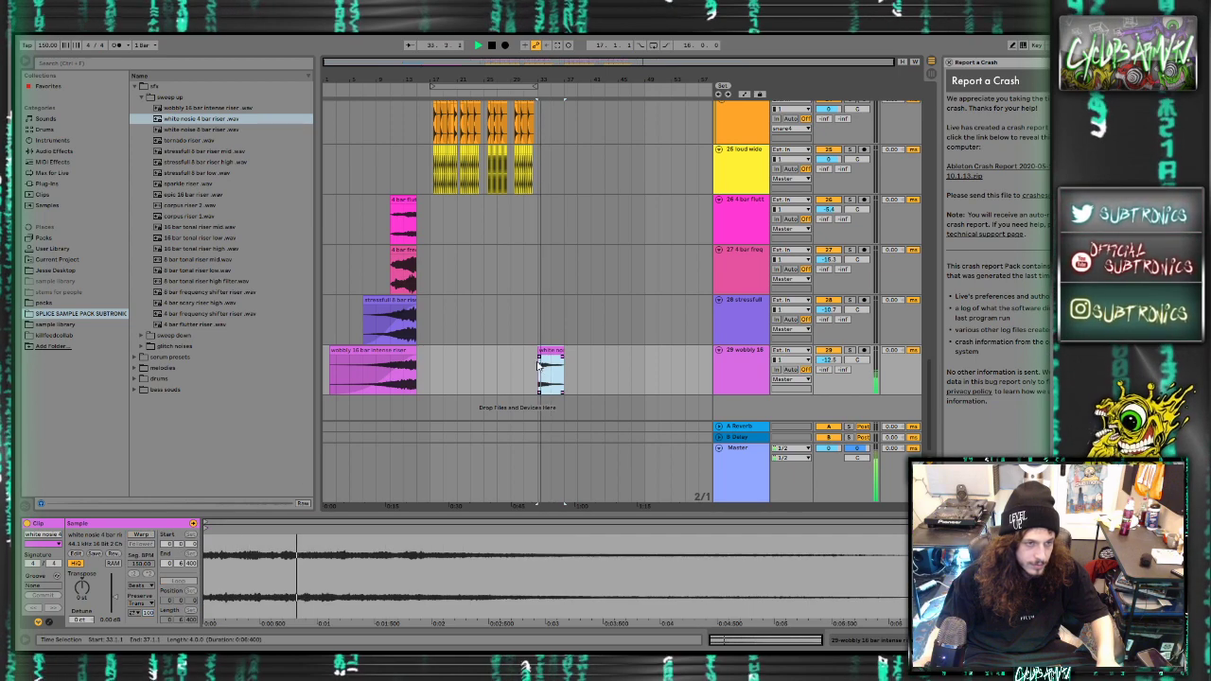
pyautogui.click(524, 379)
pyautogui.scroll(3, 523, 380)
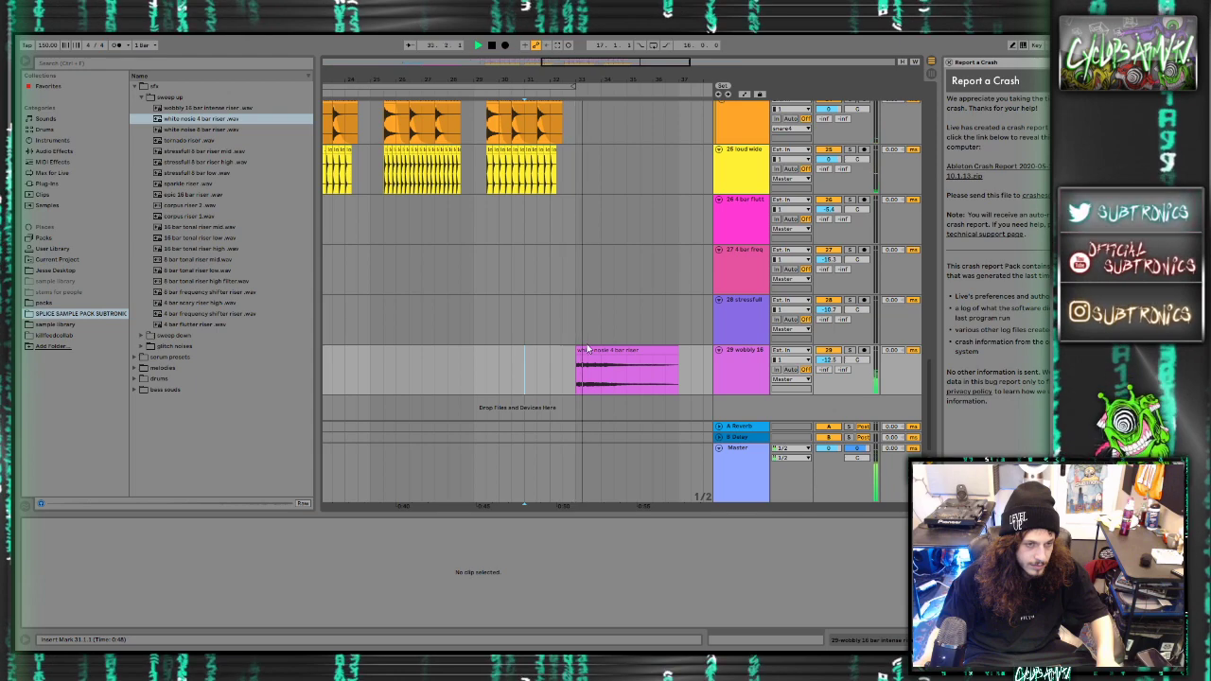
pyautogui.scroll(-5, 586, 351)
pyautogui.press('space')
# Place corpus riser 1.wav, reversed, at 33.1.1 on track 28 with its gain lowered and Warp turned off
pyautogui.click(184, 217)
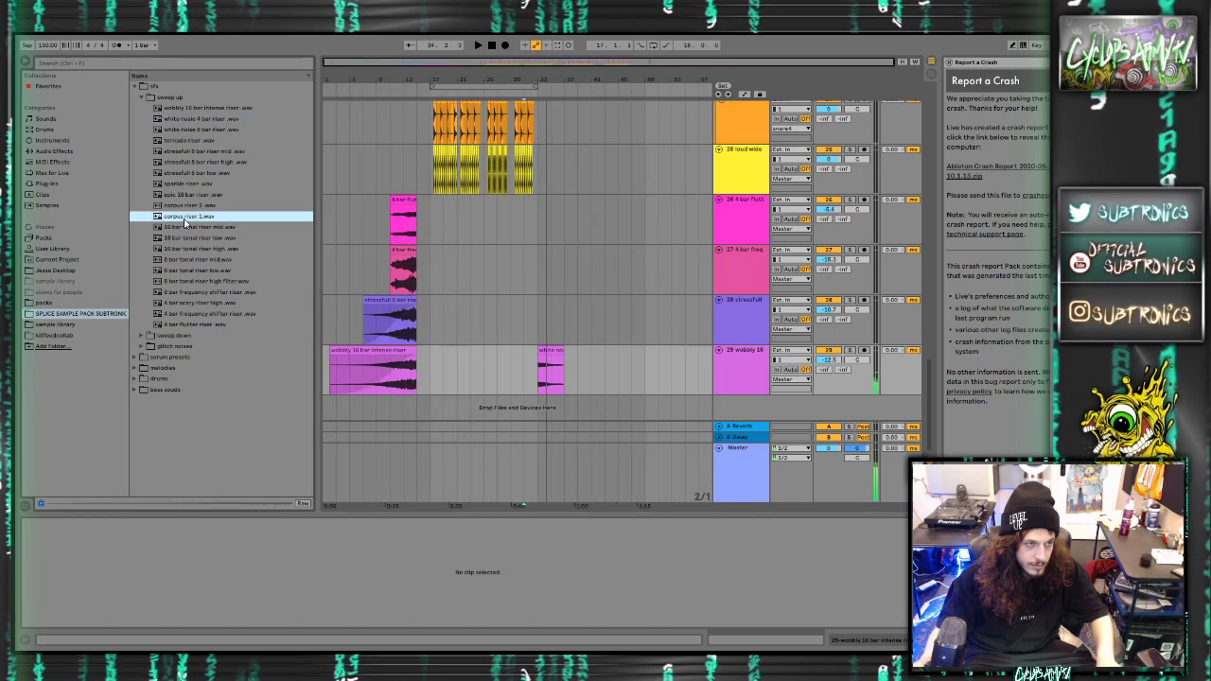
pyautogui.moveTo(187, 221); pyautogui.dragTo(547, 303)
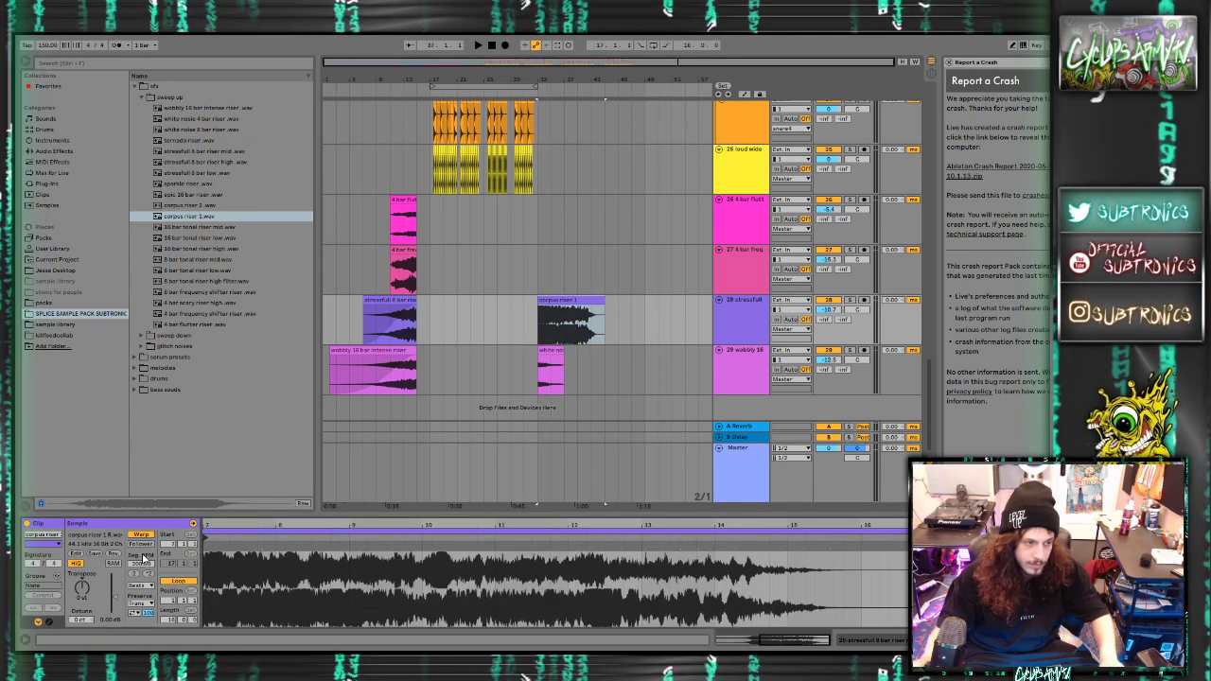
pyautogui.press('space')
pyautogui.moveTo(118, 598); pyautogui.dragTo(119, 603)
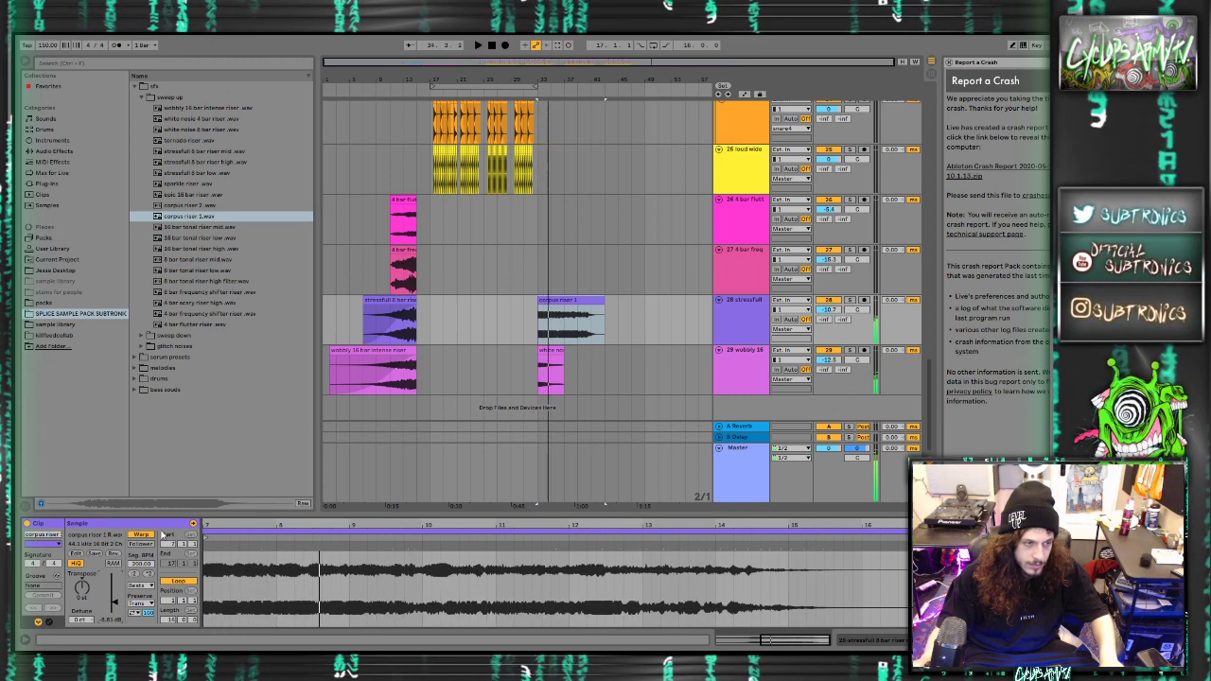
pyautogui.click(142, 535)
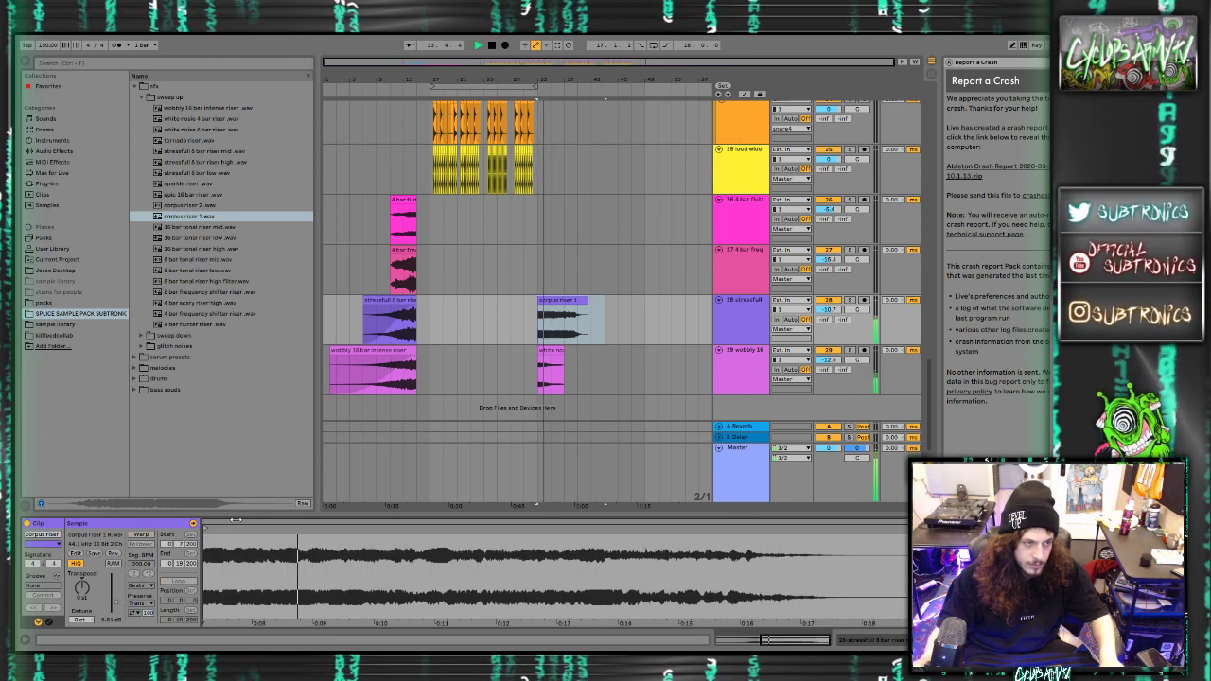
# Add a track below track 29 and place an unreversed corpus riser 1 clip on it from 7.1.1 to 14.3.1 with a fade-in
pyautogui.click(367, 386)
pyautogui.click(731, 361)
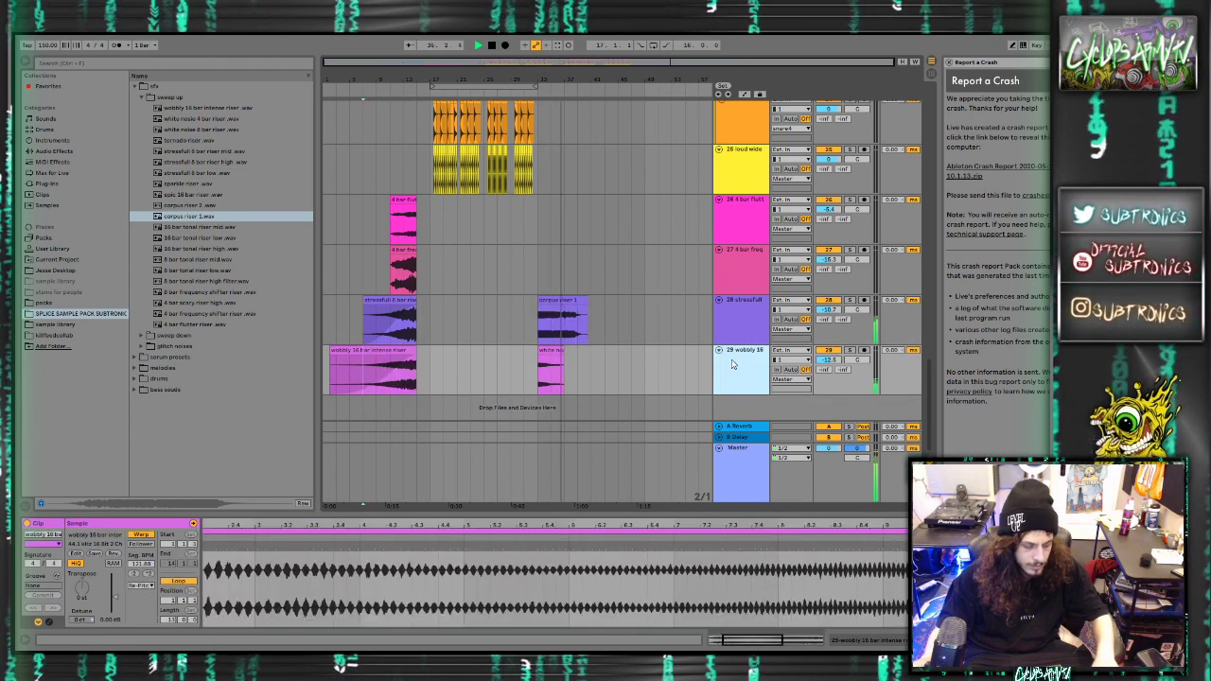
pyautogui.hotkey('ctrl', 't')
pyautogui.click(380, 407)
pyautogui.hotkey('ctrl', 'v')
pyautogui.moveTo(401, 376)
pyautogui.mouseDown()
pyautogui.moveTo(381, 379)
pyautogui.moveTo(460, 388)
pyautogui.mouseUp()
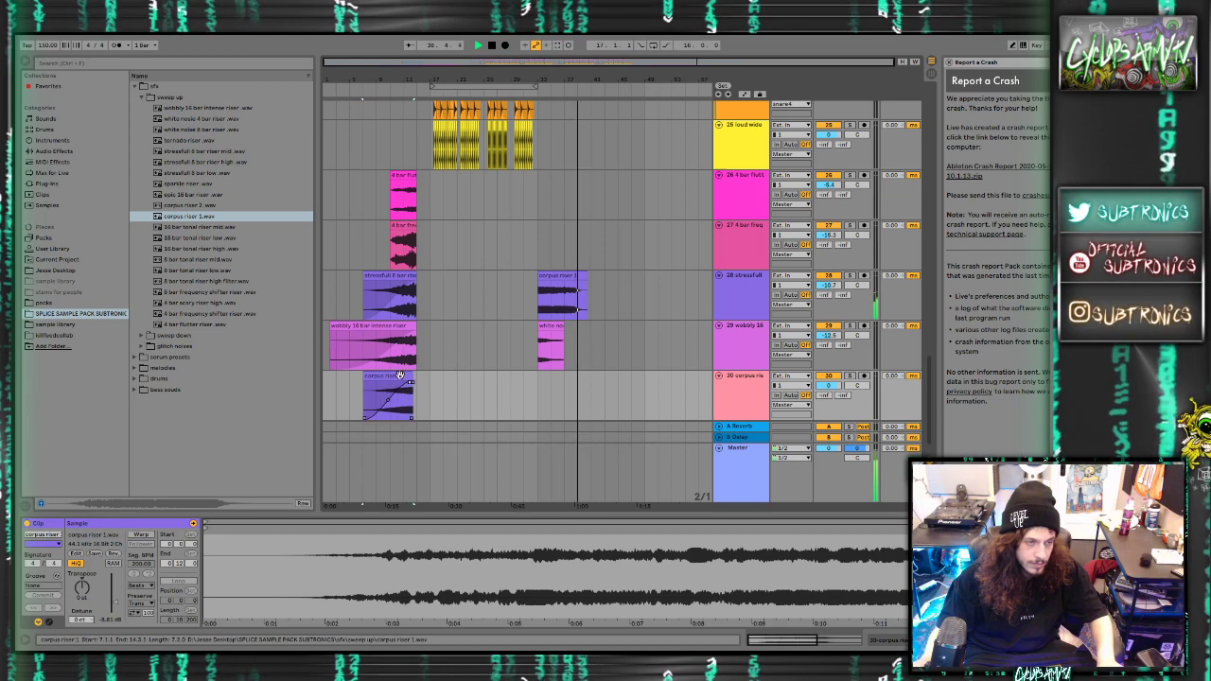
# Add another Reverb audio effect at the end of the device chain on vocal track 16
pyautogui.moveTo(467, 514); pyautogui.dragTo(468, 596)
pyautogui.scroll(10, 562, 372)
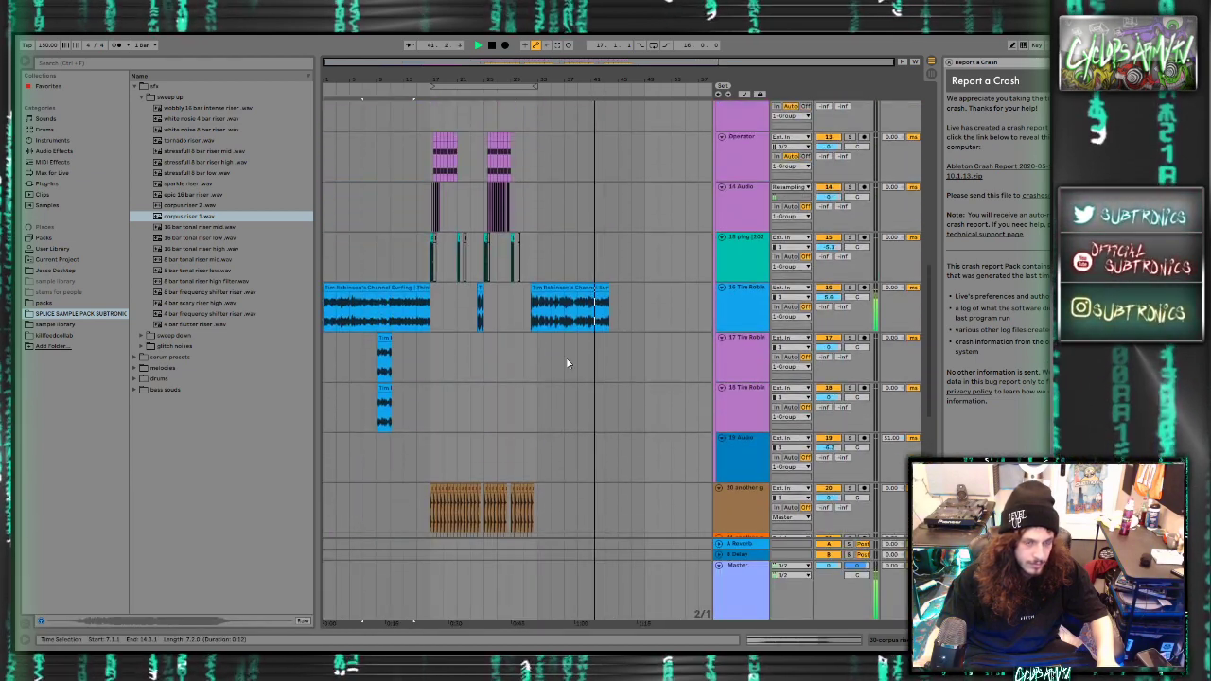
pyautogui.click(54, 152)
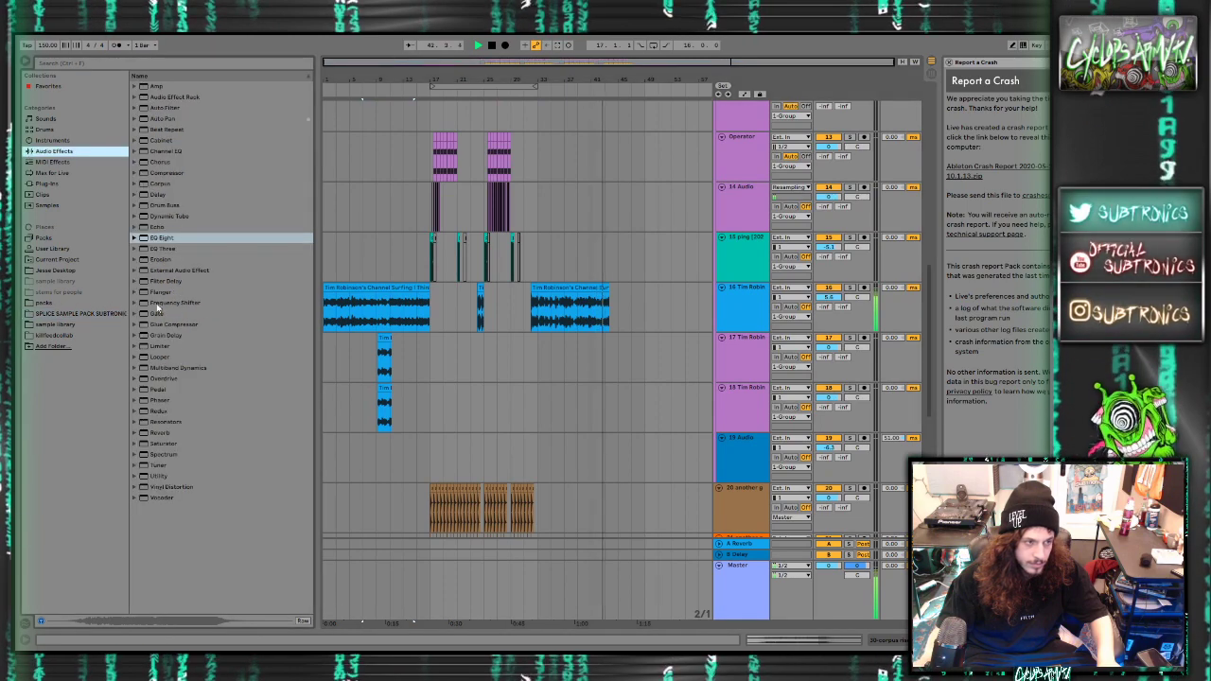
pyautogui.click(159, 433)
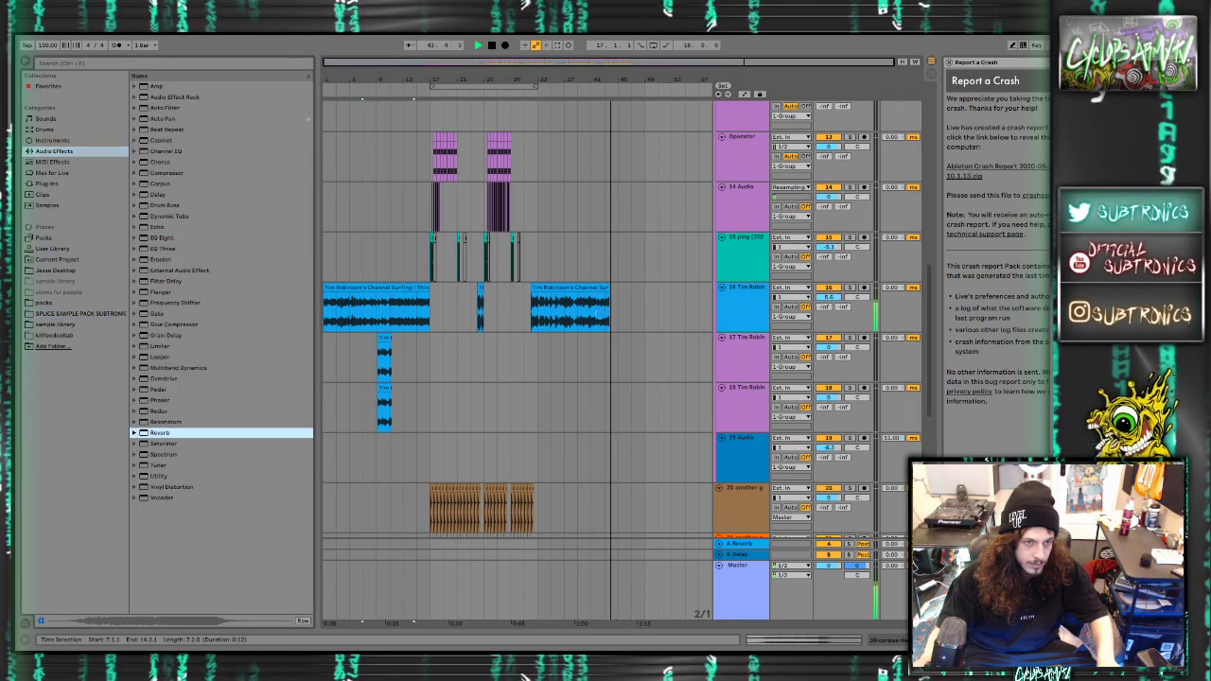
pyautogui.moveTo(596, 313); pyautogui.dragTo(610, 318)
pyautogui.scroll(8, 635, 328)
pyautogui.hscroll(-3, 473, 321)
pyautogui.press('space')
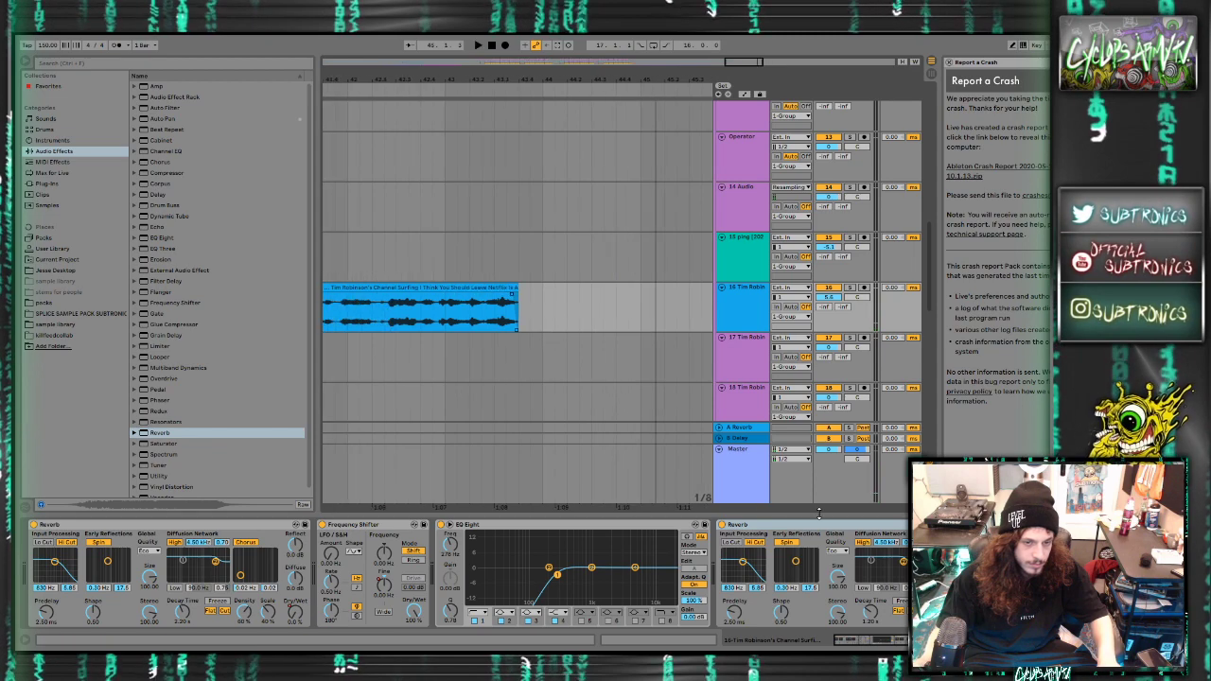
pyautogui.hscroll(3, 819, 567)
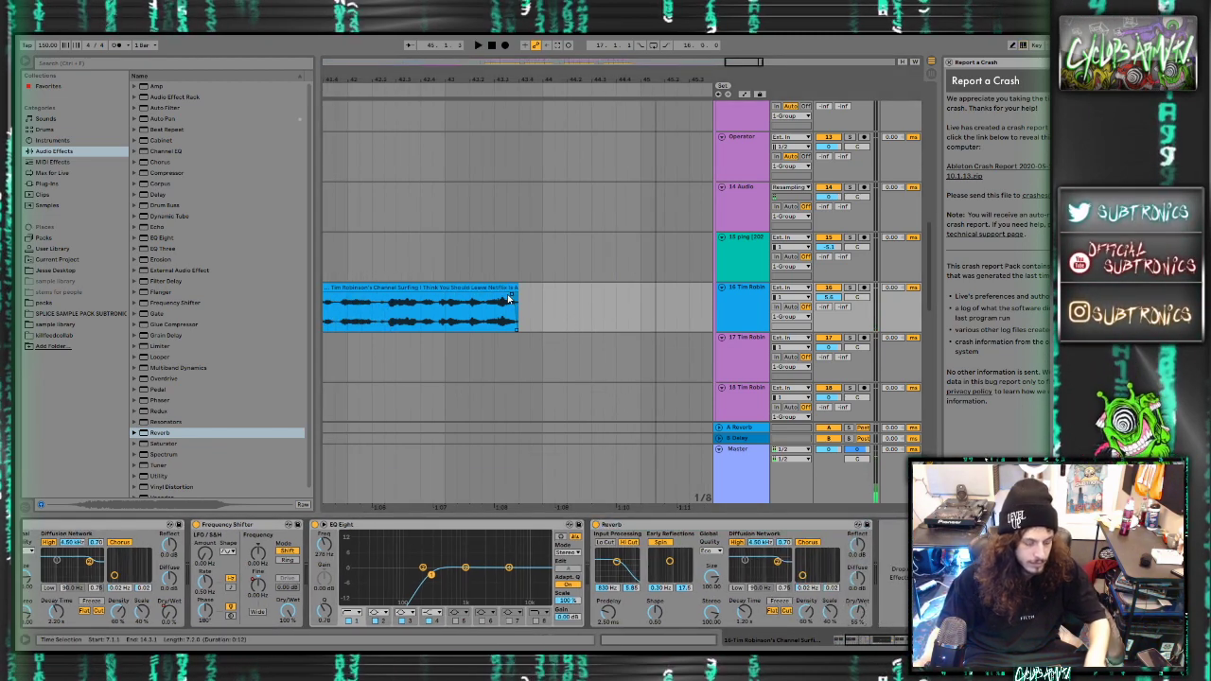
# Automate the new Reverb's Dry/Wet on track 16 to ramp up over the end of the breakdown vocal clip
pyautogui.press('a')
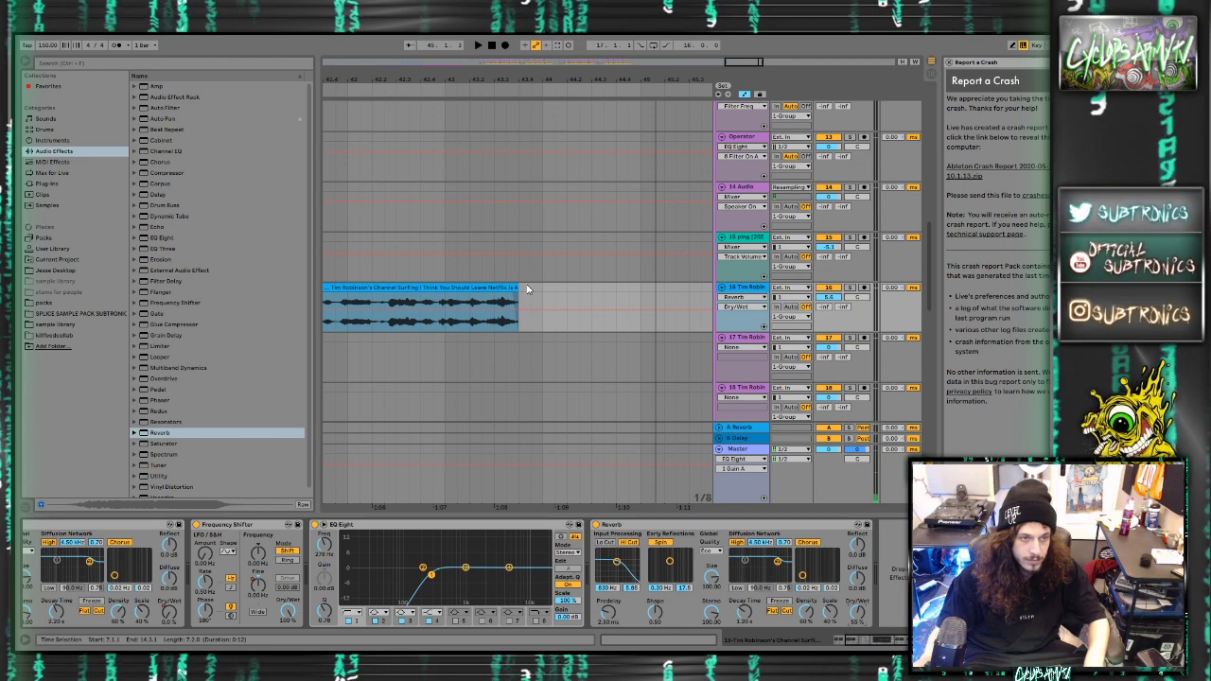
pyautogui.click(518, 315)
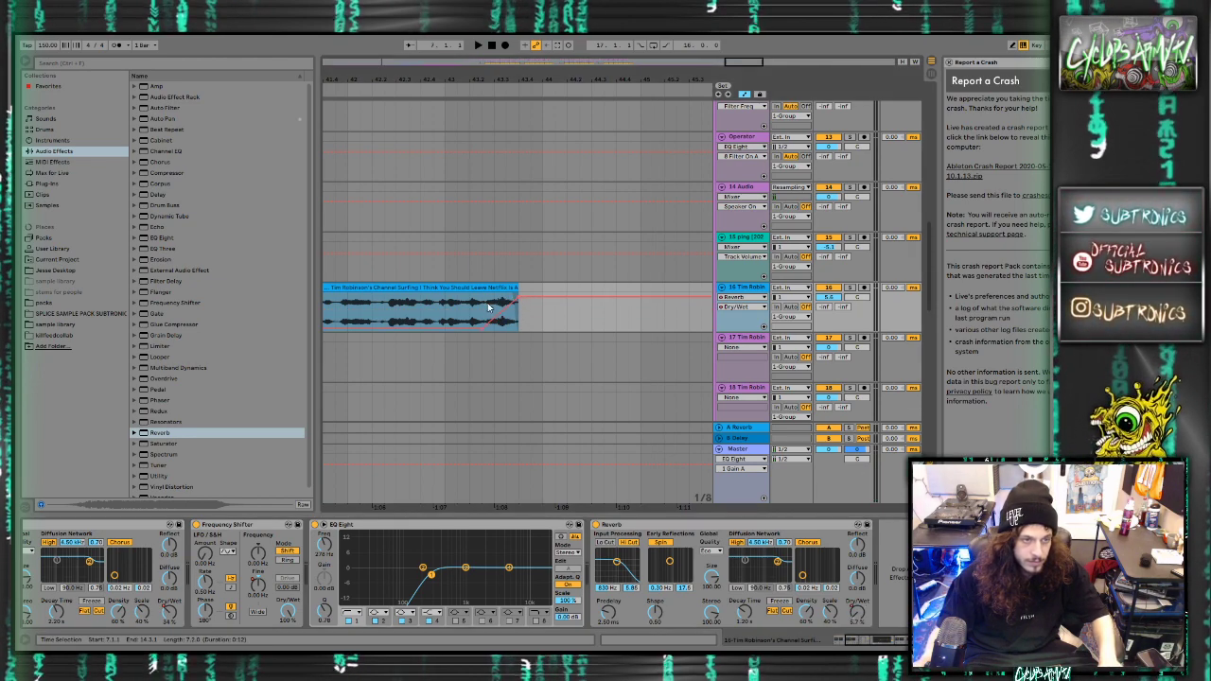
pyautogui.moveTo(490, 306); pyautogui.dragTo(482, 307)
pyautogui.press('space')
pyautogui.press('space')
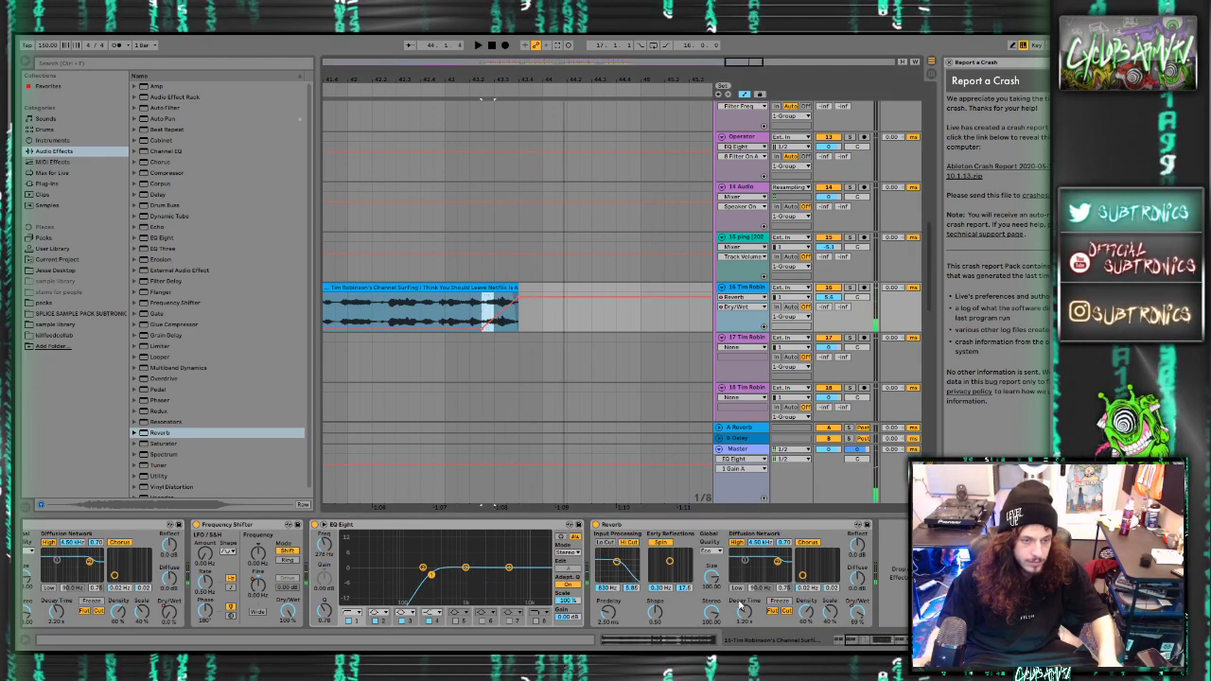
# Lengthen the new Reverb's Decay Time on track 16 and audition the vocal's tail
pyautogui.press('space')
pyautogui.moveTo(741, 611); pyautogui.dragTo(741, 586)
pyautogui.press('space')
pyautogui.press('space')
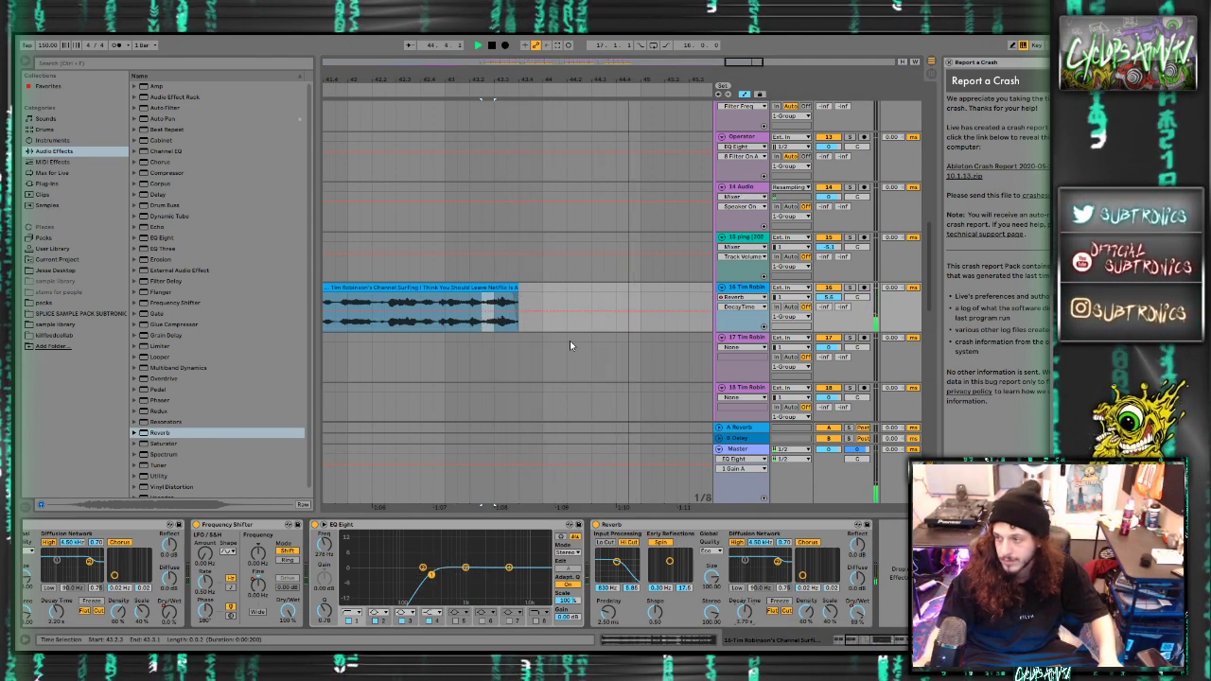
pyautogui.press('space')
# Play the whole arrangement from 1.1.1
pyautogui.press('w')
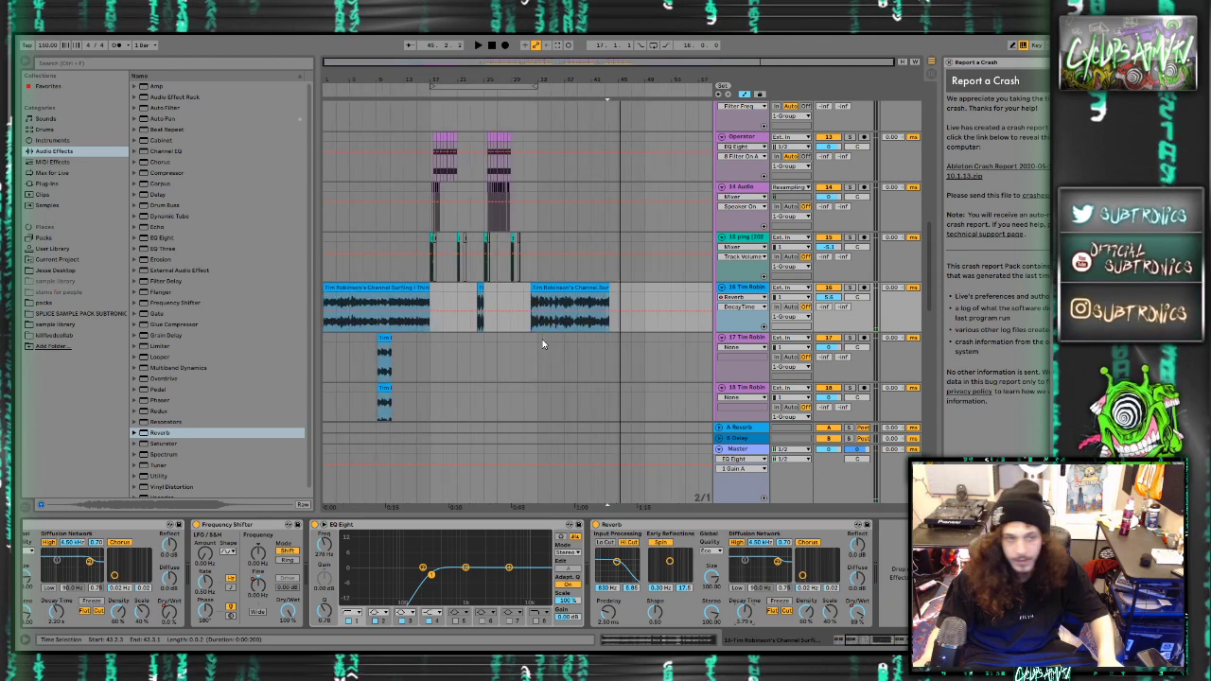
pyautogui.moveTo(342, 273); pyautogui.dragTo(307, 272)
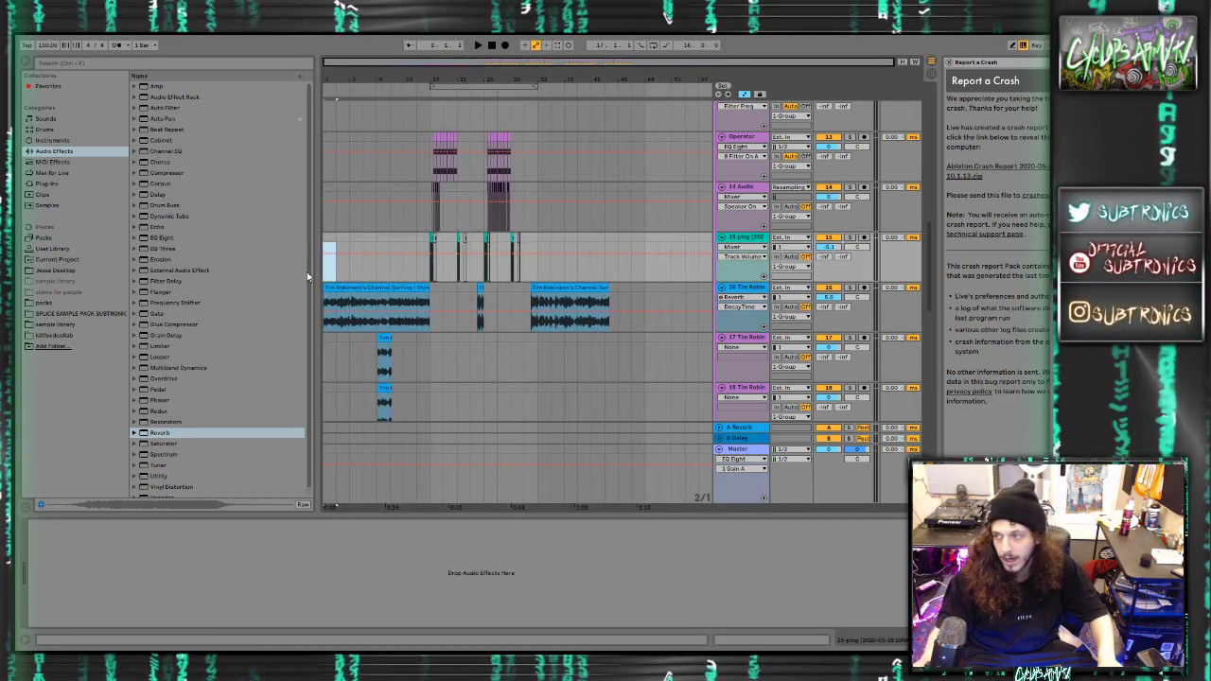
pyautogui.press('space')
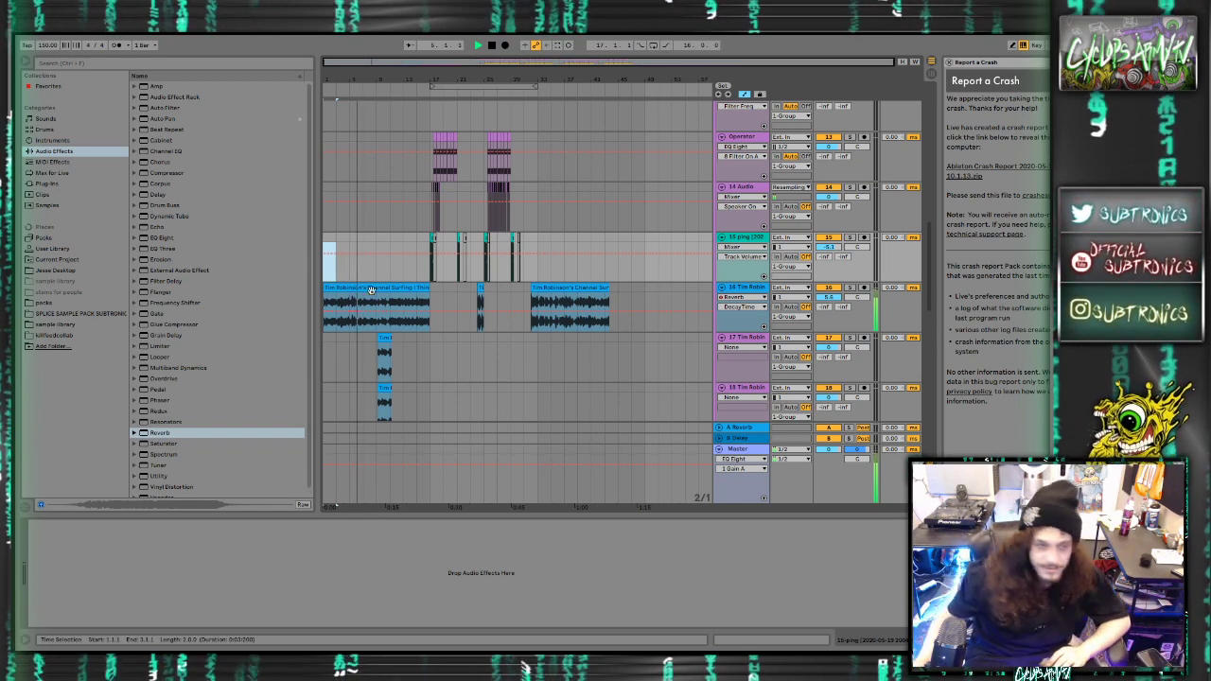
# Delete the empty second Hip-Hop track below the sub bass and the empty Operator track below the yeoooo track
pyautogui.scroll(5, 393, 303)
pyautogui.scroll(6, 391, 316)
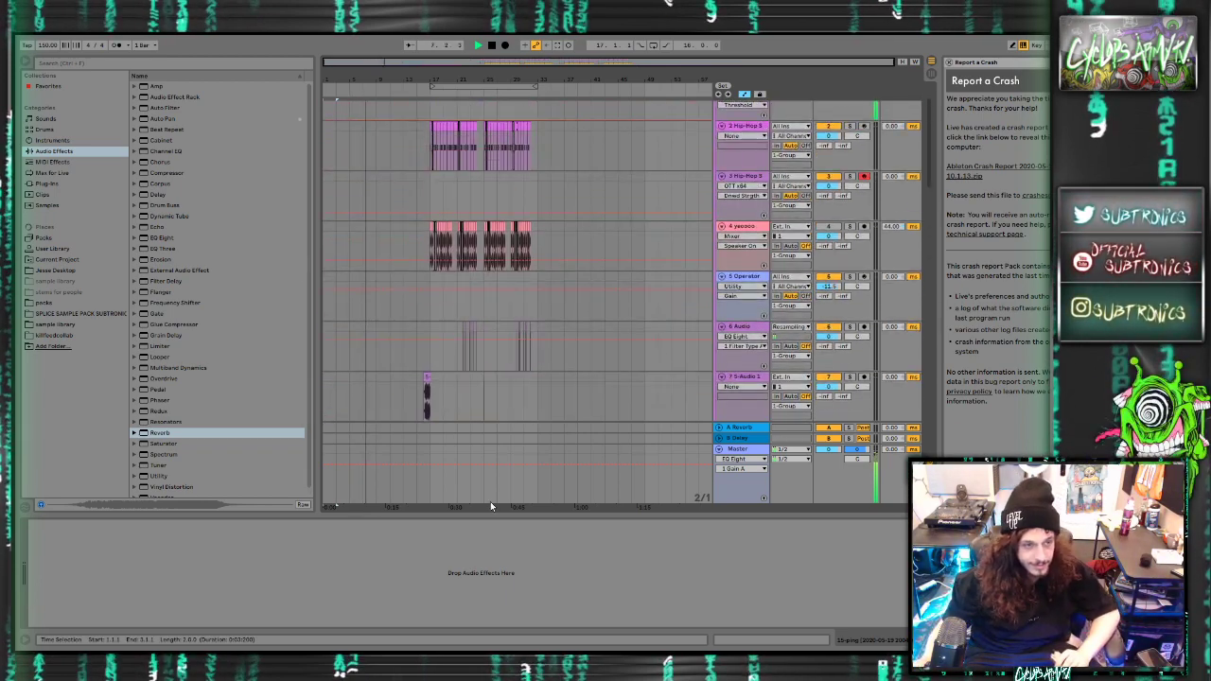
pyautogui.hotkey('ctrl', 'alt', 'l')
pyautogui.scroll(1, 671, 302)
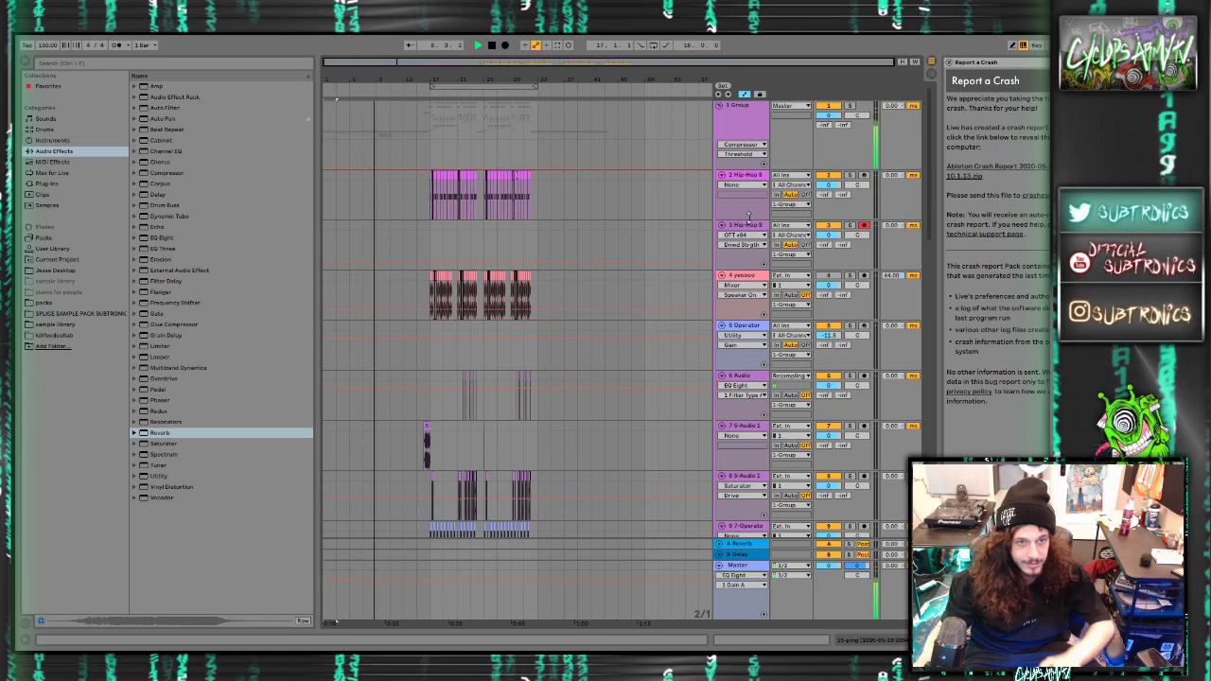
pyautogui.click(749, 225)
pyautogui.press('Delete')
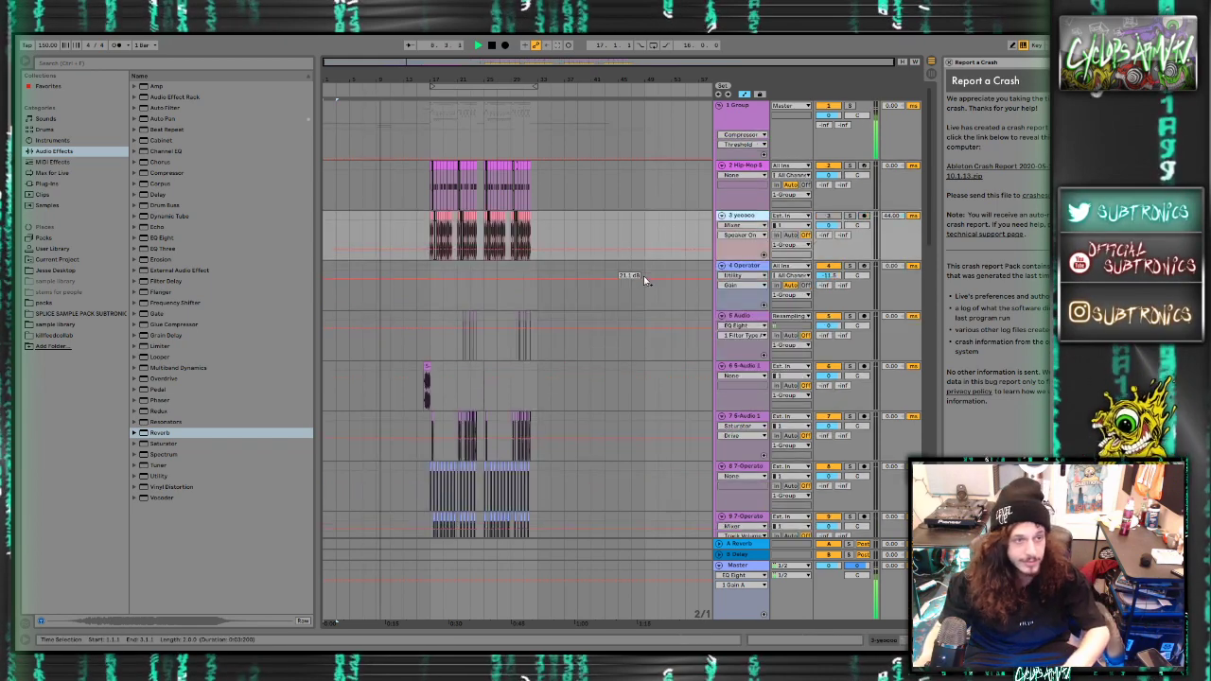
pyautogui.click(745, 275)
pyautogui.press('Delete')
# Delete the empty Operator track 10 and the empty blue track 16, and check the remaining tracks for empty ones
pyautogui.scroll(-5, 685, 322)
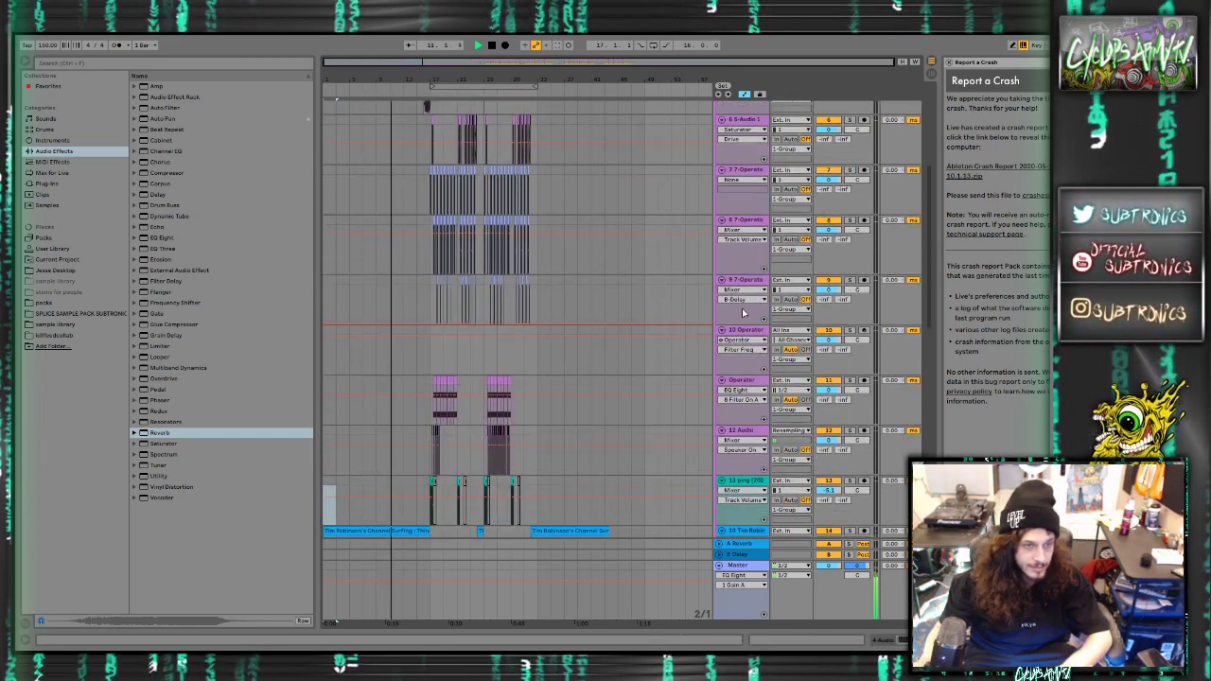
pyautogui.click(708, 330)
pyautogui.scroll(-7, 715, 327)
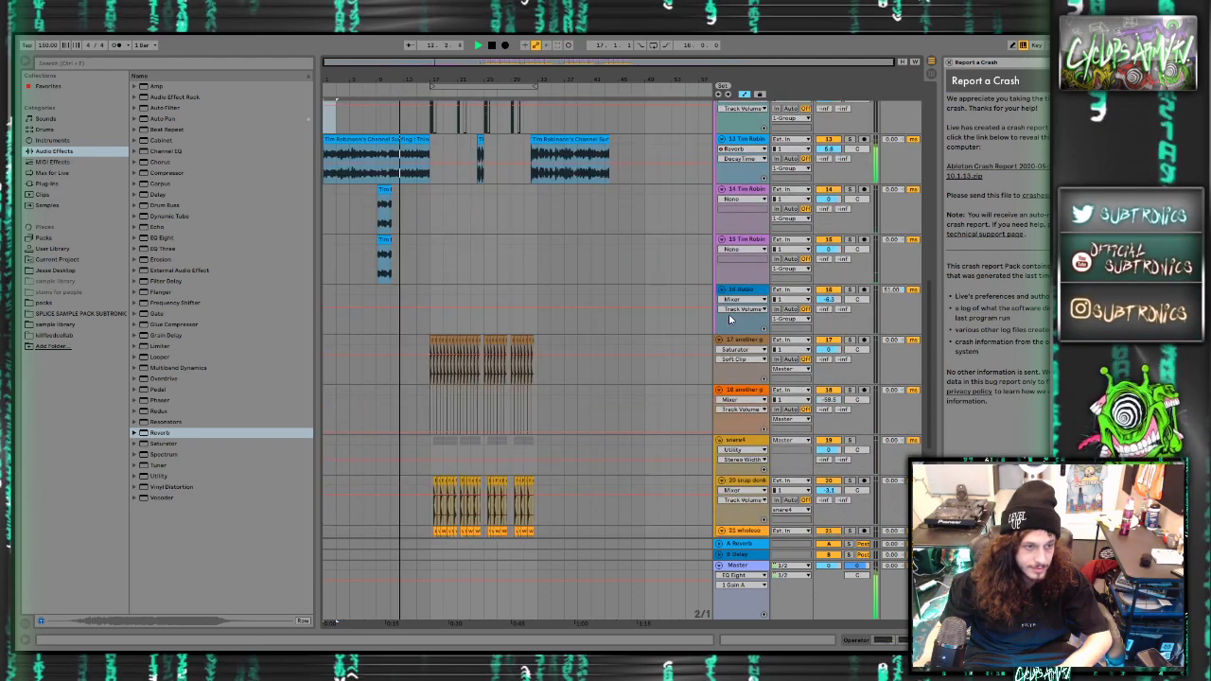
pyautogui.click(716, 294)
pyautogui.scroll(-2, 742, 297)
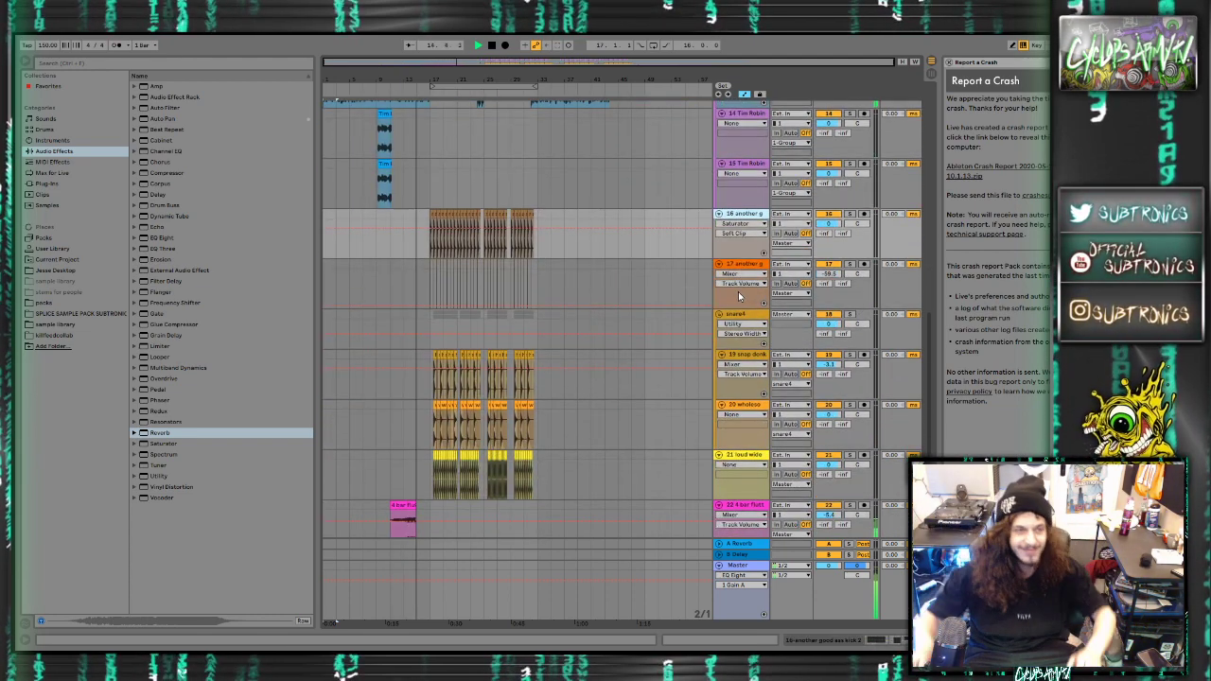
pyautogui.scroll(-2, 738, 295)
pyautogui.scroll(-3, 693, 345)
pyautogui.scroll(8, 663, 346)
pyautogui.scroll(3, 660, 346)
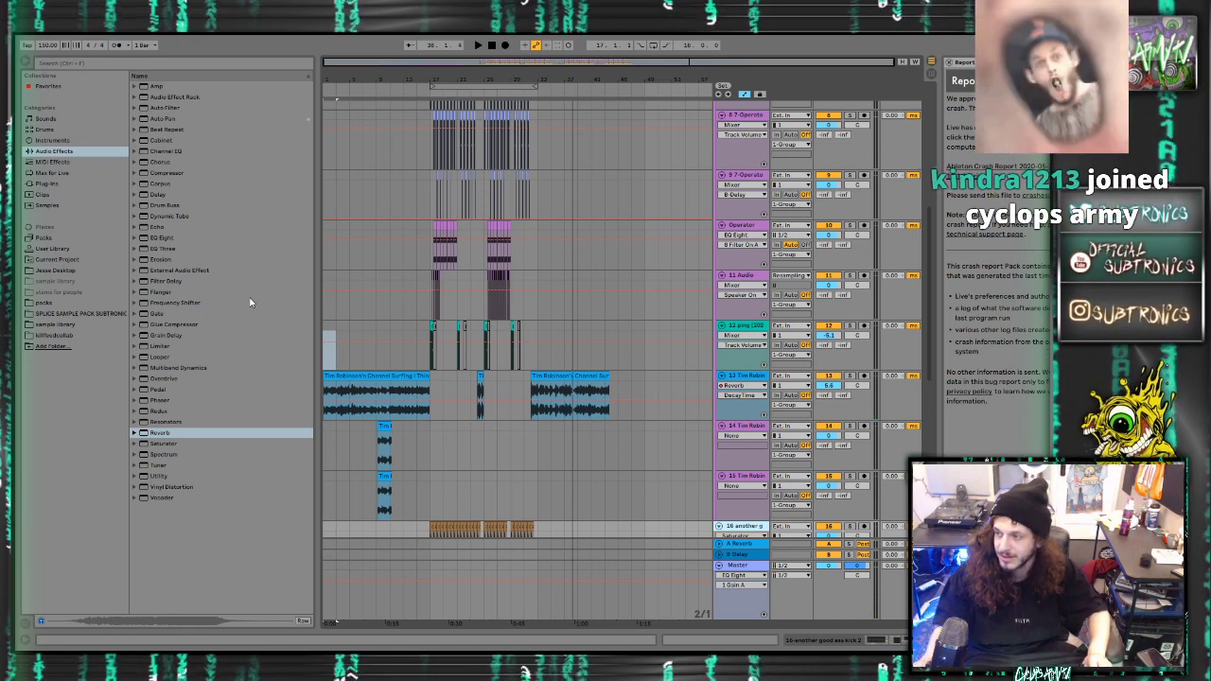
# Play the arrangement from 1.1.1 and review the tracks' clips through the intro and drop
pyautogui.click(327, 336)
pyautogui.click(326, 330)
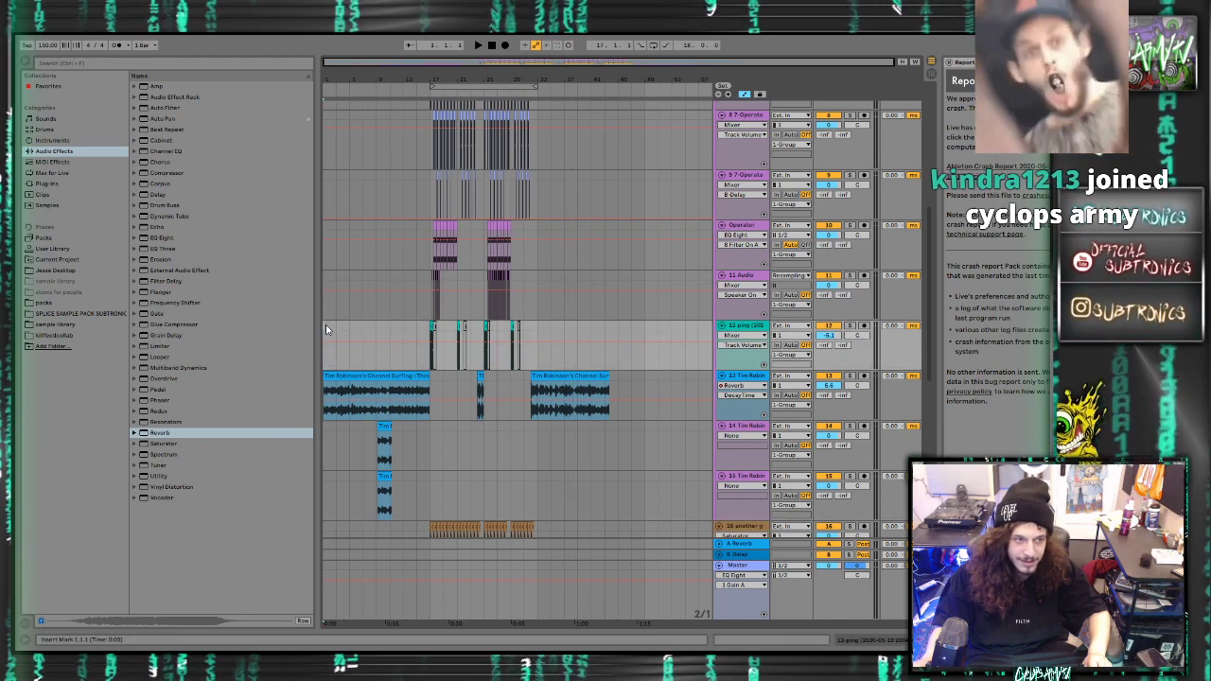
pyautogui.press('space')
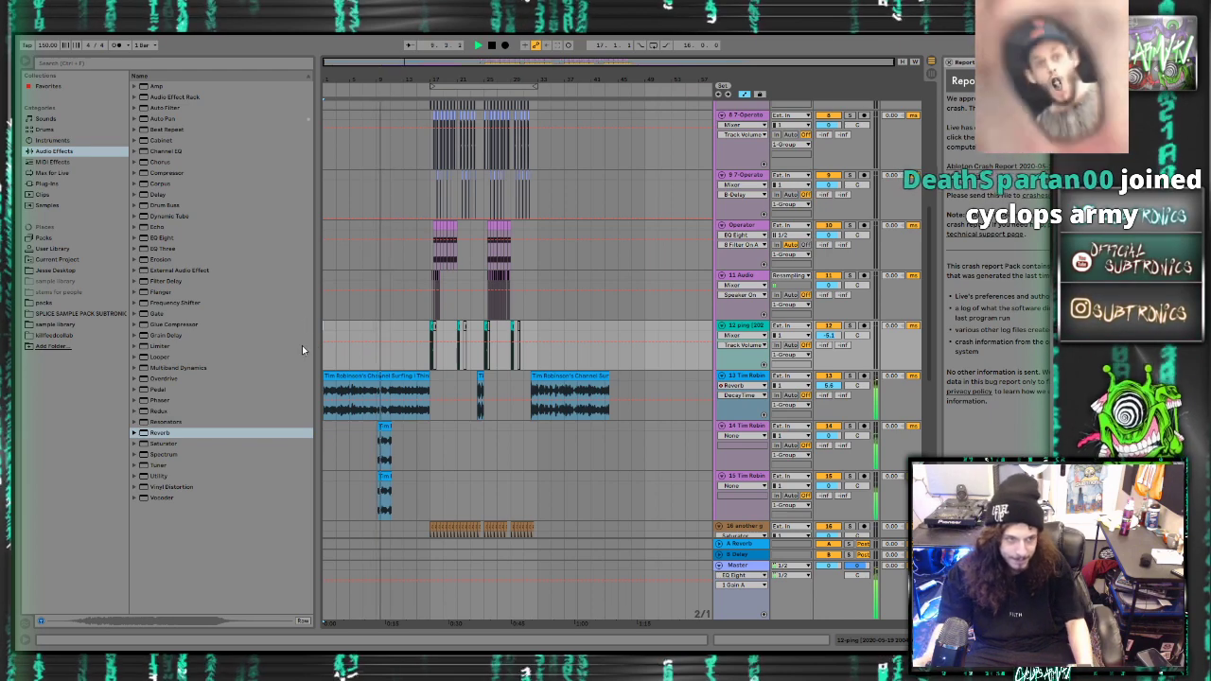
pyautogui.scroll(4, 372, 322)
pyautogui.scroll(3, 372, 322)
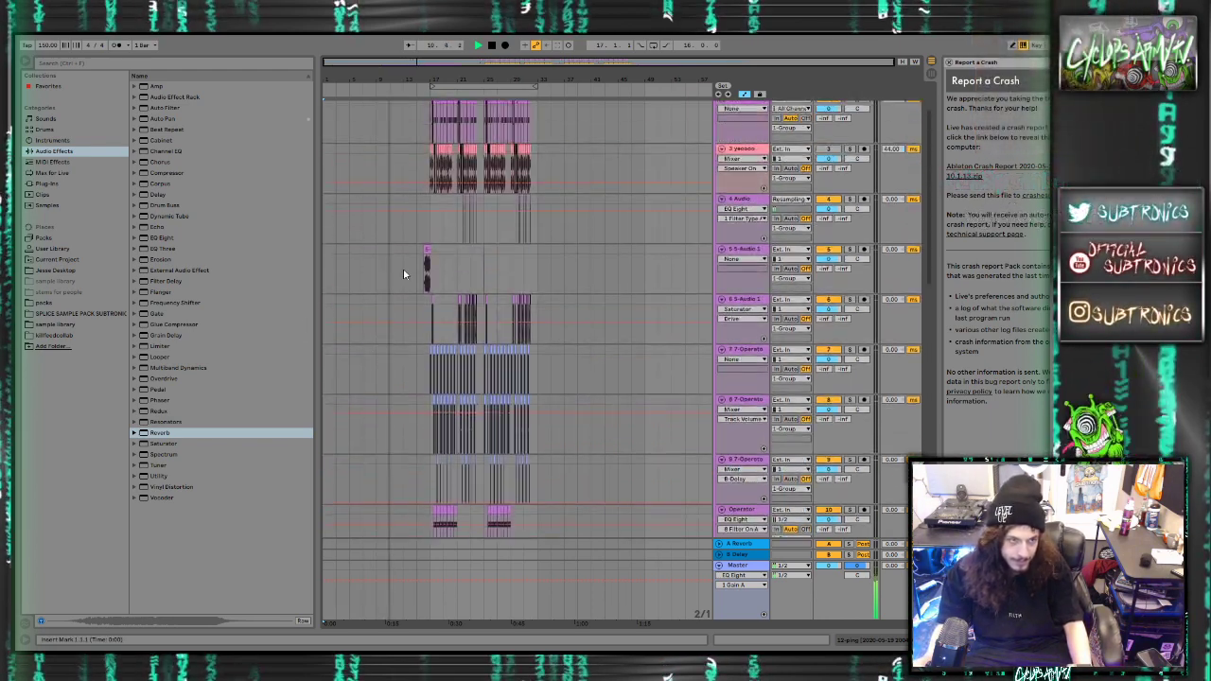
pyautogui.moveTo(418, 62); pyautogui.dragTo(445, 99)
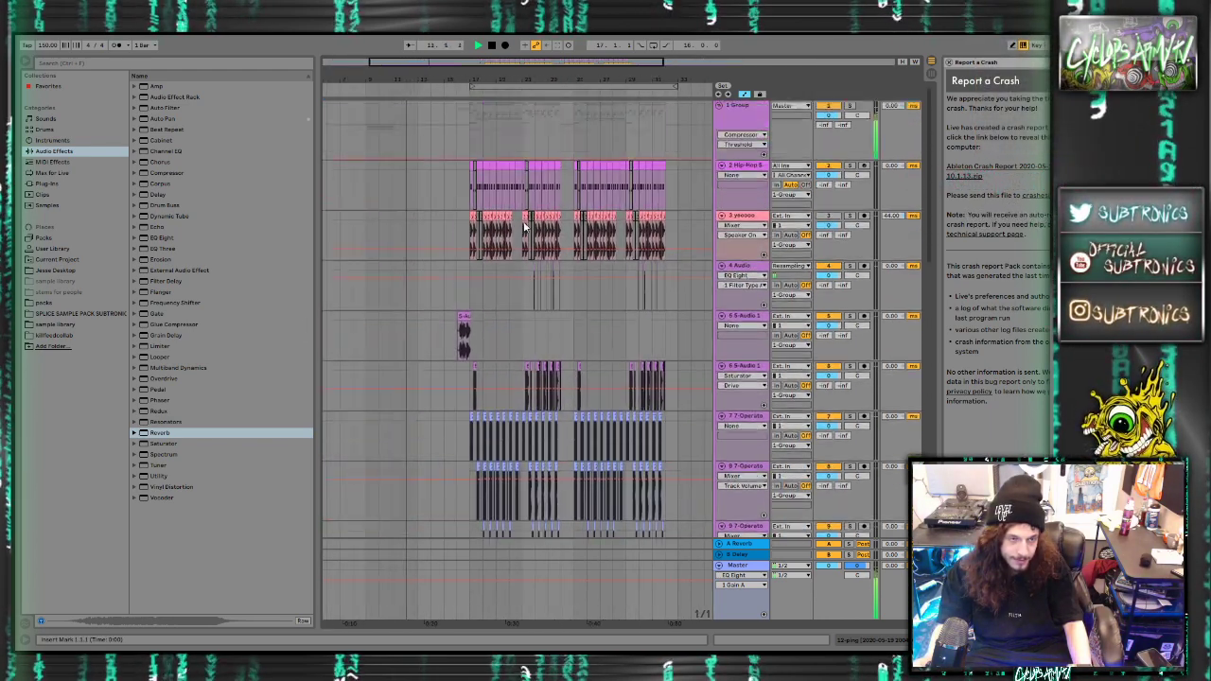
pyautogui.scroll(-6, 525, 219)
pyautogui.scroll(-12, 520, 223)
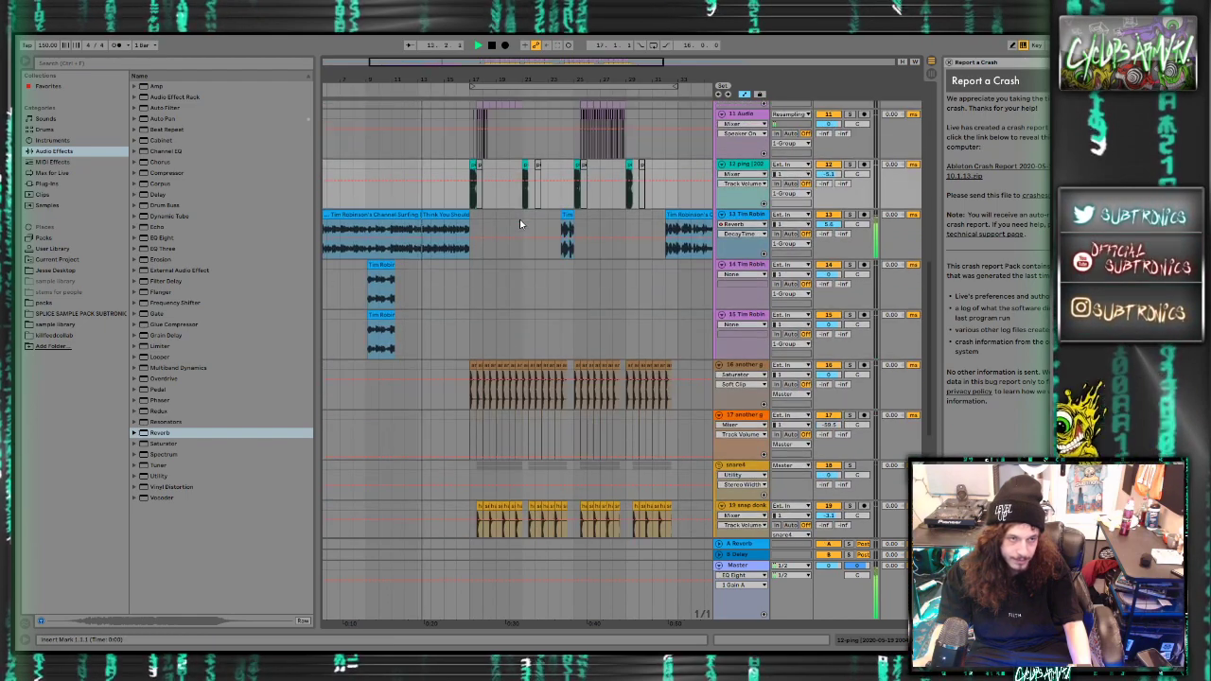
pyautogui.scroll(11, 509, 227)
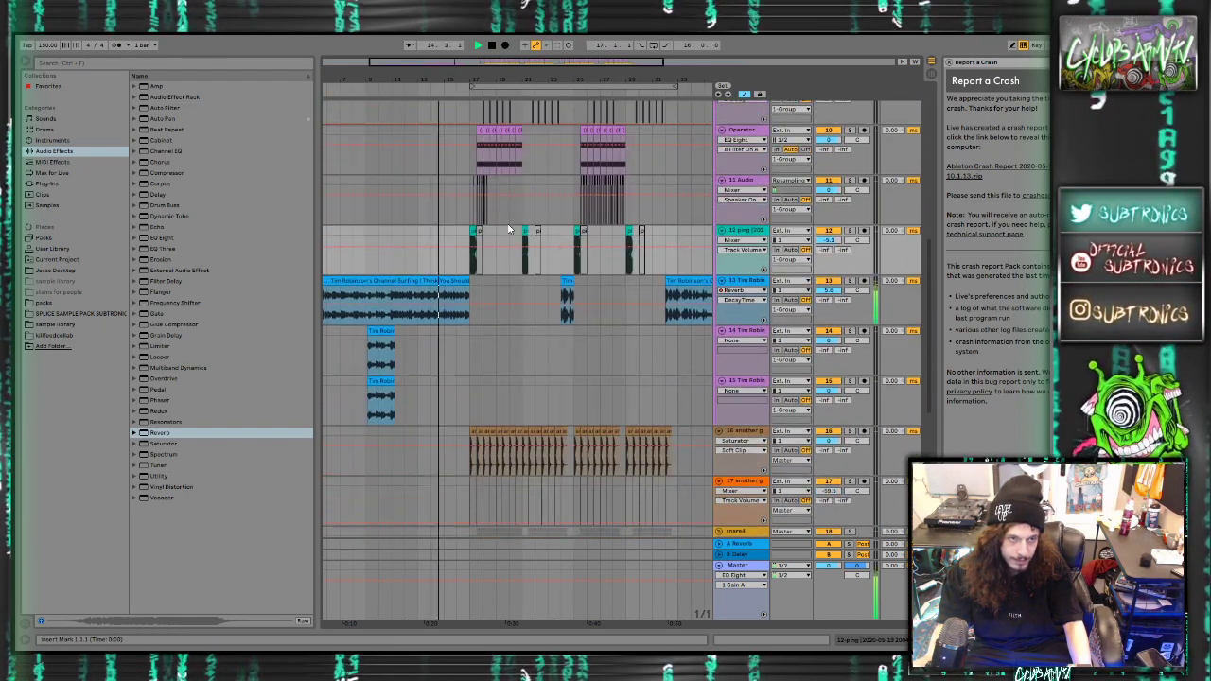
pyautogui.scroll(2, 504, 218)
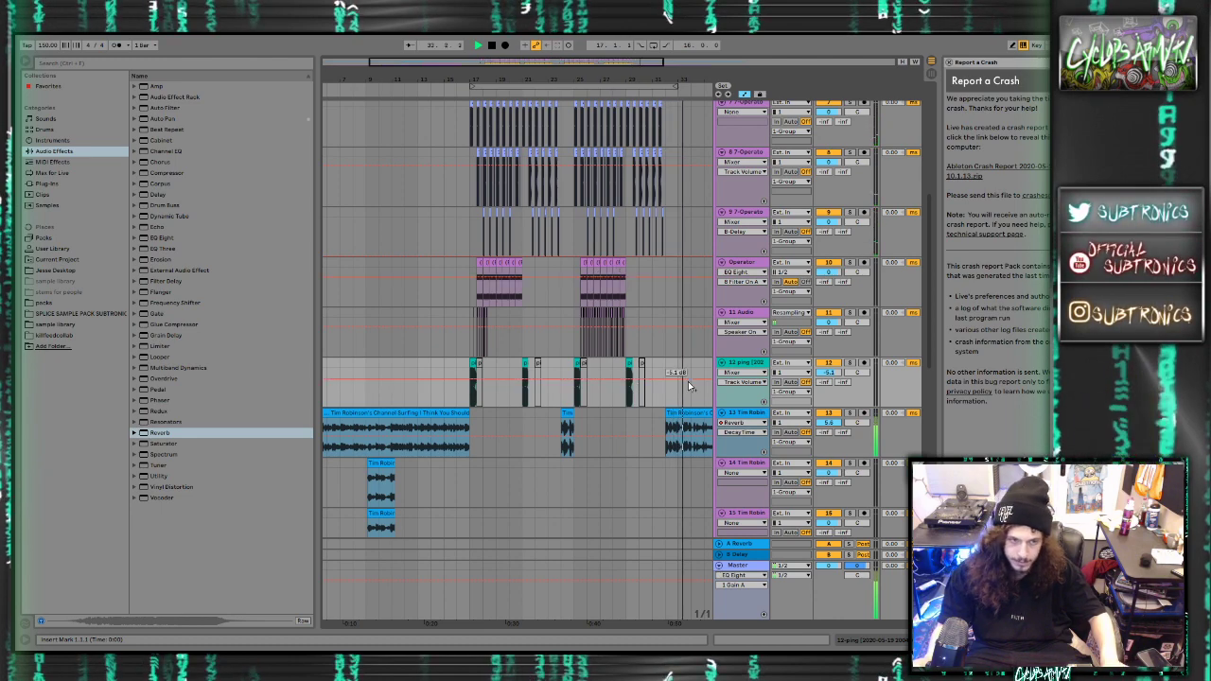
# Delete the reversed corpus riser 1 and white noise clips at 33.1.1 on tracks 24 and 25, and audition the vocal breakdown
pyautogui.scroll(-10, 655, 421)
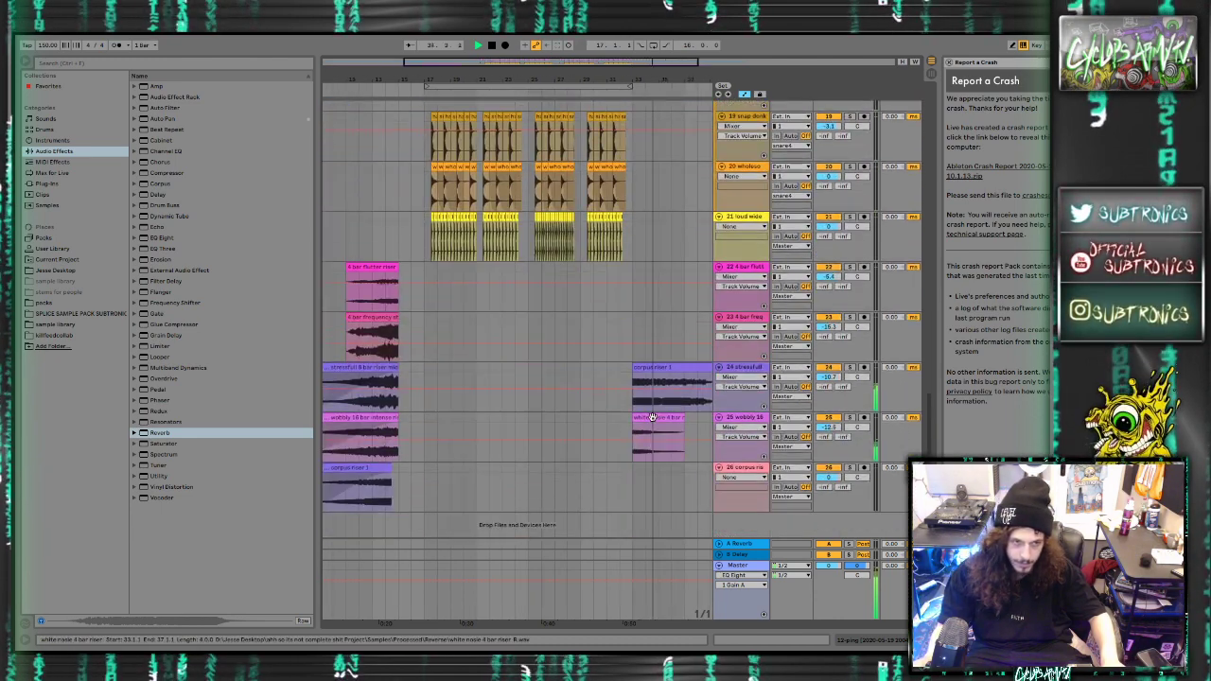
pyautogui.click(653, 417)
pyautogui.keyDown('shift'); pyautogui.click(651, 369); pyautogui.keyUp('shift')
pyautogui.press('Delete')
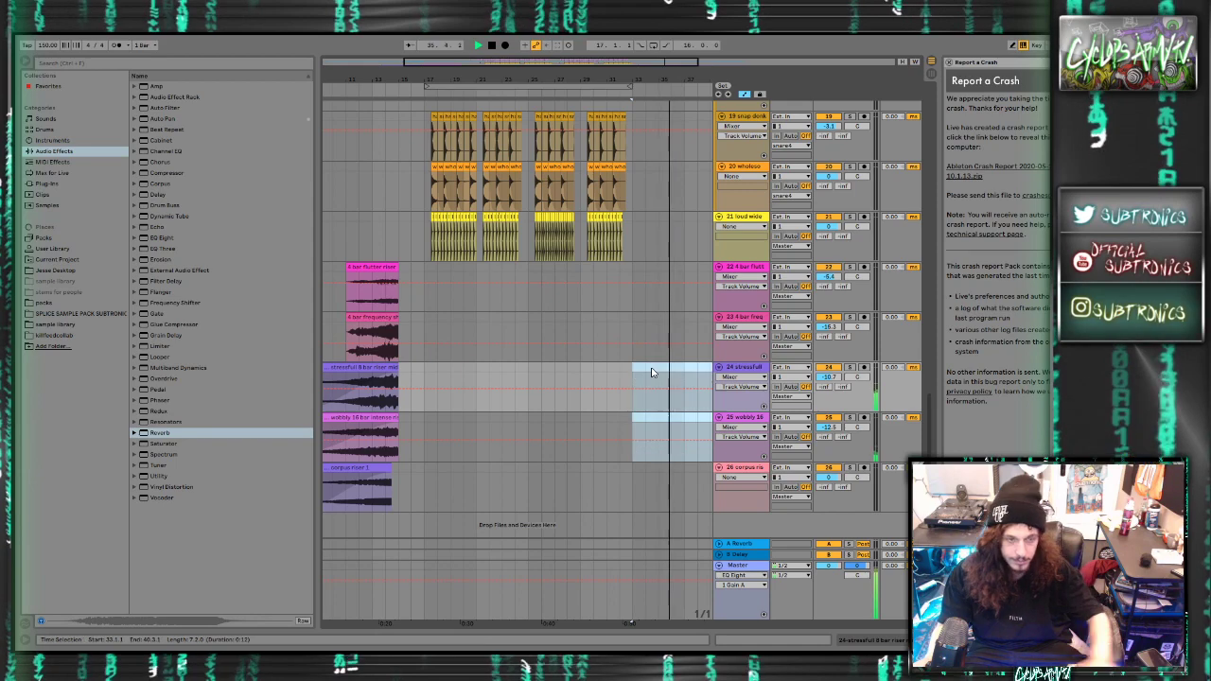
pyautogui.scroll(3, 651, 373)
pyautogui.scroll(8, 651, 372)
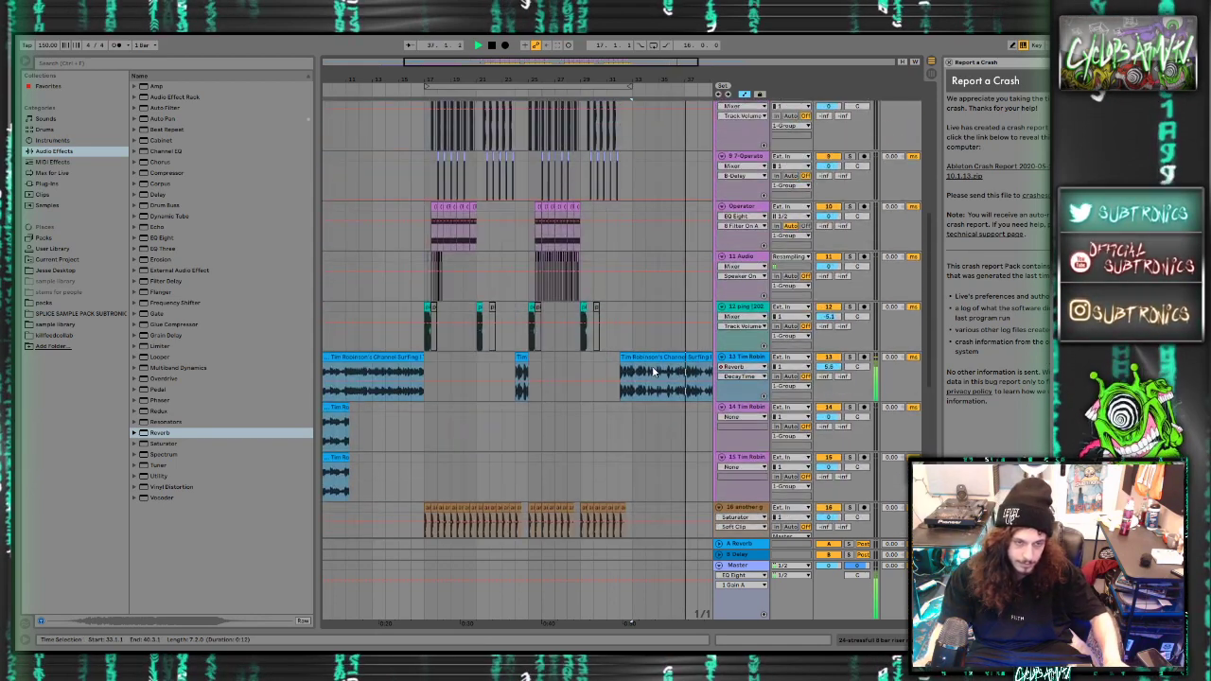
pyautogui.press('space')
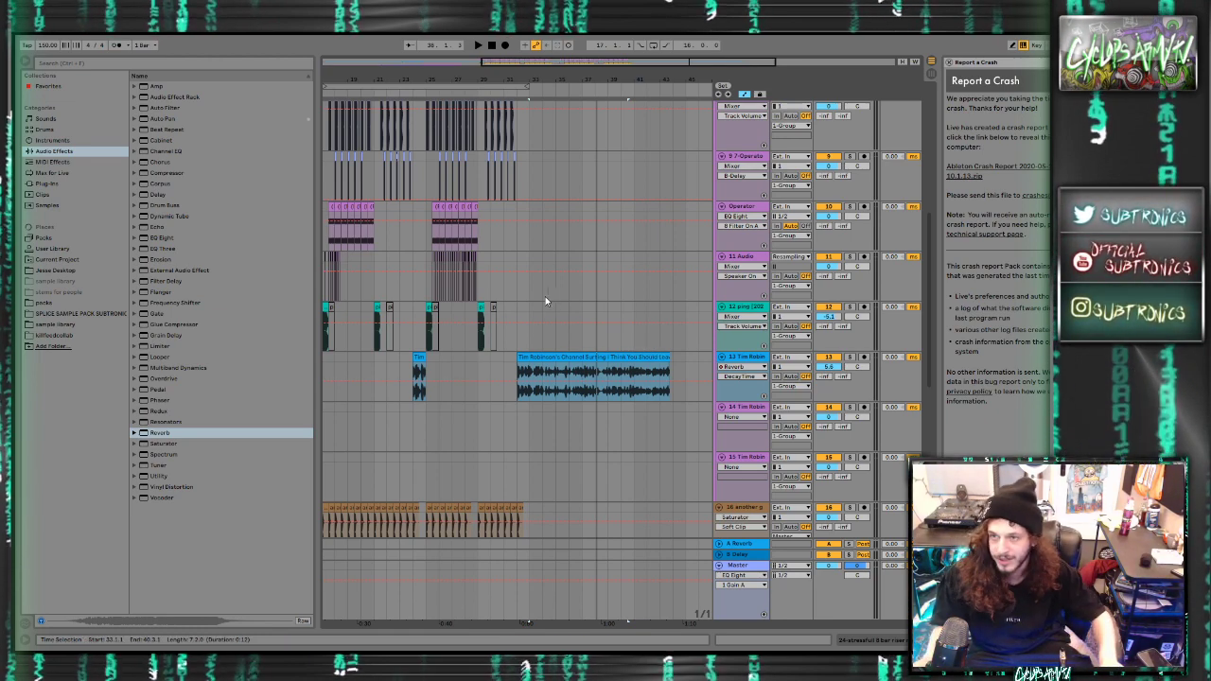
# Examine the device chains of the Hip-Hop Sub Bass track and 7-Operator tracks 7 and 8
pyautogui.hscroll(-8, 572, 308)
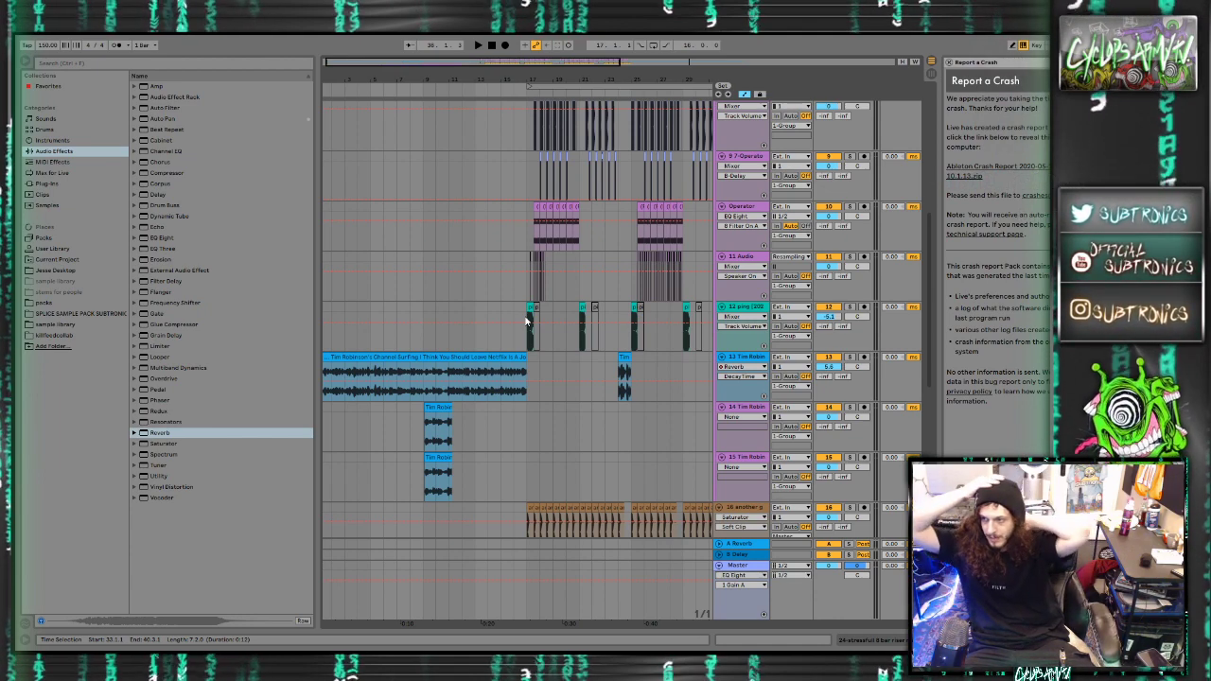
pyautogui.scroll(10, 528, 322)
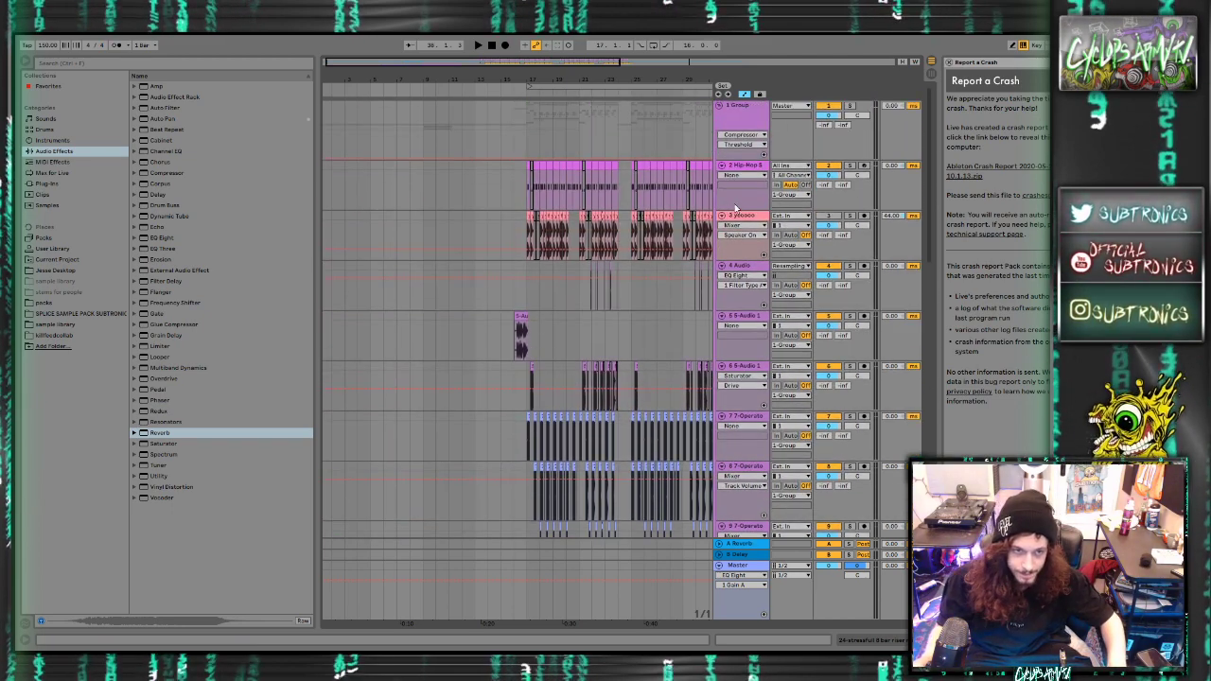
pyautogui.click(745, 166)
pyautogui.hotkey('shift', 'Tab')
pyautogui.click(731, 273)
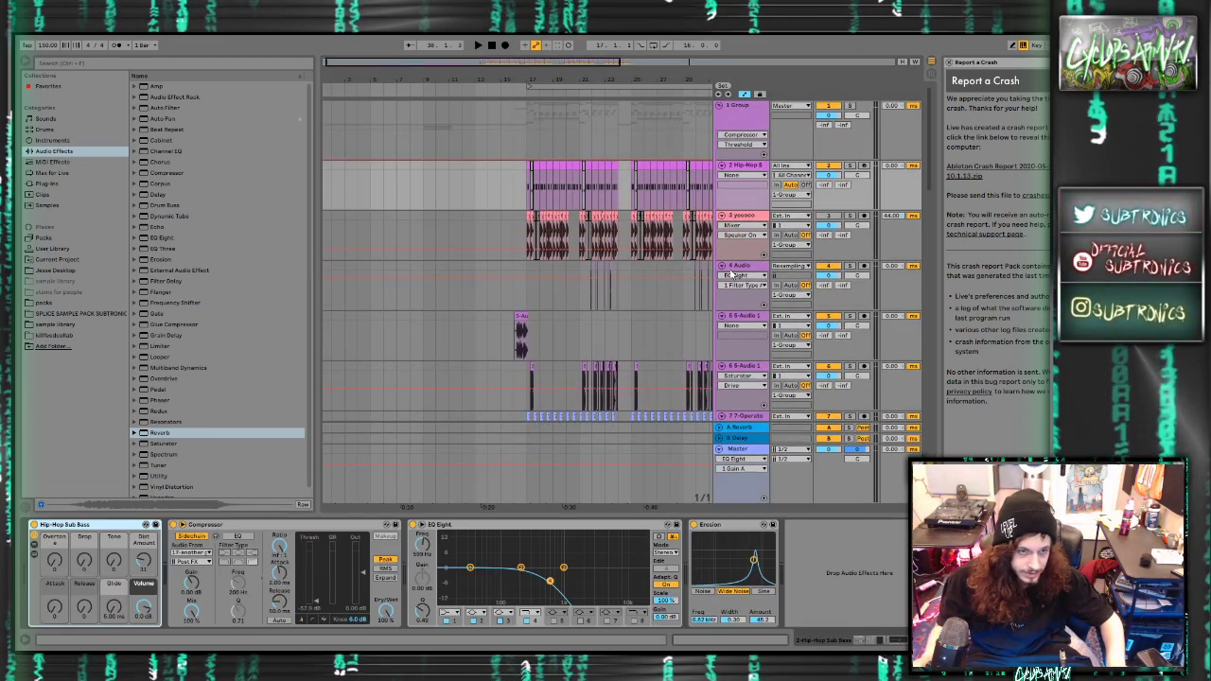
pyautogui.scroll(-1, 730, 312)
pyautogui.click(731, 363)
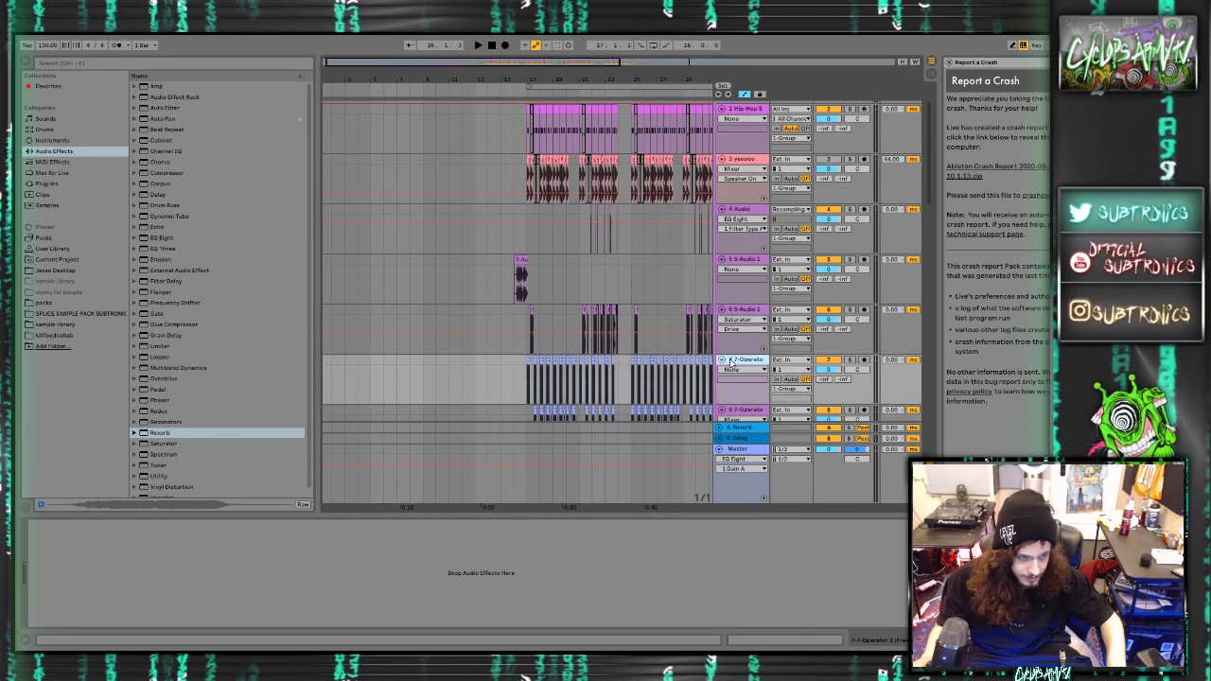
pyautogui.click(748, 415)
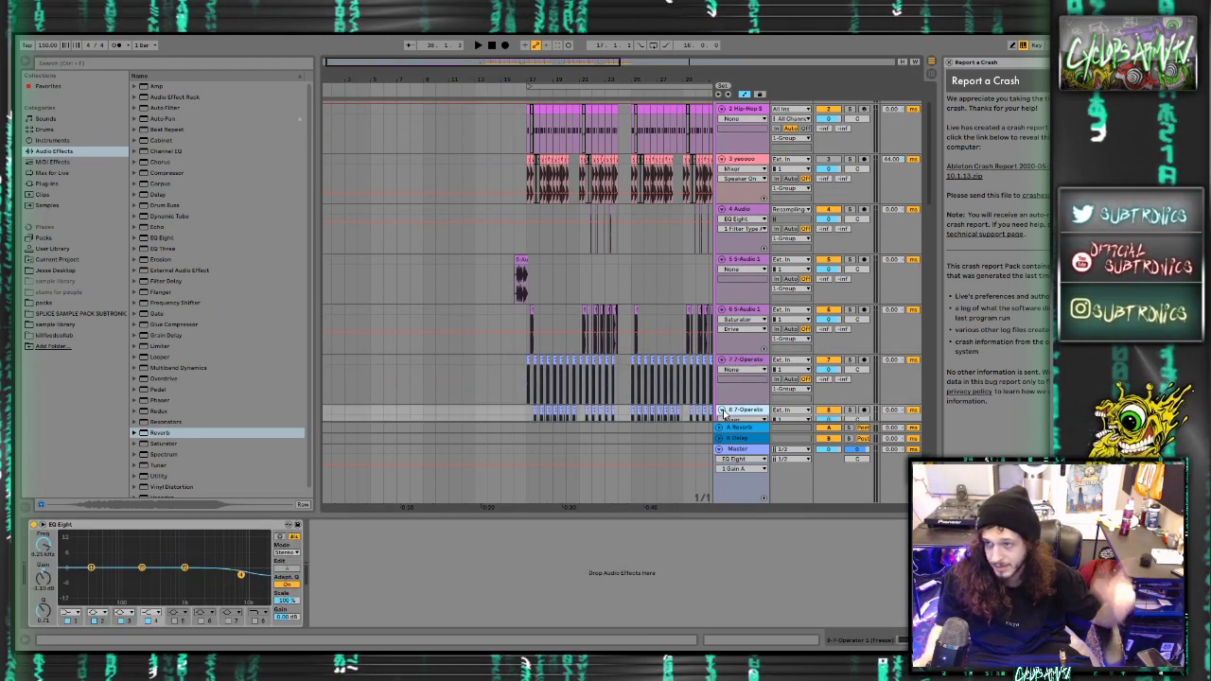
# Play the drop from 17.1.1 and examine the tracks' clips from the sub bass down to the snares
pyautogui.click(521, 315)
pyautogui.press('space')
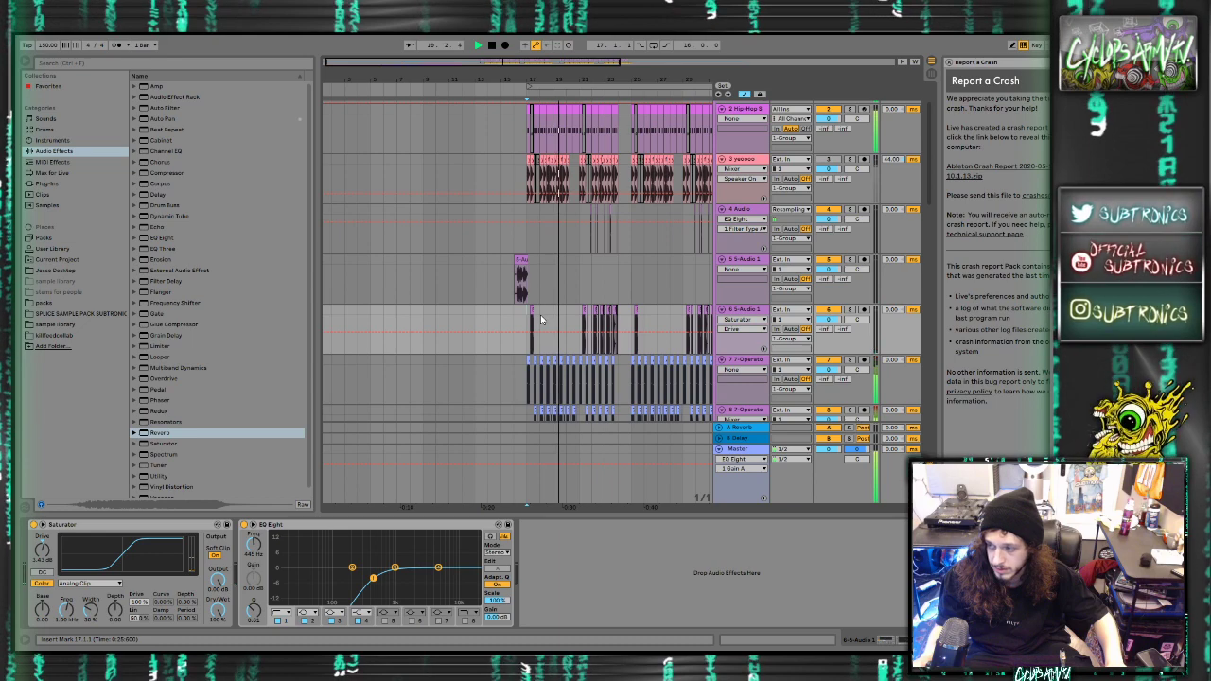
pyautogui.hscroll(1, 541, 316)
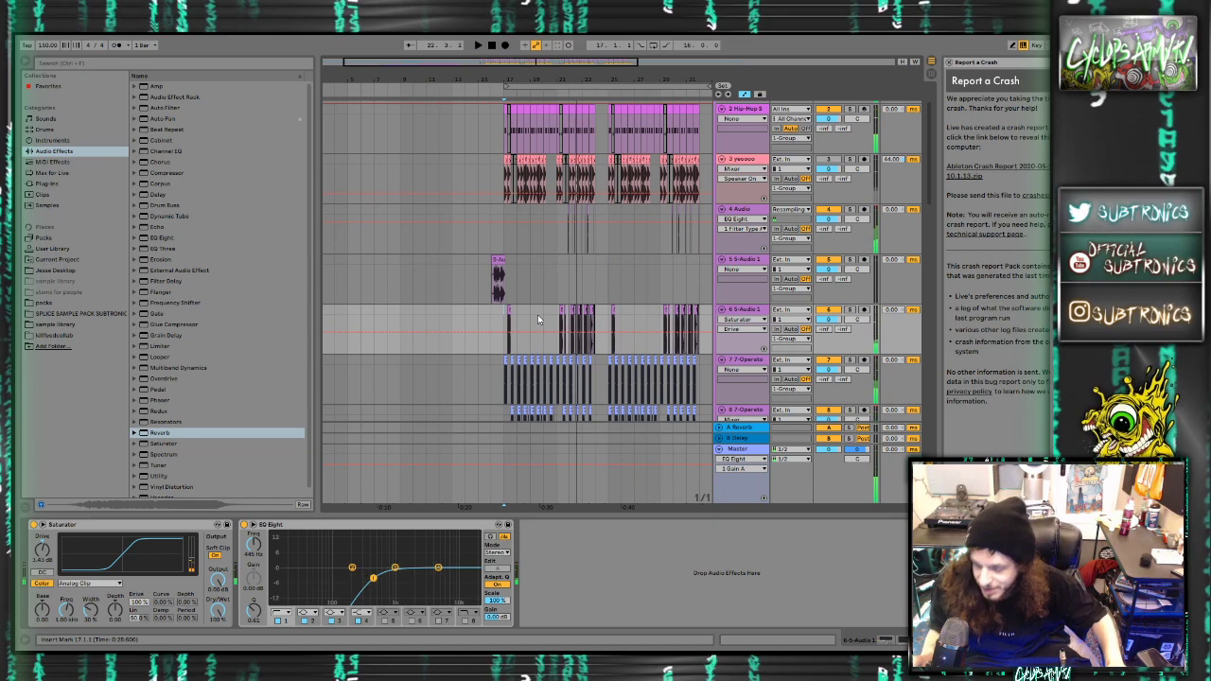
pyautogui.press('space')
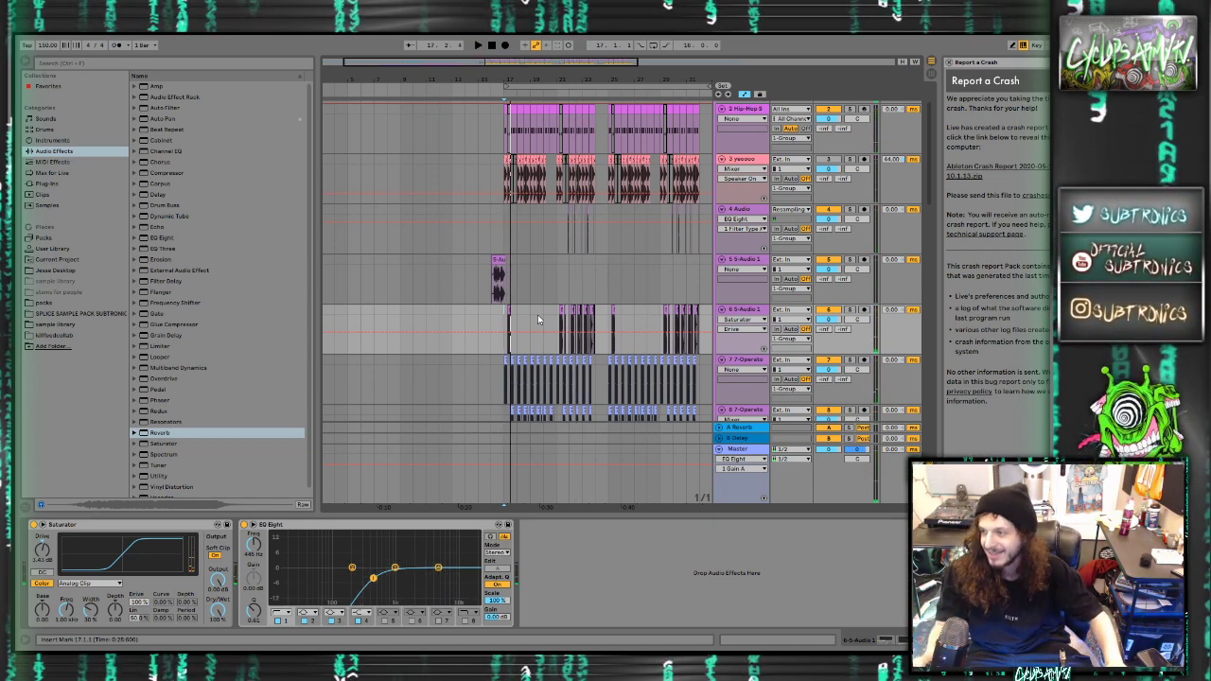
pyautogui.scroll(-5, 537, 319)
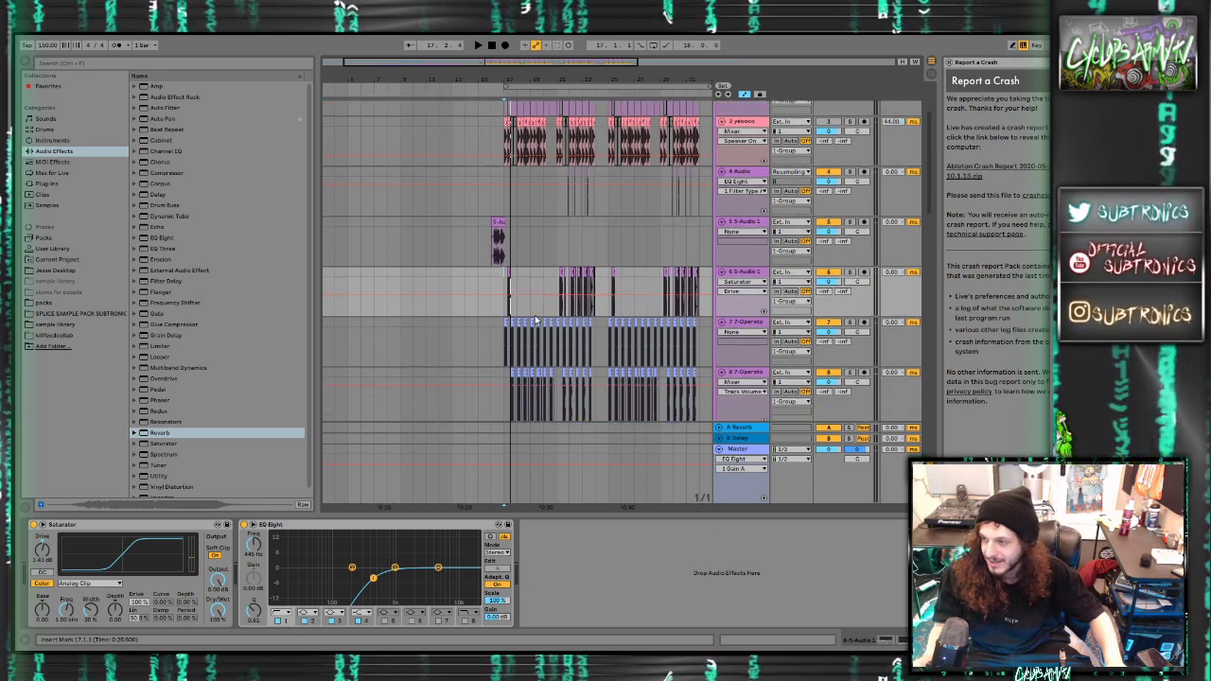
pyautogui.scroll(-3, 533, 315)
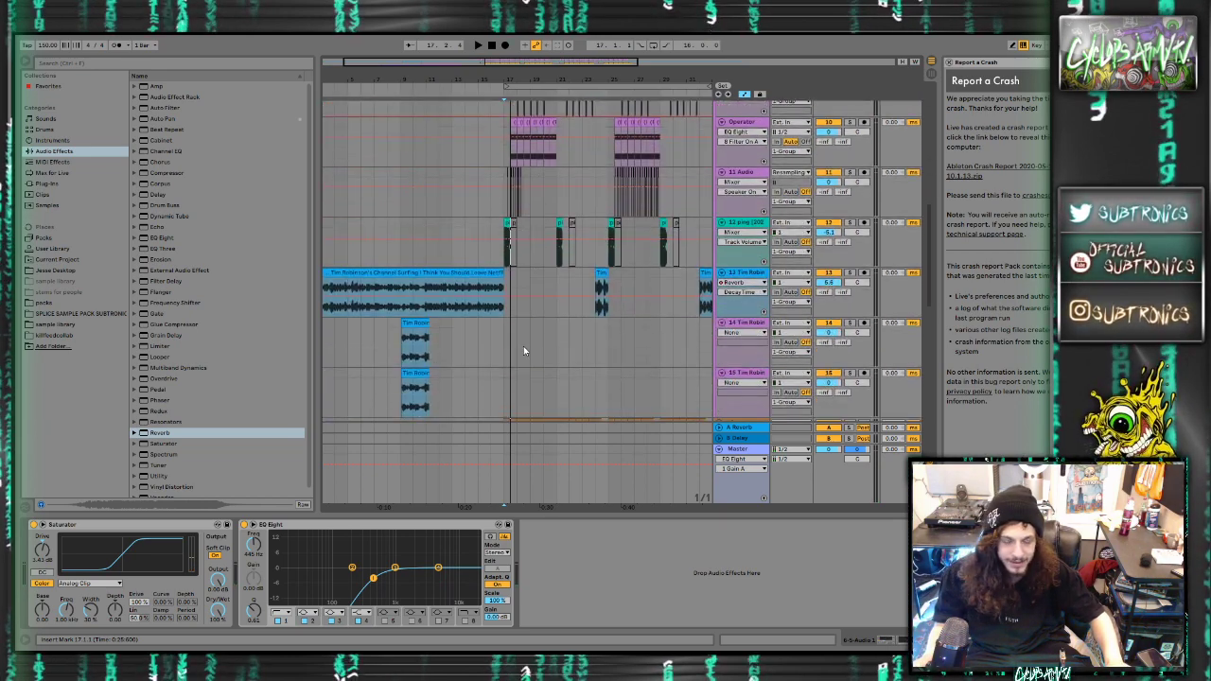
pyautogui.scroll(-4, 523, 347)
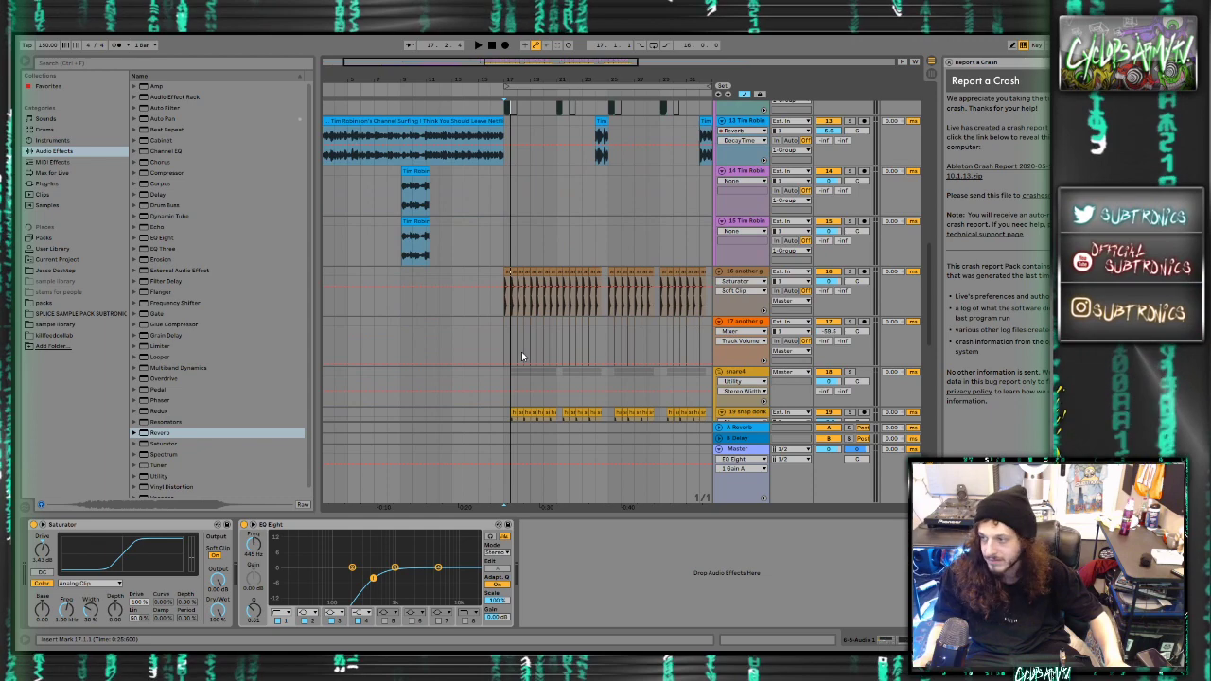
pyautogui.scroll(-2, 521, 355)
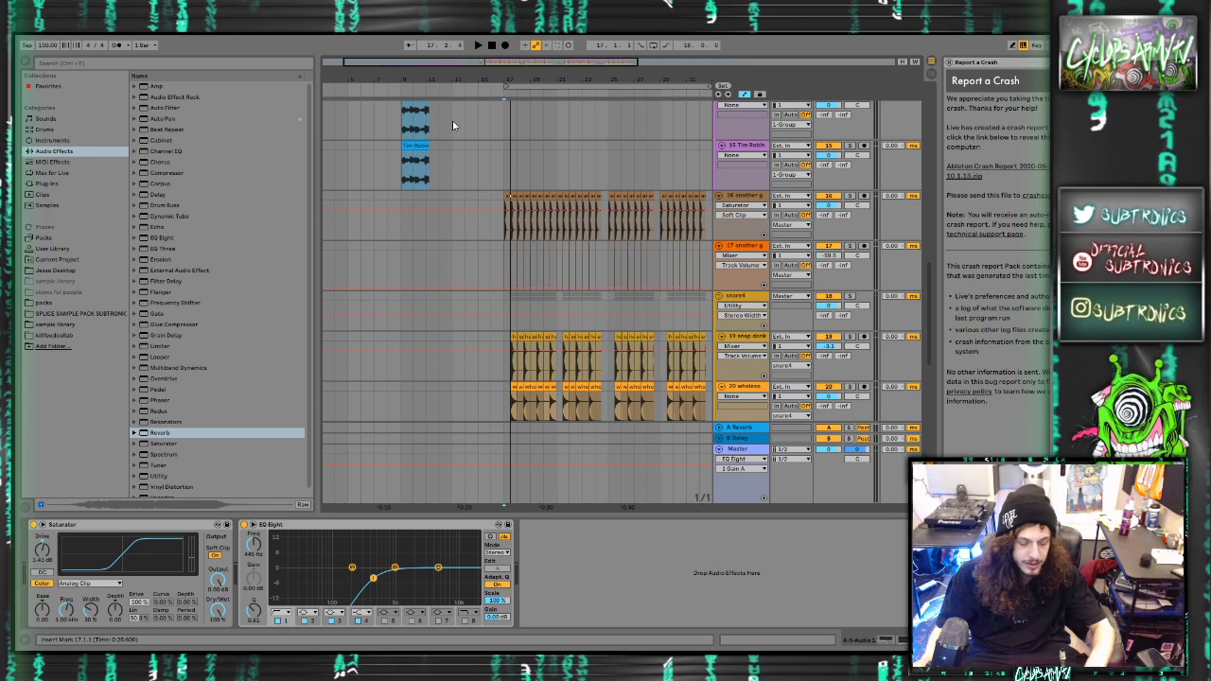
# Exit the full-screen view, stop playback and return to the start of the arrangement at 1.1.1
pyautogui.press('F9')
pyautogui.press('F11')
pyautogui.press('F12')
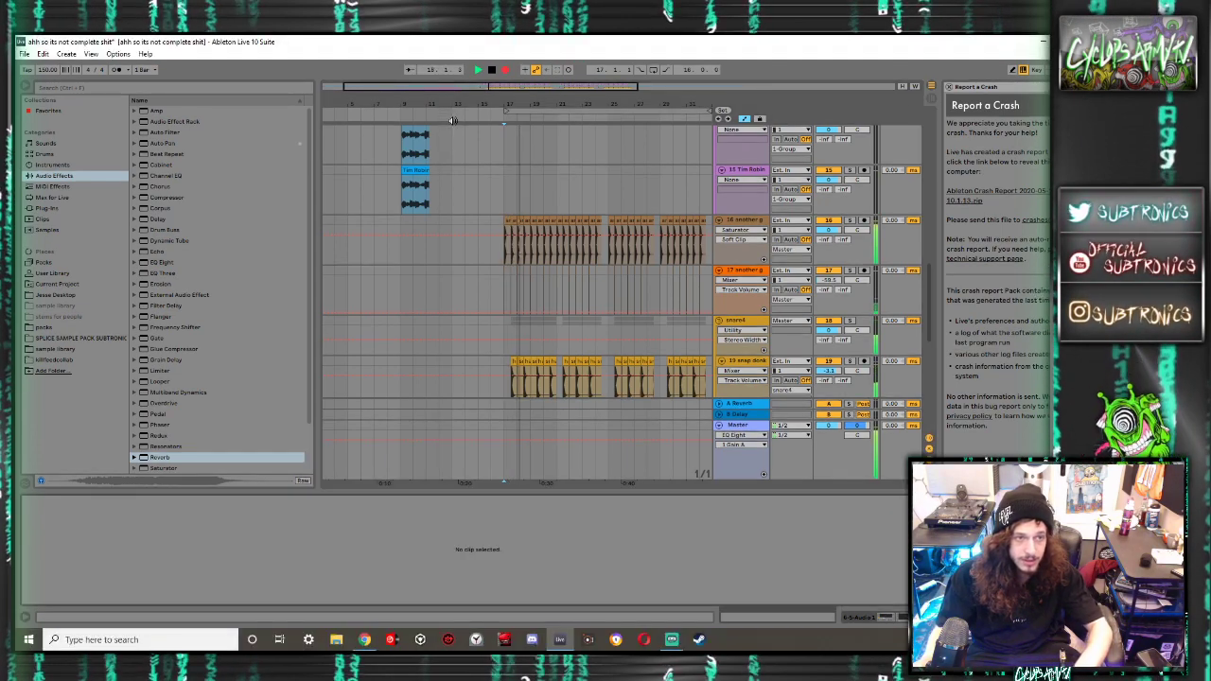
pyautogui.click(516, 170)
pyautogui.press('space')
pyautogui.click(459, 251)
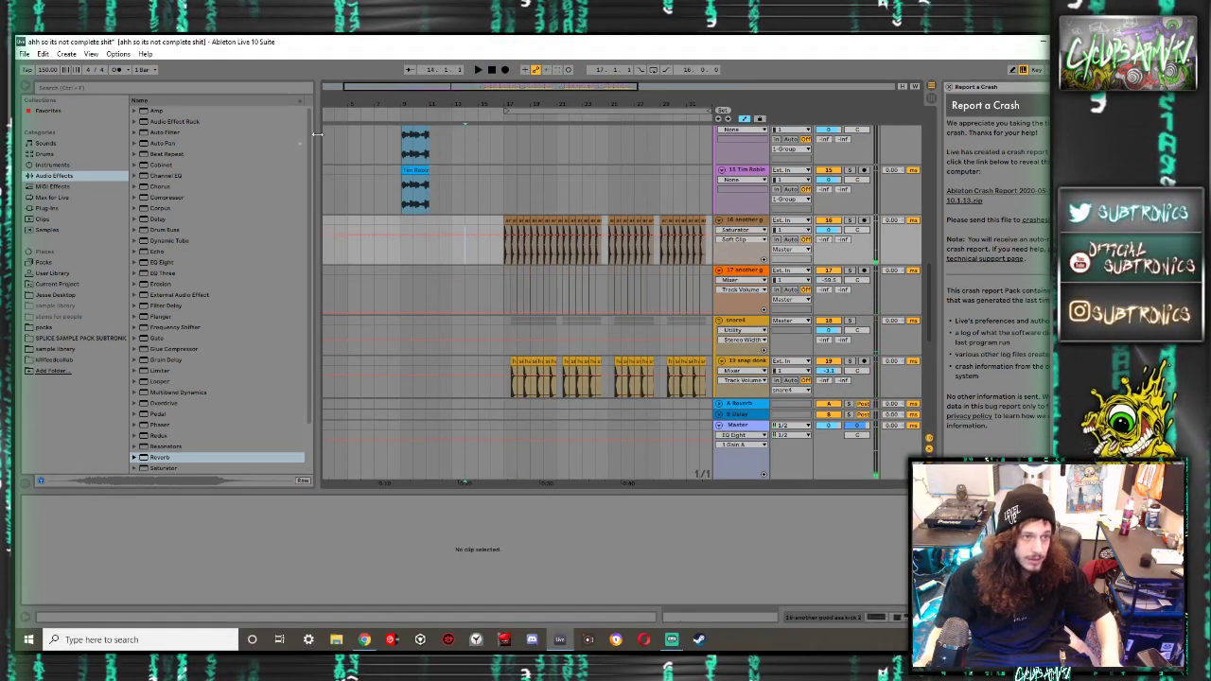
pyautogui.keyDown('ctrl'); pyautogui.scroll(-2, 353, 198); pyautogui.keyUp('ctrl')
pyautogui.click(332, 189)
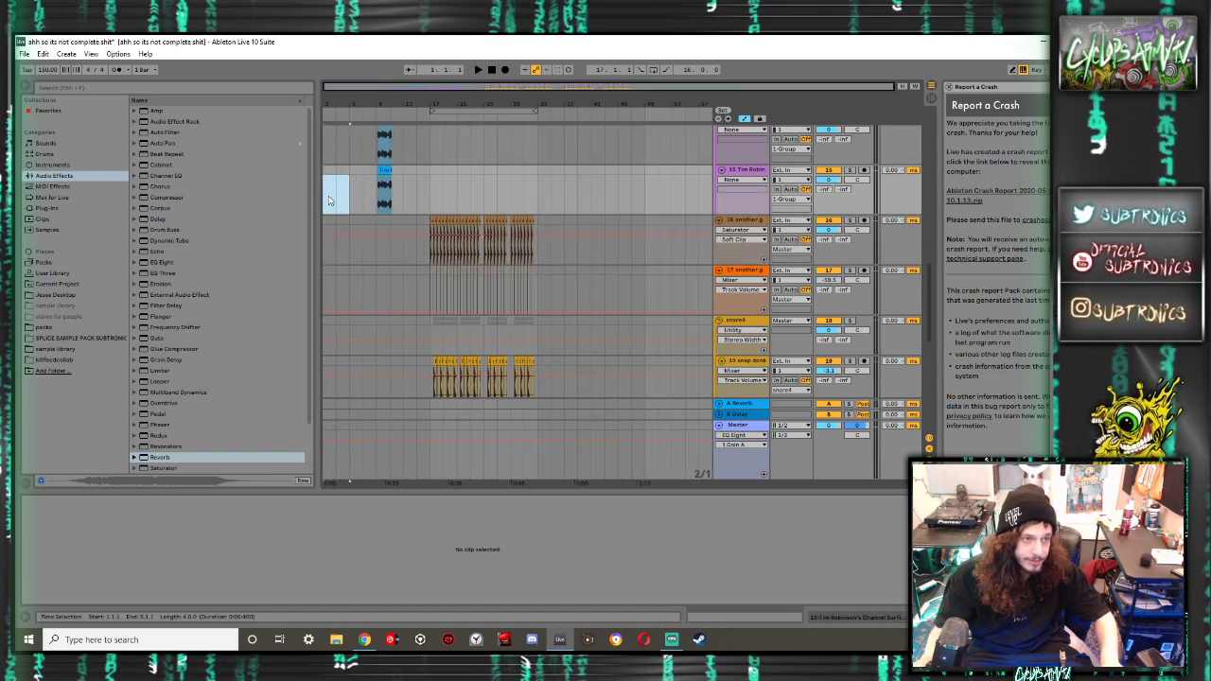
# Save the Live Set under the new name "new wip 5 19" on the Desktop
pyautogui.click(25, 54)
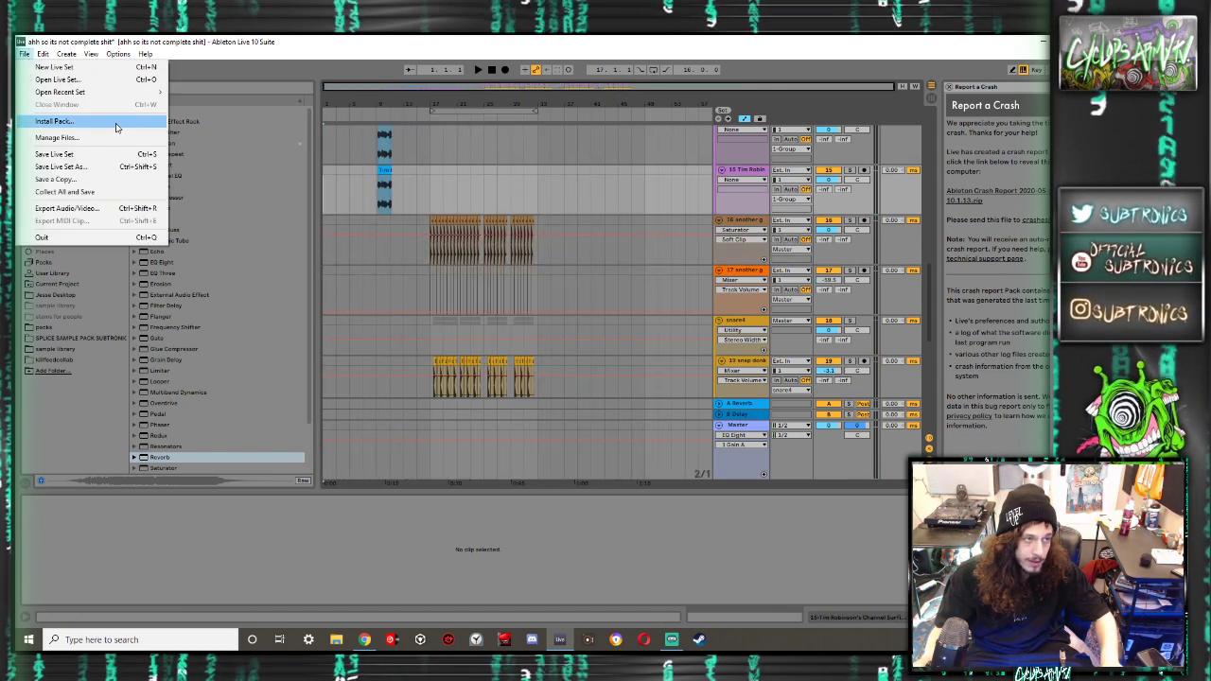
pyautogui.click(142, 168)
pyautogui.write('new wip 5 19')
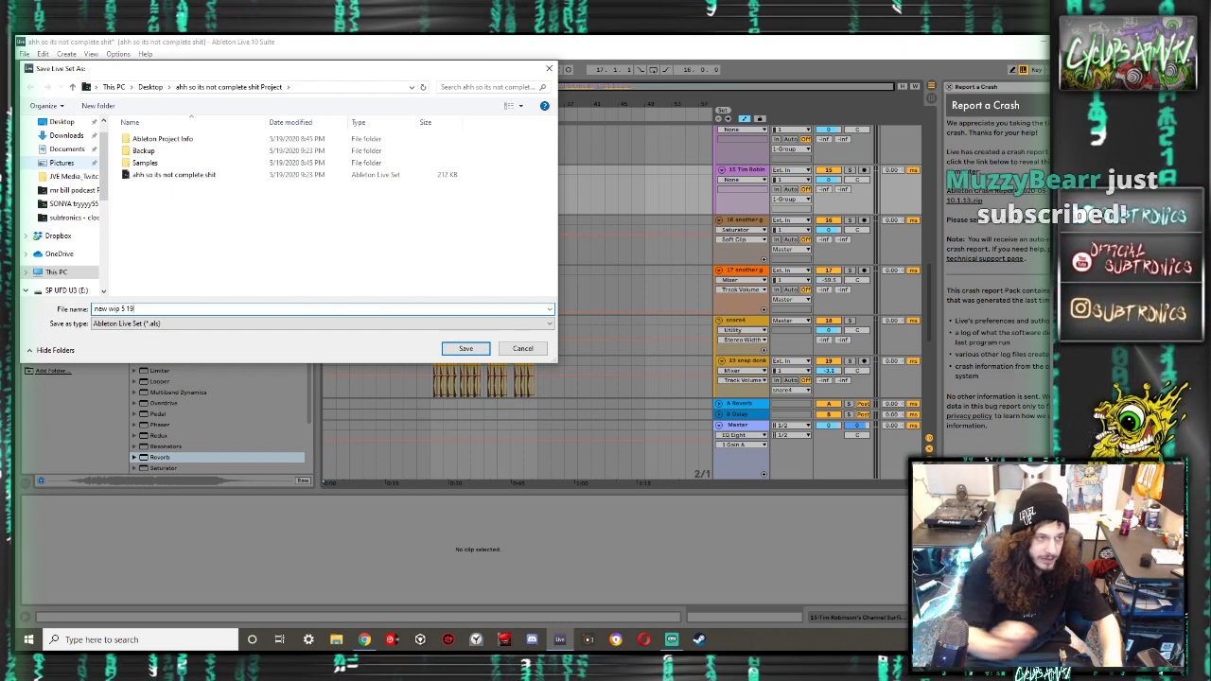
pyautogui.click(62, 121)
pyautogui.click(466, 348)
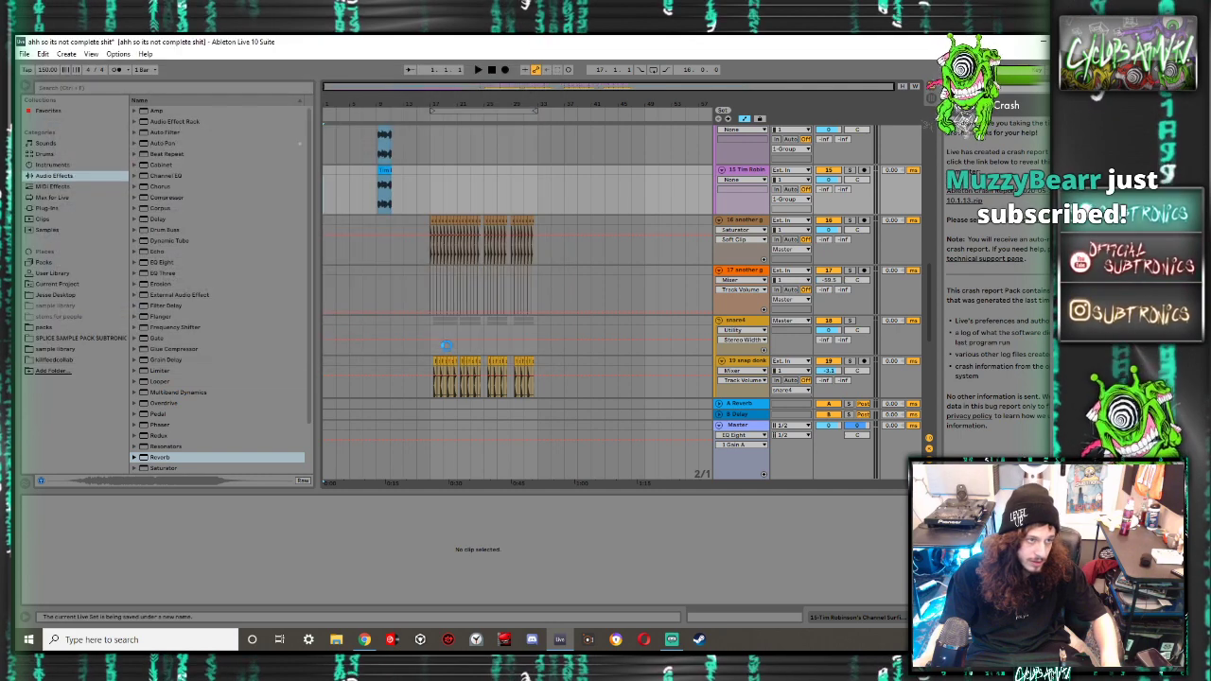
pyautogui.click(532, 358)
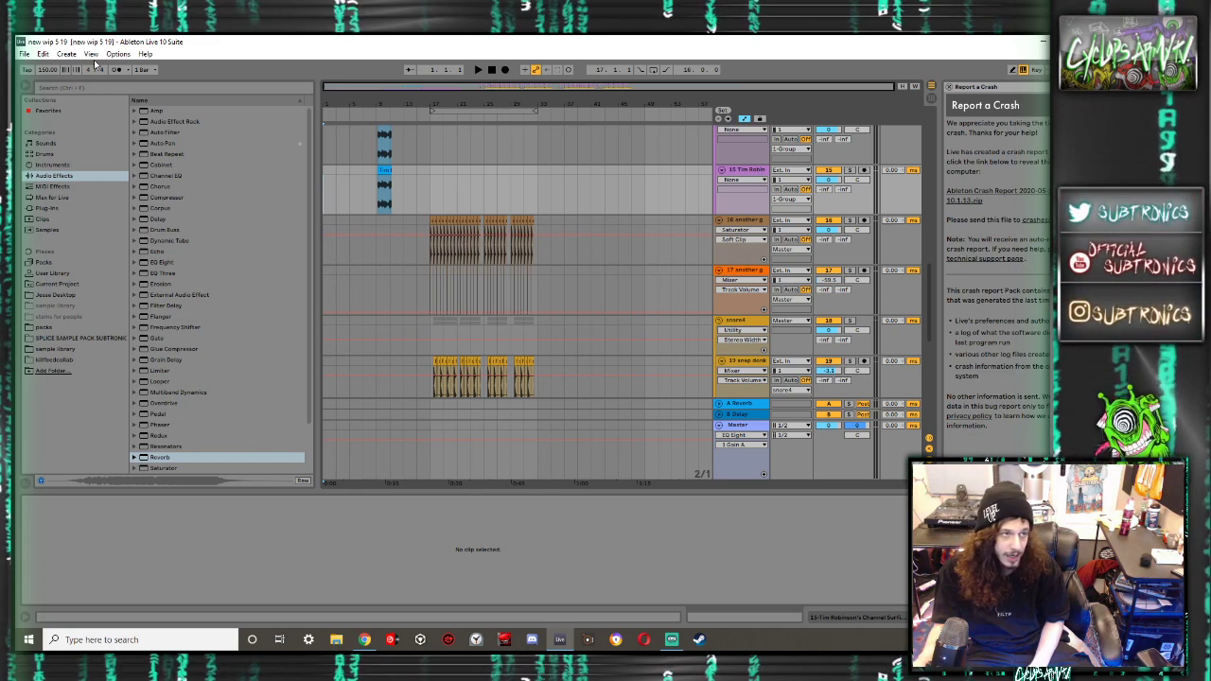
# Collect all external files into the project and save it, leaving the temporary recording files in place
pyautogui.click(25, 54)
pyautogui.click(113, 194)
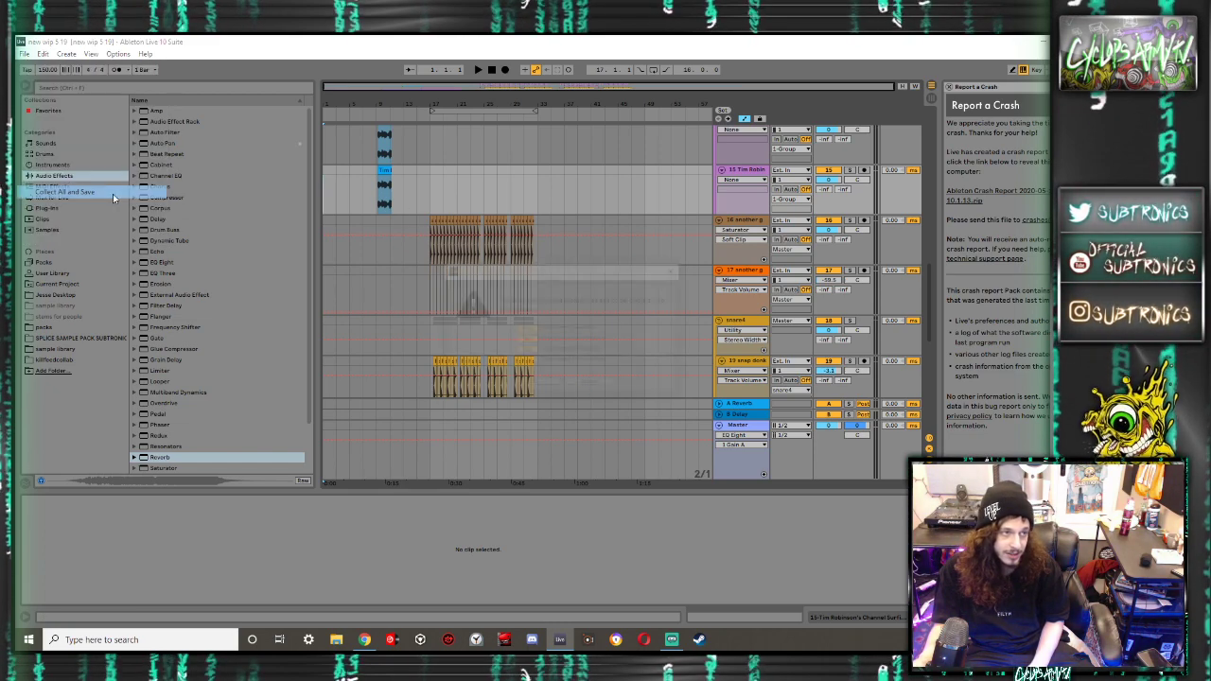
pyautogui.click(534, 383)
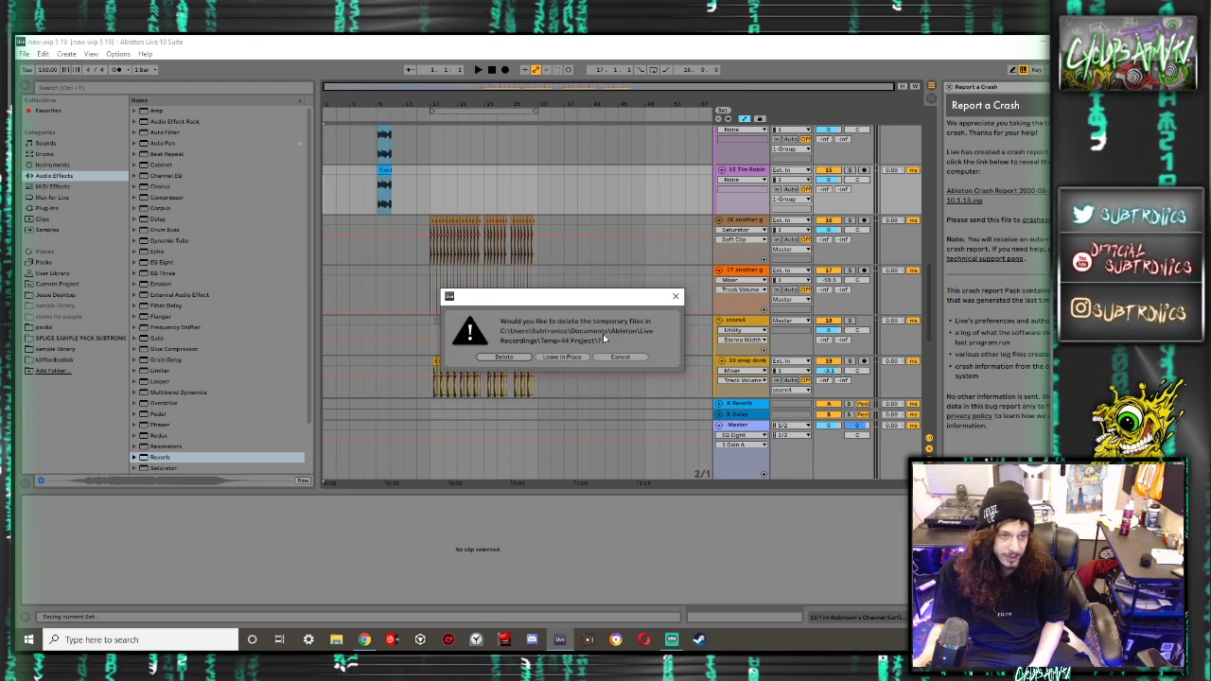
pyautogui.click(560, 357)
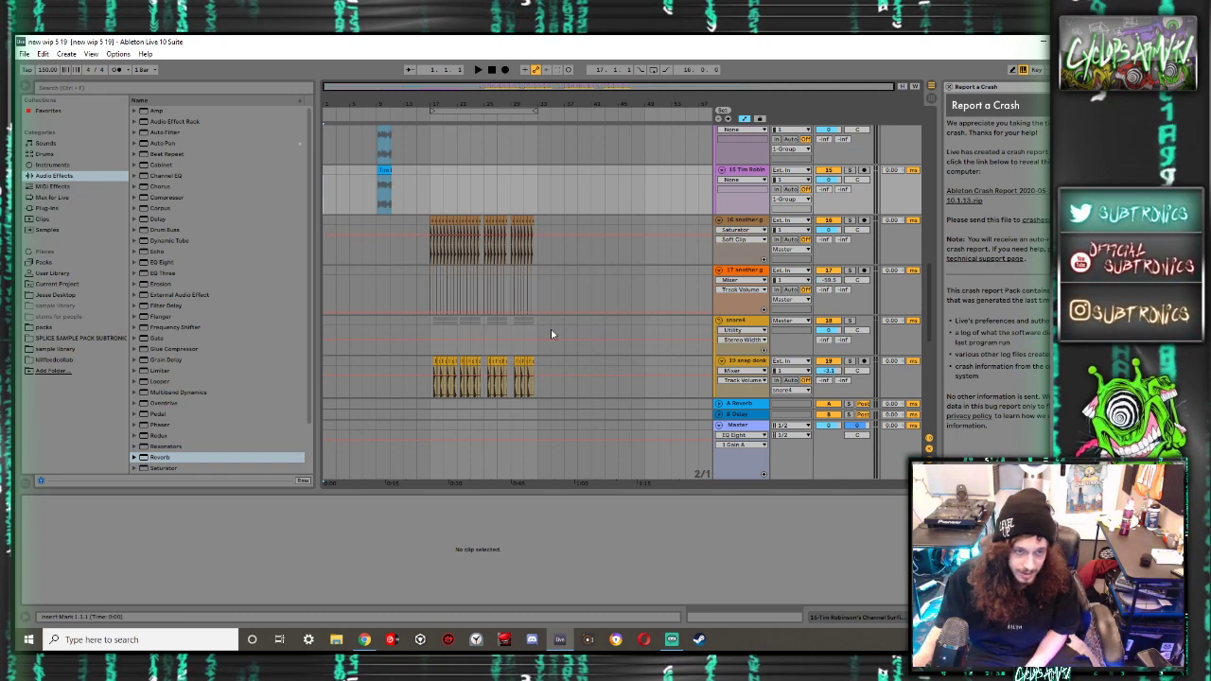
# Switch to the desktop and compress the "new wip 5 19 Project" folder into a ZIP archive with WinRAR
pyautogui.click(1044, 44)
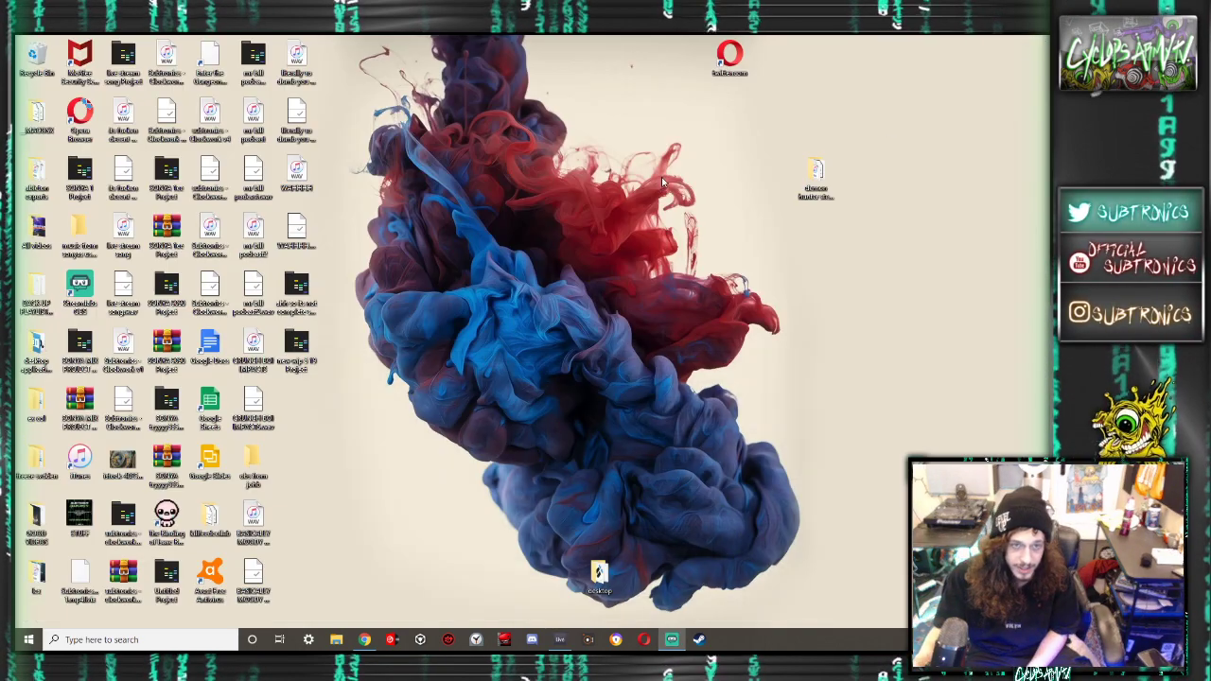
pyautogui.rightClick(291, 344)
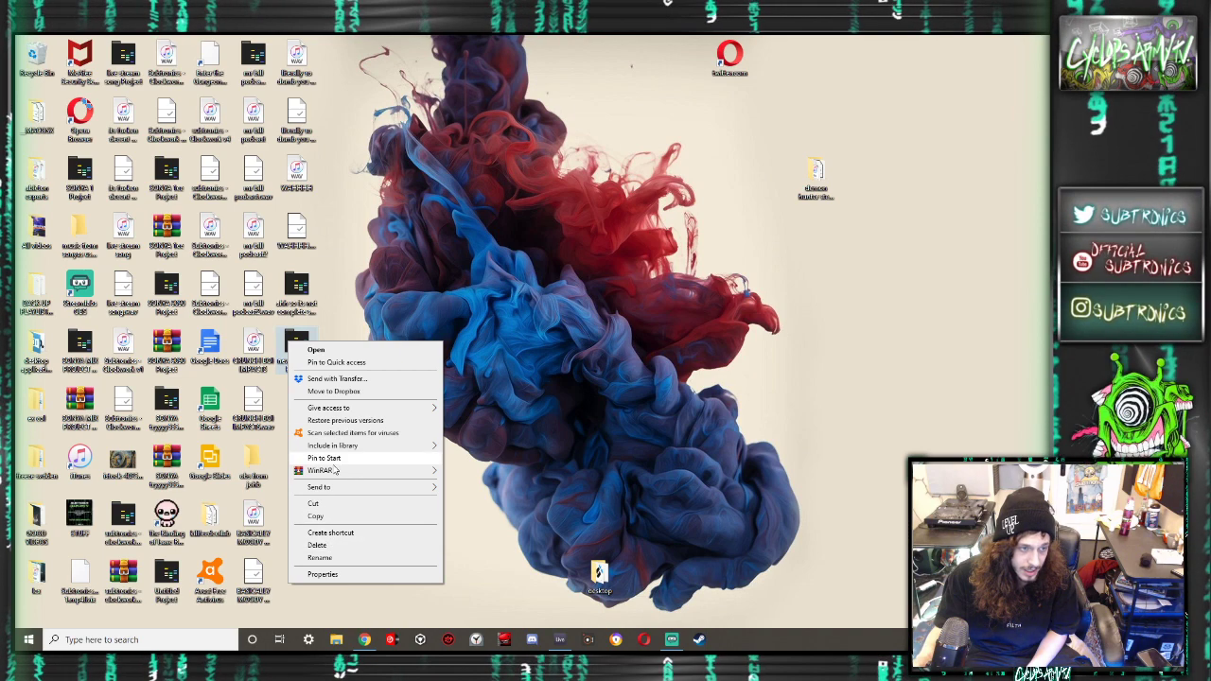
pyautogui.moveTo(334, 470)
pyautogui.click(473, 471)
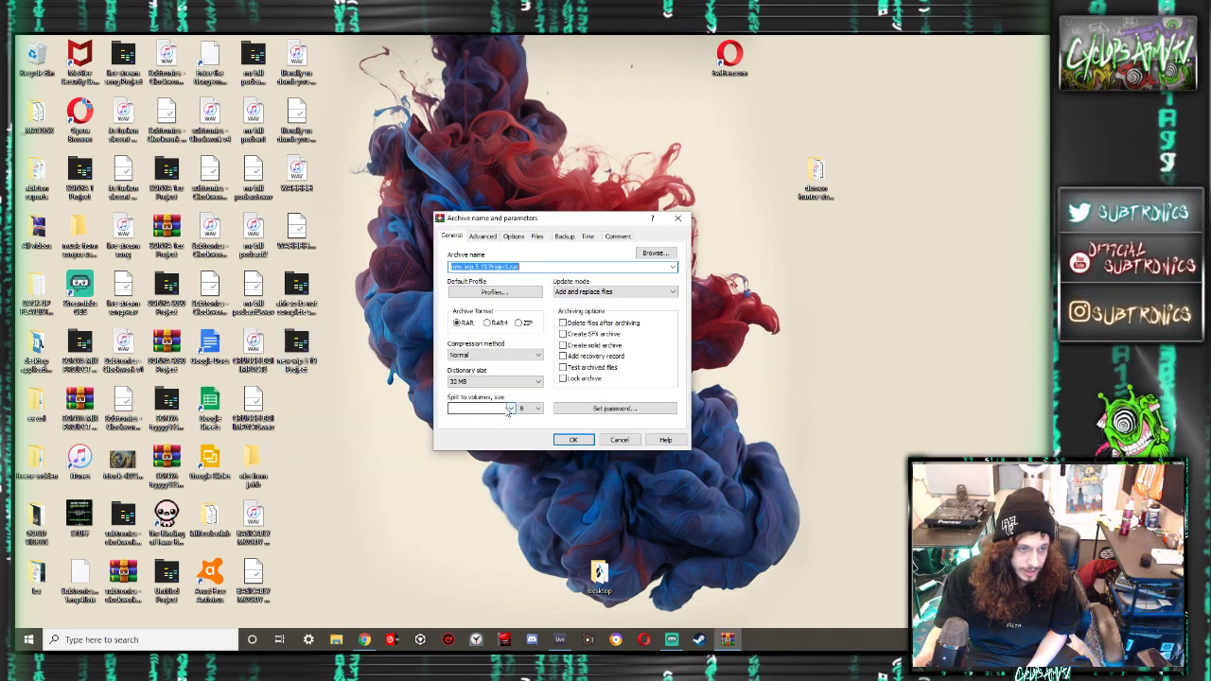
pyautogui.click(519, 323)
pyautogui.click(571, 439)
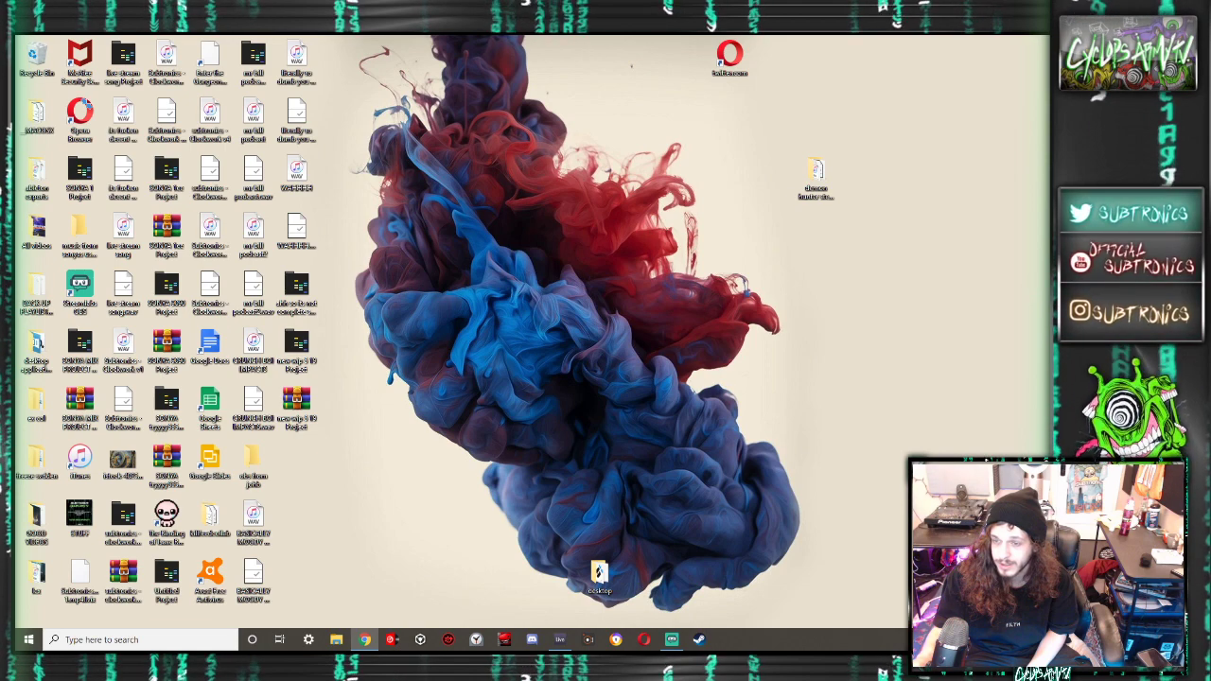
# Bring the Dropbox browser window into view to check the project ZIP's upload, move it away and switch back to Ableton Live
pyautogui.moveTo(1047, 123); pyautogui.dragTo(594, 36)
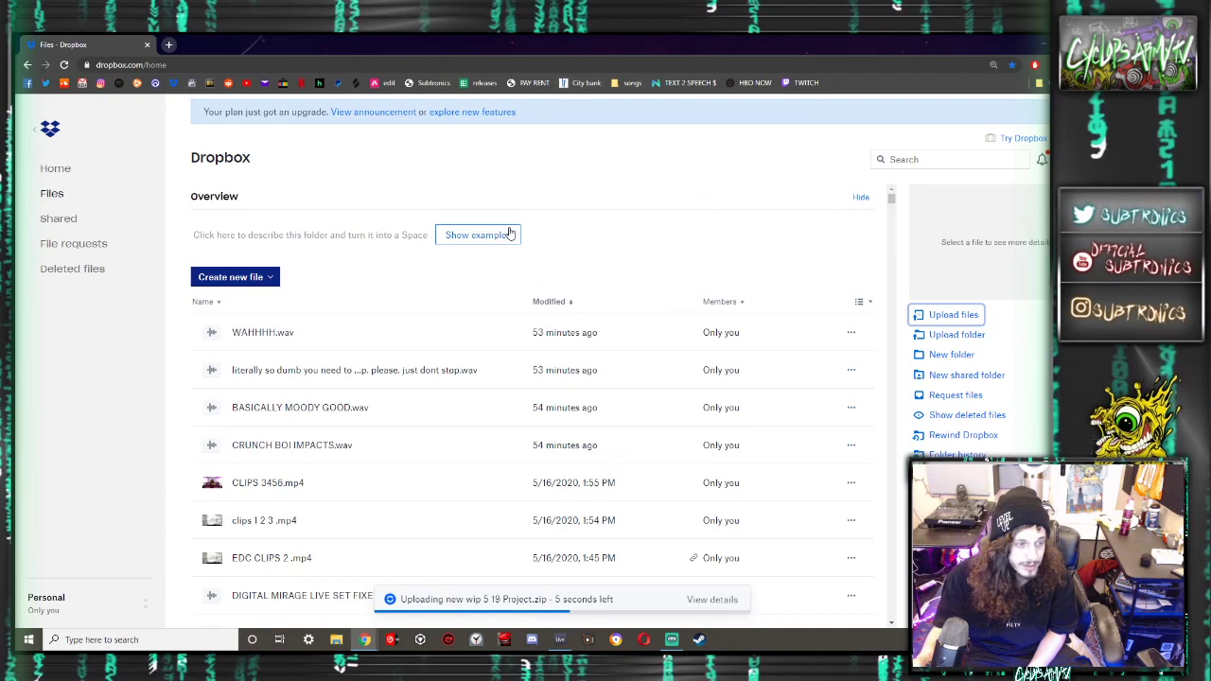
pyautogui.moveTo(338, 44); pyautogui.dragTo(1047, 217)
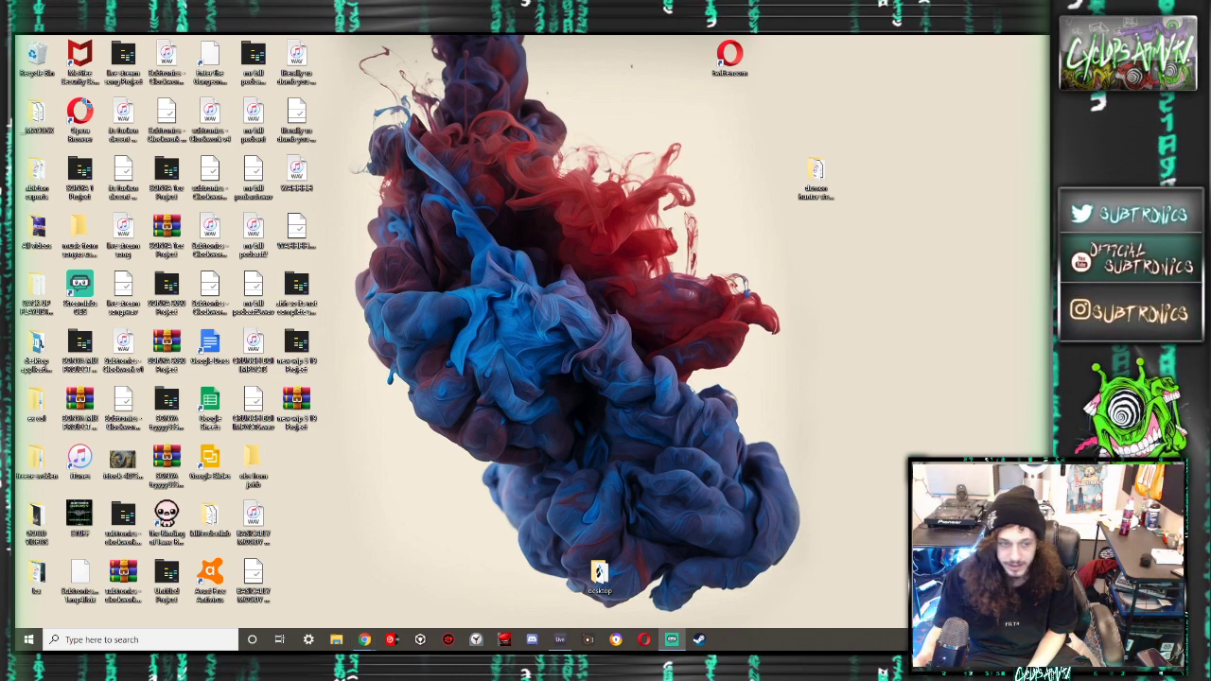
pyautogui.click(566, 639)
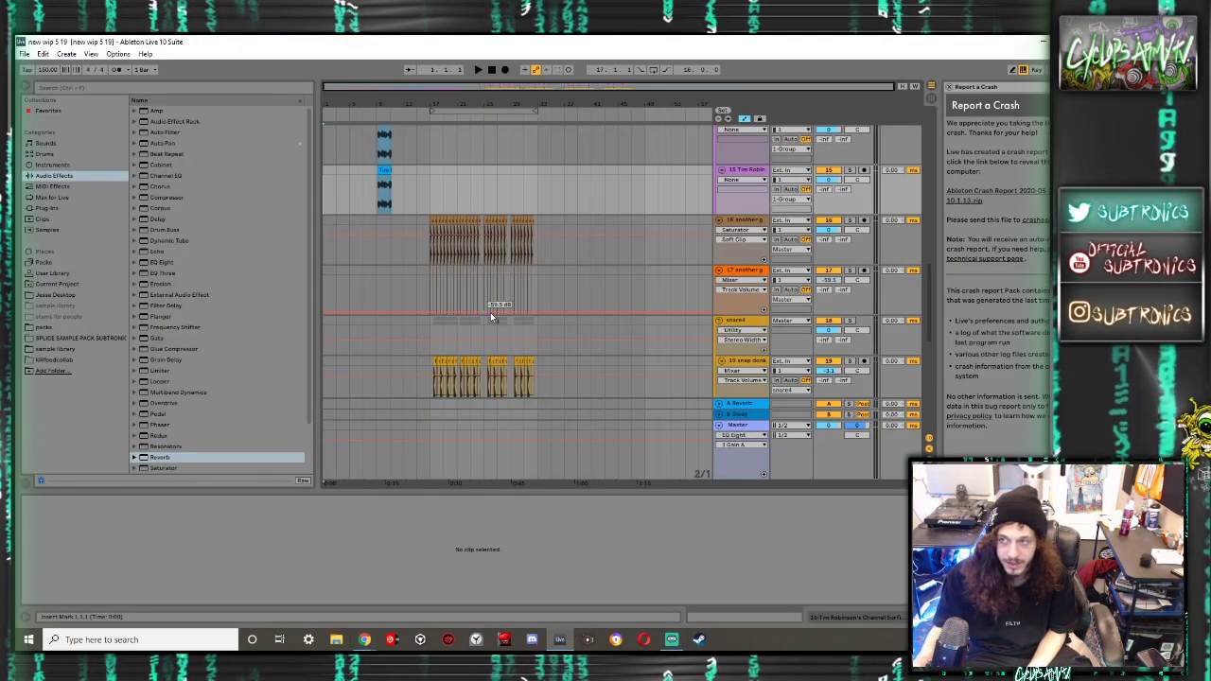
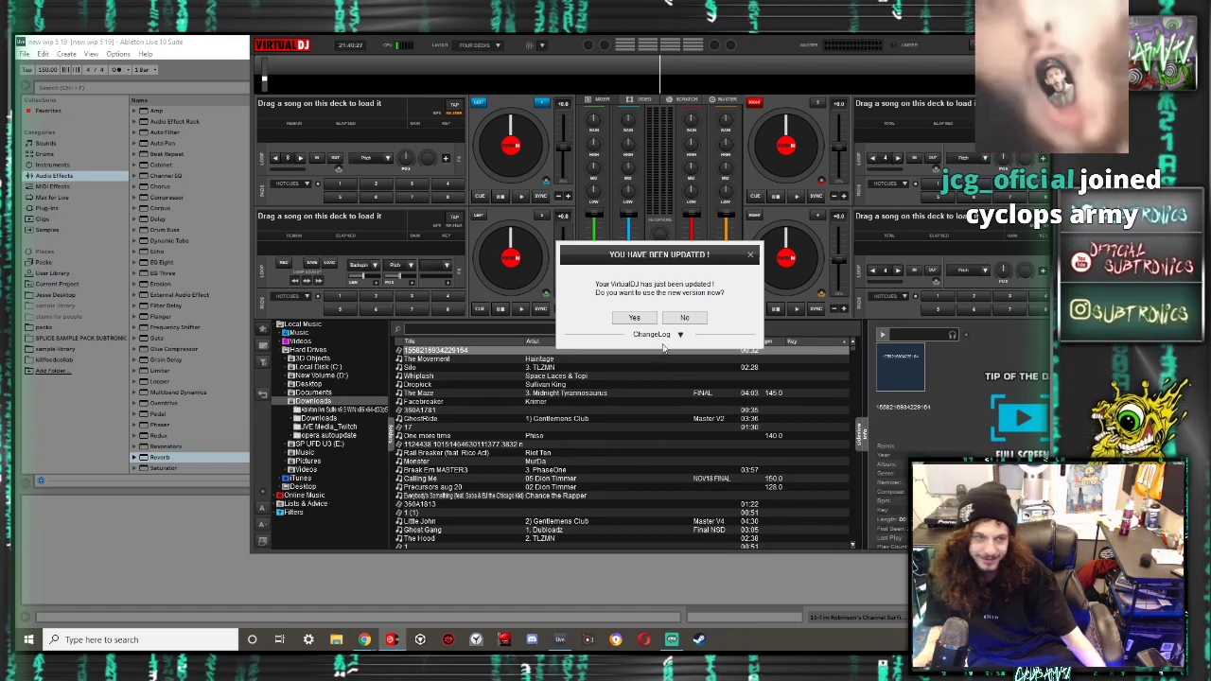
# Decline the new version in VirtualDJ, show the iTunes library in its browser and launch iTunes
pyautogui.click(677, 323)
pyautogui.click(295, 479)
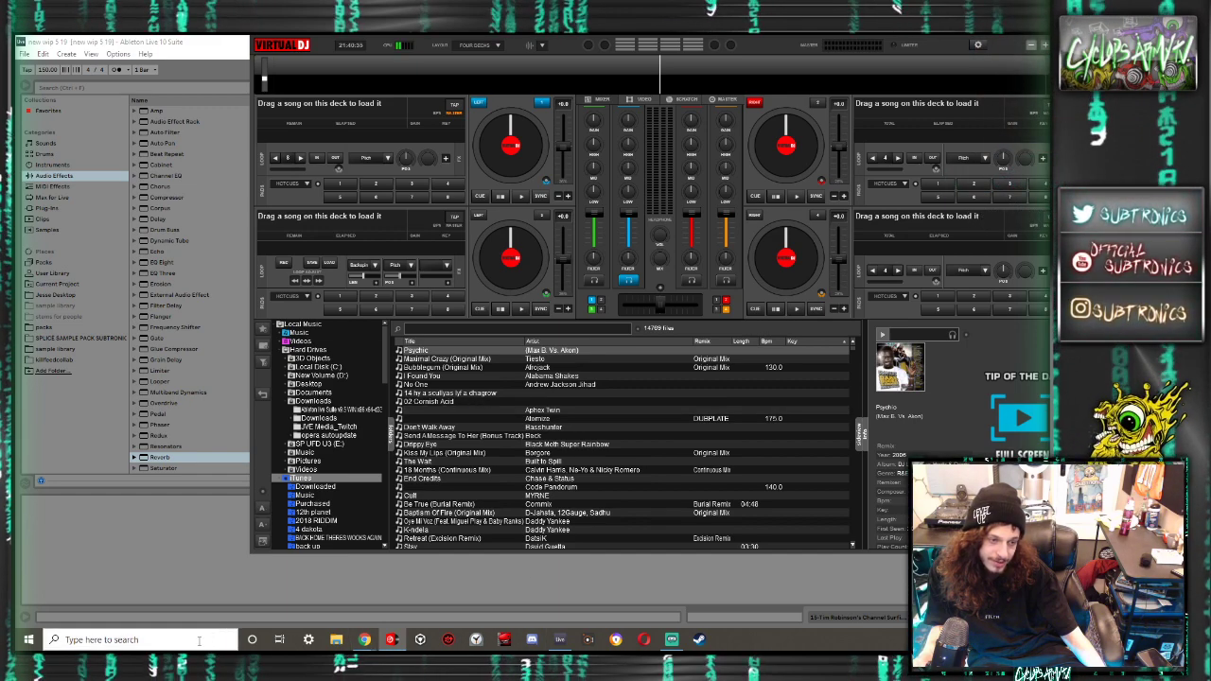
pyautogui.click(207, 641)
pyautogui.write('itunes')
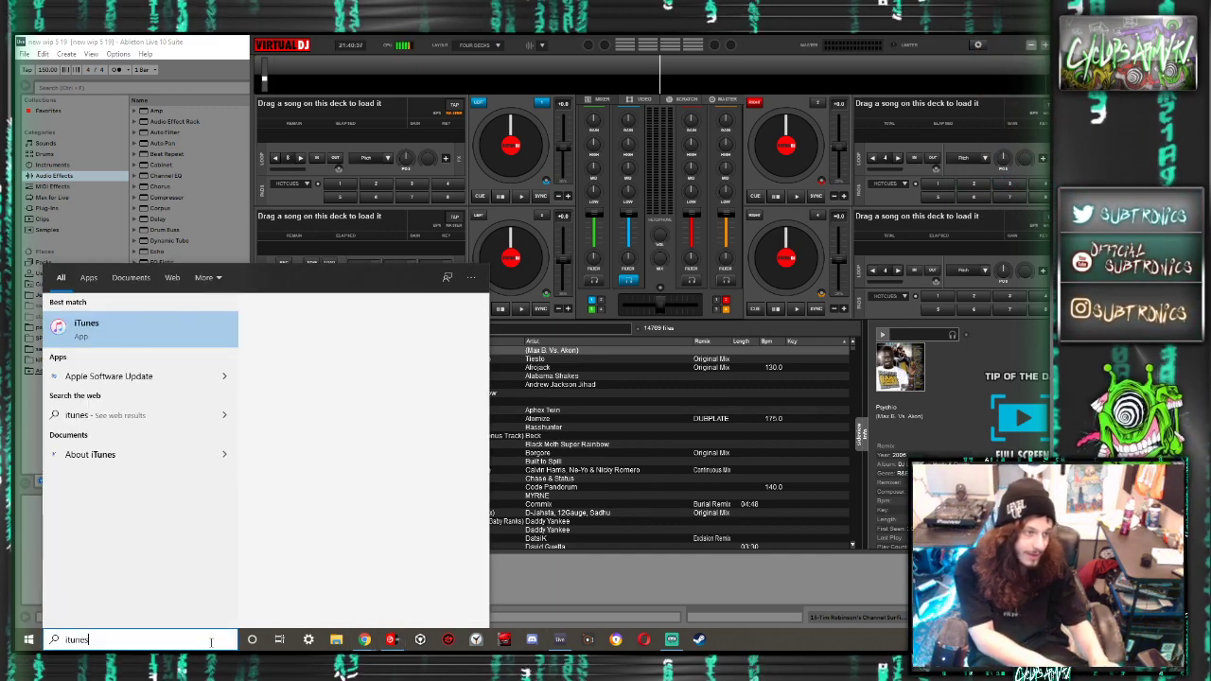
pyautogui.press('Return')
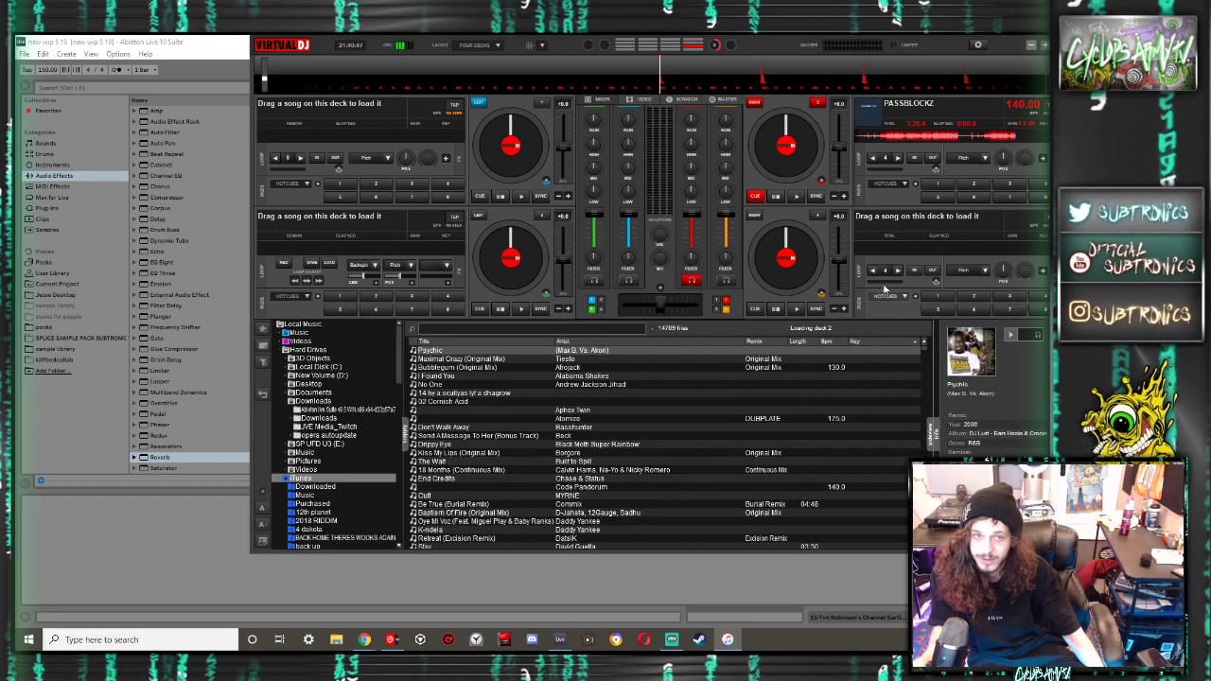
# Play PASSBLOCKZ on deck 2, and load PASS THAT BLOCKZUO 2017 on deck 1 and EVIL BLOKONOME on deck 3 from the 2018 RIDDIM playlist and play them
pyautogui.click(796, 196)
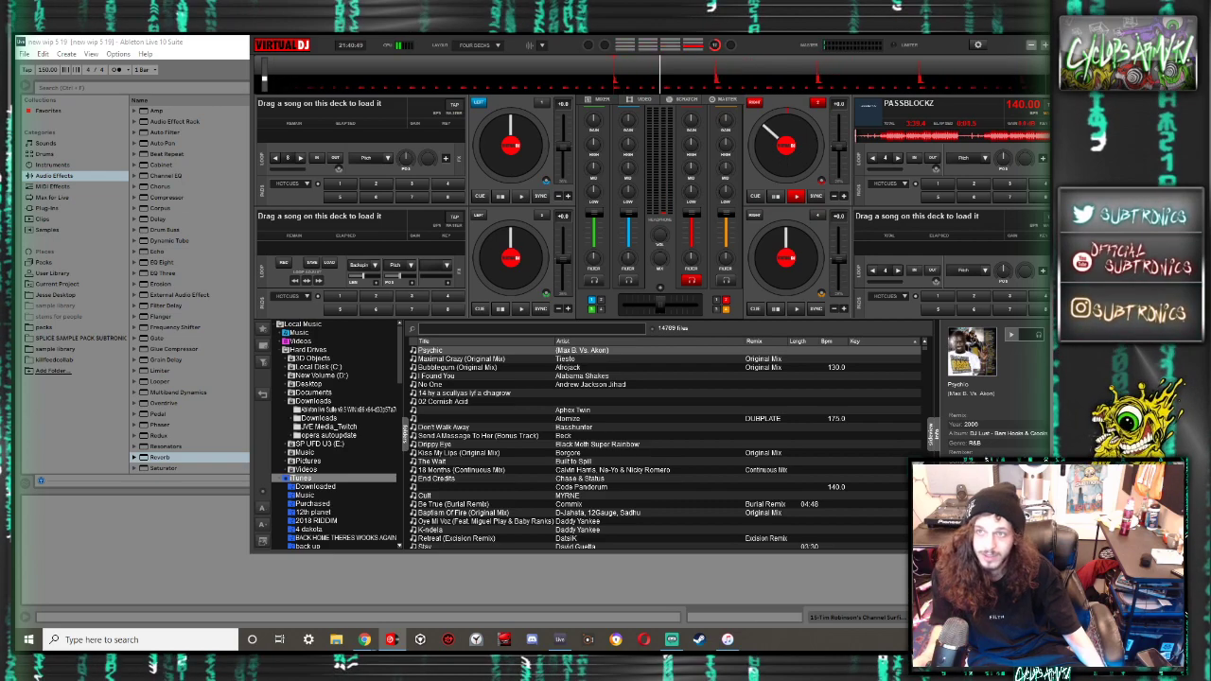
pyautogui.moveTo(148, 325); pyautogui.dragTo(201, 382)
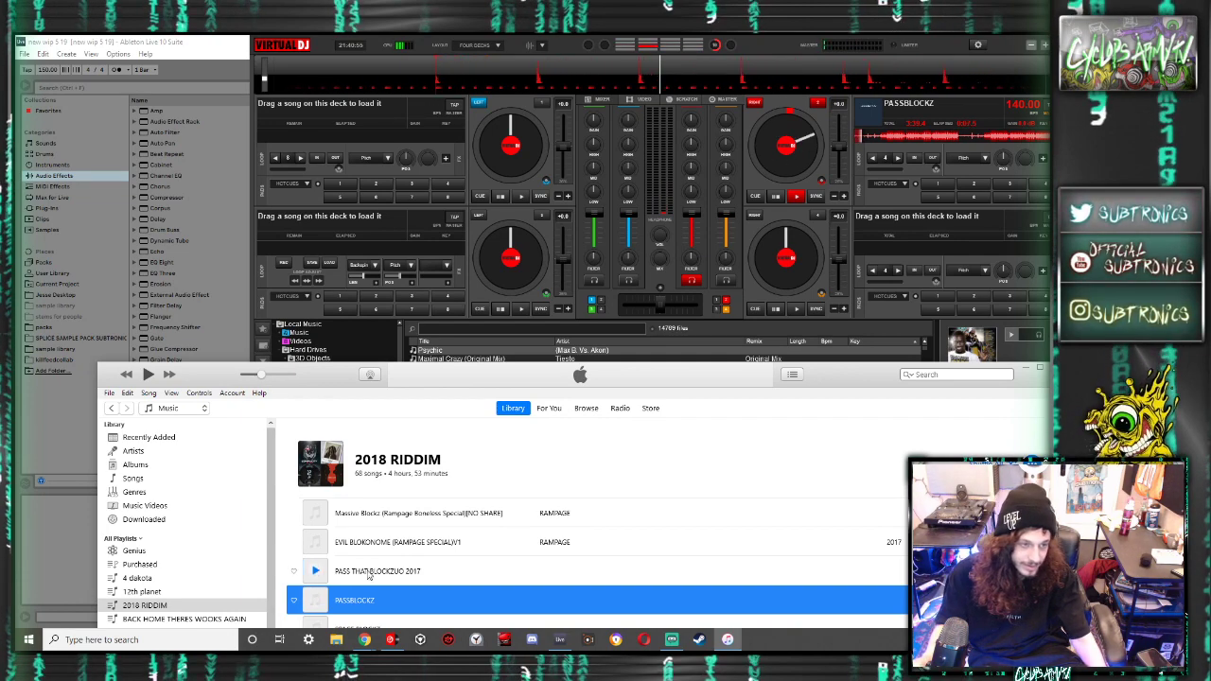
pyautogui.moveTo(368, 572); pyautogui.dragTo(416, 332)
pyautogui.moveTo(491, 151); pyautogui.dragTo(497, 153)
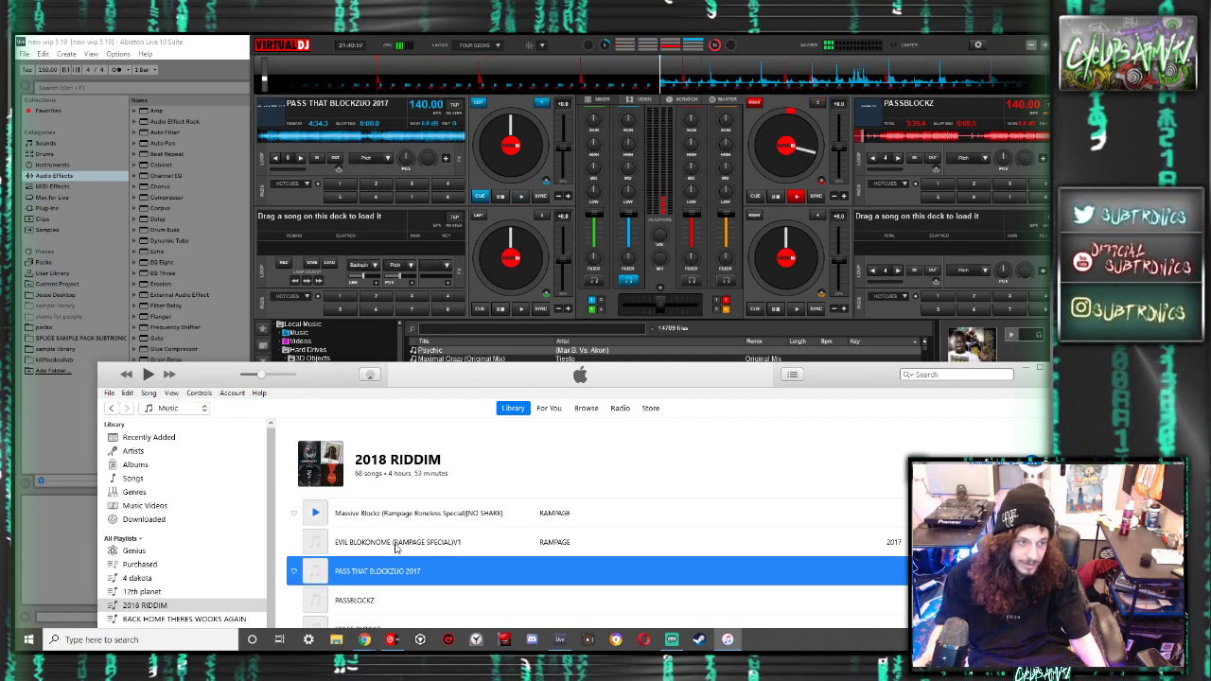
pyautogui.moveTo(397, 542); pyautogui.dragTo(536, 270)
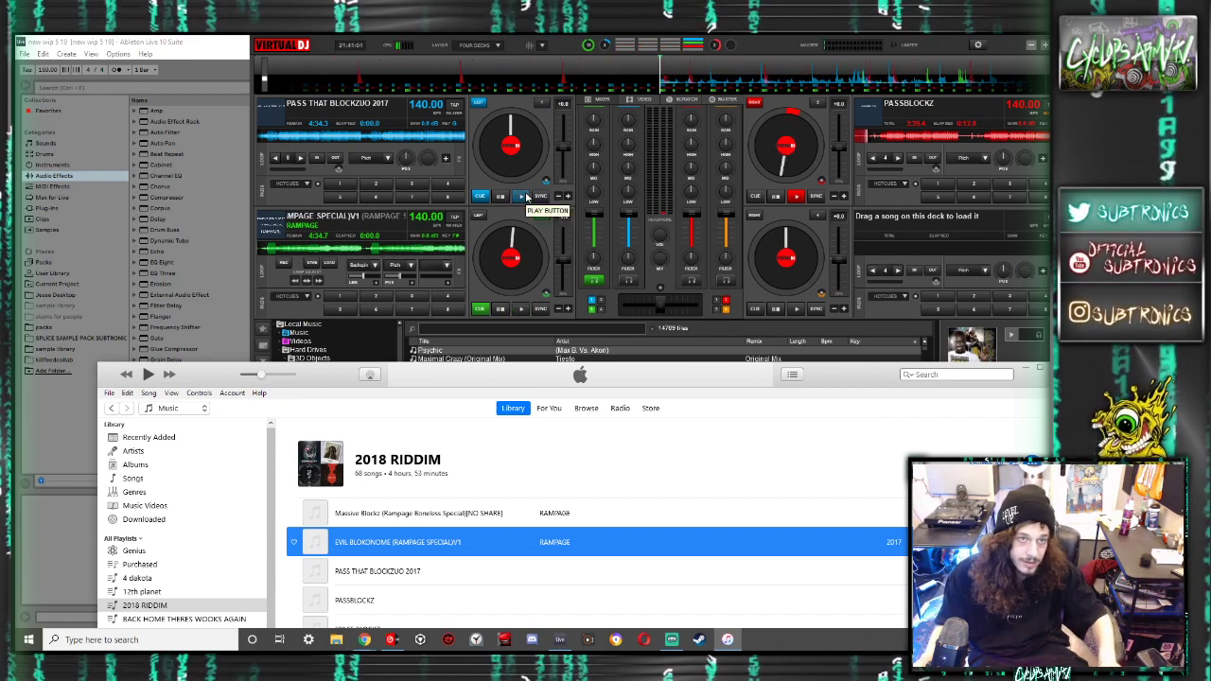
pyautogui.click(525, 196)
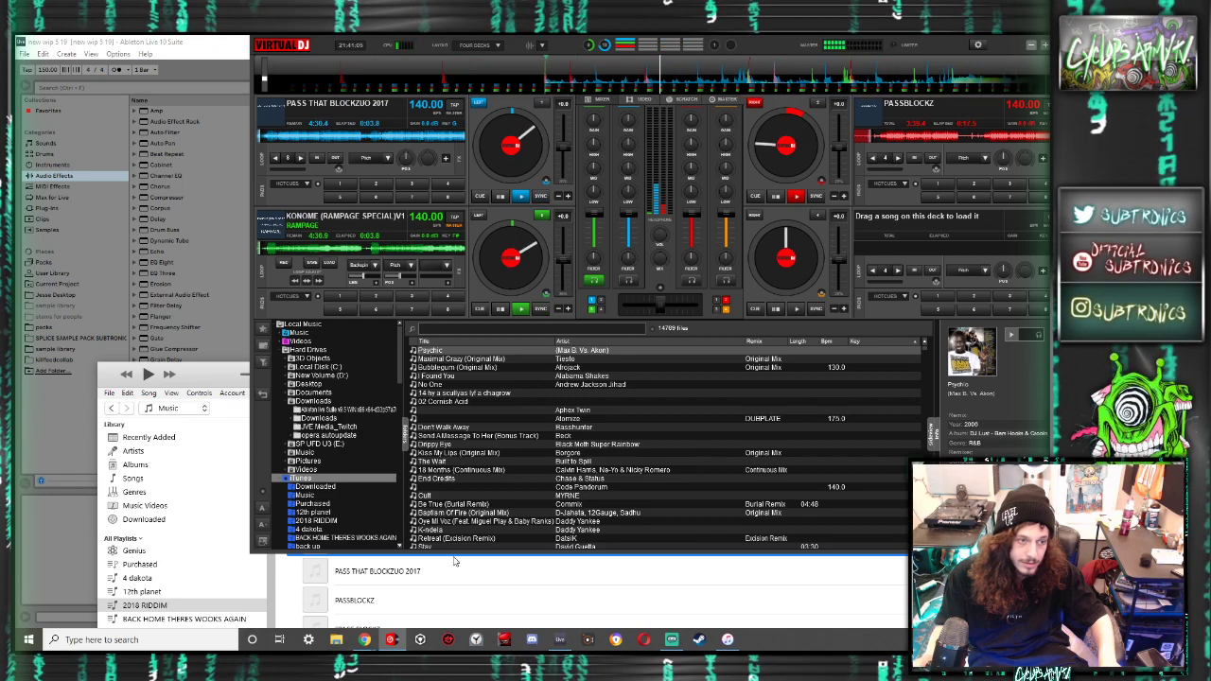
# Find "04- Aweminus - Respawn Dub" in the 2018 RIDDIM playlist and load it onto deck 4
pyautogui.click(482, 600)
pyautogui.scroll(-2, 483, 539)
pyautogui.scroll(-1, 483, 537)
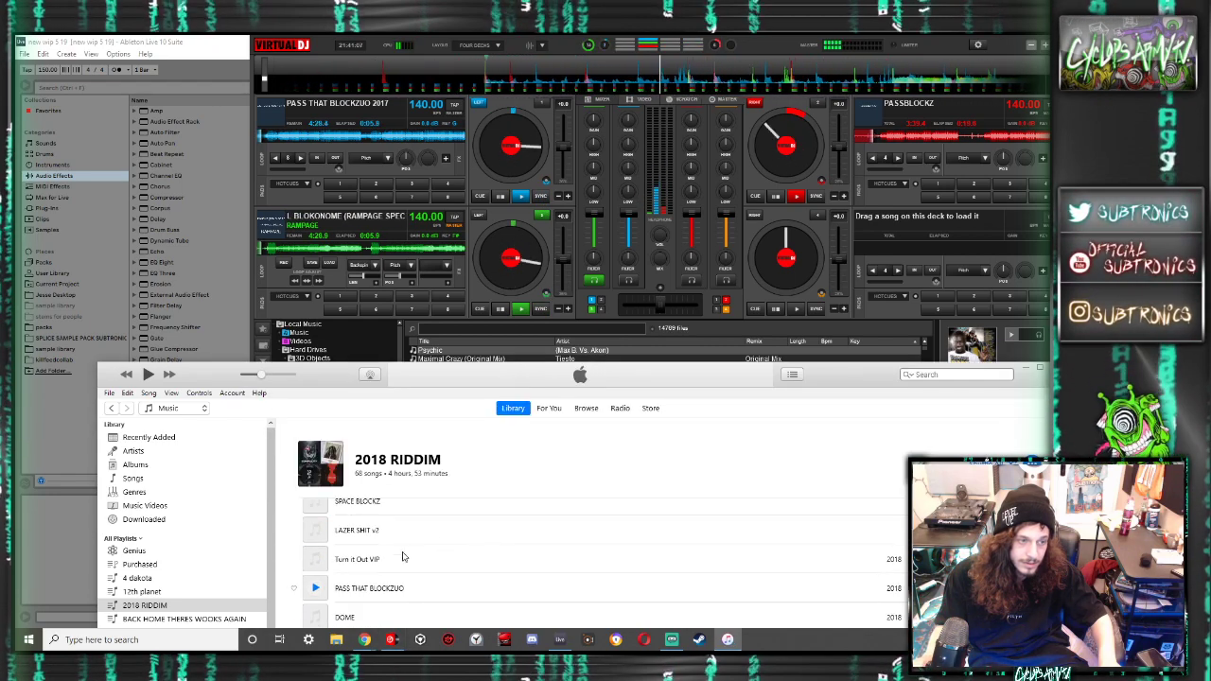
pyautogui.scroll(-2, 397, 562)
pyautogui.moveTo(400, 590); pyautogui.dragTo(947, 251)
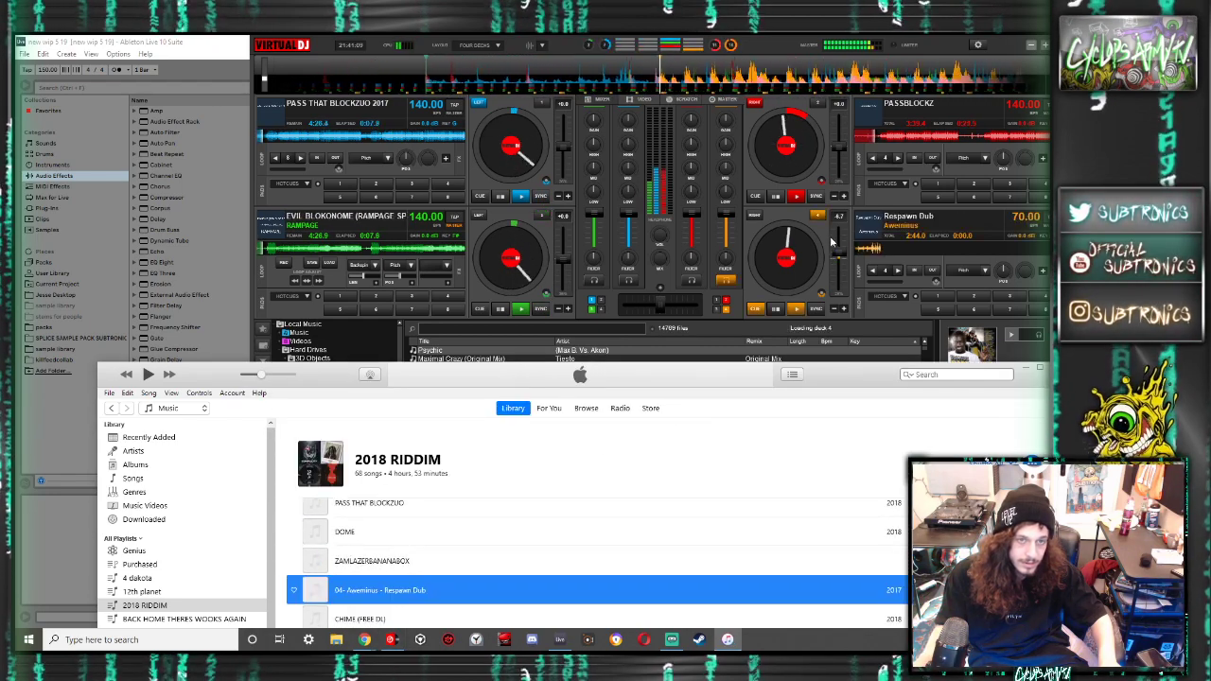
# Rebalance the playing decks with the volume faders and crossfader, and stop deck 2 at its cue point
pyautogui.click(626, 231)
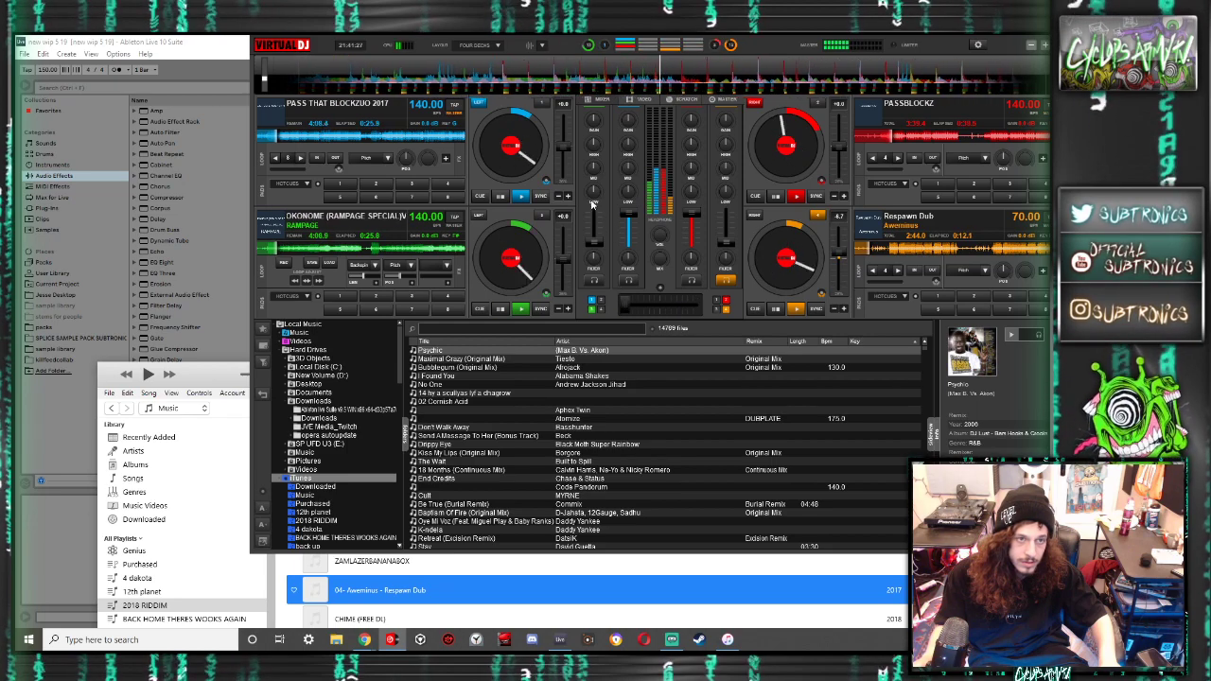
pyautogui.moveTo(643, 305); pyautogui.dragTo(671, 300)
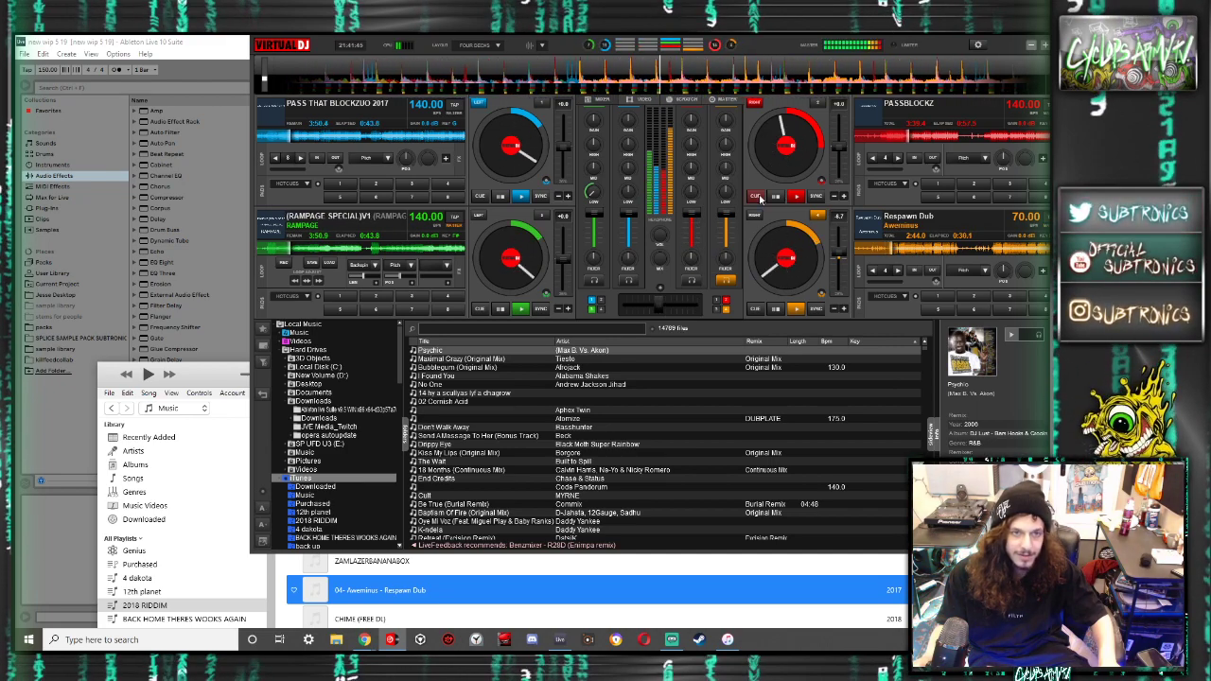
pyautogui.click(753, 196)
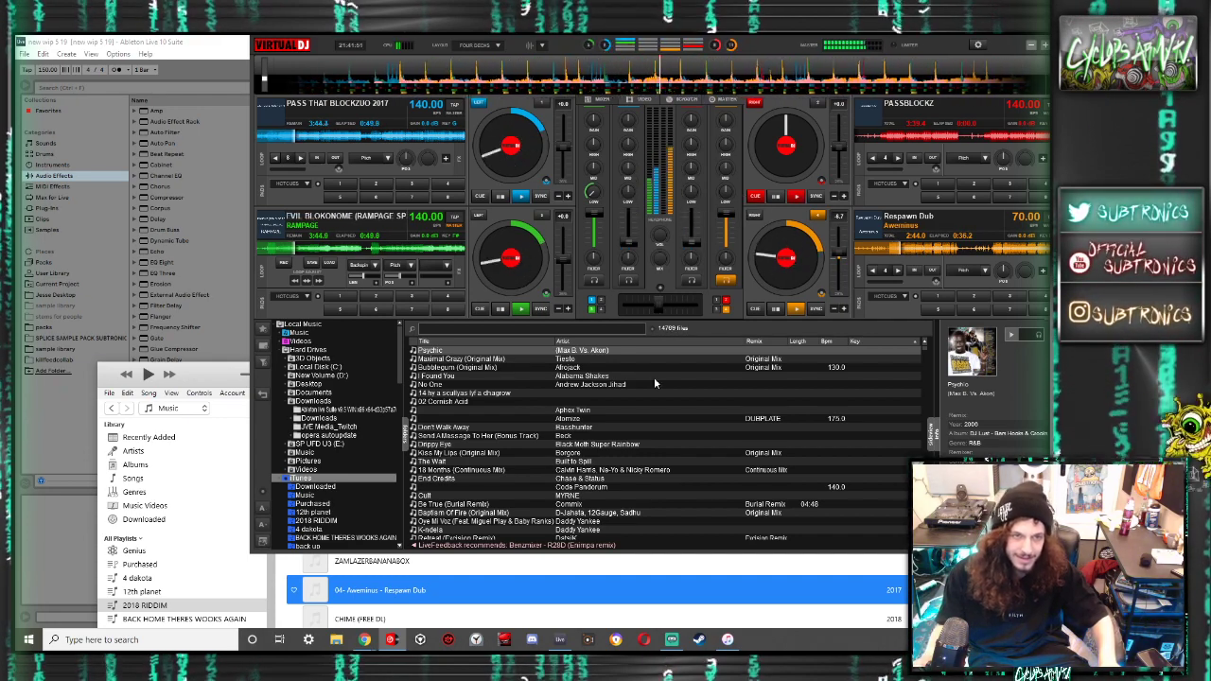
# Load Sohman - Ultimate from the 2018 RIDDIM playlist onto deck 2
pyautogui.scroll(-1, 413, 597)
pyautogui.click(406, 605)
pyautogui.scroll(-2, 409, 594)
pyautogui.moveTo(412, 572); pyautogui.dragTo(791, 133)
pyautogui.click(820, 199)
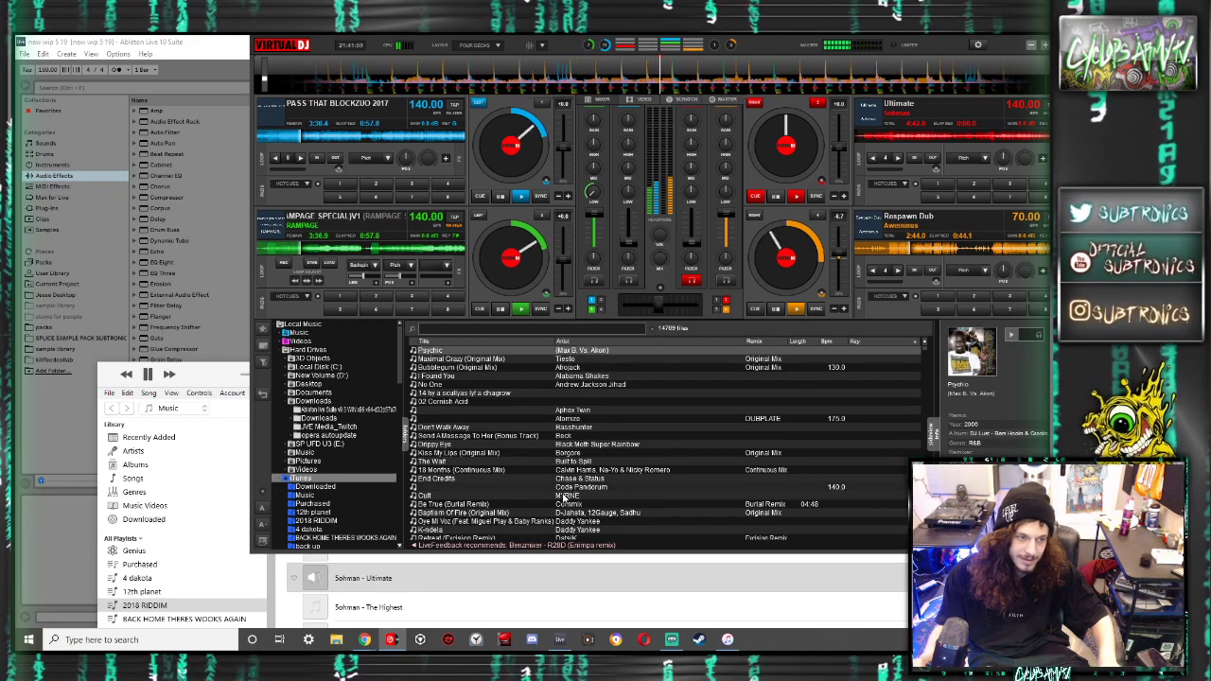
# Find SUBFILTRONIK - PASSOUT (ID REMIX) in the 2018 RIDDIM playlist and load it onto deck 1
pyautogui.click(441, 578)
pyautogui.scroll(-4, 446, 573)
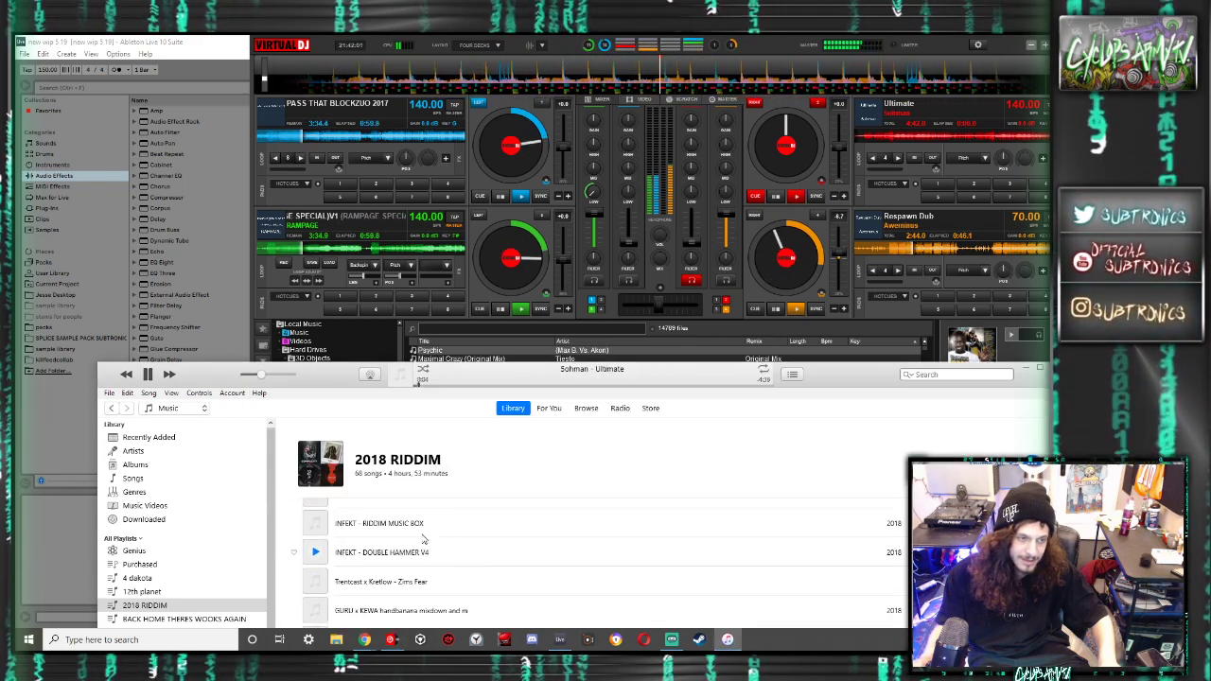
pyautogui.scroll(-1, 433, 582)
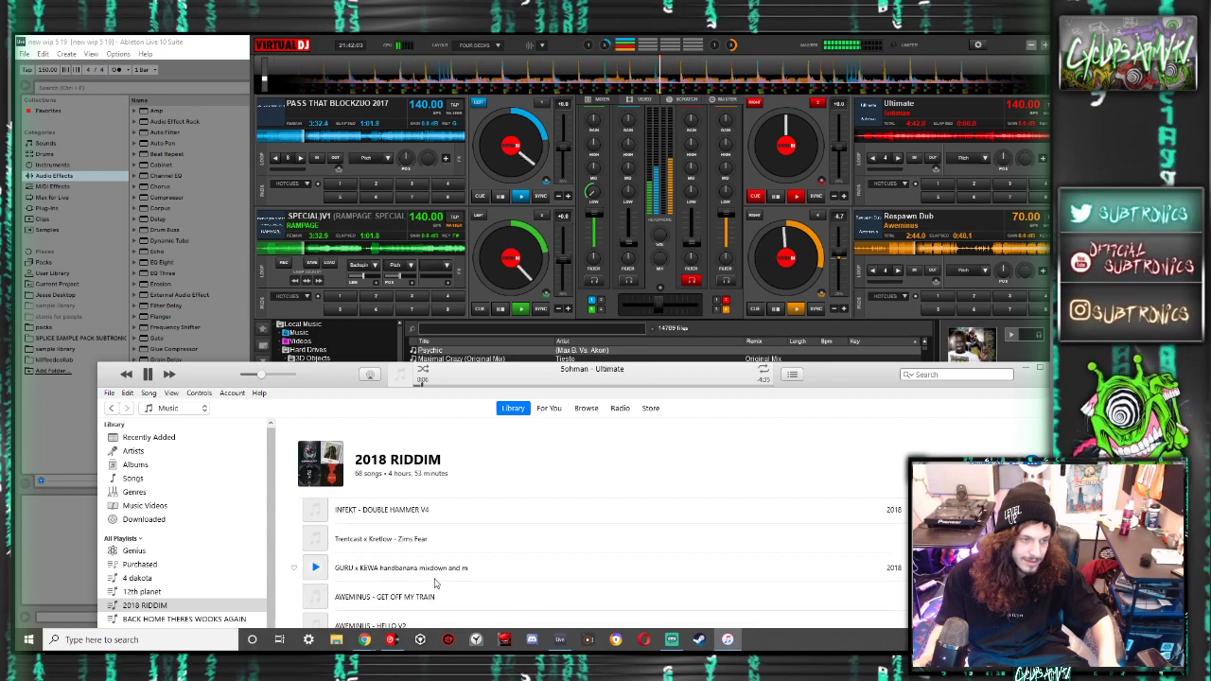
pyautogui.scroll(-3, 434, 584)
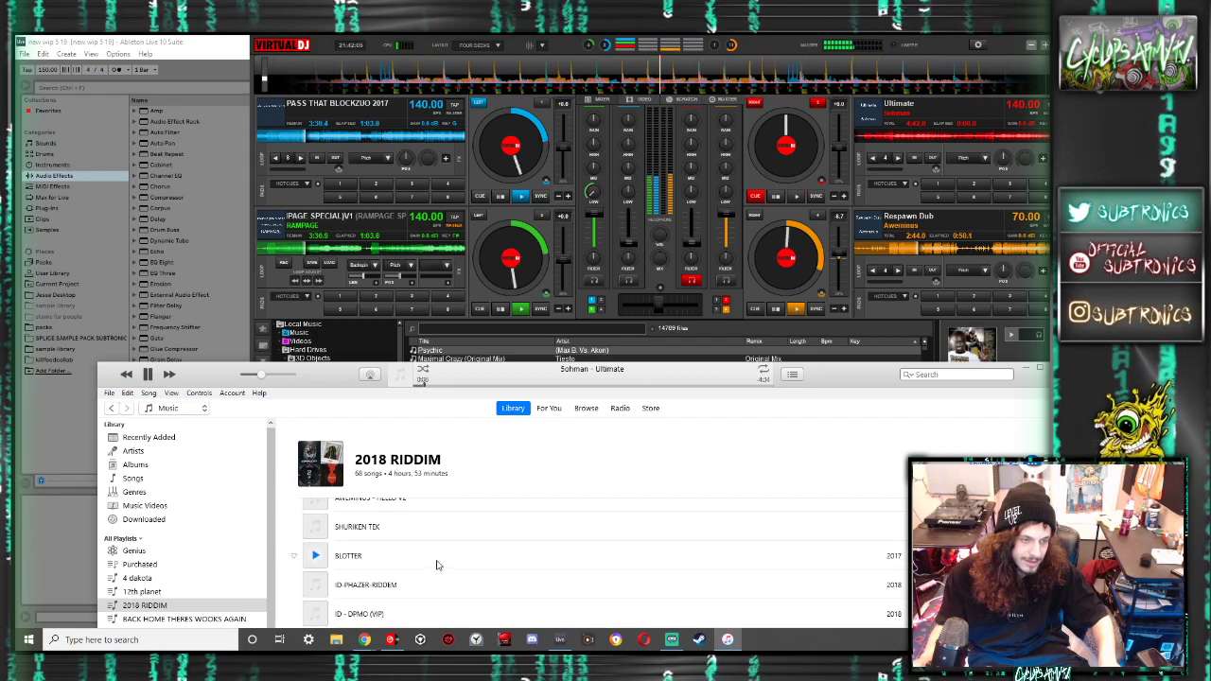
pyautogui.scroll(-3, 433, 573)
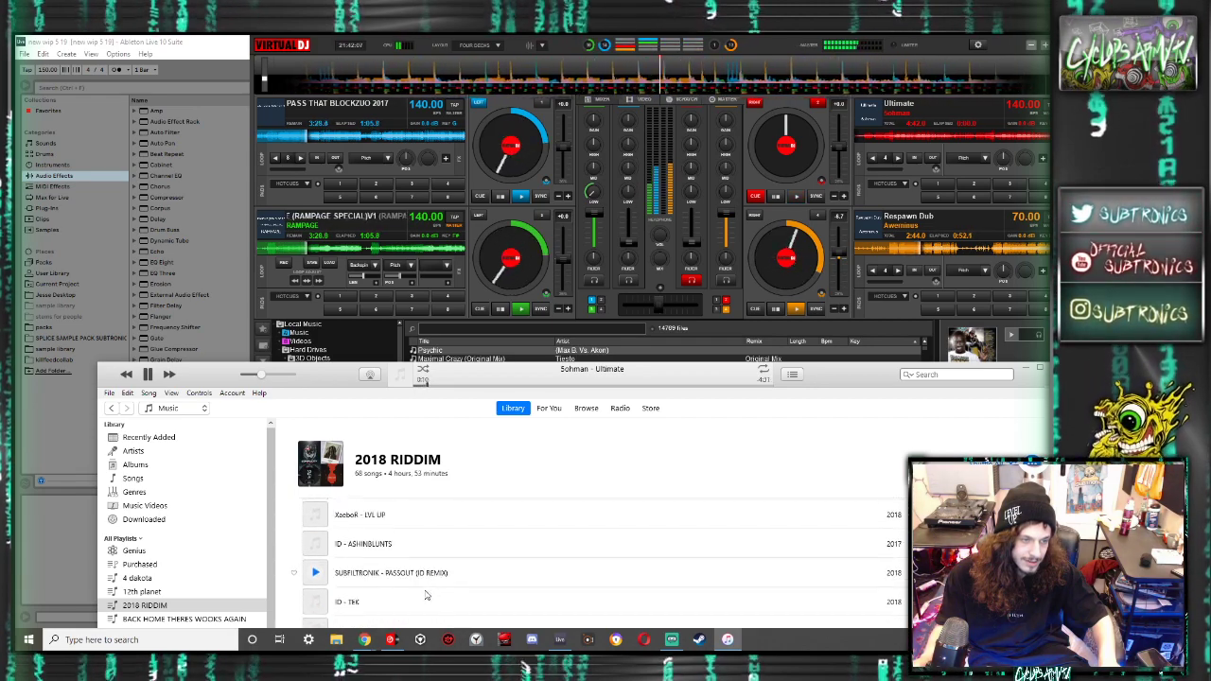
pyautogui.moveTo(422, 572); pyautogui.dragTo(514, 133)
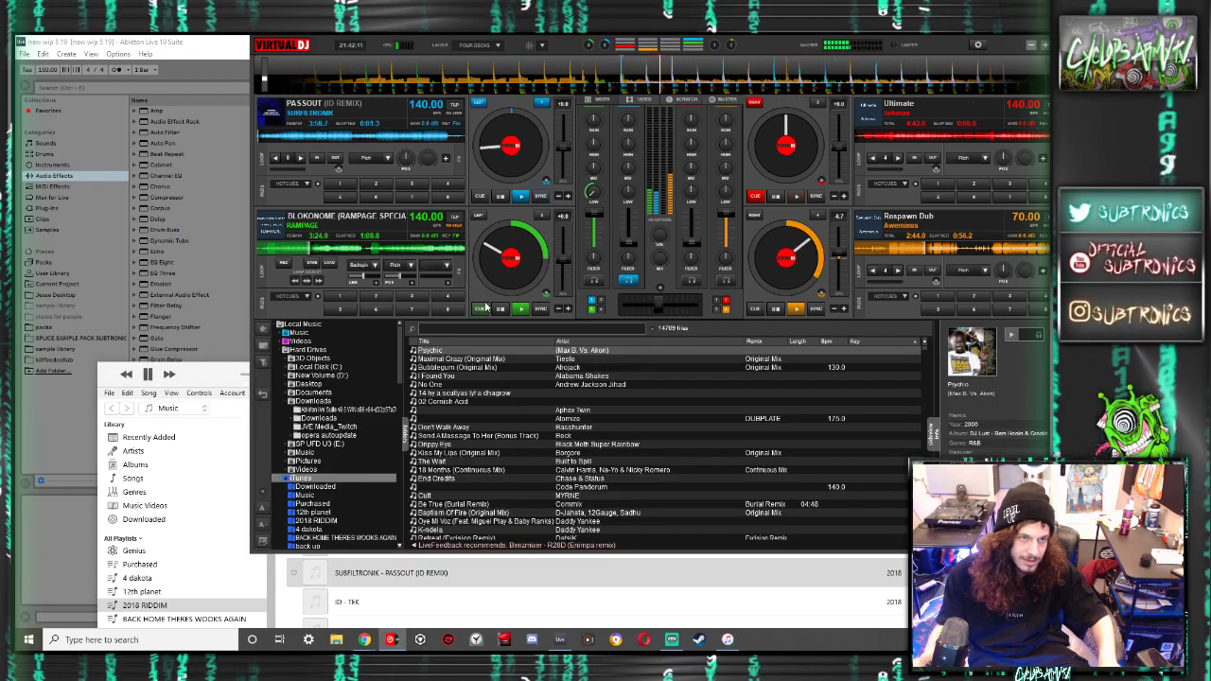
# Load Black Raptor (Al Ross Remix) from the 2018 RIDDIM playlist onto deck 2 and play it
pyautogui.click(421, 602)
pyautogui.scroll(-3, 412, 525)
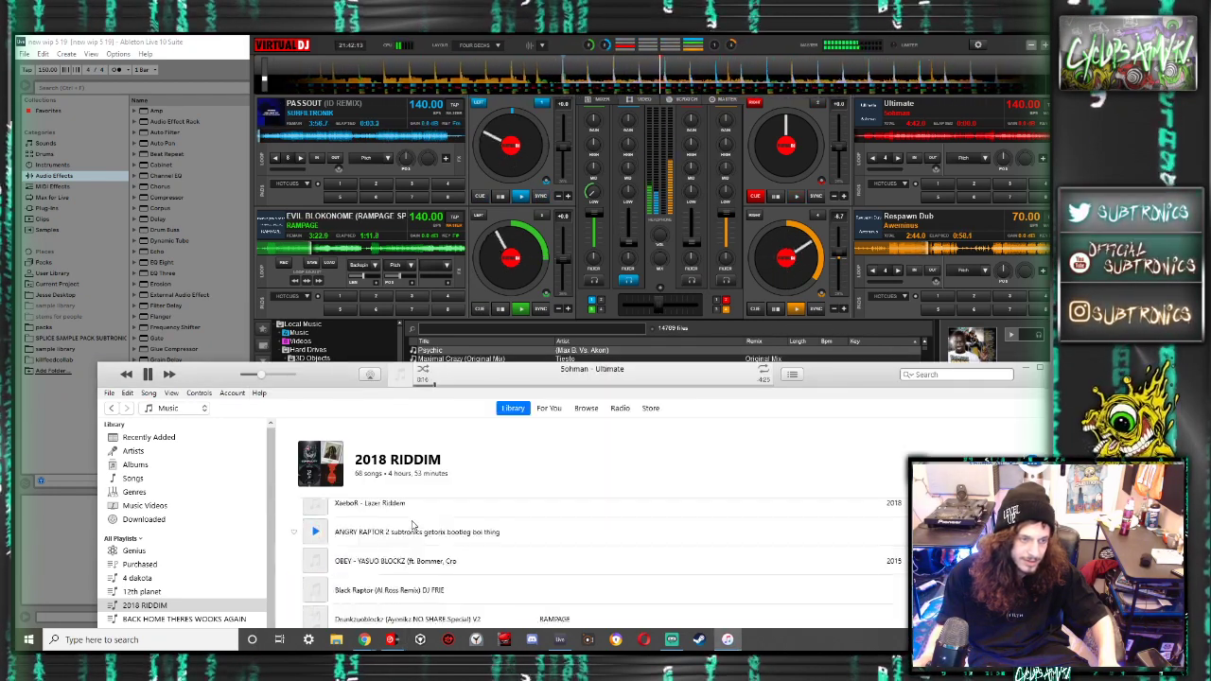
pyautogui.moveTo(403, 547); pyautogui.dragTo(820, 163)
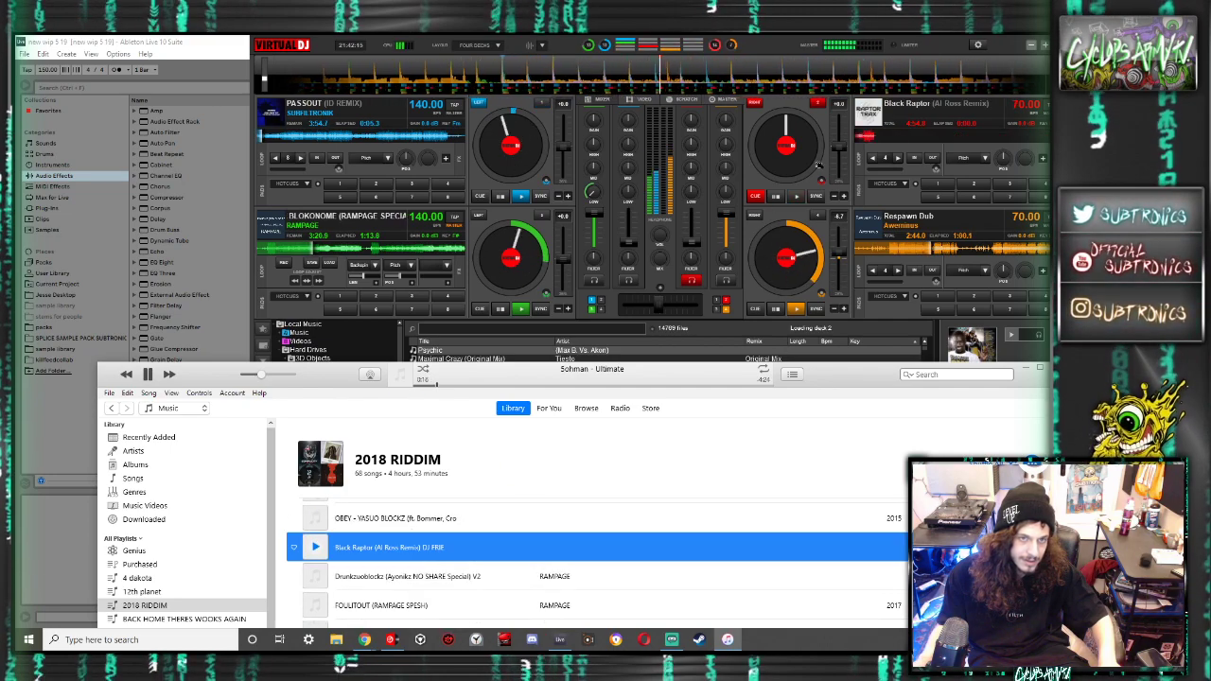
pyautogui.click(796, 196)
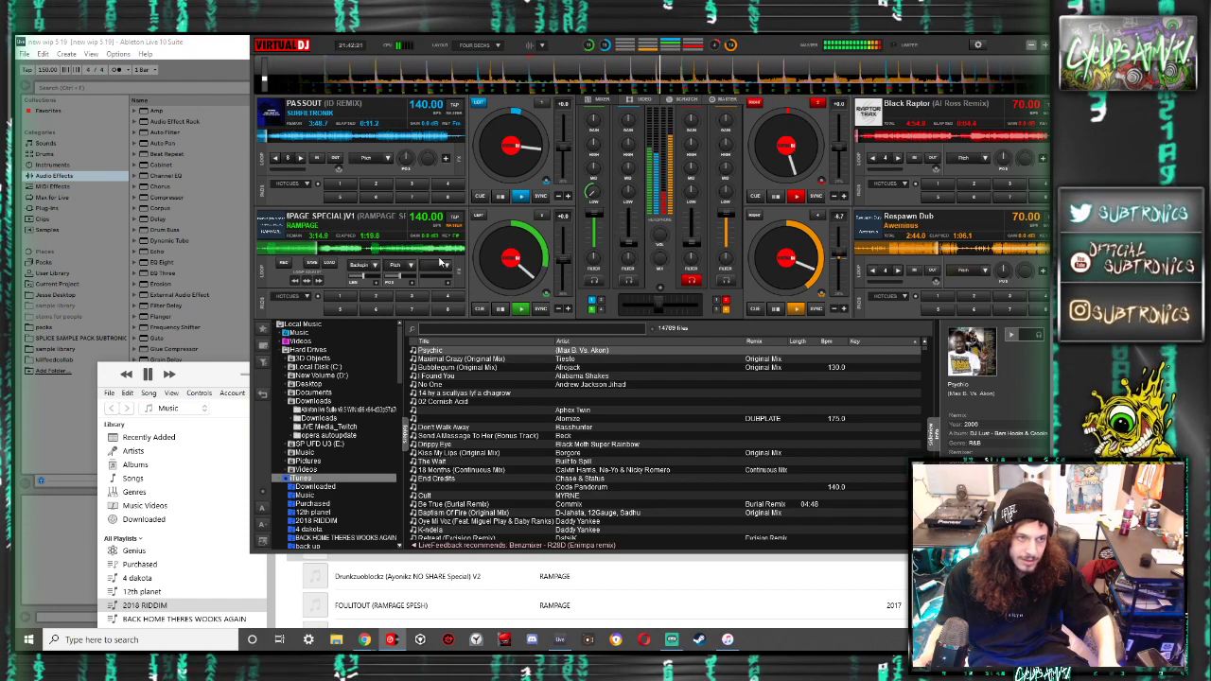
# Trigger Backspin on deck 3 while bringing in deck 1's volume, and scratch deck 4's platter
pyautogui.click(359, 265)
pyautogui.moveTo(629, 242); pyautogui.dragTo(624, 102)
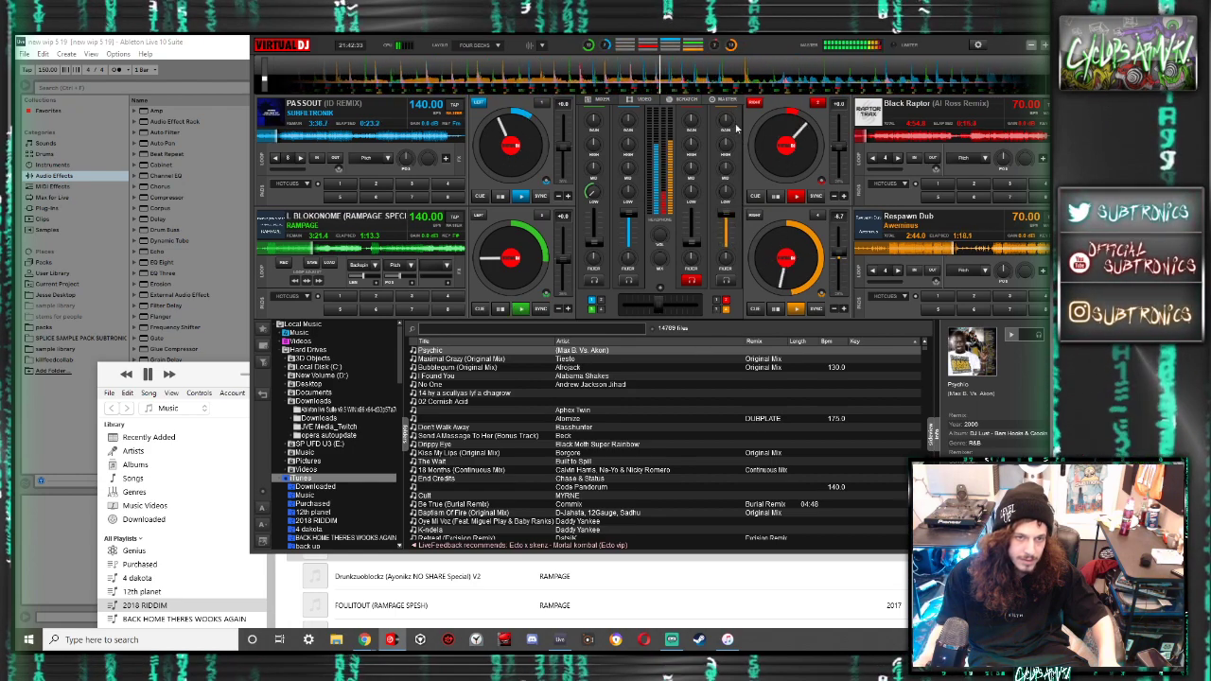
pyautogui.moveTo(786, 236); pyautogui.dragTo(754, 287)
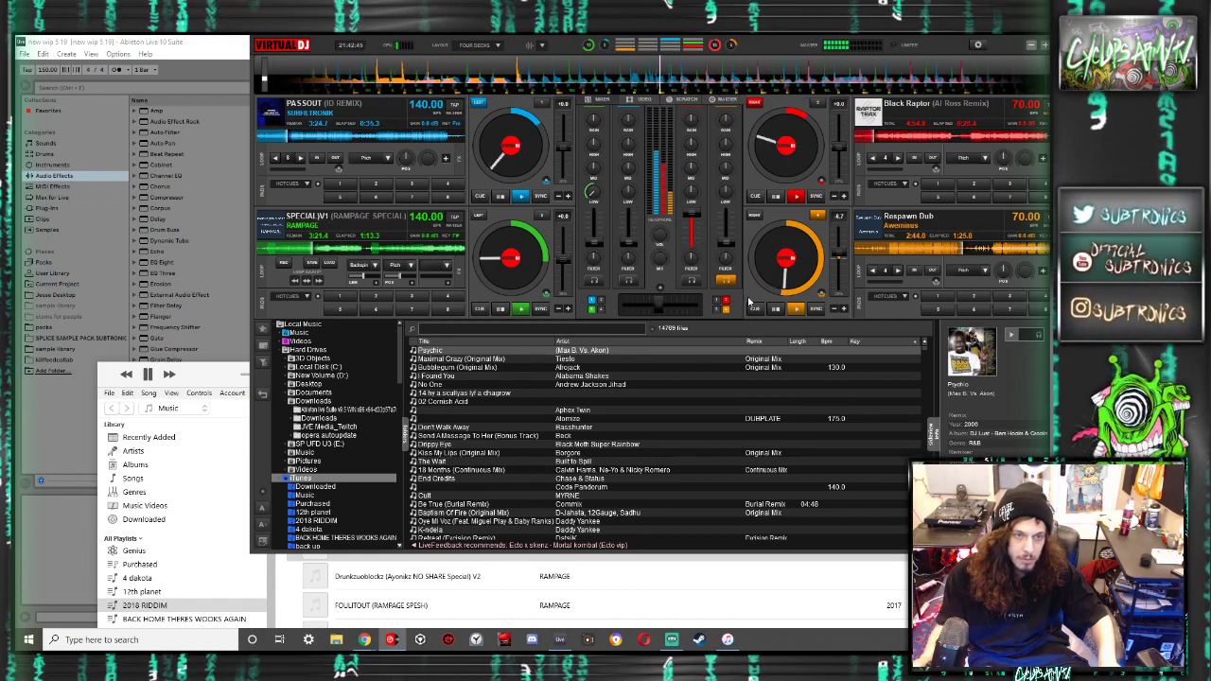
# Pause the track playing in iTunes and stop the VirtualDJ decks at their cue points
pyautogui.click(148, 374)
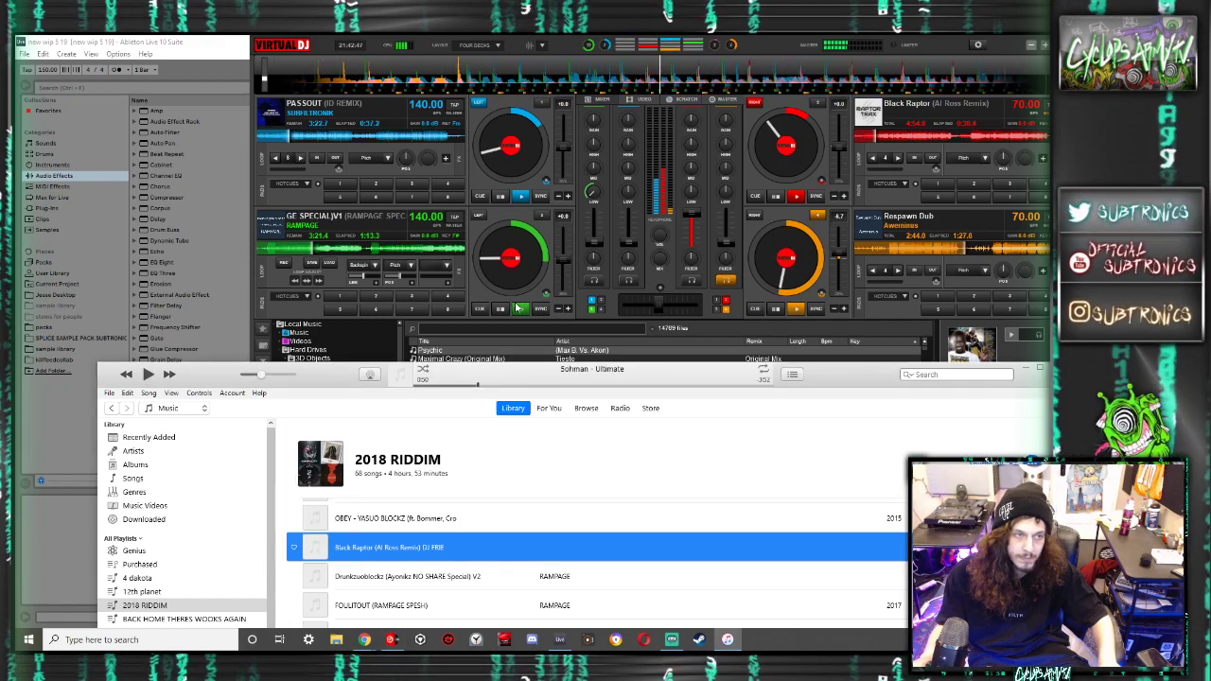
pyautogui.moveTo(690, 213); pyautogui.dragTo(700, 256)
pyautogui.click(756, 196)
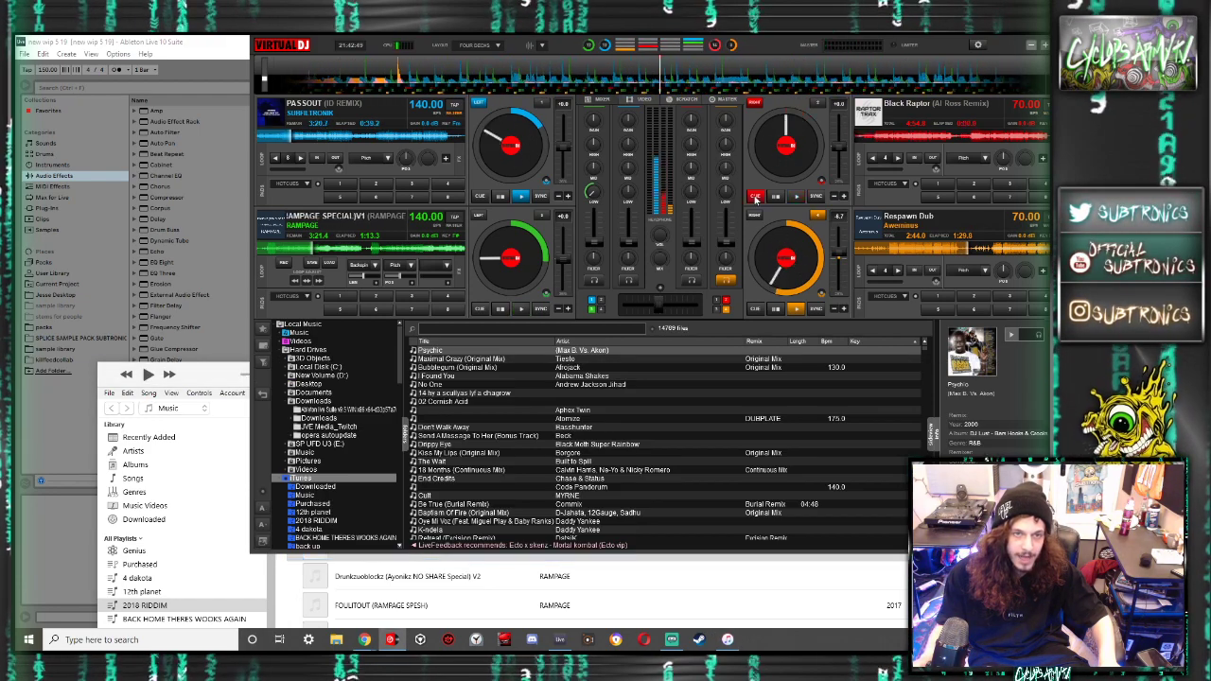
pyautogui.click(752, 309)
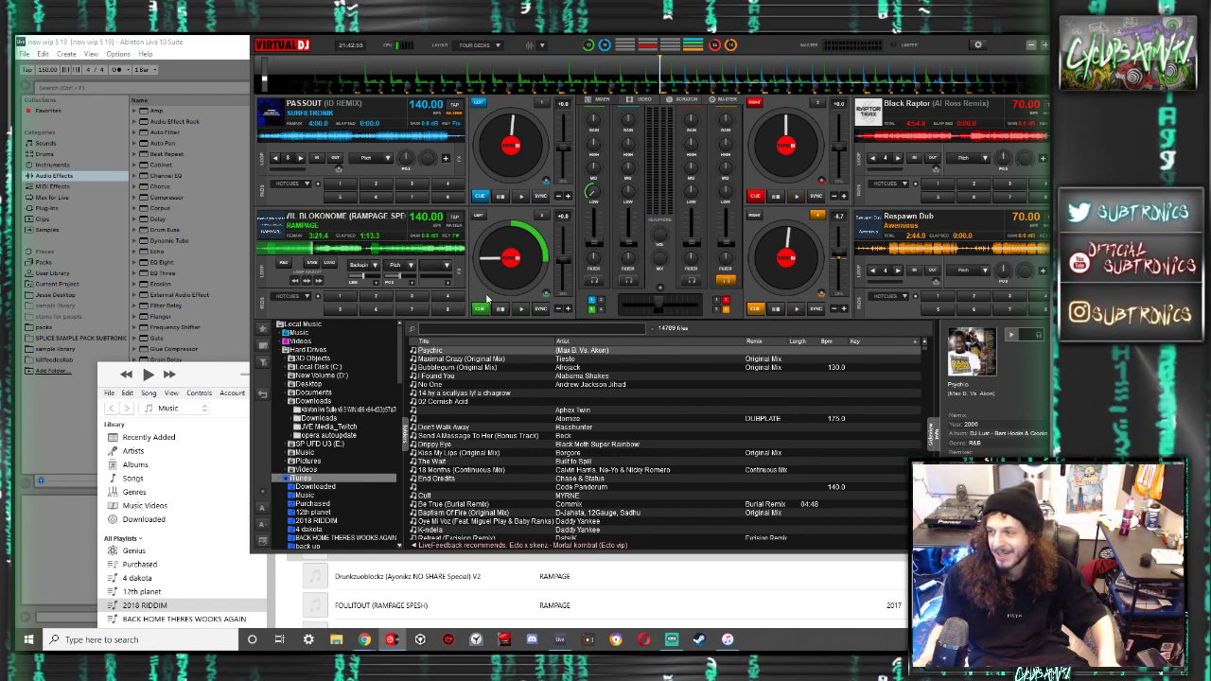
# Load R2D2 X 50HMAN - SMASH (GANON REMIX) onto deck 3 and SIMON THE DIGGER onto deck 4, and play both with their volume up
pyautogui.click(516, 576)
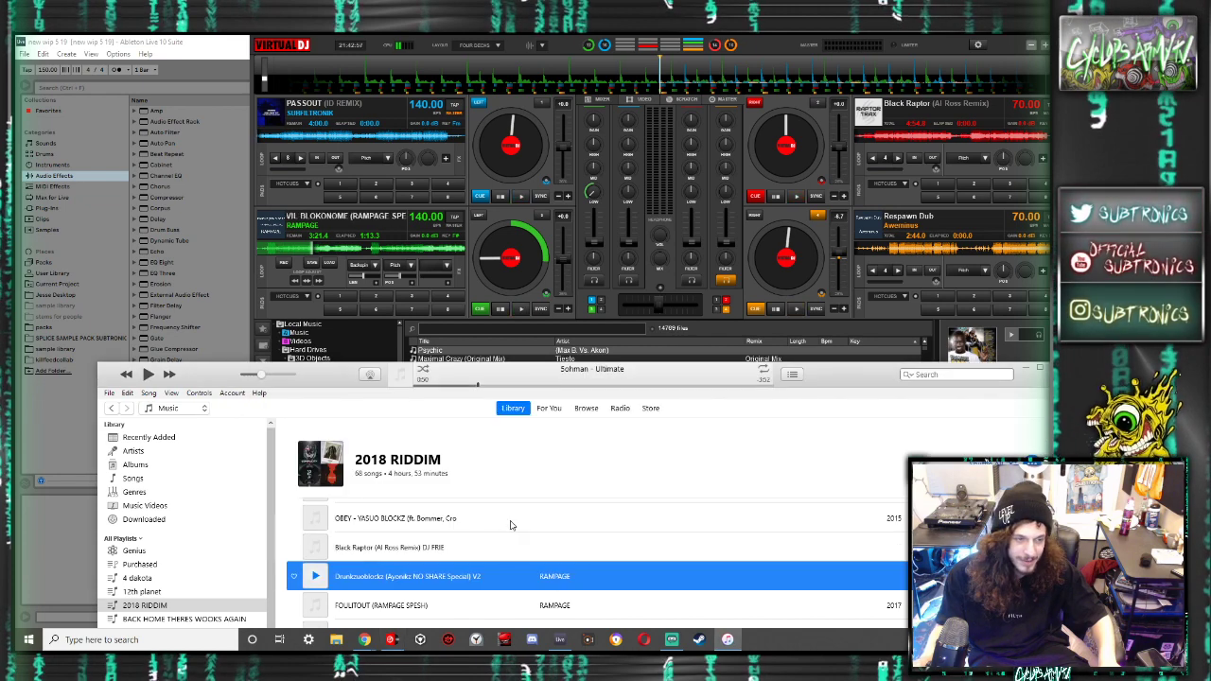
pyautogui.scroll(-5, 510, 525)
pyautogui.moveTo(442, 561); pyautogui.dragTo(452, 258)
pyautogui.moveTo(416, 581); pyautogui.dragTo(778, 276)
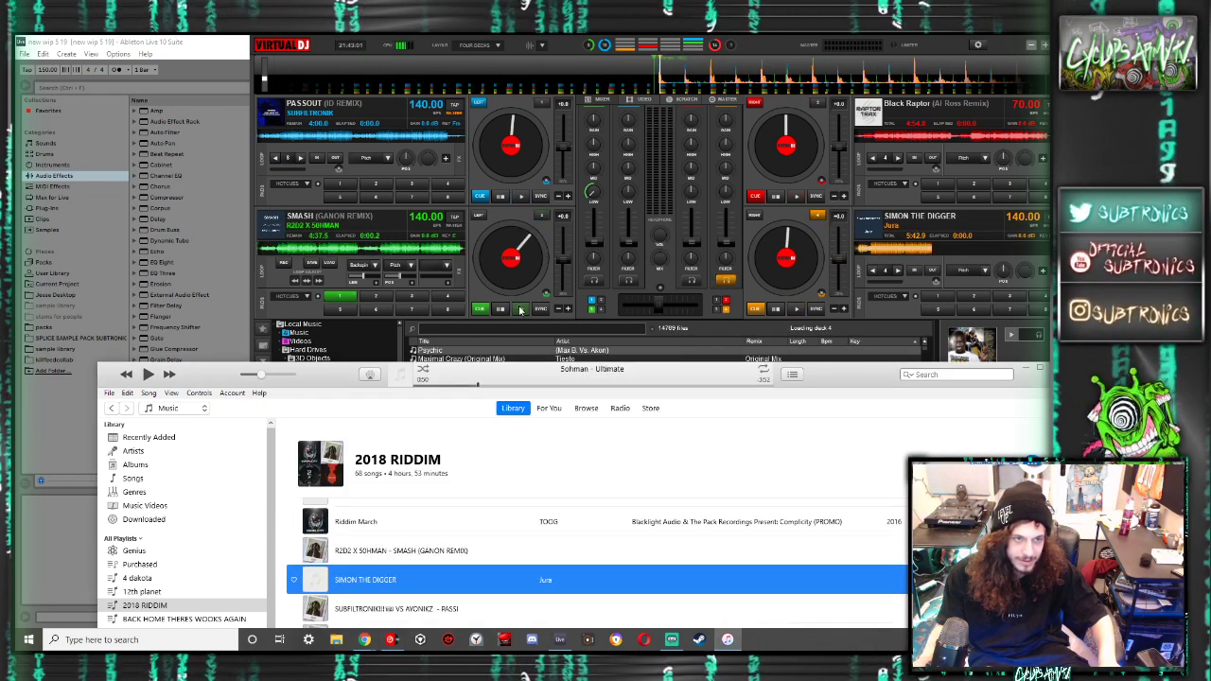
pyautogui.click(520, 310)
pyautogui.moveTo(726, 244); pyautogui.dragTo(743, 199)
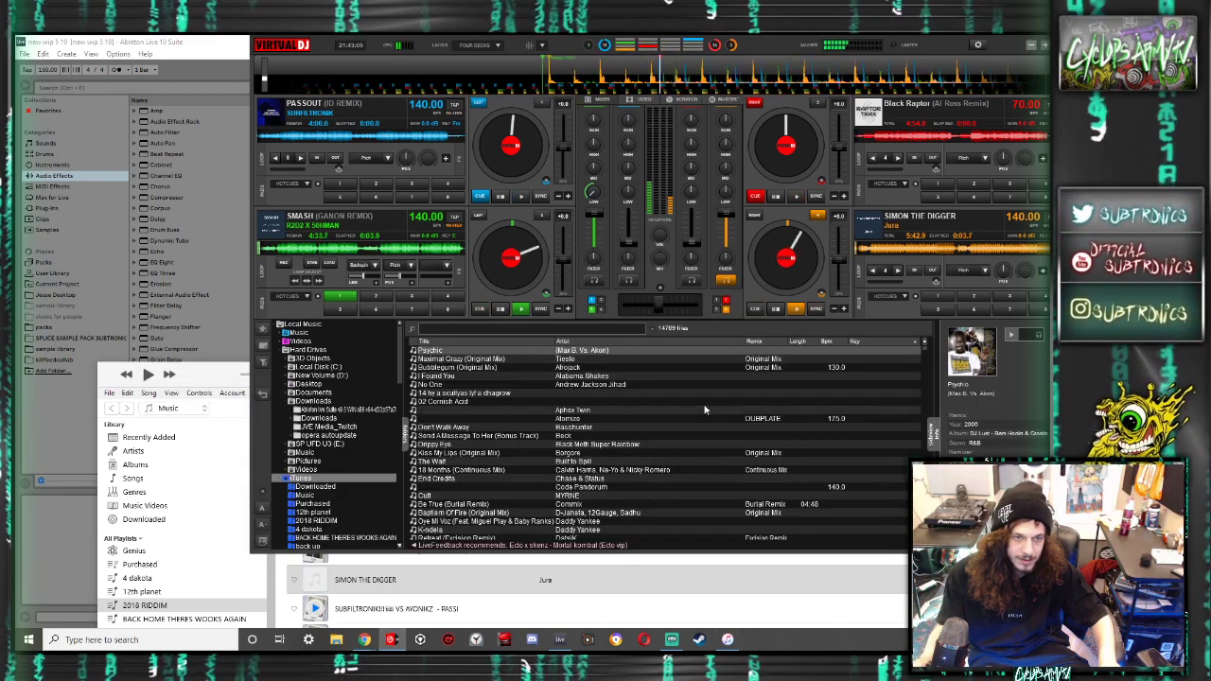
# Move the iTunes window higher and load Riddim March from the back up playlist onto deck 2
pyautogui.click(584, 606)
pyautogui.scroll(-2, 571, 578)
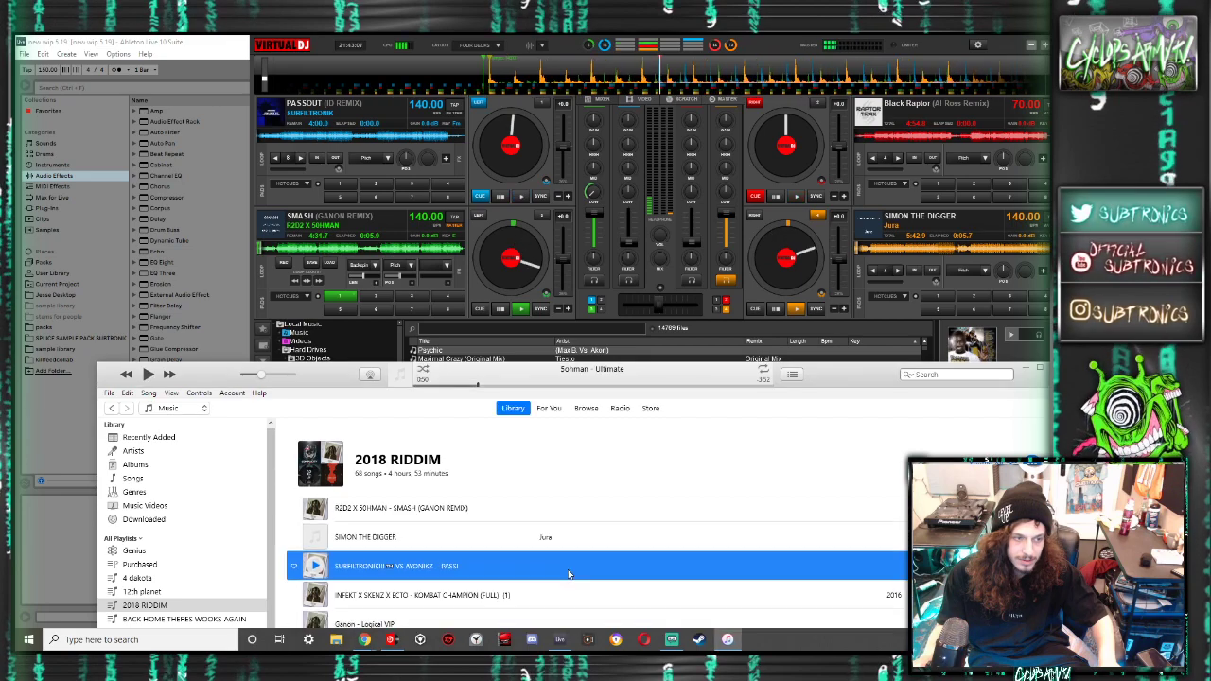
pyautogui.scroll(-6, 449, 535)
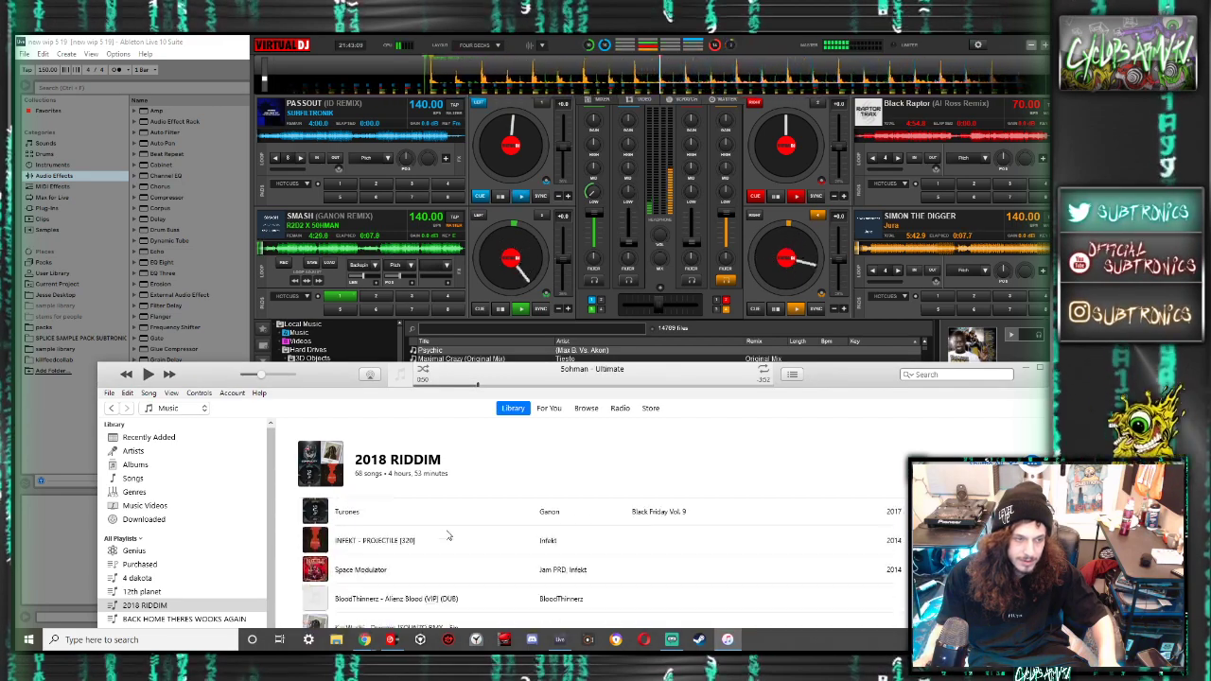
pyautogui.scroll(-3, 413, 541)
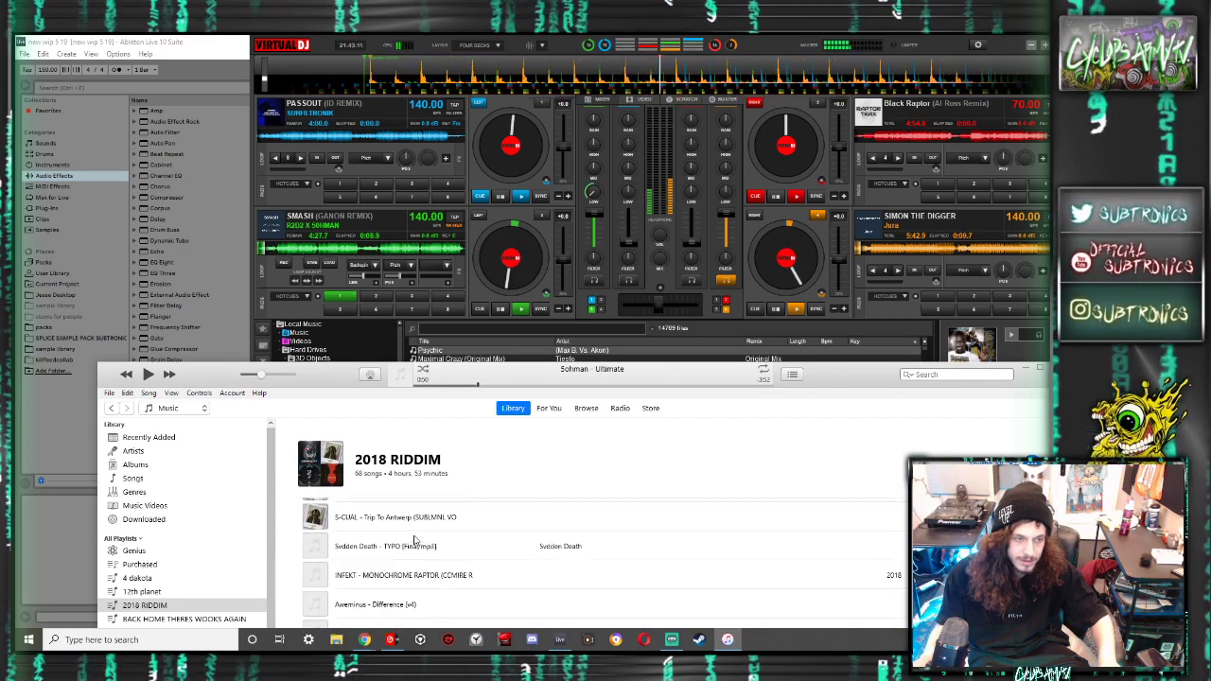
pyautogui.click(484, 541)
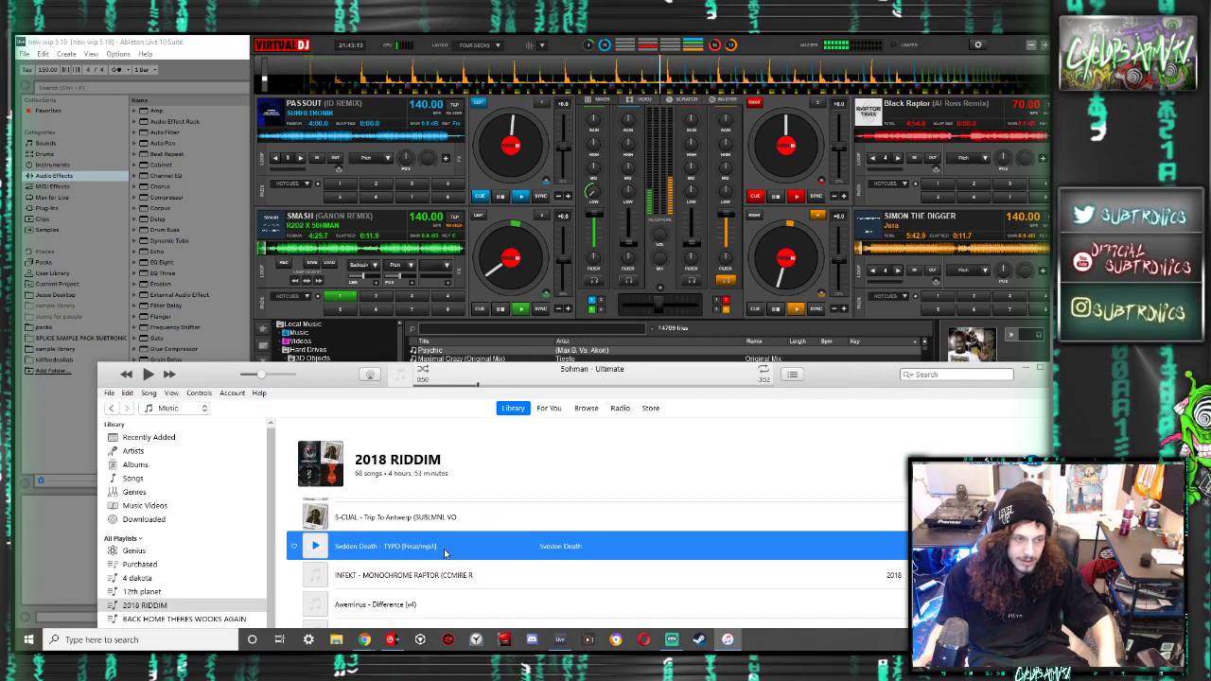
pyautogui.moveTo(341, 385); pyautogui.dragTo(340, 345)
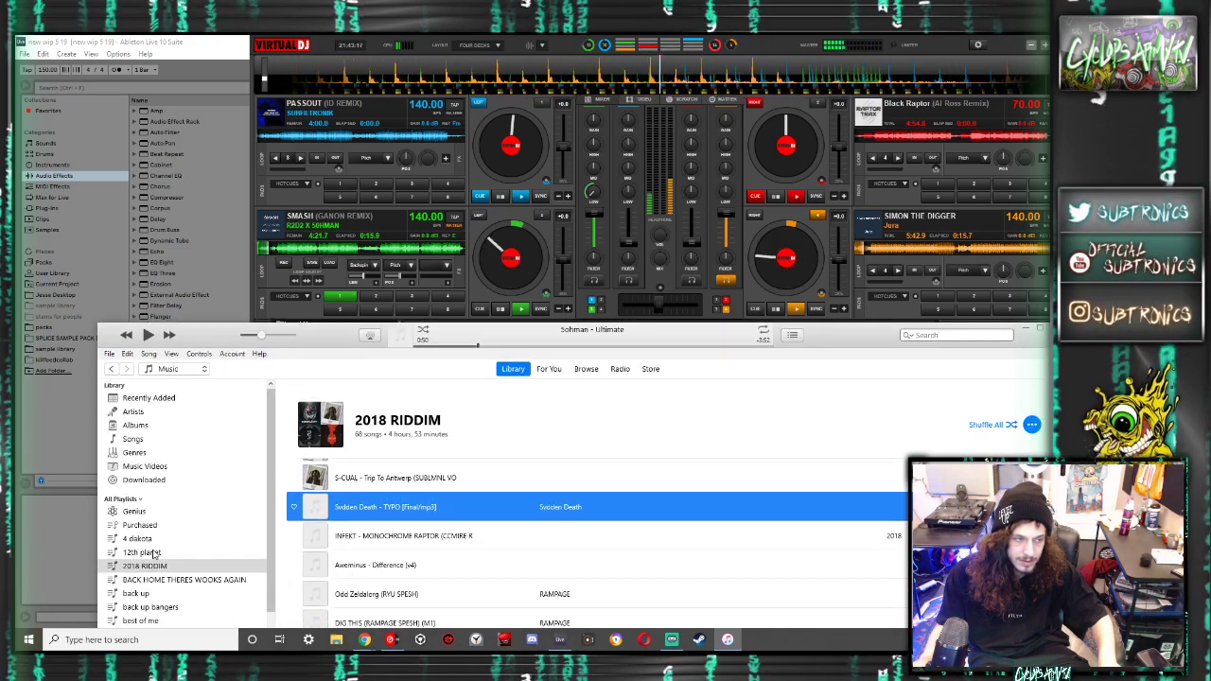
pyautogui.click(151, 579)
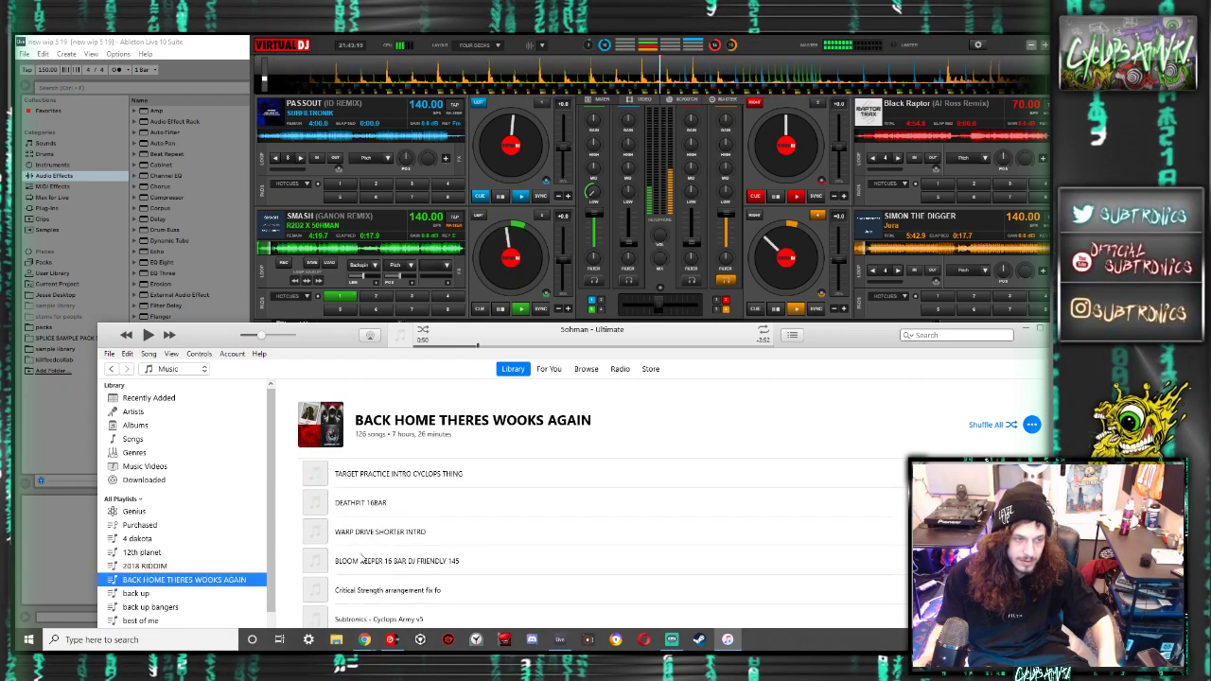
pyautogui.press('Down')
pyautogui.click(365, 502)
pyautogui.moveTo(821, 178); pyautogui.dragTo(821, 180)
# Load INFEKT - PROJECTILE [320] from the back up playlist onto deck 1 and play it together with deck 2
pyautogui.scroll(-6, 437, 520)
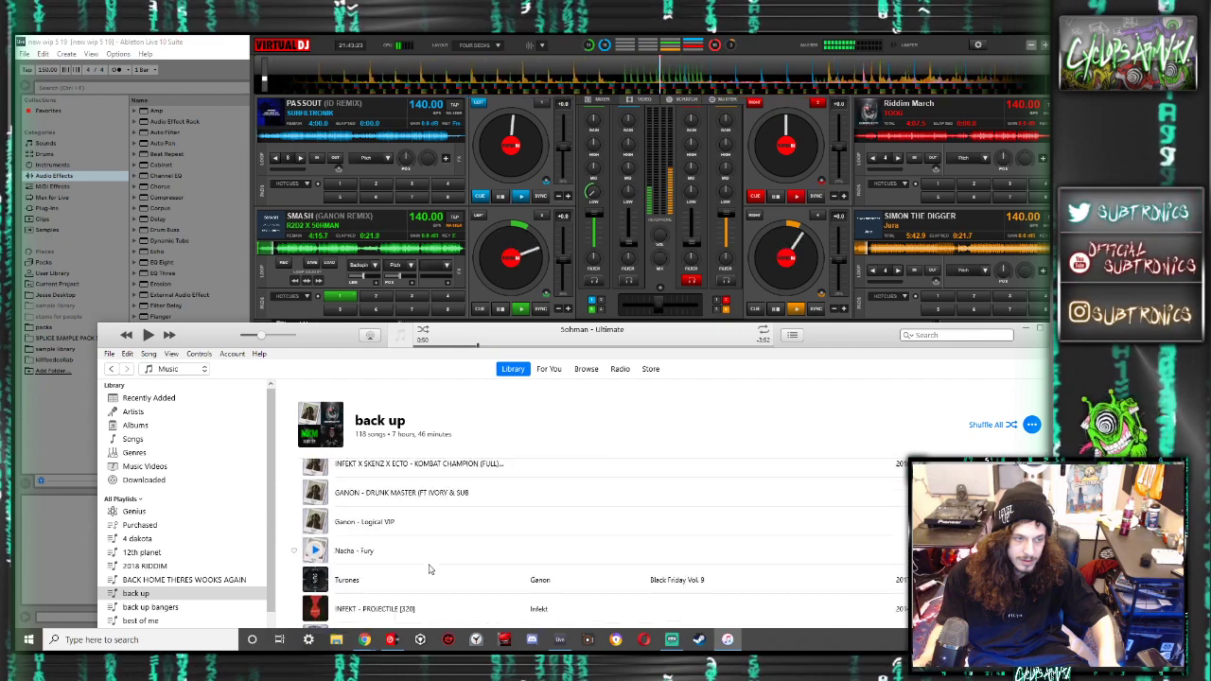
pyautogui.moveTo(429, 567); pyautogui.dragTo(359, 133)
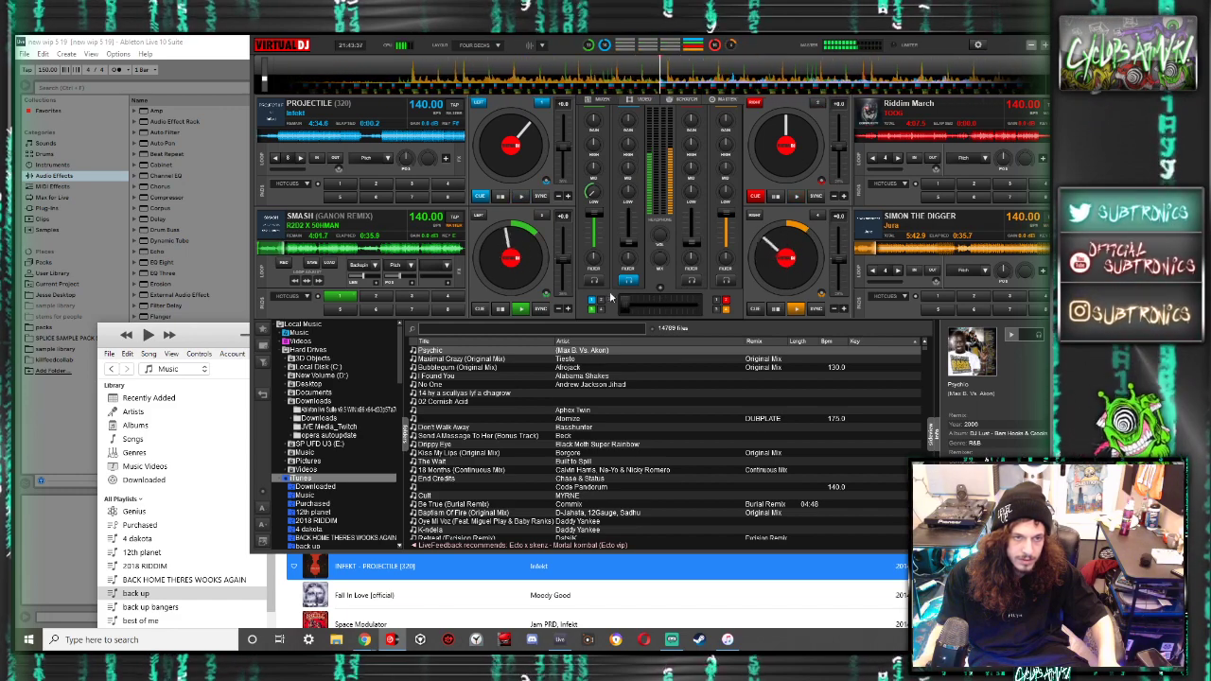
pyautogui.click(819, 105)
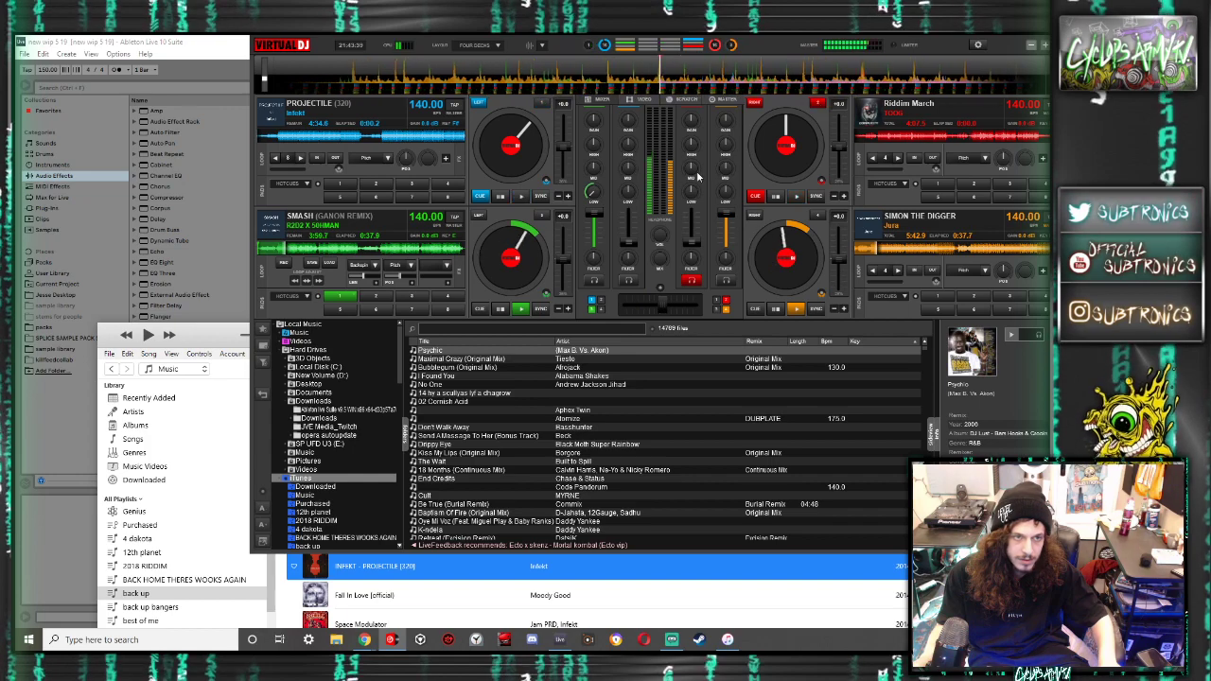
pyautogui.click(522, 197)
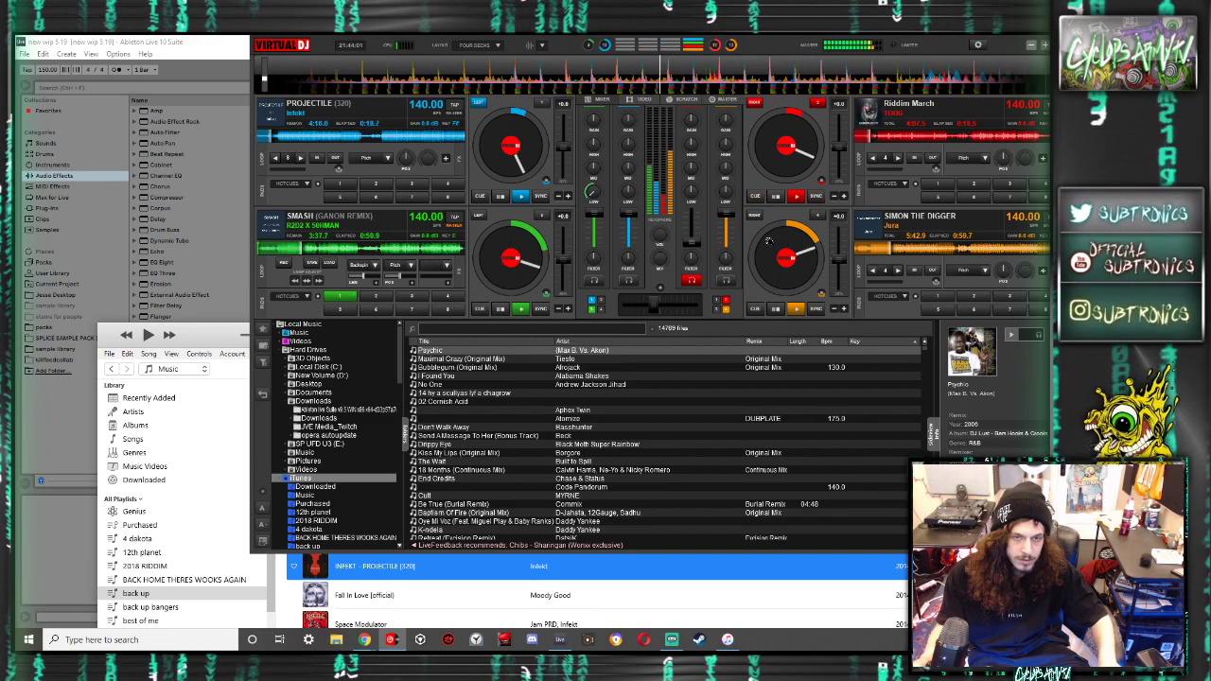
# Choose the Backspin effect for deck 4 and trigger it
pyautogui.click(986, 273)
pyautogui.click(994, 288)
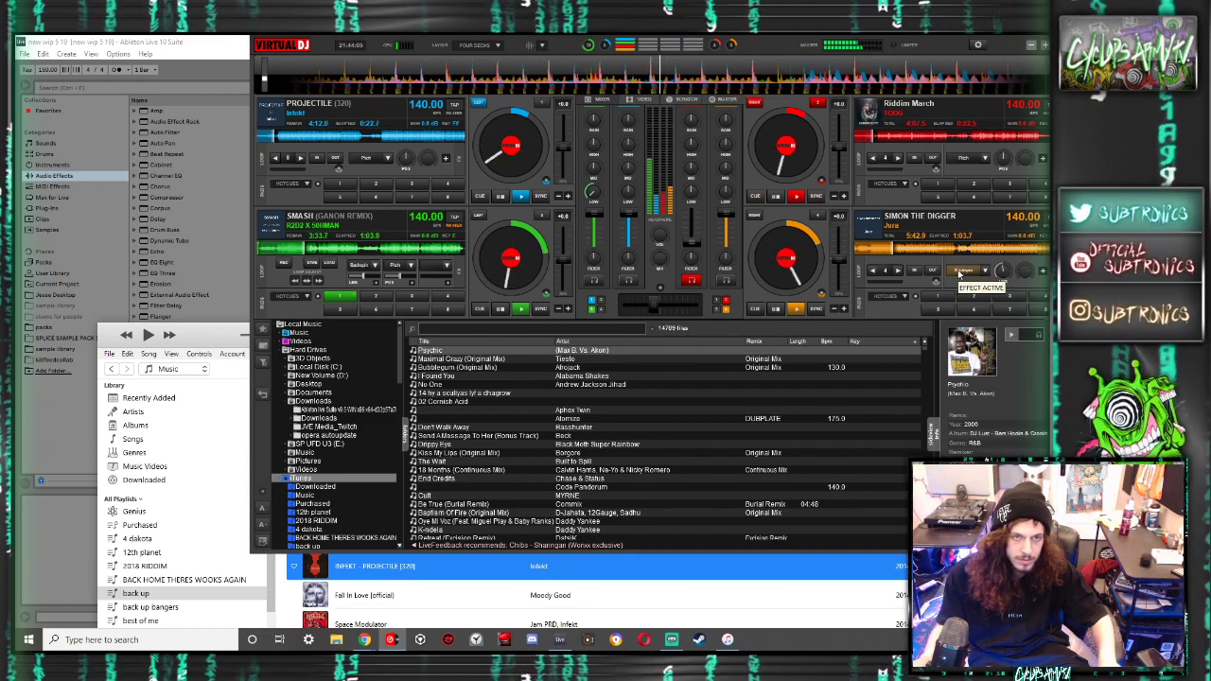
pyautogui.click(962, 272)
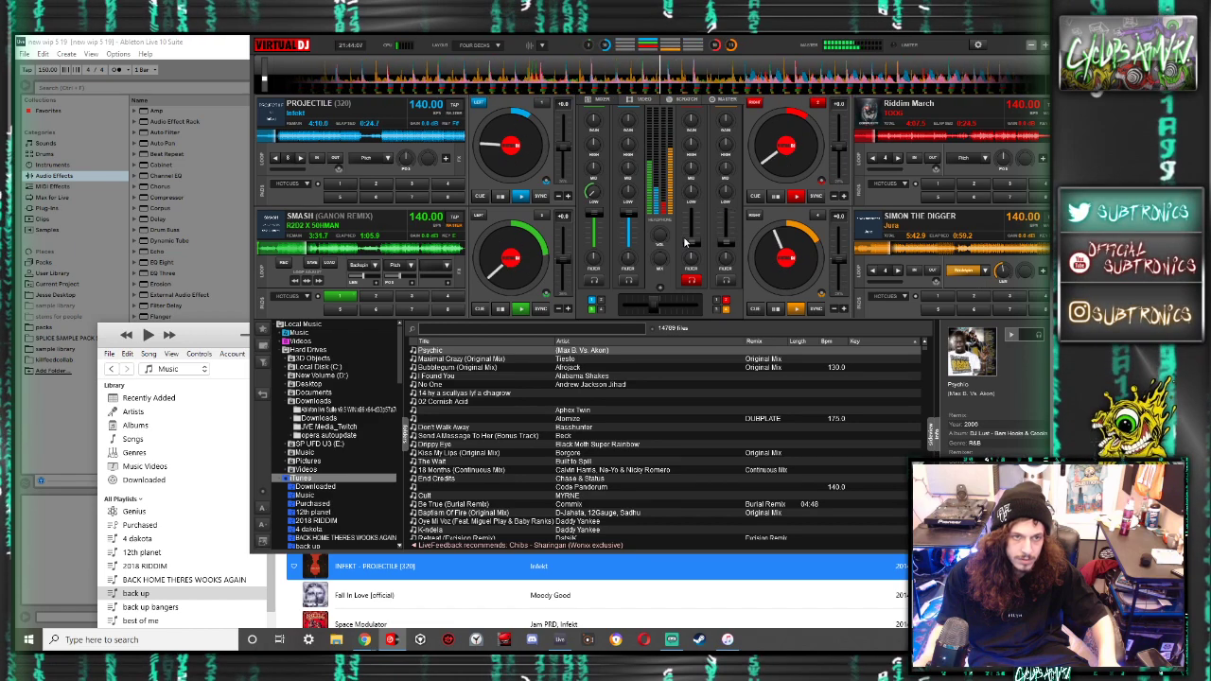
# Raise deck 2's volume, cut deck 3's volume out and back in, and sweep the crossfader back to the centre
pyautogui.moveTo(684, 243); pyautogui.dragTo(684, 212)
pyautogui.moveTo(594, 215); pyautogui.dragTo(595, 243)
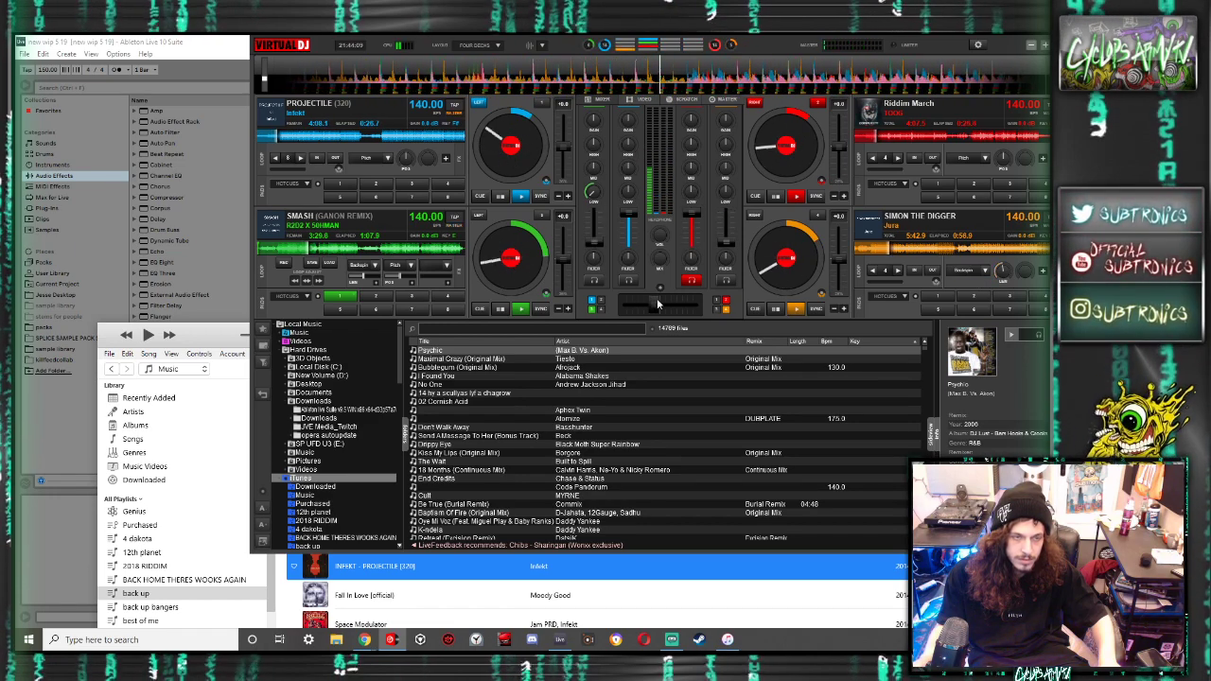
pyautogui.moveTo(656, 303); pyautogui.dragTo(697, 304)
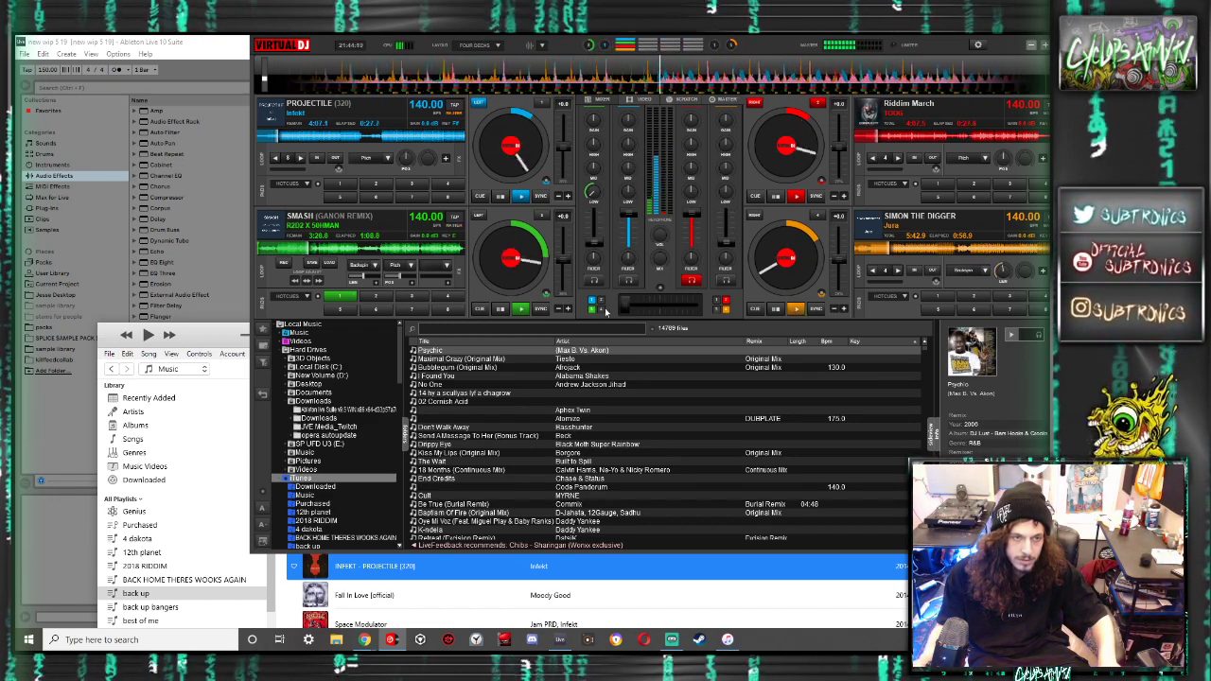
pyautogui.click(662, 309)
pyautogui.moveTo(594, 243); pyautogui.dragTo(610, 191)
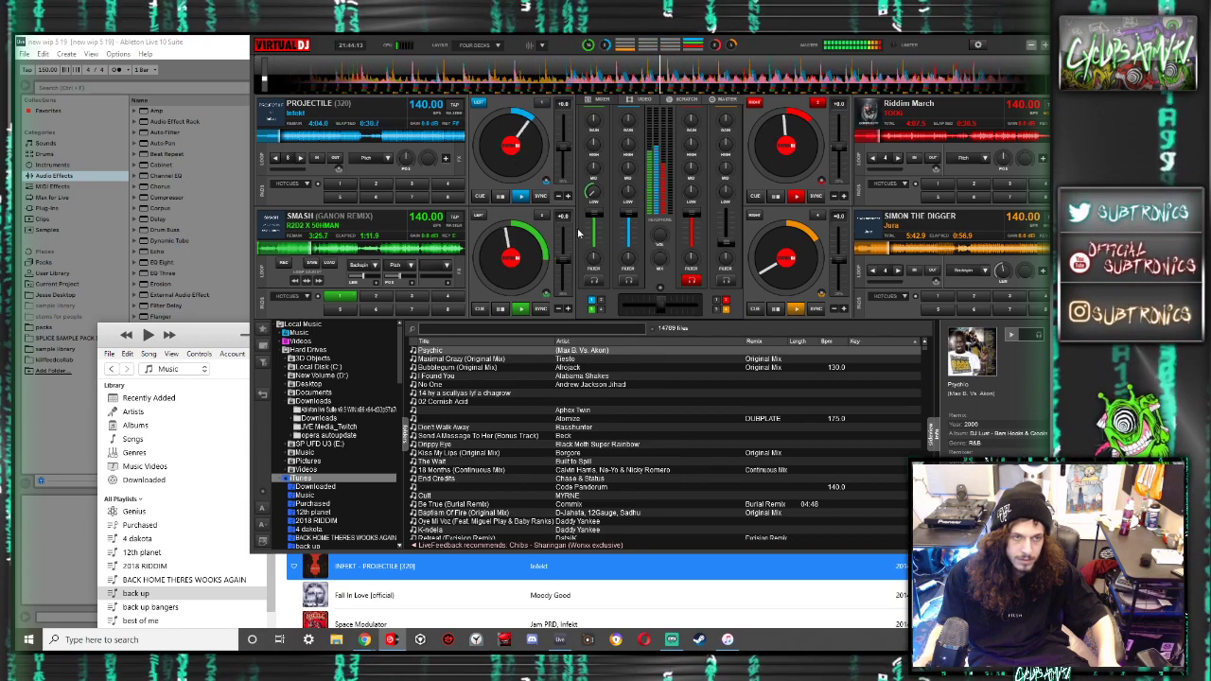
# Load Space Modulator from the back up playlist onto deck 4, play it and lower deck 3's volume
pyautogui.moveTo(331, 615); pyautogui.dragTo(511, 574)
pyautogui.moveTo(438, 599); pyautogui.dragTo(946, 232)
pyautogui.scroll(-3, 535, 504)
pyautogui.scroll(-1, 535, 503)
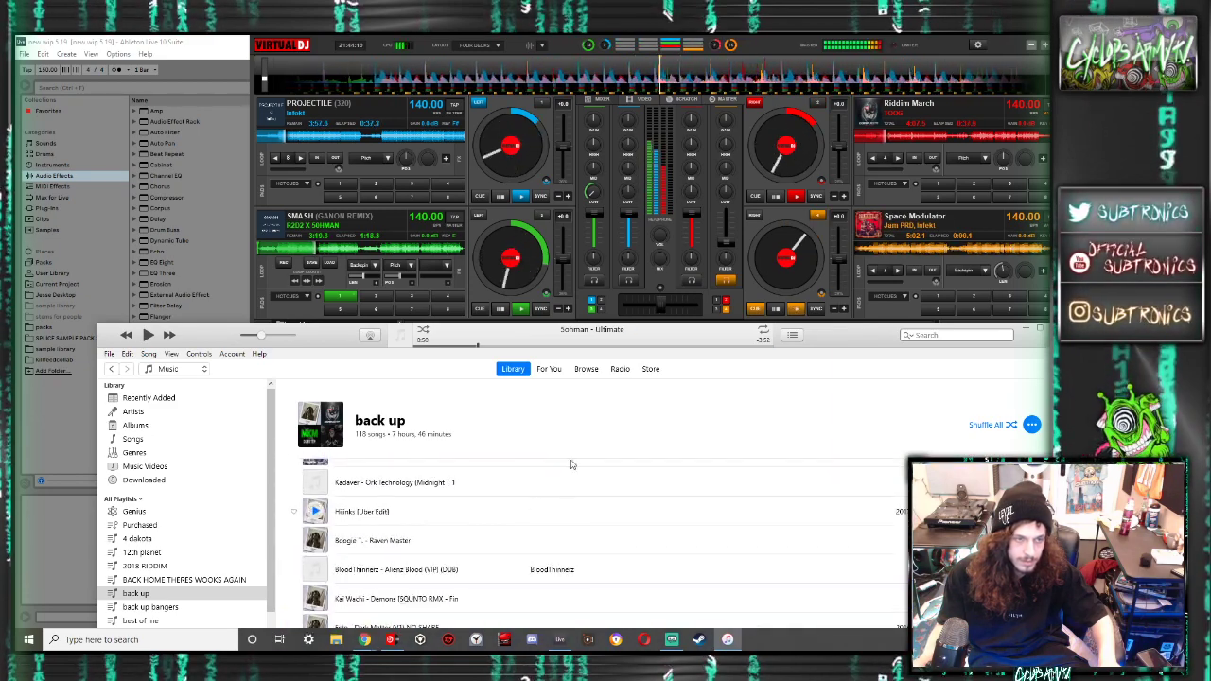
pyautogui.click(578, 230)
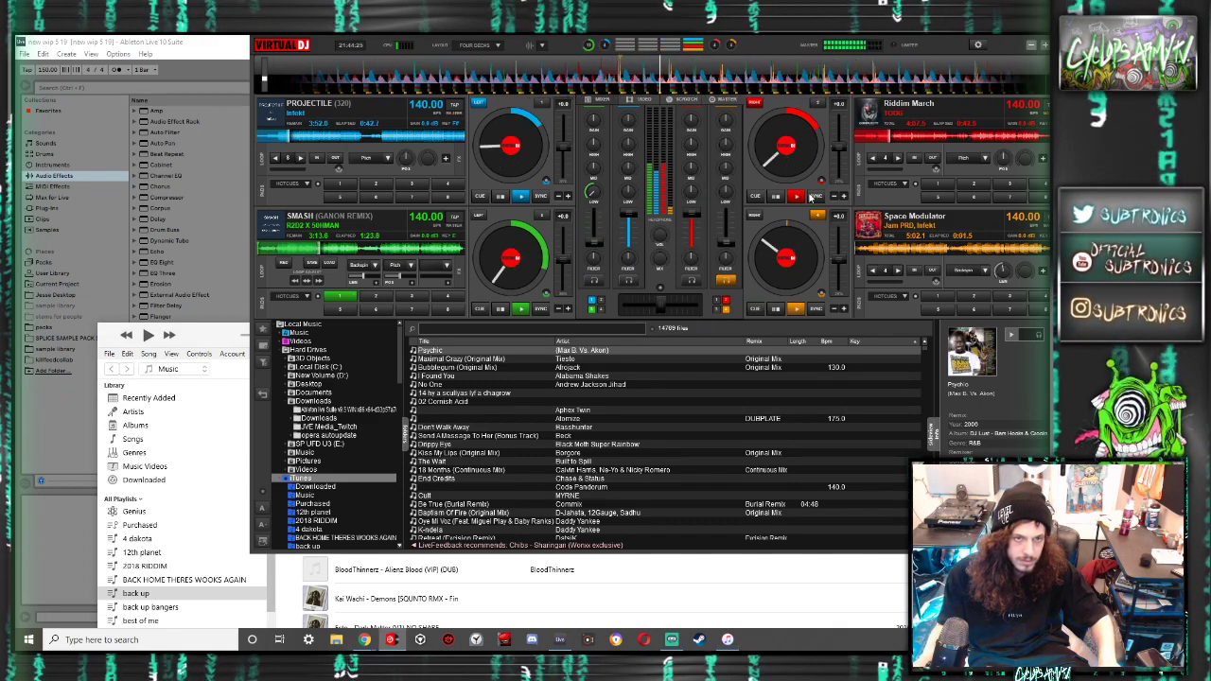
# Load Ruckus from further down the back up playlist onto deck 3 and play it
pyautogui.scroll(-10, 450, 591)
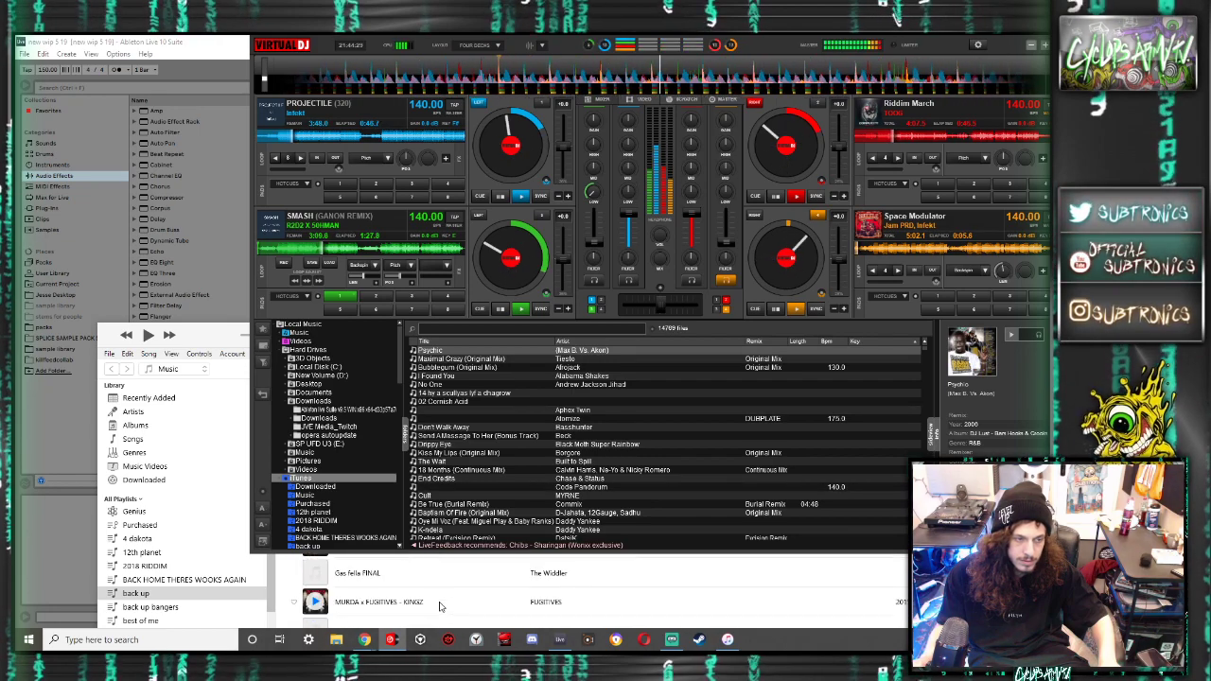
pyautogui.scroll(-2, 421, 586)
pyautogui.scroll(-4, 429, 584)
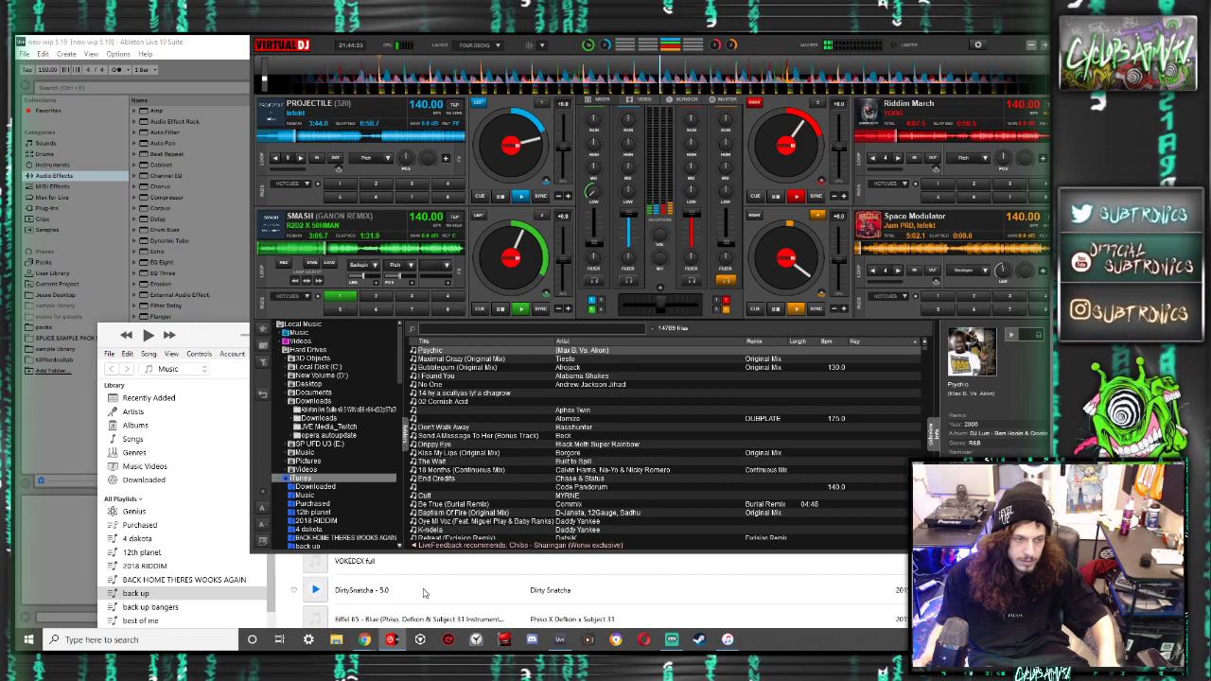
pyautogui.scroll(-5, 424, 588)
pyautogui.moveTo(424, 594); pyautogui.dragTo(461, 291)
pyautogui.click(520, 308)
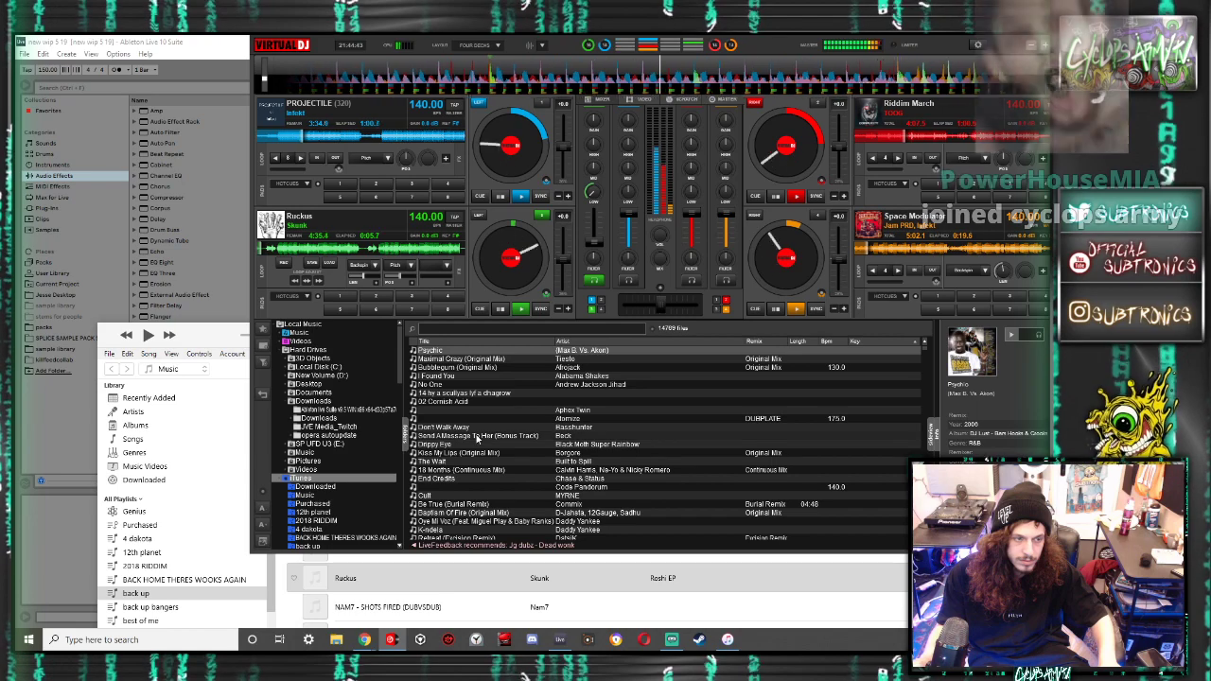
# Load NAM7 - SHOTS FIRED (DUBVSDUB) onto deck 3, play it and lower deck 1's volume
pyautogui.moveTo(407, 607); pyautogui.dragTo(509, 235)
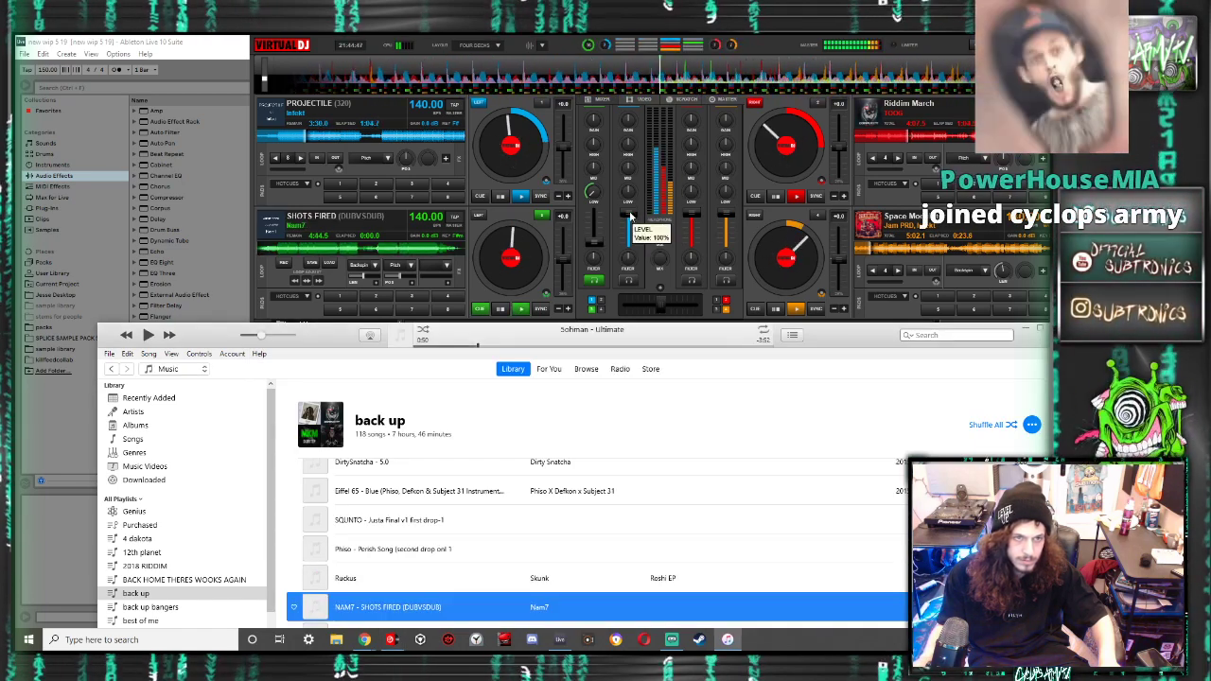
pyautogui.click(631, 217)
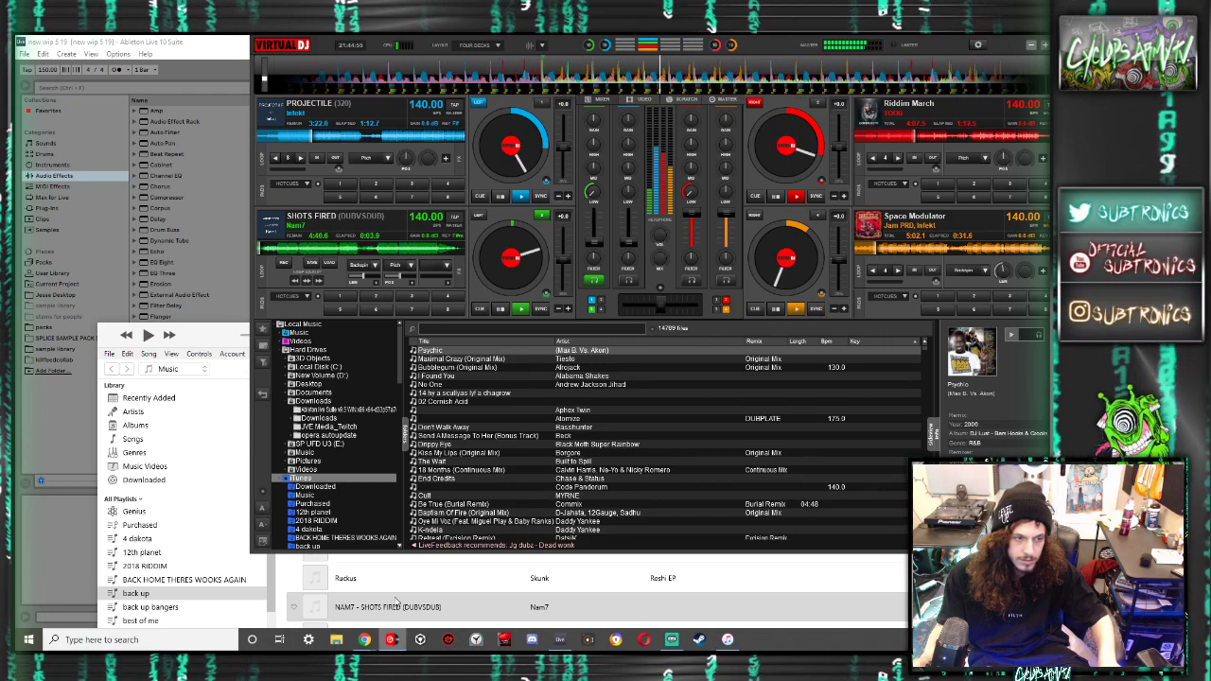
# Load SUBFILTRONIK - BLOOD GOBLINZ (AOWL VIP) (V3) from the back up playlist onto deck 1 and play it
pyautogui.scroll(-1, 396, 602)
pyautogui.scroll(-1, 423, 608)
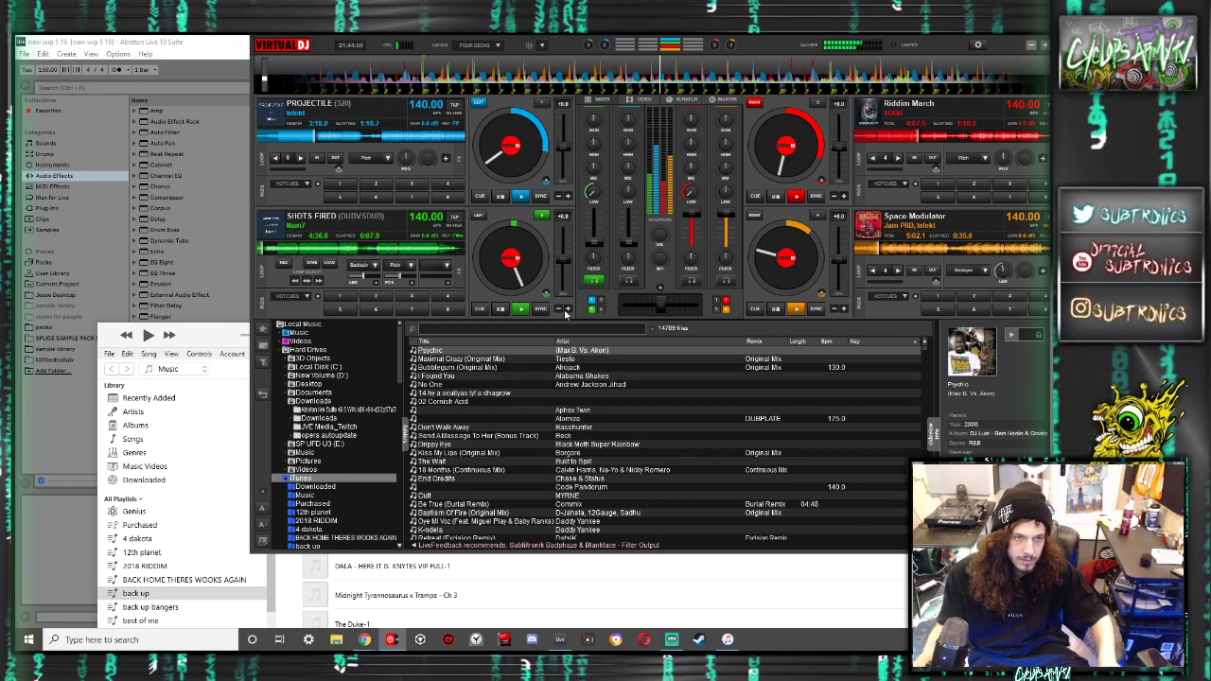
pyautogui.scroll(-3, 476, 598)
pyautogui.click(473, 568)
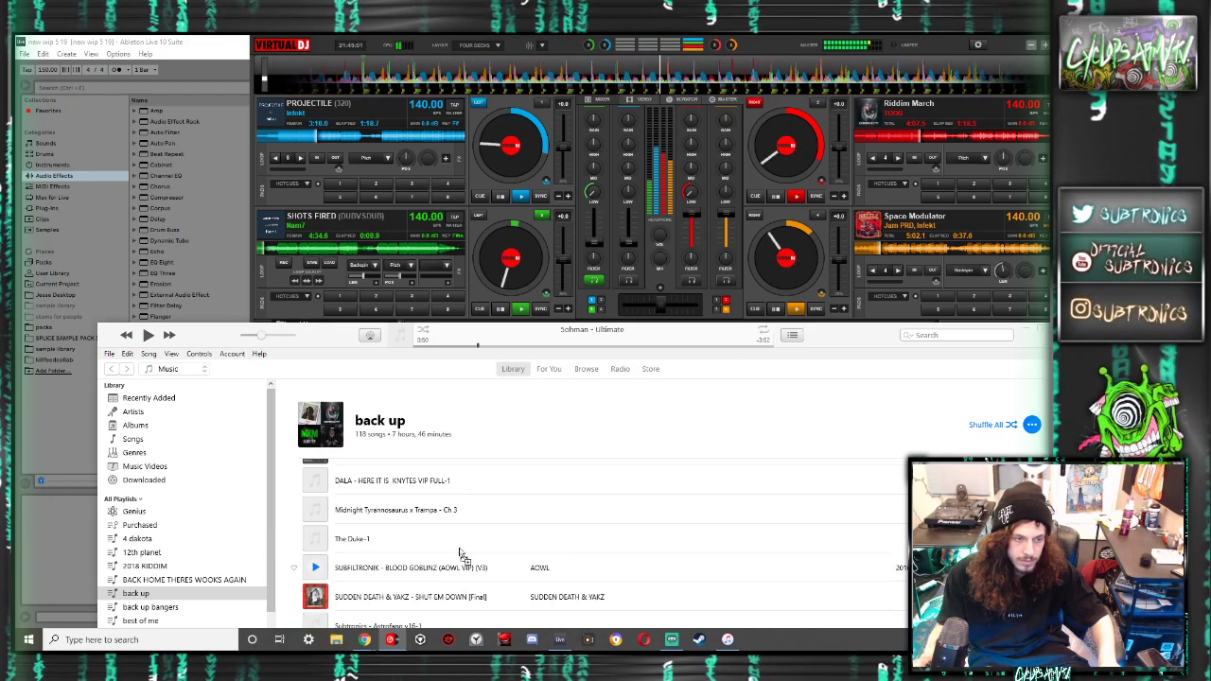
# Raise deck 3's volume, then route deck 2 to the headphones and lower its volume
pyautogui.click(584, 235)
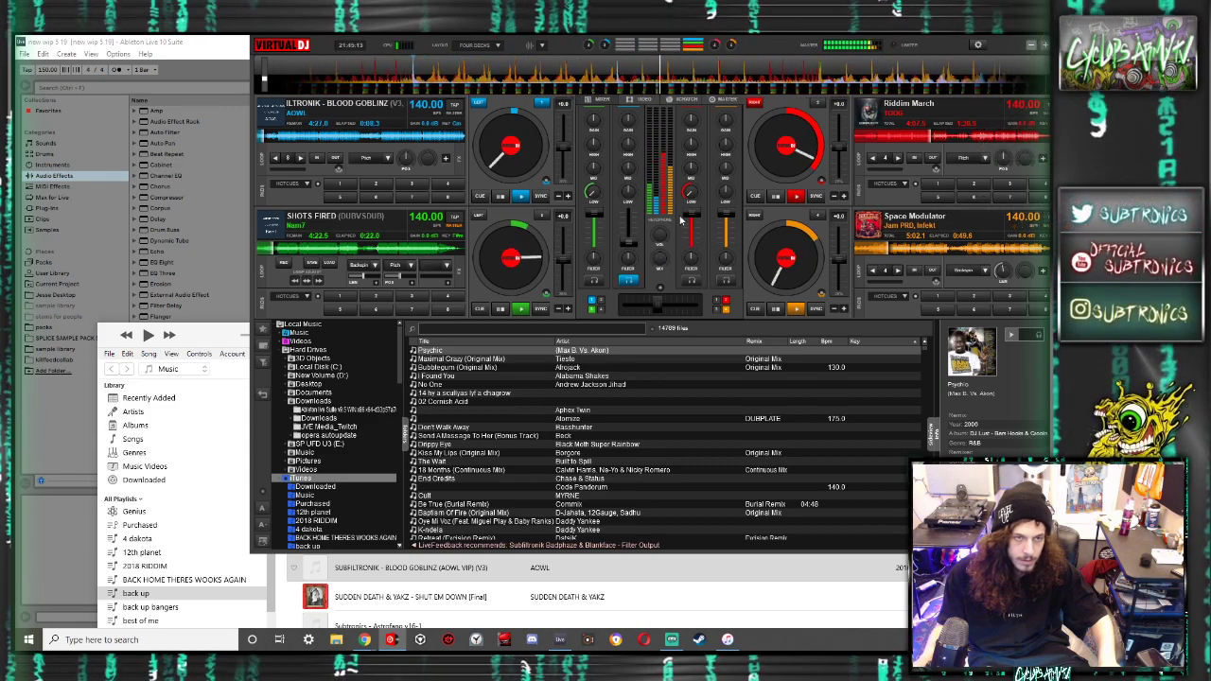
pyautogui.click(927, 138)
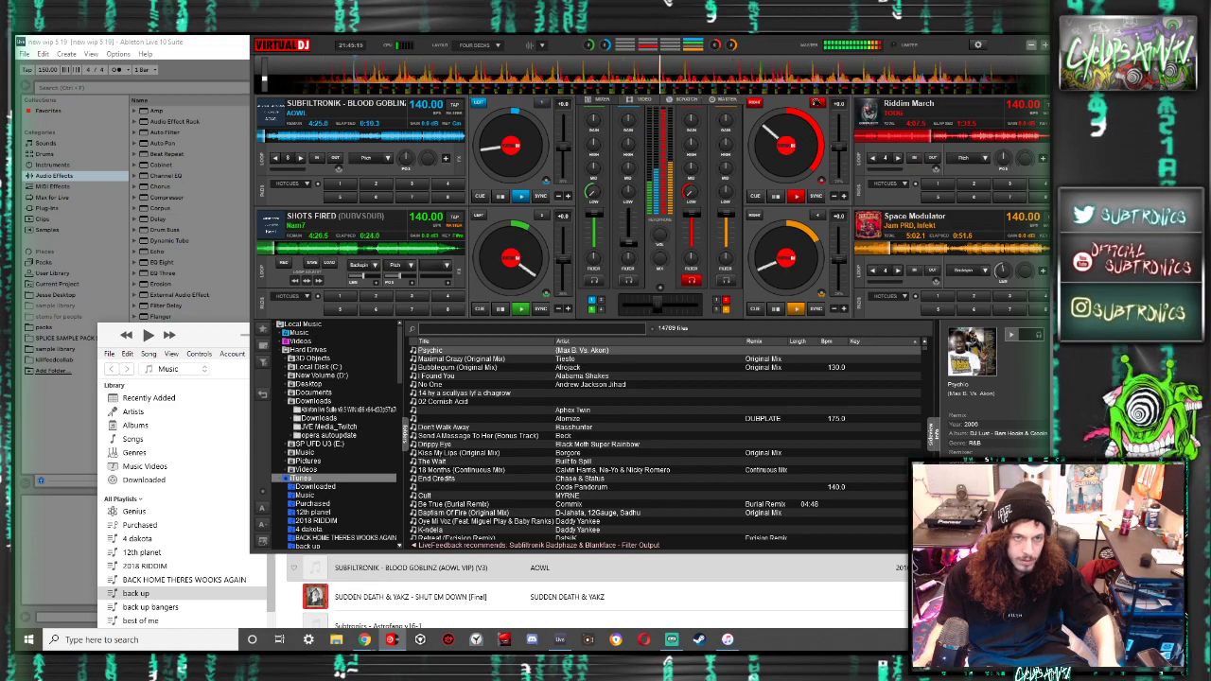
pyautogui.click(691, 281)
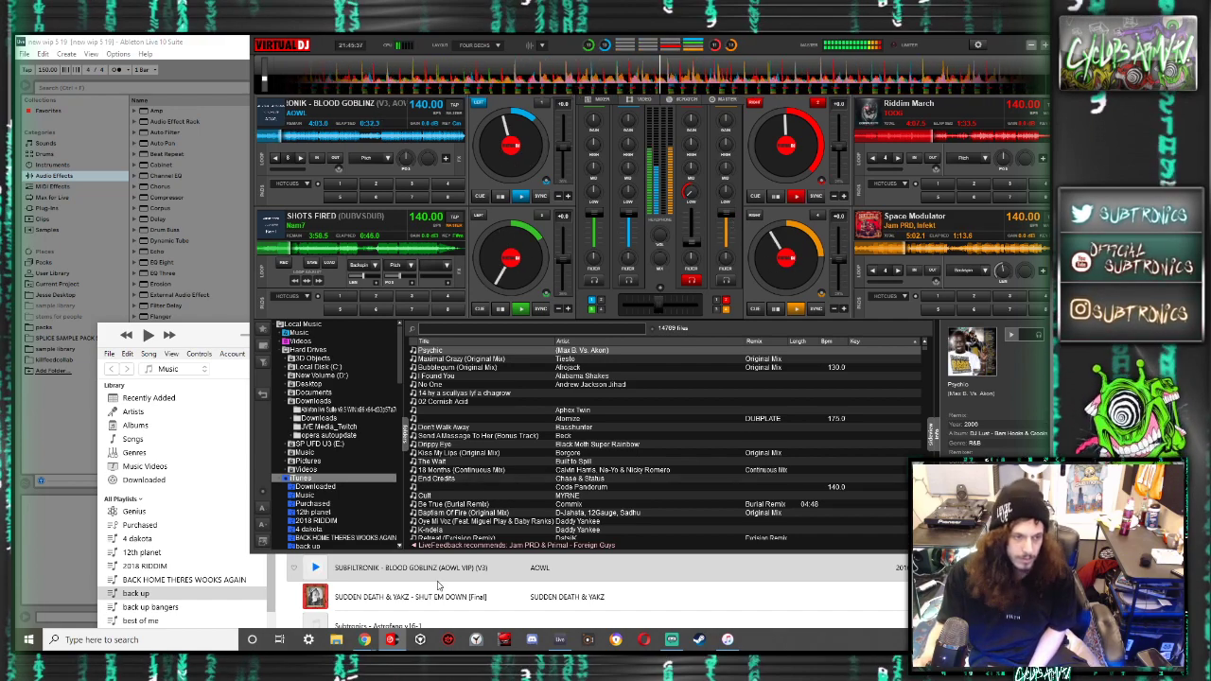
# Load Nightmare (v7 FINAL)-1 onto deck 2, replace it with Subtronics - Astrofang v16-1 and play that track
pyautogui.scroll(-2, 438, 583)
pyautogui.moveTo(440, 582); pyautogui.dragTo(617, 374)
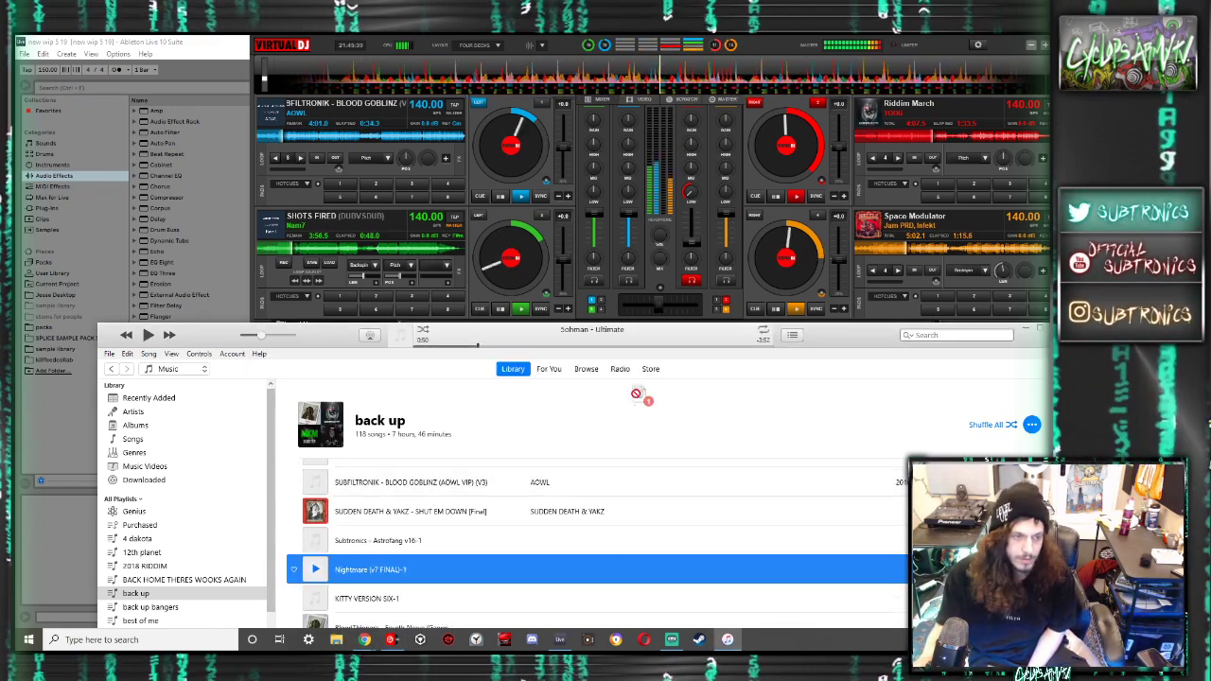
pyautogui.moveTo(754, 194); pyautogui.dragTo(757, 189)
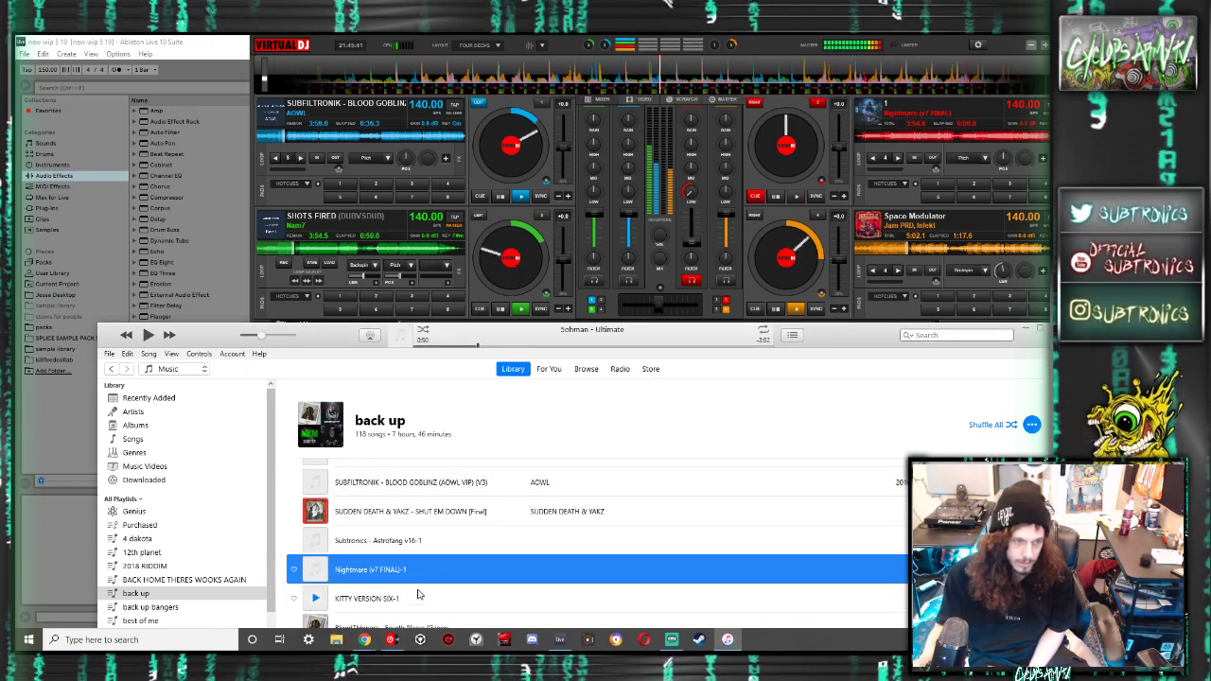
pyautogui.moveTo(418, 549); pyautogui.dragTo(764, 168)
pyautogui.click(705, 267)
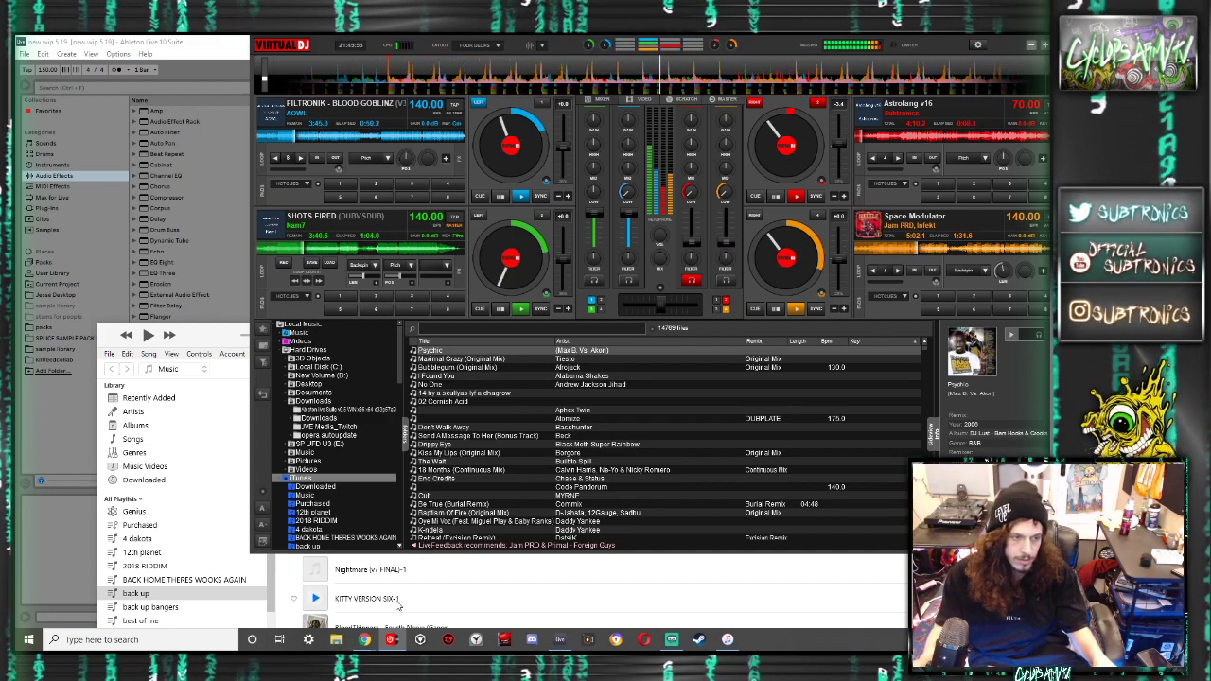
# Load Zooted from the back up playlist onto deck 4 and raise deck 2's volume
pyautogui.scroll(-2, 401, 599)
pyautogui.scroll(-3, 401, 599)
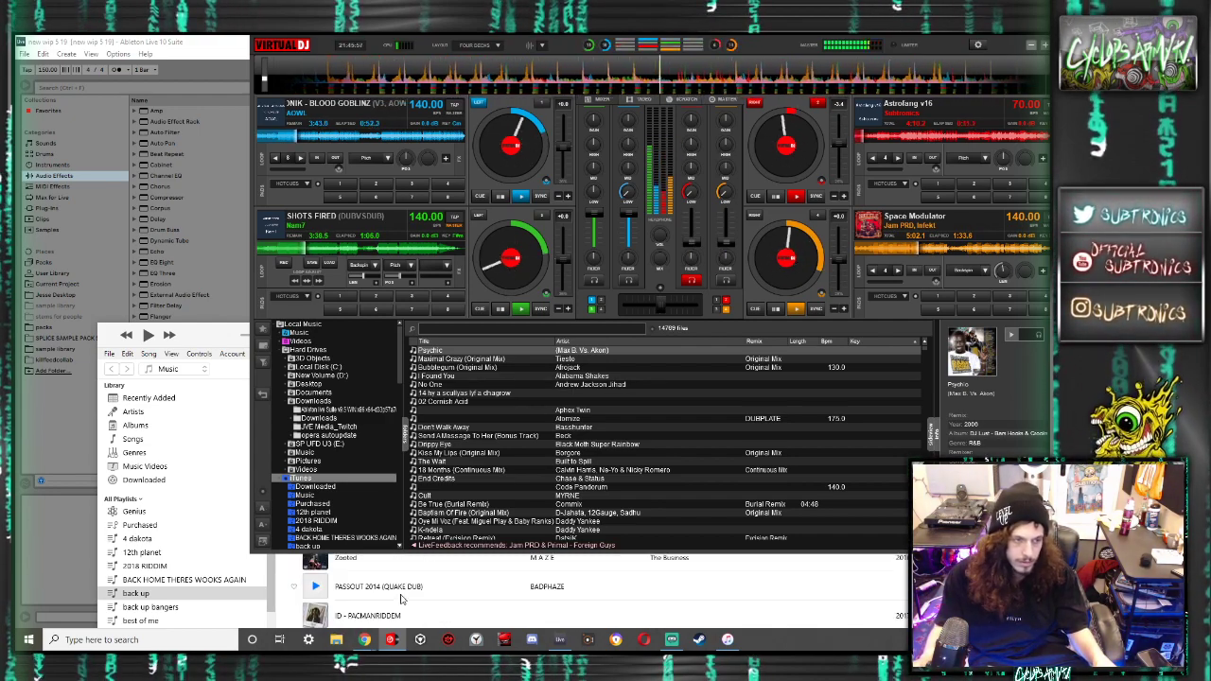
pyautogui.moveTo(405, 560); pyautogui.dragTo(793, 313)
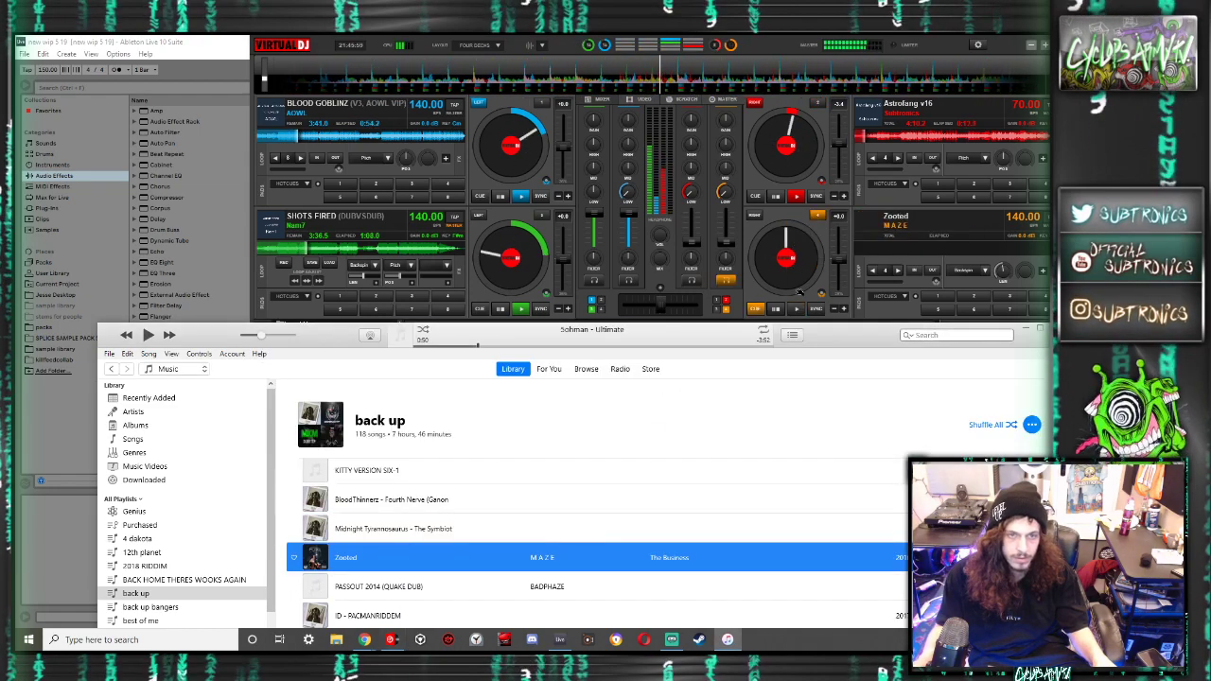
pyautogui.click(797, 310)
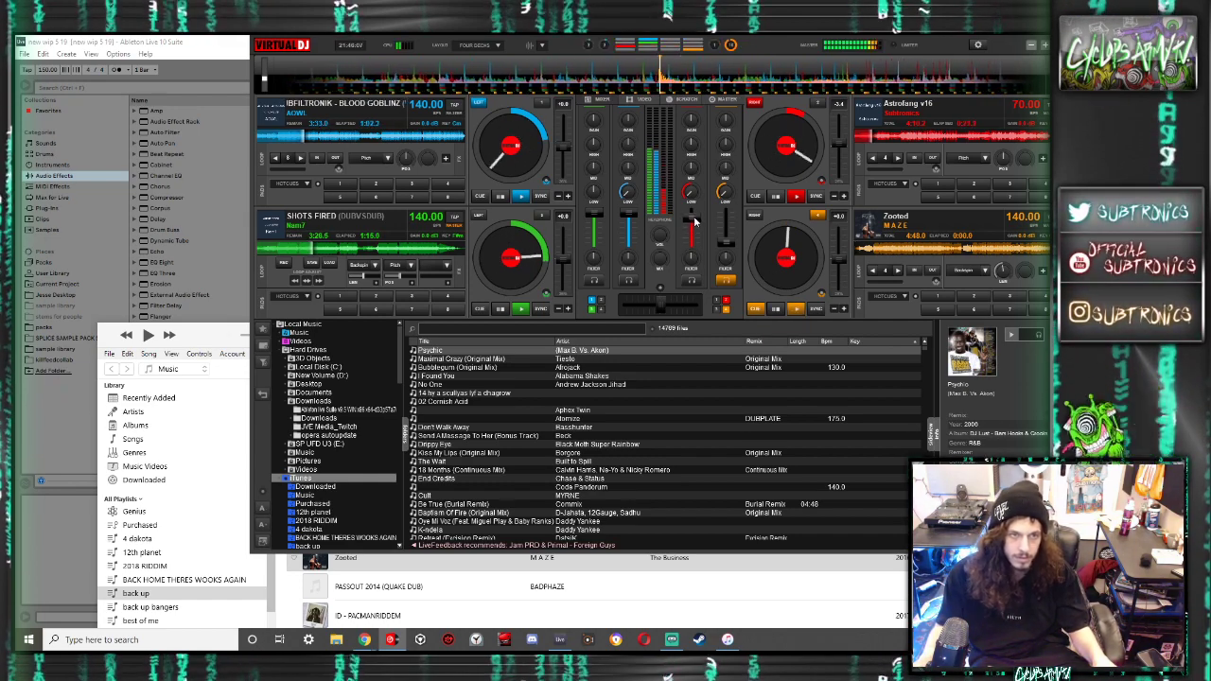
# Trigger the Backspin effect on deck 3 and reset the low EQ of decks 1 and 2
pyautogui.click(363, 265)
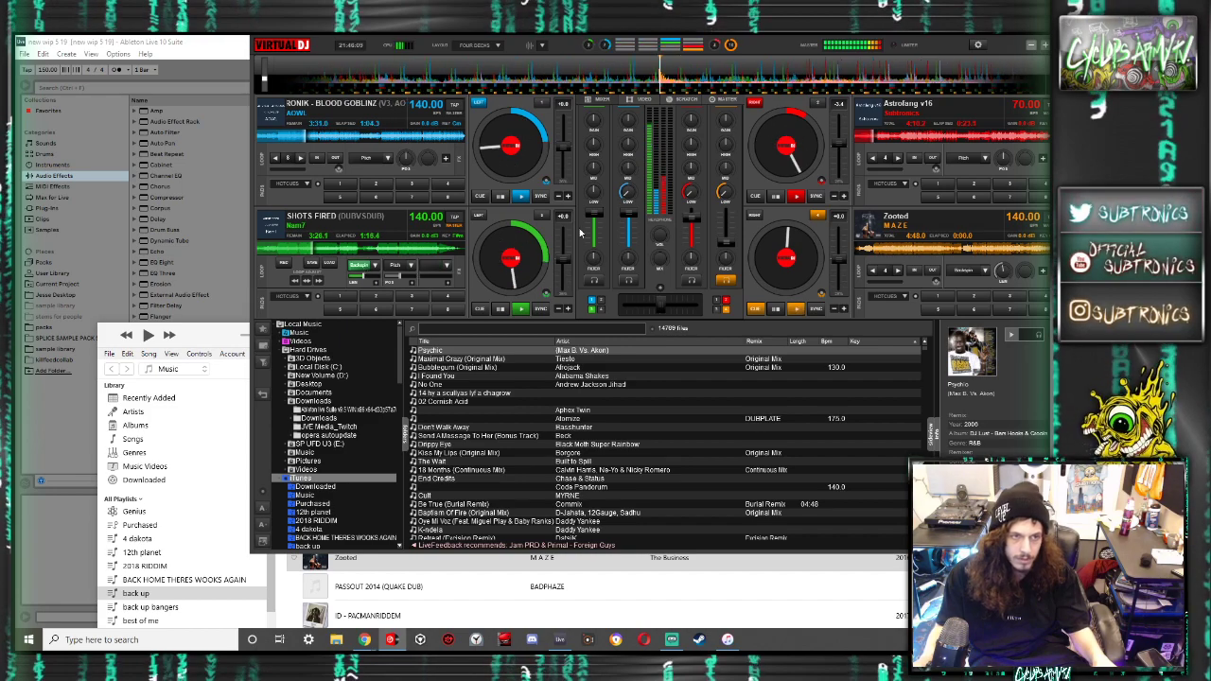
pyautogui.rightClick(625, 194)
pyautogui.rightClick(691, 193)
# Cut deck 1's volume and start playing Zooted on deck 4
pyautogui.moveTo(628, 215); pyautogui.dragTo(622, 353)
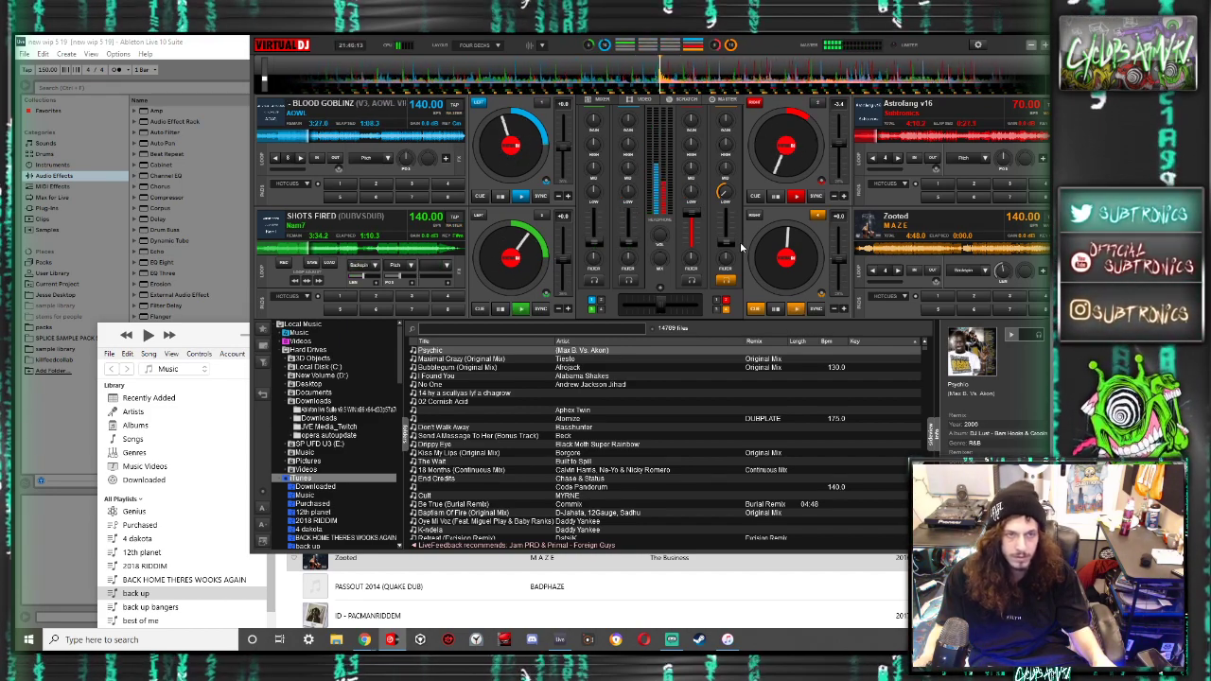
pyautogui.press('space')
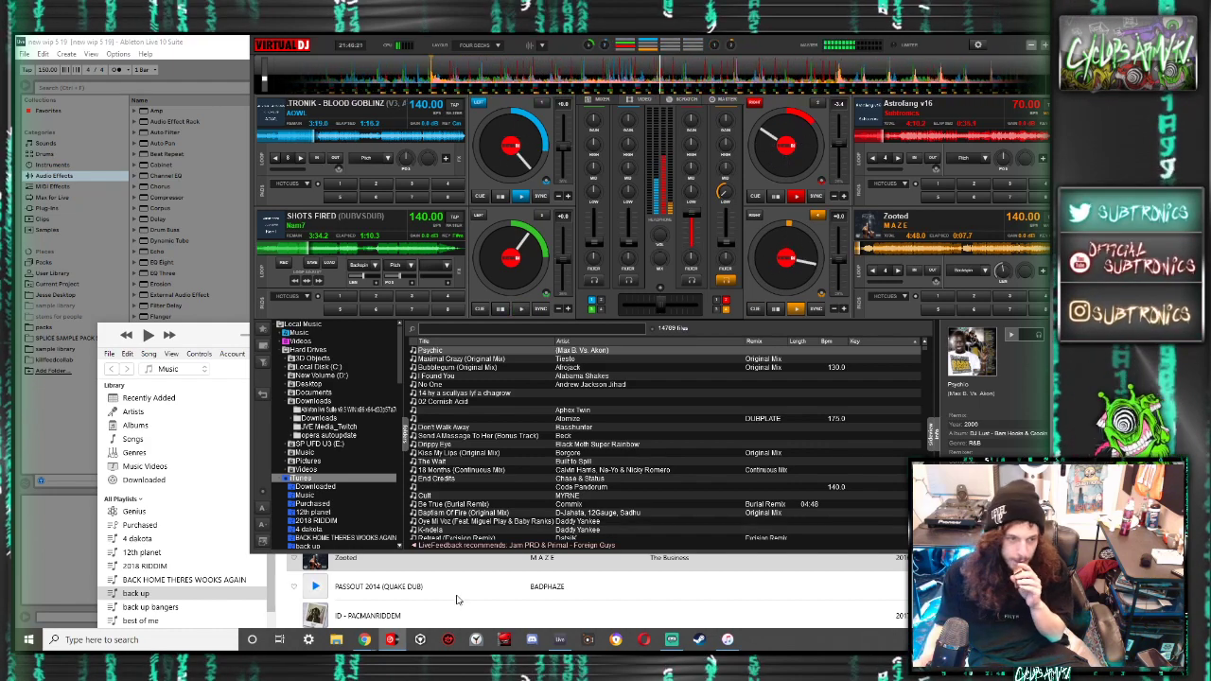
# Open the back up bangers playlist in iTunes and load Bare Knuckles onto deck 3
pyautogui.click(251, 591)
pyautogui.click(190, 607)
pyautogui.click(190, 606)
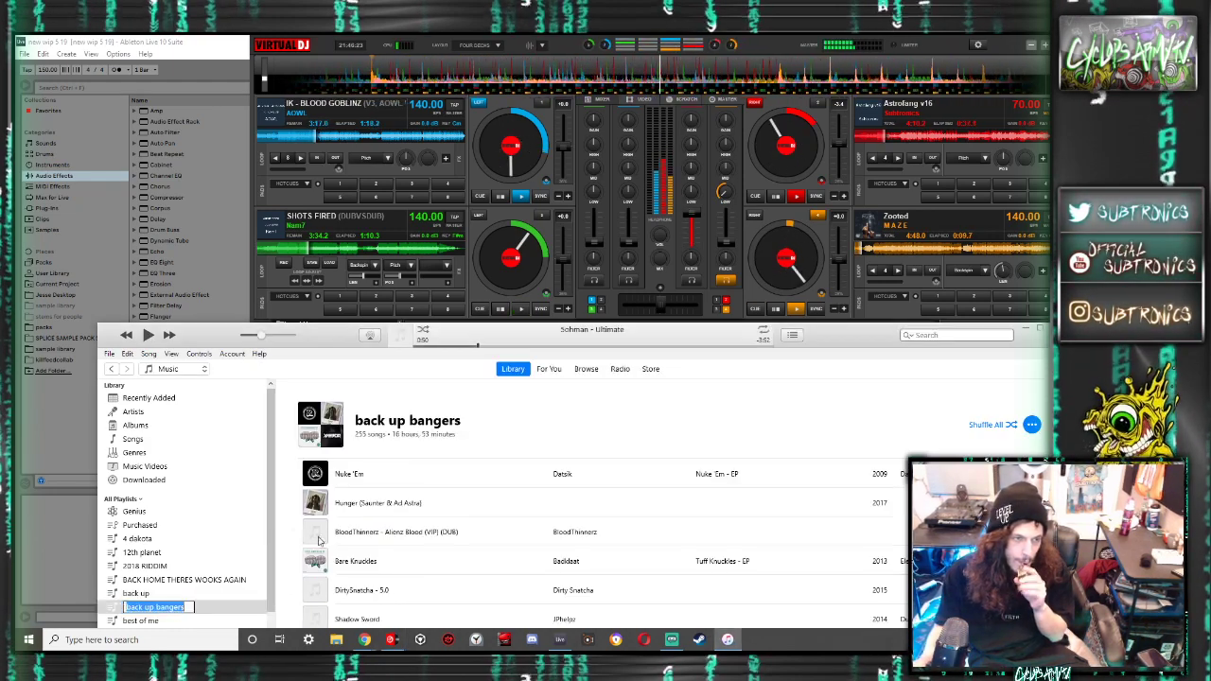
pyautogui.click(388, 563)
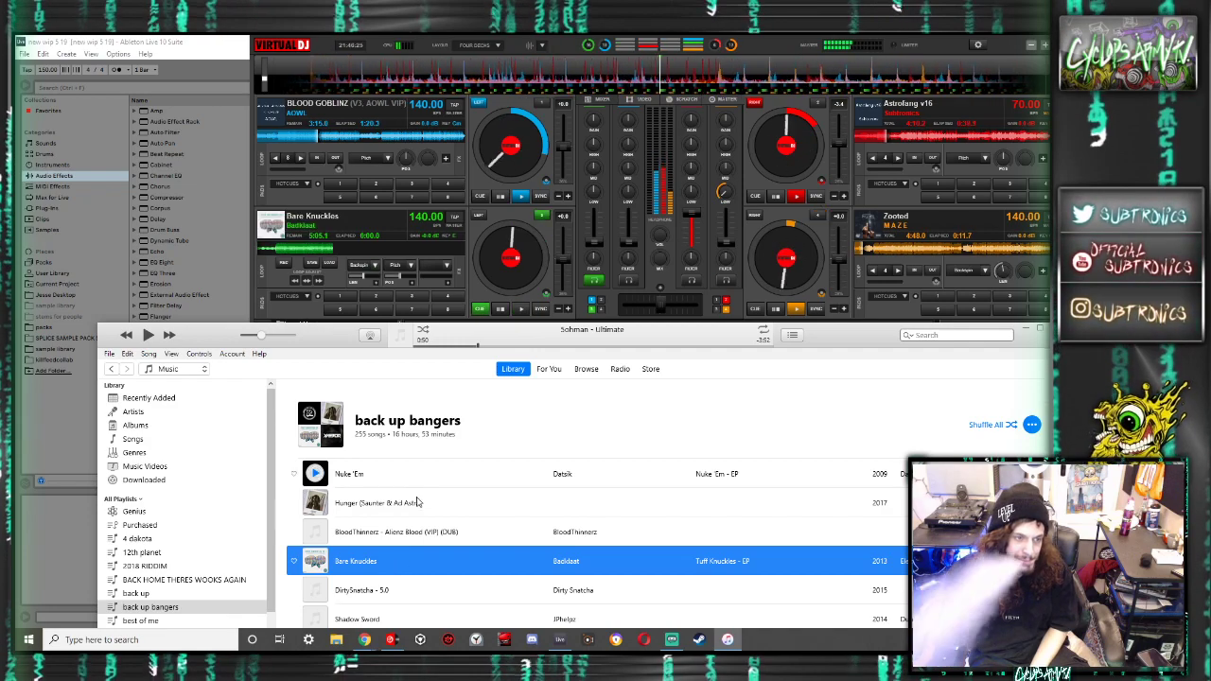
# Load MurDa - Nectar from the back up bangers playlist onto deck 1
pyautogui.scroll(-1, 411, 537)
pyautogui.scroll(-2, 411, 538)
pyautogui.moveTo(409, 541); pyautogui.dragTo(450, 184)
# Look through more of the back up bangers playlist and raise deck 4's volume in VirtualDJ
pyautogui.scroll(-3, 382, 506)
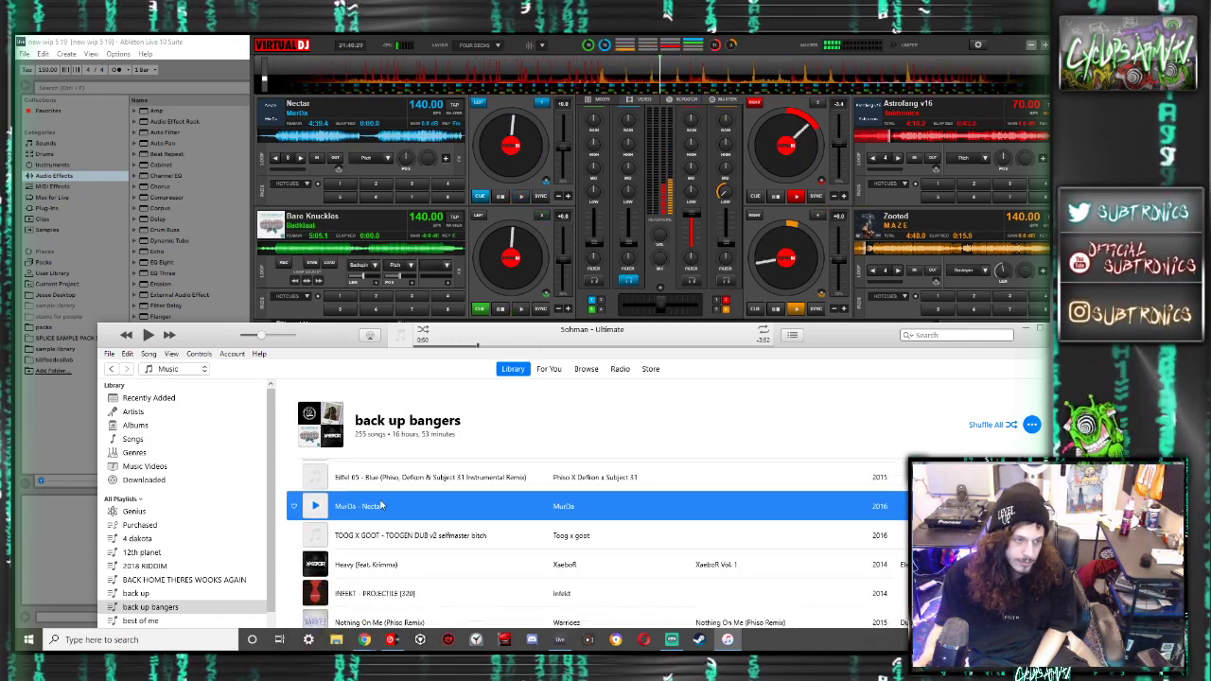
pyautogui.scroll(-6, 382, 505)
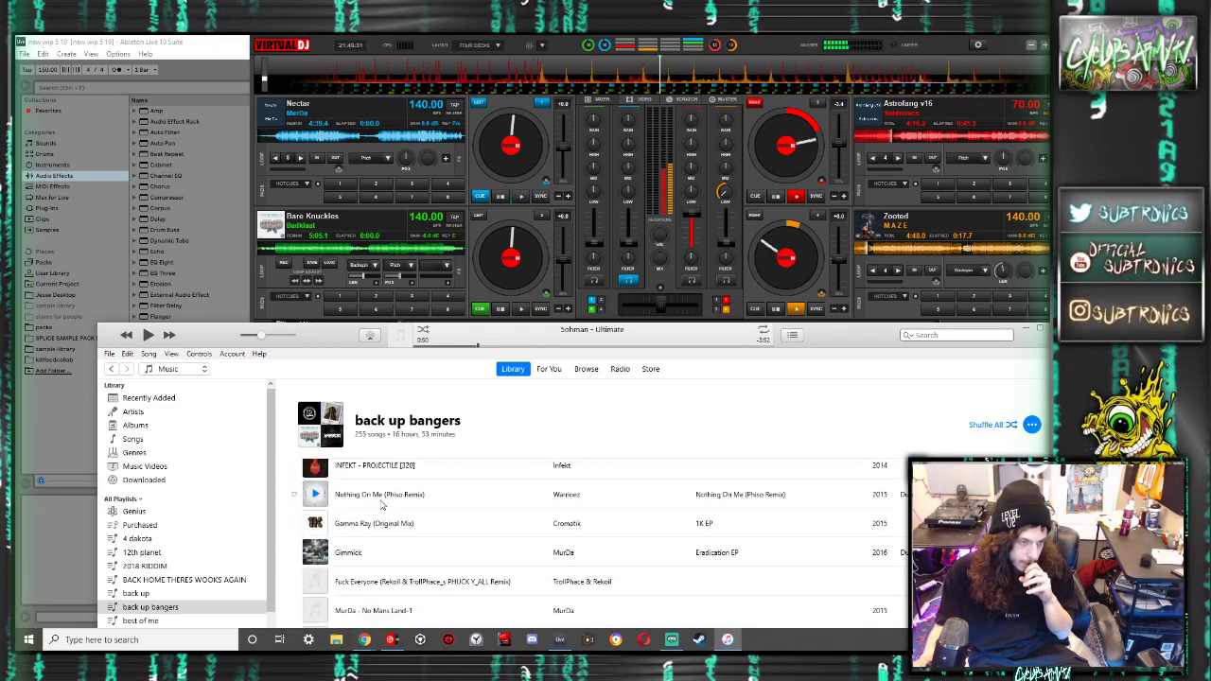
pyautogui.scroll(-8, 382, 505)
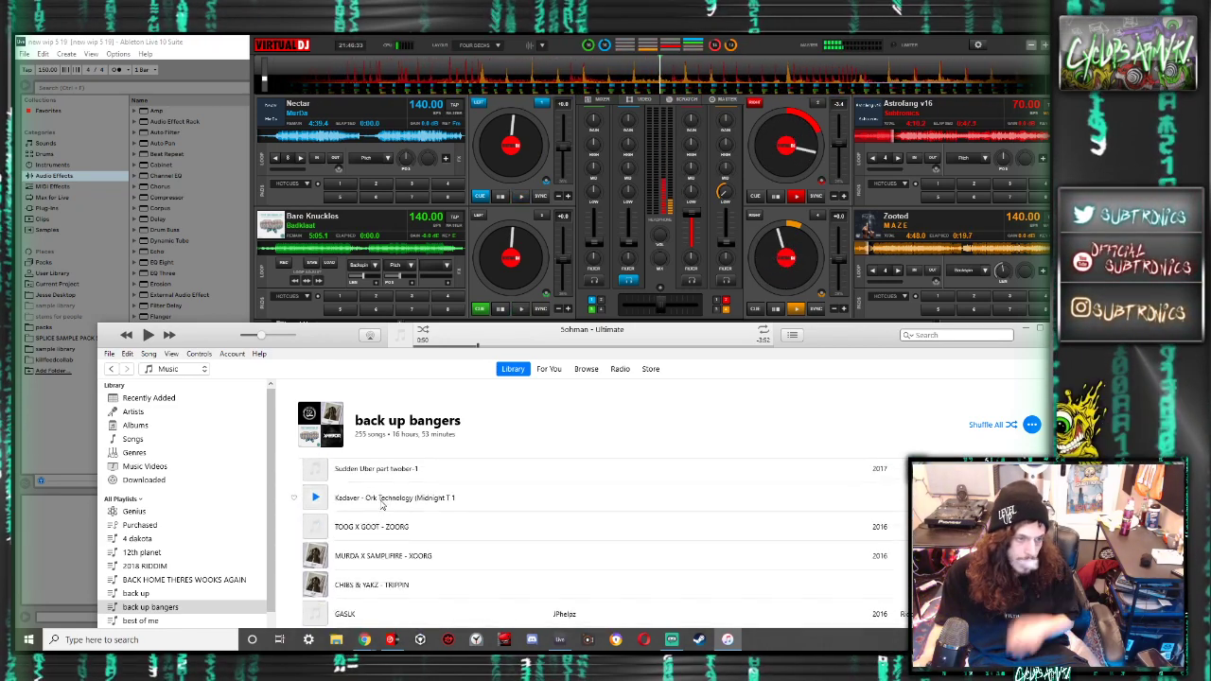
pyautogui.scroll(-1, 382, 506)
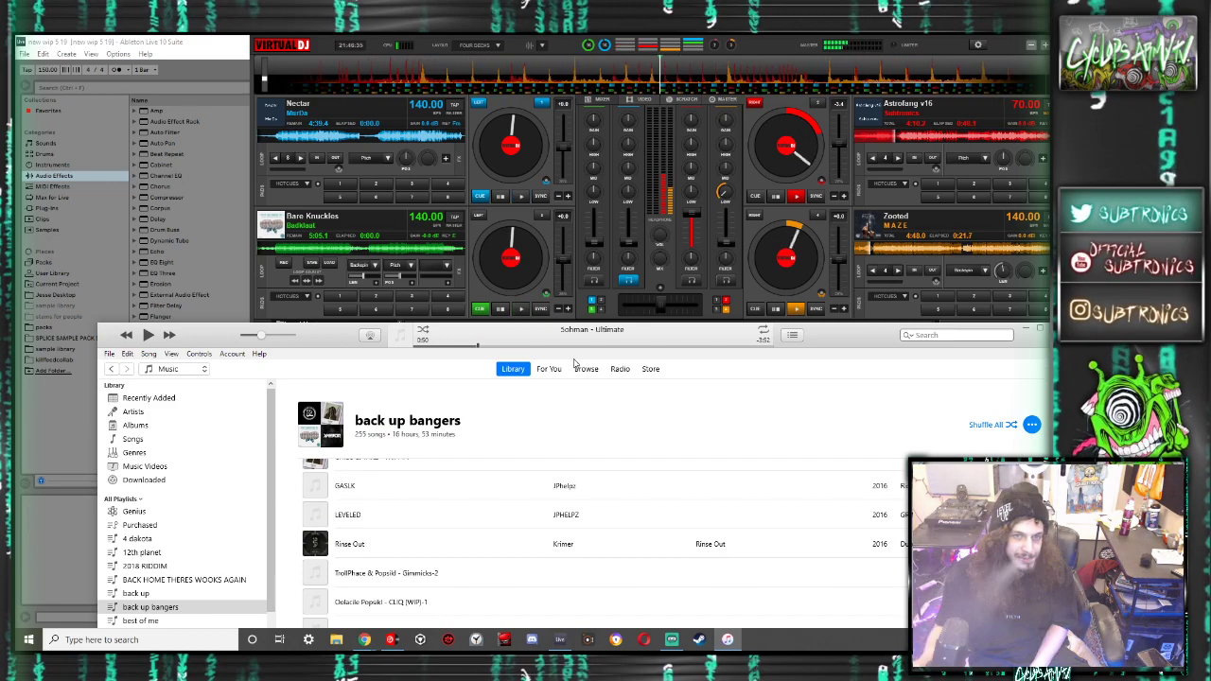
pyautogui.click(767, 241)
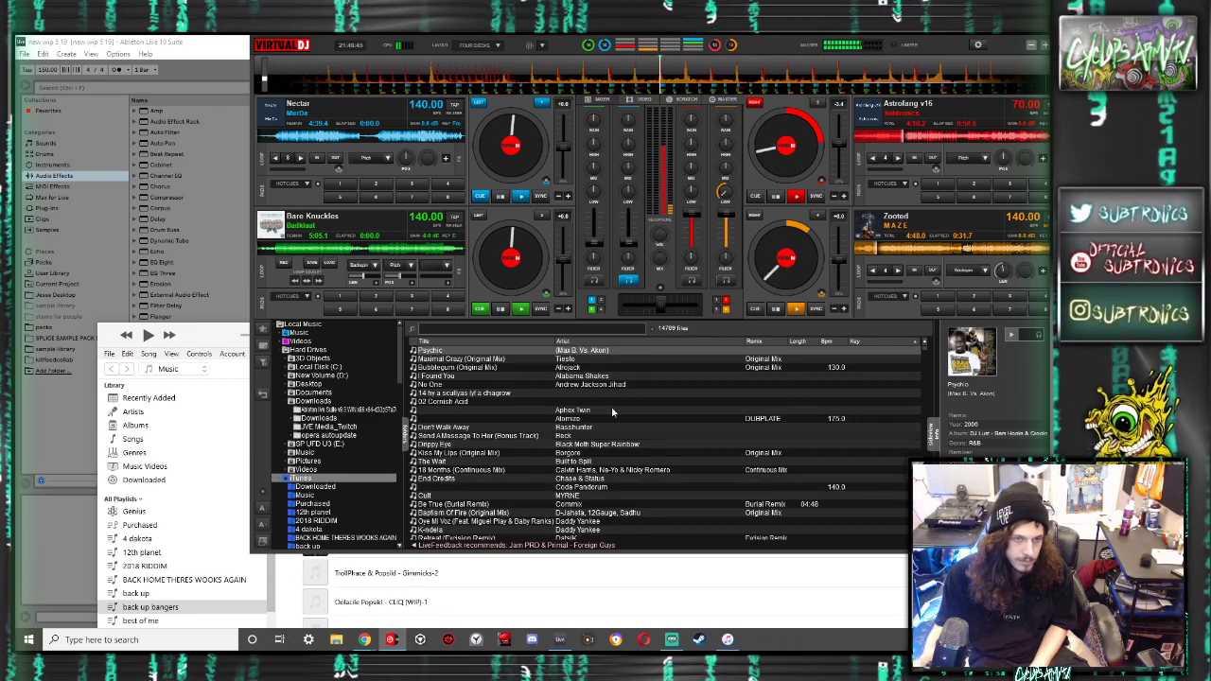
# Start playing Bare Knuckles on deck 3
pyautogui.scroll(-1, 485, 602)
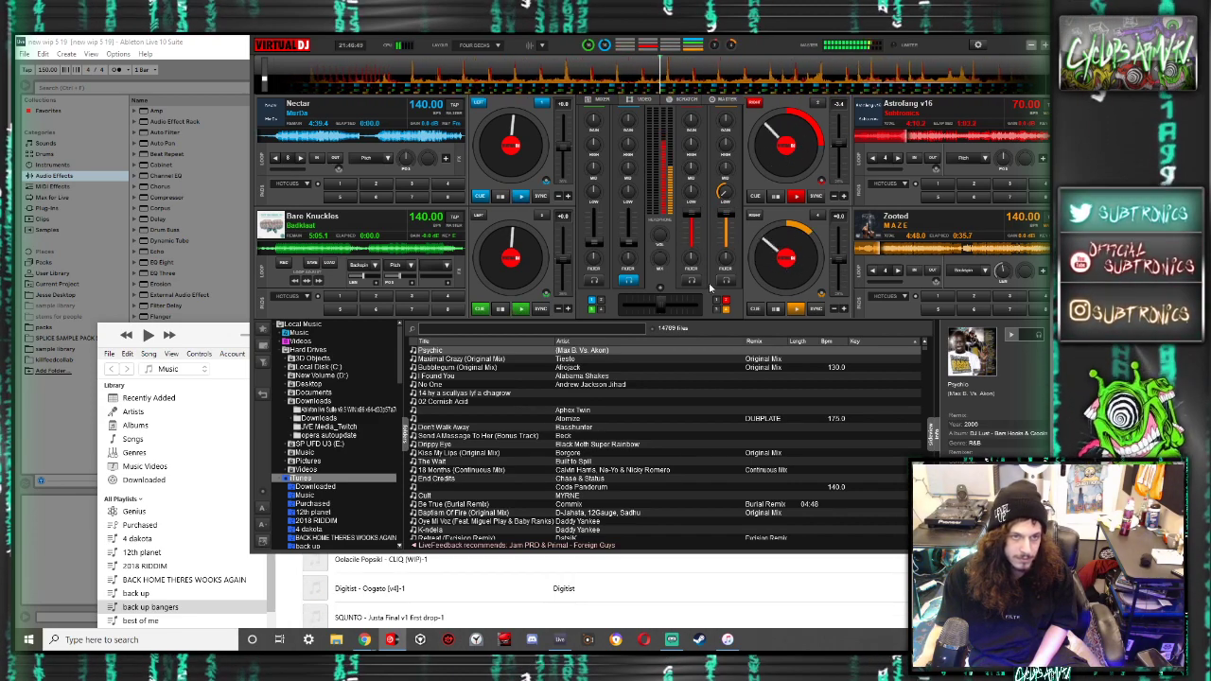
pyautogui.scroll(-3, 402, 599)
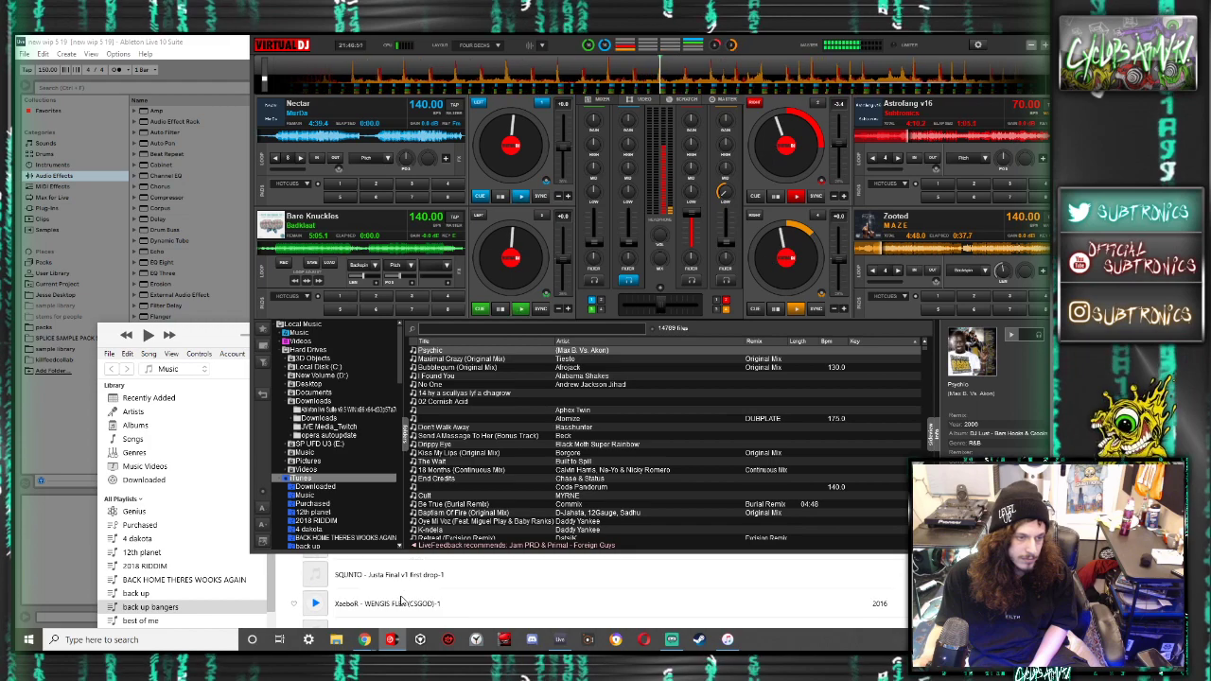
pyautogui.scroll(-2, 403, 599)
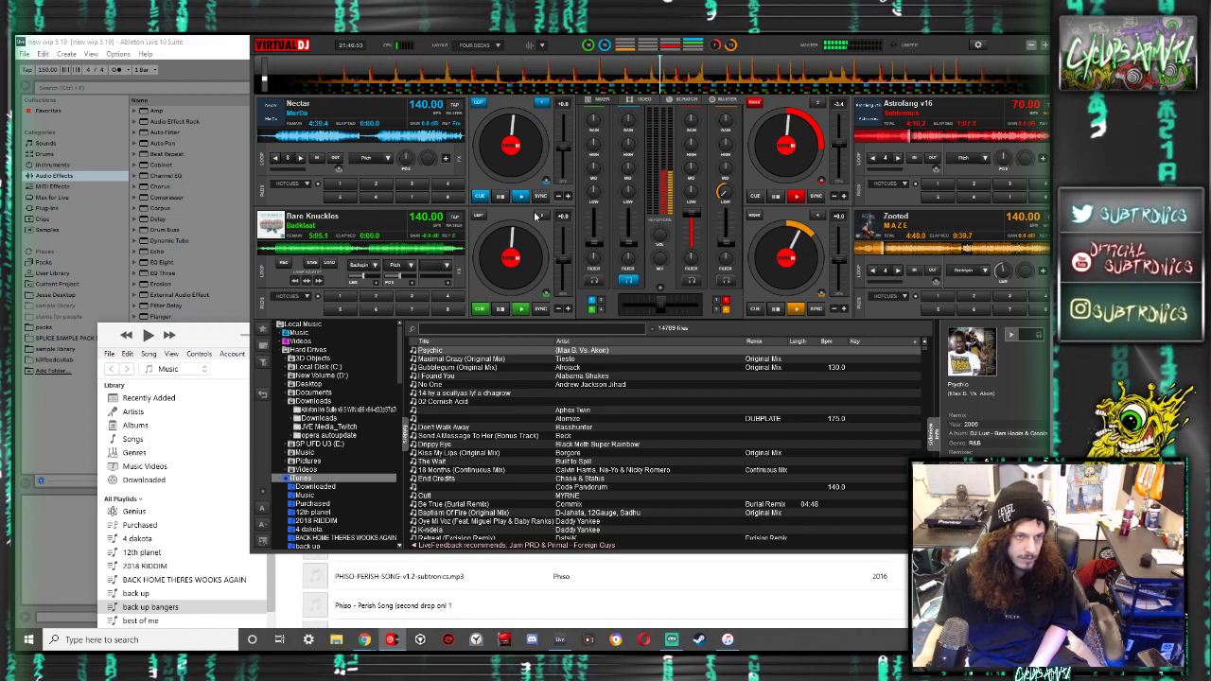
pyautogui.click(521, 309)
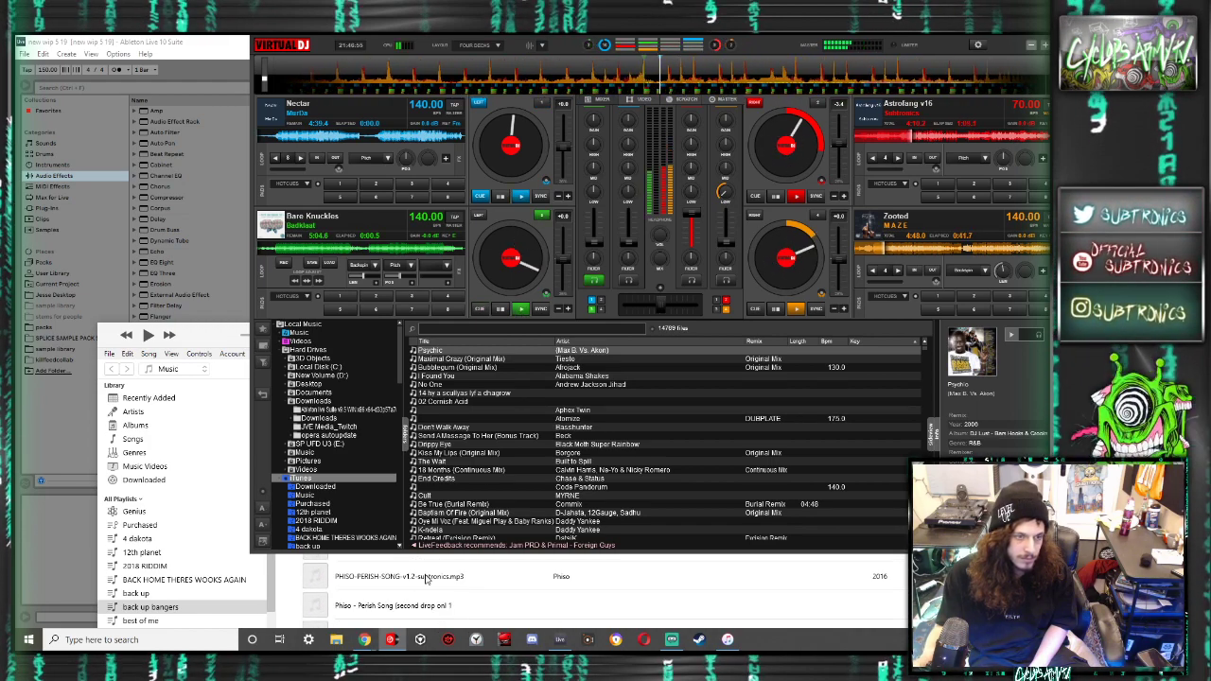
# Find The Duke-1 in the back up bangers playlist in iTunes and load it onto deck 1 in VirtualDJ
pyautogui.scroll(-2, 413, 592)
pyautogui.scroll(-8, 413, 591)
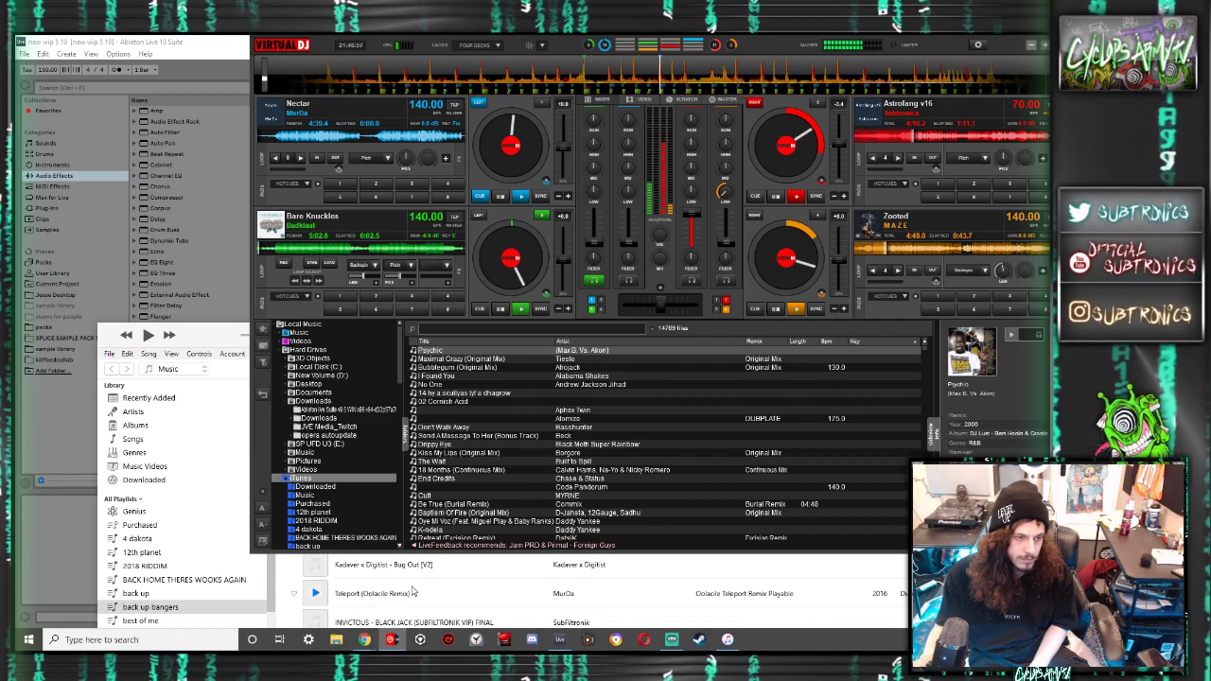
pyautogui.scroll(-6, 413, 592)
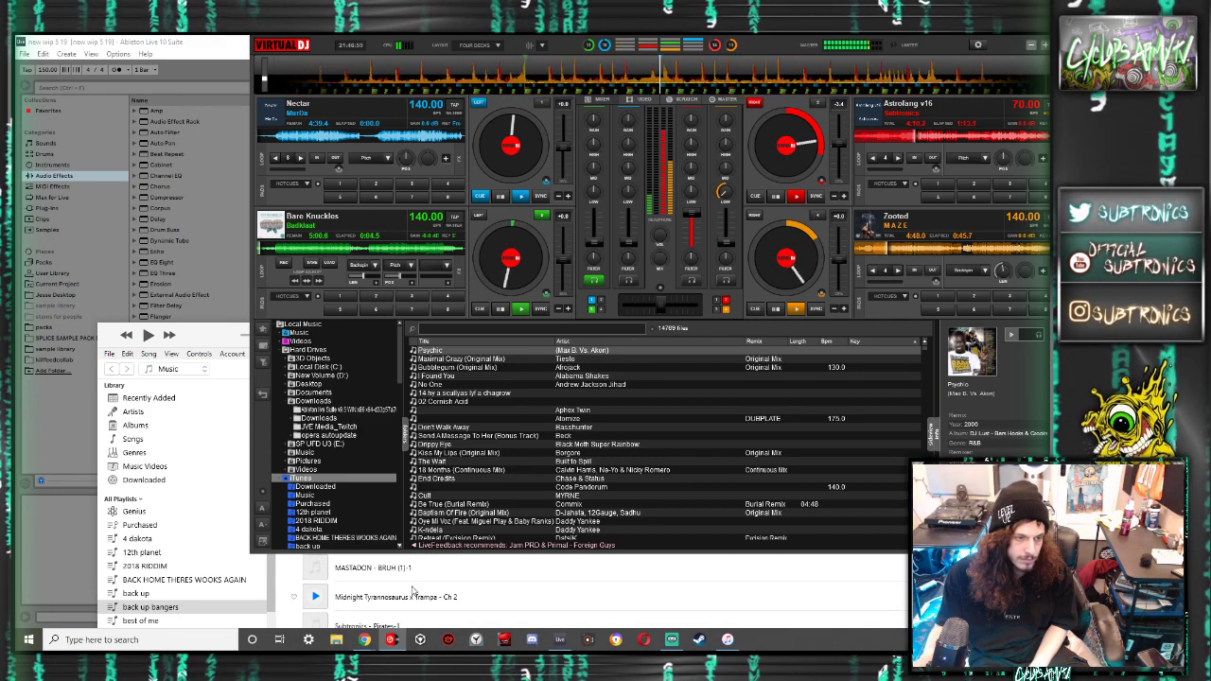
pyautogui.scroll(-5, 412, 592)
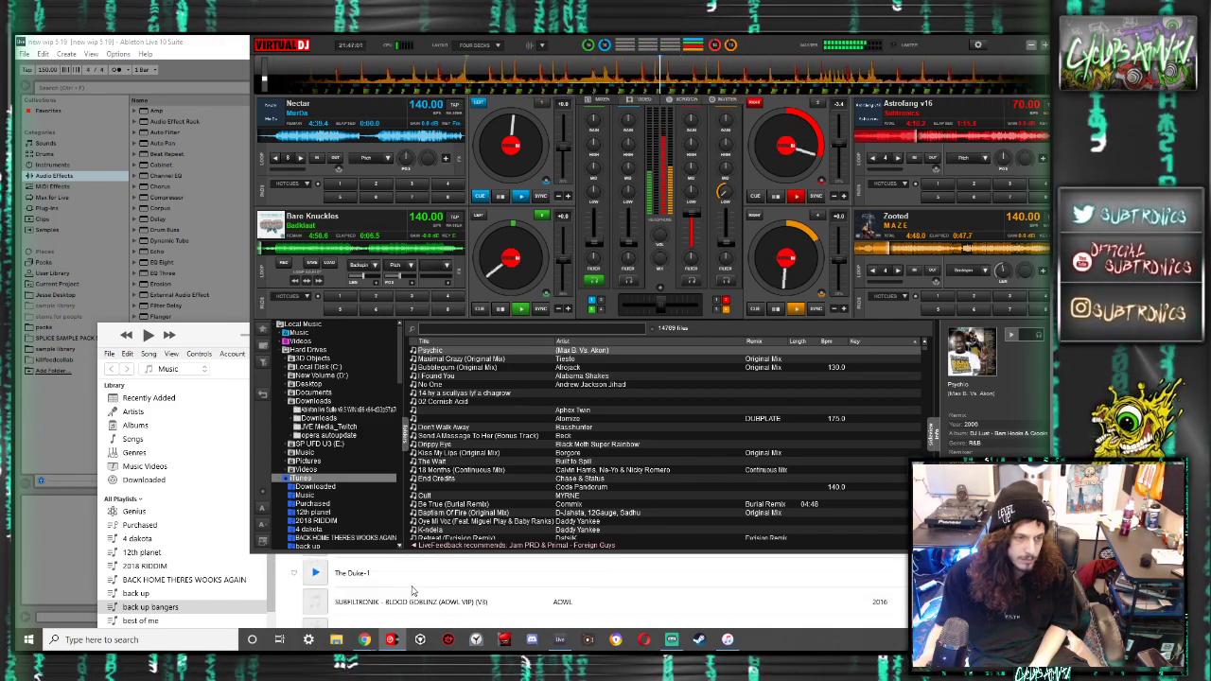
pyautogui.click(411, 575)
pyautogui.moveTo(496, 173); pyautogui.dragTo(499, 176)
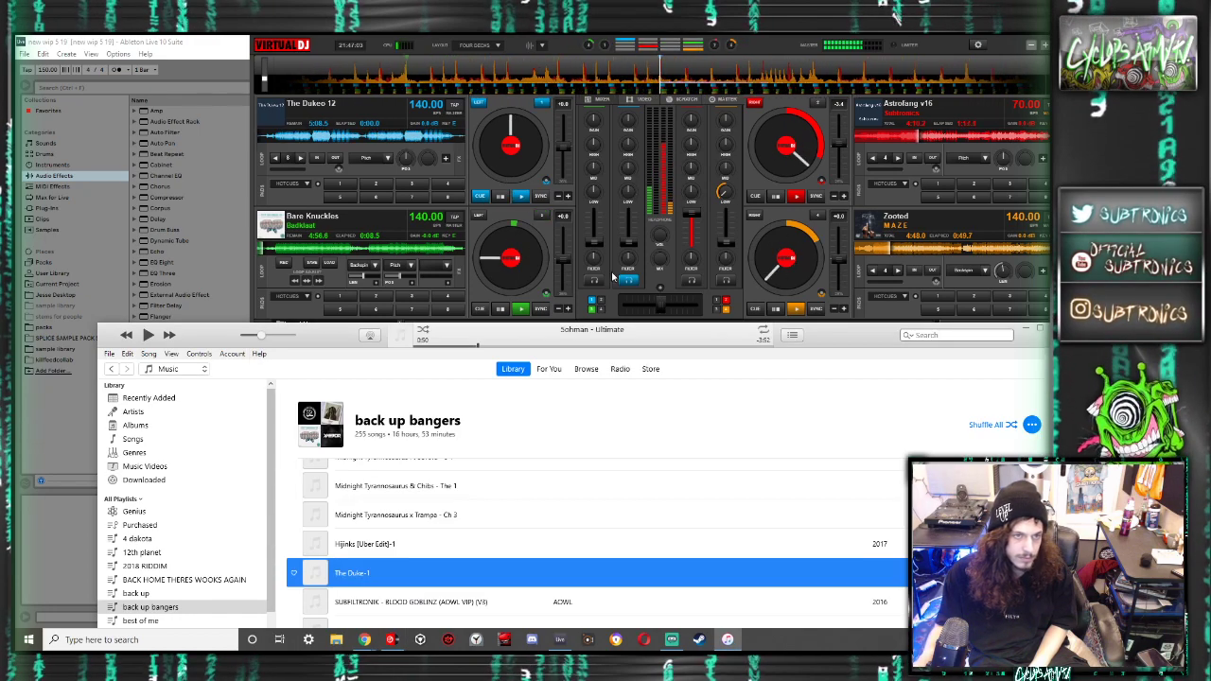
# Raise deck 3's volume and start The Duke track on deck 1 in sync with the mix
pyautogui.click(594, 244)
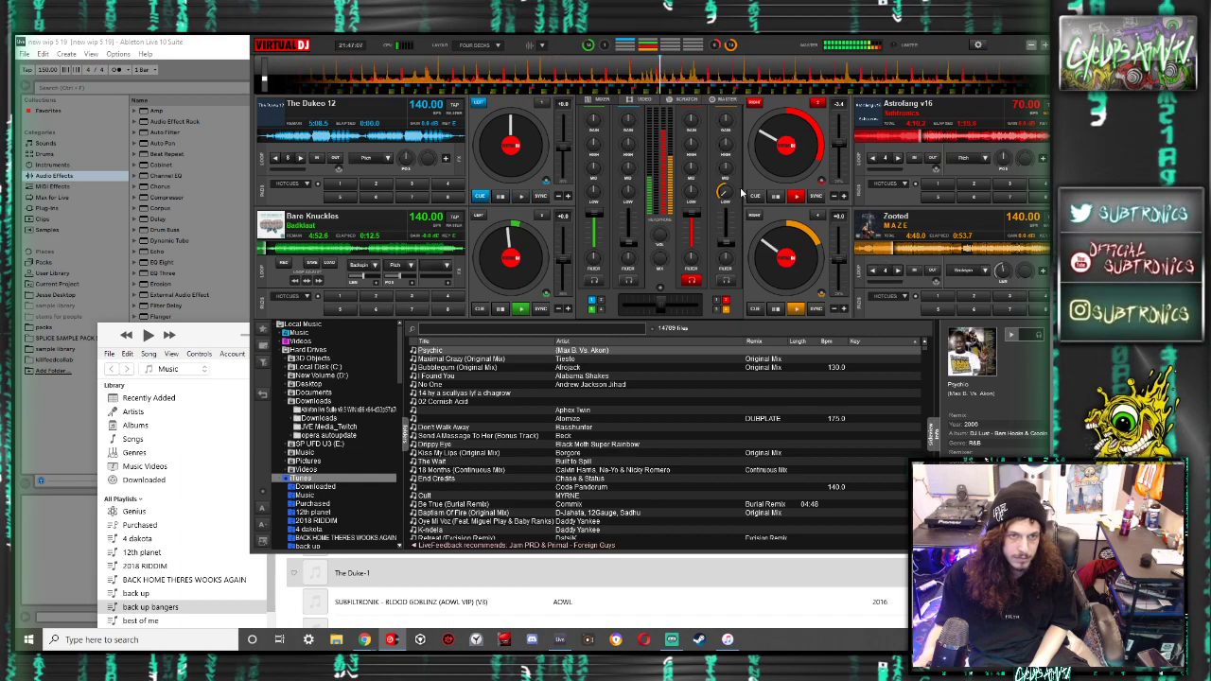
pyautogui.click(520, 197)
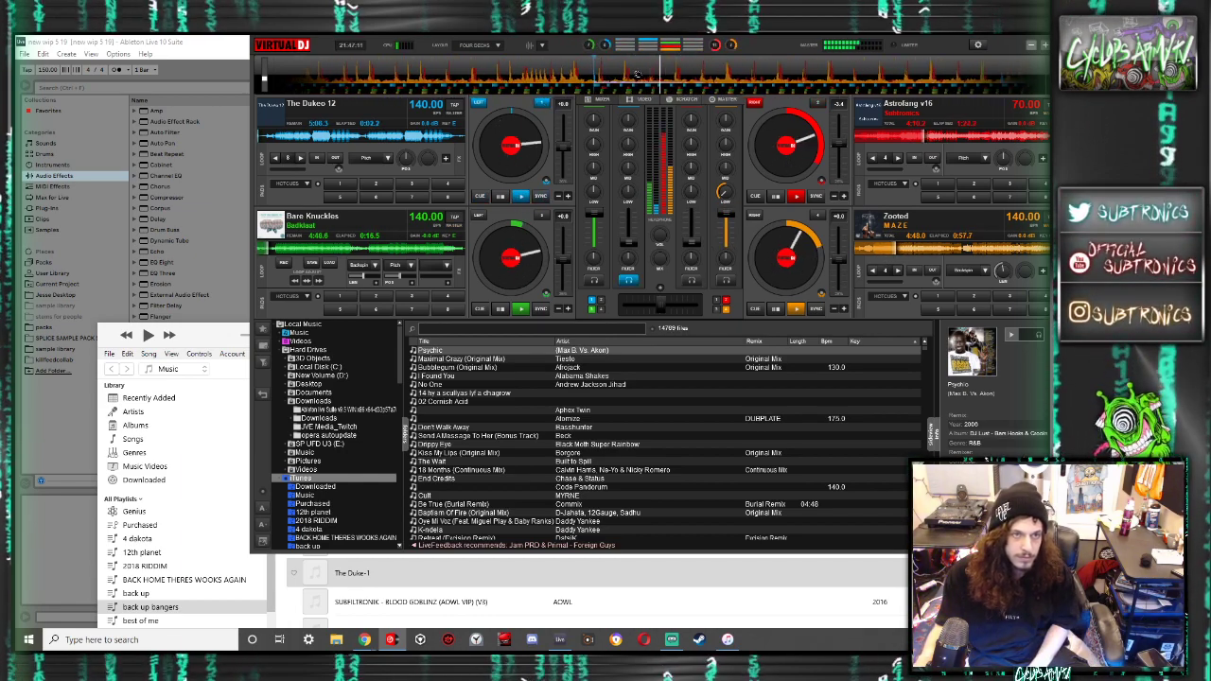
pyautogui.click(540, 196)
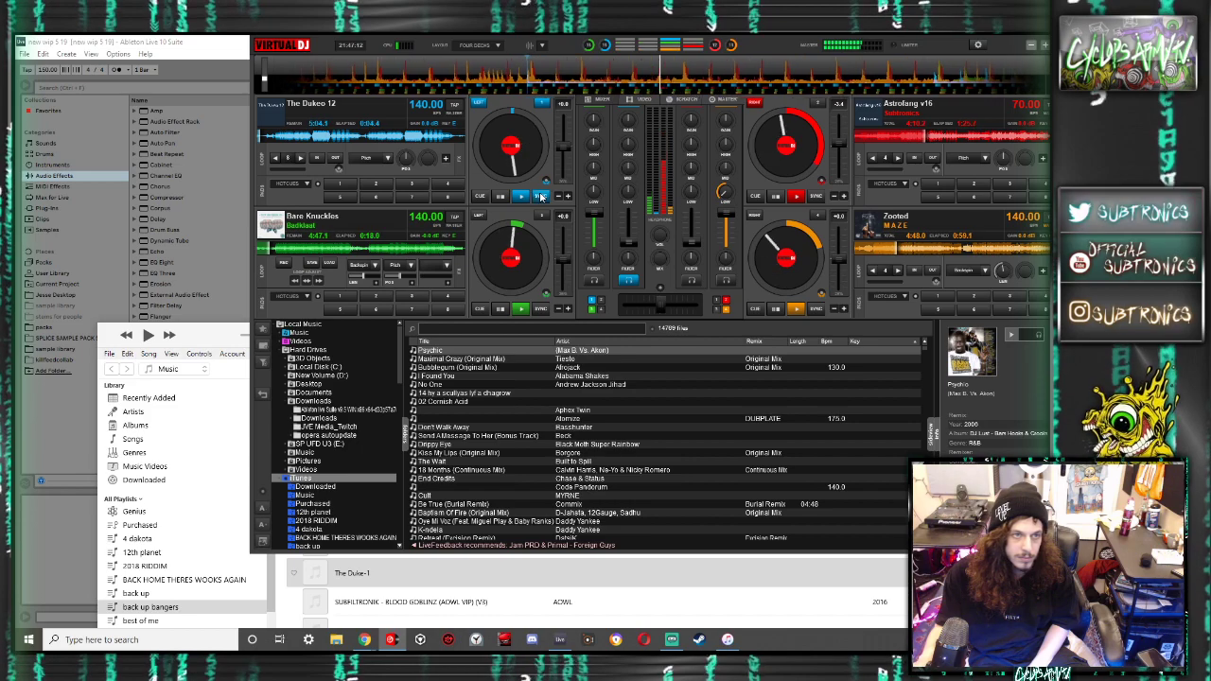
pyautogui.click(815, 309)
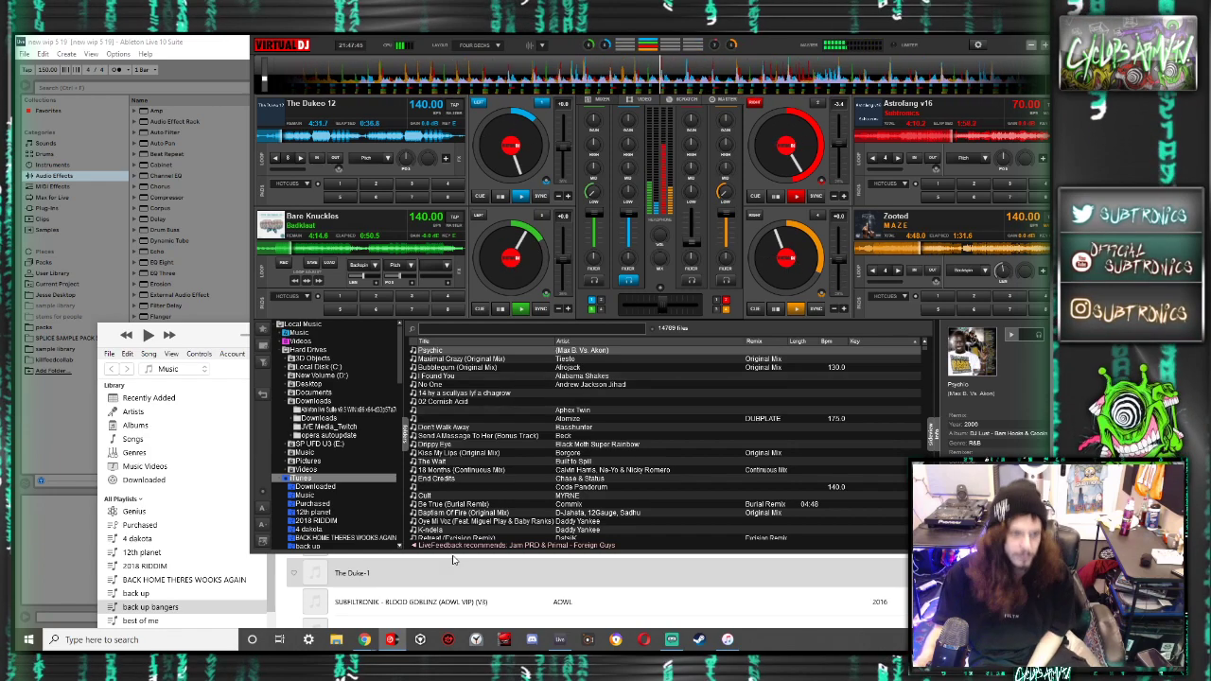
# Find 24 Subtronics - Spasm VIP in the back up bangers playlist, load it onto deck 2 and start playing it
pyautogui.scroll(-5, 440, 596)
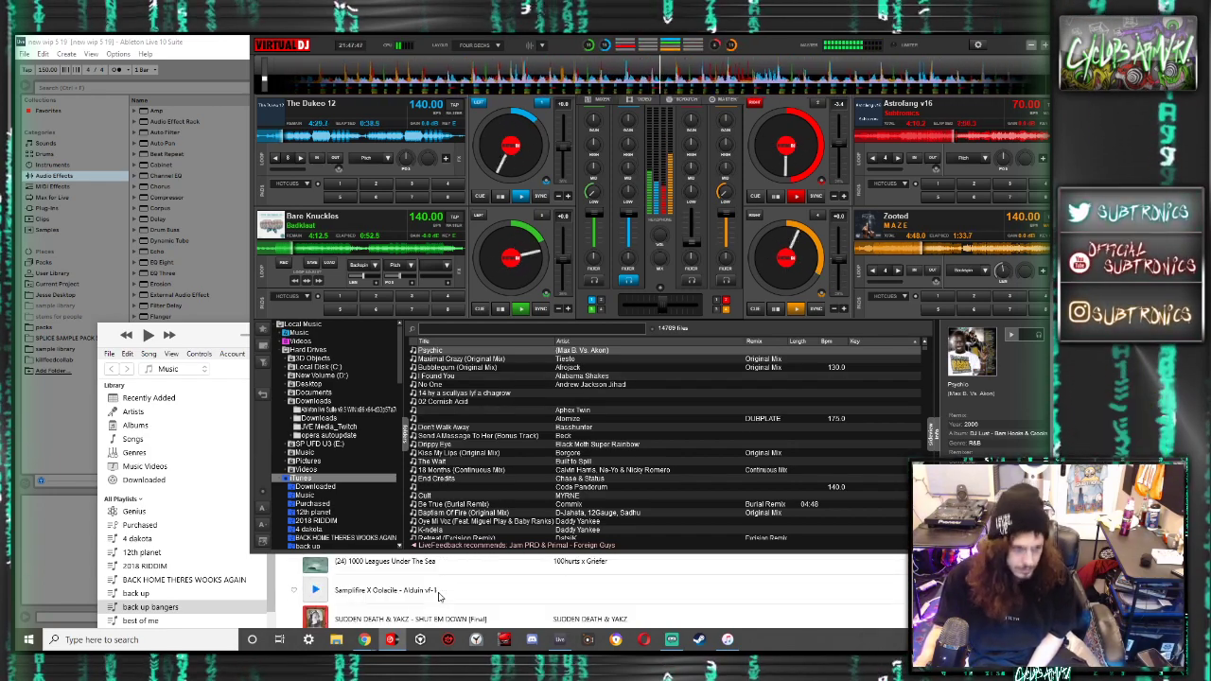
pyautogui.scroll(-4, 439, 596)
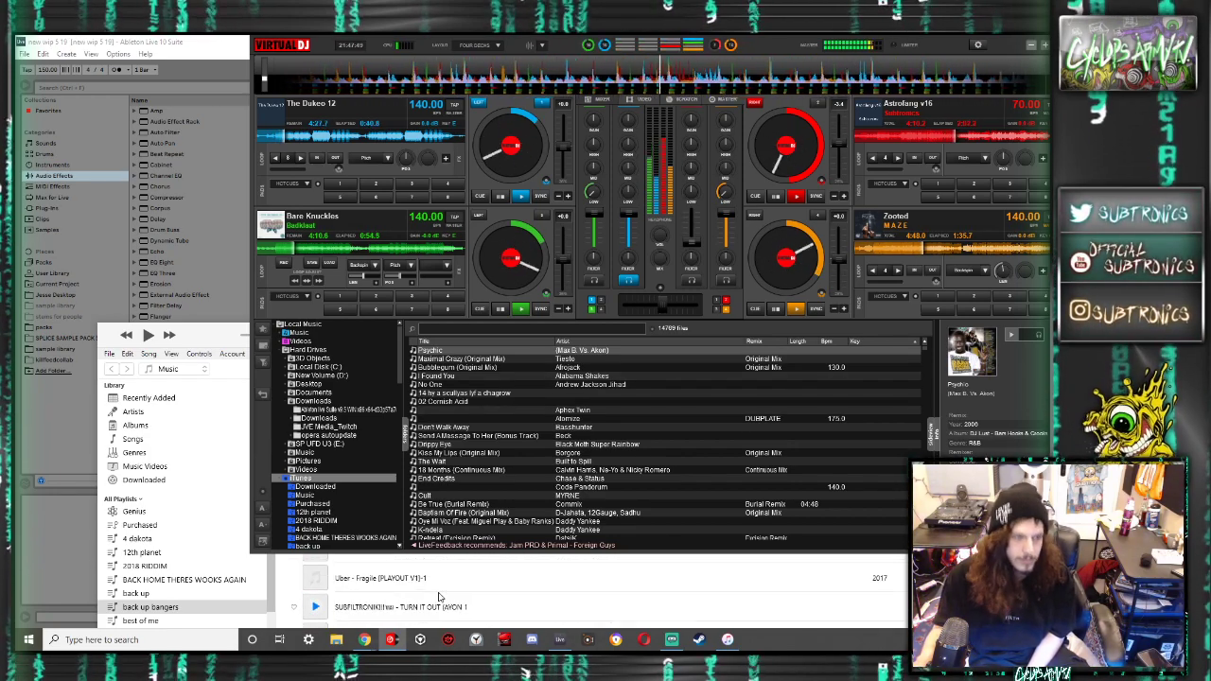
pyautogui.scroll(-3, 440, 597)
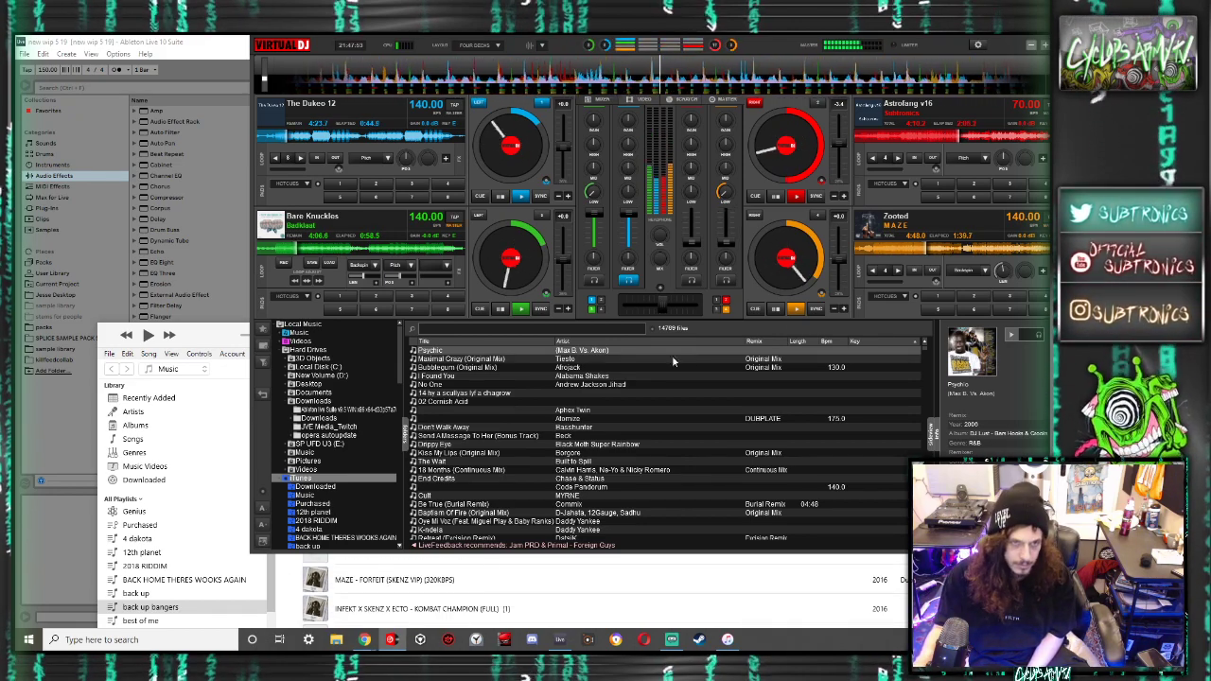
pyautogui.scroll(-2, 431, 582)
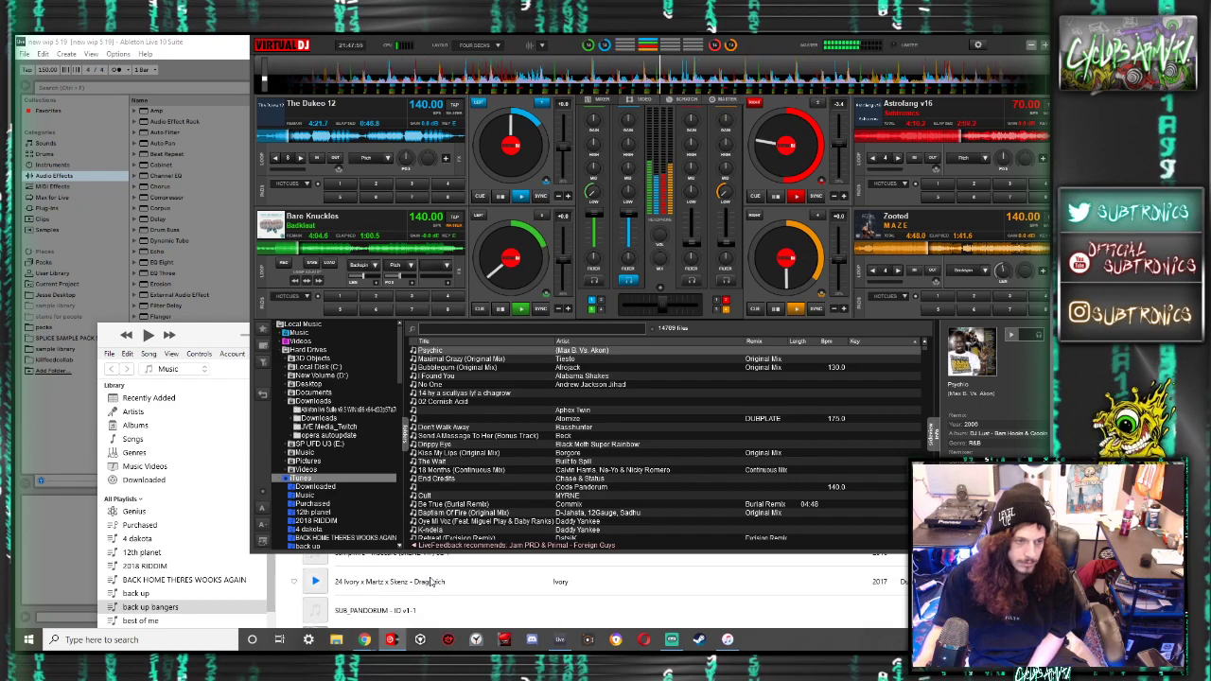
pyautogui.scroll(-2, 431, 582)
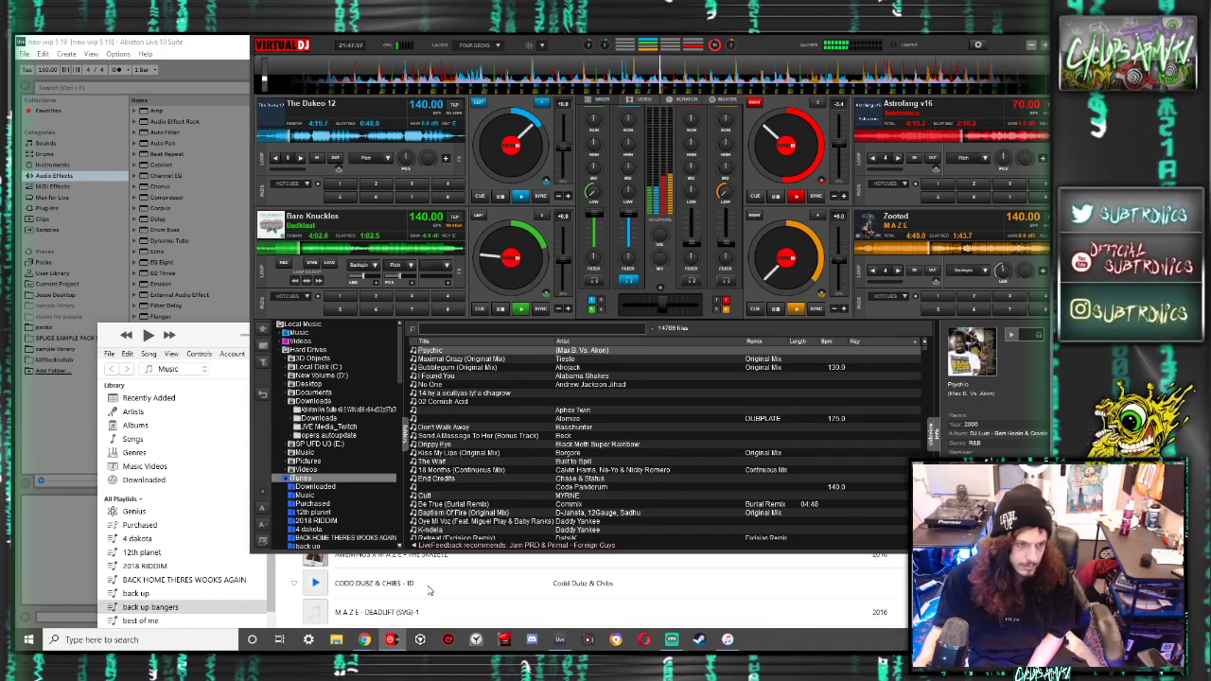
pyautogui.scroll(-2, 433, 595)
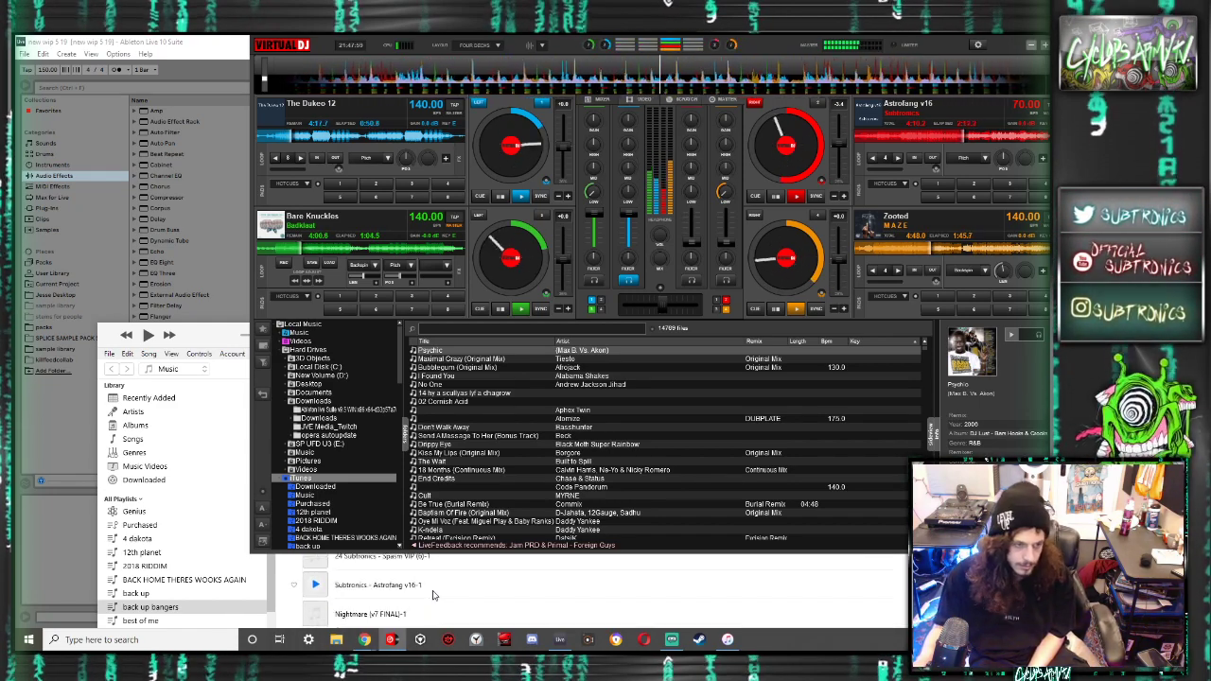
pyautogui.scroll(1, 434, 594)
pyautogui.click(433, 596)
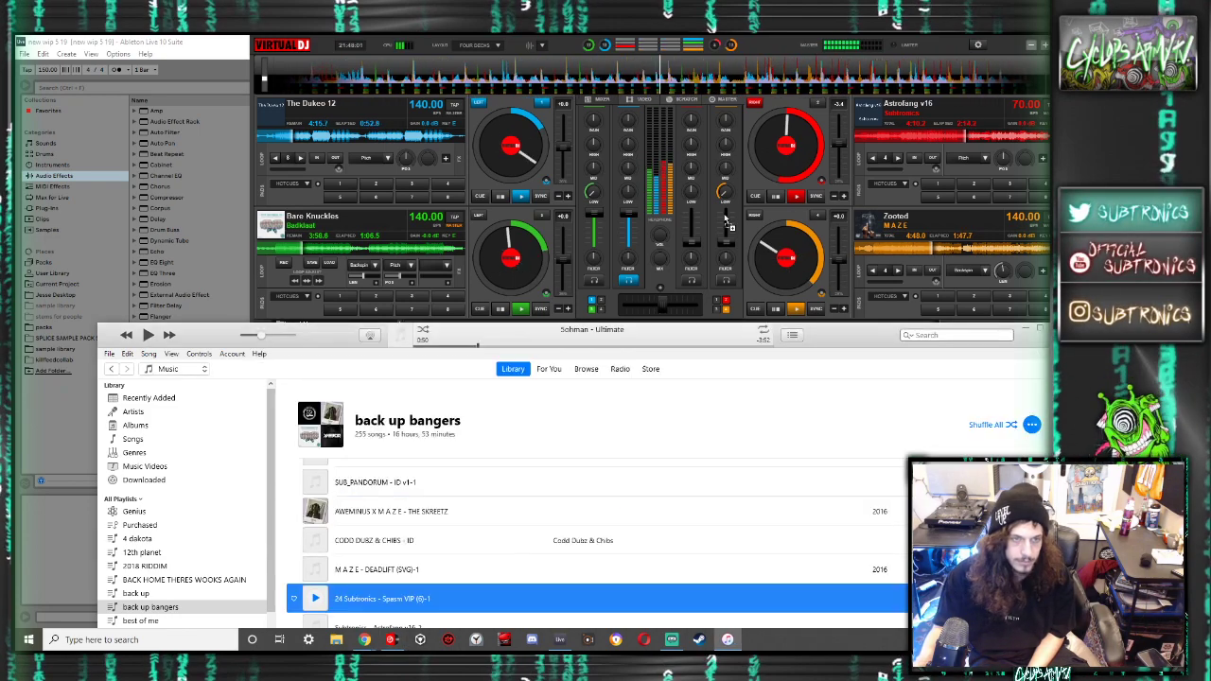
pyautogui.click(795, 196)
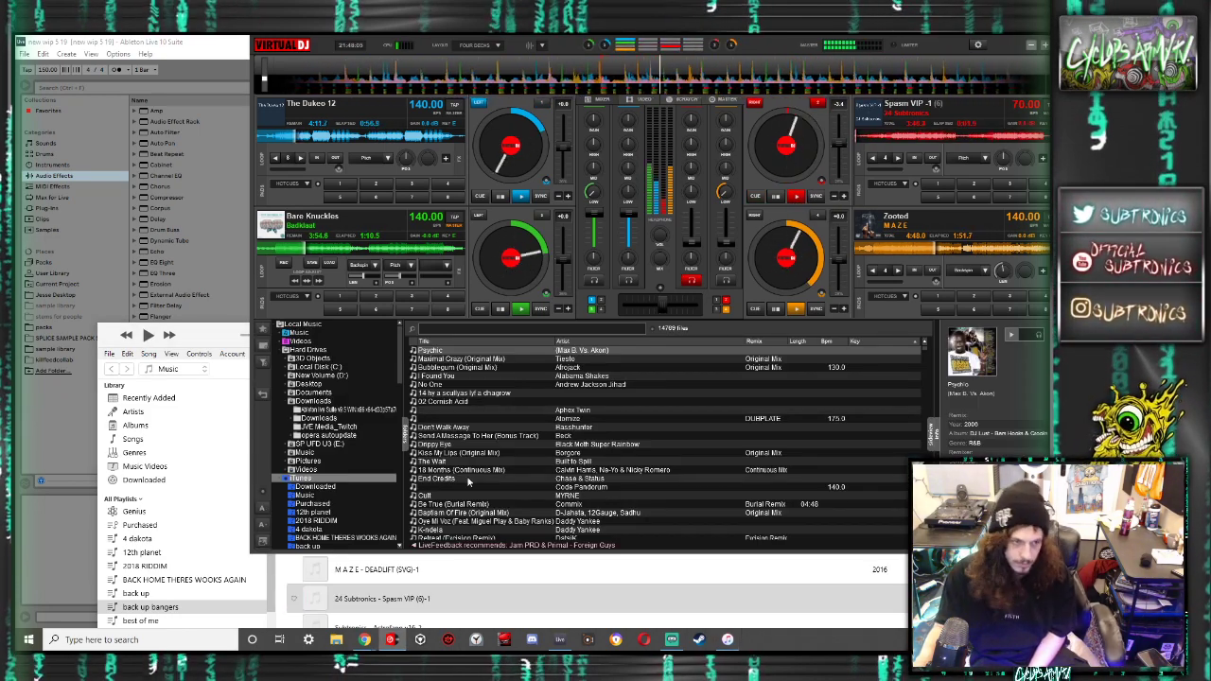
# Load M A Z E - DEADLIFT onto deck 4 and sync it, with deck 1's volume fully lowered
pyautogui.moveTo(460, 512); pyautogui.dragTo(757, 284)
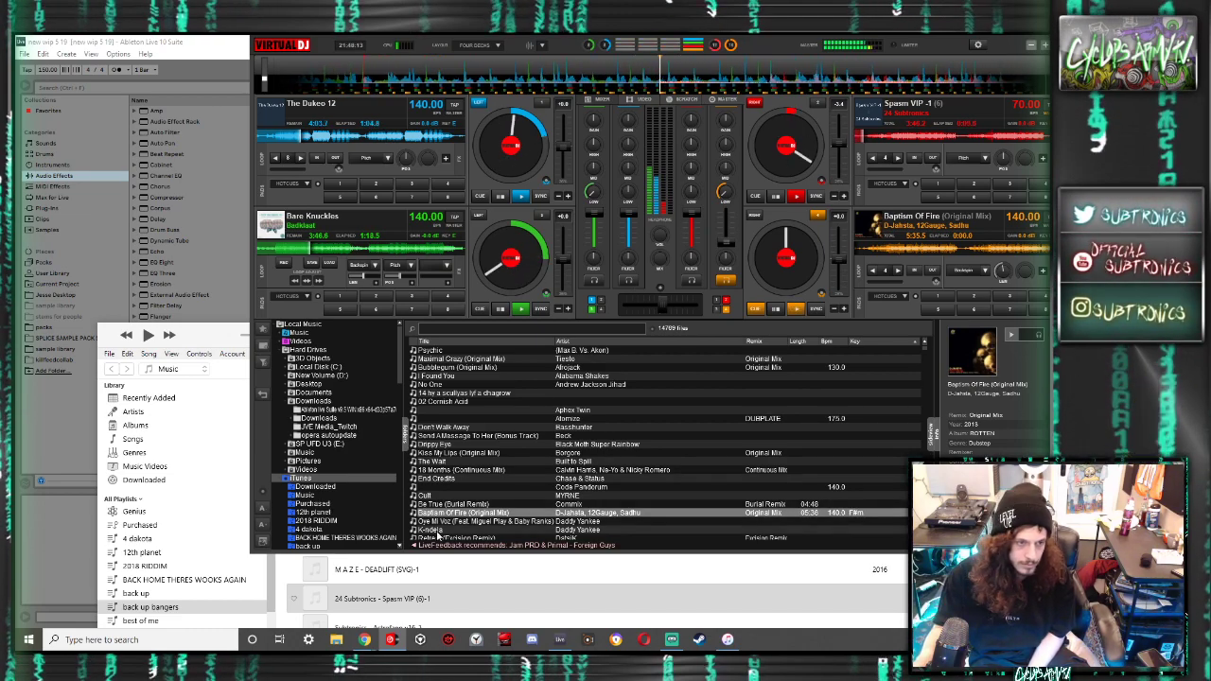
pyautogui.moveTo(398, 573); pyautogui.dragTo(774, 286)
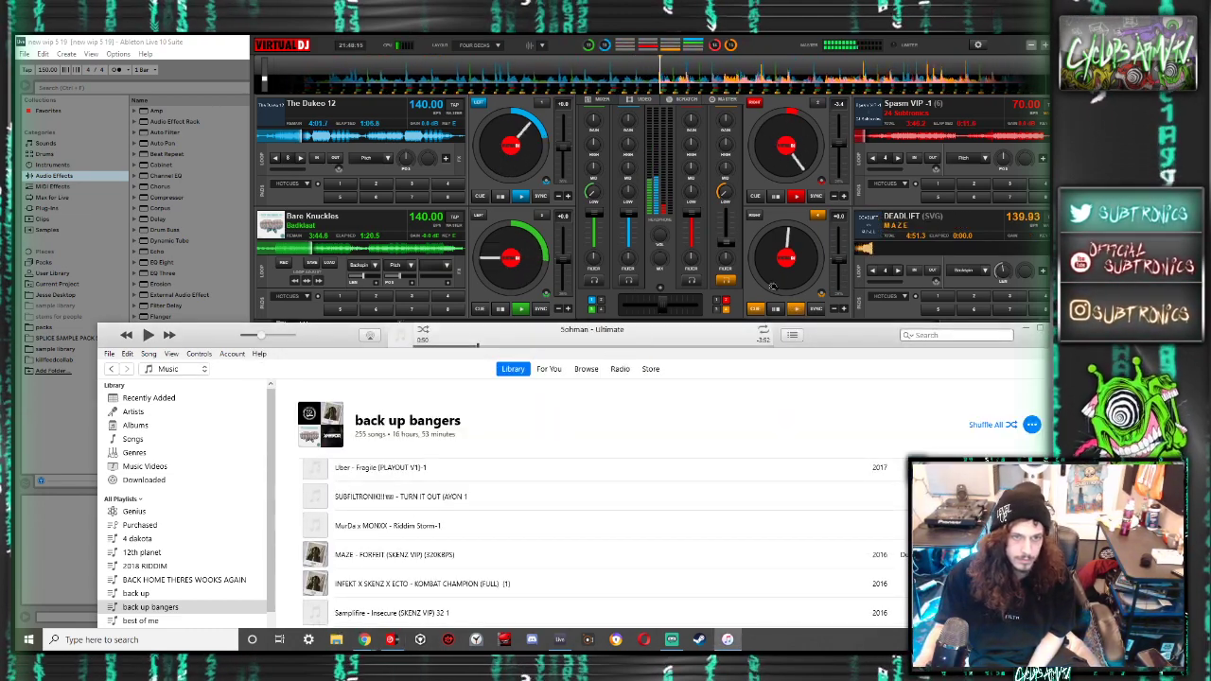
pyautogui.moveTo(631, 219); pyautogui.dragTo(633, 248)
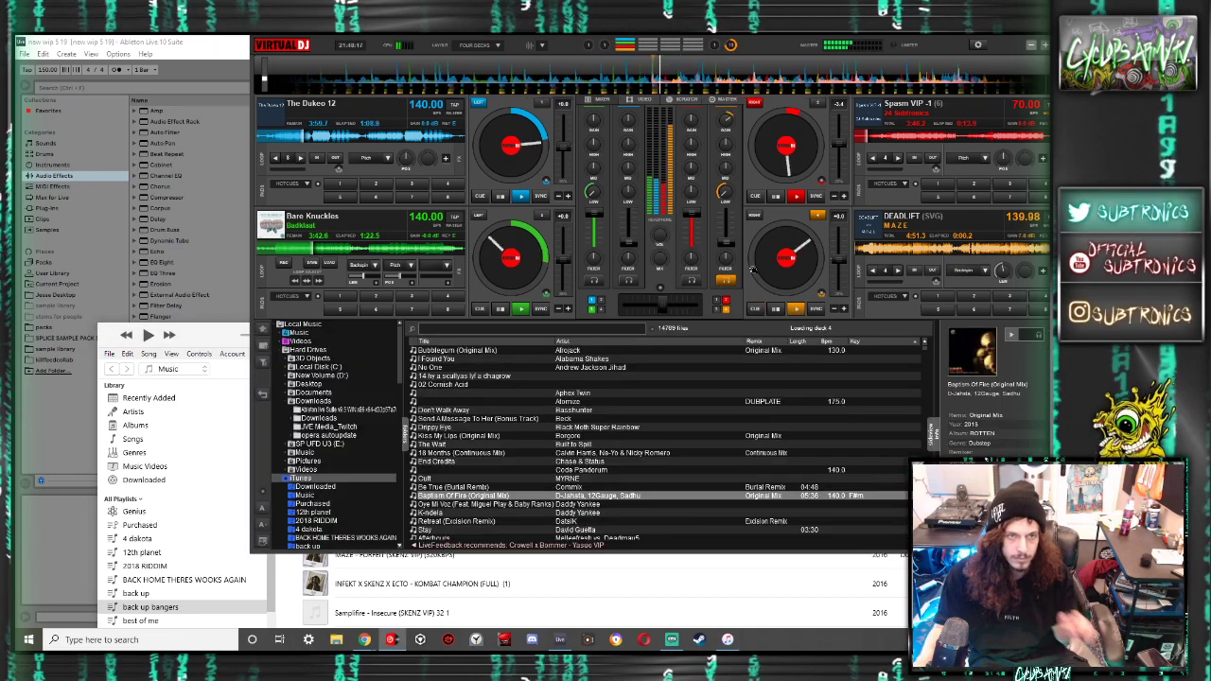
pyautogui.click(816, 308)
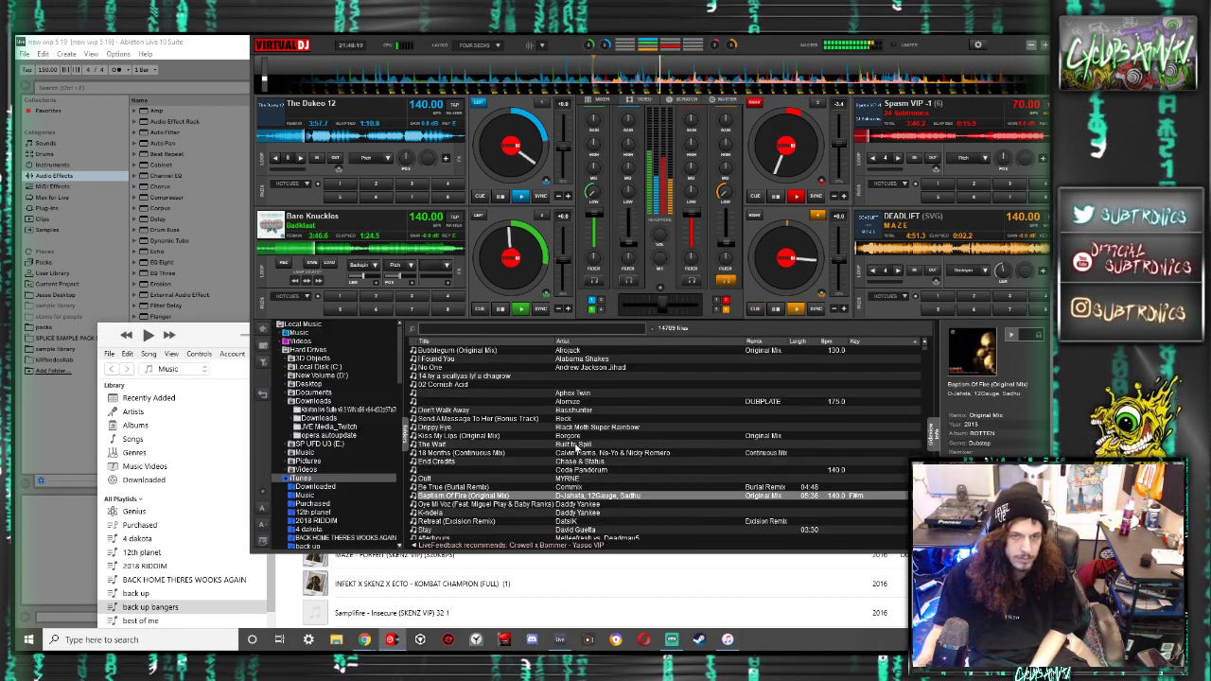
# Find CHIBS - ZAM VIP in the back up bangers playlist and load it onto deck 1
pyautogui.scroll(-1, 423, 608)
pyautogui.scroll(-3, 423, 608)
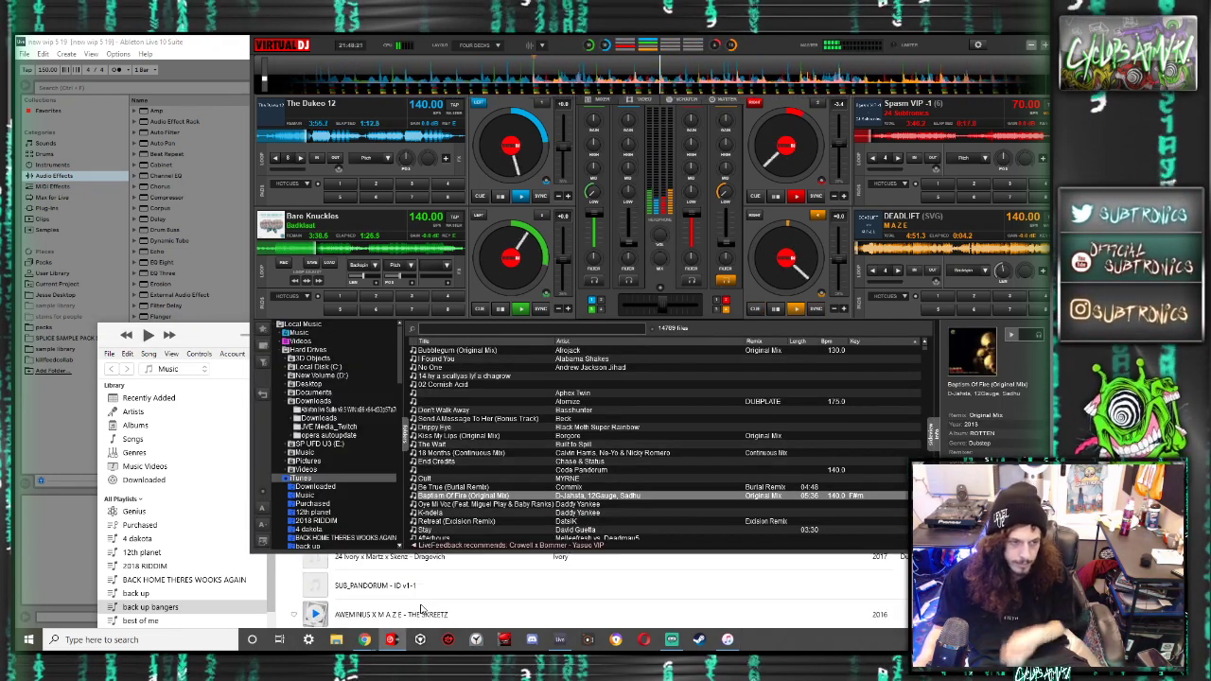
pyautogui.scroll(-3, 423, 608)
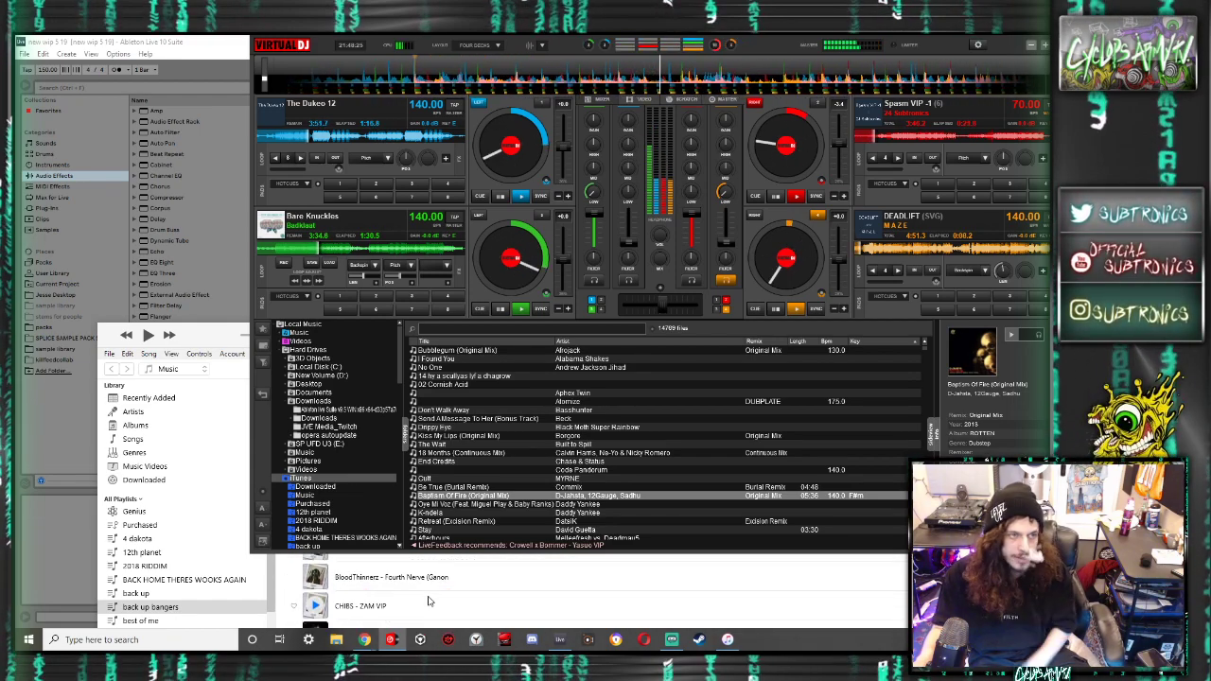
pyautogui.moveTo(429, 603); pyautogui.dragTo(516, 189)
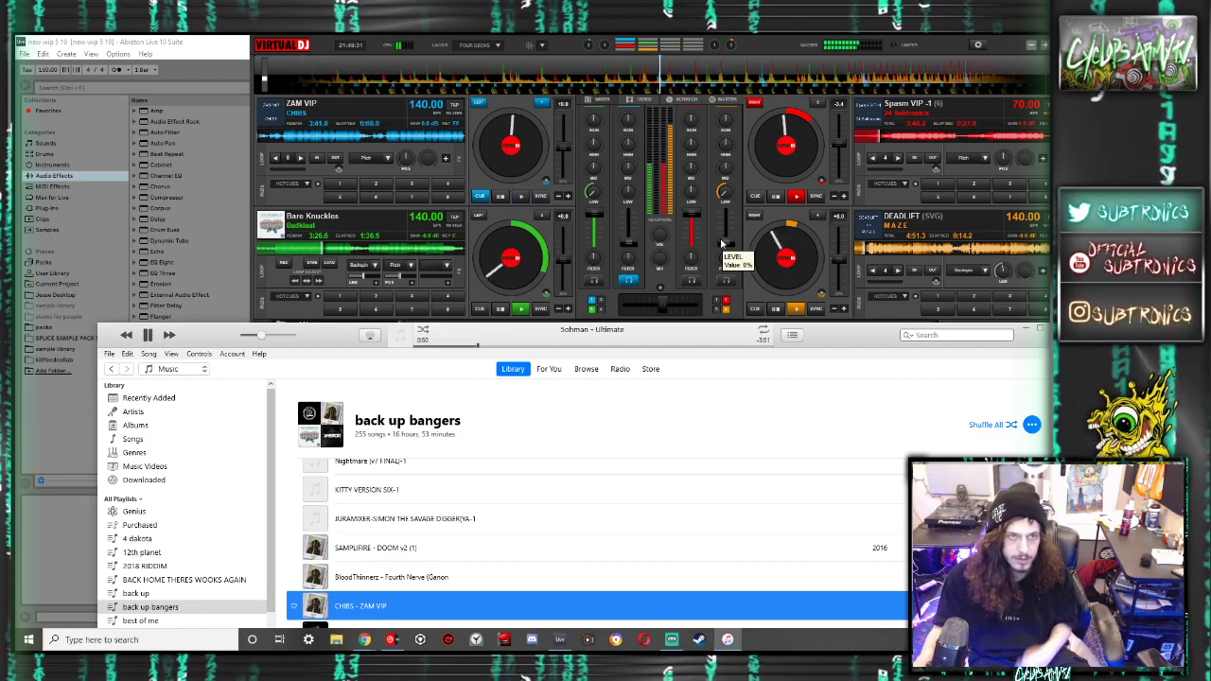
# Pause the iTunes playback and start ZAM VIP on deck 1 in sync with the mix
pyautogui.click(542, 197)
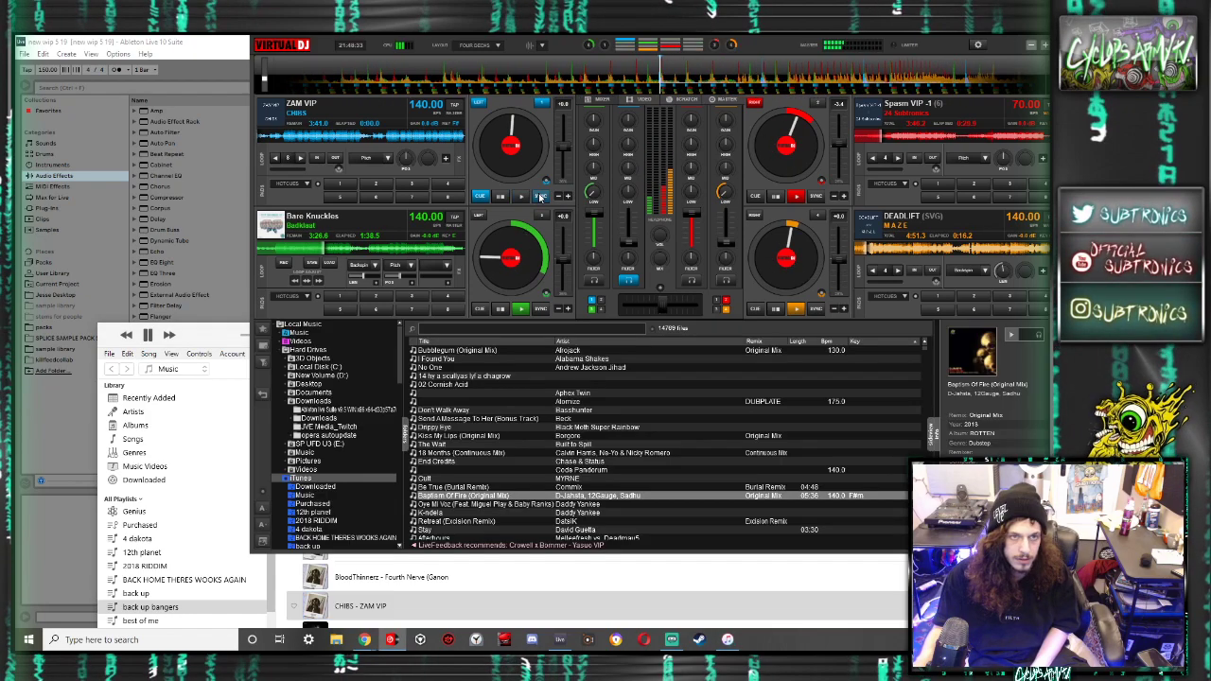
pyautogui.click(148, 335)
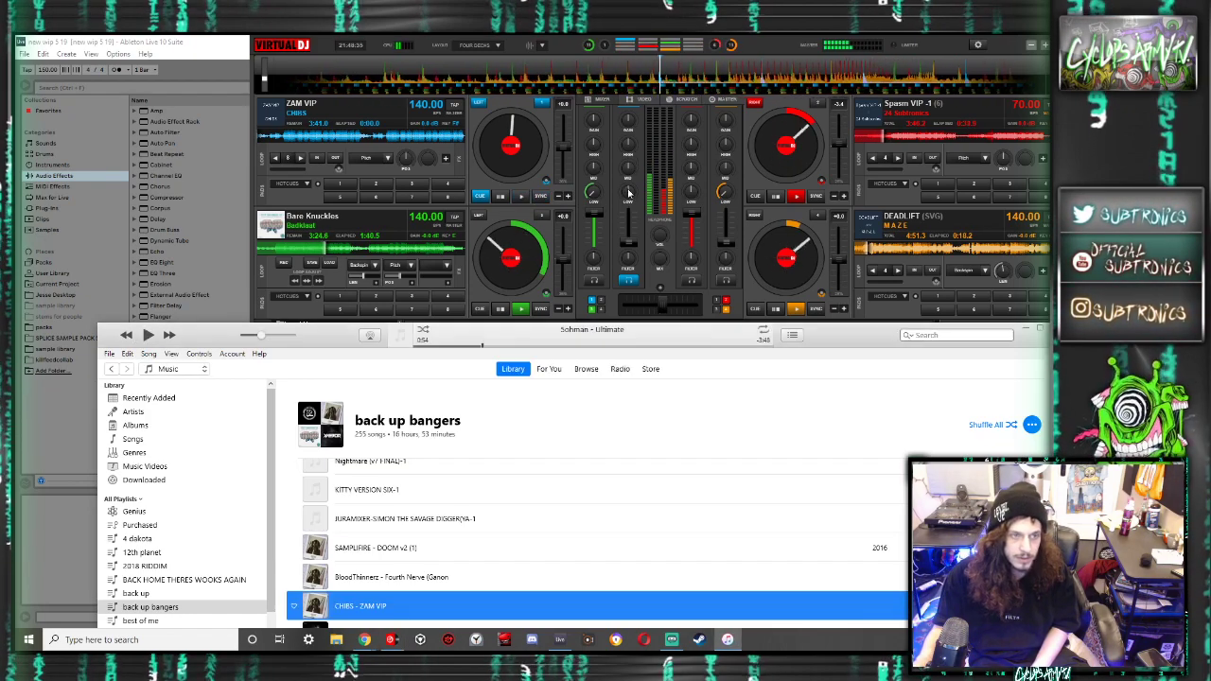
pyautogui.click(544, 180)
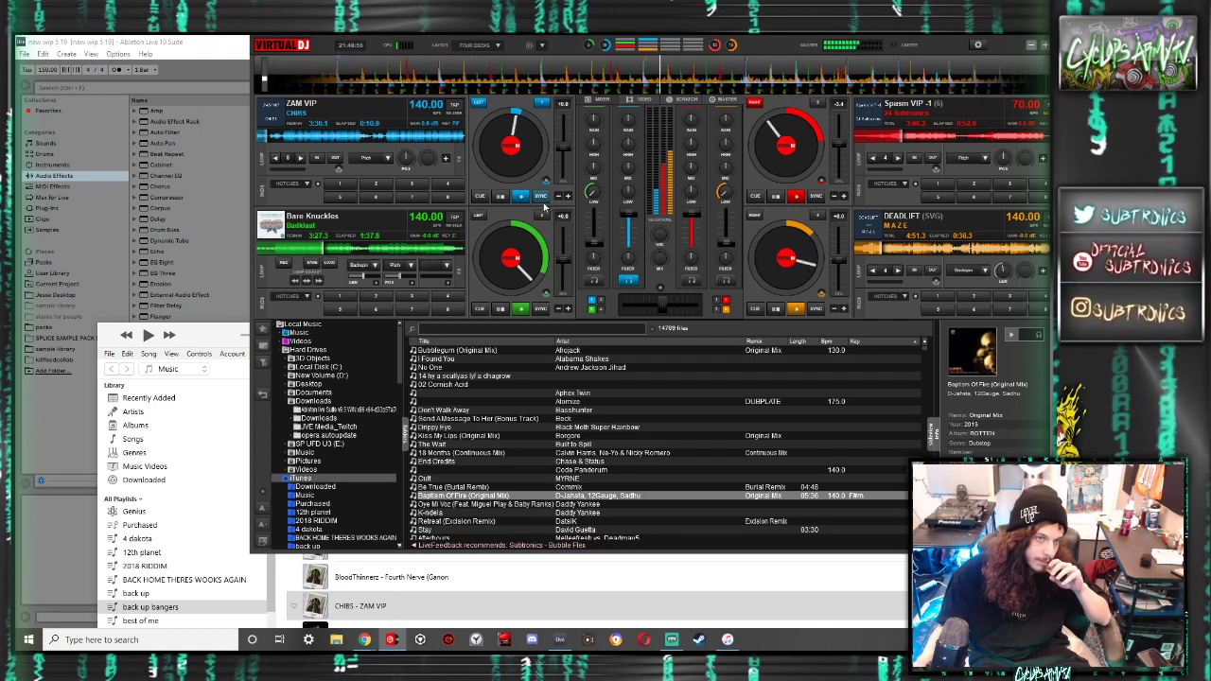
# Find ANSWERD - 24/7 in the back up bangers playlist and load it onto deck 4
pyautogui.scroll(-5, 432, 605)
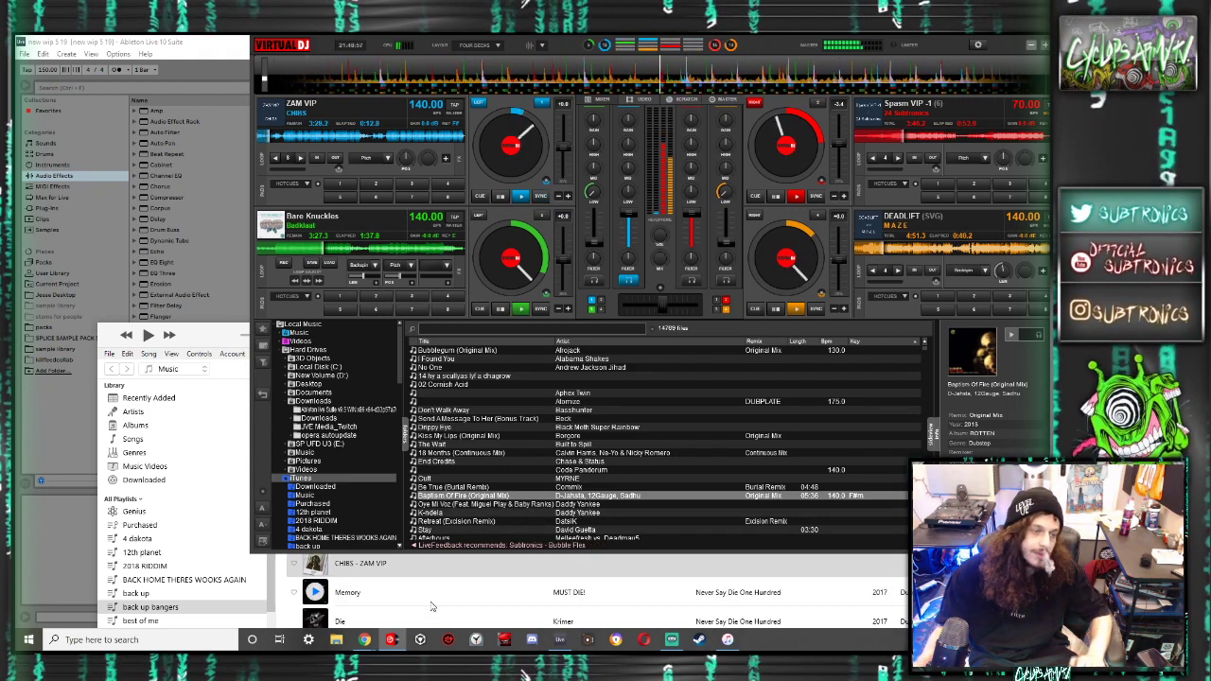
pyautogui.scroll(-6, 430, 605)
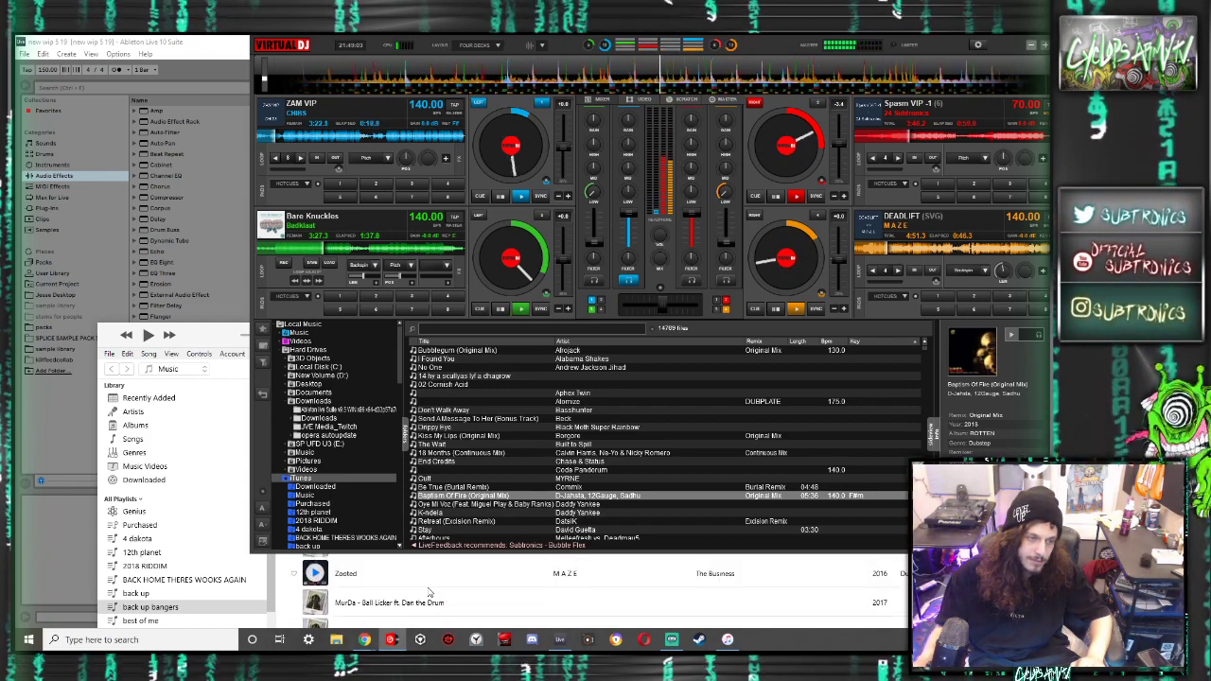
pyautogui.moveTo(425, 593); pyautogui.dragTo(731, 251)
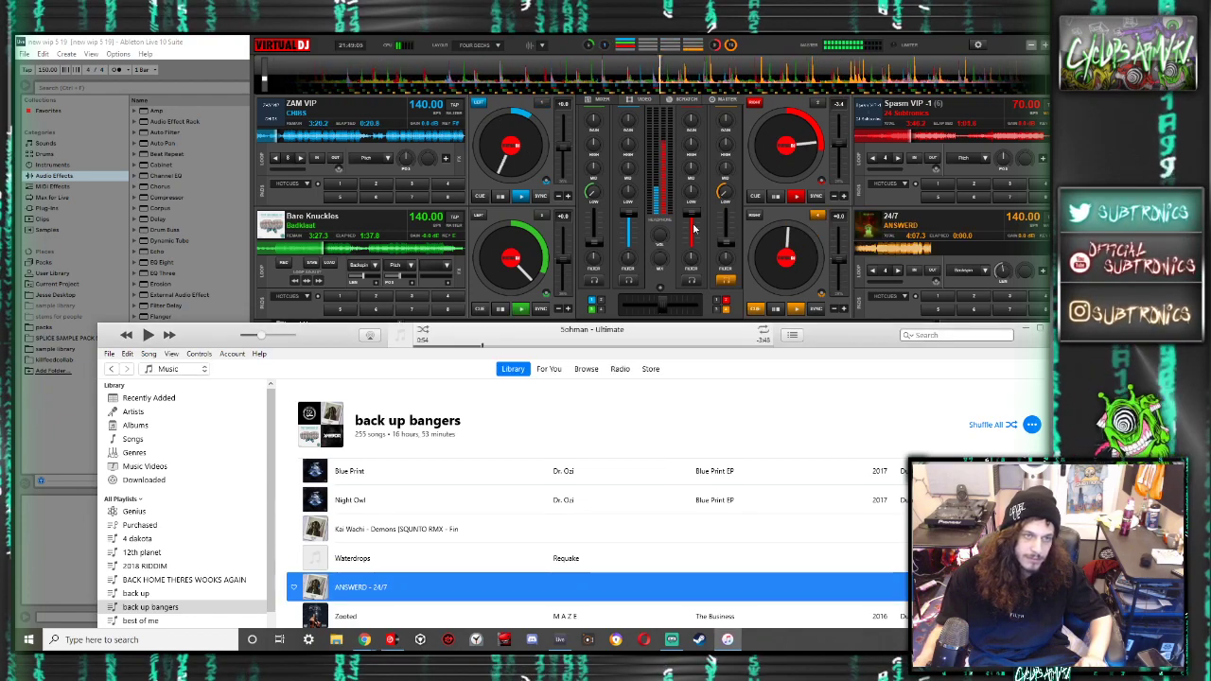
# Apply the Backspin effect on deck 1, and restart ZAM VIP from its cue together with 24/7 on deck 4
pyautogui.click(388, 158)
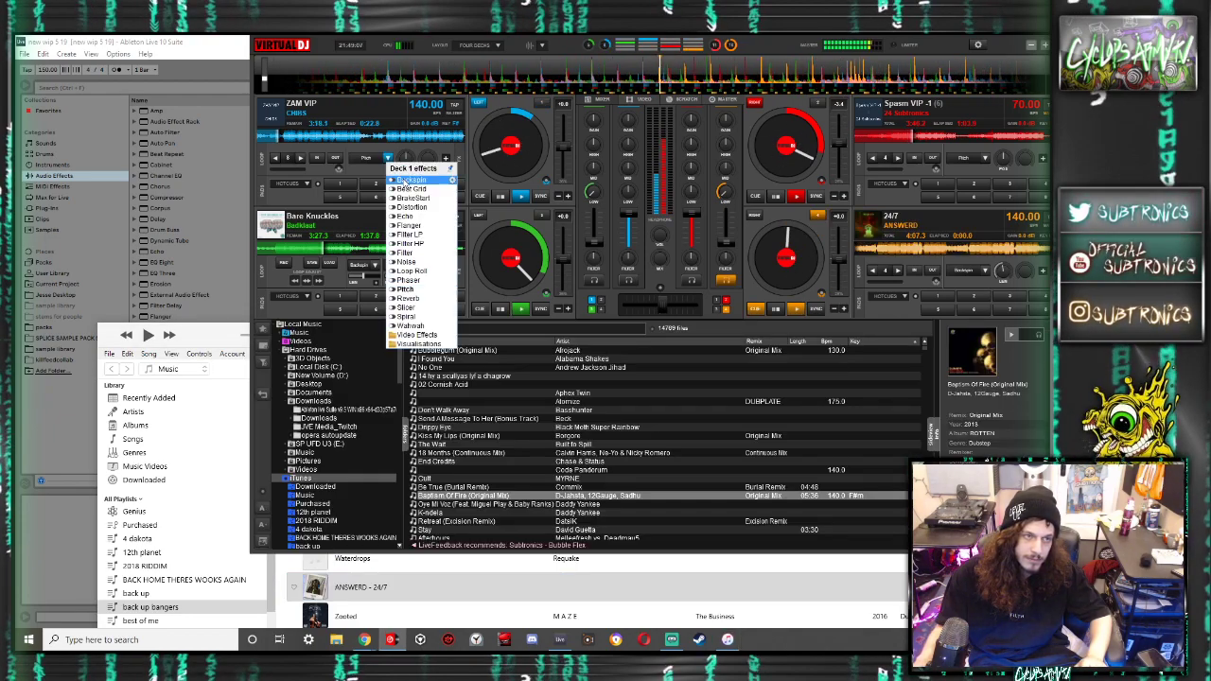
pyautogui.click(388, 163)
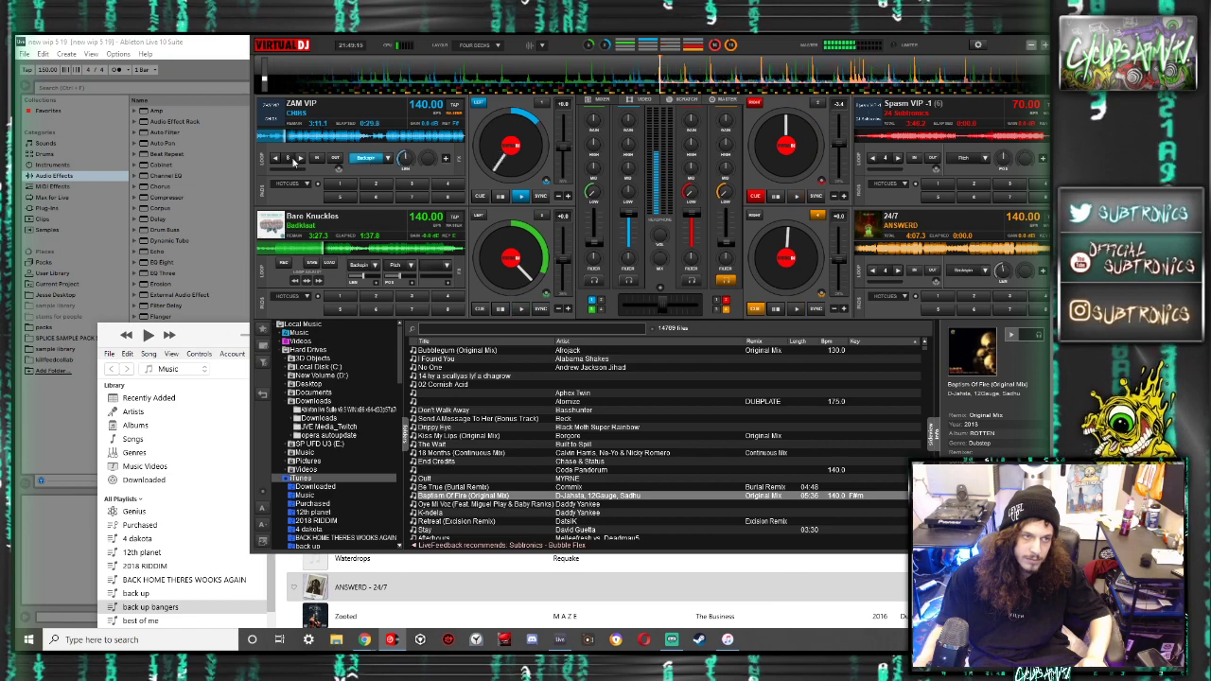
pyautogui.click(479, 198)
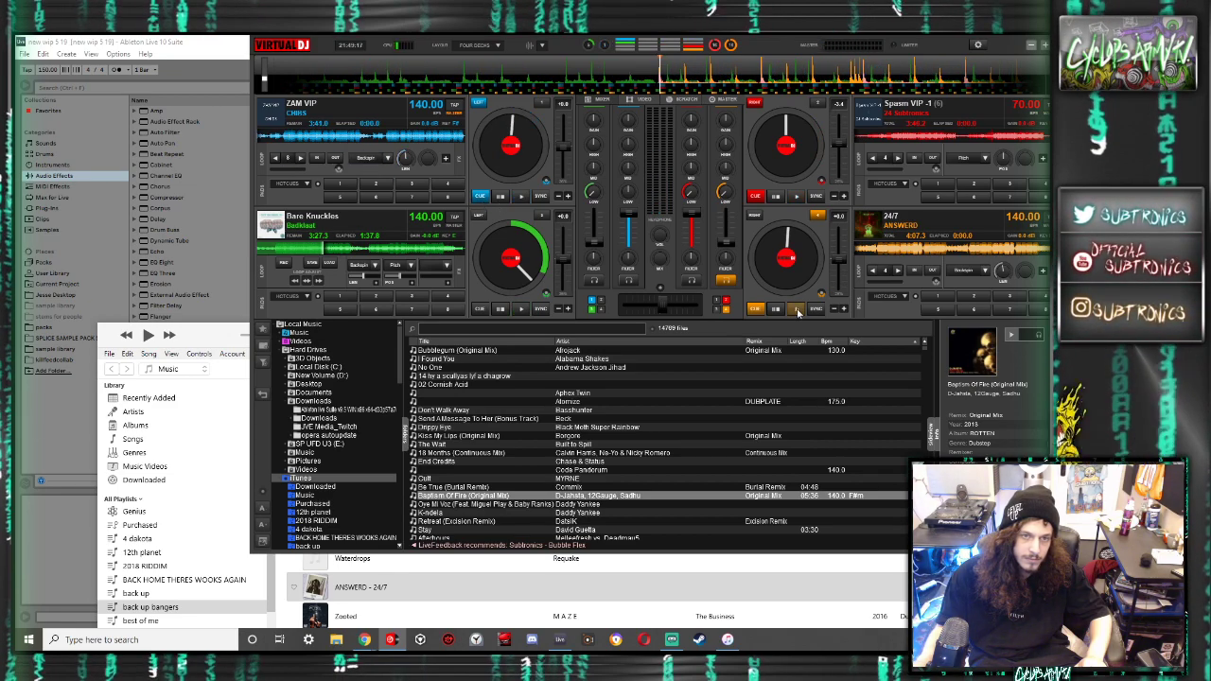
pyautogui.click(797, 311)
pyautogui.click(520, 196)
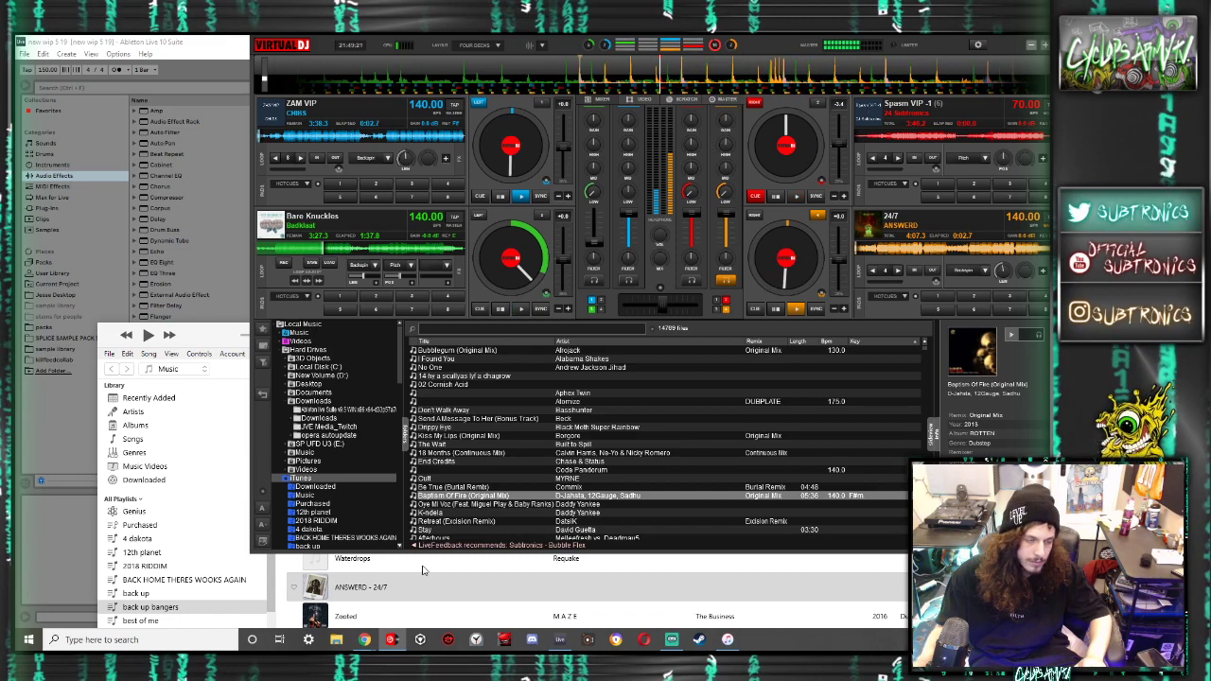
# Find Trentcast - Tinnie Riddim 2 in the back up bangers playlist, load it onto deck 3 and start it in the mix
pyautogui.scroll(-2, 419, 589)
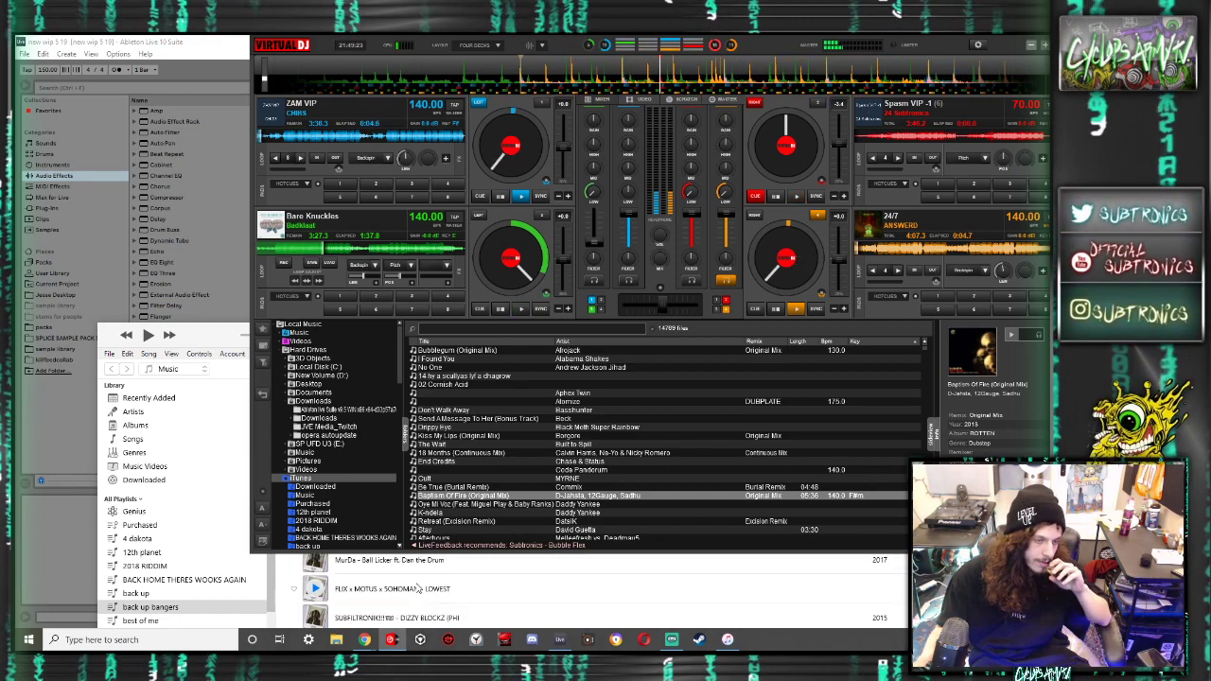
pyautogui.scroll(-1, 419, 588)
pyautogui.scroll(-3, 419, 588)
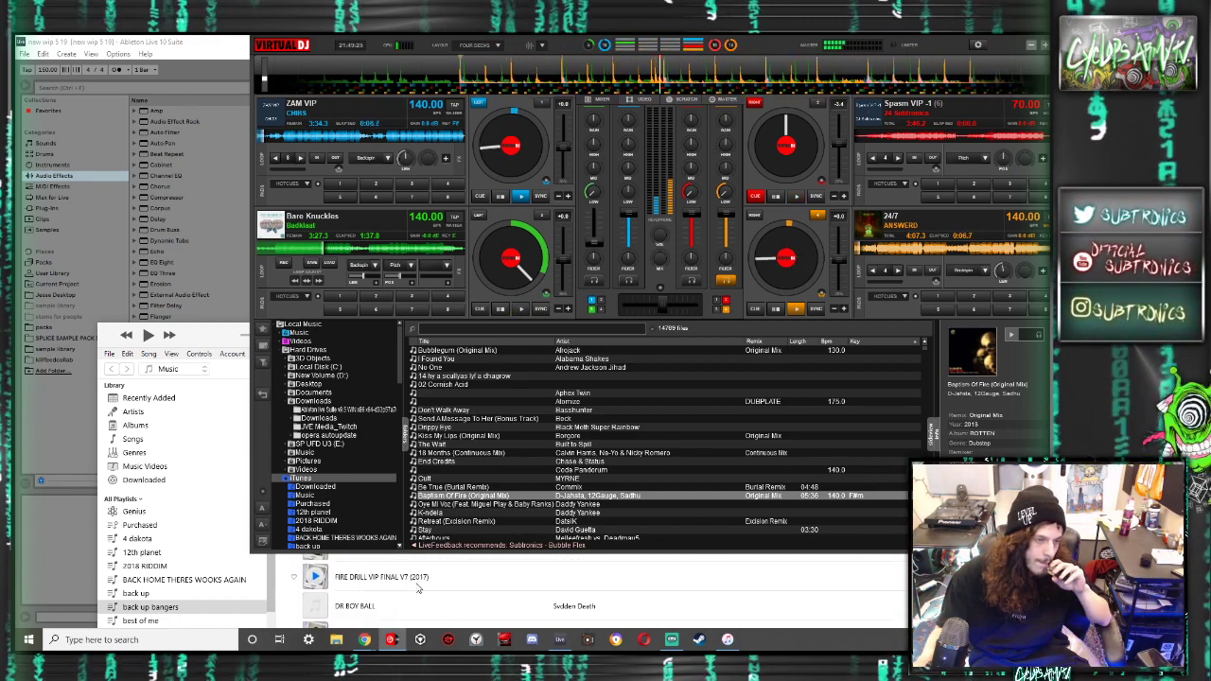
pyautogui.scroll(-4, 419, 589)
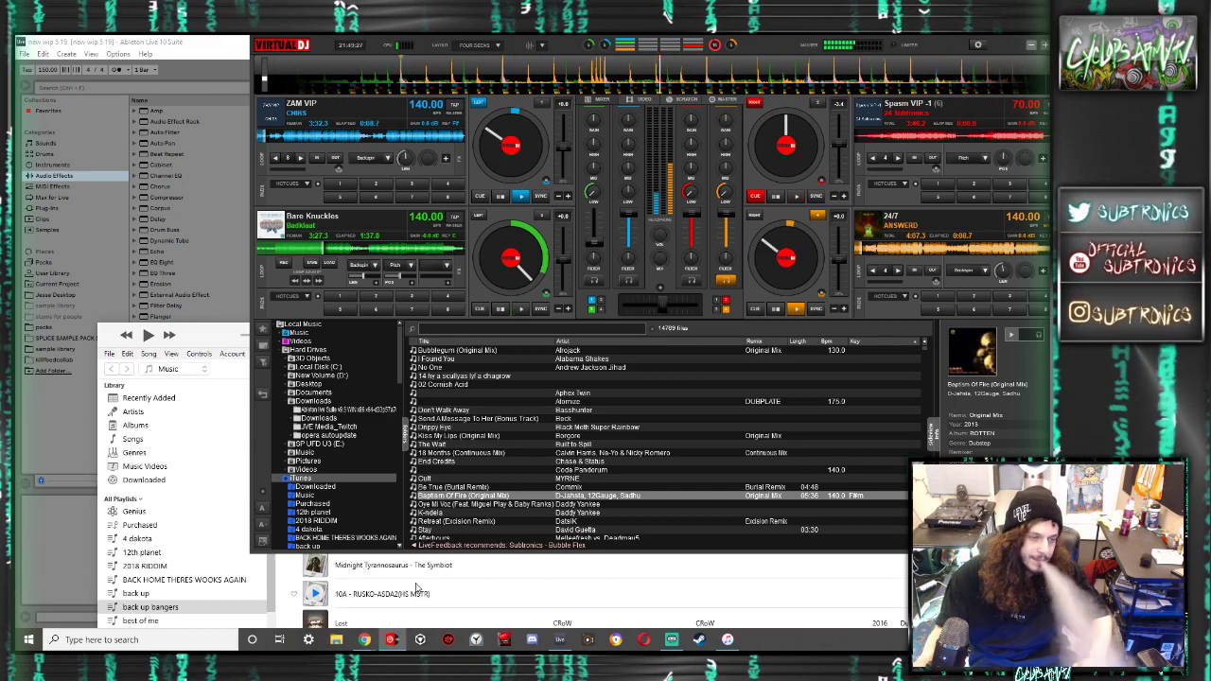
pyautogui.scroll(-3, 416, 588)
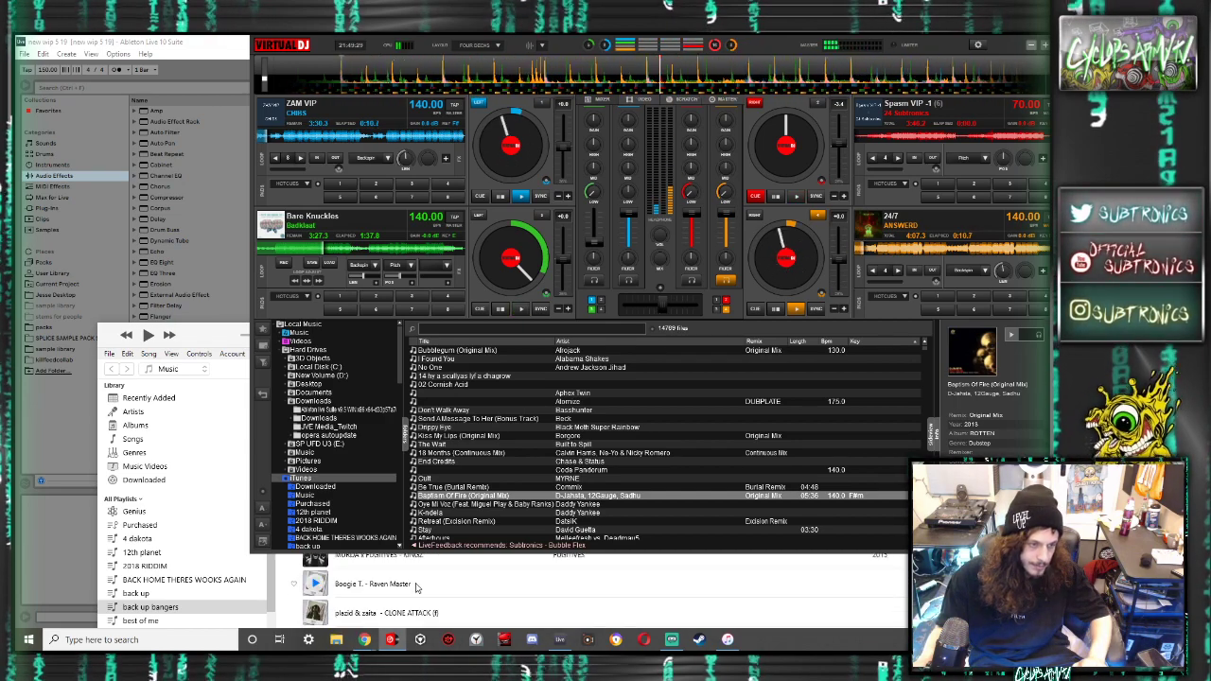
pyautogui.scroll(-6, 416, 588)
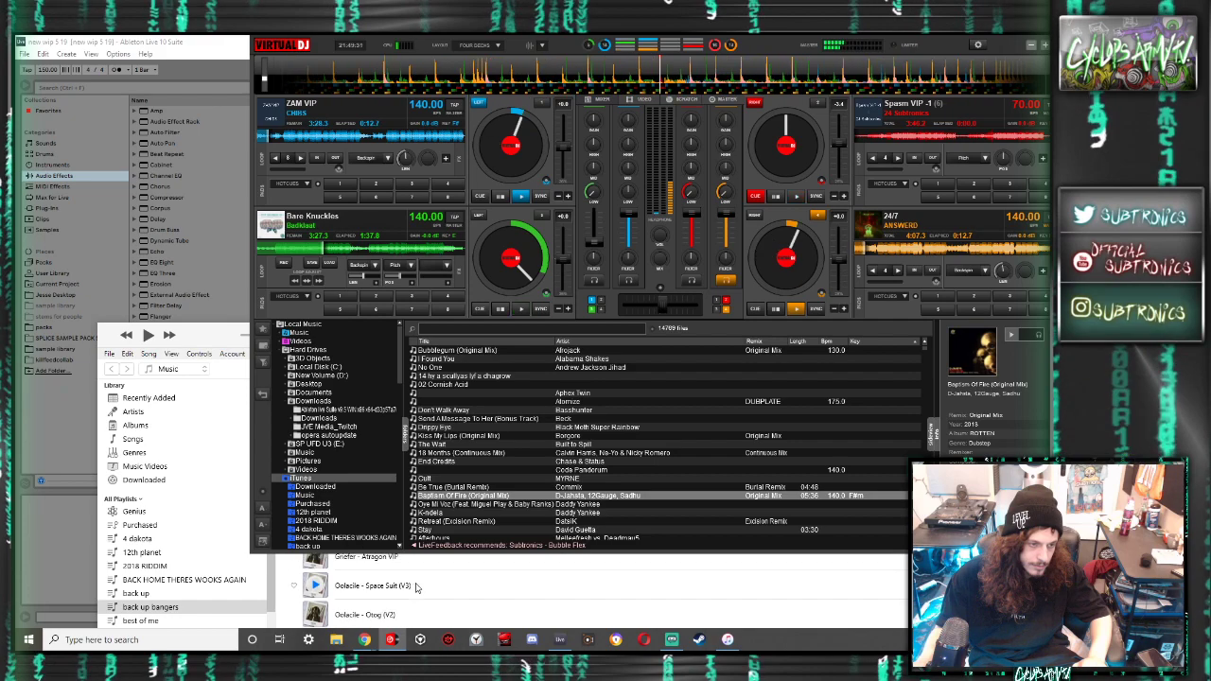
pyautogui.scroll(-8, 416, 588)
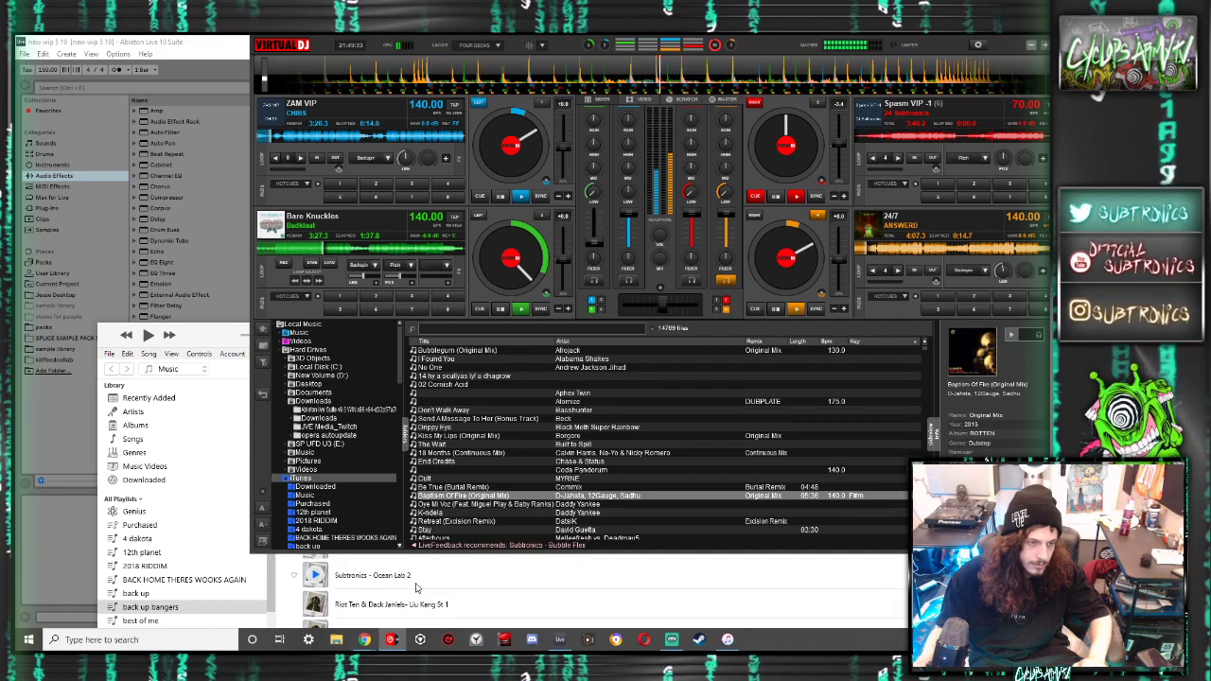
pyautogui.scroll(-6, 416, 588)
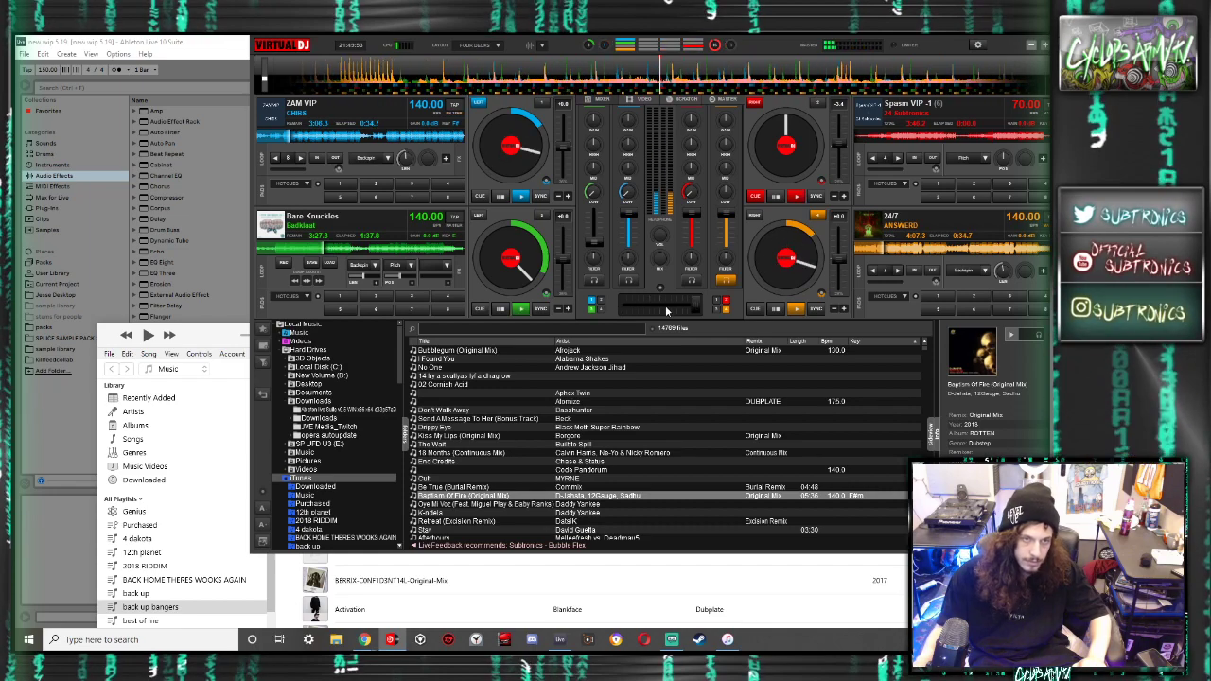
pyautogui.scroll(-3, 464, 578)
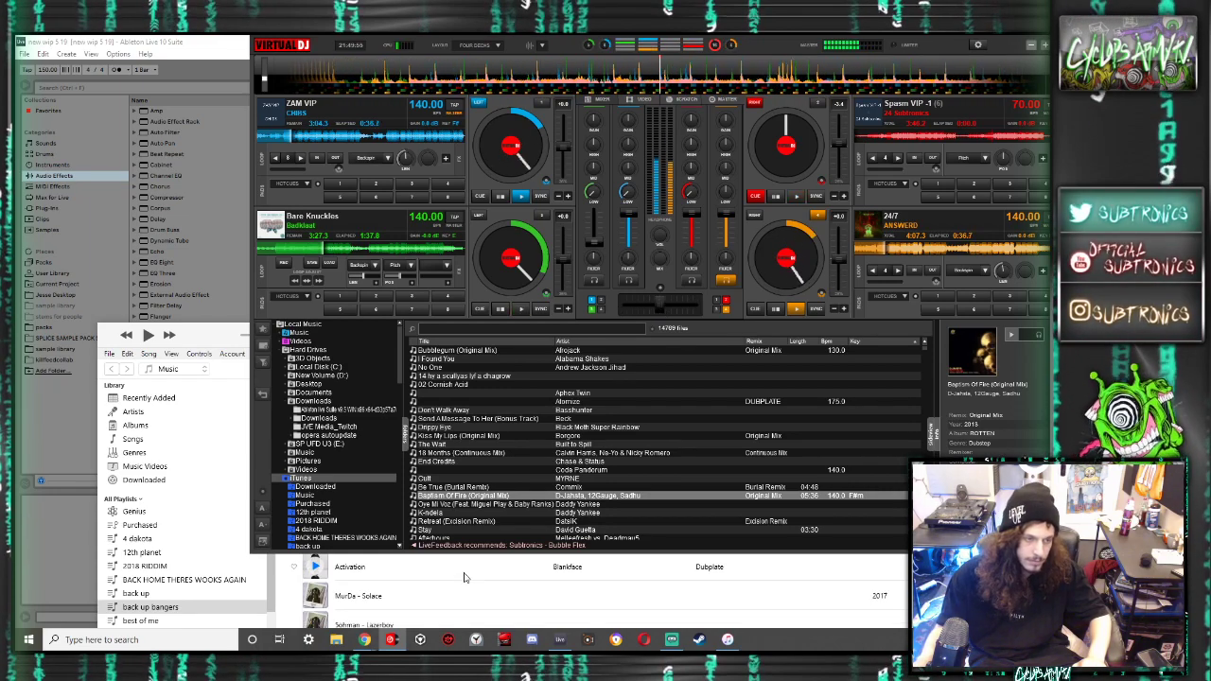
pyautogui.scroll(-1, 461, 578)
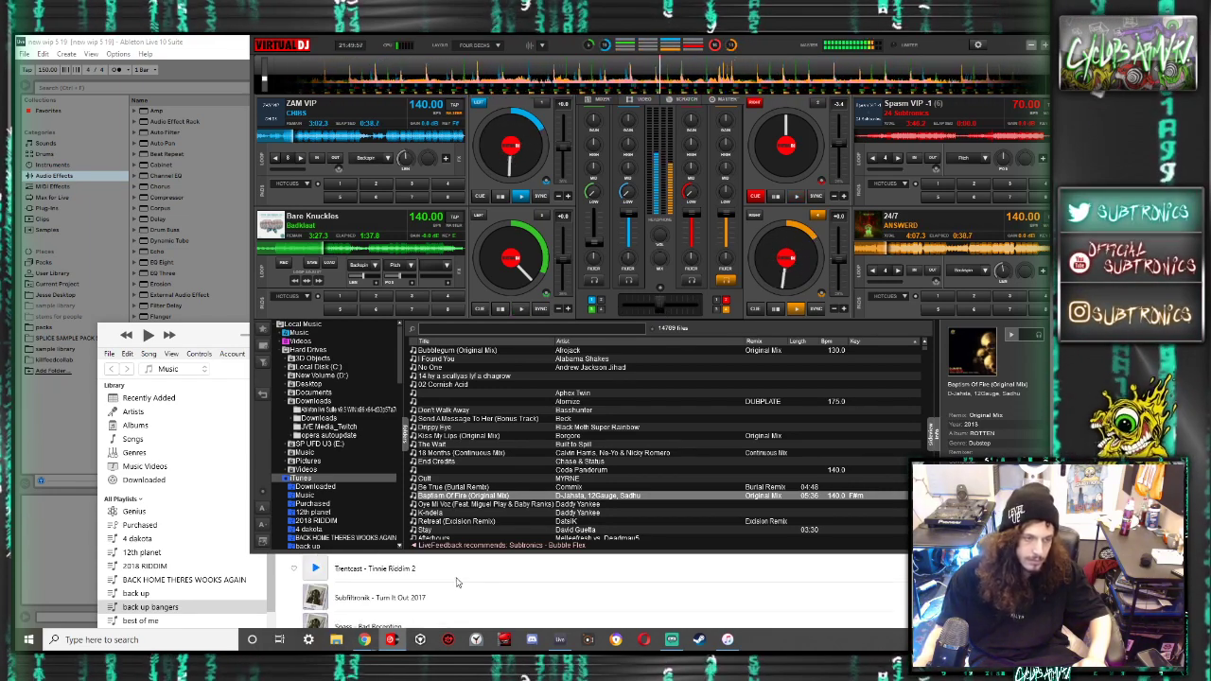
pyautogui.moveTo(438, 574); pyautogui.dragTo(544, 305)
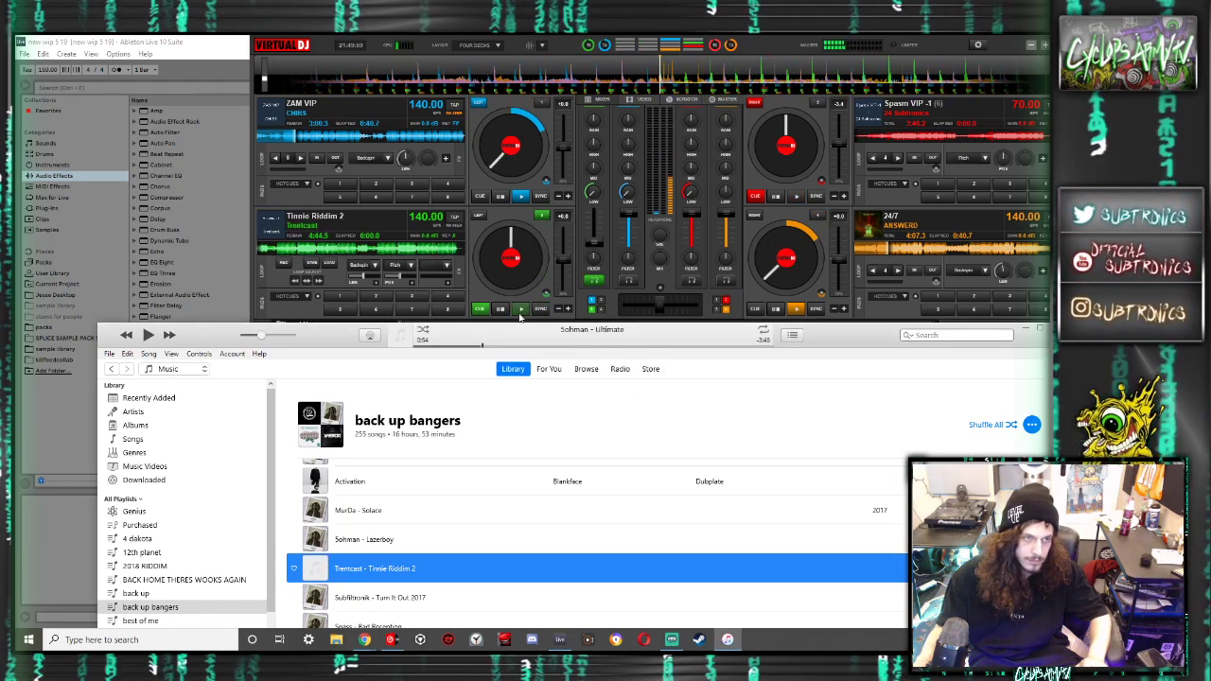
pyautogui.click(520, 312)
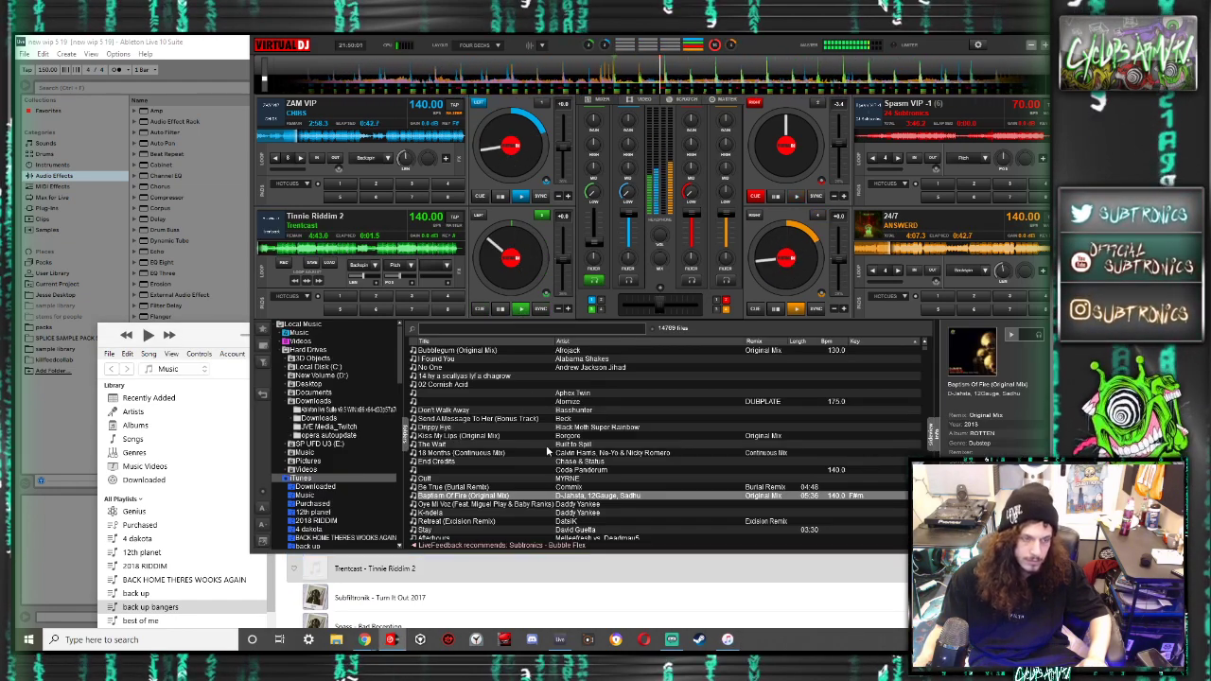
# Look further down the back up bangers playlist for another track to mix in
pyautogui.scroll(-4, 449, 612)
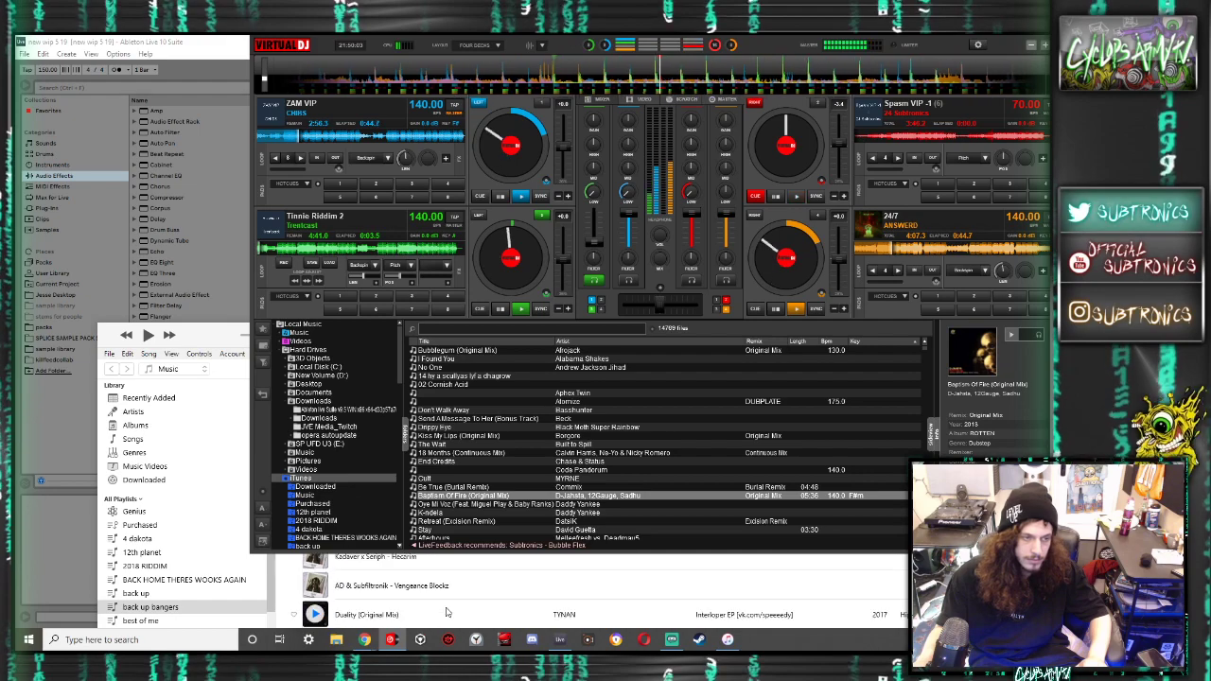
pyautogui.scroll(-4, 447, 612)
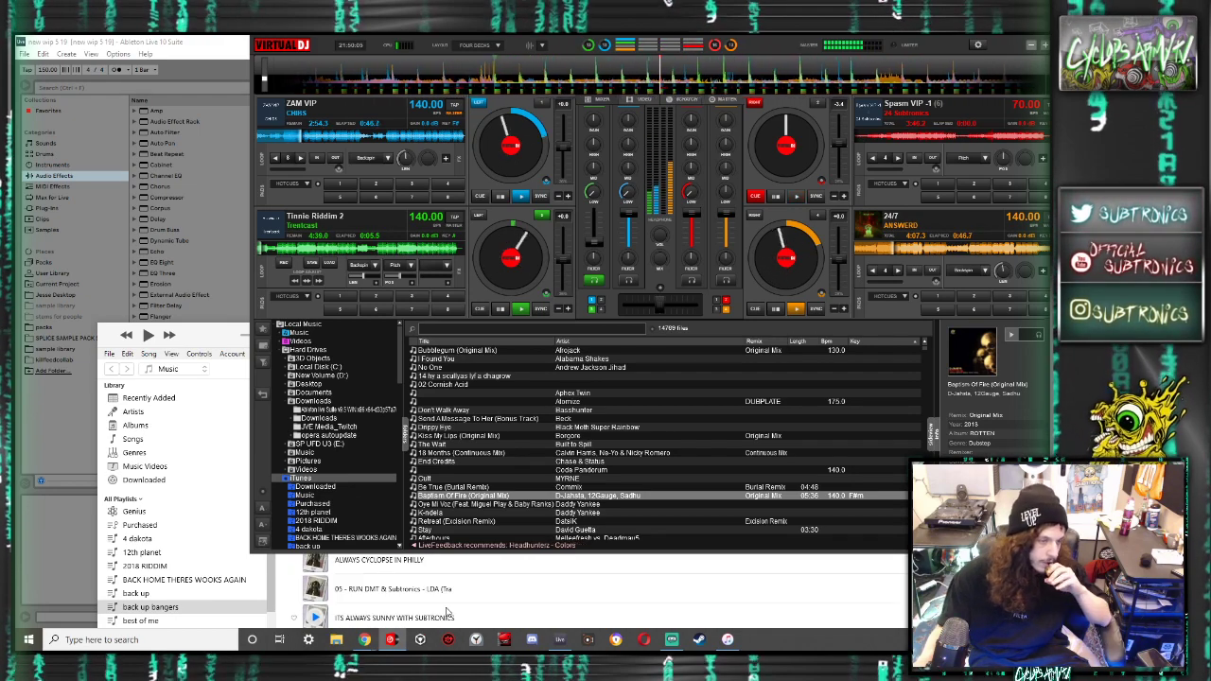
pyautogui.scroll(-2, 447, 612)
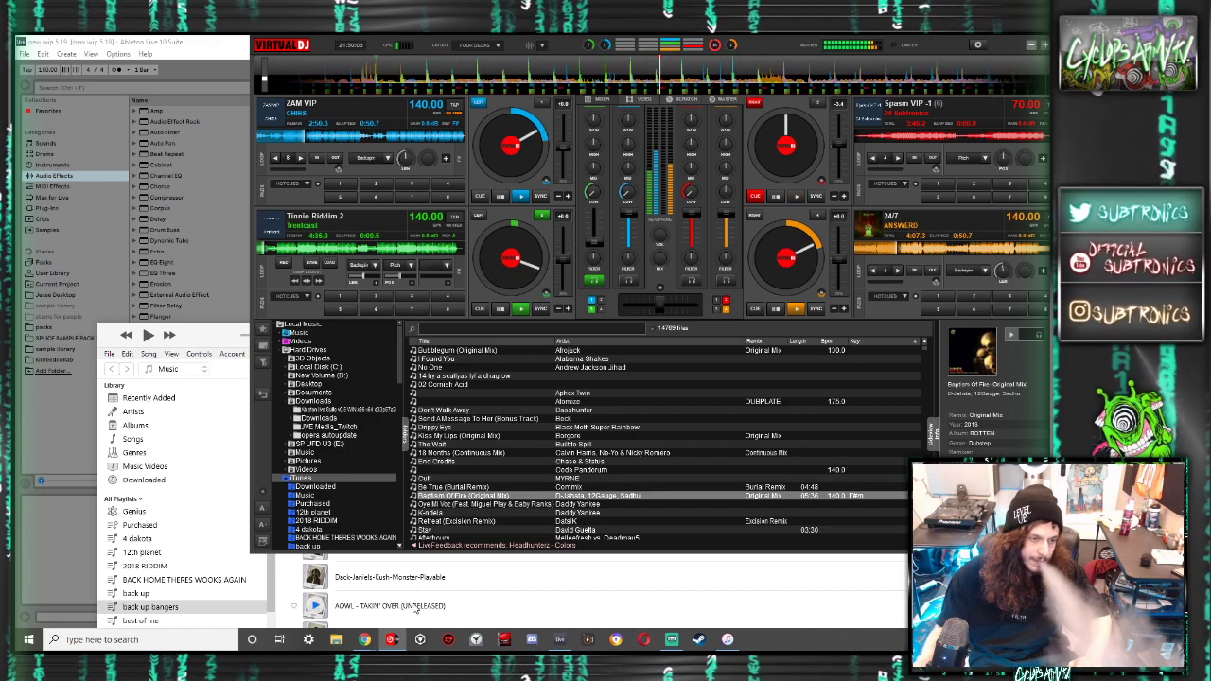
pyautogui.scroll(-1, 414, 611)
pyautogui.scroll(-3, 415, 610)
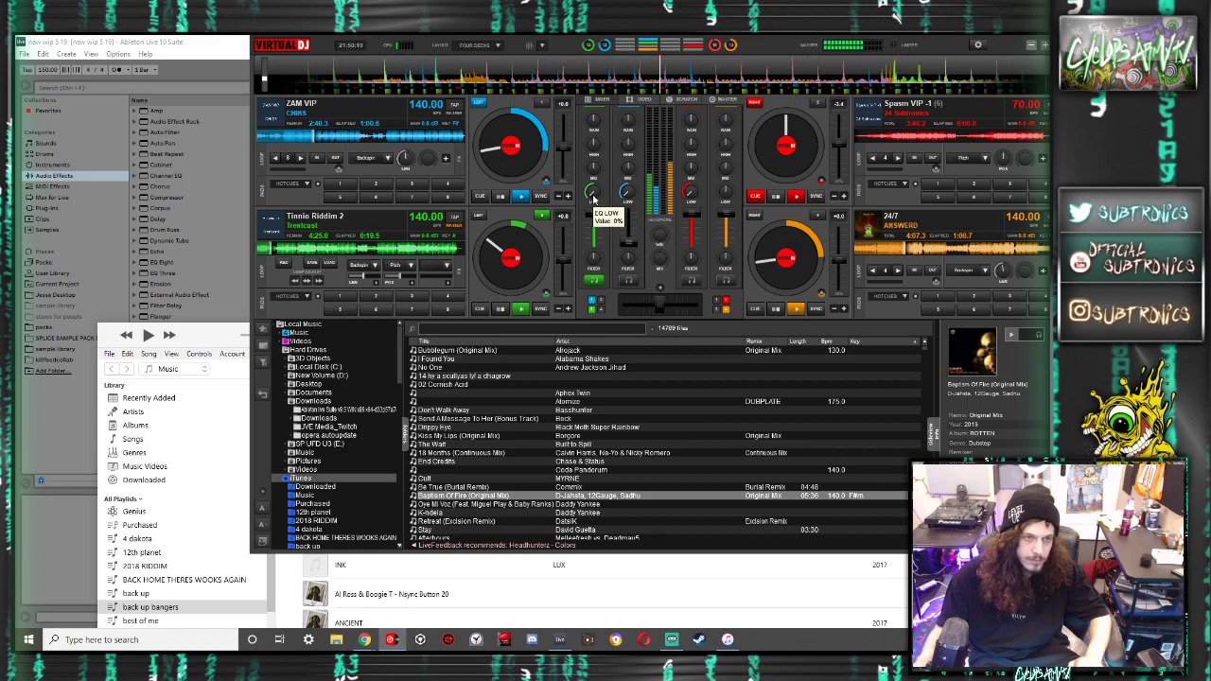
# Set a loop on 24/7 on deck 4 and shorten it in two halvings
pyautogui.click(913, 271)
pyautogui.click(932, 270)
pyautogui.click(874, 272)
pyautogui.click(873, 272)
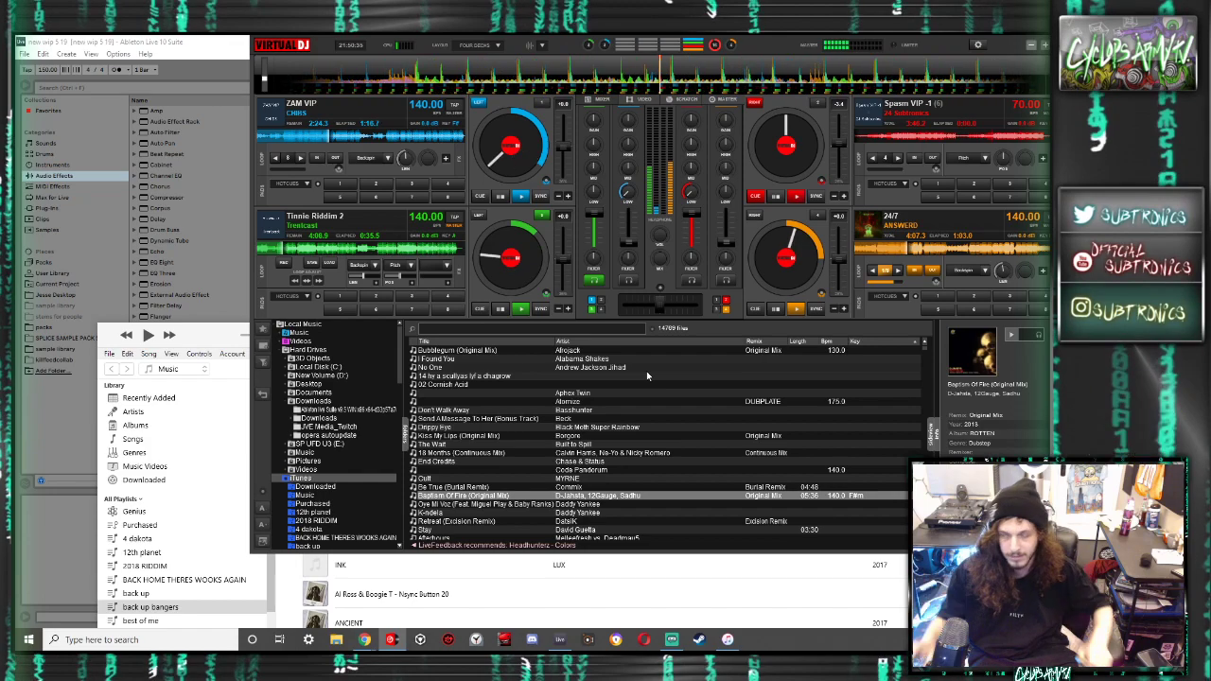
# Stop the playing decks, and minimise VirtualDJ and iTunes to switch back to the Ableton Live project
pyautogui.click(500, 308)
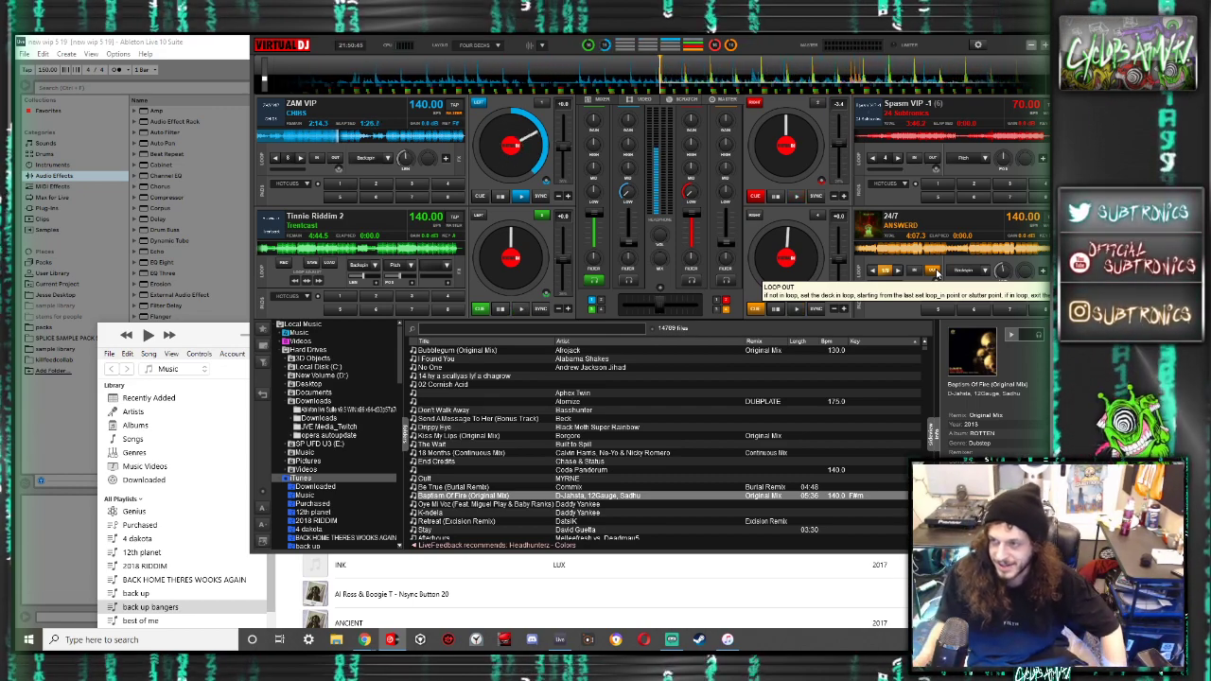
pyautogui.click(479, 196)
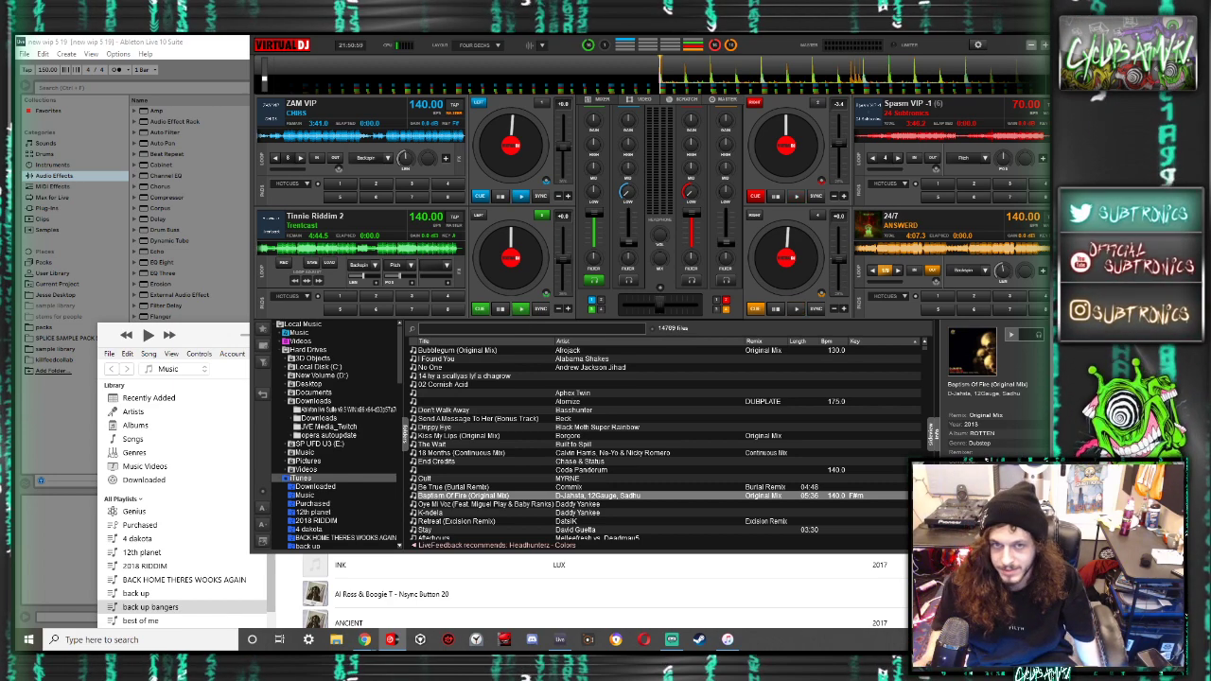
pyautogui.click(1030, 45)
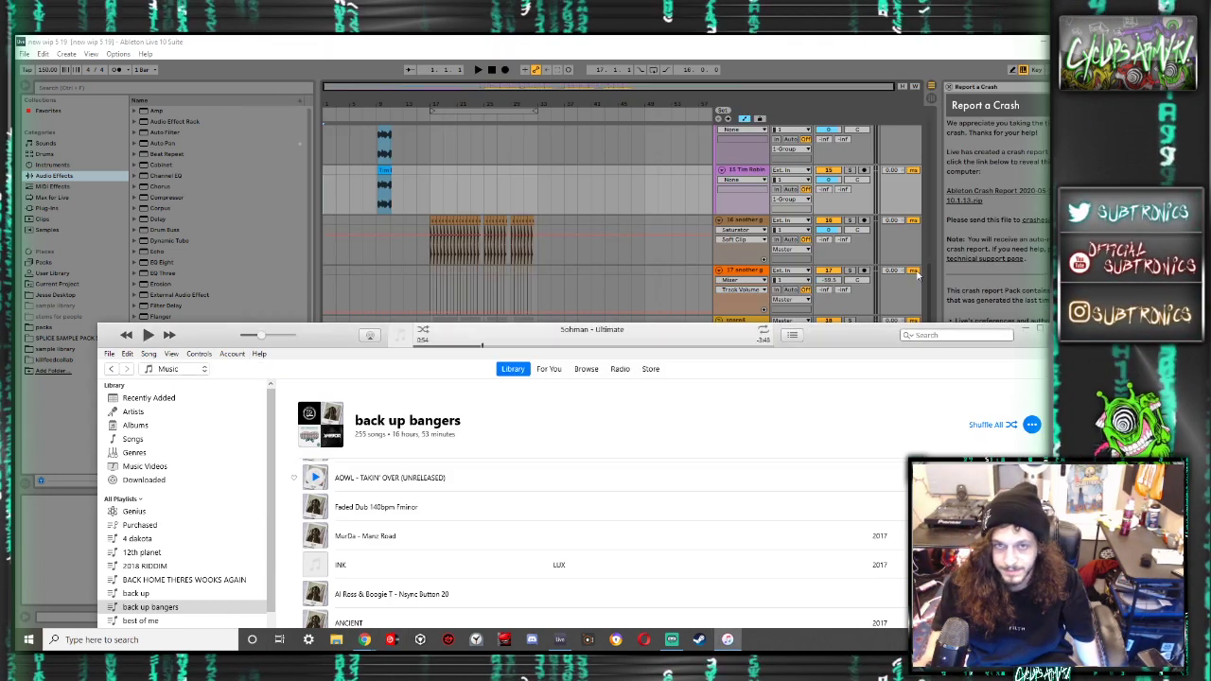
pyautogui.click(1027, 329)
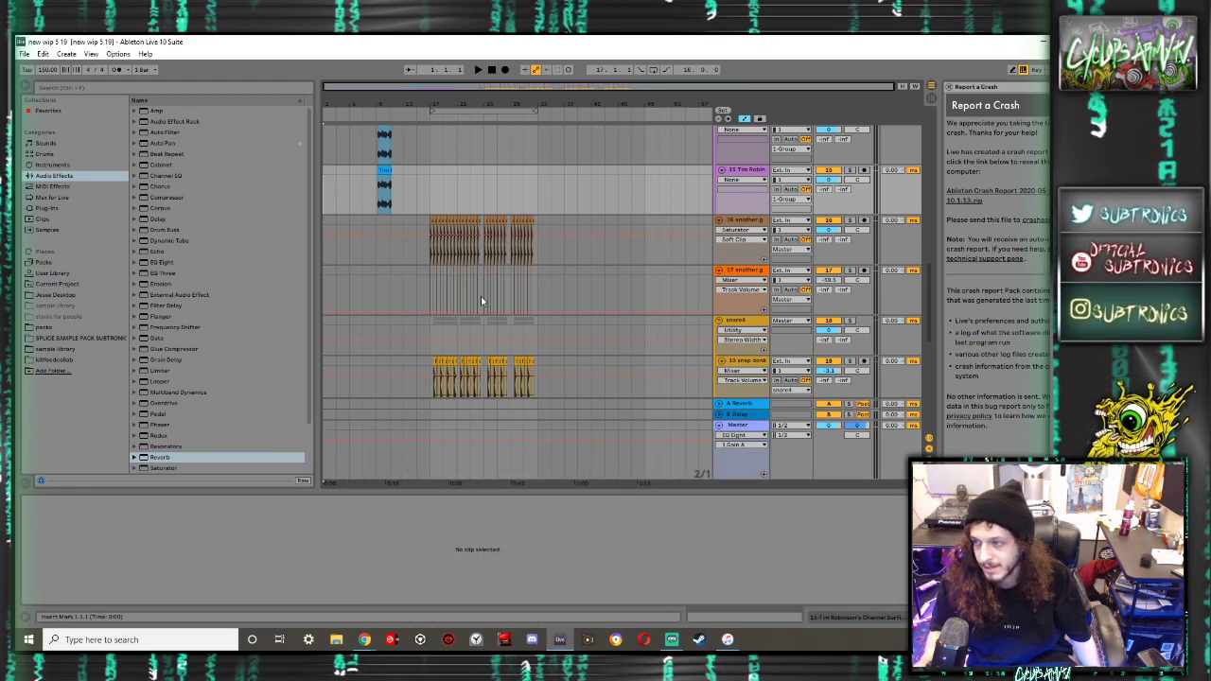
# Test the playback near the start of the arrangement and check the vocal sample track's signal
pyautogui.click(369, 288)
pyautogui.click(333, 284)
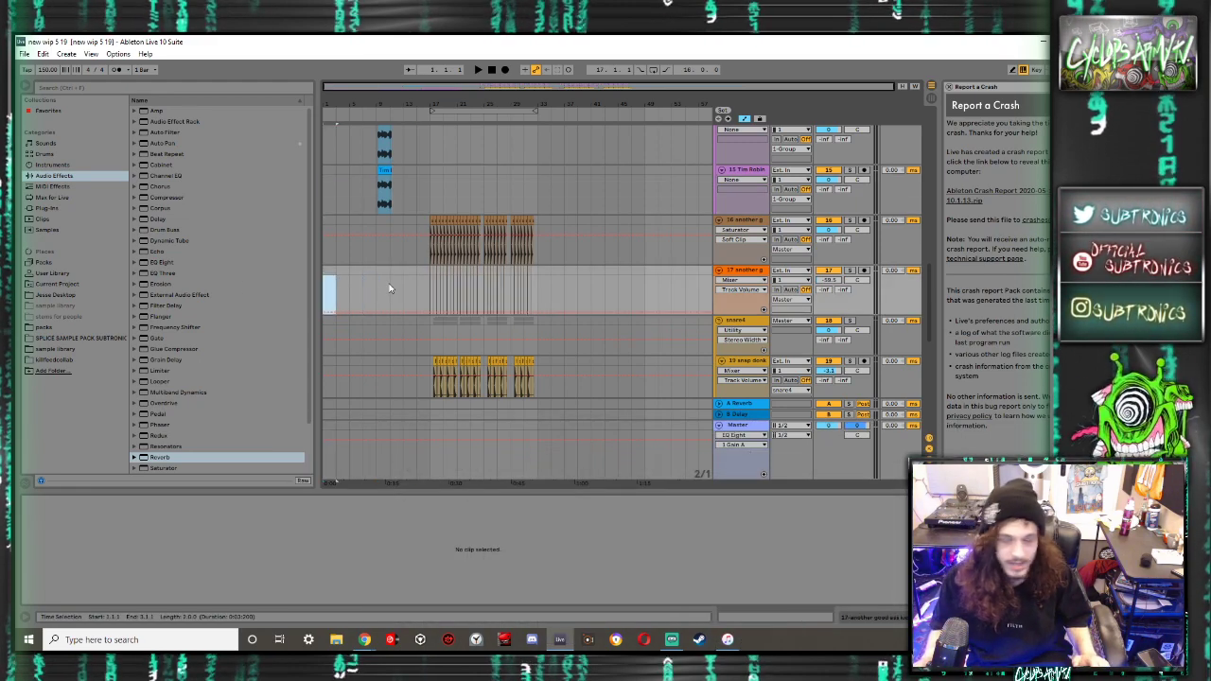
pyautogui.press('space')
pyautogui.press('space')
pyautogui.press('space')
pyautogui.scroll(6, 852, 276)
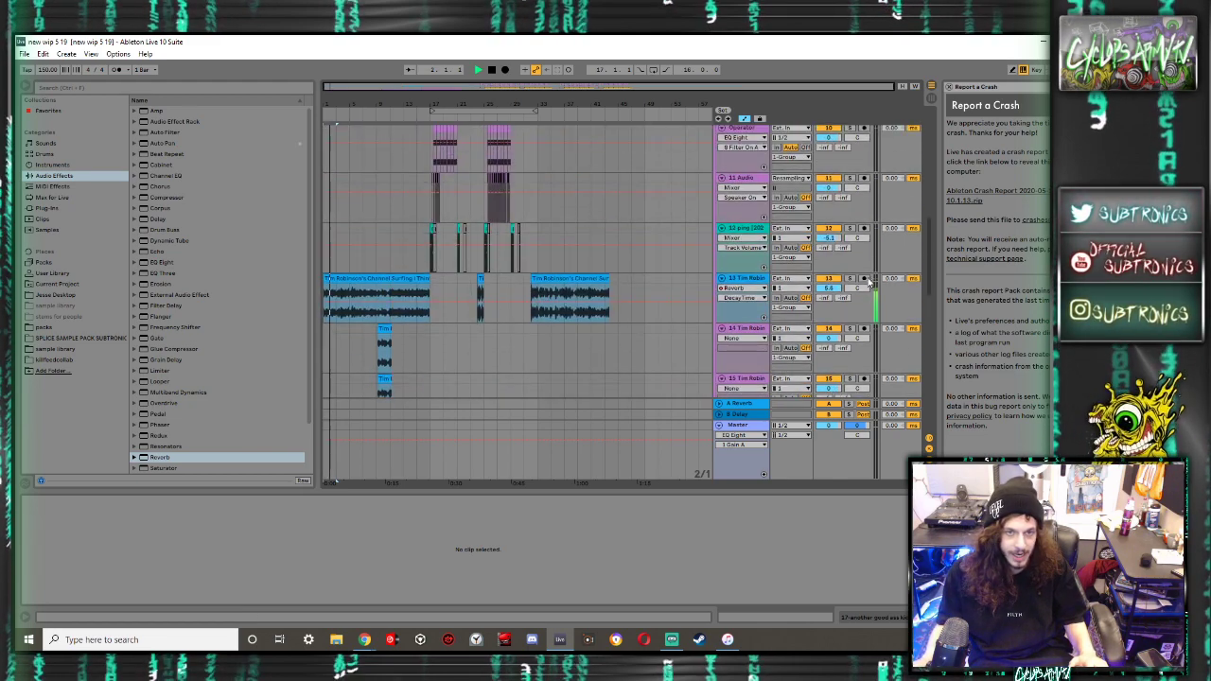
pyautogui.moveTo(334, 263); pyautogui.dragTo(394, 263)
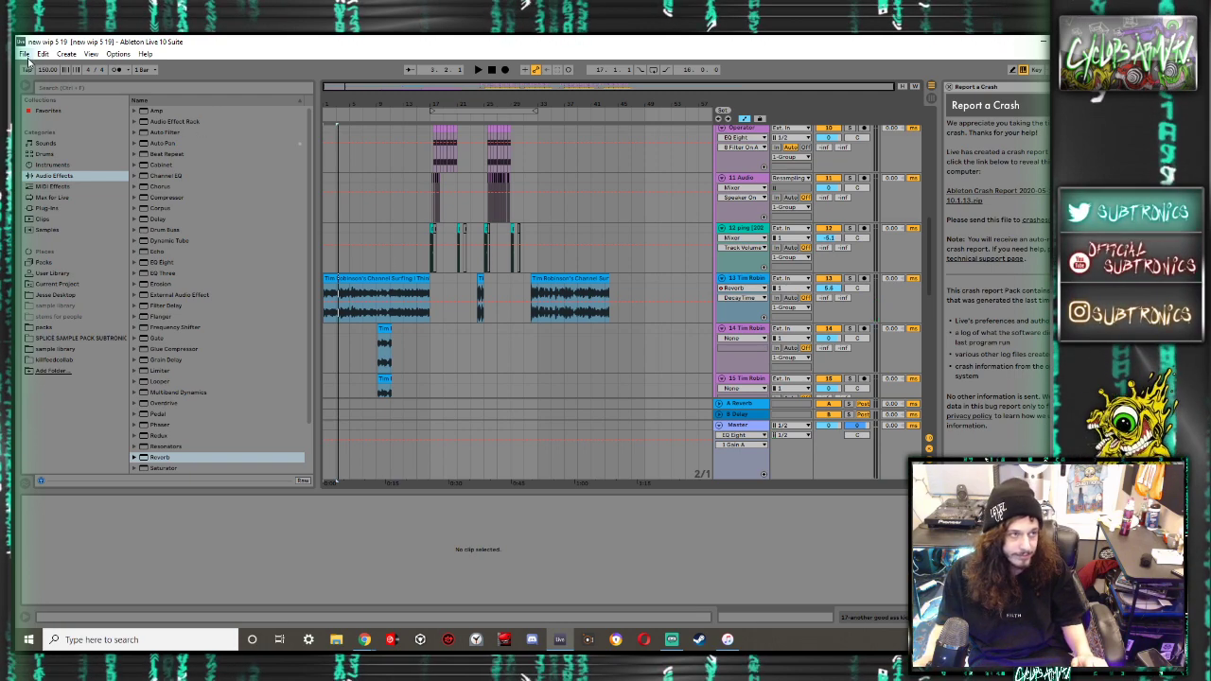
# Choose the audio output device in Ableton's audio preferences and close the Preferences window
pyautogui.click(117, 54)
pyautogui.click(170, 362)
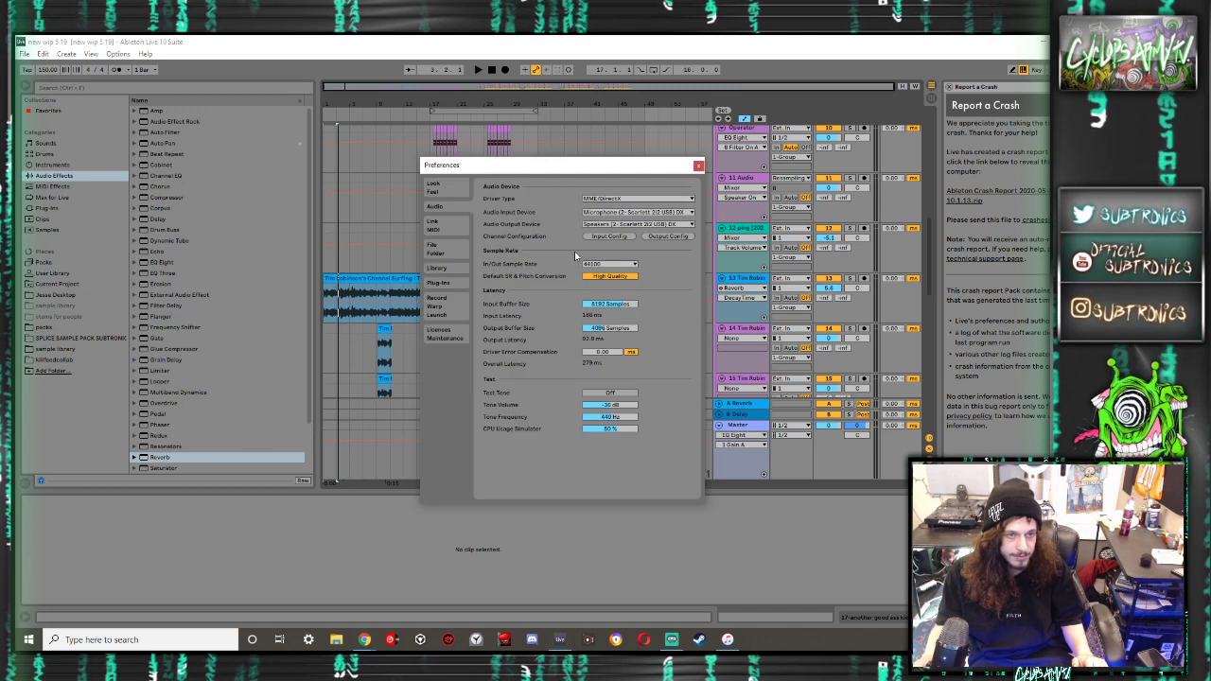
pyautogui.click(611, 226)
pyautogui.click(612, 236)
pyautogui.click(699, 166)
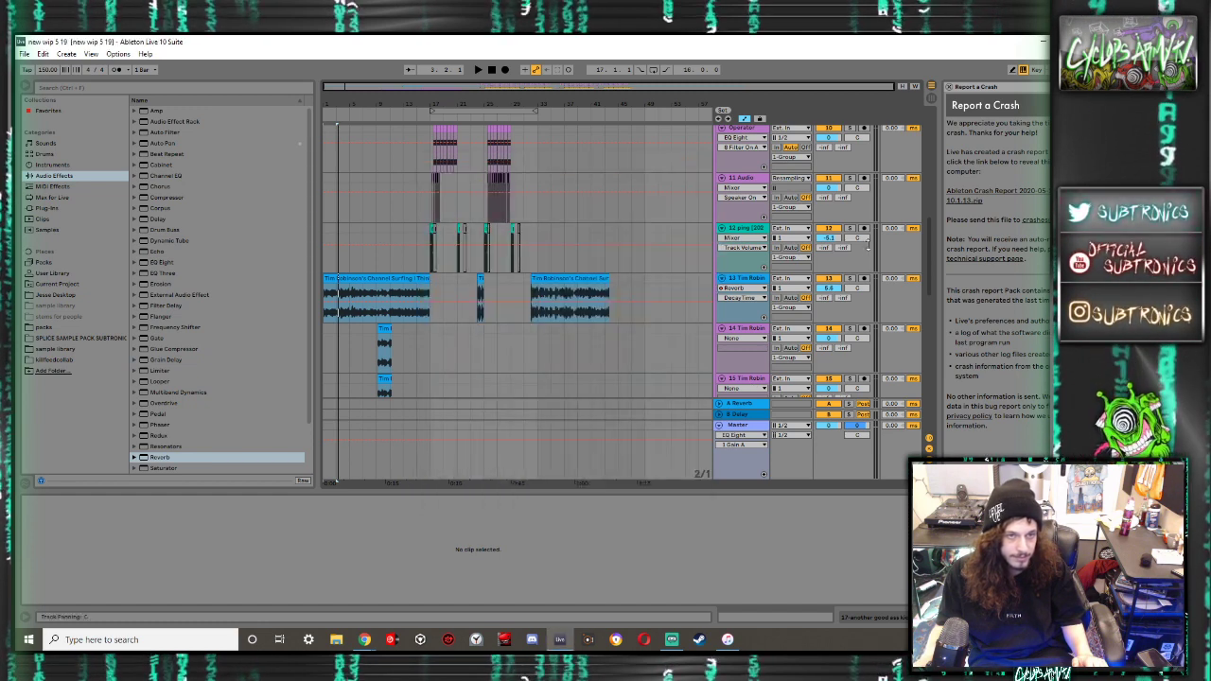
# Restart playback to test the audio output, and hide the crash report help view
pyautogui.press('space')
pyautogui.scroll(5, 852, 284)
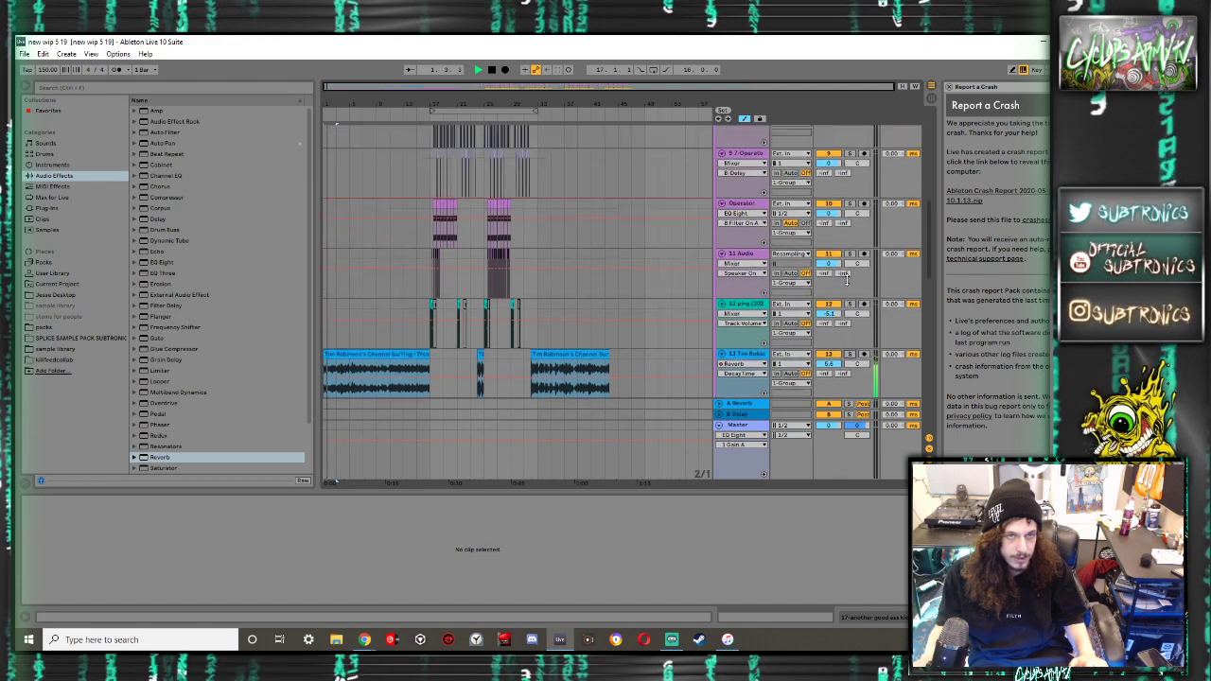
pyautogui.scroll(5, 842, 282)
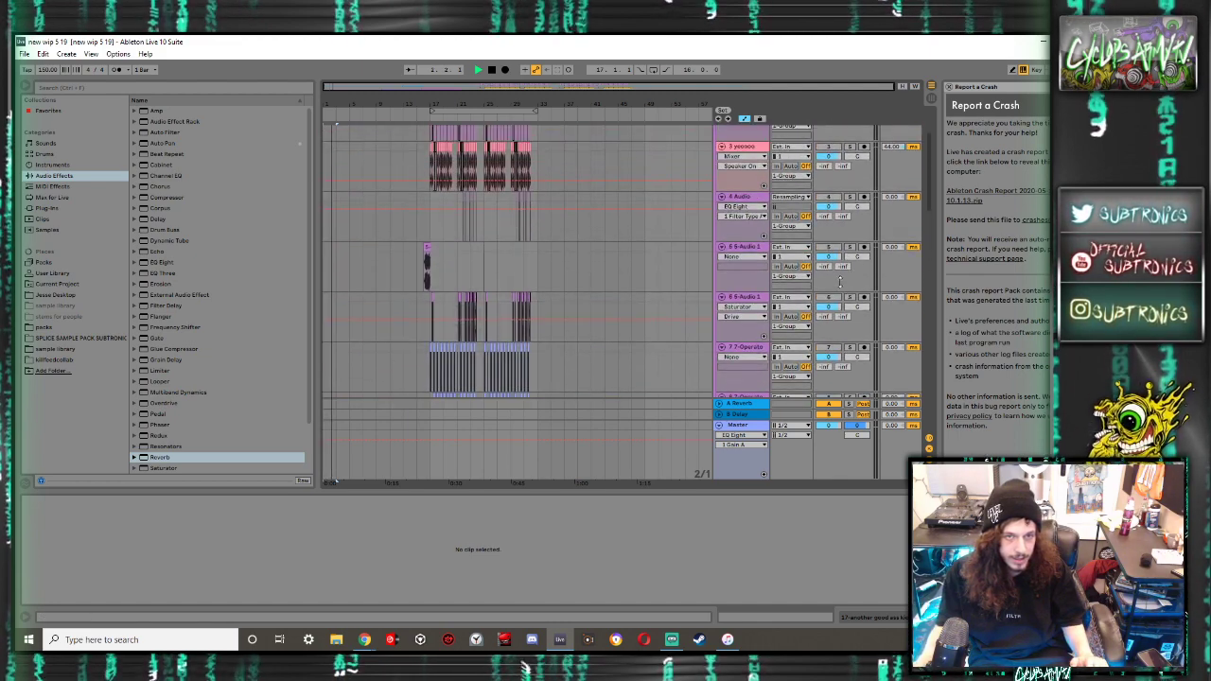
pyautogui.click(949, 87)
# Play the drop from bar 17 and check which tracks in the group are switched off
pyautogui.click(470, 364)
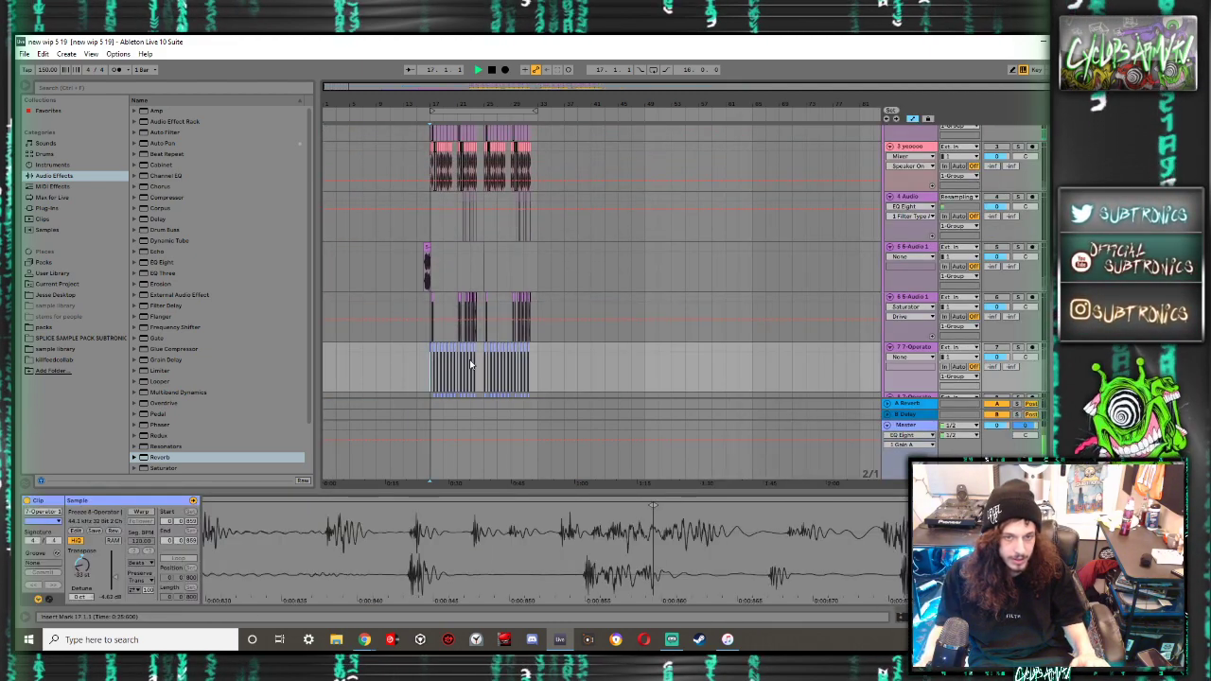
pyautogui.scroll(-5, 508, 352)
pyautogui.press('space')
pyautogui.scroll(-3, 707, 321)
pyautogui.press('space')
pyautogui.scroll(5, 803, 321)
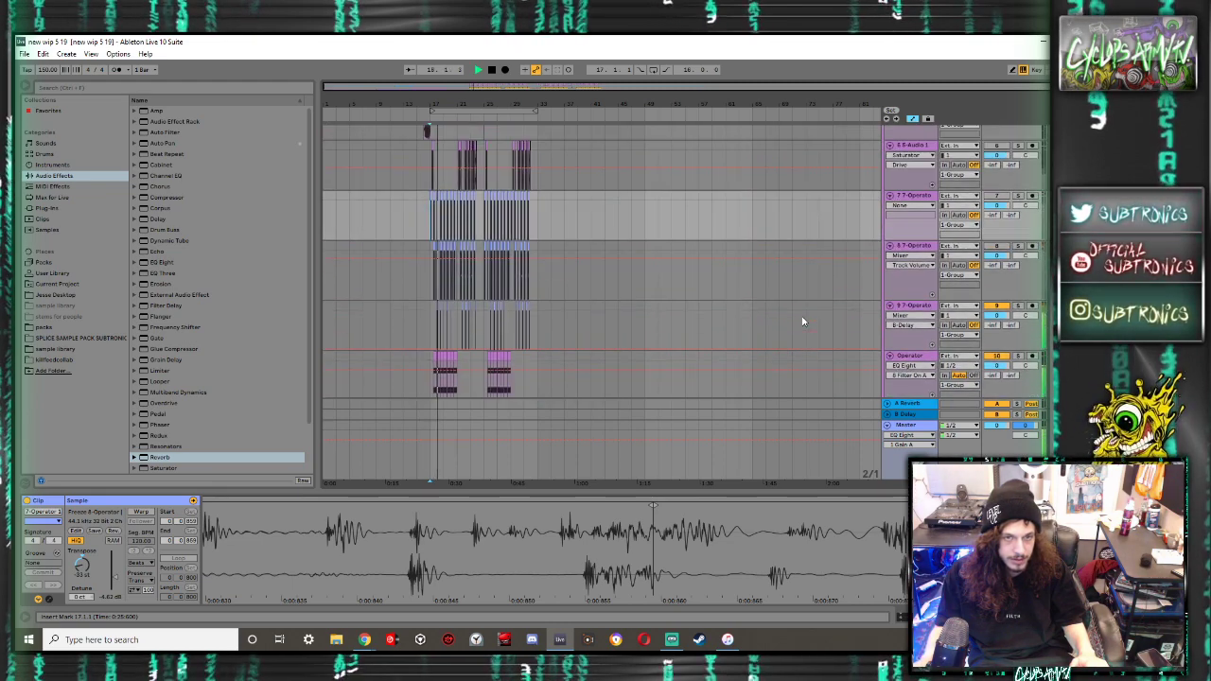
pyautogui.scroll(5, 802, 320)
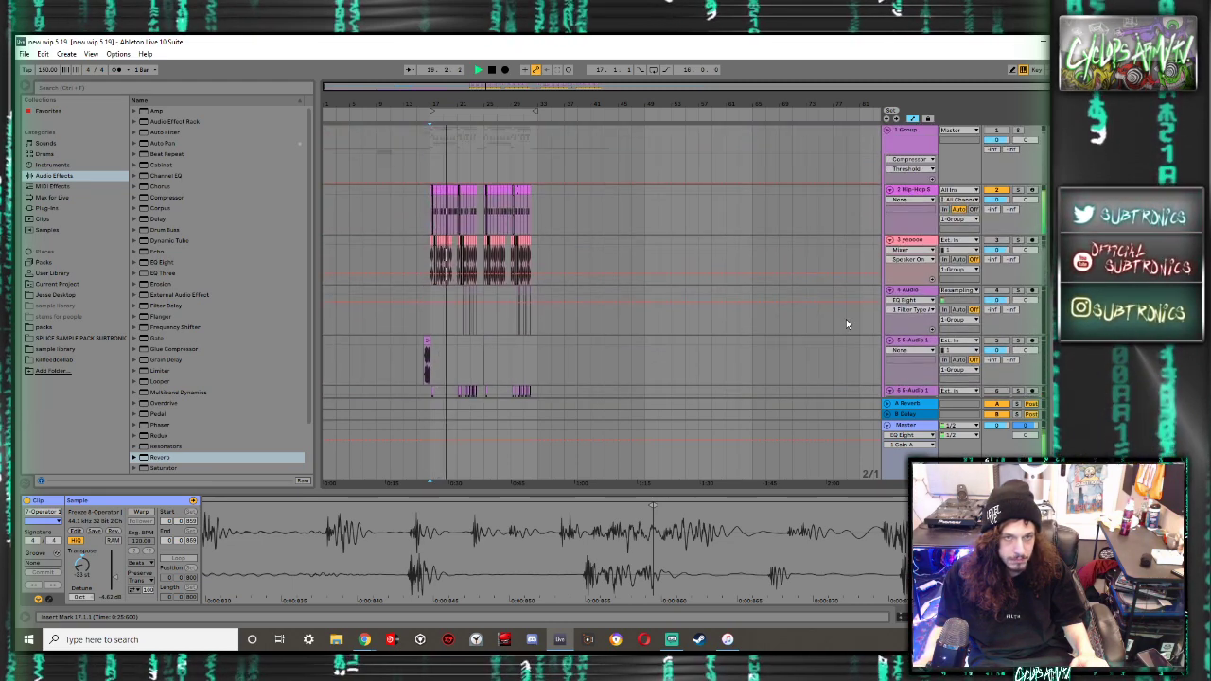
pyautogui.scroll(-4, 909, 294)
pyautogui.press('space')
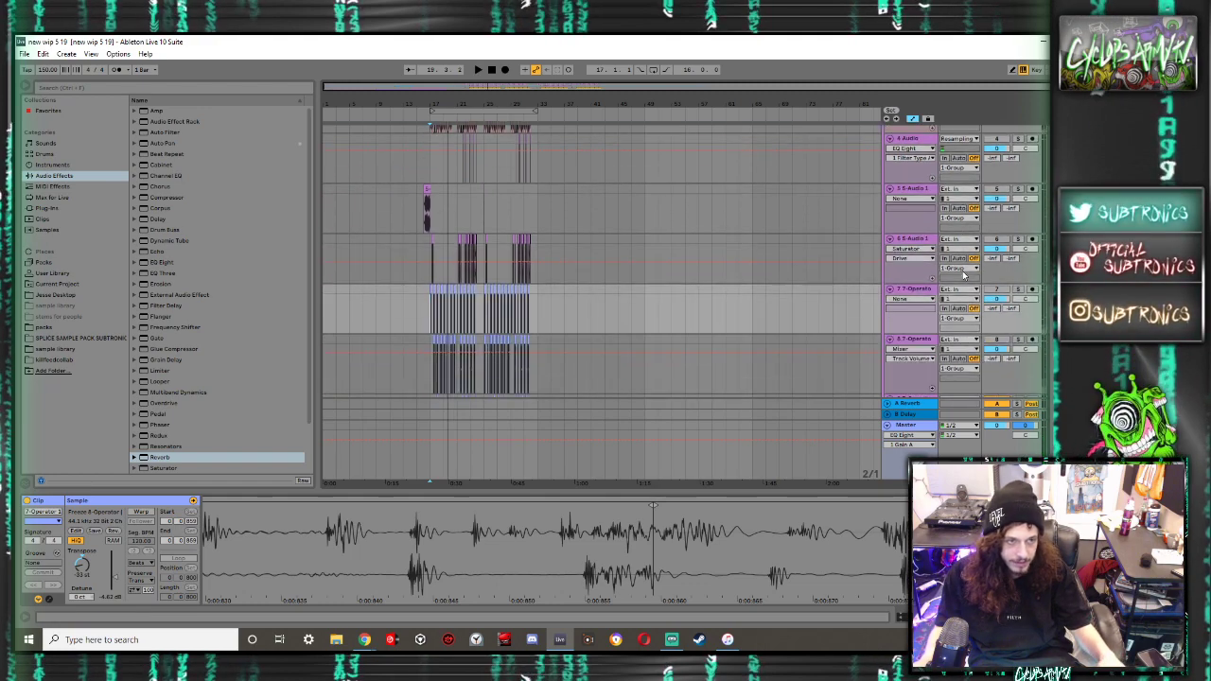
# Activate the 7-Operator tracks 7 and 8 and play the drop with them from bar 17
pyautogui.scroll(-1, 994, 299)
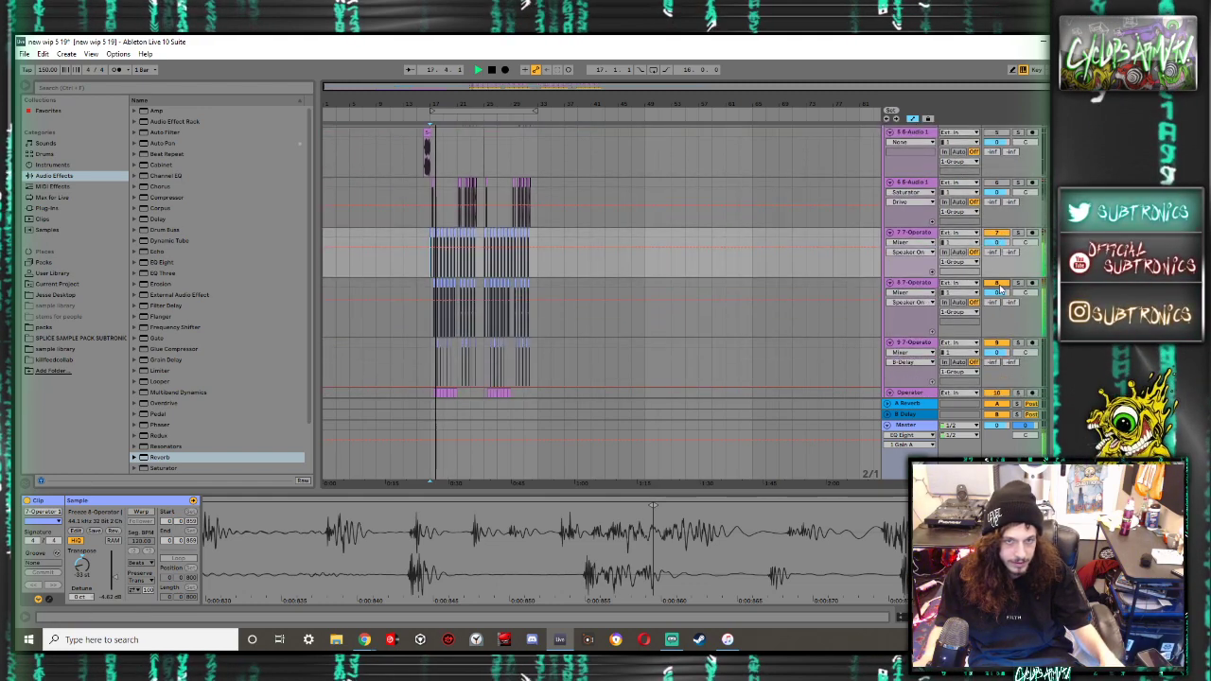
pyautogui.scroll(-1, 1000, 288)
pyautogui.scroll(-3, 766, 271)
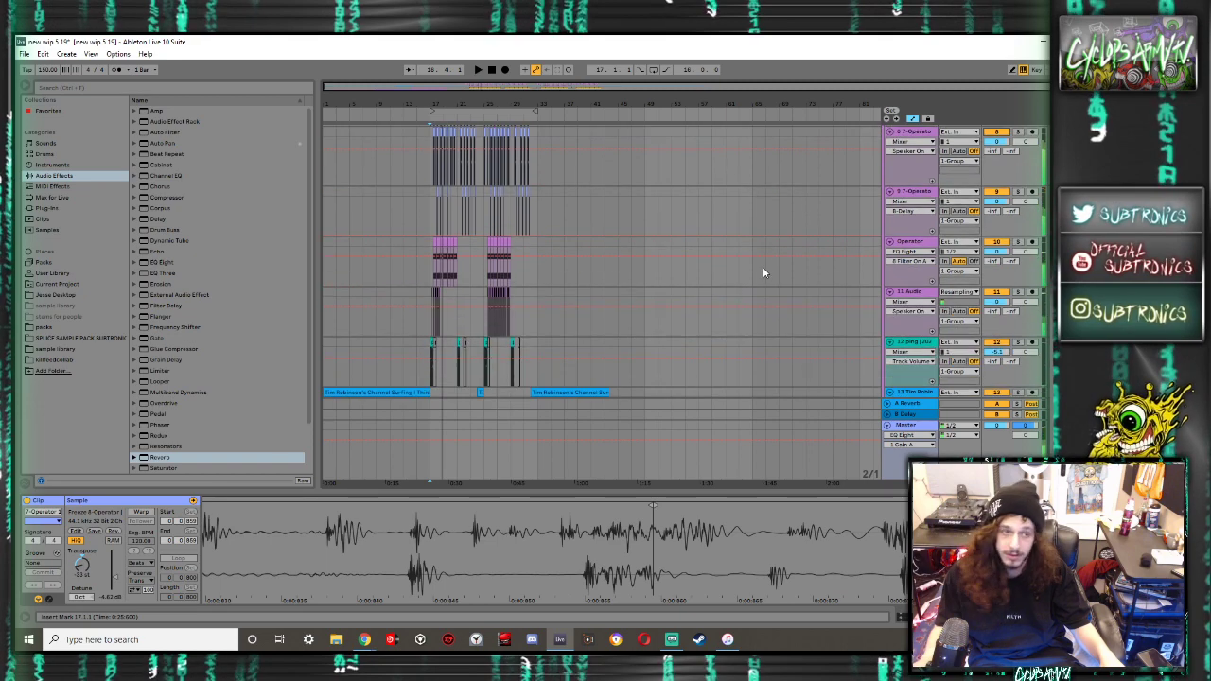
# Solo the 7-Operator track 7 and play it from bar 17 with its clips shown close up
pyautogui.scroll(3, 449, 197)
pyautogui.scroll(8, 437, 202)
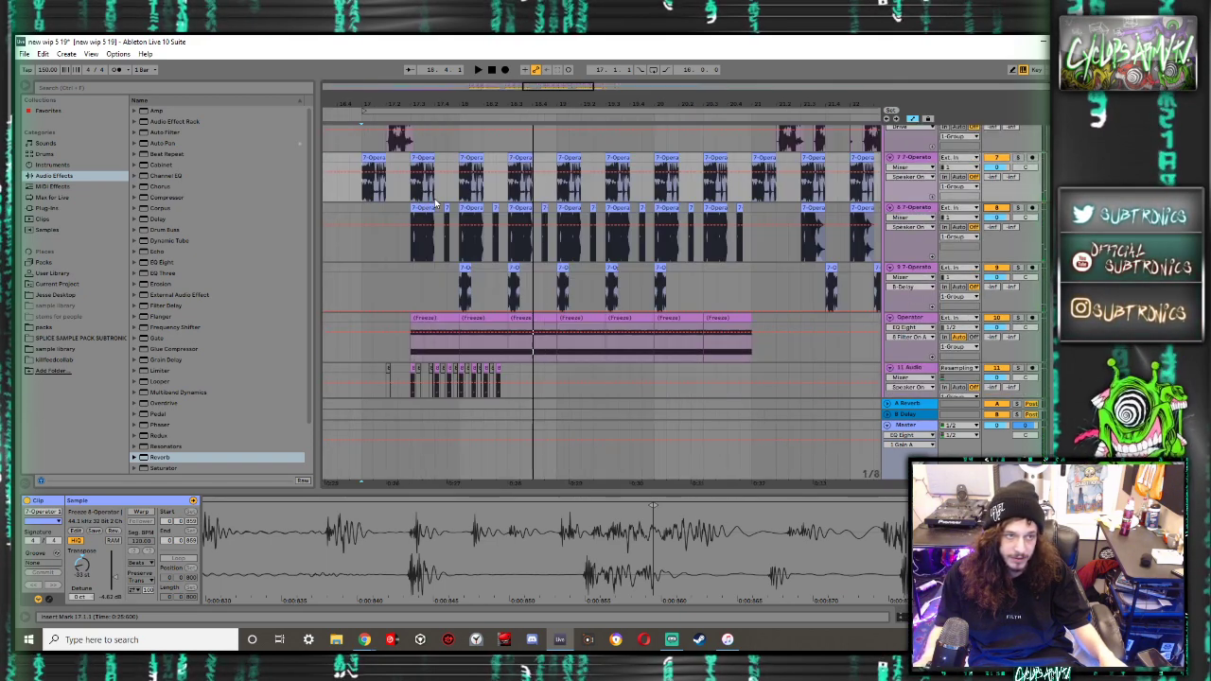
pyautogui.press('space')
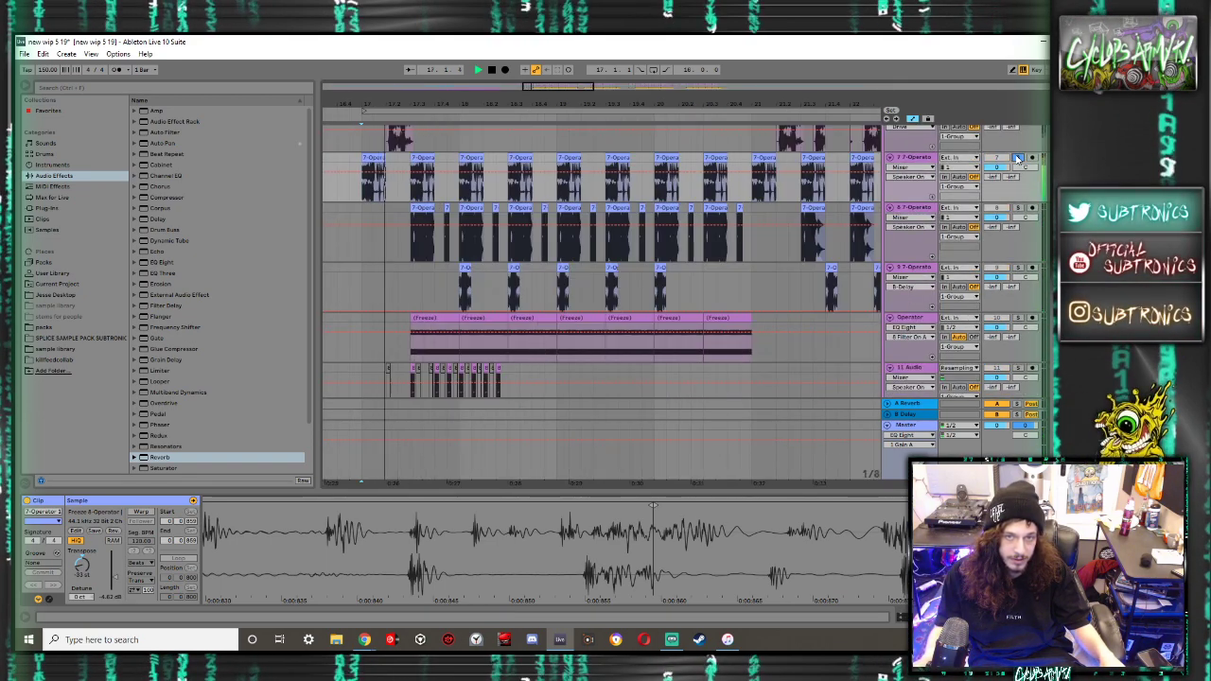
# Switch the group and its Hip-Hop track 2 back on and play the drop from bar 17
pyautogui.click(909, 166)
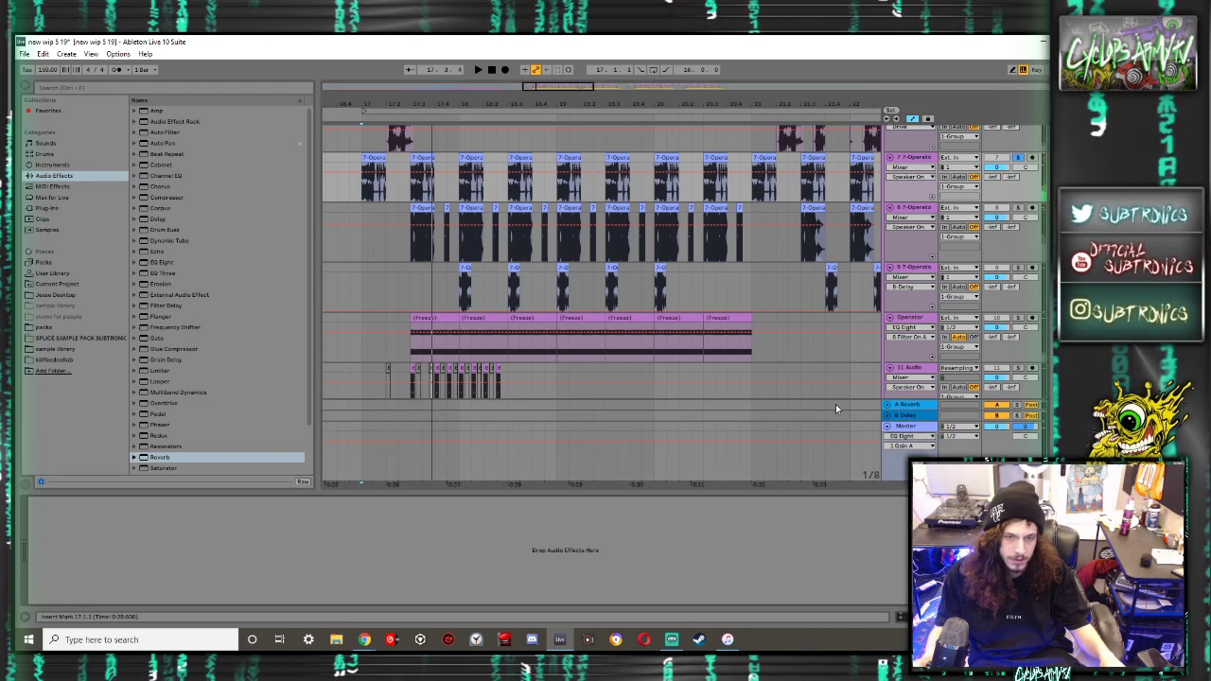
pyautogui.scroll(10, 944, 347)
pyautogui.press('space')
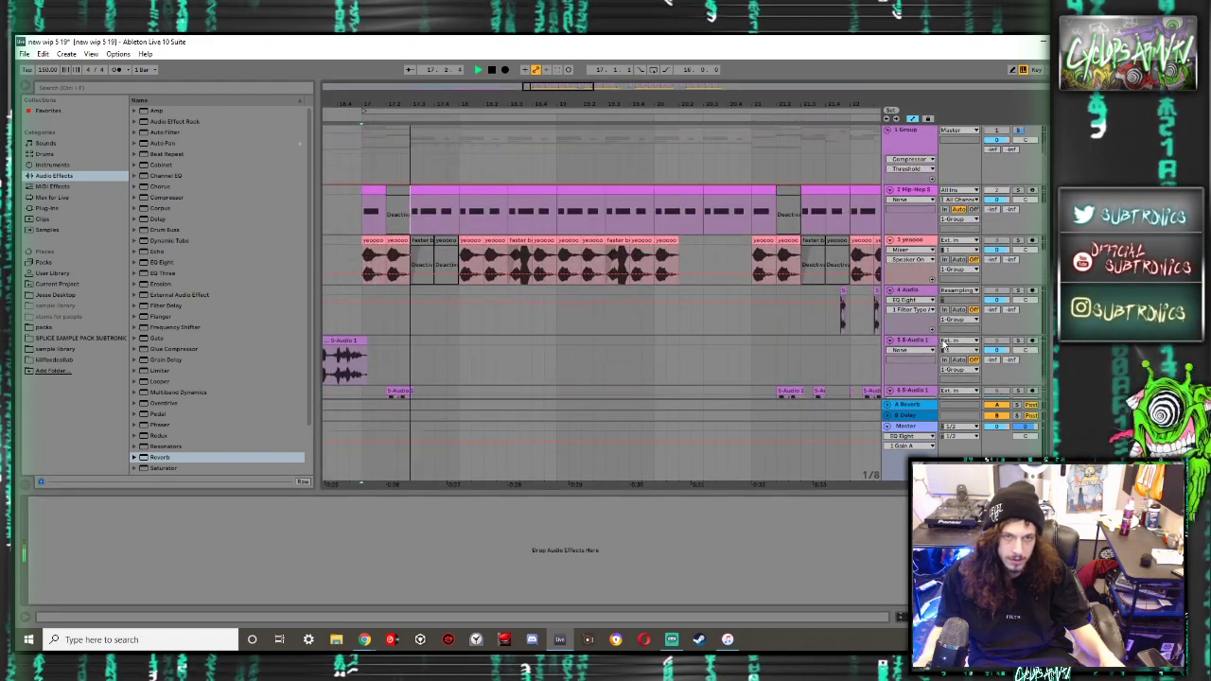
pyautogui.click(904, 149)
pyautogui.press('space')
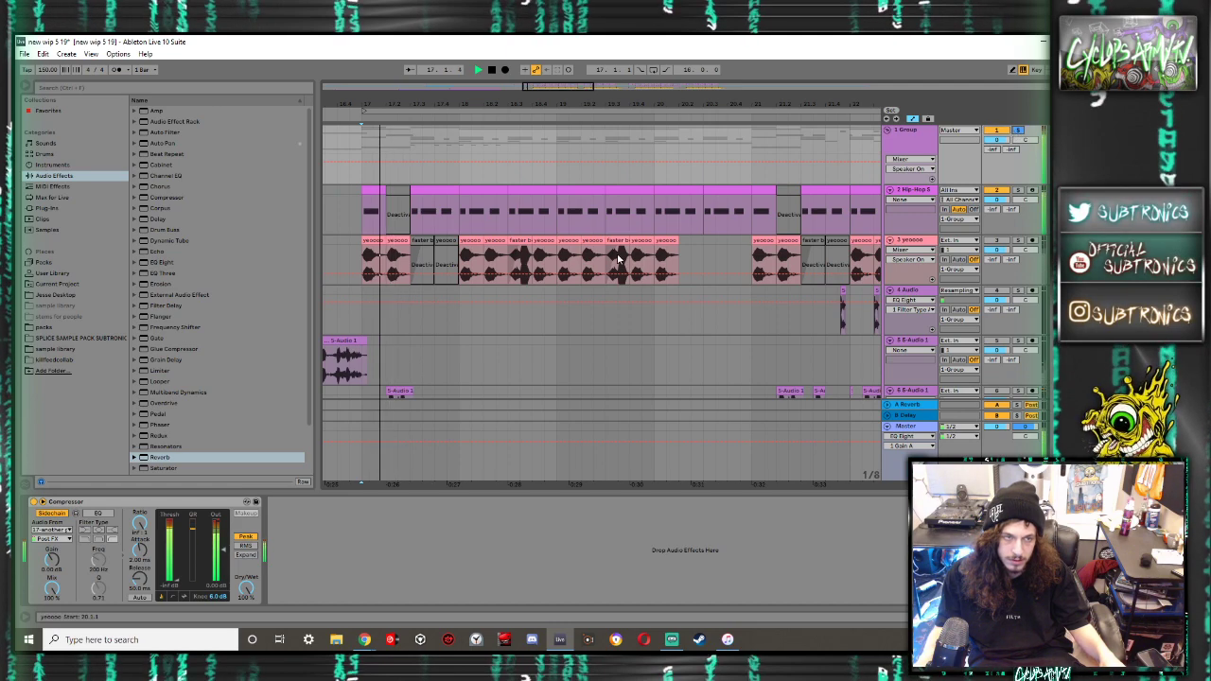
# Hide the device view and switch kick track 16 back on while playing the drop from bar 17
pyautogui.scroll(-2, 588, 266)
pyautogui.scroll(-1, 849, 303)
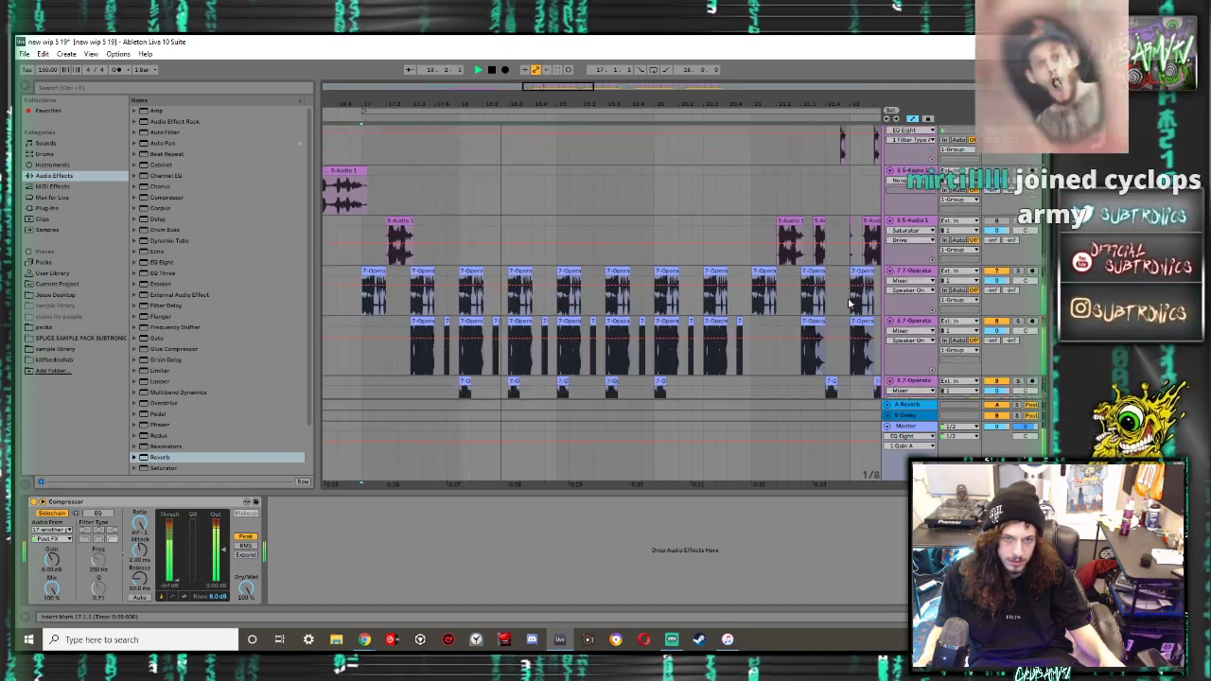
pyautogui.scroll(3, 880, 289)
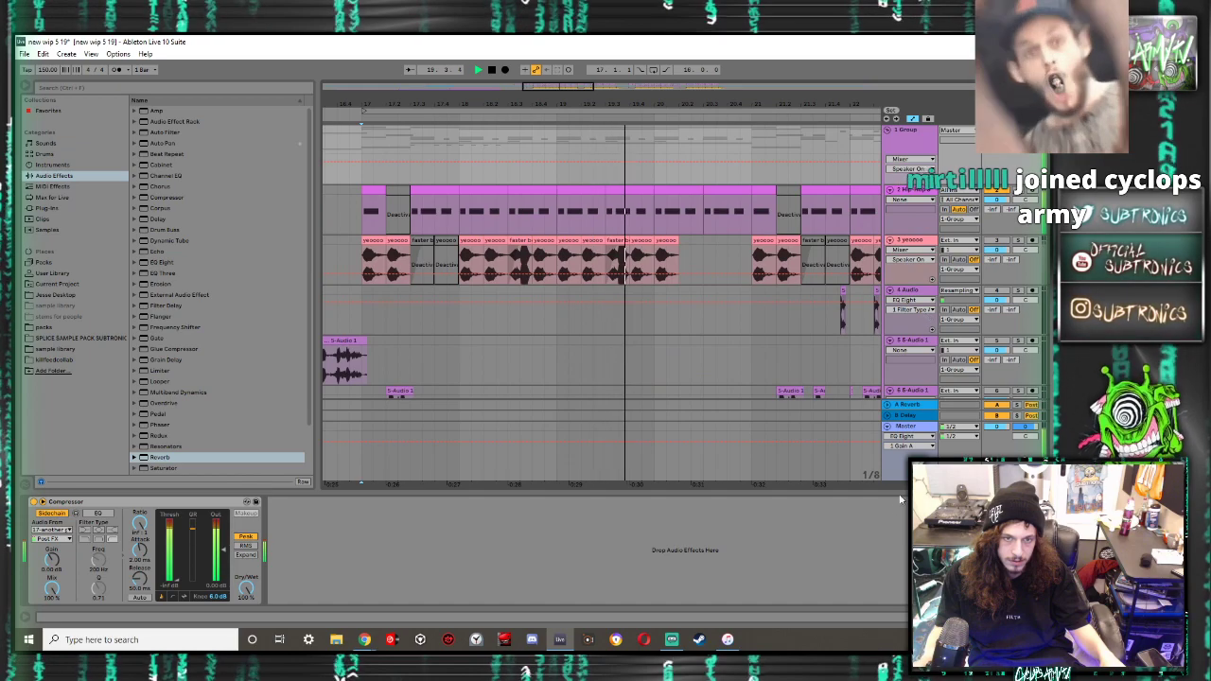
pyautogui.hotkey('ctrl', 'alt', 'l')
pyautogui.scroll(-6, 893, 483)
pyautogui.scroll(-7, 893, 482)
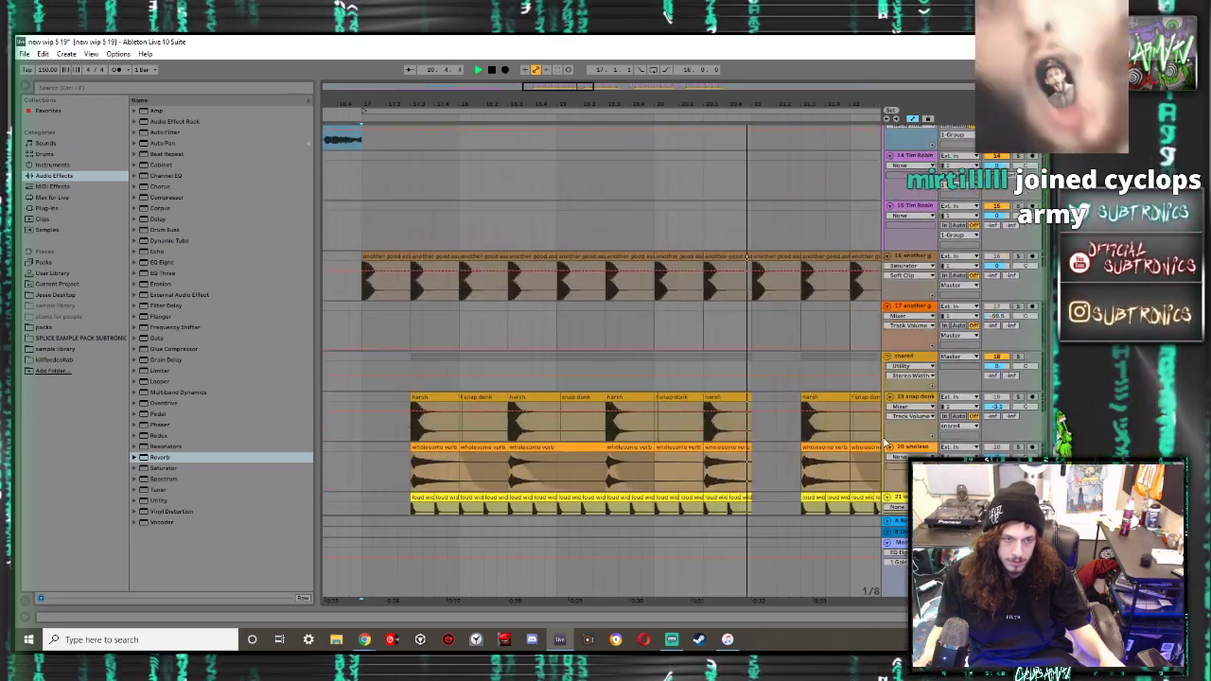
pyautogui.scroll(2, 990, 337)
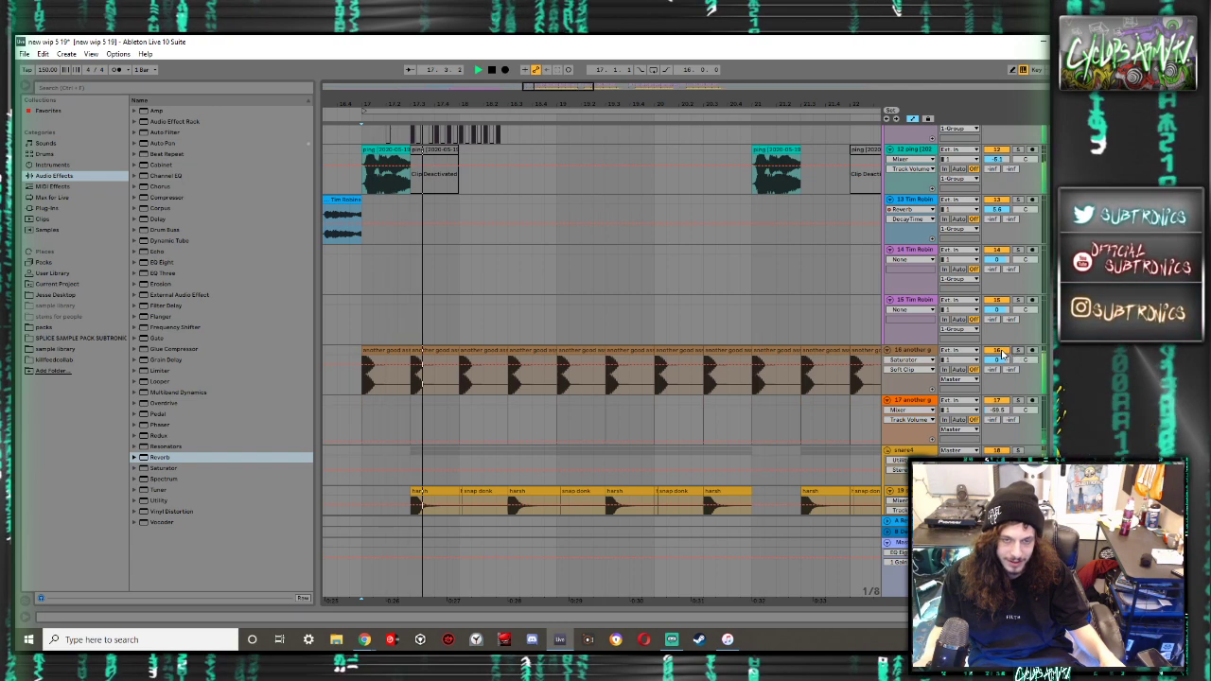
pyautogui.scroll(-4, 669, 346)
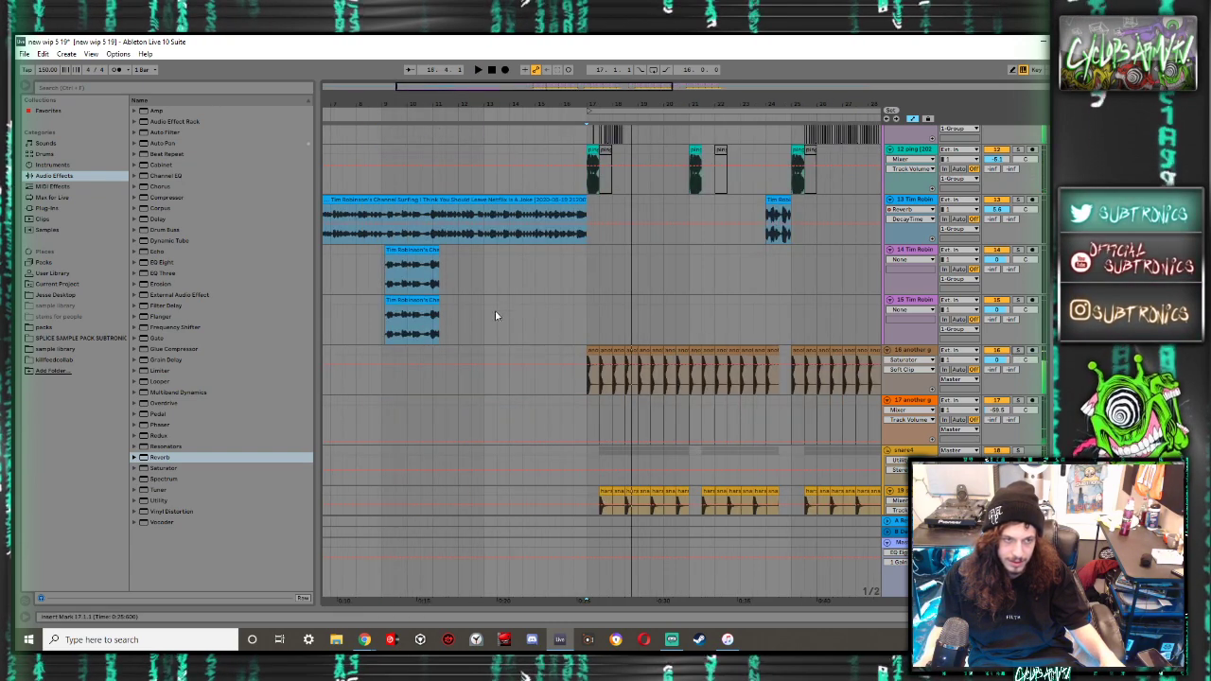
# Select bars 1 to 3 on track 14 and play the arrangement from its beginning through the drop
pyautogui.scroll(-4, 339, 278)
pyautogui.moveTo(341, 274); pyautogui.dragTo(251, 249)
pyautogui.press('space')
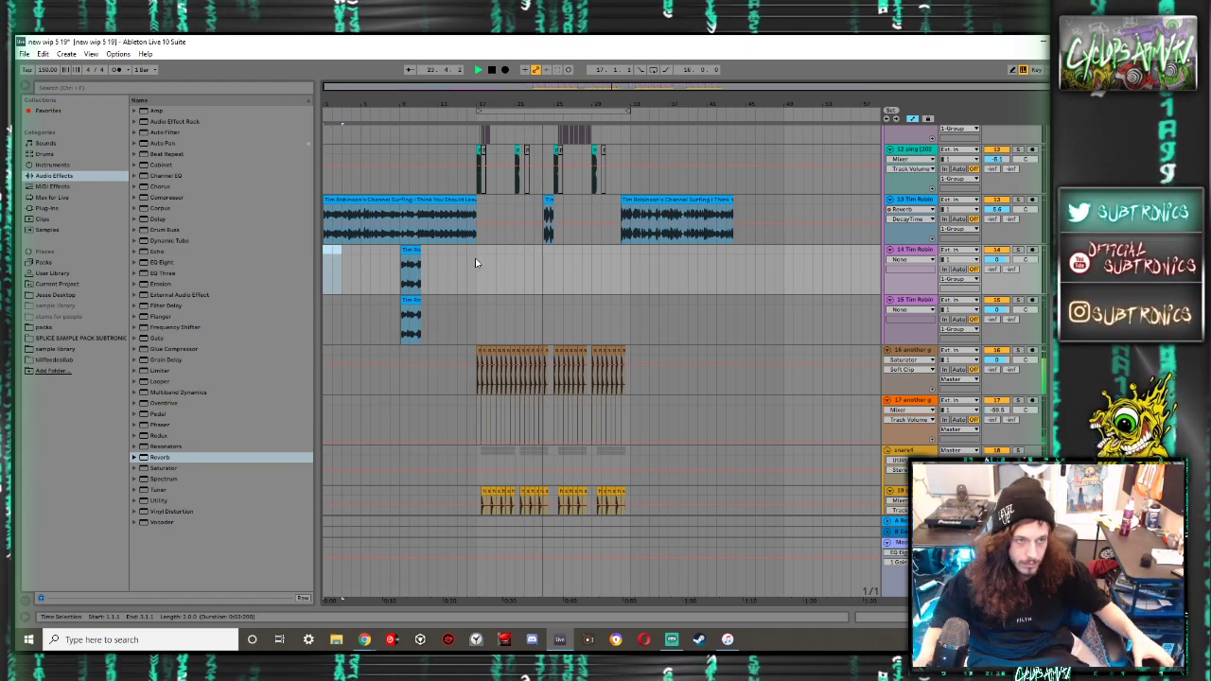
# Play the drop from bar 22, and activate audio track 6 to hear it from bar 17
pyautogui.scroll(8, 476, 269)
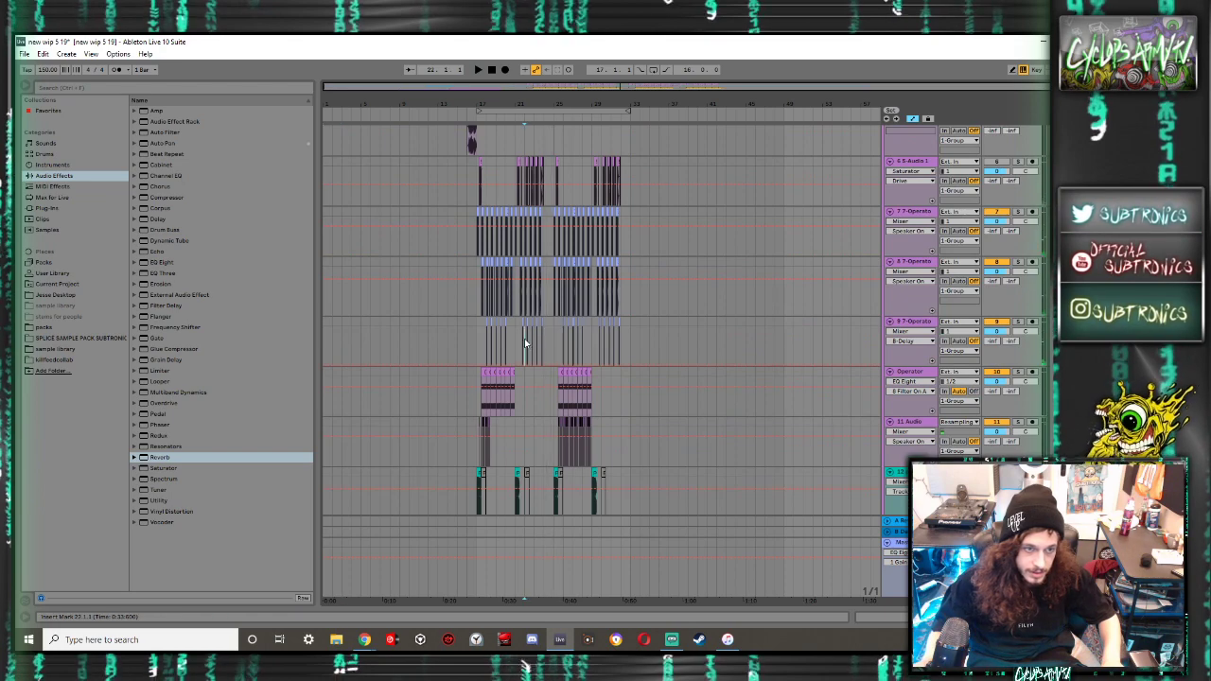
pyautogui.click(525, 343)
pyautogui.scroll(3, 1032, 312)
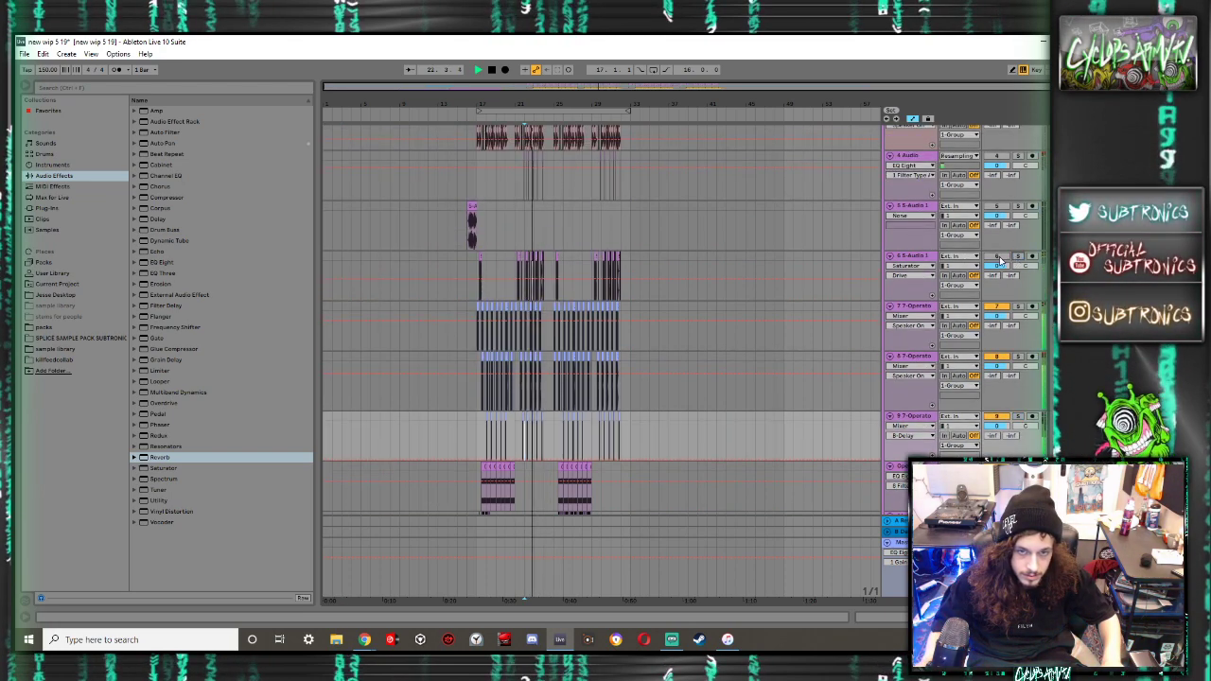
pyautogui.click(482, 259)
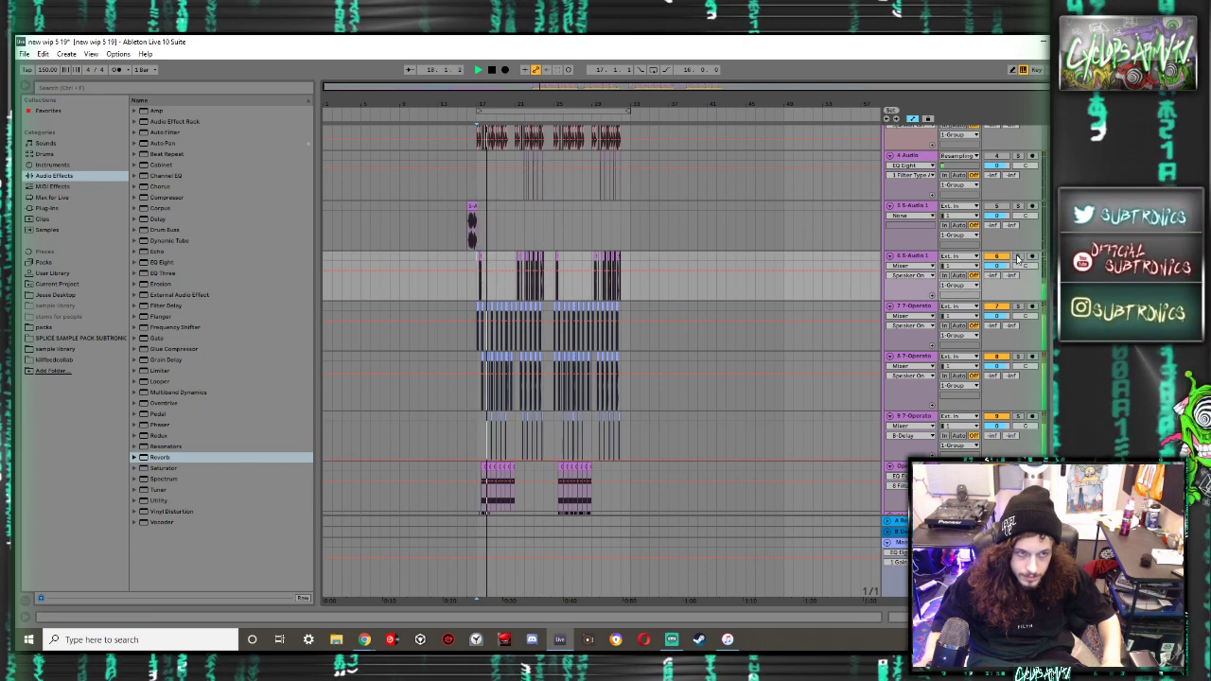
# Activate audio tracks 4 and 5 and compare the drop with track 3 switched on and off
pyautogui.scroll(2, 743, 213)
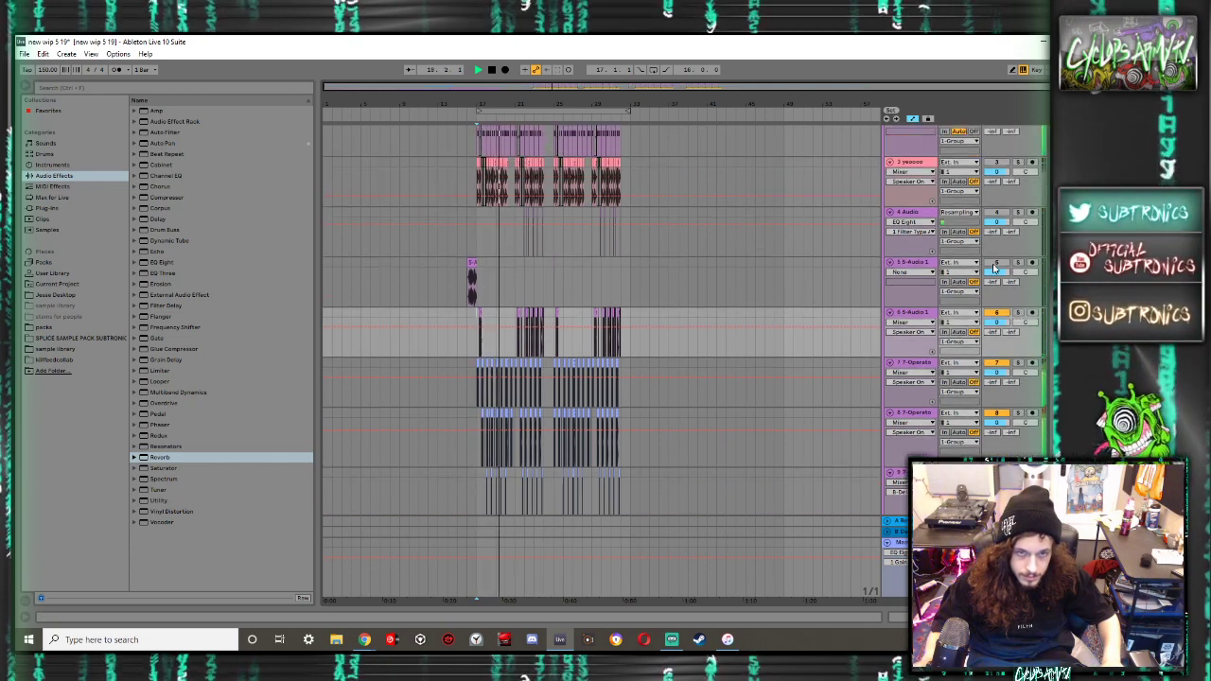
pyautogui.scroll(3, 992, 218)
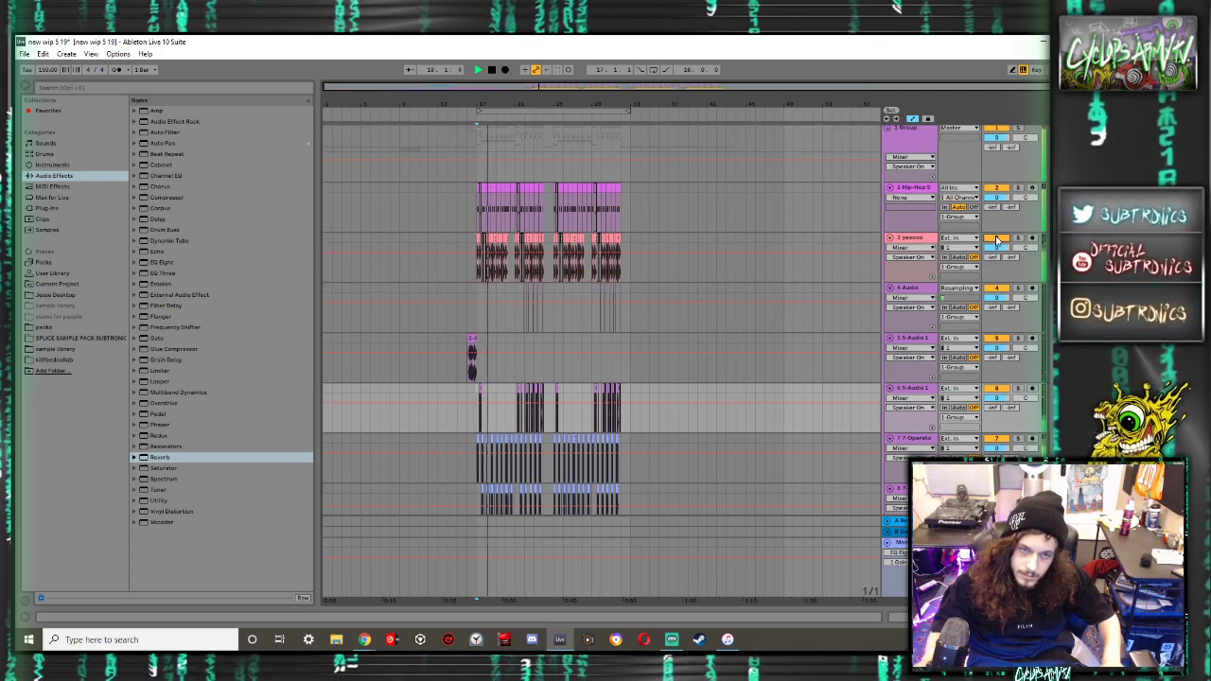
pyautogui.scroll(1, 915, 249)
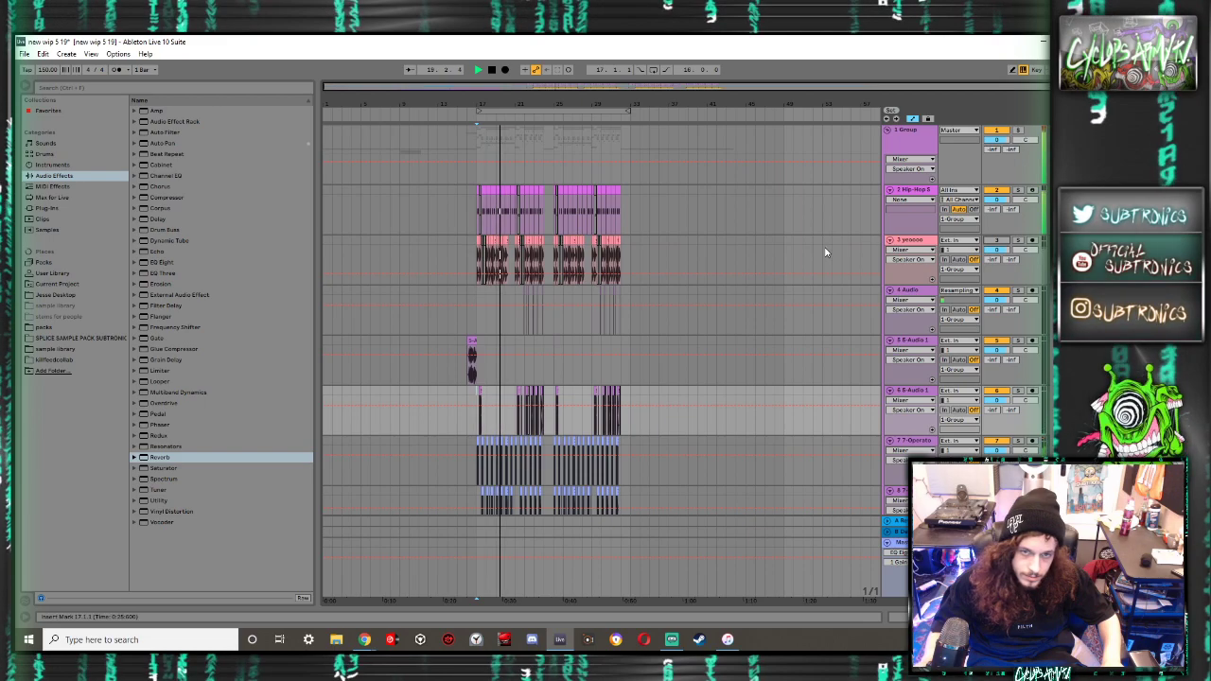
# Play the drop and look over the tracks from the group down to the kick and snare
pyautogui.scroll(-12, 825, 252)
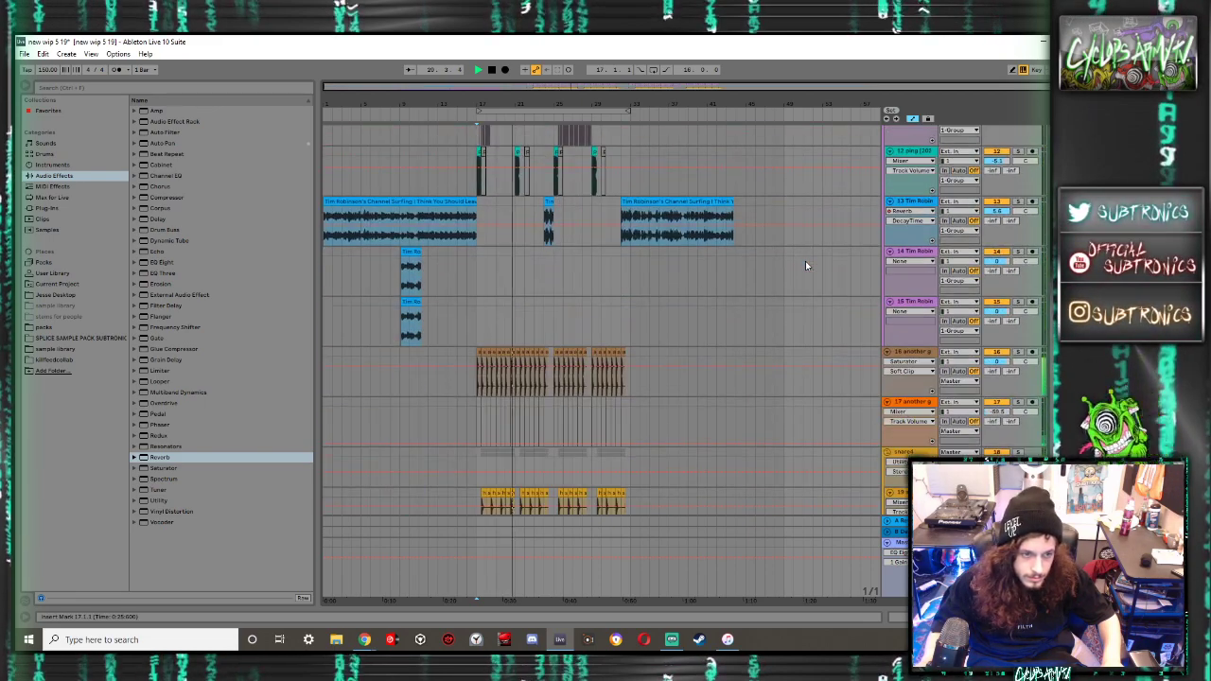
pyautogui.scroll(-3, 805, 261)
pyautogui.scroll(8, 806, 261)
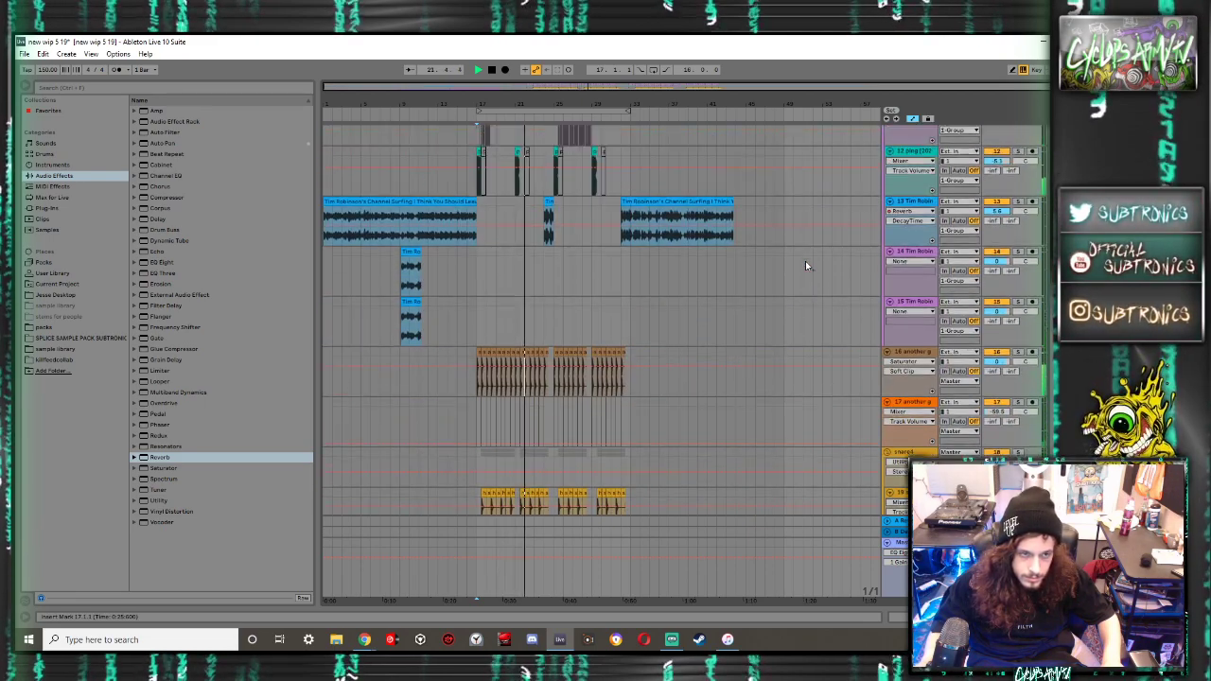
pyautogui.scroll(7, 517, 260)
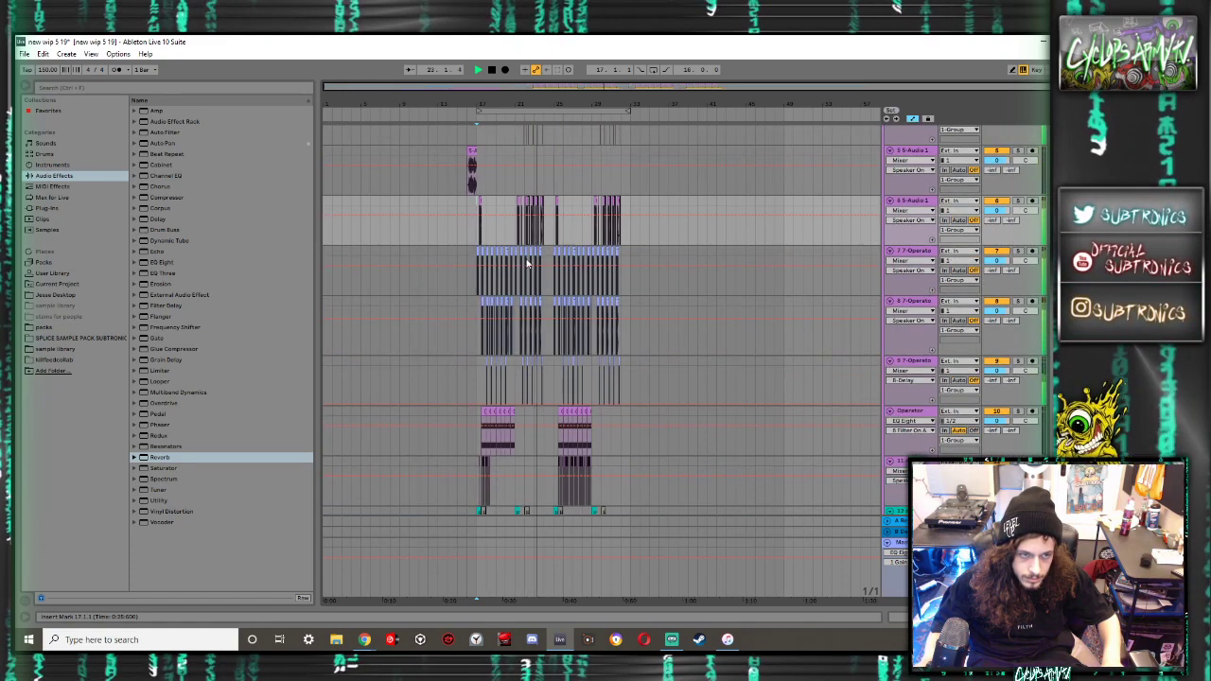
pyautogui.scroll(8, 530, 263)
# Hide the automation lanes and select 25.3.1 to 25.4.1 on the 7-Operator track 8
pyautogui.scroll(-5, 531, 265)
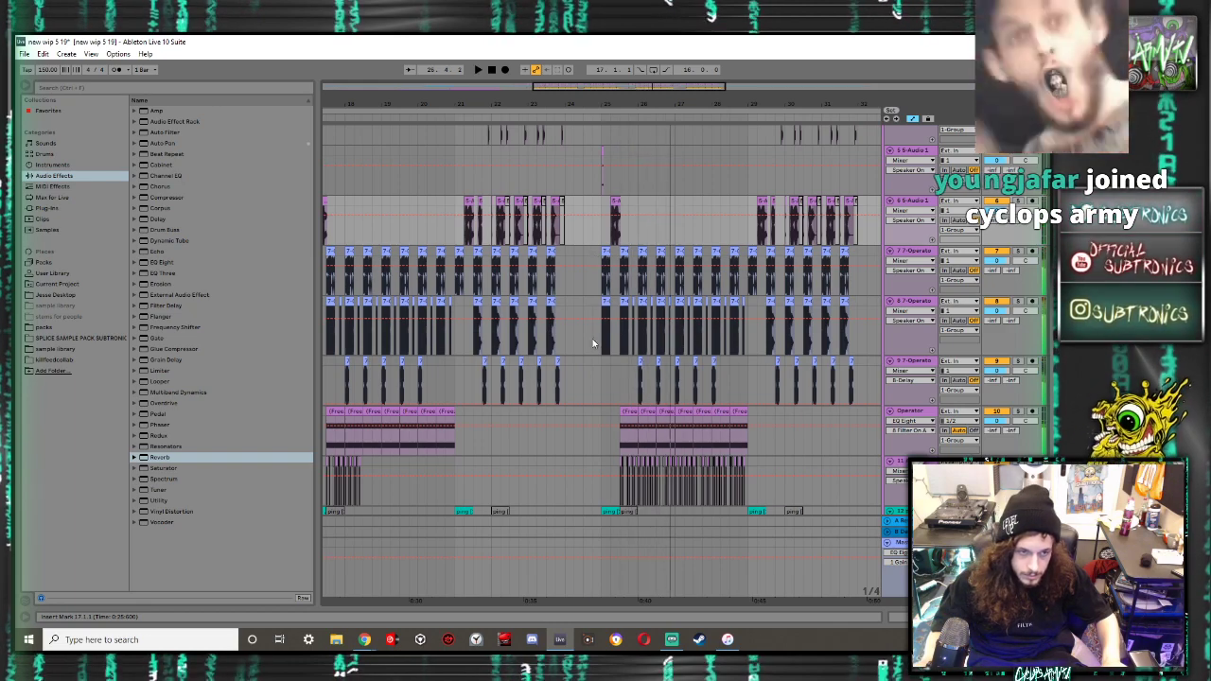
pyautogui.scroll(5, 620, 320)
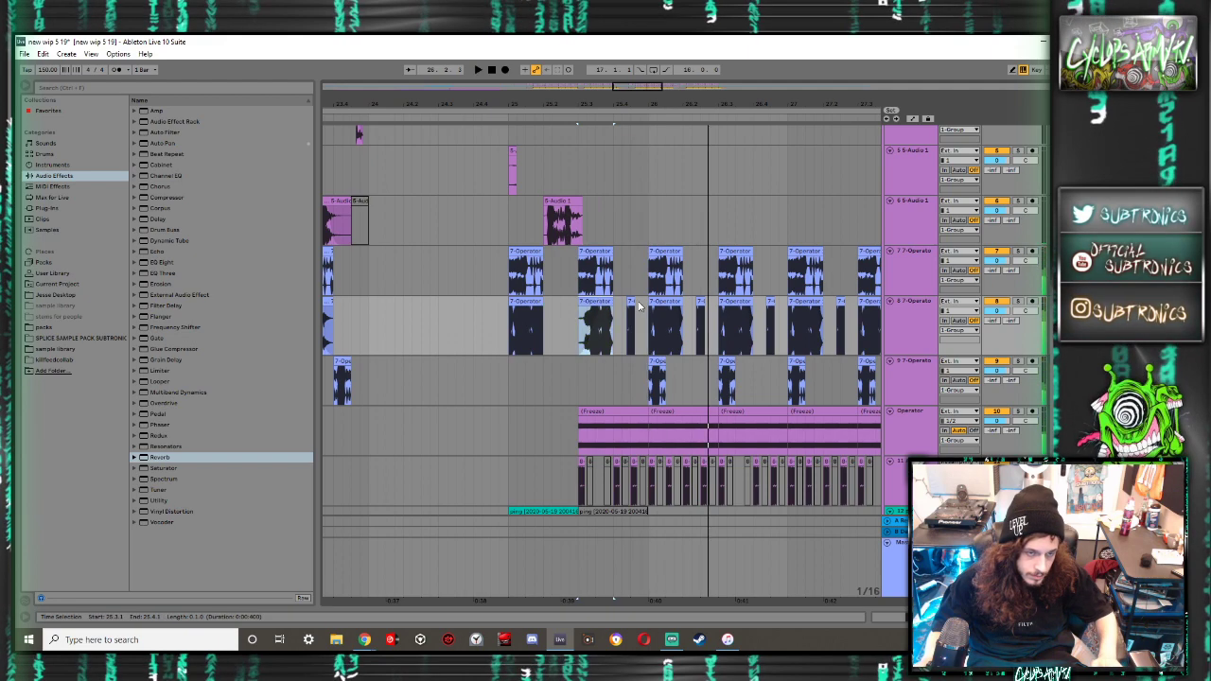
pyautogui.scroll(-4, 644, 301)
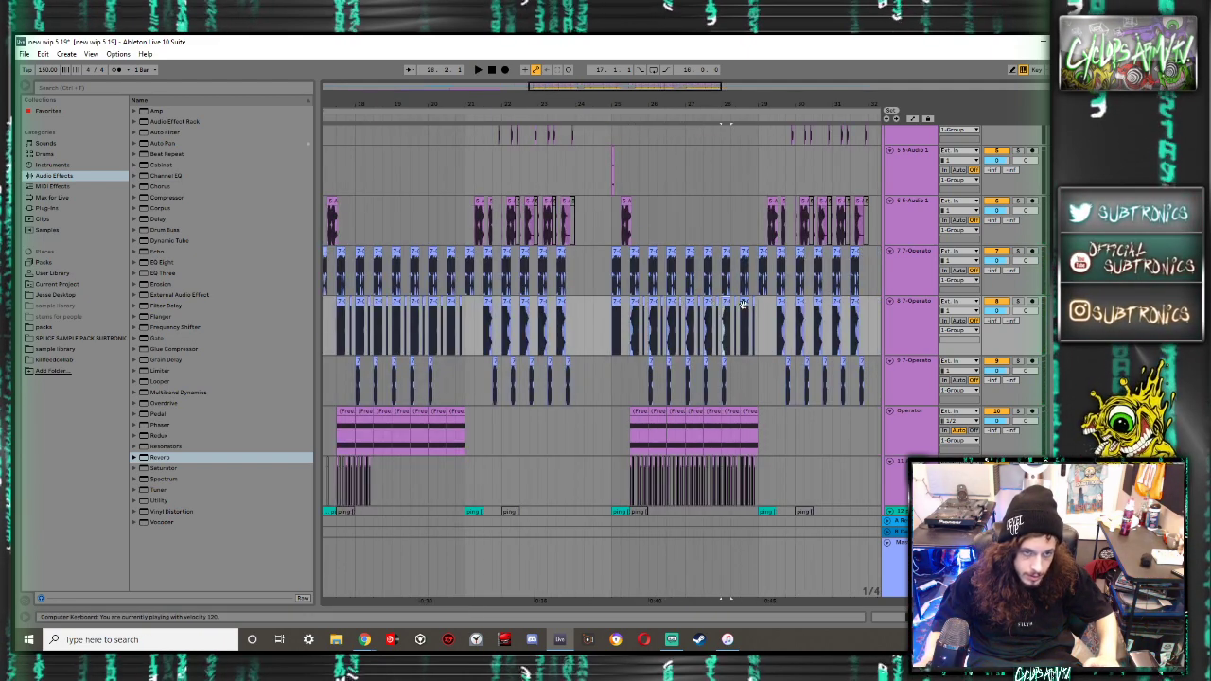
# Play the arrangement from 25.3.1 through to its closing vocal section and look over the tracks
pyautogui.click(633, 303)
pyautogui.press('space')
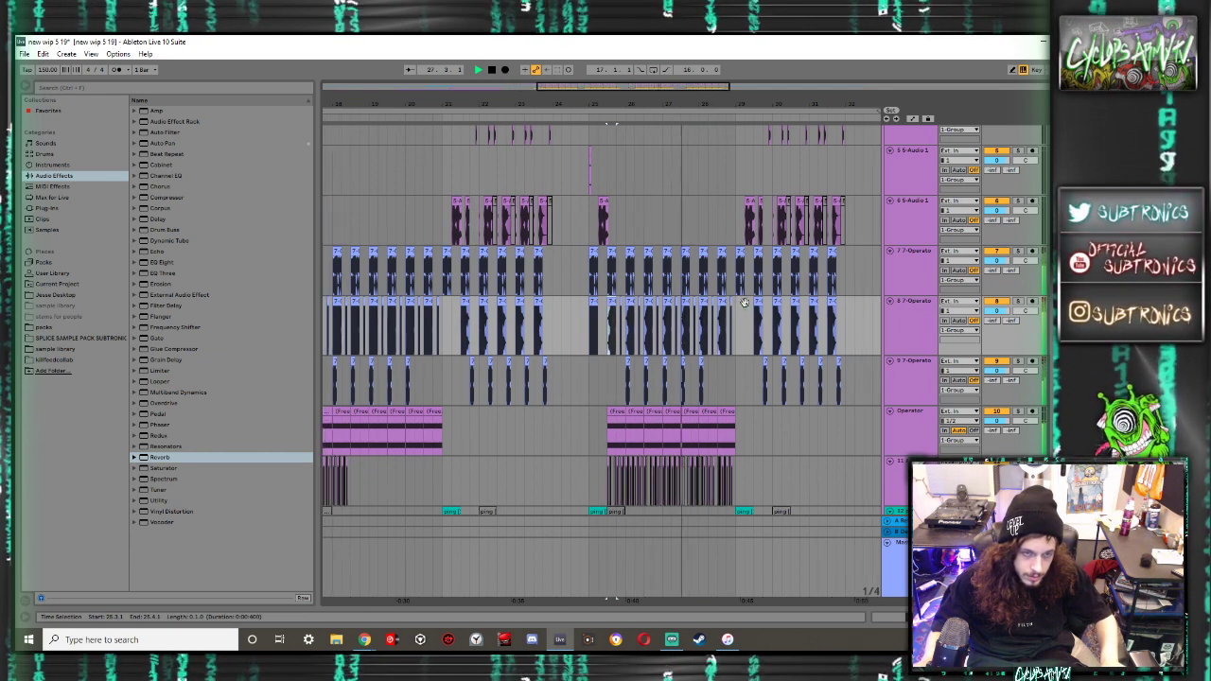
pyautogui.scroll(-5, 740, 307)
pyautogui.scroll(5, 579, 318)
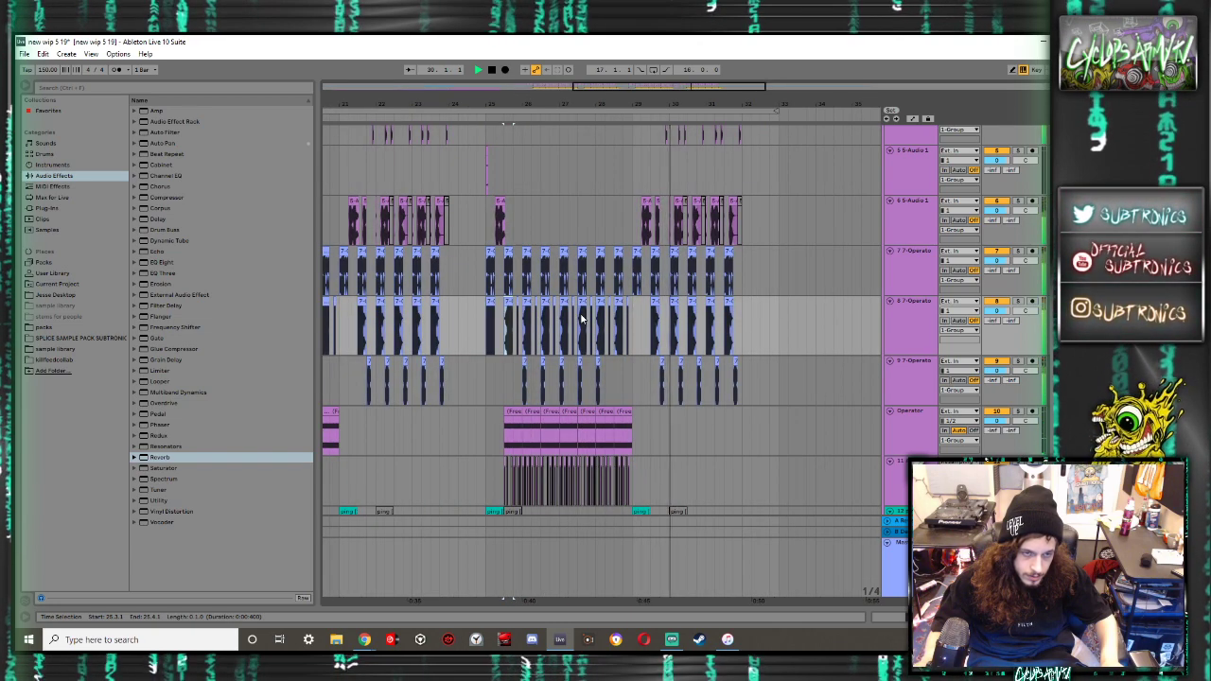
pyautogui.scroll(-5, 581, 319)
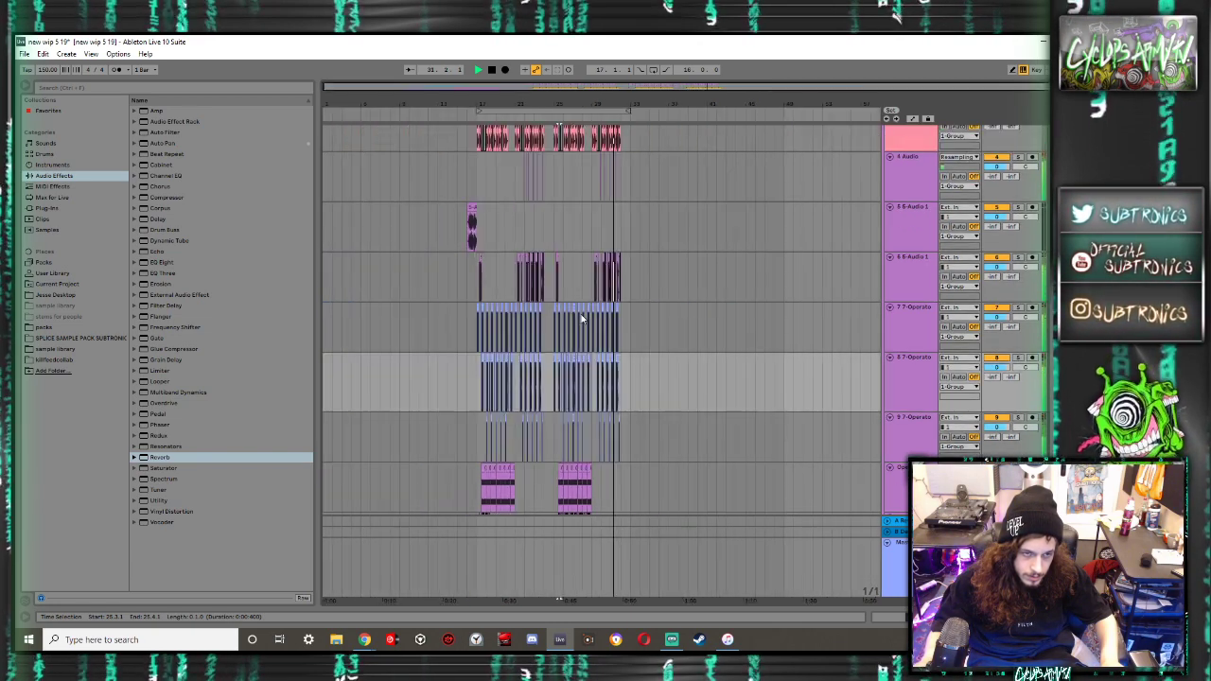
pyautogui.scroll(-3, 582, 319)
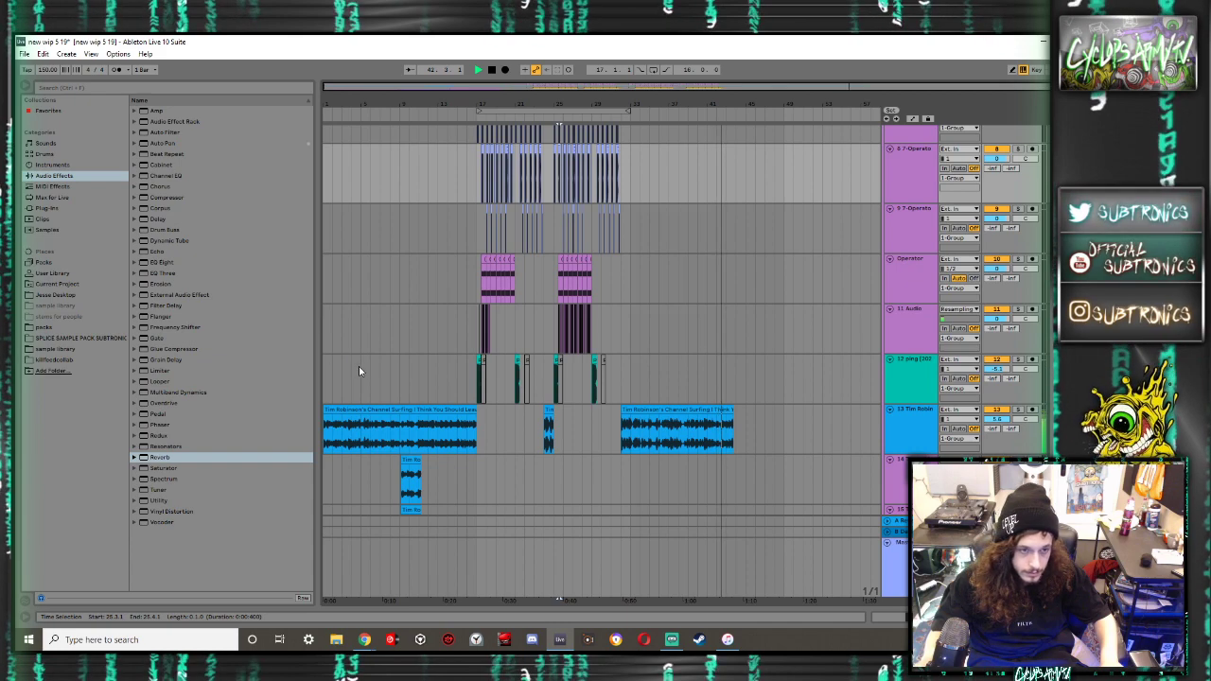
# Select bars 1 to 45 on ping track 12 and export the song to the Desktop as the WAV file PALM TREE
pyautogui.moveTo(322, 371); pyautogui.dragTo(744, 368)
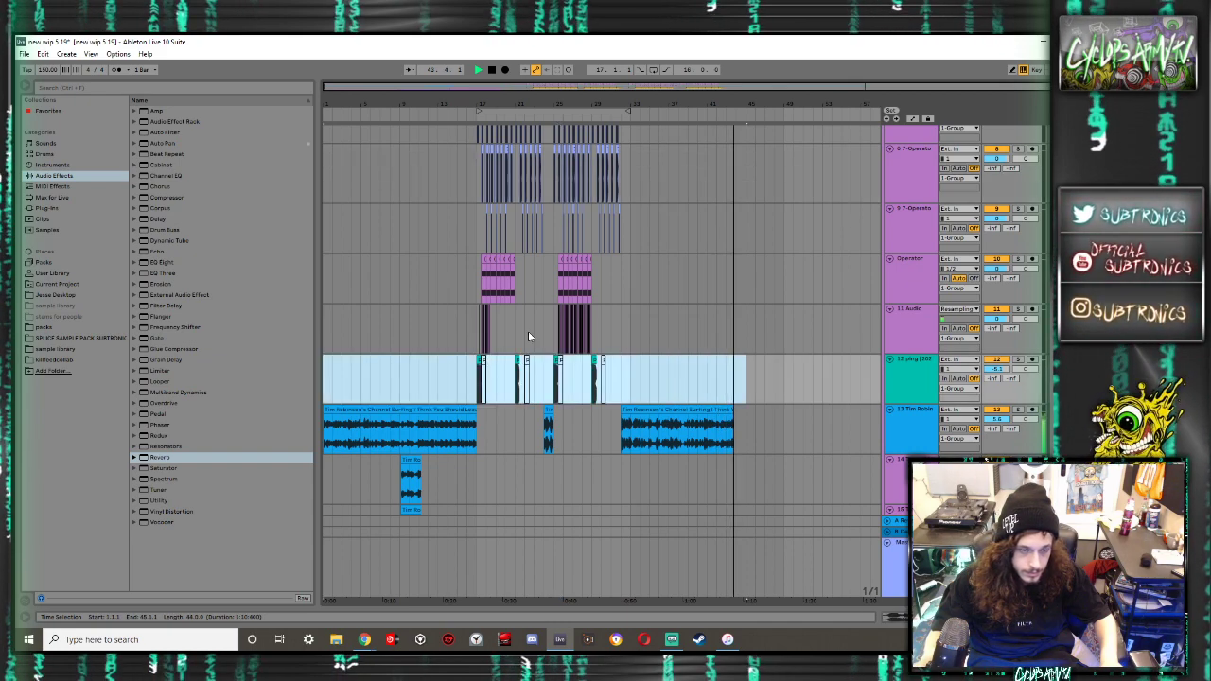
pyautogui.click(24, 54)
pyautogui.click(62, 208)
pyautogui.click(541, 509)
pyautogui.write('PALM ')
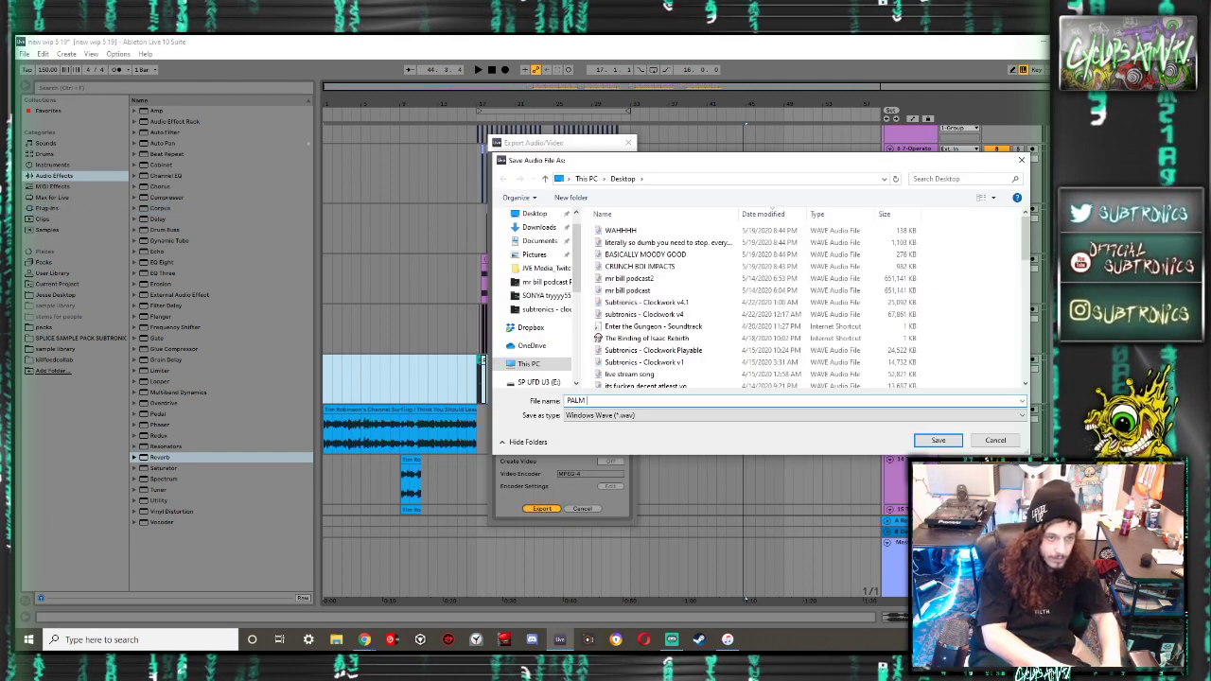
pyautogui.write('TREE')
pyautogui.press('Return')
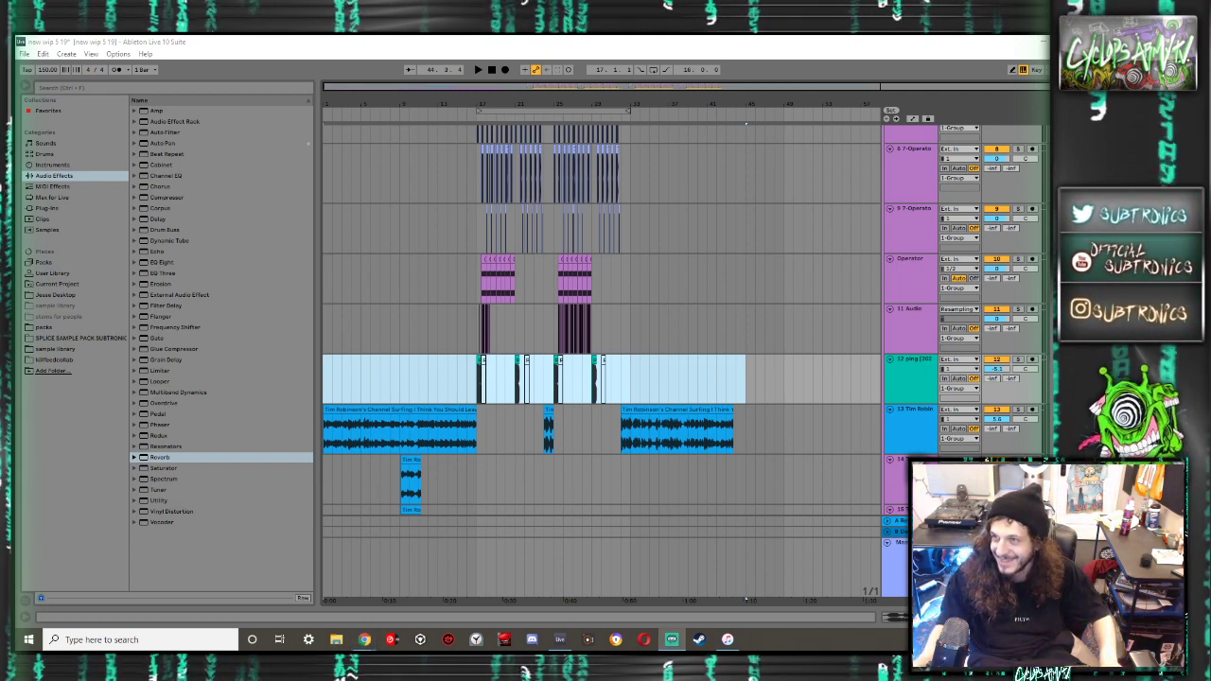
# Switch to Streamlabs OBS and move its window over the Ableton project
pyautogui.hotkey('alt', 'Tab')
pyautogui.moveTo(1046, 84); pyautogui.dragTo(663, 71)
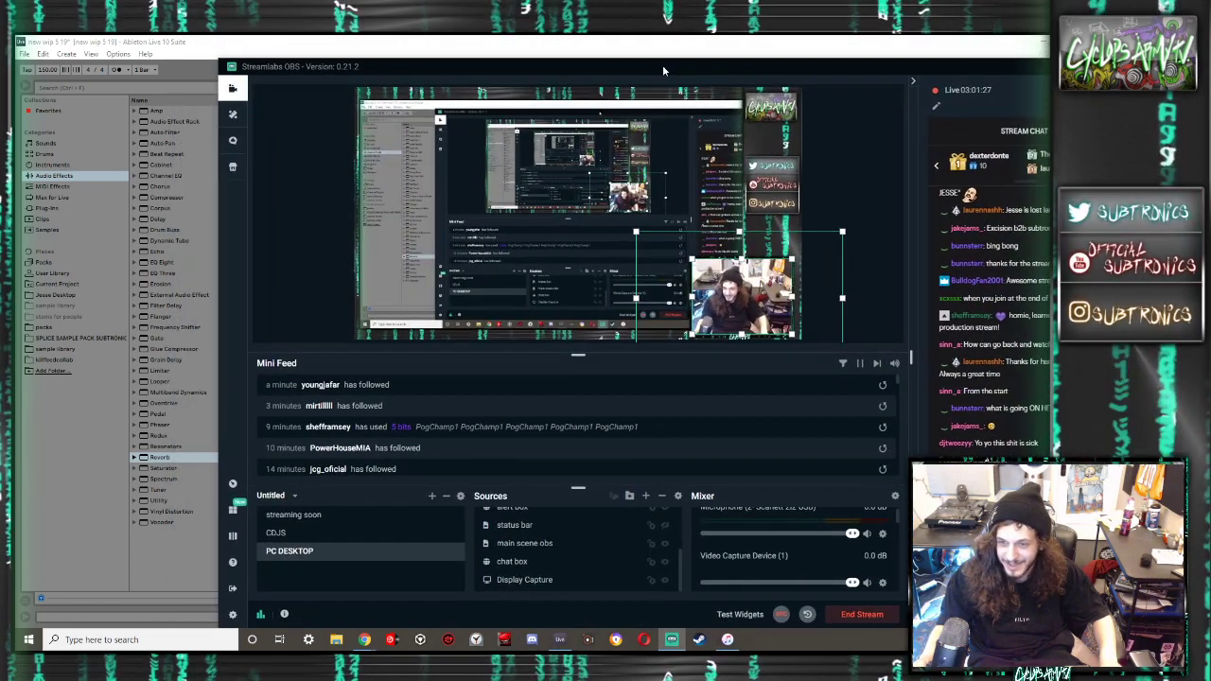